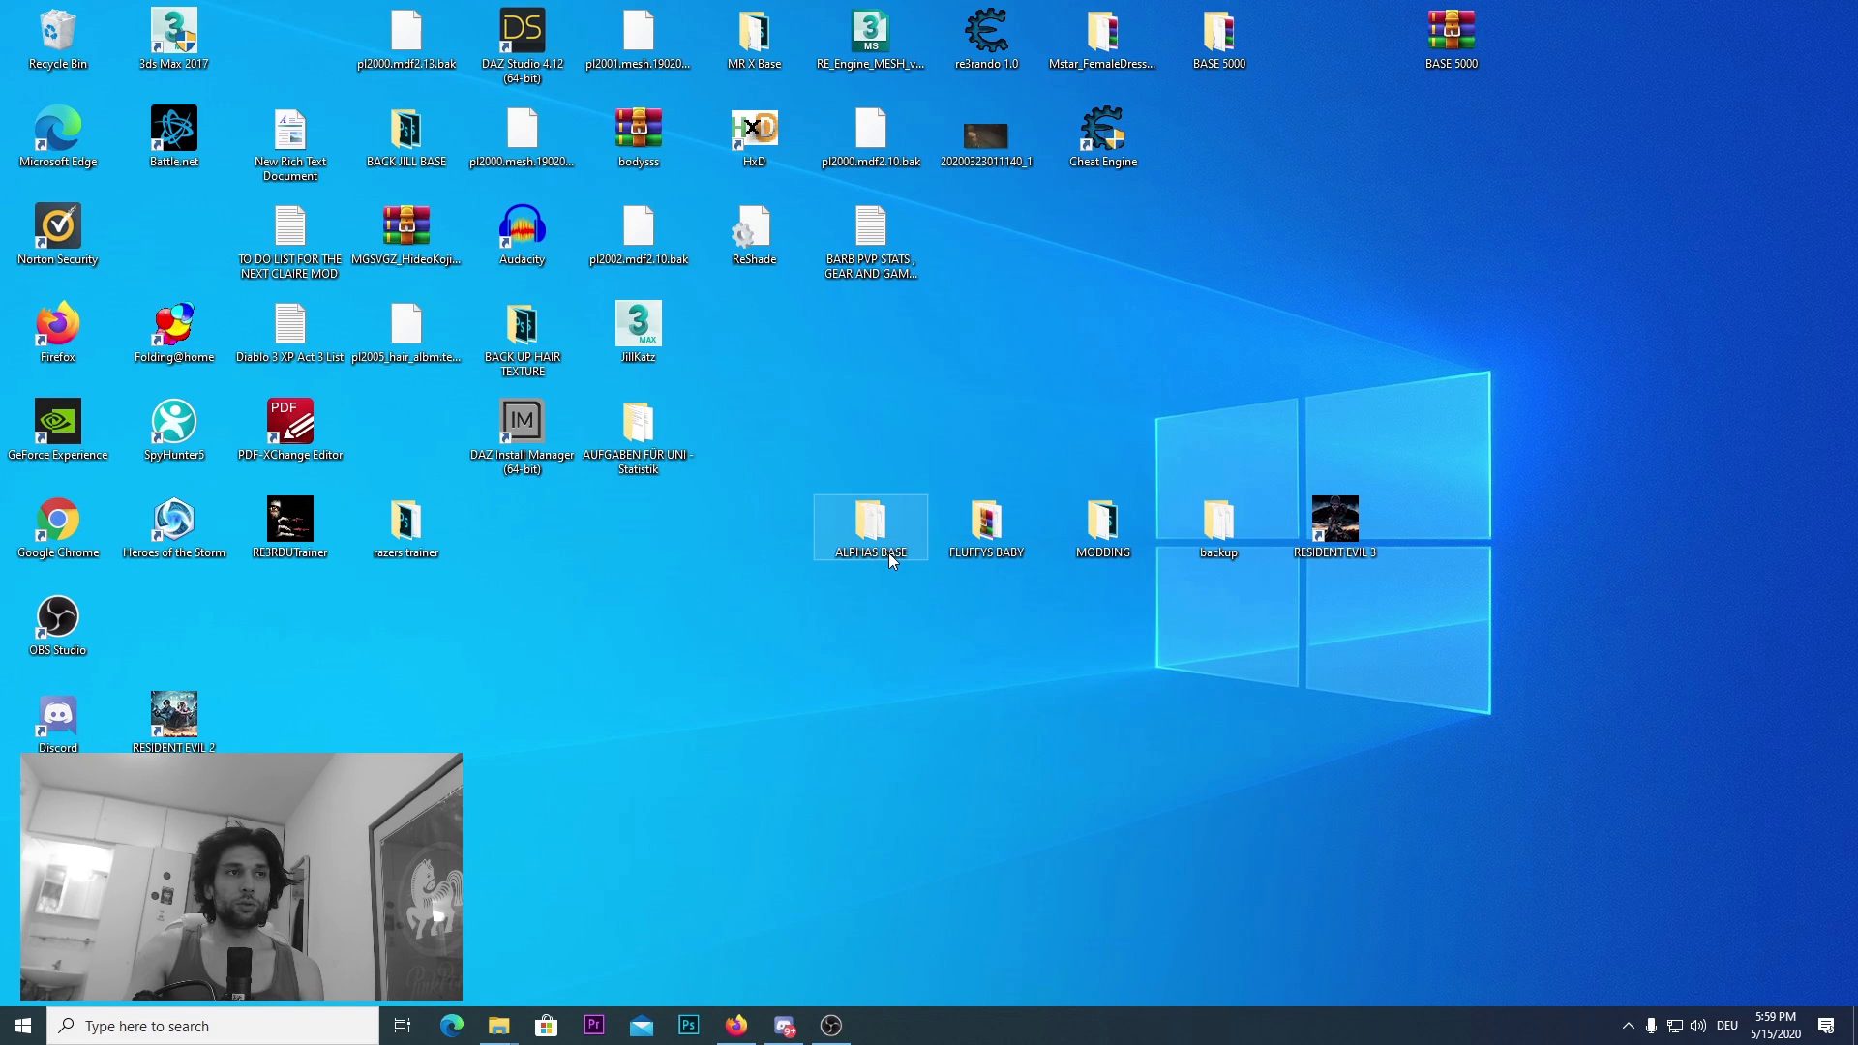
# Step: Launch 3ds Max 2017 and dismiss its welcome screen to reach an empty scene
pyautogui.moveTo(892, 561)
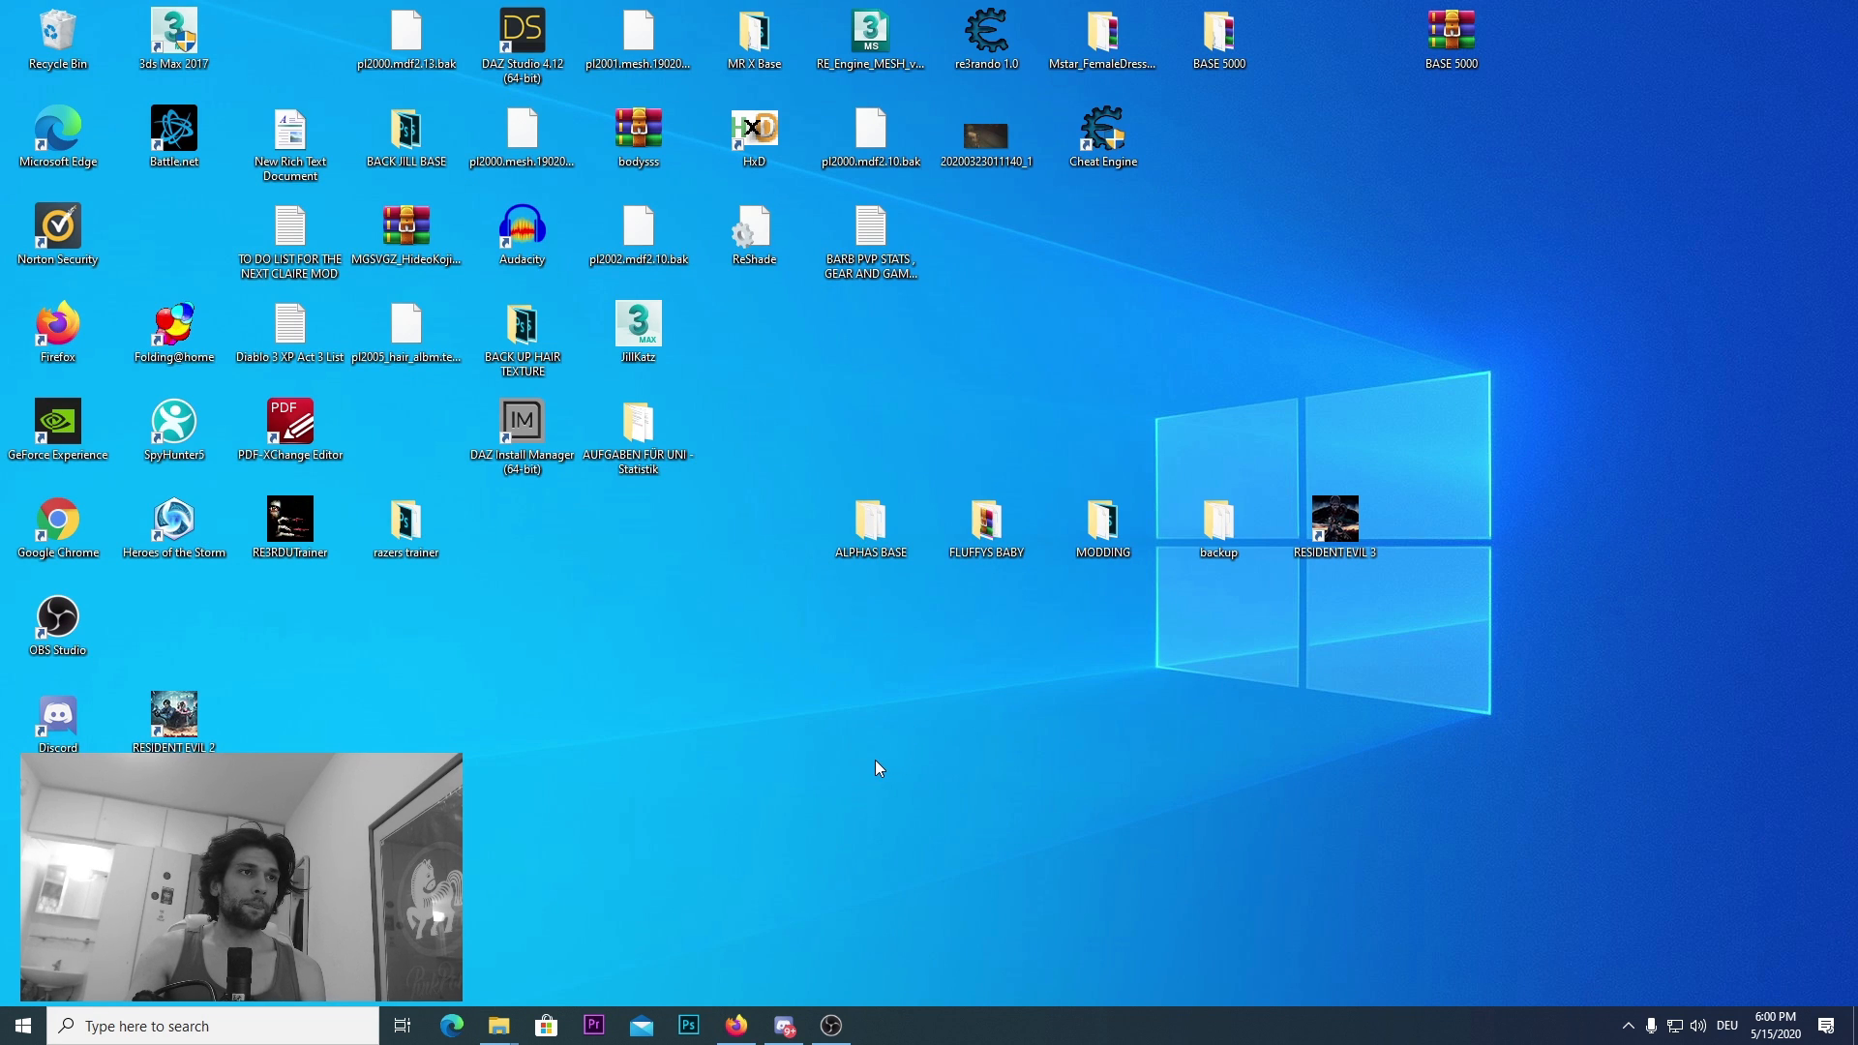
pyautogui.moveTo(979, 544)
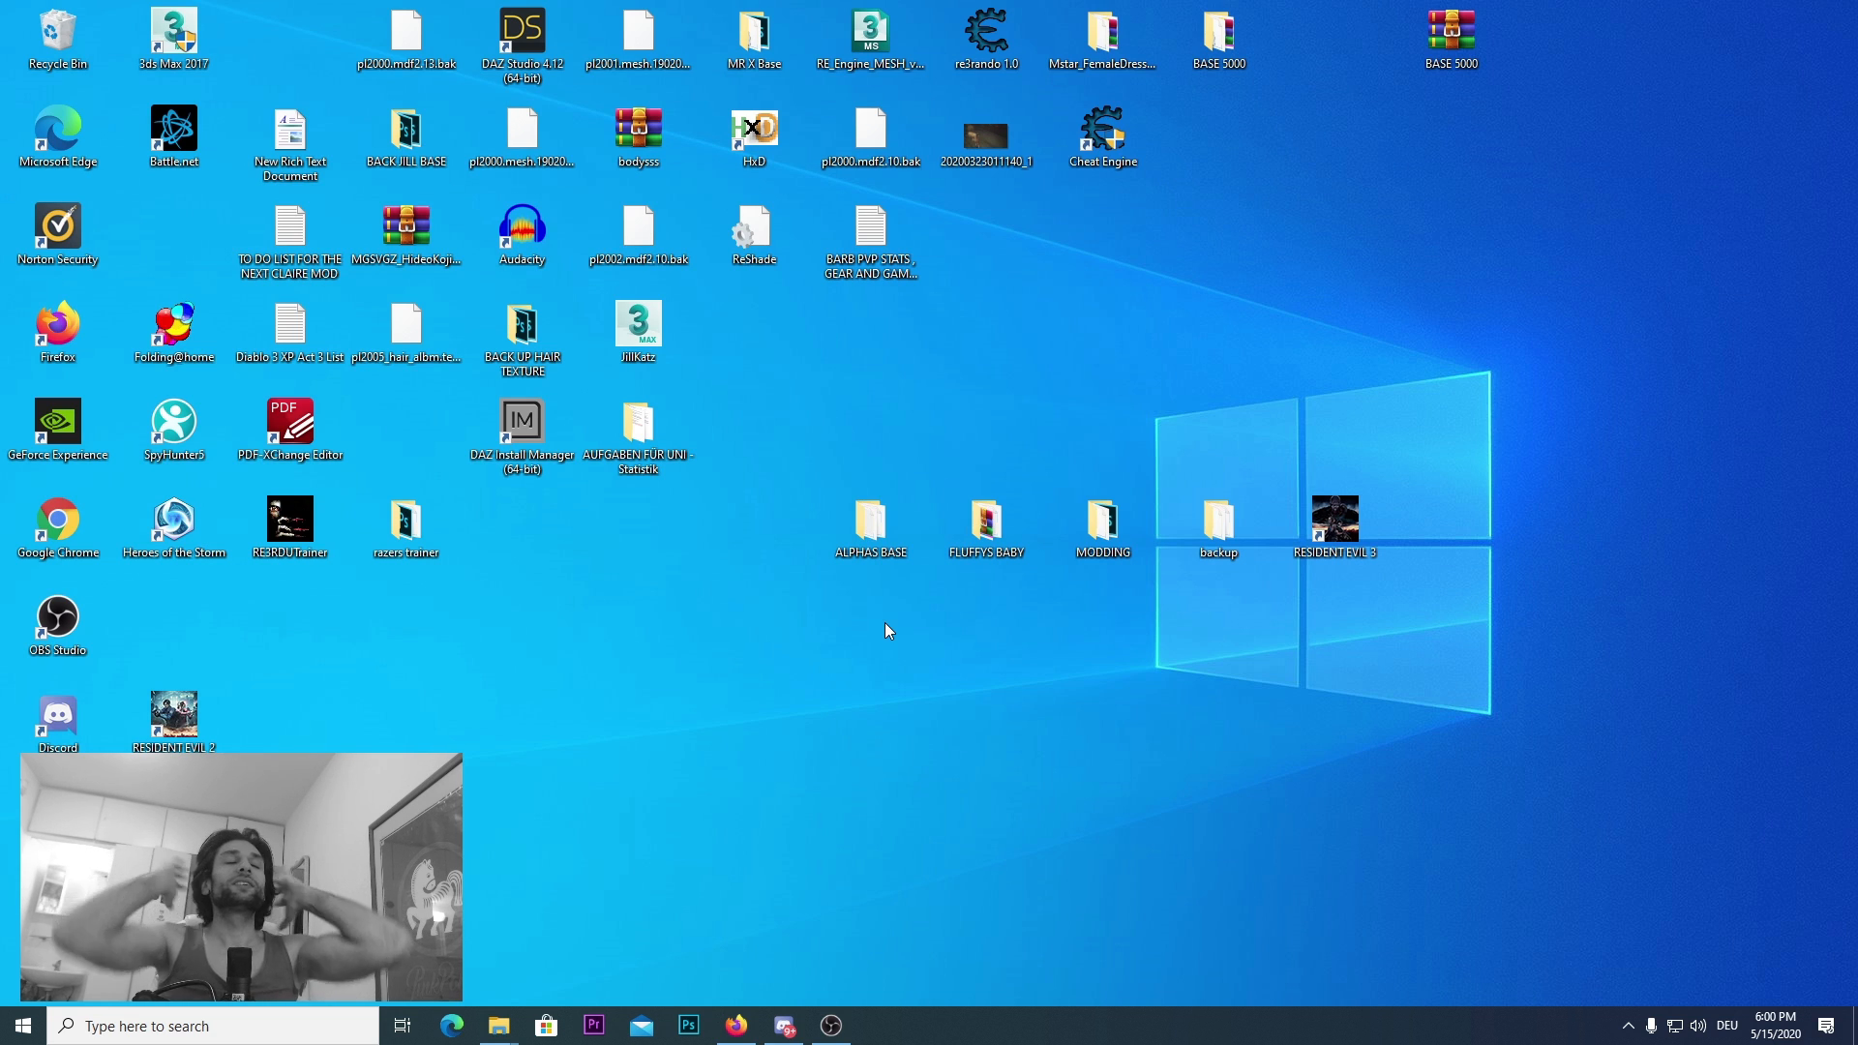
pyautogui.doubleClick(183, 68)
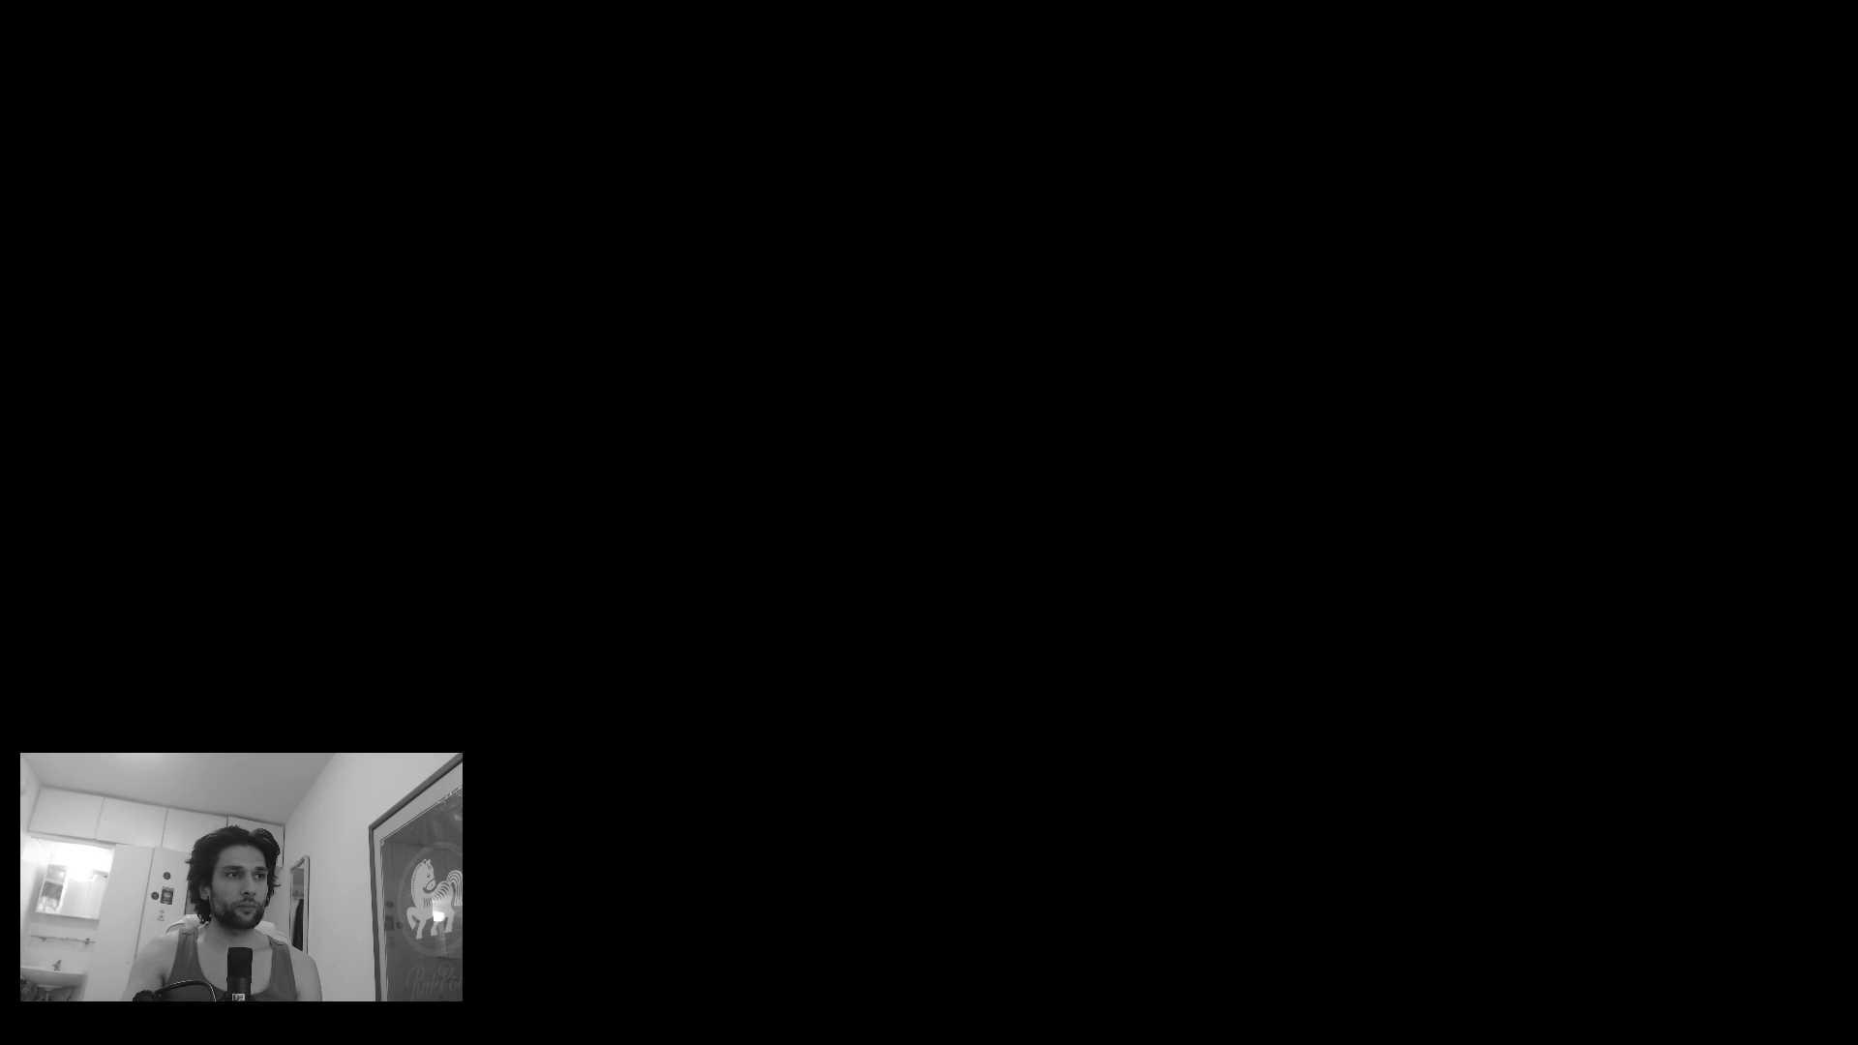
pyautogui.click(867, 827)
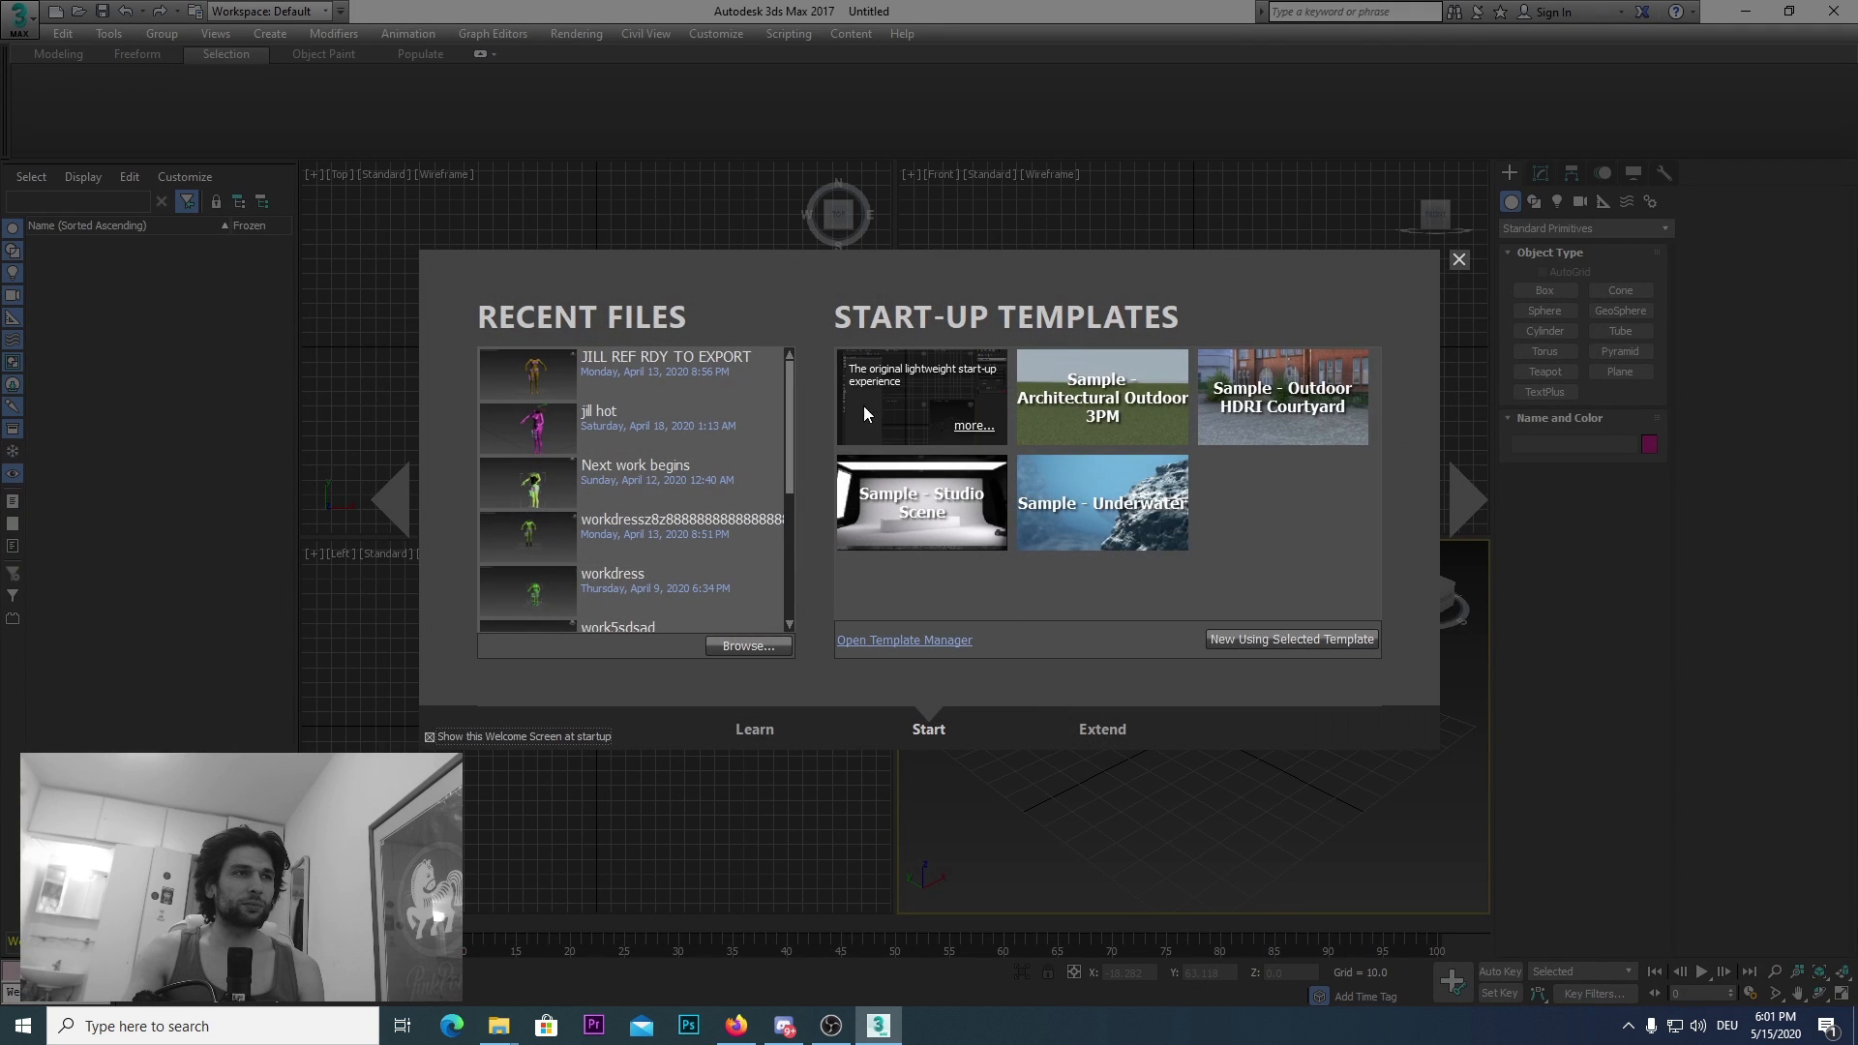
pyautogui.click(1456, 261)
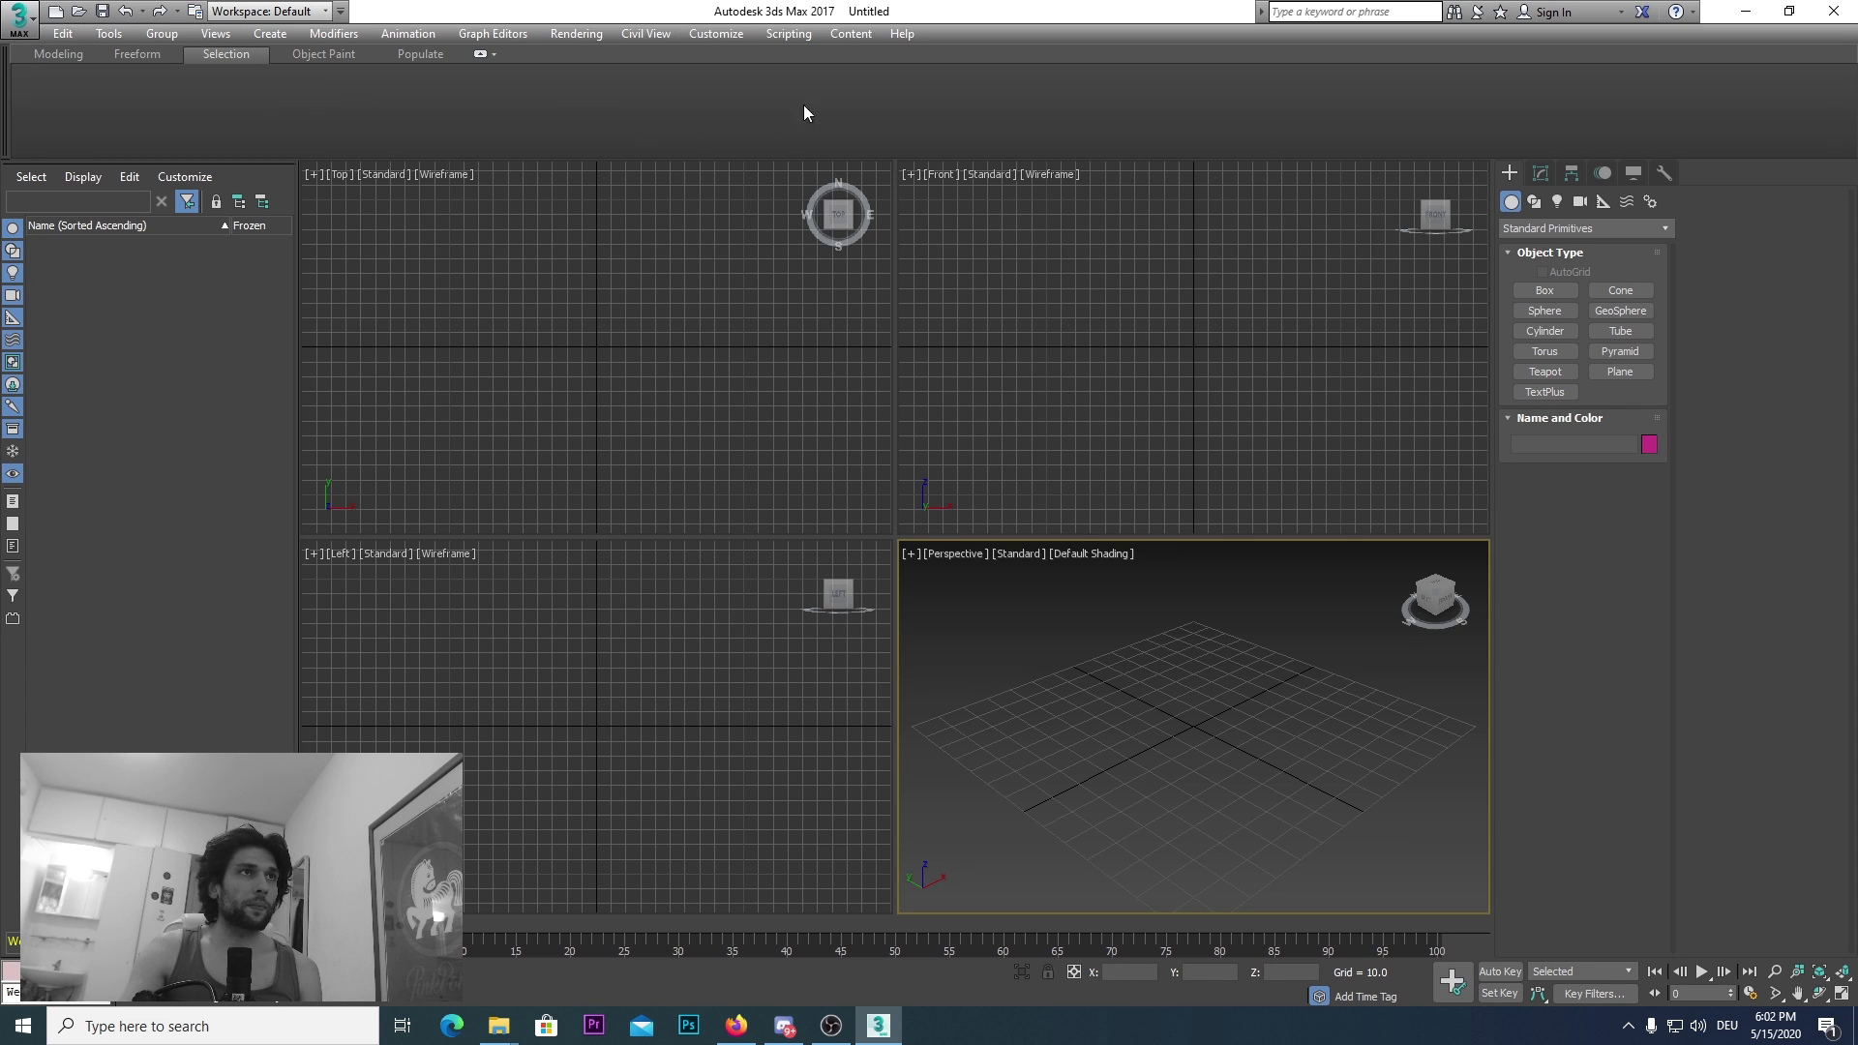
# Step: Run the RE_Engine_Mesh_v1.2 MAXScript file from the Desktop folder
pyautogui.click(775, 37)
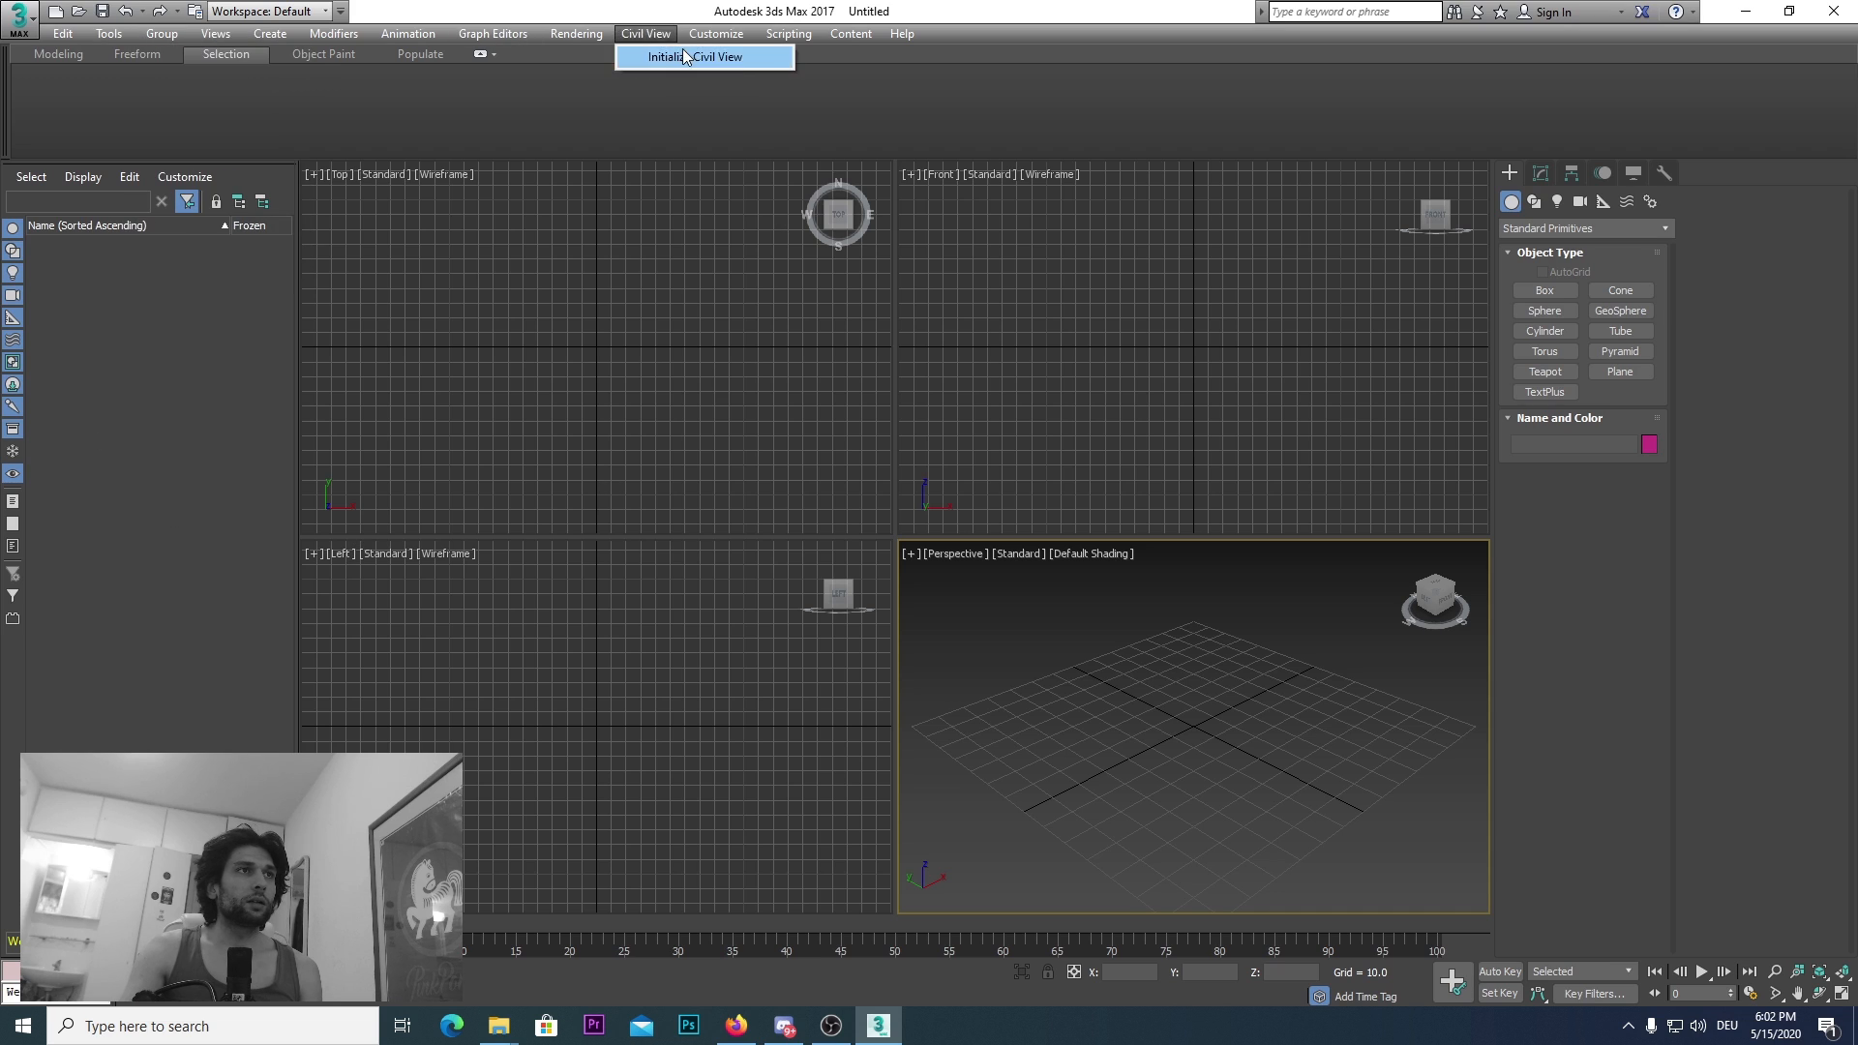
pyautogui.click(813, 200)
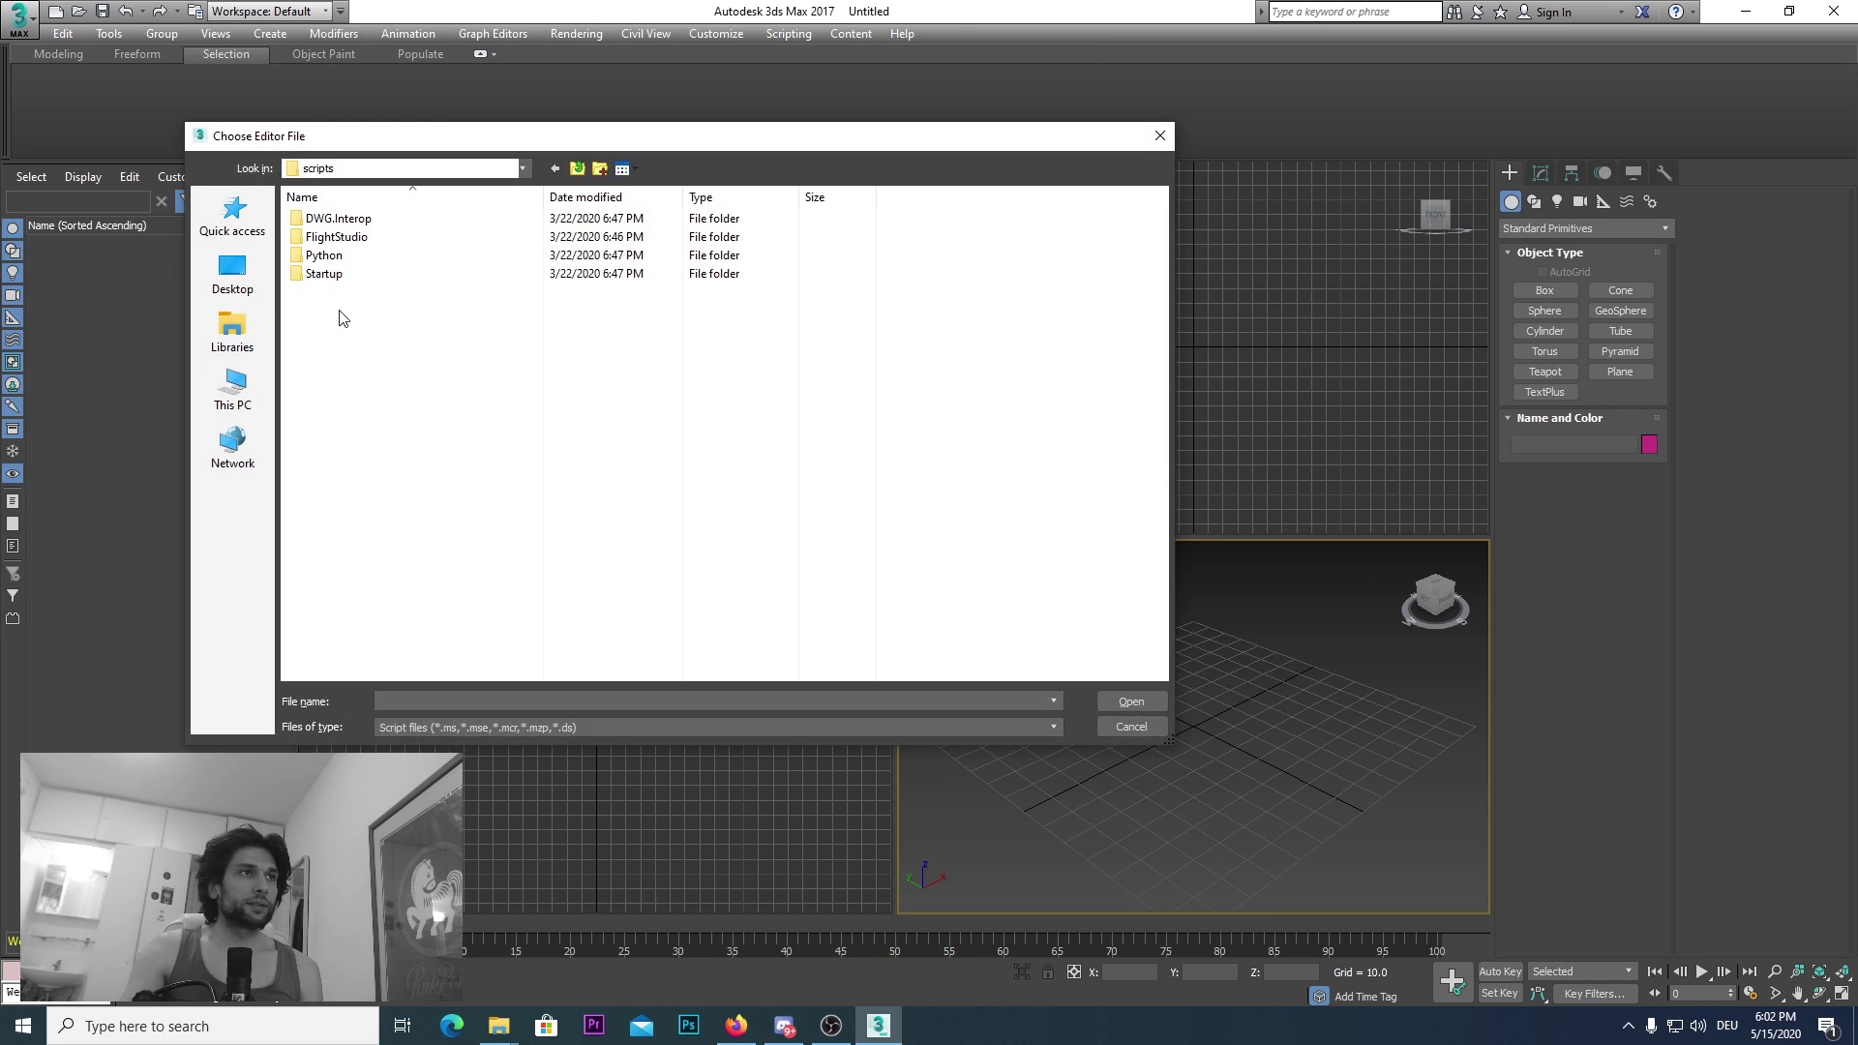
pyautogui.scroll(-5, 634, 445)
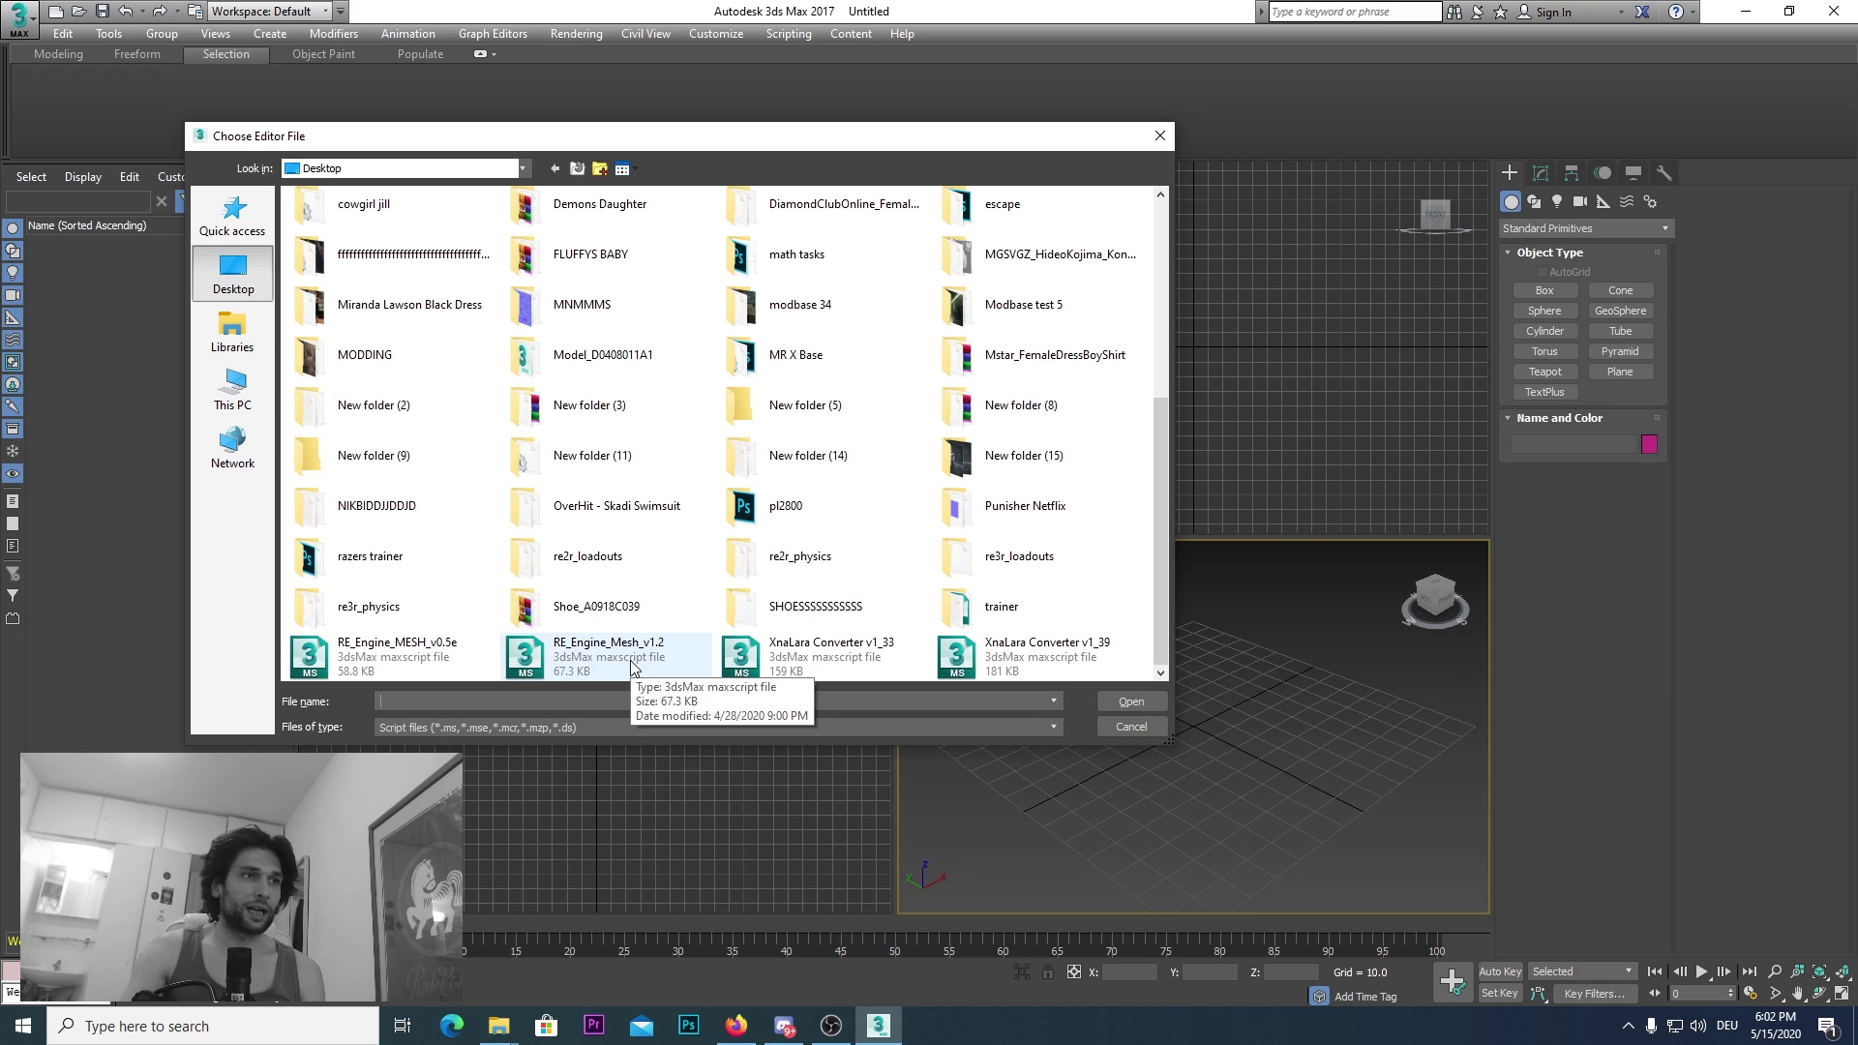
pyautogui.doubleClick(562, 647)
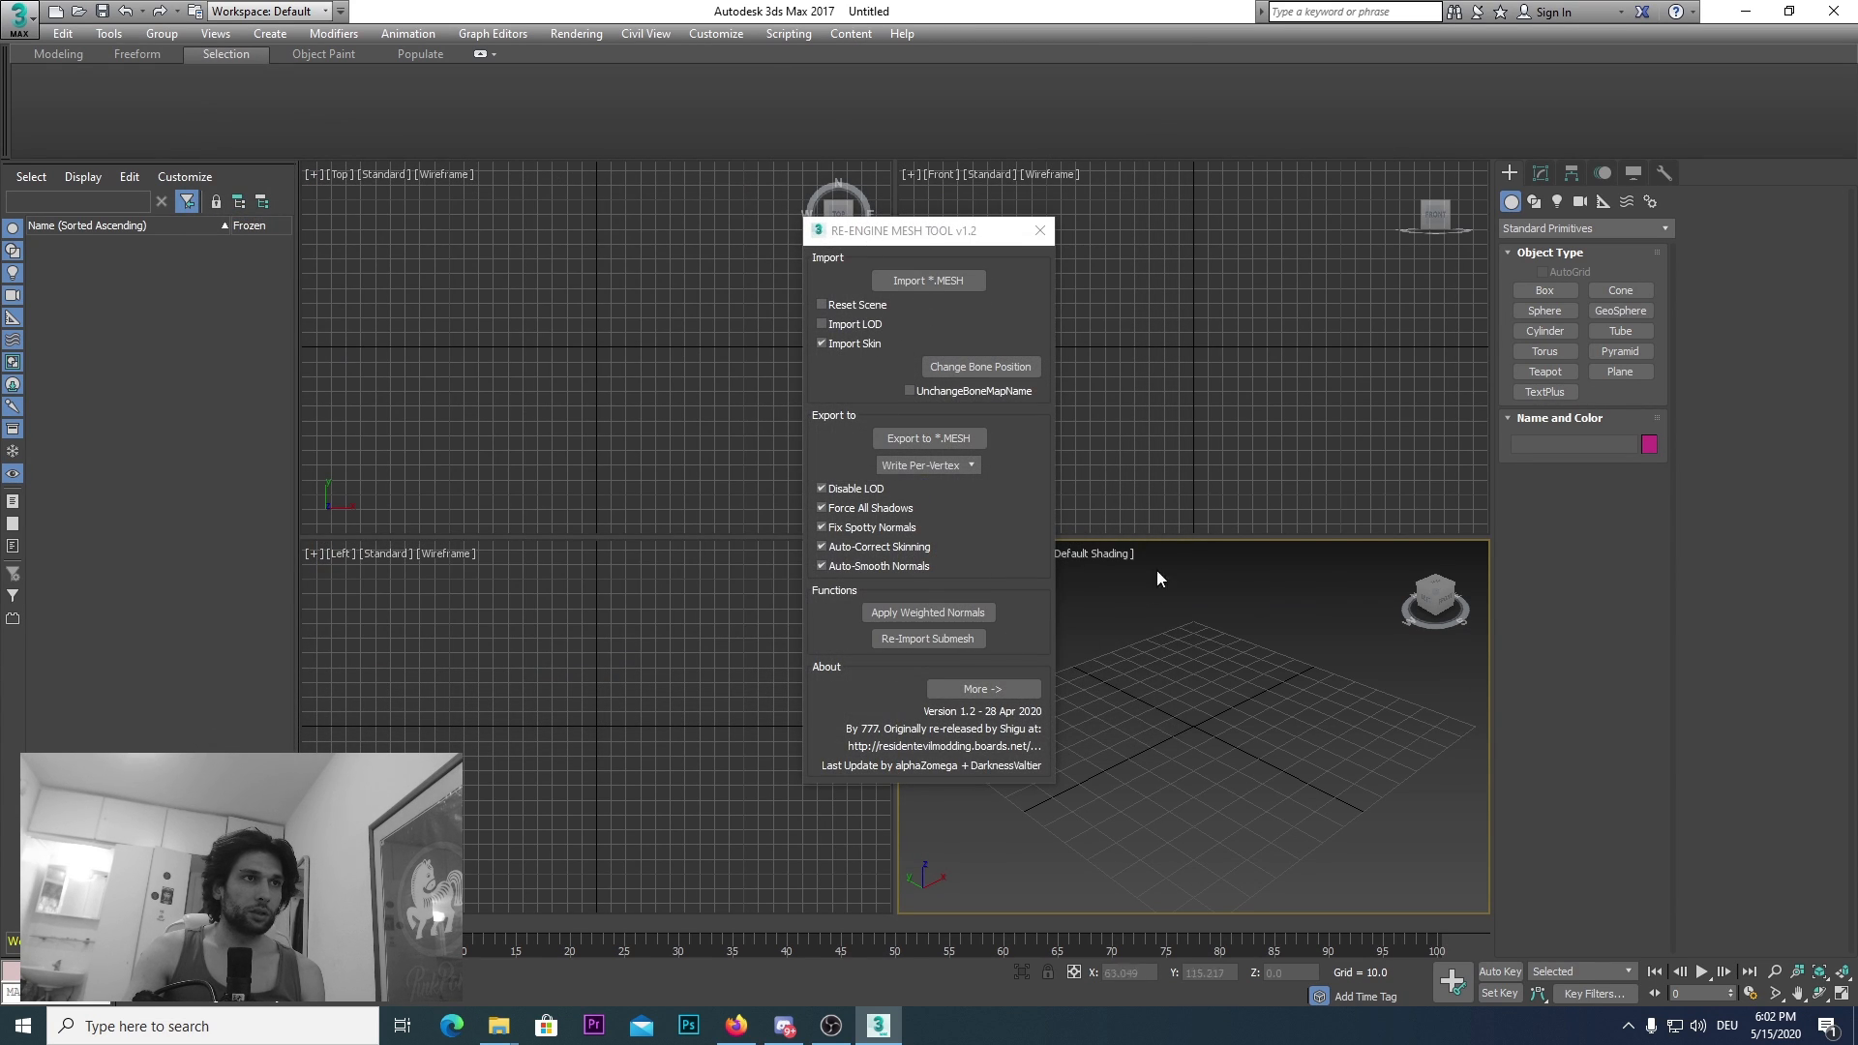
# Step: Start a .MESH import and browse to the ALPHAS BASE folder on the Desktop
pyautogui.click(926, 280)
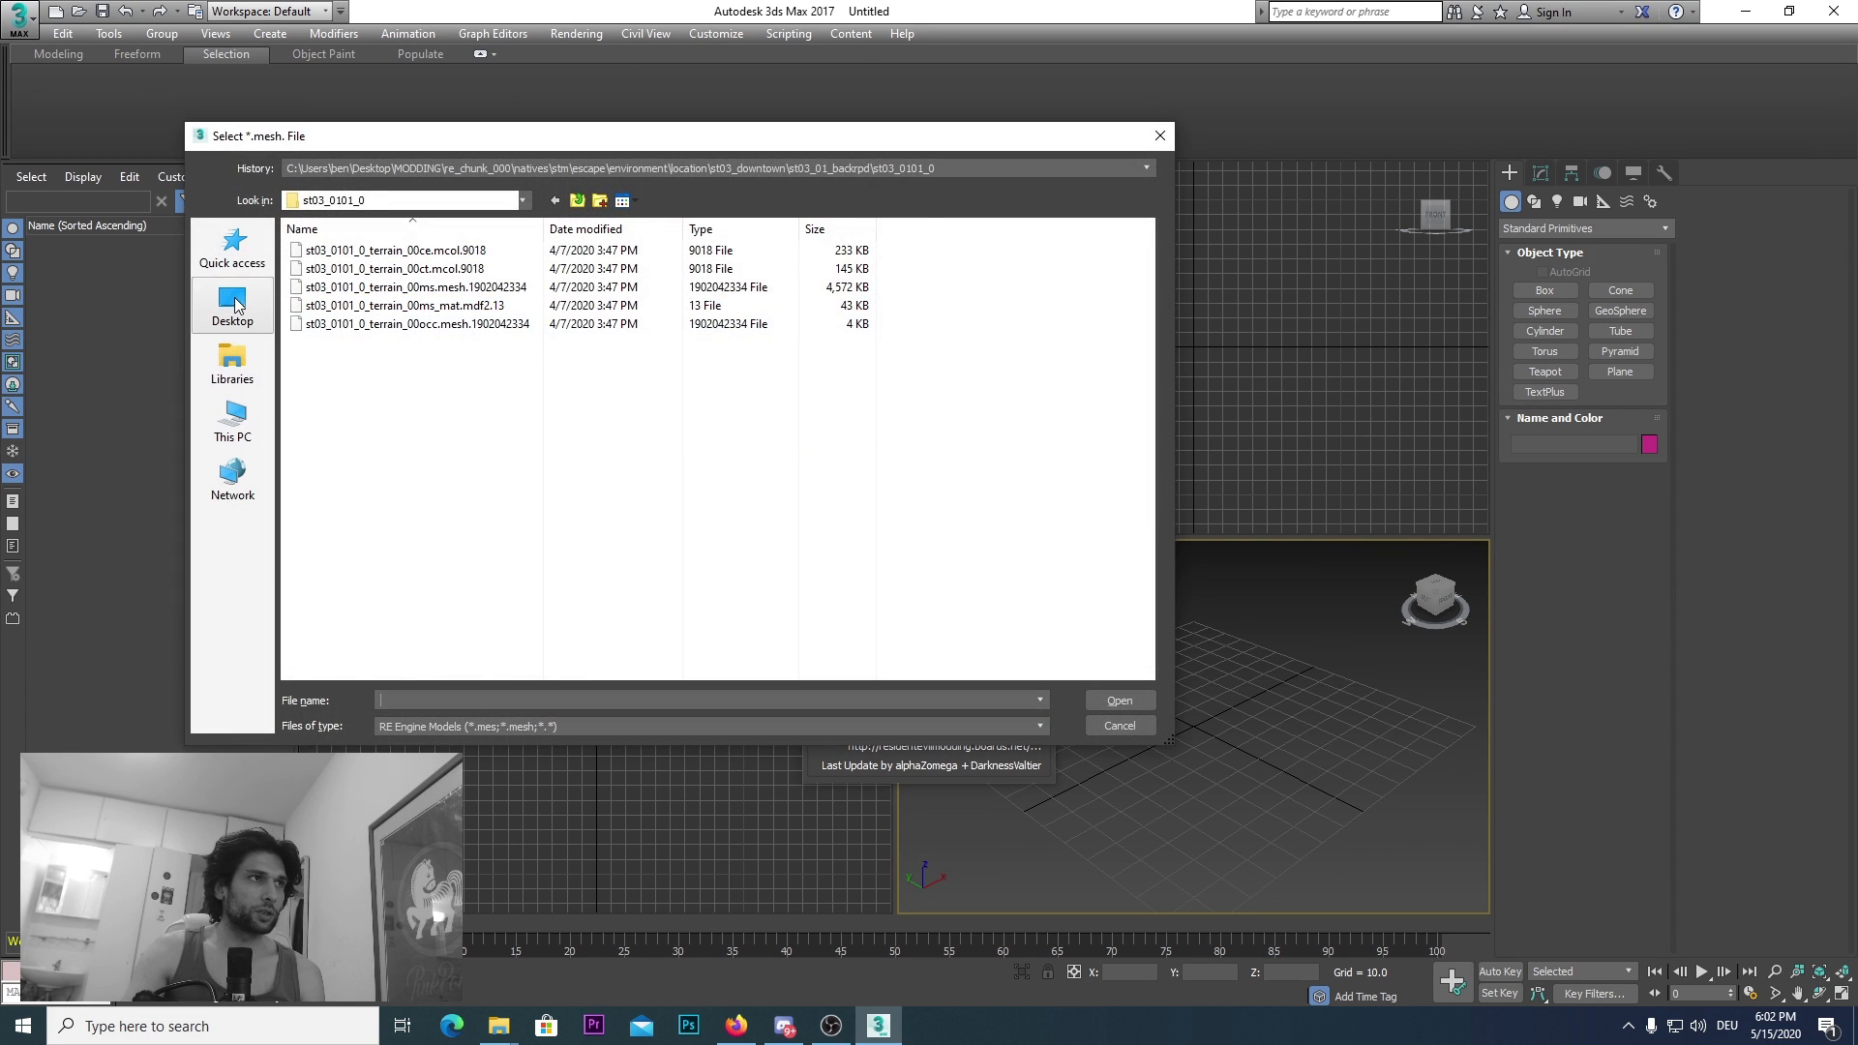
pyautogui.click(234, 302)
pyautogui.scroll(-3, 568, 364)
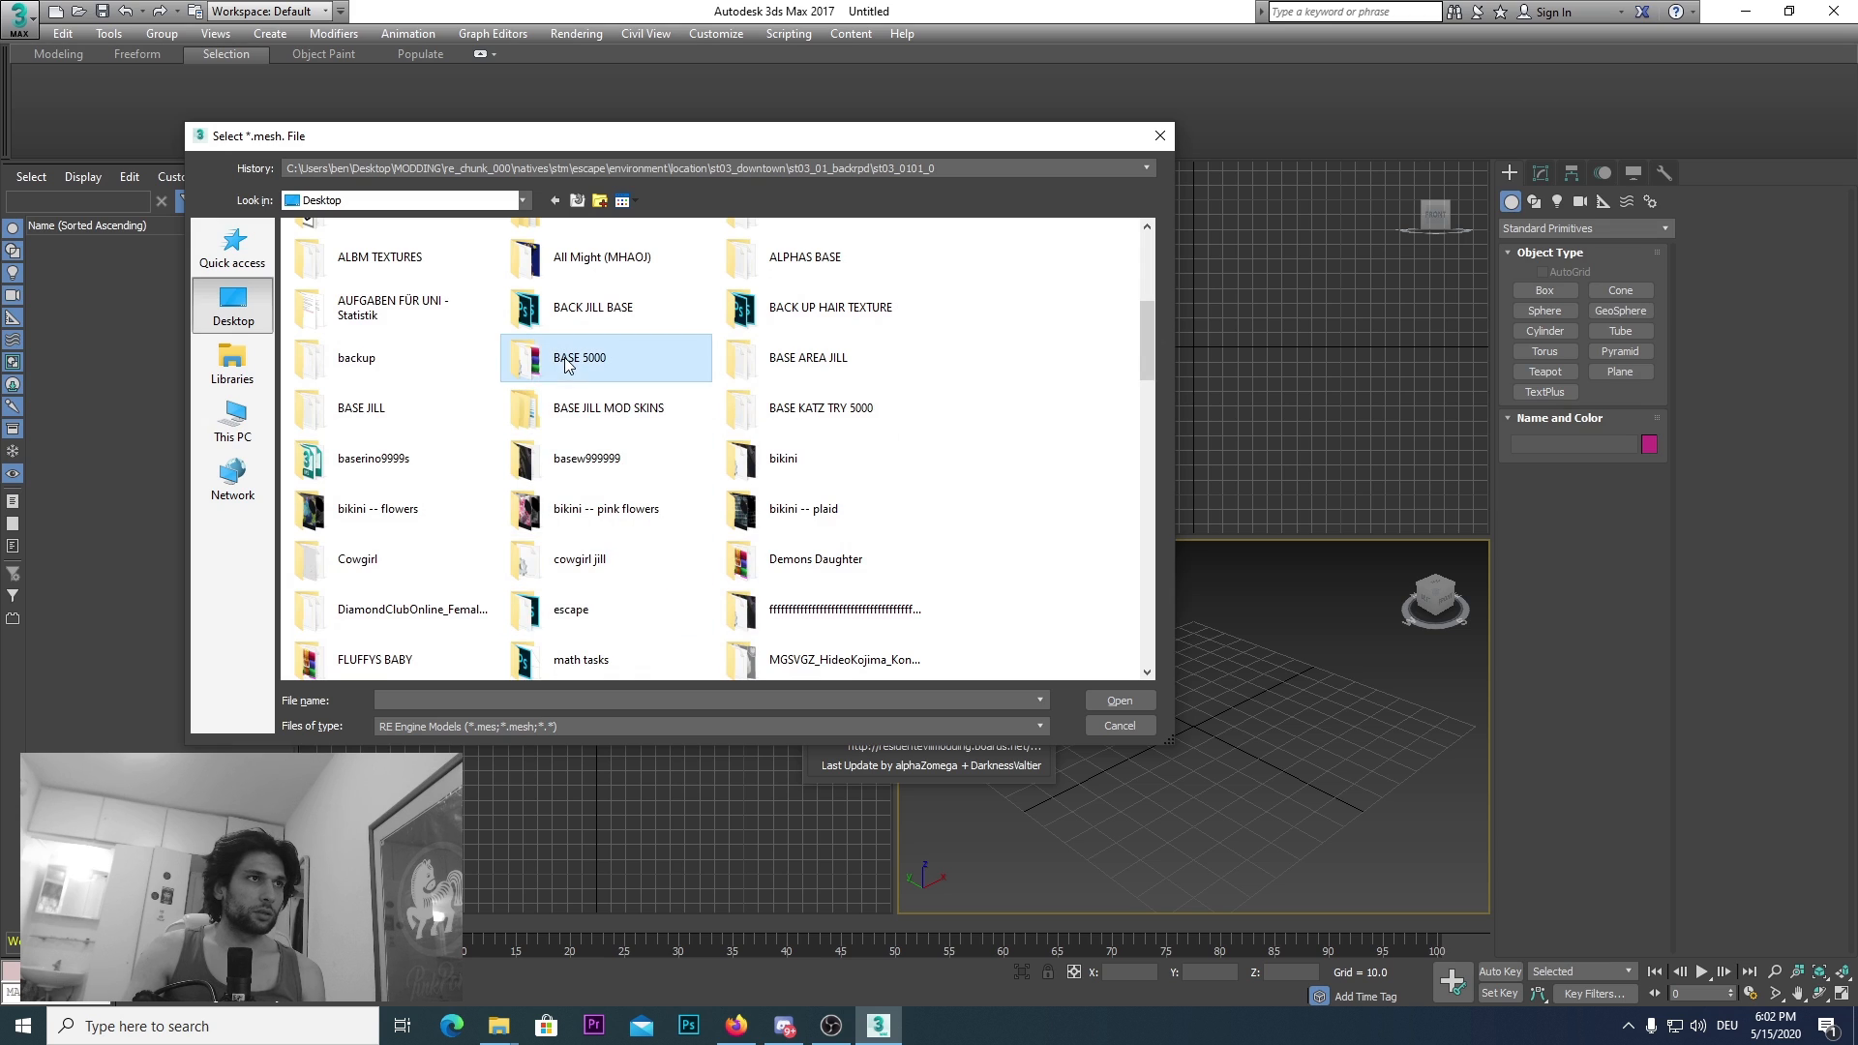
pyautogui.press('a')
pyautogui.press('a')
pyautogui.press('a')
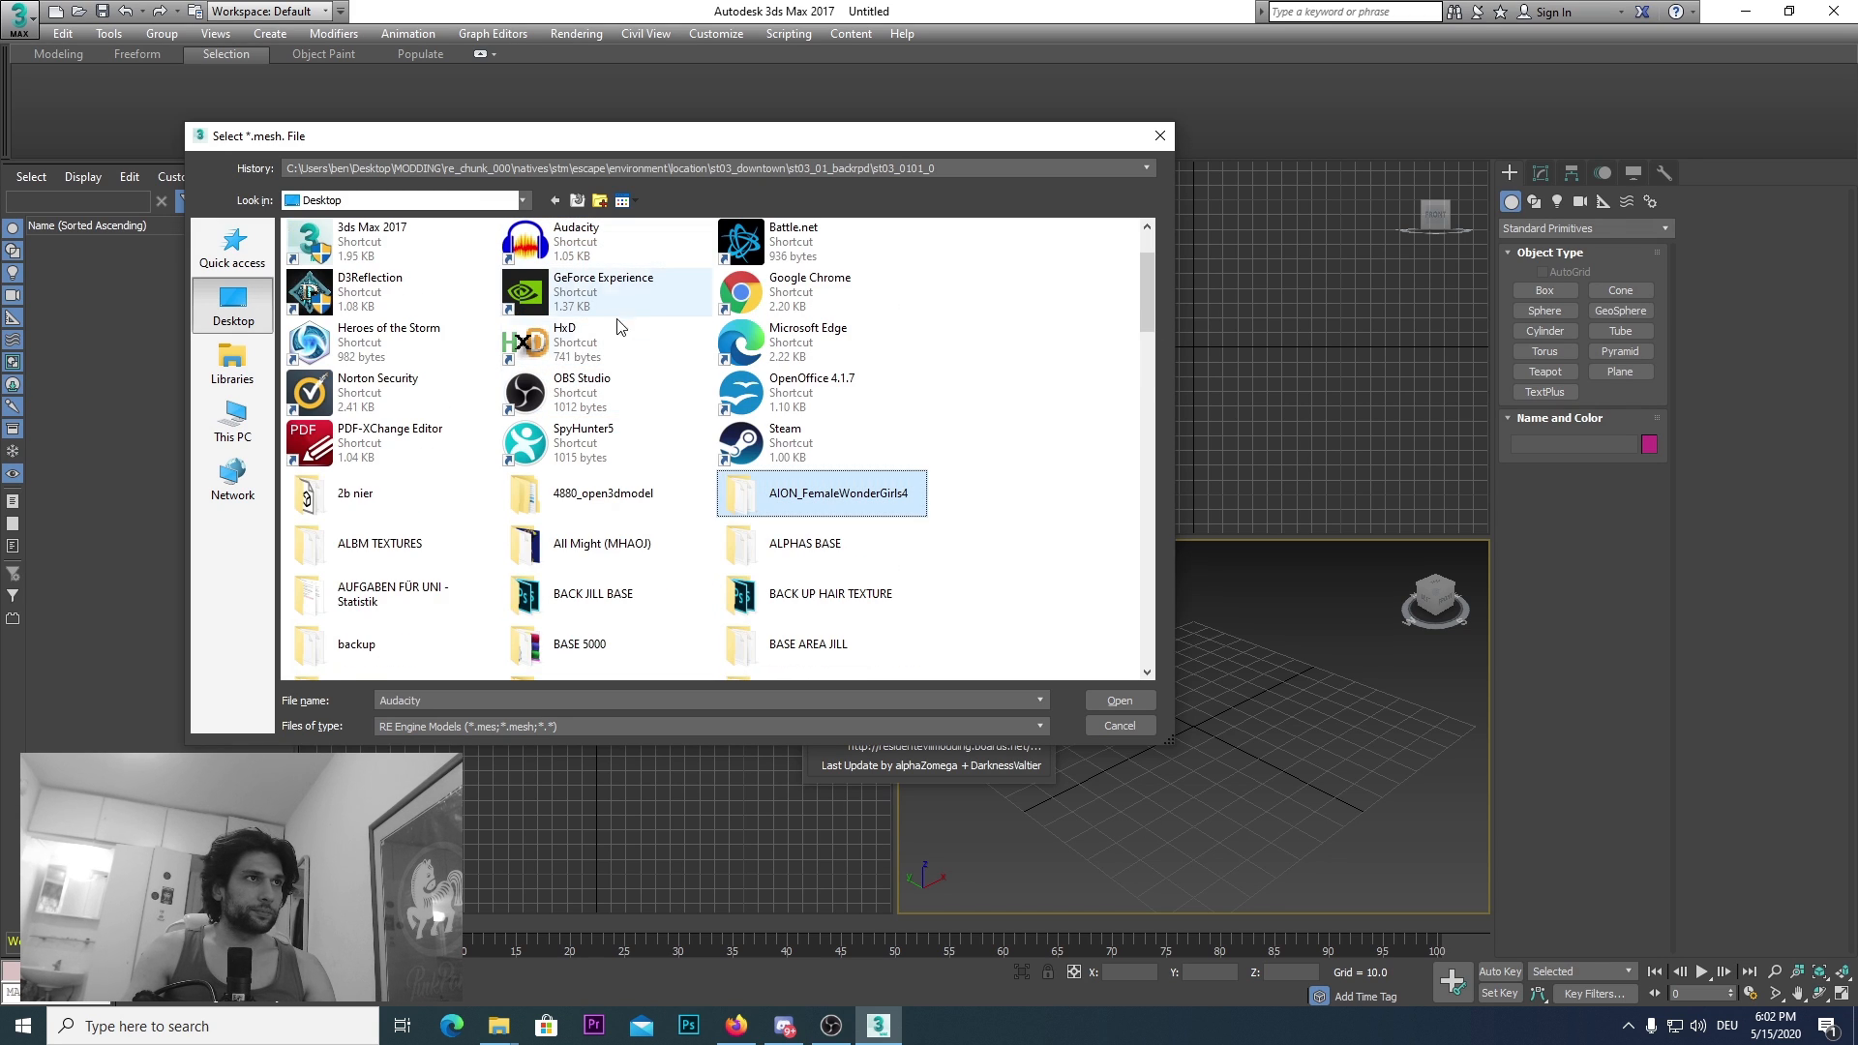
pyautogui.doubleClick(793, 555)
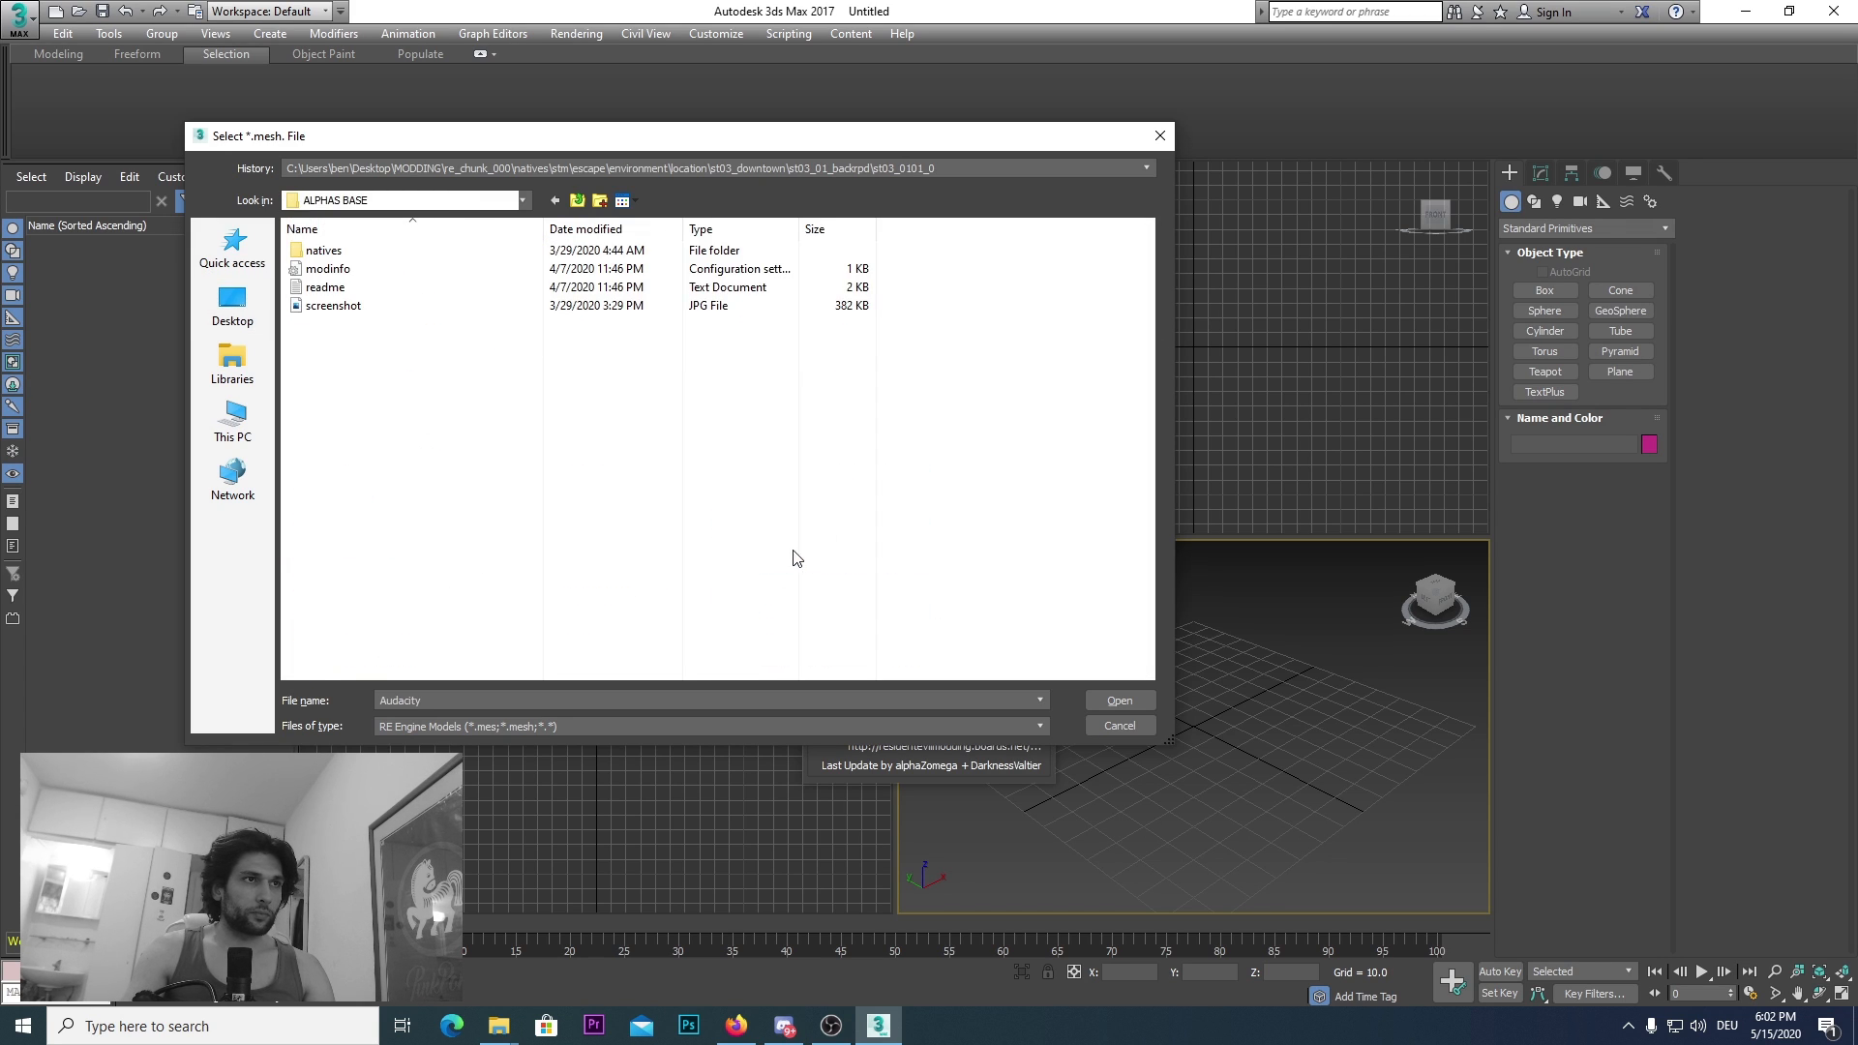
# Step: Import pl2000.mesh.1902042334 from the mesh folder of pl2000, reached through natives, stm, escape, character and player
pyautogui.doubleClick(383, 250)
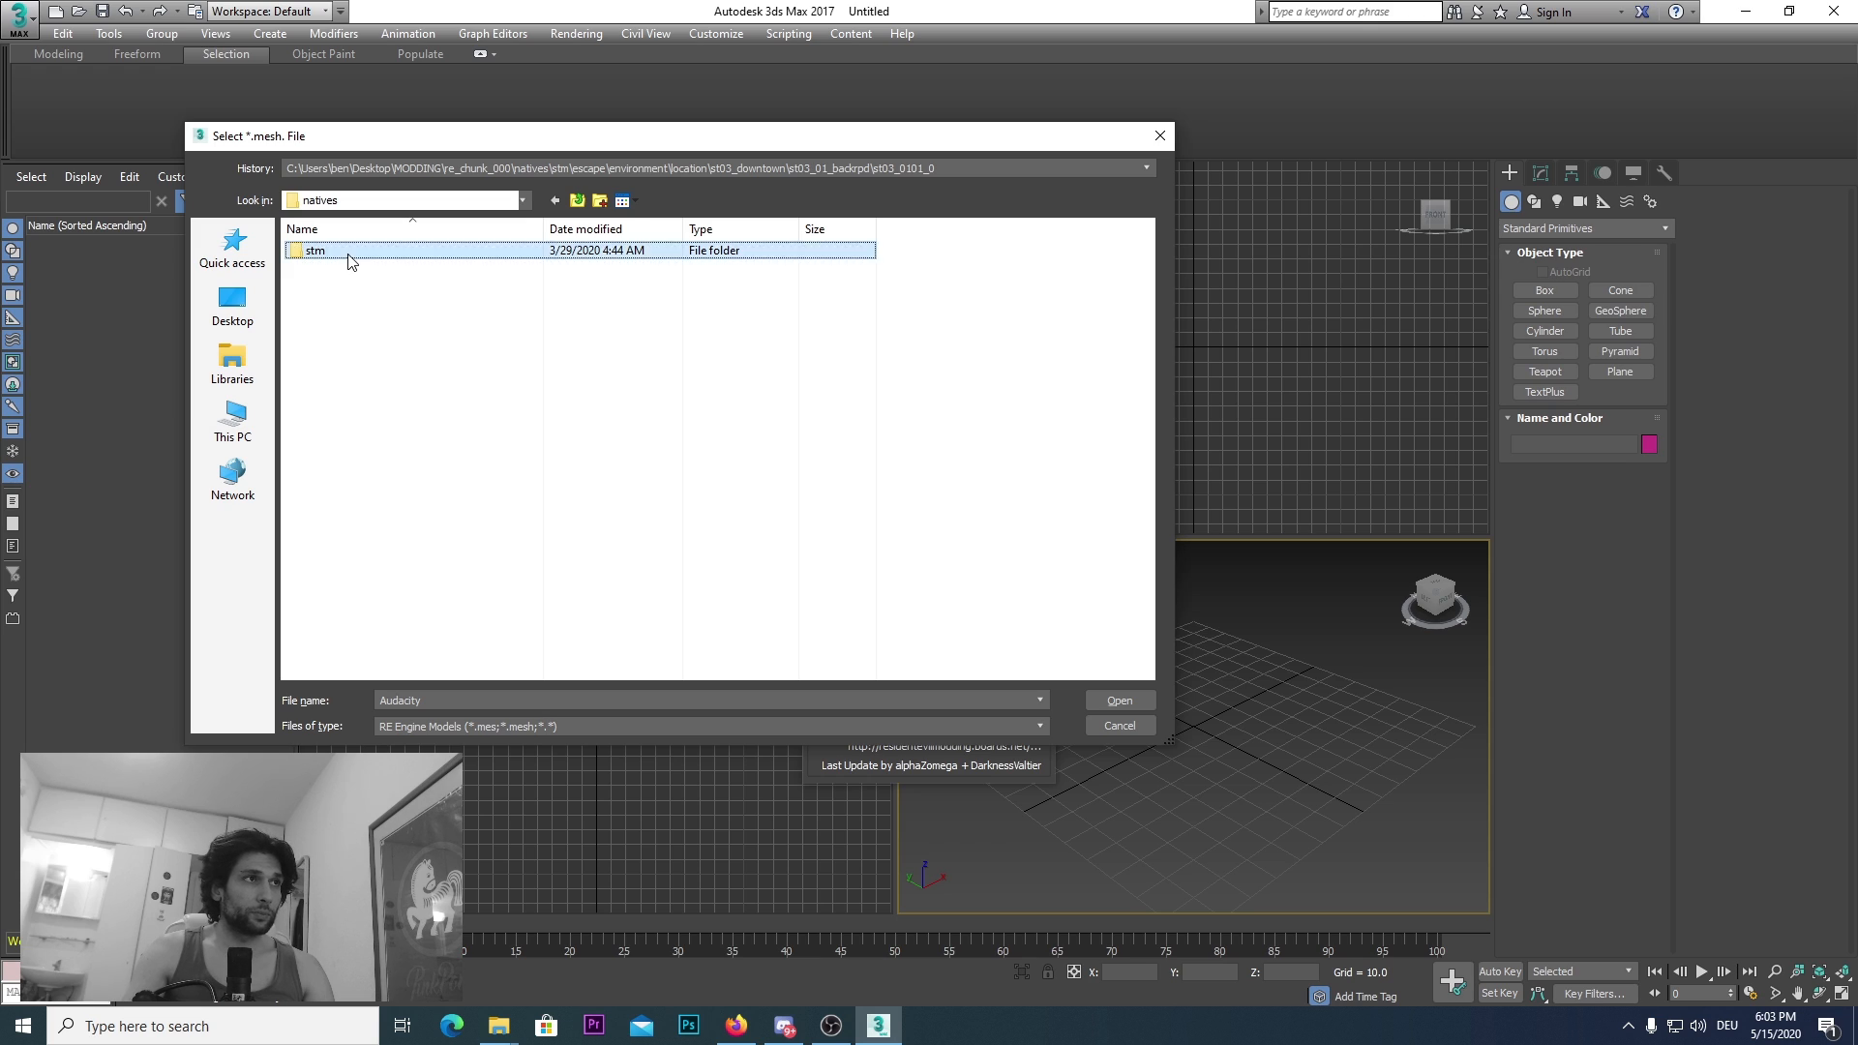
pyautogui.doubleClick(353, 251)
pyautogui.doubleClick(358, 257)
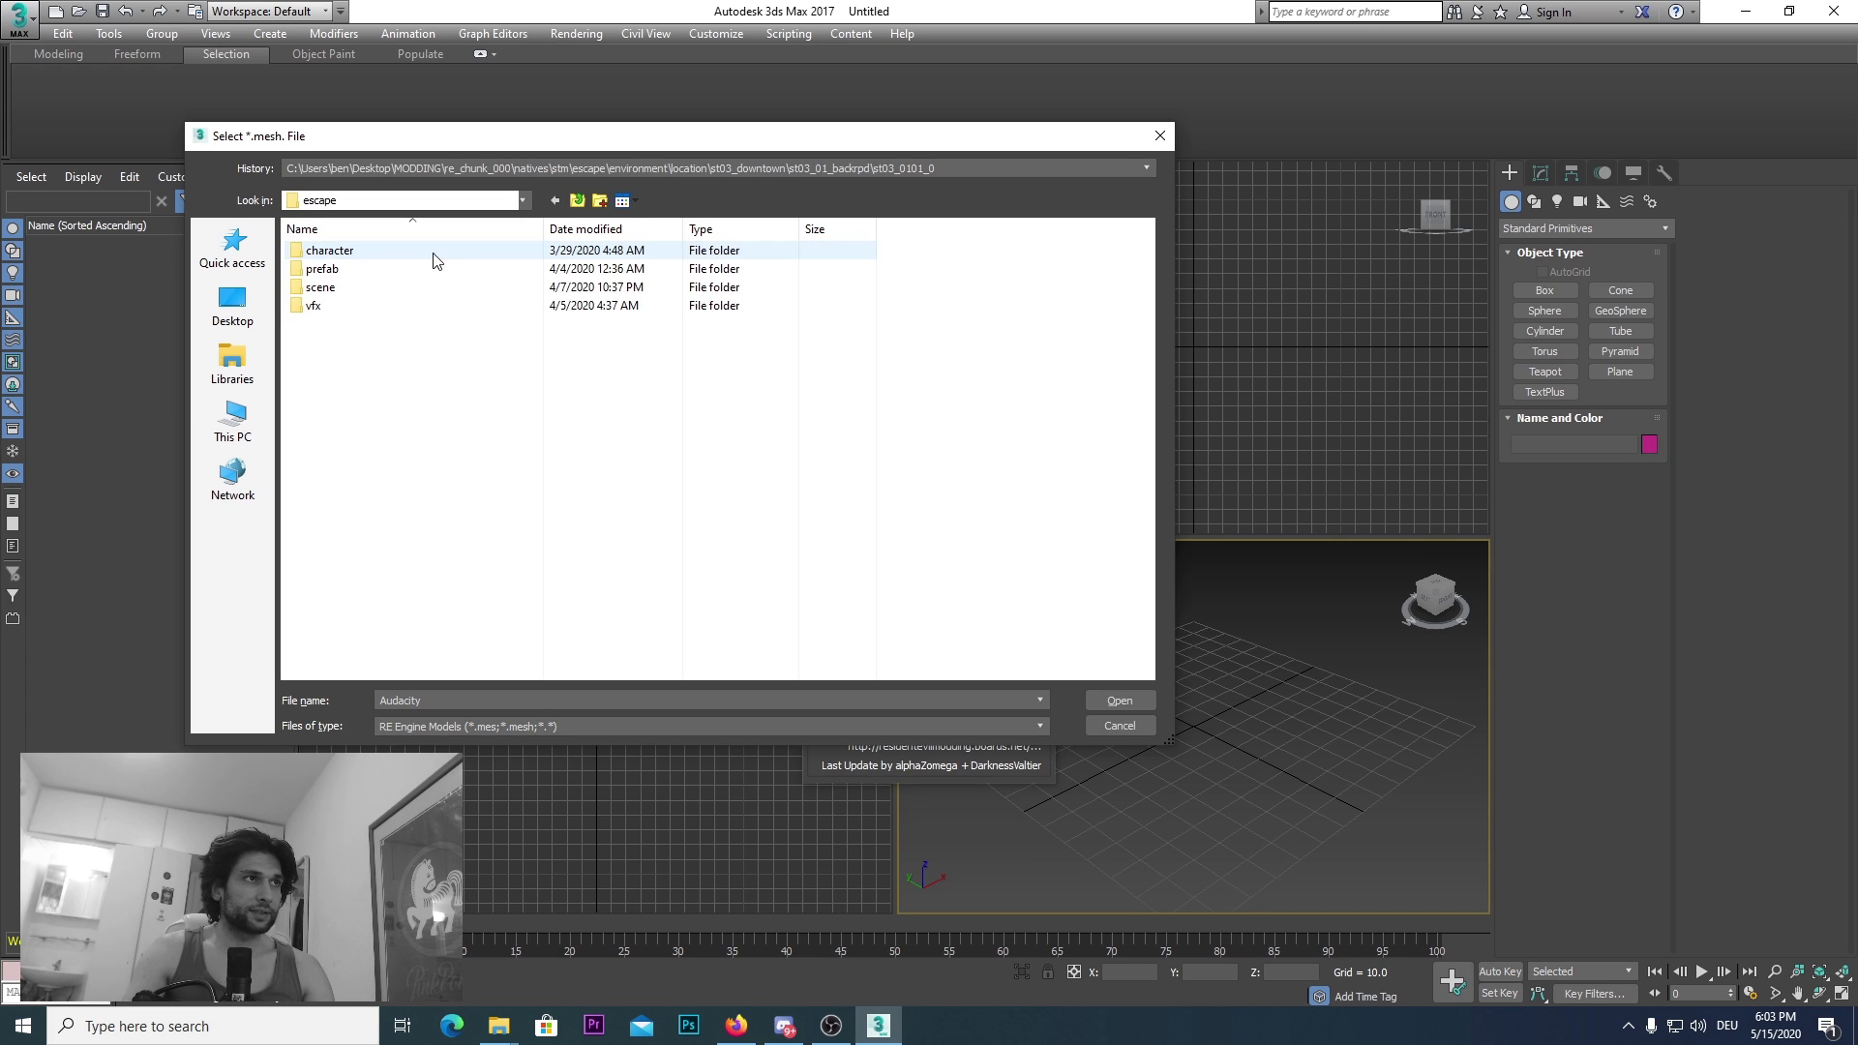
pyautogui.doubleClick(367, 254)
pyautogui.doubleClick(364, 257)
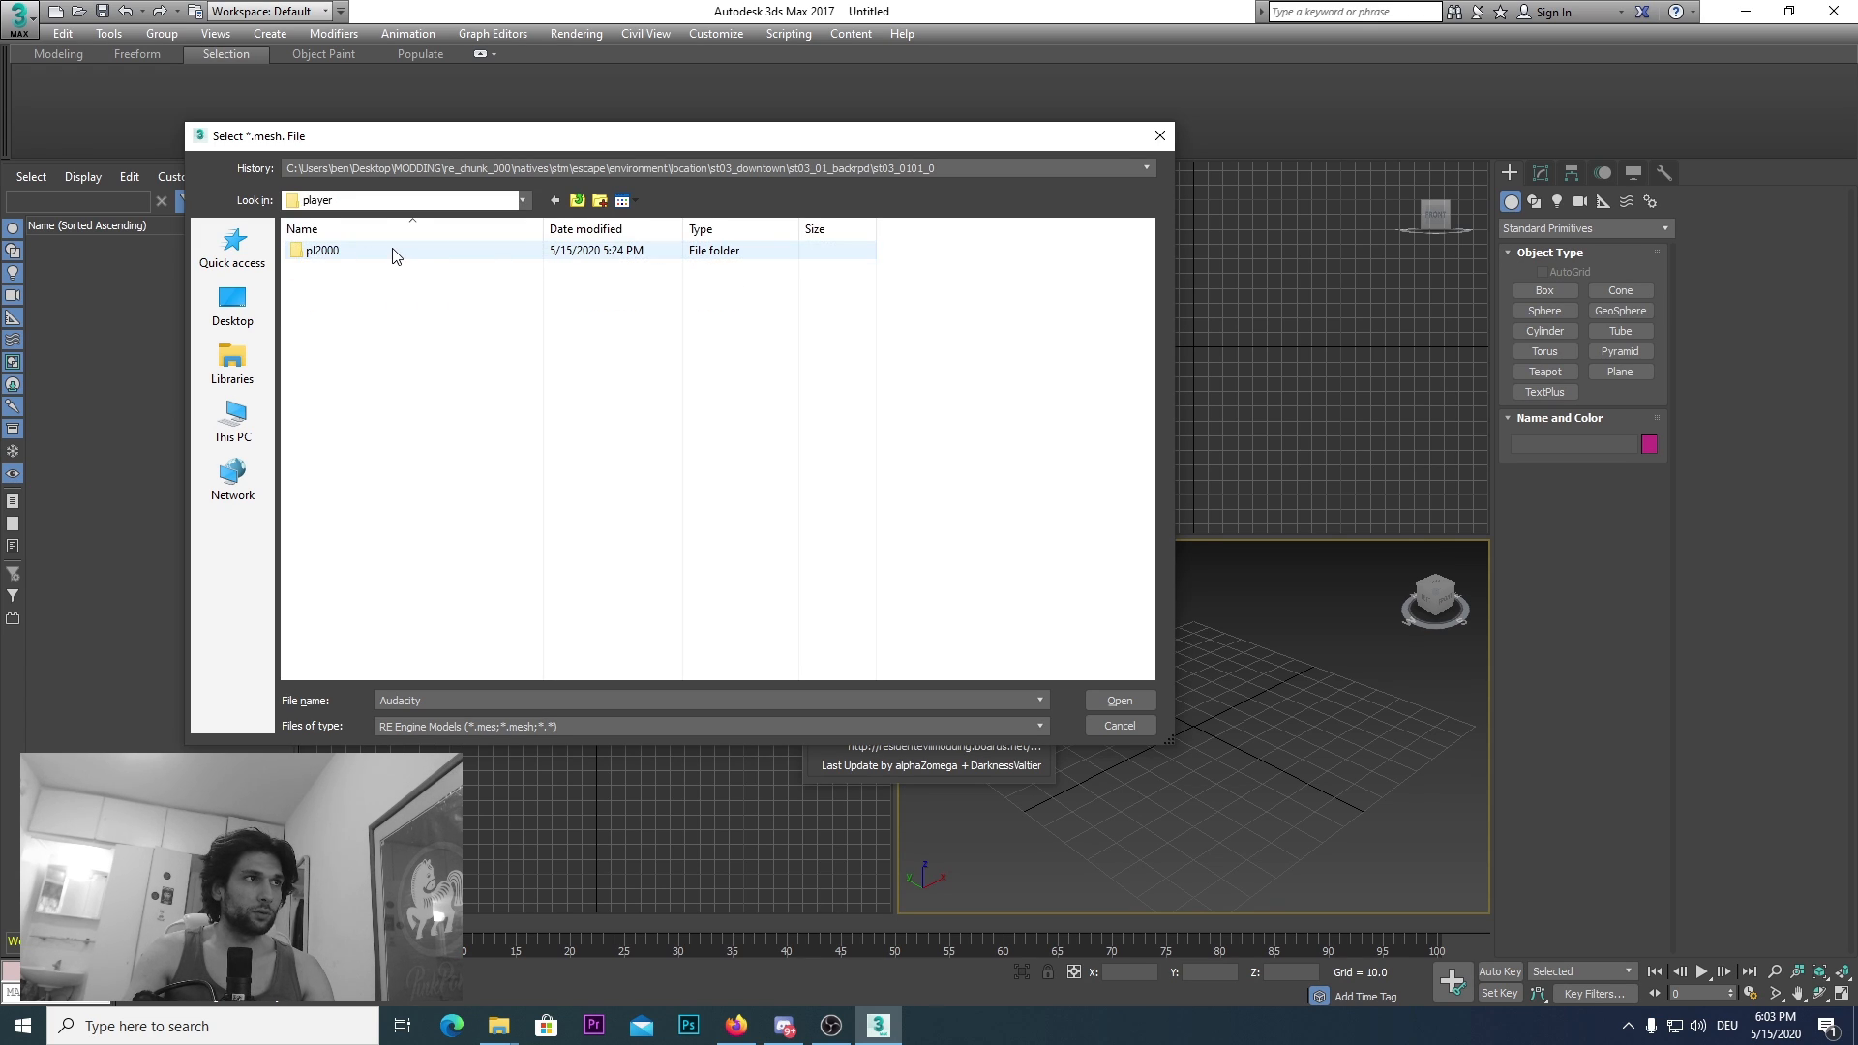
pyautogui.click(394, 255)
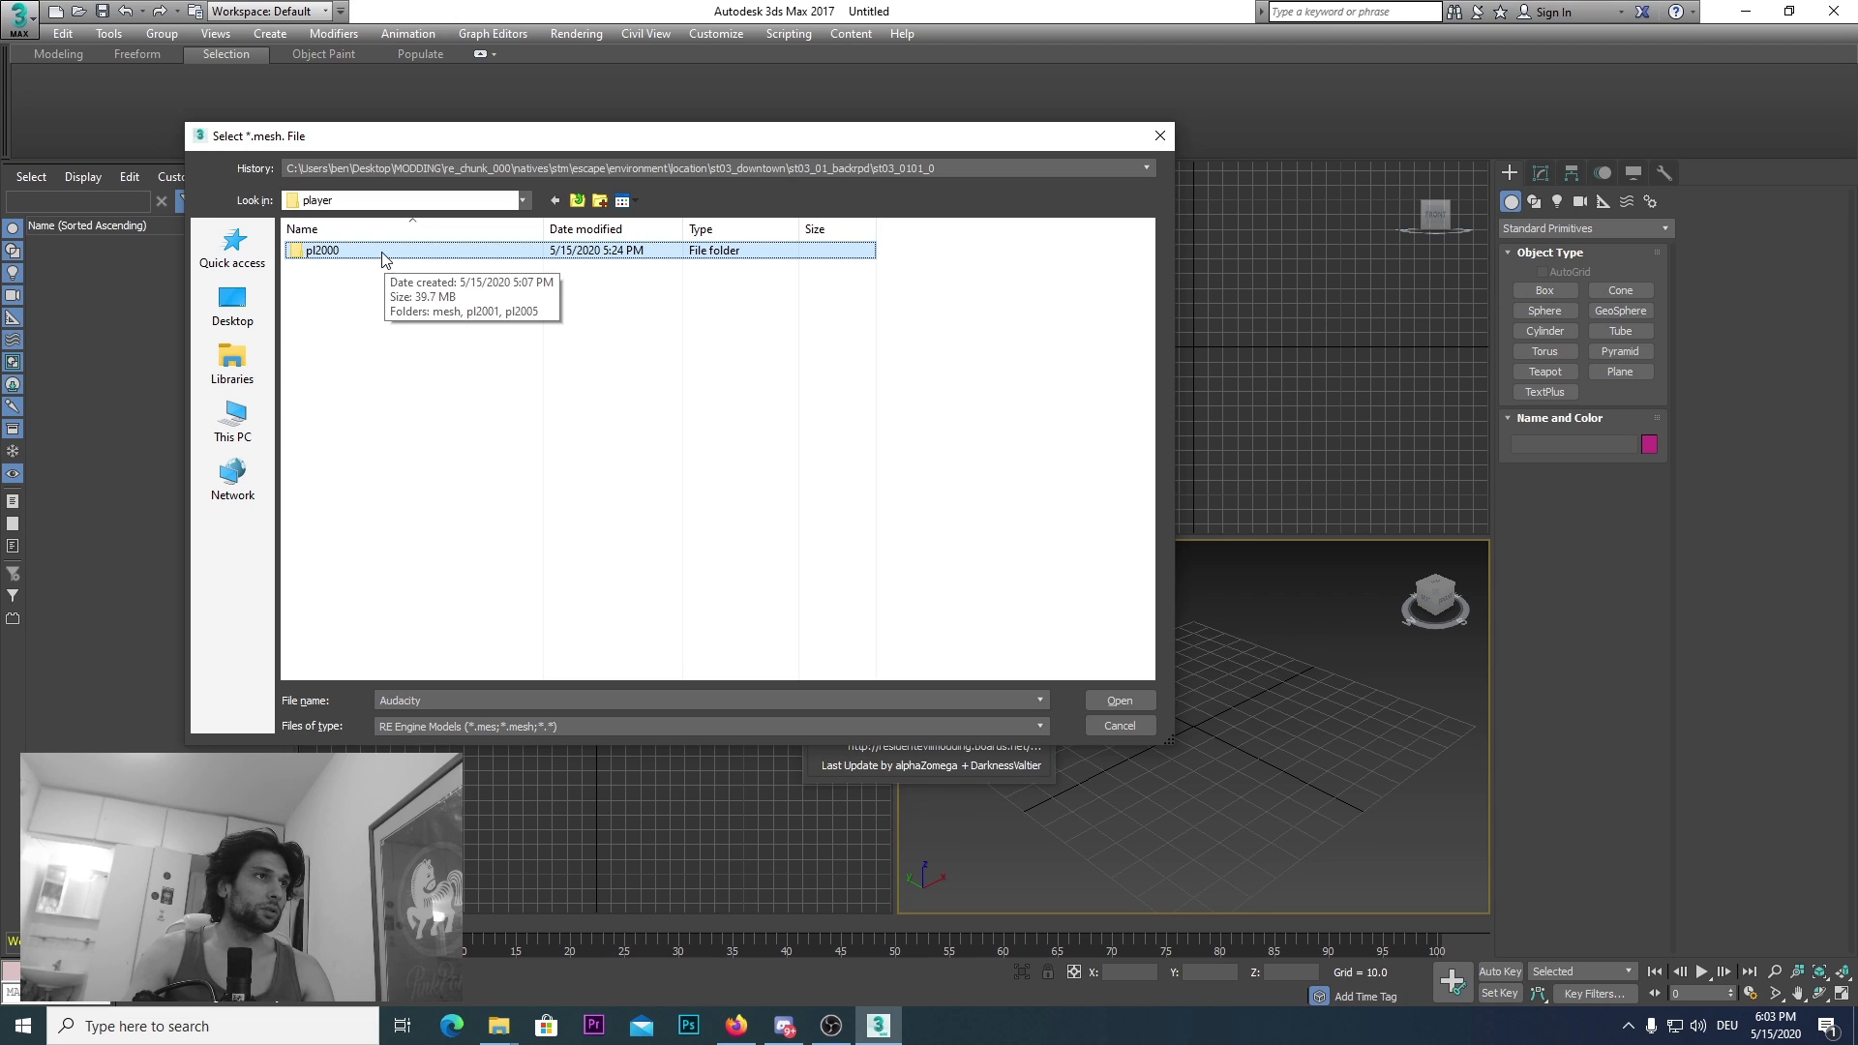
pyautogui.doubleClick(383, 256)
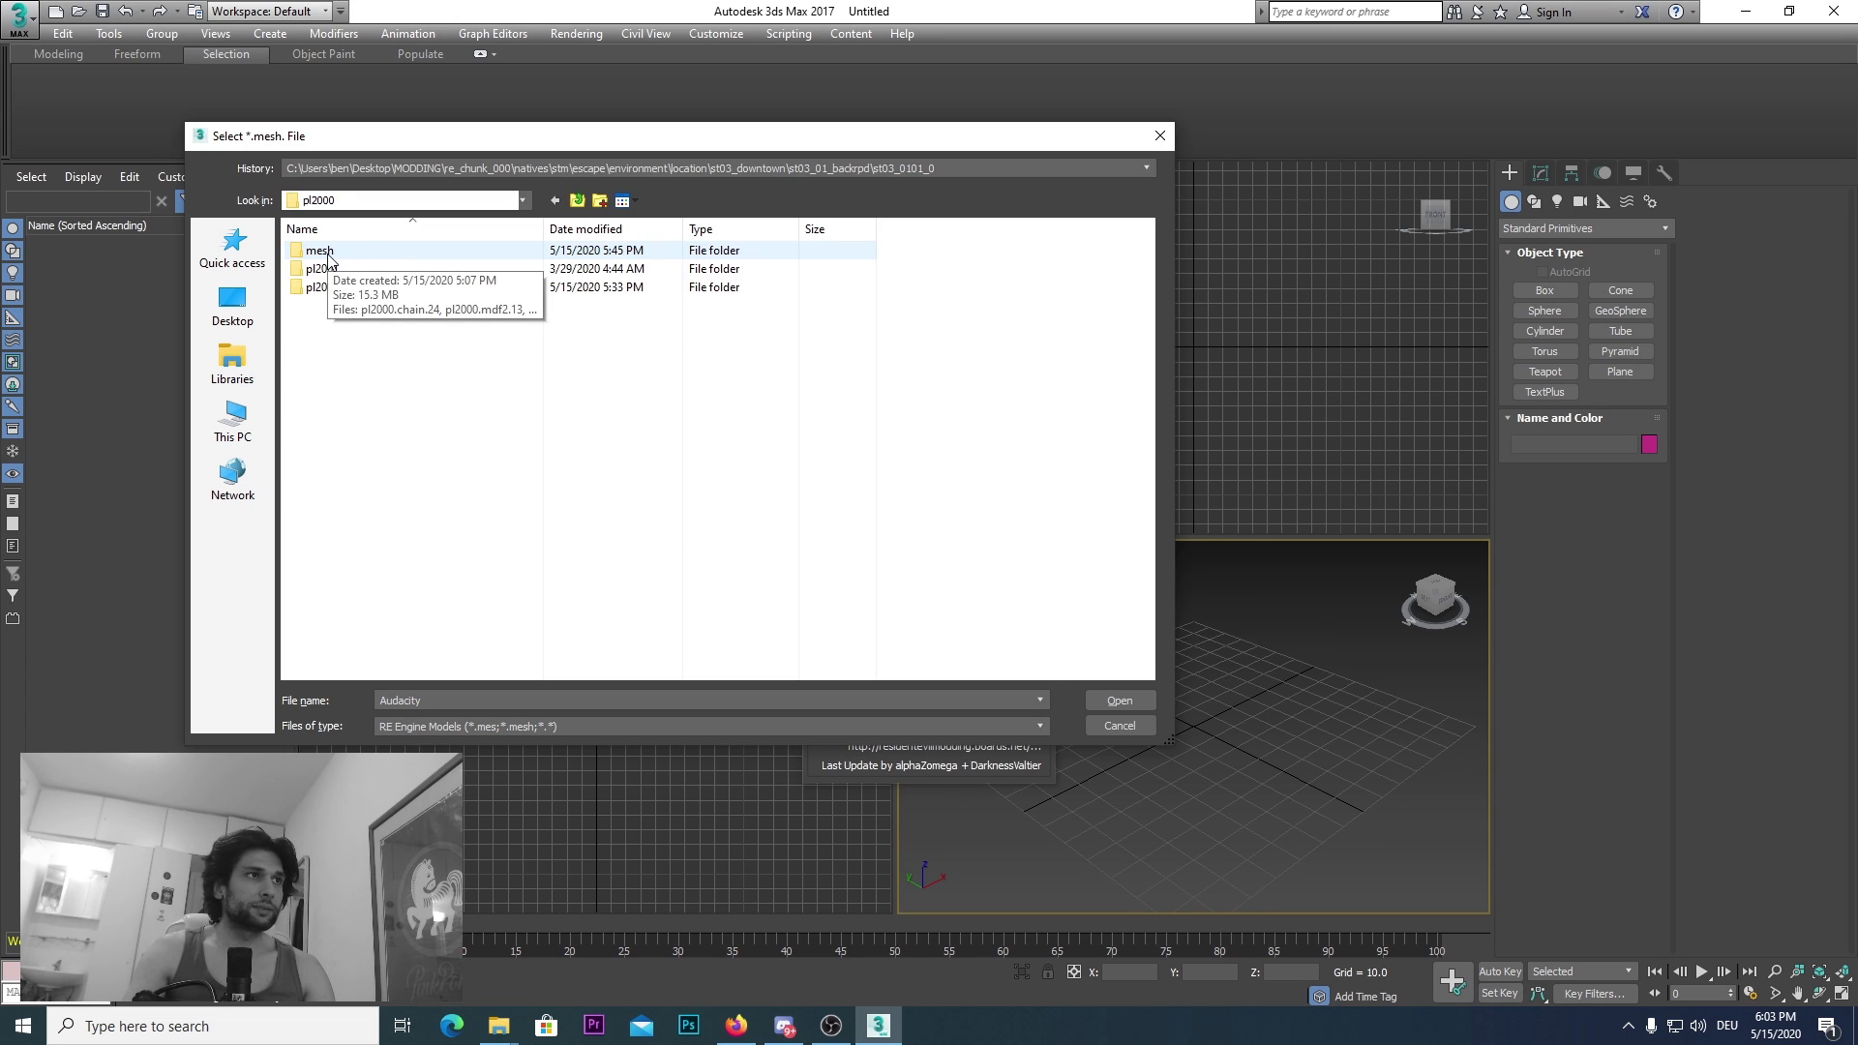
pyautogui.doubleClick(321, 251)
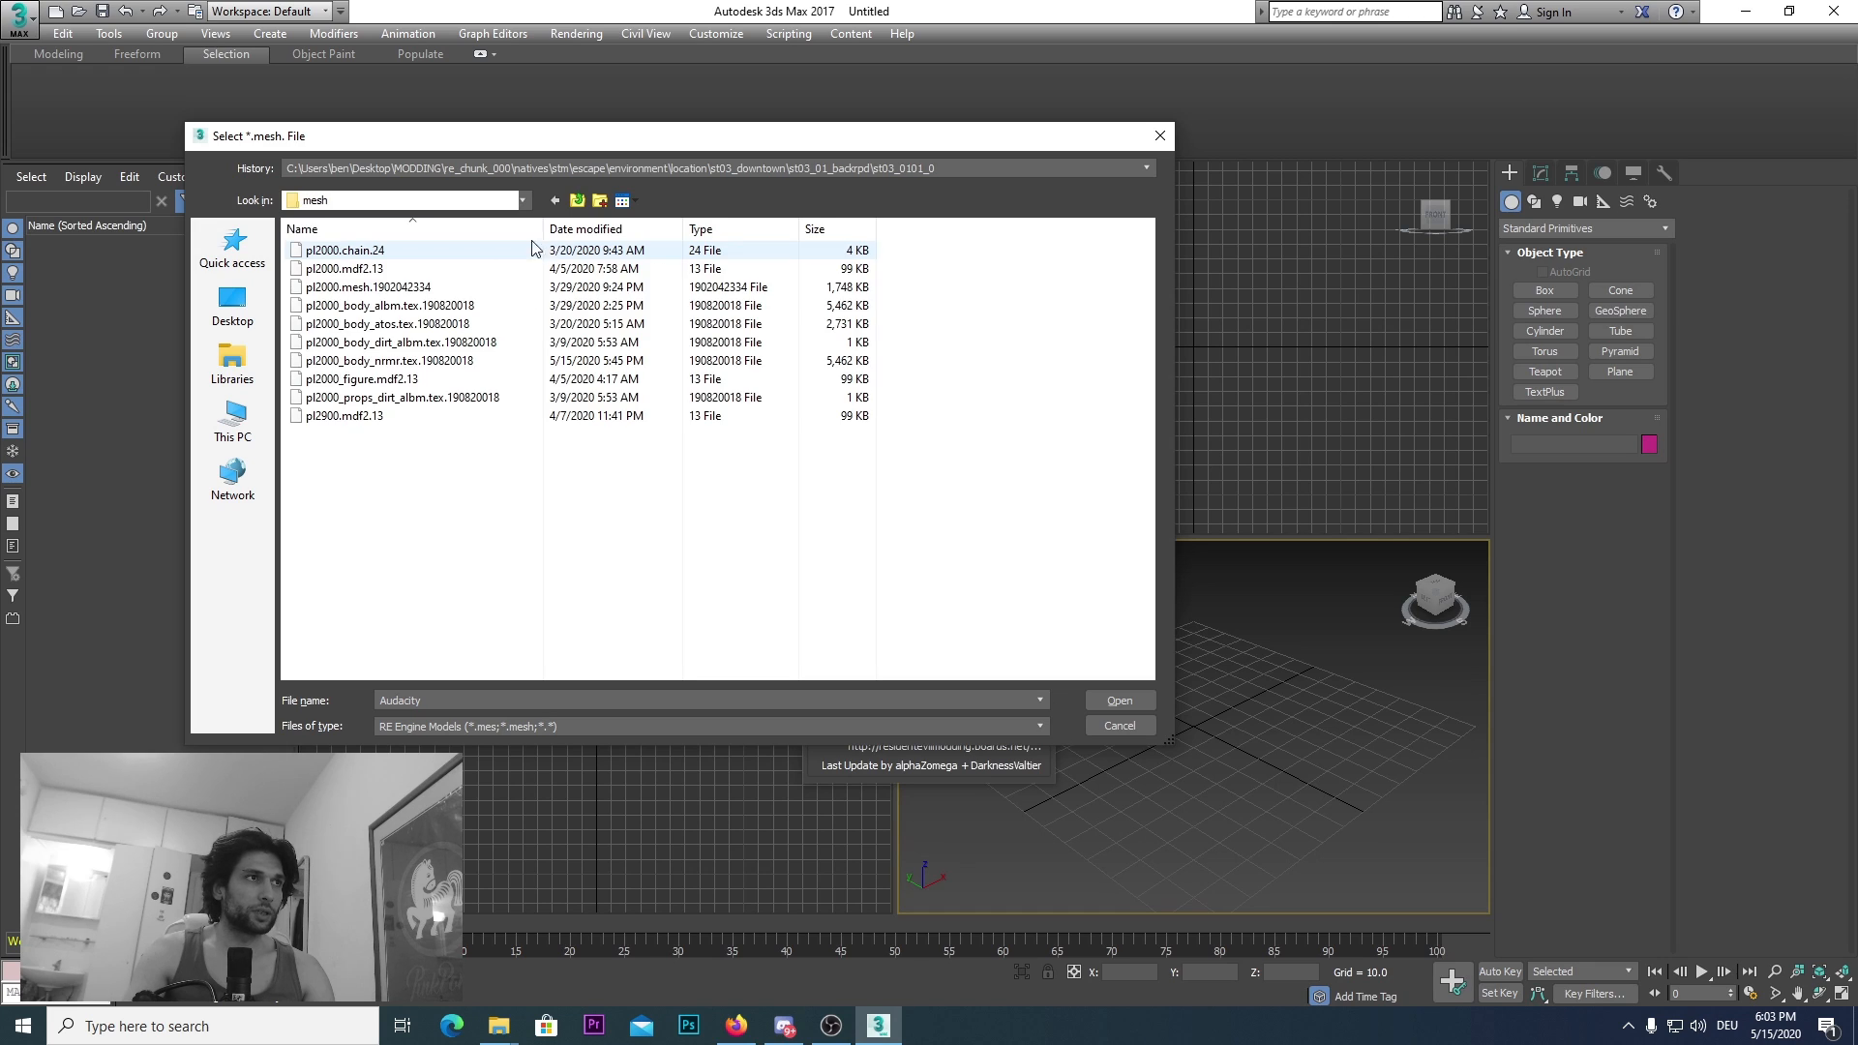
pyautogui.click(373, 289)
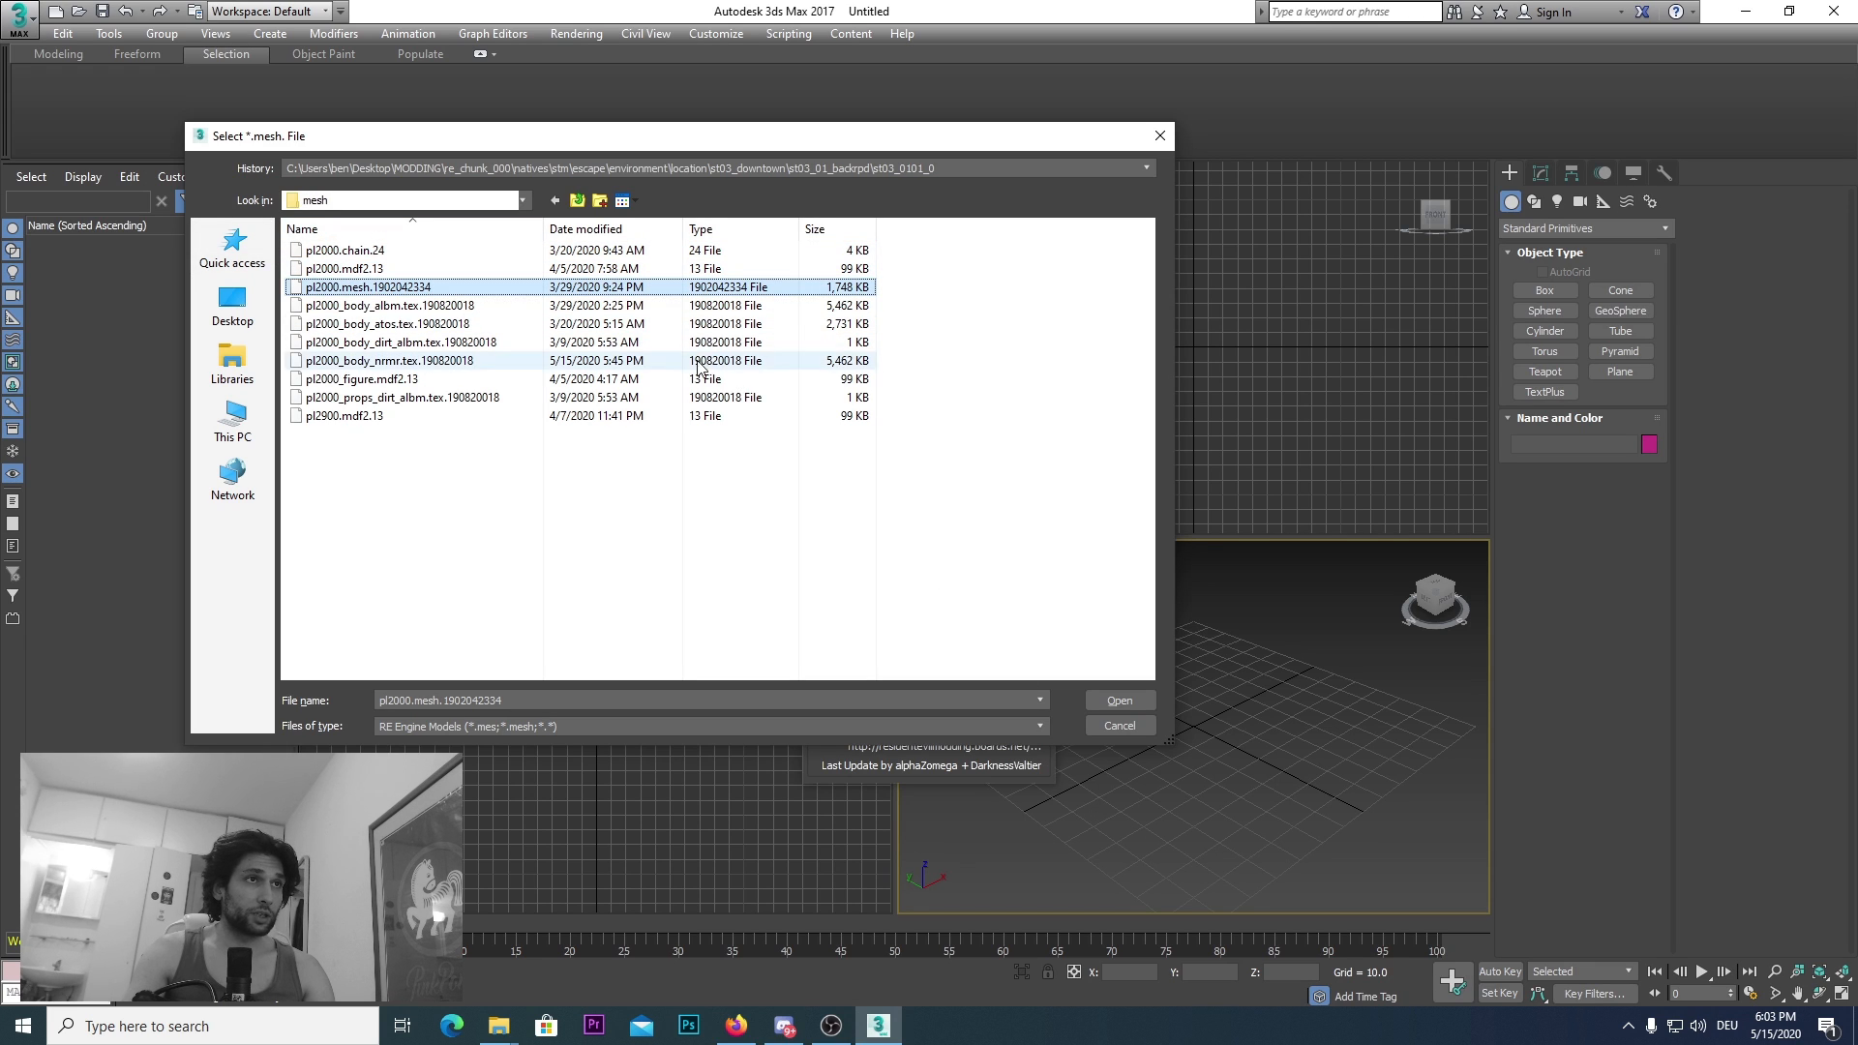
pyautogui.click(1120, 701)
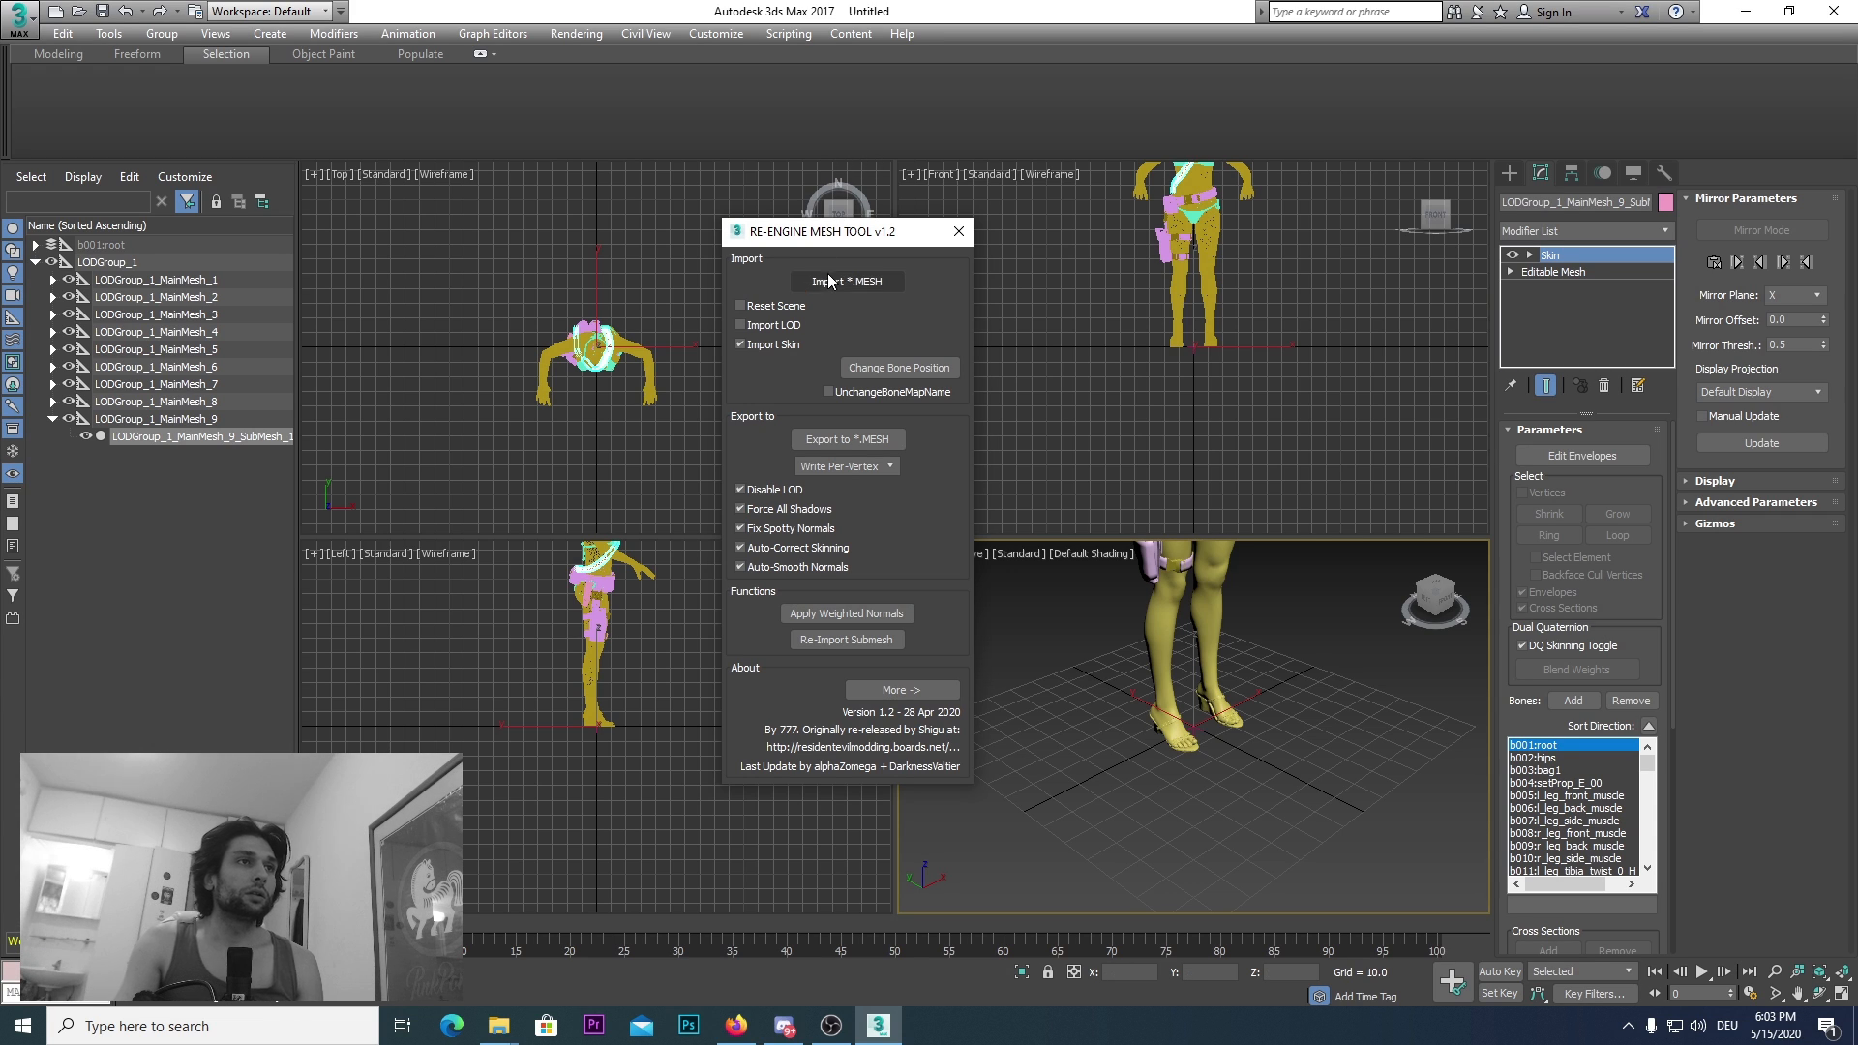
# Step: Maximize the Perspective viewport and frame the whole imported body from the front, with the mesh tool window moved aside
pyautogui.moveTo(870, 233); pyautogui.dragTo(243, 366)
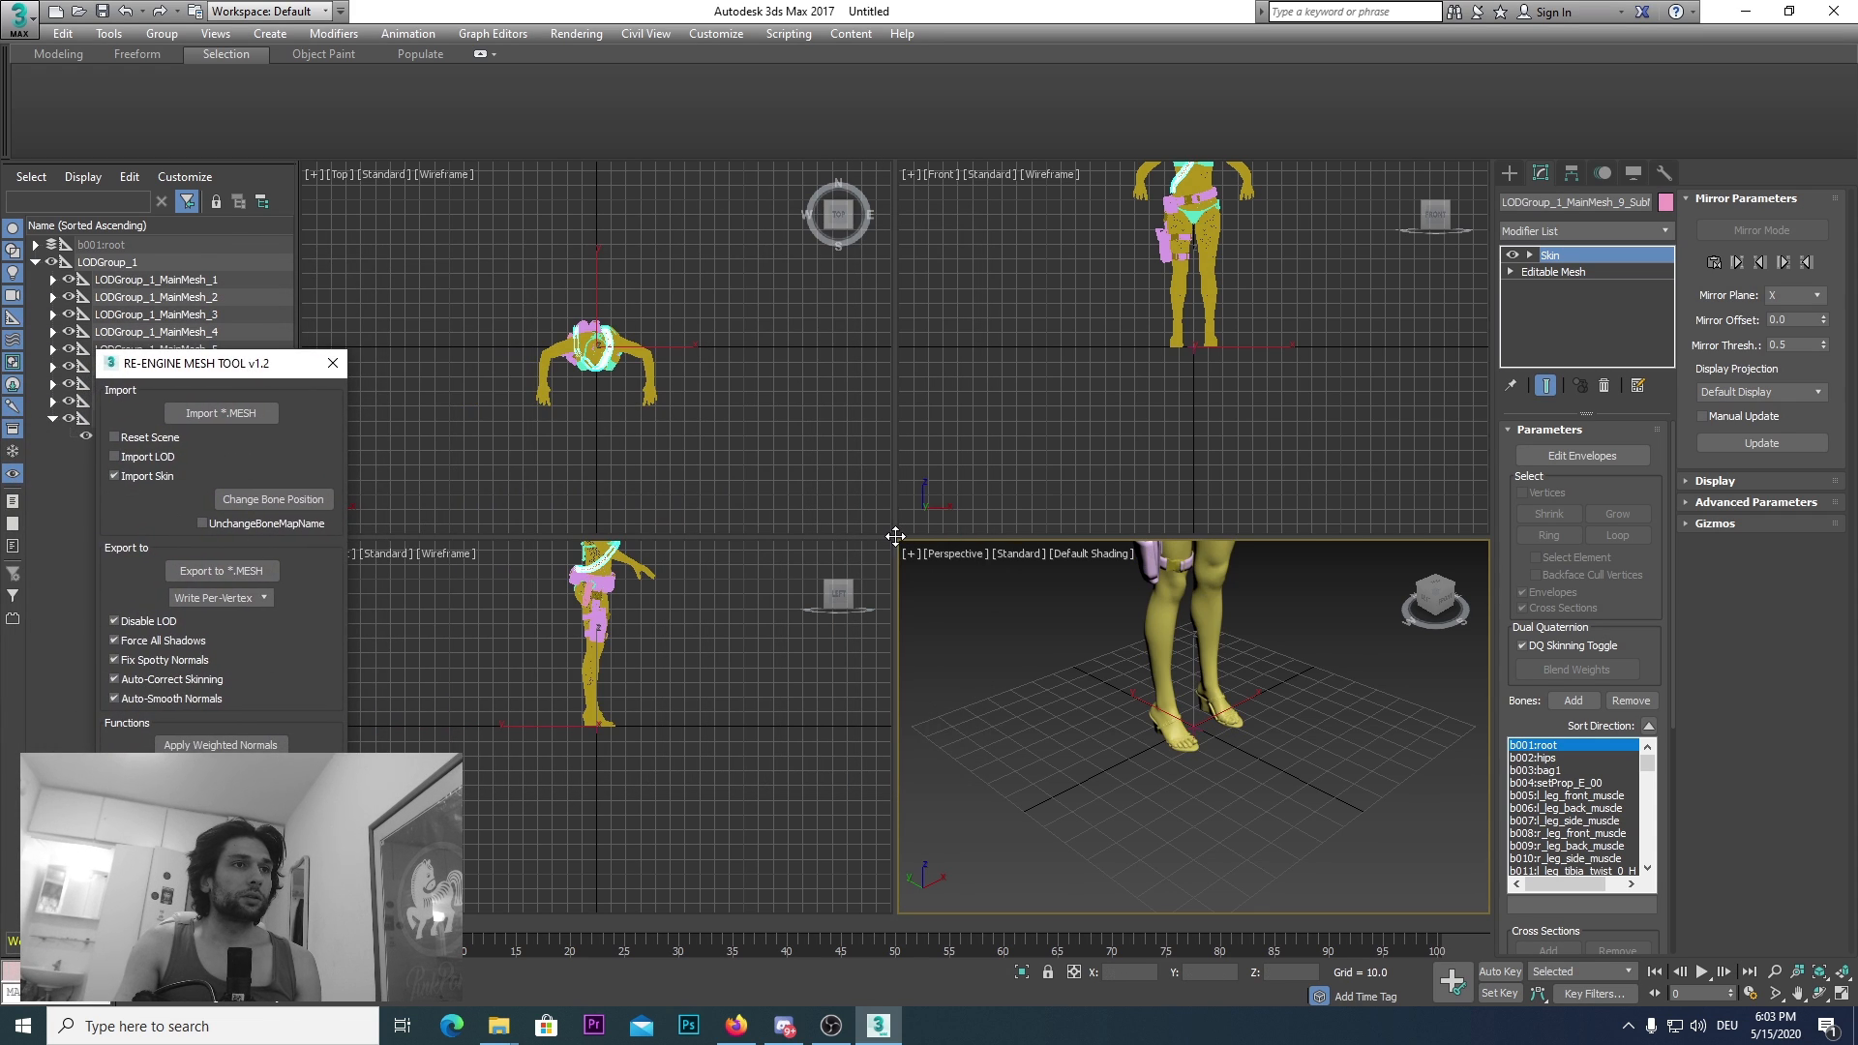
pyautogui.hotkey('alt', 'w')
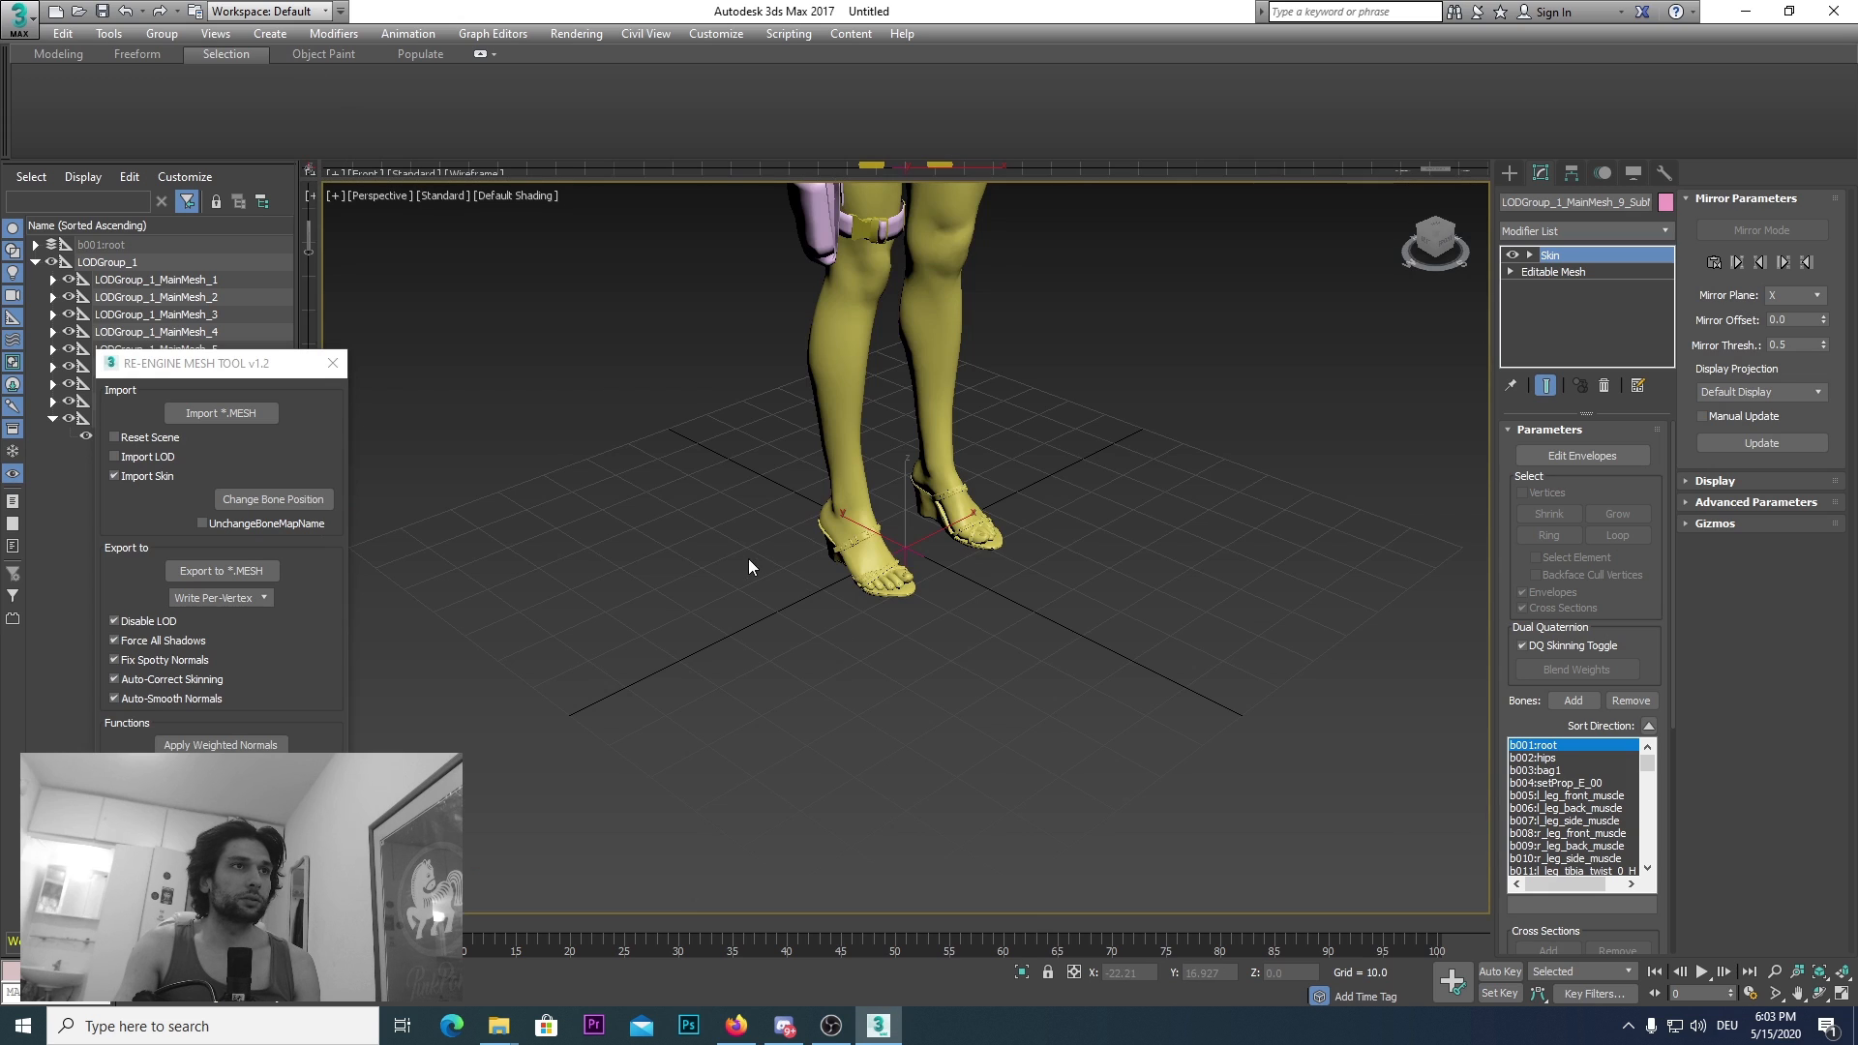
pyautogui.press('z')
pyautogui.moveTo(1436, 247); pyautogui.dragTo(1350, 251)
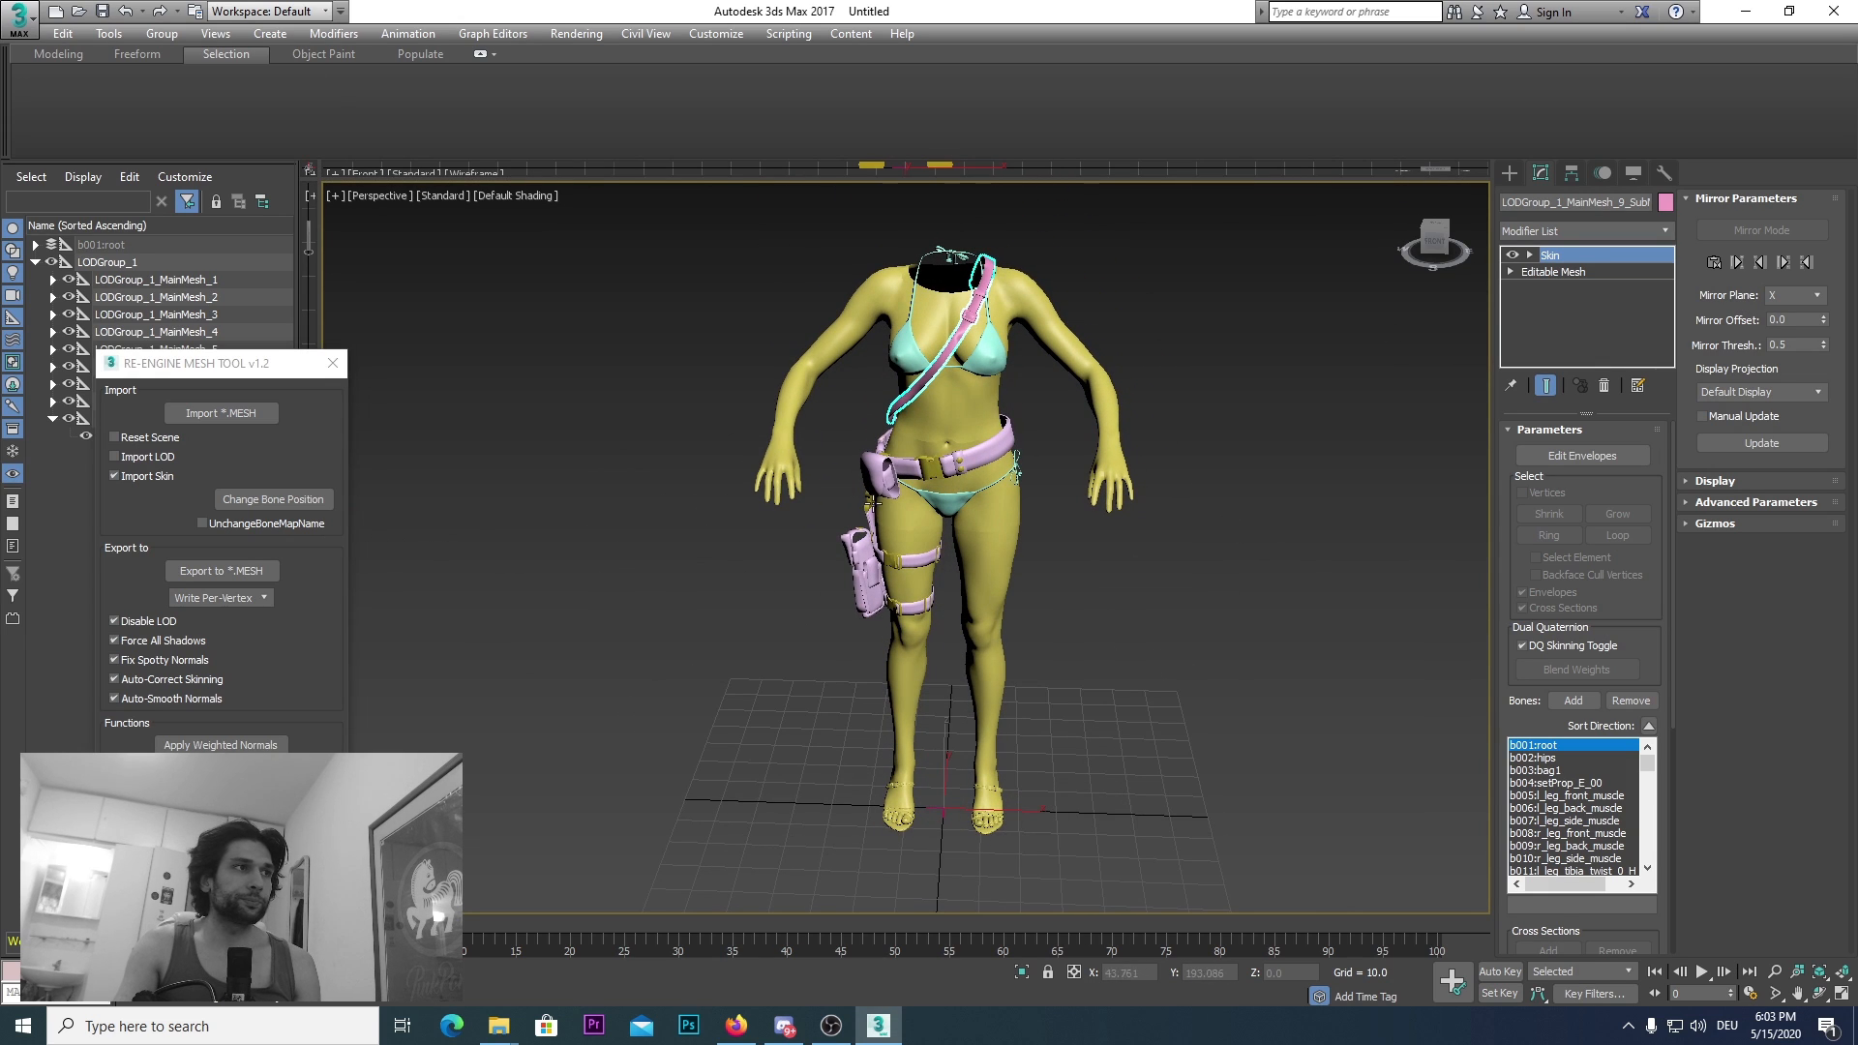
# Step: Switch the workspace to Design Standard and close the RE-Engine Mesh Tool window
pyautogui.moveTo(268, 373); pyautogui.dragTo(507, 319)
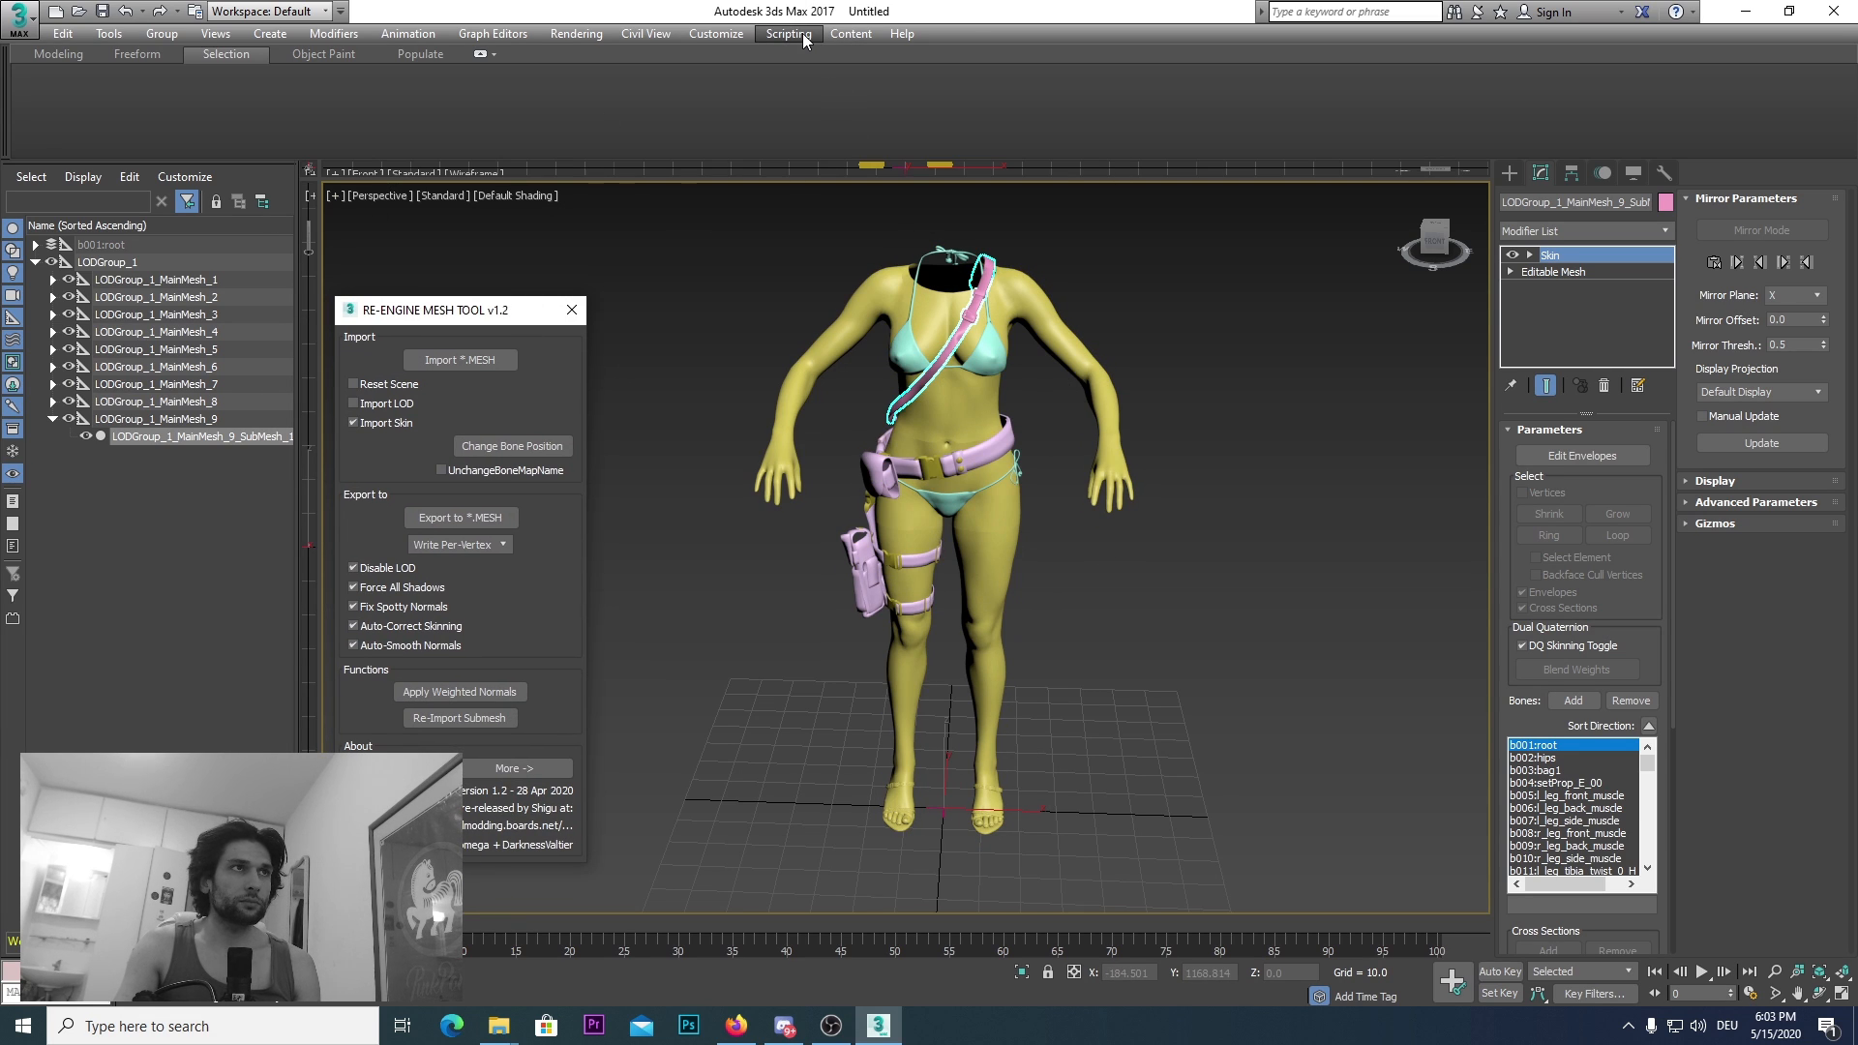
pyautogui.click(290, 11)
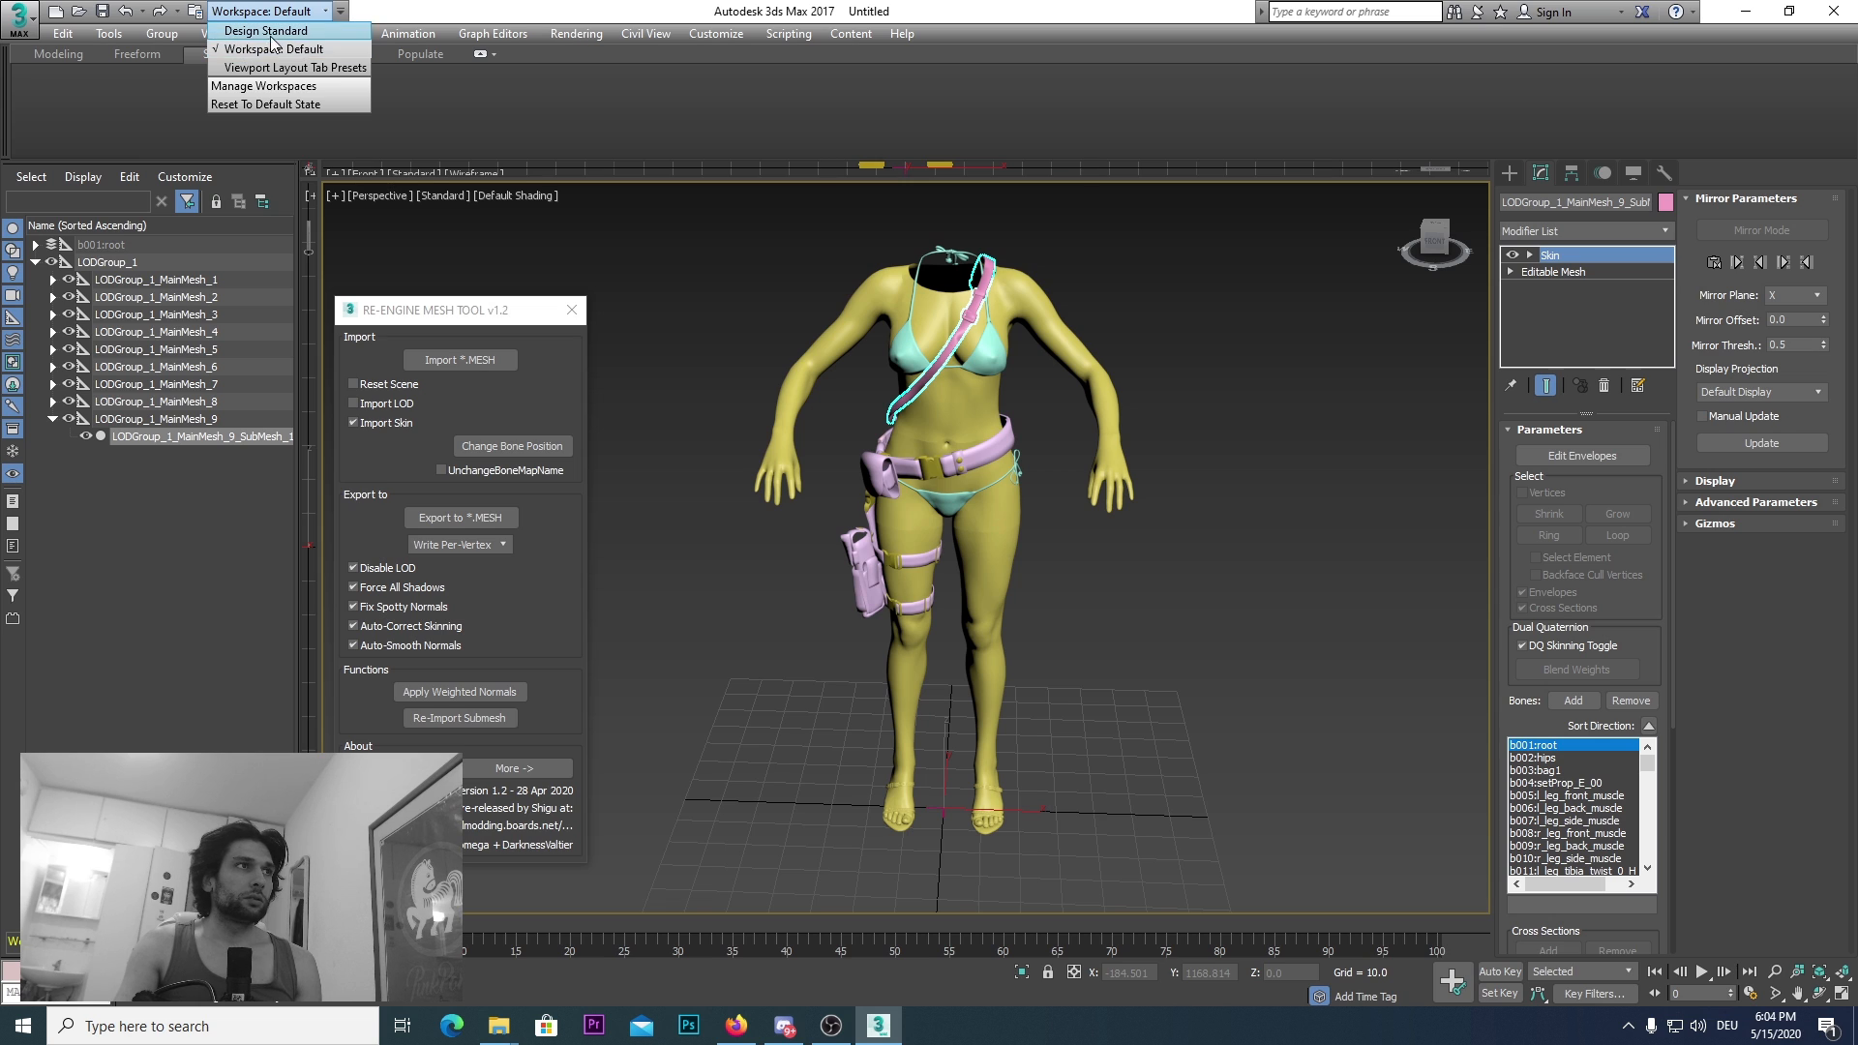
pyautogui.click(266, 74)
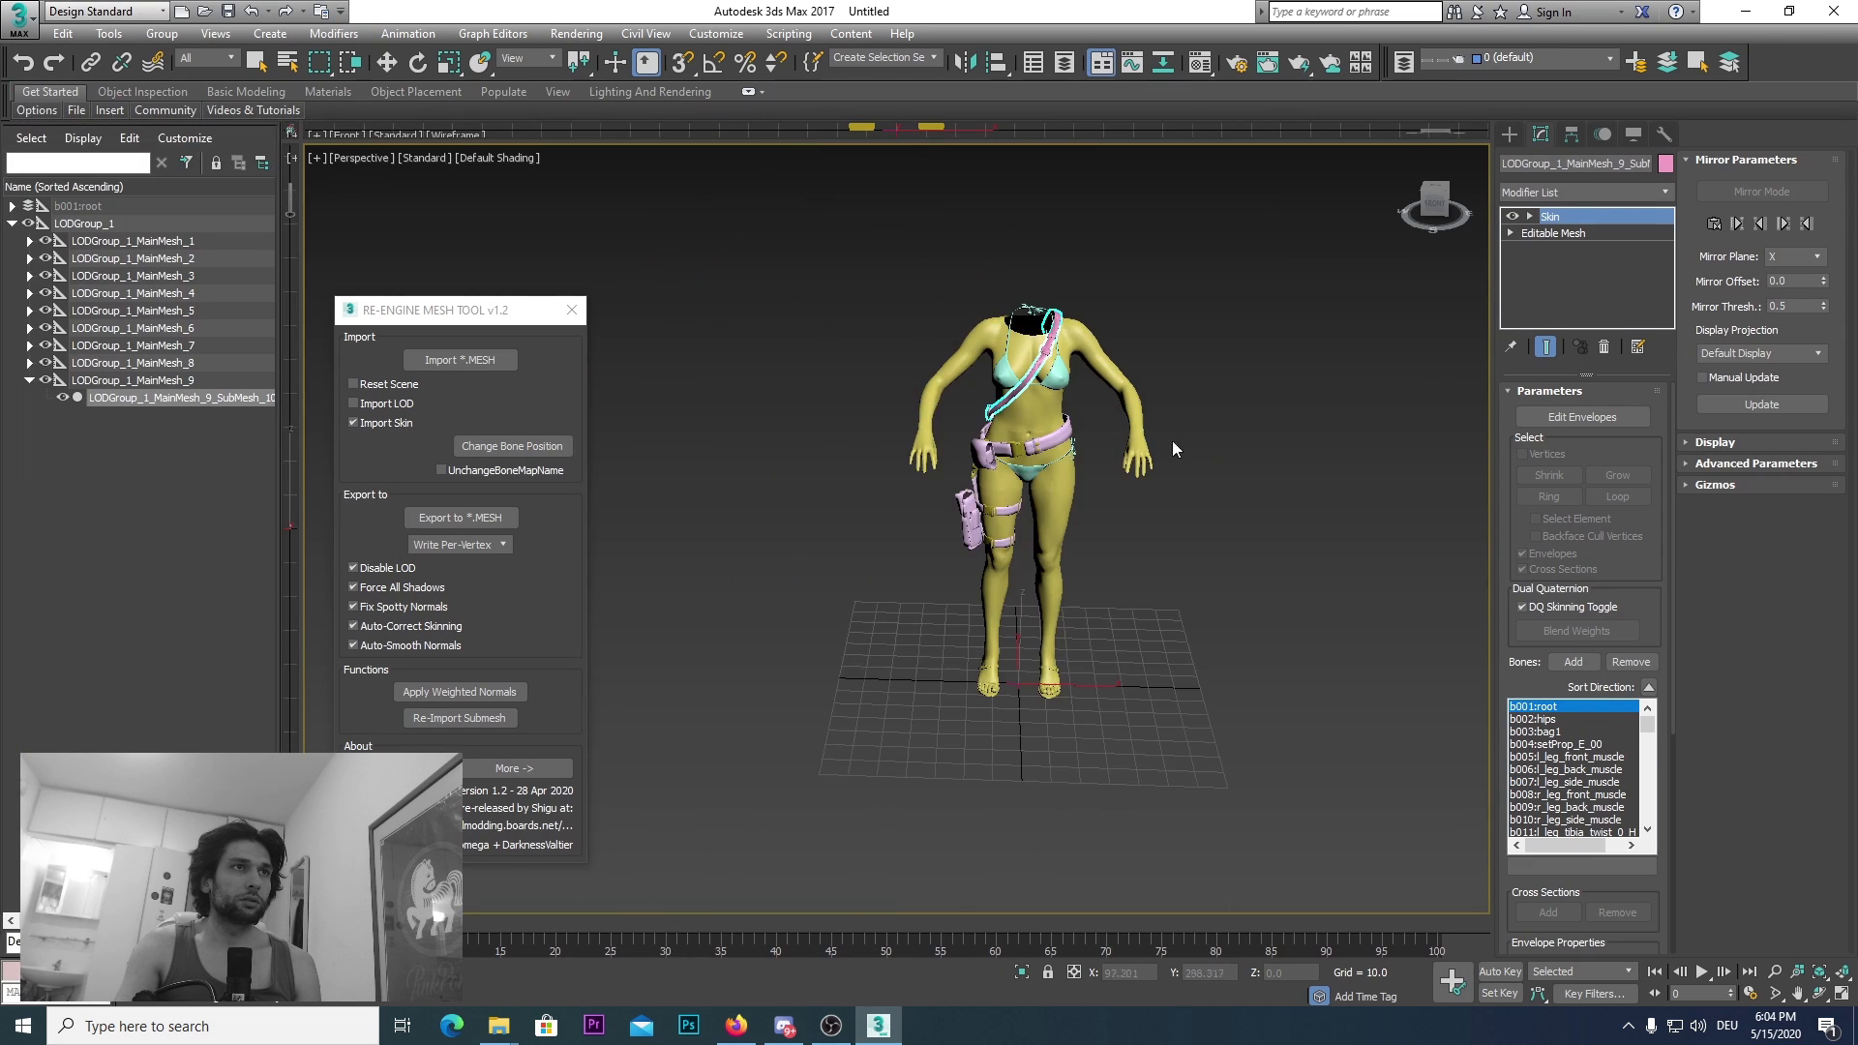
pyautogui.click(572, 309)
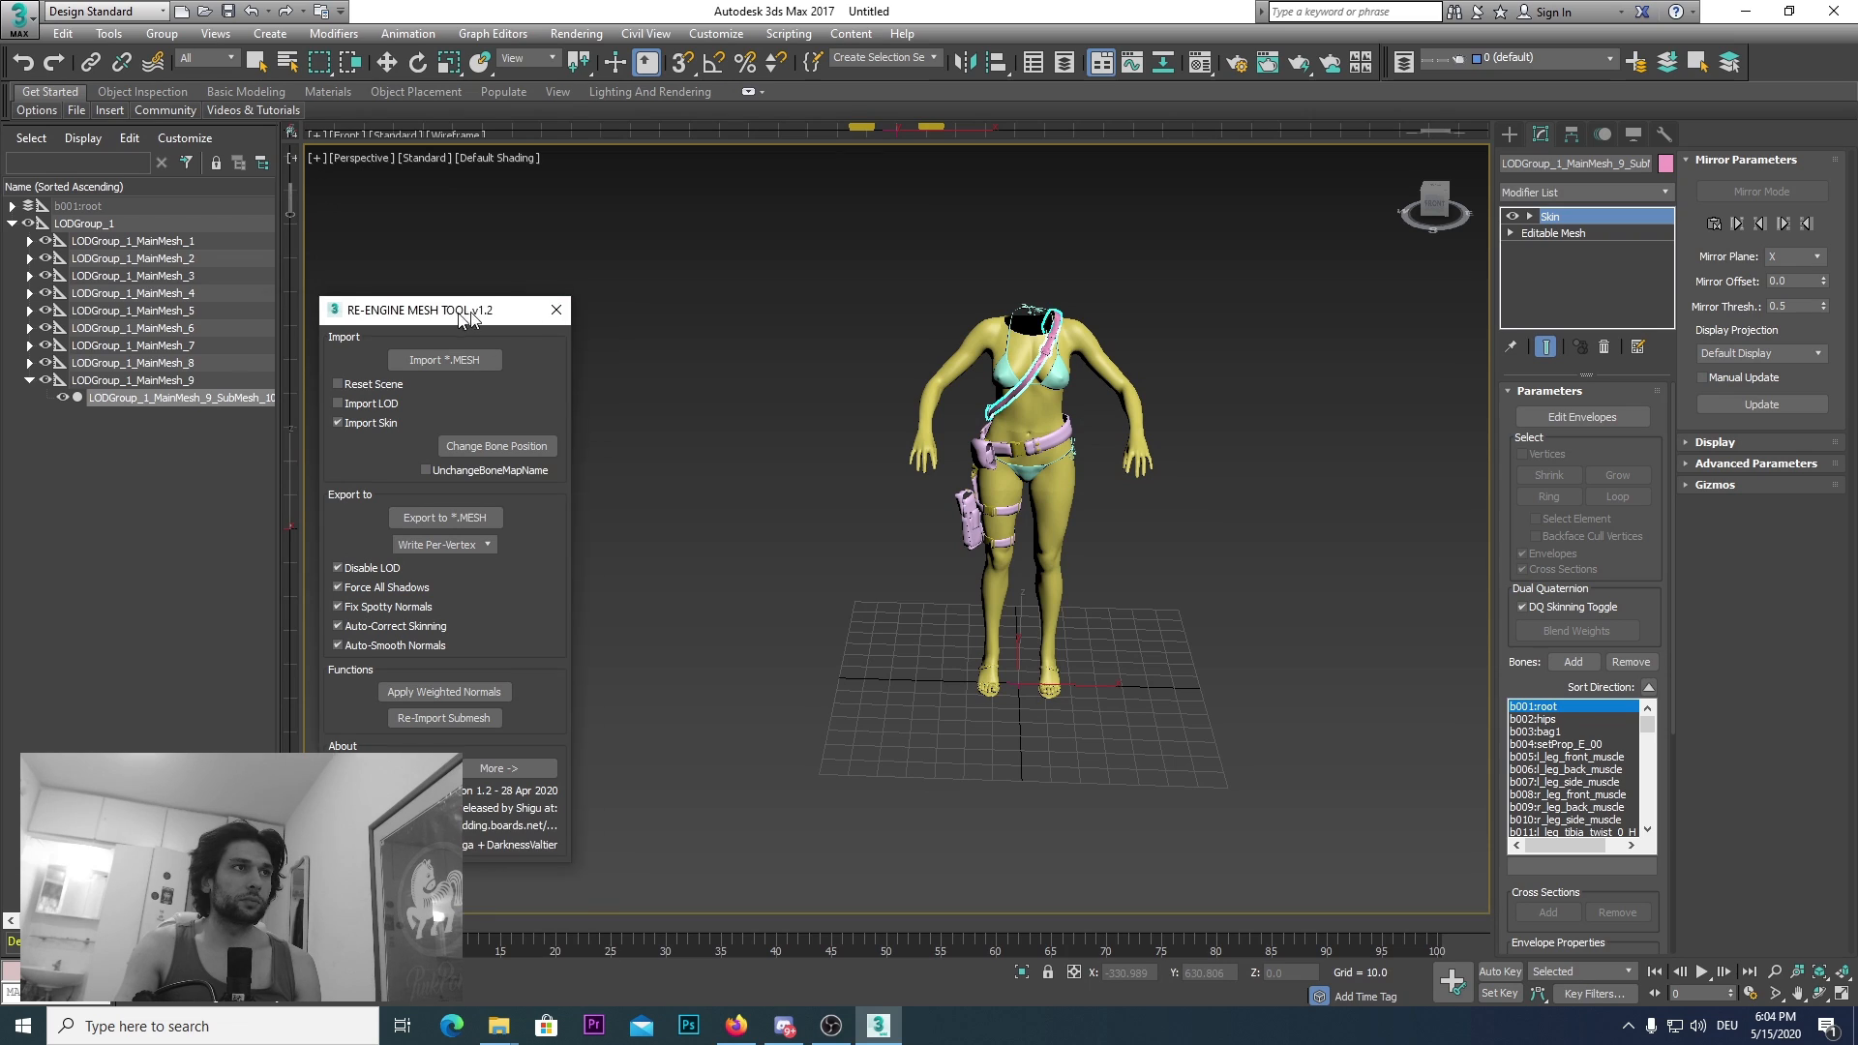
pyautogui.click(545, 310)
pyautogui.click(466, 309)
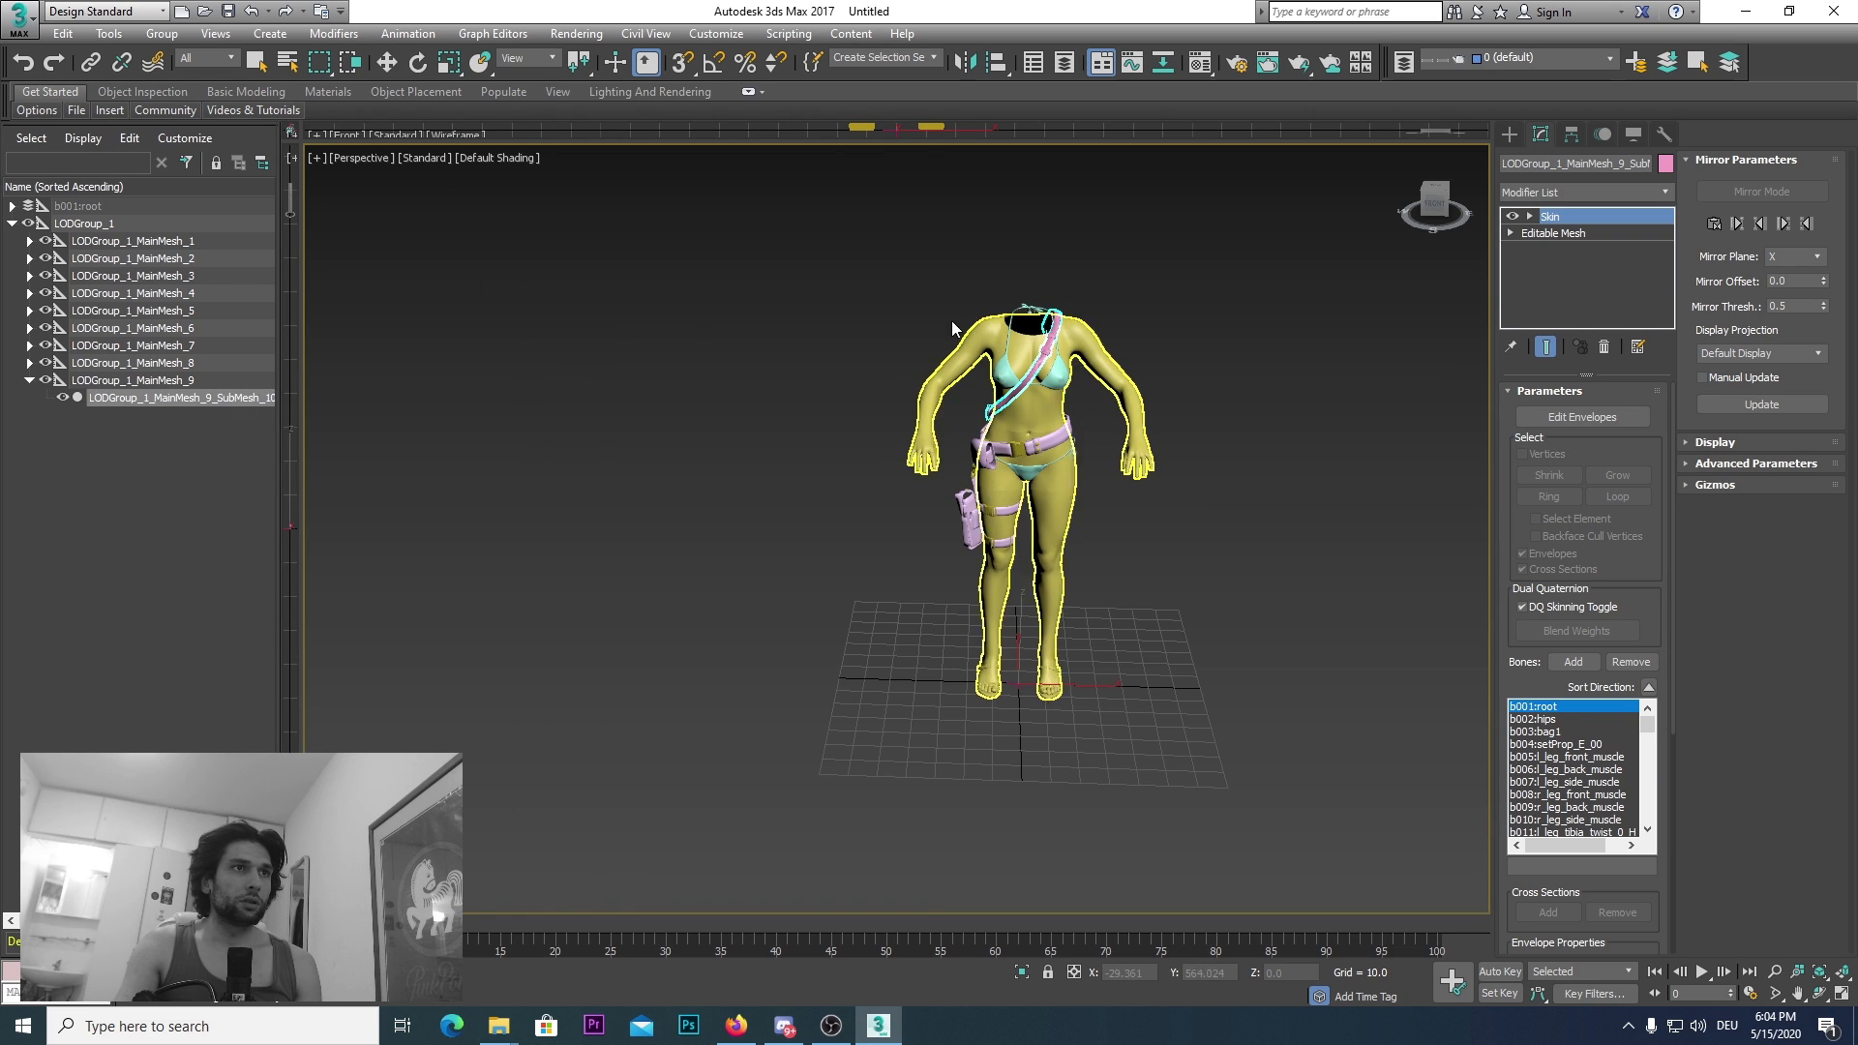
pyautogui.moveTo(886, 302); pyautogui.dragTo(809, 384, button='middle')
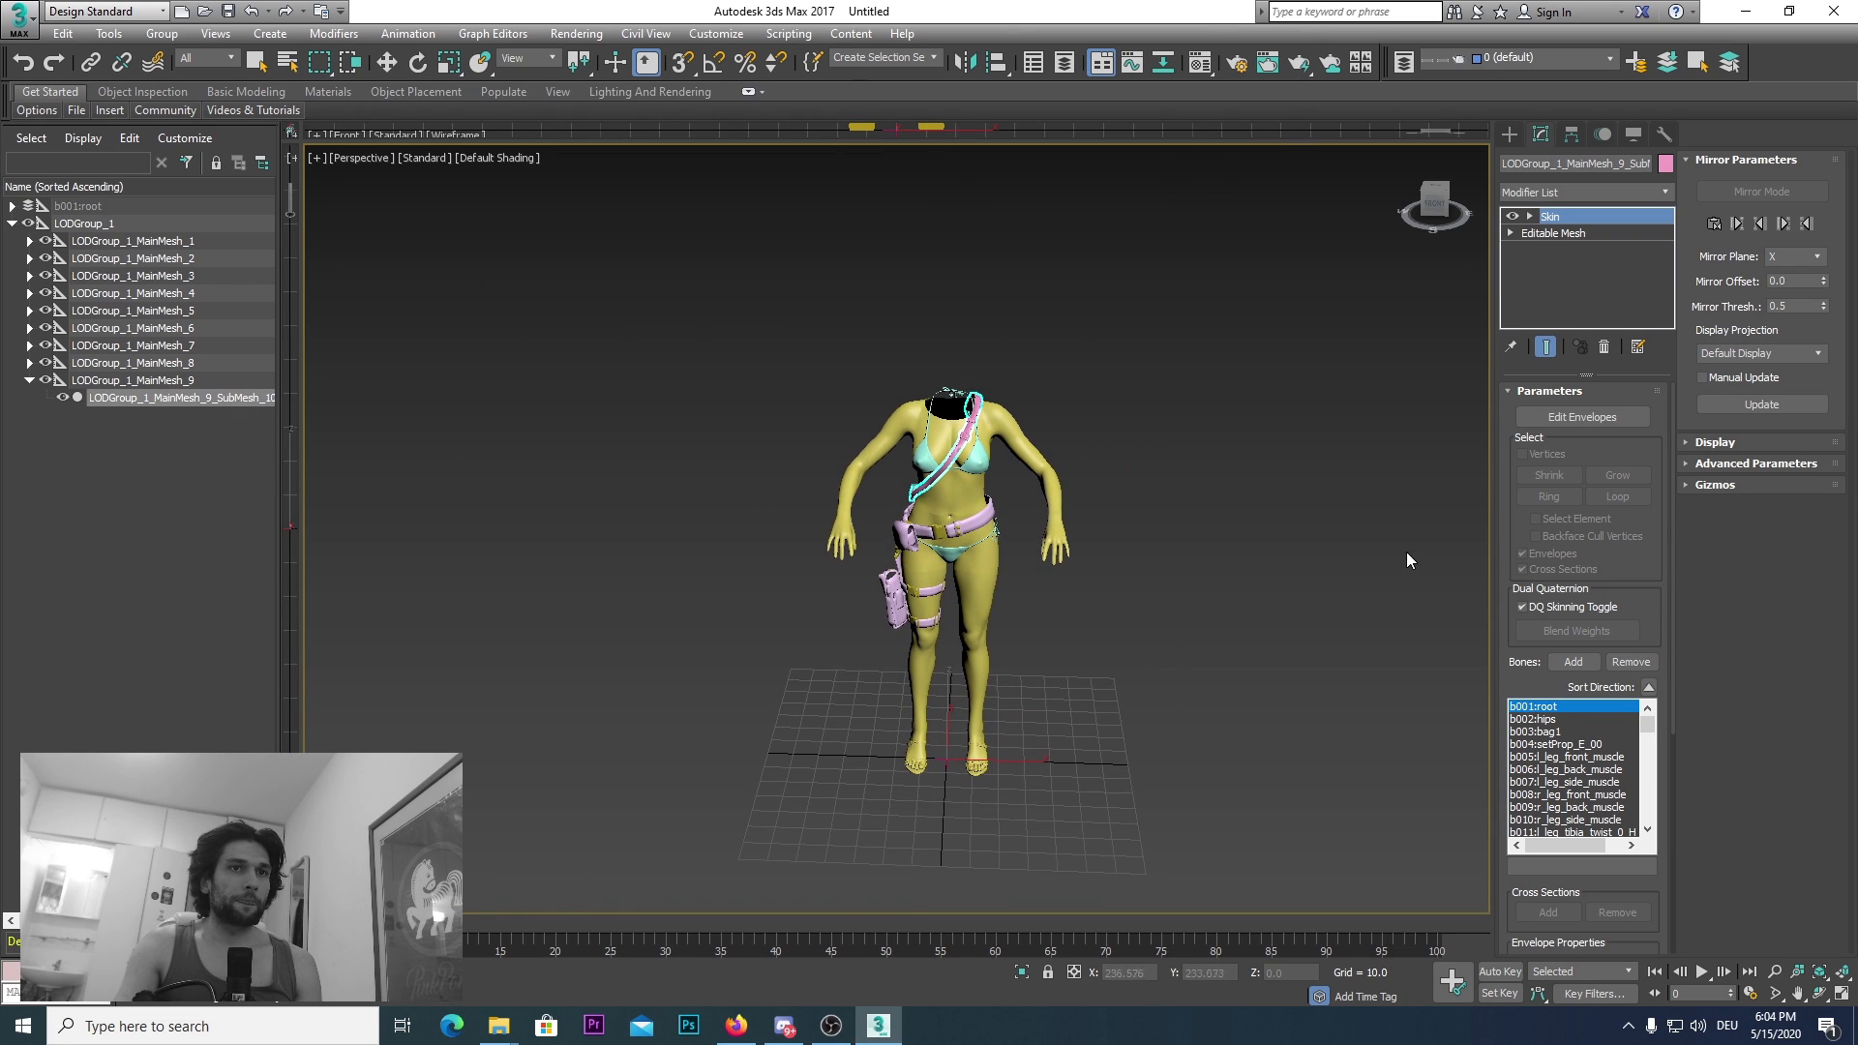
# Step: Open Schematic View in Hierarchy Mode and enlarge its window to show the bone and LODGroup nodes legibly
pyautogui.click(1164, 61)
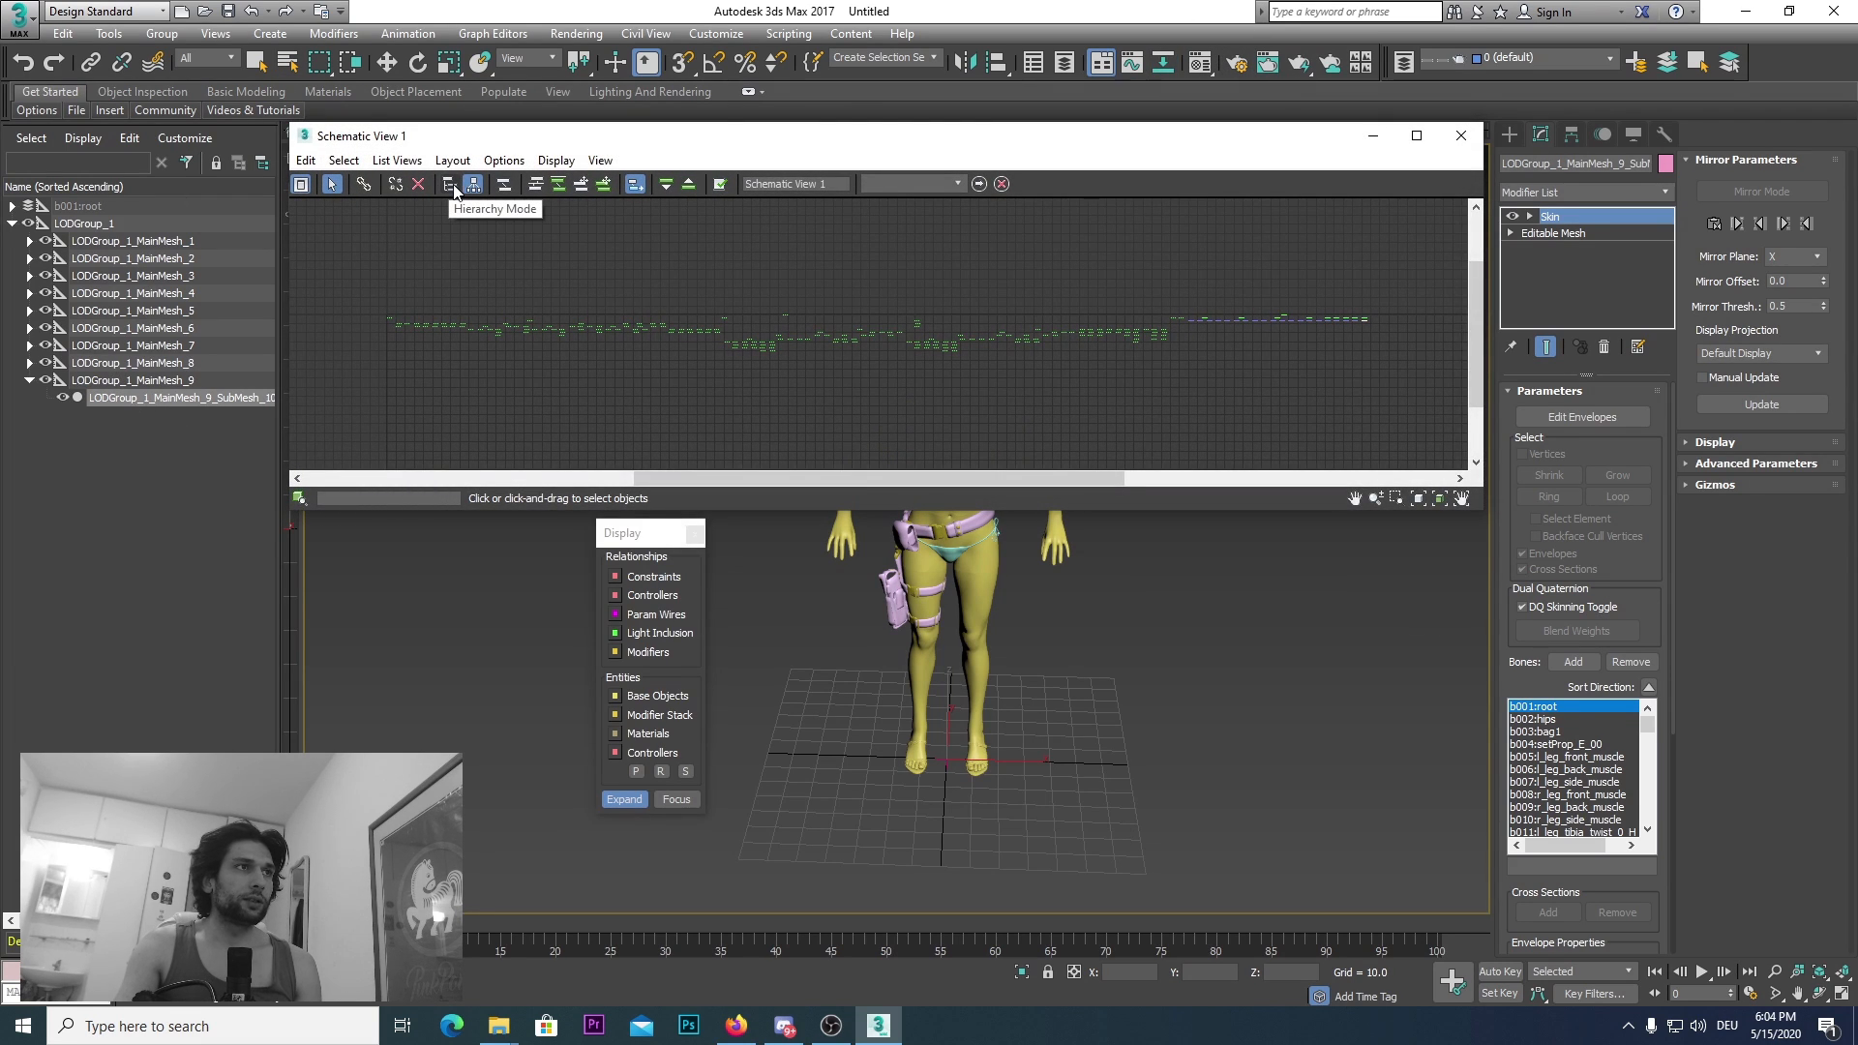
pyautogui.click(449, 184)
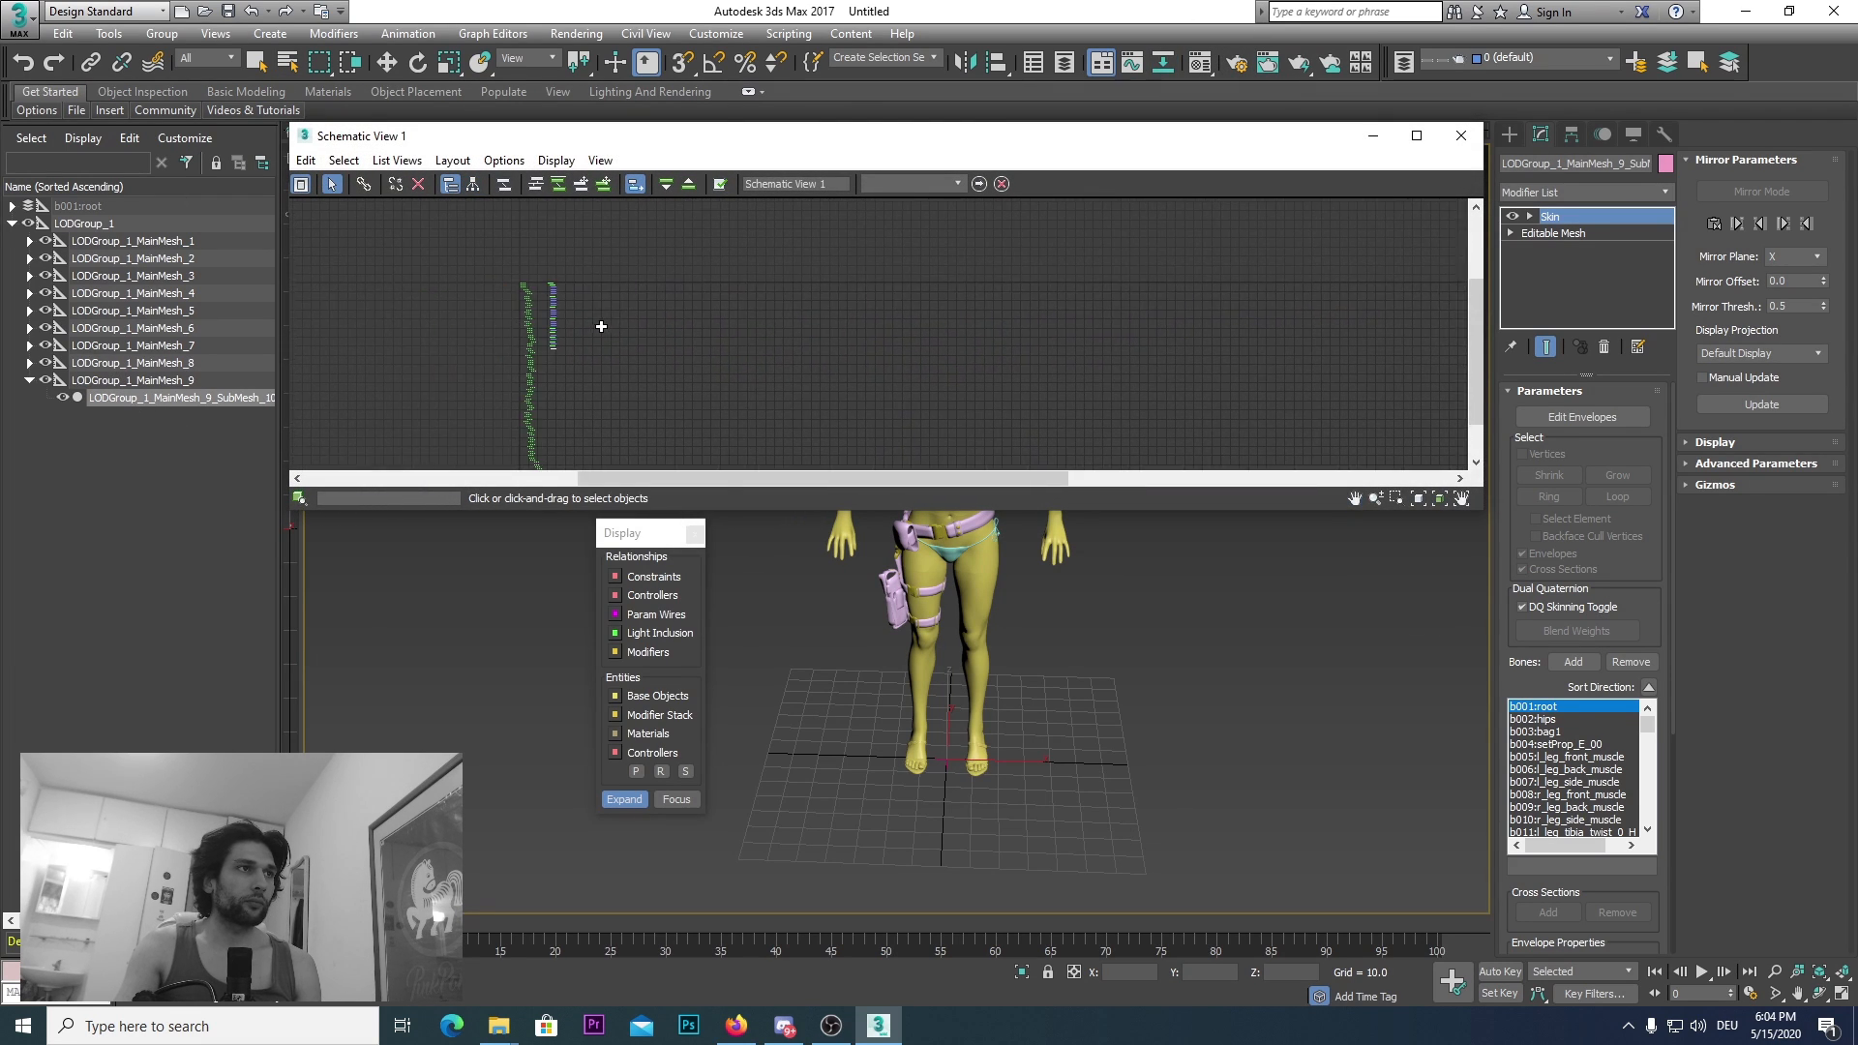
pyautogui.moveTo(547, 325); pyautogui.dragTo(884, 379, button='middle')
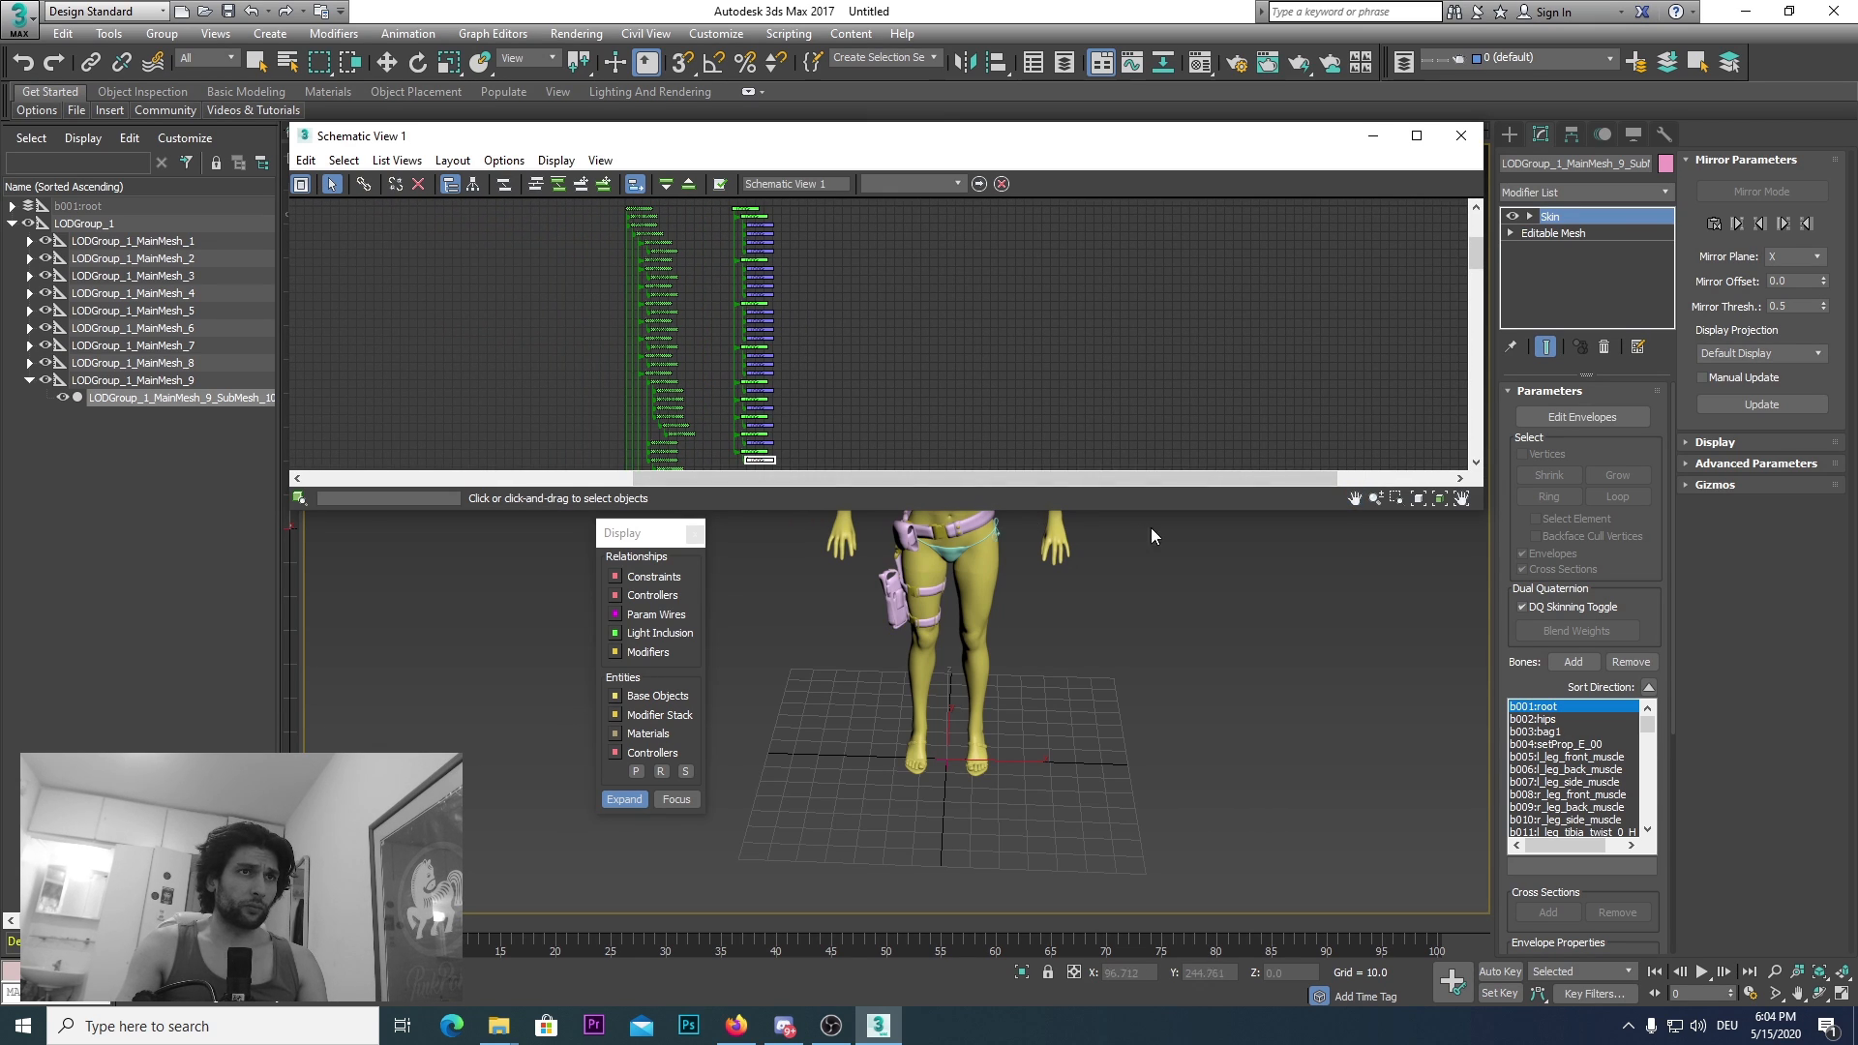
pyautogui.moveTo(1184, 514); pyautogui.dragTo(1184, 699)
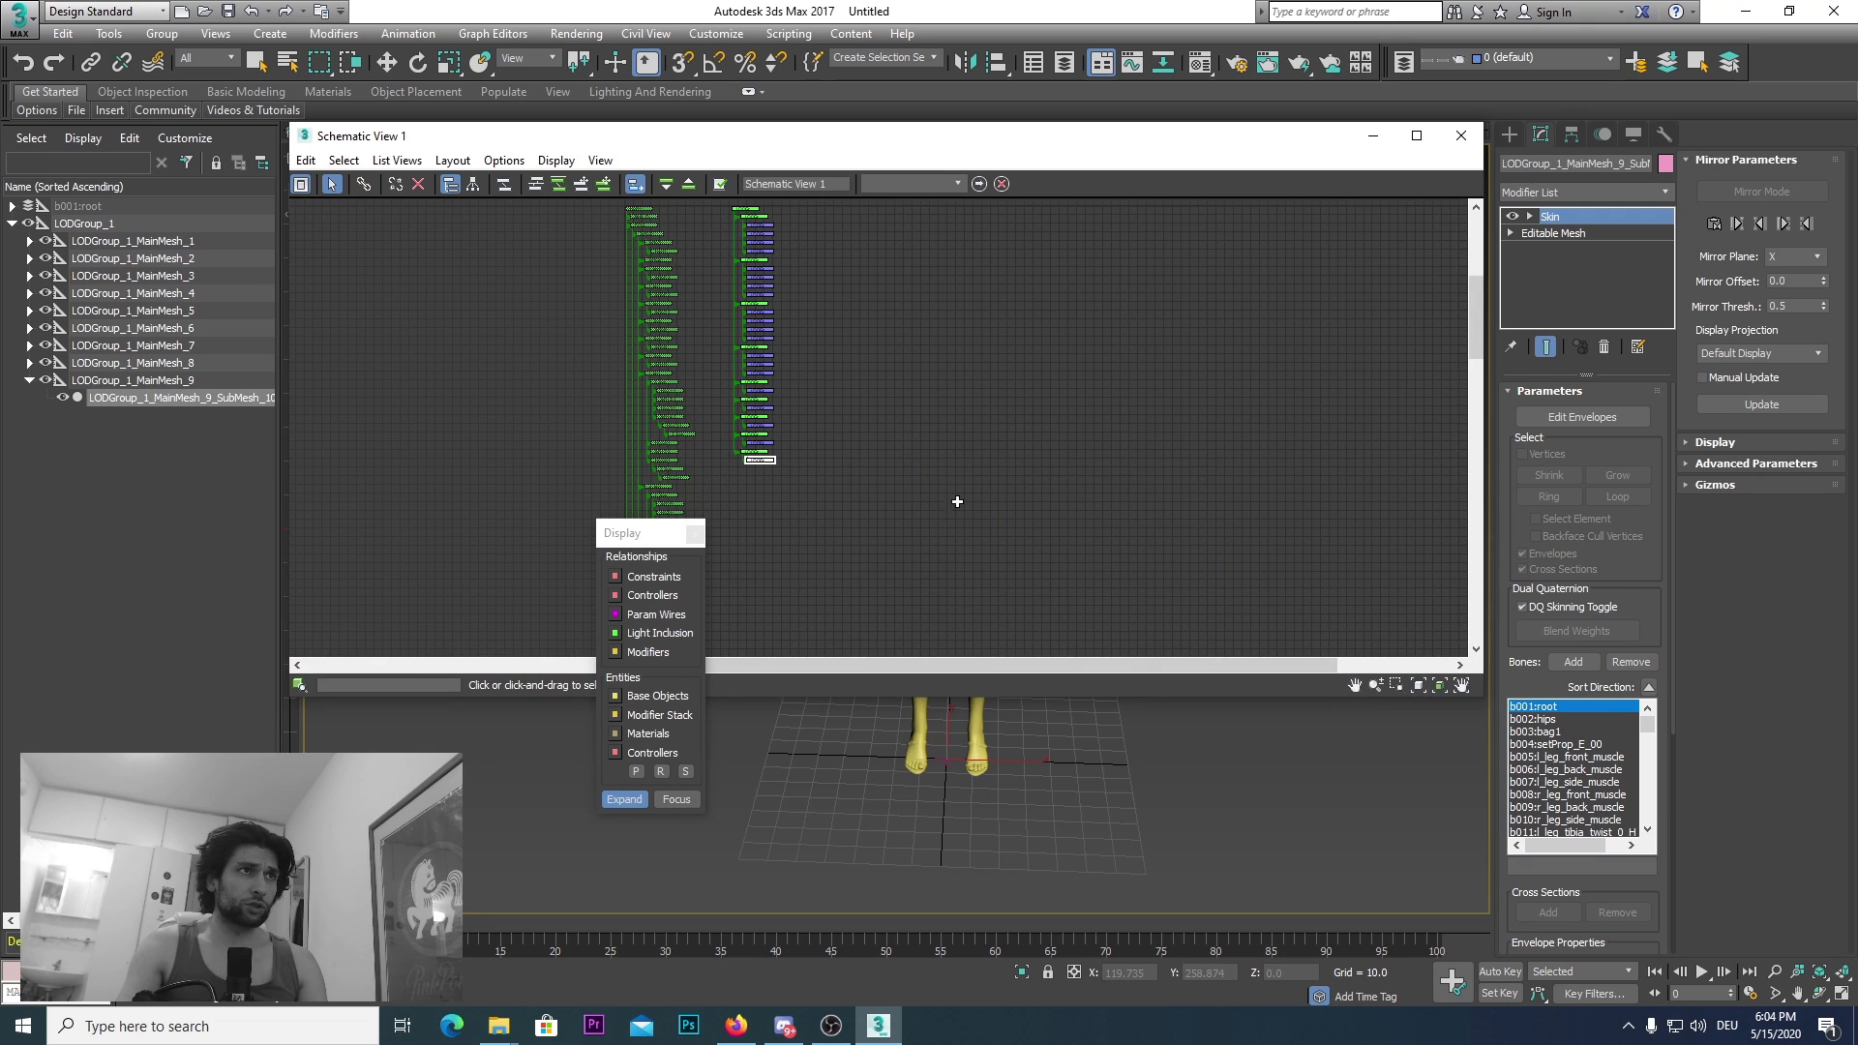
pyautogui.scroll(5, 959, 413)
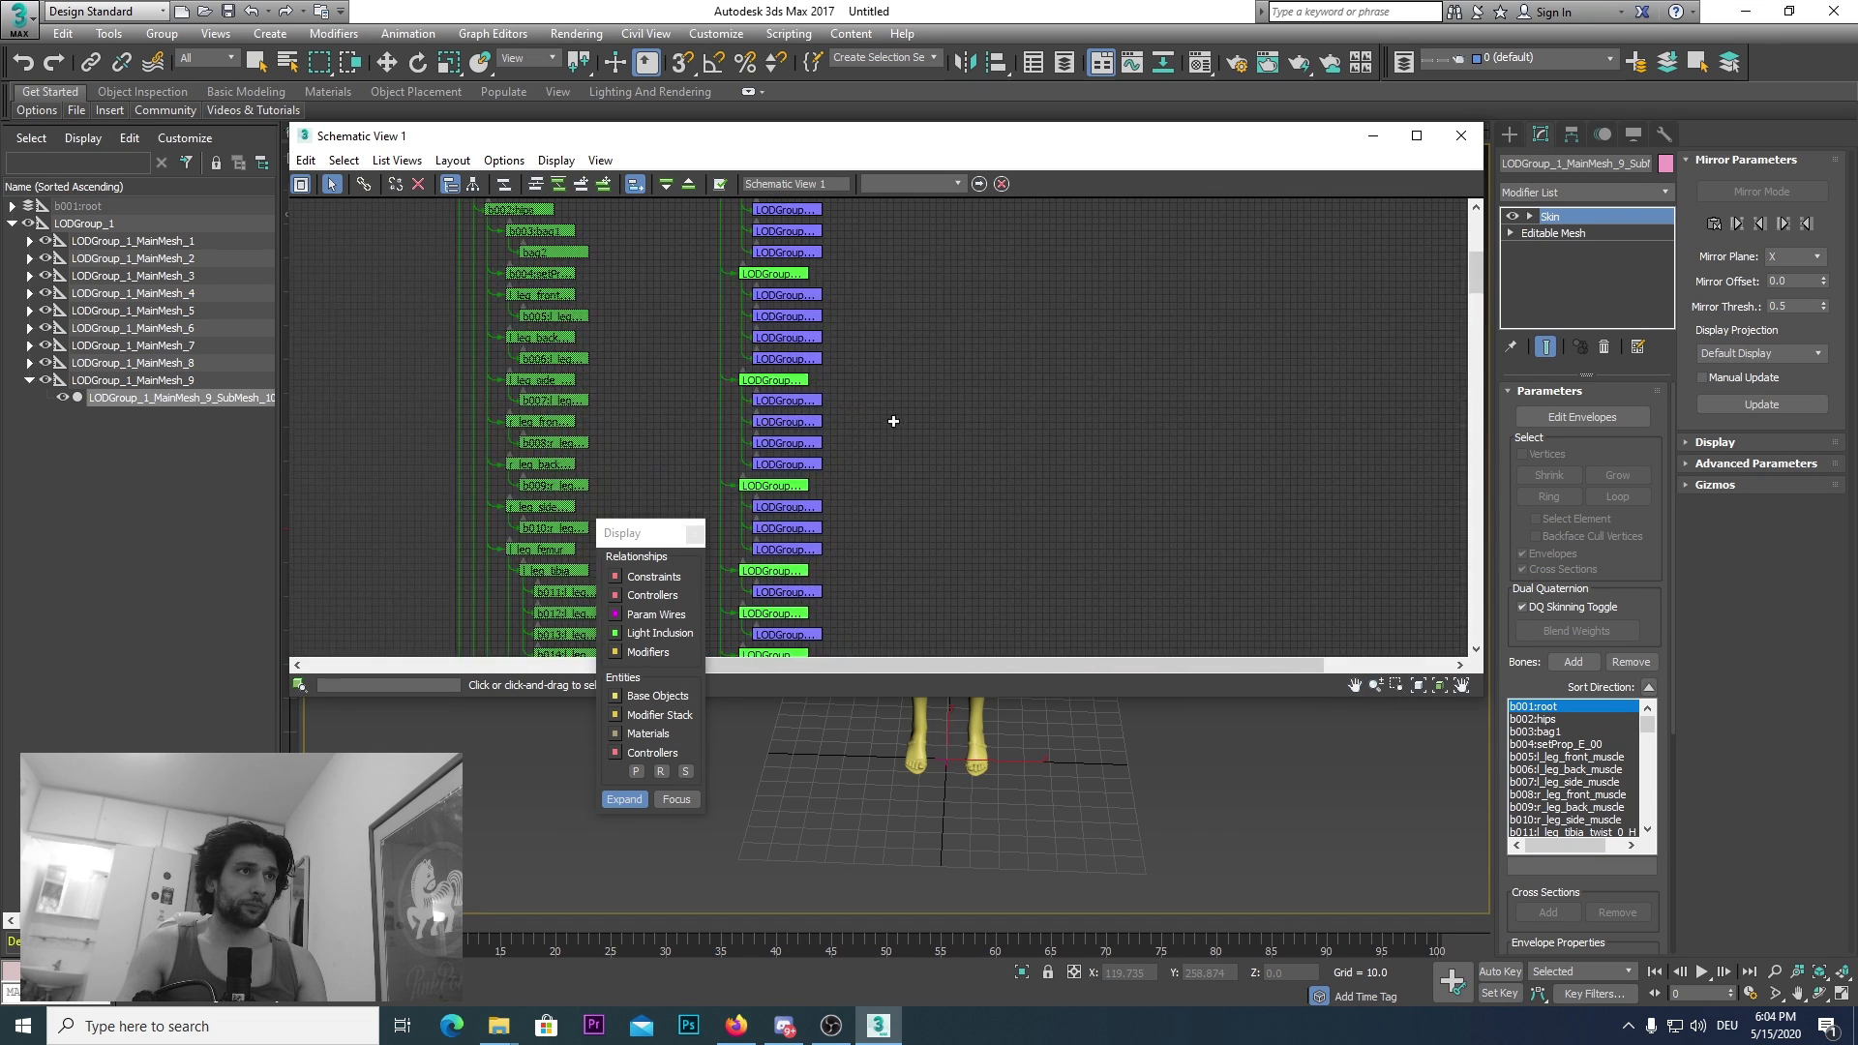
# Step: Narrow the Schematic View window, move it beside the body model, and bring the bone and LODGroup columns into view
pyautogui.scroll(-4, 929, 281)
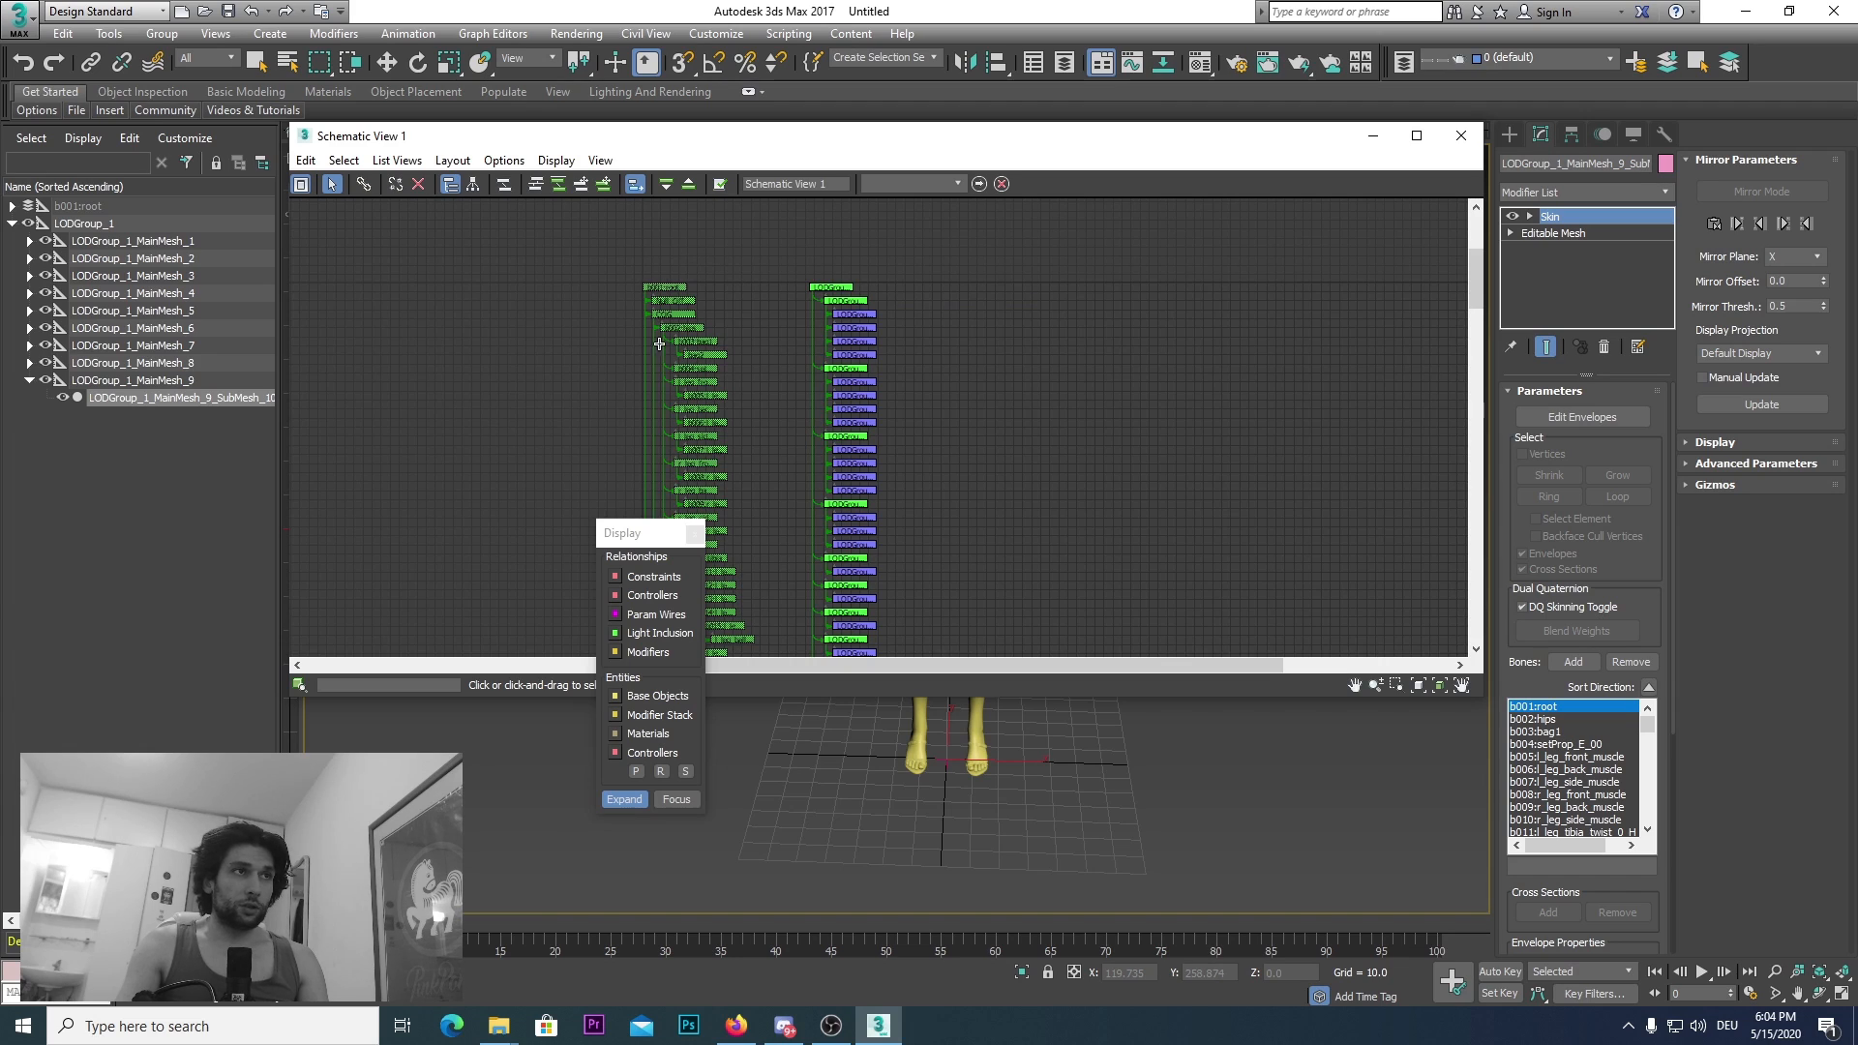
pyautogui.moveTo(983, 398); pyautogui.dragTo(988, 388, button='middle')
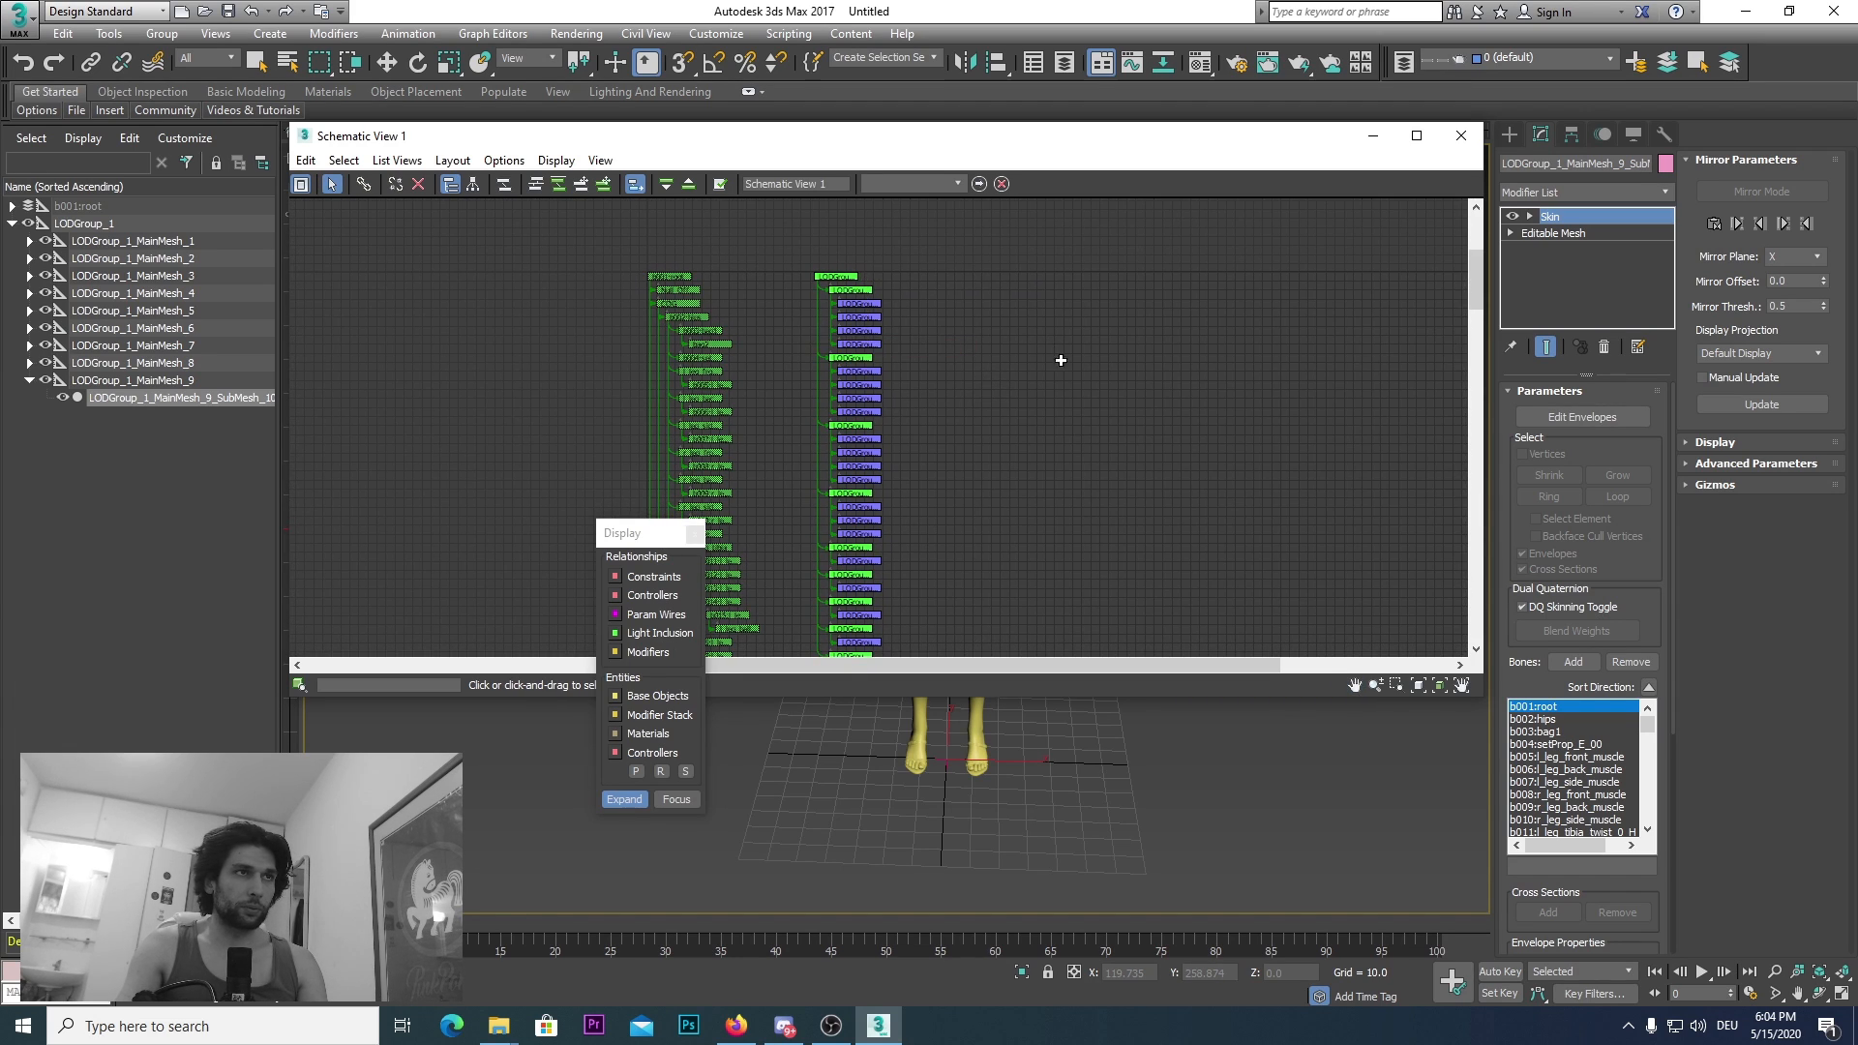
pyautogui.moveTo(1076, 431); pyautogui.dragTo(1078, 307, button='middle')
pyautogui.moveTo(984, 536); pyautogui.dragTo(958, 561, button='middle')
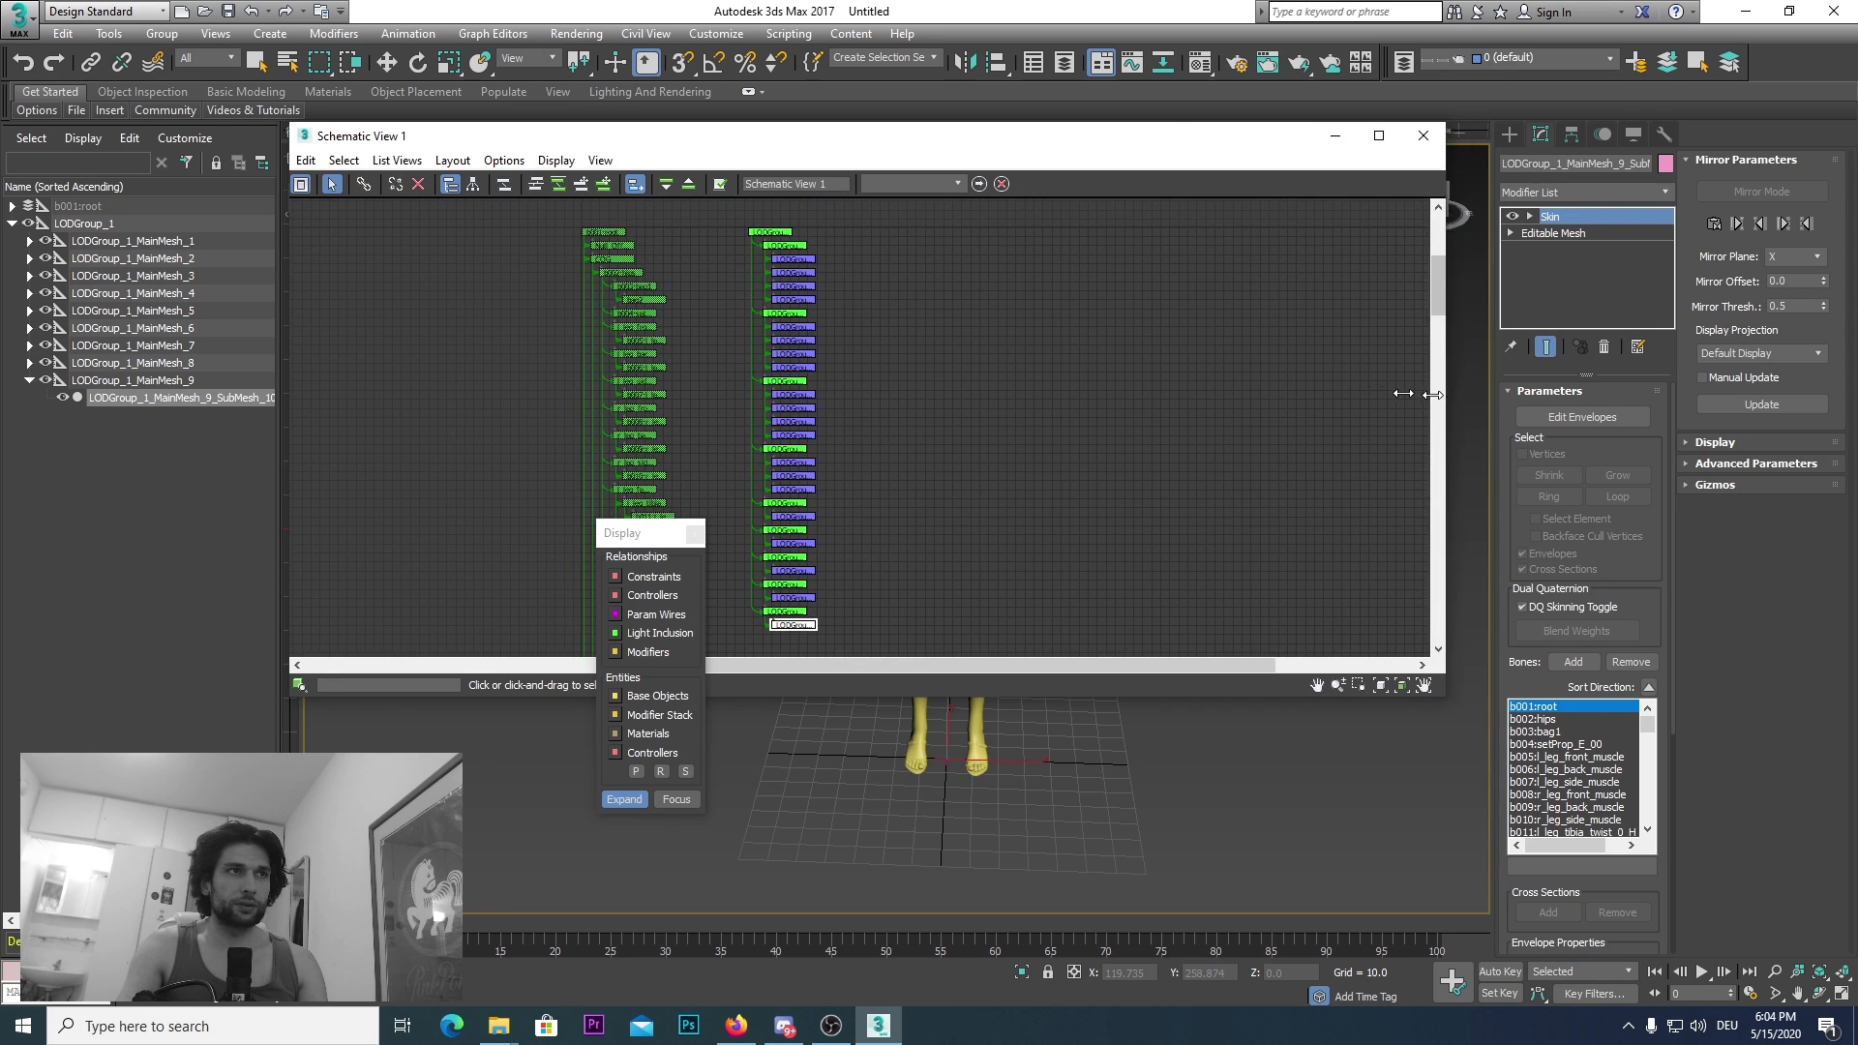
pyautogui.moveTo(1483, 397); pyautogui.dragTo(807, 397)
pyautogui.moveTo(616, 139); pyautogui.dragTo(317, 133)
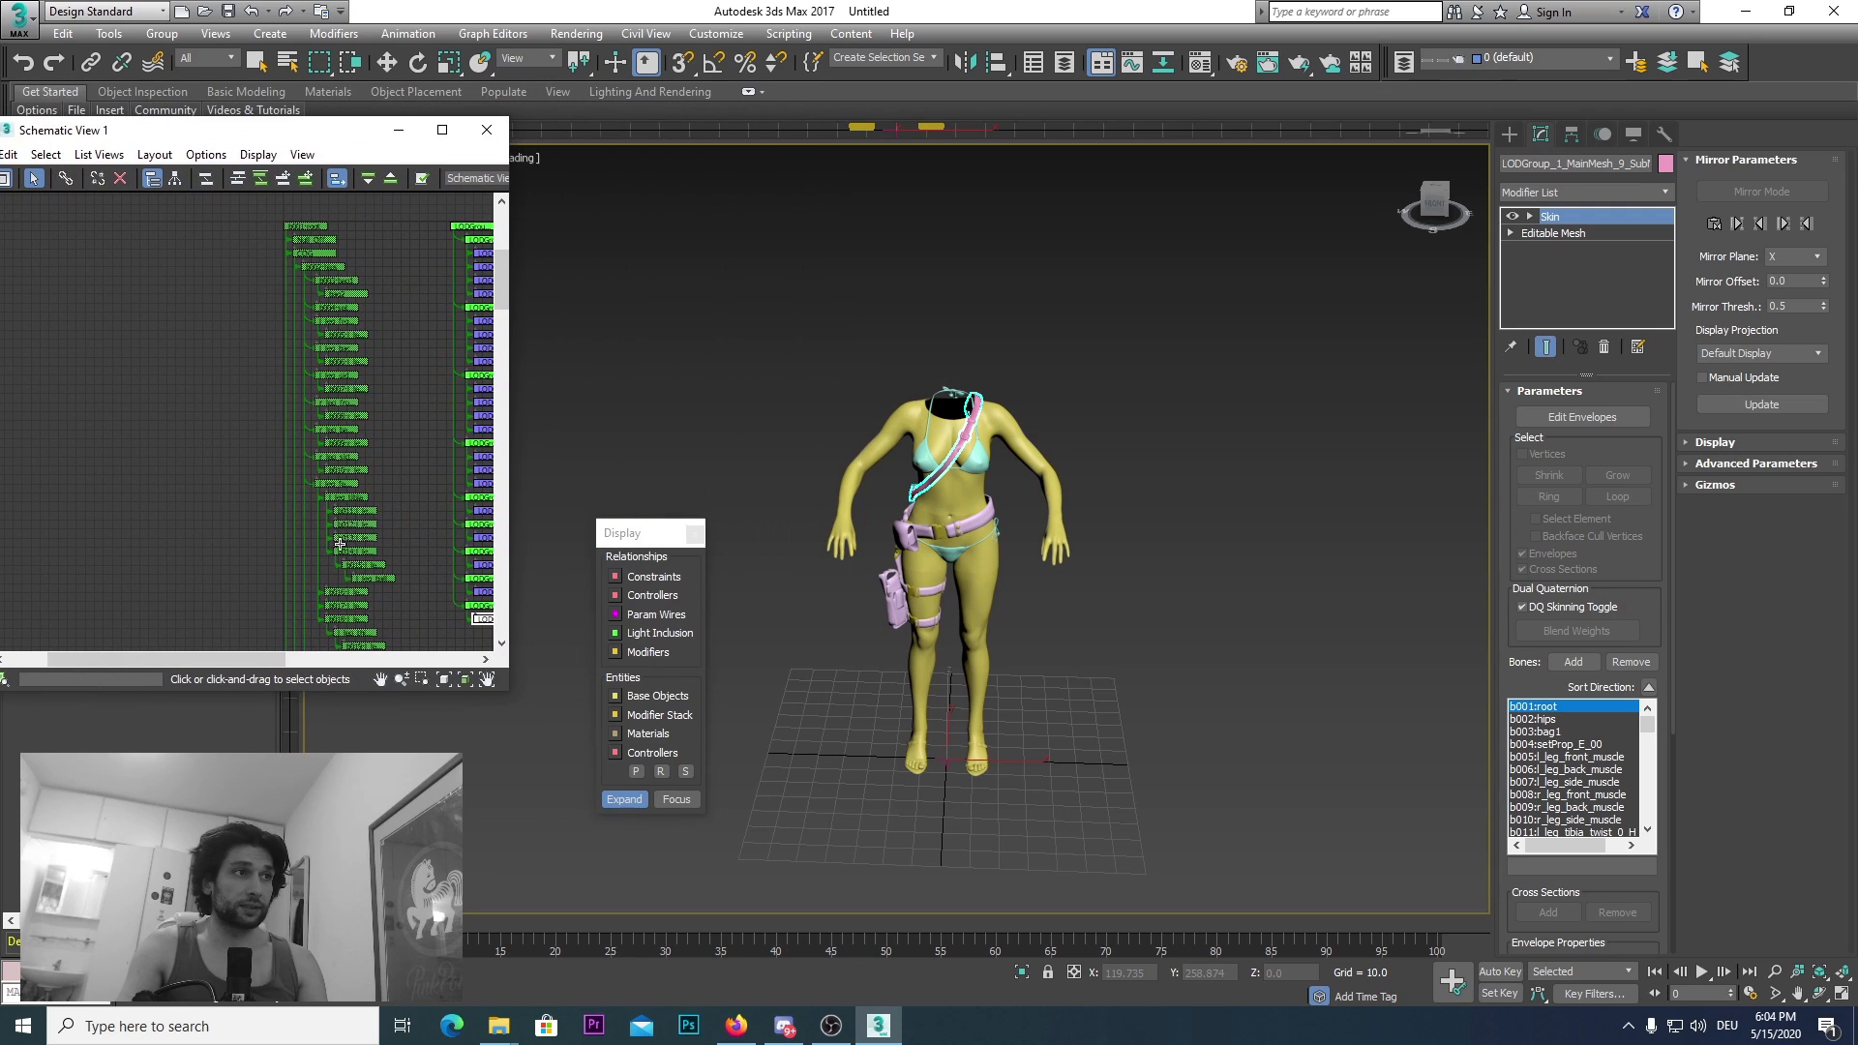
pyautogui.moveTo(267, 666); pyautogui.dragTo(343, 666)
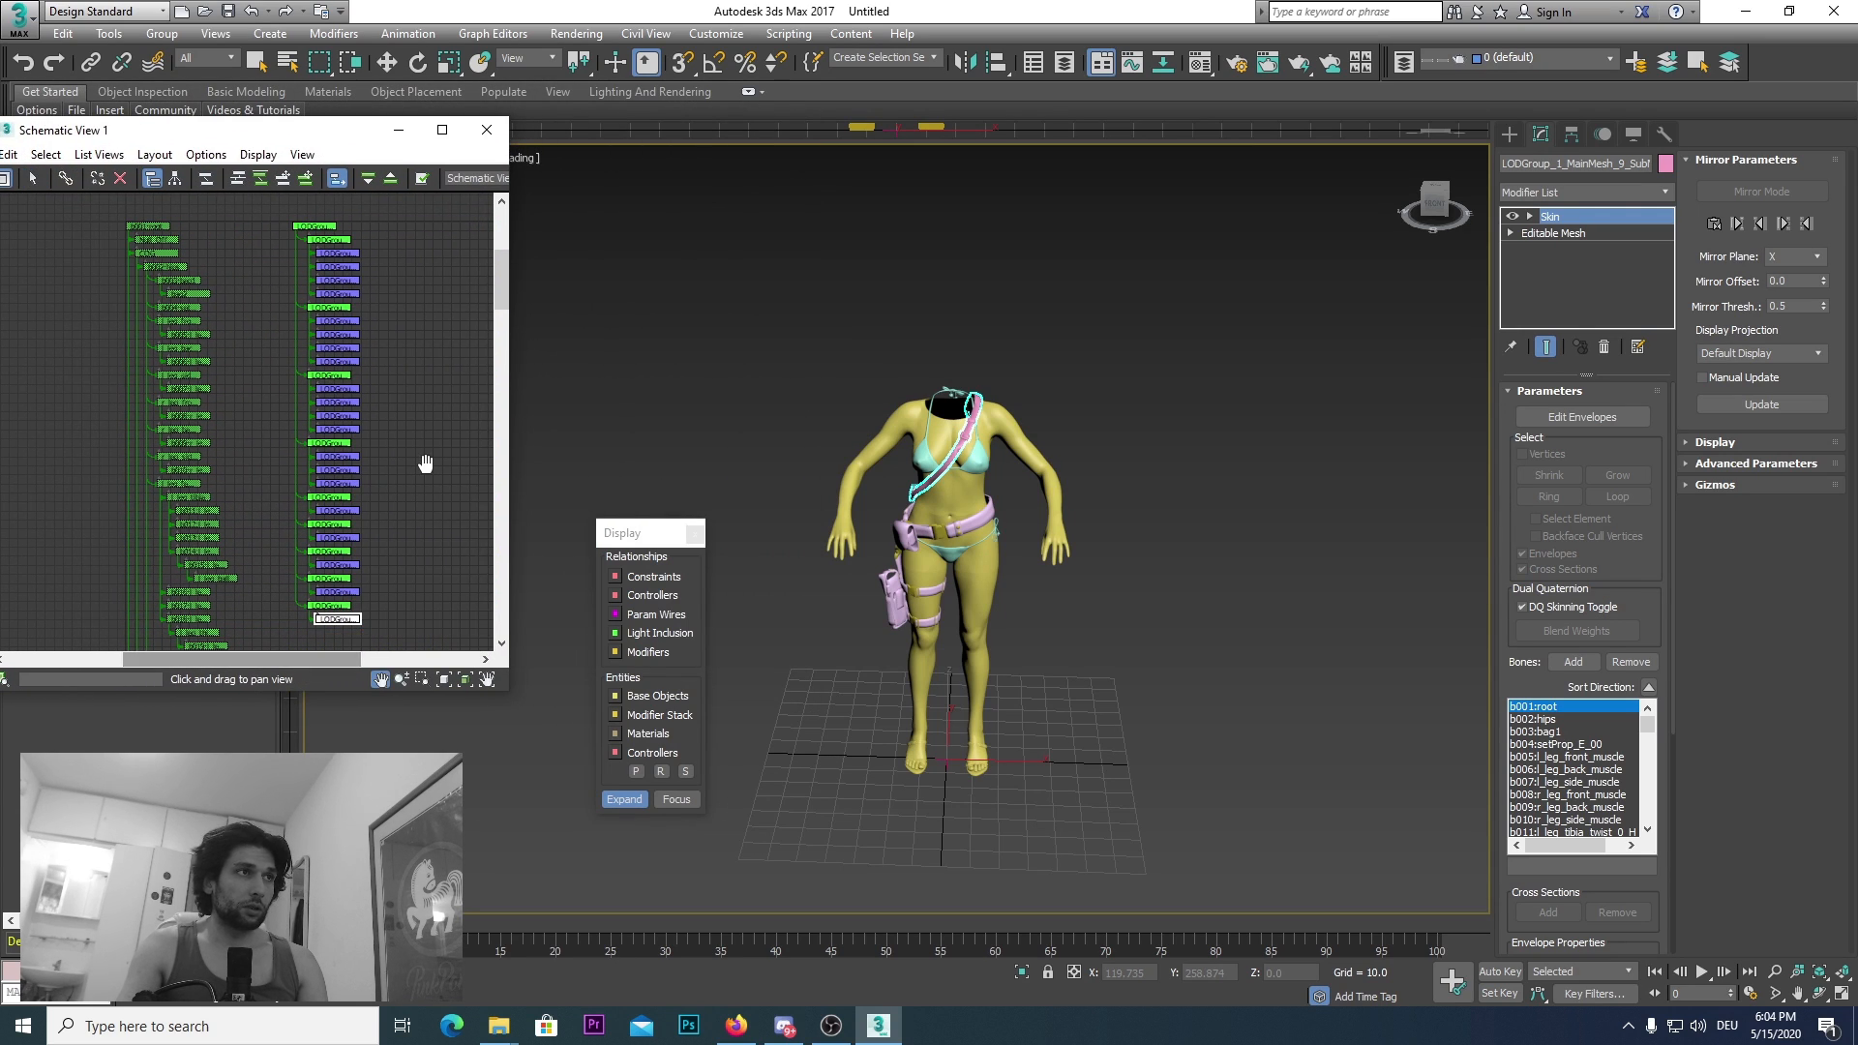
pyautogui.moveTo(426, 461); pyautogui.dragTo(363, 463, button='middle')
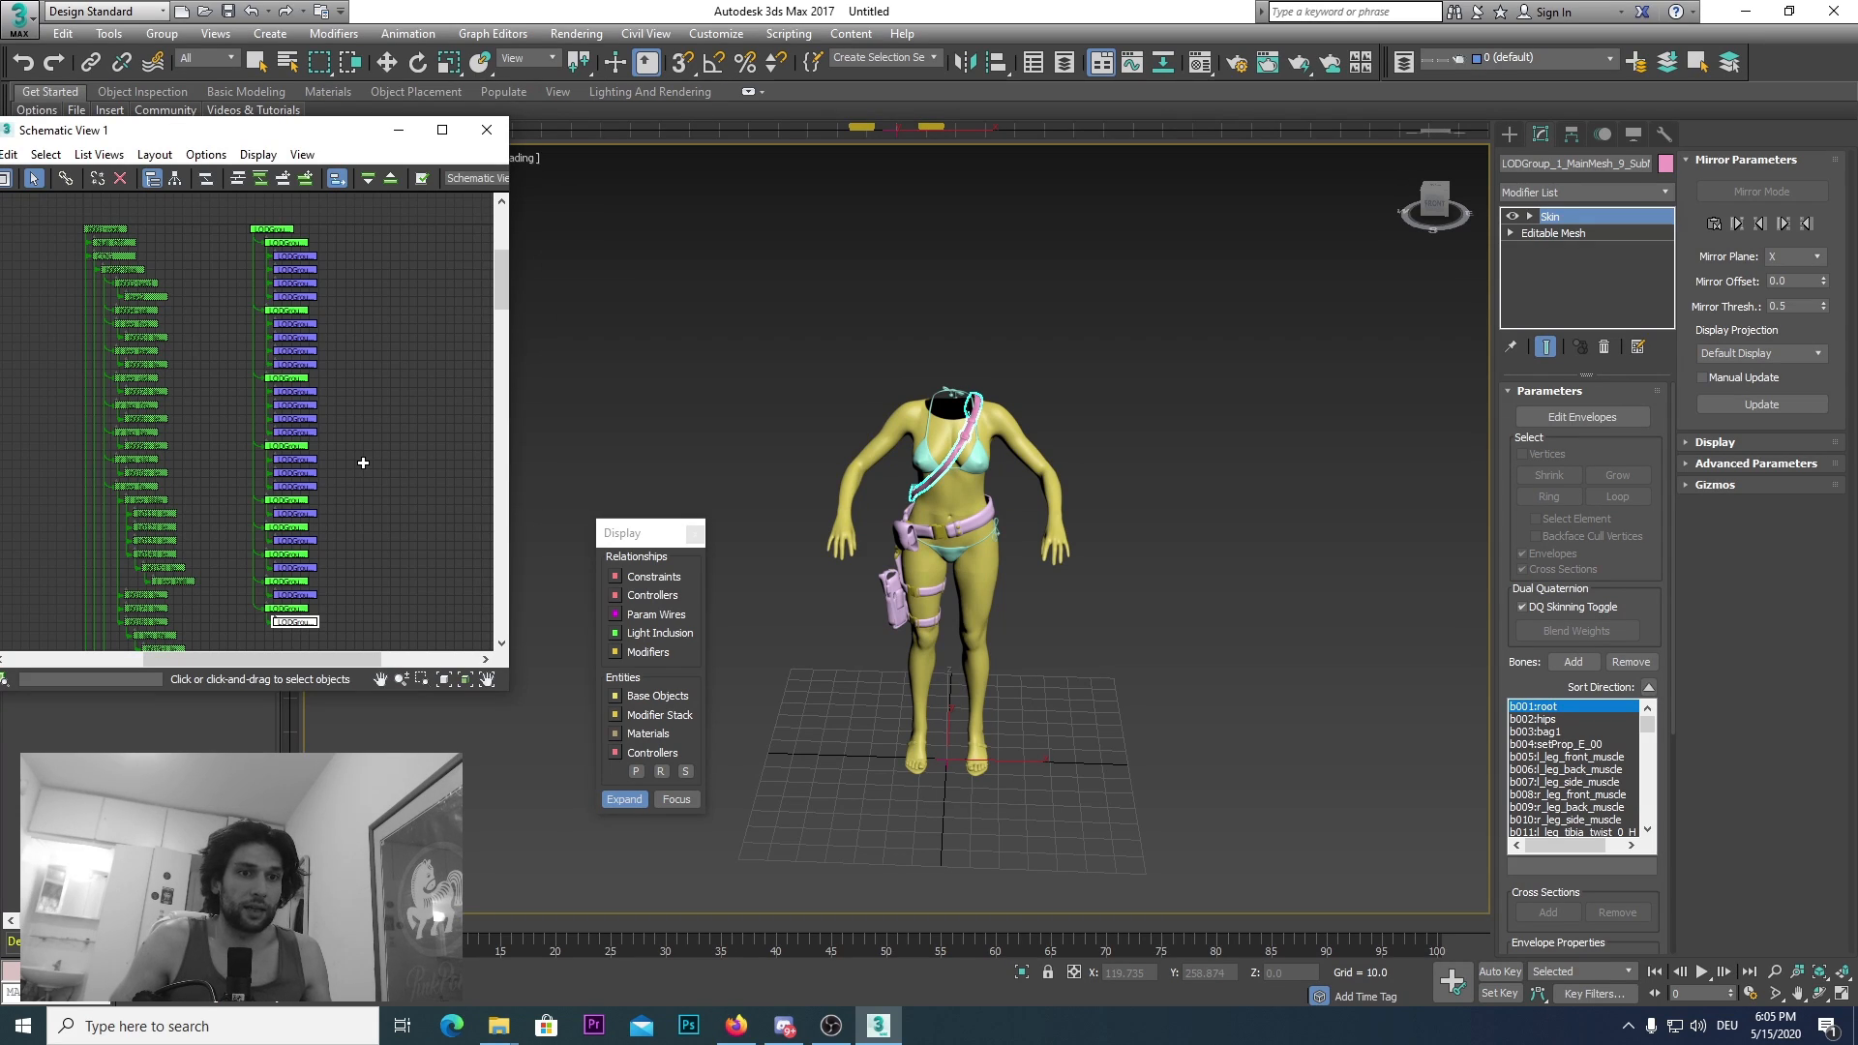
# Step: Hide all LODGroup submeshes except the first one under LODGroup_1_MainMesh_1 by selecting their schematic nodes, and minimize Schematic View
pyautogui.click(408, 493)
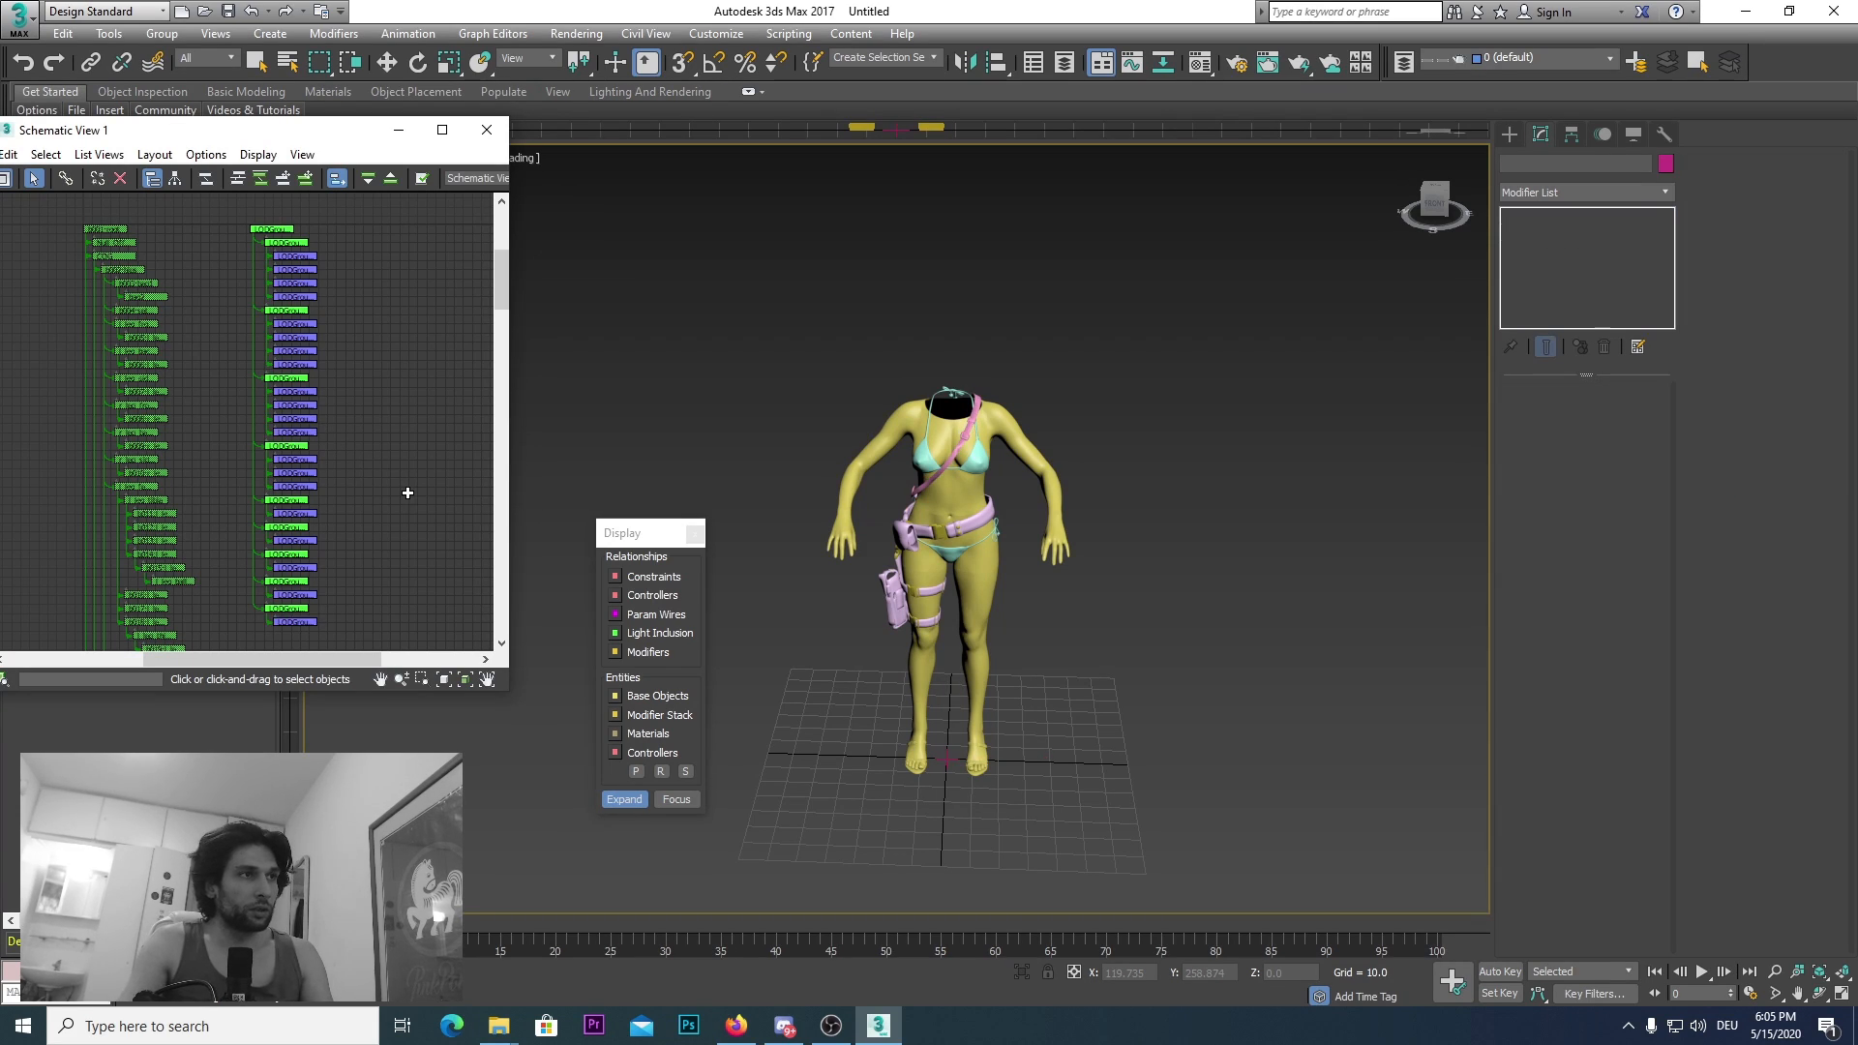
pyautogui.click(295, 621)
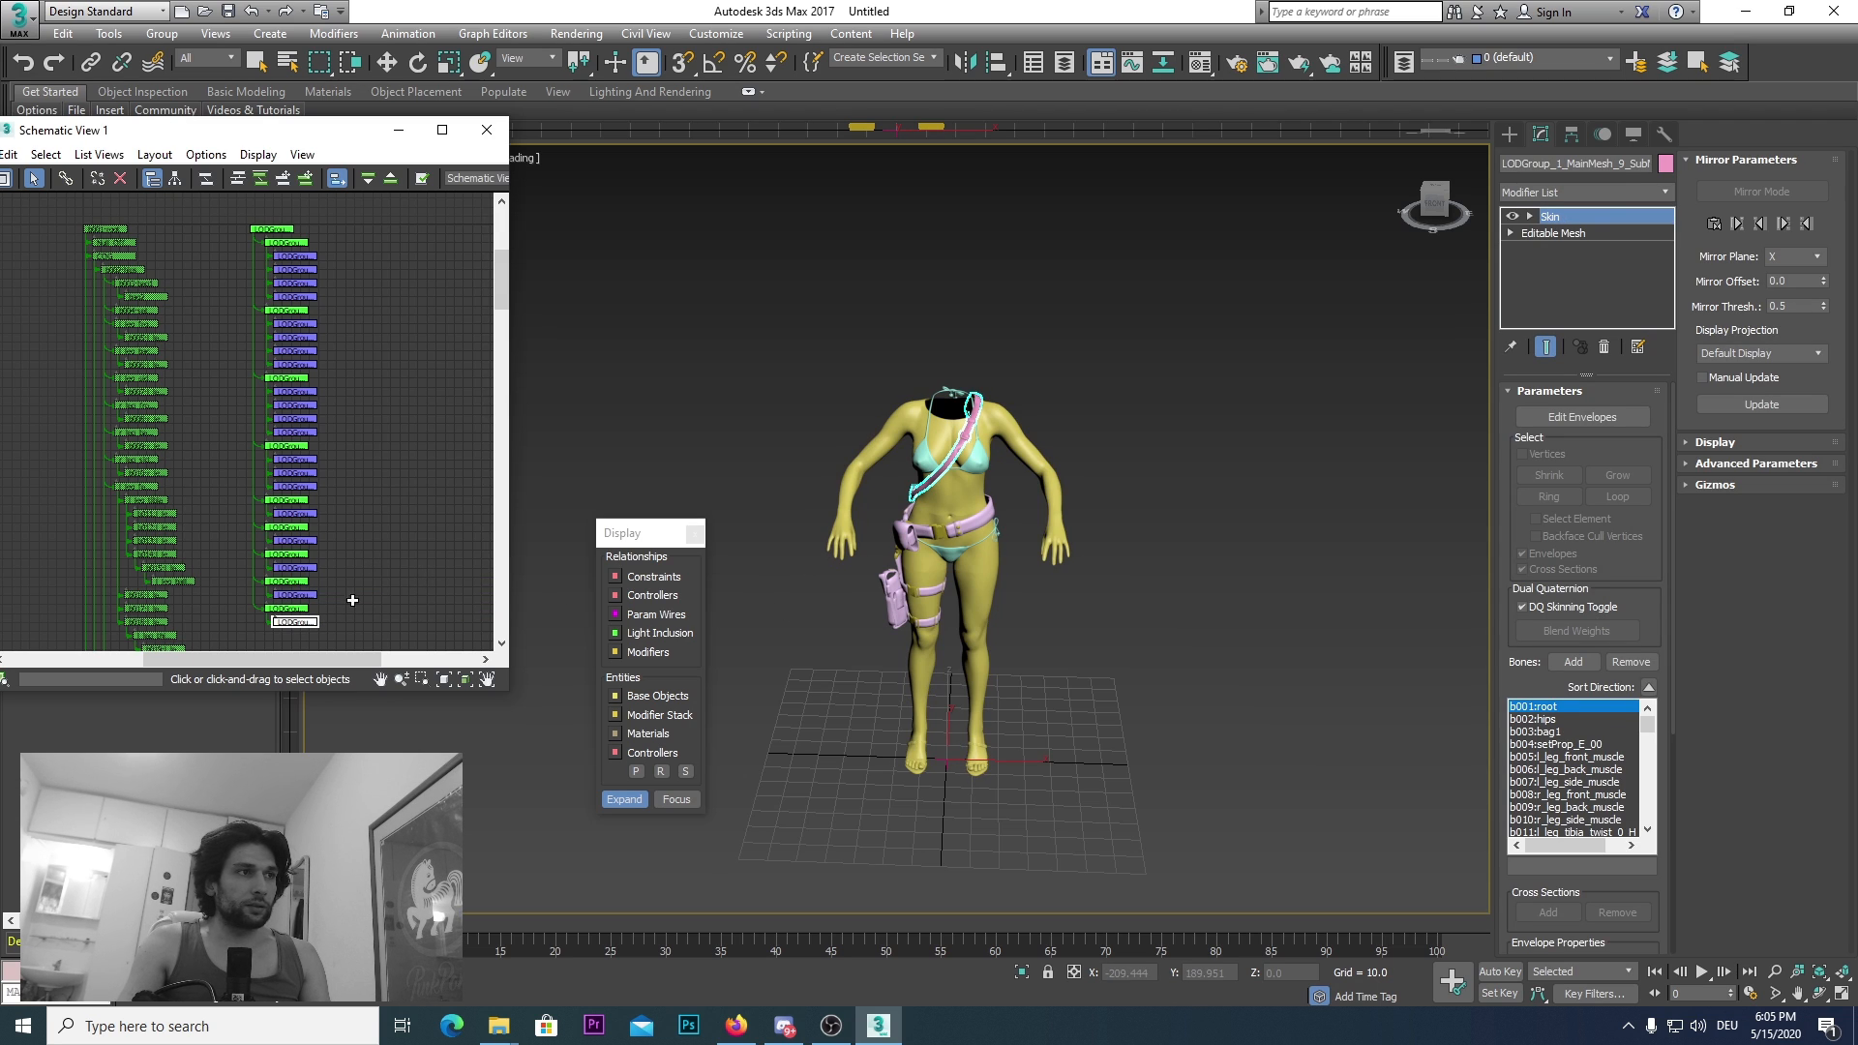
pyautogui.moveTo(352, 600); pyautogui.dragTo(393, 577, button='middle')
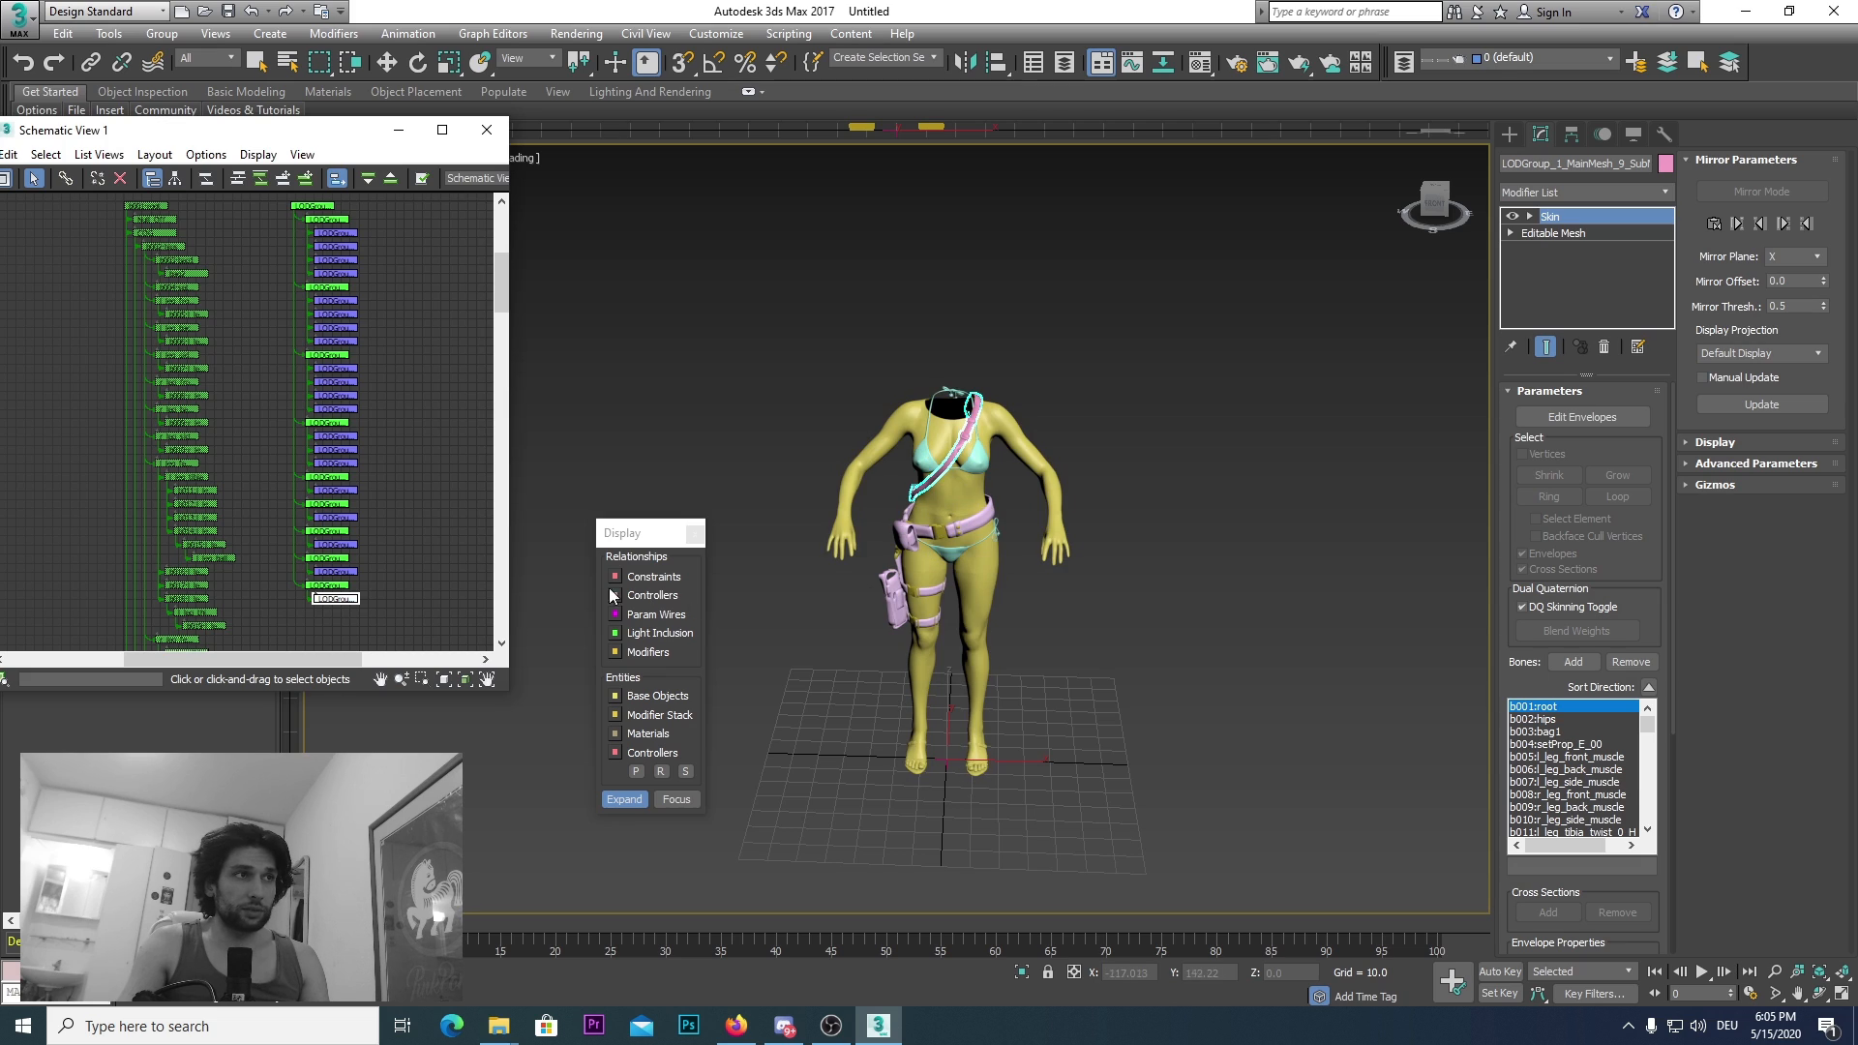
pyautogui.keyDown('ctrl'); pyautogui.click(341, 573); pyautogui.keyUp('ctrl')
pyautogui.keyDown('ctrl'); pyautogui.click(344, 543); pyautogui.keyUp('ctrl')
pyautogui.keyDown('ctrl'); pyautogui.click(343, 516); pyautogui.keyUp('ctrl')
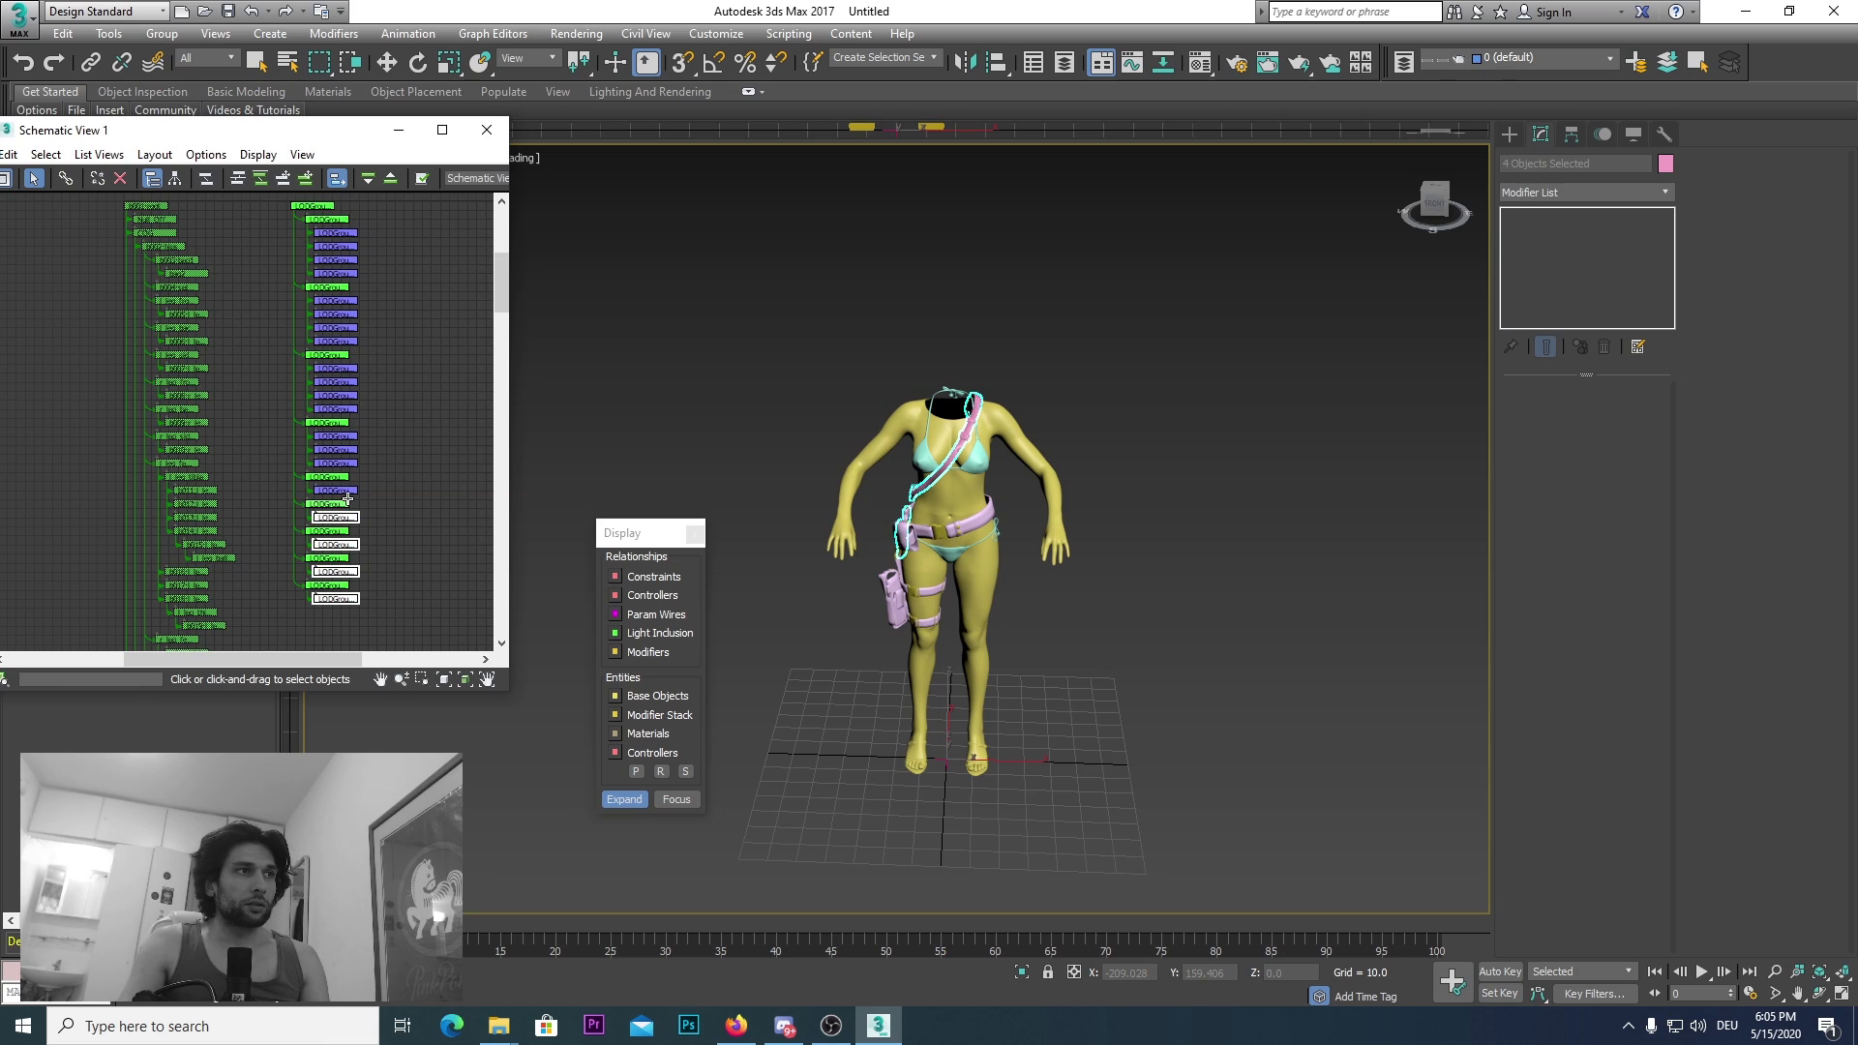
pyautogui.keyDown('ctrl'); pyautogui.click(345, 489); pyautogui.keyUp('ctrl')
pyautogui.keyDown('ctrl'); pyautogui.click(347, 464); pyautogui.keyUp('ctrl')
pyautogui.keyDown('ctrl'); pyautogui.click(350, 452); pyautogui.keyUp('ctrl')
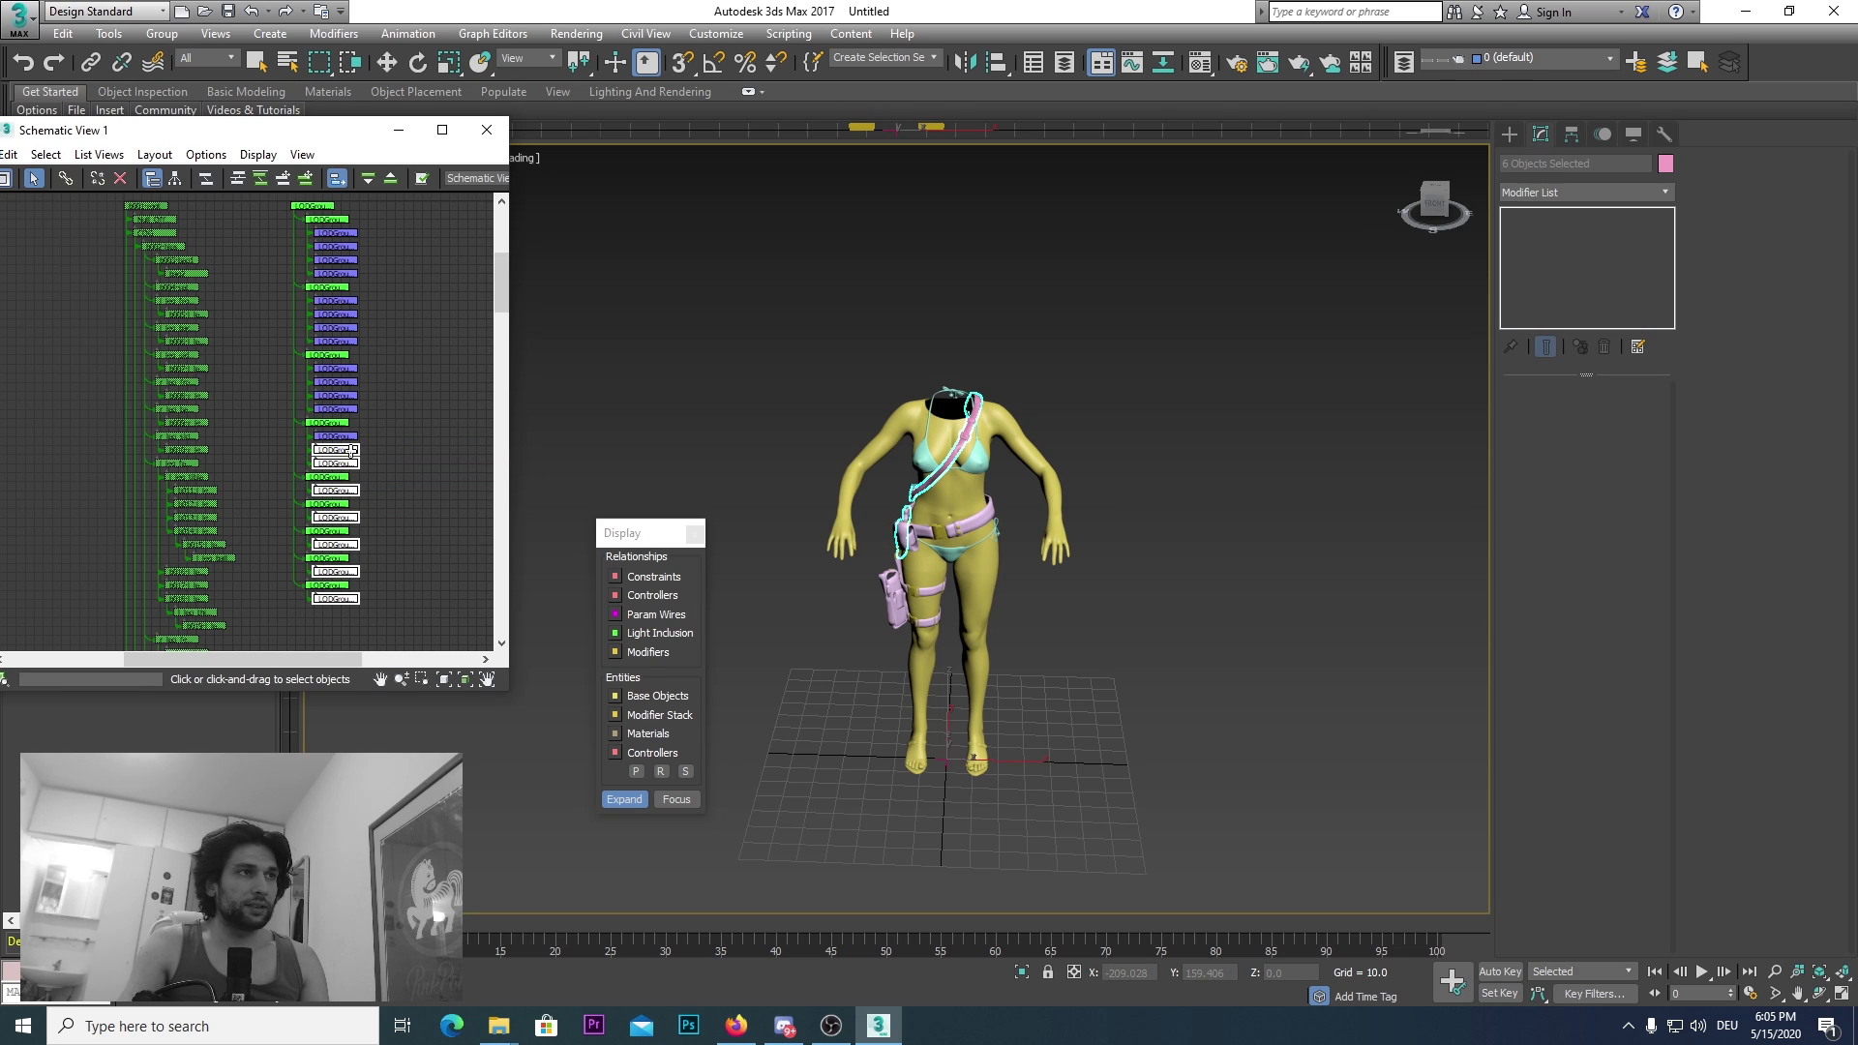
pyautogui.keyDown('ctrl'); pyautogui.click(347, 436); pyautogui.keyUp('ctrl')
pyautogui.keyDown('ctrl'); pyautogui.click(354, 408); pyautogui.keyUp('ctrl')
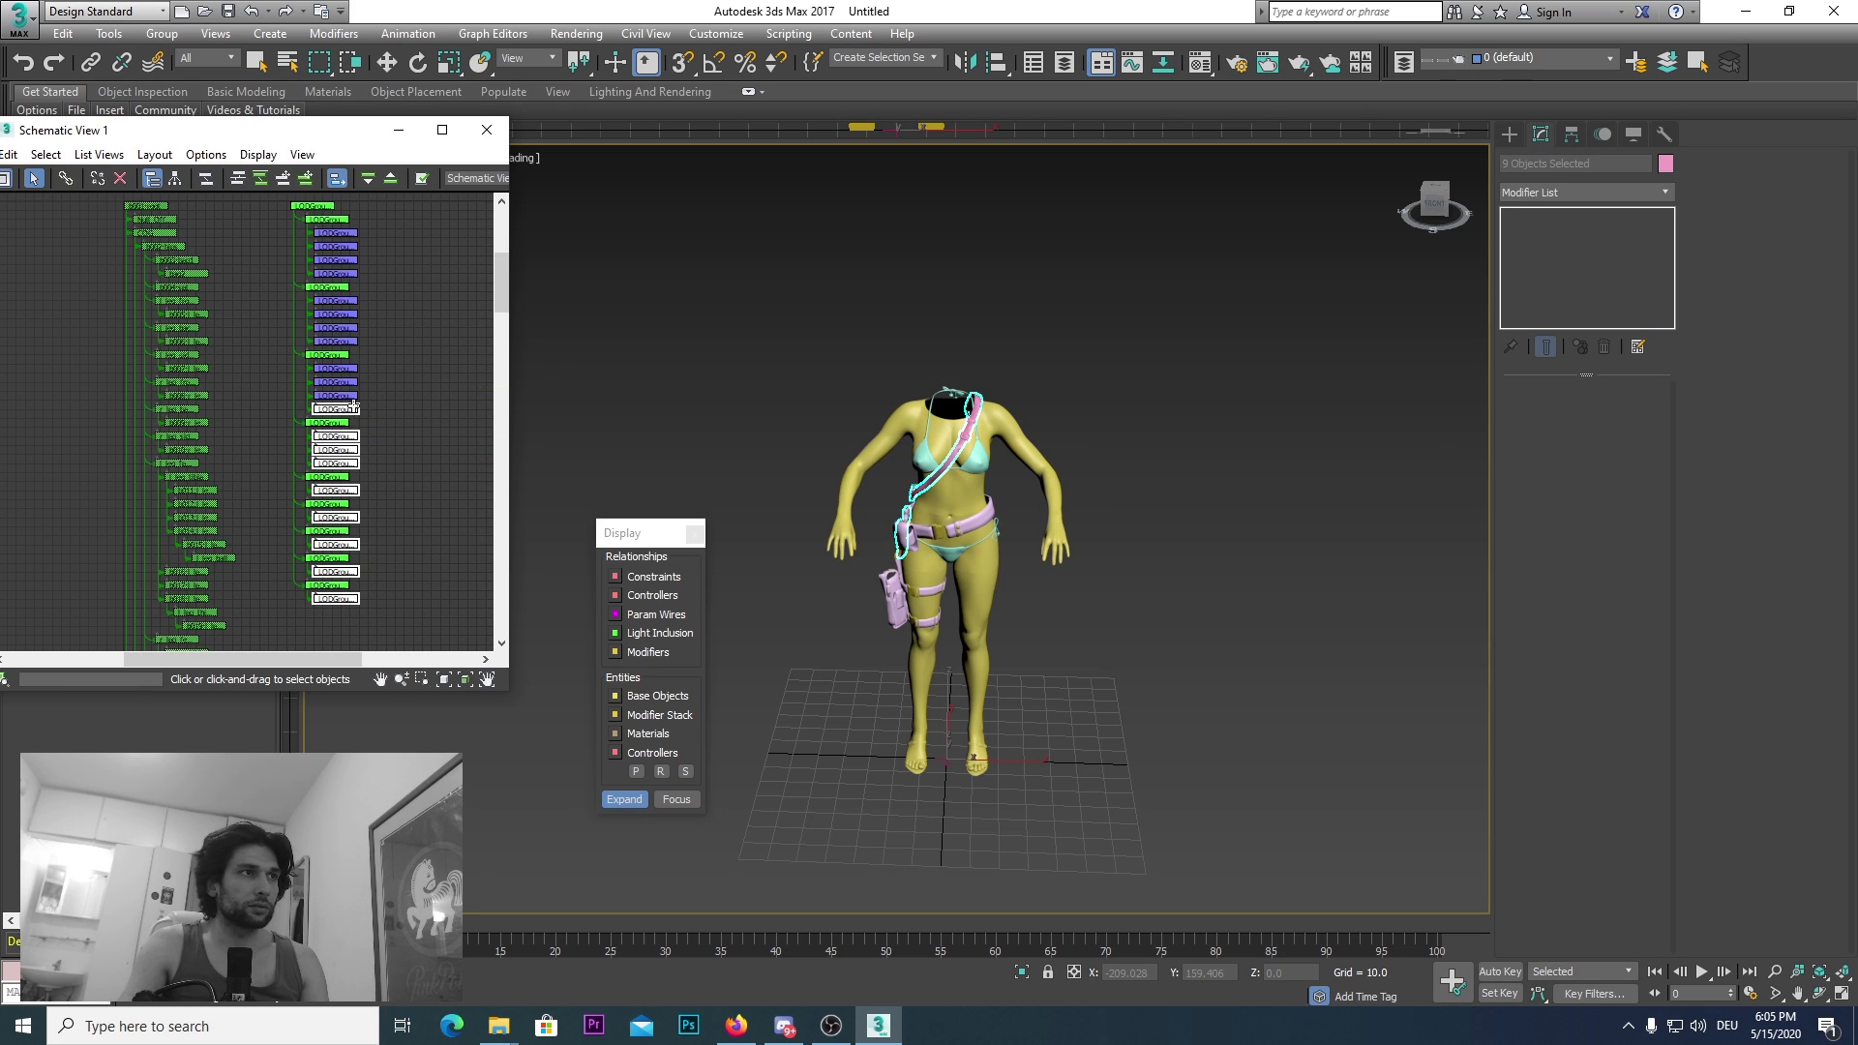
pyautogui.keyDown('ctrl'); pyautogui.click(351, 394); pyautogui.keyUp('ctrl')
pyautogui.keyDown('ctrl'); pyautogui.click(350, 382); pyautogui.keyUp('ctrl')
pyautogui.keyDown('ctrl'); pyautogui.click(351, 368); pyautogui.keyUp('ctrl')
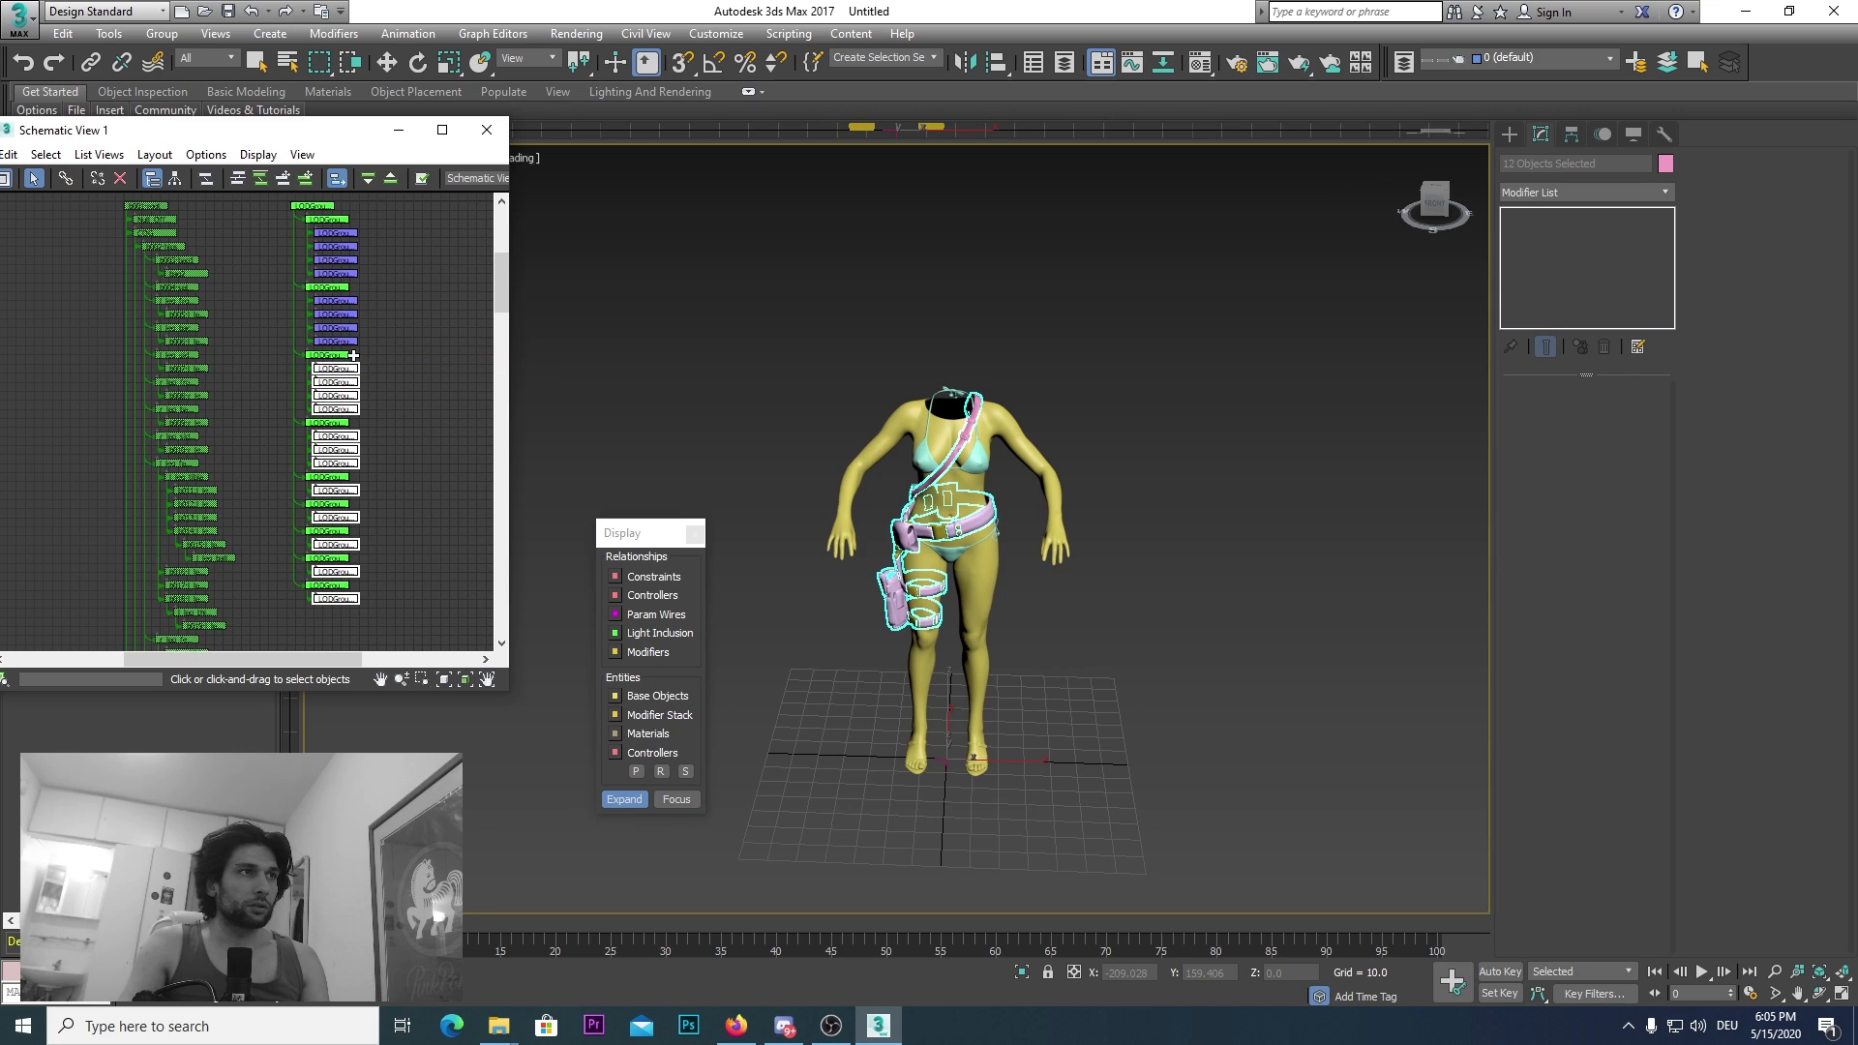
pyautogui.keyDown('ctrl'); pyautogui.click(350, 341); pyautogui.keyUp('ctrl')
pyautogui.keyDown('ctrl'); pyautogui.click(351, 327); pyautogui.keyUp('ctrl')
pyautogui.keyDown('ctrl'); pyautogui.click(354, 314); pyautogui.keyUp('ctrl')
pyautogui.keyDown('ctrl'); pyautogui.click(351, 300); pyautogui.keyUp('ctrl')
pyautogui.keyDown('ctrl'); pyautogui.click(351, 273); pyautogui.keyUp('ctrl')
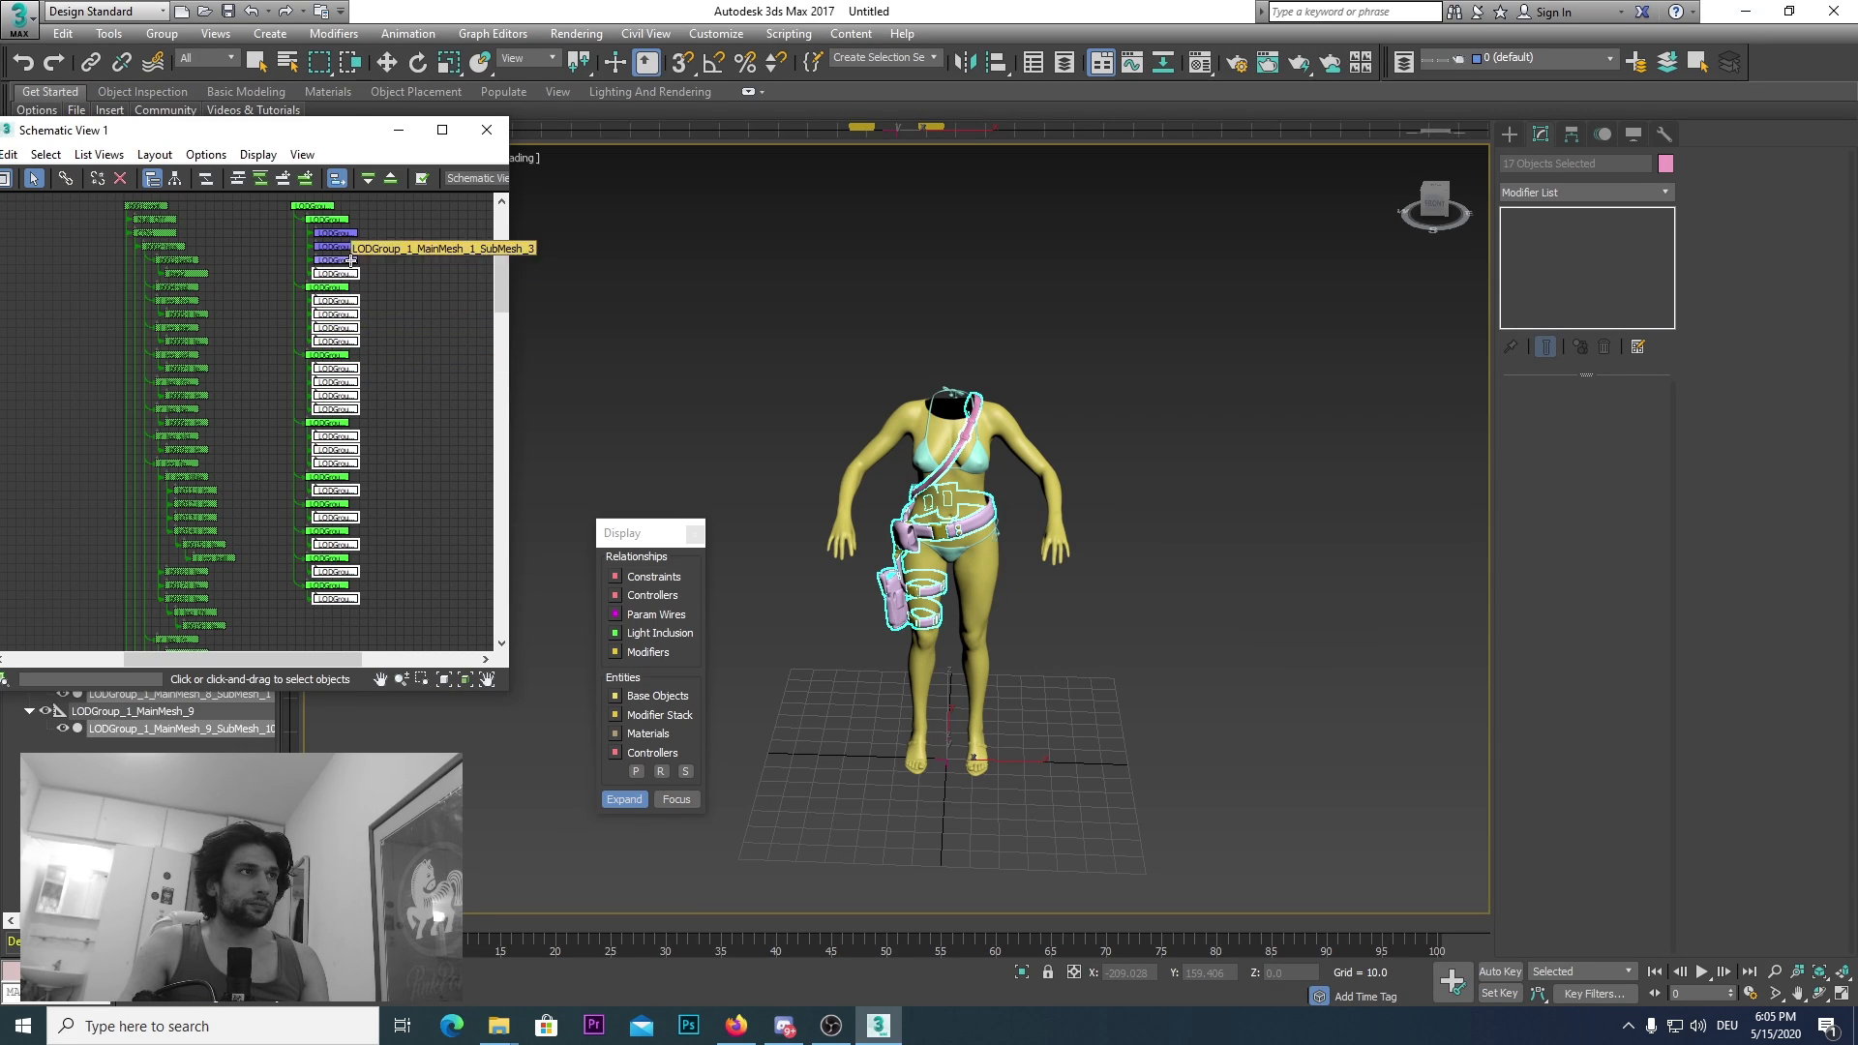
pyautogui.keyDown('ctrl'); pyautogui.click(351, 260); pyautogui.keyUp('ctrl')
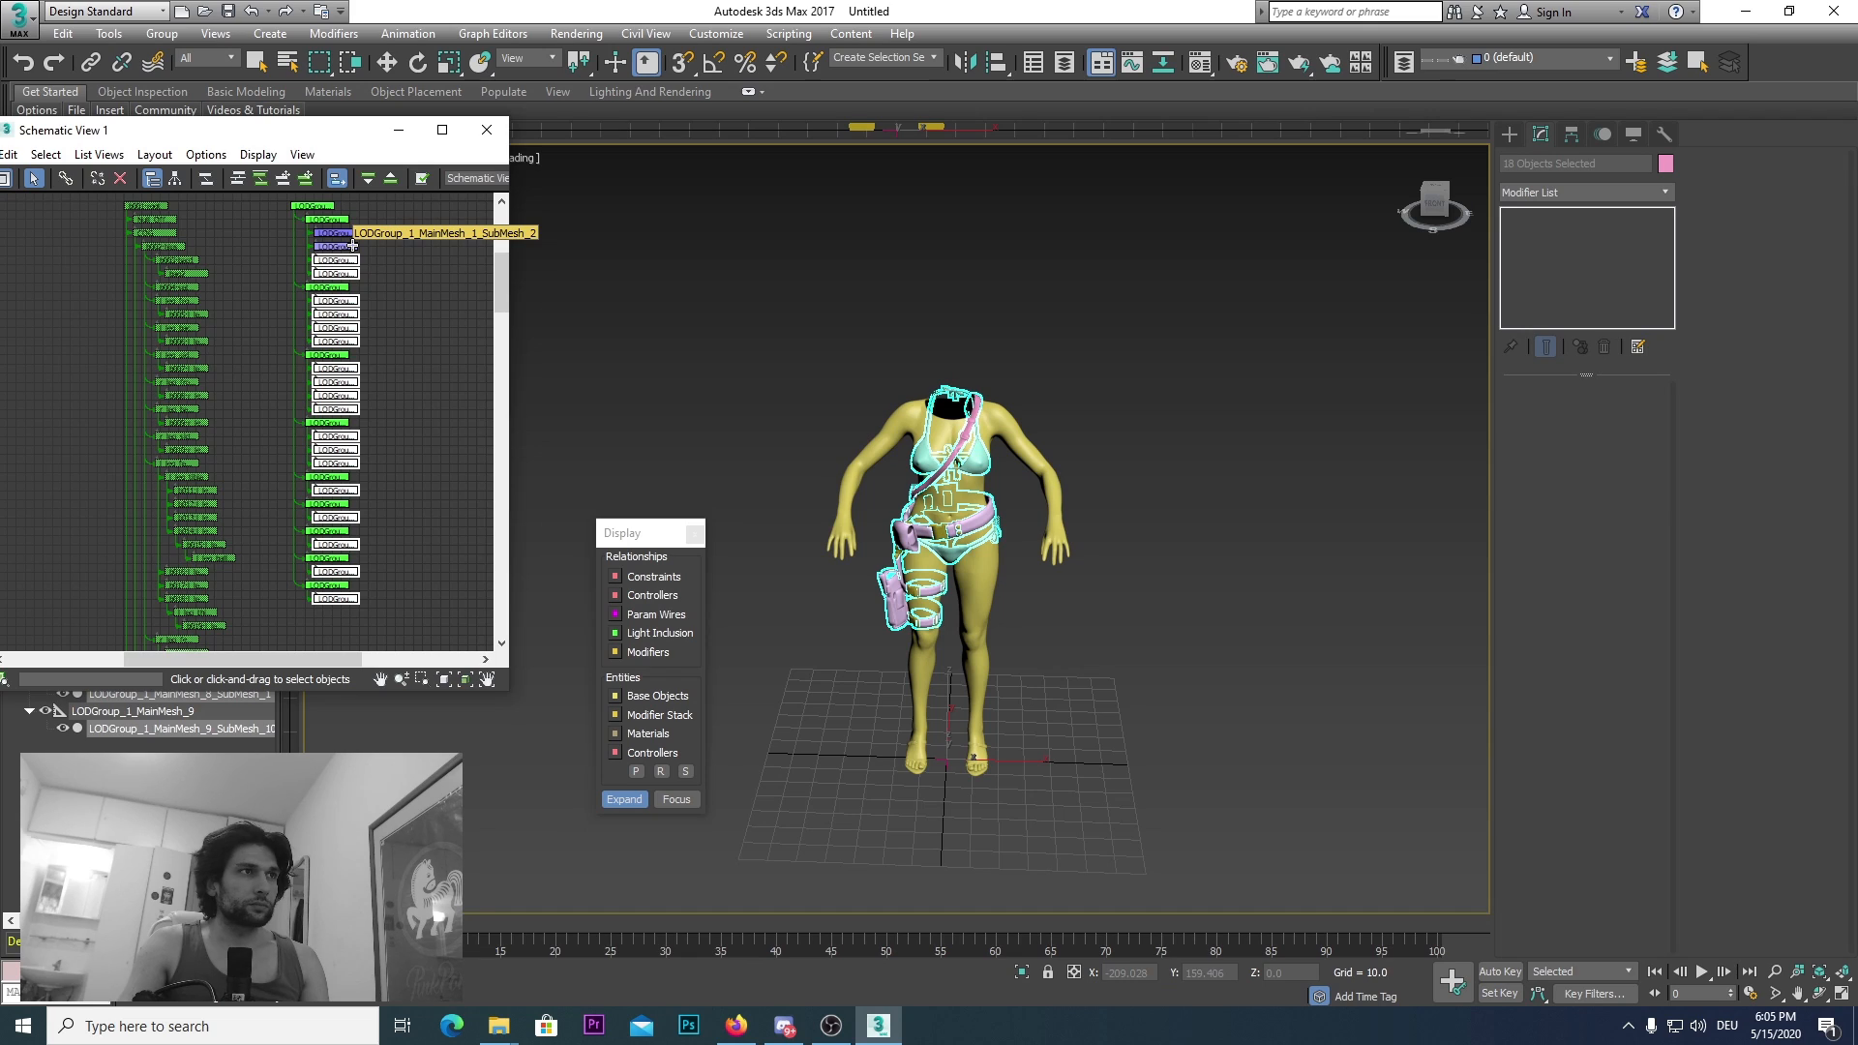
pyautogui.keyDown('ctrl'); pyautogui.click(350, 246); pyautogui.keyUp('ctrl')
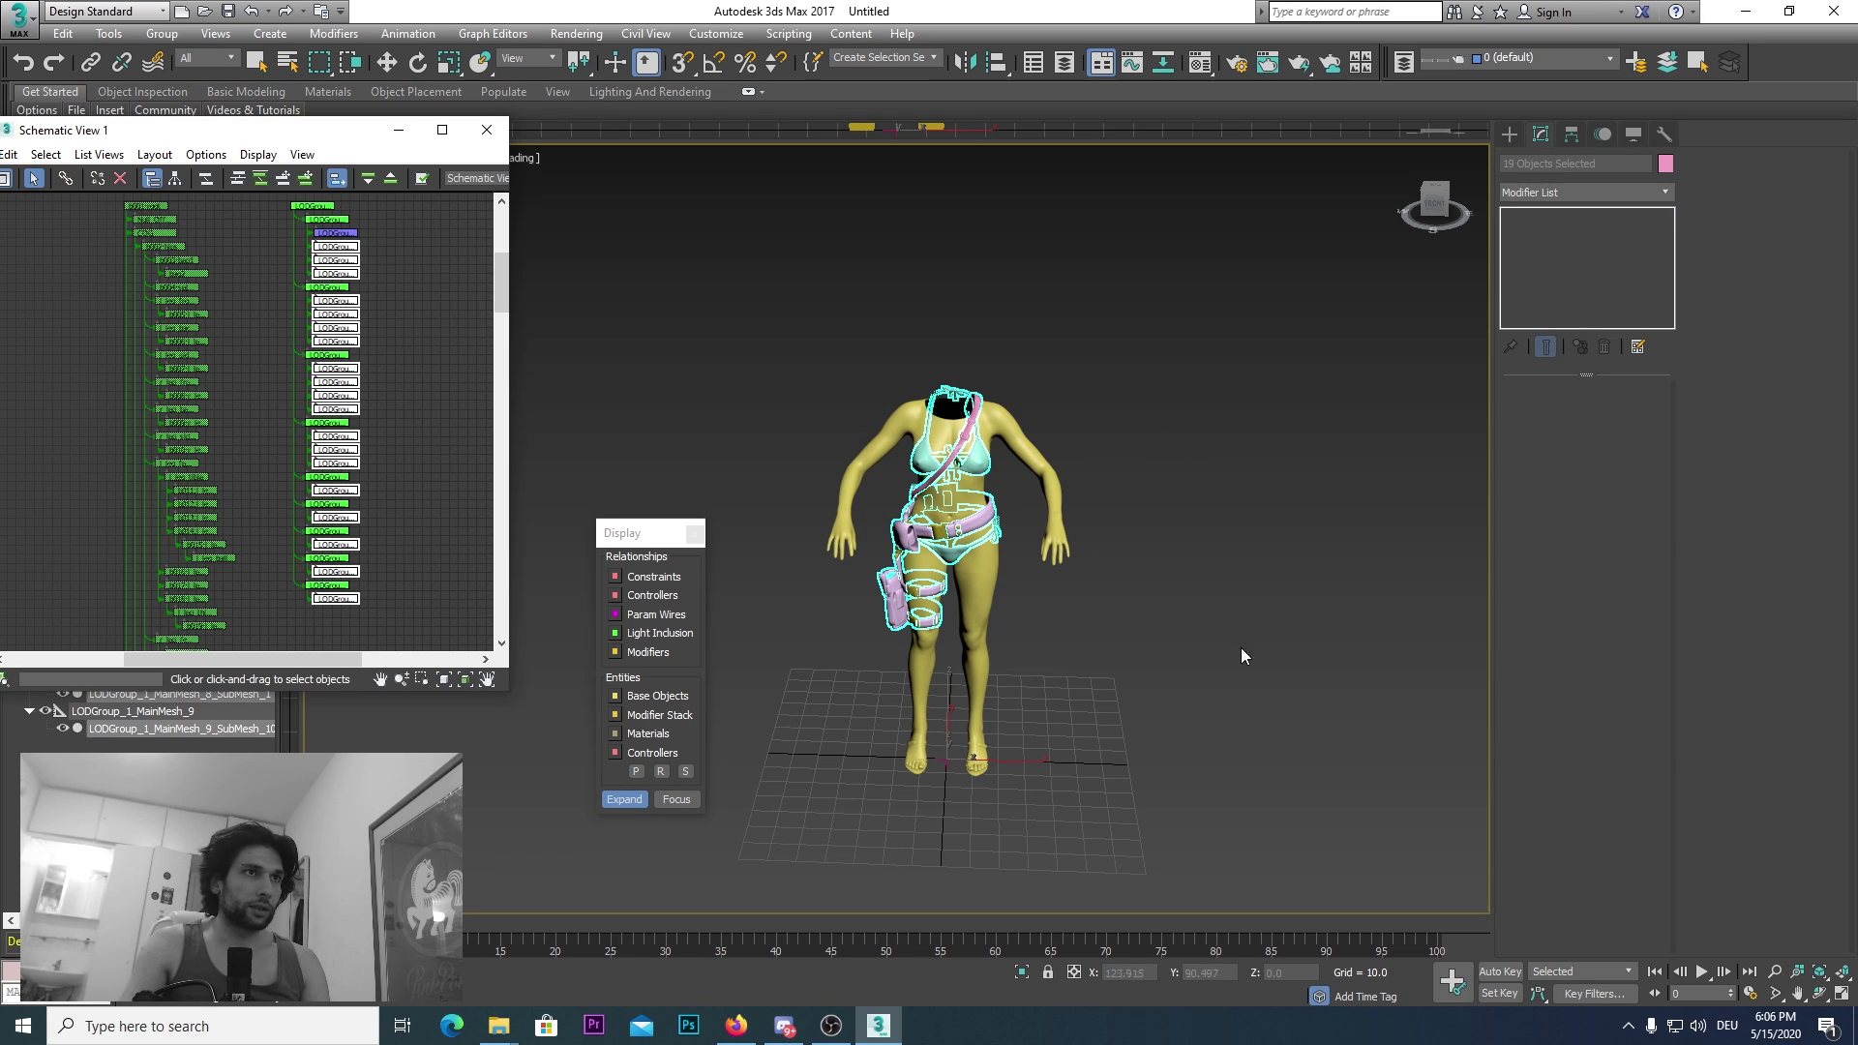
pyautogui.rightClick(1171, 382)
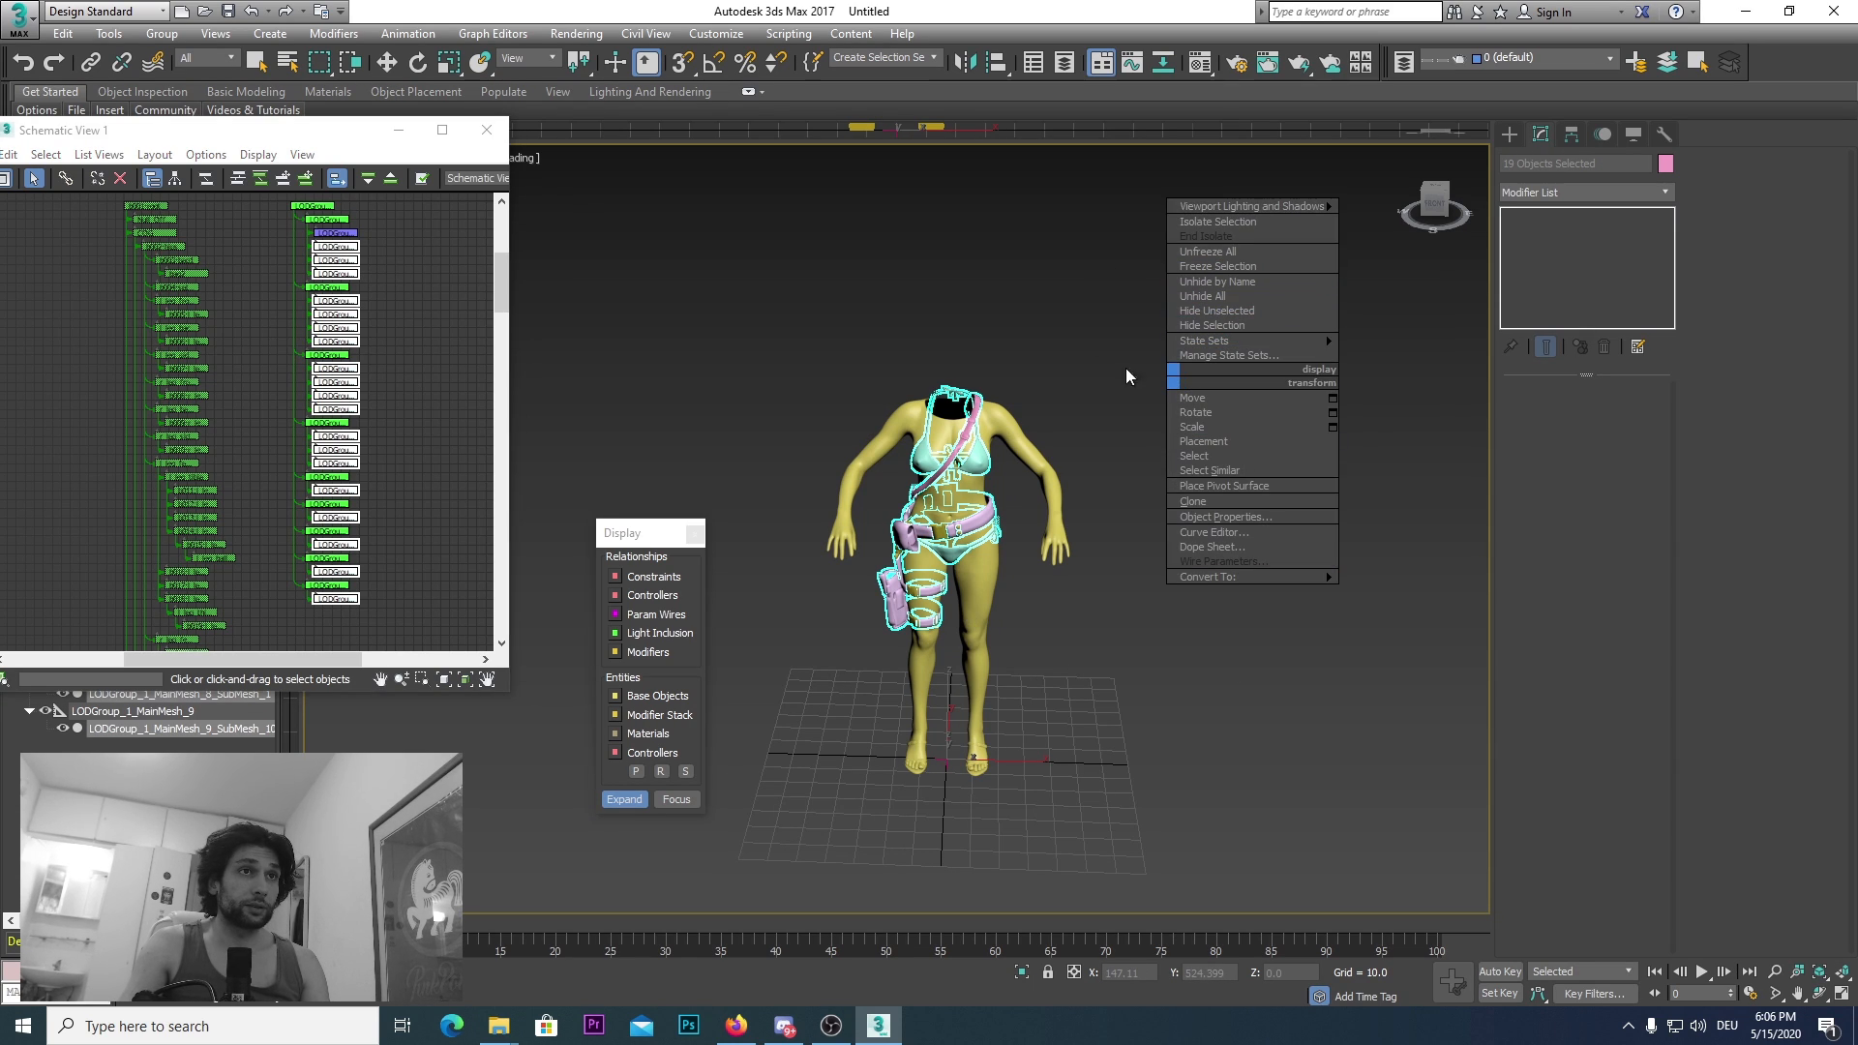
pyautogui.click(1211, 325)
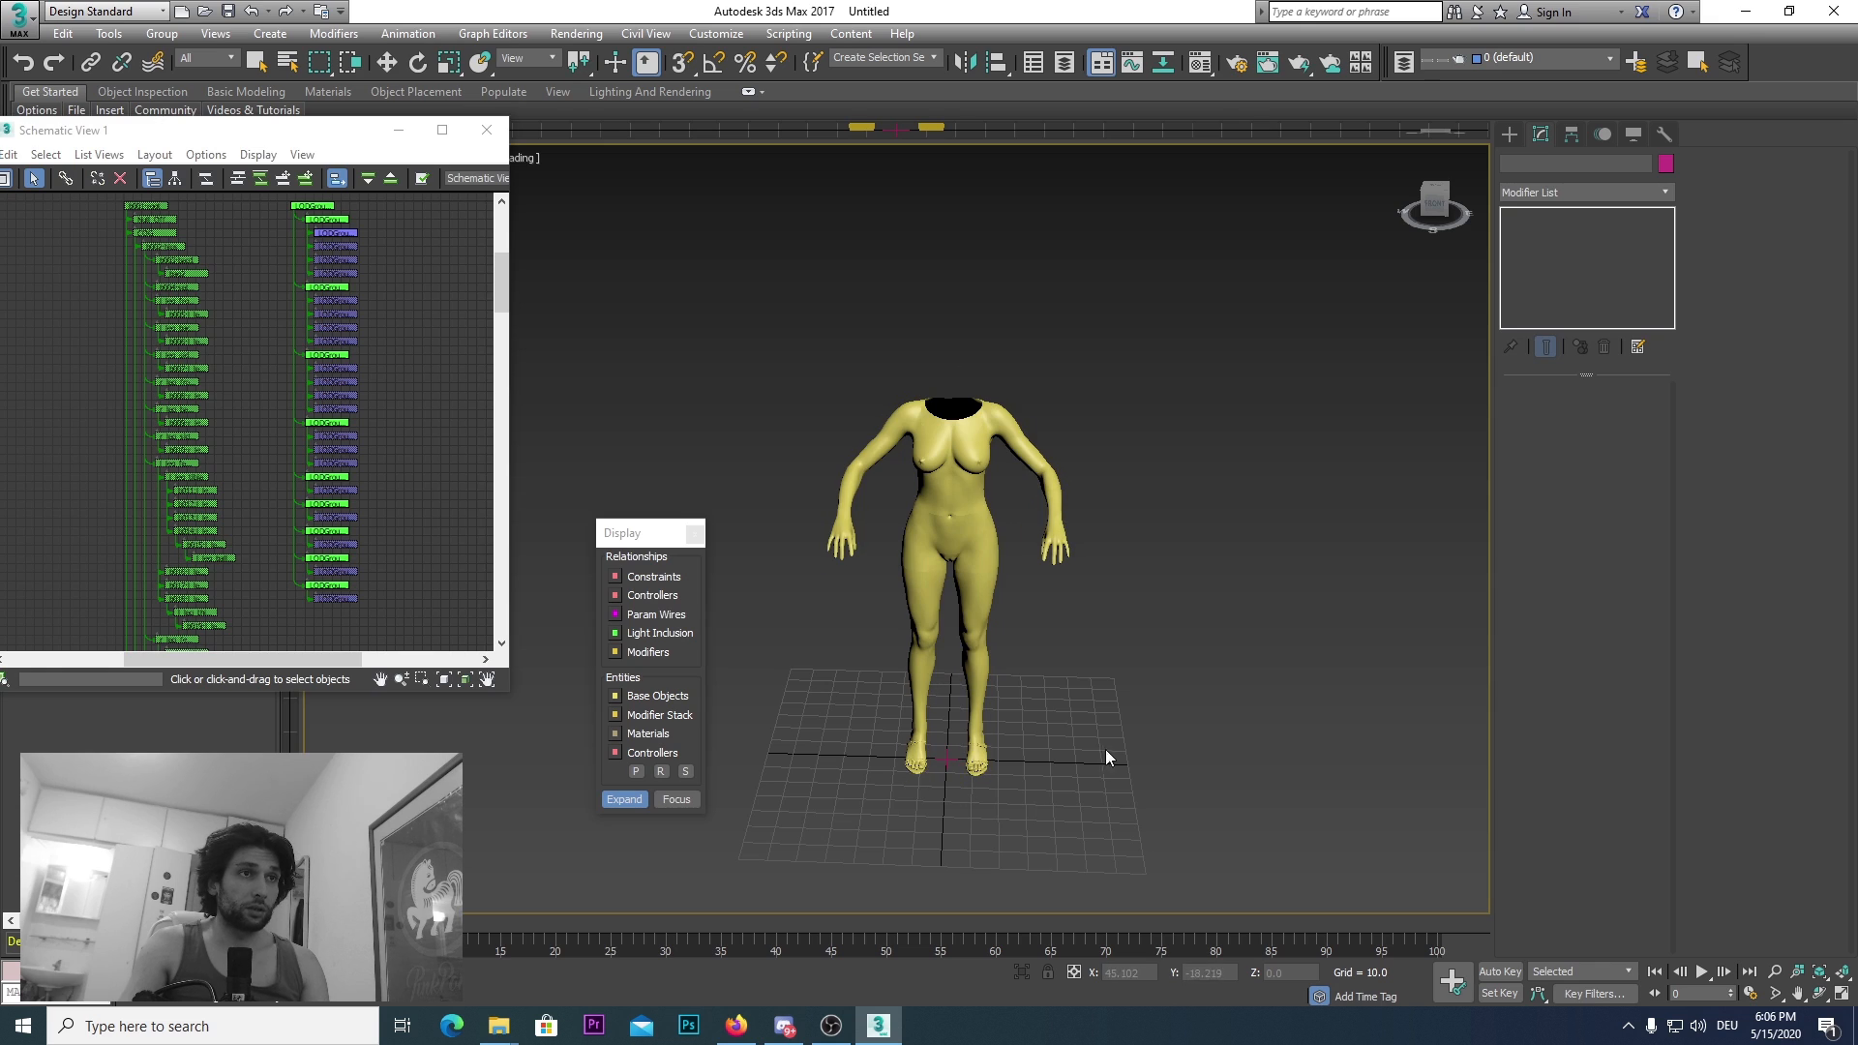
pyautogui.click(399, 130)
# Step: Start a scene export and set the destination to the export folder inside Documents, 3dsMax
pyautogui.click(17, 18)
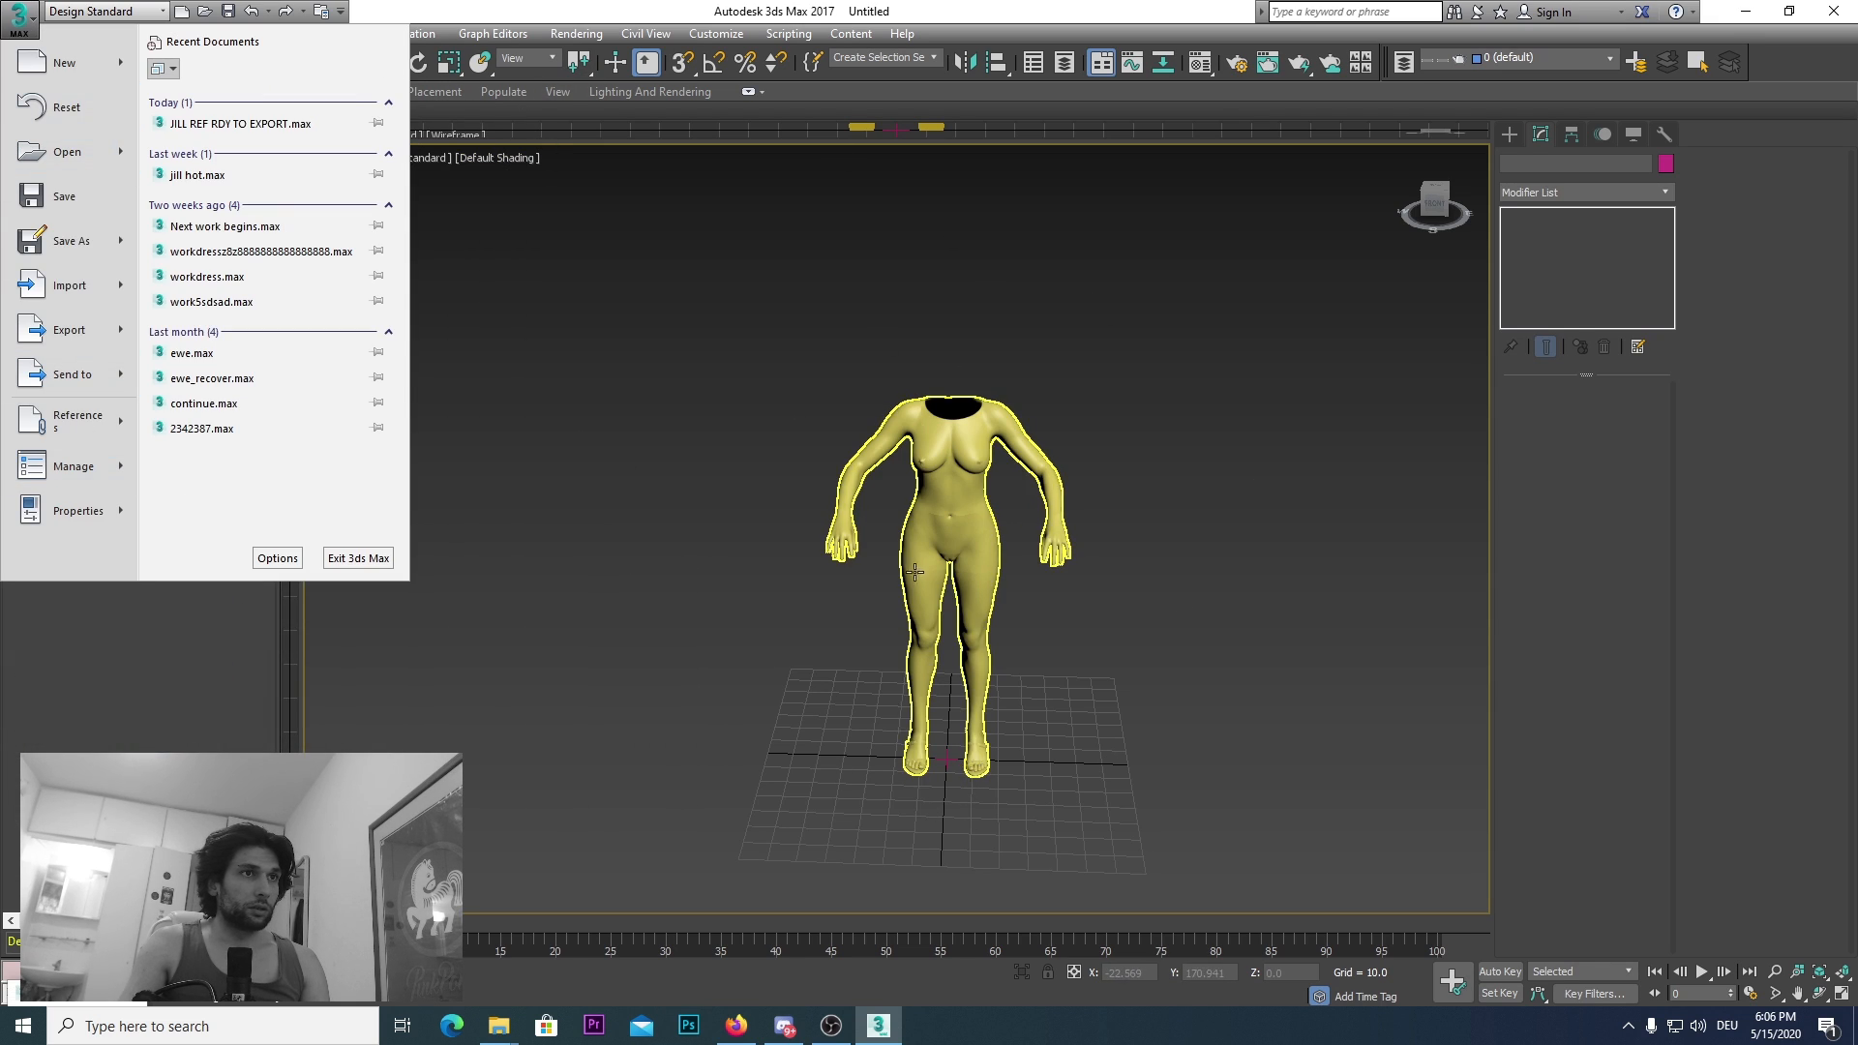
pyautogui.moveTo(71, 339)
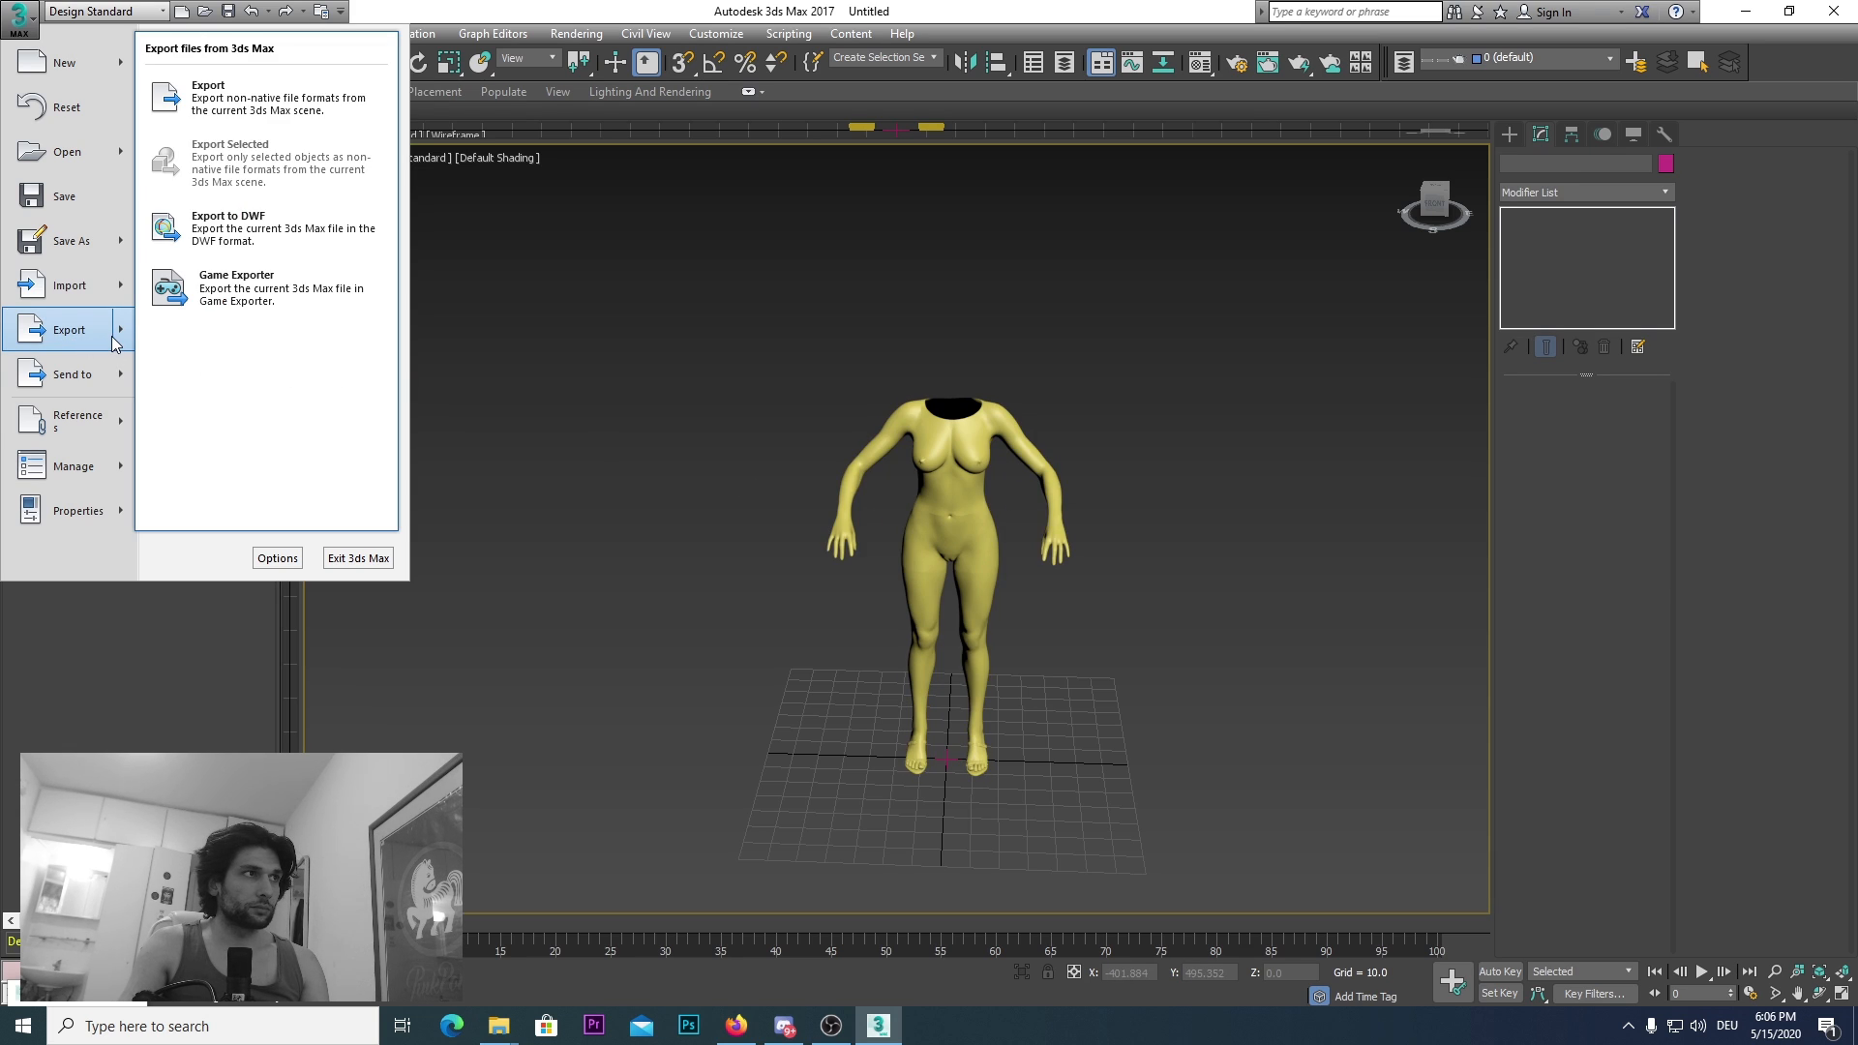
pyautogui.click(258, 110)
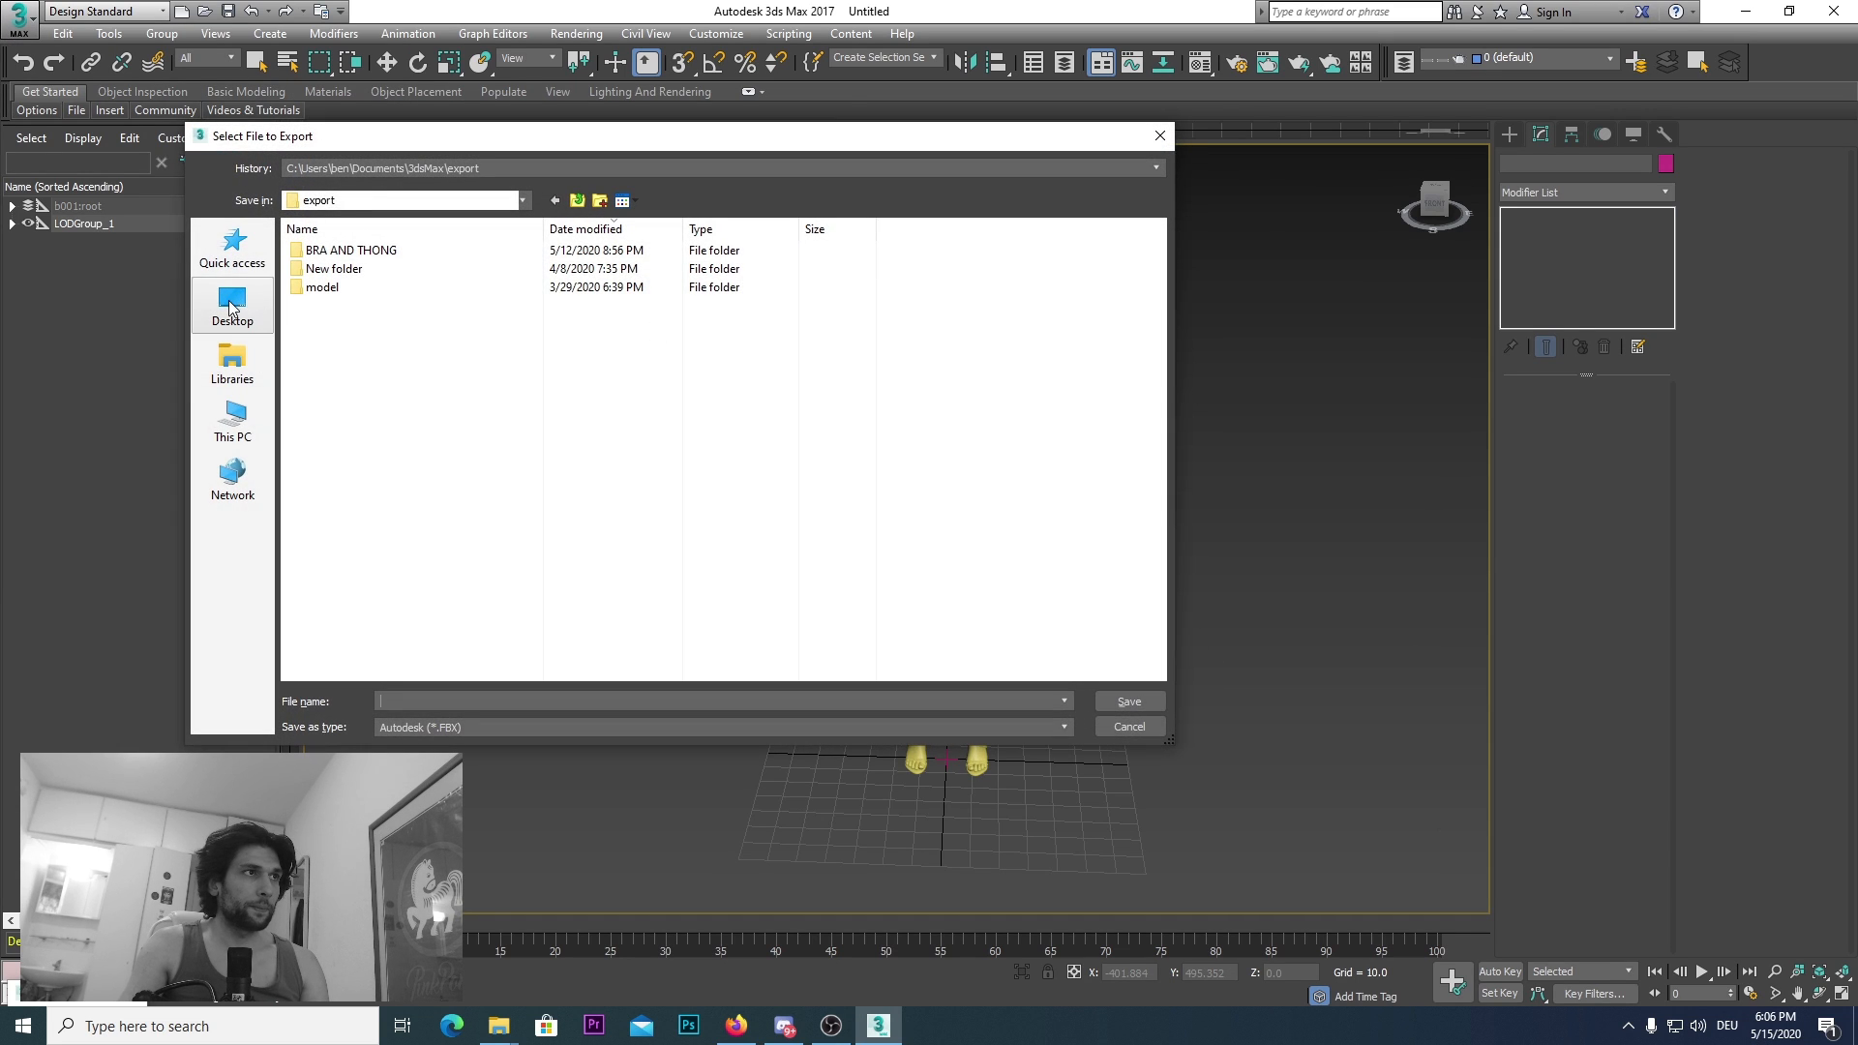
pyautogui.click(232, 308)
pyautogui.scroll(-5, 655, 514)
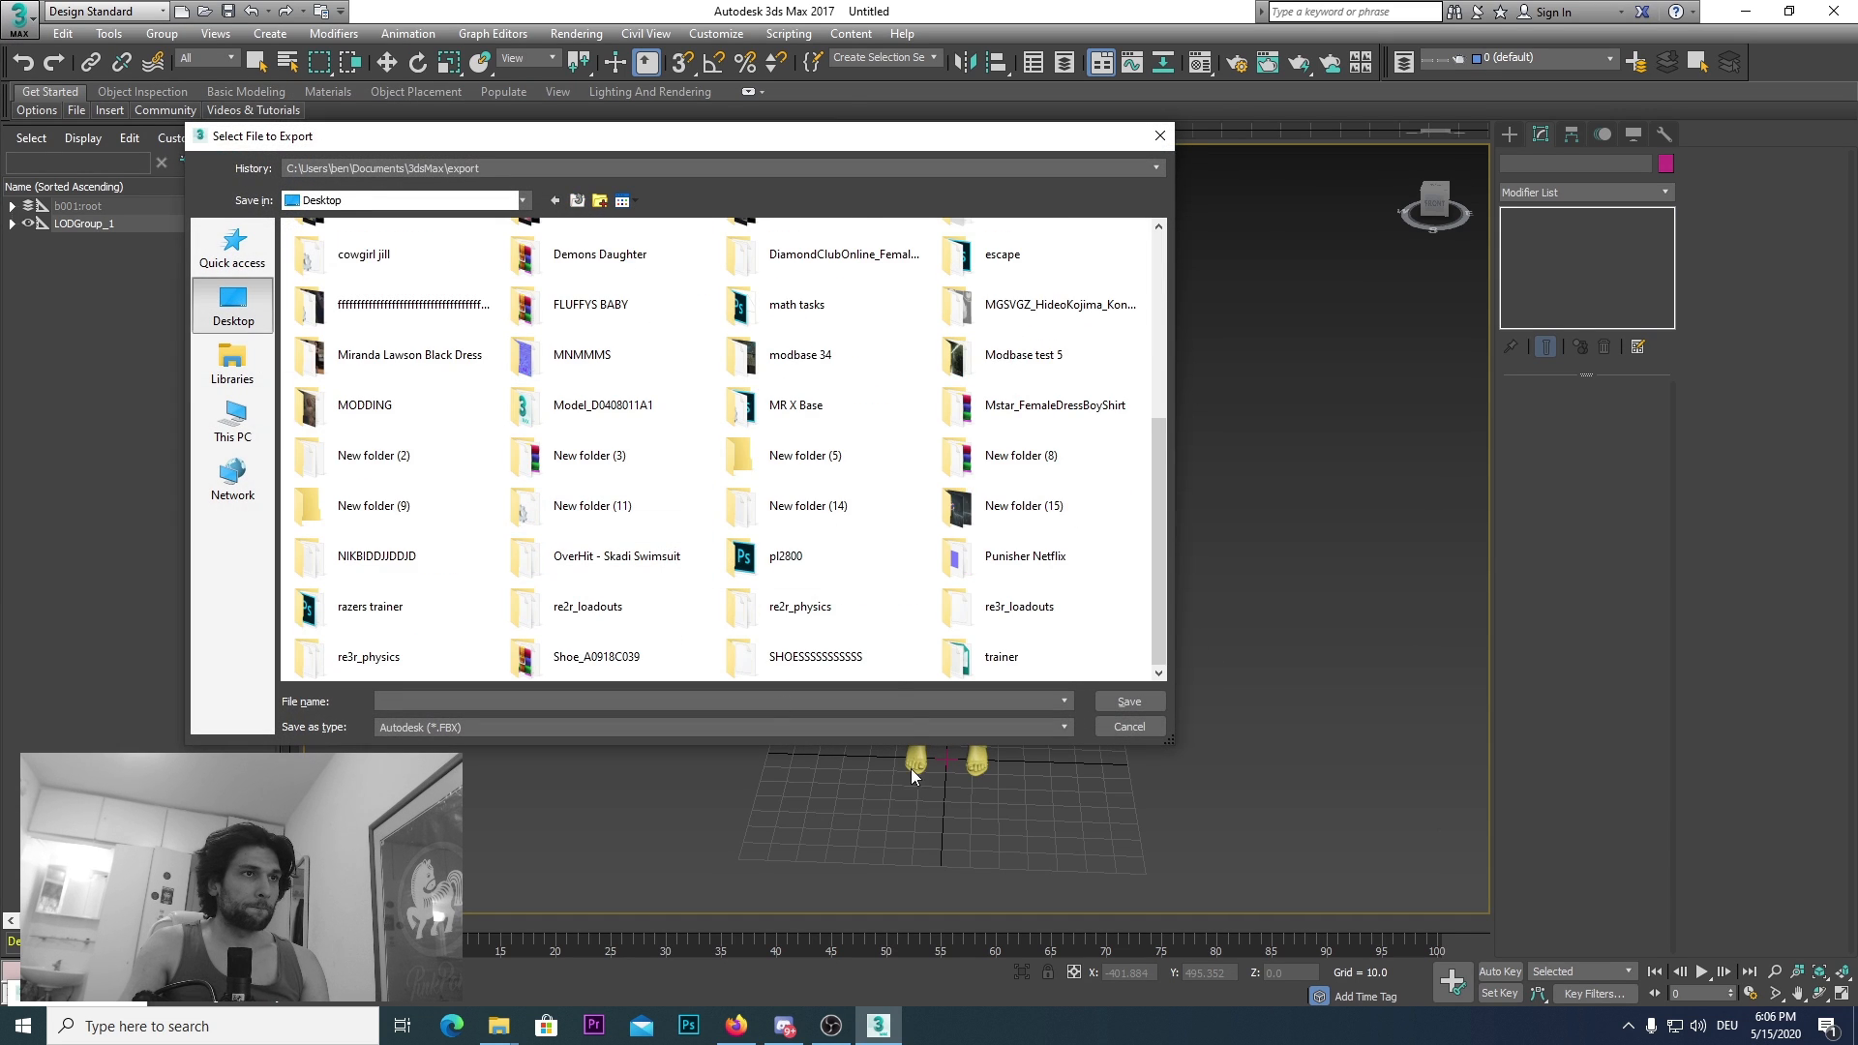
pyautogui.scroll(3, 505, 249)
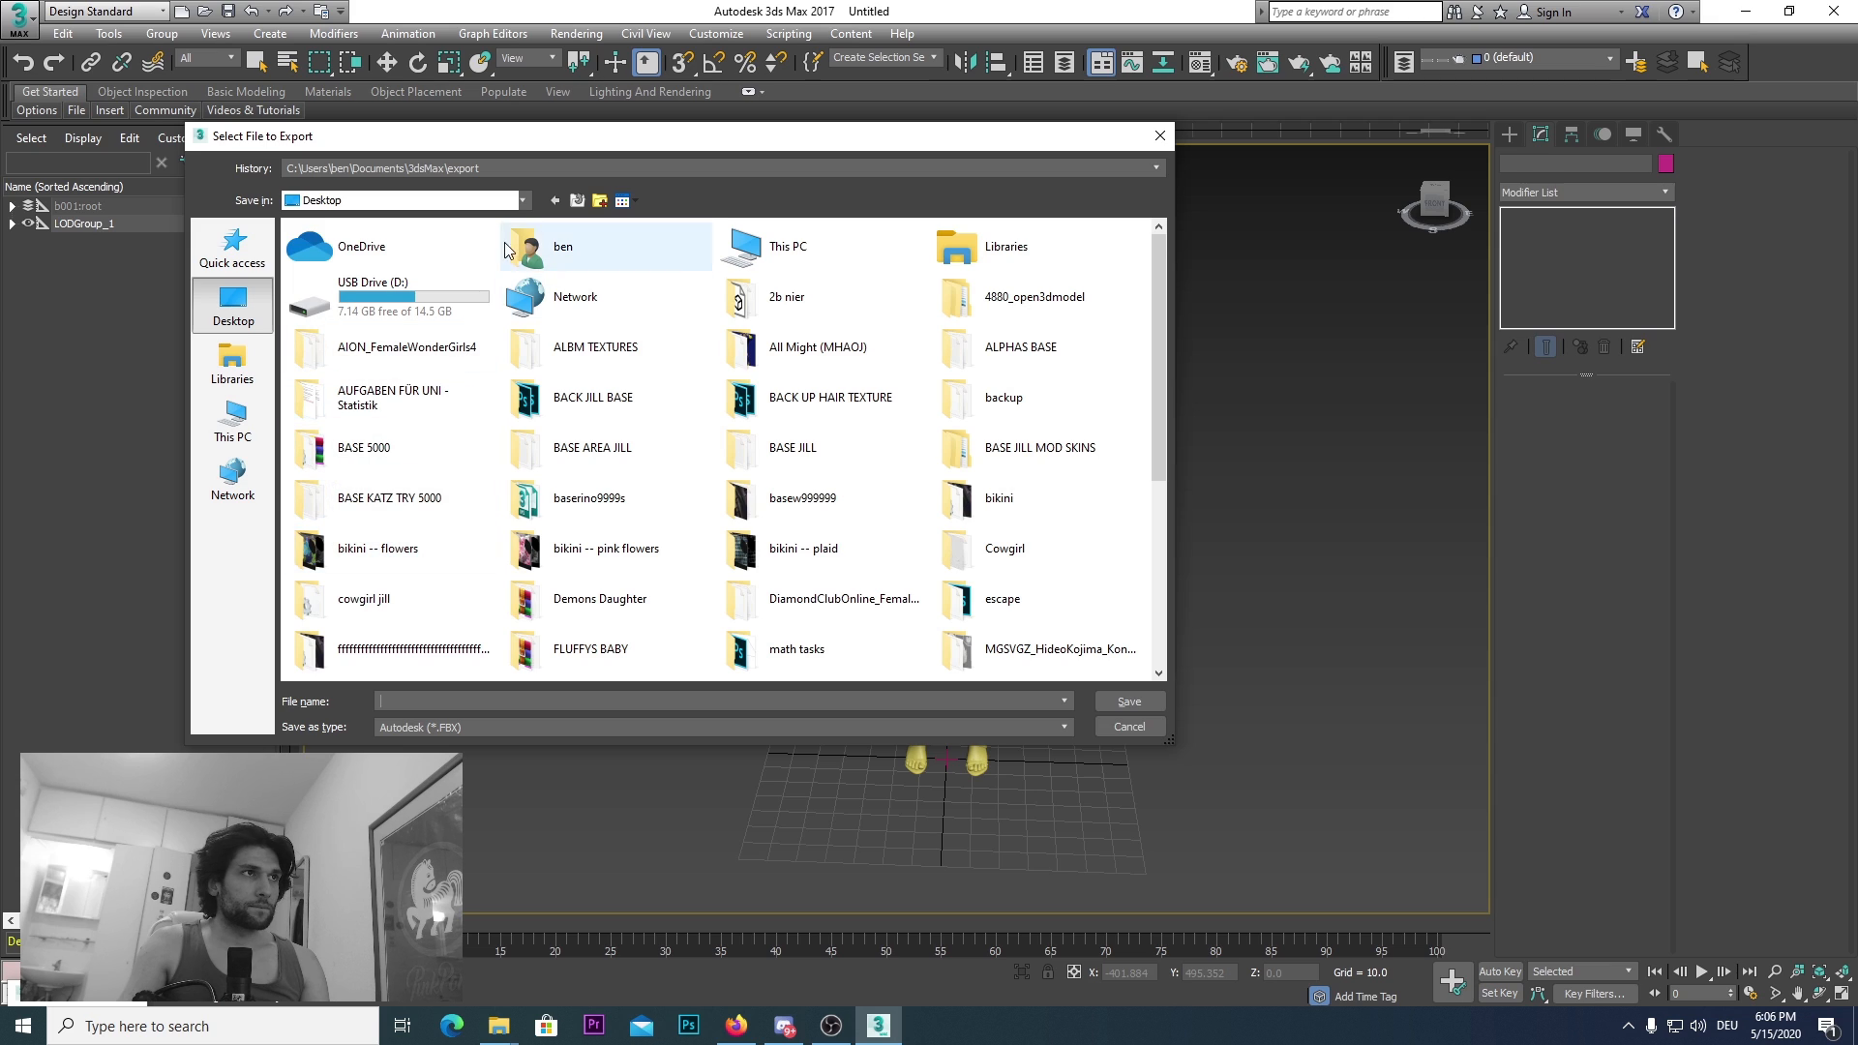
pyautogui.click(523, 200)
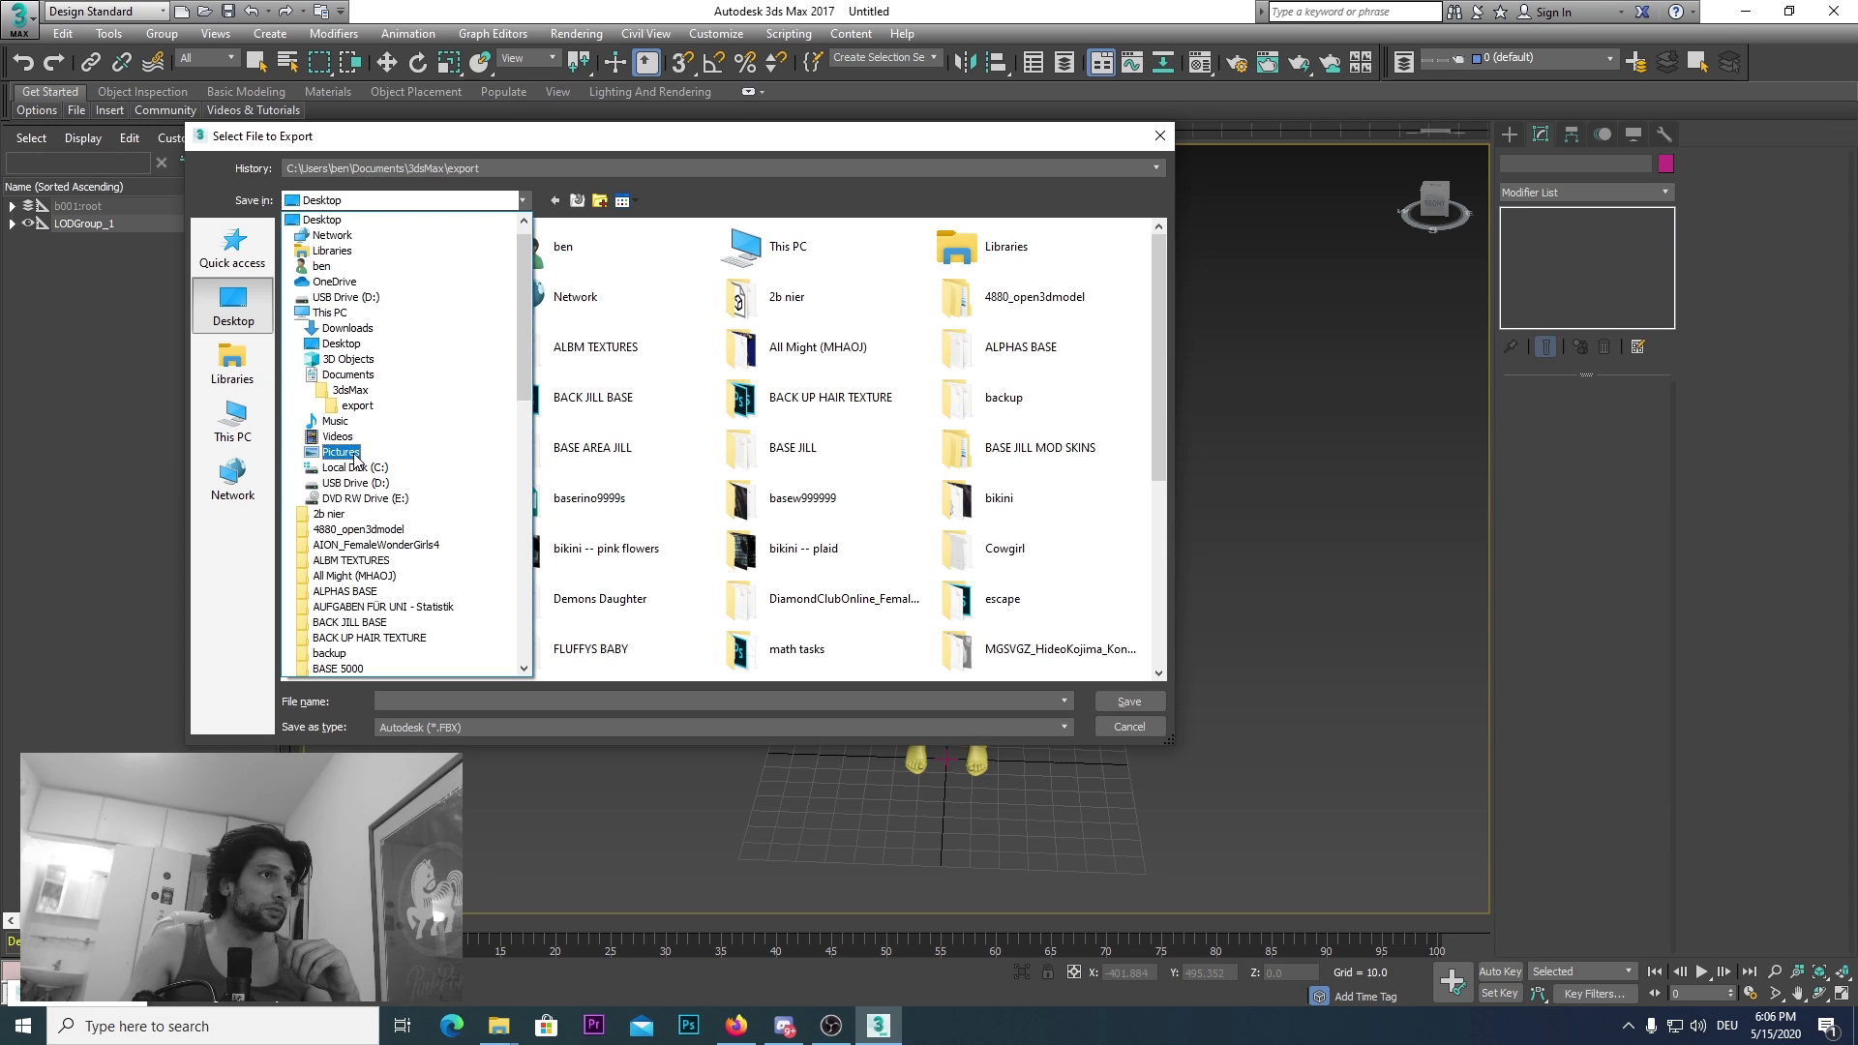
pyautogui.click(350, 375)
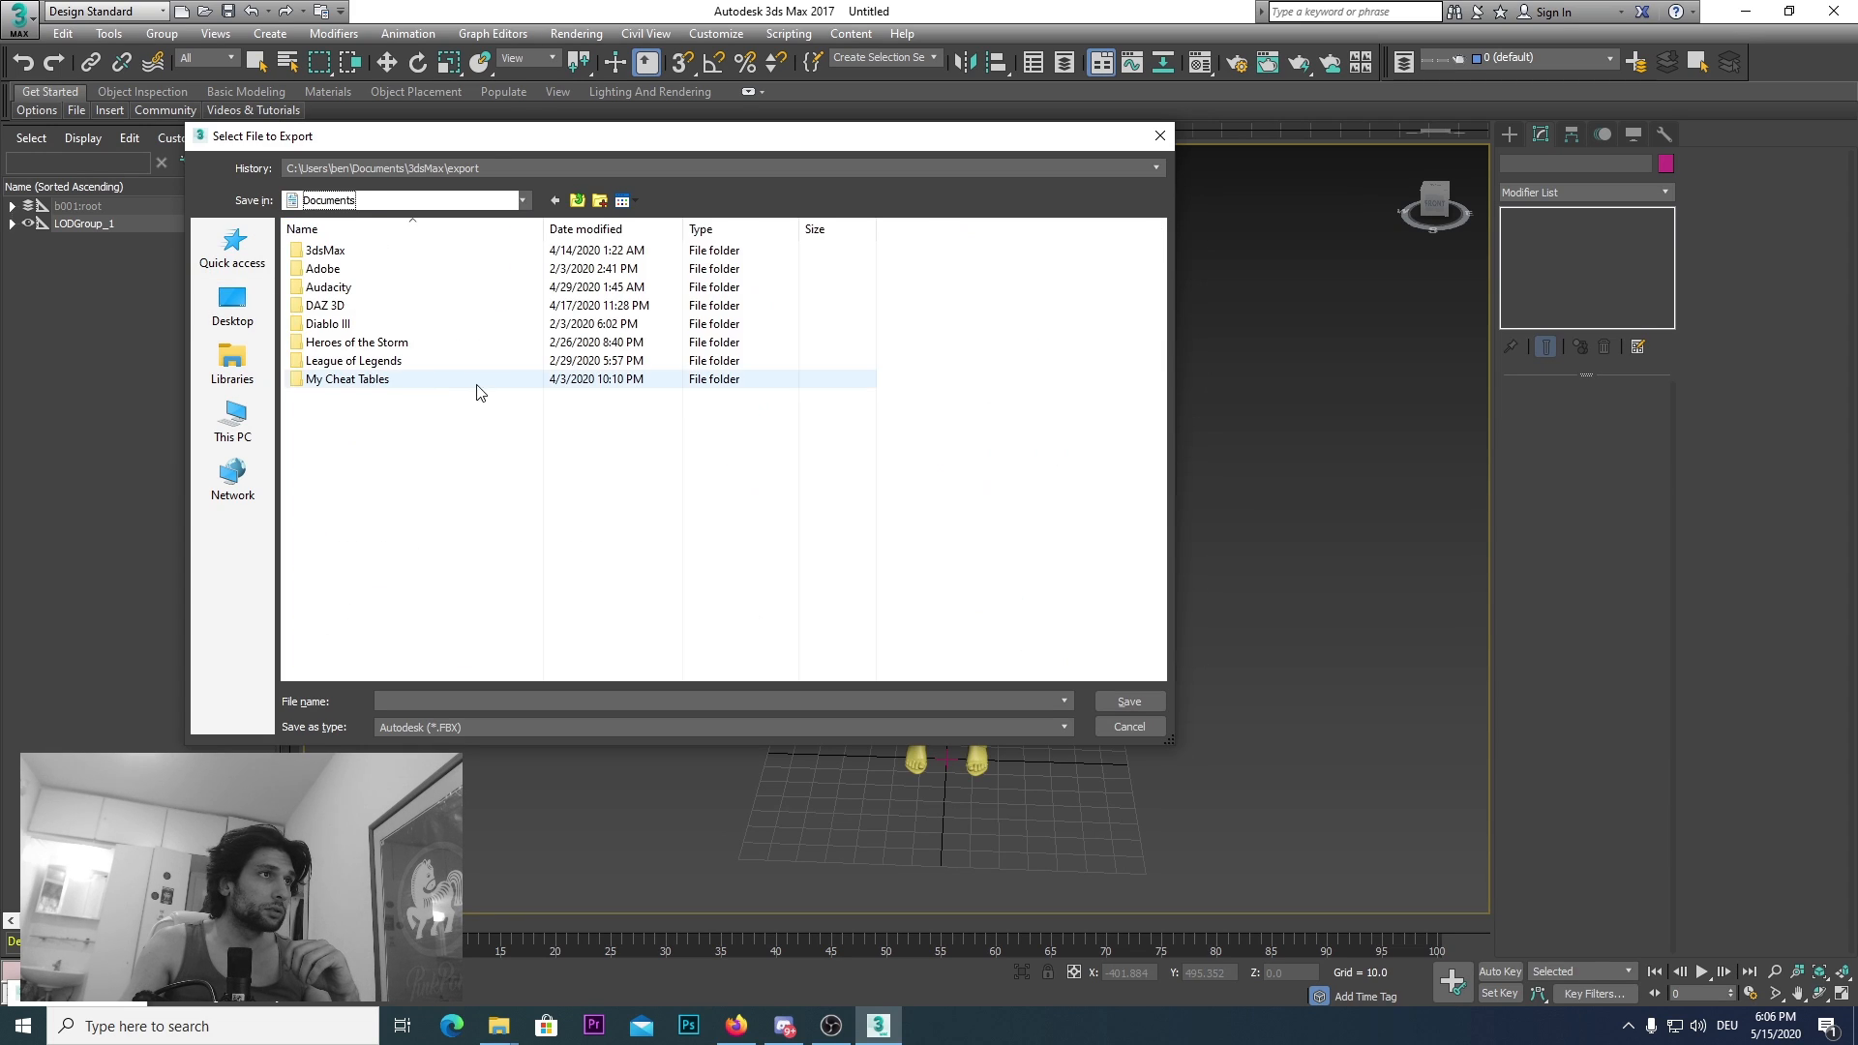
pyautogui.doubleClick(339, 251)
pyautogui.doubleClick(352, 325)
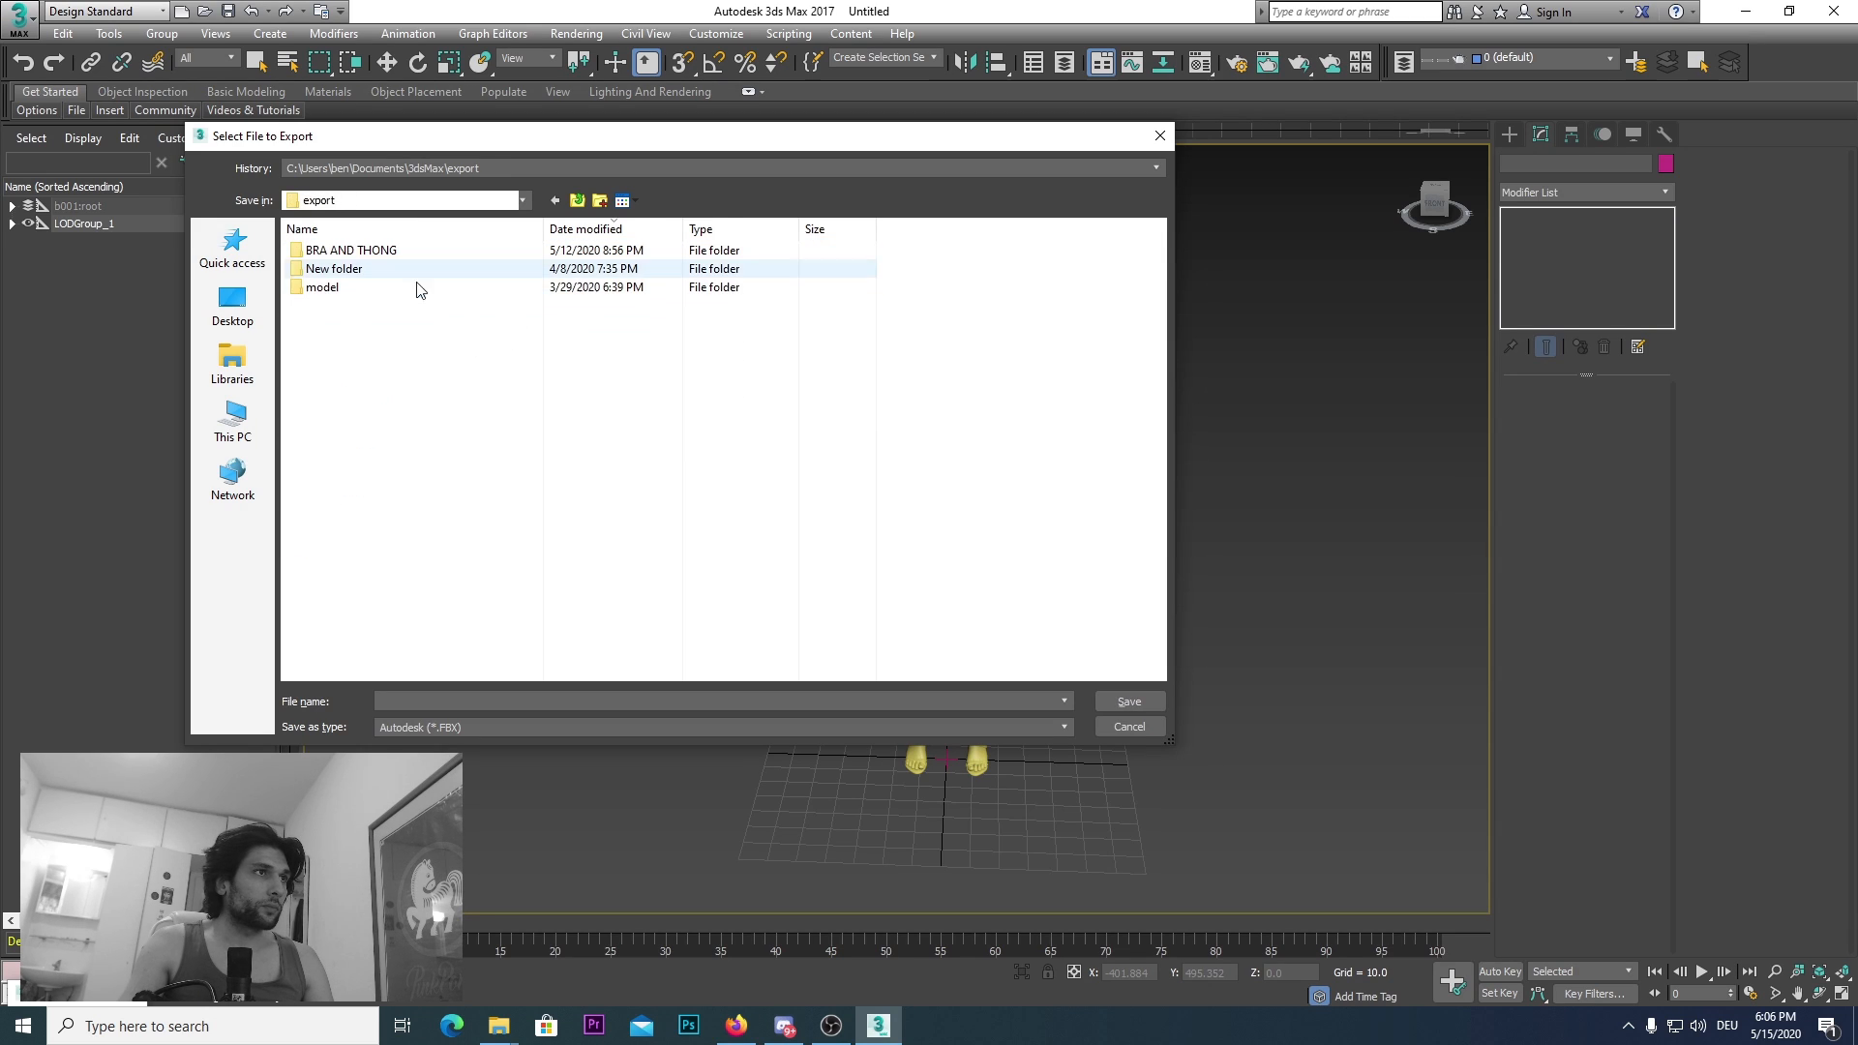
# Step: Set the export format to gw::OBJ-Exporter (*.OBJ), name the file BODY BASE TUT, and save it
pyautogui.click(466, 726)
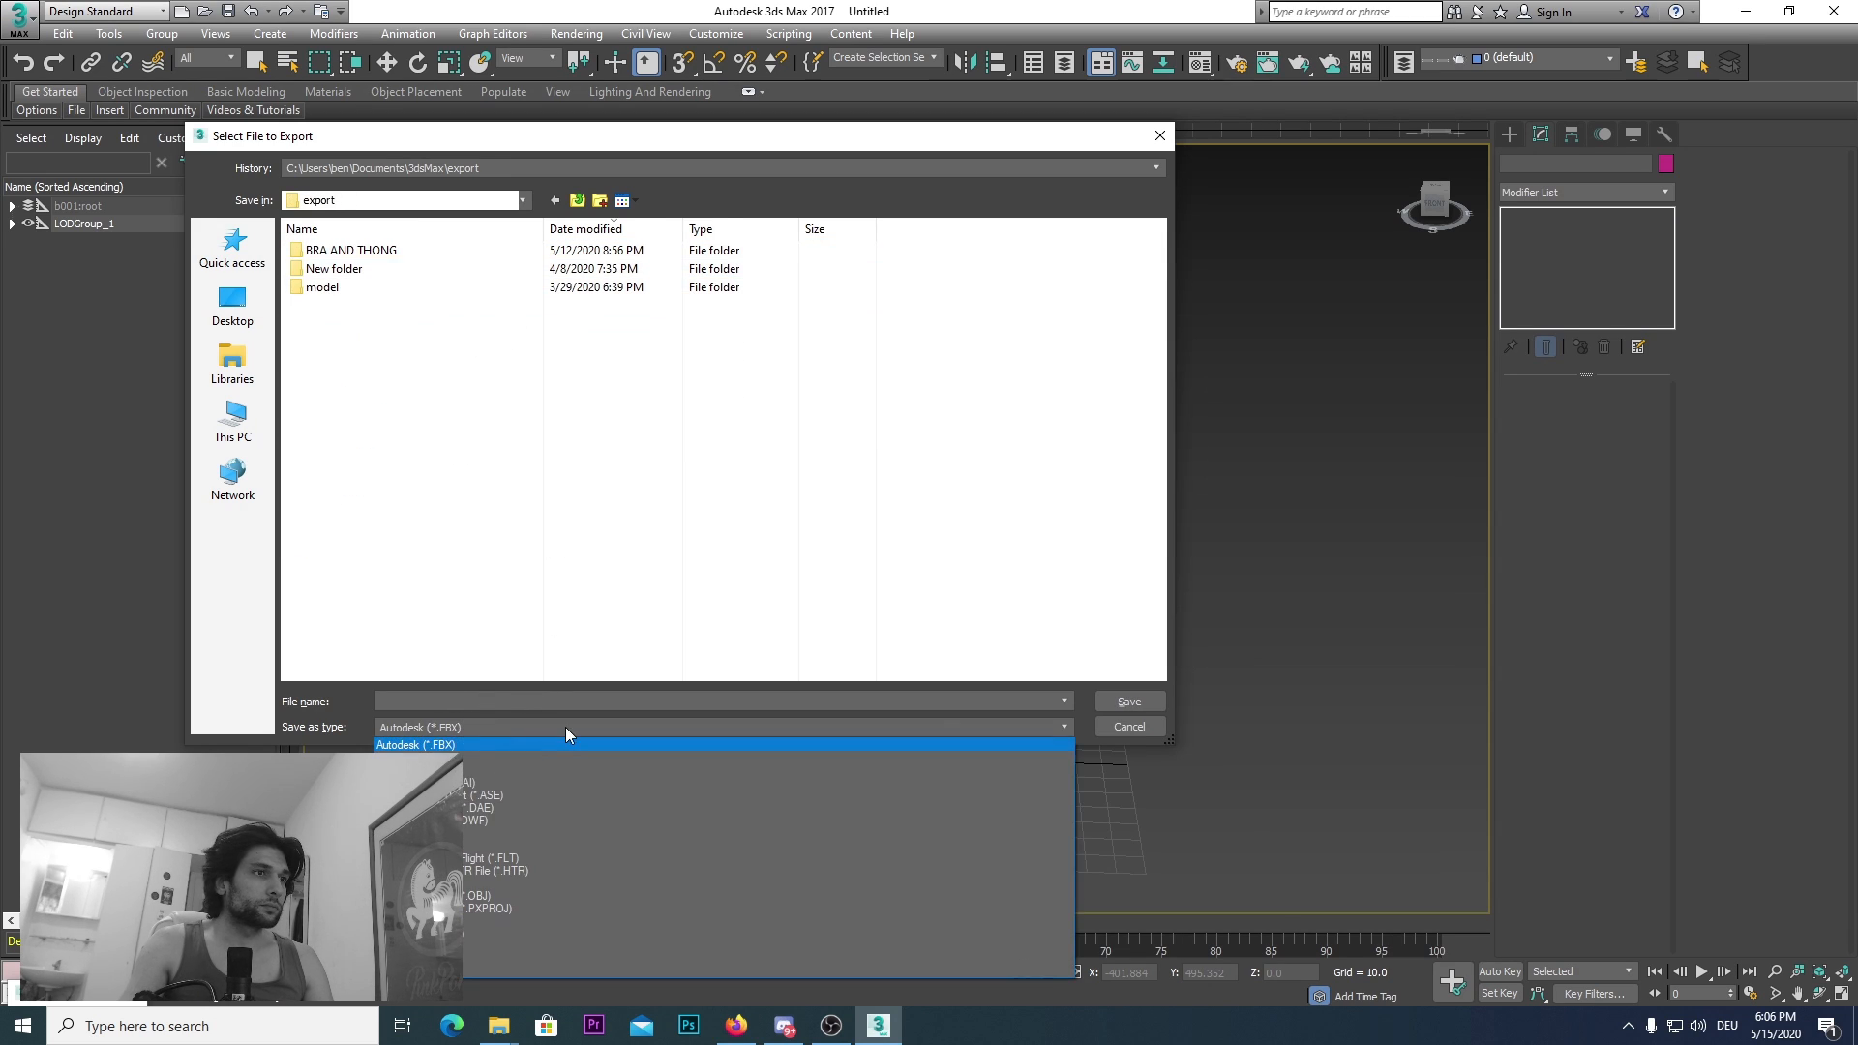
pyautogui.click(474, 897)
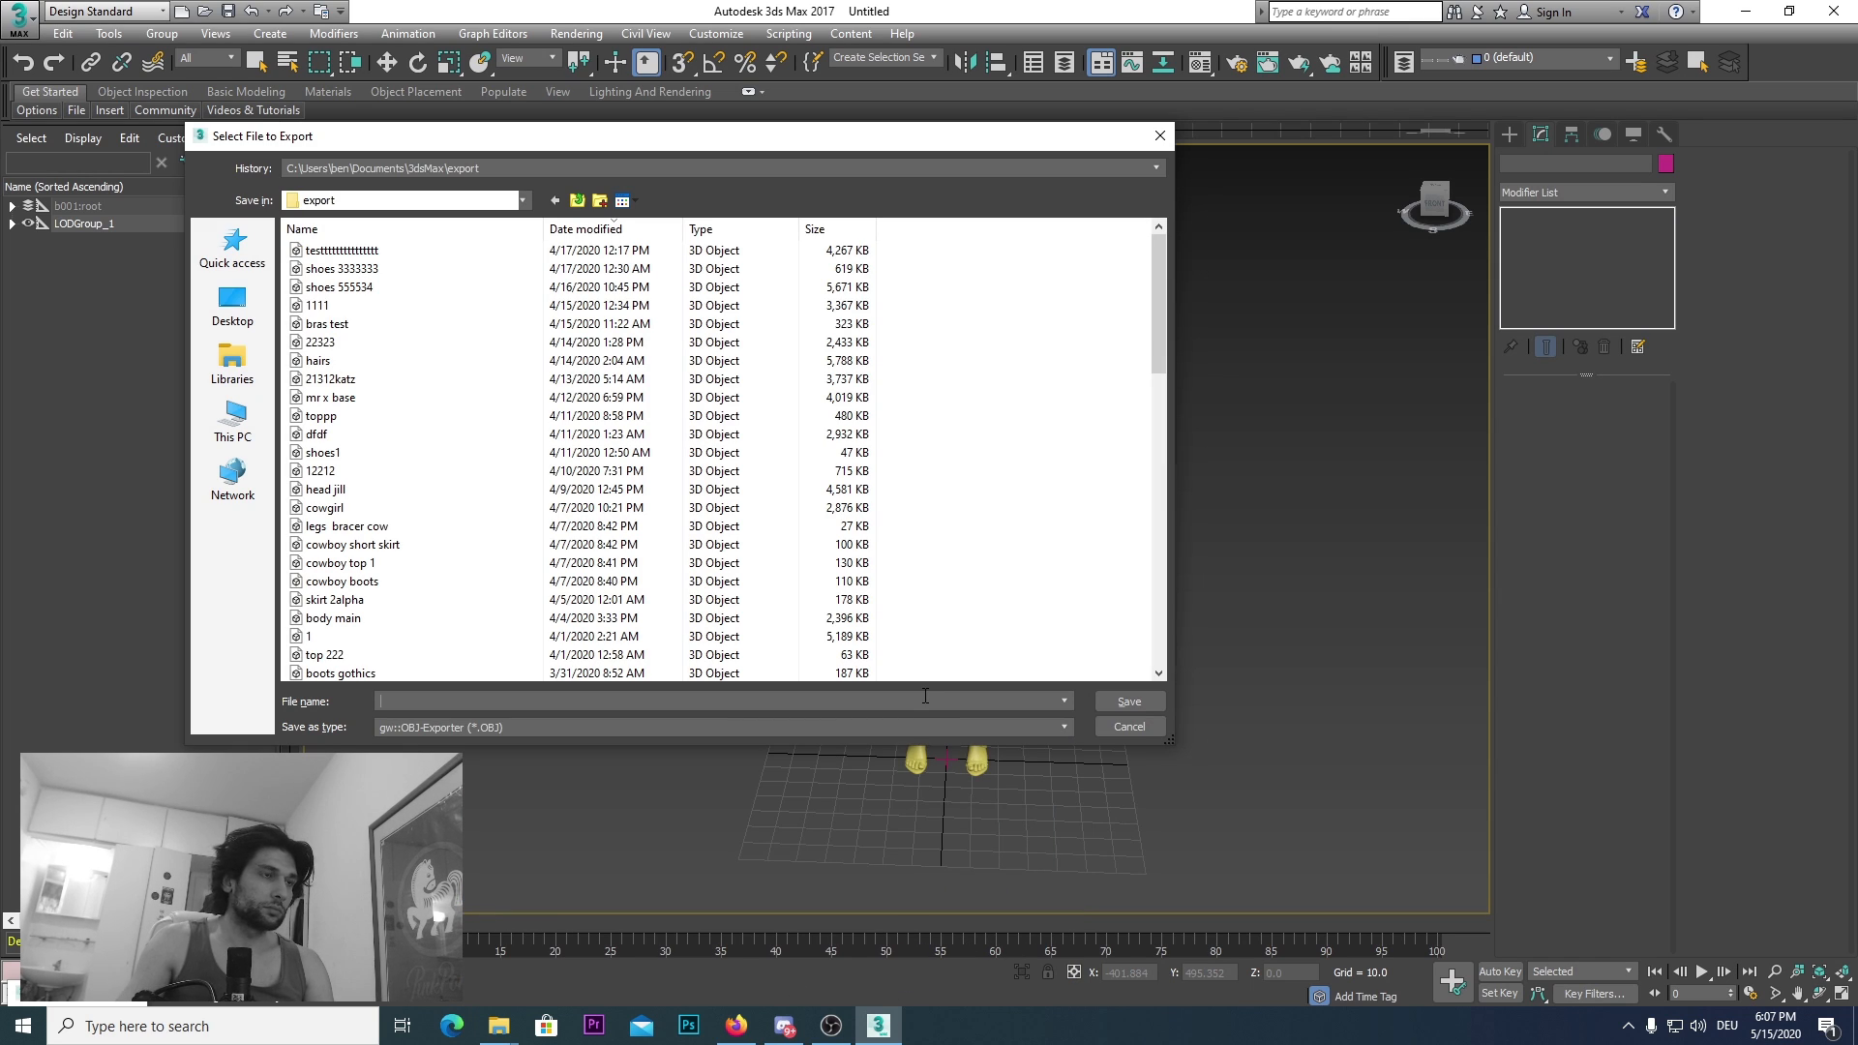
pyautogui.write('BODY')
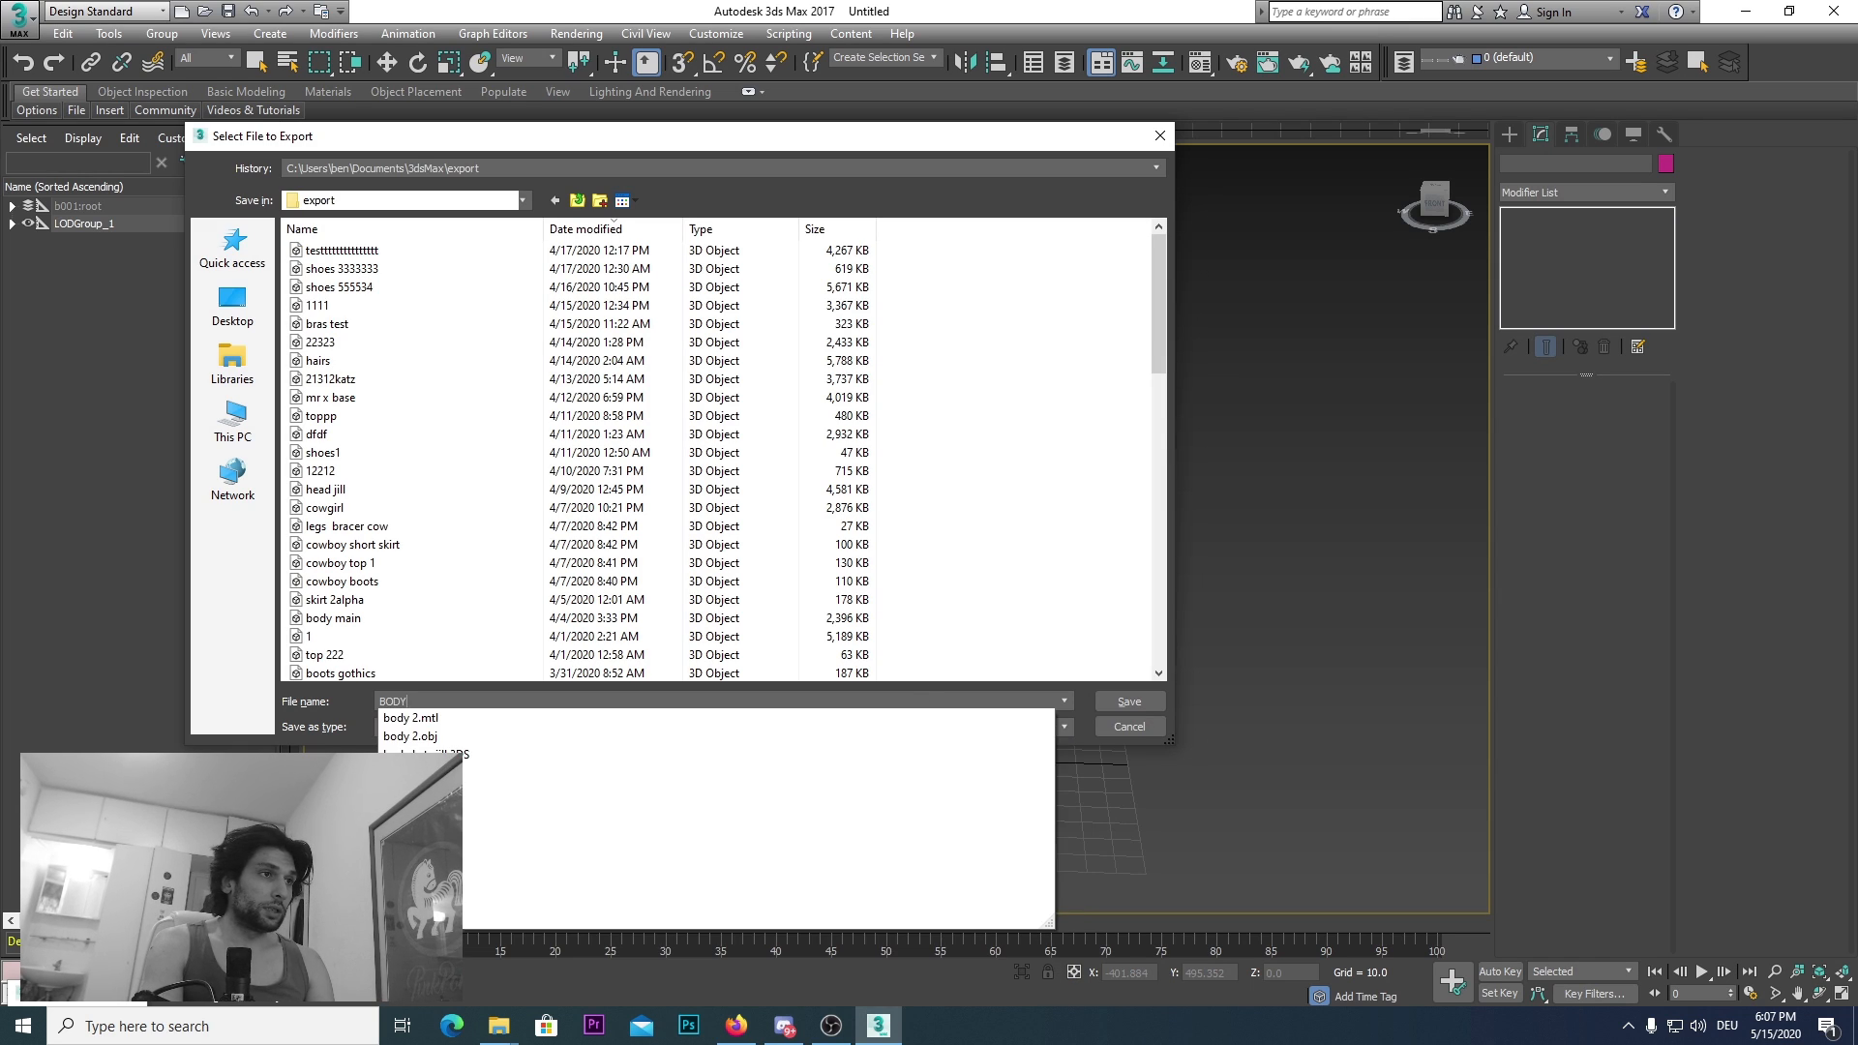
pyautogui.write(' BASE TUT')
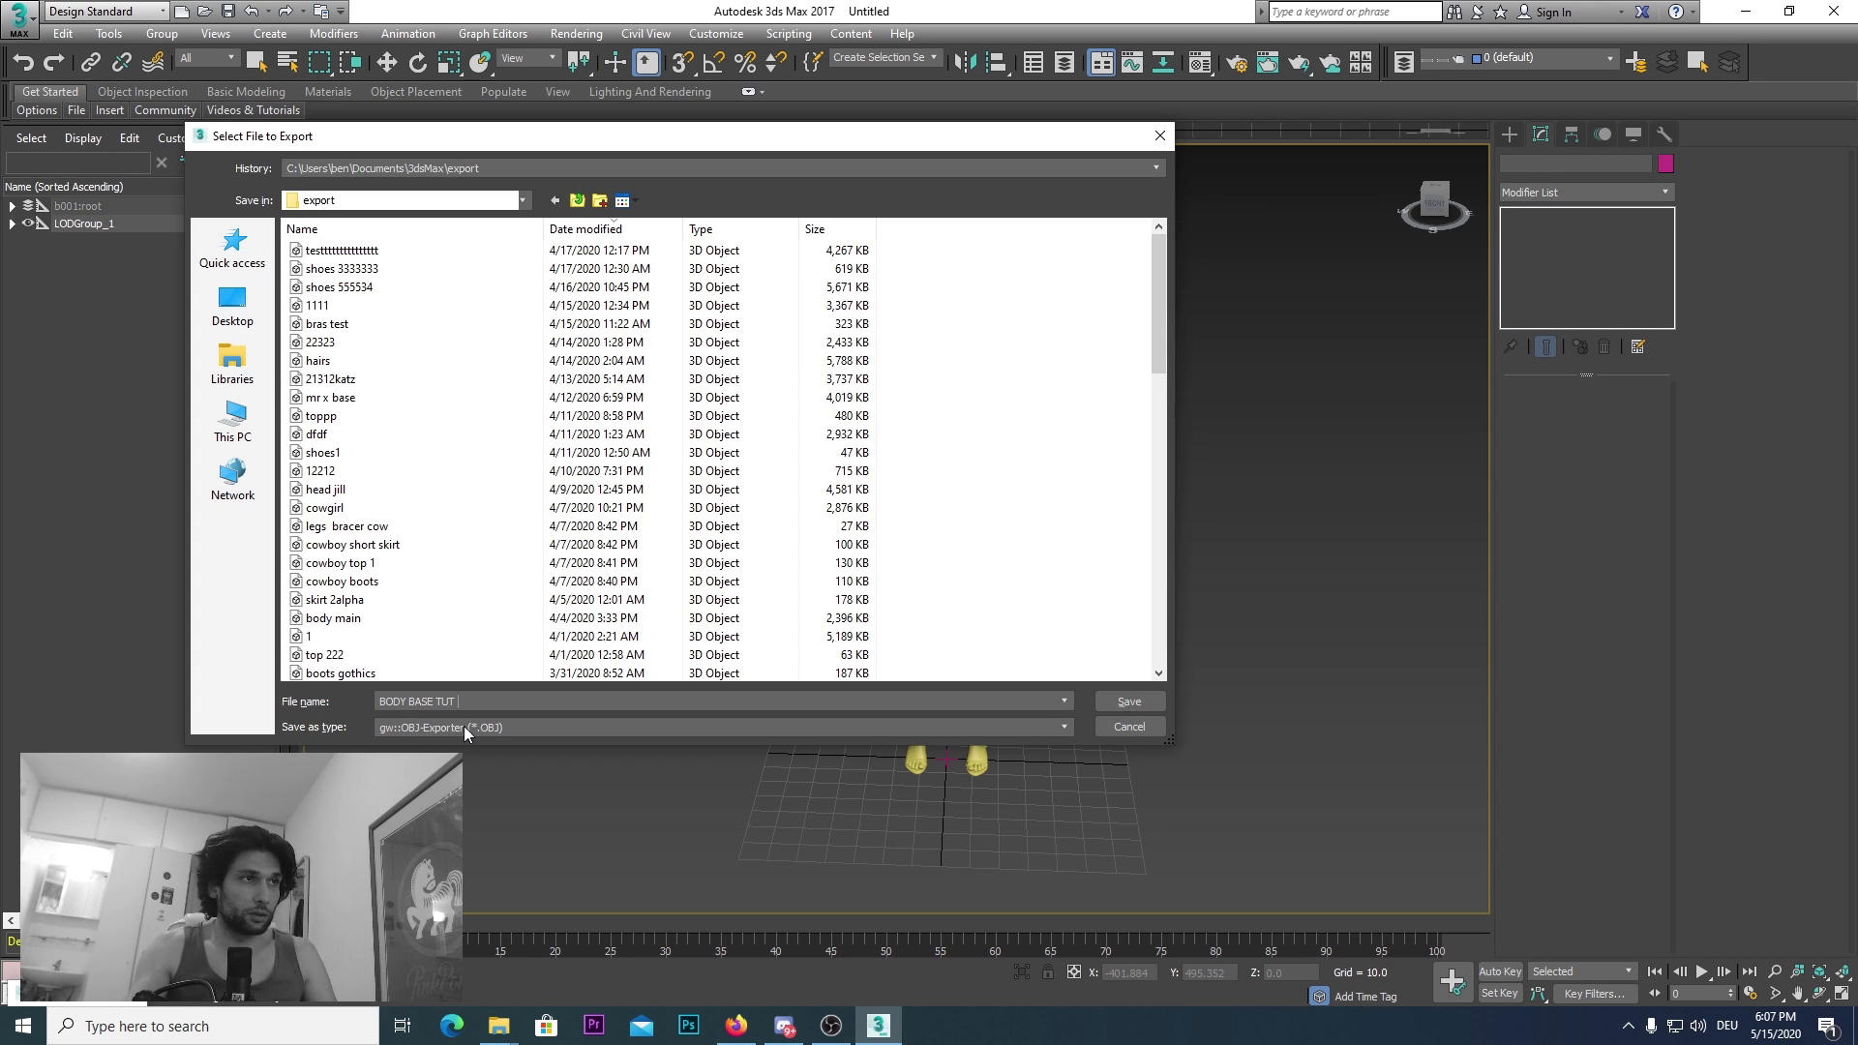
pyautogui.click(1129, 702)
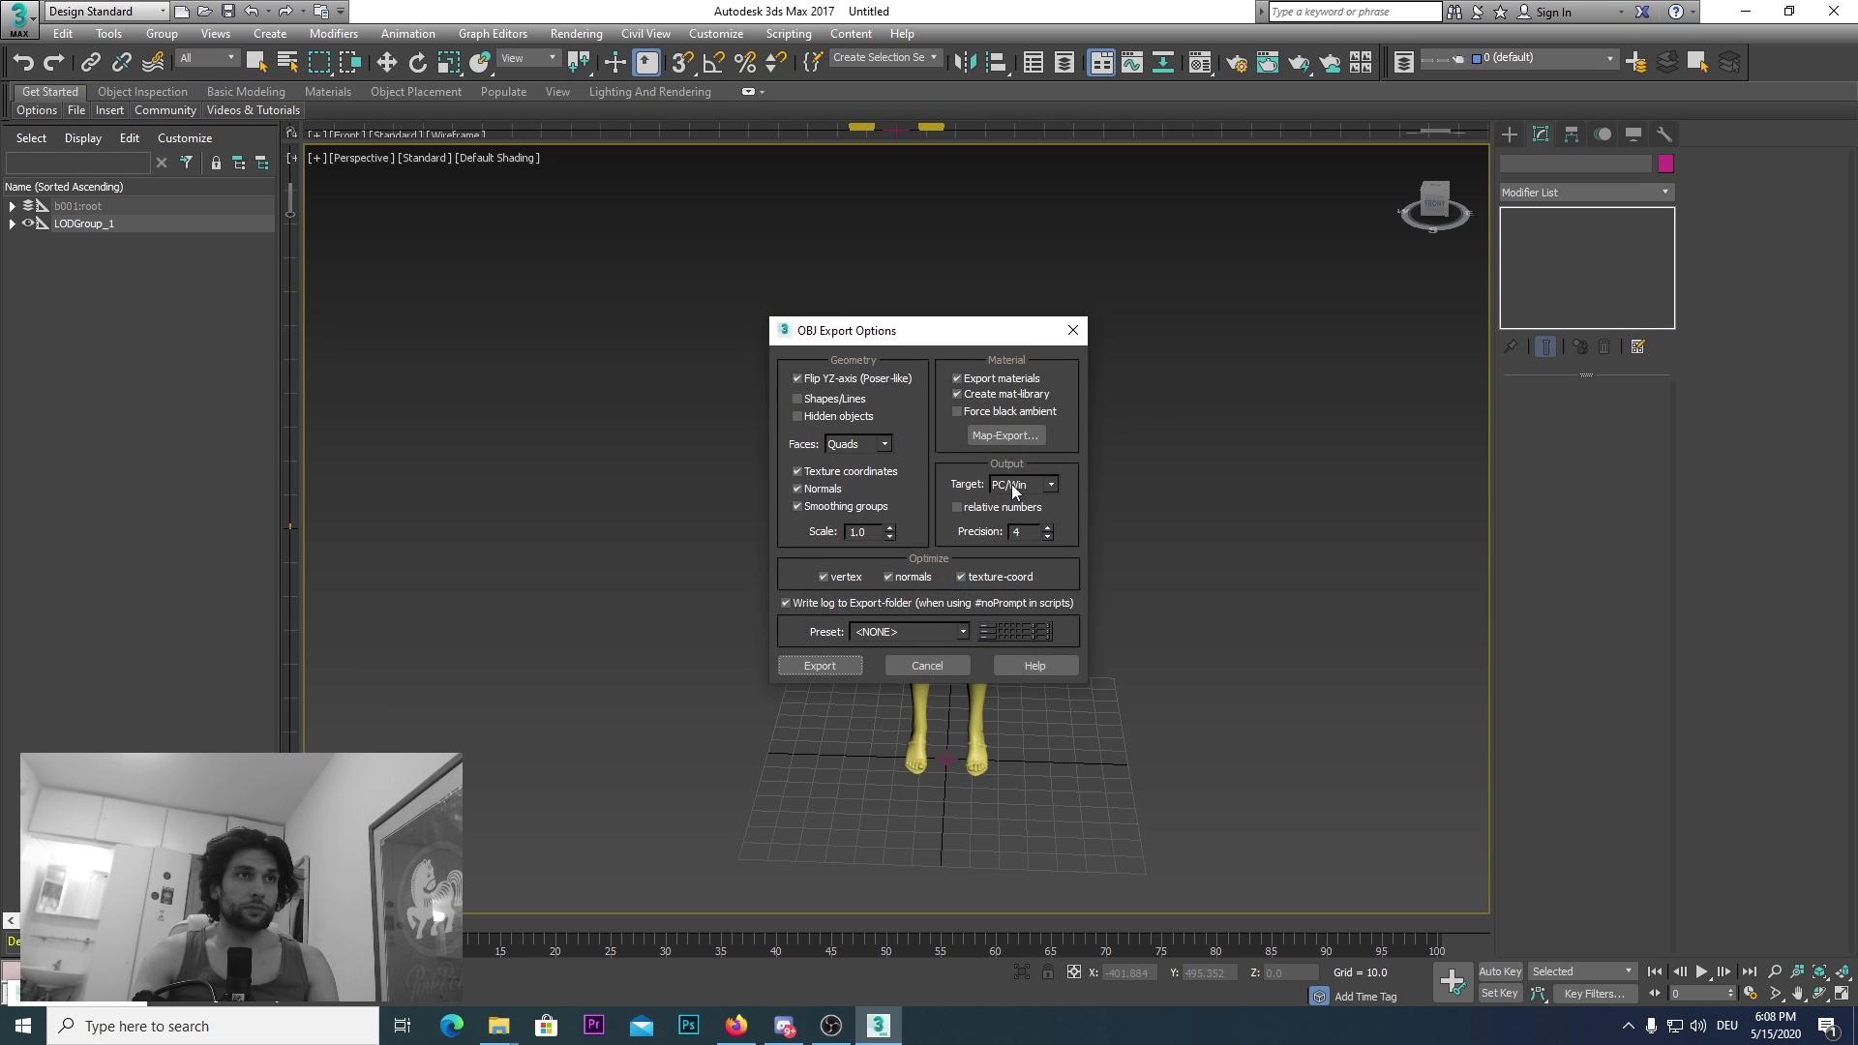
# Step: Run the OBJ export with the current export options and close the export statistics
pyautogui.click(789, 668)
pyautogui.click(822, 668)
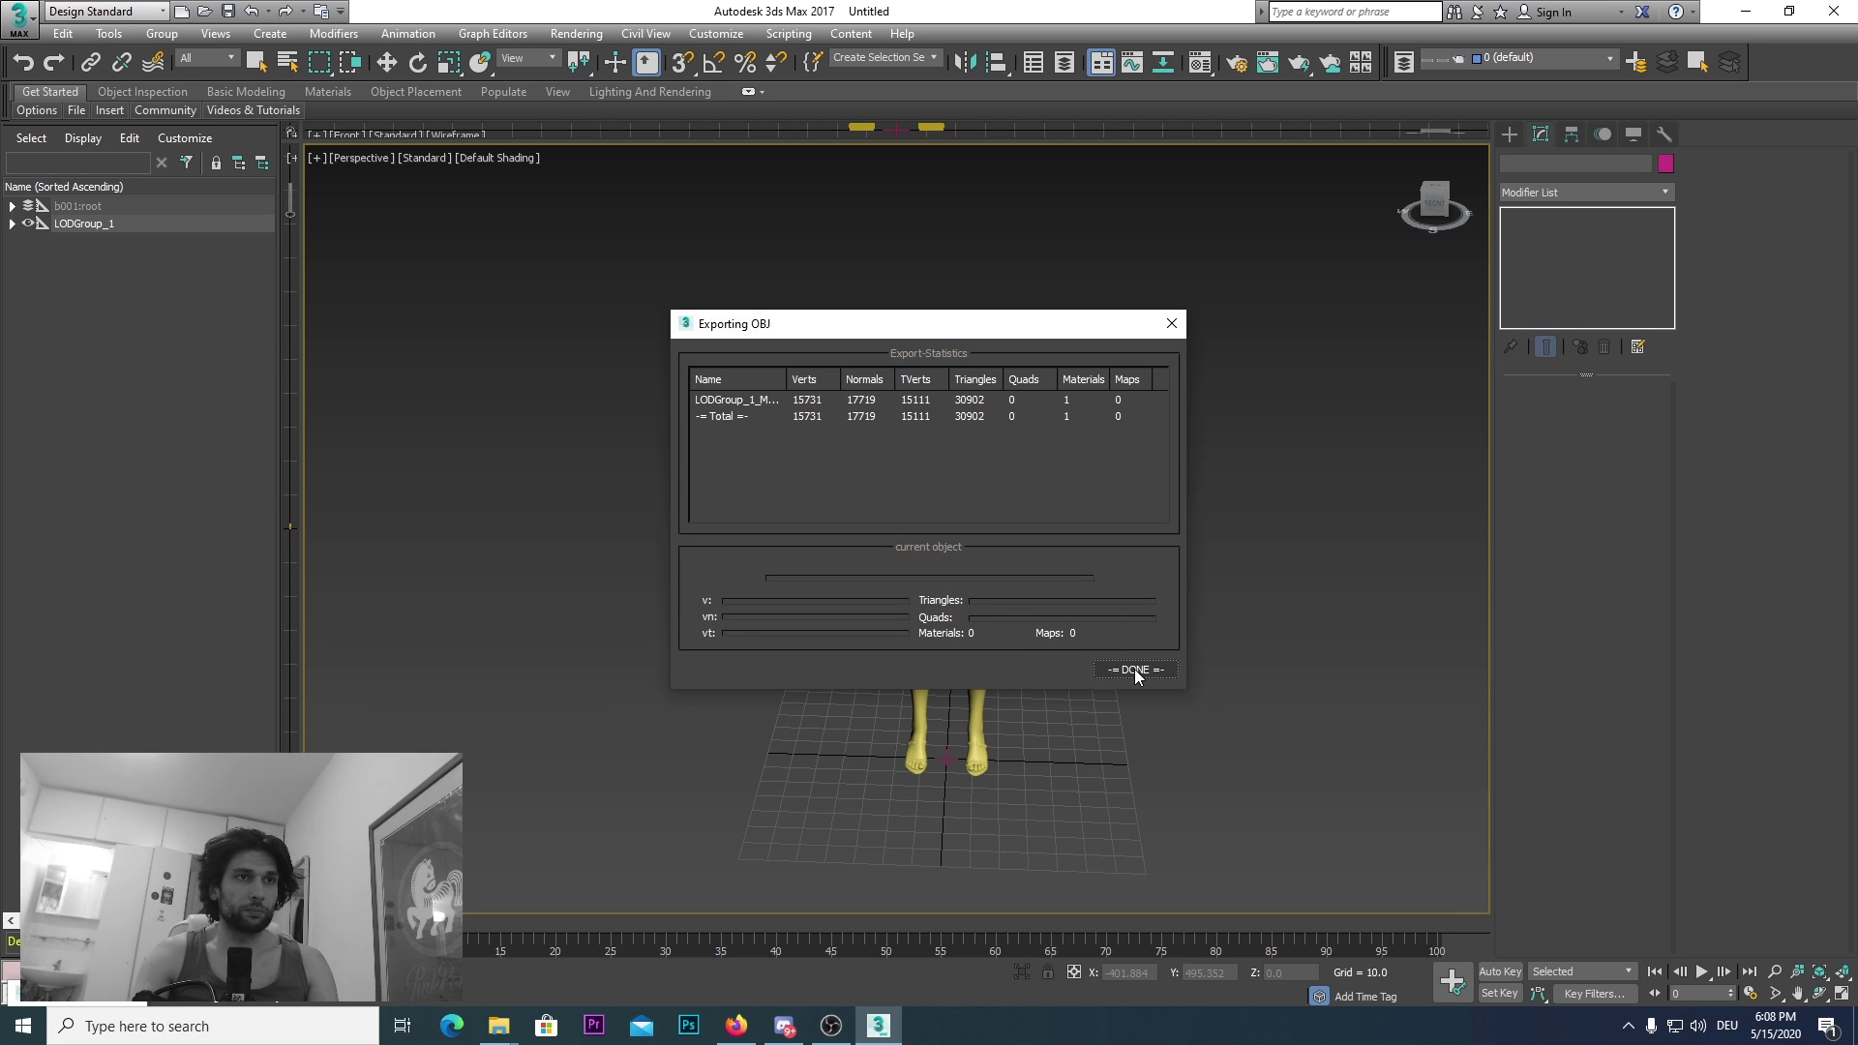
pyautogui.click(1134, 670)
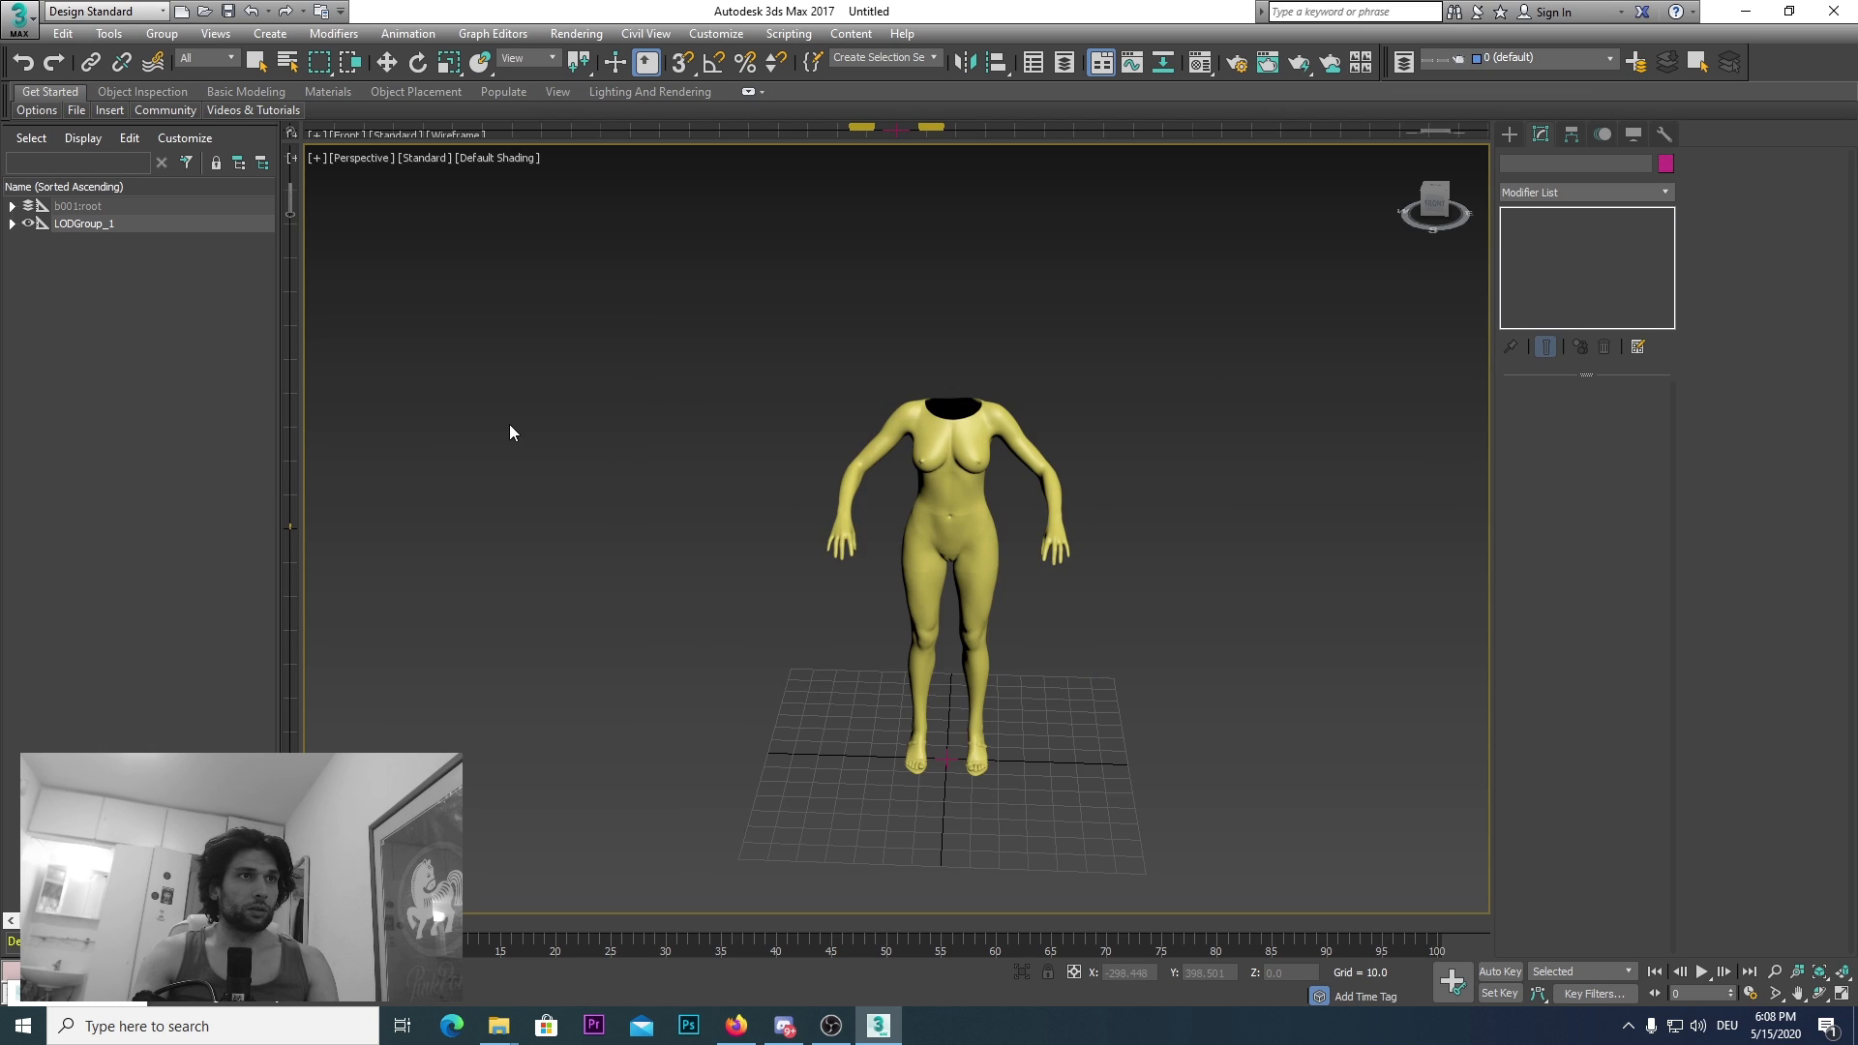
# Step: Start a new empty scene and discard the changes to the current one
pyautogui.moveTo(998, 661); pyautogui.dragTo(949, 670, button='middle')
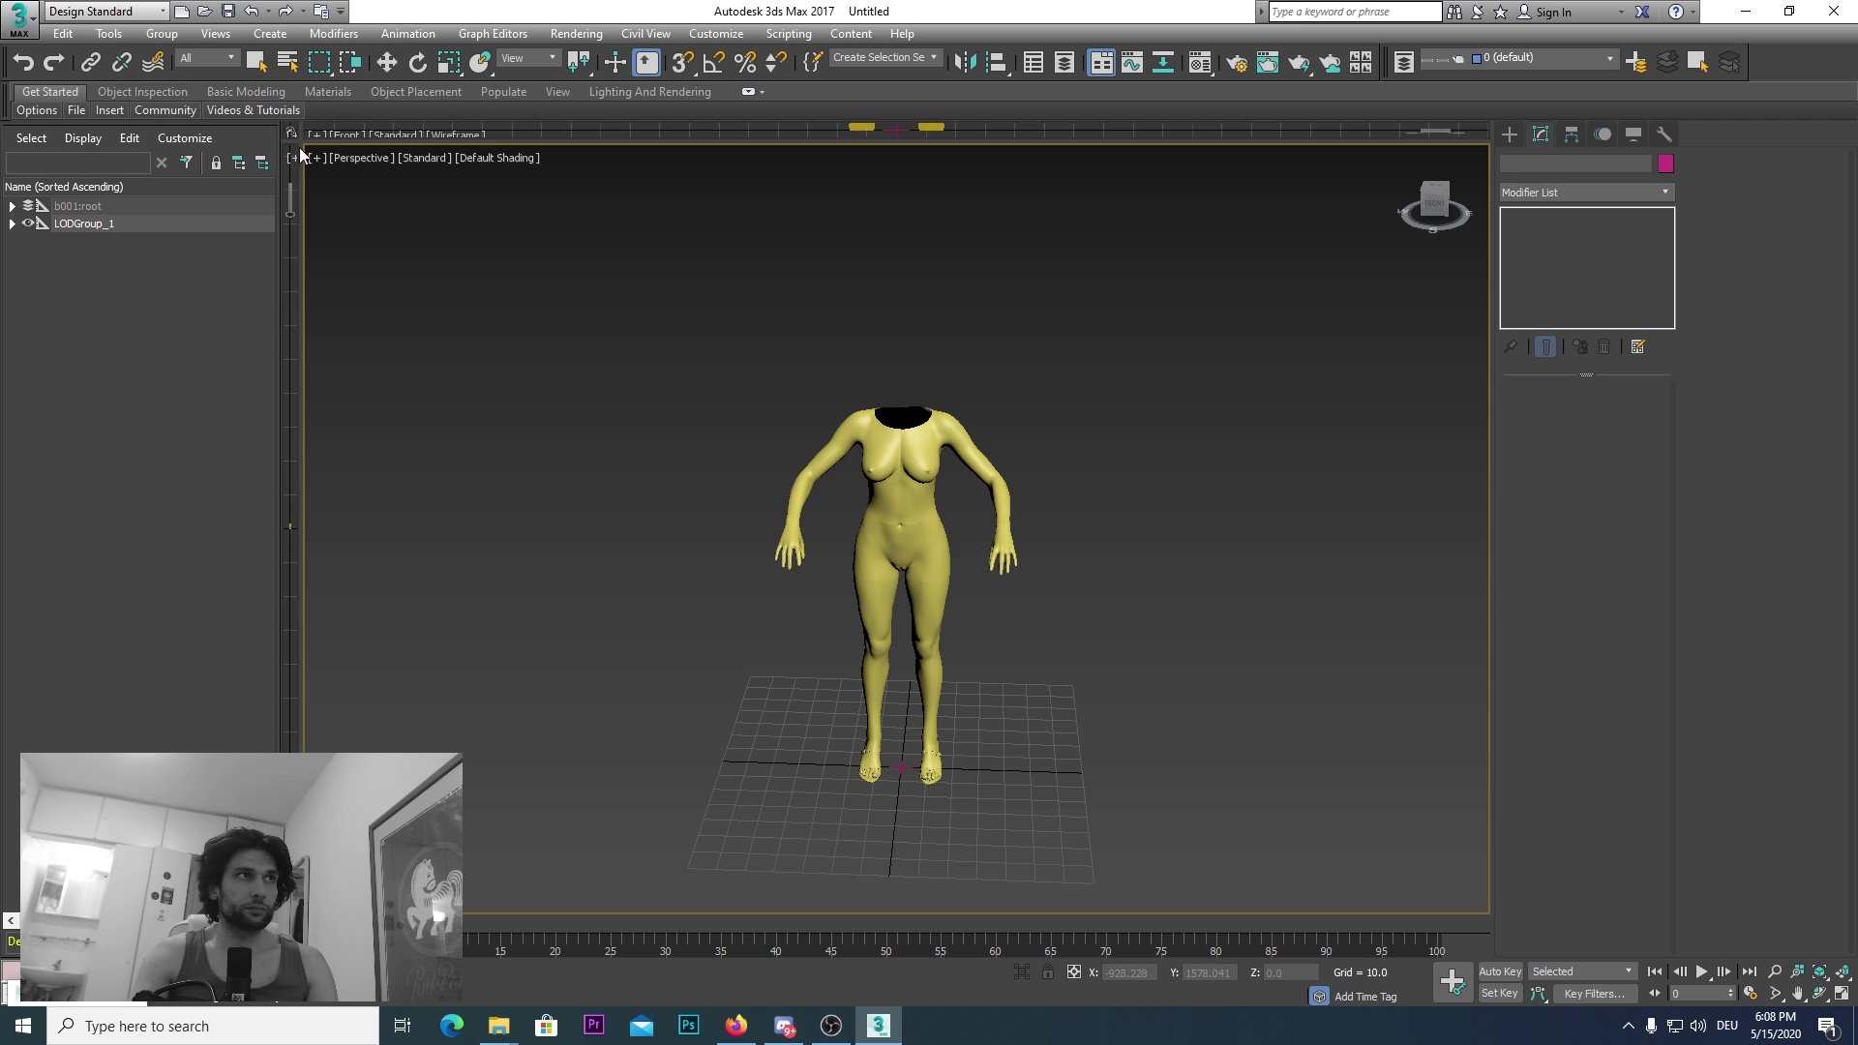
pyautogui.click(19, 29)
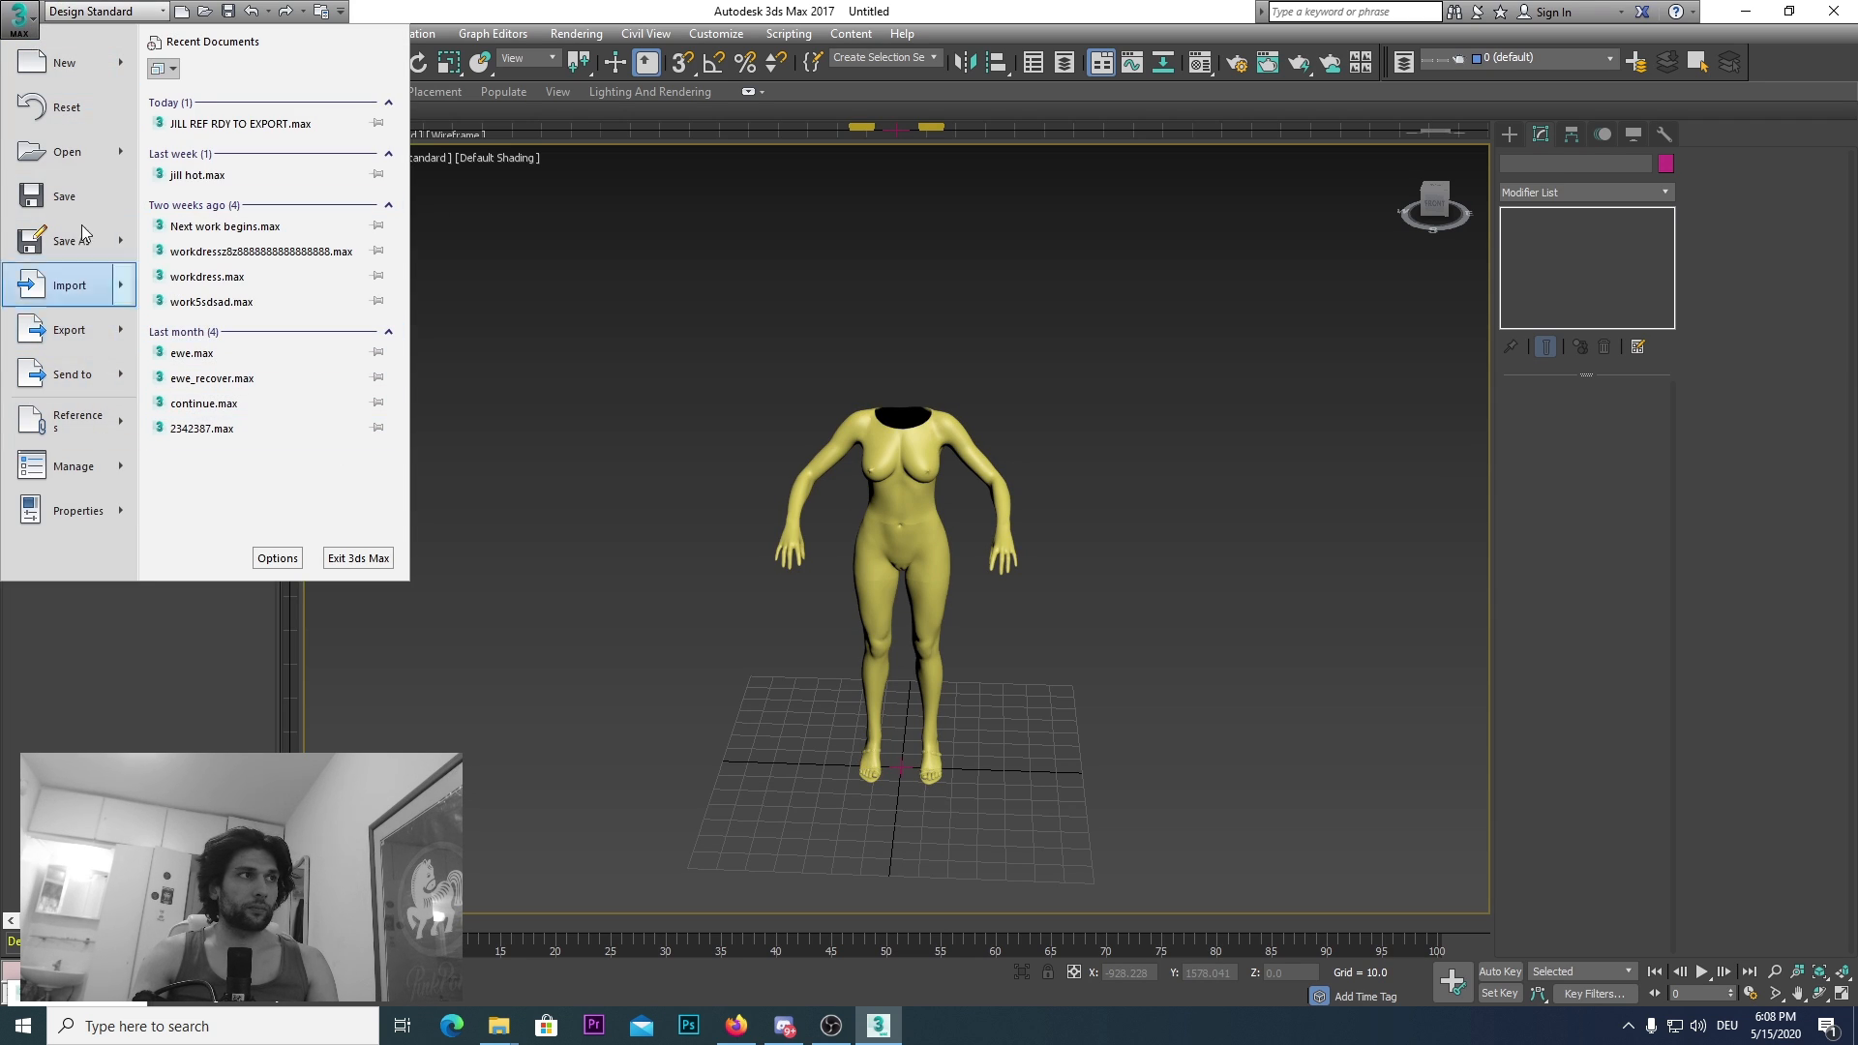
pyautogui.moveTo(74, 247)
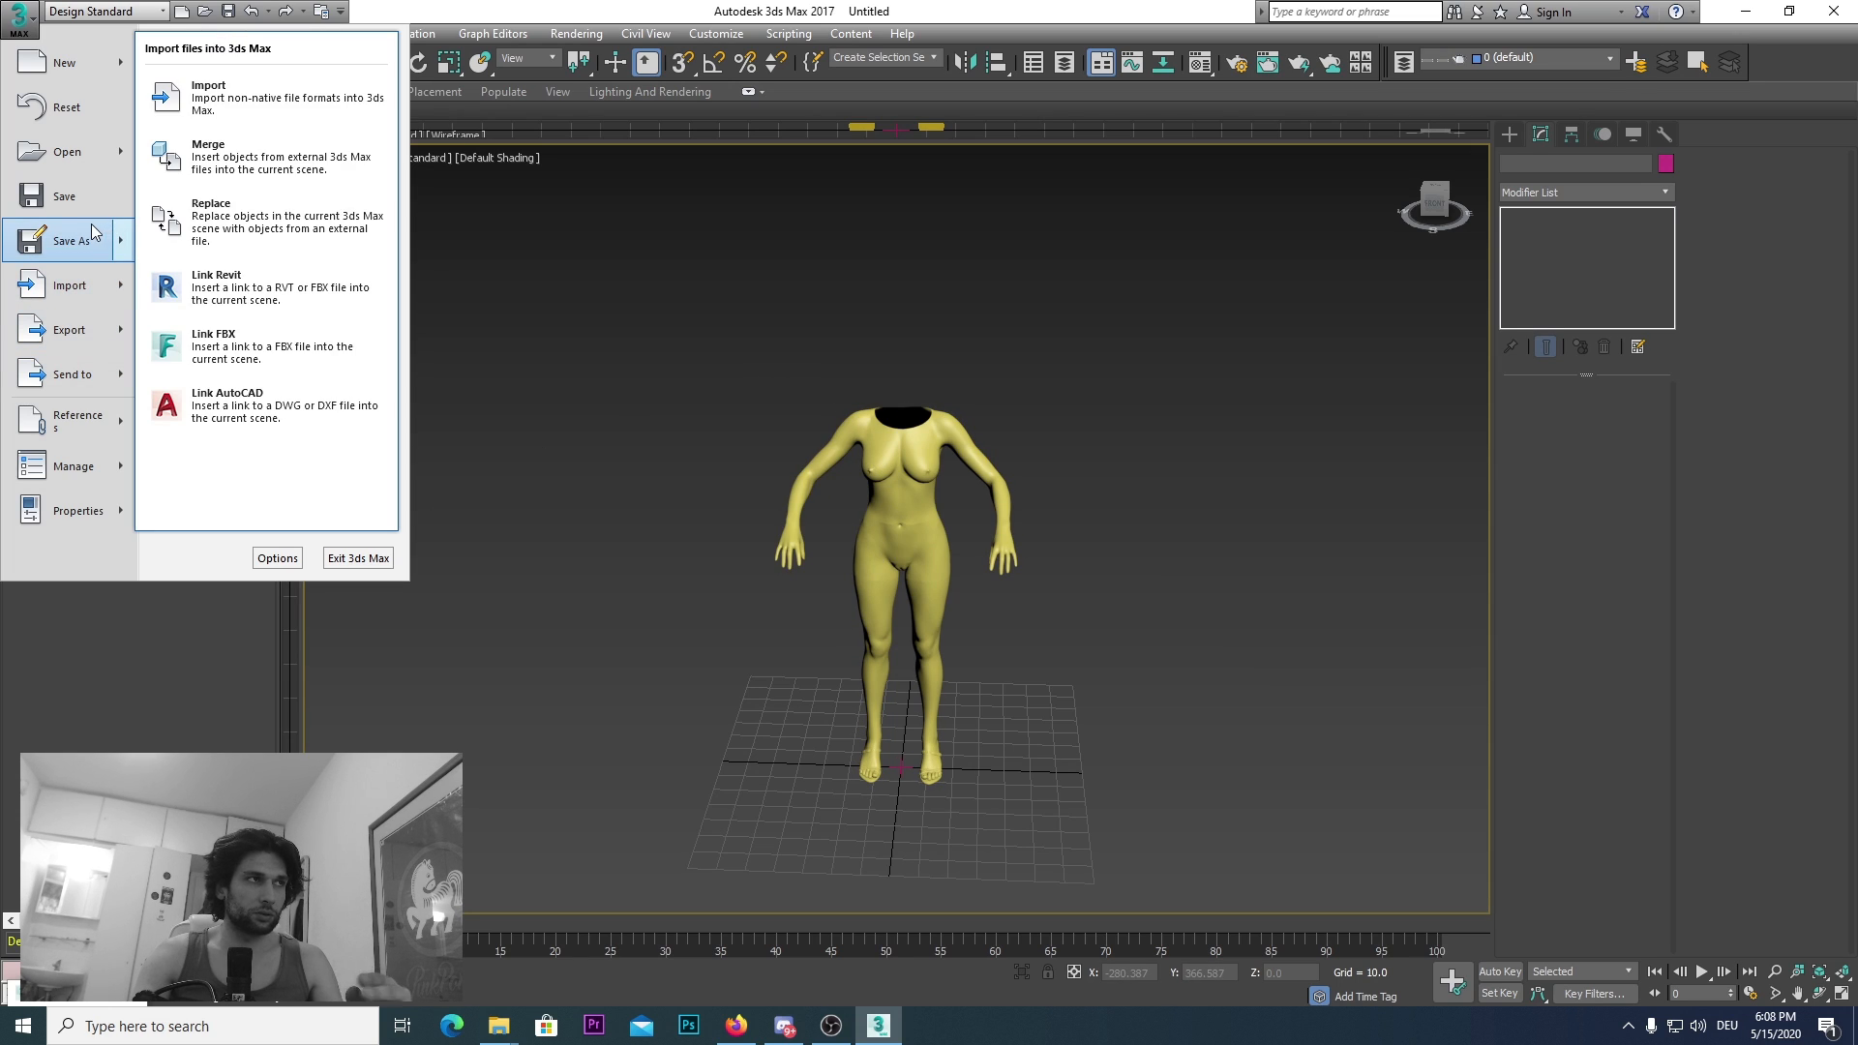
pyautogui.moveTo(85, 233)
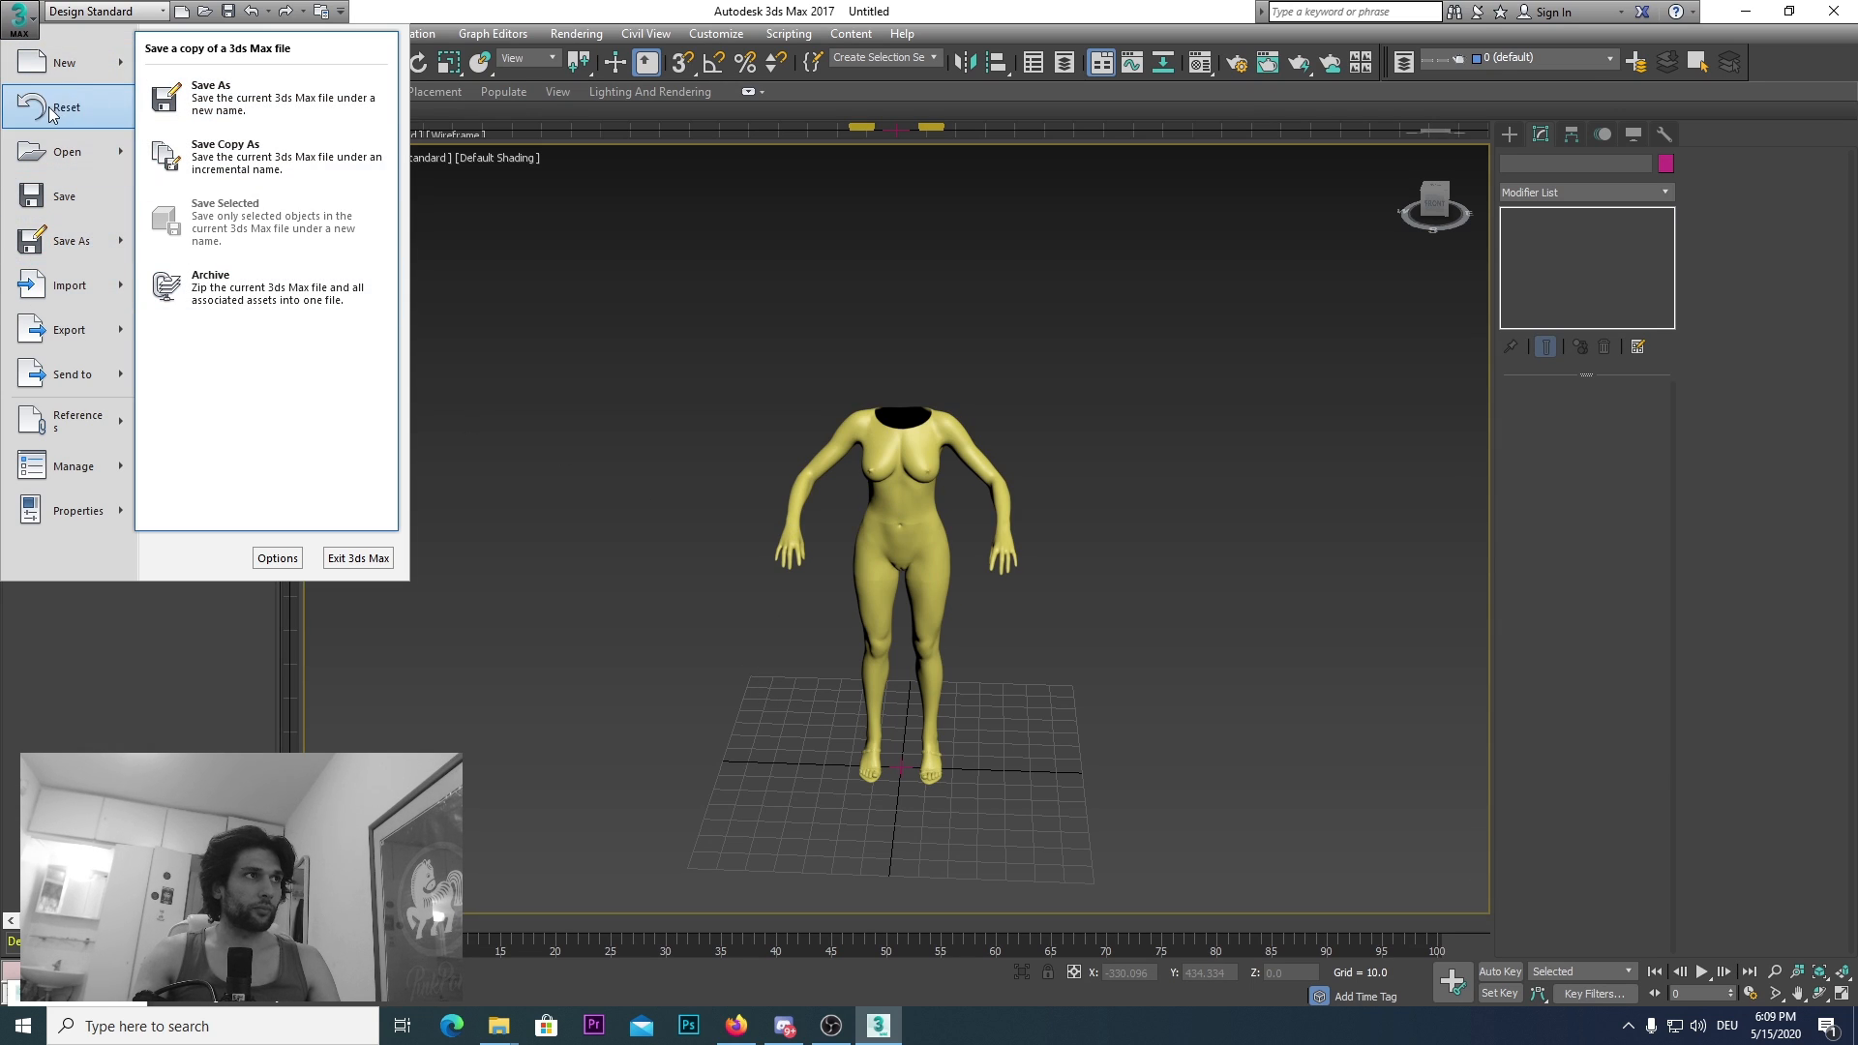
pyautogui.click(70, 75)
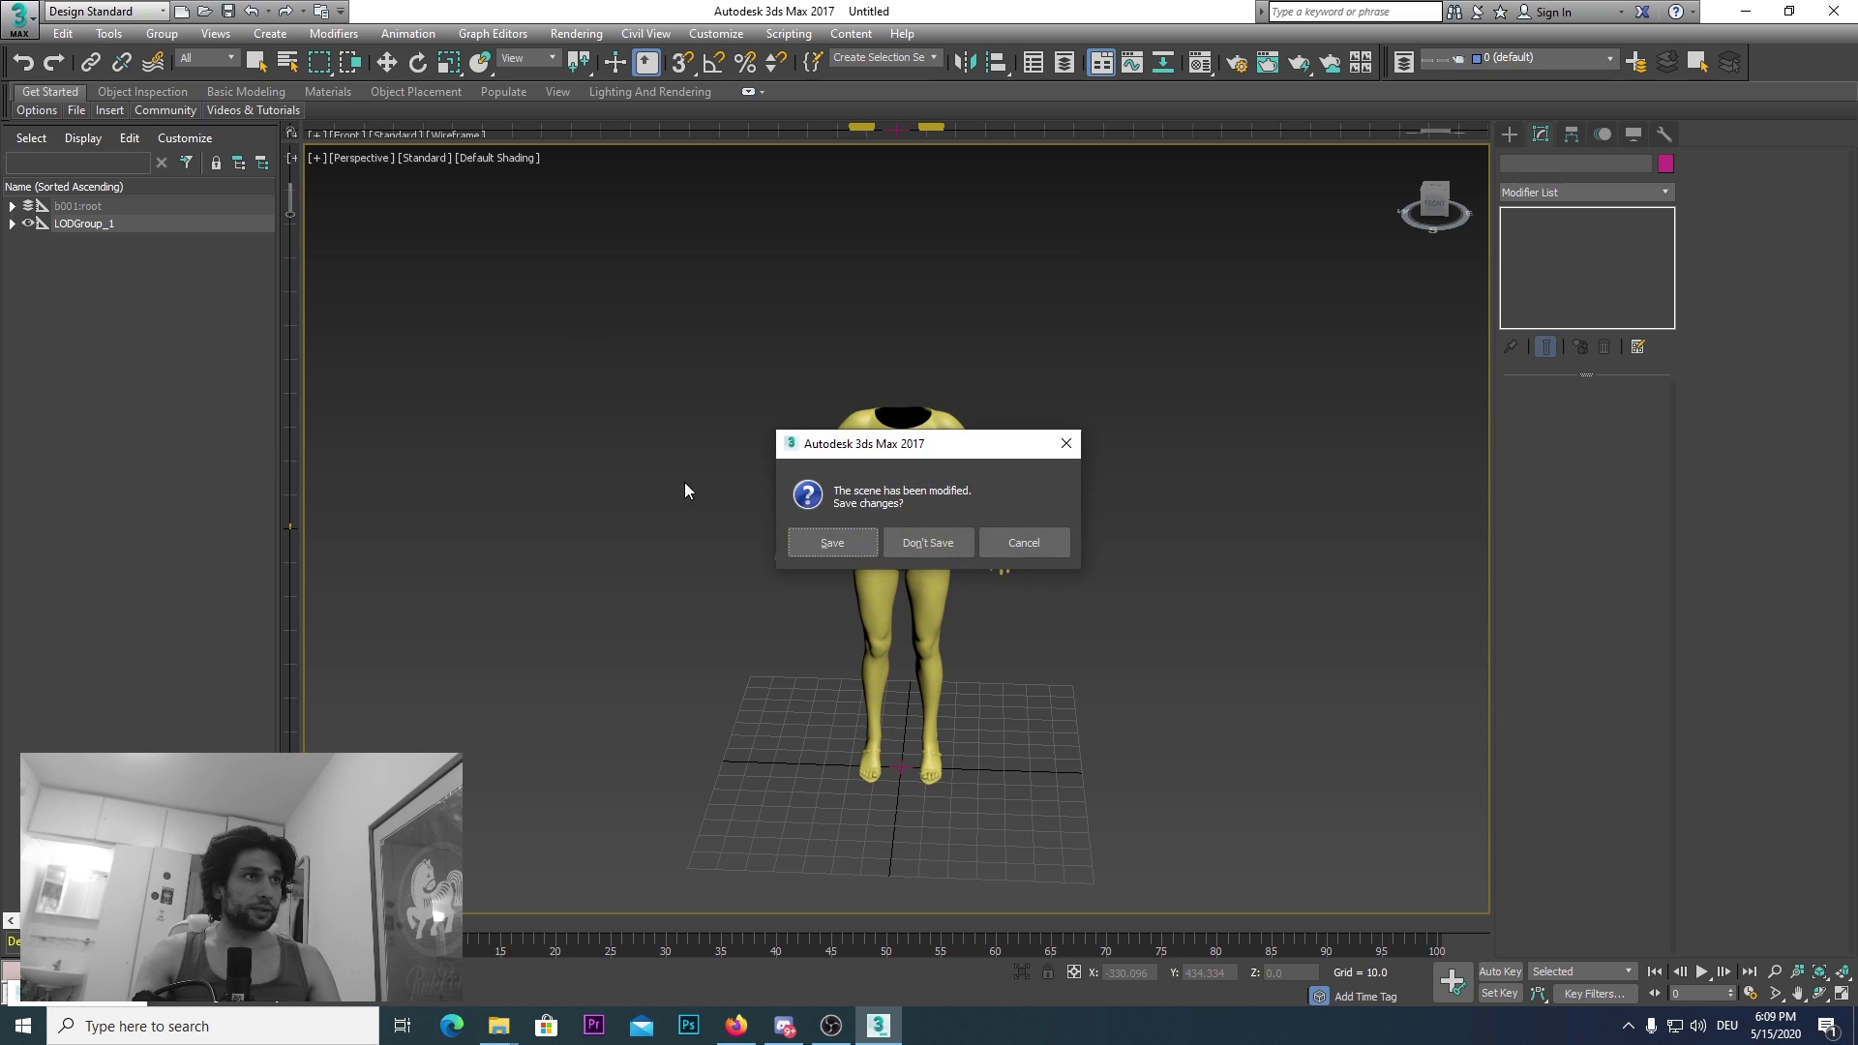
pyautogui.click(929, 545)
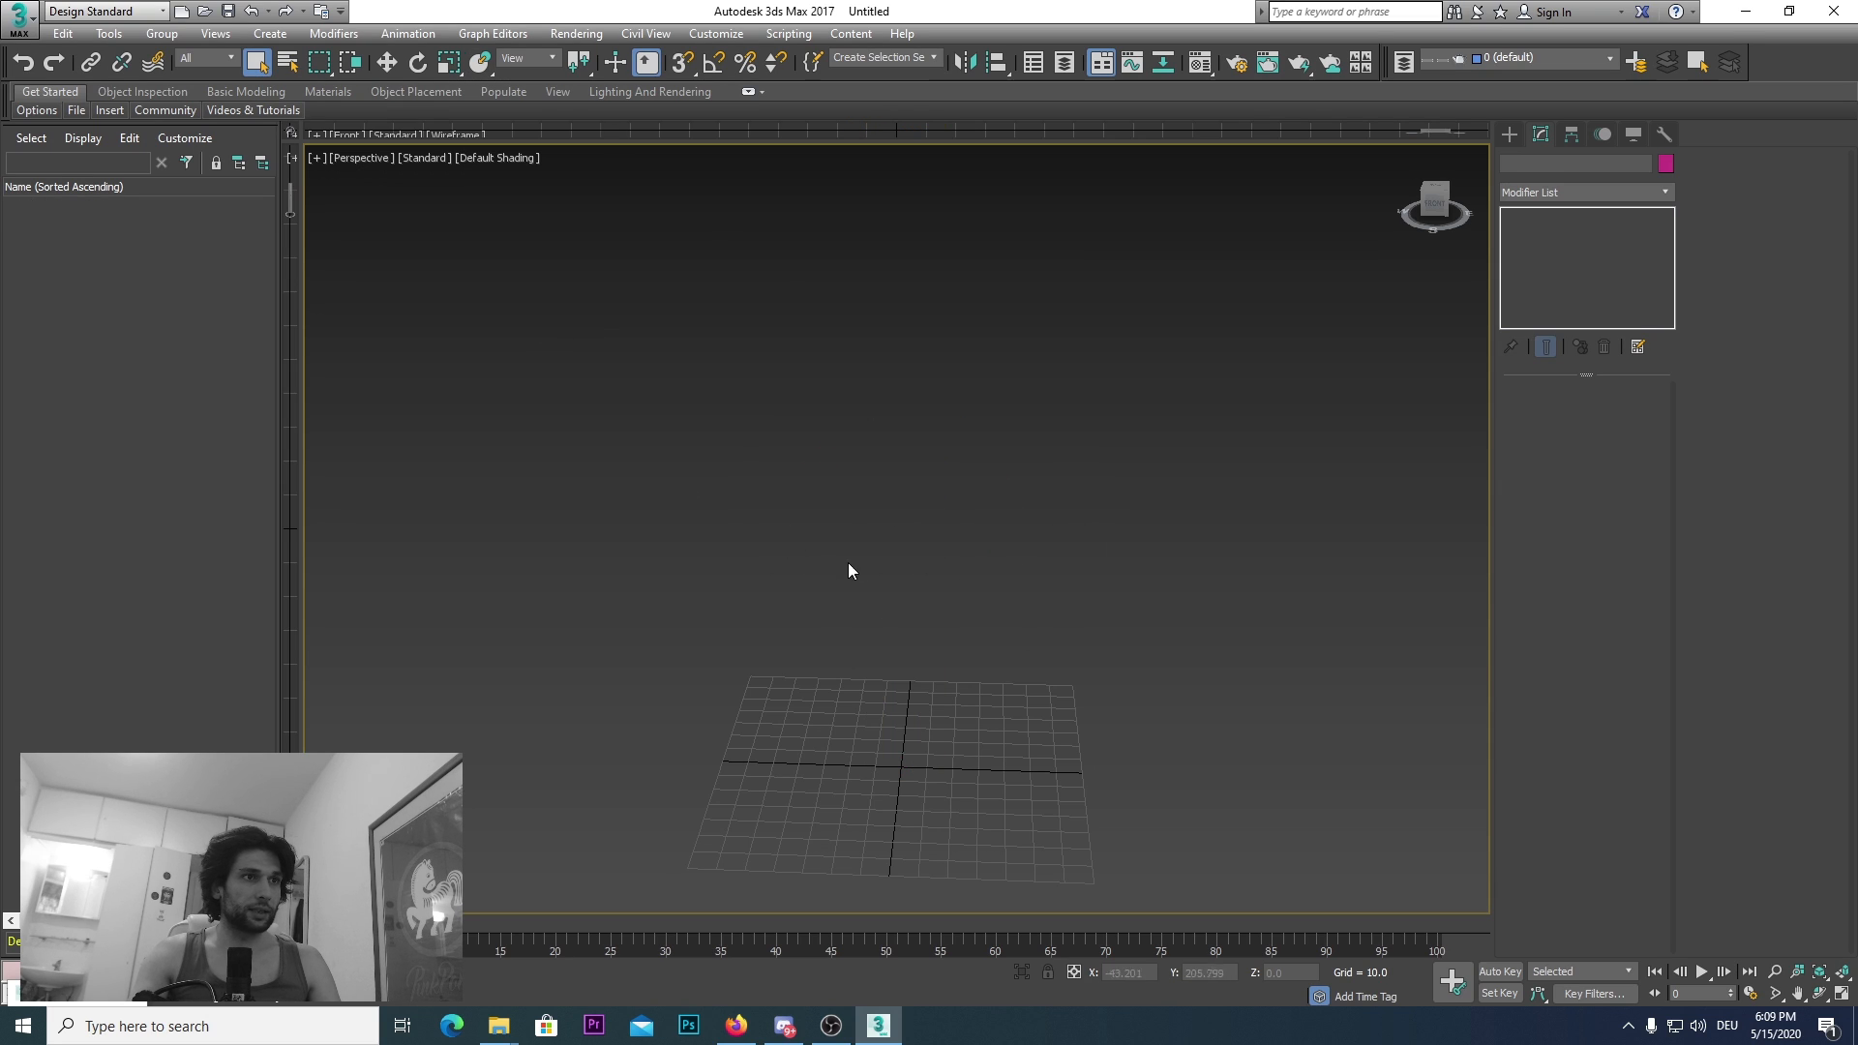
# Step: Reset 3ds Max to its default scene and confirm the reset
pyautogui.click(19, 17)
pyautogui.click(54, 123)
pyautogui.press('Return')
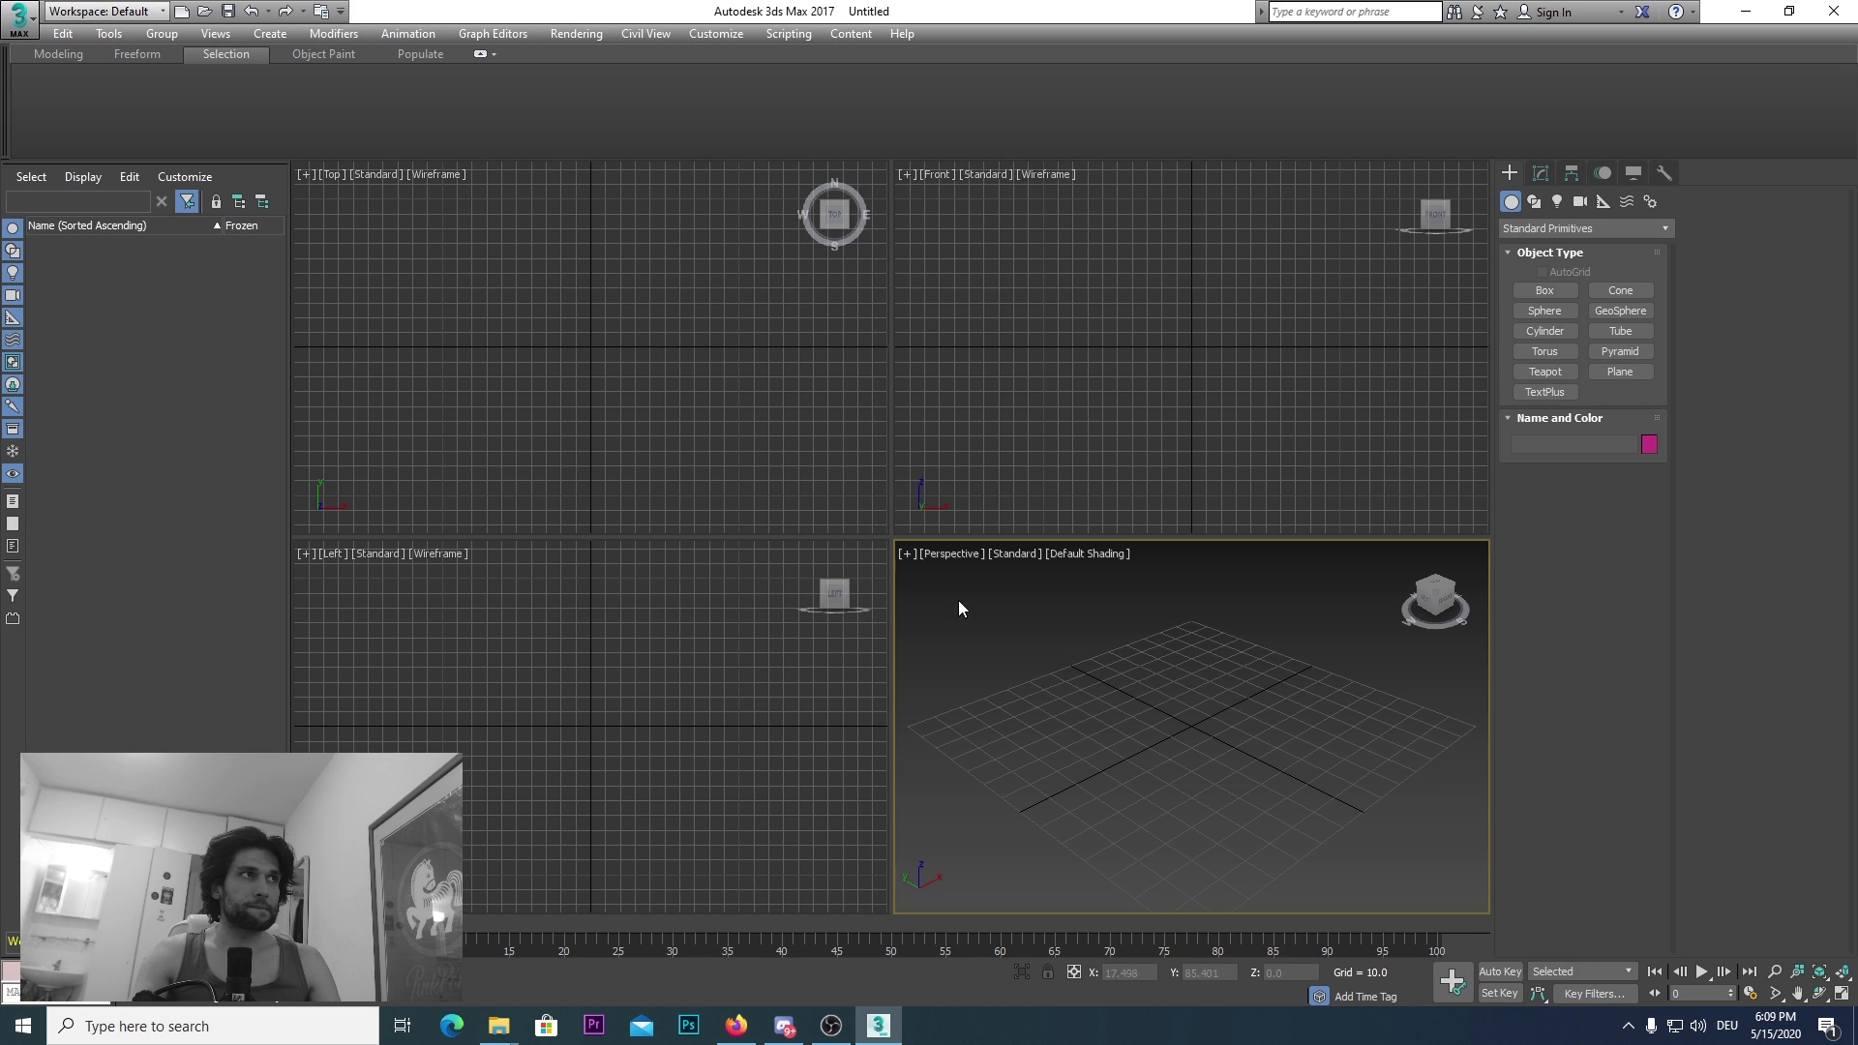
# Step: Switch the workspace to Design Standard and maximize the Perspective viewport
pyautogui.click(102, 11)
pyautogui.click(92, 54)
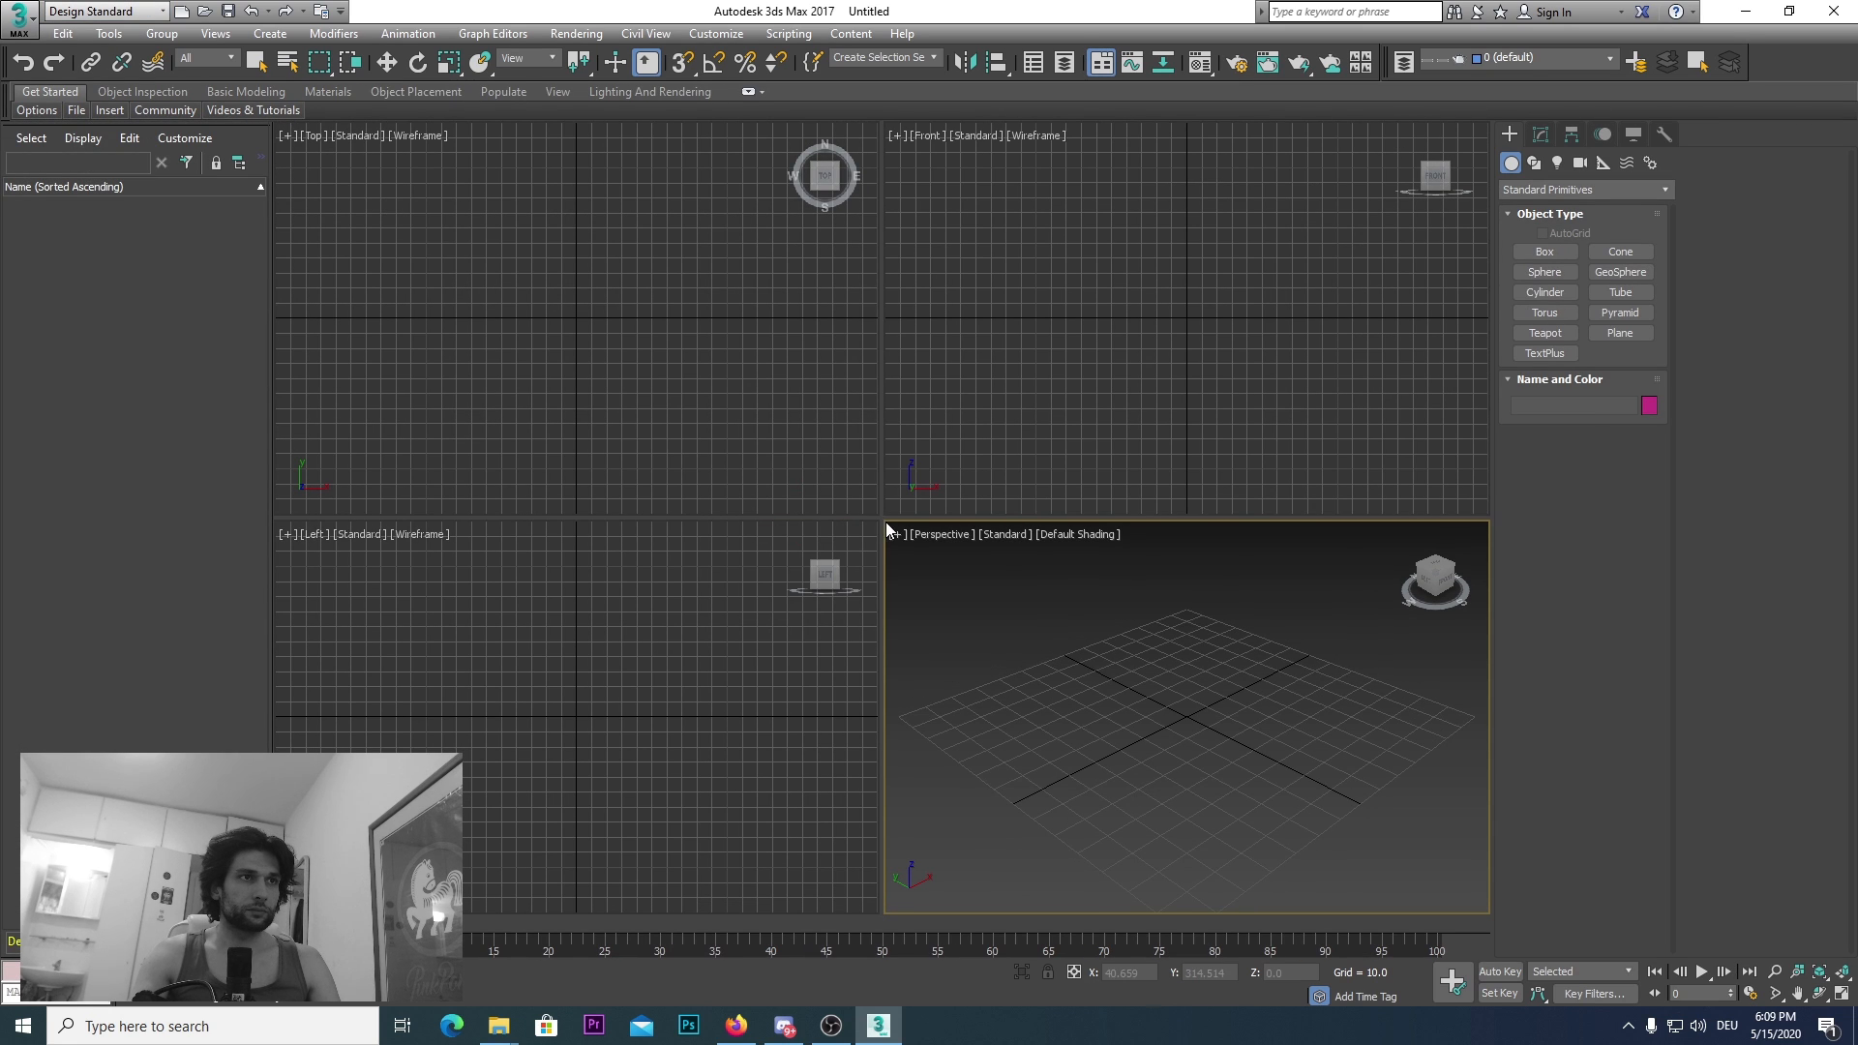
pyautogui.hotkey('alt', 'w')
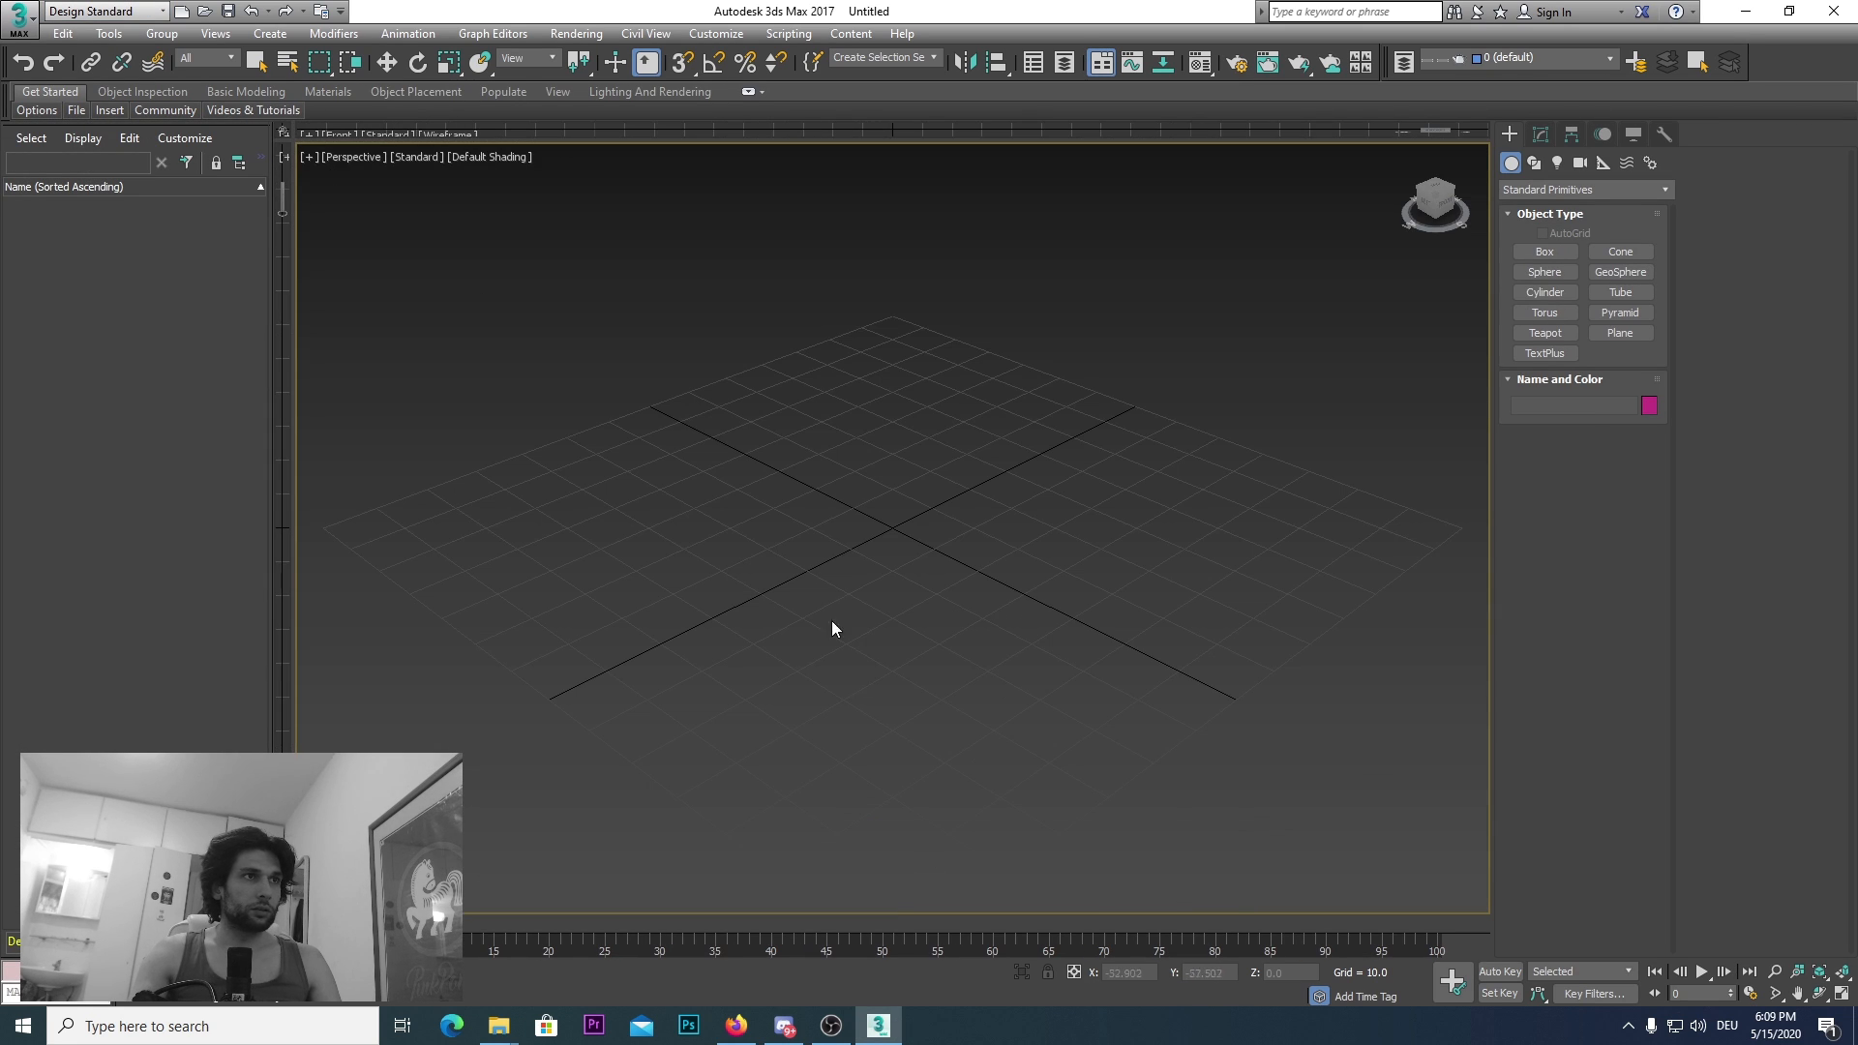
# Step: Start a file import and set the file type to gw::OBJ-Importer (*.OBJ)
pyautogui.click(17, 16)
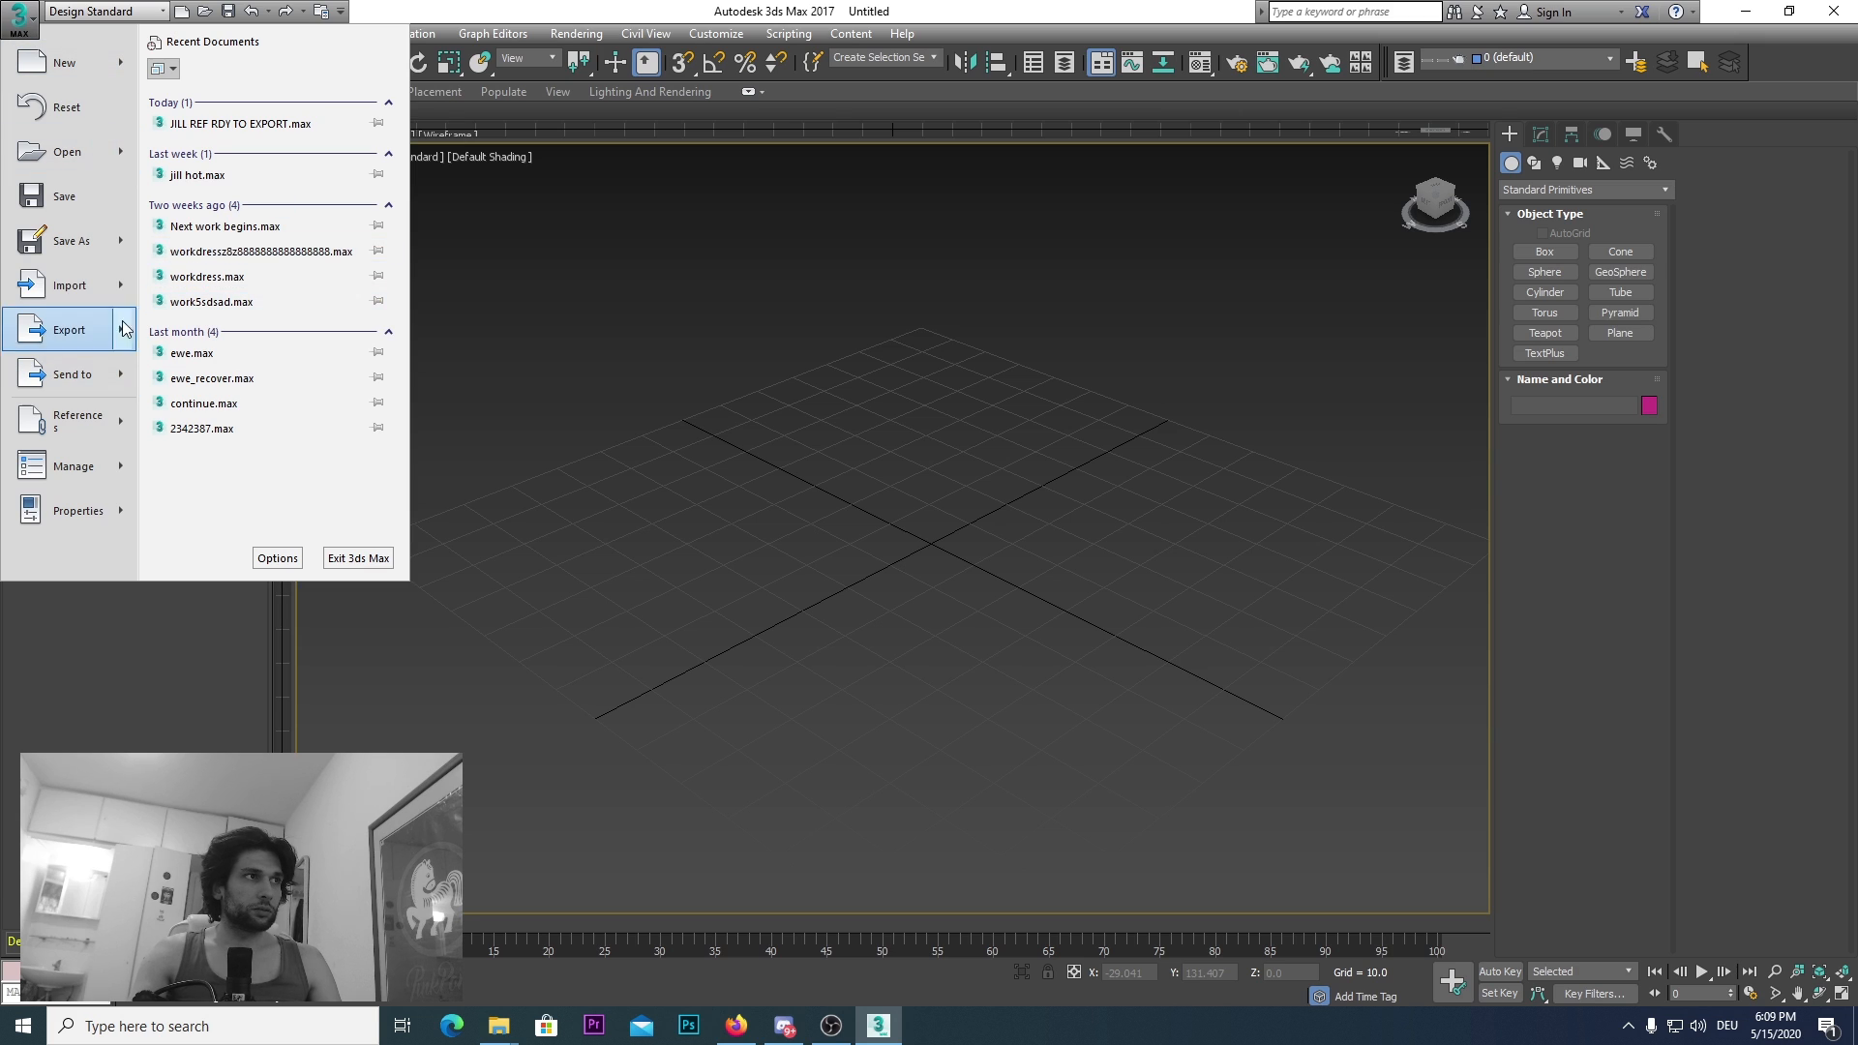
pyautogui.click(79, 293)
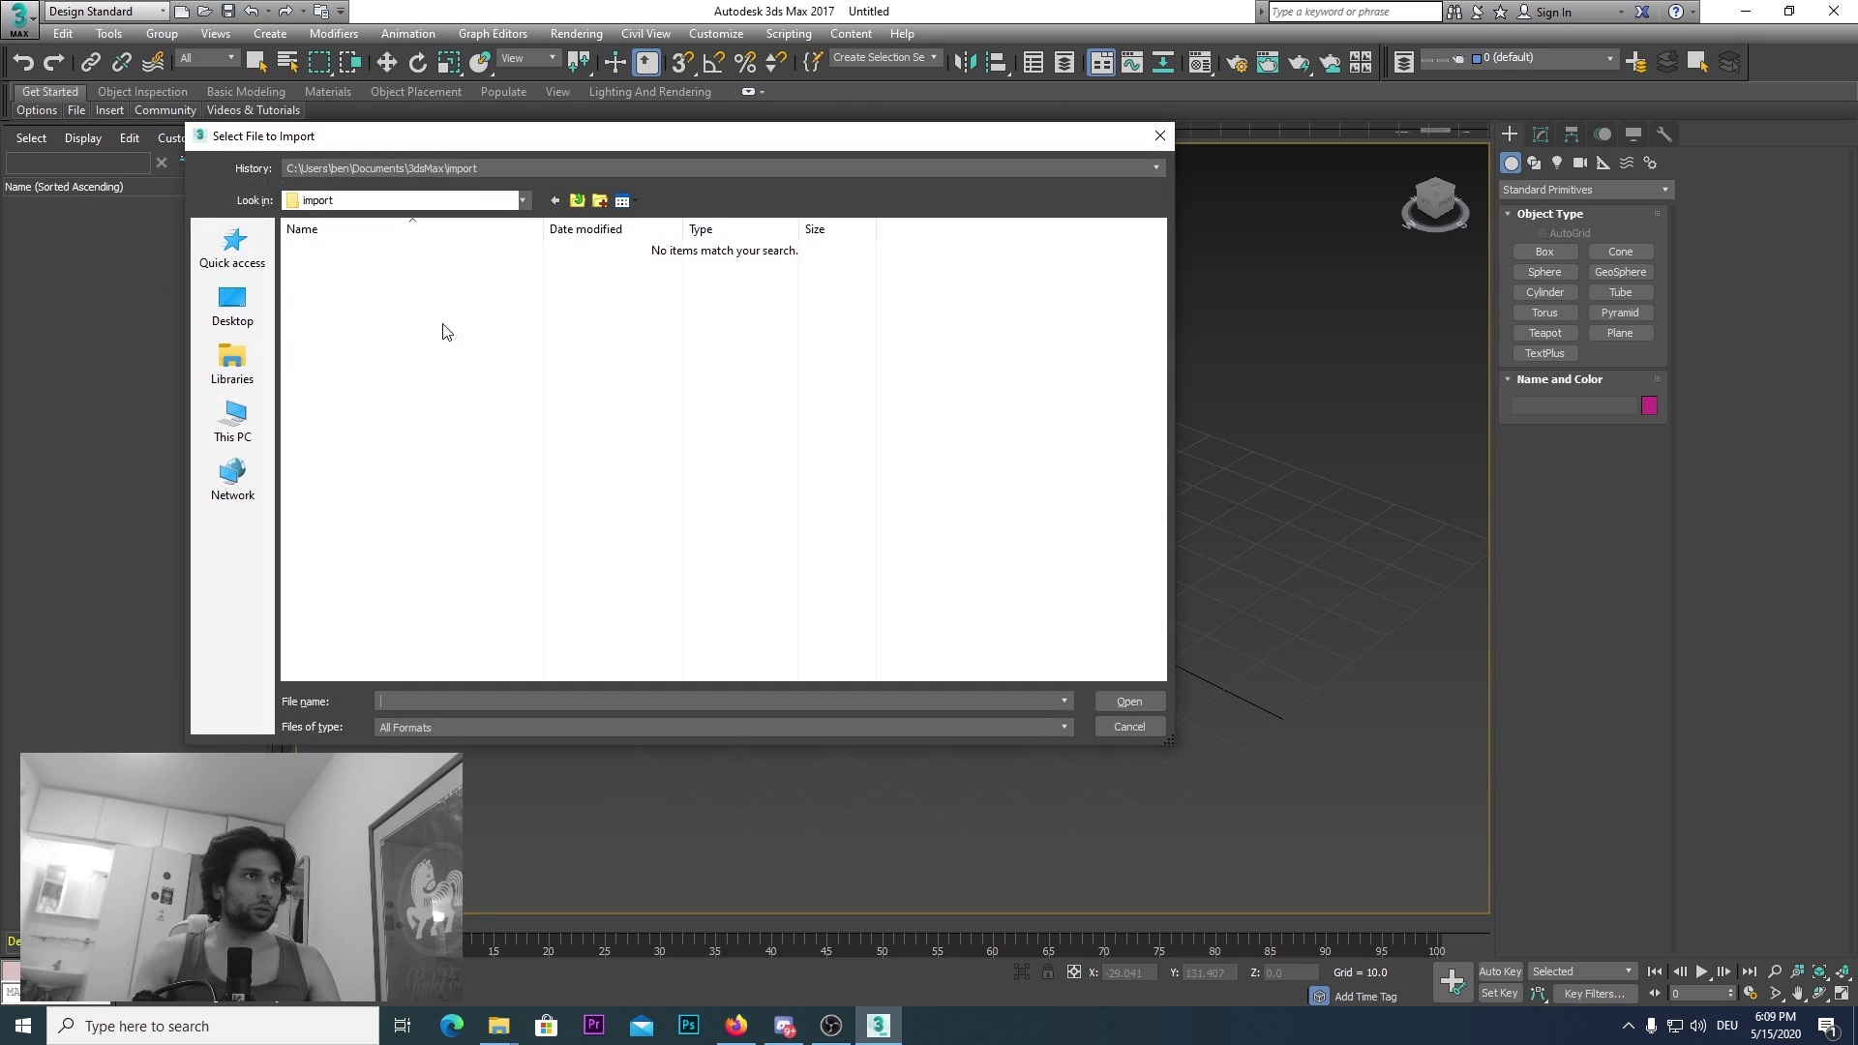
pyautogui.click(635, 732)
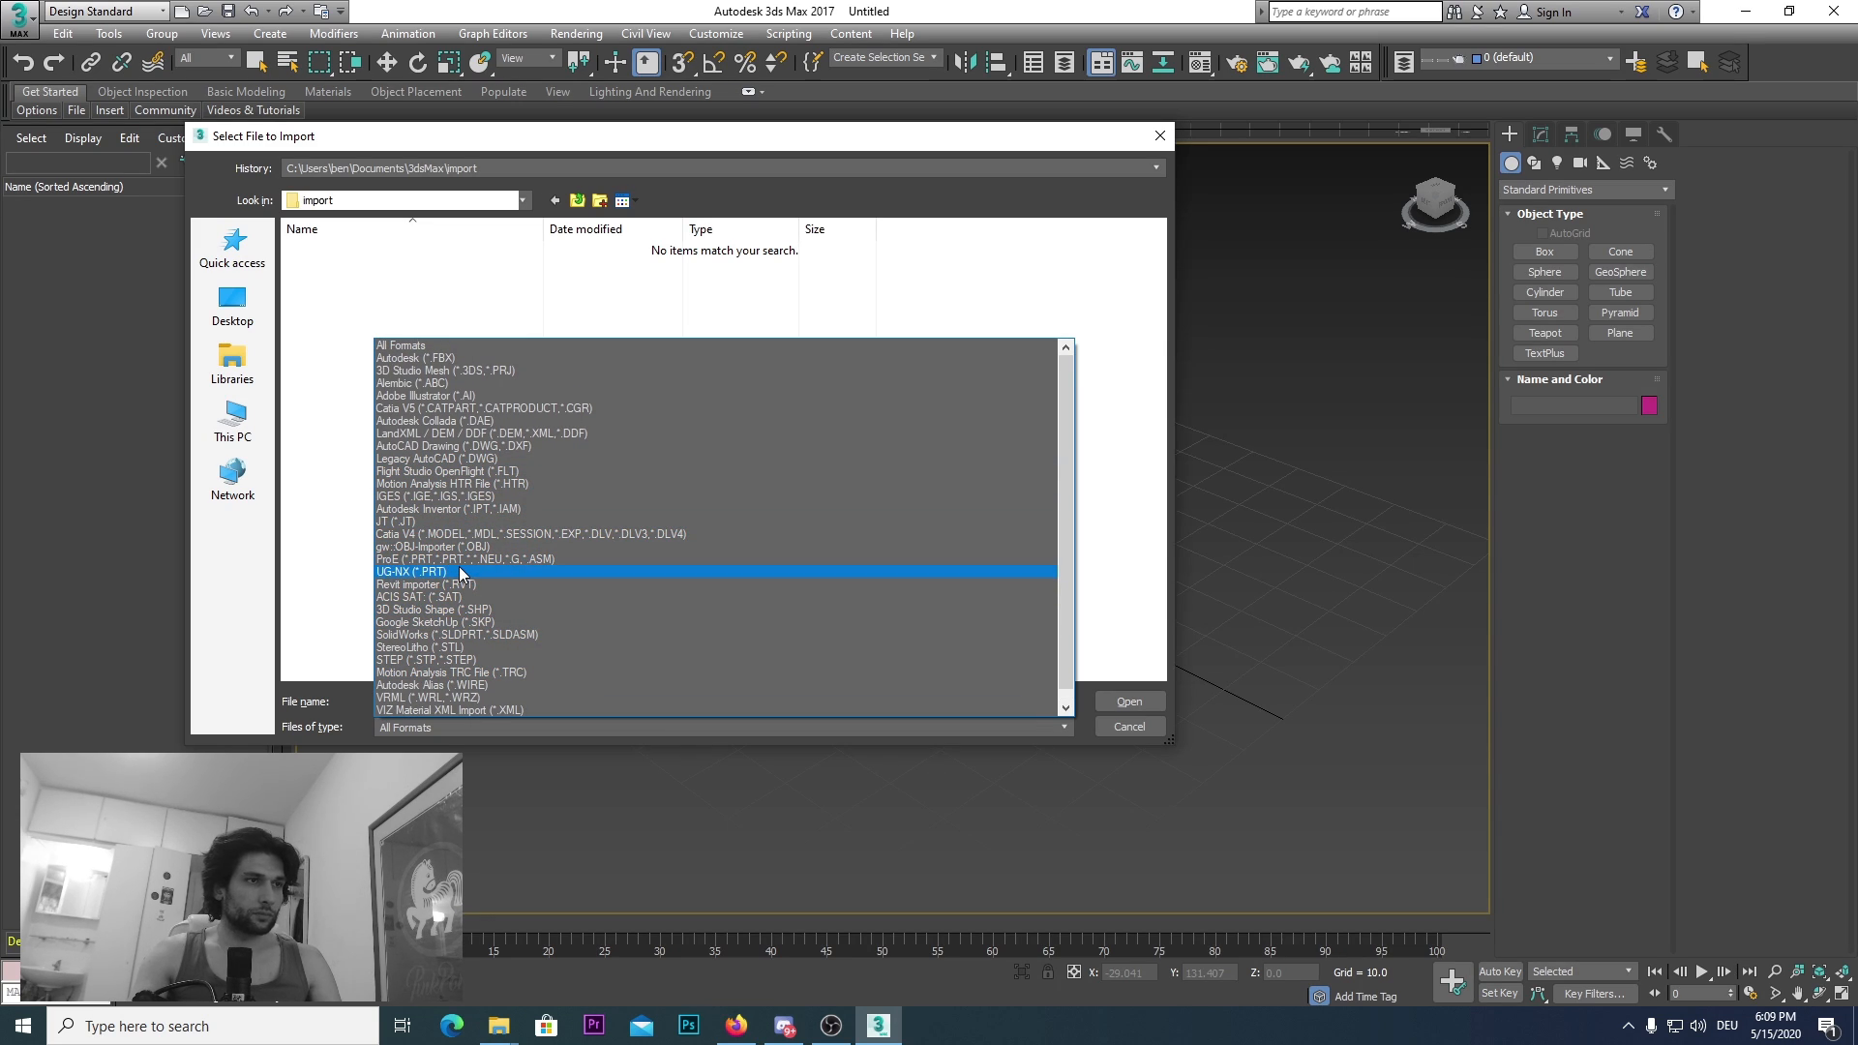
pyautogui.click(436, 547)
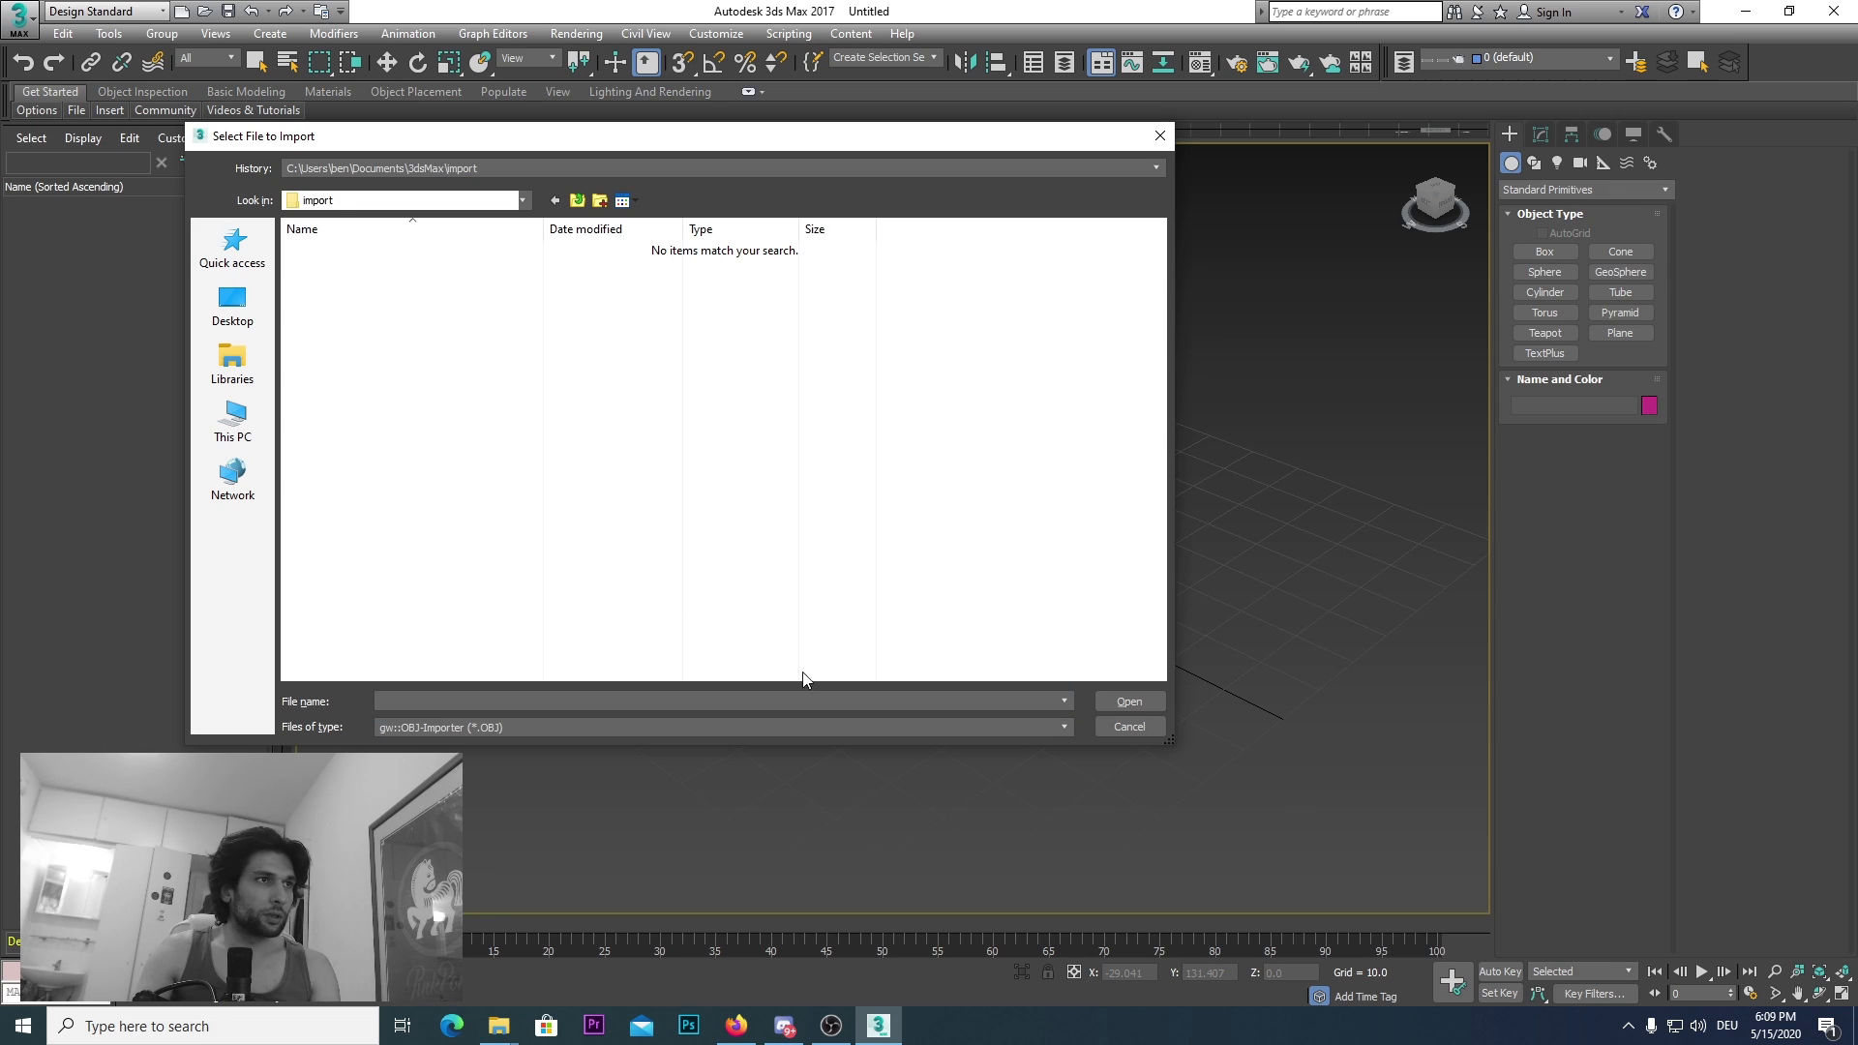
# Step: Choose BODY BASE TUT from the export folder and import it with the current OBJ import options
pyautogui.click(578, 200)
pyautogui.doubleClick(329, 325)
pyautogui.click(346, 251)
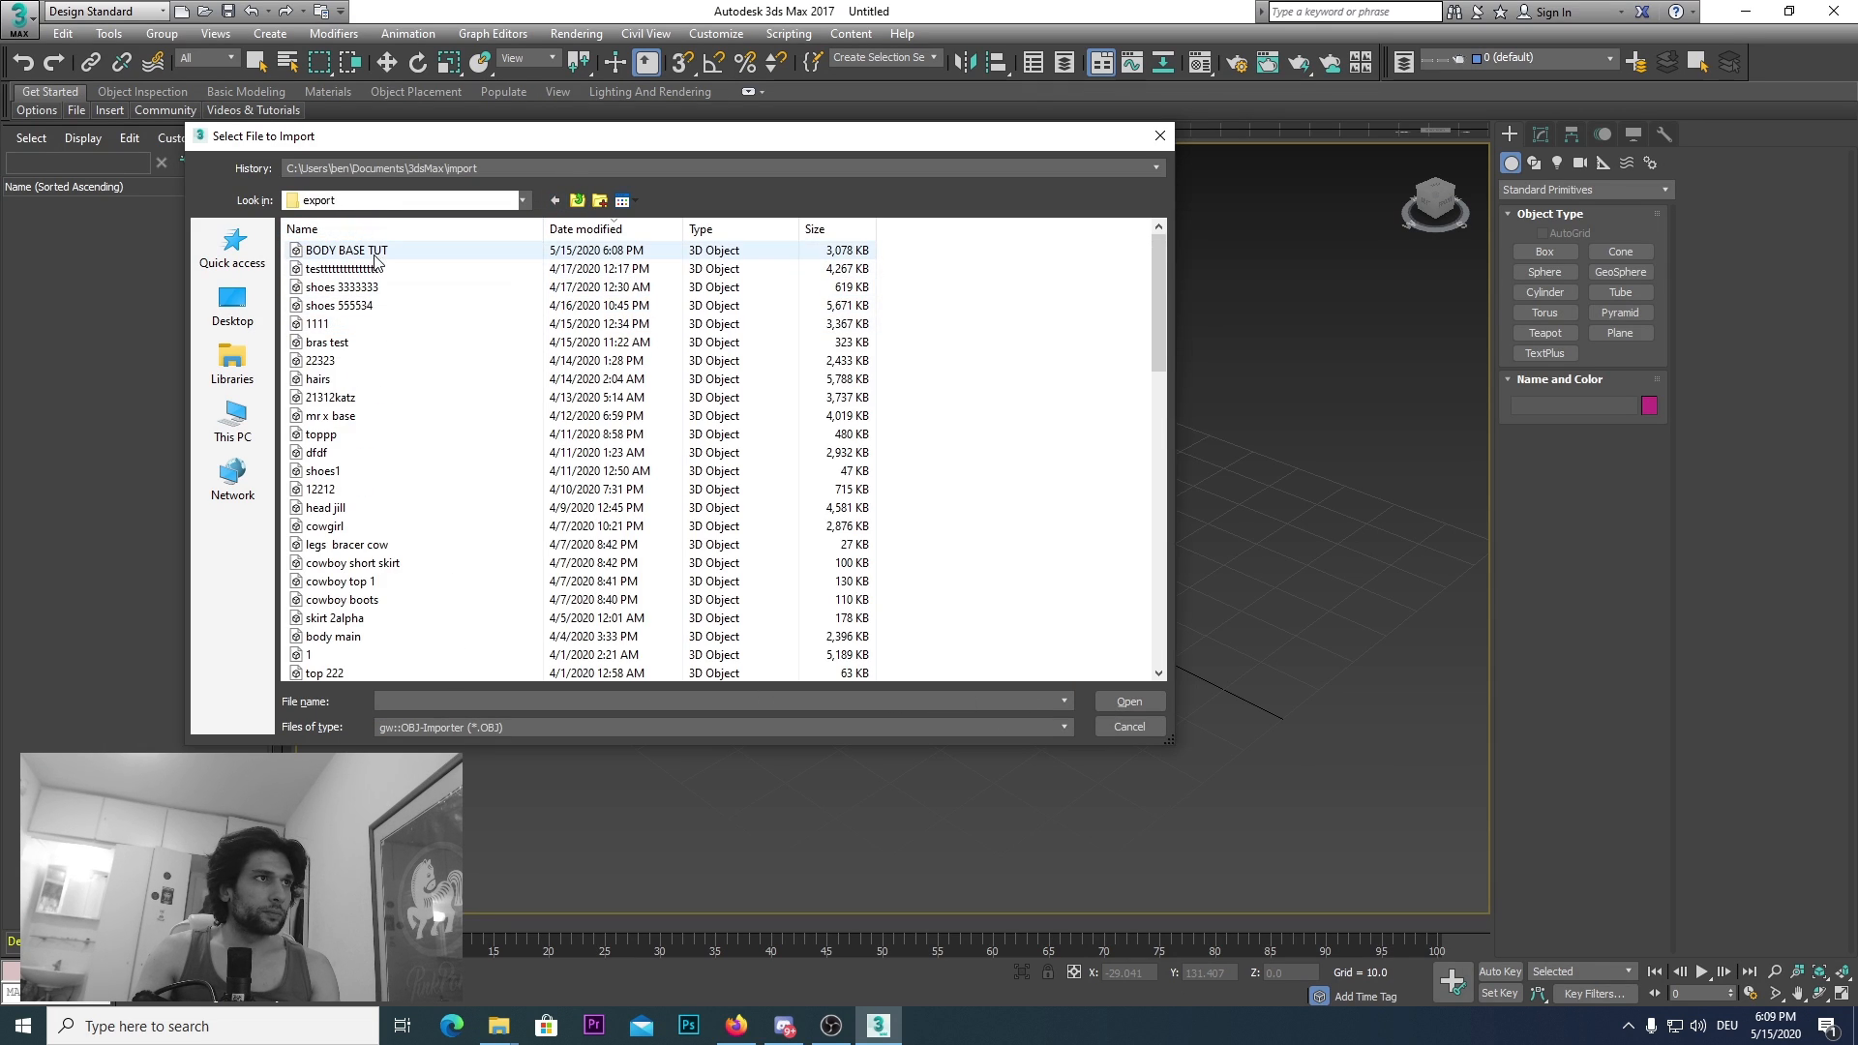
pyautogui.click(1125, 702)
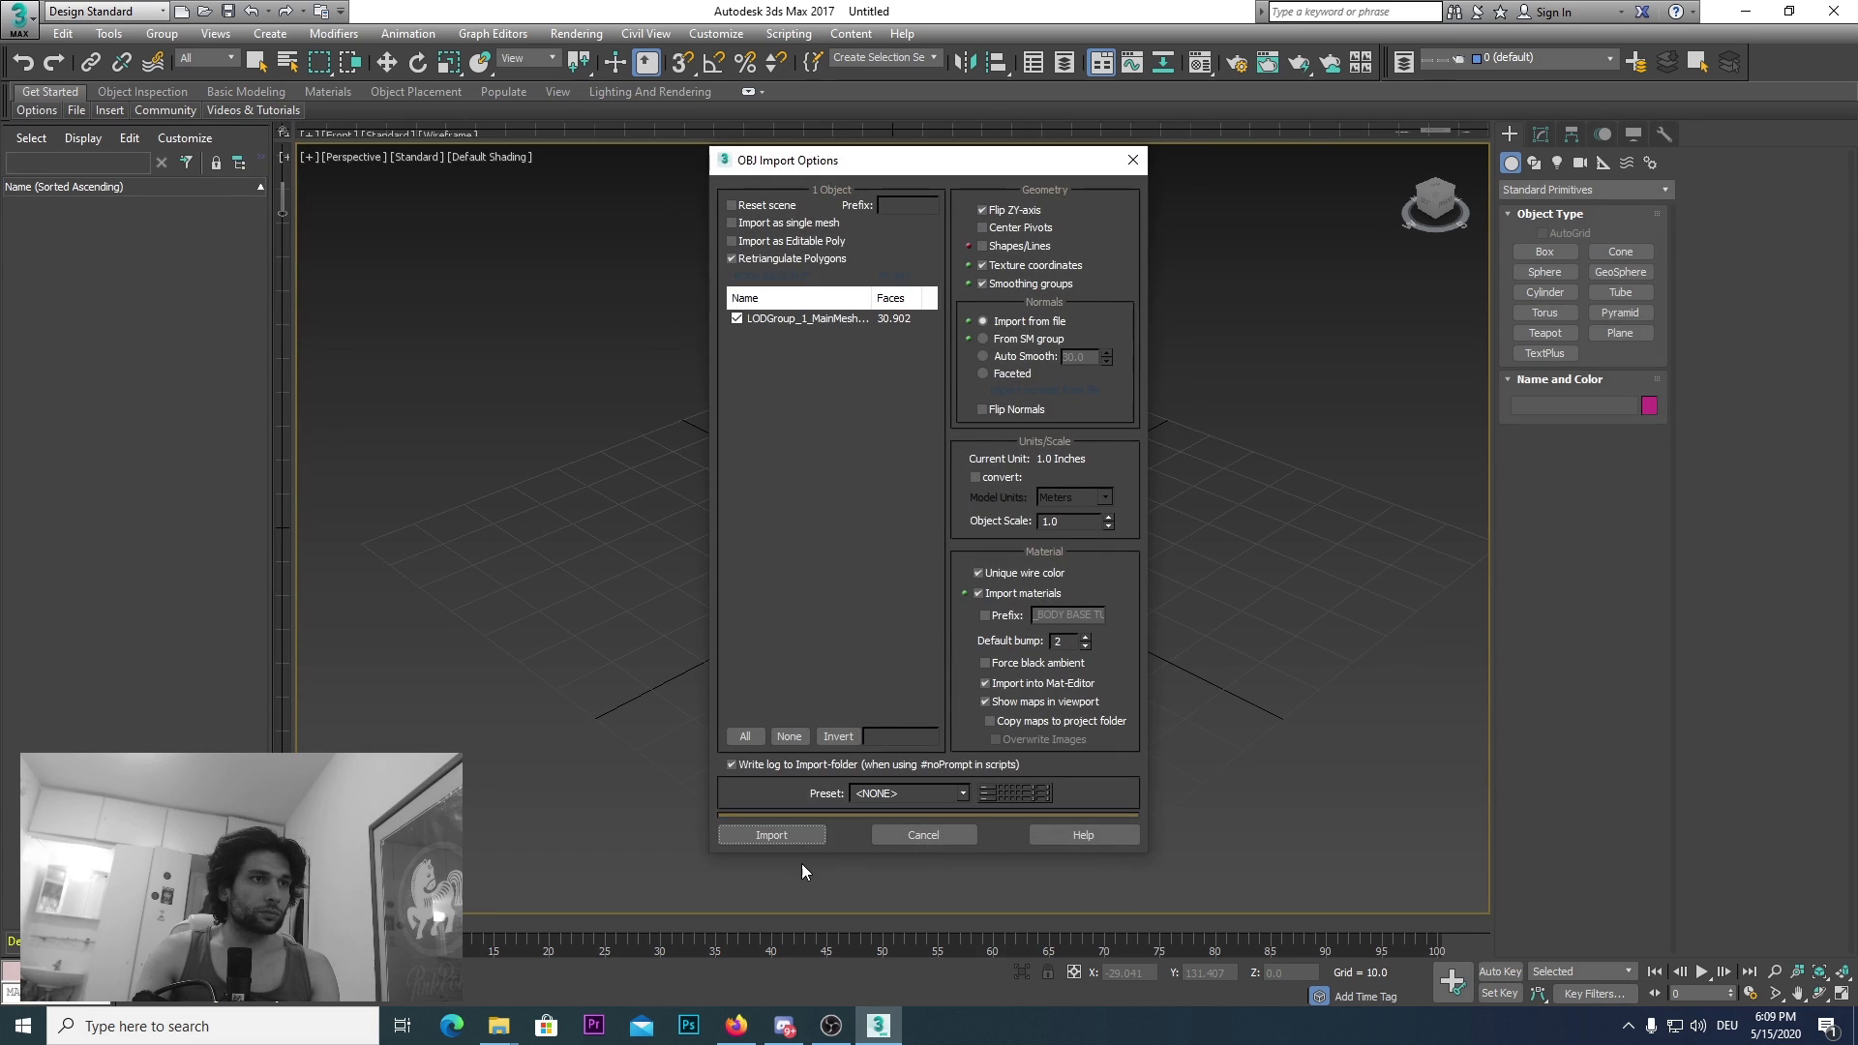
pyautogui.click(776, 838)
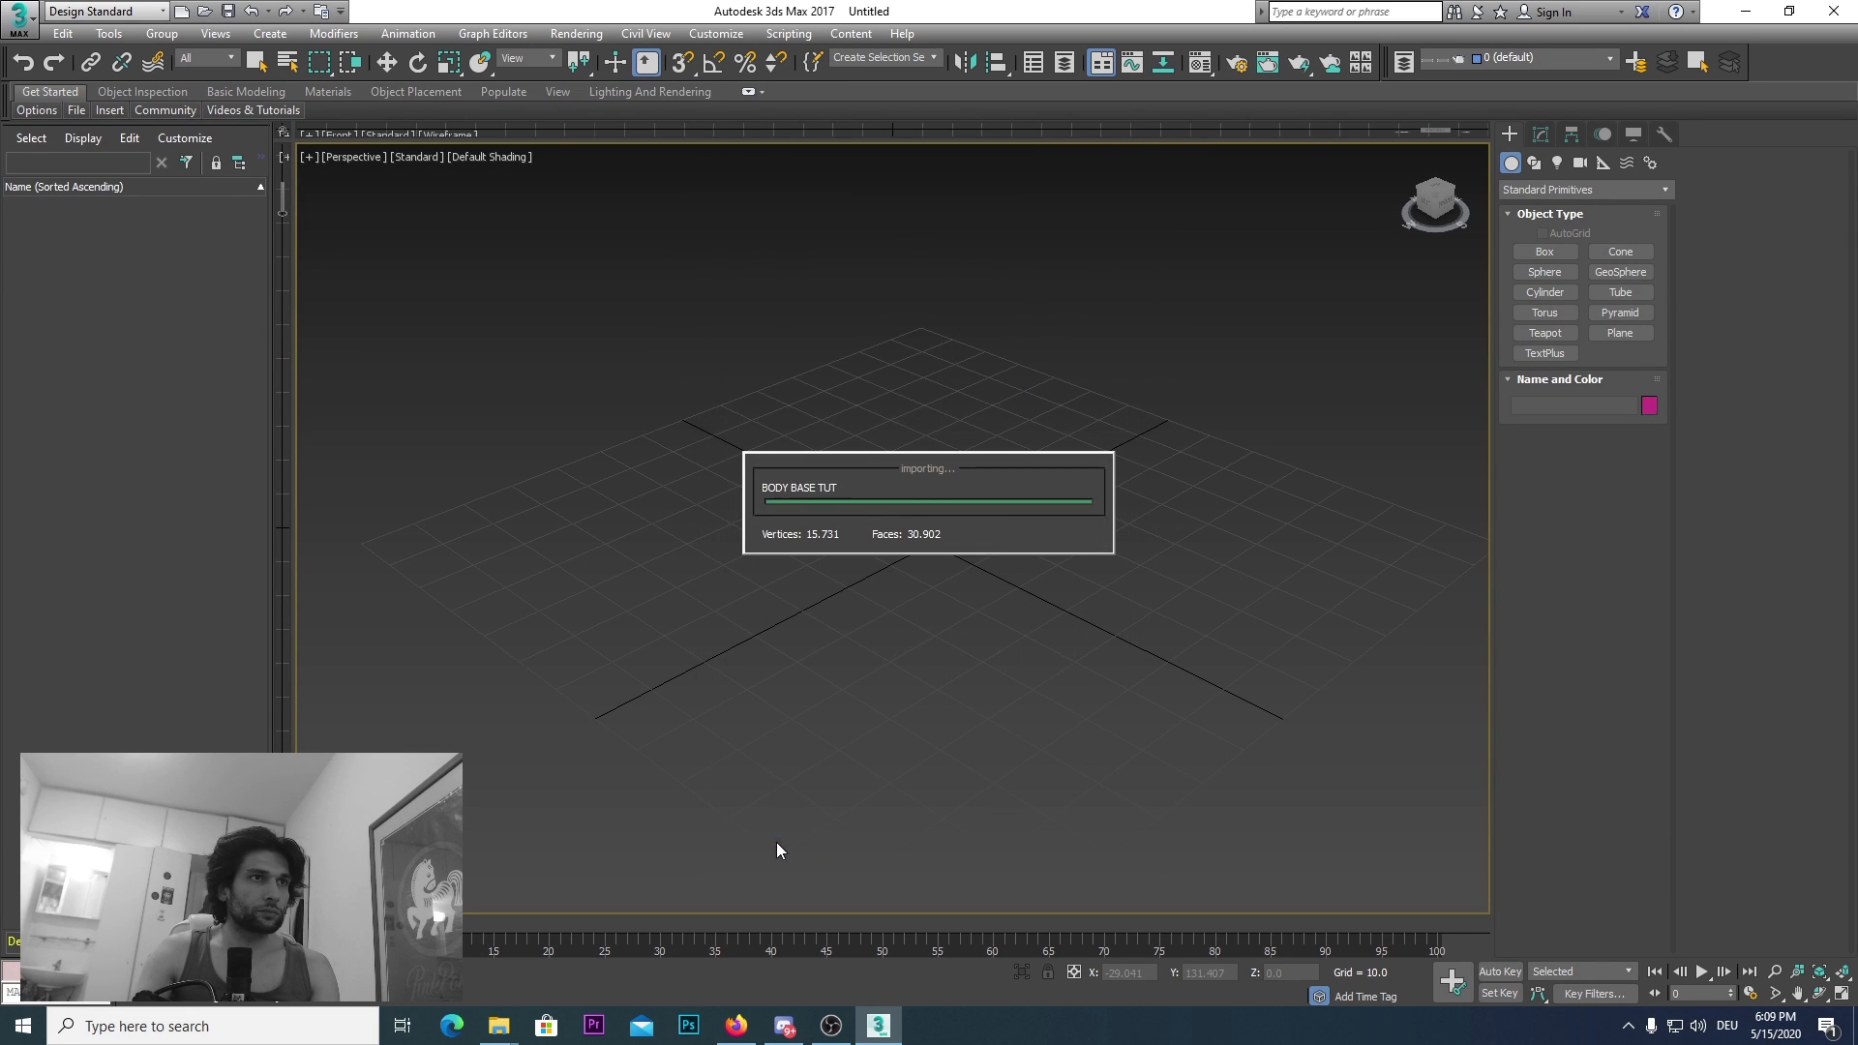
# Step: Try deleting the ankle strap, sole and crossed toe strap from one sandal of the body mesh, using Element selection
pyautogui.click(1433, 211)
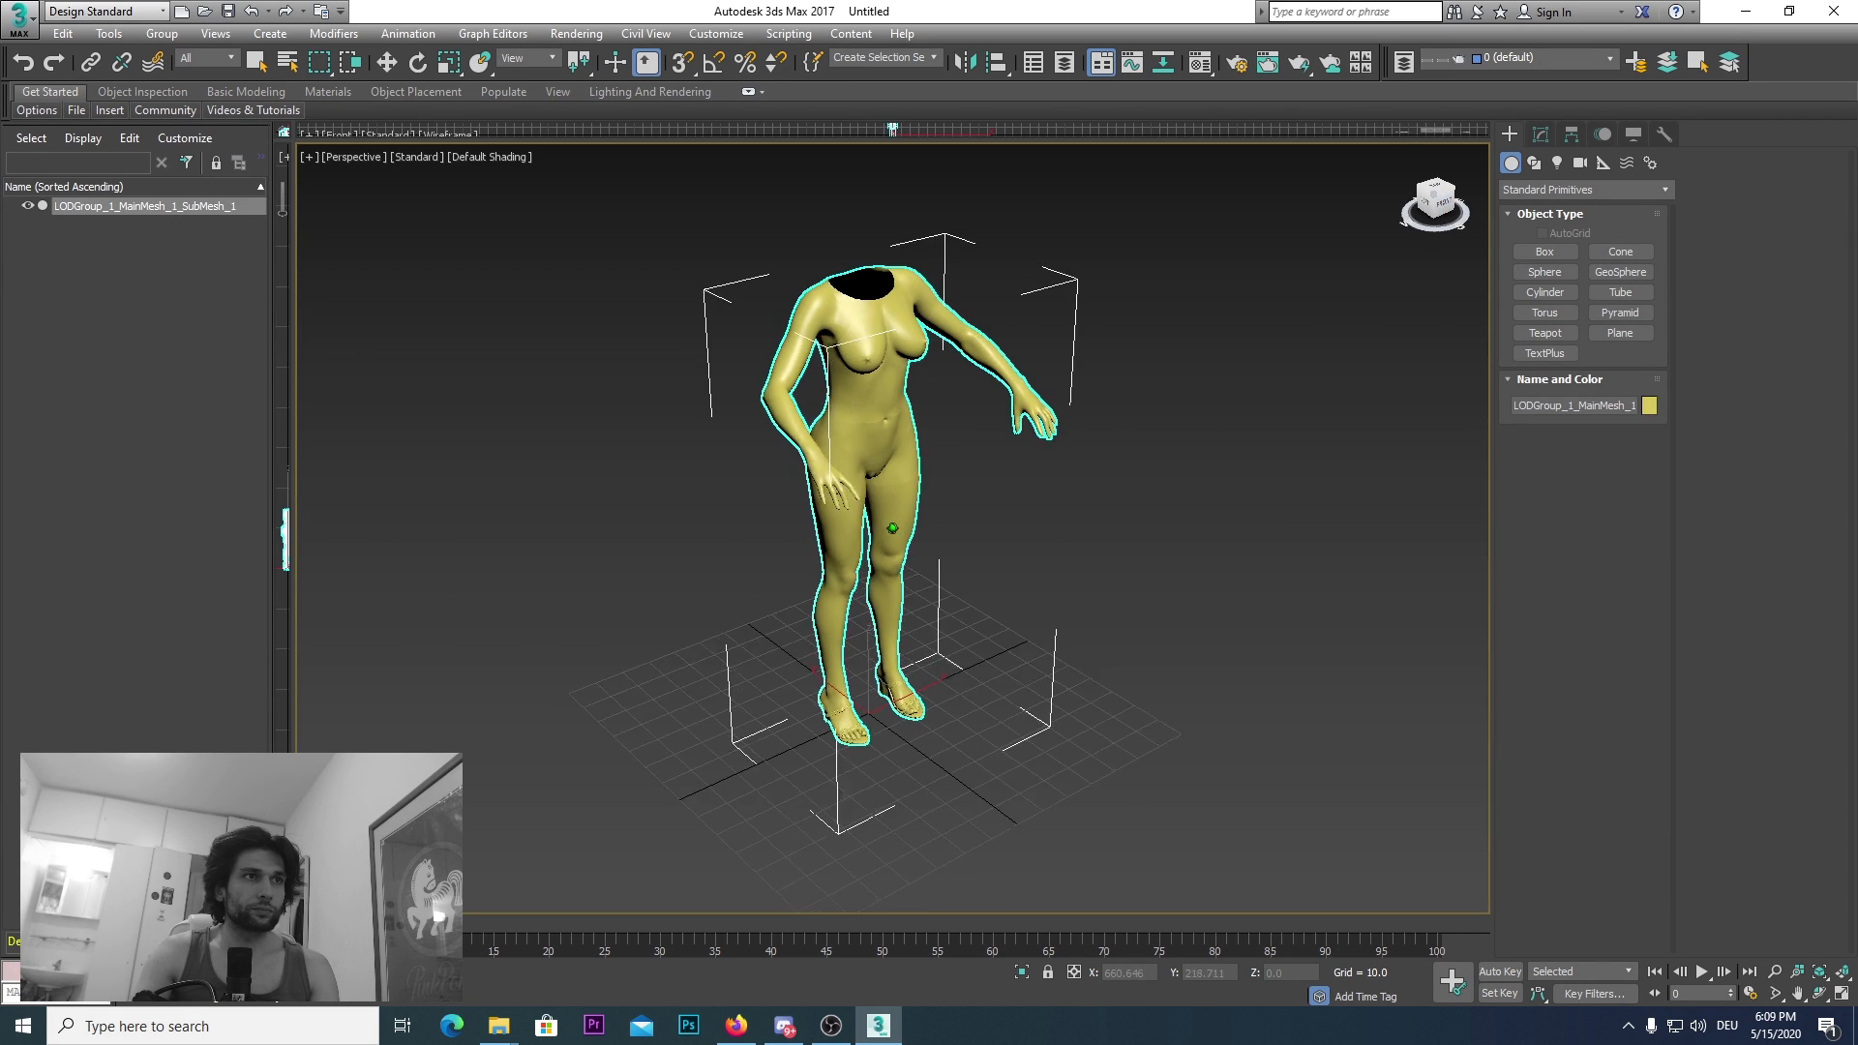
pyautogui.moveTo(1011, 465); pyautogui.dragTo(1039, 491, button='middle')
pyautogui.scroll(8, 974, 648)
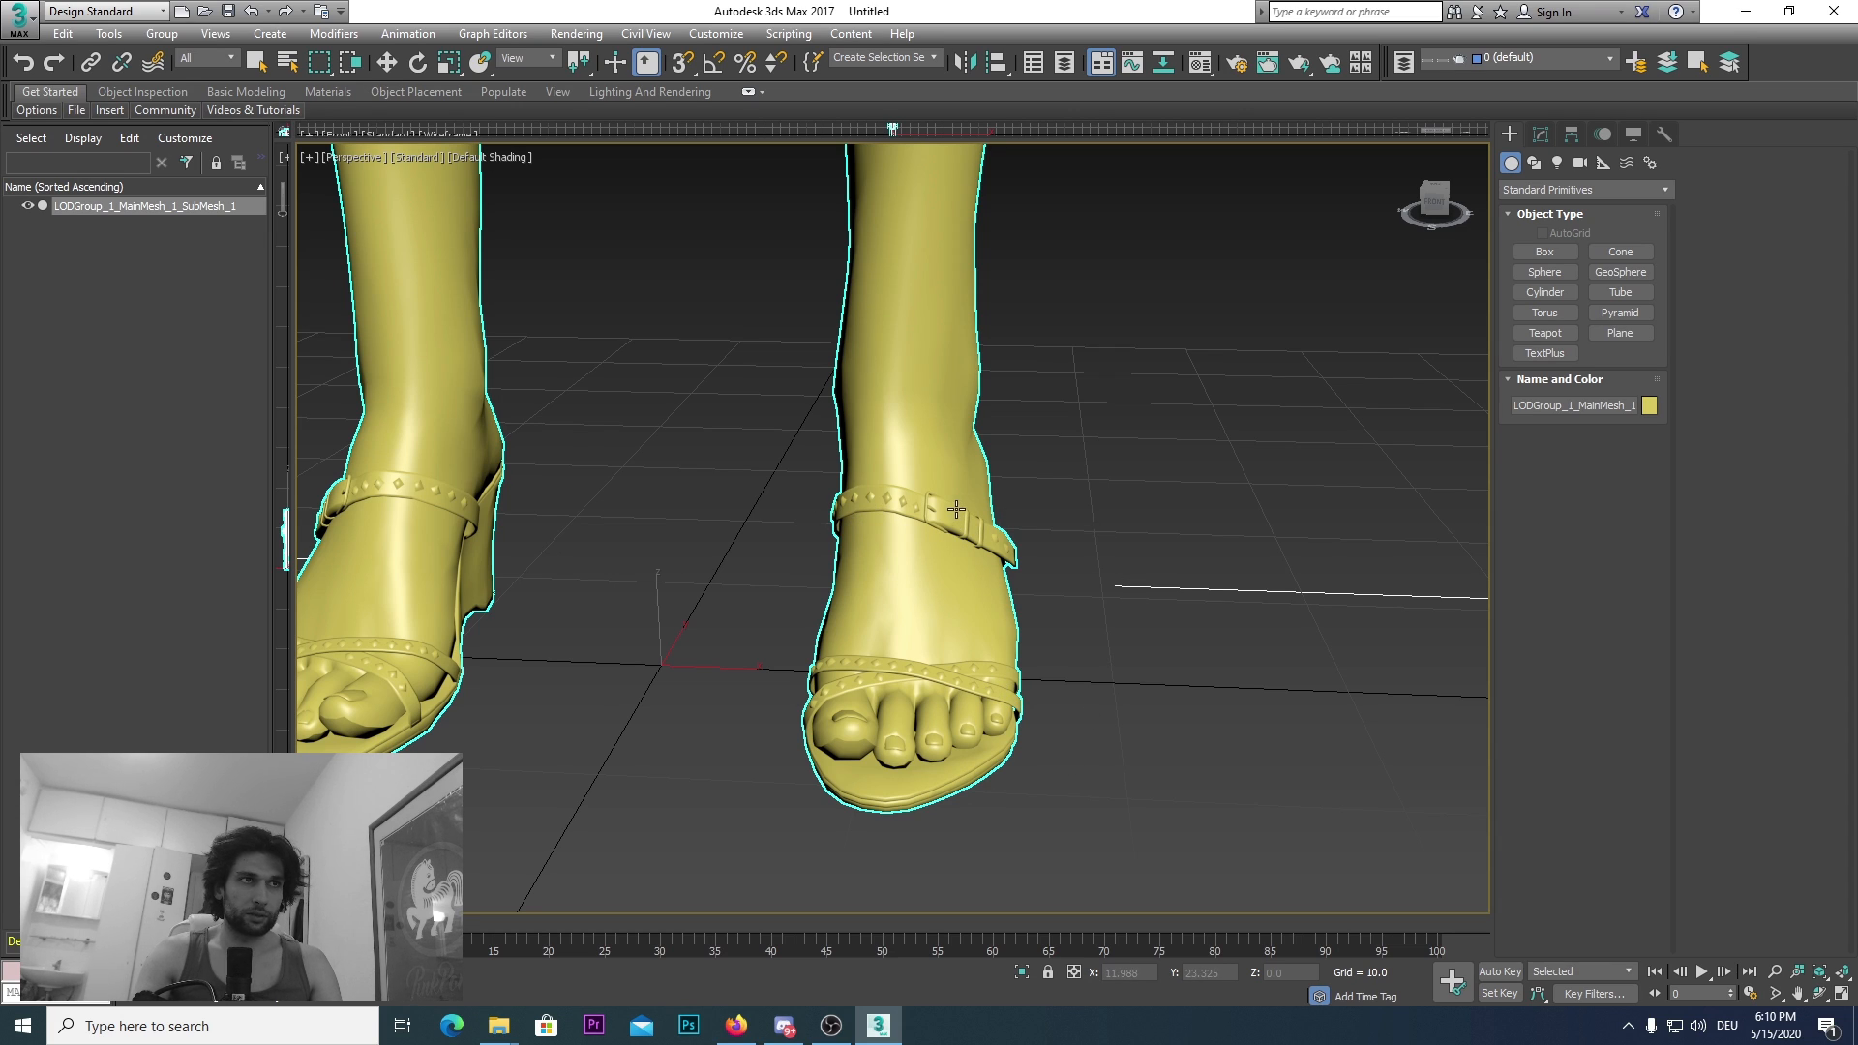
pyautogui.click(1540, 133)
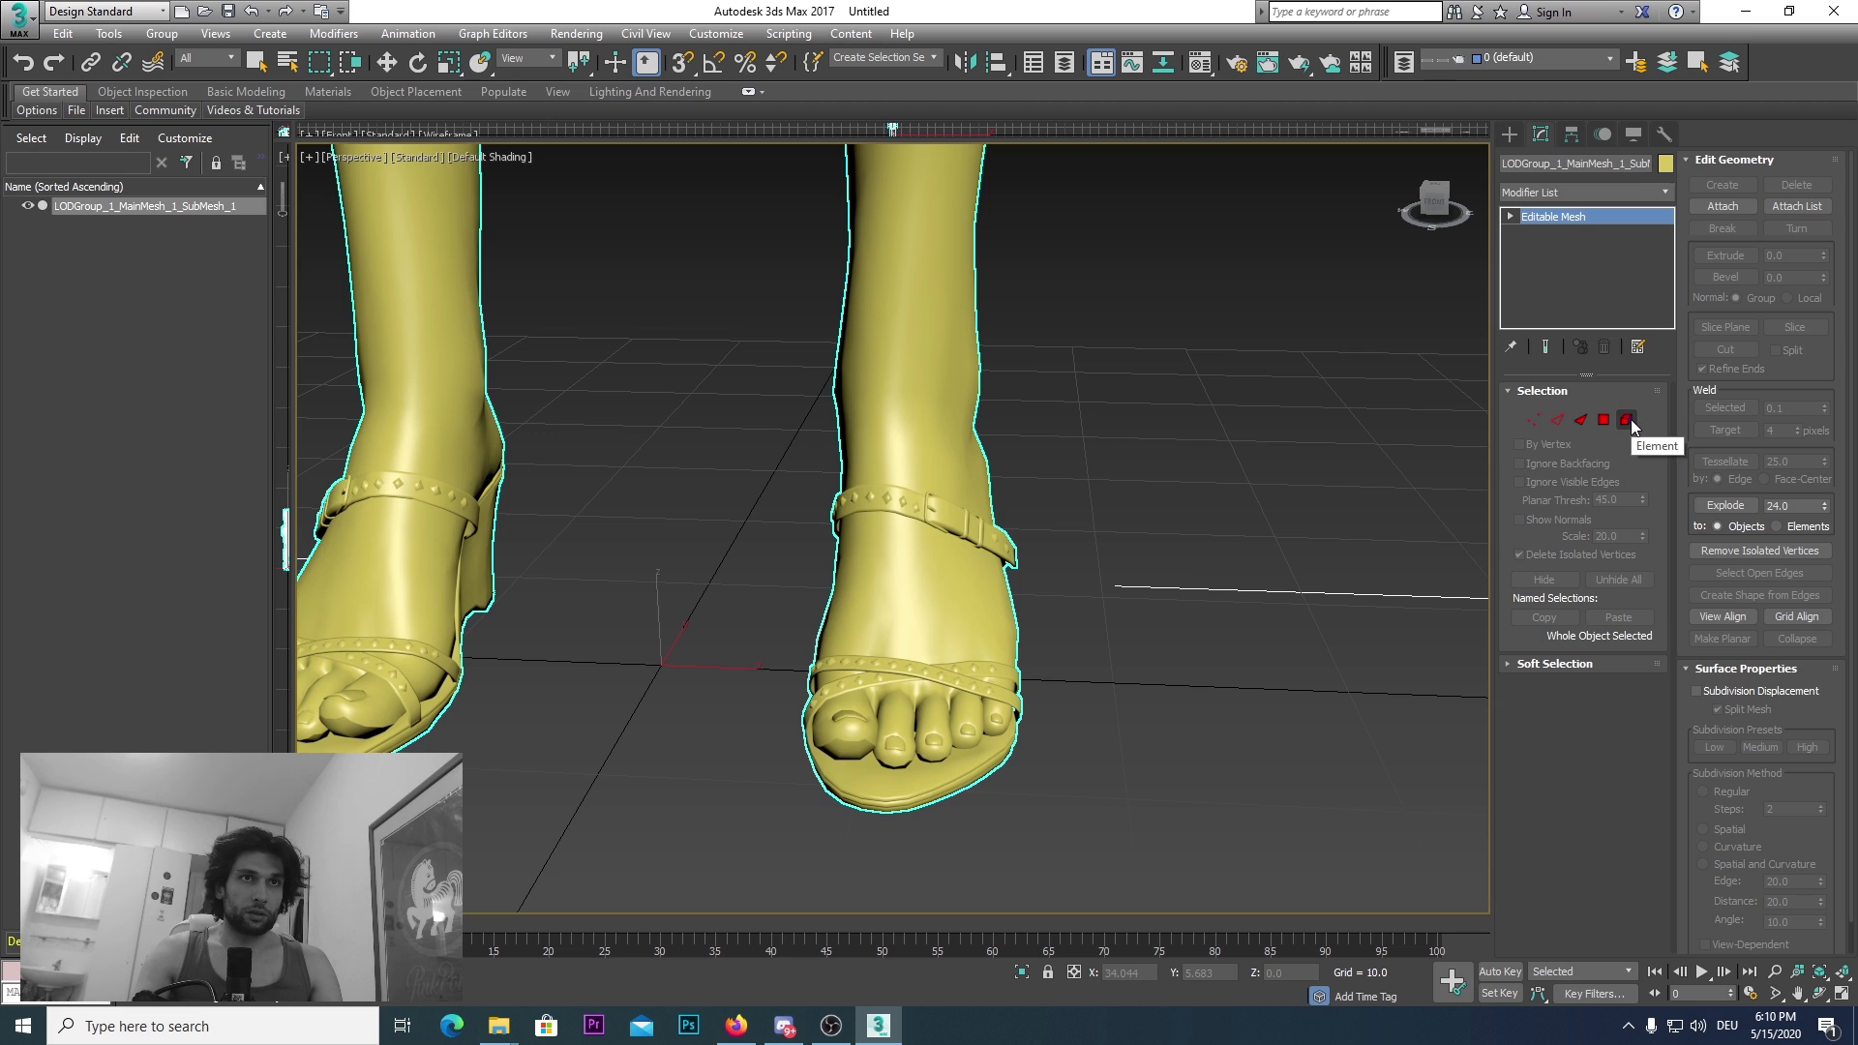
pyautogui.click(1627, 420)
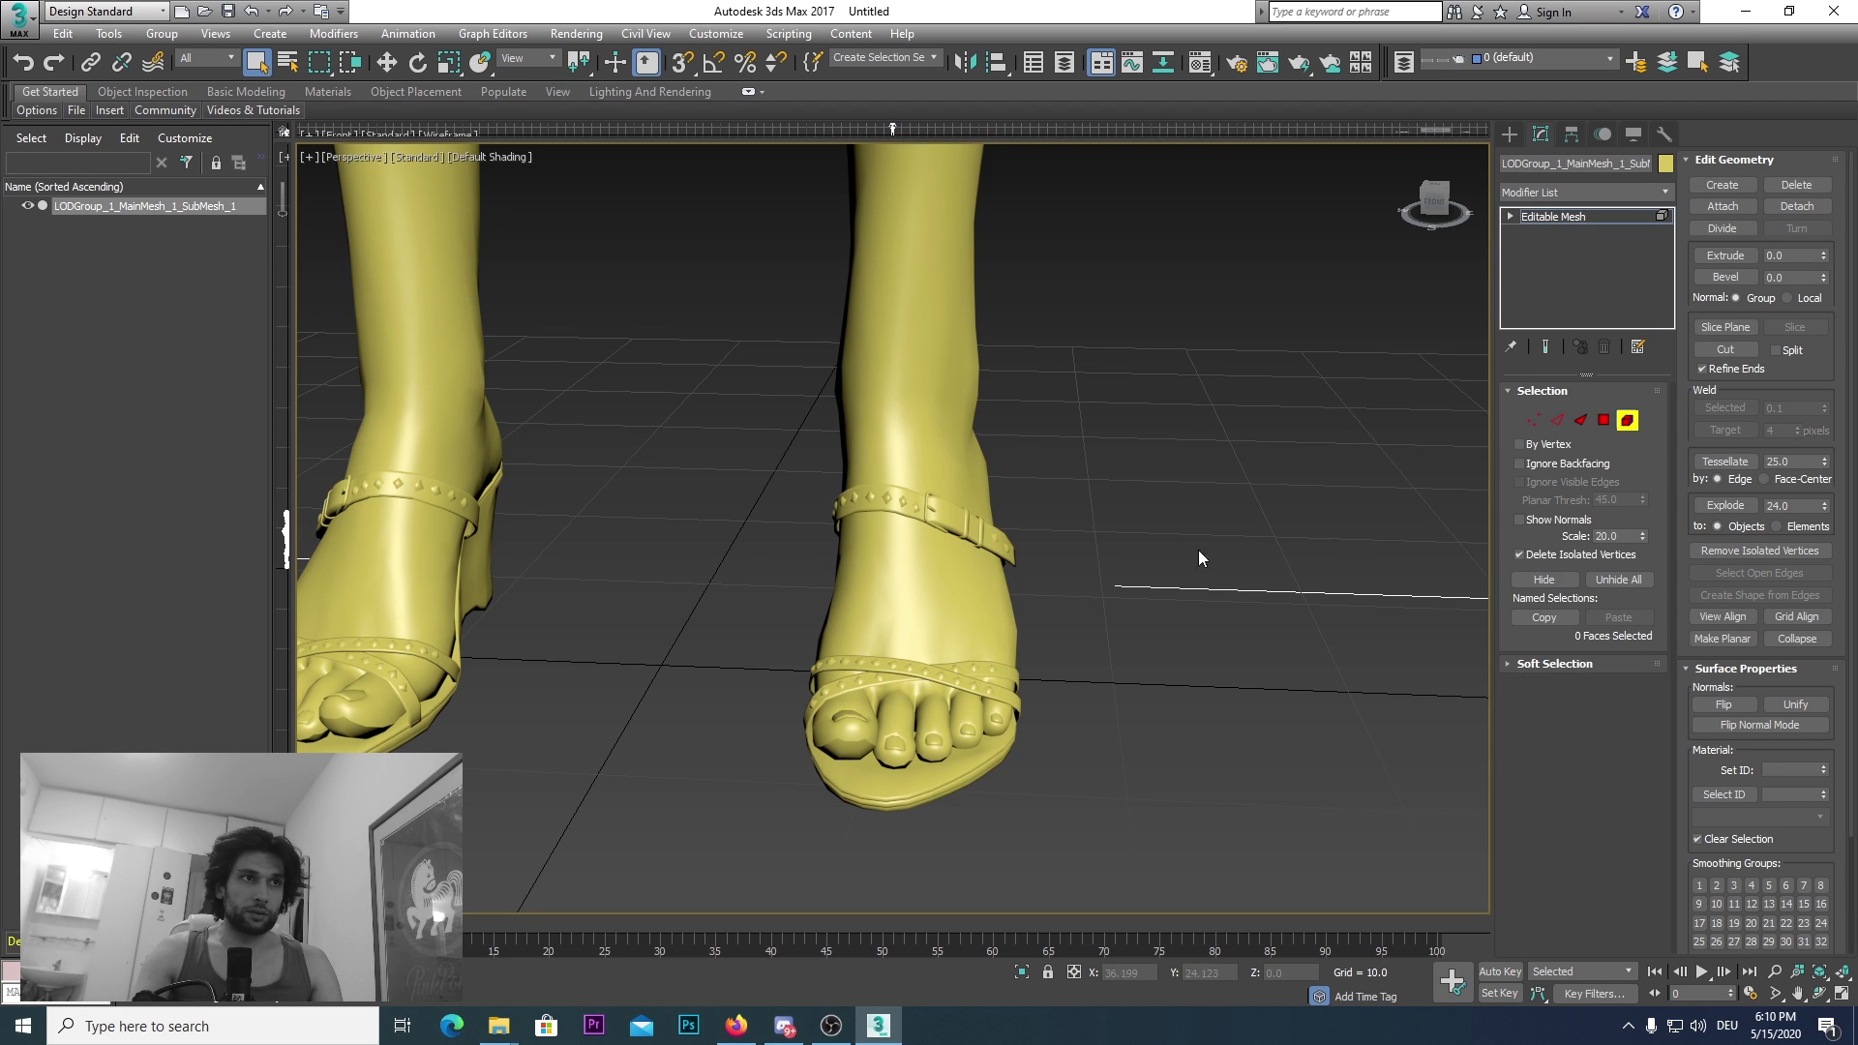
pyautogui.click(907, 503)
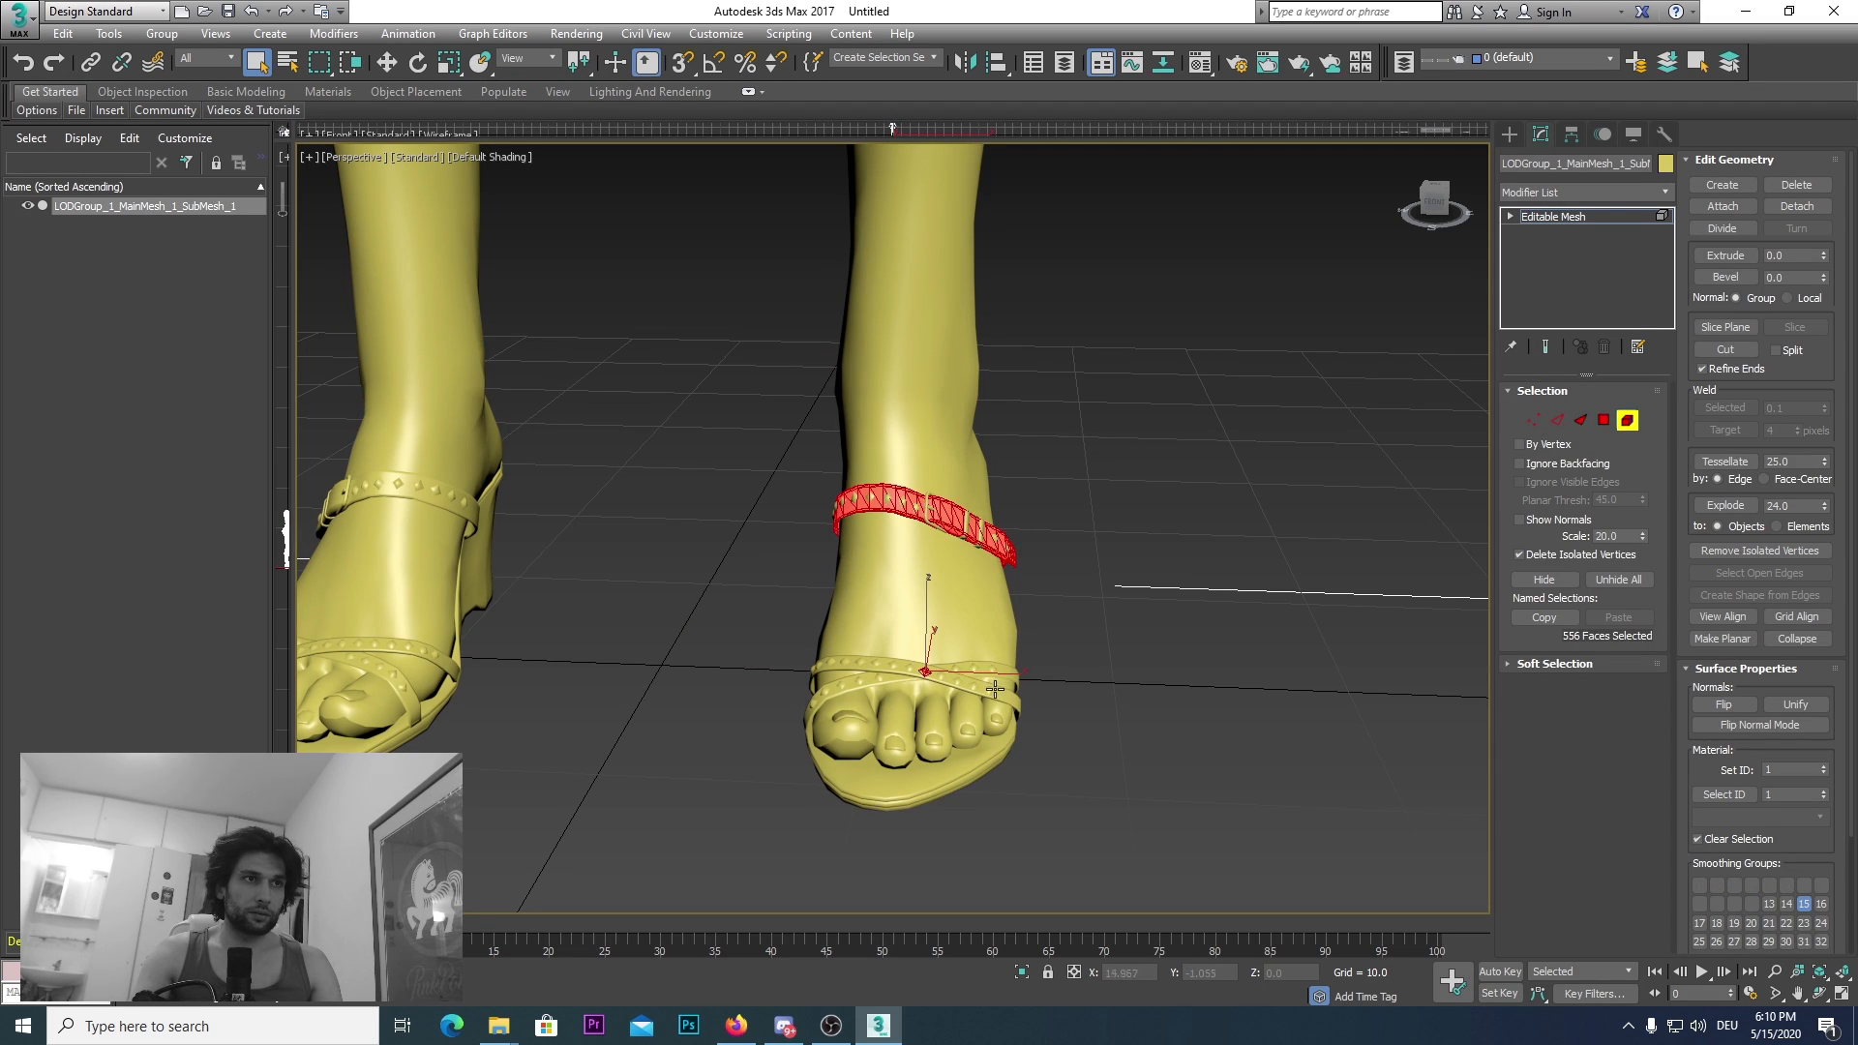
pyautogui.keyDown('ctrl'); pyautogui.click(937, 785); pyautogui.keyUp('ctrl')
pyautogui.keyDown('ctrl'); pyautogui.click(1014, 671); pyautogui.keyUp('ctrl')
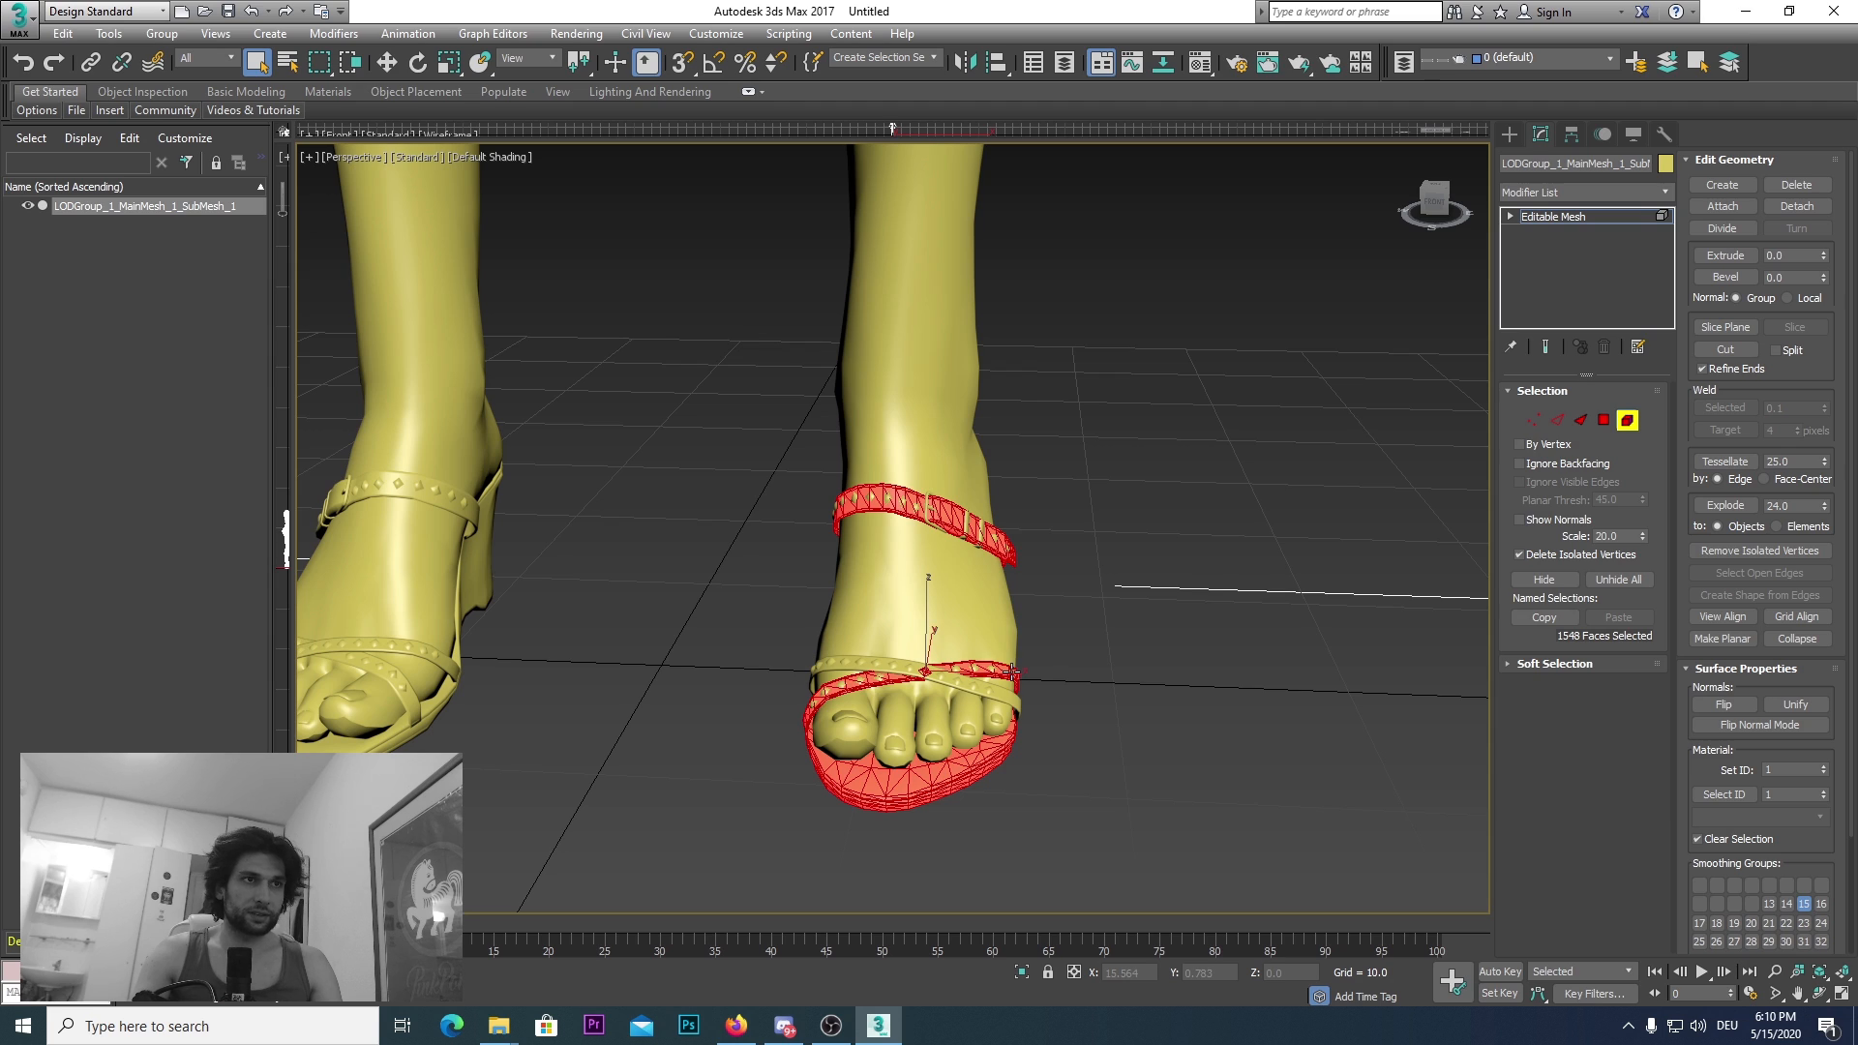
pyautogui.press('Delete')
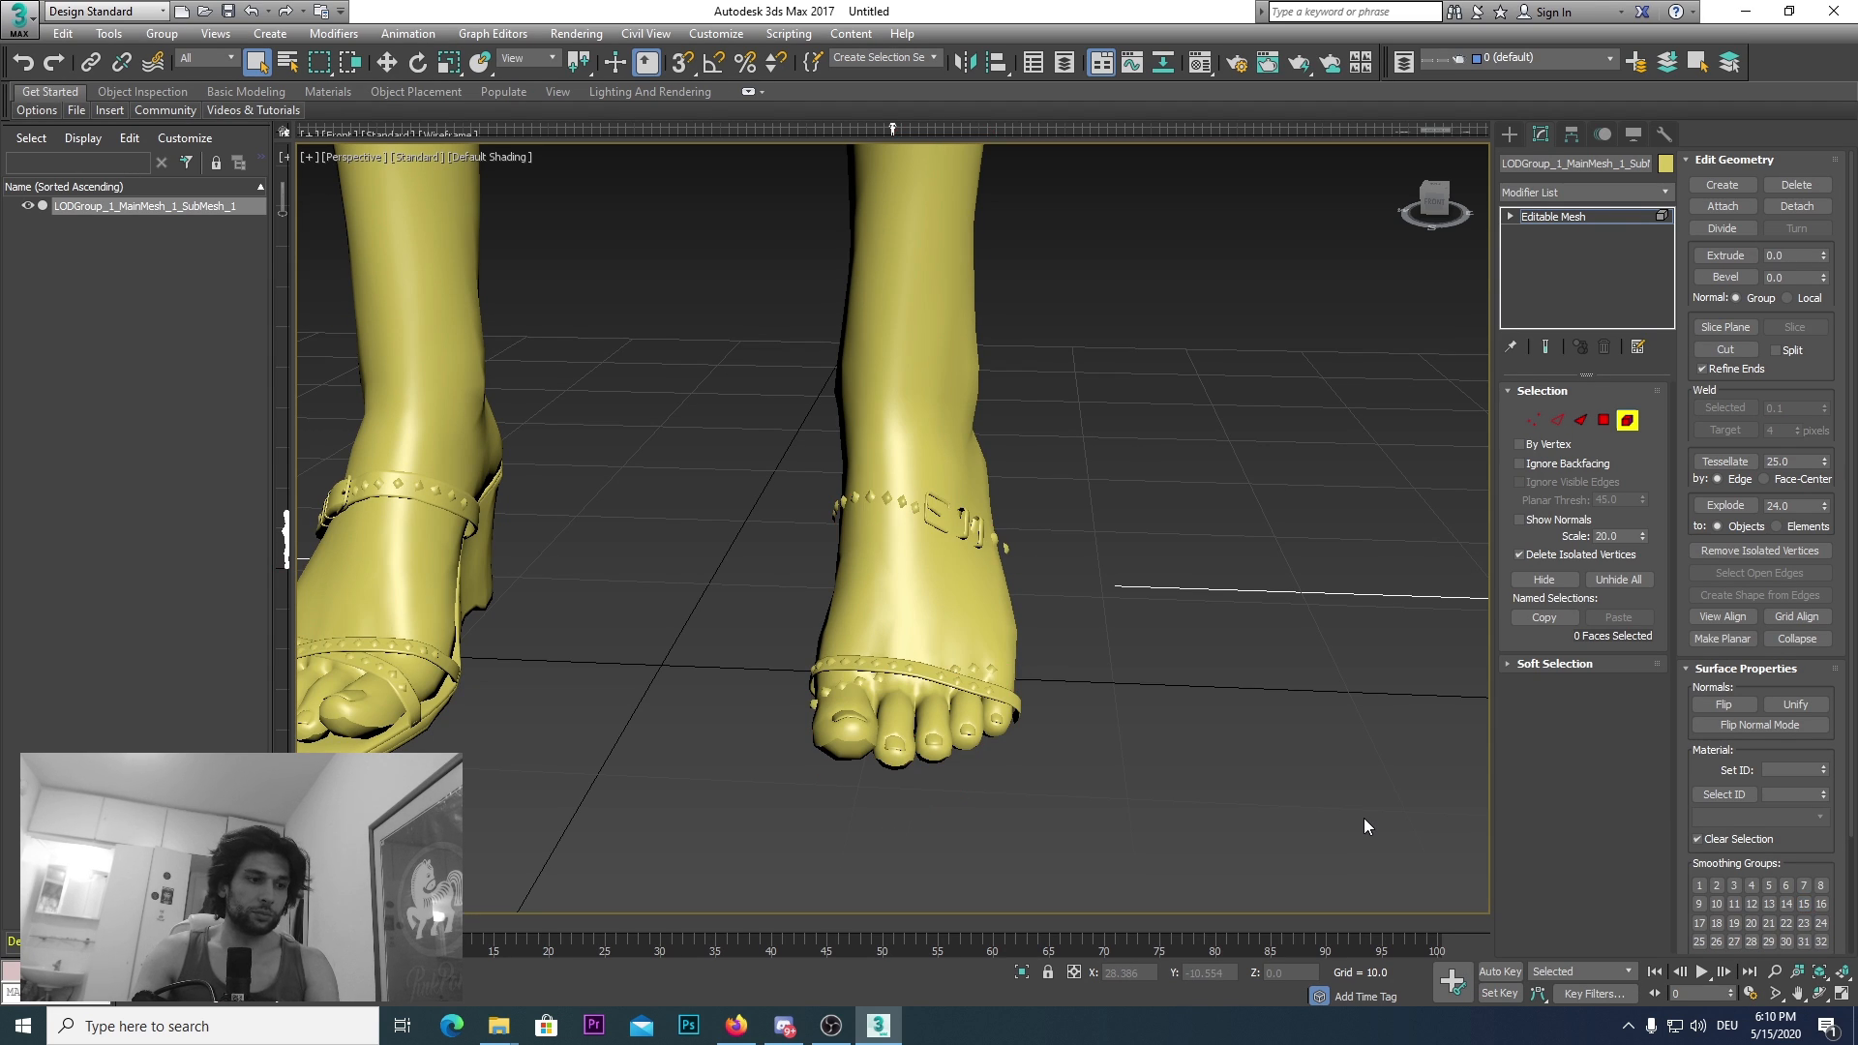
# Step: Undo the deletion of the sandal elements and clear the element selection
pyautogui.hotkey('ctrl', 'z')
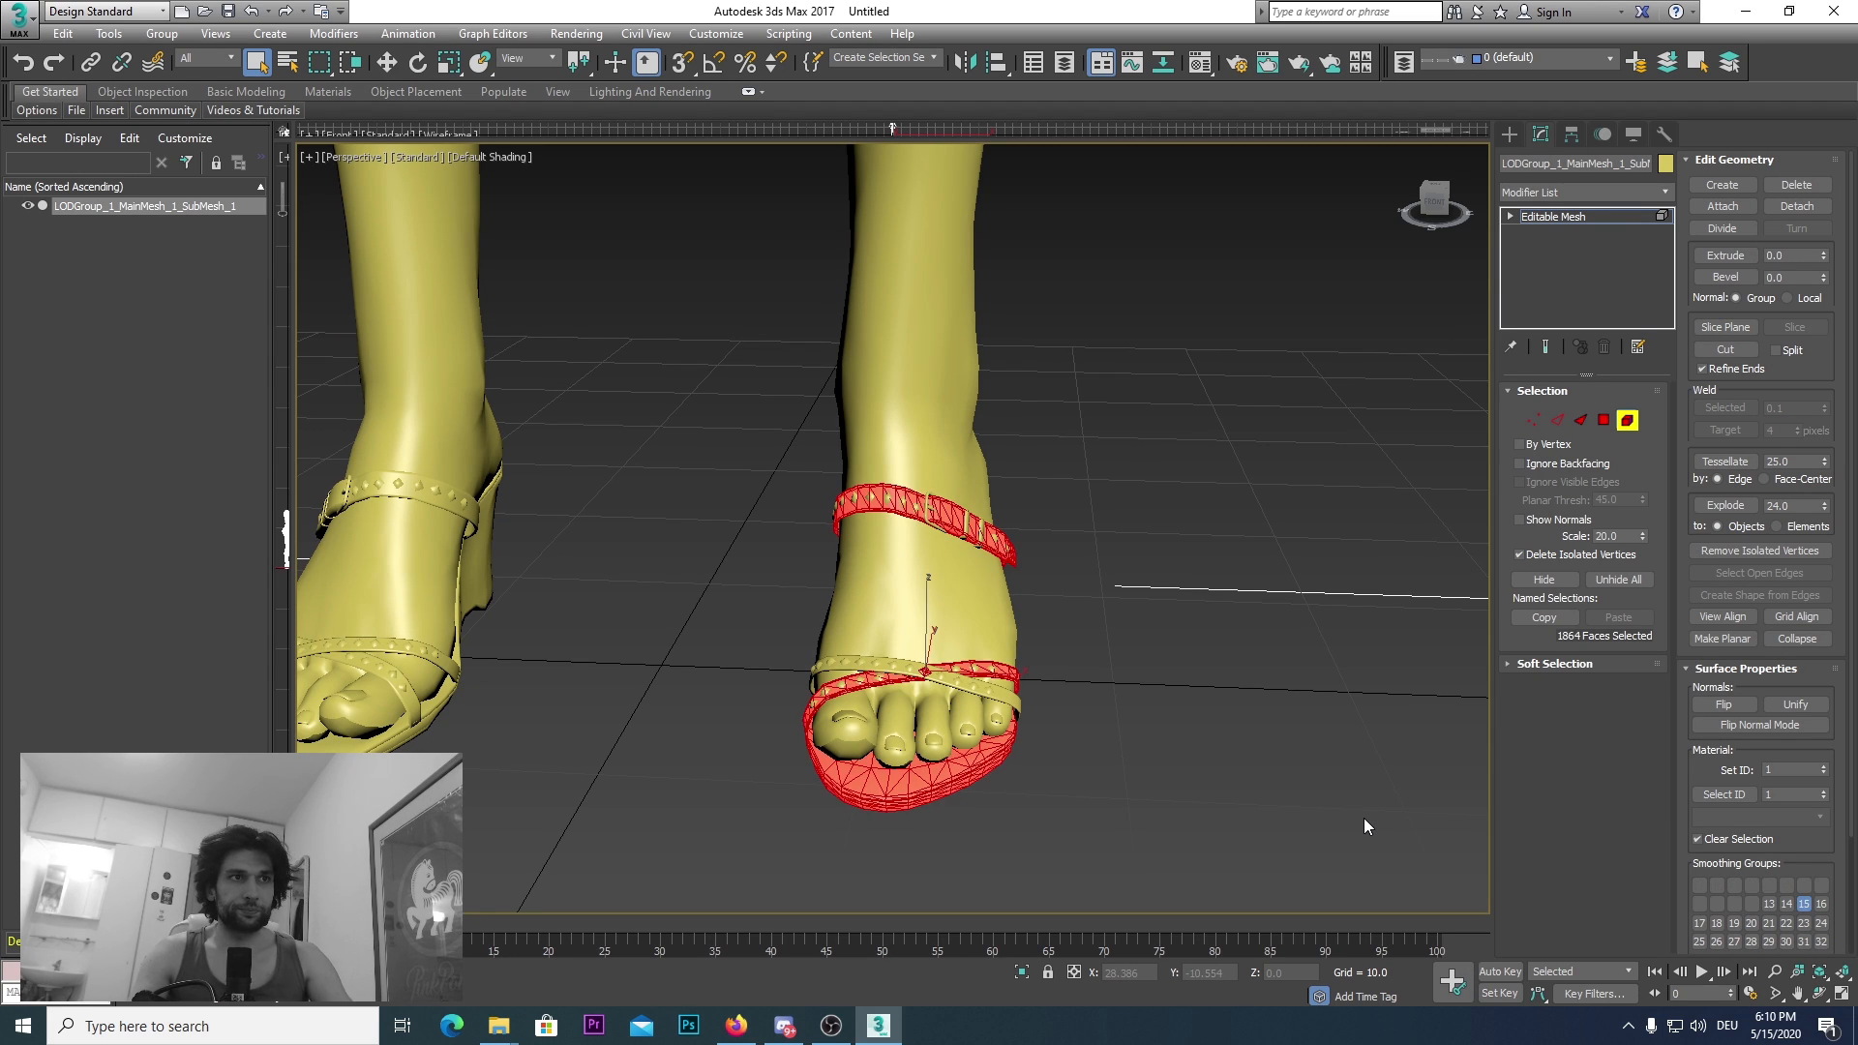
pyautogui.click(1262, 759)
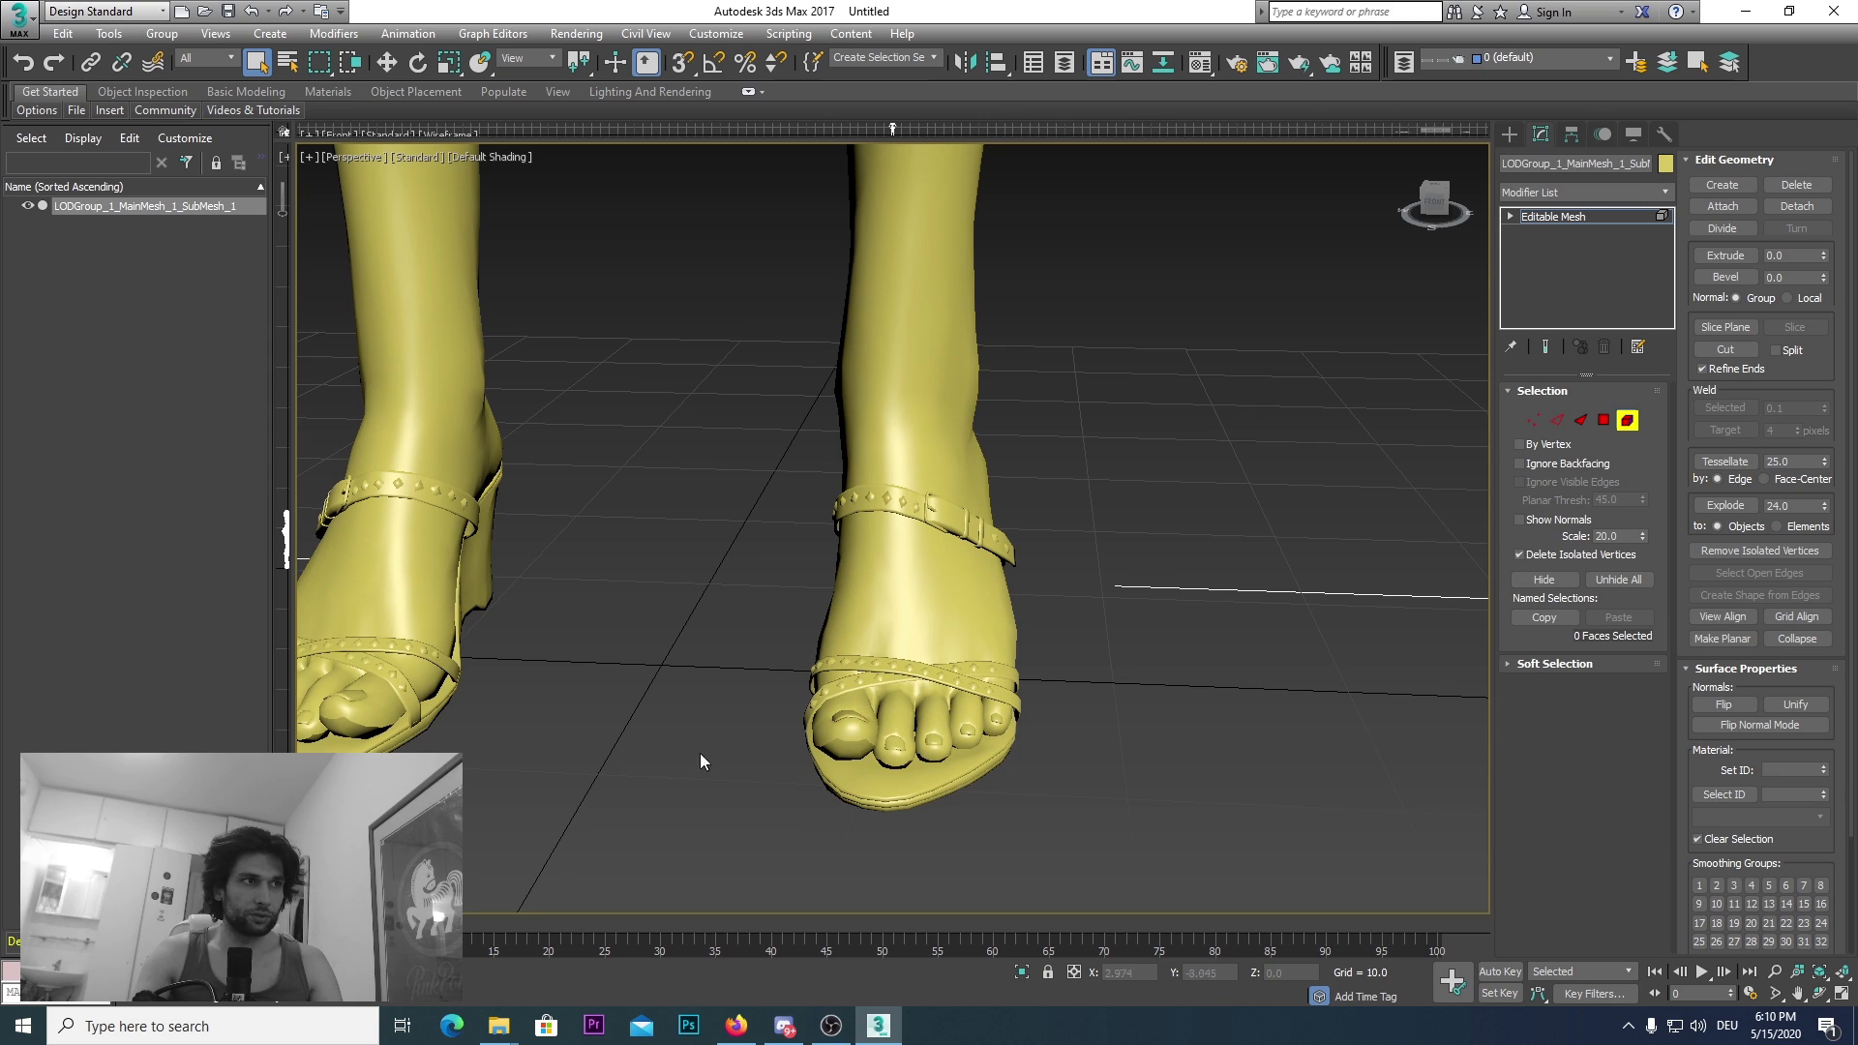
pyautogui.scroll(-12, 700, 753)
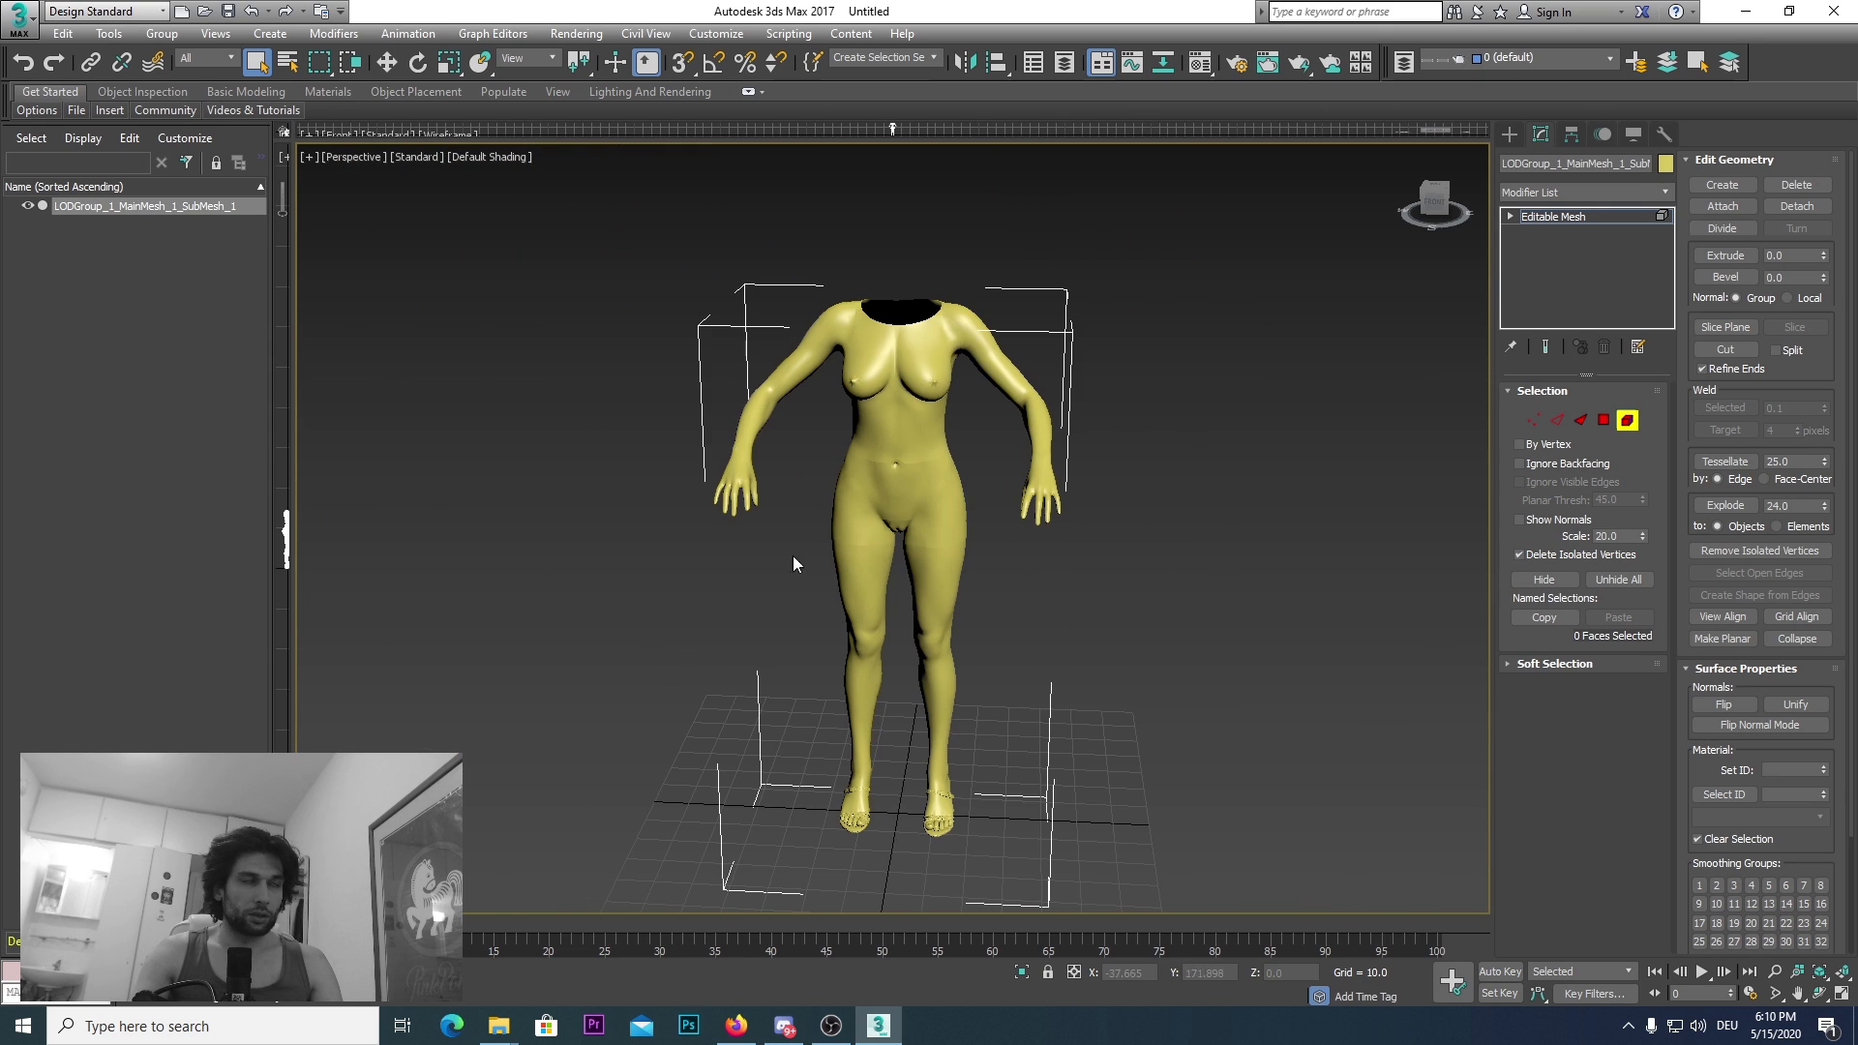
pyautogui.scroll(1, 664, 586)
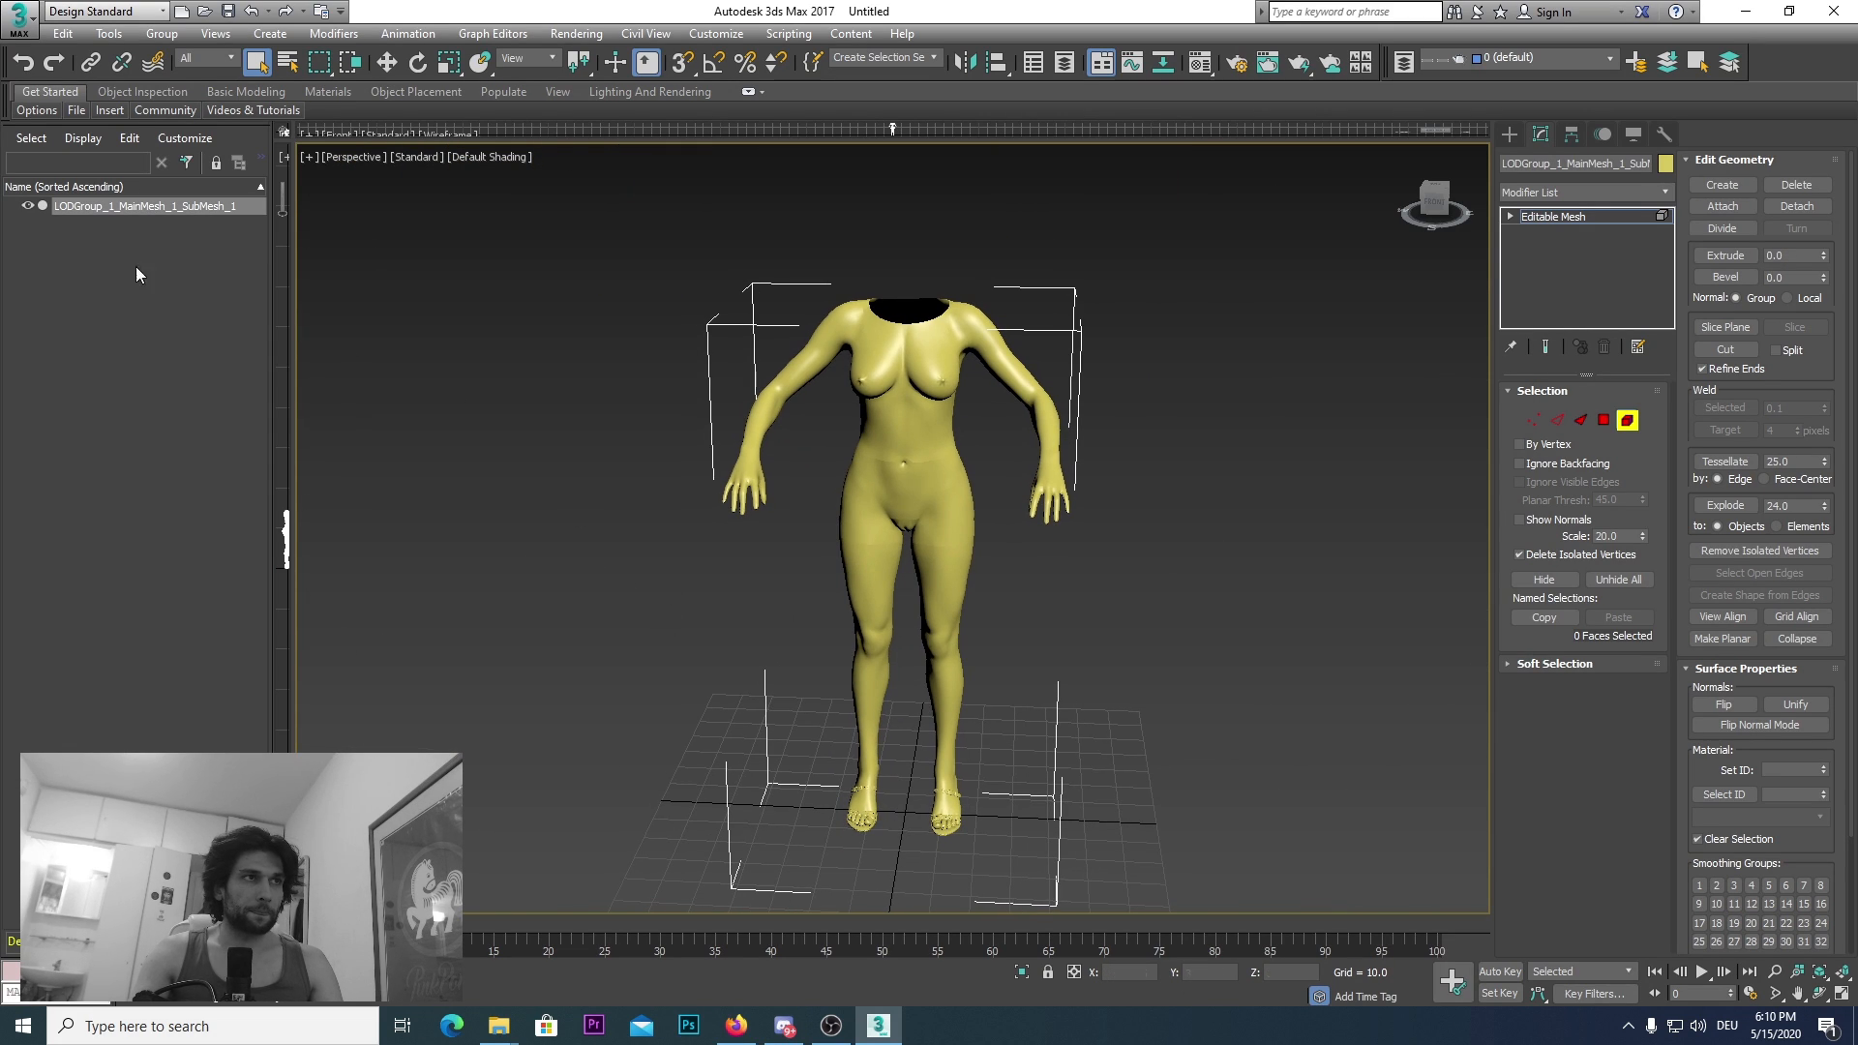
# Step: Import the bras OBJ from the export folder with the current import options, keeping both of its objects
pyautogui.click(19, 16)
pyautogui.click(70, 288)
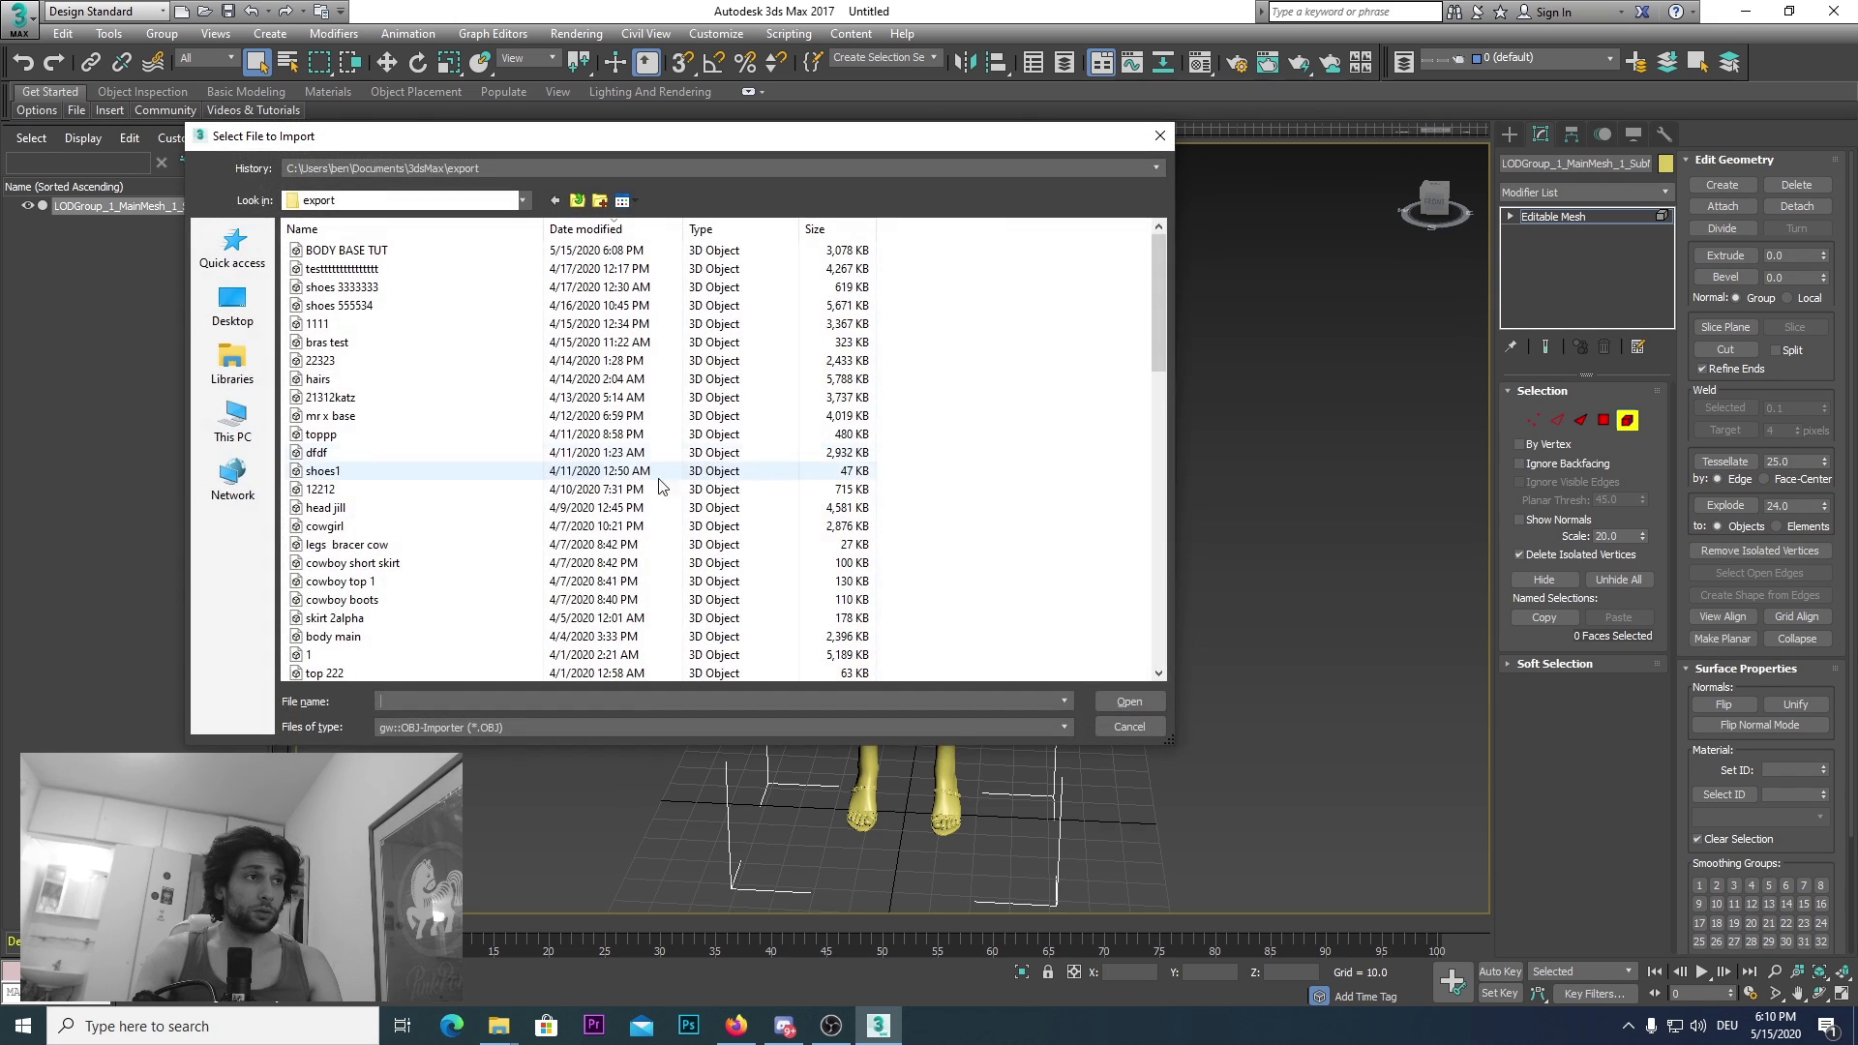
pyautogui.scroll(-20, 481, 528)
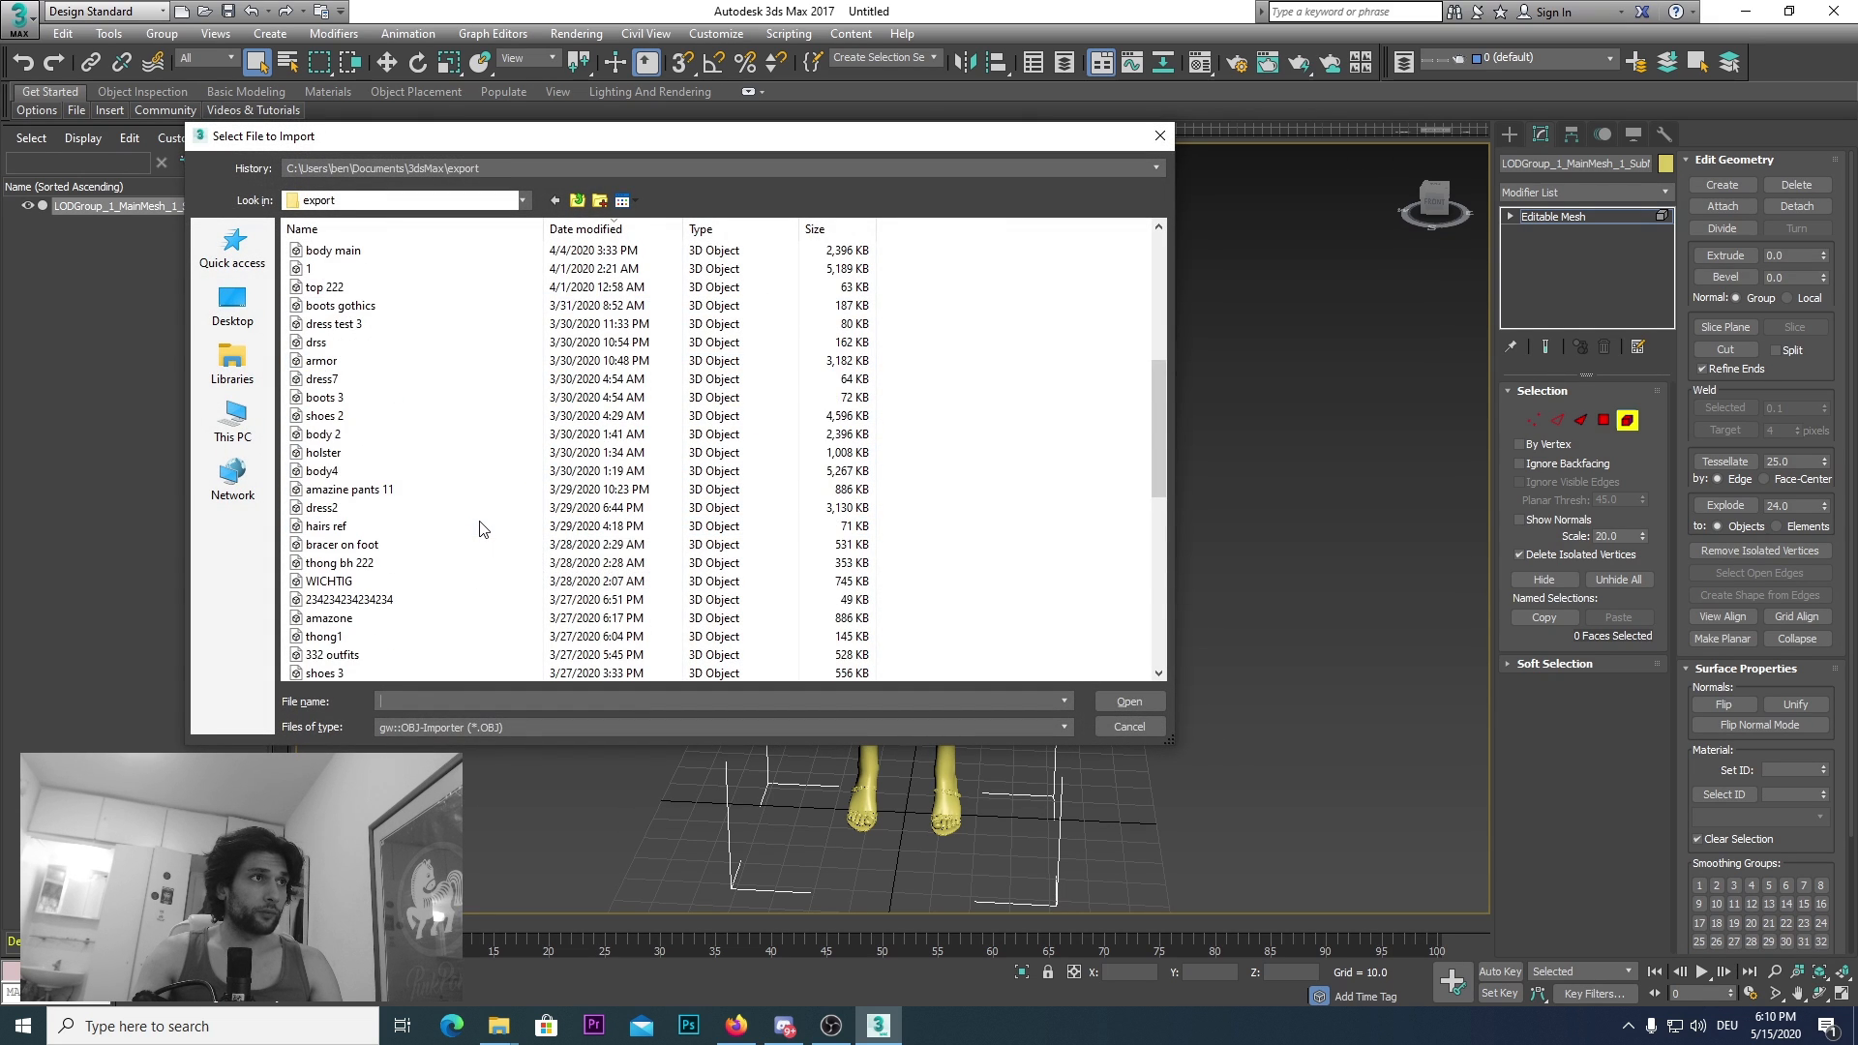
pyautogui.scroll(-1, 481, 529)
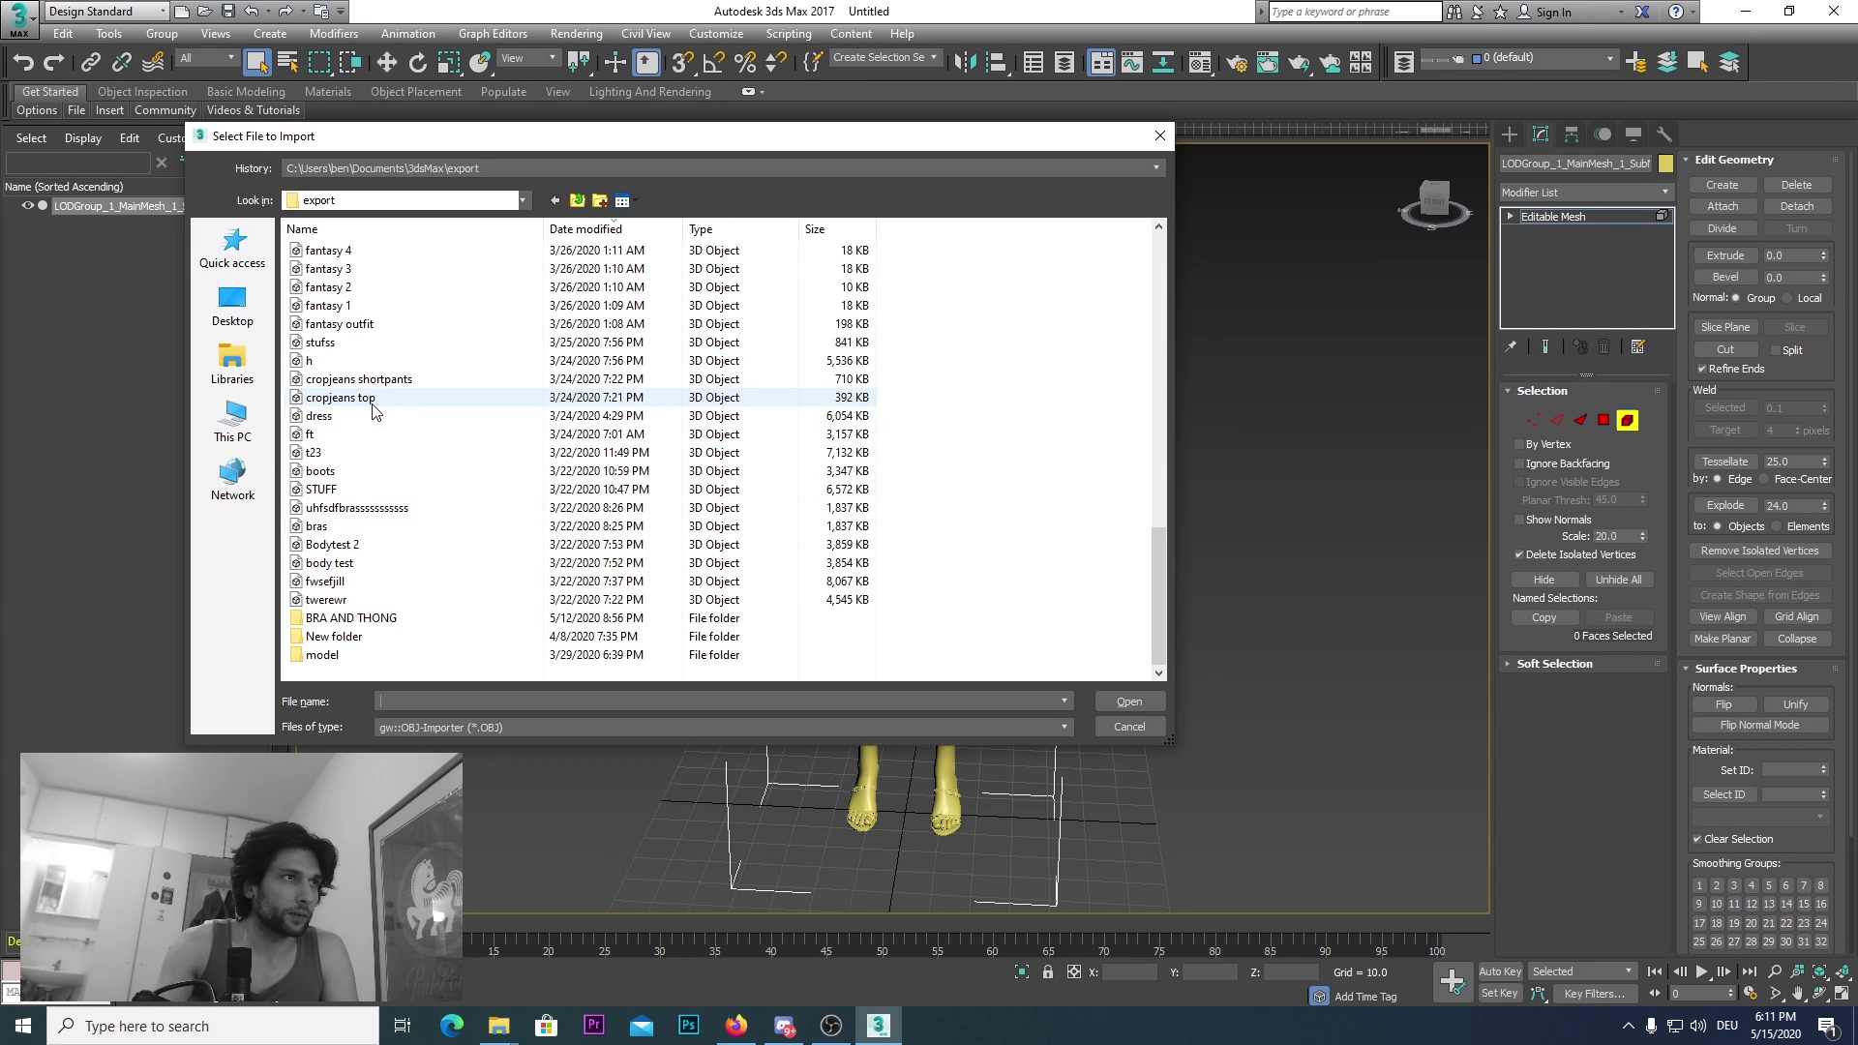
pyautogui.click(334, 529)
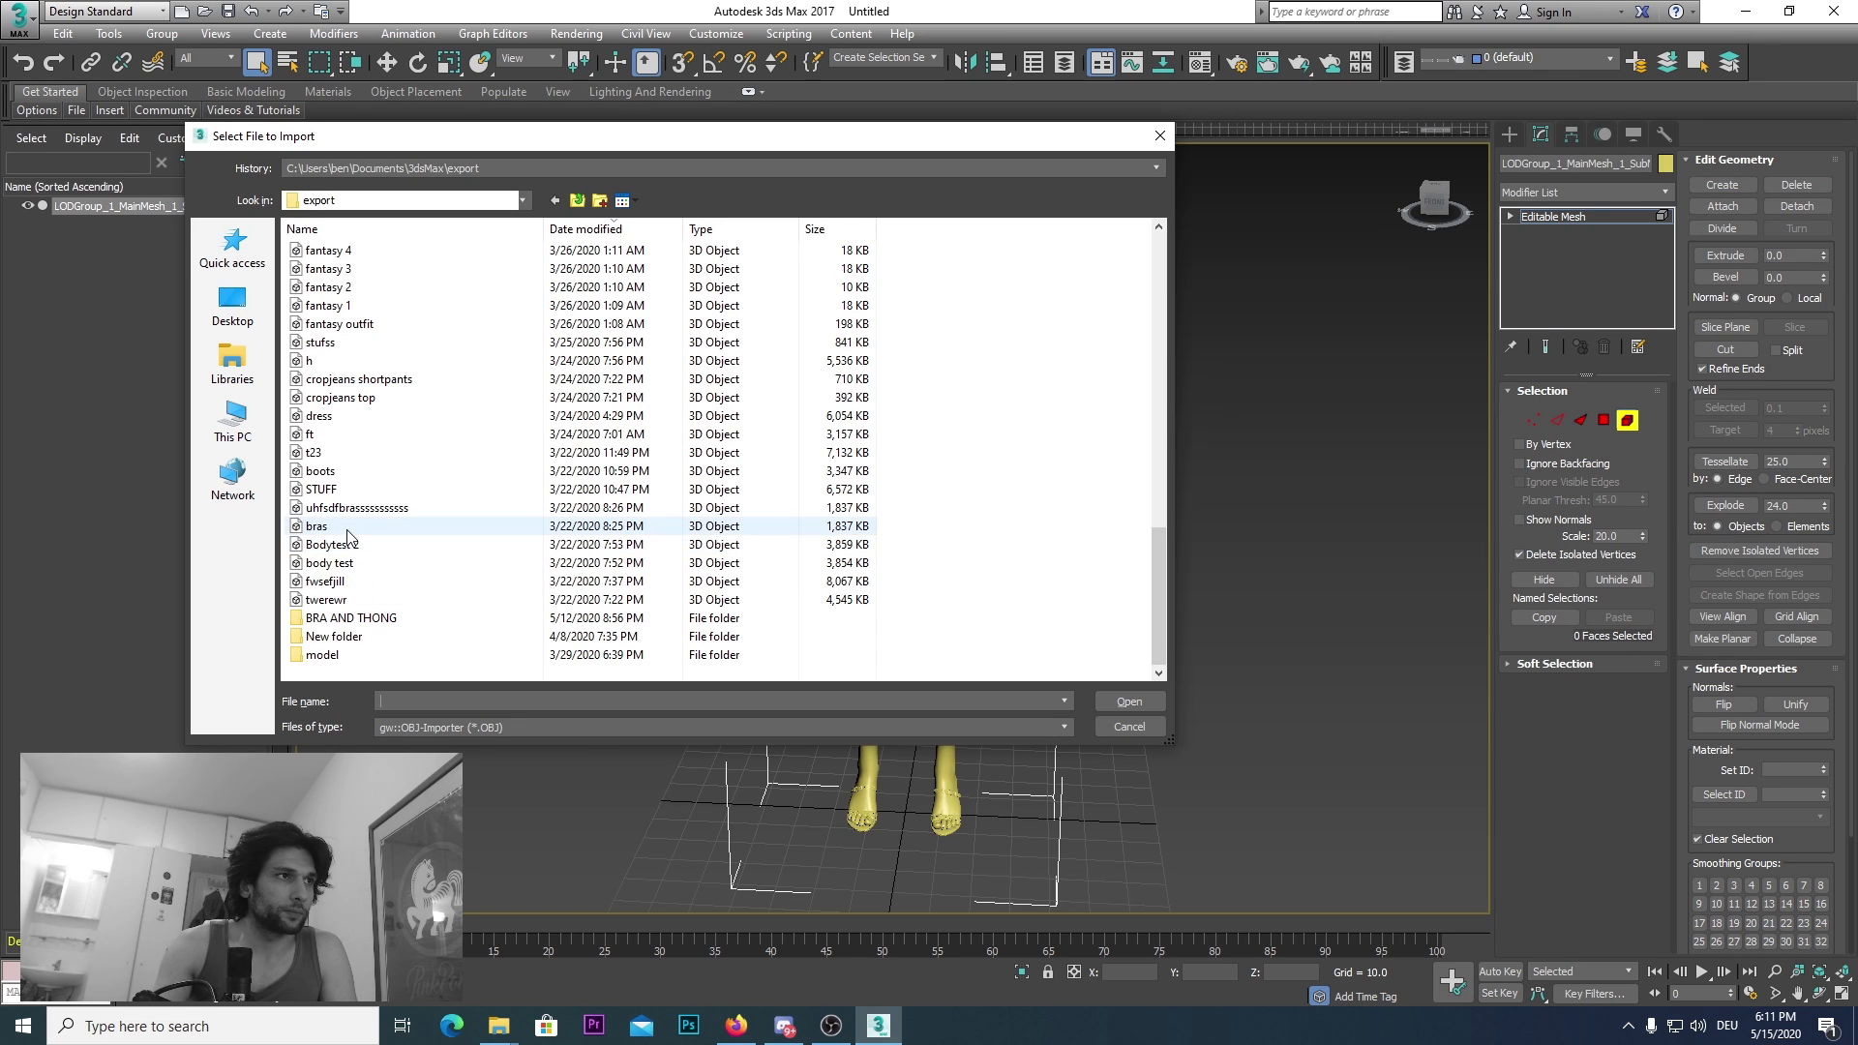
pyautogui.click(1131, 705)
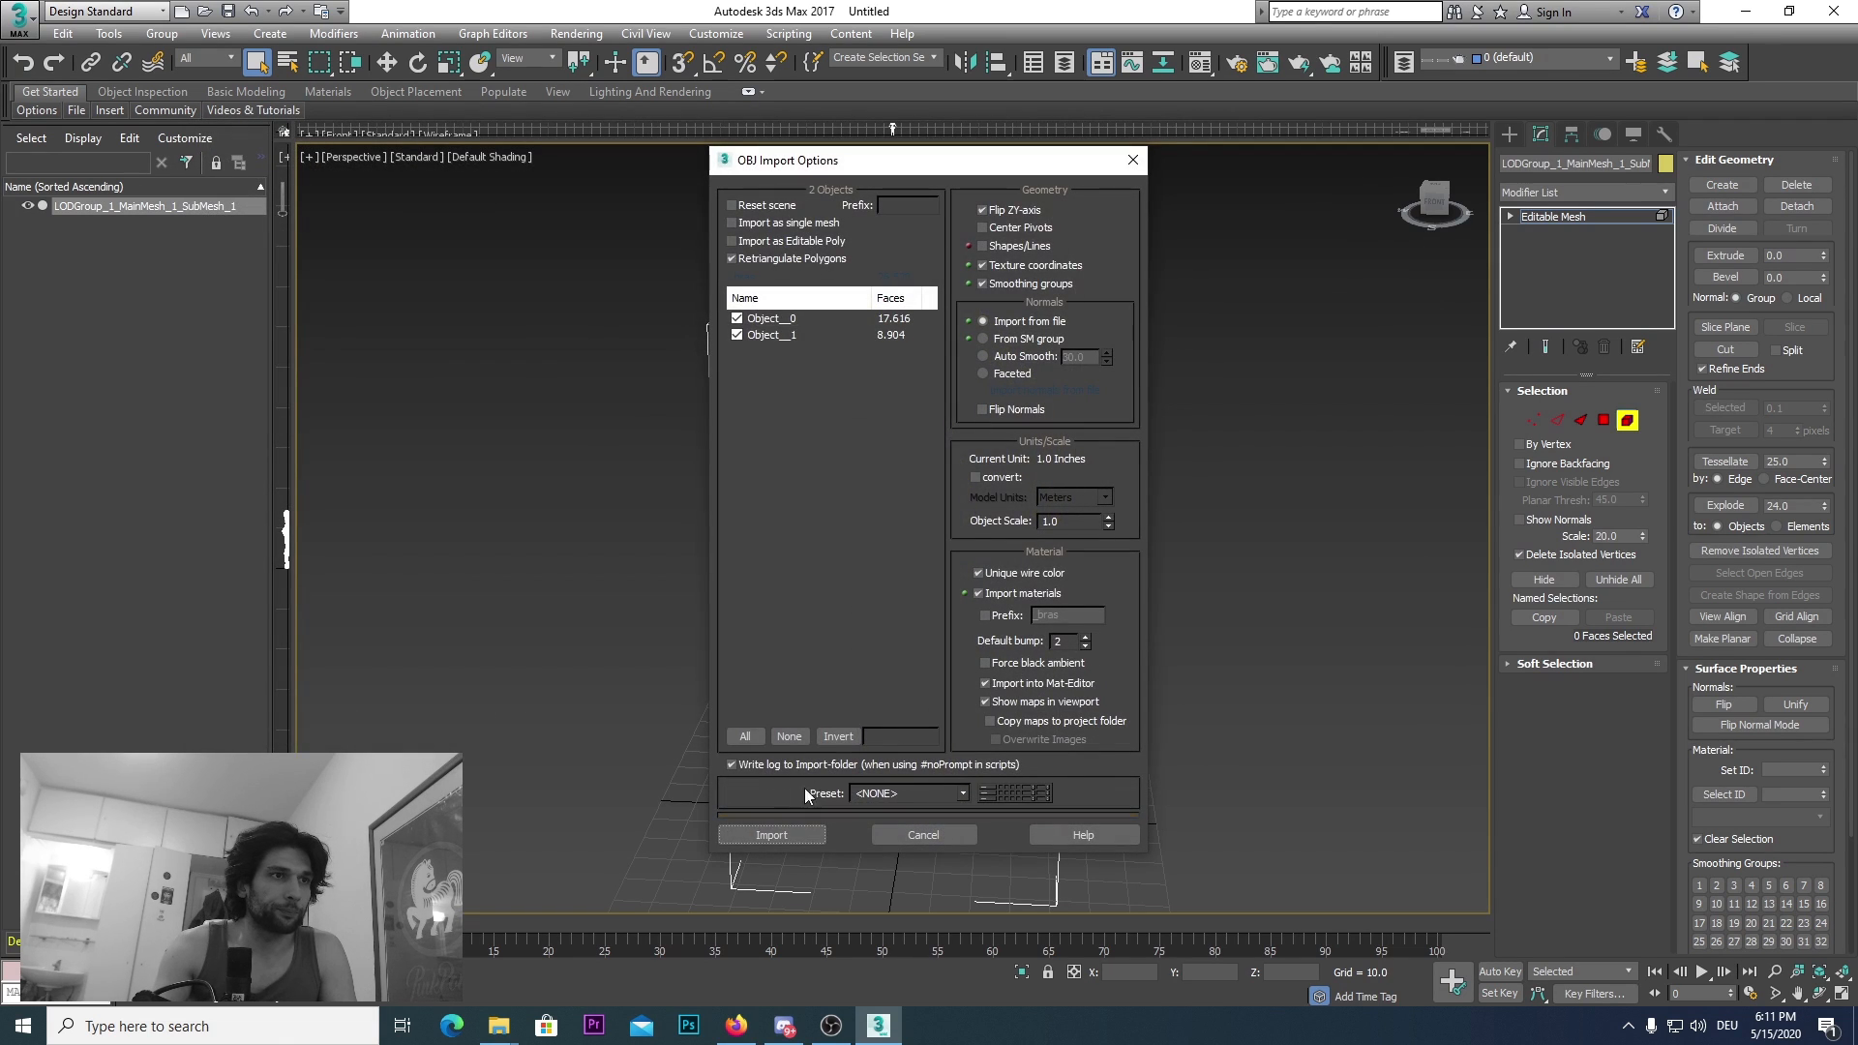
pyautogui.click(772, 836)
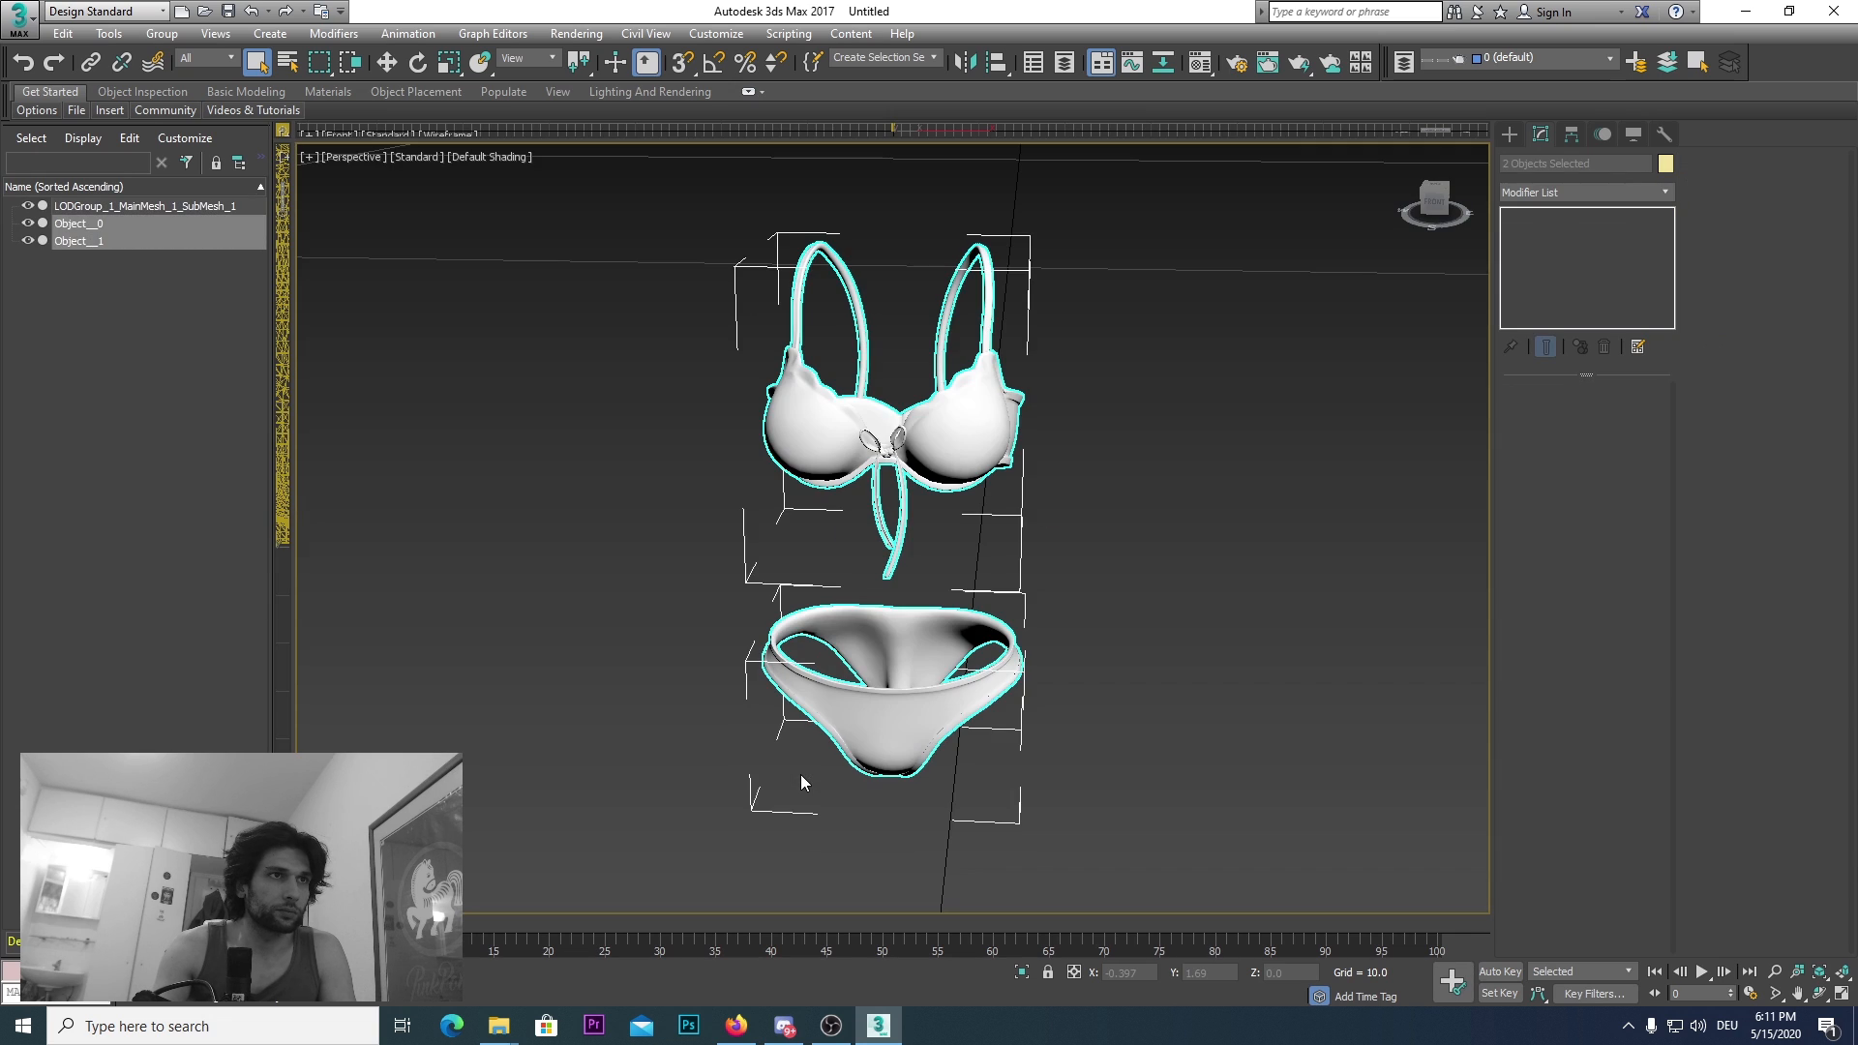
pyautogui.scroll(-10, 869, 746)
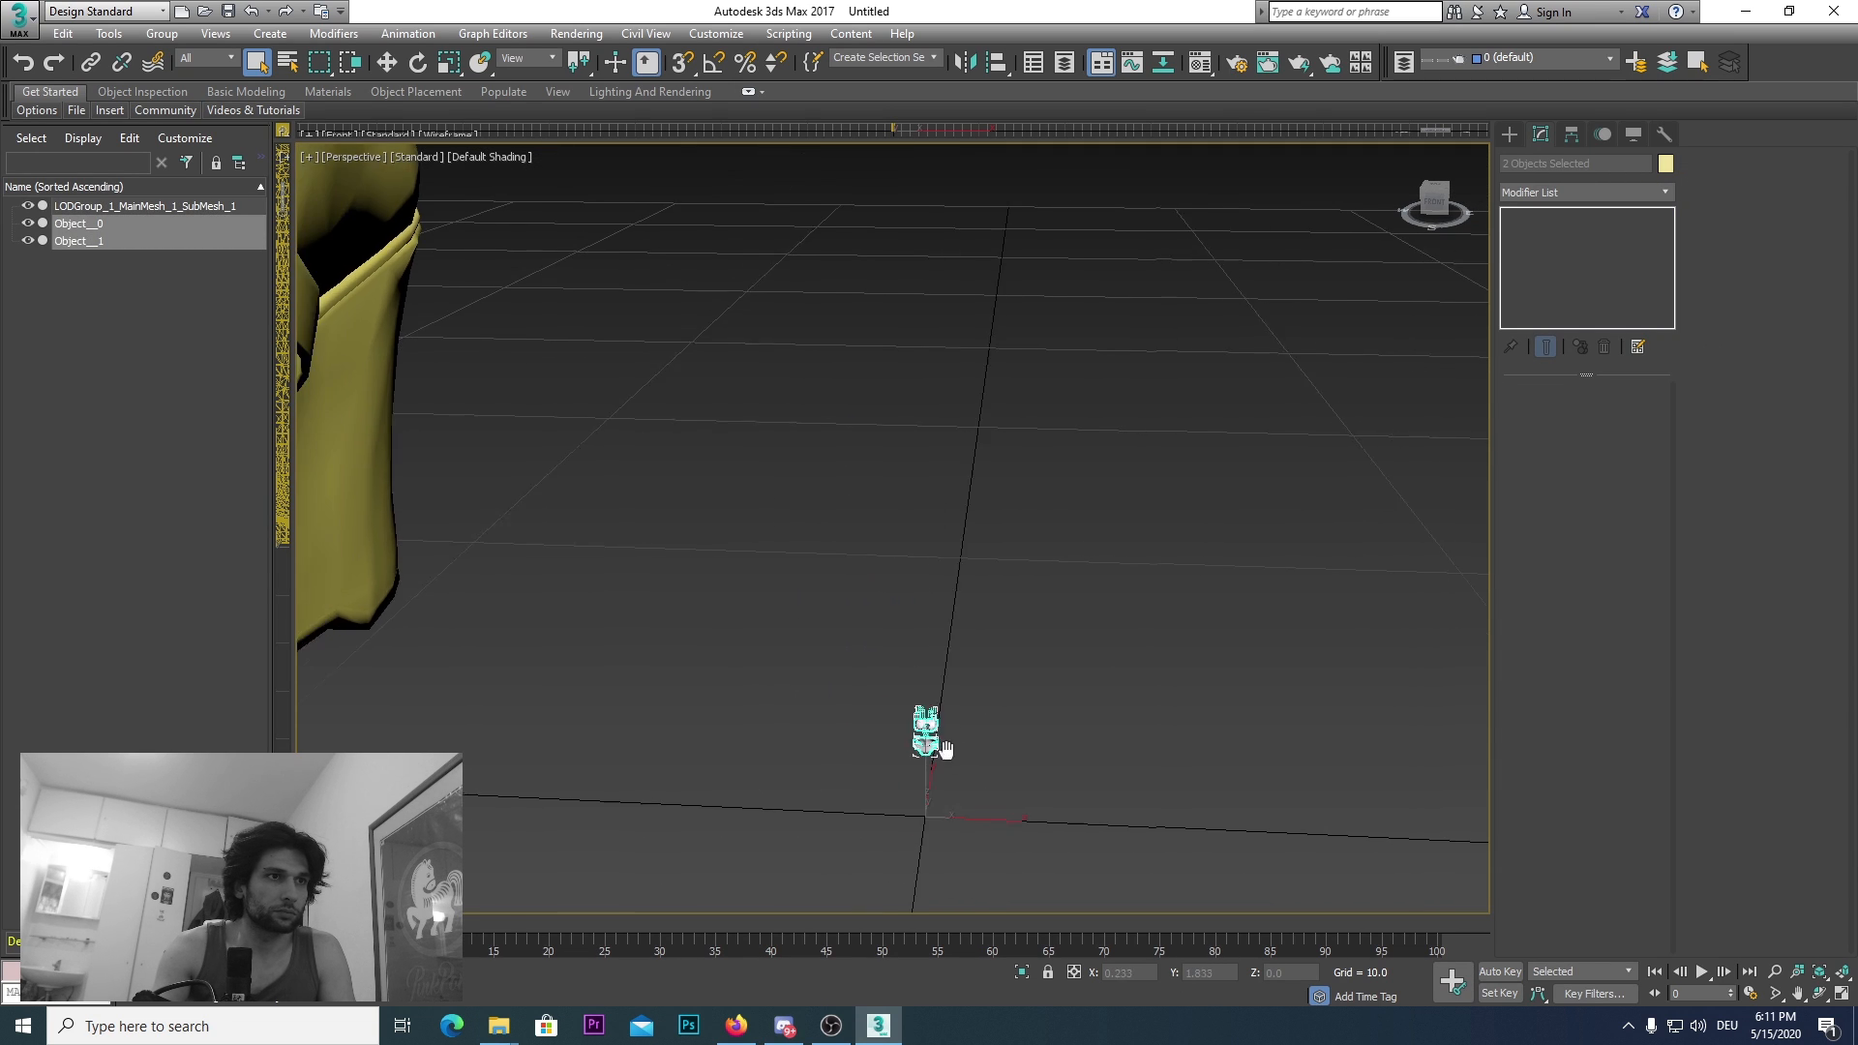
pyautogui.scroll(-5, 910, 745)
pyautogui.scroll(-3, 910, 741)
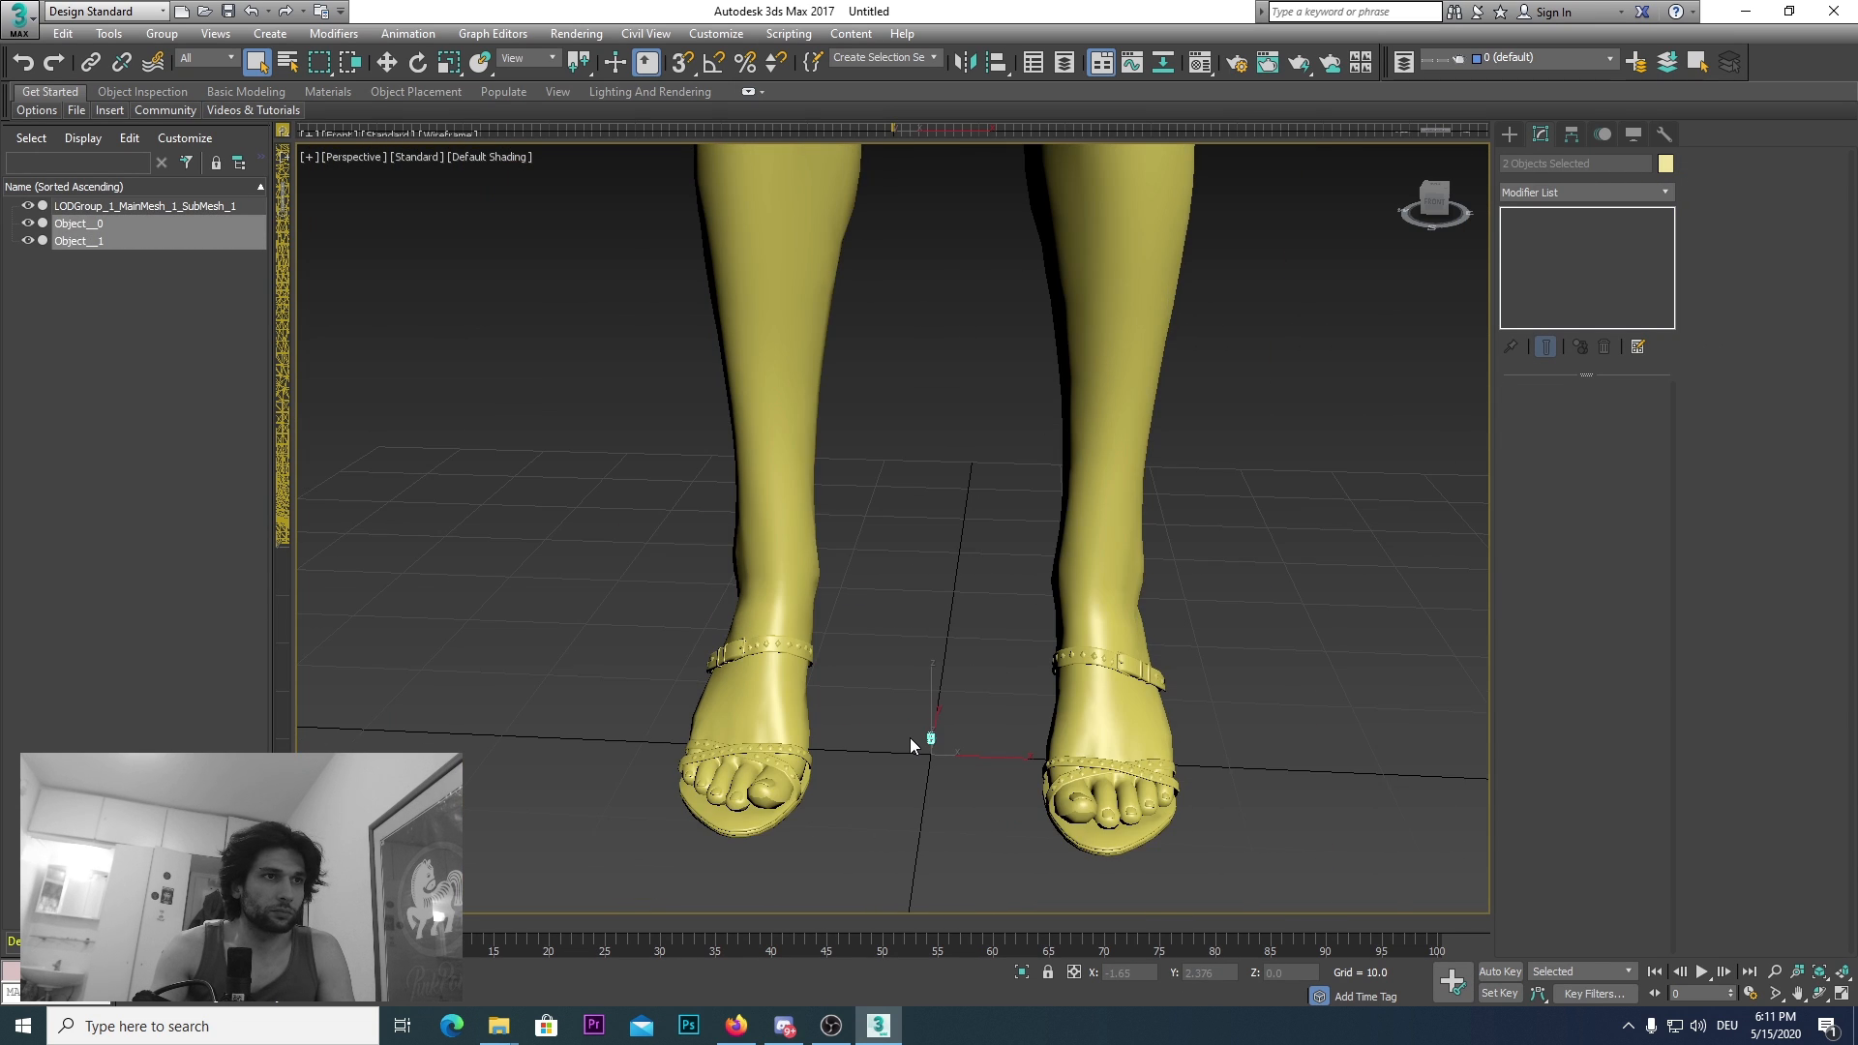
# Step: Uniformly scale up the two imported bikini objects together between the body mesh's feet
pyautogui.press('r')
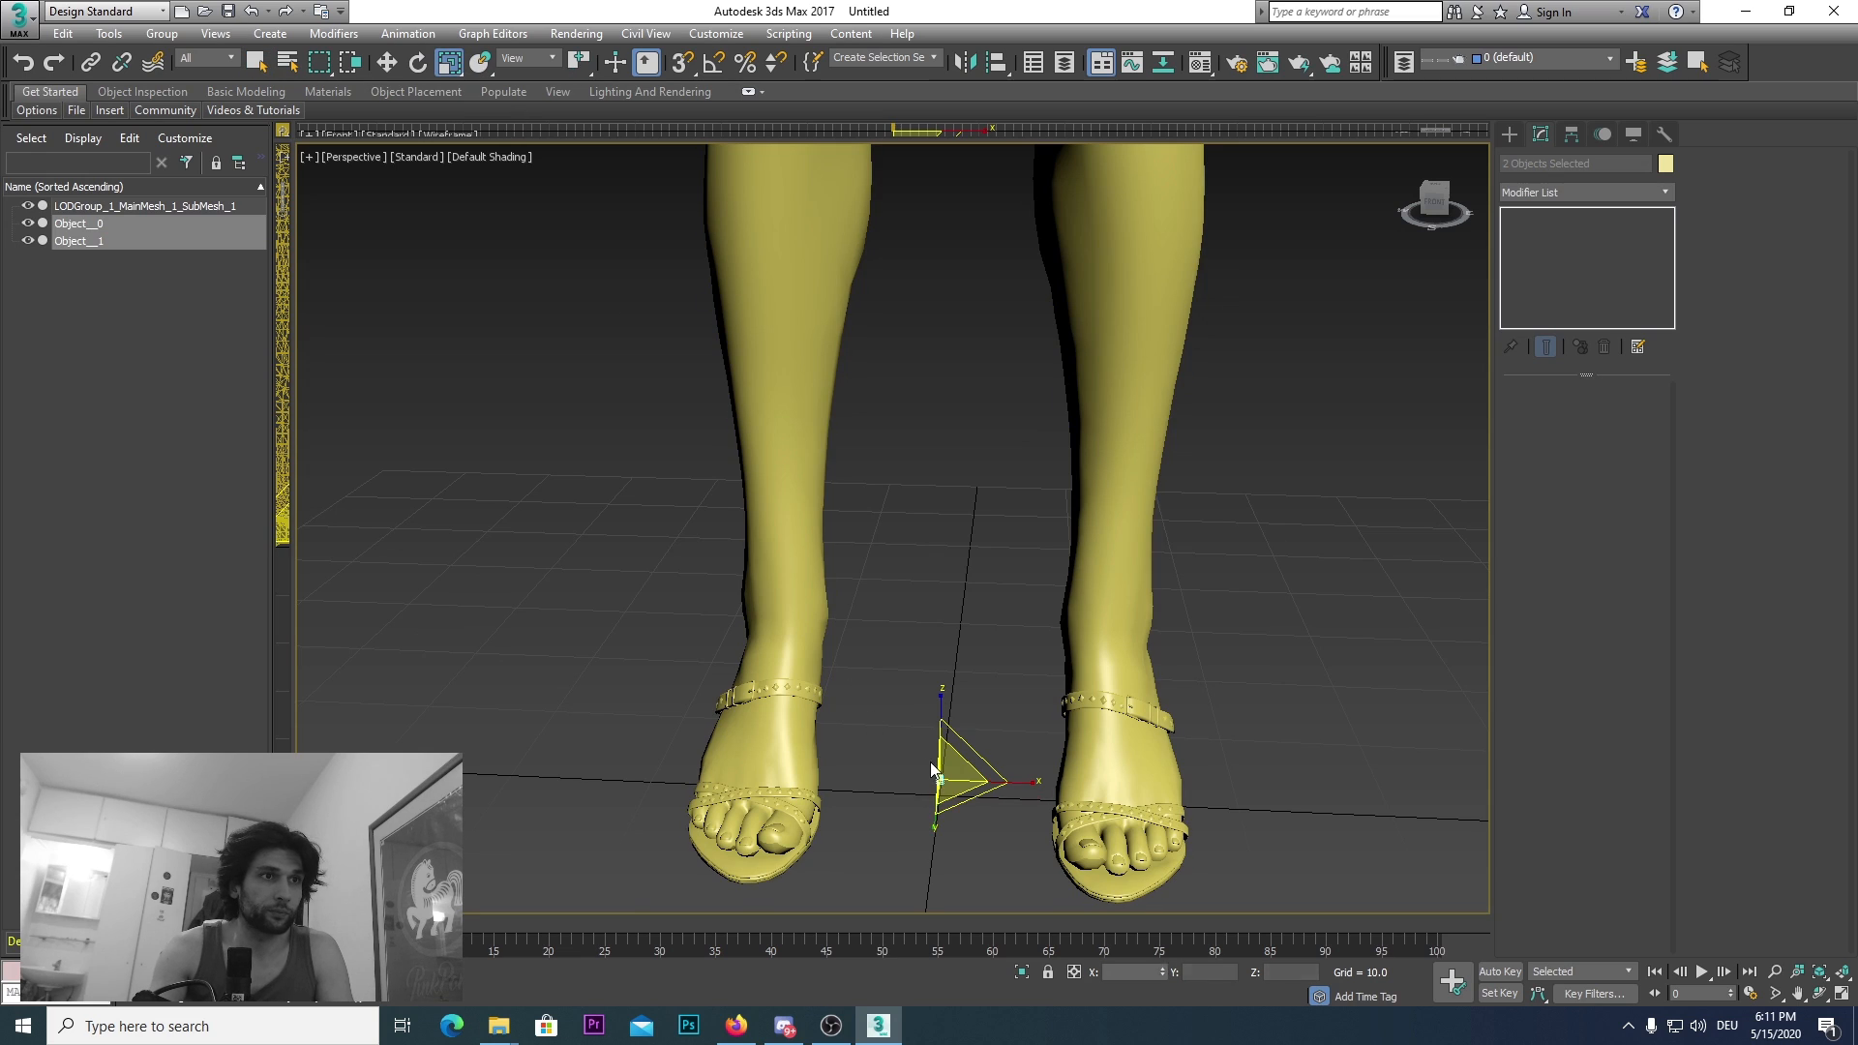
pyautogui.moveTo(941, 780); pyautogui.dragTo(917, 403)
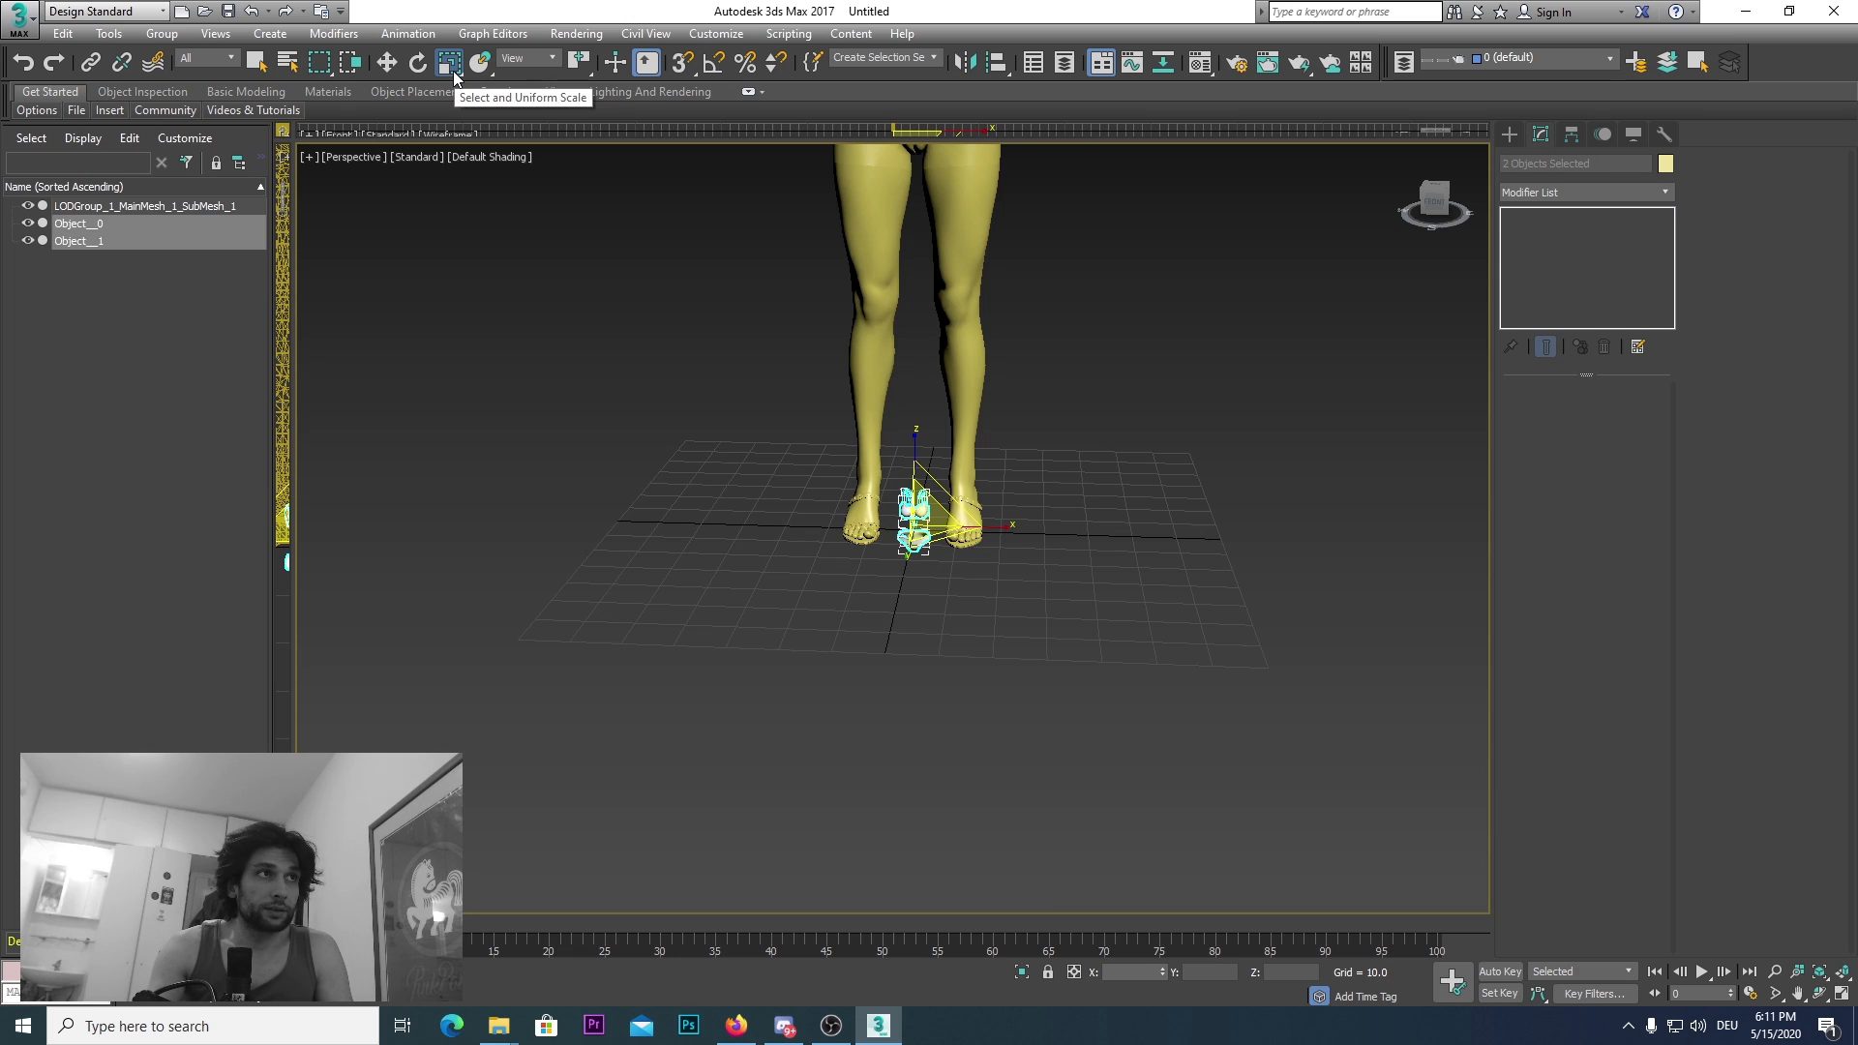
pyautogui.scroll(3, 914, 579)
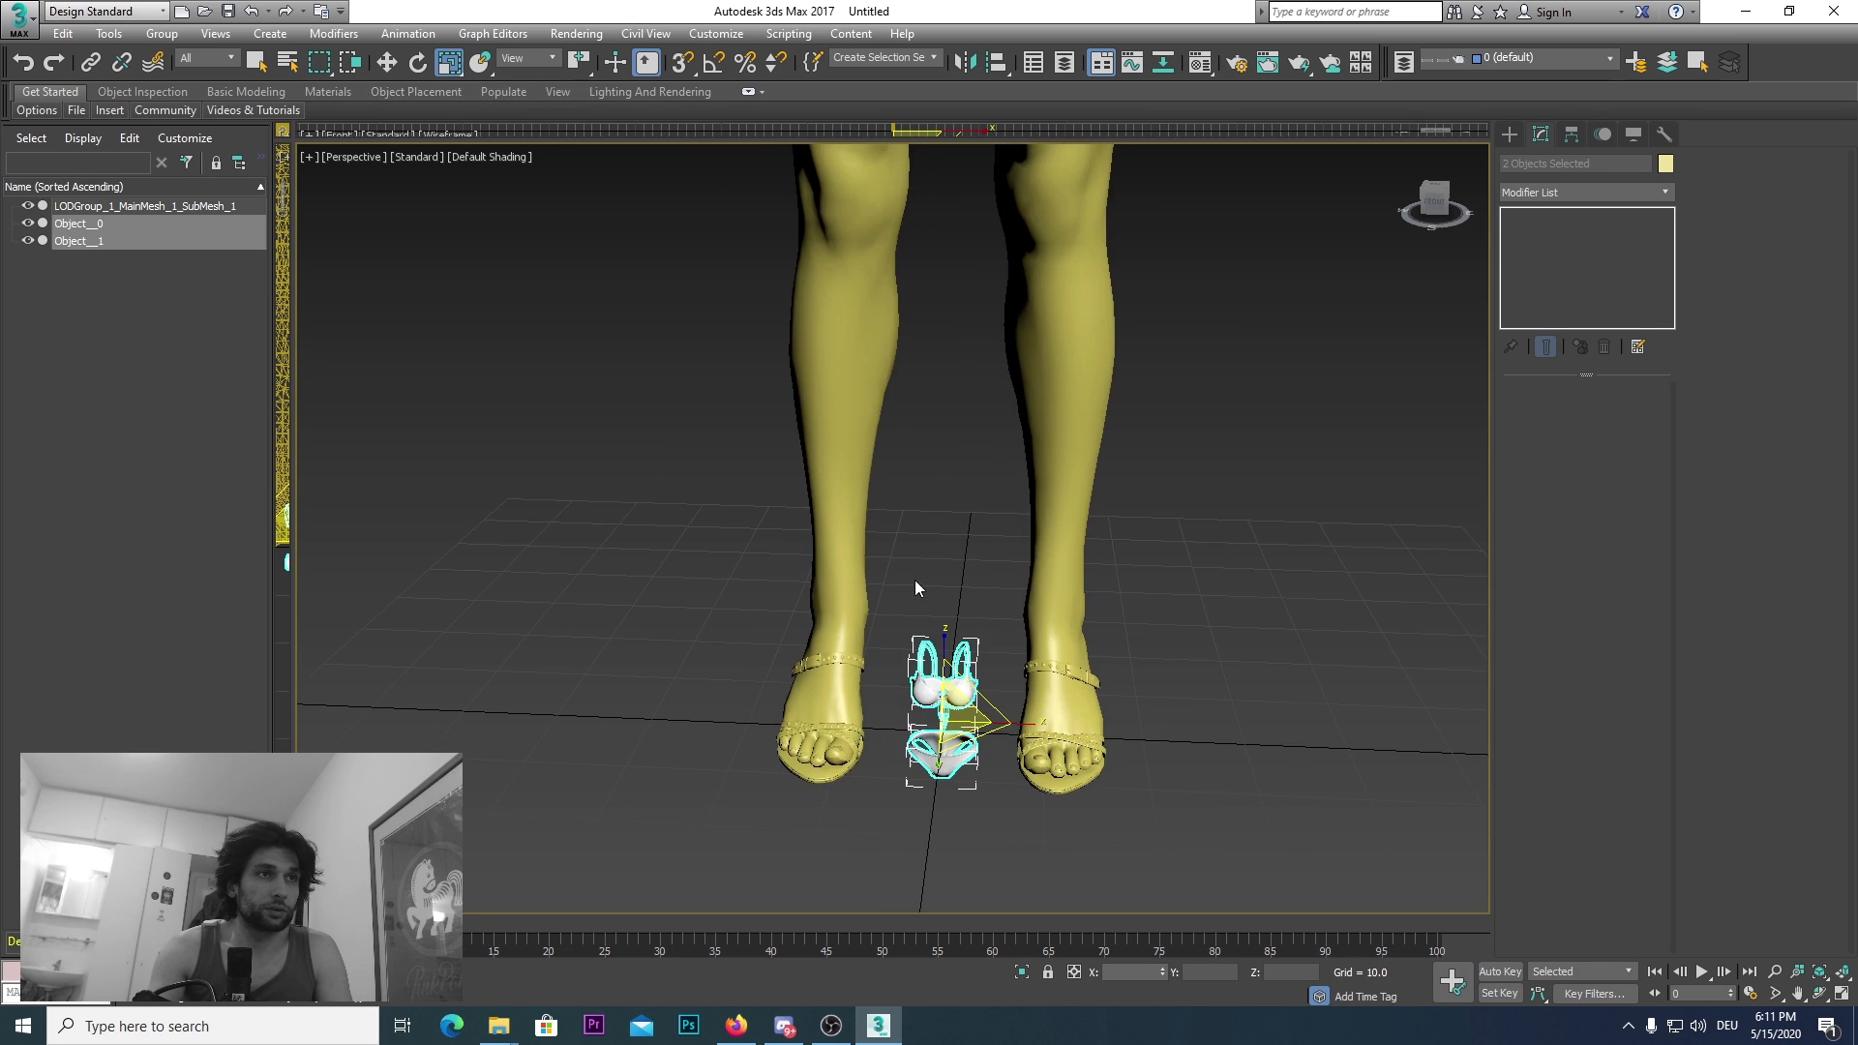
pyautogui.moveTo(963, 719); pyautogui.dragTo(950, 595)
pyautogui.scroll(-2, 950, 595)
pyautogui.moveTo(951, 595); pyautogui.dragTo(923, 395, button='middle')
pyautogui.scroll(5, 923, 392)
# Step: Delete the bikini bottom object from the scene, keeping the bra
pyautogui.click(693, 616)
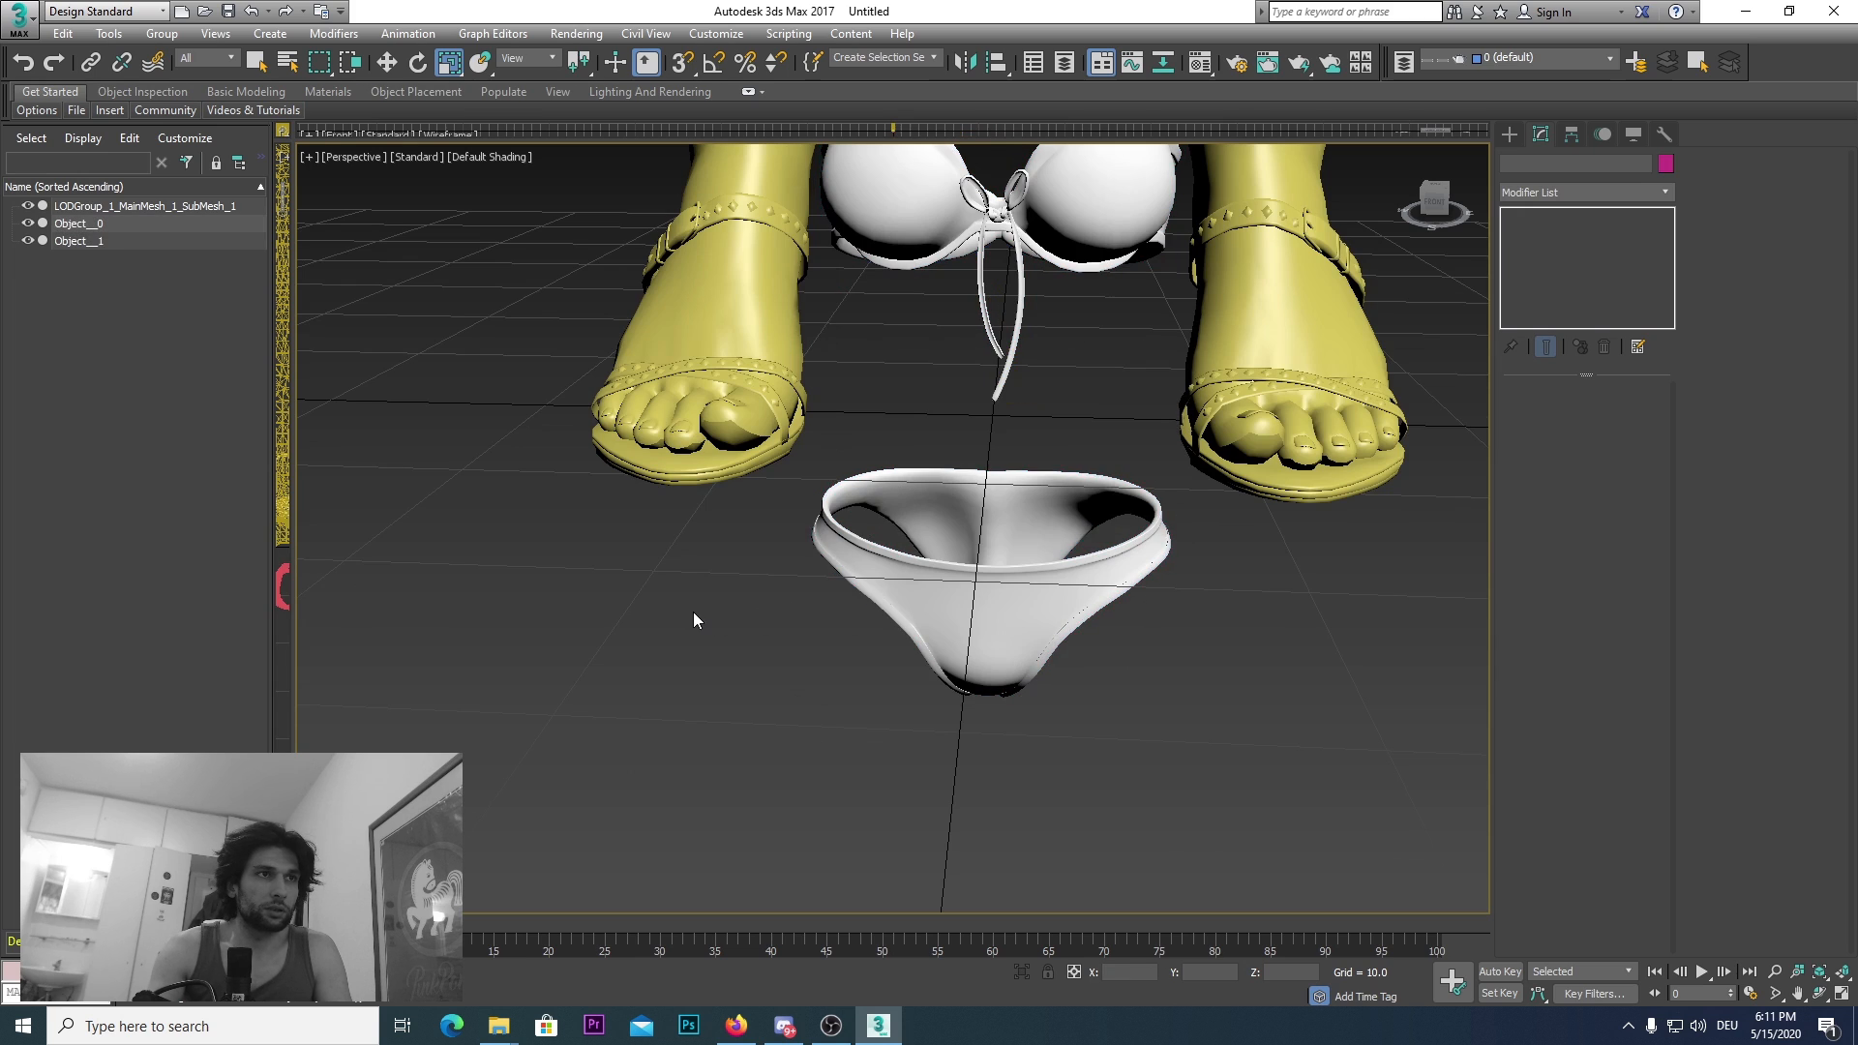
pyautogui.click(880, 528)
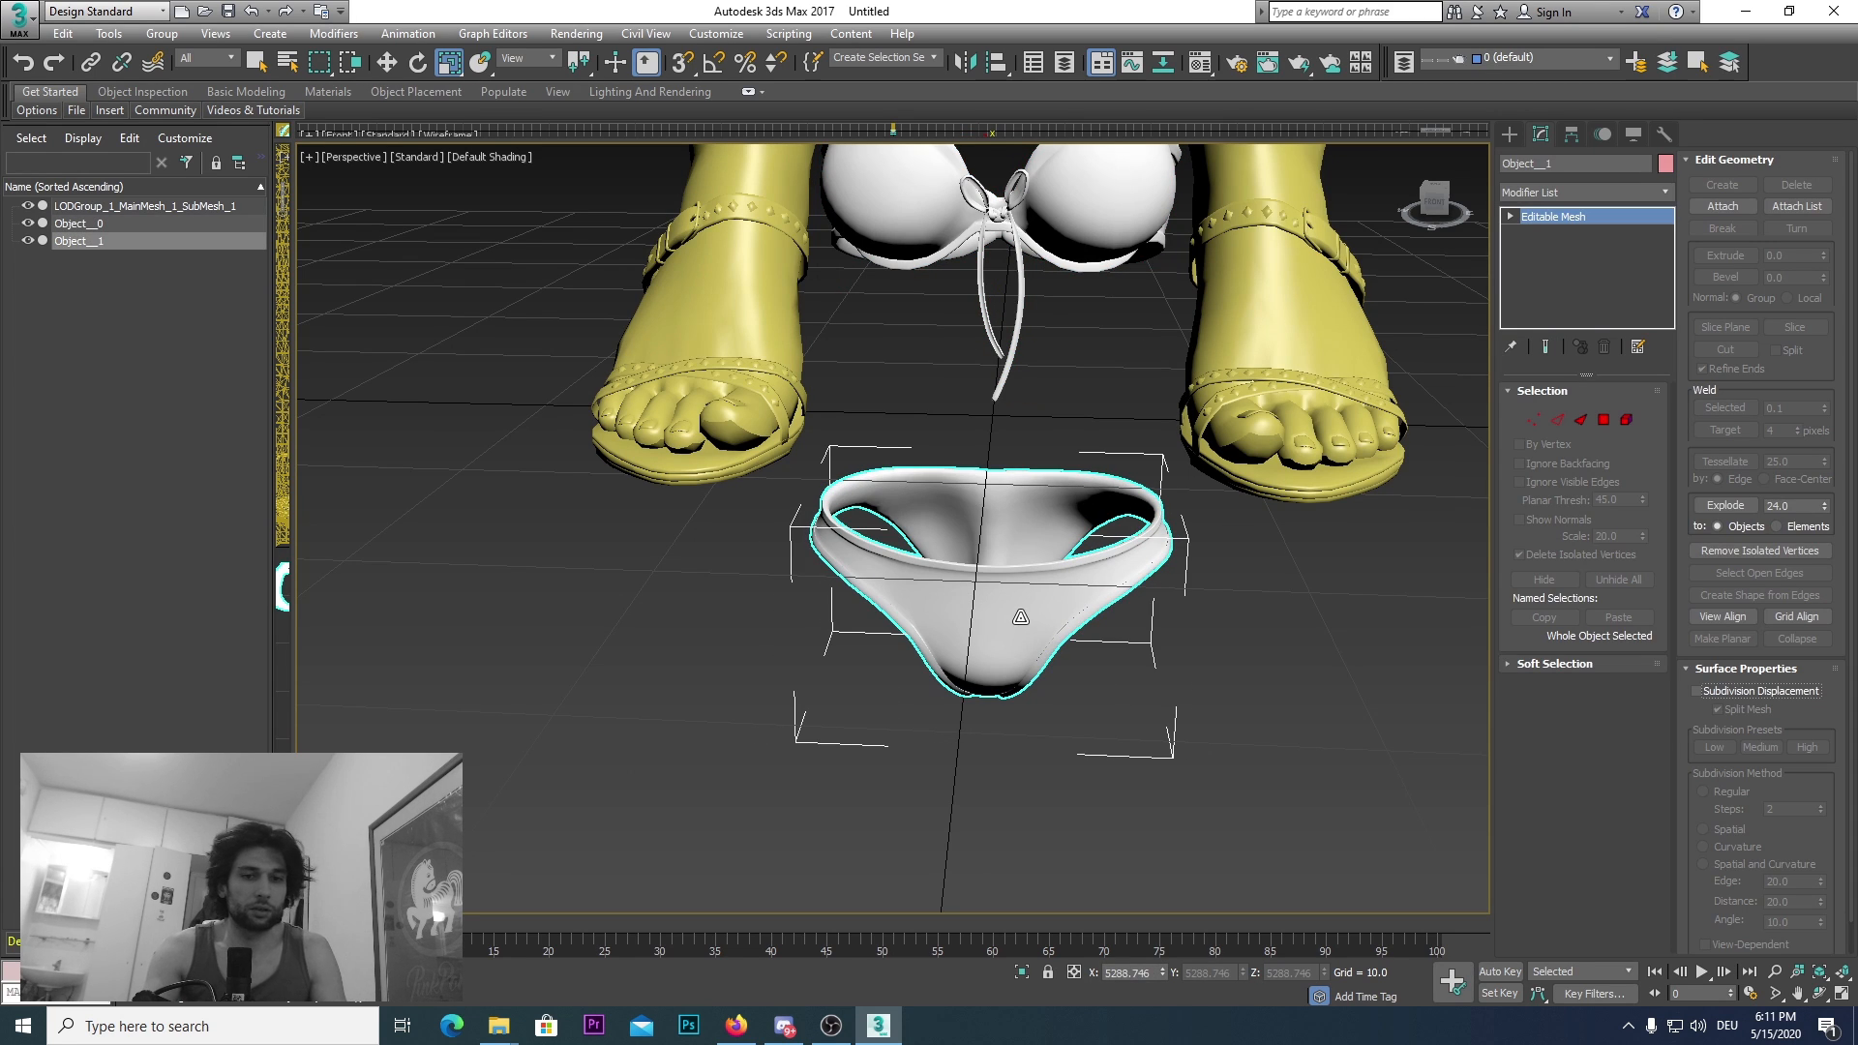
pyautogui.press('Delete')
# Step: Select the bra and uniformly scale it up towards the size of the body's torso
pyautogui.scroll(-4, 959, 419)
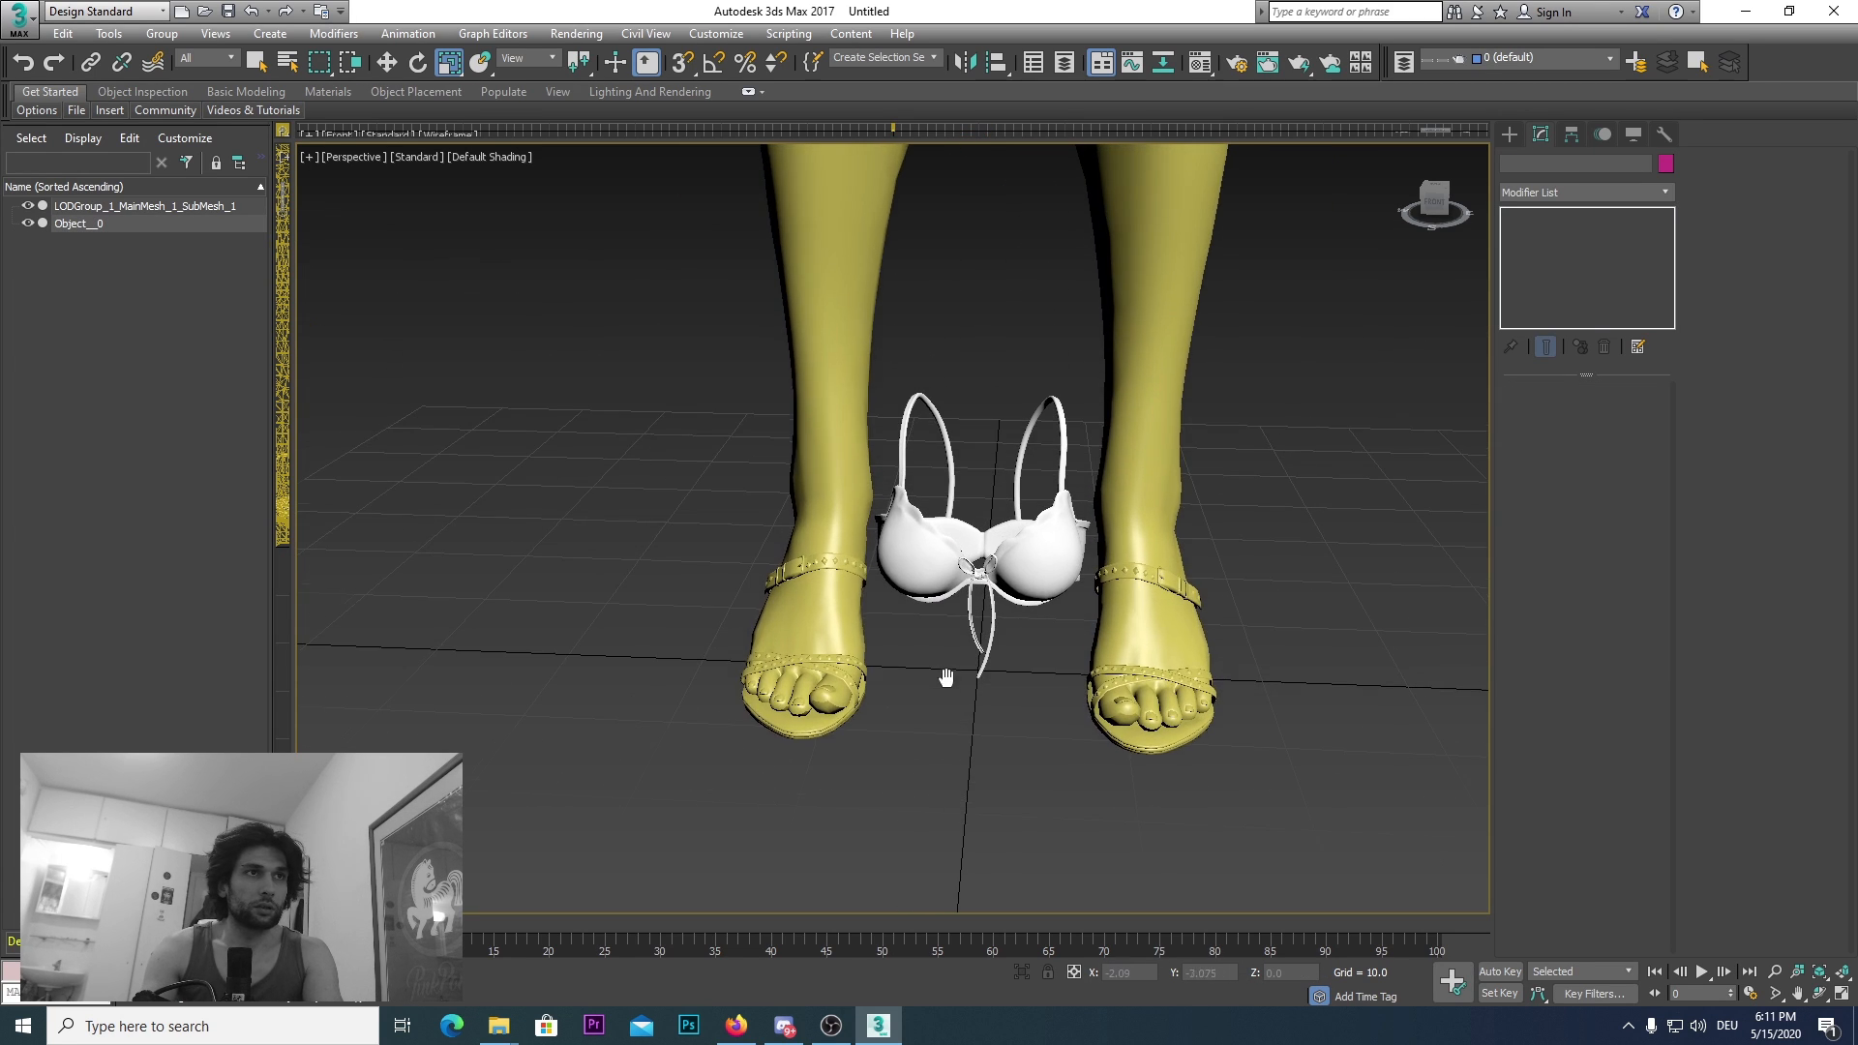
pyautogui.click(952, 560)
pyautogui.scroll(-6, 810, 596)
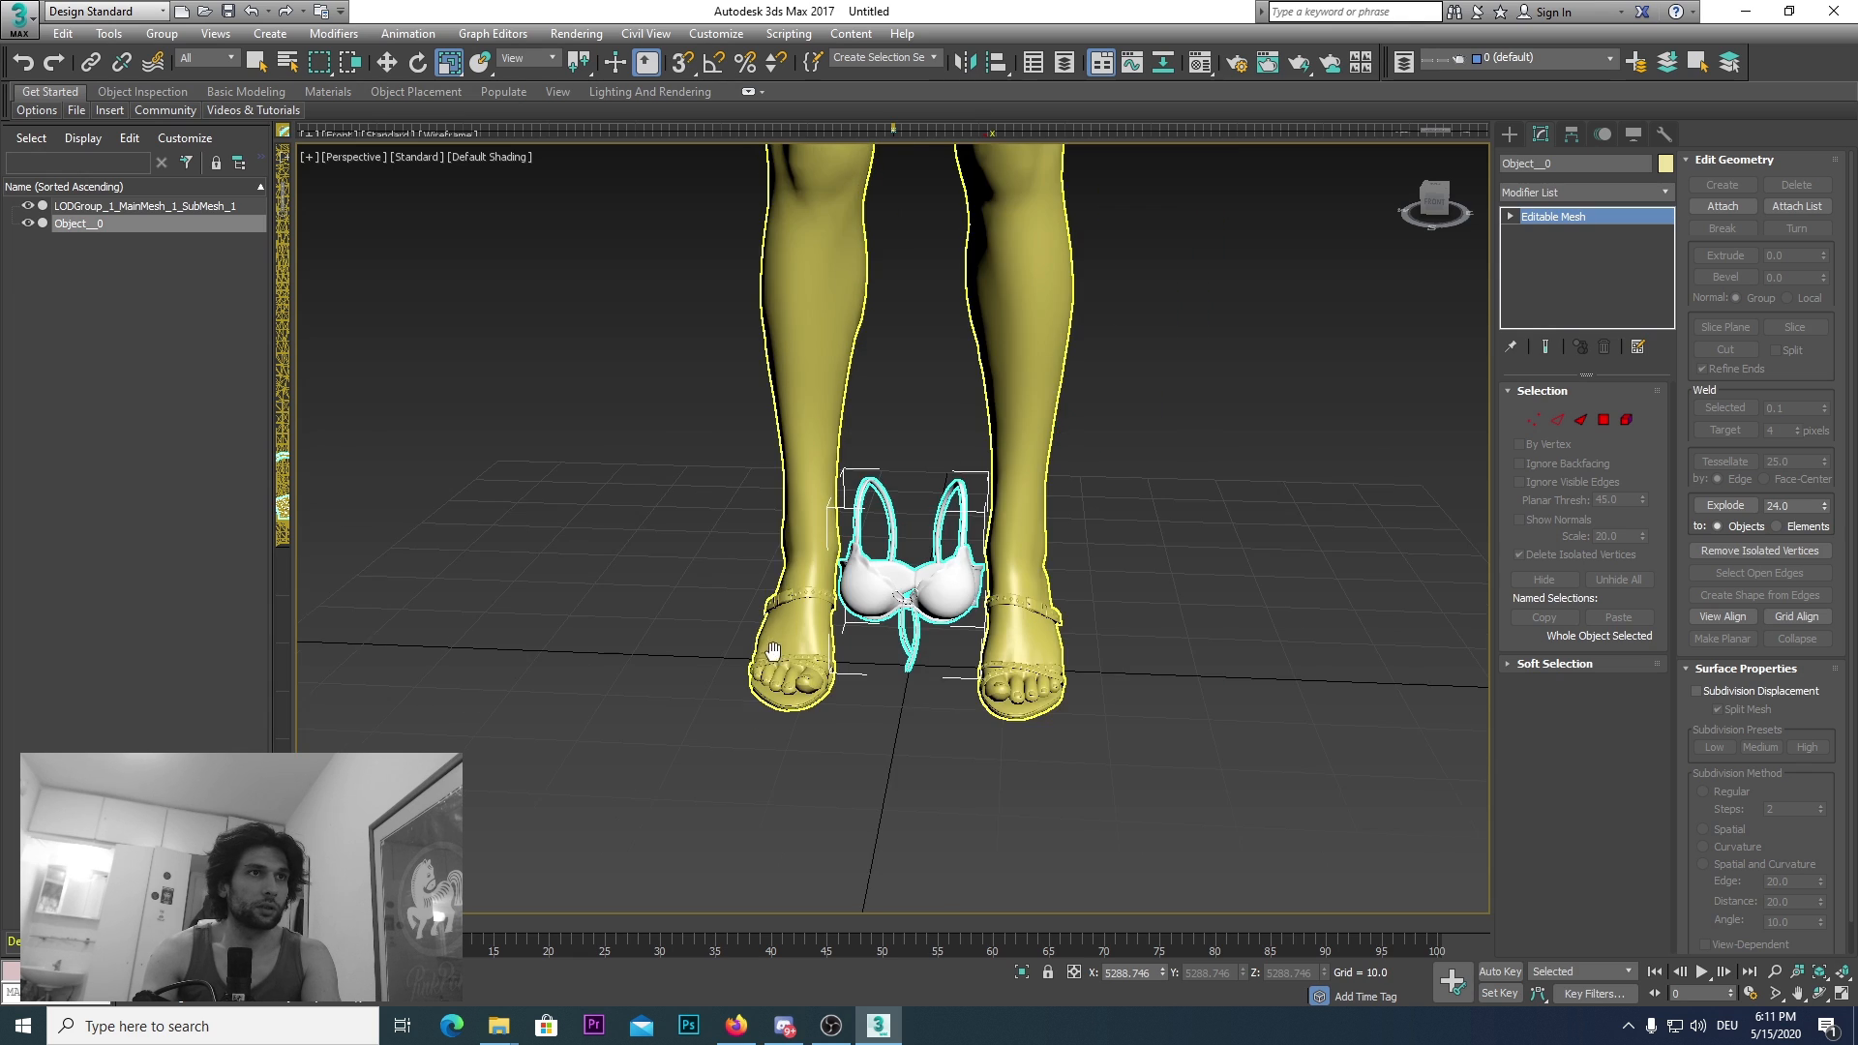
pyautogui.scroll(-5, 786, 706)
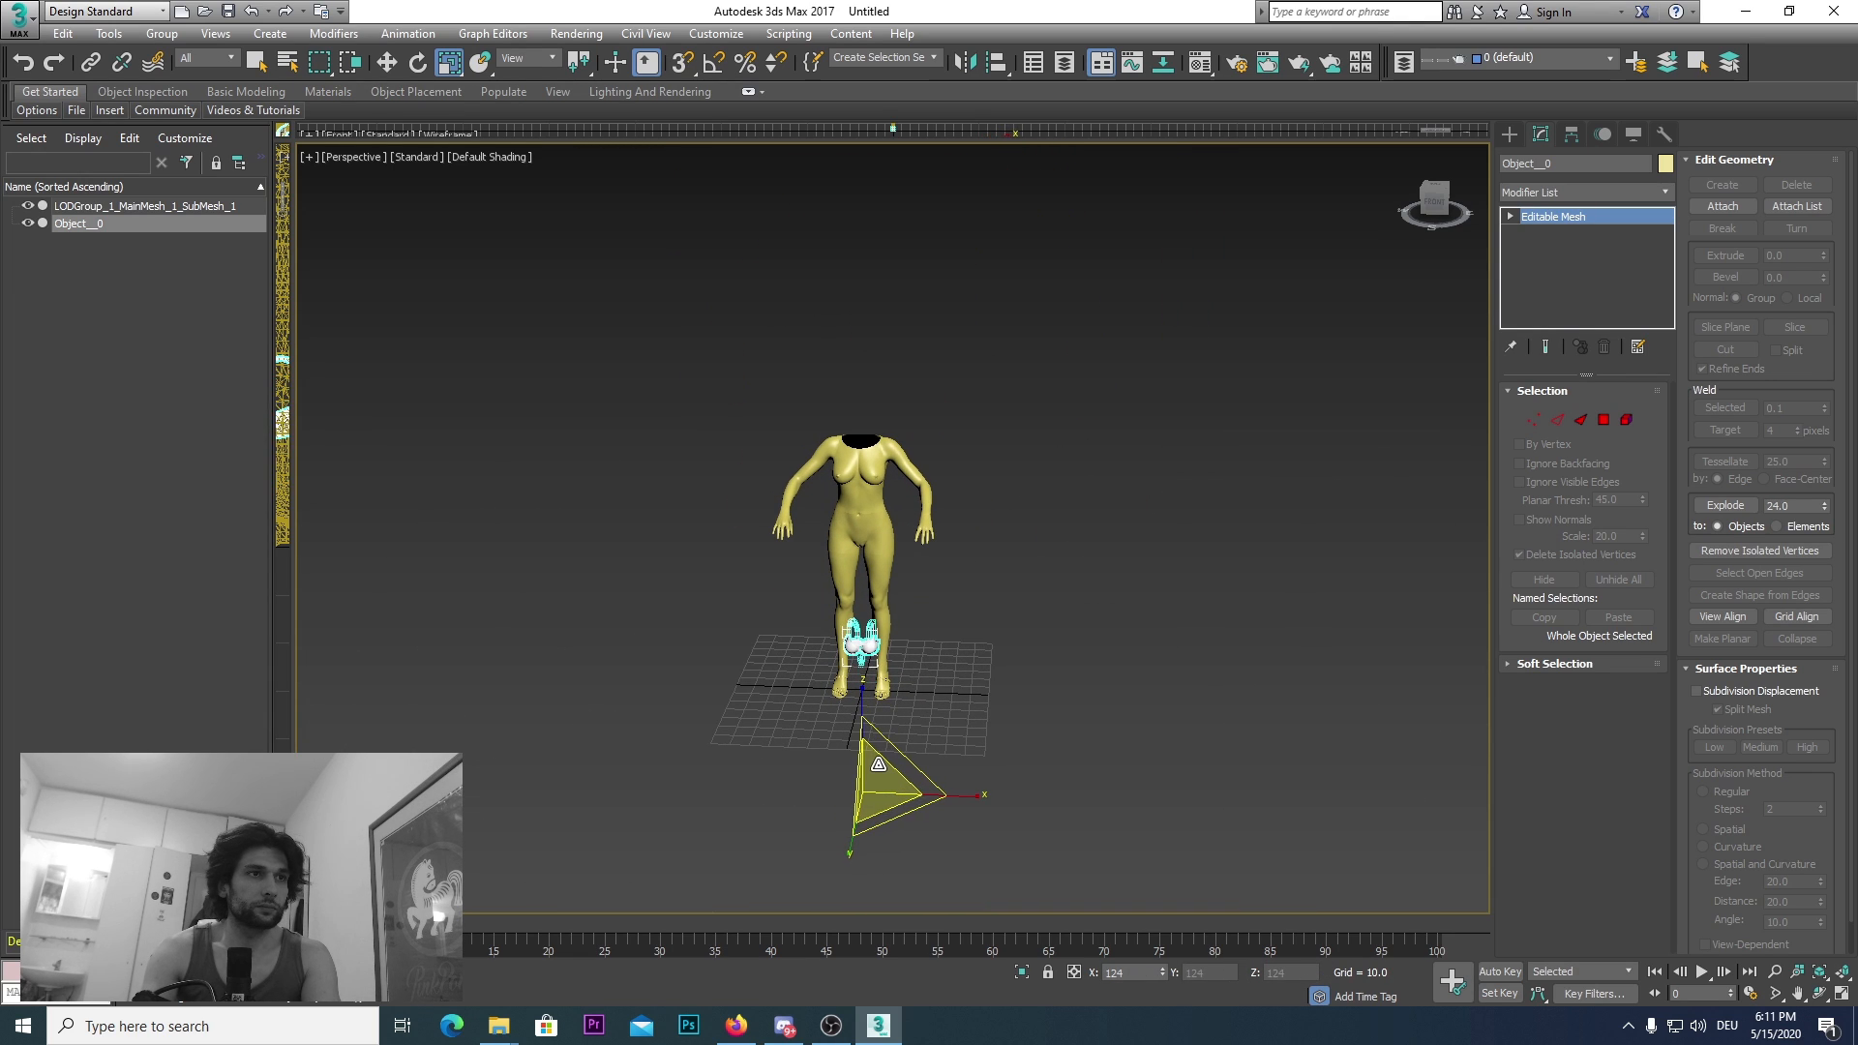
pyautogui.moveTo(879, 759); pyautogui.dragTo(1456, 208)
# Step: Move the bra up along Z to about -32.2 and check its position on the chest from both sides
pyautogui.click(388, 62)
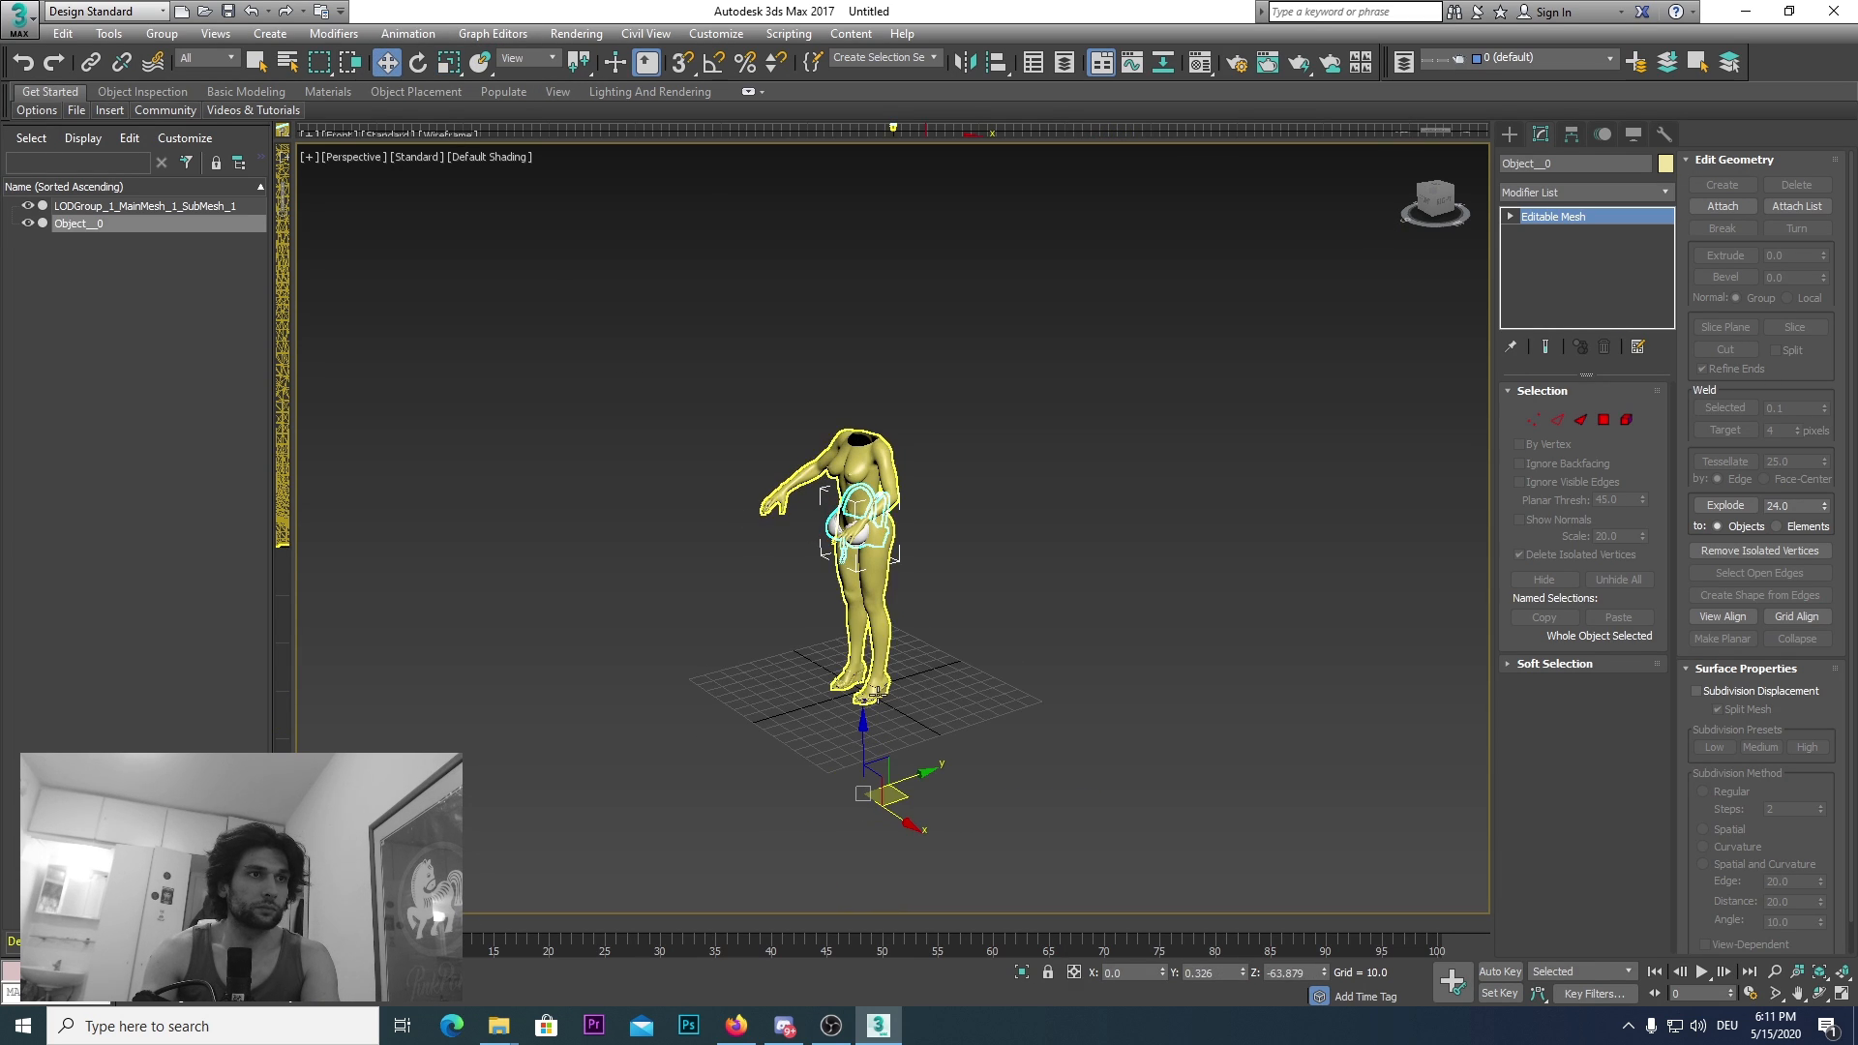
pyautogui.moveTo(861, 723); pyautogui.dragTo(860, 655)
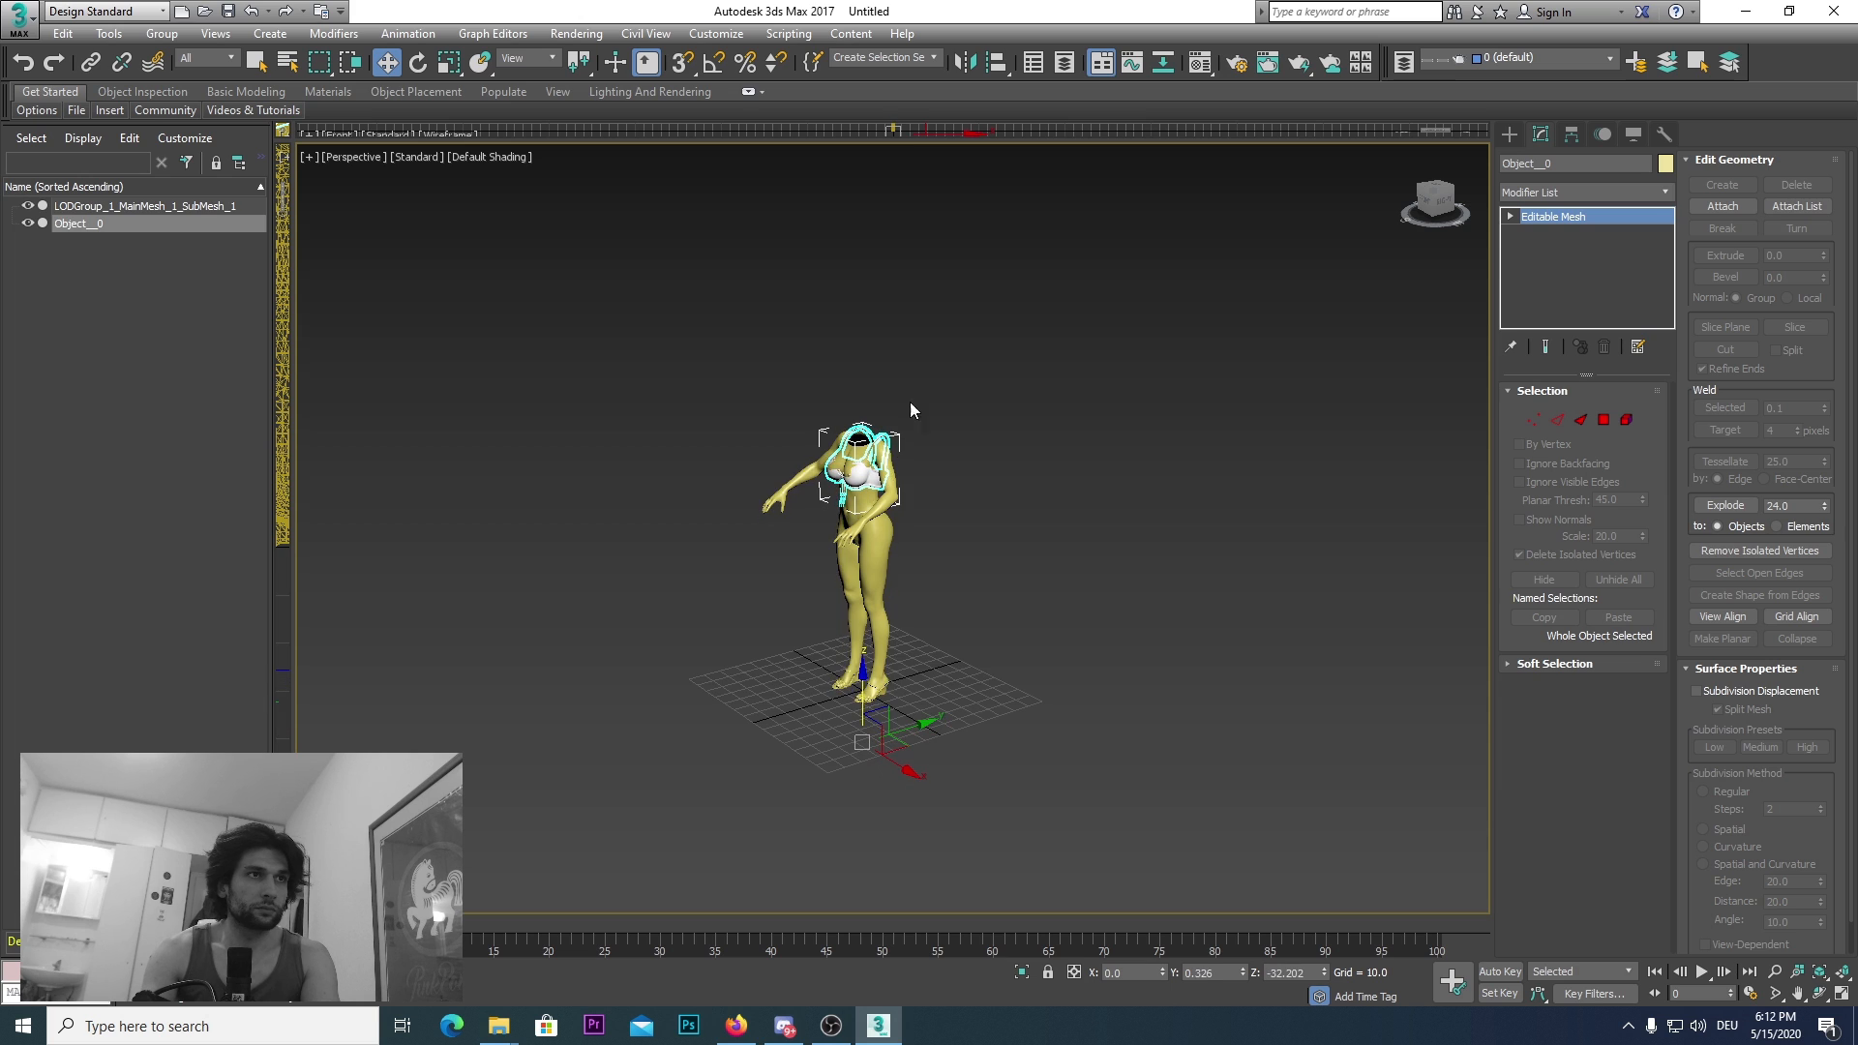
pyautogui.scroll(3, 910, 402)
pyautogui.moveTo(896, 470); pyautogui.dragTo(1127, 444, button='middle')
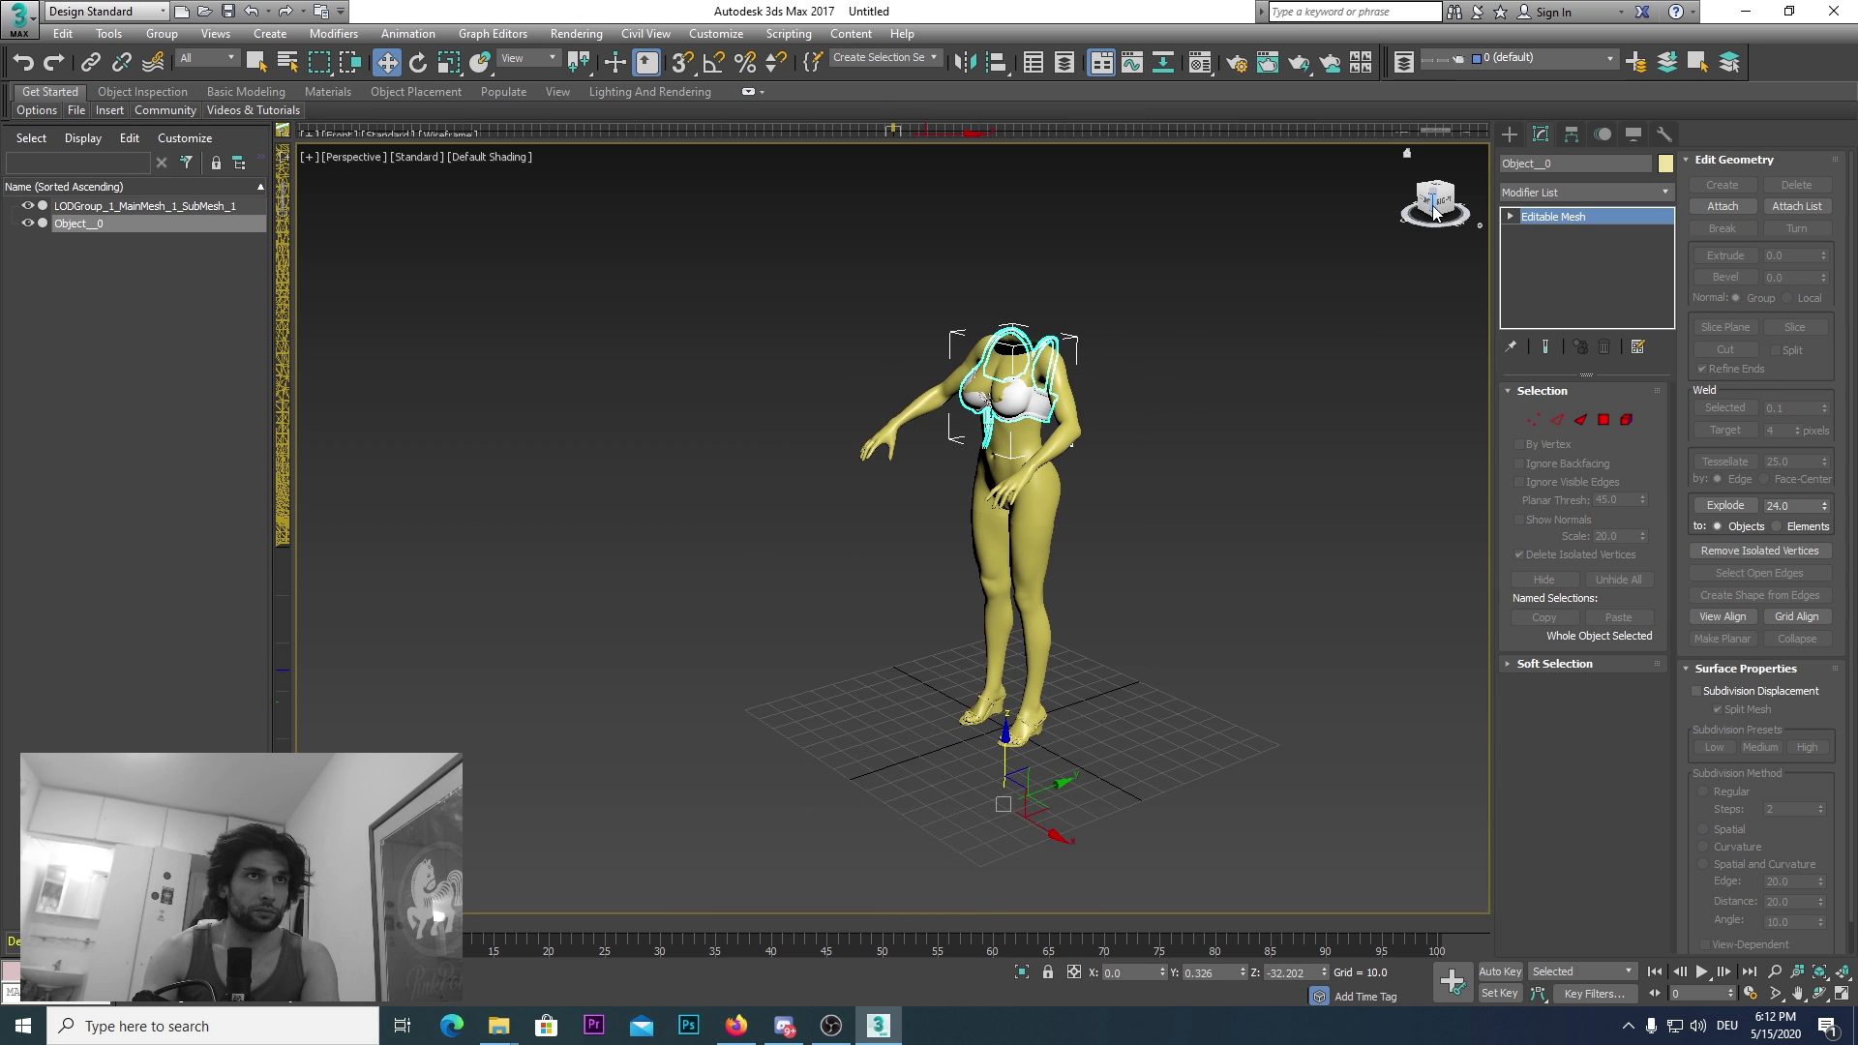
pyautogui.moveTo(1435, 214); pyautogui.dragTo(1549, 217)
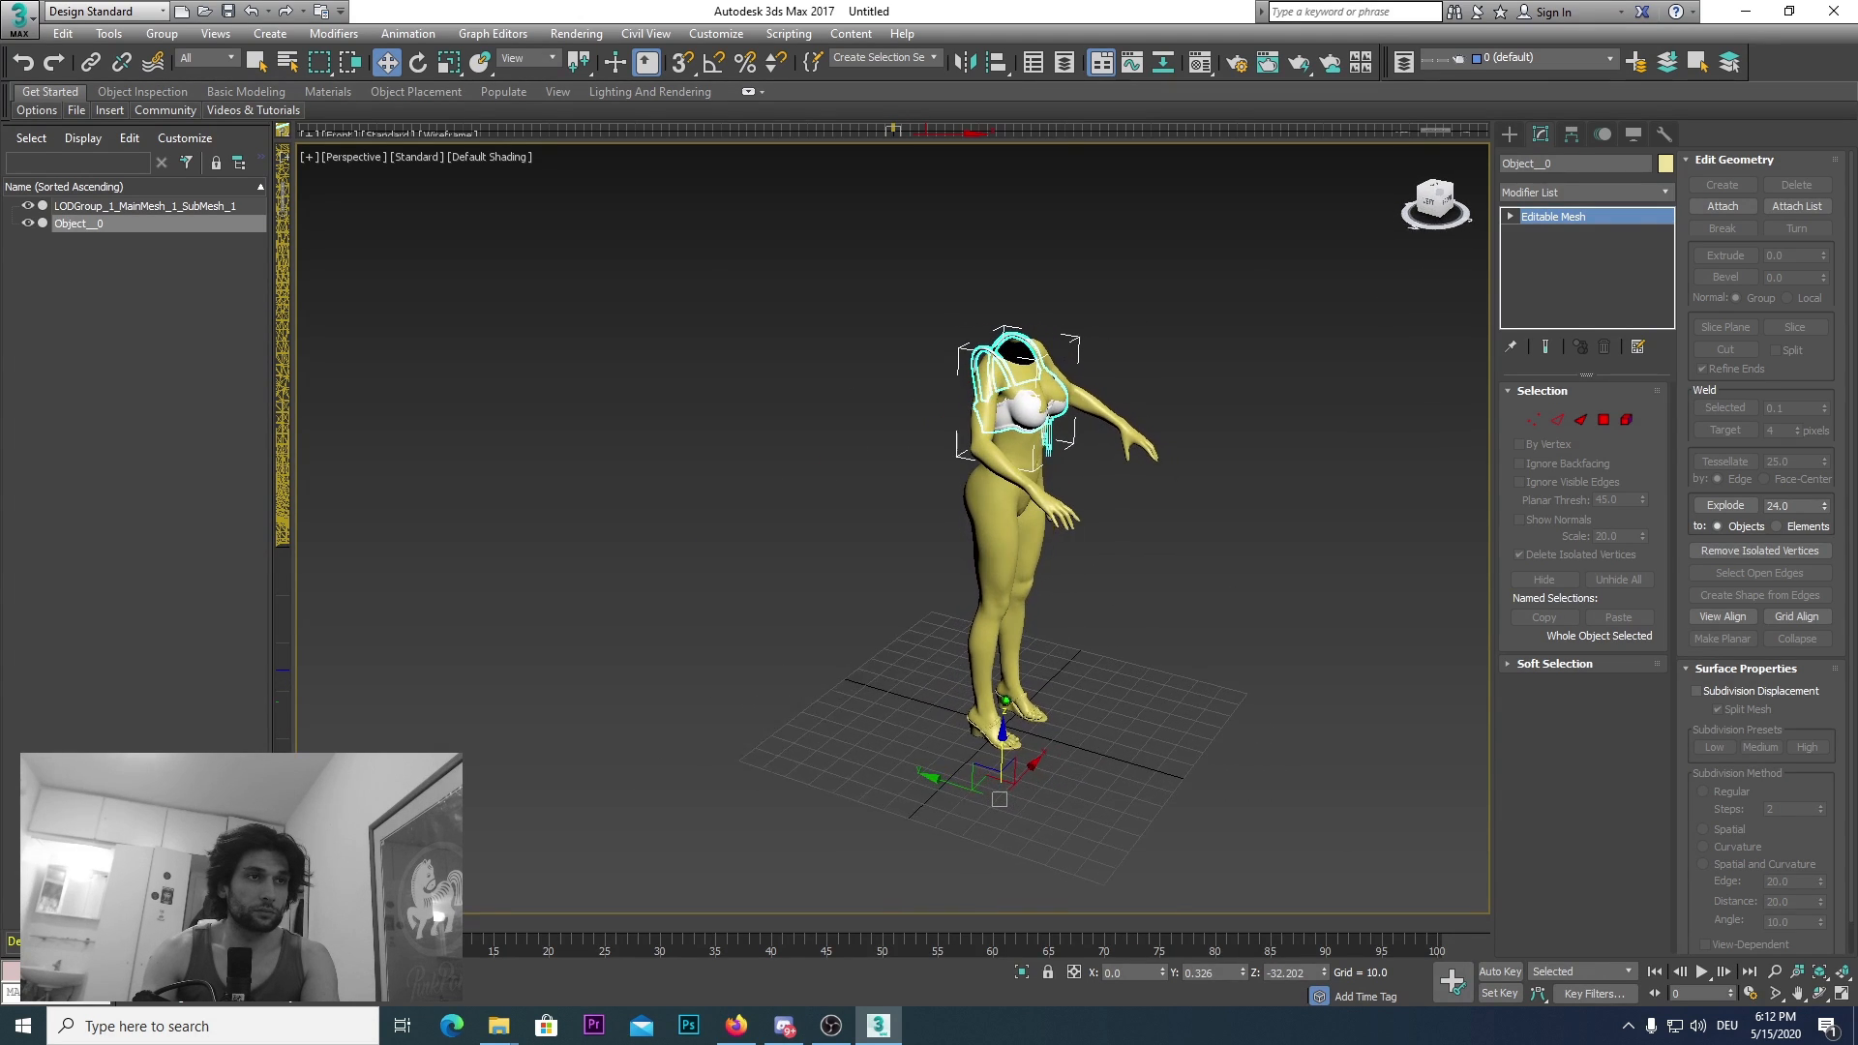
pyautogui.scroll(5, 1076, 392)
pyautogui.moveTo(1076, 392); pyautogui.dragTo(904, 416, button='middle')
pyautogui.moveTo(1457, 203); pyautogui.dragTo(1355, 211)
# Step: Fine-tune the bra's uniform scale against the chest and check the fit from the side and back
pyautogui.hotkey('ctrl', 'alt', 'z')
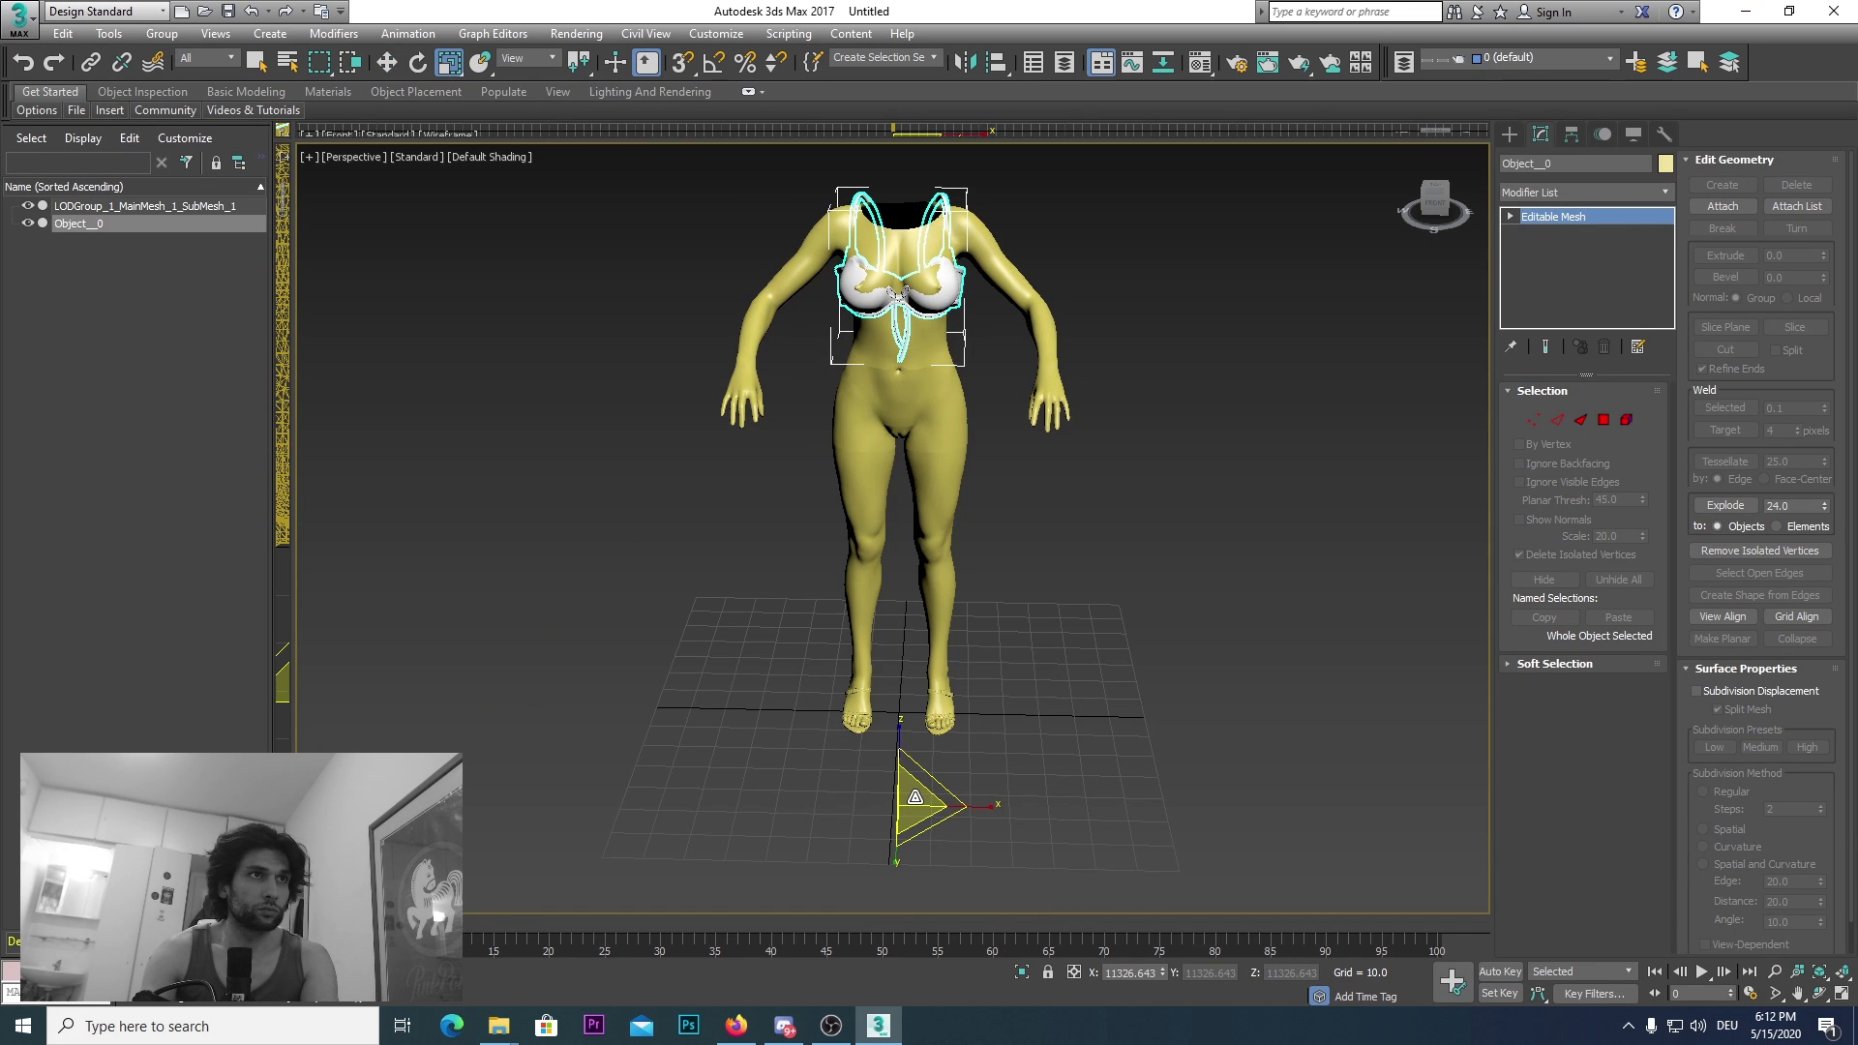
pyautogui.moveTo(909, 797); pyautogui.dragTo(953, 772)
pyautogui.click(1460, 205)
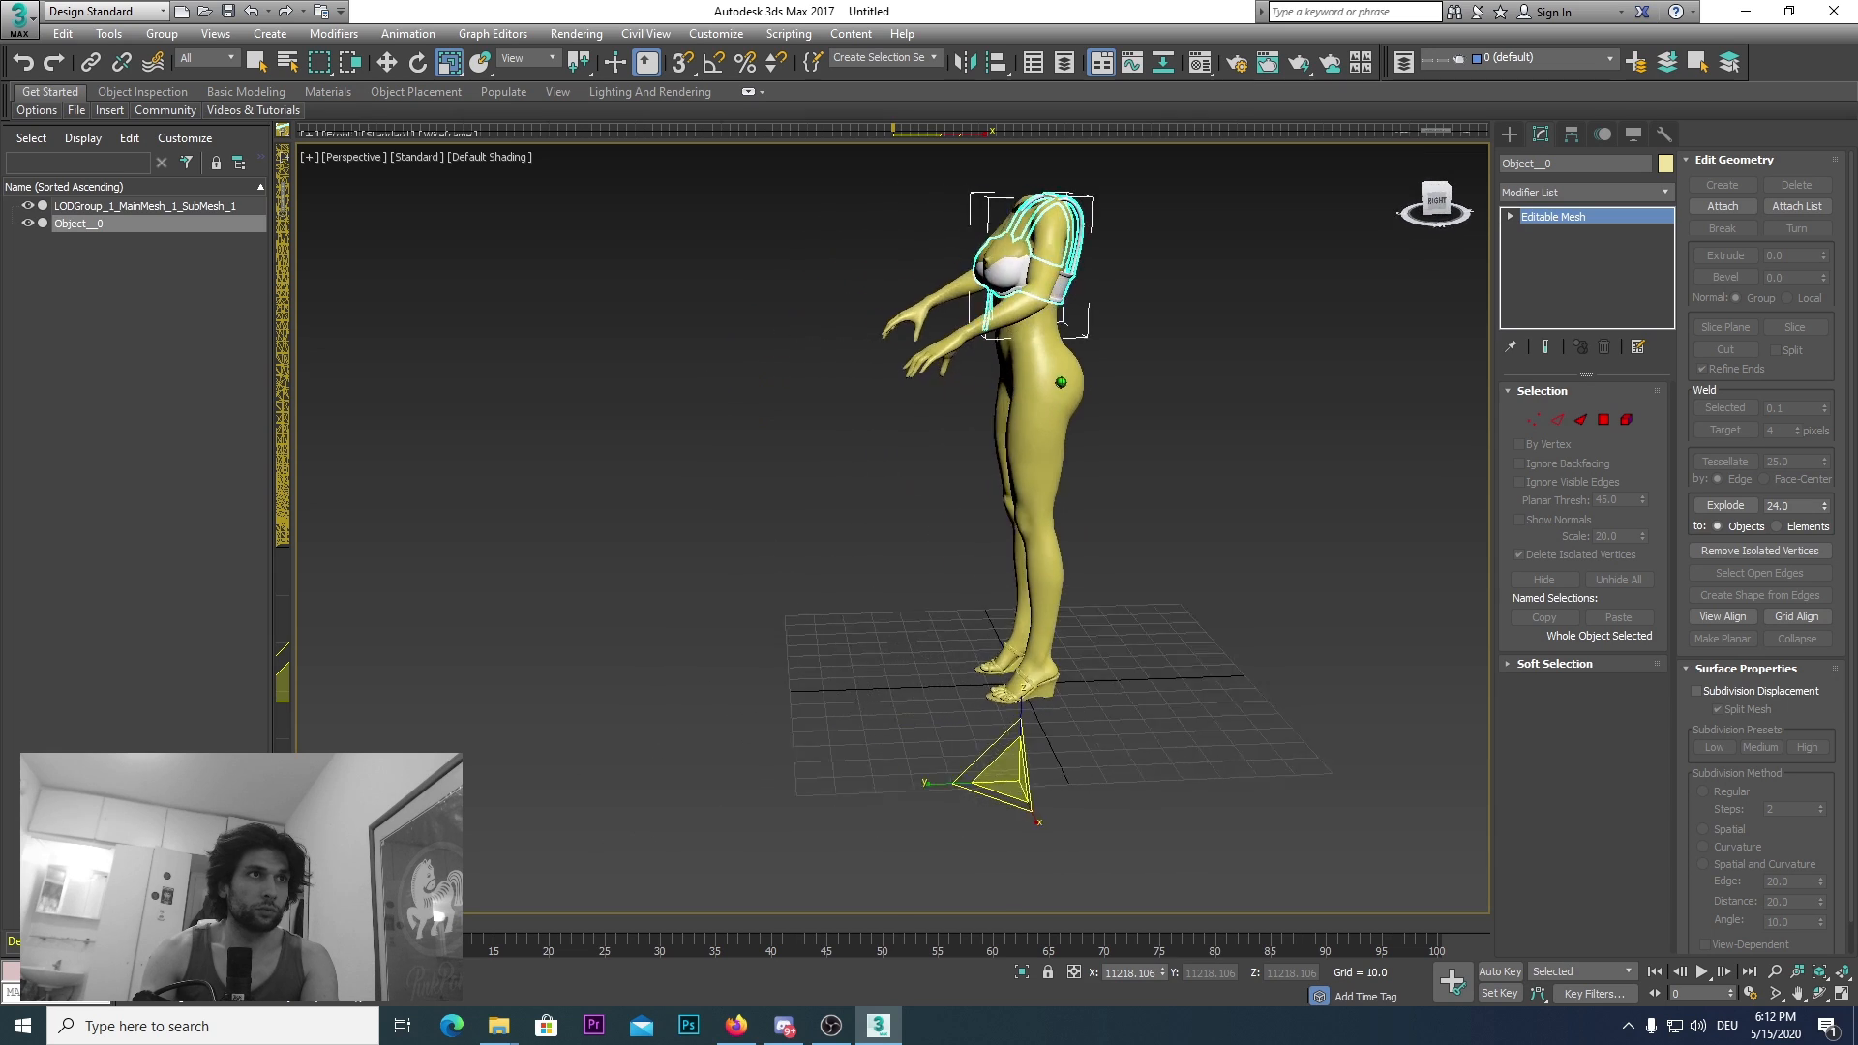
pyautogui.moveTo(1460, 205); pyautogui.dragTo(1400, 253)
pyautogui.moveTo(1346, 528); pyautogui.dragTo(1265, 475, button='middle')
pyautogui.scroll(-5, 1288, 463)
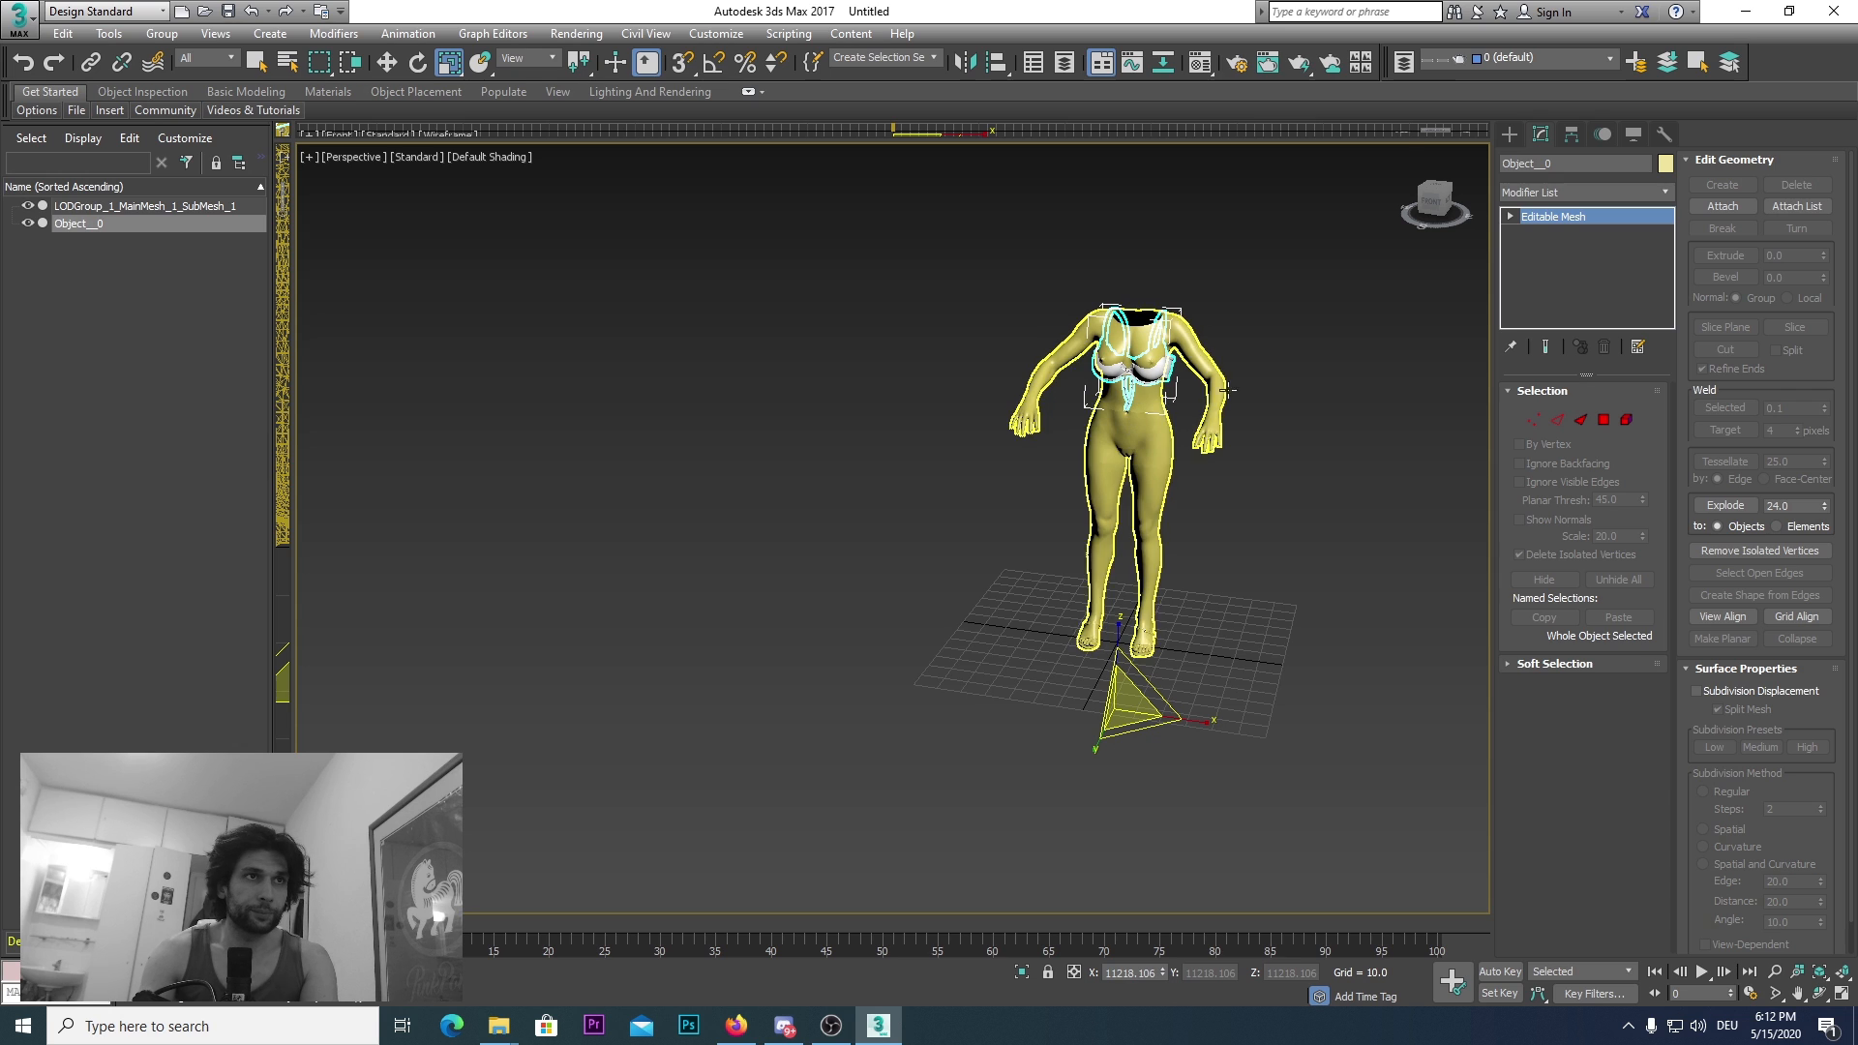
pyautogui.keyDown('alt'); pyautogui.moveTo(1231, 430); pyautogui.dragTo(1212, 326, button='middle'); pyautogui.keyUp('alt')
pyautogui.scroll(6, 1212, 325)
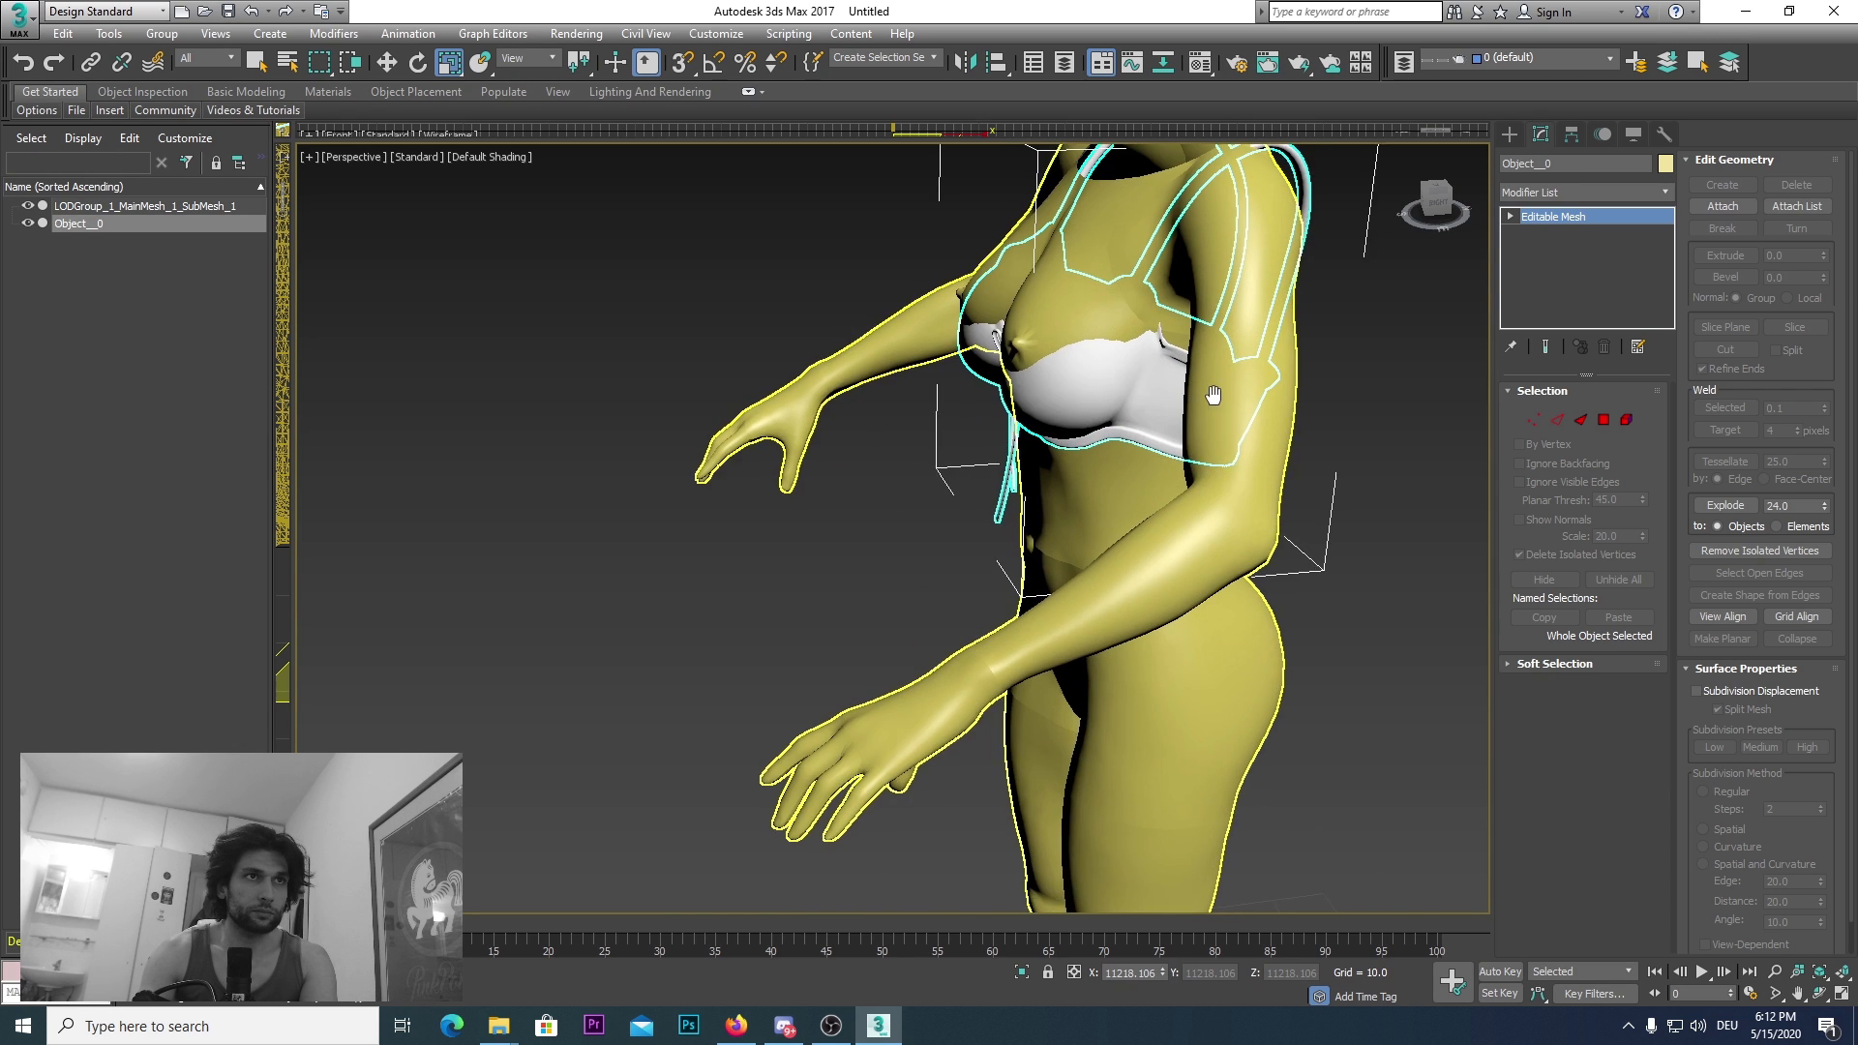
pyautogui.click(1439, 215)
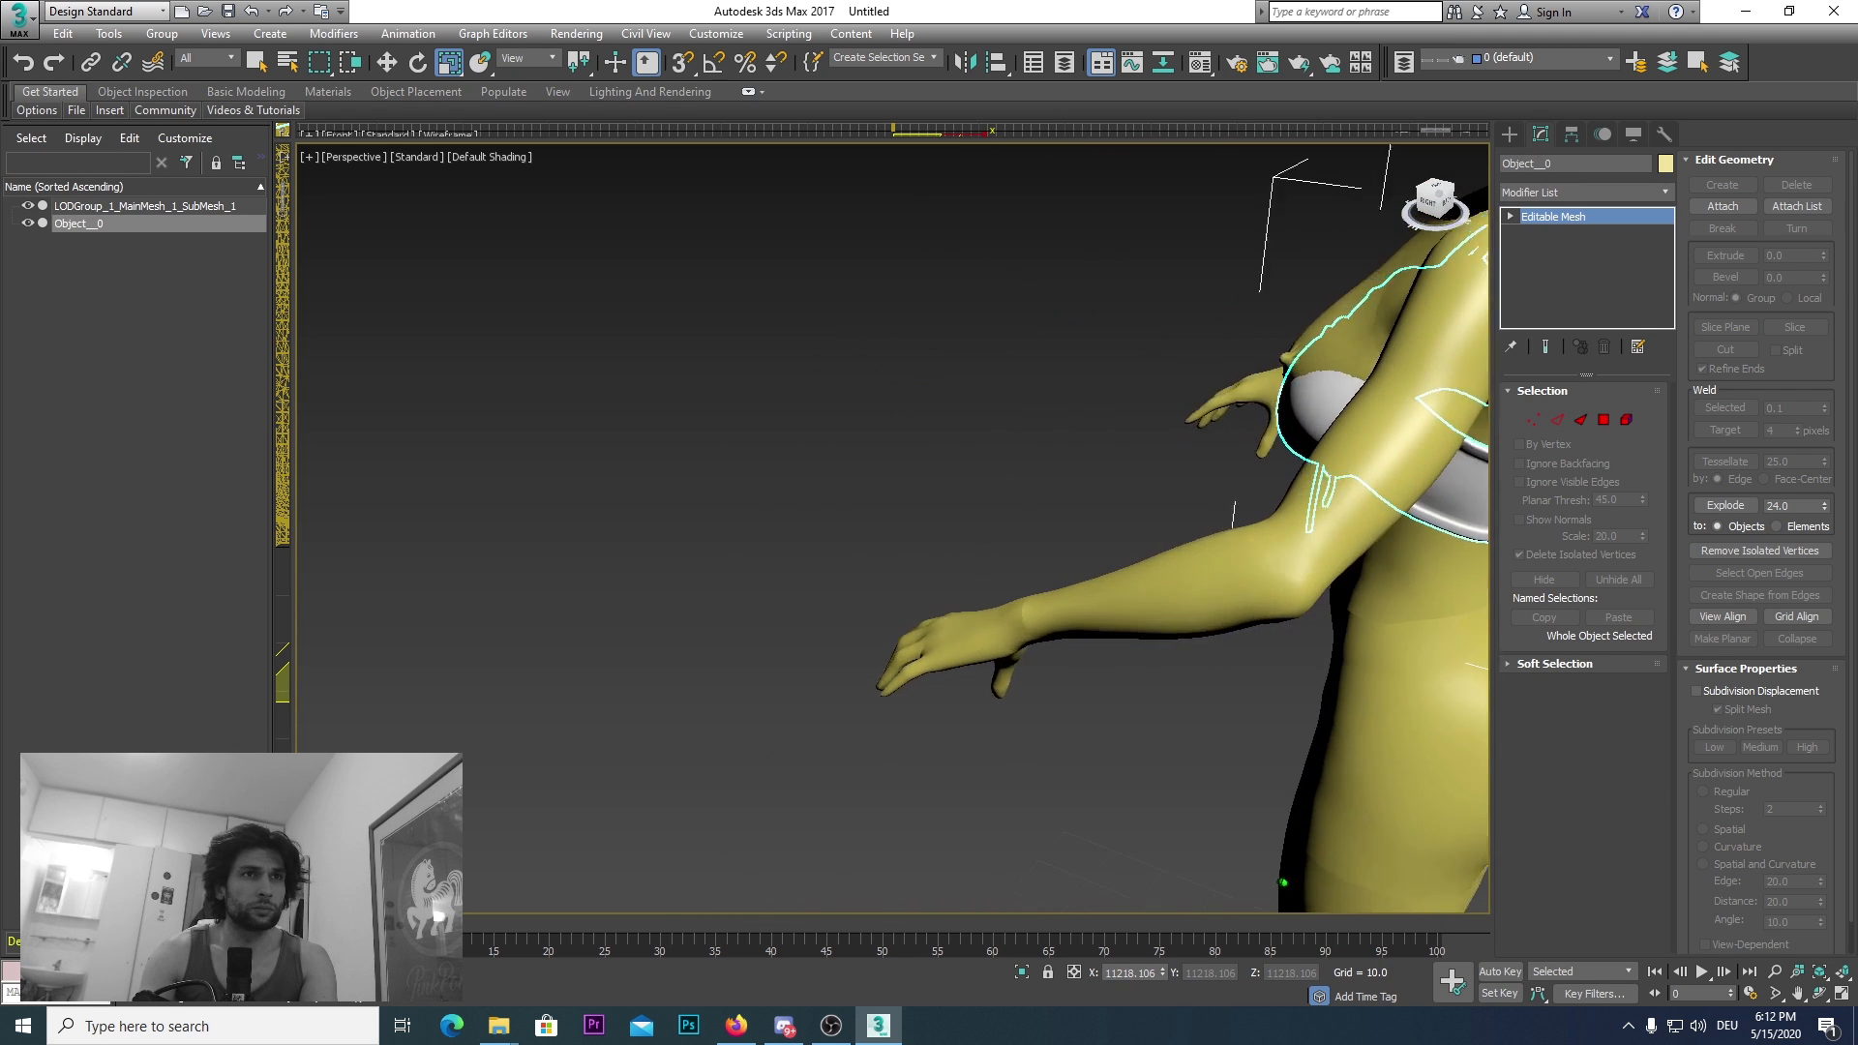
pyautogui.click(1439, 207)
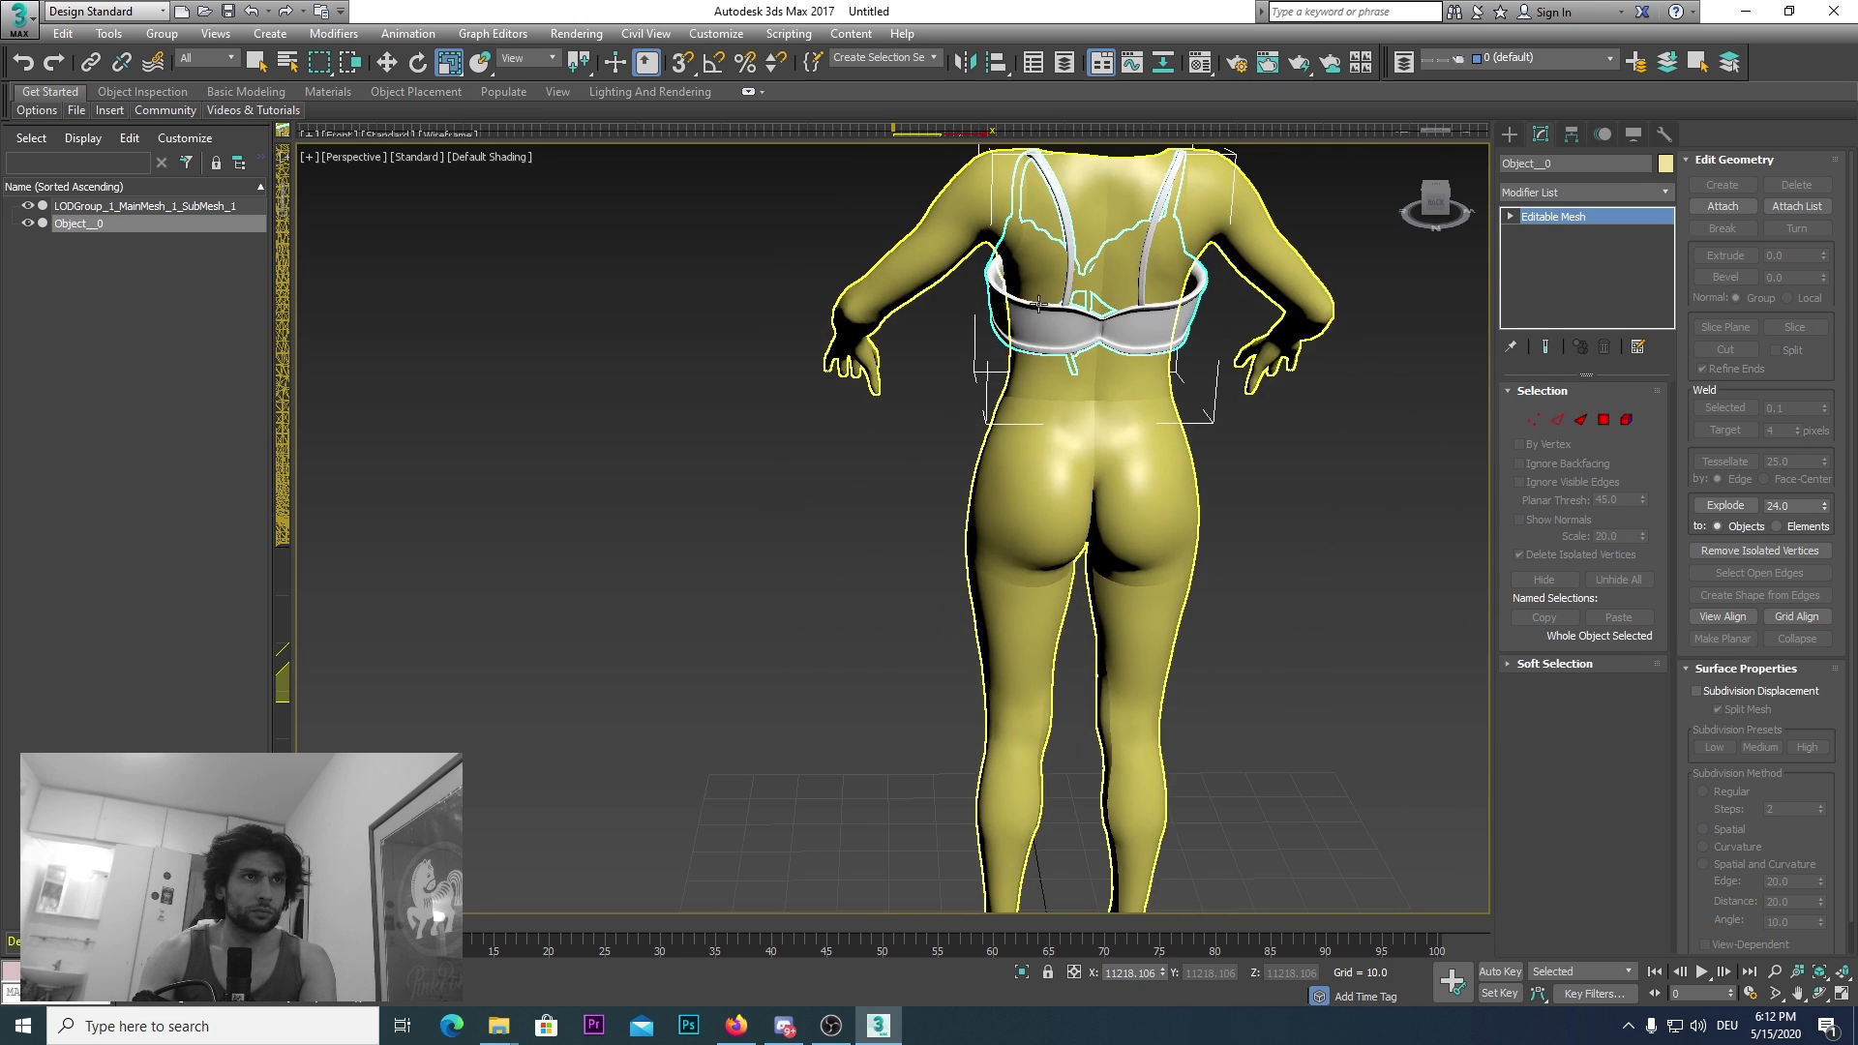
# Step: Uniformly scale the bra down to about 95 percent to fit the back of the torso more tightly
pyautogui.scroll(-4, 1038, 305)
pyautogui.moveTo(1069, 693); pyautogui.dragTo(1068, 698)
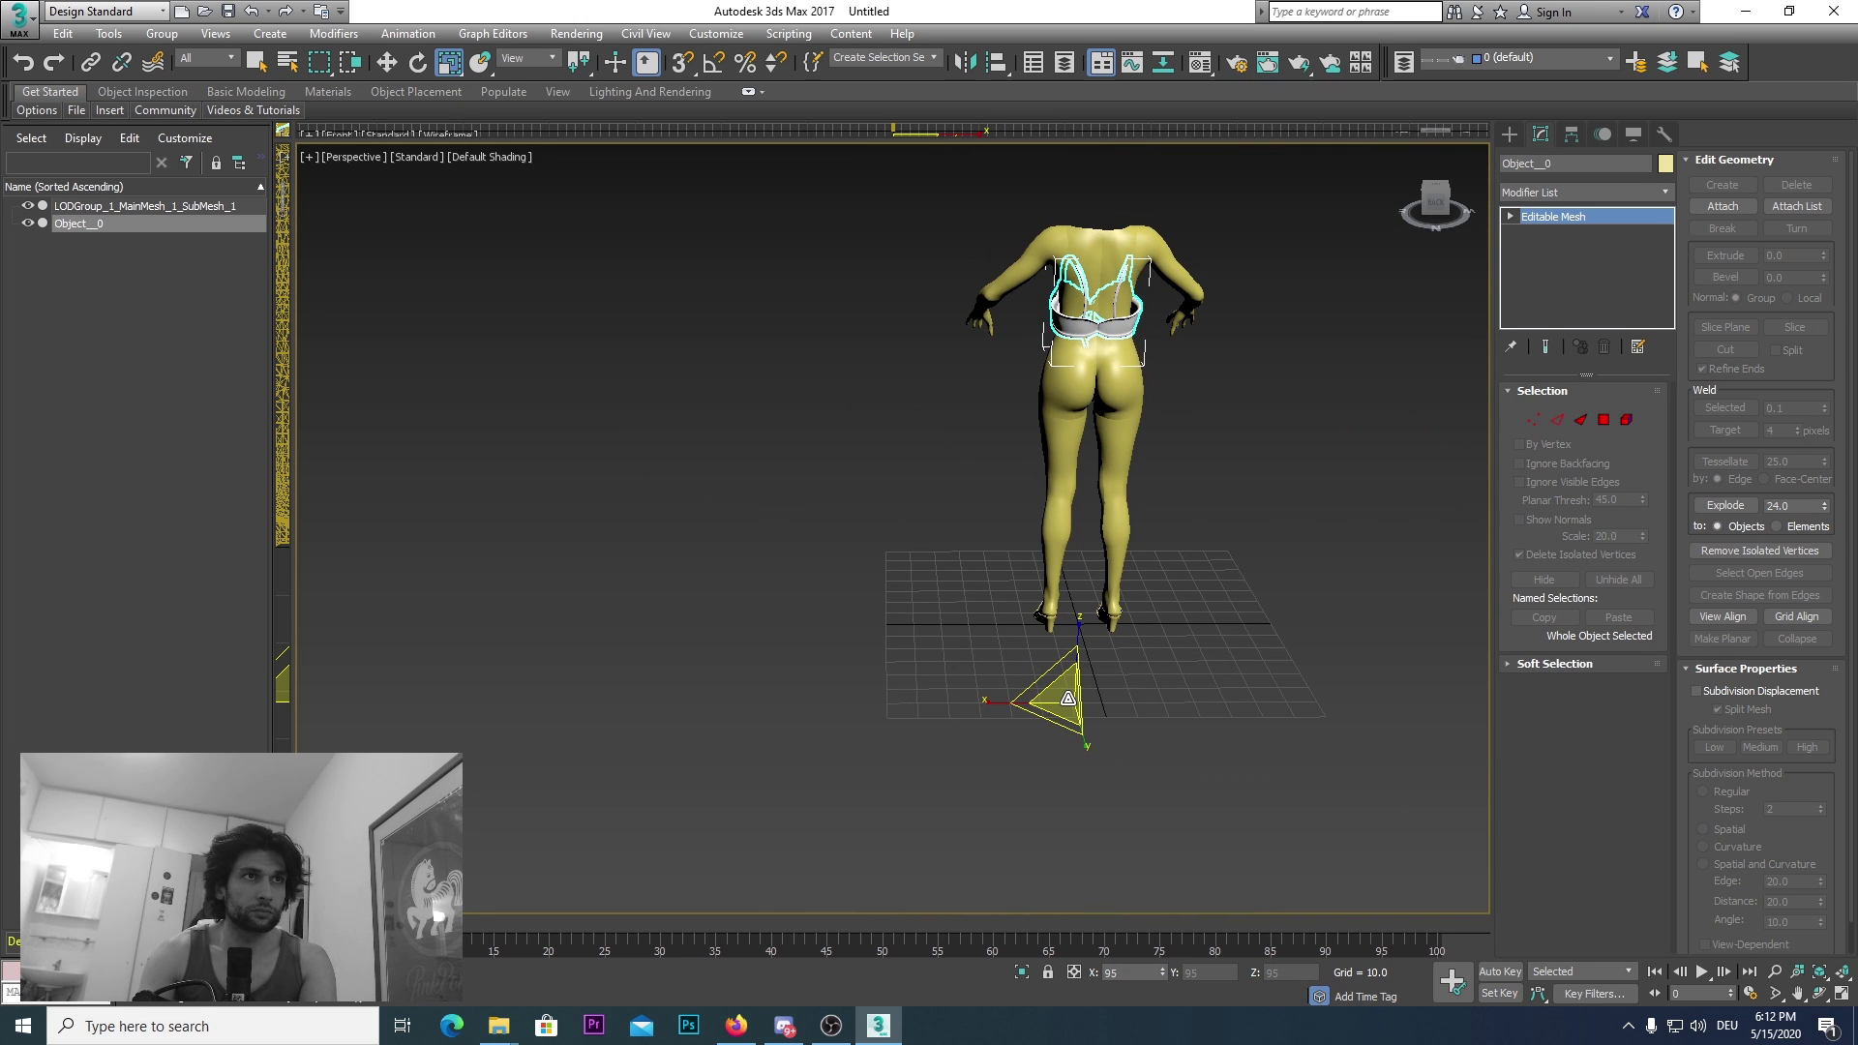
pyautogui.click(1438, 208)
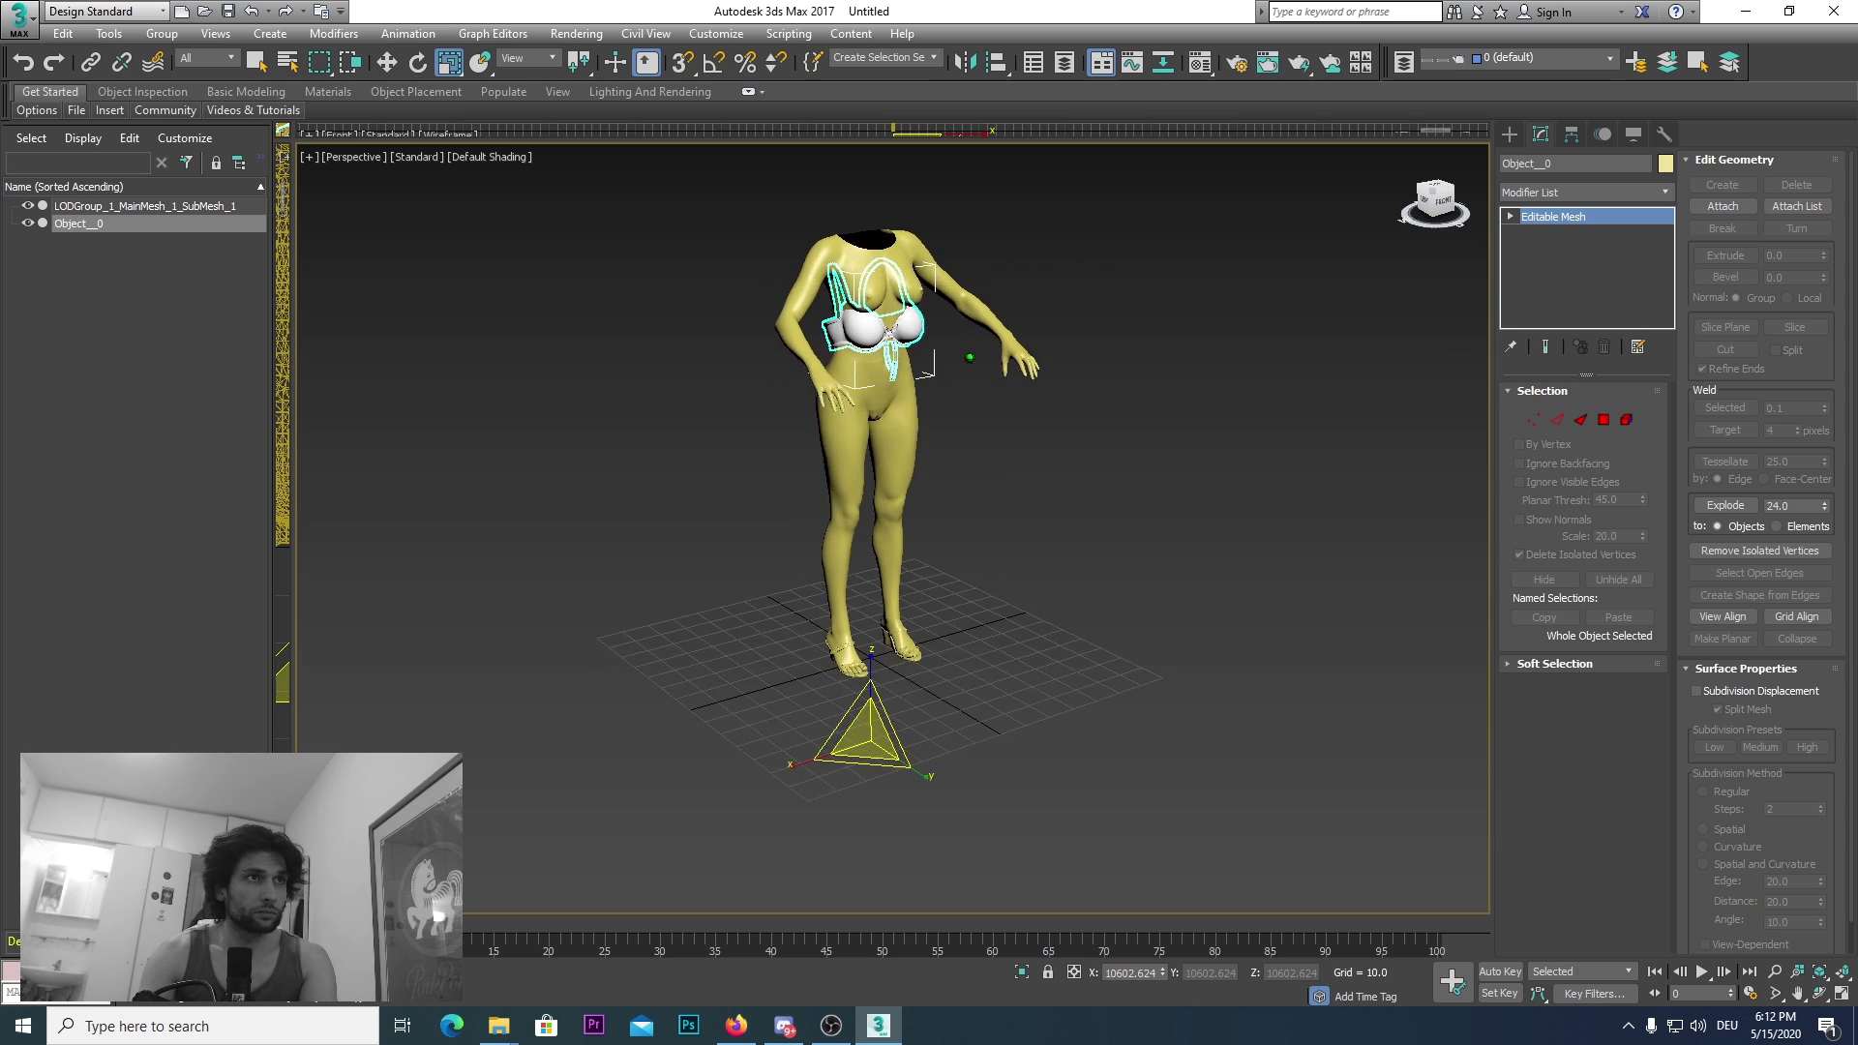
# Step: Move the bra up along Z to about -26.9, closer to the breasts
pyautogui.click(386, 62)
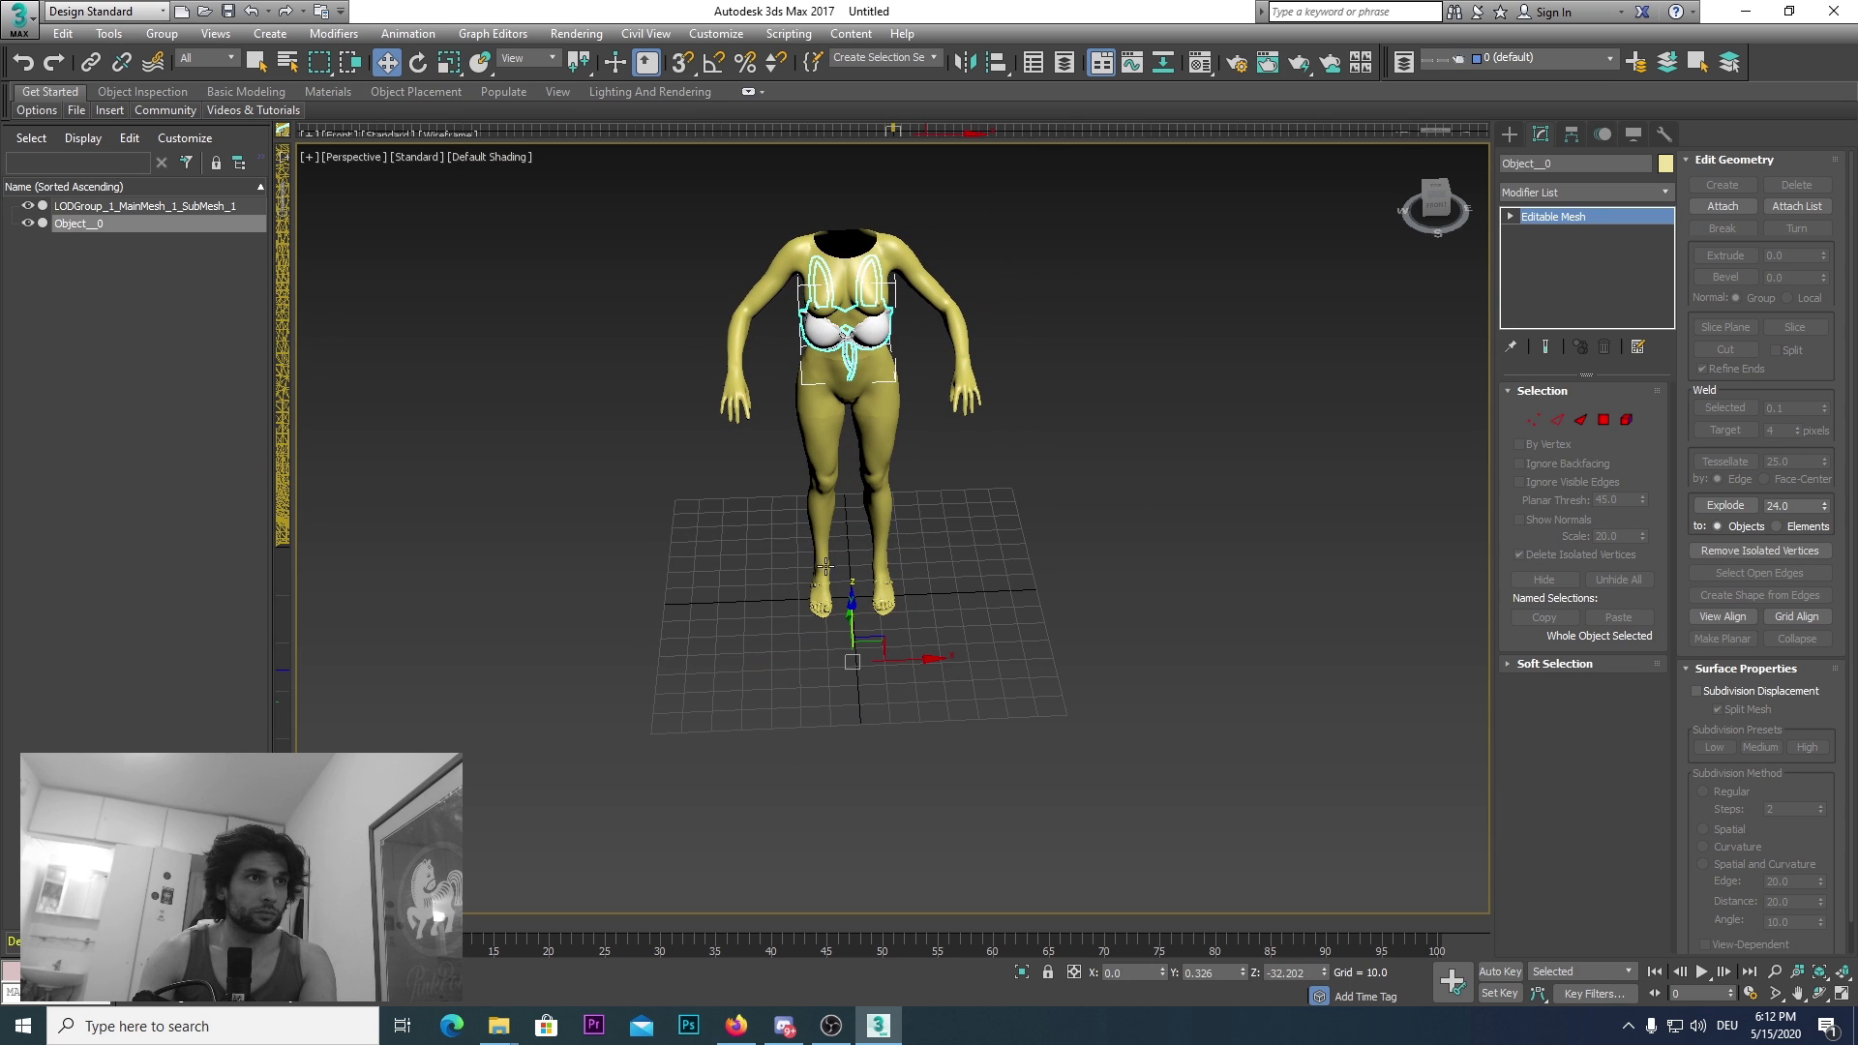
pyautogui.scroll(4, 850, 602)
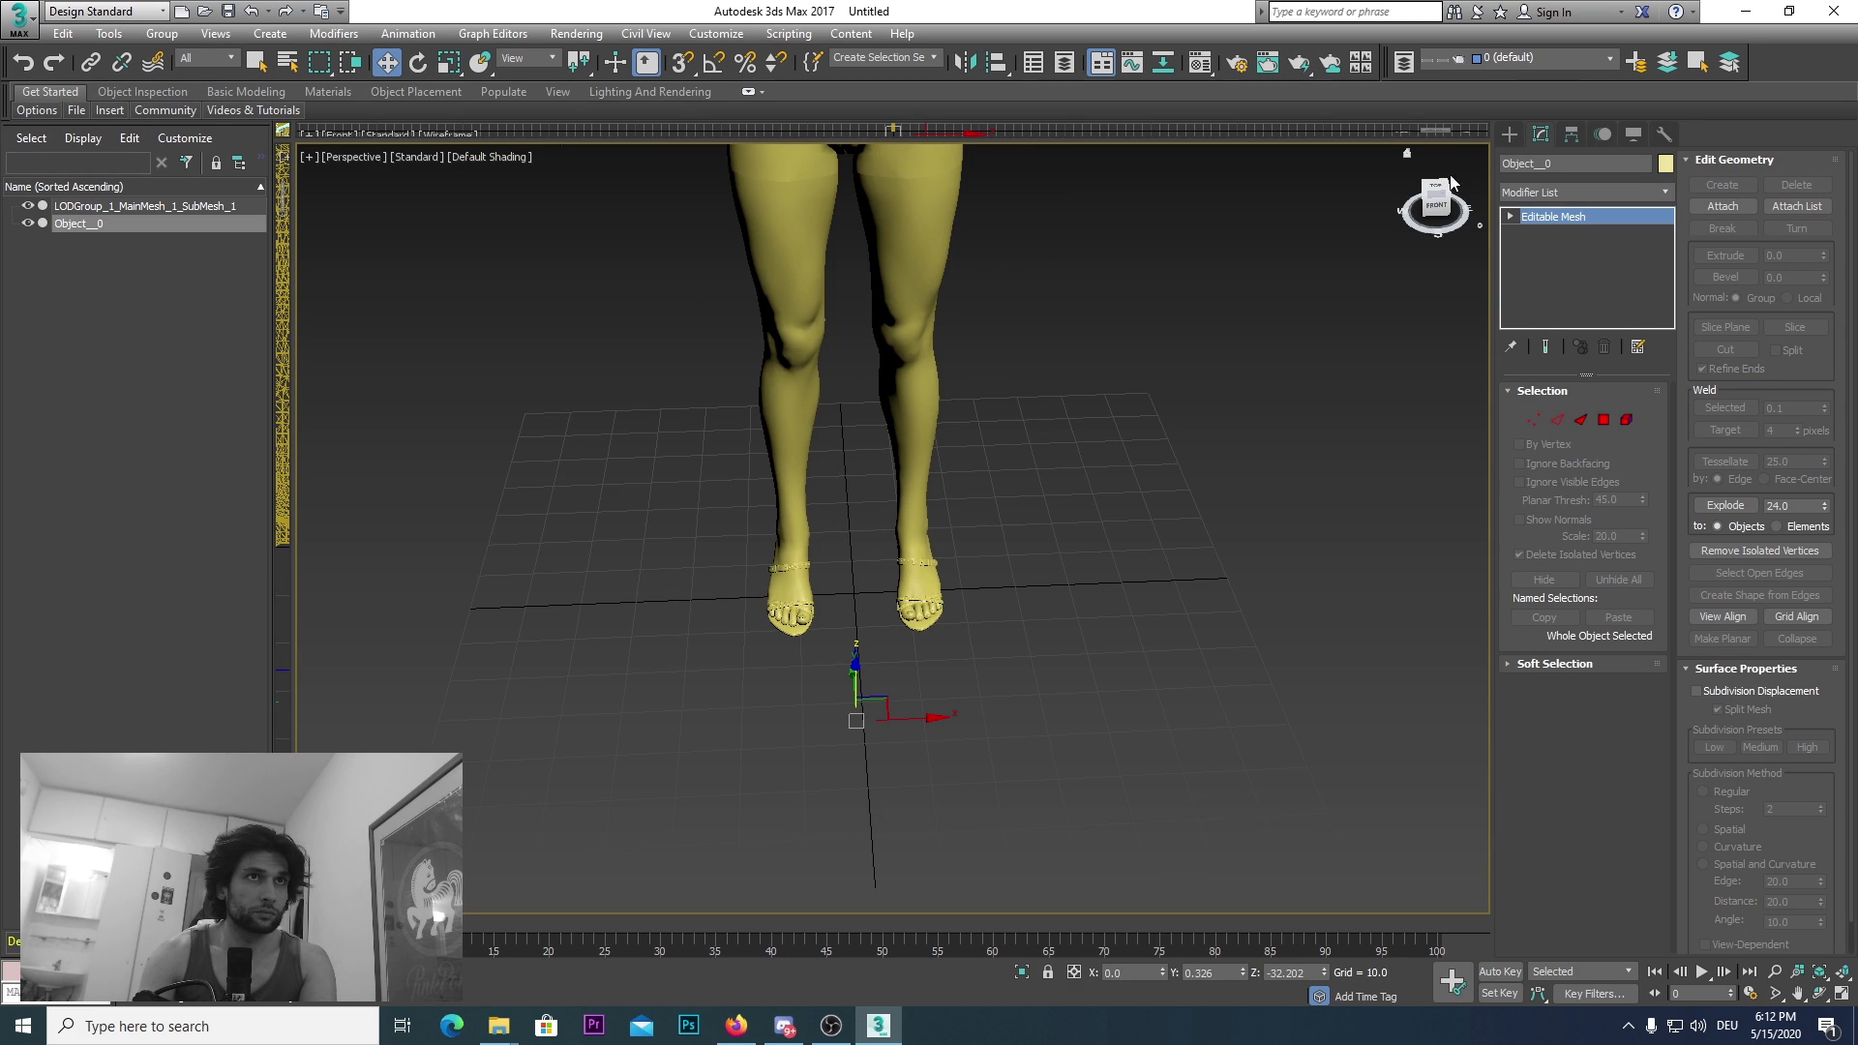
pyautogui.moveTo(1451, 182); pyautogui.dragTo(1011, 591)
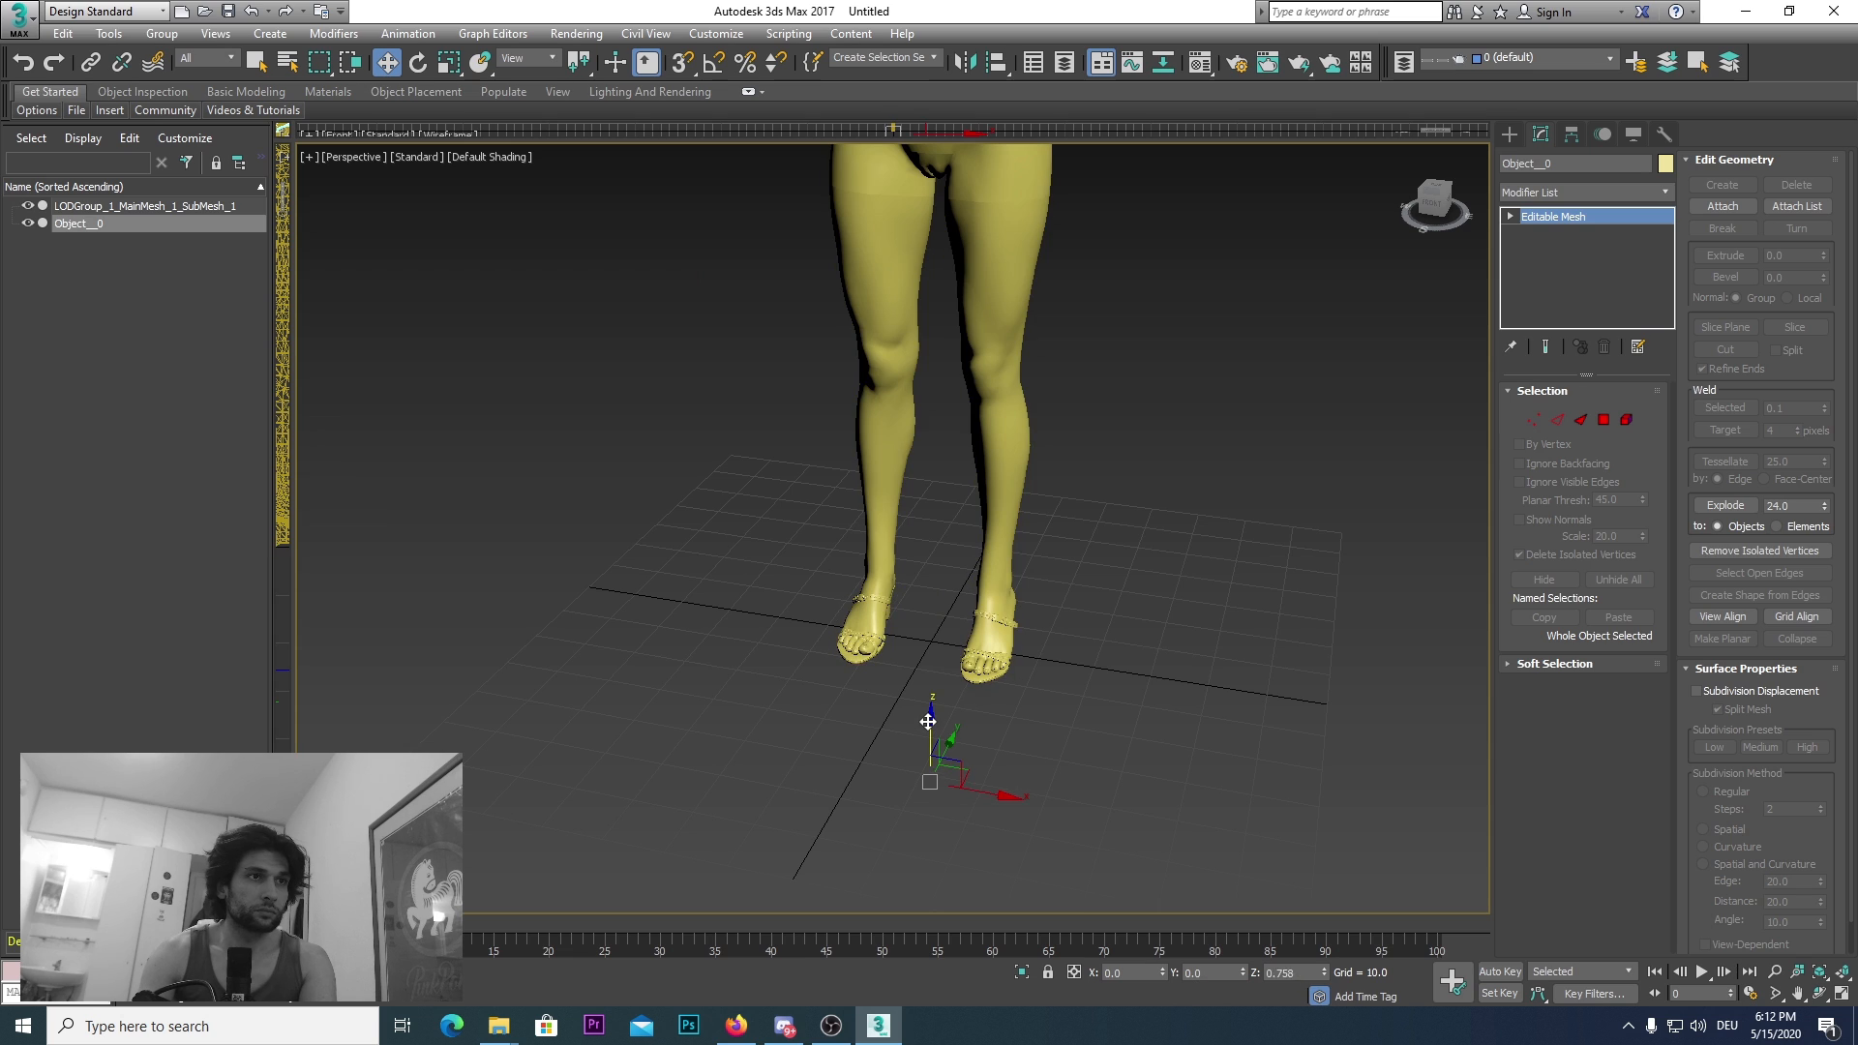
pyautogui.scroll(-5, 927, 600)
pyautogui.scroll(6, 927, 519)
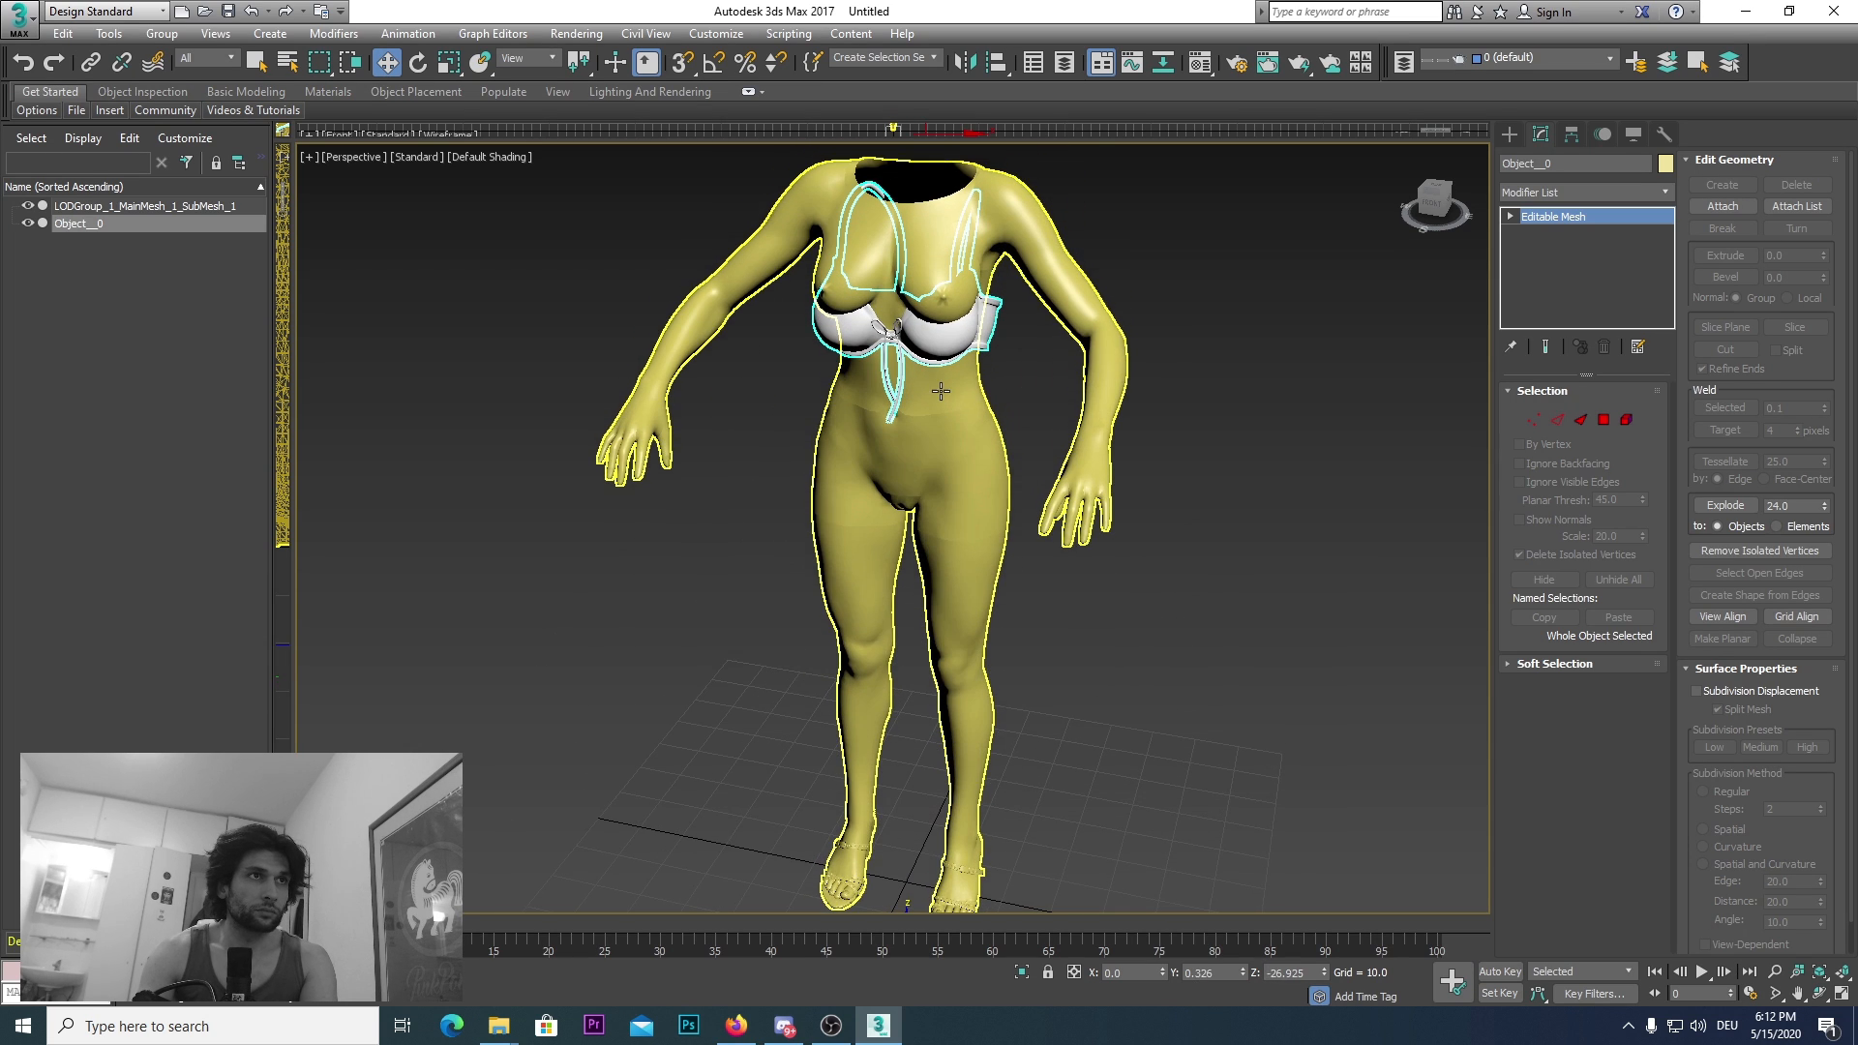
# Step: Bring up the Move Transform Type-In, raise the bra to about Z -21.6, and clear the selection
pyautogui.rightClick(387, 62)
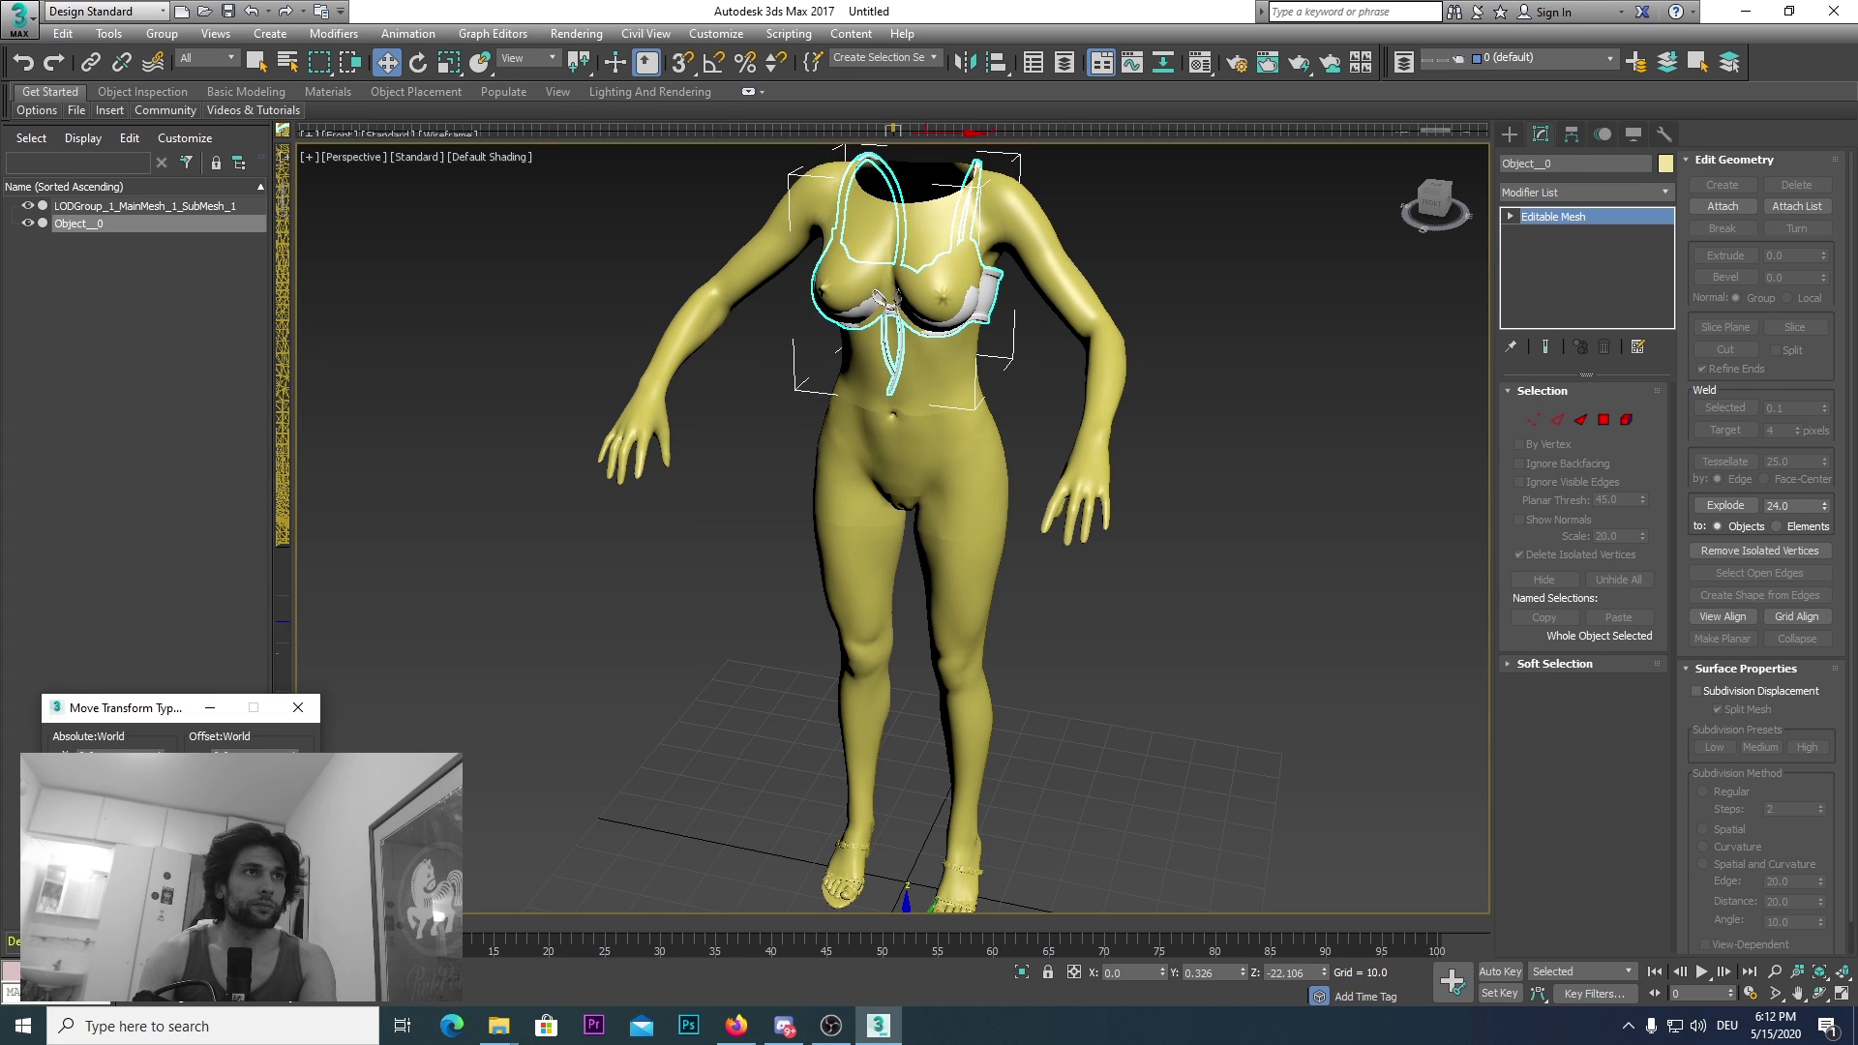
pyautogui.moveTo(1449, 200); pyautogui.dragTo(867, 834)
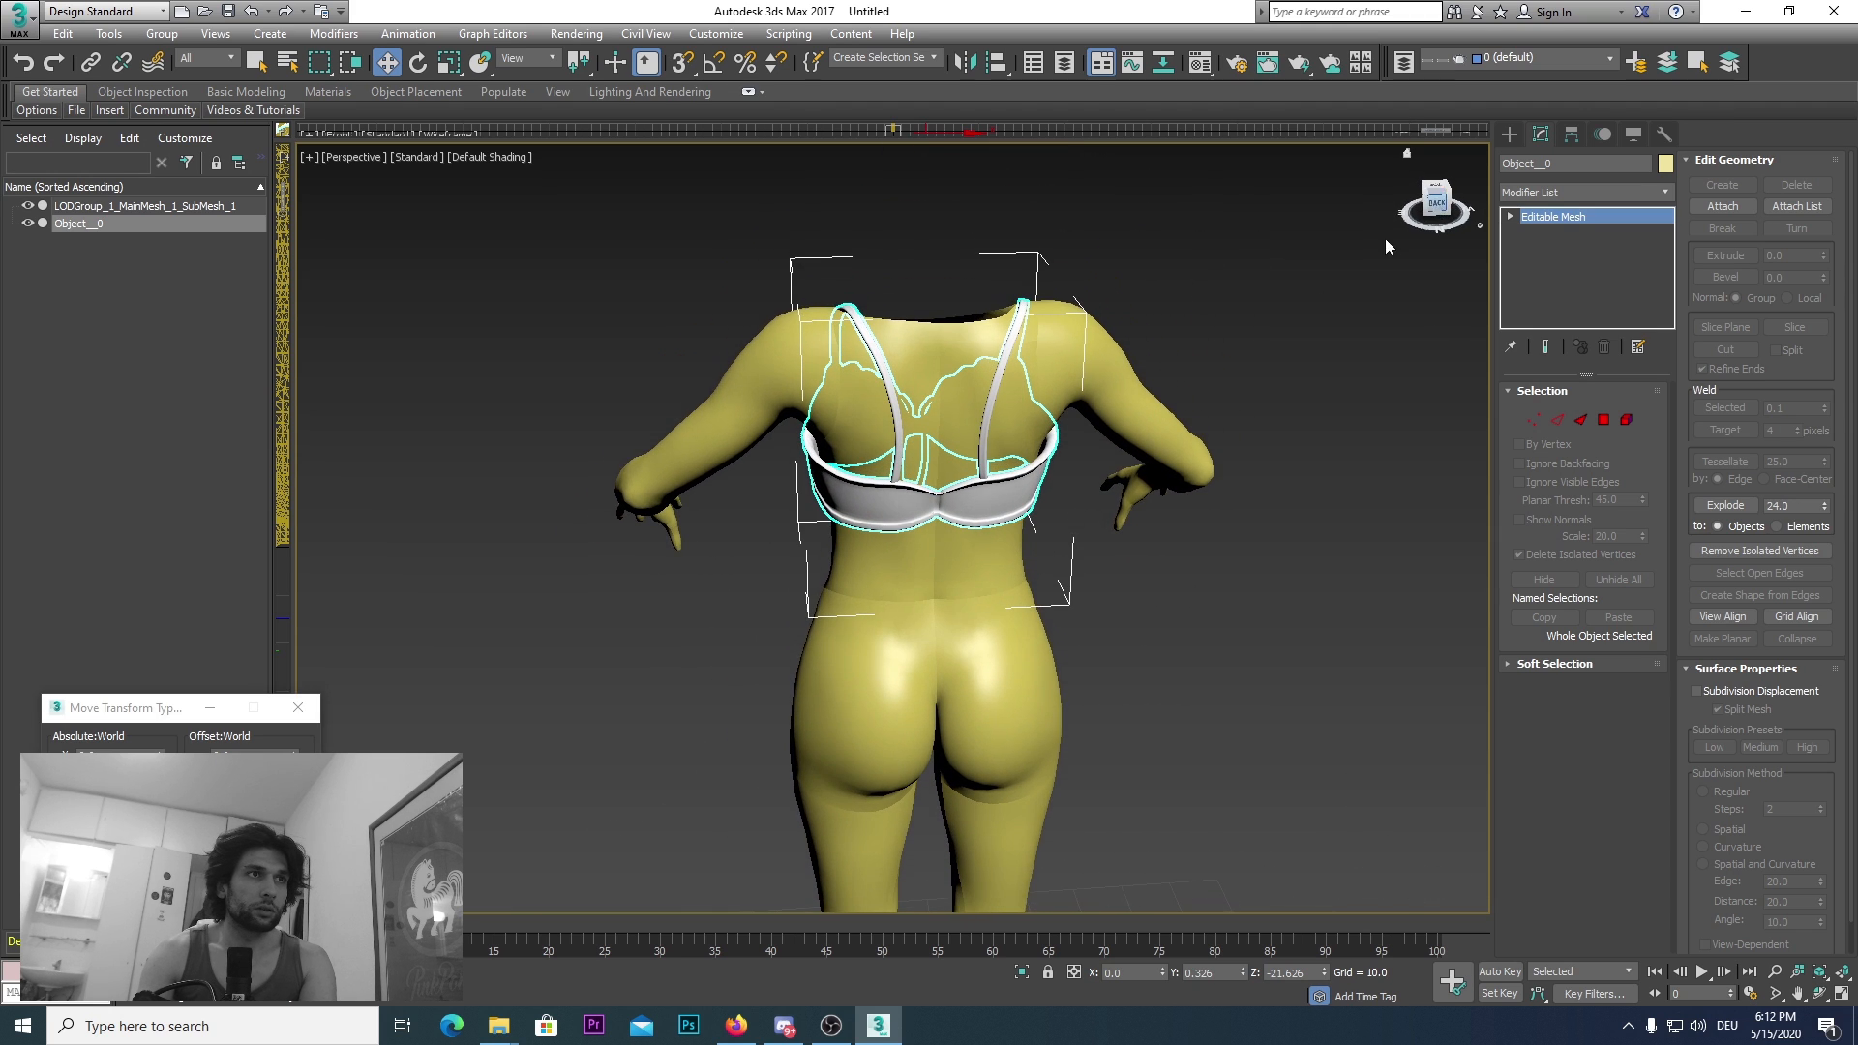
pyautogui.click(1276, 716)
pyautogui.moveTo(1449, 213); pyautogui.dragTo(968, 315)
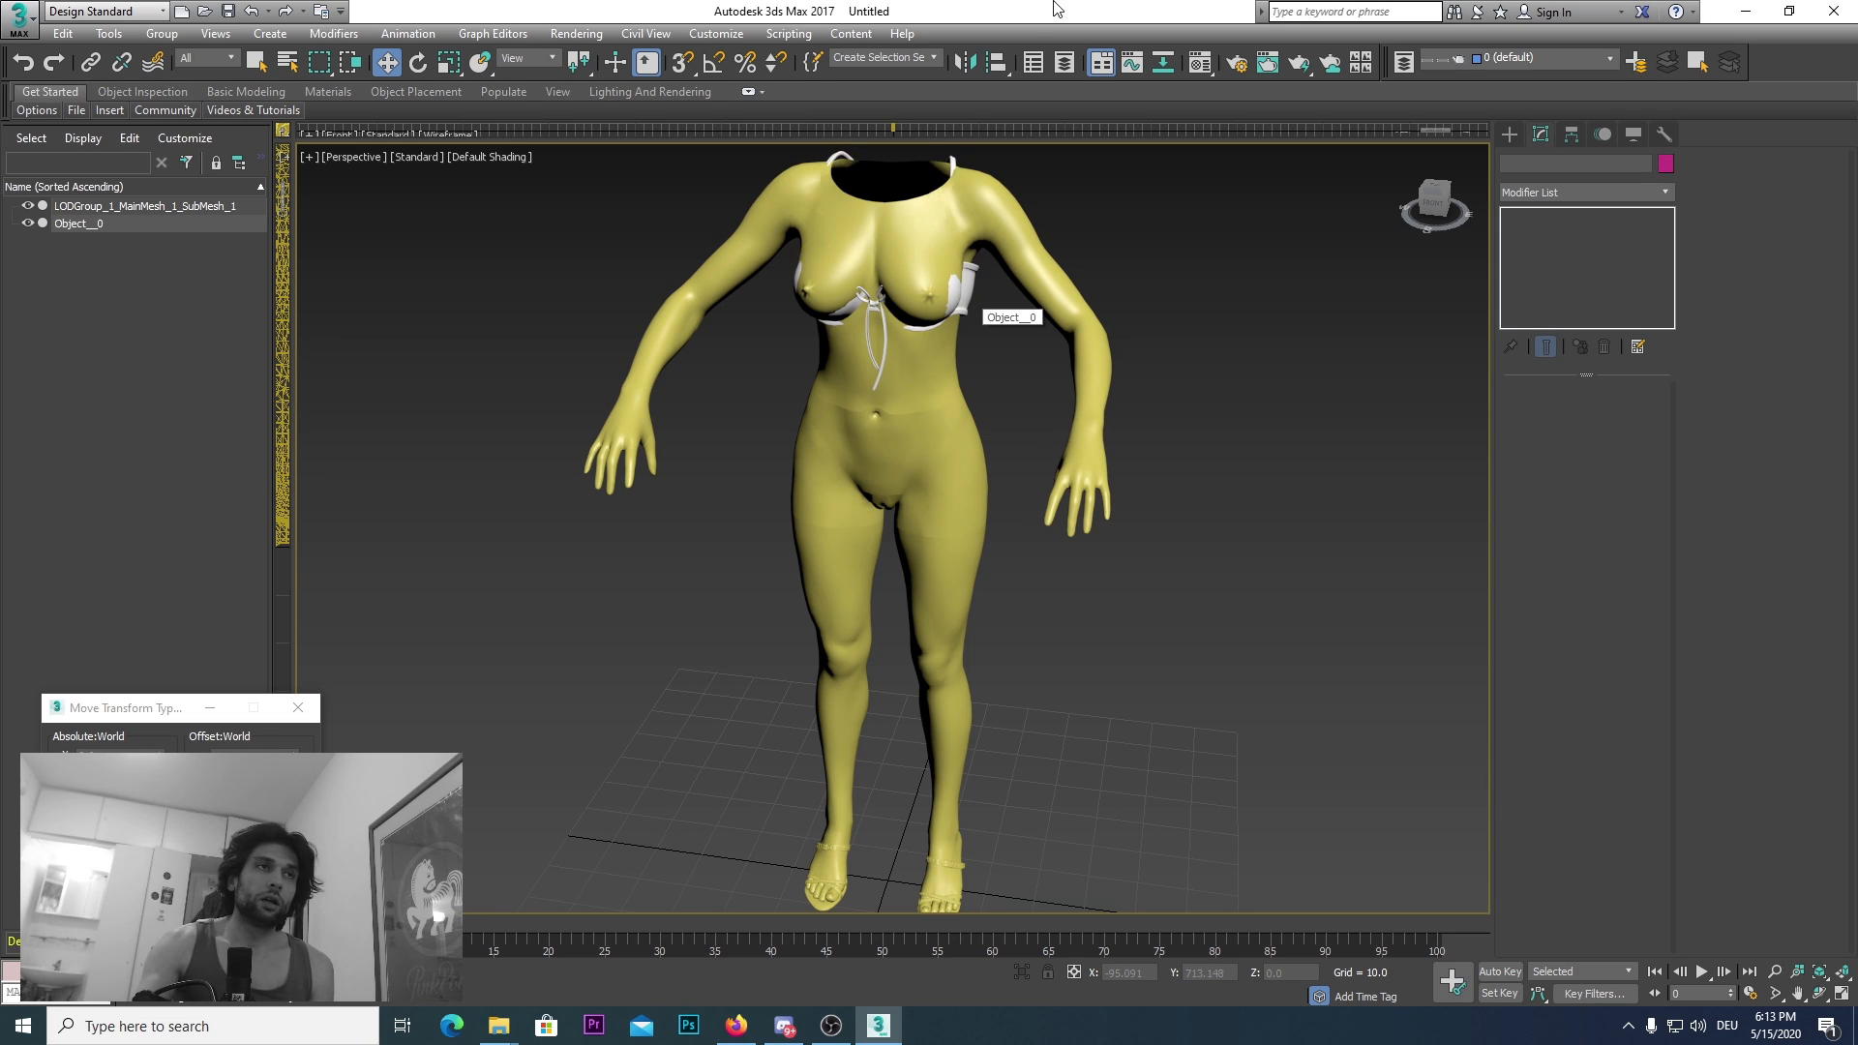
# Step: Examine how the bra sits on the body mesh from the front, up close and at full-body distance
pyautogui.click(1442, 211)
pyautogui.moveTo(1140, 672); pyautogui.dragTo(1200, 665, button='middle')
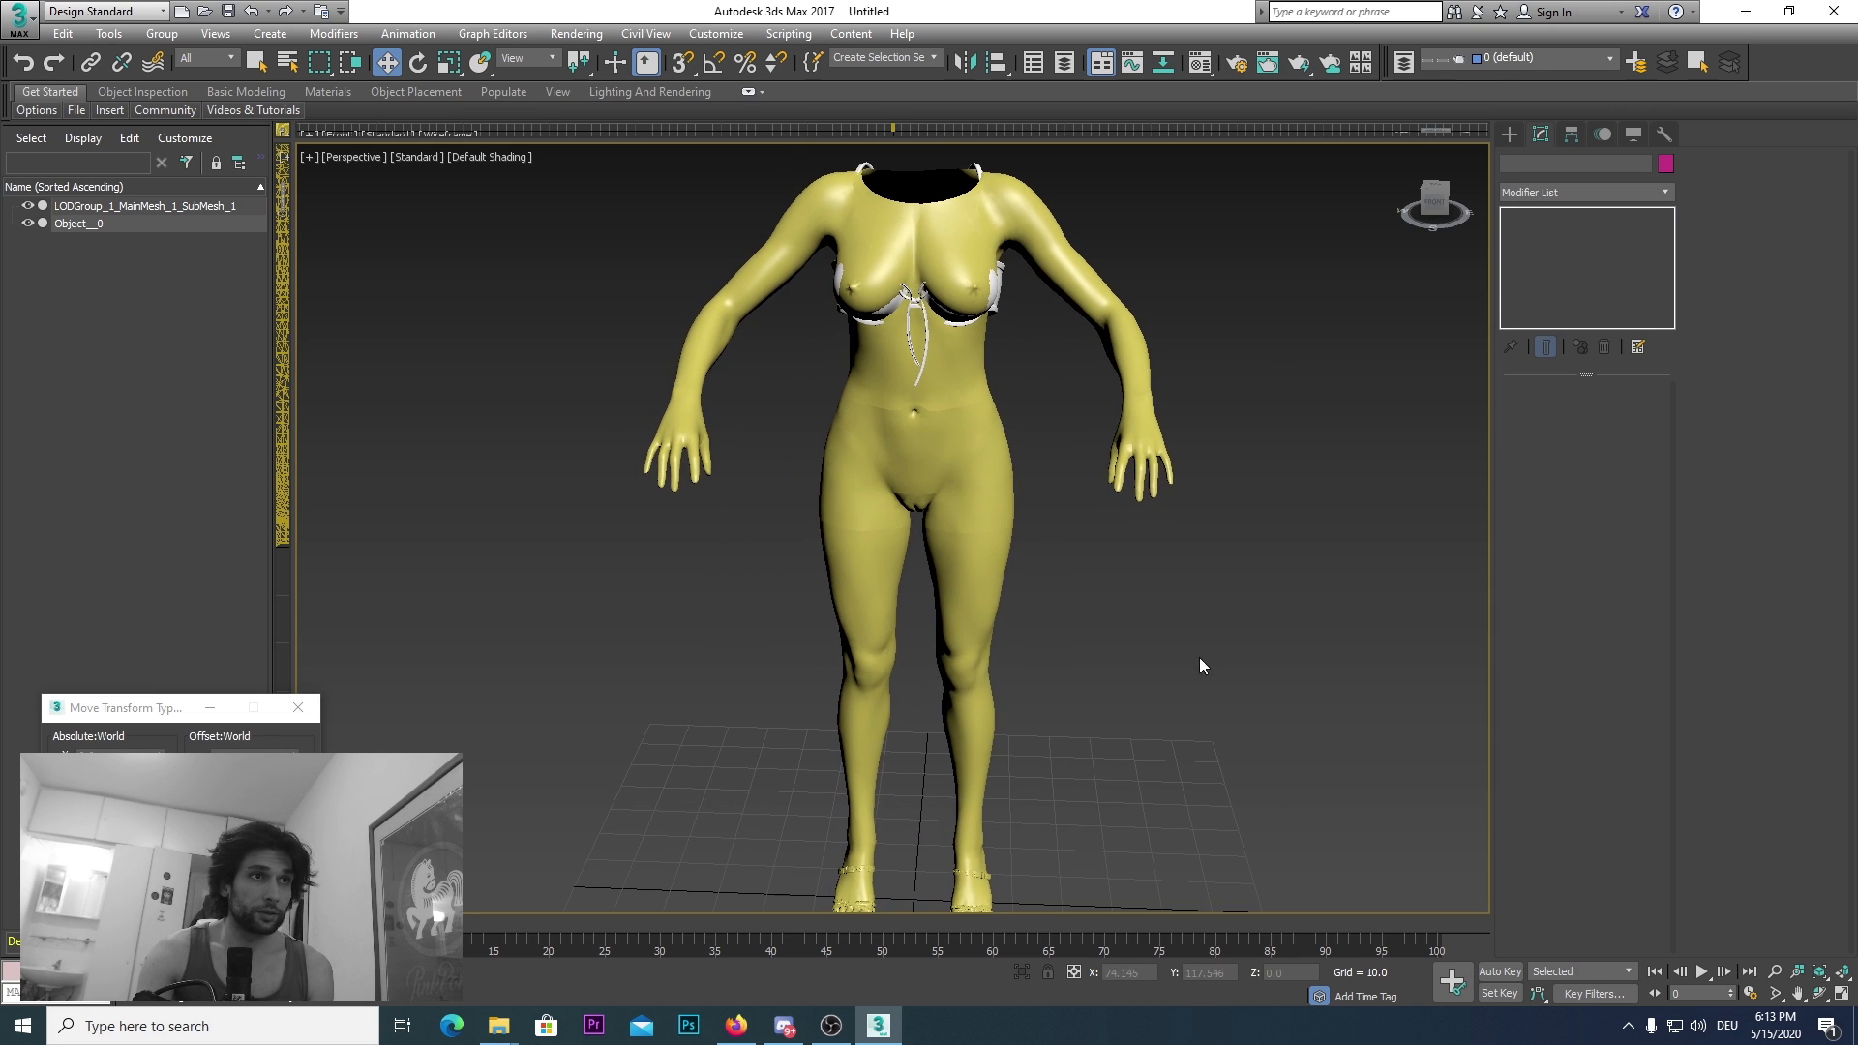
pyautogui.scroll(5, 941, 498)
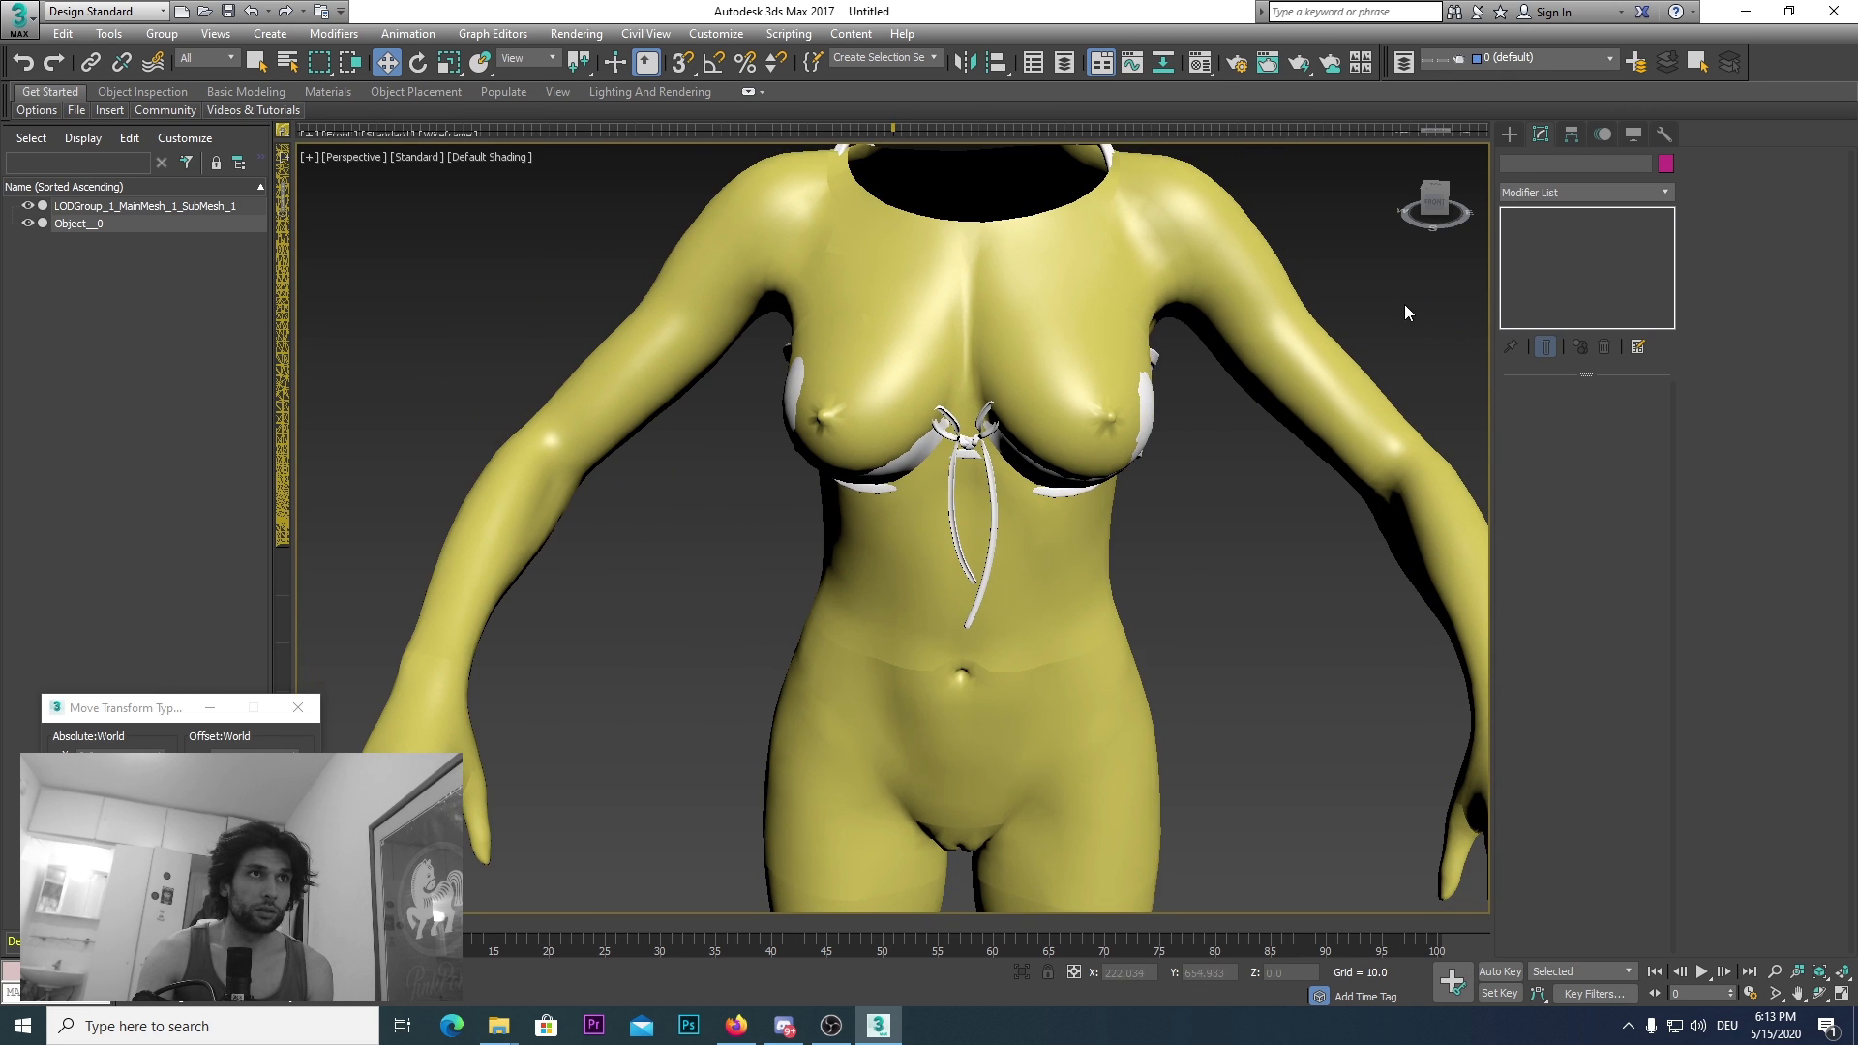
pyautogui.scroll(-4, 1404, 304)
pyautogui.moveTo(1318, 359); pyautogui.dragTo(1304, 413, button='middle')
pyautogui.moveTo(1435, 211)
pyautogui.mouseDown()
pyautogui.moveTo(1364, 215)
pyautogui.moveTo(1413, 215)
pyautogui.mouseUp()
pyautogui.scroll(-4, 1189, 563)
pyautogui.moveTo(1123, 677); pyautogui.dragTo(1055, 547, button='middle')
pyautogui.scroll(-5, 1185, 347)
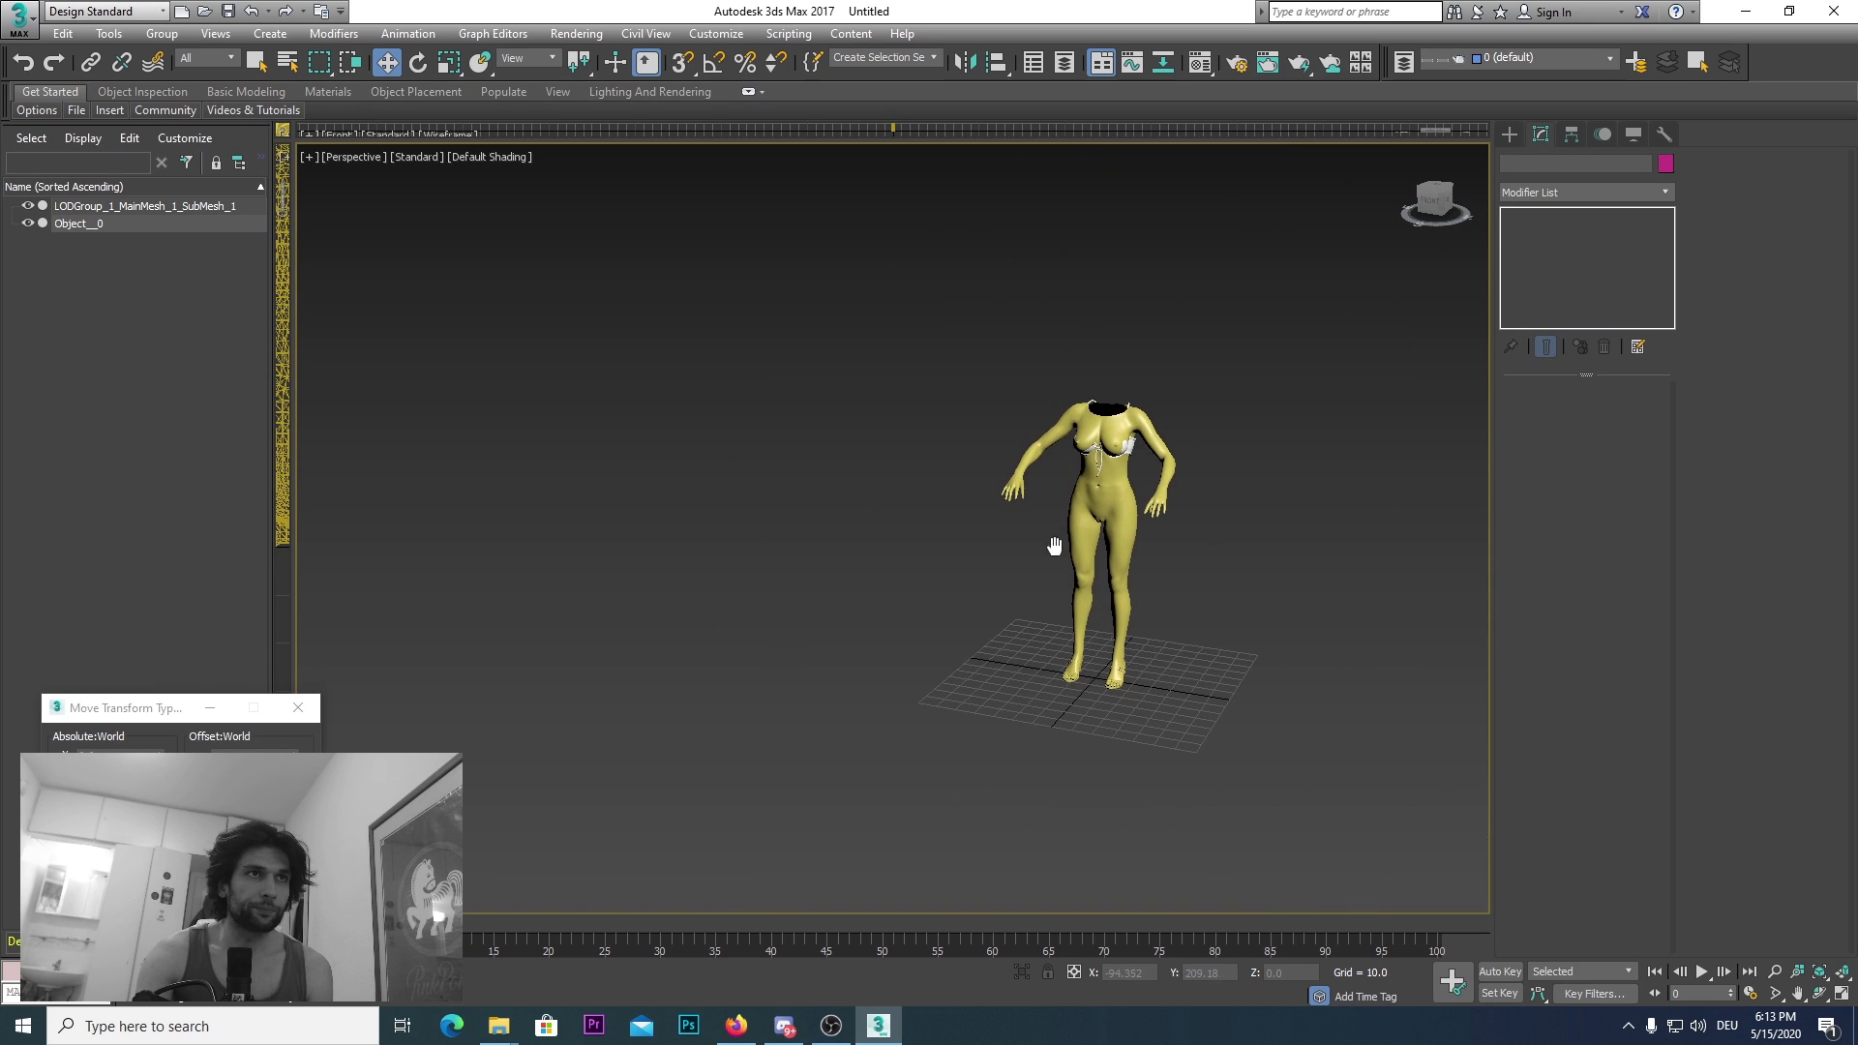
# Step: Import the cropjeans shortpants OBJ from the export folder, keeping the current import options
pyautogui.click(19, 17)
pyautogui.click(58, 281)
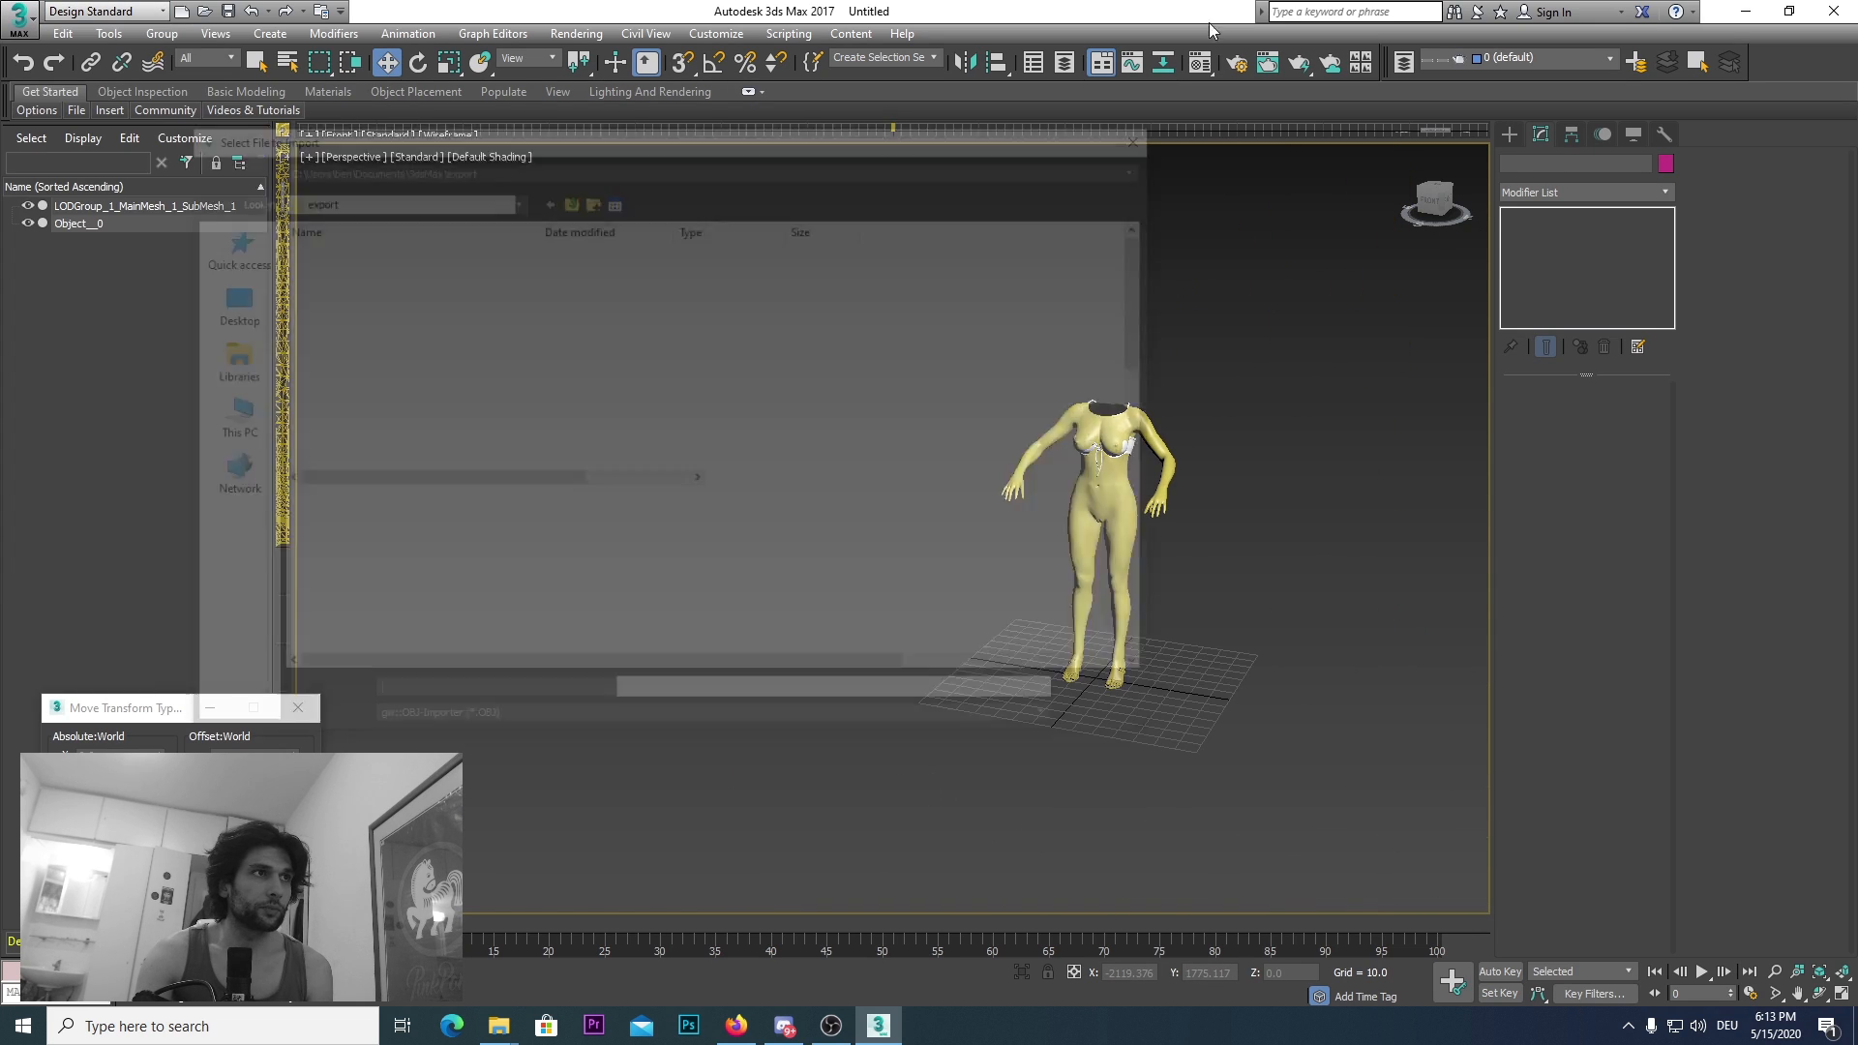
pyautogui.scroll(-5, 406, 535)
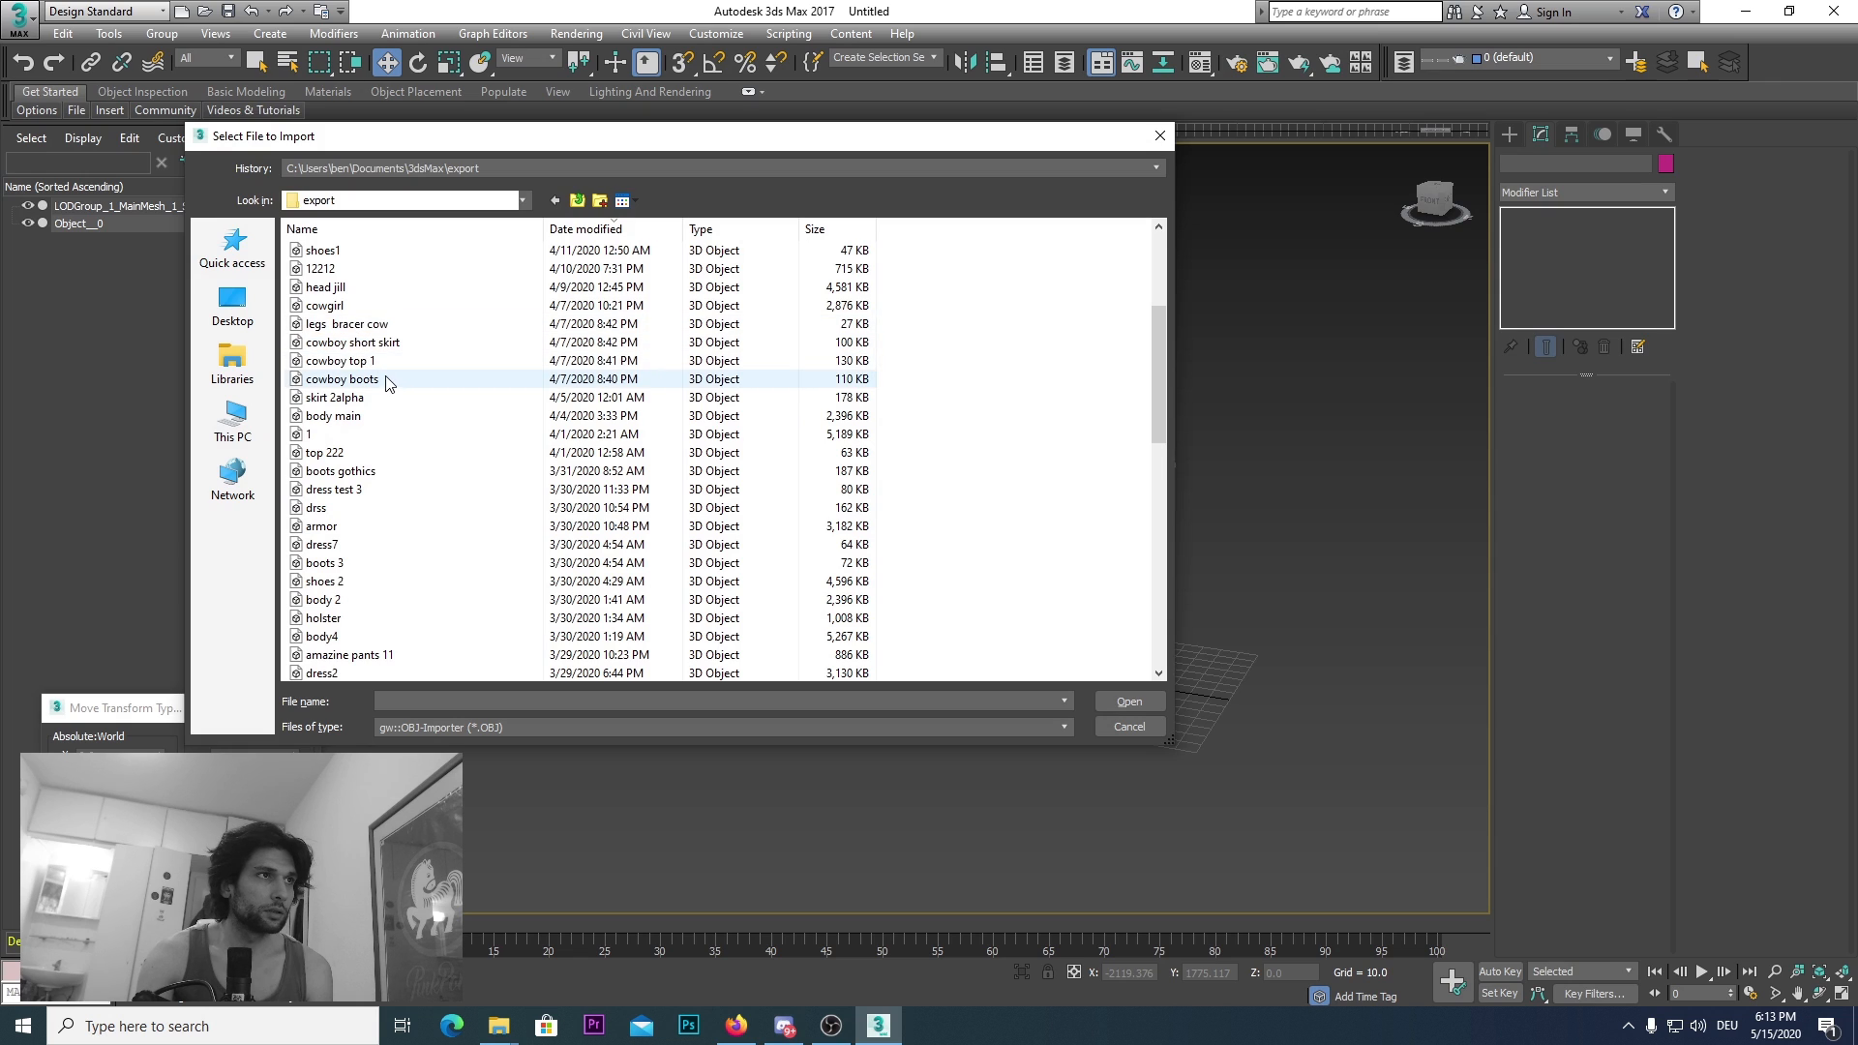
pyautogui.scroll(-12, 373, 378)
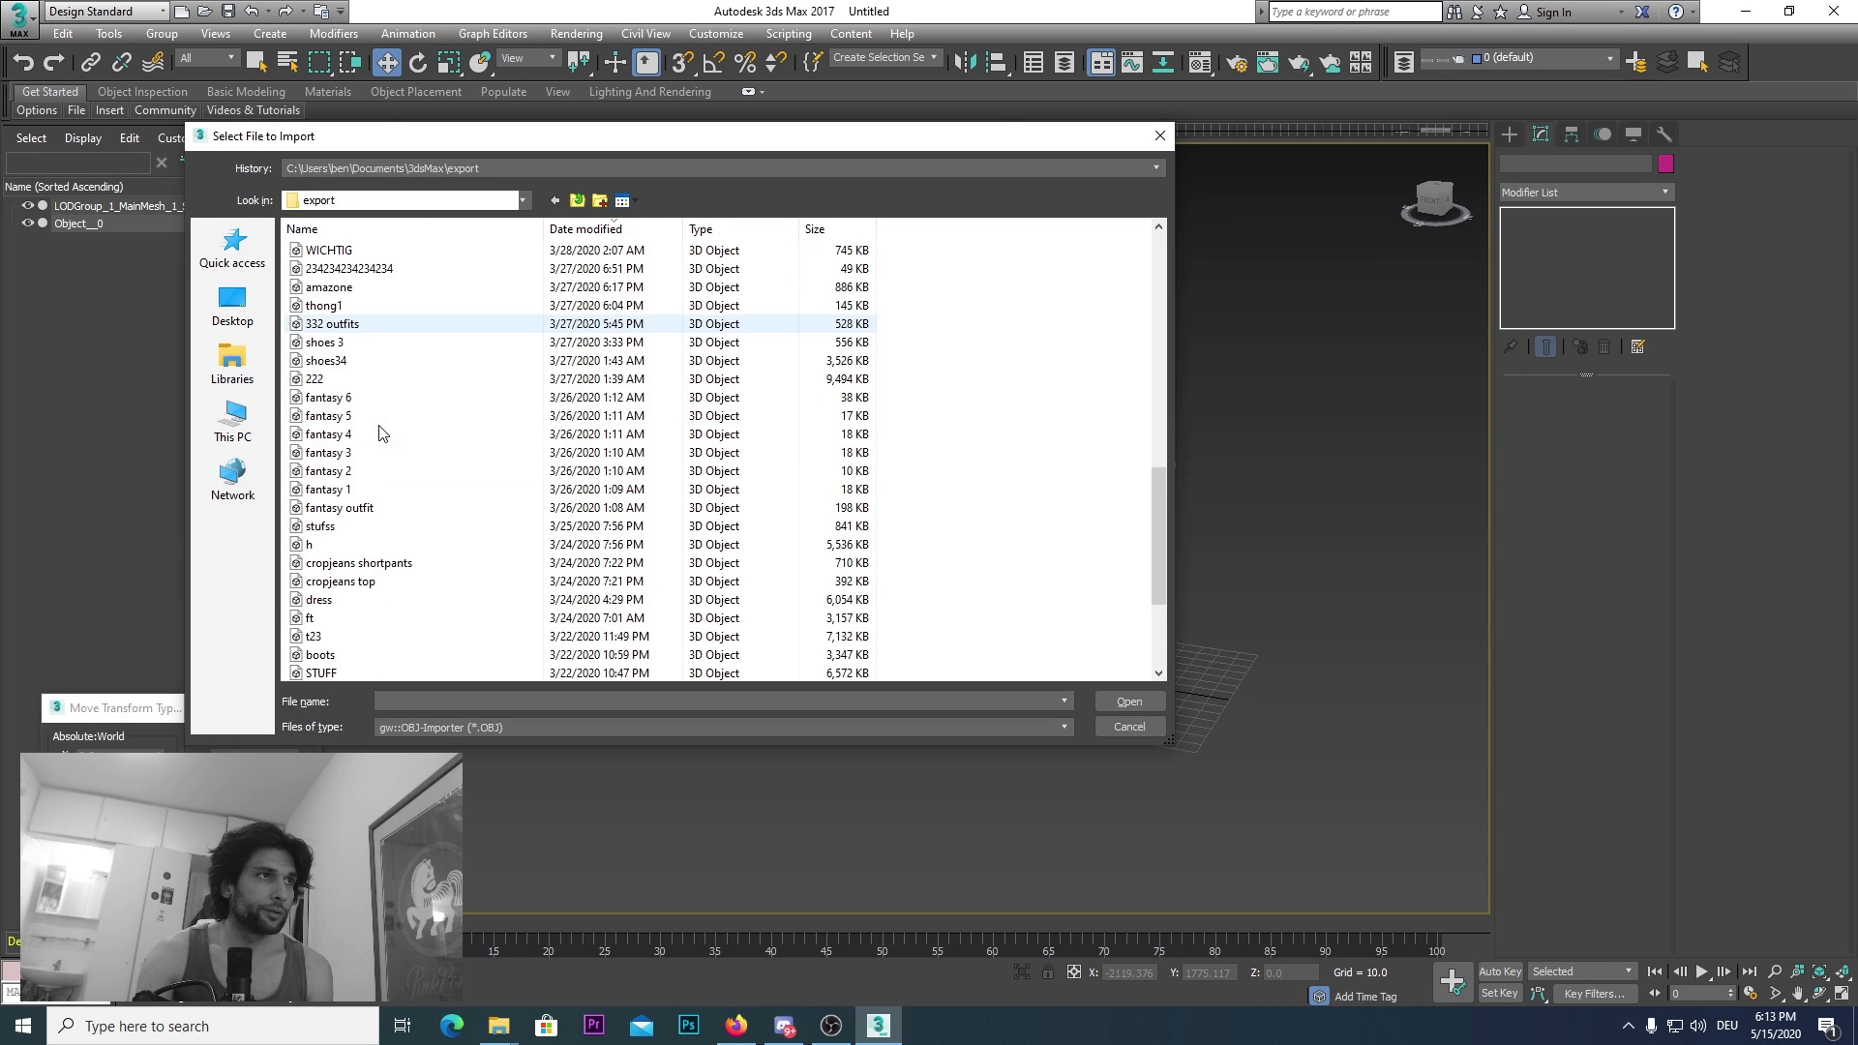
pyautogui.scroll(5, 382, 407)
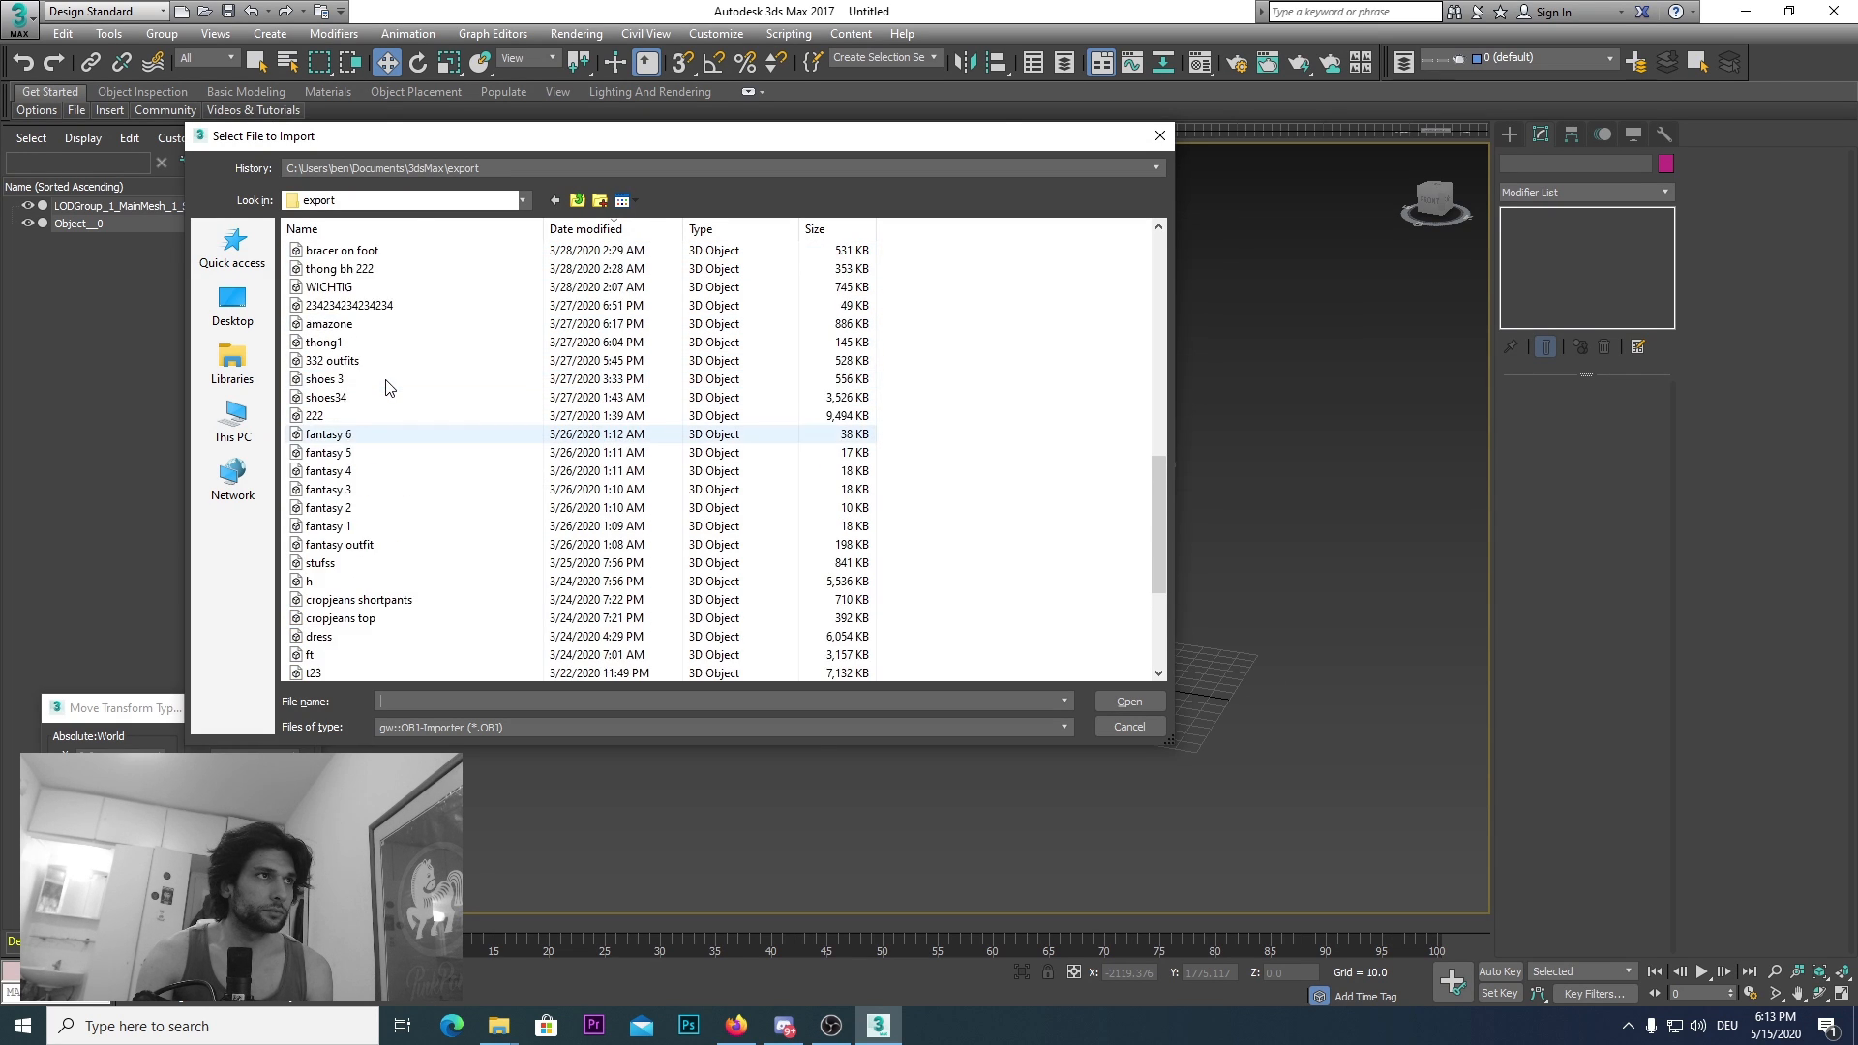
pyautogui.scroll(-2, 387, 389)
pyautogui.scroll(-2, 382, 388)
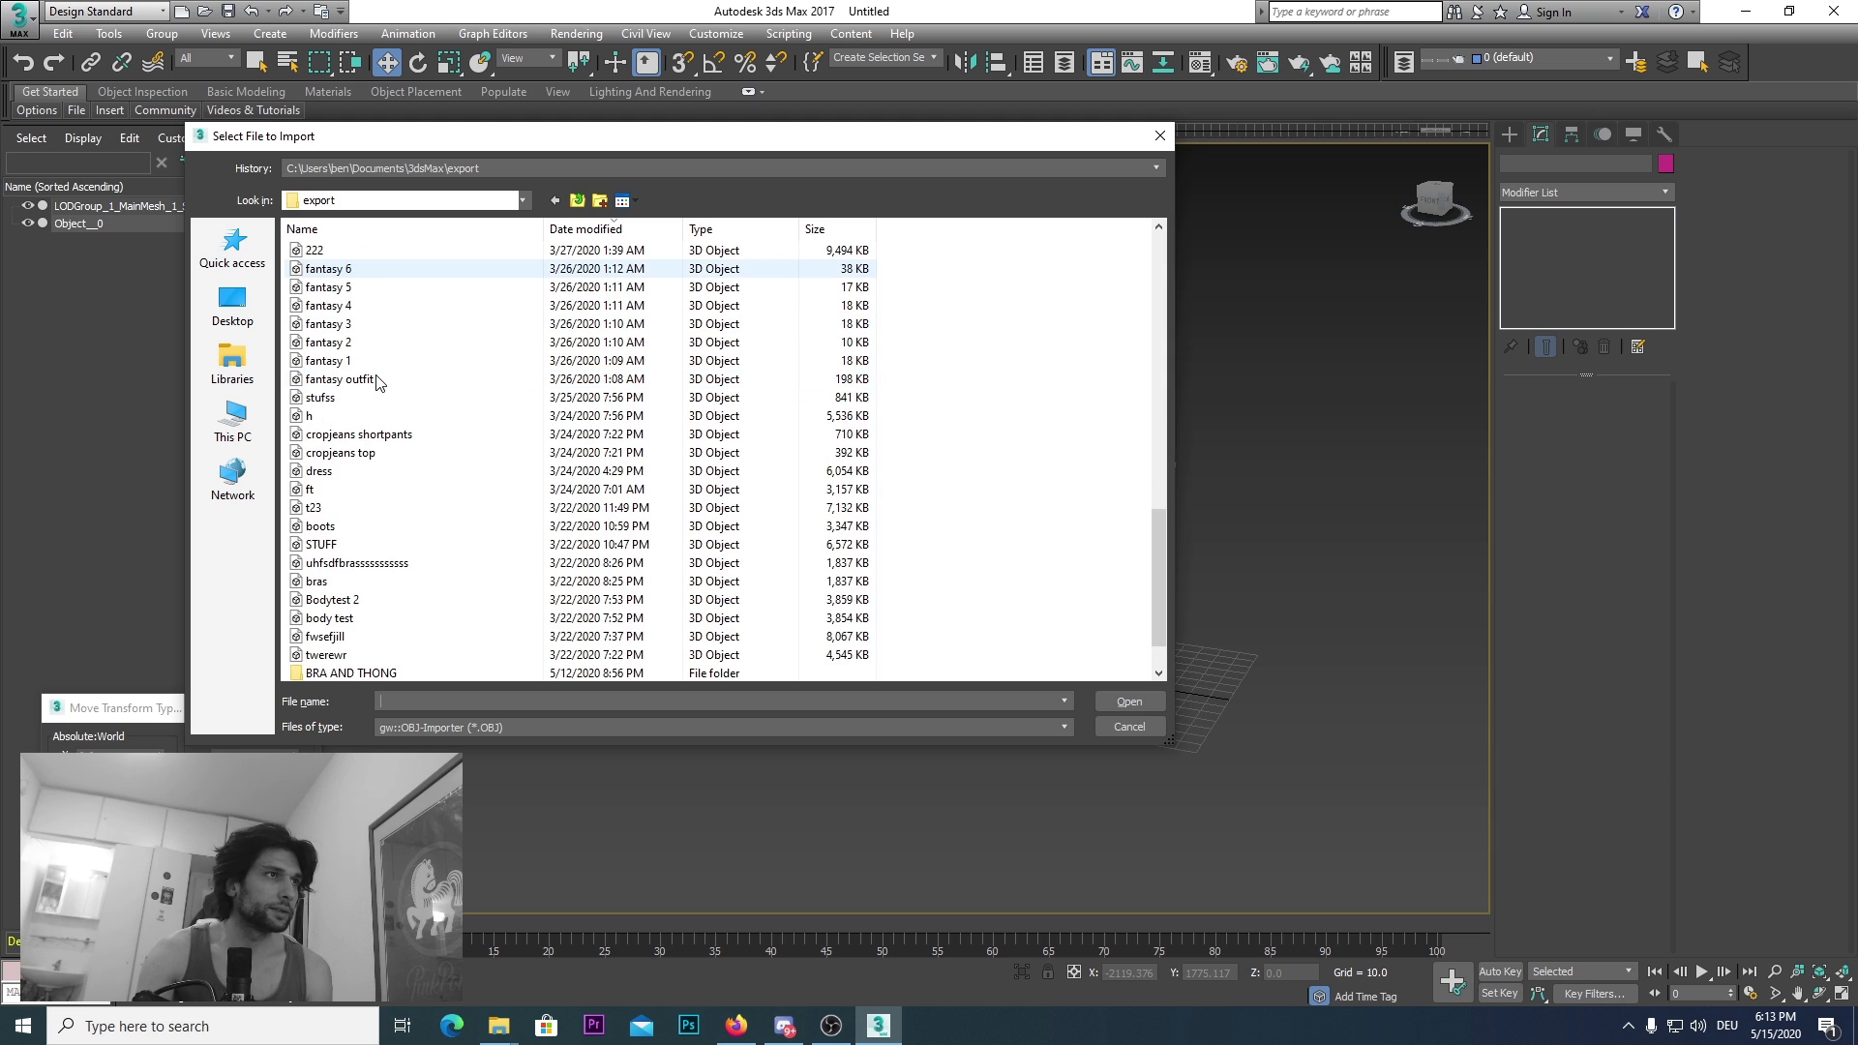
pyautogui.scroll(-1, 378, 383)
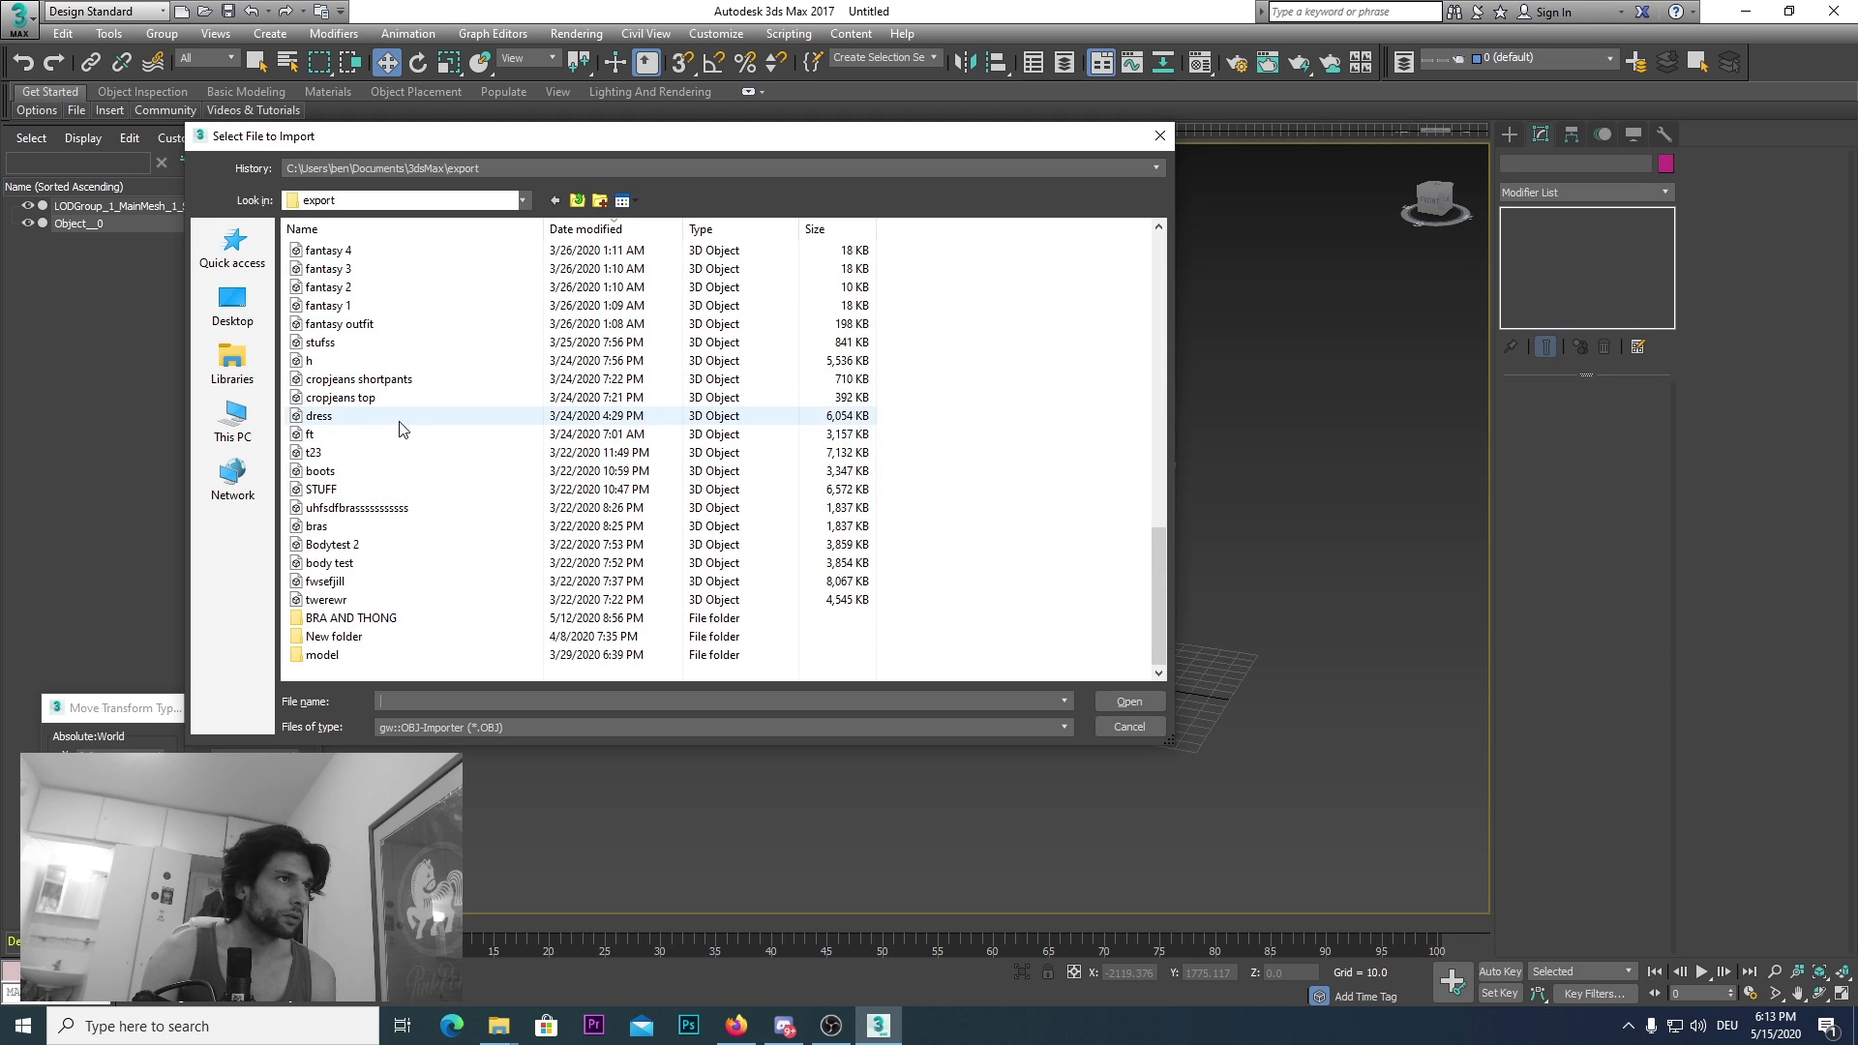
pyautogui.scroll(2, 403, 425)
pyautogui.scroll(2, 387, 430)
pyautogui.click(355, 418)
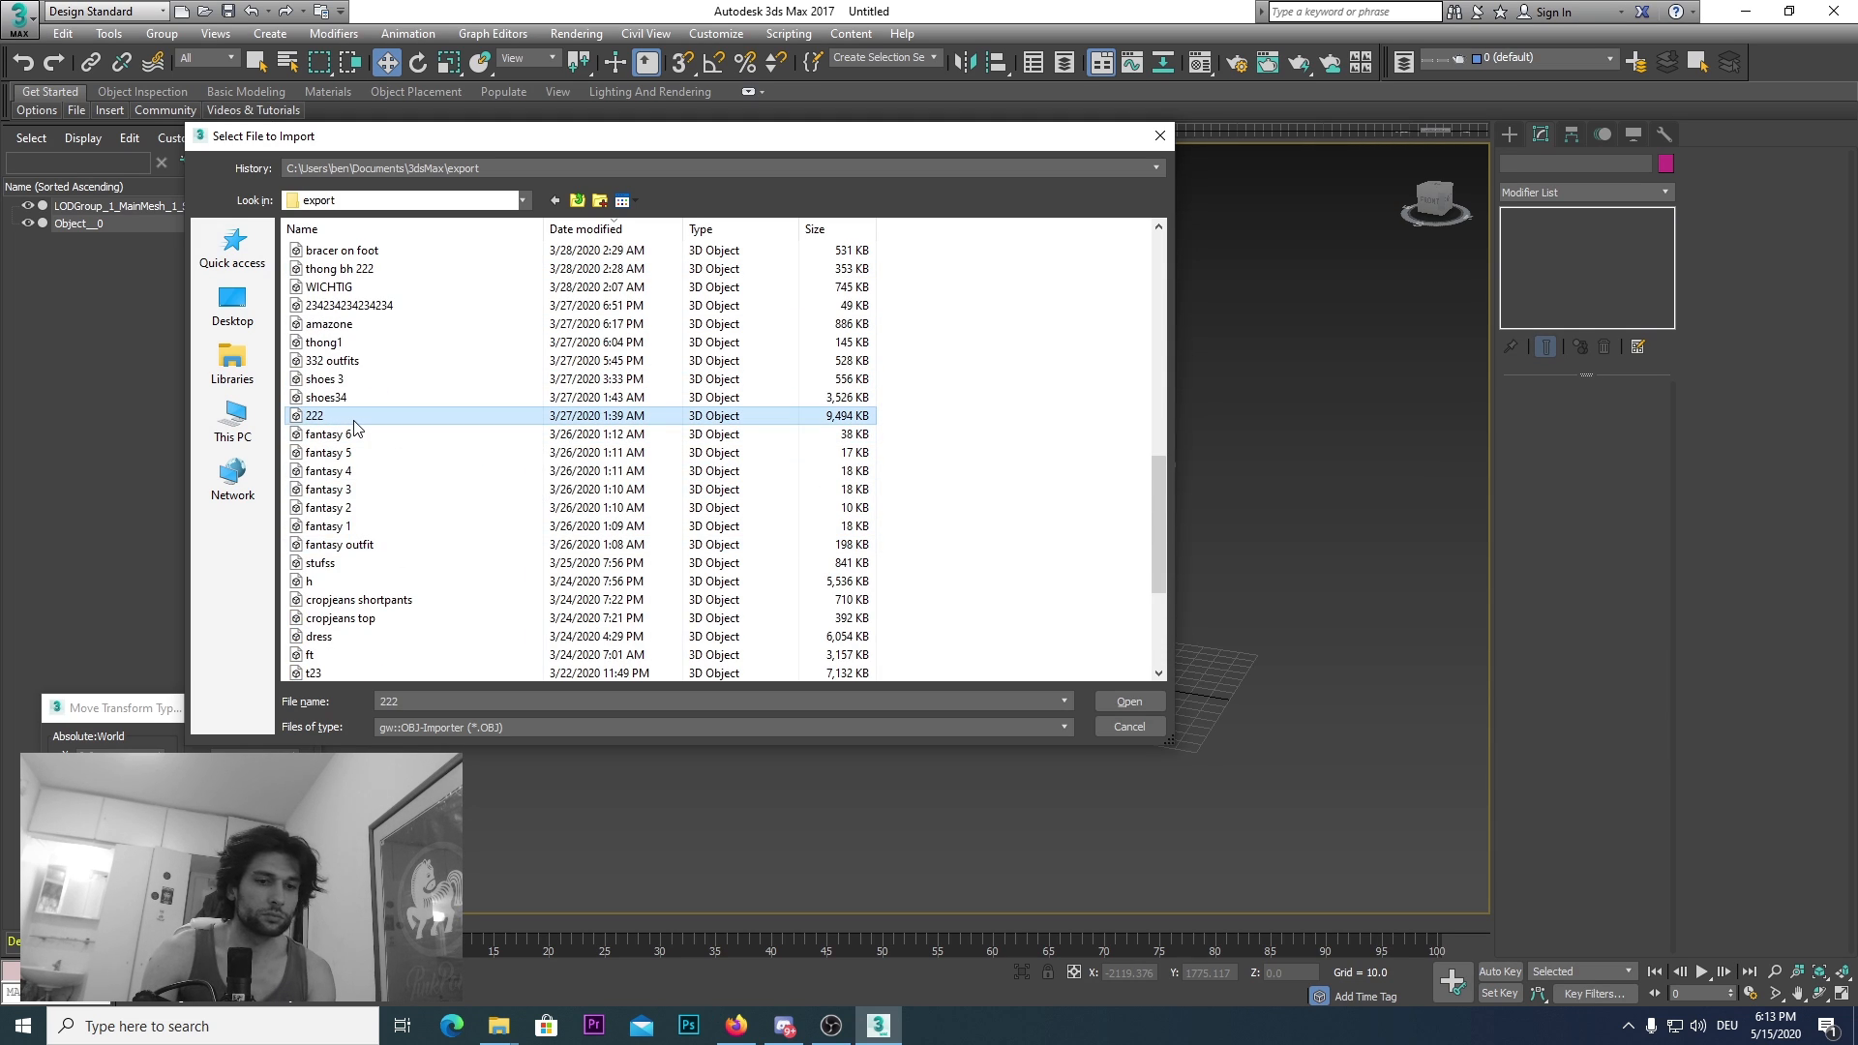
pyautogui.press('h')
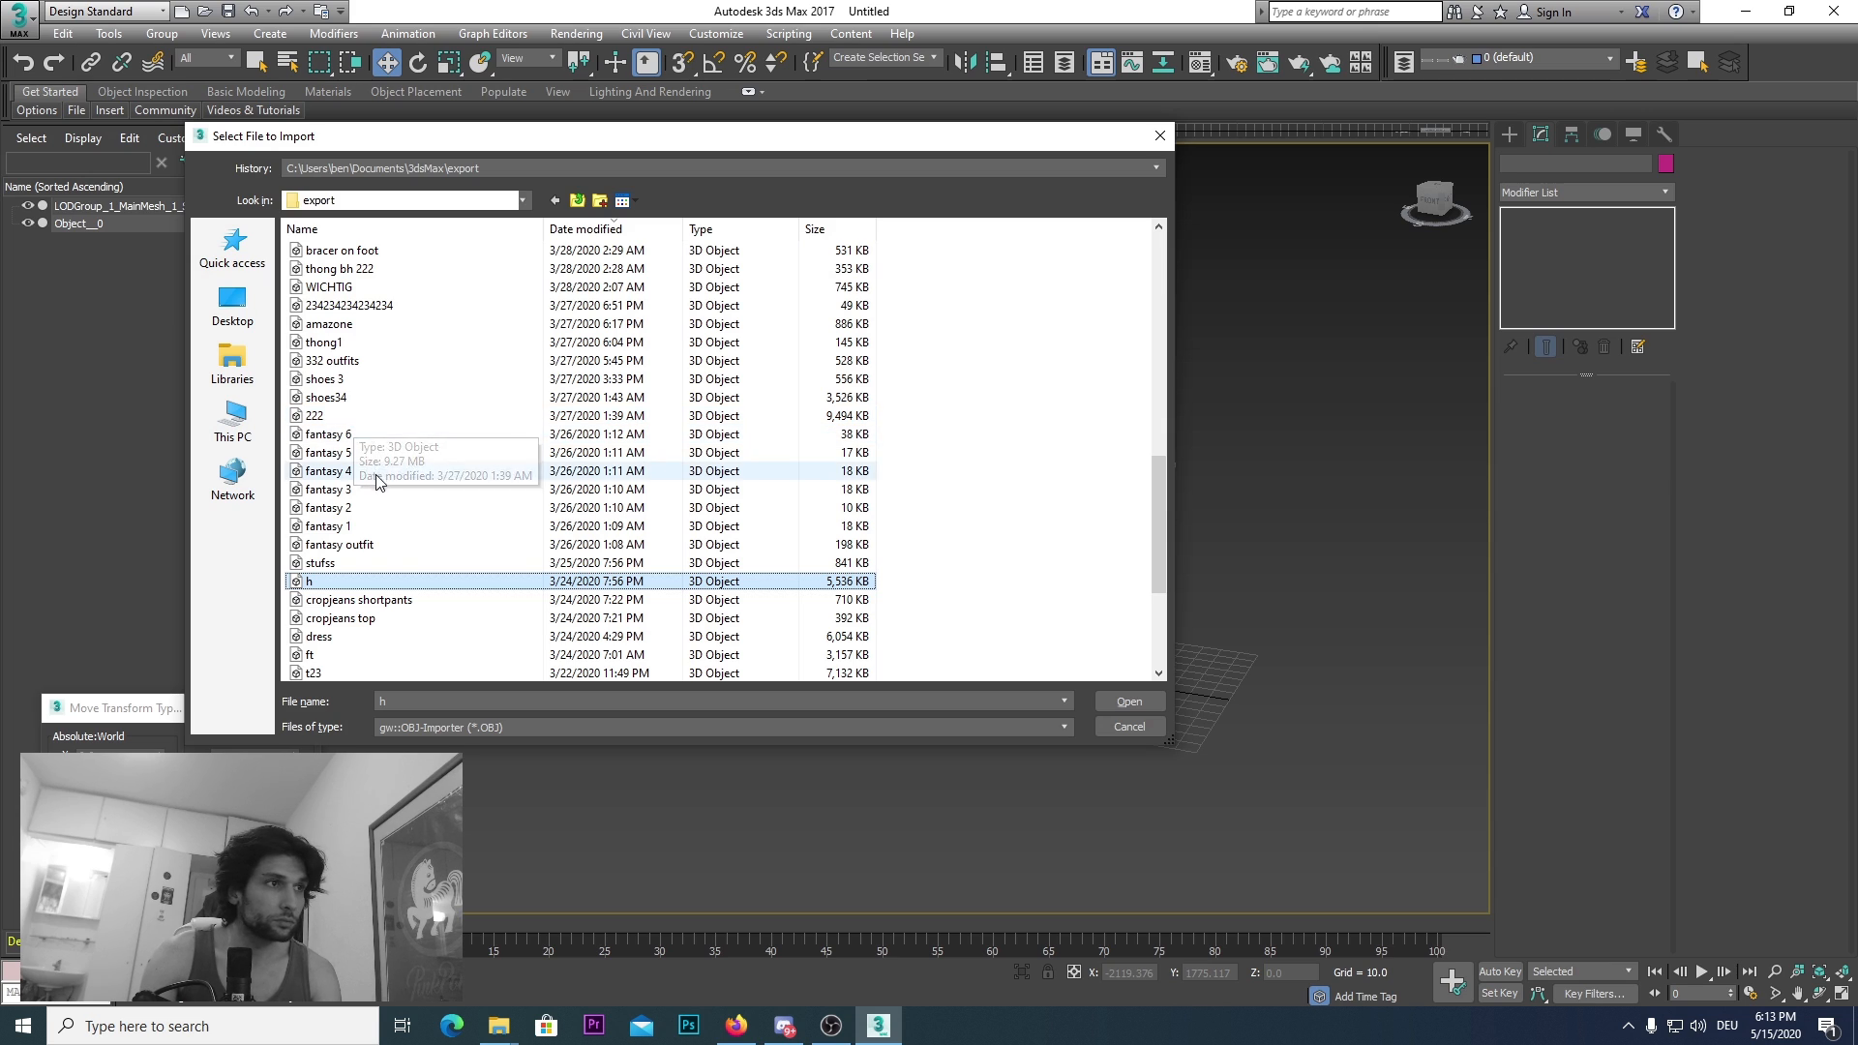
pyautogui.doubleClick(379, 603)
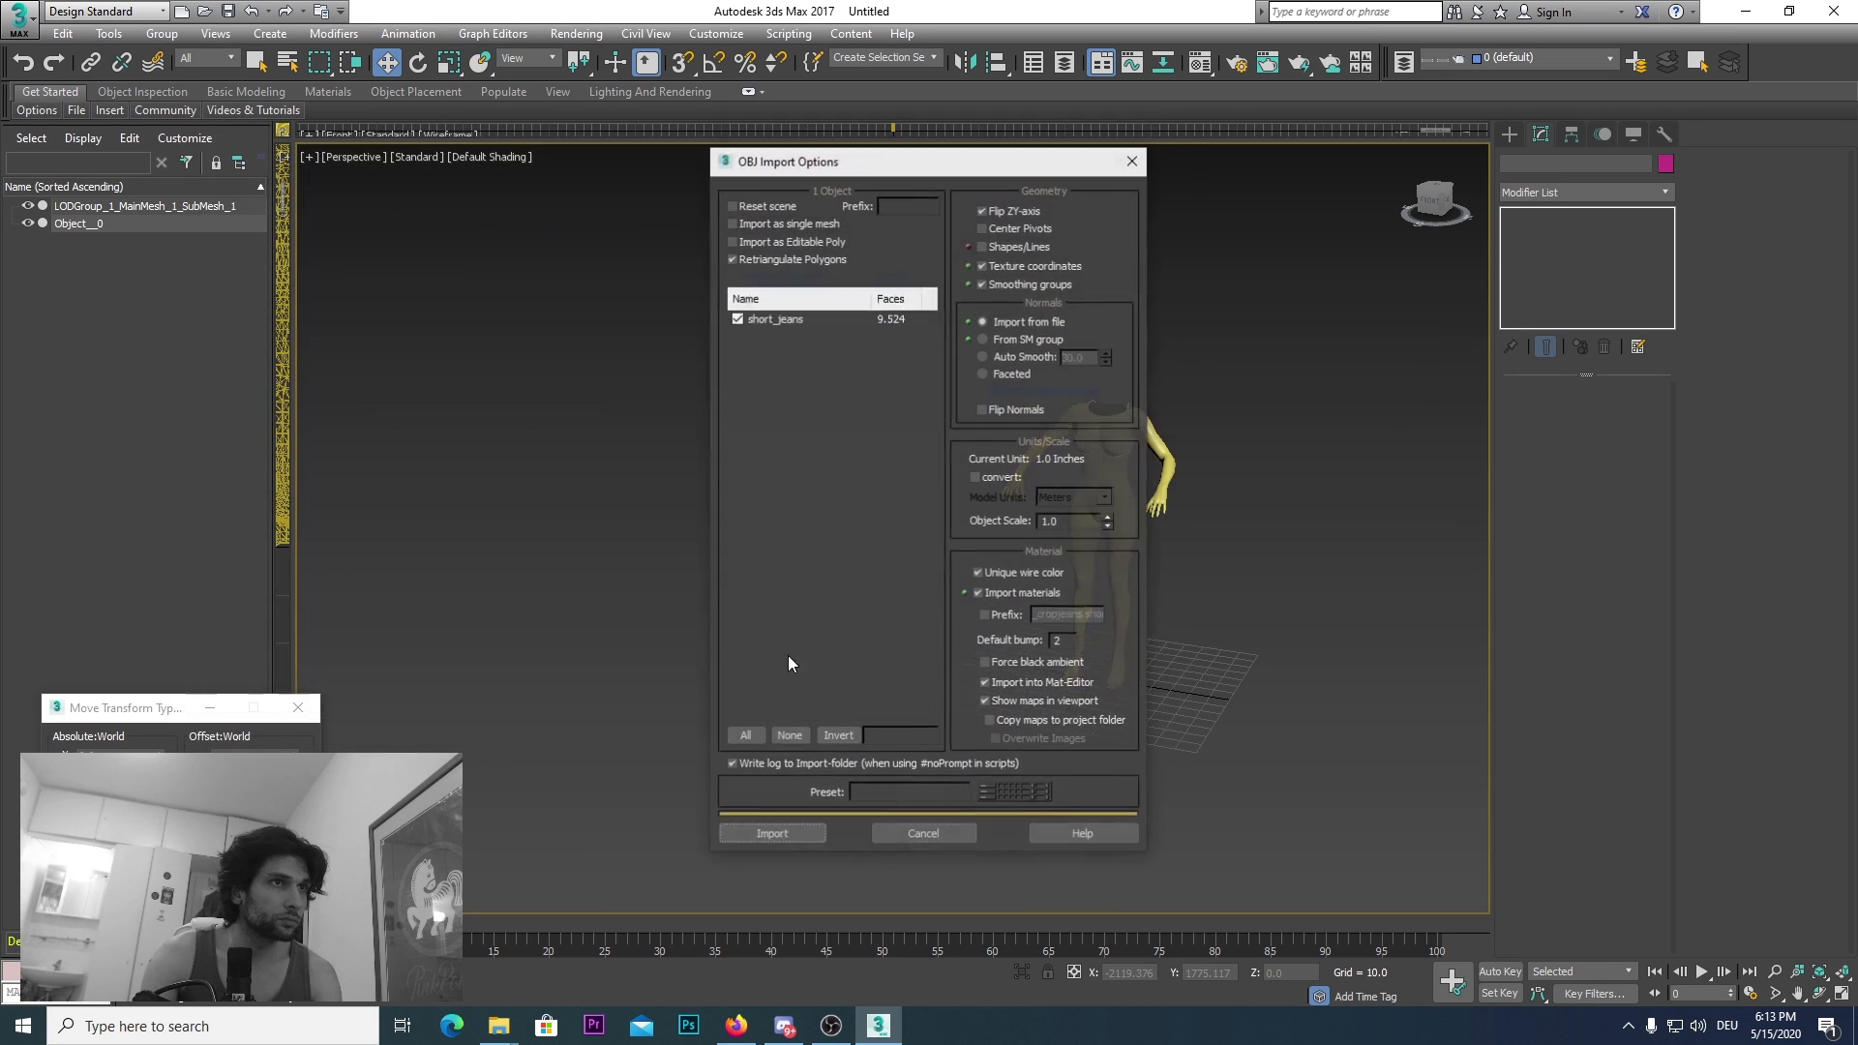
pyautogui.click(765, 946)
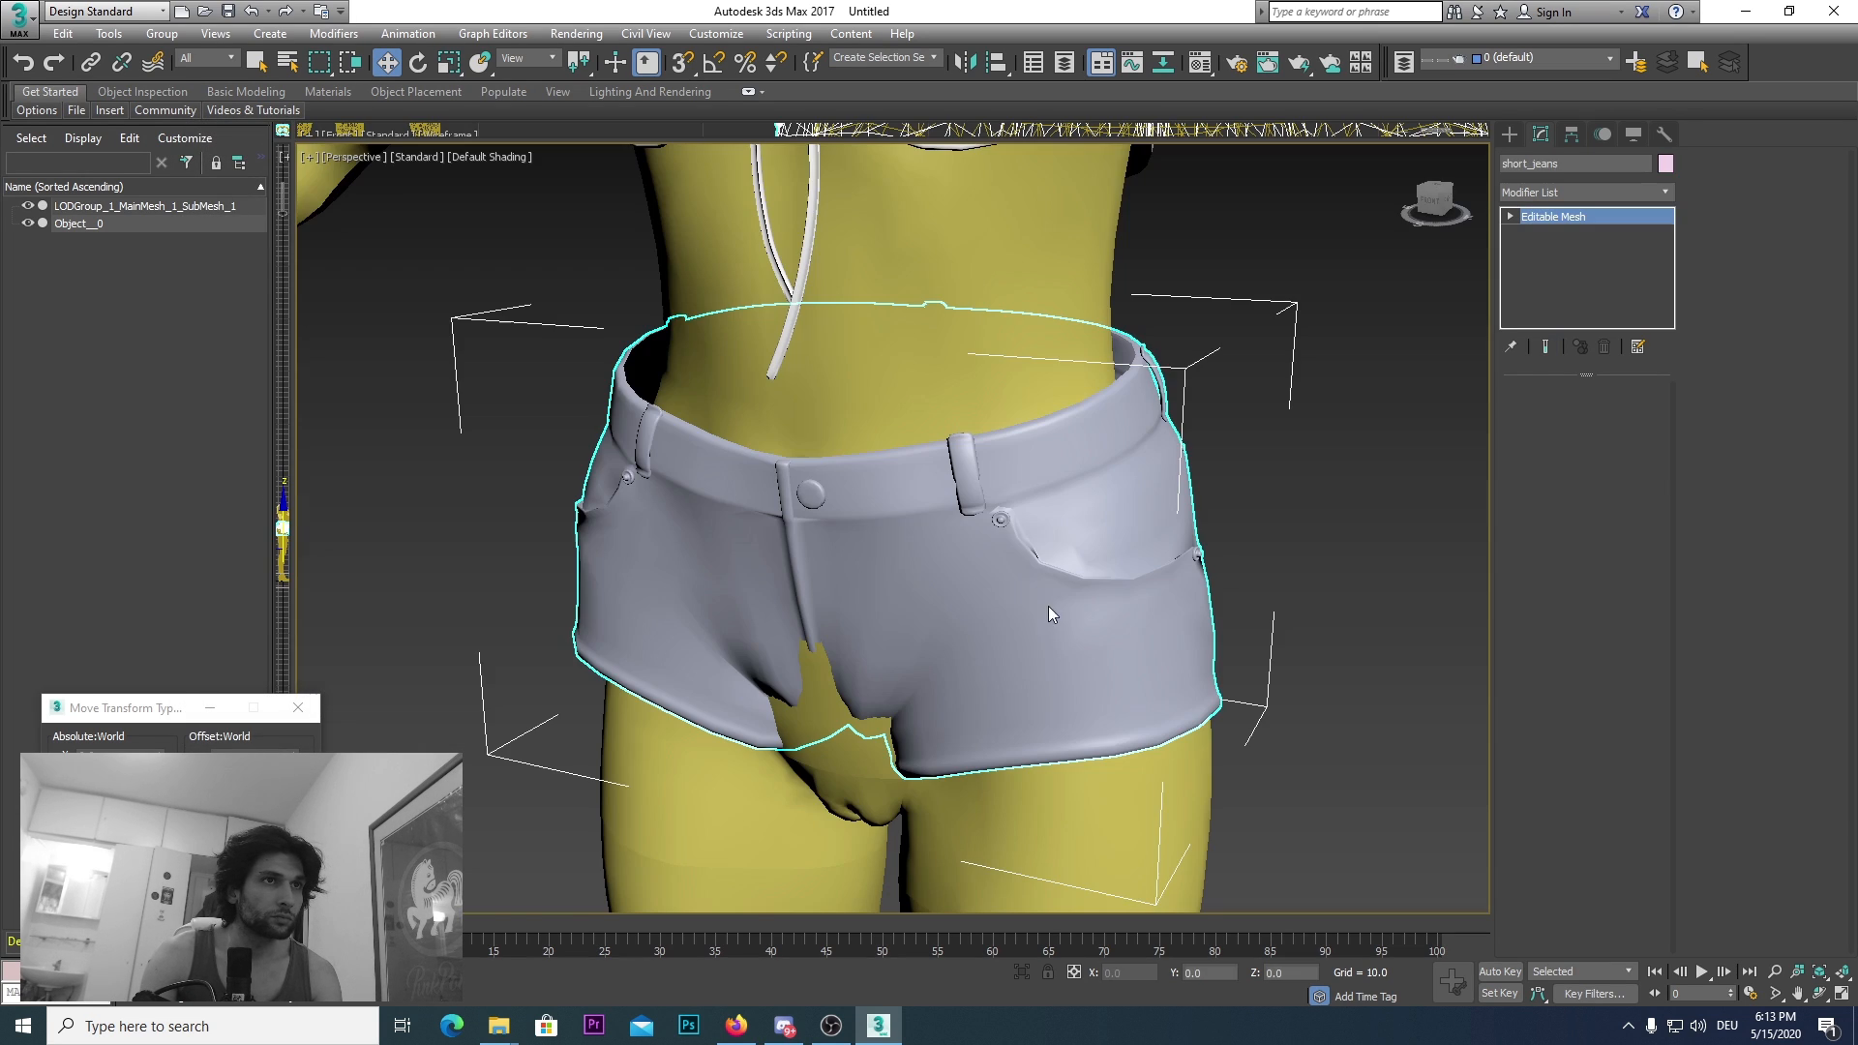
# Step: Lower the jeans shorts along Z to about -5.36 to fit them over the hips
pyautogui.moveTo(1430, 220); pyautogui.dragTo(1258, 232)
pyautogui.moveTo(1017, 441); pyautogui.dragTo(1027, 451, button='middle')
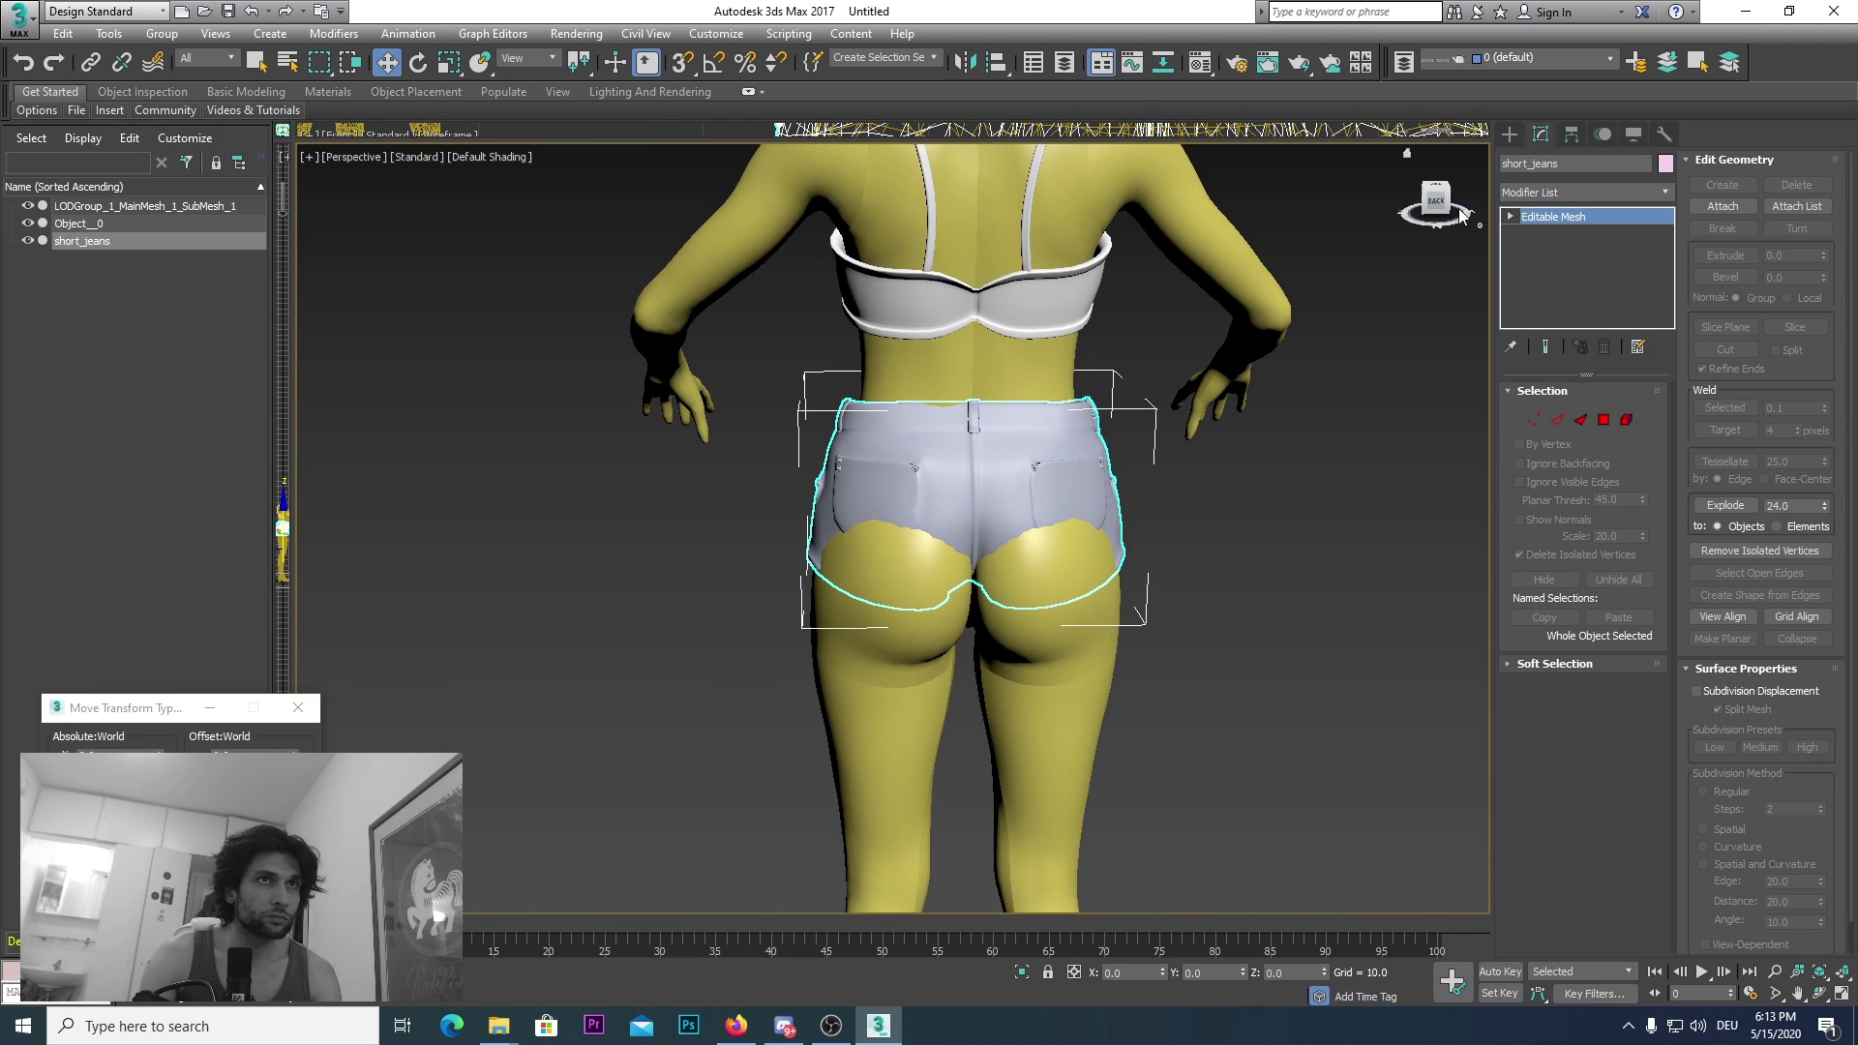
pyautogui.click(1463, 215)
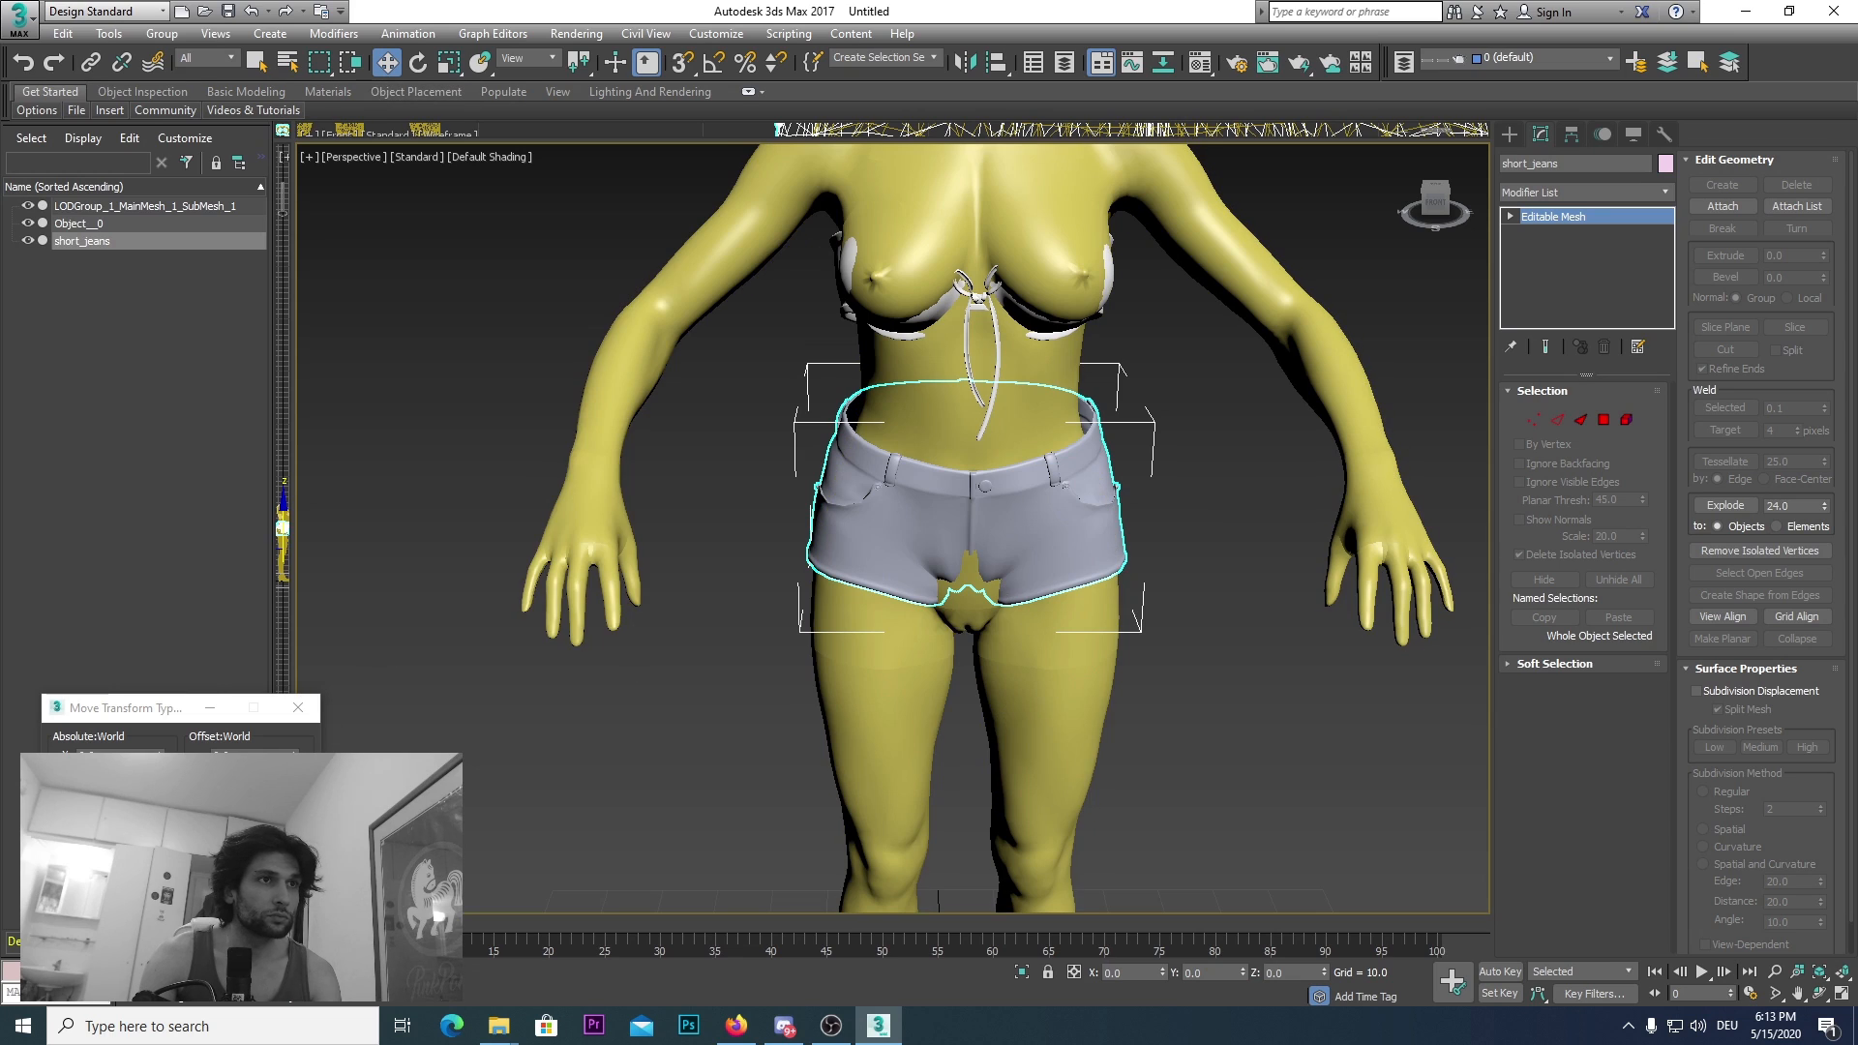
pyautogui.moveTo(167, 798); pyautogui.dragTo(168, 891)
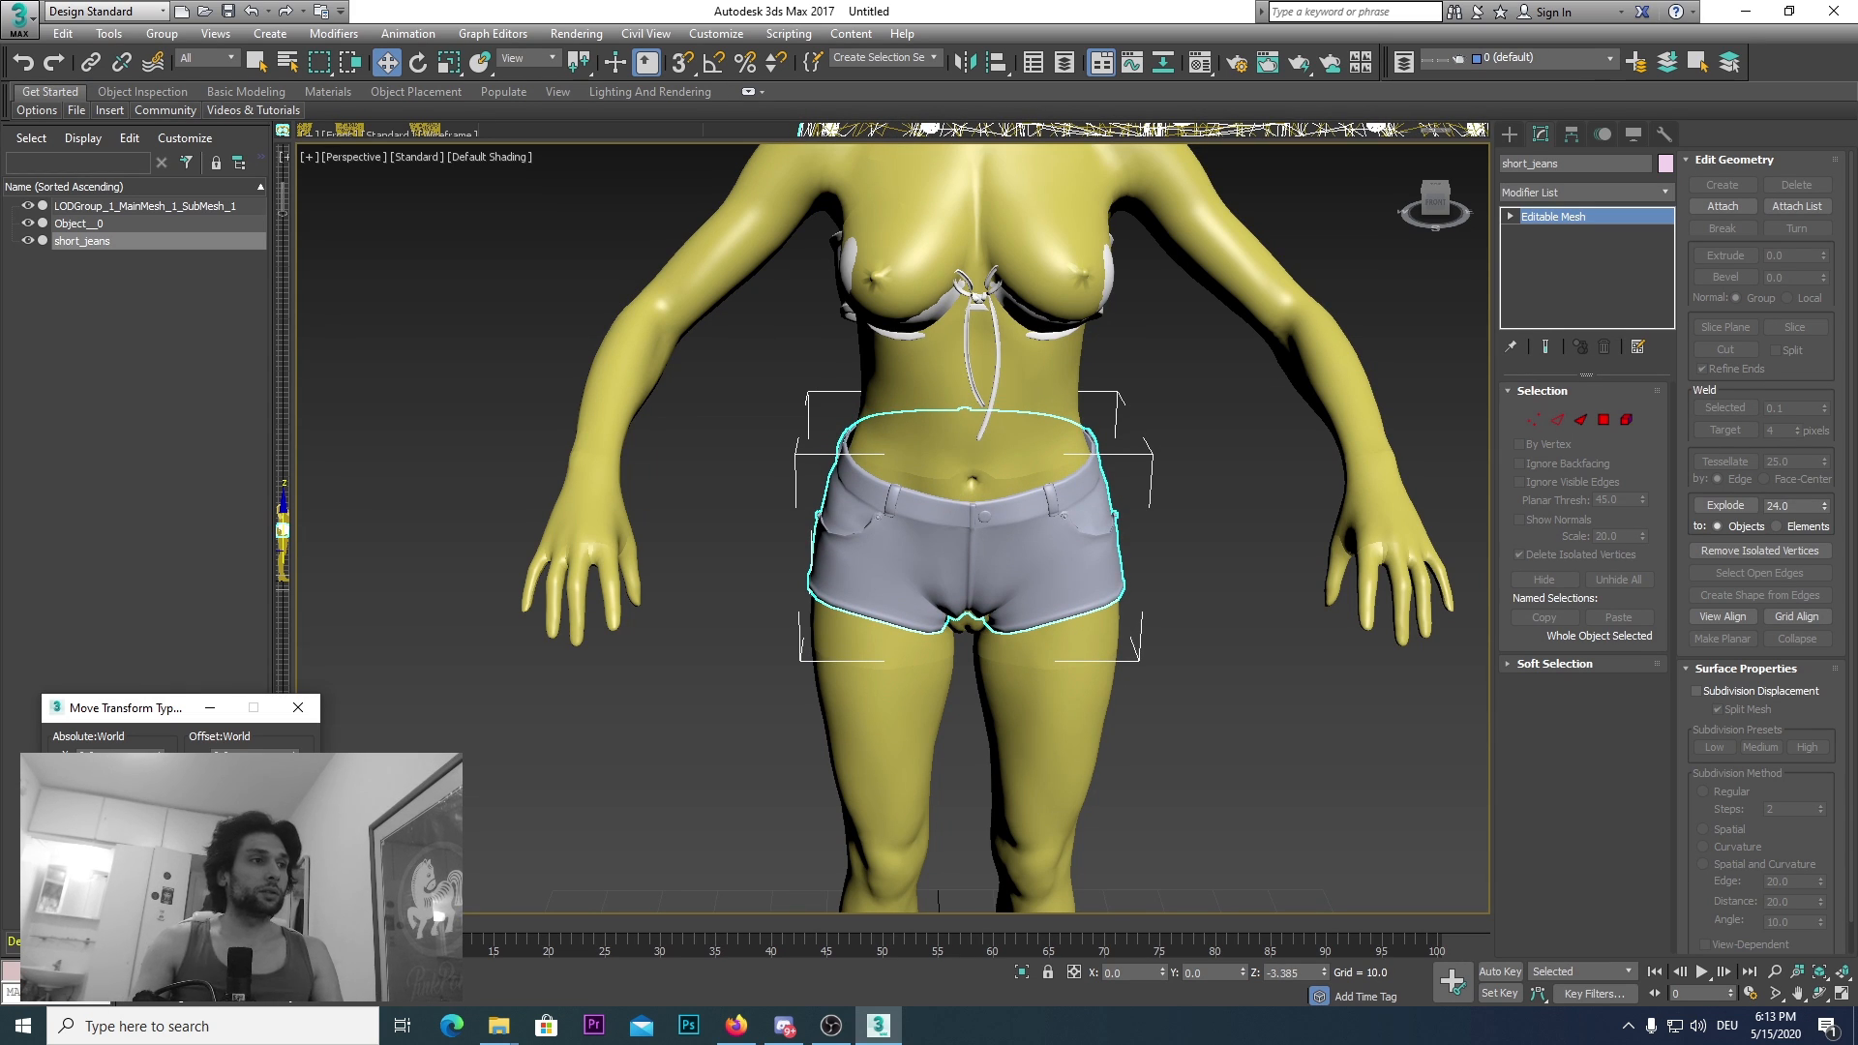
pyautogui.moveTo(167, 890); pyautogui.dragTo(168, 935)
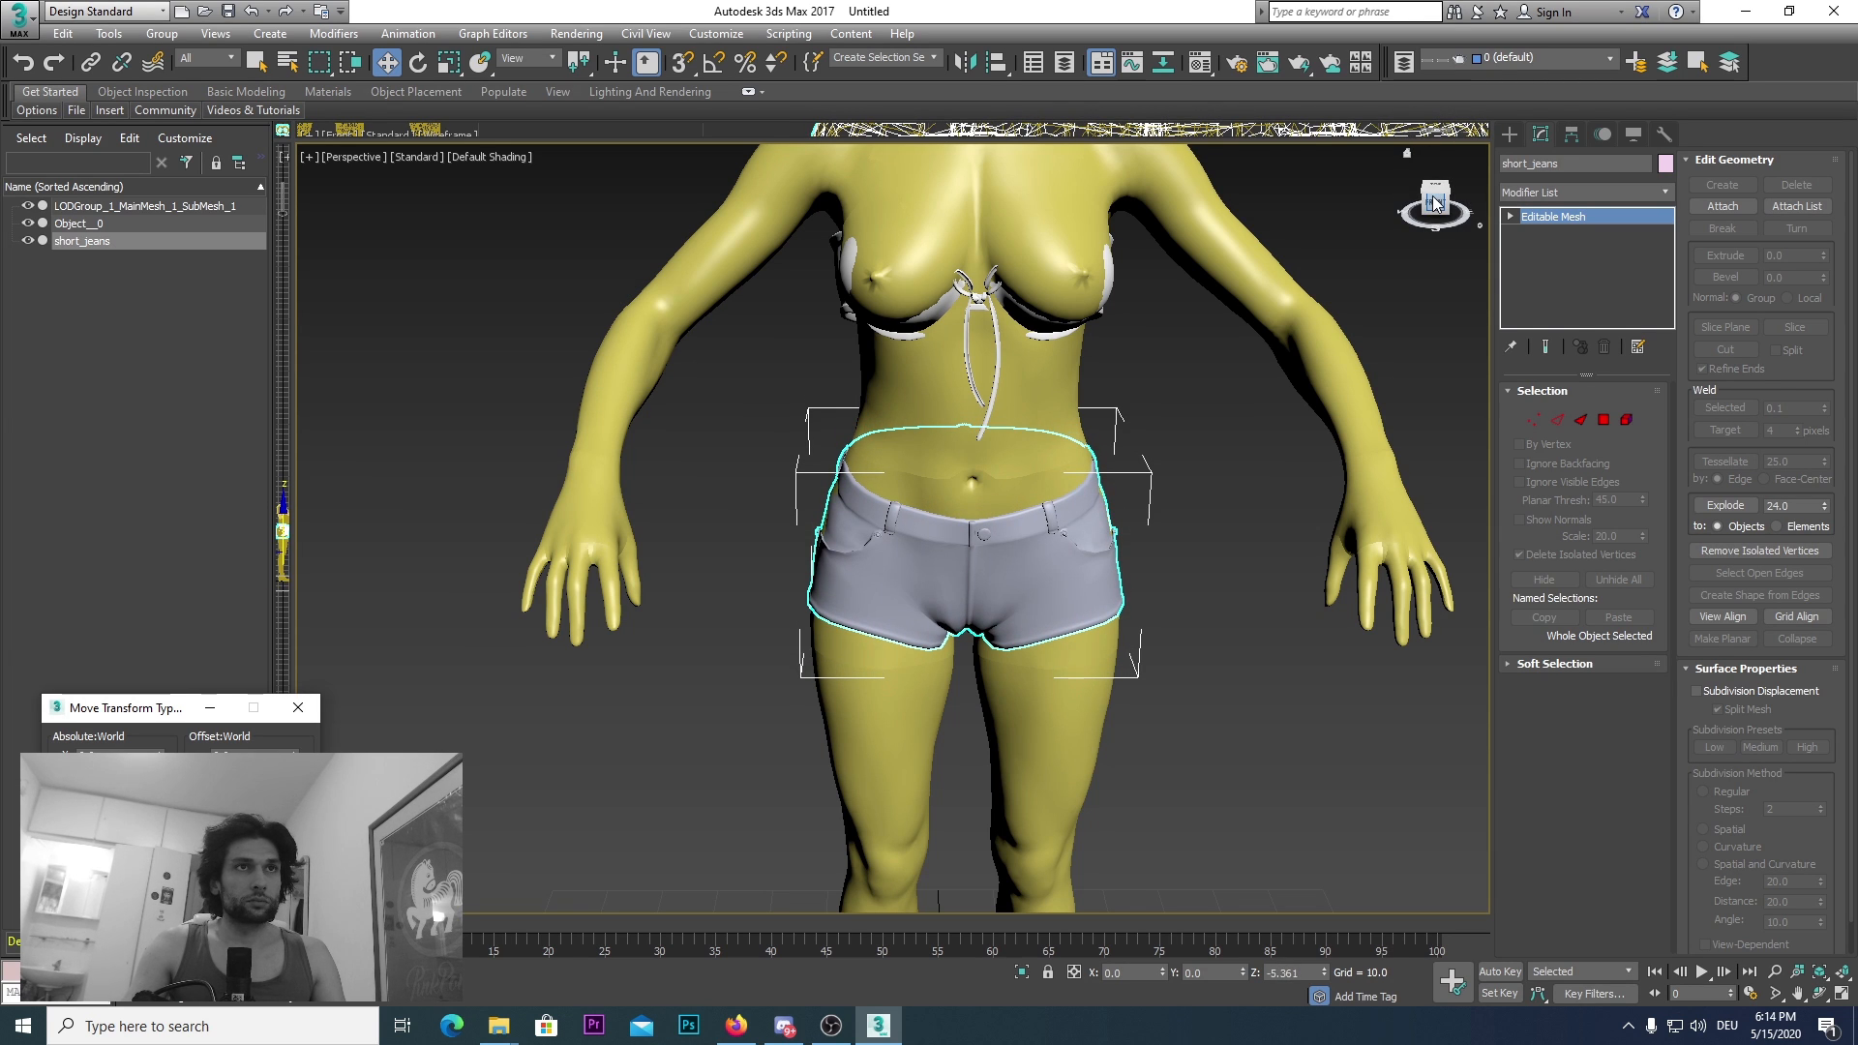
# Step: Shift the jeans shorts along Y to about 0.92 and lower them to about Z -5.71
pyautogui.moveTo(1436, 203); pyautogui.dragTo(508, 685)
pyautogui.moveTo(507, 685); pyautogui.dragTo(706, 372, button='middle')
pyautogui.moveTo(540, 834); pyautogui.dragTo(684, 642, button='middle')
pyautogui.scroll(-2, 669, 650)
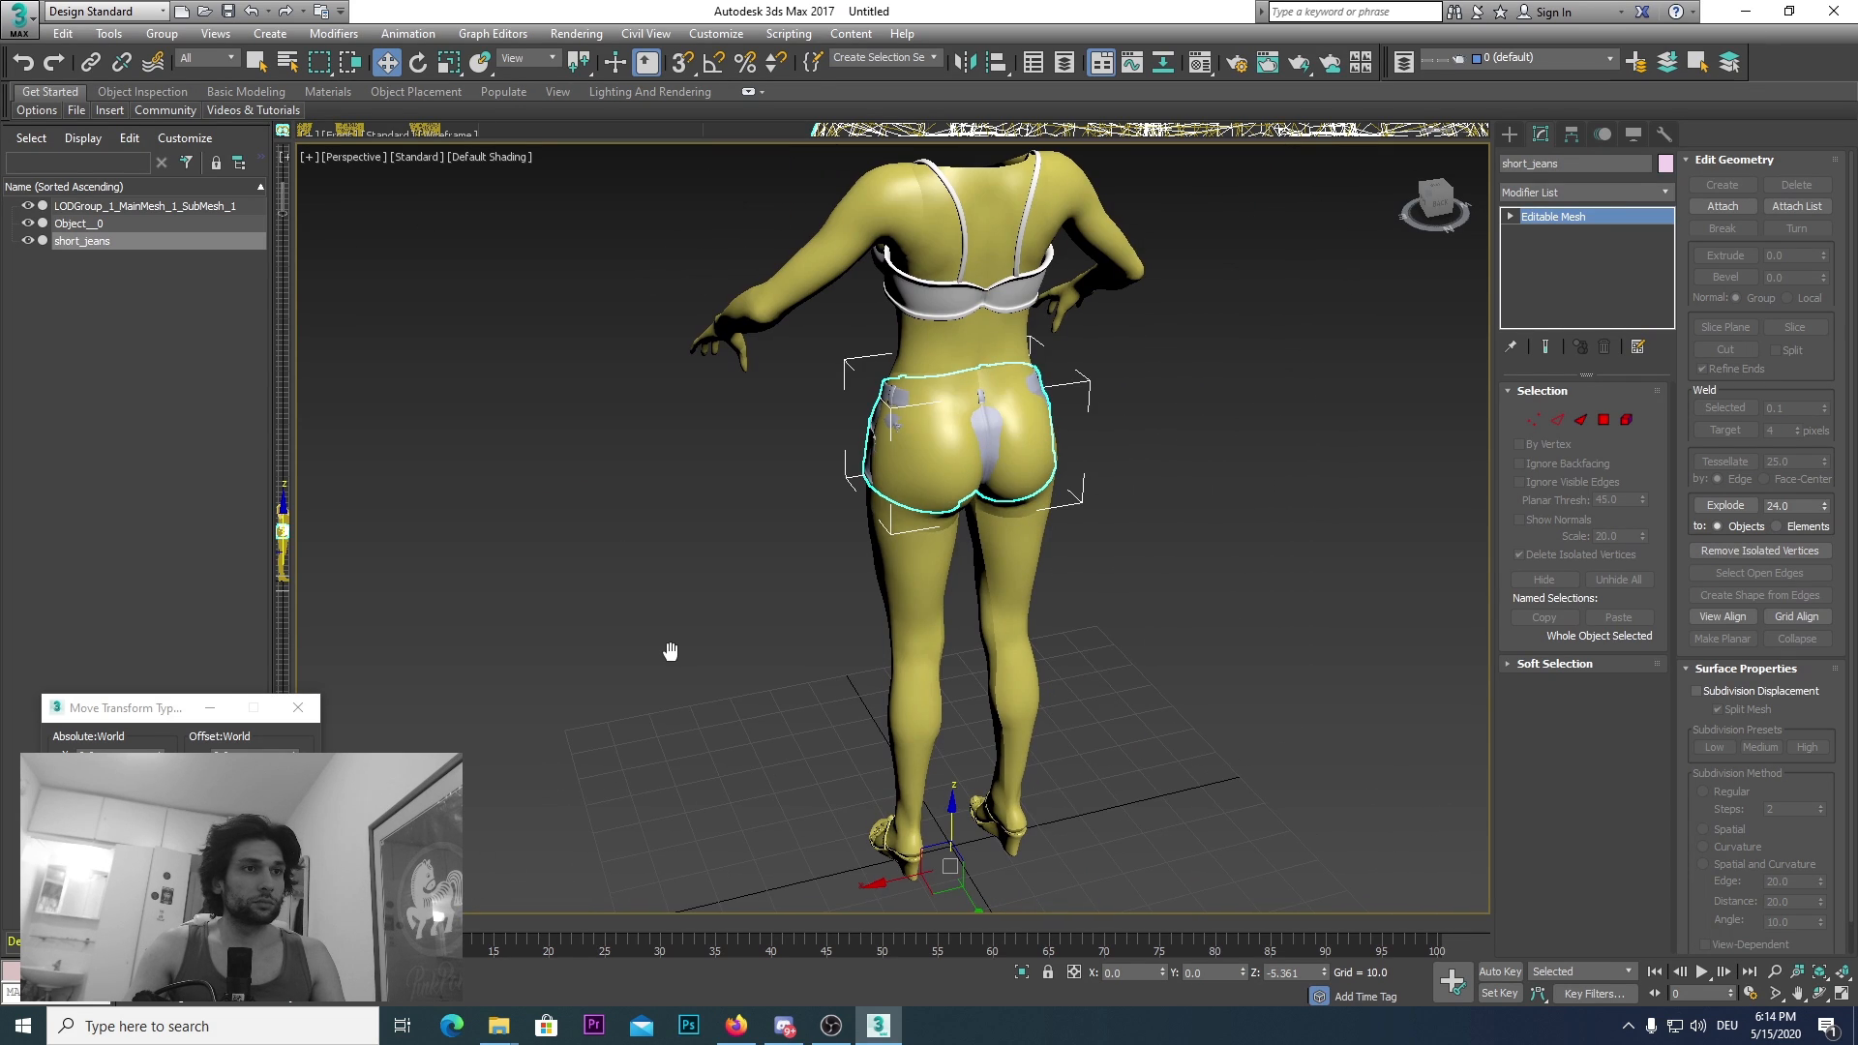
pyautogui.moveTo(765, 811); pyautogui.dragTo(782, 683, button='middle')
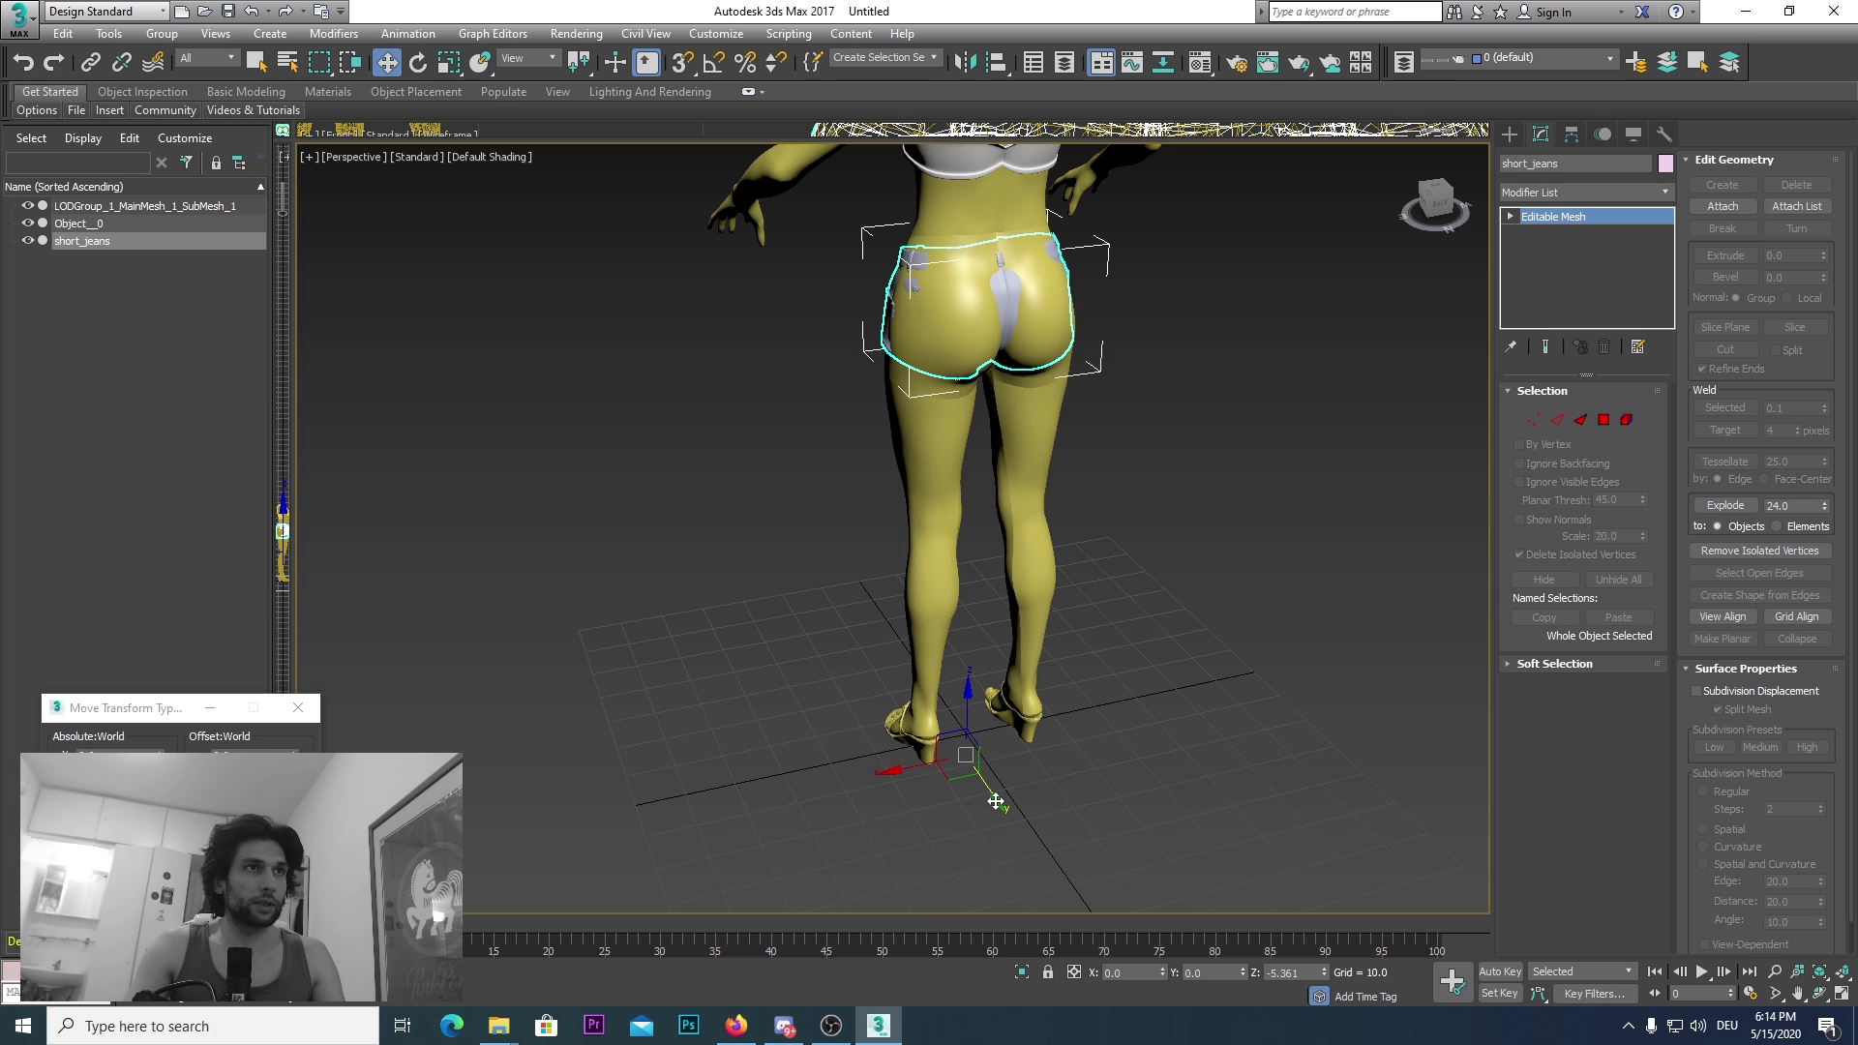
pyautogui.moveTo(996, 802); pyautogui.dragTo(997, 804)
pyautogui.moveTo(1428, 198); pyautogui.dragTo(1573, 205)
pyautogui.keyDown('alt'); pyautogui.moveTo(982, 271); pyautogui.dragTo(878, 336, button='middle'); pyautogui.keyUp('alt')
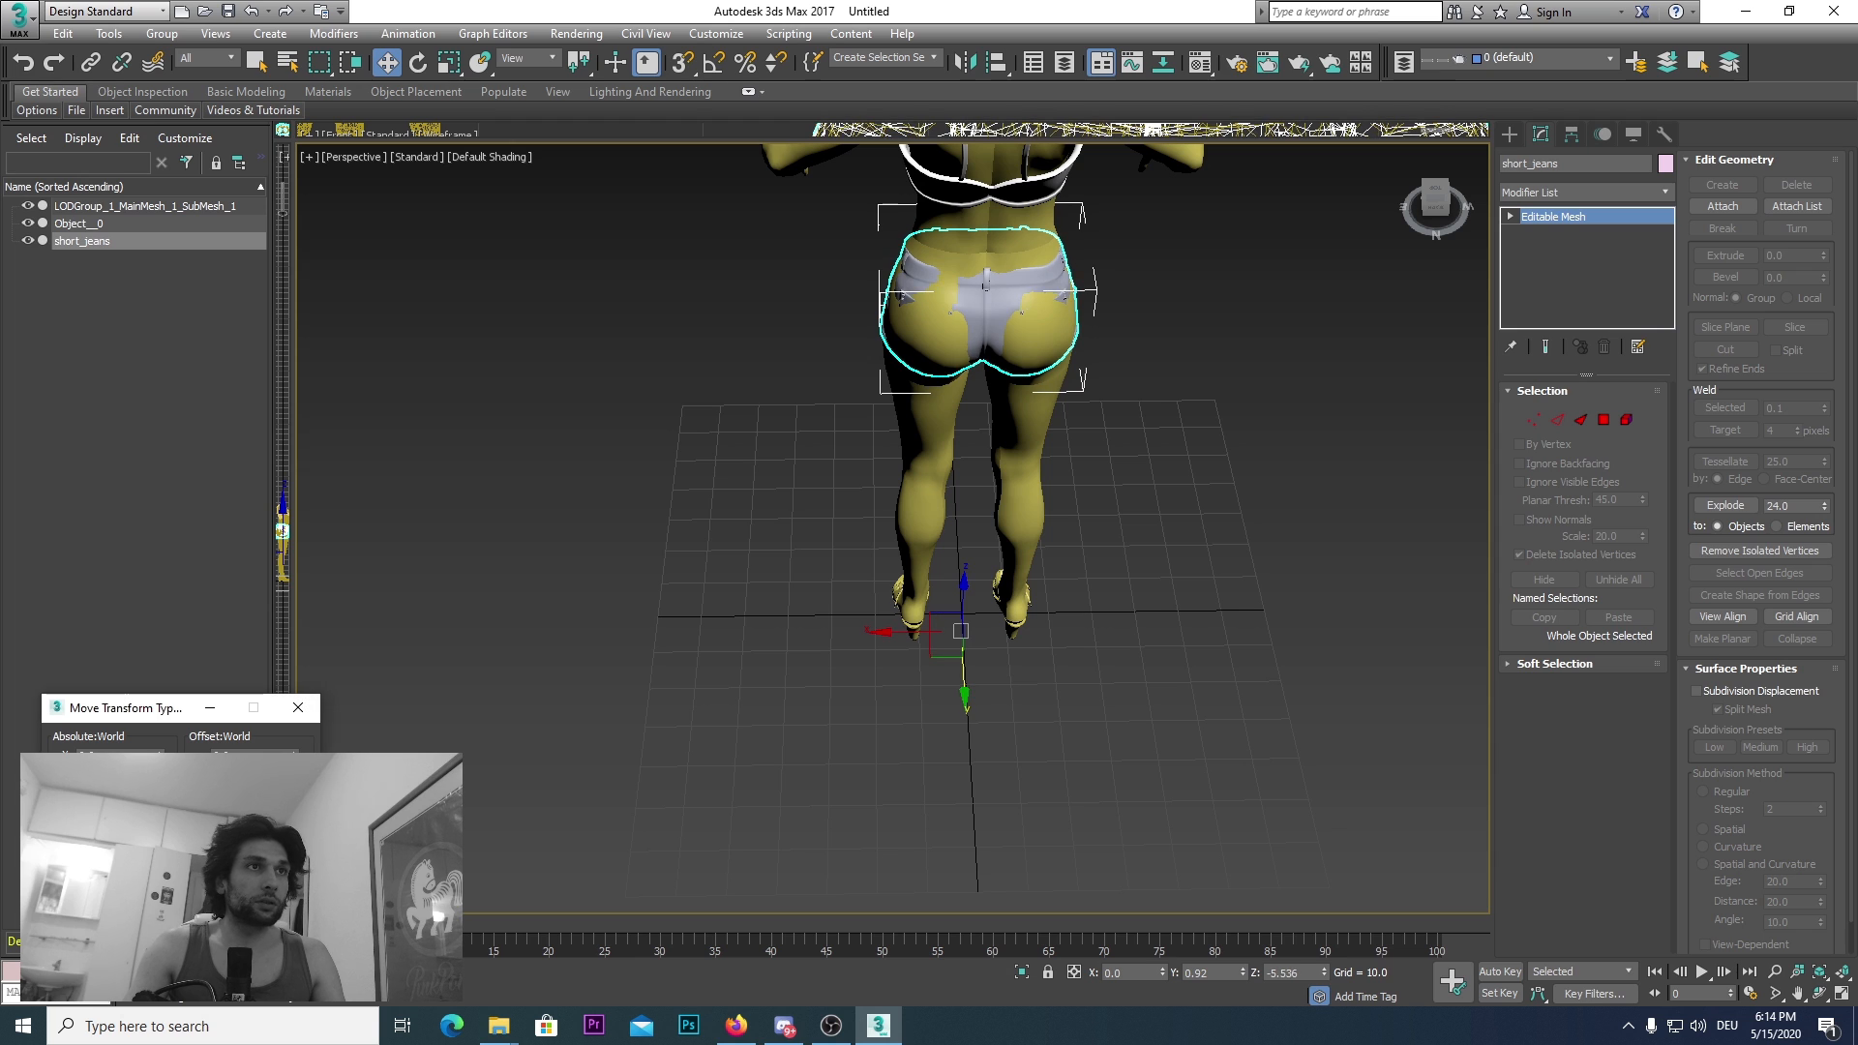
pyautogui.moveTo(985, 283); pyautogui.dragTo(986, 287)
# Step: Examine how the jeans shorts fit the body from the side, back and front, clearing the selection for an unobstructed look
pyautogui.moveTo(1440, 210); pyautogui.dragTo(1530, 242)
pyautogui.scroll(10, 813, 358)
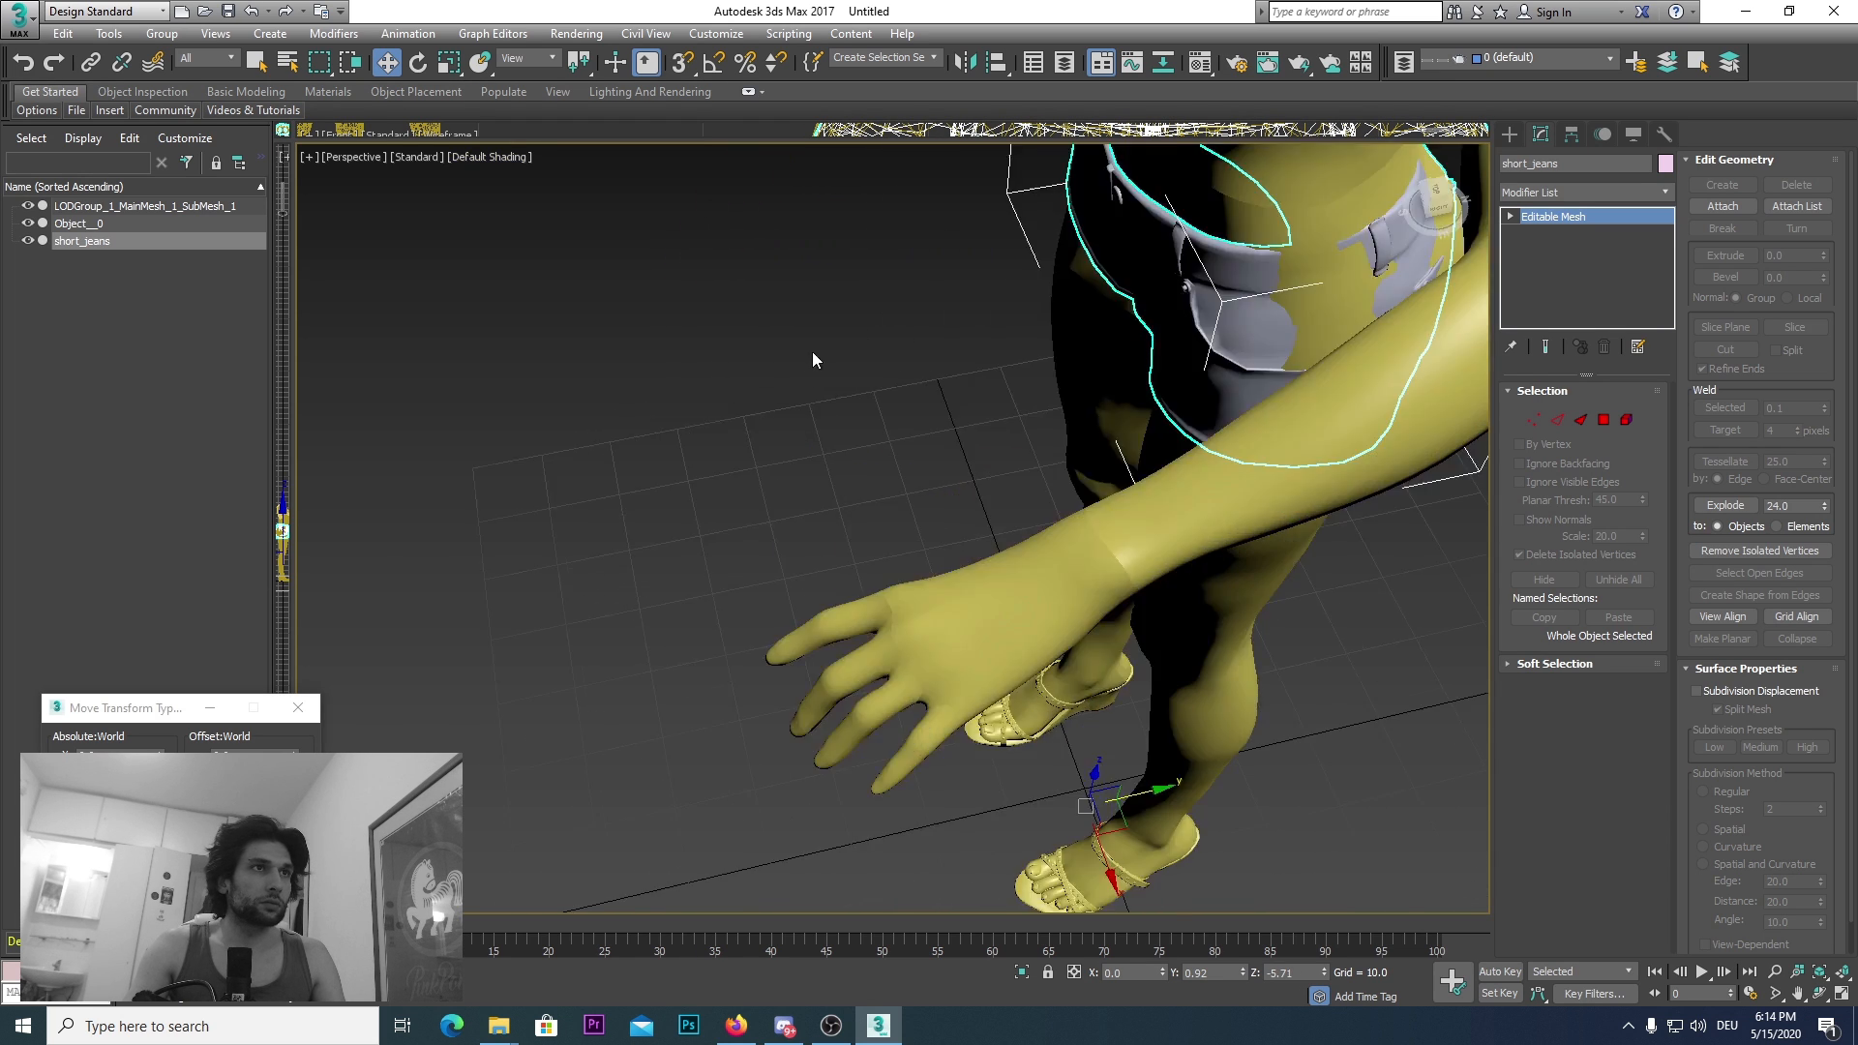
pyautogui.scroll(-5, 762, 504)
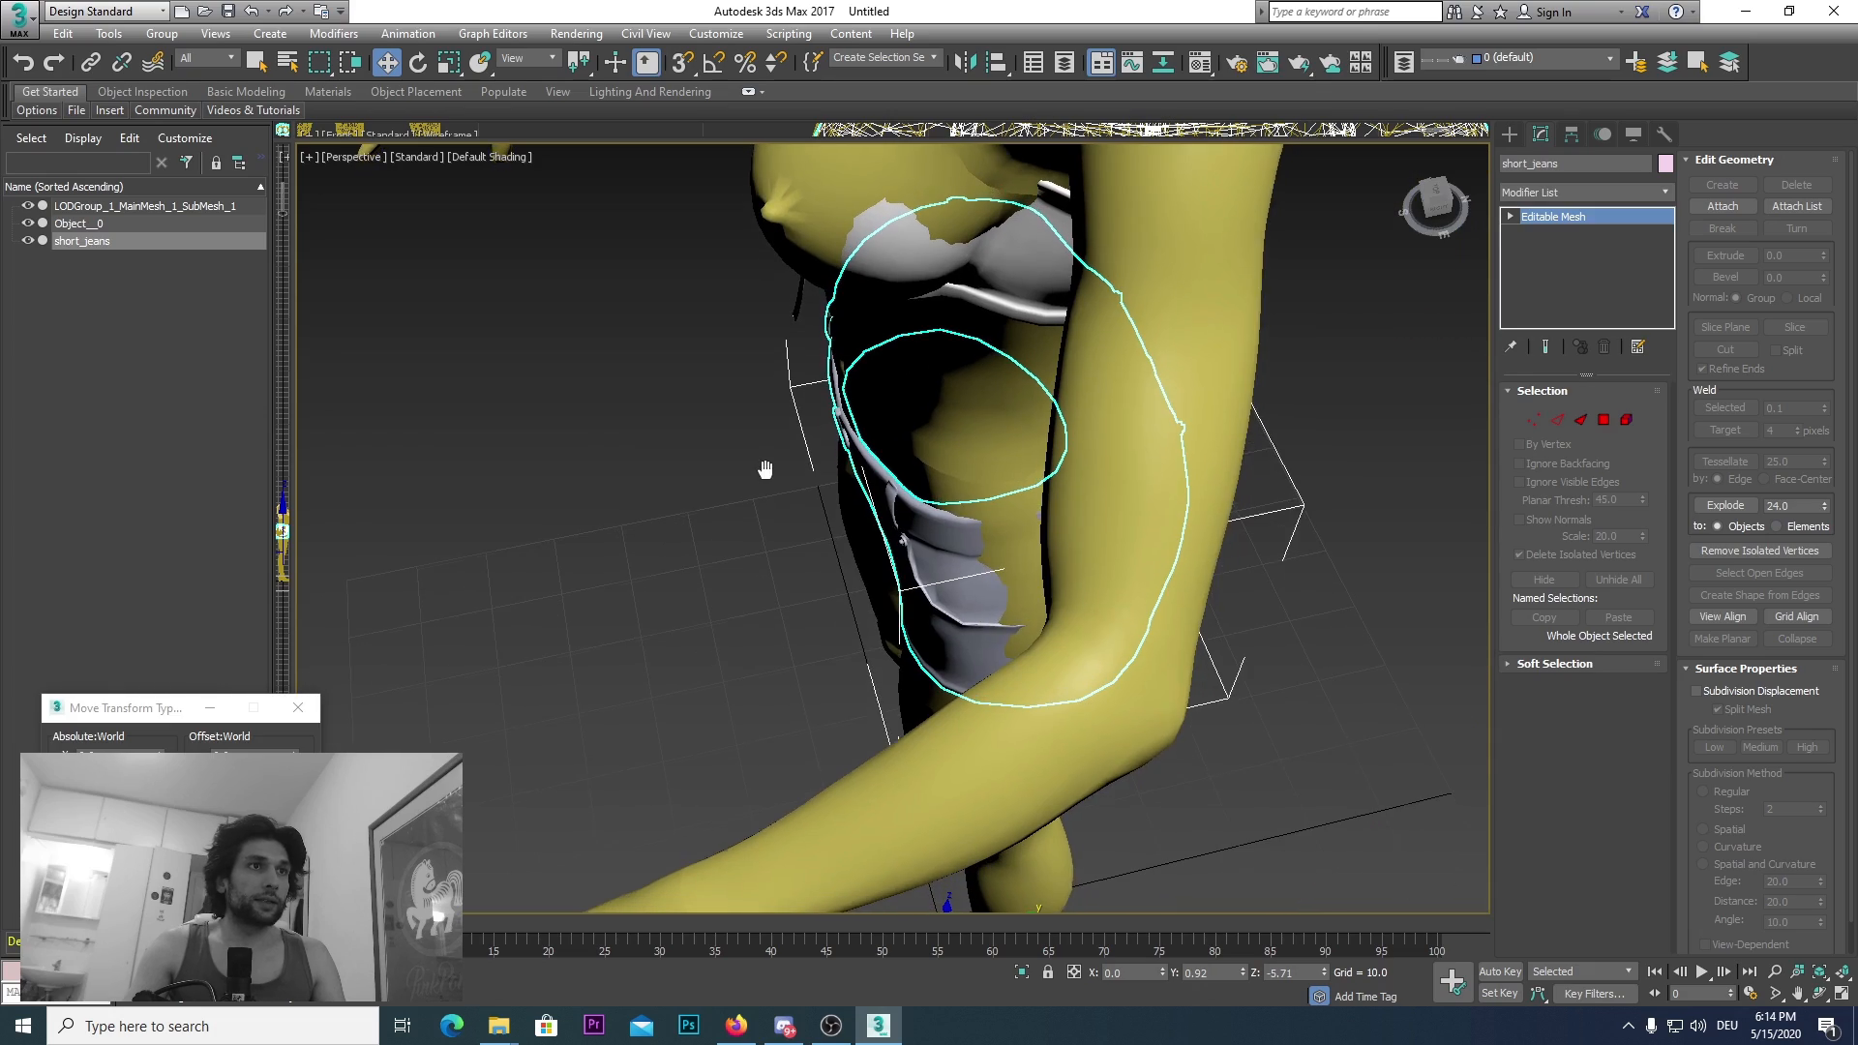
pyautogui.click(1436, 205)
pyautogui.click(1432, 195)
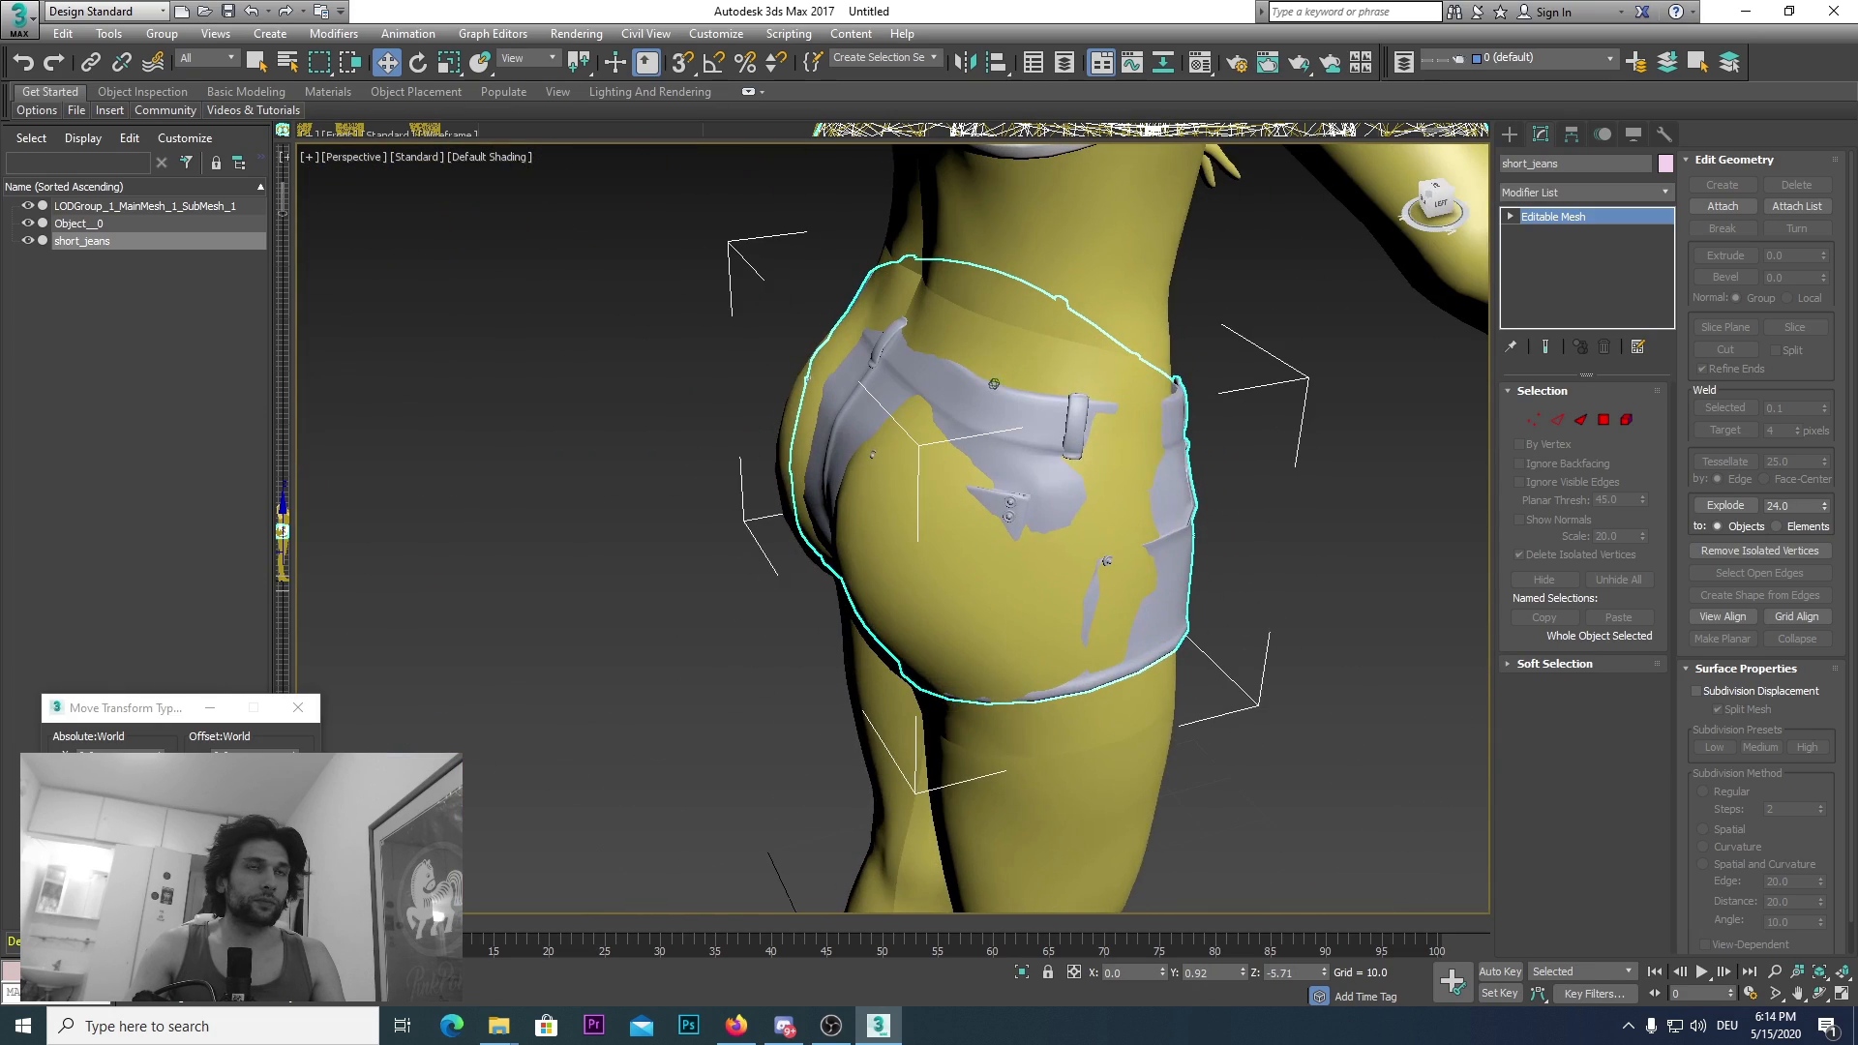
pyautogui.keyDown('alt'); pyautogui.moveTo(1249, 319); pyautogui.dragTo(1040, 386, button='middle'); pyautogui.keyUp('alt')
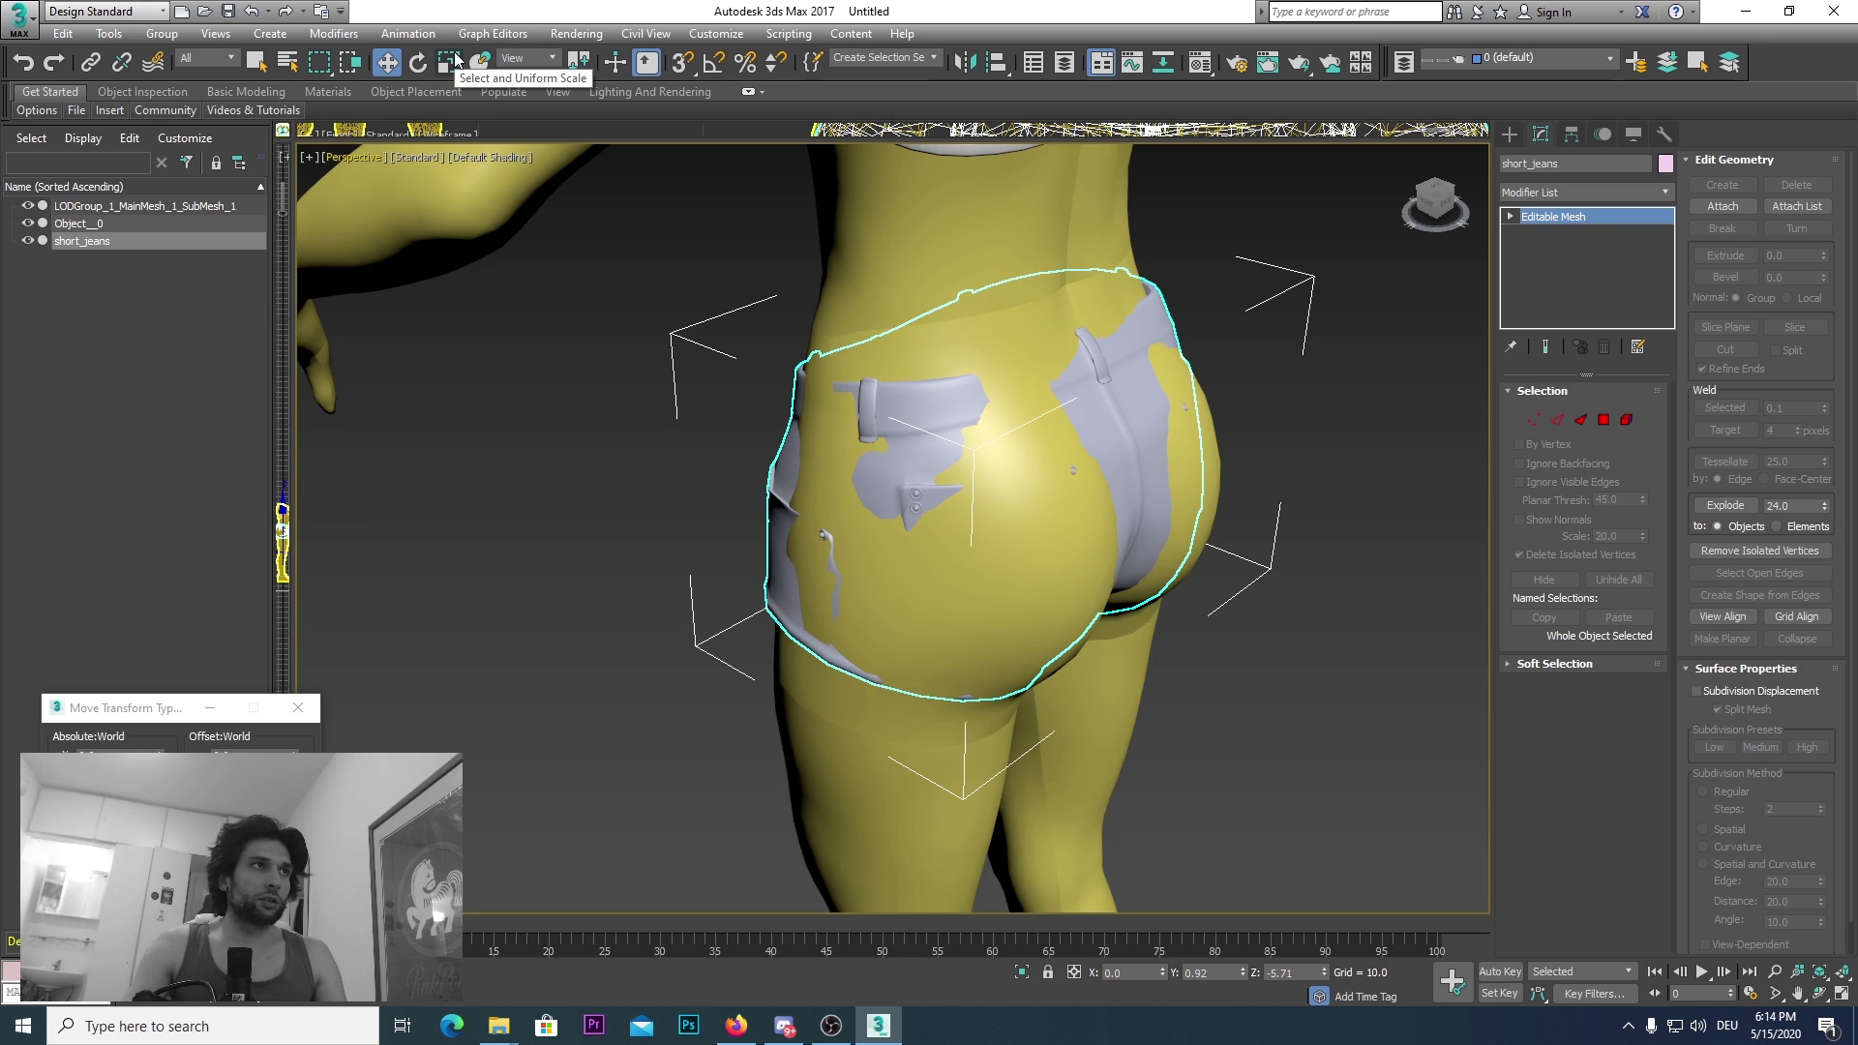
pyautogui.scroll(-8, 1274, 597)
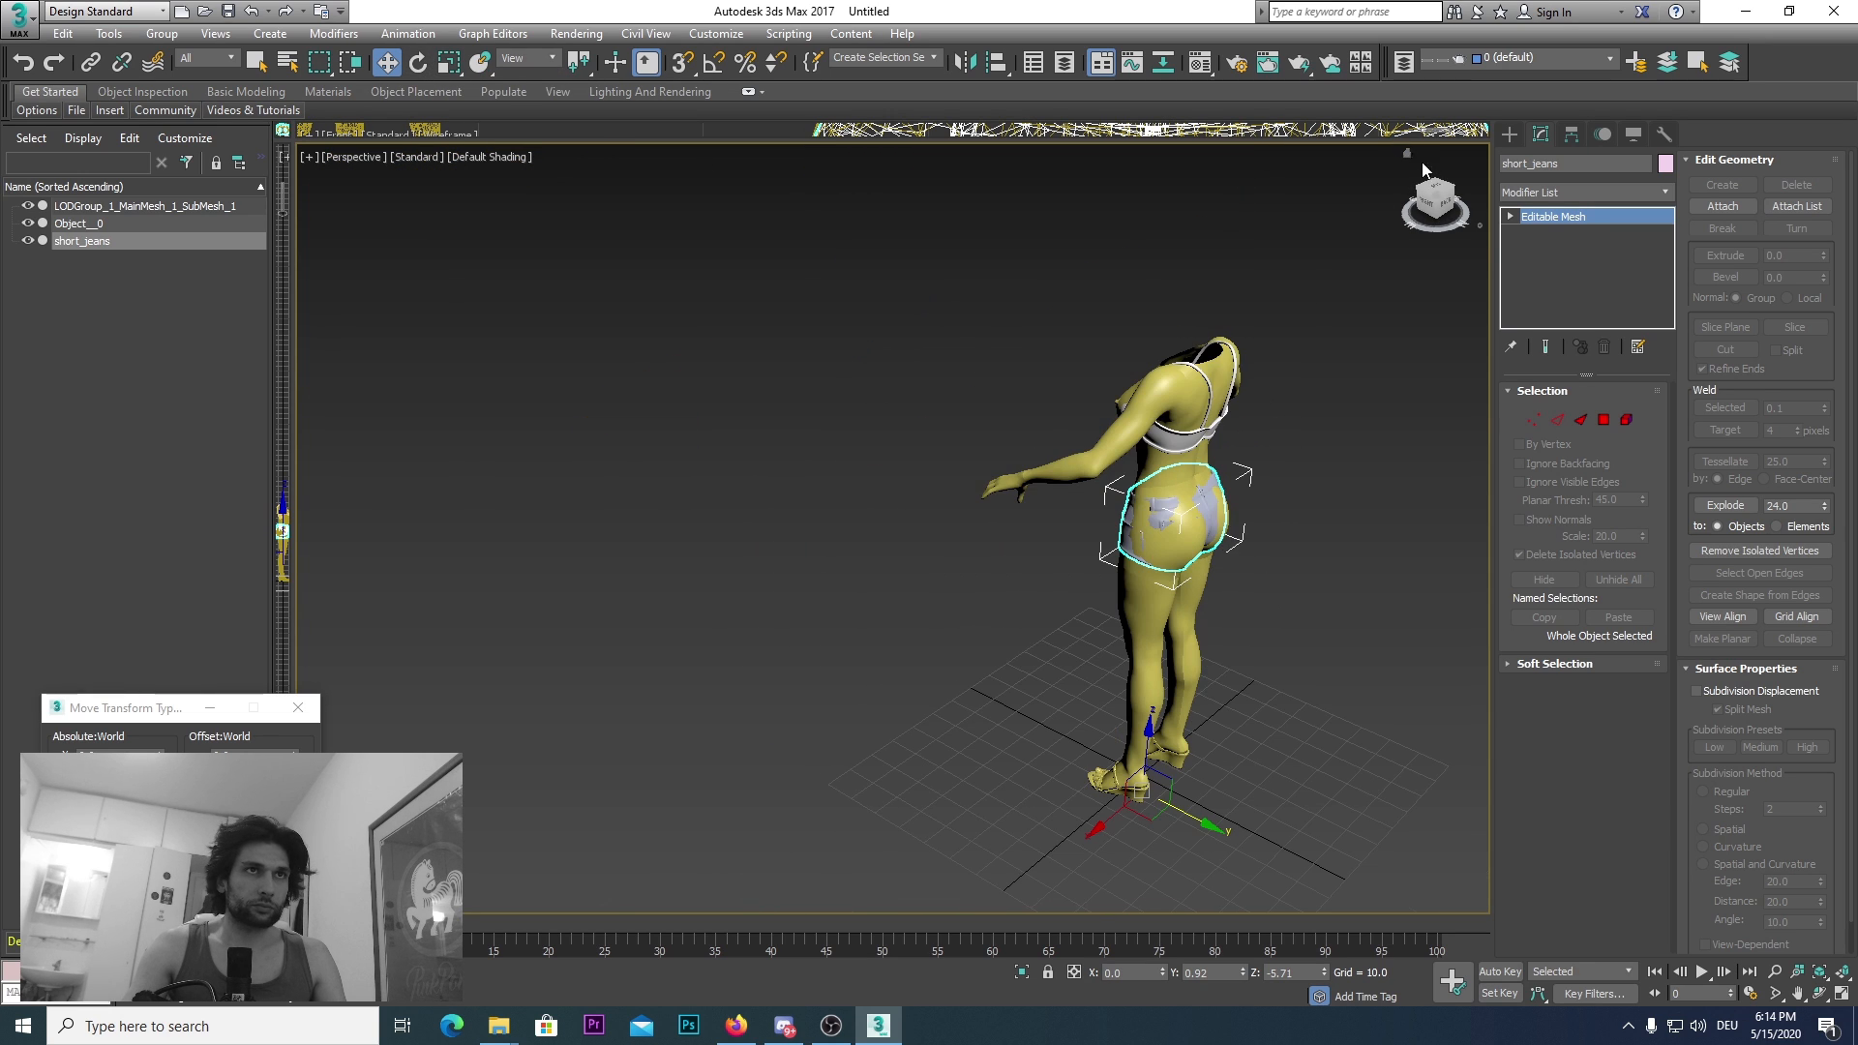
pyautogui.moveTo(1438, 211); pyautogui.dragTo(1200, 211)
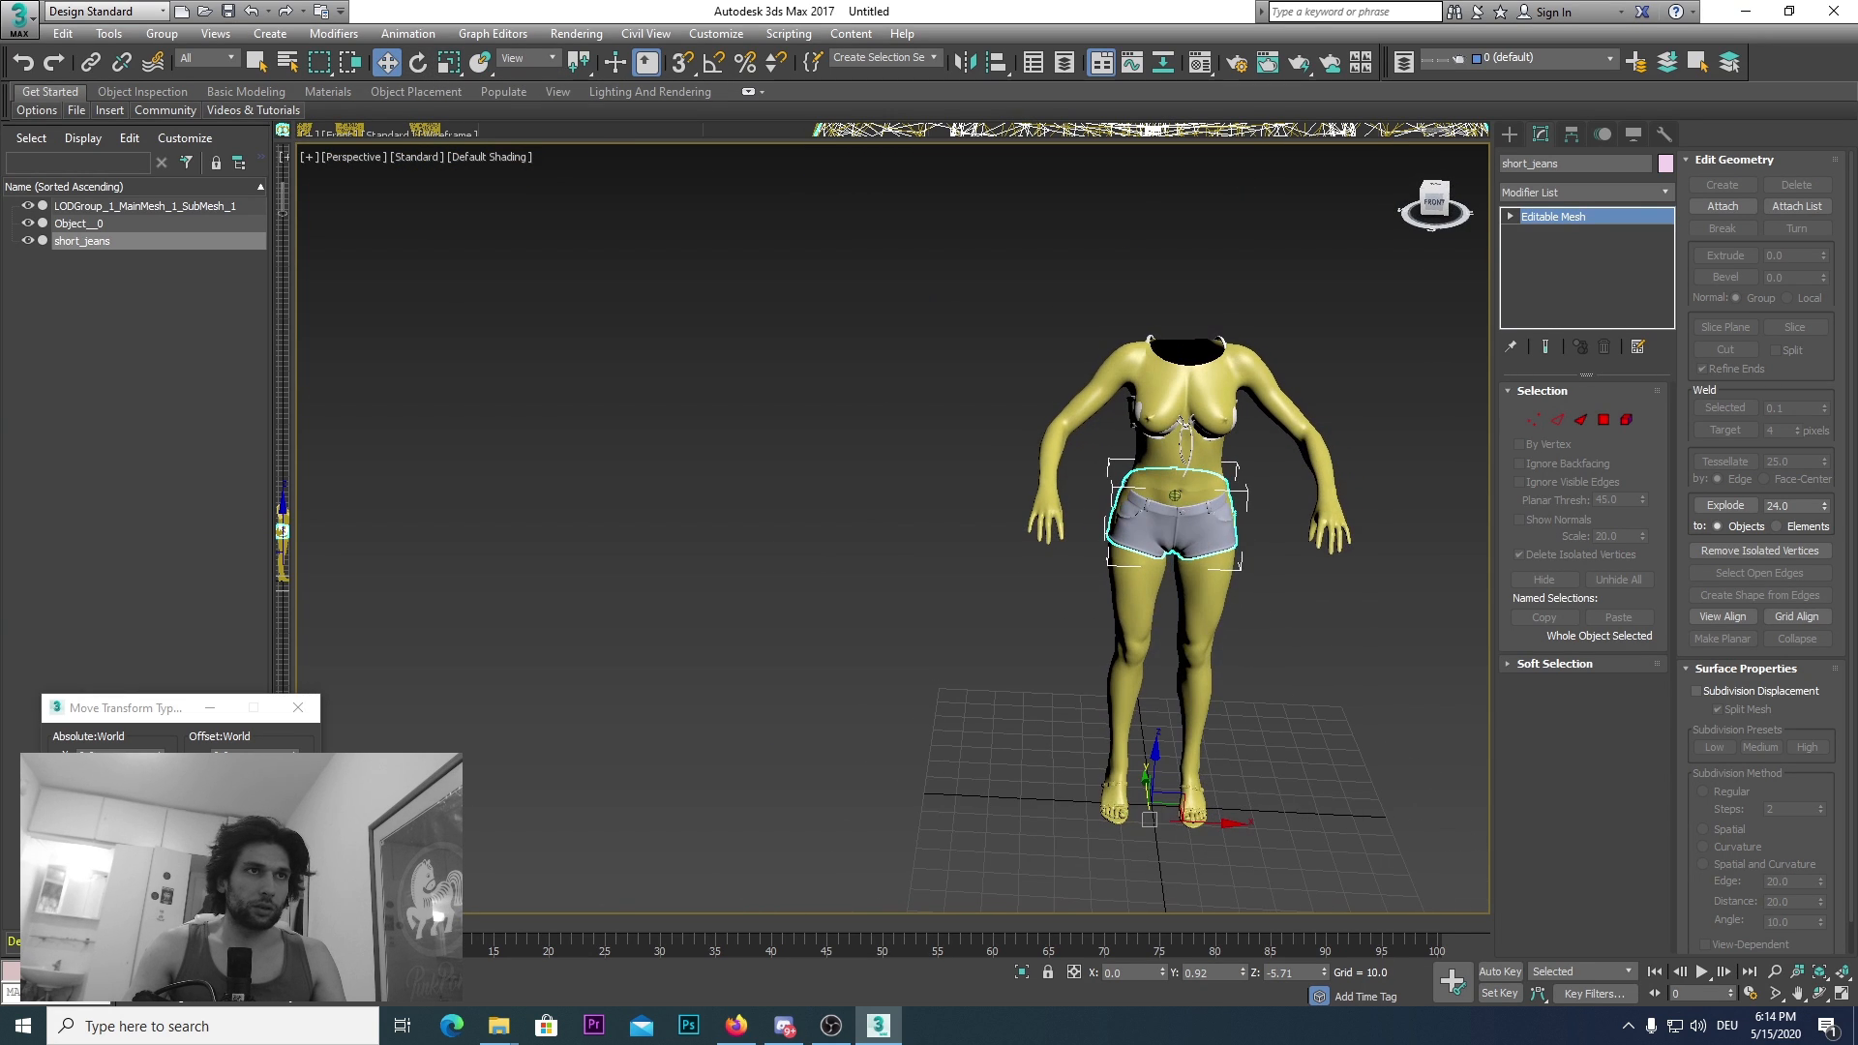
pyautogui.click(1269, 604)
pyautogui.scroll(7, 1235, 573)
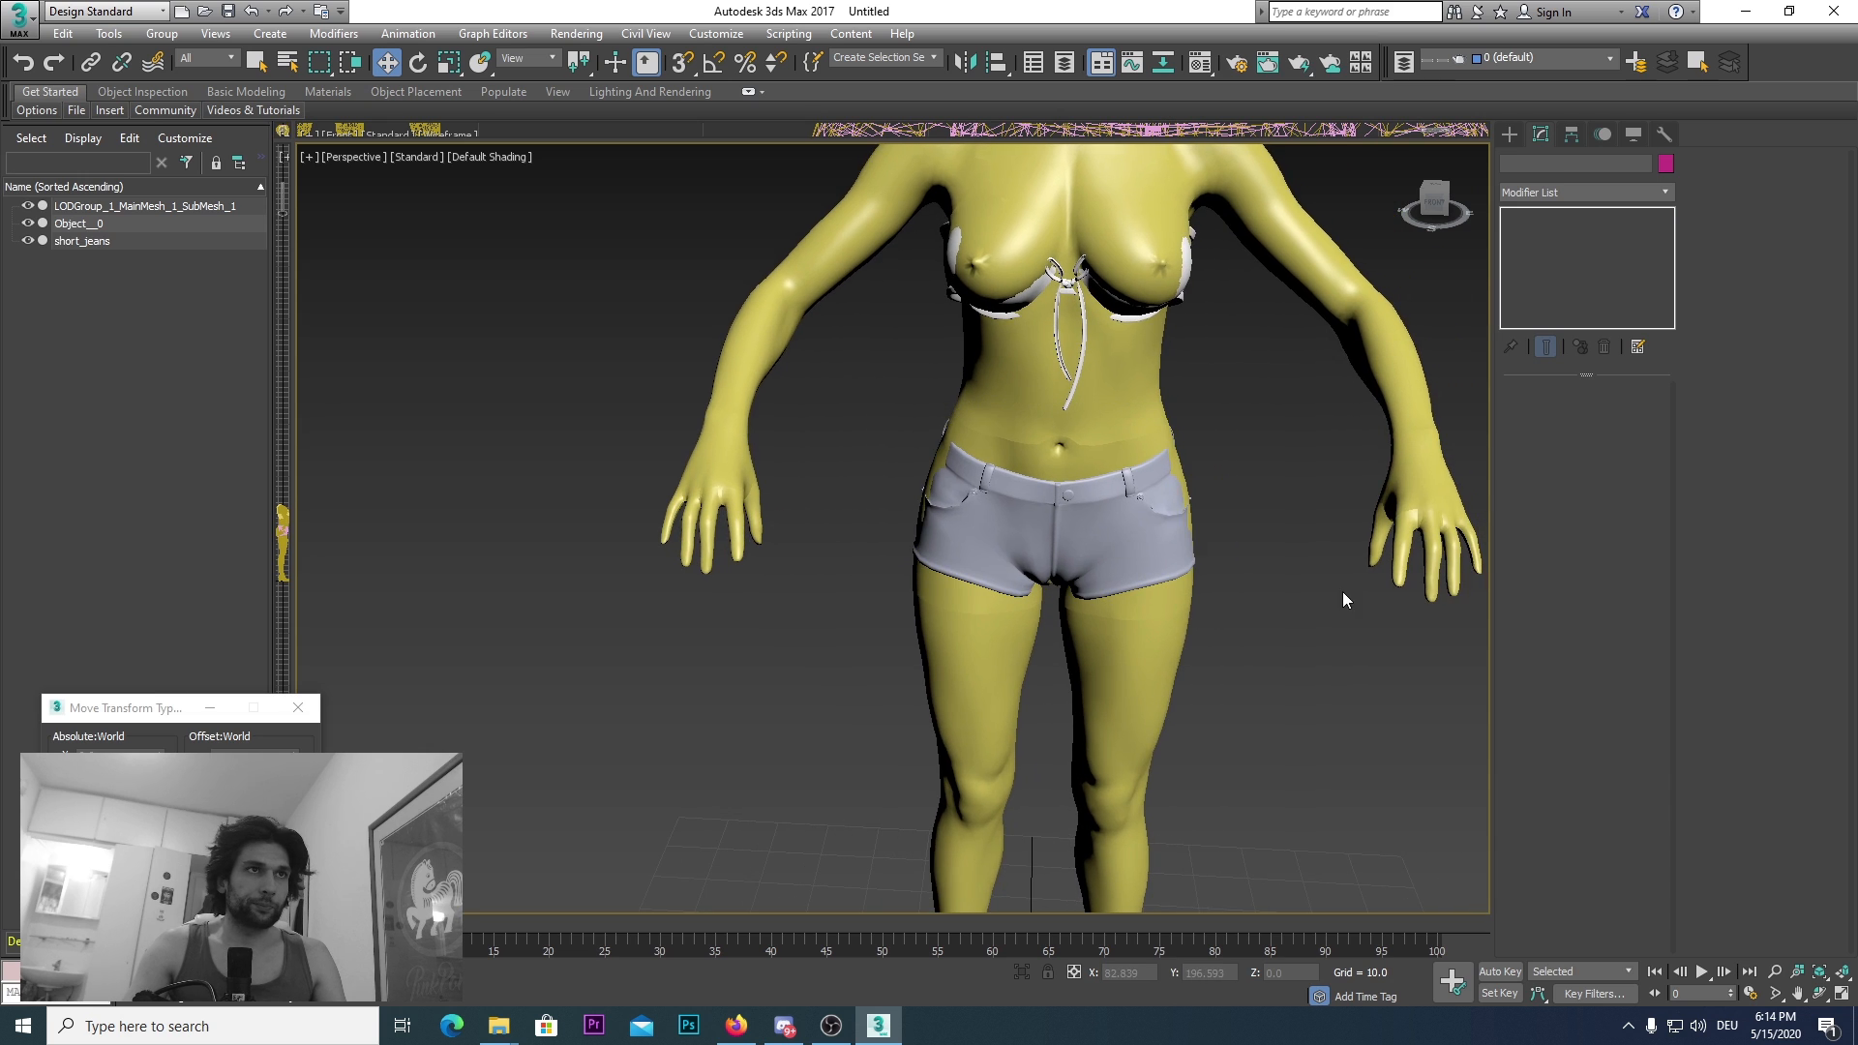
pyautogui.moveTo(1412, 184); pyautogui.dragTo(1230, 189)
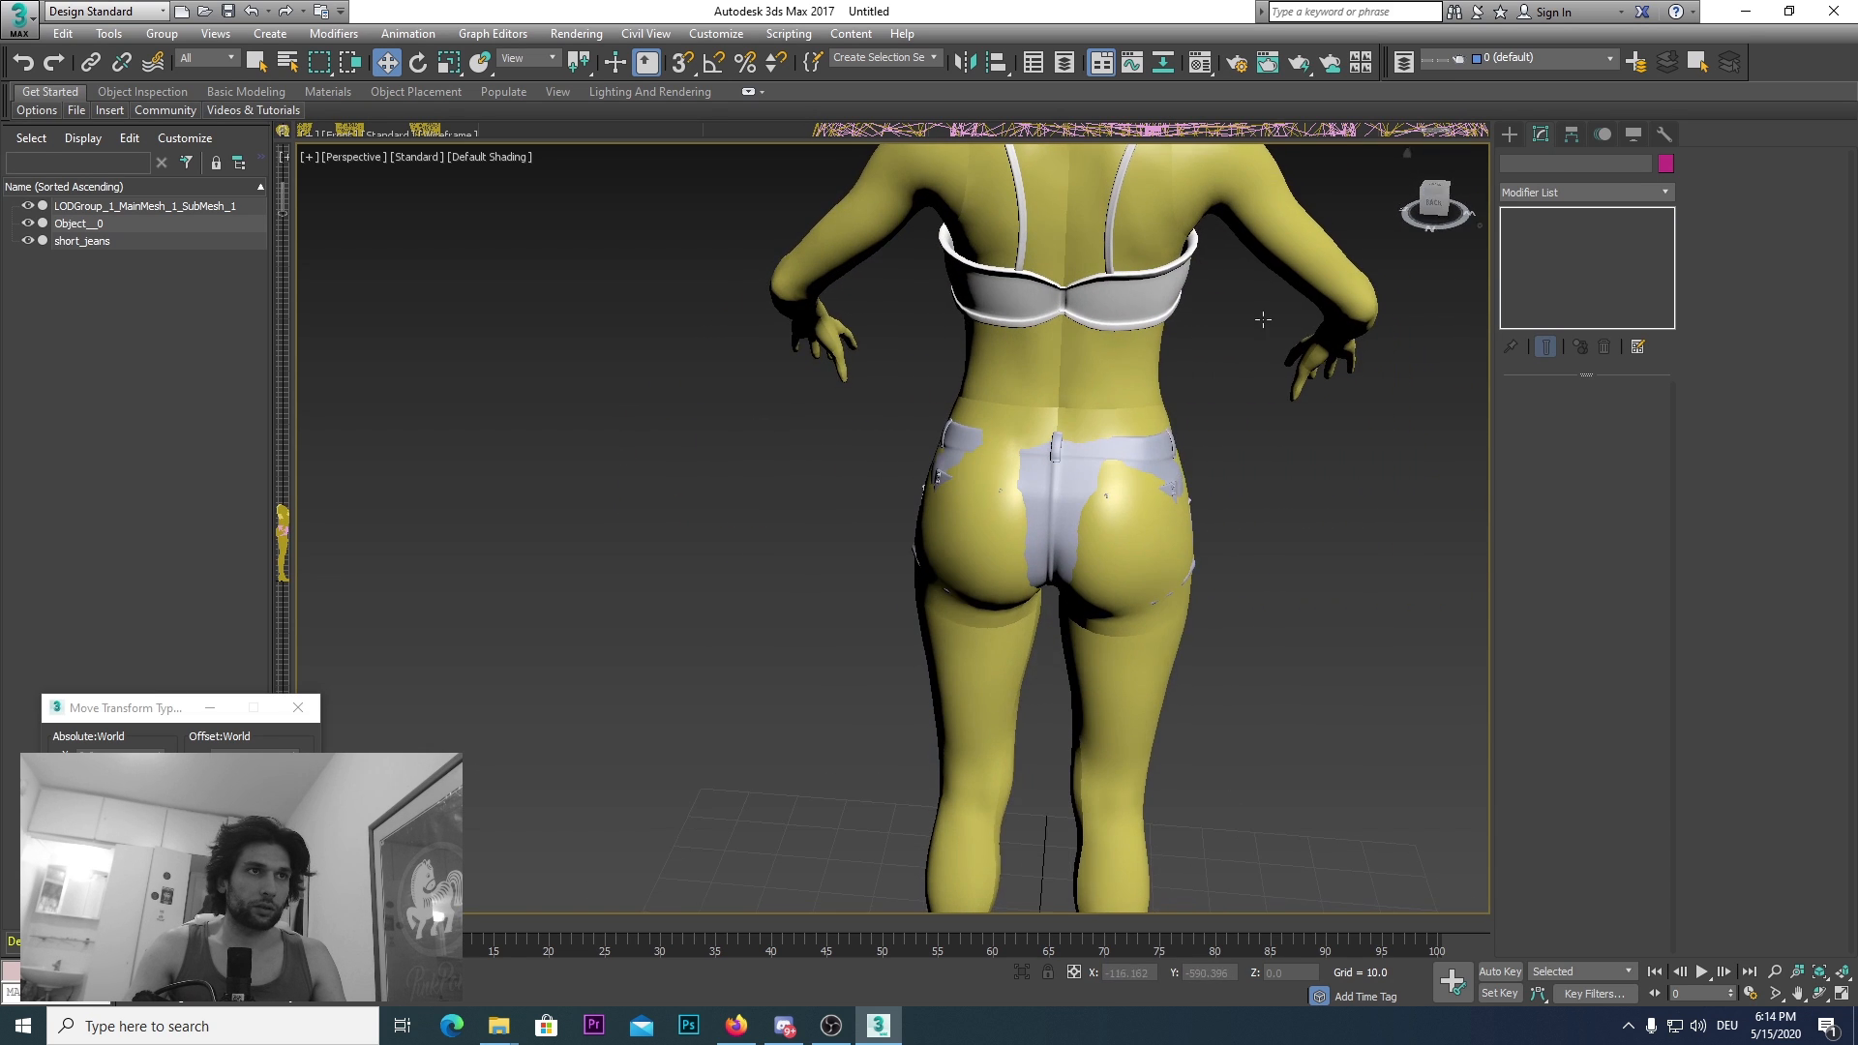
# Step: Select the bra on the upper body and convert it to an Editable Poly
pyautogui.click(1180, 484)
pyautogui.moveTo(1113, 348); pyautogui.dragTo(1104, 587, button='middle')
pyautogui.click(1104, 587)
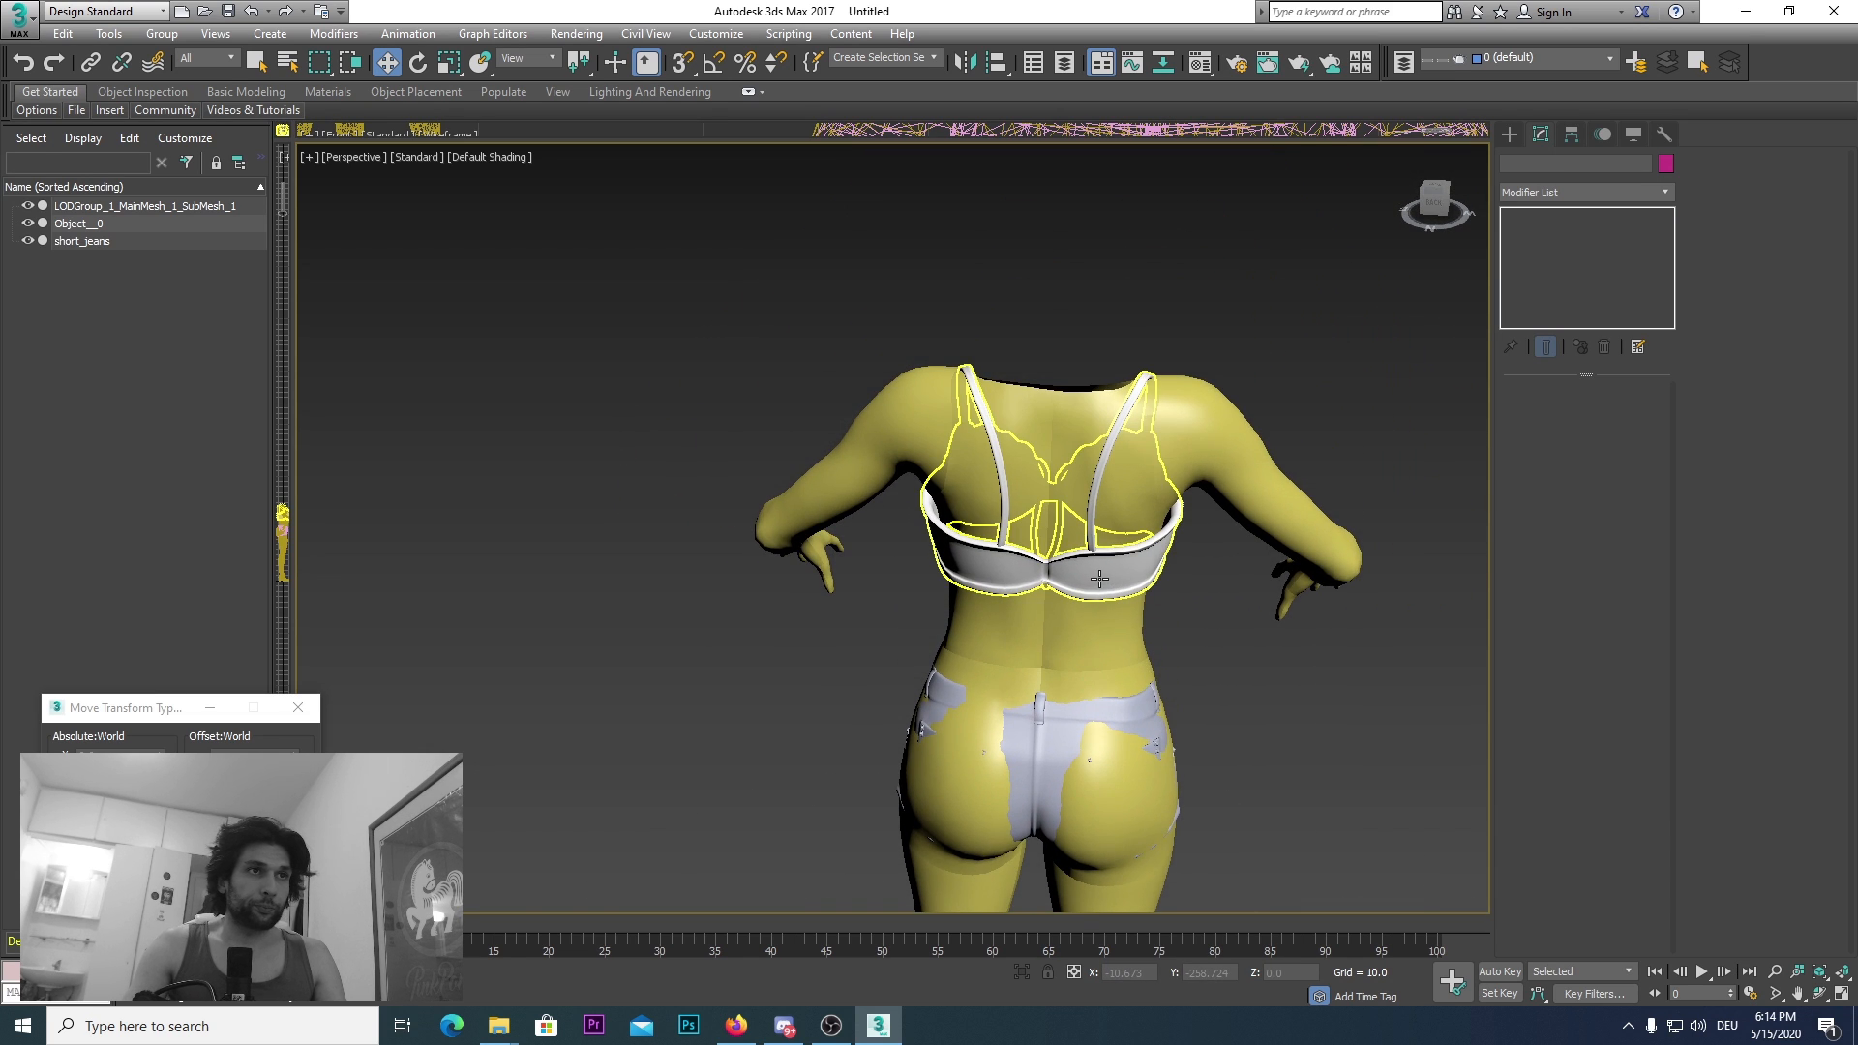
pyautogui.click(1100, 578)
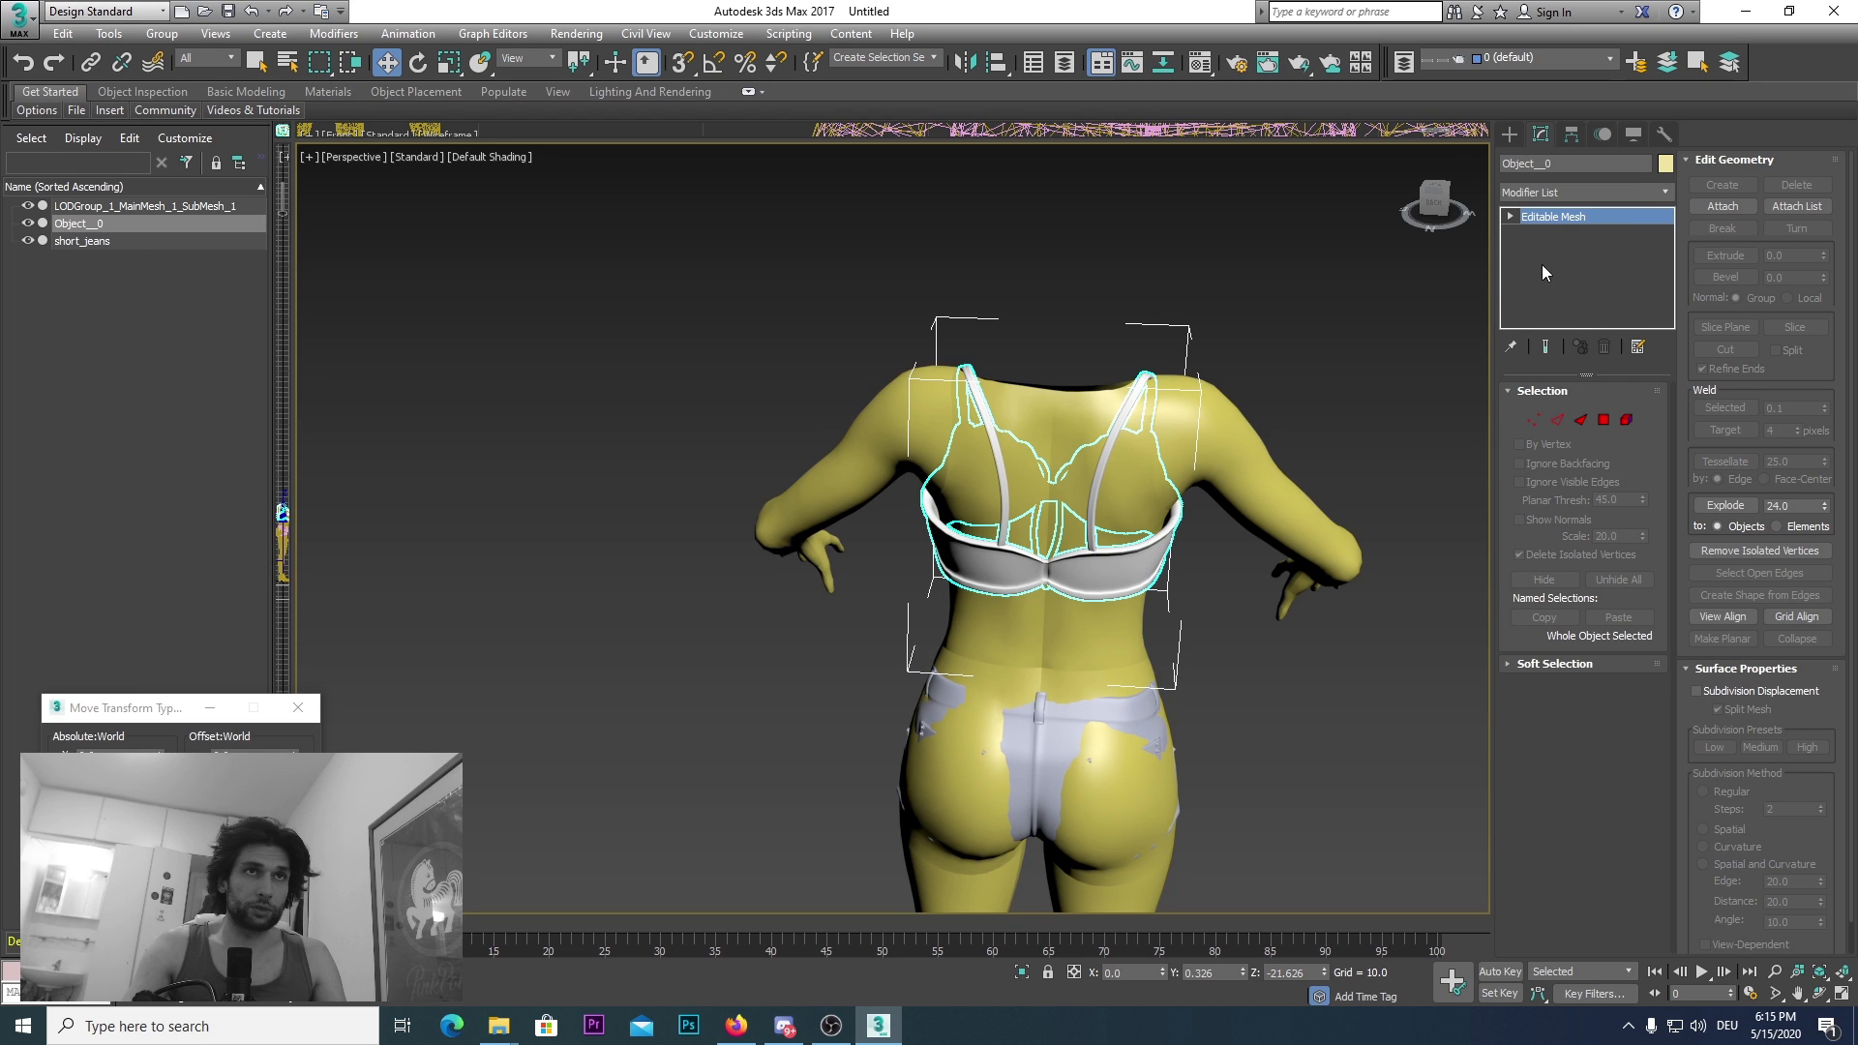
pyautogui.rightClick(1582, 219)
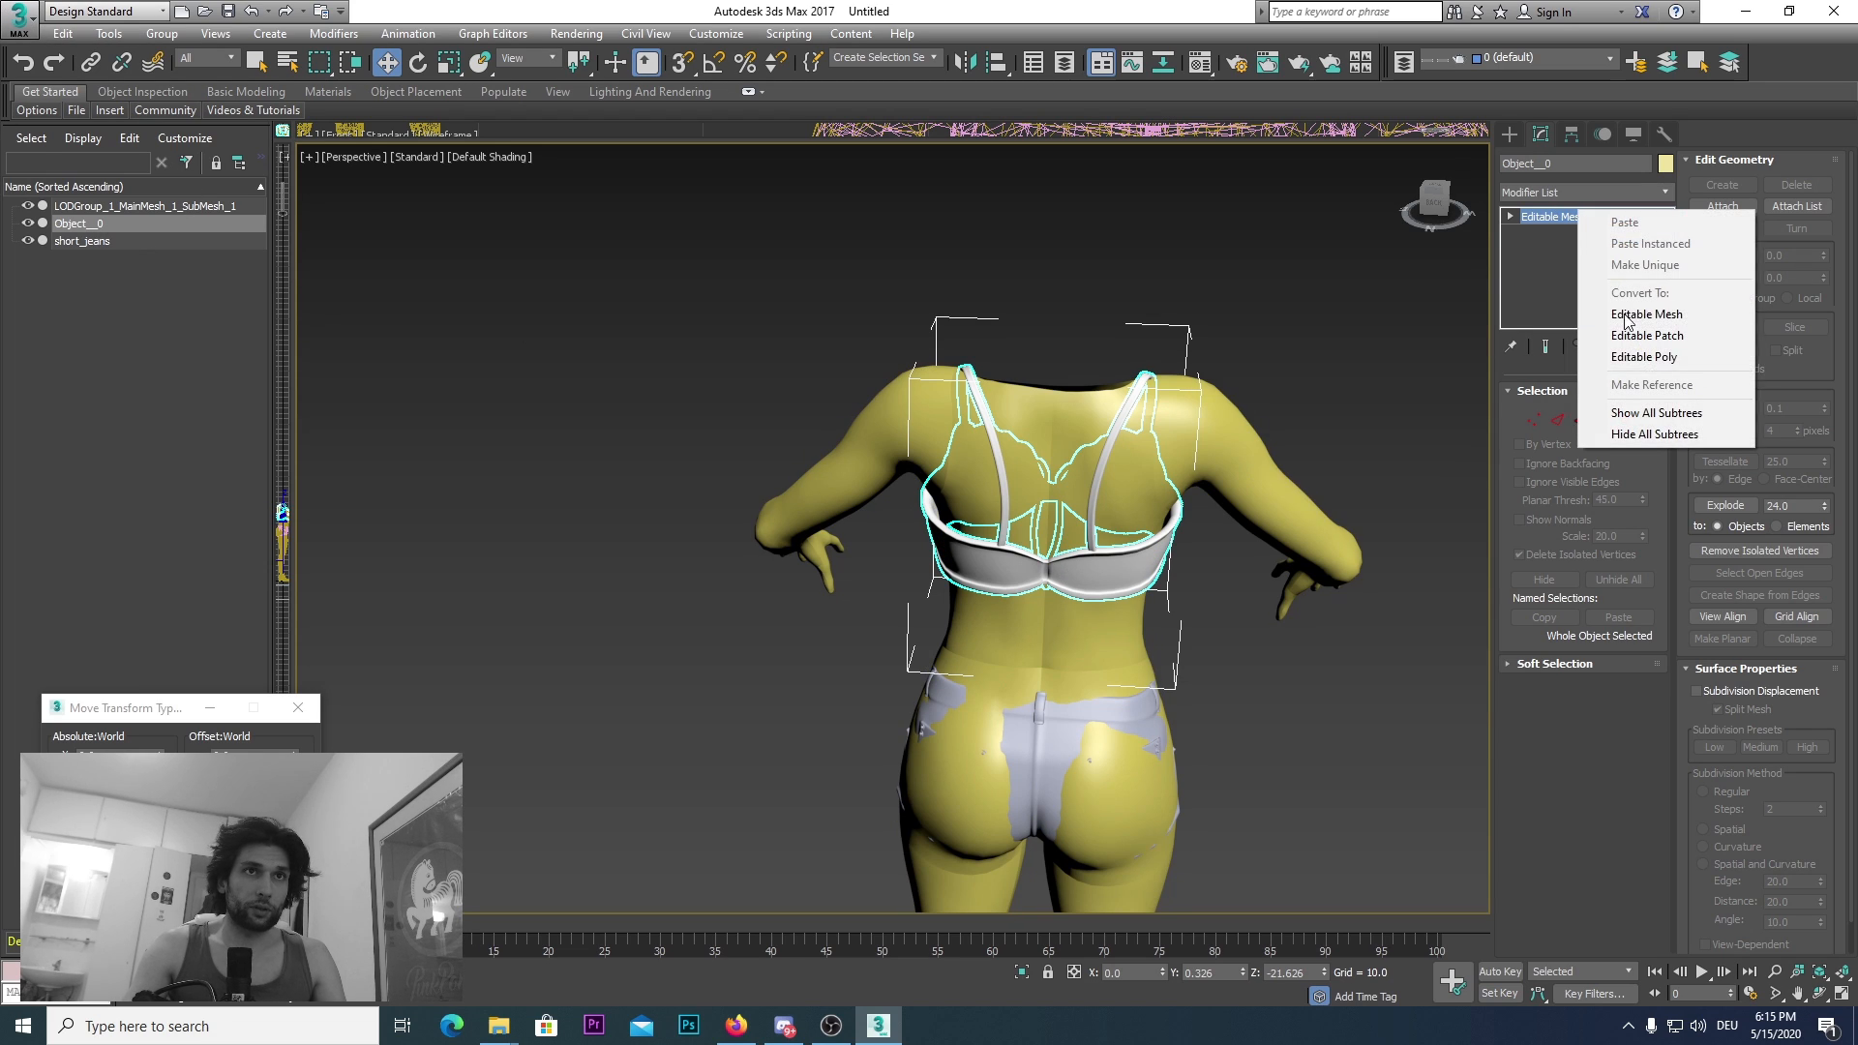
pyautogui.click(1674, 358)
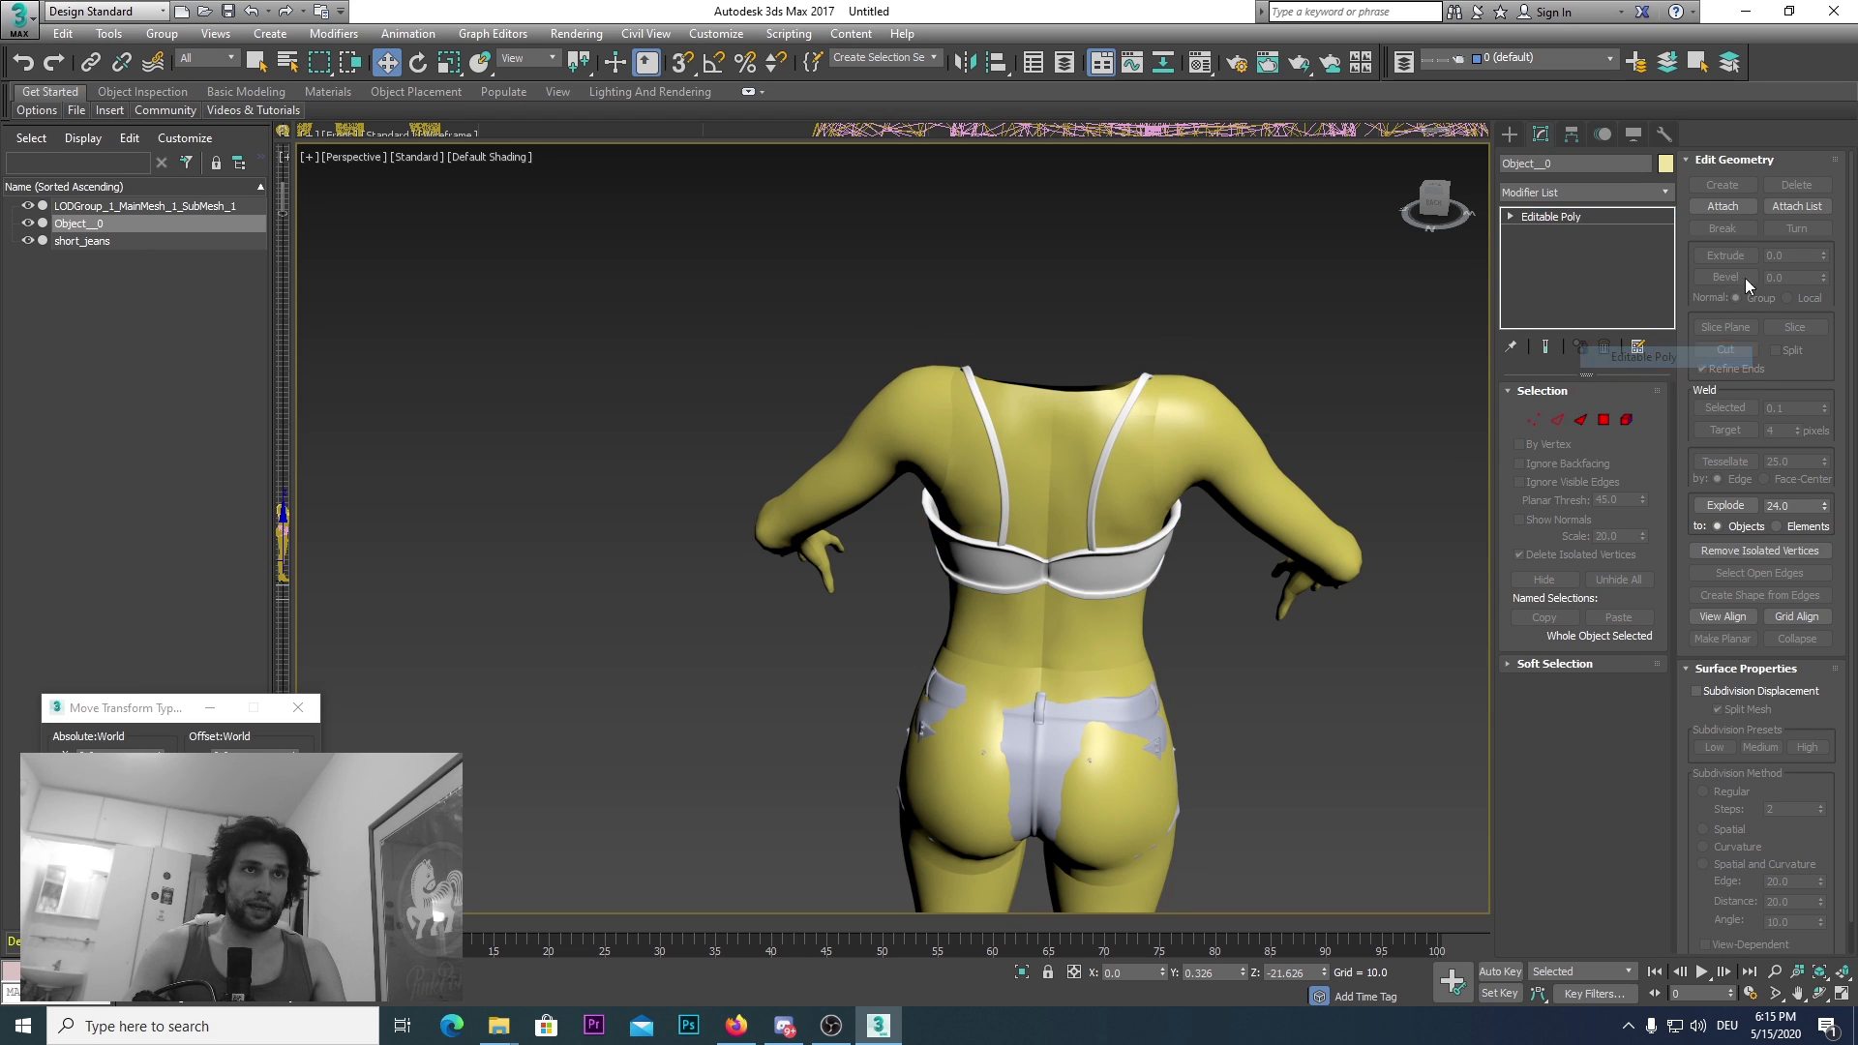
# Step: Enter element editing on the bra with Multi preview selection and enable Use Soft Selection
pyautogui.click(1627, 415)
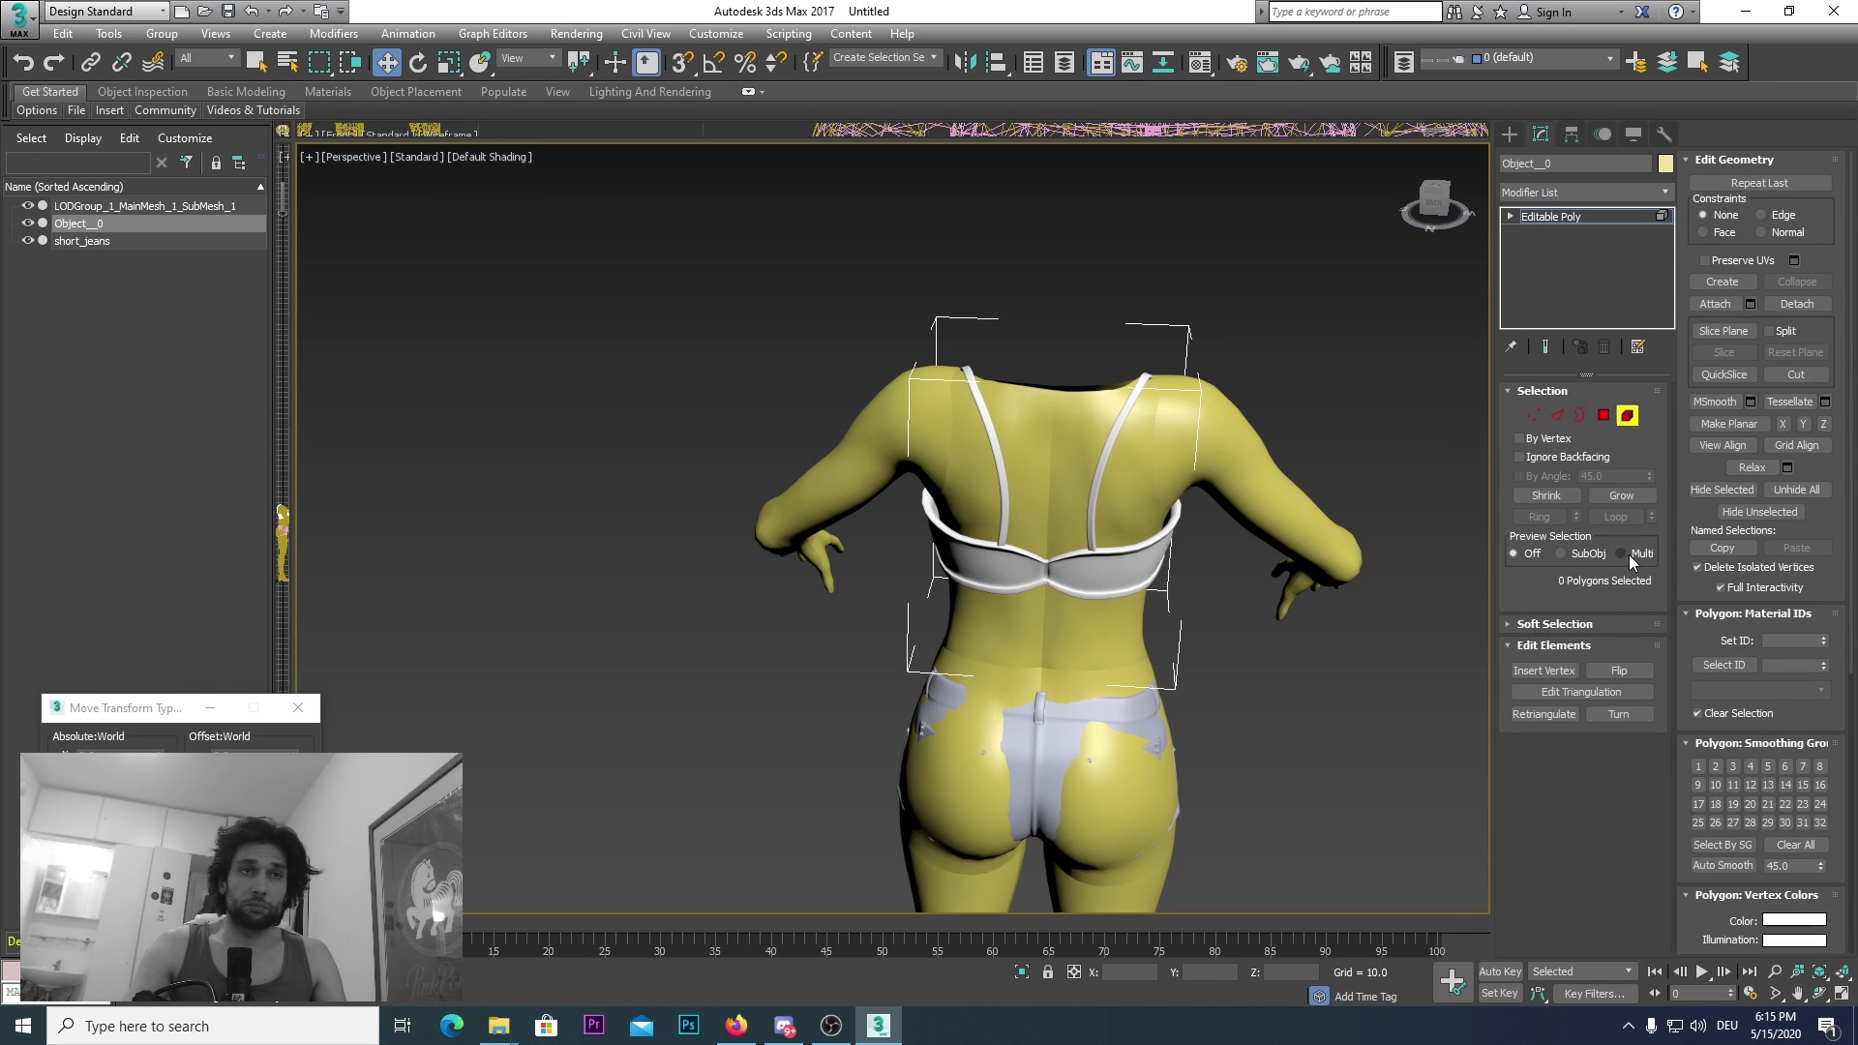
pyautogui.click(1596, 630)
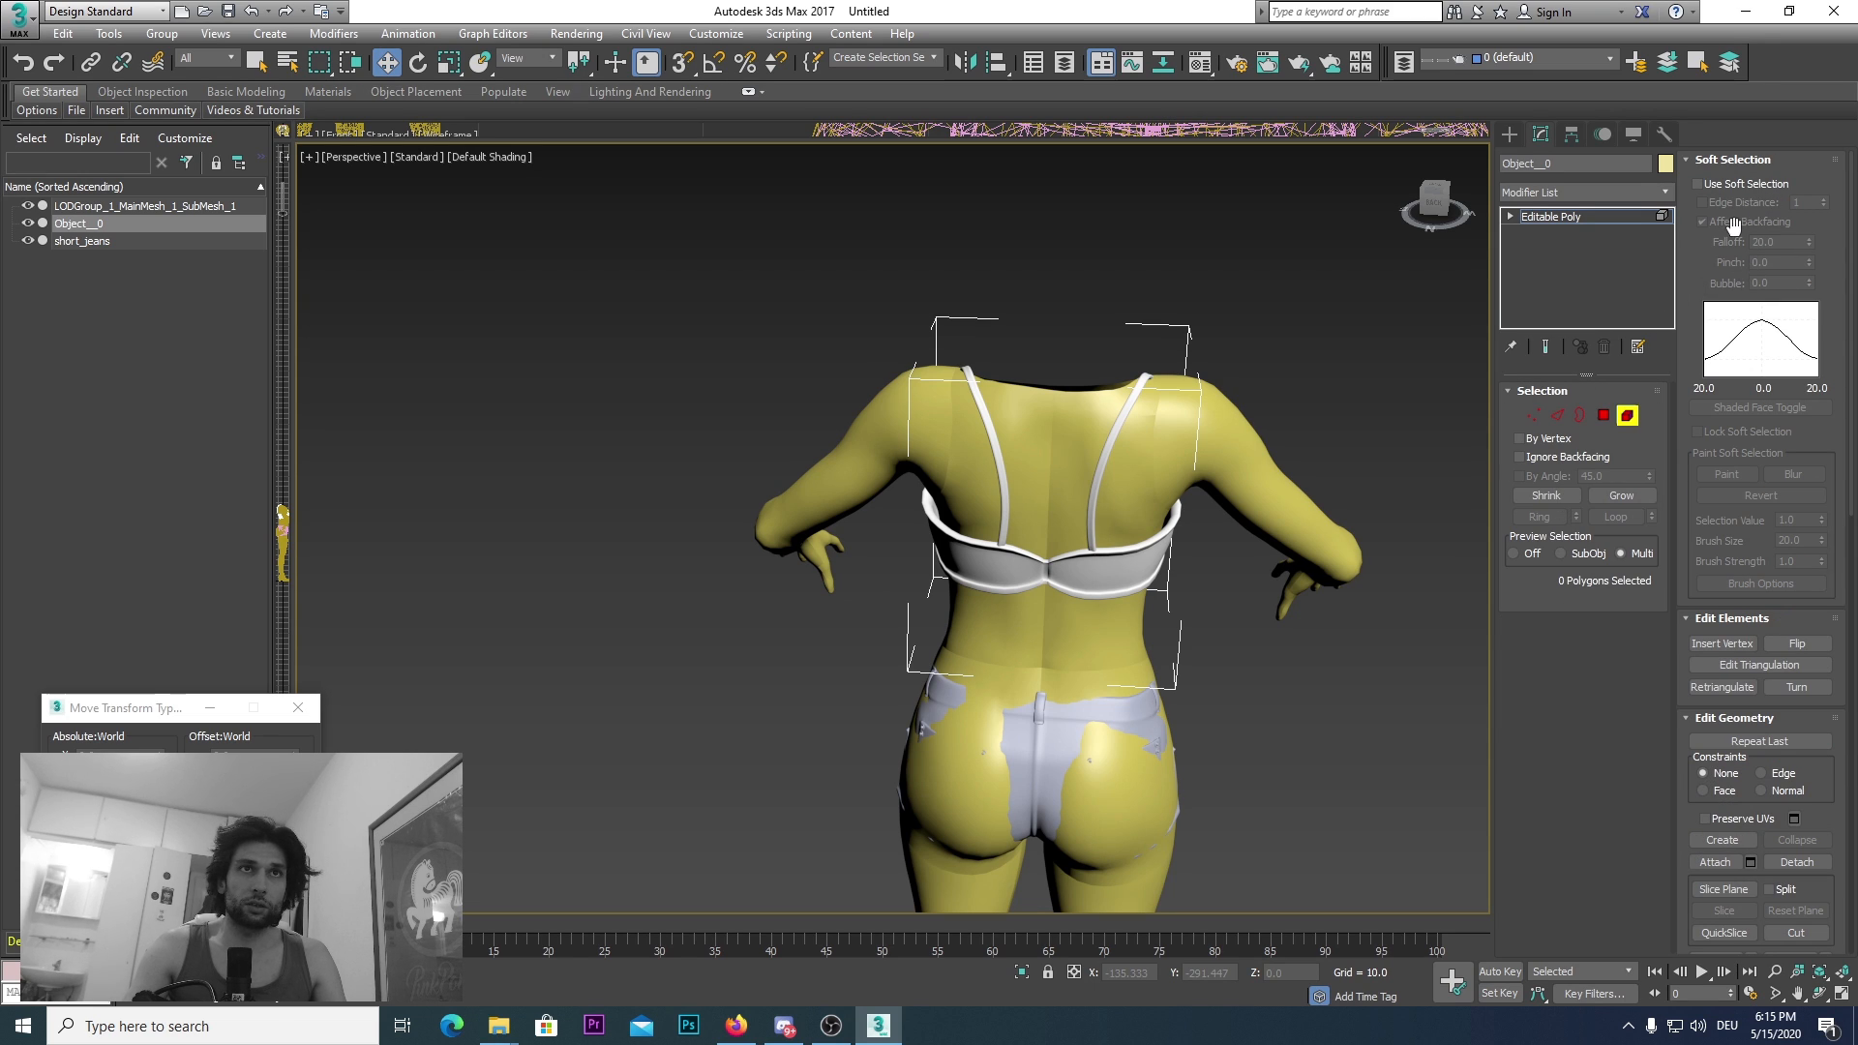
pyautogui.click(1699, 183)
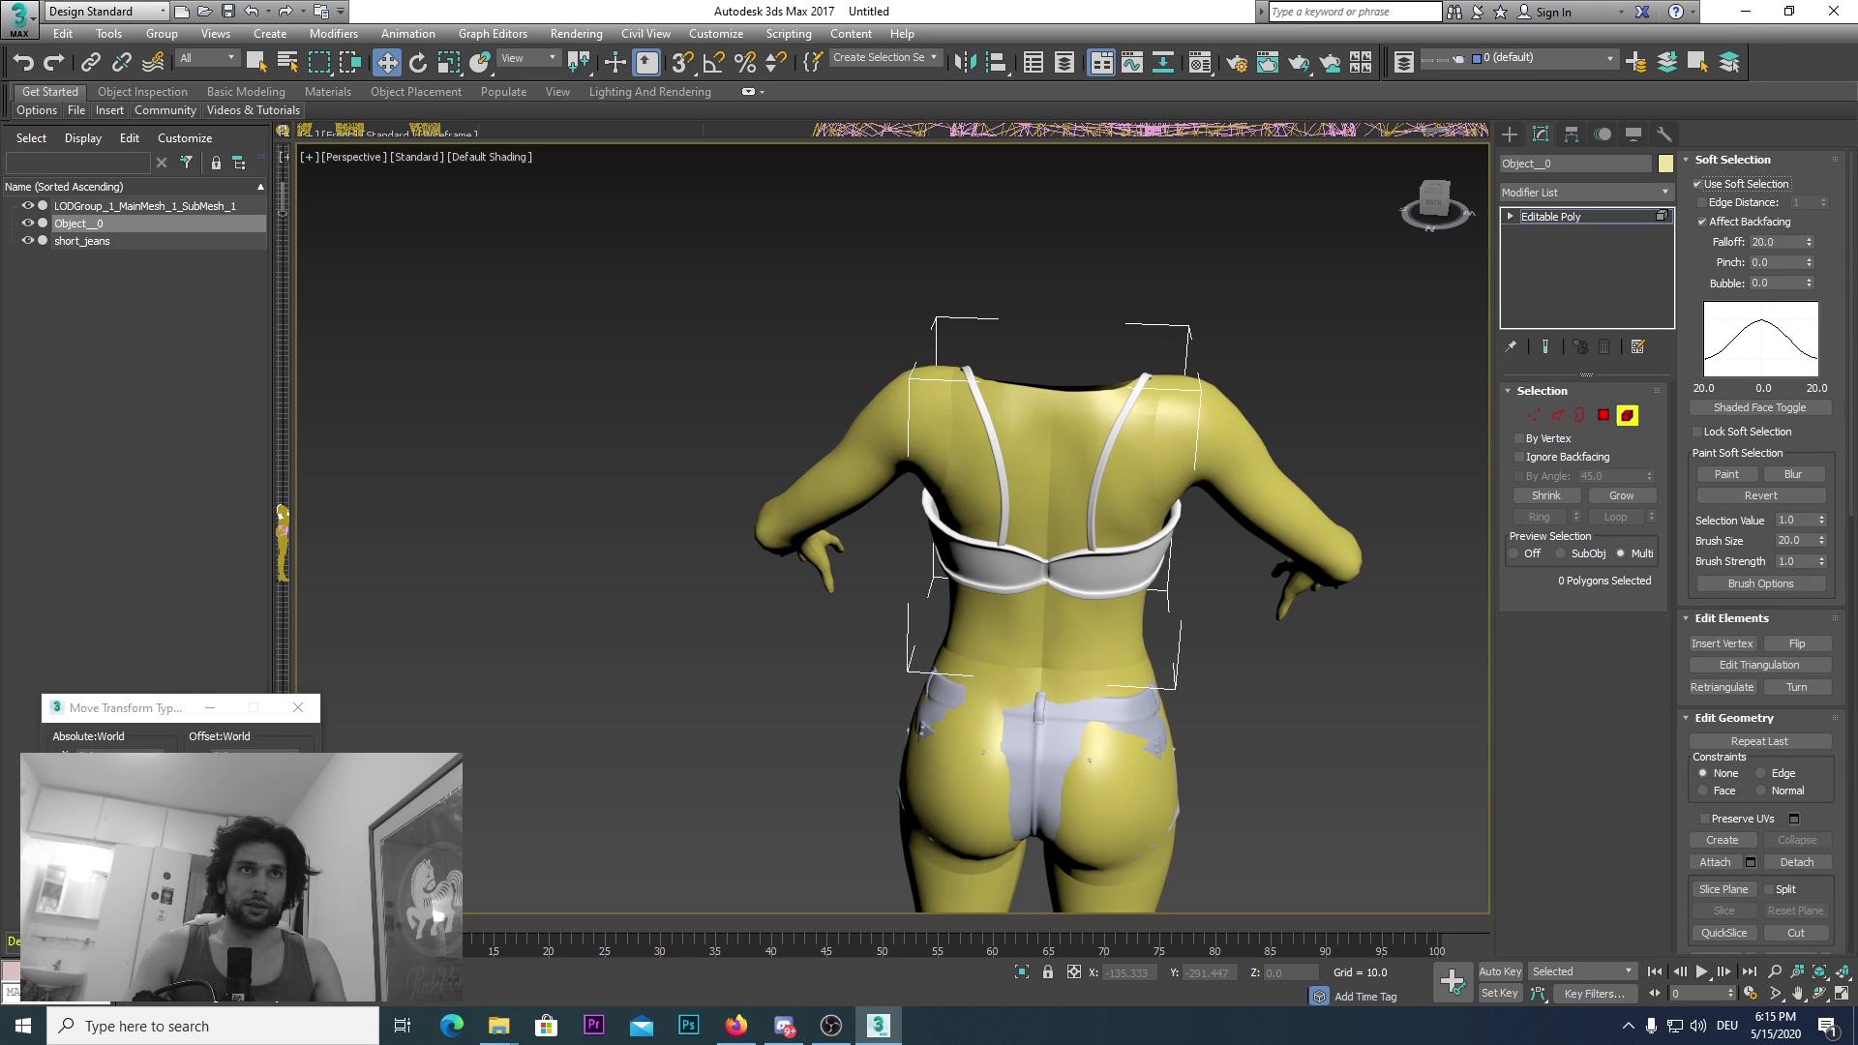
# Step: Try picking a vertex on the bra's back band and another on the front cup as soft-selection handles
pyautogui.scroll(5, 1116, 584)
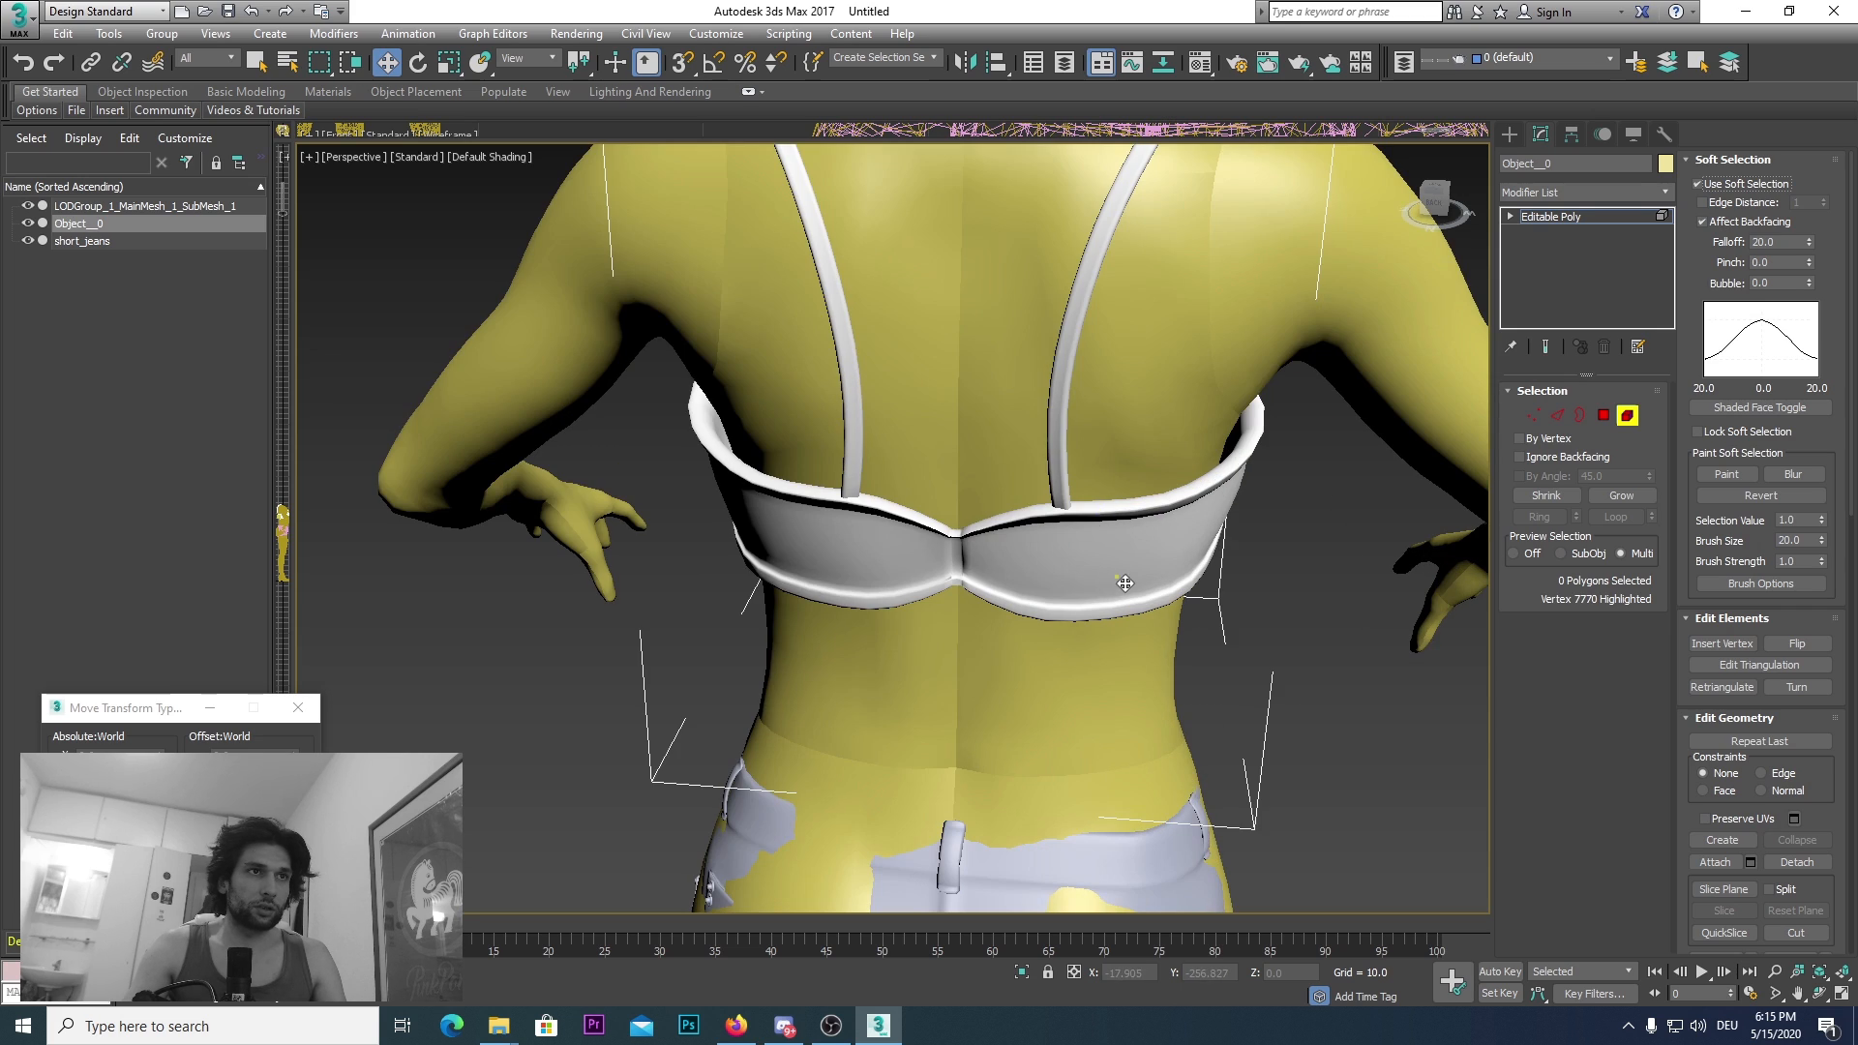
pyautogui.click(1111, 561)
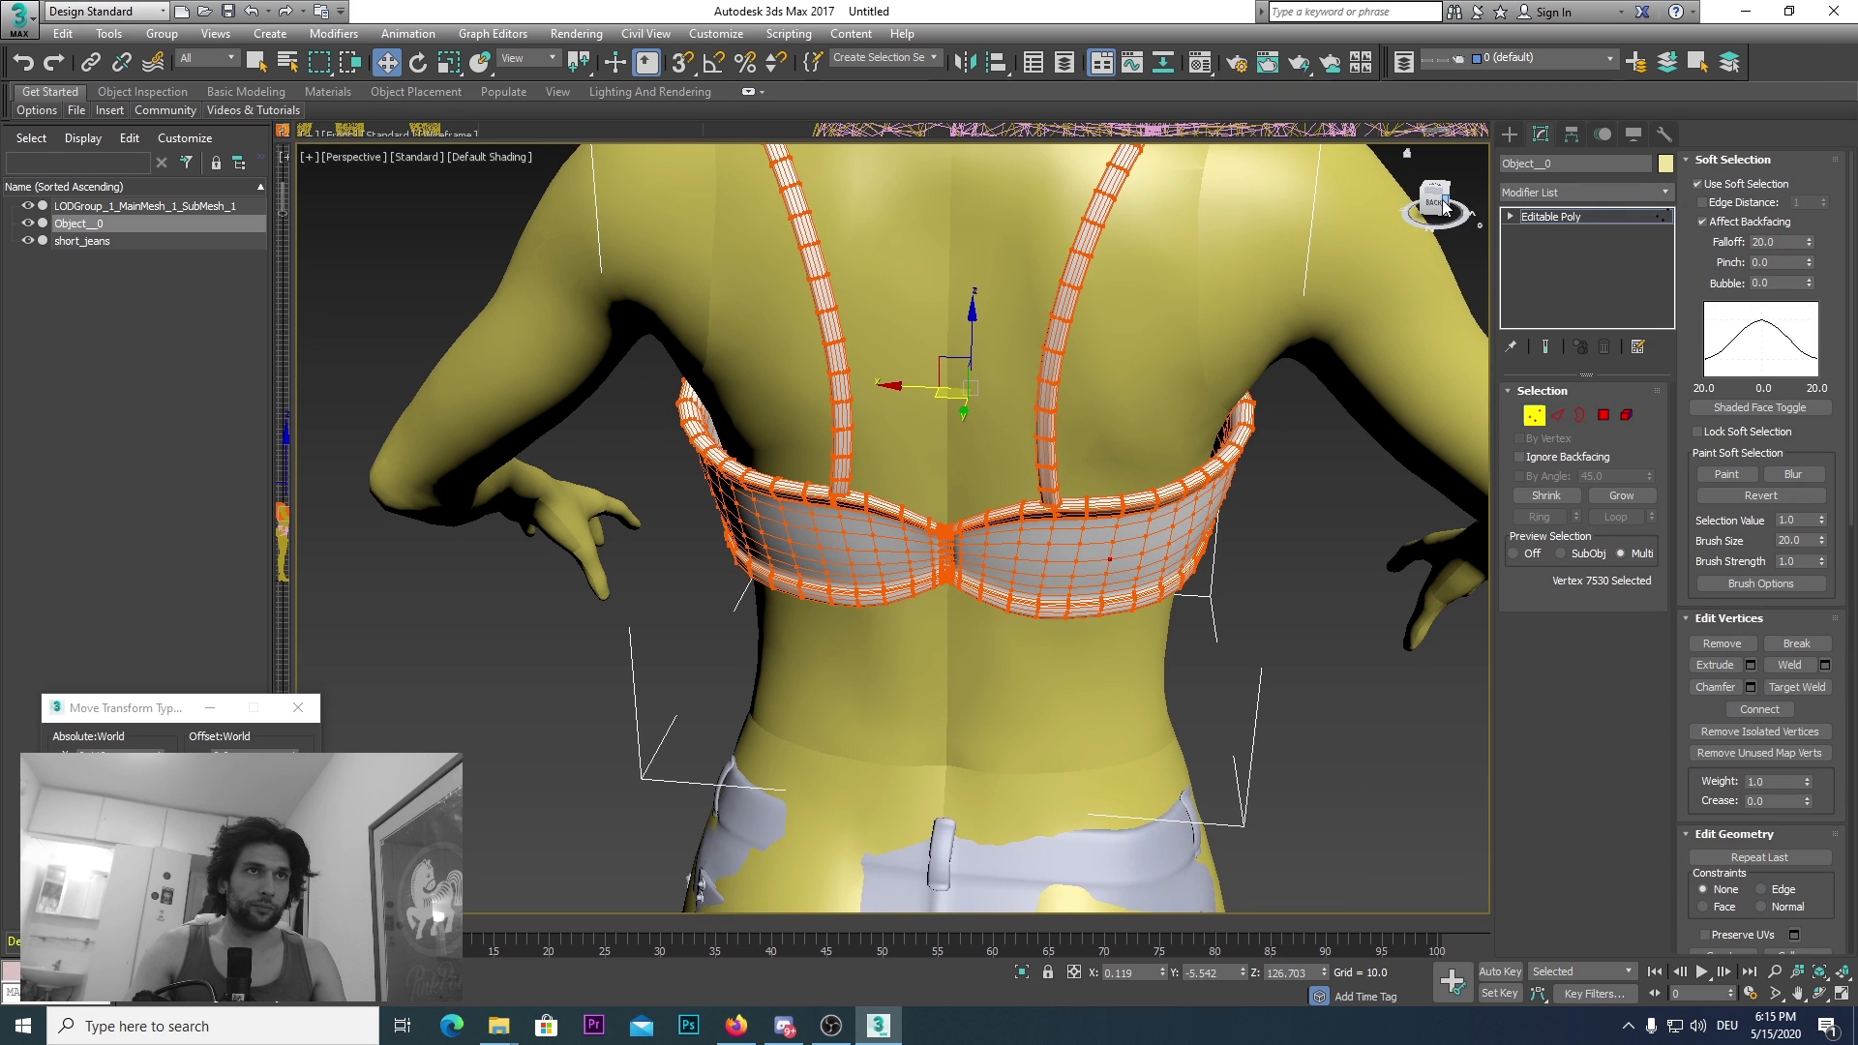
pyautogui.moveTo(1443, 206); pyautogui.dragTo(1436, 203)
pyautogui.keyDown('alt'); pyautogui.moveTo(1082, 478); pyautogui.dragTo(964, 444, button='middle'); pyautogui.keyUp('alt')
pyautogui.scroll(3, 943, 511)
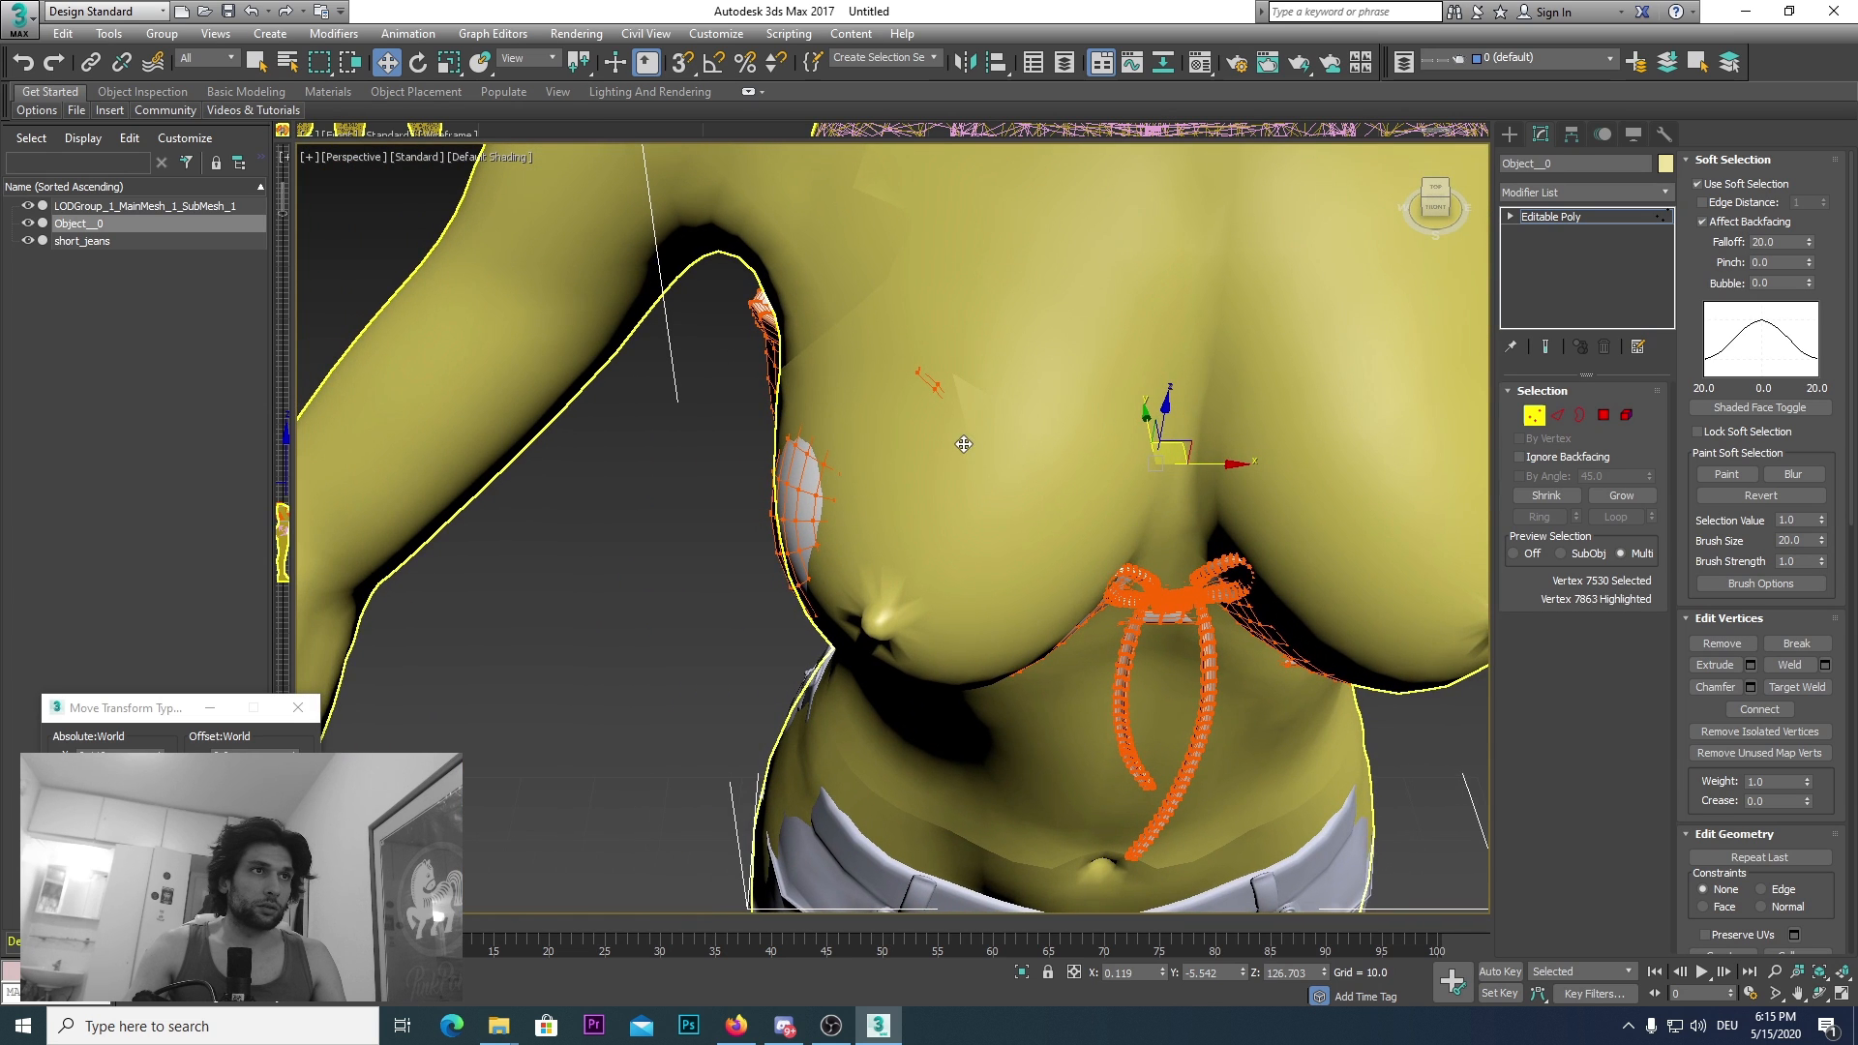
pyautogui.click(931, 389)
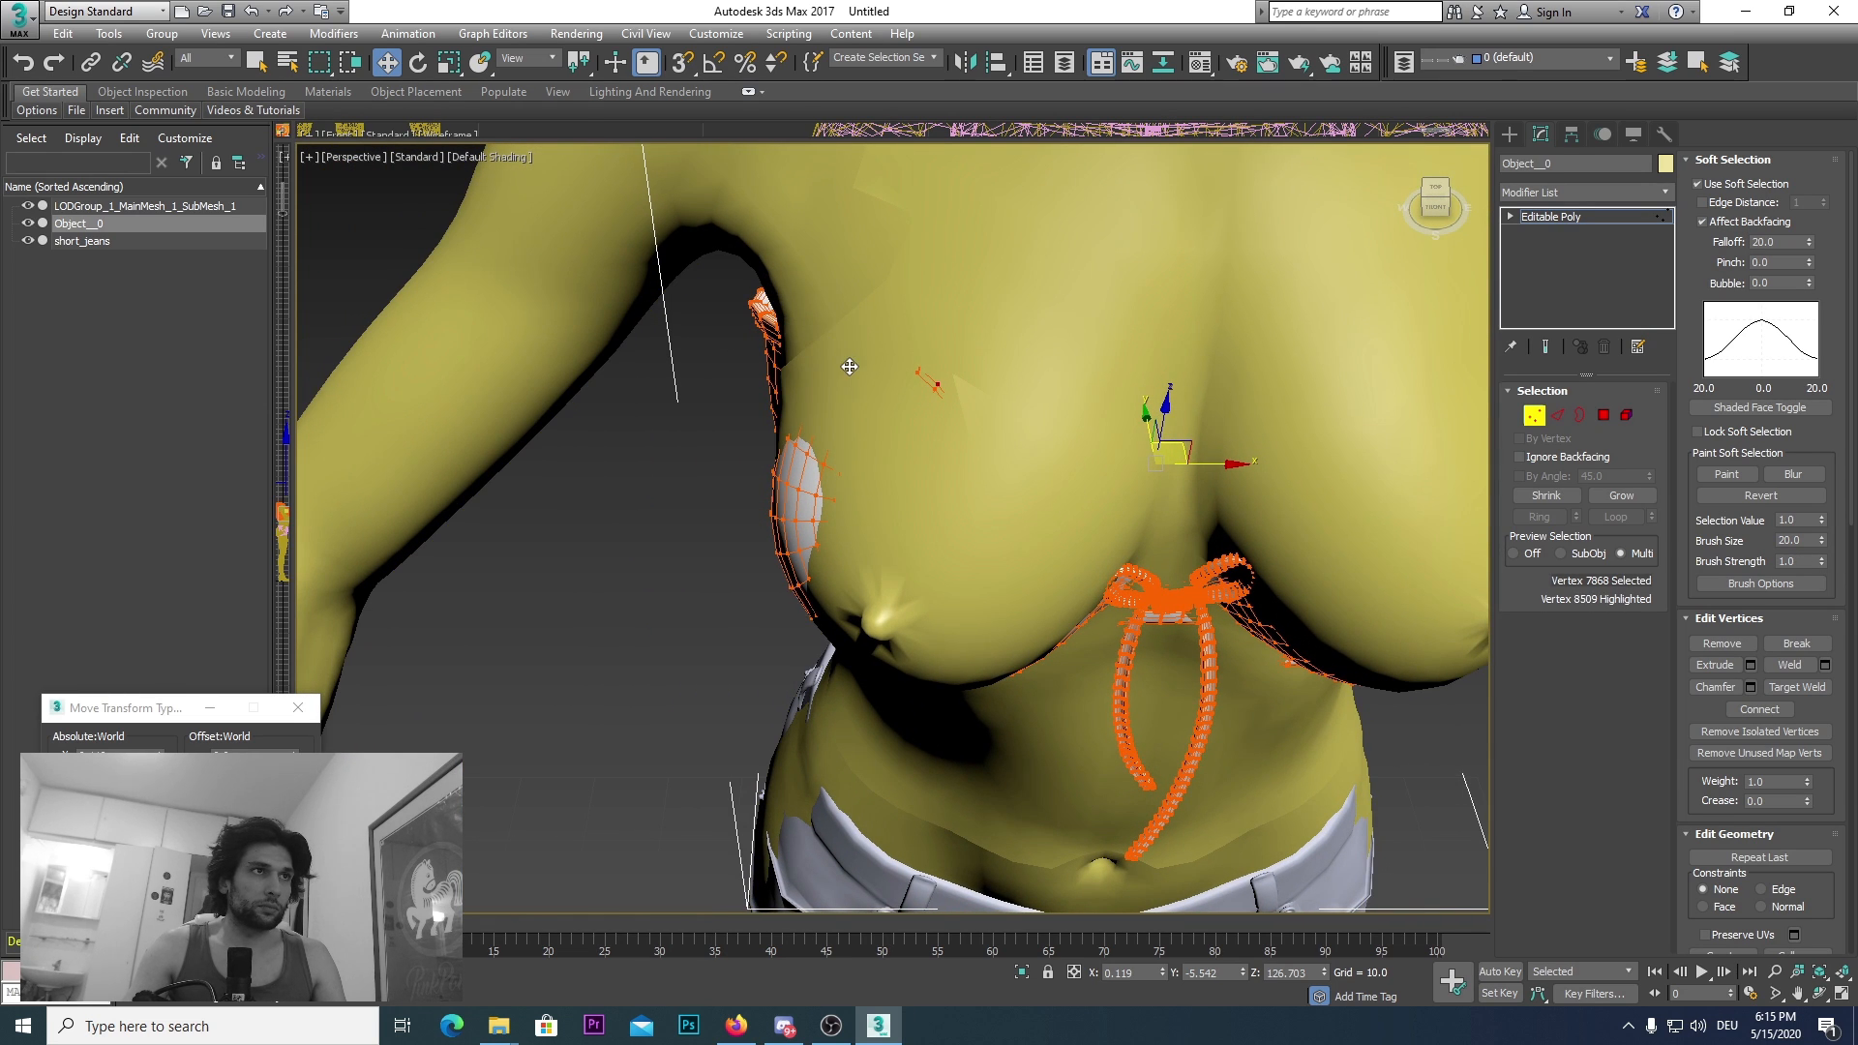
pyautogui.hotkey('shift', 'z')
pyautogui.hotkey('shift', 'z')
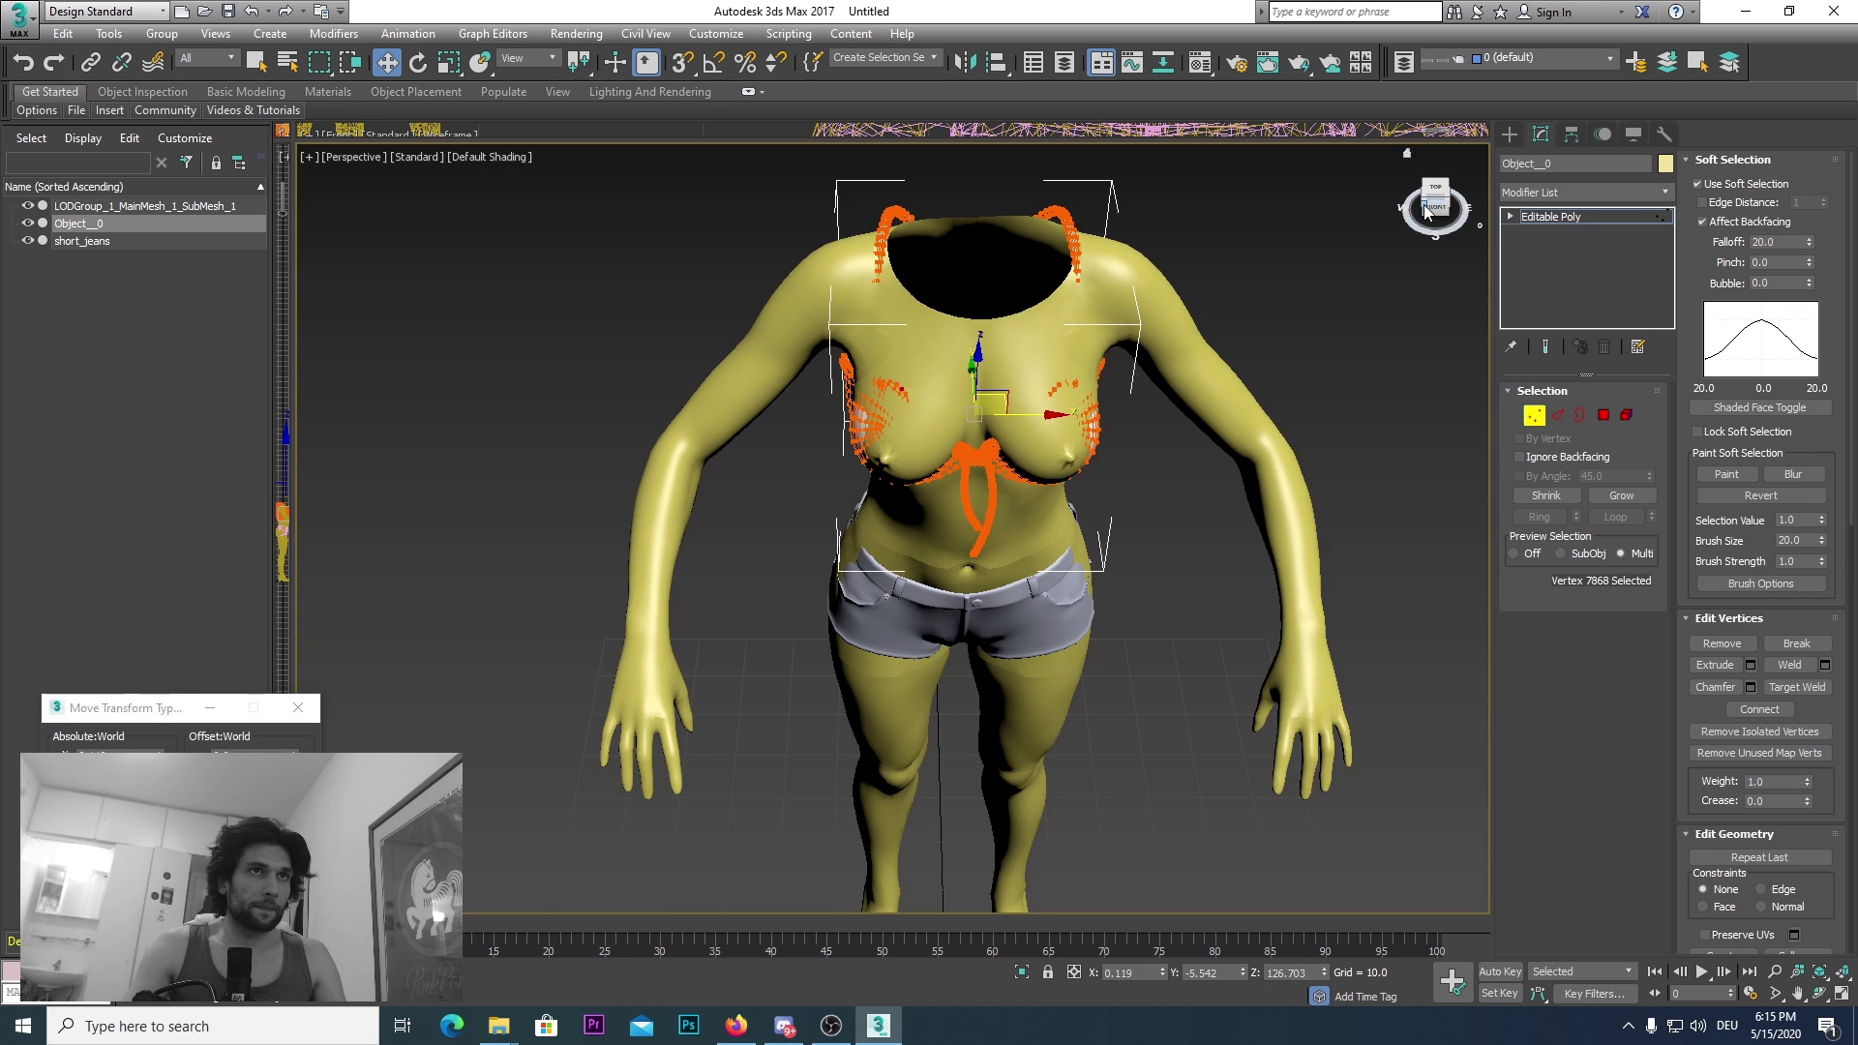
# Step: Select an edge on the wearer's left bra cup and pull the surrounding fabric outward from the breast
pyautogui.moveTo(1425, 208); pyautogui.dragTo(1336, 189)
pyautogui.scroll(5, 1058, 323)
pyautogui.moveTo(991, 501); pyautogui.dragTo(1050, 347, button='middle')
pyautogui.click(1064, 558)
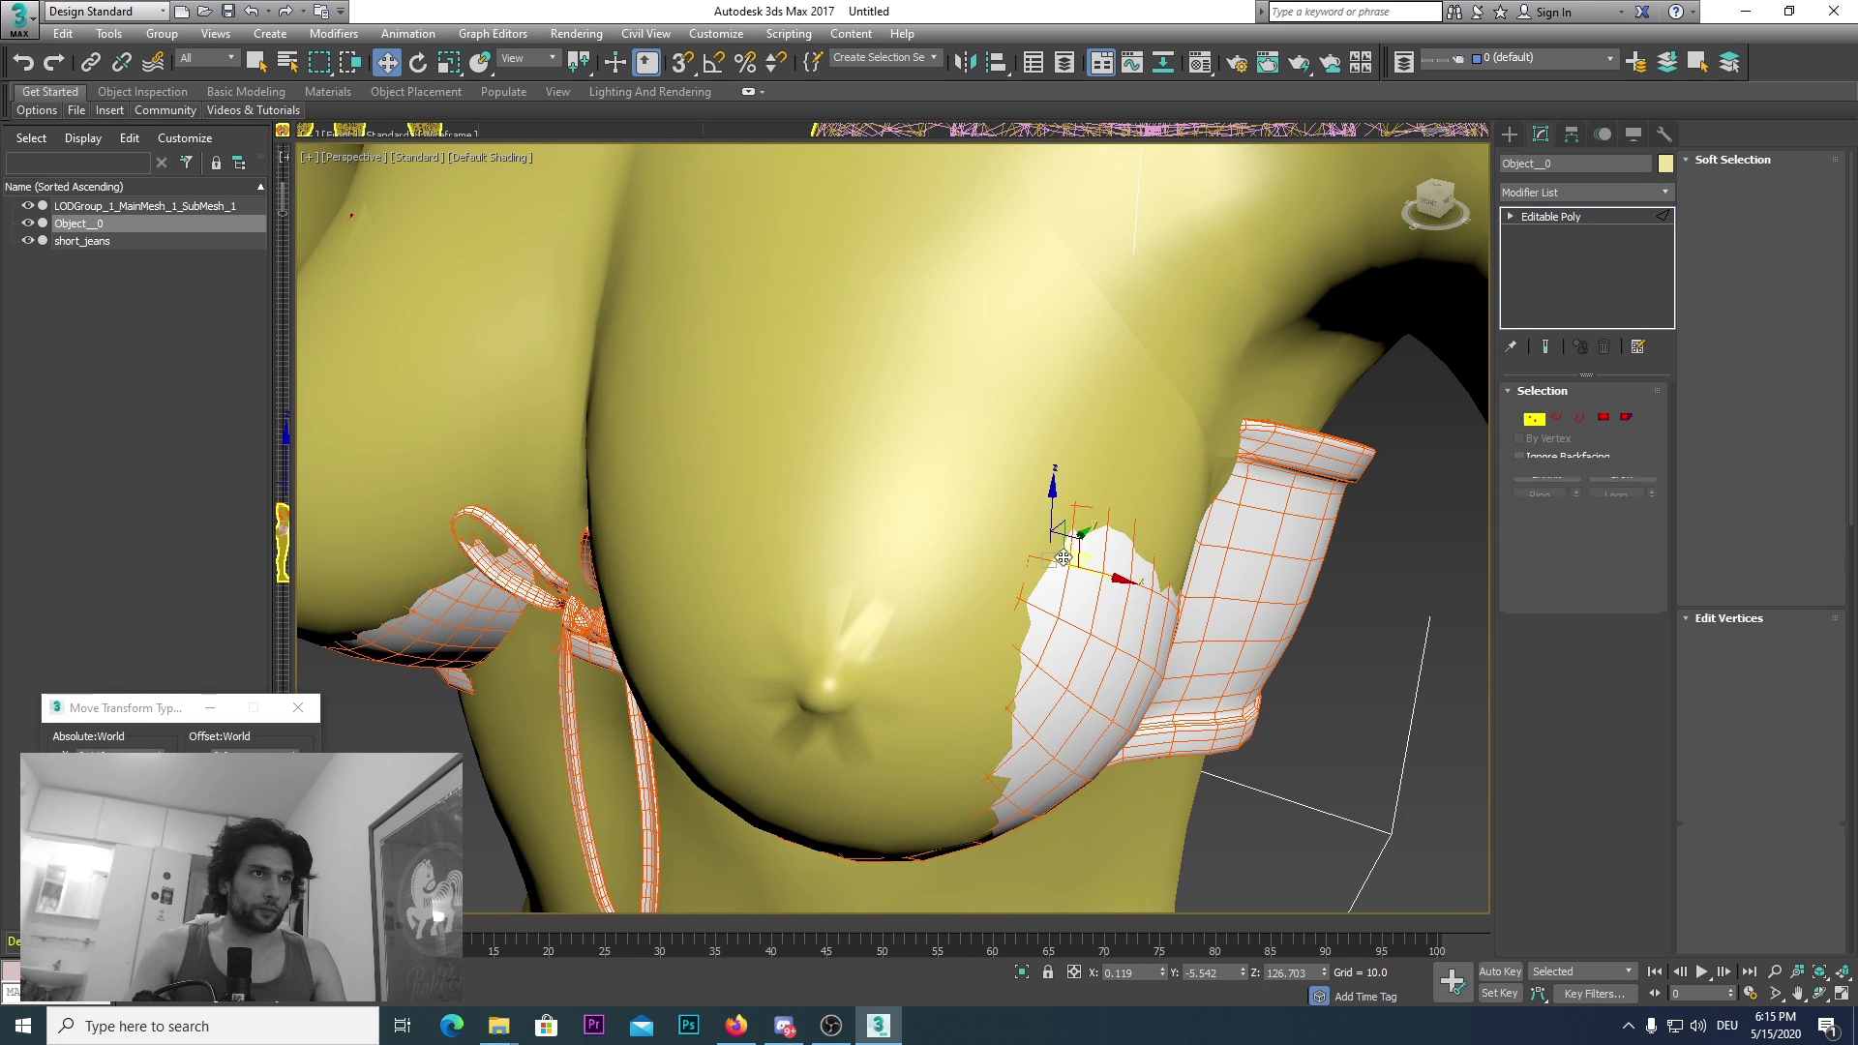
pyautogui.scroll(-6, 1073, 538)
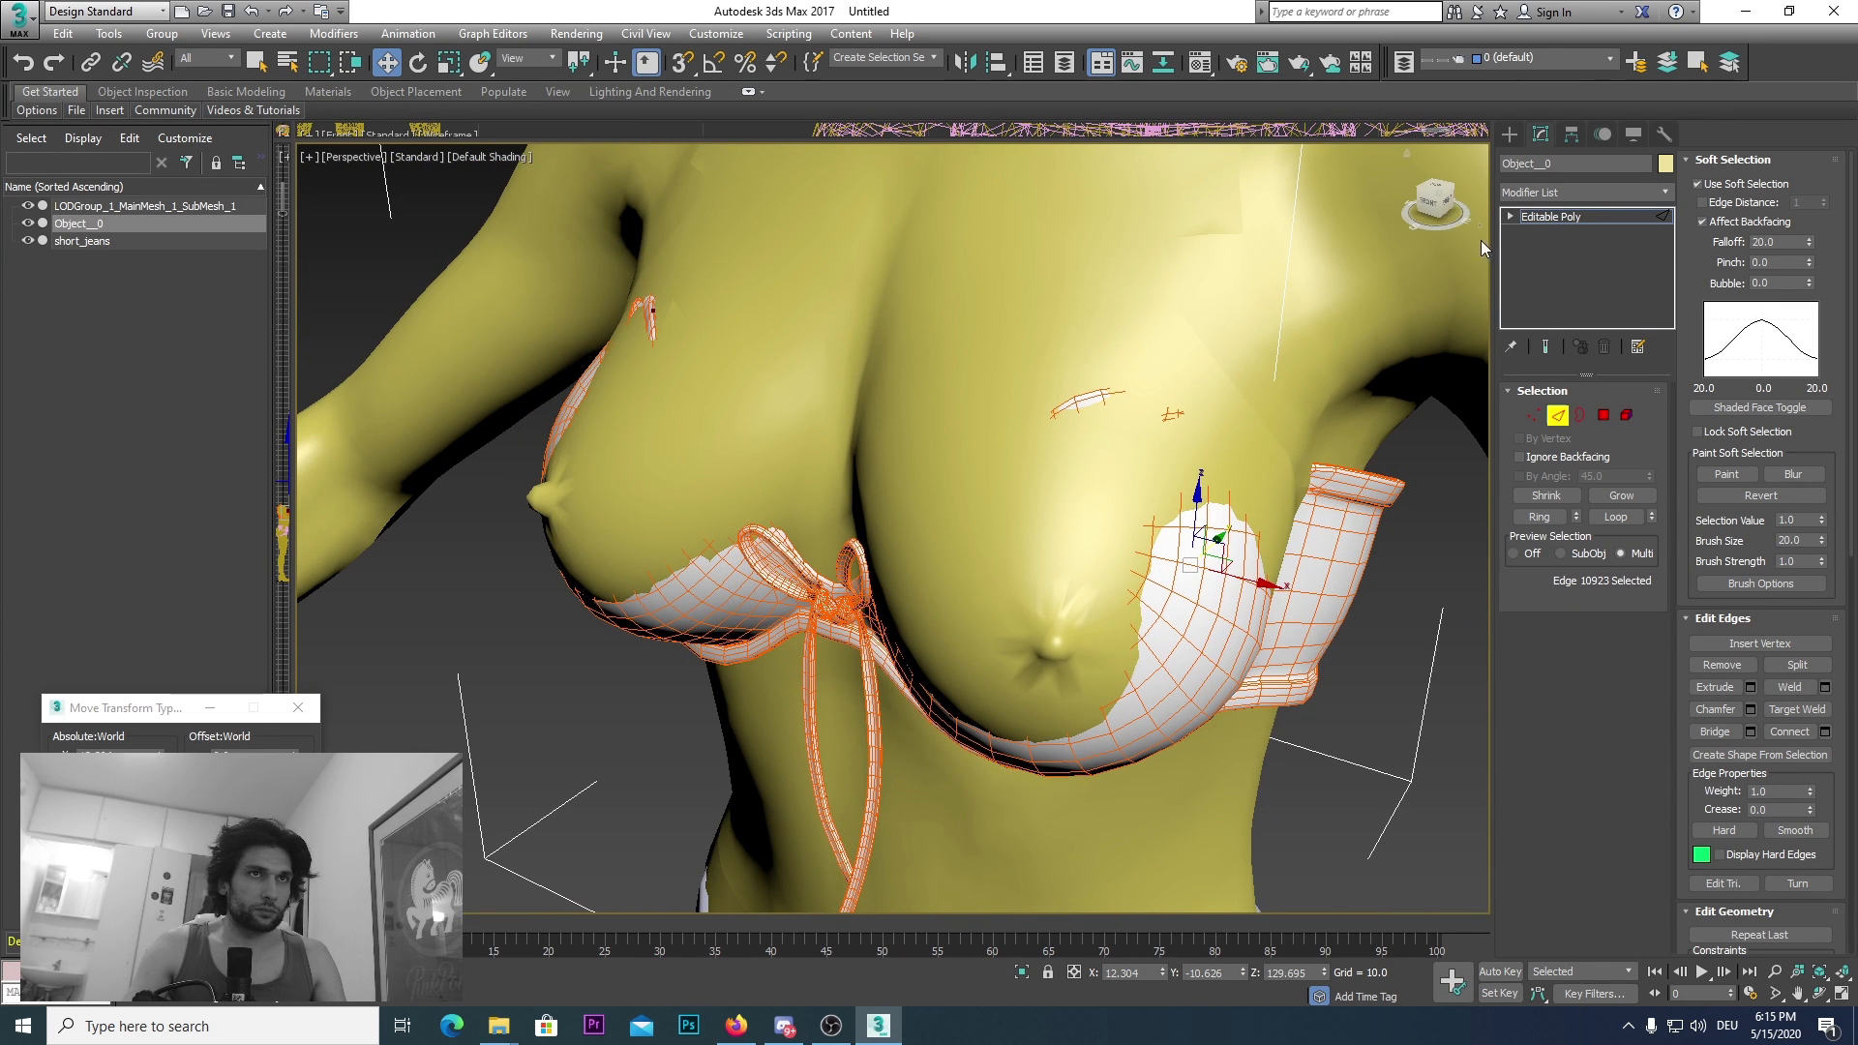
# Step: Select a polygon on the upper outer part of the wearer's right cup and shift it outward to about X -11.93
pyautogui.moveTo(1436, 198)
pyautogui.mouseDown()
pyautogui.moveTo(1379, 193)
pyautogui.moveTo(1444, 214)
pyautogui.moveTo(1519, 197)
pyautogui.mouseUp()
pyautogui.press('4')
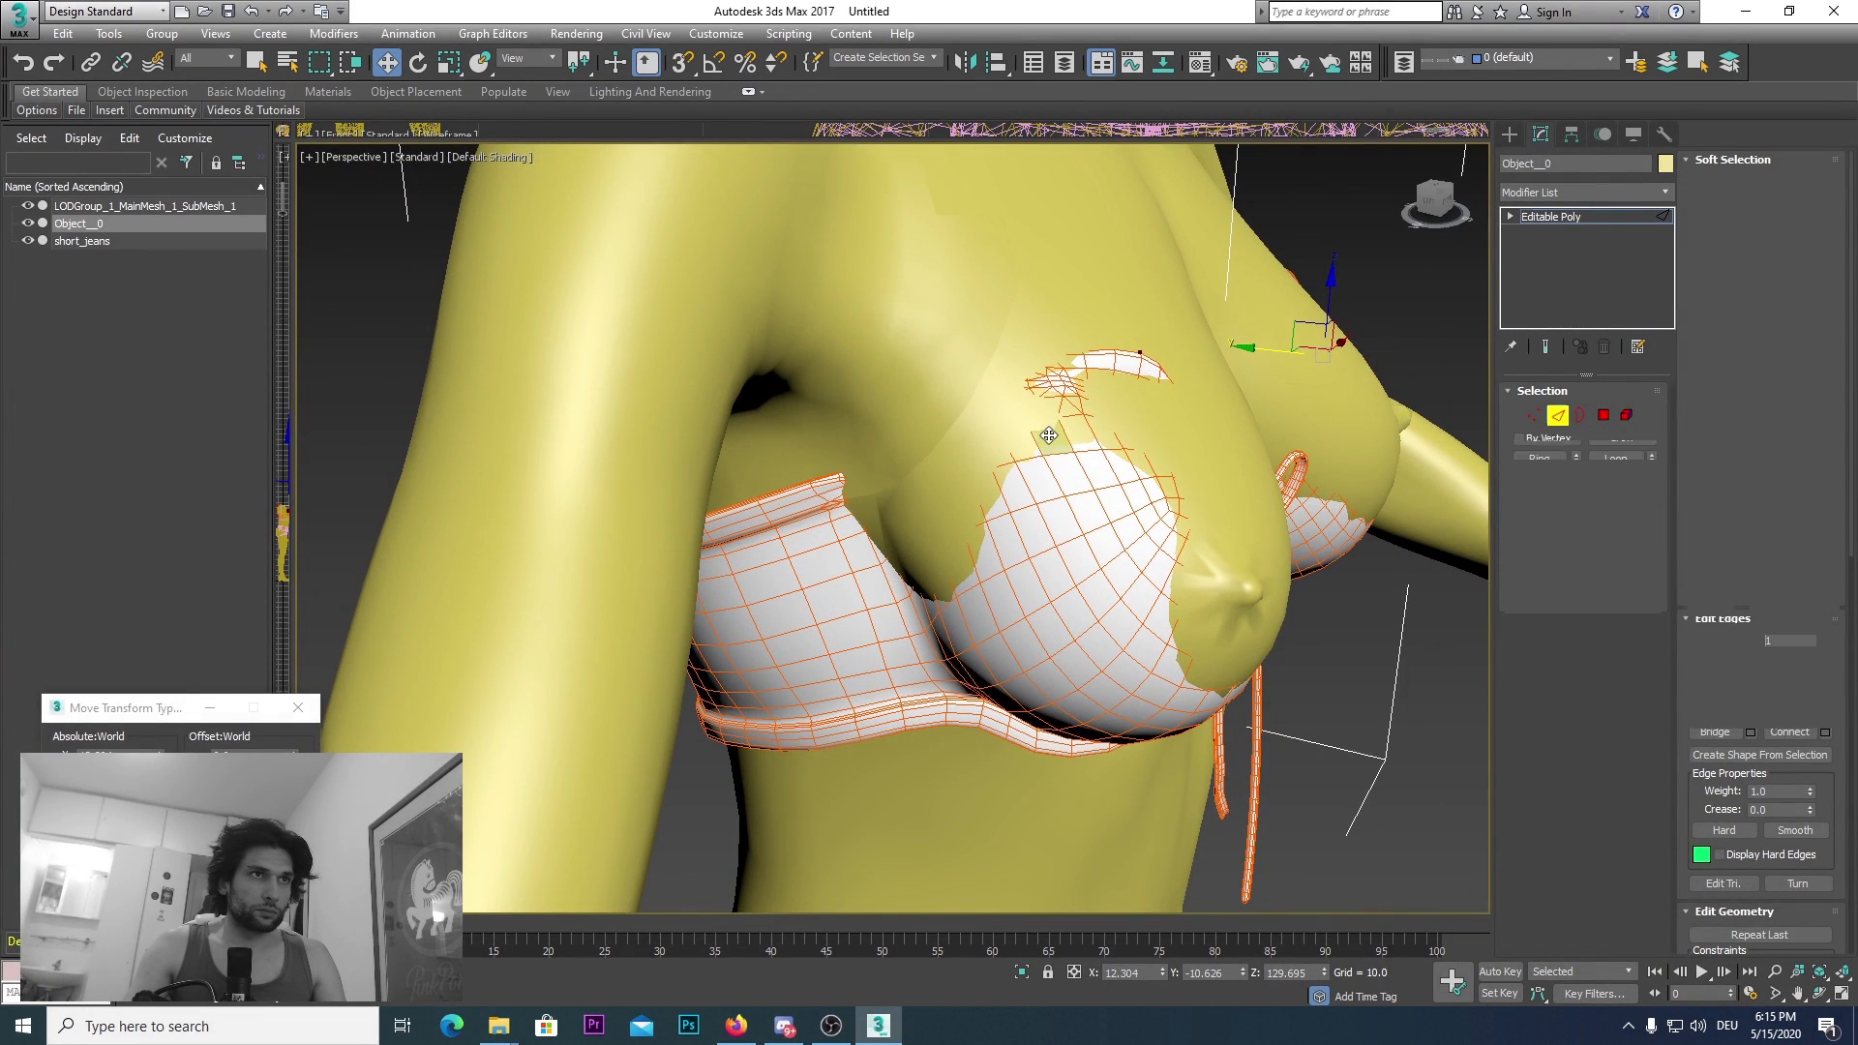
pyautogui.hotkey('shift', 'z')
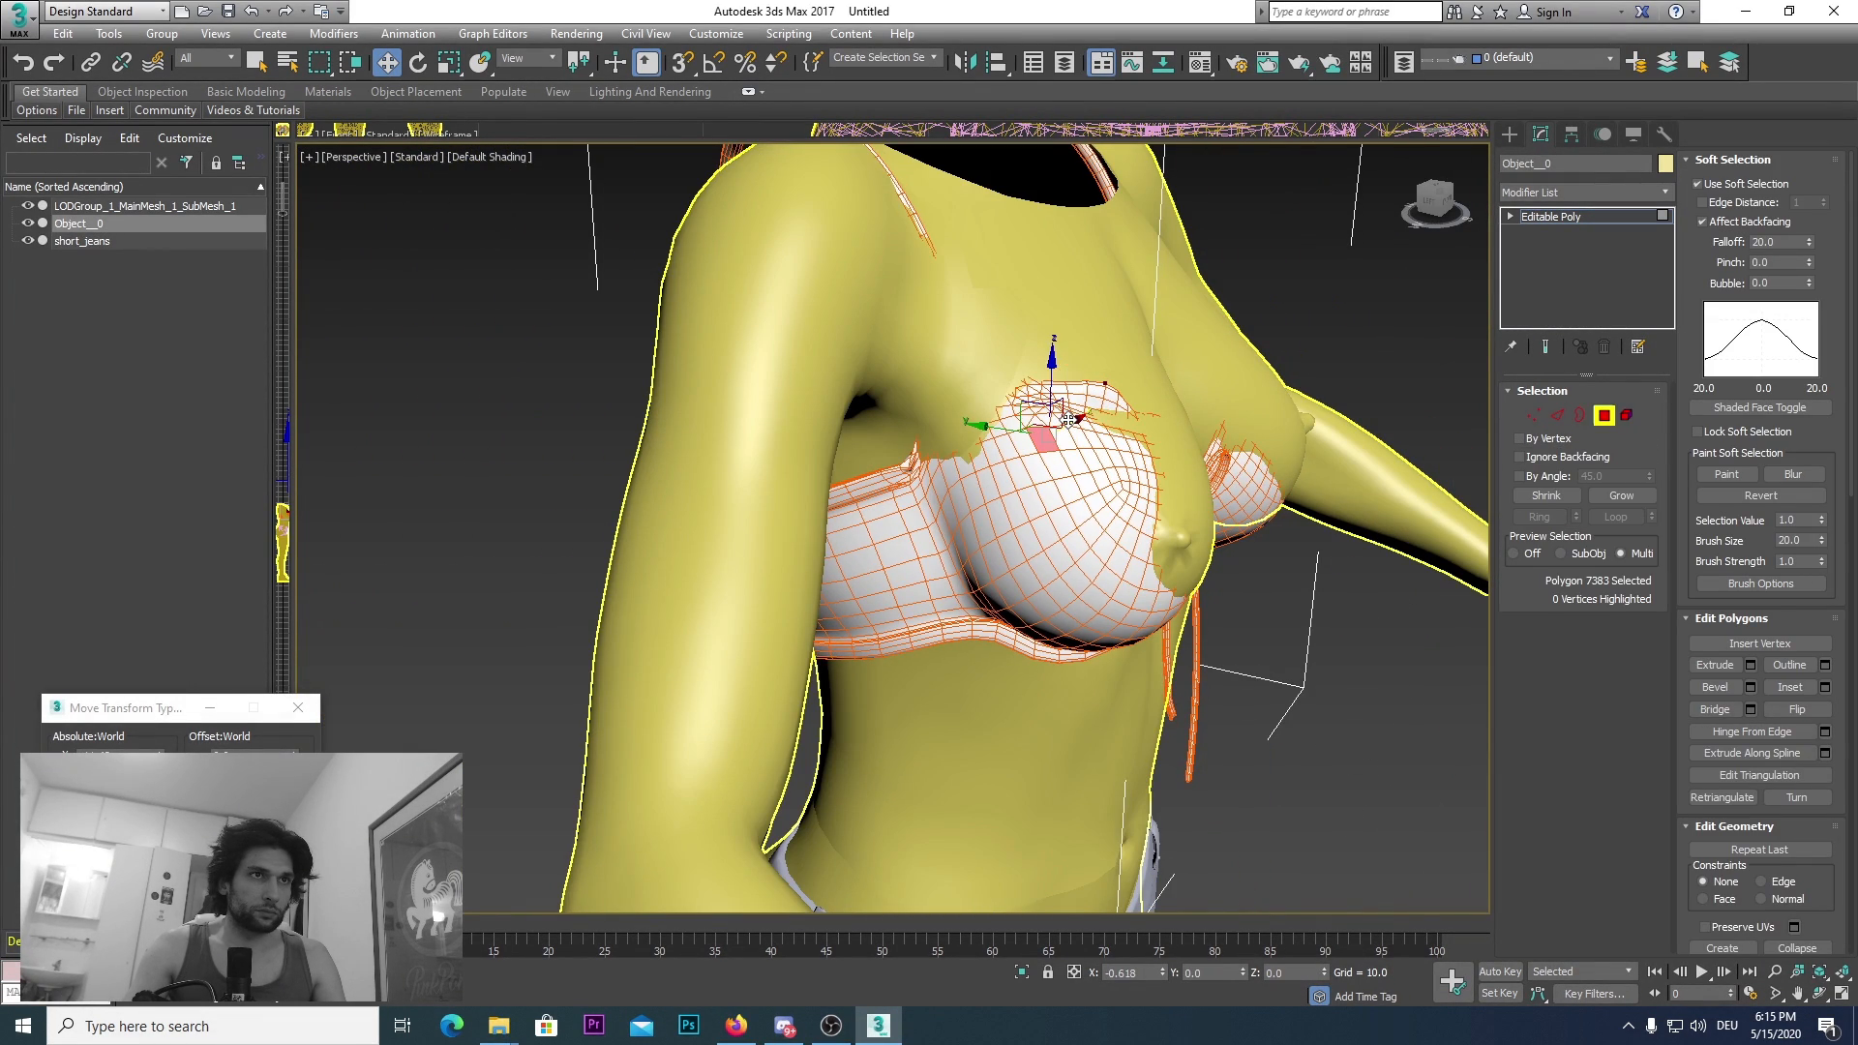
pyautogui.moveTo(1068, 420); pyautogui.dragTo(1062, 425)
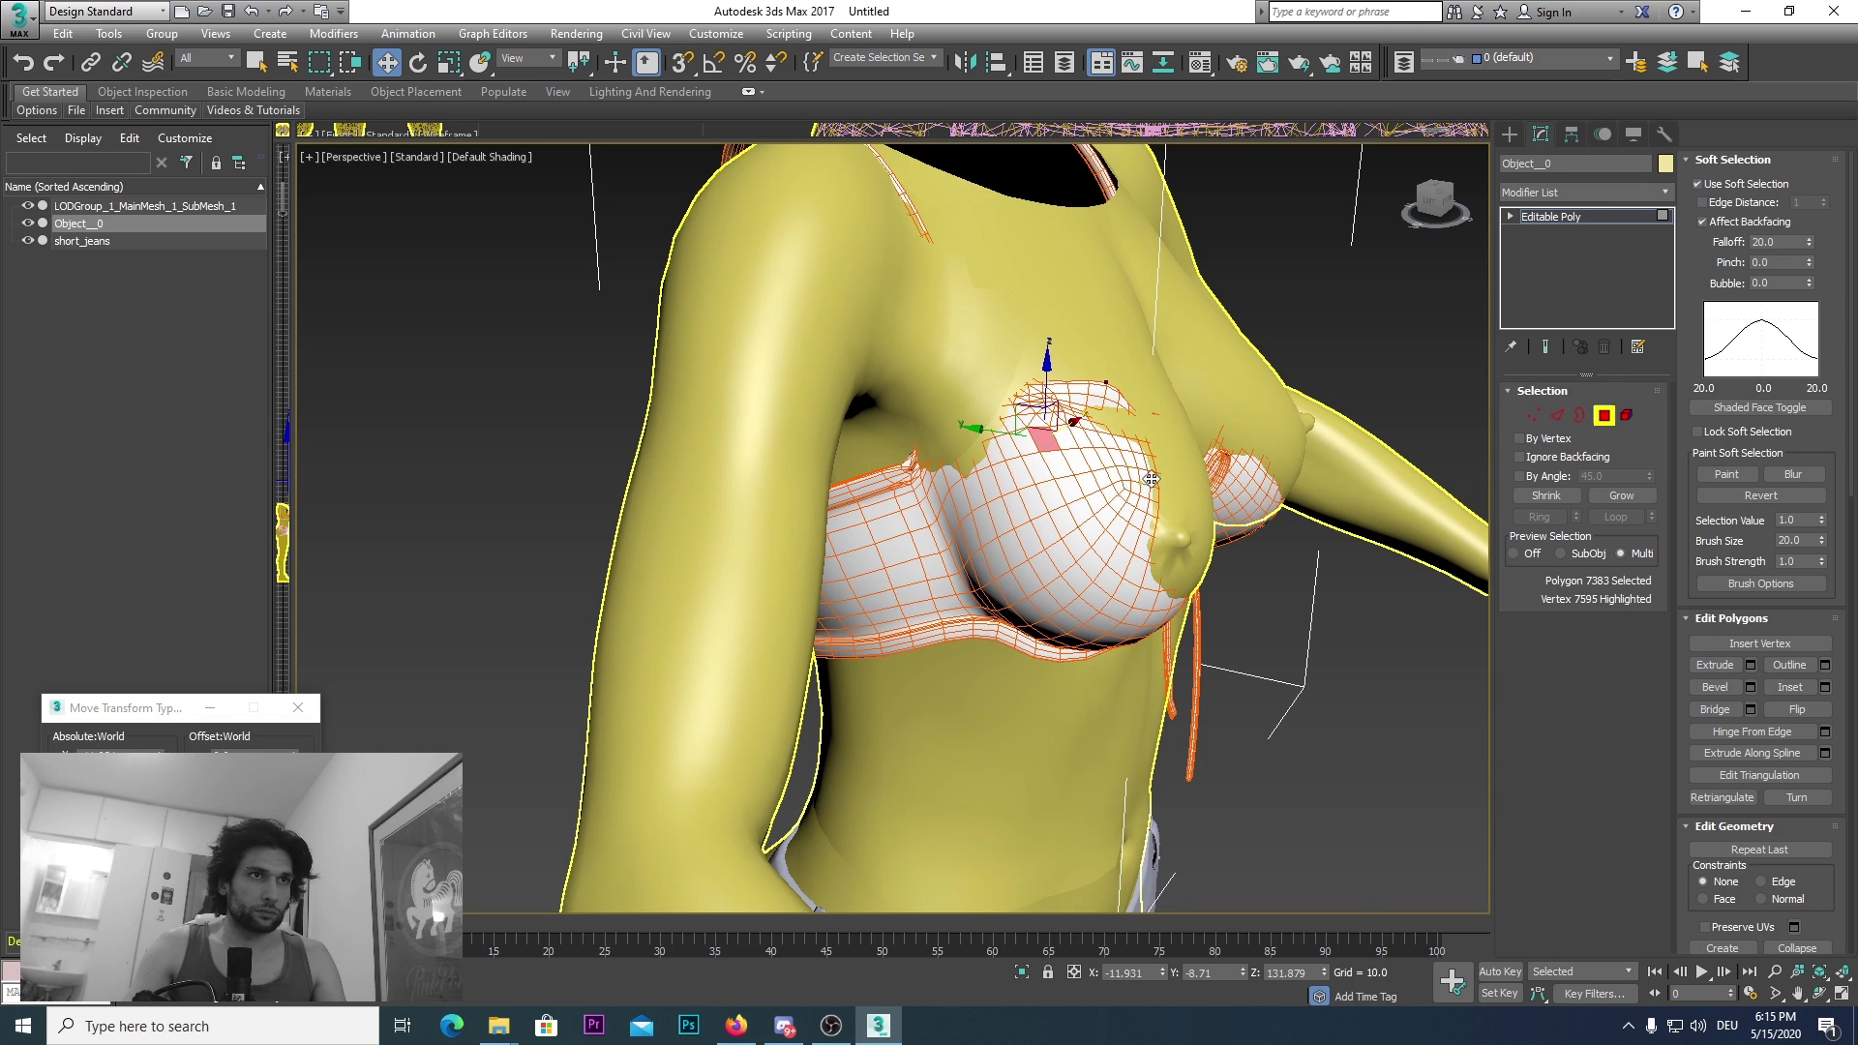
# Step: Pull an edge on the front of the wearer's right cup forward to about Y -12.80
pyautogui.scroll(4, 1167, 476)
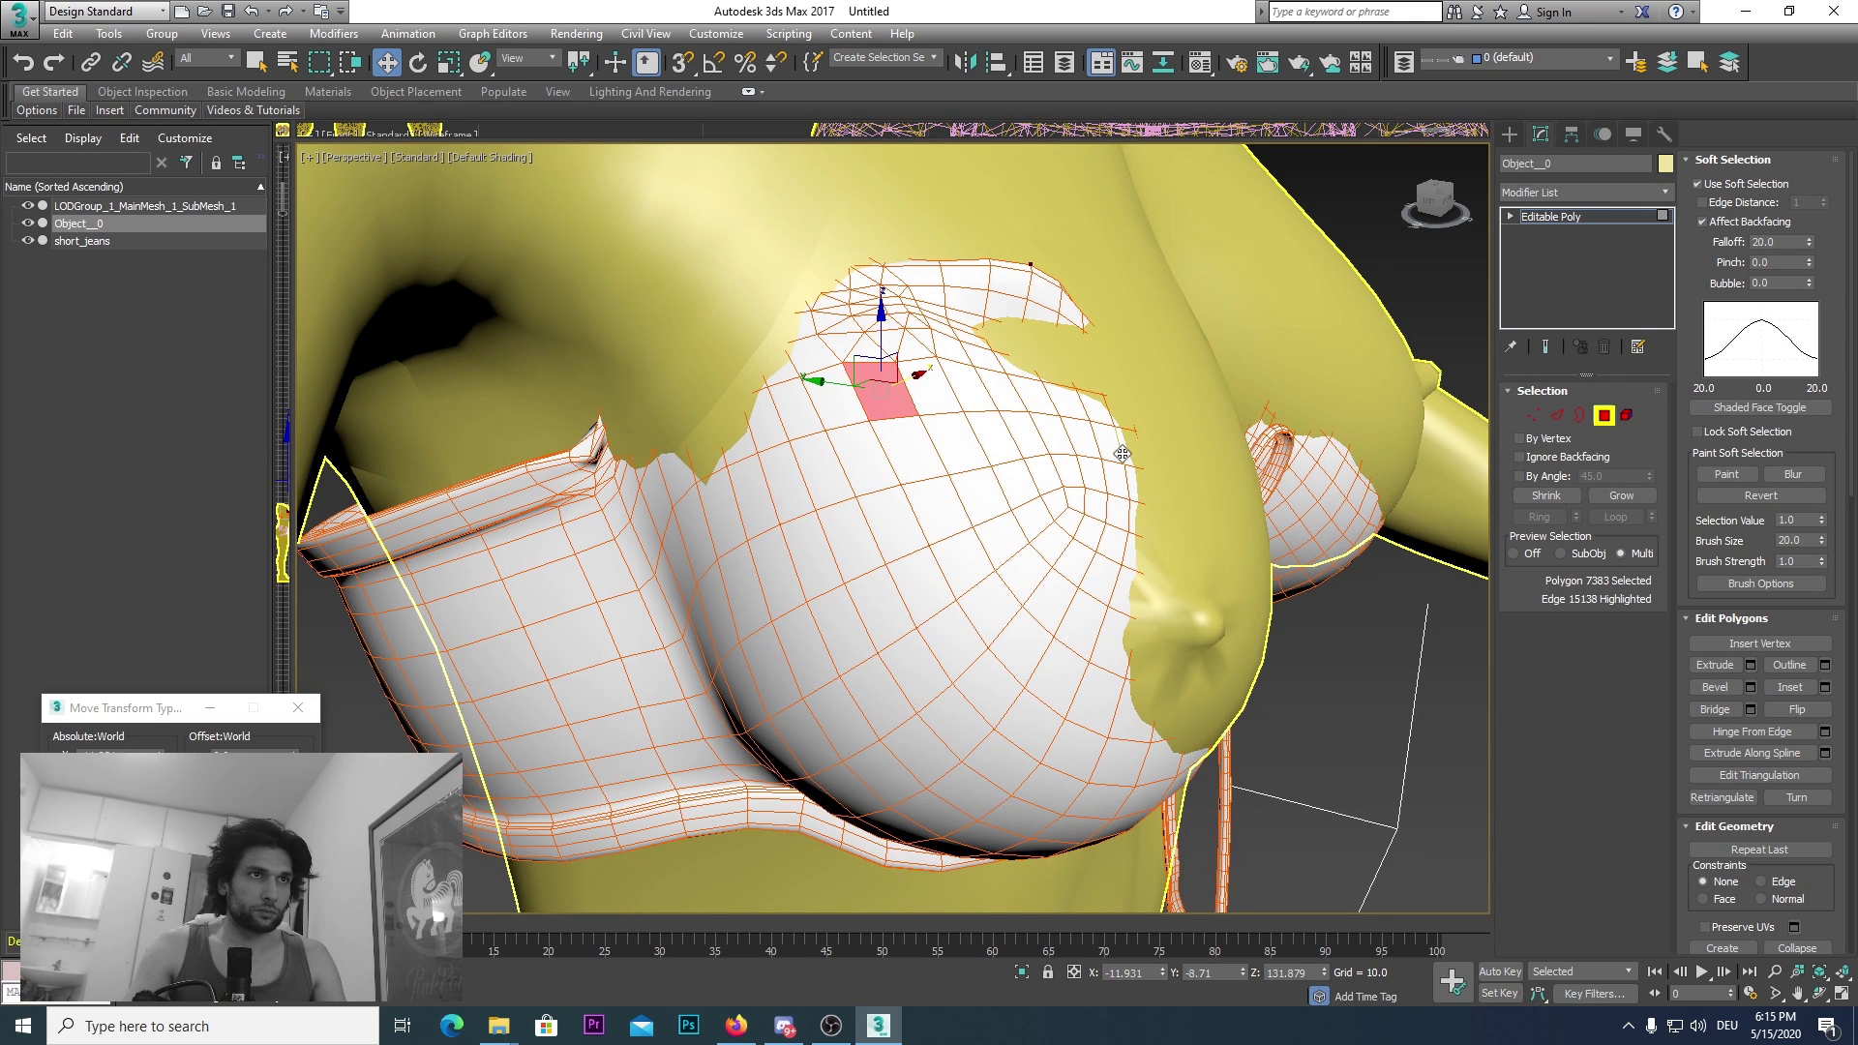
pyautogui.press('2')
pyautogui.keyDown('alt'); pyautogui.moveTo(1071, 441); pyautogui.dragTo(1072, 438, button='middle'); pyautogui.keyUp('alt')
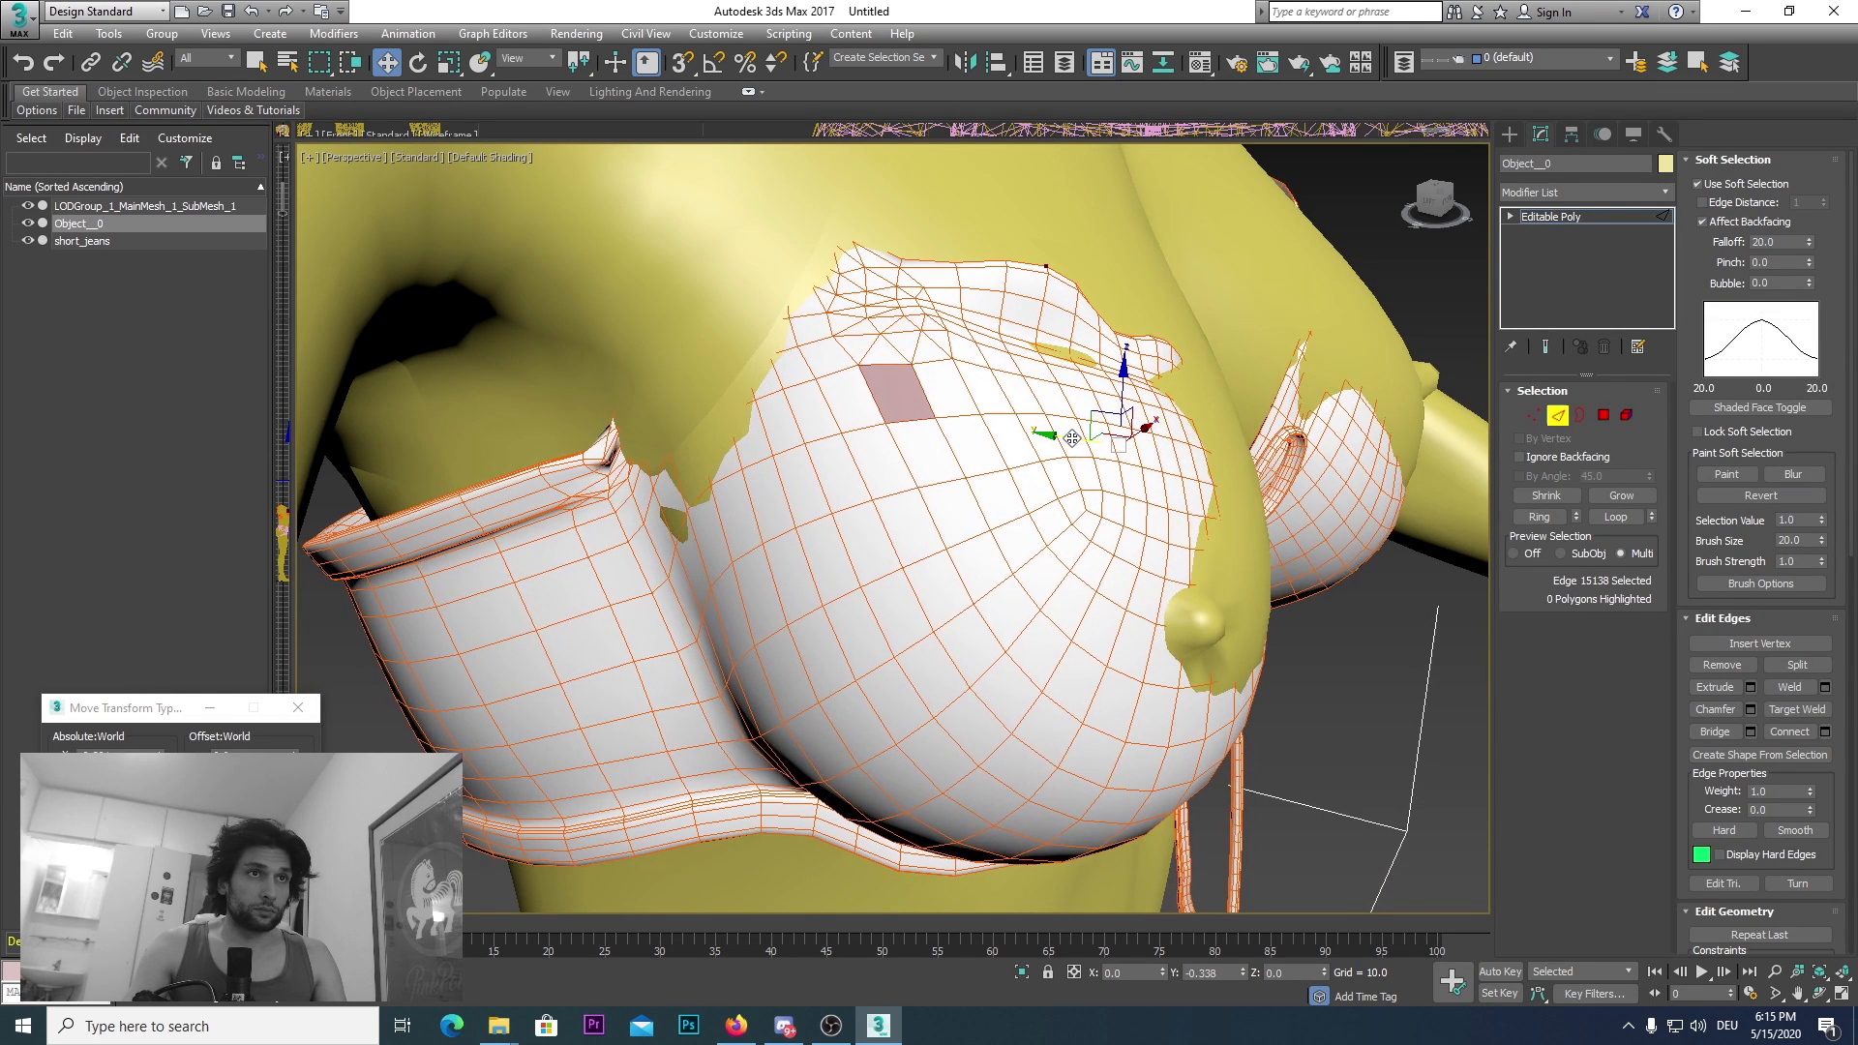
pyautogui.scroll(-5, 1072, 439)
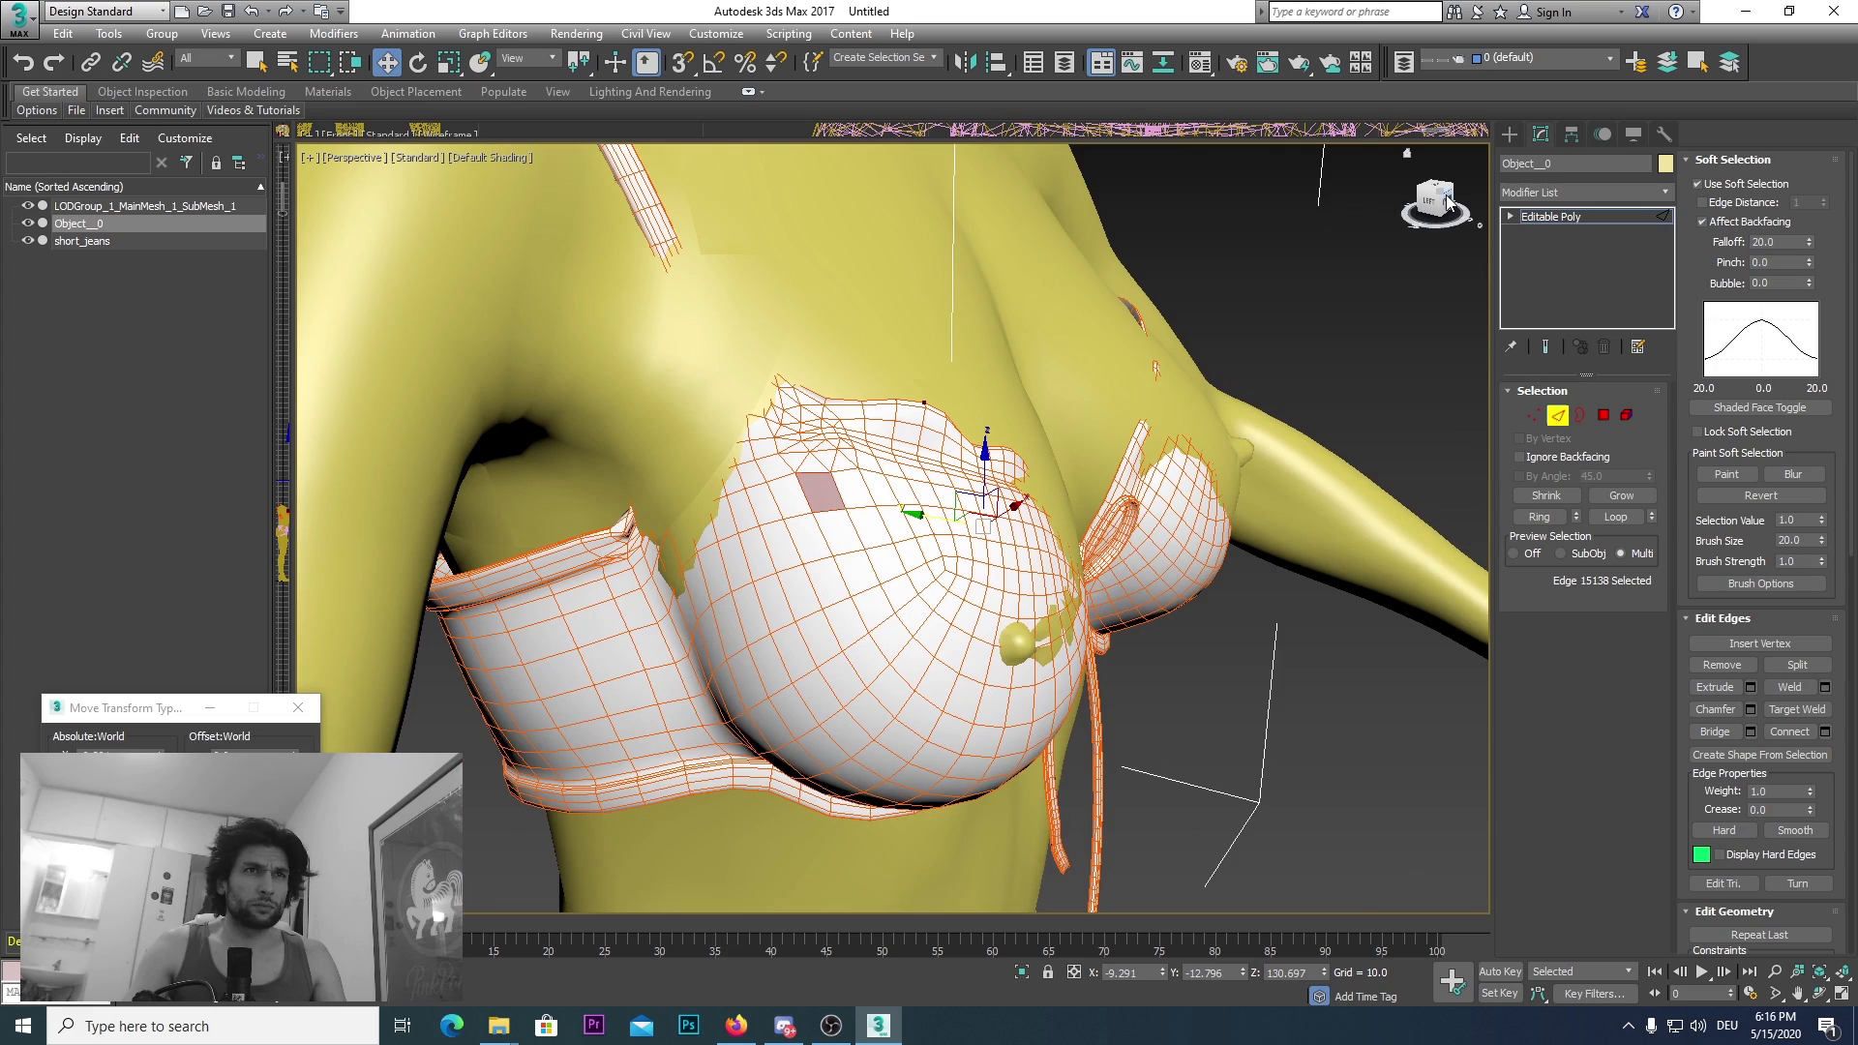
# Step: Select an edge on the front of the wearer's left cup and pull it forward to about Y -14.20
pyautogui.click(1449, 201)
pyautogui.scroll(4, 1042, 457)
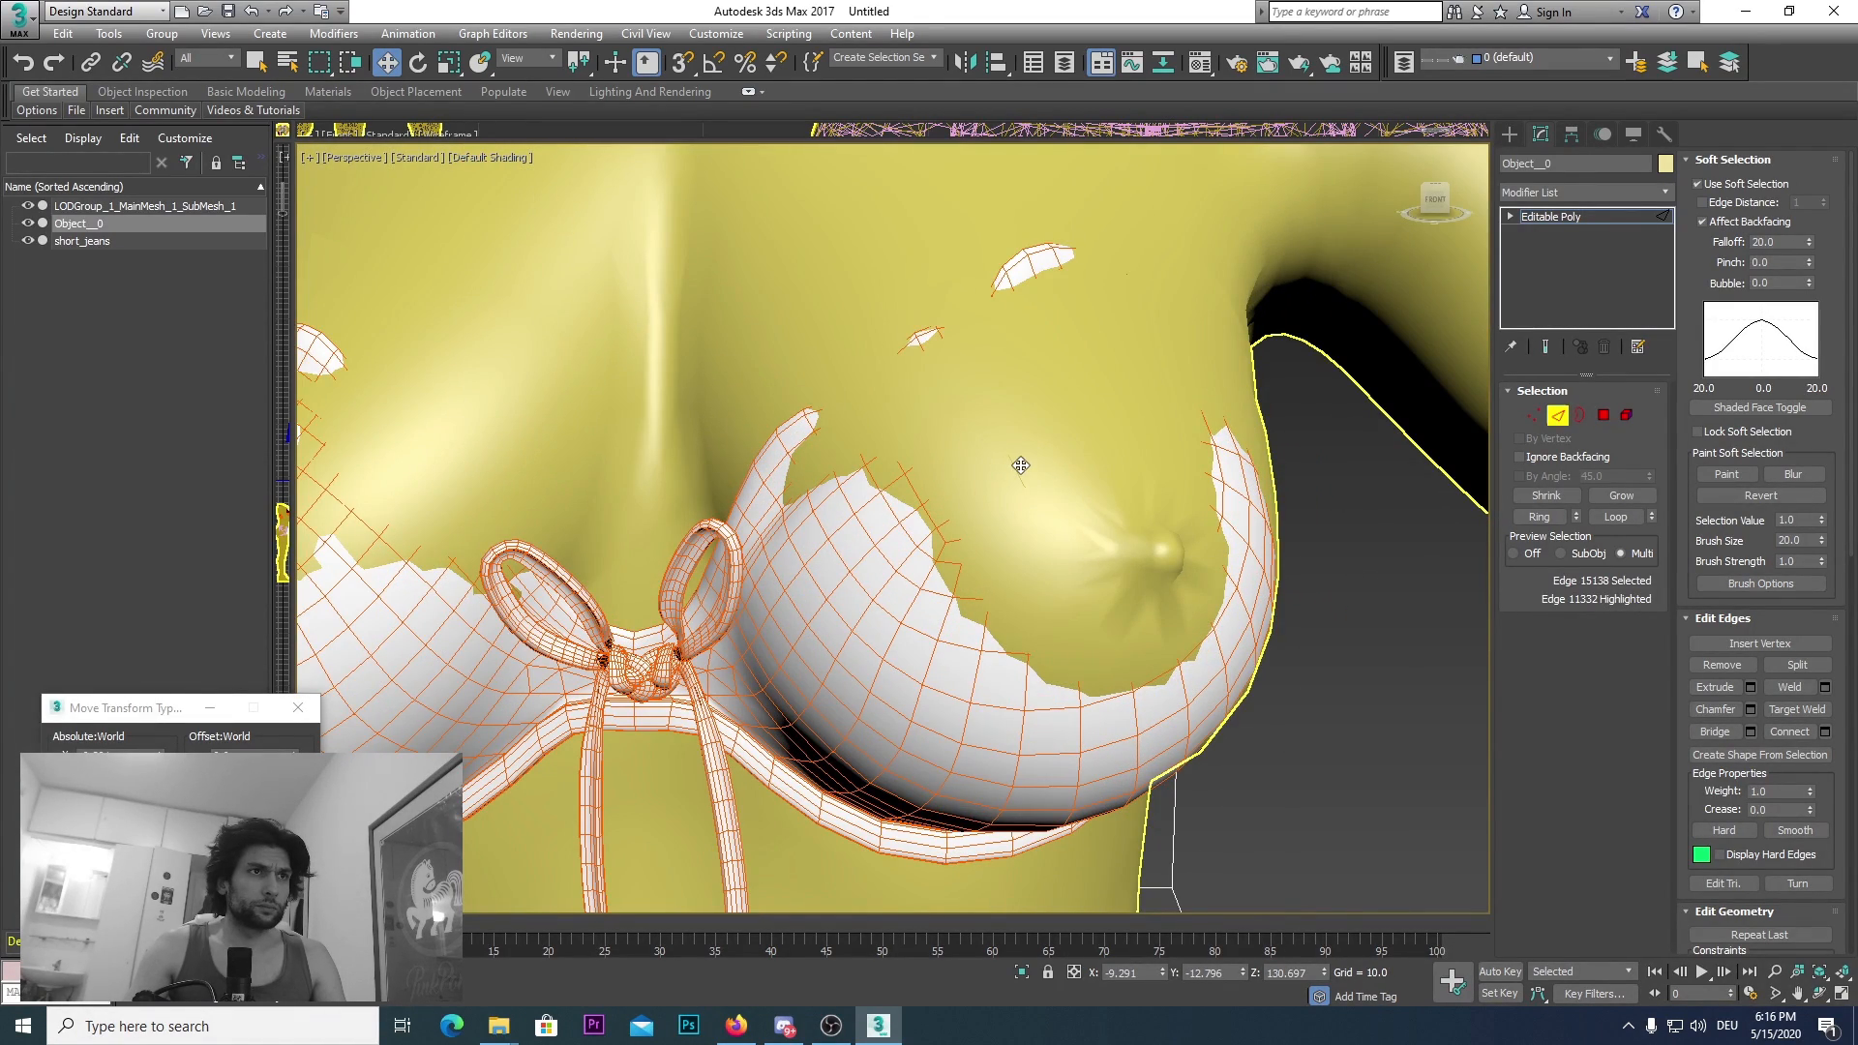
pyautogui.click(1021, 466)
pyautogui.click(1430, 196)
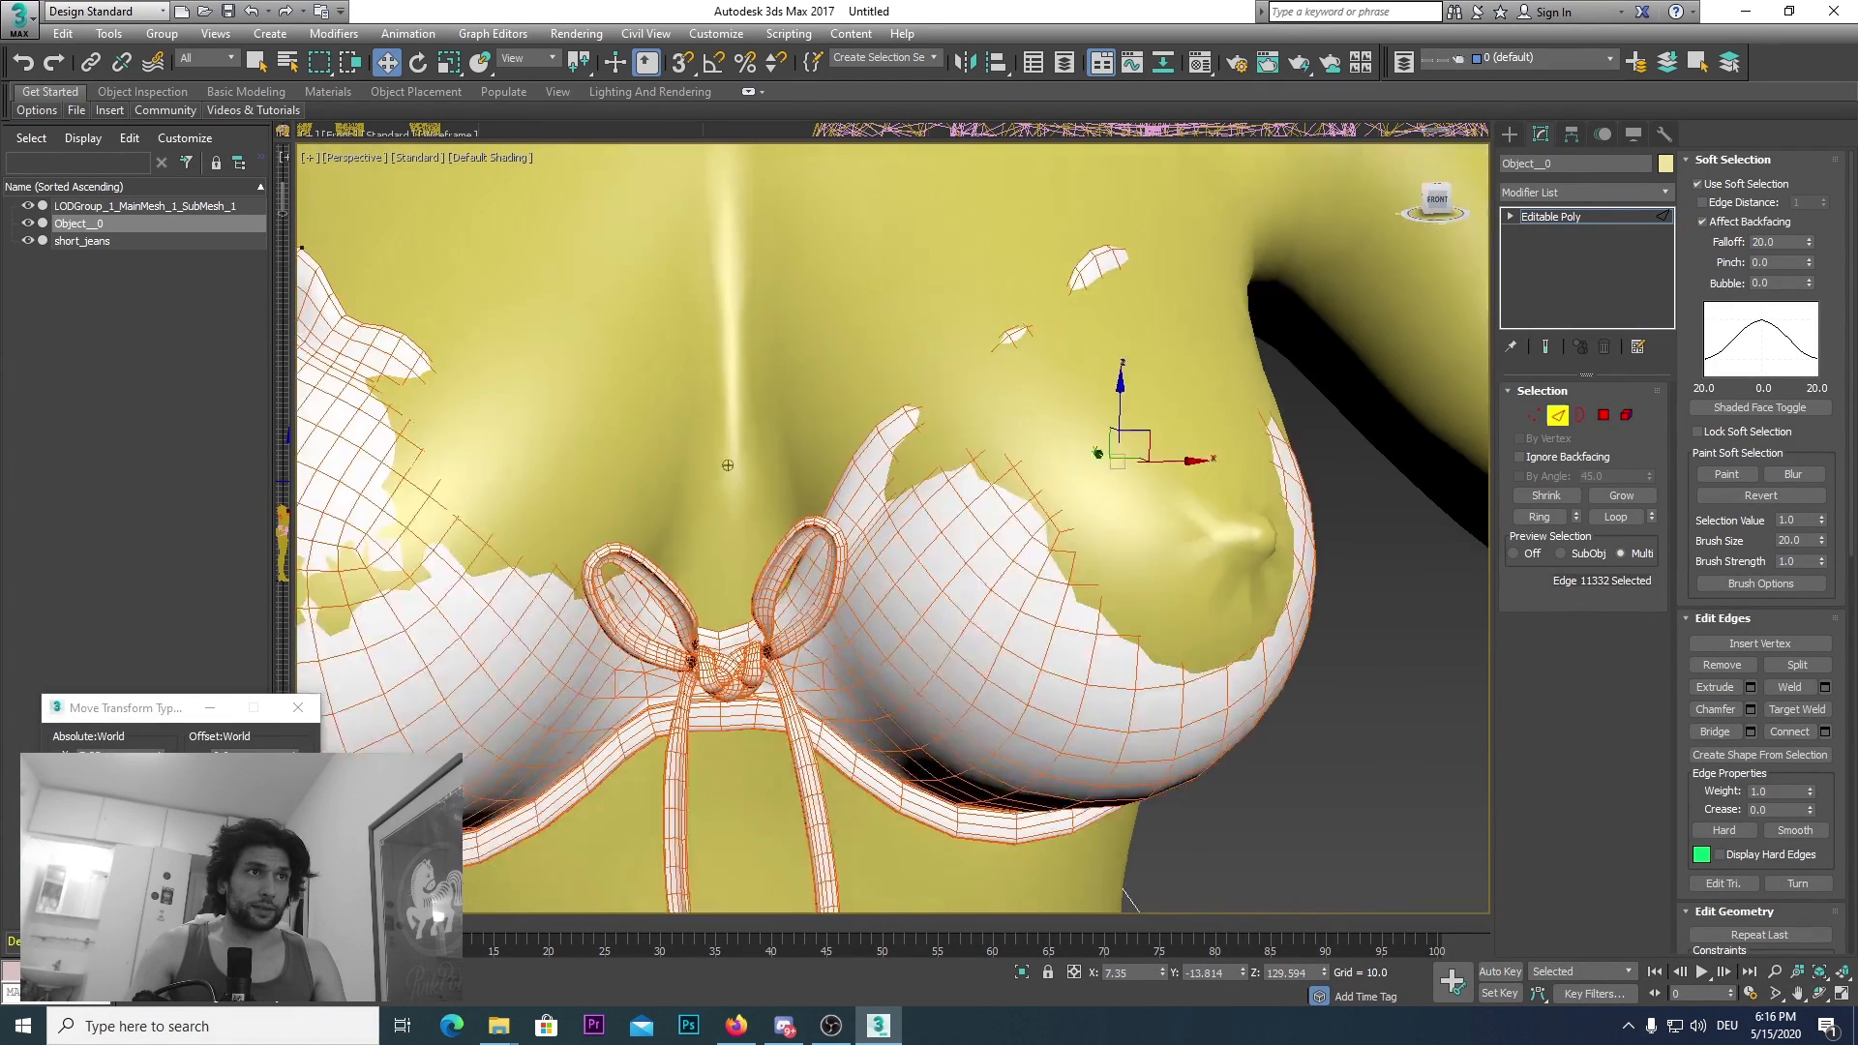
pyautogui.moveTo(1226, 438); pyautogui.dragTo(1242, 437)
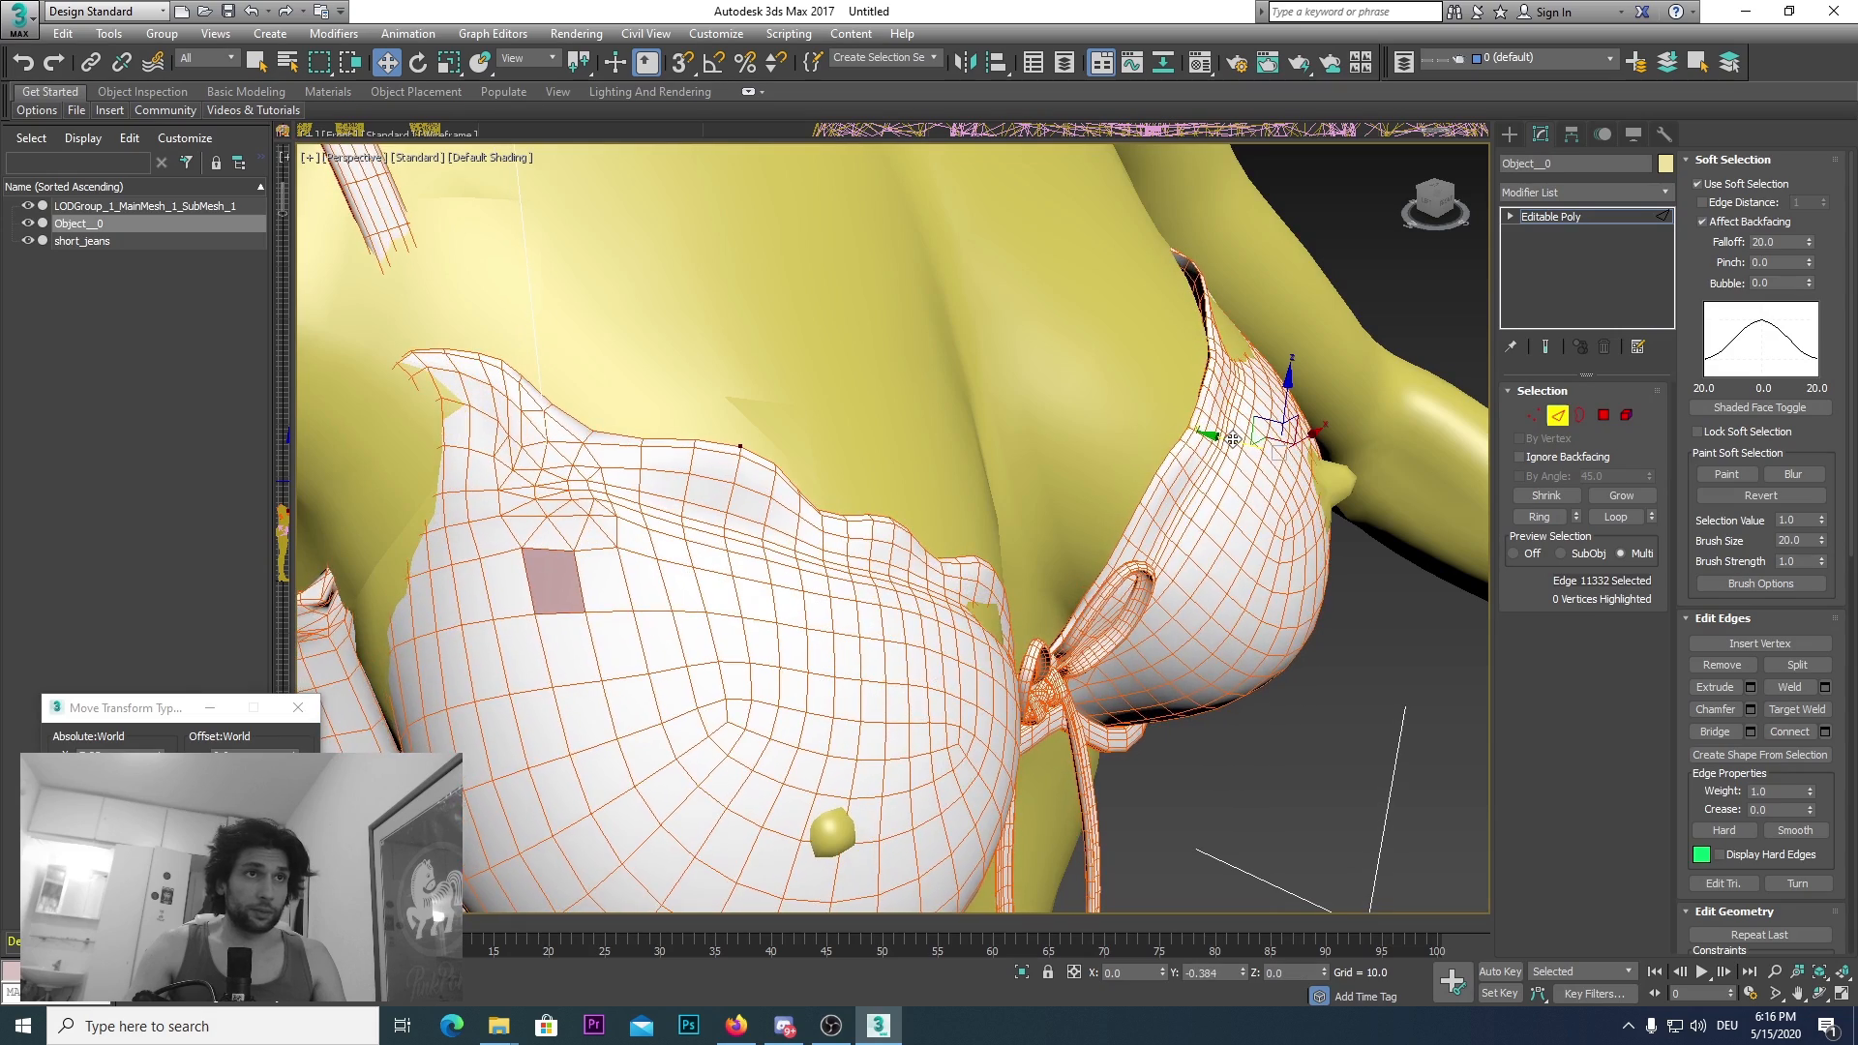
# Step: Move an edge on the outer side of the wearer's left cup outward along X to about 13.16
pyautogui.scroll(-3, 1170, 437)
pyautogui.moveTo(1435, 201); pyautogui.dragTo(948, 548)
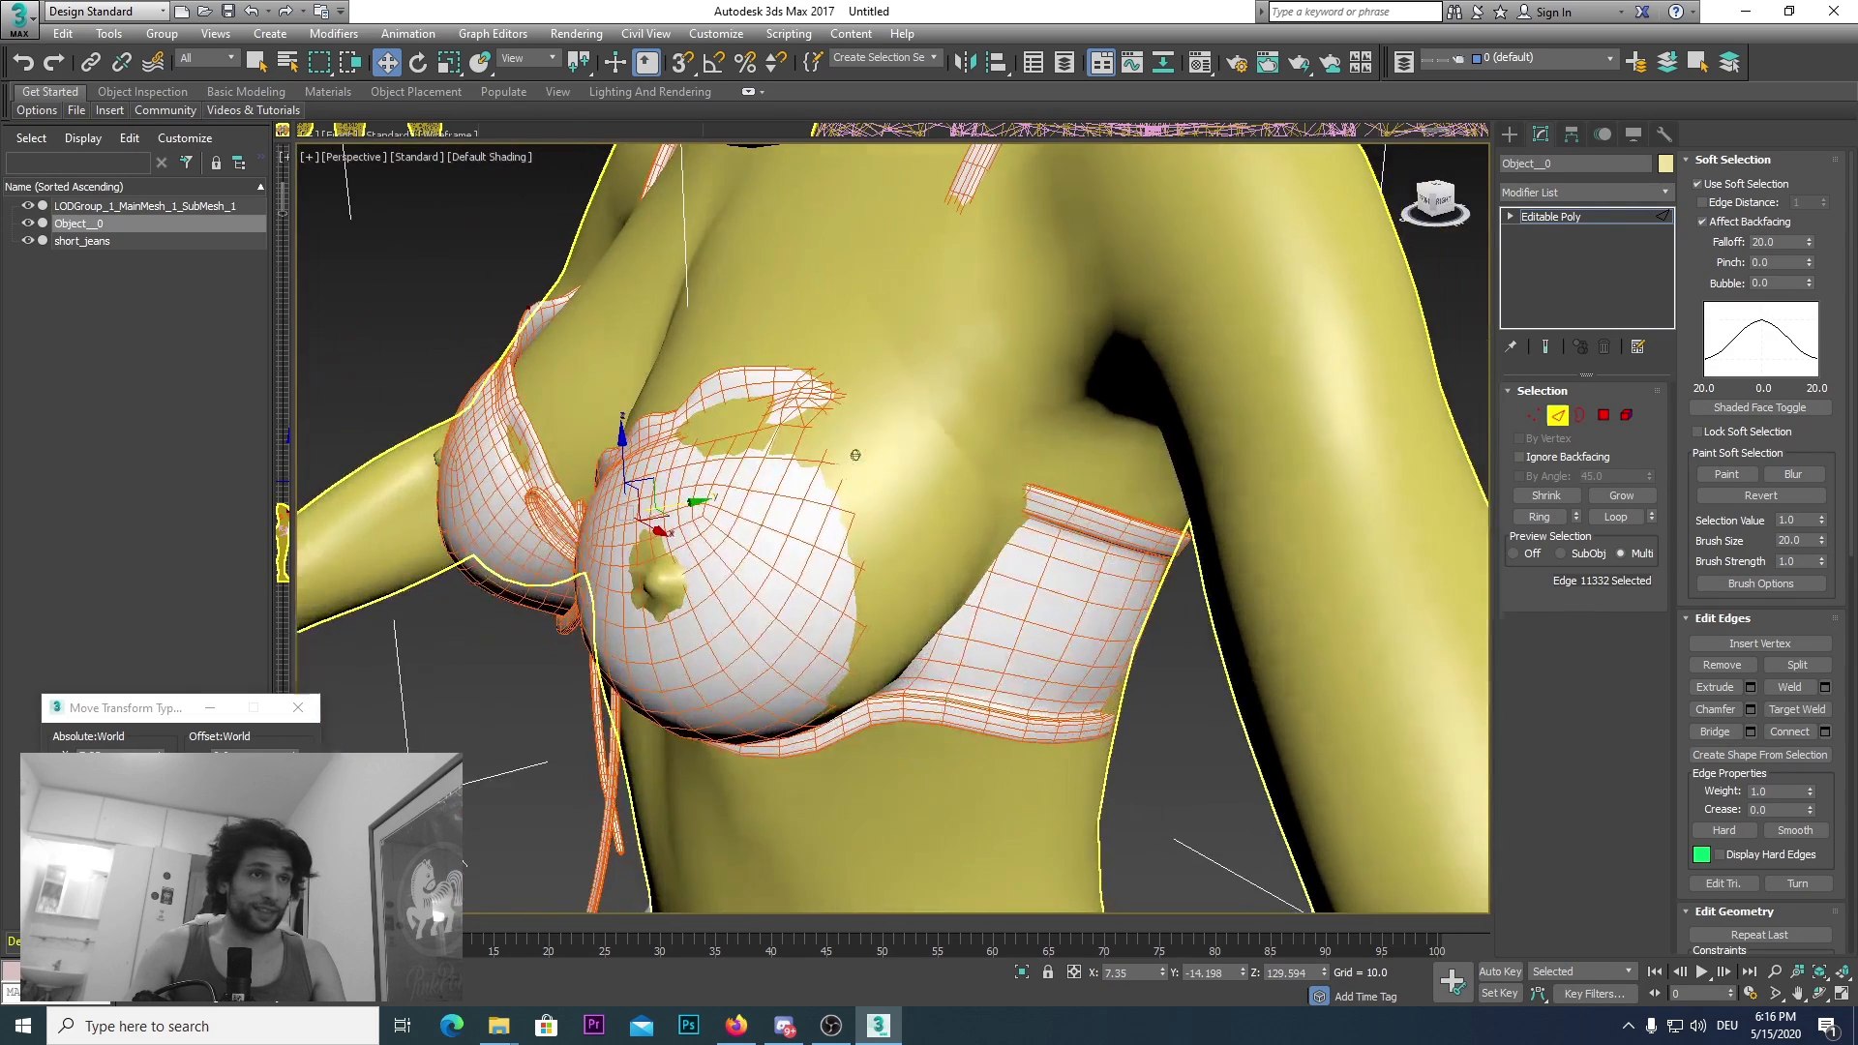
pyautogui.click(914, 476)
pyautogui.moveTo(960, 487); pyautogui.dragTo(979, 490)
pyautogui.scroll(-3, 977, 490)
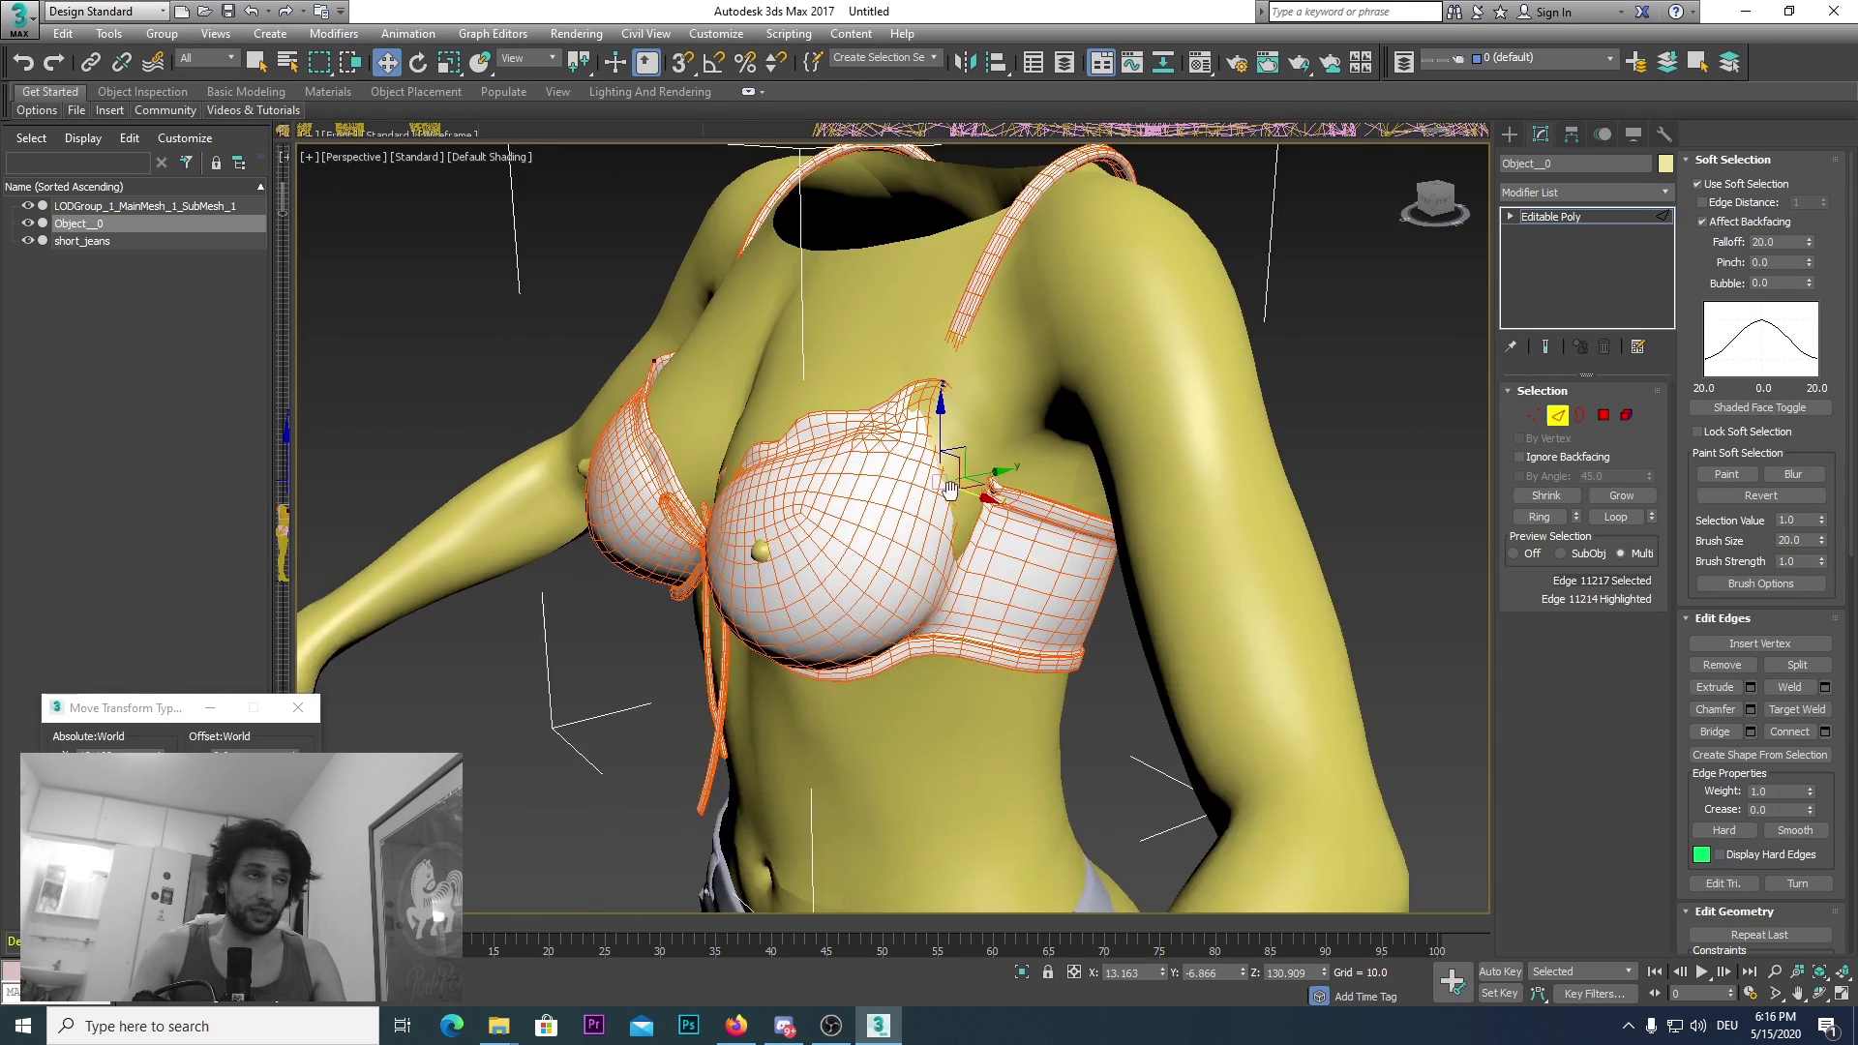
# Step: Select a vertex between the two cups above the bow and nudge it forward to about Y -6.98
pyautogui.moveTo(959, 498); pyautogui.dragTo(1032, 531, button='middle')
pyautogui.moveTo(1427, 211); pyautogui.dragTo(1520, 237)
pyautogui.keyDown('alt'); pyautogui.moveTo(947, 493); pyautogui.dragTo(1016, 447, button='middle'); pyautogui.keyUp('alt')
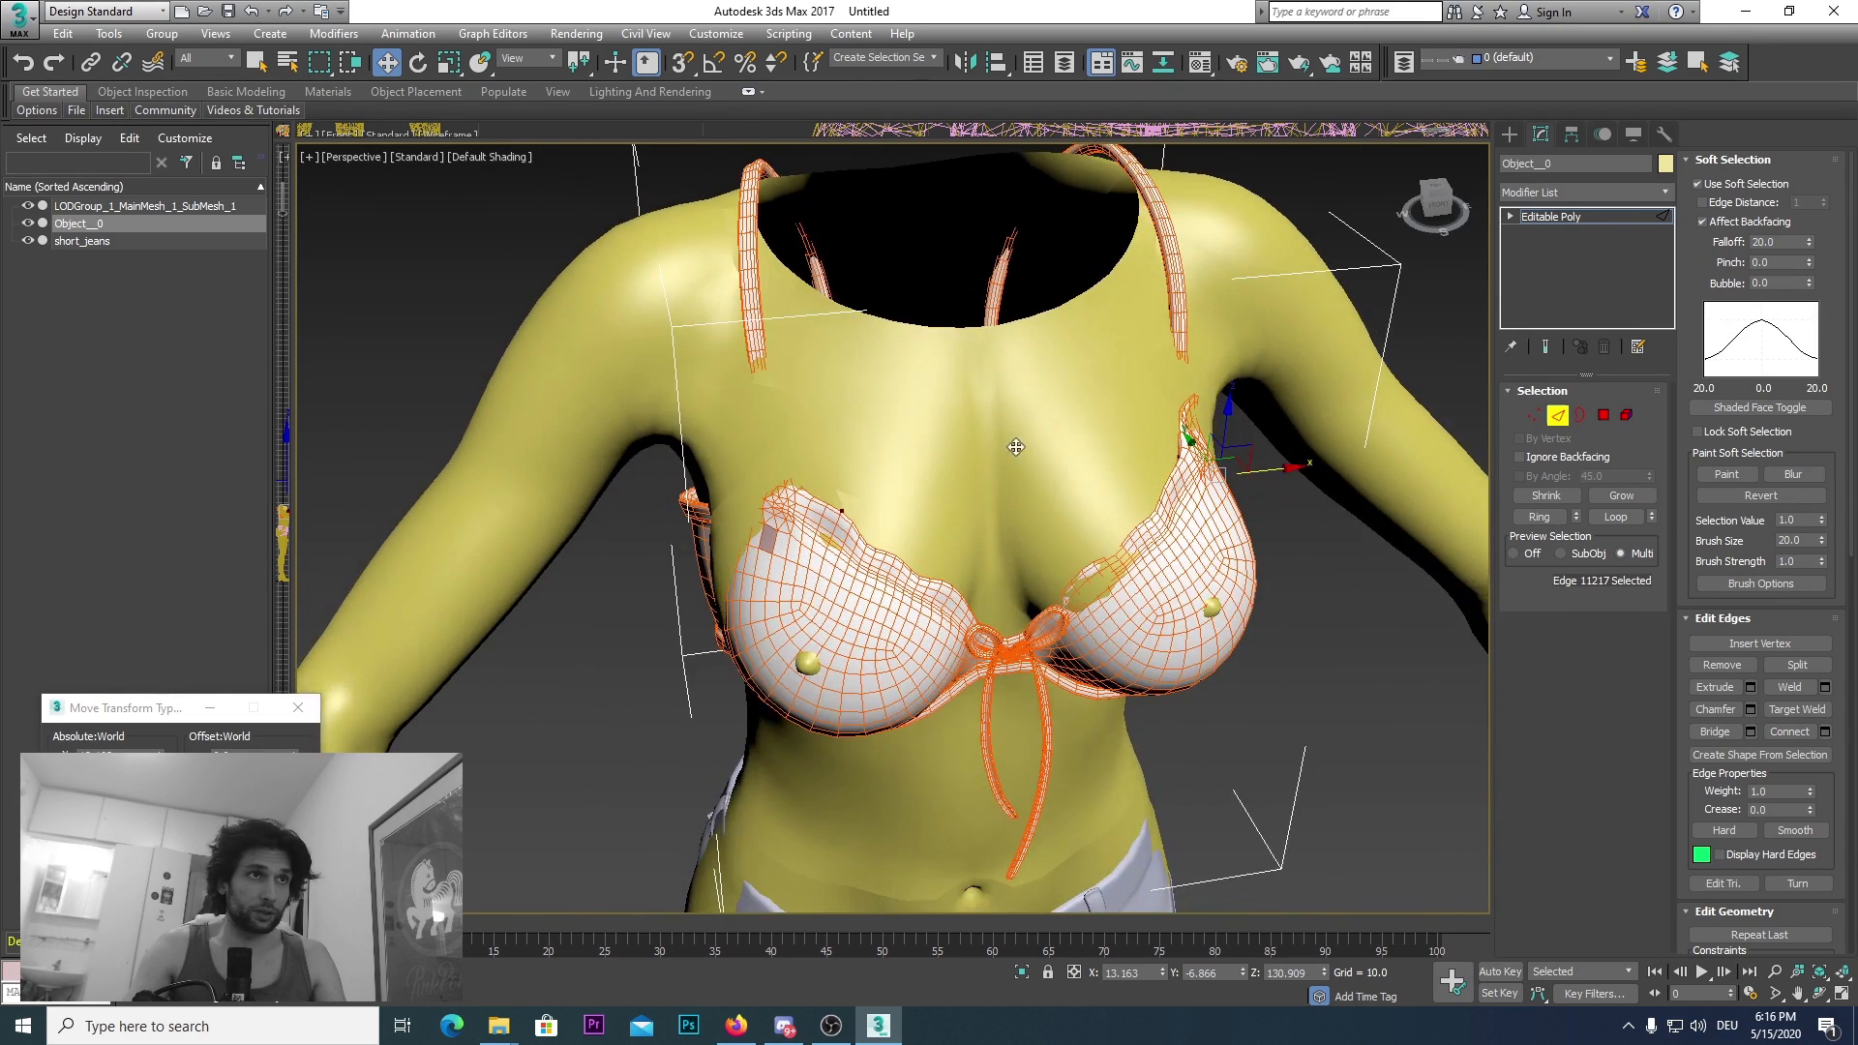
pyautogui.scroll(5, 775, 468)
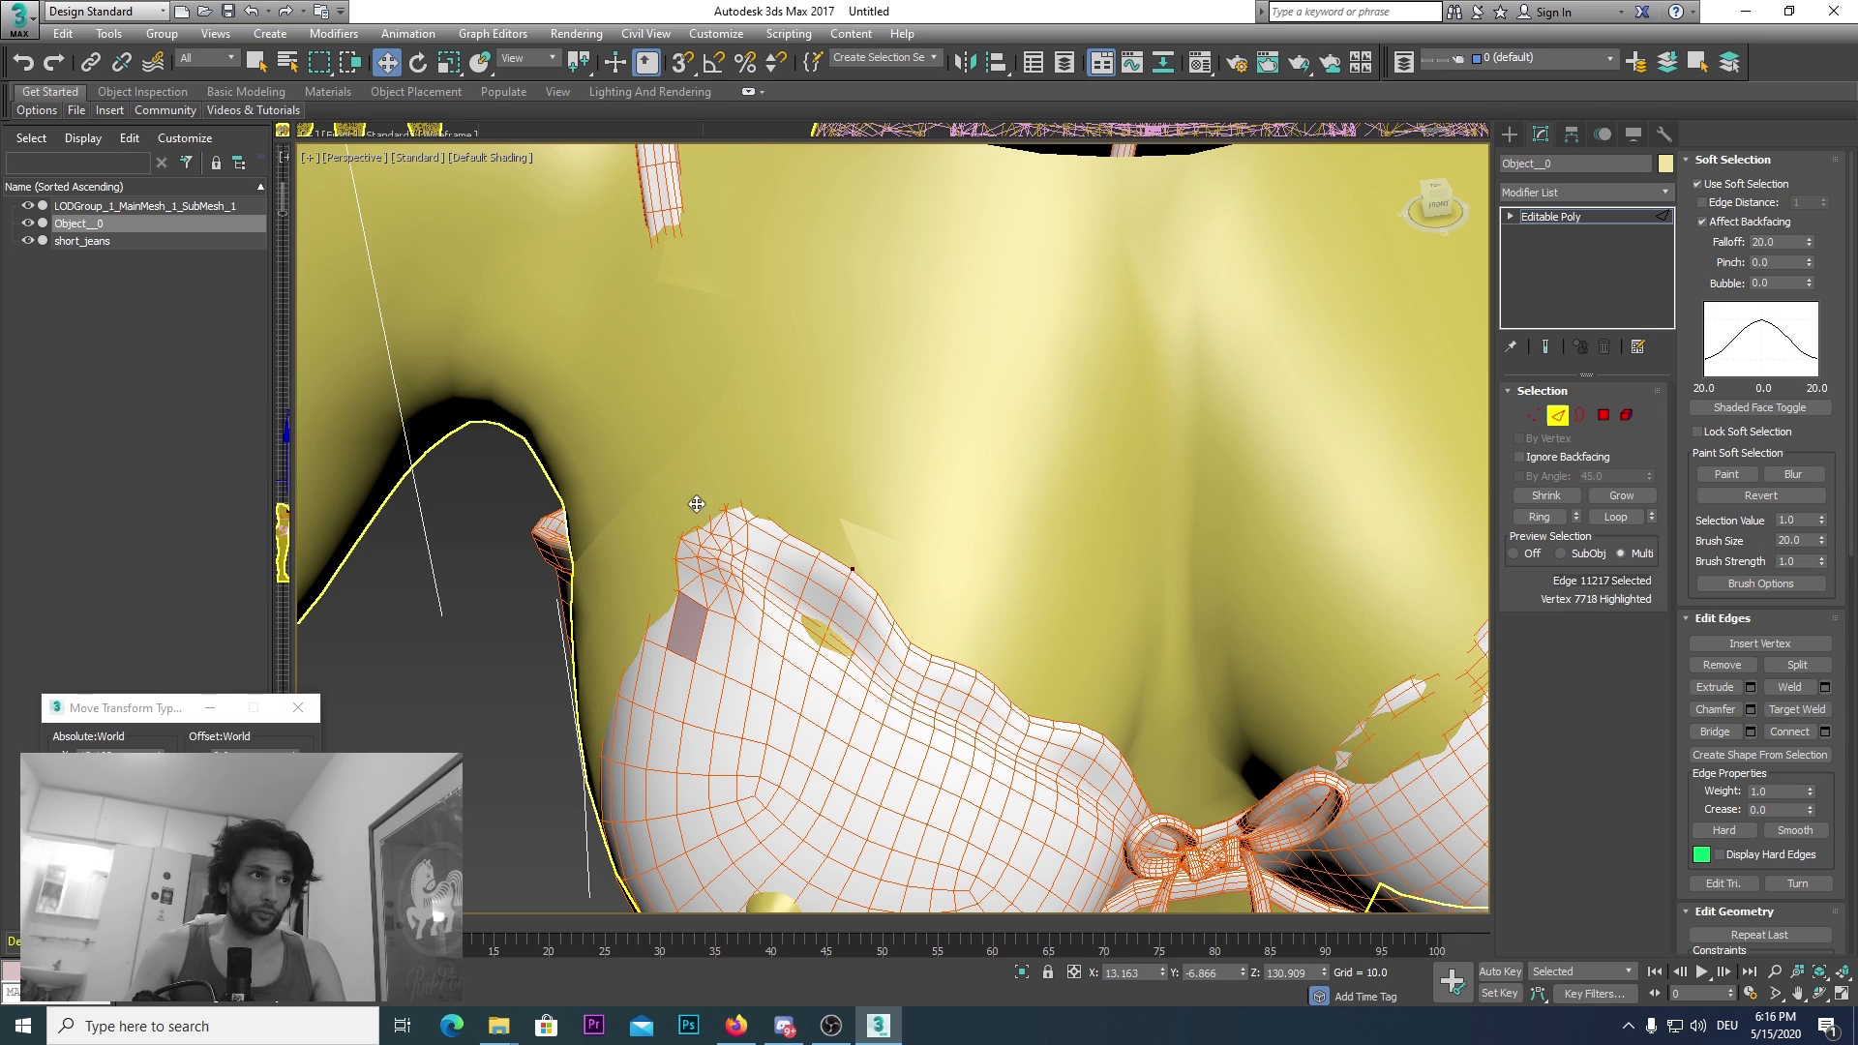
pyautogui.press('1')
pyautogui.scroll(-4, 944, 629)
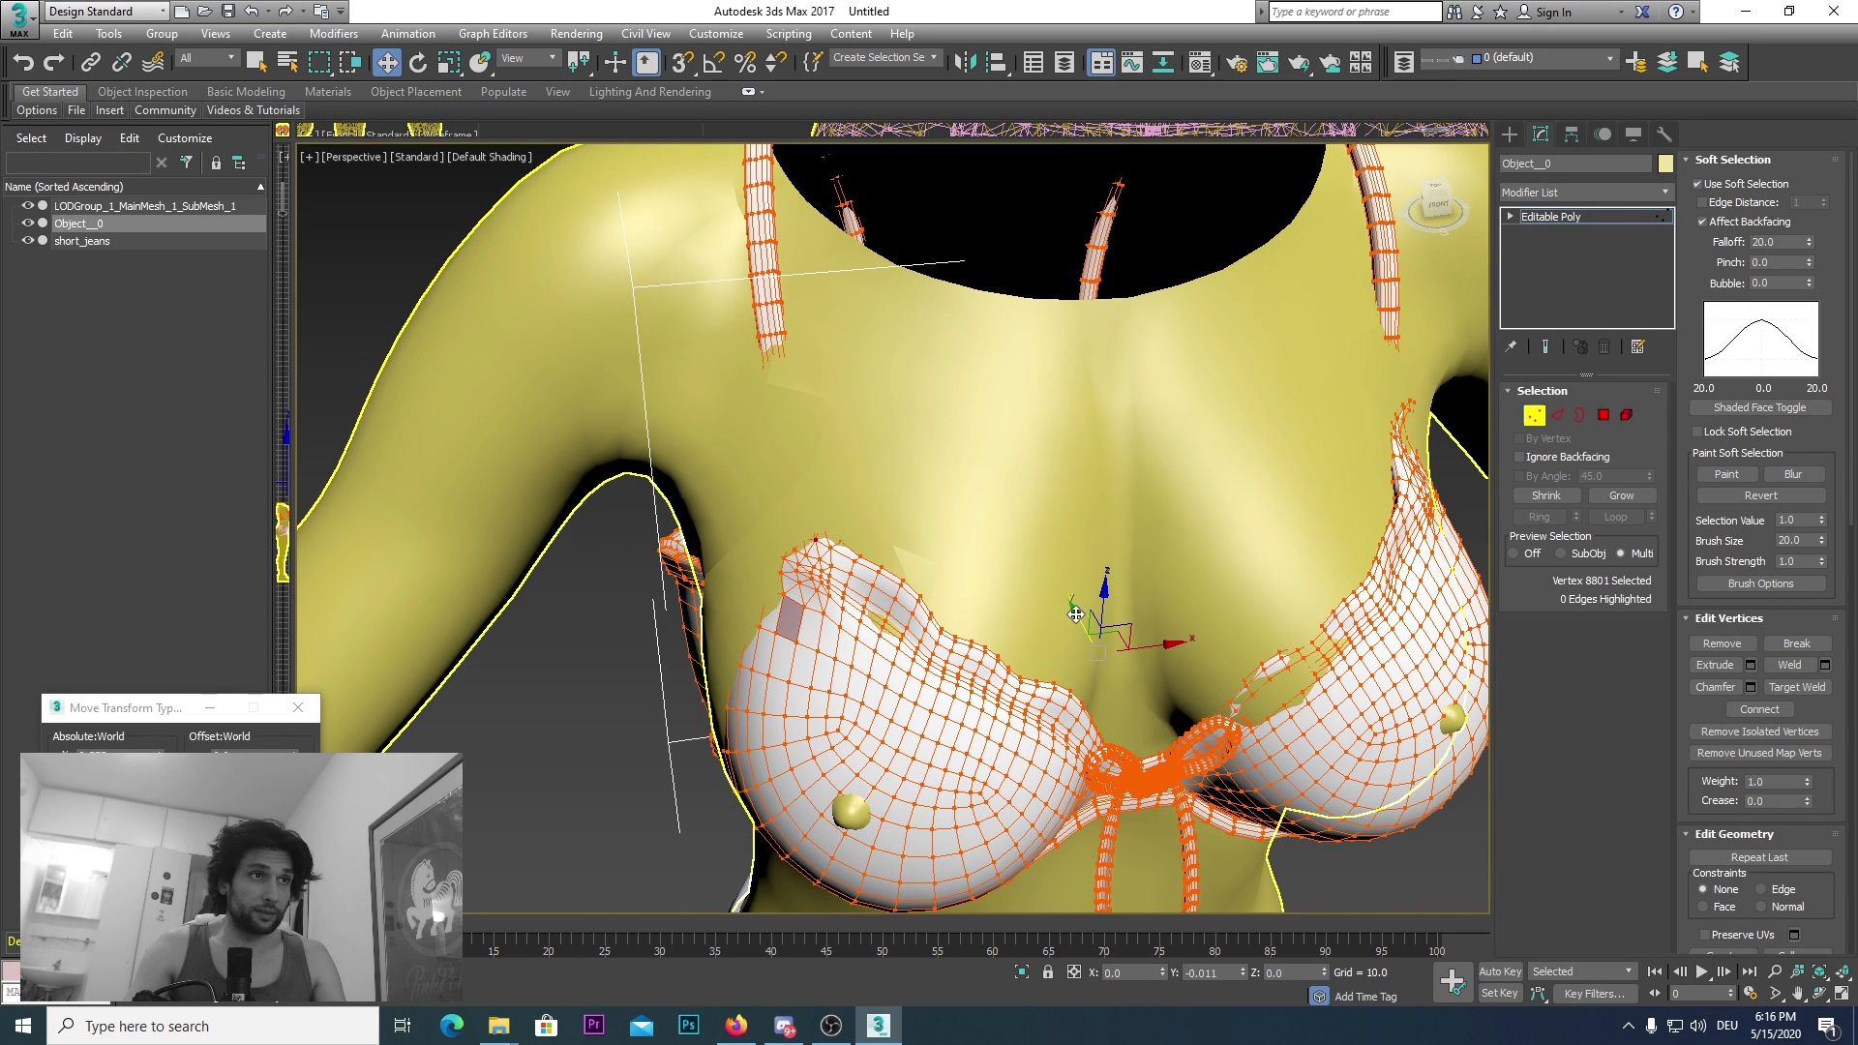
pyautogui.moveTo(1075, 613); pyautogui.dragTo(1075, 616)
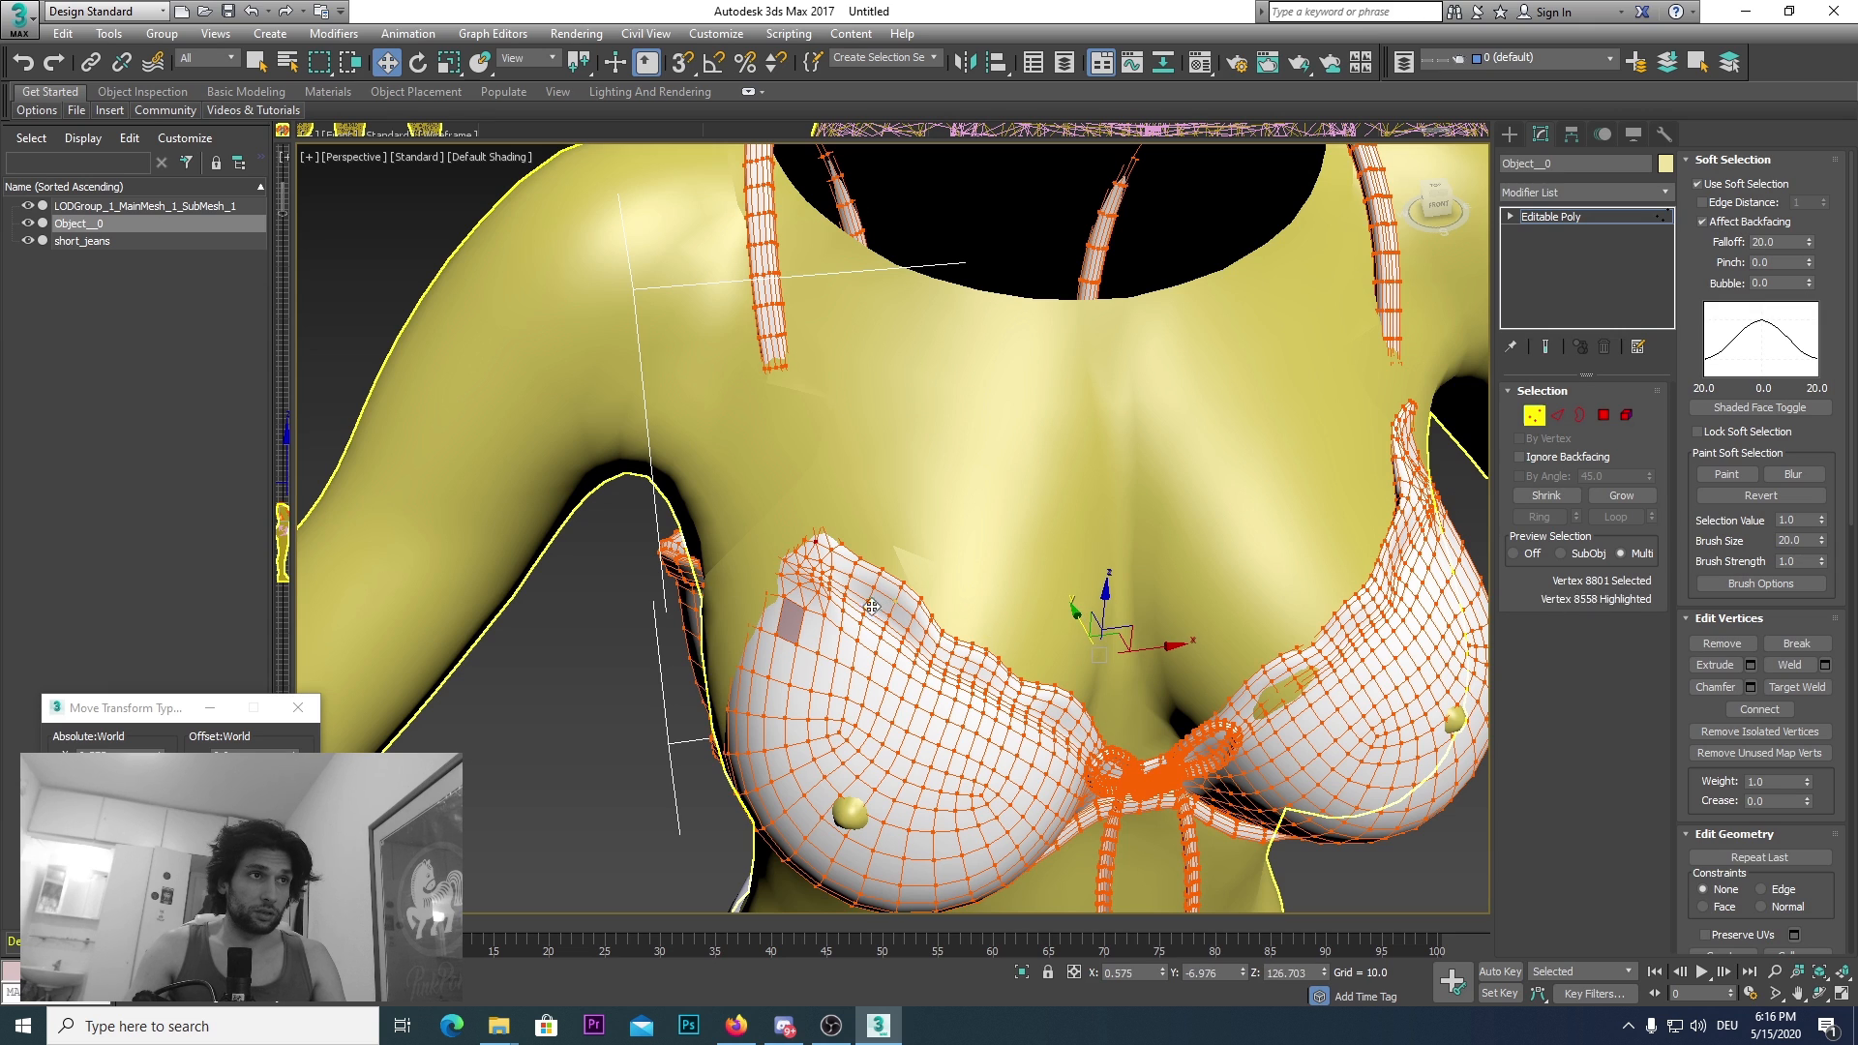
# Step: Pull two outer edges of the wearer's right cup outward along X, to about -12.62 and about -13.07
pyautogui.keyDown('alt'); pyautogui.moveTo(1075, 615); pyautogui.dragTo(1050, 571, button='middle'); pyautogui.keyUp('alt')
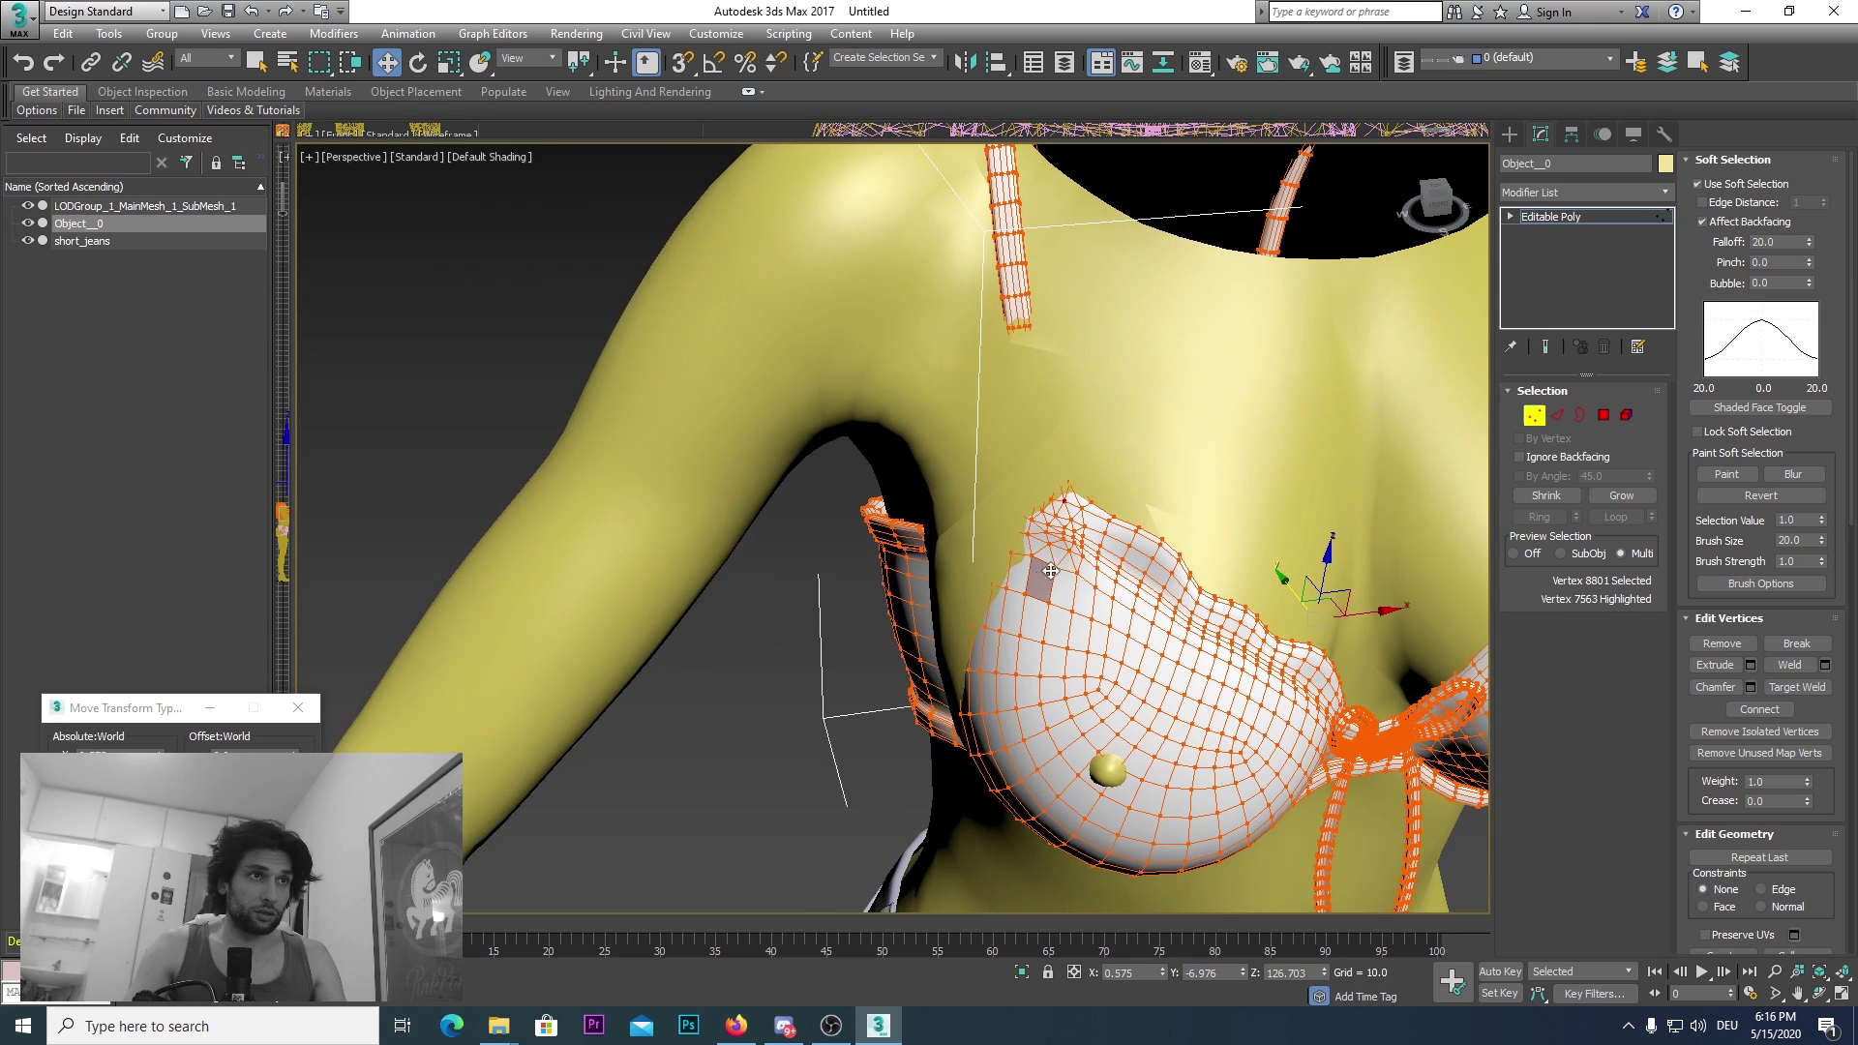
pyautogui.press('2')
pyautogui.click(978, 597)
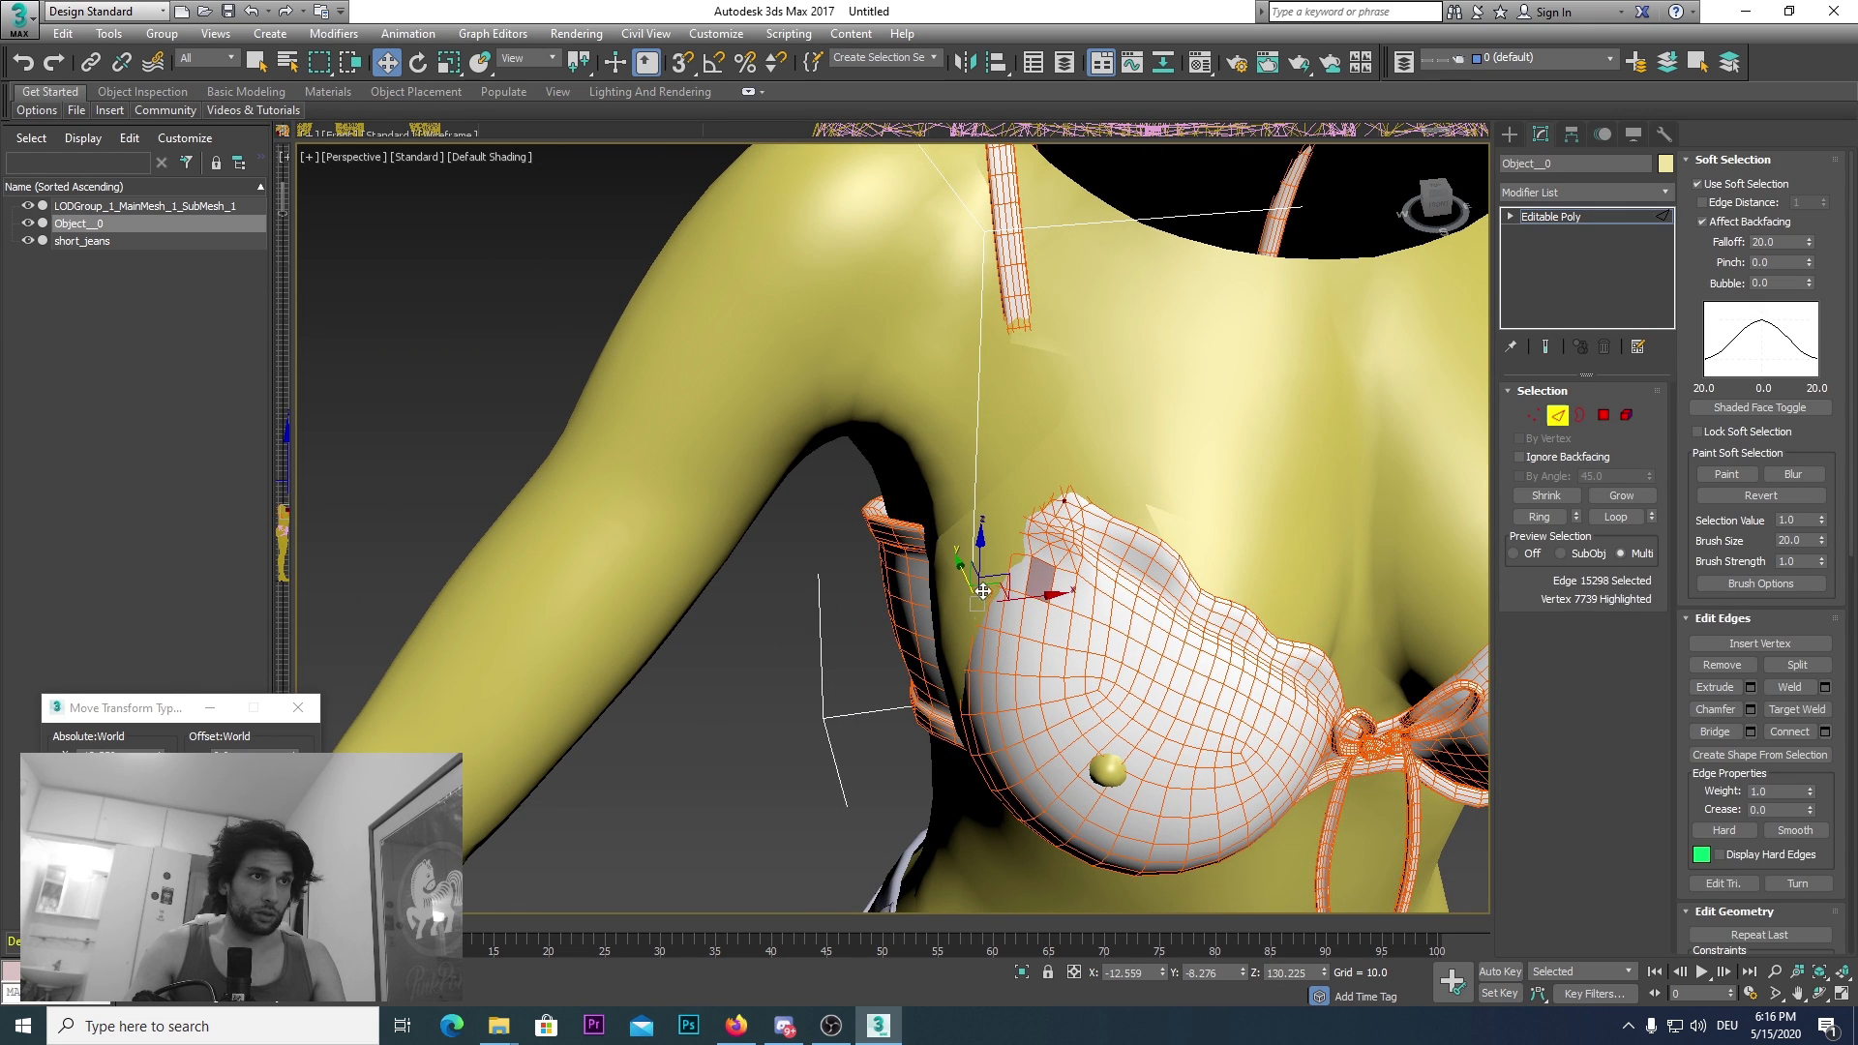
pyautogui.moveTo(1021, 599); pyautogui.dragTo(1015, 542)
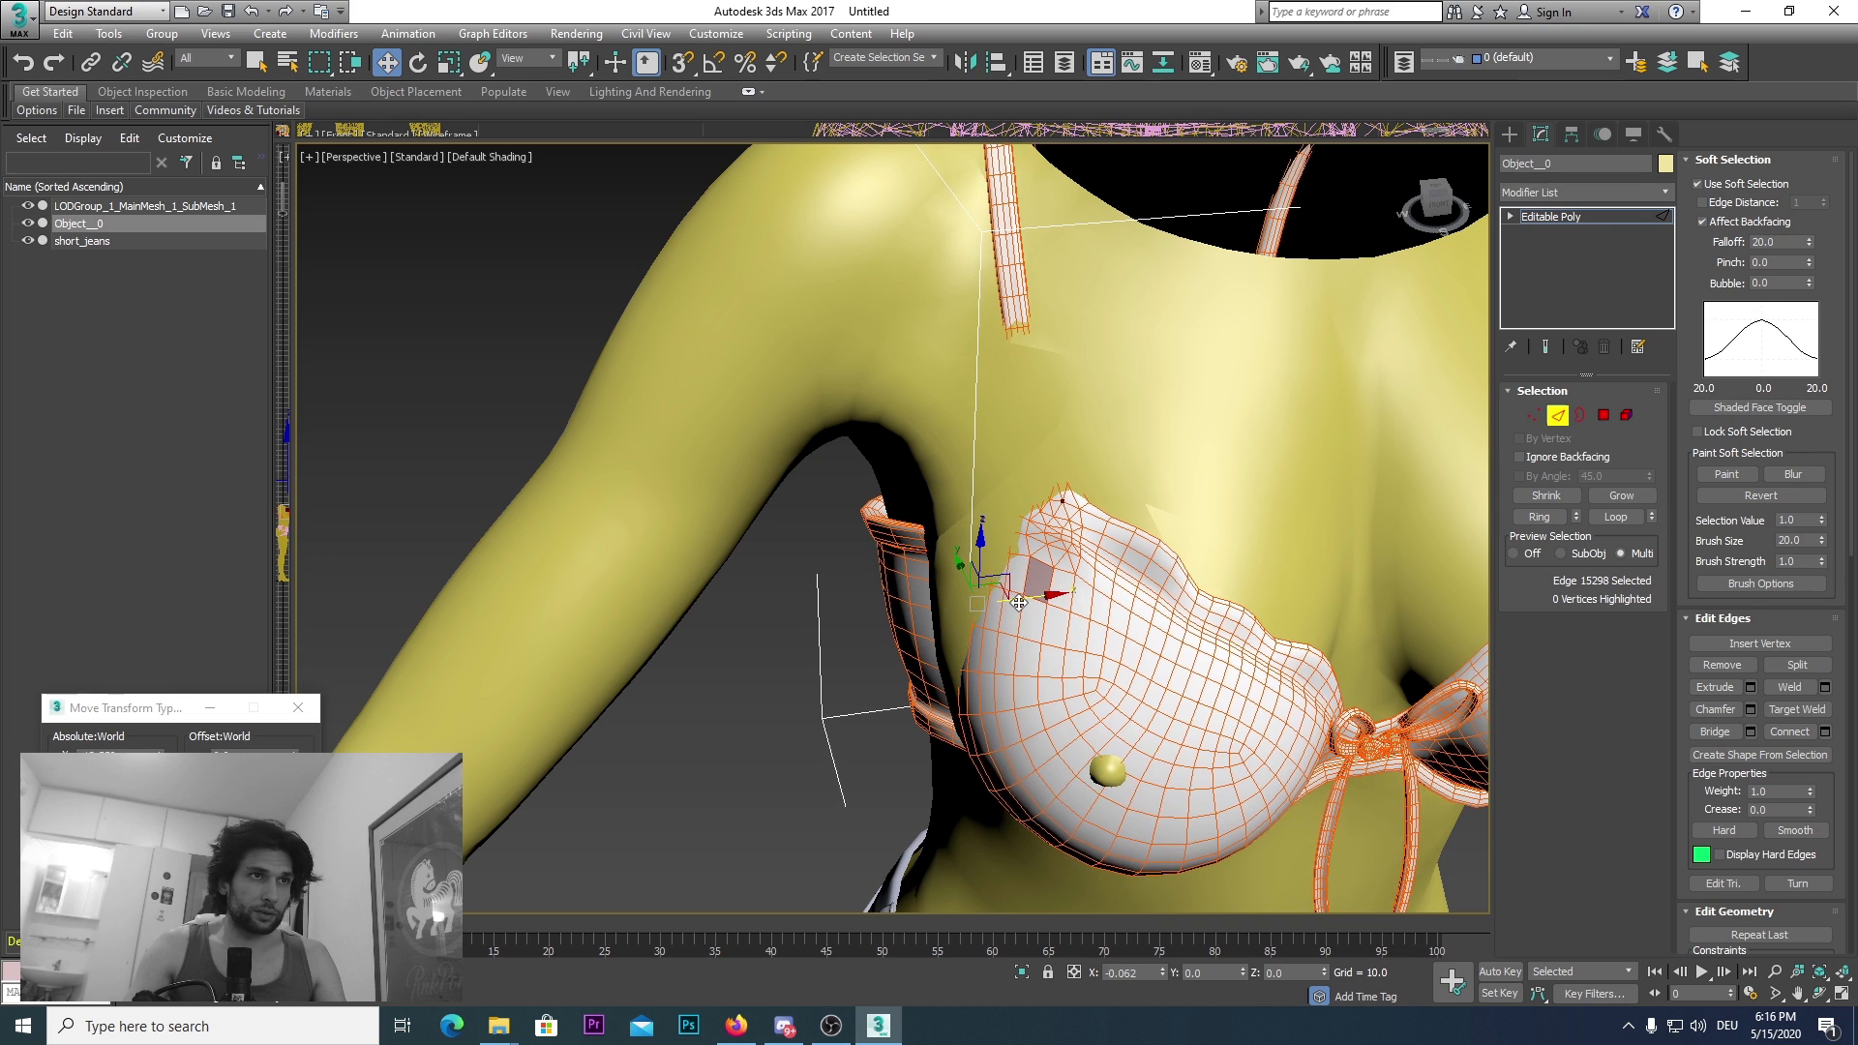
pyautogui.keyDown('alt'); pyautogui.moveTo(1361, 263); pyautogui.dragTo(1342, 367, button='middle'); pyautogui.keyUp('alt')
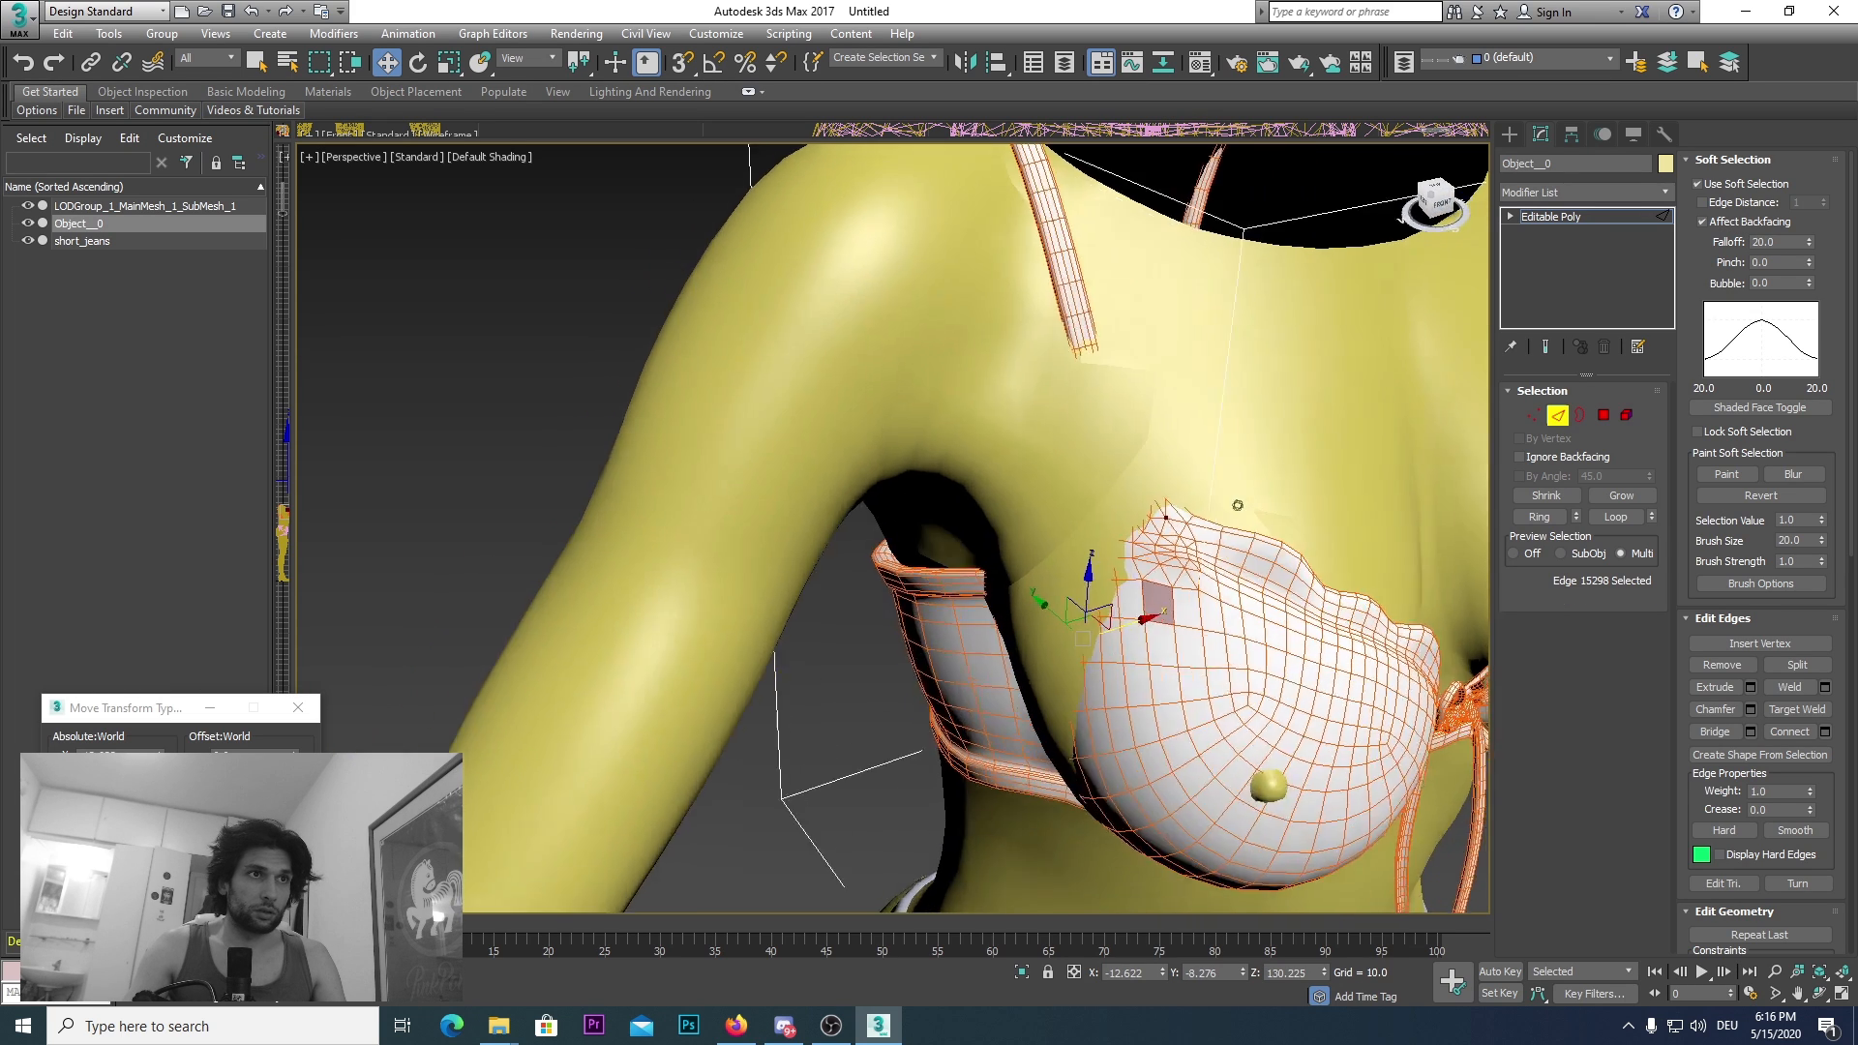
pyautogui.scroll(3, 1322, 472)
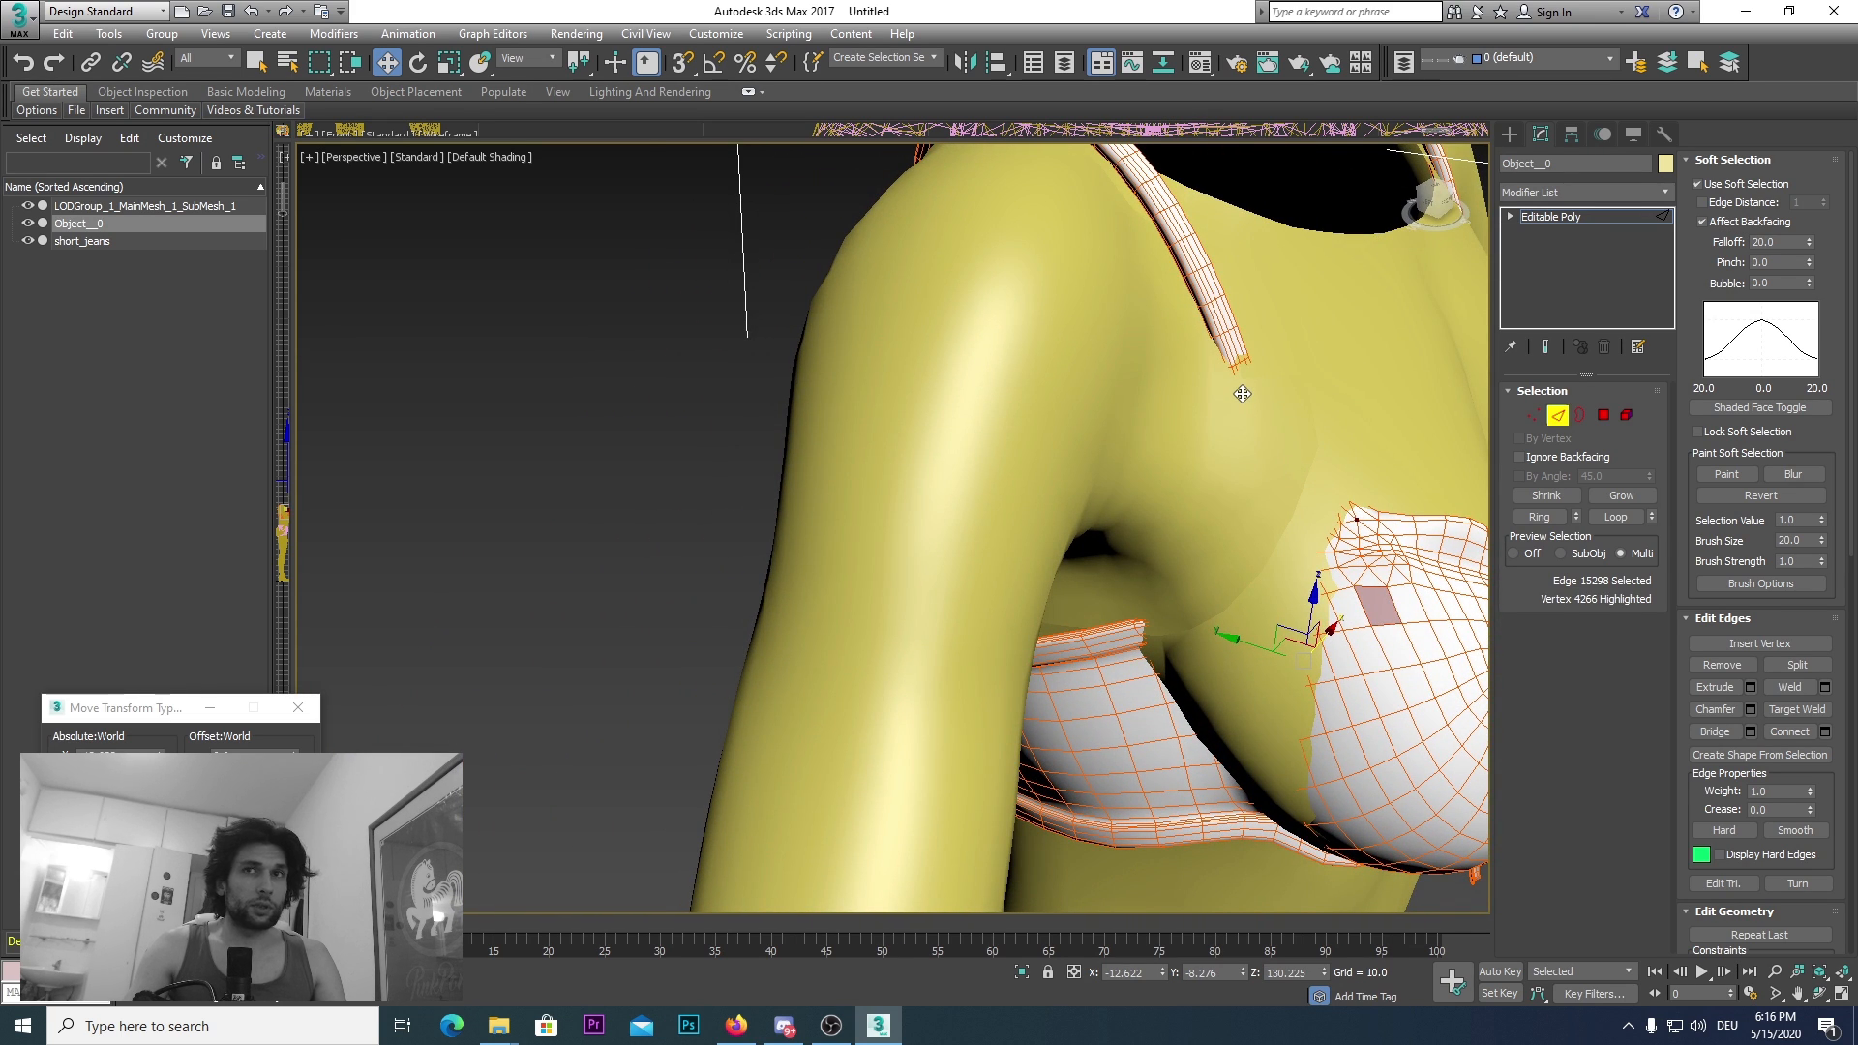
pyautogui.click(1291, 676)
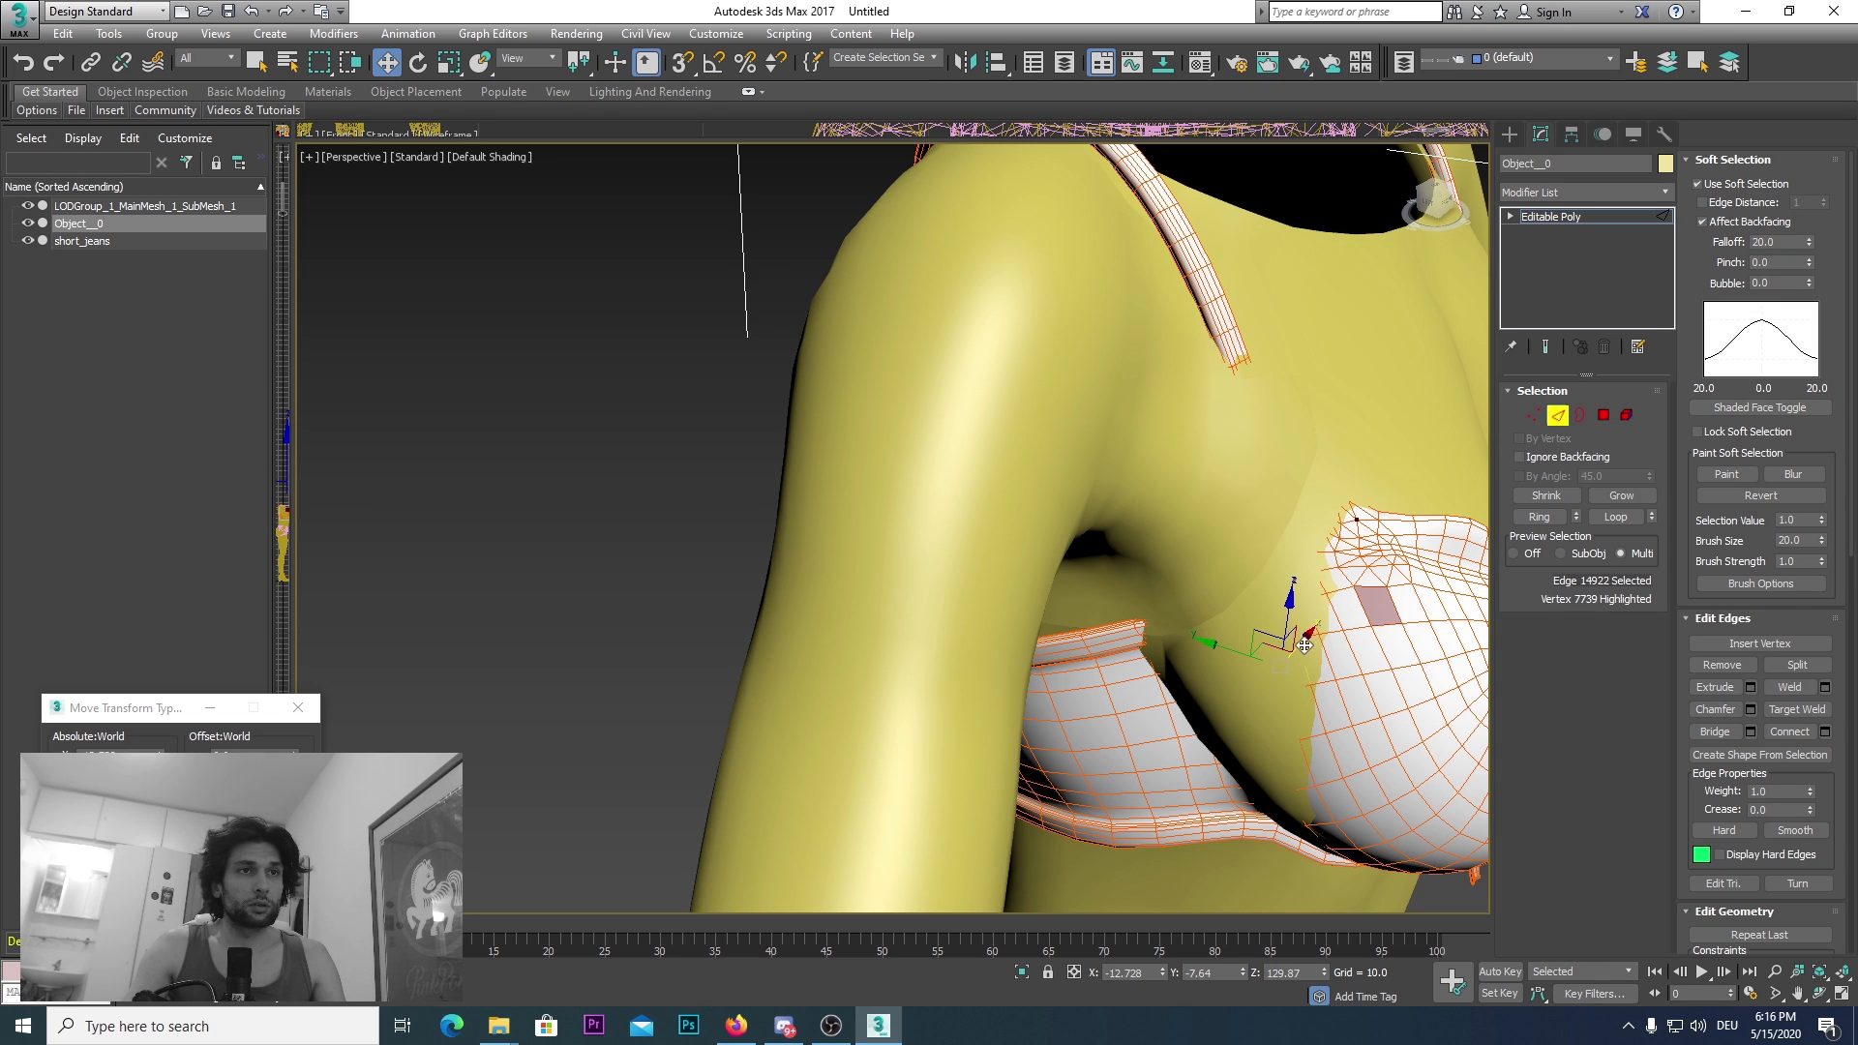
pyautogui.moveTo(1305, 646); pyautogui.dragTo(1299, 651)
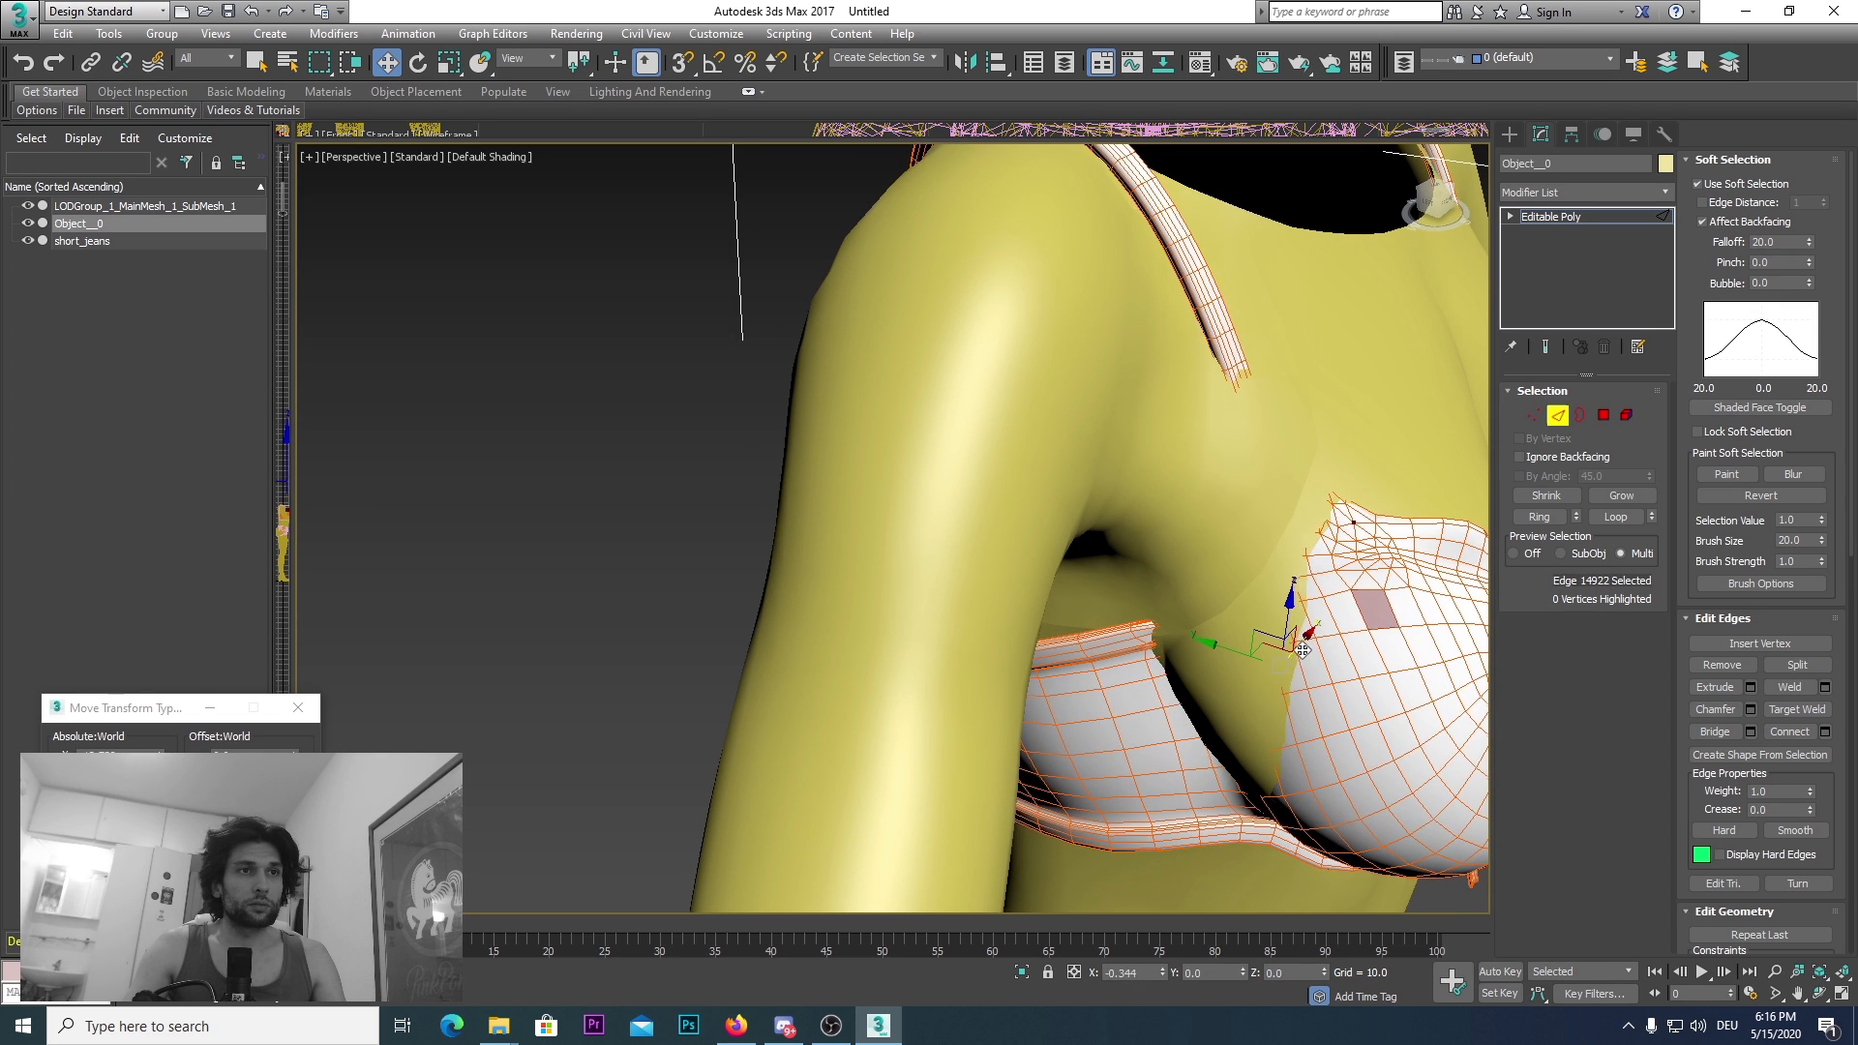
# Step: Pull an edge beside the outer side of the wearer's left cup outward to about X 12.33
pyautogui.click(1436, 203)
pyautogui.moveTo(1435, 198); pyautogui.dragTo(1287, 252)
pyautogui.scroll(3, 1239, 580)
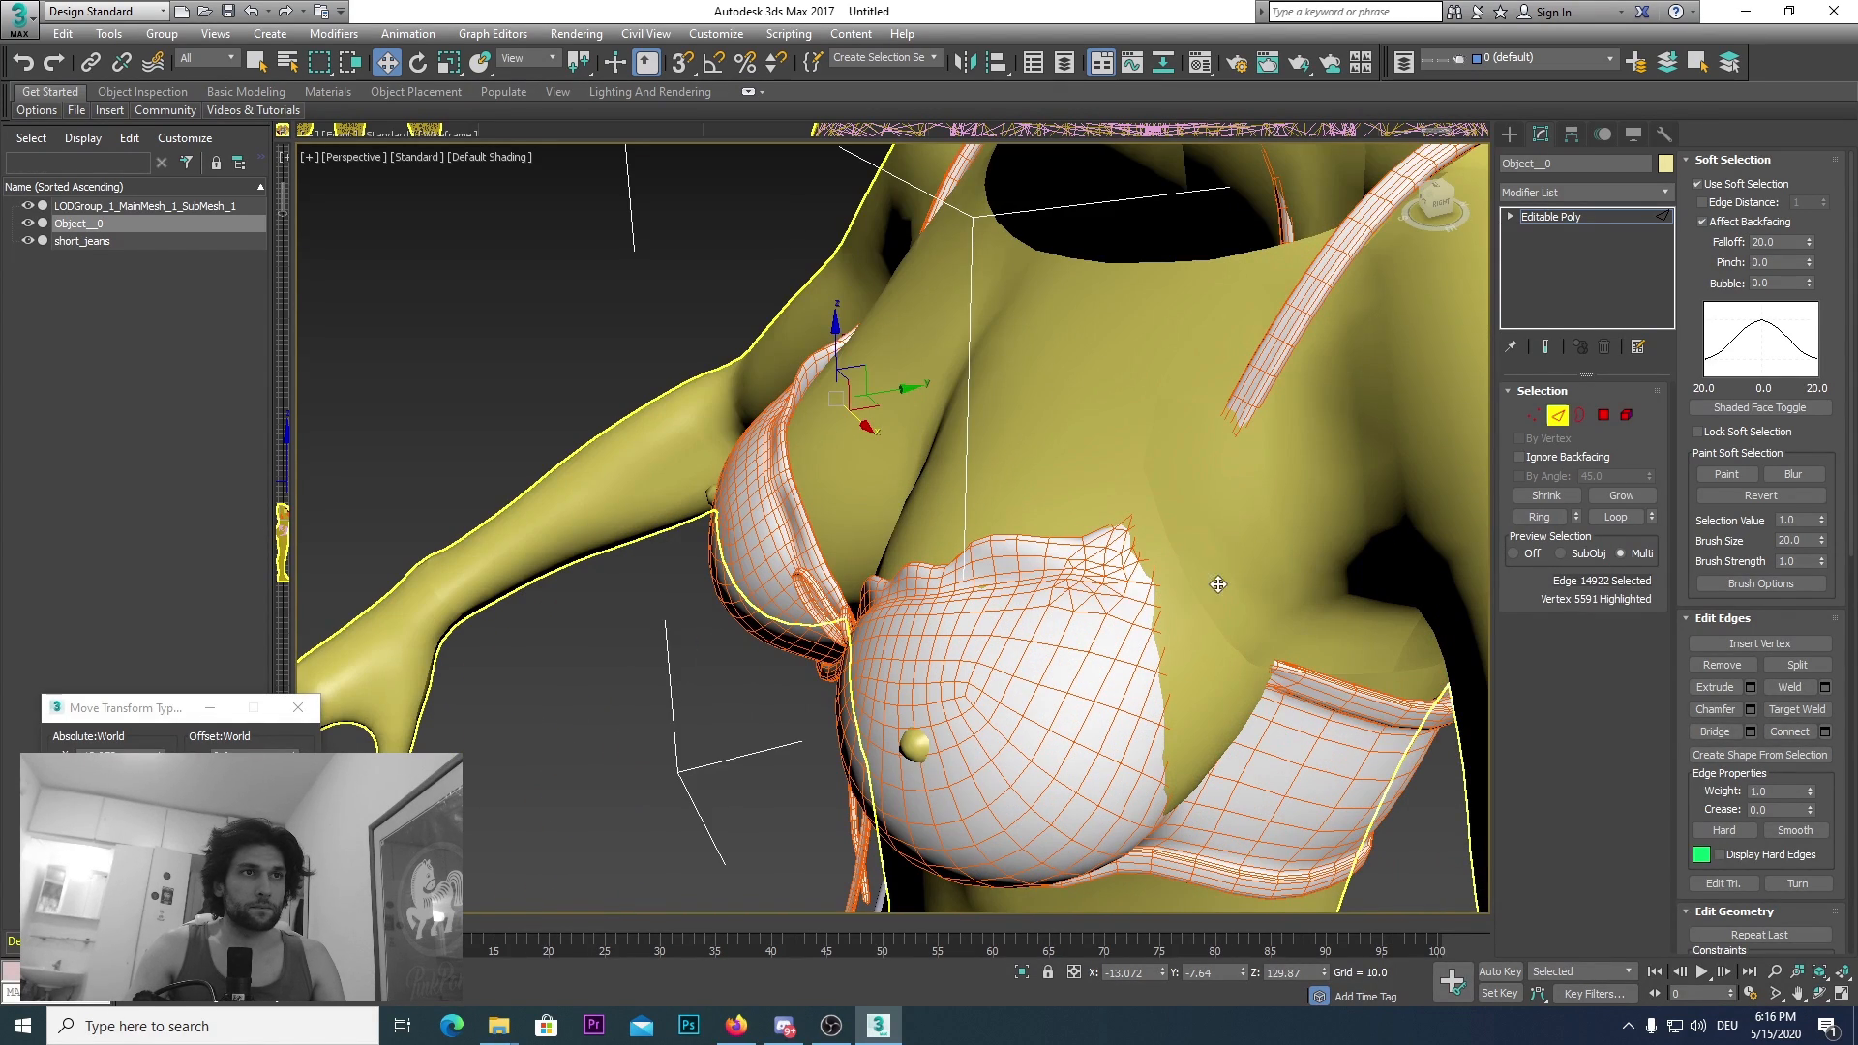
pyautogui.click(1200, 587)
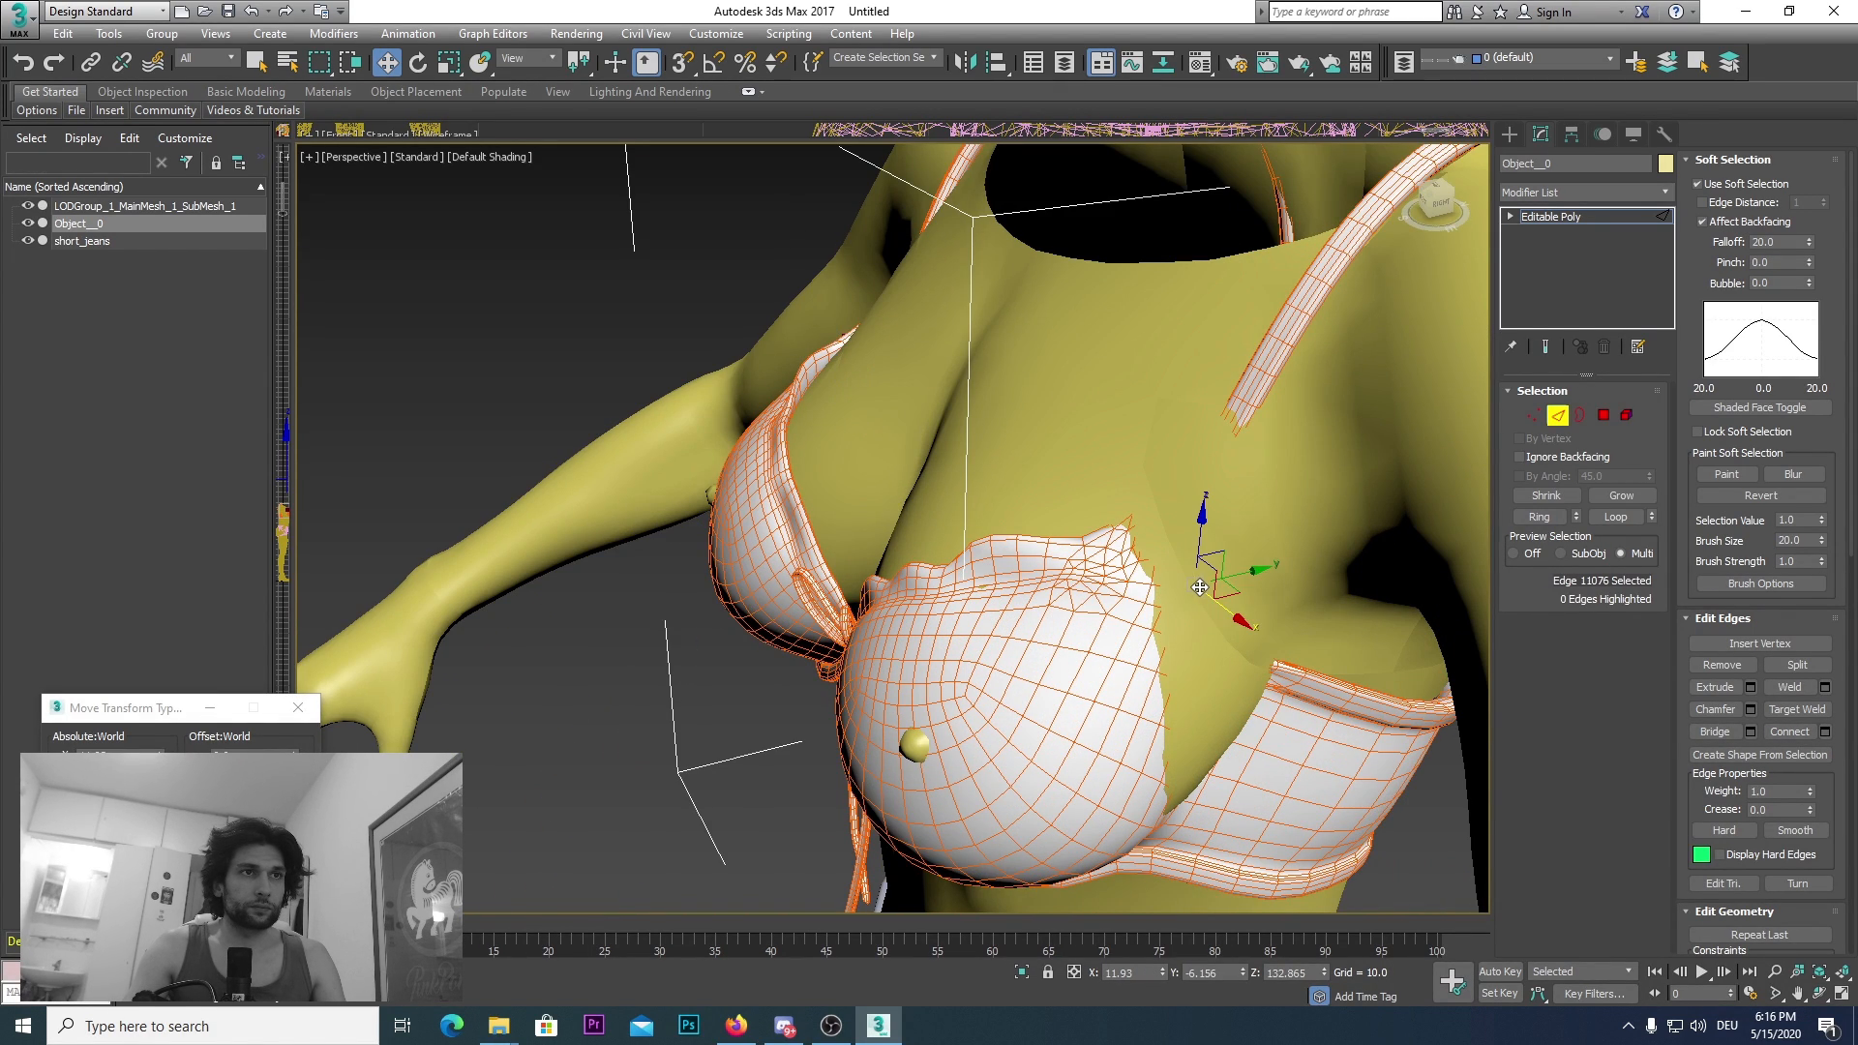
pyautogui.moveTo(1234, 615); pyautogui.dragTo(1242, 624)
# Step: Select an edge of the back band just beside the spine and pull it backward to about Y 7.15
pyautogui.scroll(-3, 1248, 600)
pyautogui.moveTo(1448, 205); pyautogui.dragTo(1256, 201)
pyautogui.scroll(4, 1125, 707)
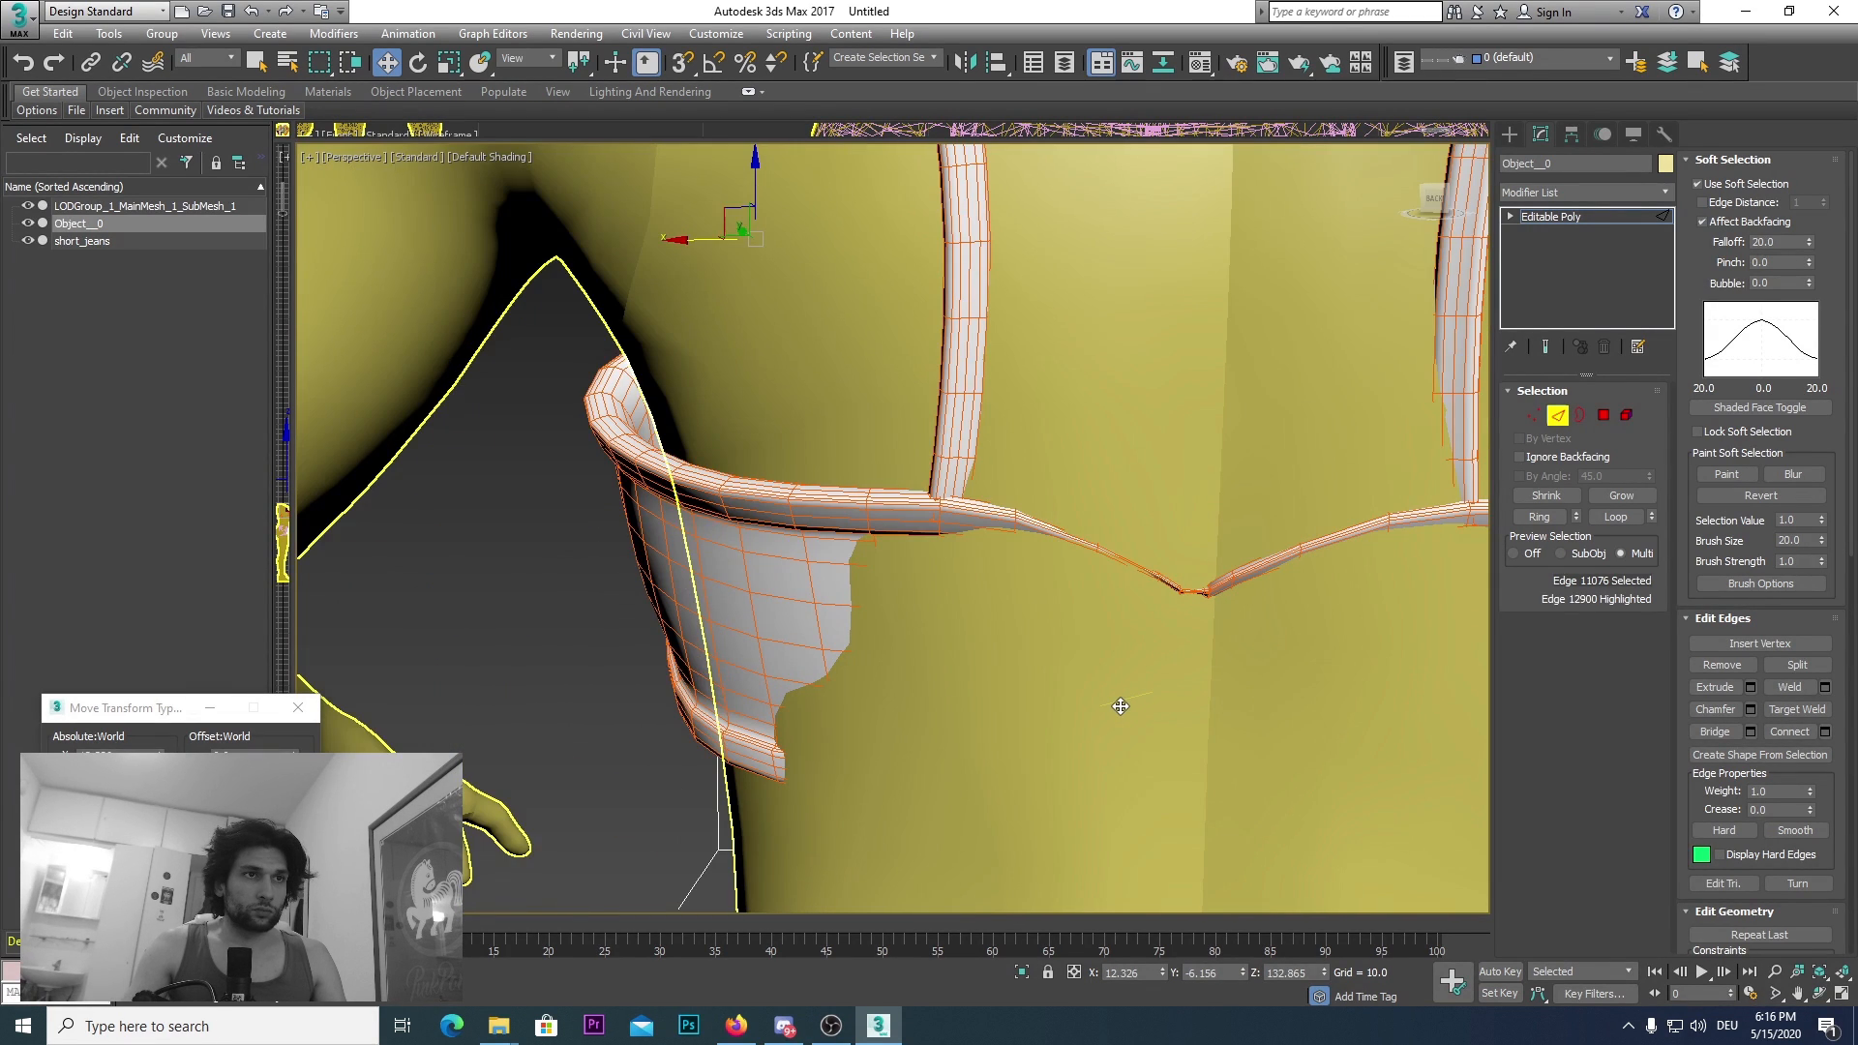
pyautogui.click(1120, 706)
pyautogui.moveTo(1133, 719); pyautogui.dragTo(1129, 725)
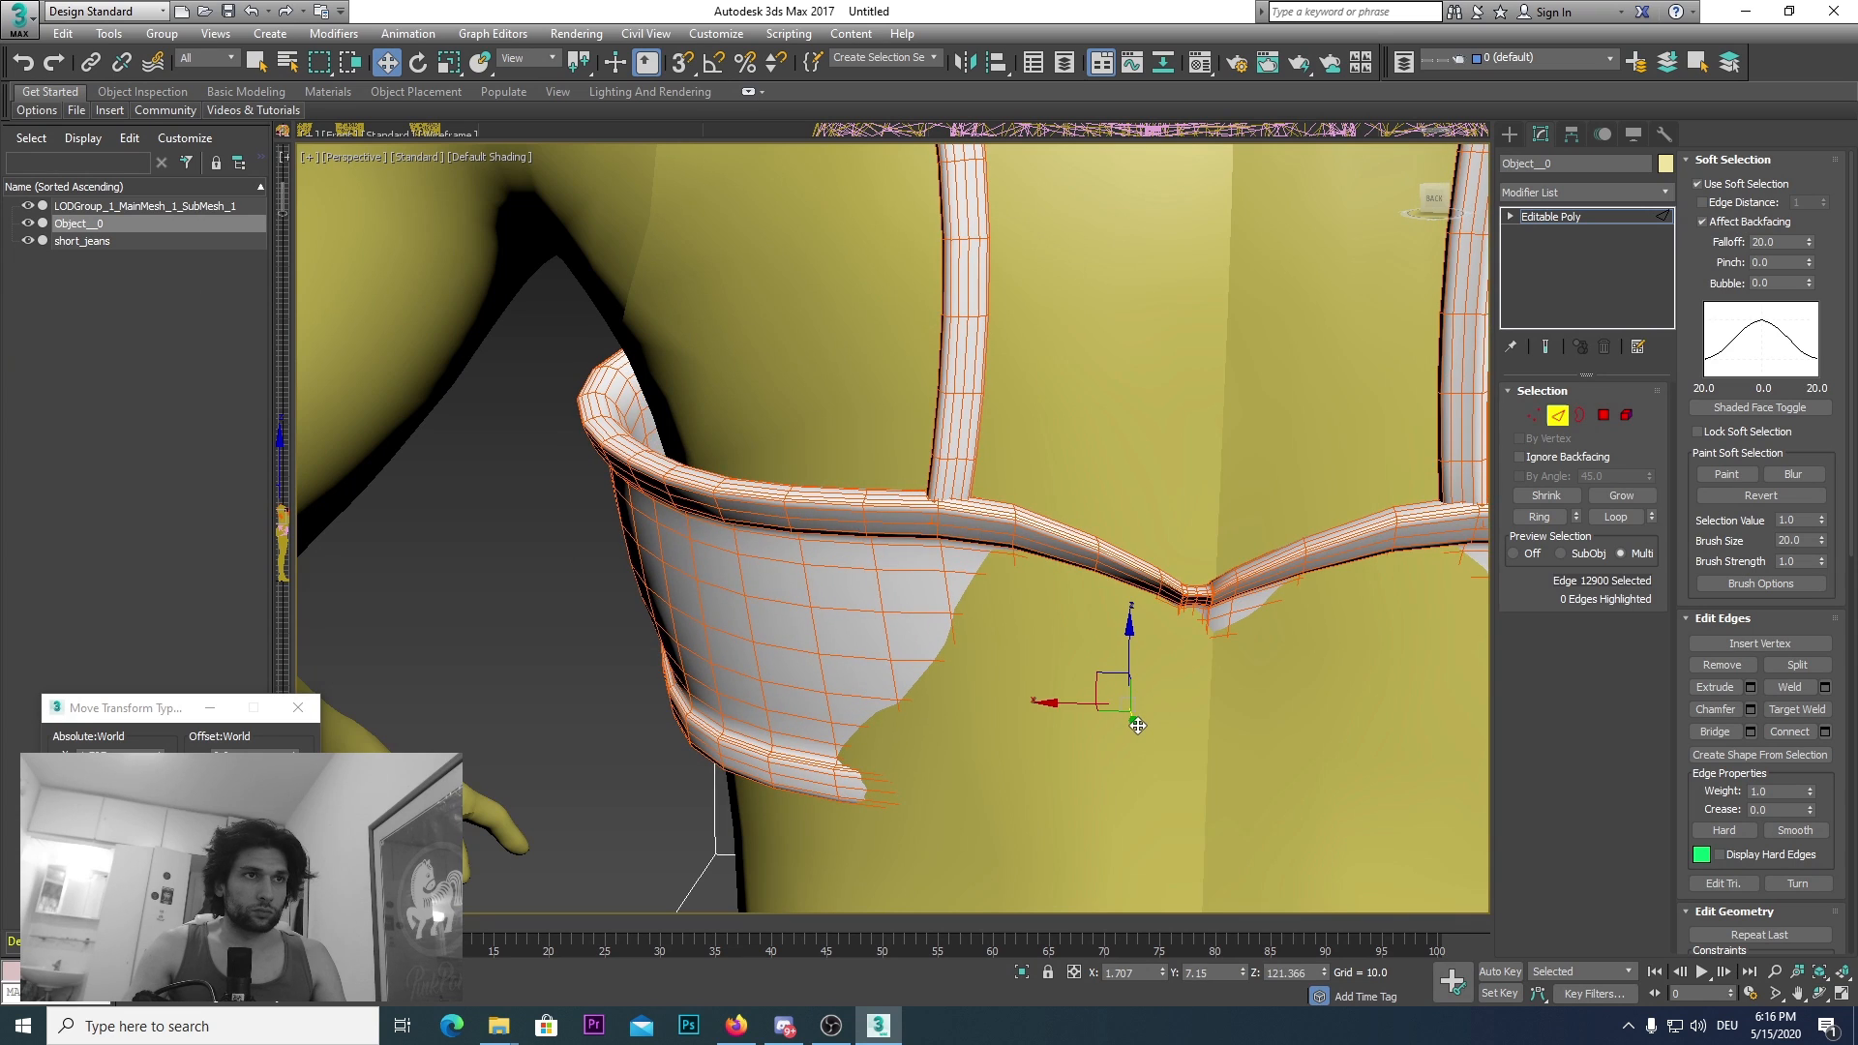
# Step: Pull a lower edge of the back band on the wearer's right side backward by about 0.88 along Y
pyautogui.scroll(-3, 1129, 724)
pyautogui.moveTo(1129, 724); pyautogui.dragTo(891, 623, button='middle')
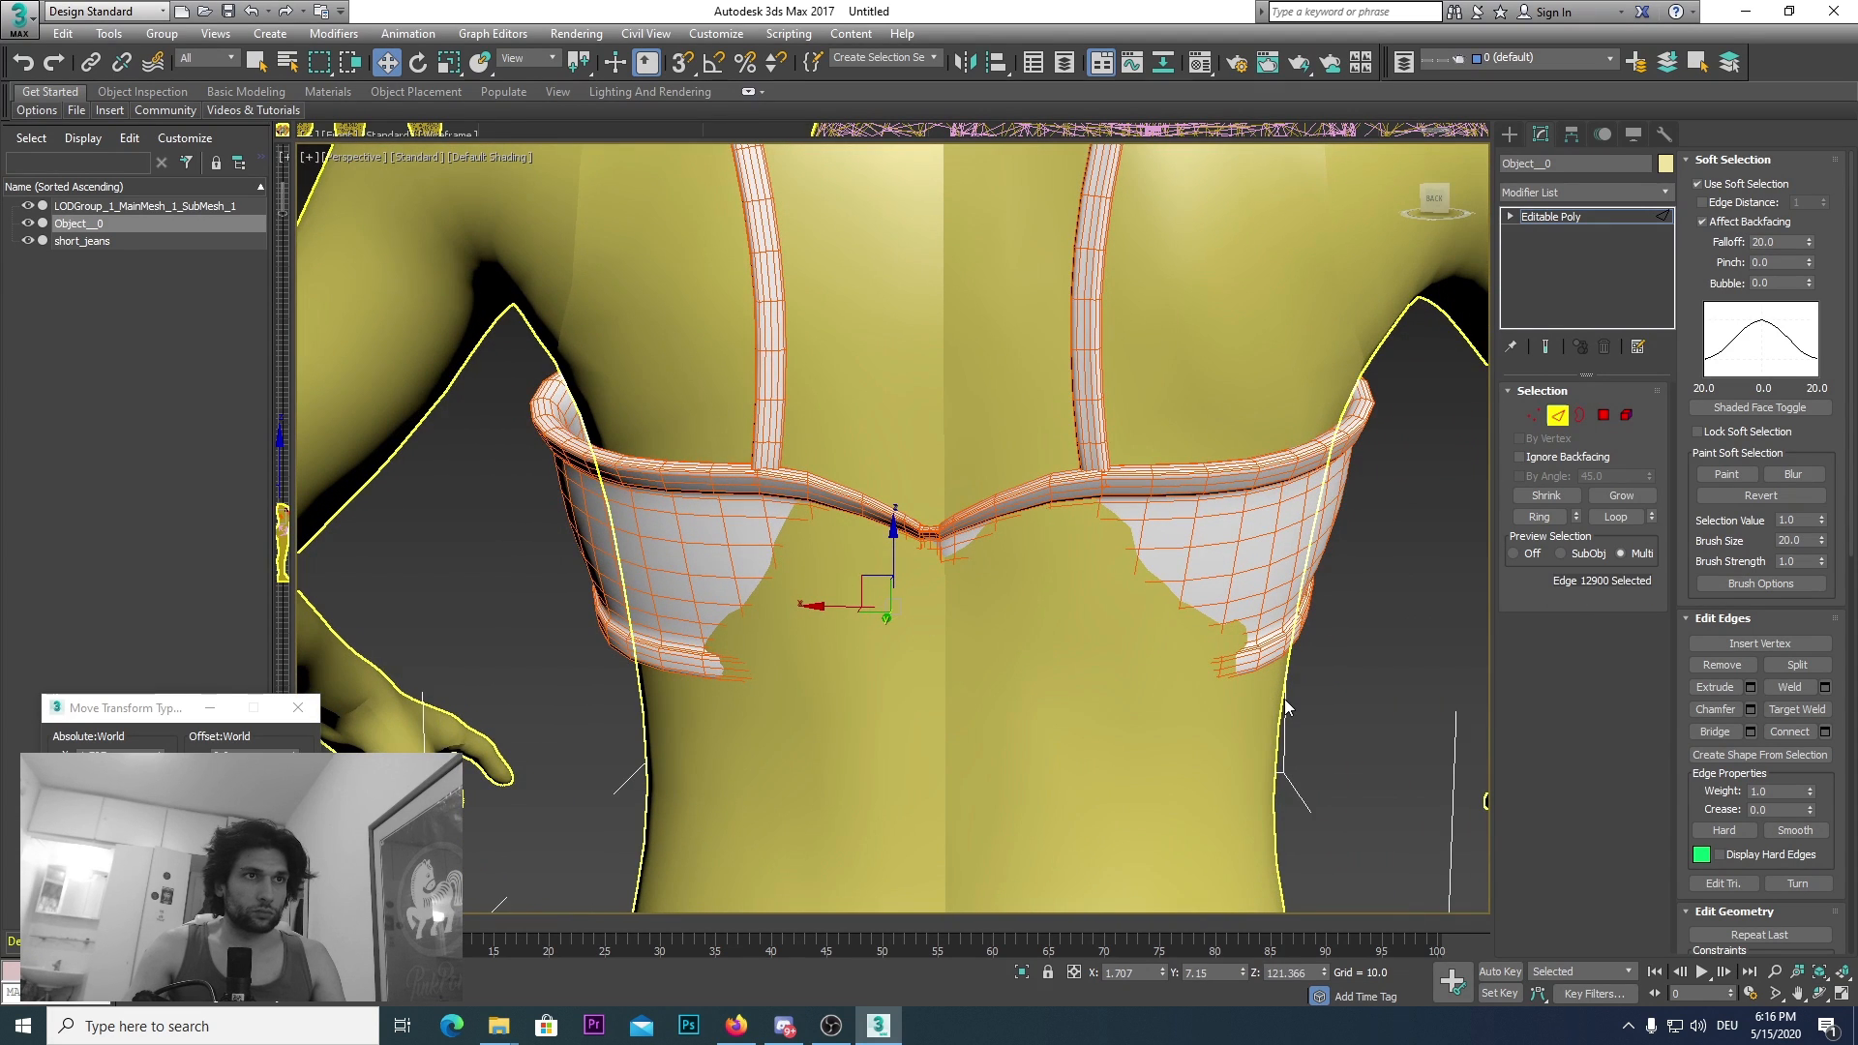
pyautogui.click(1194, 644)
pyautogui.moveTo(1208, 661); pyautogui.dragTo(1210, 667)
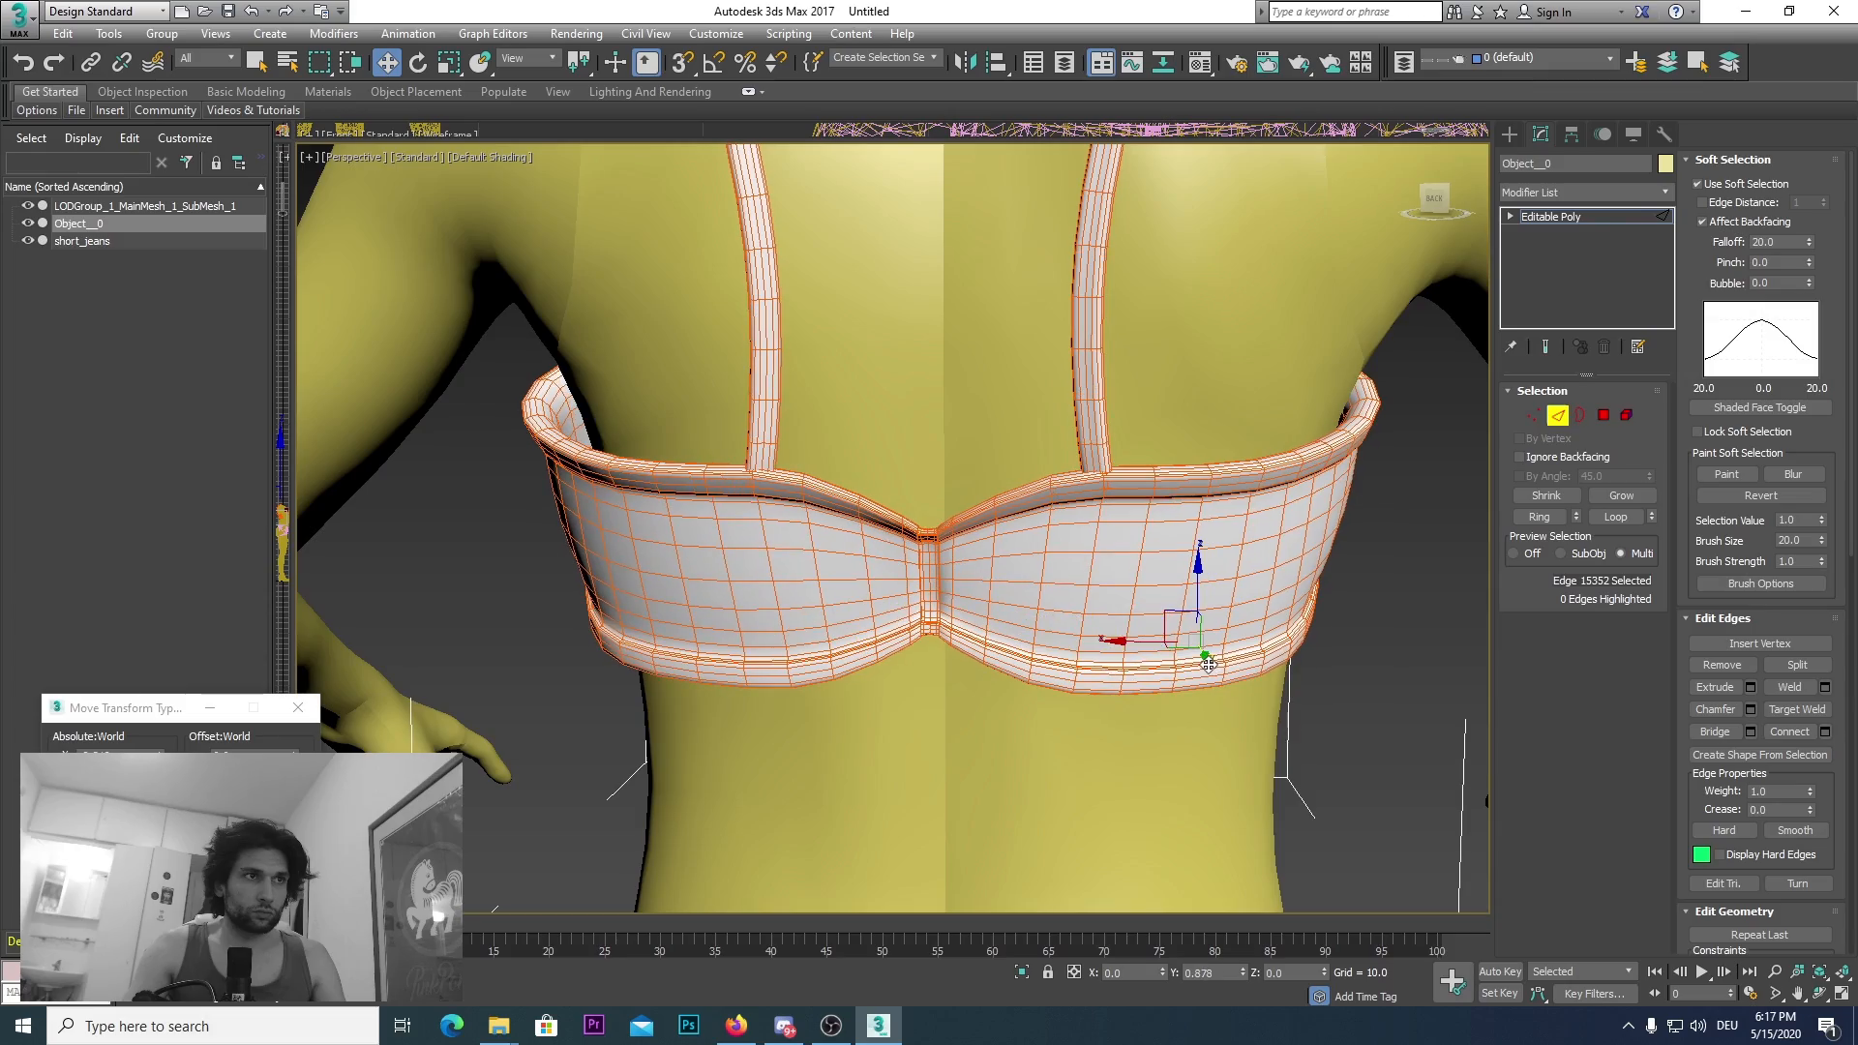
# Step: Pull an upper edge on the outer side of the wearer's left cup forward to about Y -13.18
pyautogui.keyDown('alt'); pyautogui.moveTo(958, 397); pyautogui.dragTo(958, 400, button='middle'); pyautogui.keyUp('alt')
pyautogui.scroll(-5, 959, 400)
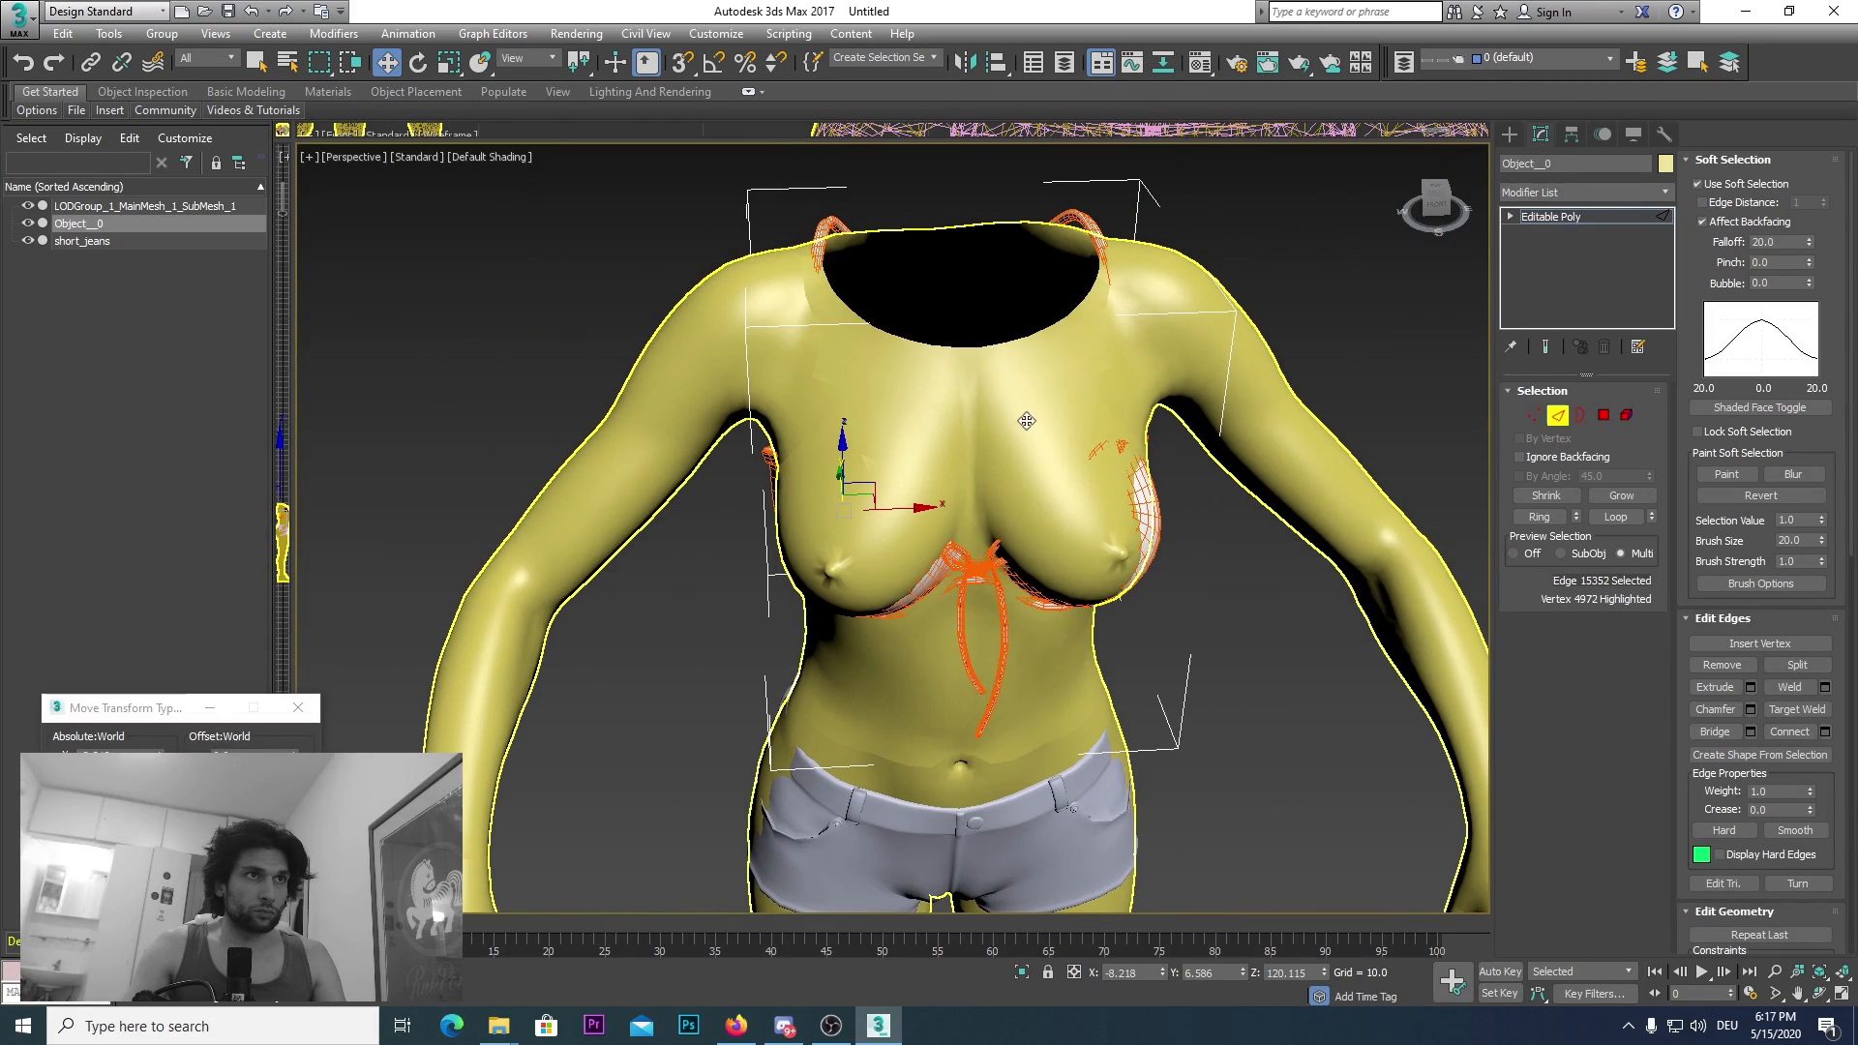
pyautogui.scroll(5, 1108, 507)
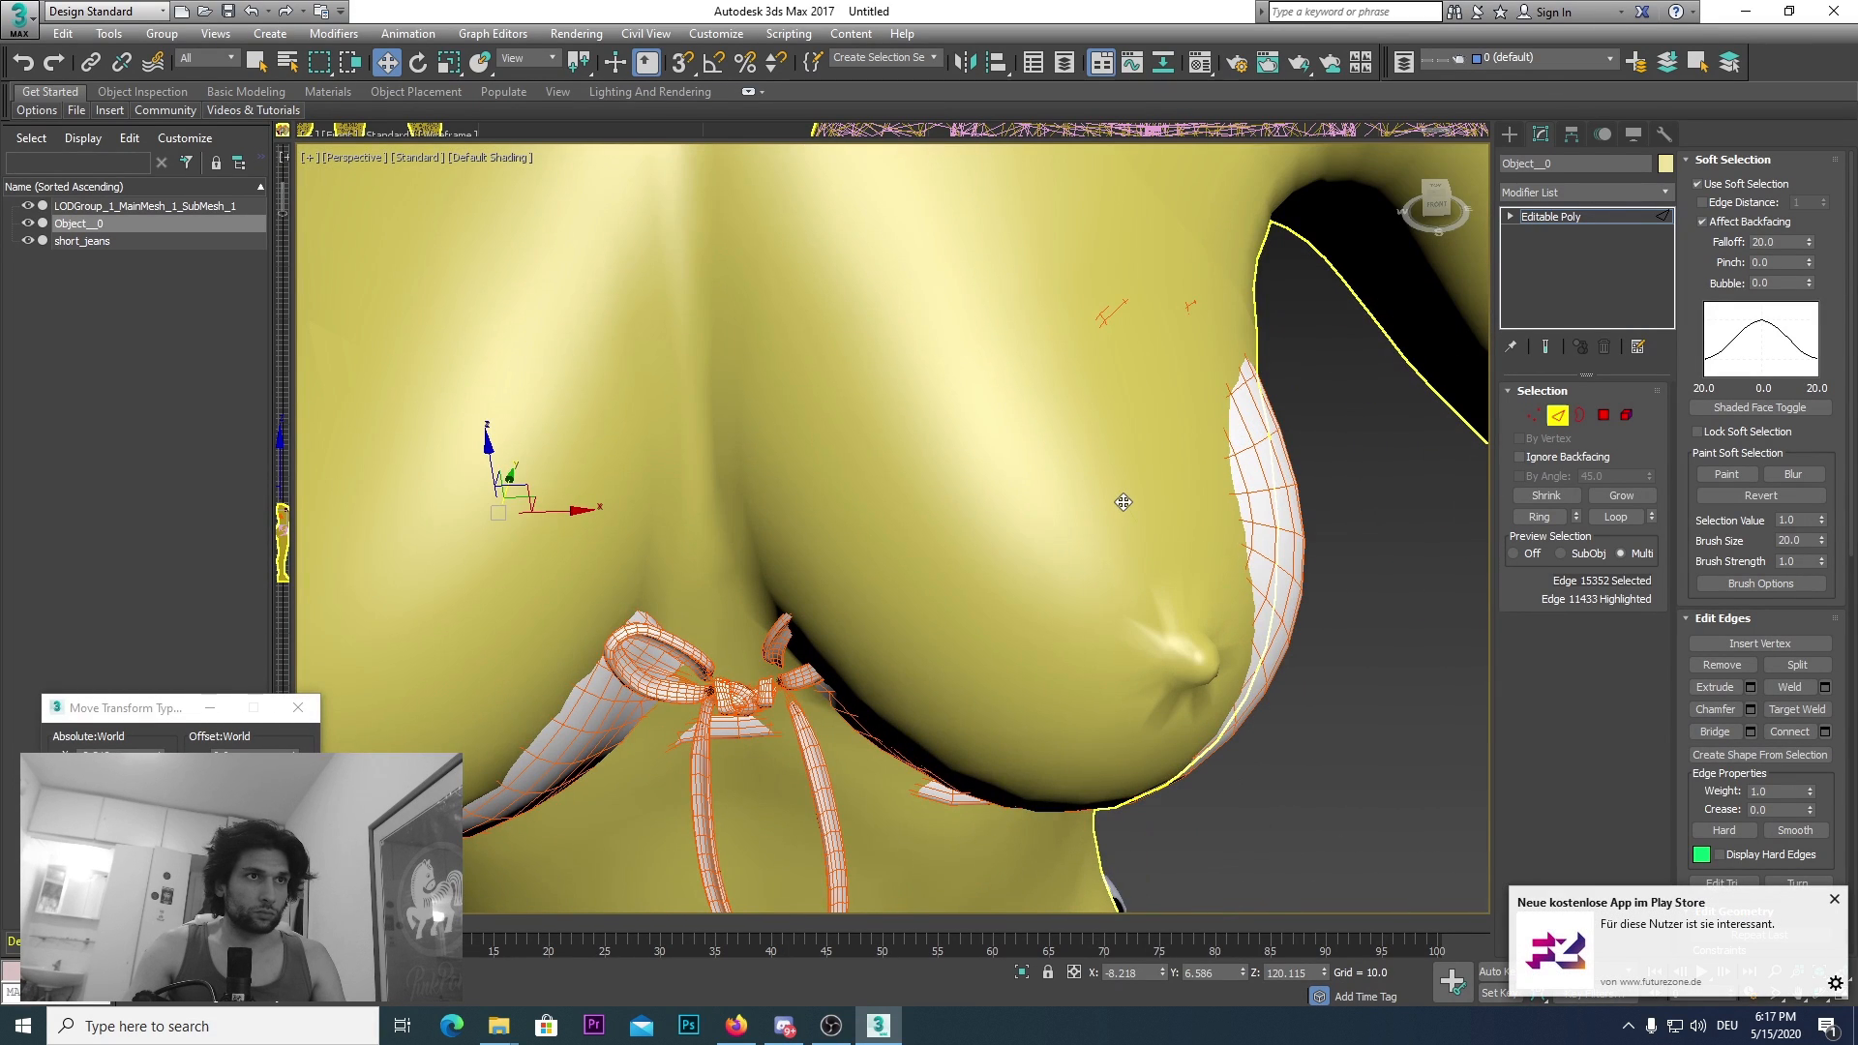
pyautogui.click(1242, 474)
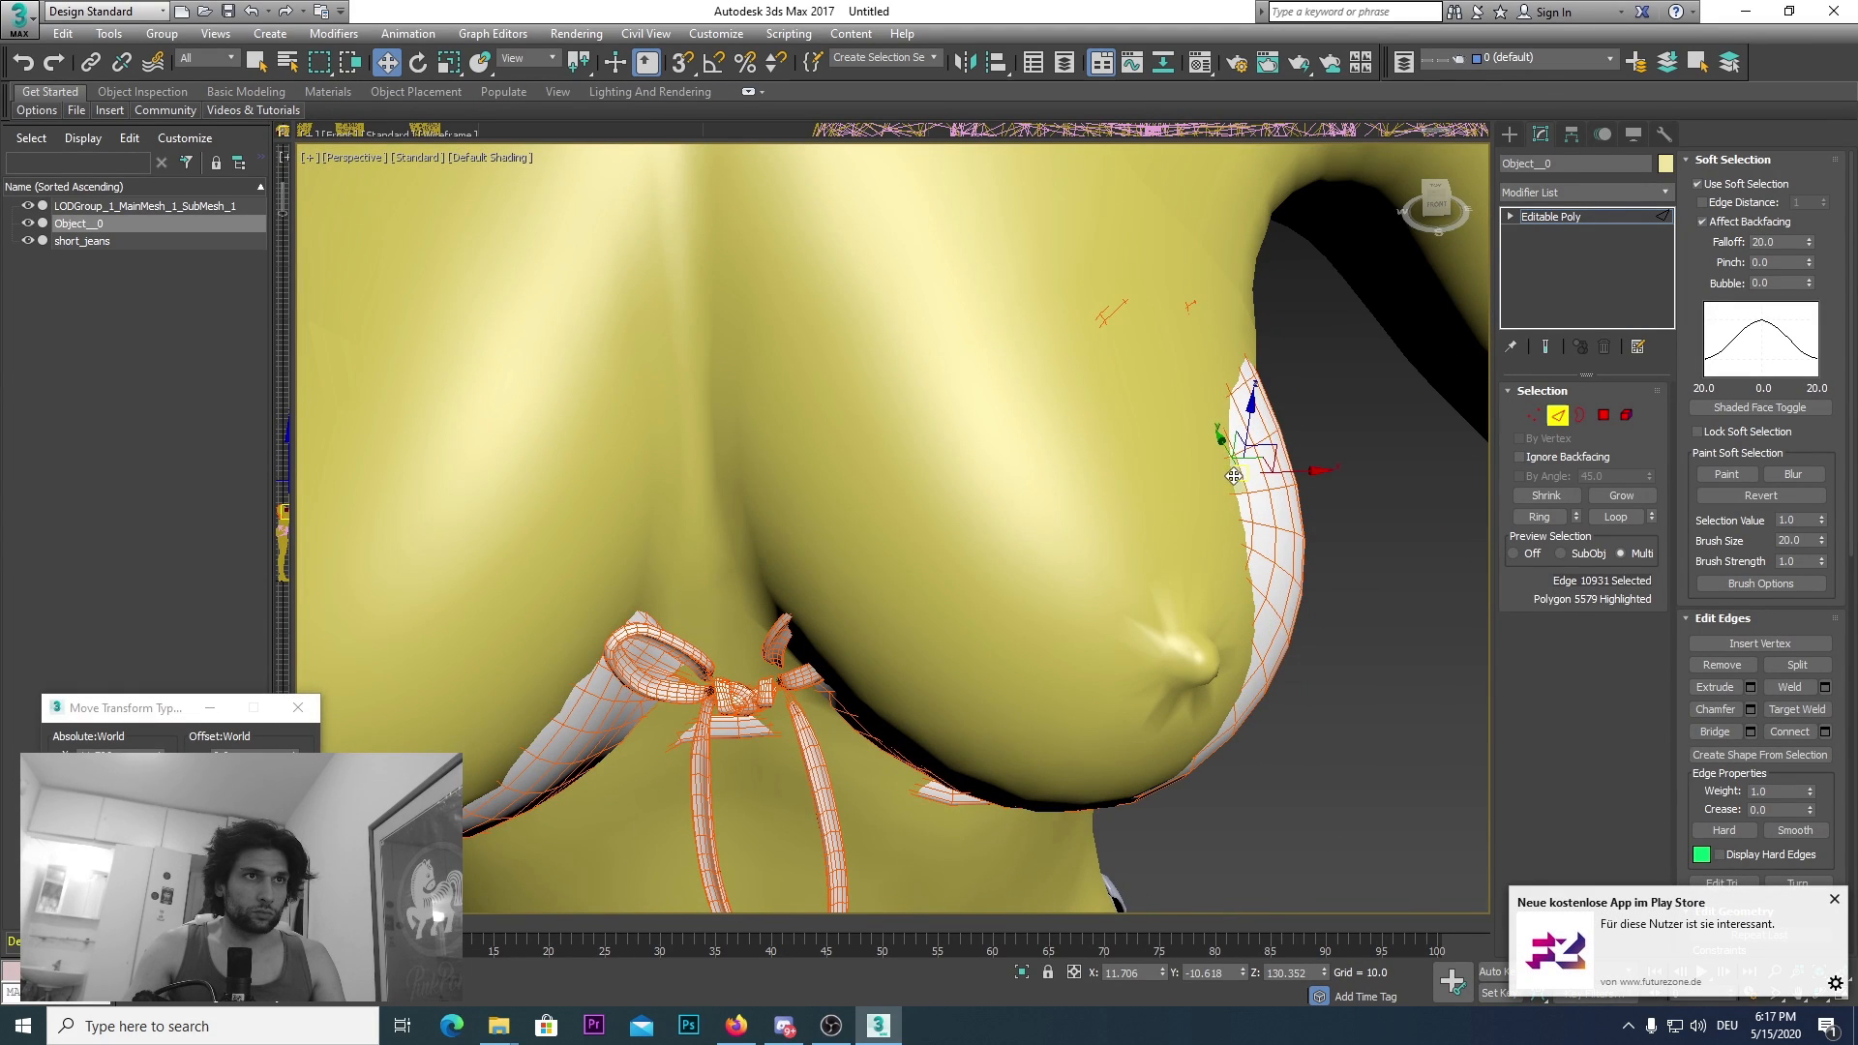
pyautogui.scroll(-5, 1229, 469)
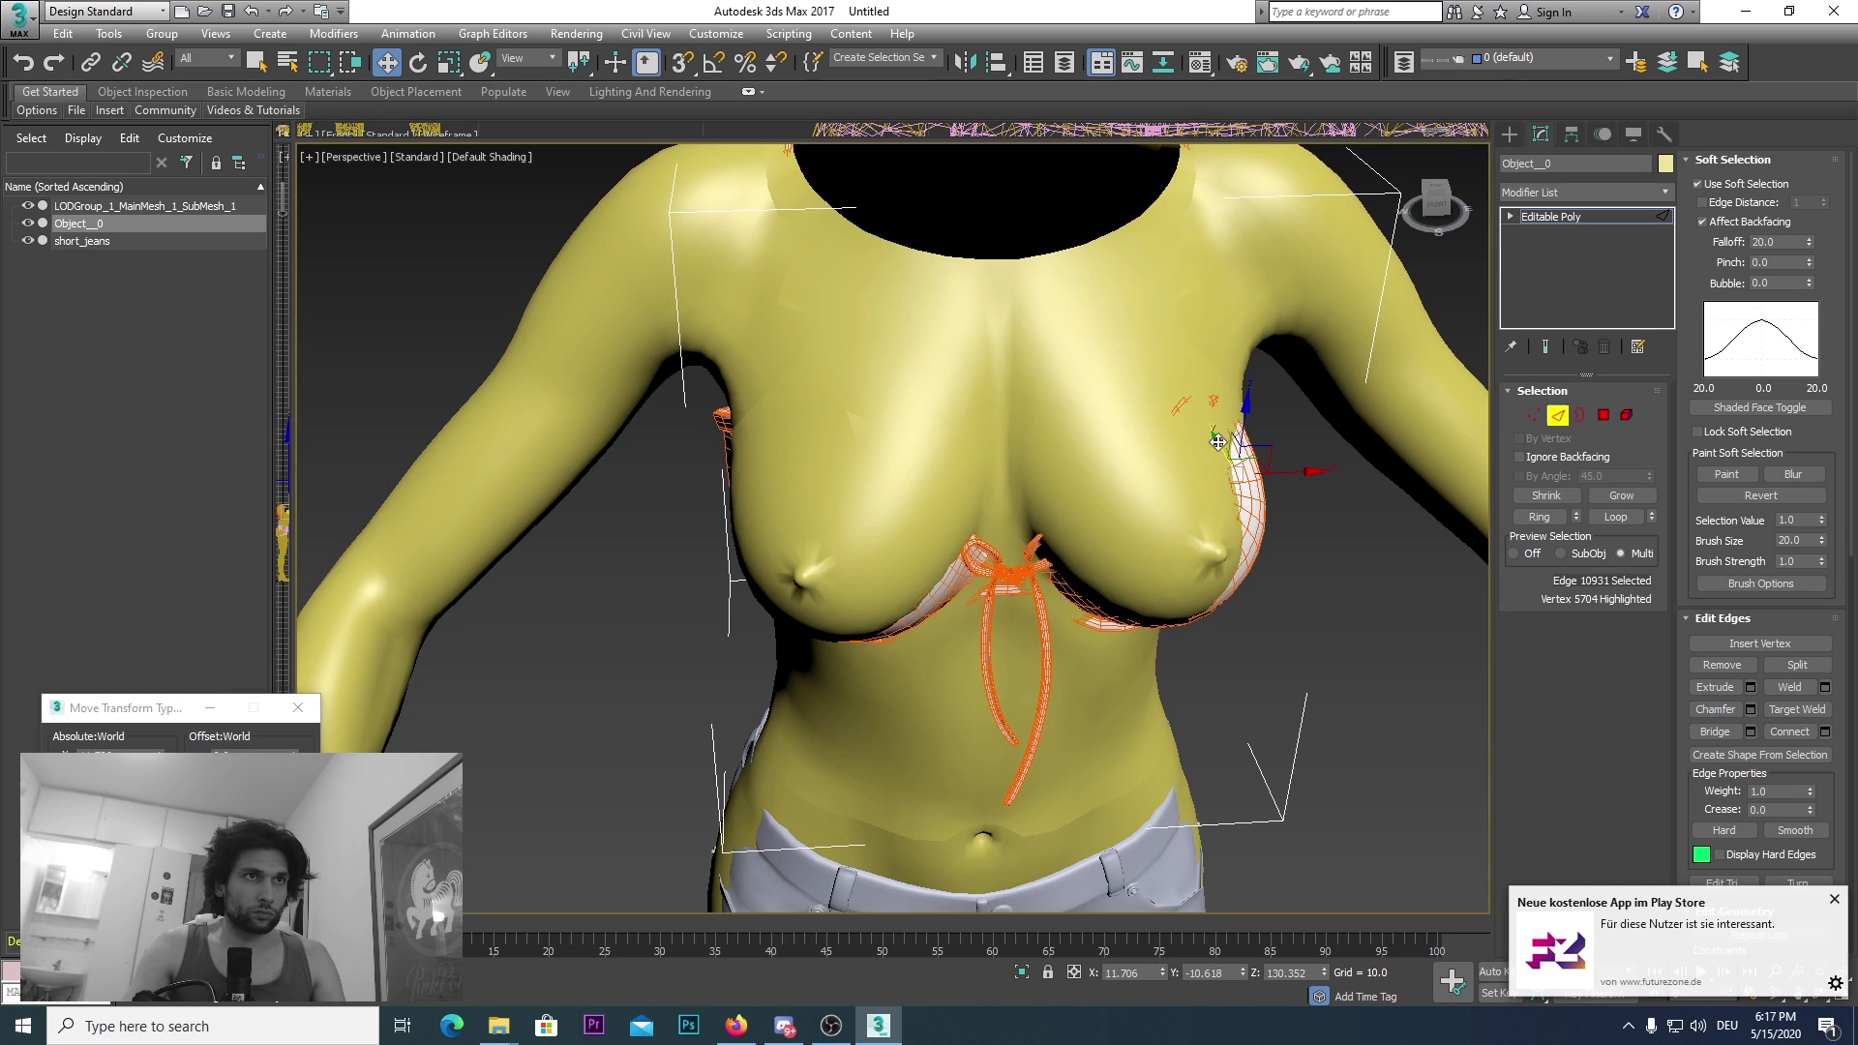
pyautogui.moveTo(1217, 442); pyautogui.dragTo(1224, 468)
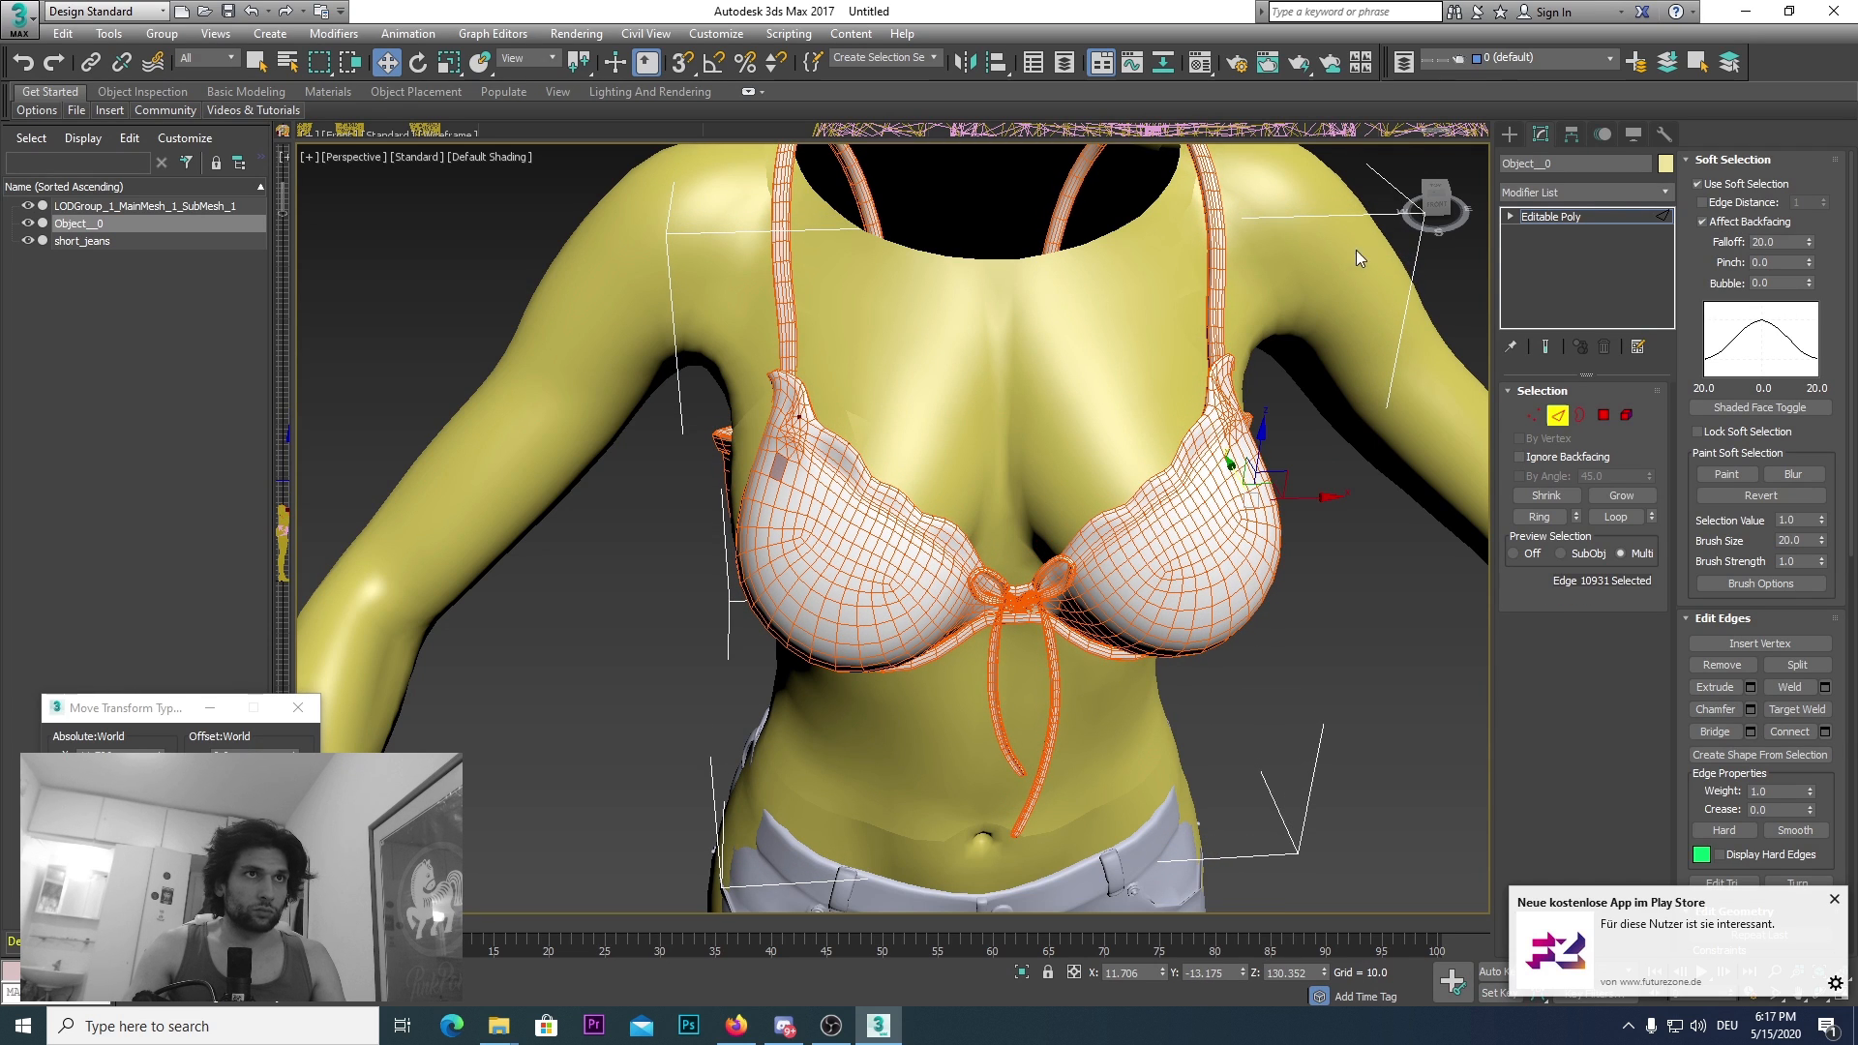
# Step: Convert the bra from Editable Poly to Editable Mesh
pyautogui.moveTo(1439, 195); pyautogui.dragTo(1157, 245)
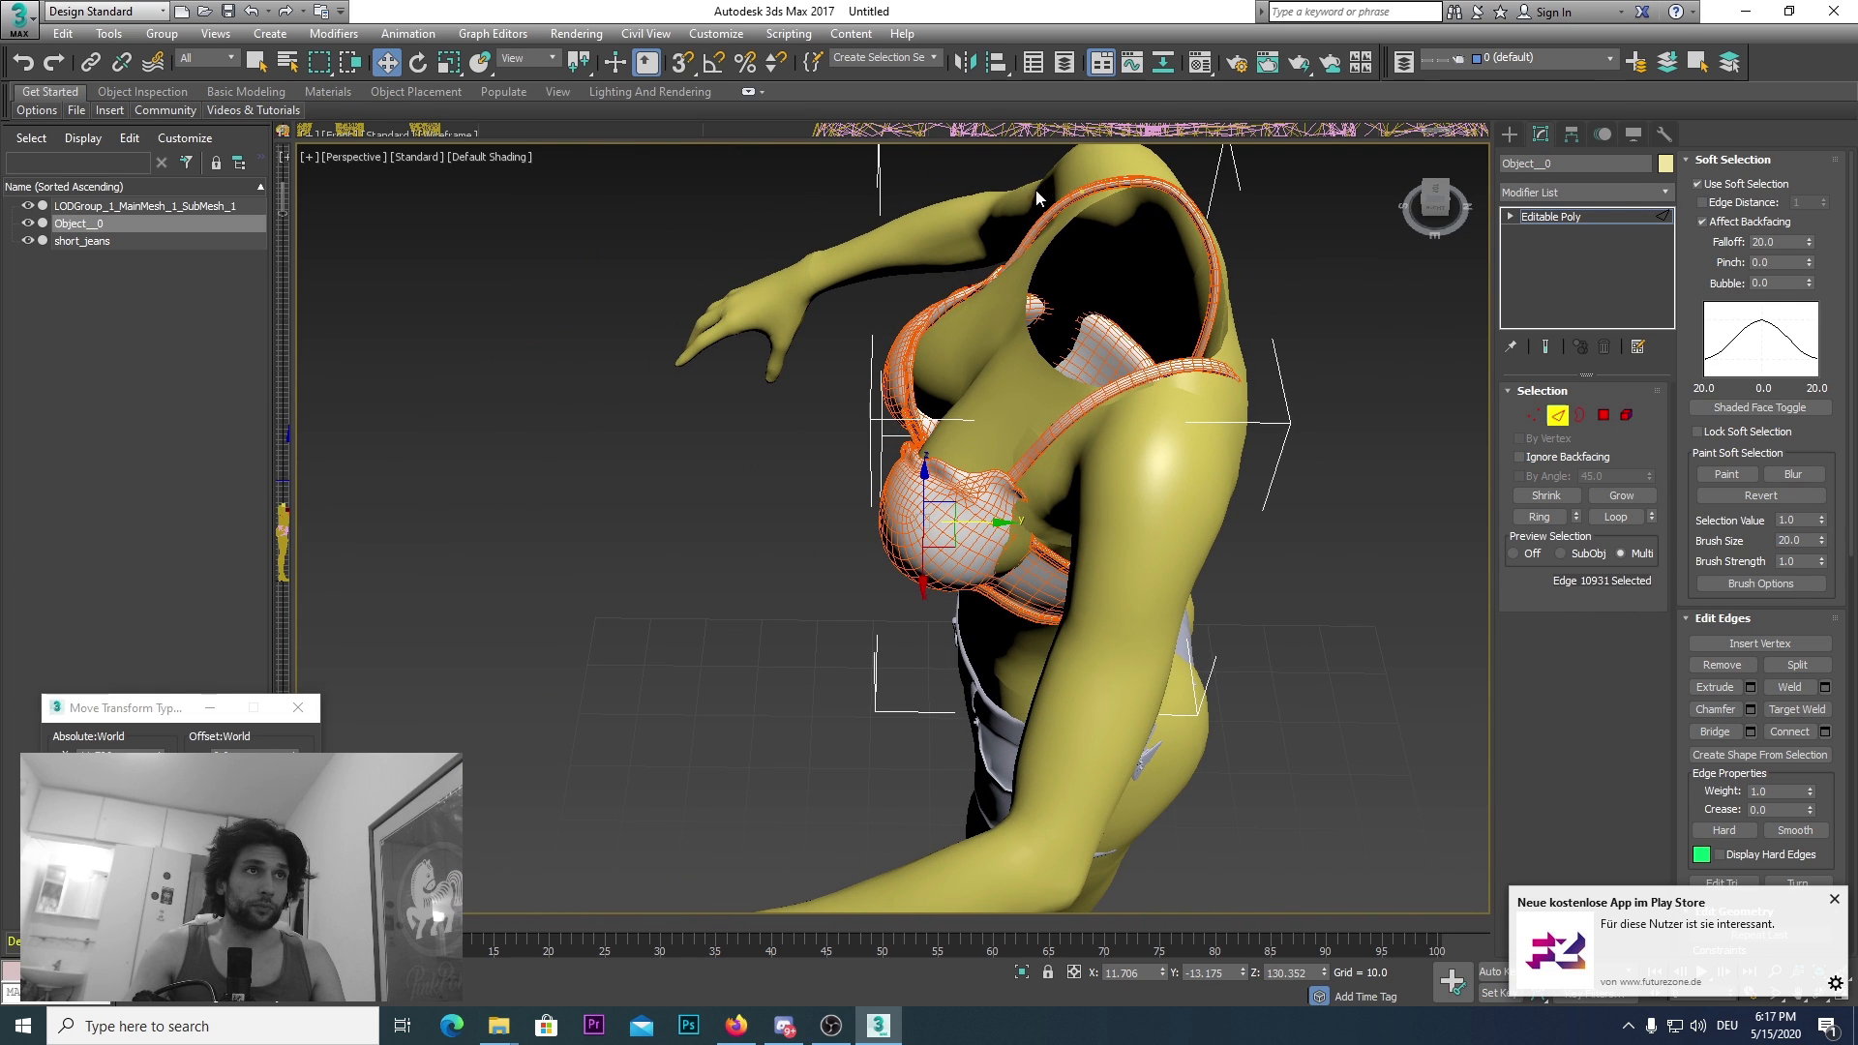
pyautogui.click(1449, 193)
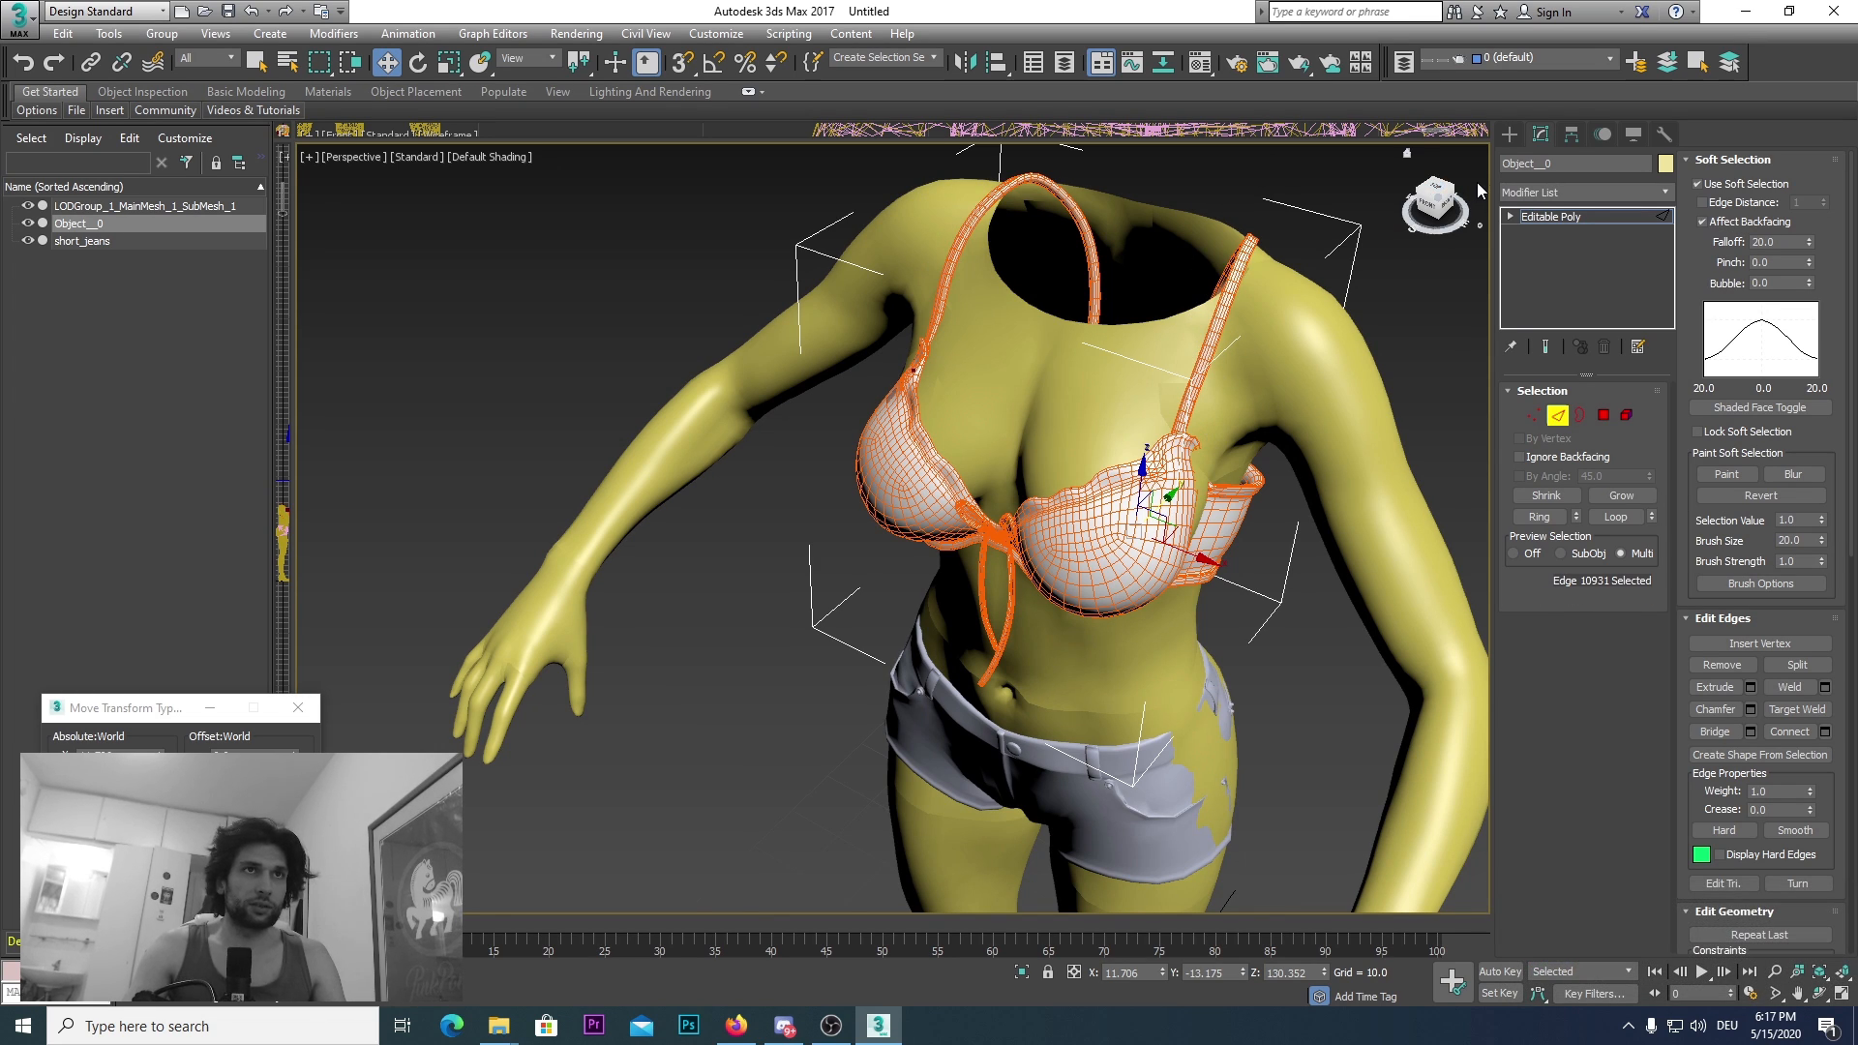
pyautogui.rightClick(1578, 223)
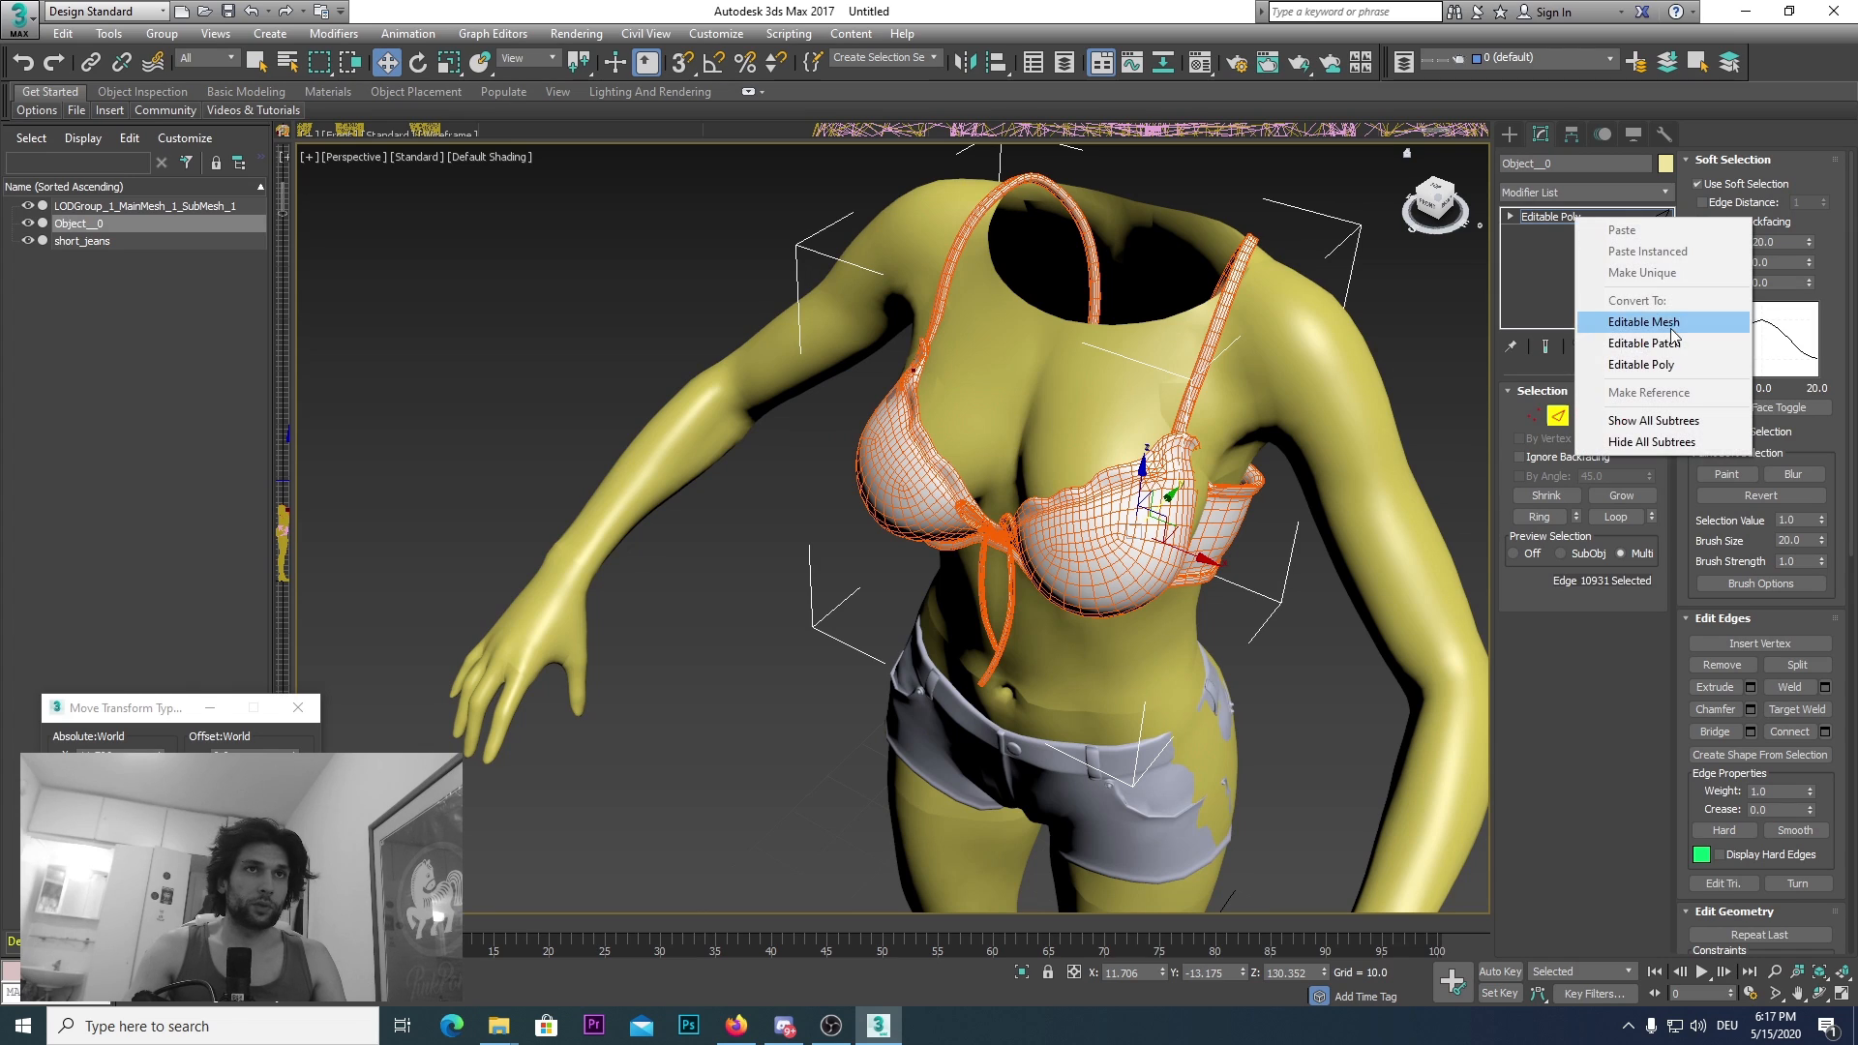
pyautogui.click(1643, 323)
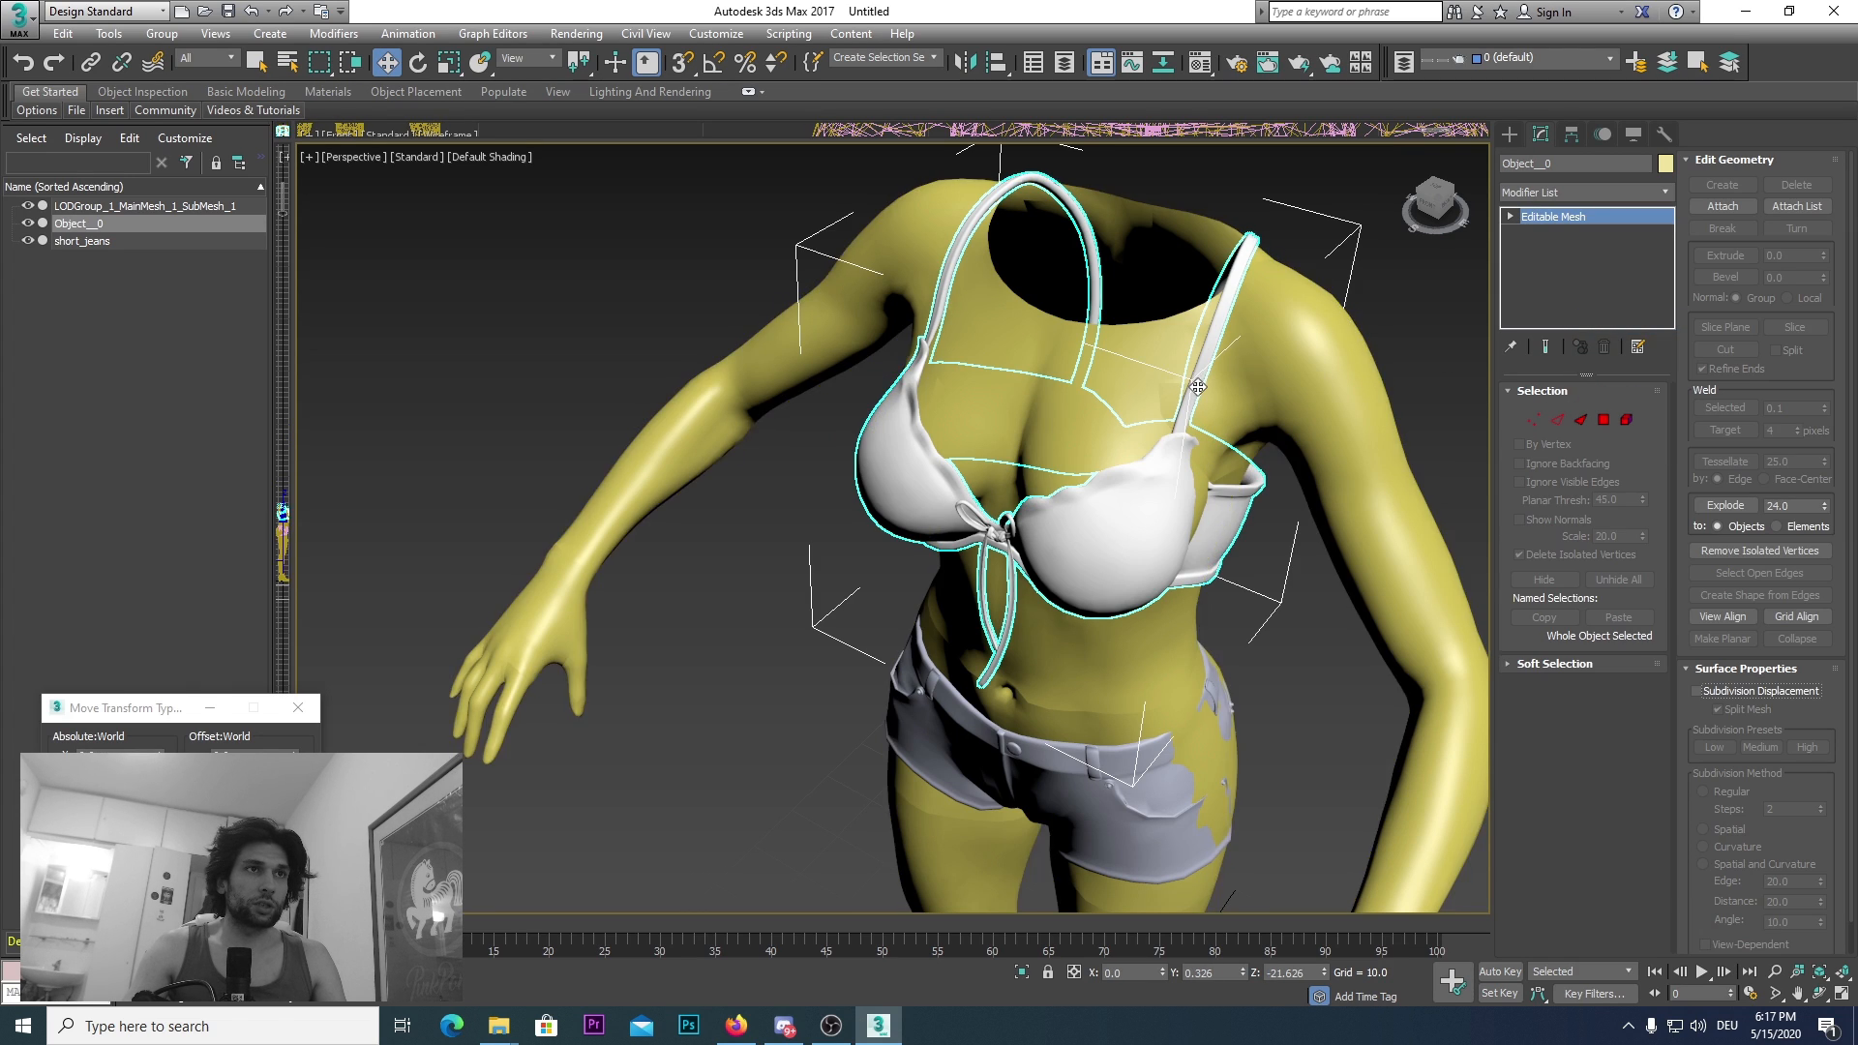
# Step: Delete both shoulder strap elements from the bra
pyautogui.click(1629, 420)
pyautogui.click(1224, 305)
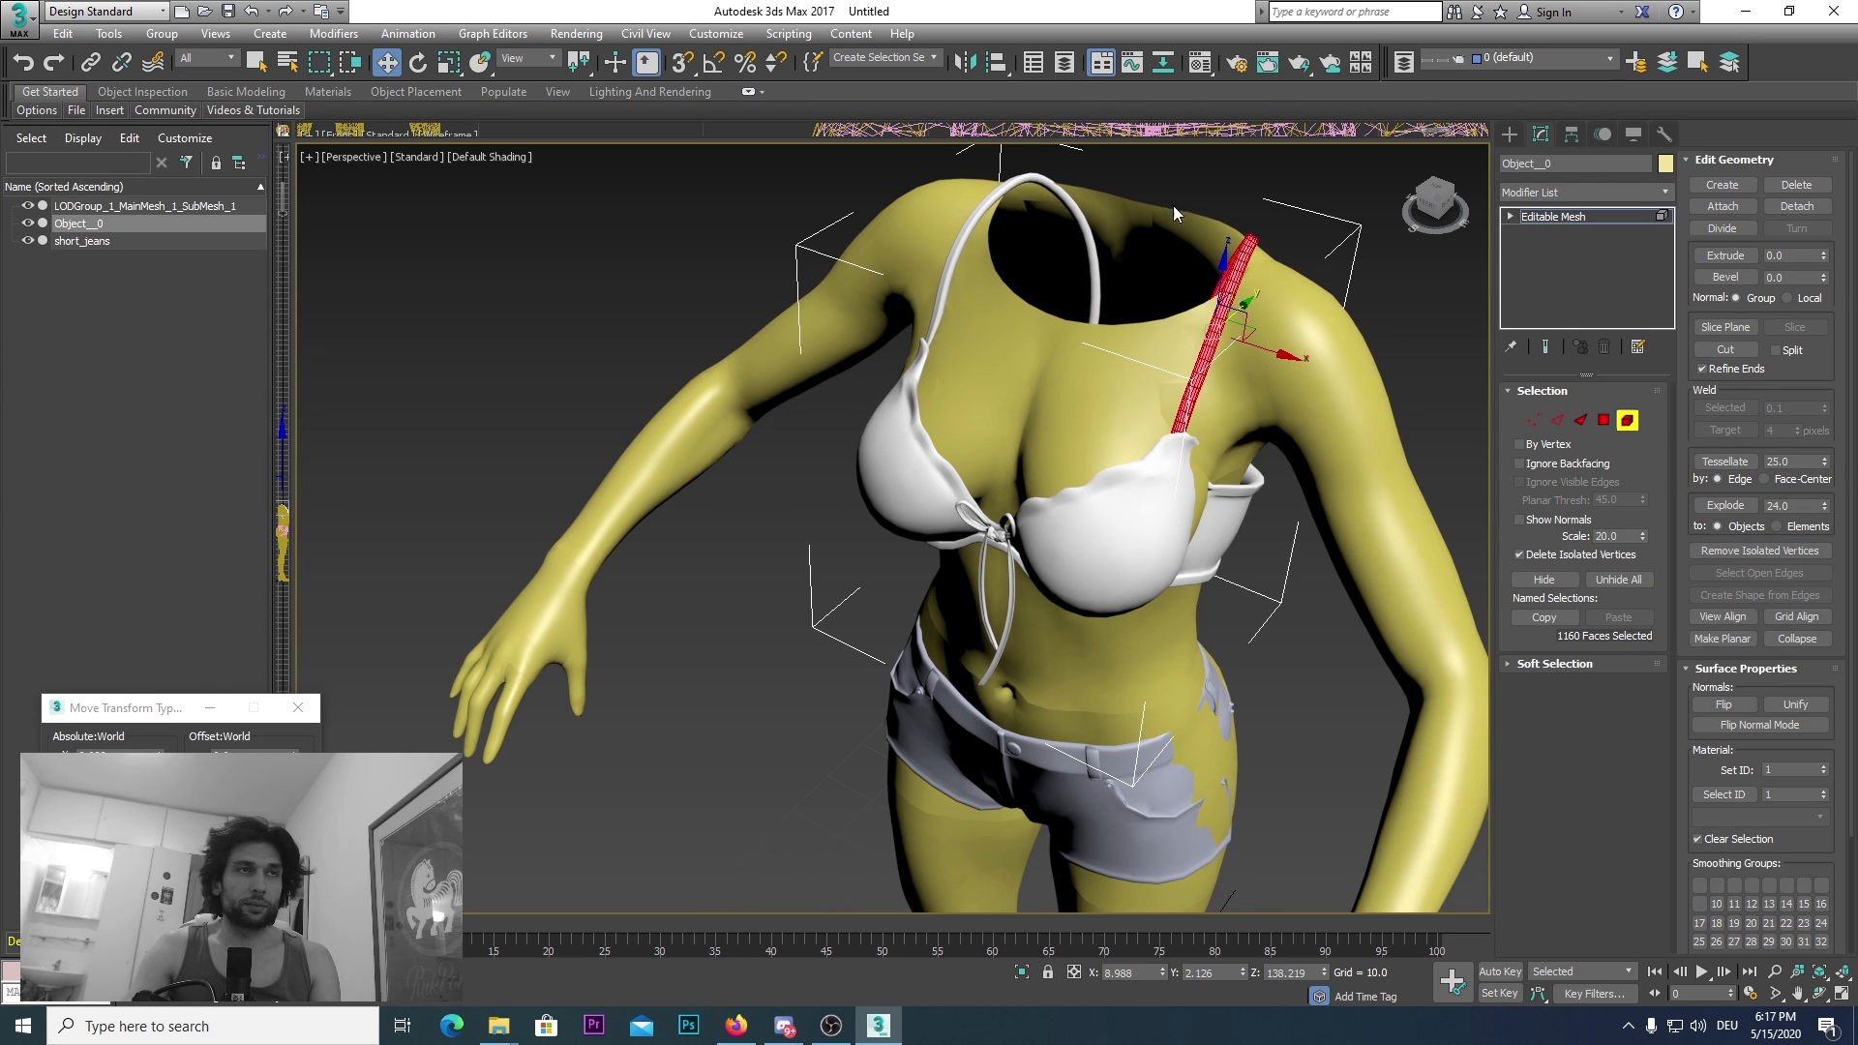
pyautogui.scroll(5, 1186, 281)
pyautogui.press('Delete')
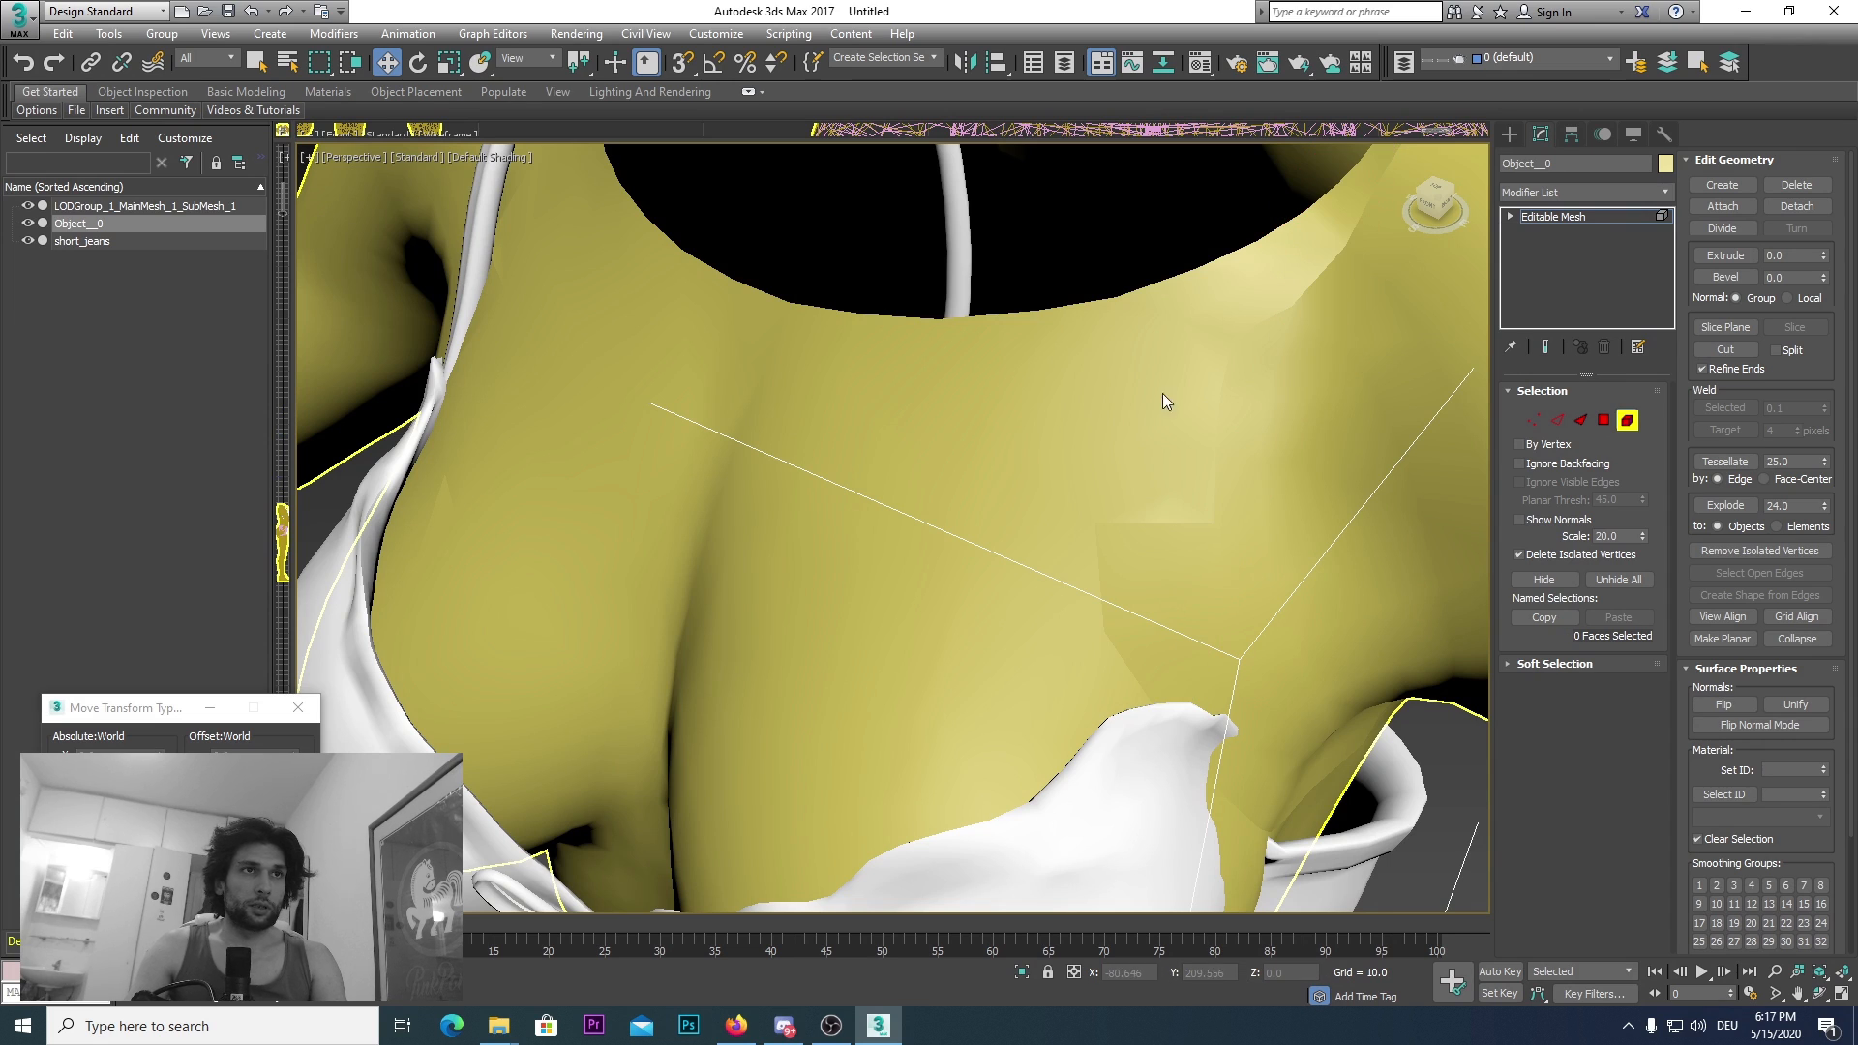
pyautogui.scroll(-5, 940, 400)
pyautogui.keyDown('alt'); pyautogui.moveTo(940, 400); pyautogui.dragTo(903, 439, button='middle'); pyautogui.keyUp('alt')
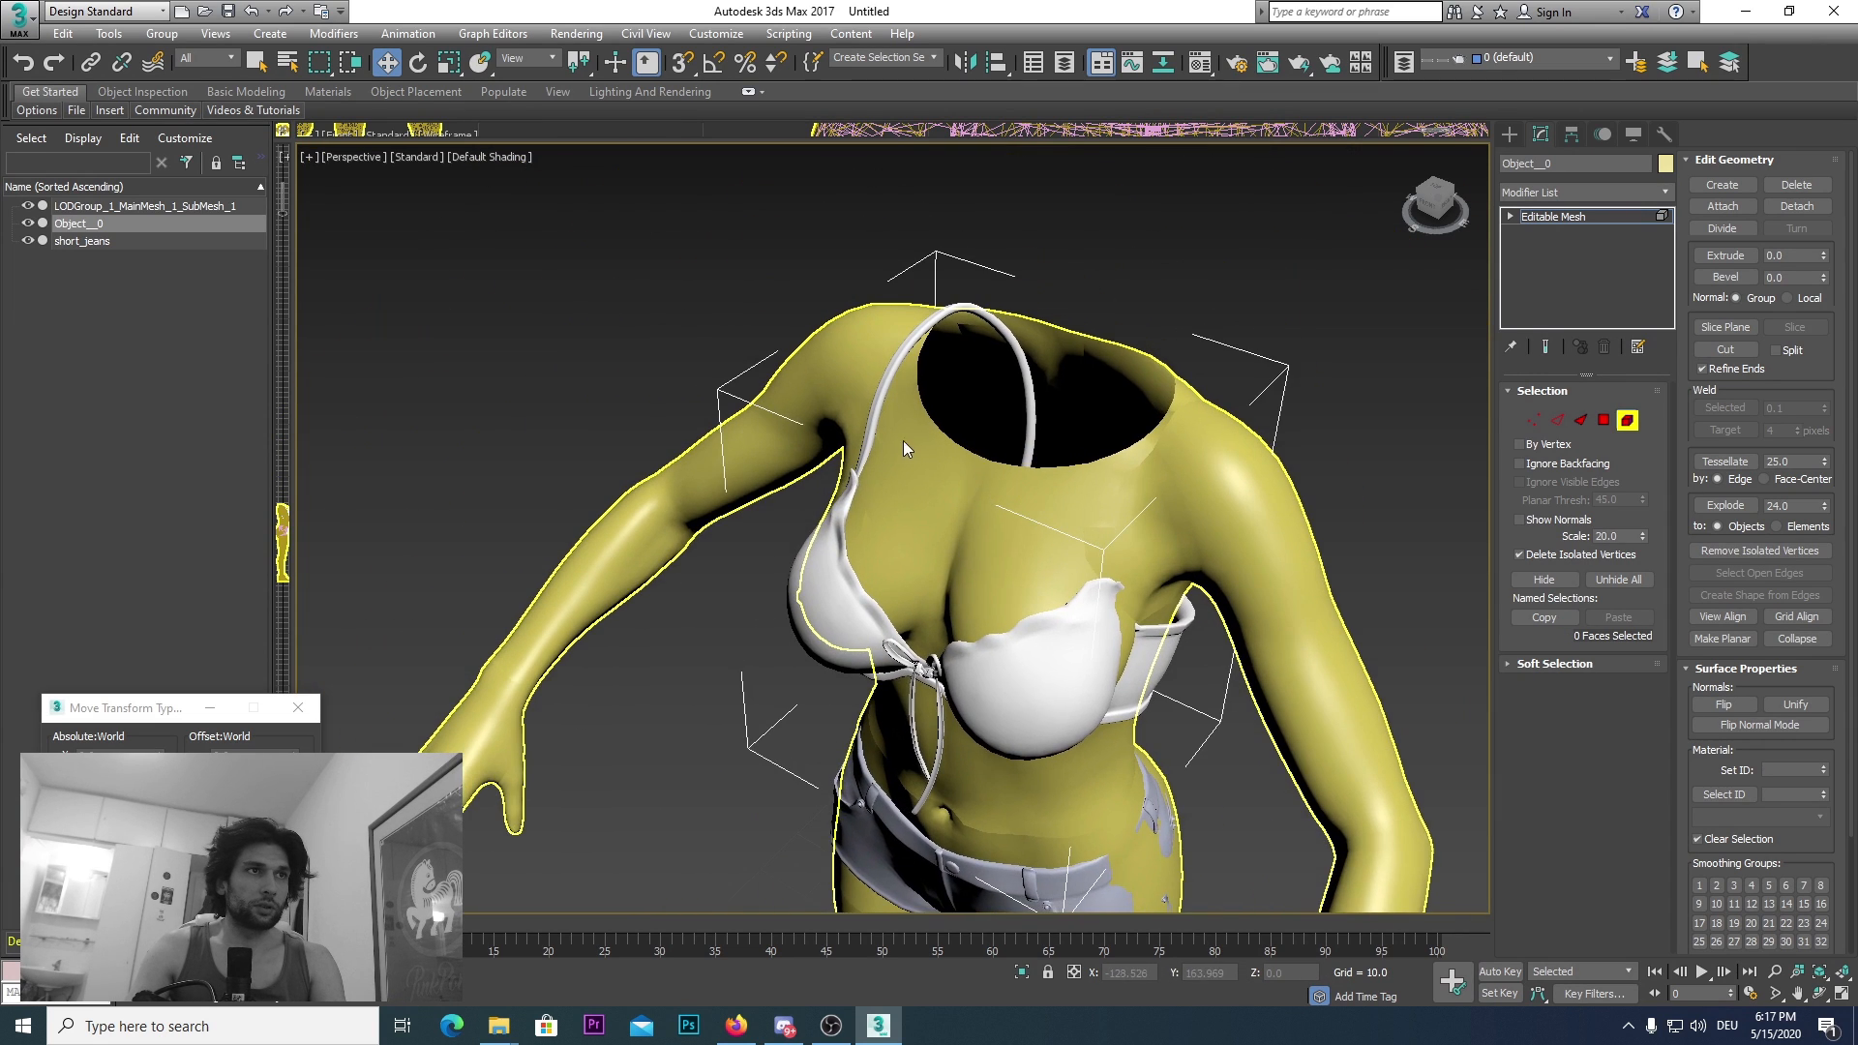
pyautogui.scroll(4, 876, 420)
pyautogui.click(835, 411)
pyautogui.press('Delete')
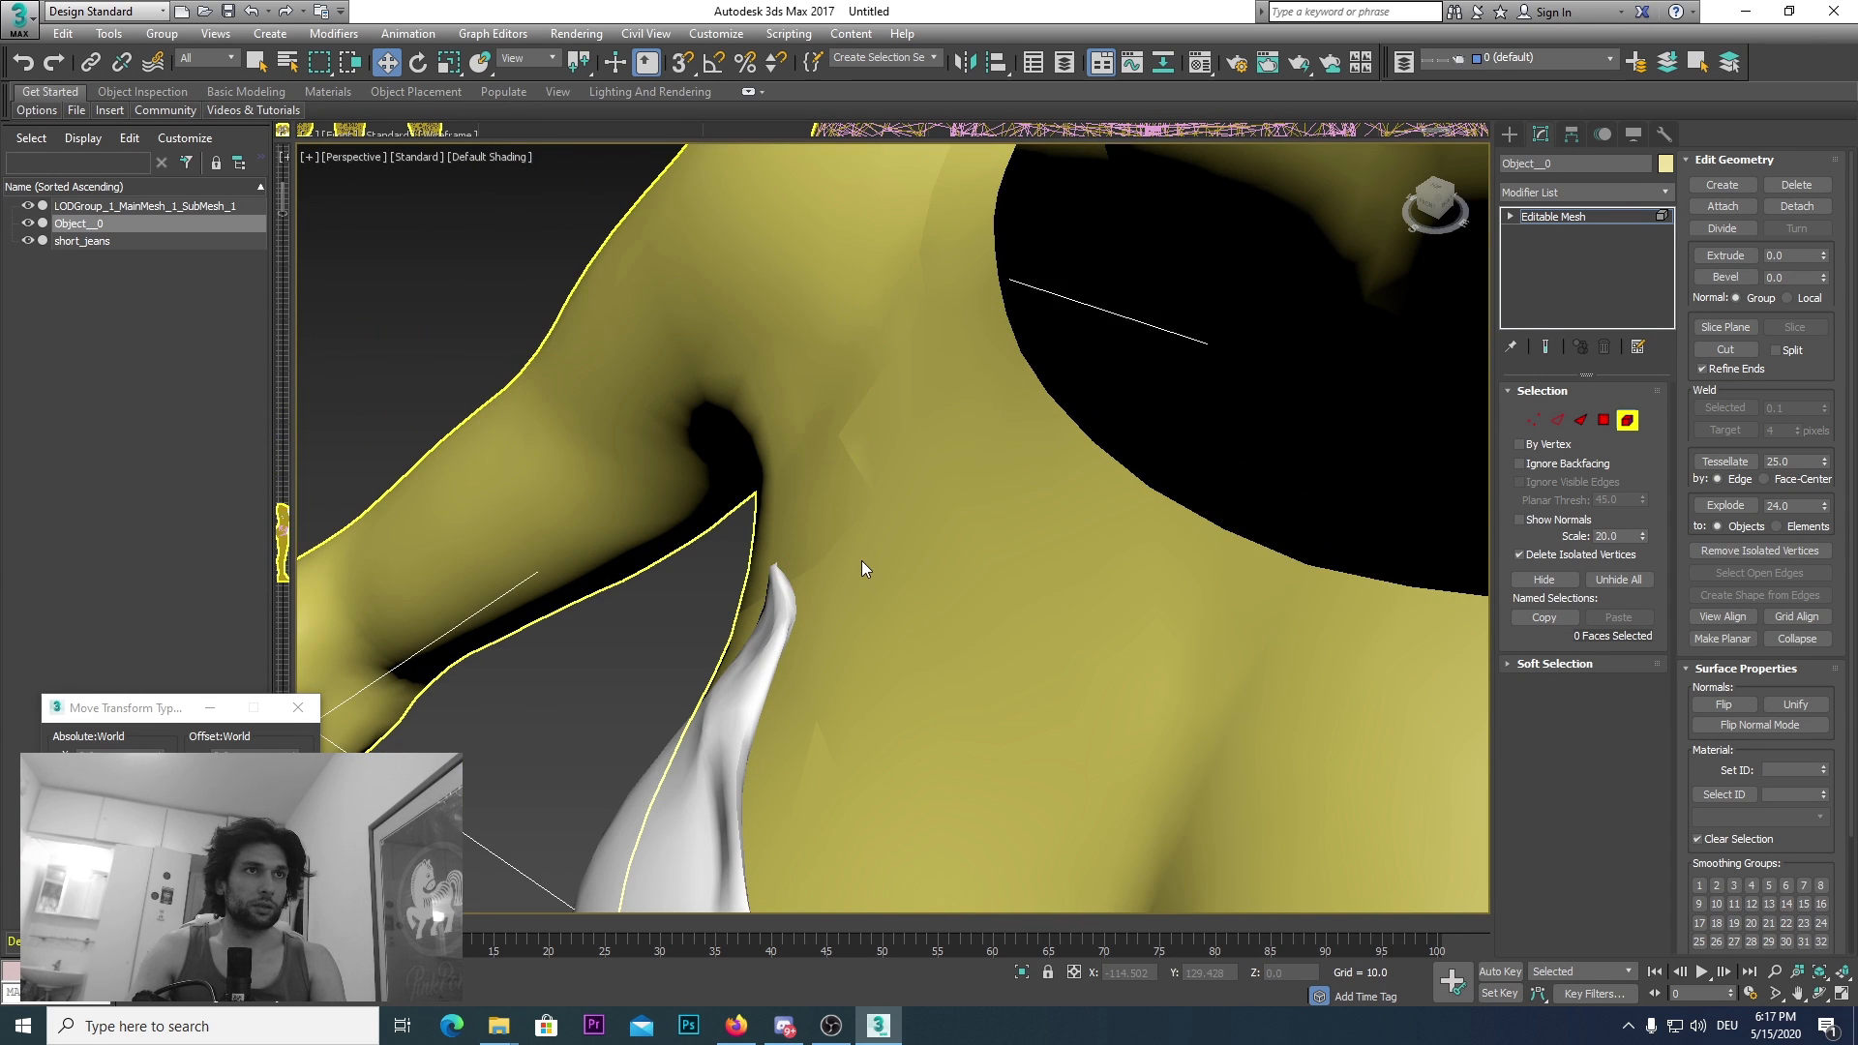
# Step: Select the back band as an element to examine which parts of the bra it is joined to, and leave Element level
pyautogui.scroll(-5, 861, 560)
pyautogui.moveTo(1428, 200); pyautogui.dragTo(989, 635)
pyautogui.keyDown('alt'); pyautogui.moveTo(989, 635); pyautogui.dragTo(857, 685, button='middle'); pyautogui.keyUp('alt')
pyautogui.scroll(5, 857, 686)
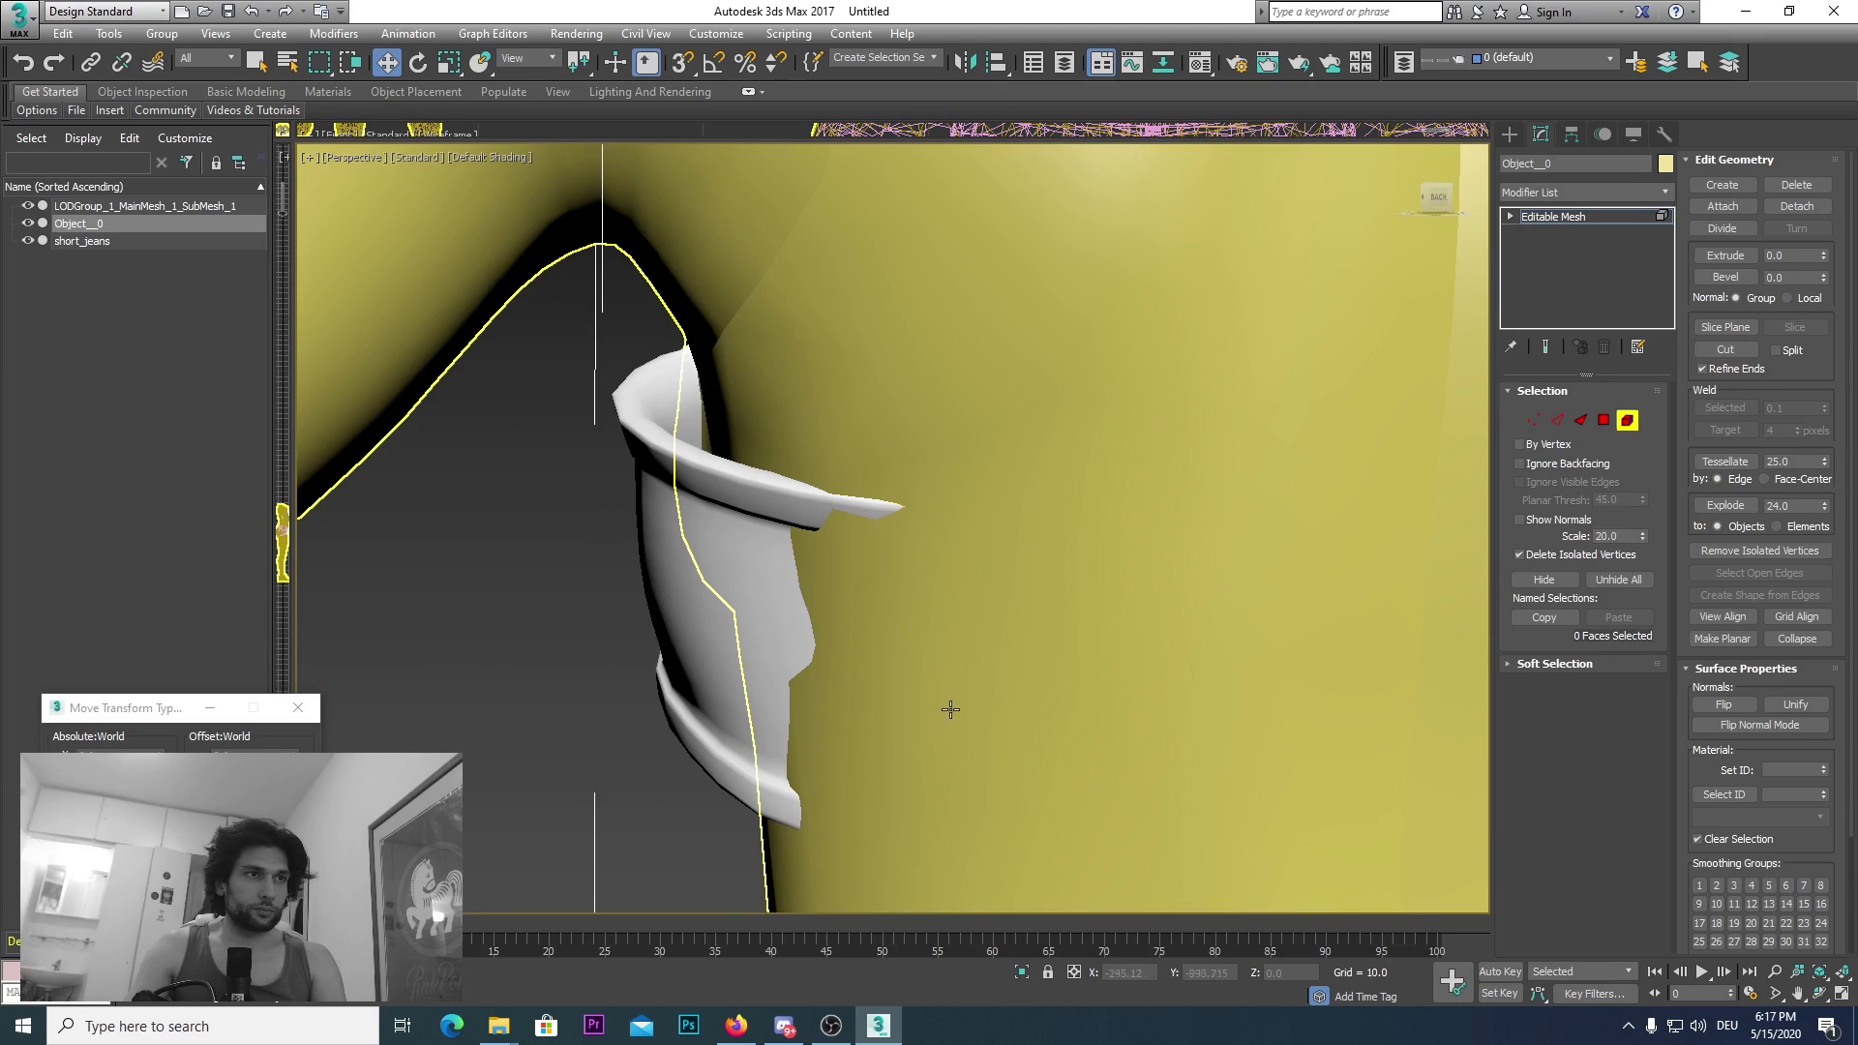
pyautogui.click(831, 518)
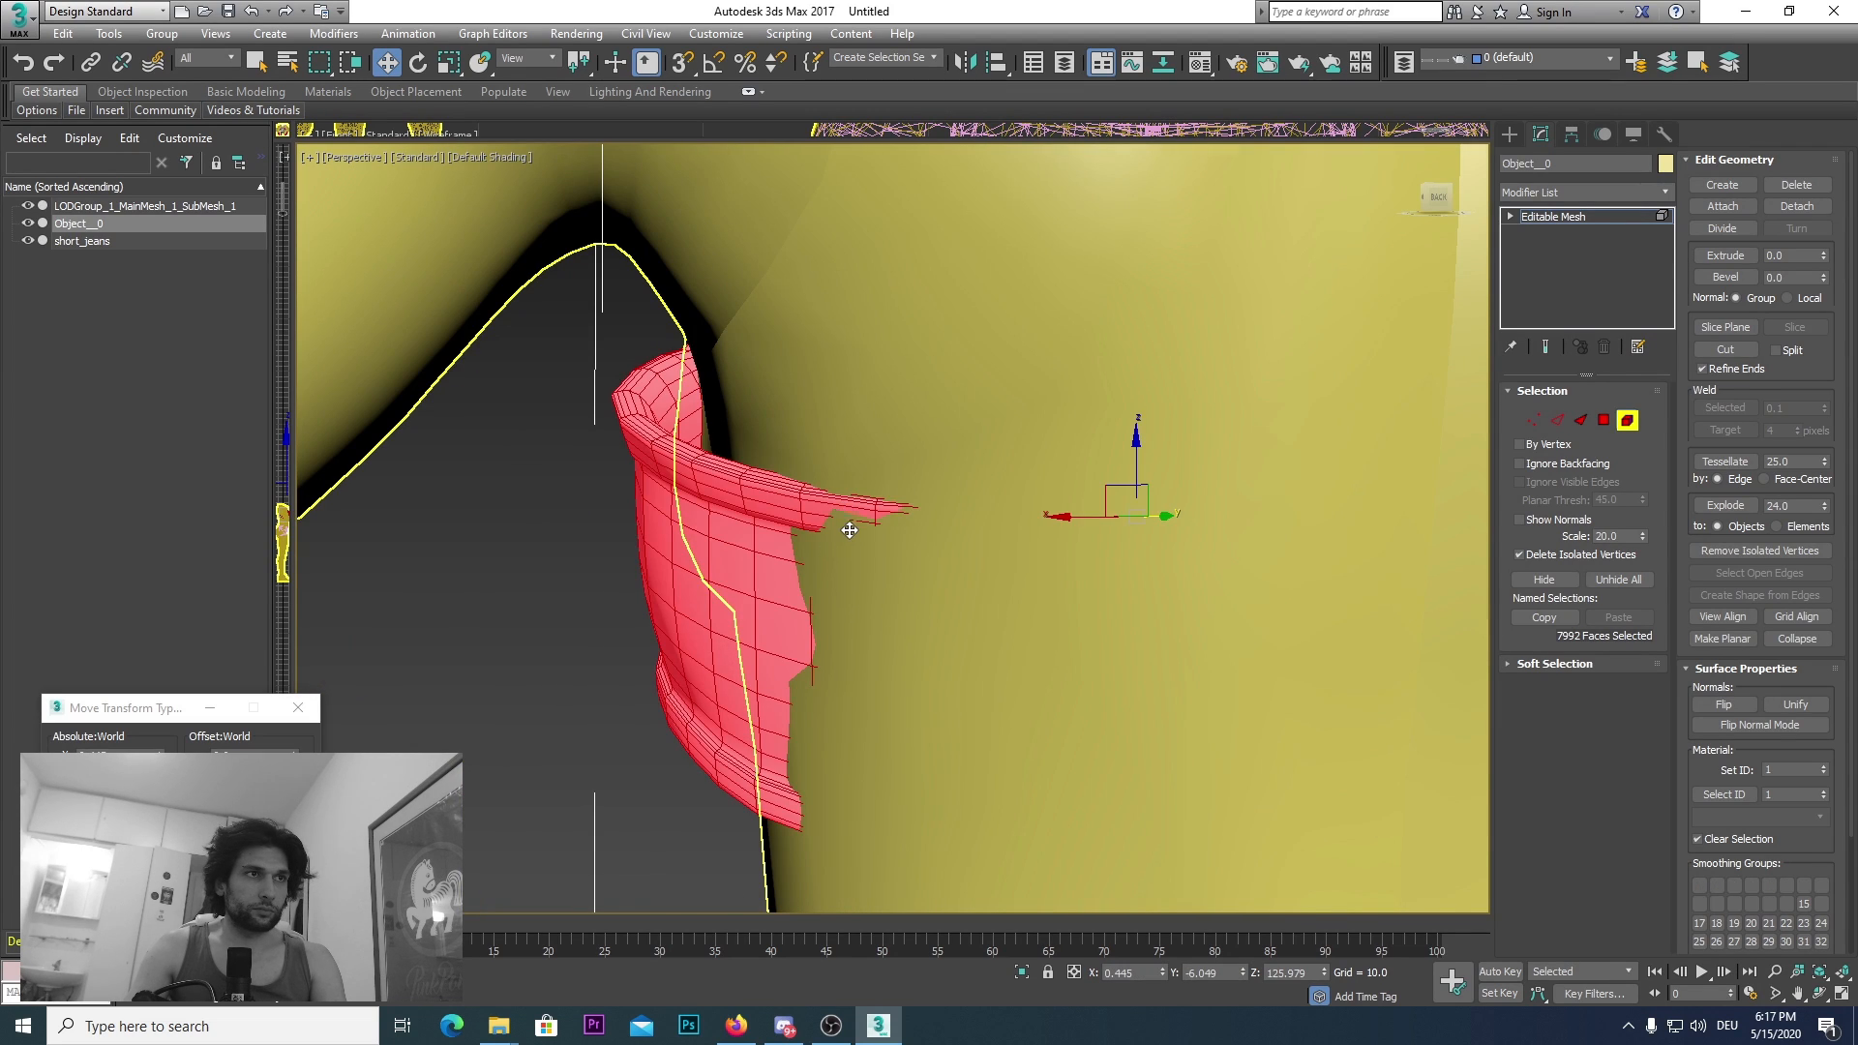
pyautogui.scroll(-5, 840, 522)
pyautogui.keyDown('alt'); pyautogui.moveTo(1326, 349); pyautogui.dragTo(1244, 359, button='middle'); pyautogui.keyUp('alt')
pyautogui.scroll(4, 989, 606)
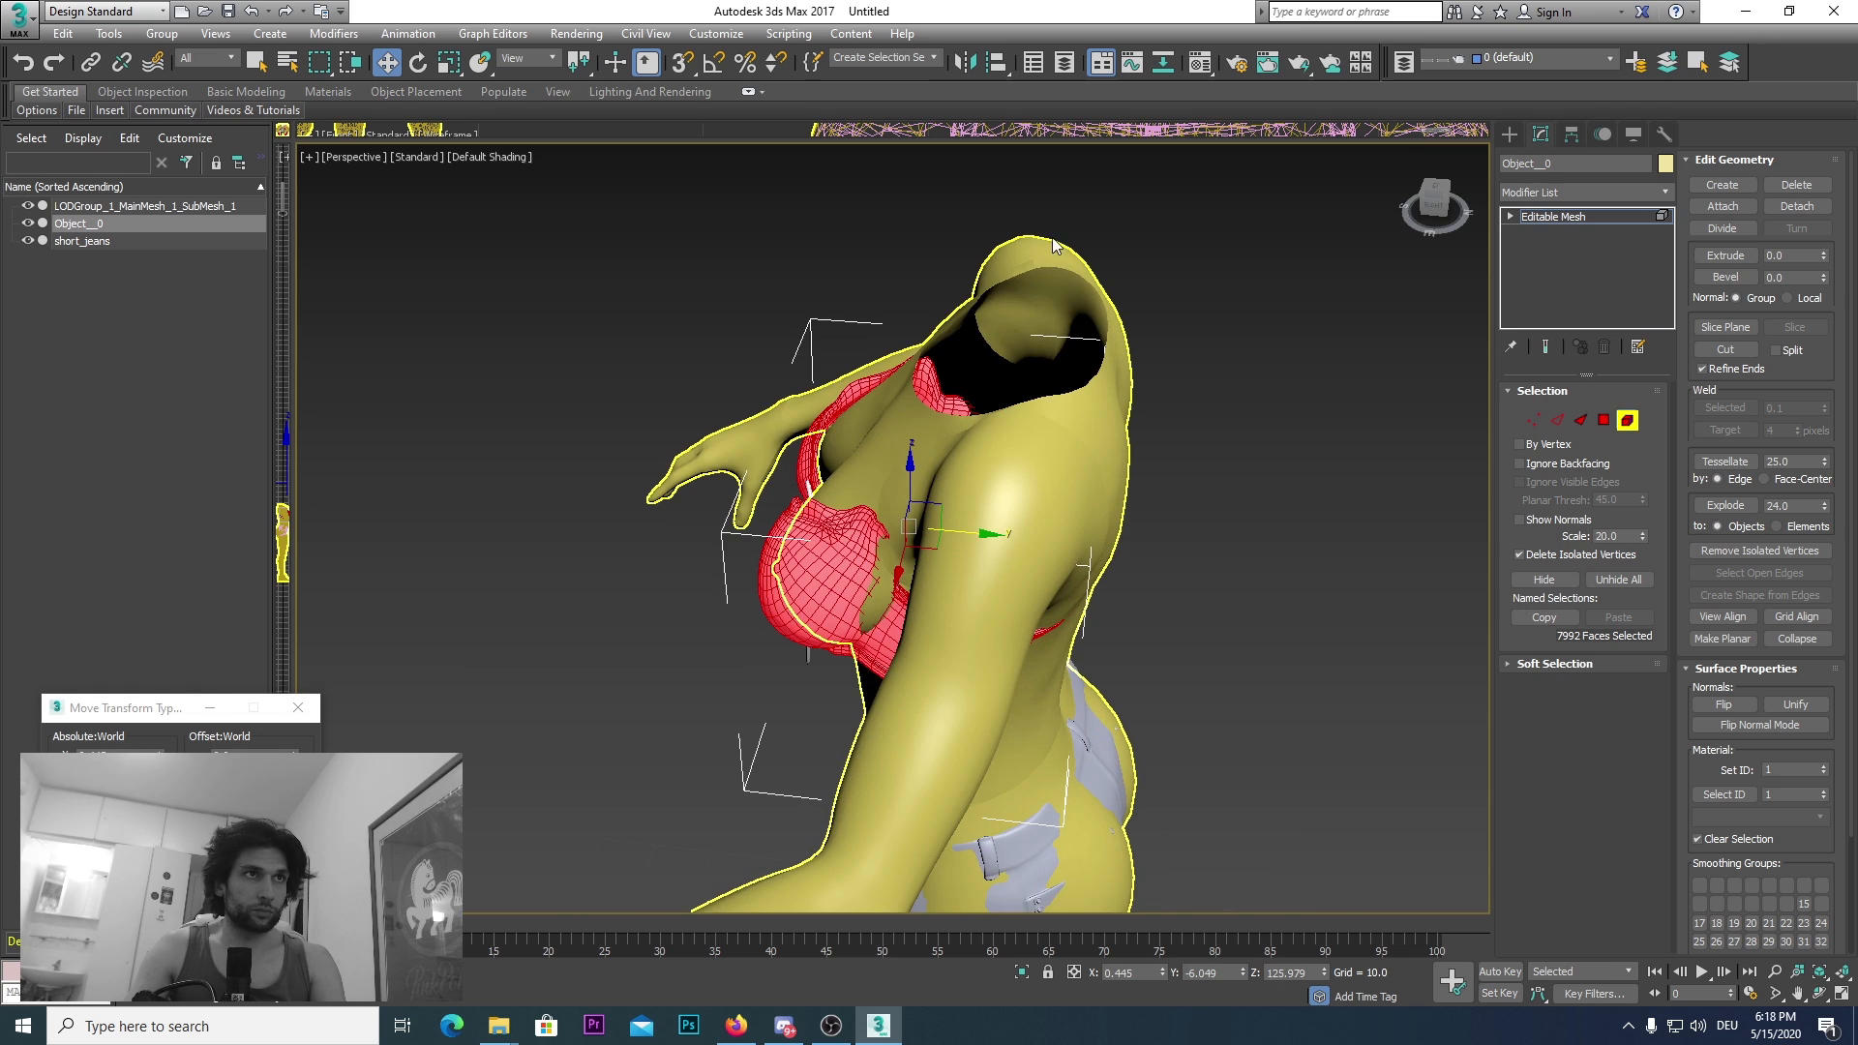
pyautogui.click(1629, 419)
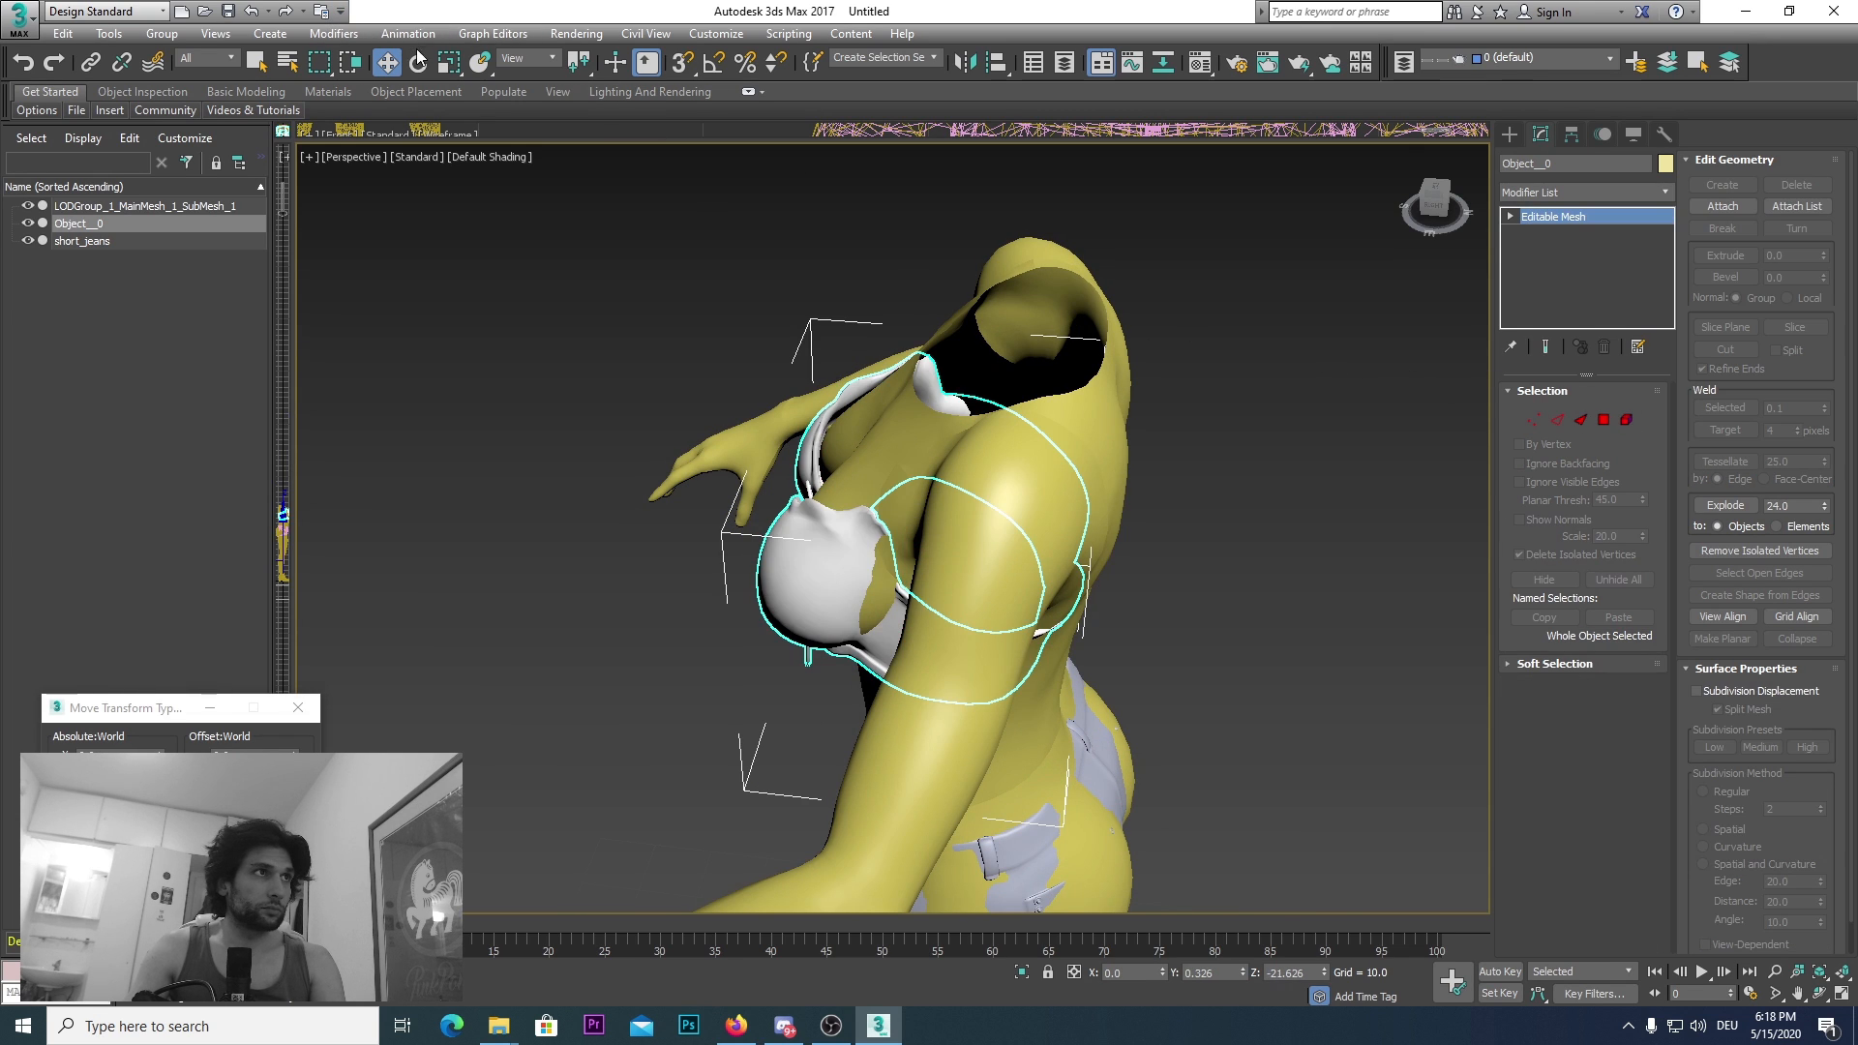
# Step: Scale the whole bra up uniformly to about 10870.87
pyautogui.click(452, 67)
pyautogui.scroll(-2, 832, 676)
pyautogui.moveTo(832, 675); pyautogui.dragTo(1079, 457, button='middle')
pyautogui.scroll(-5, 1016, 571)
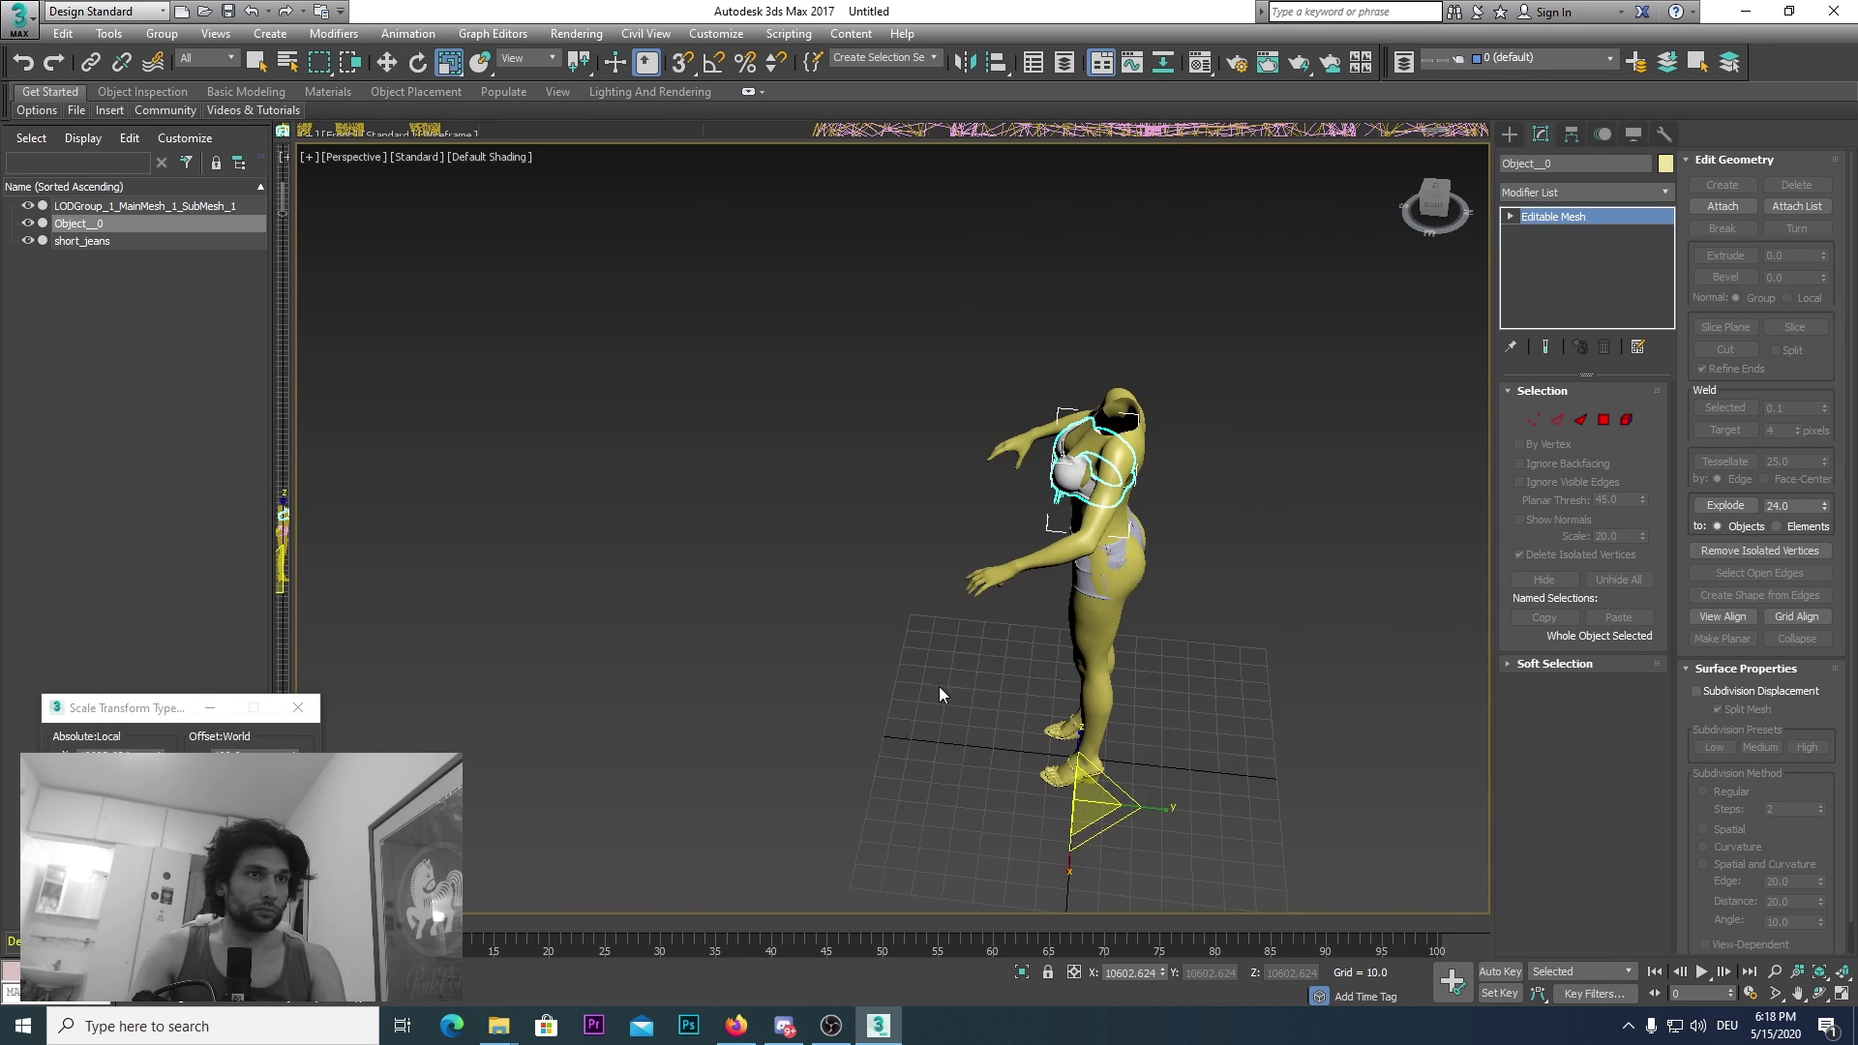
pyautogui.moveTo(939, 687); pyautogui.dragTo(1045, 620, button='middle')
pyautogui.click(1442, 208)
pyautogui.scroll(2, 1070, 726)
pyautogui.scroll(-2, 1070, 726)
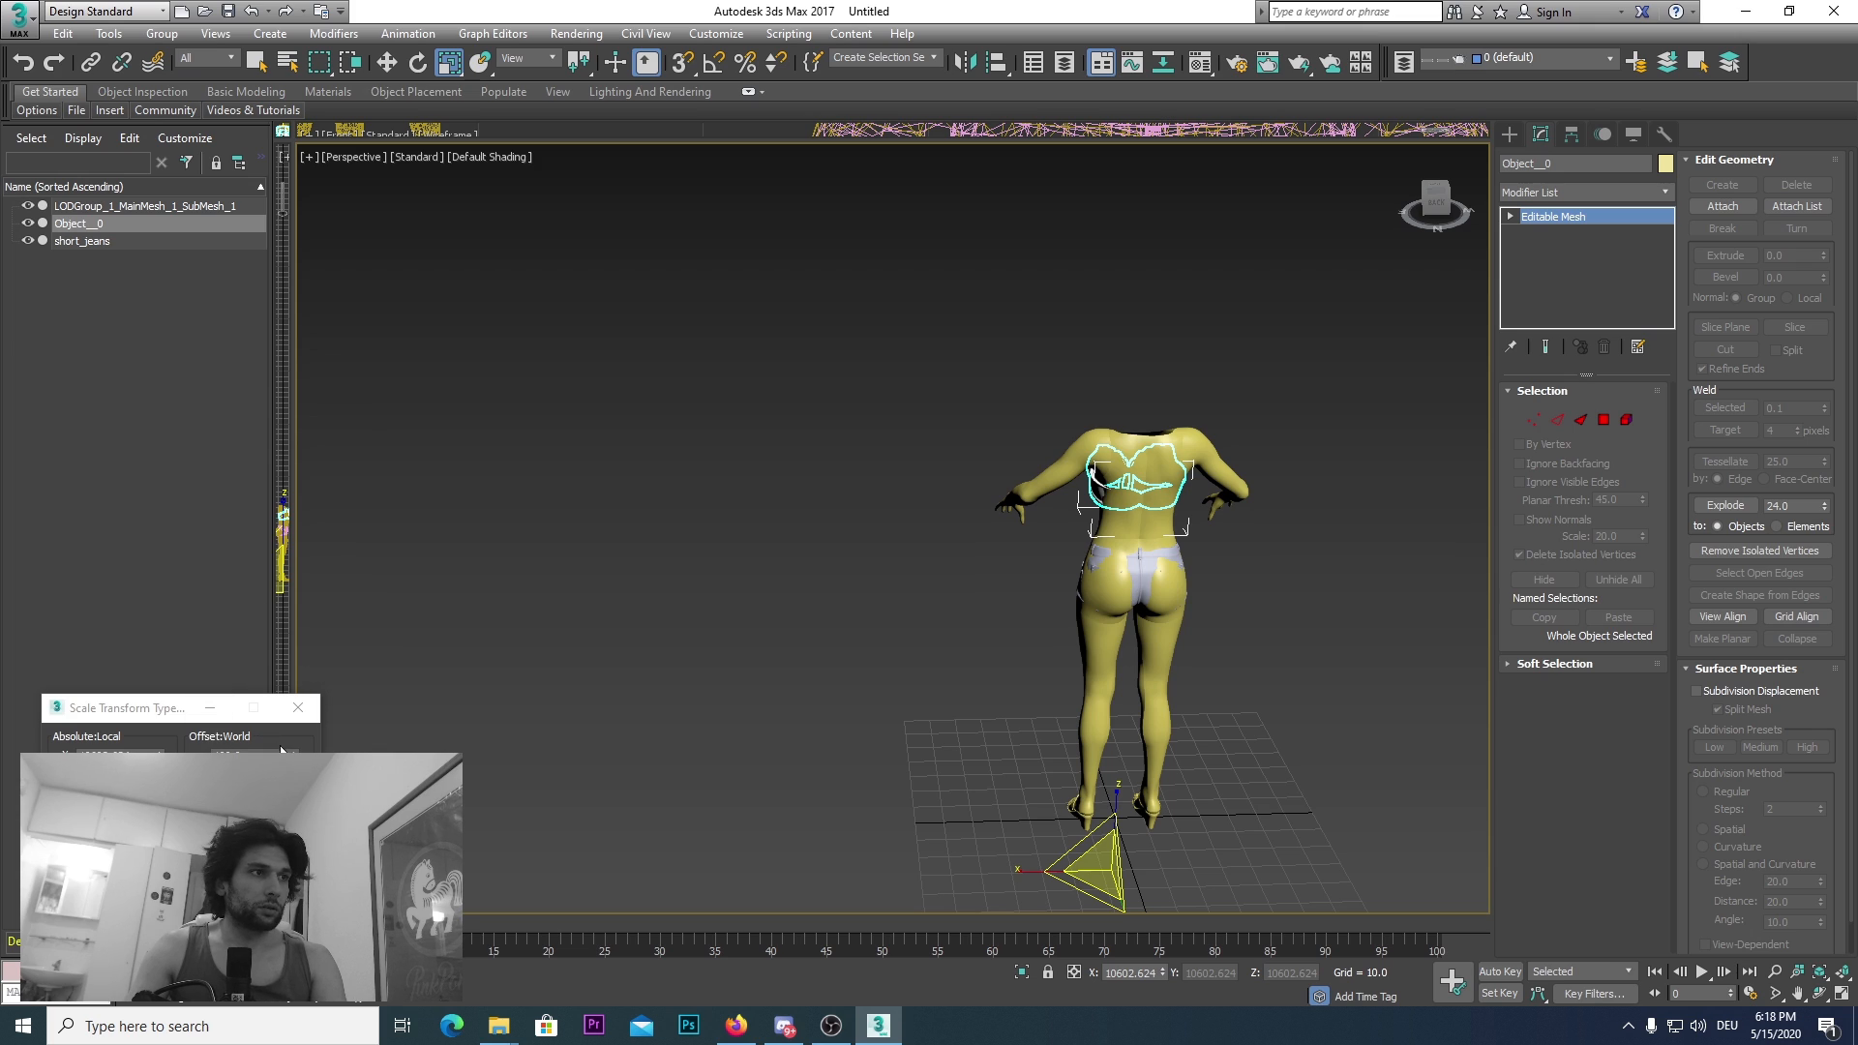
pyautogui.moveTo(298, 750); pyautogui.dragTo(298, 702)
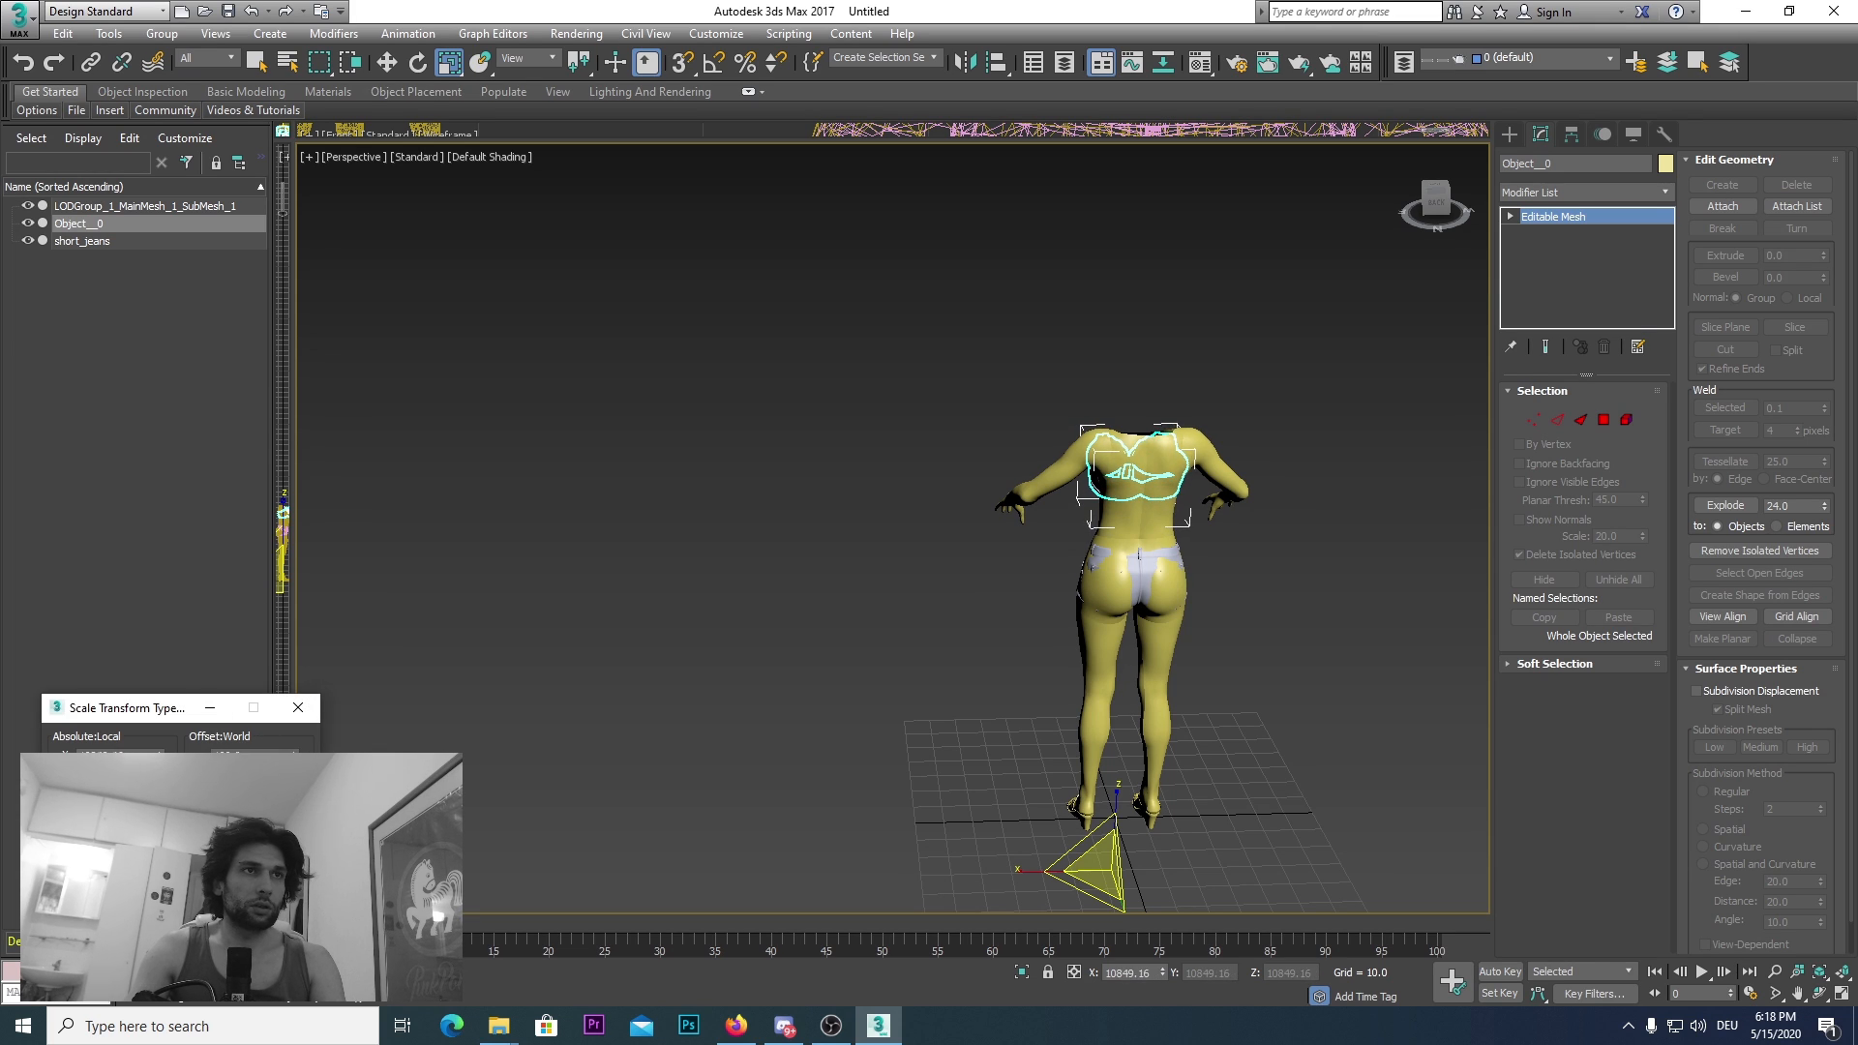
pyautogui.moveTo(1436, 201); pyautogui.dragTo(1472, 222)
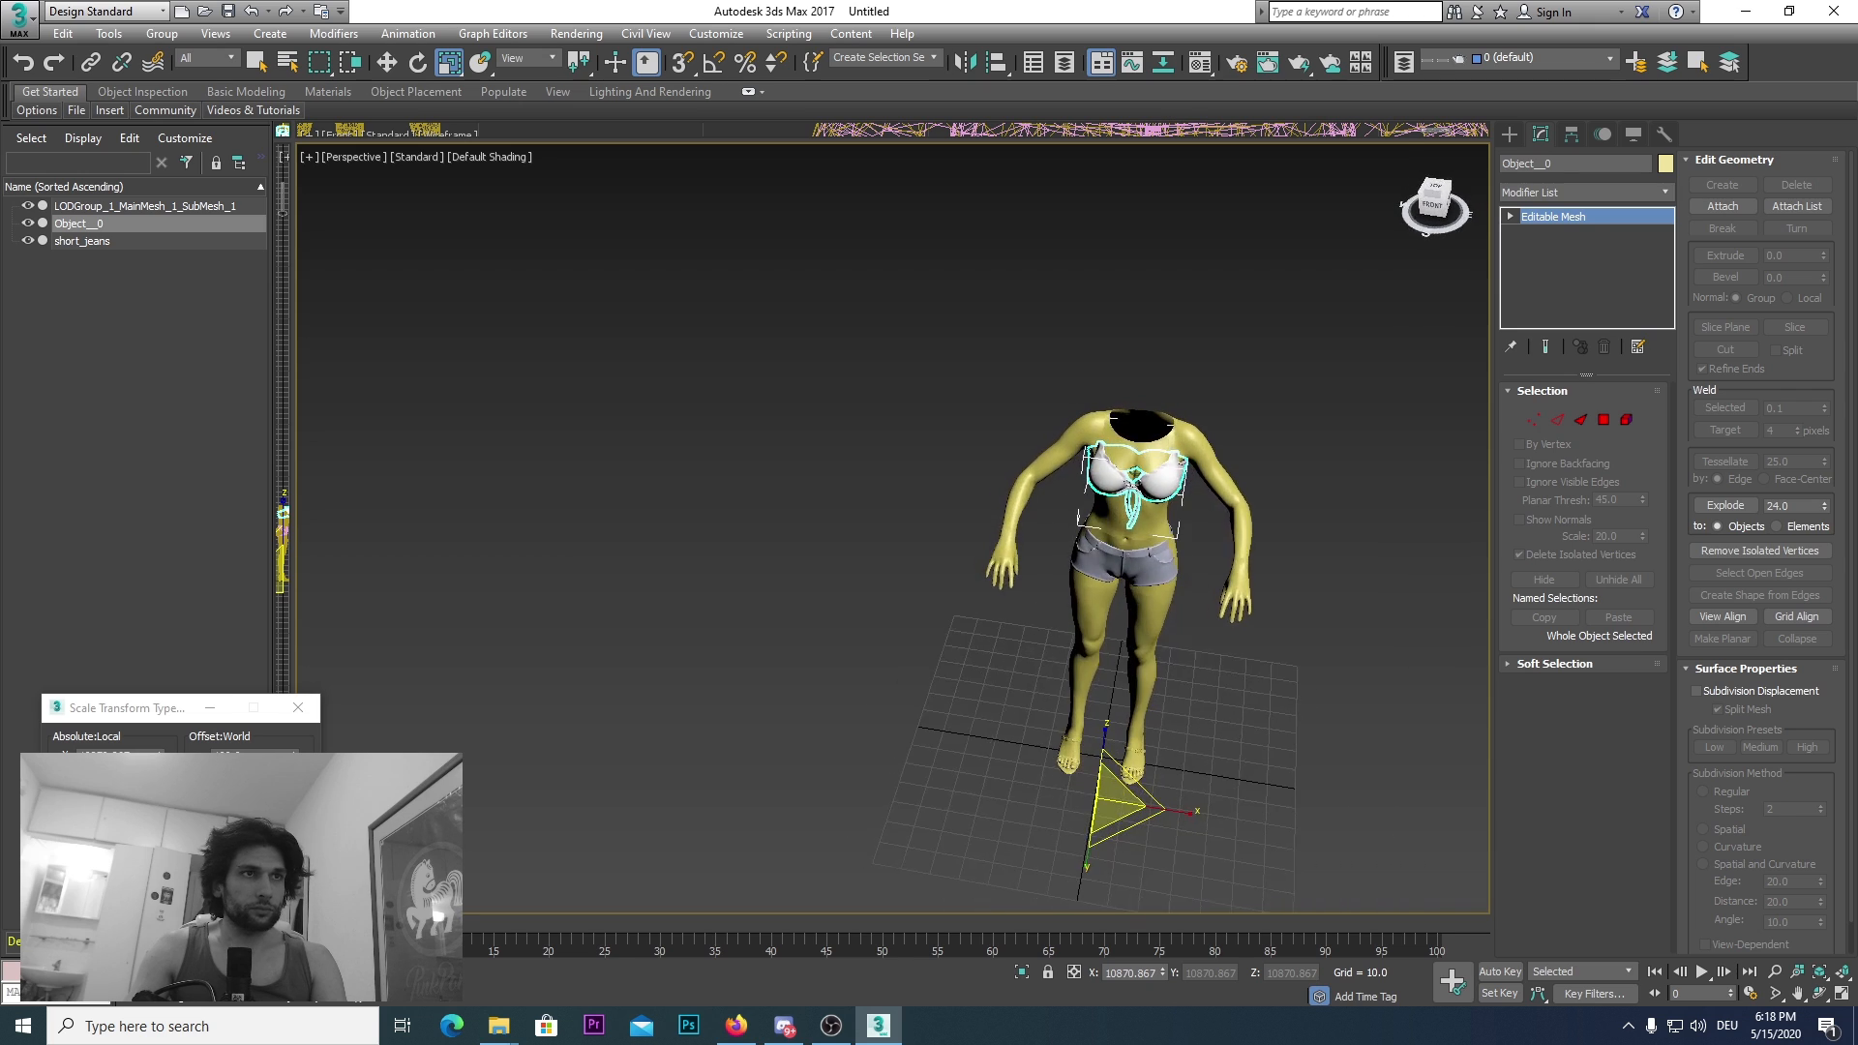
# Step: Move the whole bra down along Z to about -23.02
pyautogui.scroll(6, 1145, 489)
pyautogui.moveTo(1145, 489); pyautogui.dragTo(1137, 493, button='middle')
pyautogui.scroll(-4, 1138, 493)
pyautogui.moveTo(1439, 202); pyautogui.dragTo(1387, 208)
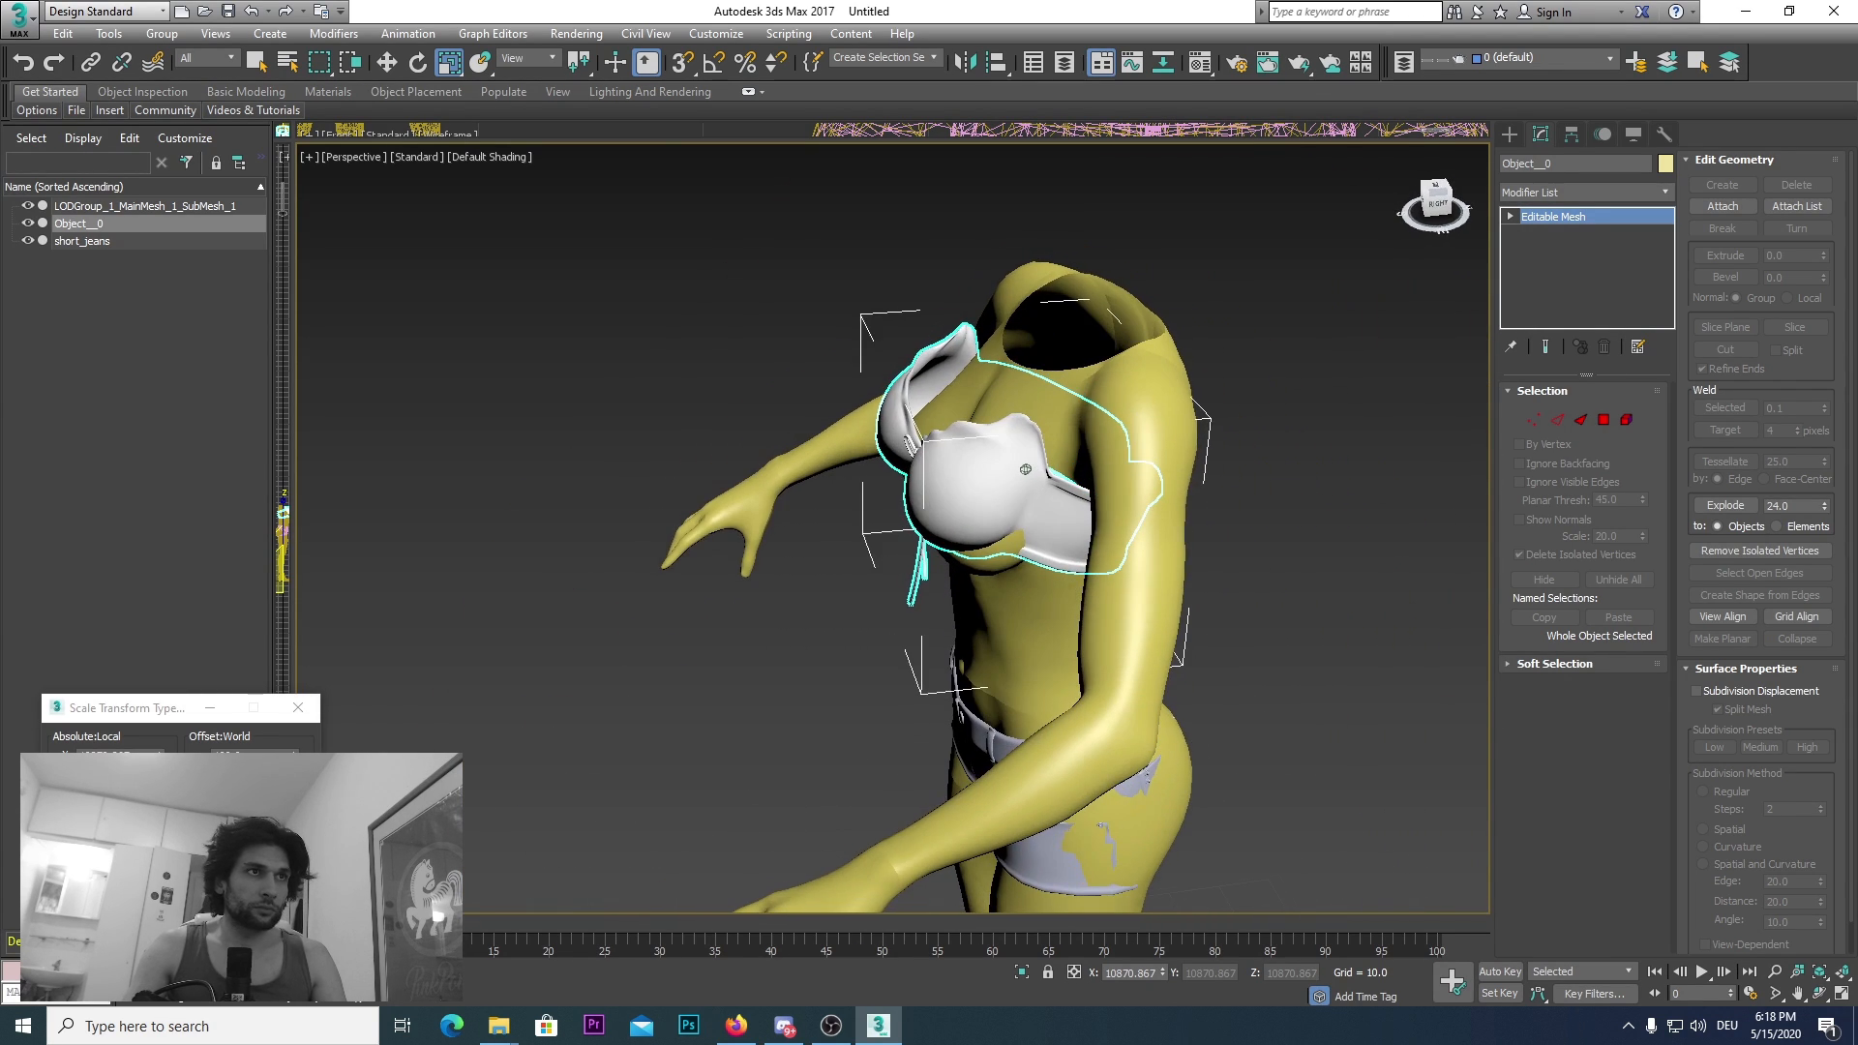
pyautogui.click(386, 61)
pyautogui.scroll(-3, 869, 606)
pyautogui.moveTo(869, 606); pyautogui.dragTo(869, 364, button='middle')
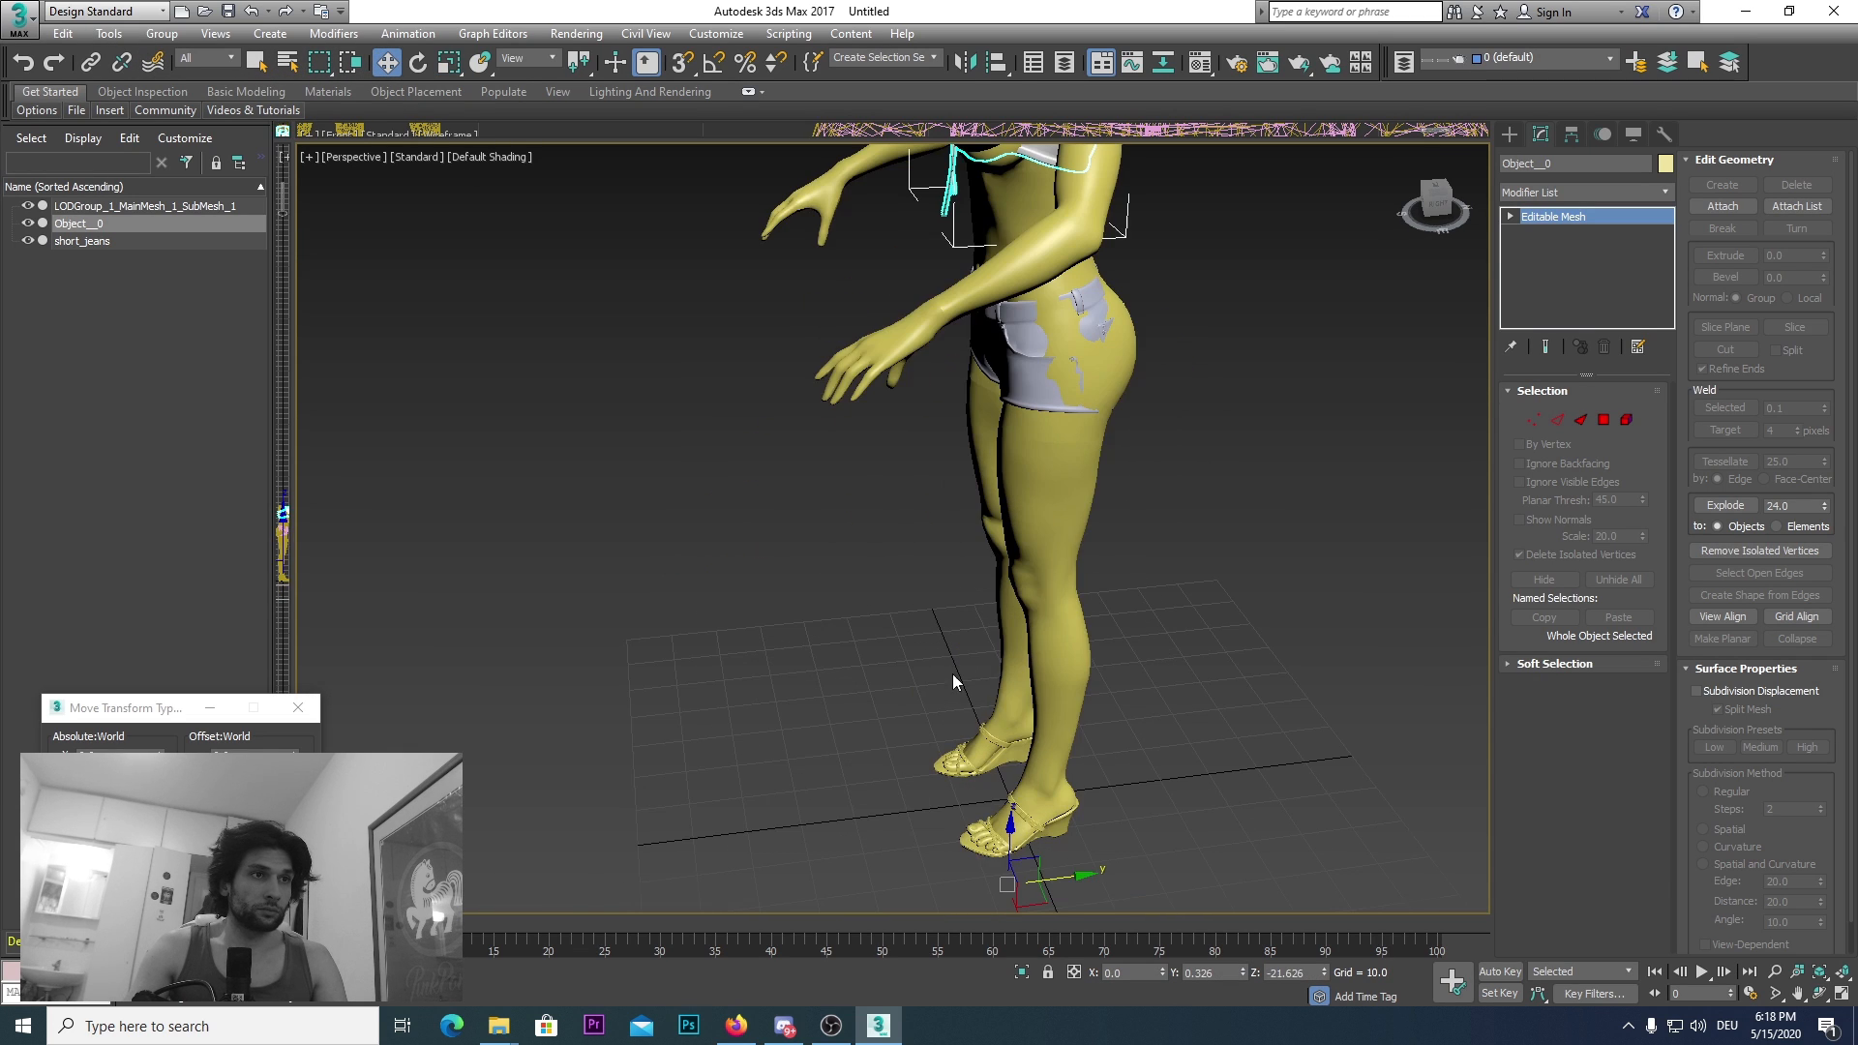
pyautogui.moveTo(1009, 827); pyautogui.dragTo(1009, 834)
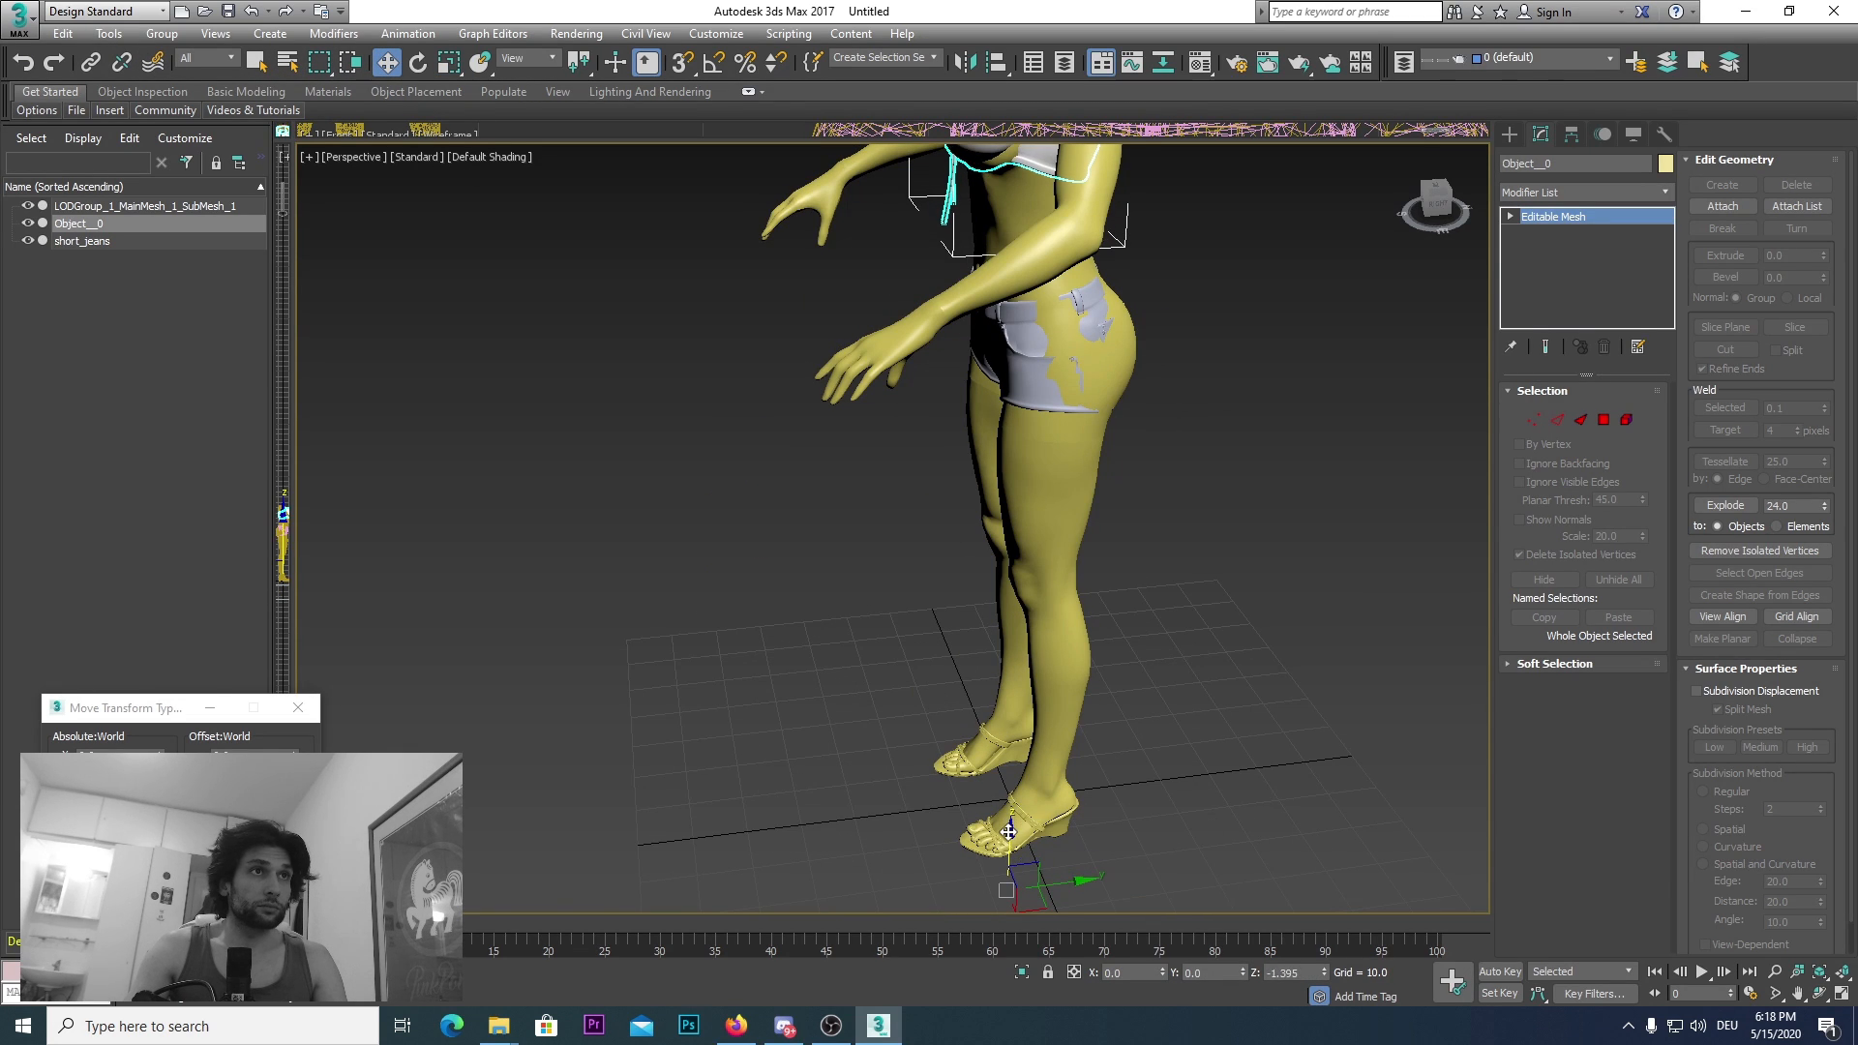
# Step: Turn on the working pivot for the bra
pyautogui.moveTo(860, 468); pyautogui.dragTo(910, 761, button='middle')
pyautogui.click(1446, 215)
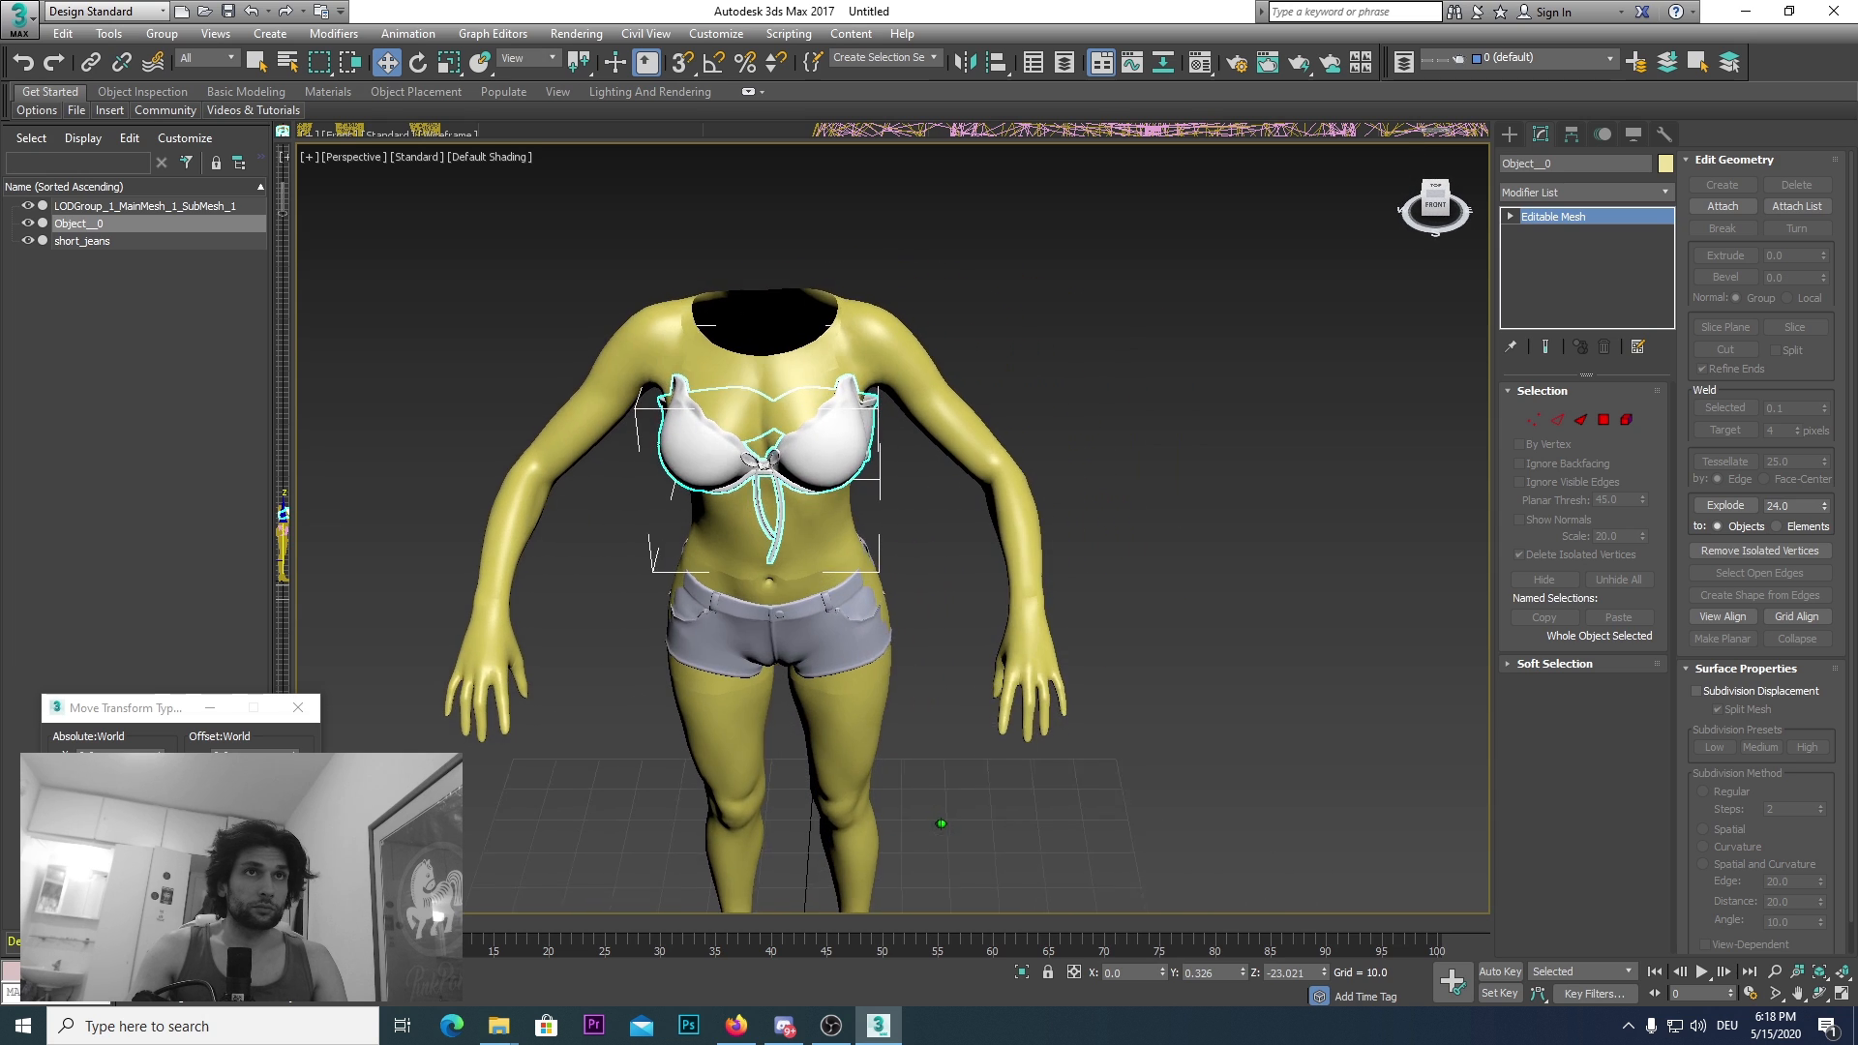
pyautogui.click(1572, 134)
pyautogui.scroll(-5, 1269, 505)
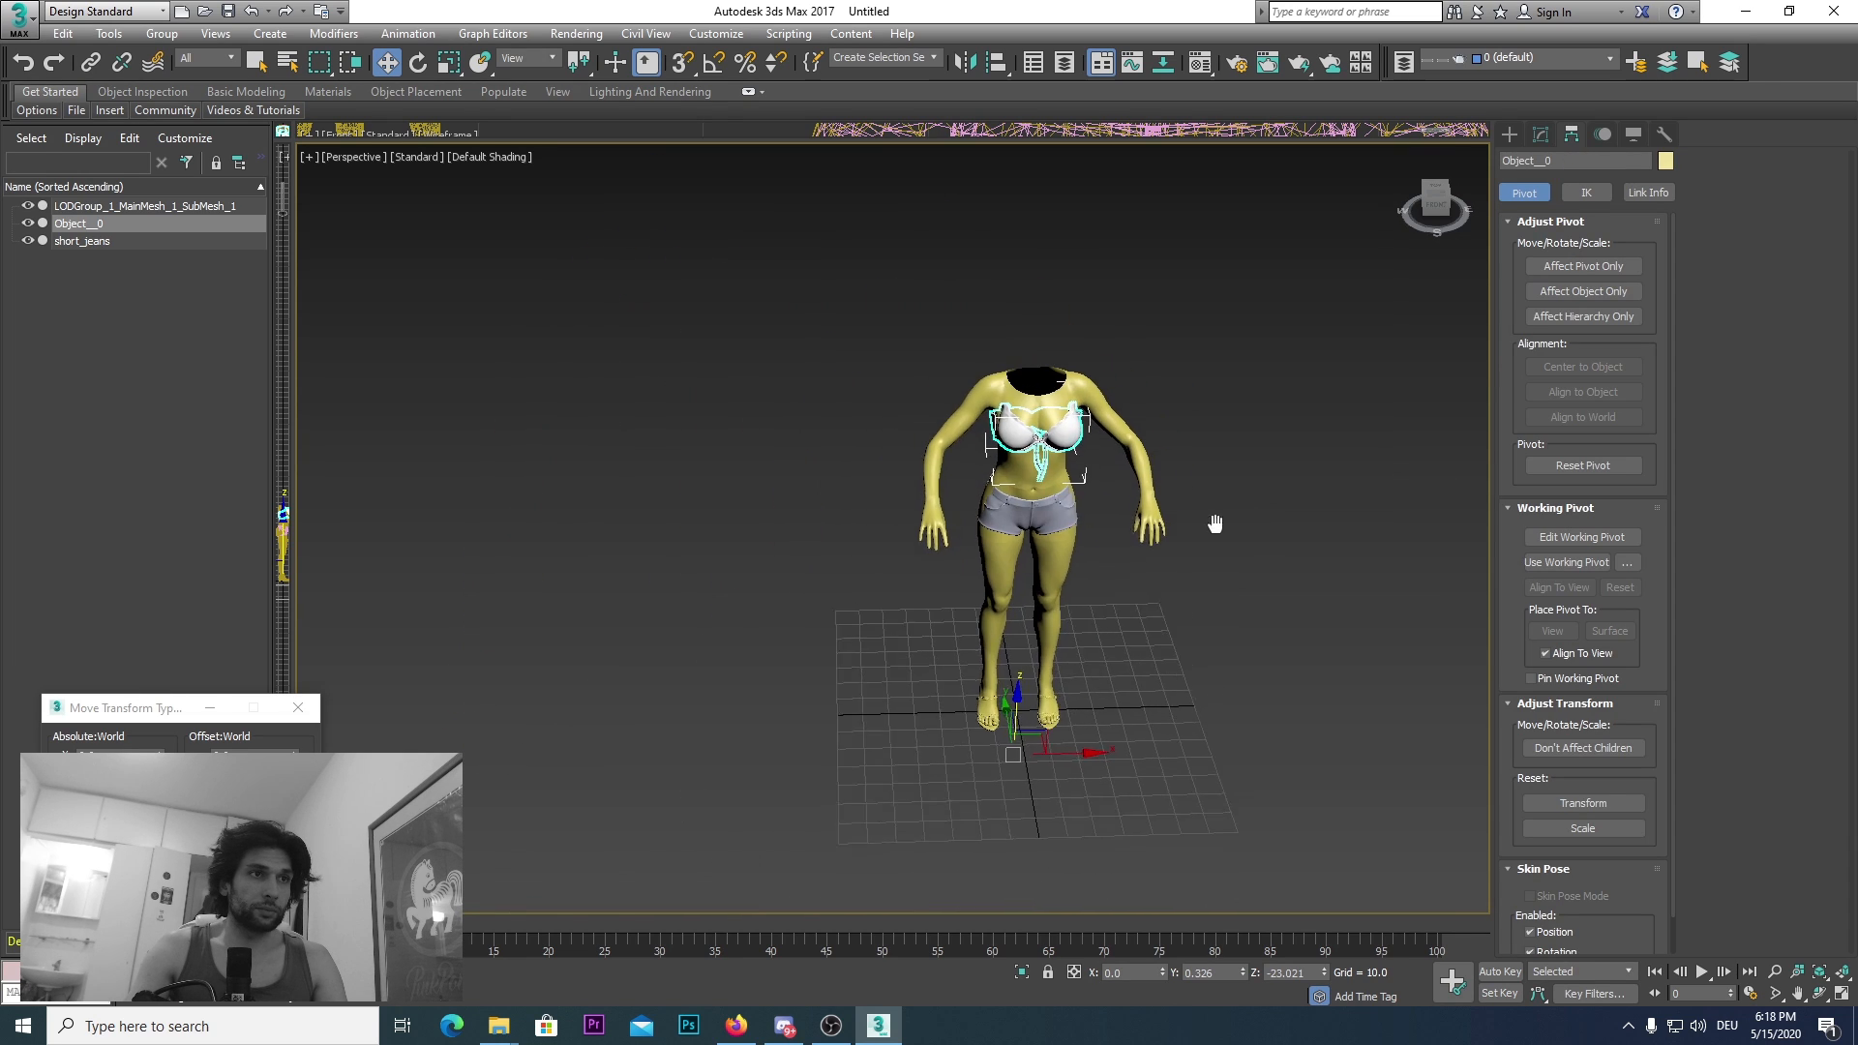
pyautogui.scroll(1, 1215, 435)
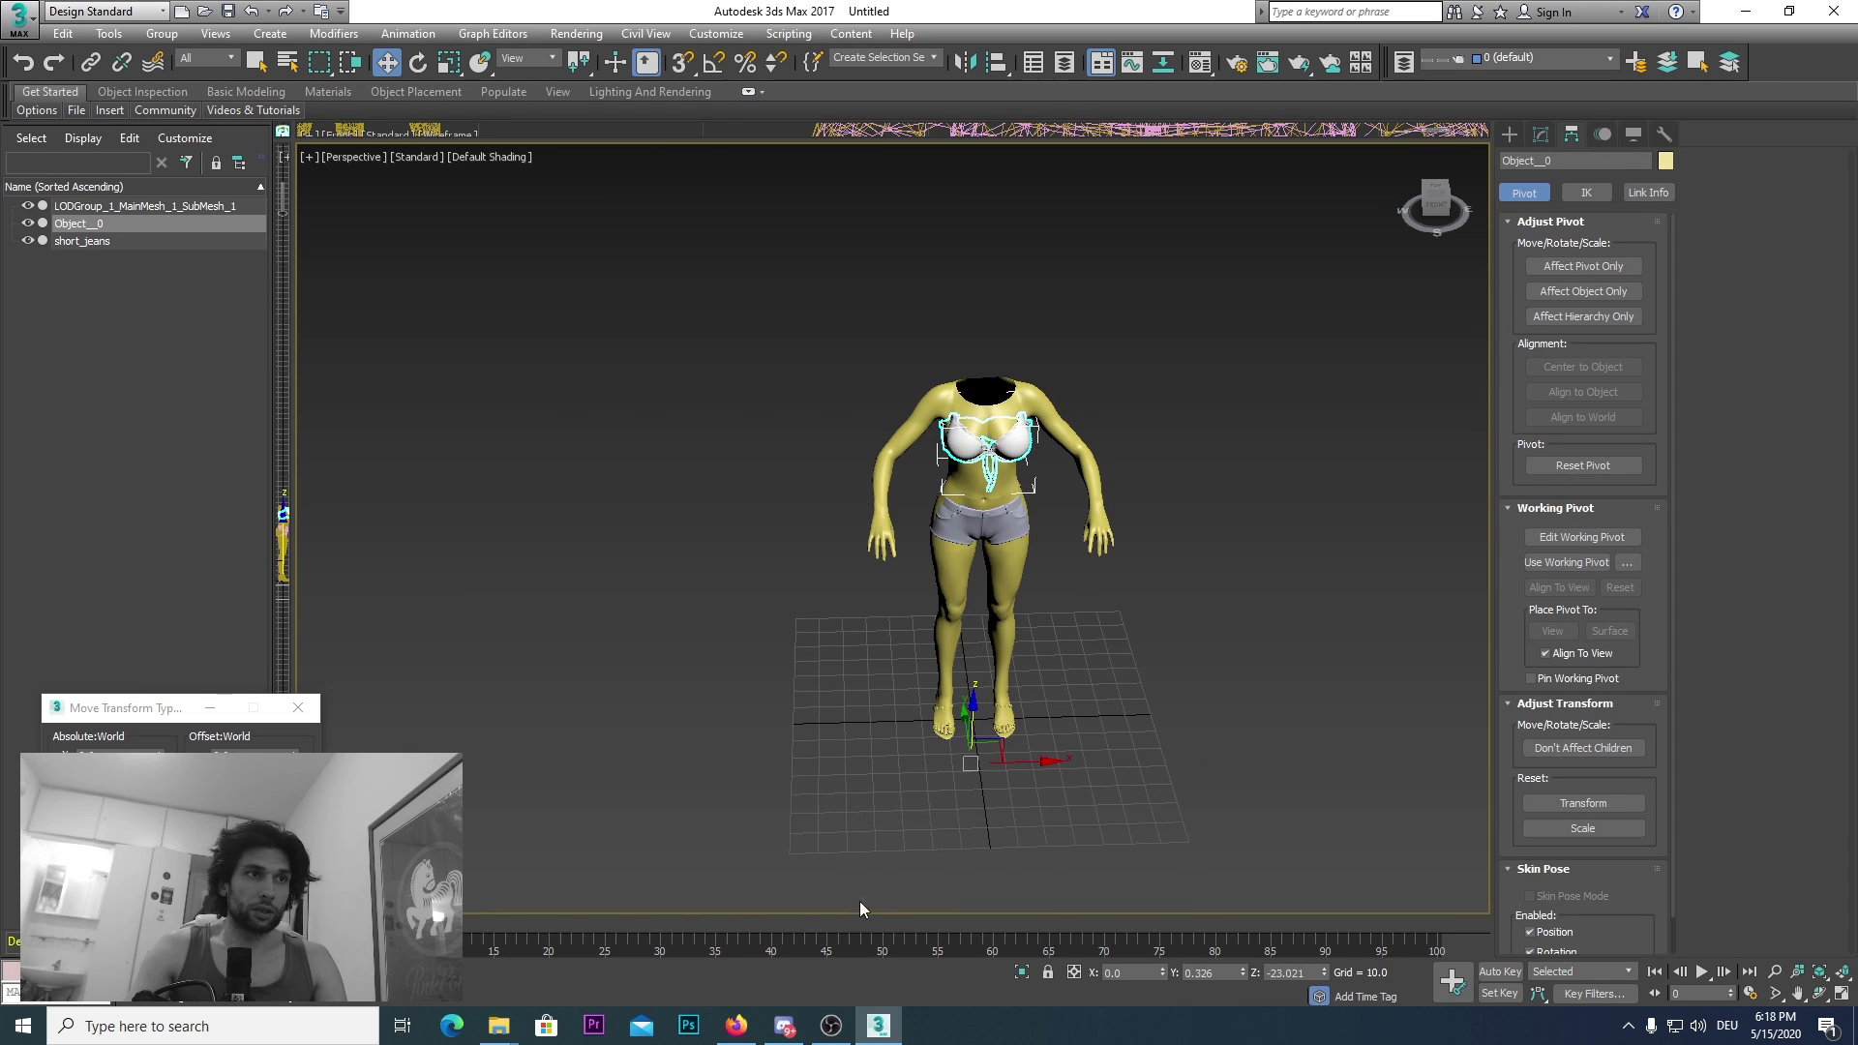
pyautogui.click(1567, 563)
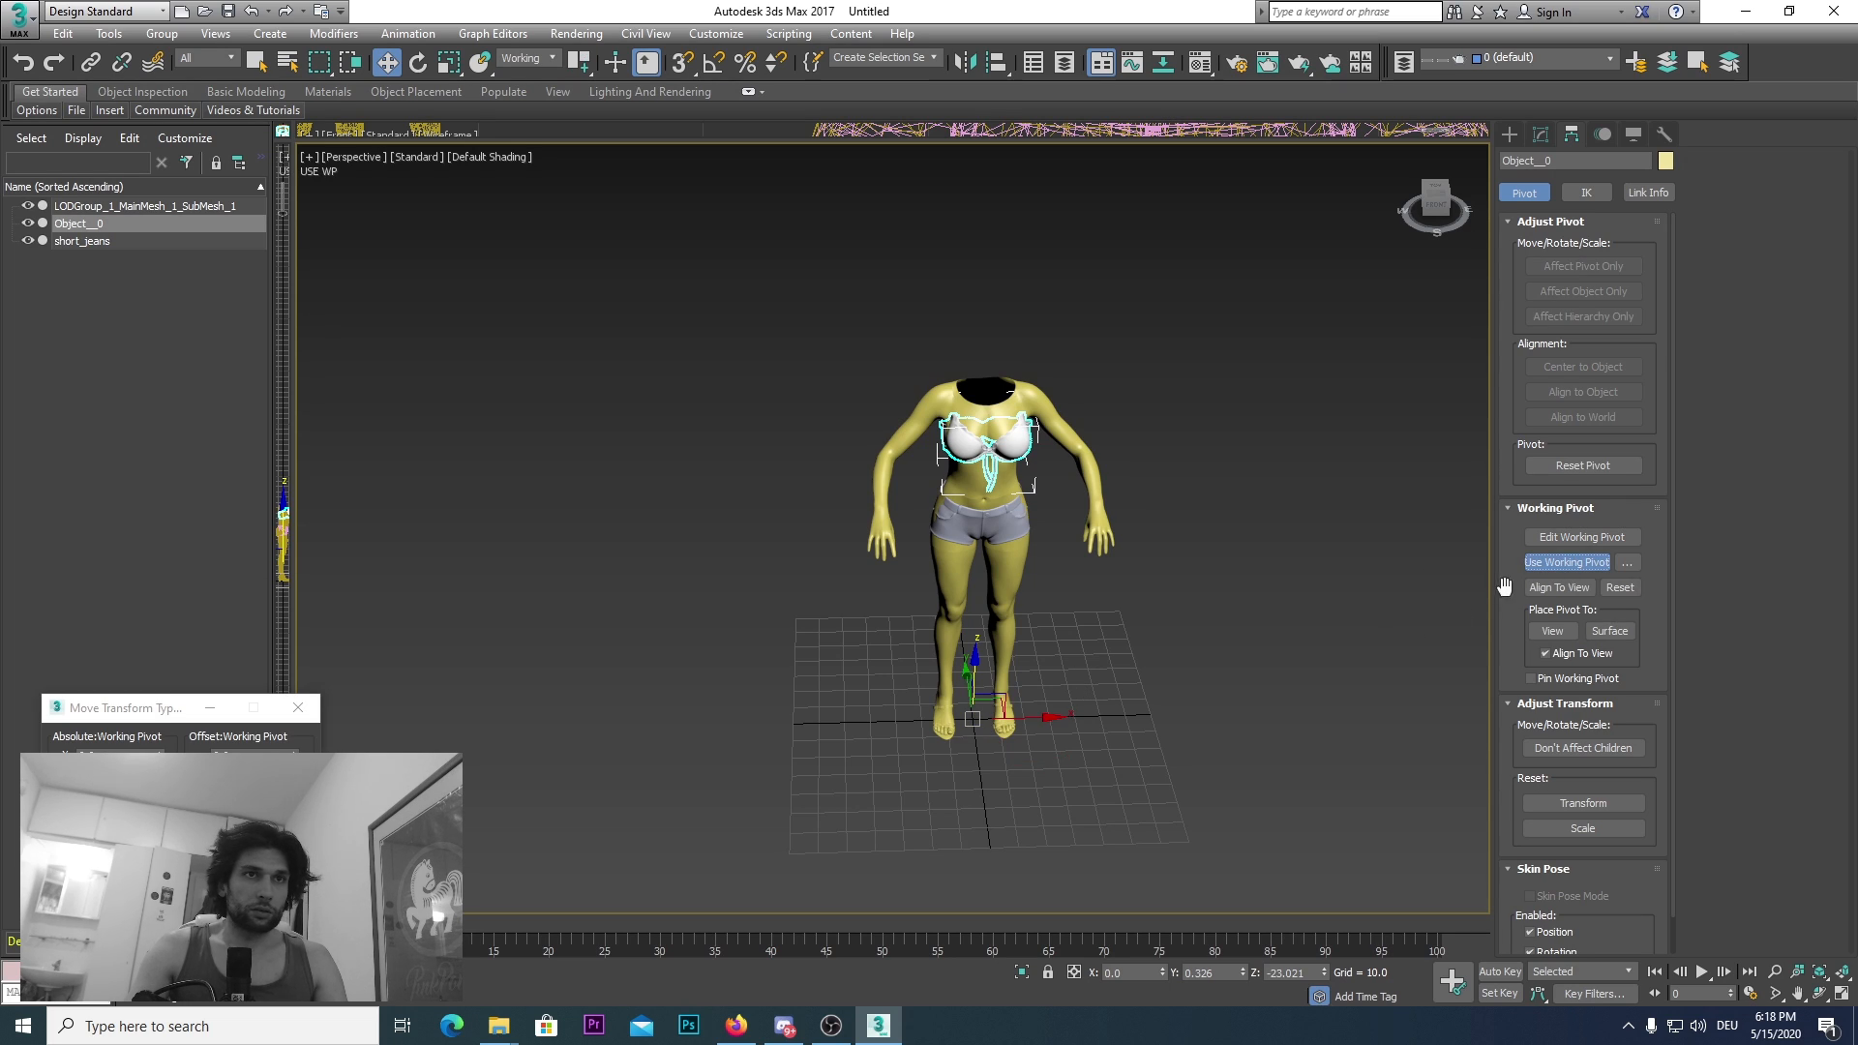
# Step: Edit the working pivot, raising it along Z from the floor to the upper abdomen just below the bra's bow, and accept it
pyautogui.click(1583, 537)
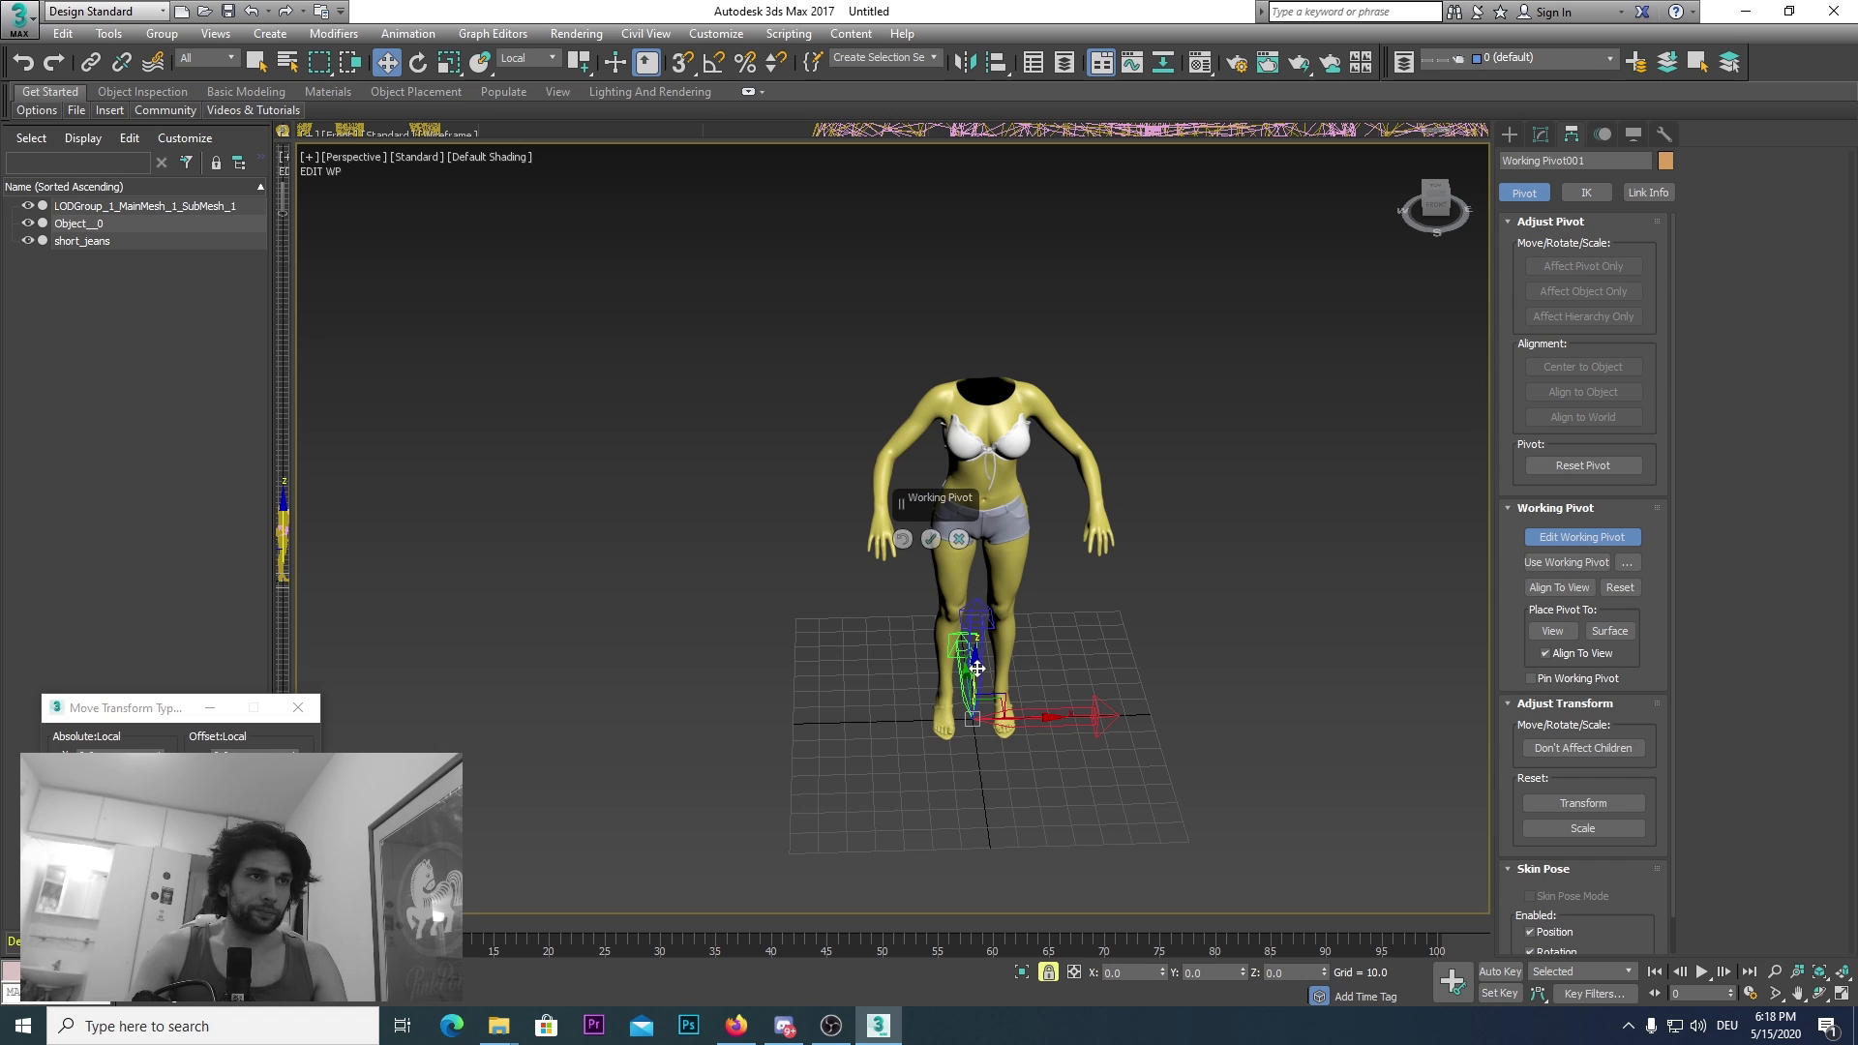
pyautogui.moveTo(978, 668); pyautogui.dragTo(966, 465)
pyautogui.scroll(5, 962, 443)
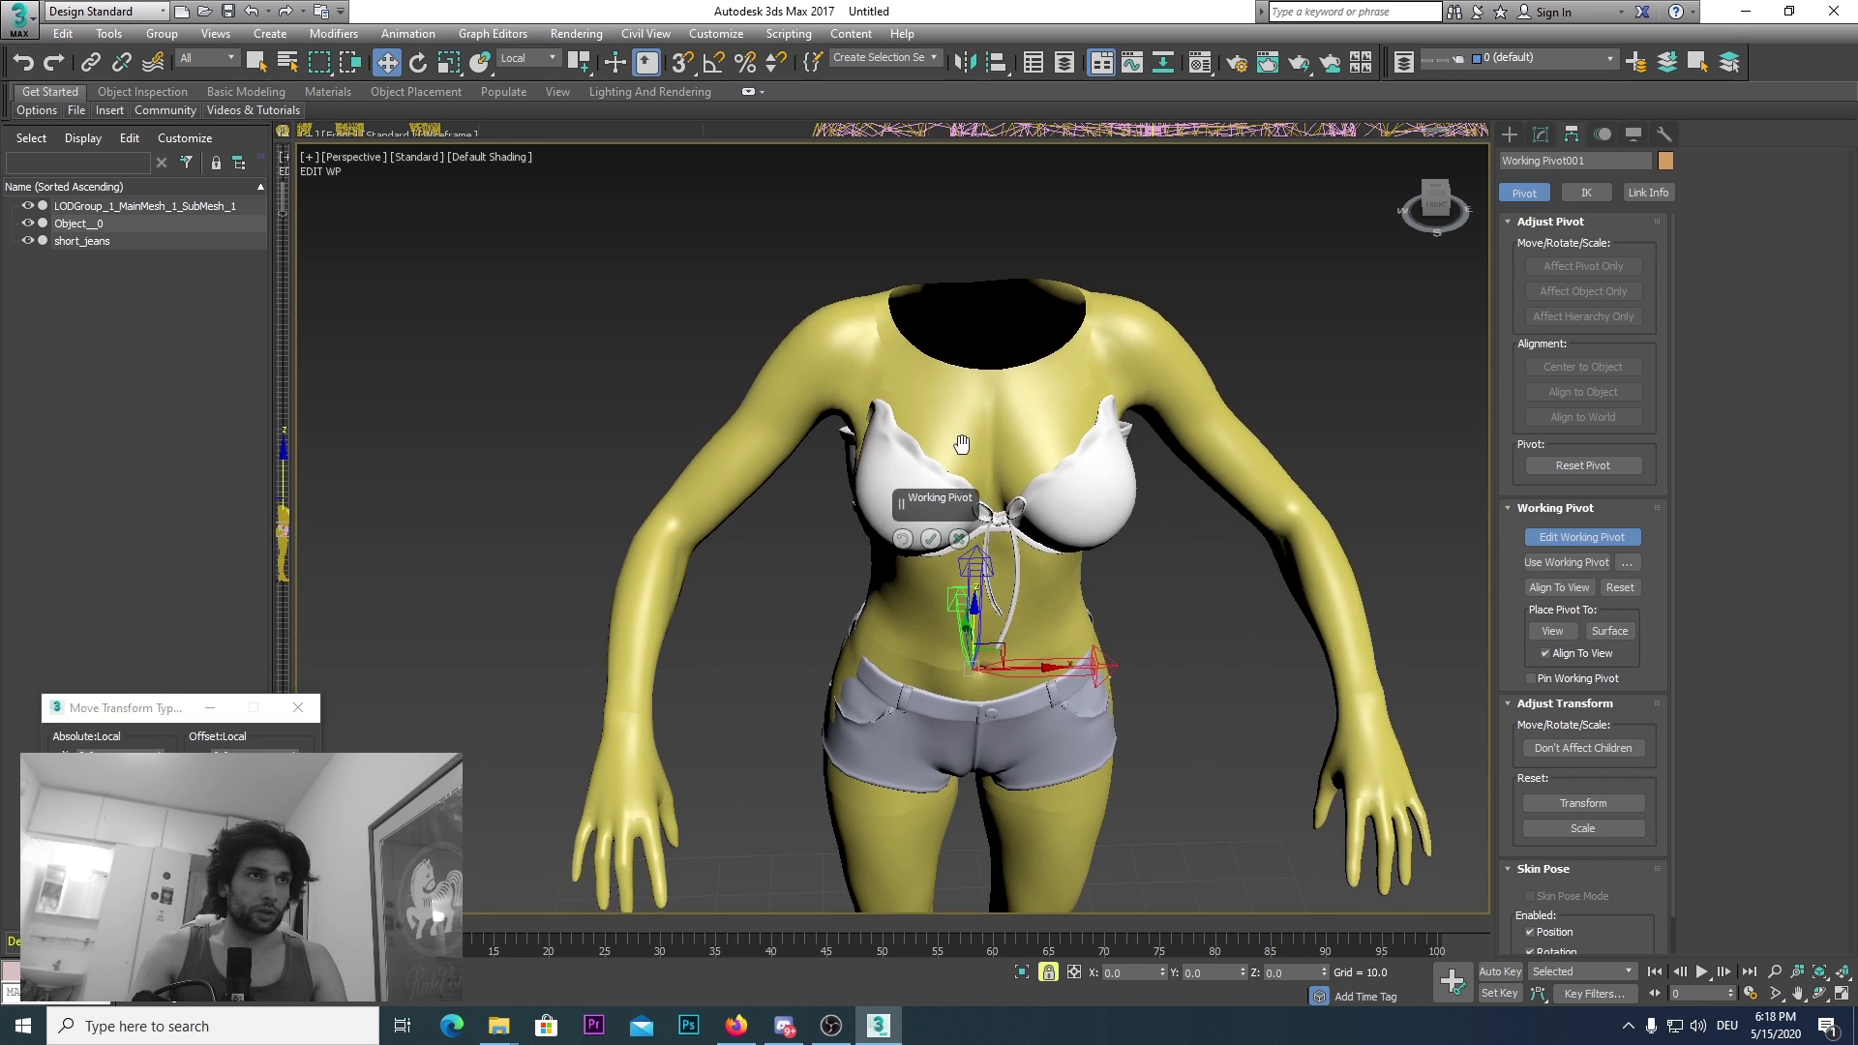
pyautogui.moveTo(961, 444); pyautogui.dragTo(991, 644, button='middle')
pyautogui.click(1436, 204)
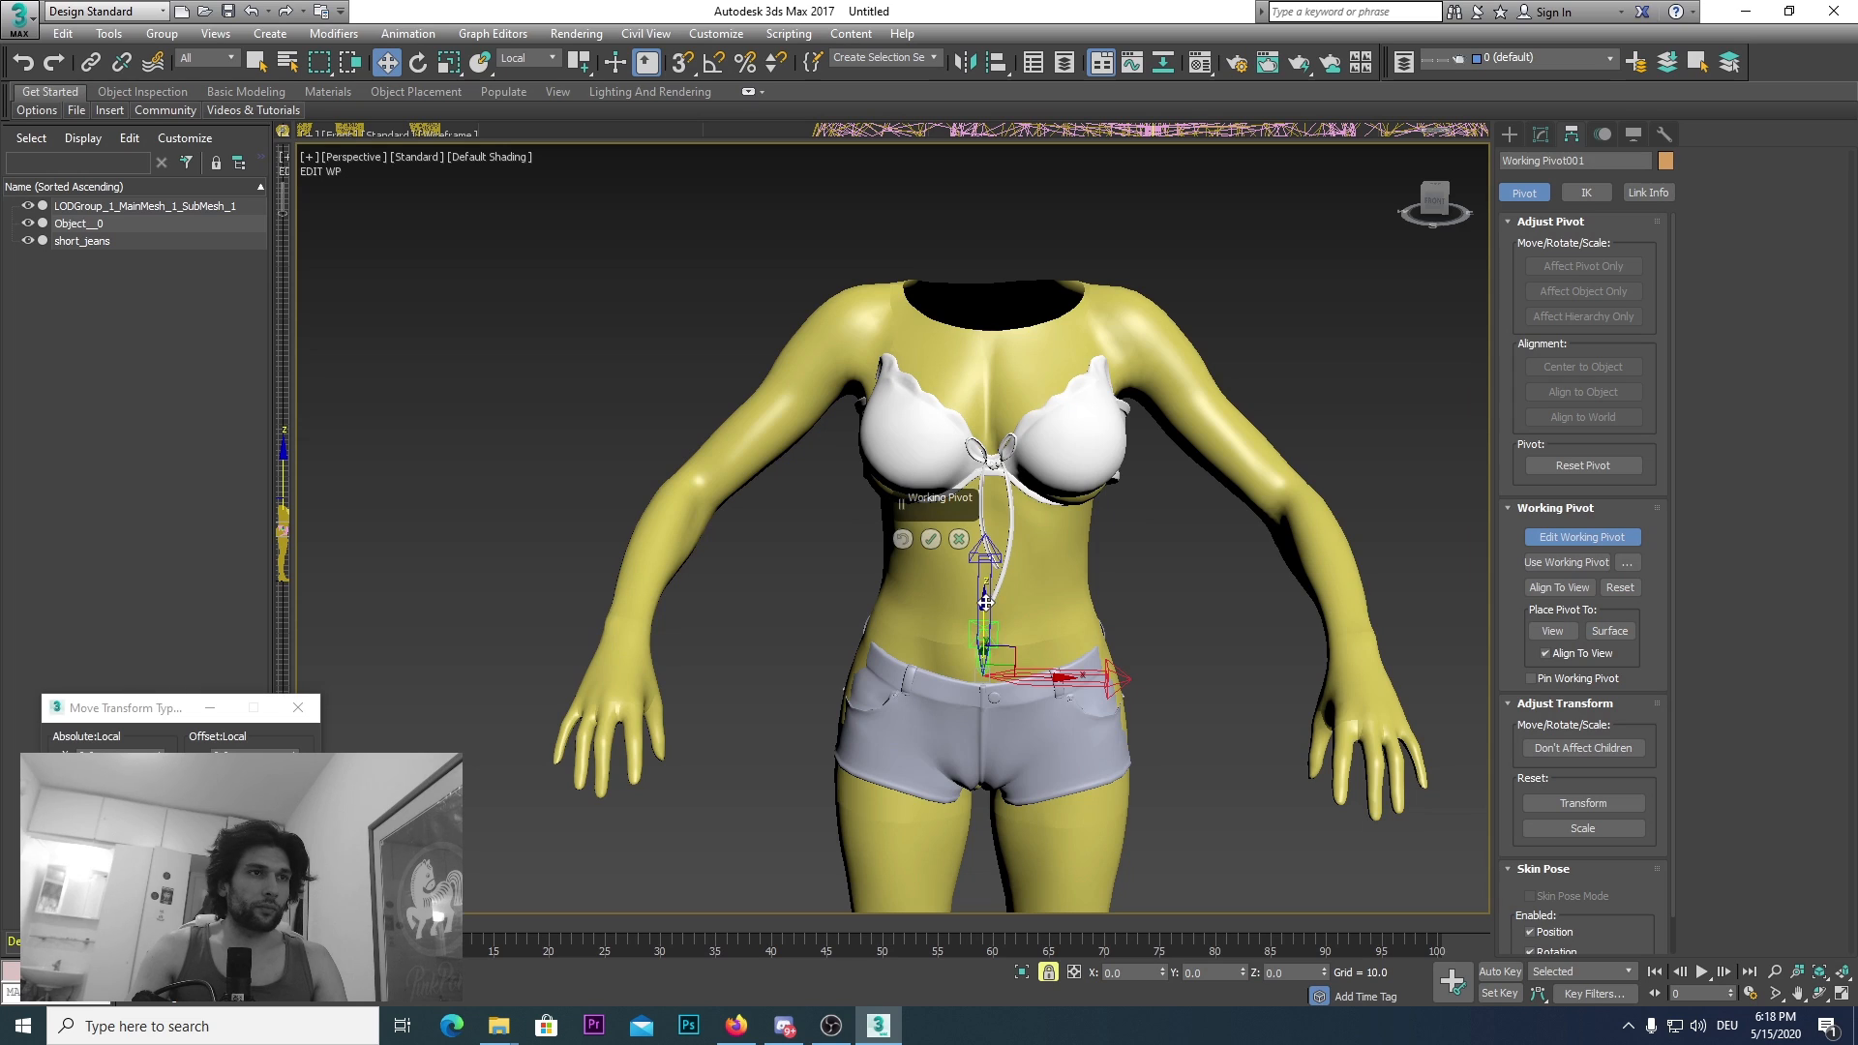
pyautogui.moveTo(986, 602); pyautogui.dragTo(986, 511)
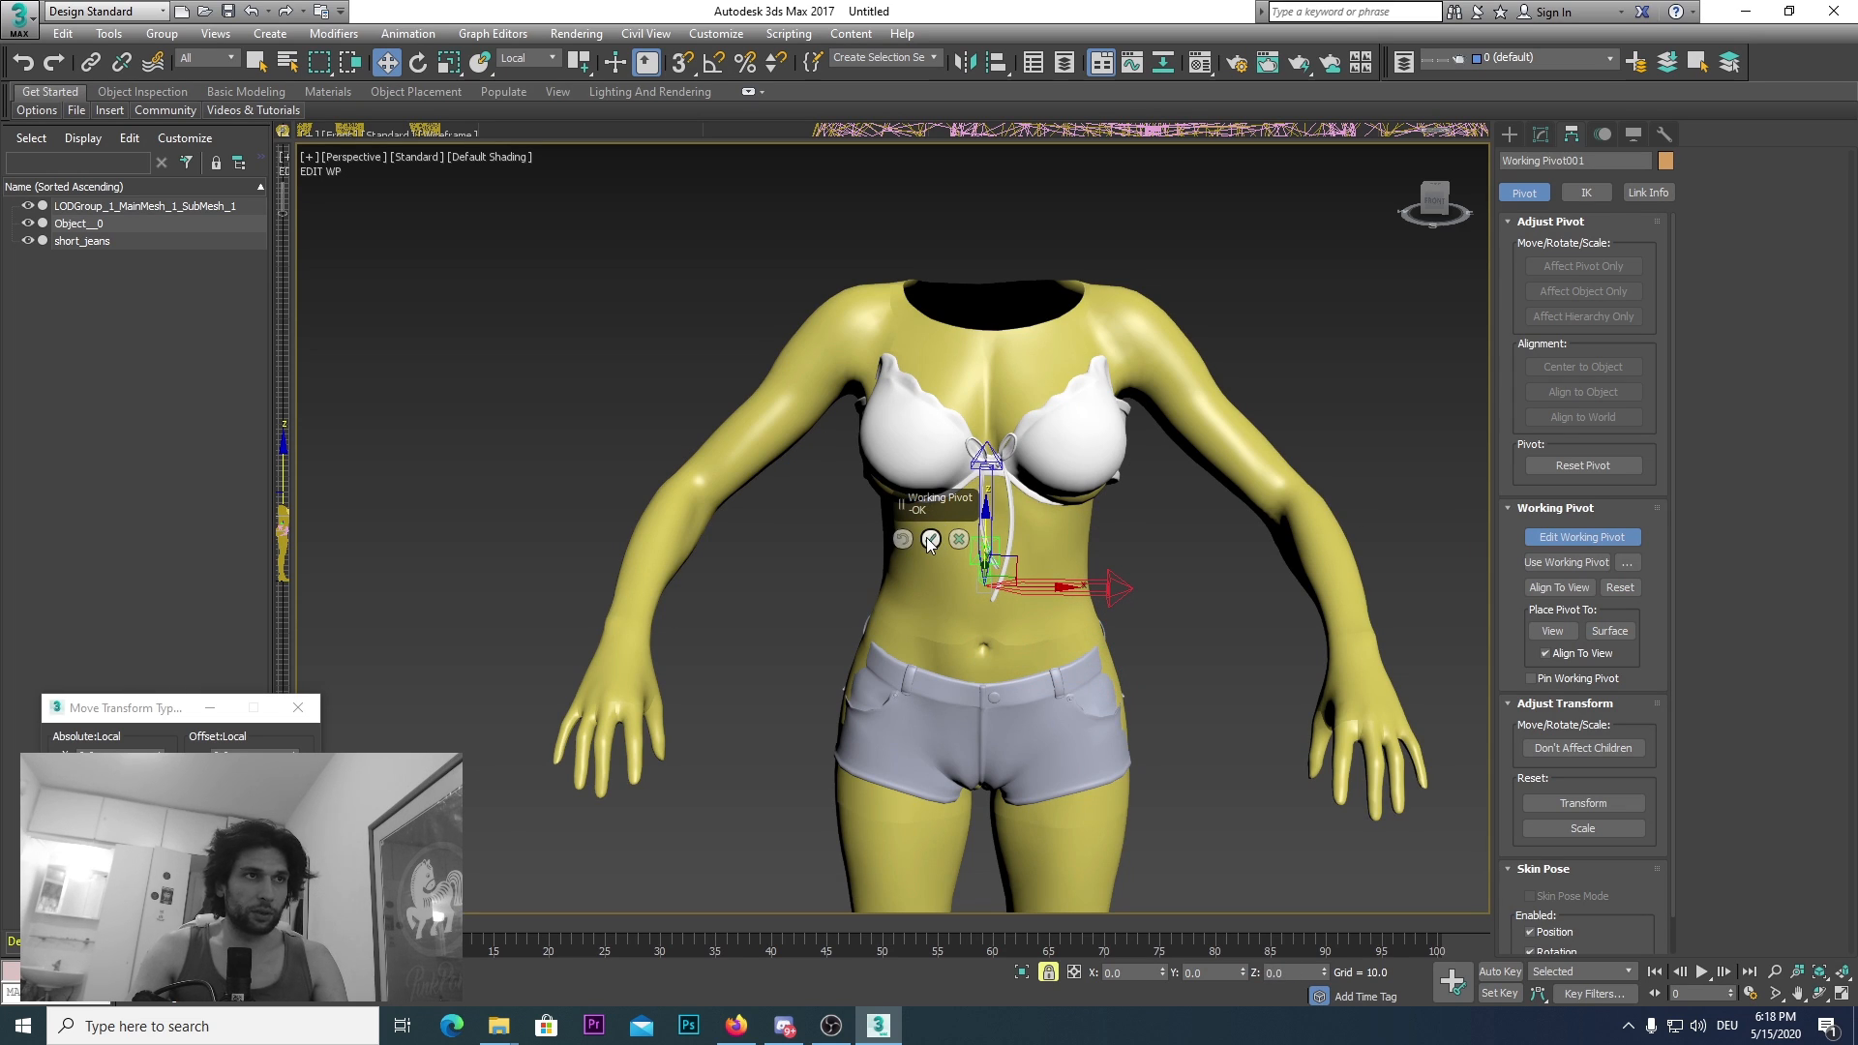
pyautogui.moveTo(1435, 204)
pyautogui.mouseDown()
pyautogui.moveTo(1345, 206)
pyautogui.moveTo(1520, 208)
pyautogui.moveTo(1438, 202)
pyautogui.mouseUp()
pyautogui.scroll(2, 997, 588)
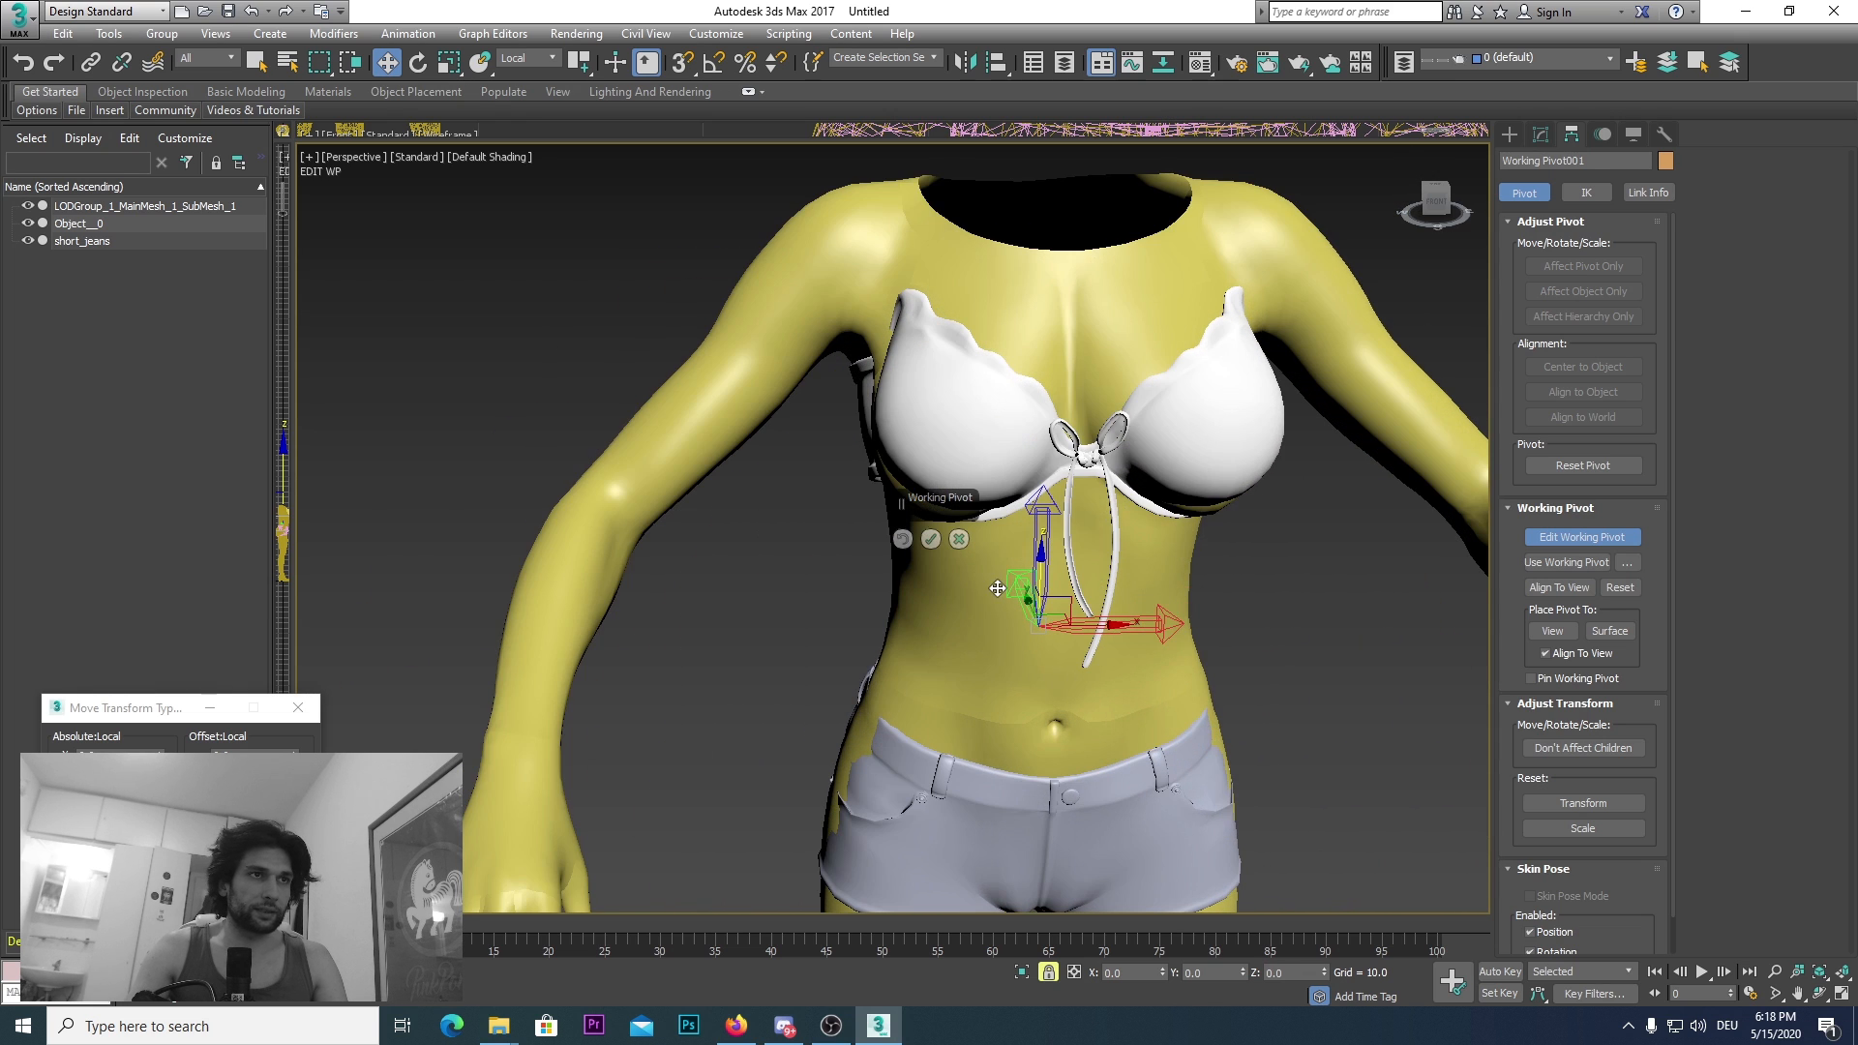
pyautogui.moveTo(1047, 576); pyautogui.dragTo(1021, 613, button='middle')
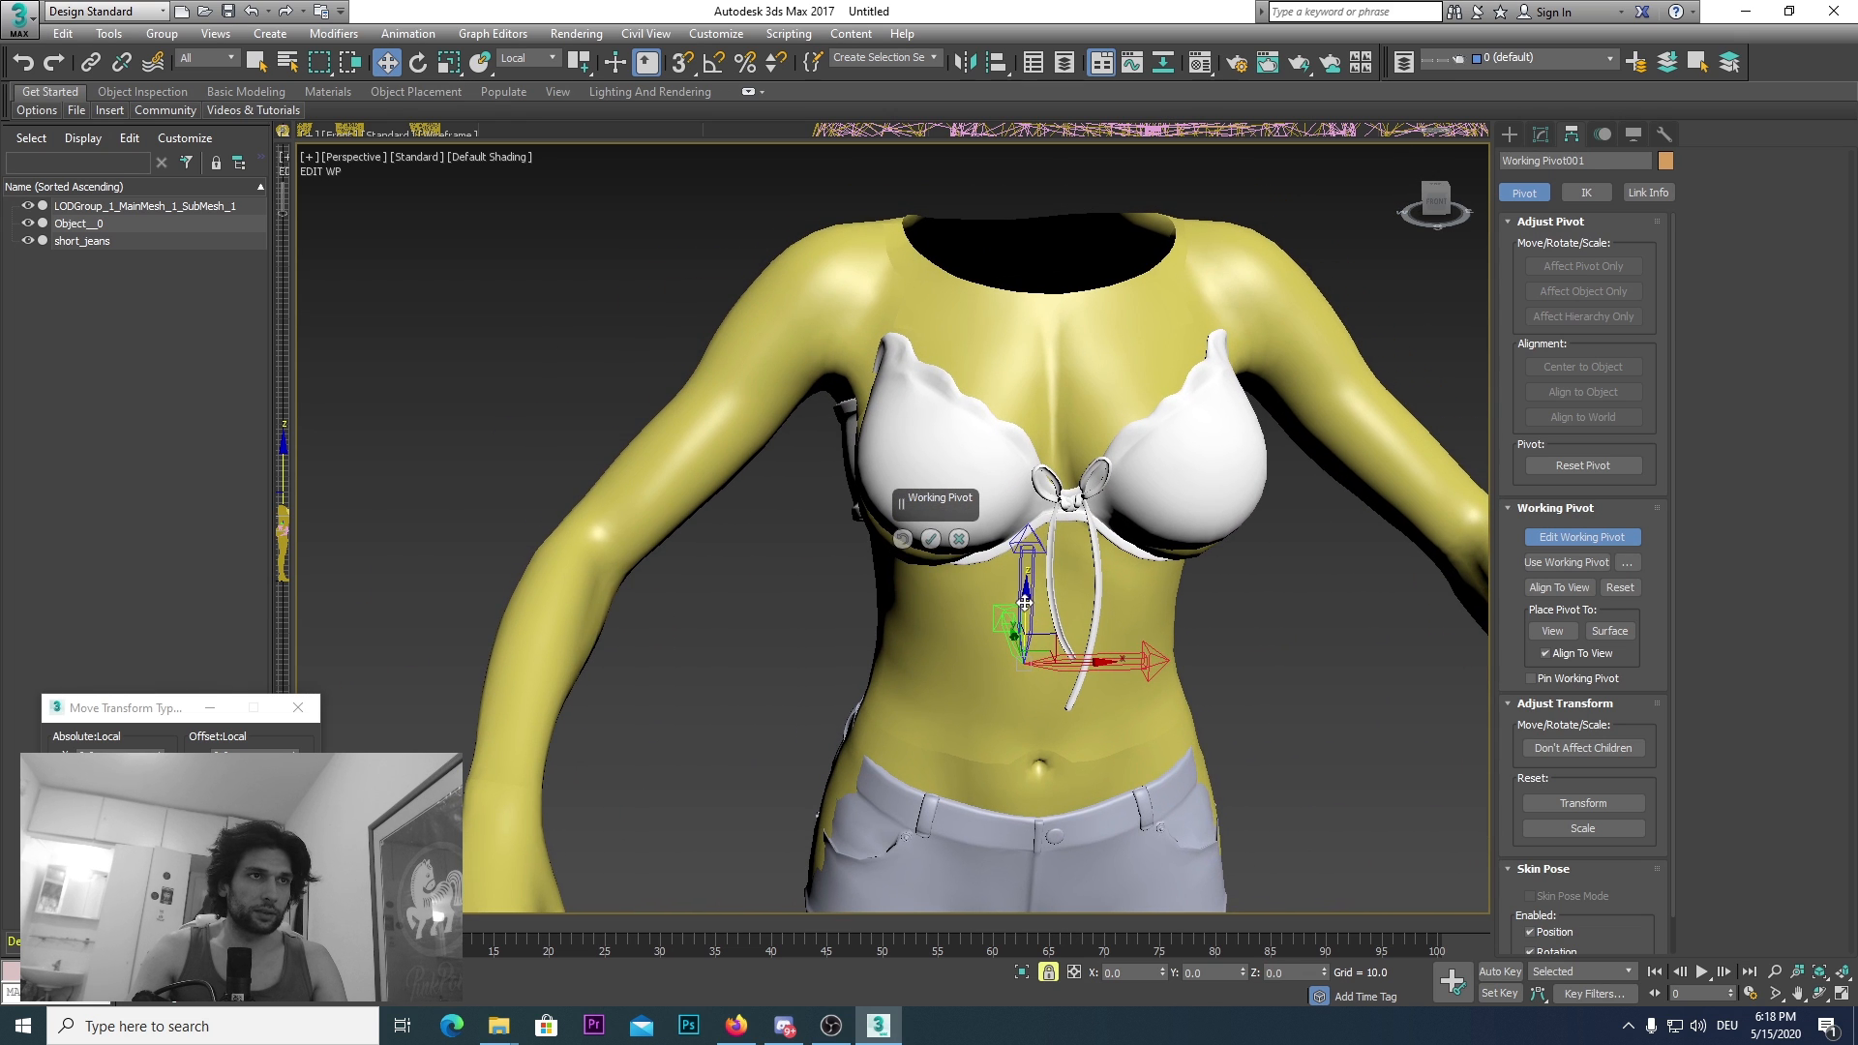
pyautogui.moveTo(1025, 602); pyautogui.dragTo(939, 560)
pyautogui.click(931, 539)
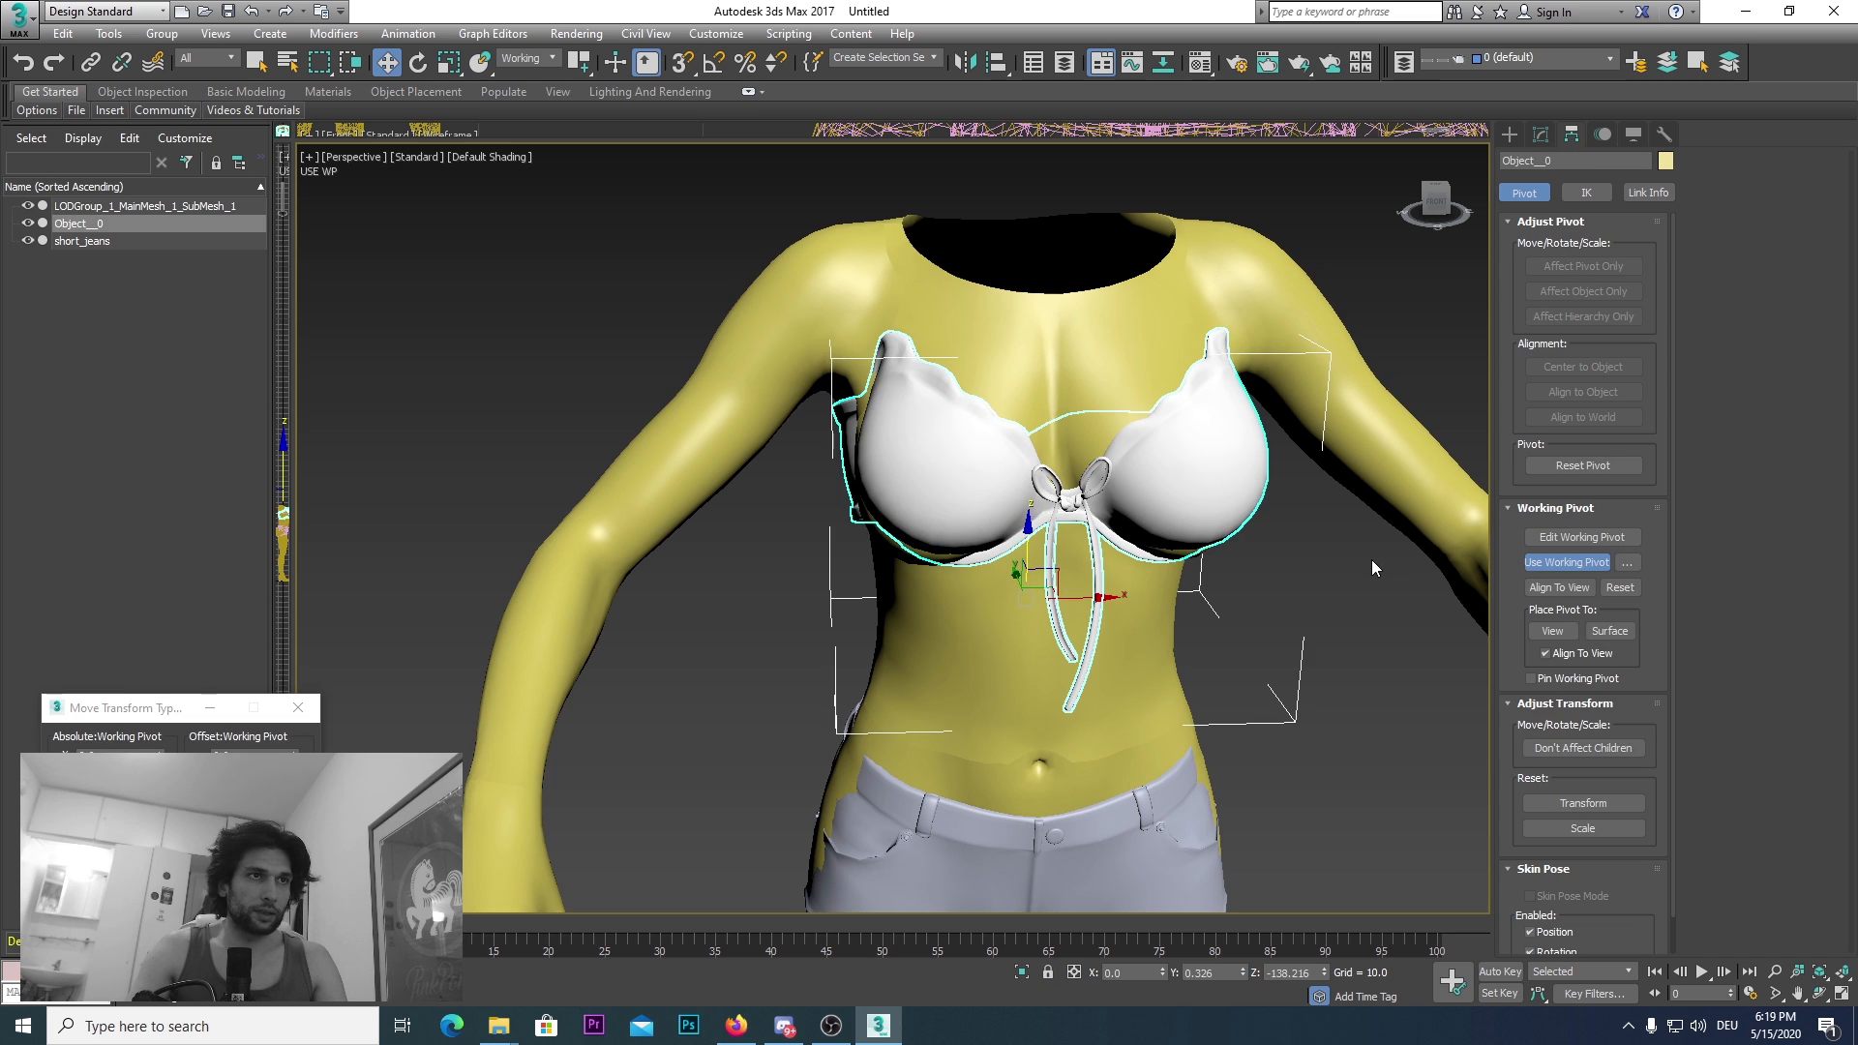
# Step: Move the whole bra in working-pivot coordinates to about X -0.697, Y 2.191 and Z -139.417
pyautogui.moveTo(1439, 203); pyautogui.dragTo(1219, 542)
pyautogui.moveTo(1168, 658); pyautogui.dragTo(1100, 553)
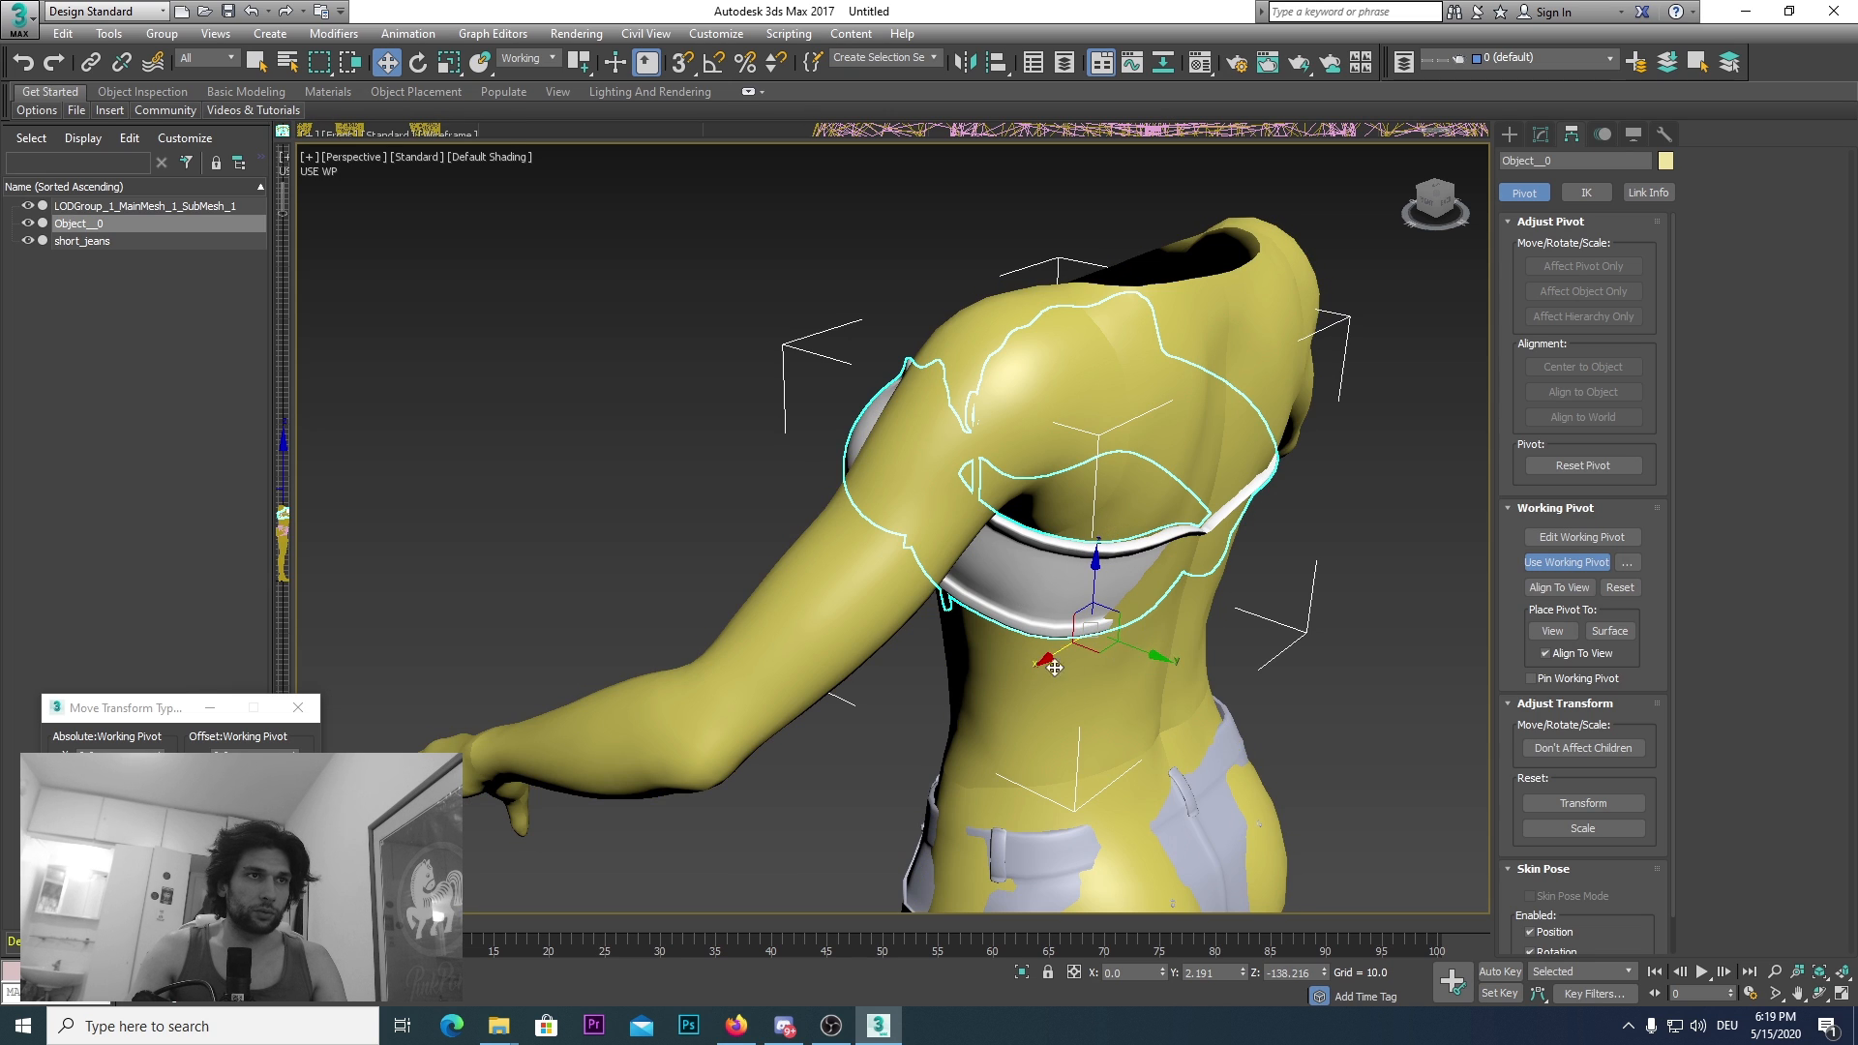
pyautogui.moveTo(1436, 200); pyautogui.dragTo(1045, 562)
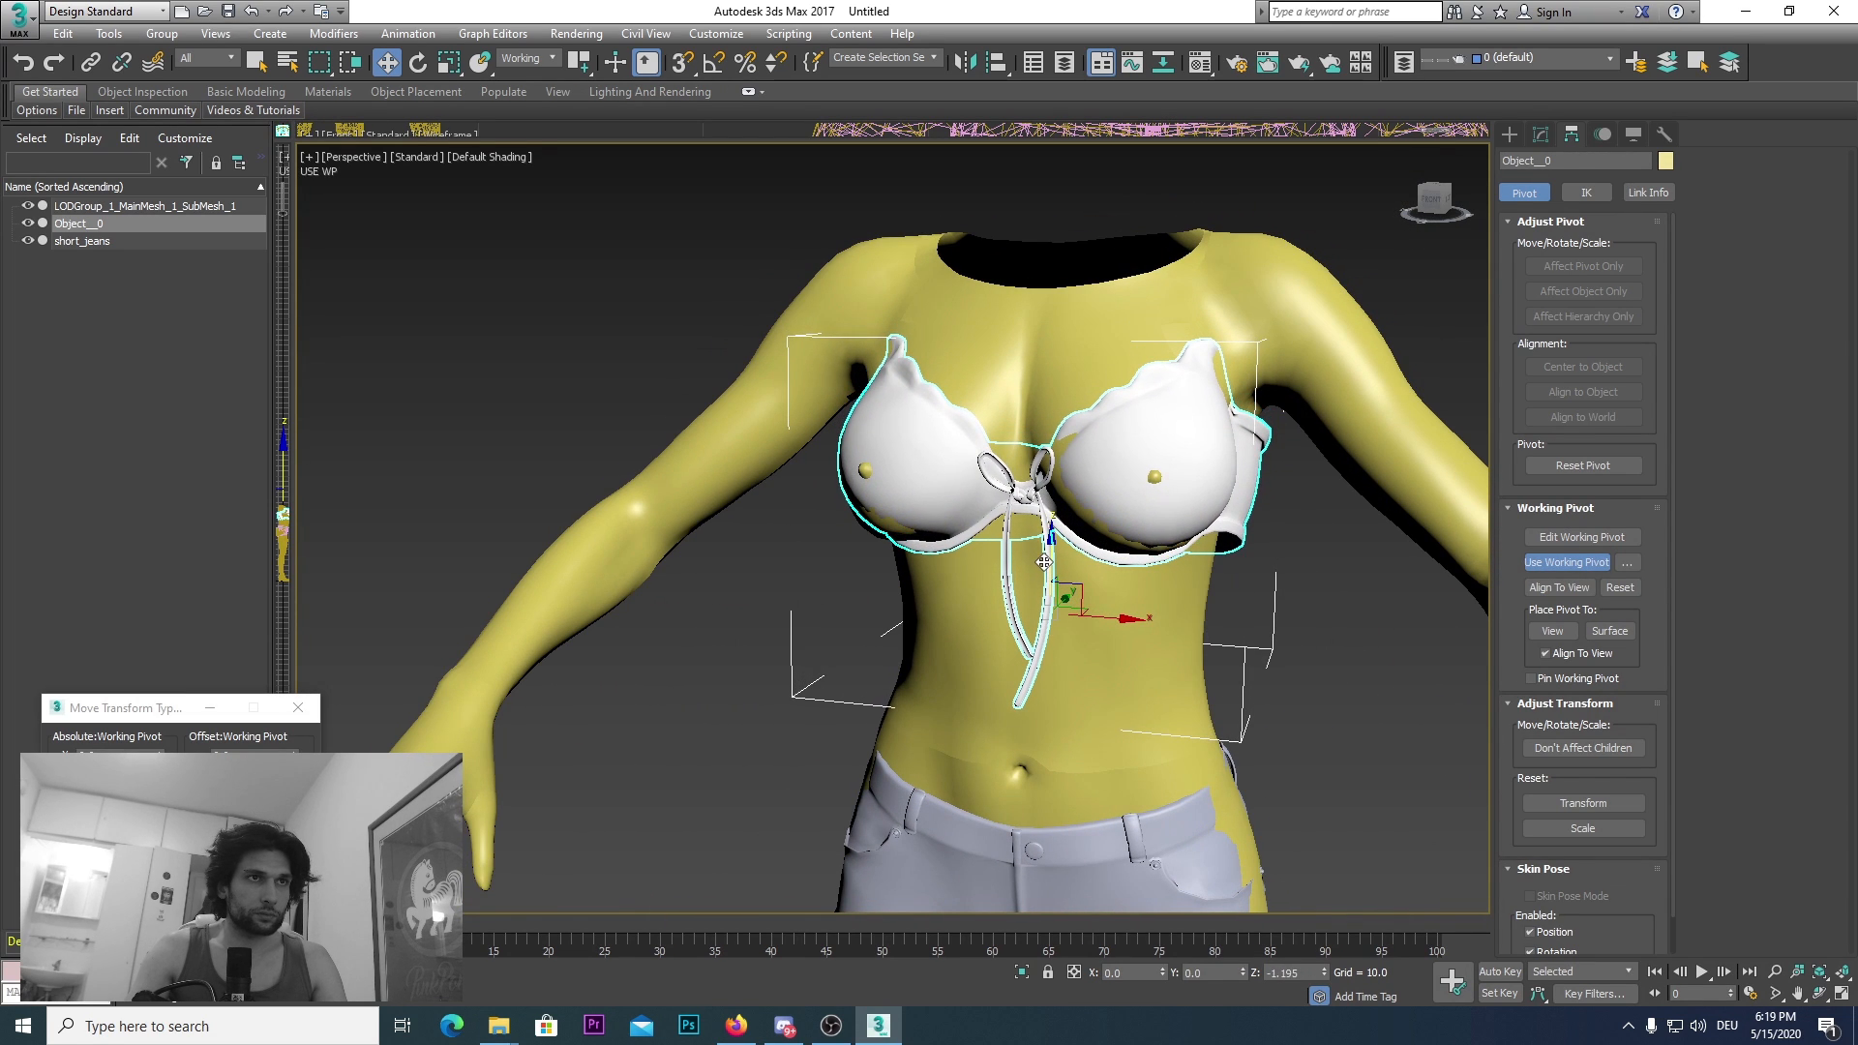
pyautogui.moveTo(1125, 625); pyautogui.dragTo(1123, 621)
pyautogui.moveTo(1442, 200); pyautogui.dragTo(1336, 201)
pyautogui.keyDown('alt'); pyautogui.moveTo(1045, 493); pyautogui.dragTo(1167, 559, button='middle'); pyautogui.keyUp('alt')
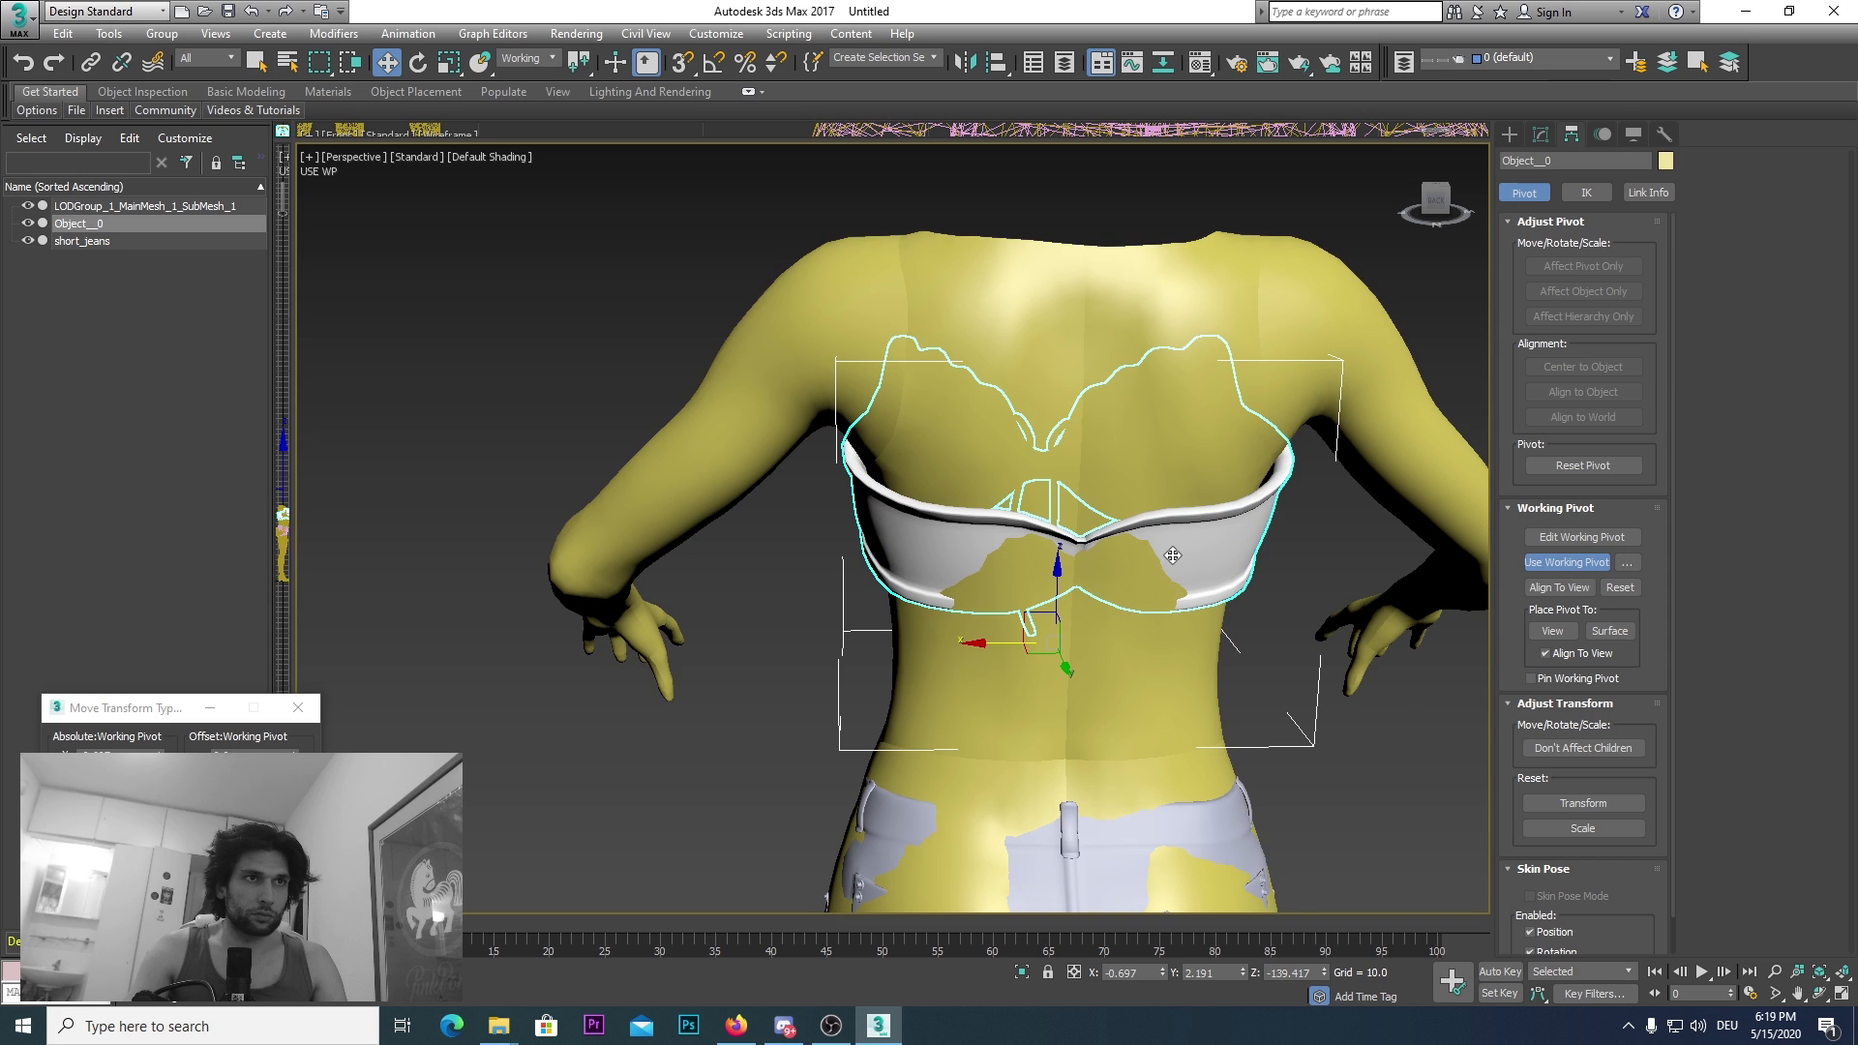
# Step: Examine from behind how the bra's back band sits against the body mesh
pyautogui.click(1373, 809)
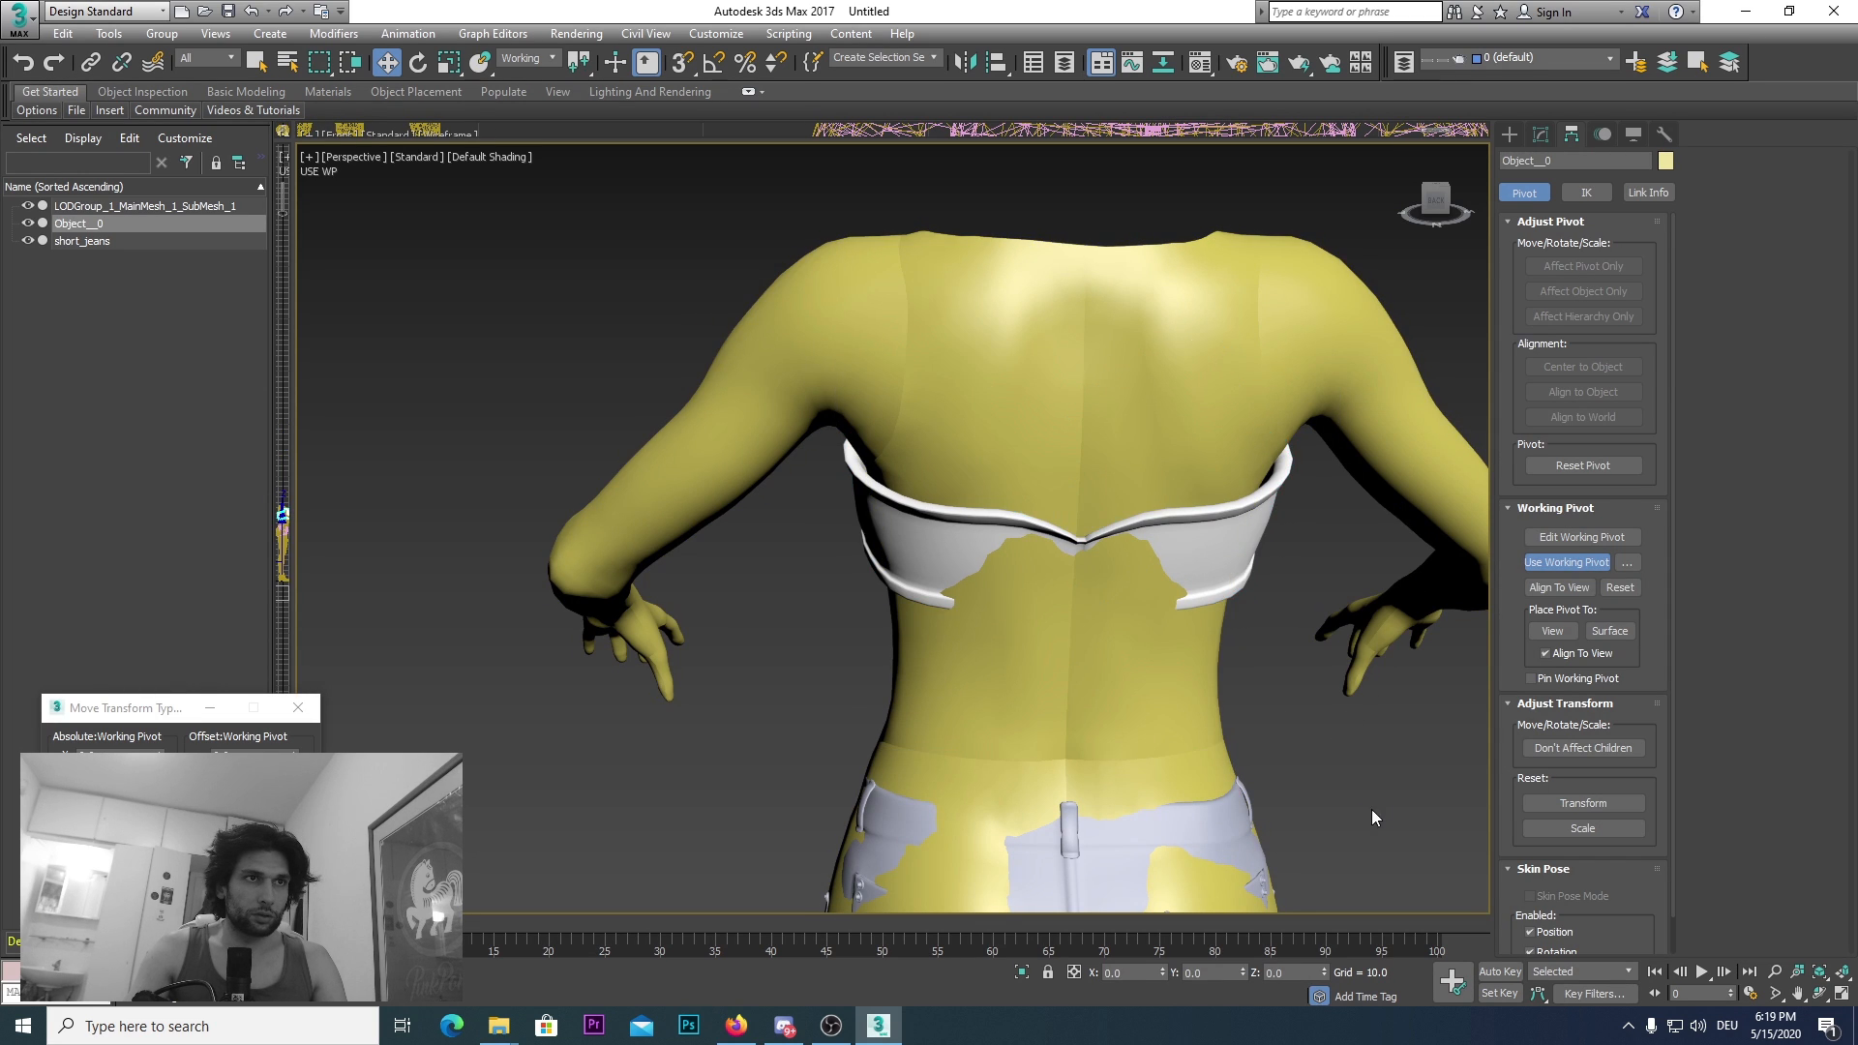
pyautogui.click(1196, 562)
pyautogui.scroll(-2, 1065, 631)
pyautogui.moveTo(1064, 631); pyautogui.dragTo(1106, 535, button='middle')
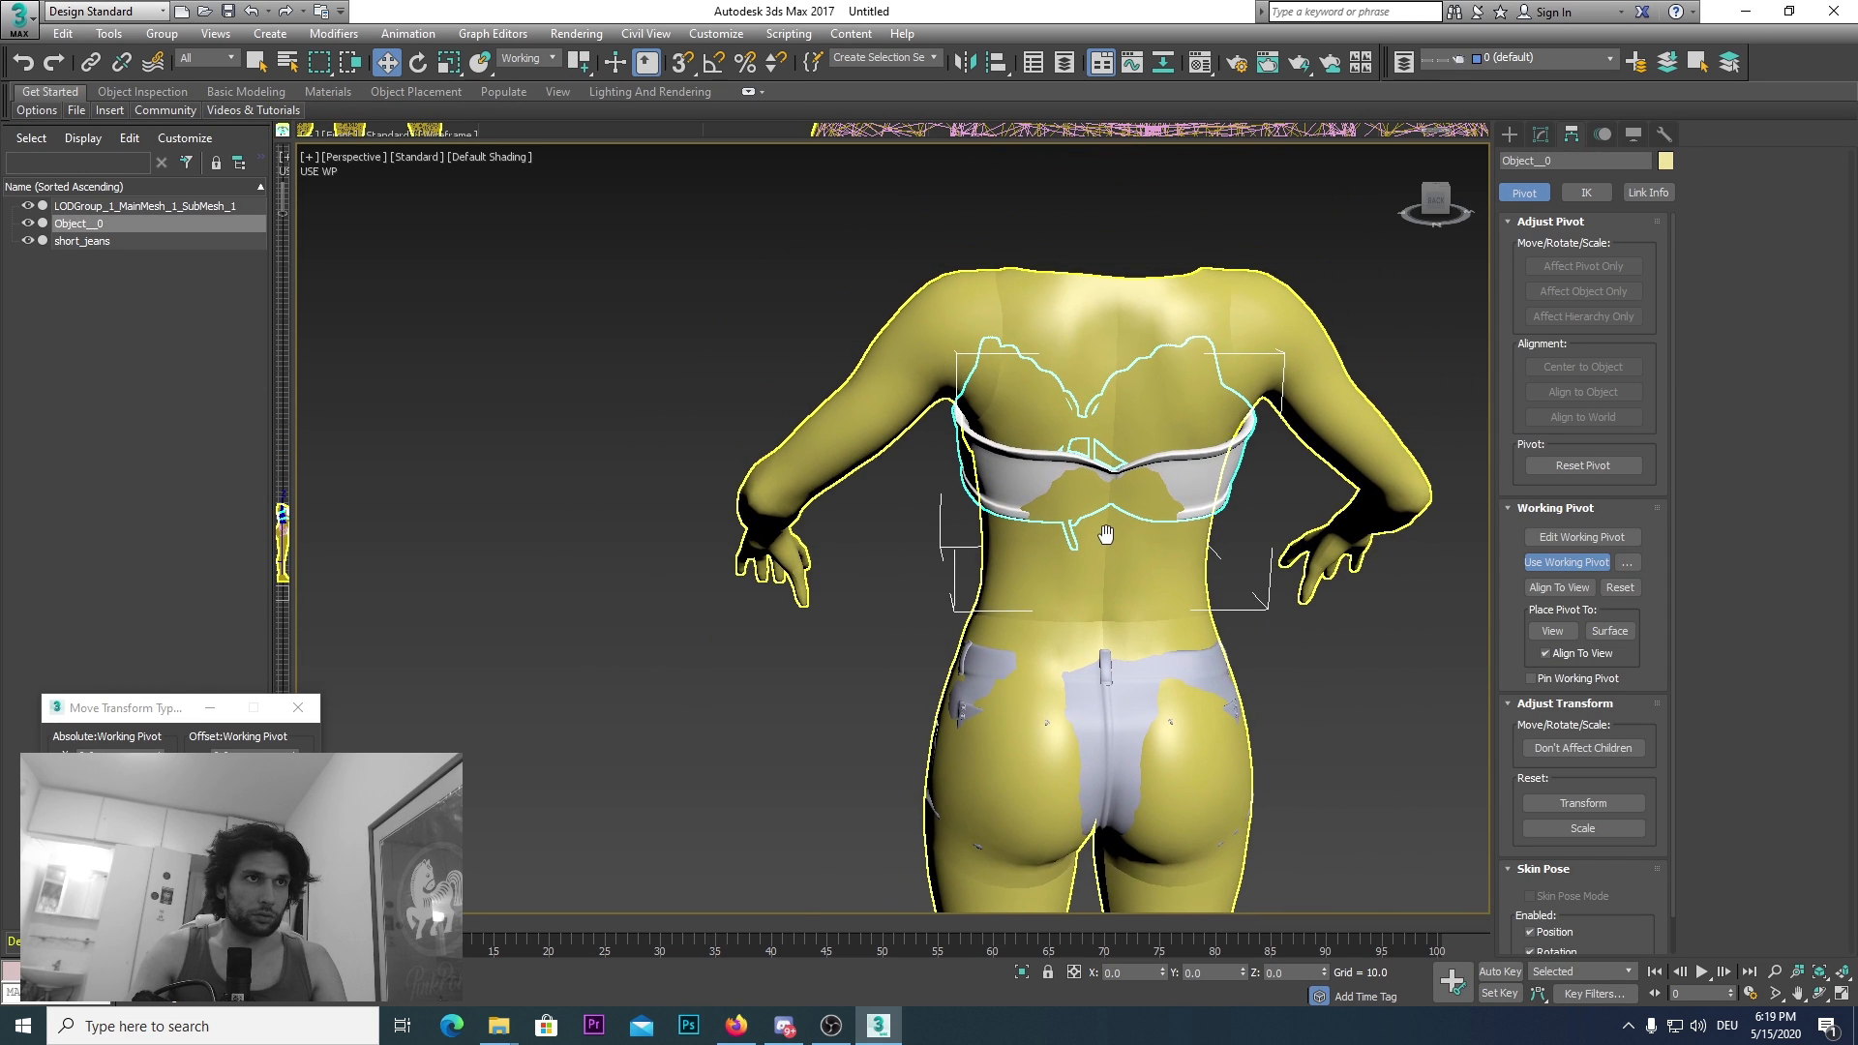
pyautogui.moveTo(1430, 221); pyautogui.dragTo(1578, 224)
pyautogui.keyDown('alt'); pyautogui.moveTo(1094, 460); pyautogui.dragTo(1104, 475, button='middle'); pyautogui.keyUp('alt')
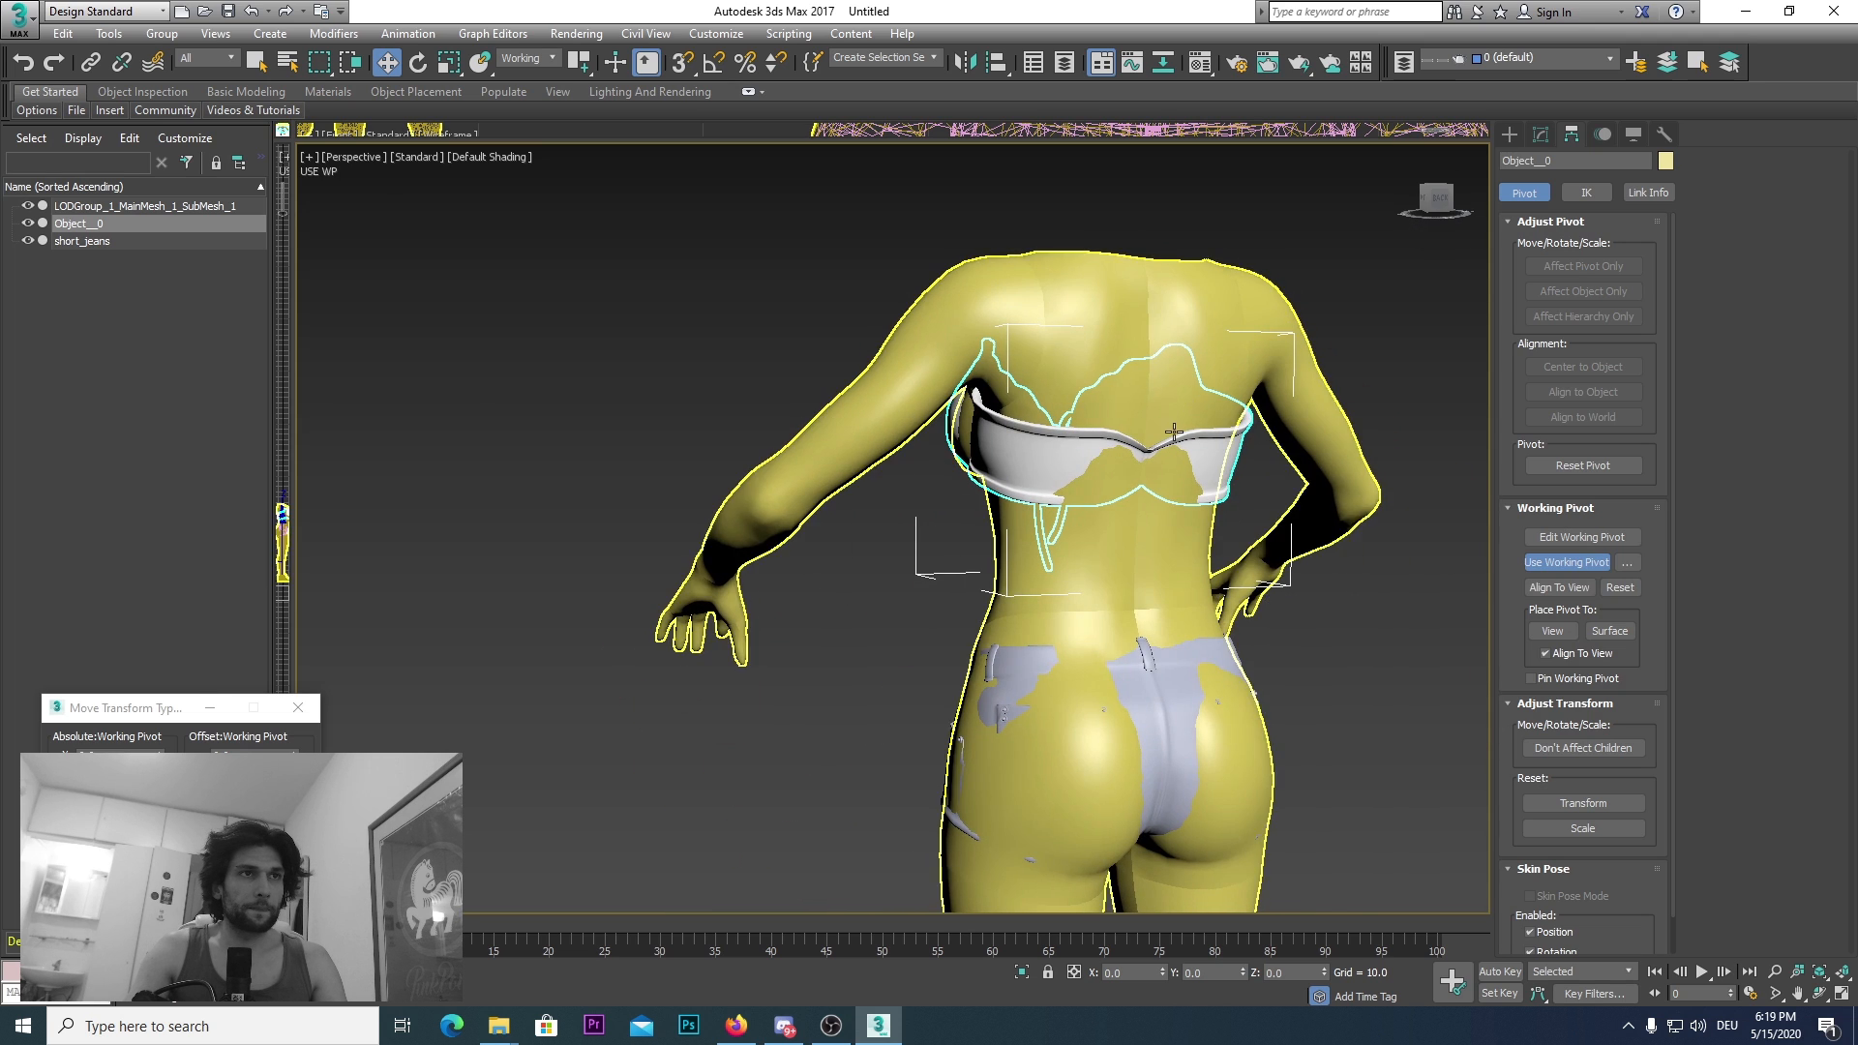
pyautogui.press('z')
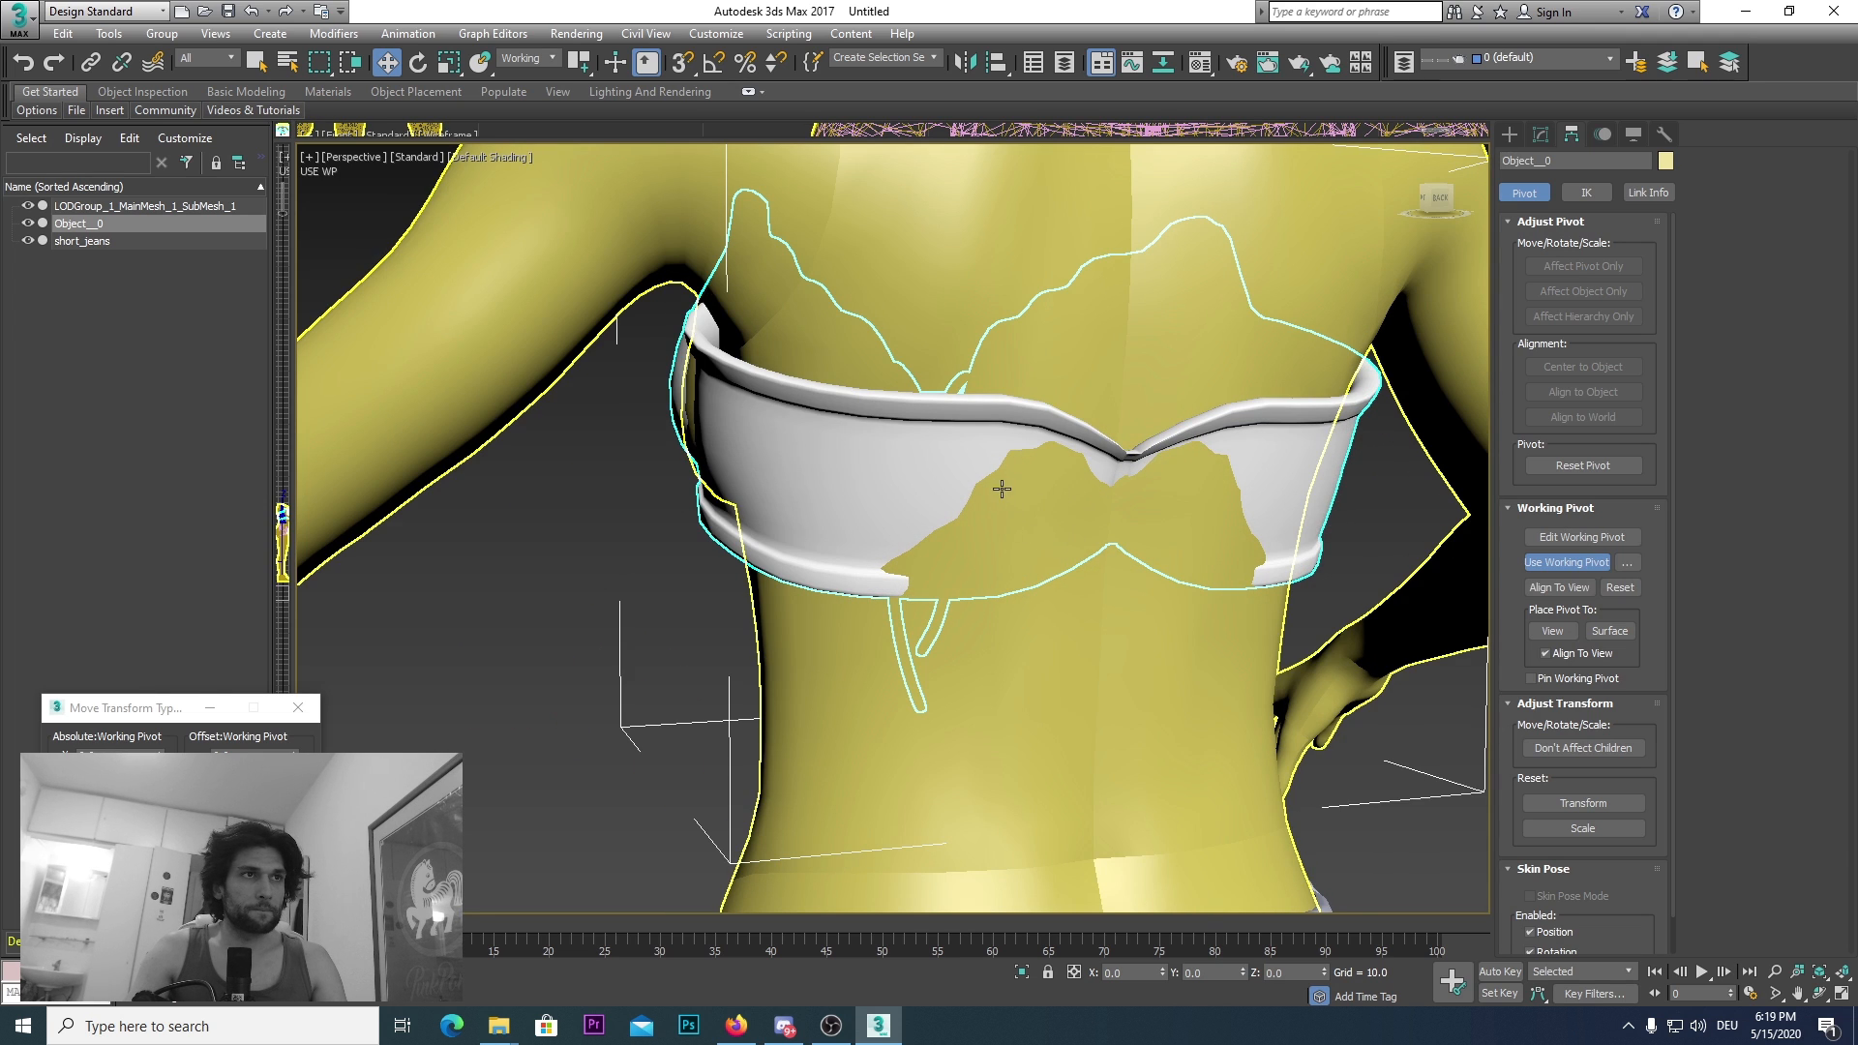
# Step: Scale the whole bra up uniformly about the working pivot to about 11186.394
pyautogui.click(449, 61)
pyautogui.scroll(-5, 554, 559)
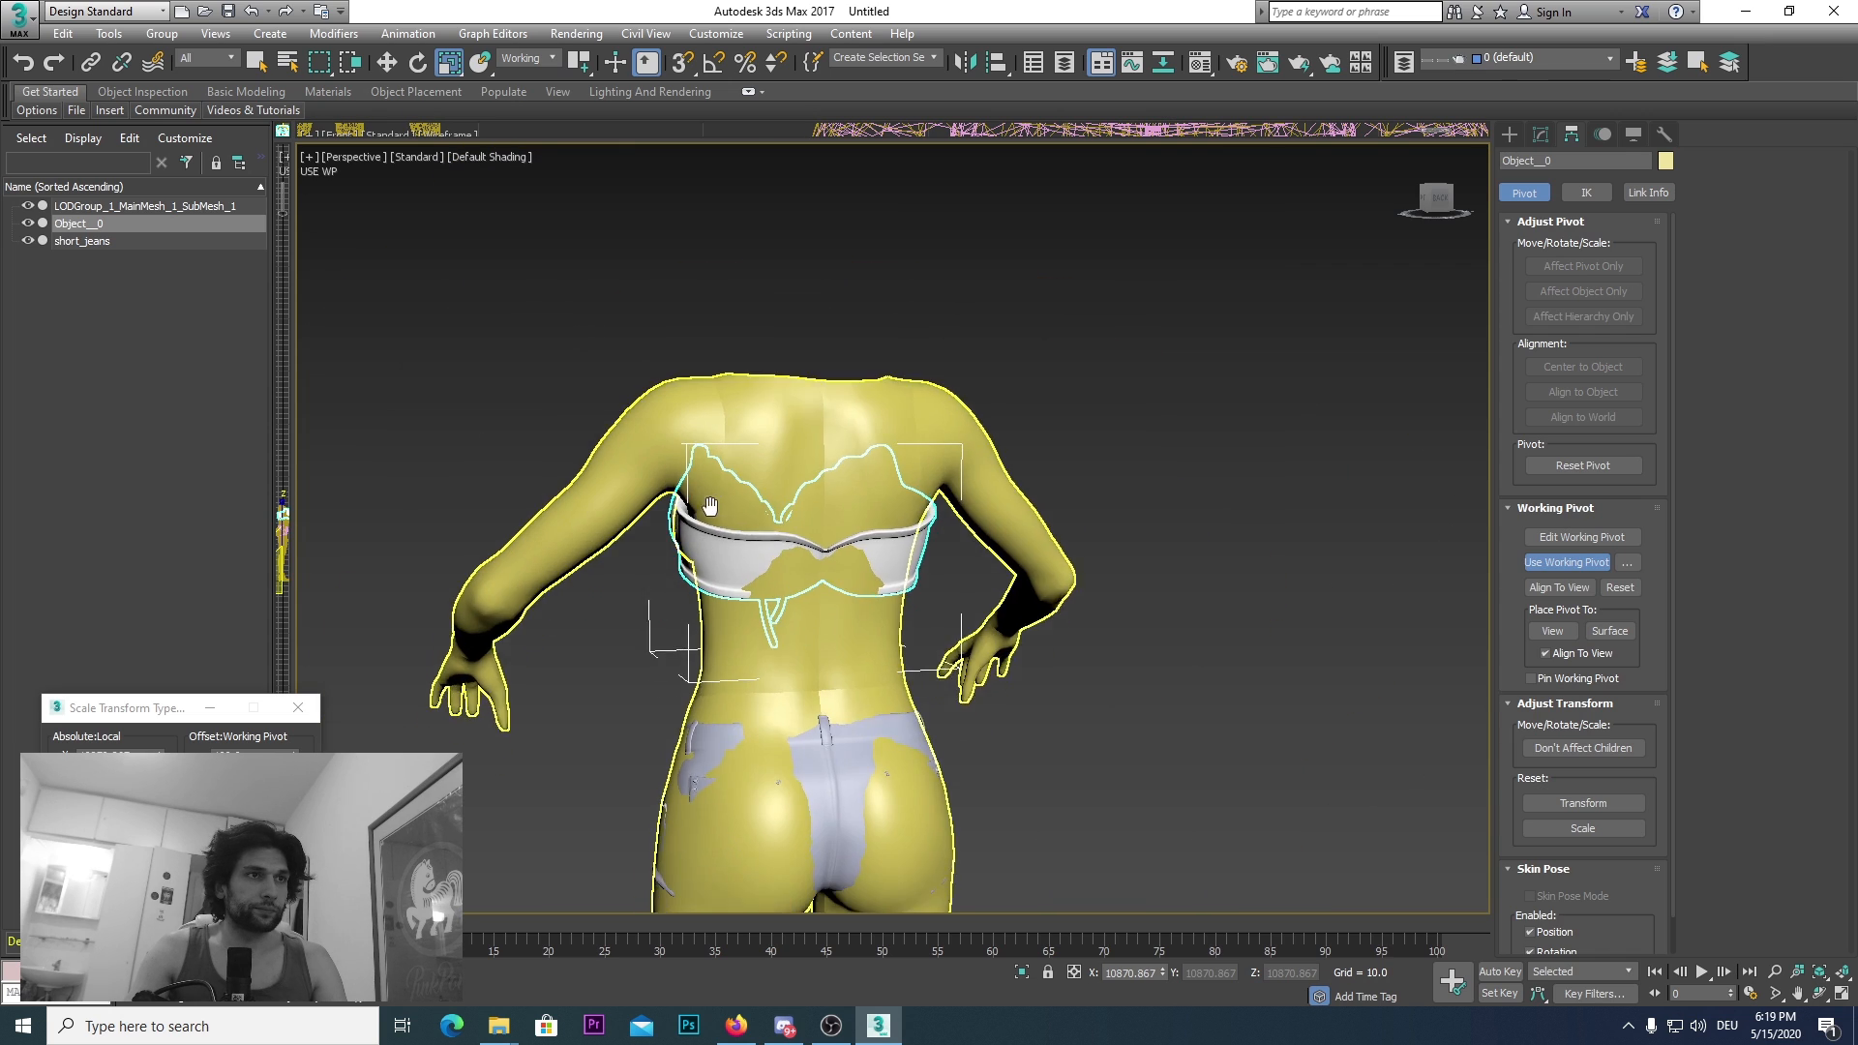
pyautogui.scroll(-3, 710, 505)
pyautogui.click(1539, 137)
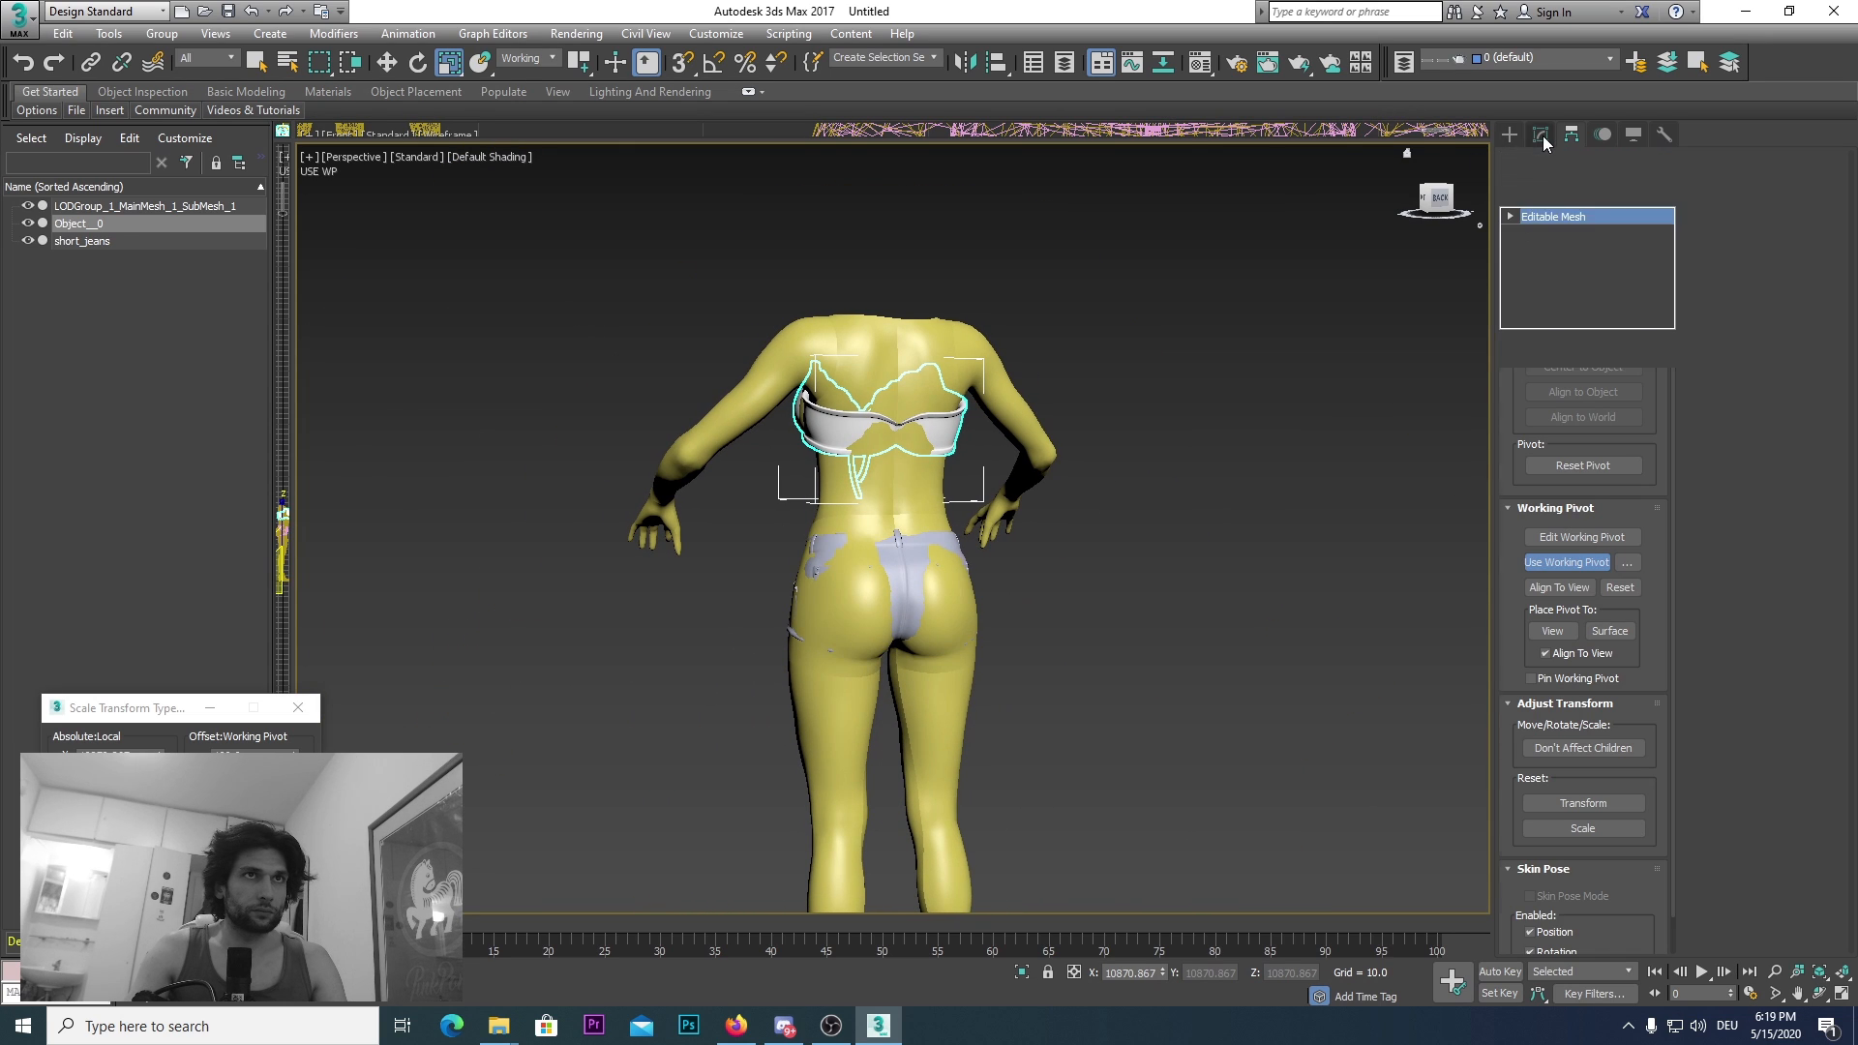
pyautogui.scroll(-3, 1037, 568)
pyautogui.moveTo(1036, 568); pyautogui.dragTo(1151, 448, button='middle')
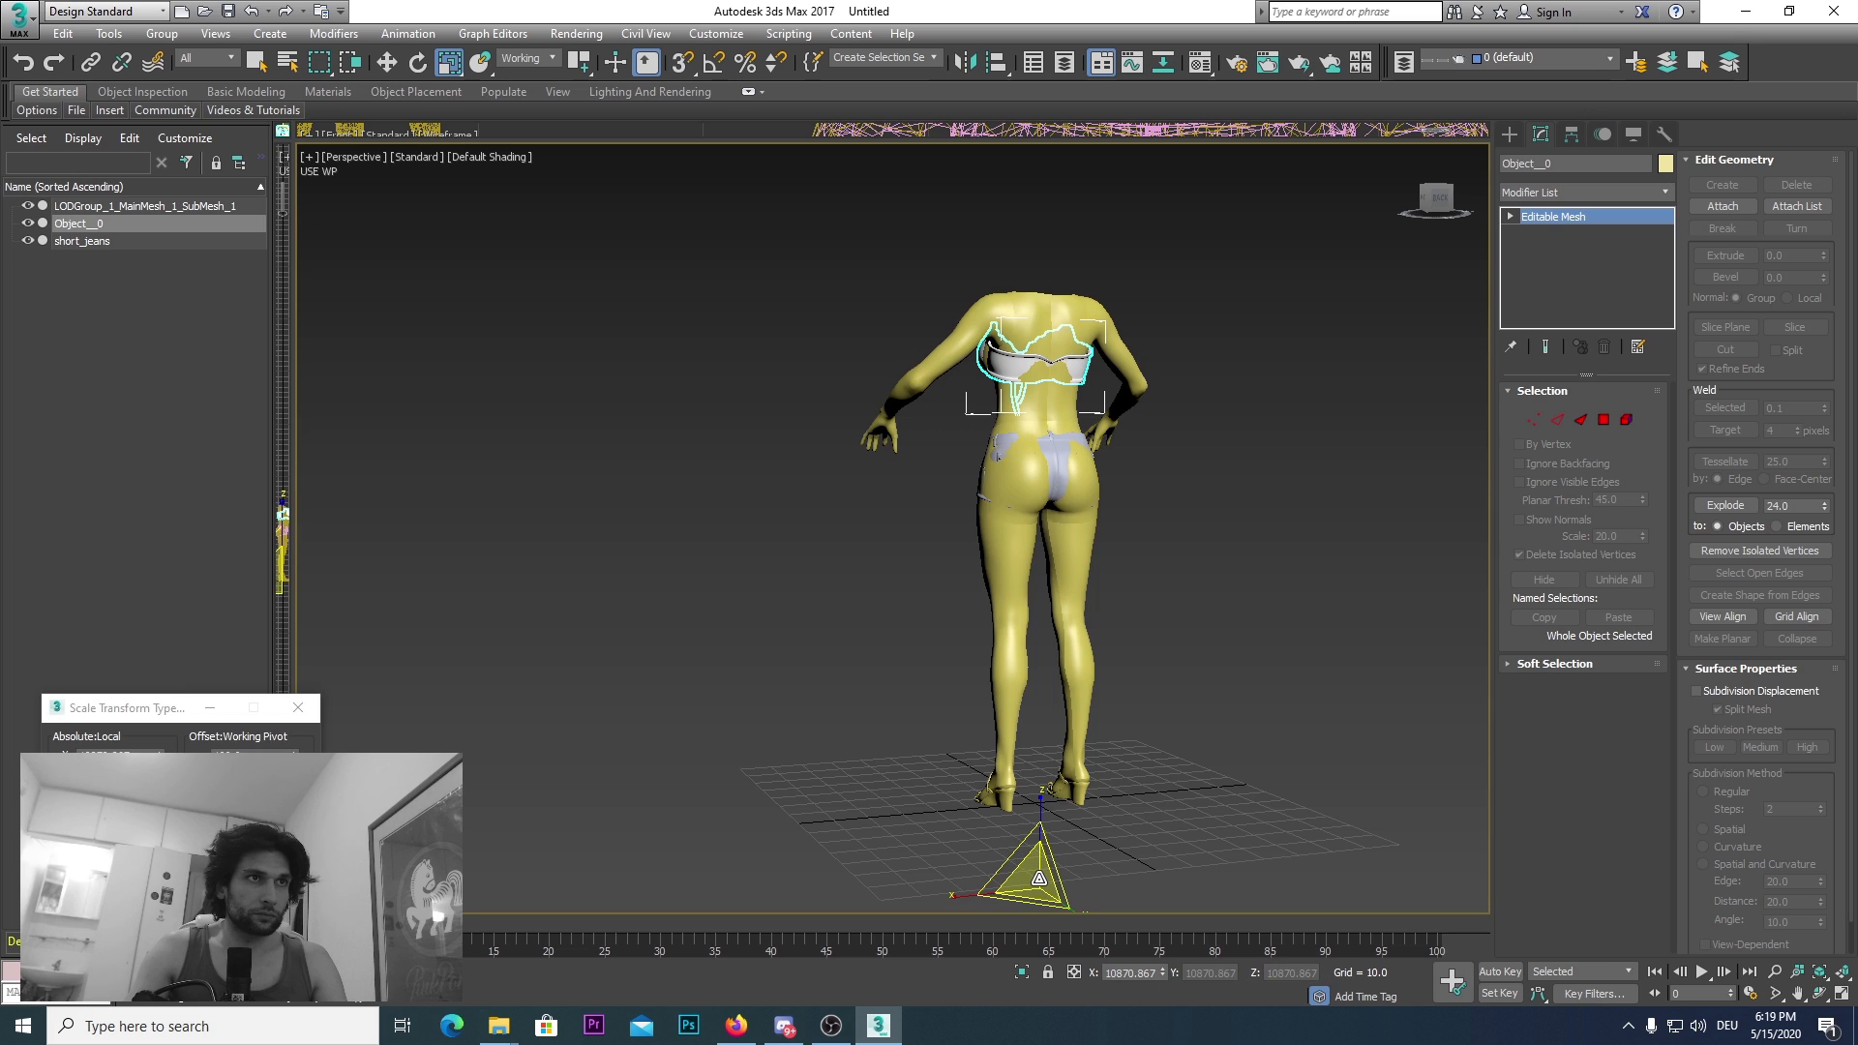
pyautogui.moveTo(1040, 880); pyautogui.dragTo(736, 211)
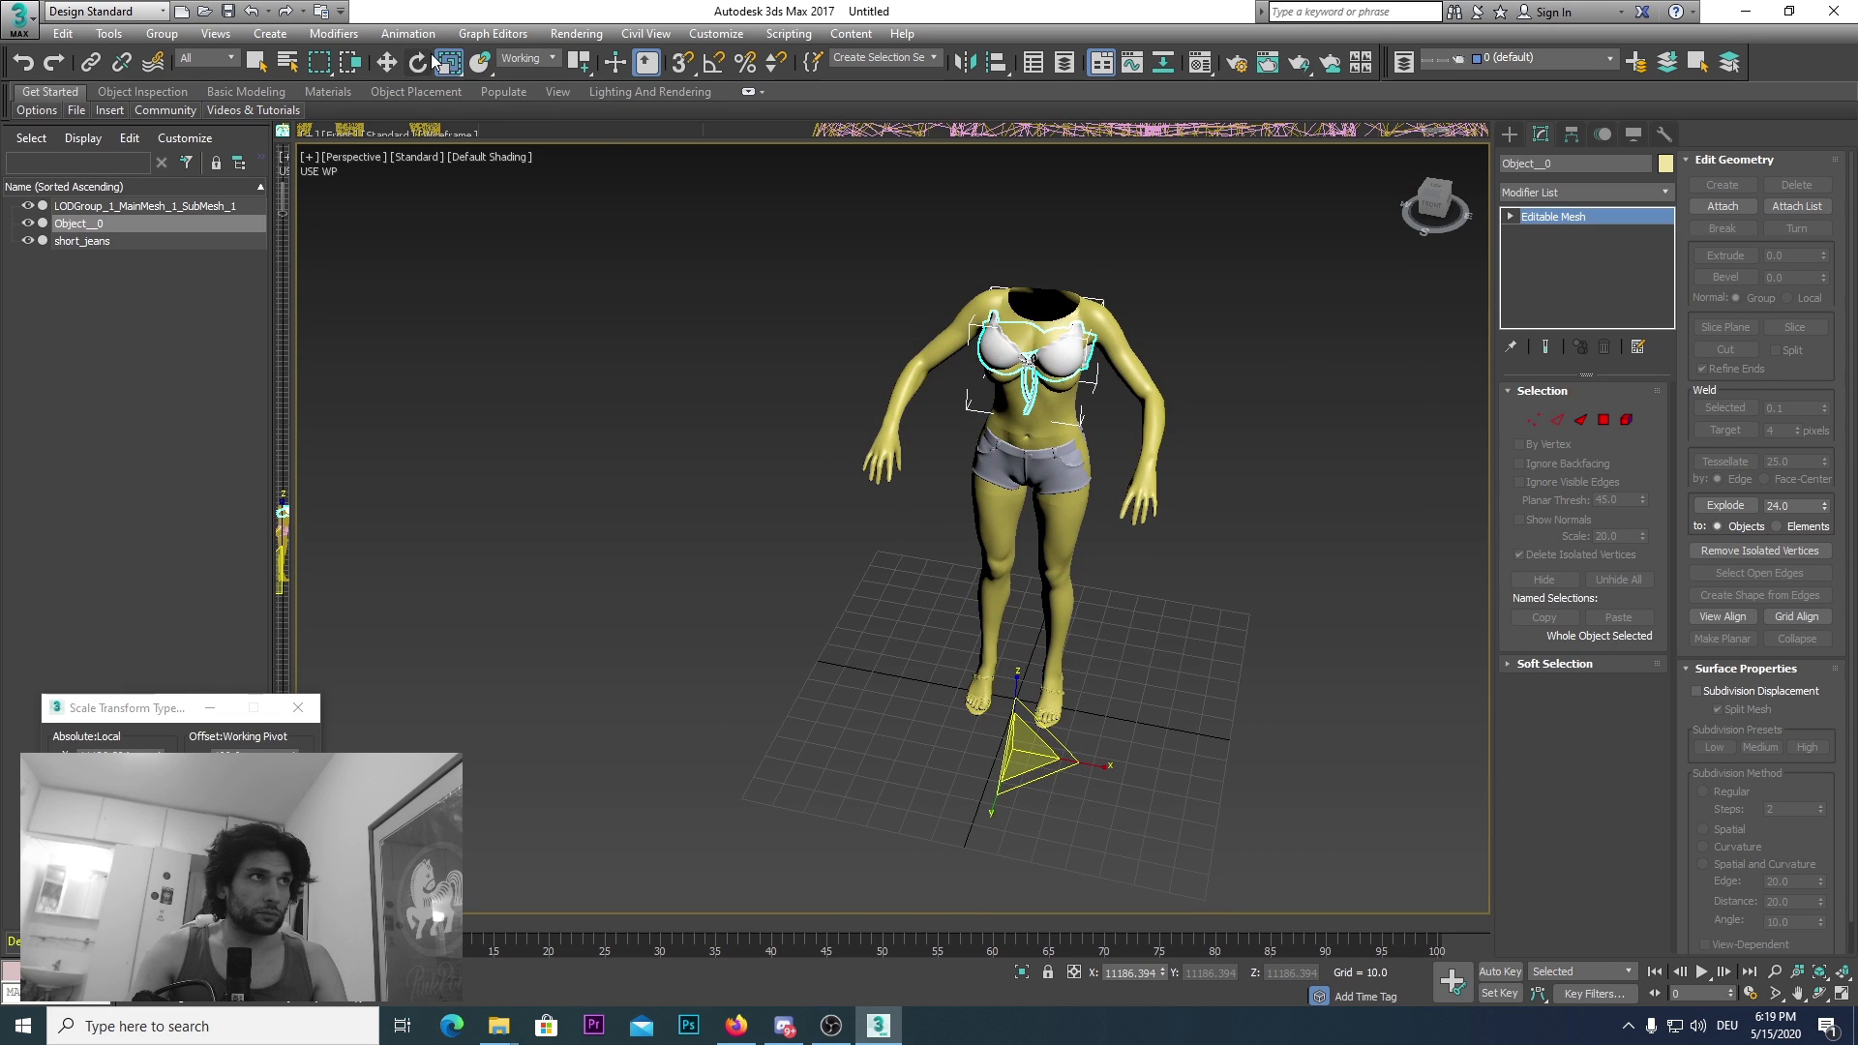
# Step: Move the scaled bra down along Z by about 3.824
pyautogui.click(387, 61)
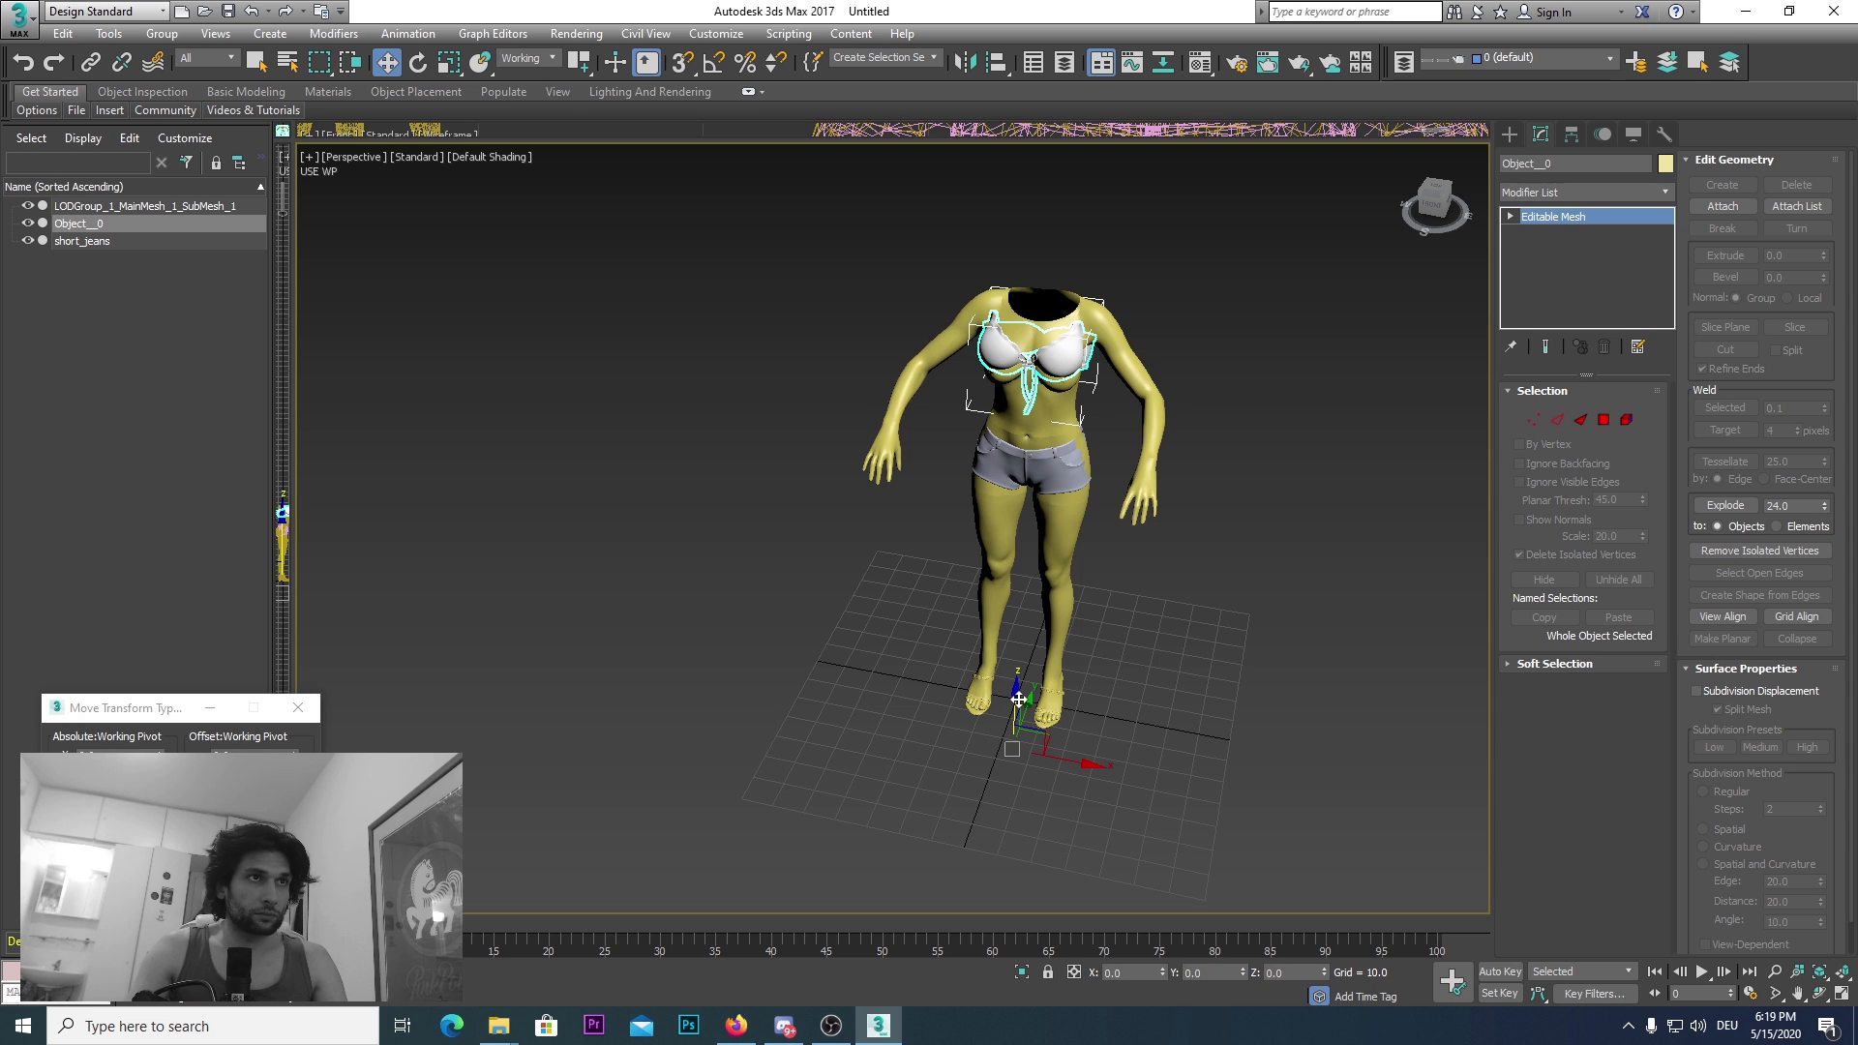
pyautogui.moveTo(1018, 699); pyautogui.dragTo(1018, 708)
pyautogui.moveTo(1437, 201); pyautogui.dragTo(1355, 213)
pyautogui.scroll(6, 1119, 430)
pyautogui.moveTo(1119, 430); pyautogui.dragTo(1128, 532, button='middle')
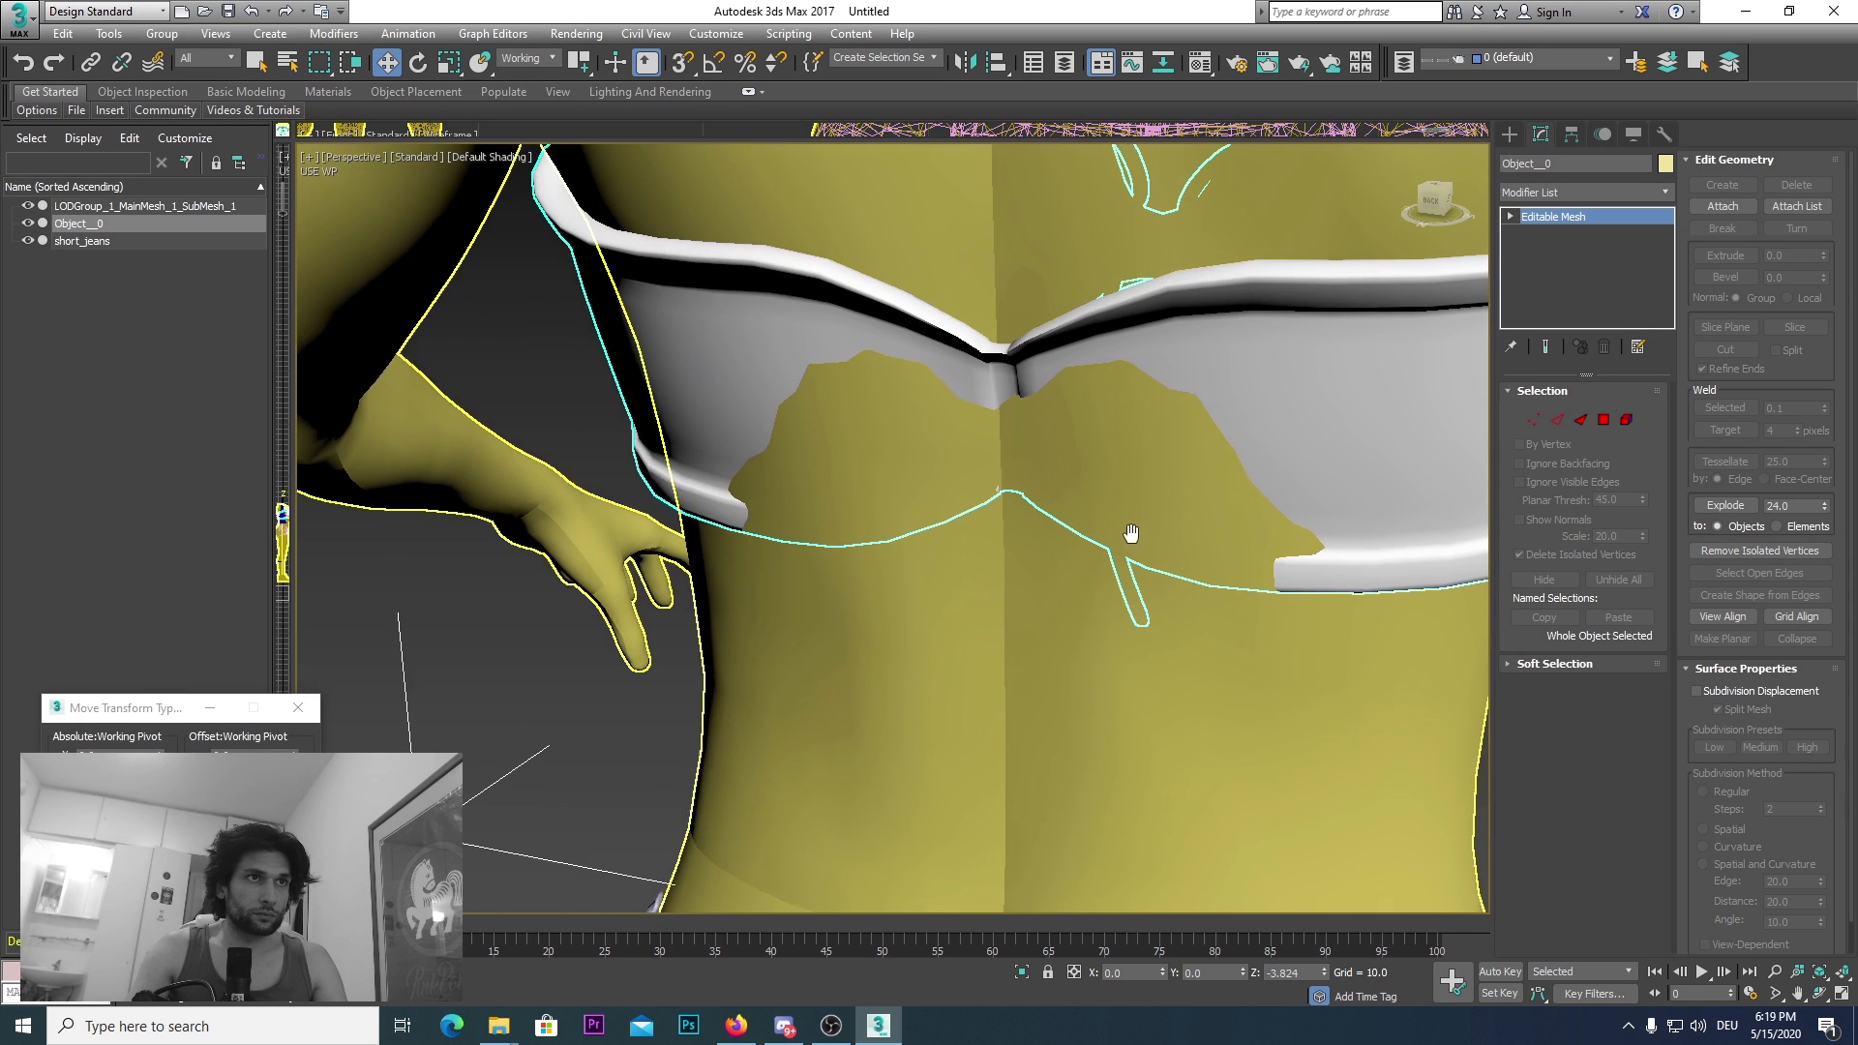
# Step: Convert the bra to an Editable Poly and enable Multi preview selection and soft selection at sub-object level
pyautogui.rightClick(1575, 227)
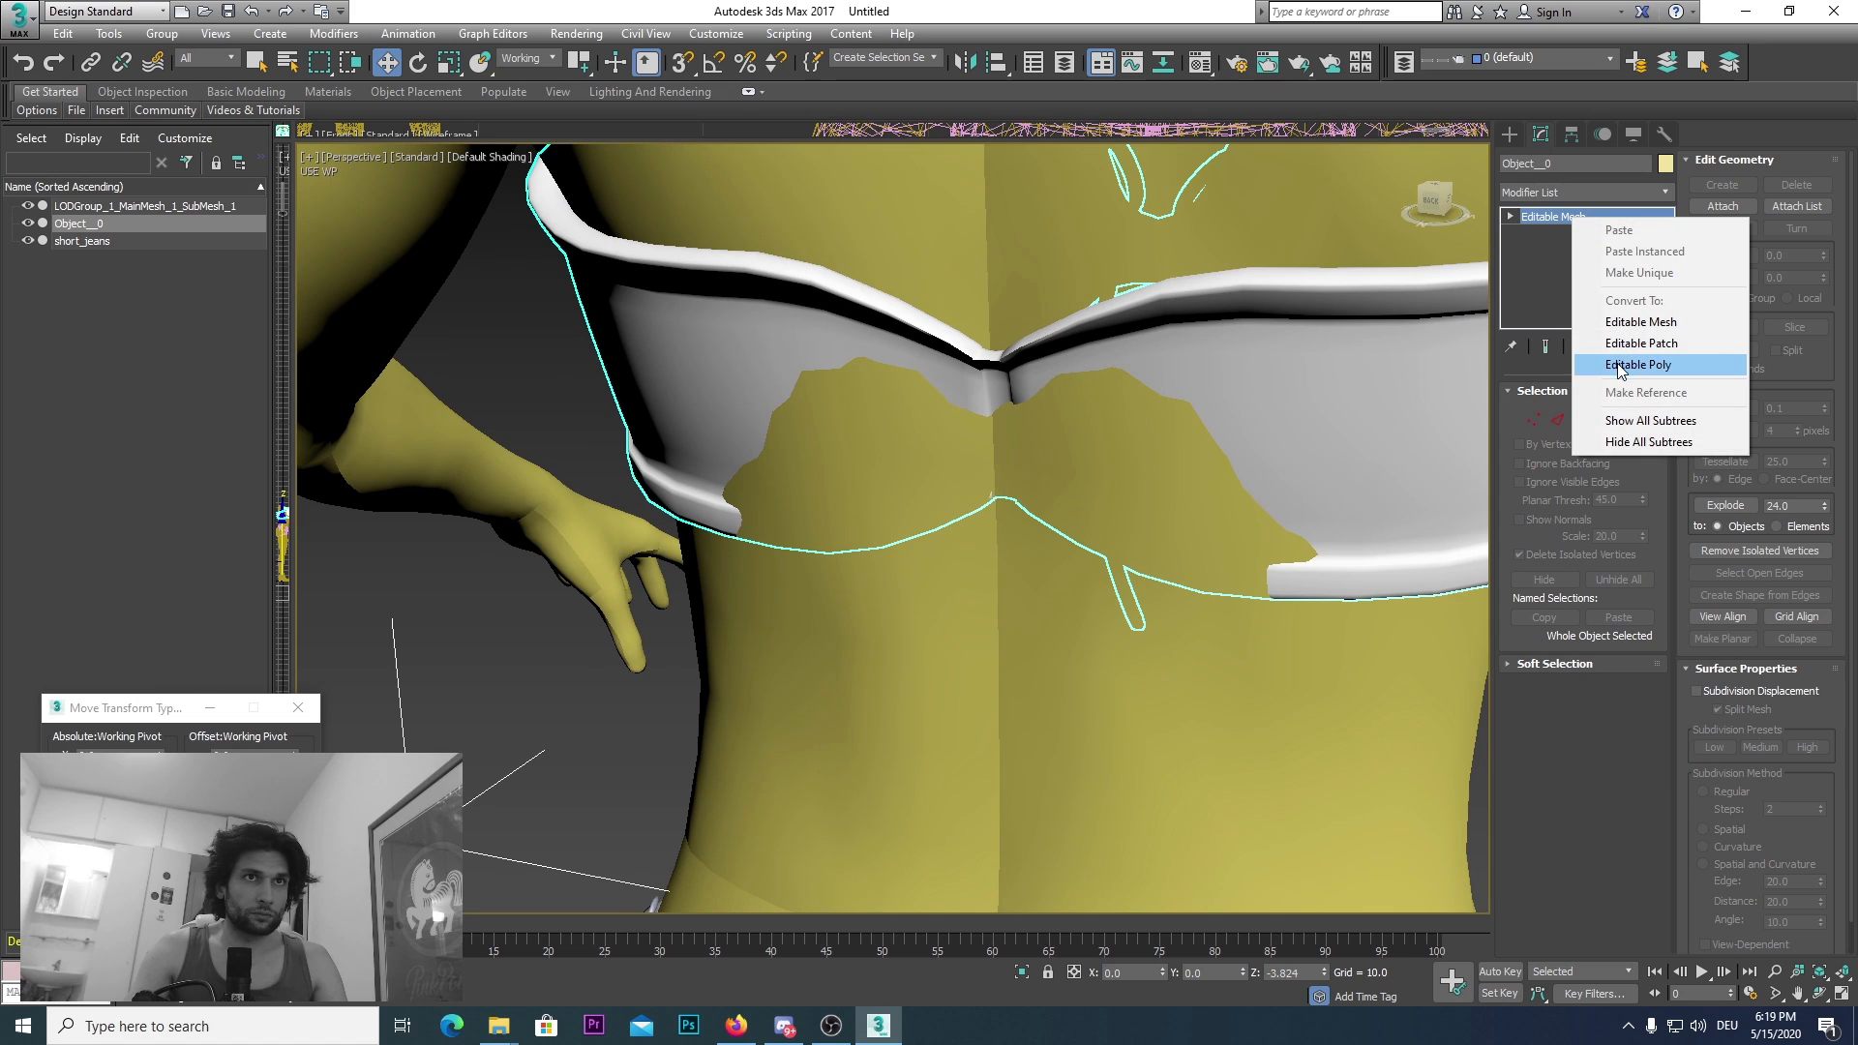
pyautogui.click(1630, 369)
pyautogui.click(1627, 415)
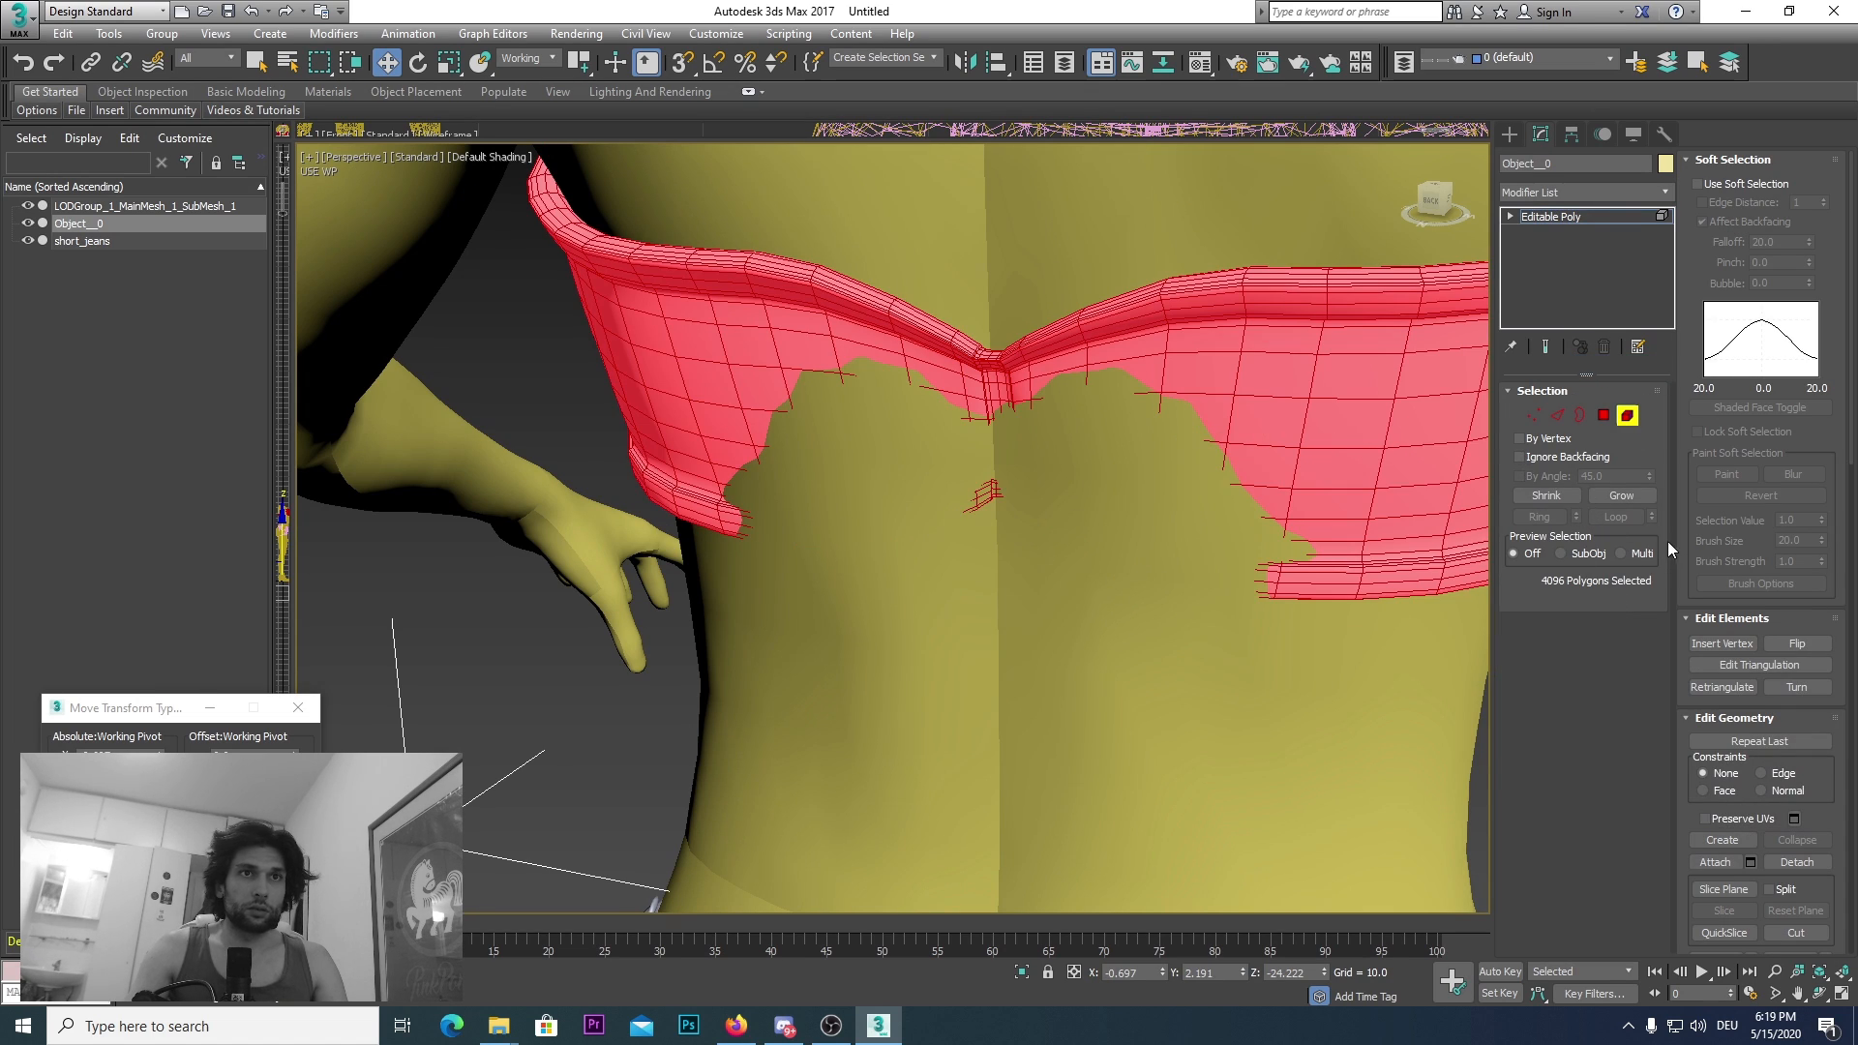
pyautogui.click(1643, 553)
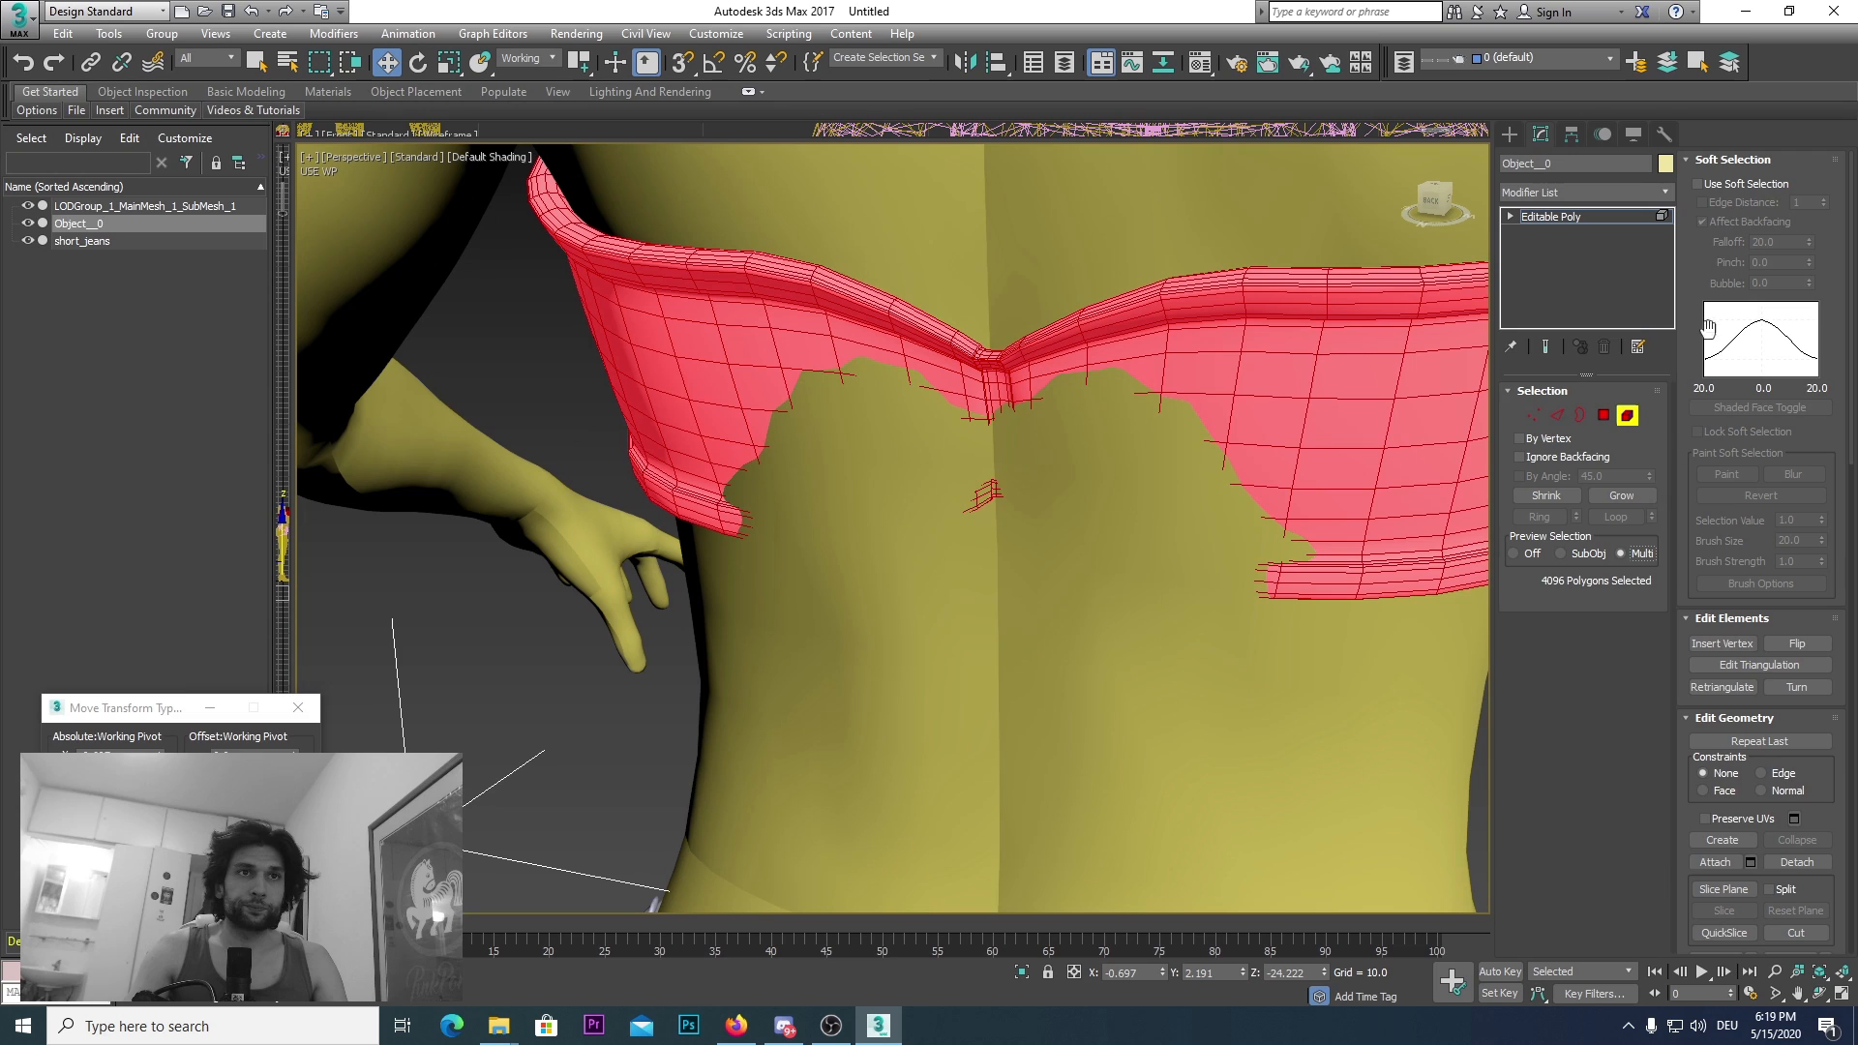
pyautogui.click(1747, 185)
pyautogui.click(1289, 449)
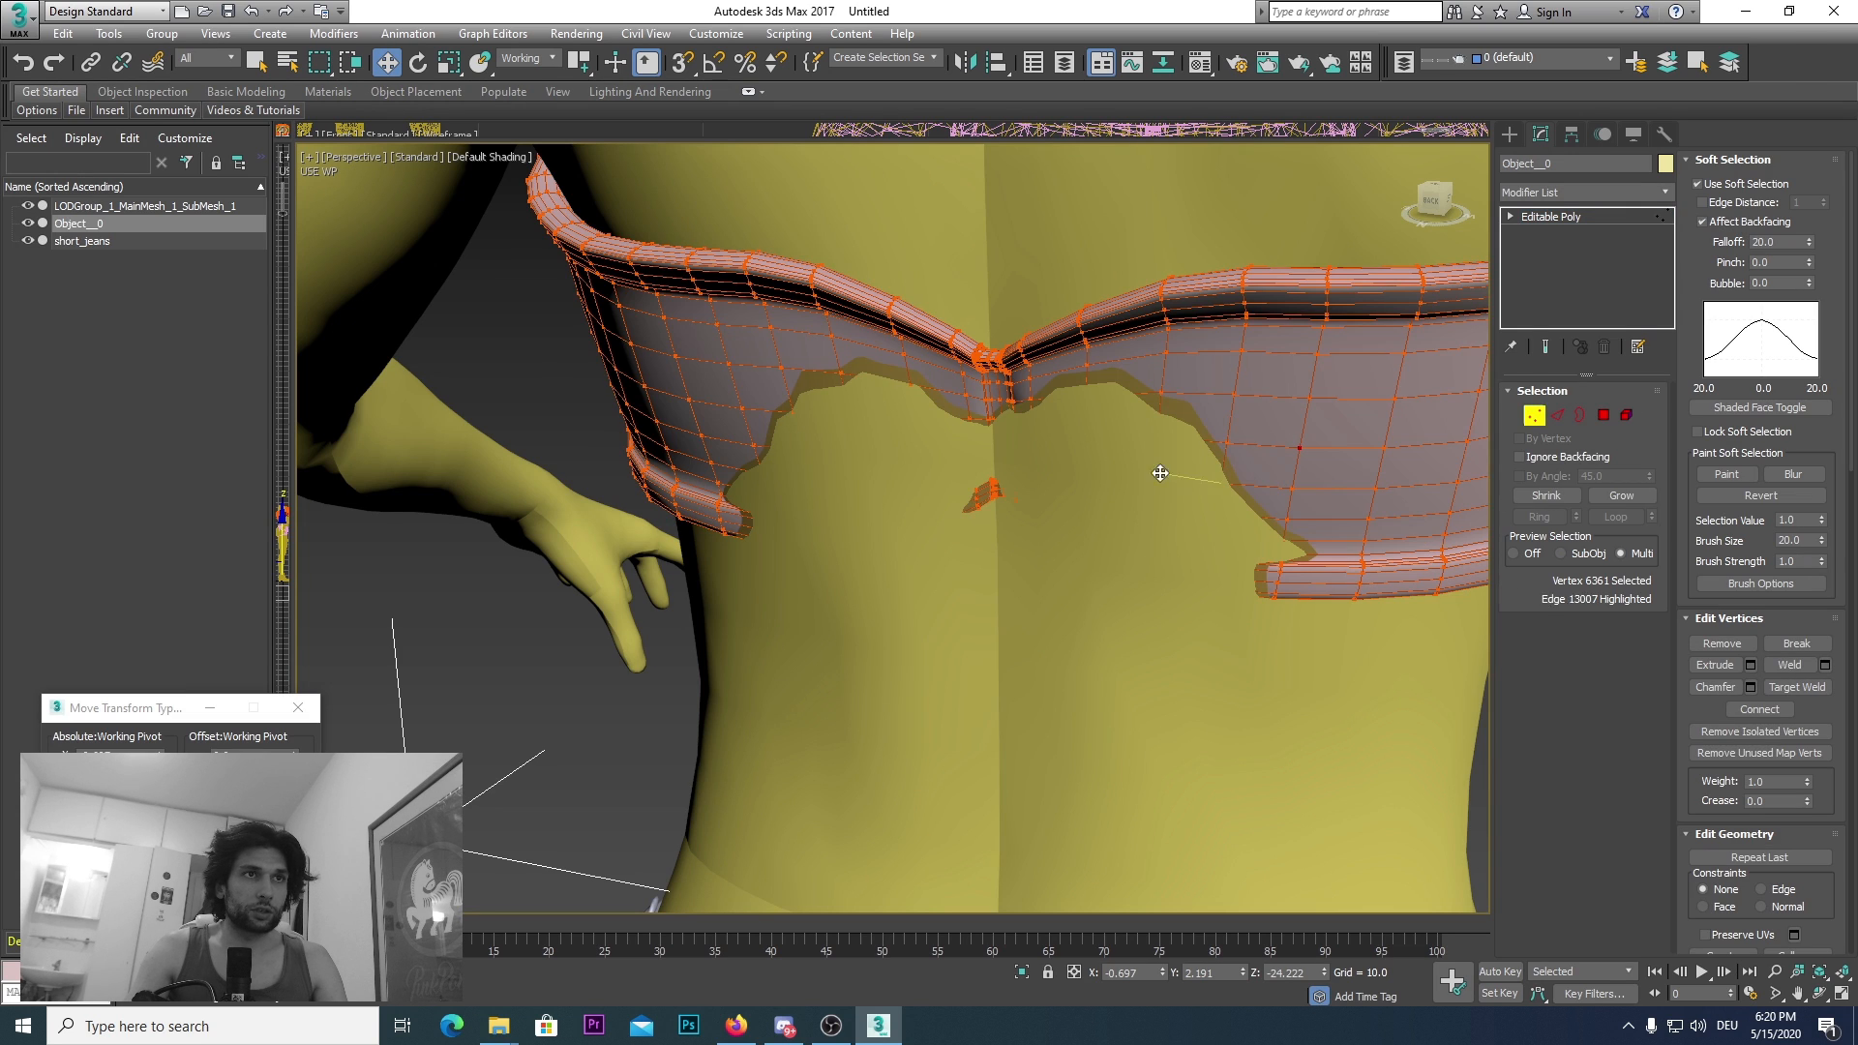
pyautogui.click(1064, 498)
pyautogui.scroll(-5, 1055, 523)
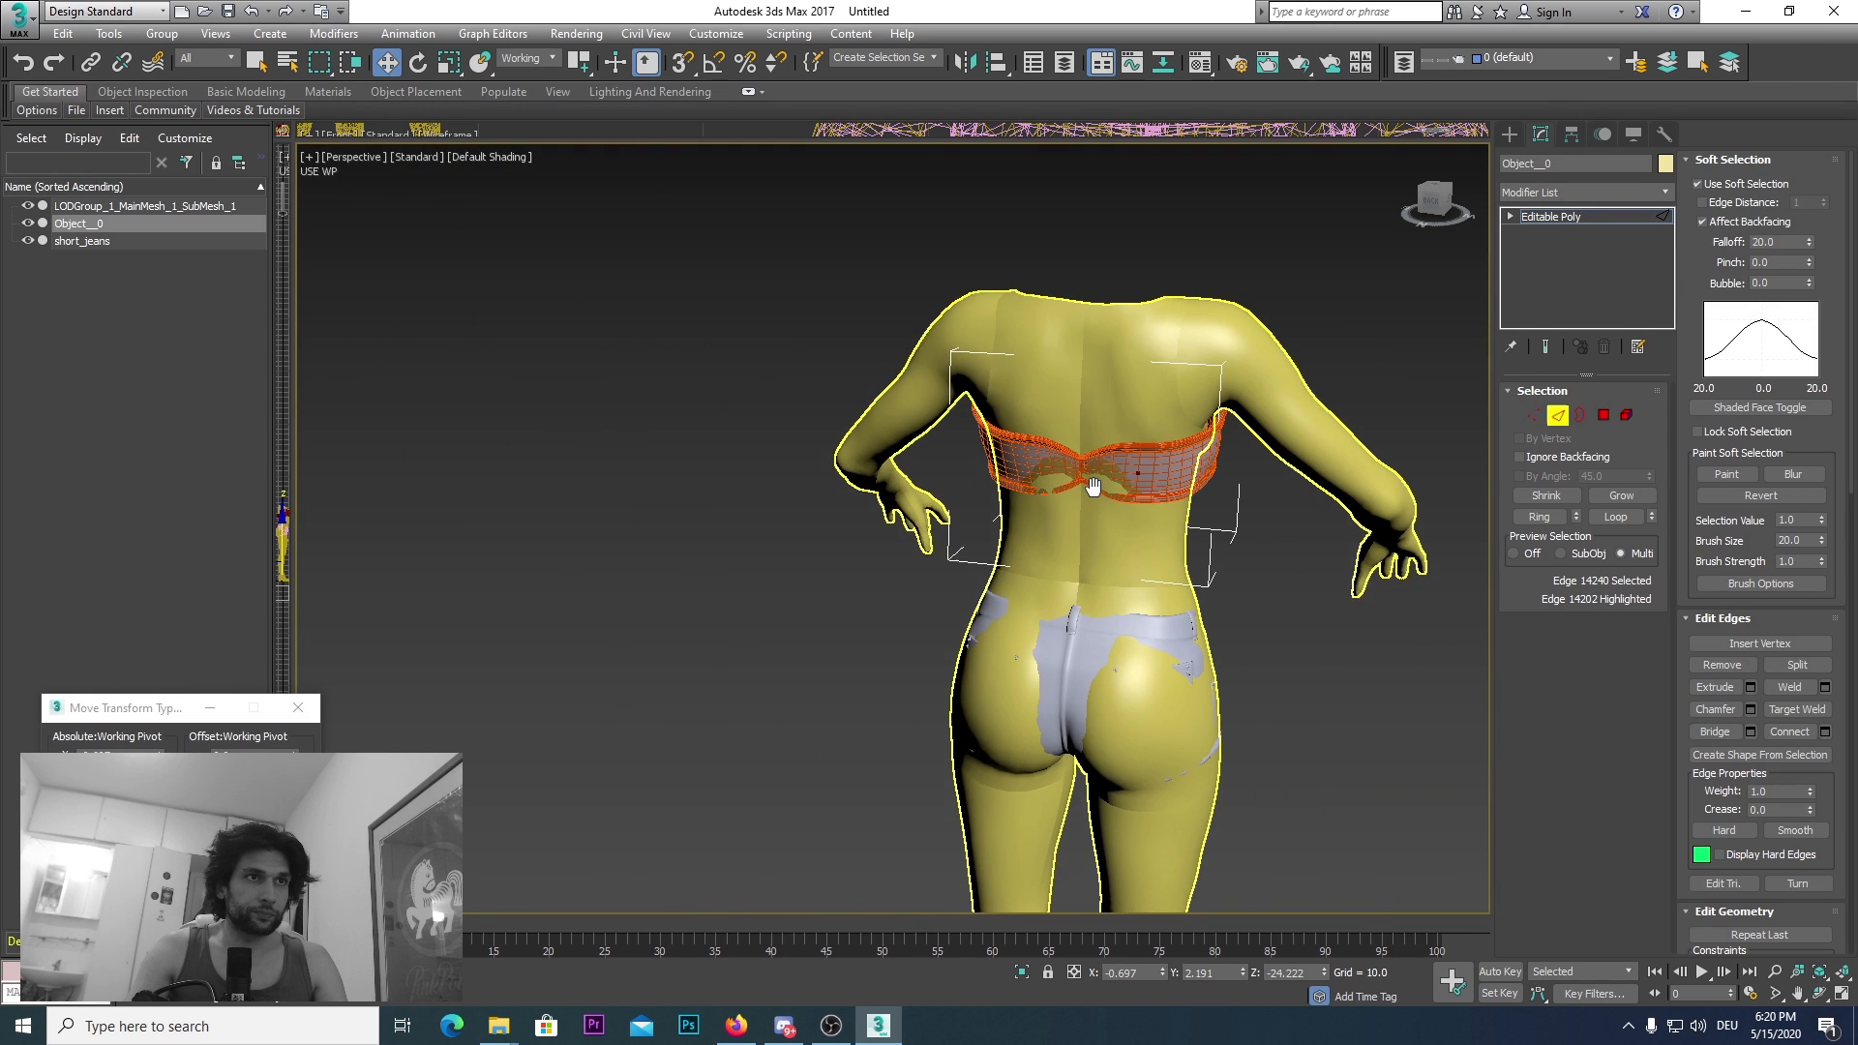
pyautogui.scroll(-4, 945, 649)
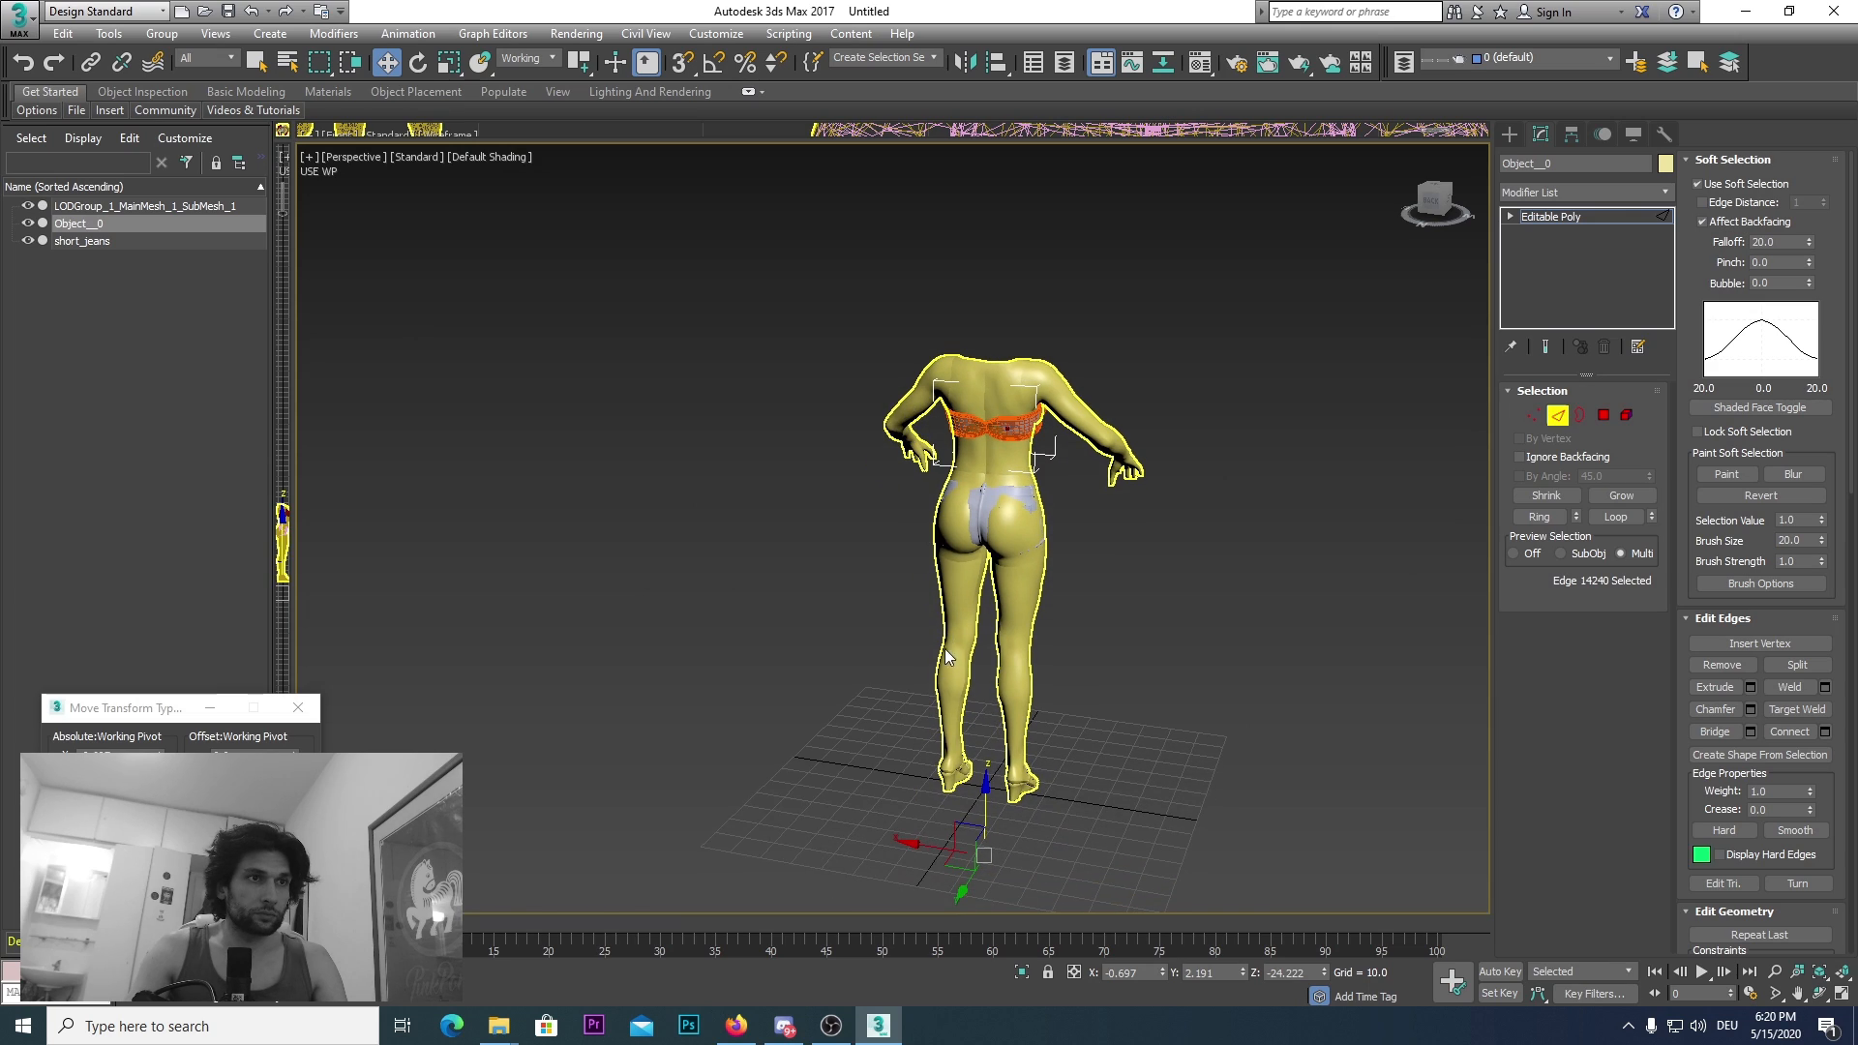
pyautogui.click(771, 602)
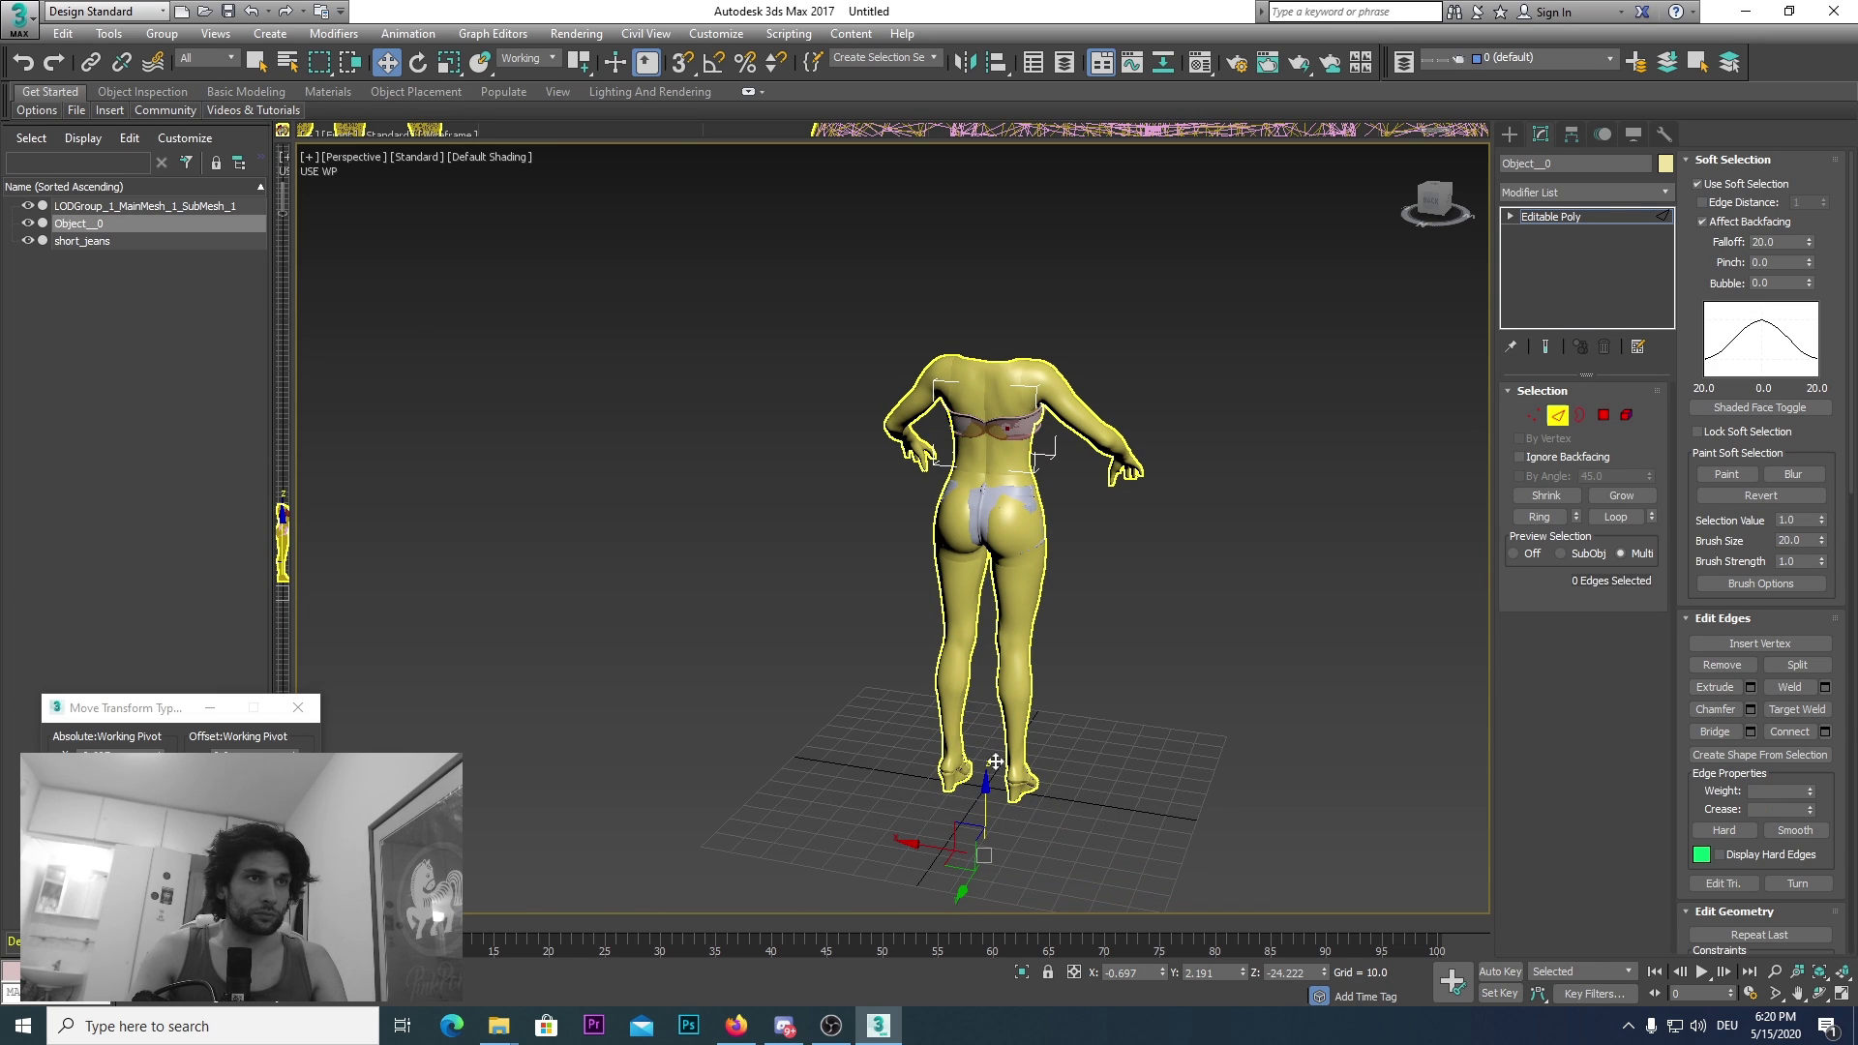
# Step: Turn off the working pivot and move the whole bra up along world Z to about -25.86
pyautogui.click(1574, 137)
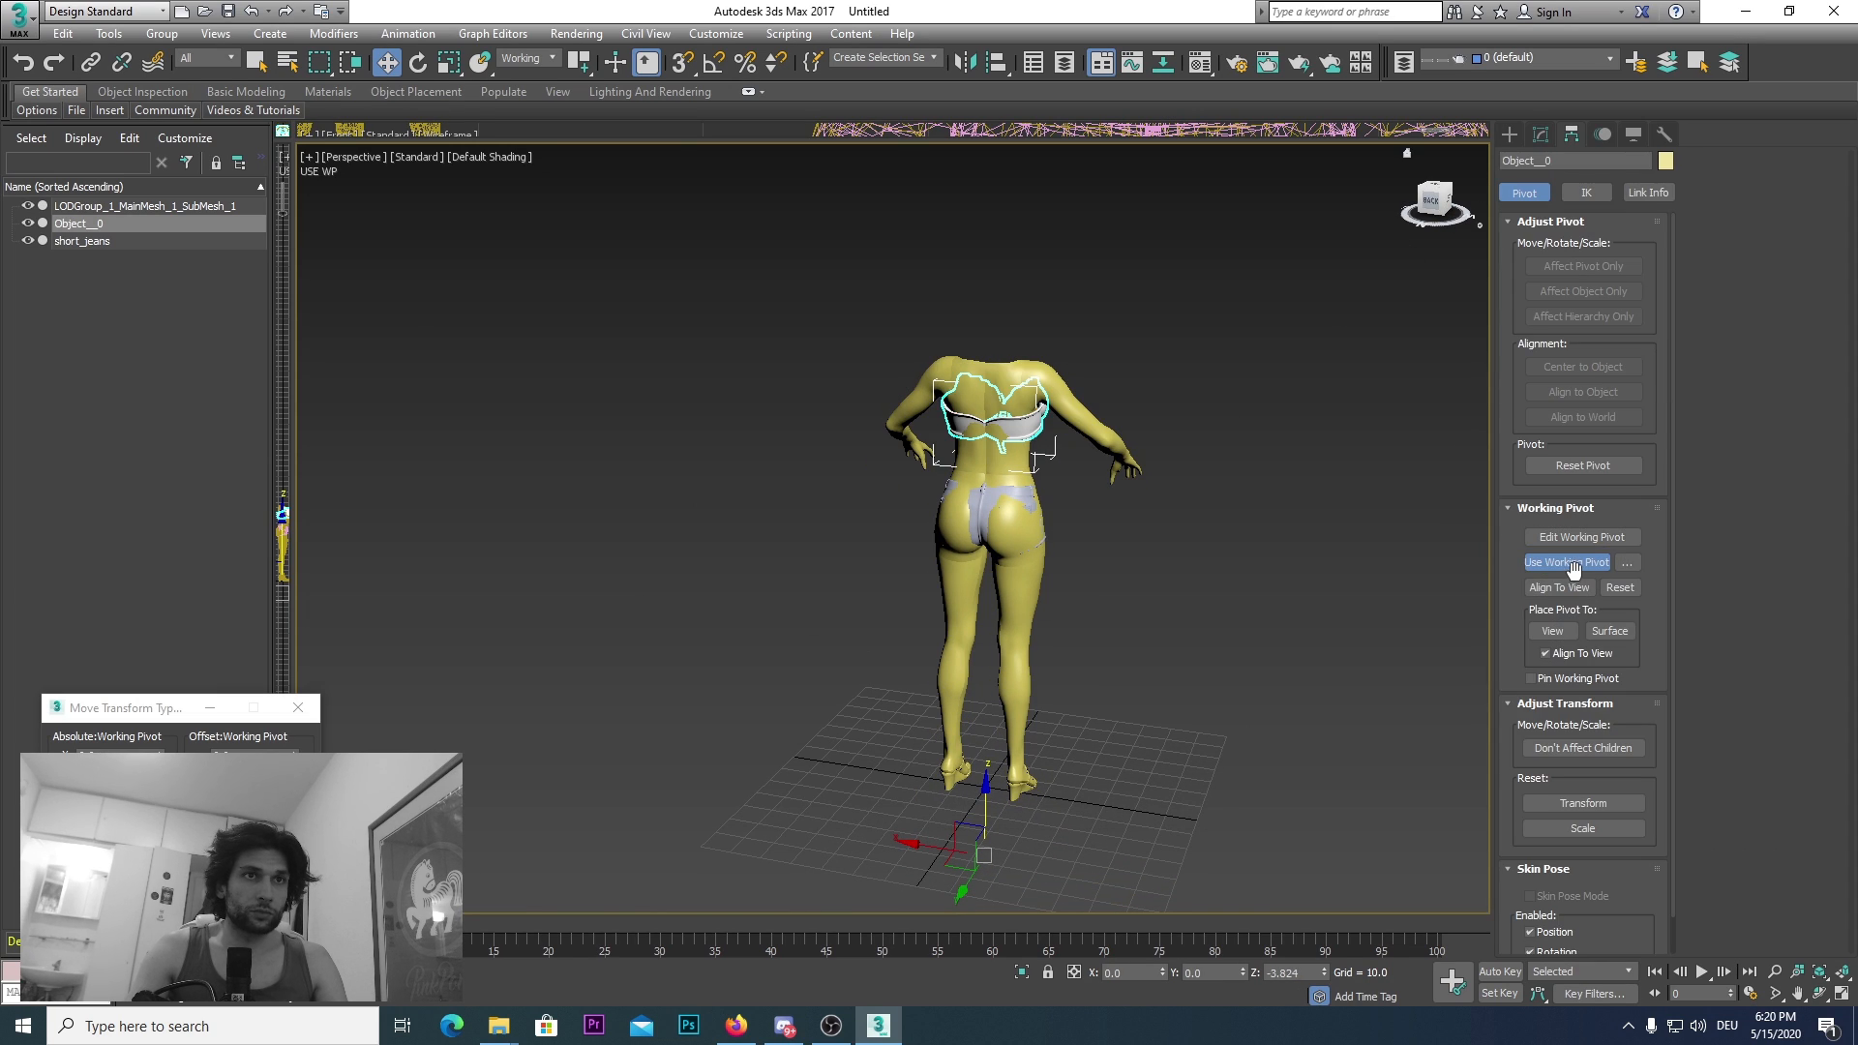
pyautogui.click(1575, 565)
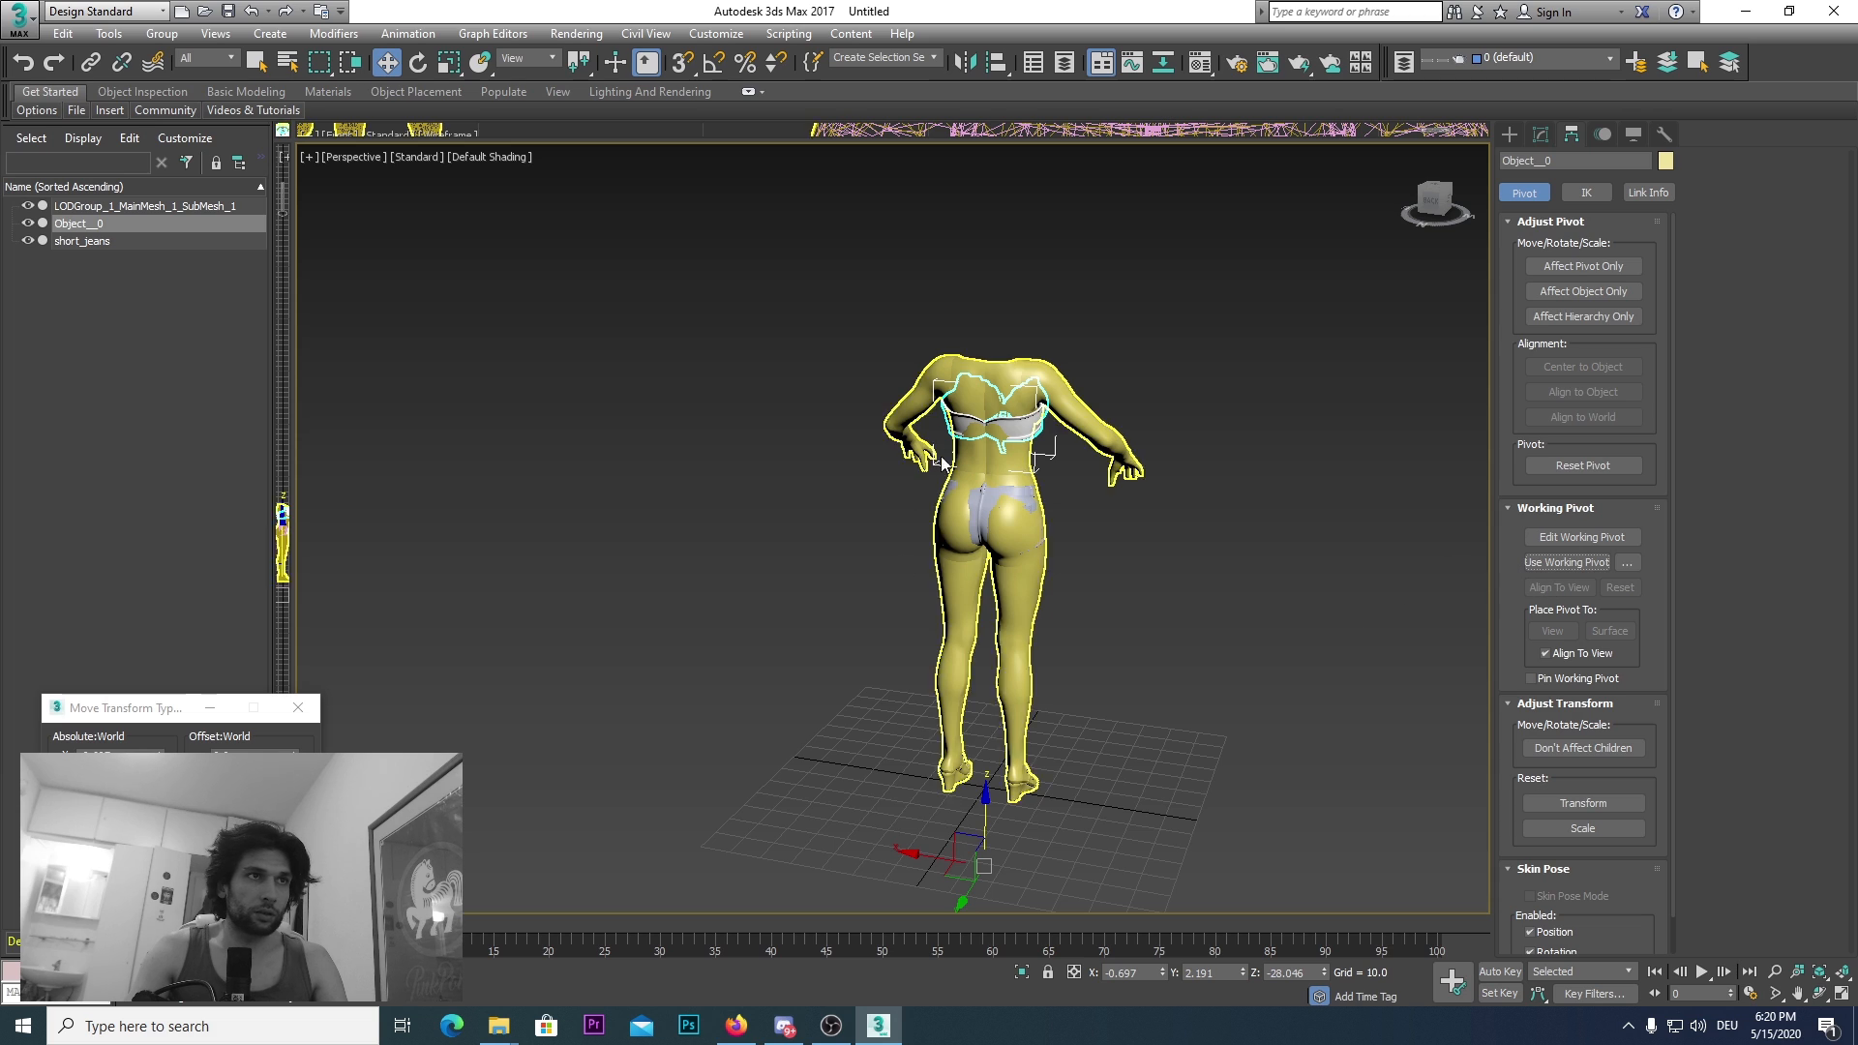
pyautogui.scroll(5, 1017, 433)
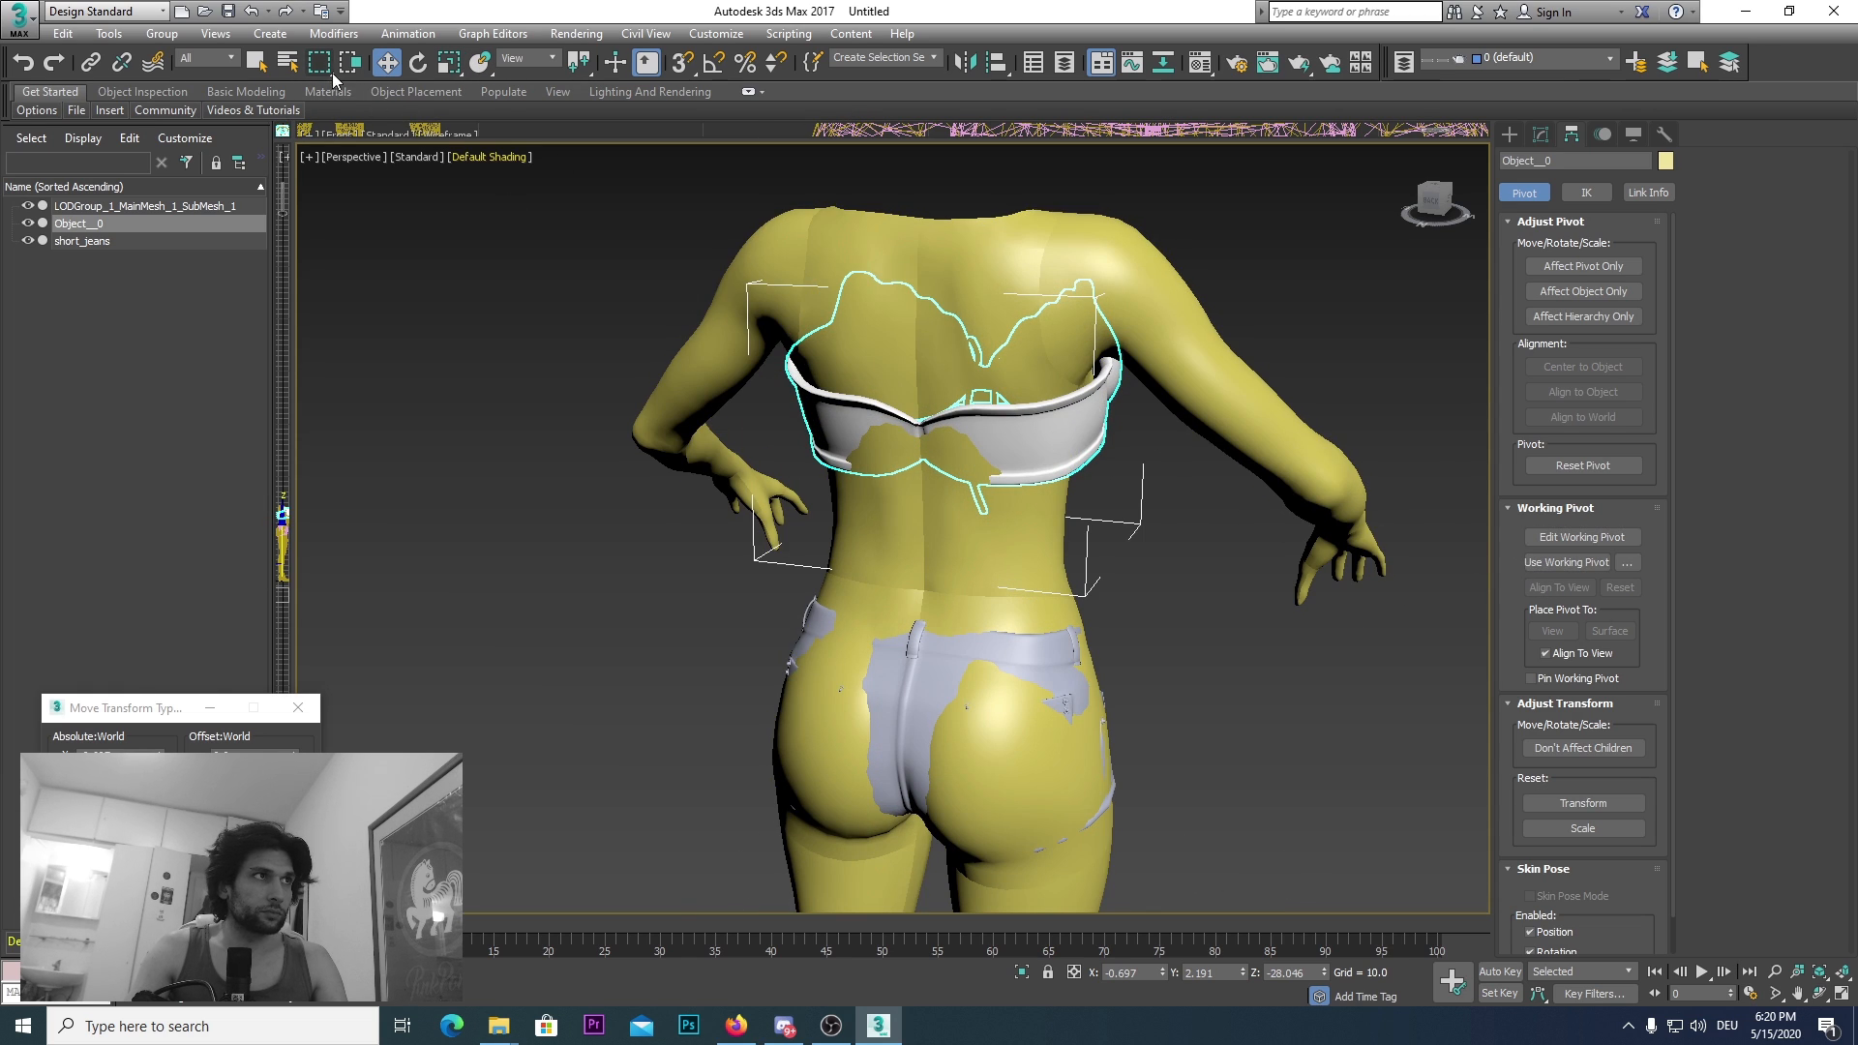
pyautogui.scroll(-6, 640, 476)
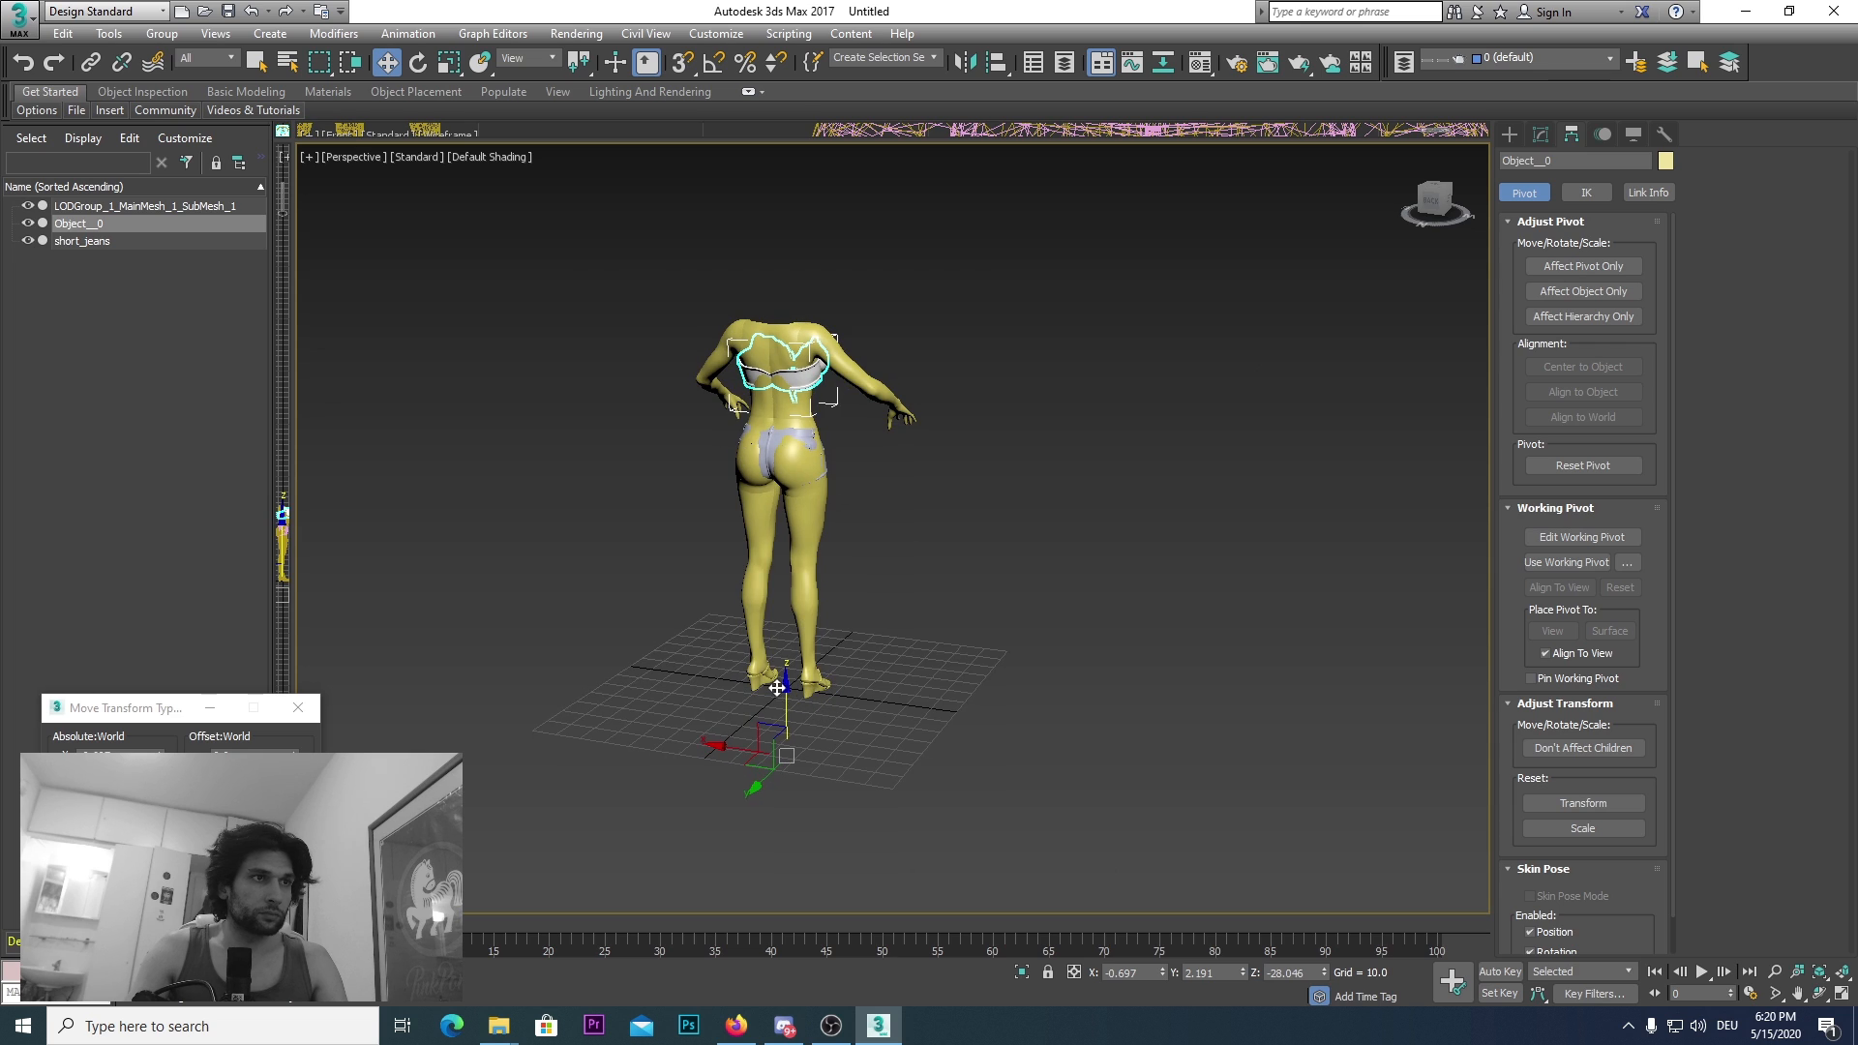
pyautogui.moveTo(786, 687)
pyautogui.mouseDown()
pyautogui.moveTo(786, 658)
pyautogui.moveTo(785, 677)
pyautogui.mouseUp()
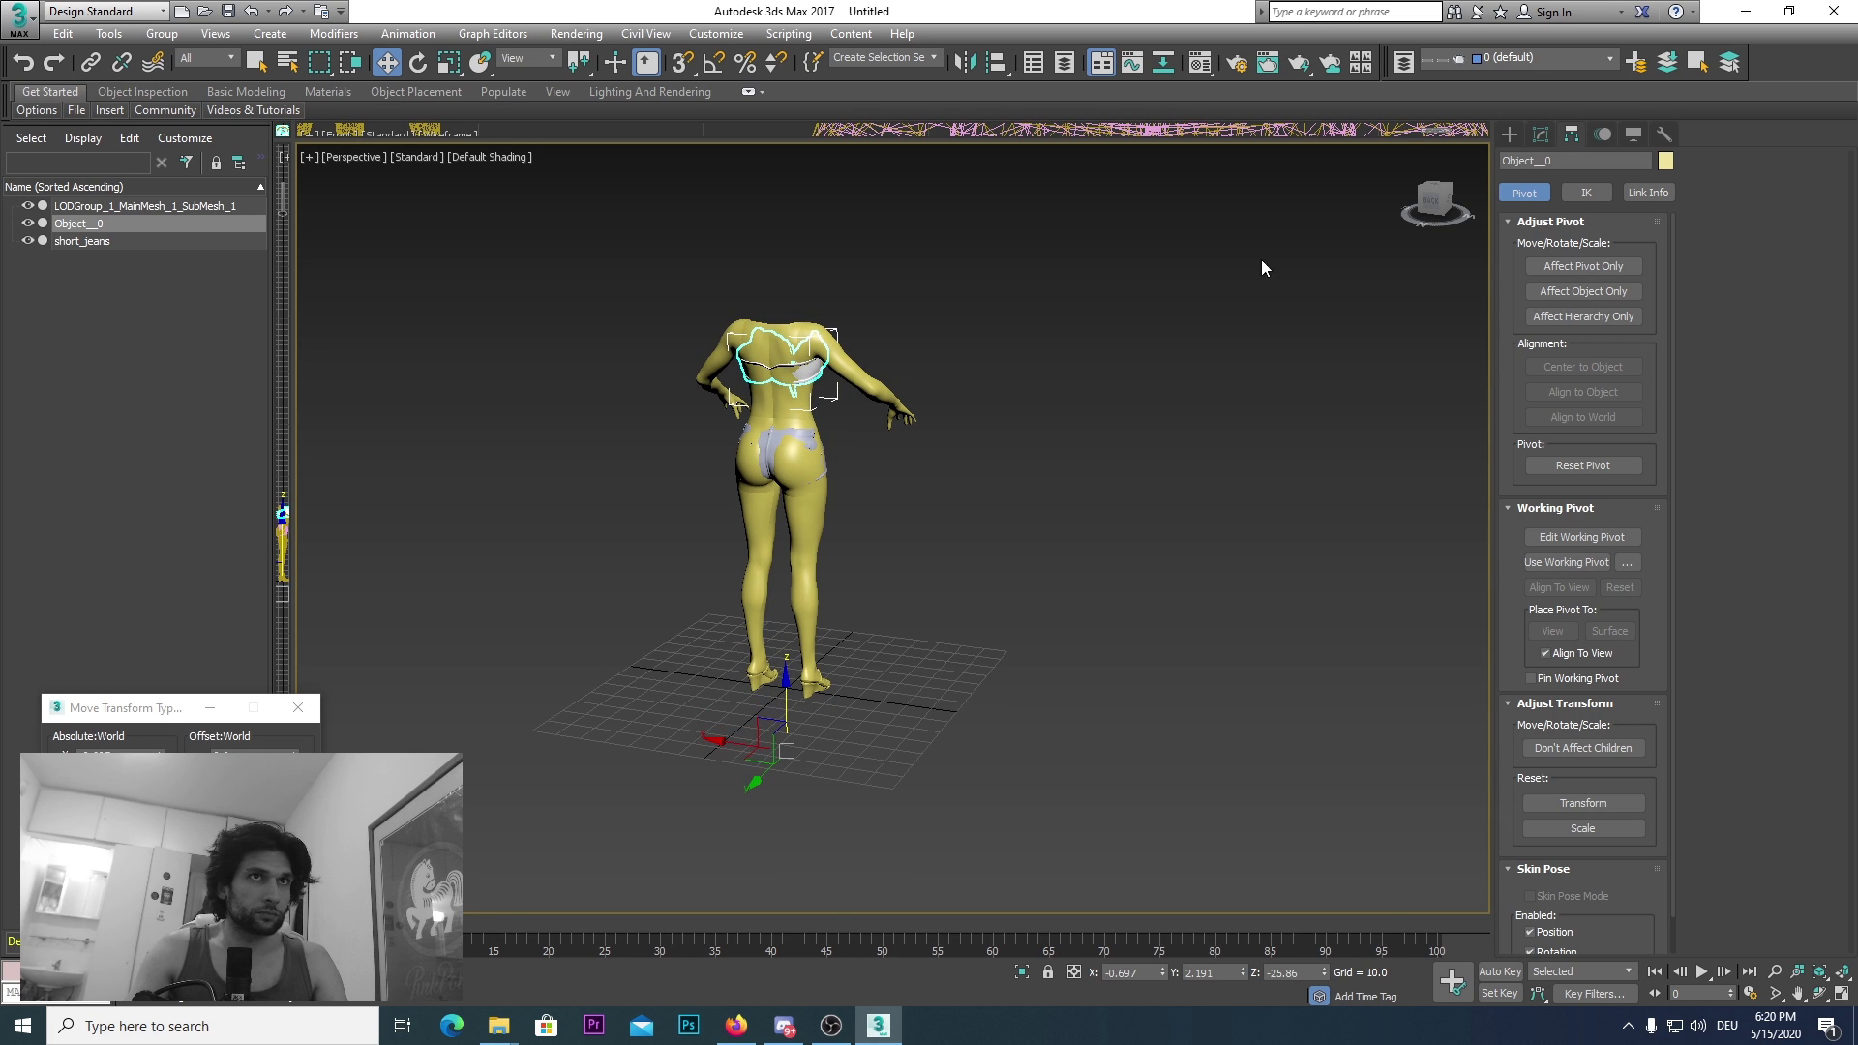
# Step: Move the whole bra down along world Z to about -27.742
pyautogui.click(1539, 134)
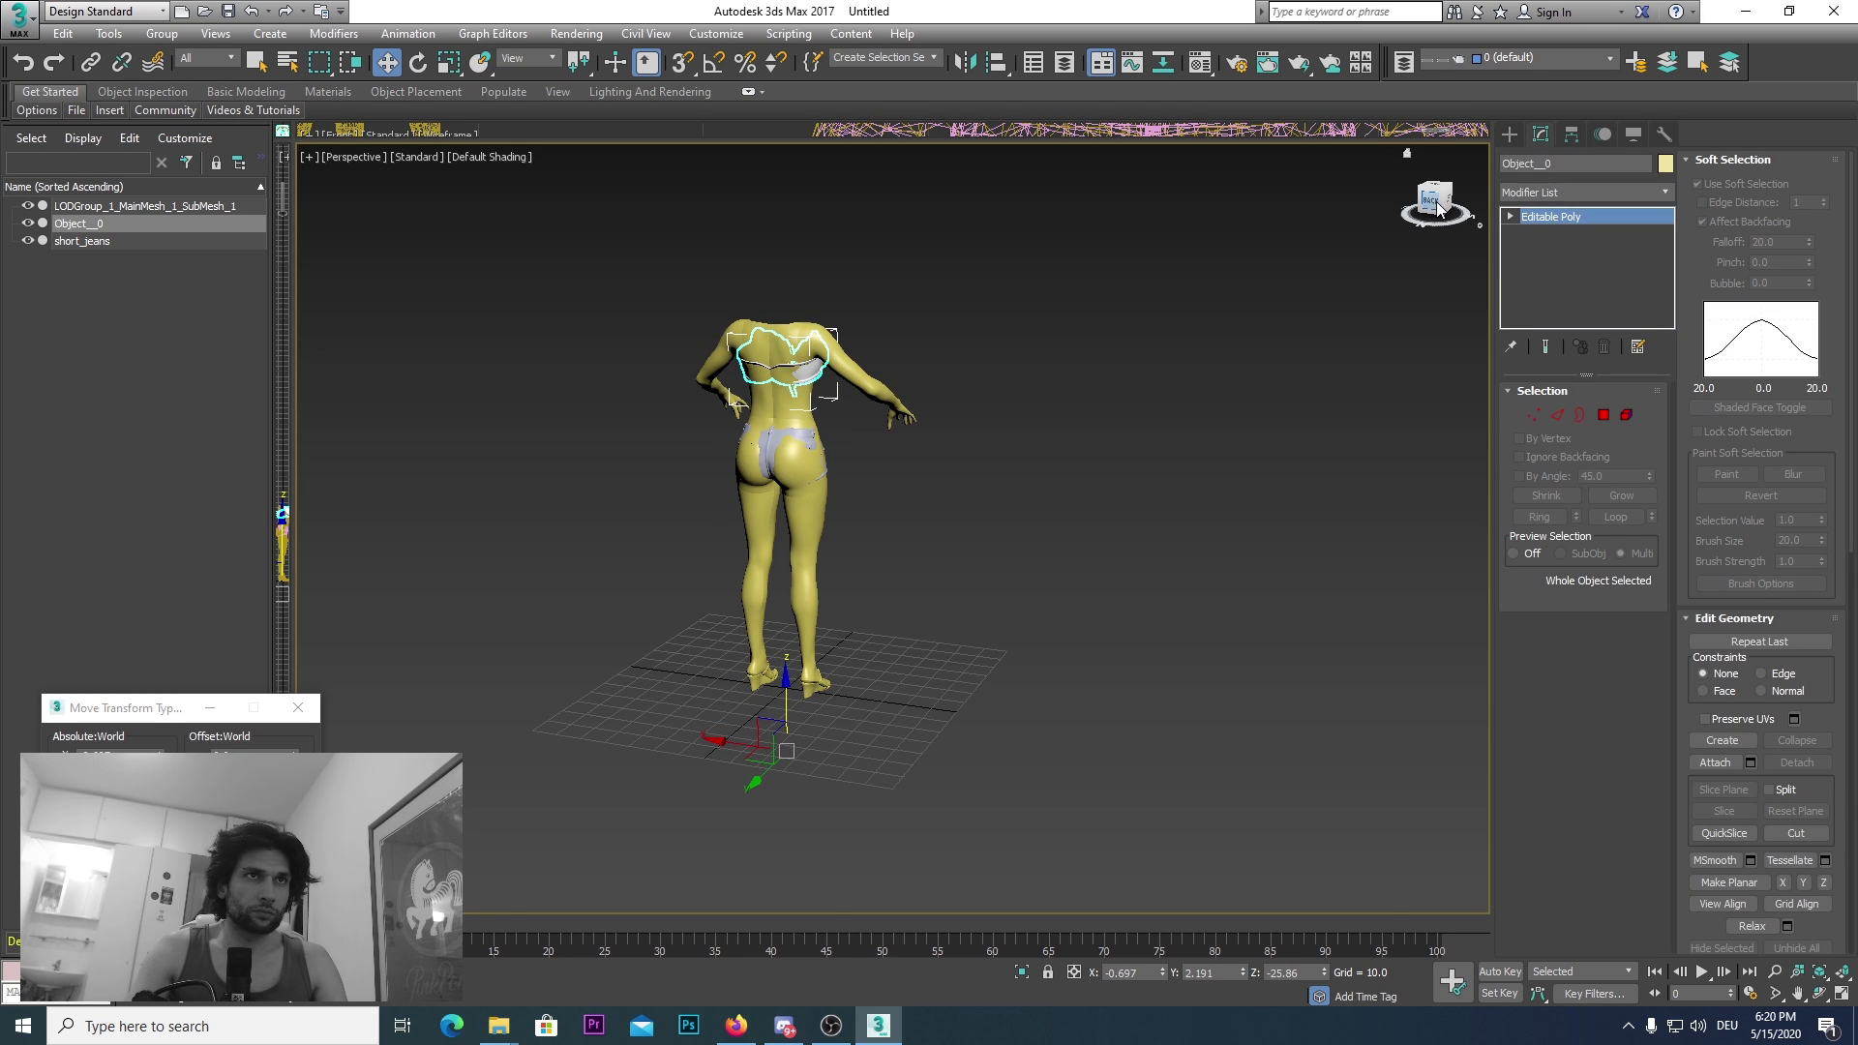
pyautogui.moveTo(1437, 208); pyautogui.dragTo(1229, 215)
pyautogui.scroll(3, 875, 324)
pyautogui.moveTo(891, 395); pyautogui.dragTo(1229, 465, button='middle')
pyautogui.scroll(-3, 1108, 507)
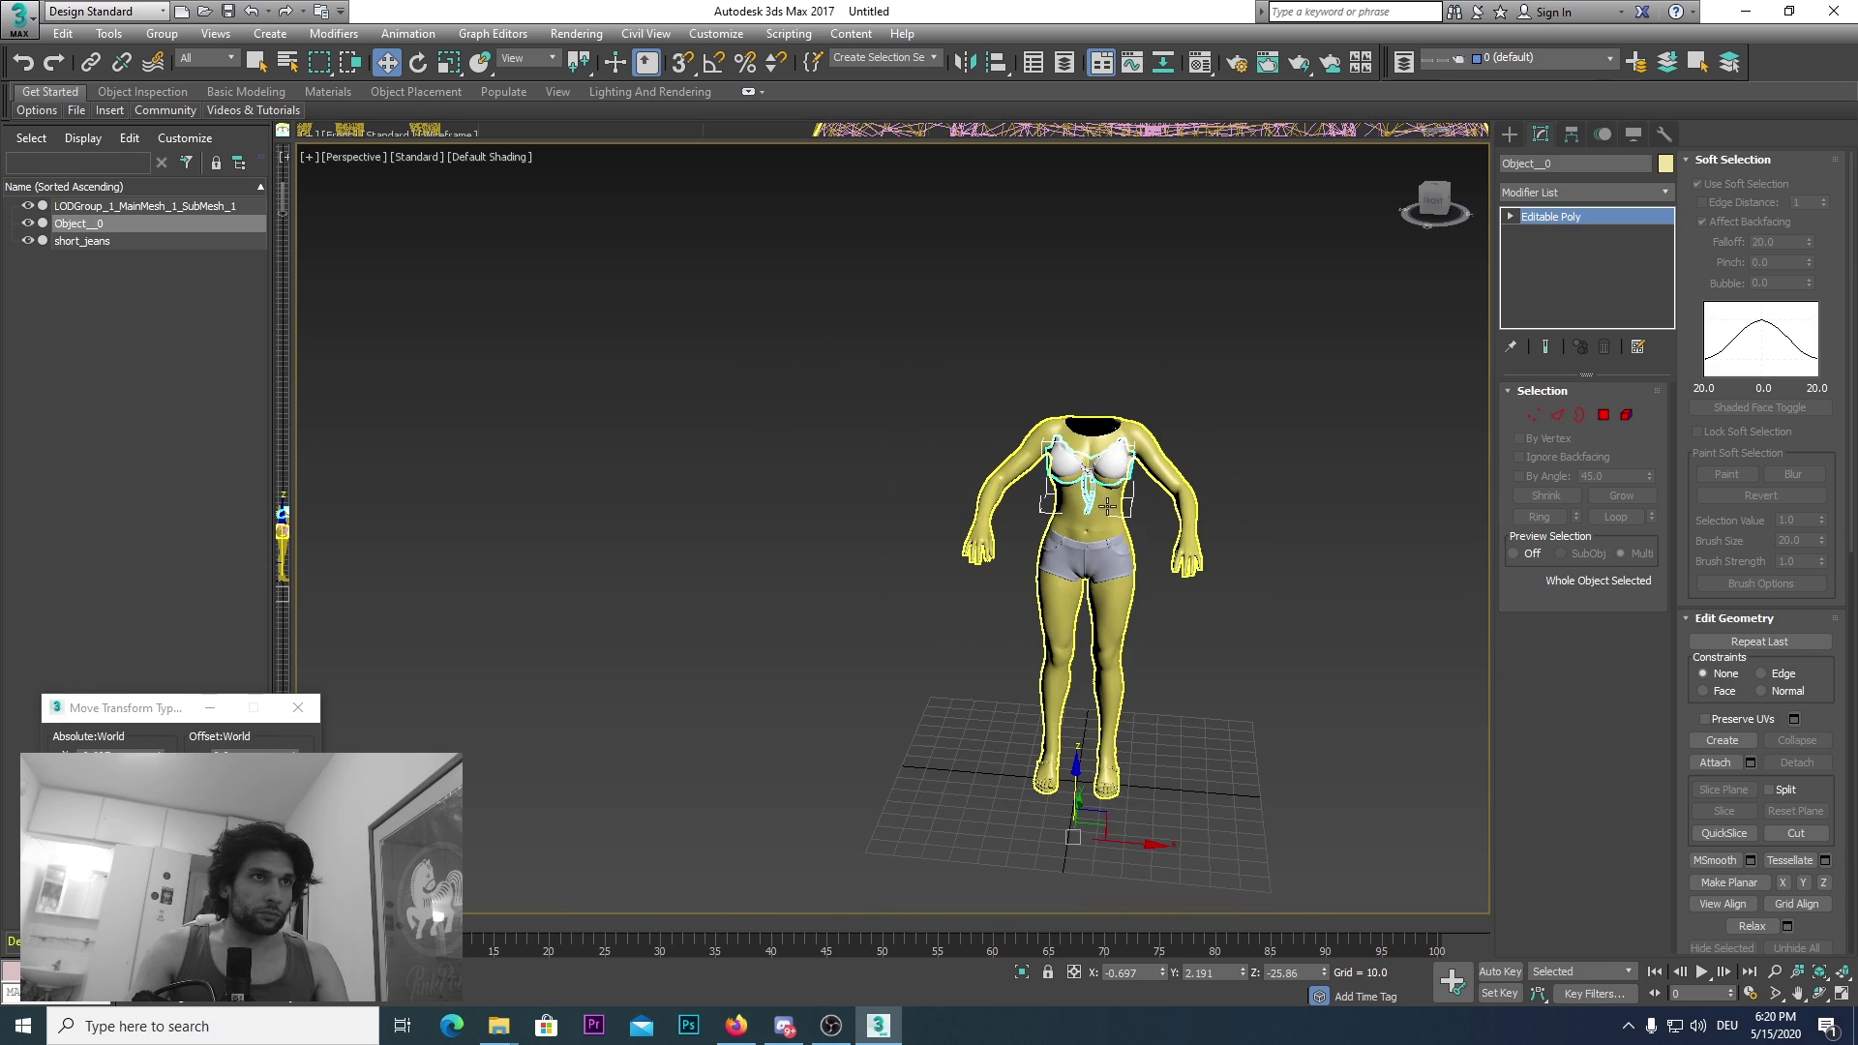
pyautogui.moveTo(1107, 506); pyautogui.dragTo(1064, 319, button='middle')
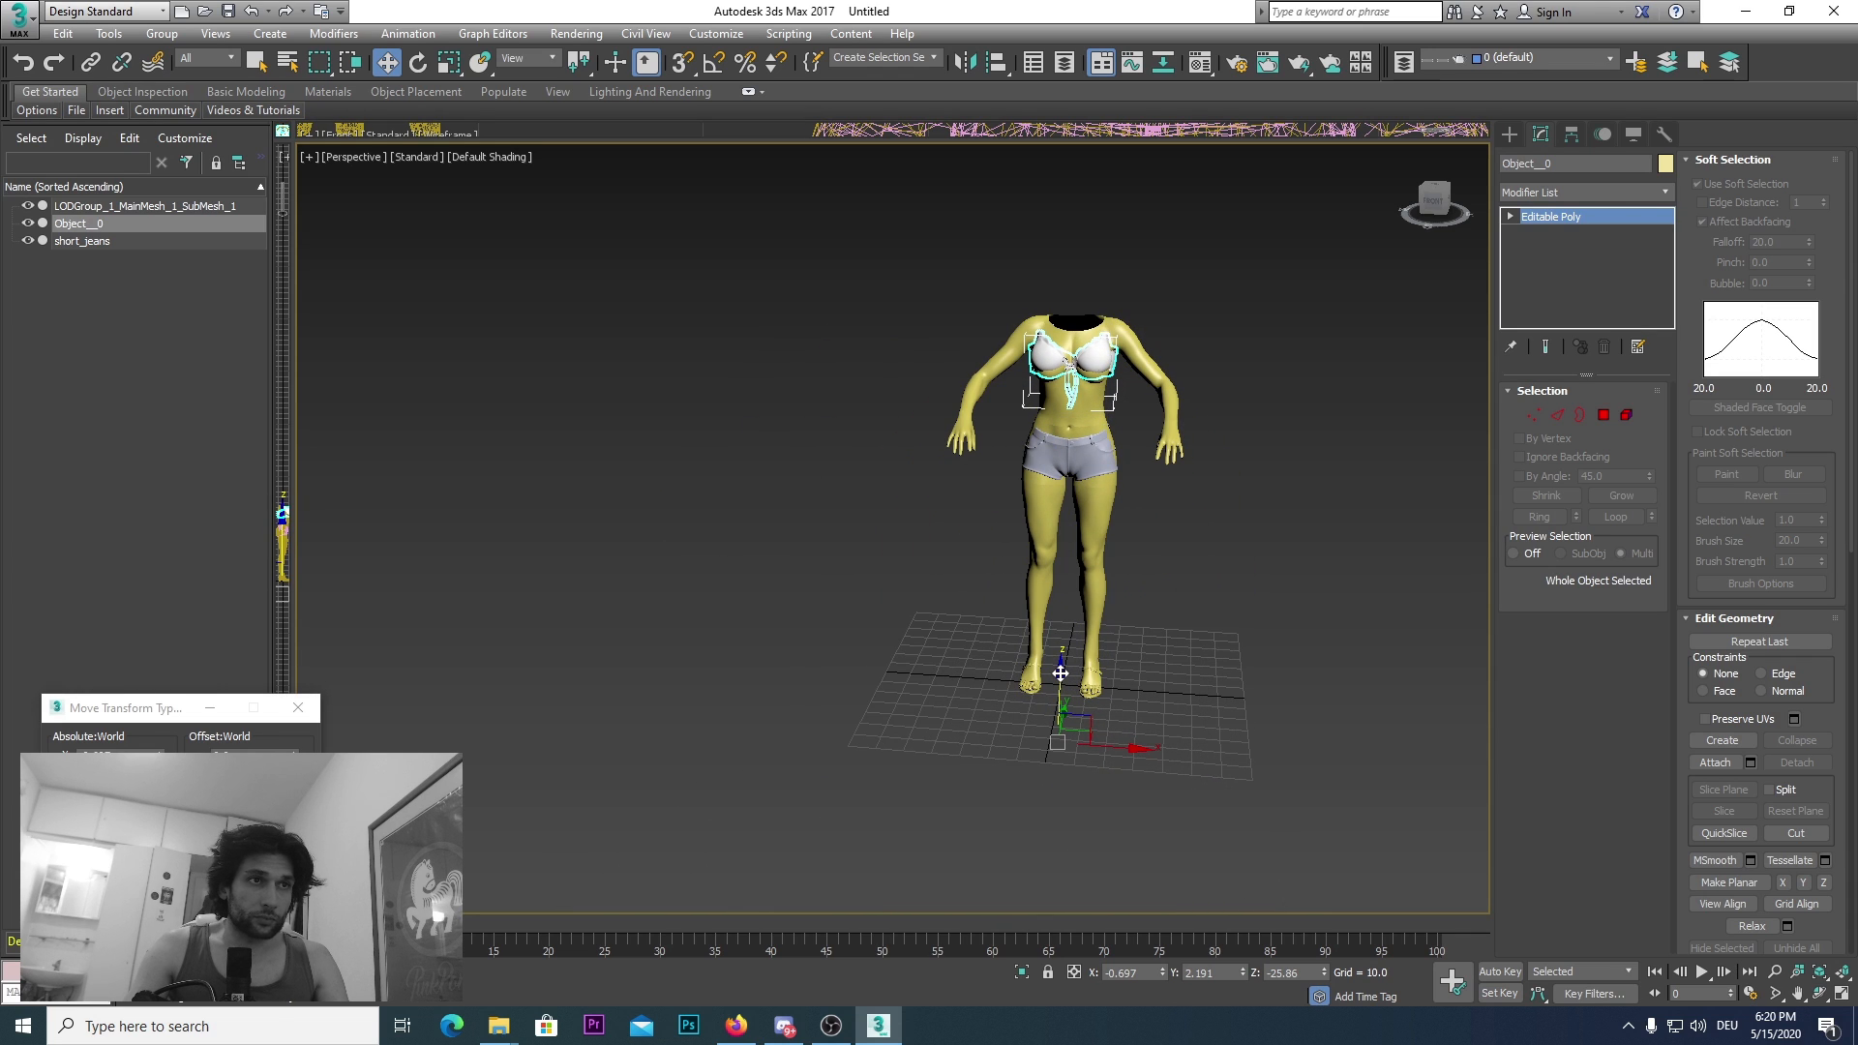
pyautogui.moveTo(1063, 675); pyautogui.dragTo(1062, 679)
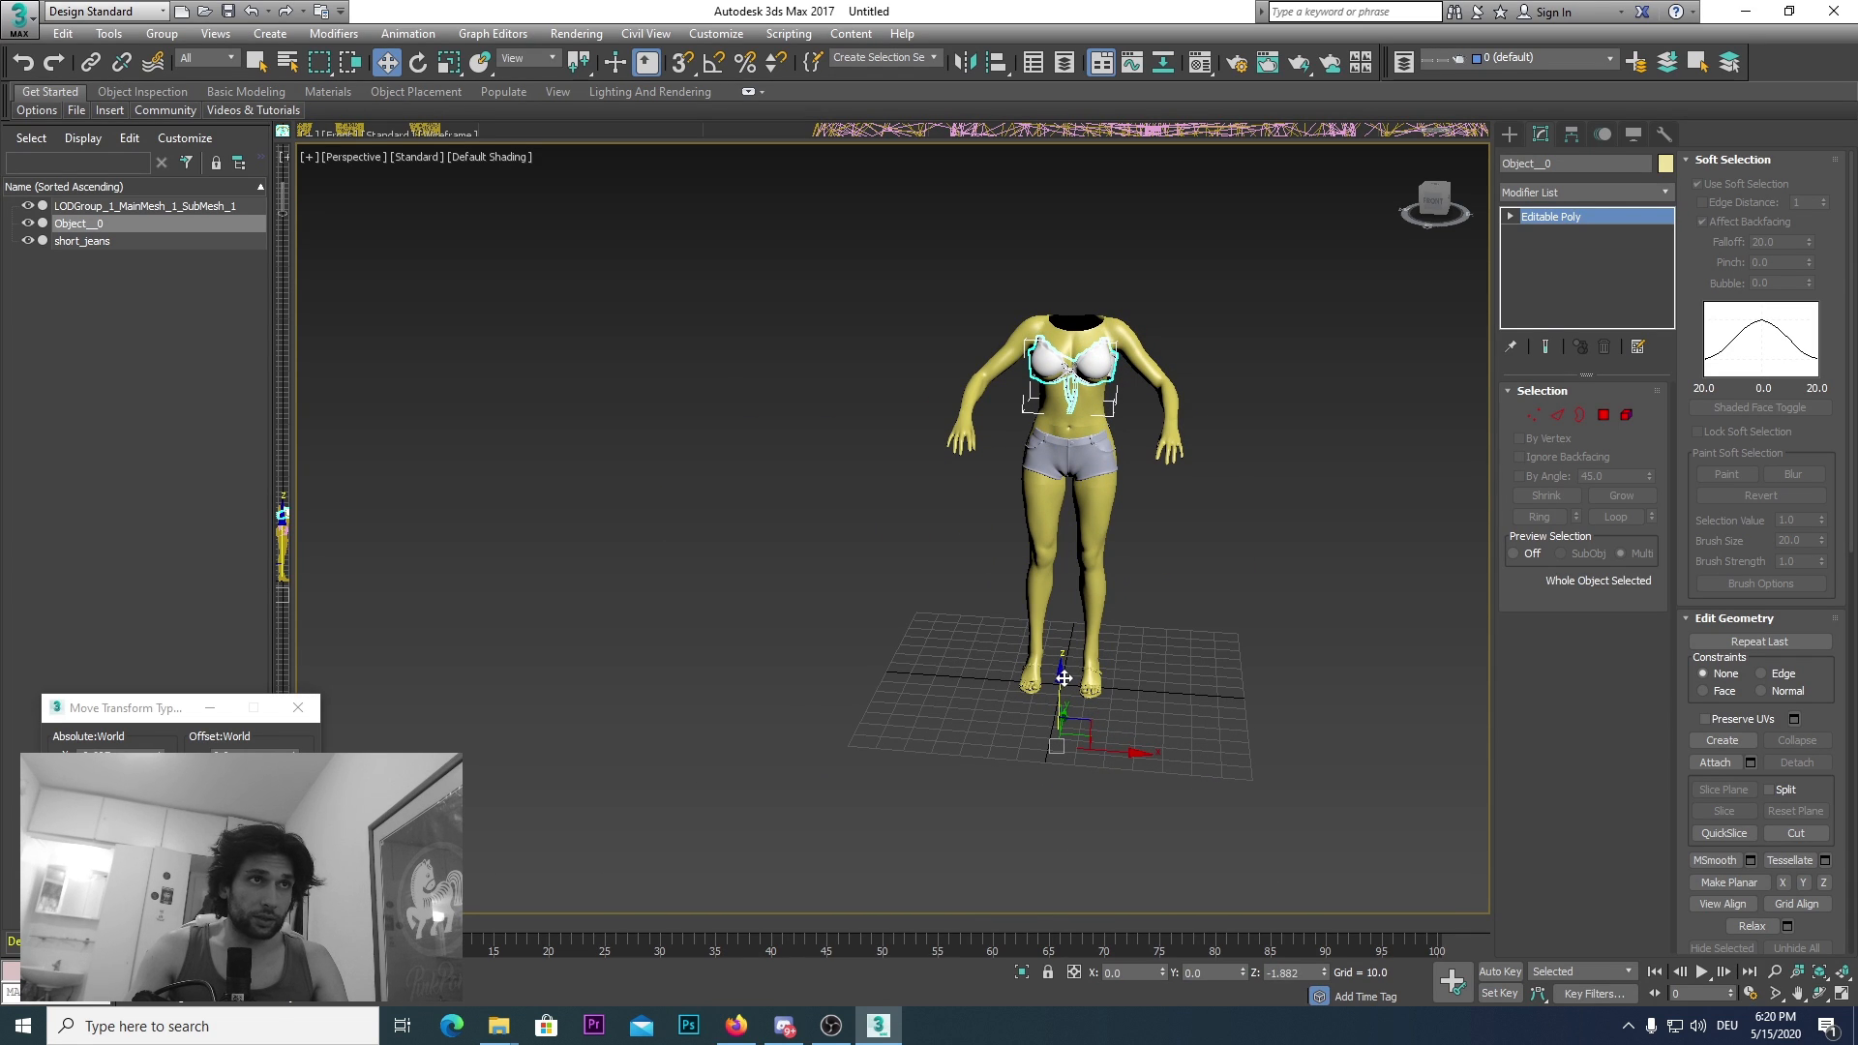
# Step: In Local coordinates, select a polygon on the bra's back band and pull it outward along Z by about 0.373 with soft selection
pyautogui.moveTo(1435, 205); pyautogui.dragTo(1471, 214)
pyautogui.scroll(6, 1086, 390)
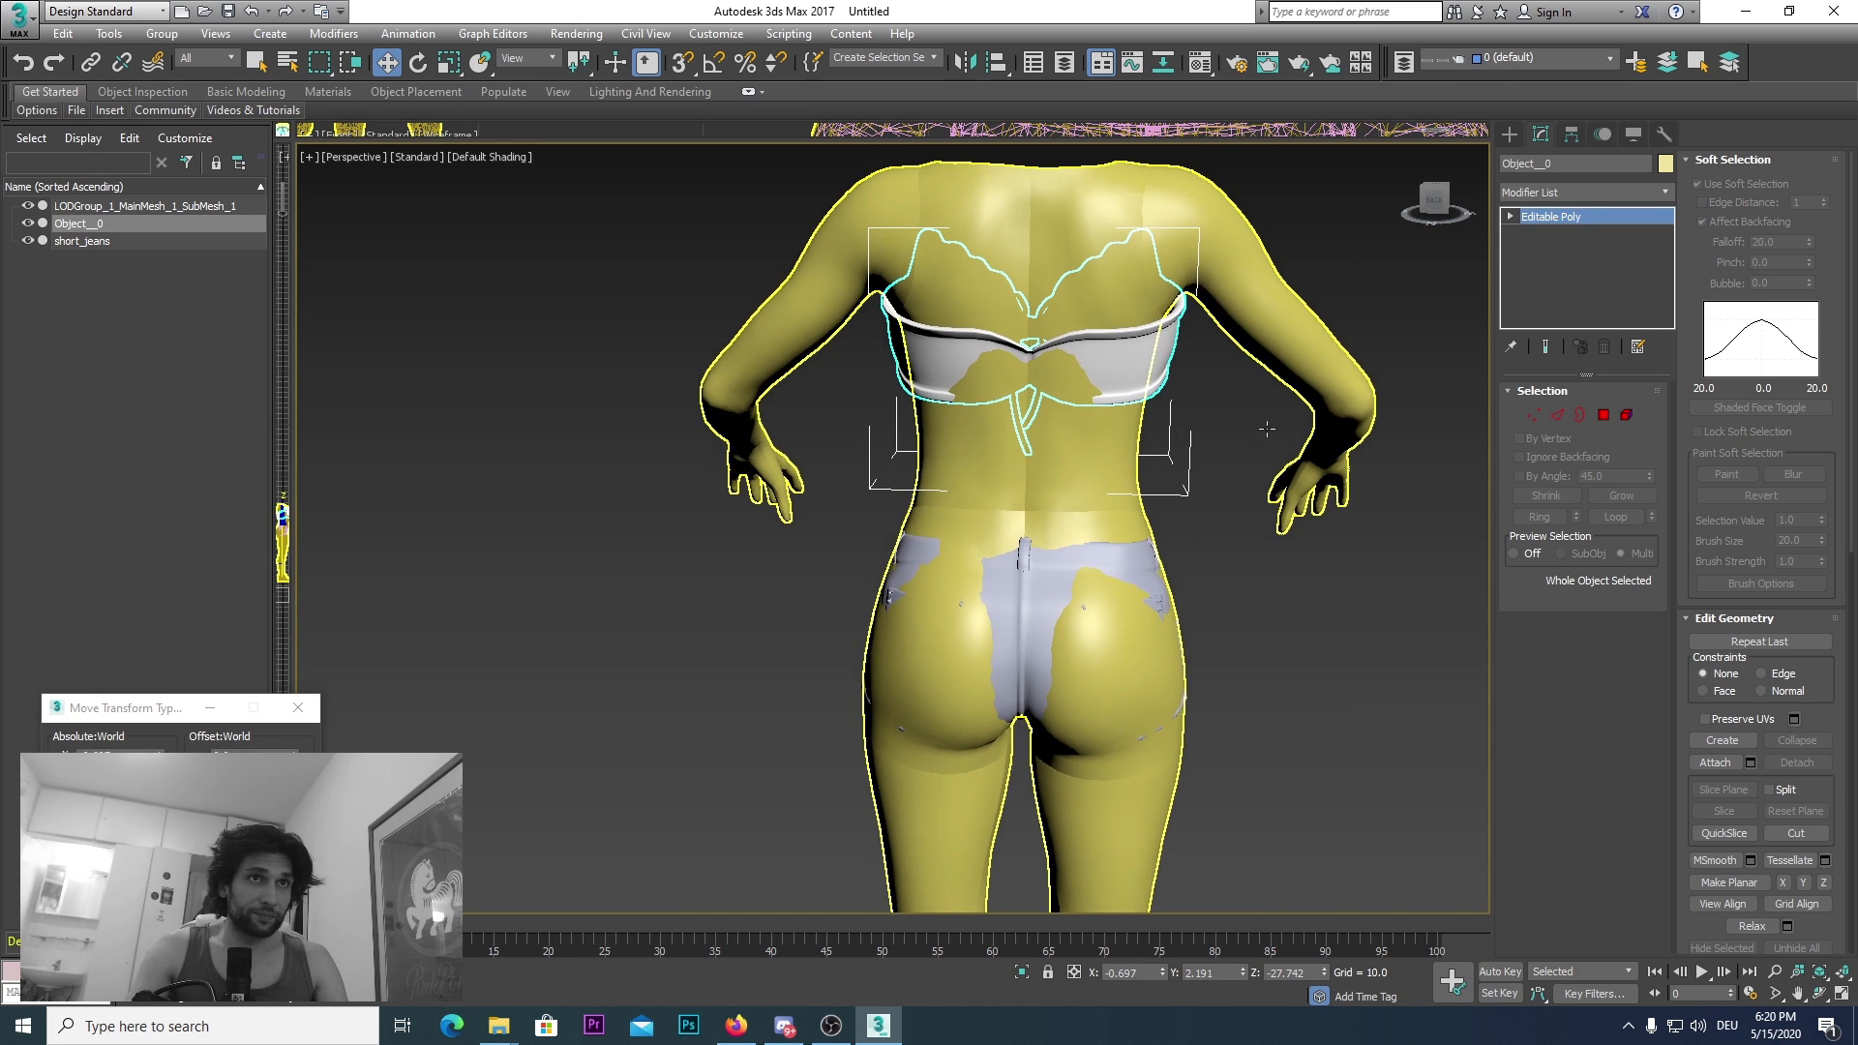
pyautogui.click(1629, 416)
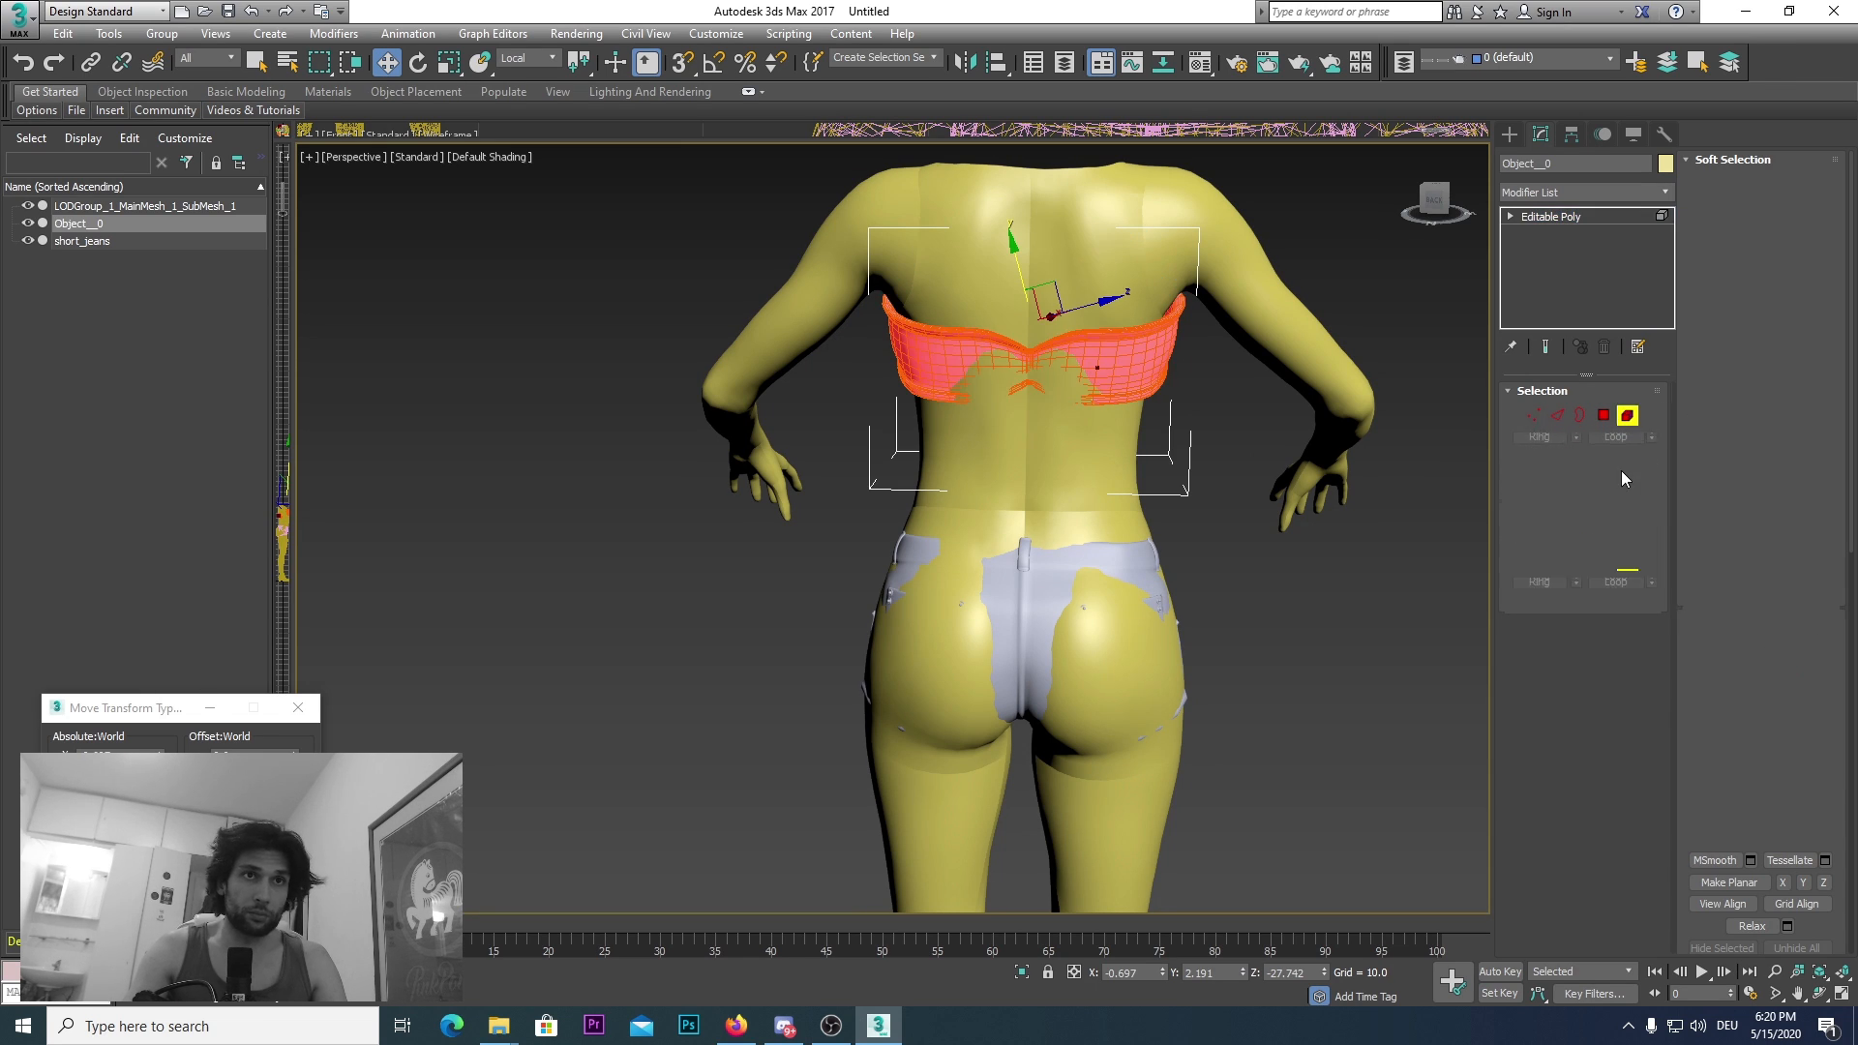
pyautogui.scroll(5, 1053, 347)
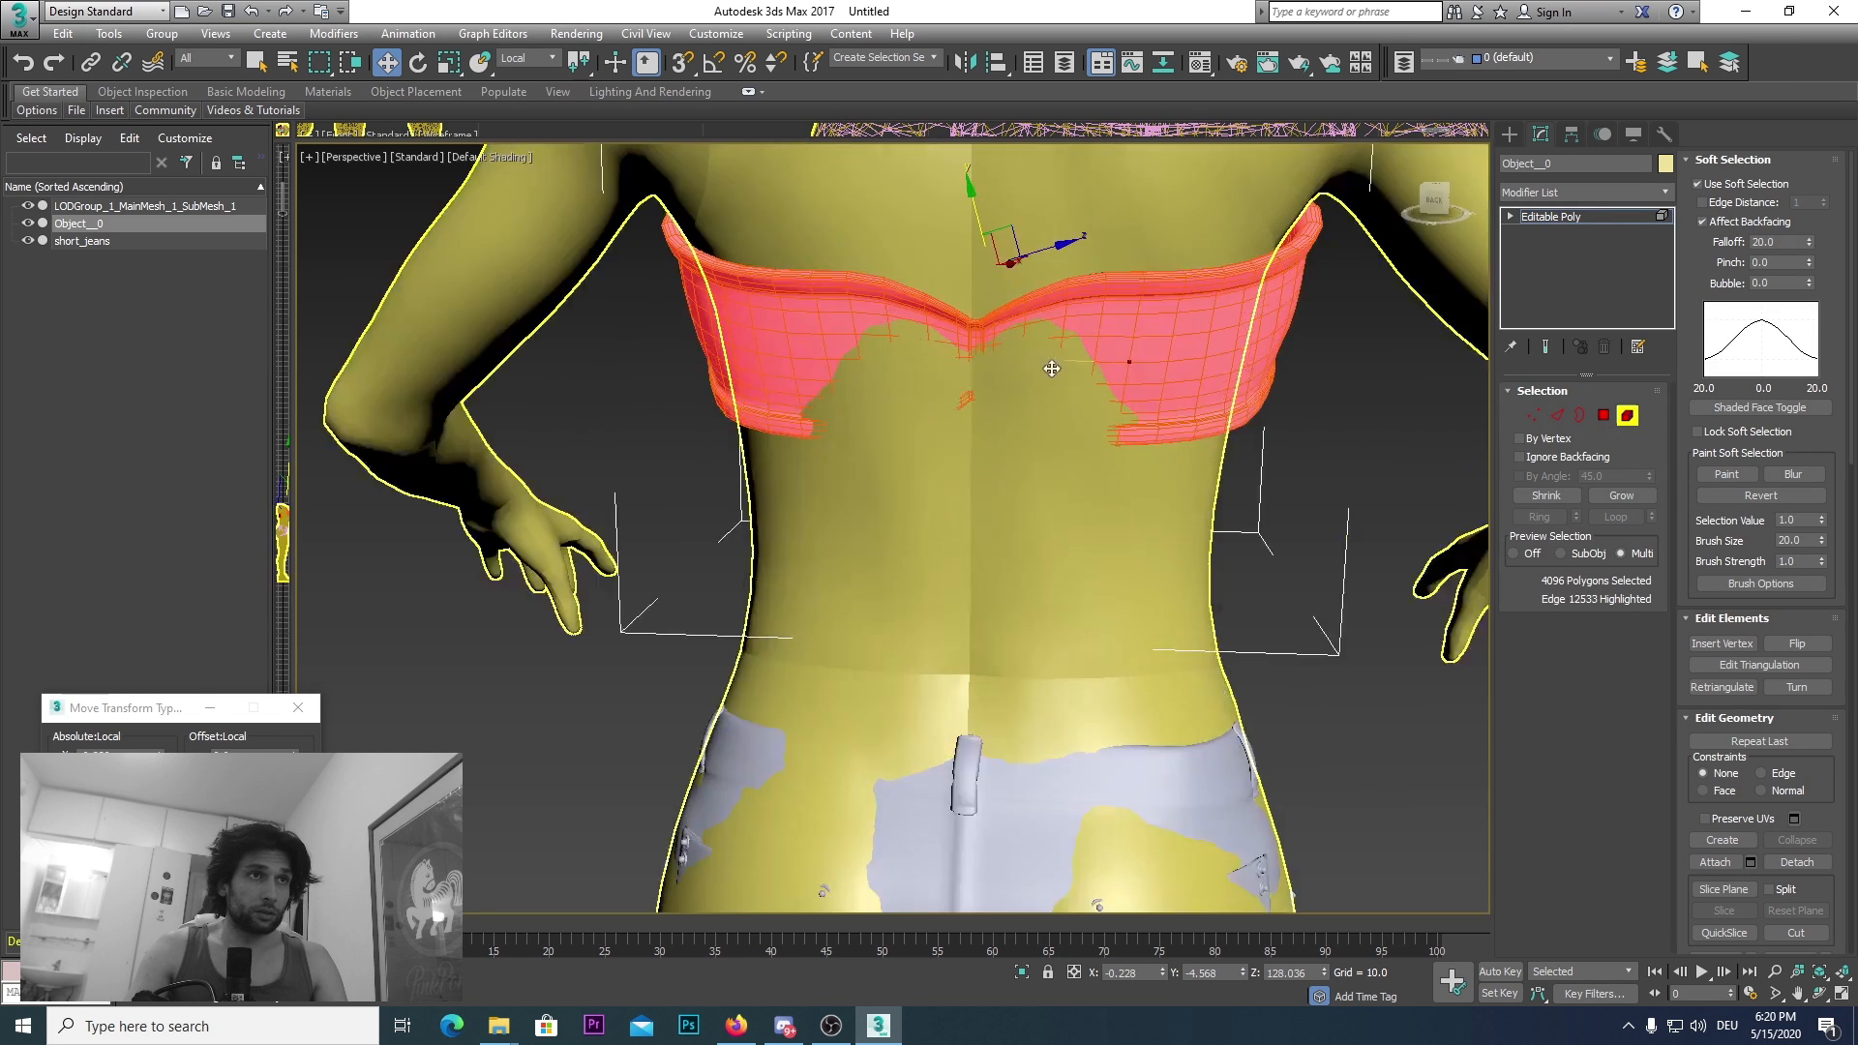
pyautogui.scroll(-3, 1053, 346)
pyautogui.scroll(3, 1119, 531)
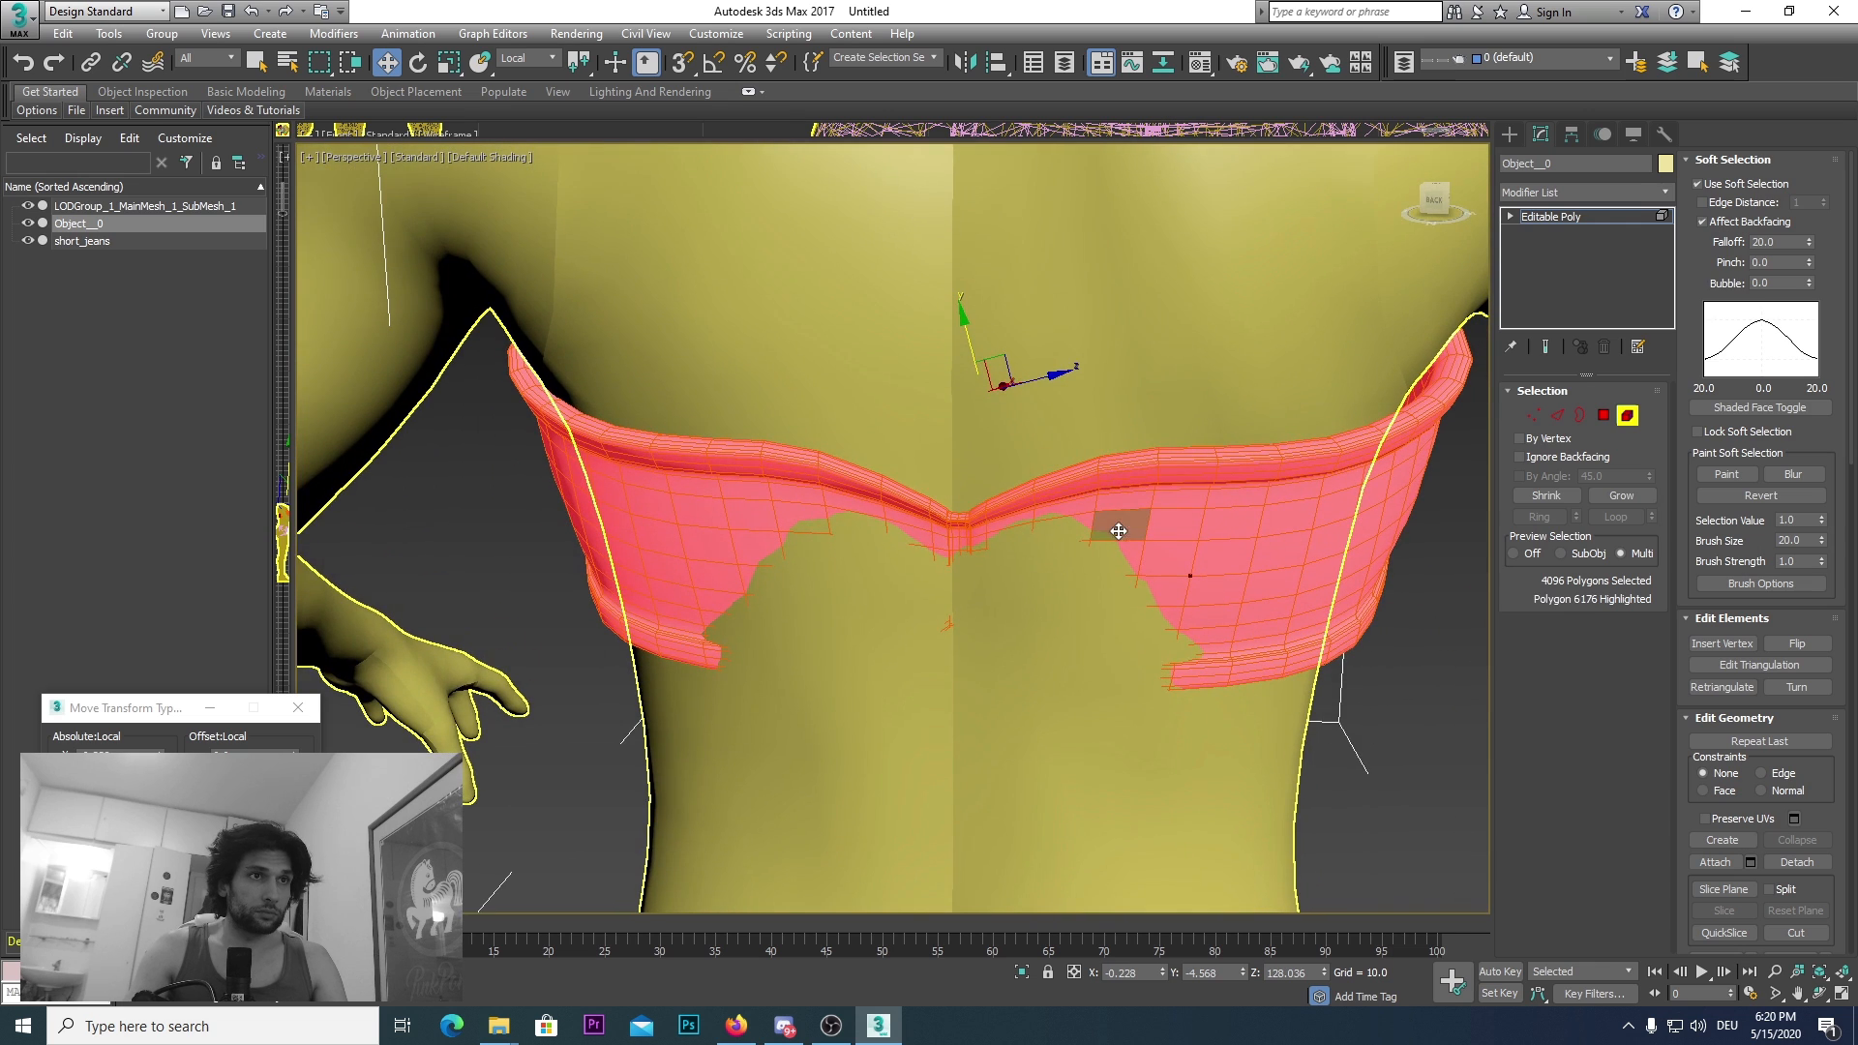
pyautogui.press('4')
pyautogui.click(1129, 554)
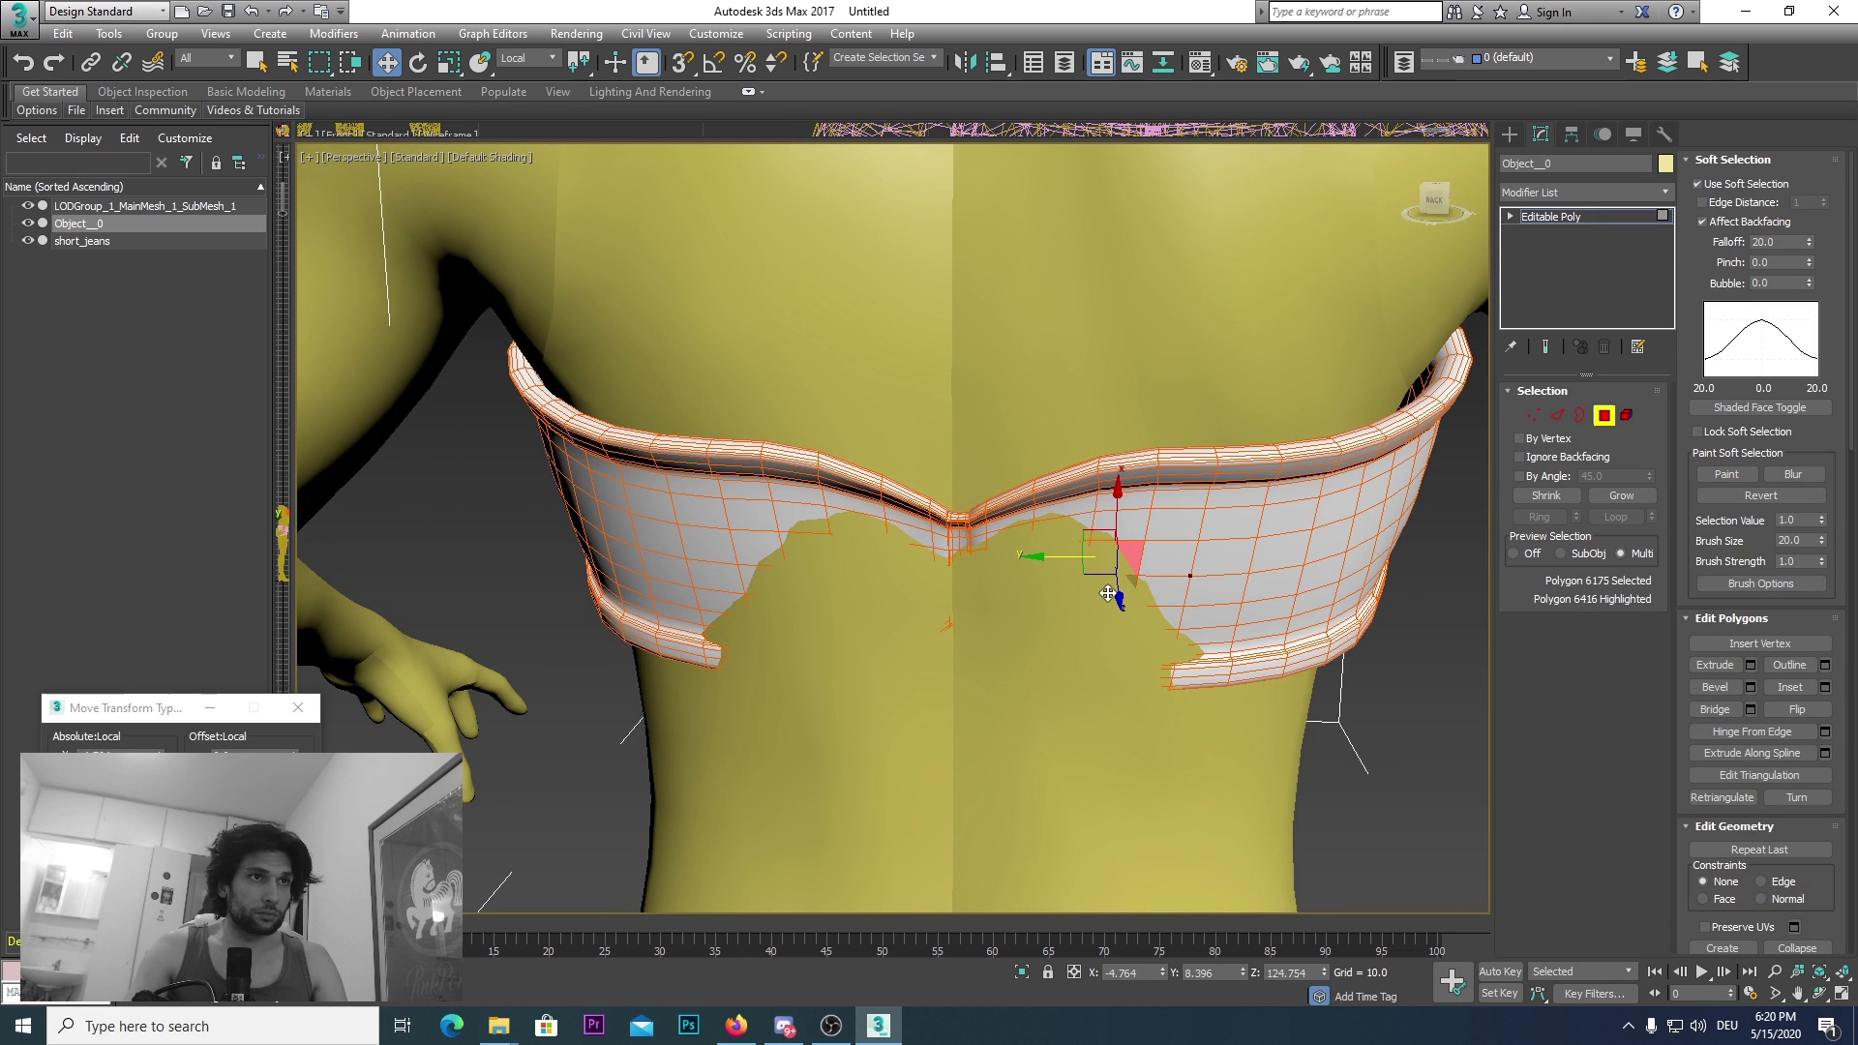
pyautogui.moveTo(1118, 600); pyautogui.dragTo(1113, 595)
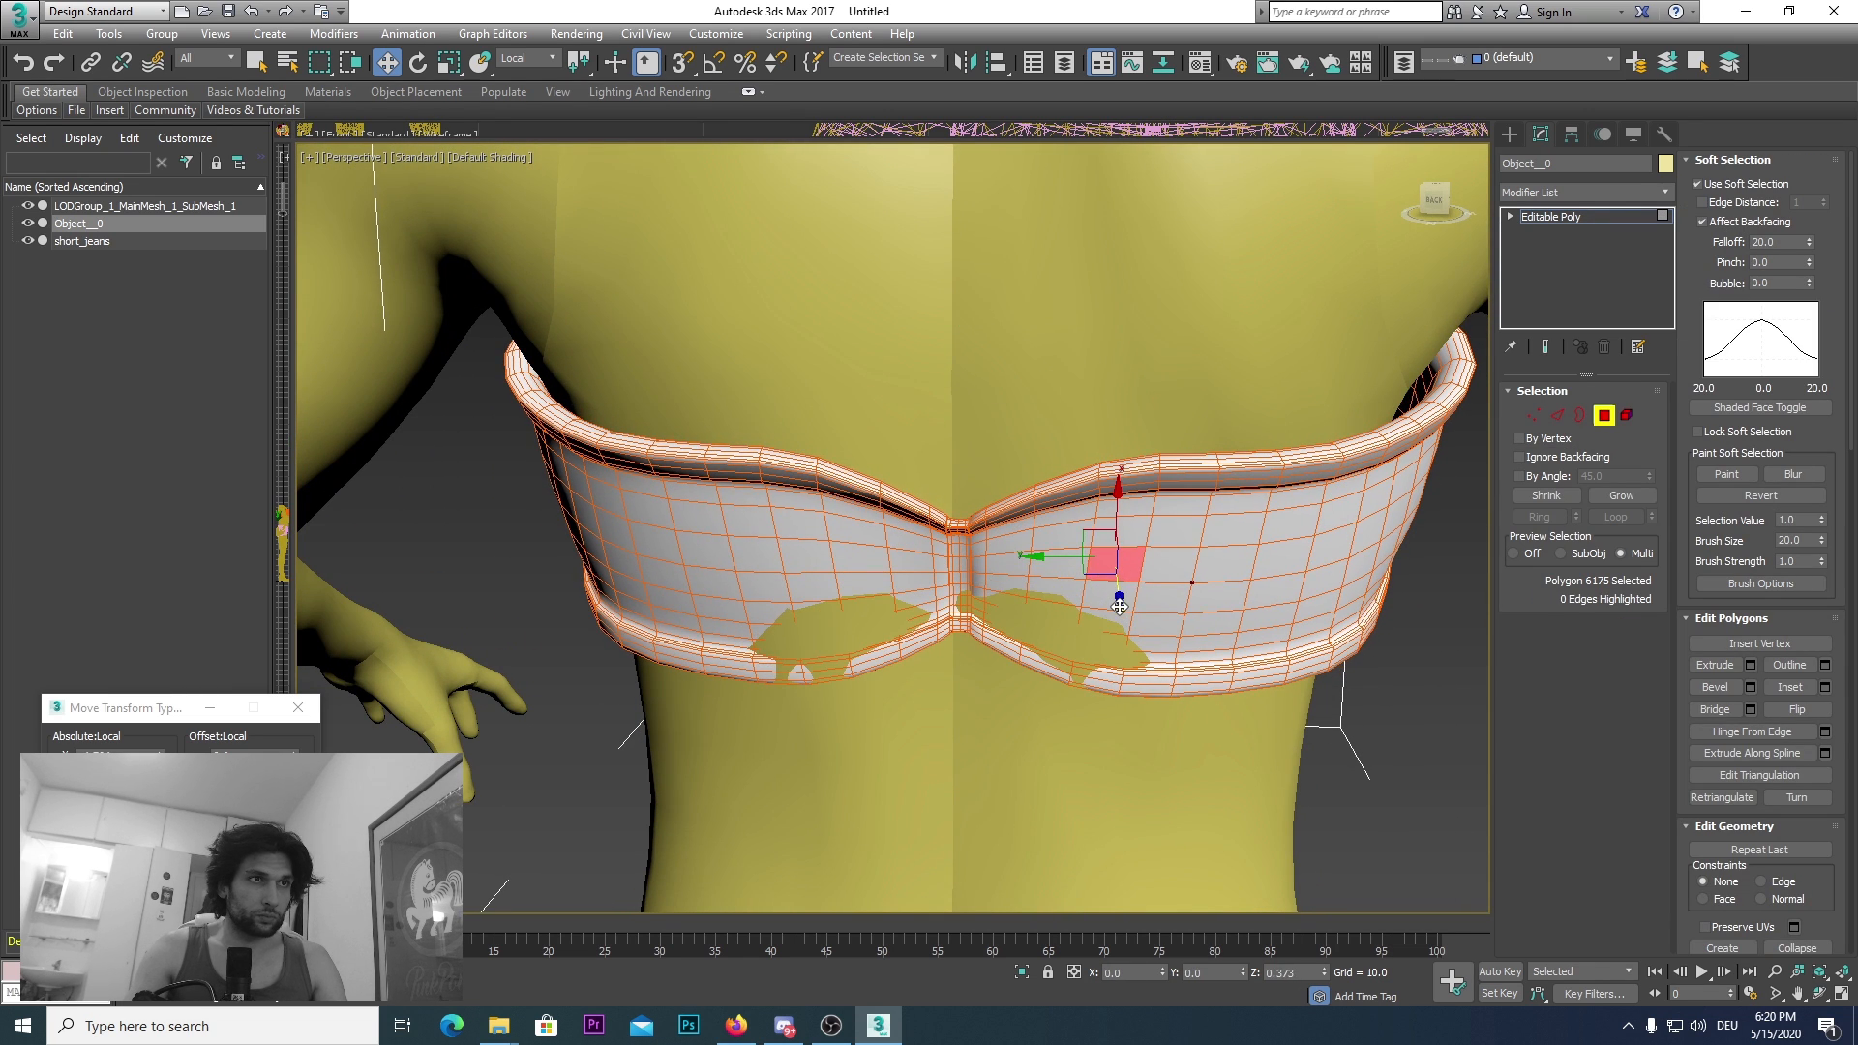
# Step: Lower the soft-selected back-band polygon along its local X axis, and pull a lower back-band edge outward along local Z
pyautogui.moveTo(1434, 208); pyautogui.dragTo(917, 489)
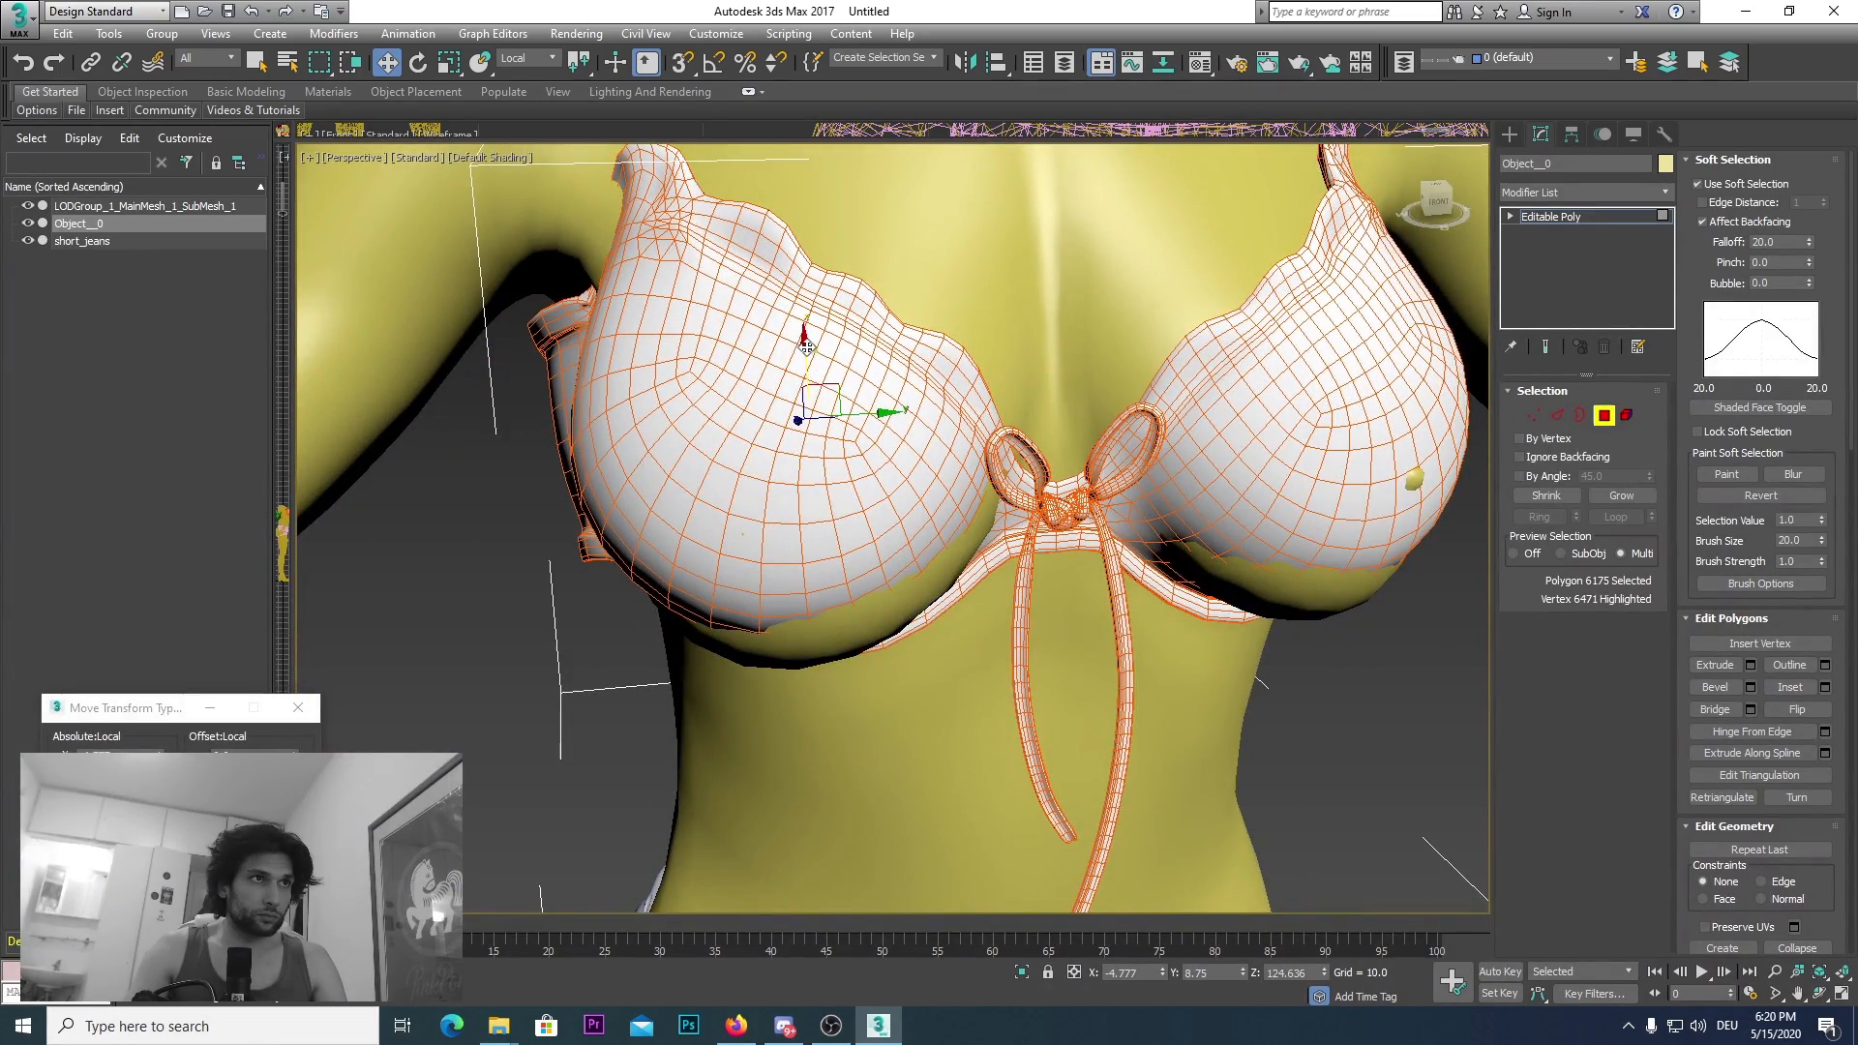
pyautogui.moveTo(806, 347); pyautogui.dragTo(806, 362)
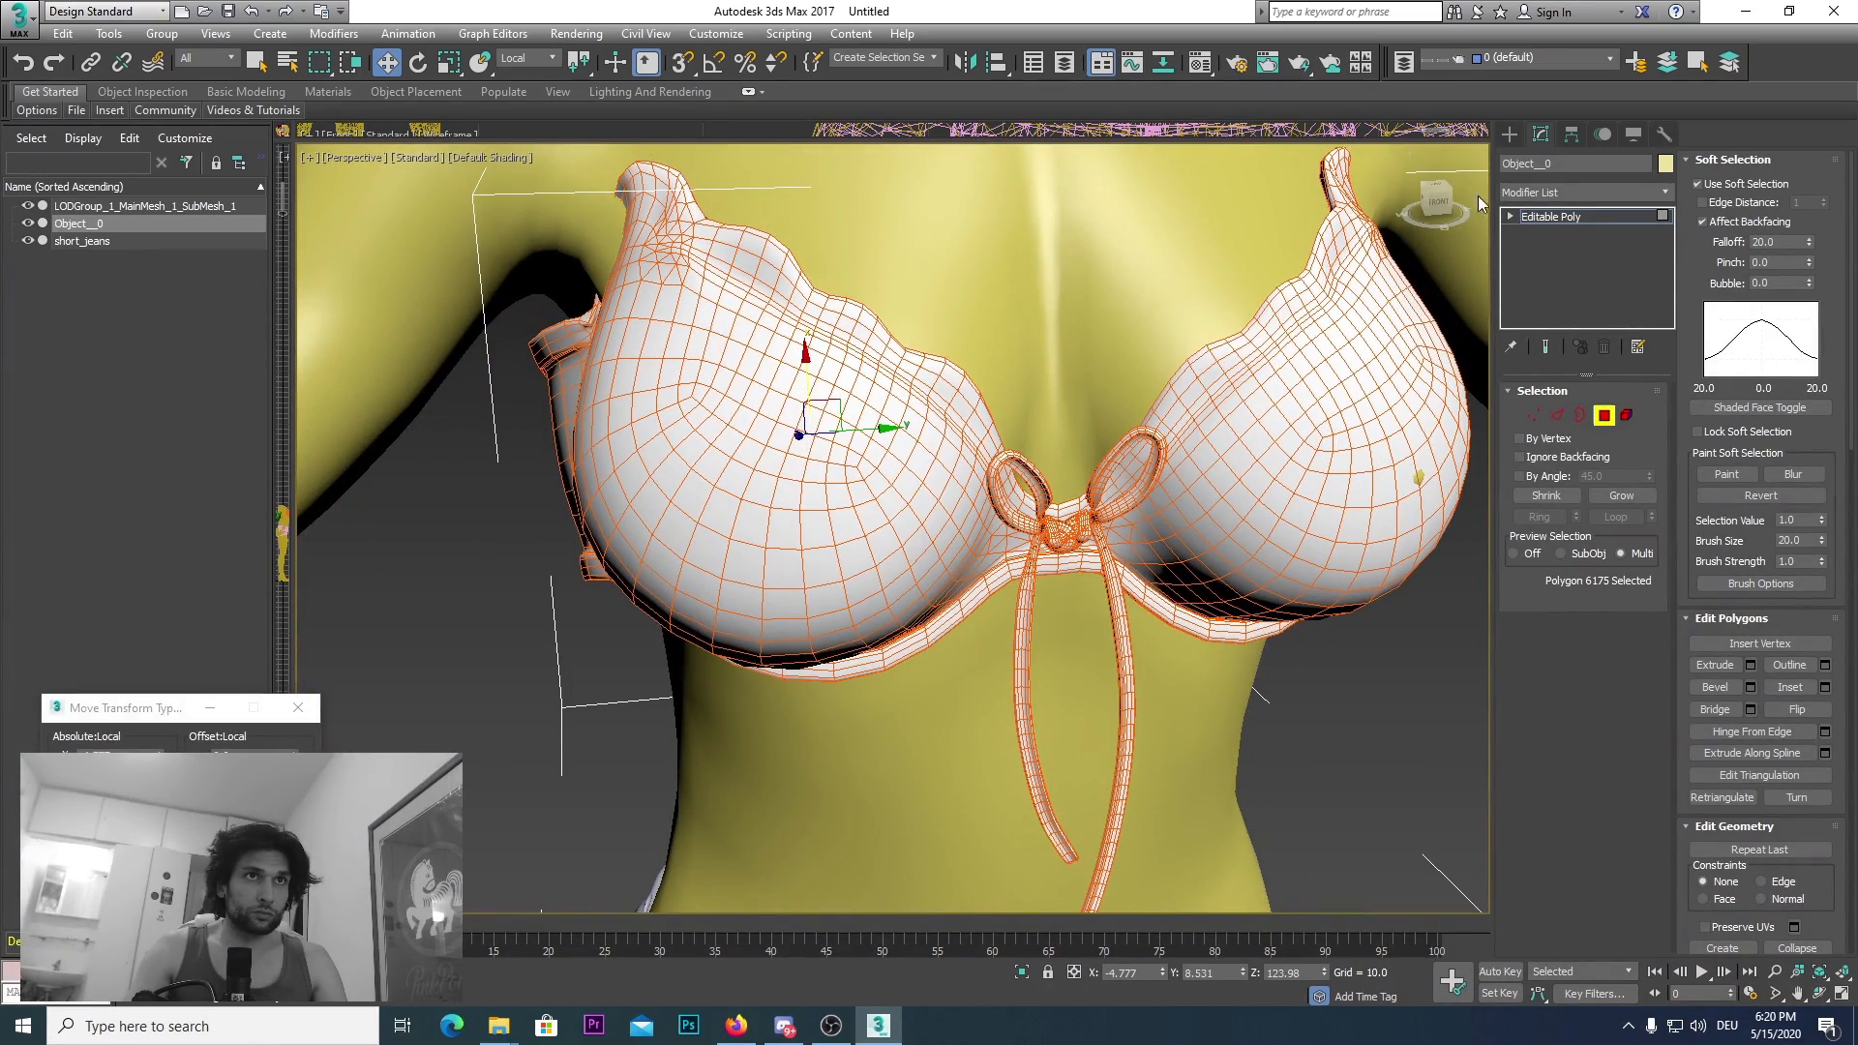
pyautogui.moveTo(1438, 205); pyautogui.dragTo(1094, 575)
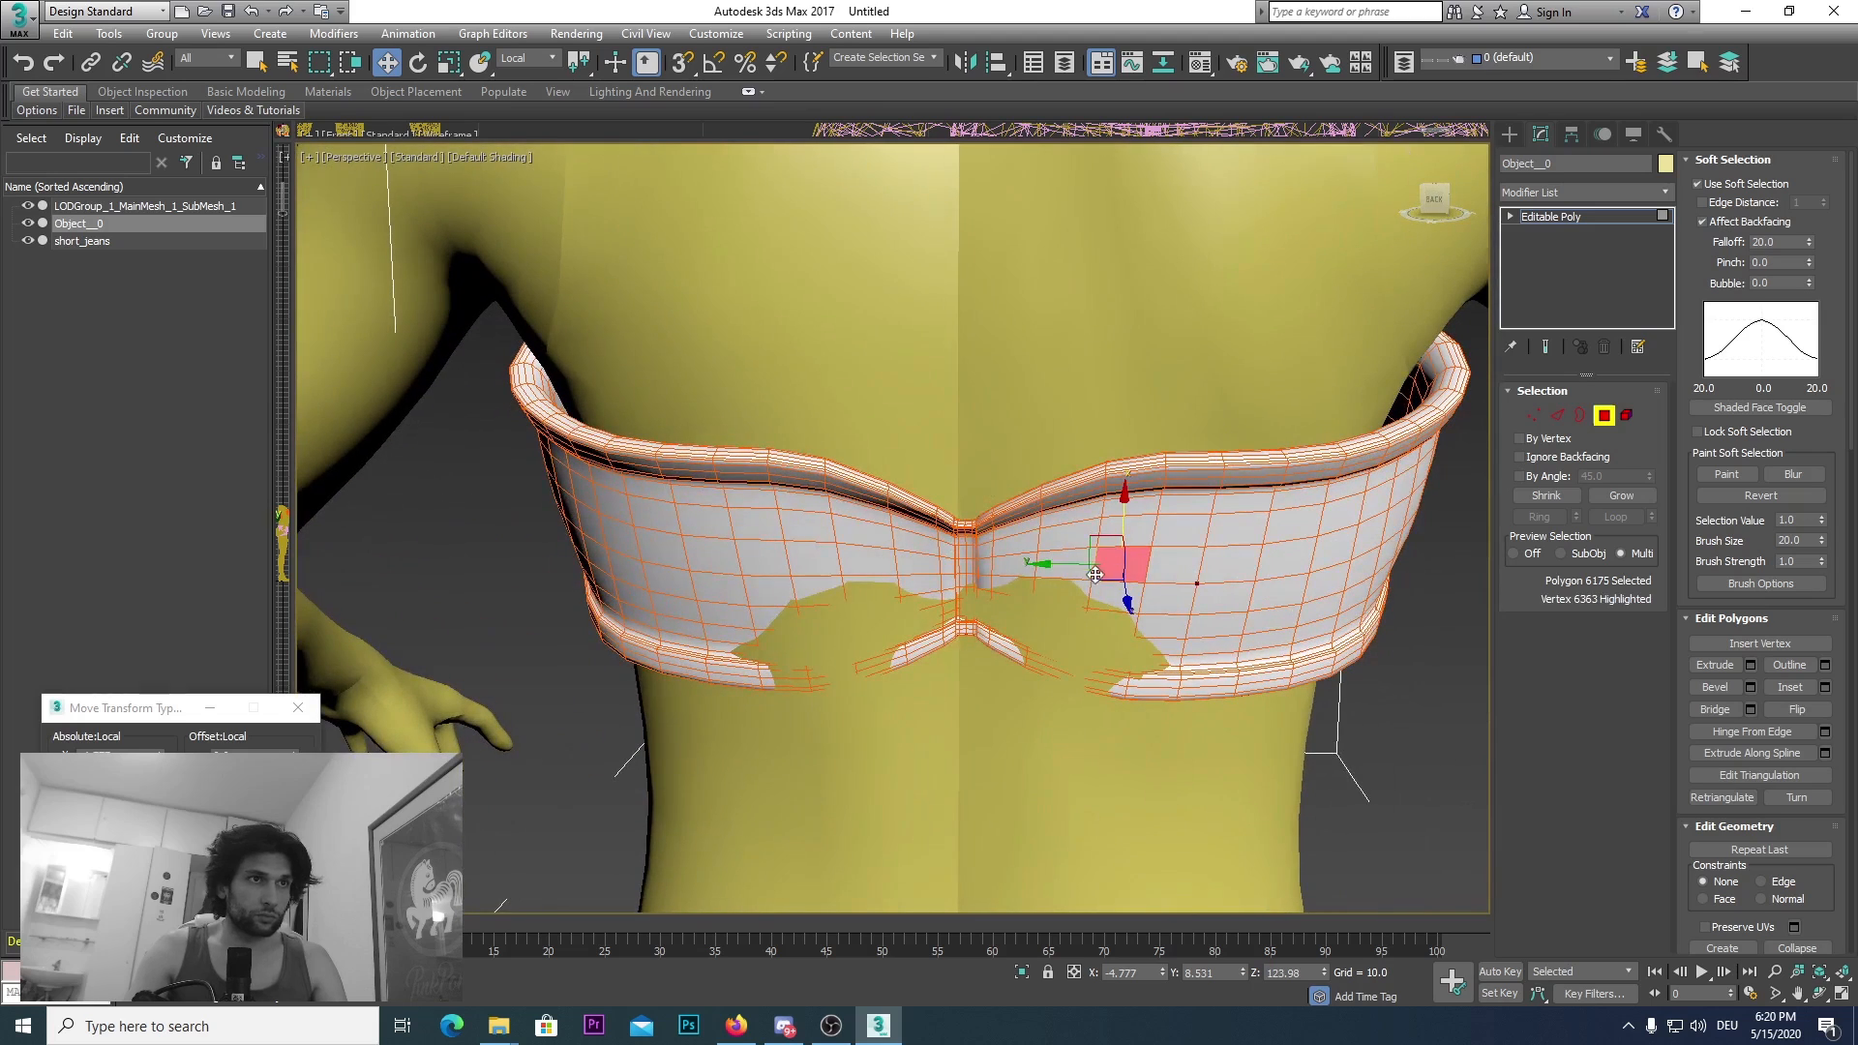
pyautogui.click(1039, 610)
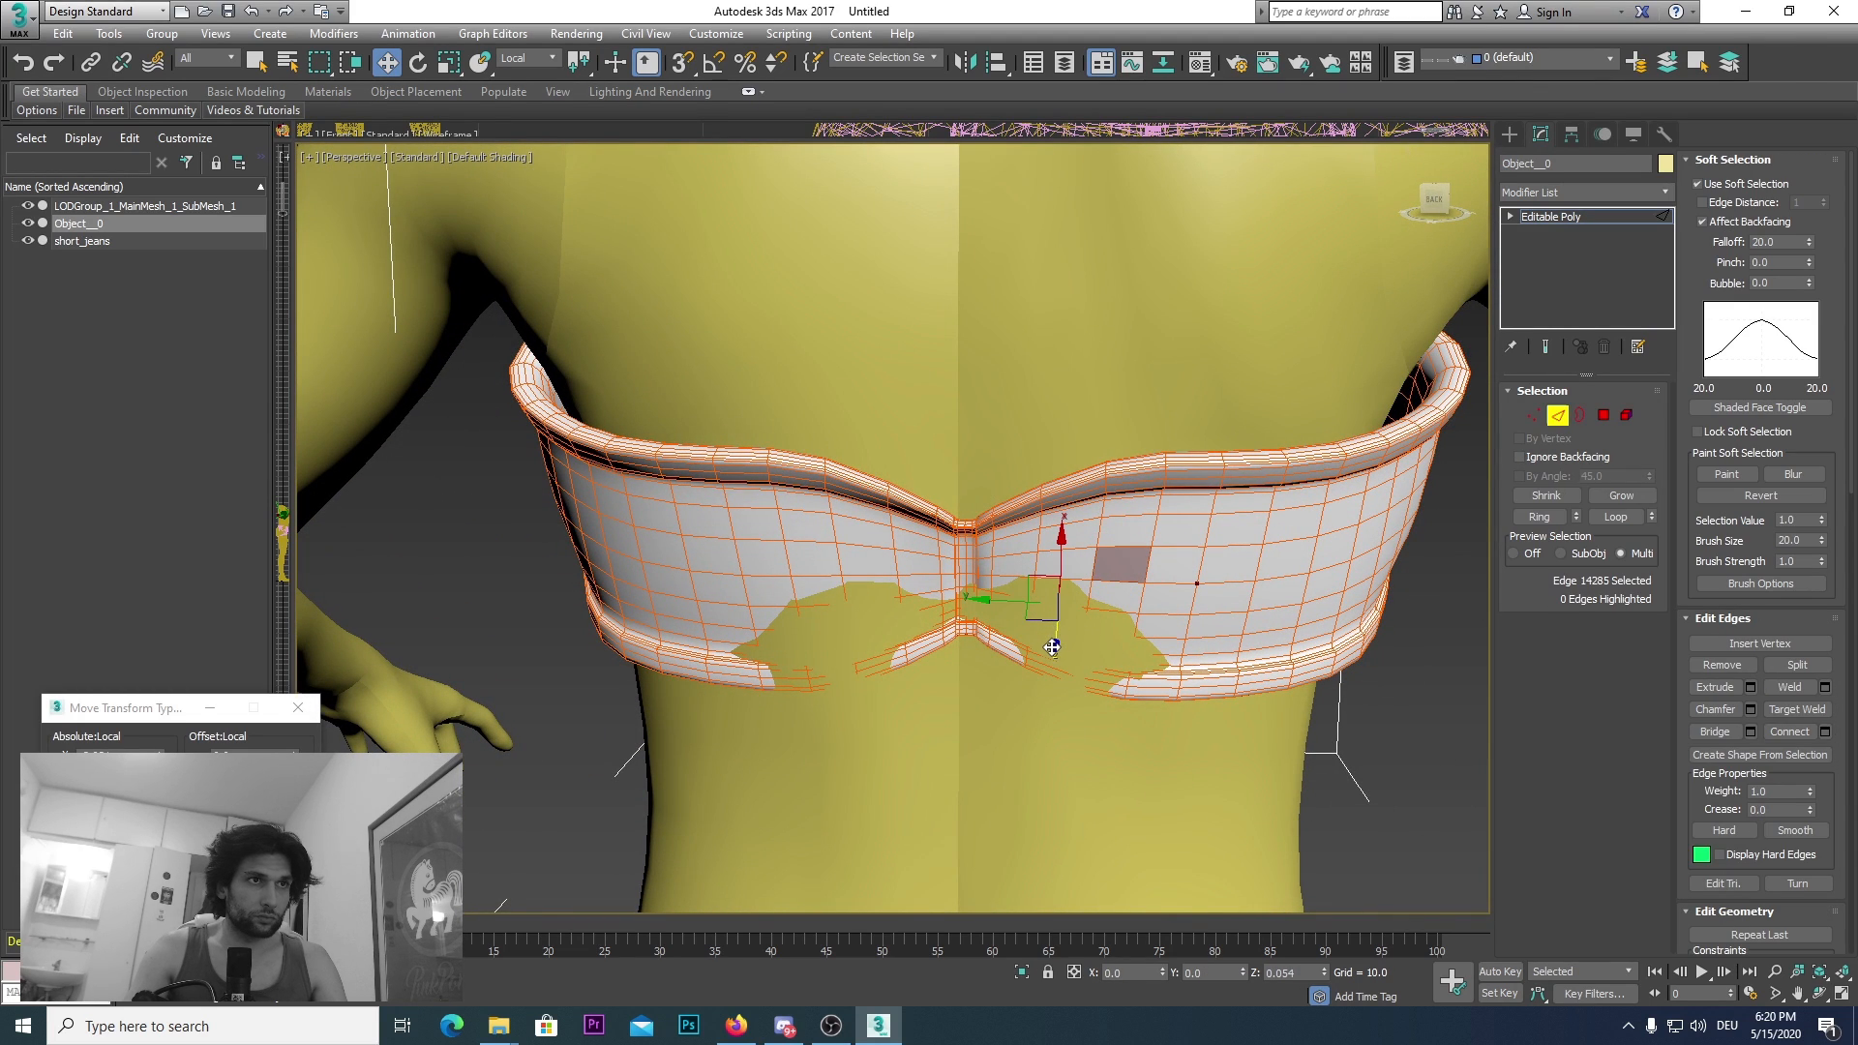
pyautogui.moveTo(1052, 646); pyautogui.dragTo(1052, 665)
# Step: Select the polygon on the wearer's right cup beside the bow and pull it outward with soft selection to cover the exposed body
pyautogui.moveTo(1438, 216); pyautogui.dragTo(1355, 383)
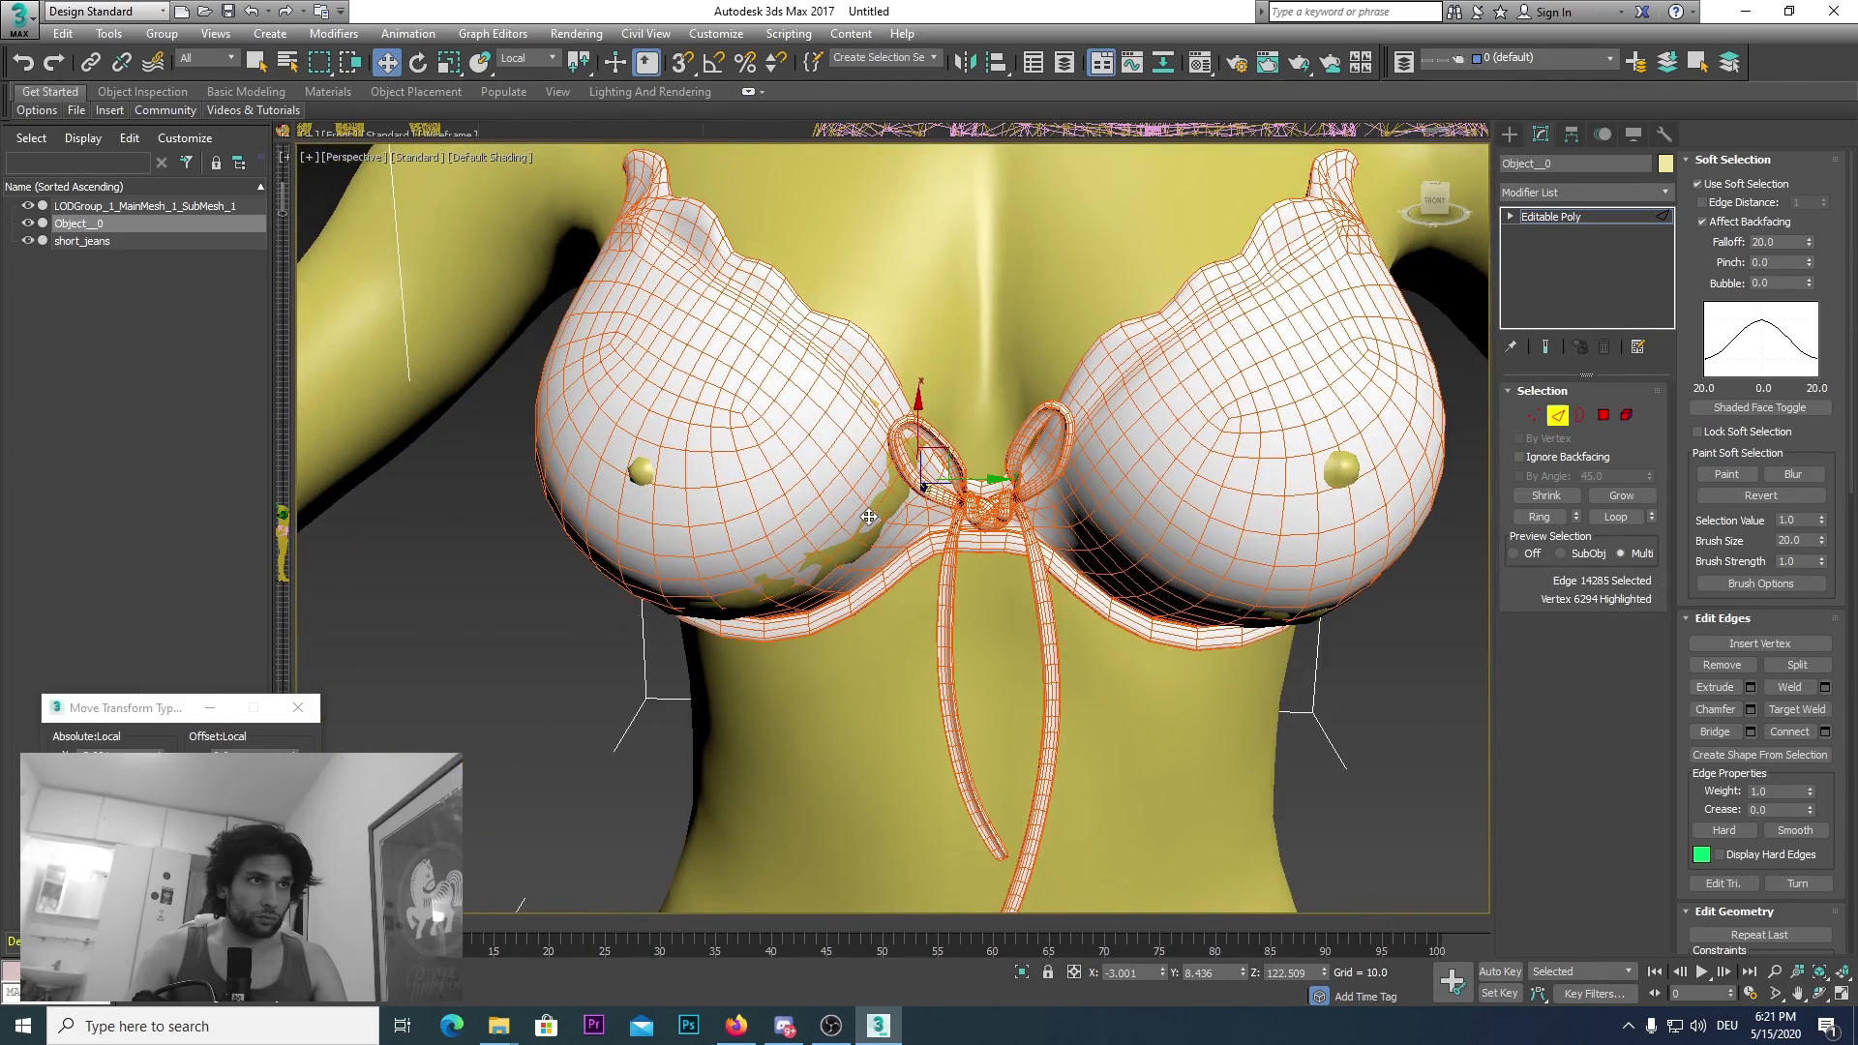
pyautogui.scroll(5, 870, 517)
pyautogui.press('4')
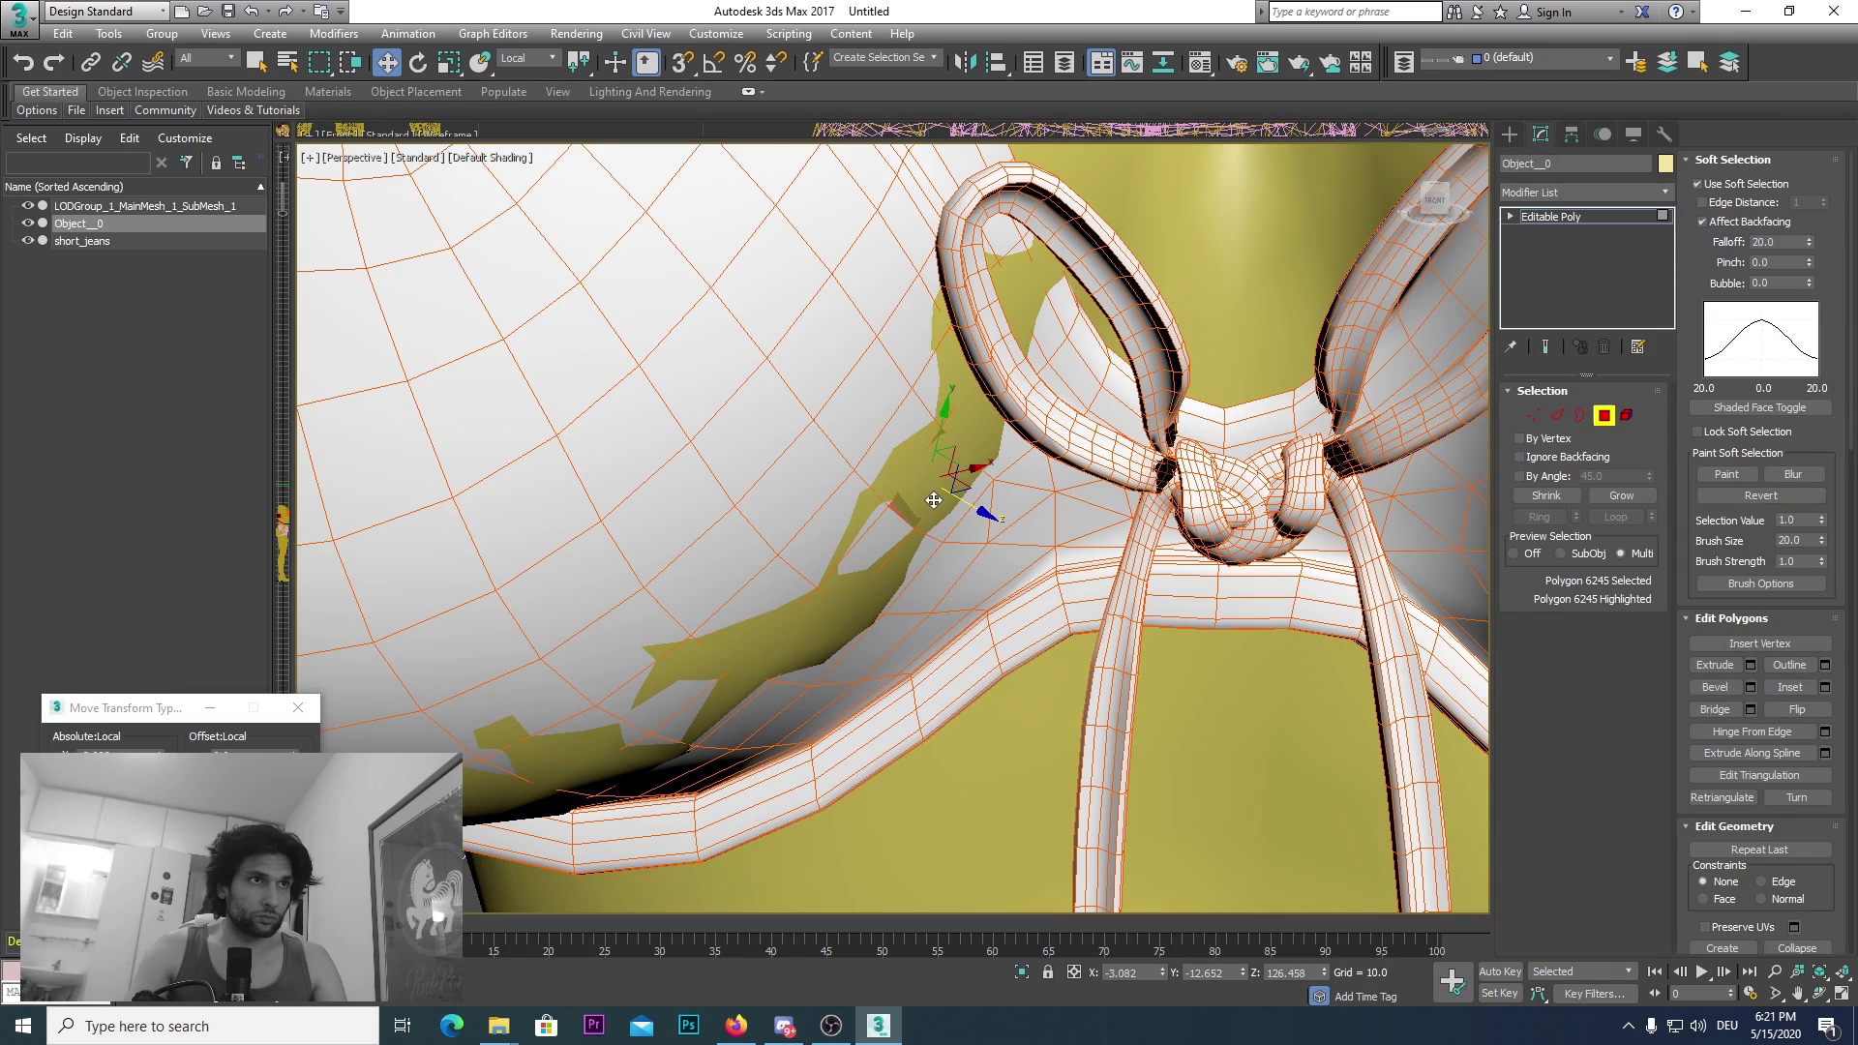
pyautogui.press('2')
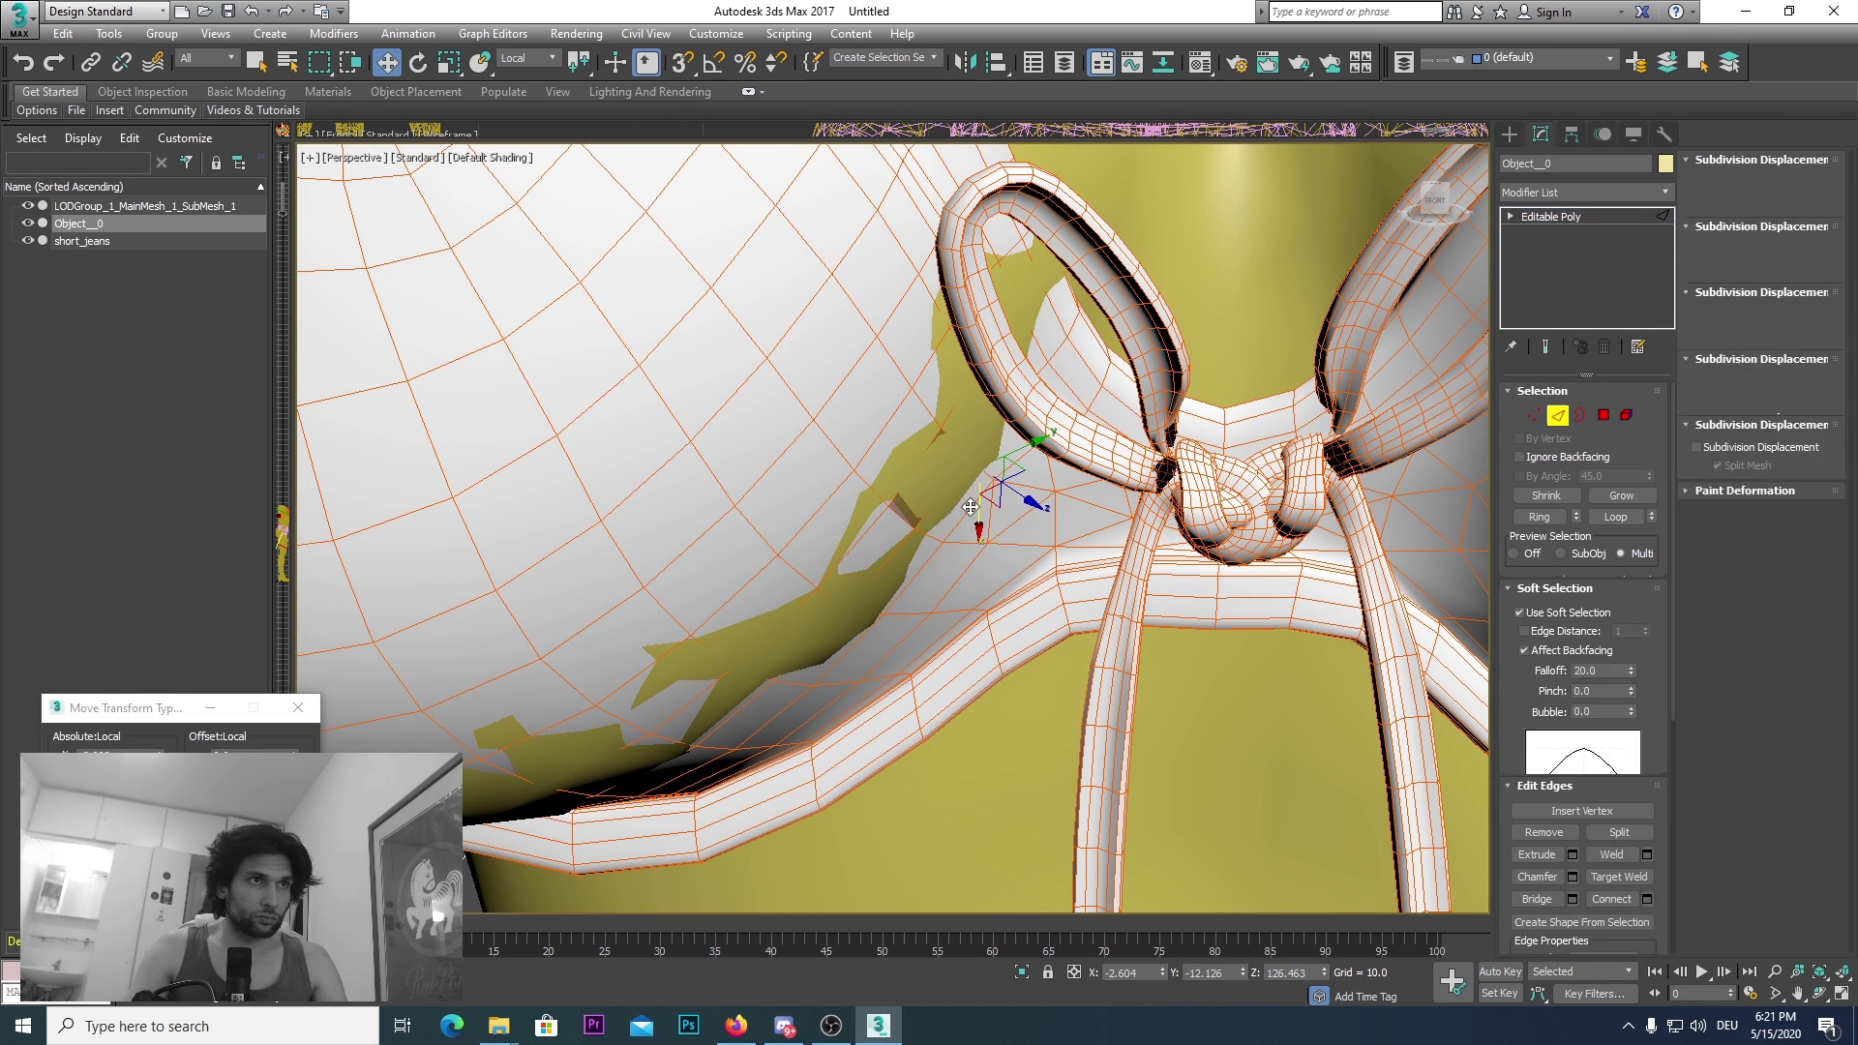
pyautogui.press('4')
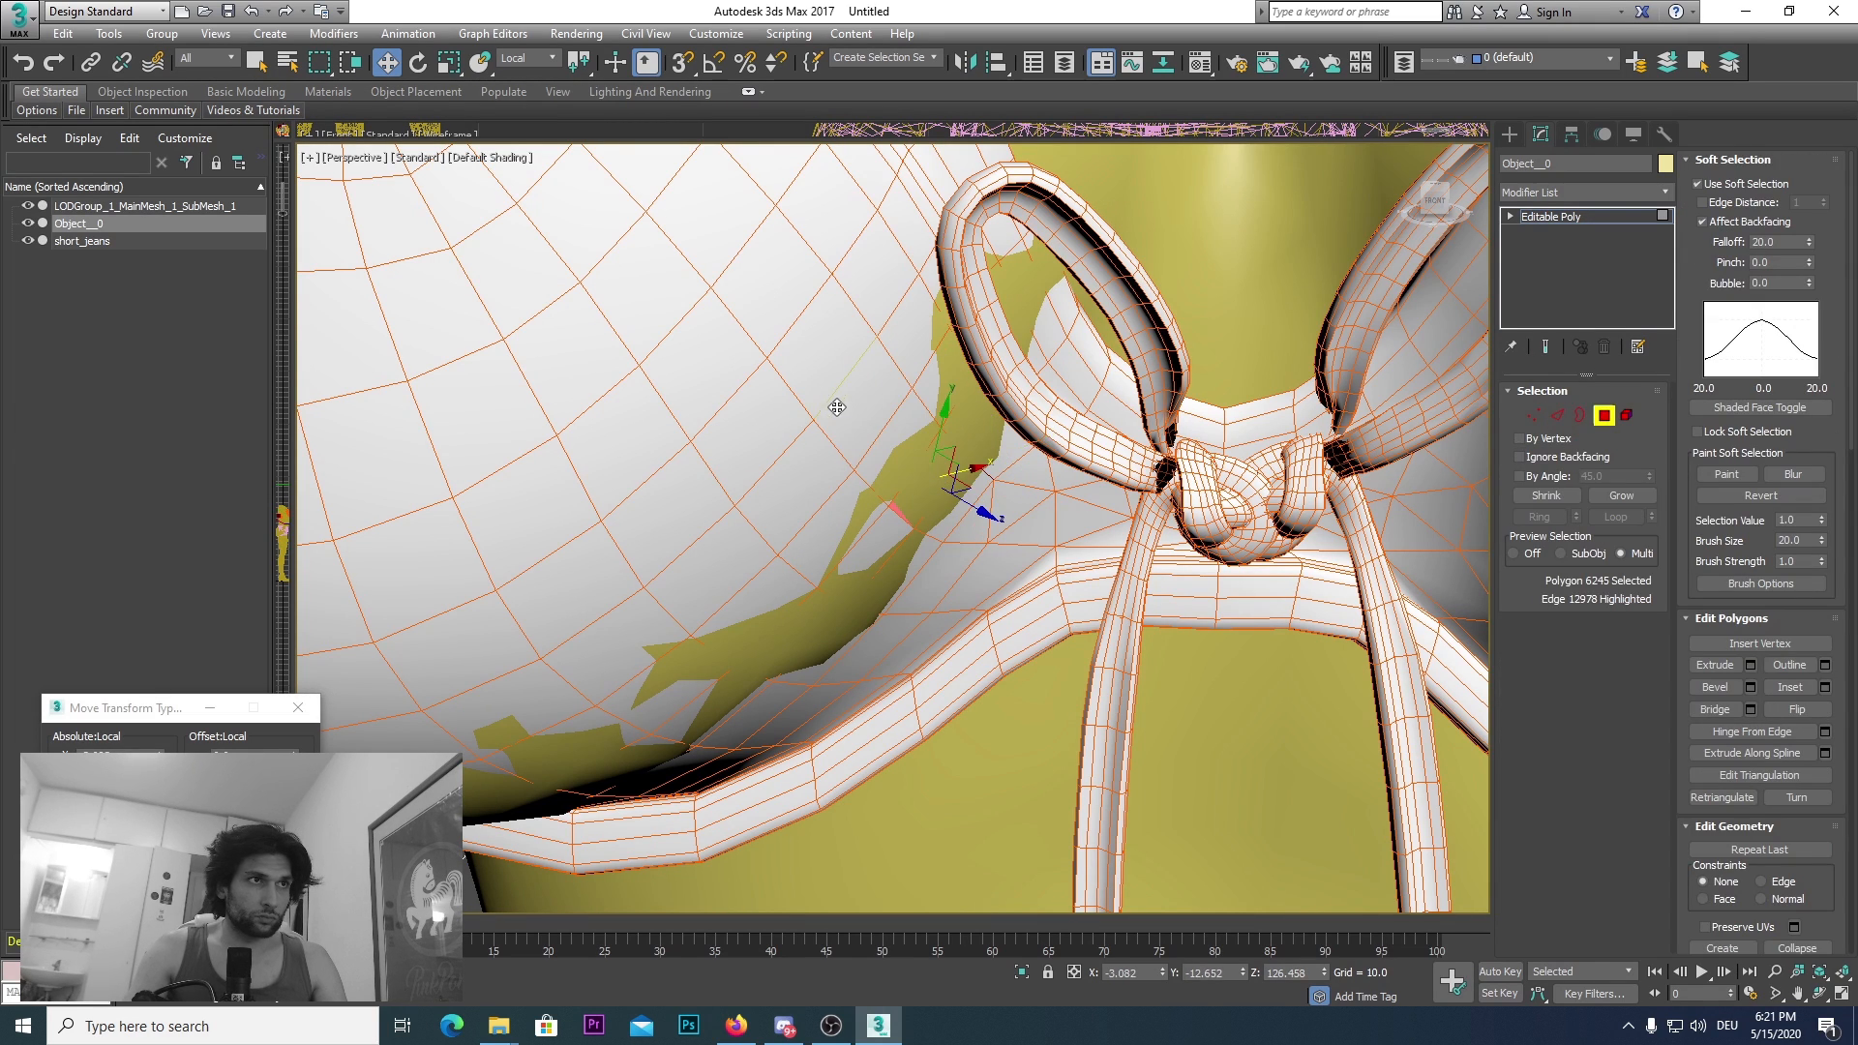
pyautogui.click(842, 401)
pyautogui.scroll(-5, 1060, 407)
pyautogui.scroll(-1, 1060, 406)
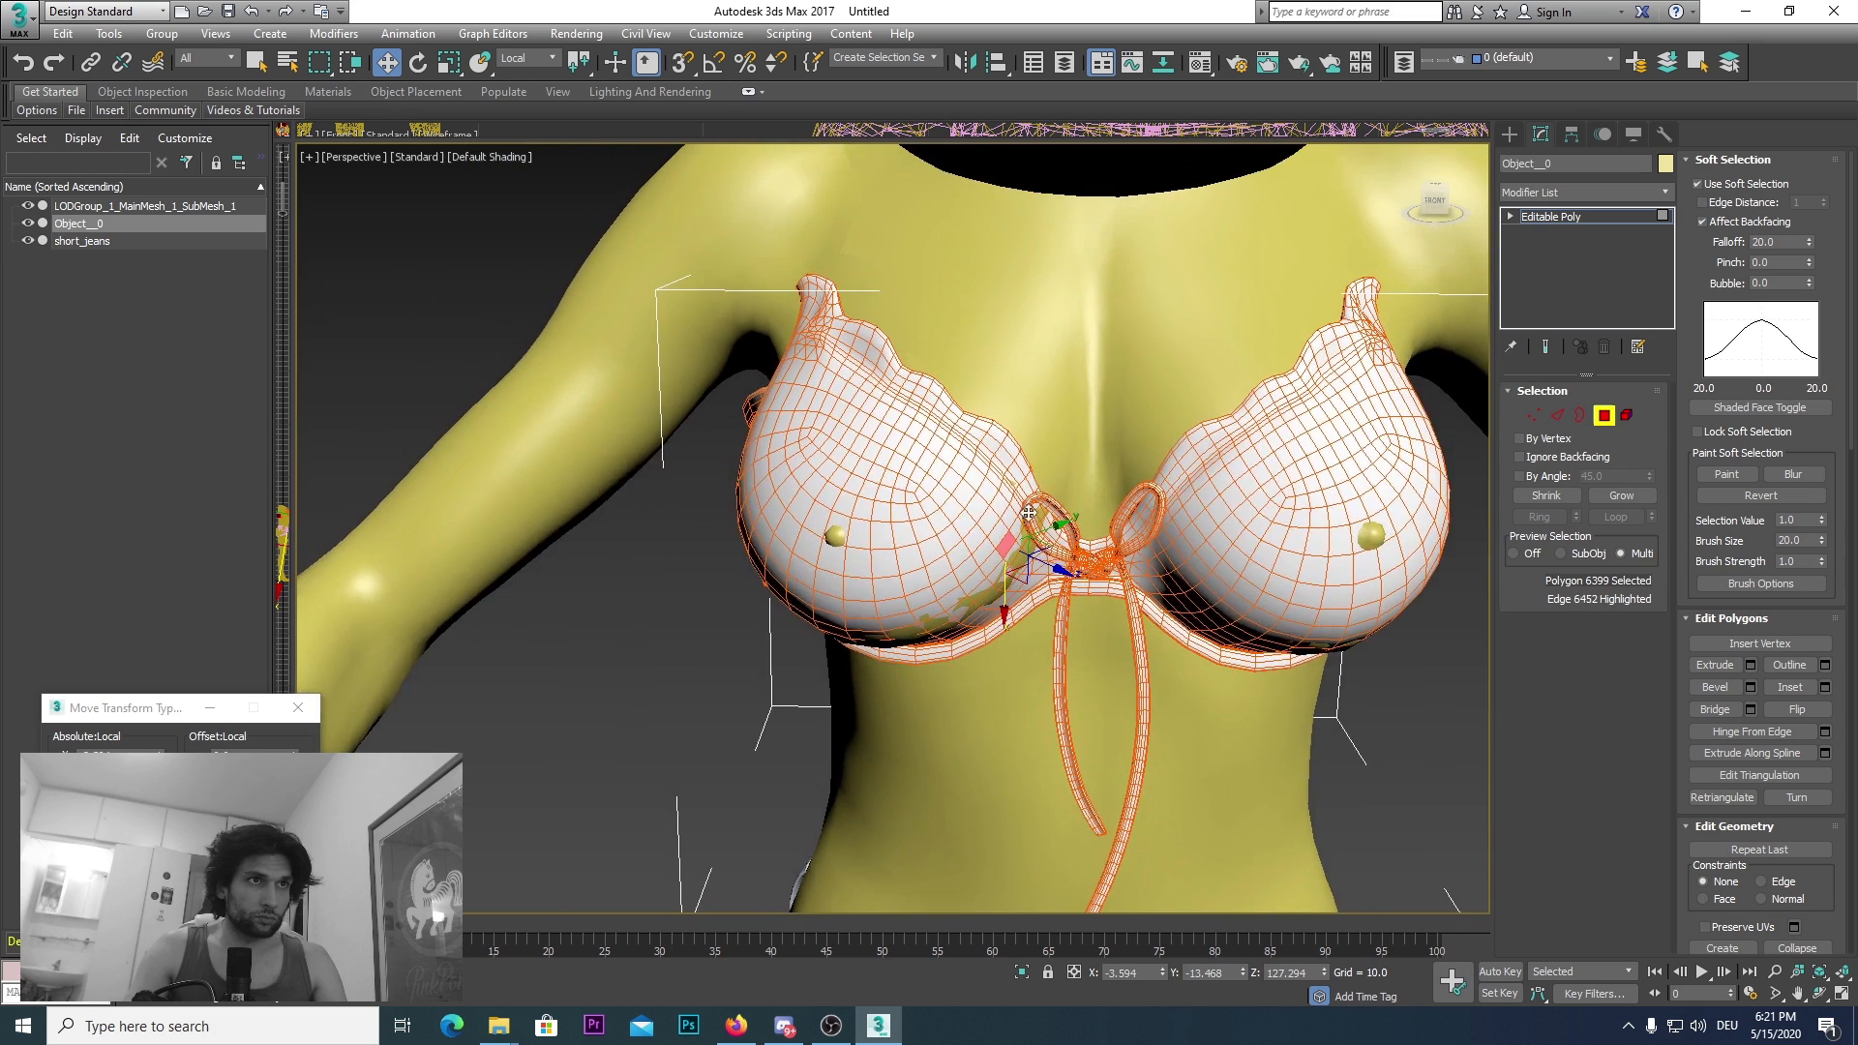
pyautogui.scroll(8, 974, 373)
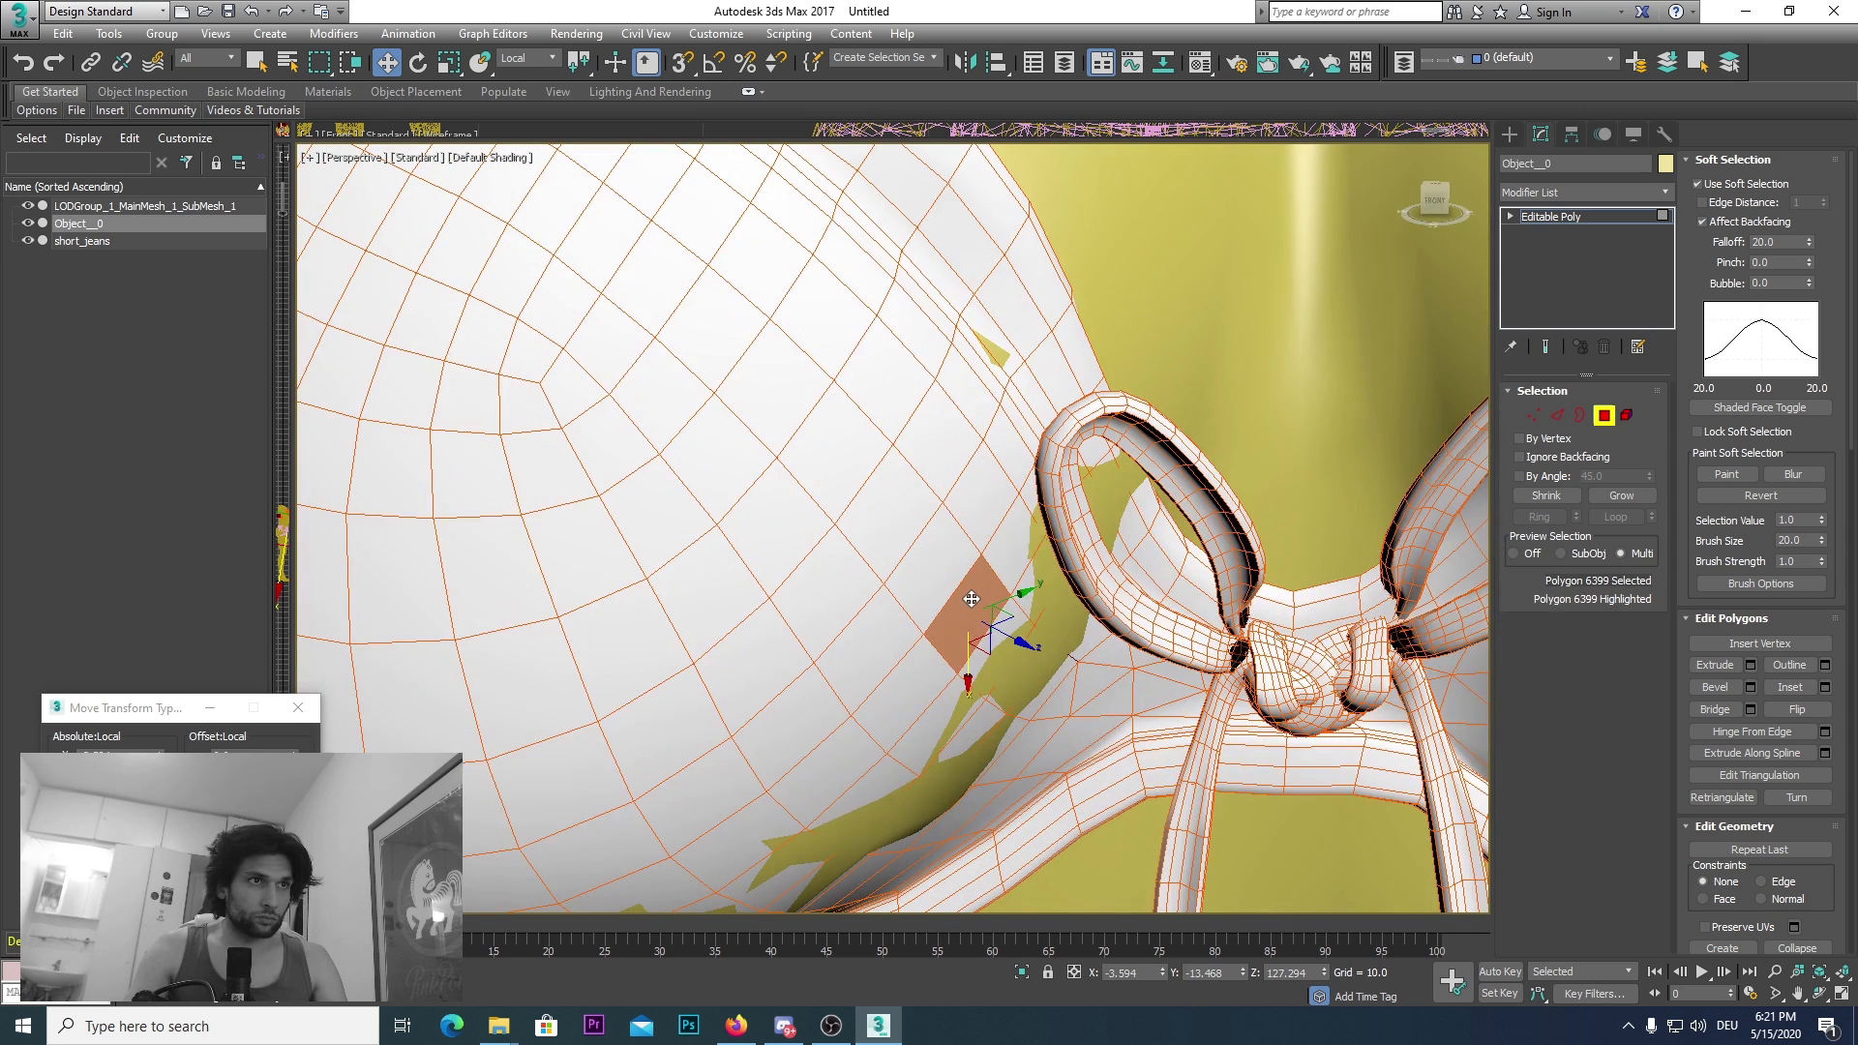
pyautogui.click(1004, 358)
pyautogui.click(1069, 352)
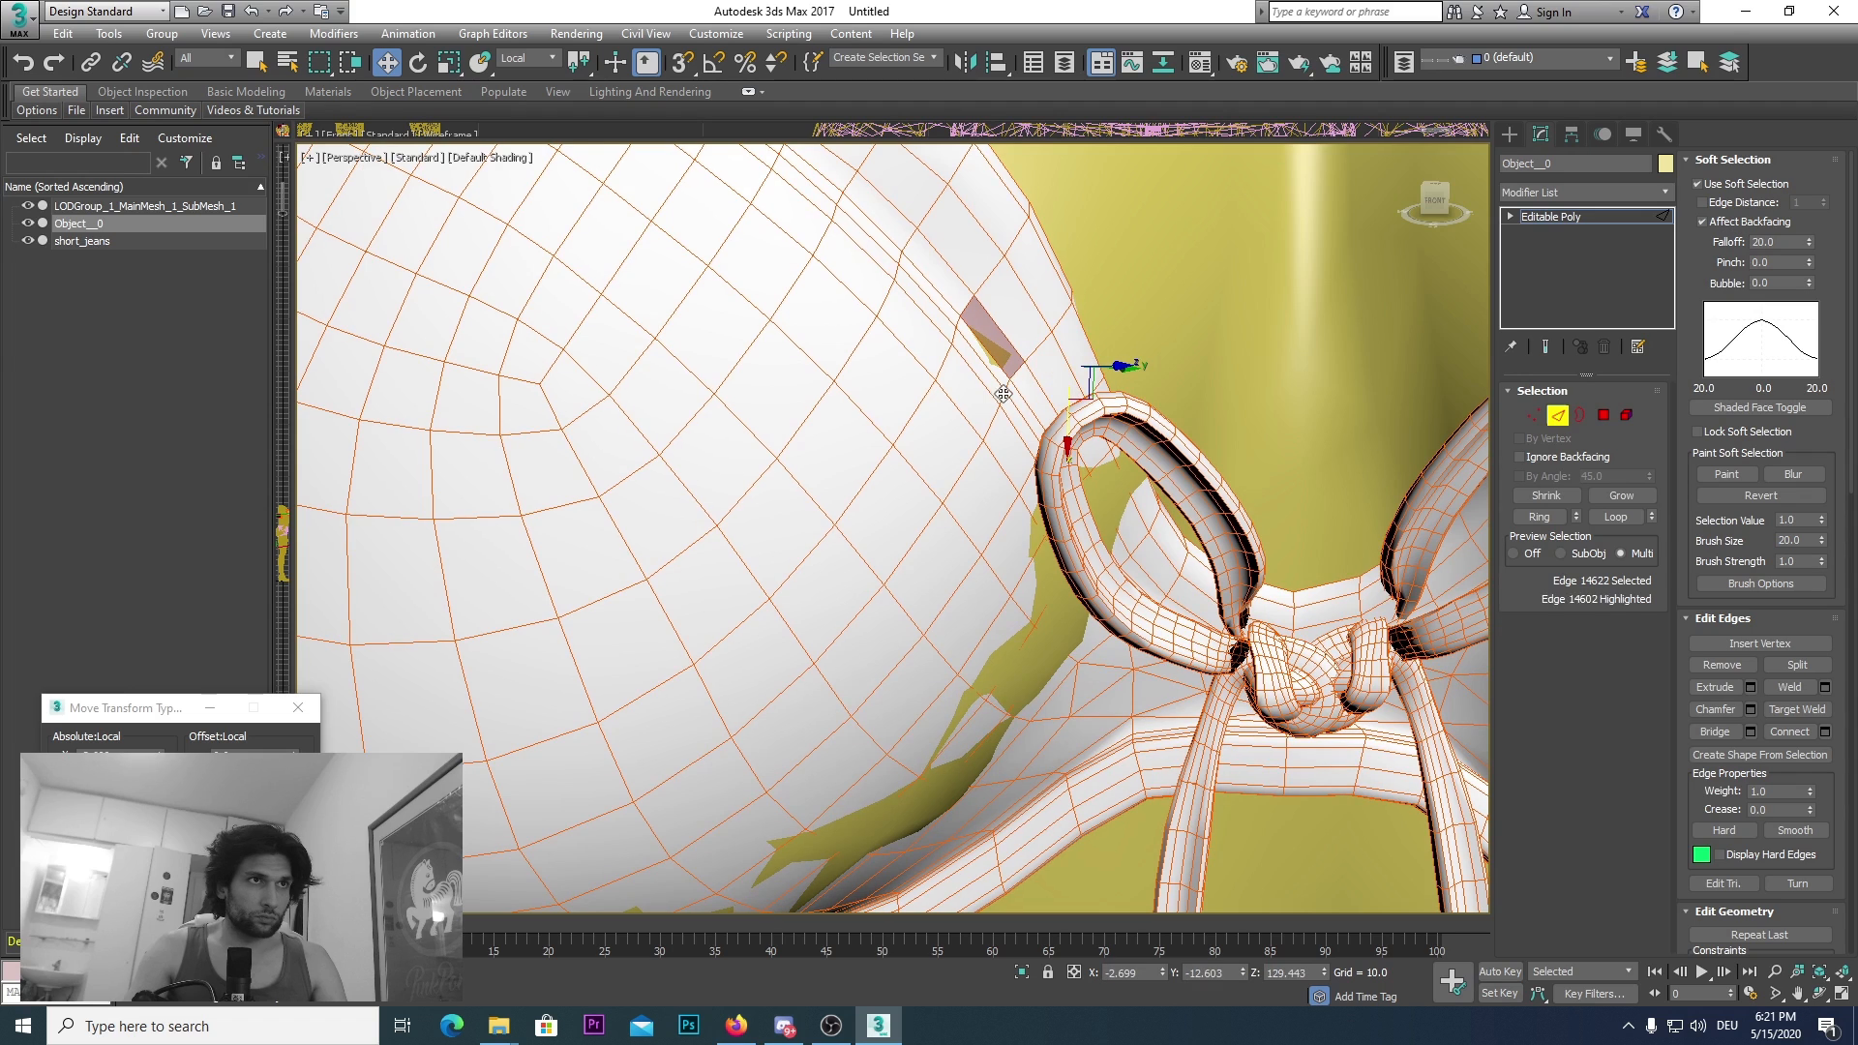
pyautogui.press('4')
pyautogui.click(1011, 656)
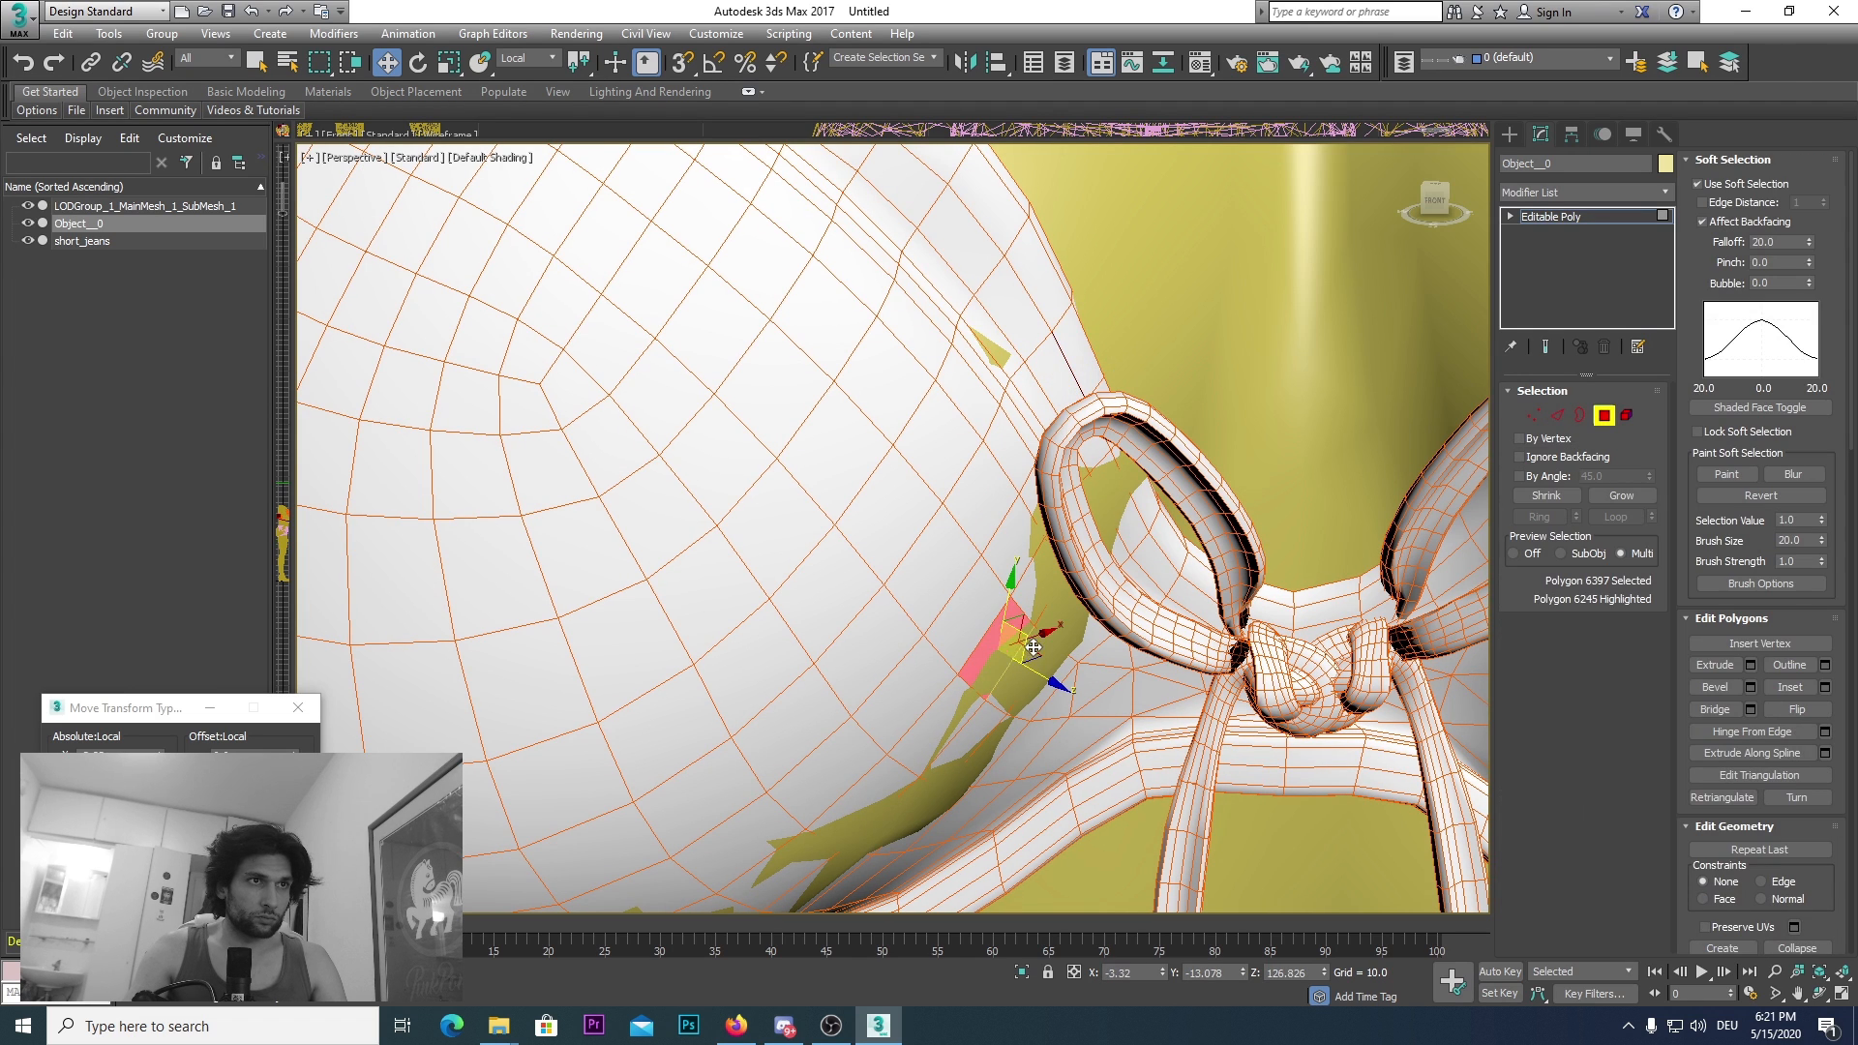
pyautogui.scroll(-5, 1056, 684)
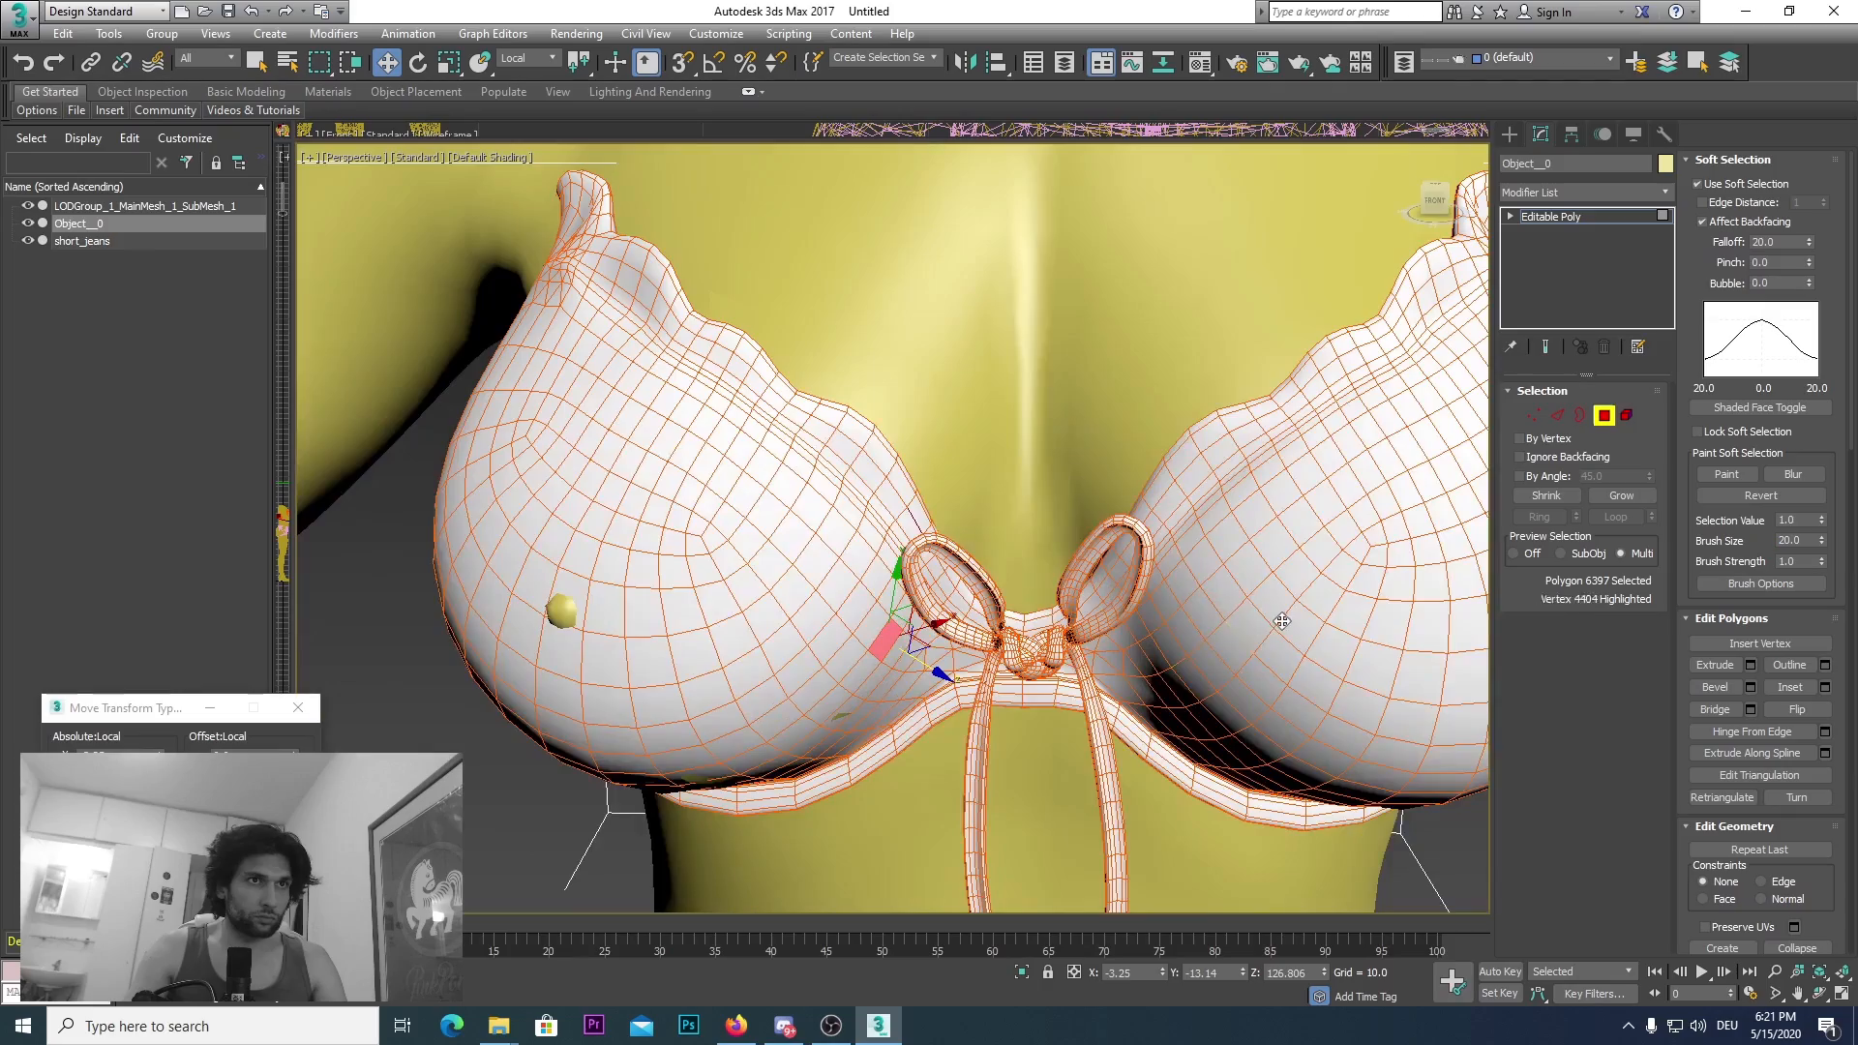
pyautogui.moveTo(1283, 621); pyautogui.dragTo(884, 614, button='middle')
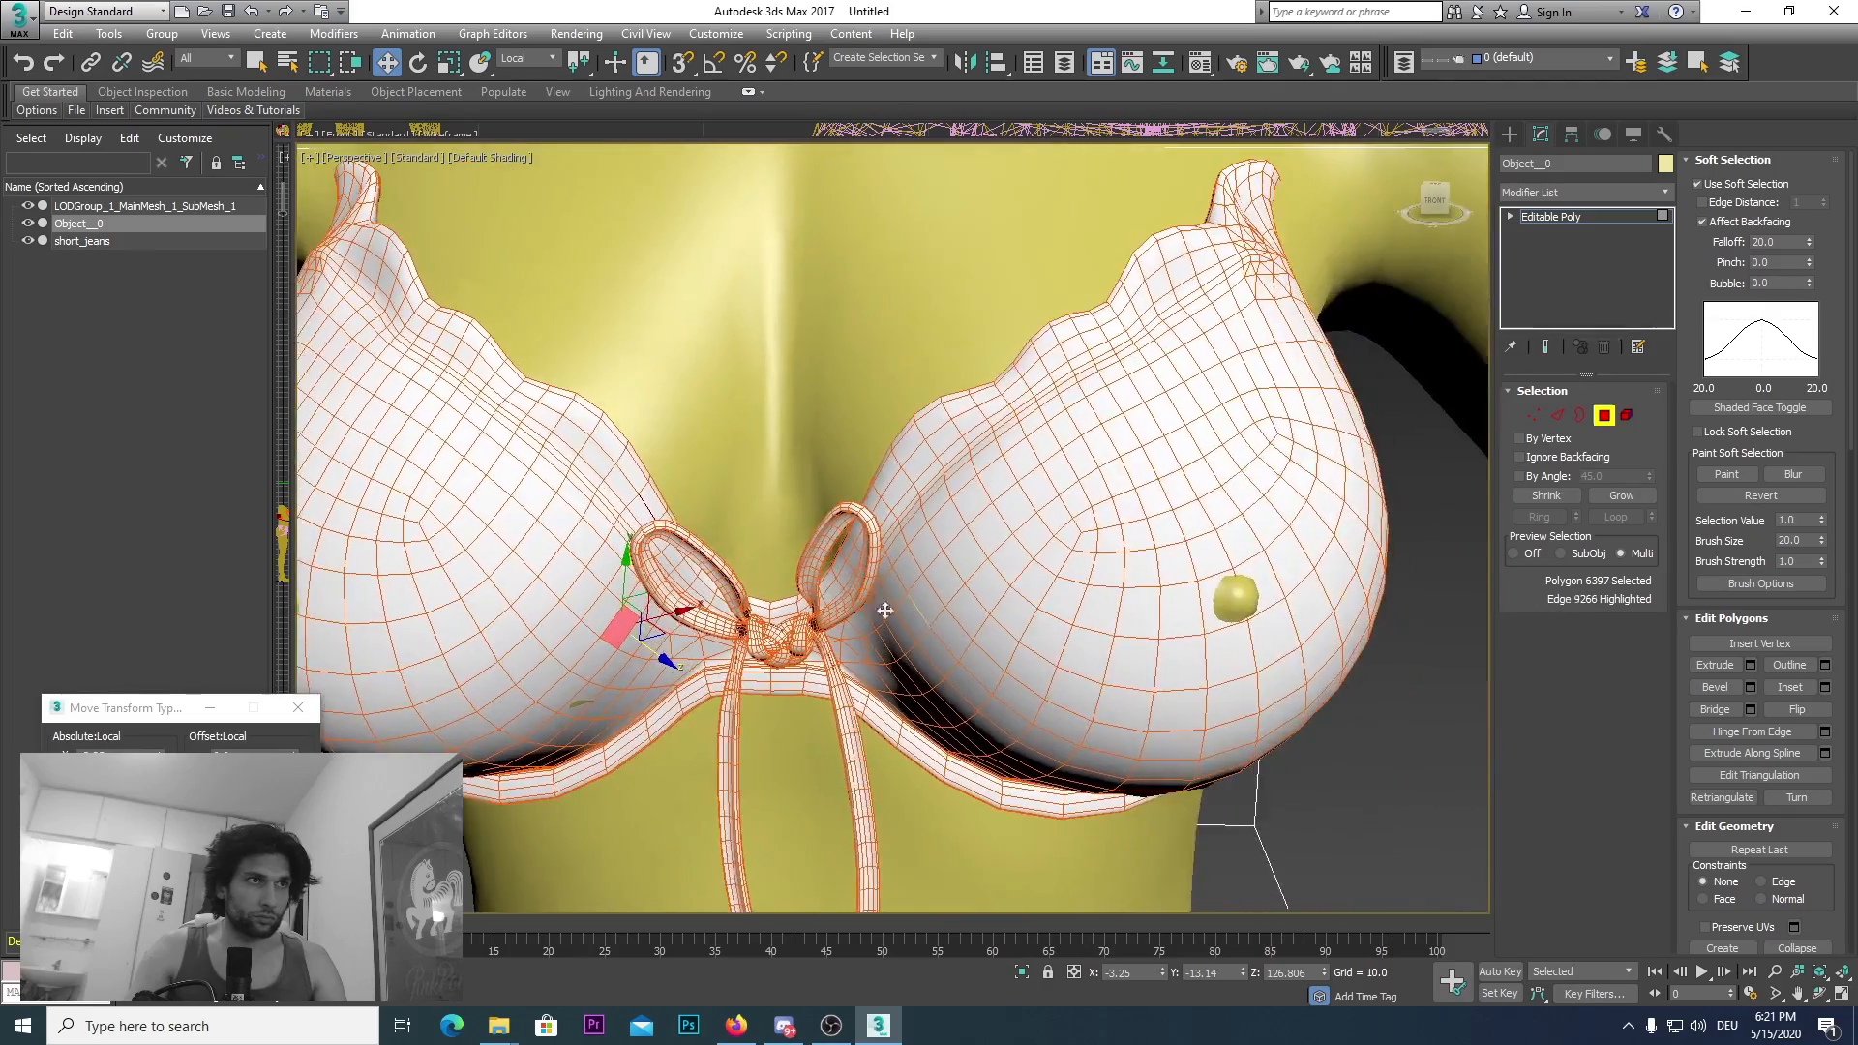
pyautogui.scroll(5, 1218, 646)
pyautogui.click(1237, 528)
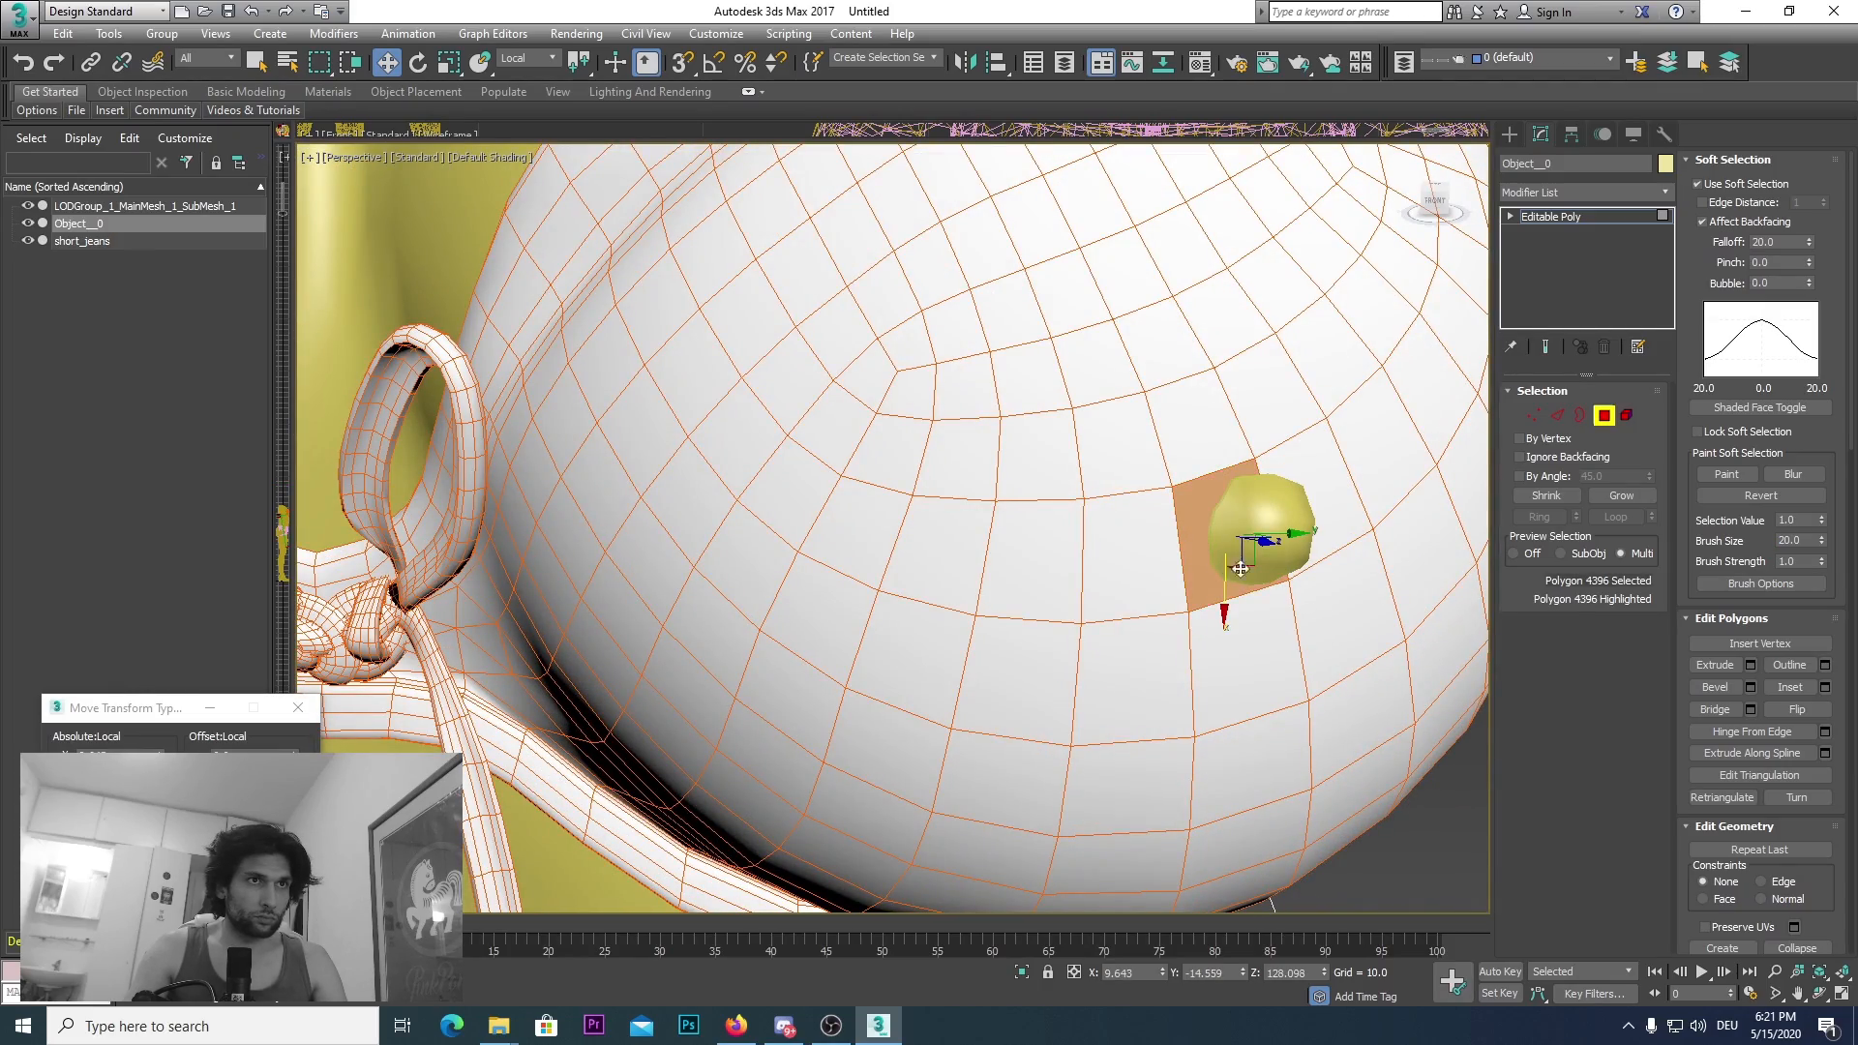
# Step: Select the buried edge beside the wearer's left cup, below its strap tip, and pull it outward along local Z with soft selection
pyautogui.scroll(-3, 1249, 565)
pyautogui.moveTo(1258, 551); pyautogui.dragTo(1295, 332, button='middle')
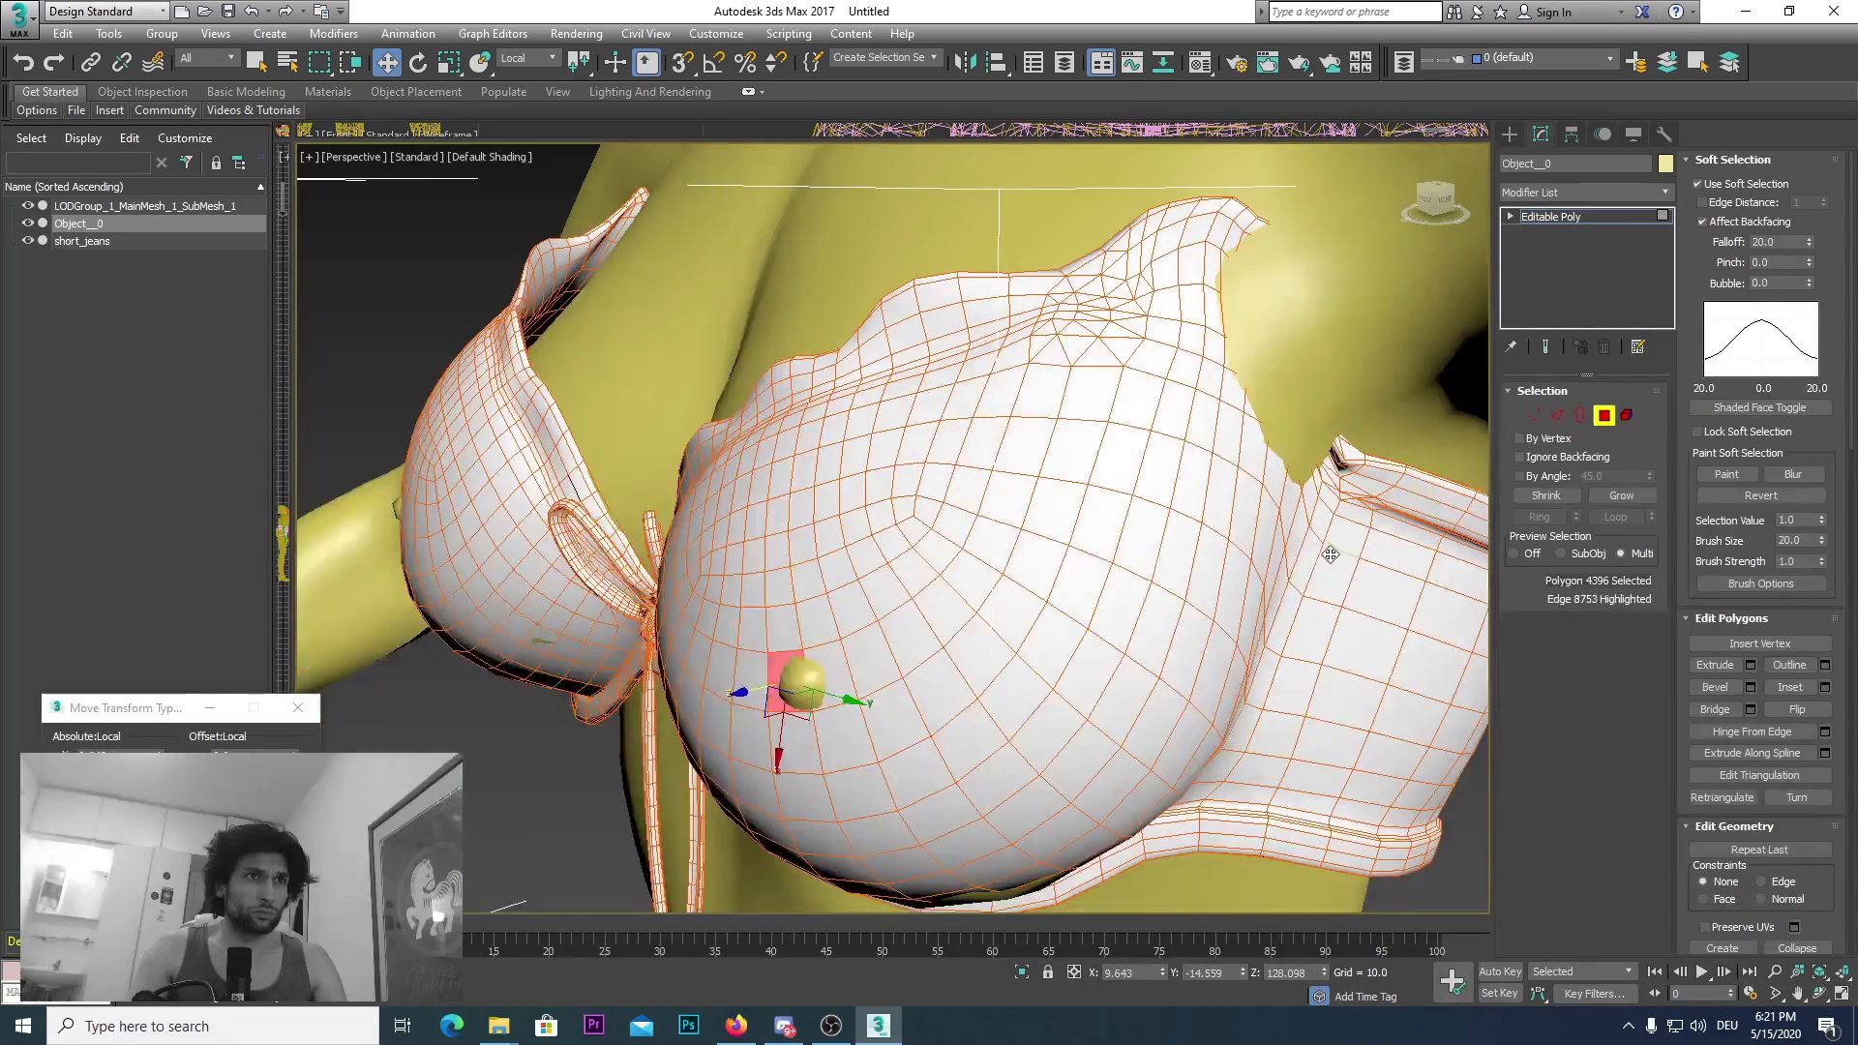
pyautogui.click(1275, 322)
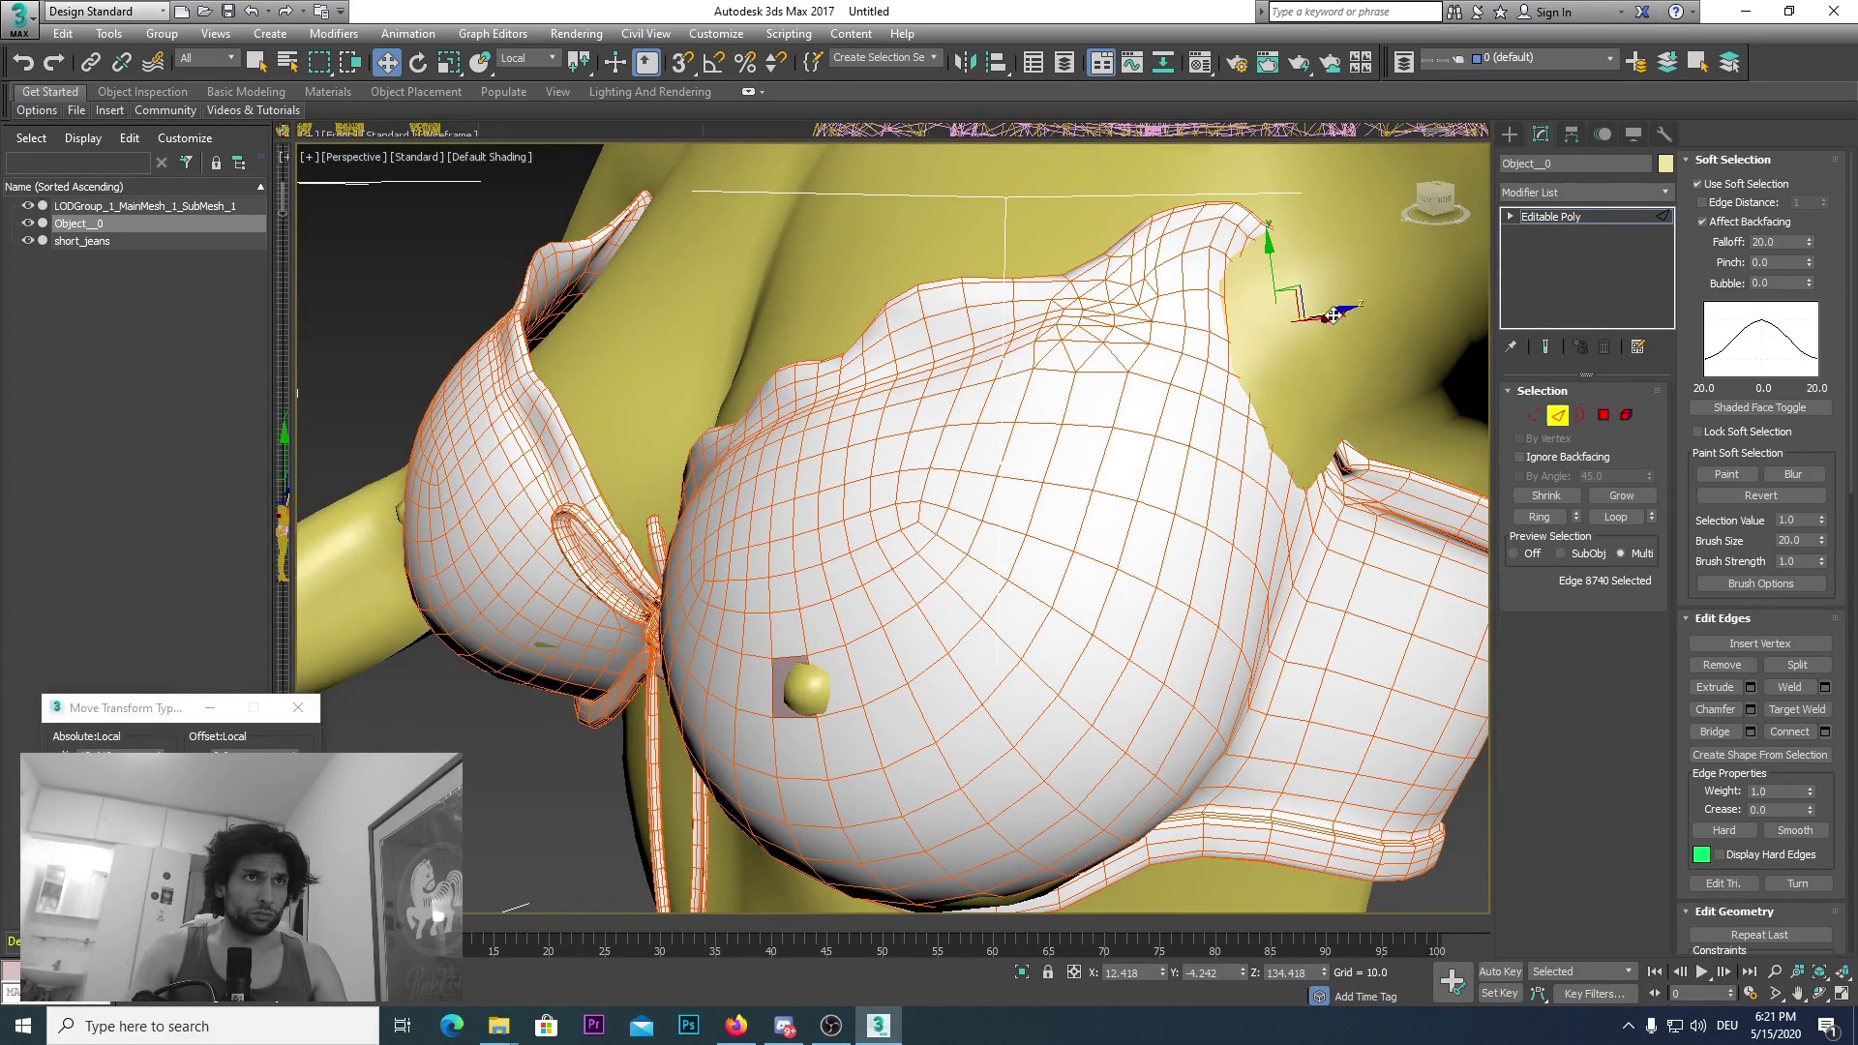
pyautogui.keyDown('alt'); pyautogui.moveTo(931, 624); pyautogui.dragTo(1134, 496, button='middle'); pyautogui.keyUp('alt')
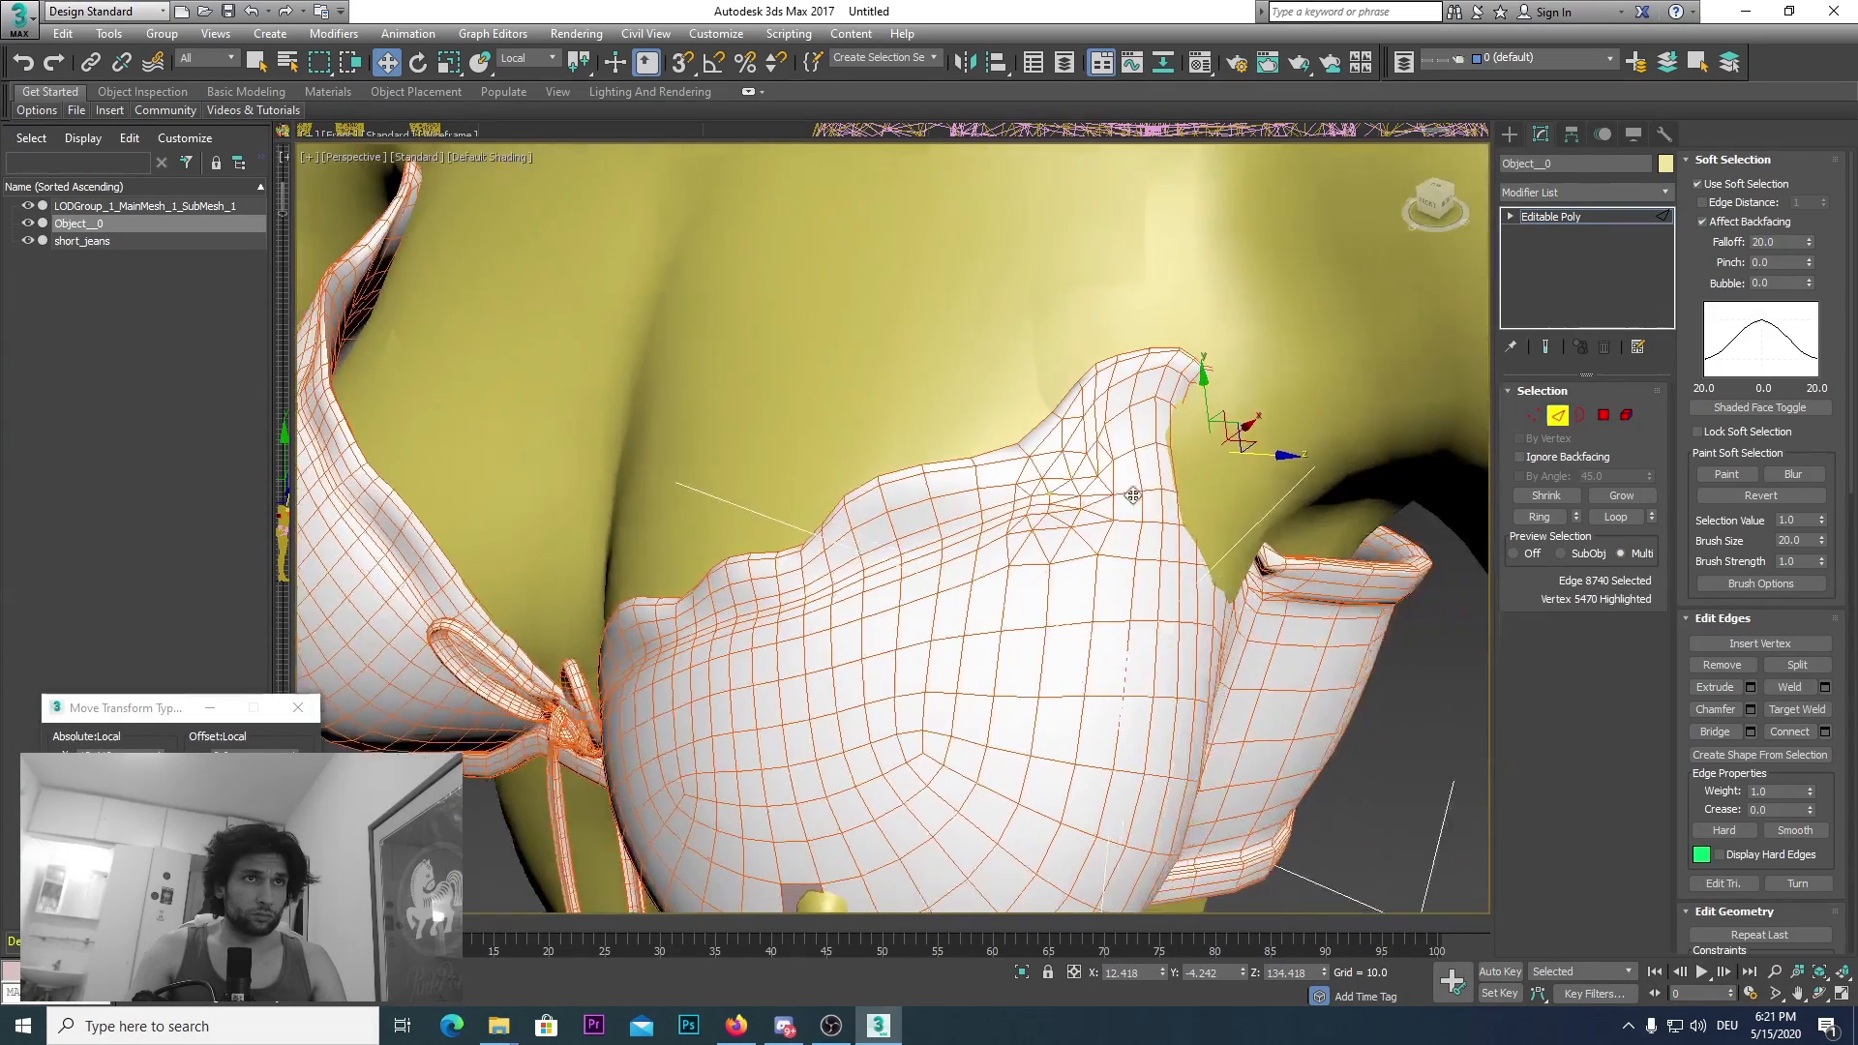
pyautogui.moveTo(1280, 456); pyautogui.dragTo(1316, 478)
# Step: Select a polygon on the inner side of the wearer's left cup and pull it outward along local Z by about 0.449
pyautogui.click(1439, 206)
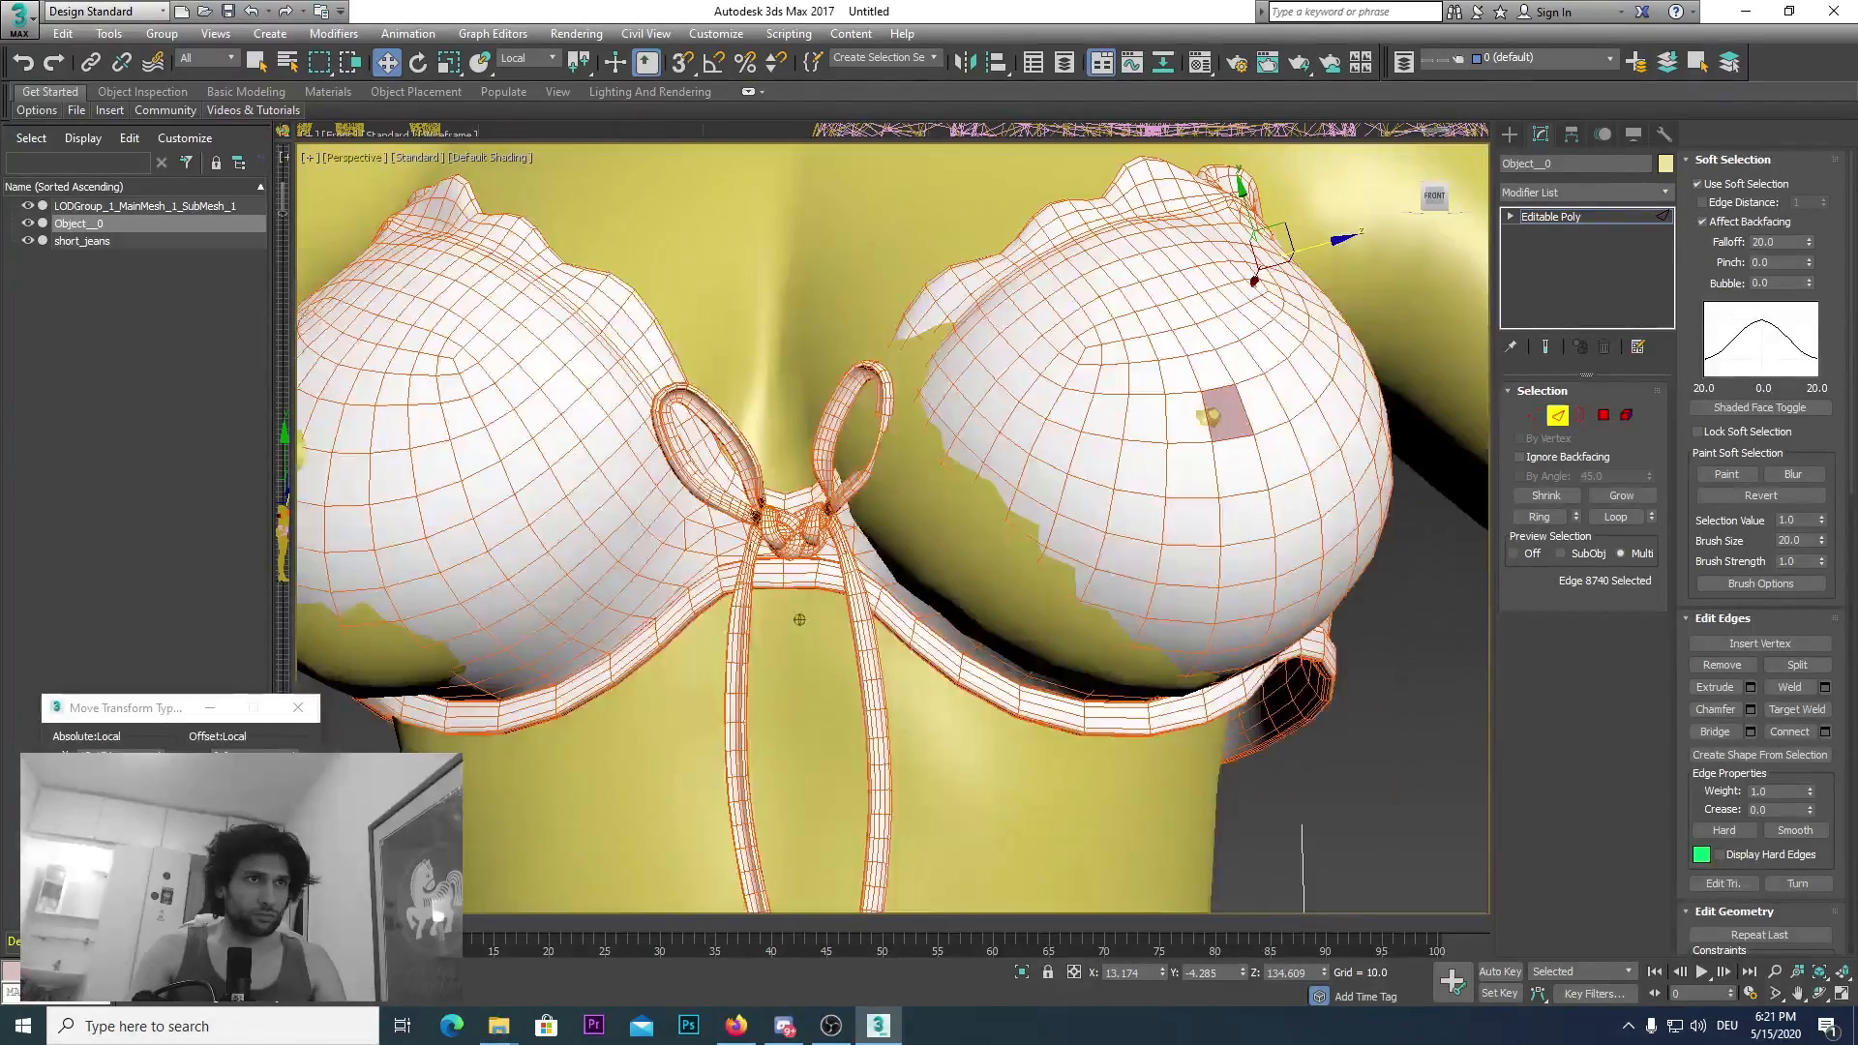
pyautogui.keyDown('alt'); pyautogui.moveTo(799, 619); pyautogui.dragTo(1005, 576, button='middle'); pyautogui.keyUp('alt')
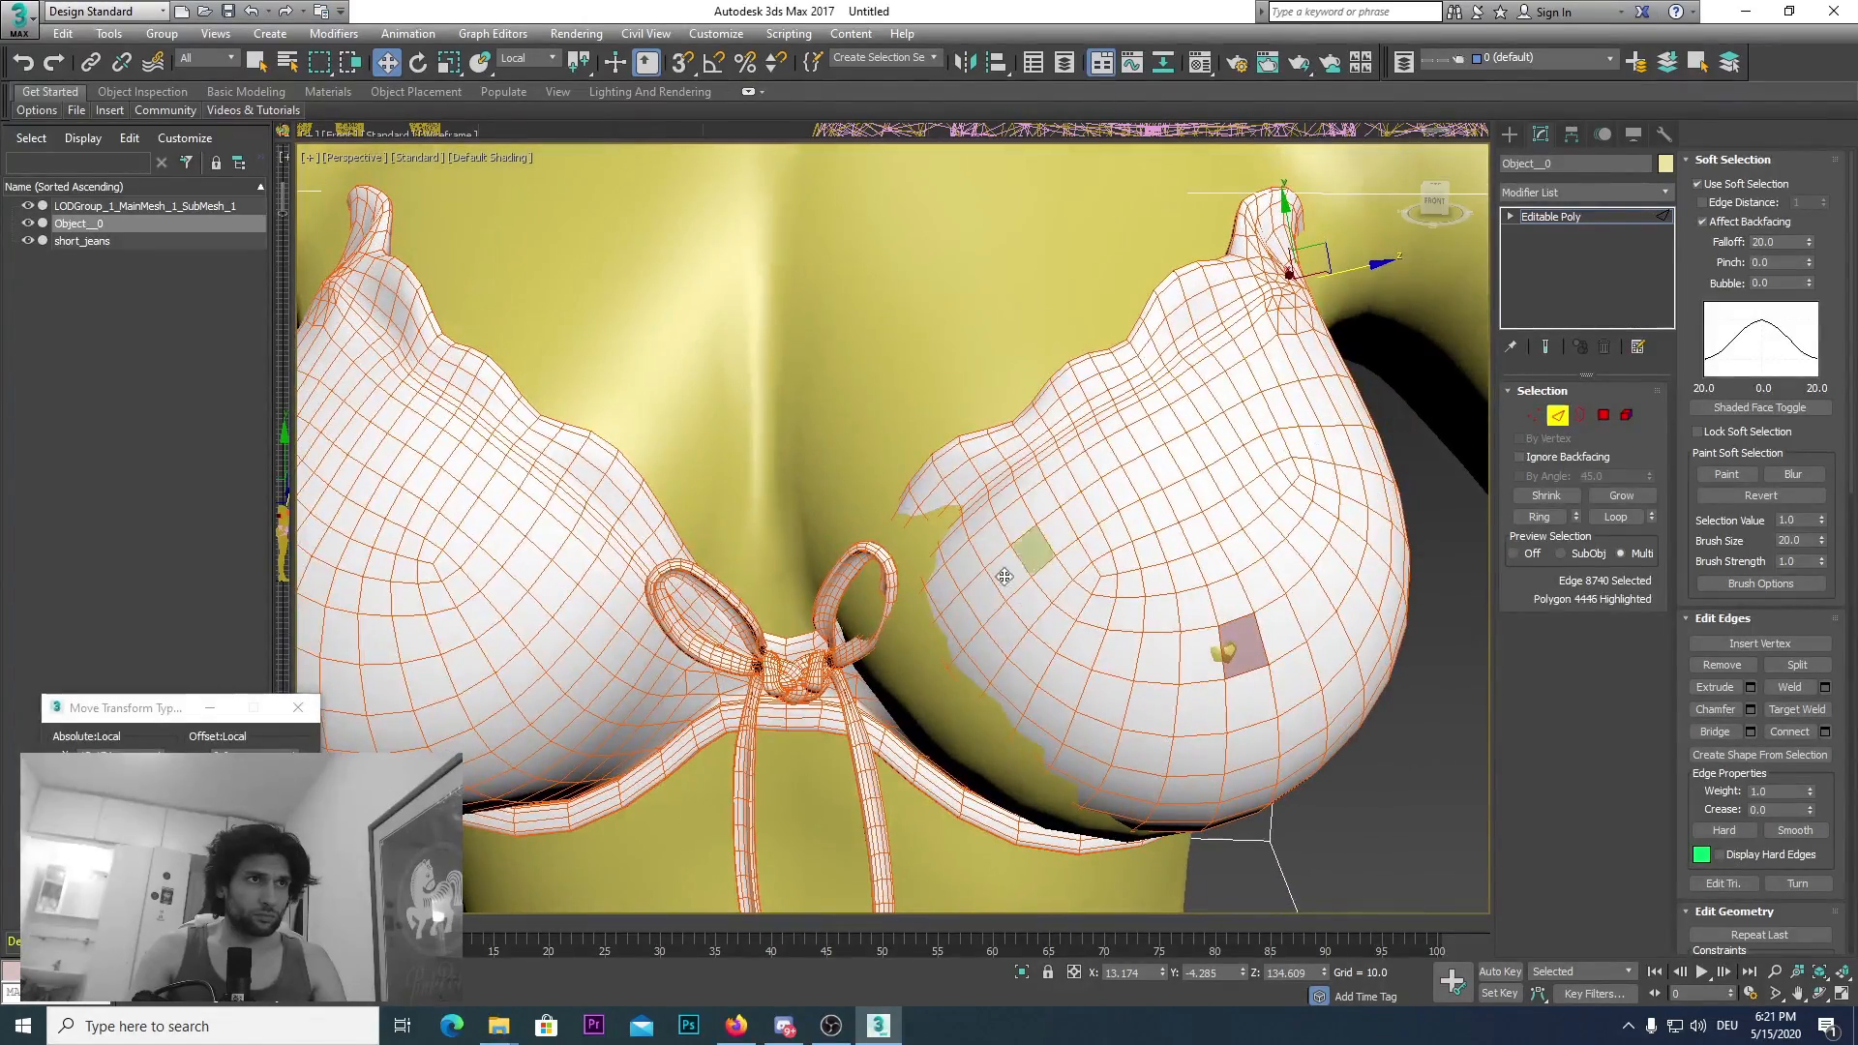
pyautogui.click(924, 620)
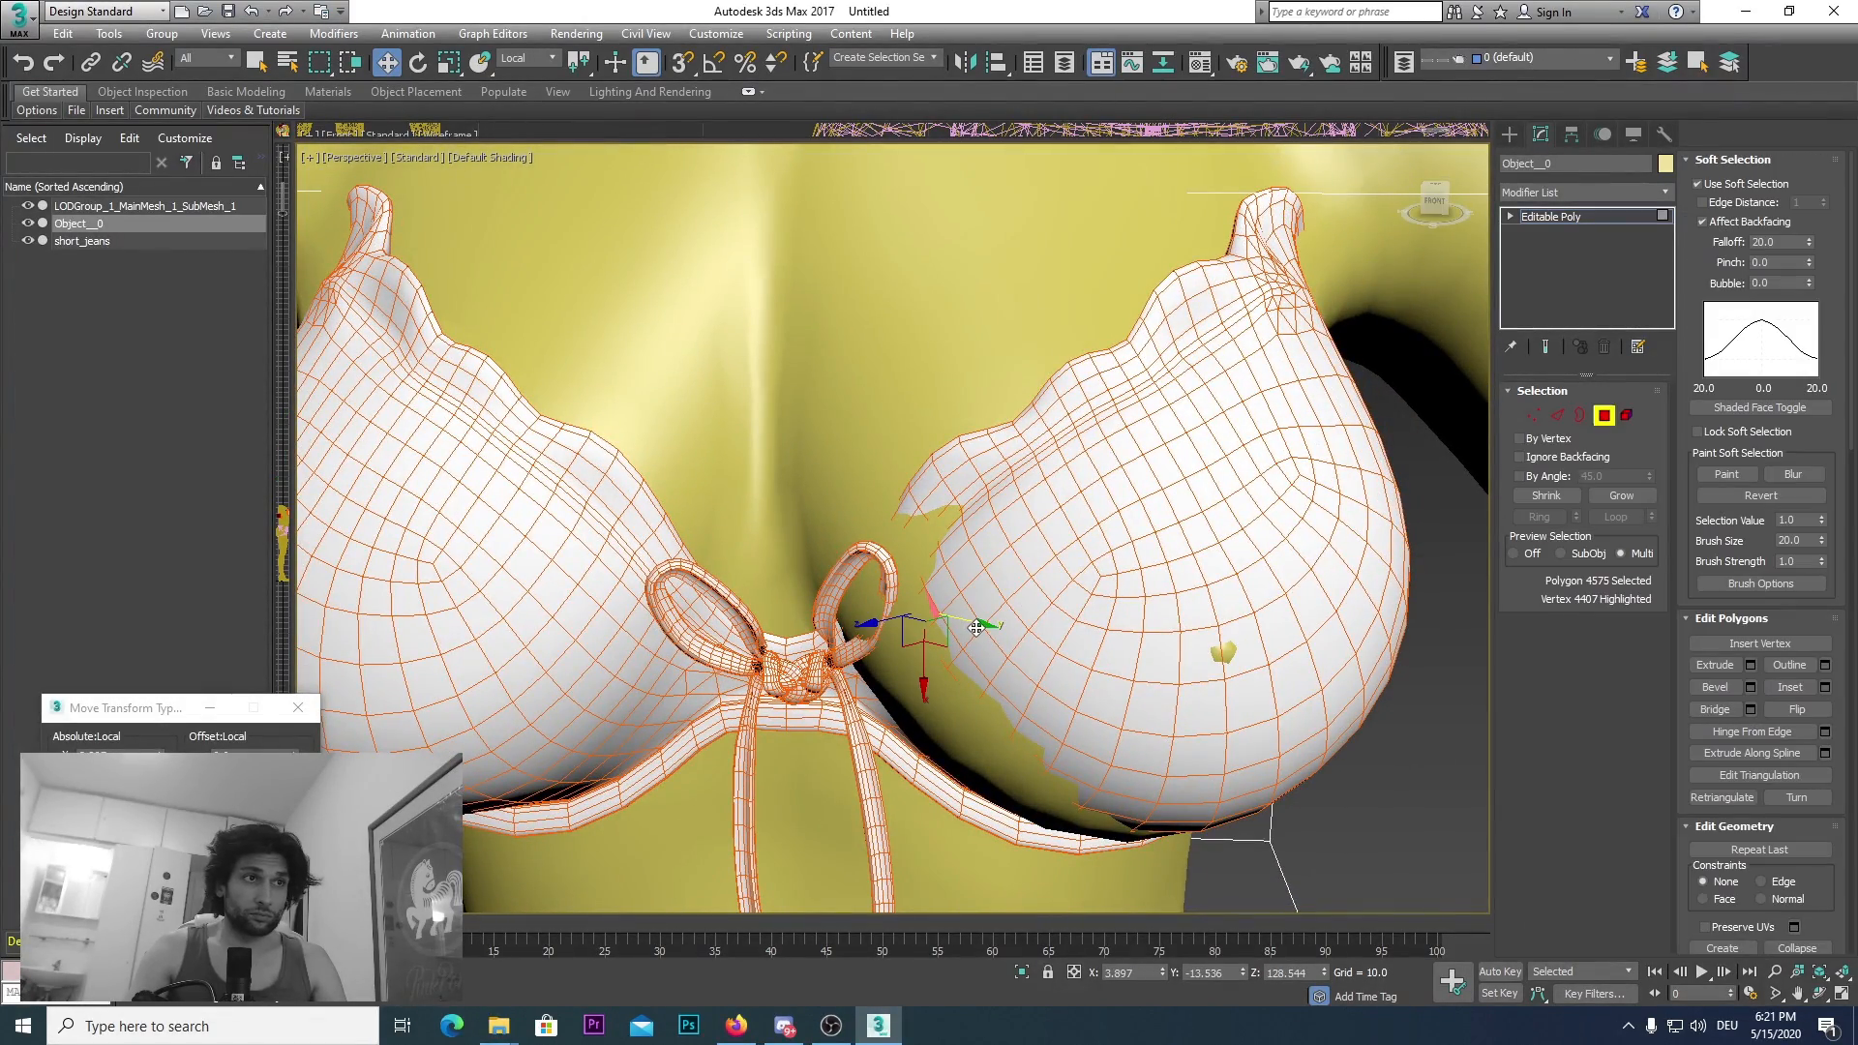
pyautogui.moveTo(979, 627); pyautogui.dragTo(883, 626)
pyautogui.moveTo(876, 626); pyautogui.dragTo(872, 627)
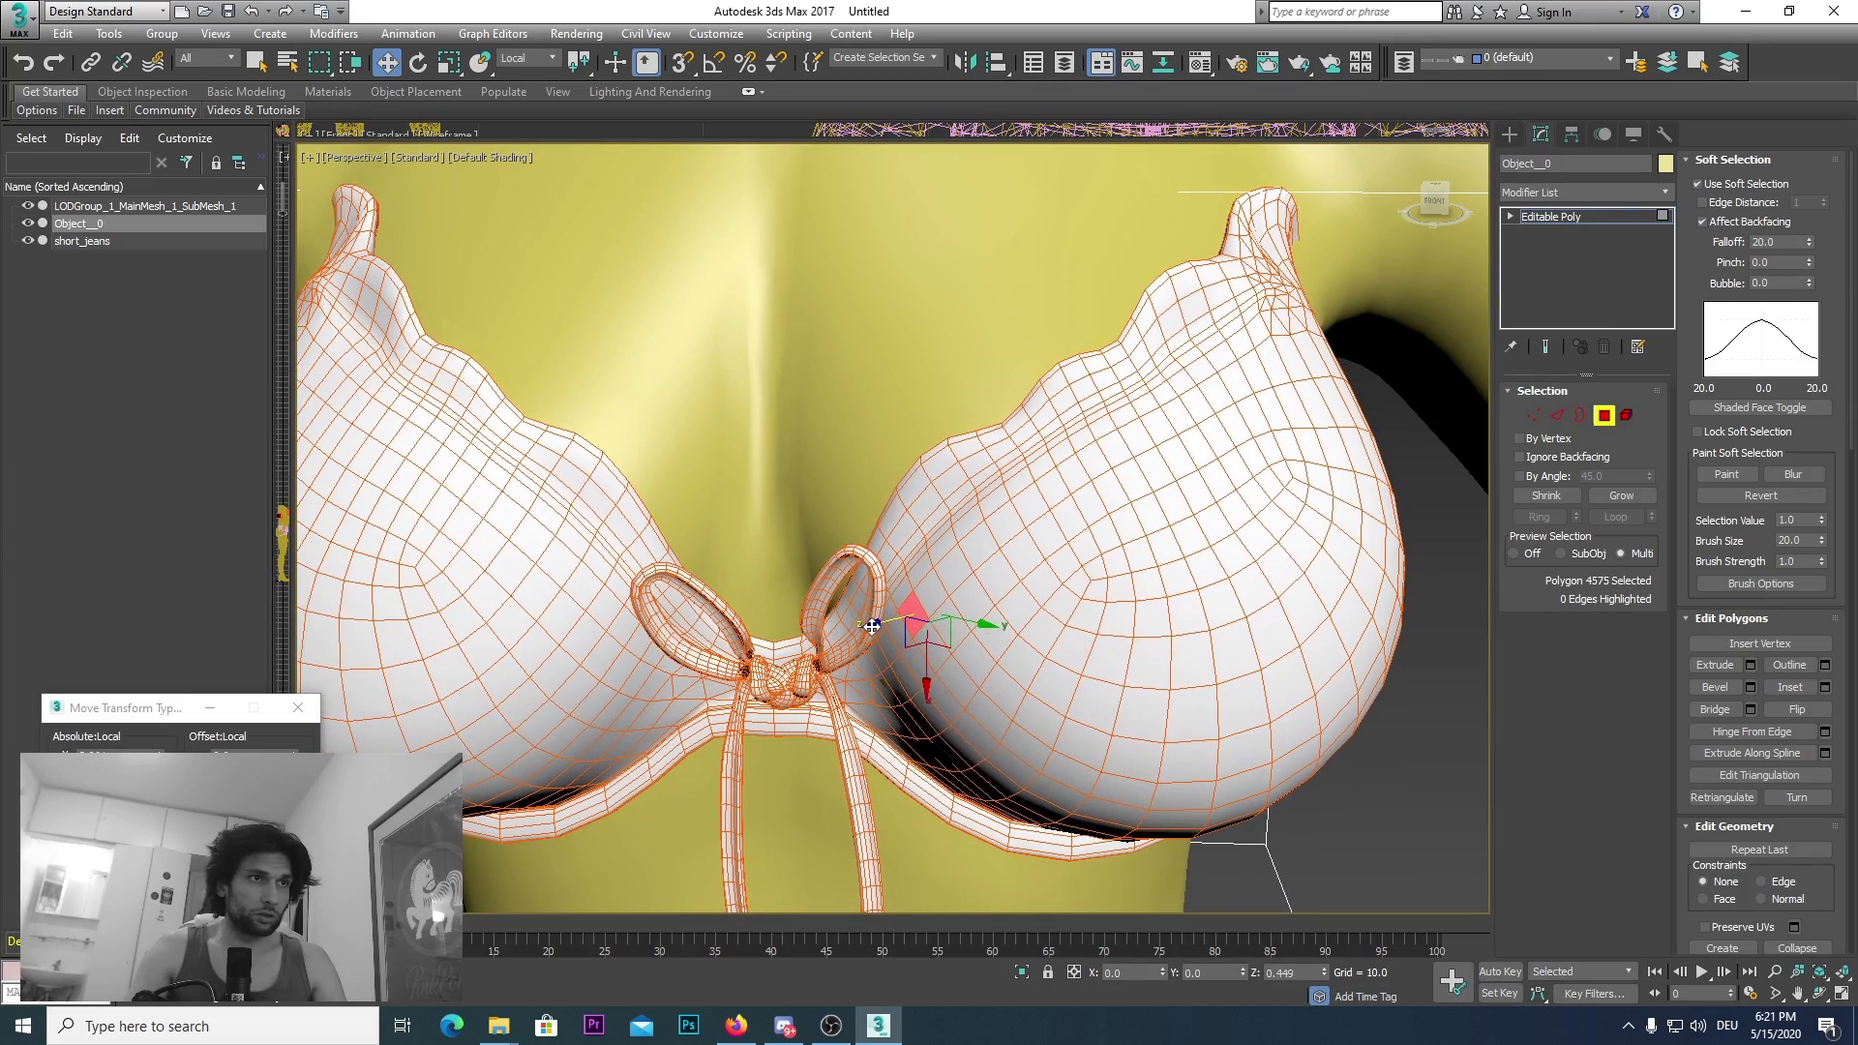
pyautogui.scroll(-3, 896, 623)
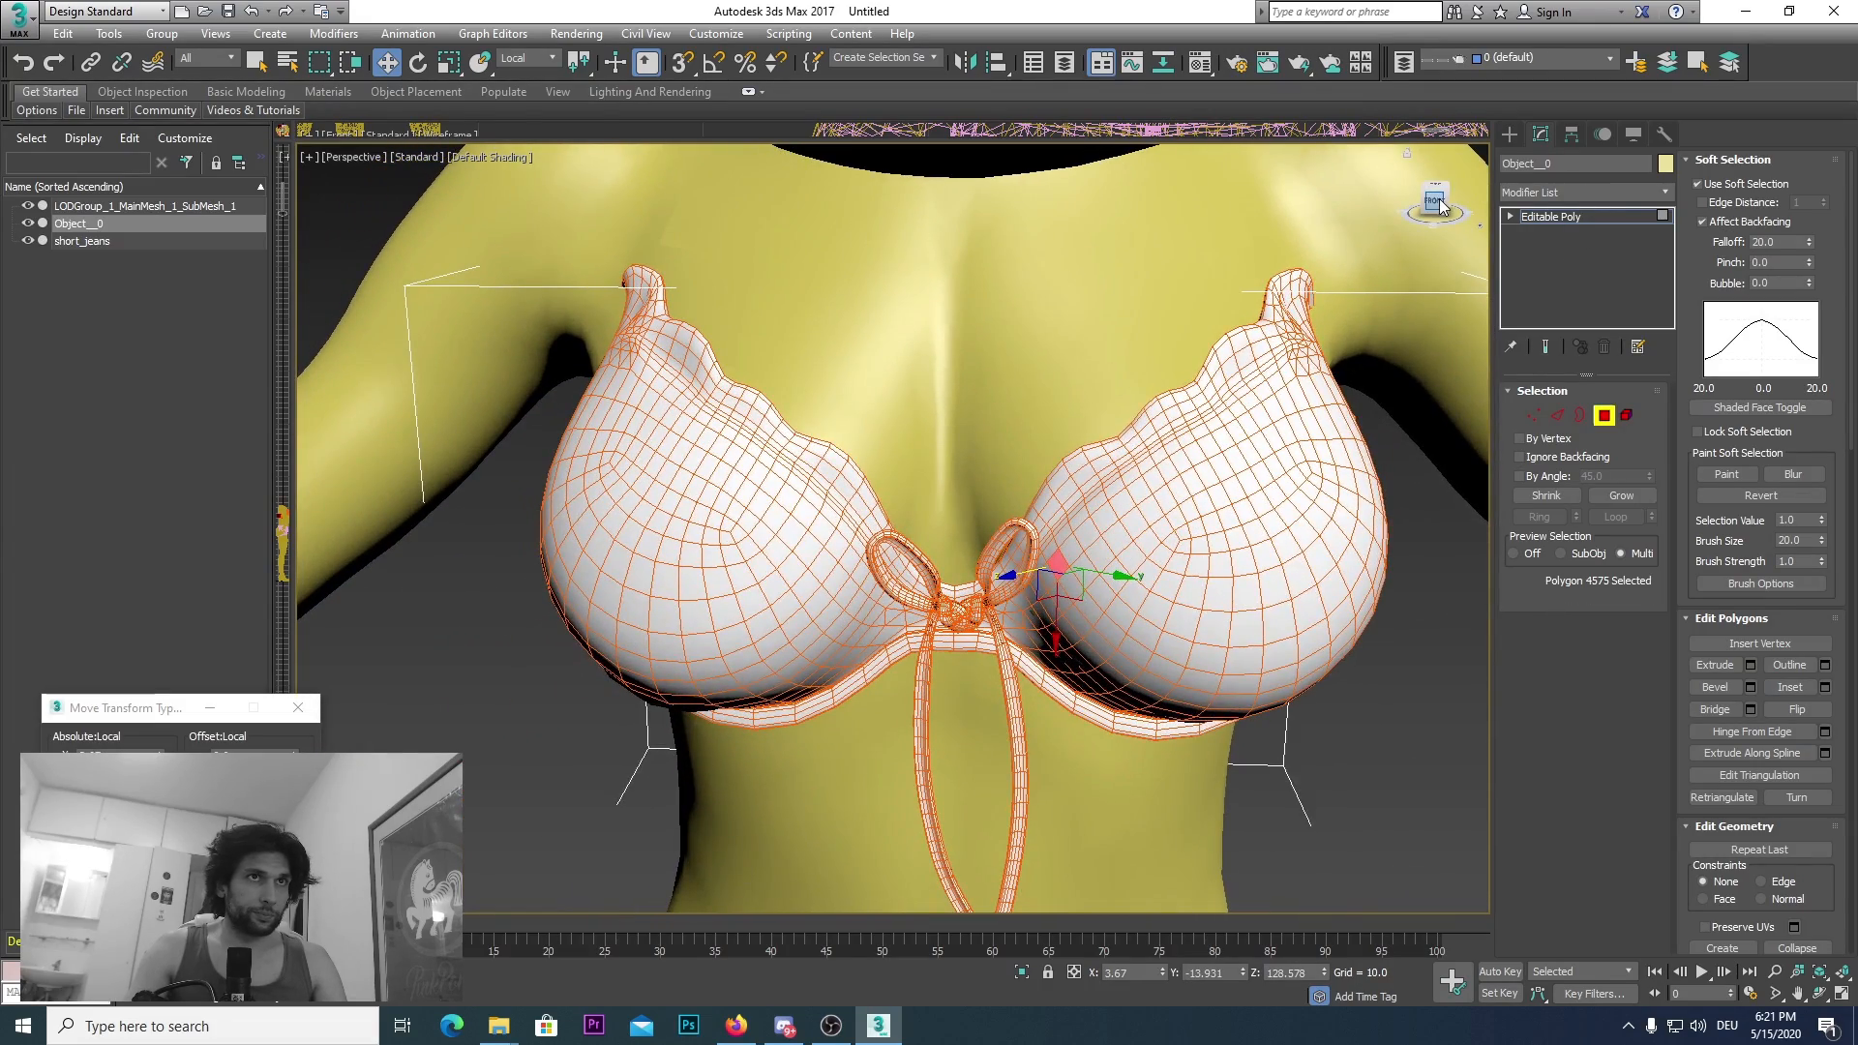
pyautogui.keyDown('alt'); pyautogui.moveTo(943, 579); pyautogui.dragTo(944, 577, button='middle'); pyautogui.keyUp('alt')
pyautogui.scroll(5, 714, 543)
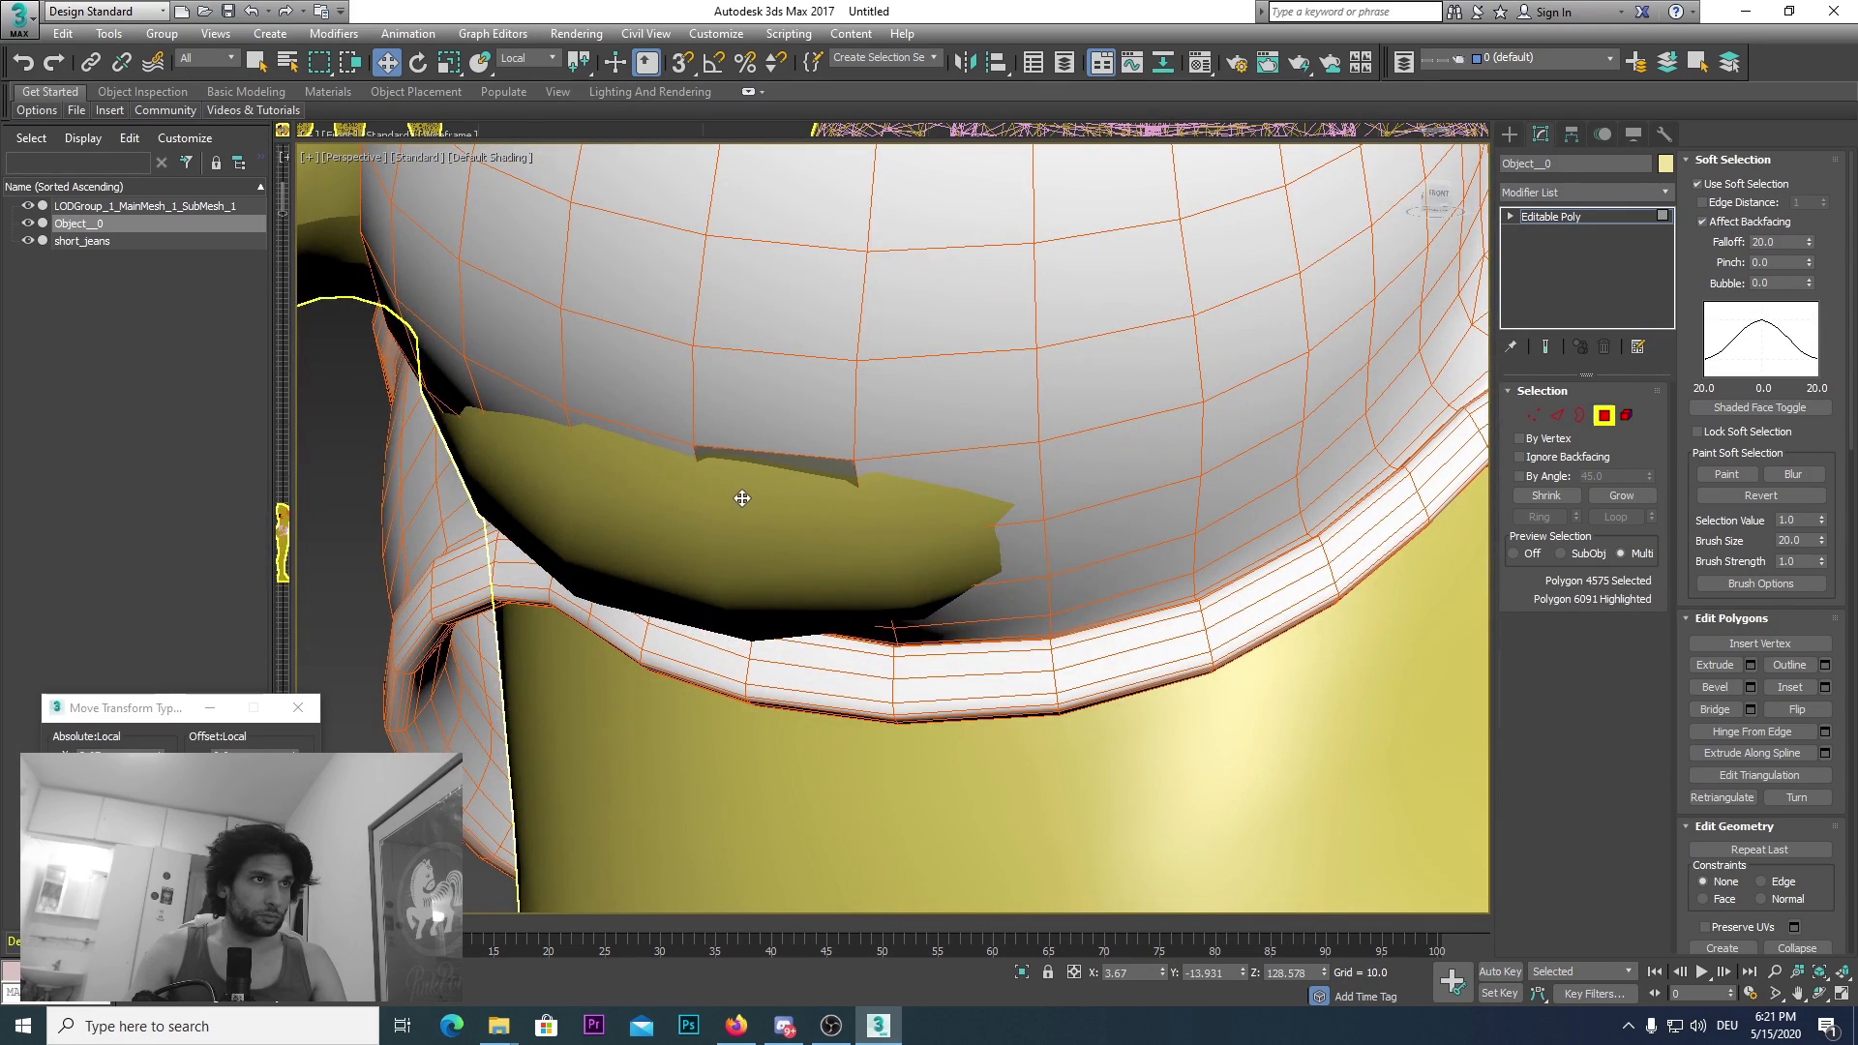
pyautogui.click(742, 498)
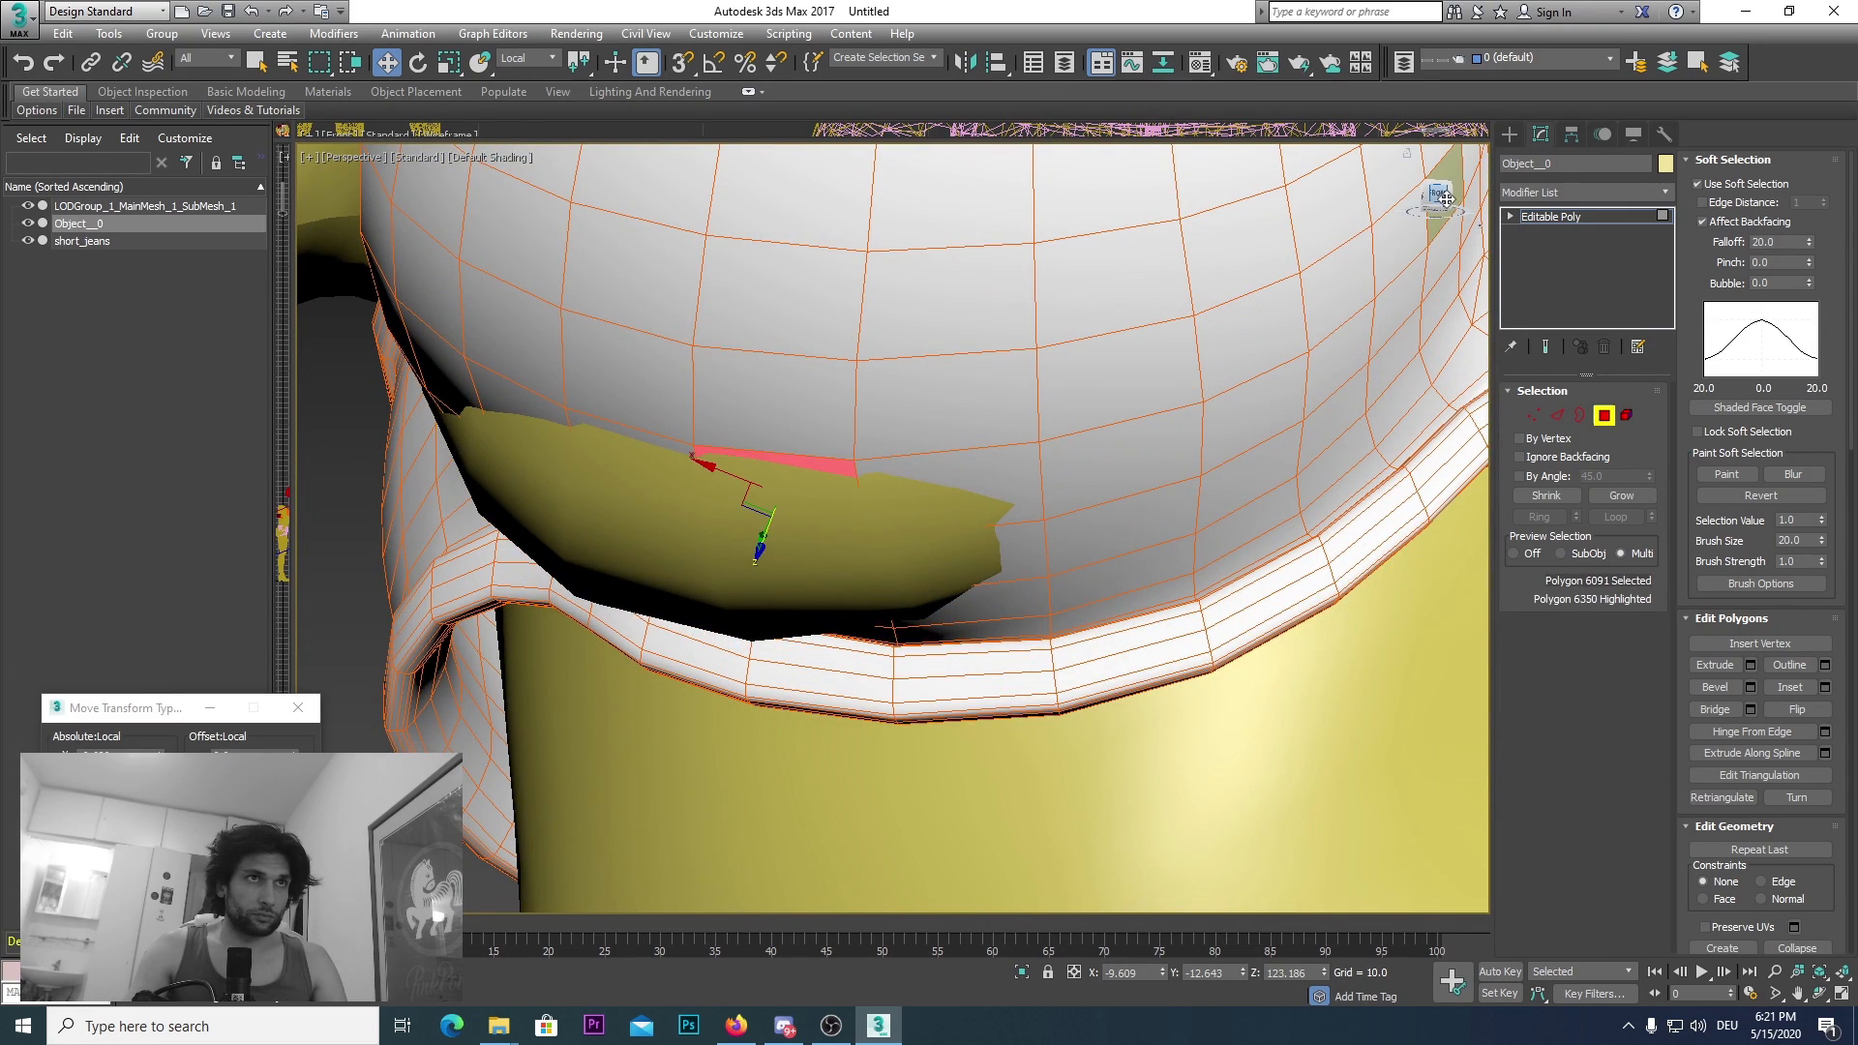
# Step: Select a polygon on the back band near its centre and pull it outward along local Z with soft selection
pyautogui.keyDown('alt'); pyautogui.moveTo(1190, 503); pyautogui.dragTo(1246, 618, button='middle'); pyautogui.keyUp('alt')
pyautogui.keyDown('alt'); pyautogui.moveTo(993, 600); pyautogui.dragTo(946, 332, button='middle'); pyautogui.keyUp('alt')
pyautogui.scroll(-10, 946, 332)
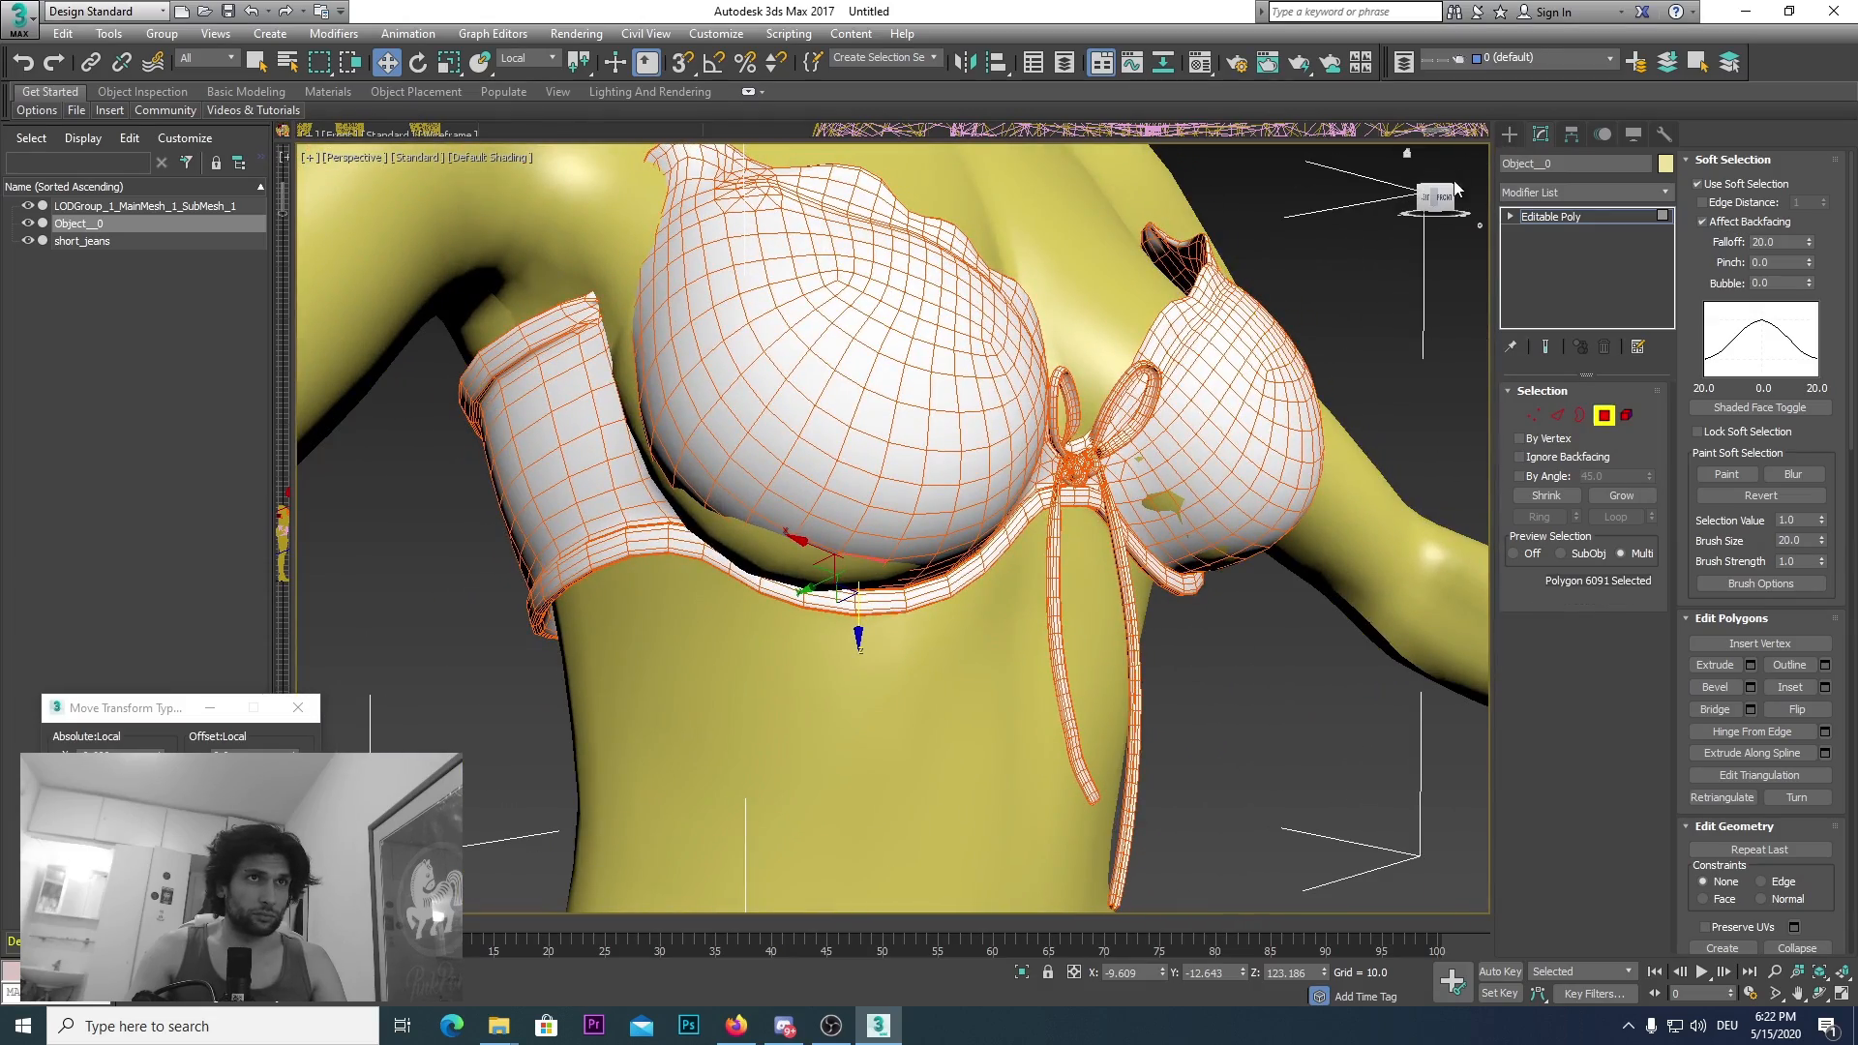
pyautogui.keyDown('alt'); pyautogui.moveTo(965, 541); pyautogui.dragTo(1090, 529, button='middle'); pyautogui.keyUp('alt')
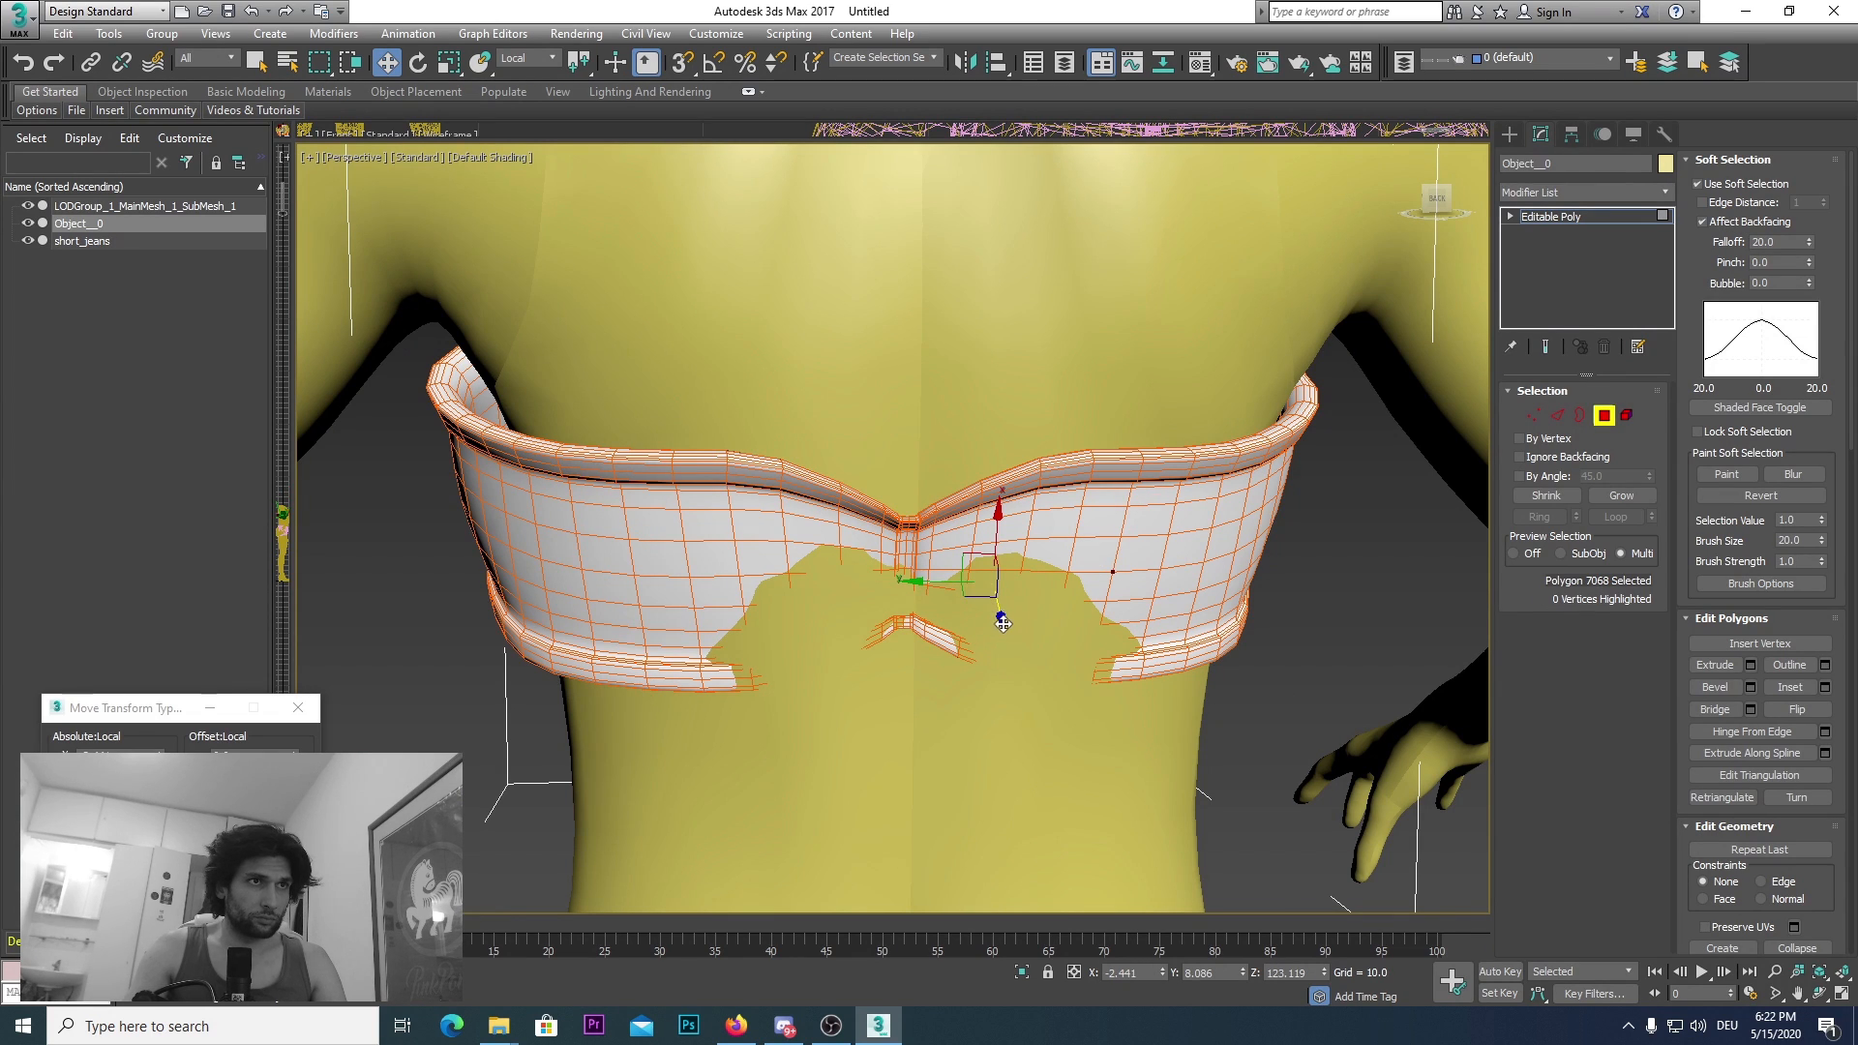
pyautogui.moveTo(1003, 623); pyautogui.dragTo(999, 627)
# Step: Select an edge on the inner side of the wearer's left cup near the bow and pull it outward with soft selection
pyautogui.click(1442, 199)
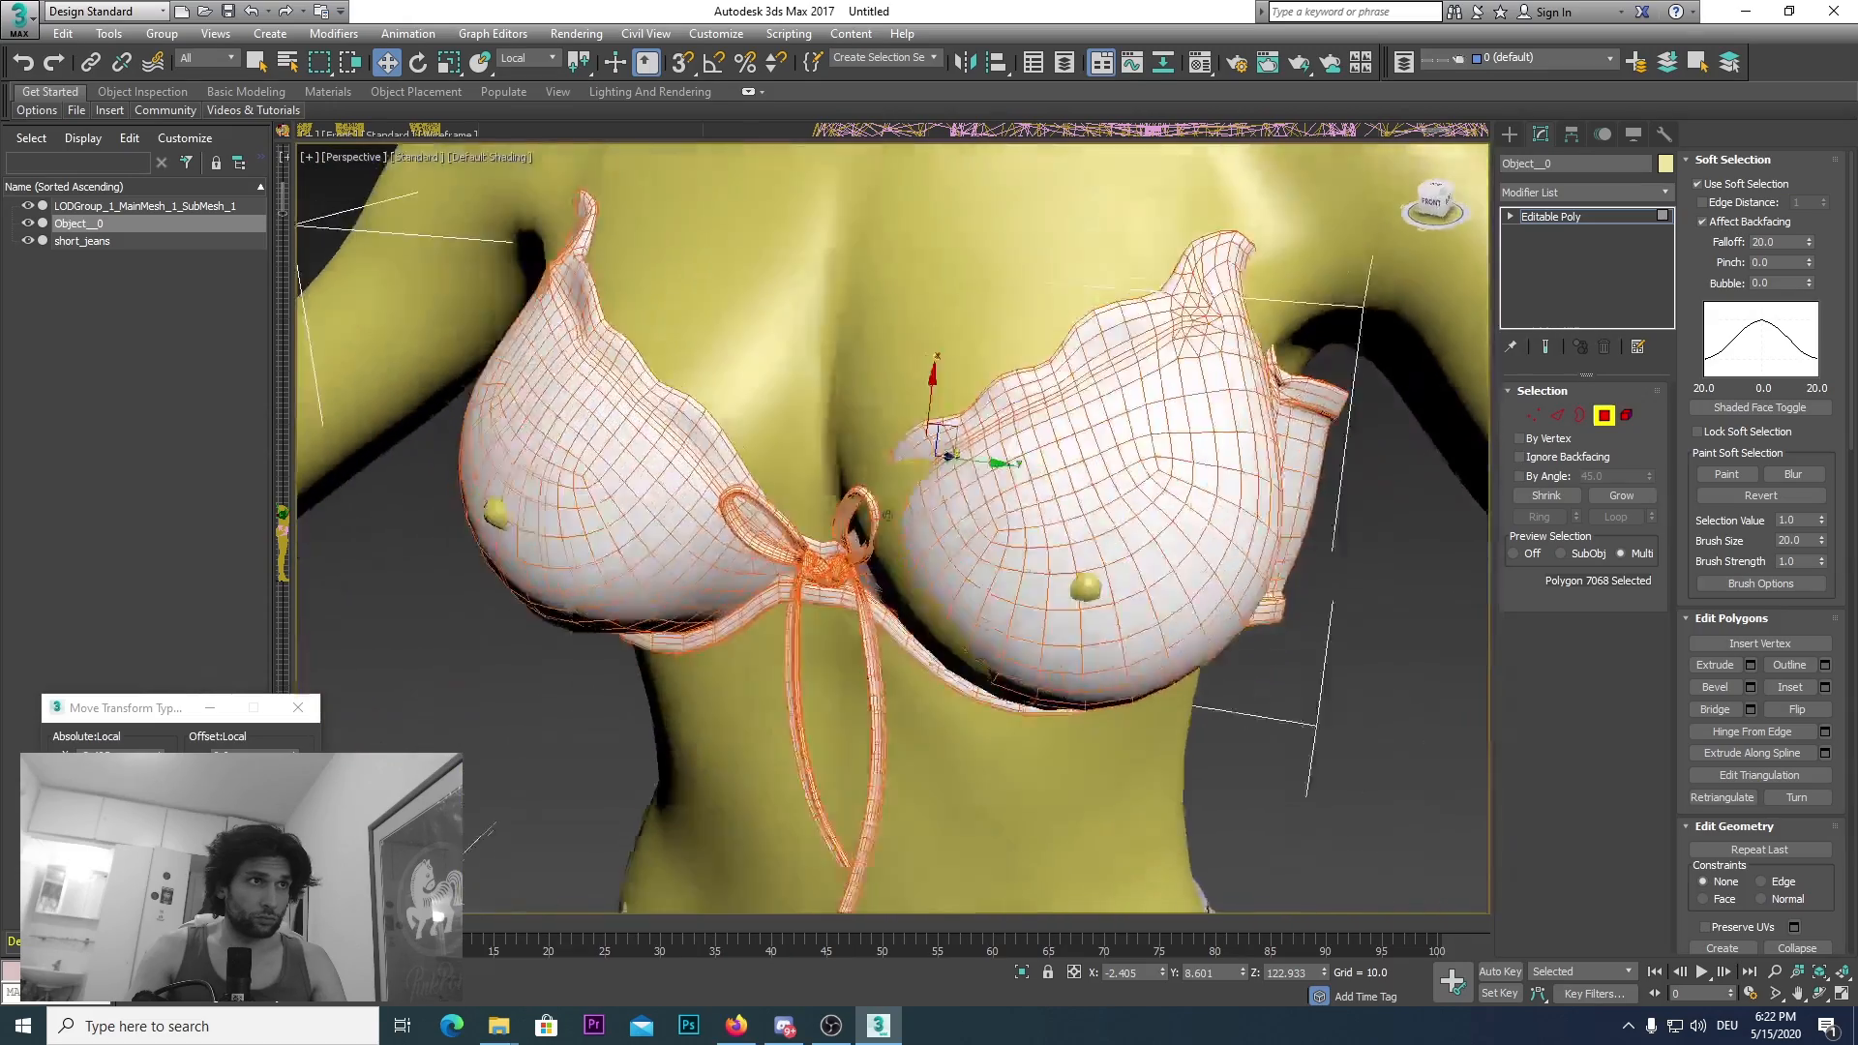
pyautogui.keyDown('alt'); pyautogui.moveTo(886, 515); pyautogui.dragTo(985, 549, button='middle'); pyautogui.keyUp('alt')
pyautogui.scroll(5, 1035, 498)
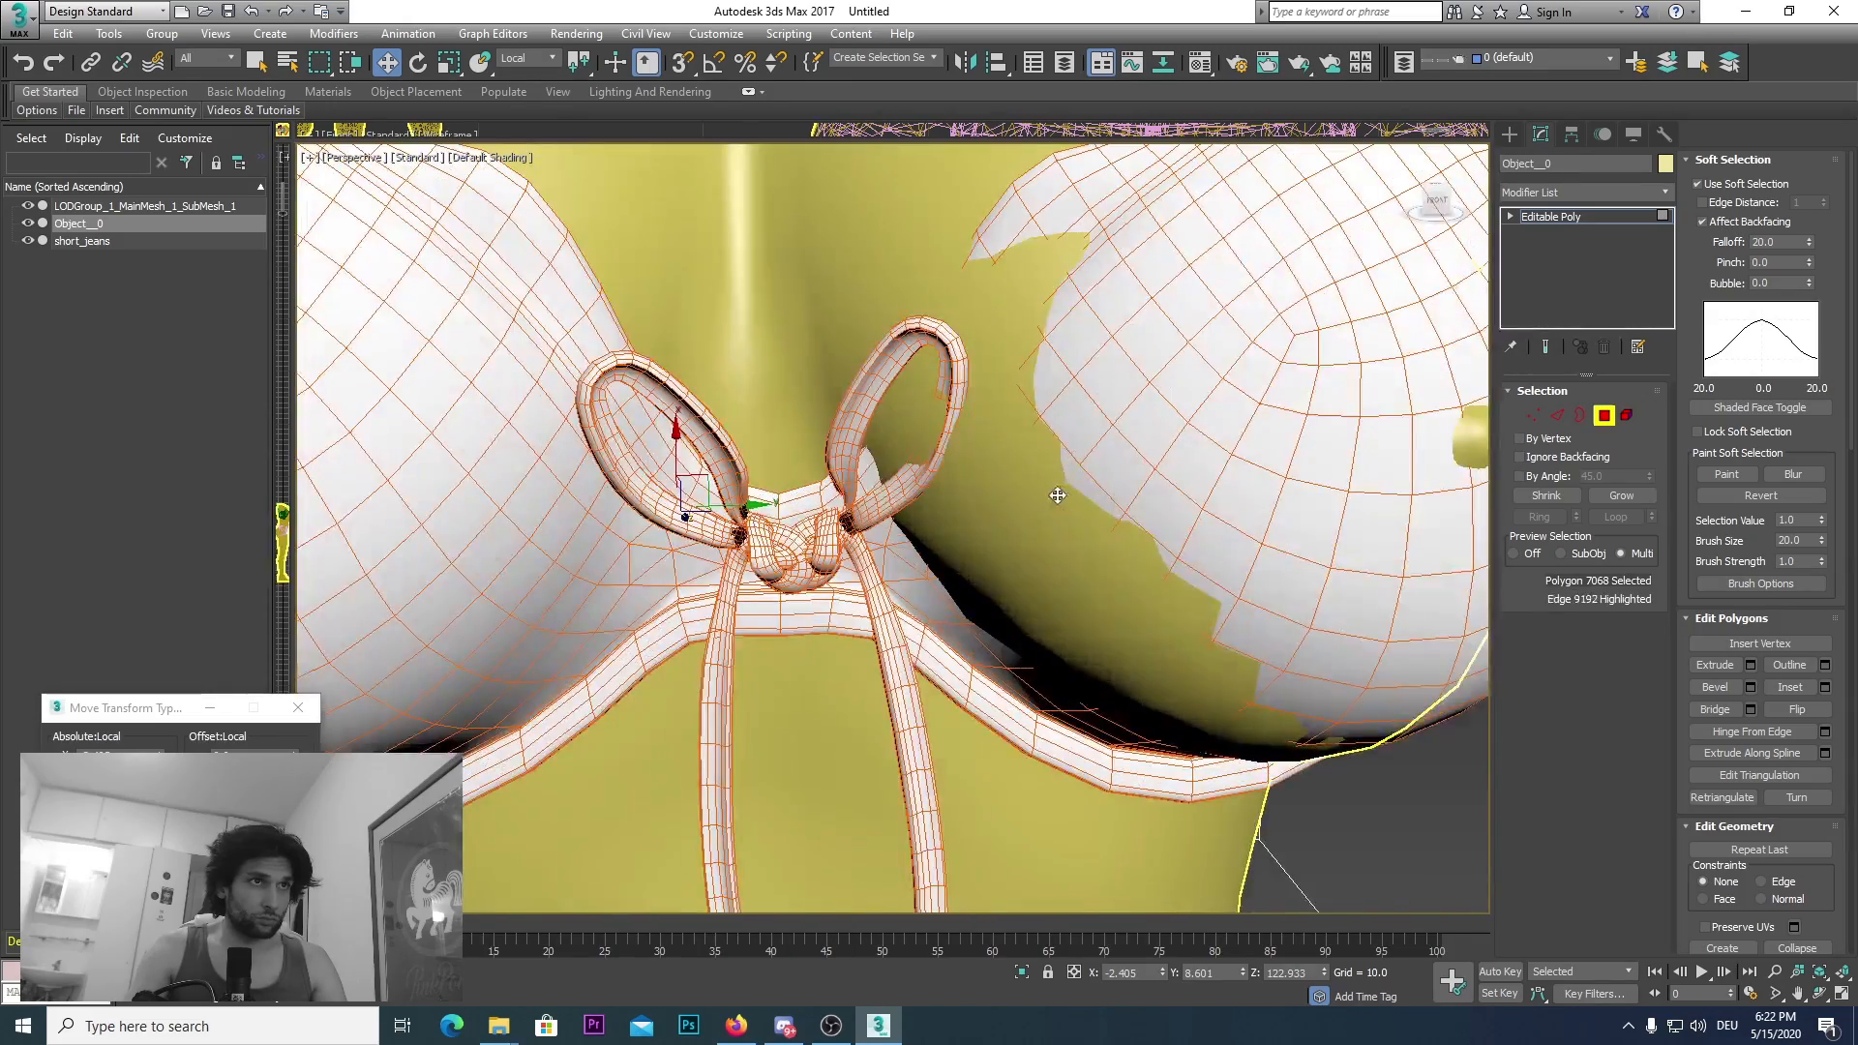
pyautogui.click(1036, 496)
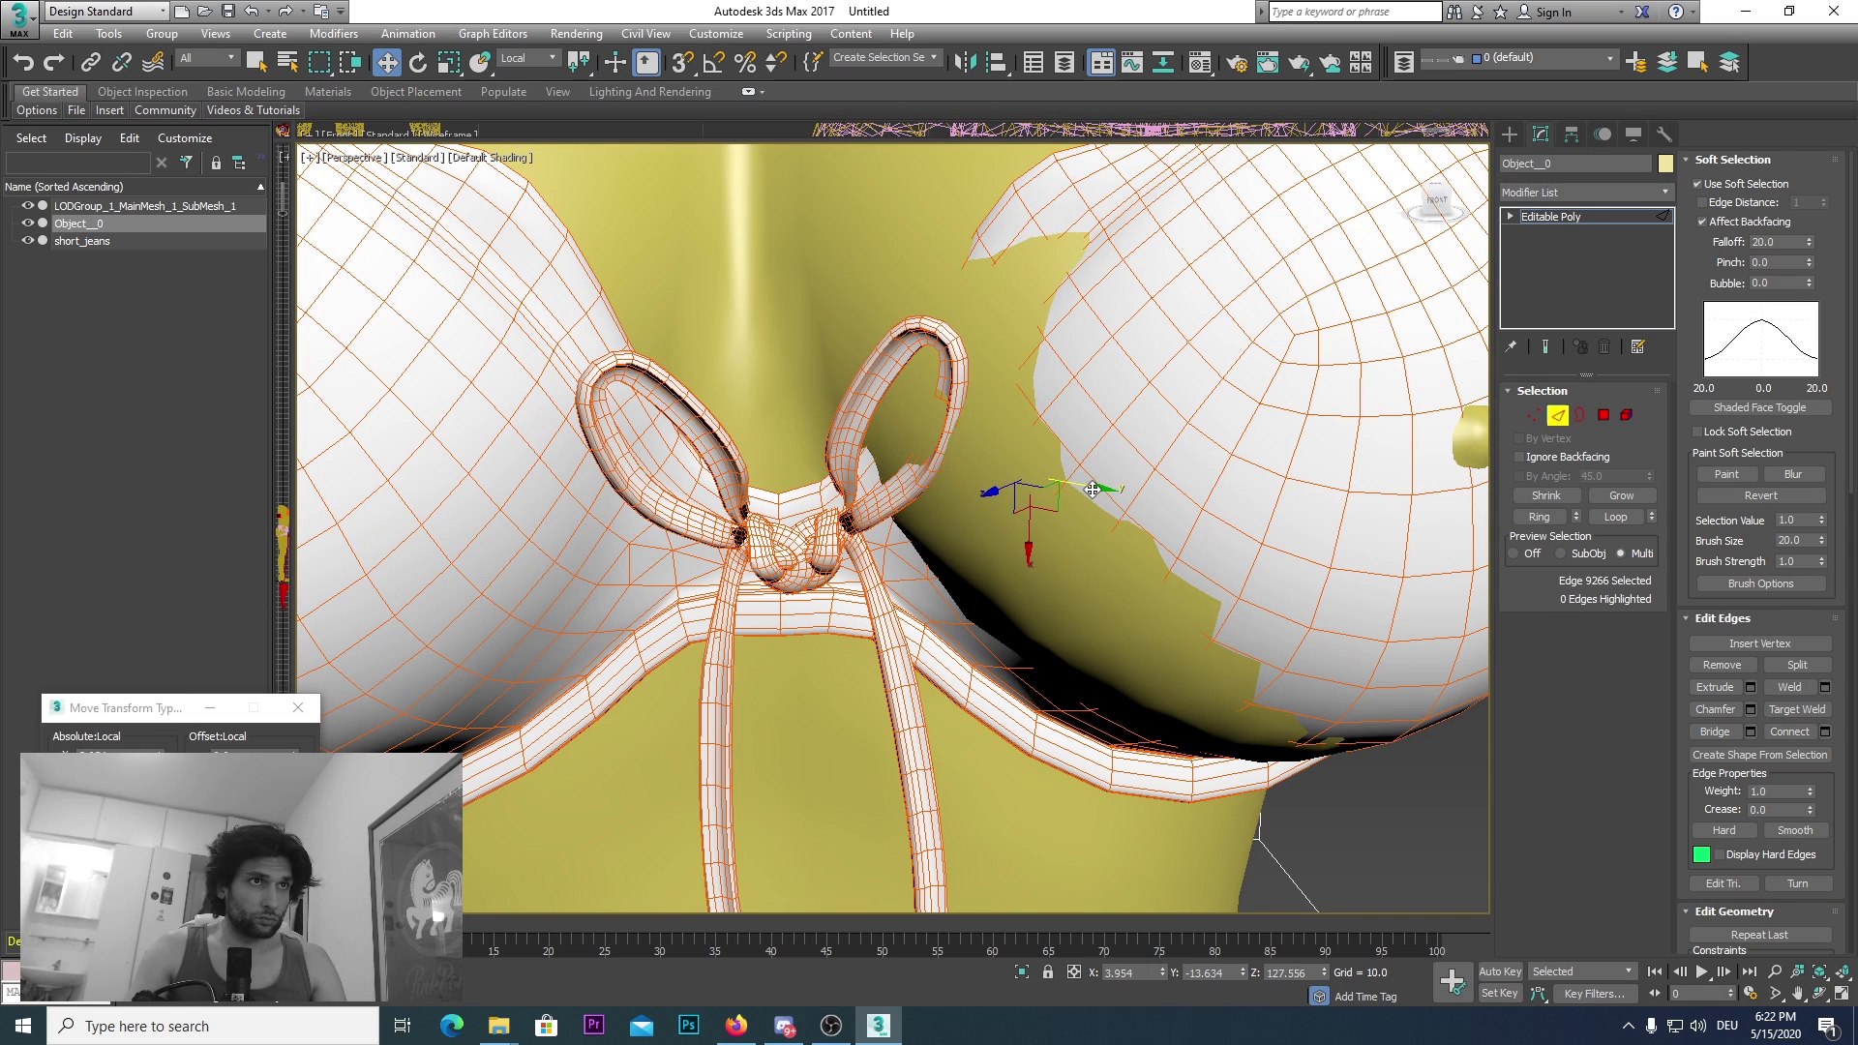
pyautogui.moveTo(1093, 490); pyautogui.dragTo(1093, 490)
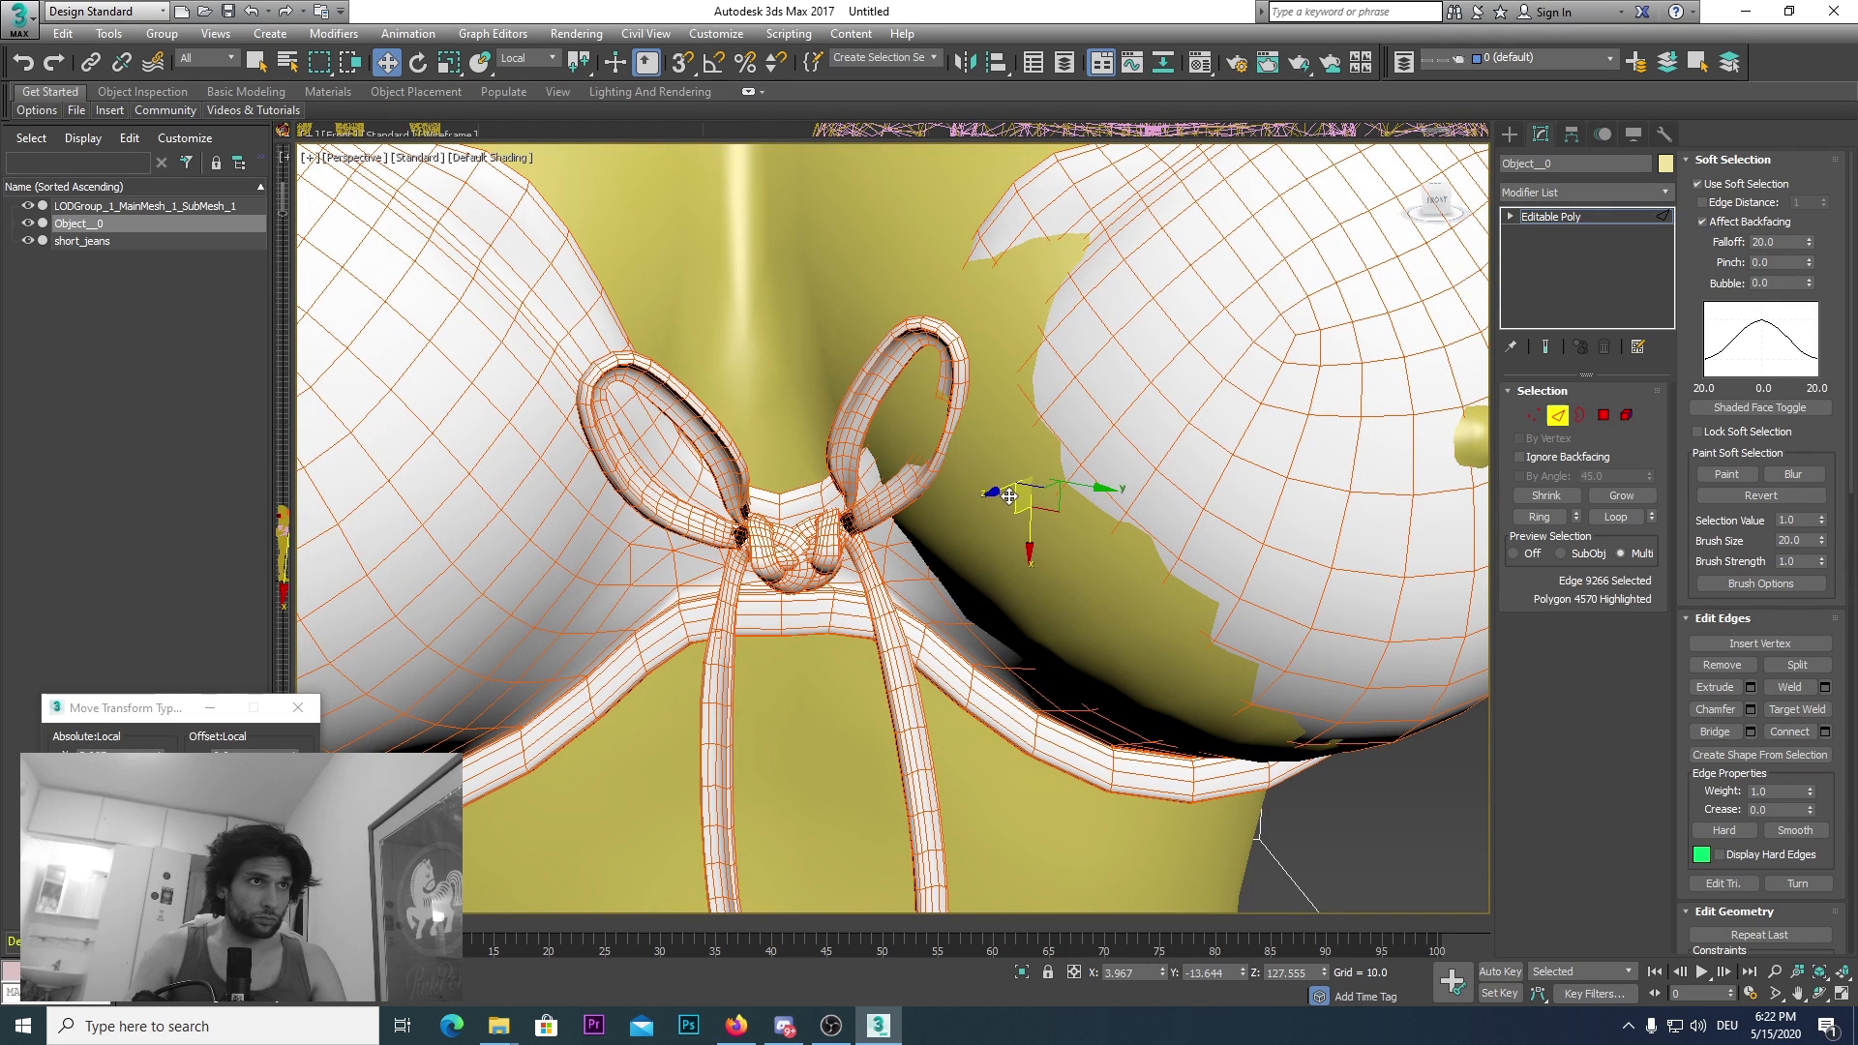
pyautogui.scroll(-10, 1009, 496)
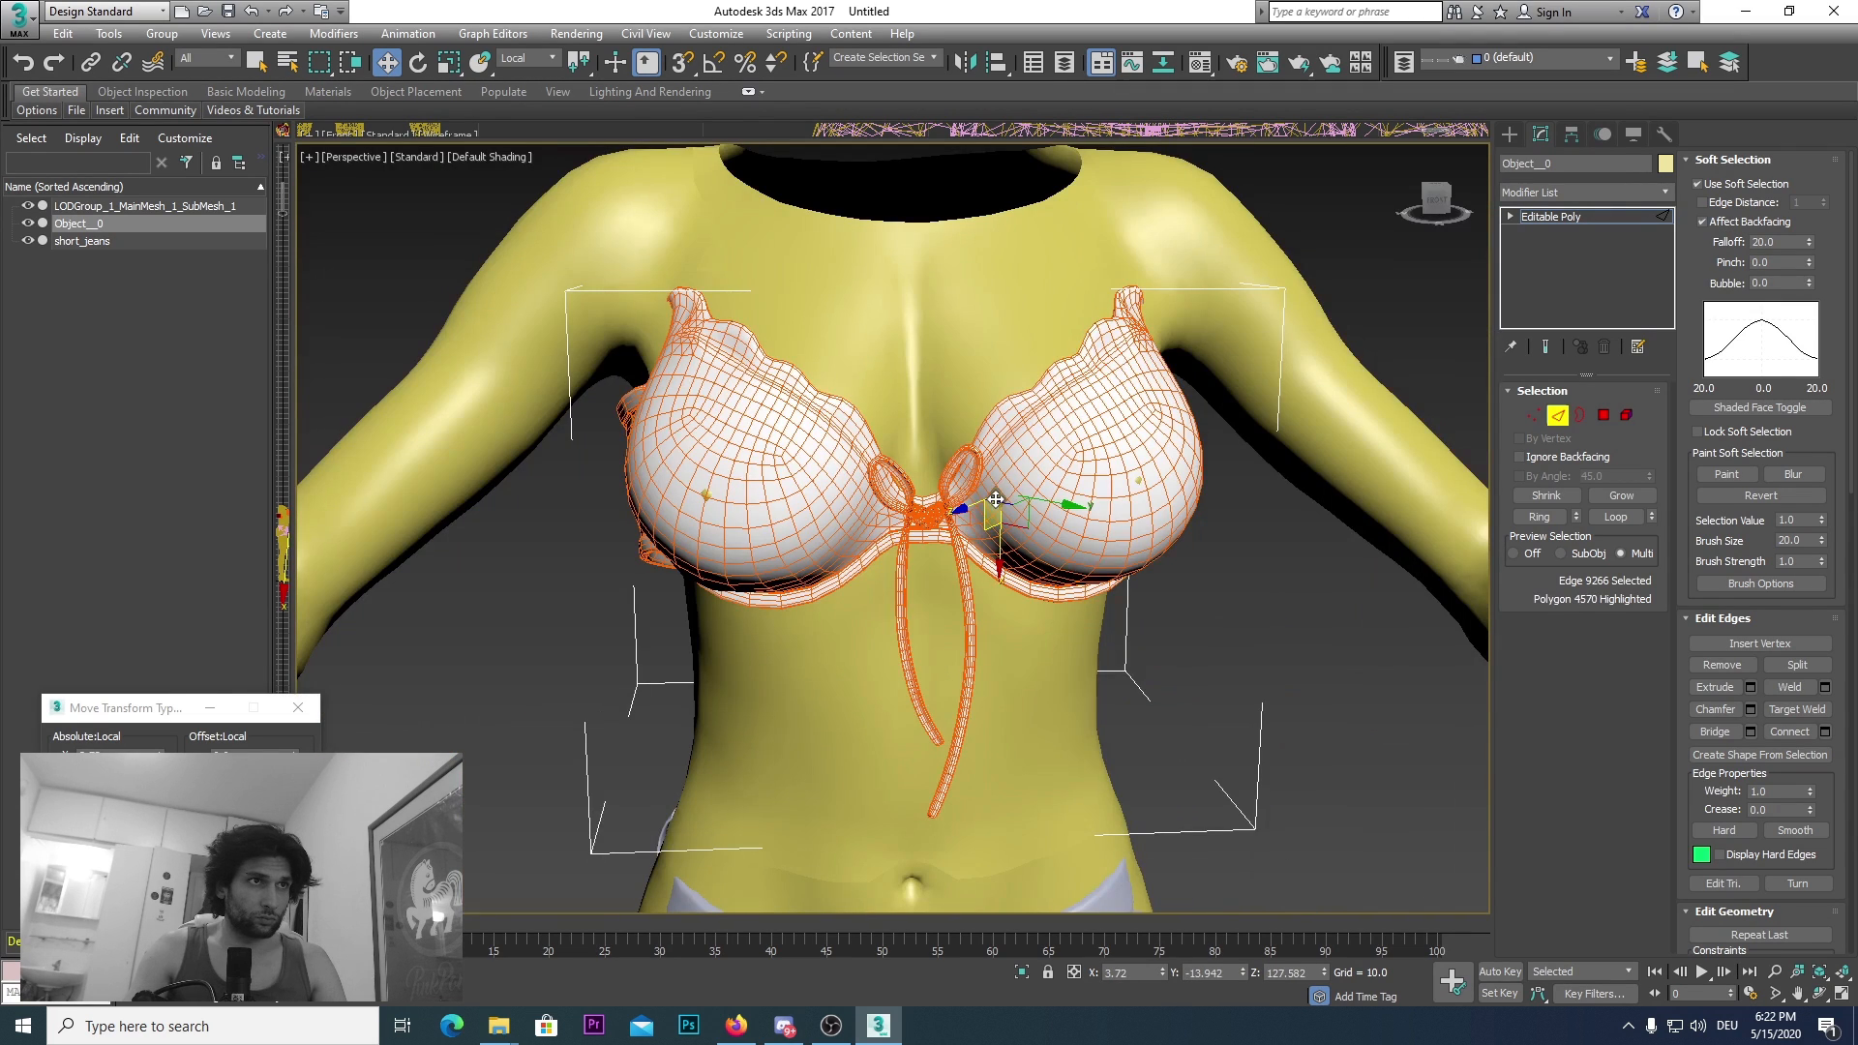
# Step: Clear the edge selection and examine the underside of the wearer's right cup for body mesh poking through
pyautogui.click(1249, 714)
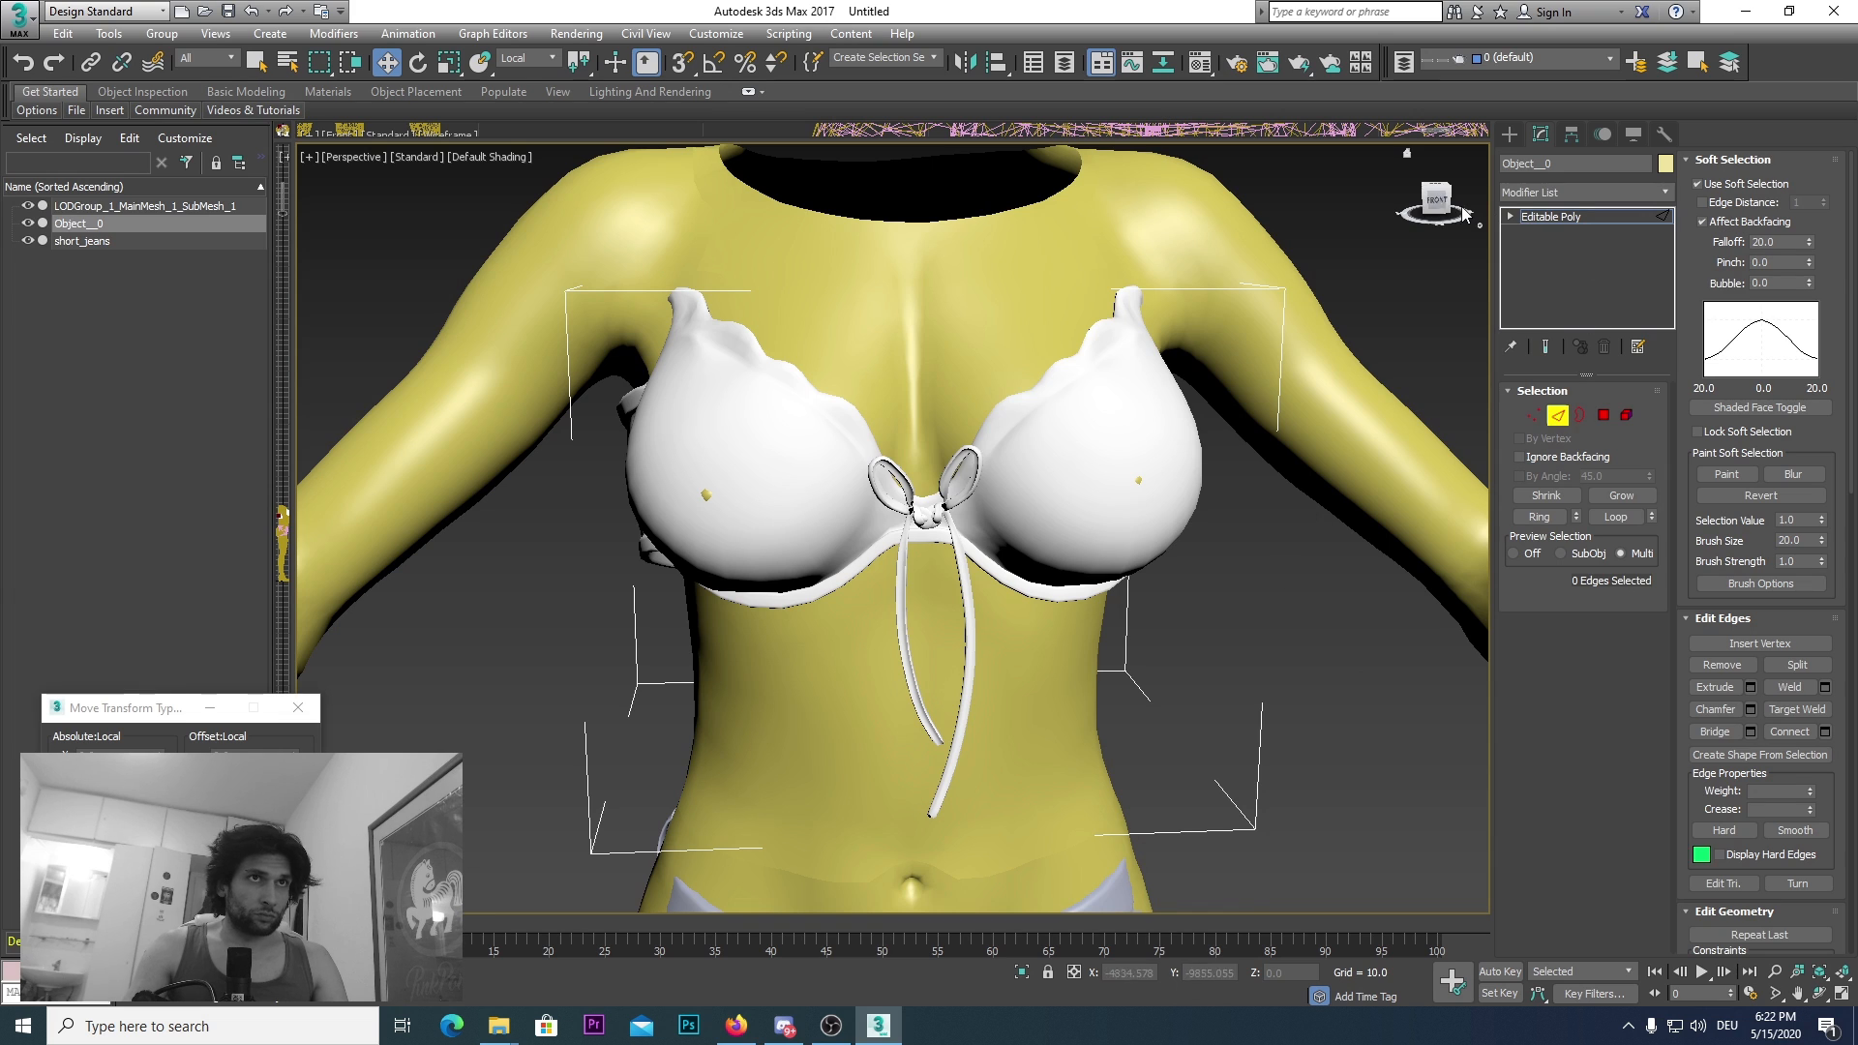
pyautogui.moveTo(1466, 215); pyautogui.dragTo(897, 511)
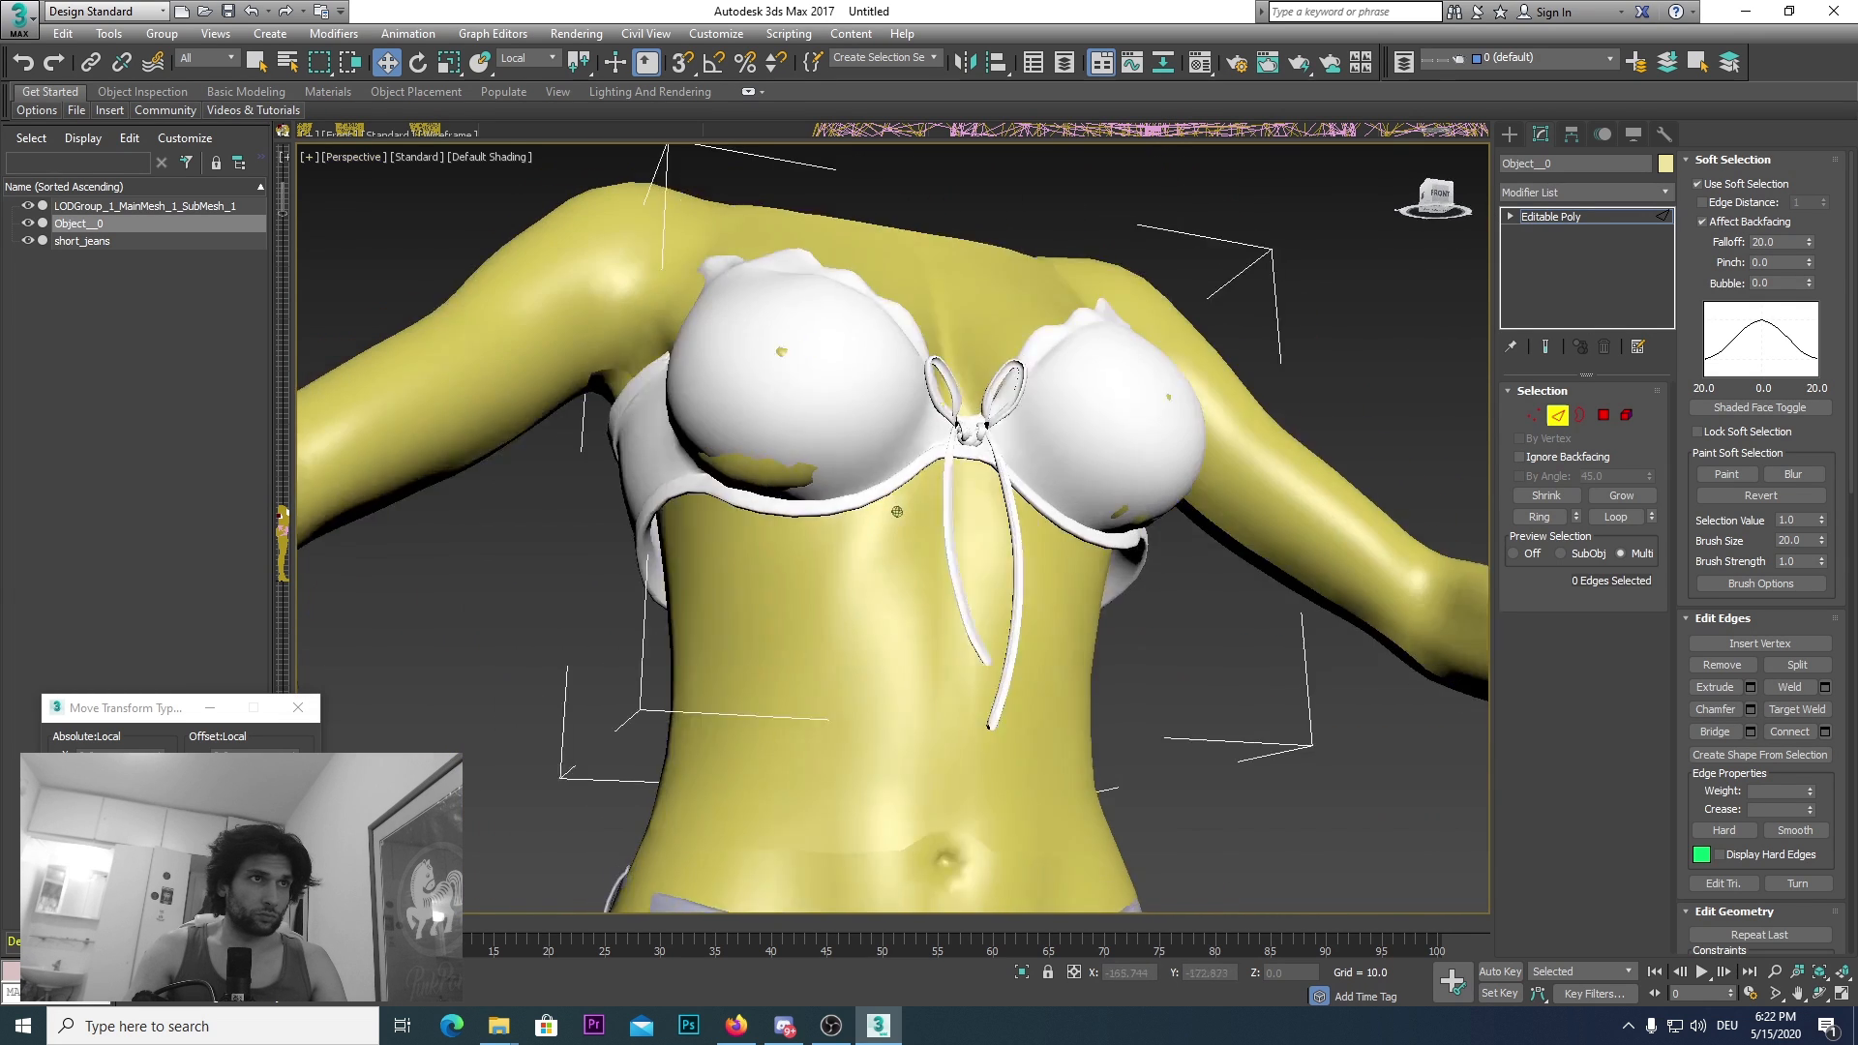
pyautogui.scroll(-1, 897, 511)
pyautogui.scroll(8, 842, 502)
pyautogui.scroll(-3, 785, 526)
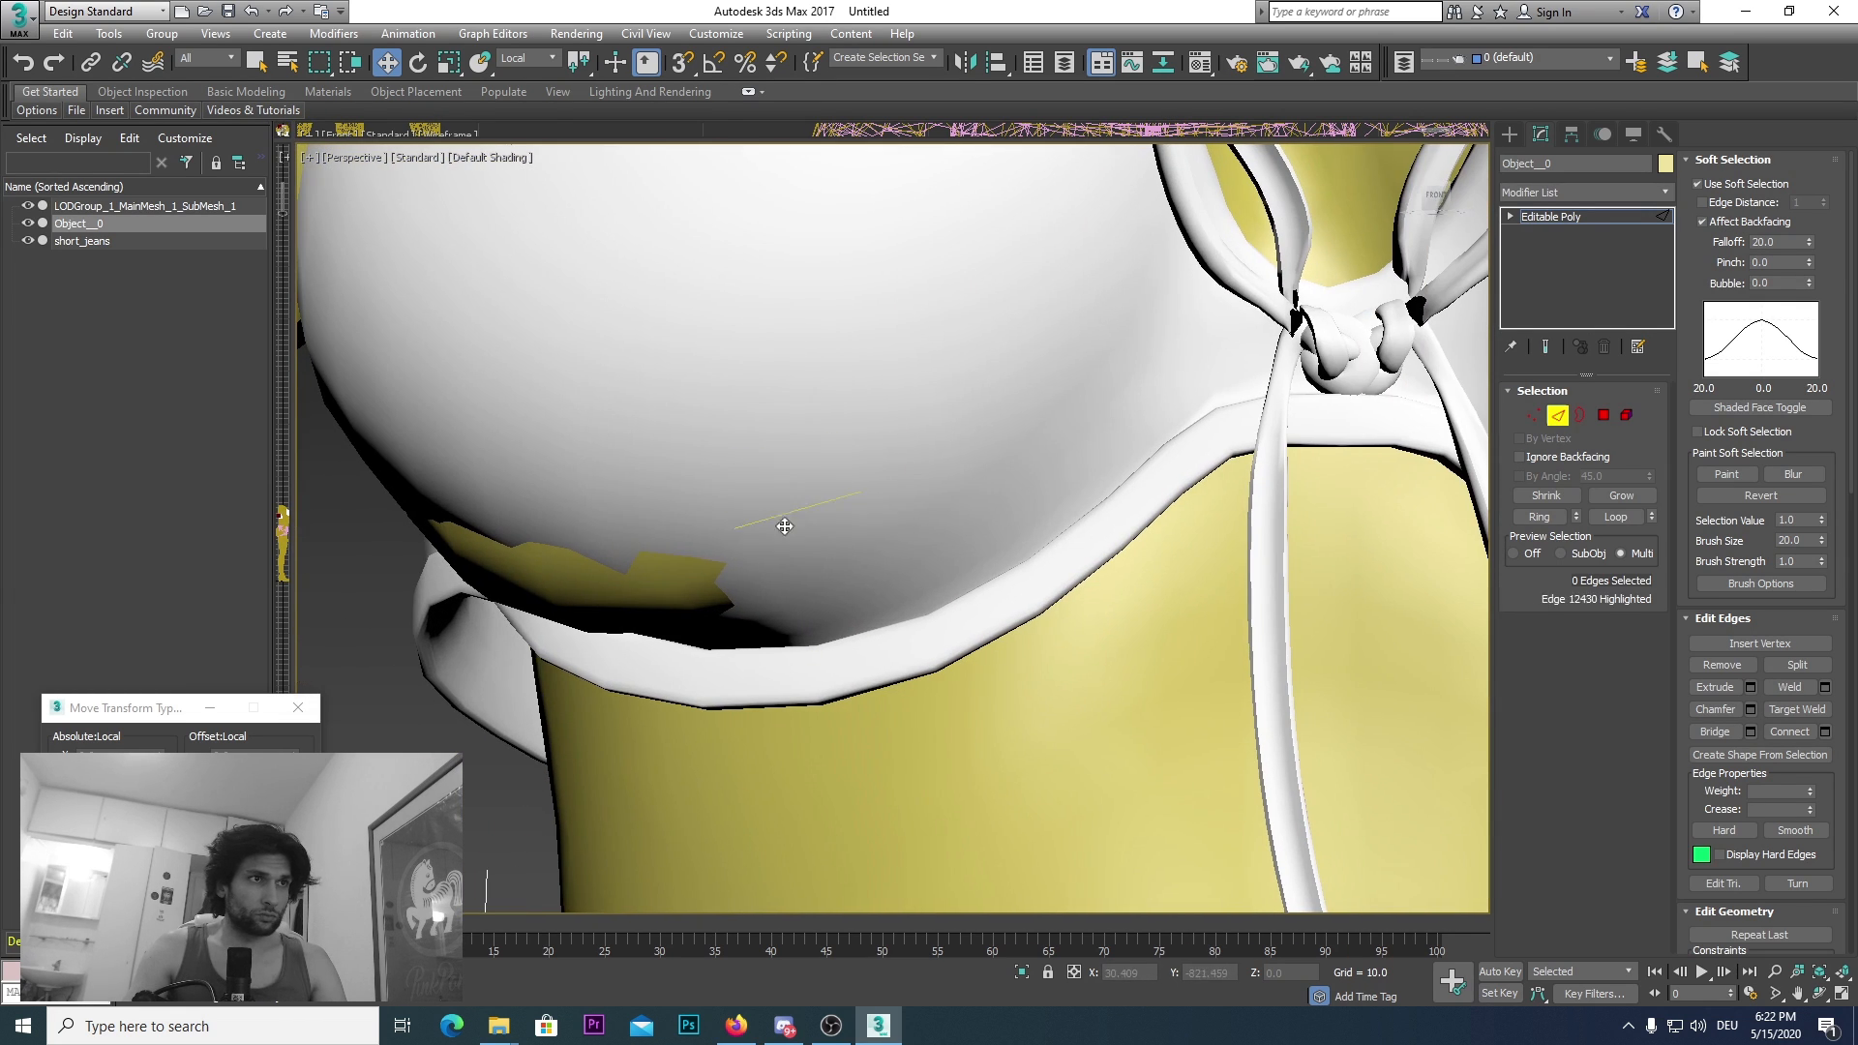
# Step: Select a polygon on the underside of the wearer's right cup and pull it outward along local Z with soft selection
pyautogui.press('4')
pyautogui.click(666, 577)
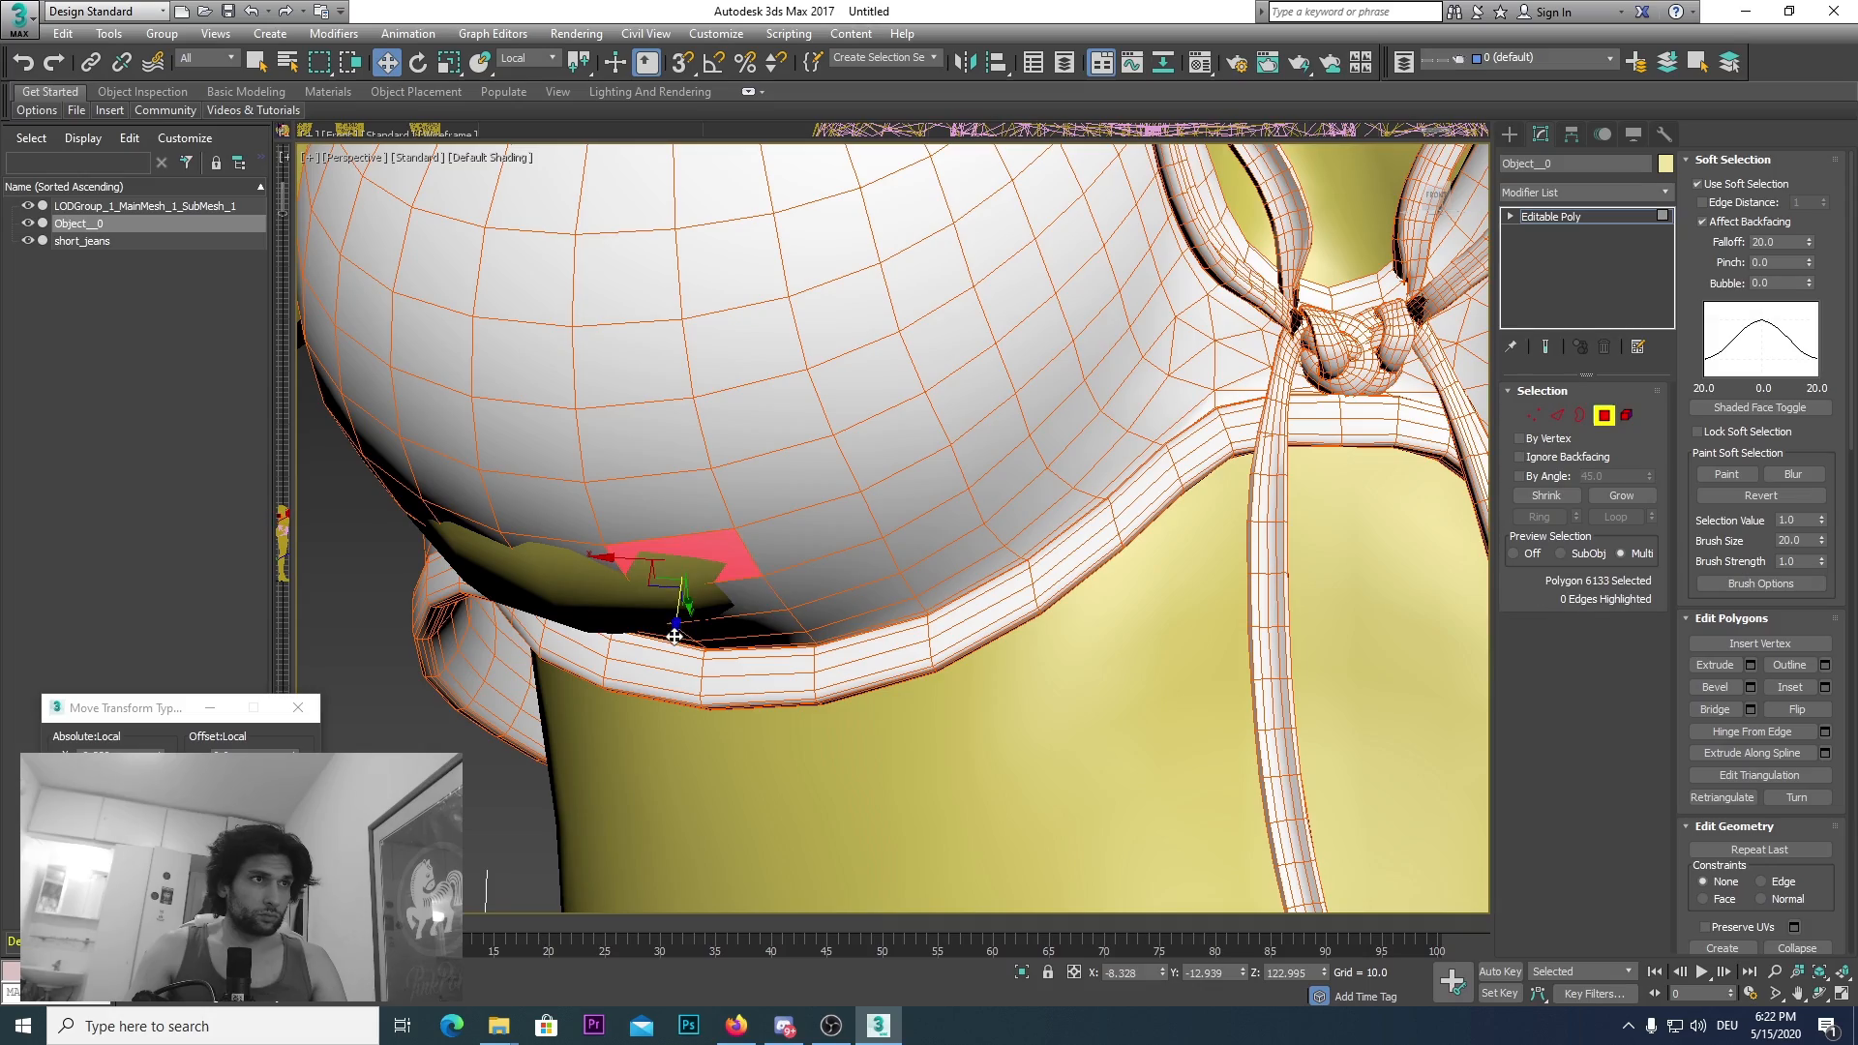
pyautogui.moveTo(675, 635); pyautogui.dragTo(670, 651)
pyautogui.moveTo(643, 466); pyautogui.dragTo(457, 495, button='middle')
pyautogui.moveTo(996, 510)
pyautogui.mouseDown(button='middle')
pyautogui.moveTo(444, 444)
pyautogui.moveTo(709, 447)
pyautogui.mouseUp(button='middle')
pyautogui.scroll(-6, 708, 448)
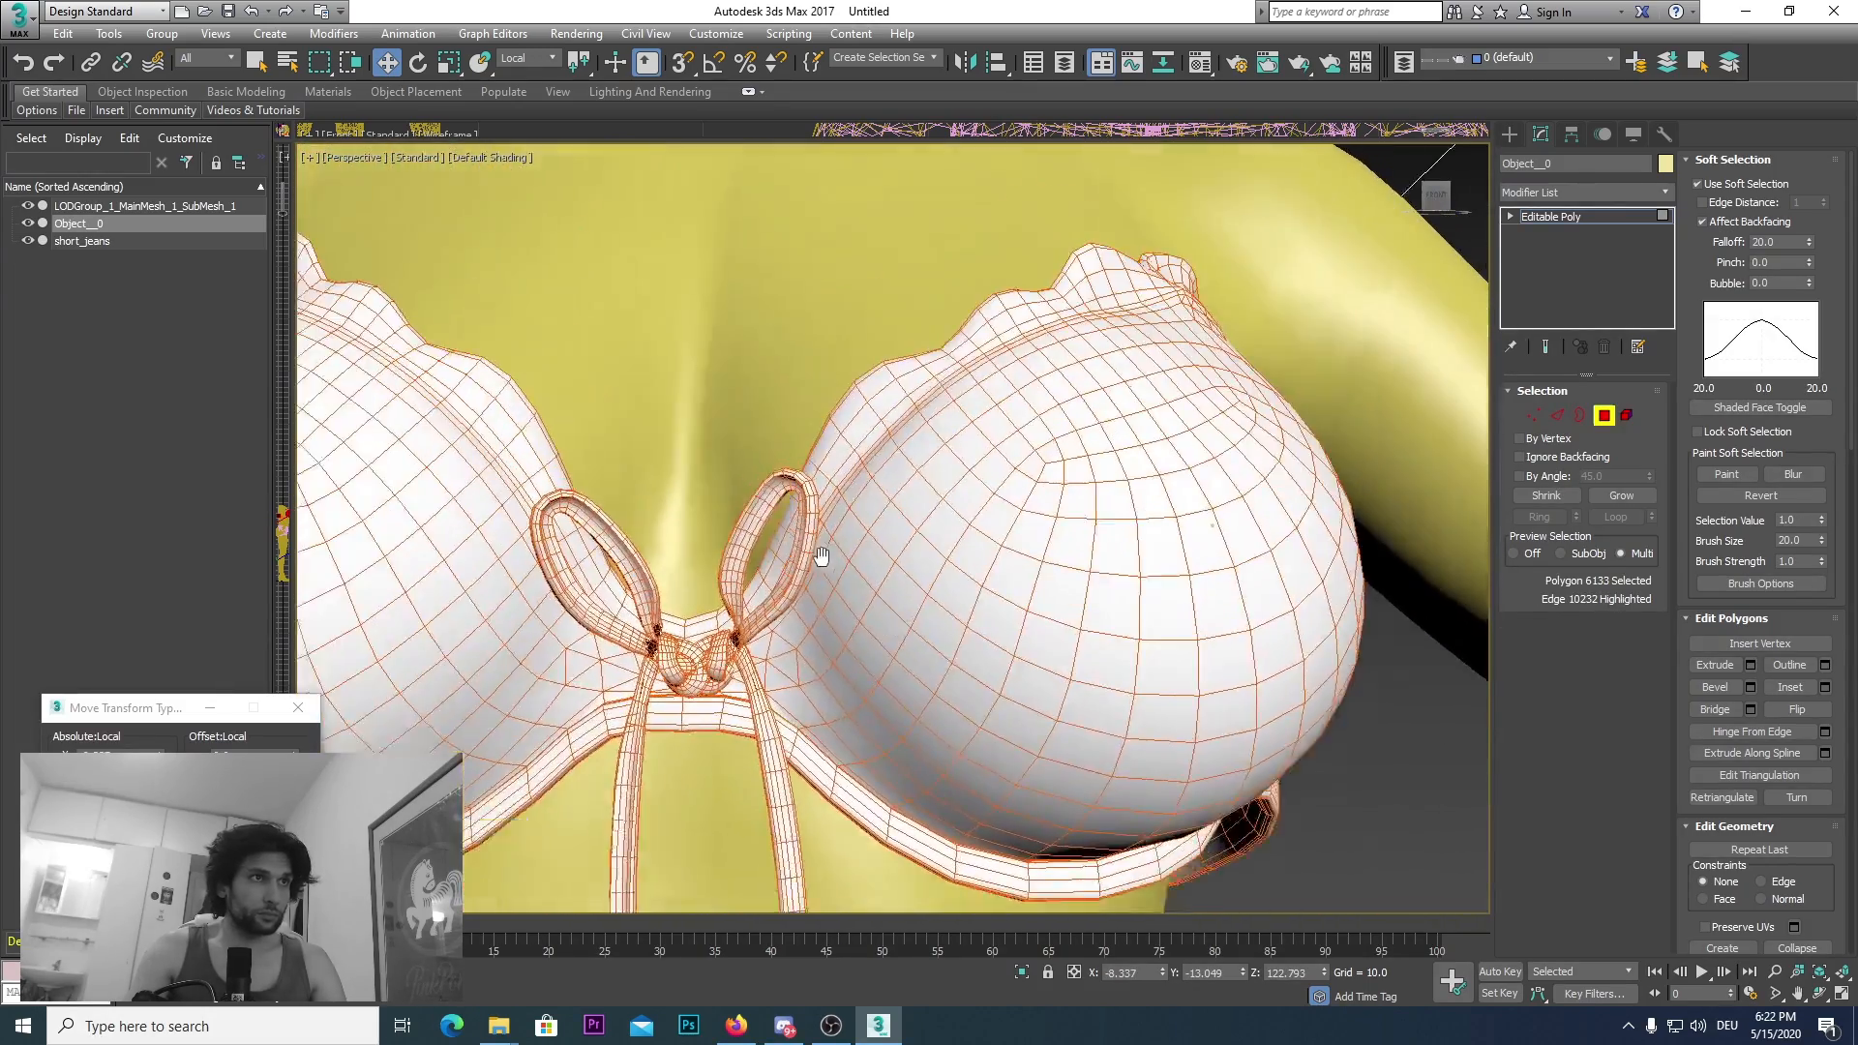
# Step: Select an edge where the wearer's right cup meets the side band and pull it outward along local Z by about 0.223
pyautogui.moveTo(1442, 198); pyautogui.dragTo(791, 732)
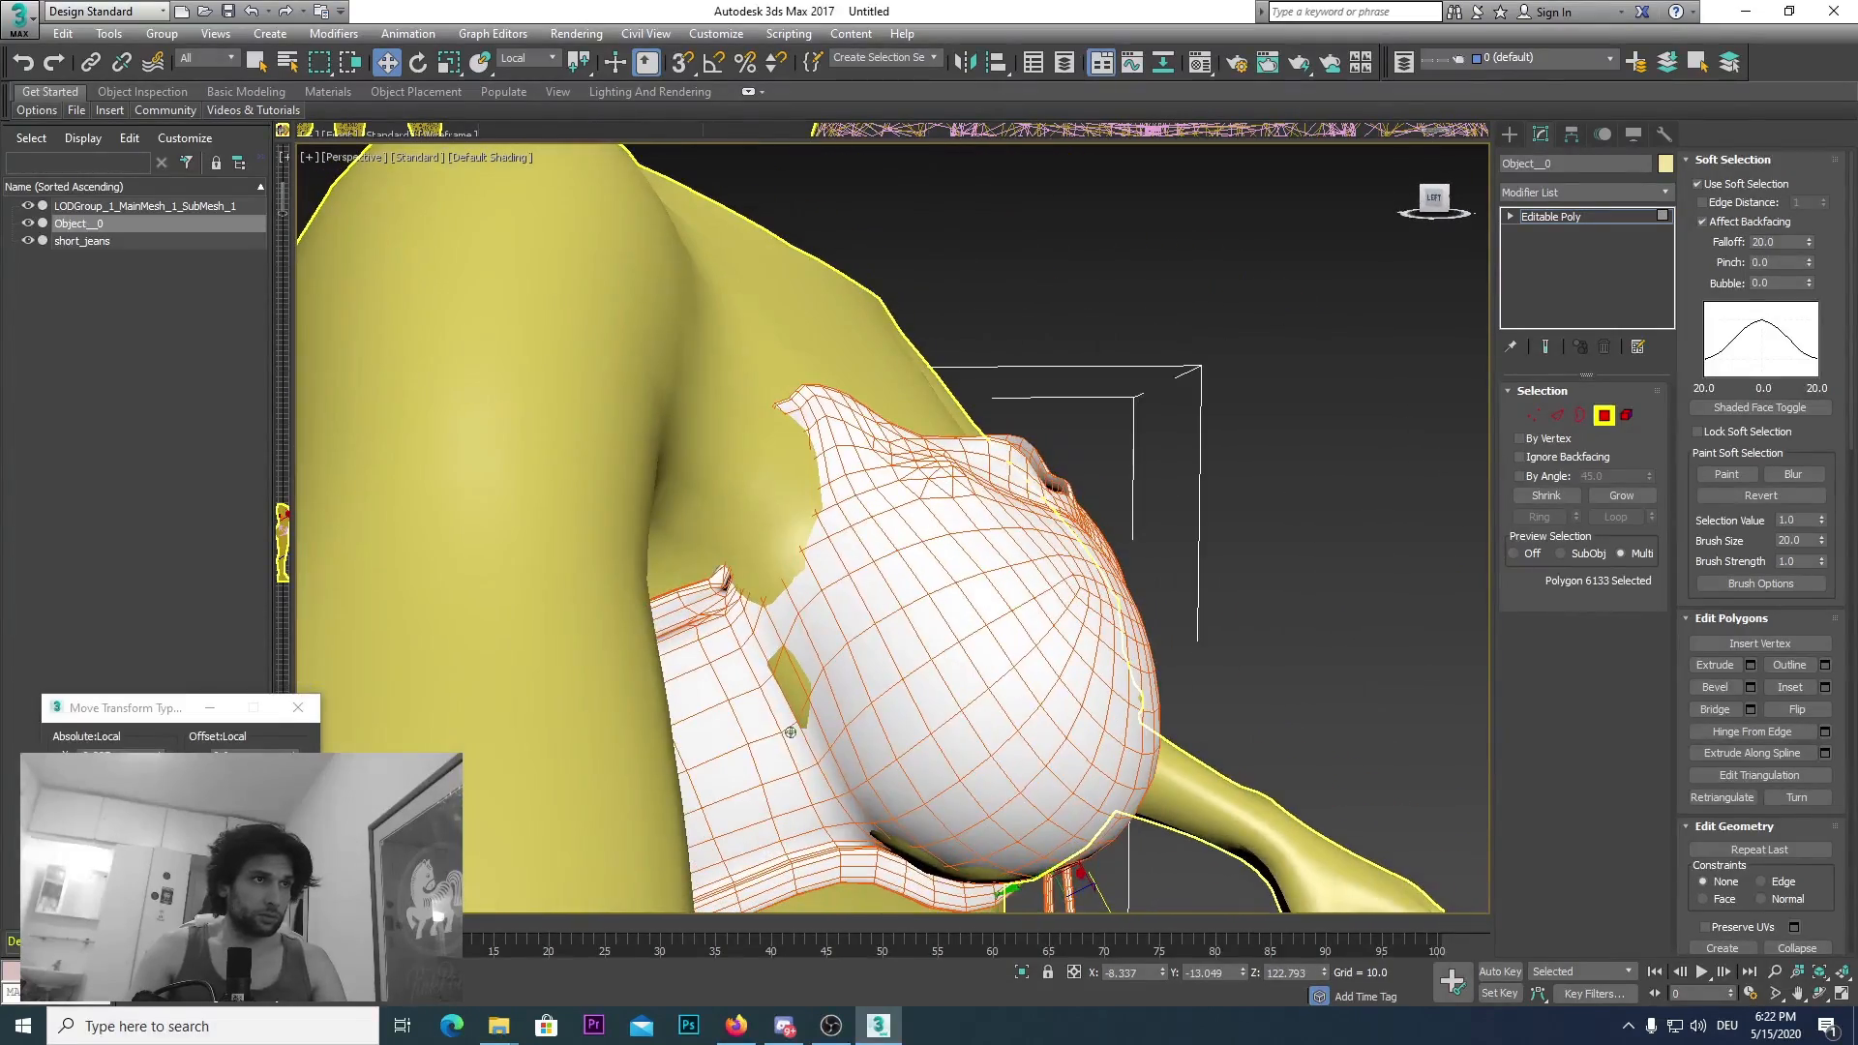
pyautogui.click(790, 677)
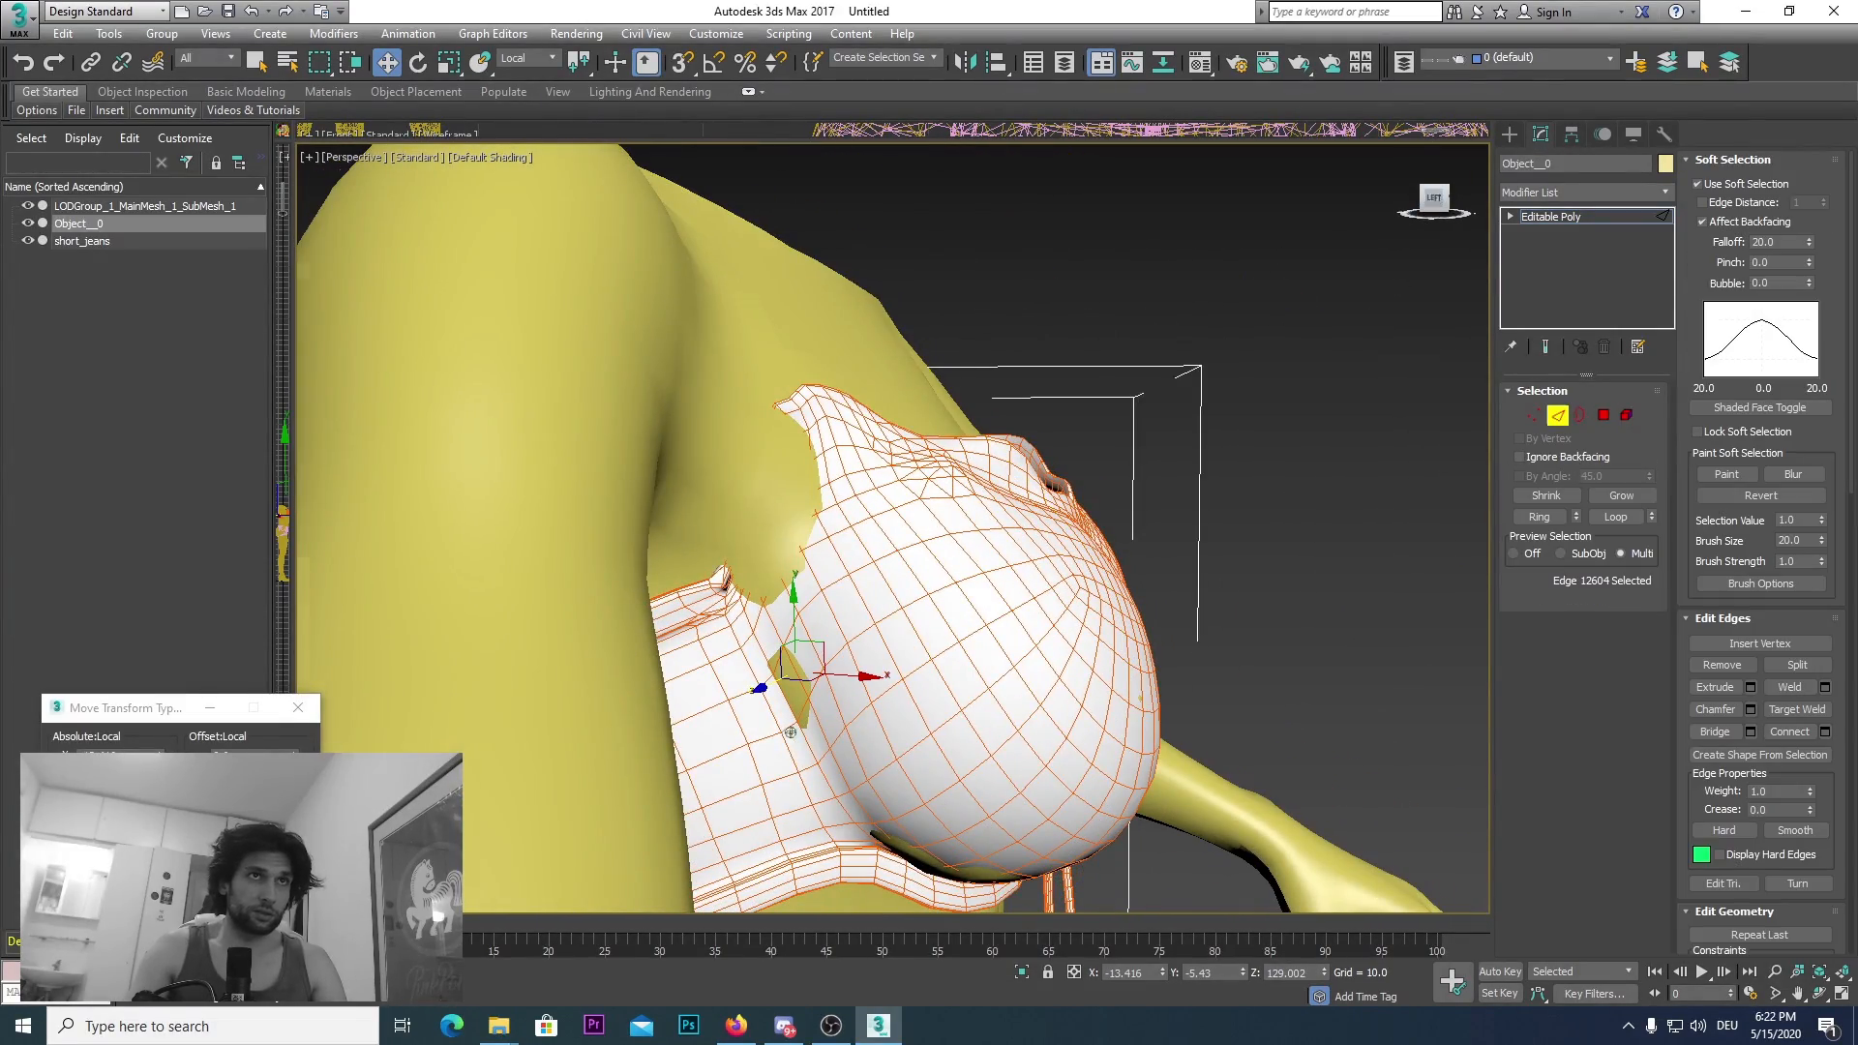
pyautogui.keyDown('alt'); pyautogui.moveTo(790, 732); pyautogui.dragTo(733, 699, button='middle'); pyautogui.keyUp('alt')
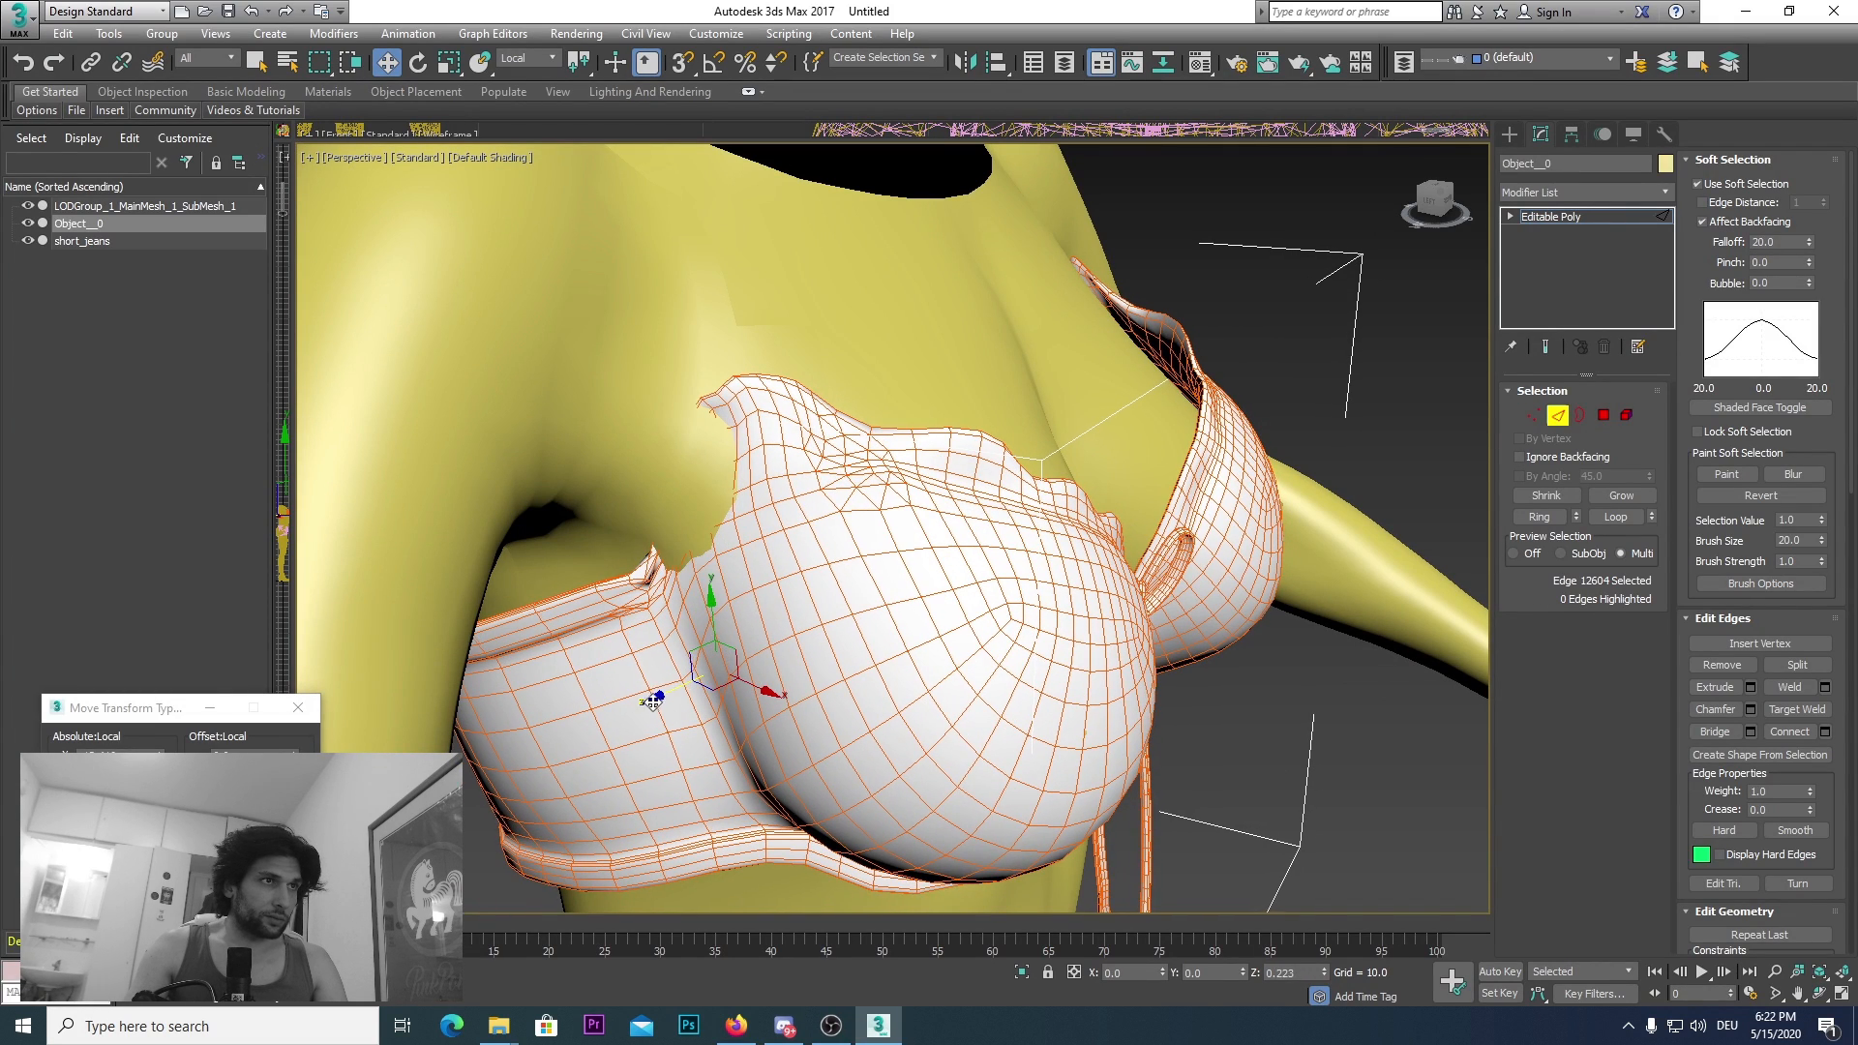
# Step: Select an edge near the upper outer tip of the wearer's right cup and pull it outward along local Z by about 1.139
pyautogui.click(728, 448)
pyautogui.moveTo(684, 454); pyautogui.dragTo(660, 455)
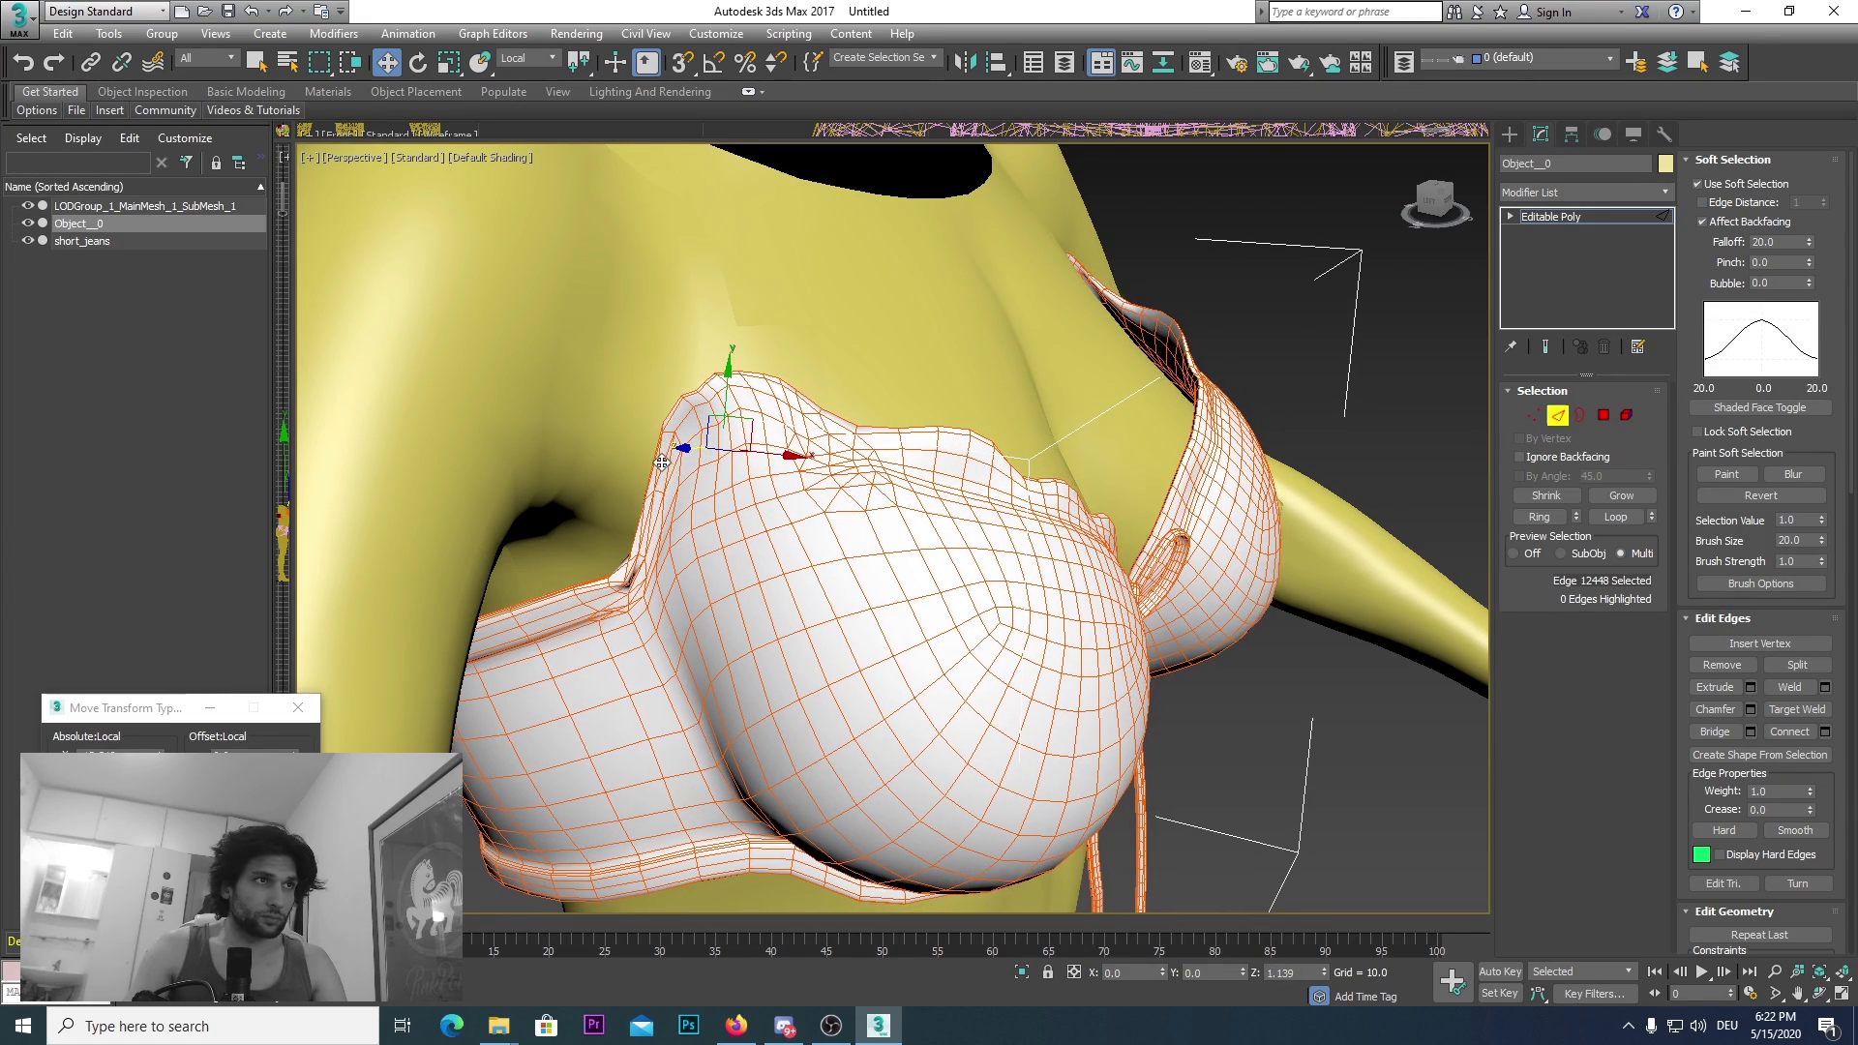
pyautogui.scroll(-3, 813, 478)
# Step: Select a polygon on the outer side of the wearer's left cup and pull it outward along local Z with soft selection
pyautogui.moveTo(1440, 203); pyautogui.dragTo(1190, 431)
pyautogui.moveTo(1032, 614); pyautogui.dragTo(929, 519, button='middle')
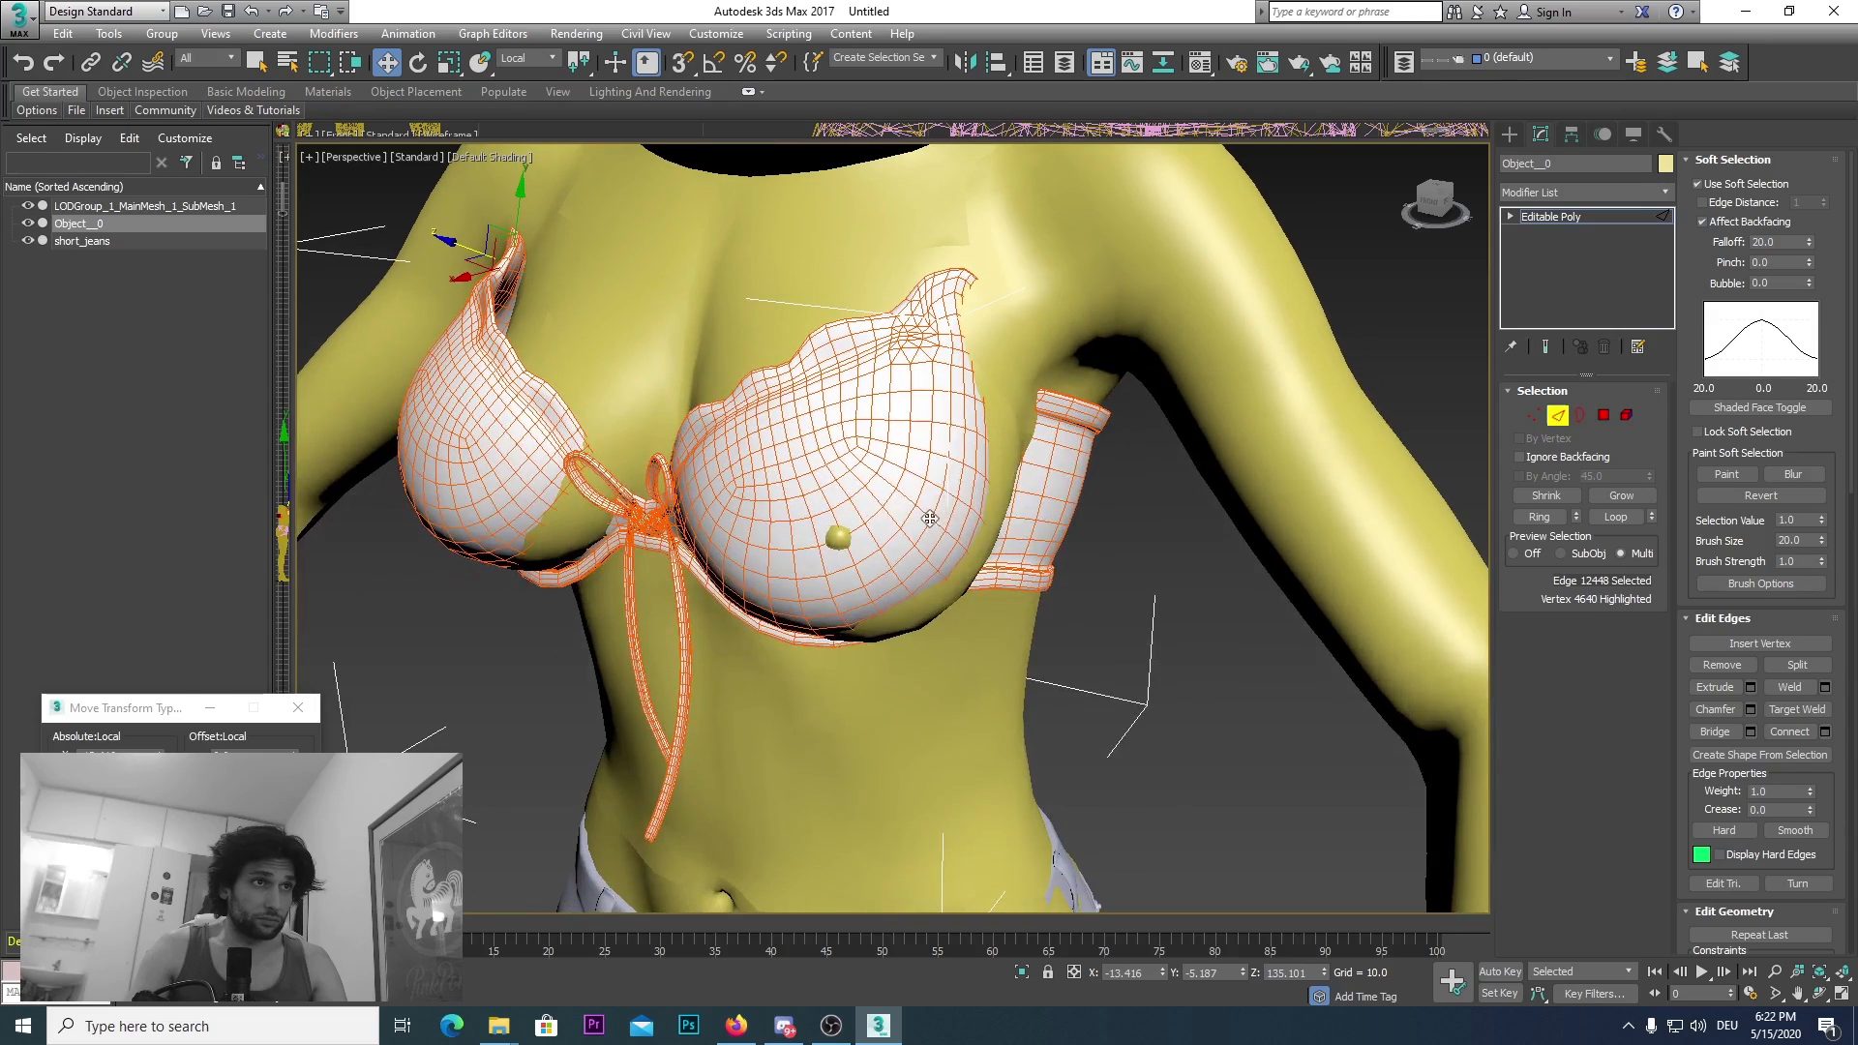
pyautogui.scroll(4, 965, 495)
pyautogui.press('4')
pyautogui.click(968, 476)
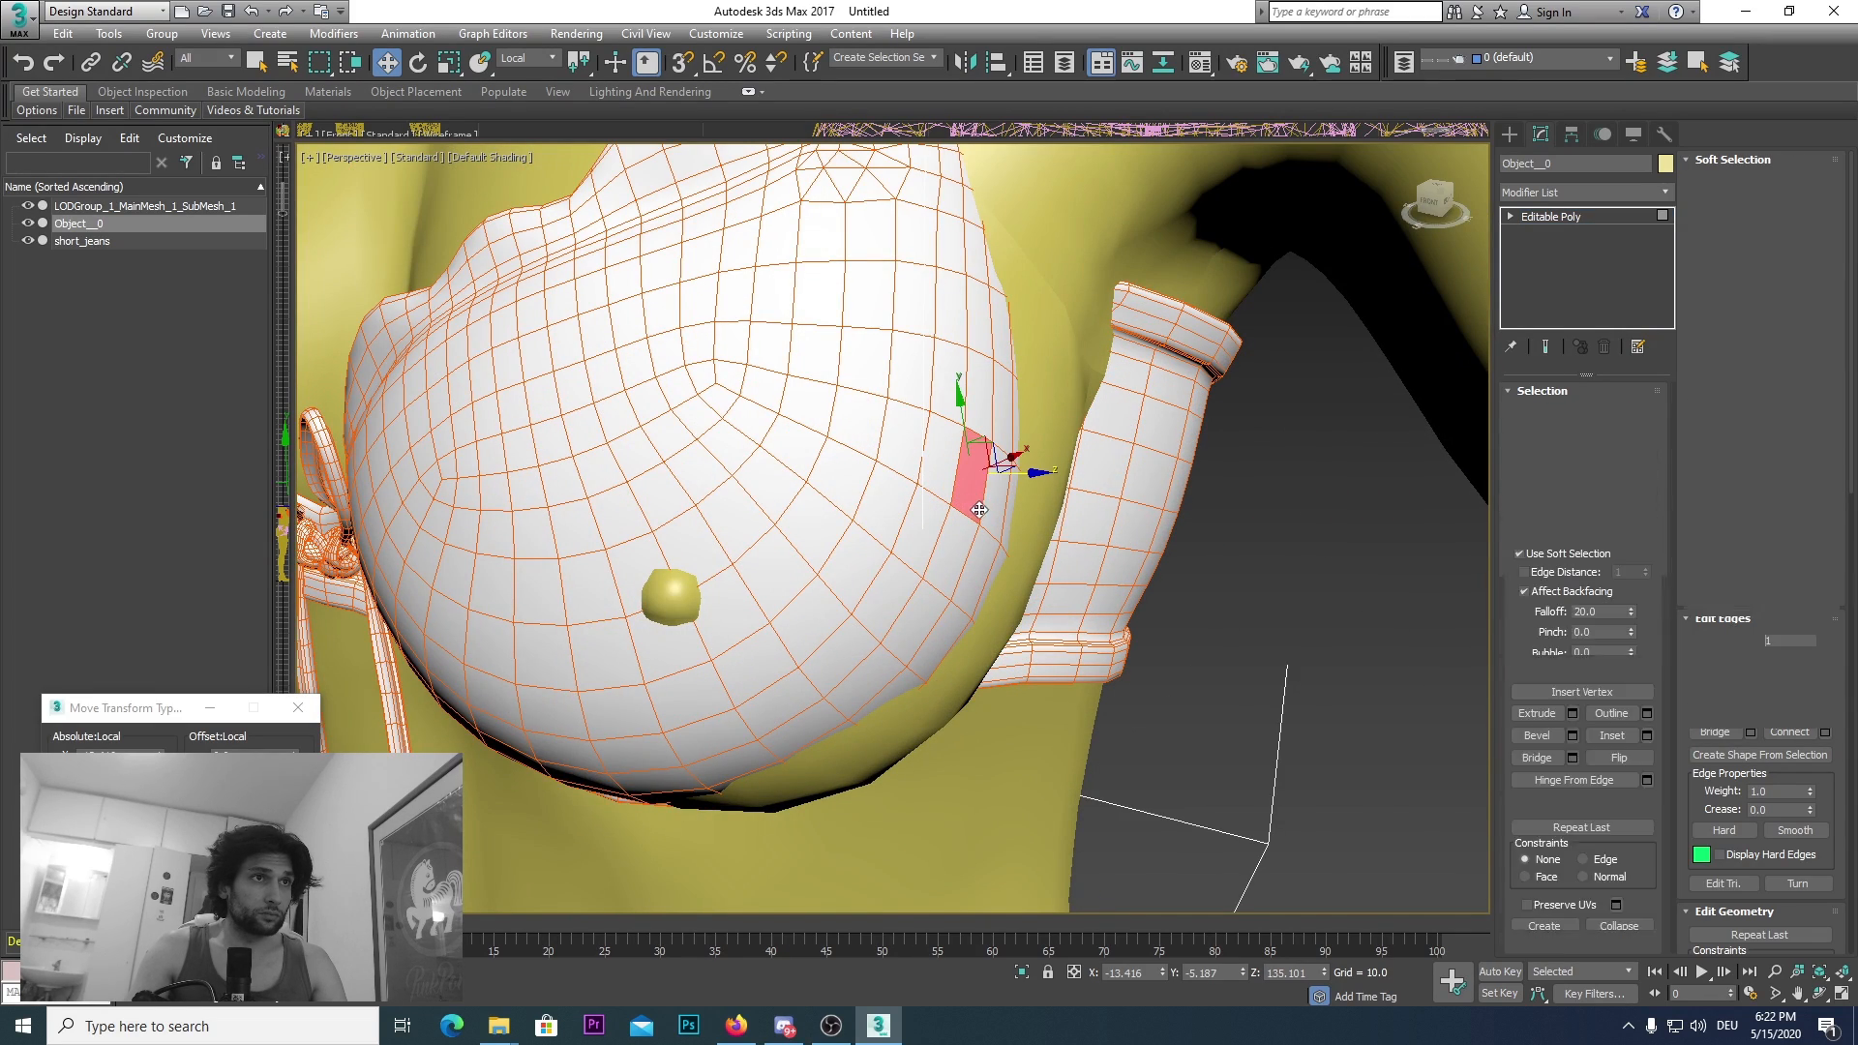
pyautogui.moveTo(1037, 475); pyautogui.dragTo(1066, 484)
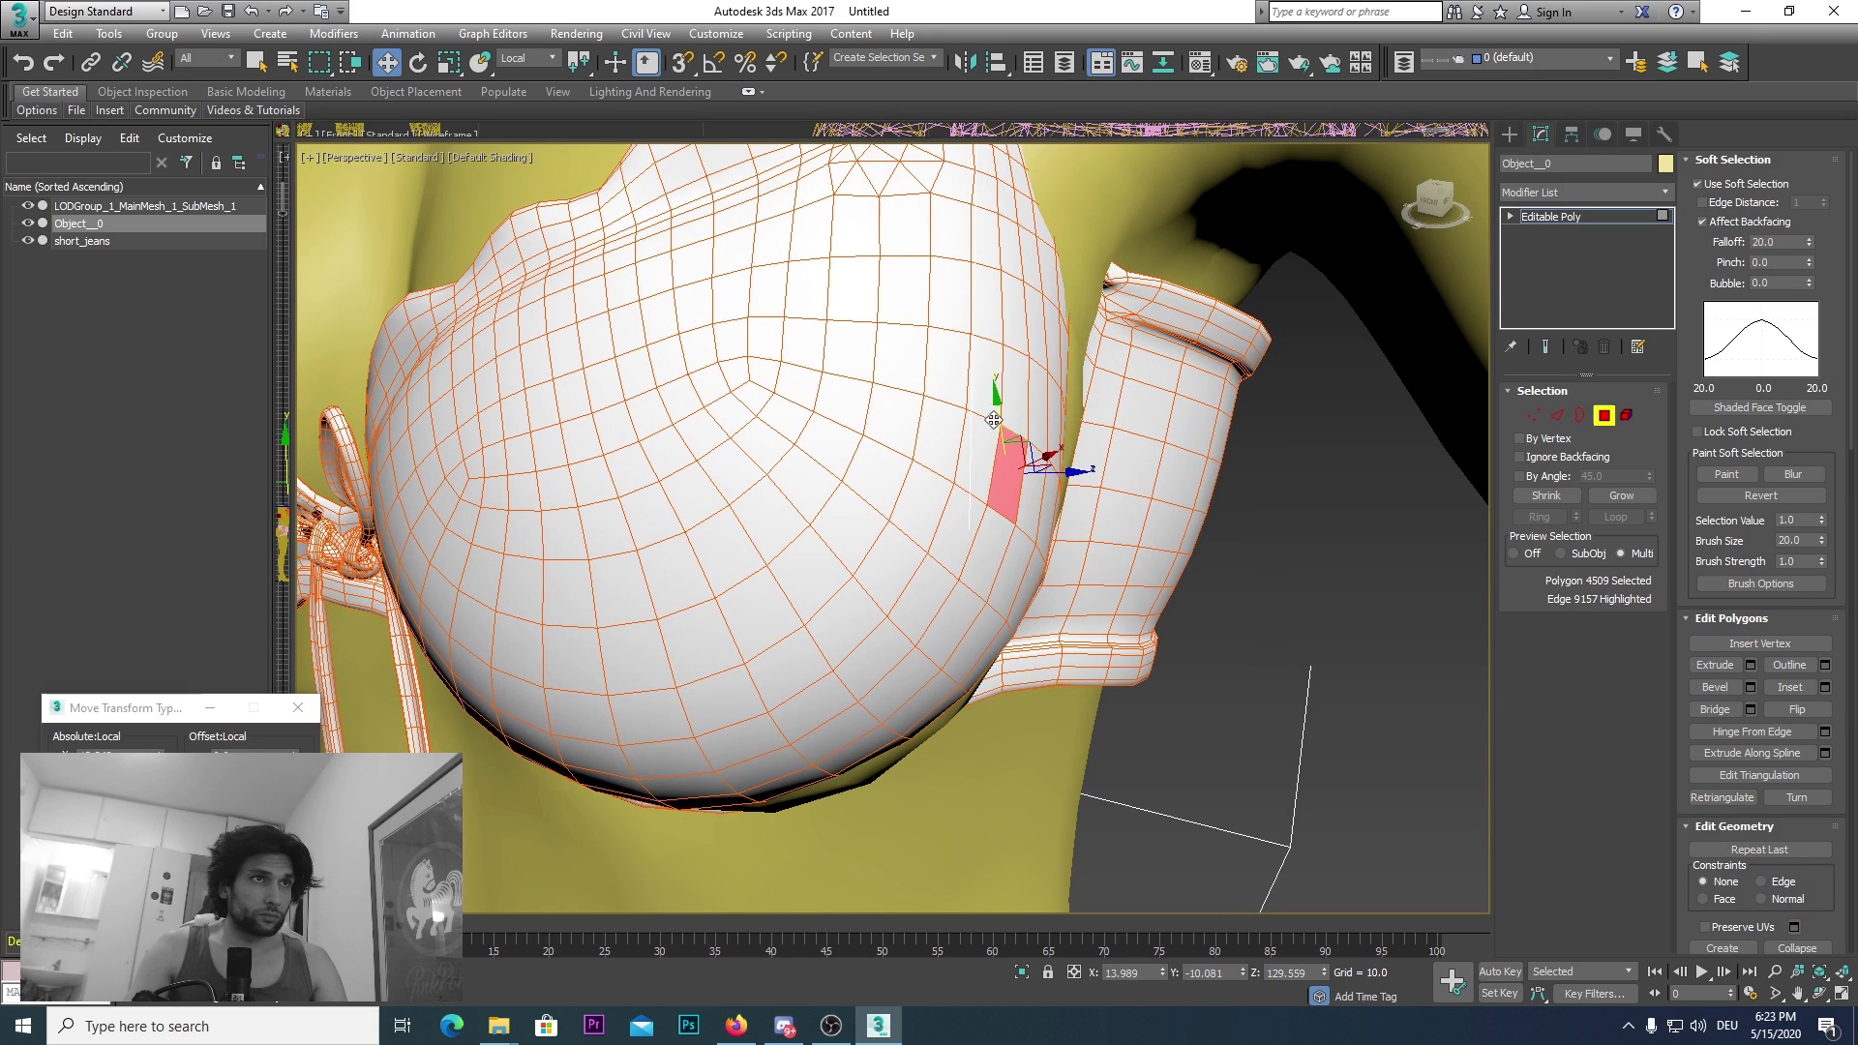
# Step: Select a narrow polygon at the outer rim of the wearer's left cup, beside the side band, and pull it outward along local Z
pyautogui.keyDown('alt'); pyautogui.moveTo(998, 412); pyautogui.dragTo(1016, 415, button='middle'); pyautogui.keyUp('alt')
pyautogui.scroll(5, 1026, 414)
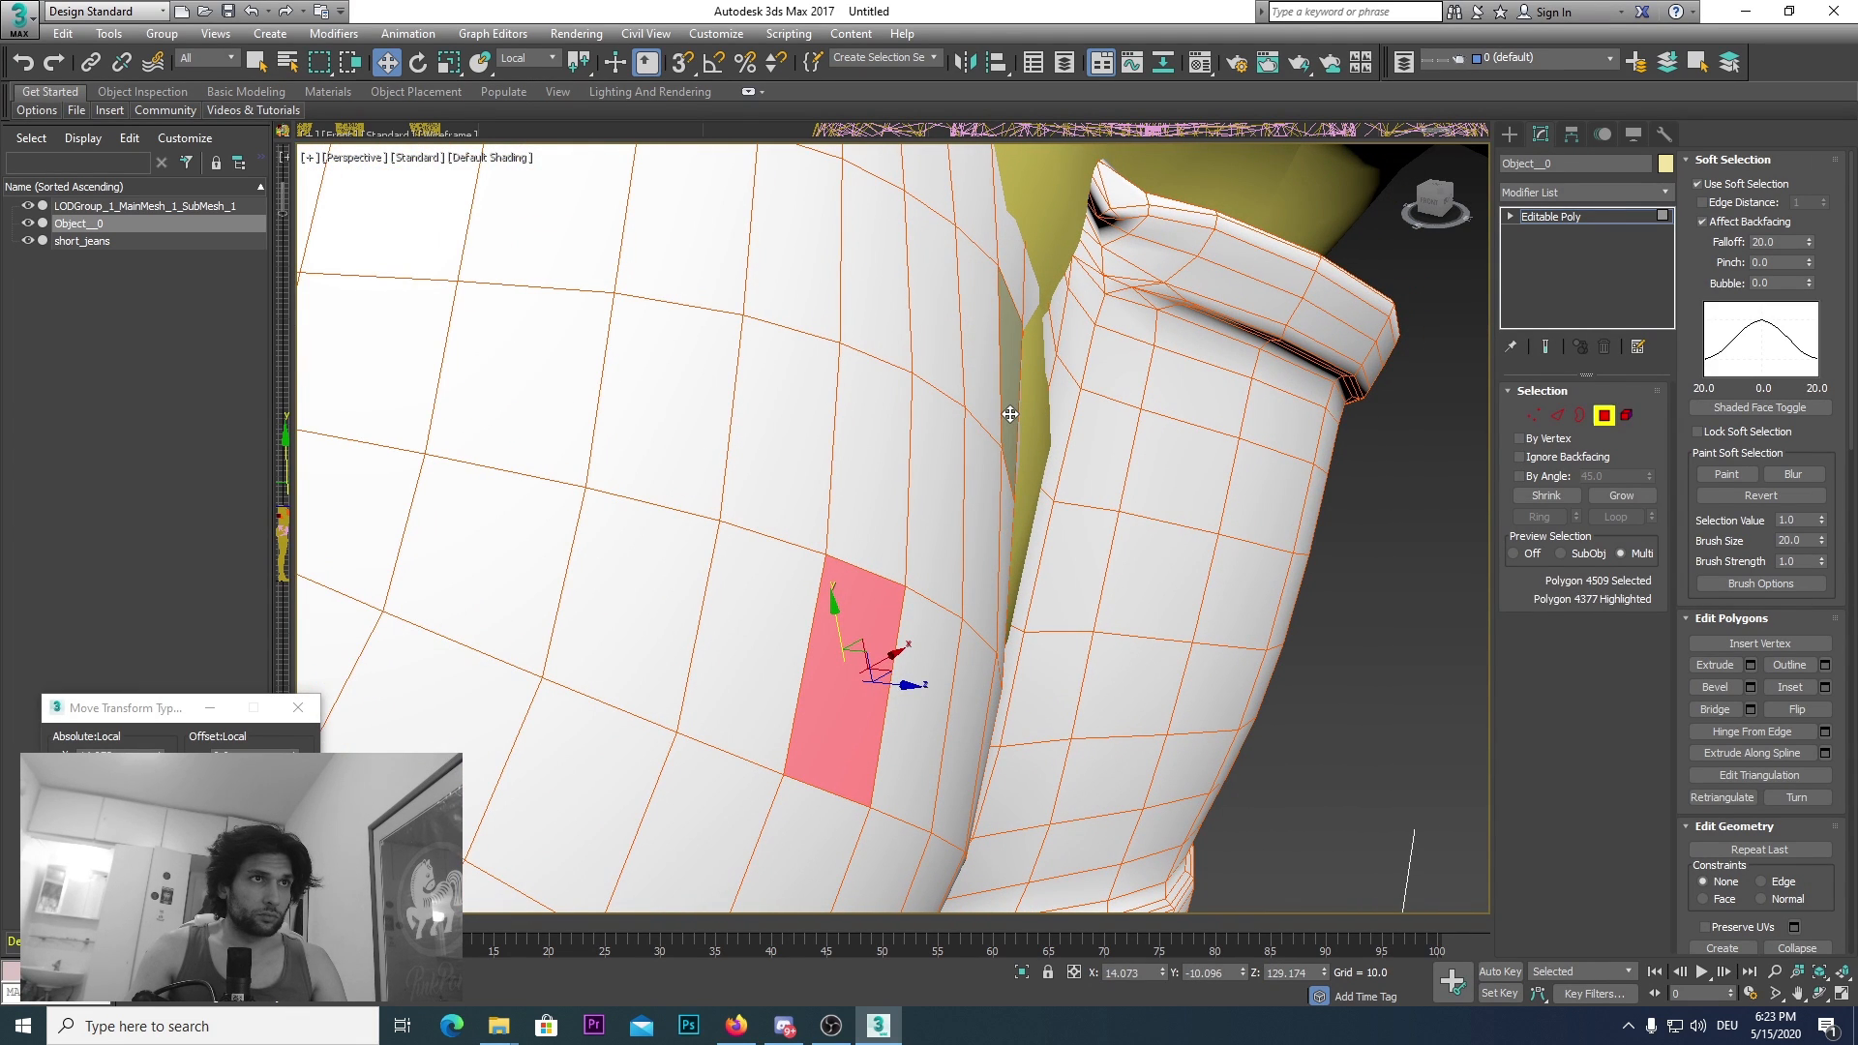
pyautogui.click(1011, 414)
pyautogui.scroll(-6, 1084, 382)
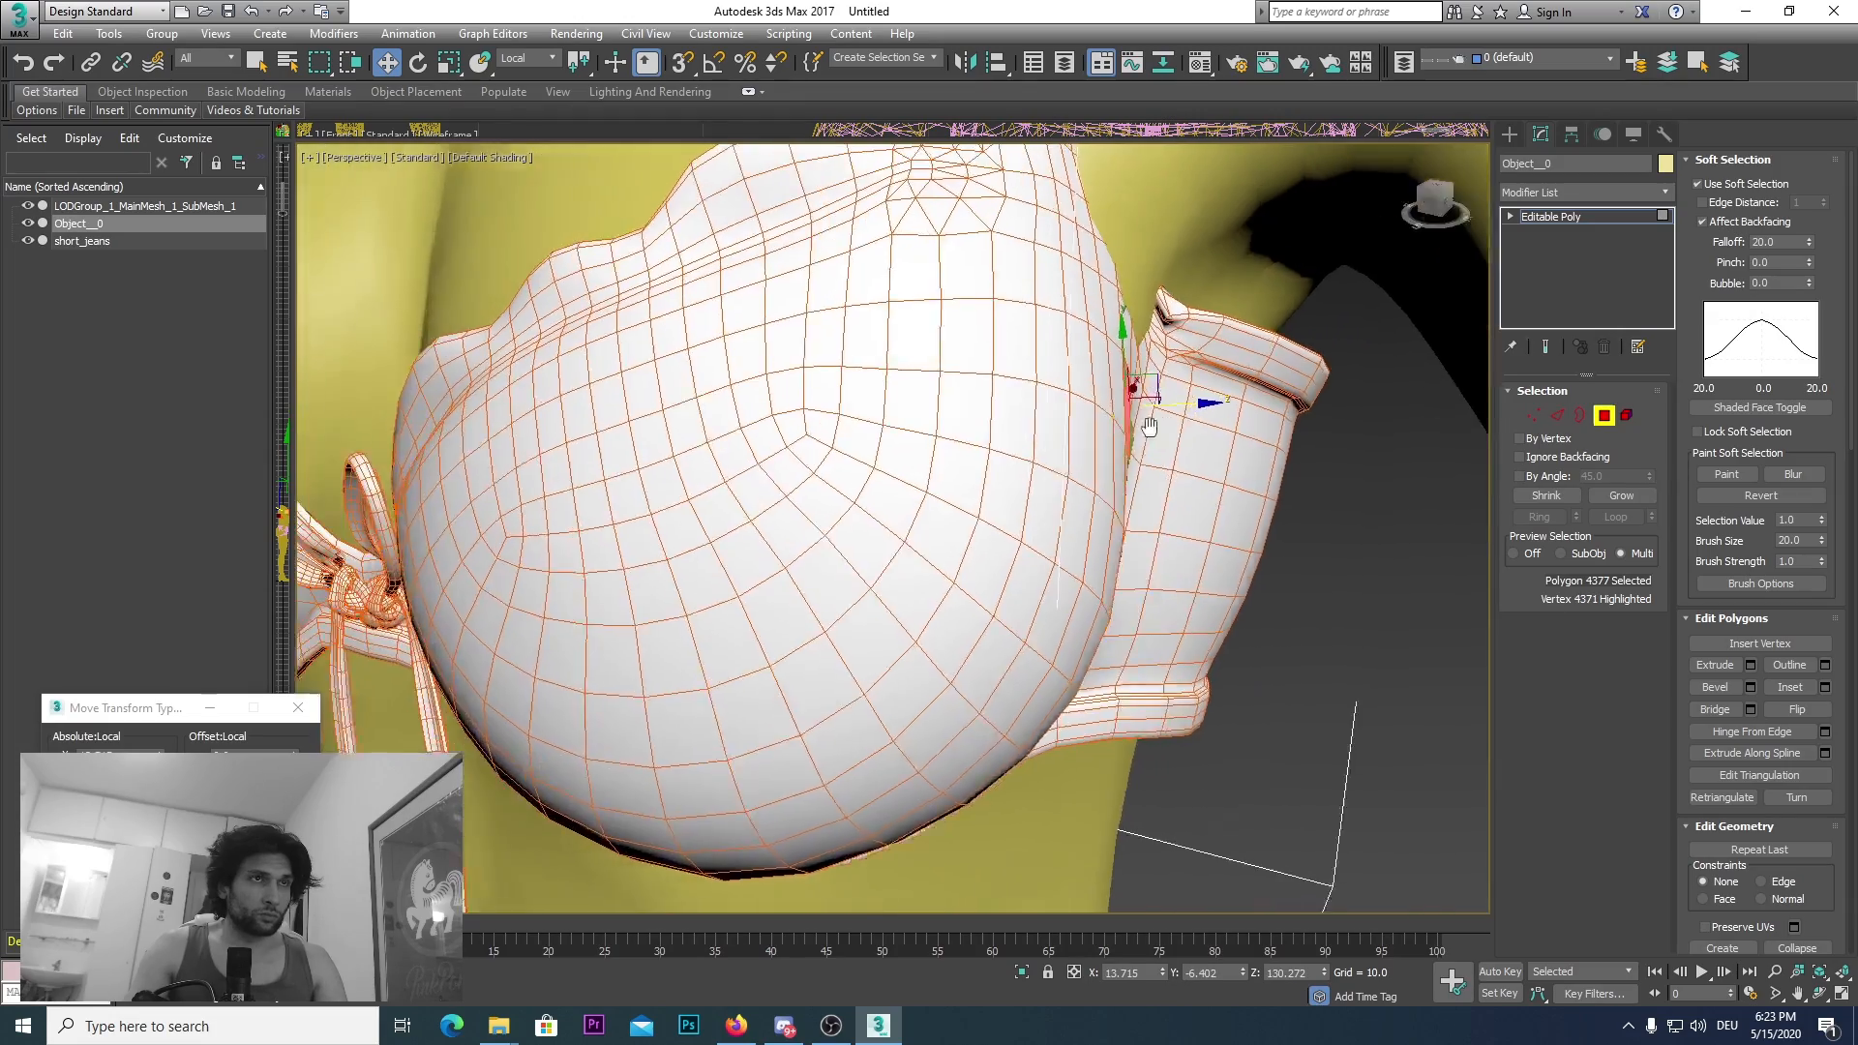
pyautogui.moveTo(1150, 426); pyautogui.dragTo(1203, 506, button='middle')
pyautogui.scroll(-4, 1203, 506)
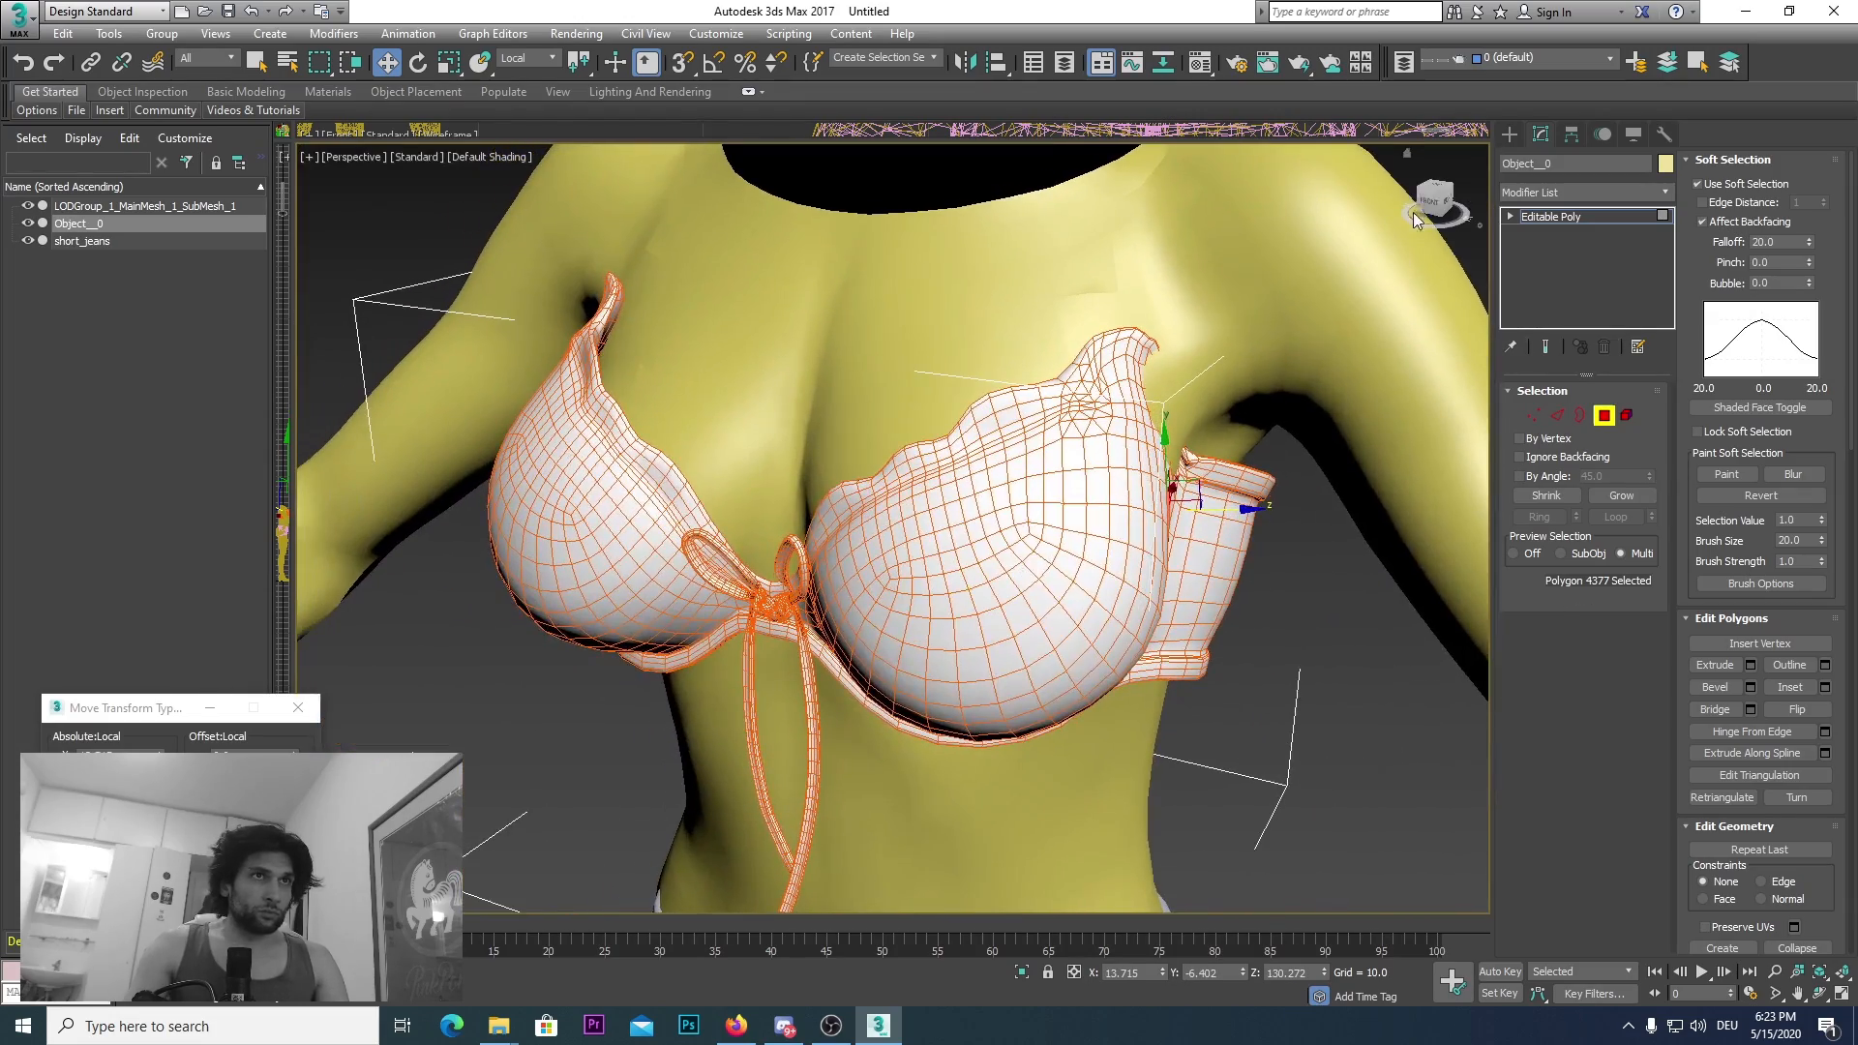
# Step: Clear the selection, pick a side-band polygon at the seam with the wearer's left cup and pull it outward over the exposed body
pyautogui.click(1436, 205)
pyautogui.keyDown('alt'); pyautogui.moveTo(880, 559); pyautogui.dragTo(880, 558, button='middle'); pyautogui.keyUp('alt')
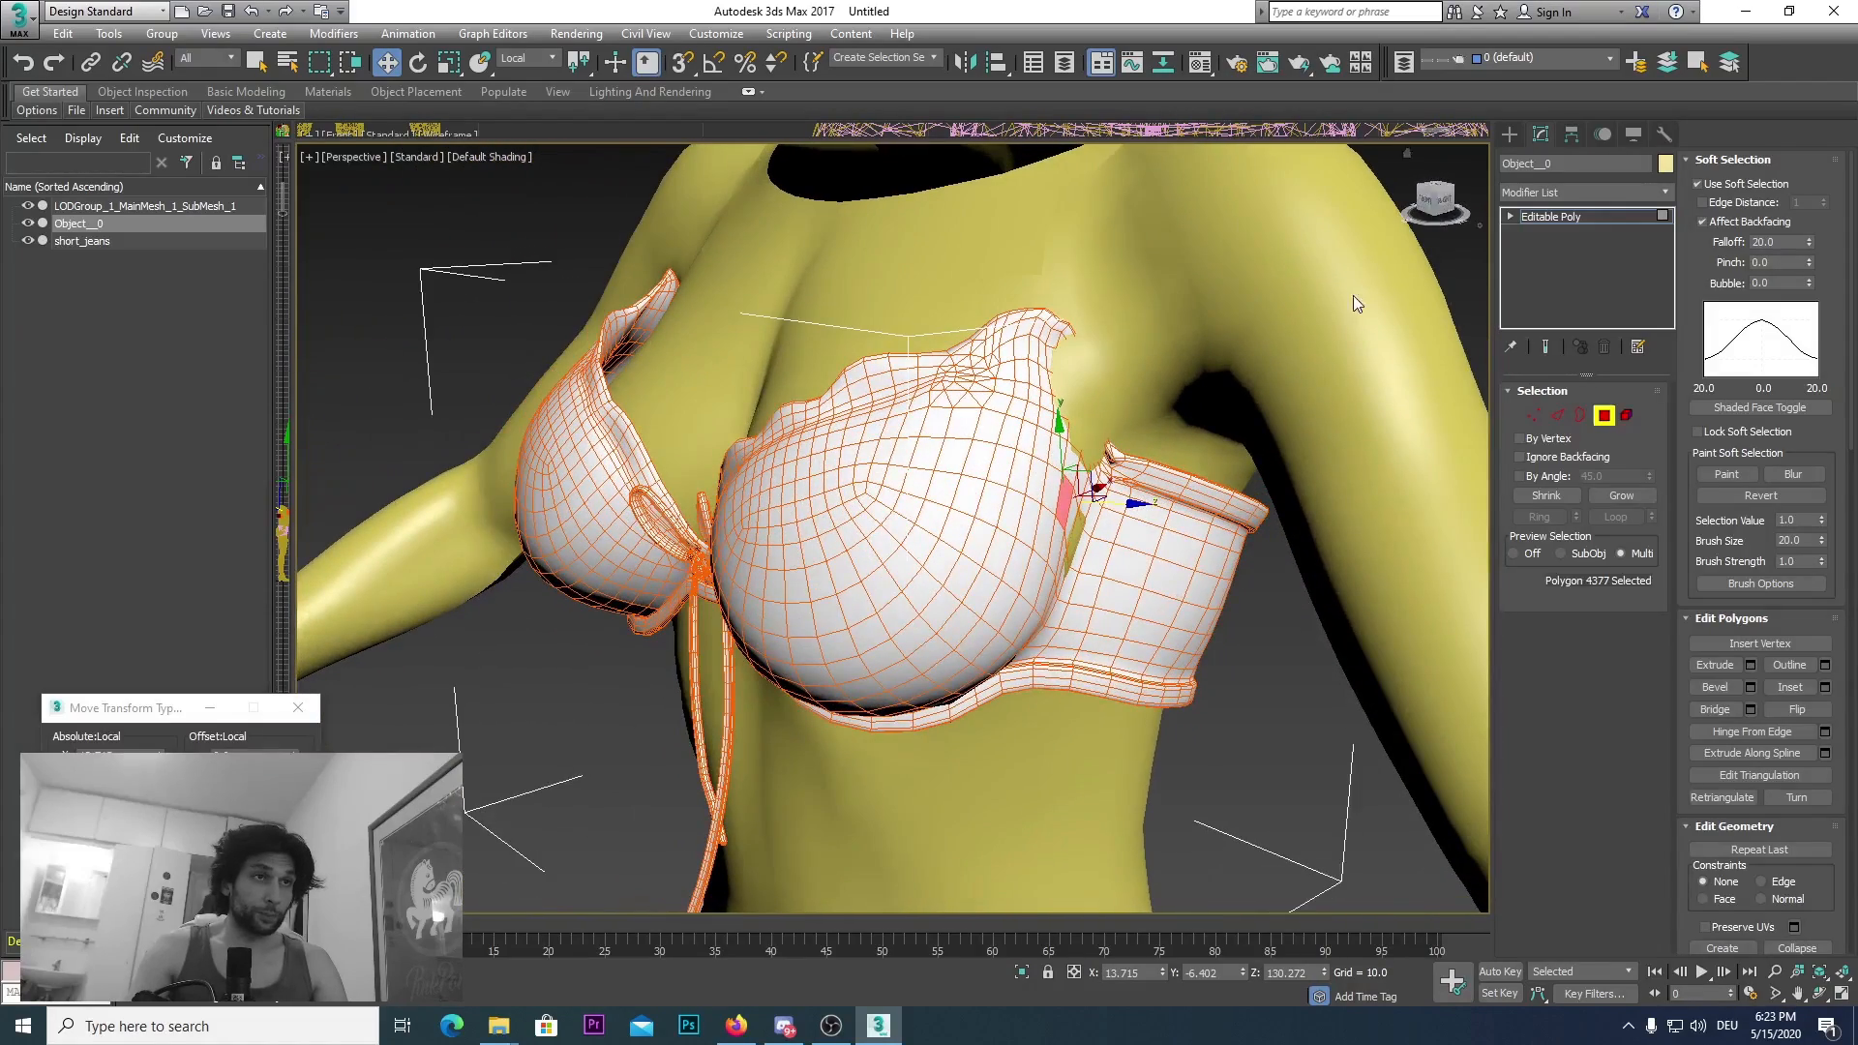
pyautogui.click(1285, 747)
pyautogui.scroll(5, 1064, 549)
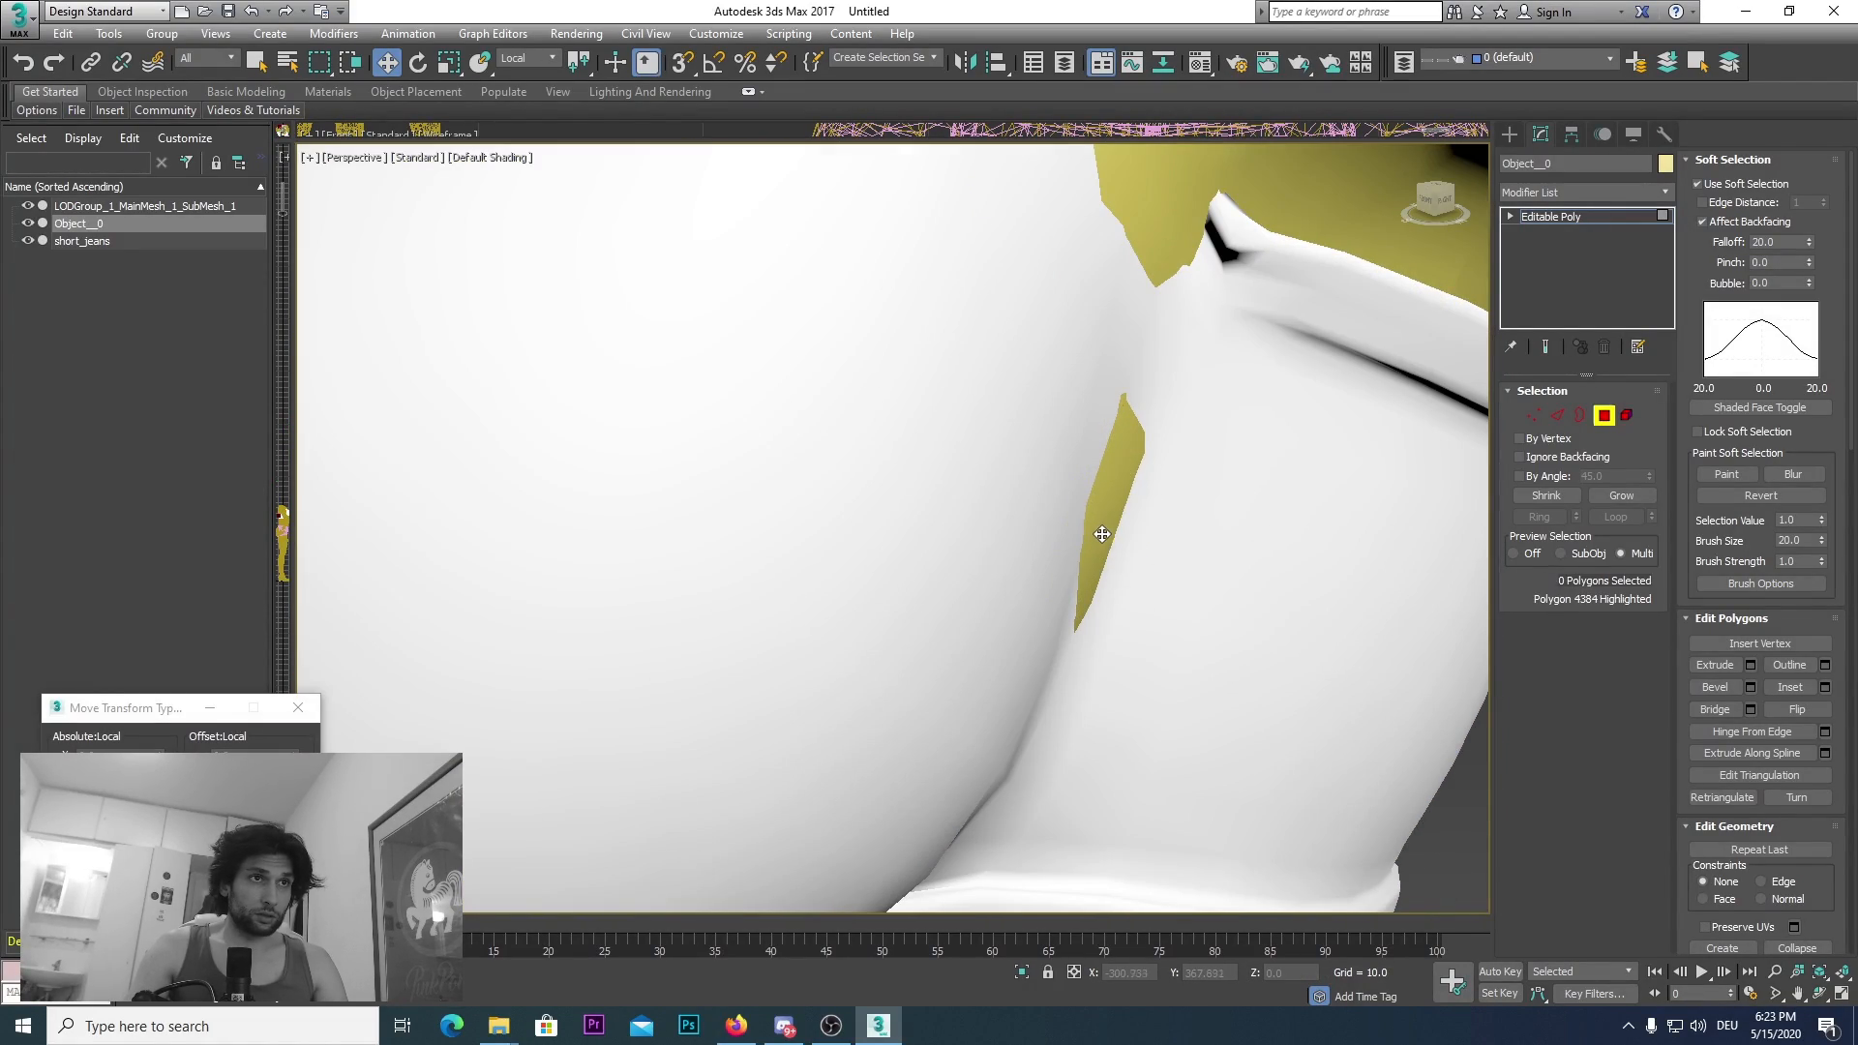
pyautogui.click(1147, 538)
pyautogui.scroll(-5, 1166, 553)
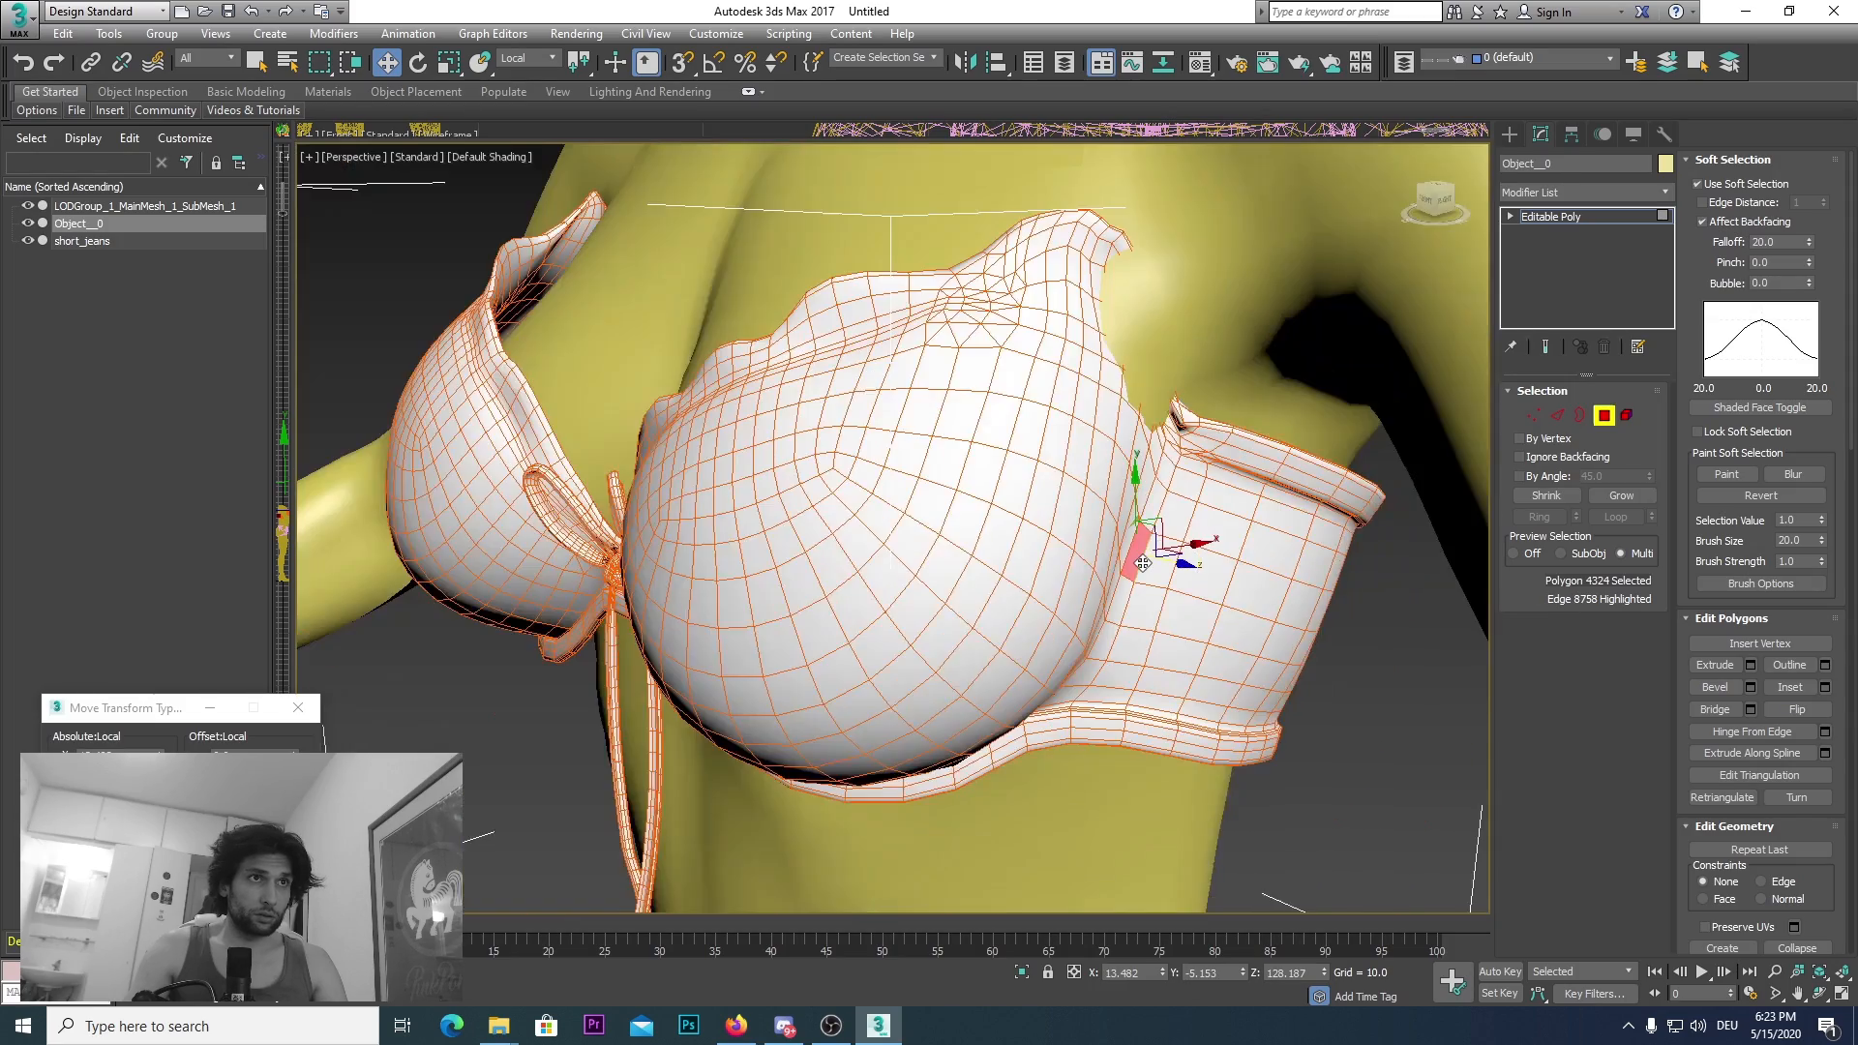
# Step: Select an edge at mid-height on the back band, on the wearer's right of centre, and pull it outward along local Z
pyautogui.keyDown('alt'); pyautogui.moveTo(1143, 562); pyautogui.dragTo(1431, 341, button='middle'); pyautogui.keyUp('alt')
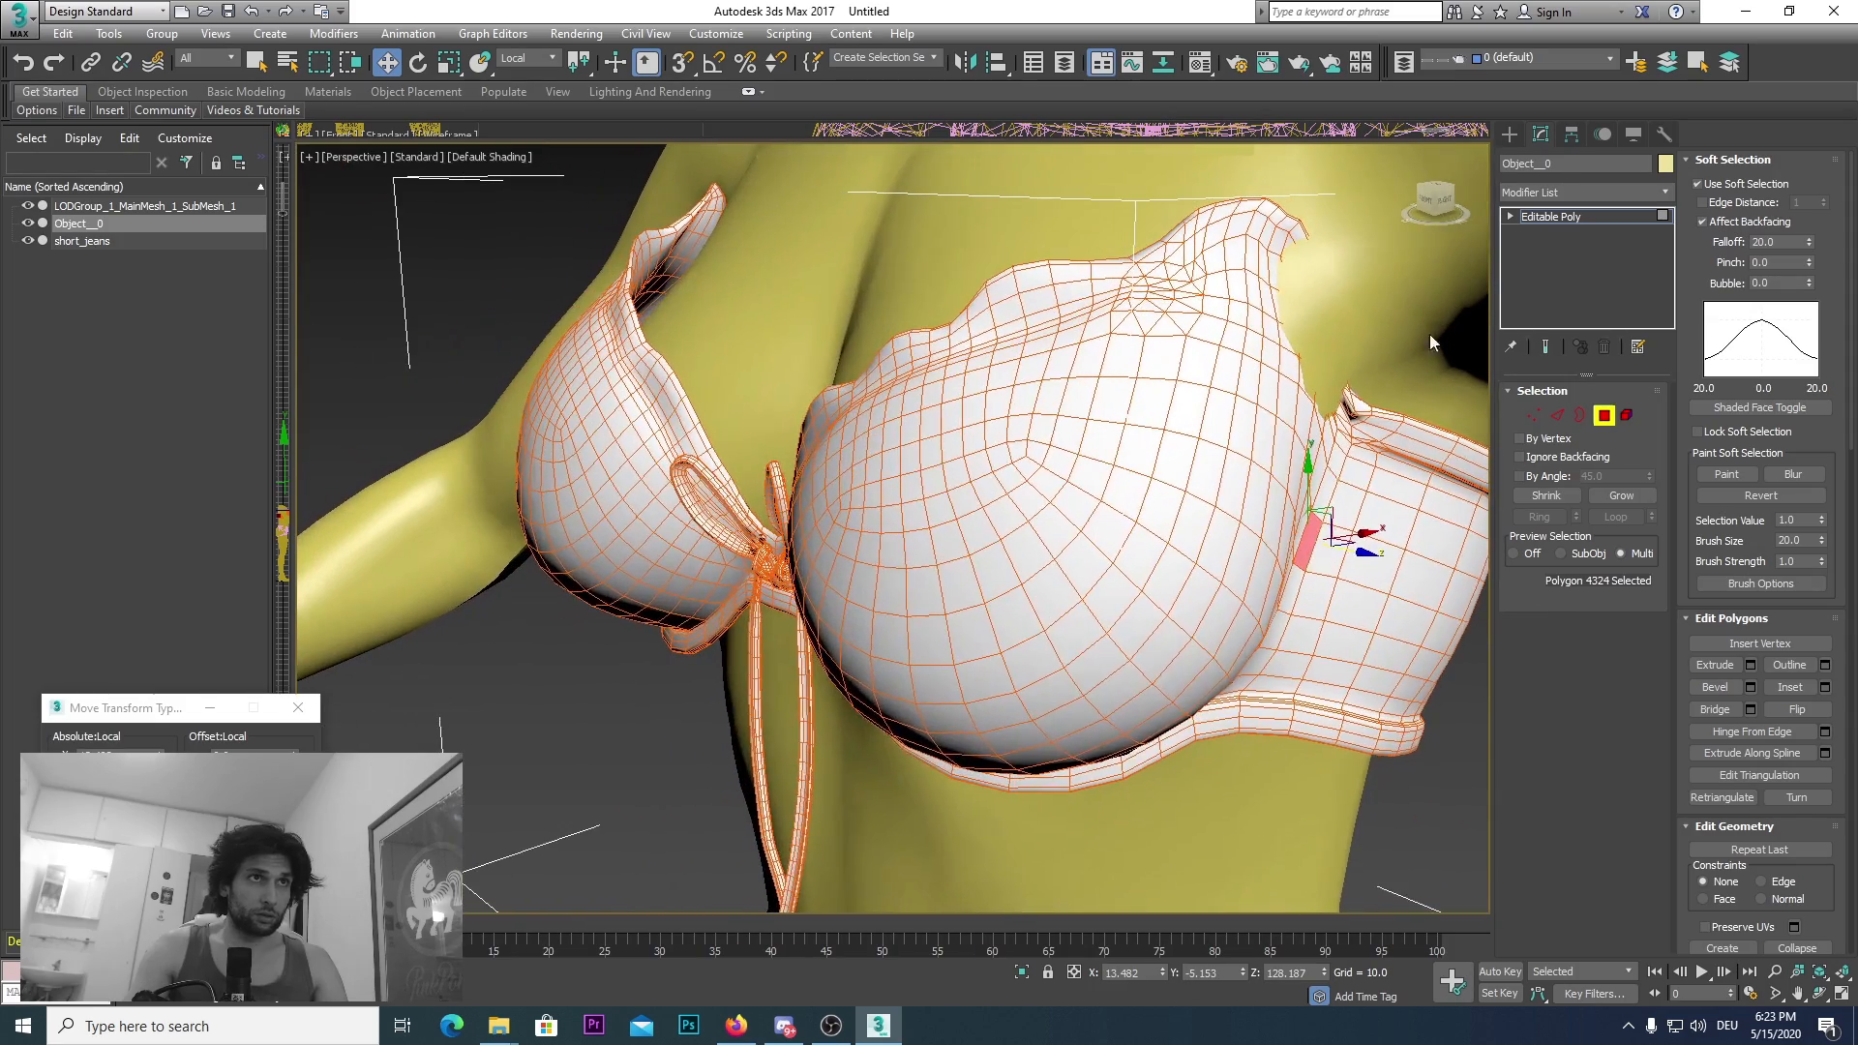
pyautogui.keyDown('alt'); pyautogui.moveTo(1259, 387); pyautogui.dragTo(713, 394, button='middle'); pyautogui.keyUp('alt')
pyautogui.scroll(4, 645, 324)
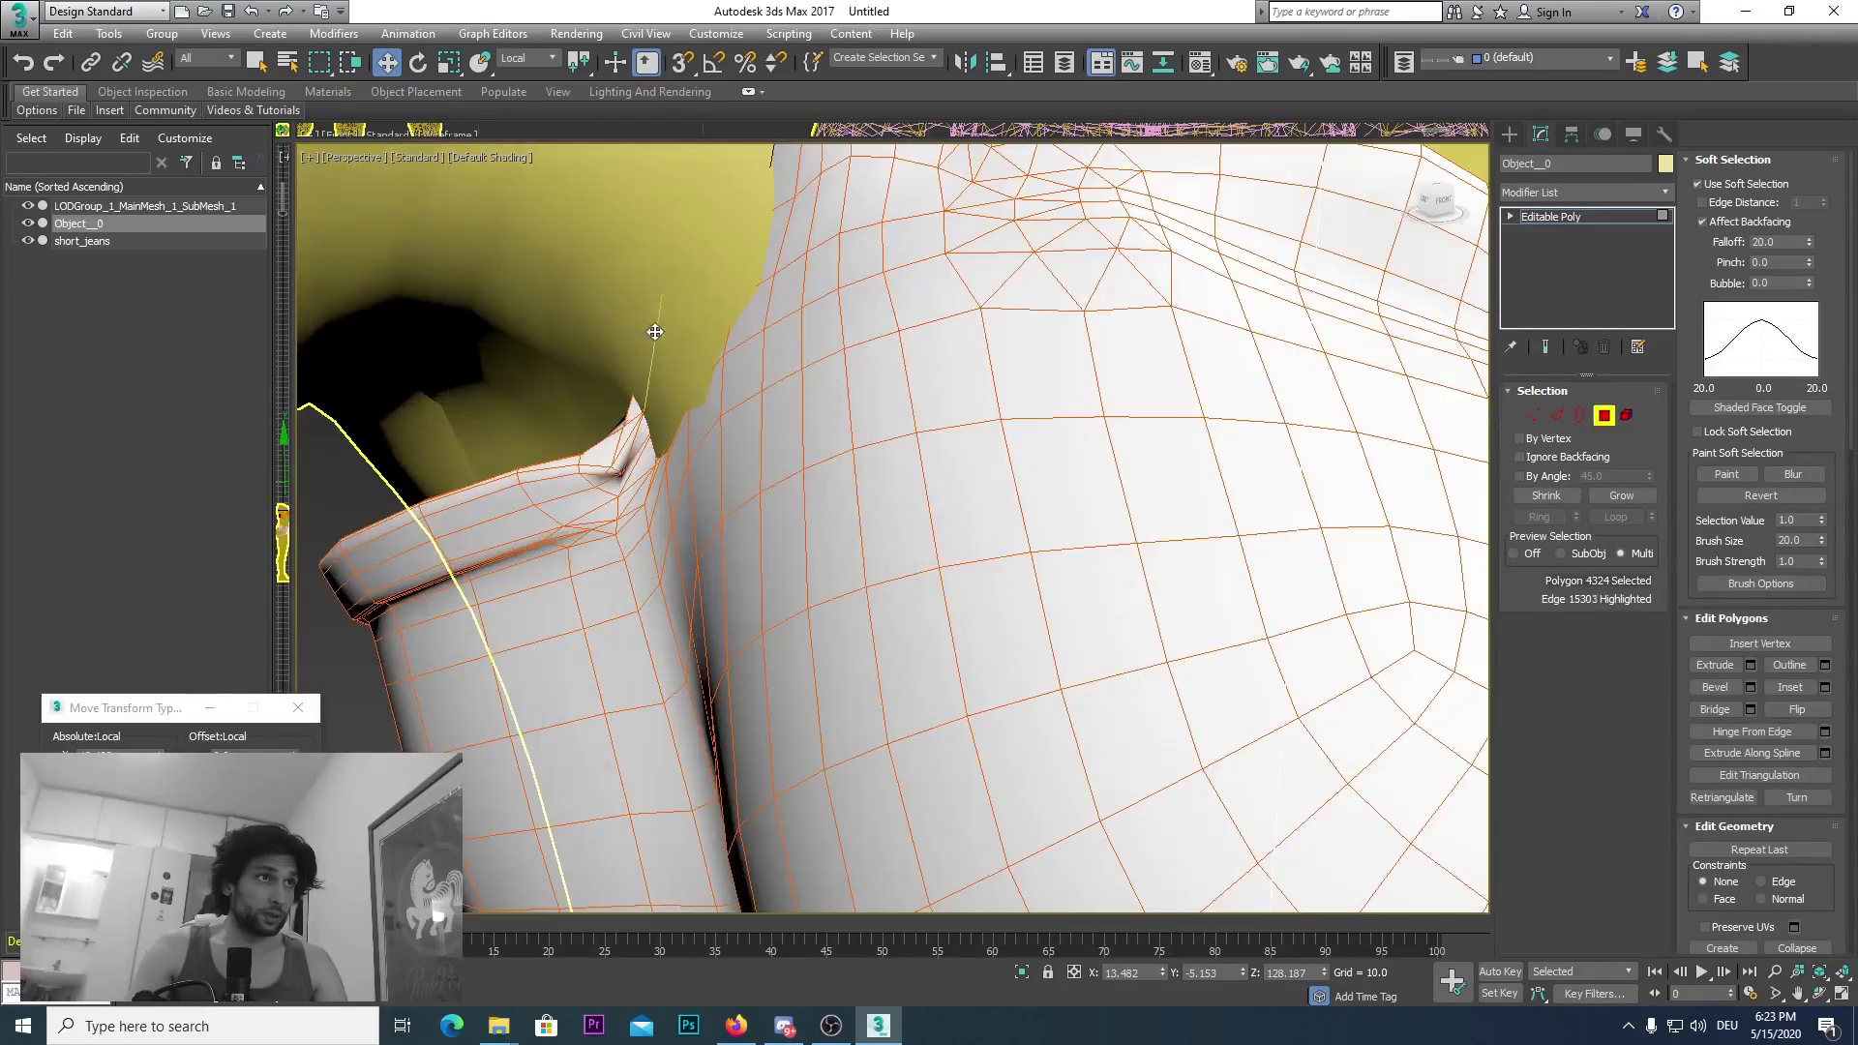
pyautogui.moveTo(644, 324); pyautogui.dragTo(655, 526, button='middle')
pyautogui.scroll(-5, 656, 526)
pyautogui.moveTo(842, 640); pyautogui.dragTo(543, 452, button='middle')
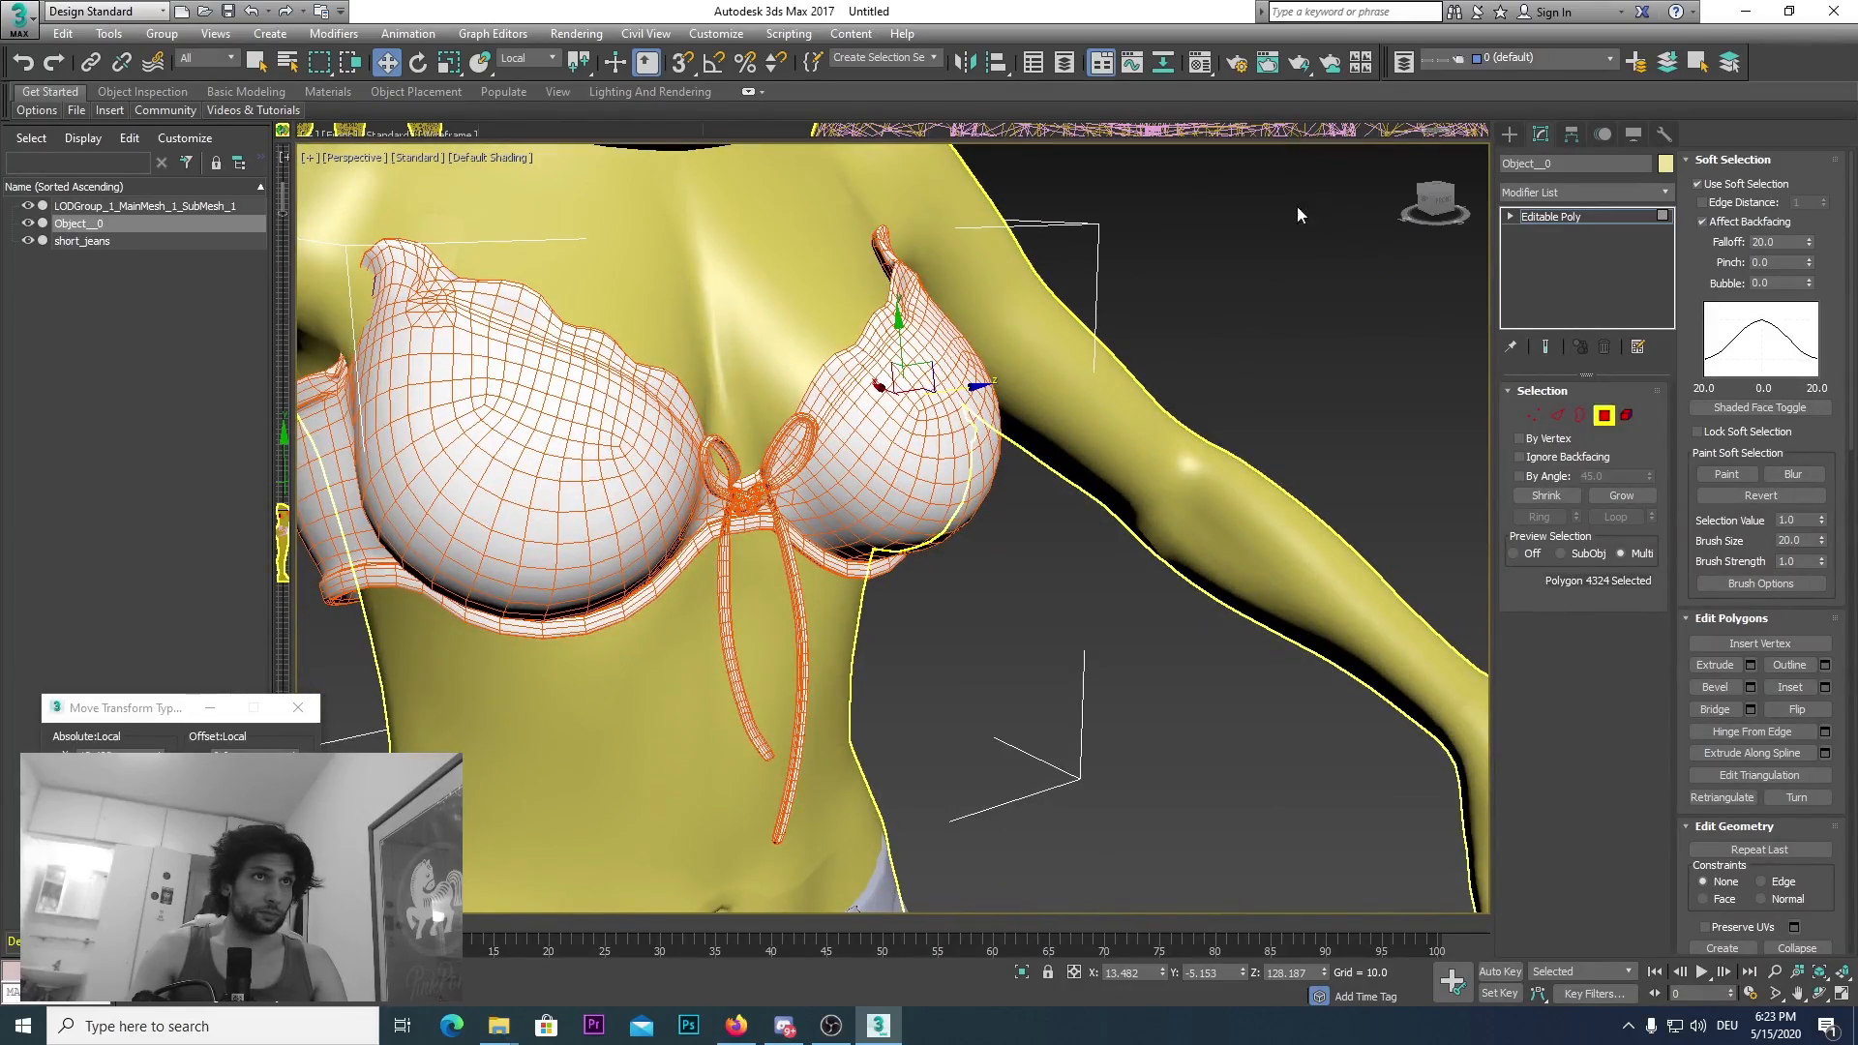
pyautogui.moveTo(1433, 205); pyautogui.dragTo(1109, 329)
pyautogui.click(744, 570)
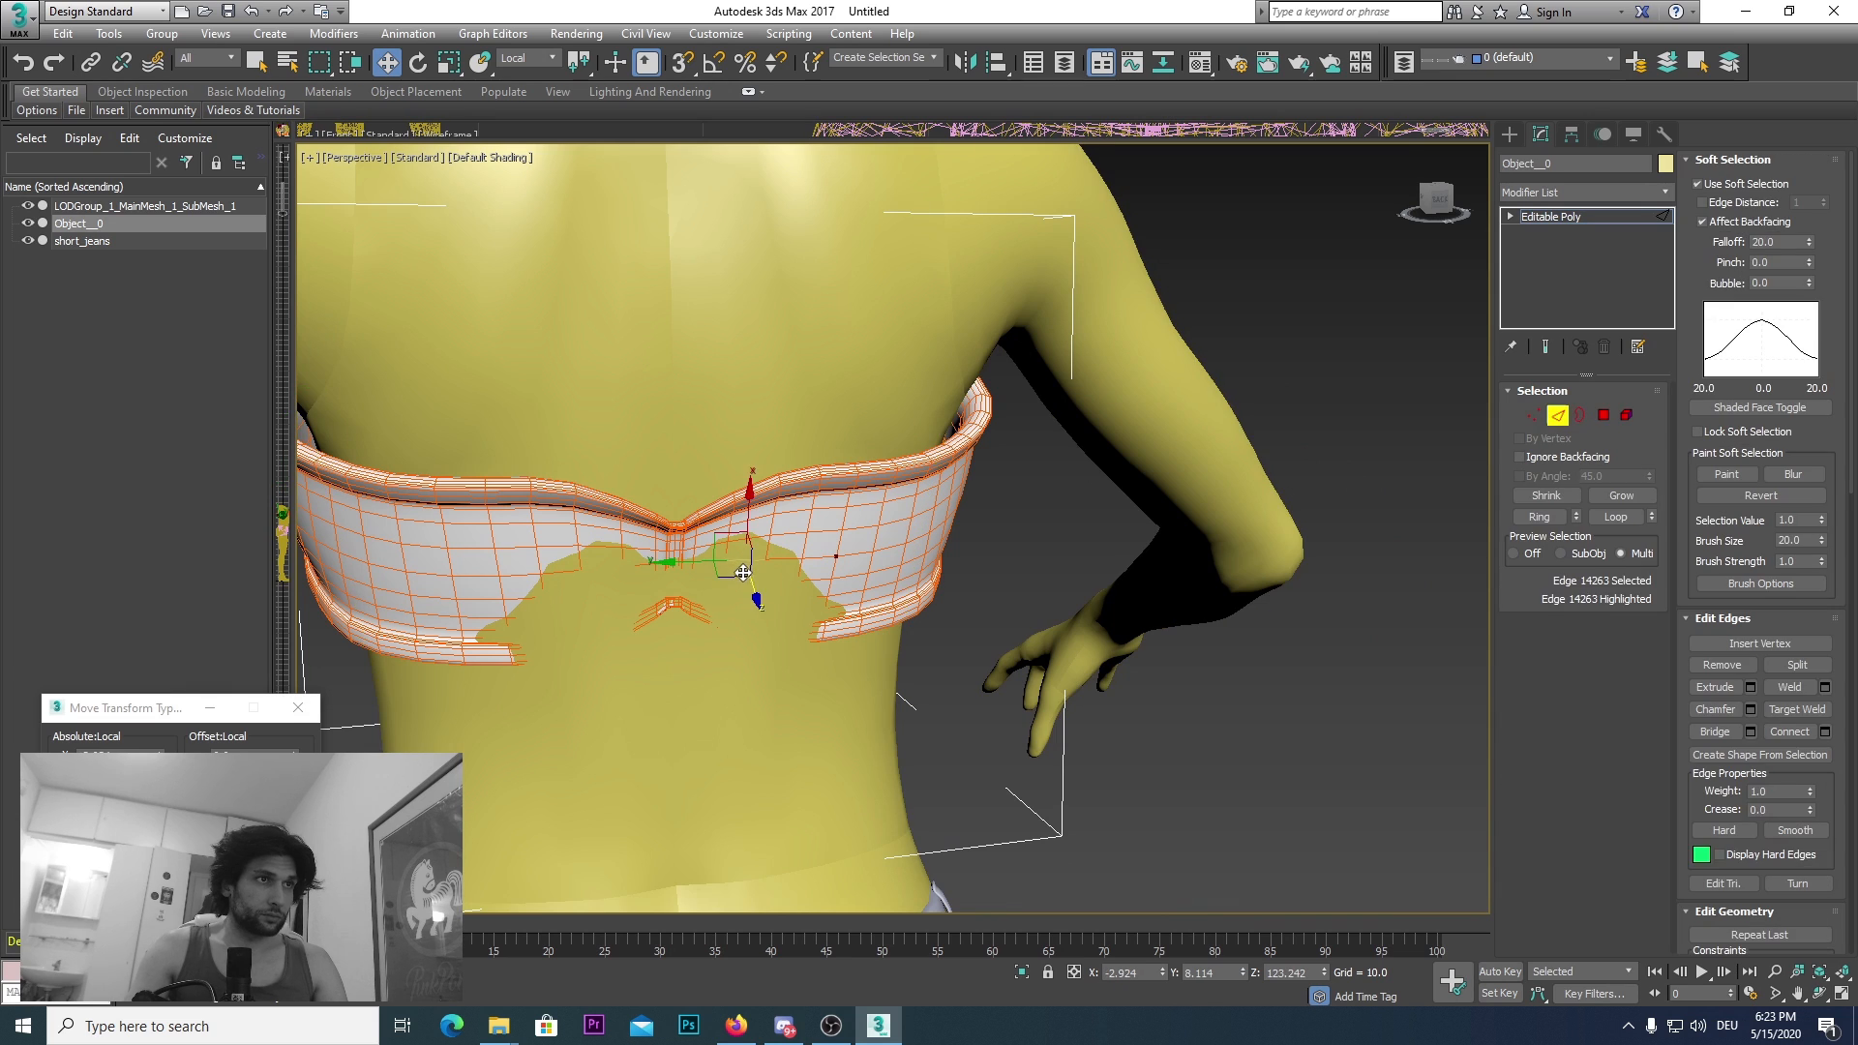
pyautogui.moveTo(758, 603); pyautogui.dragTo(755, 602)
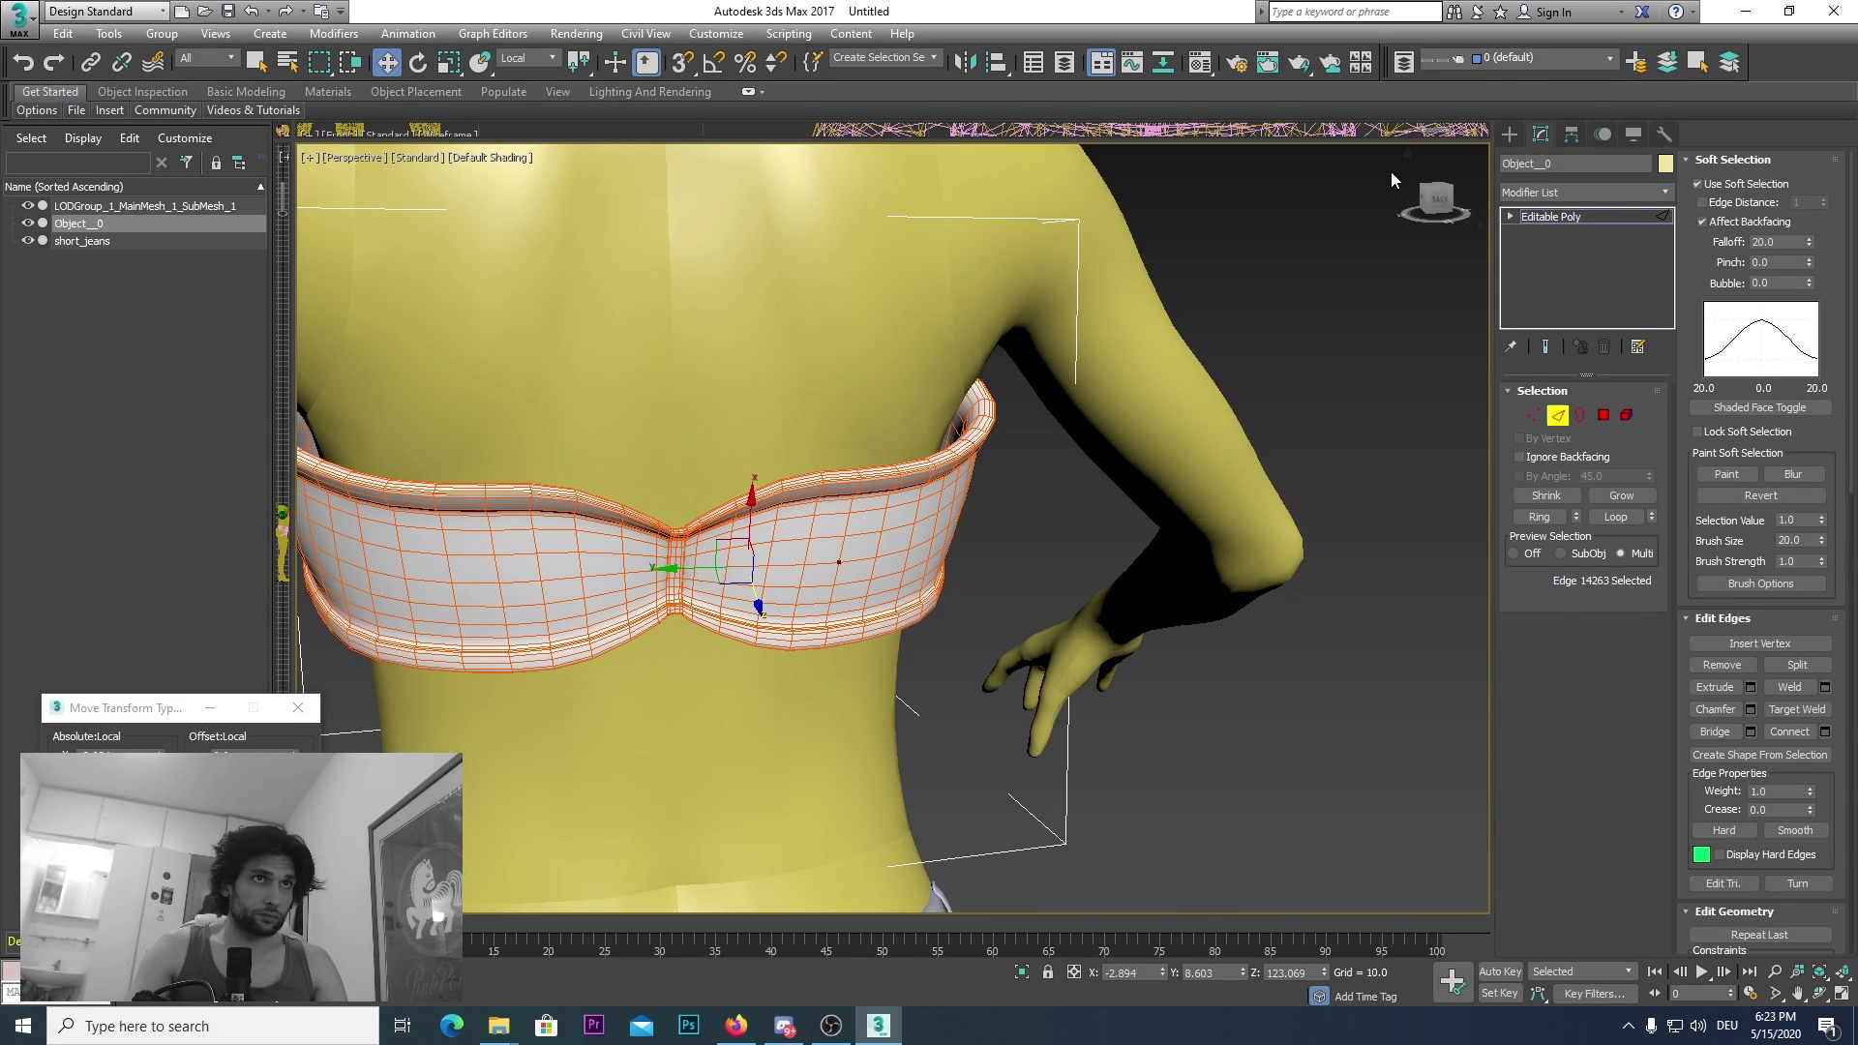
# Step: Select the polygon just below the nipple poking through the wearer's left cup and pull it outward along local Z
pyautogui.moveTo(1433, 202); pyautogui.dragTo(640, 495)
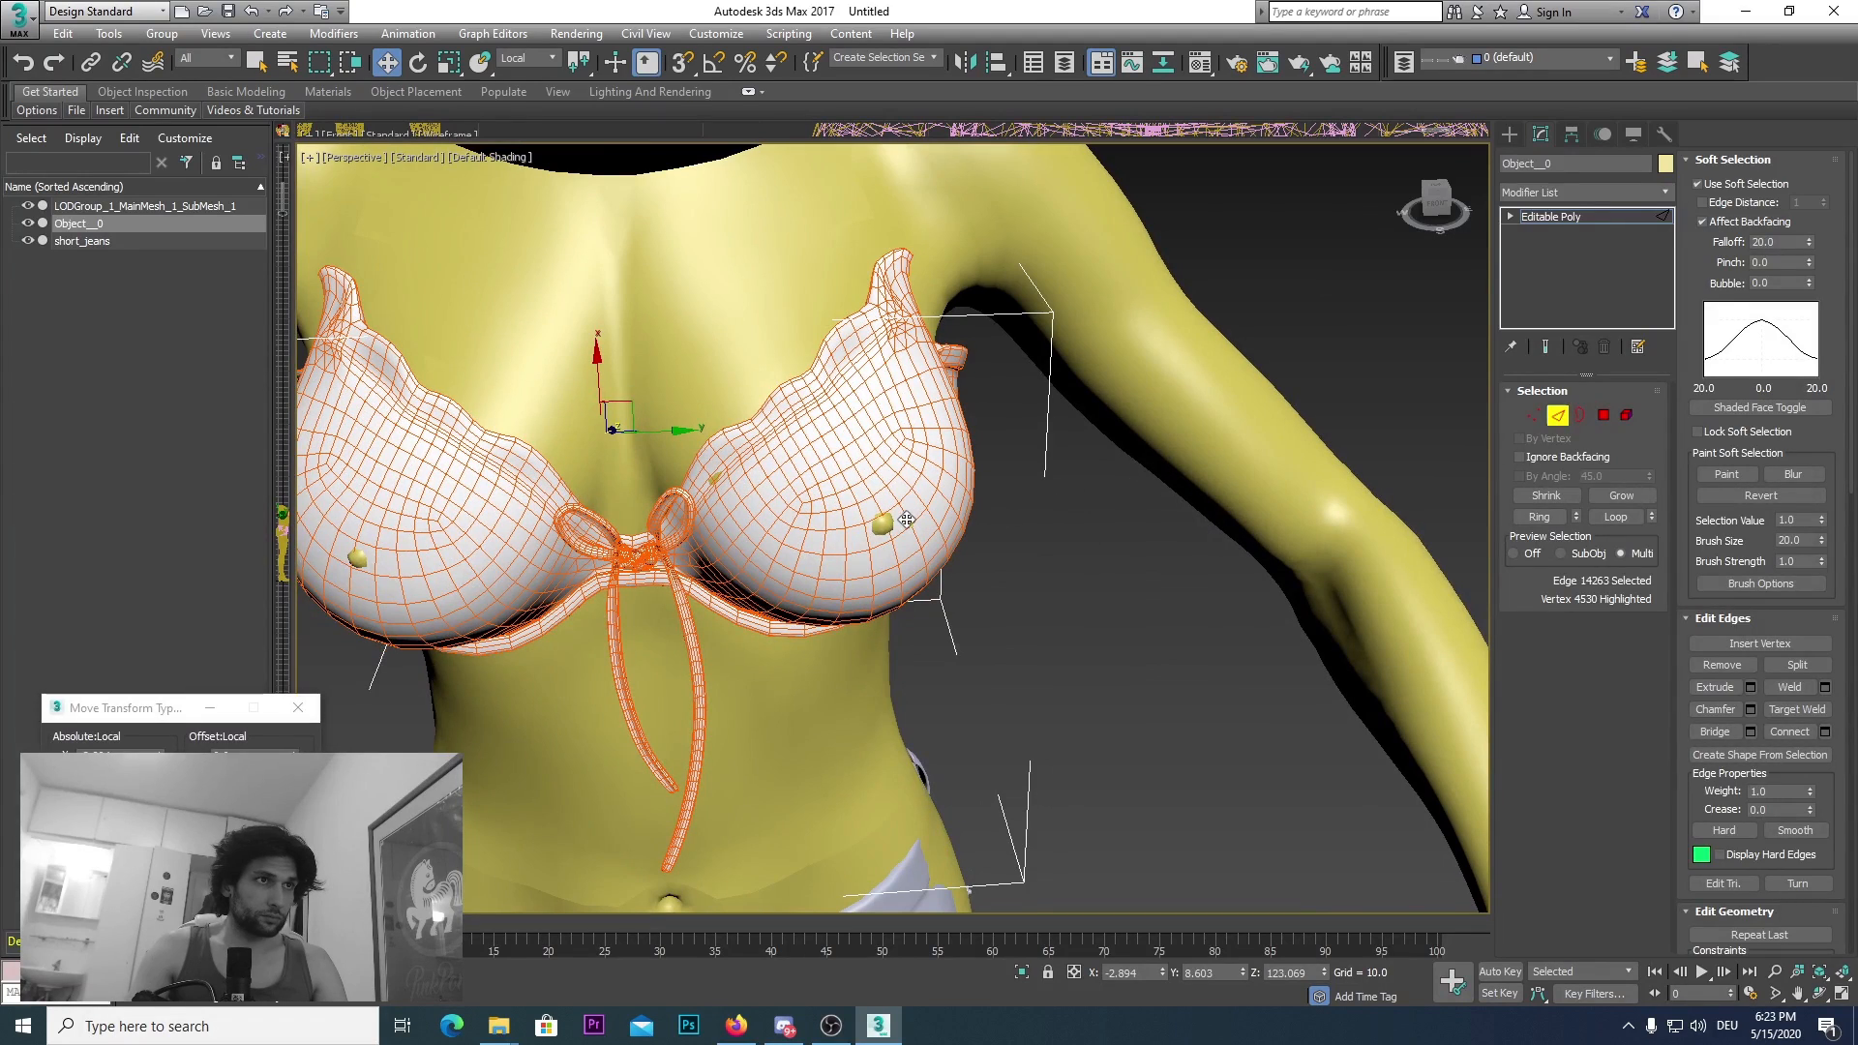
pyautogui.press('4')
pyautogui.click(879, 547)
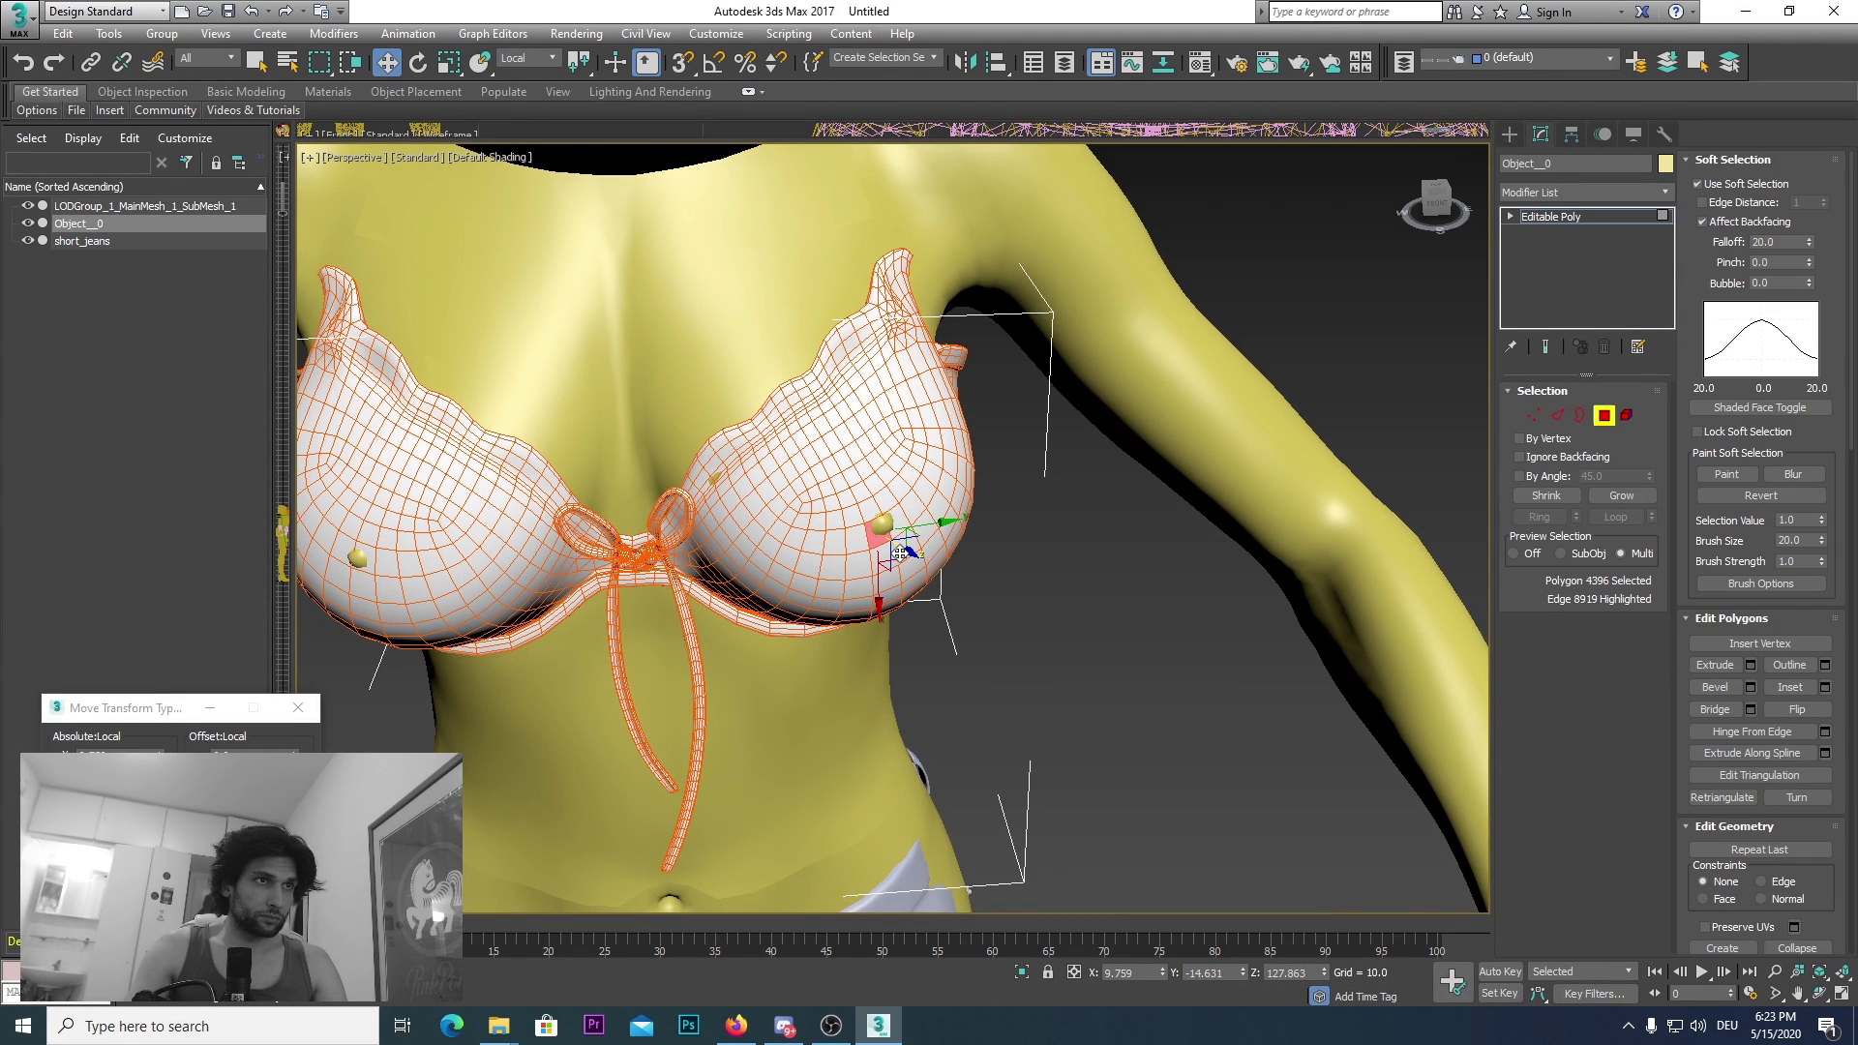
pyautogui.moveTo(900, 554); pyautogui.dragTo(905, 555)
# Step: Select a back-band edge over the exposed skin, slightly closer to the centre, and pull it outward with soft selection
pyautogui.moveTo(1443, 213); pyautogui.dragTo(1215, 334)
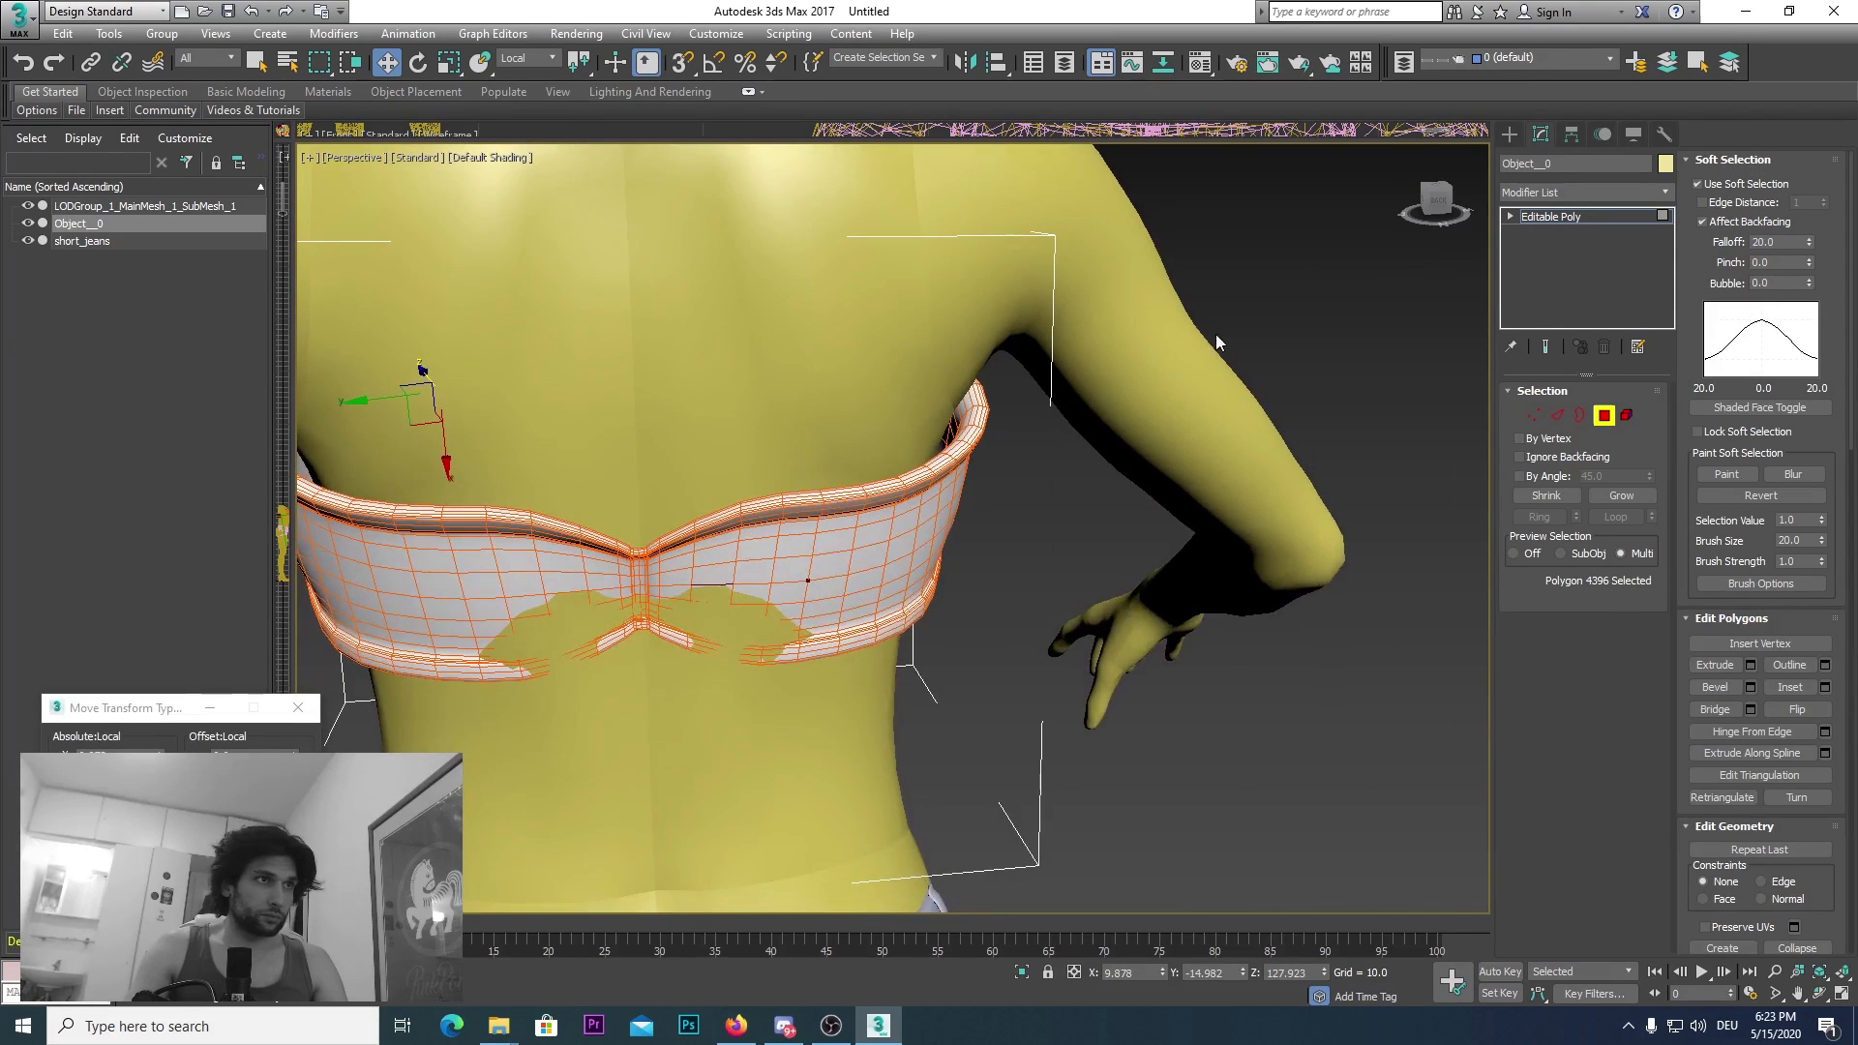
pyautogui.click(719, 598)
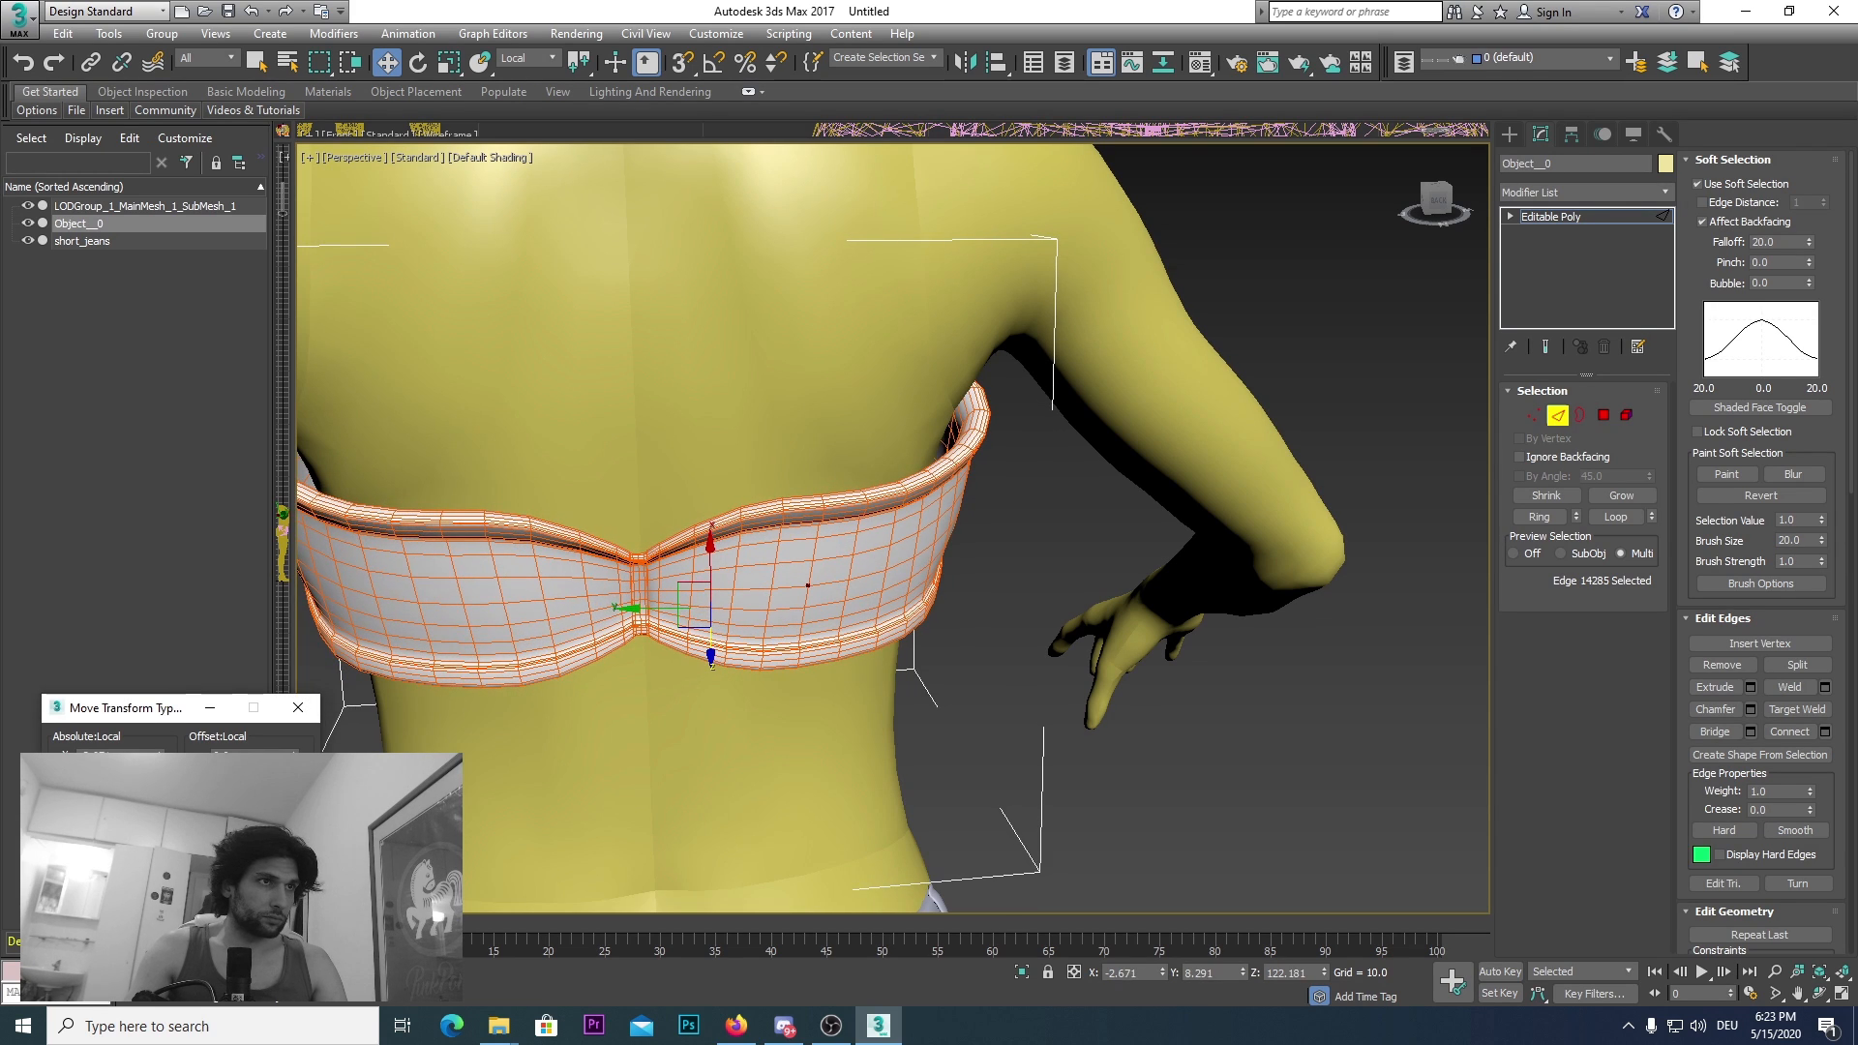
# Step: Pull an edge below the nipple on the wearer's left cup outward along local Z, and clear the edge selection
pyautogui.moveTo(1441, 204); pyautogui.dragTo(1615, 202)
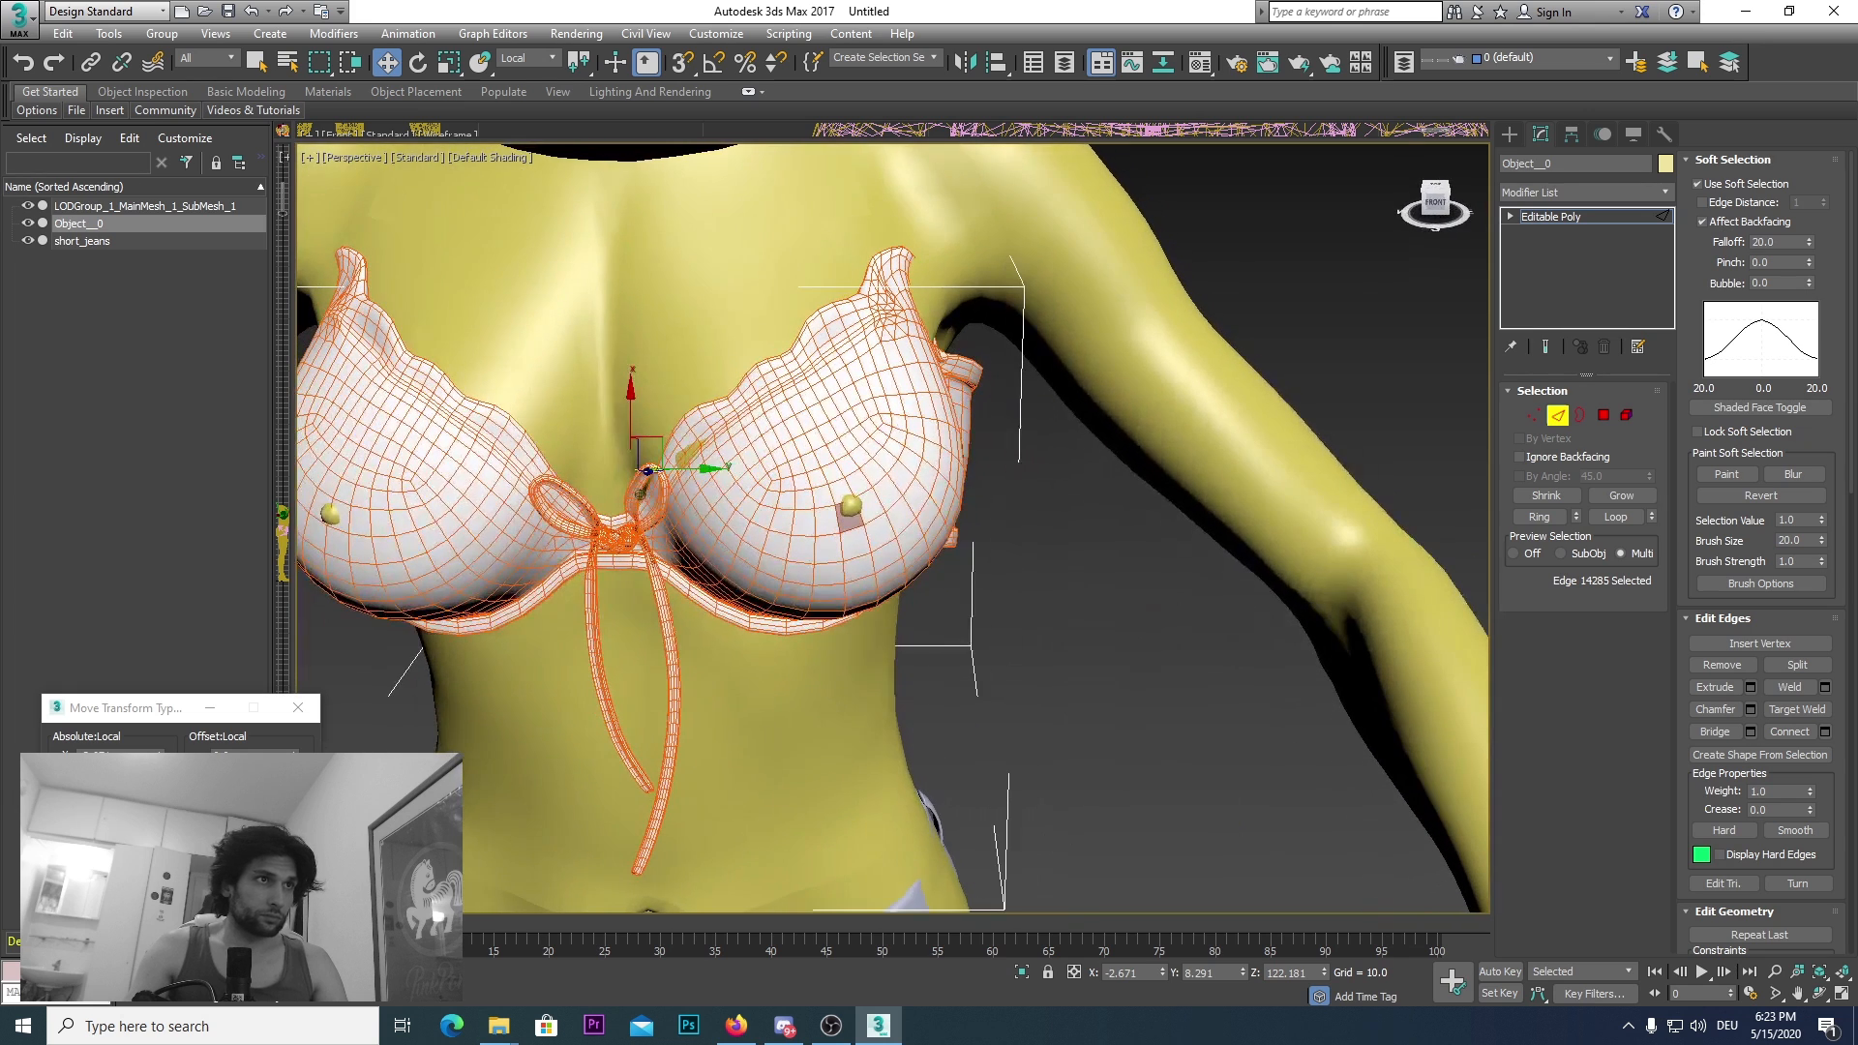
pyautogui.scroll(2, 911, 448)
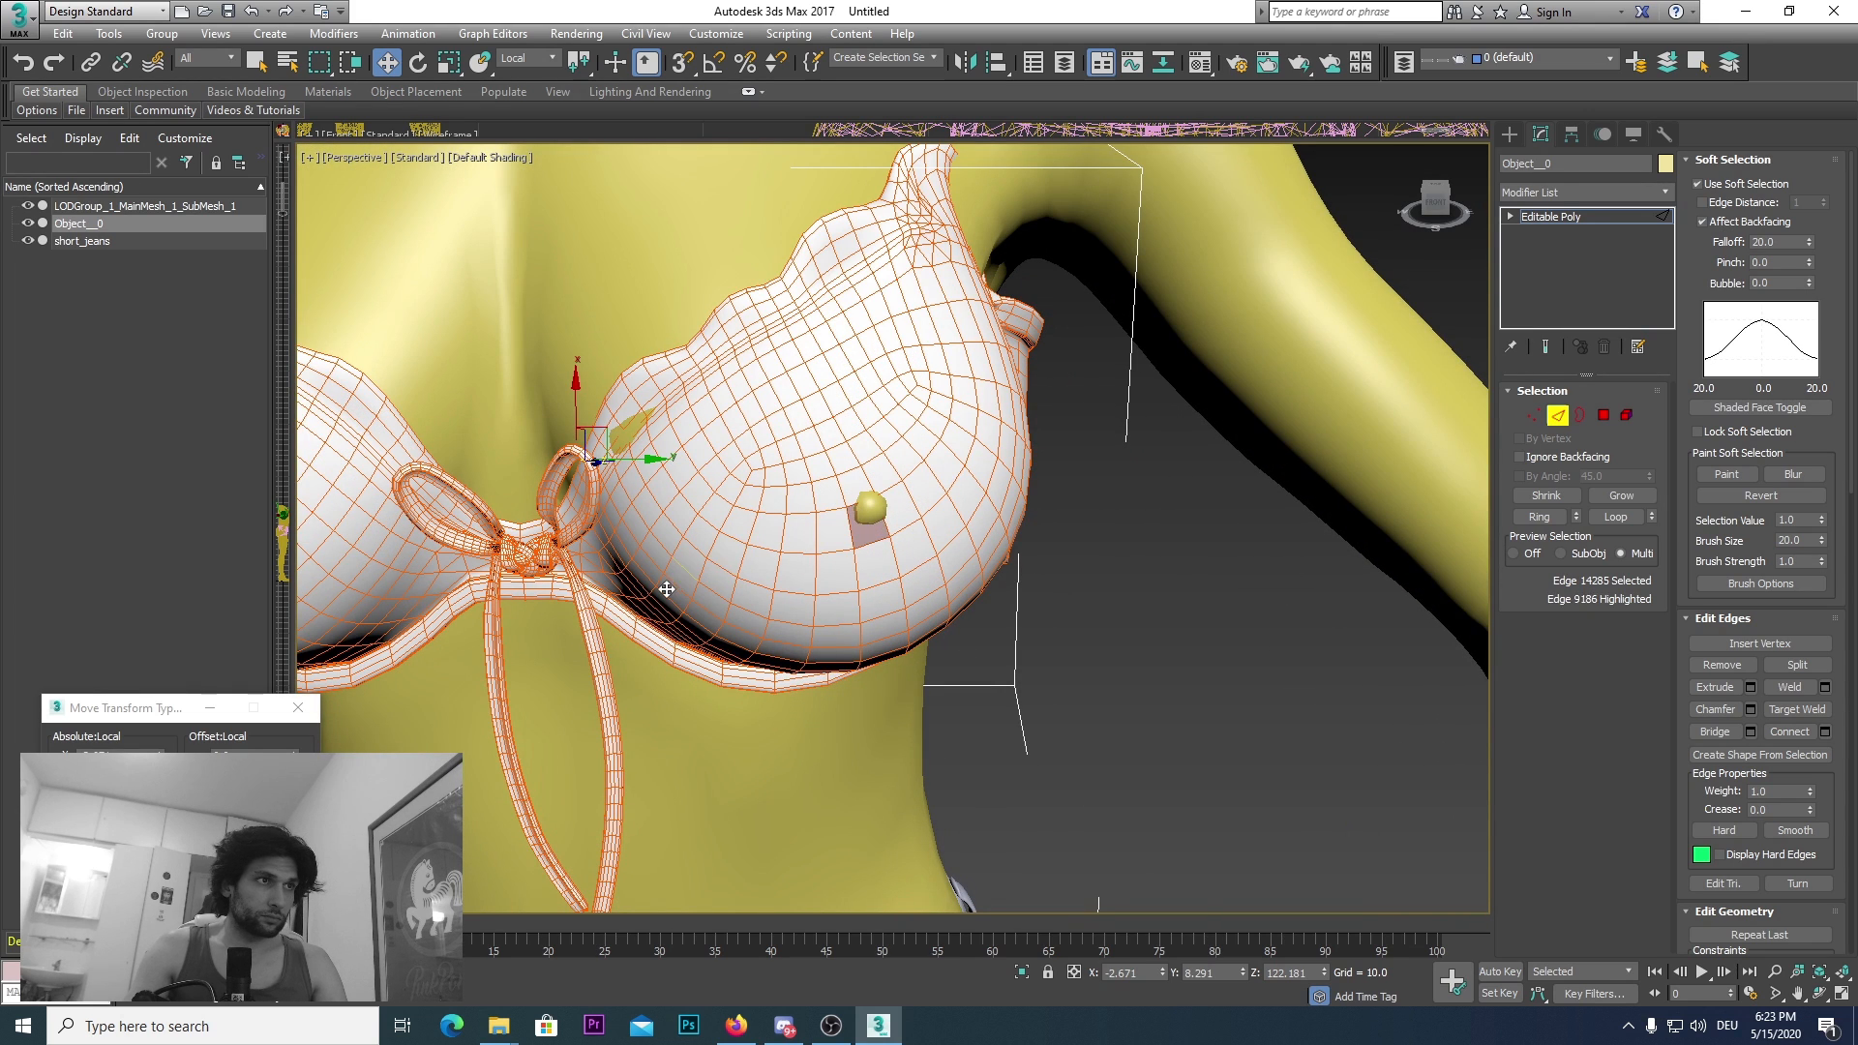
pyautogui.click(867, 539)
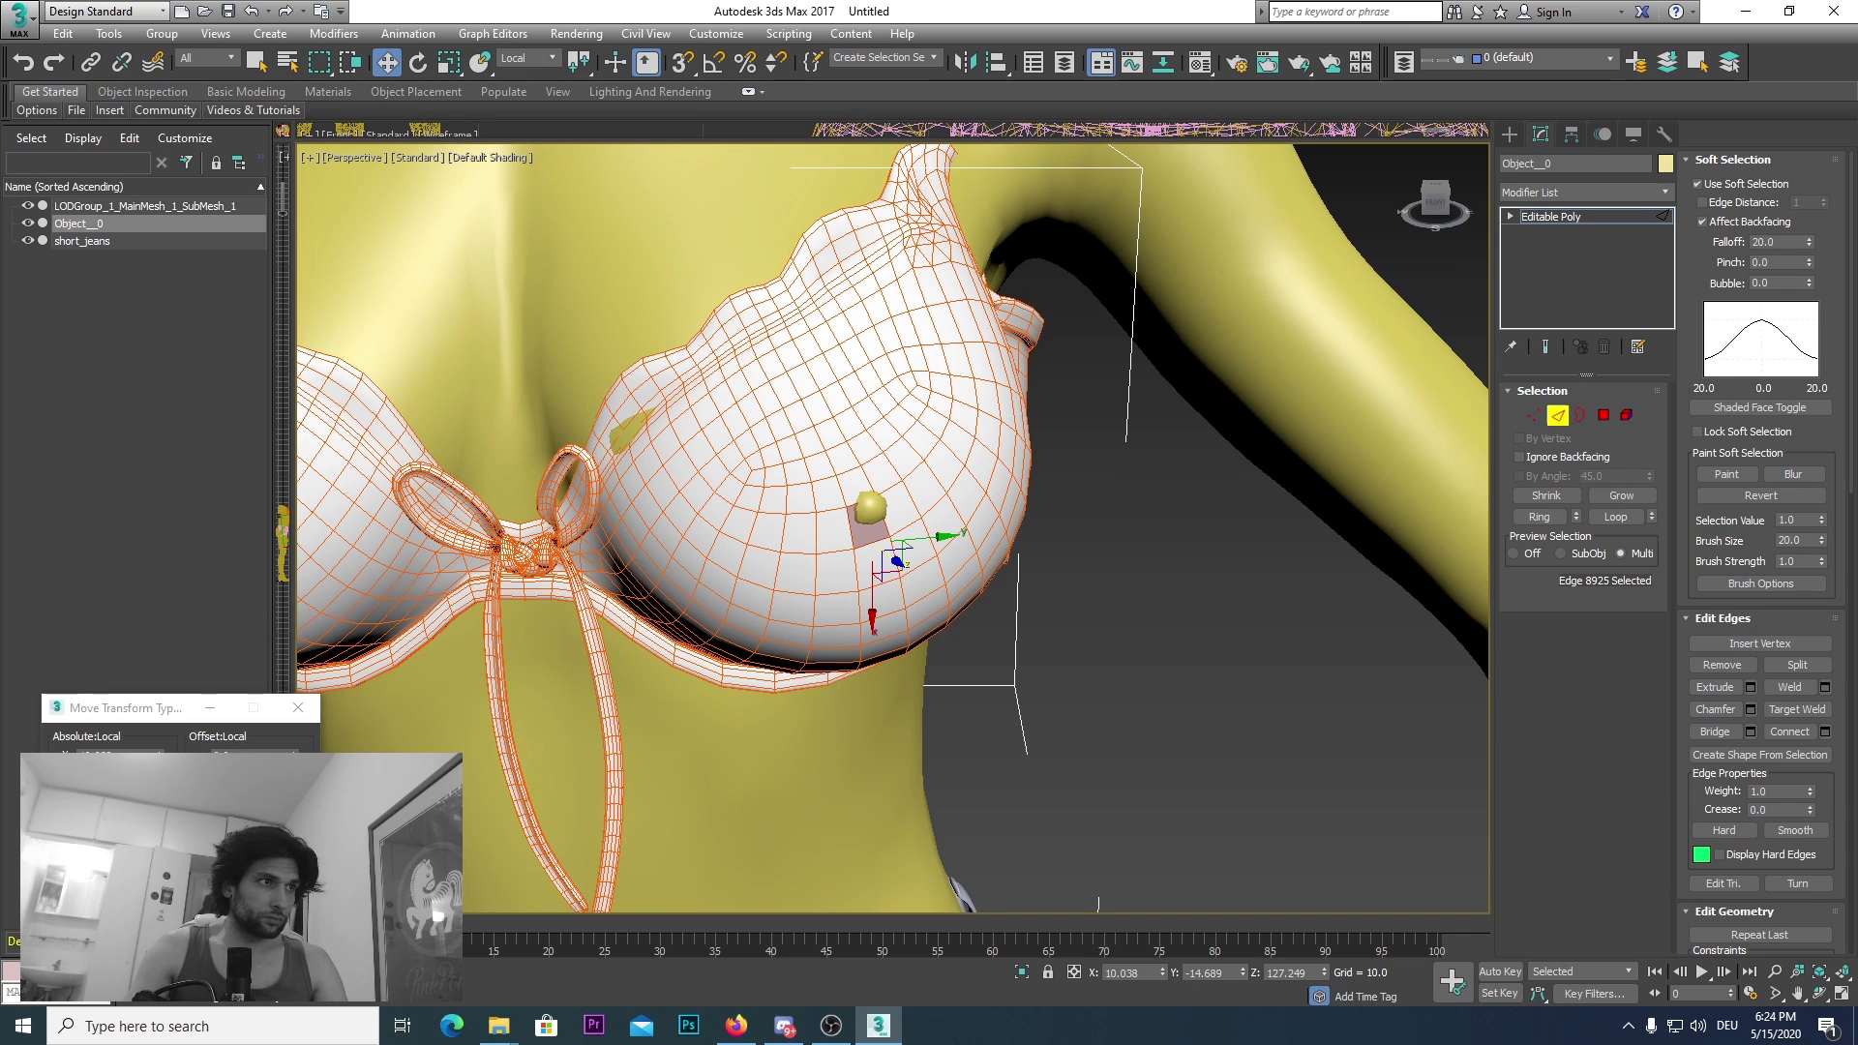
pyautogui.moveTo(298, 798); pyautogui.dragTo(297, 774)
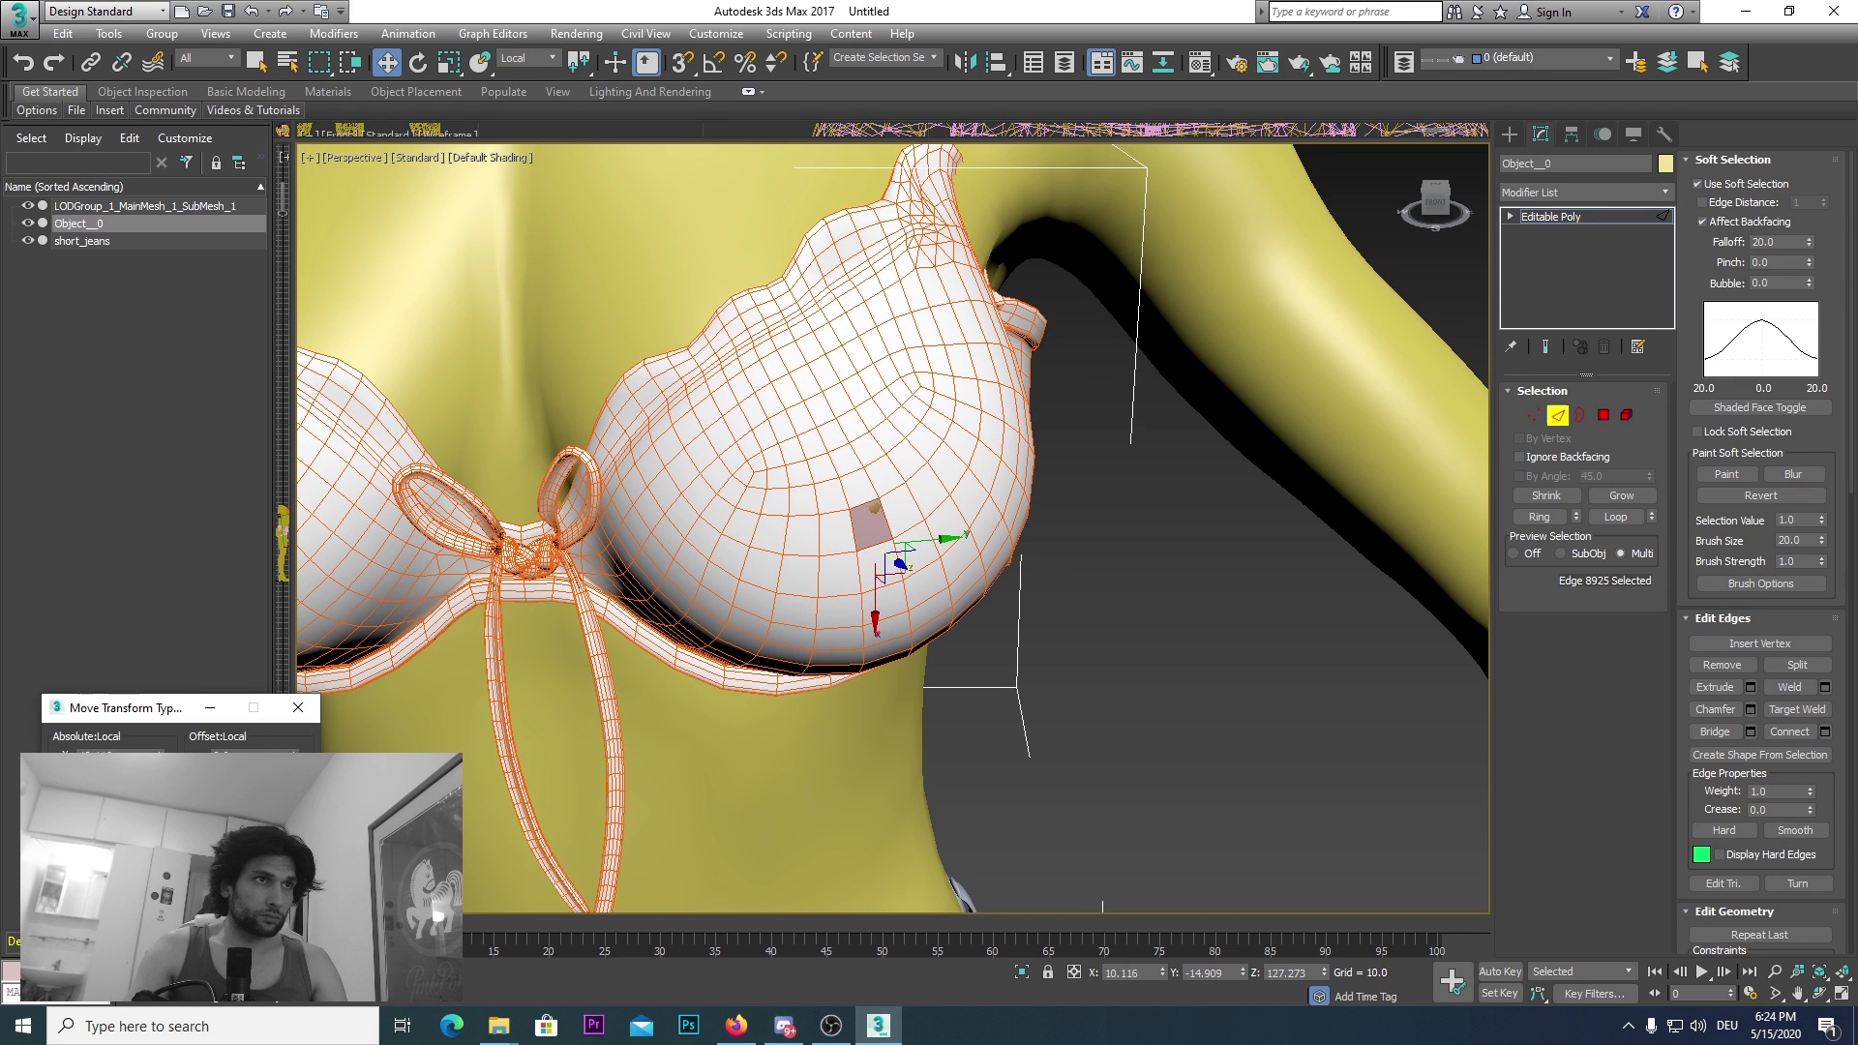
pyautogui.click(1086, 770)
pyautogui.scroll(-4, 1086, 770)
pyautogui.moveTo(1037, 740); pyautogui.dragTo(1071, 734, button='middle')
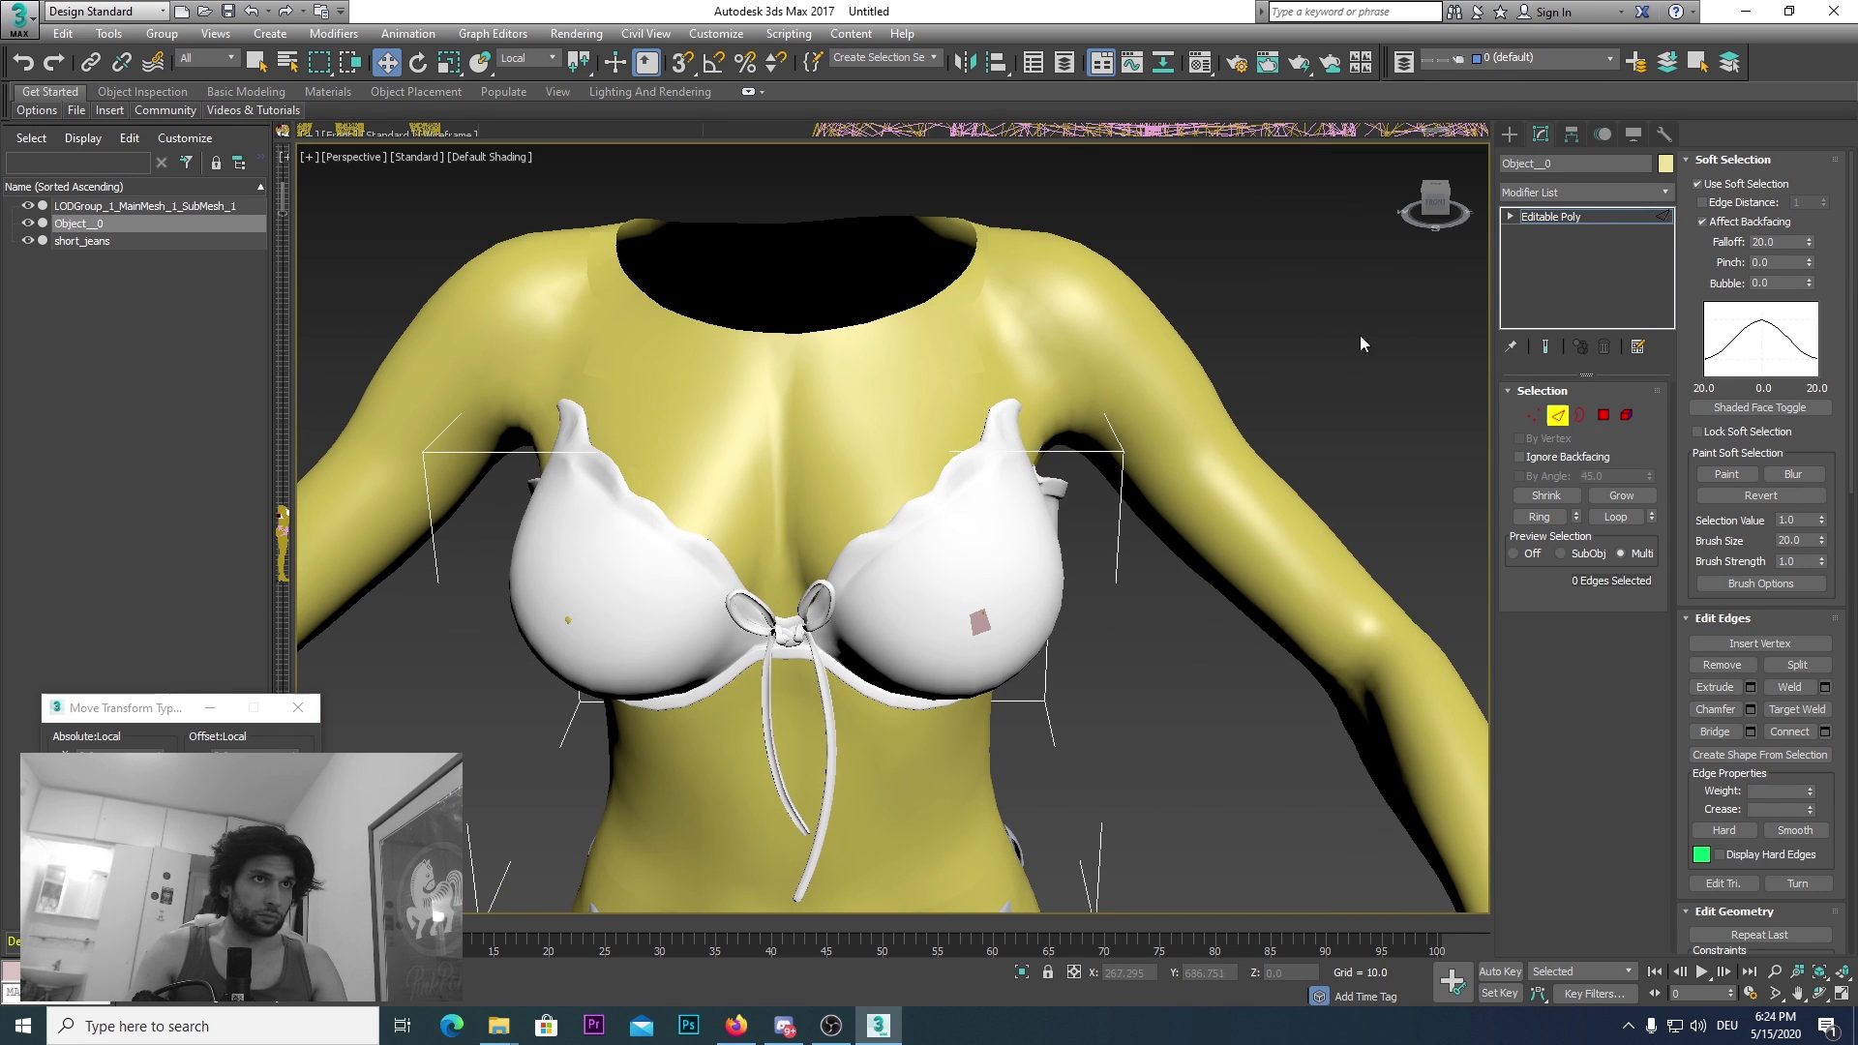
# Step: Select an edge just above the back band's lower trim, on the wearer's right of centre, and pull it outward along local Z
pyautogui.moveTo(1435, 186); pyautogui.dragTo(1646, 182)
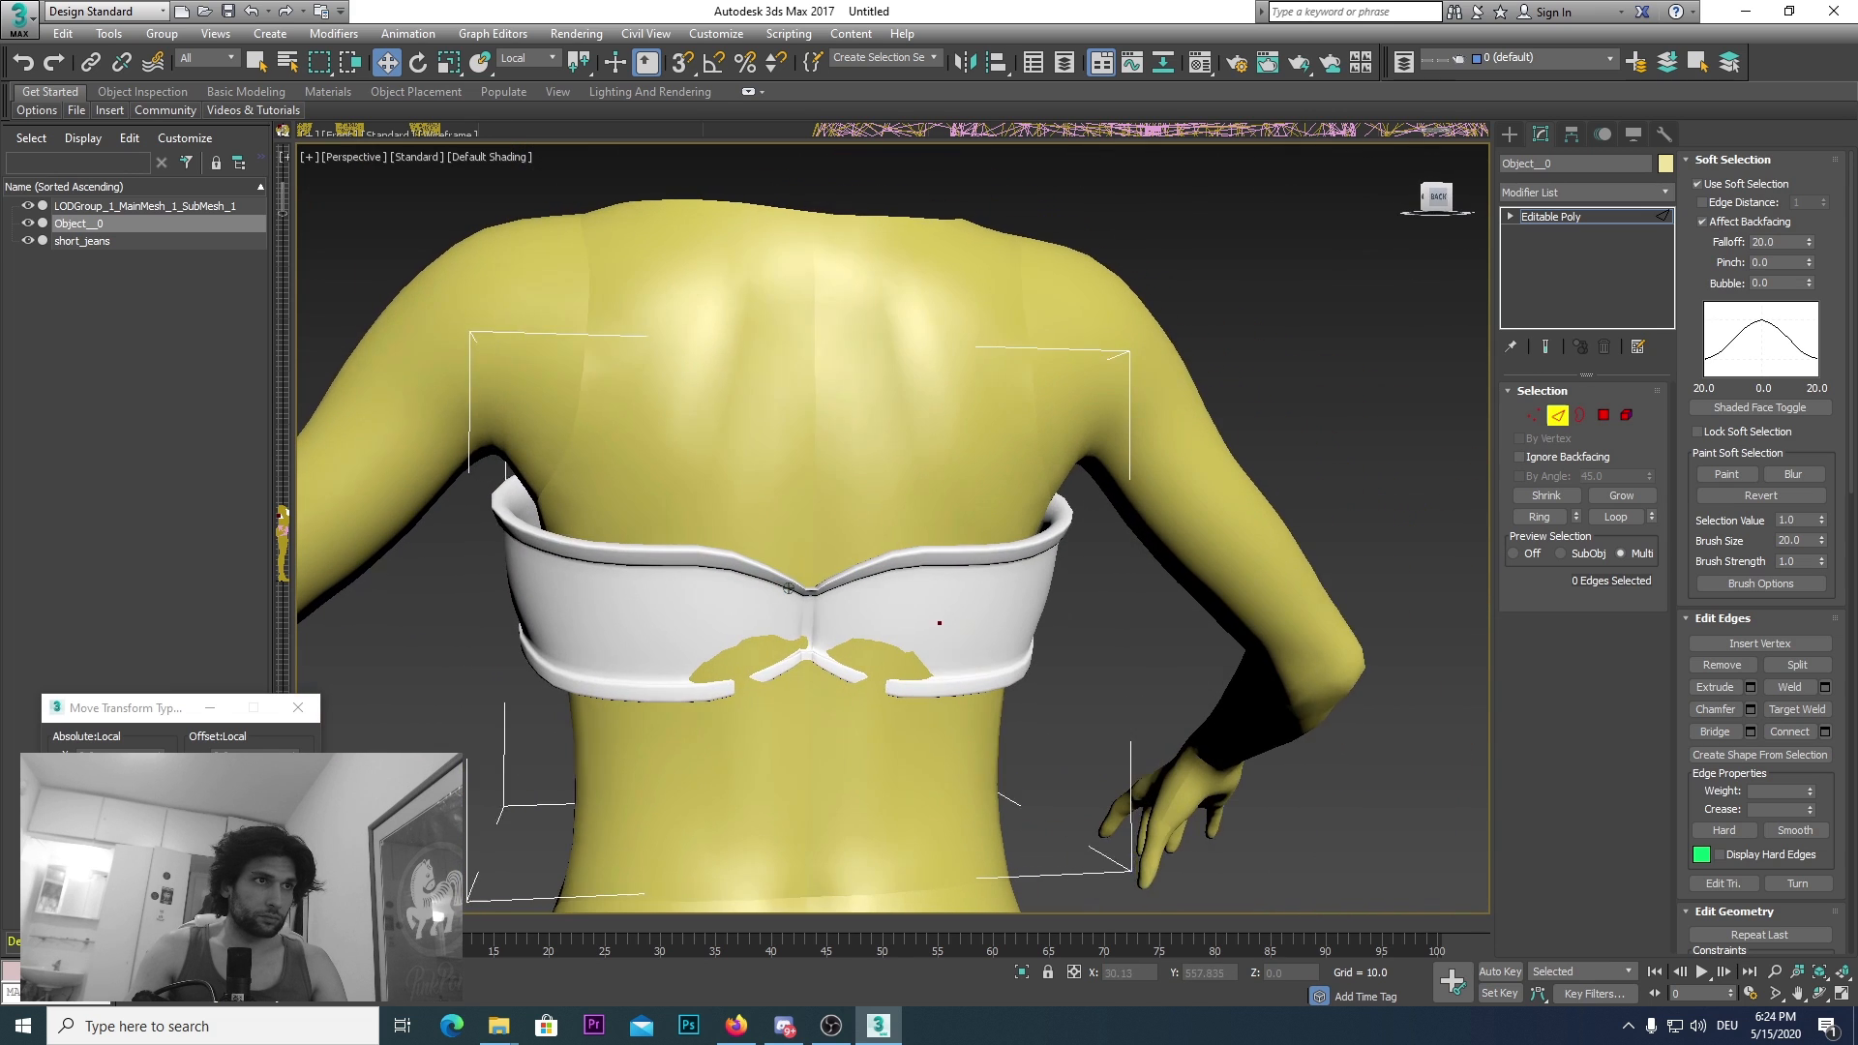
pyautogui.press('1')
pyautogui.click(851, 657)
pyautogui.scroll(4, 858, 672)
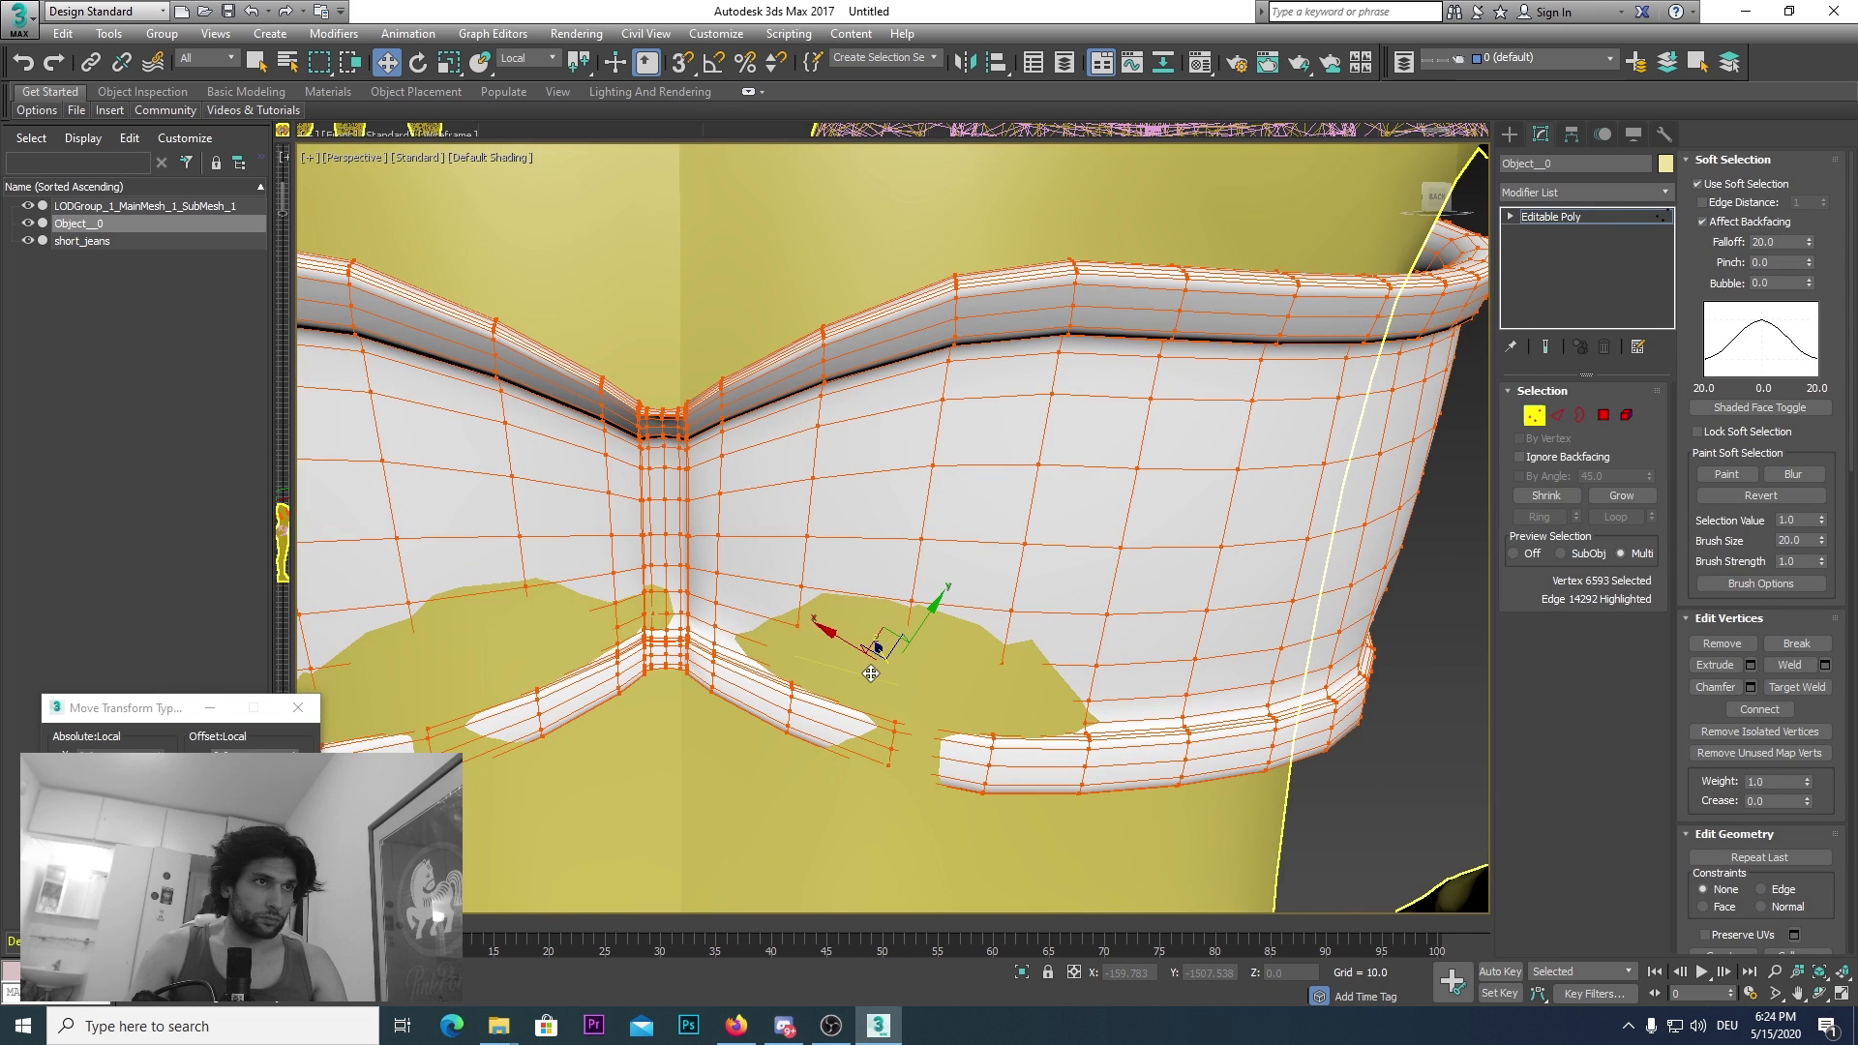
pyautogui.press('2')
pyautogui.click(833, 681)
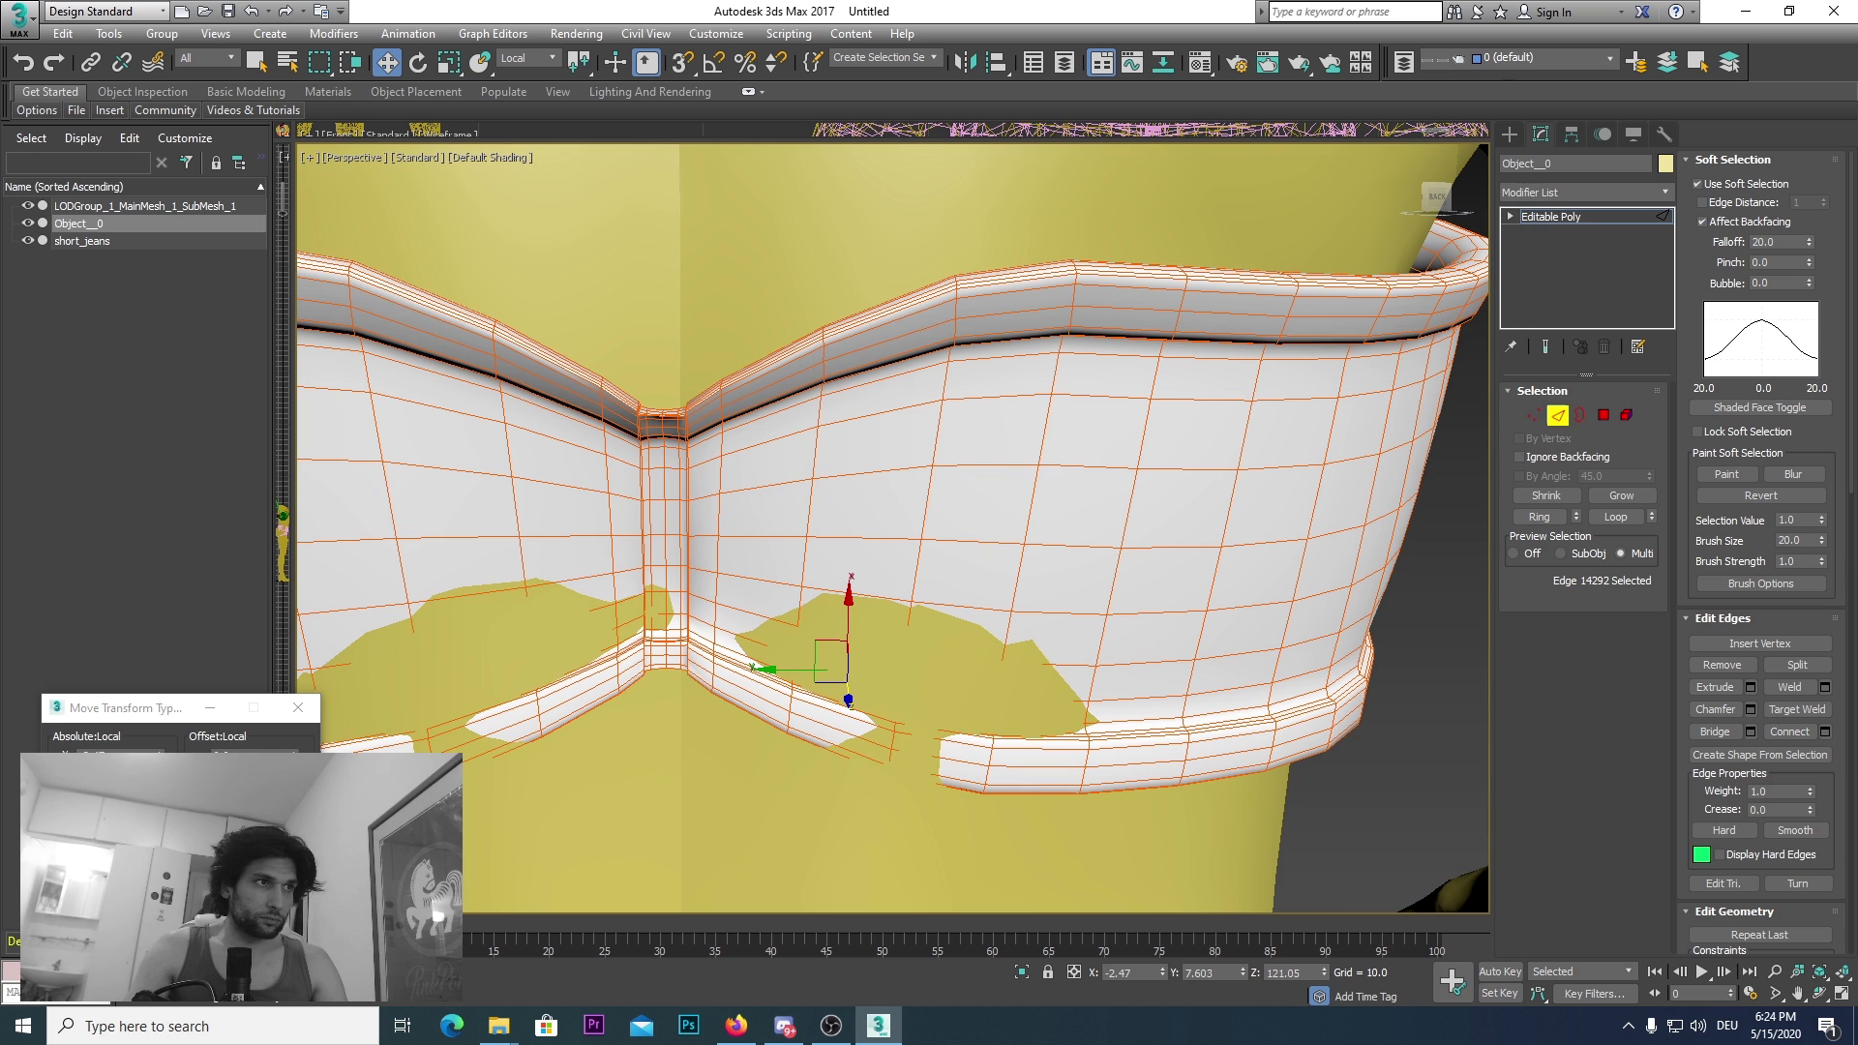
pyautogui.moveTo(849, 687); pyautogui.dragTo(850, 712)
pyautogui.scroll(-5, 833, 528)
pyautogui.moveTo(832, 528); pyautogui.dragTo(784, 539, button='middle')
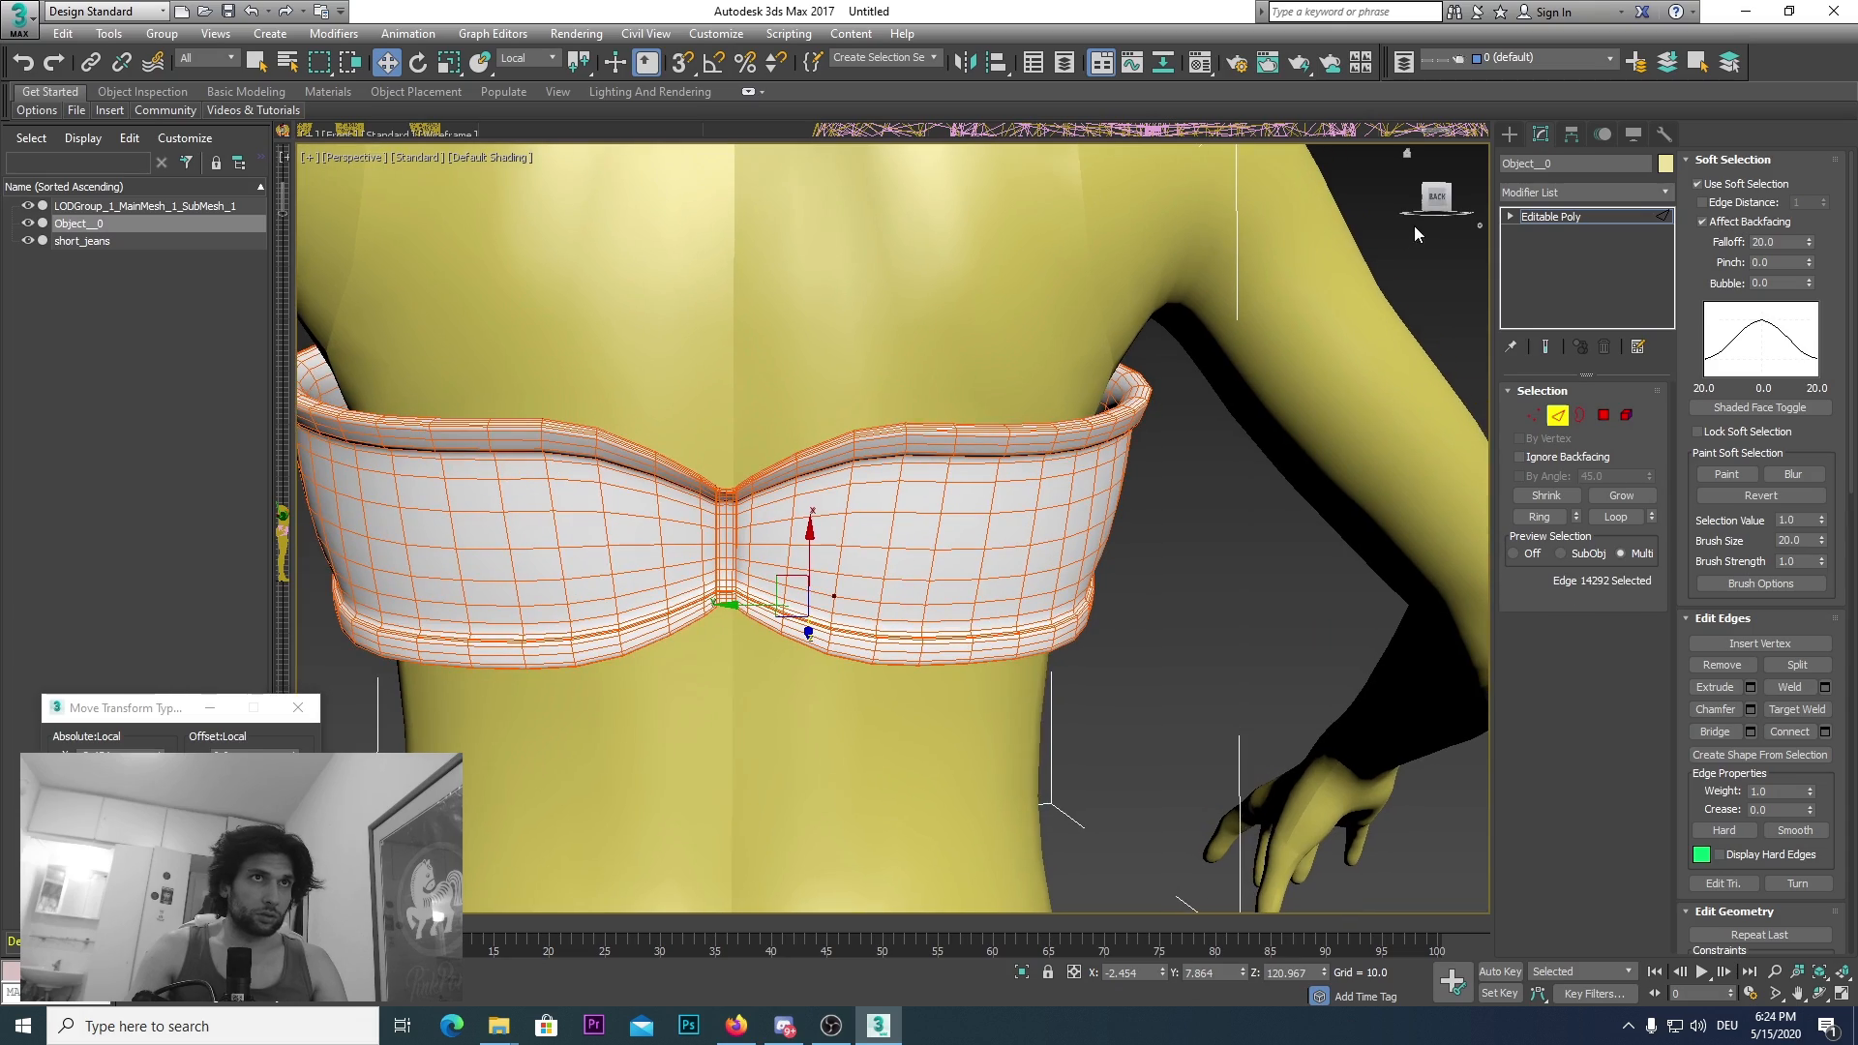
# Step: Select the polygon just below the nipple poking through the wearer's left cup and pull it outward until it covers the body
pyautogui.click(1438, 201)
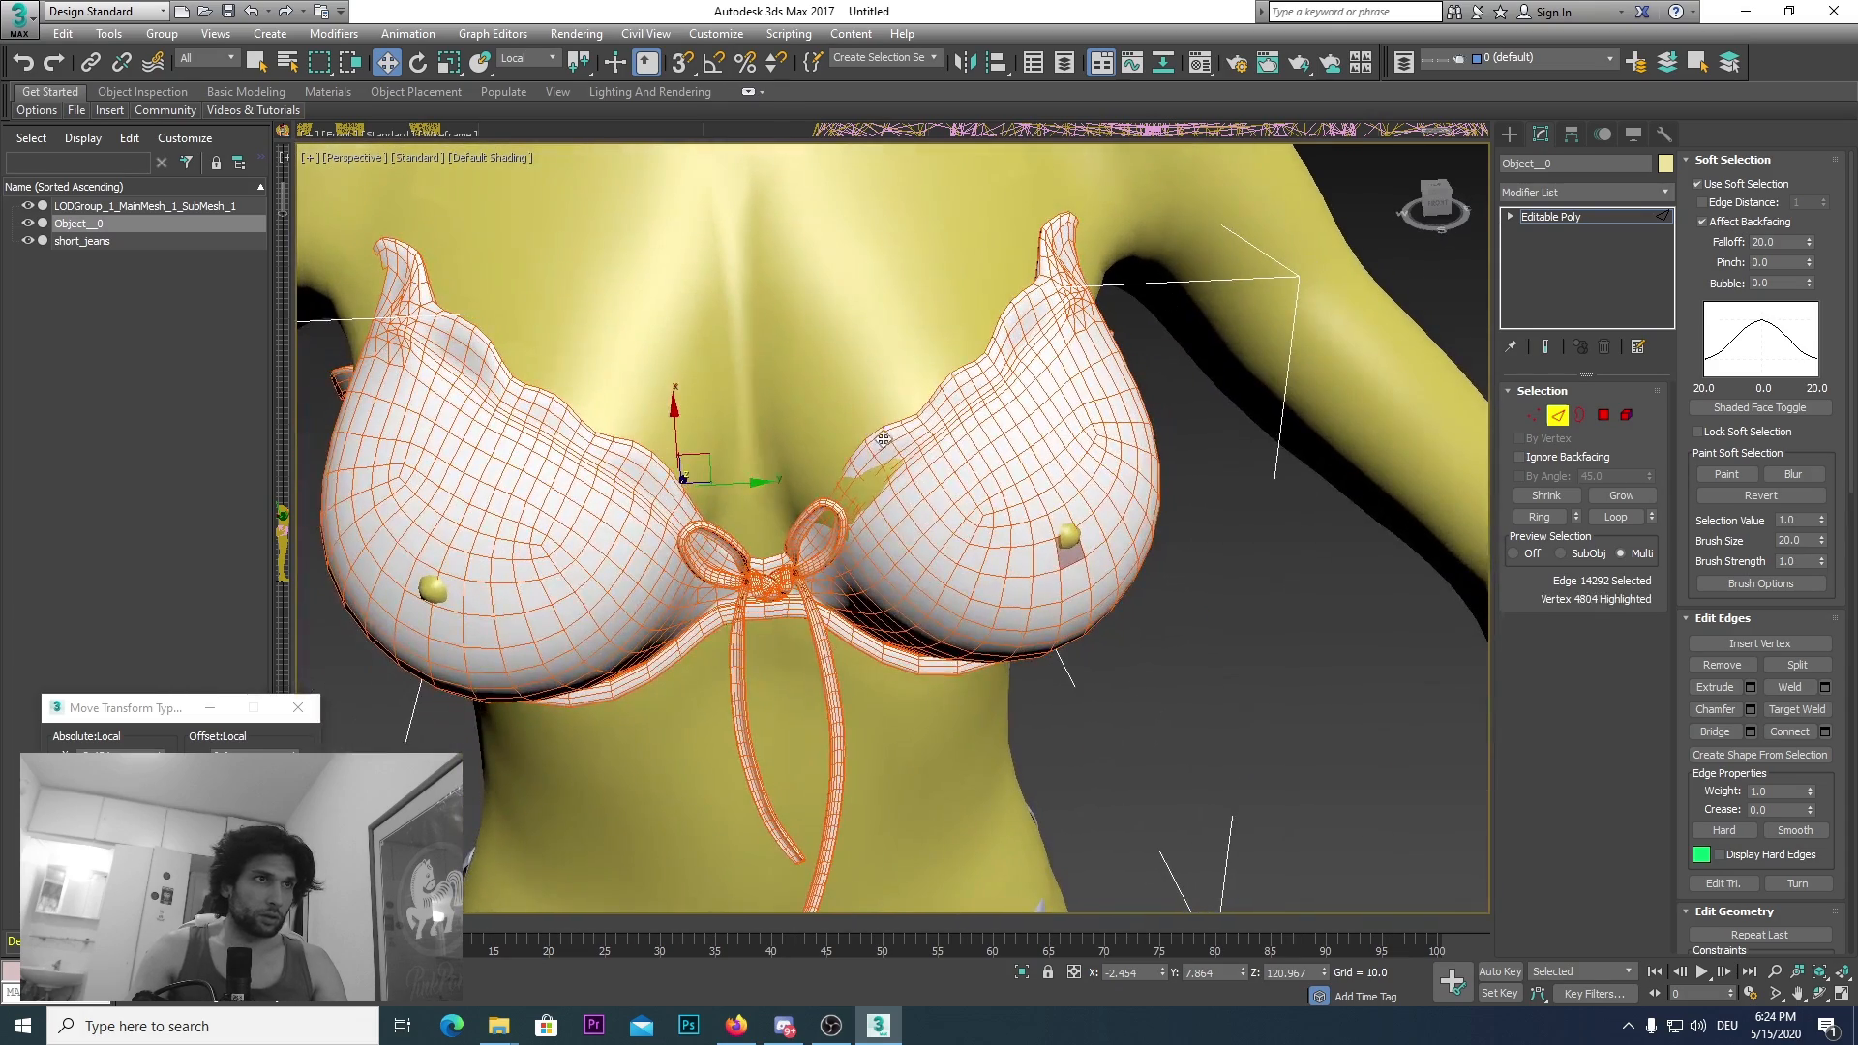
pyautogui.scroll(6, 1069, 523)
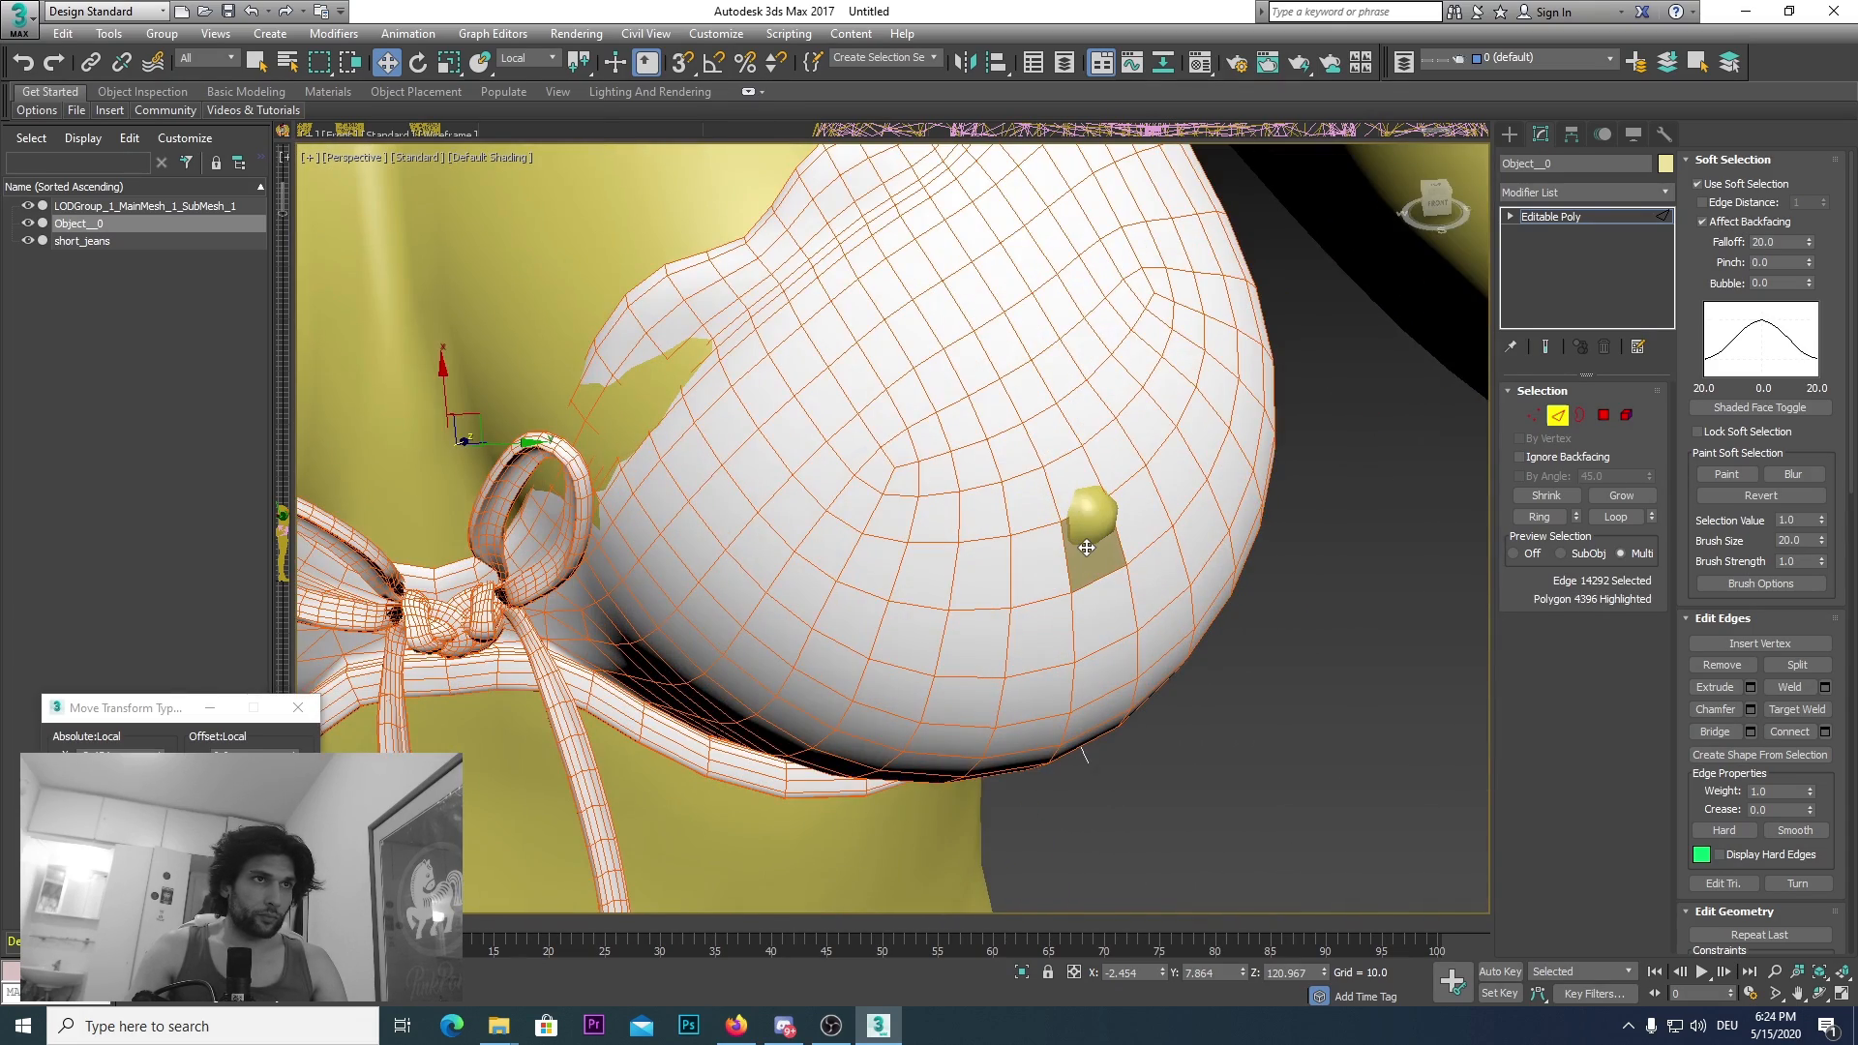
pyautogui.press('4')
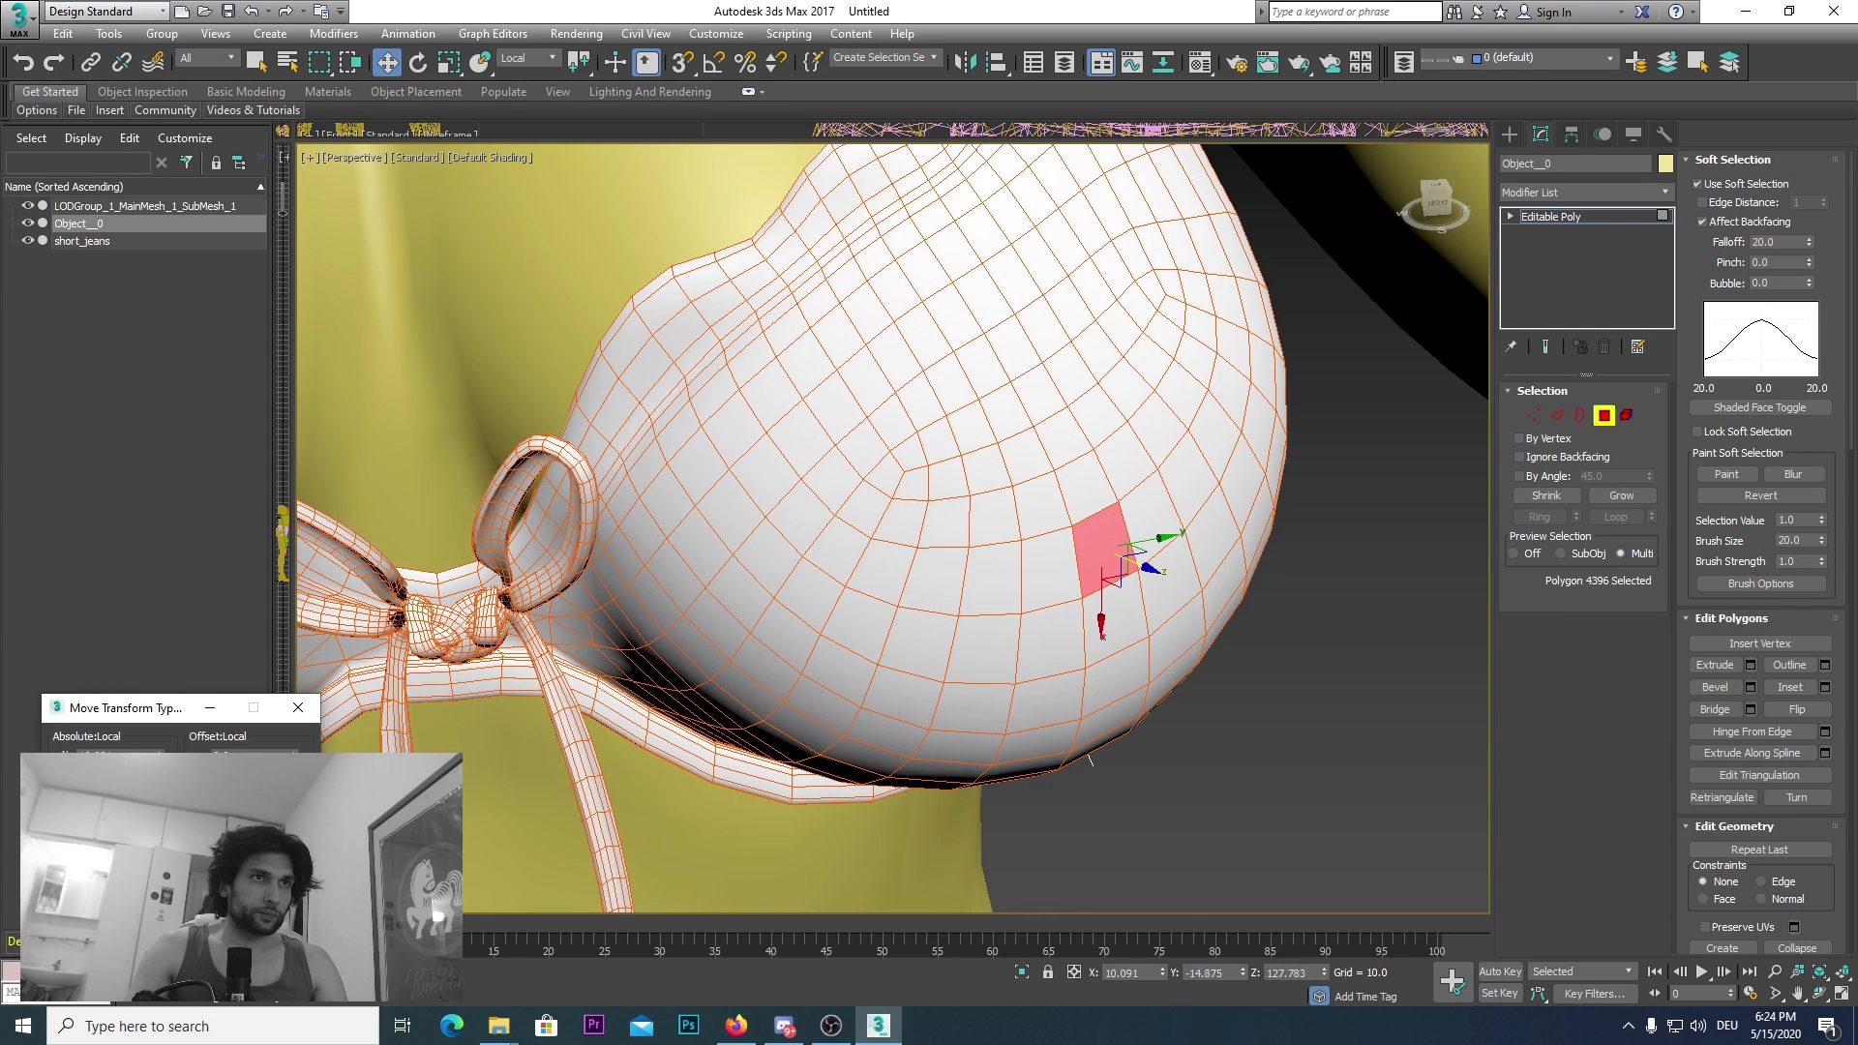
# Step: Select the polygon over the nipple poking through the wearer's right cup and pull it outward with soft selection
pyautogui.scroll(-4, 407, 747)
pyautogui.moveTo(426, 745); pyautogui.dragTo(942, 610, button='middle')
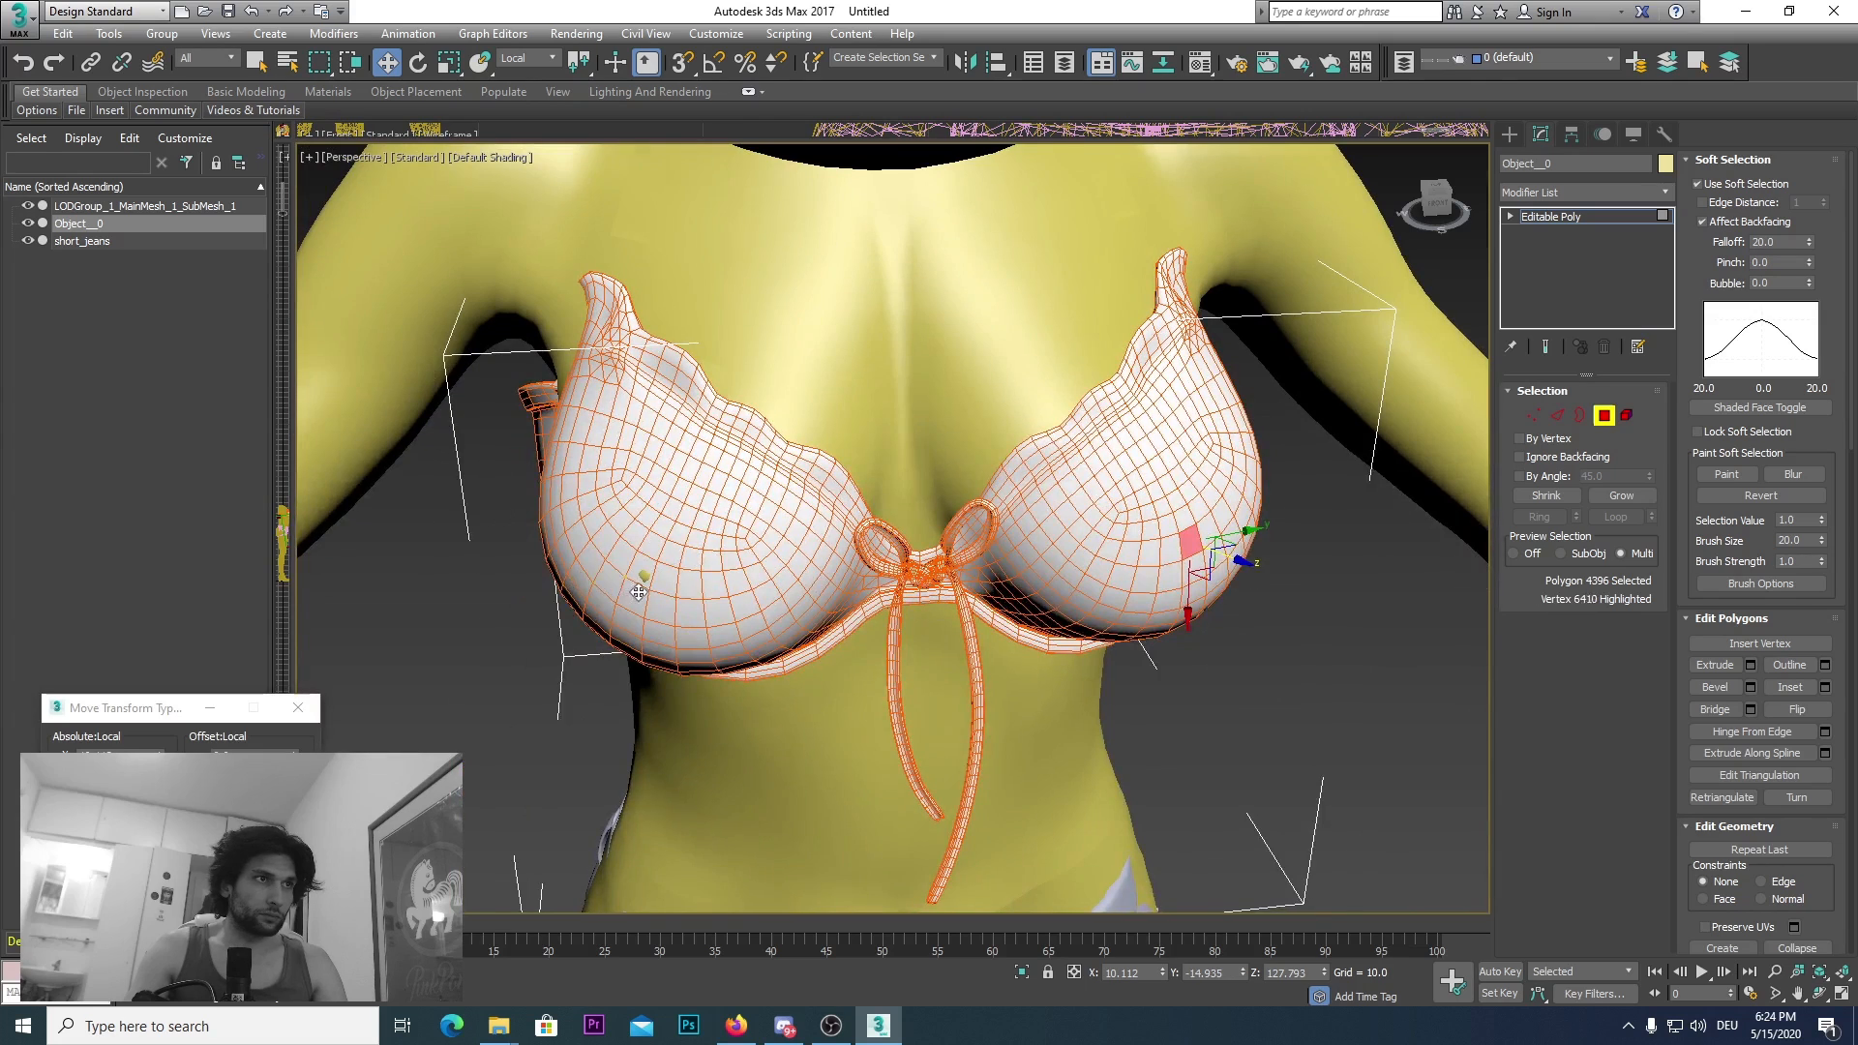
pyautogui.scroll(10, 639, 593)
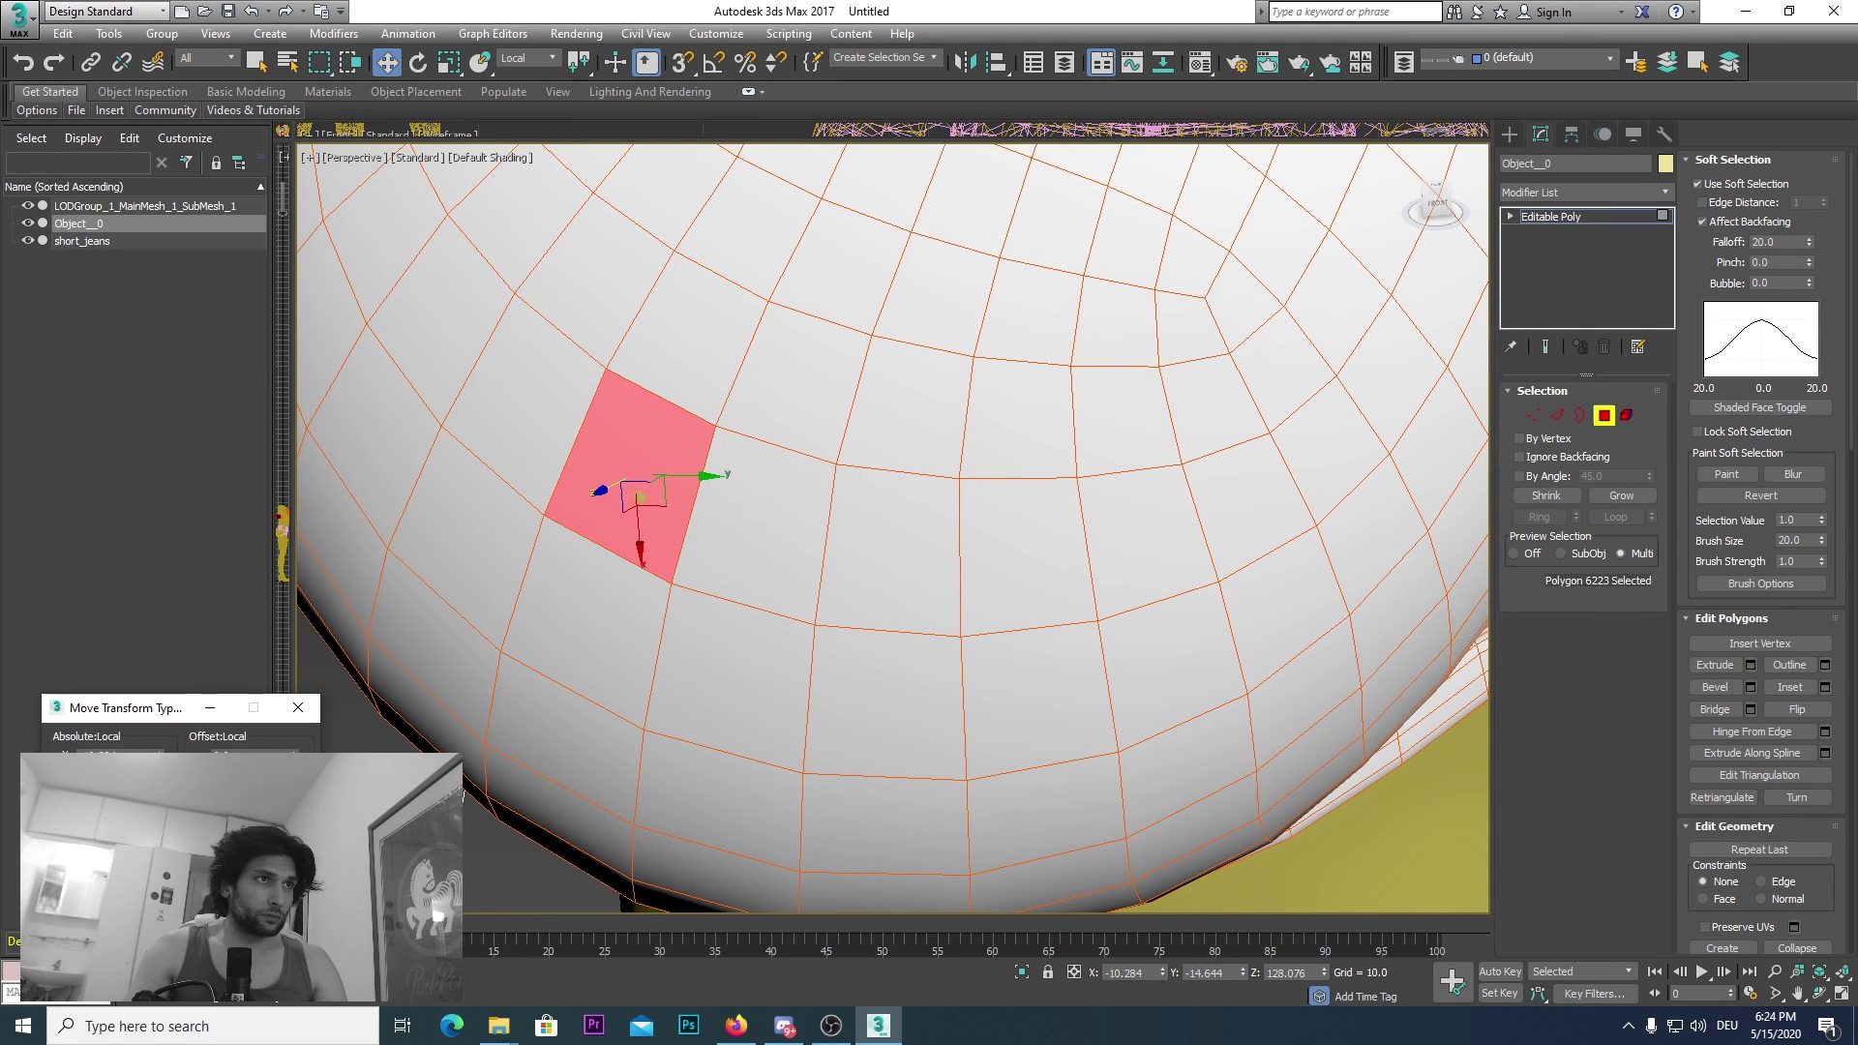
pyautogui.scroll(-8, 830, 552)
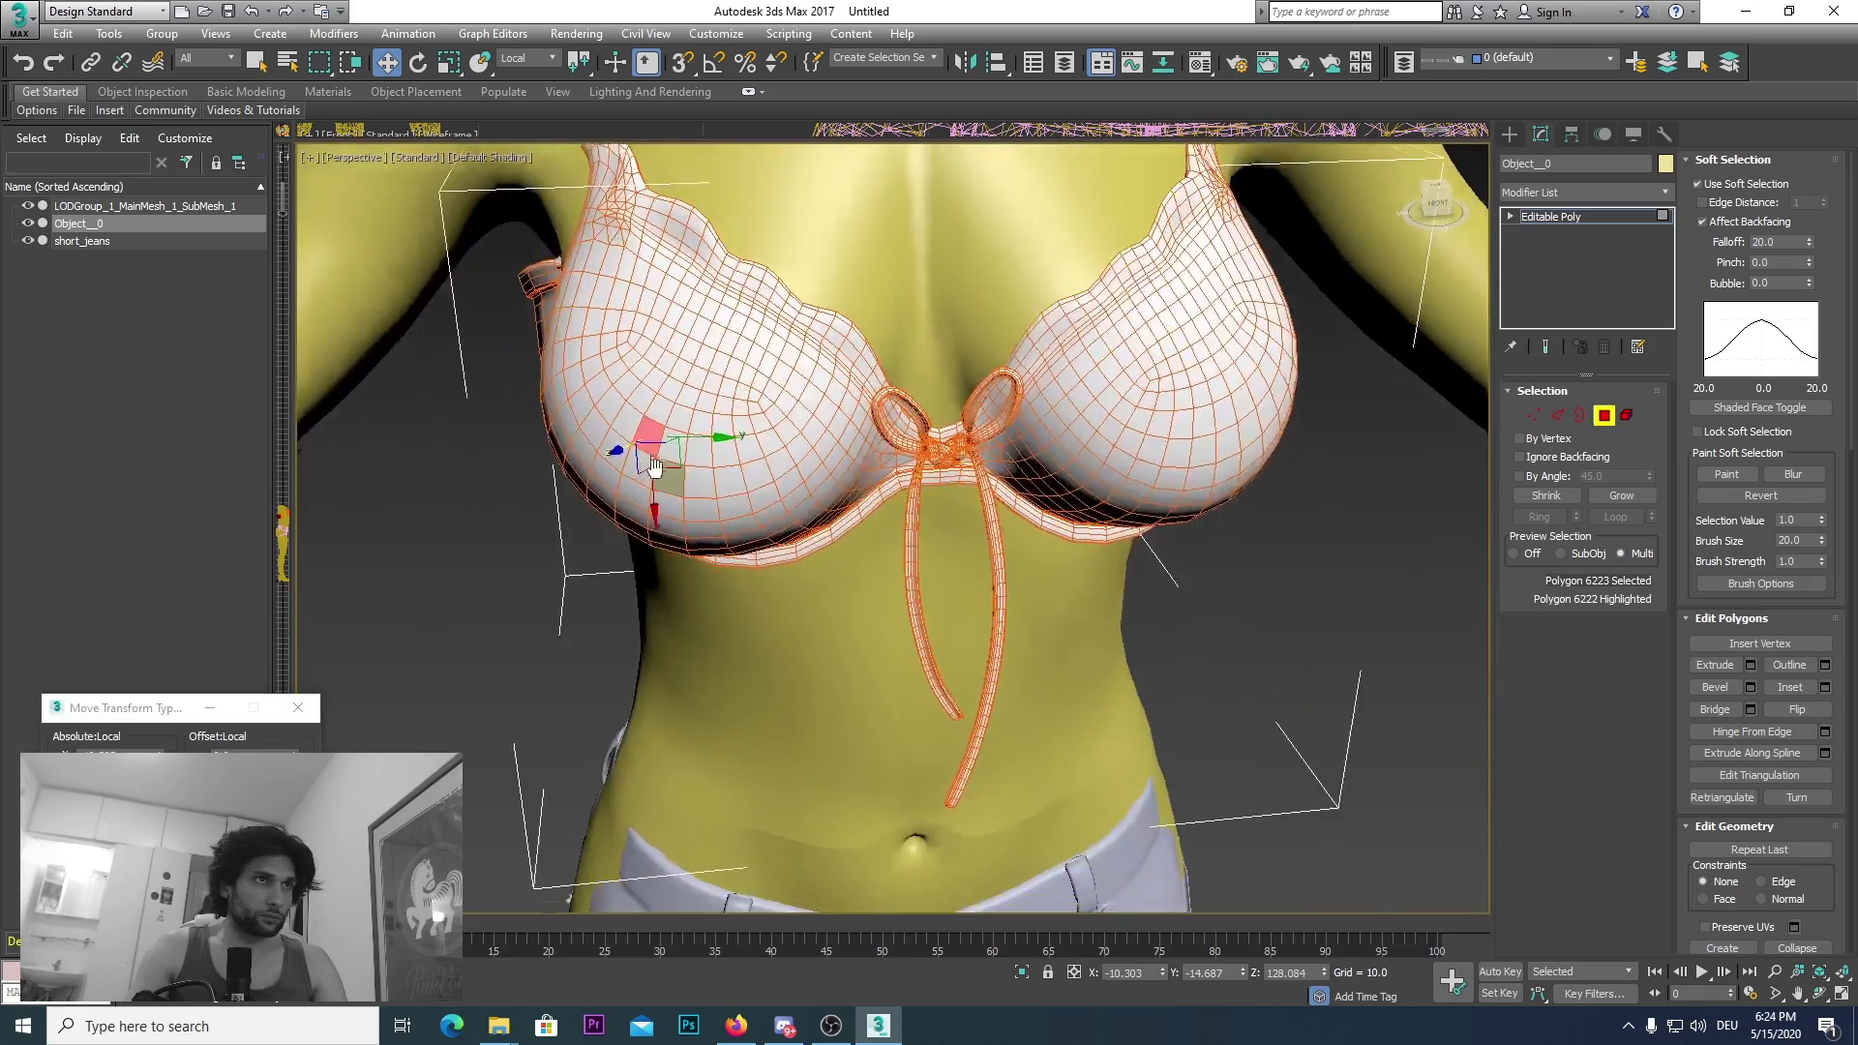
# Step: Inspect the bra and jeans shorts from the front and back for body clipping, and clear the polygon selection
pyautogui.moveTo(1445, 203); pyautogui.dragTo(1539, 198)
pyautogui.moveTo(950, 360)
pyautogui.keyDown('alt'); pyautogui.mouseDown(button='middle')
pyautogui.moveTo(929, 360)
pyautogui.moveTo(987, 358)
pyautogui.moveTo(949, 360)
pyautogui.mouseUp(button='middle'); pyautogui.keyUp('alt')
pyautogui.scroll(-10, 950, 360)
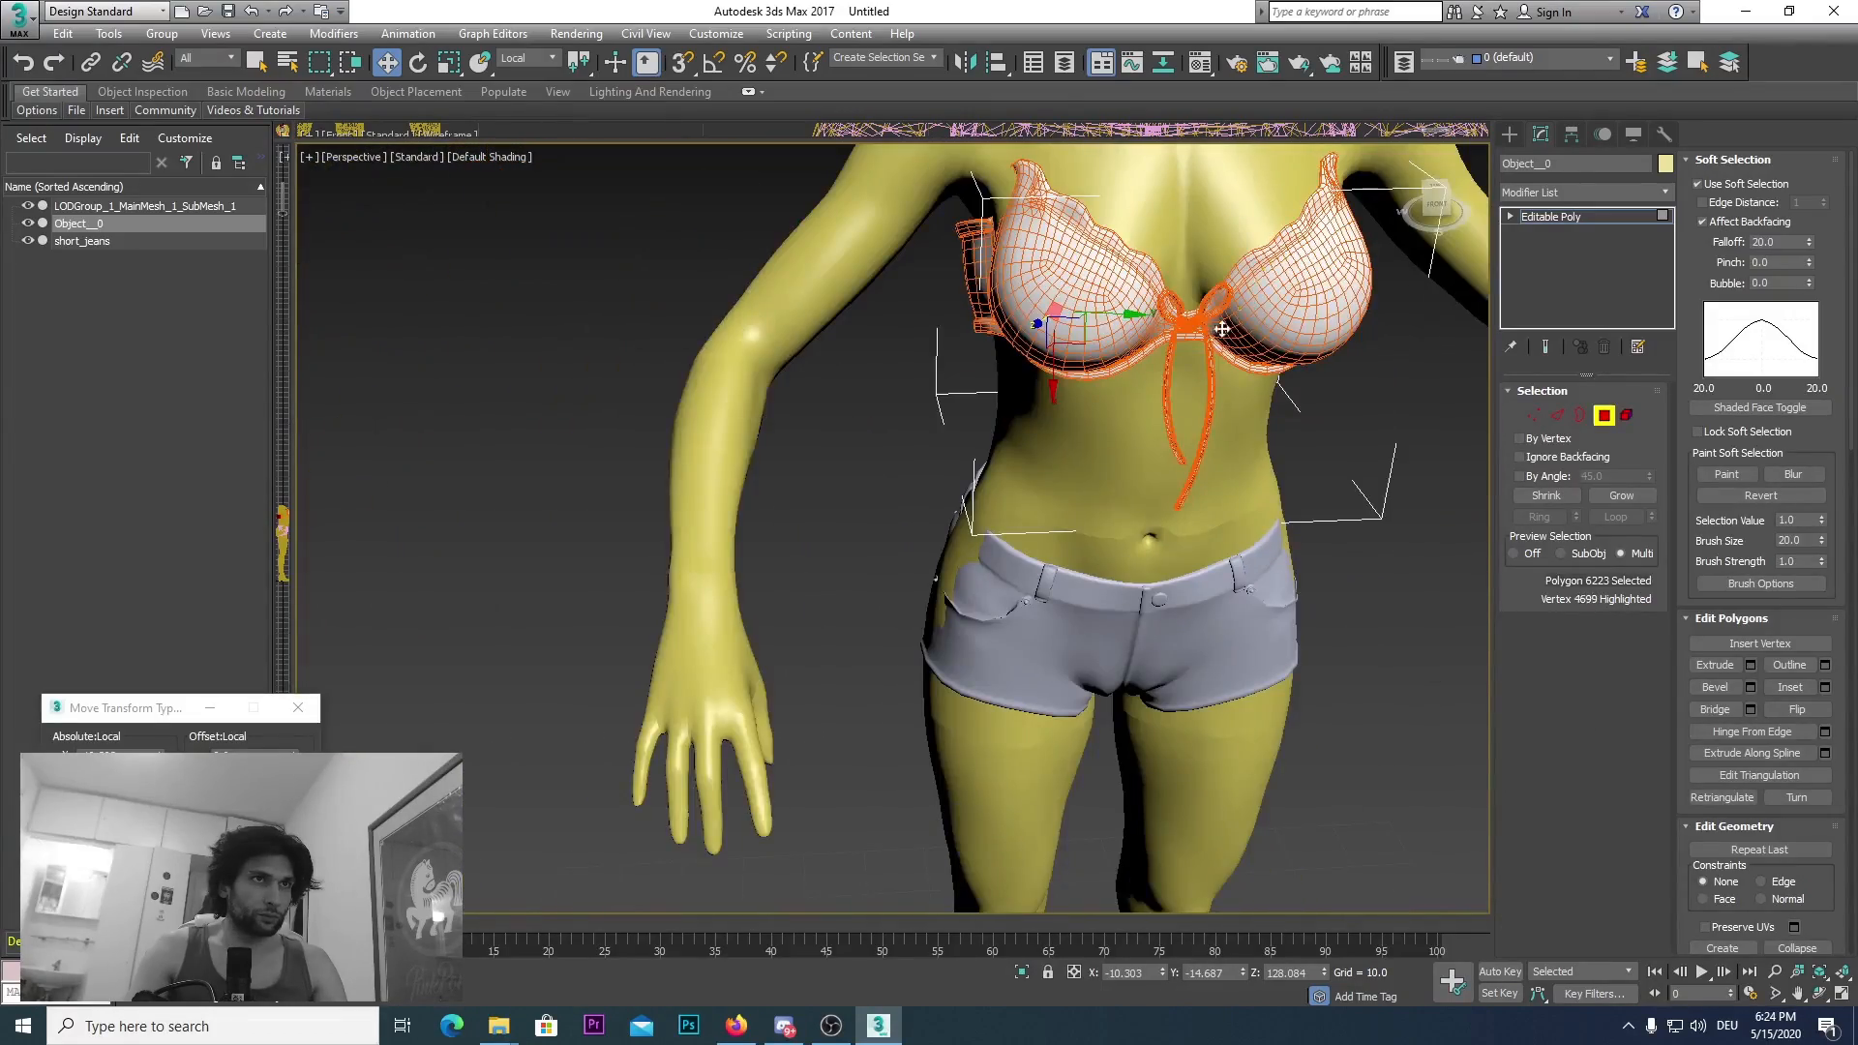
pyautogui.keyDown('alt'); pyautogui.moveTo(1380, 503); pyautogui.dragTo(1405, 219, button='middle'); pyautogui.keyUp('alt')
pyautogui.click(1464, 270)
pyautogui.moveTo(1135, 619); pyautogui.dragTo(1167, 510, button='middle')
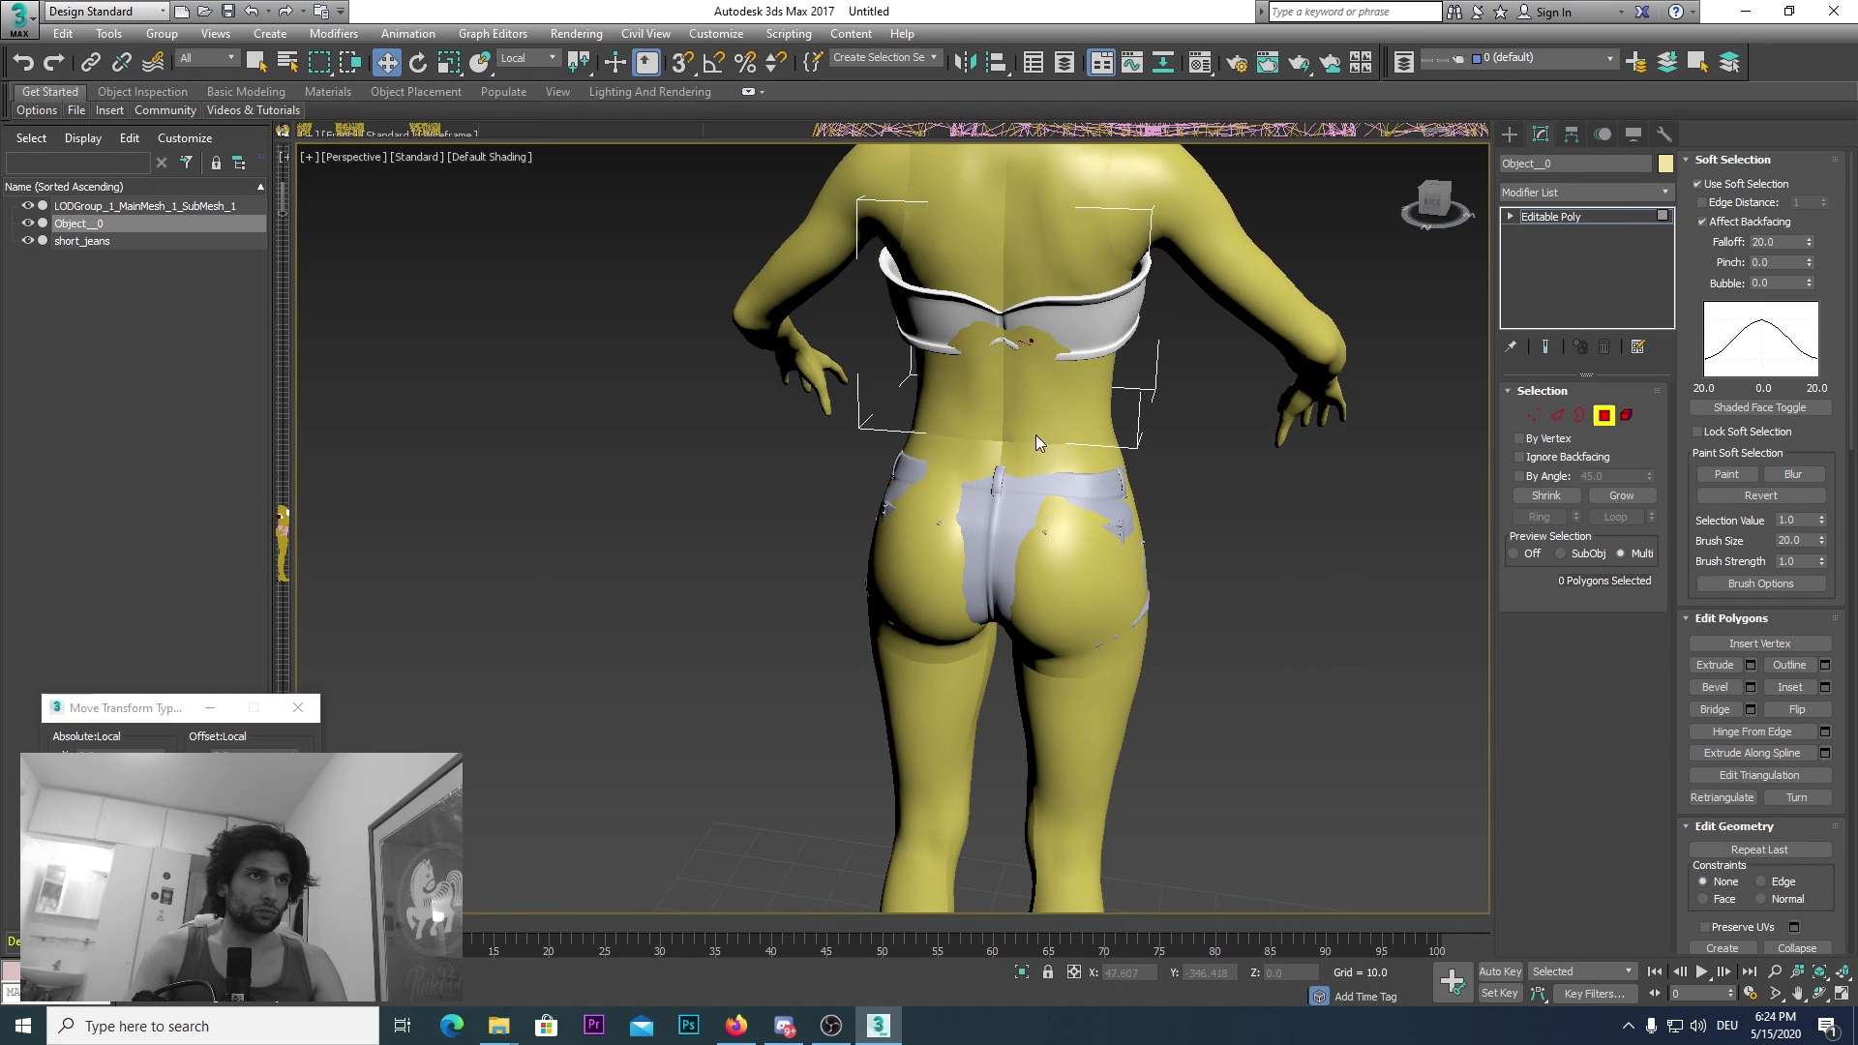
# Step: Leave polygon editing and select the bra, Object__0, as a whole object
pyautogui.click(117, 223)
pyautogui.click(94, 229)
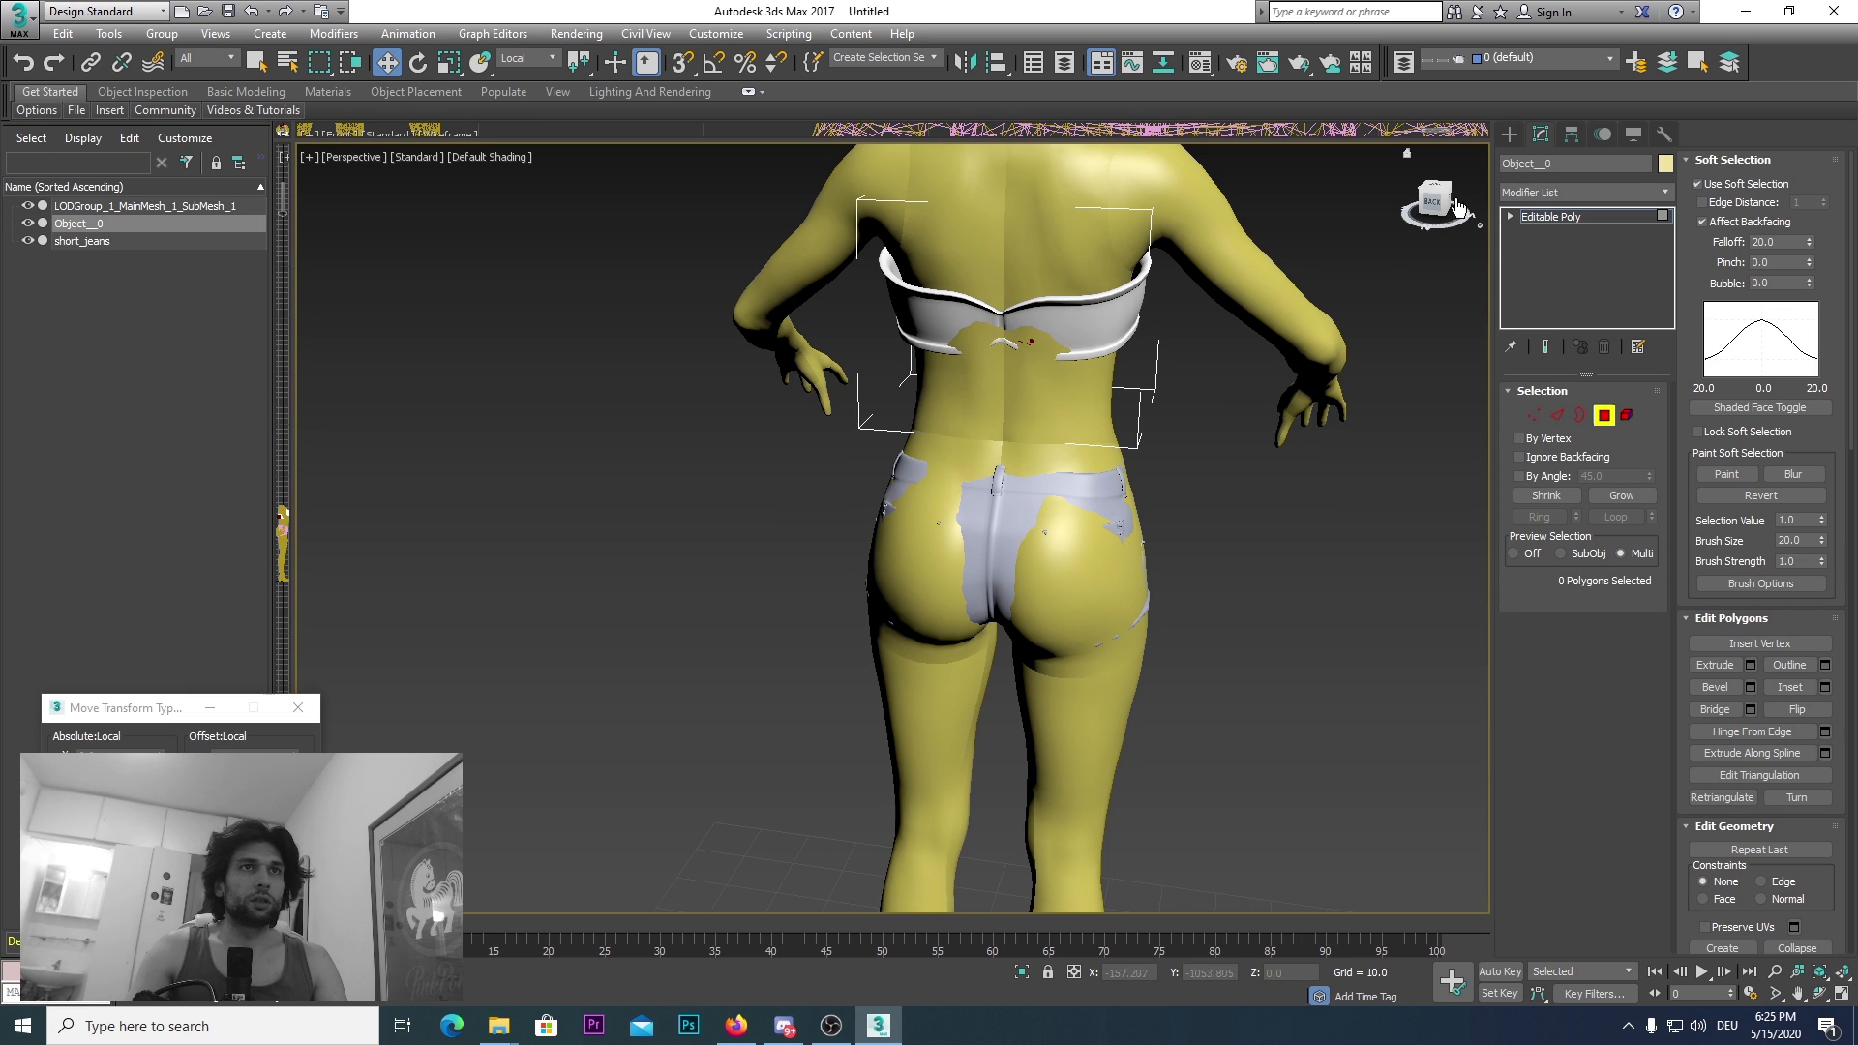
pyautogui.click(1513, 137)
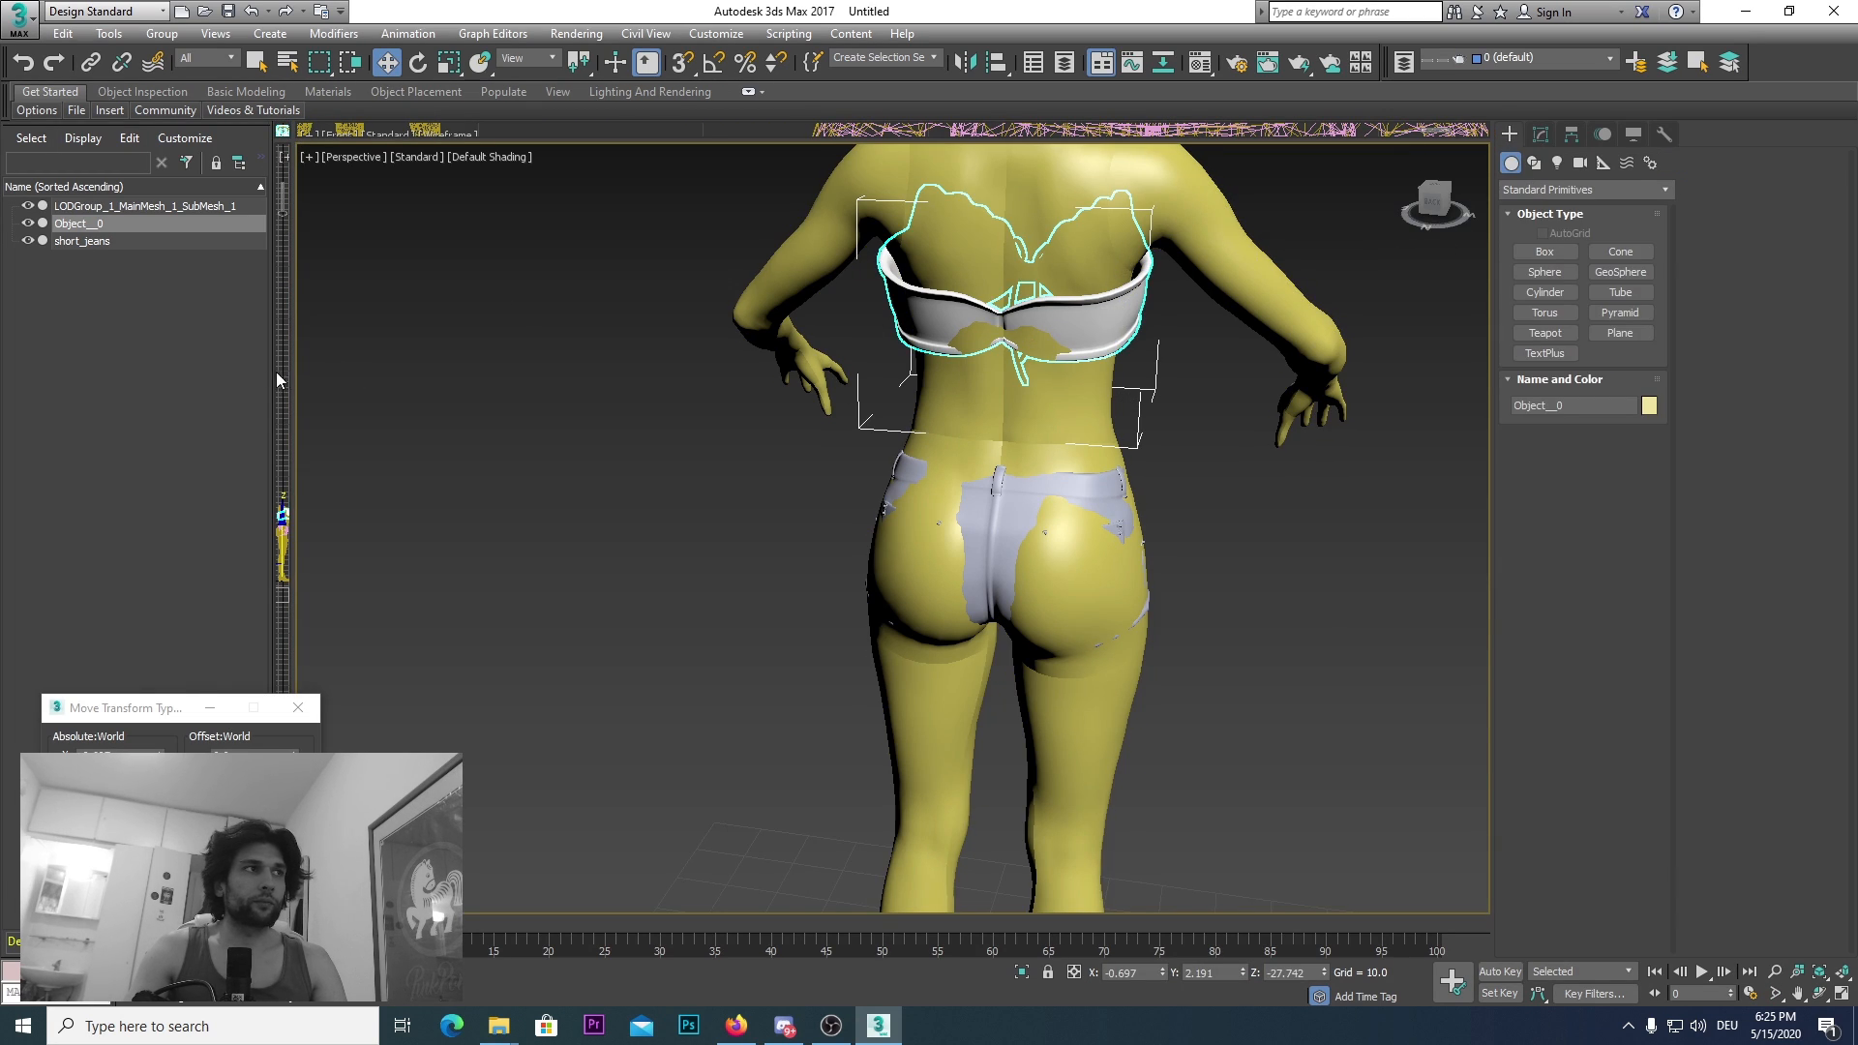
pyautogui.keyDown('ctrl'); pyautogui.click(116, 222); pyautogui.keyUp('ctrl')
pyautogui.click(116, 223)
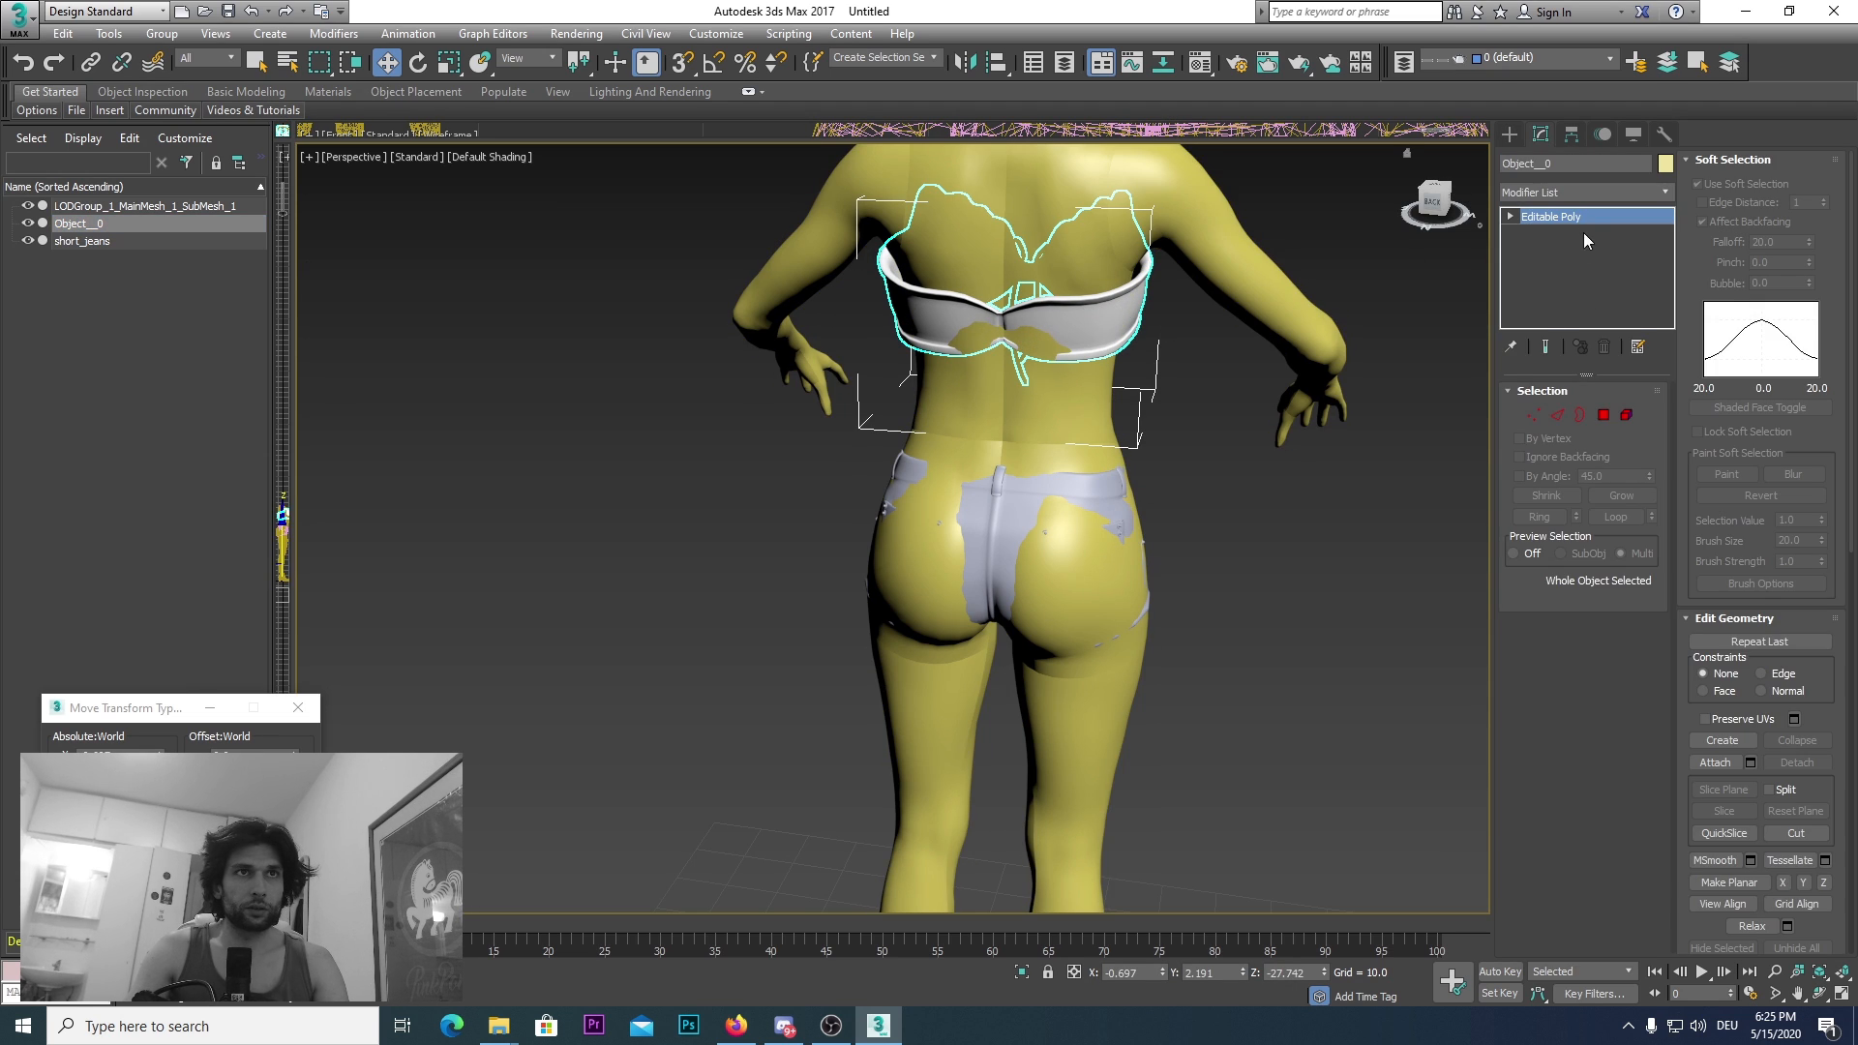
# Step: Convert the bra to an Editable Mesh and delete it from the scene
pyautogui.rightClick(1577, 217)
pyautogui.click(1636, 317)
pyautogui.click(1088, 374)
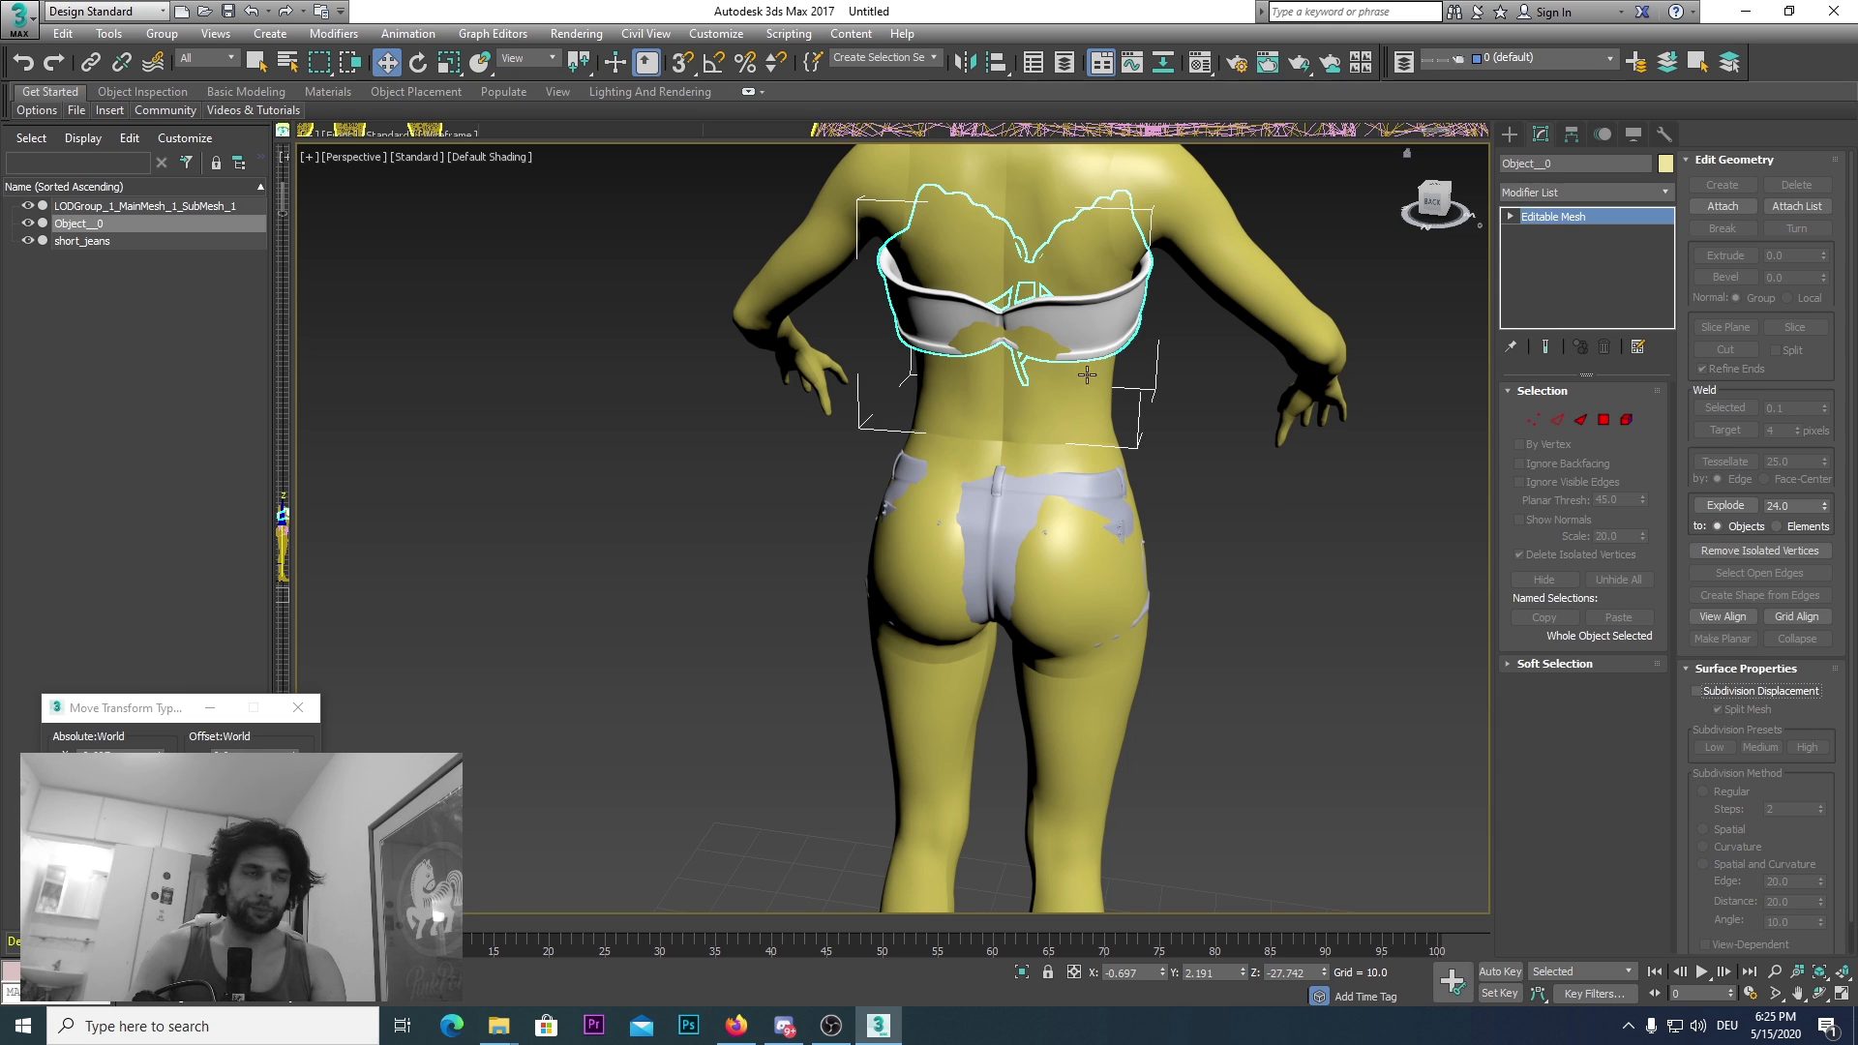
pyautogui.press('Delete')
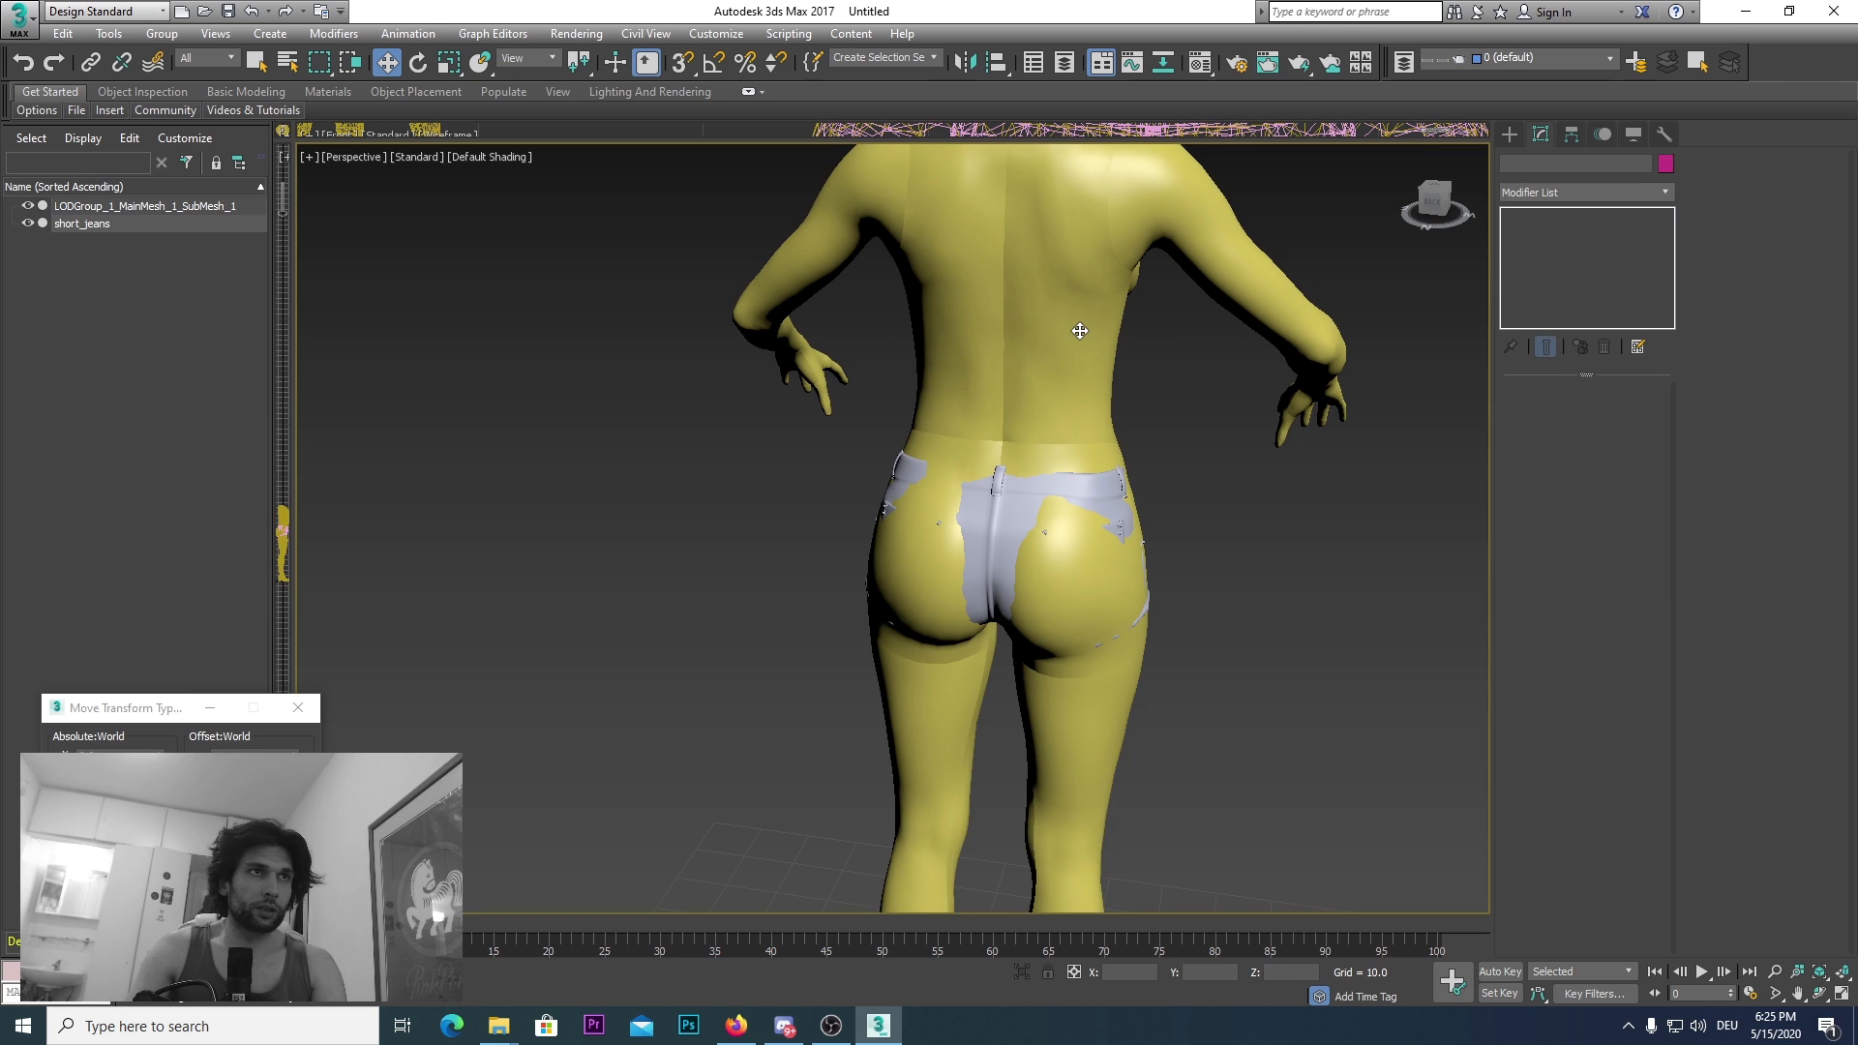
# Step: Start a file import and look through the OBJ files in the export folder for a clothing model
pyautogui.click(26, 16)
pyautogui.click(46, 275)
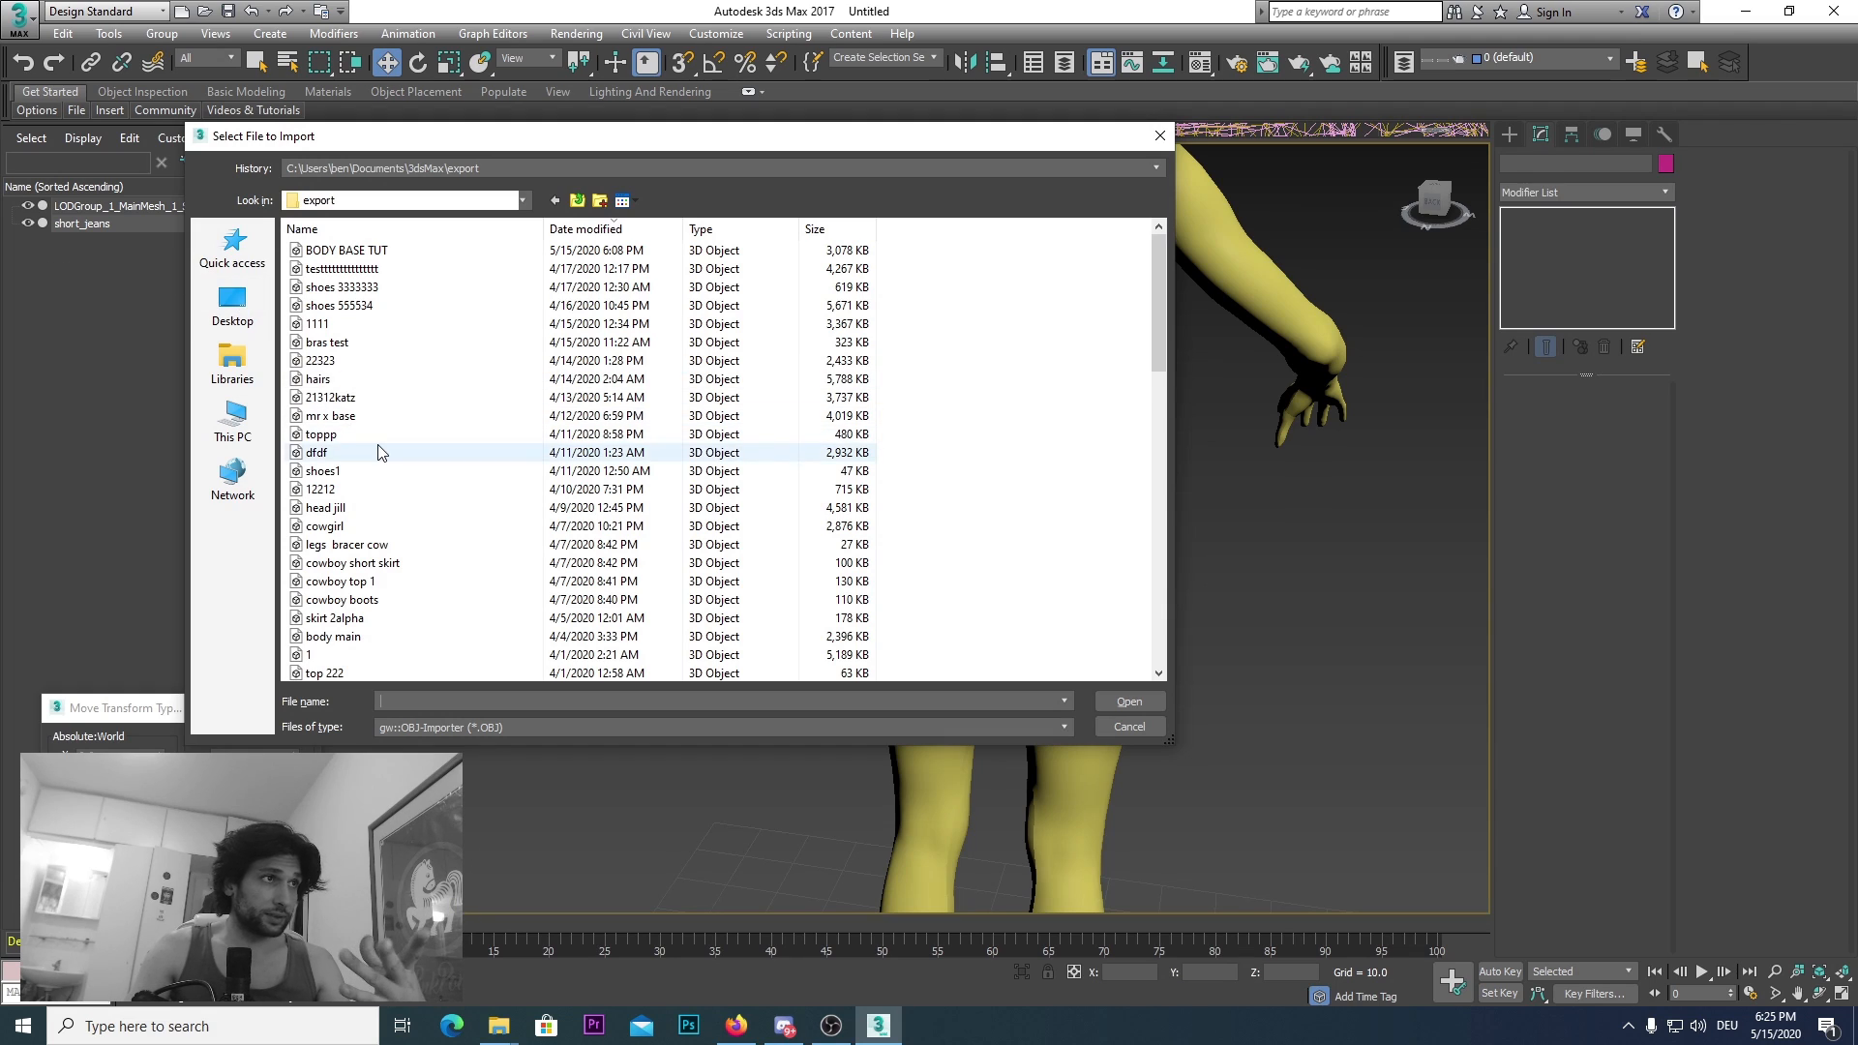
pyautogui.scroll(-3, 380, 452)
pyautogui.scroll(-6, 372, 447)
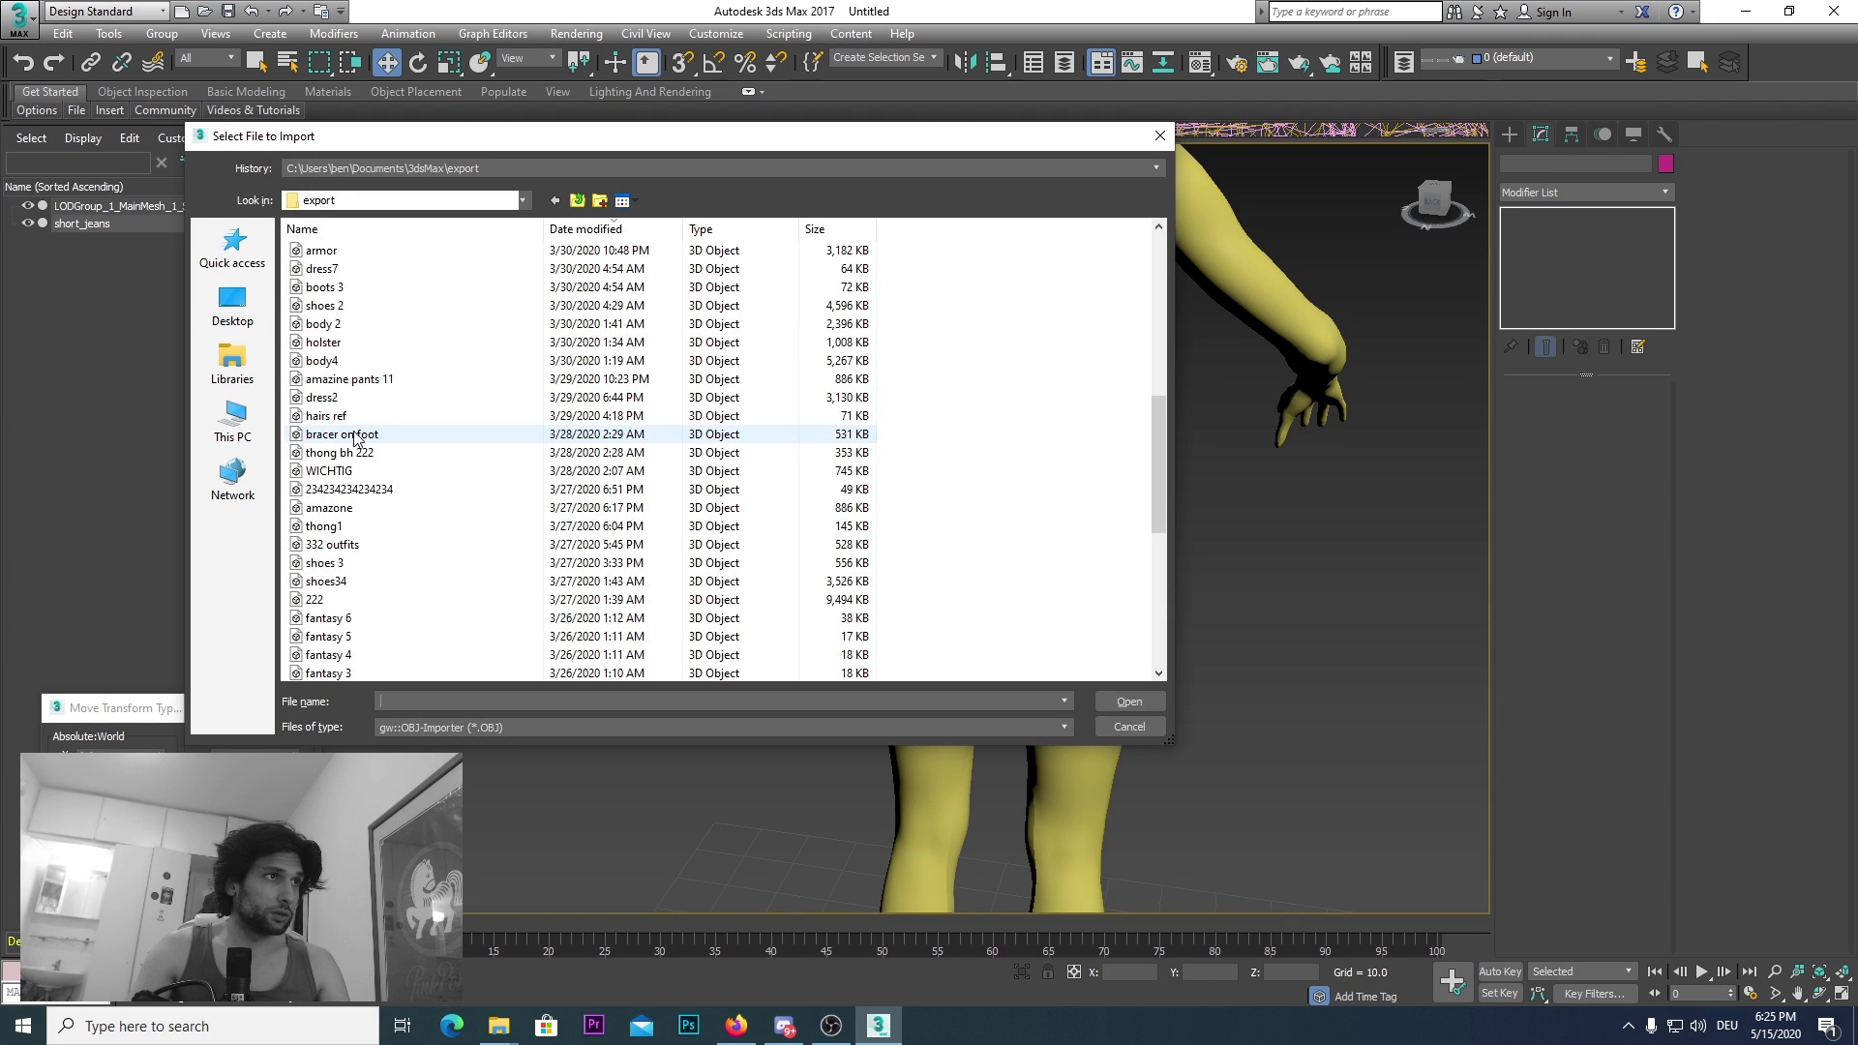
pyautogui.scroll(-8, 355, 439)
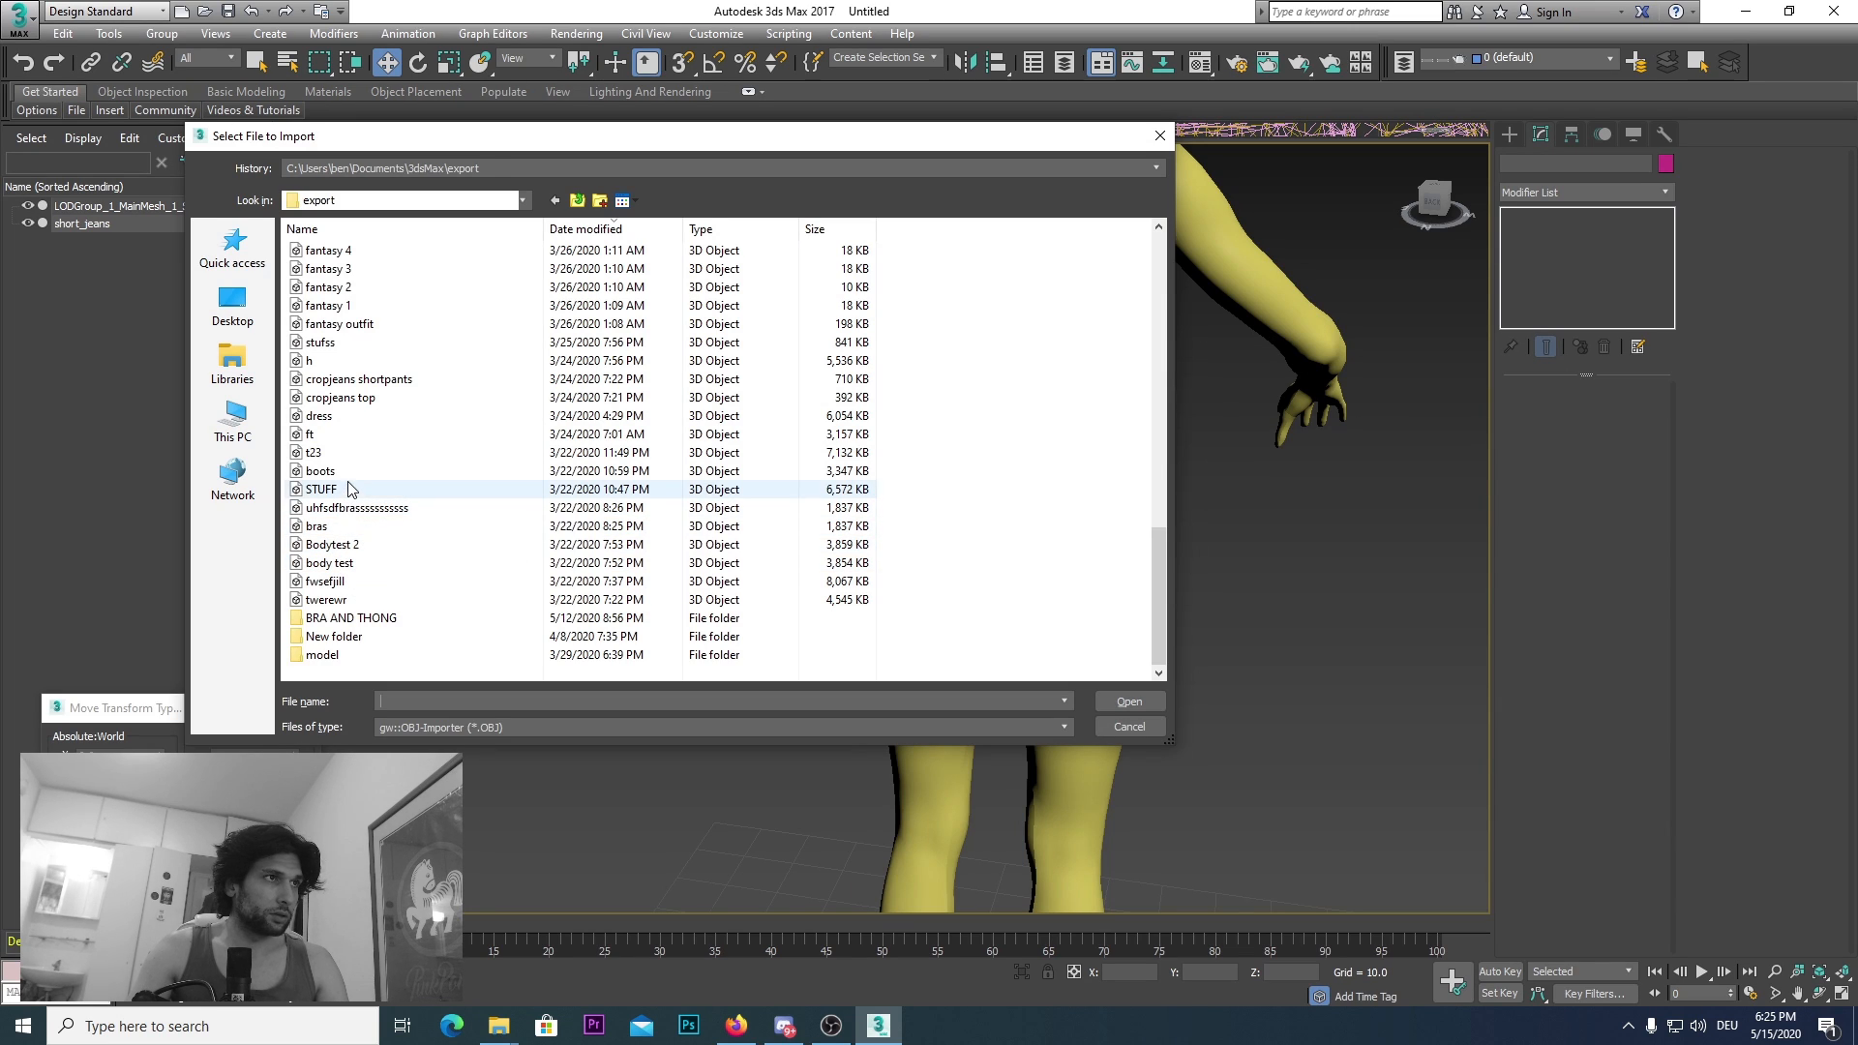
pyautogui.scroll(2, 354, 479)
pyautogui.scroll(5, 354, 476)
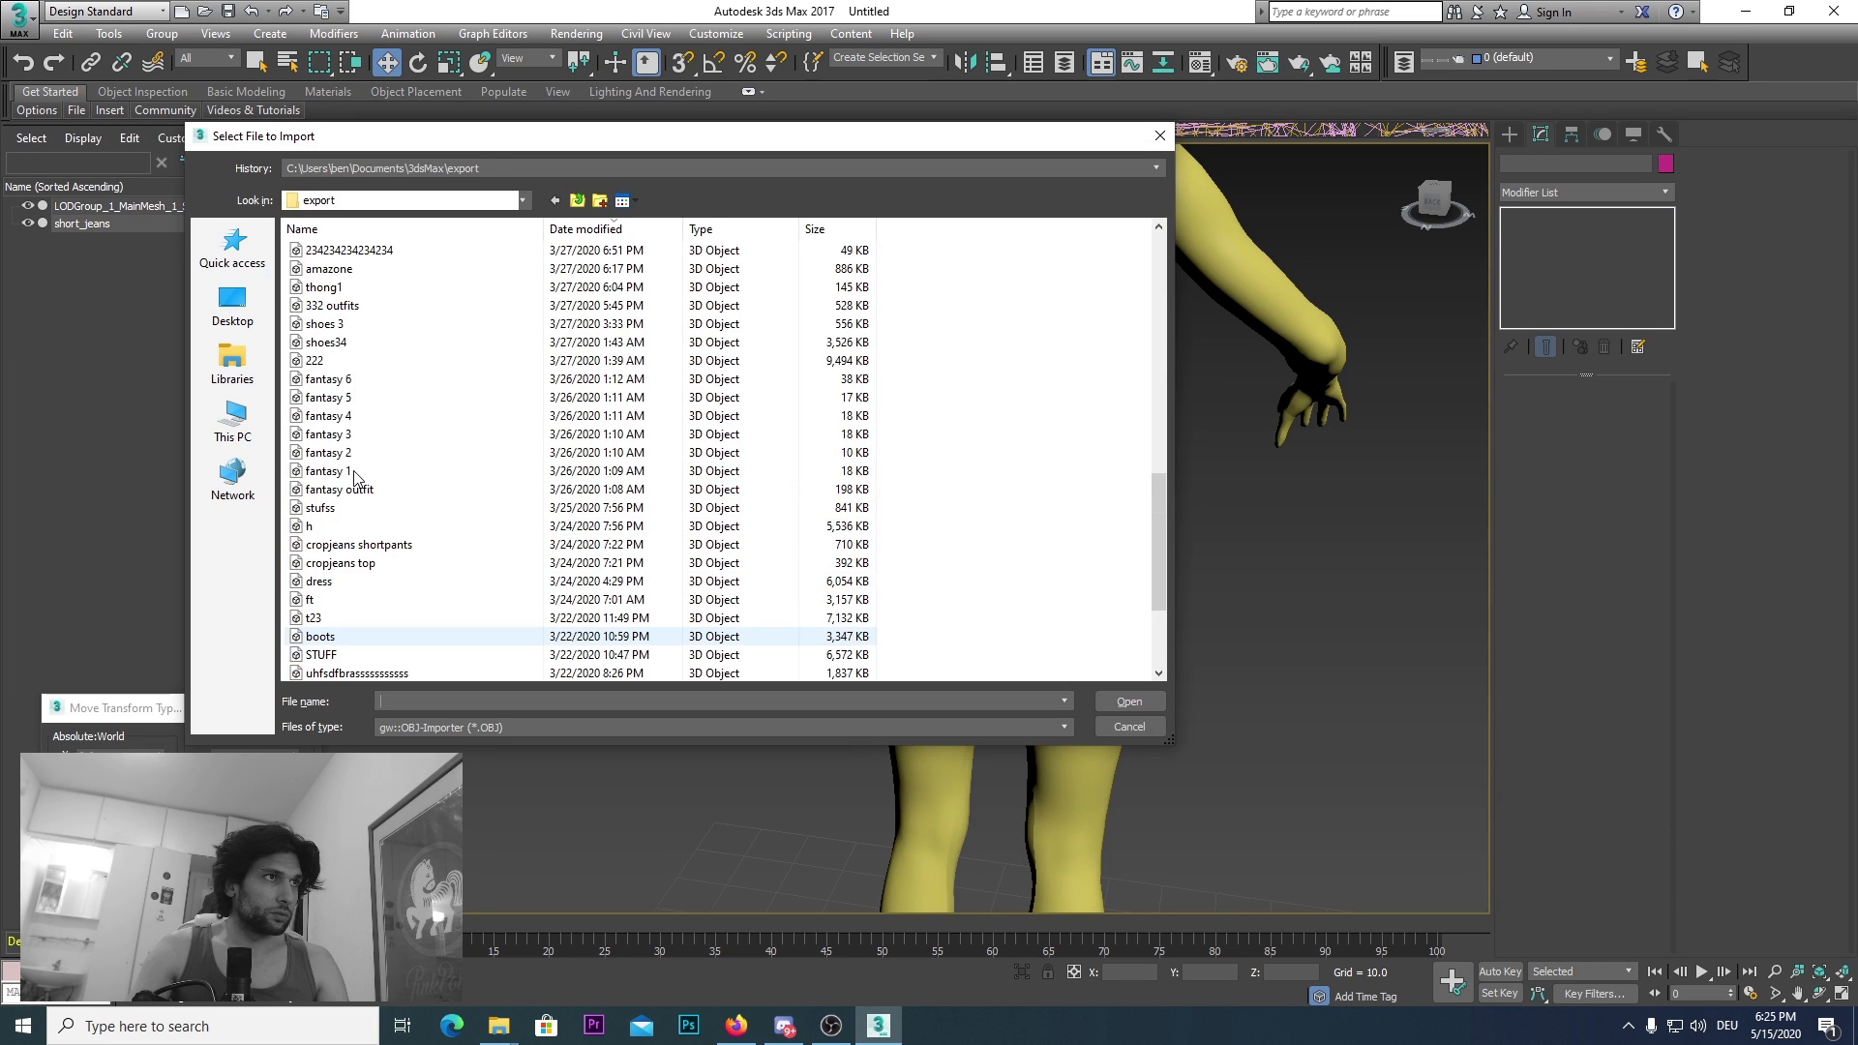
pyautogui.scroll(6, 354, 476)
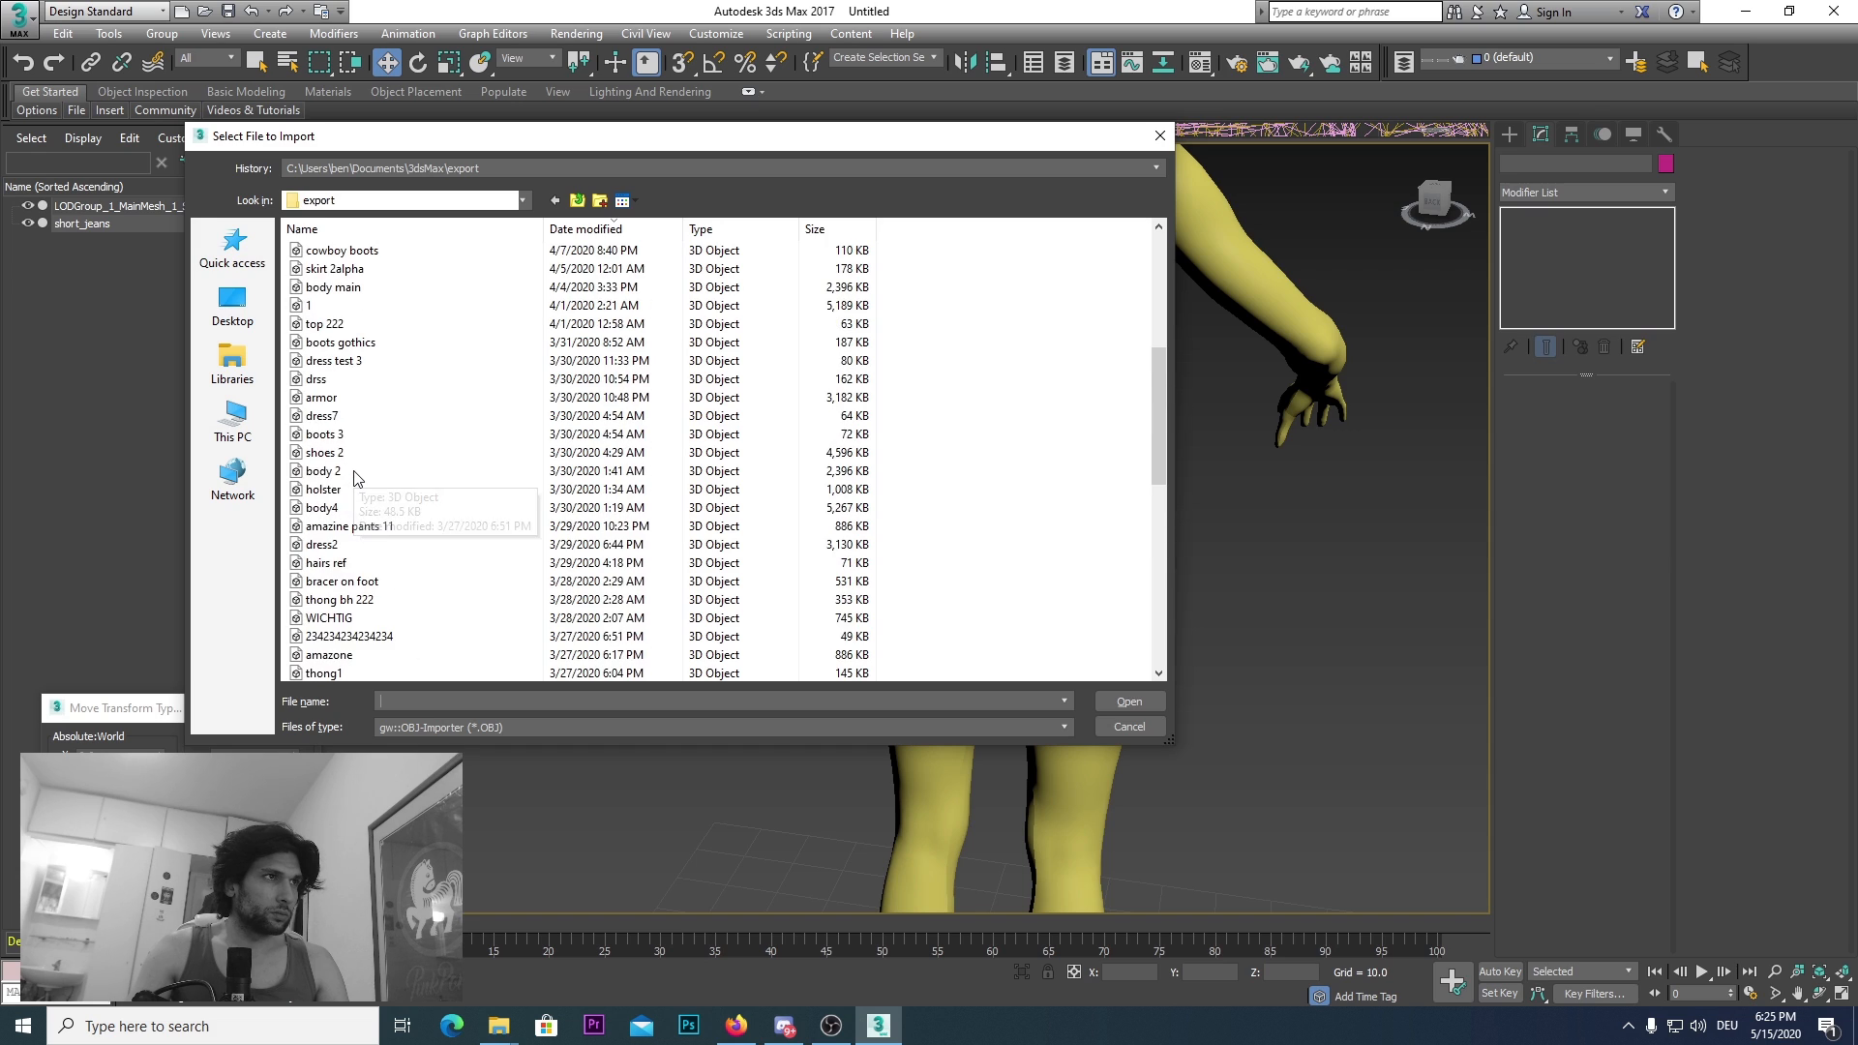
pyautogui.click(354, 473)
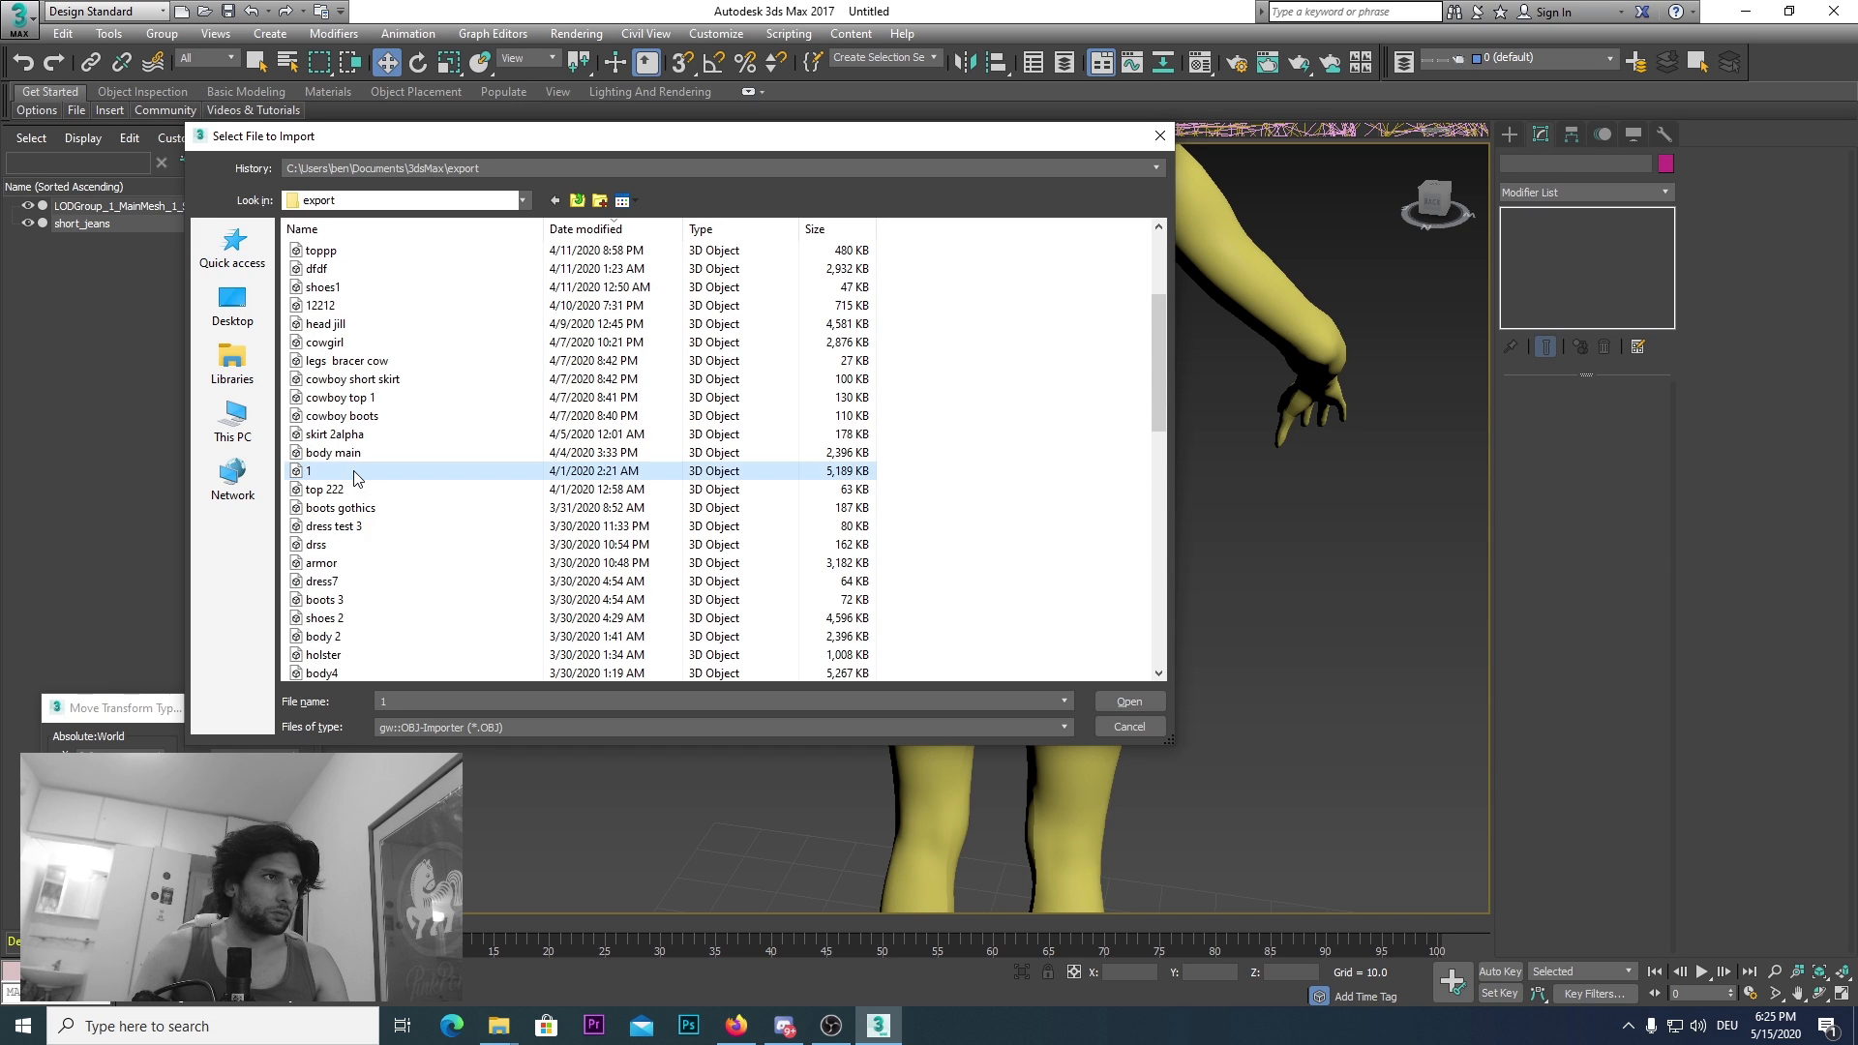
pyautogui.scroll(3, 354, 472)
pyautogui.click(355, 459)
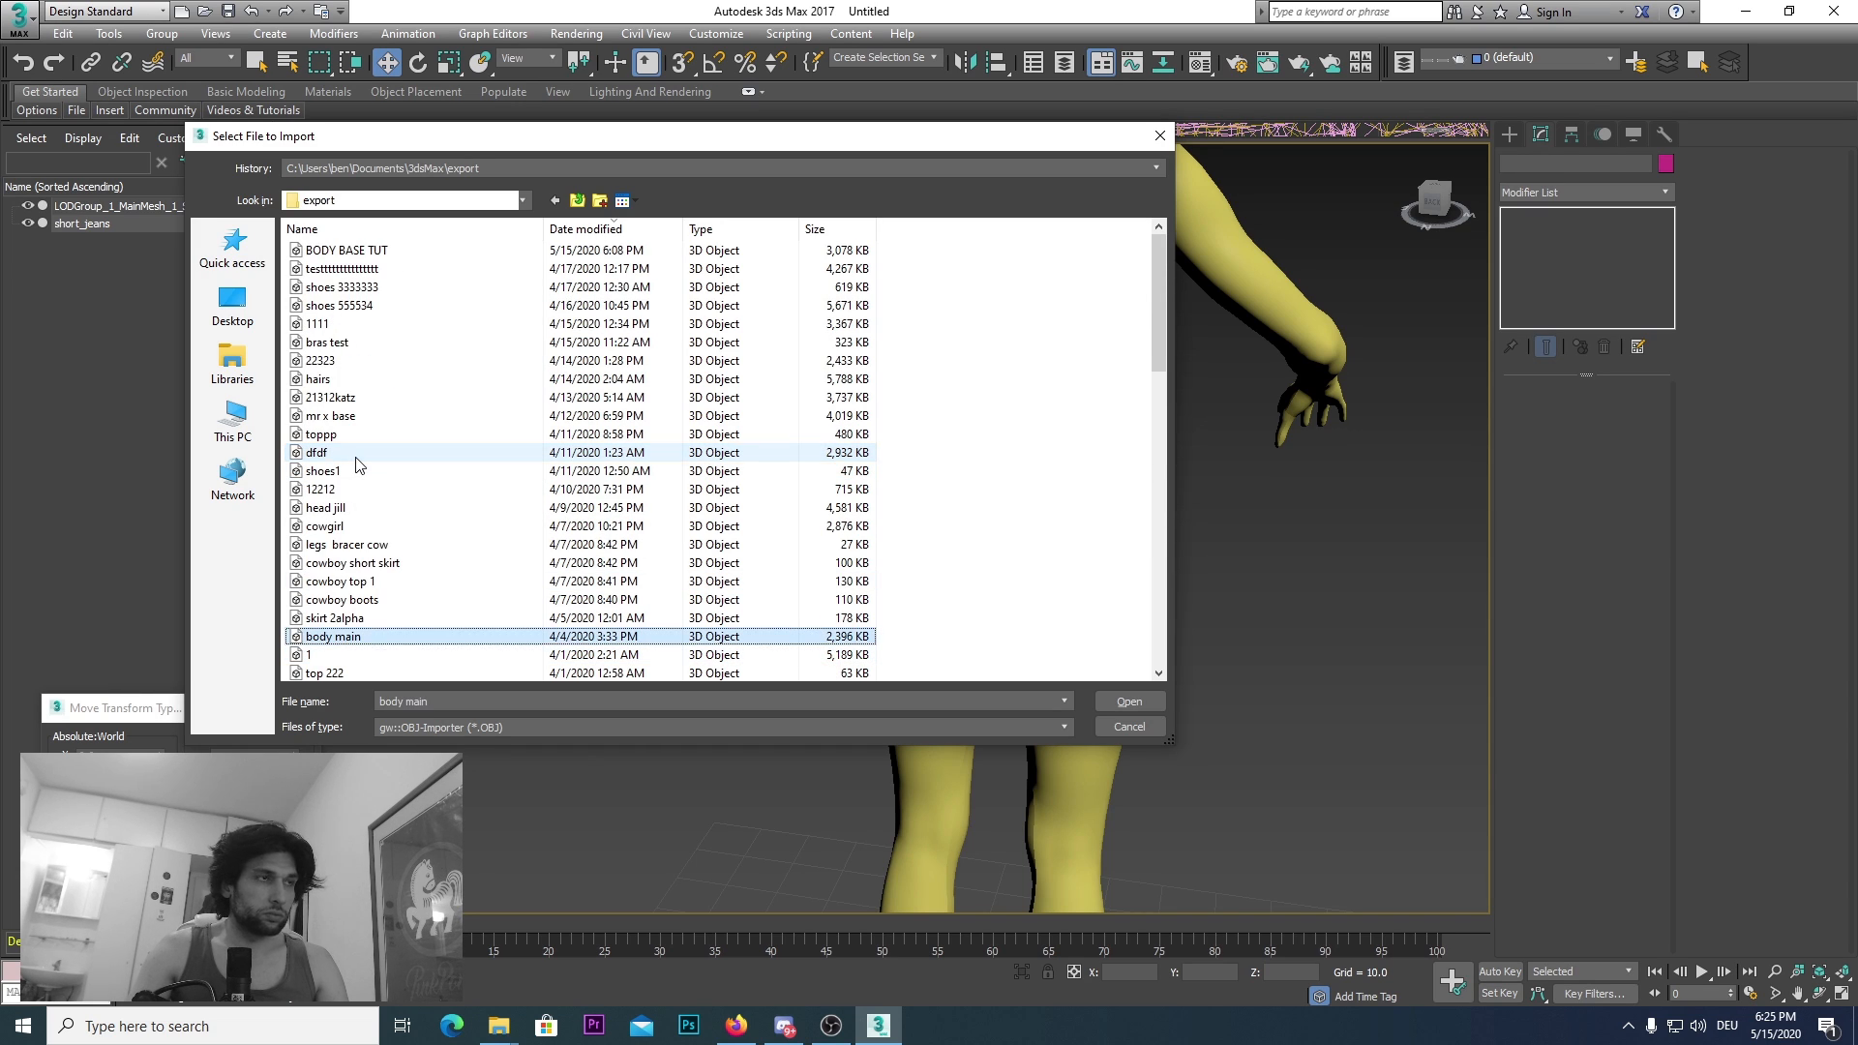
# Step: Find the BRA AND THONG folder within the export folder and open it
pyautogui.press('pagedown')
pyautogui.press('b')
pyautogui.press('Down')
pyautogui.press('Down')
pyautogui.press('Down')
pyautogui.press('Down')
pyautogui.press('Down')
pyautogui.press('b')
pyautogui.press('b')
pyautogui.press('b')
pyautogui.press('b')
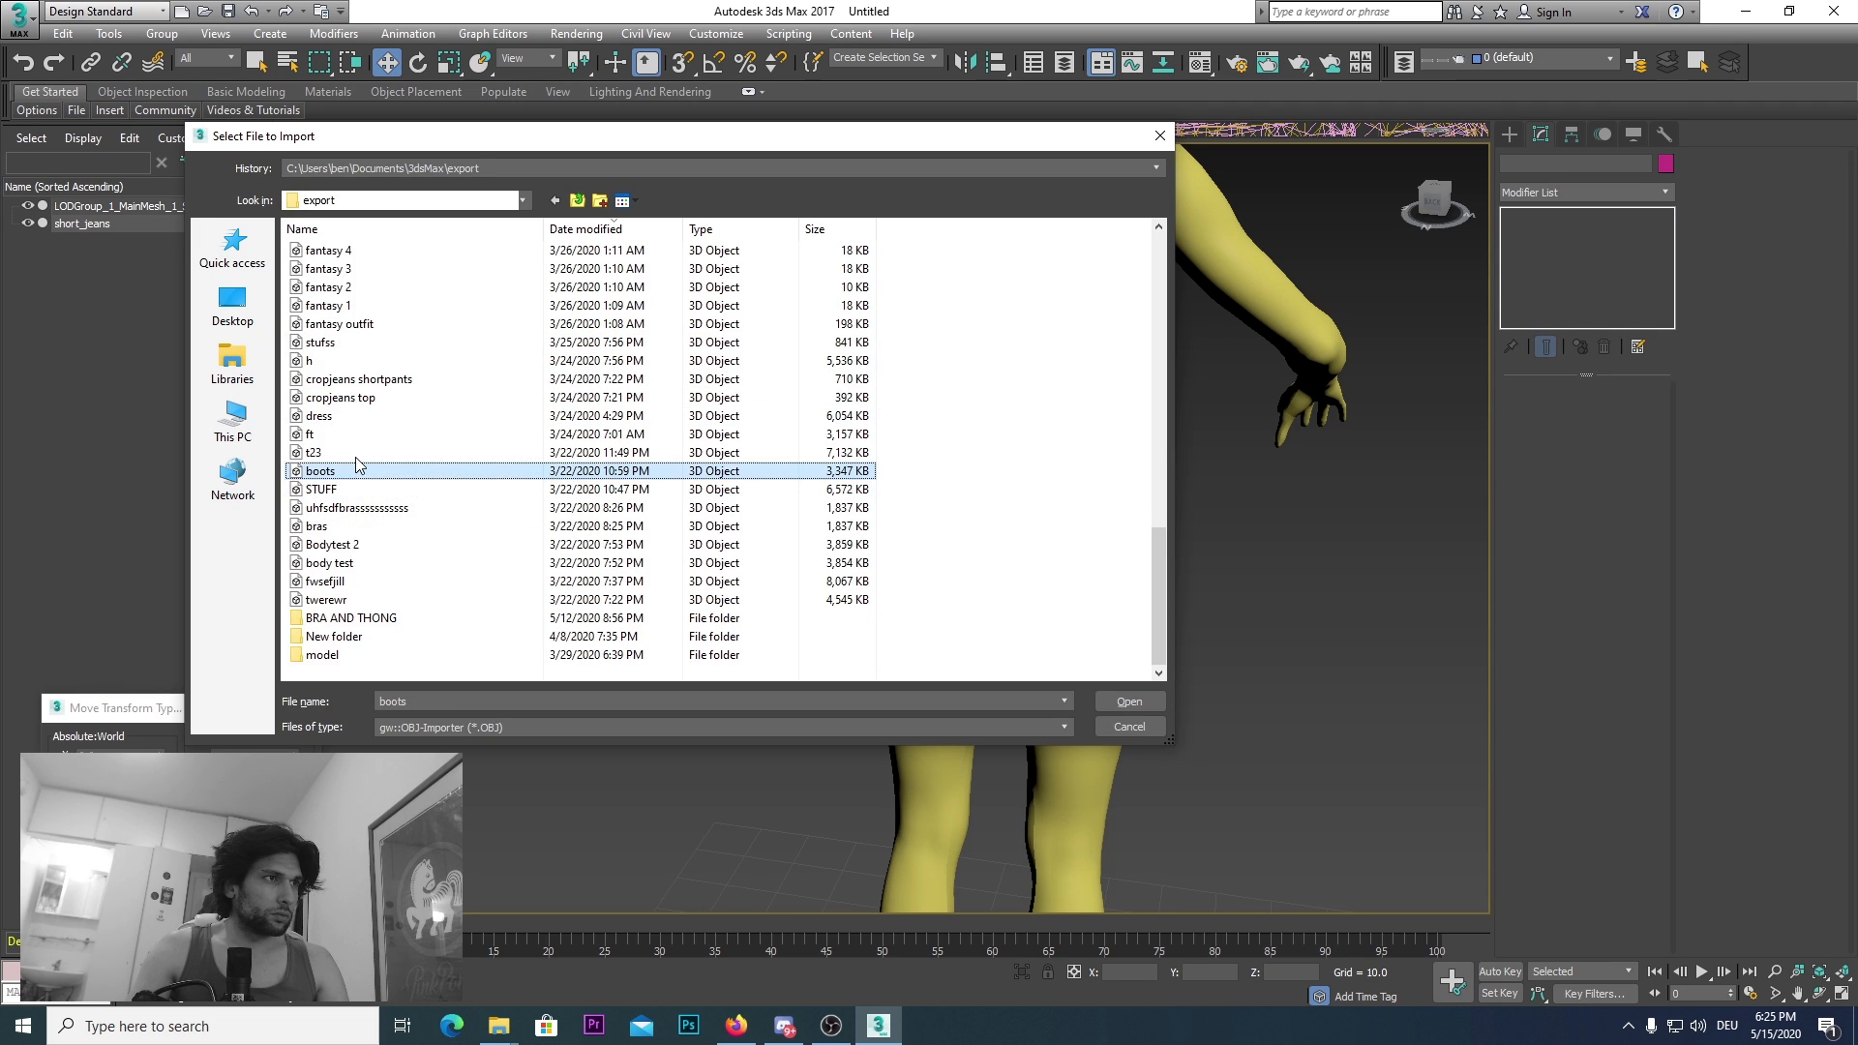
pyautogui.press('b')
pyautogui.press('b')
pyautogui.press('b')
pyautogui.press('b')
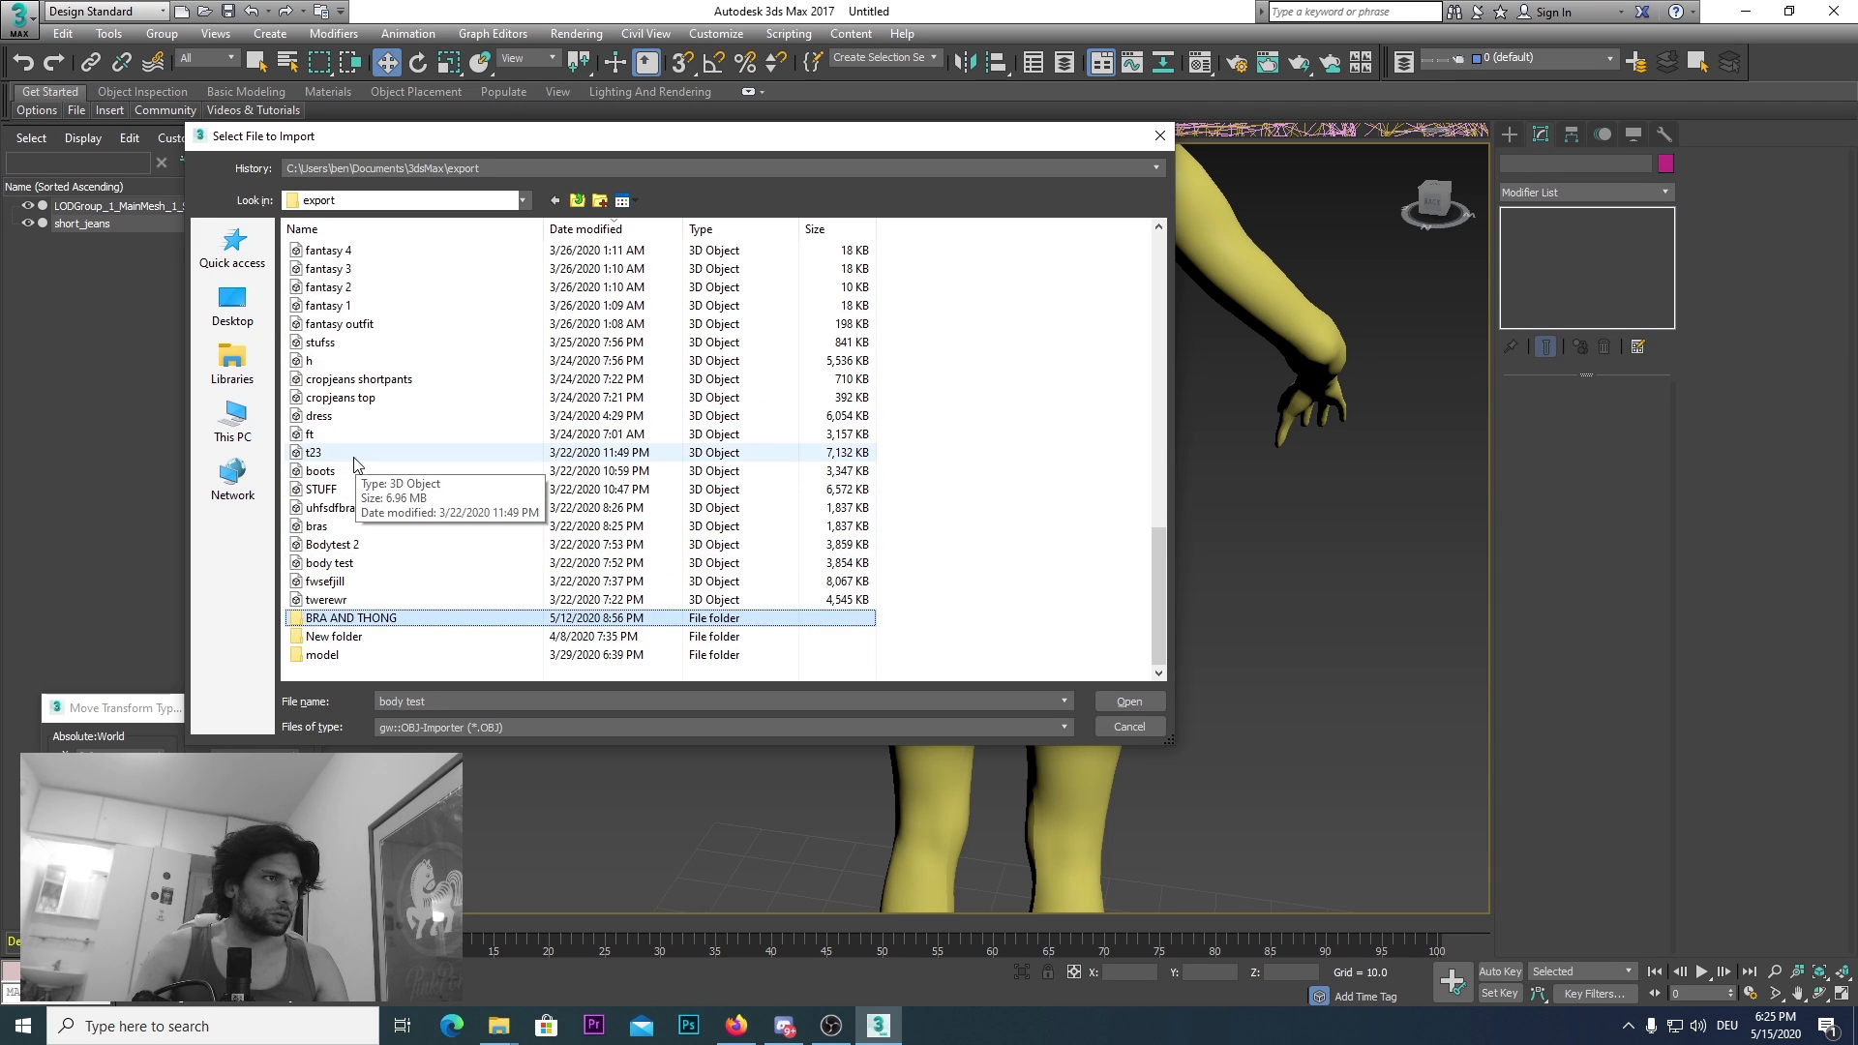
pyautogui.press('Return')
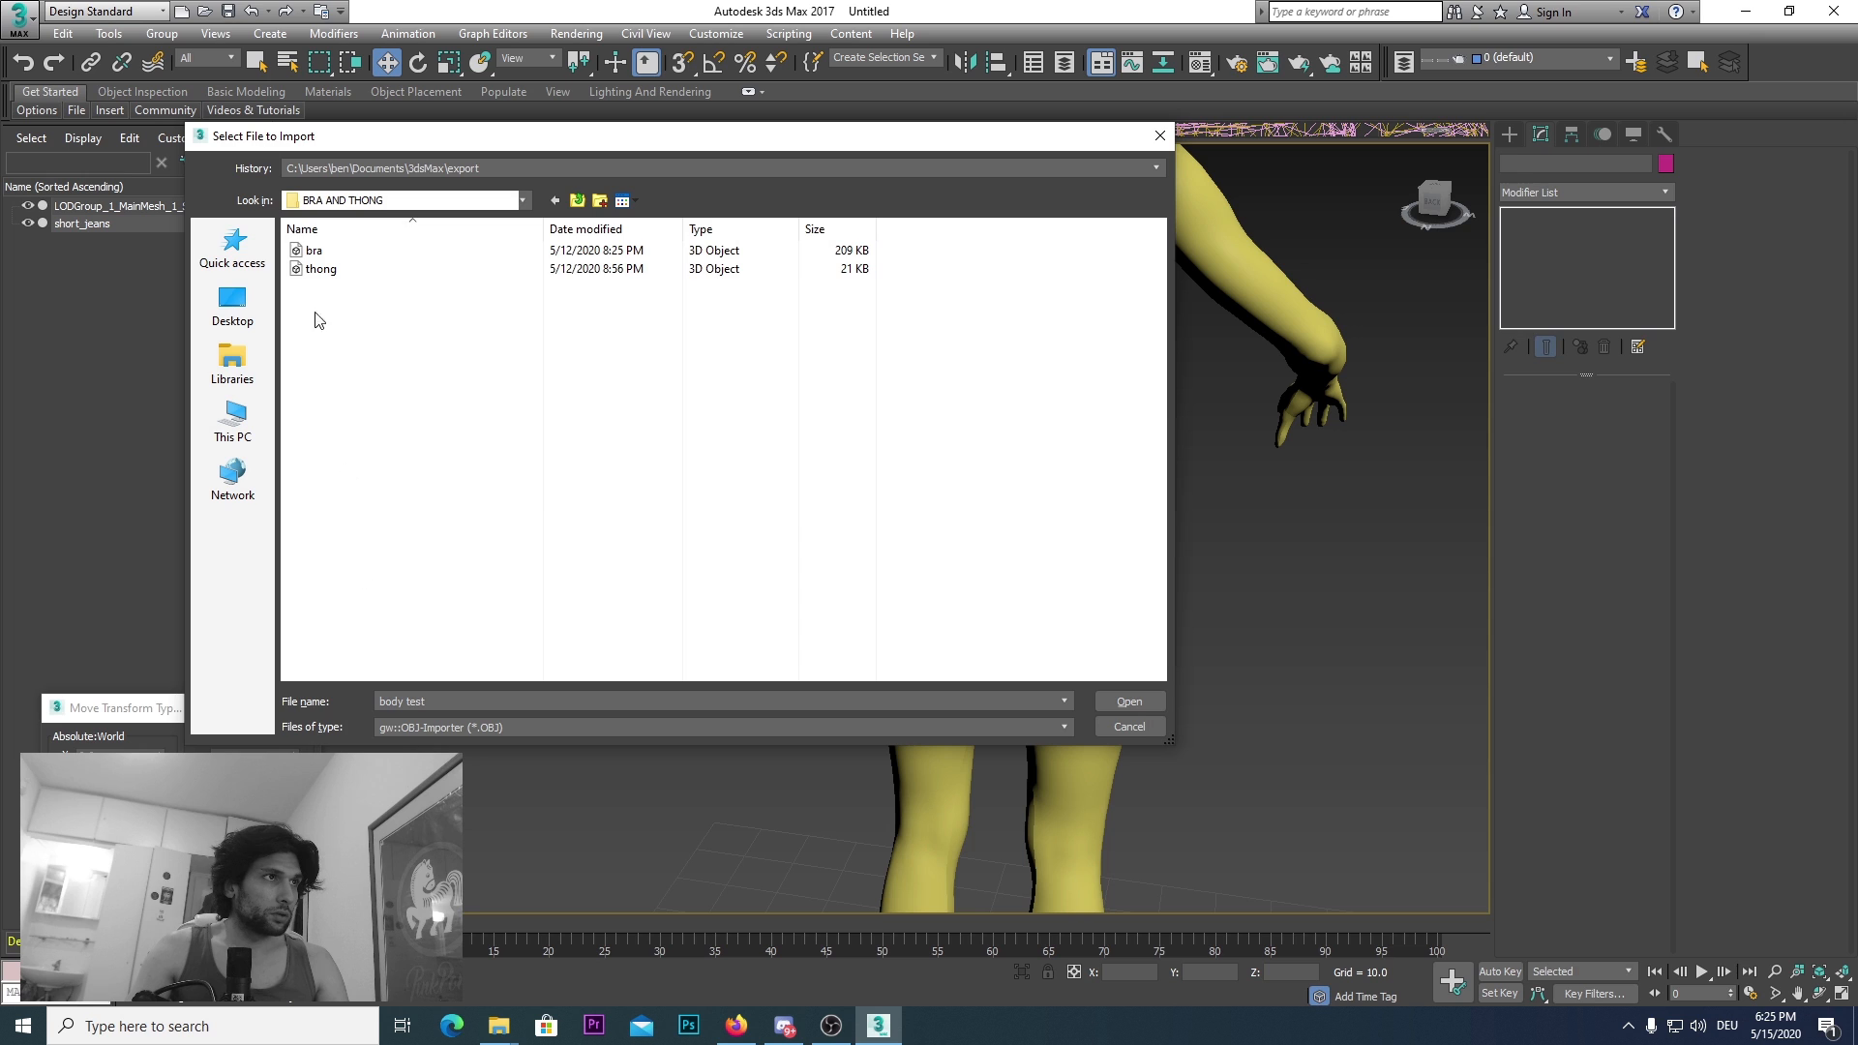
# Step: Try out the bra OBJ on the body using the default import options, check it from the front, and delete it
pyautogui.click(327, 252)
pyautogui.doubleClick(326, 252)
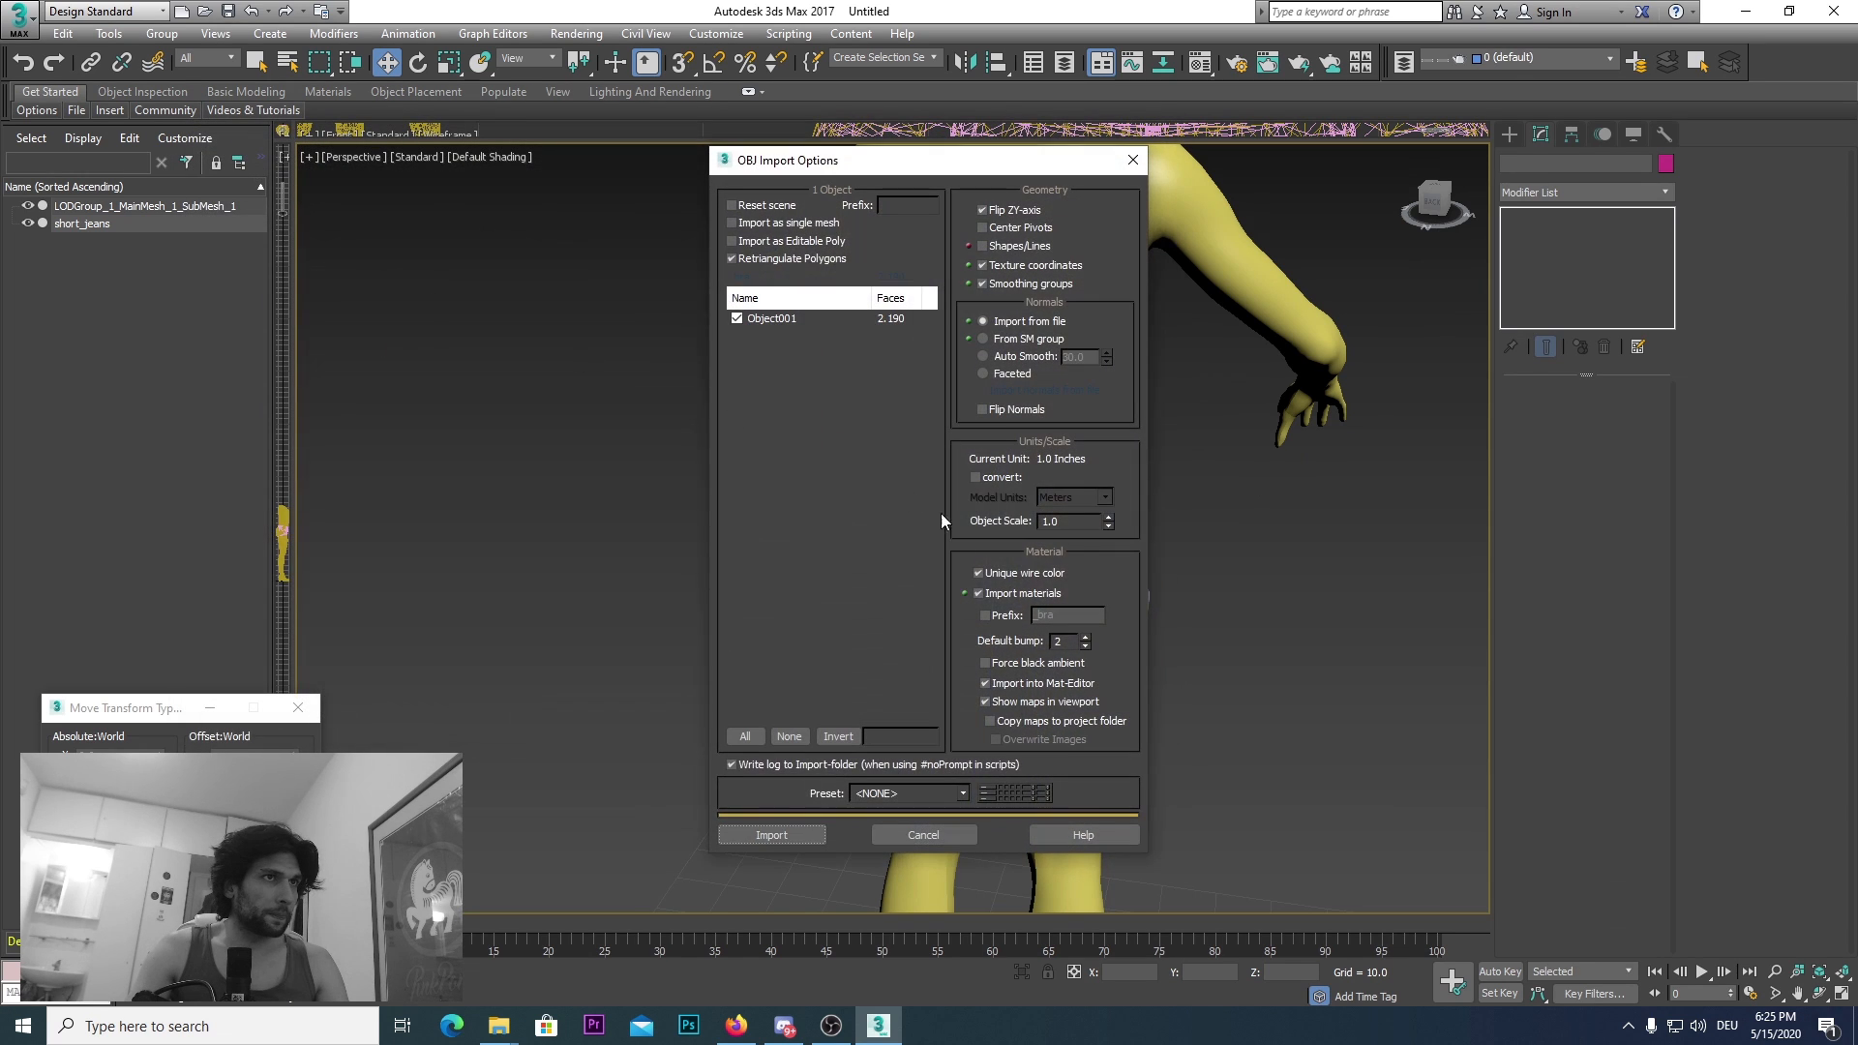
pyautogui.click(790, 833)
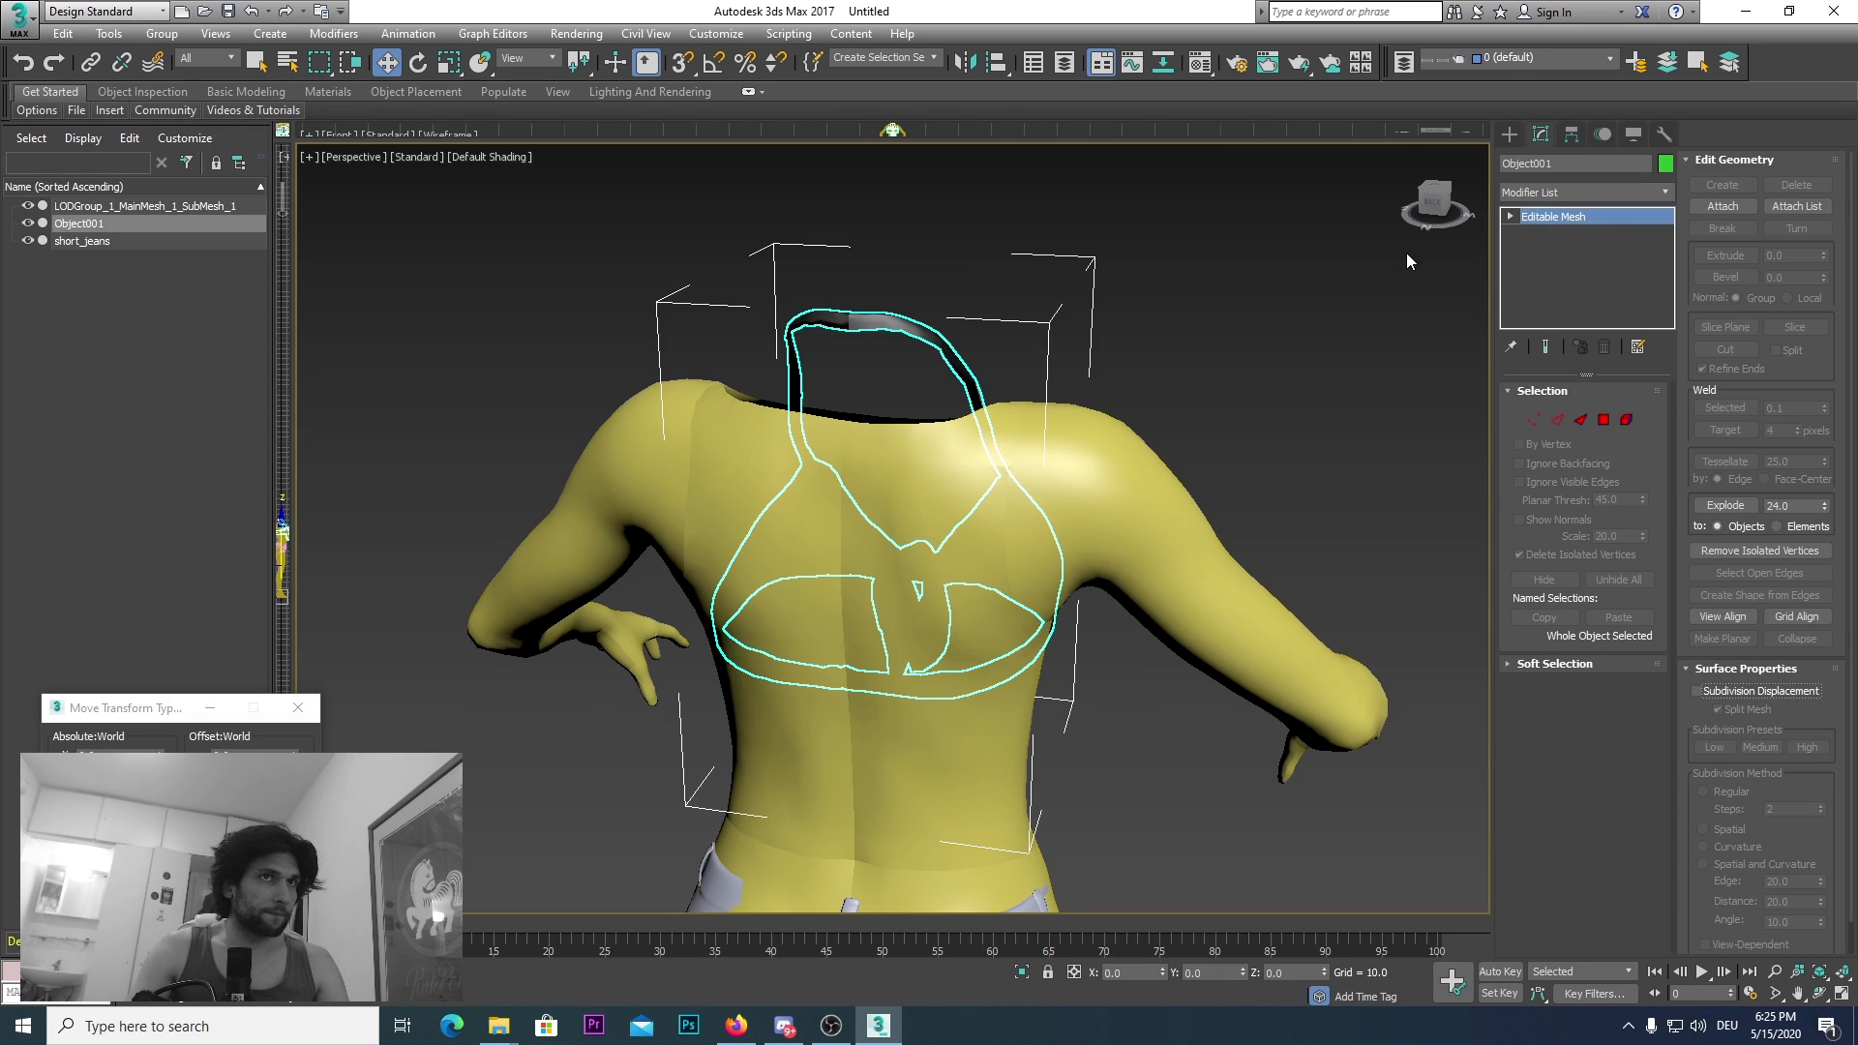
pyautogui.moveTo(1449, 200); pyautogui.dragTo(1399, 201)
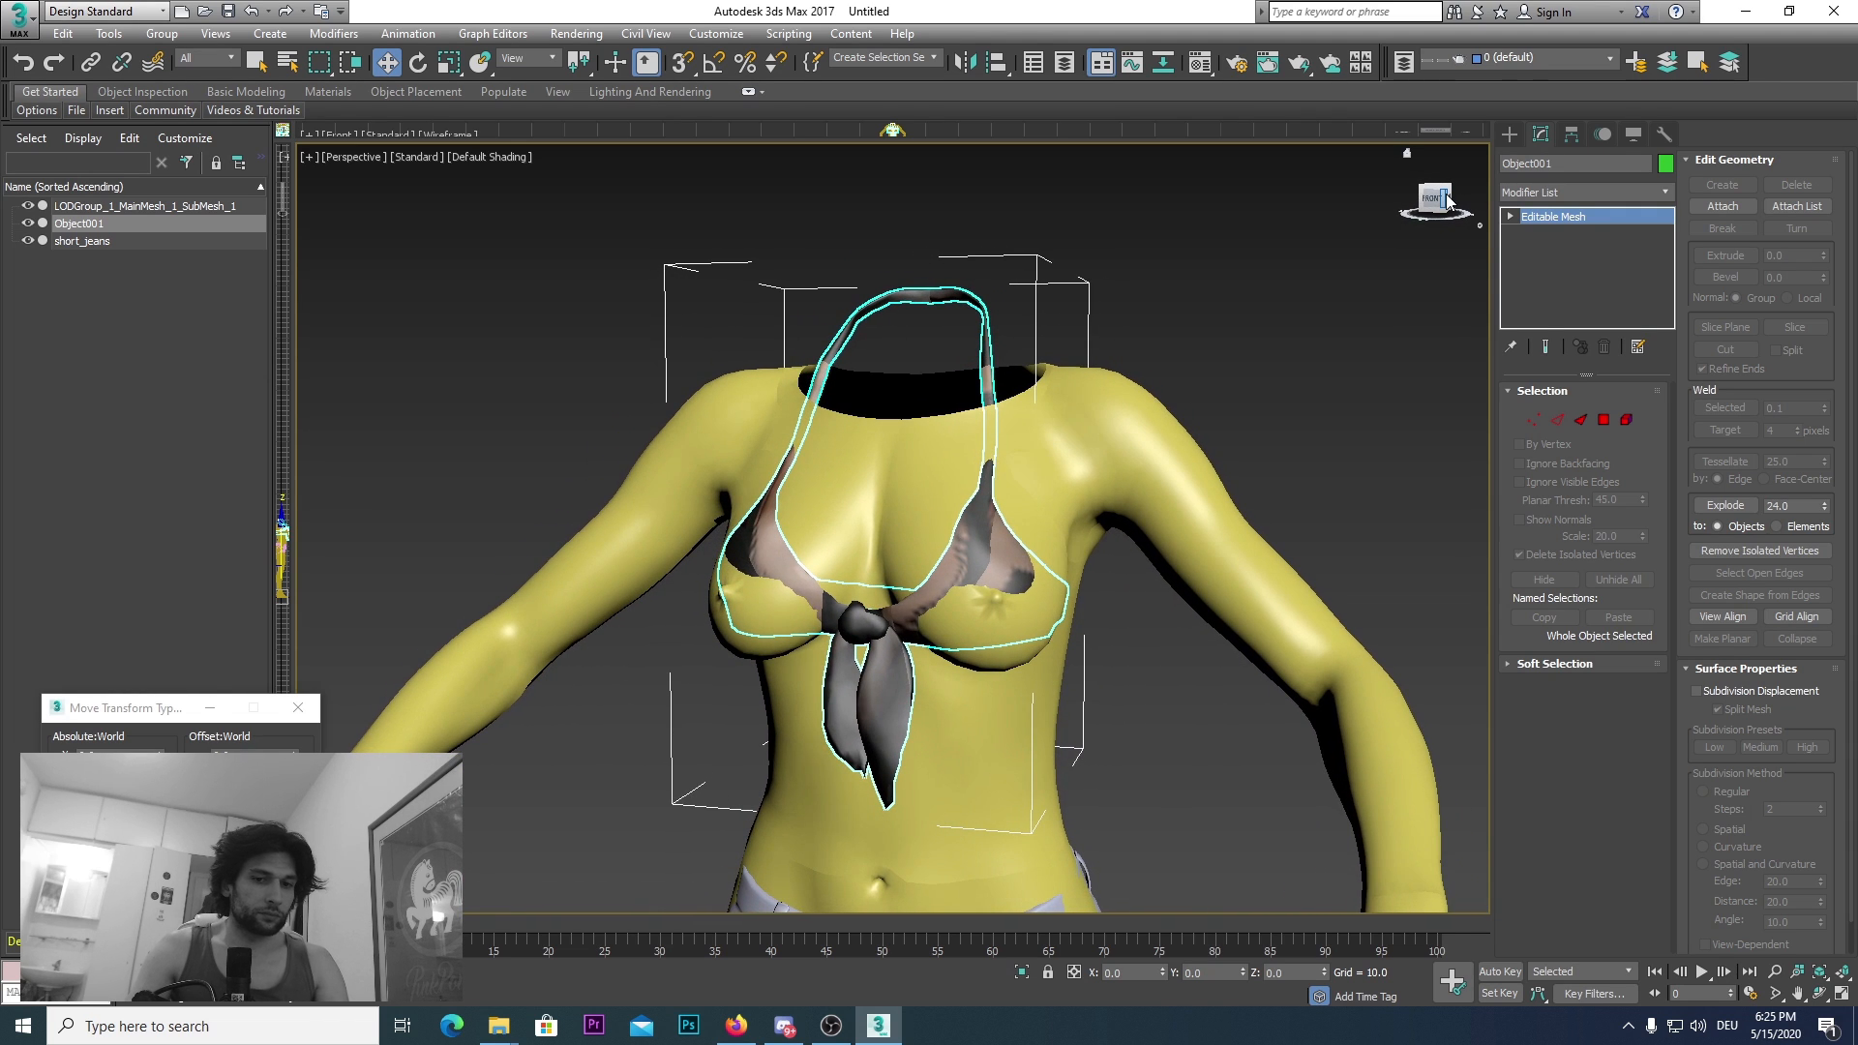
pyautogui.press('Delete')
# Step: Start another import, go back up to the export folder, and open New folder inside it
pyautogui.click(19, 20)
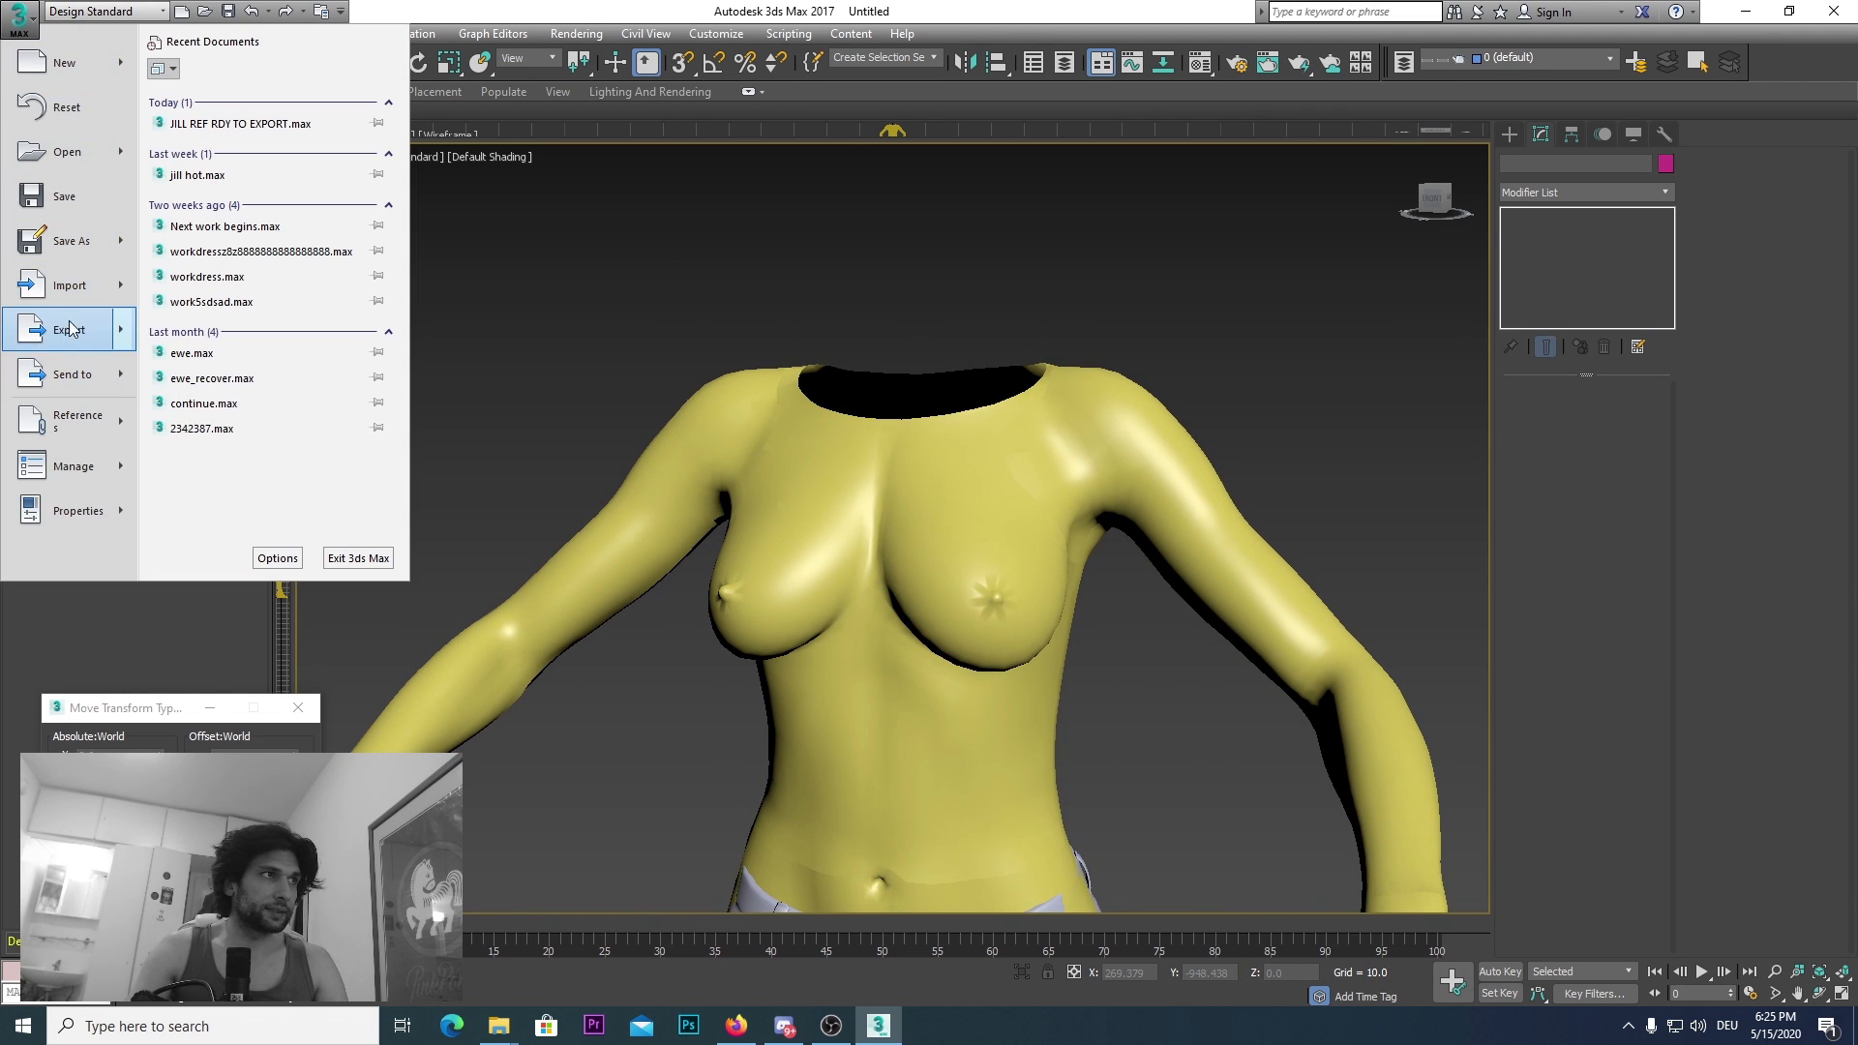
pyautogui.click(73, 286)
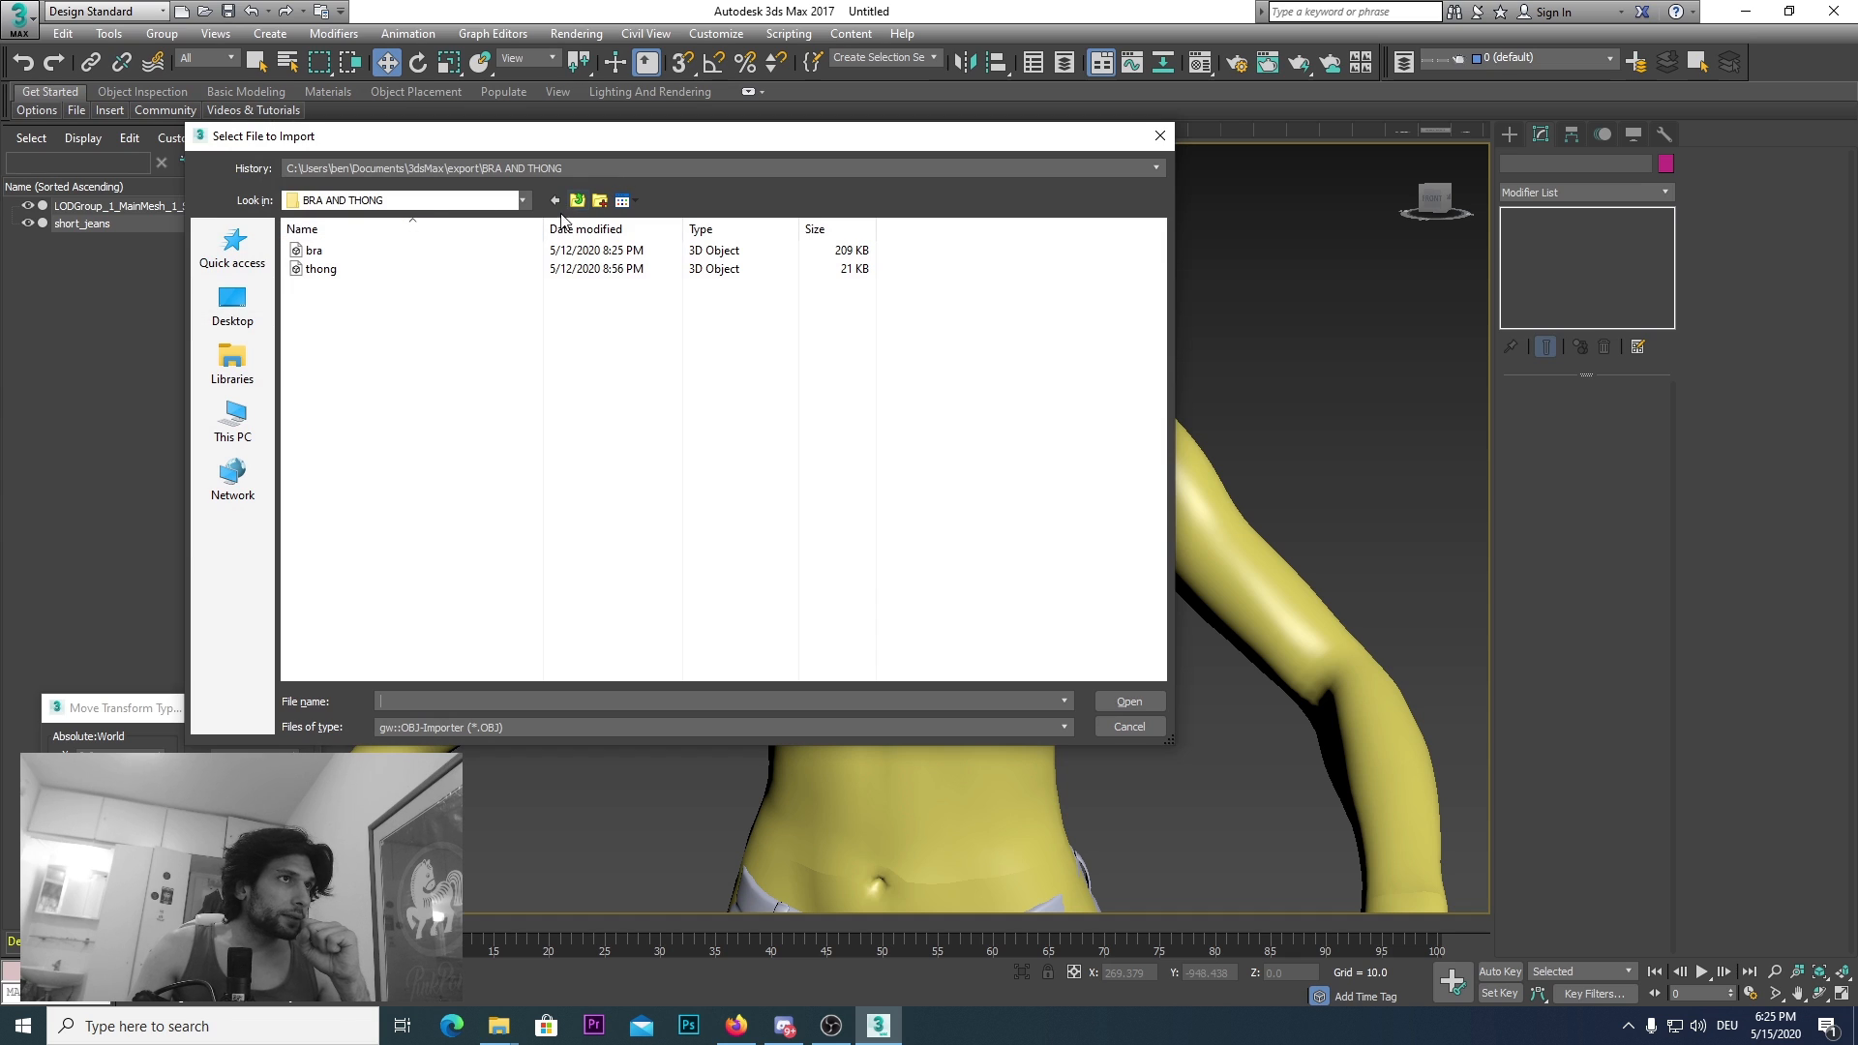
pyautogui.click(578, 202)
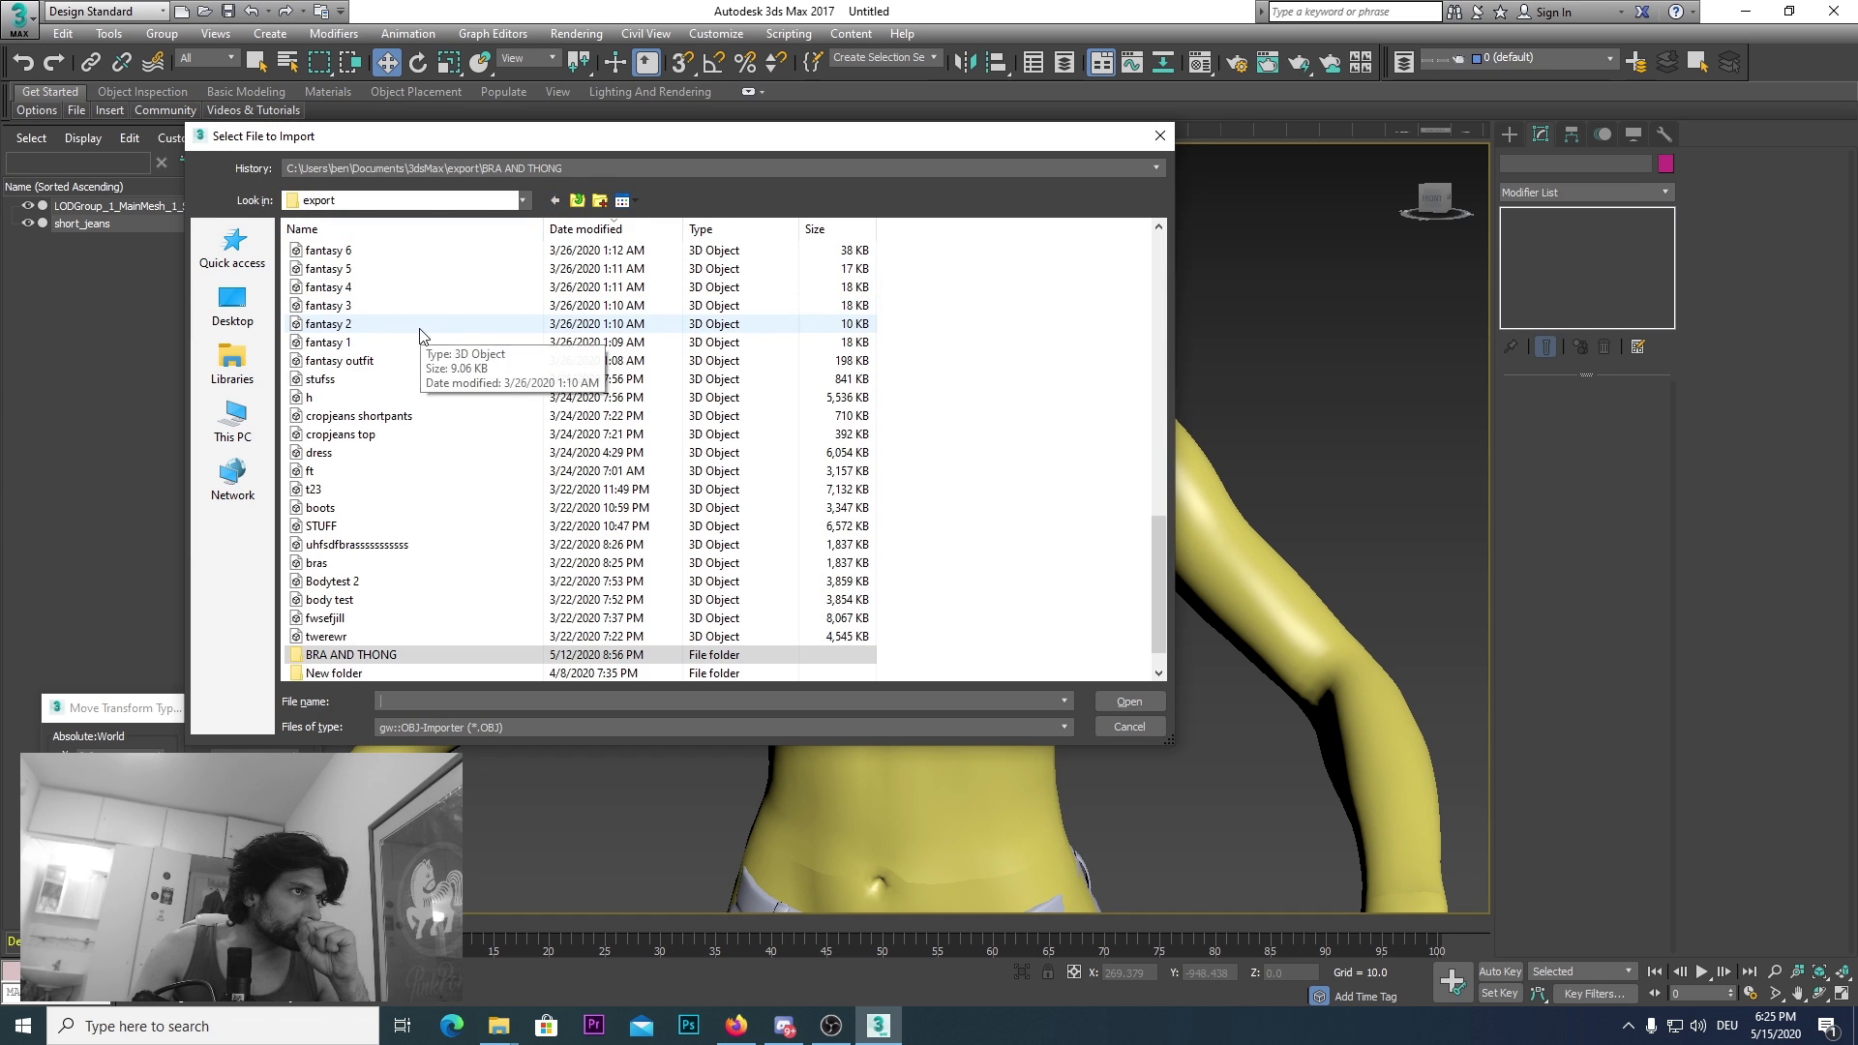
pyautogui.scroll(5, 416, 363)
pyautogui.scroll(10, 411, 368)
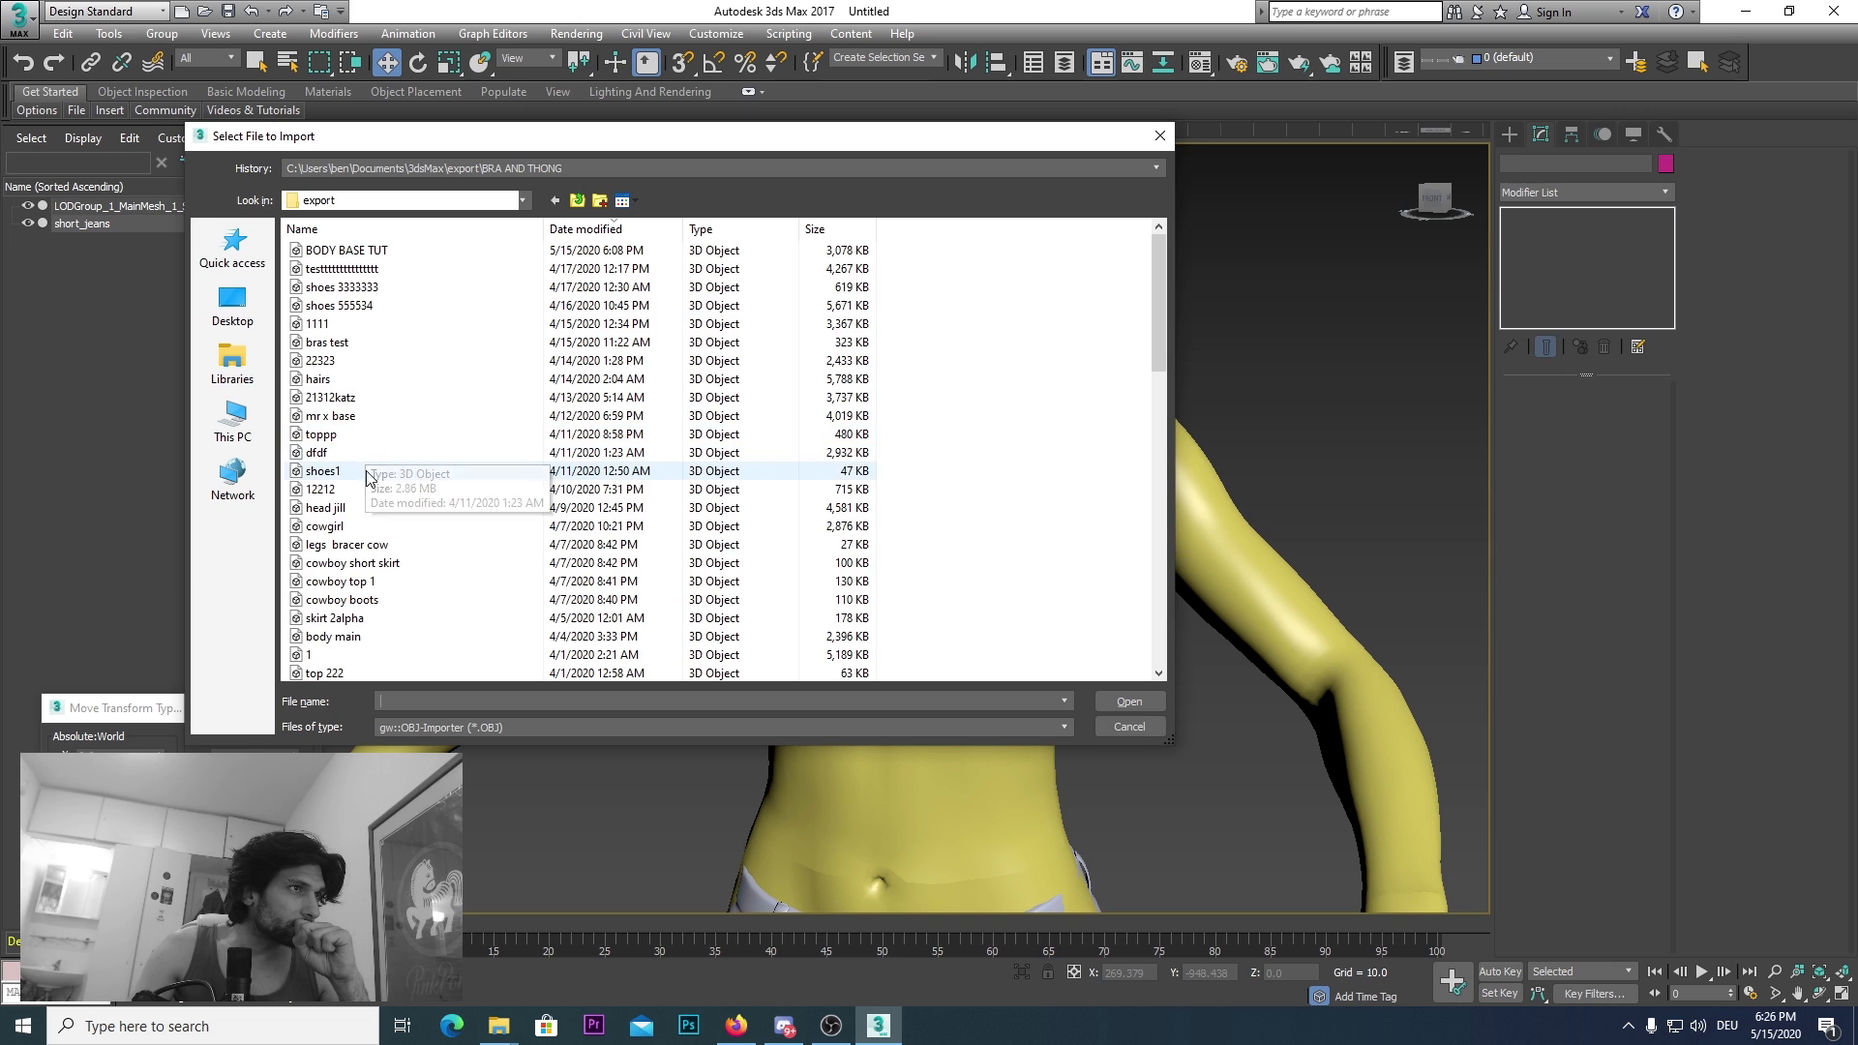
pyautogui.scroll(-2, 377, 501)
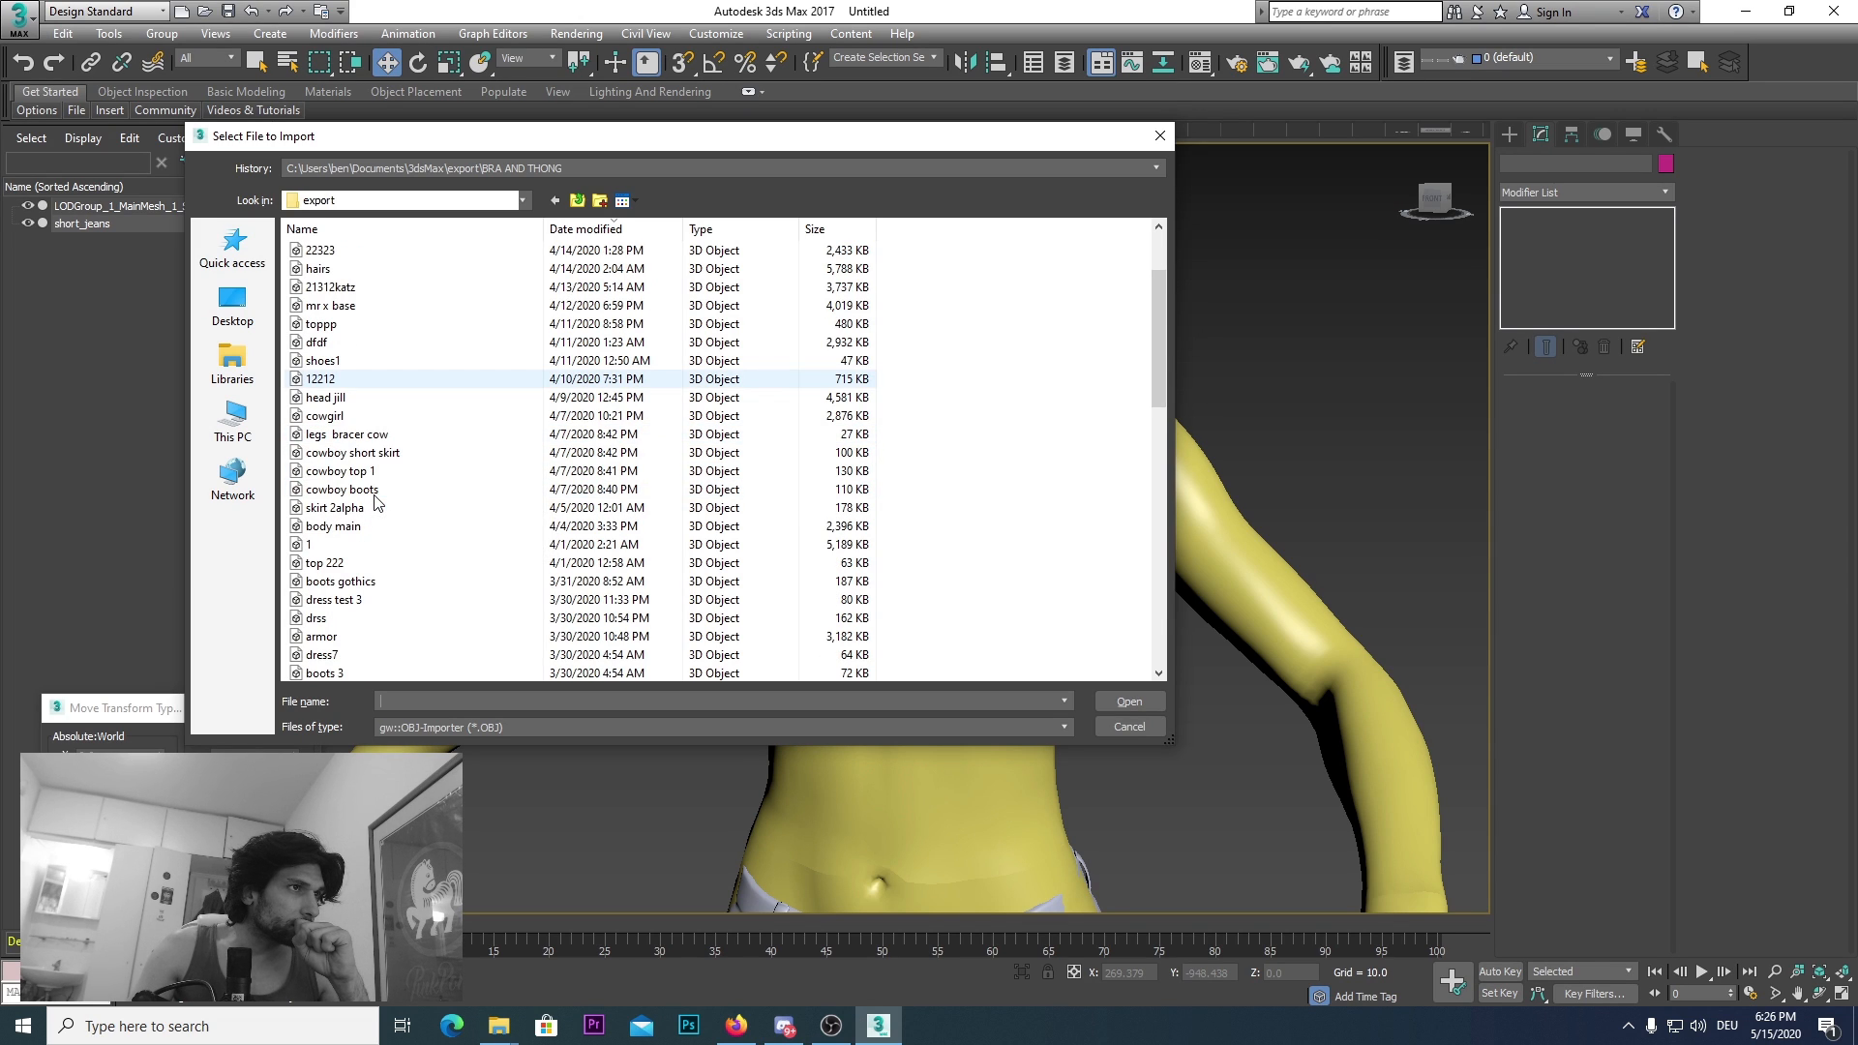
pyautogui.scroll(-4, 377, 502)
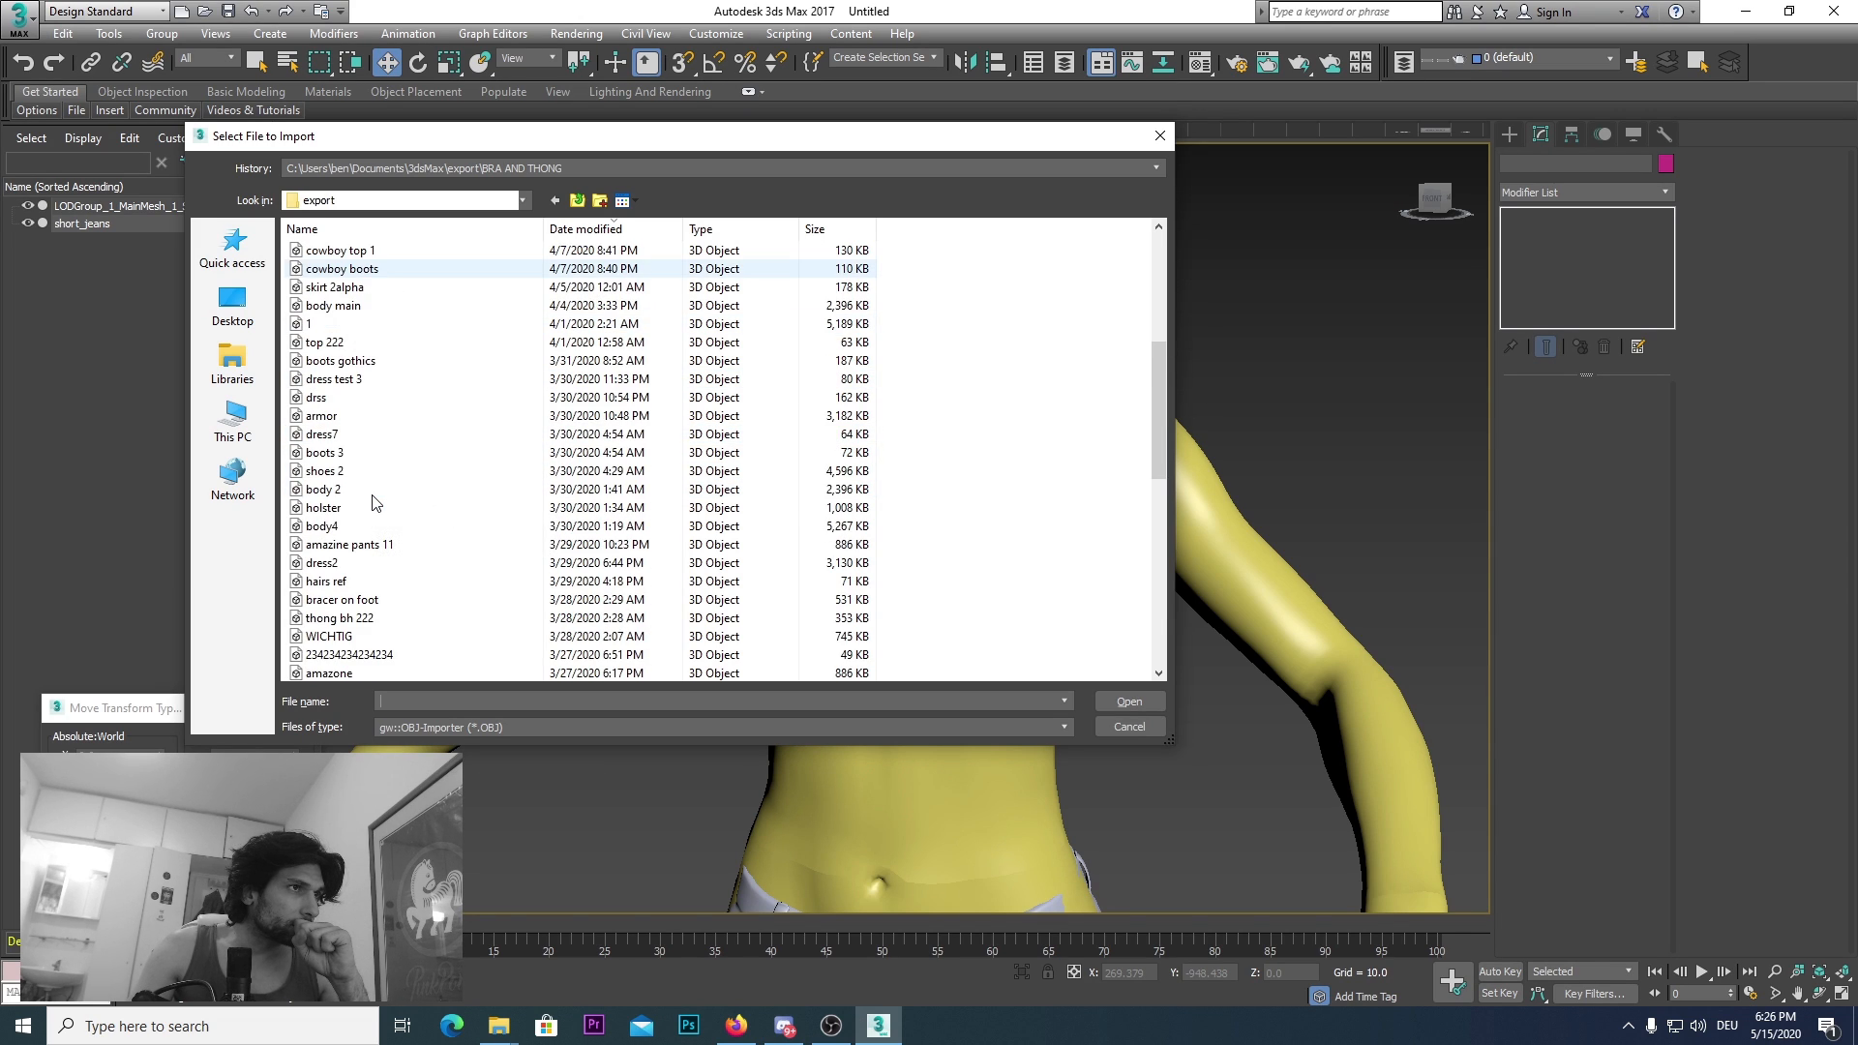
pyautogui.scroll(-2, 373, 501)
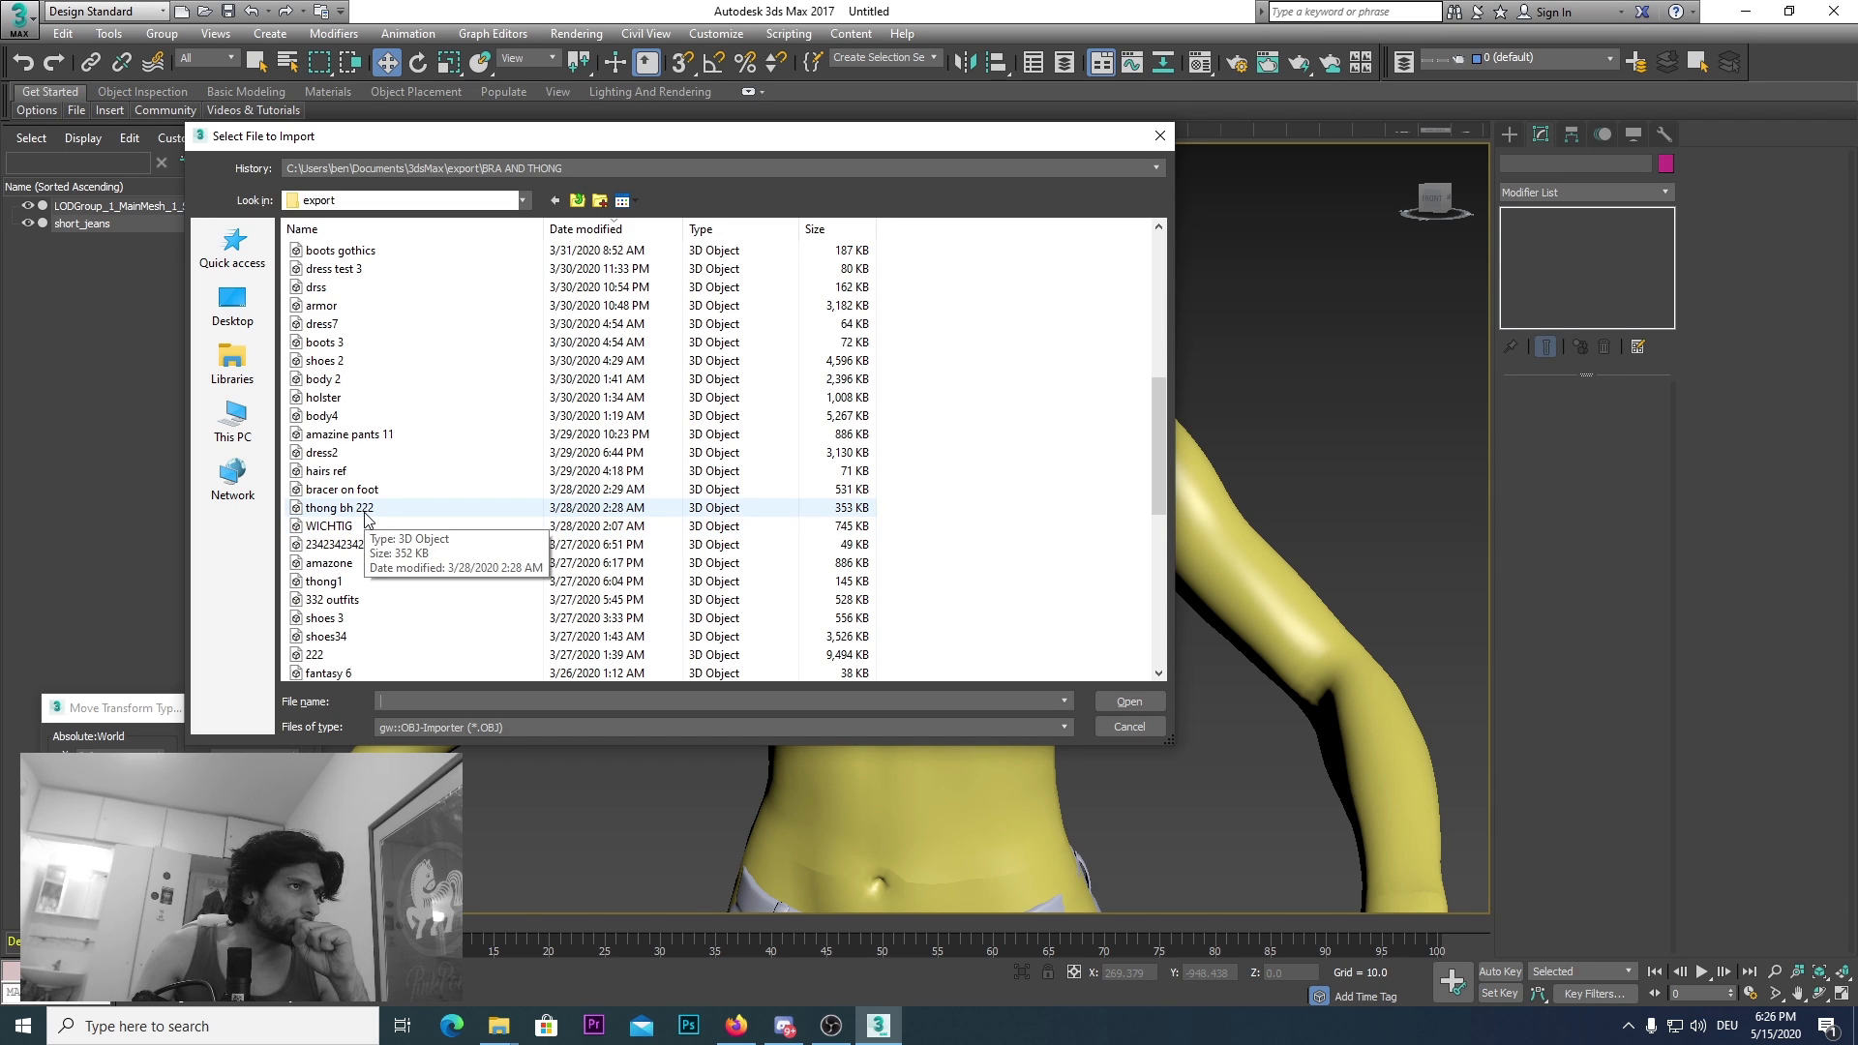
pyautogui.scroll(10, 366, 517)
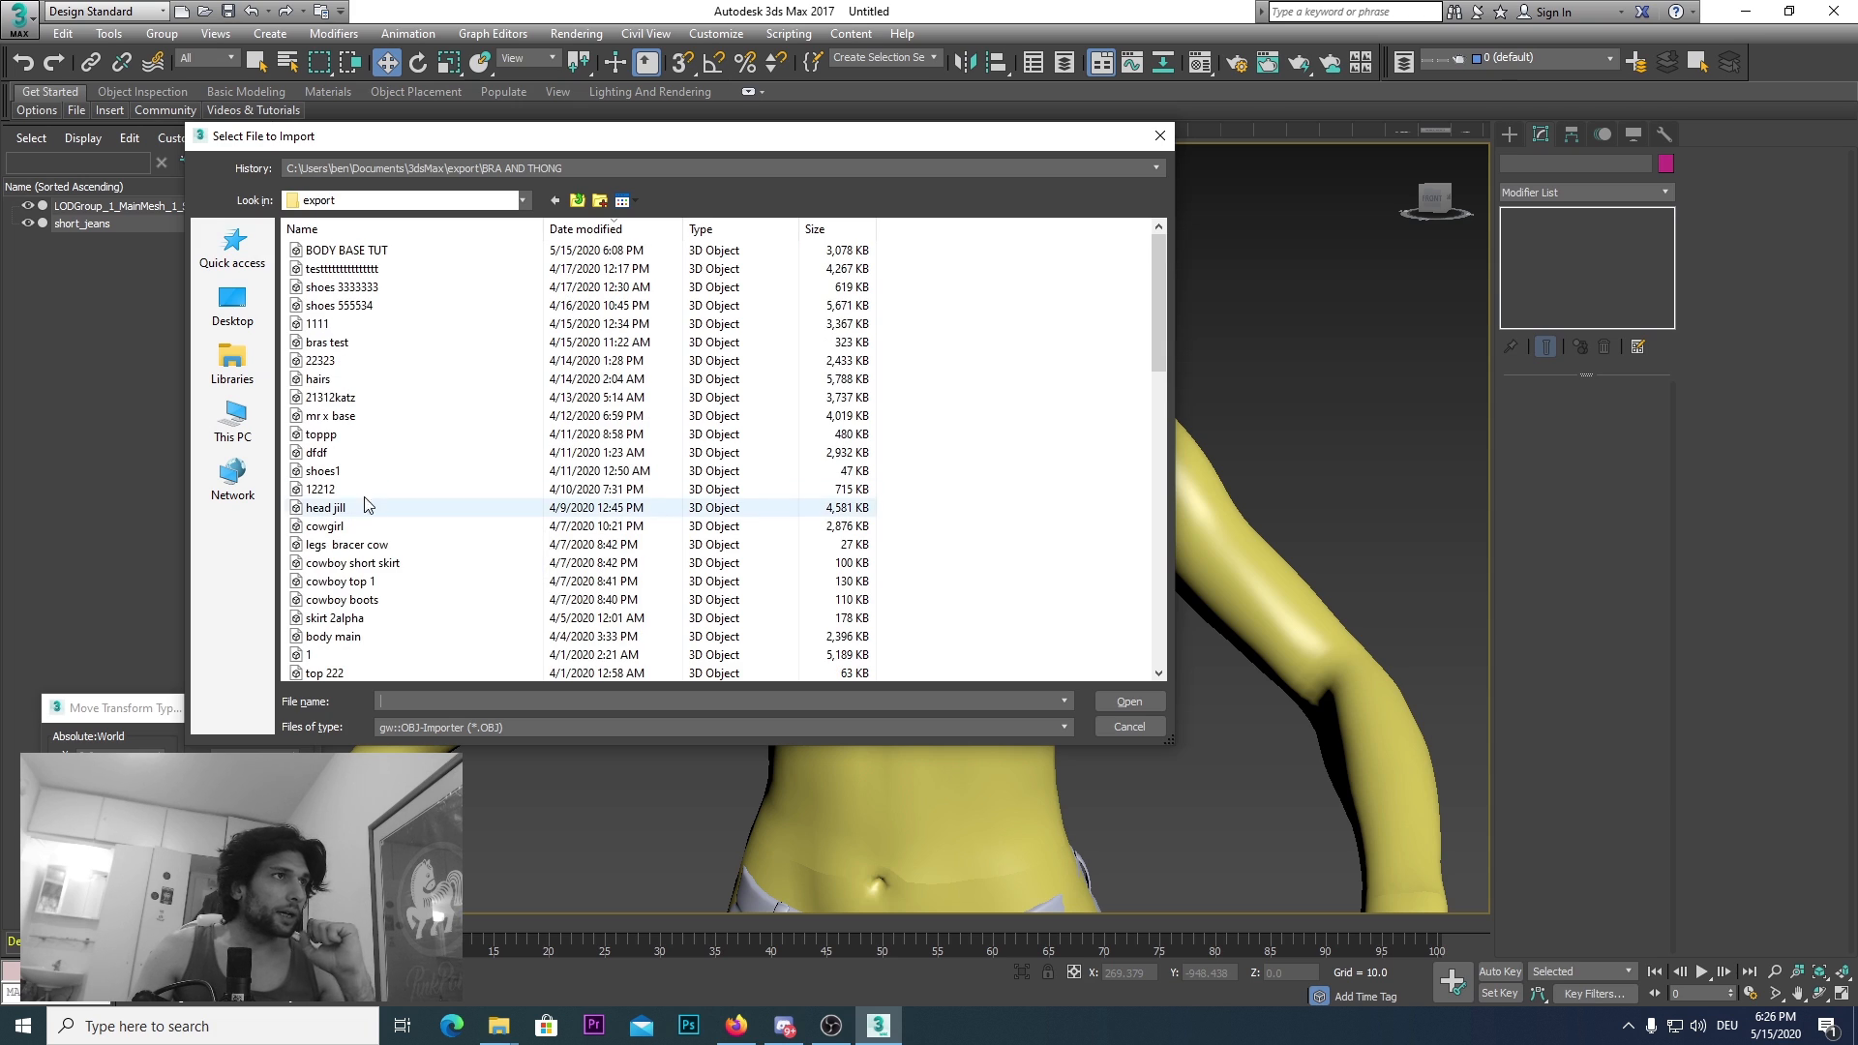
pyautogui.scroll(-20, 355, 515)
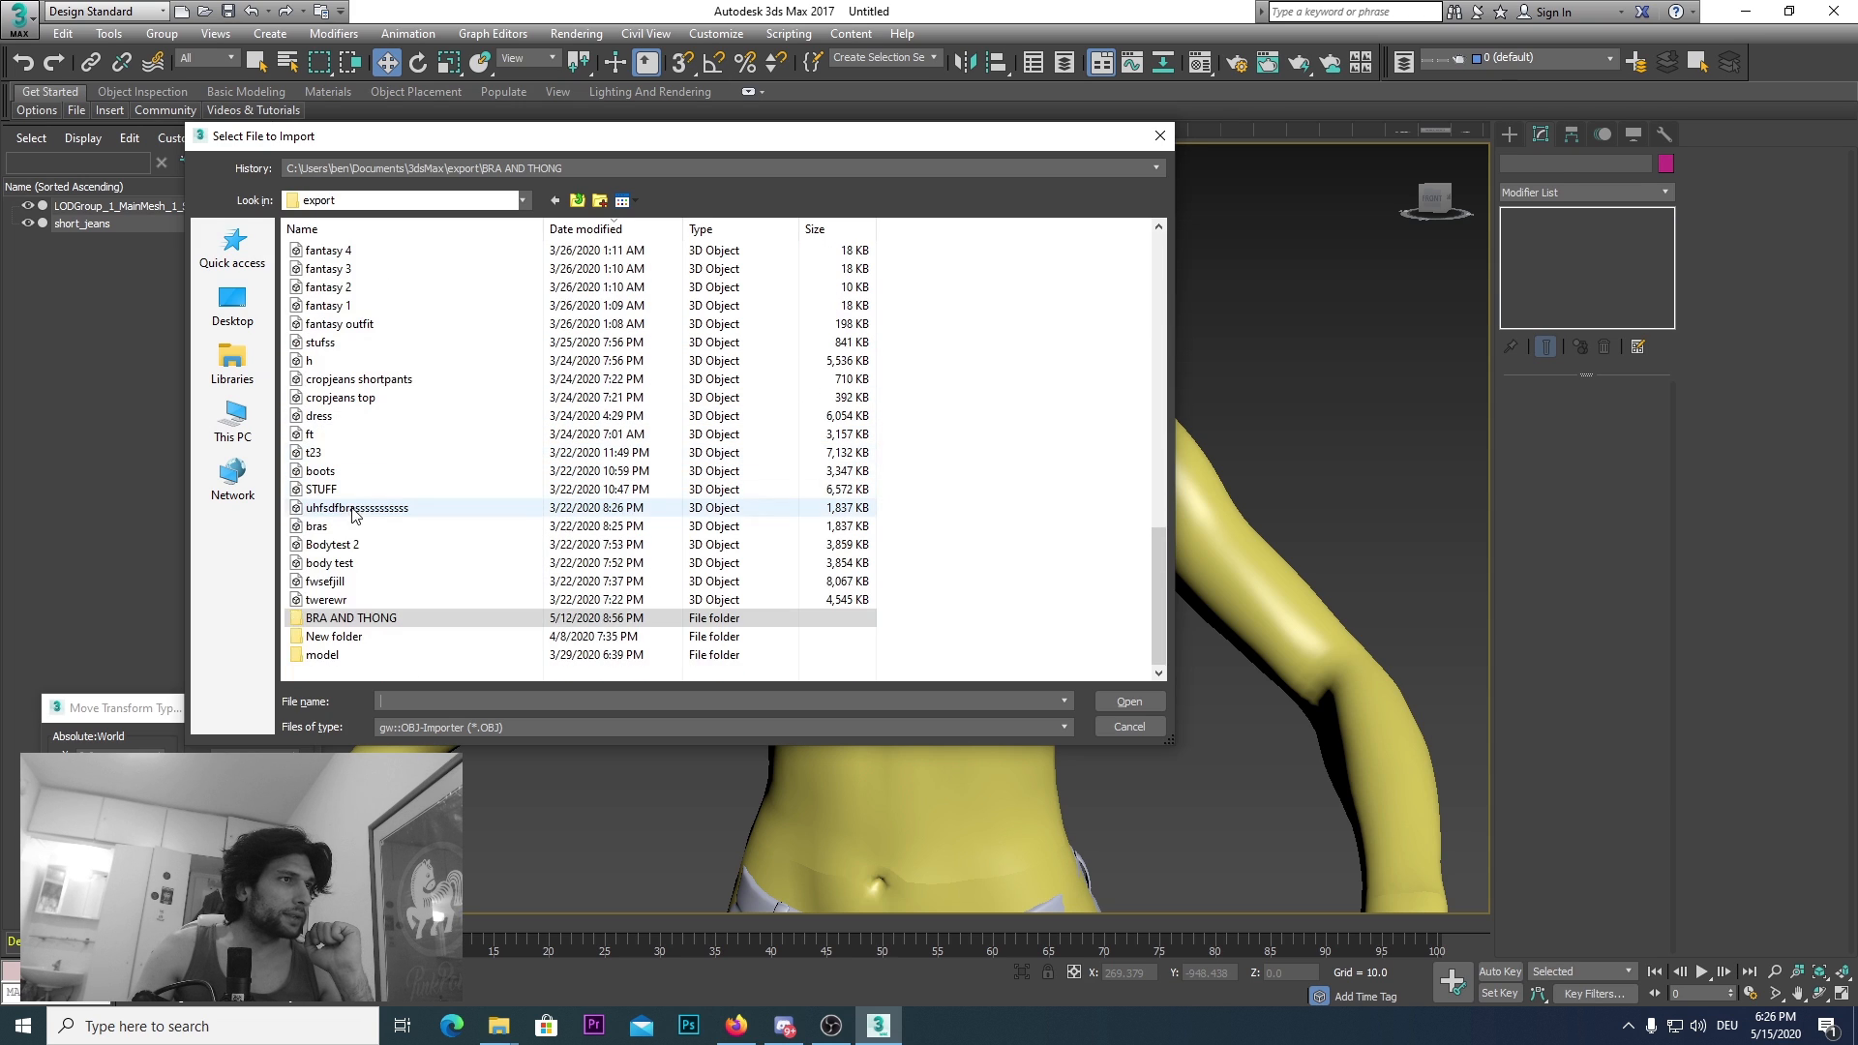
pyautogui.doubleClick(334, 636)
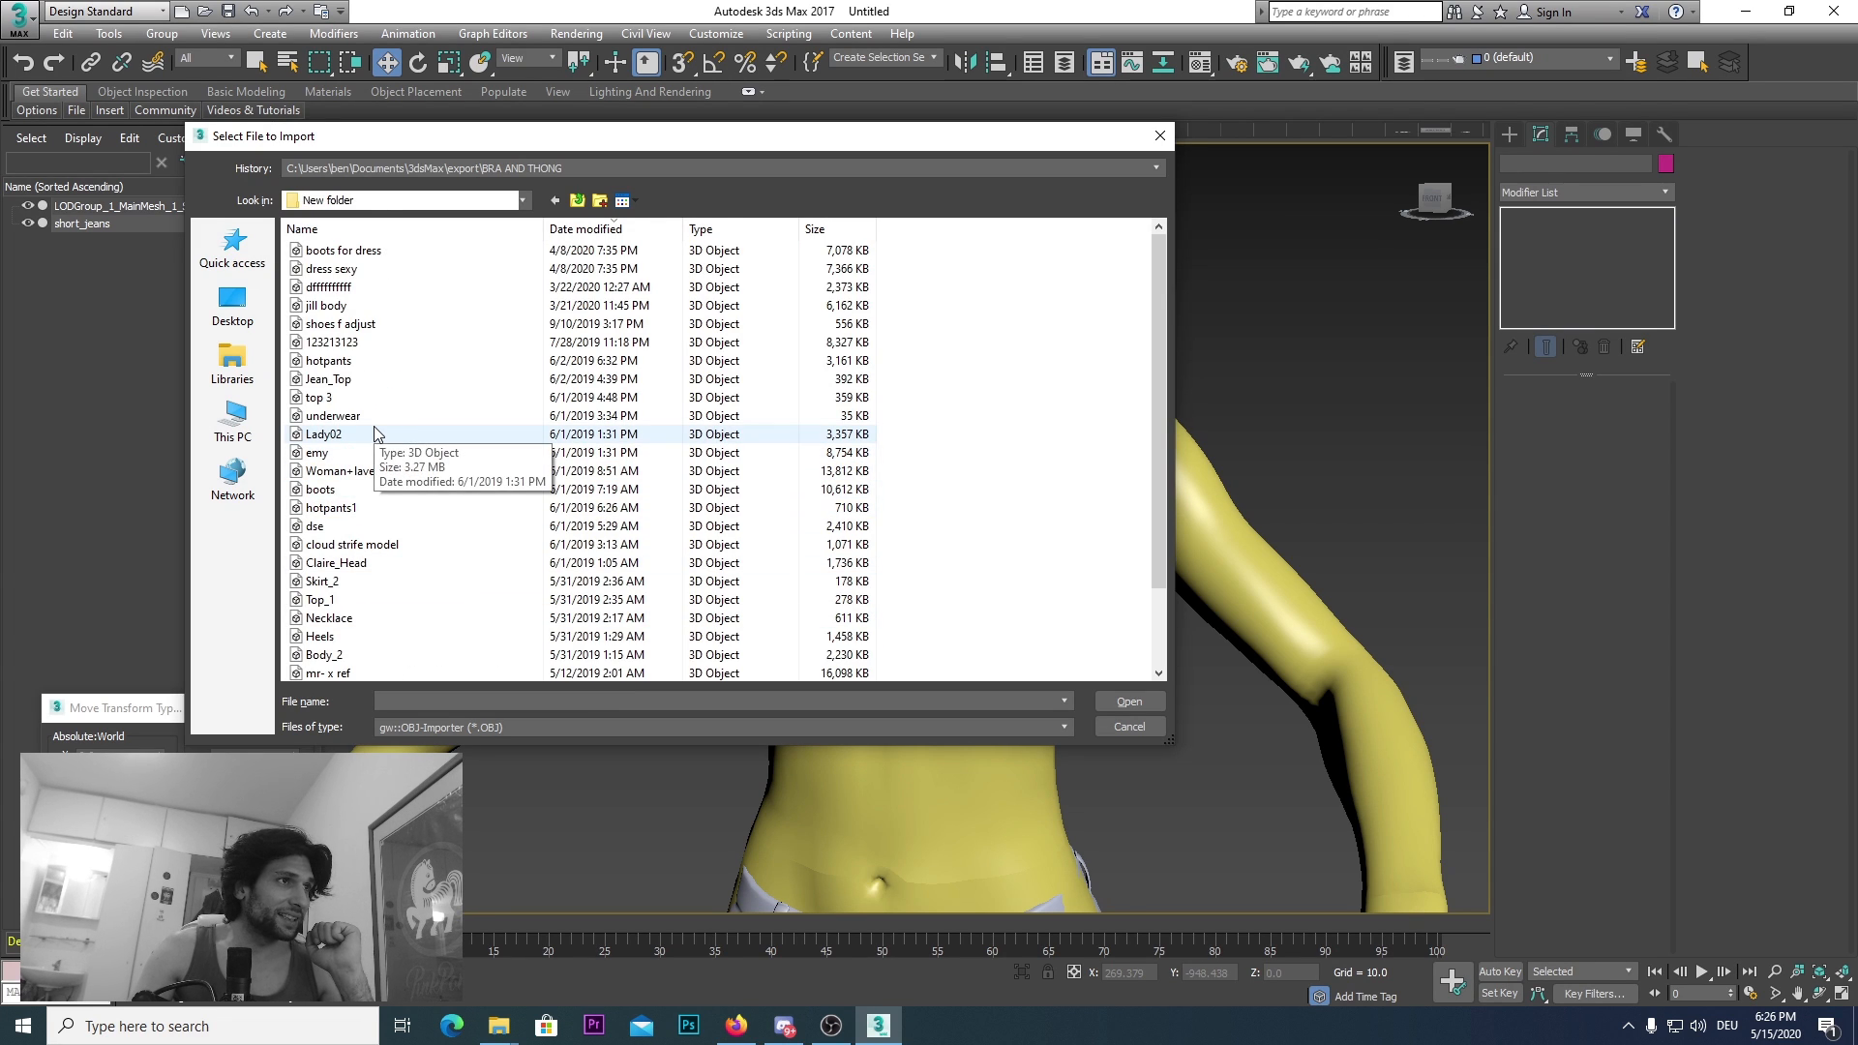
# Step: Import the Jean_Top OBJ with the default import options and dismiss the import summary
pyautogui.scroll(-2, 387, 468)
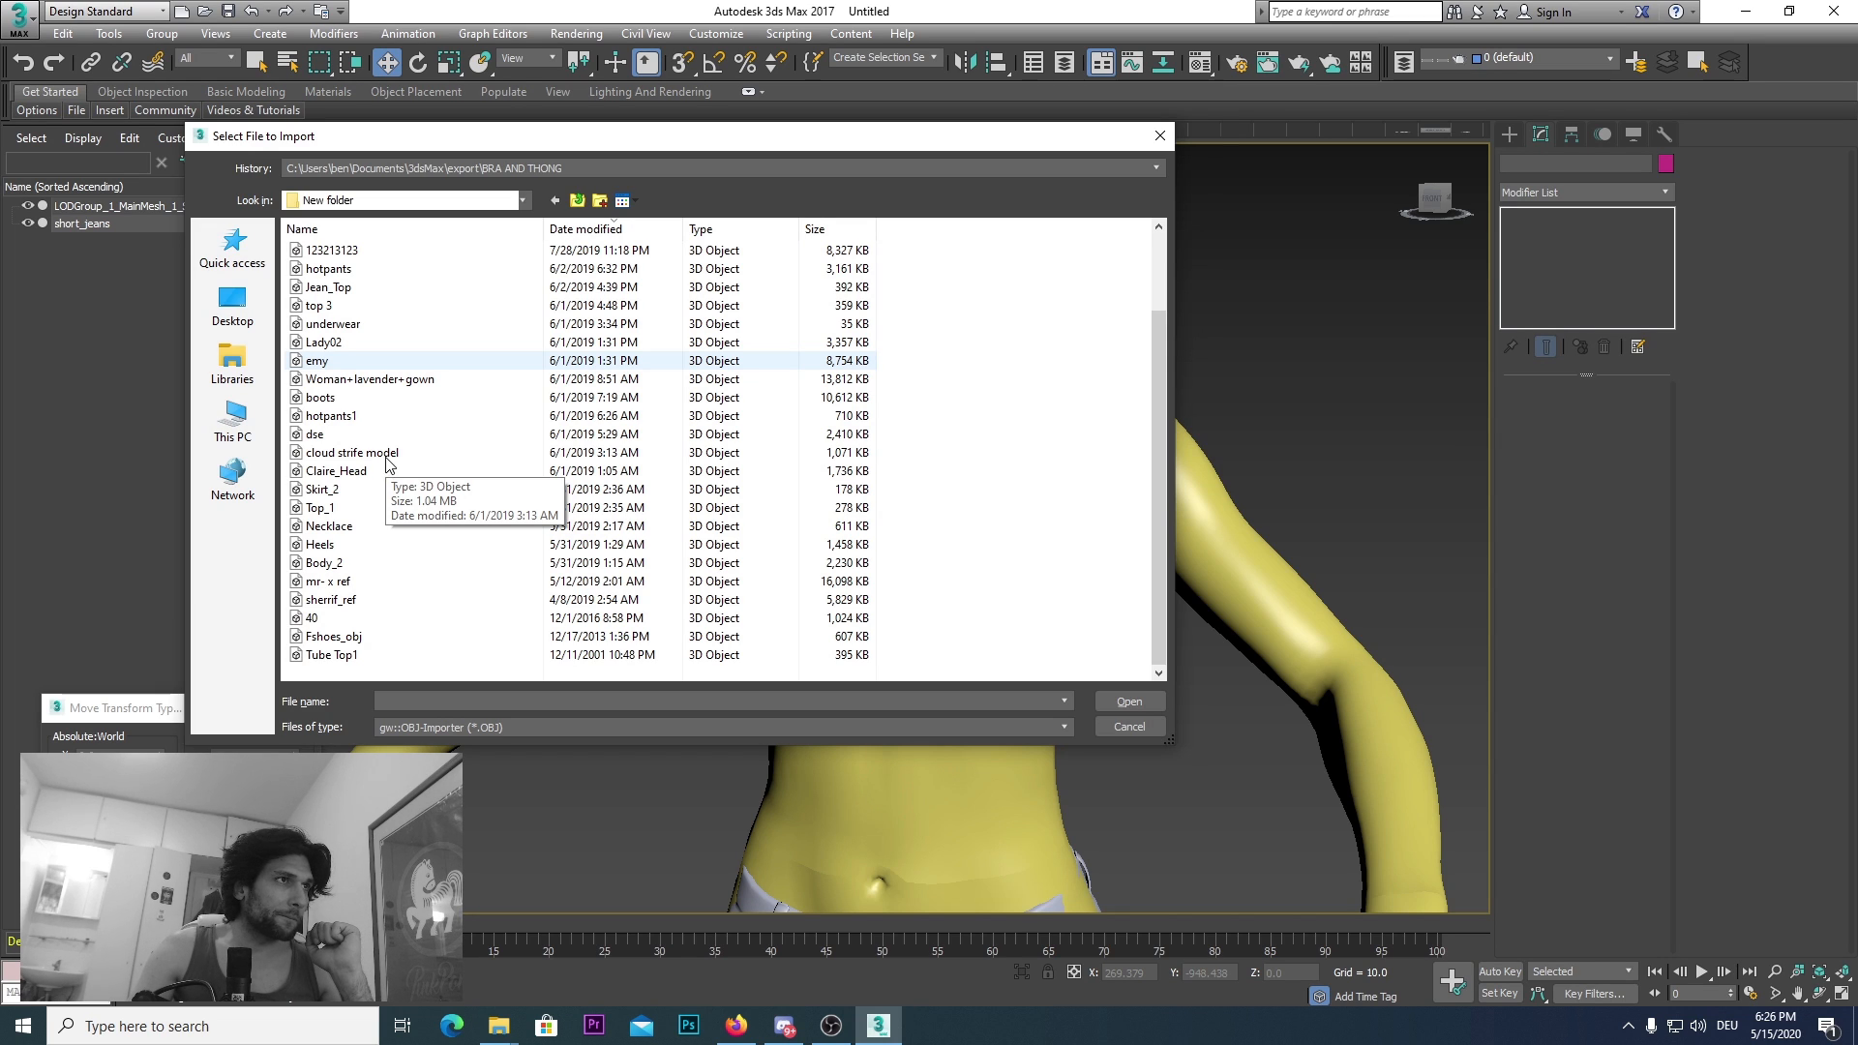
pyautogui.doubleClick(364, 289)
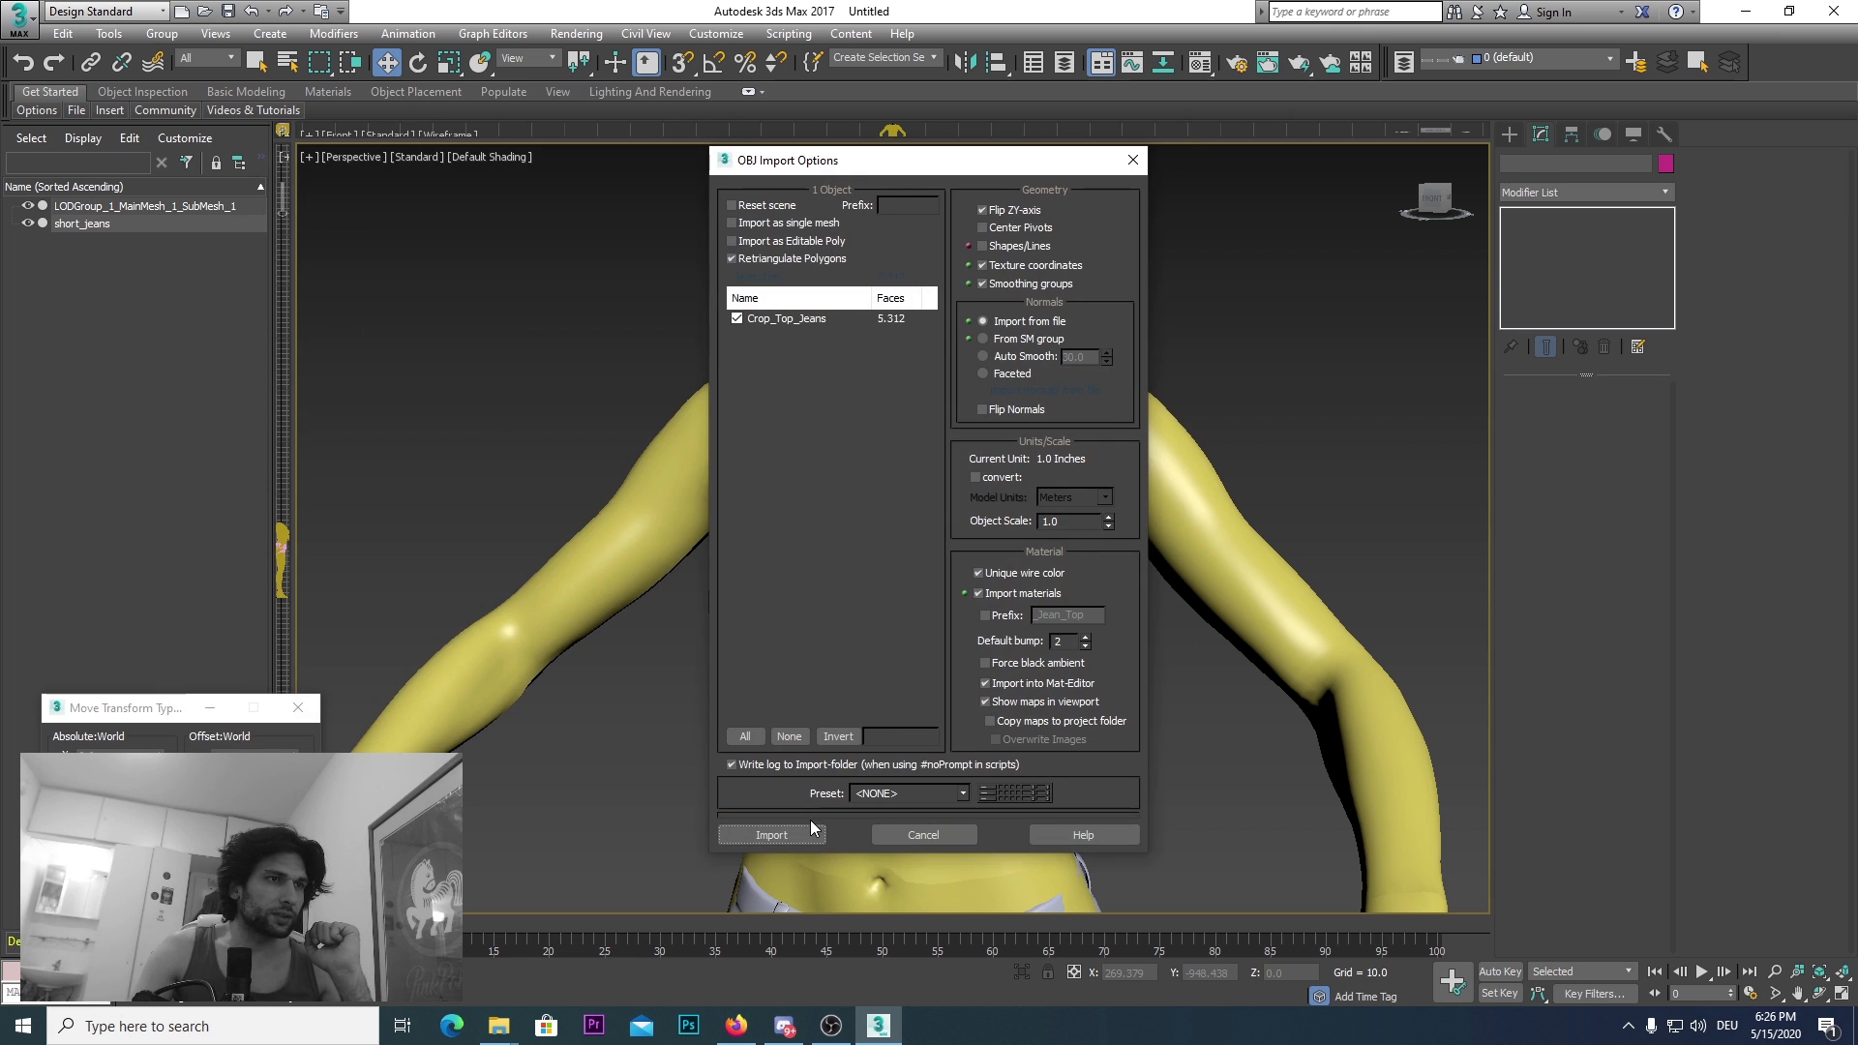
pyautogui.click(810, 831)
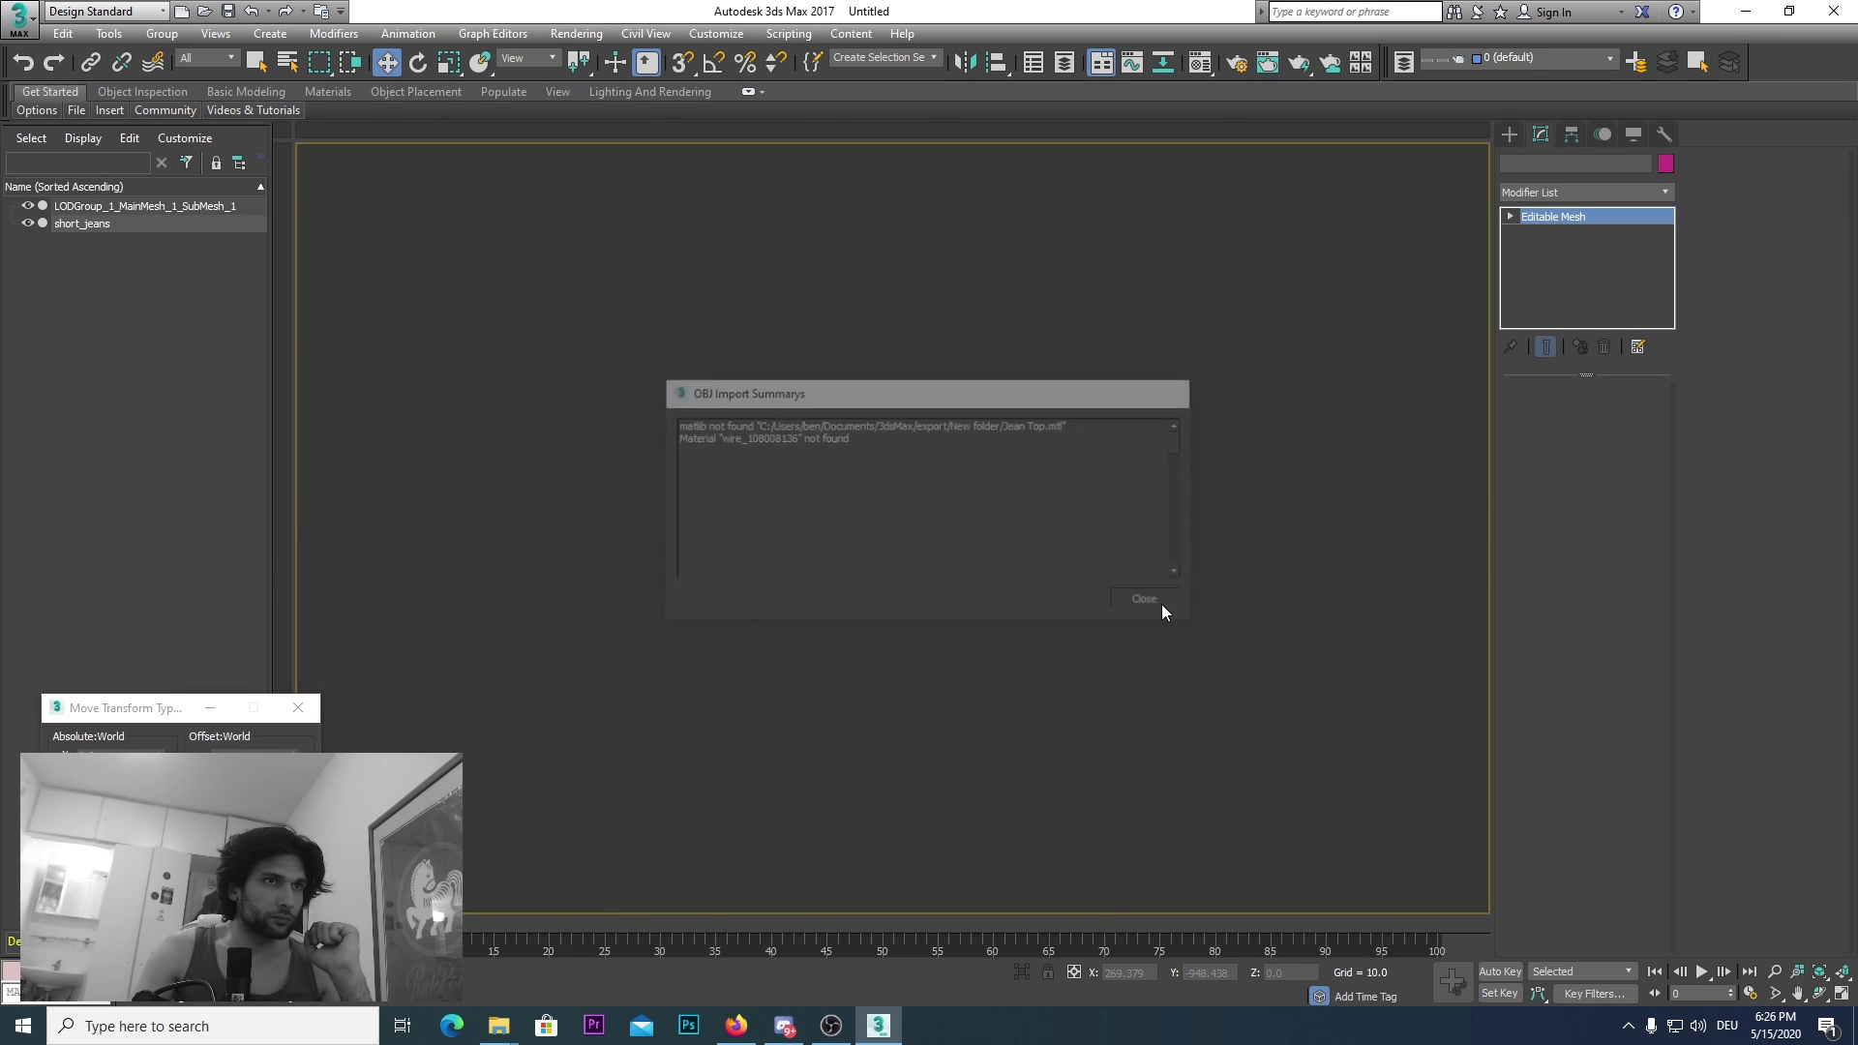
pyautogui.click(1162, 602)
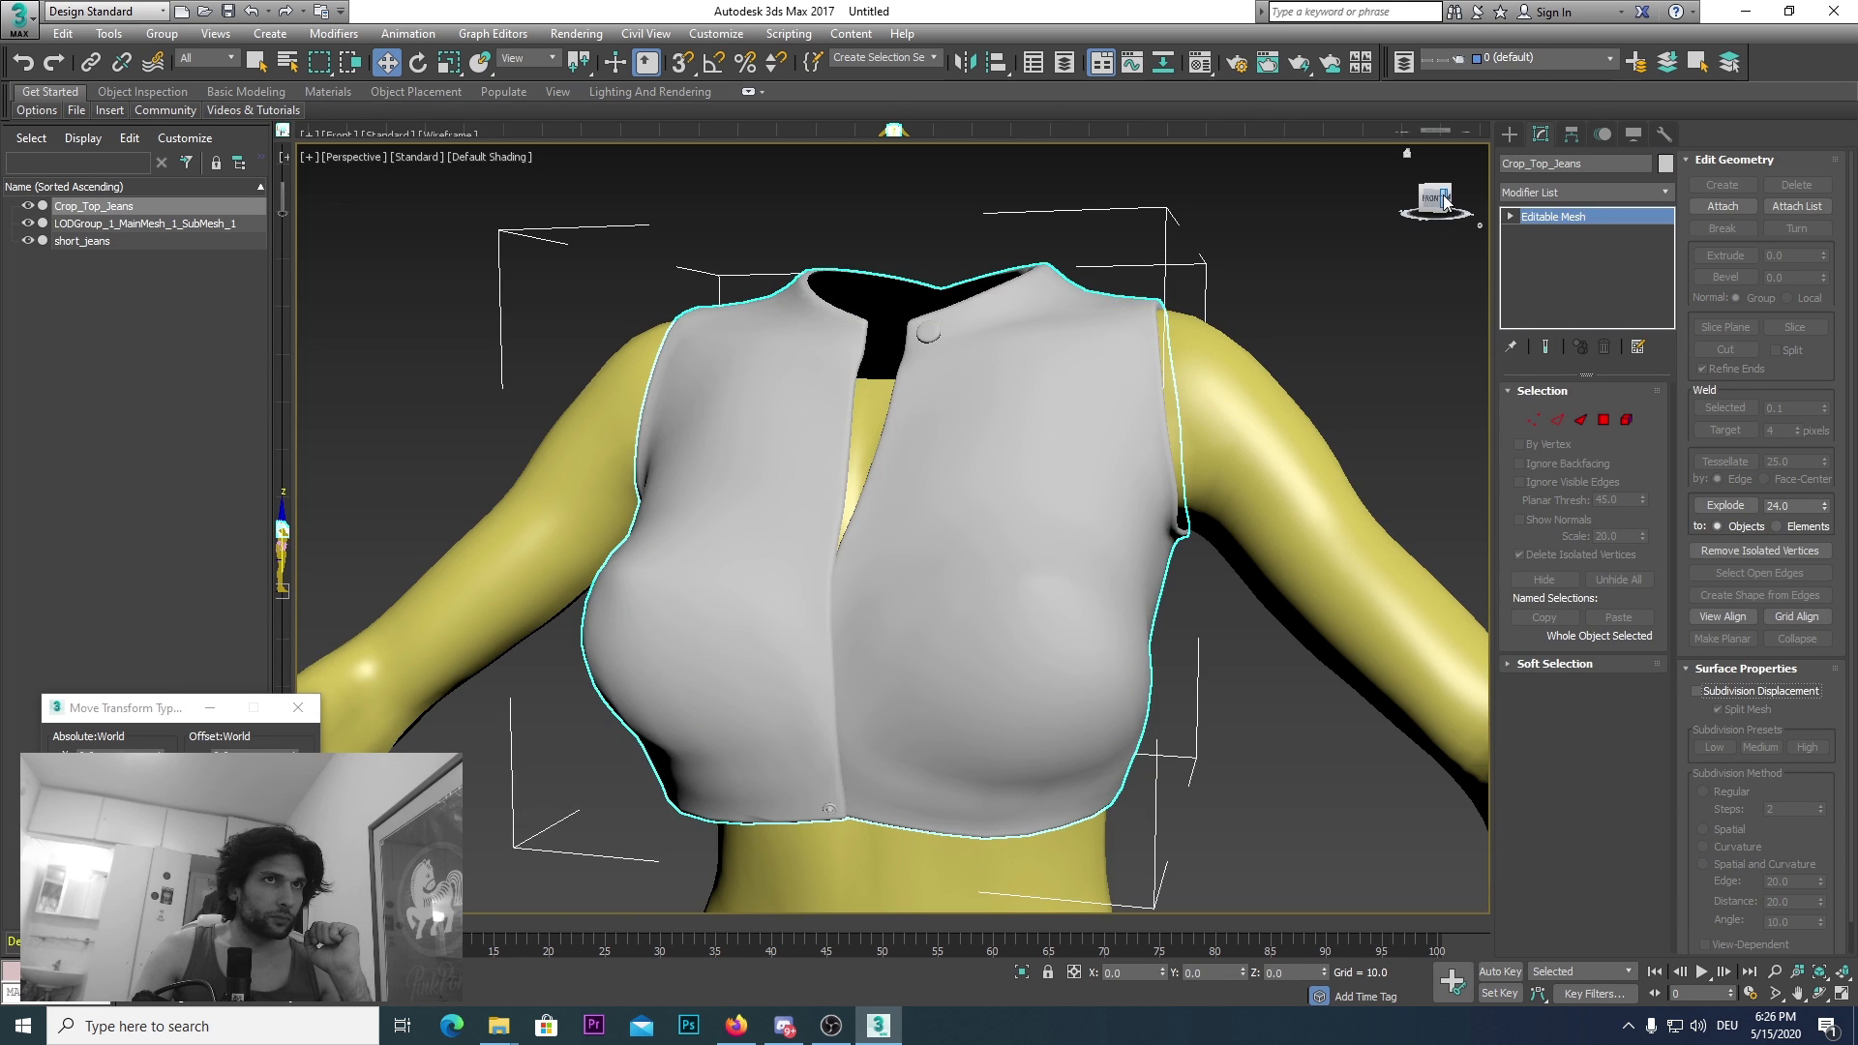
# Step: Convert the crop top to an Editable Poly, switch to element selection, and enable soft selection
pyautogui.moveTo(1443, 201); pyautogui.dragTo(1390, 210)
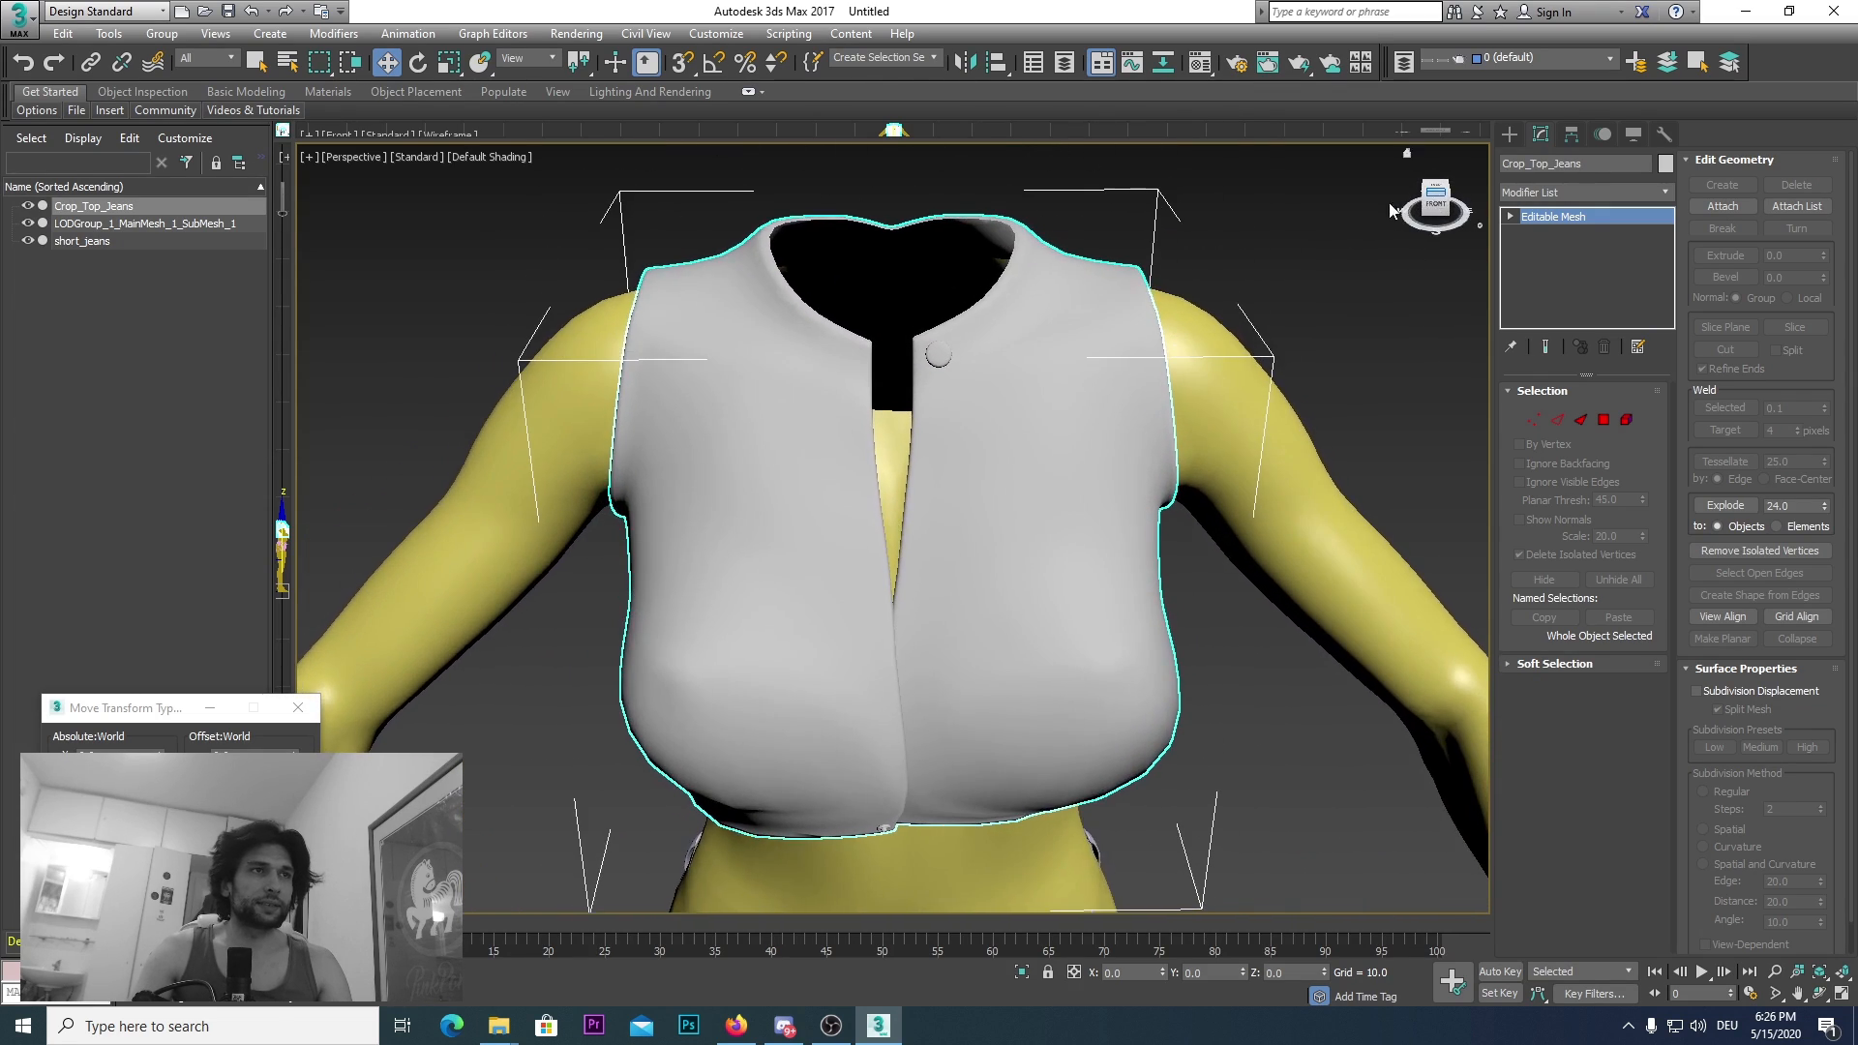
pyautogui.click(1423, 209)
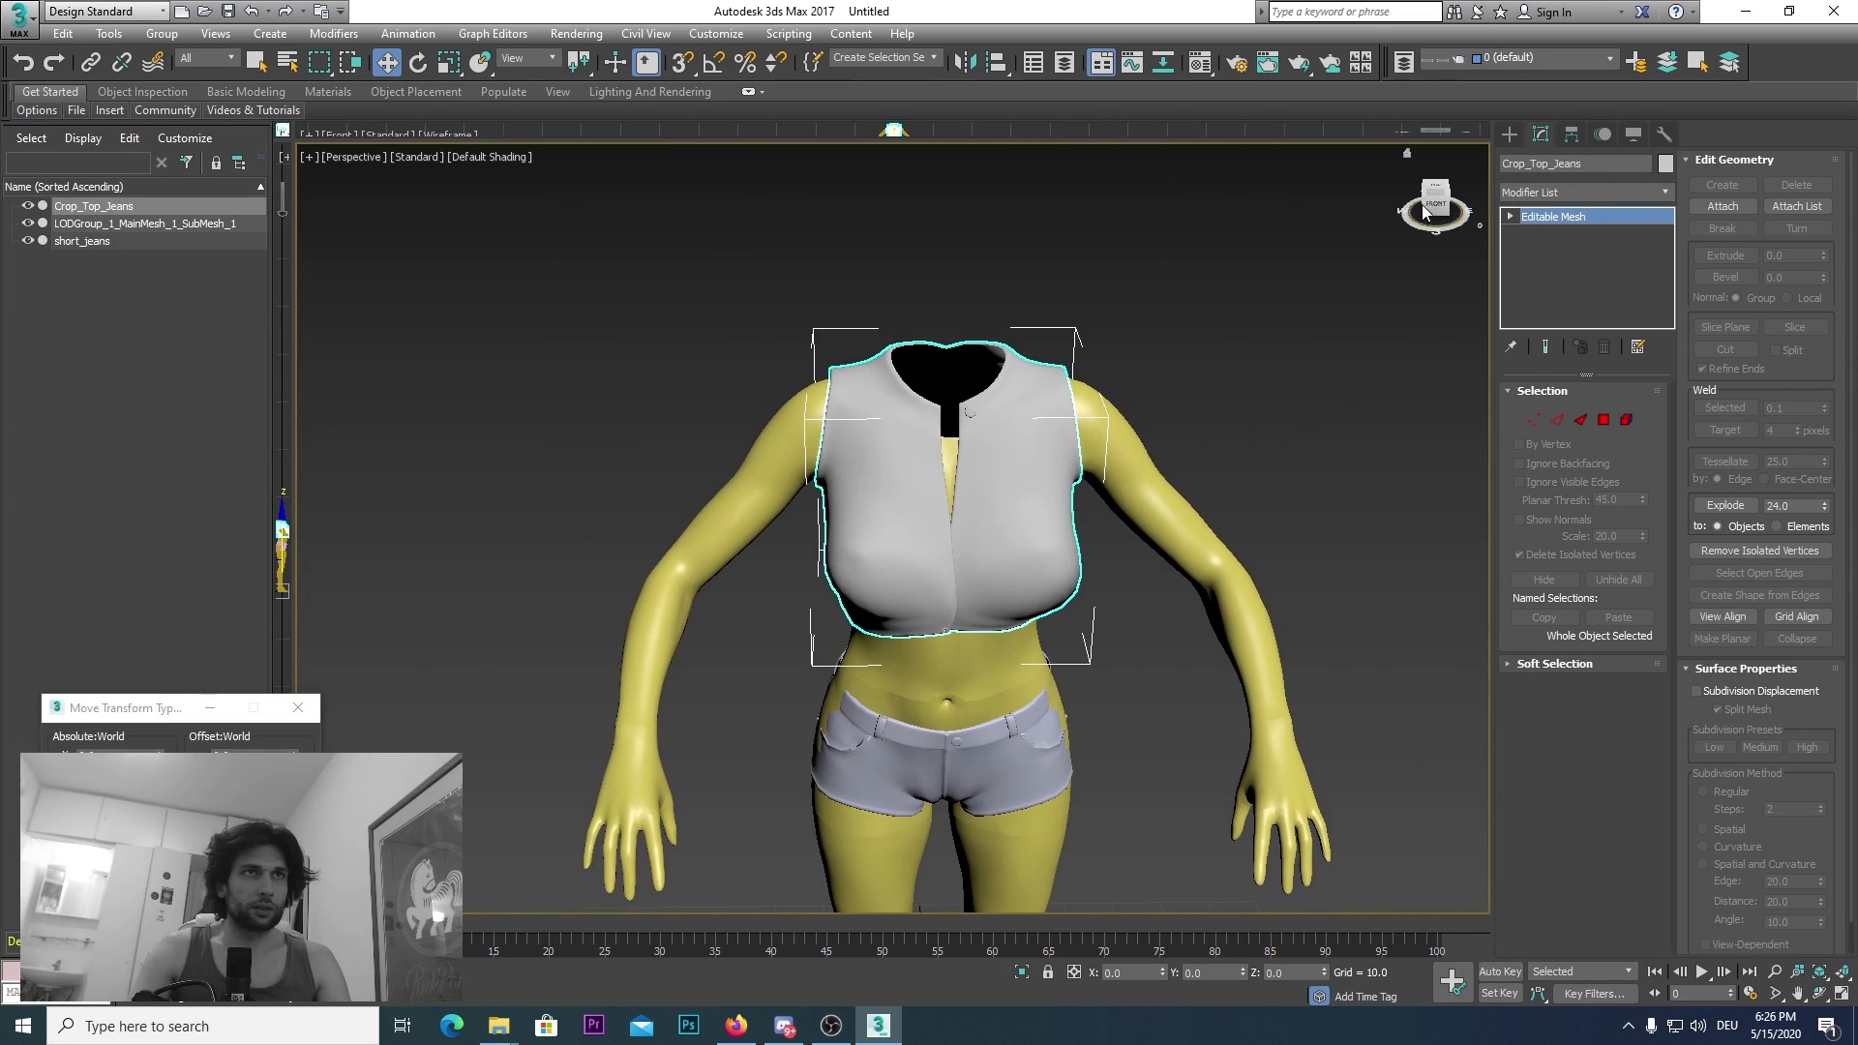
pyautogui.click(1423, 209)
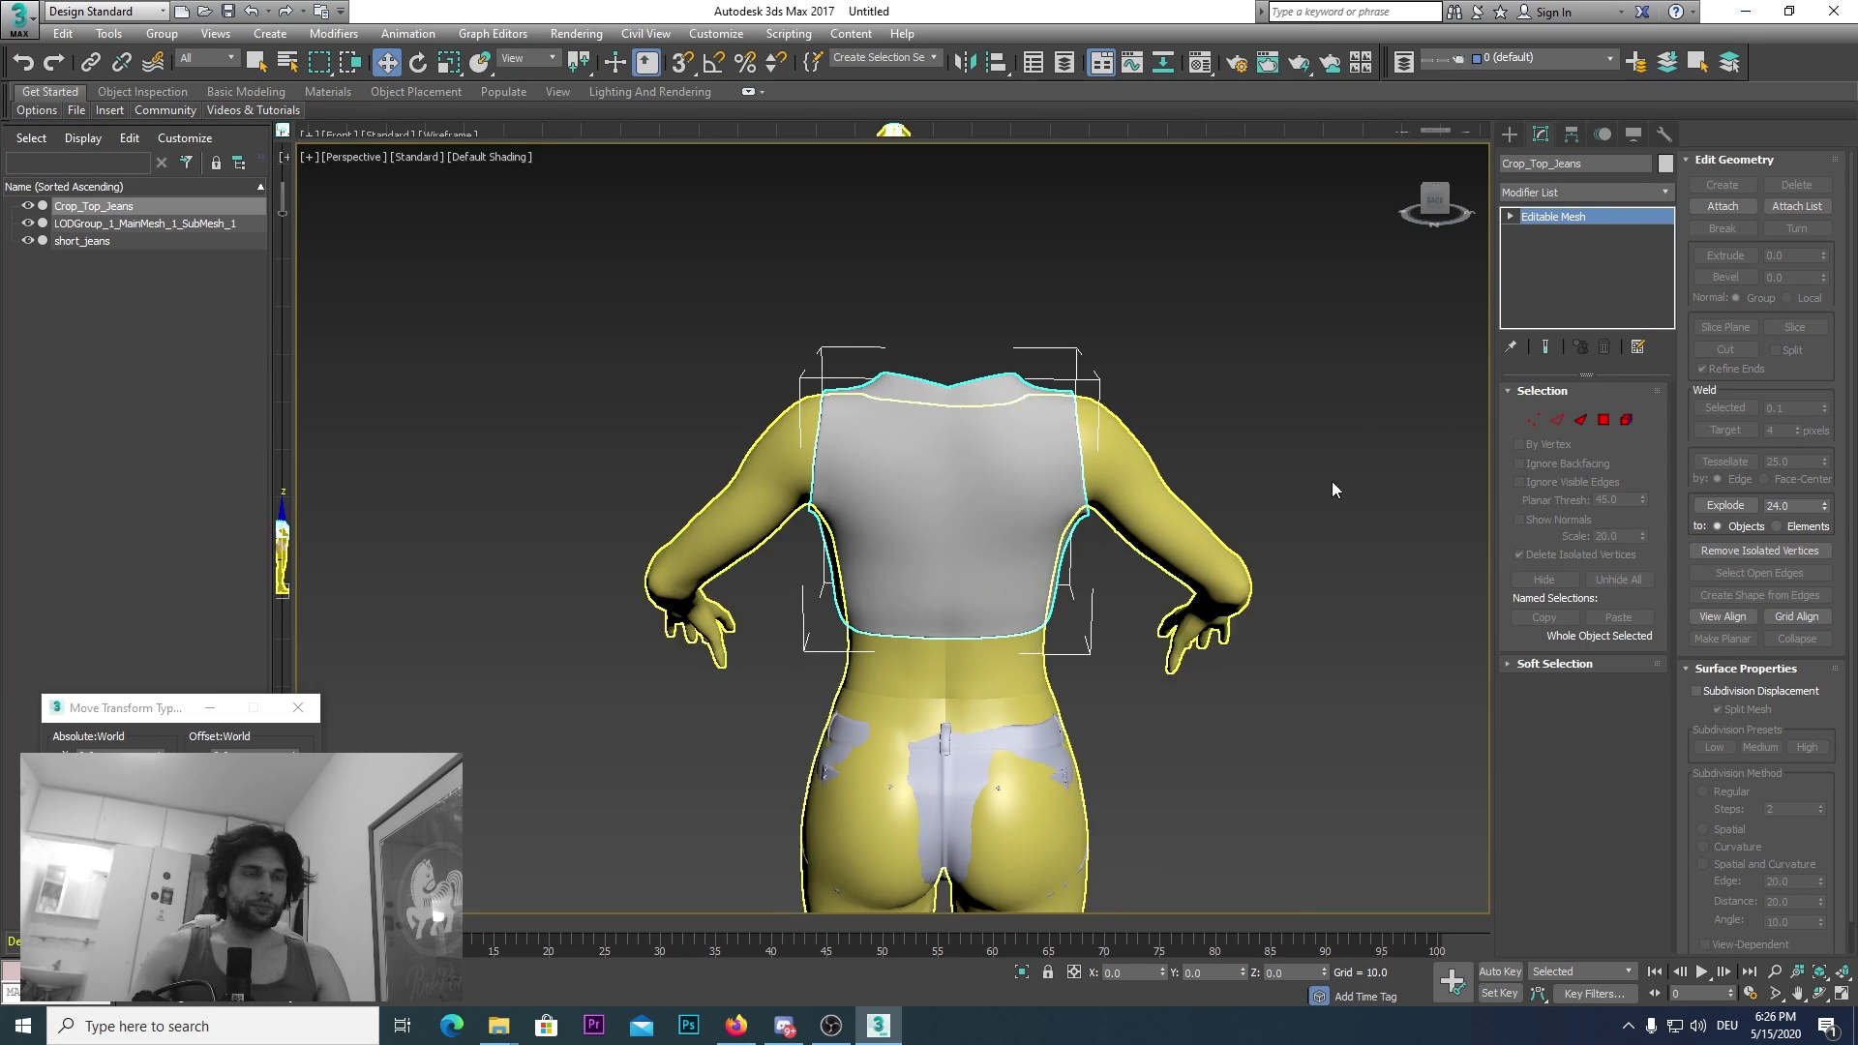
pyautogui.moveTo(1274, 548); pyautogui.dragTo(1227, 684, button='middle')
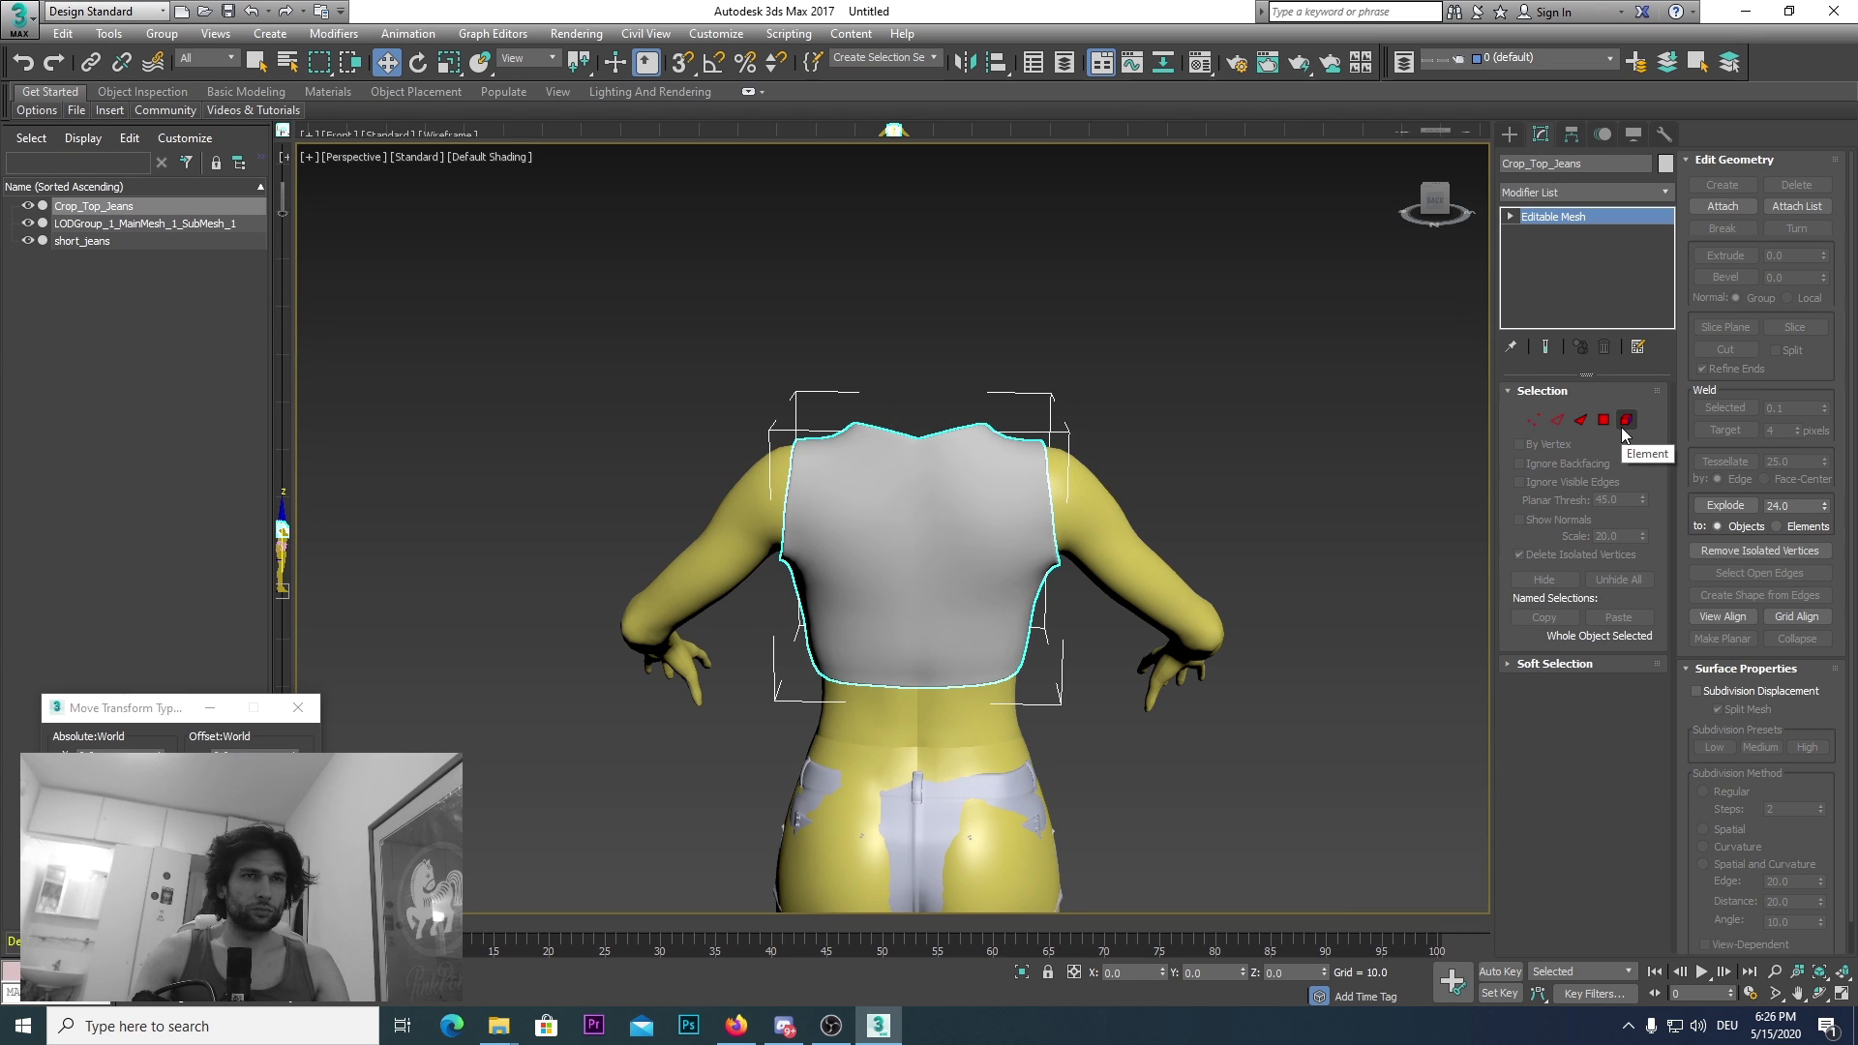
pyautogui.rightClick(1573, 218)
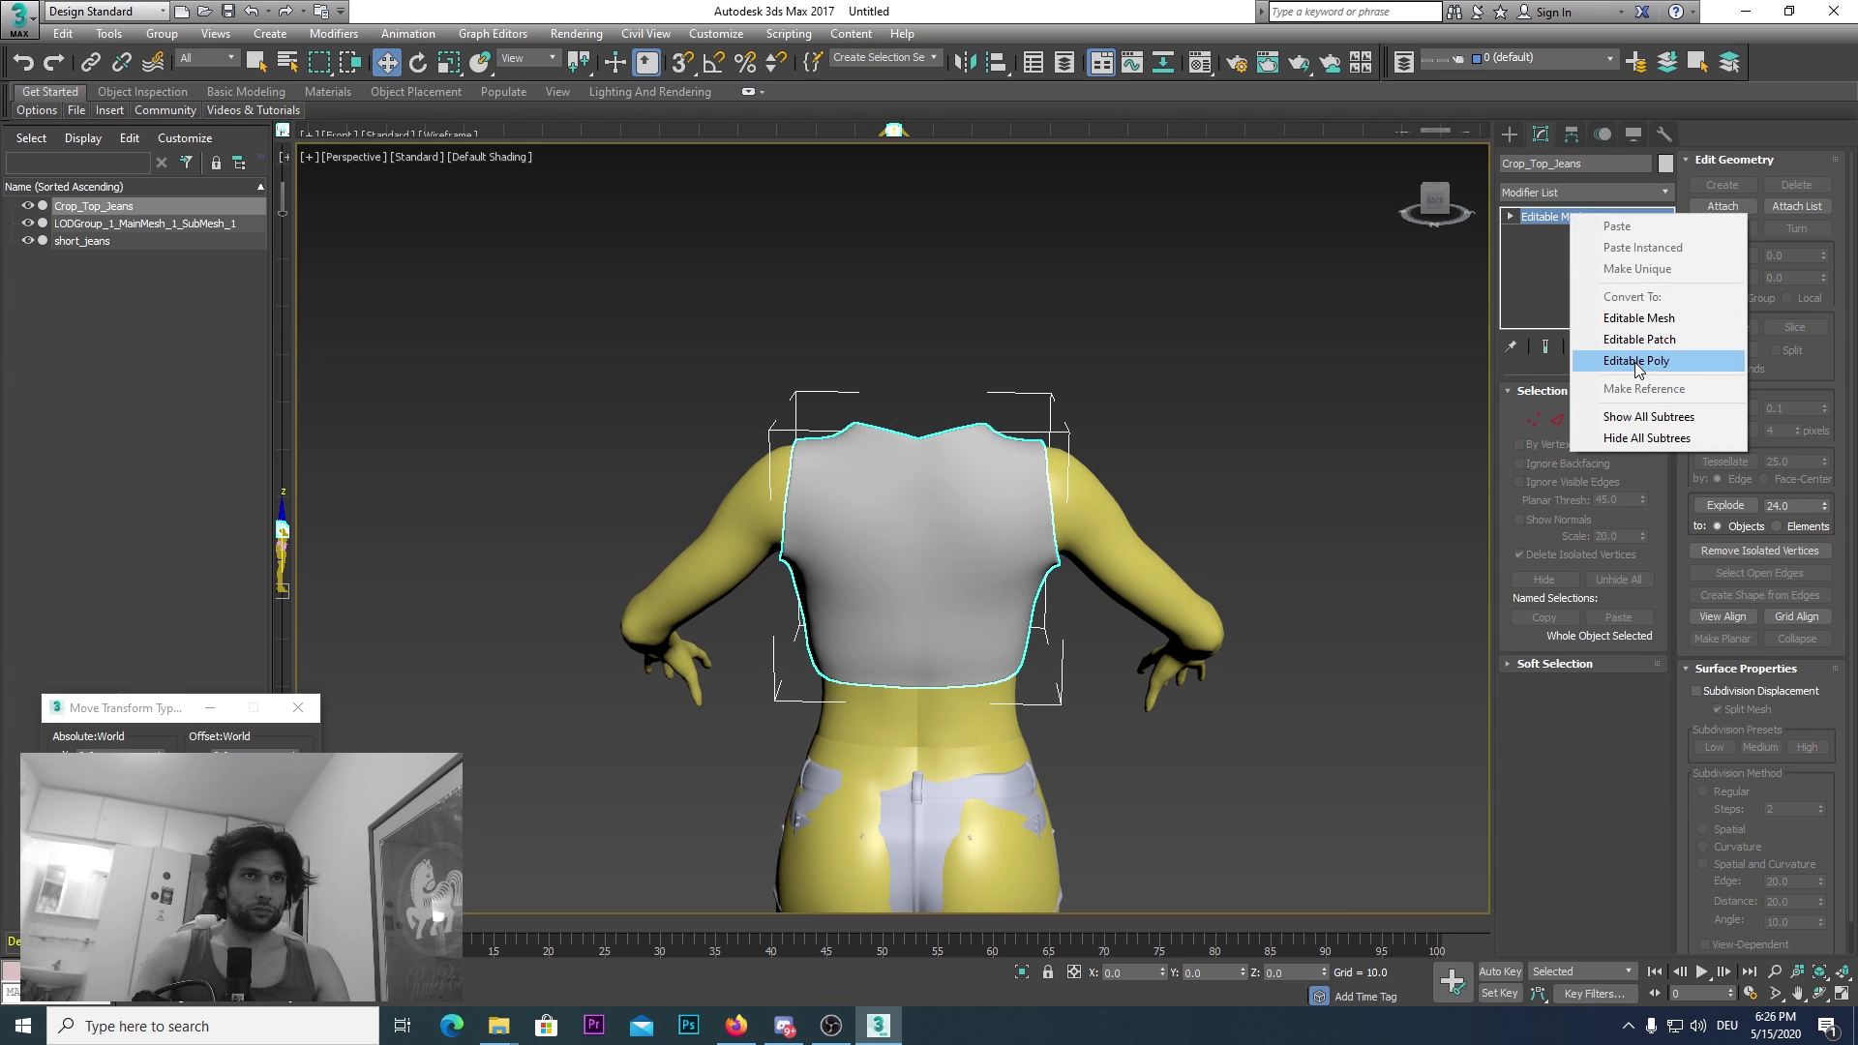
pyautogui.click(1636, 362)
pyautogui.click(1627, 416)
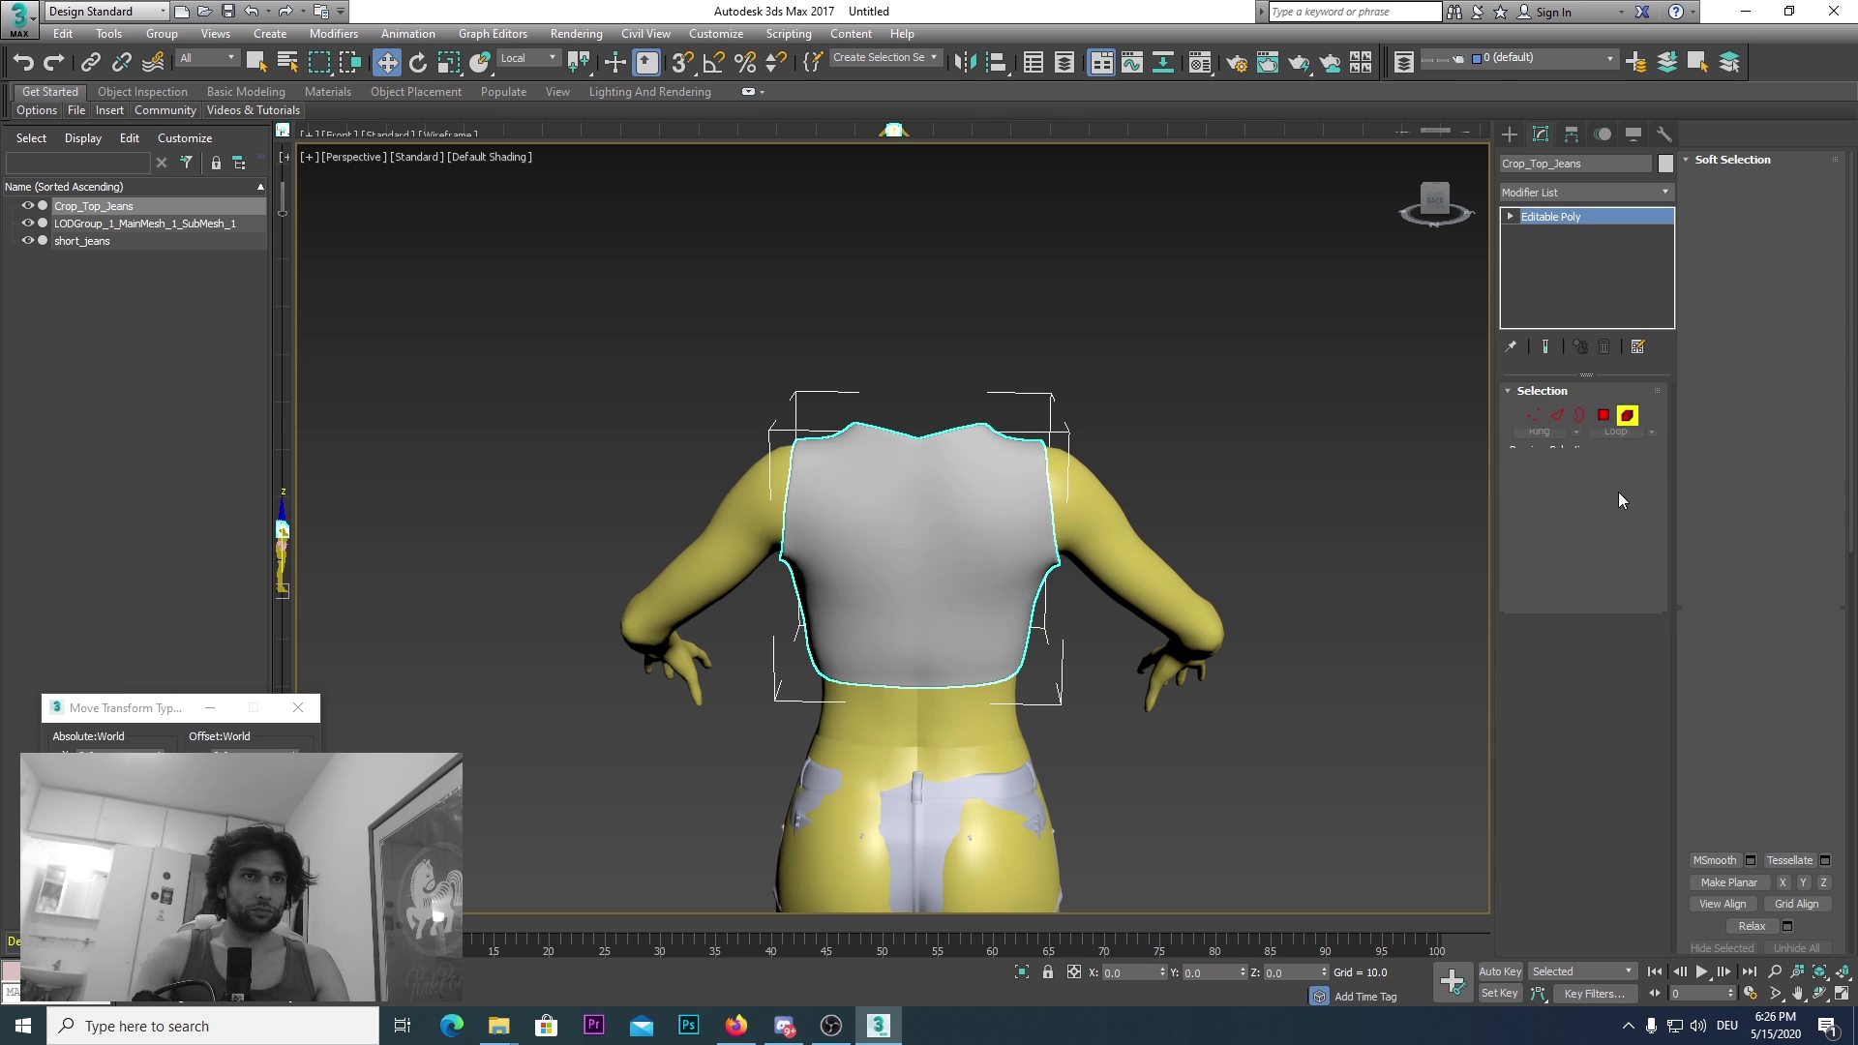
pyautogui.click(1756, 183)
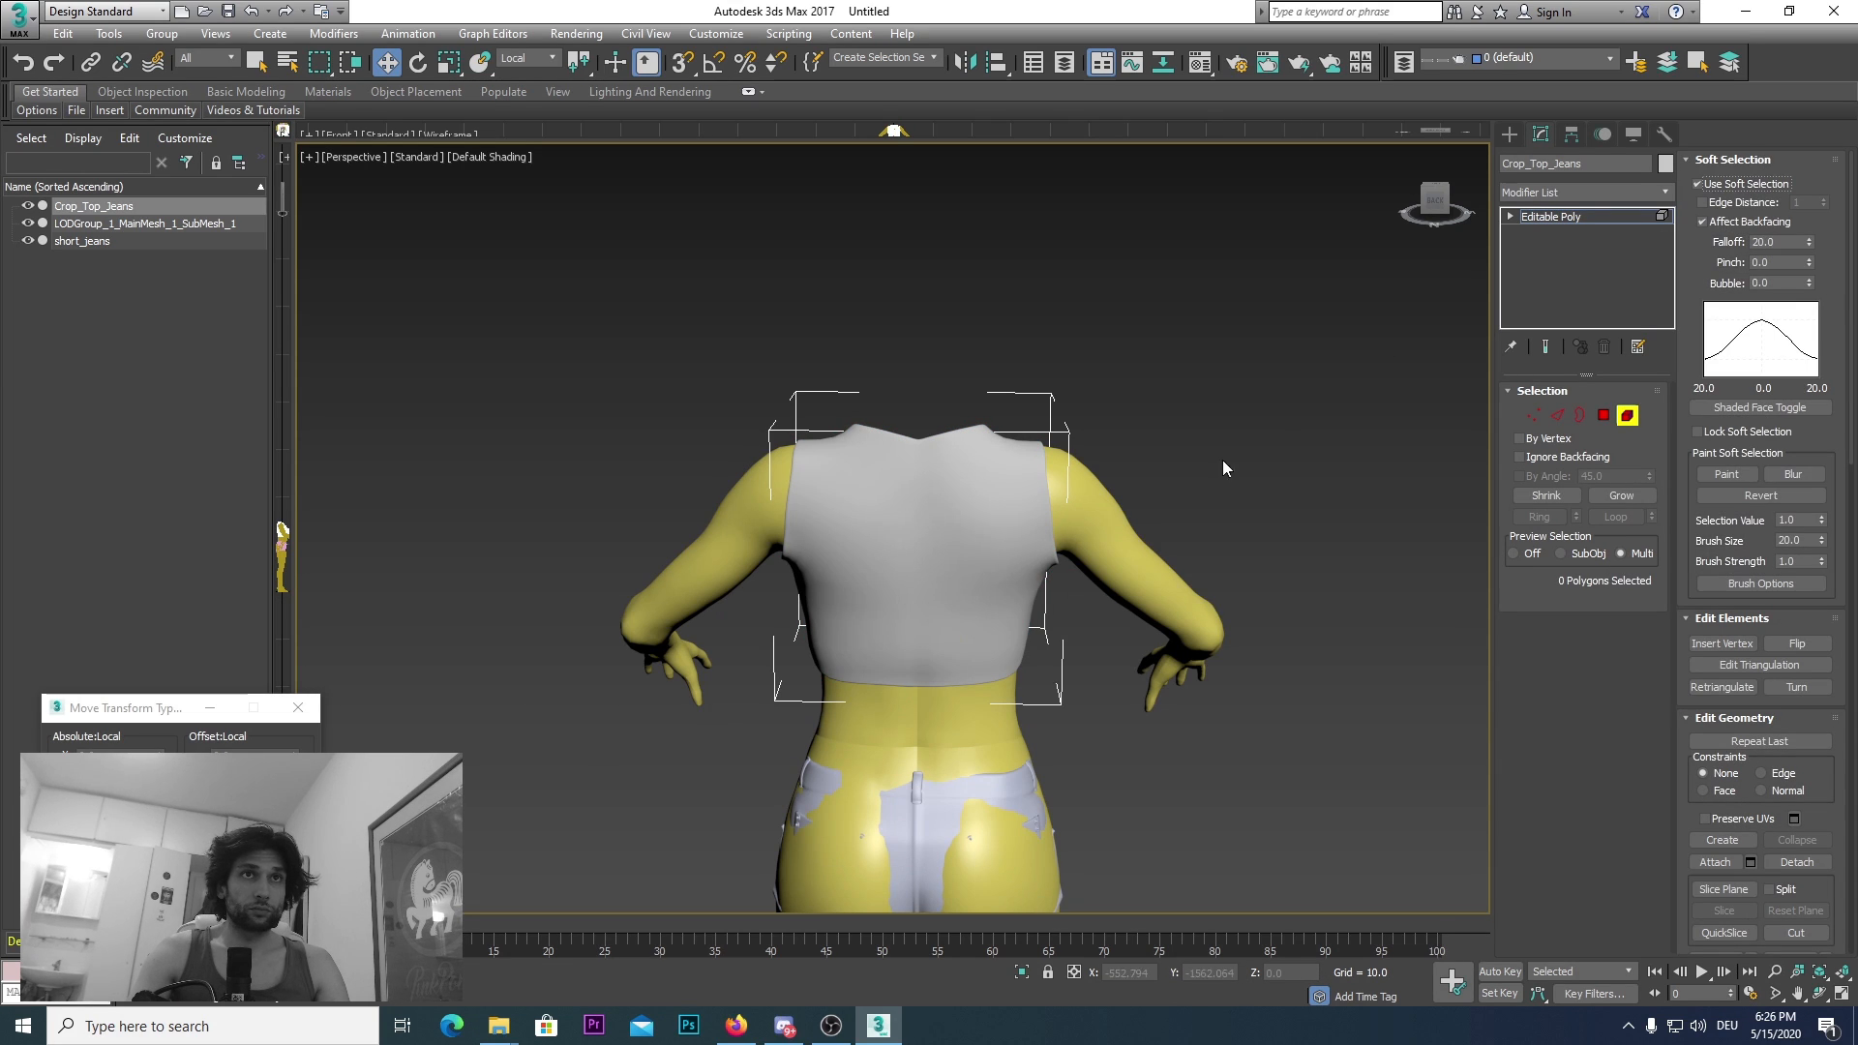
pyautogui.scroll(10, 1223, 460)
pyautogui.scroll(-10, 961, 700)
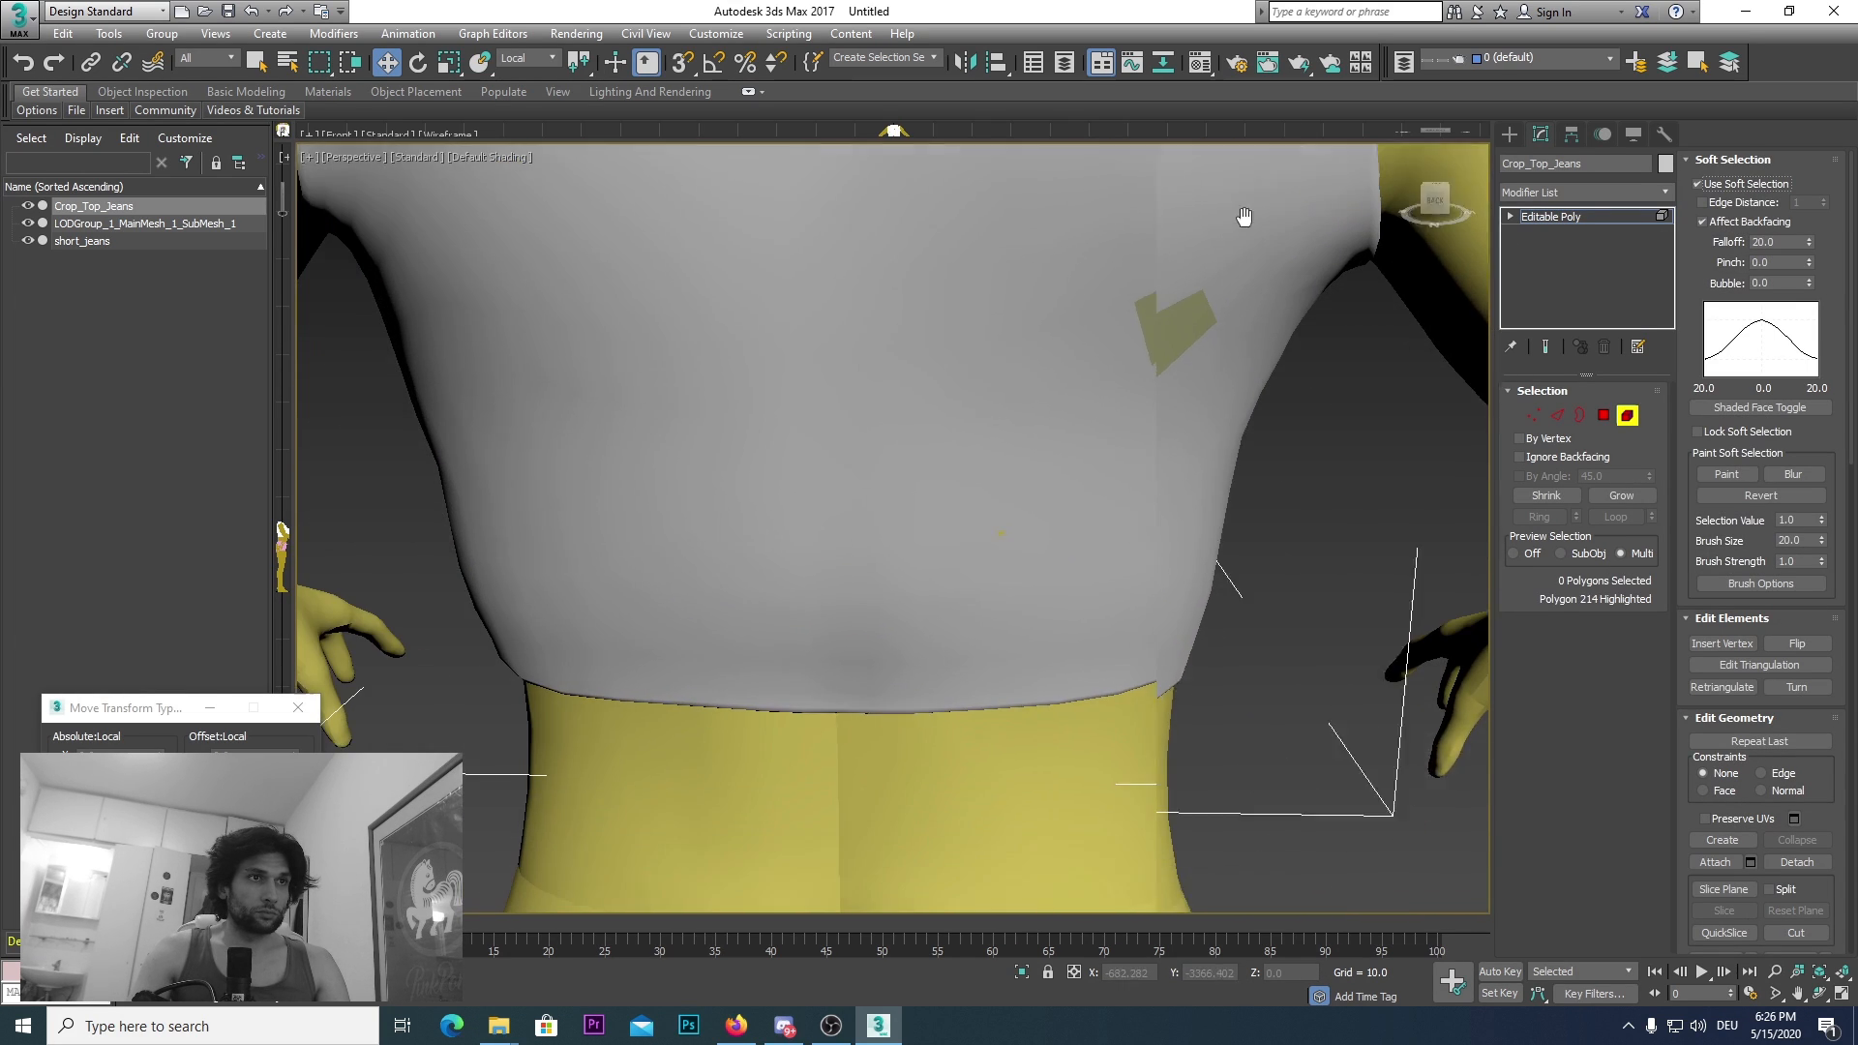
# Step: Switch to edge selection and move an edge on the crop top's lower back slightly outward with soft selection
pyautogui.press('2')
pyautogui.click(1010, 535)
pyautogui.scroll(5, 972, 561)
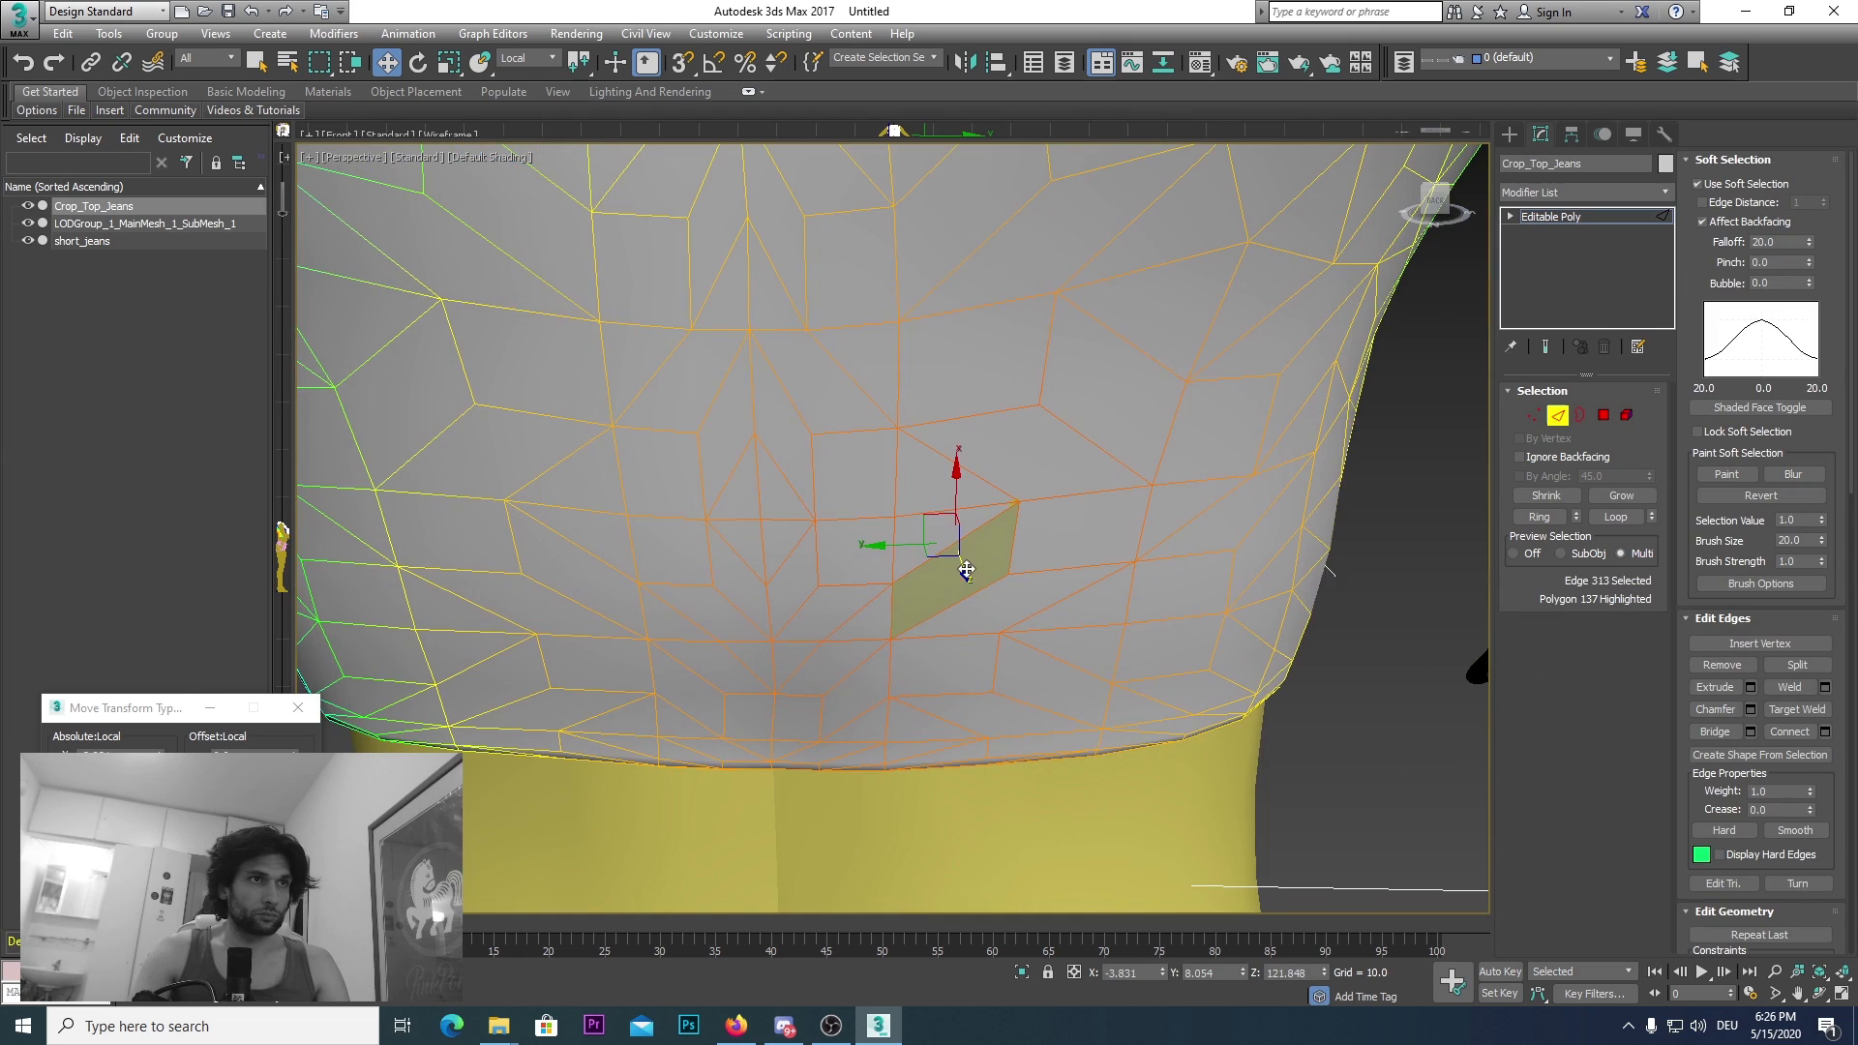
pyautogui.moveTo(966, 571); pyautogui.dragTo(968, 579)
pyautogui.scroll(-3, 968, 579)
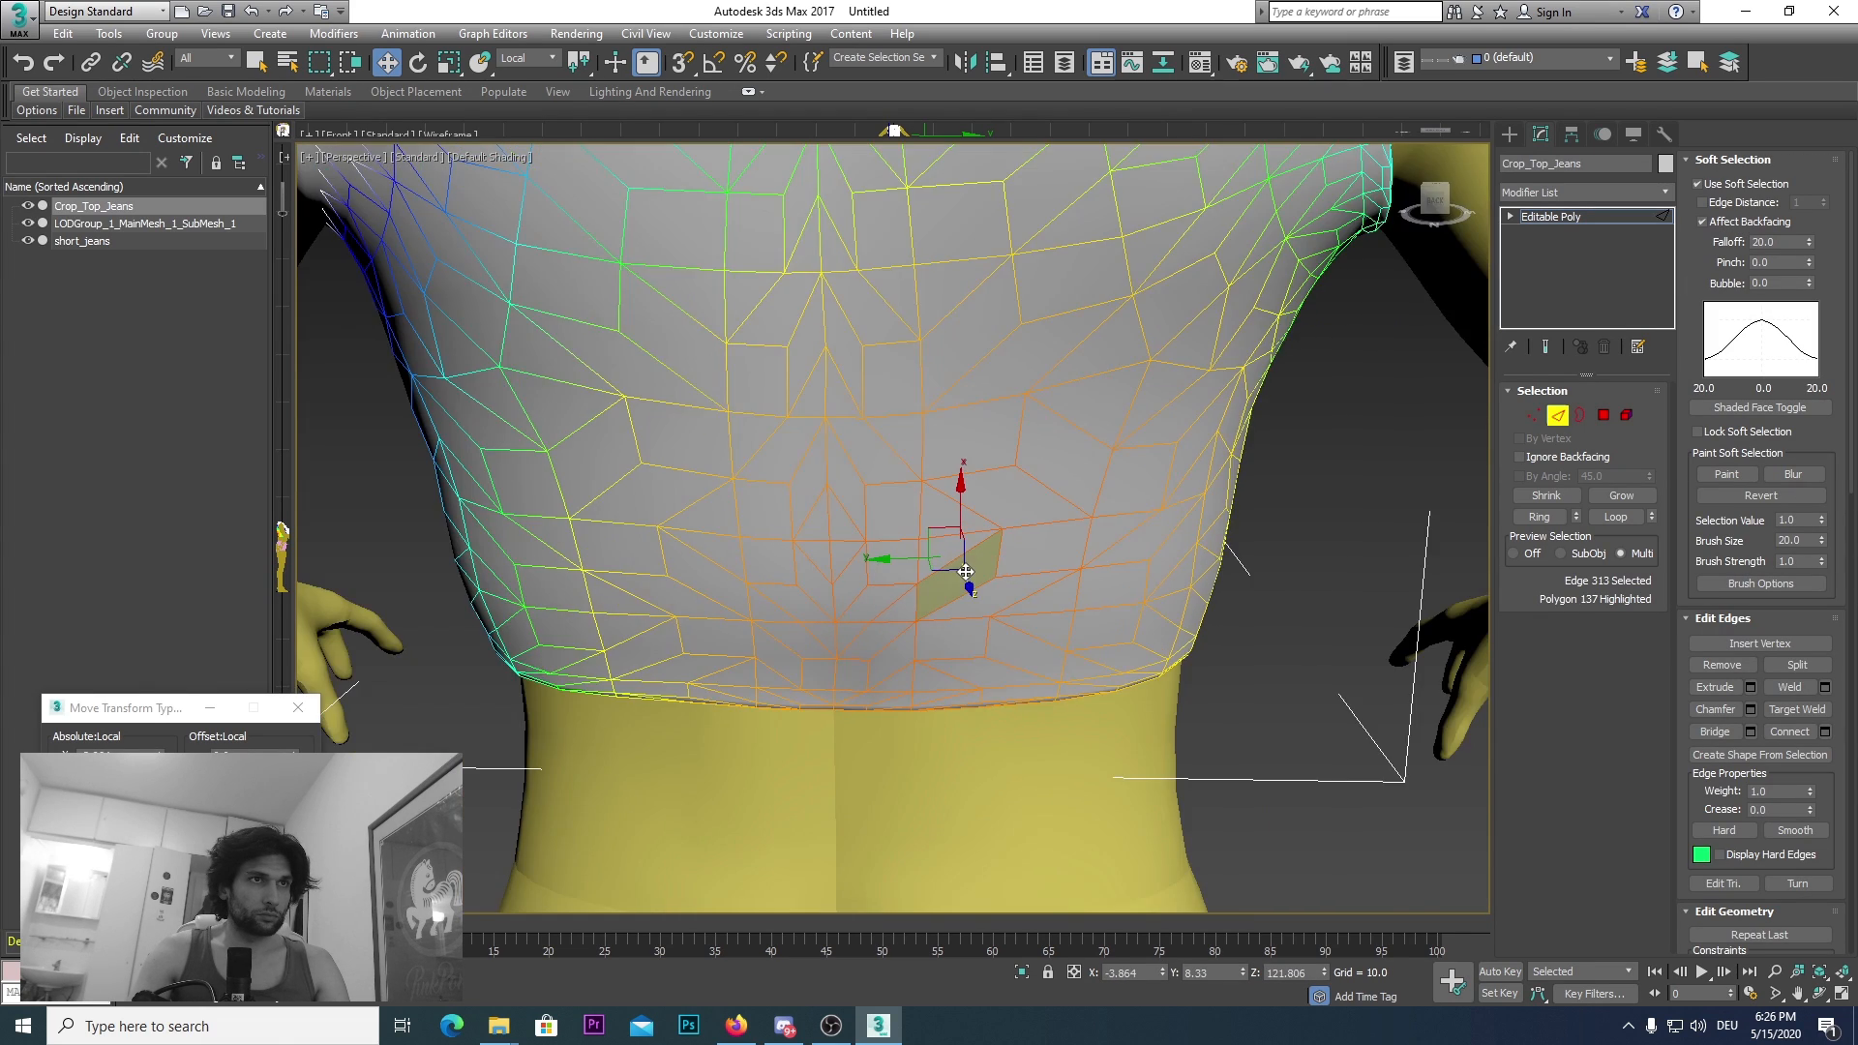
# Step: Select an edge on the crop top's front over the model's left breast and pull it slightly outward
pyautogui.moveTo(970, 581); pyautogui.dragTo(753, 732, button='middle')
pyautogui.click(1440, 197)
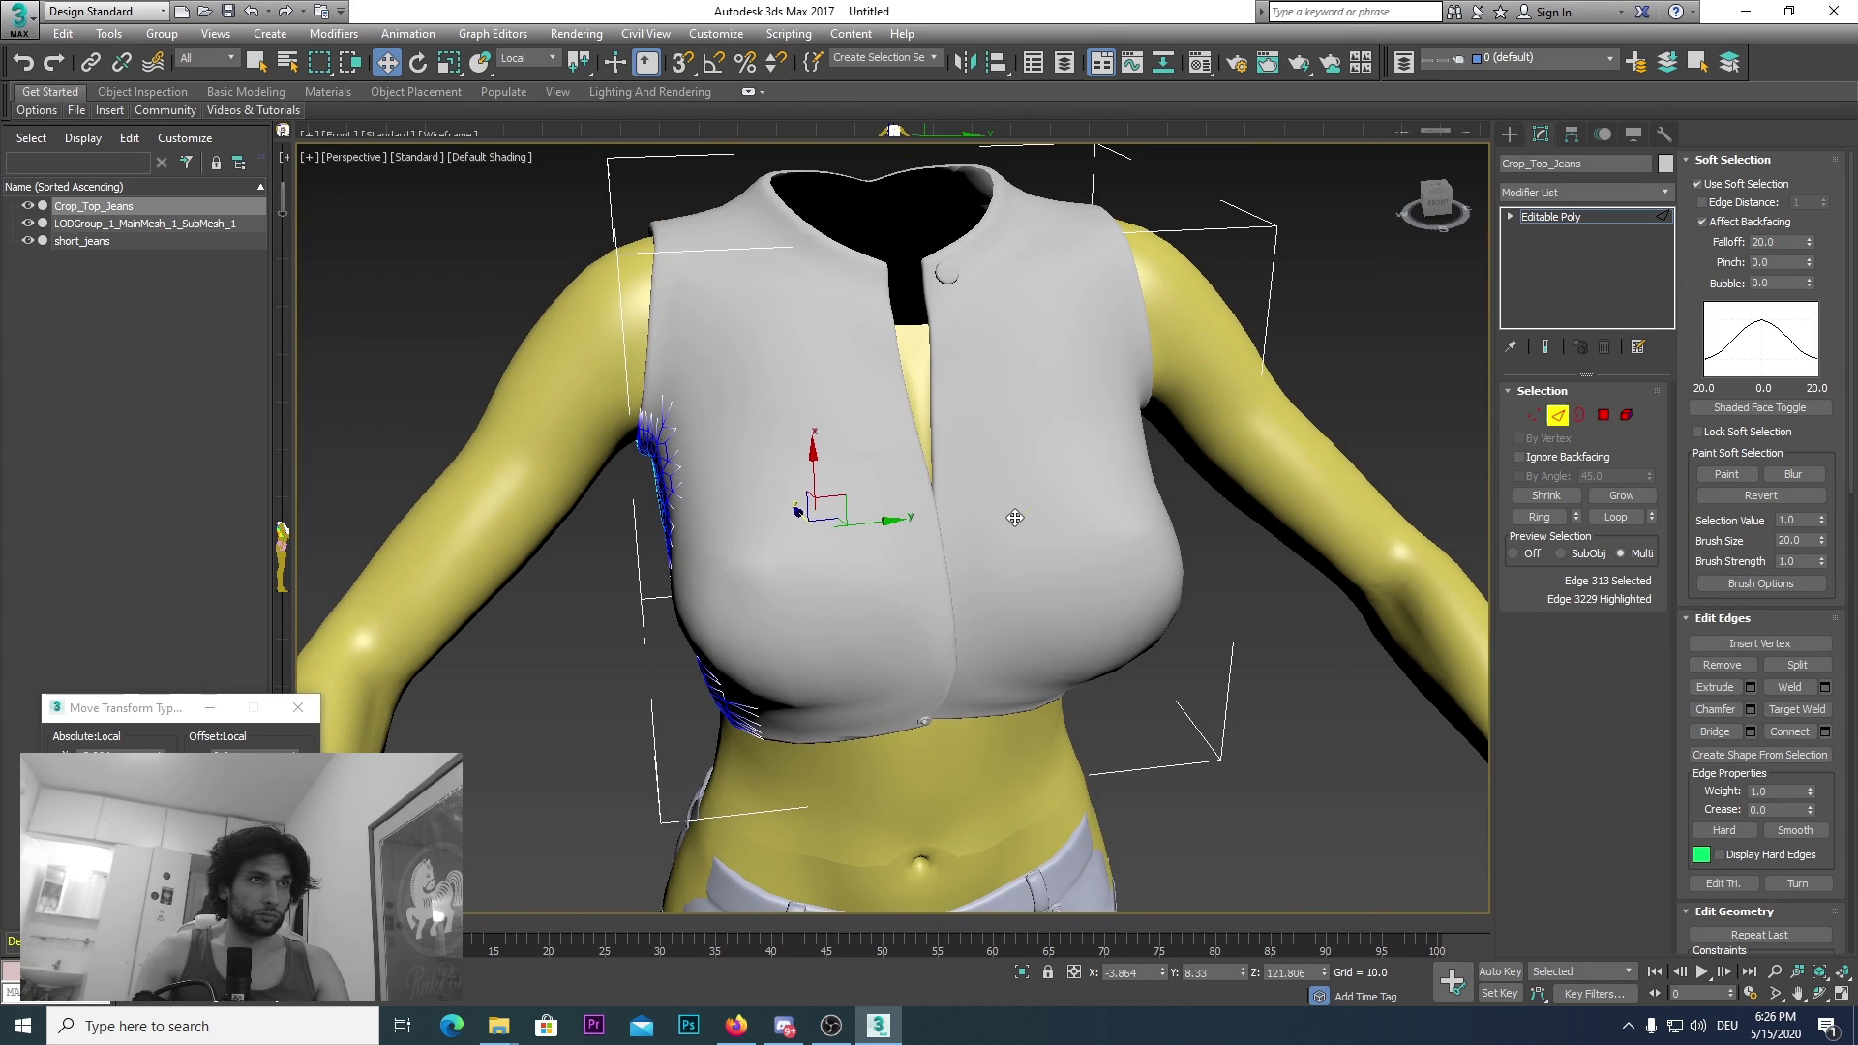
pyautogui.click(1015, 517)
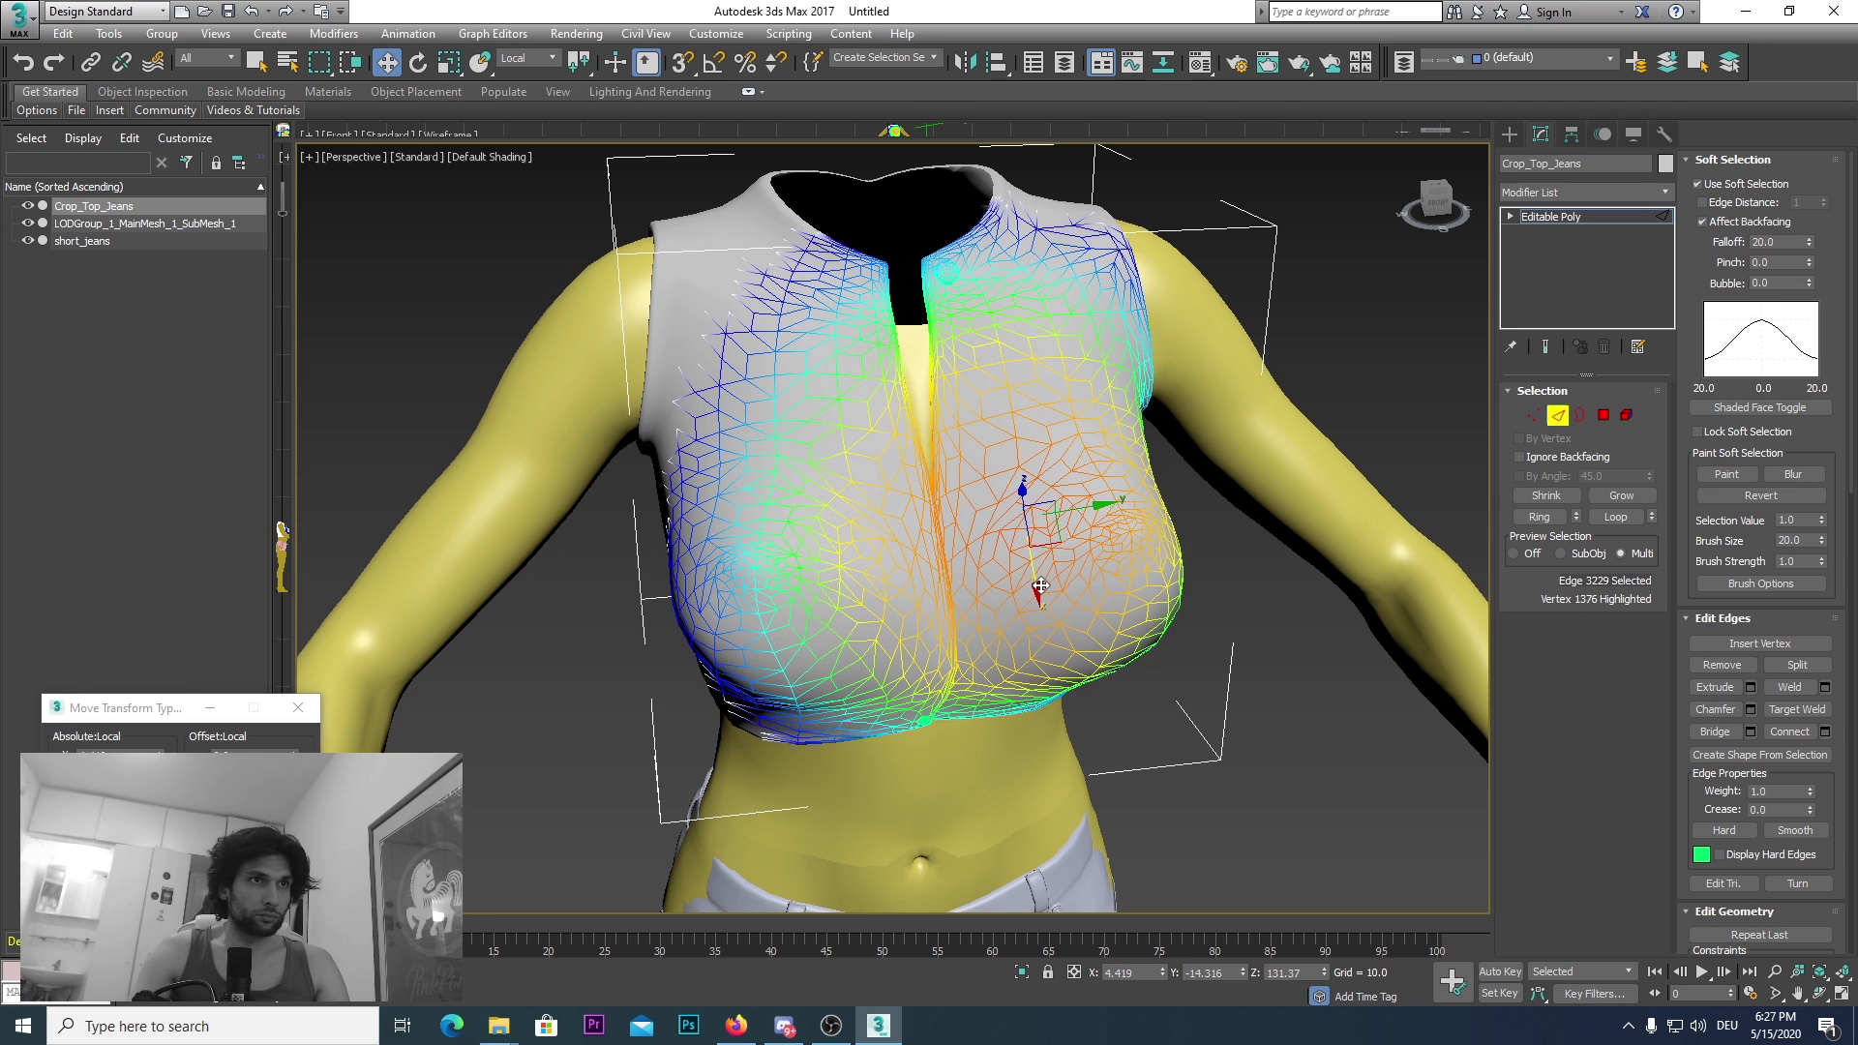
pyautogui.moveTo(1038, 588); pyautogui.dragTo(1045, 597)
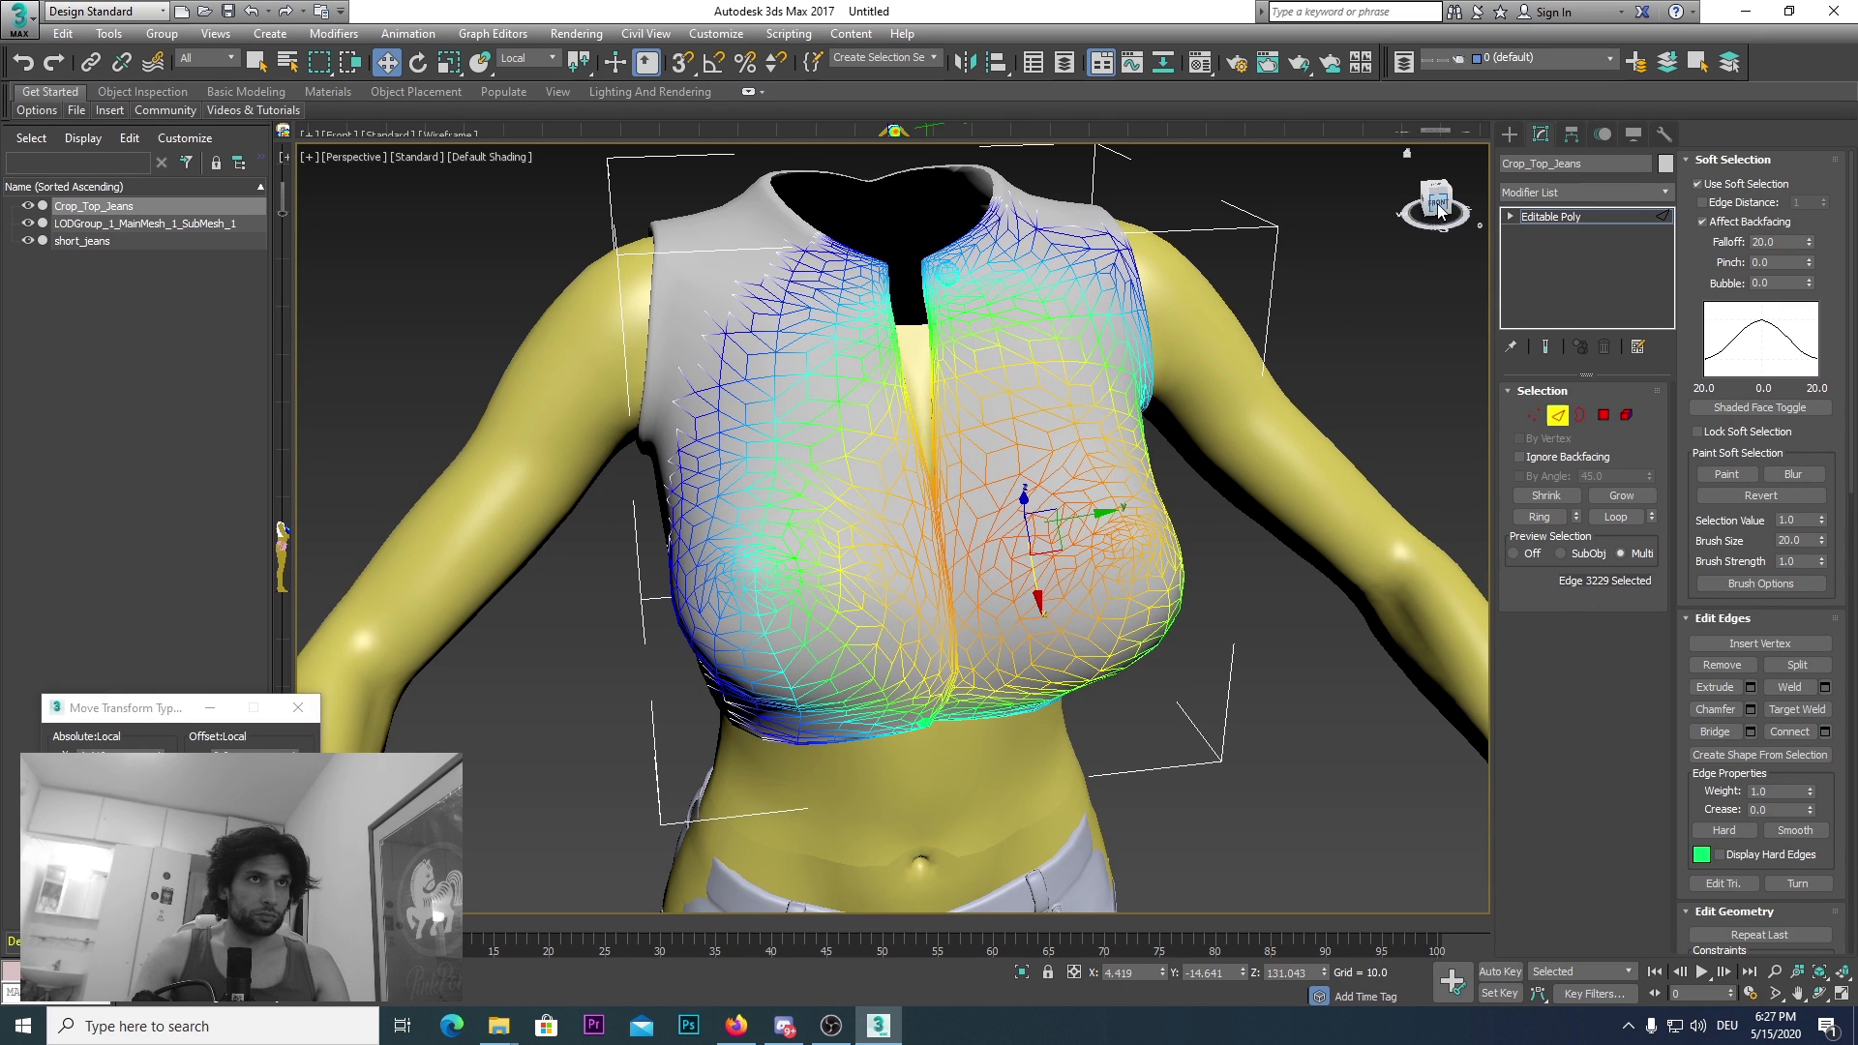
# Step: Pull the crop top's hem outward at the model's right front corner, using an edge and a nearby polygon
pyautogui.moveTo(1439, 211)
pyautogui.mouseDown()
pyautogui.moveTo(1415, 171)
pyautogui.moveTo(1481, 184)
pyautogui.moveTo(1442, 198)
pyautogui.mouseUp()
pyautogui.scroll(5, 706, 576)
pyautogui.moveTo(606, 529); pyautogui.dragTo(767, 534, button='middle')
pyautogui.click(768, 542)
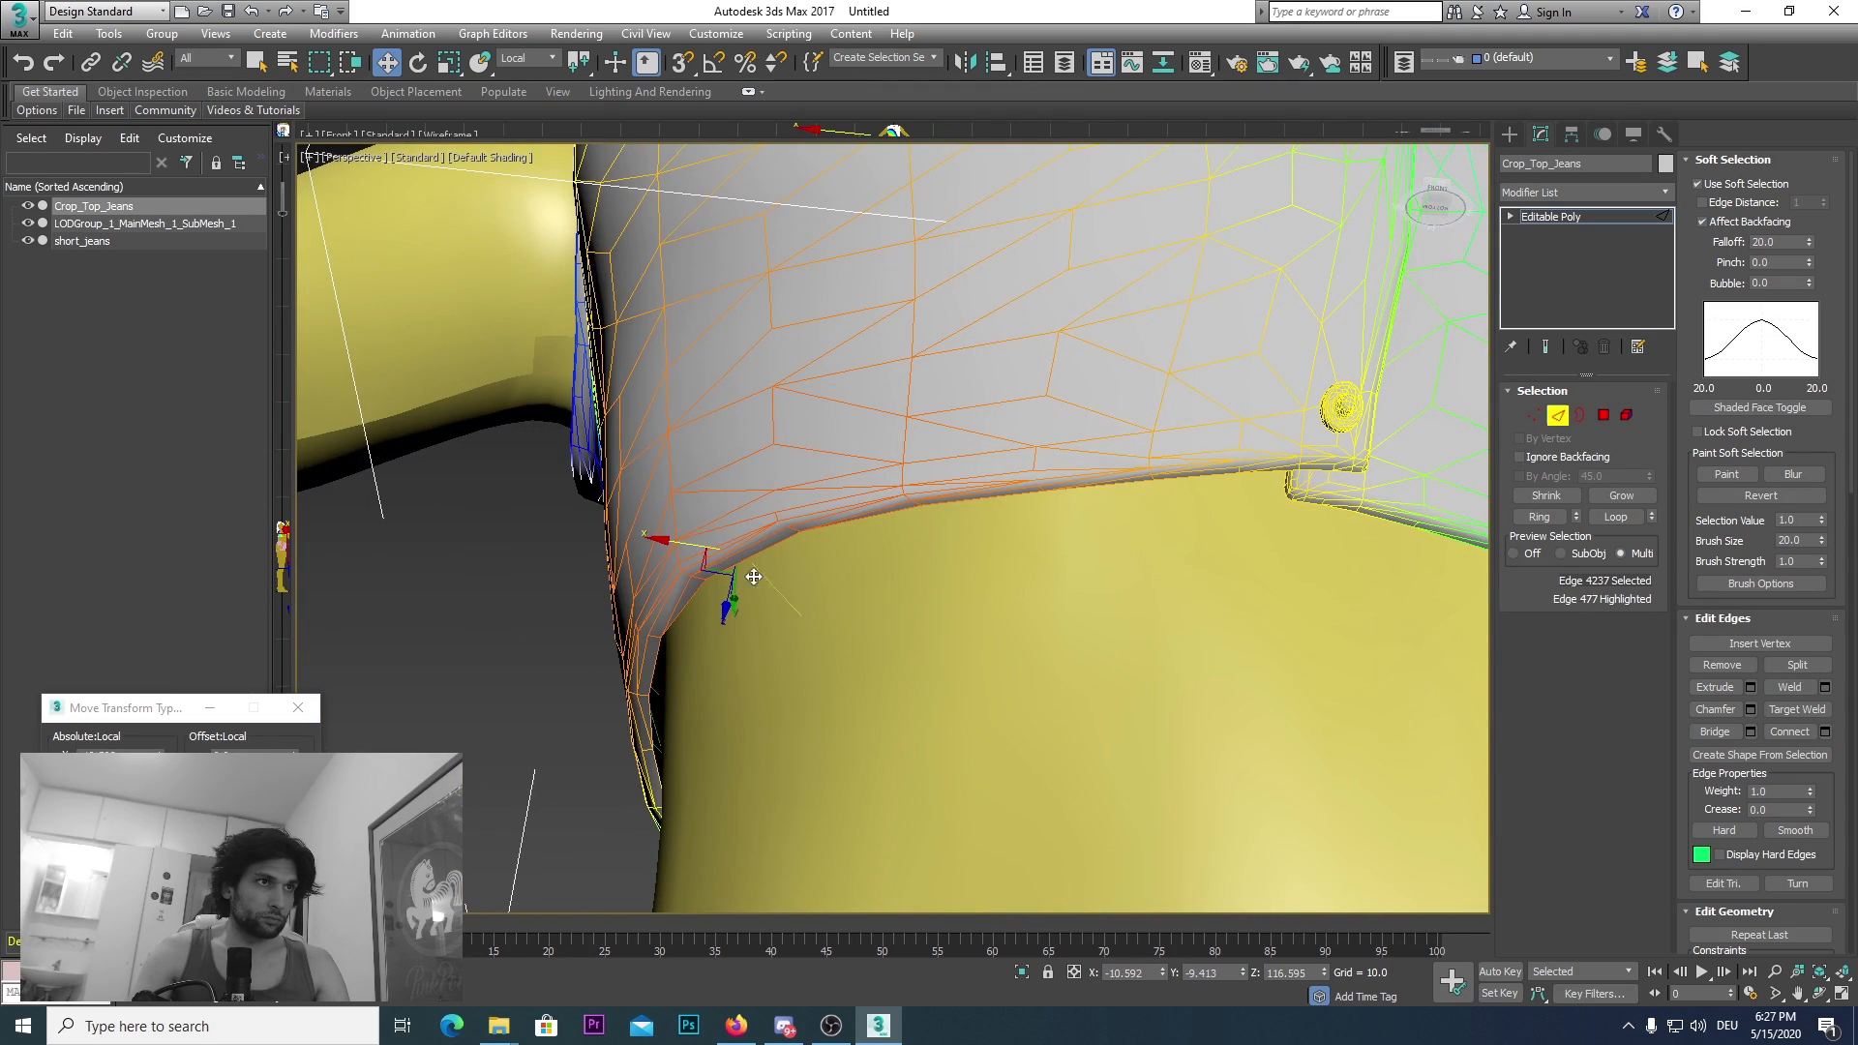
pyautogui.click(663, 545)
pyautogui.moveTo(668, 547); pyautogui.dragTo(614, 540)
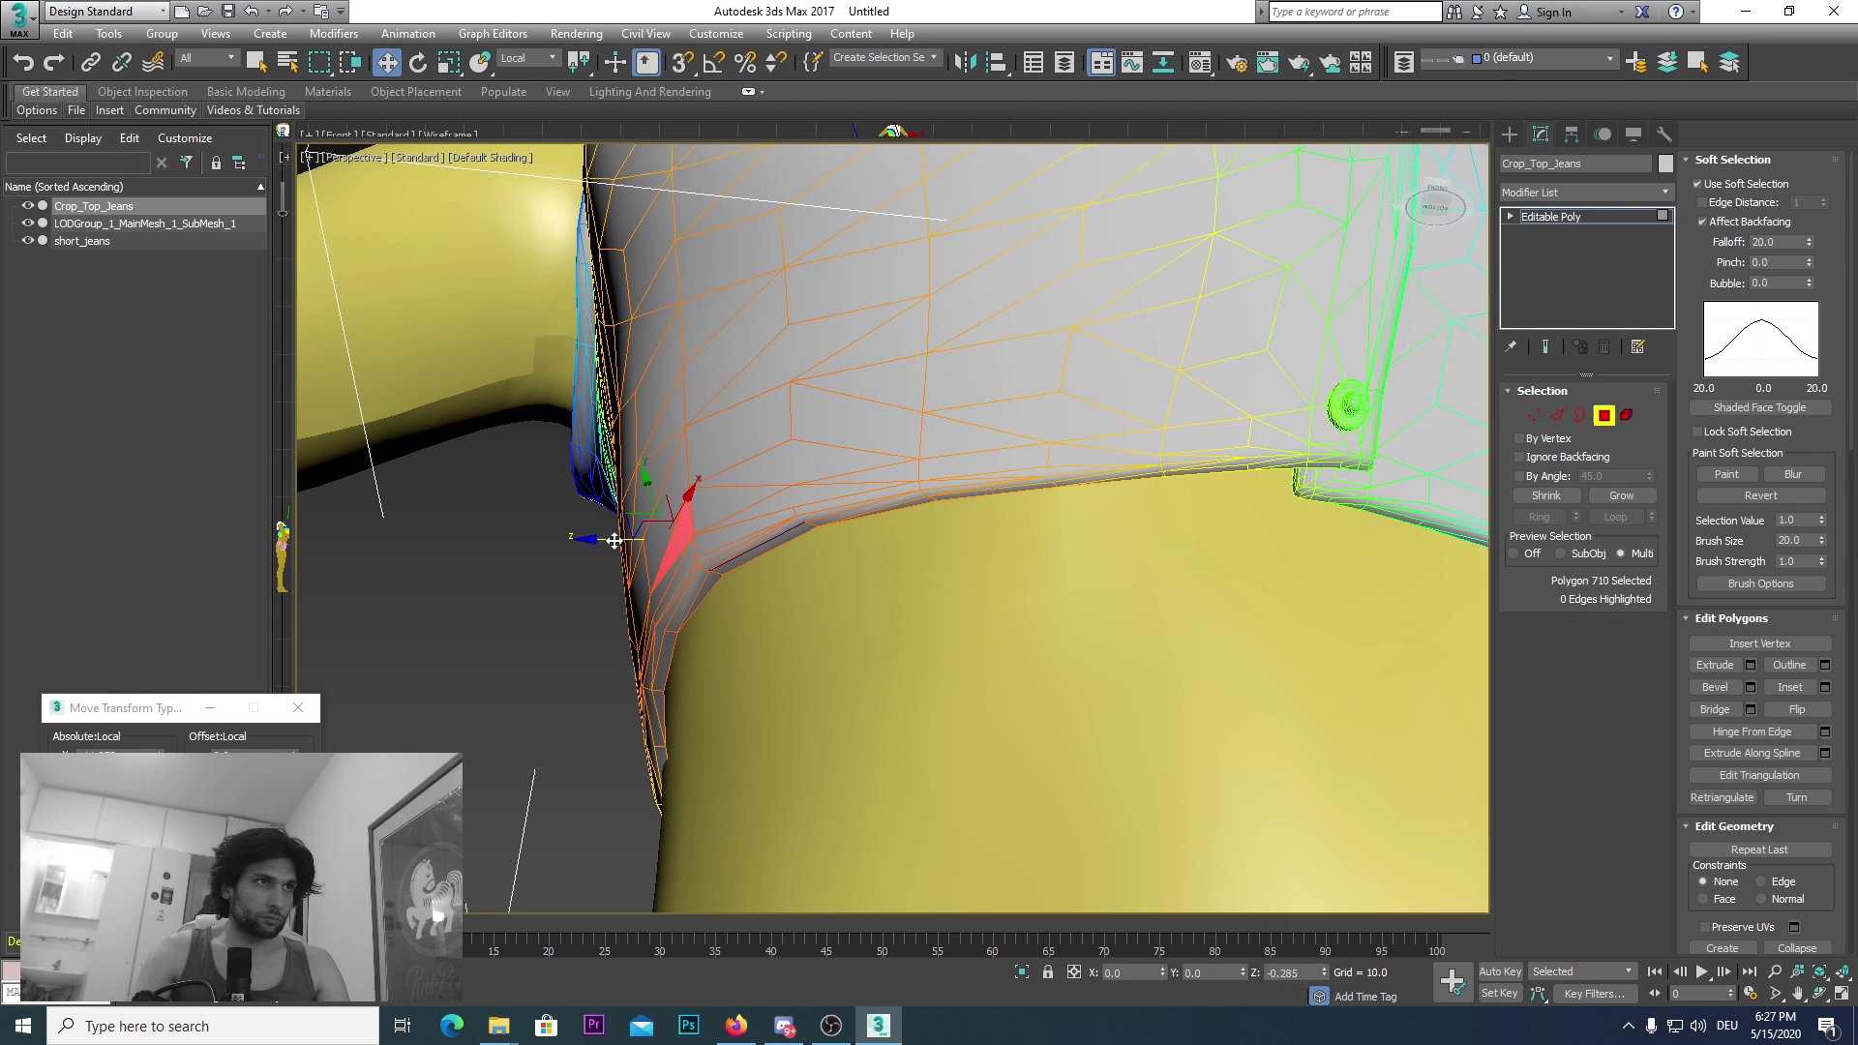
# Step: Select an edge on the underside of the front hem on the model's right and adjust its position against the body
pyautogui.keyDown('alt'); pyautogui.moveTo(743, 539); pyautogui.dragTo(785, 584, button='middle'); pyautogui.keyUp('alt')
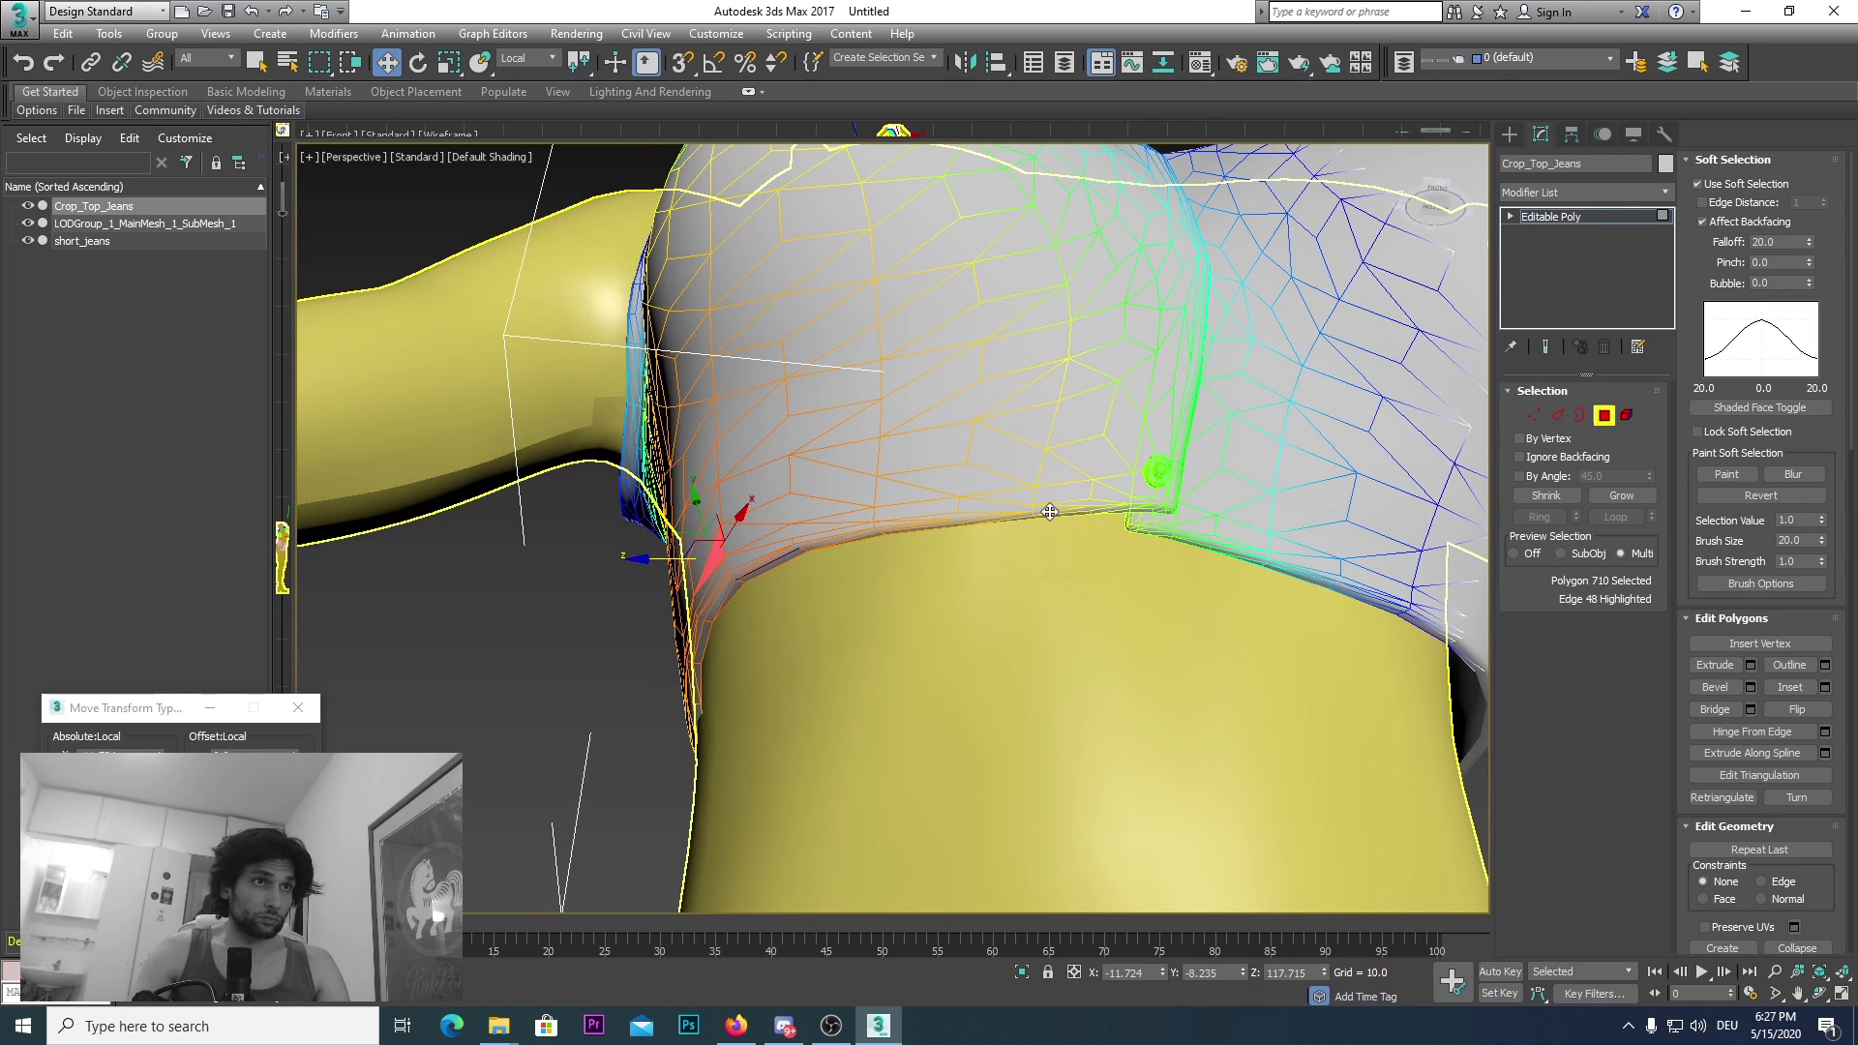
pyautogui.scroll(4, 1050, 512)
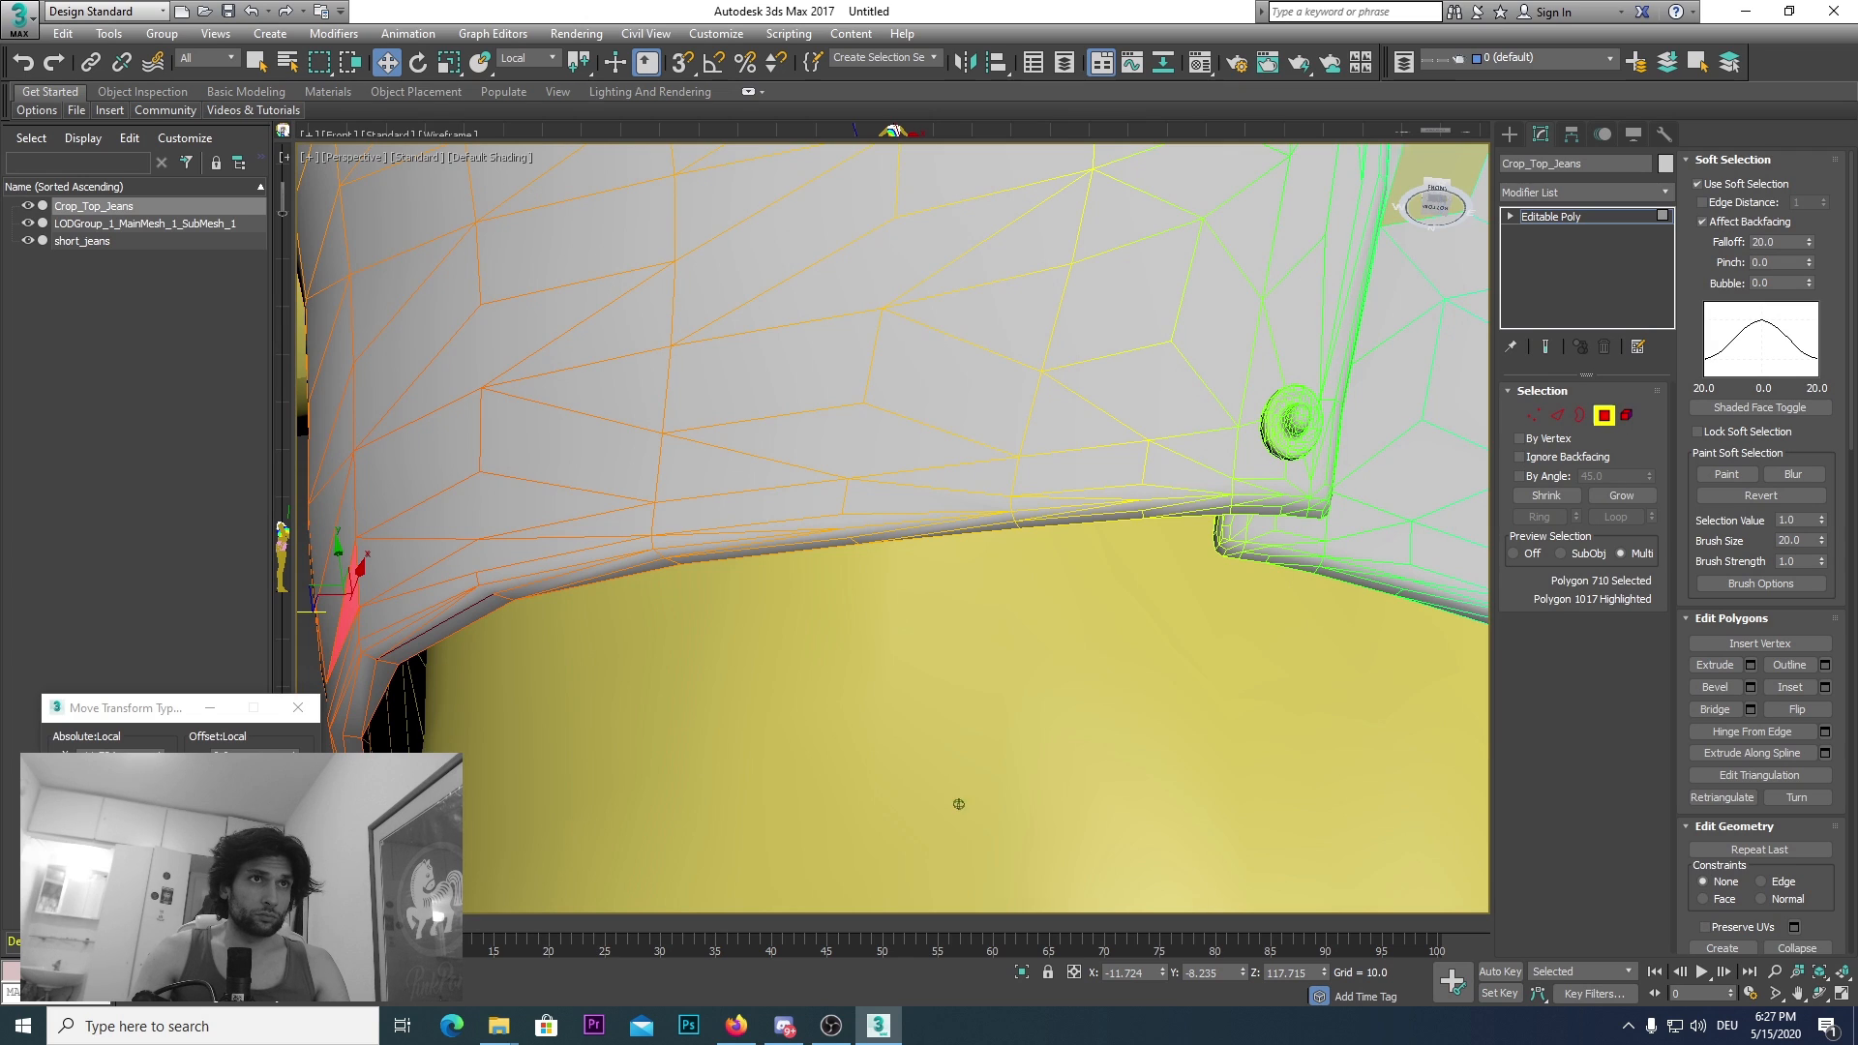
pyautogui.keyDown('alt'); pyautogui.moveTo(958, 804); pyautogui.dragTo(789, 274, button='middle'); pyautogui.keyUp('alt')
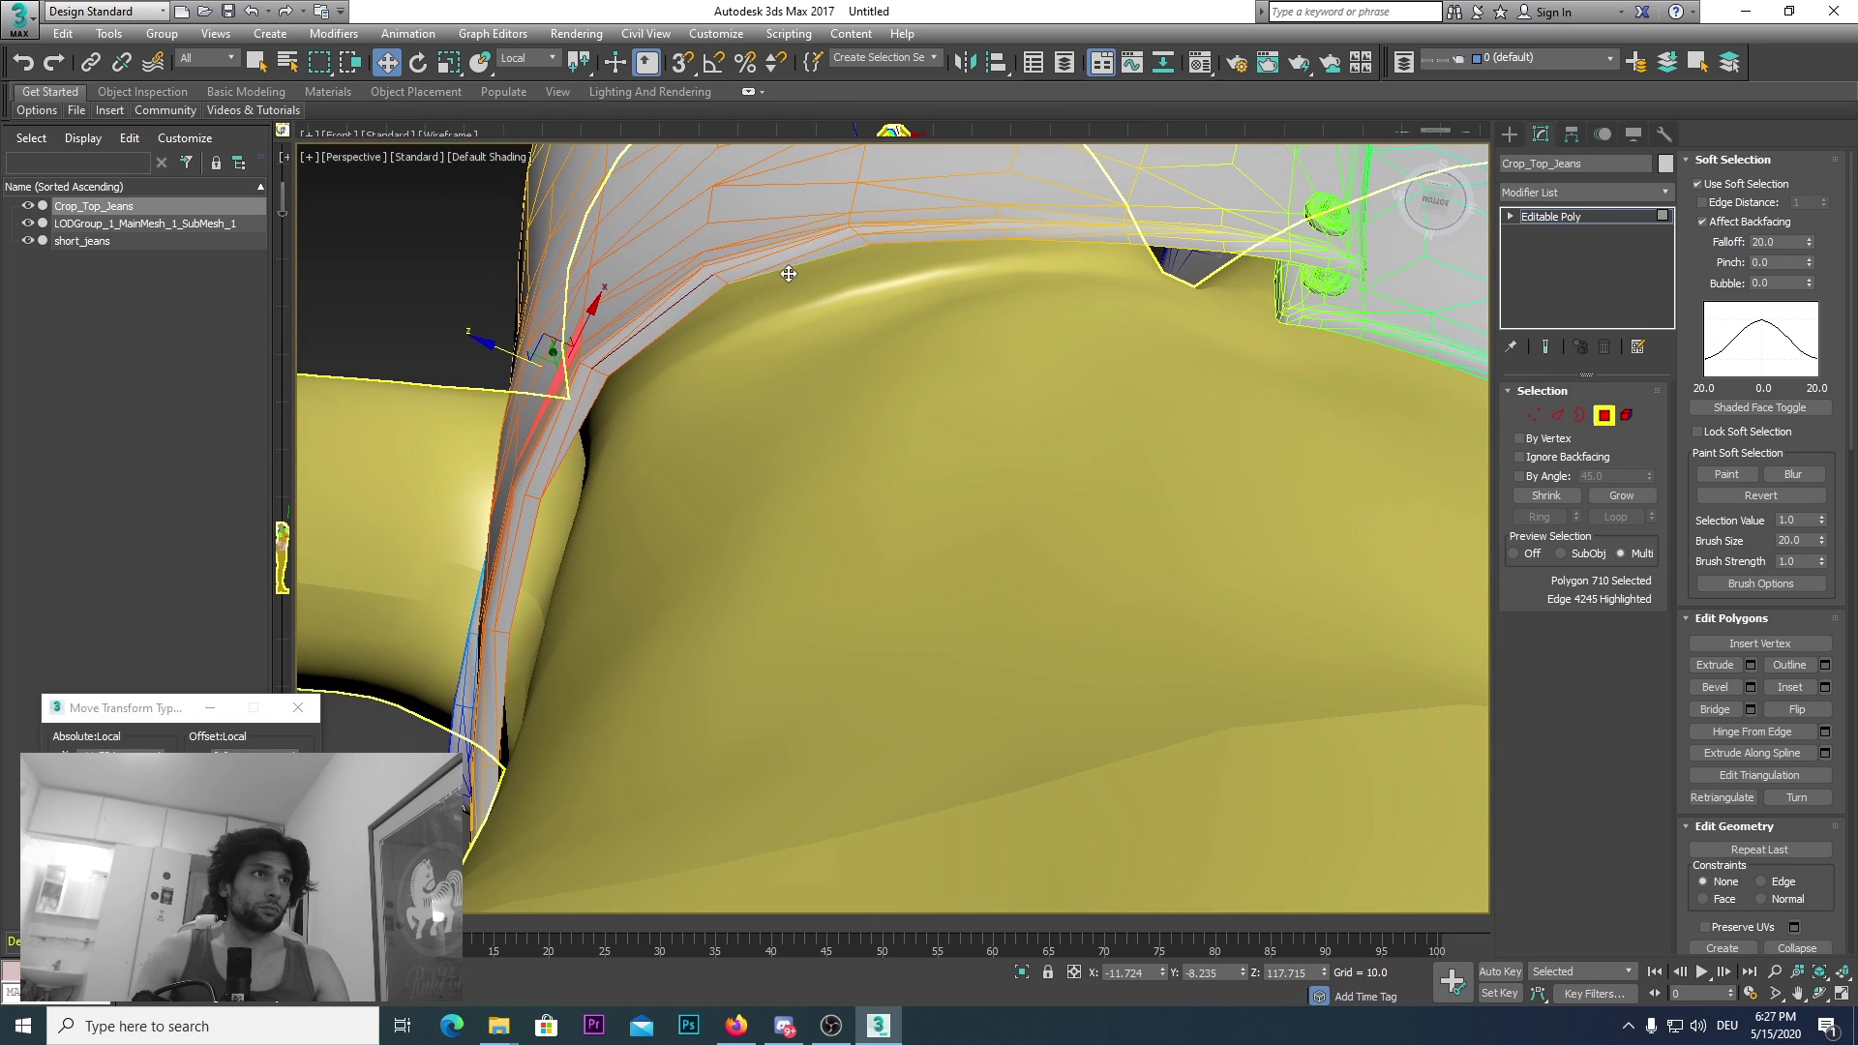
pyautogui.click(728, 278)
pyautogui.moveTo(701, 236); pyautogui.dragTo(742, 250)
# Step: Move a hem edge on the model's right side outward where the body pokes through the crop top
pyautogui.keyDown('alt'); pyautogui.moveTo(742, 250); pyautogui.dragTo(1065, 546, button='middle'); pyautogui.keyUp('alt')
pyautogui.scroll(5, 933, 751)
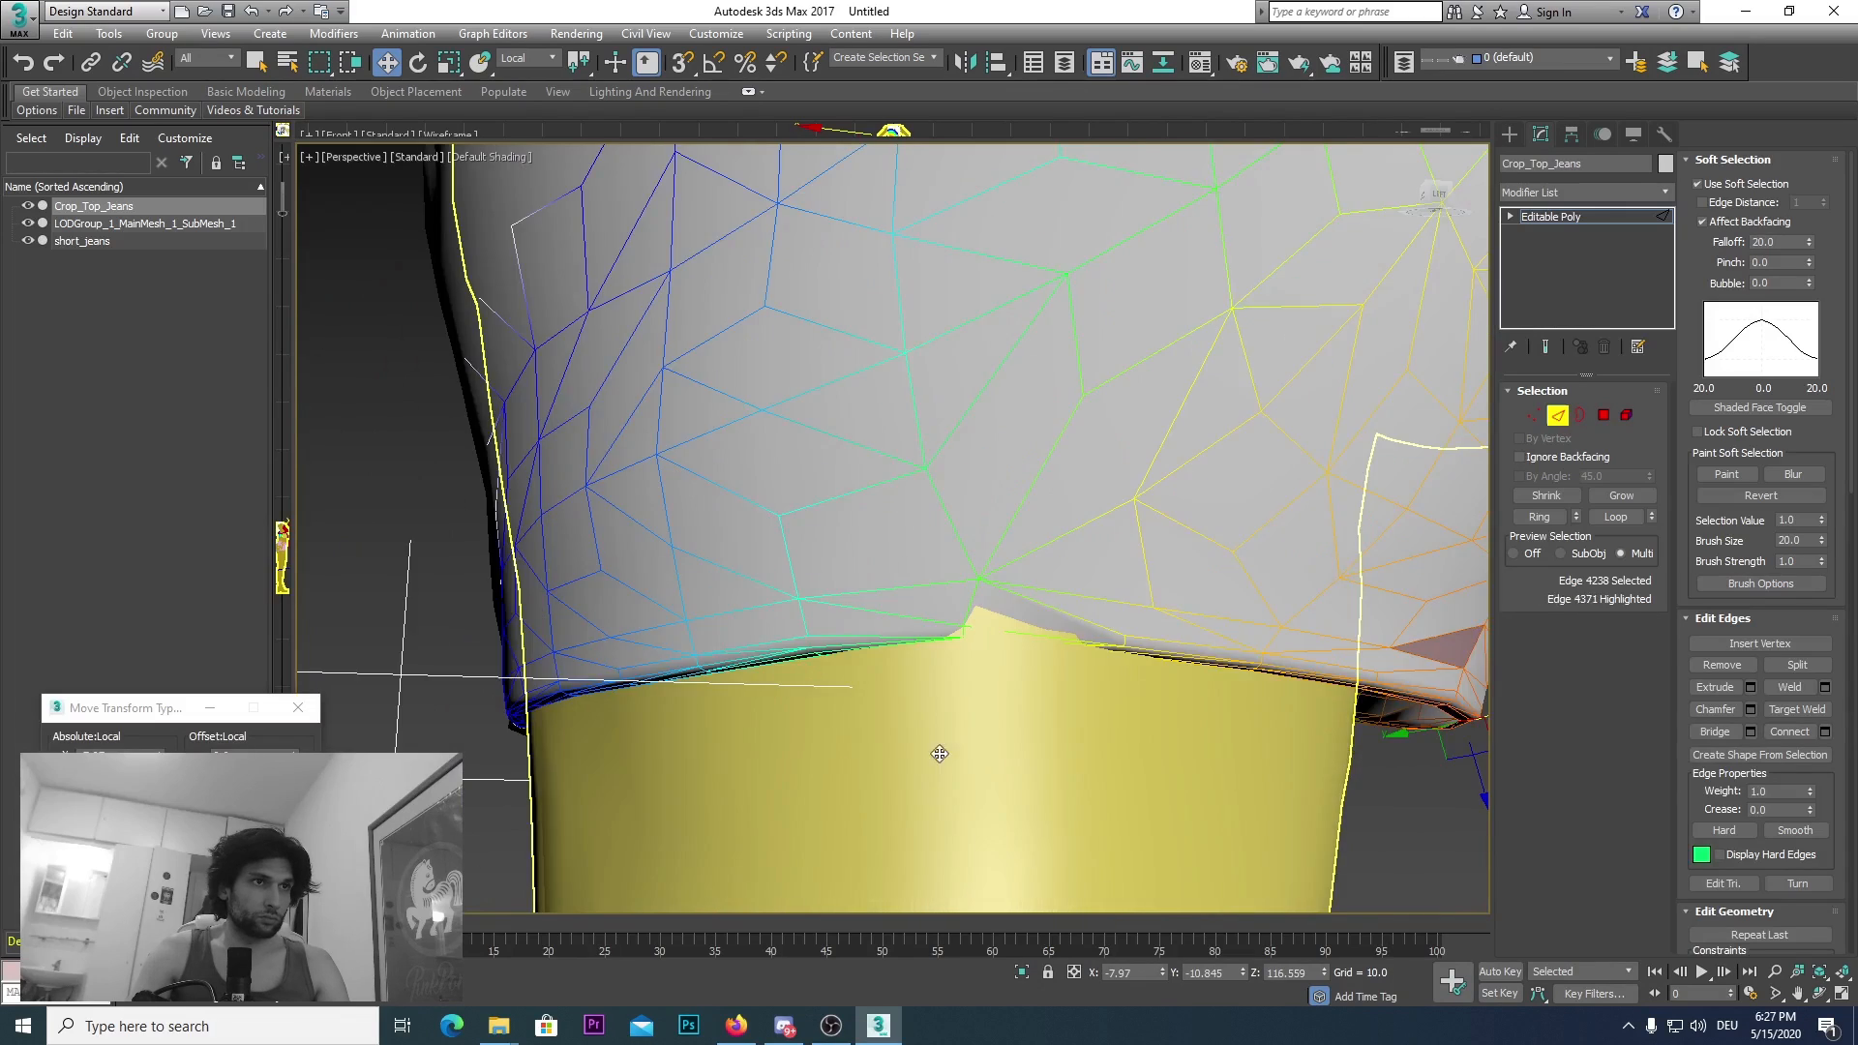
pyautogui.click(1049, 584)
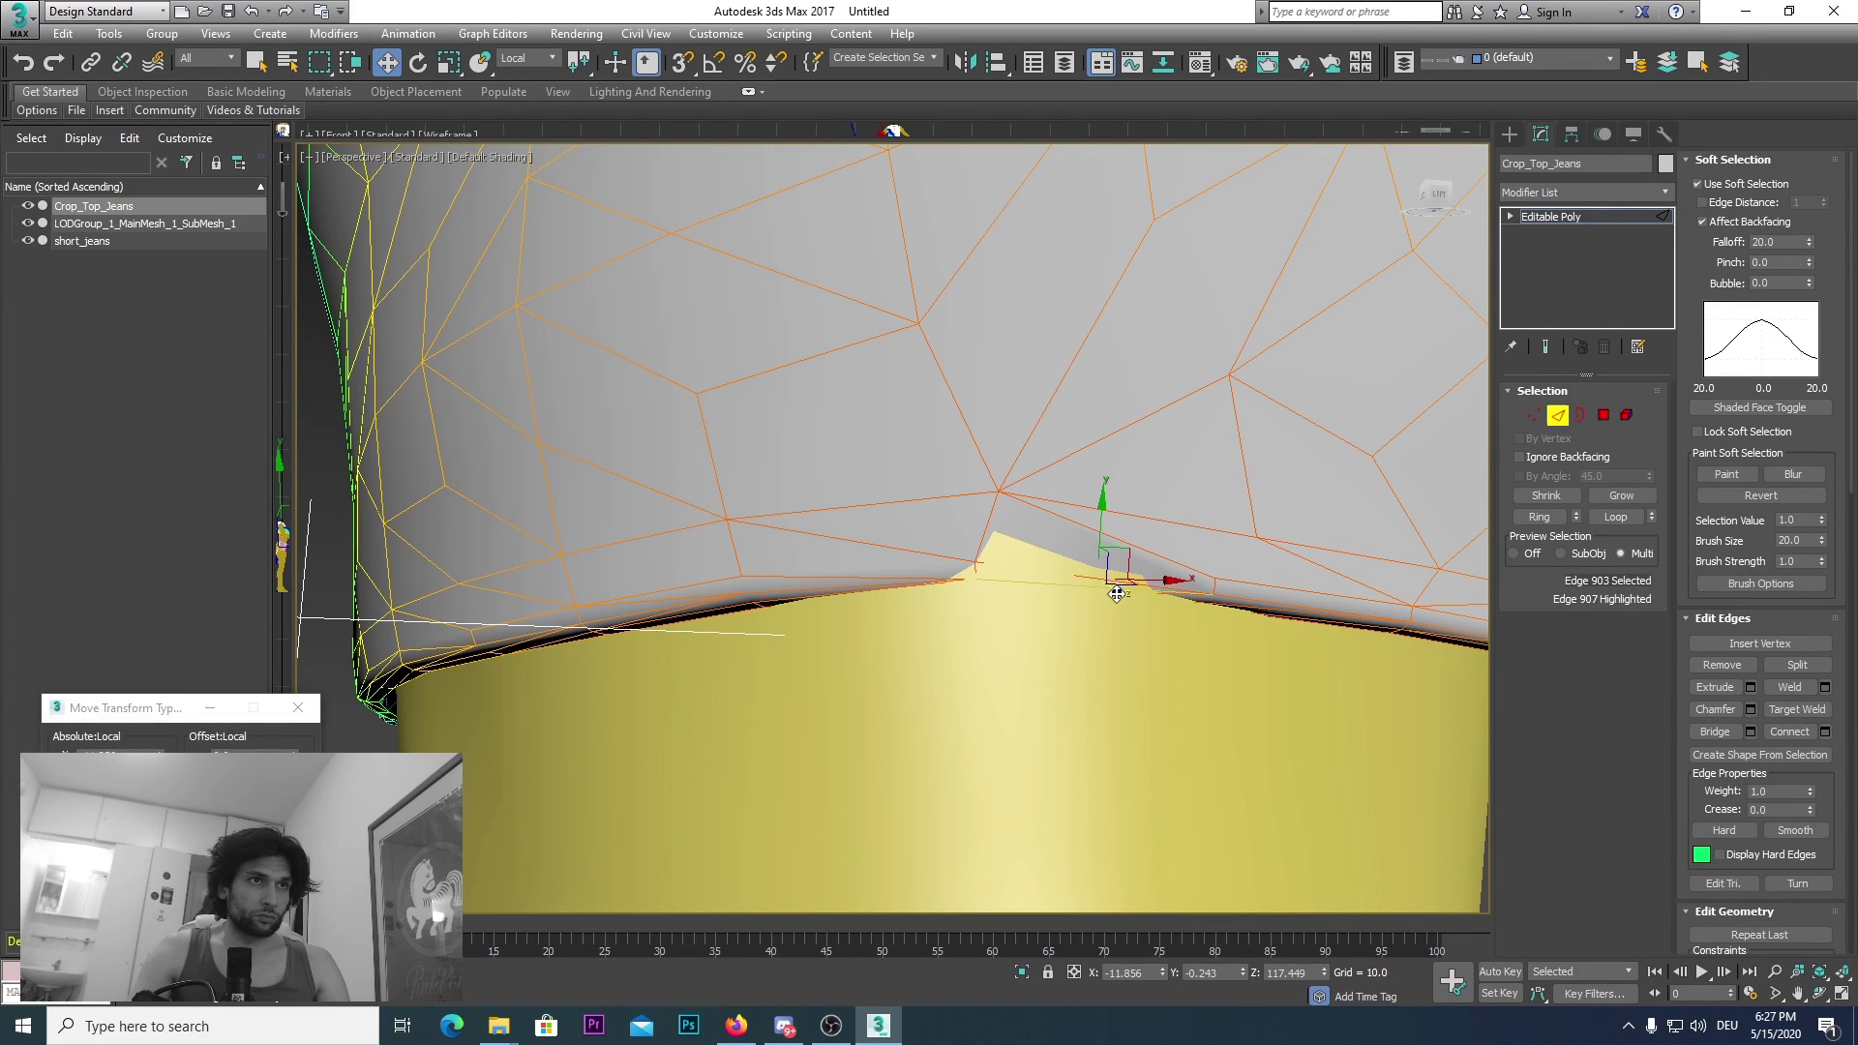
pyautogui.scroll(-5, 1117, 594)
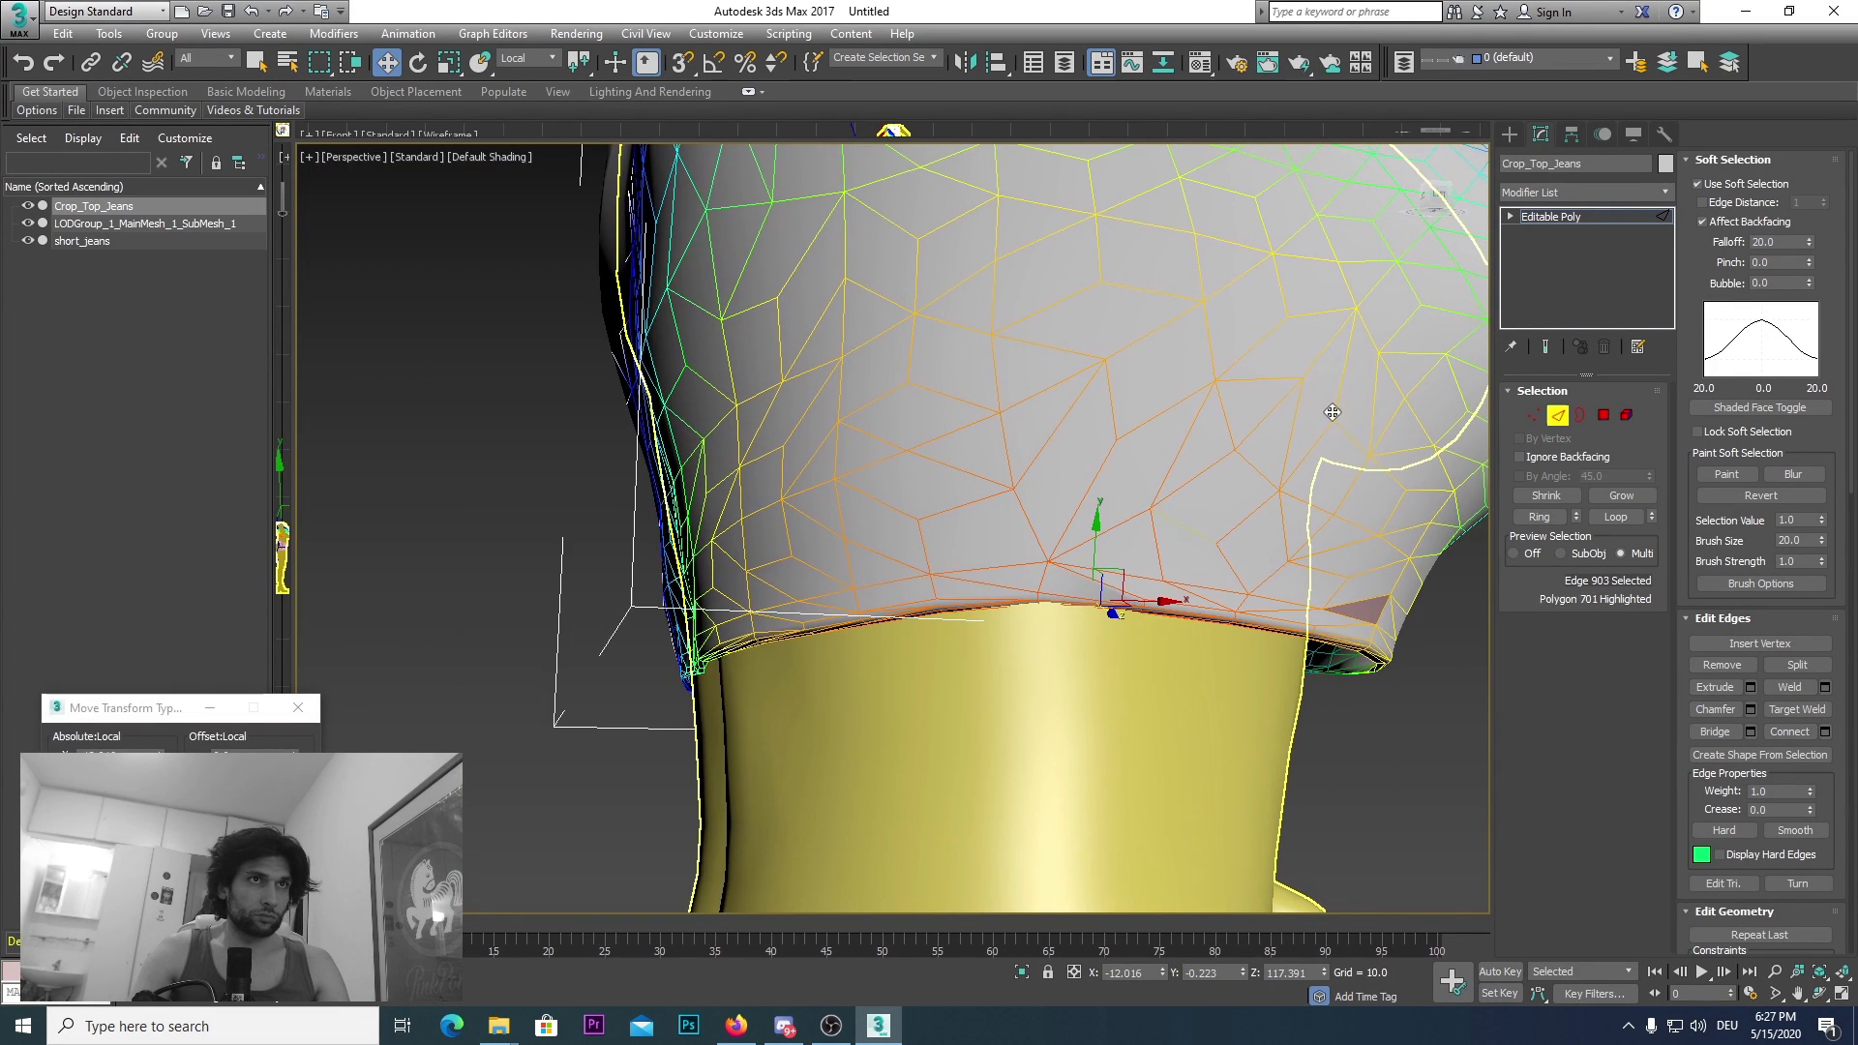
# Step: Inspect the crop top's fit on the body from the front, side and back
pyautogui.moveTo(1435, 199); pyautogui.dragTo(1243, 255)
pyautogui.scroll(-5, 1017, 405)
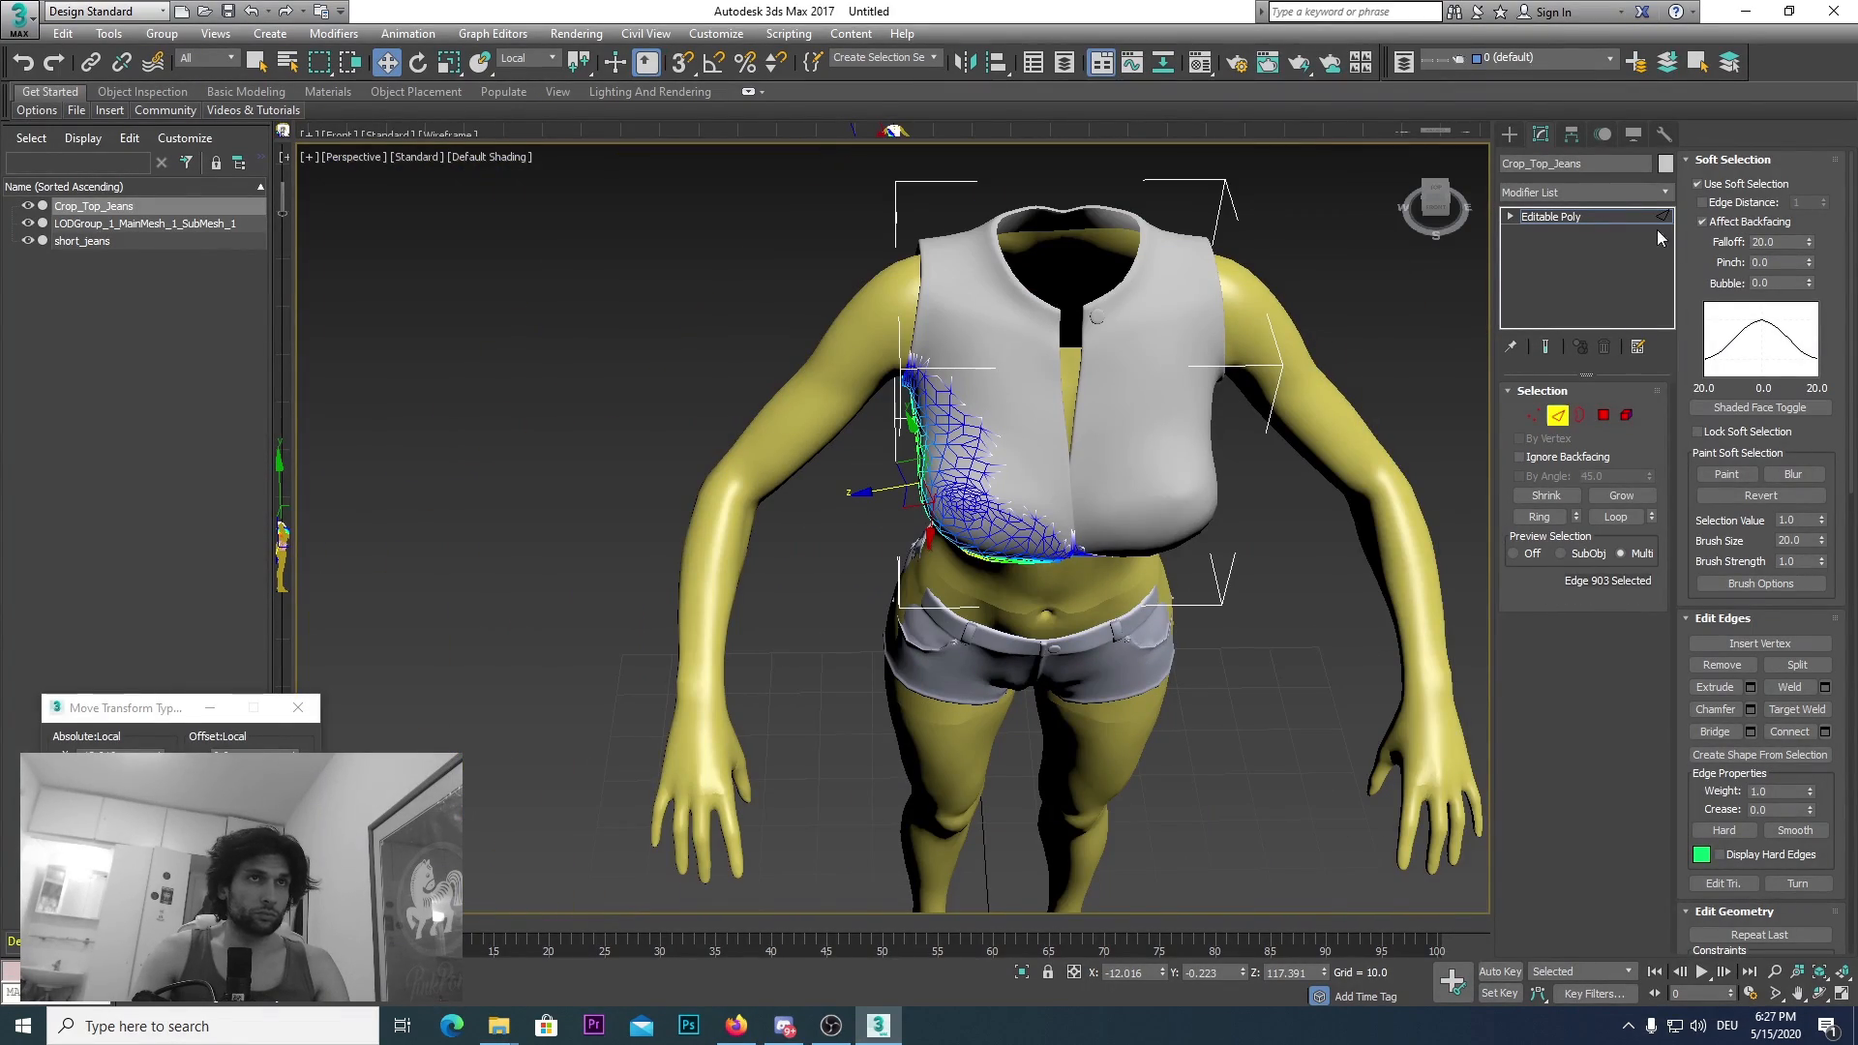
pyautogui.moveTo(1446, 211)
pyautogui.mouseDown()
pyautogui.moveTo(1394, 209)
pyautogui.moveTo(1428, 202)
pyautogui.mouseUp()
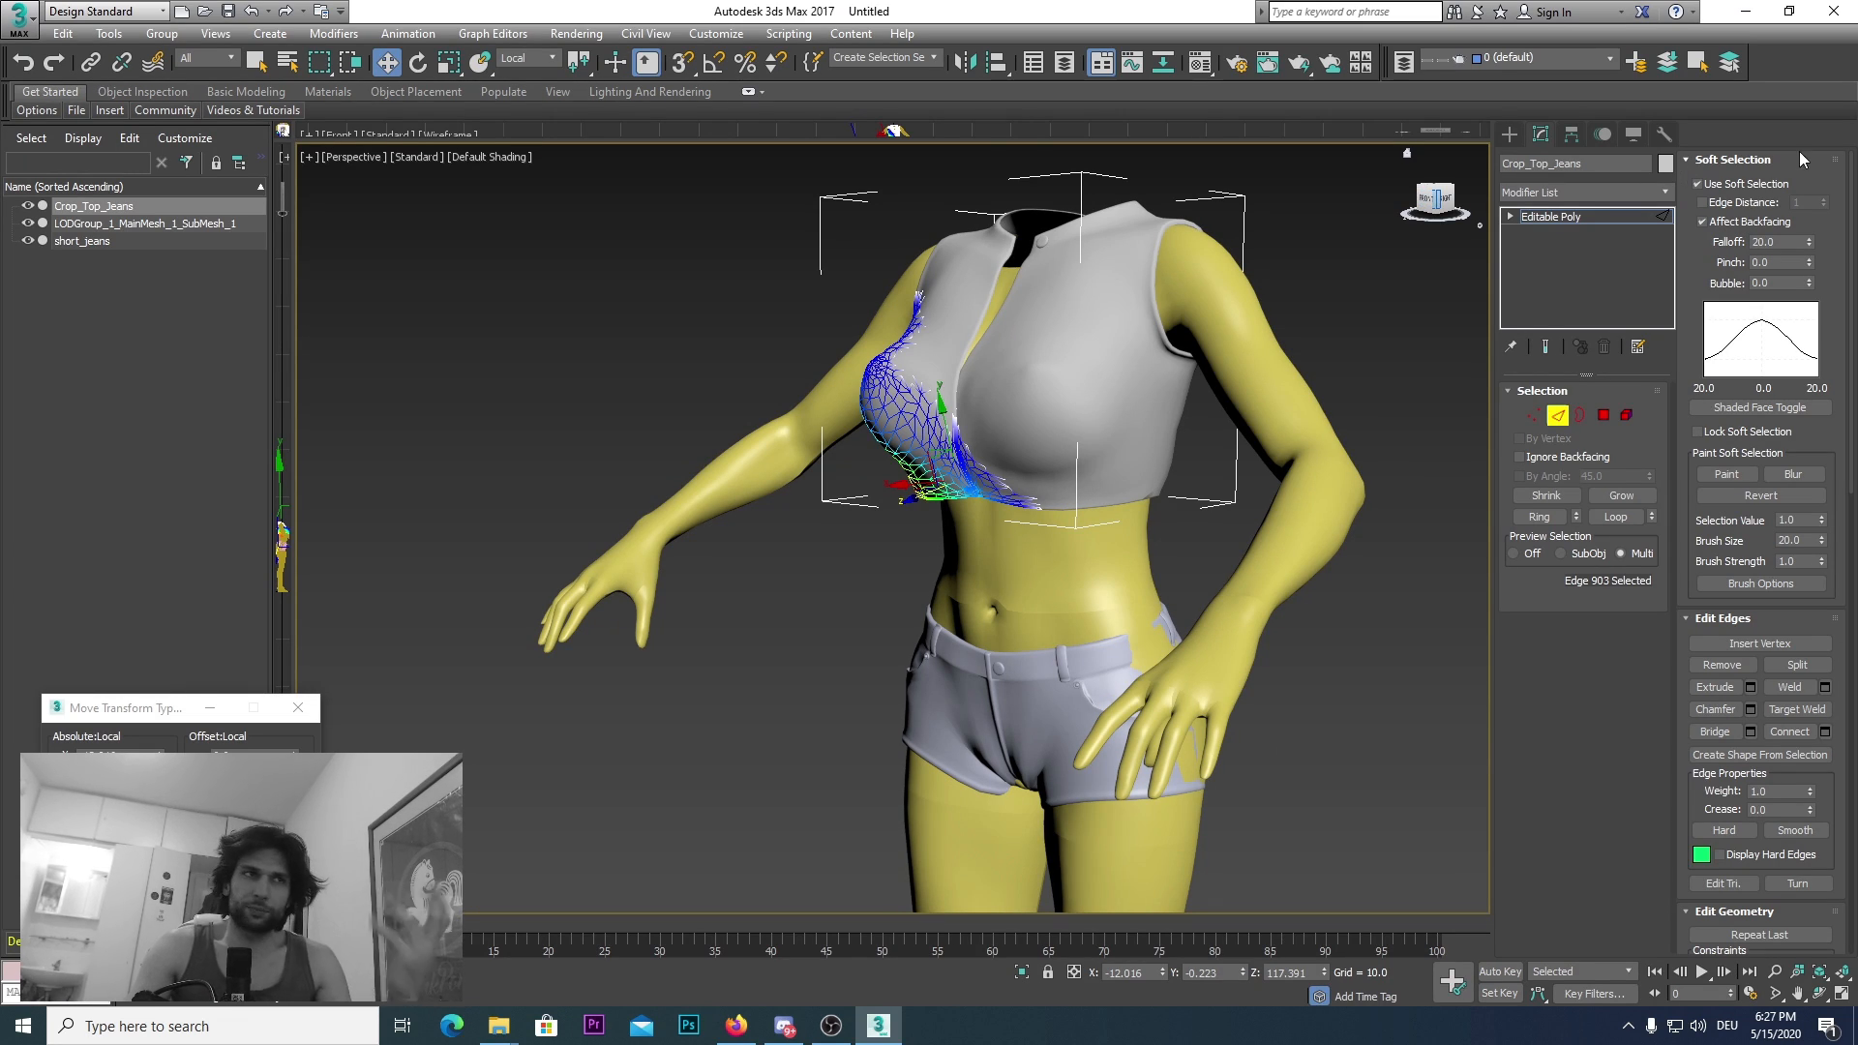
pyautogui.moveTo(1424, 202); pyautogui.dragTo(1341, 202)
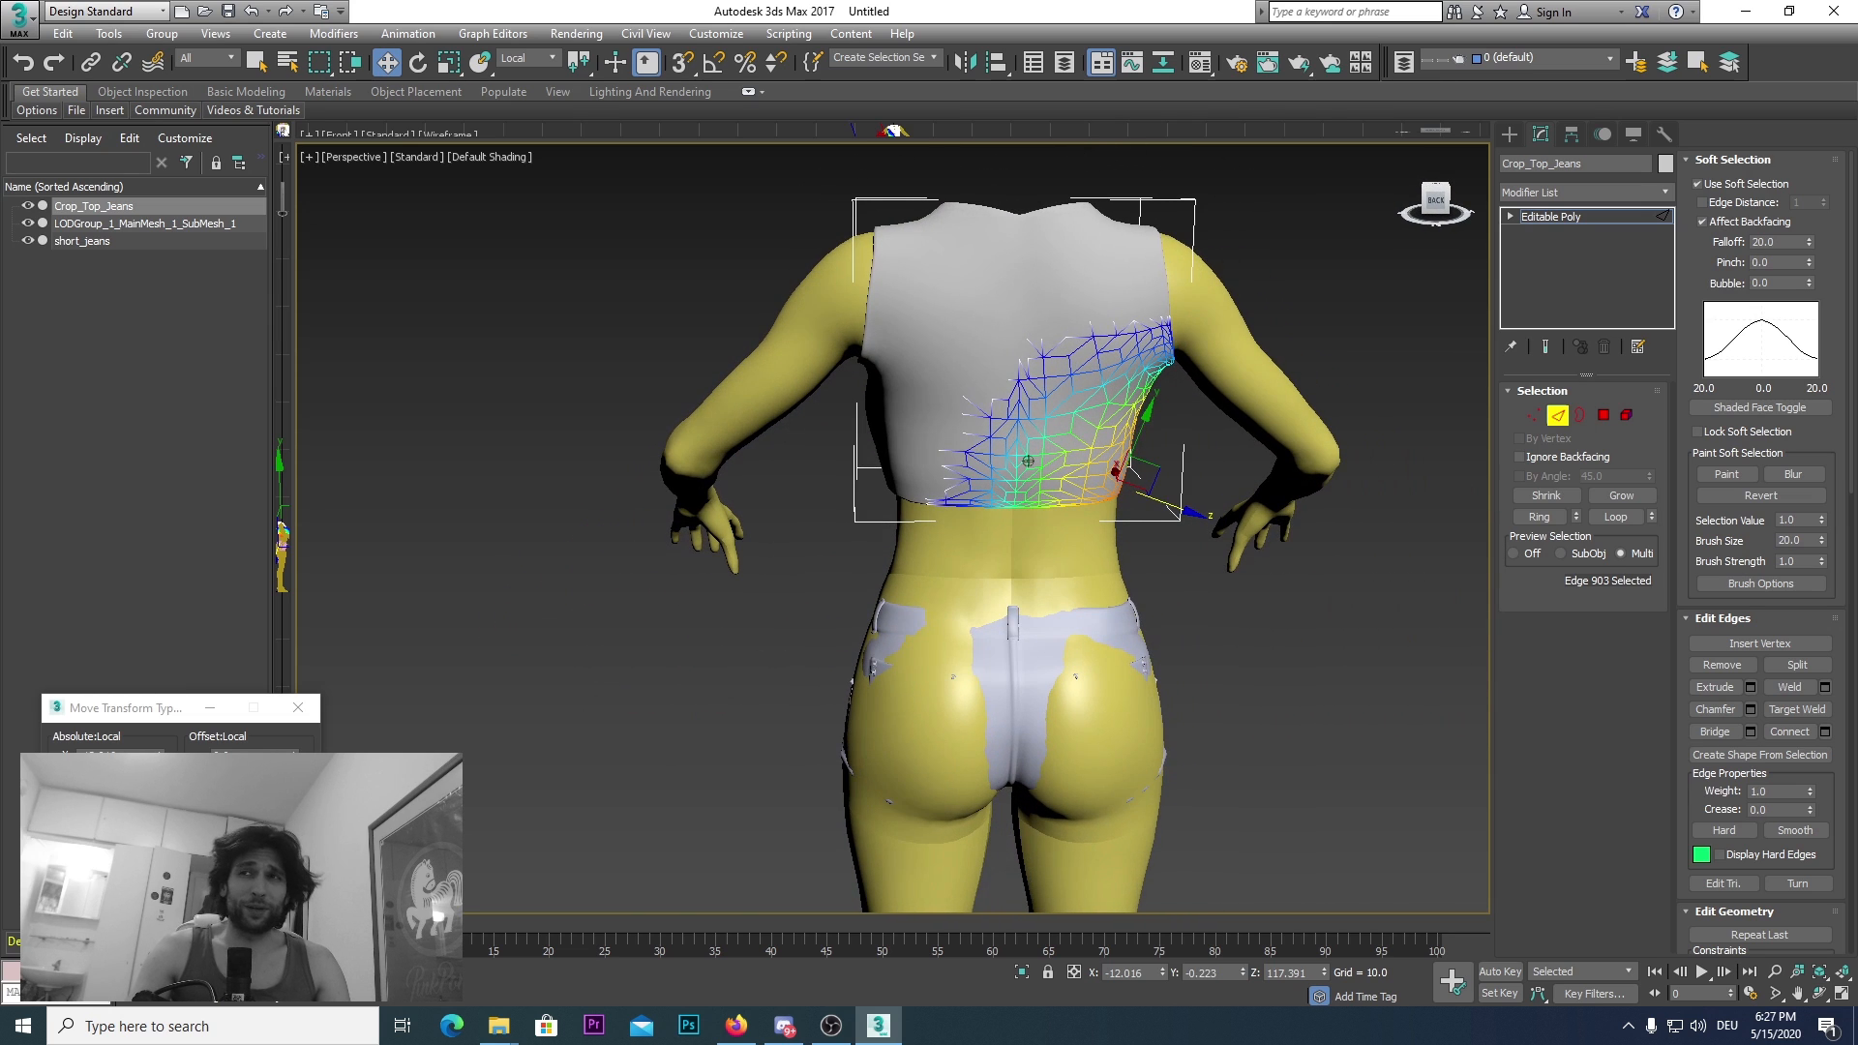
pyautogui.scroll(3, 1161, 353)
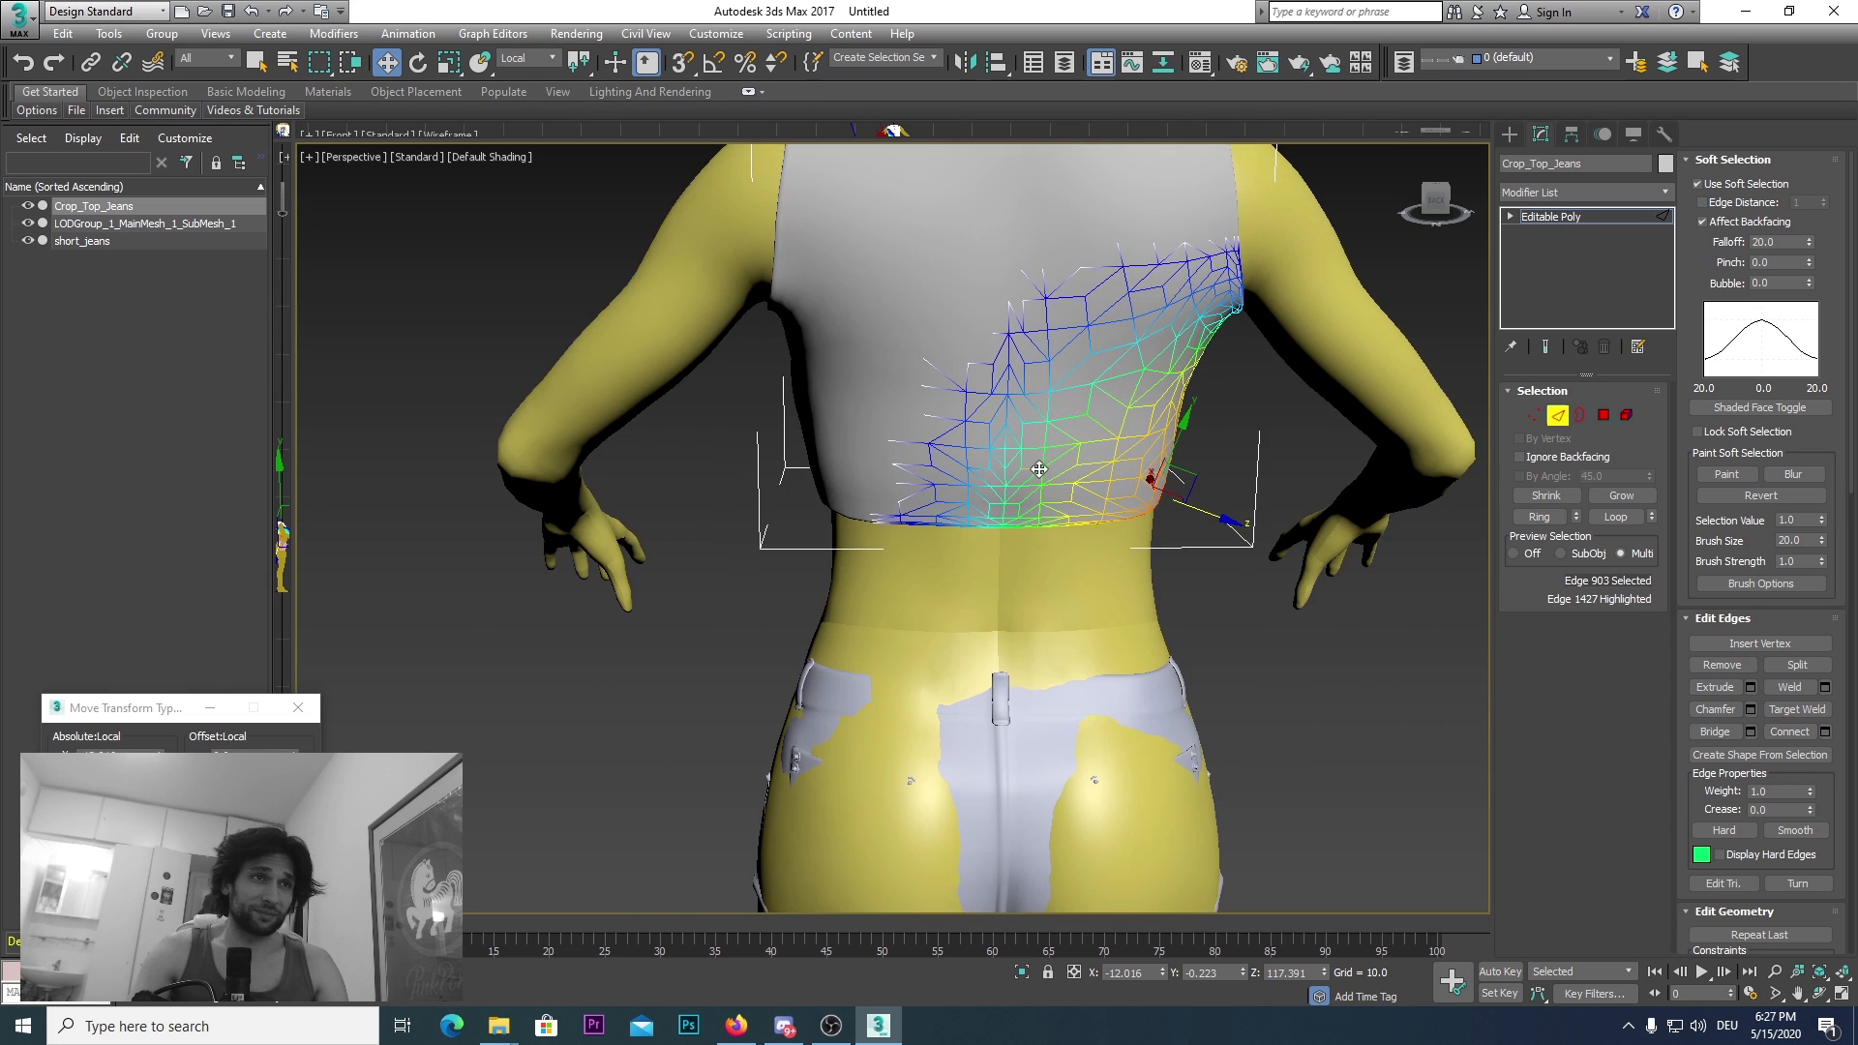
pyautogui.moveTo(1437, 211); pyautogui.dragTo(1357, 208)
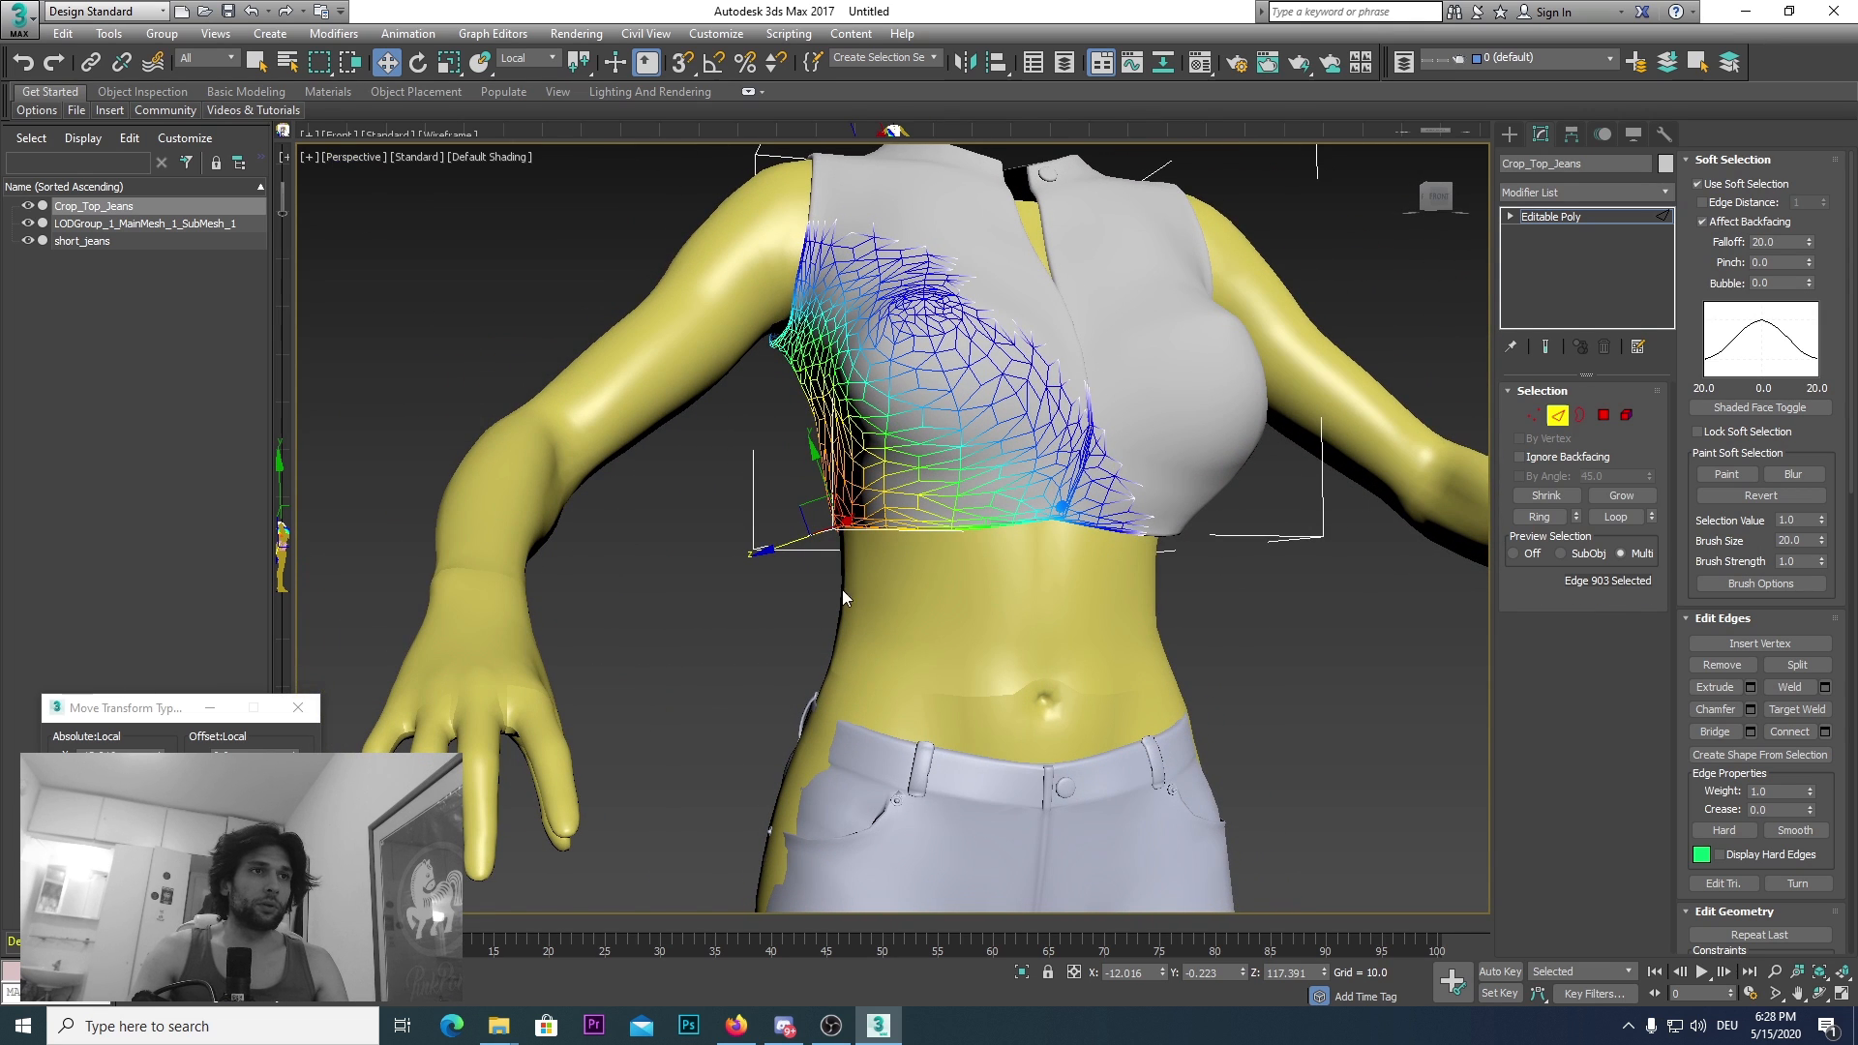
pyautogui.scroll(-2, 842, 590)
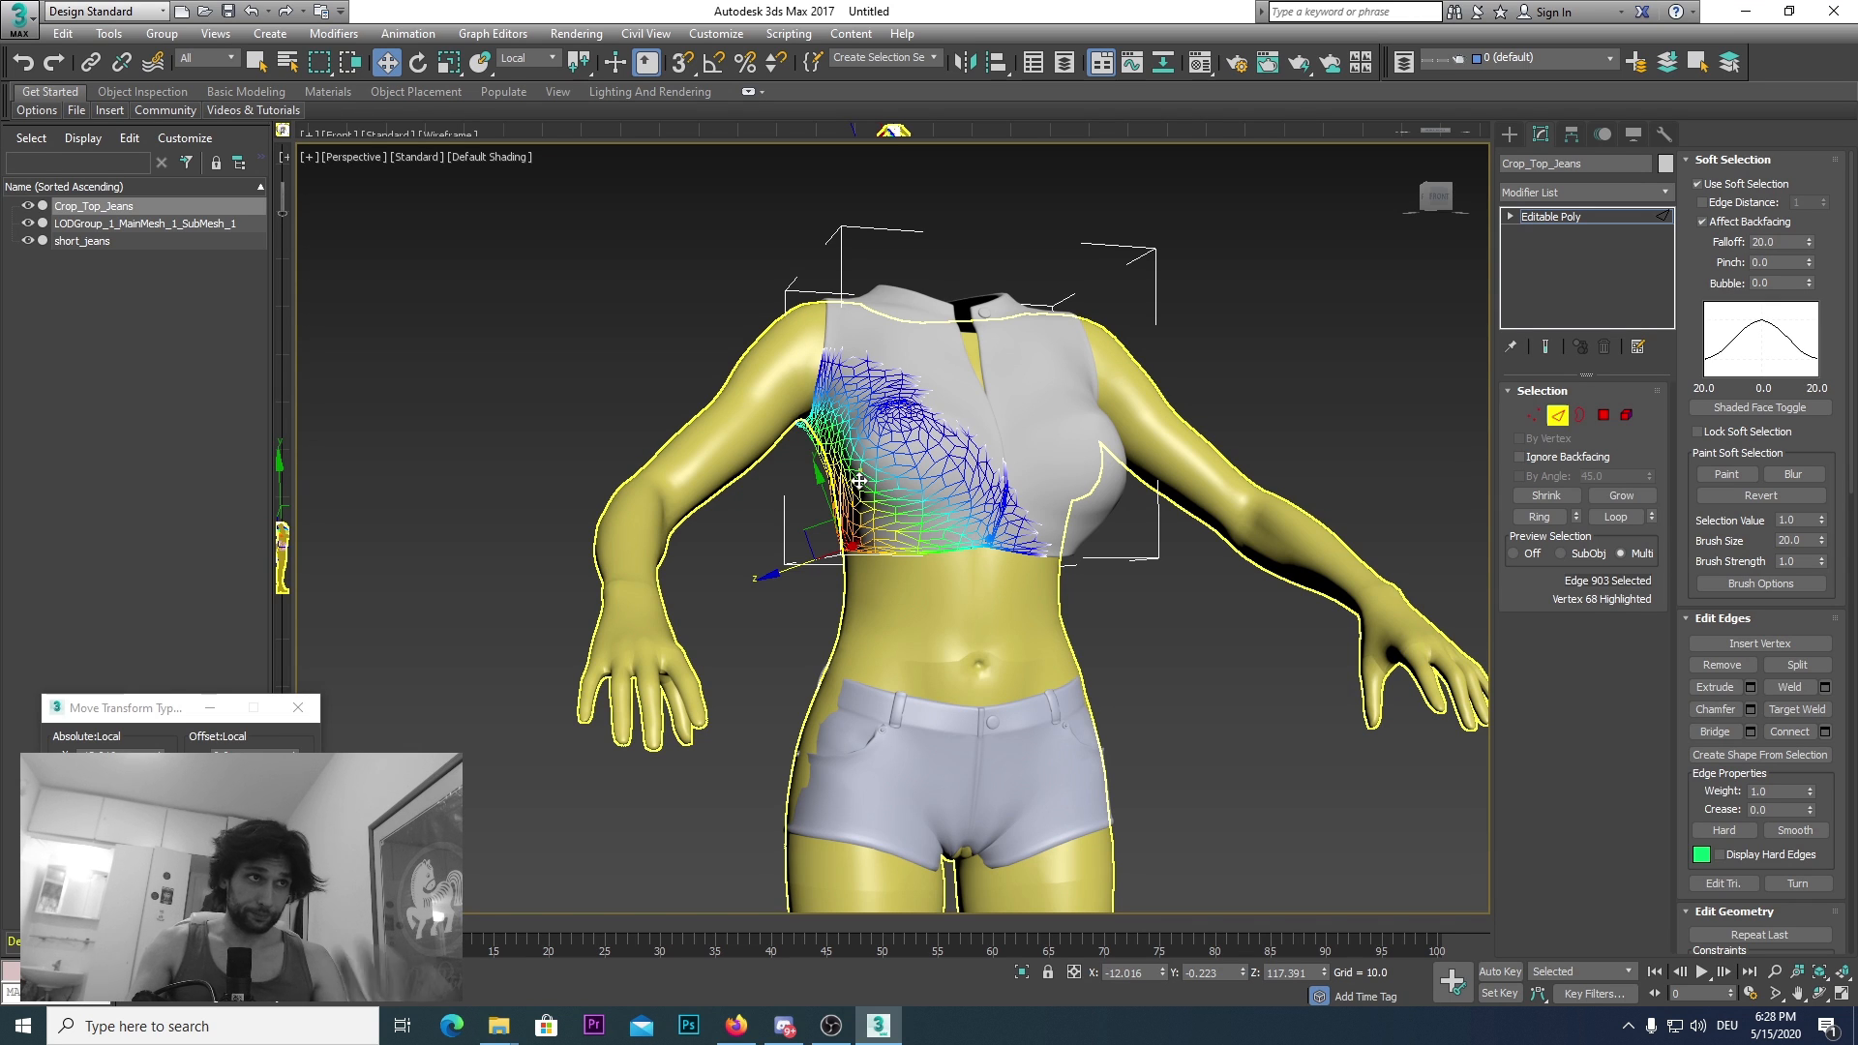
# Step: Shift the edges of the crop top's lower hem on the model's right side to follow the body, working from underneath
pyautogui.scroll(4, 892, 593)
pyautogui.scroll(3, 892, 593)
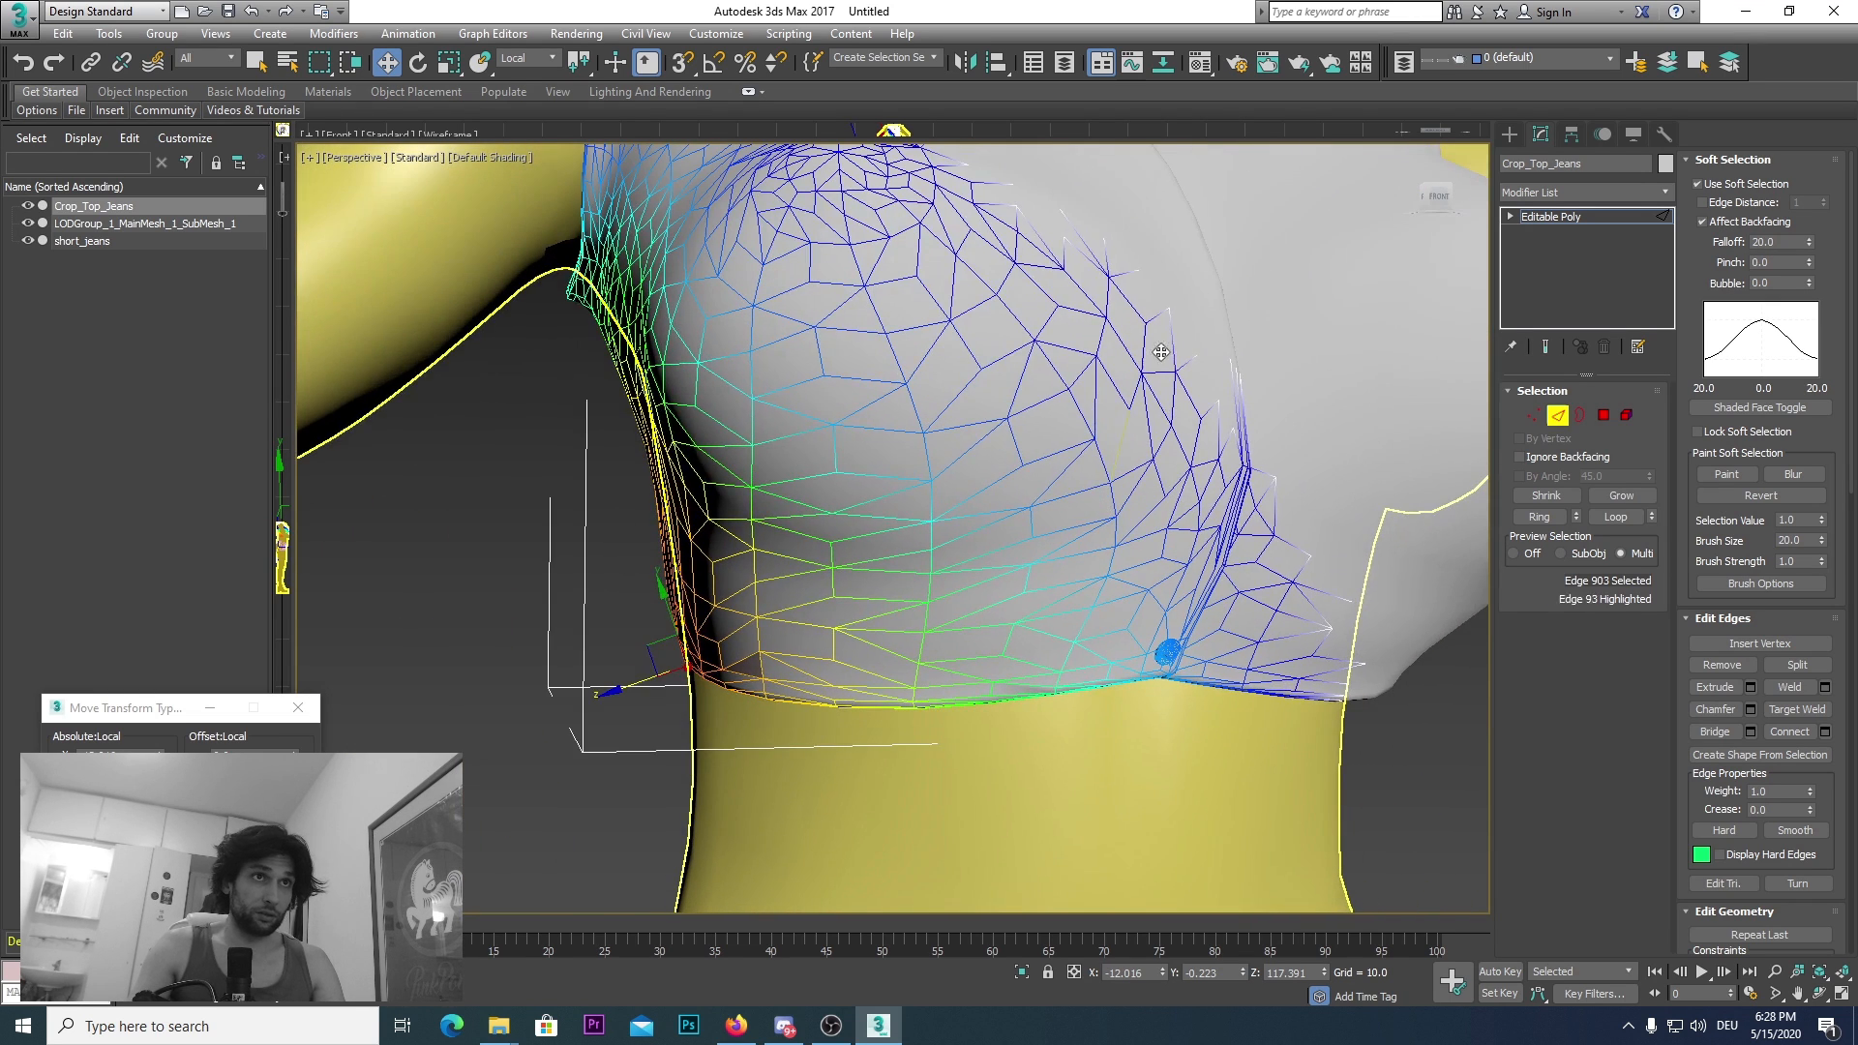
pyautogui.moveTo(1438, 210); pyautogui.dragTo(1438, 201)
pyautogui.scroll(3, 791, 537)
pyautogui.keyDown('alt'); pyautogui.moveTo(747, 519); pyautogui.dragTo(1249, 305, button='middle'); pyautogui.keyUp('alt')
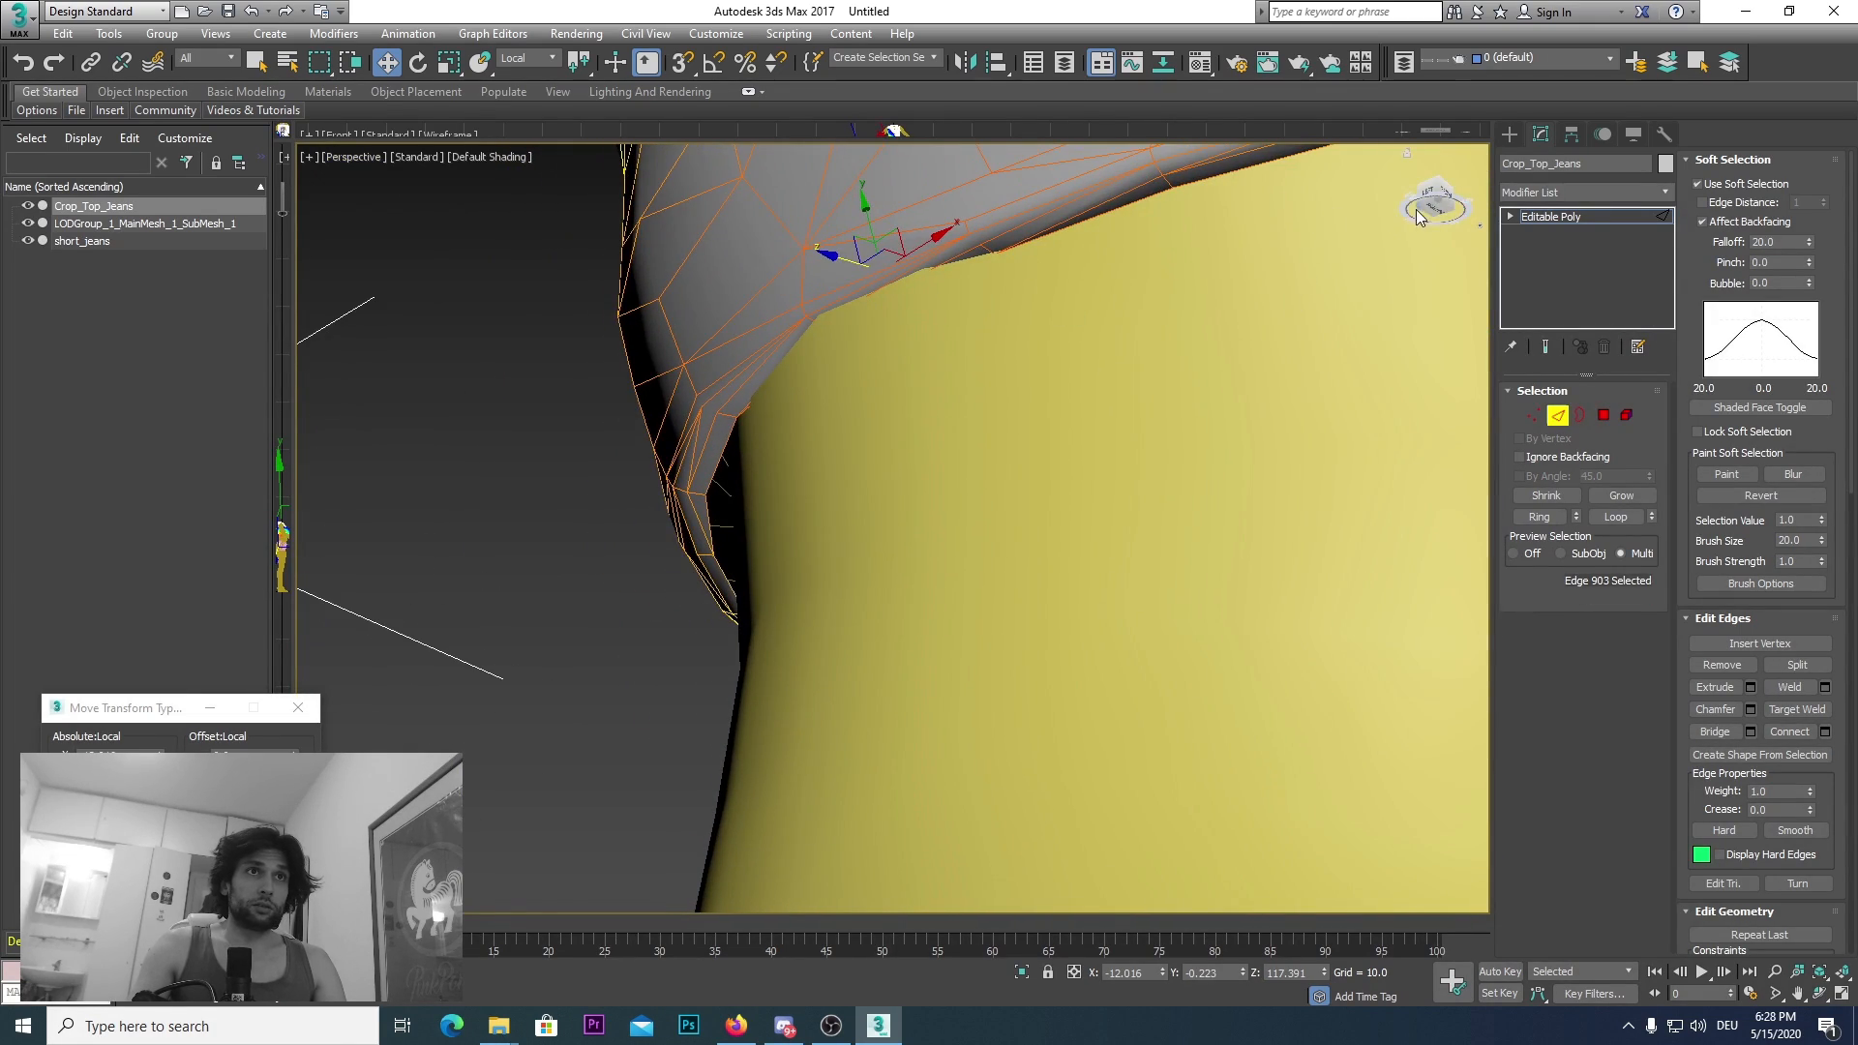
pyautogui.keyDown('alt'); pyautogui.moveTo(1249, 484); pyautogui.dragTo(949, 206, button='middle'); pyautogui.keyUp('alt')
pyautogui.scroll(-3, 949, 205)
pyautogui.keyDown('alt'); pyautogui.moveTo(1004, 368); pyautogui.dragTo(920, 133, button='middle'); pyautogui.keyUp('alt')
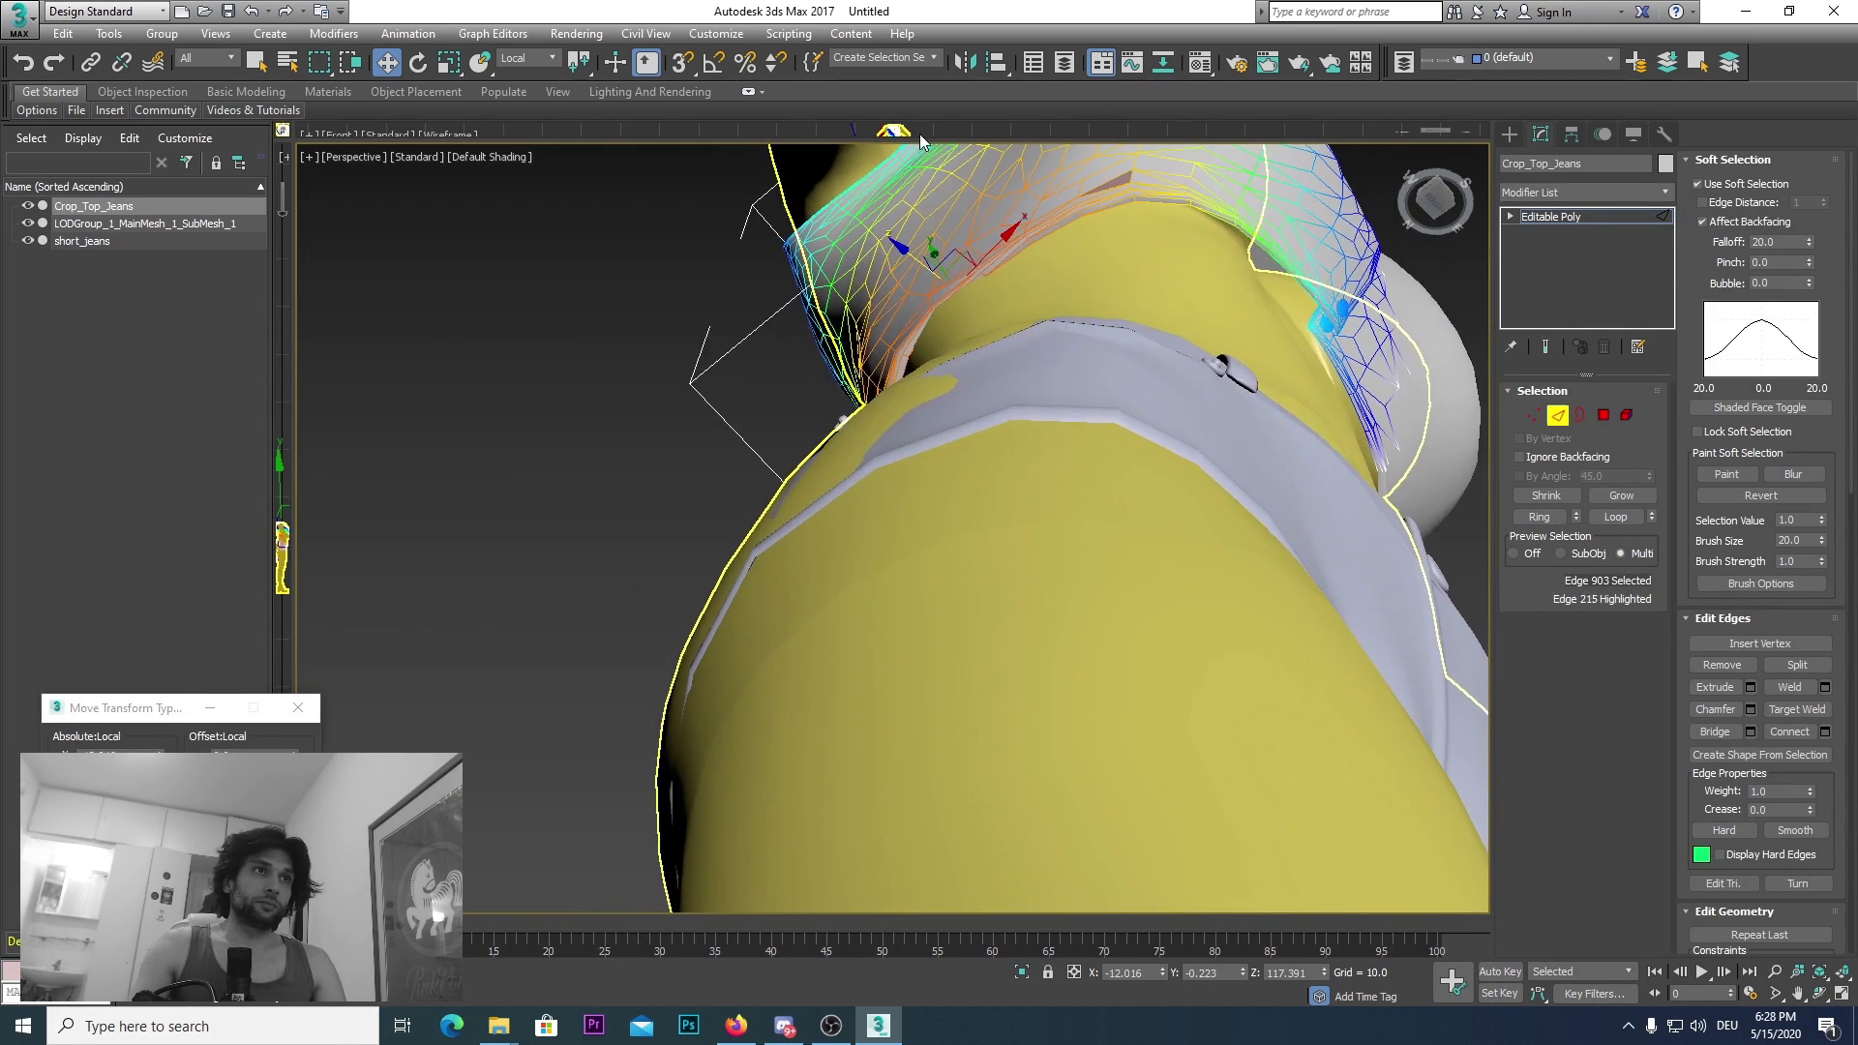
pyautogui.moveTo(915, 324); pyautogui.dragTo(961, 597, button='middle')
pyautogui.scroll(3, 954, 619)
pyautogui.scroll(1, 1016, 590)
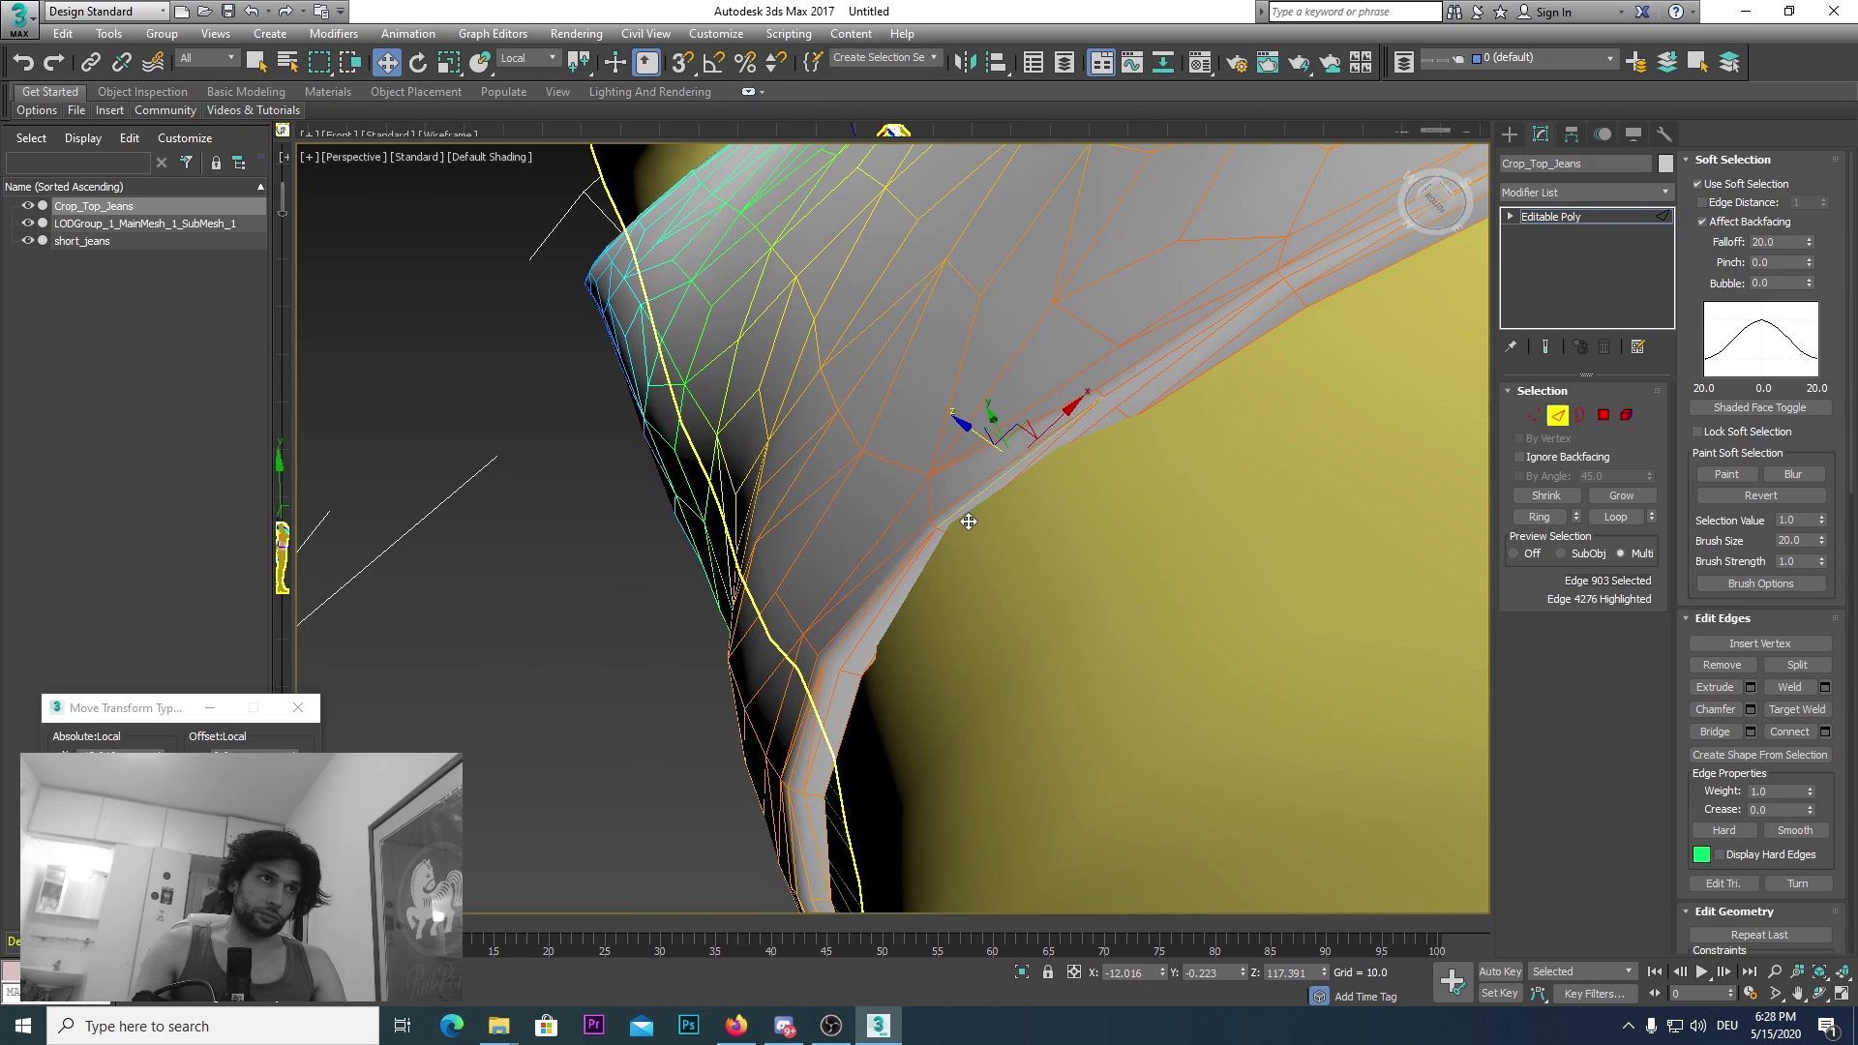
pyautogui.click(969, 521)
pyautogui.moveTo(998, 454); pyautogui.dragTo(940, 371)
pyautogui.moveTo(781, 814); pyautogui.dragTo(823, 521, button='middle')
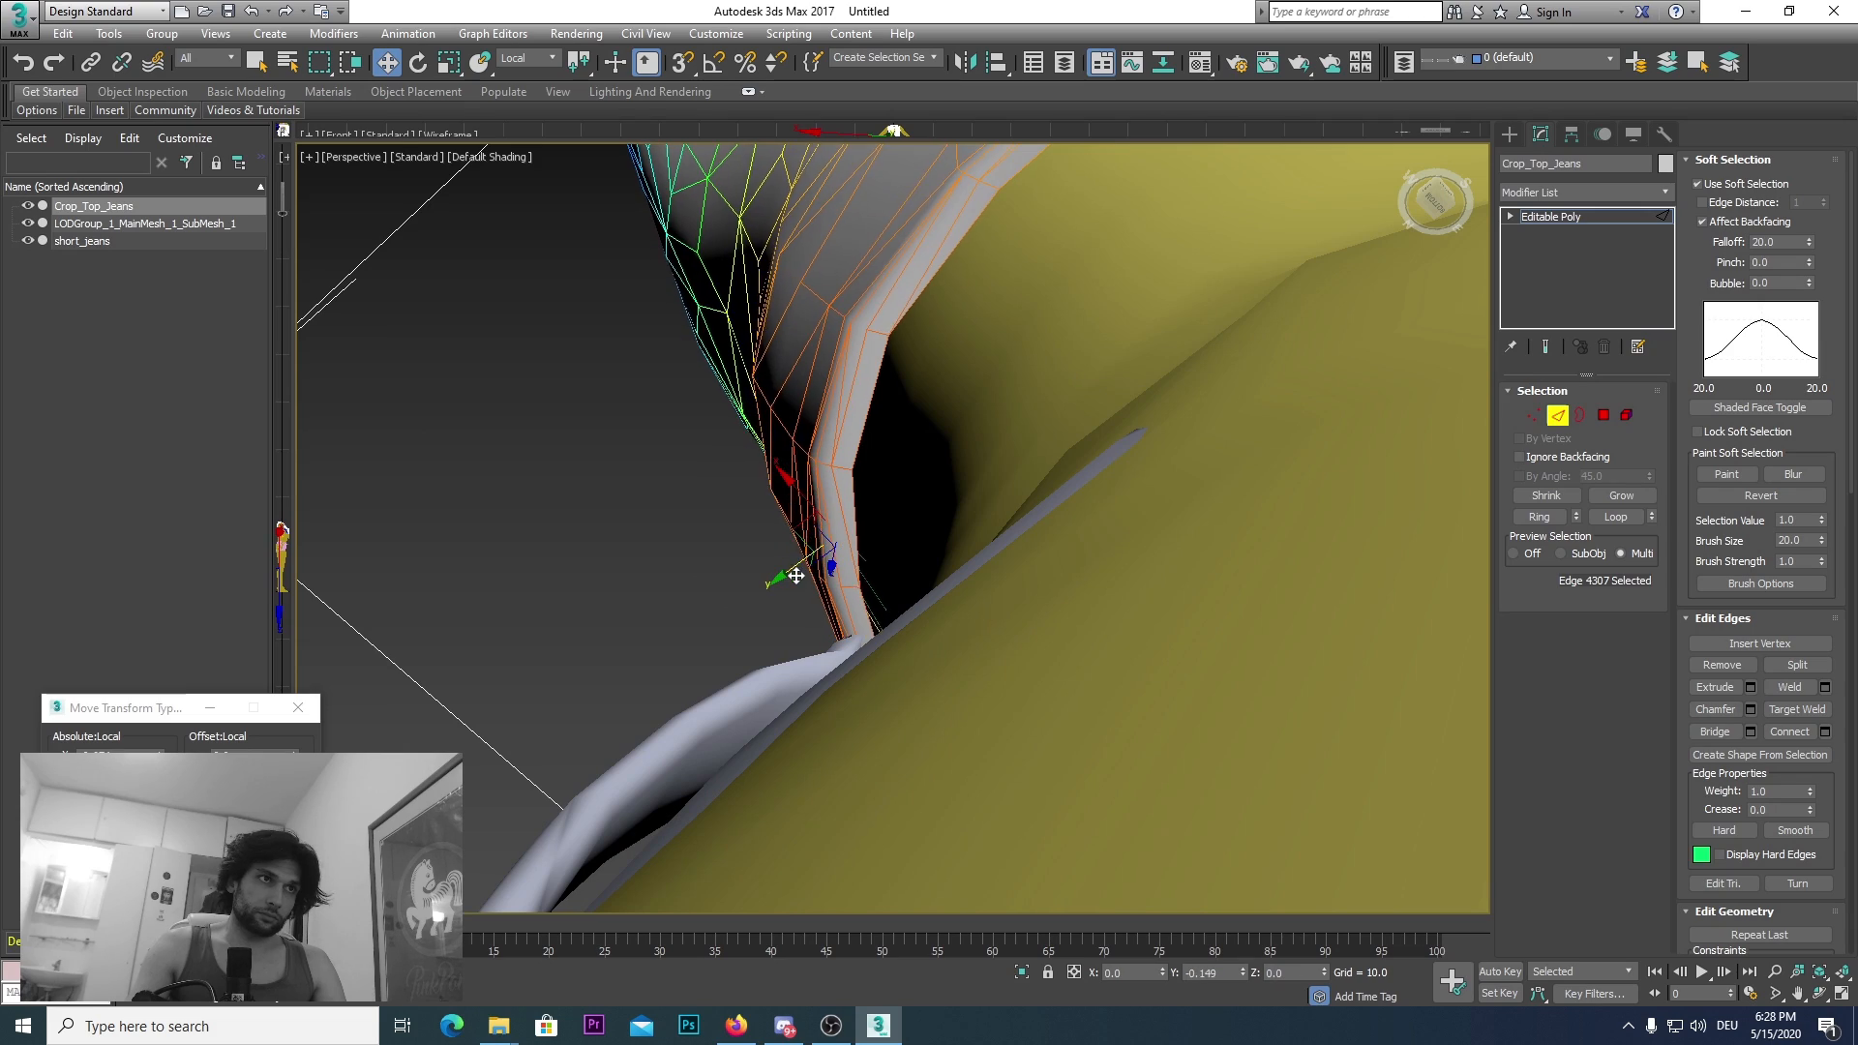
pyautogui.scroll(-5, 847, 571)
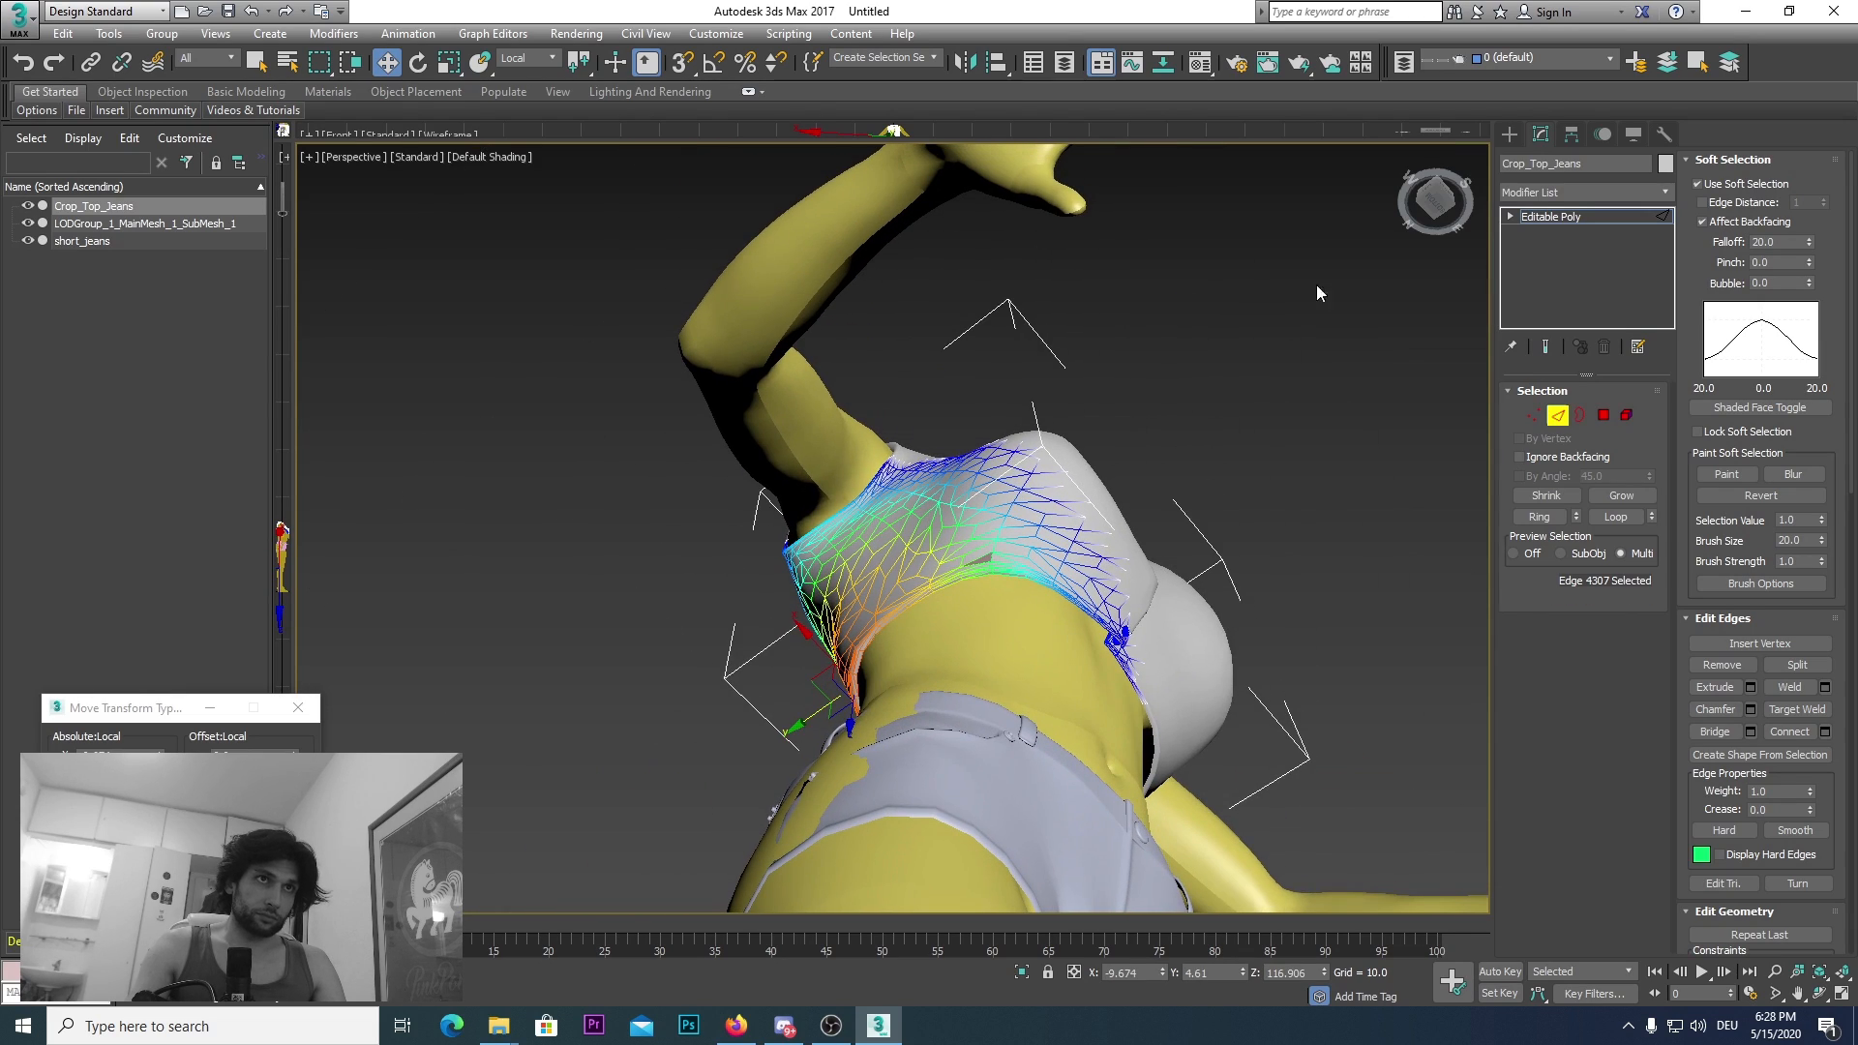
# Step: Move a polygon on the crop top's lower back outward to cover the skin, check the front, and clear the selection
pyautogui.keyDown('alt'); pyautogui.moveTo(1319, 290); pyautogui.dragTo(1194, 581, button='middle'); pyautogui.keyUp('alt')
pyautogui.scroll(8, 1194, 581)
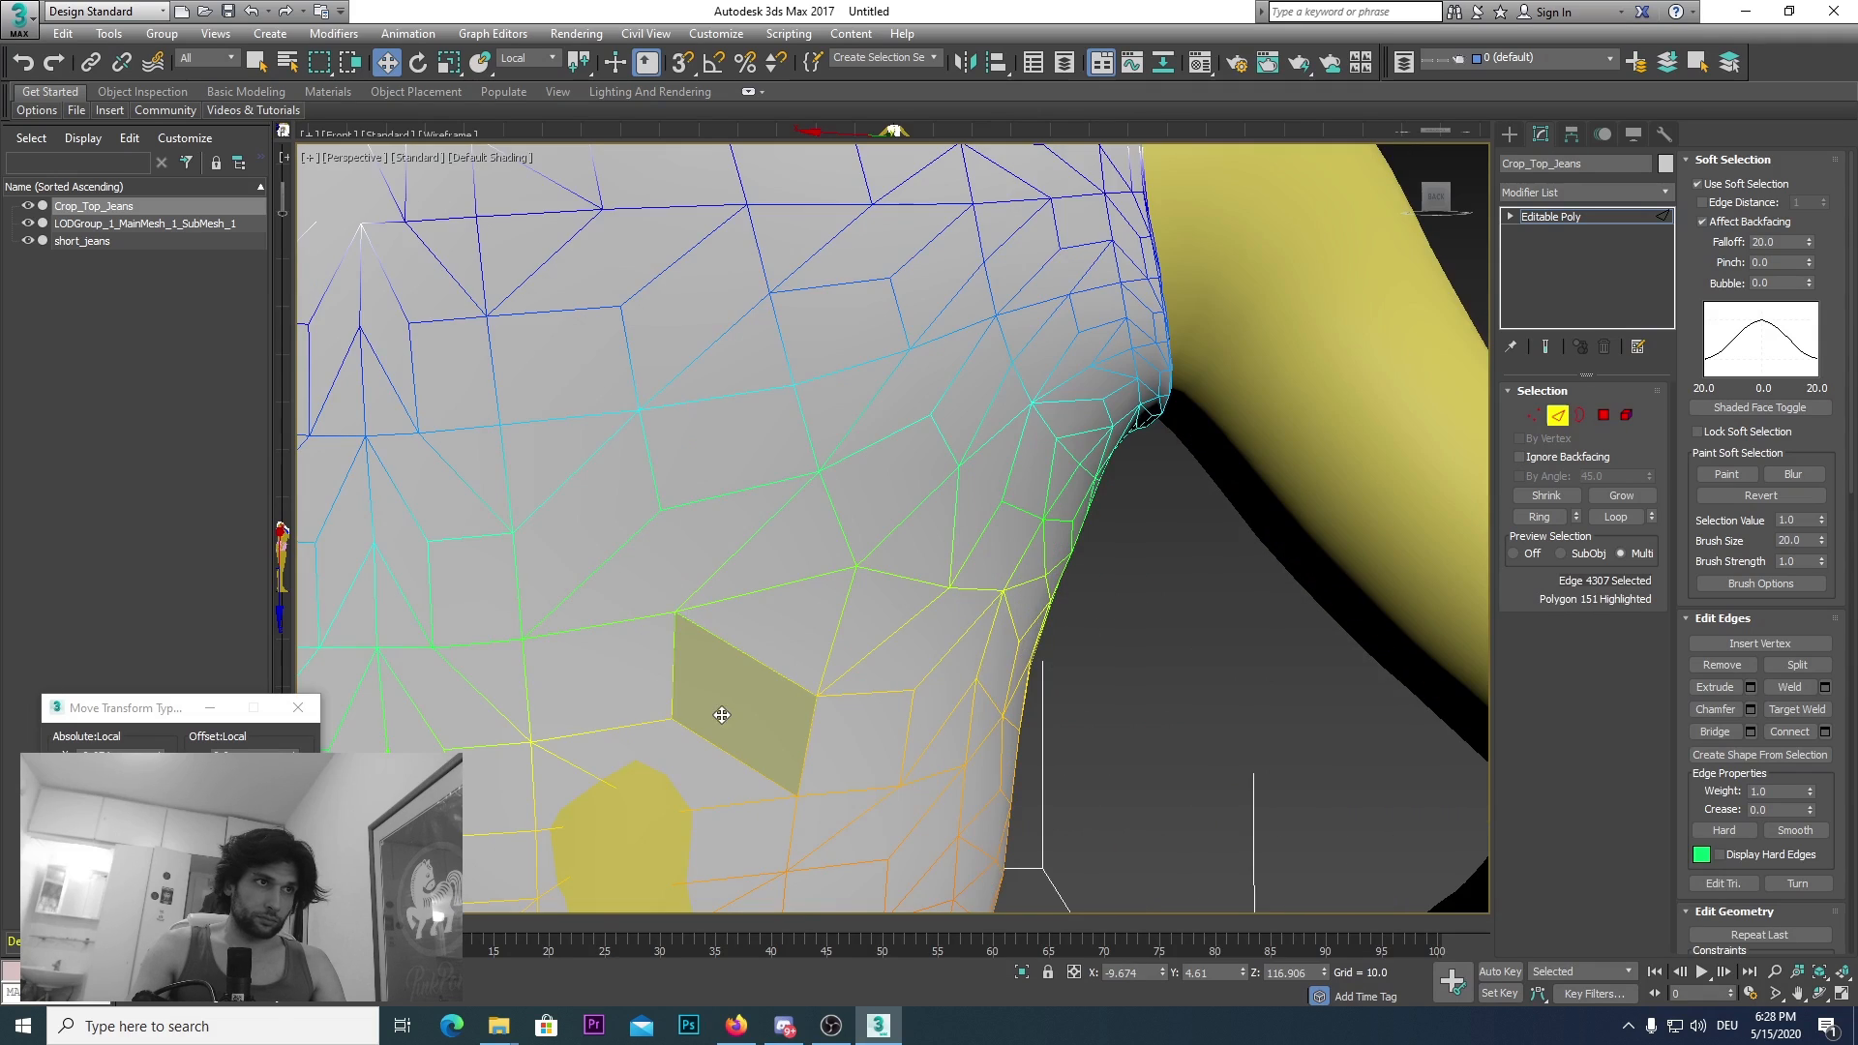
pyautogui.press('4')
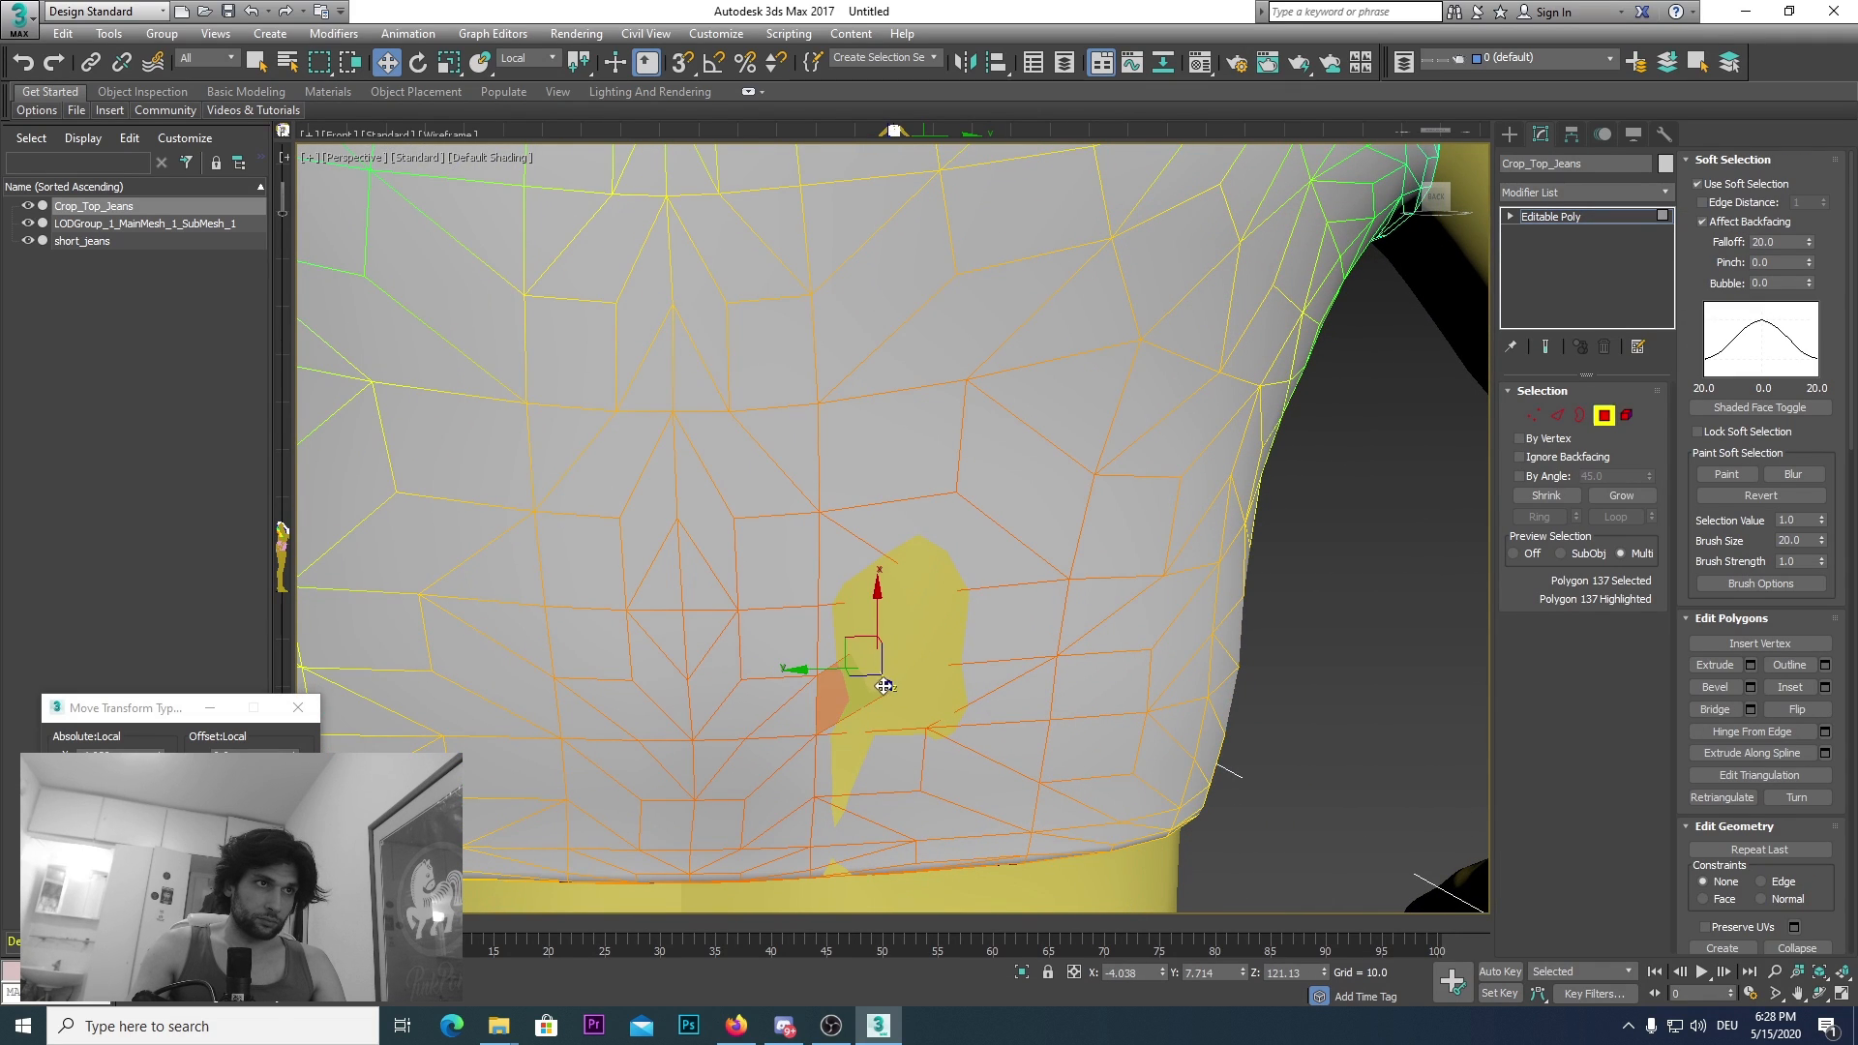
pyautogui.moveTo(889, 685); pyautogui.dragTo(888, 684)
pyautogui.rightClick(888, 684)
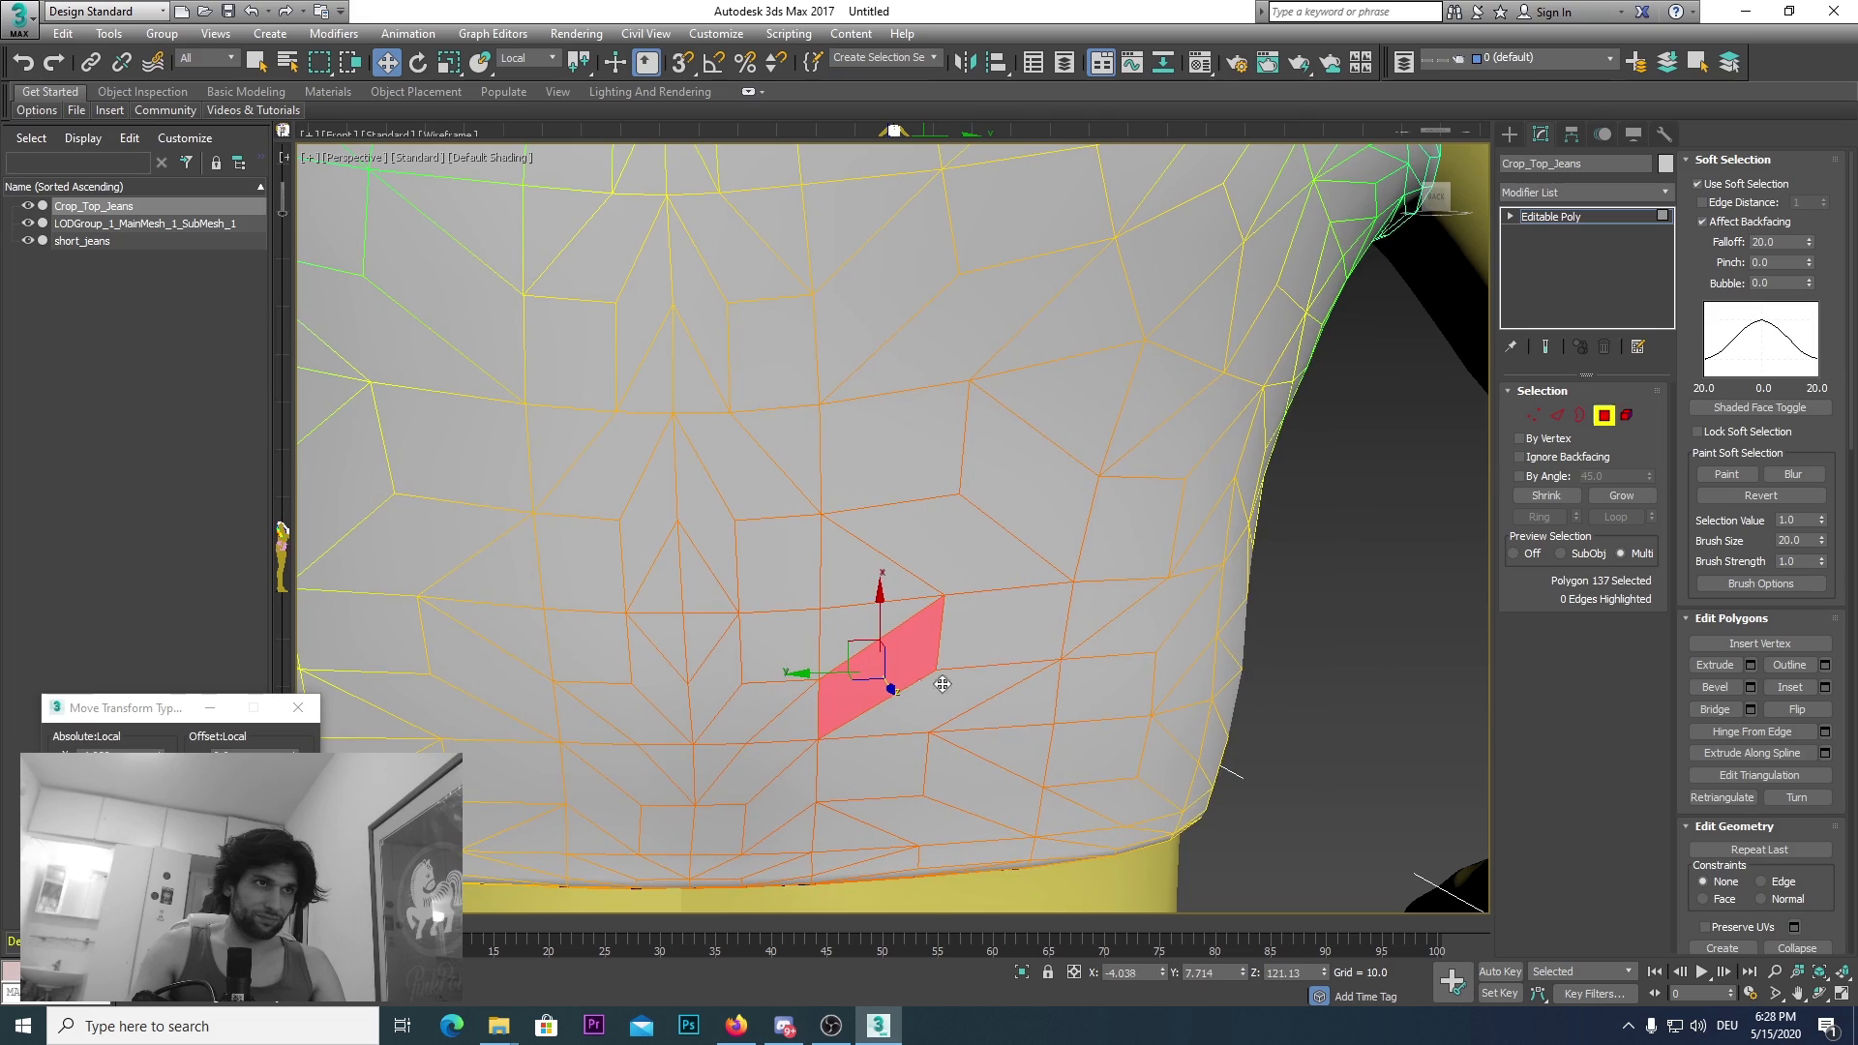
pyautogui.moveTo(1439, 217); pyautogui.dragTo(802, 685)
pyautogui.keyDown('alt'); pyautogui.moveTo(803, 686); pyautogui.dragTo(1062, 427, button='middle'); pyautogui.keyUp('alt')
pyautogui.scroll(-6, 909, 435)
pyautogui.click(1235, 784)
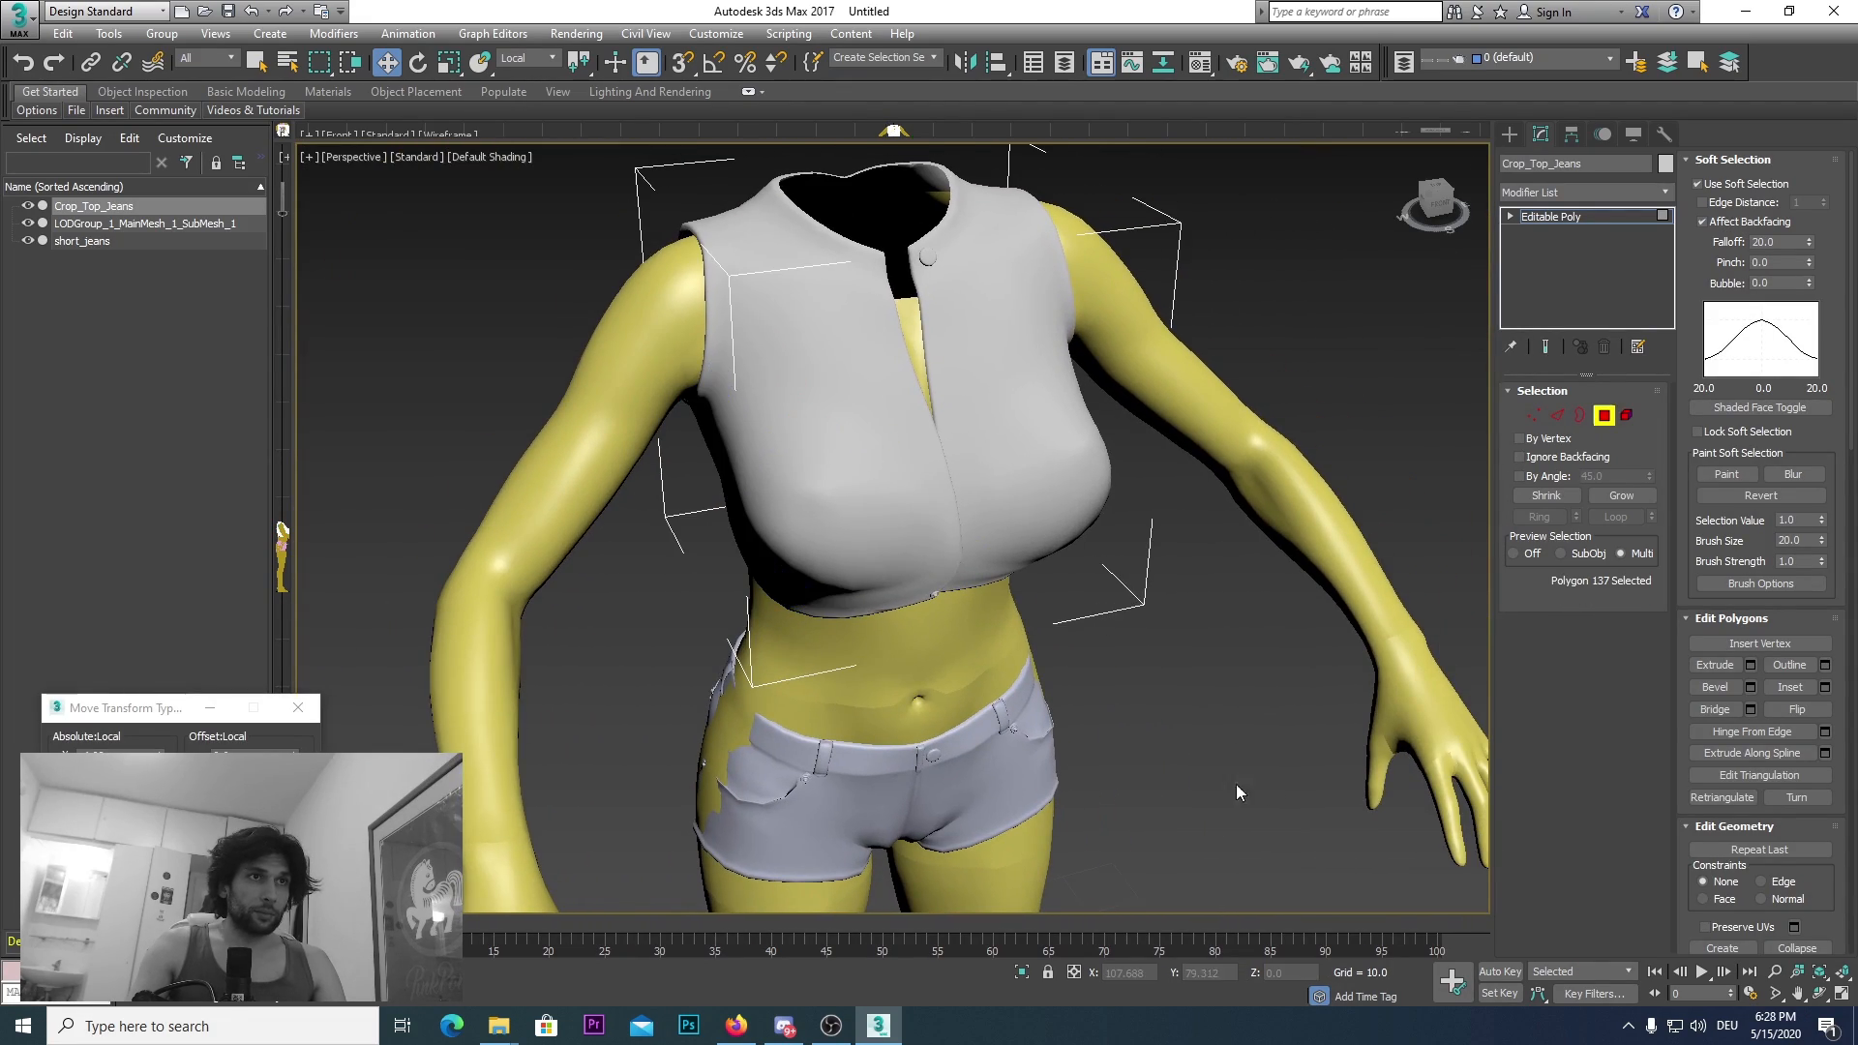
# Step: Examine from behind how the jean shorts fit over the hips and buttocks
pyautogui.scroll(-2, 1113, 711)
pyautogui.moveTo(1113, 711); pyautogui.dragTo(1055, 848, button='middle')
pyautogui.moveTo(1191, 571); pyautogui.dragTo(1190, 334, button='middle')
pyautogui.moveTo(1456, 203); pyautogui.dragTo(1394, 205)
pyautogui.keyDown('alt'); pyautogui.moveTo(873, 459); pyautogui.dragTo(841, 484, button='middle'); pyautogui.keyUp('alt')
pyautogui.scroll(5, 915, 435)
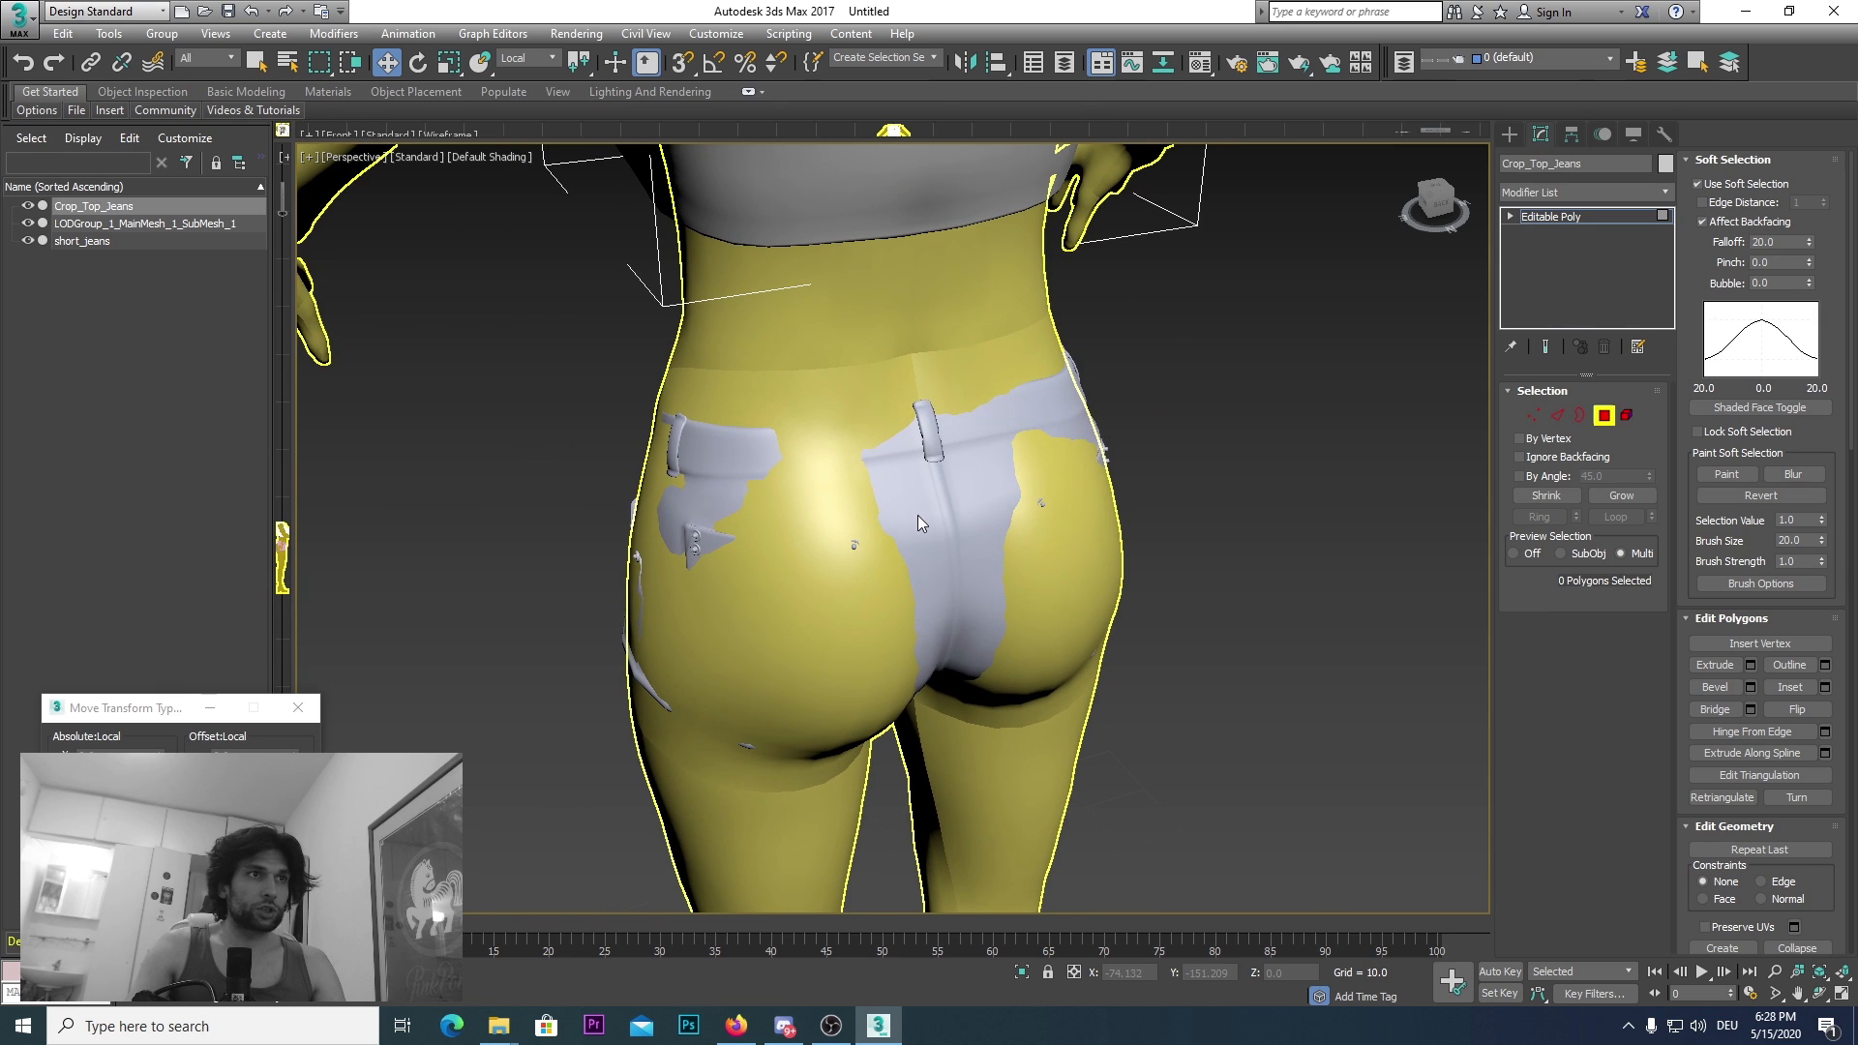
pyautogui.click(145, 242)
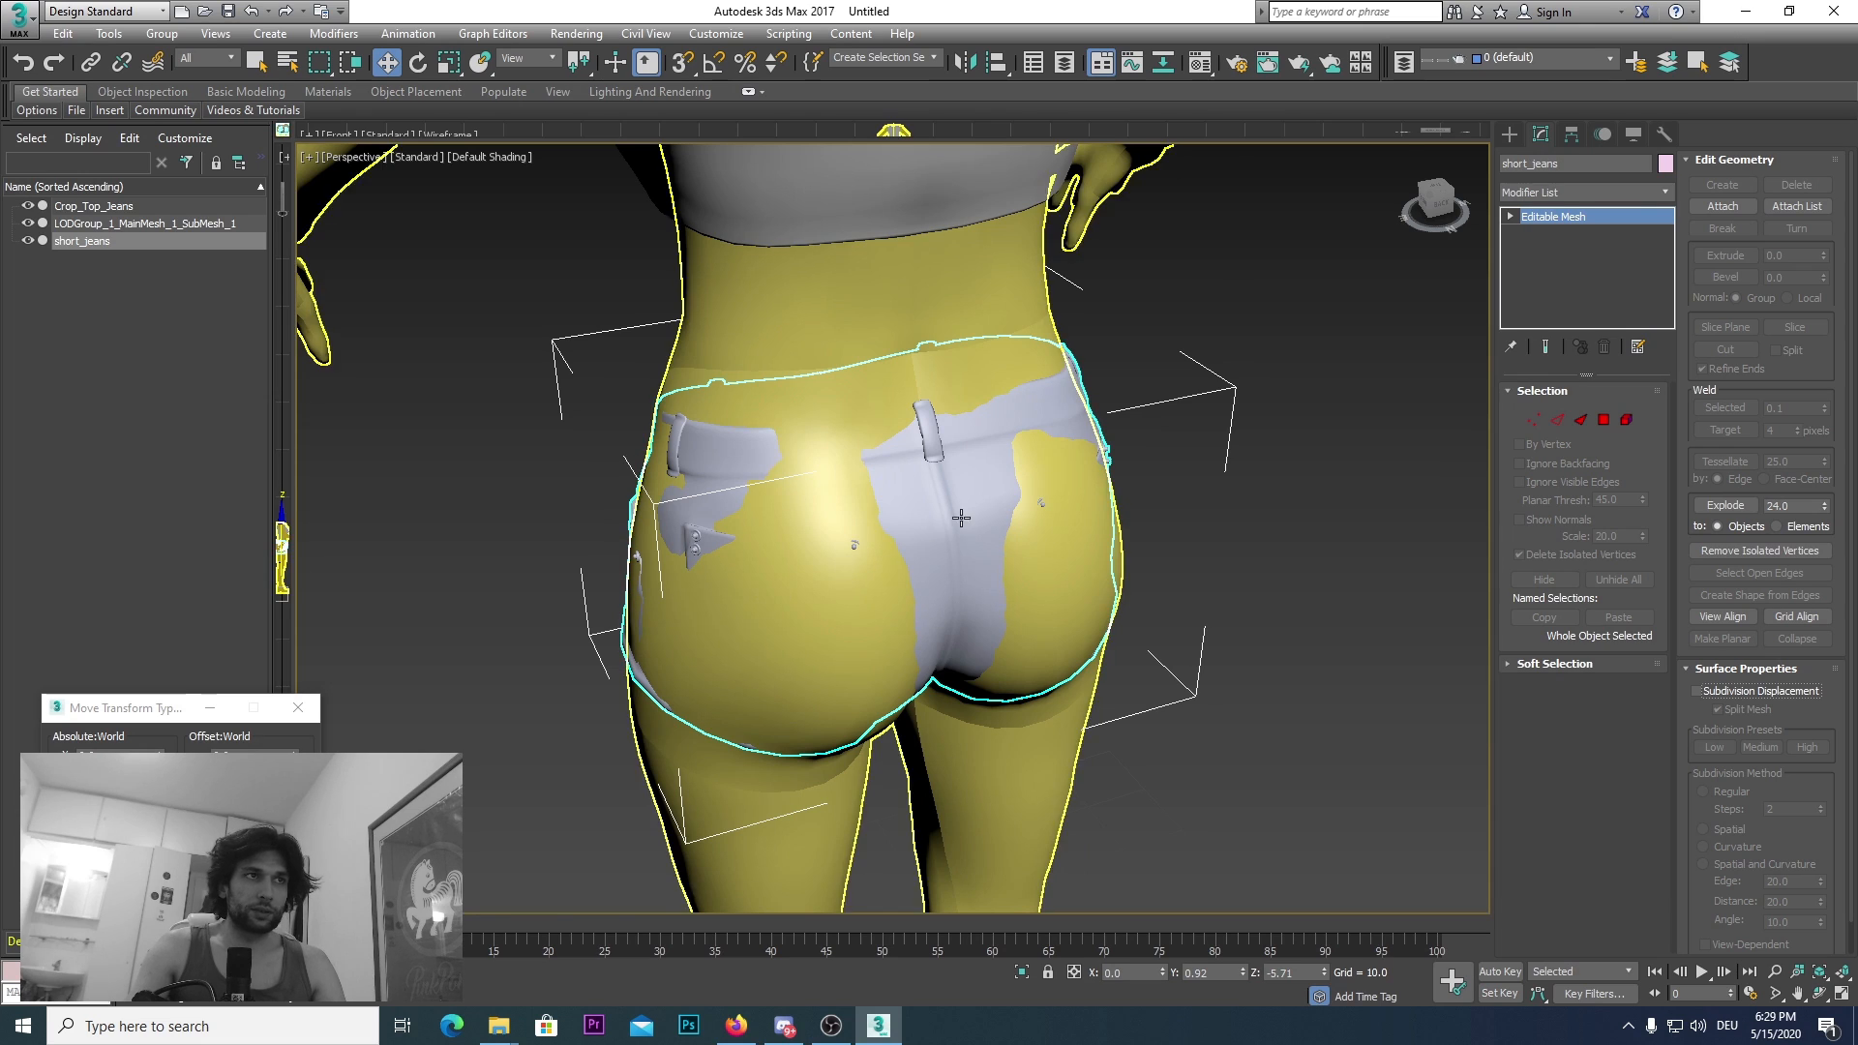
pyautogui.keyDown('alt'); pyautogui.moveTo(961, 518); pyautogui.dragTo(1012, 526, button='middle'); pyautogui.keyUp('alt')
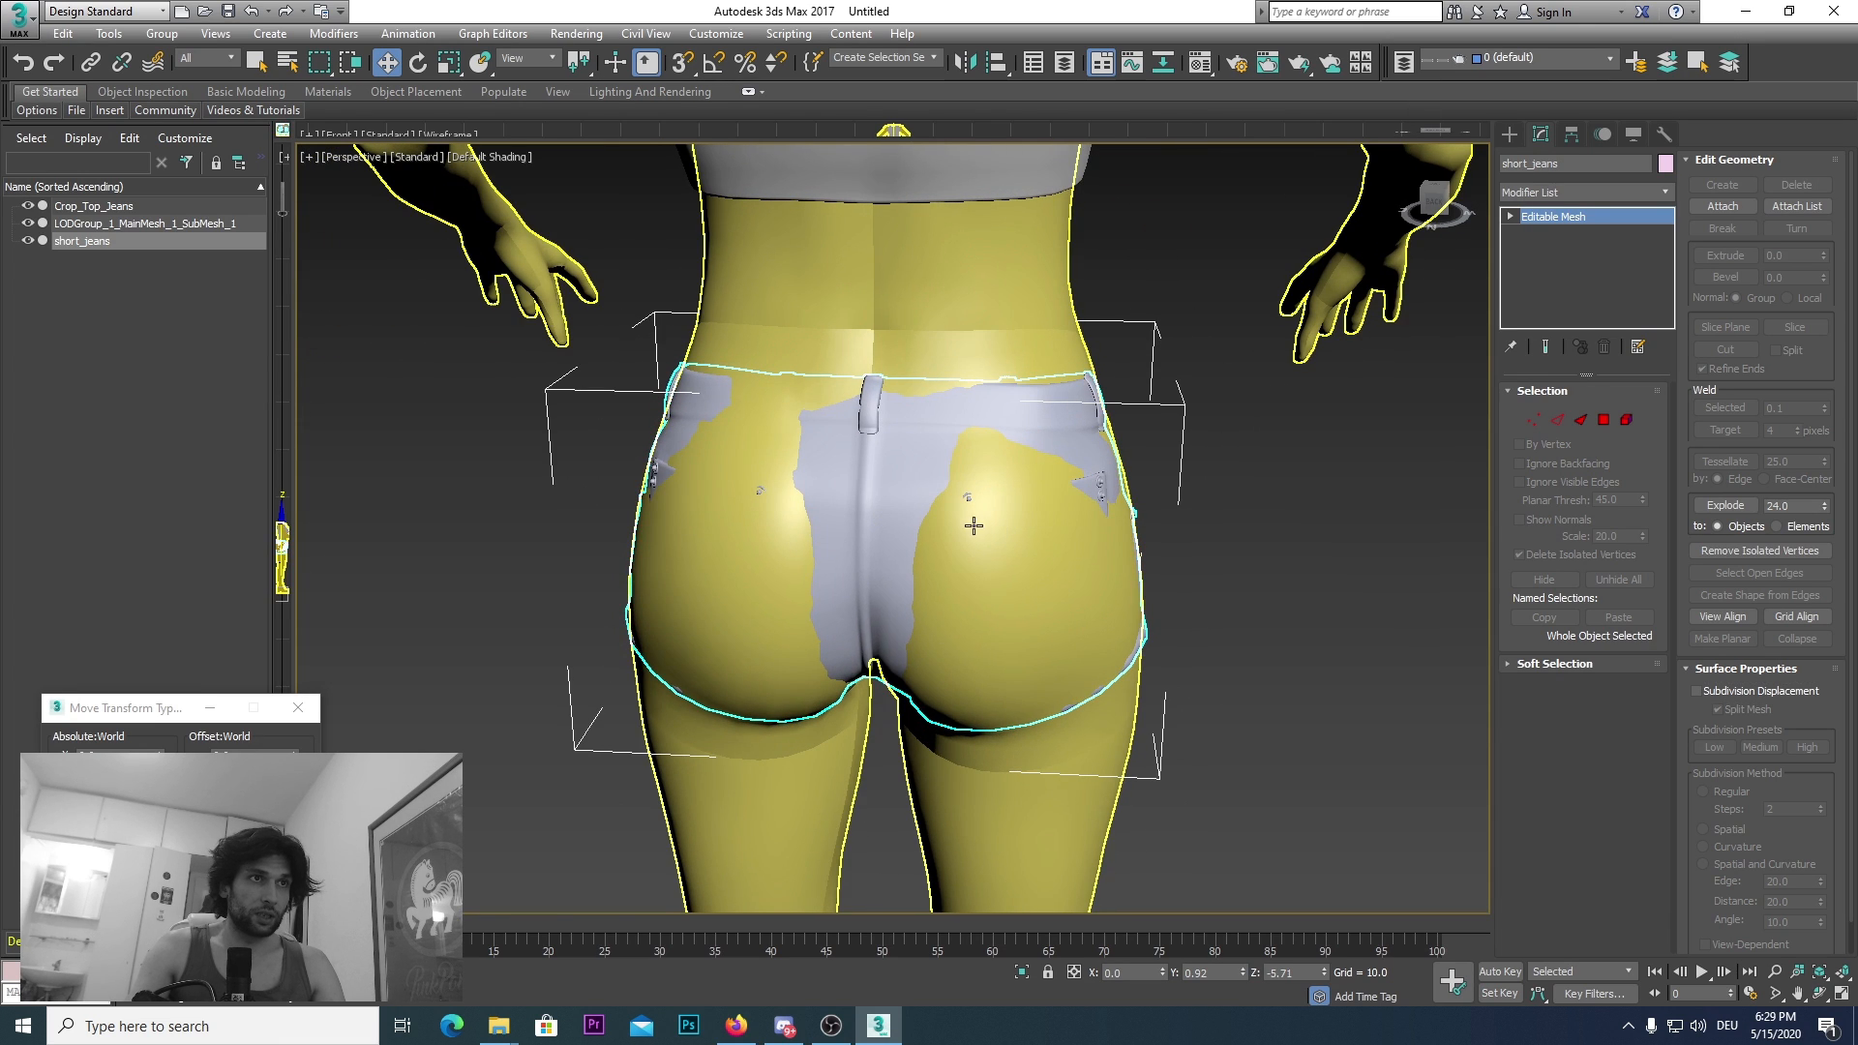
pyautogui.click(1318, 693)
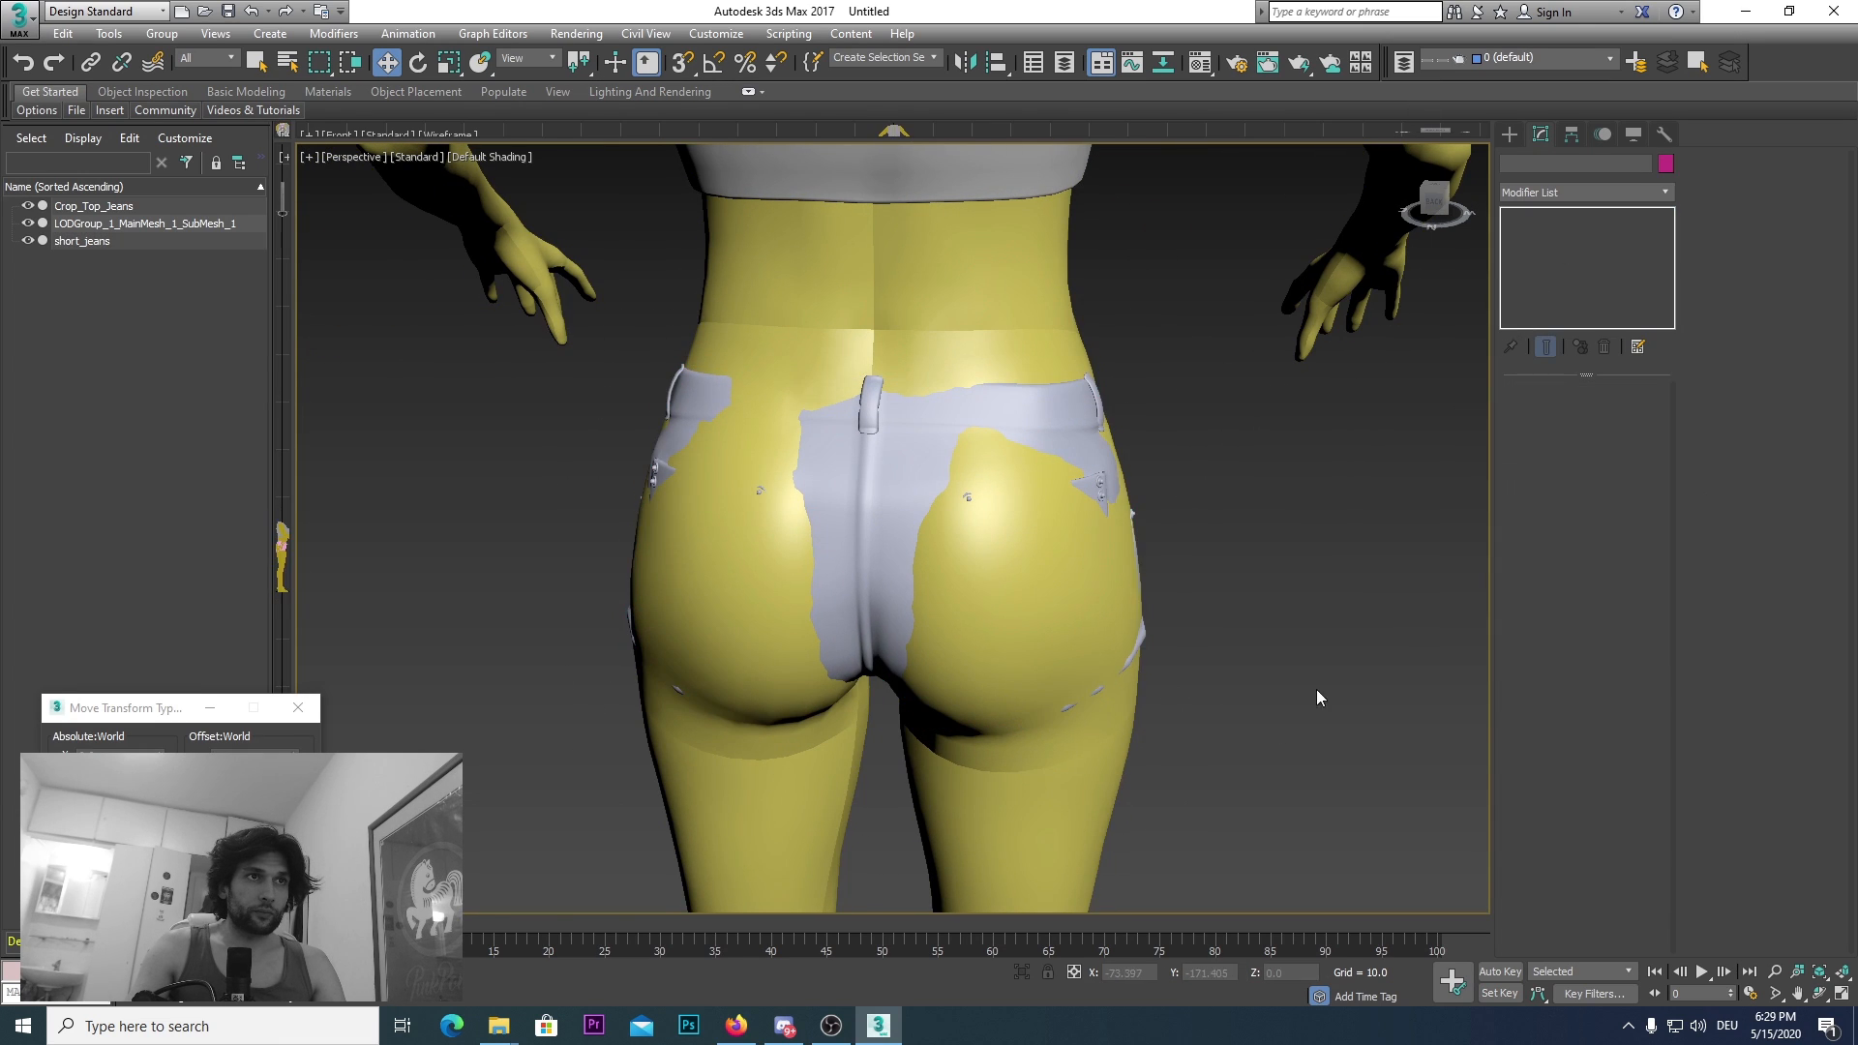
# Step: Convert the jean shorts to an Editable Poly and switch to element selection
pyautogui.click(1103, 542)
pyautogui.rightClick(1570, 216)
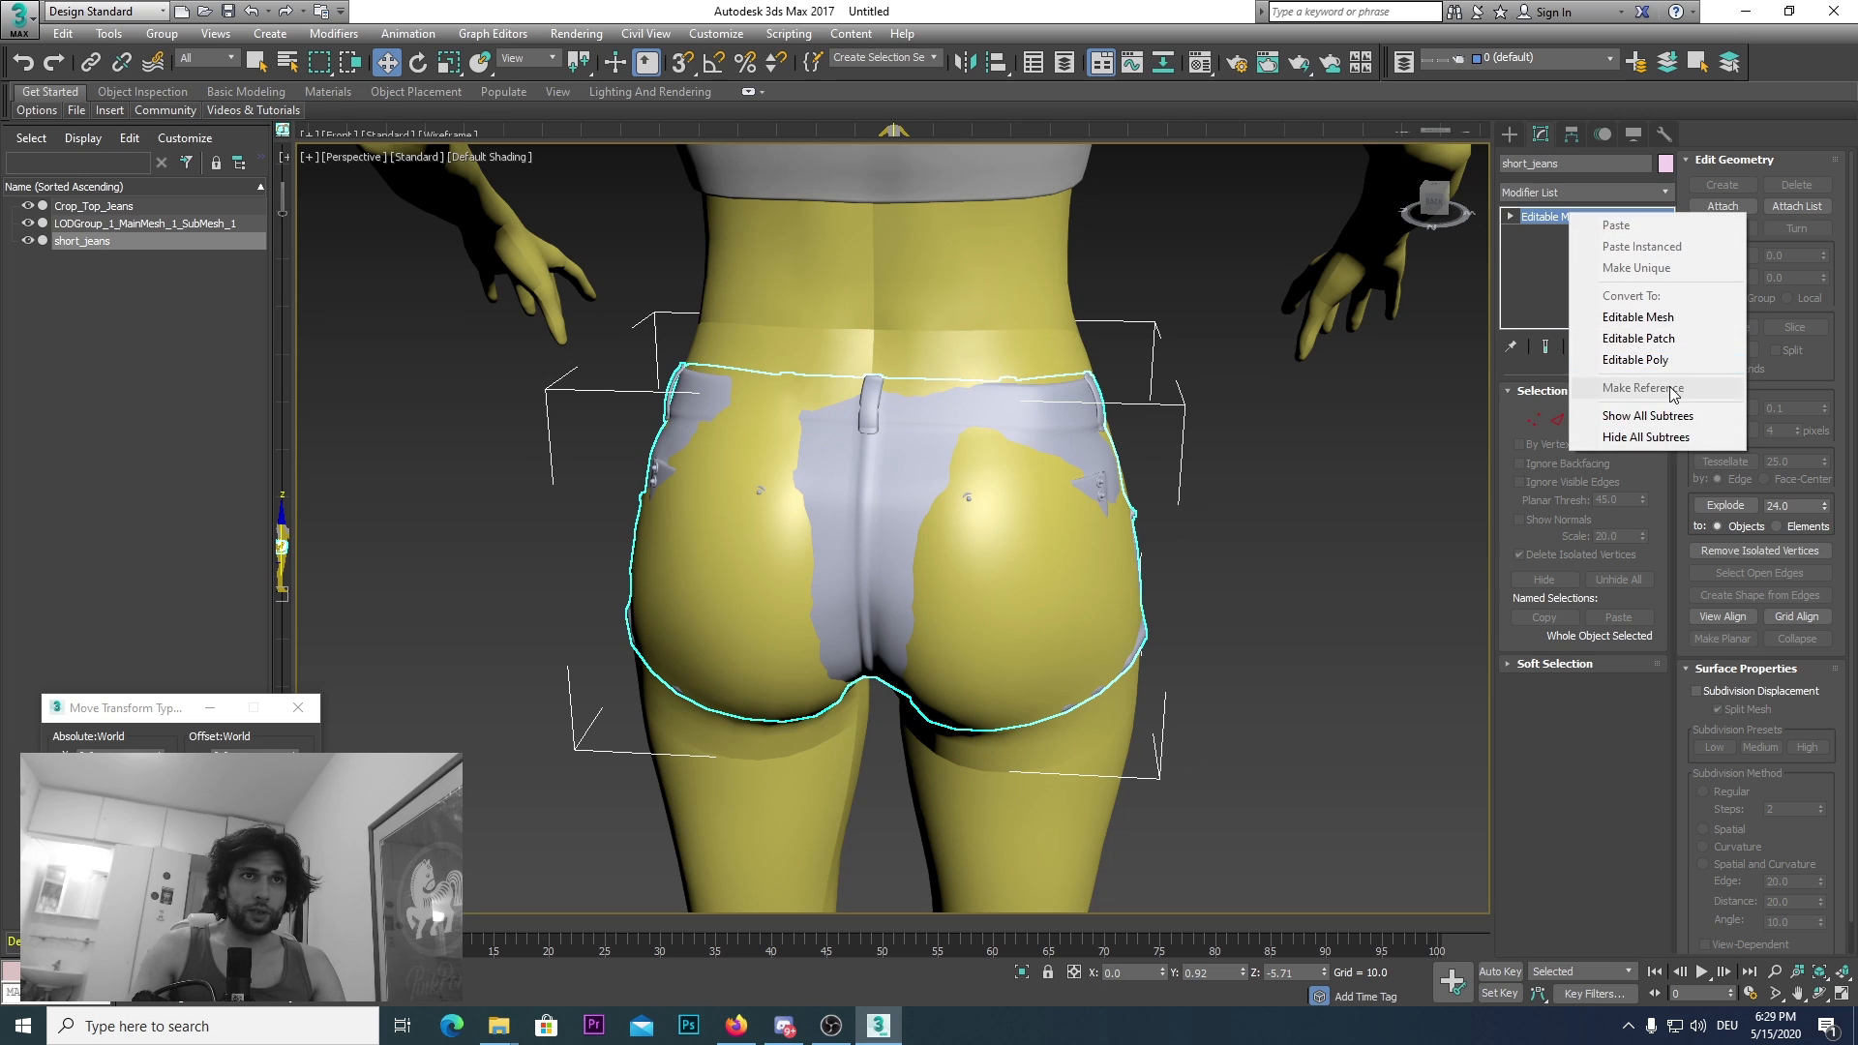
pyautogui.click(1642, 358)
pyautogui.click(1627, 416)
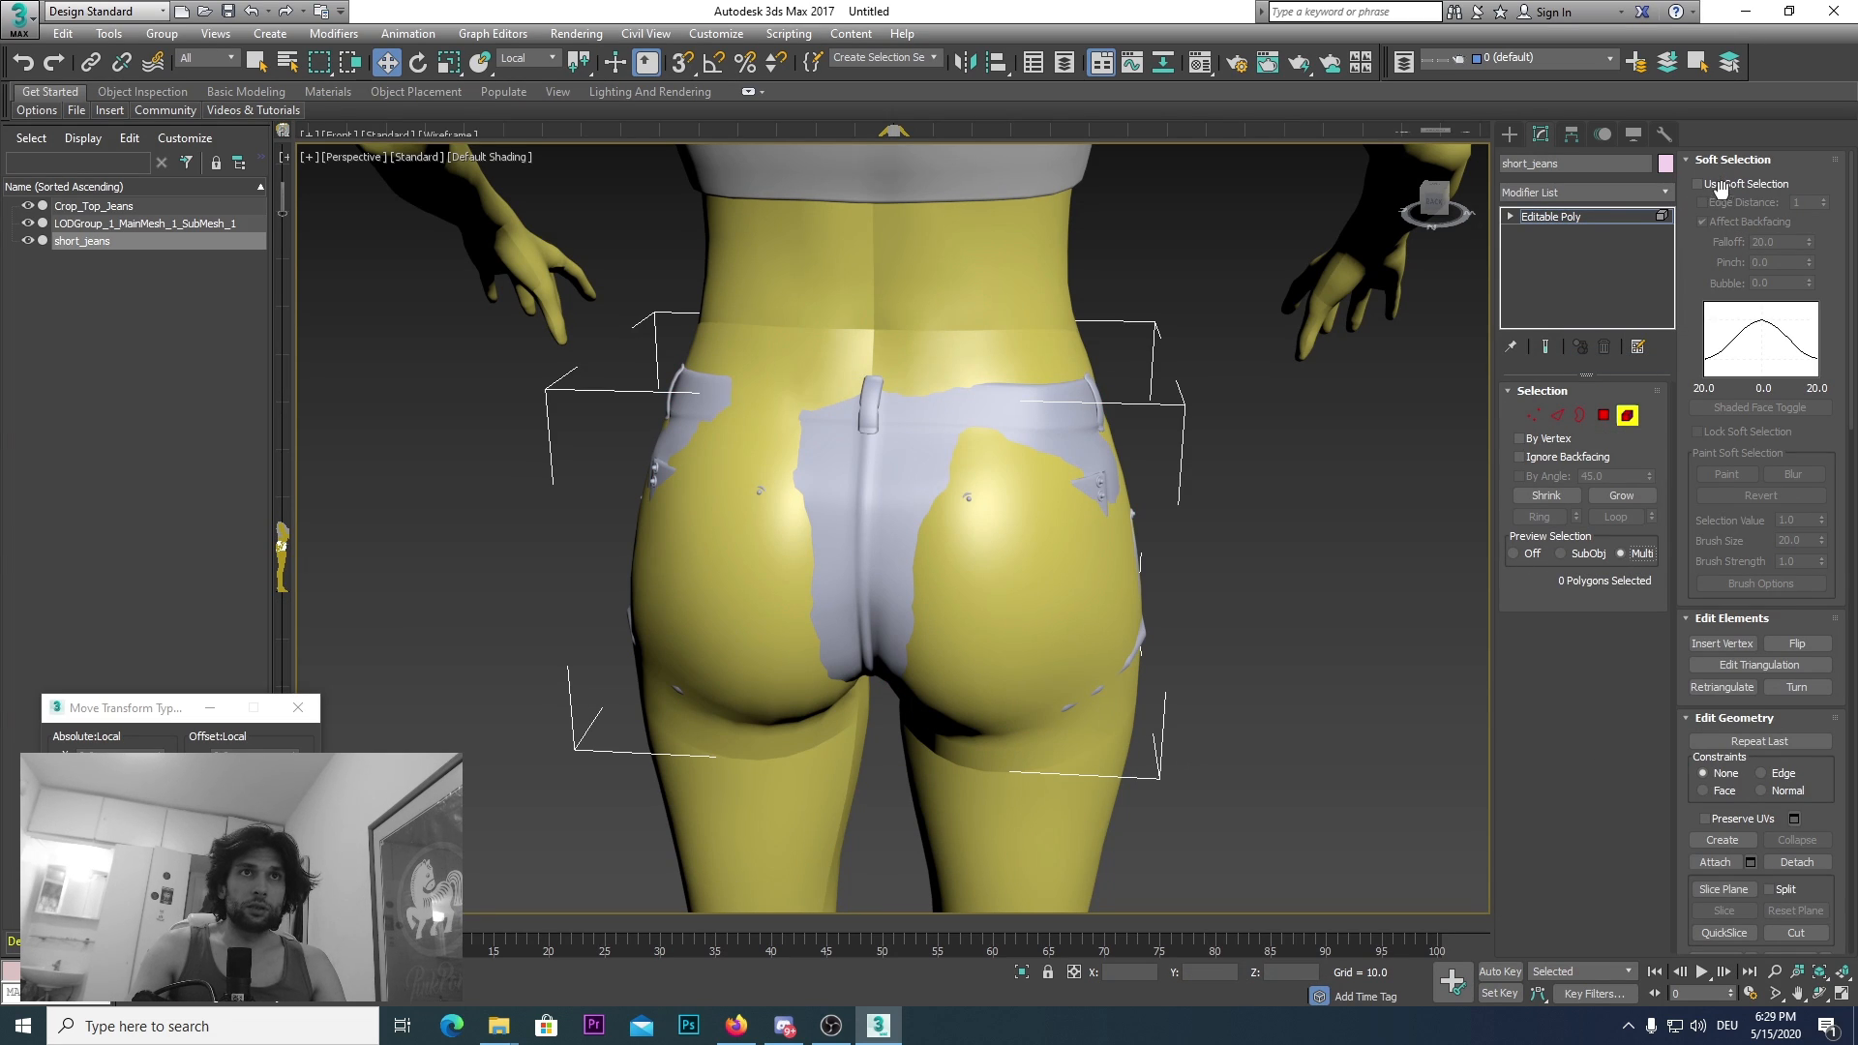
# Step: Enable soft selection for the jean shorts and move an edge on the model's right buttock outward over the skin
pyautogui.click(1699, 184)
pyautogui.scroll(5, 959, 600)
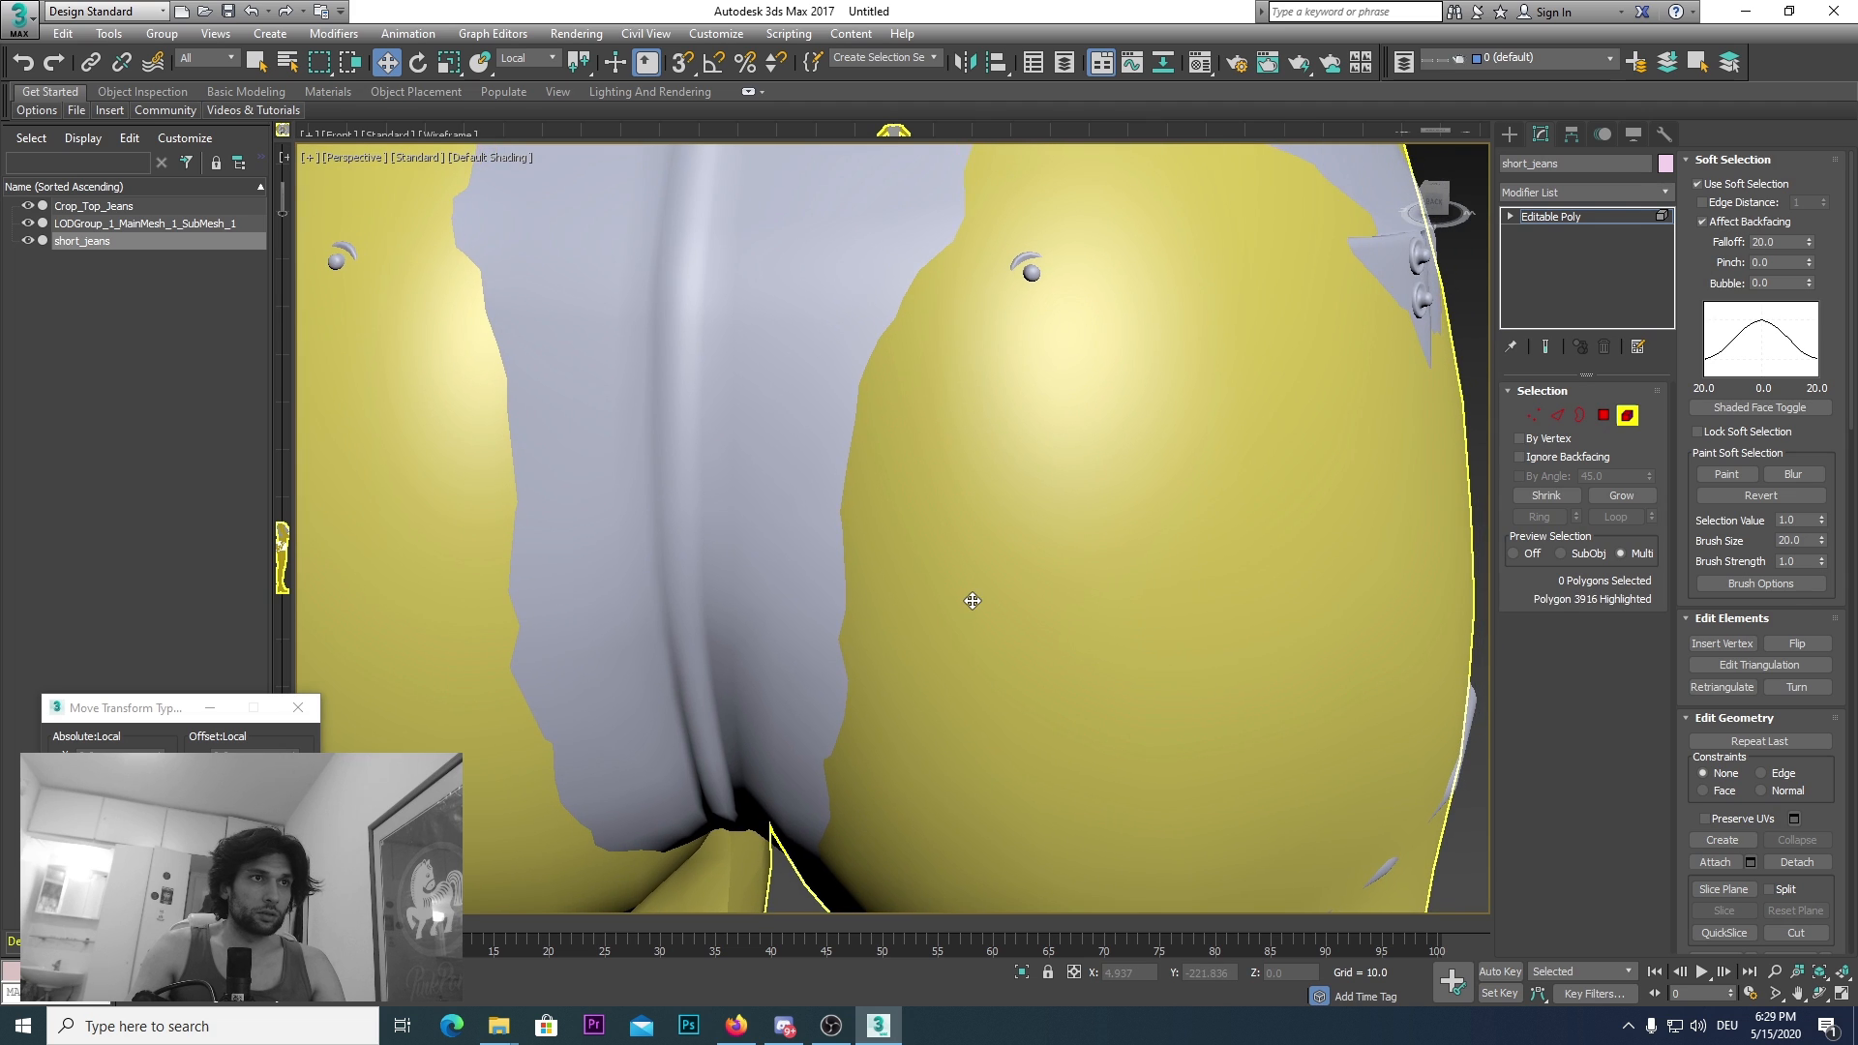
pyautogui.click(960, 631)
pyautogui.scroll(-5, 963, 634)
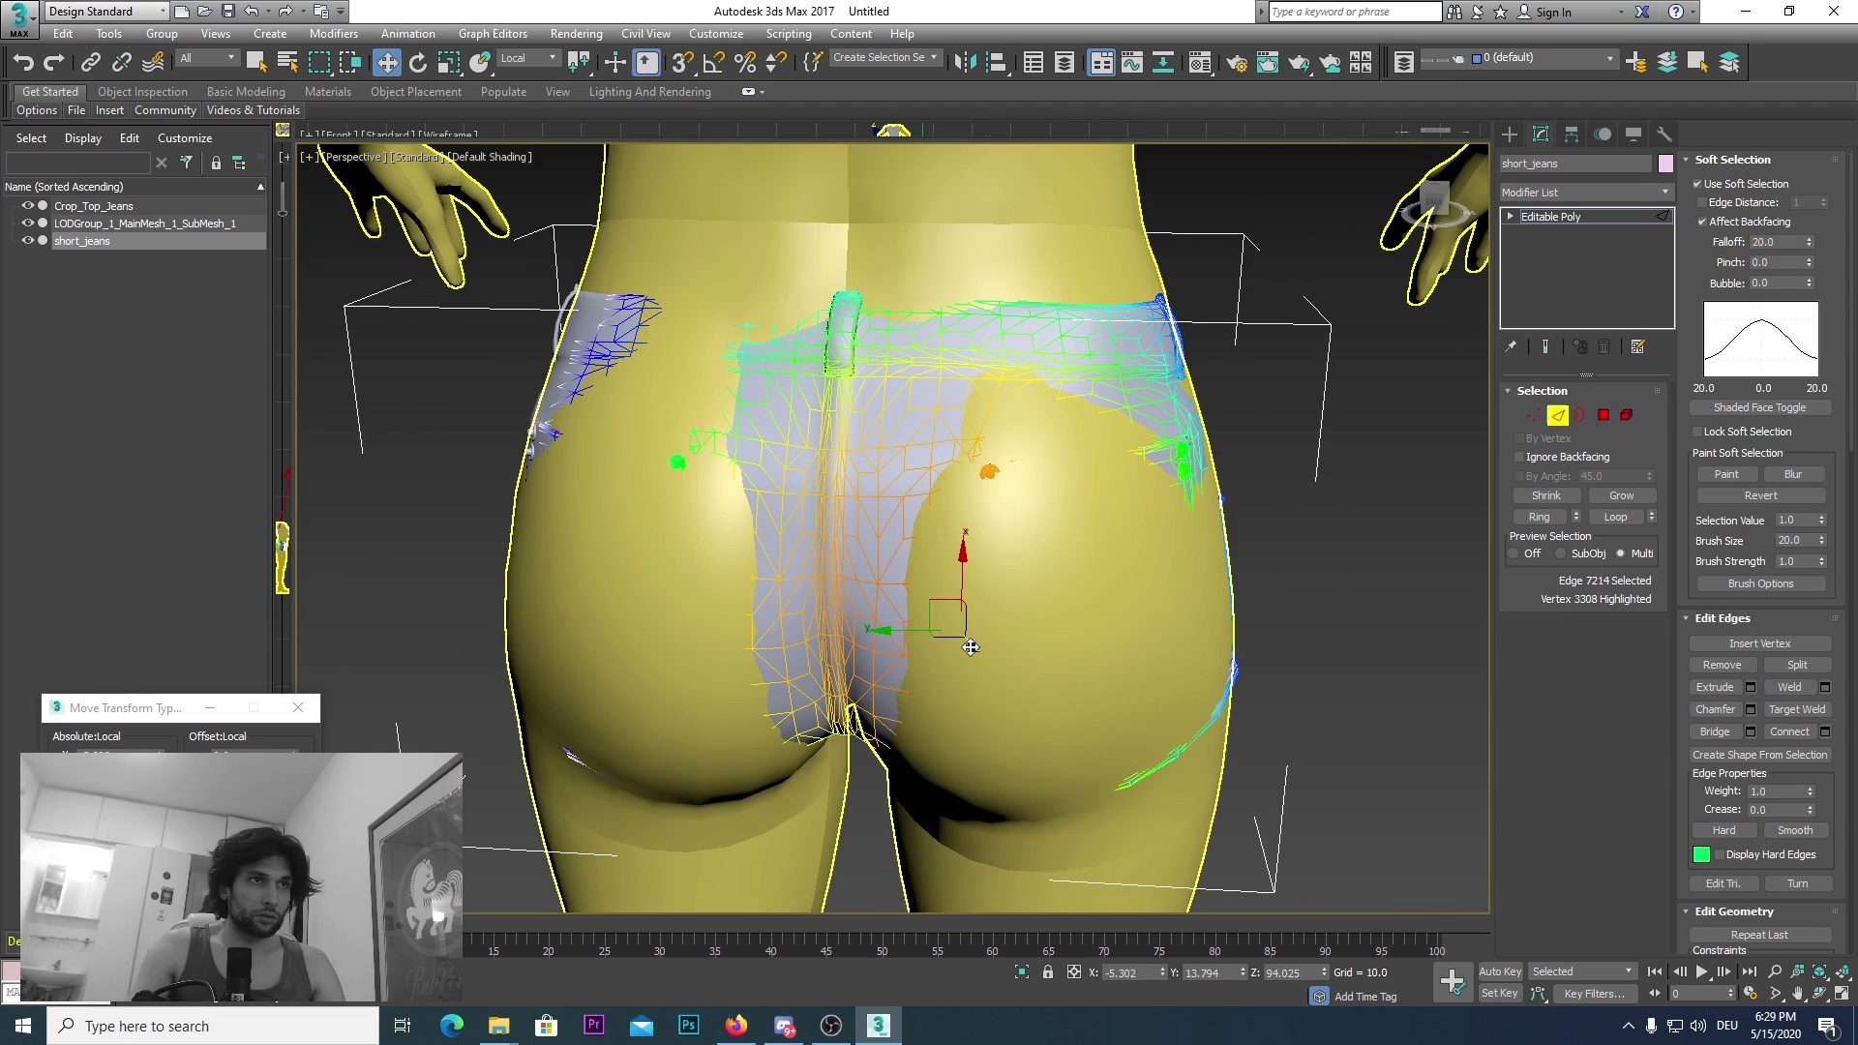
pyautogui.moveTo(971, 648); pyautogui.dragTo(952, 628)
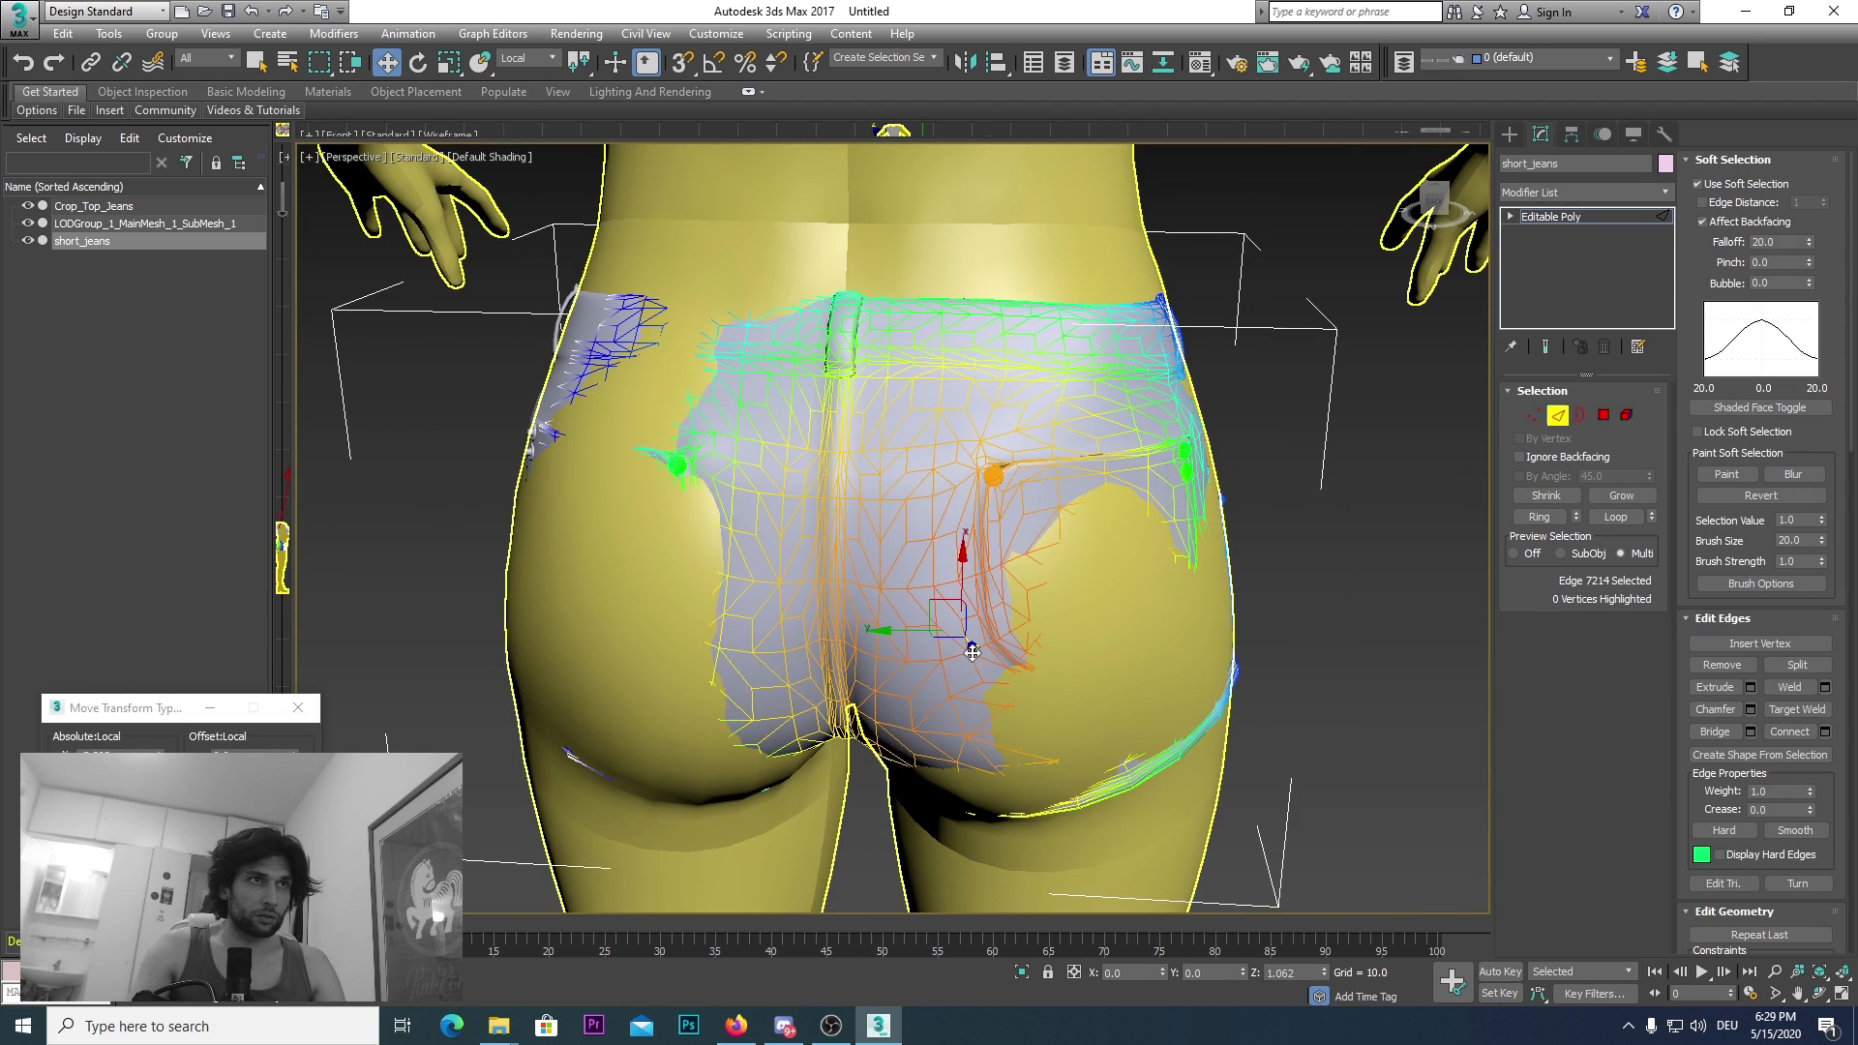
# Step: Move a polygon of the shorts on the model's left buttock outward over the skin and shift it slightly downward
pyautogui.click(644, 581)
pyautogui.press('4')
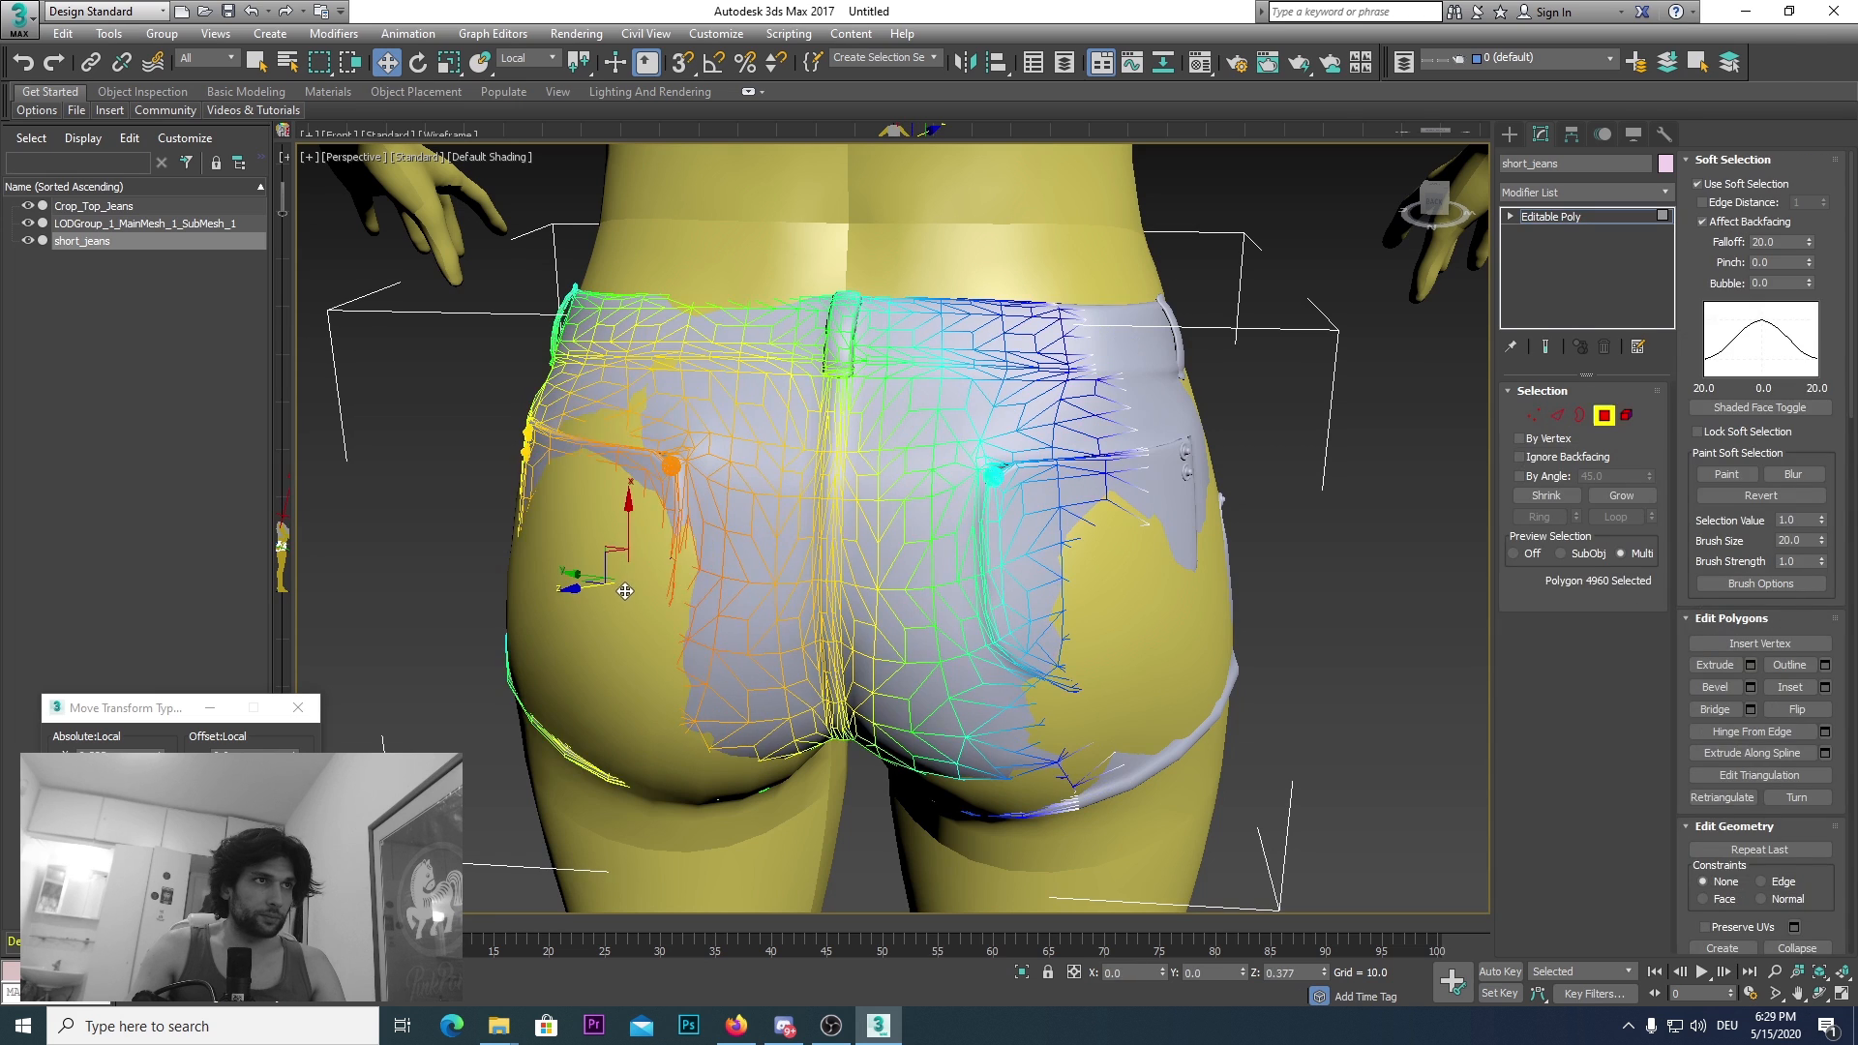
pyautogui.moveTo(689, 593); pyautogui.dragTo(753, 535, button='middle')
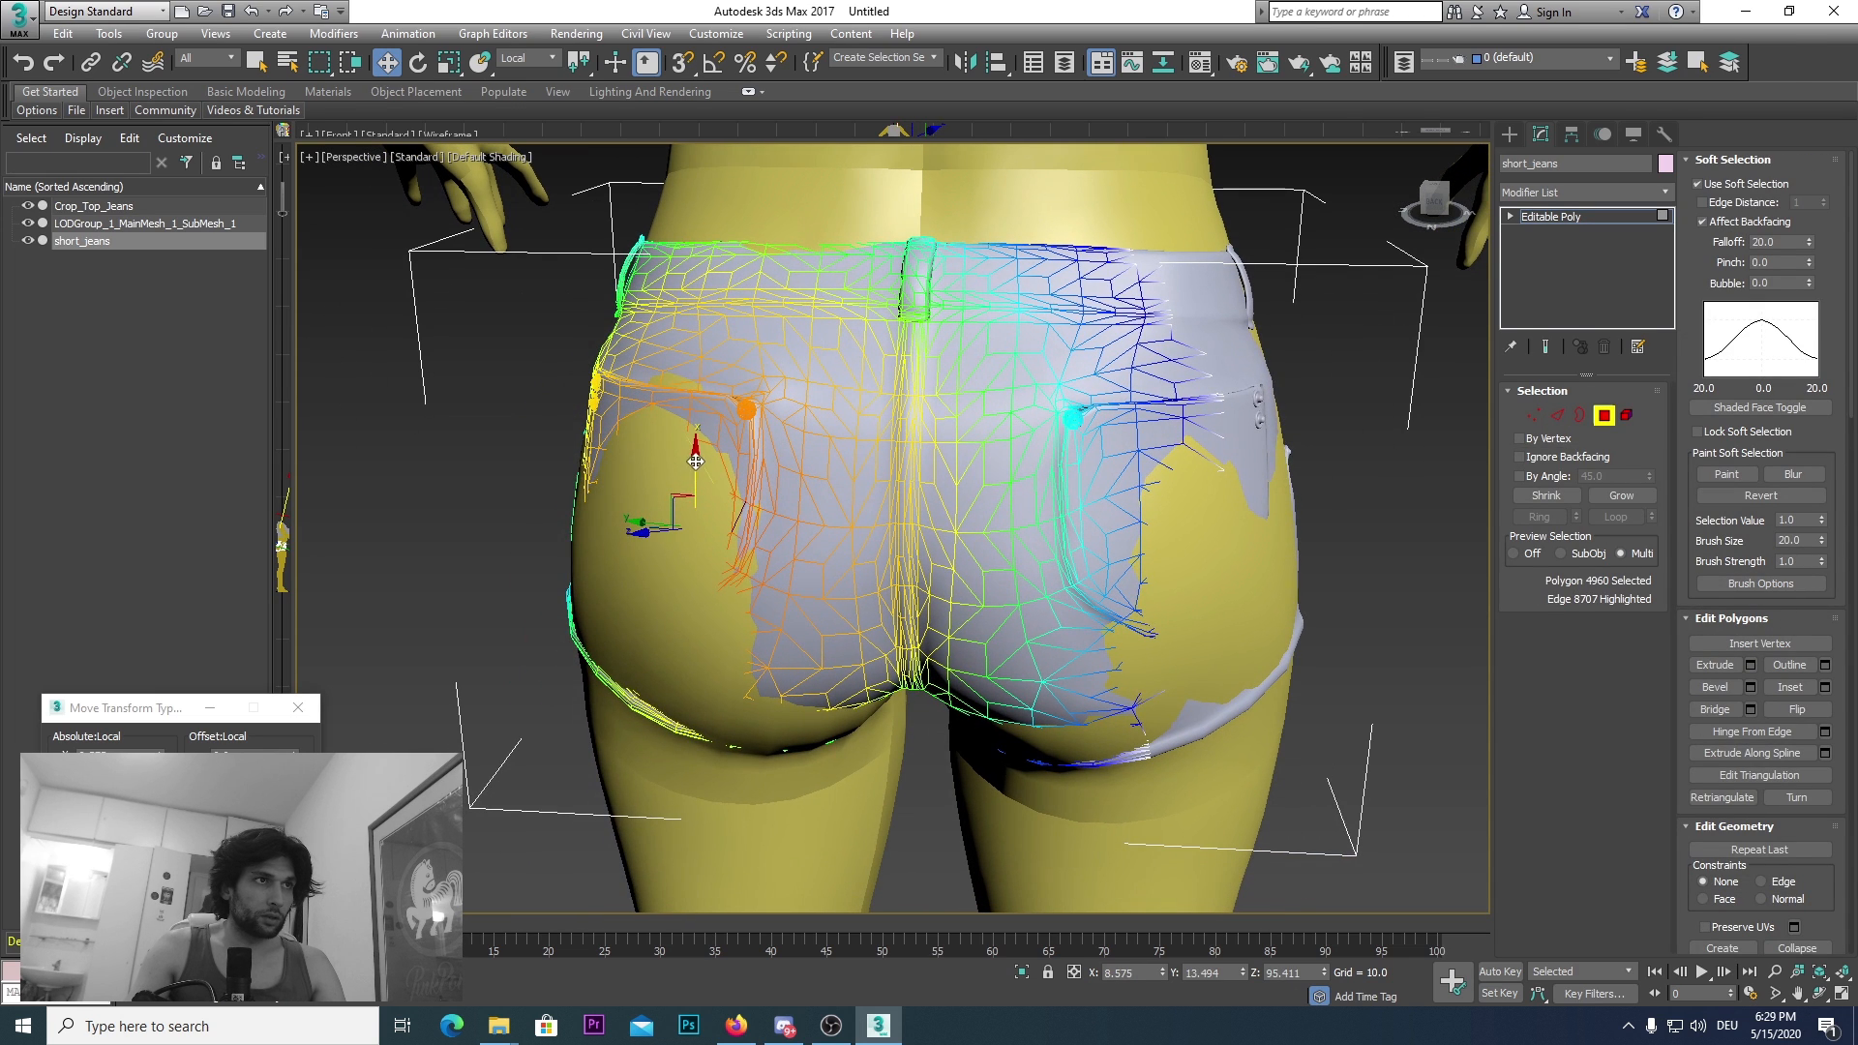
pyautogui.moveTo(698, 452); pyautogui.dragTo(697, 462)
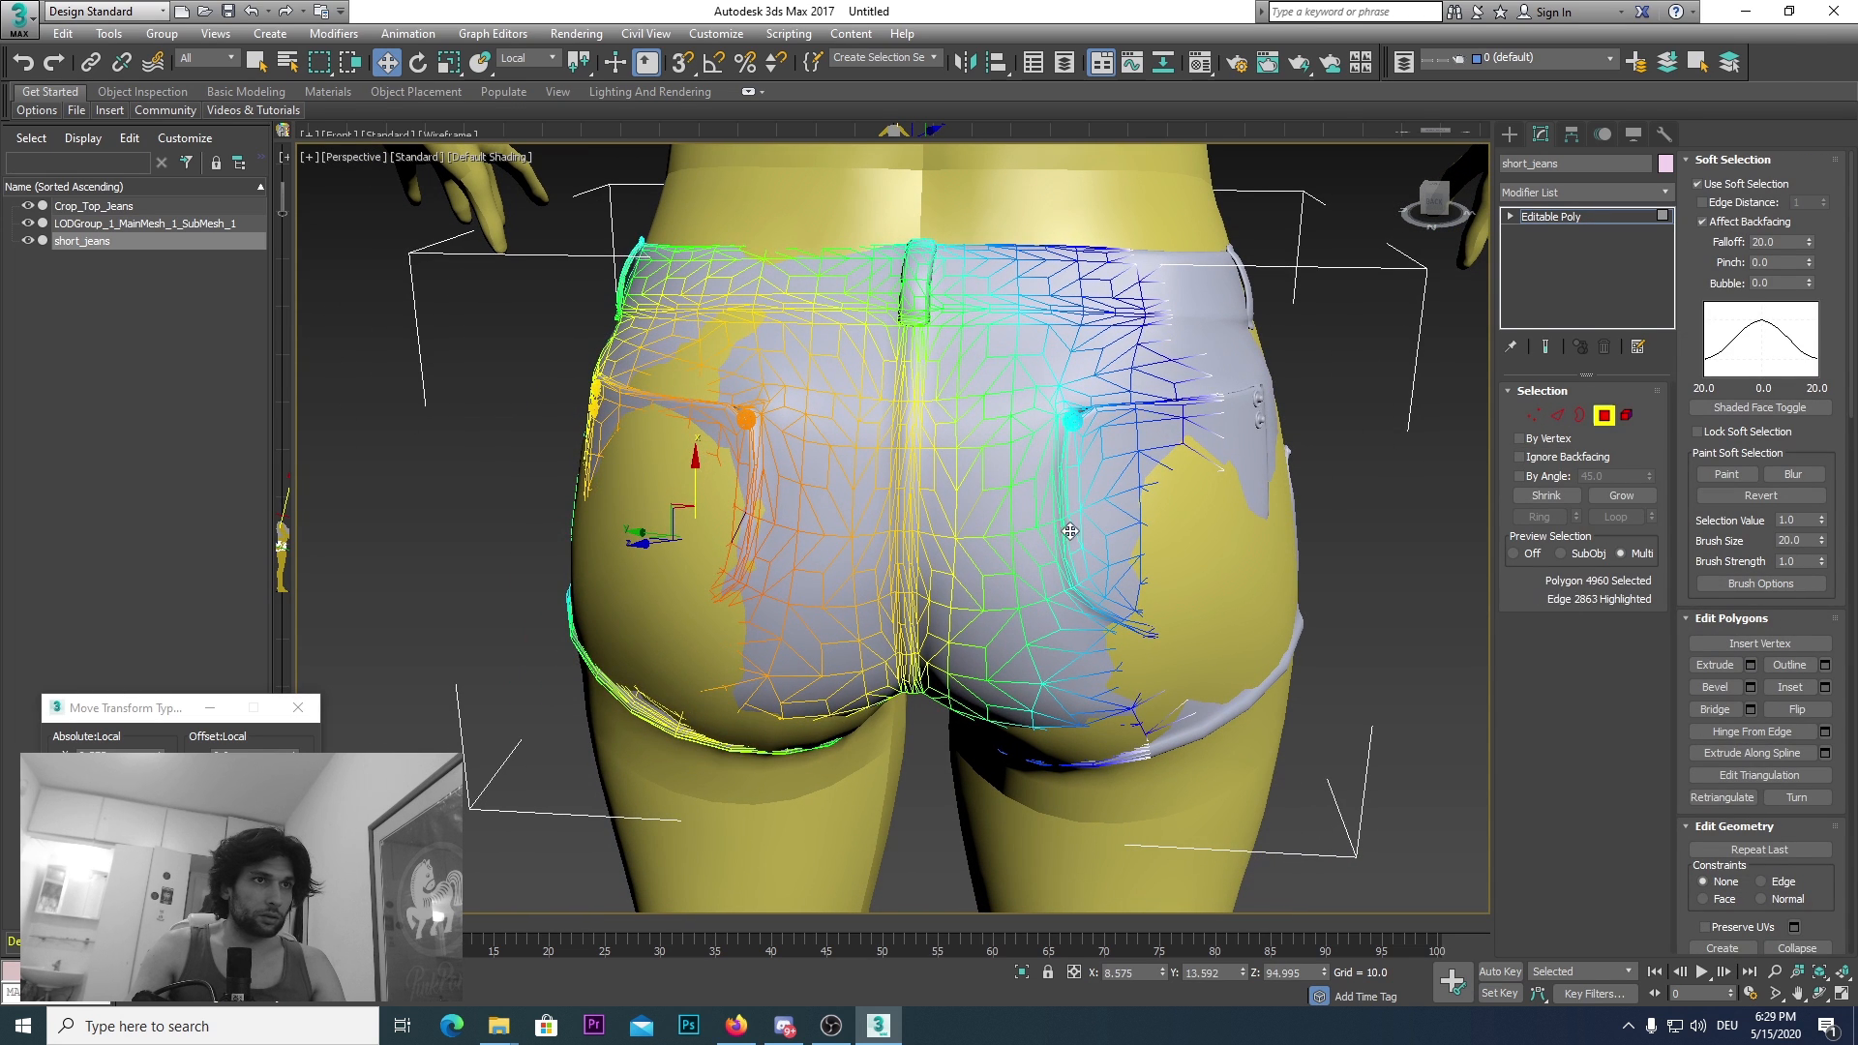
# Step: Move a polygon of the shorts on the model's right hip outward to cover the side of the body
pyautogui.moveTo(1415, 200); pyautogui.dragTo(1106, 381)
pyautogui.click(1083, 400)
pyautogui.moveTo(1439, 201); pyautogui.dragTo(928, 466)
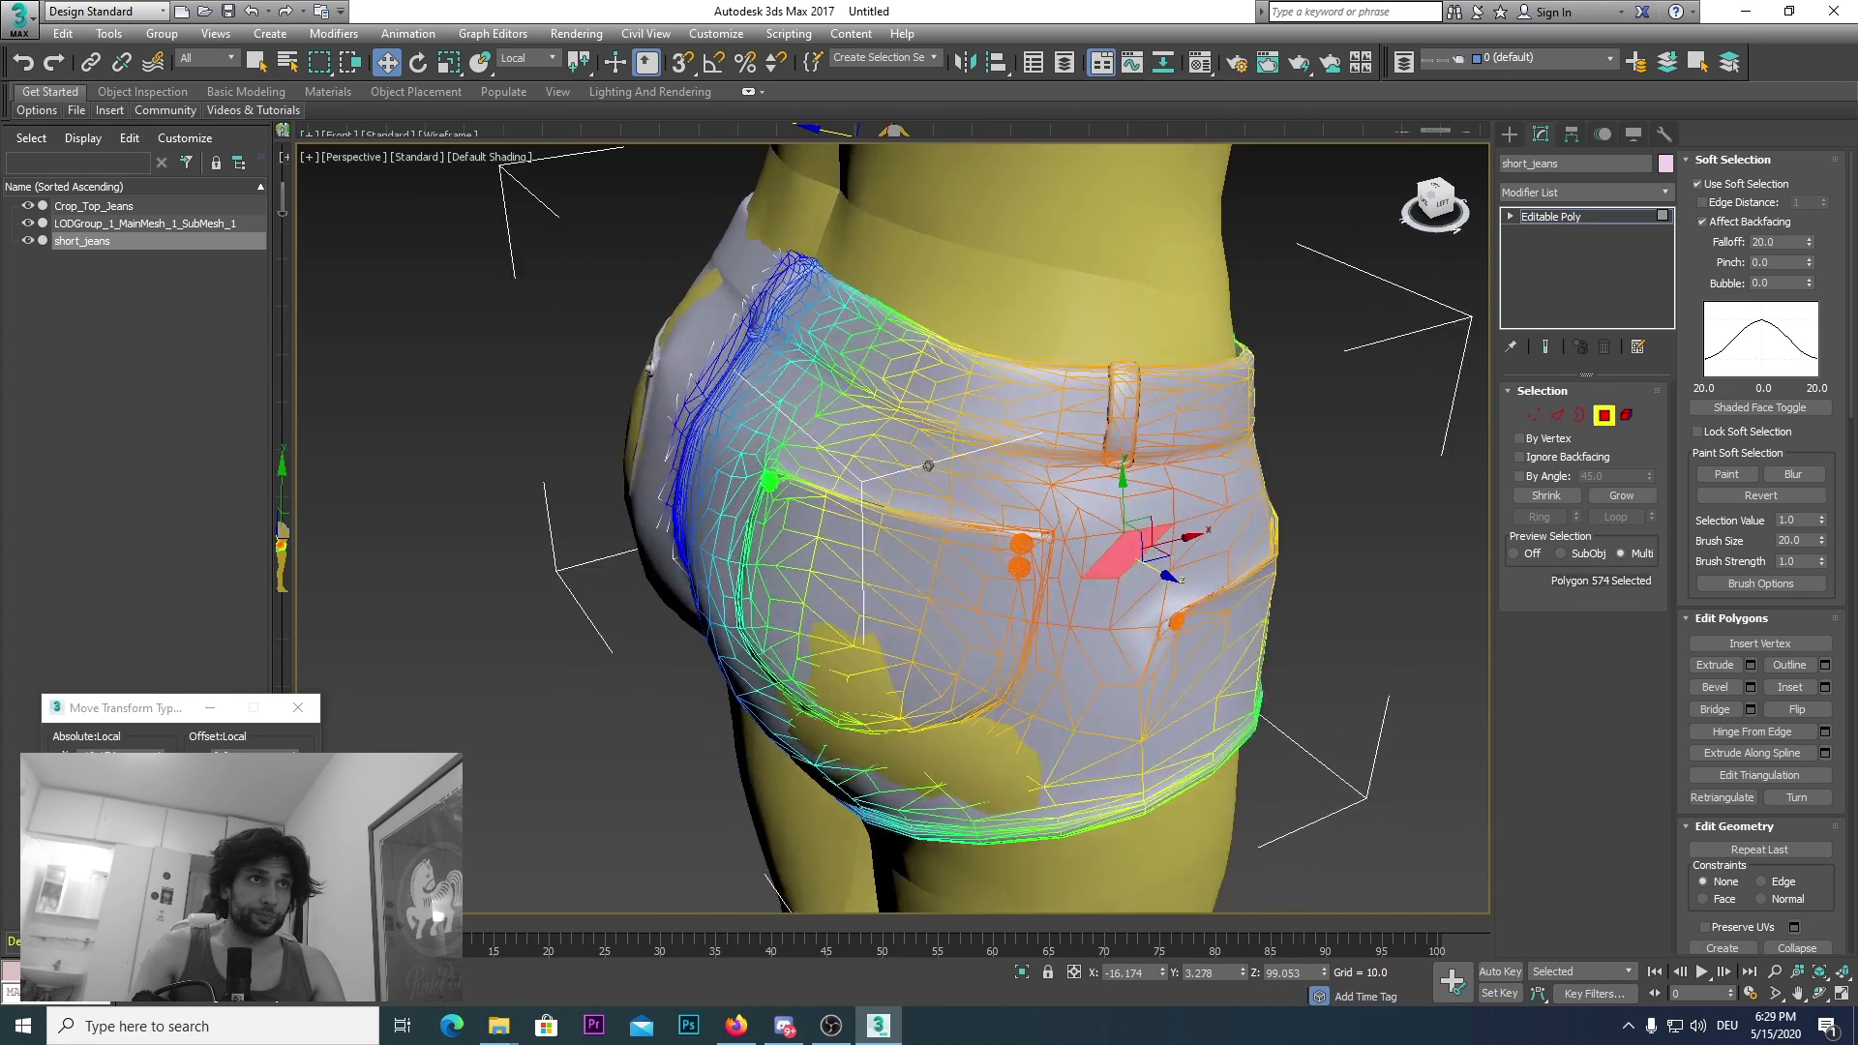
pyautogui.keyDown('alt'); pyautogui.moveTo(928, 465); pyautogui.dragTo(1066, 532, button='middle'); pyautogui.keyUp('alt')
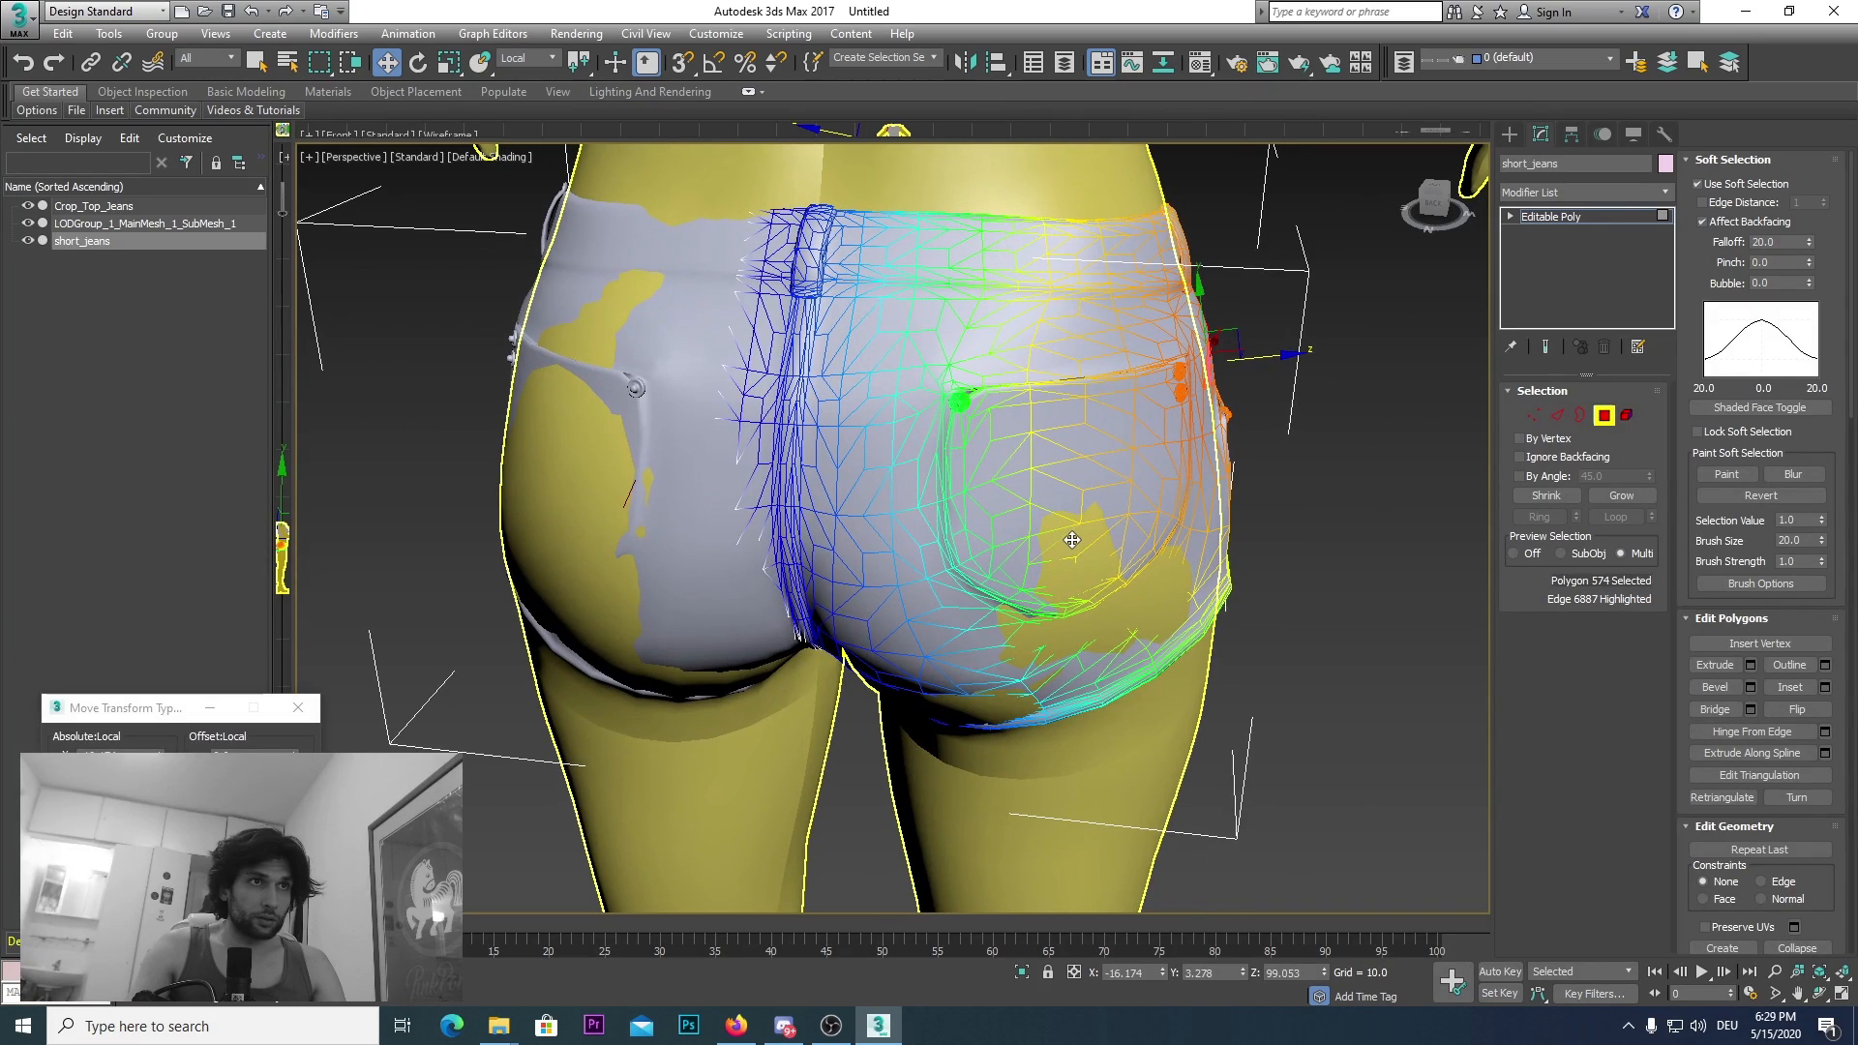
# Step: Adjust a polygon on the right back pocket sideways and outward to cover the skin around and below the pocket
pyautogui.click(1106, 549)
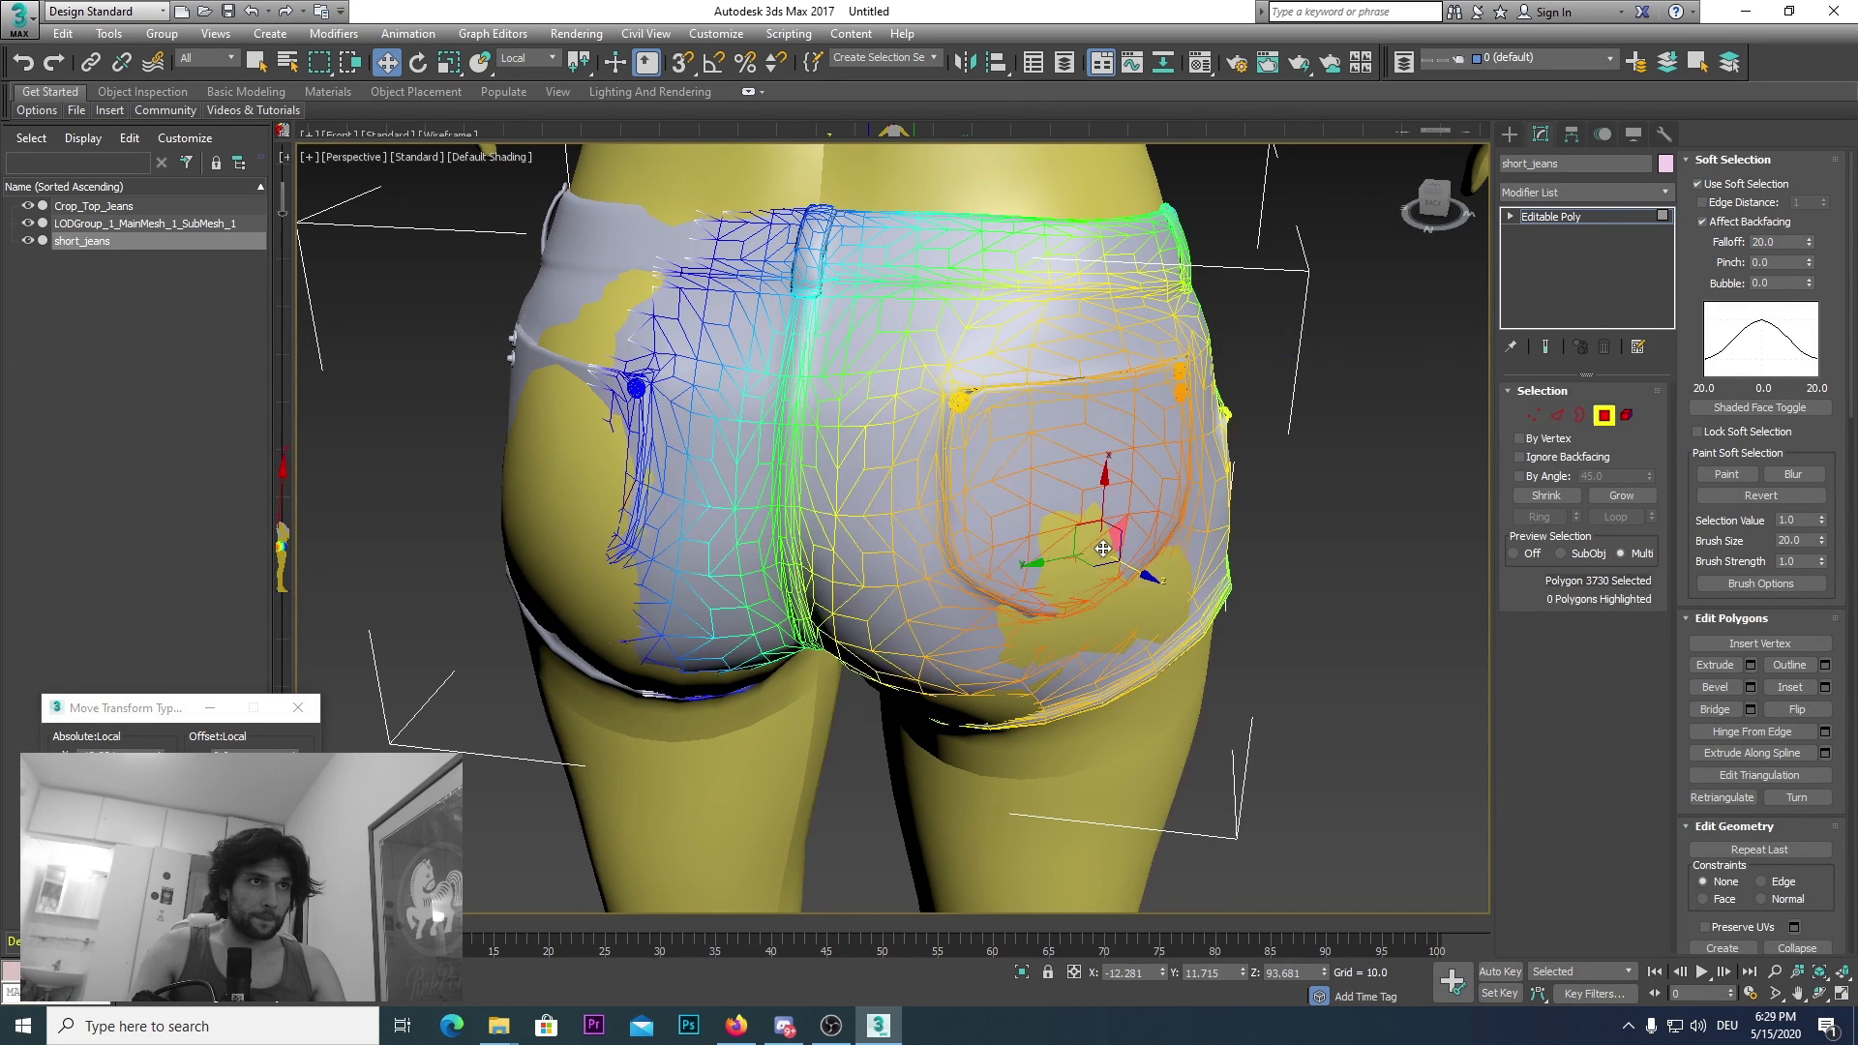
pyautogui.moveTo(1432, 204); pyautogui.dragTo(868, 654)
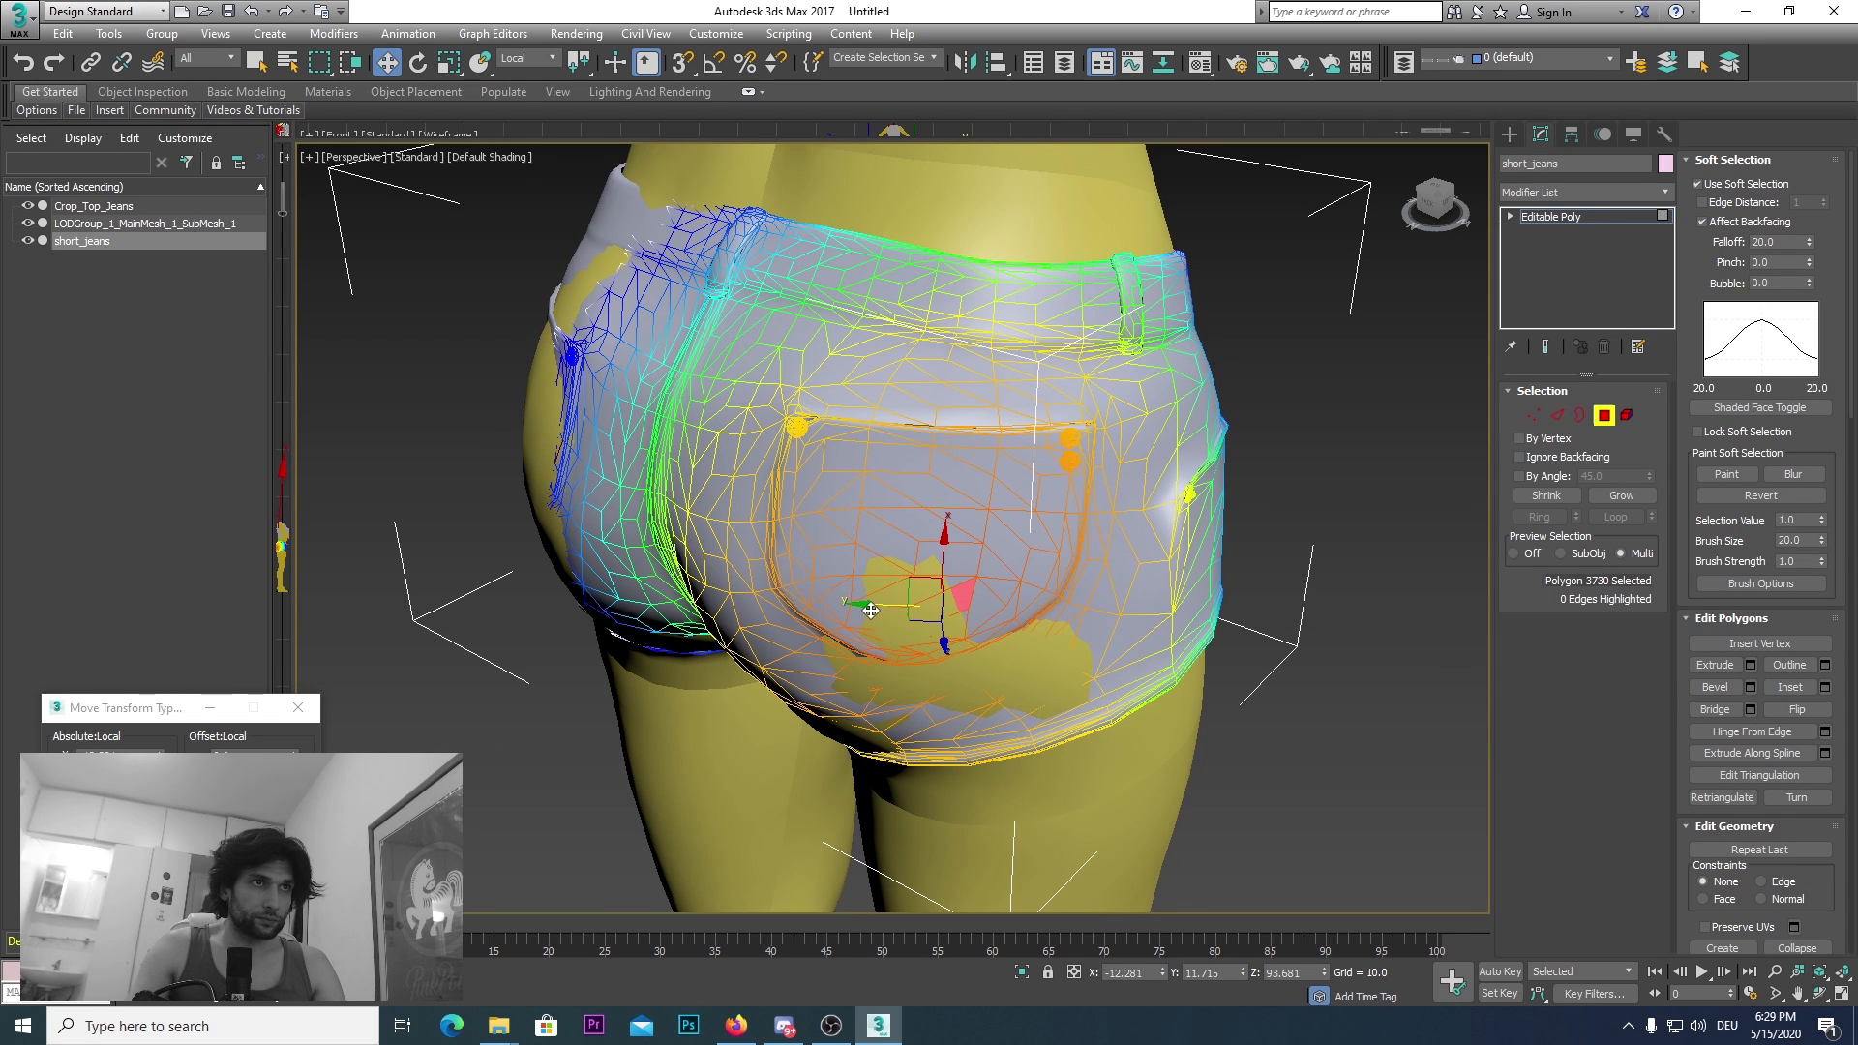
pyautogui.moveTo(872, 610); pyautogui.dragTo(917, 617)
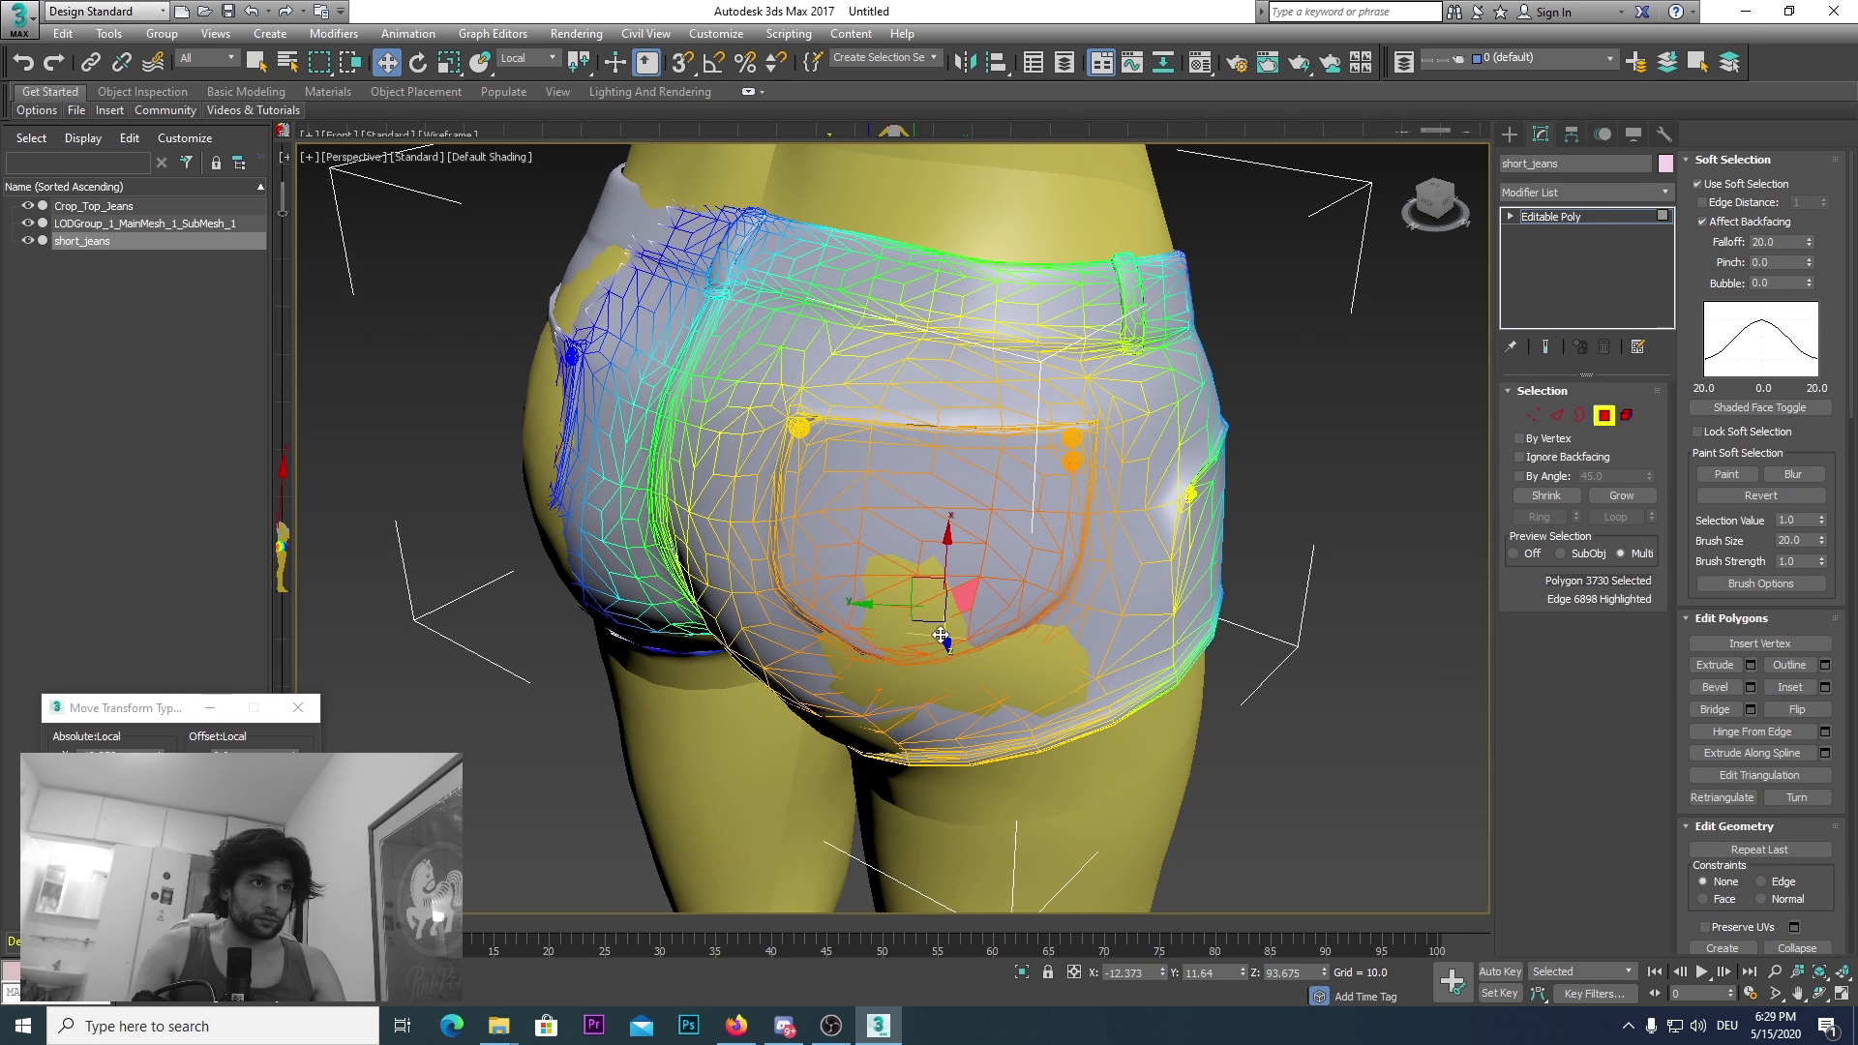
pyautogui.moveTo(1439, 203); pyautogui.dragTo(767, 684)
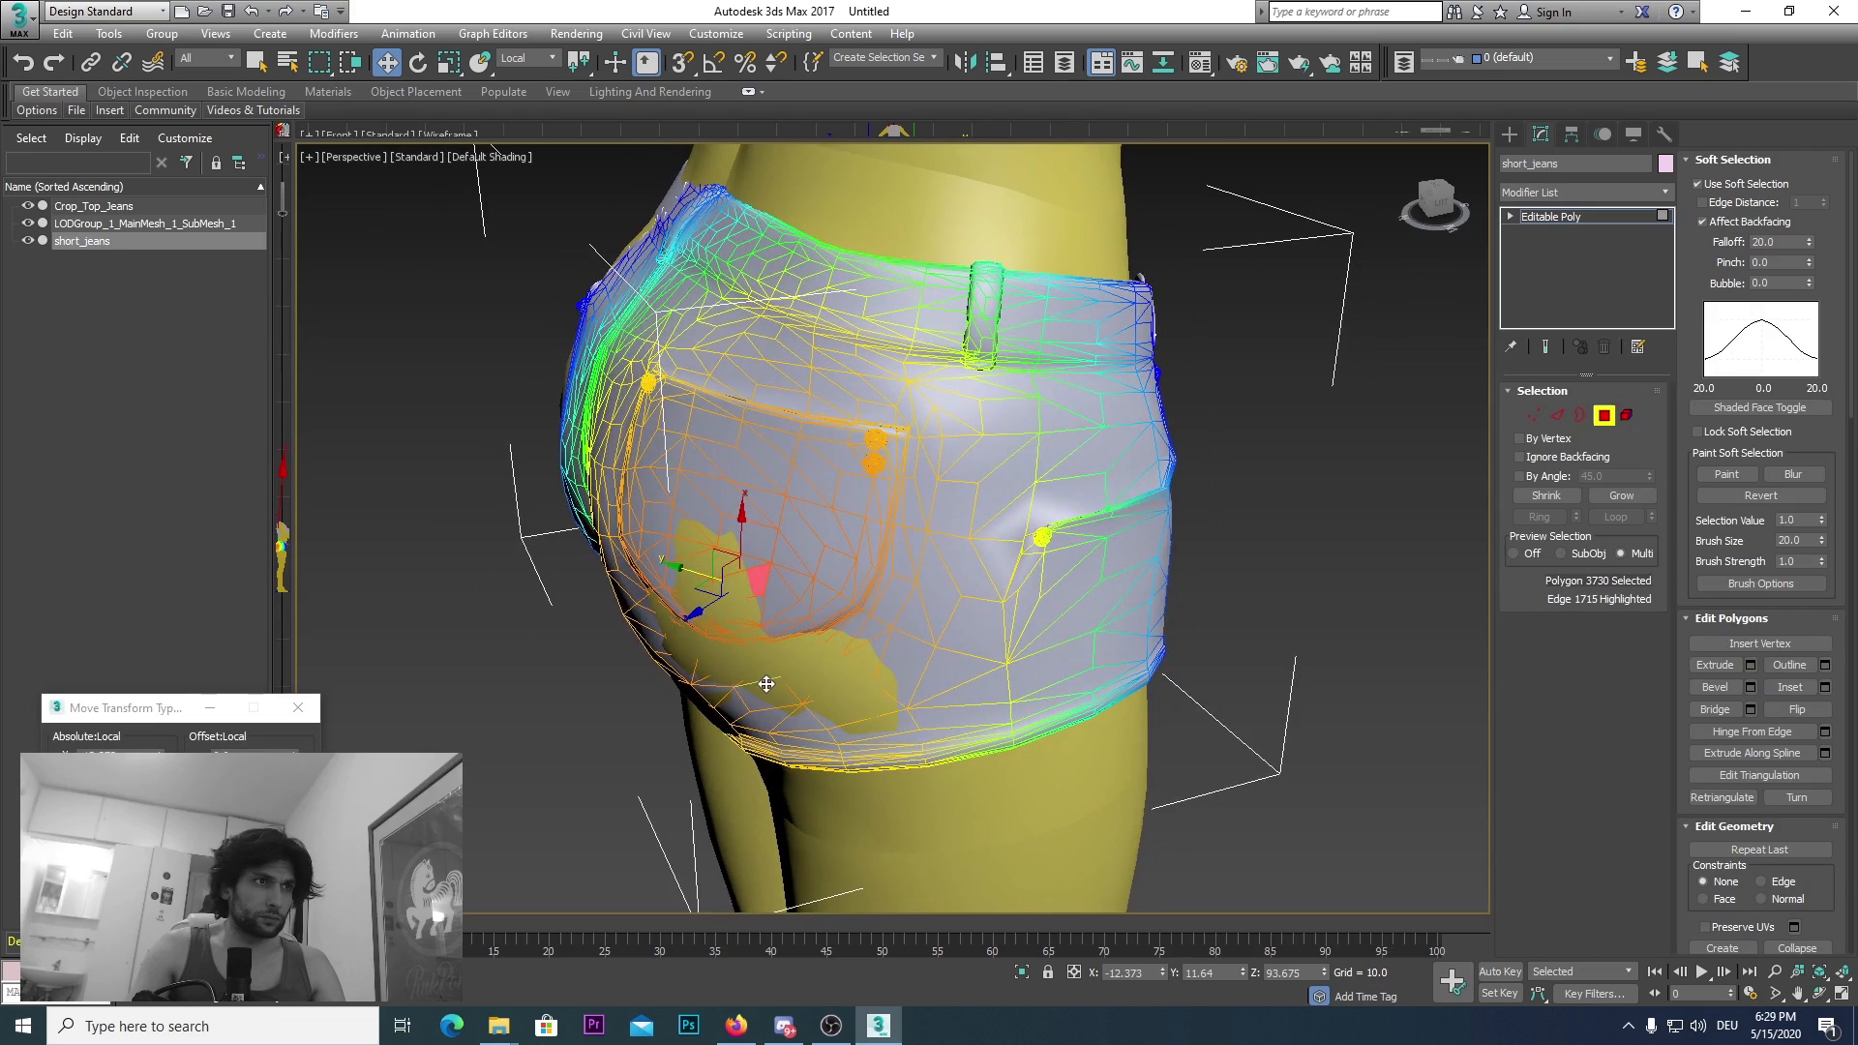
pyautogui.moveTo(693, 617); pyautogui.dragTo(692, 620)
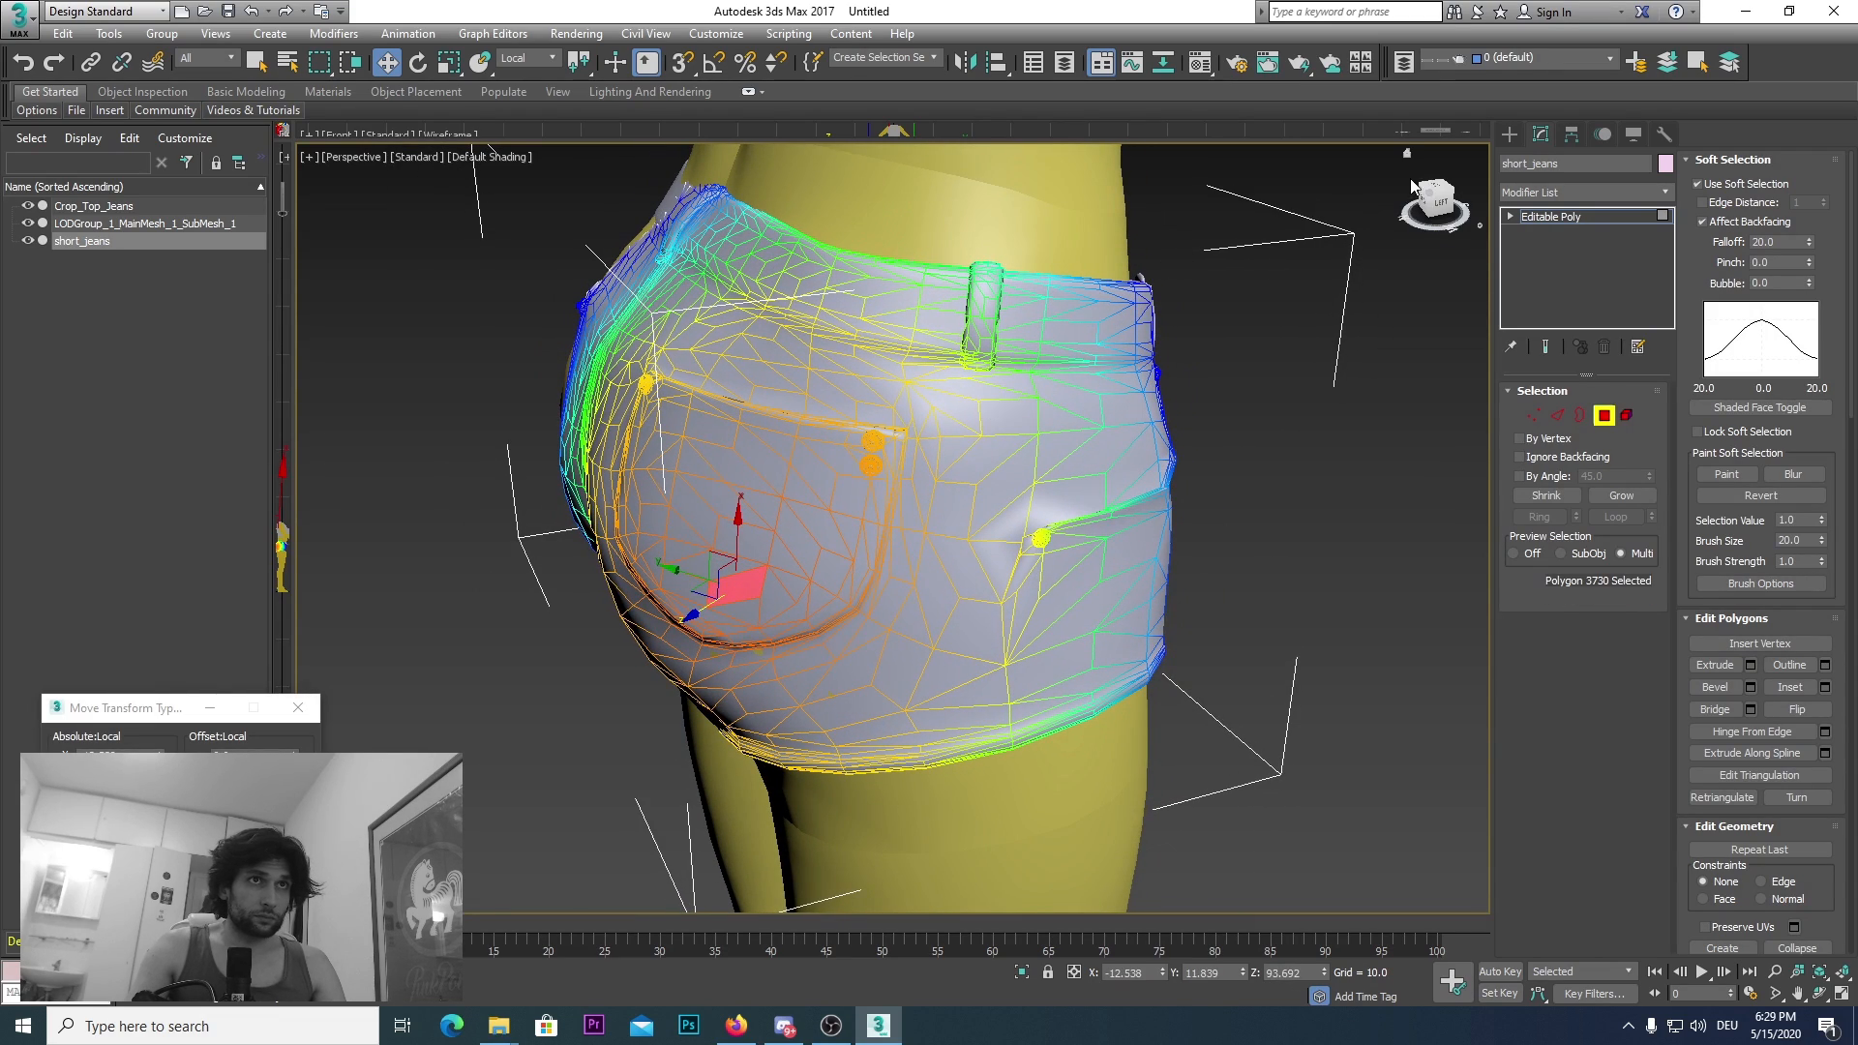
# Step: Pull an edge of the shorts on the model's left hip outward to cover the exposed side
pyautogui.moveTo(1452, 195); pyautogui.dragTo(849, 414)
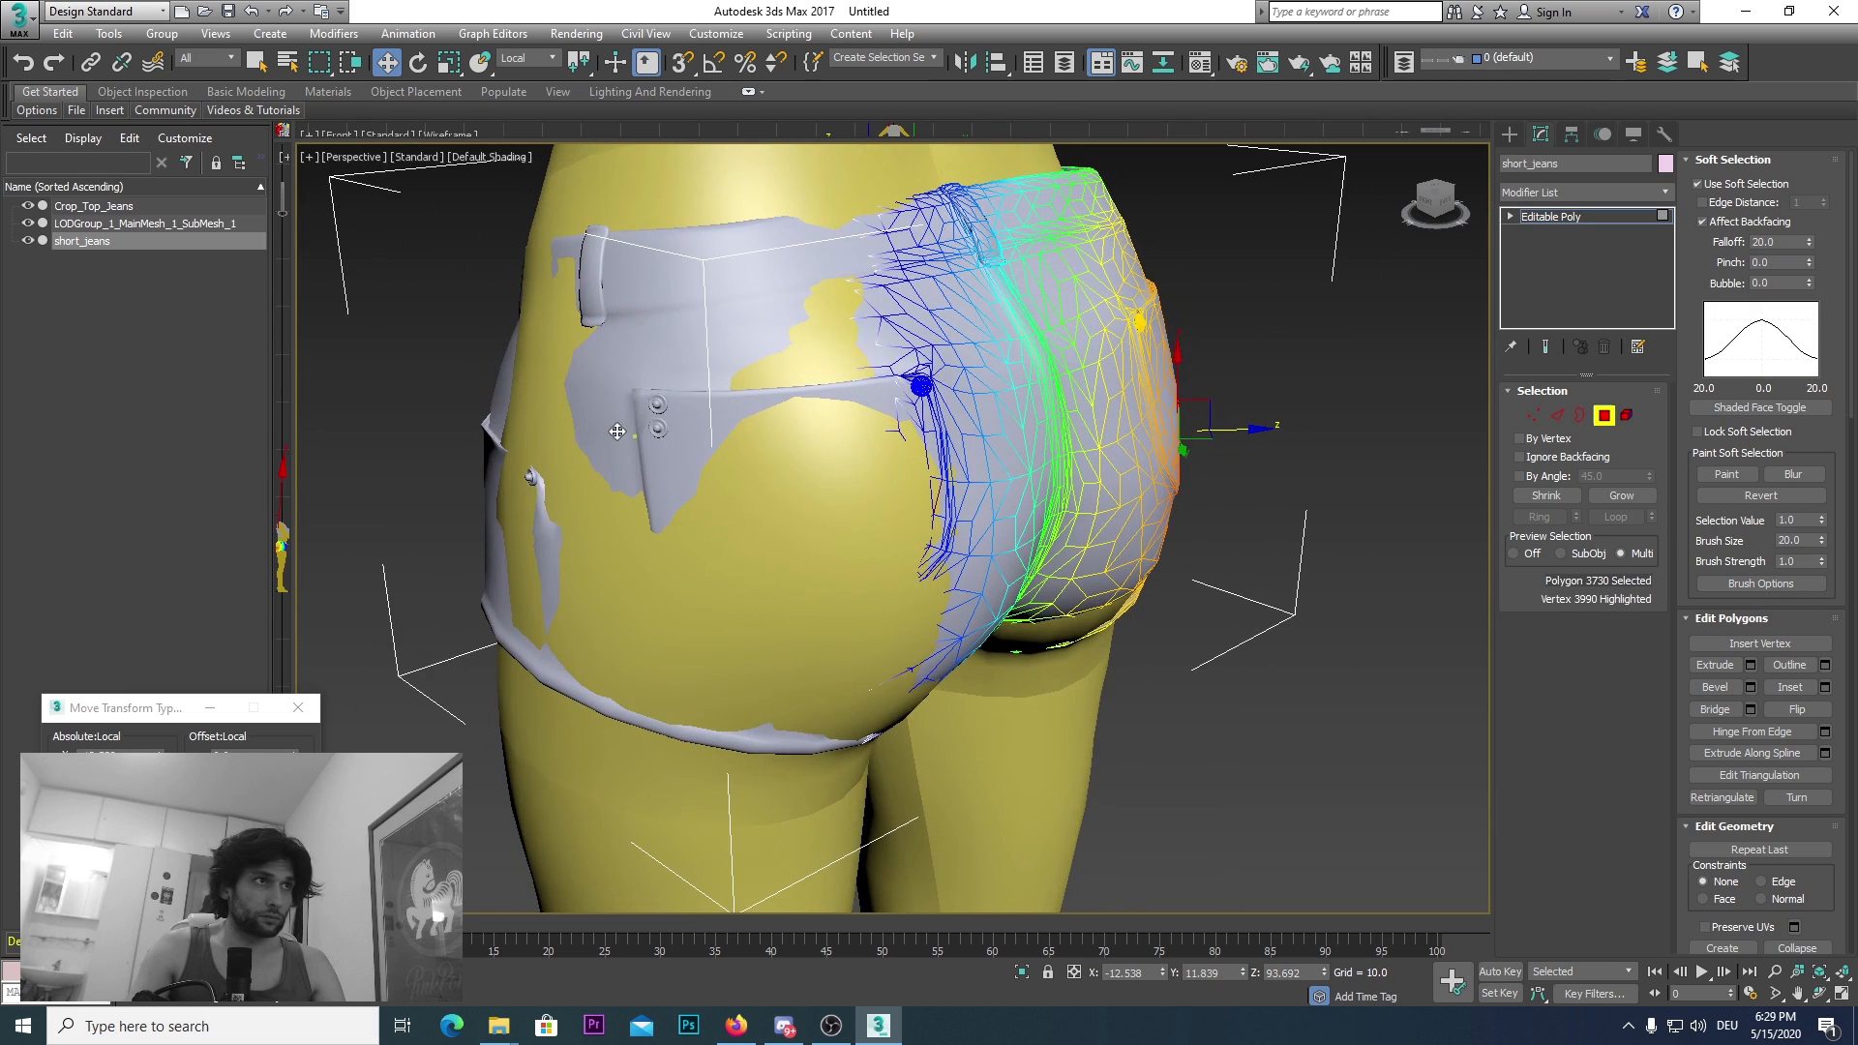
pyautogui.click(517, 411)
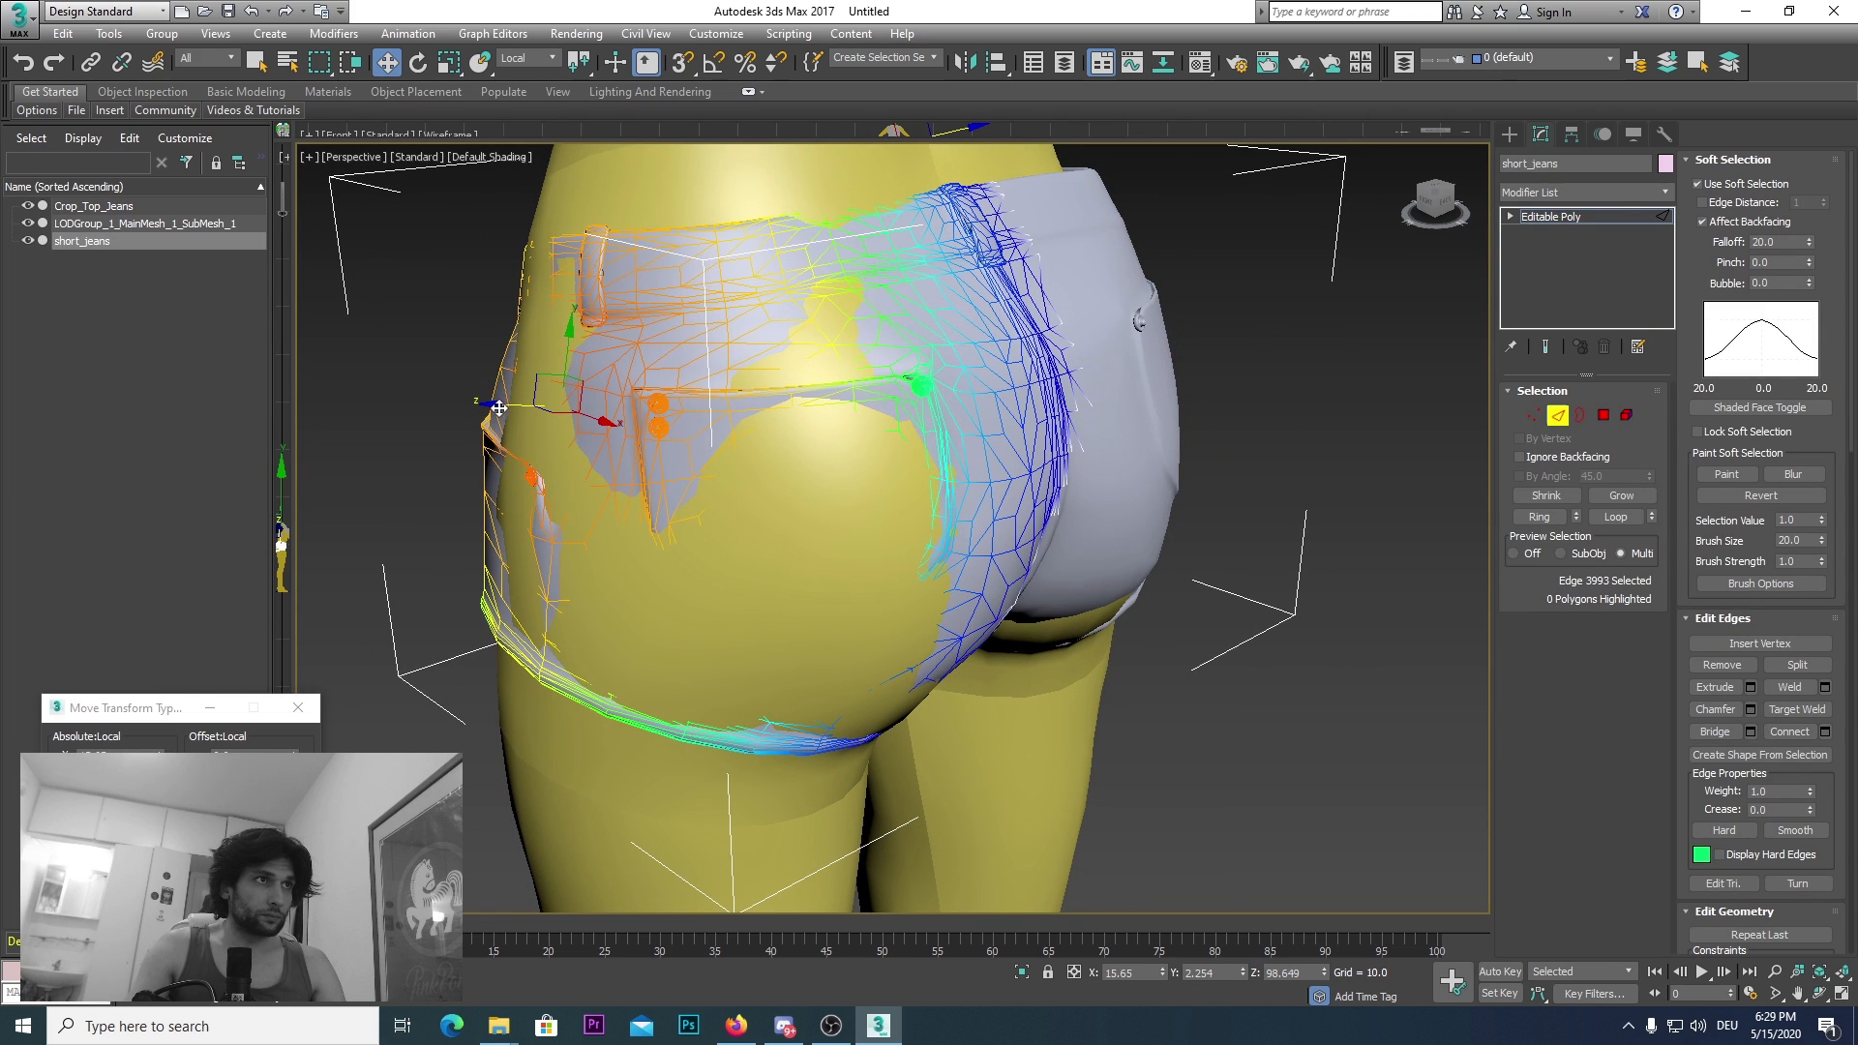
pyautogui.moveTo(500, 408); pyautogui.dragTo(492, 406)
# Step: Move a polygon on the left back pocket outward to cover the left buttock, checking it from behind
pyautogui.press('4')
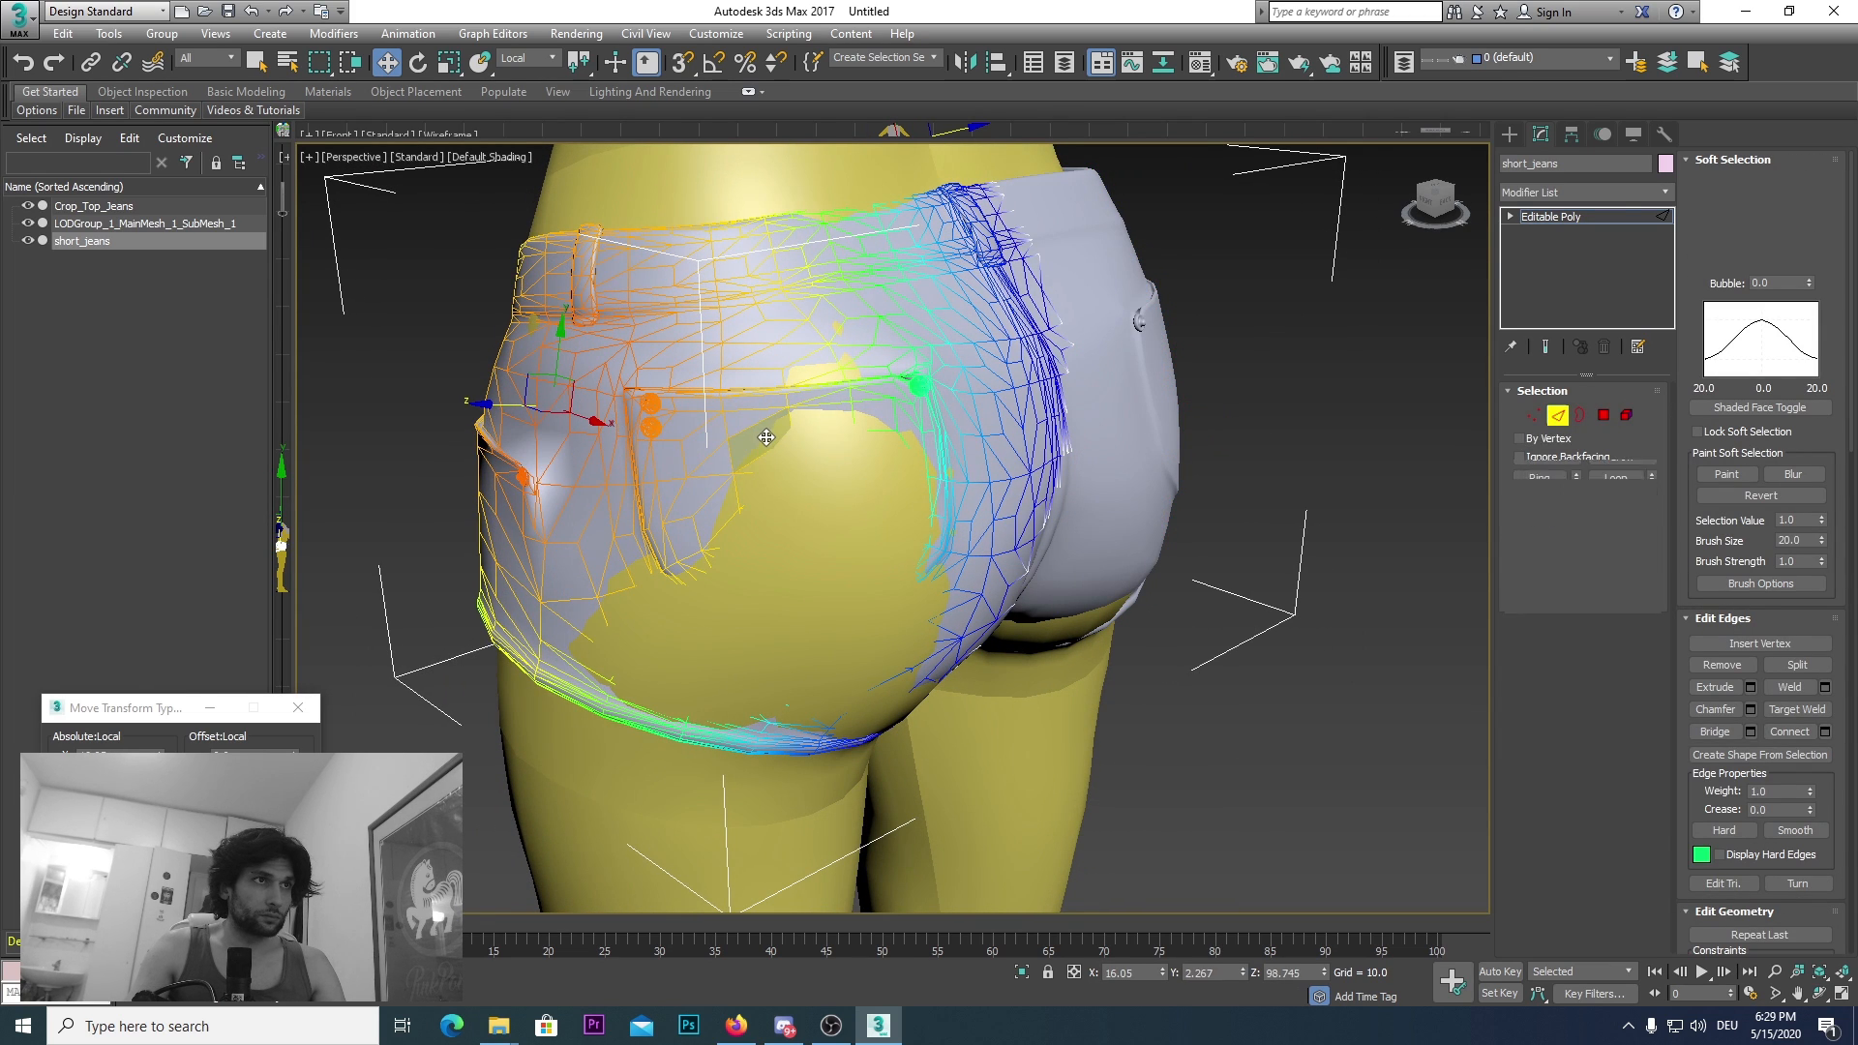
pyautogui.click(762, 450)
pyautogui.moveTo(762, 450); pyautogui.dragTo(754, 450)
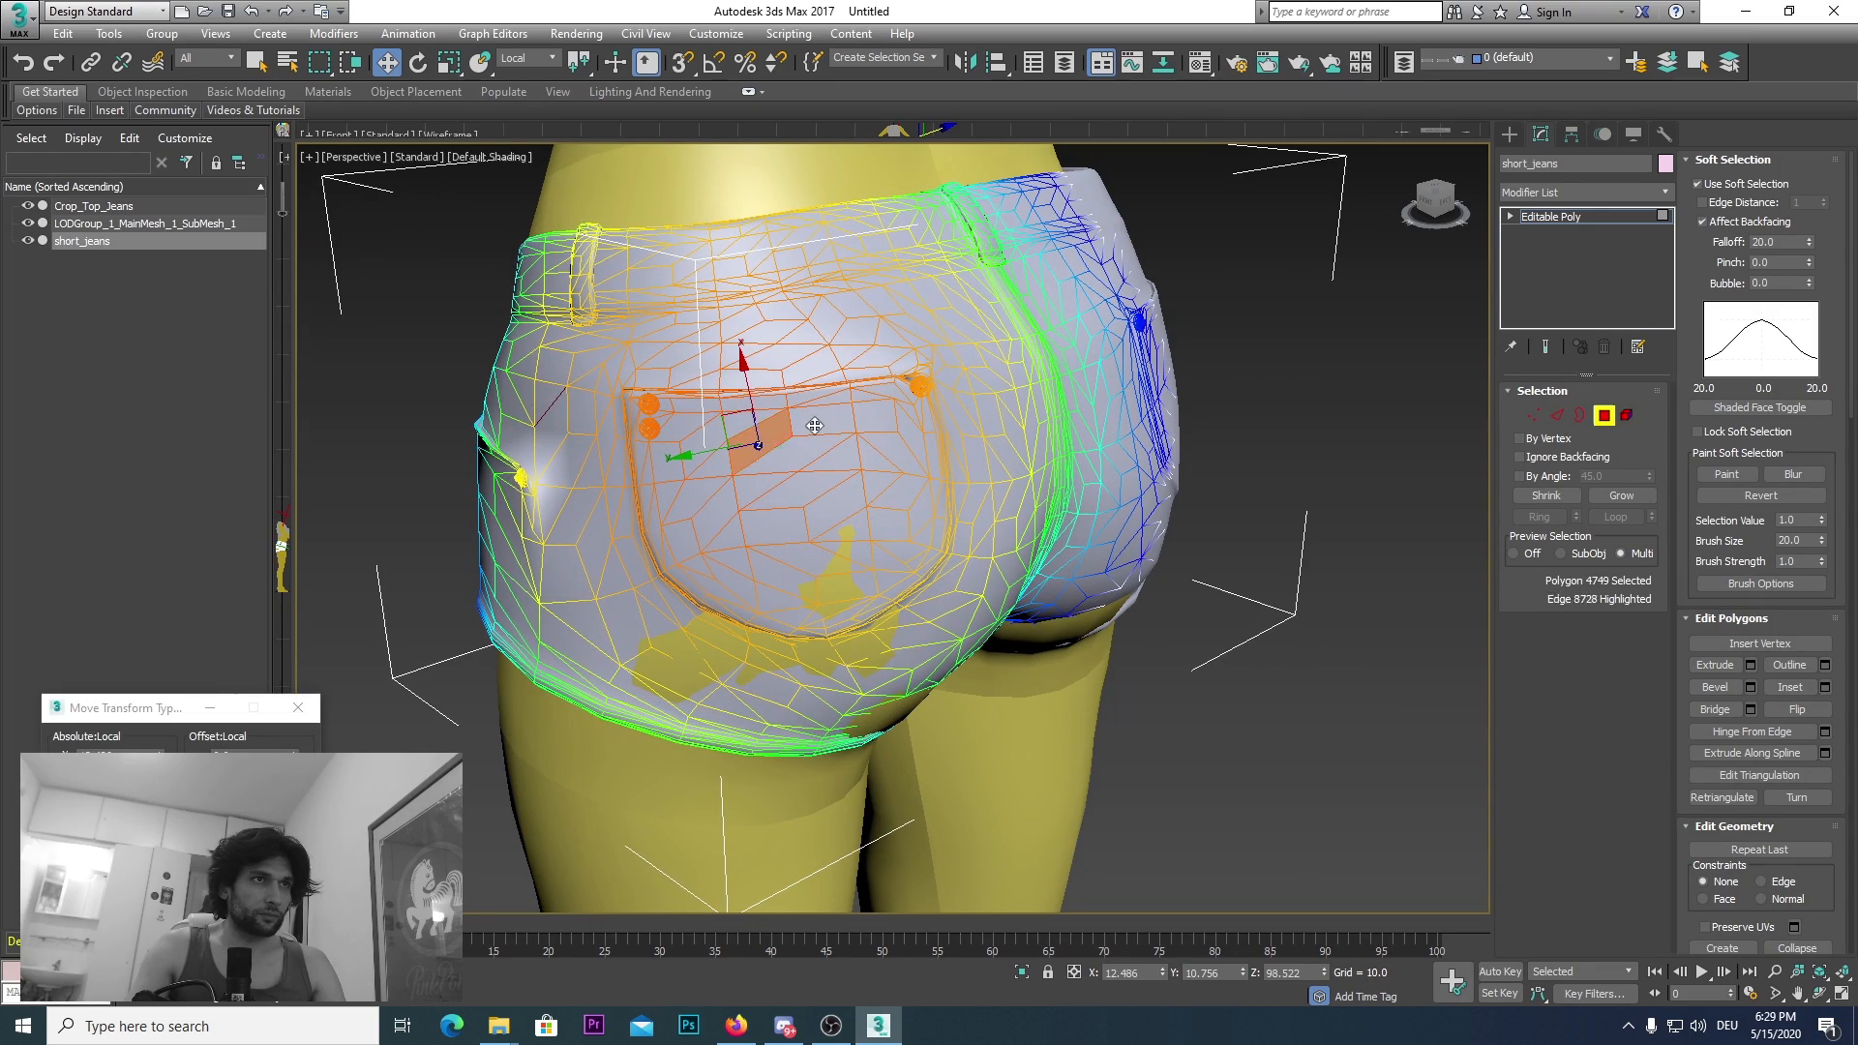
pyautogui.keyDown('alt'); pyautogui.moveTo(852, 417); pyautogui.dragTo(791, 437, button='middle'); pyautogui.keyUp('alt')
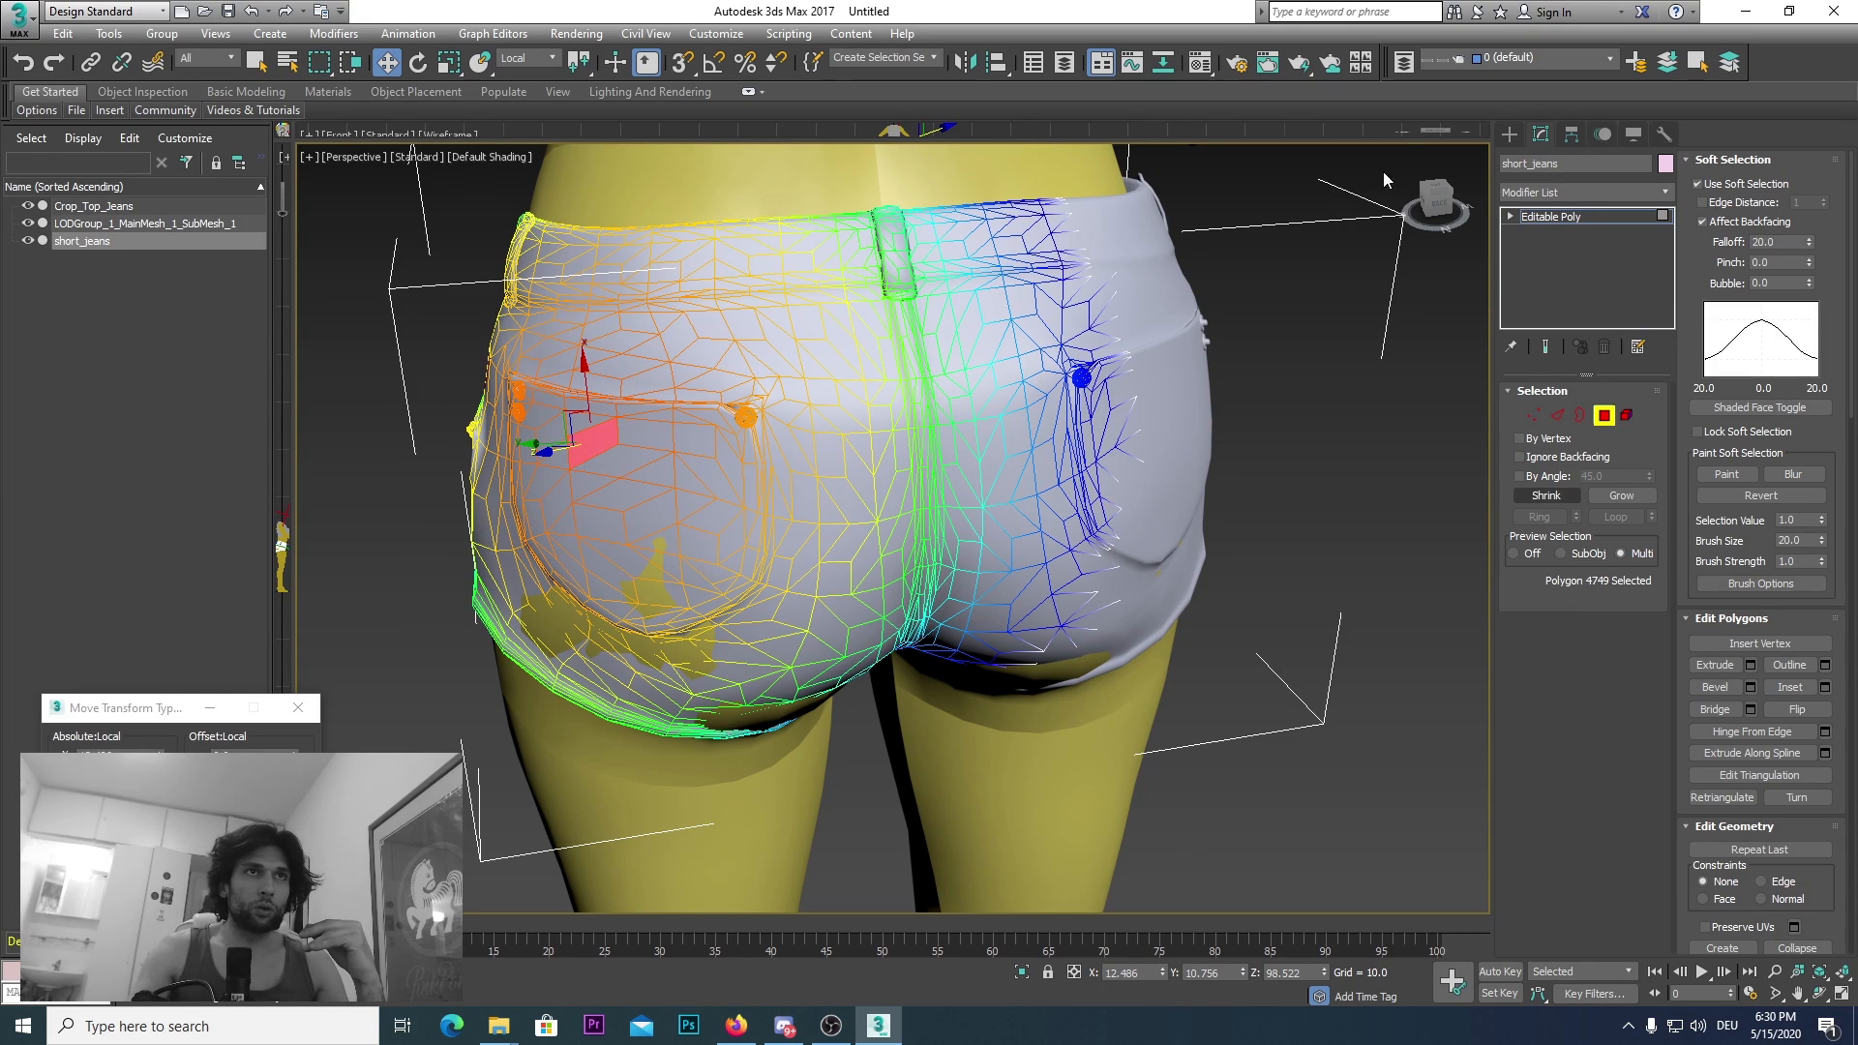
# Step: Move a polygon on the top rim of the front waistband near the button slightly inward toward the belly
pyautogui.moveTo(1436, 205); pyautogui.dragTo(1197, 395)
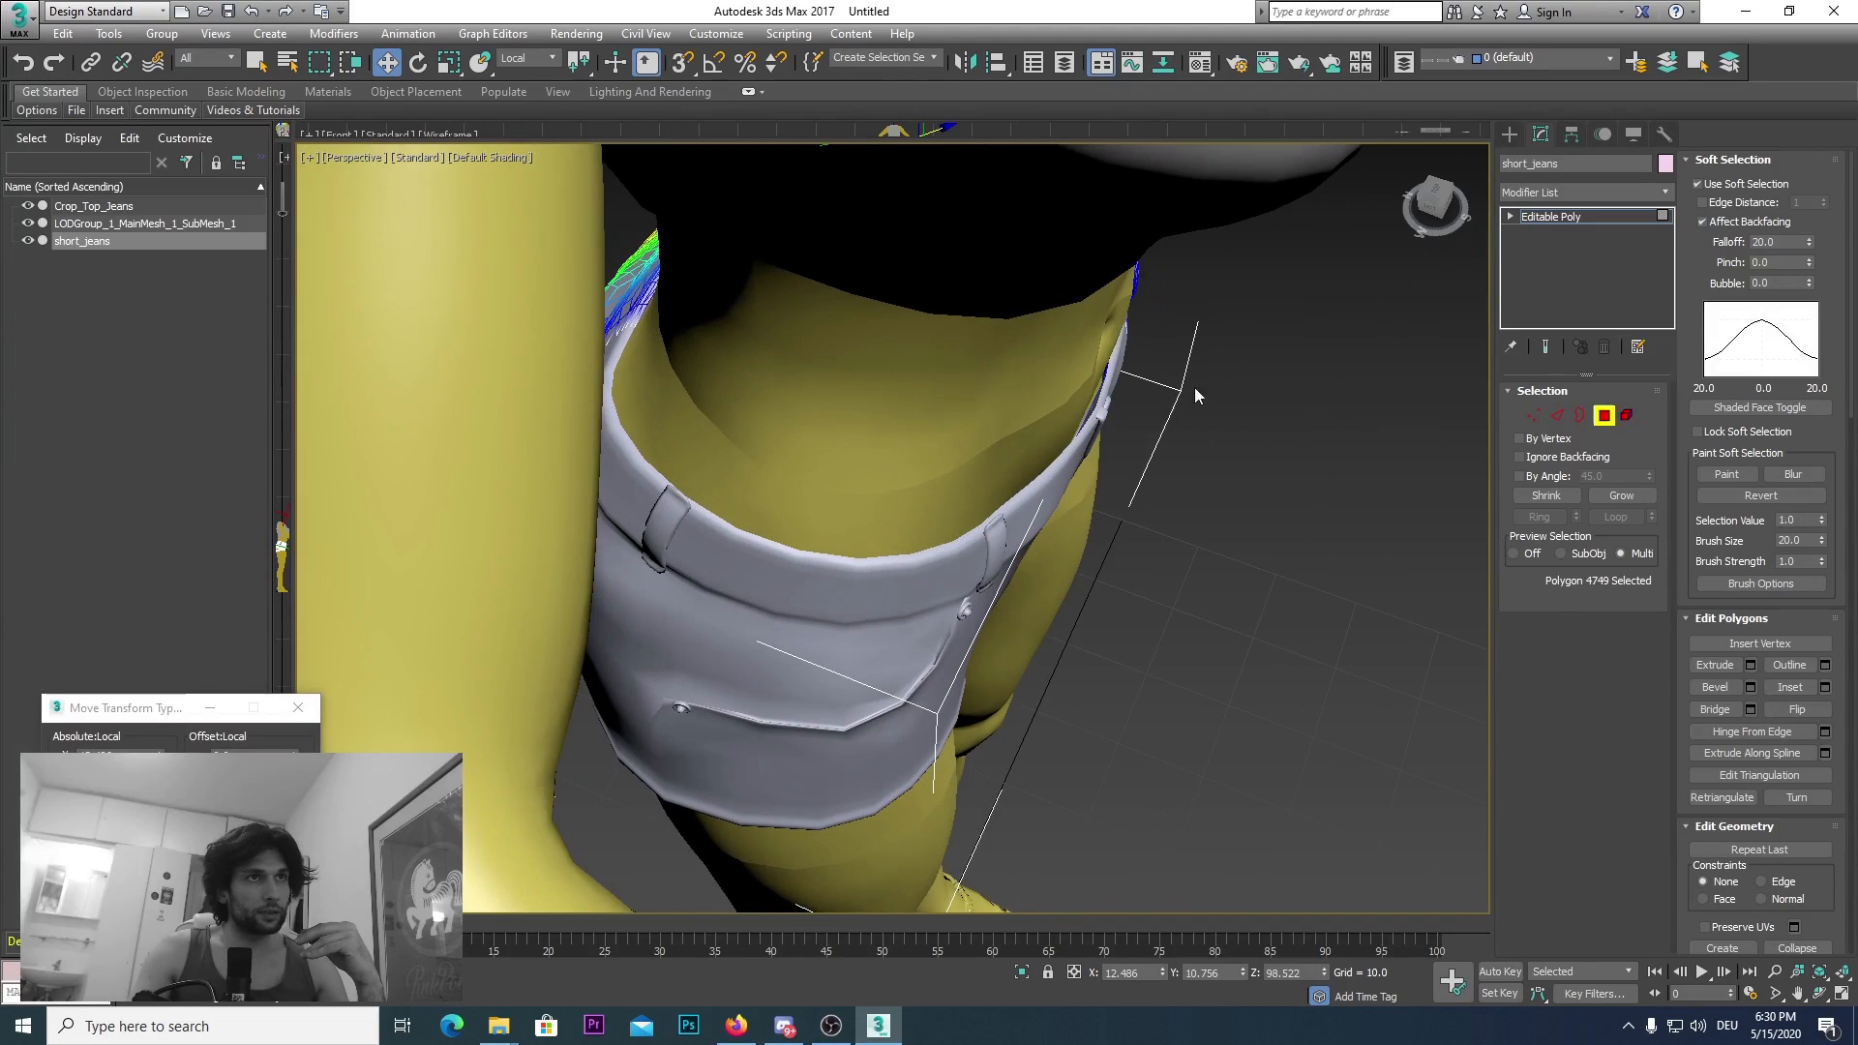
pyautogui.scroll(5, 1103, 409)
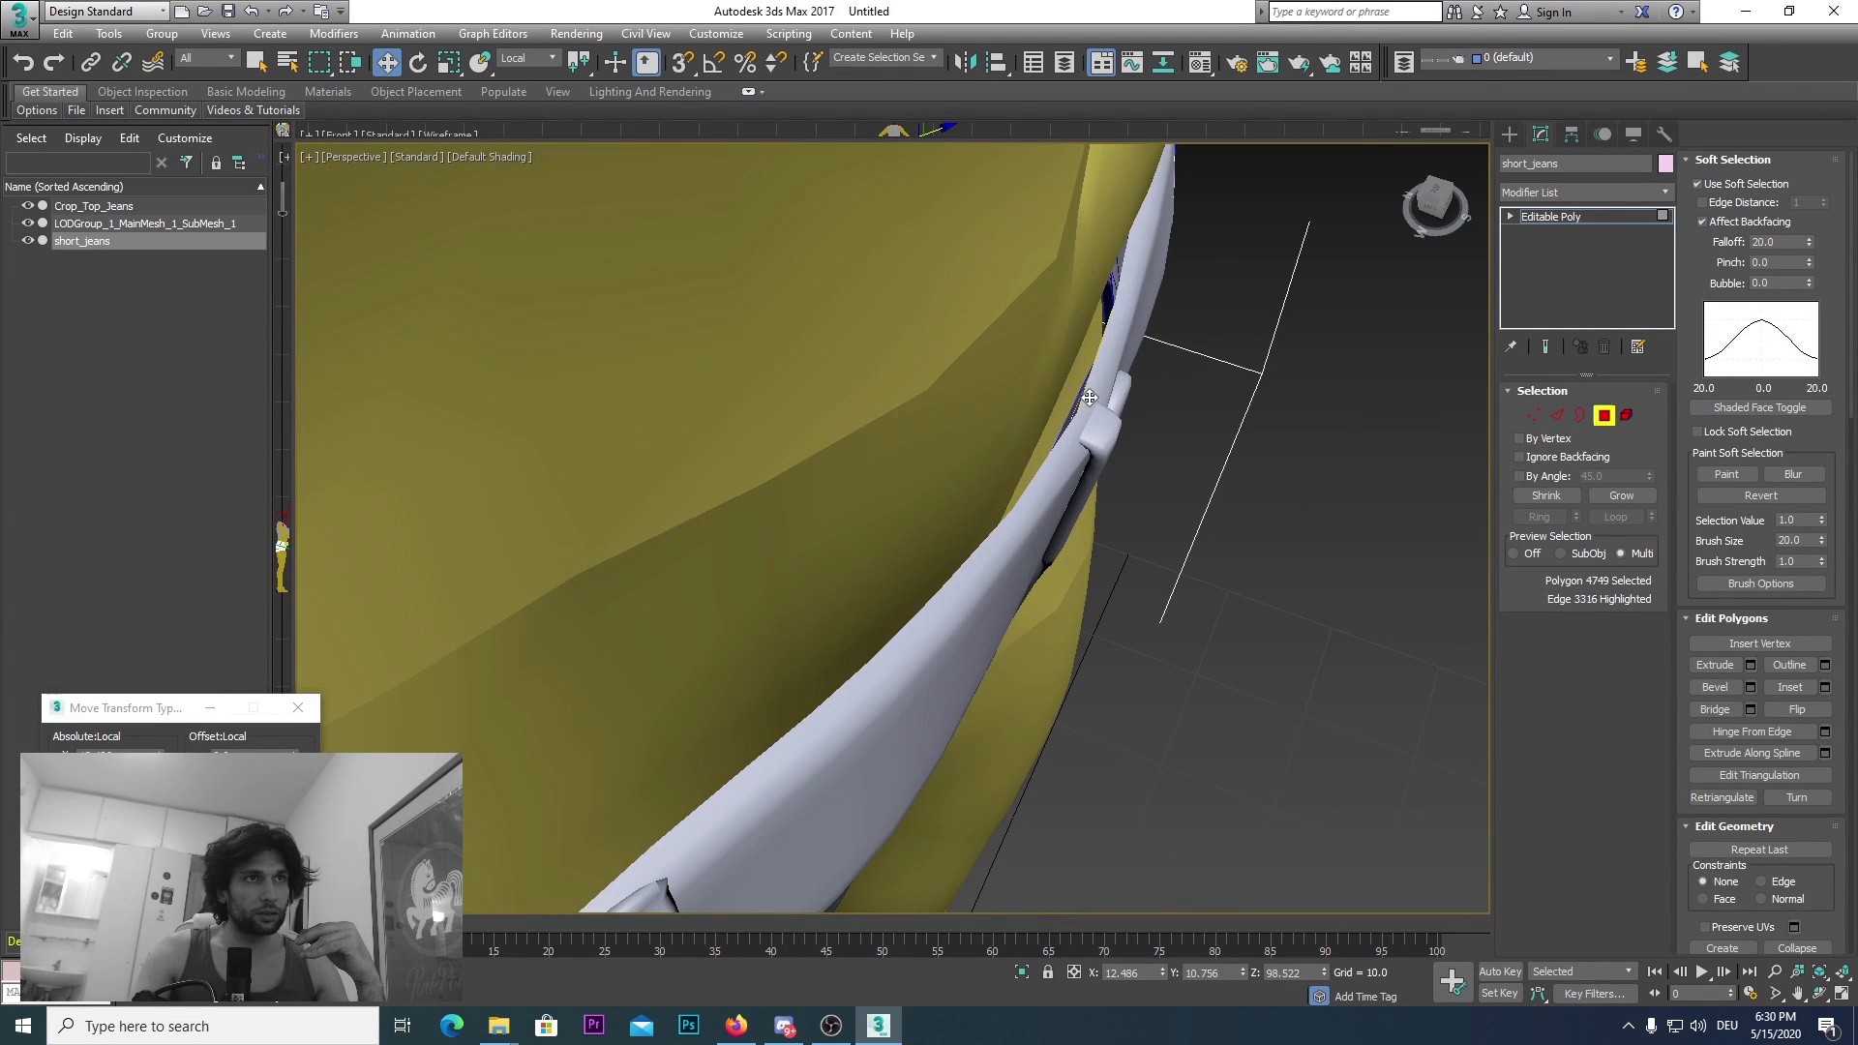
pyautogui.click(1105, 399)
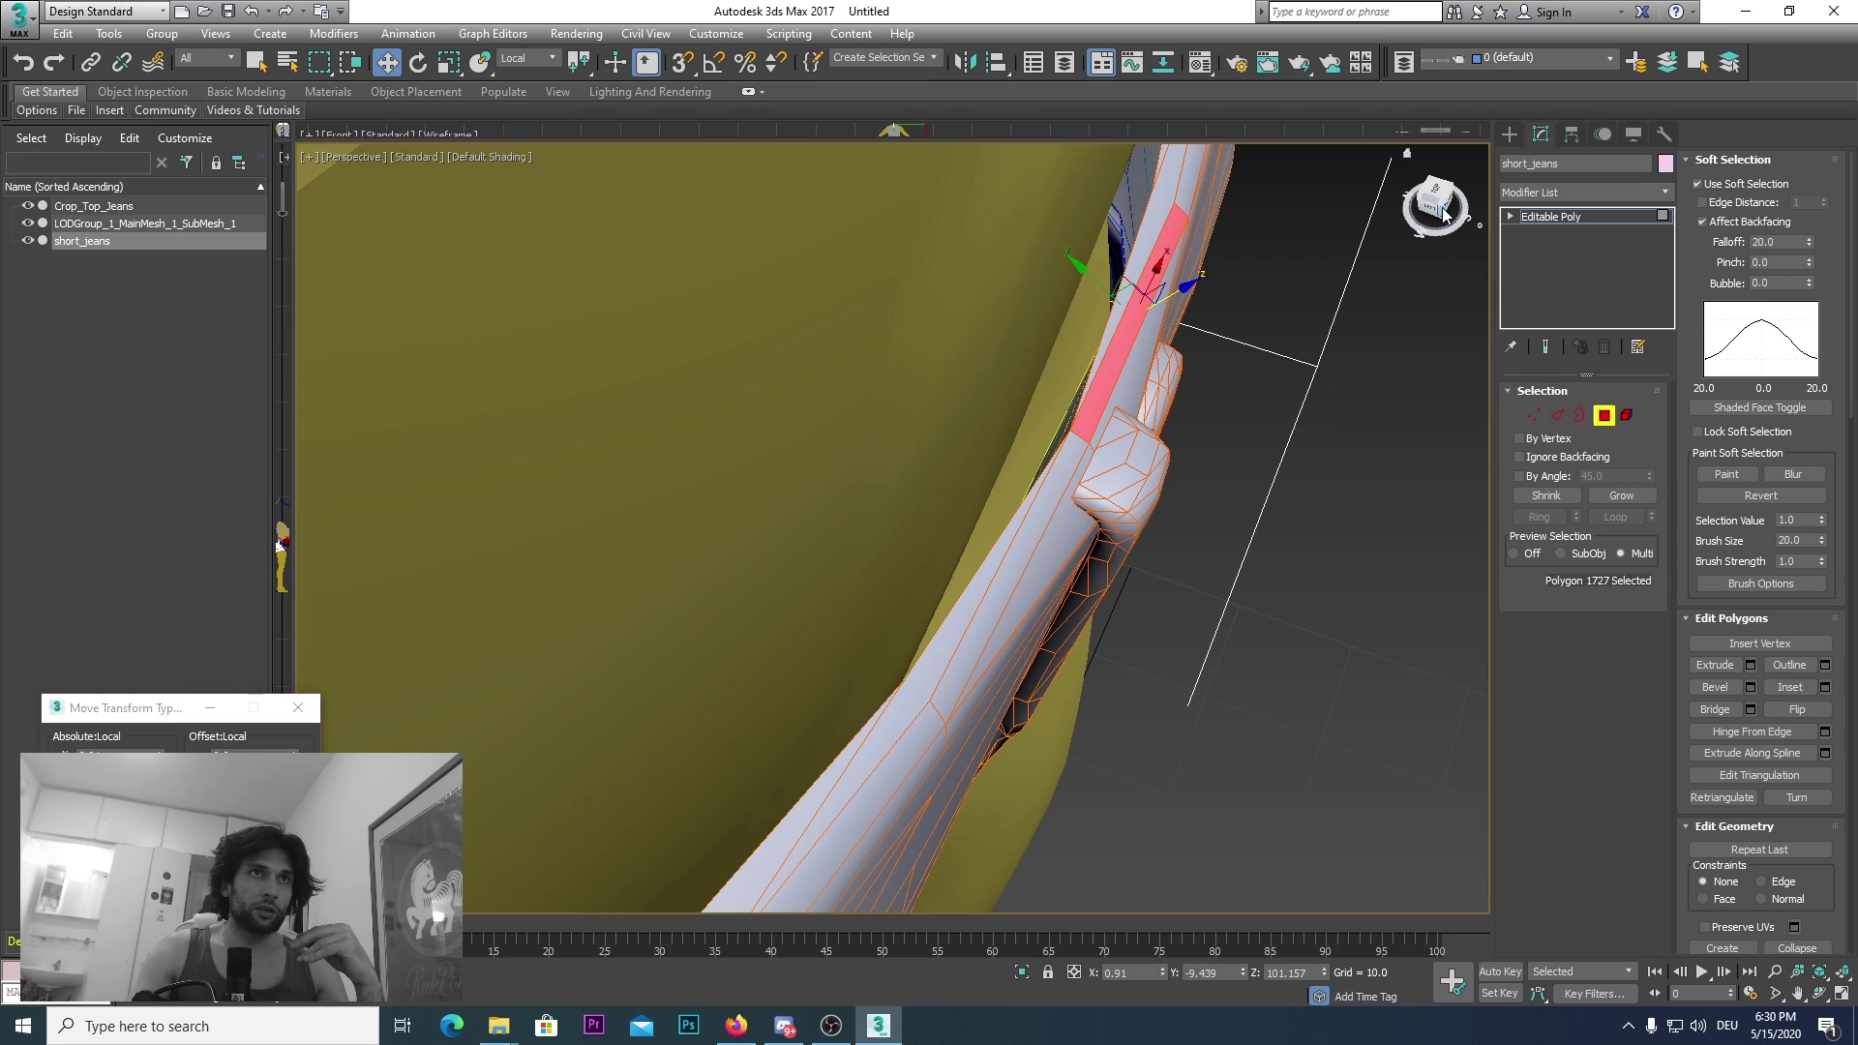
pyautogui.moveTo(1442, 213); pyautogui.dragTo(1306, 193)
pyautogui.moveTo(1007, 233); pyautogui.dragTo(1018, 683, button='middle')
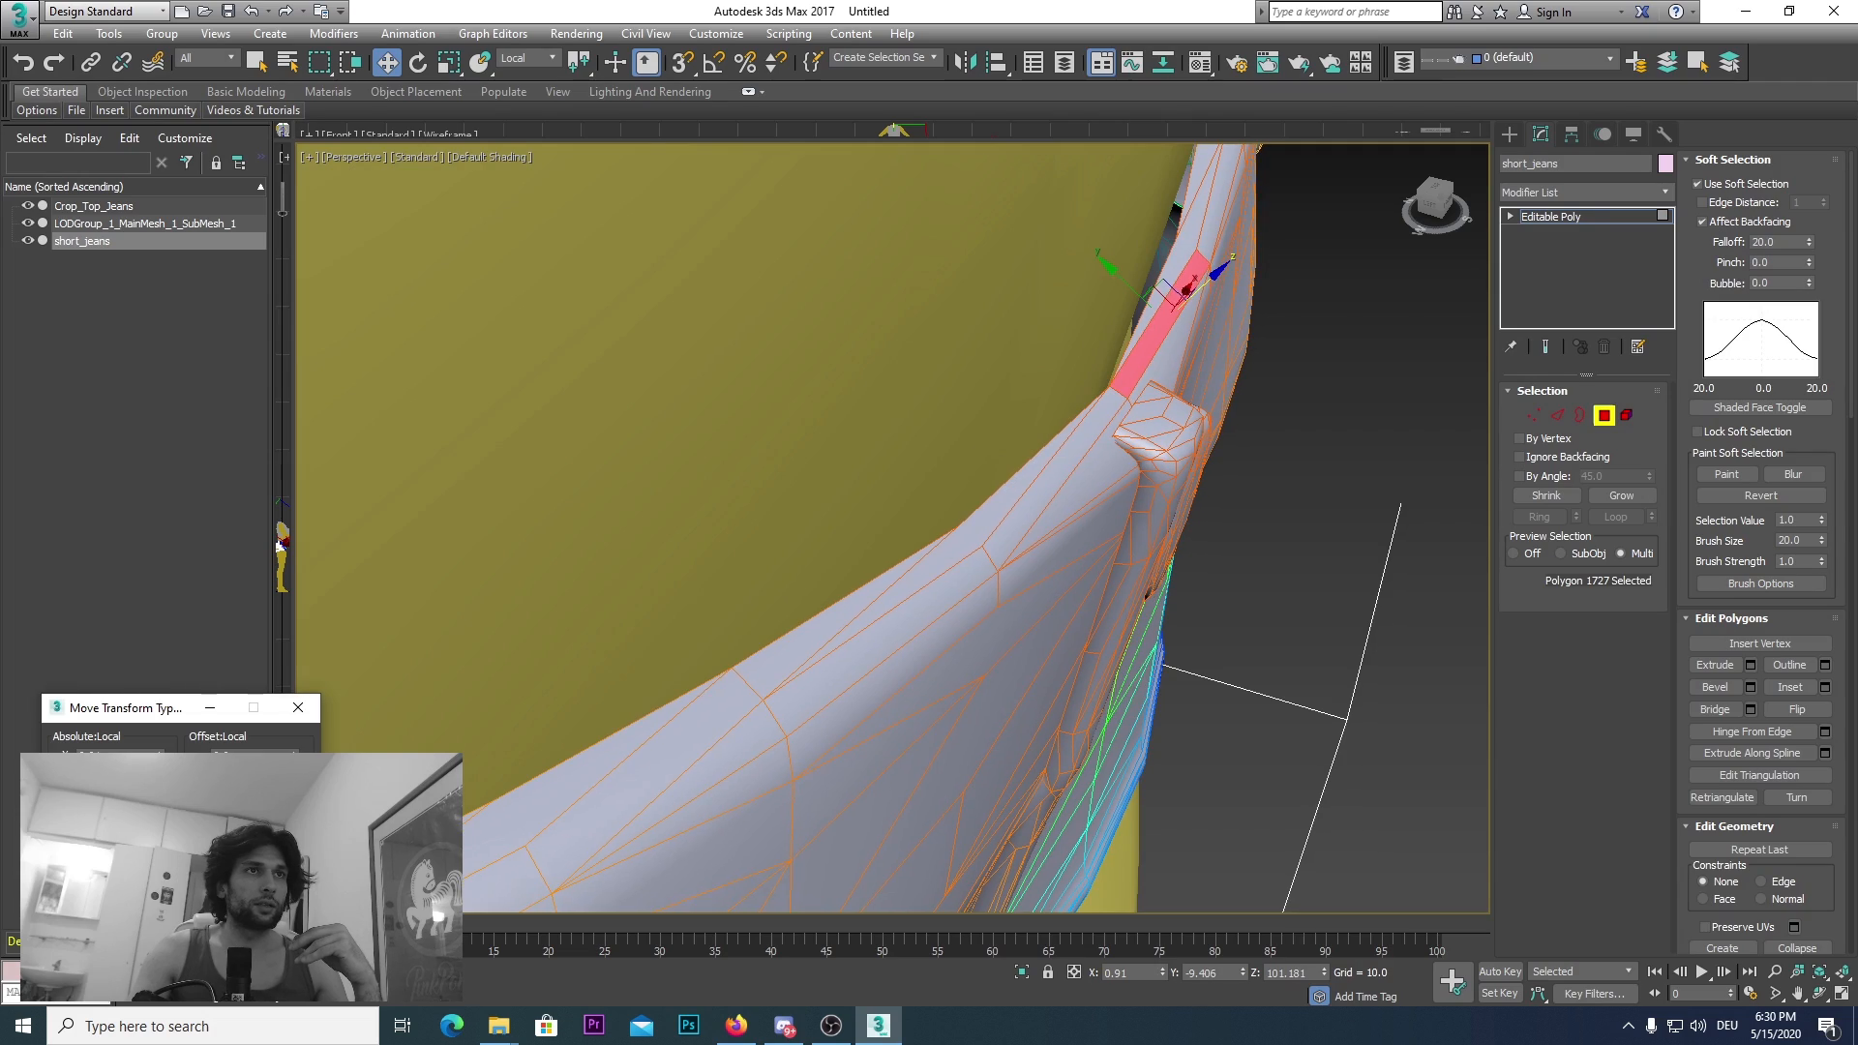
pyautogui.keyDown('alt'); pyautogui.moveTo(988, 622); pyautogui.dragTo(832, 745, button='middle'); pyautogui.keyUp('alt')
pyautogui.moveTo(1439, 208); pyautogui.dragTo(1437, 203)
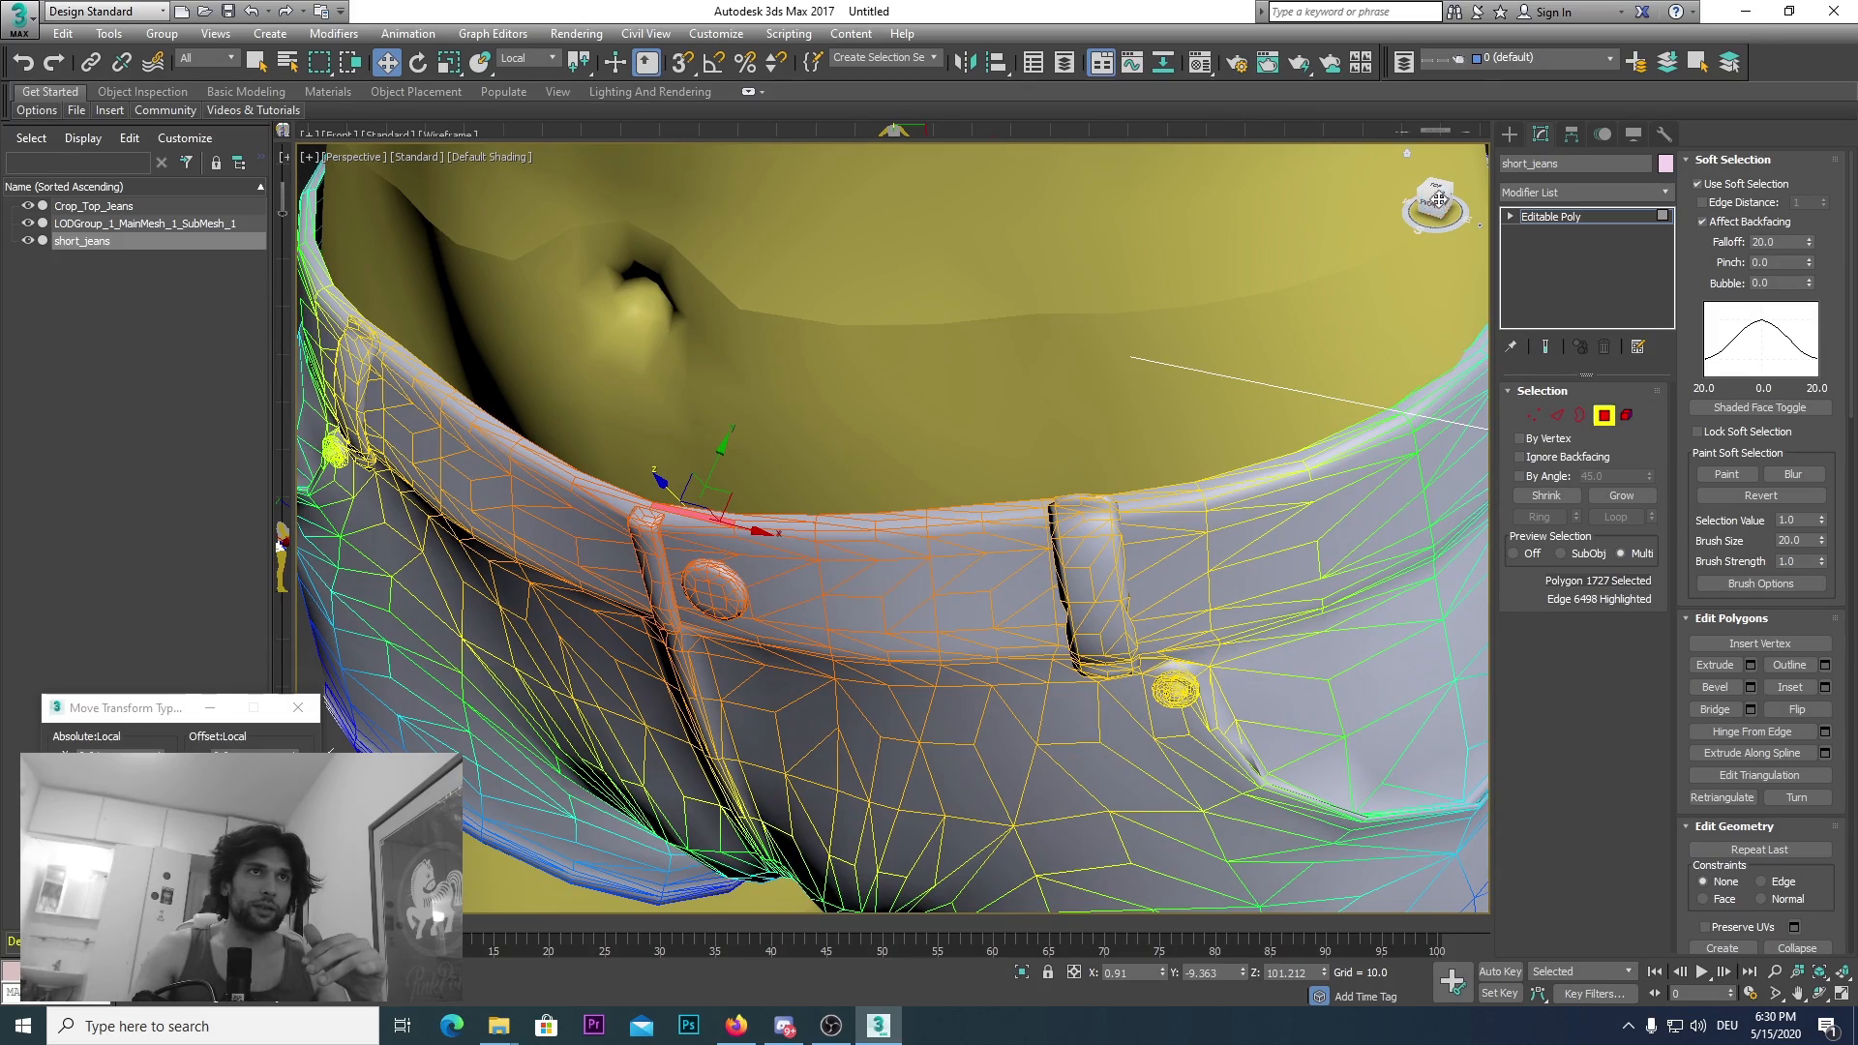
pyautogui.click(1440, 198)
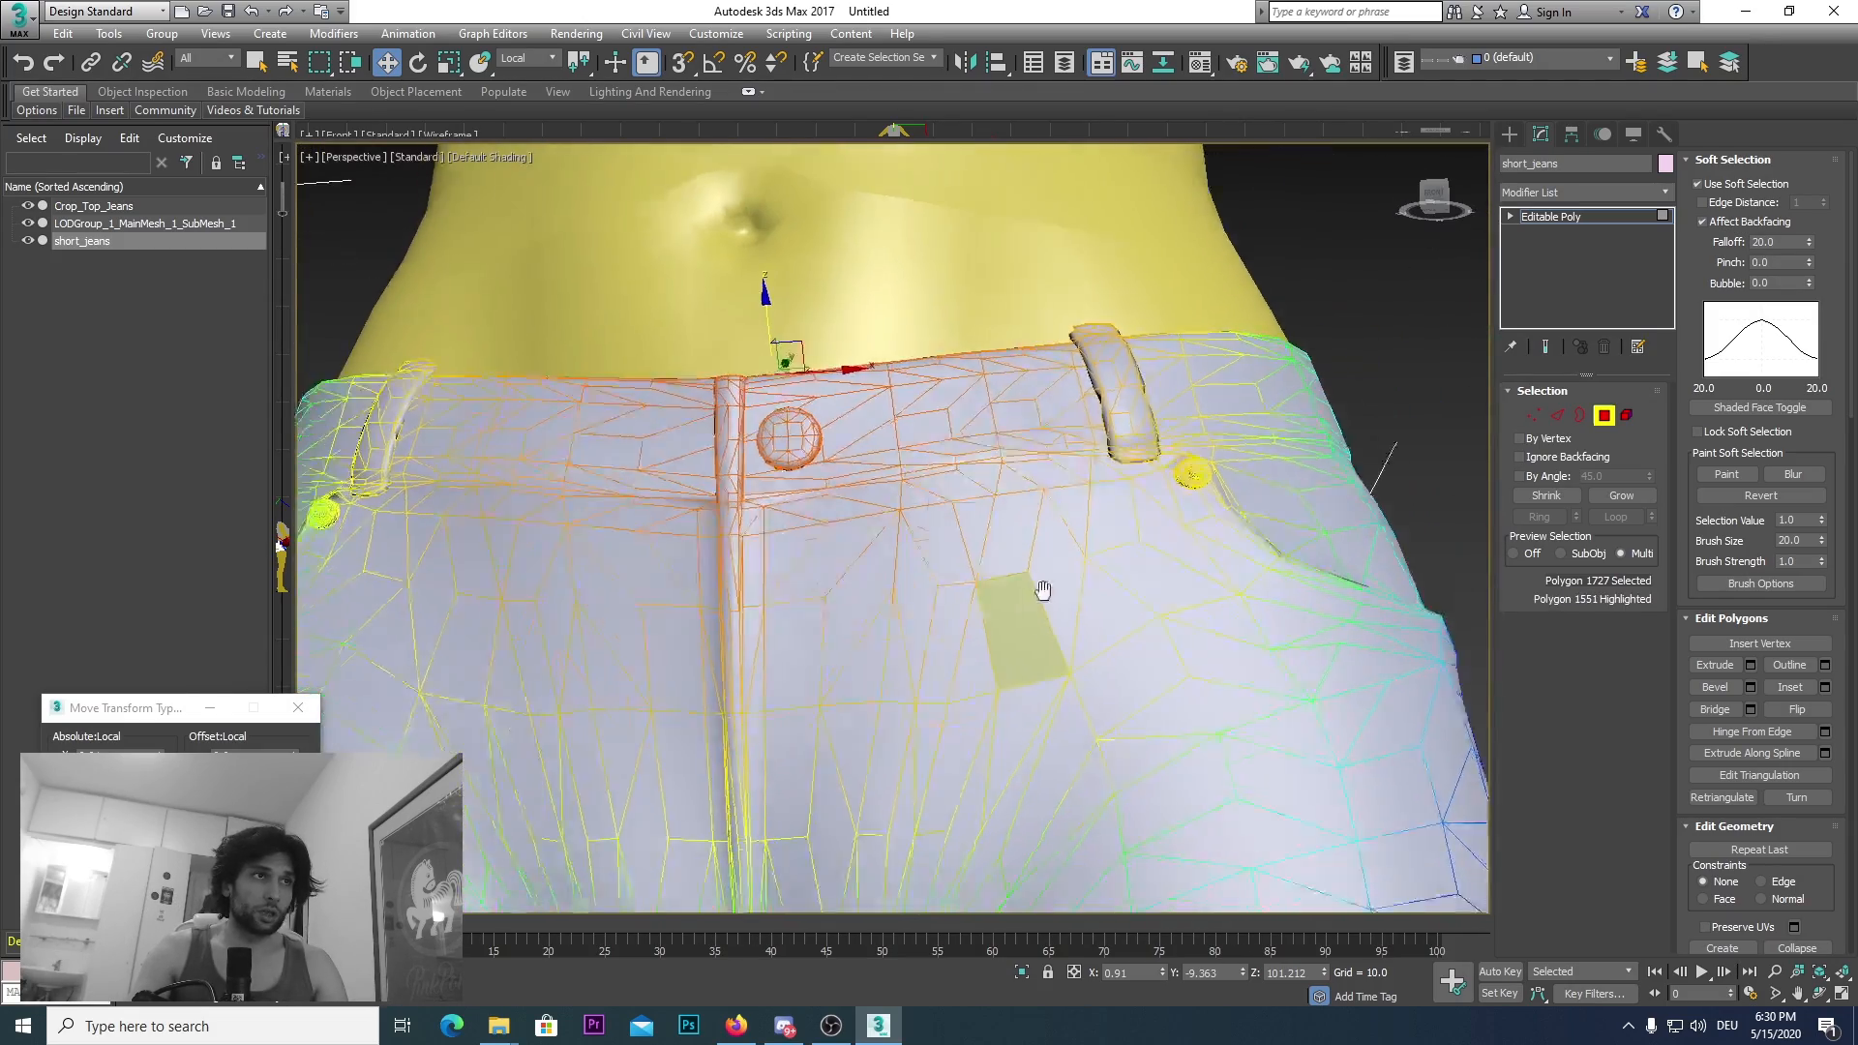
# Step: Move the edge at the crotch seam of the shorts down and slightly forward to cover the skin between the legs
pyautogui.keyDown('alt'); pyautogui.moveTo(1043, 590); pyautogui.dragTo(928, 587, button='middle'); pyautogui.keyUp('alt')
pyautogui.press('2')
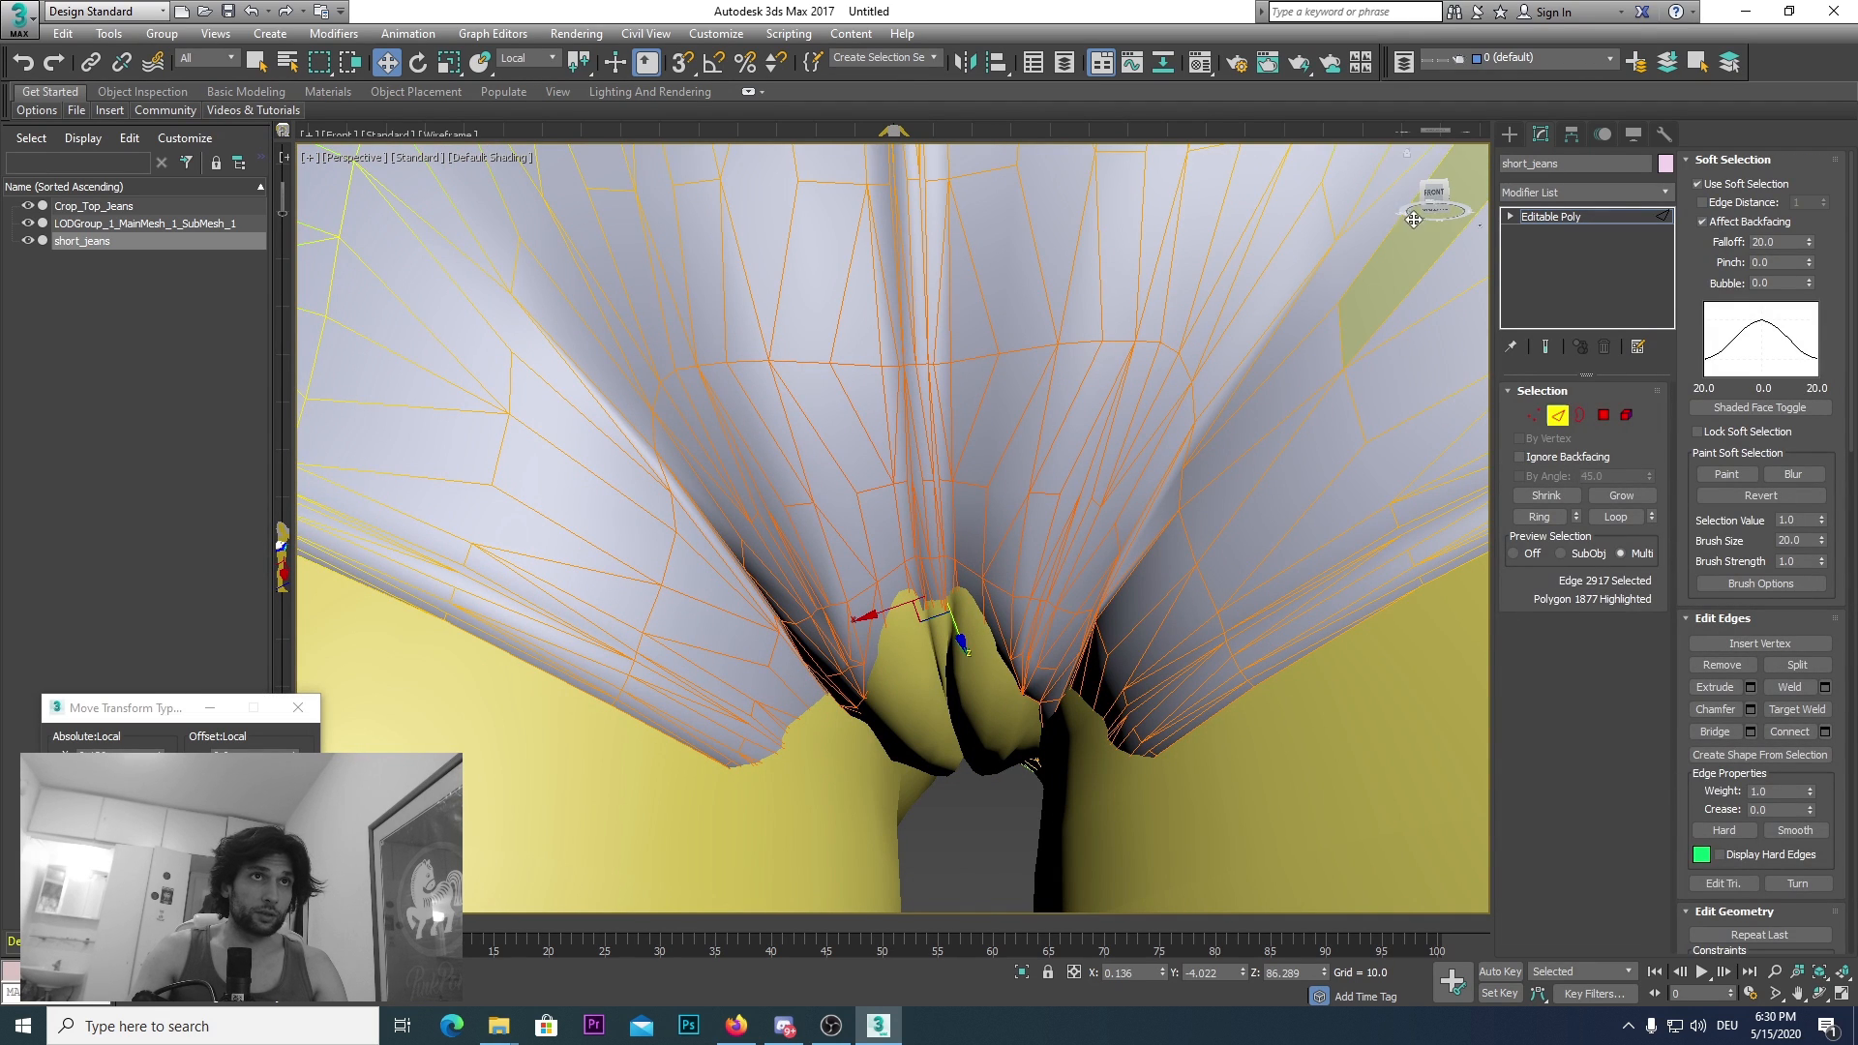
pyautogui.moveTo(1431, 197); pyautogui.dragTo(994, 667)
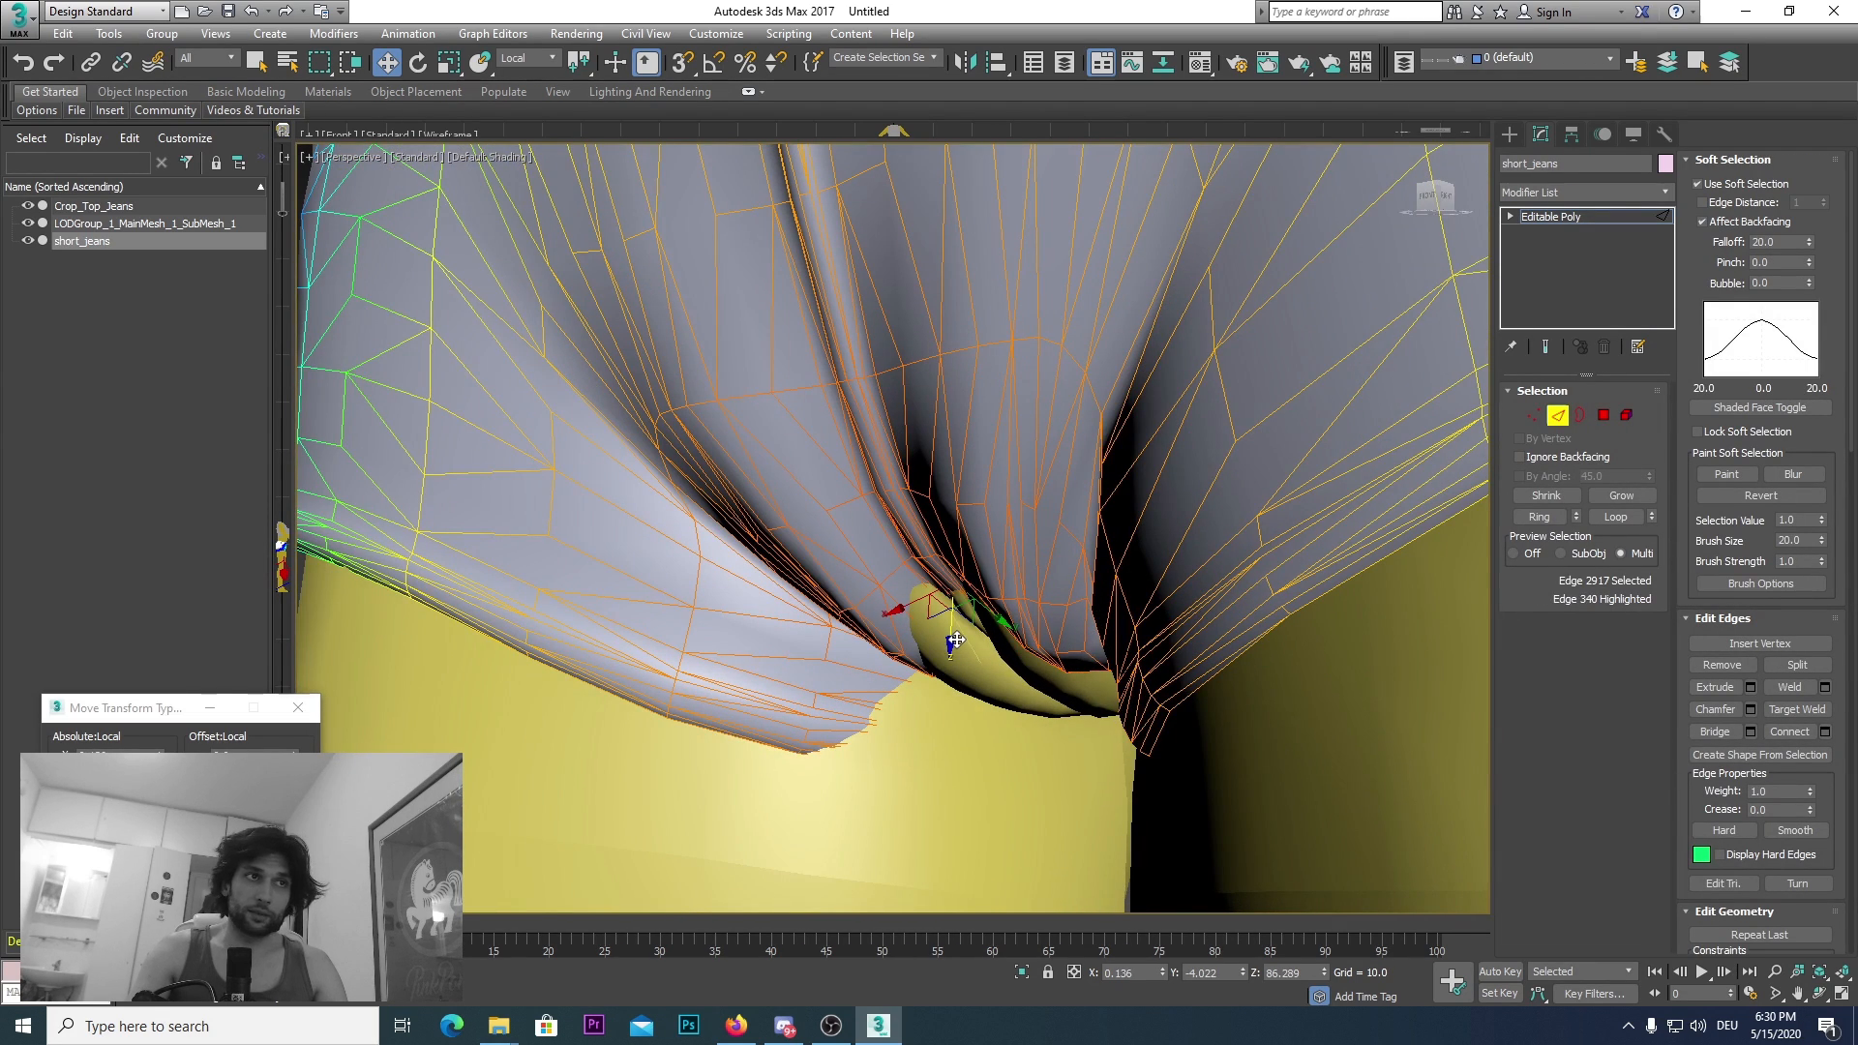
pyautogui.scroll(-8, 953, 644)
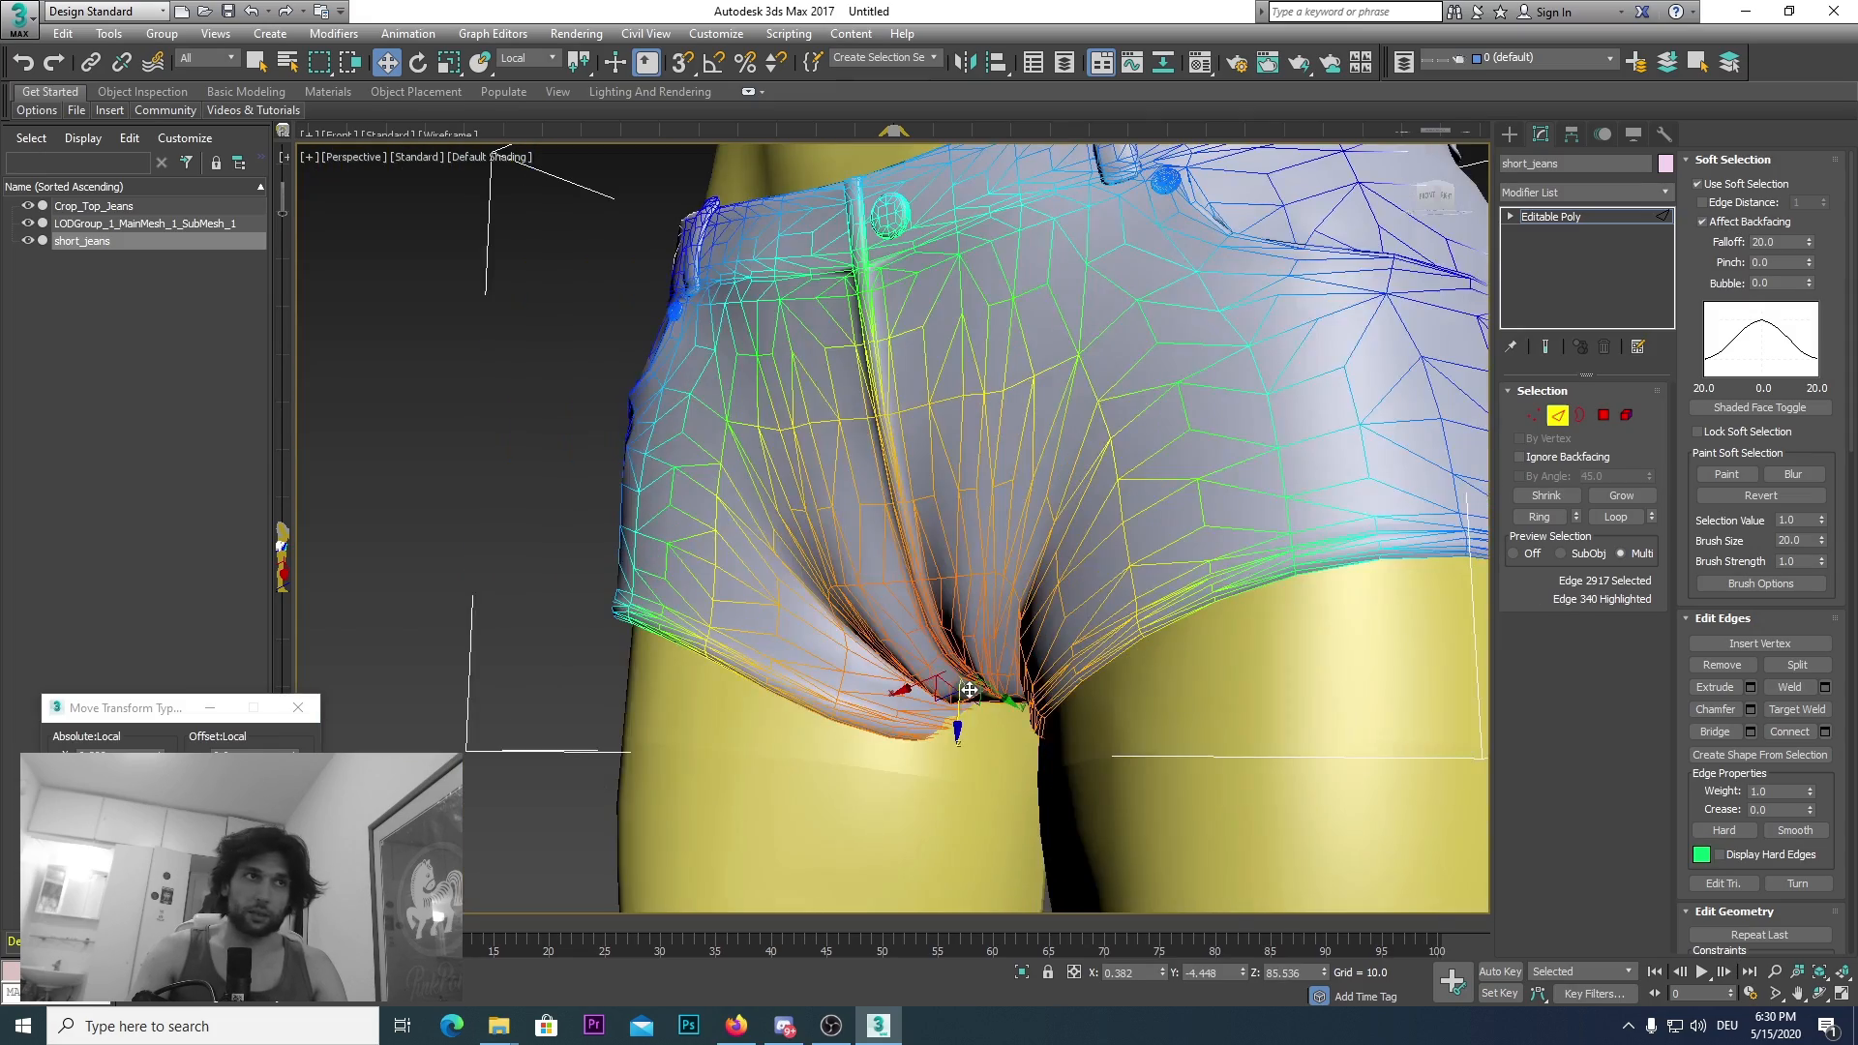
pyautogui.moveTo(969, 691); pyautogui.dragTo(956, 690, button='middle')
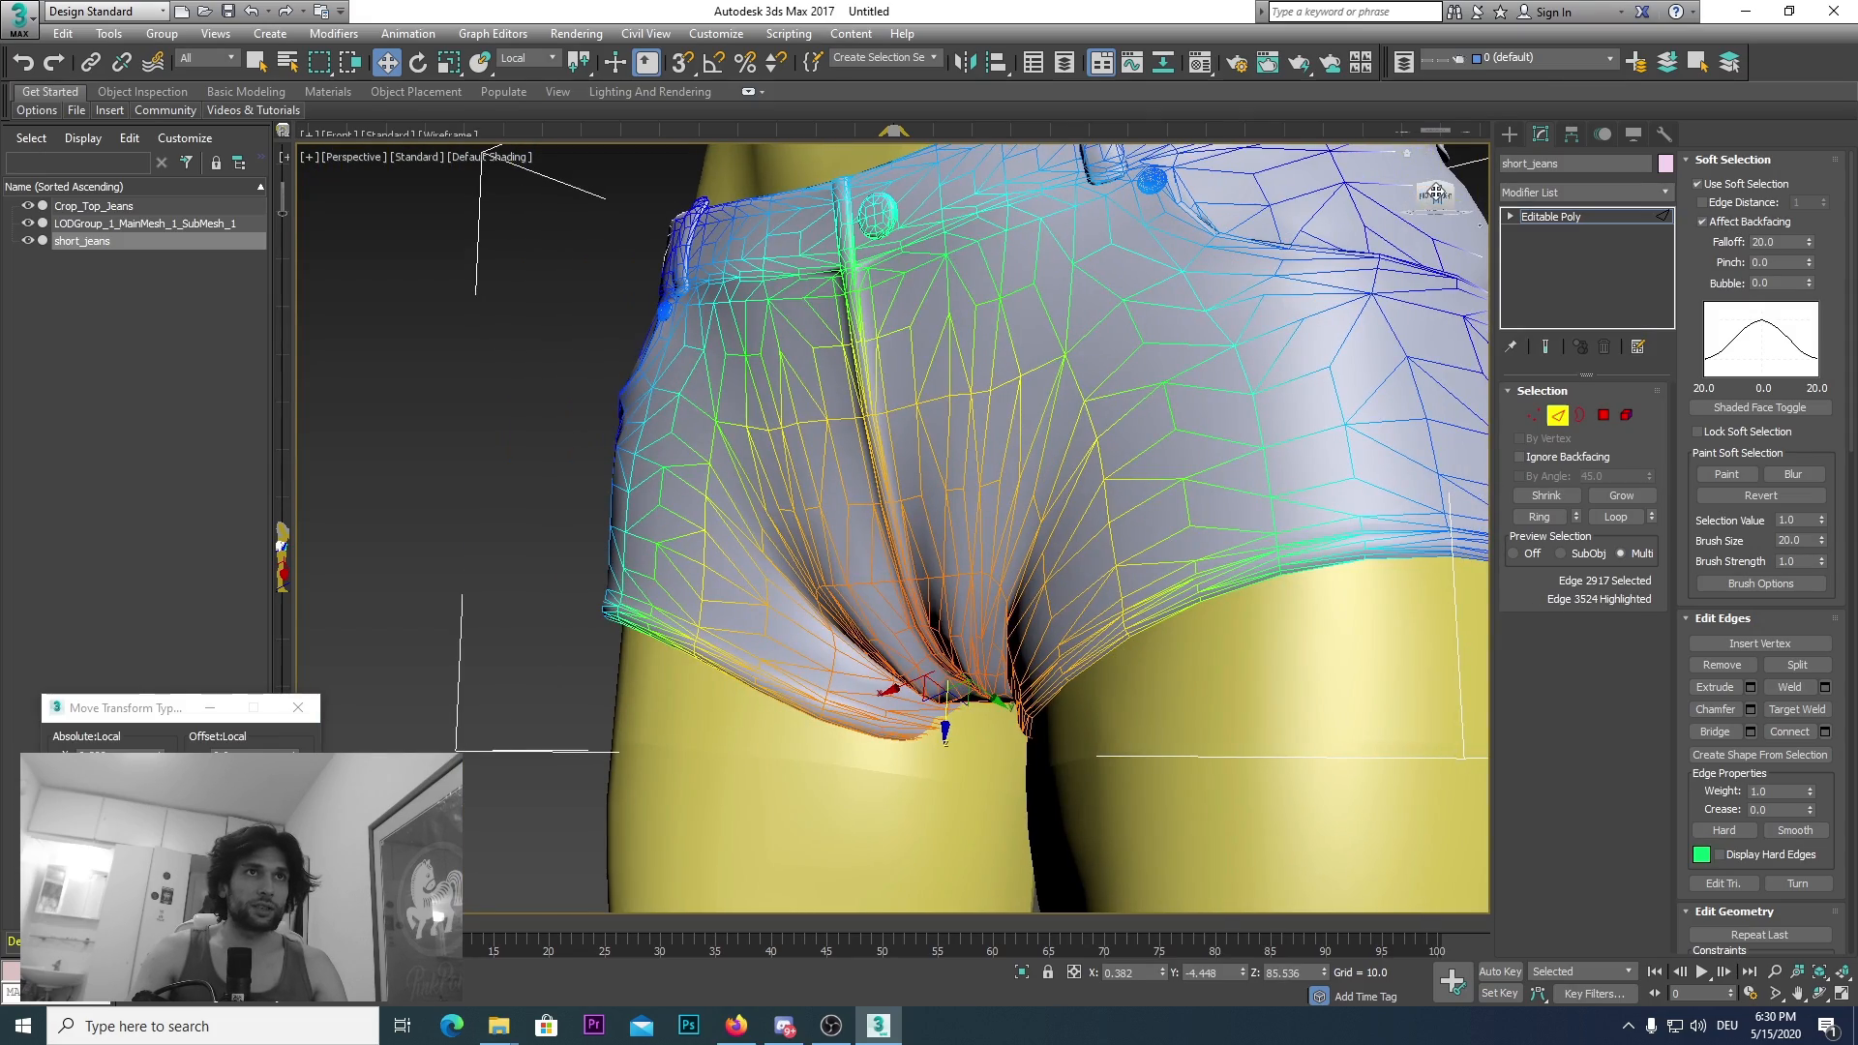
# Step: Move a polygon of the shorts beneath the right buttock near the crotch outward and down over the exposed skin
pyautogui.moveTo(1437, 194); pyautogui.dragTo(1074, 597)
pyautogui.moveTo(1074, 597); pyautogui.dragTo(1168, 515, button='middle')
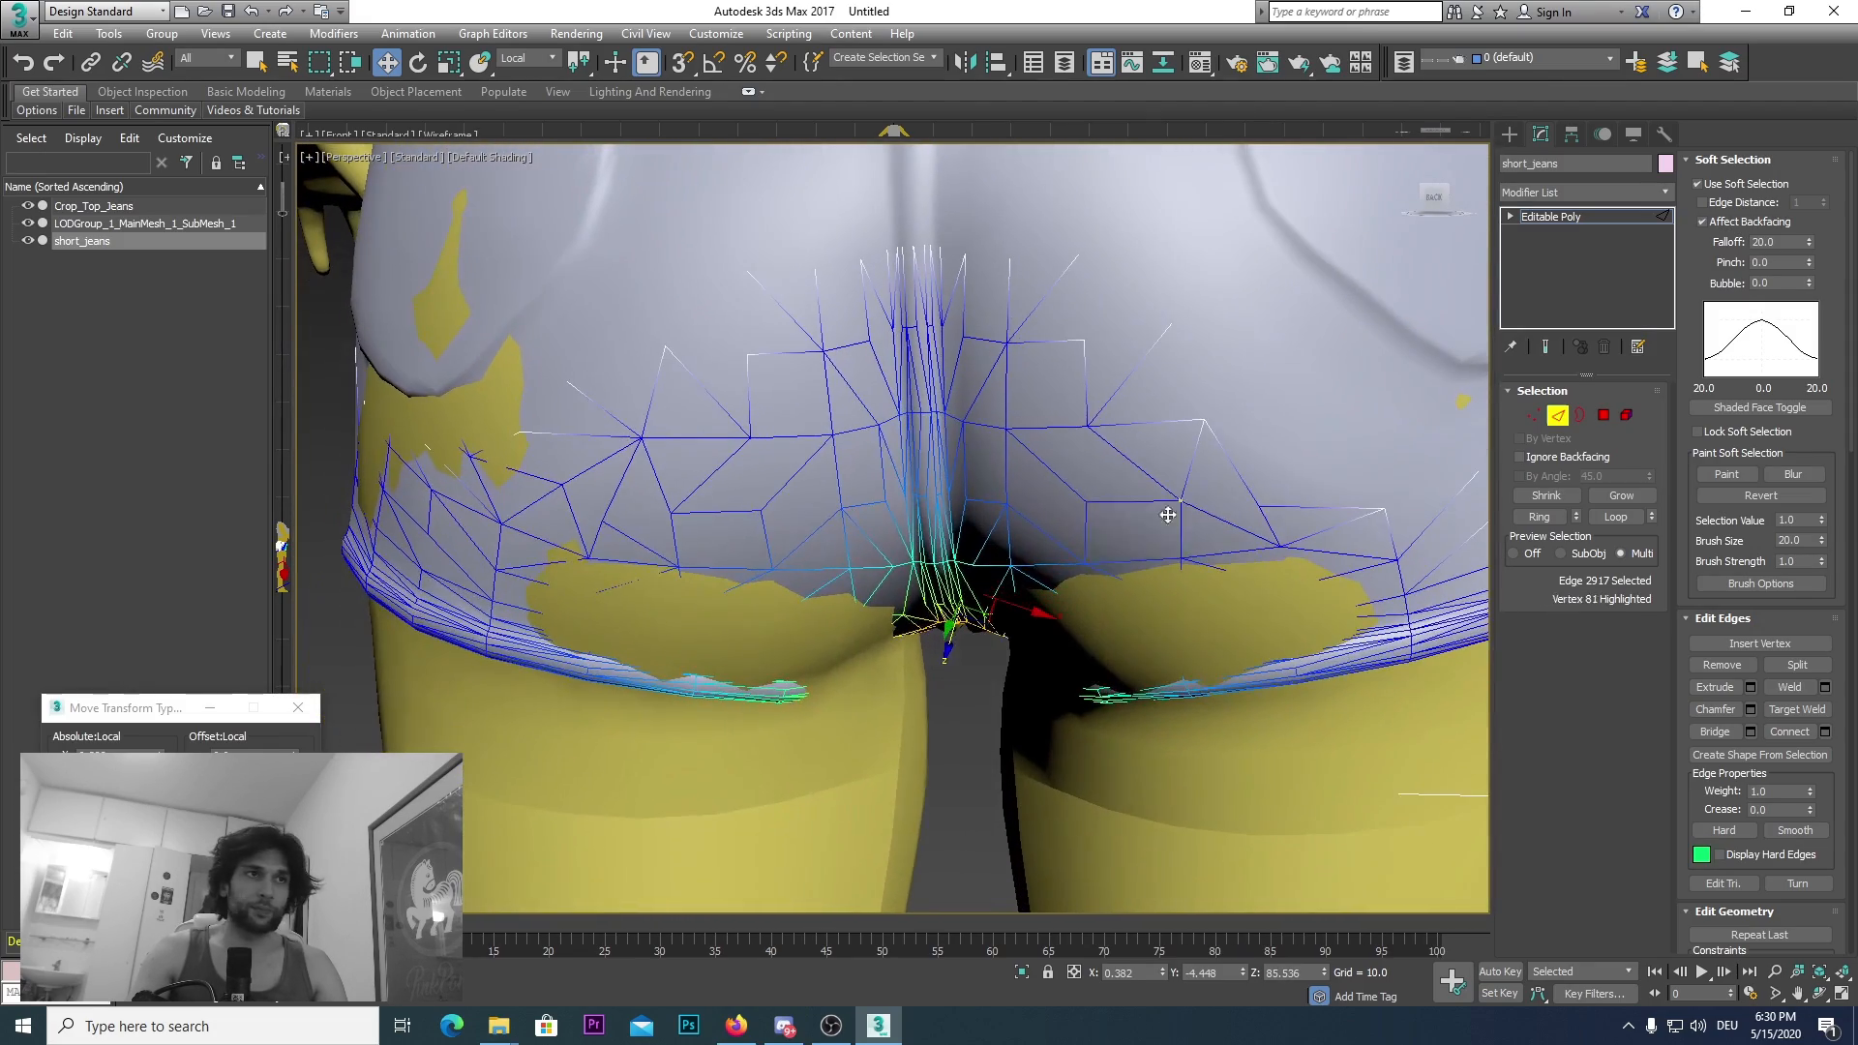
pyautogui.press('4')
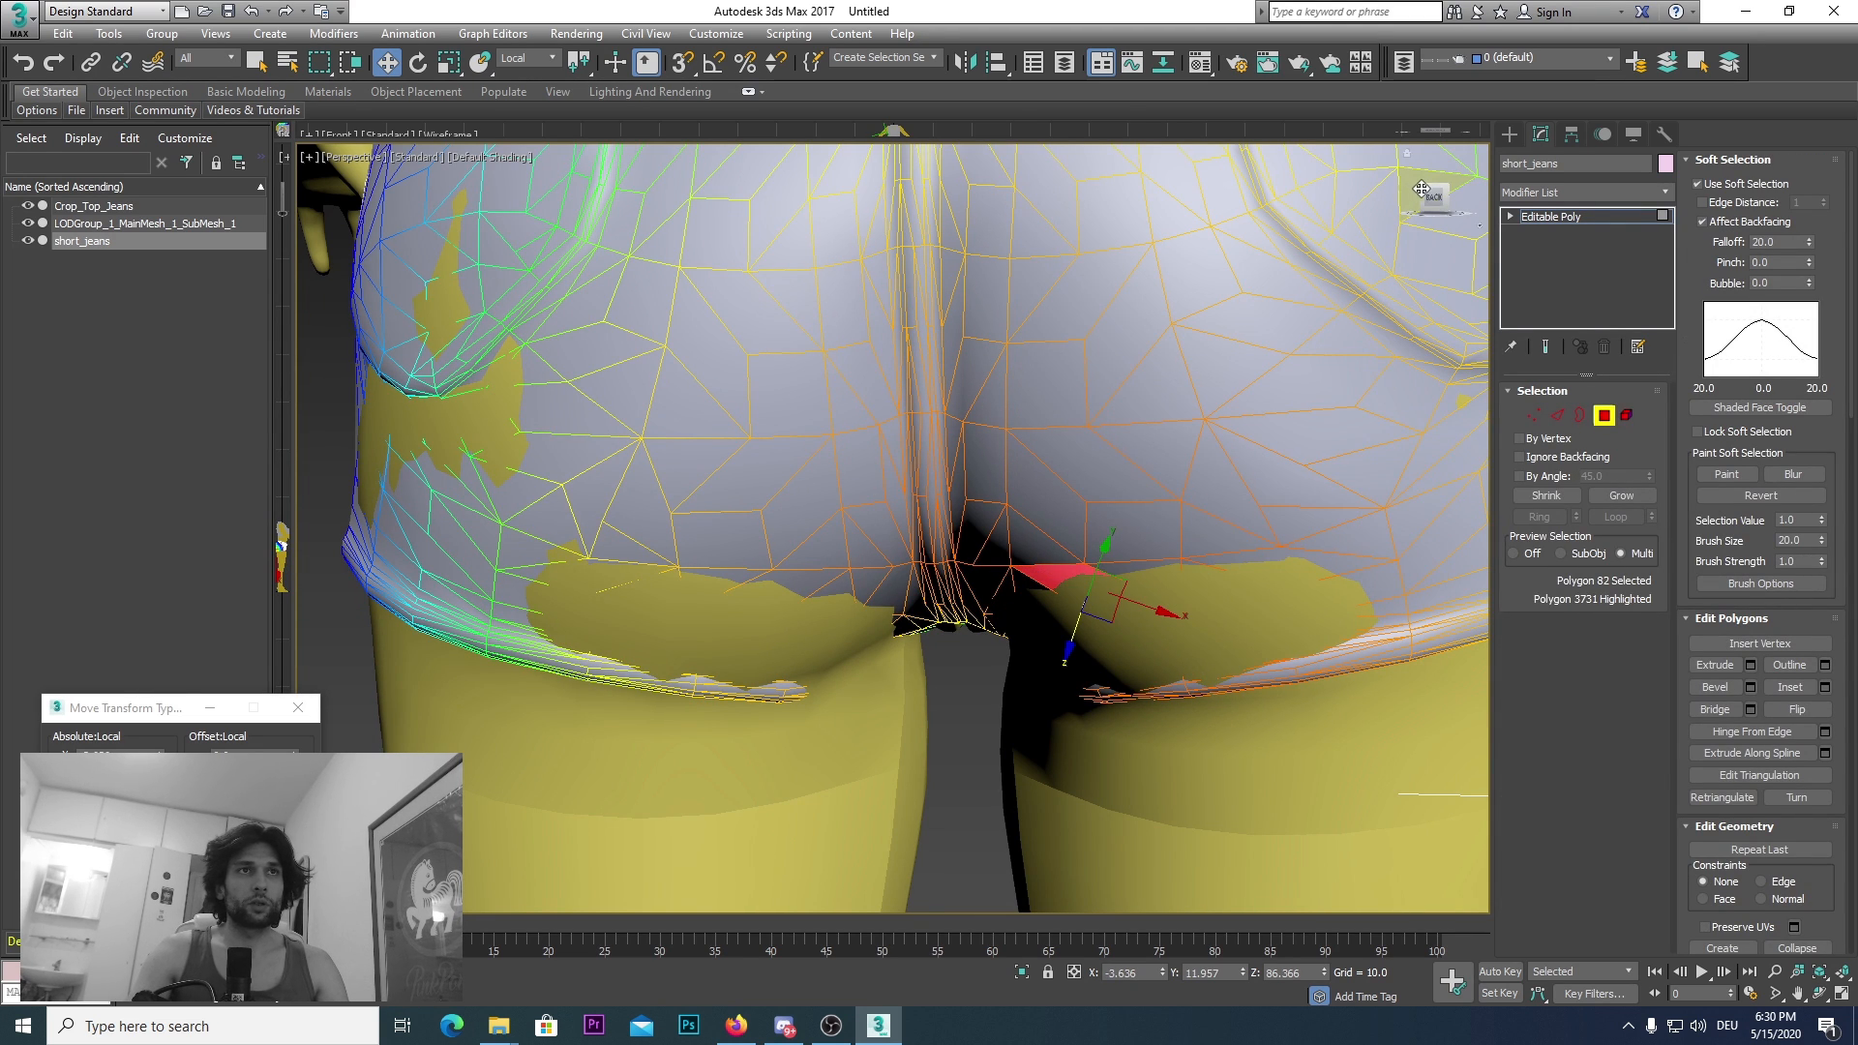
pyautogui.moveTo(1425, 198); pyautogui.dragTo(991, 543)
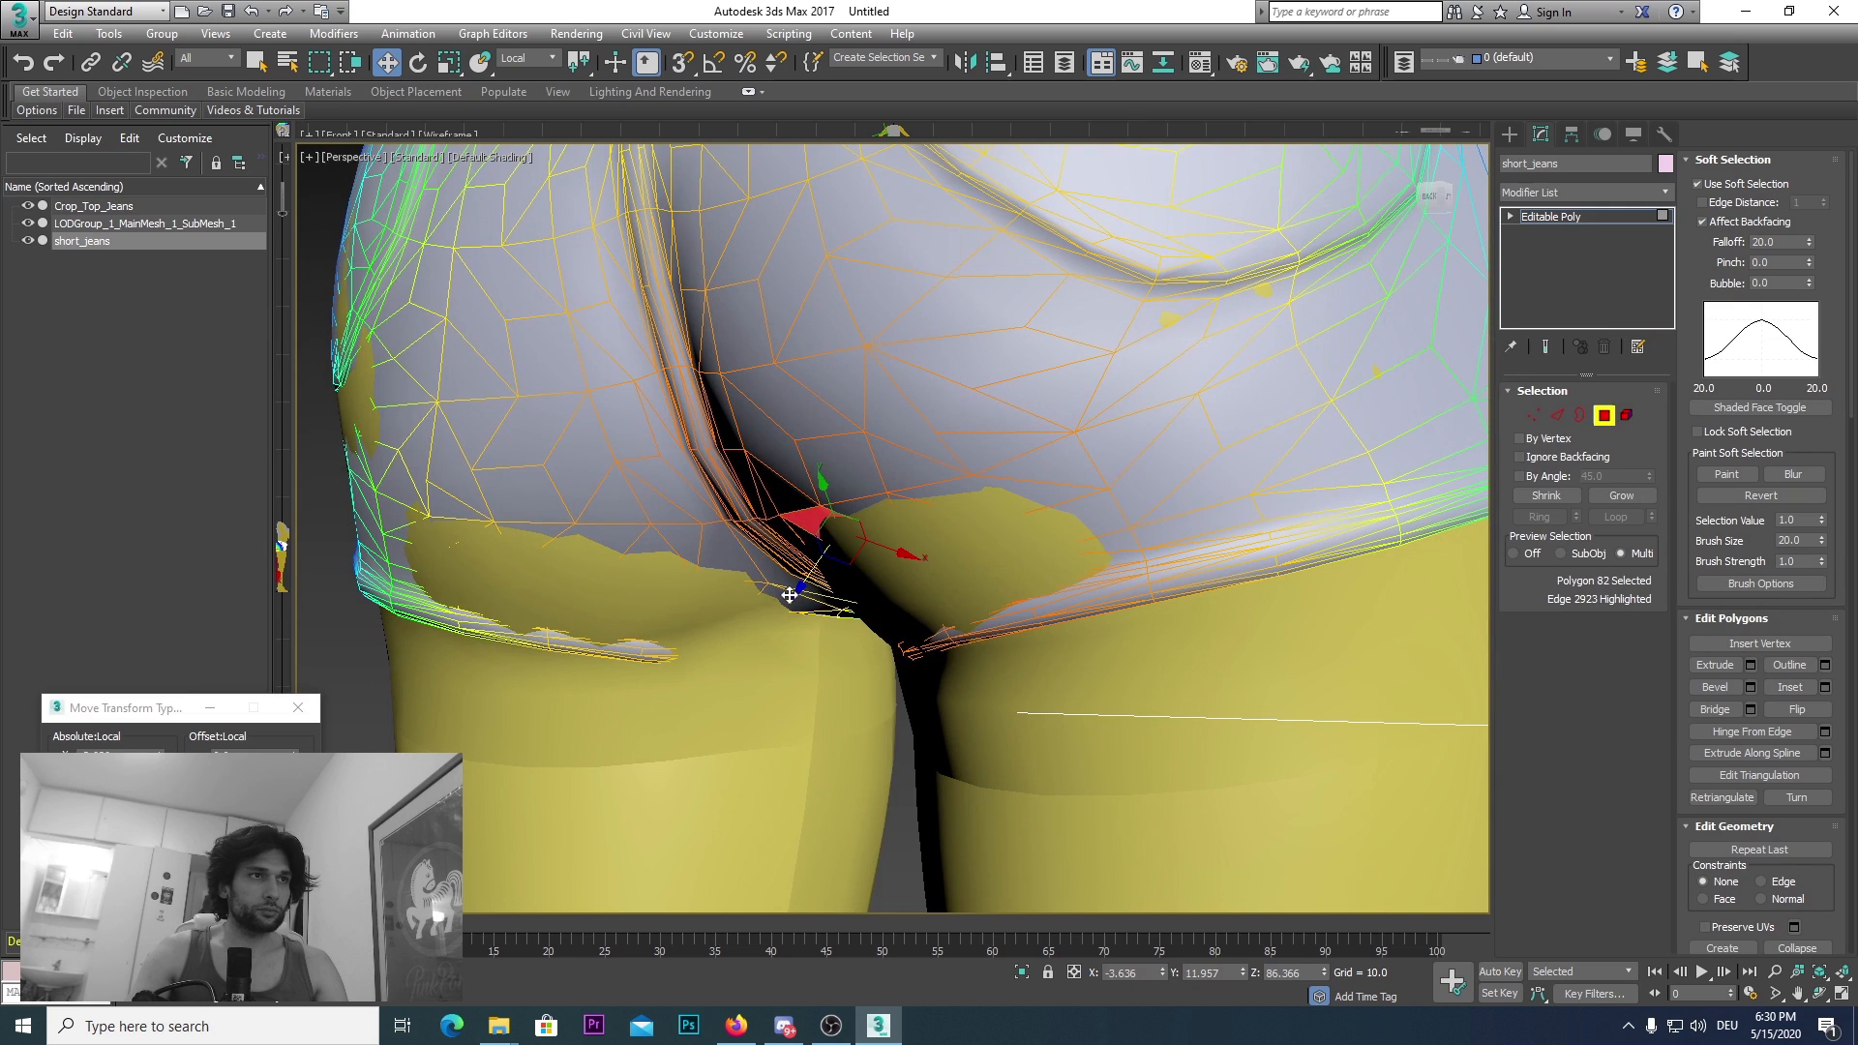
pyautogui.keyDown('alt'); pyautogui.moveTo(794, 600); pyautogui.dragTo(779, 602, button='middle'); pyautogui.keyUp('alt')
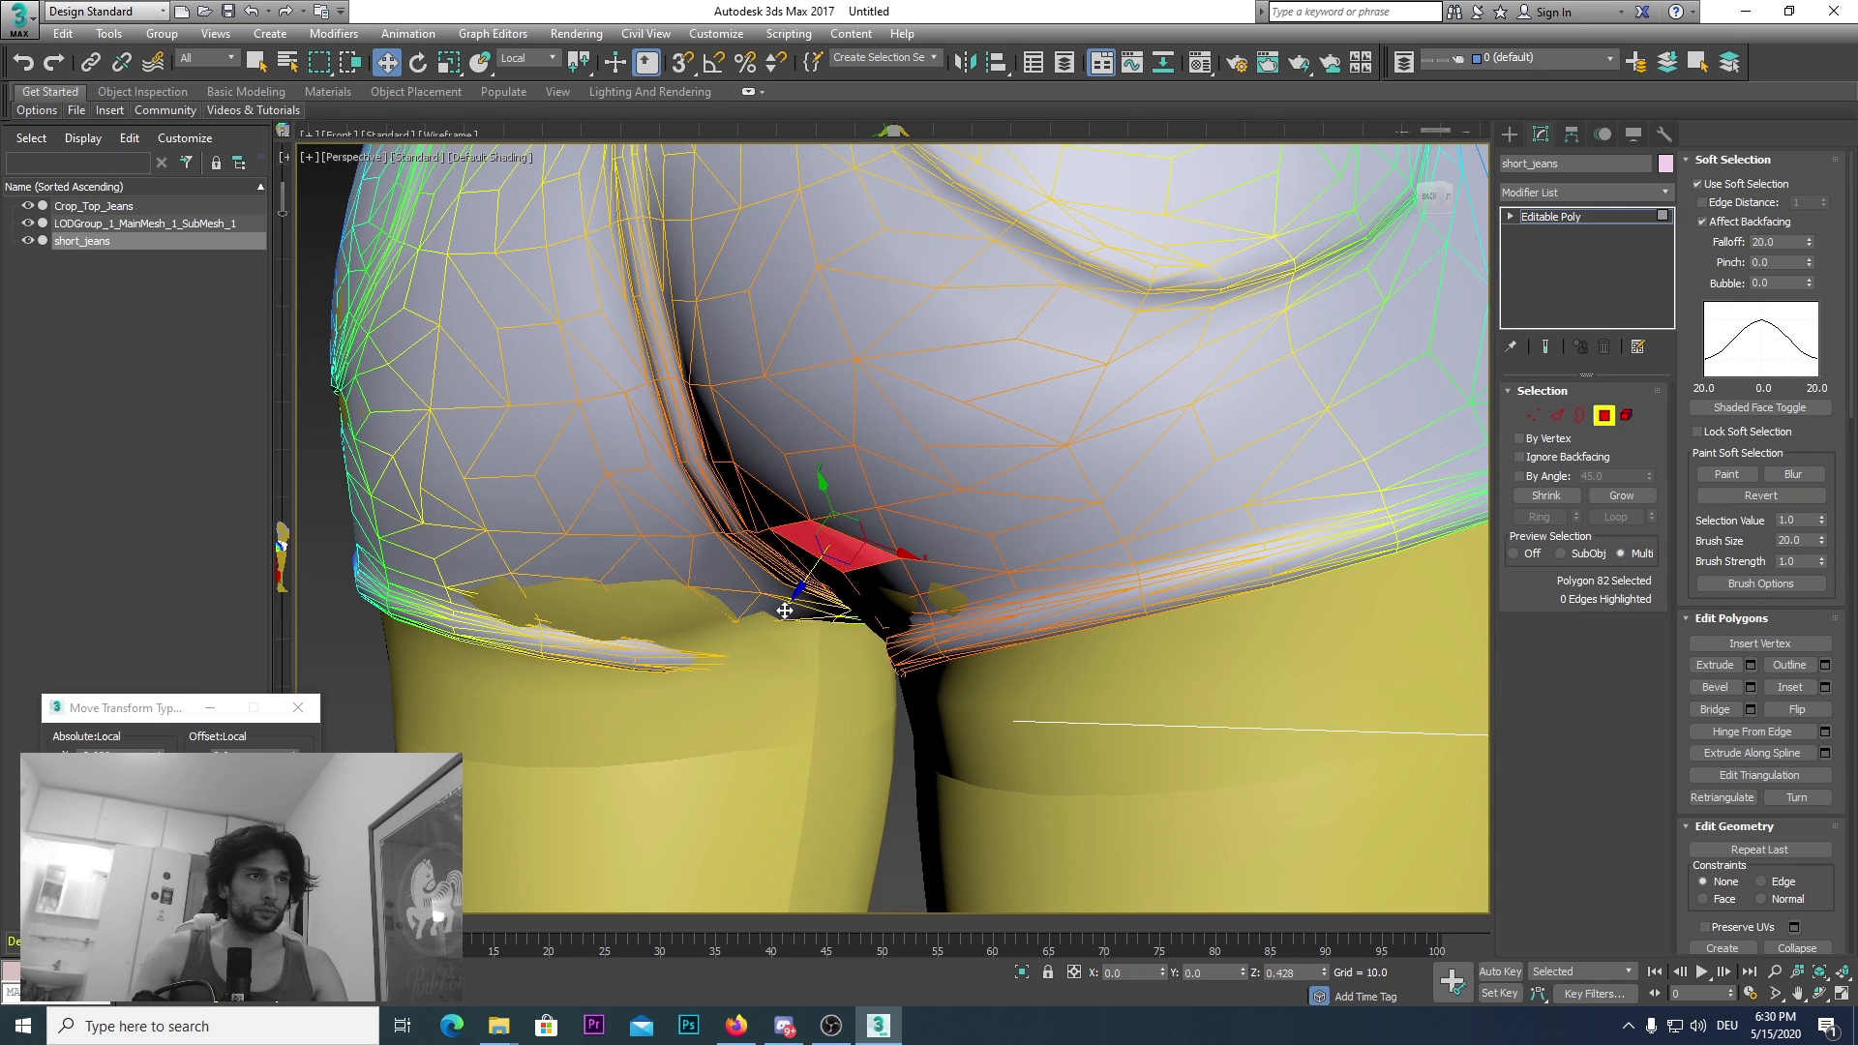
# Step: Nudge a polygon of the shorts beneath the left buttock, just above the leg hem, over the exposed skin
pyautogui.click(631, 609)
pyautogui.click(647, 588)
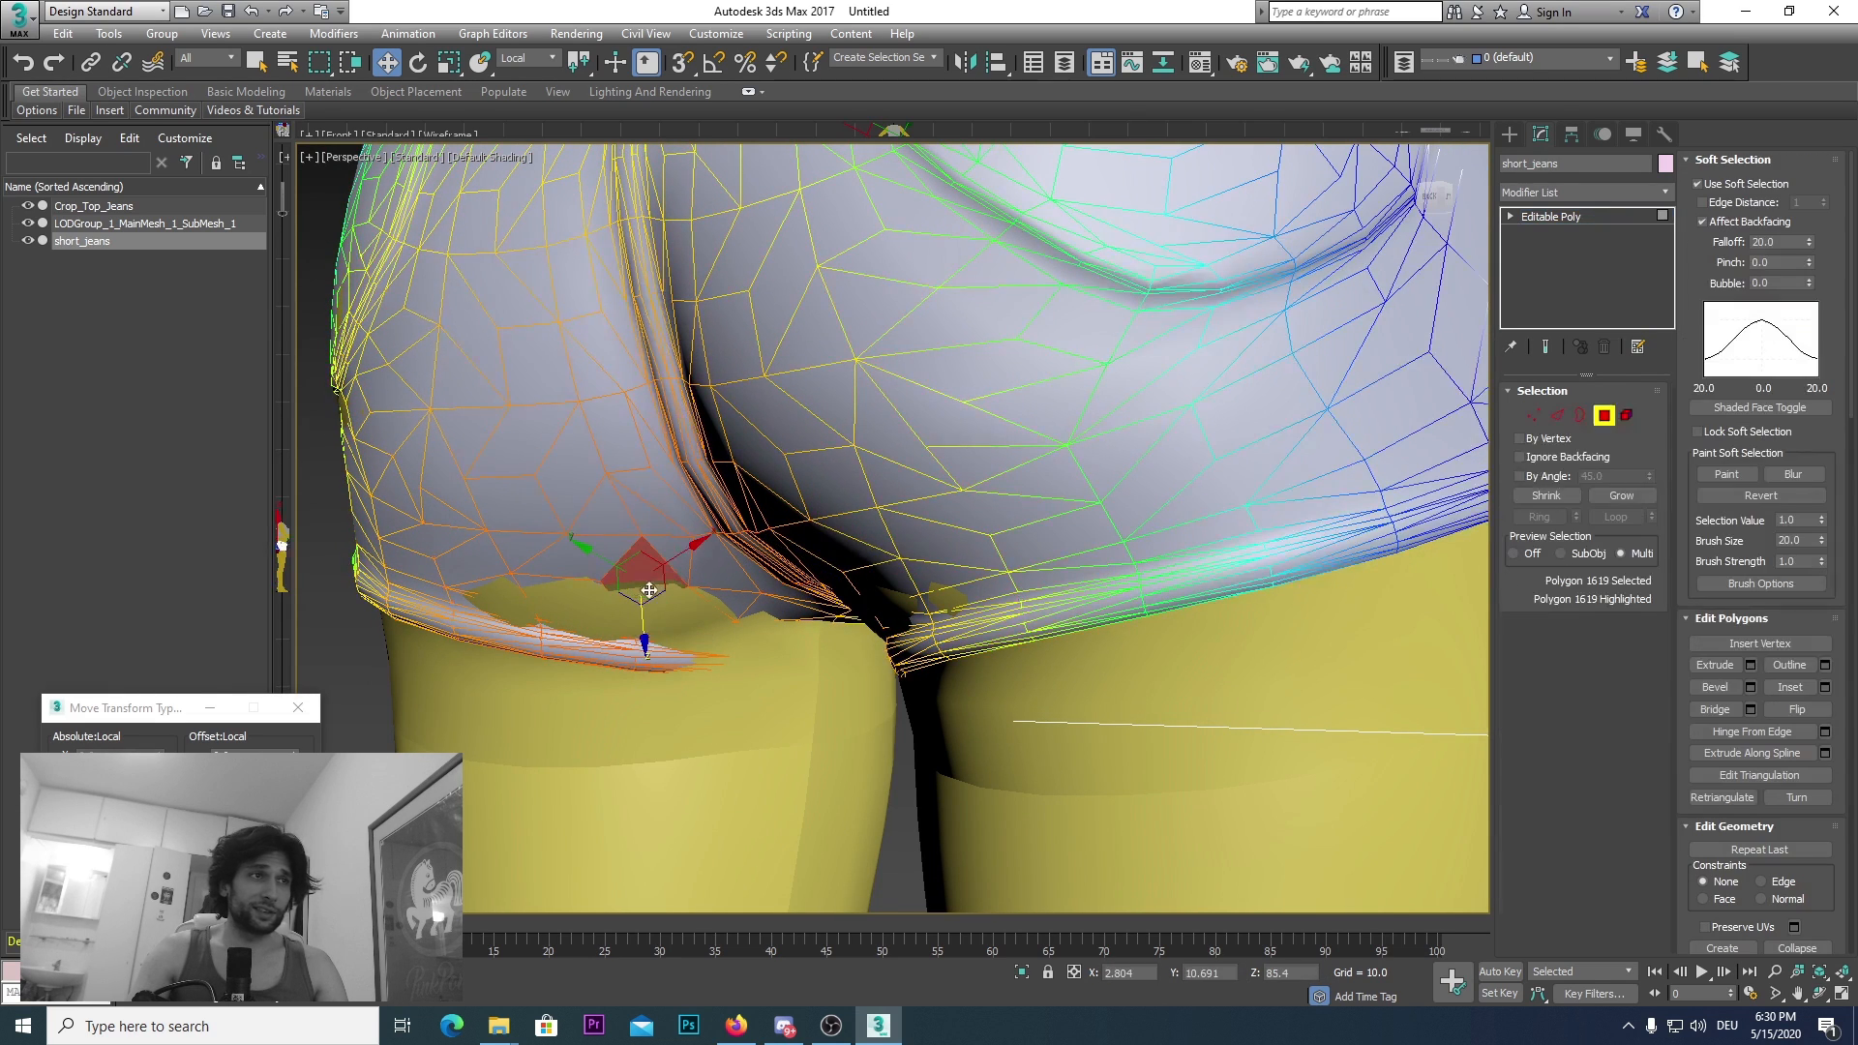
pyautogui.moveTo(696, 544); pyautogui.dragTo(699, 543)
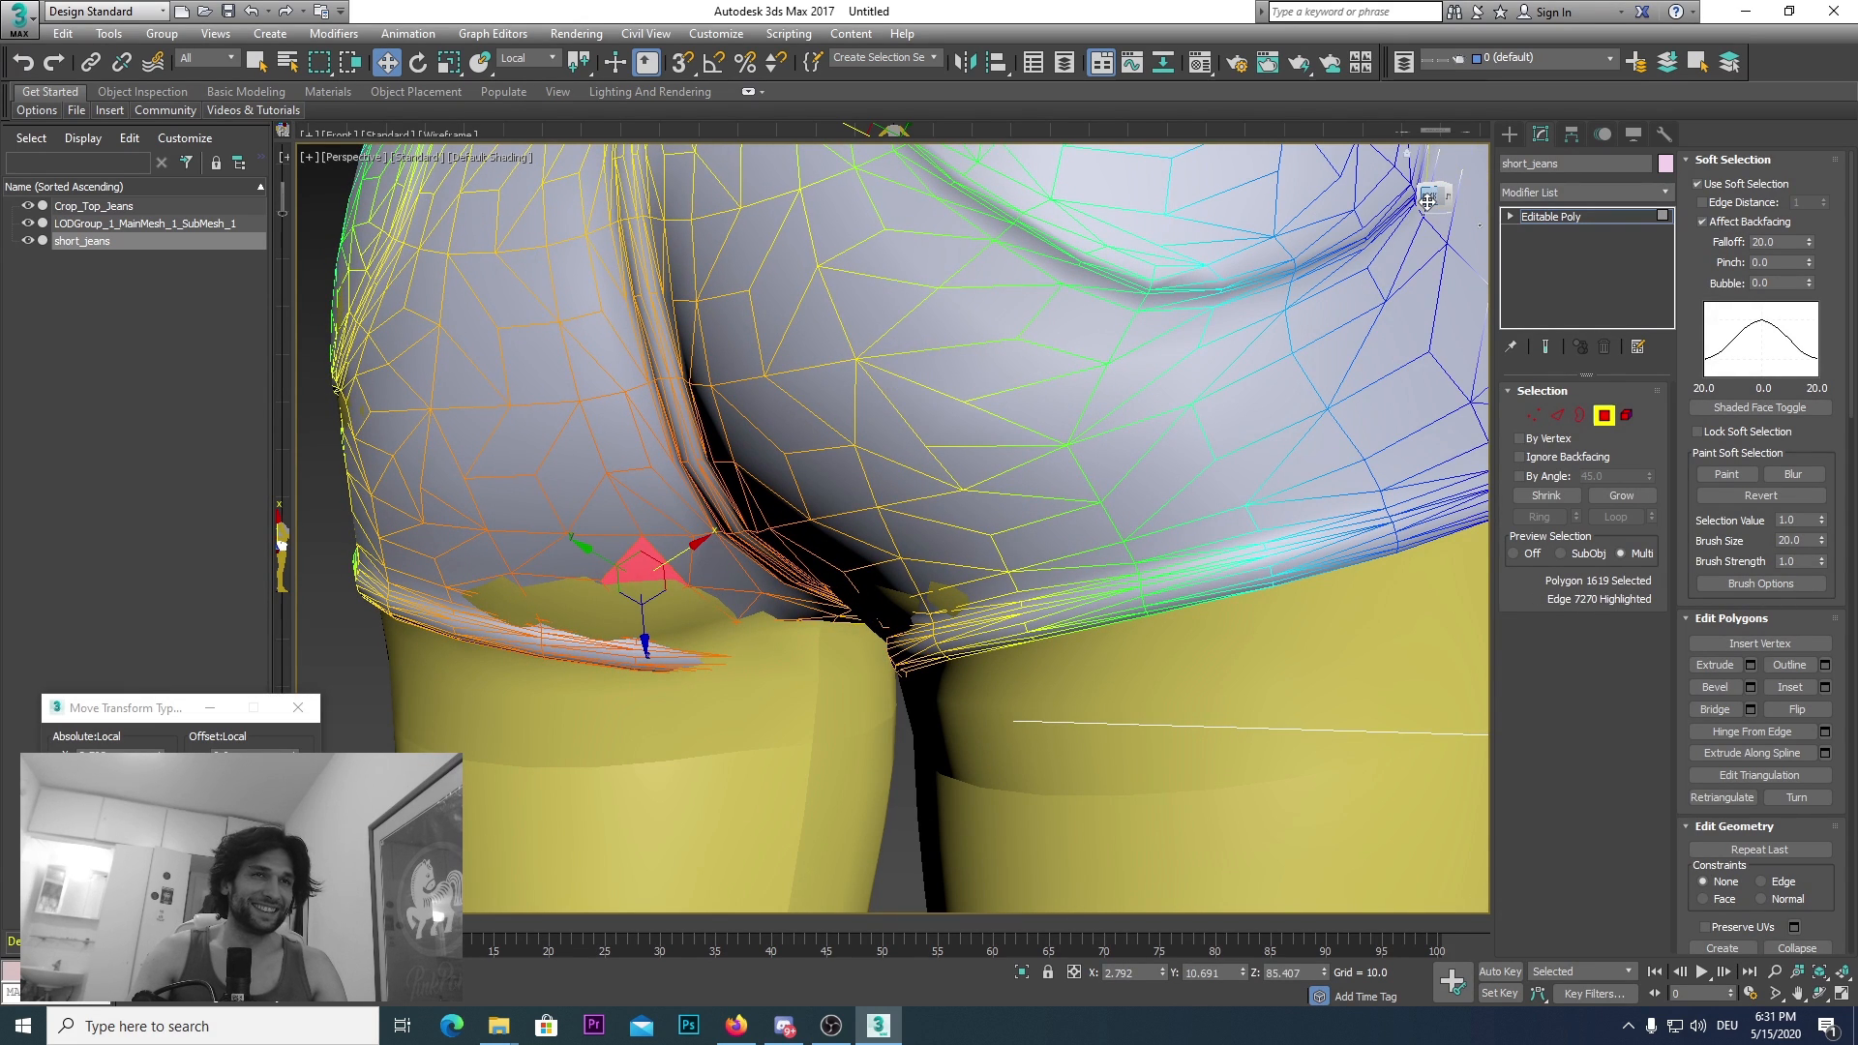
# Step: Move an edge just above the left leg's rear hem outward and down to cover the skin under the buttock
pyautogui.moveTo(1432, 200); pyautogui.dragTo(1423, 201)
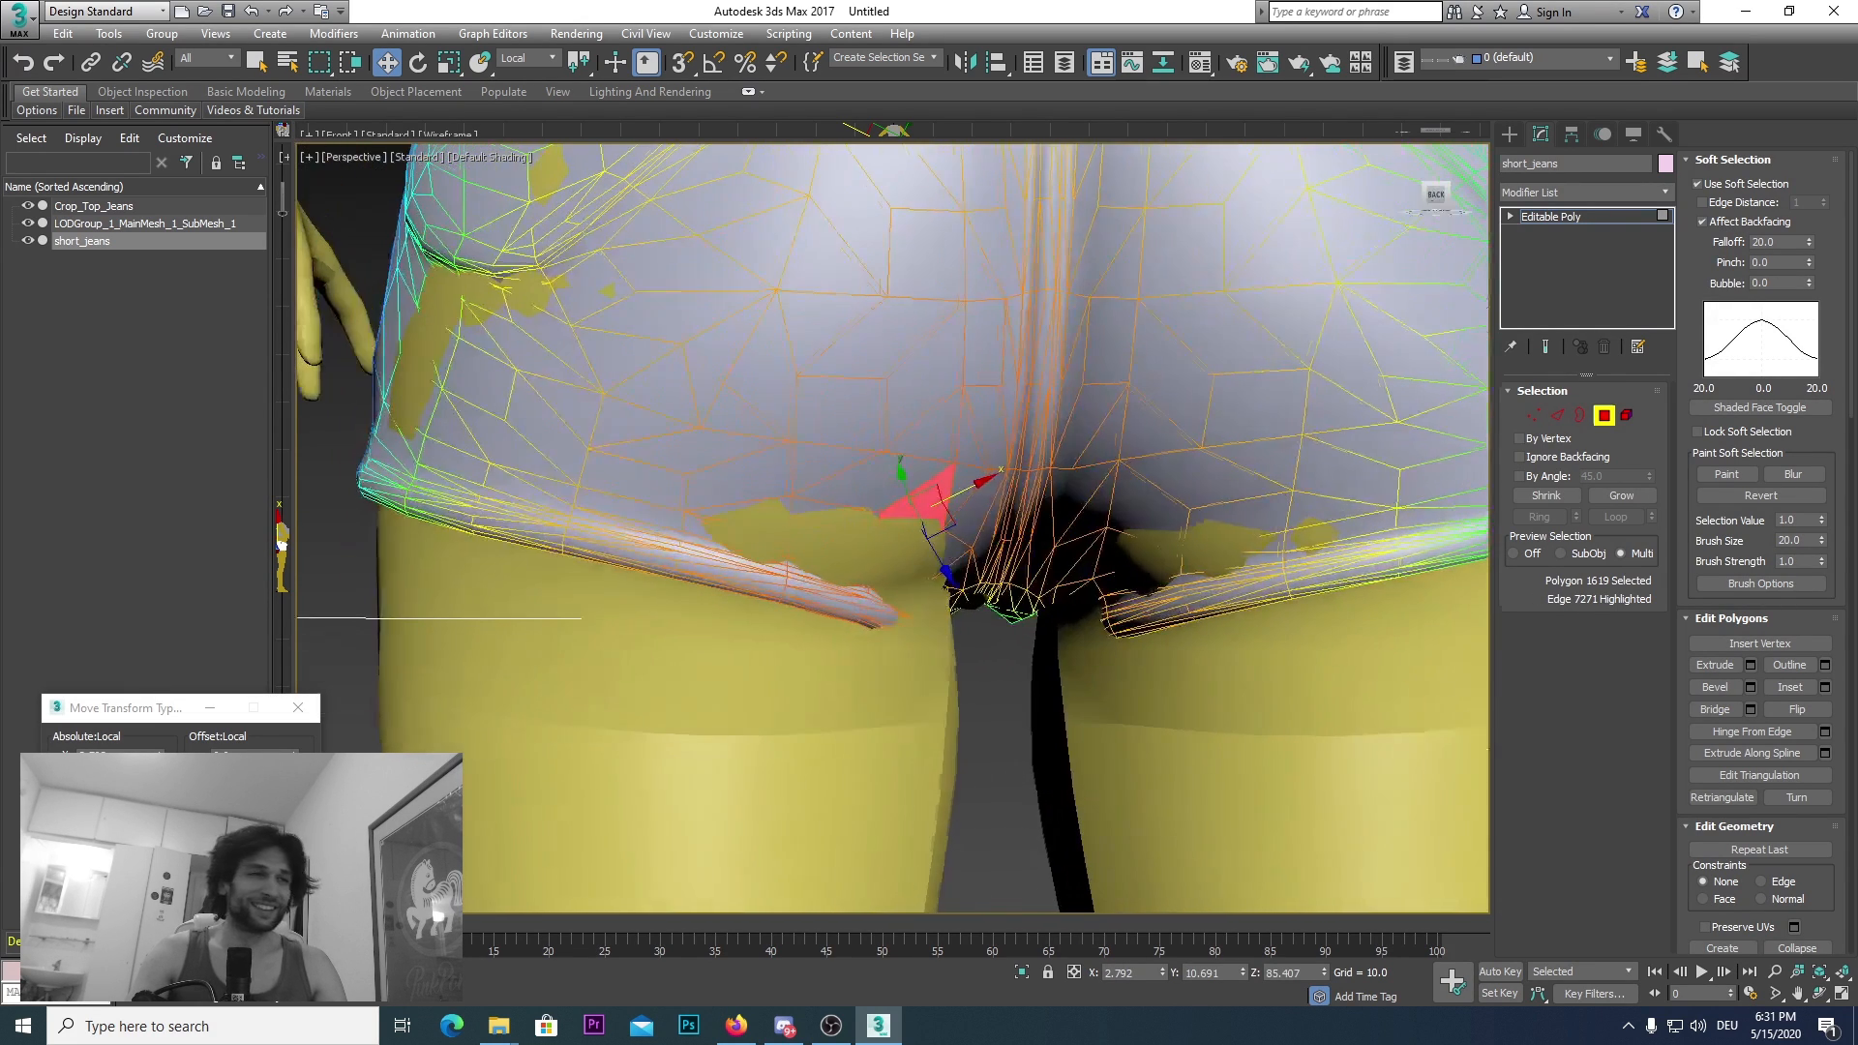
pyautogui.press('2')
pyautogui.click(843, 556)
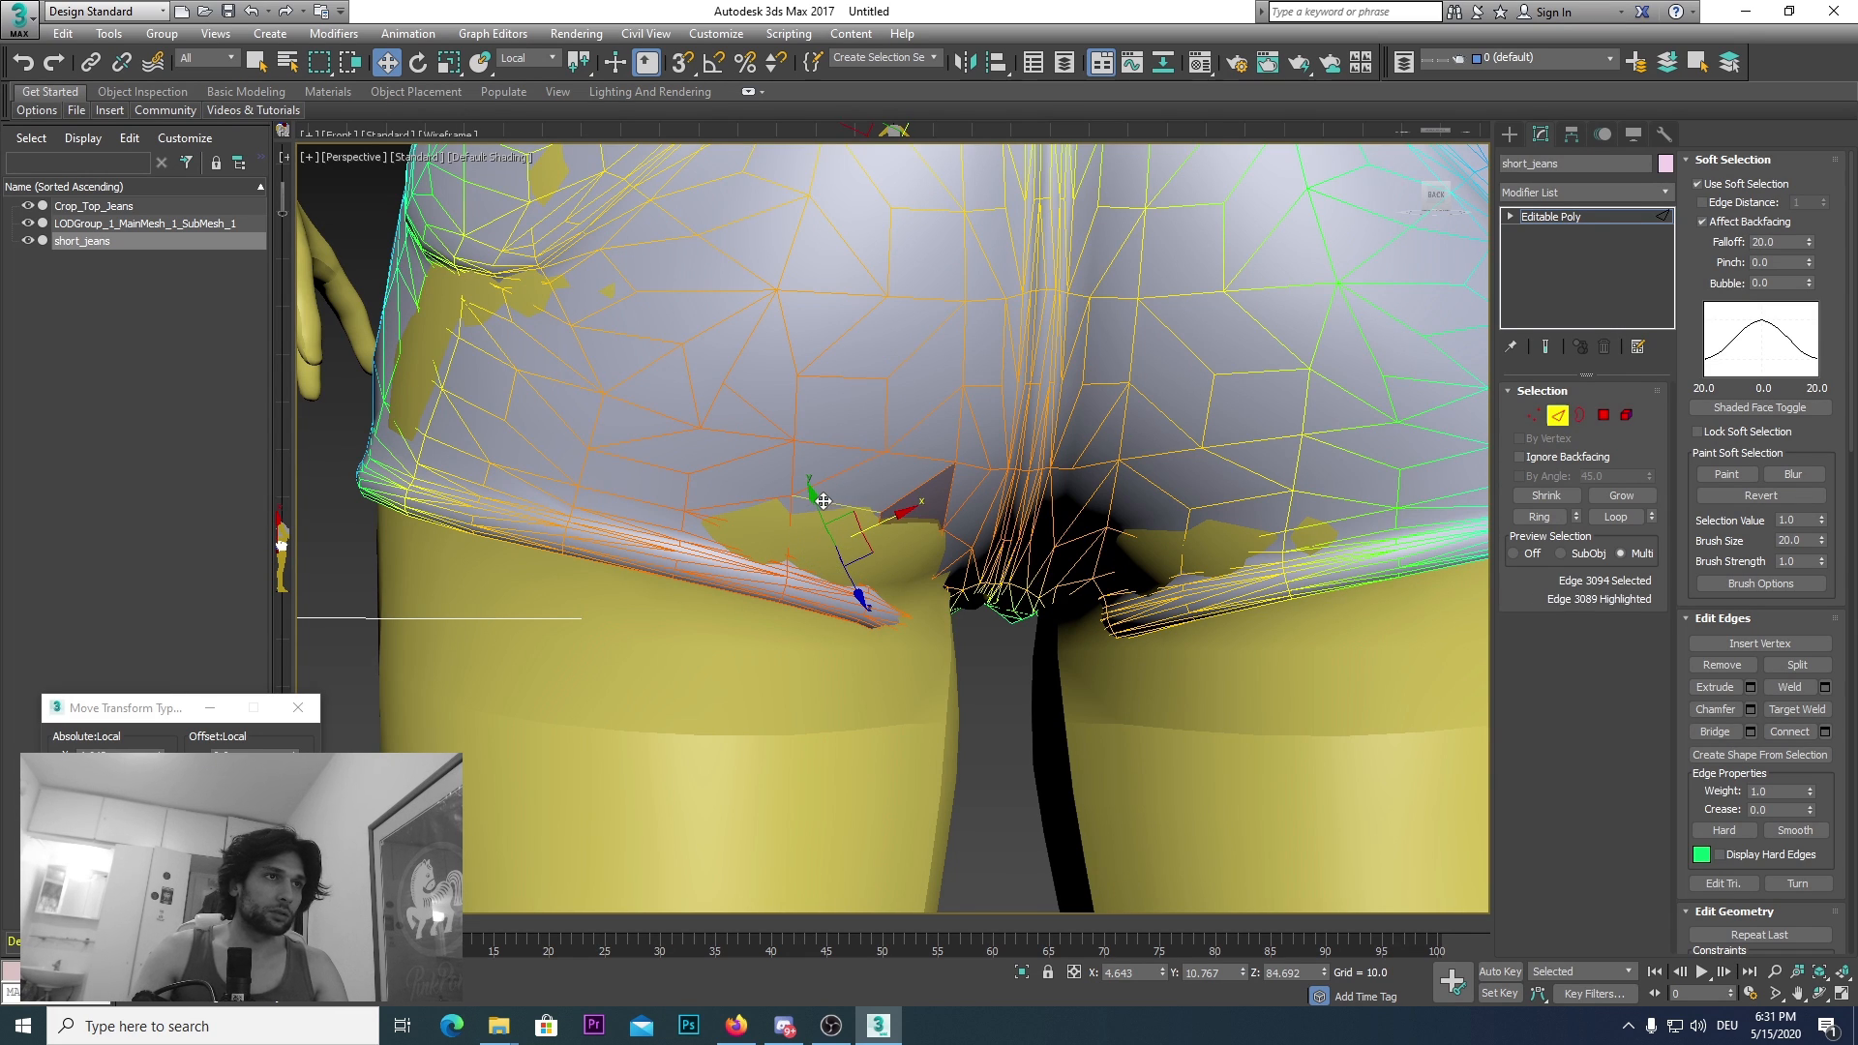
pyautogui.moveTo(817, 496); pyautogui.dragTo(813, 489)
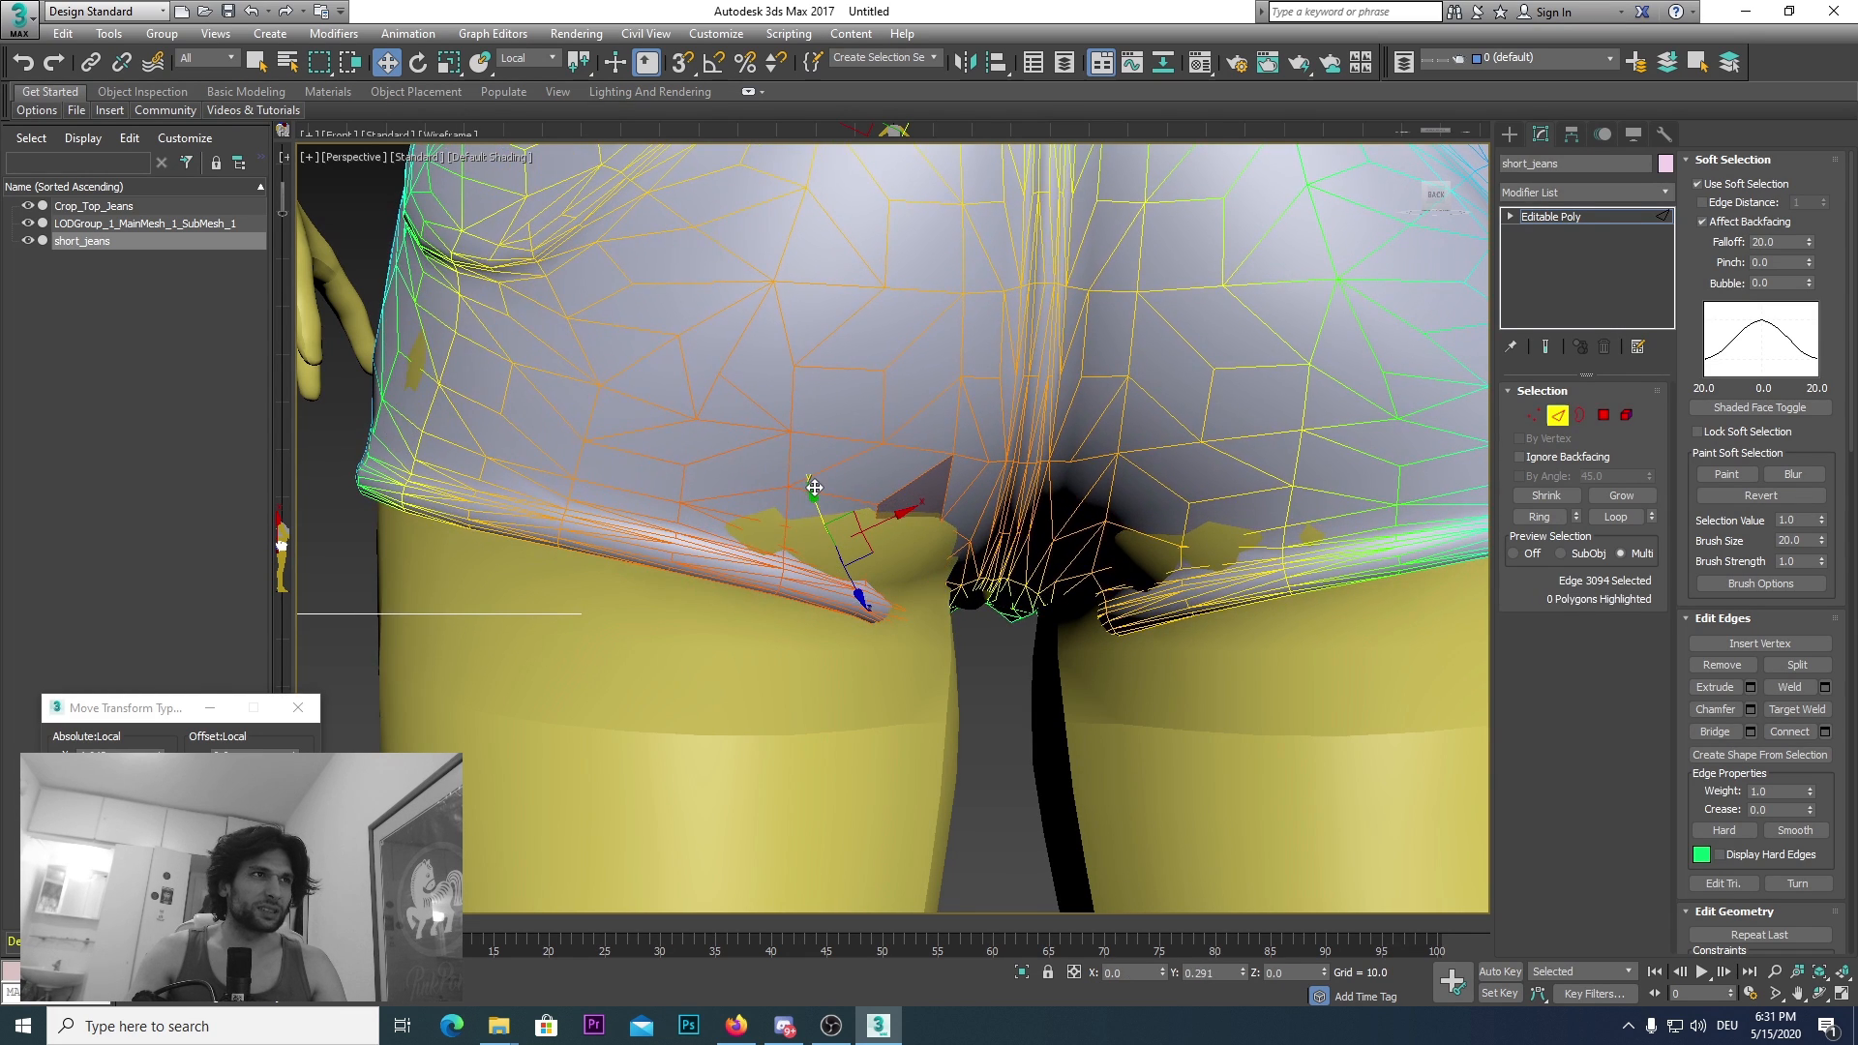
pyautogui.moveTo(857, 588); pyautogui.dragTo(860, 592)
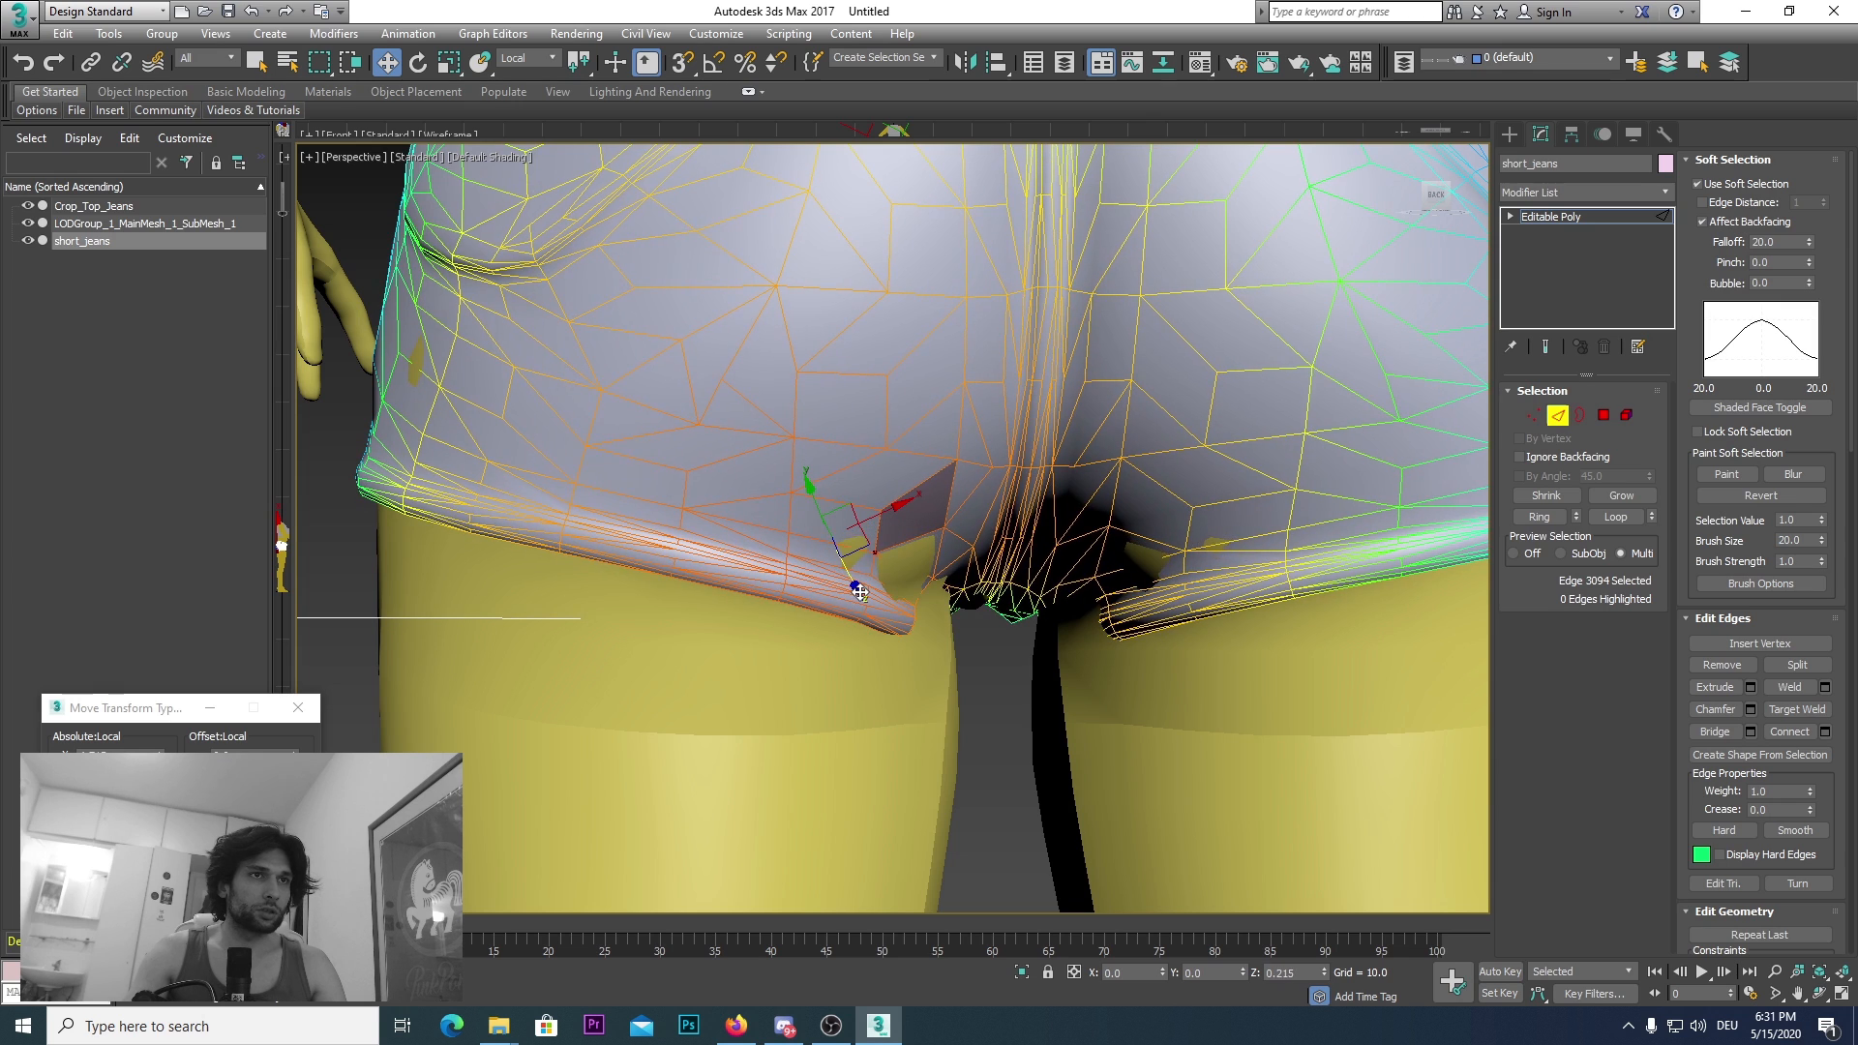
pyautogui.scroll(3, 886, 572)
# Step: Move a vertex at the inner end of the left leg's rear hem downward over the remaining exposed skin
pyautogui.press('4')
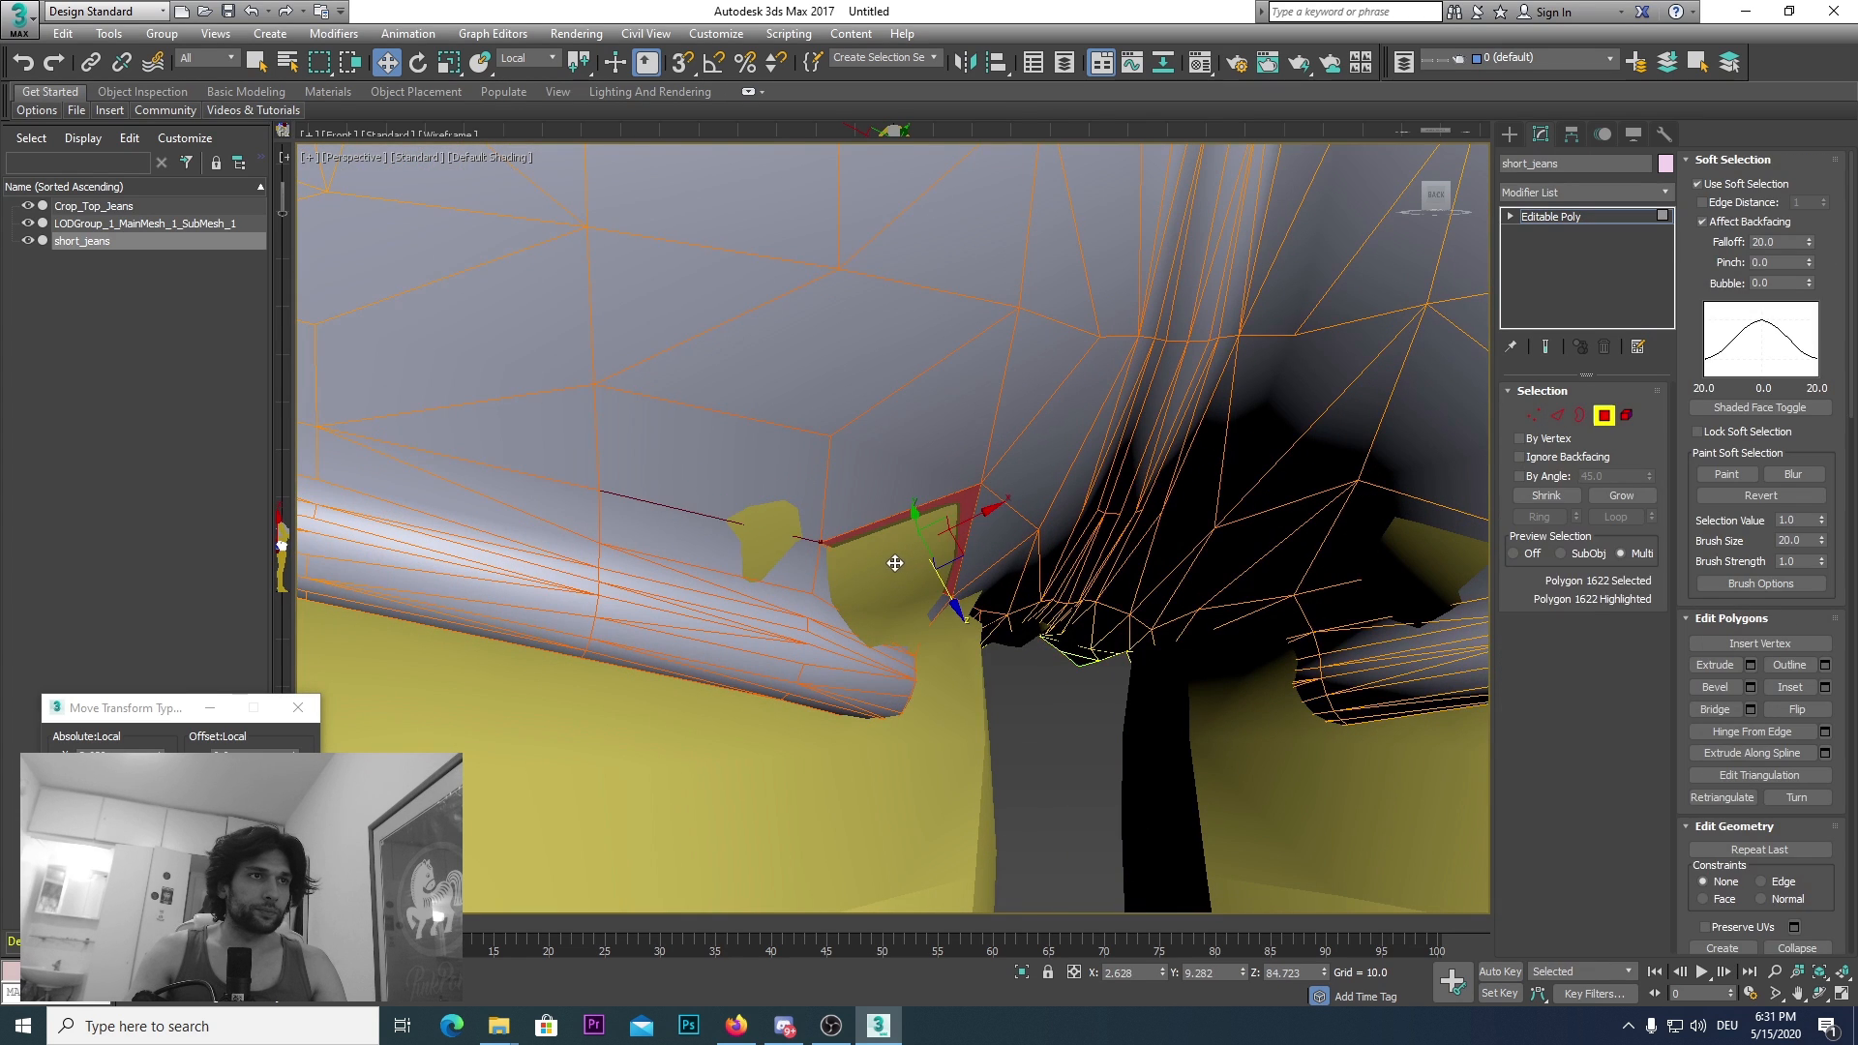
pyautogui.press('1')
pyautogui.moveTo(955, 611); pyautogui.dragTo(963, 634)
pyautogui.scroll(-10, 963, 634)
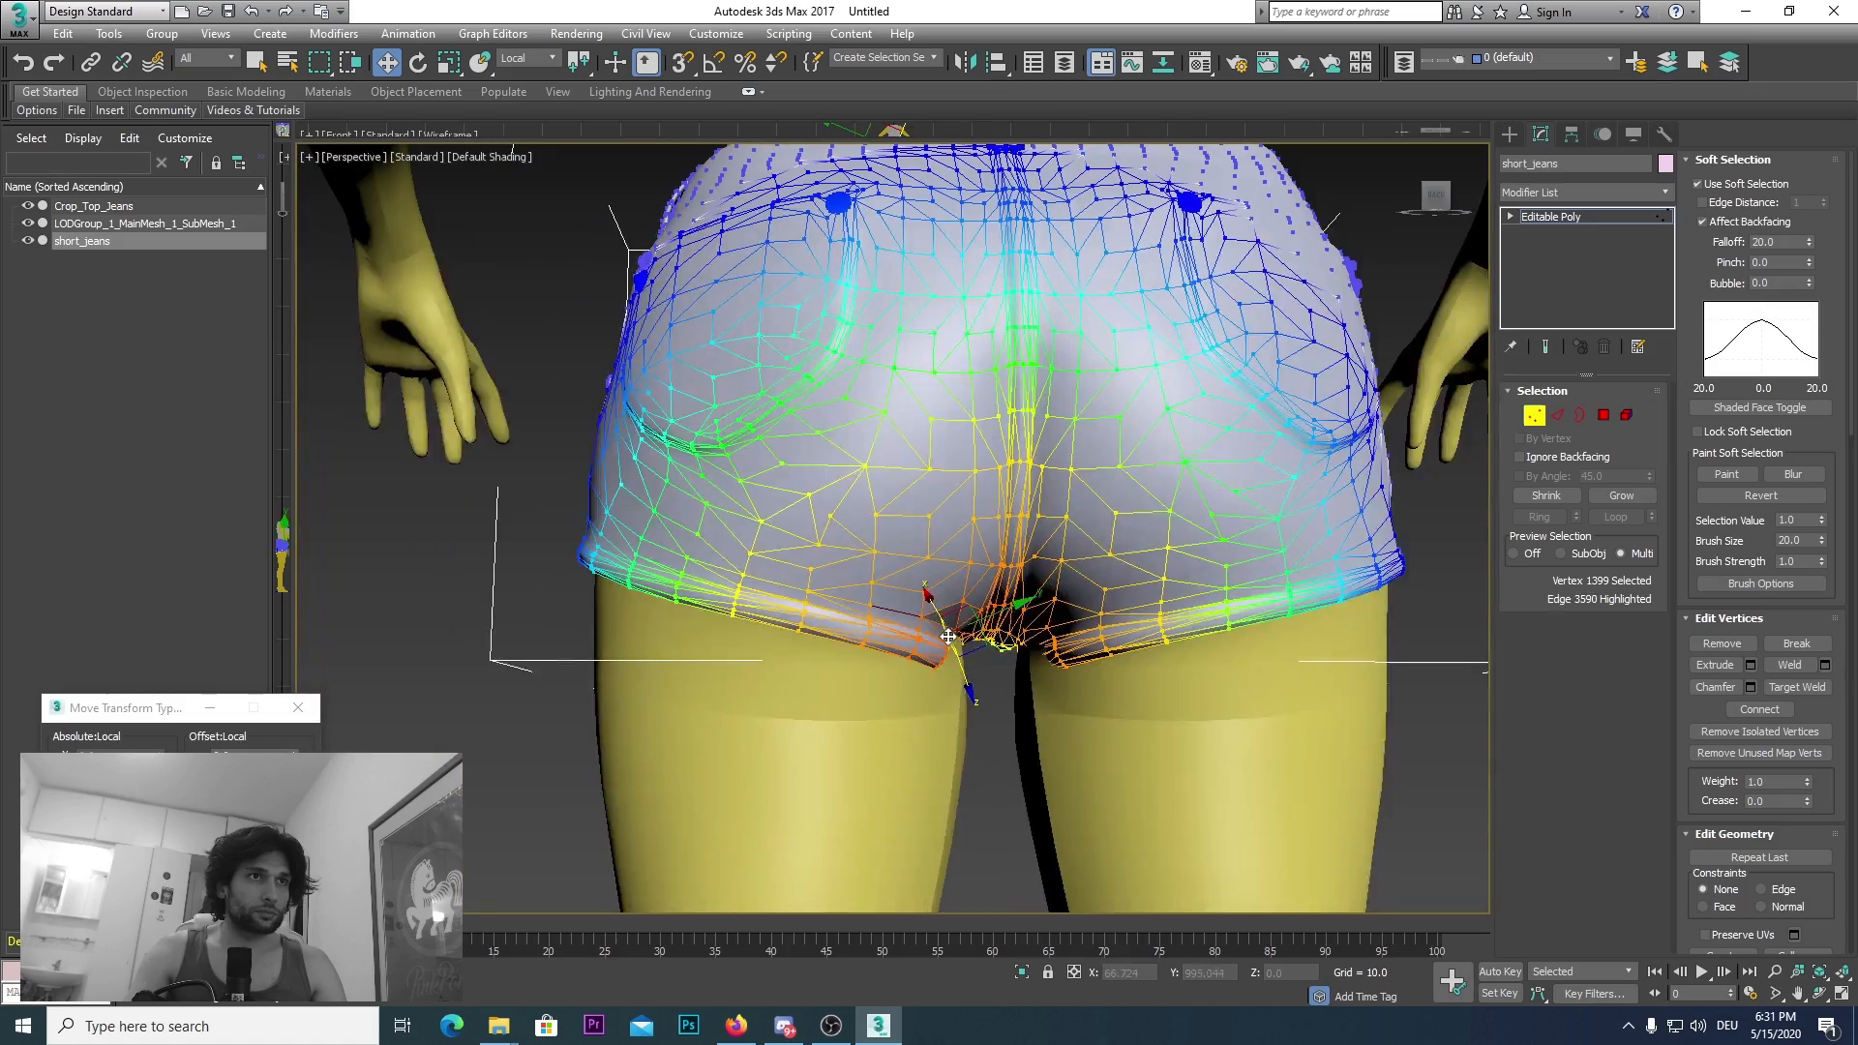
# Step: Move a polygon on the waistband's top rim at the right hip slightly inward toward the waist, and clear the selection
pyautogui.click(1438, 208)
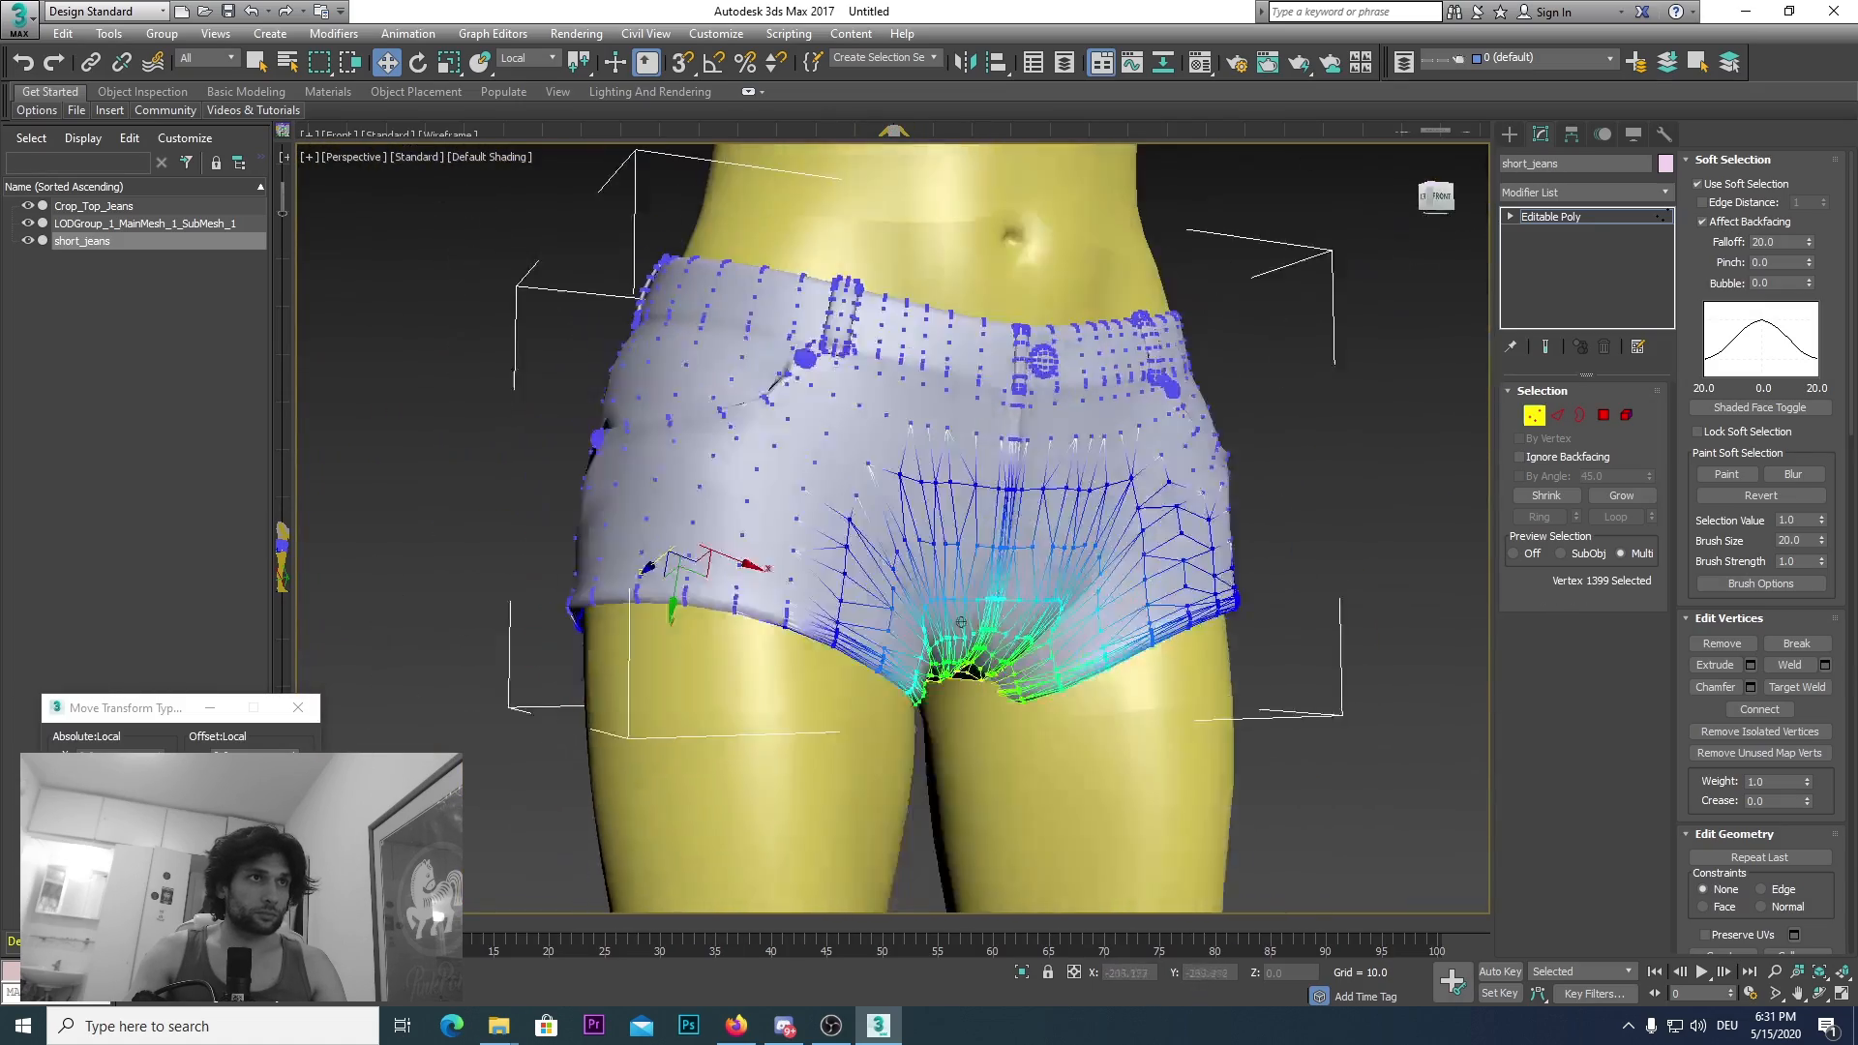
pyautogui.keyDown('alt'); pyautogui.moveTo(1278, 542); pyautogui.dragTo(1113, 484, button='middle'); pyautogui.keyUp('alt')
pyautogui.scroll(2, 1345, 296)
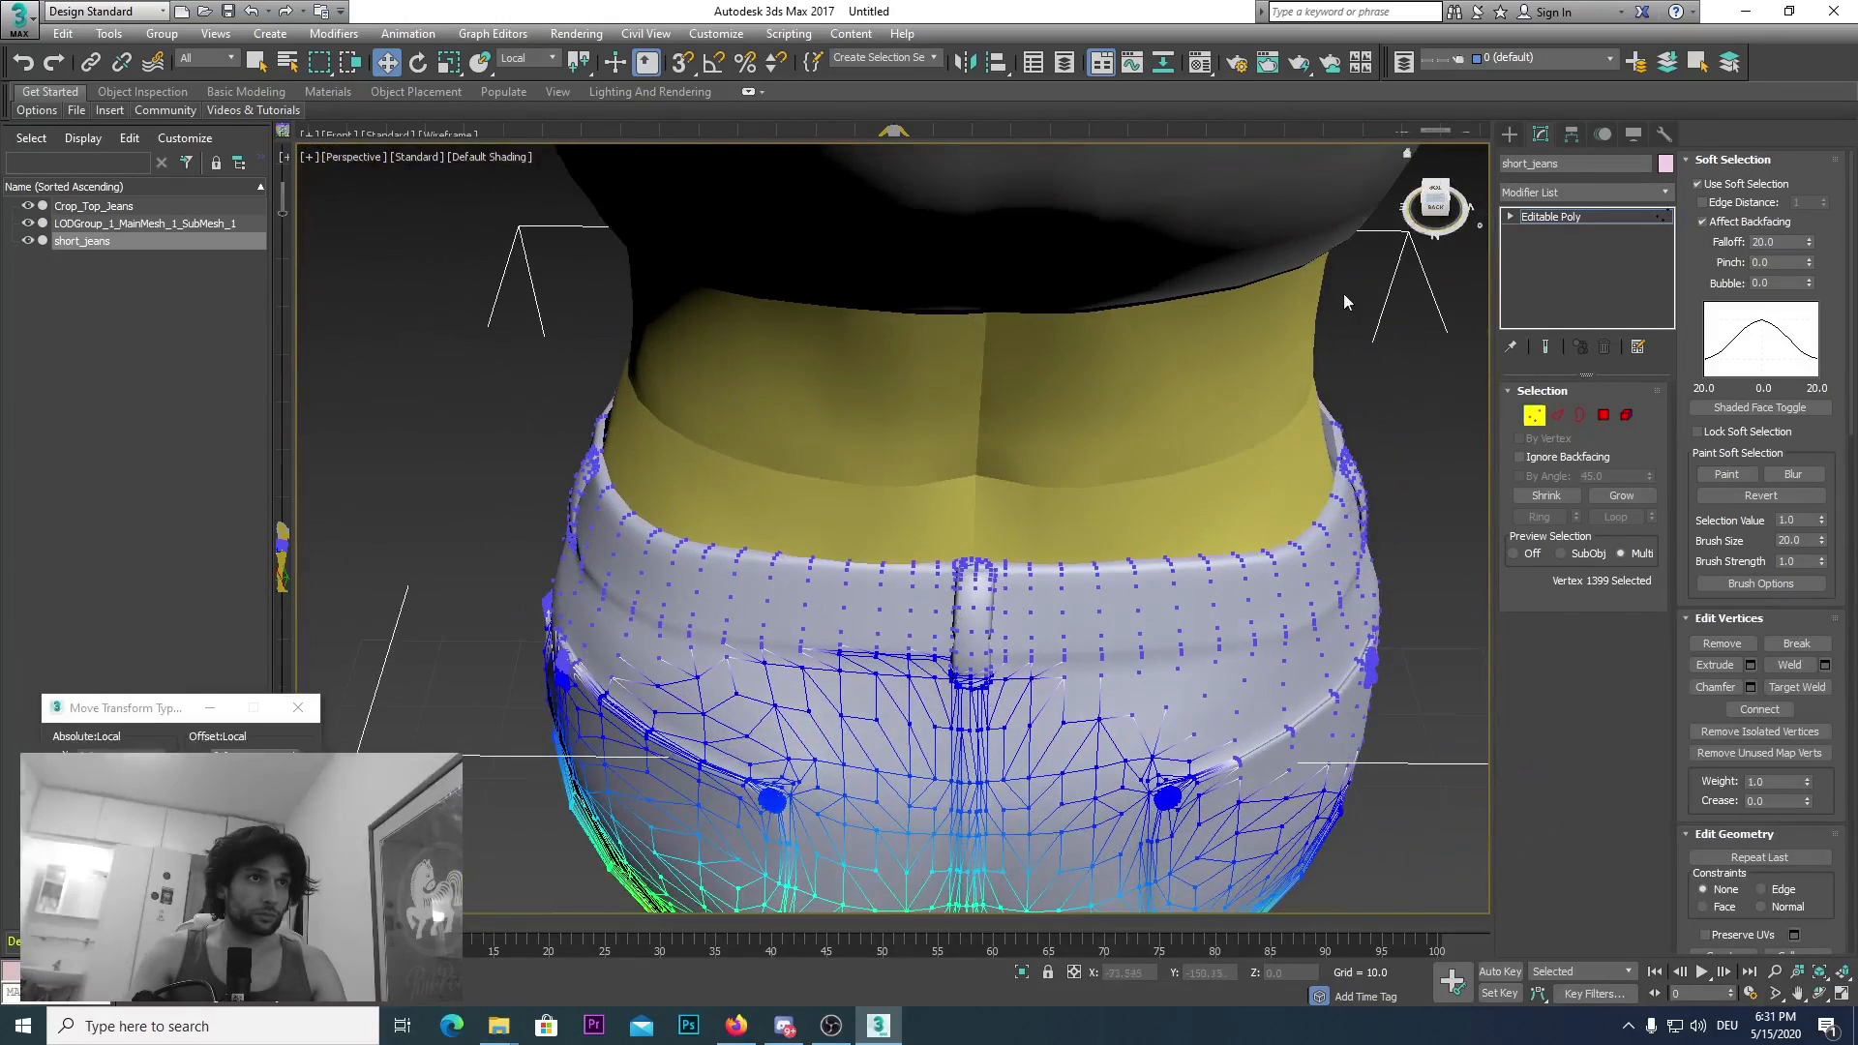
pyautogui.scroll(5, 1326, 480)
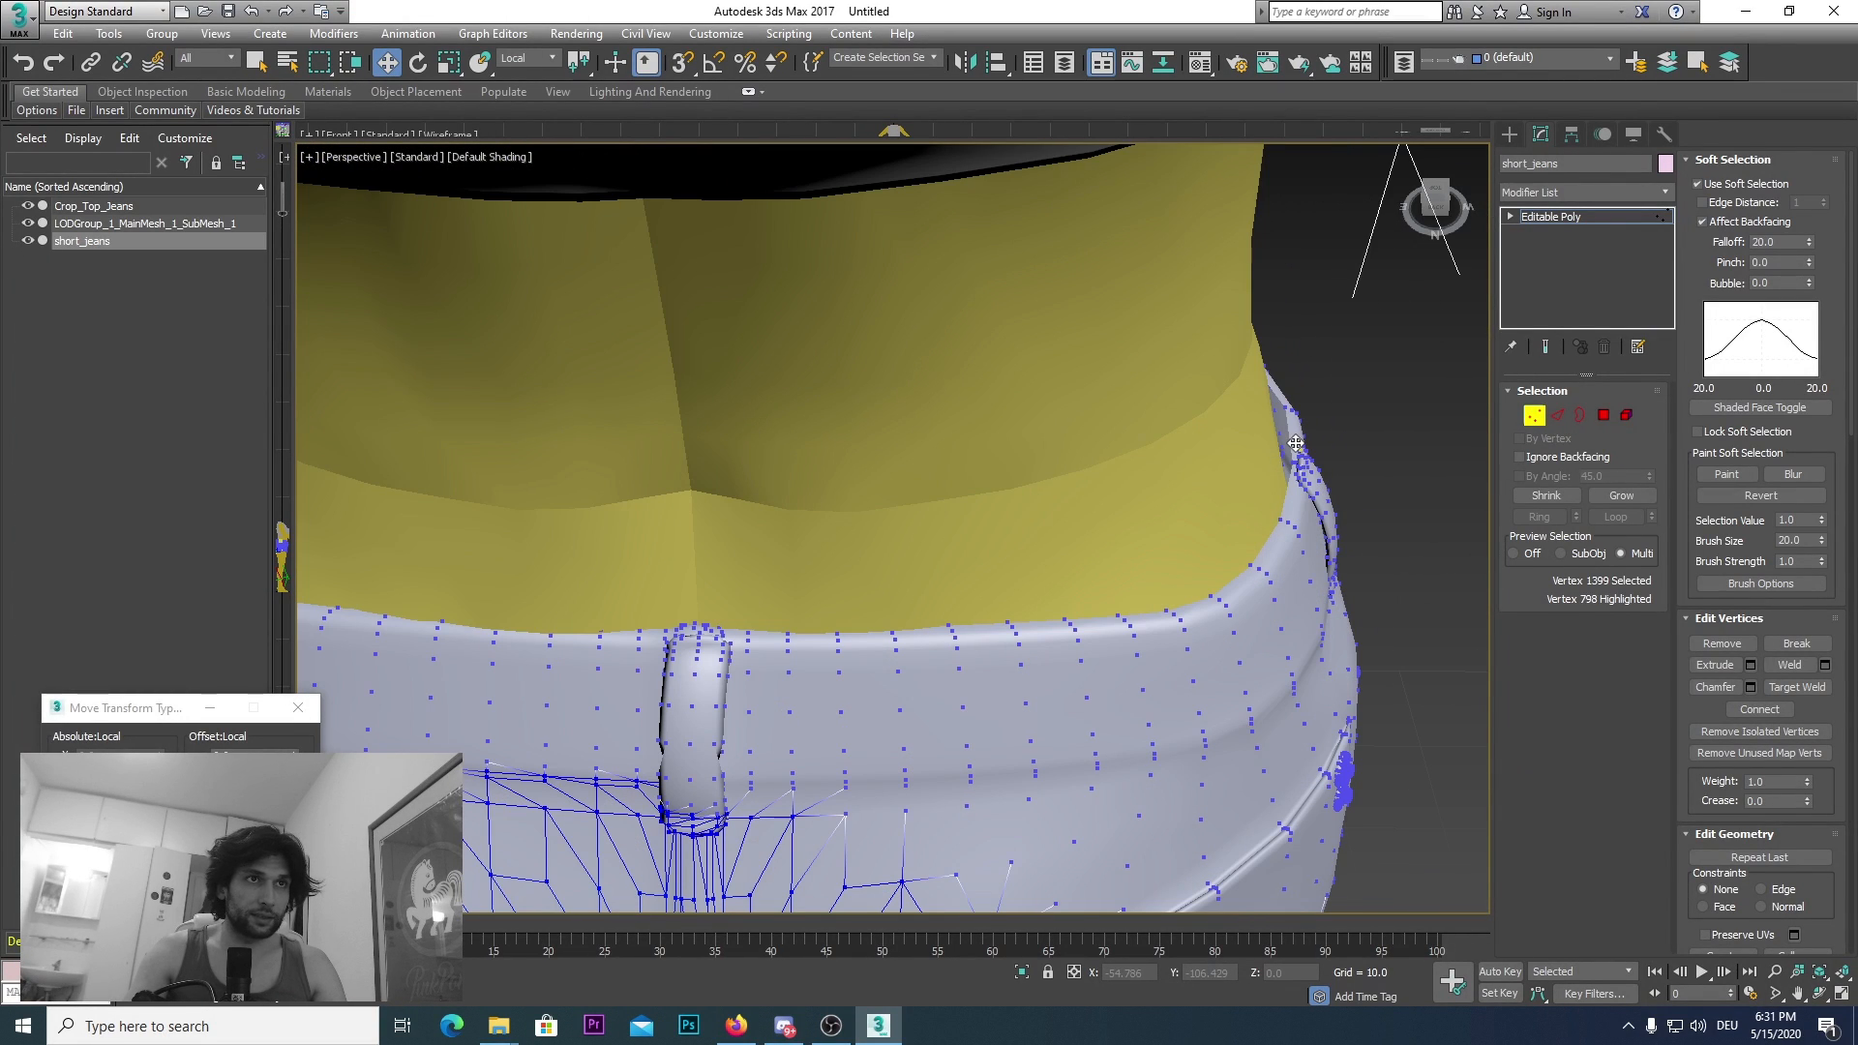
pyautogui.scroll(6, 1294, 453)
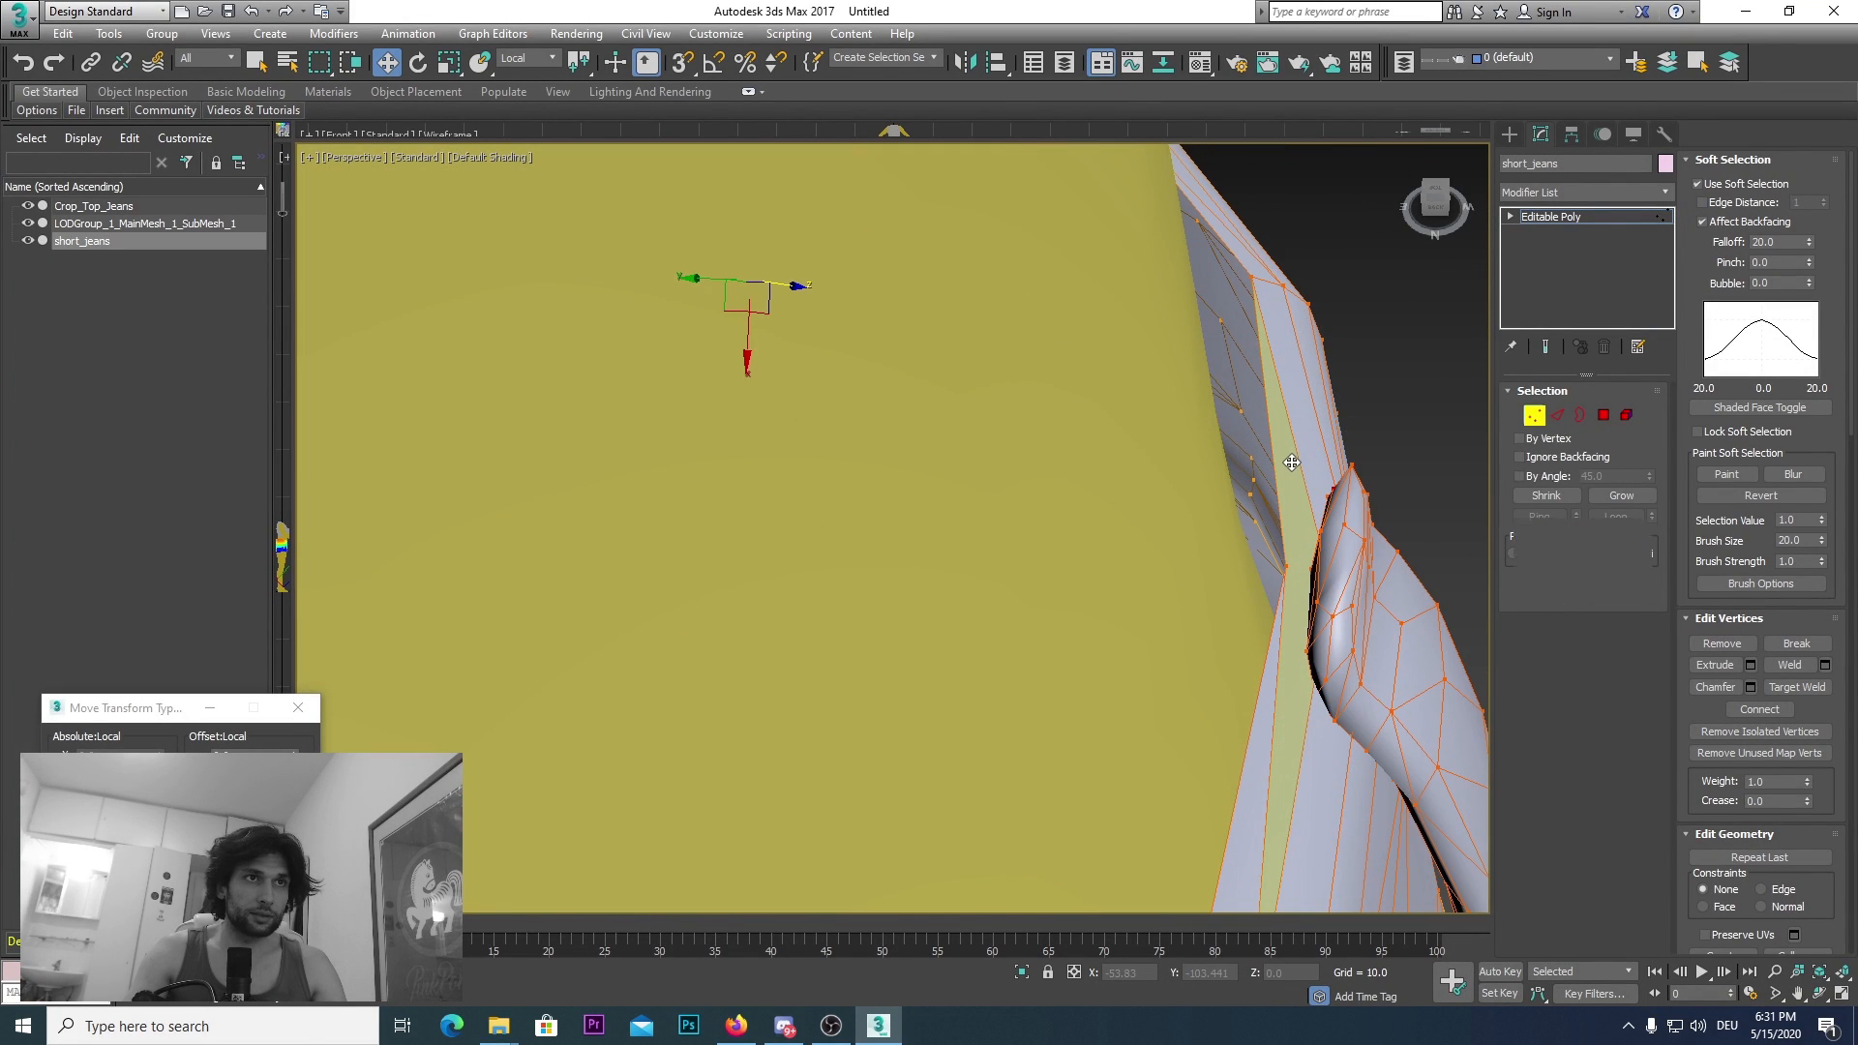
pyautogui.press('4')
pyautogui.click(1292, 463)
pyautogui.keyDown('alt'); pyautogui.moveTo(1258, 542); pyautogui.dragTo(1253, 491, button='middle'); pyautogui.keyUp('alt')
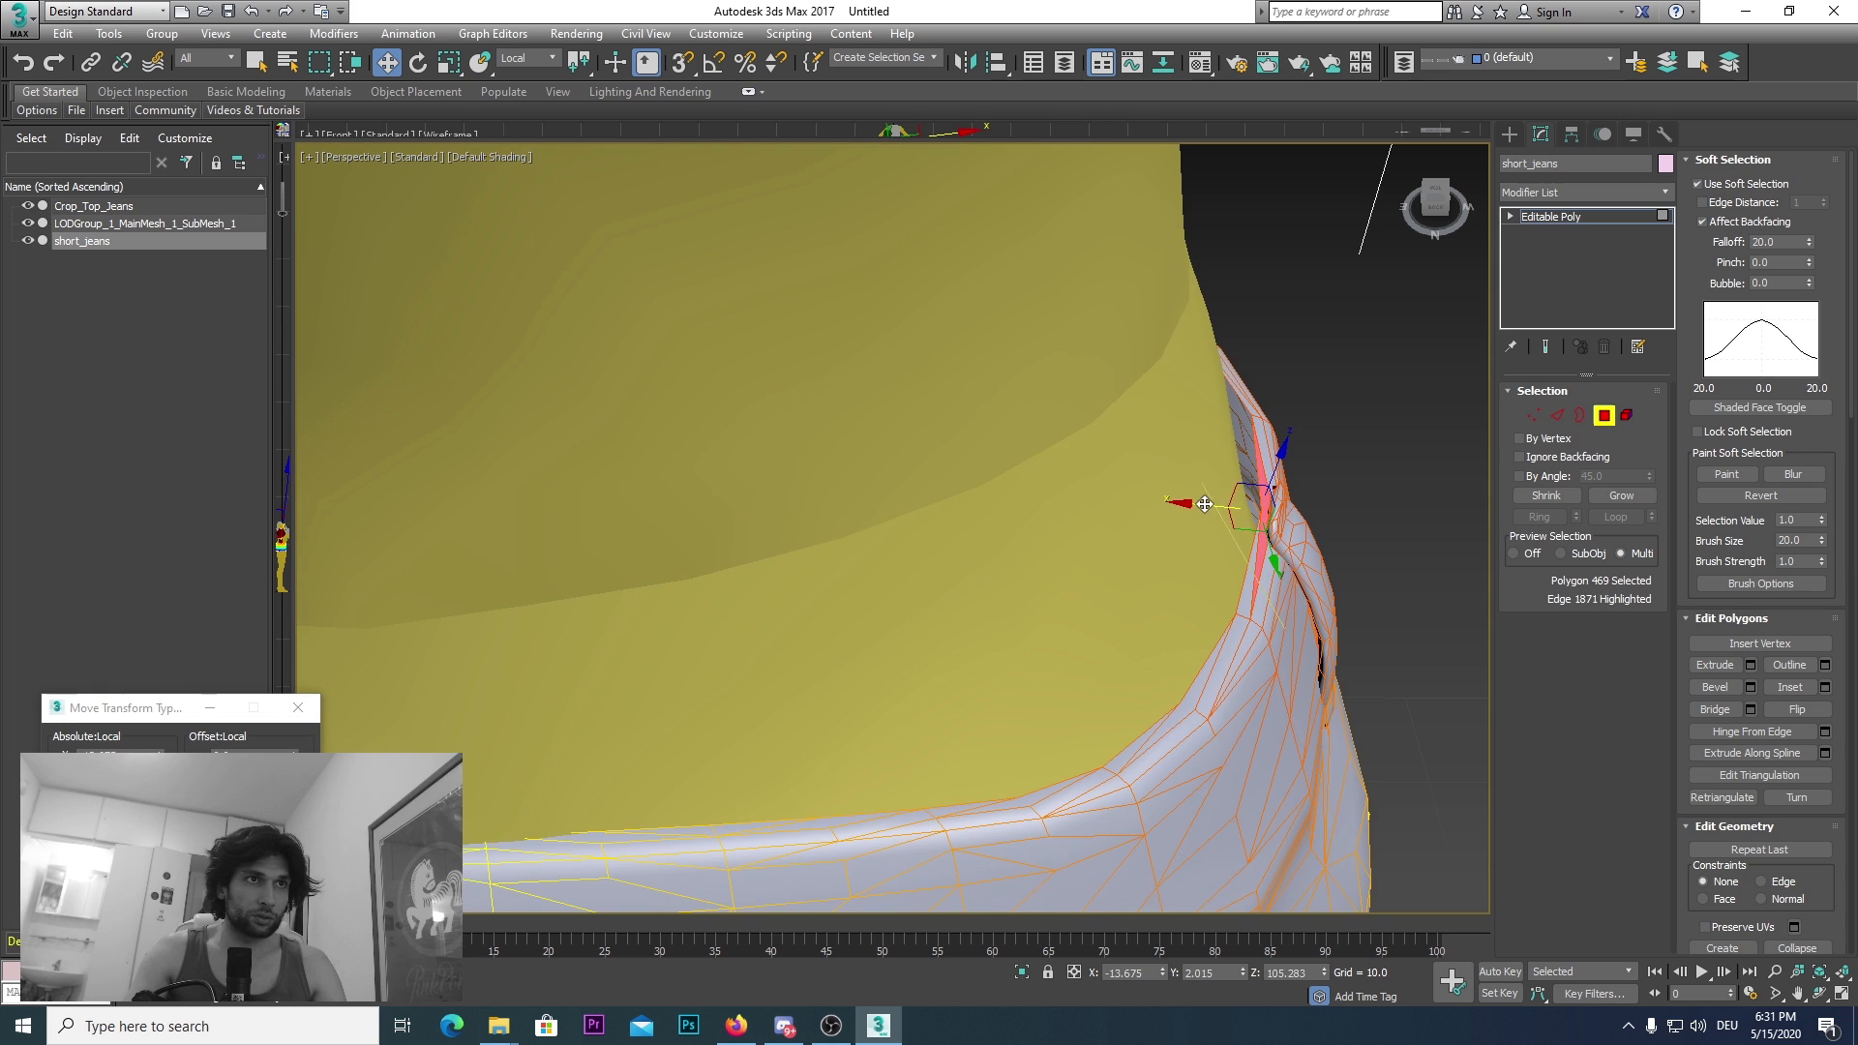
pyautogui.moveTo(1195, 510); pyautogui.dragTo(1185, 510)
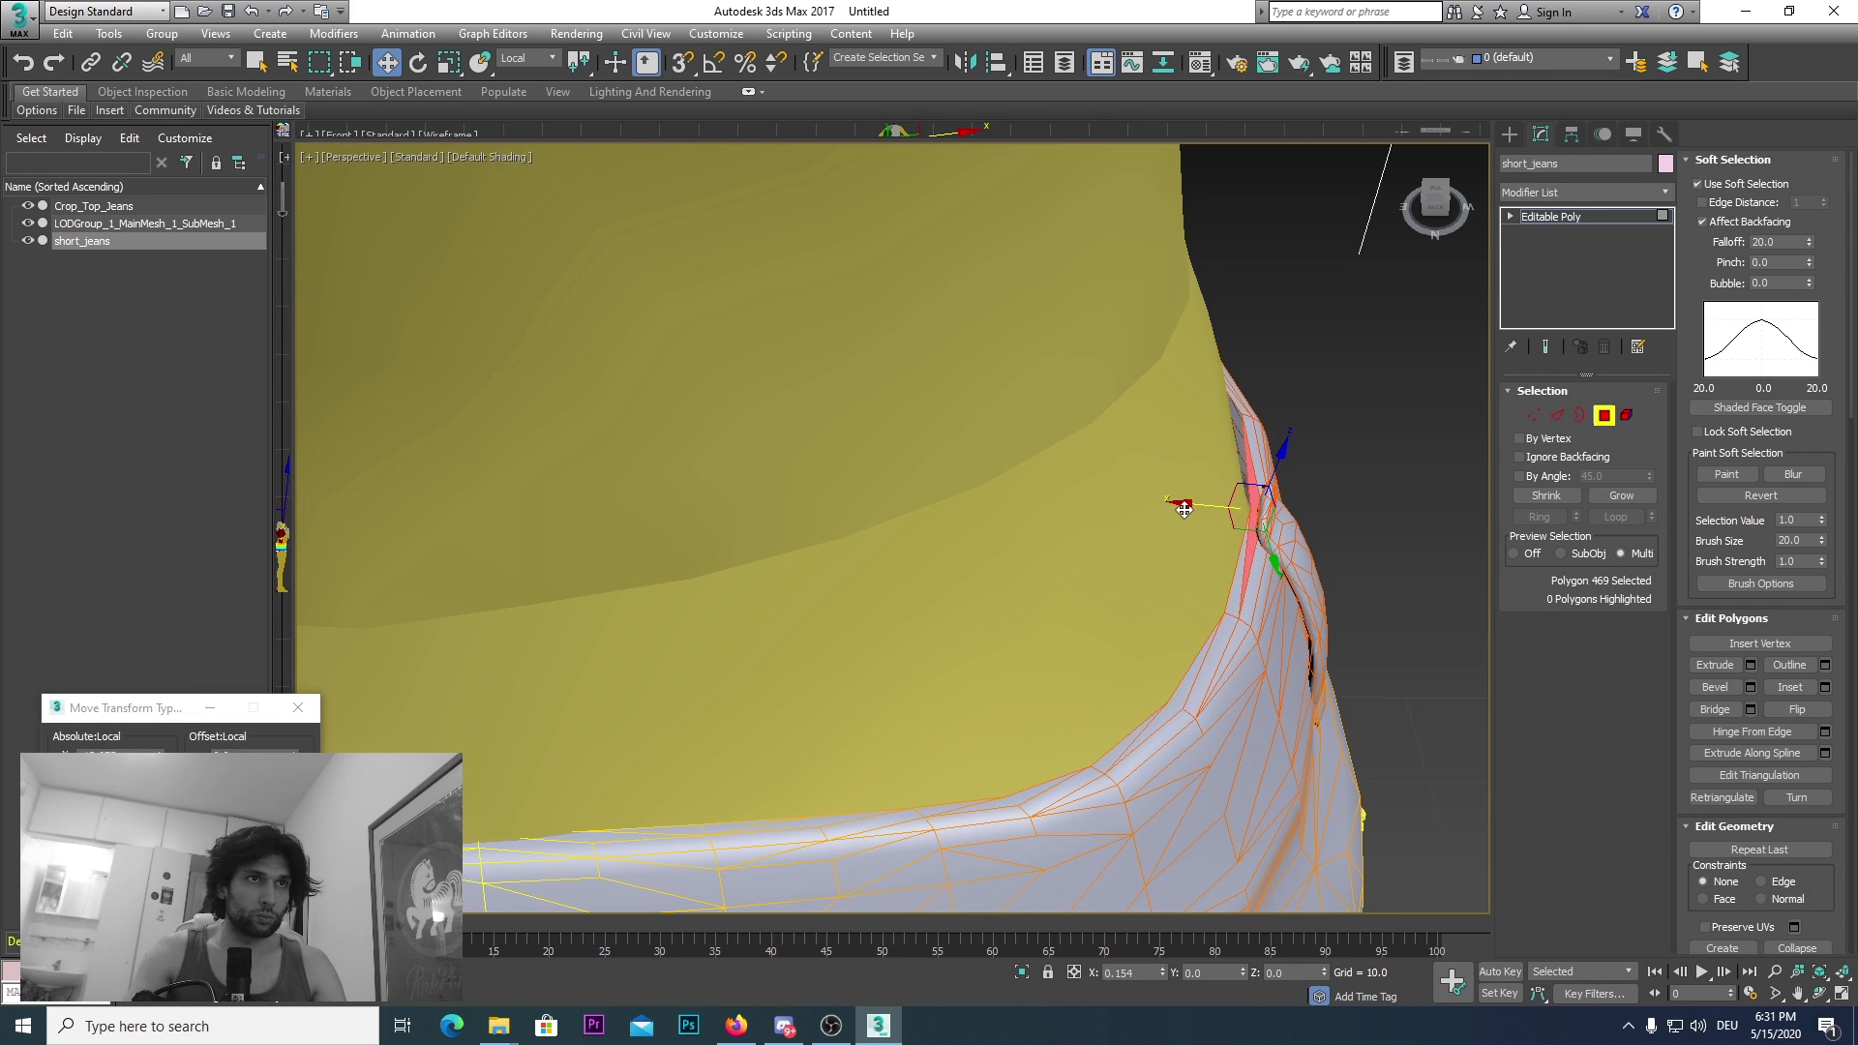
pyautogui.scroll(-5, 819, 843)
pyautogui.moveTo(819, 843); pyautogui.dragTo(1079, 564, button='middle')
pyautogui.moveTo(1050, 705); pyautogui.dragTo(1318, 322, button='middle')
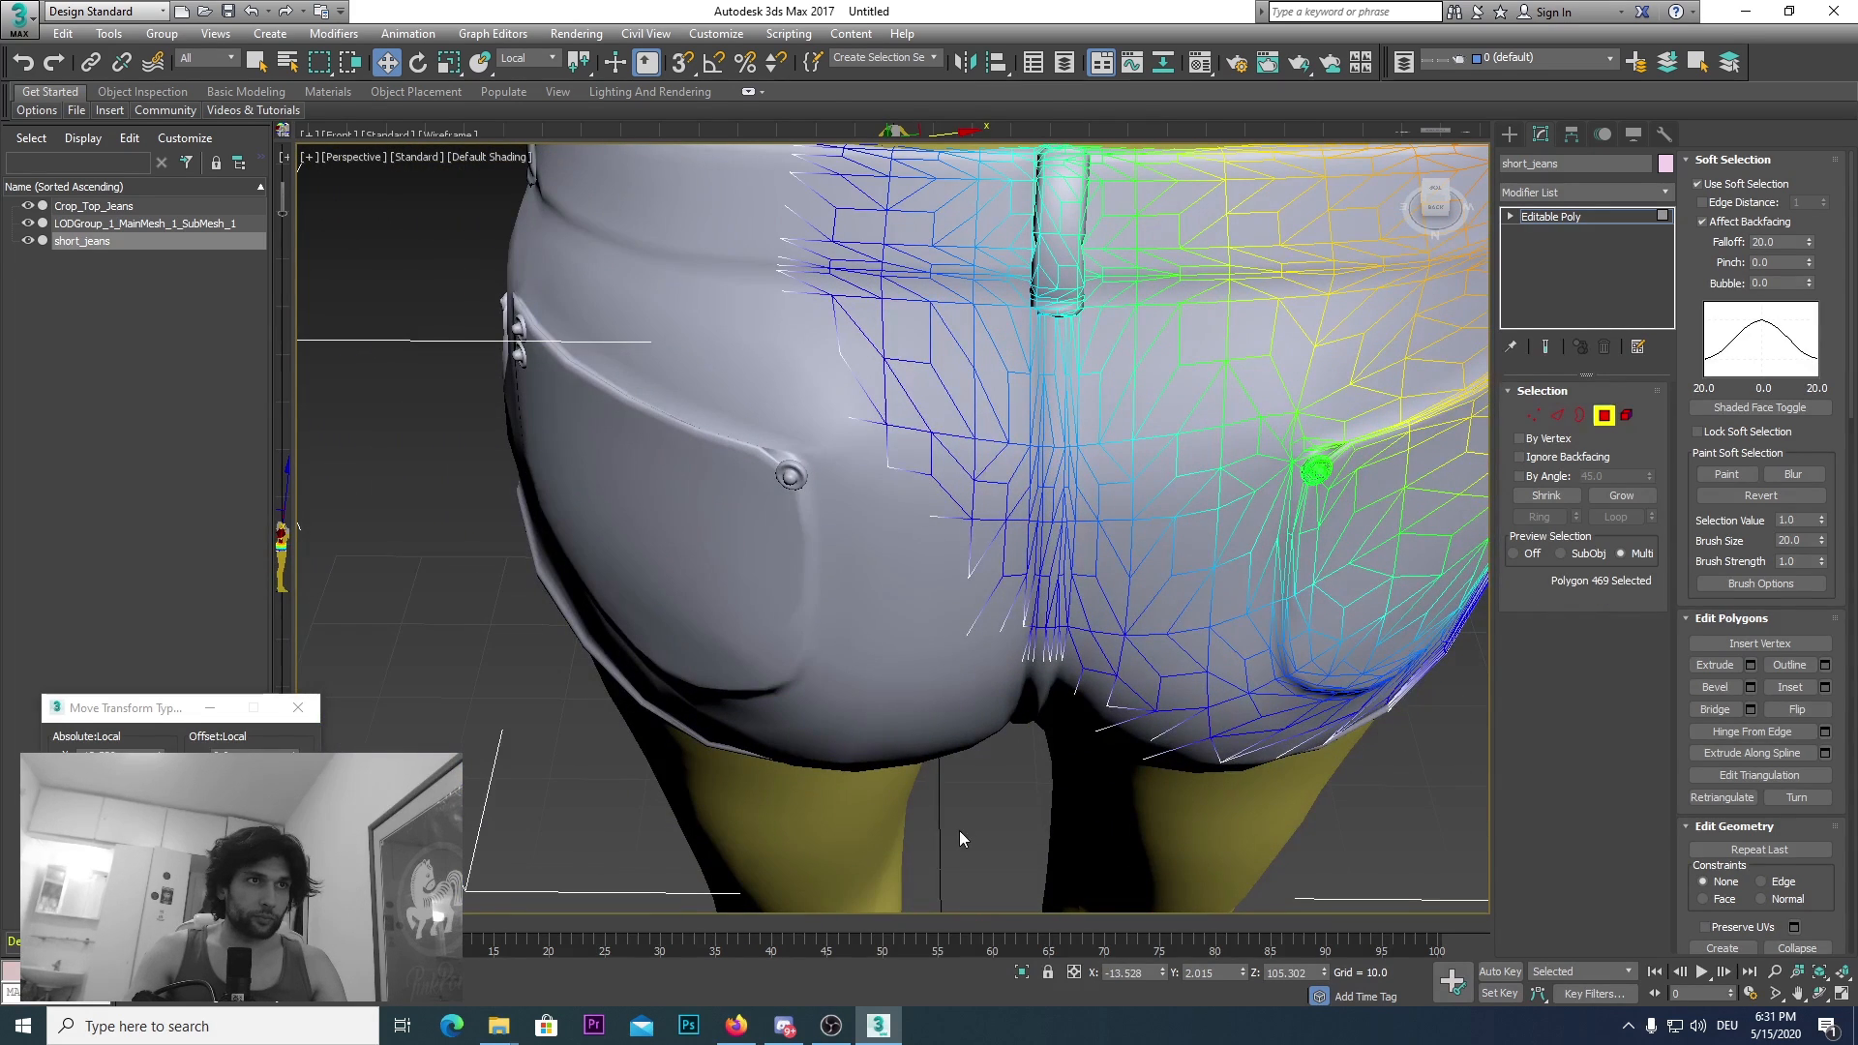
pyautogui.click(1373, 745)
# Step: Move an edge along the crotch seam slightly away from the body to cover the skin showing through, and deselect it
pyautogui.moveTo(1483, 856); pyautogui.dragTo(1394, 784, button='middle')
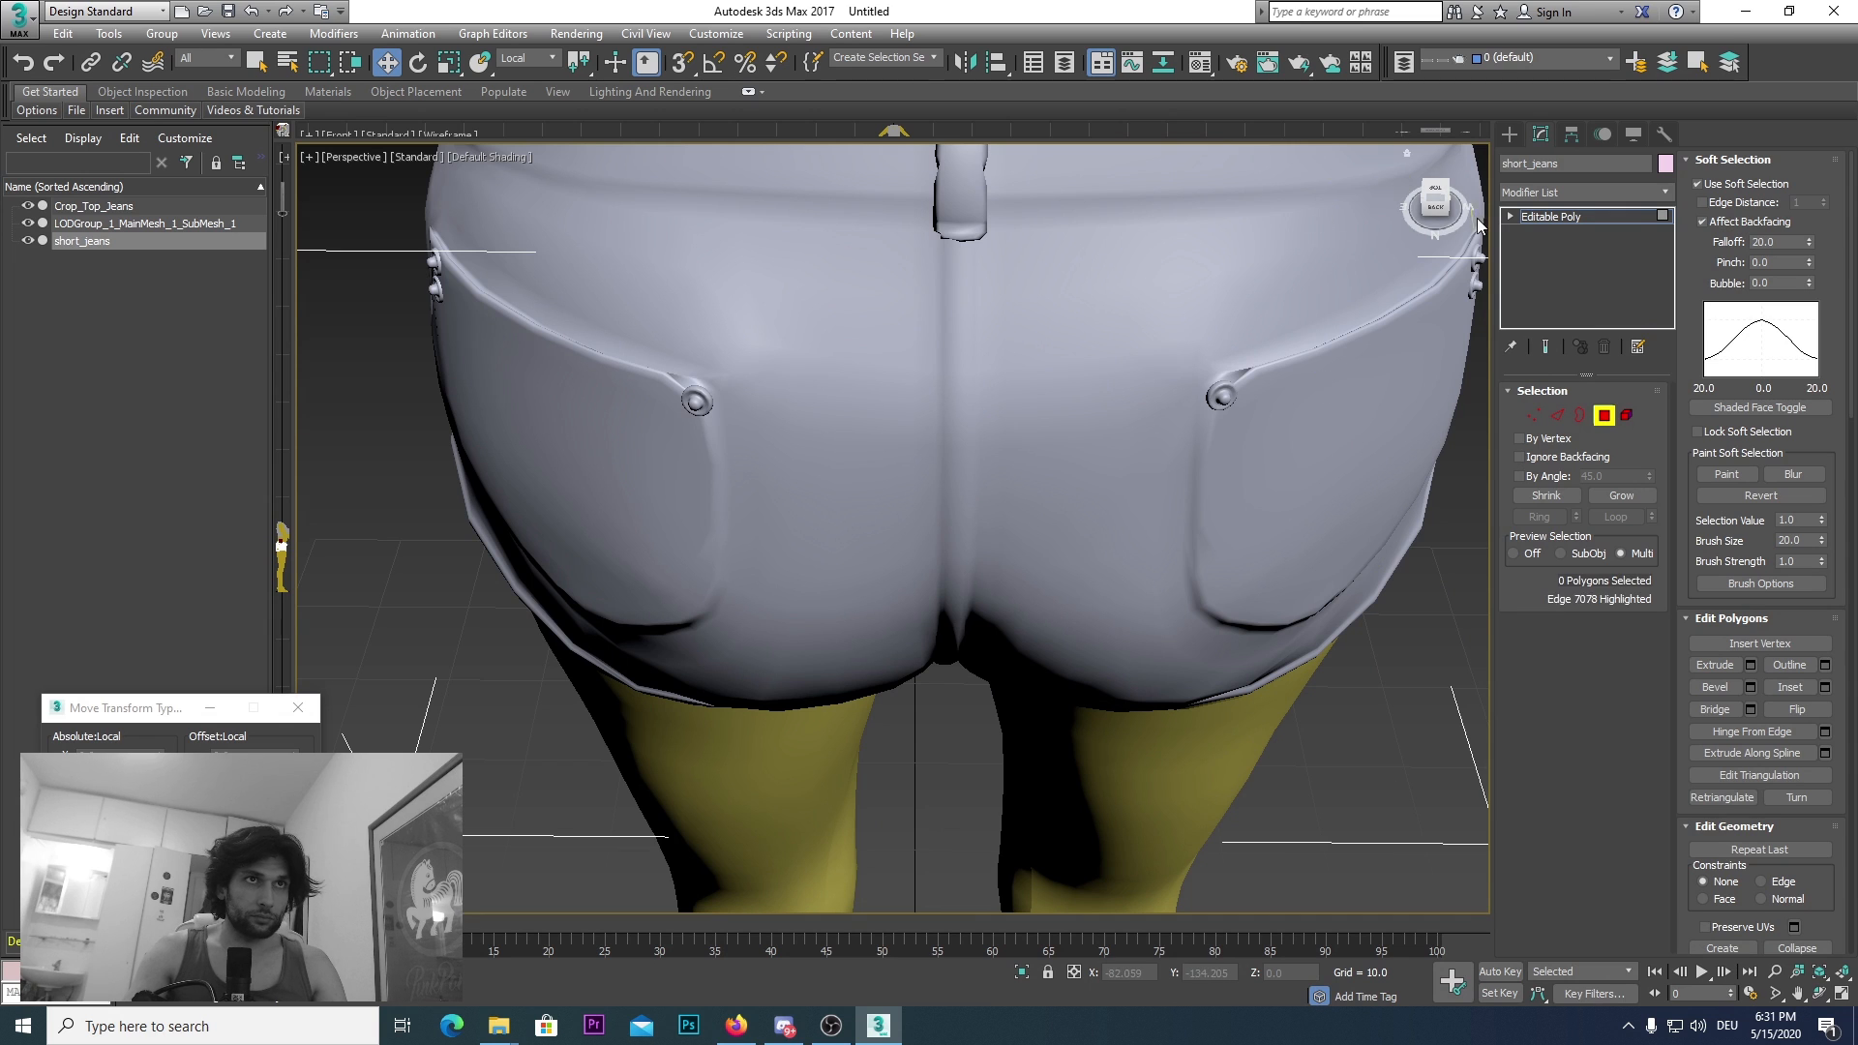
pyautogui.moveTo(1413, 192); pyautogui.dragTo(1215, 155)
pyautogui.moveTo(1128, 439); pyautogui.dragTo(971, 469, button='middle')
pyautogui.scroll(2, 1095, 465)
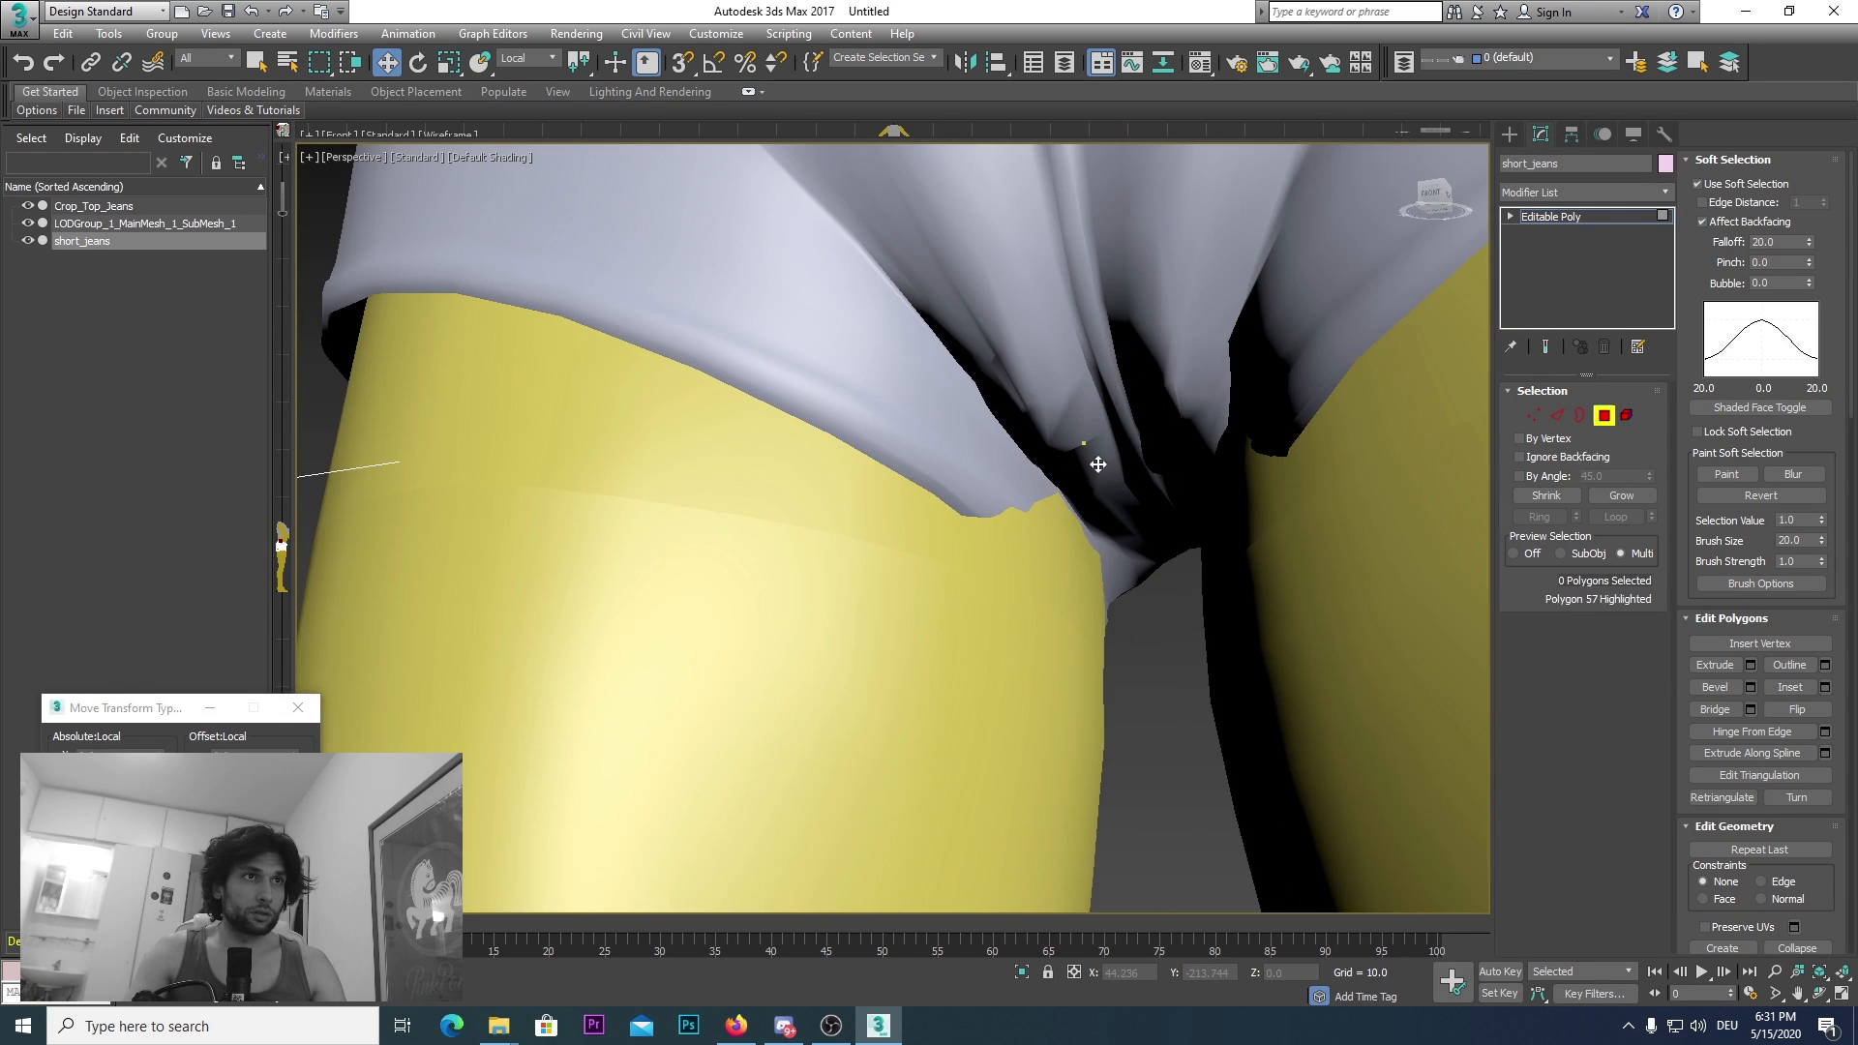
pyautogui.keyDown('alt'); pyautogui.moveTo(893, 527); pyautogui.dragTo(1155, 446, button='middle'); pyautogui.keyUp('alt')
pyautogui.click(1081, 469)
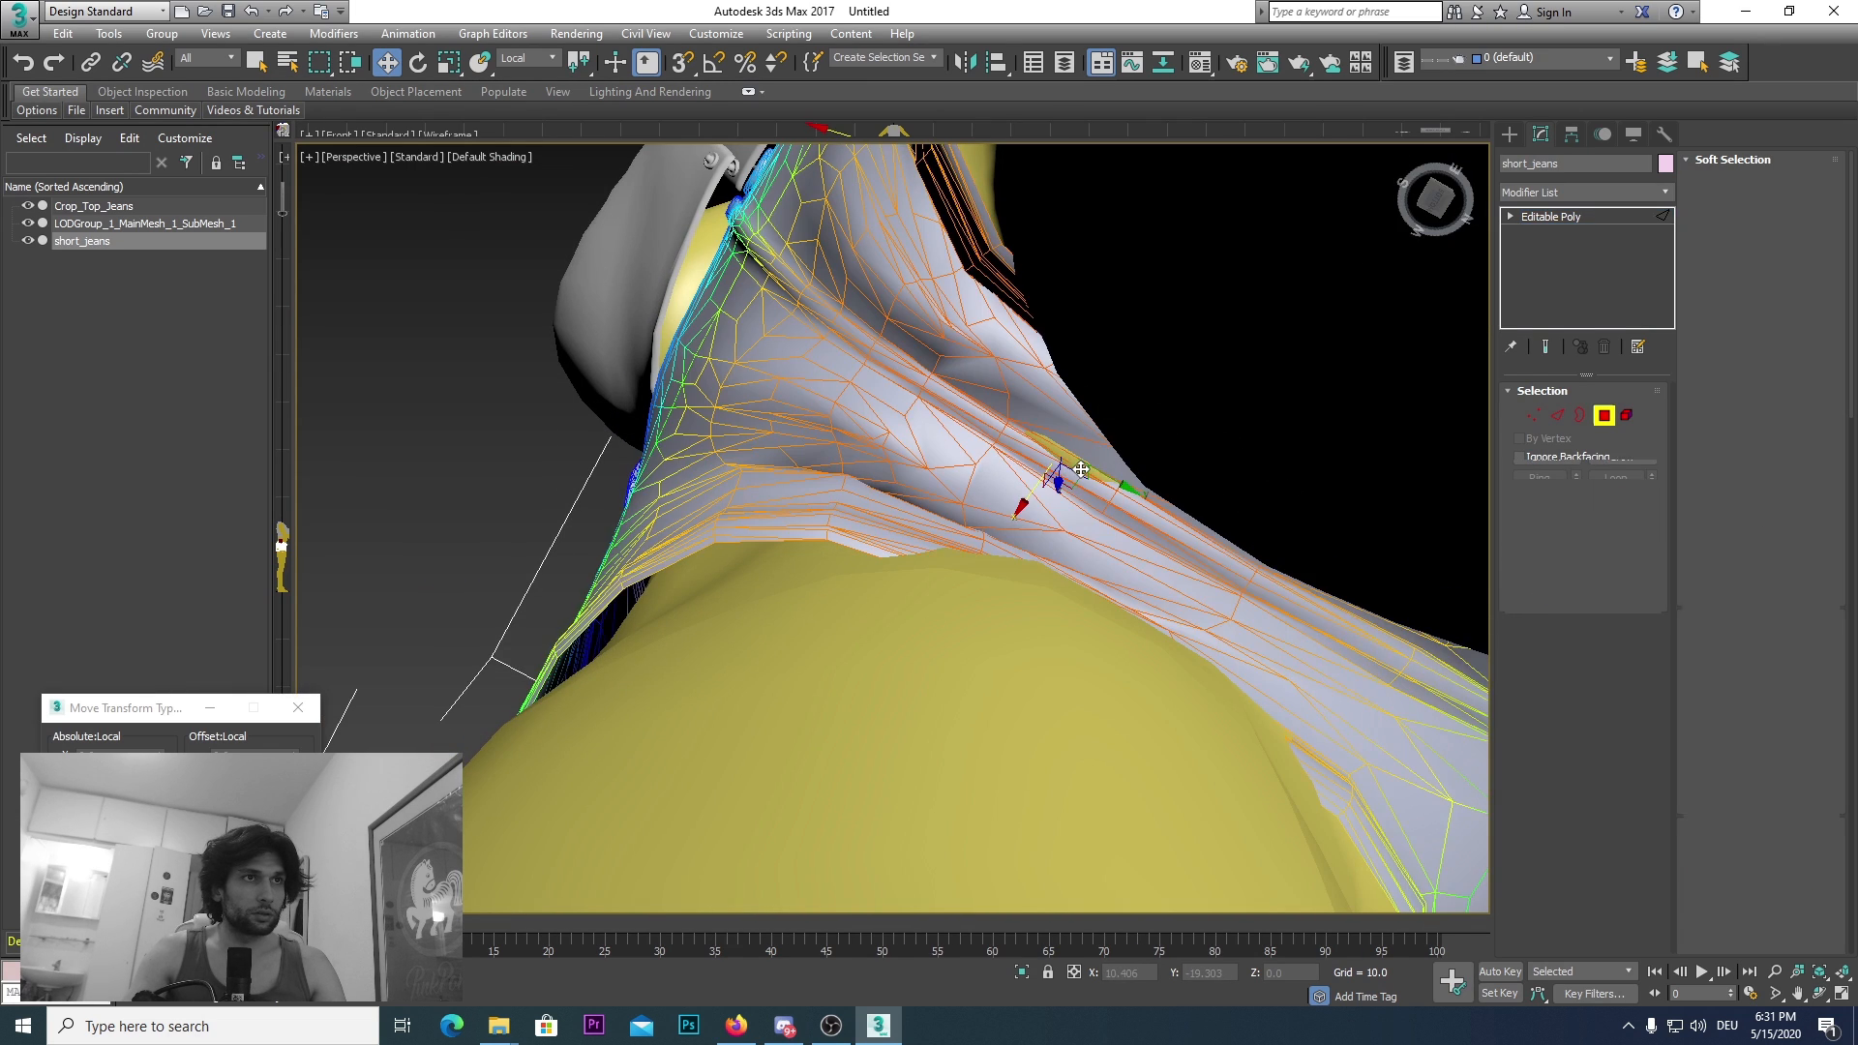
pyautogui.moveTo(1439, 205); pyautogui.dragTo(1165, 456)
pyautogui.moveTo(1047, 559); pyautogui.dragTo(1042, 575)
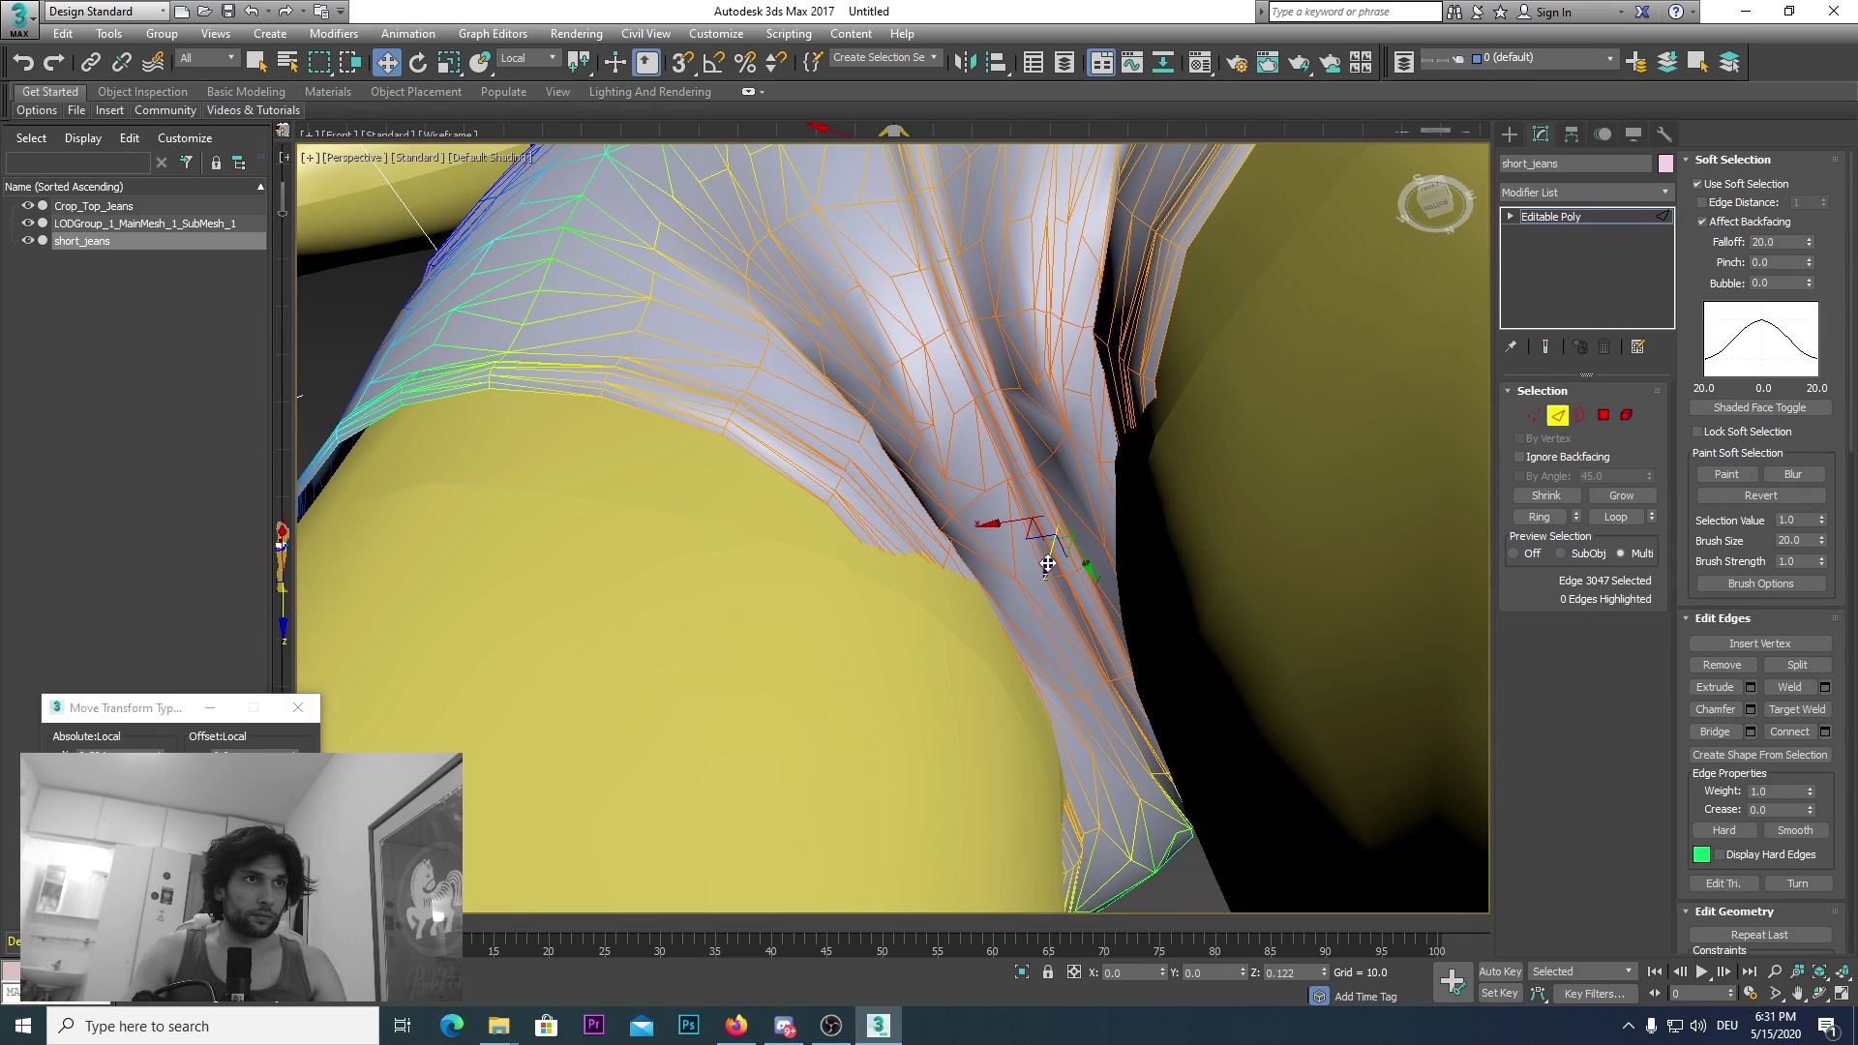
pyautogui.scroll(-3, 1042, 575)
pyautogui.click(1441, 276)
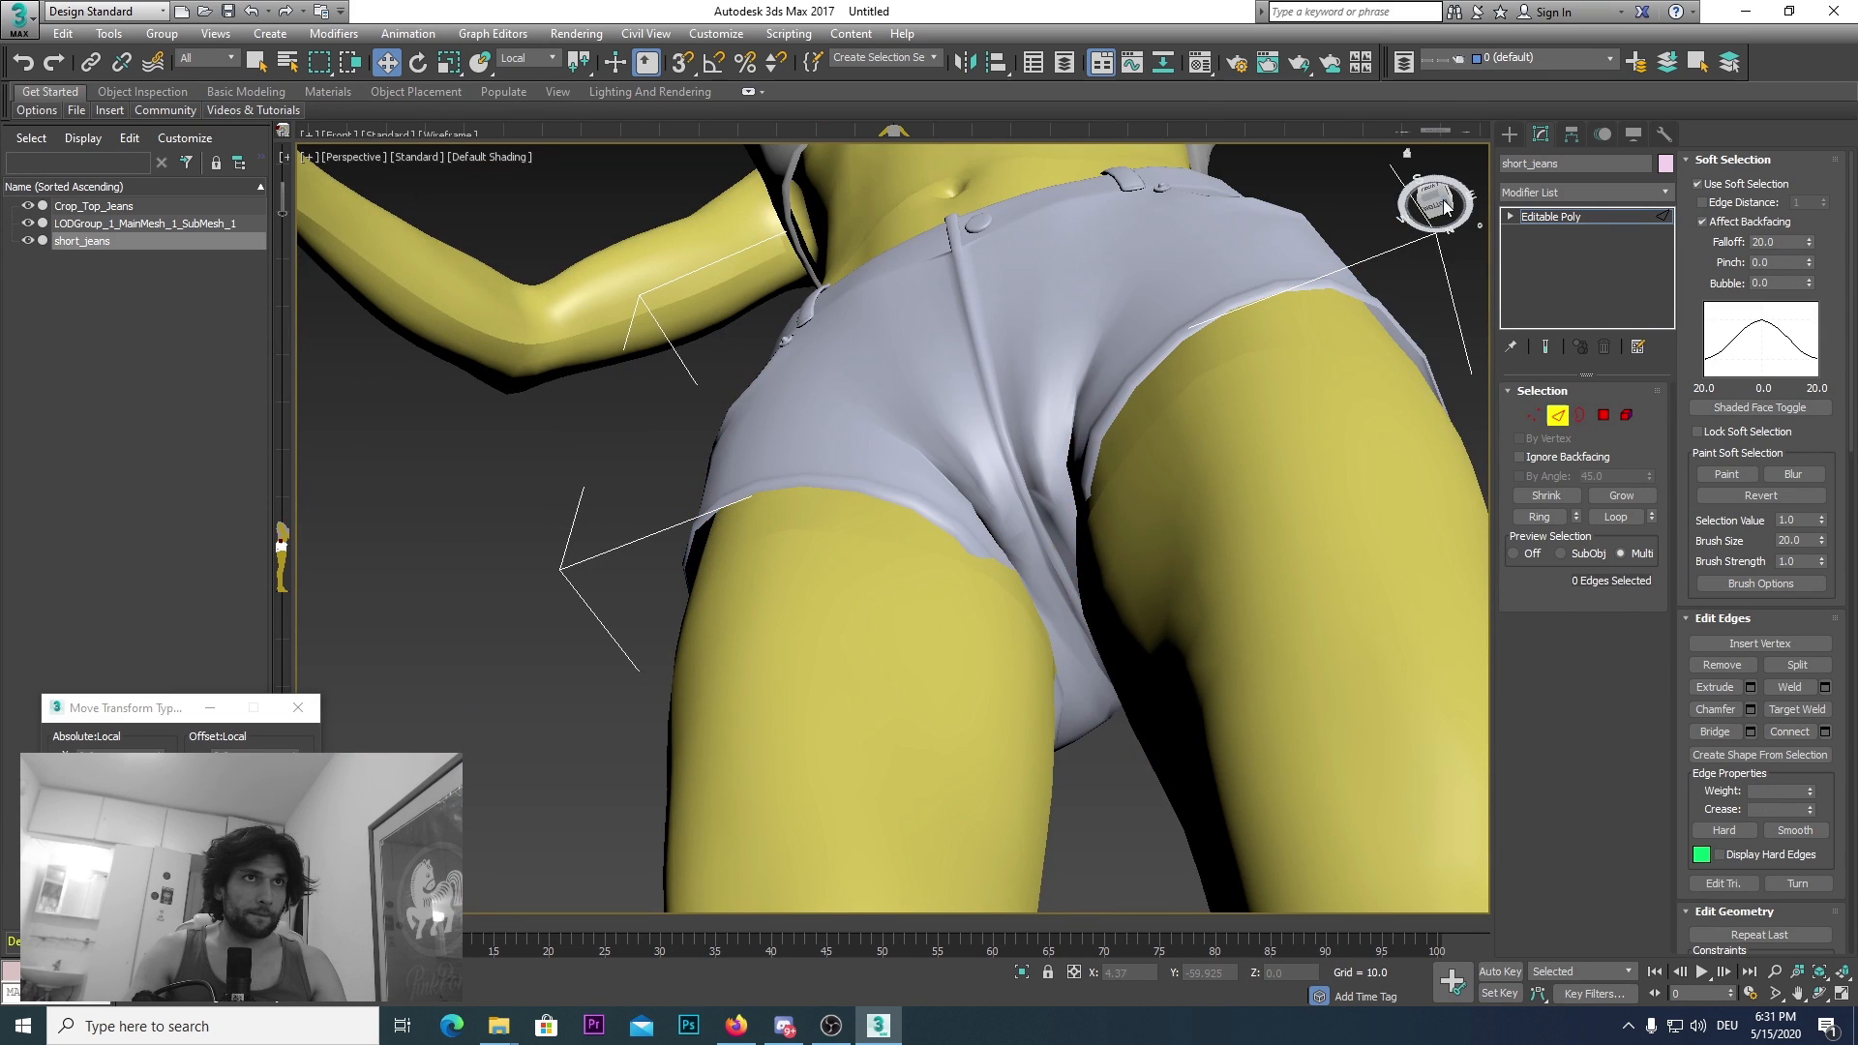
# Step: Move an edge on the waistband's top rim at the left hip slightly outward from the waist
pyautogui.moveTo(1443, 198); pyautogui.dragTo(1113, 193)
pyautogui.keyDown('alt'); pyautogui.moveTo(982, 546); pyautogui.dragTo(982, 548, button='middle'); pyautogui.keyUp('alt')
pyautogui.scroll(-6, 982, 548)
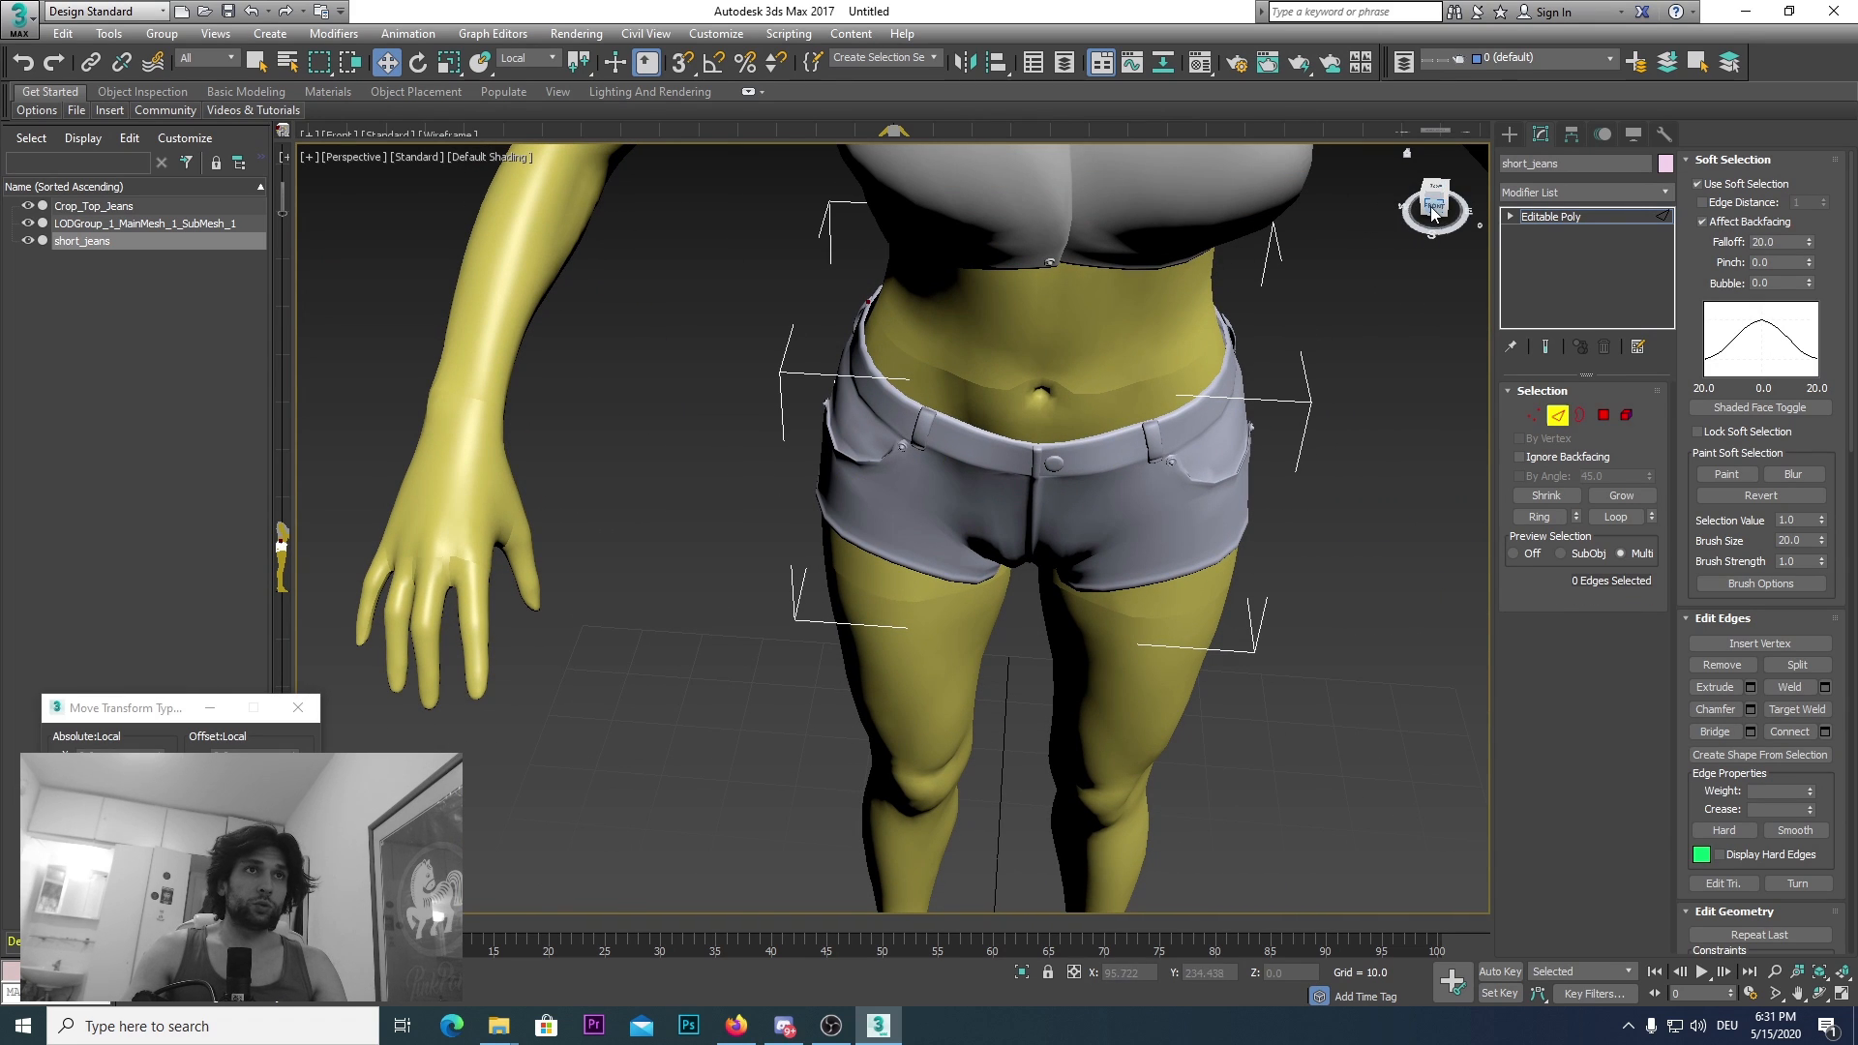
pyautogui.moveTo(1436, 199); pyautogui.dragTo(1259, 207)
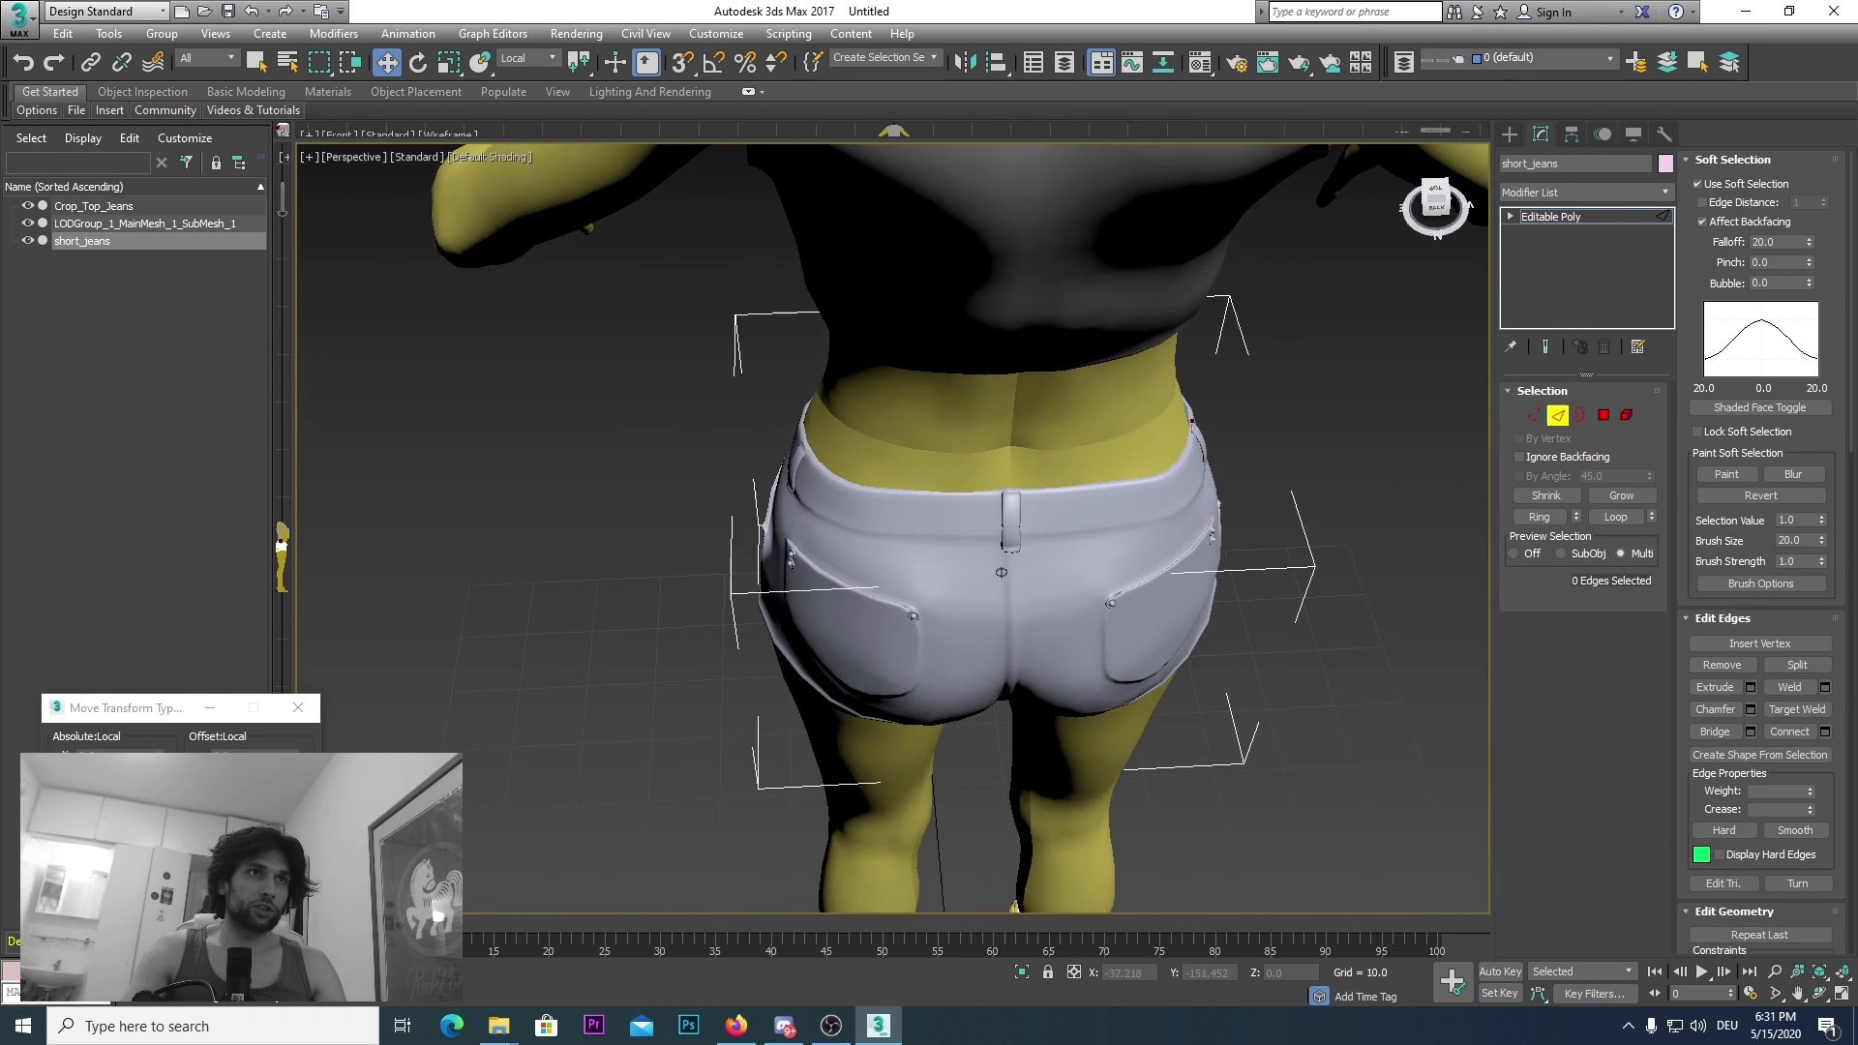
pyautogui.scroll(5, 690, 461)
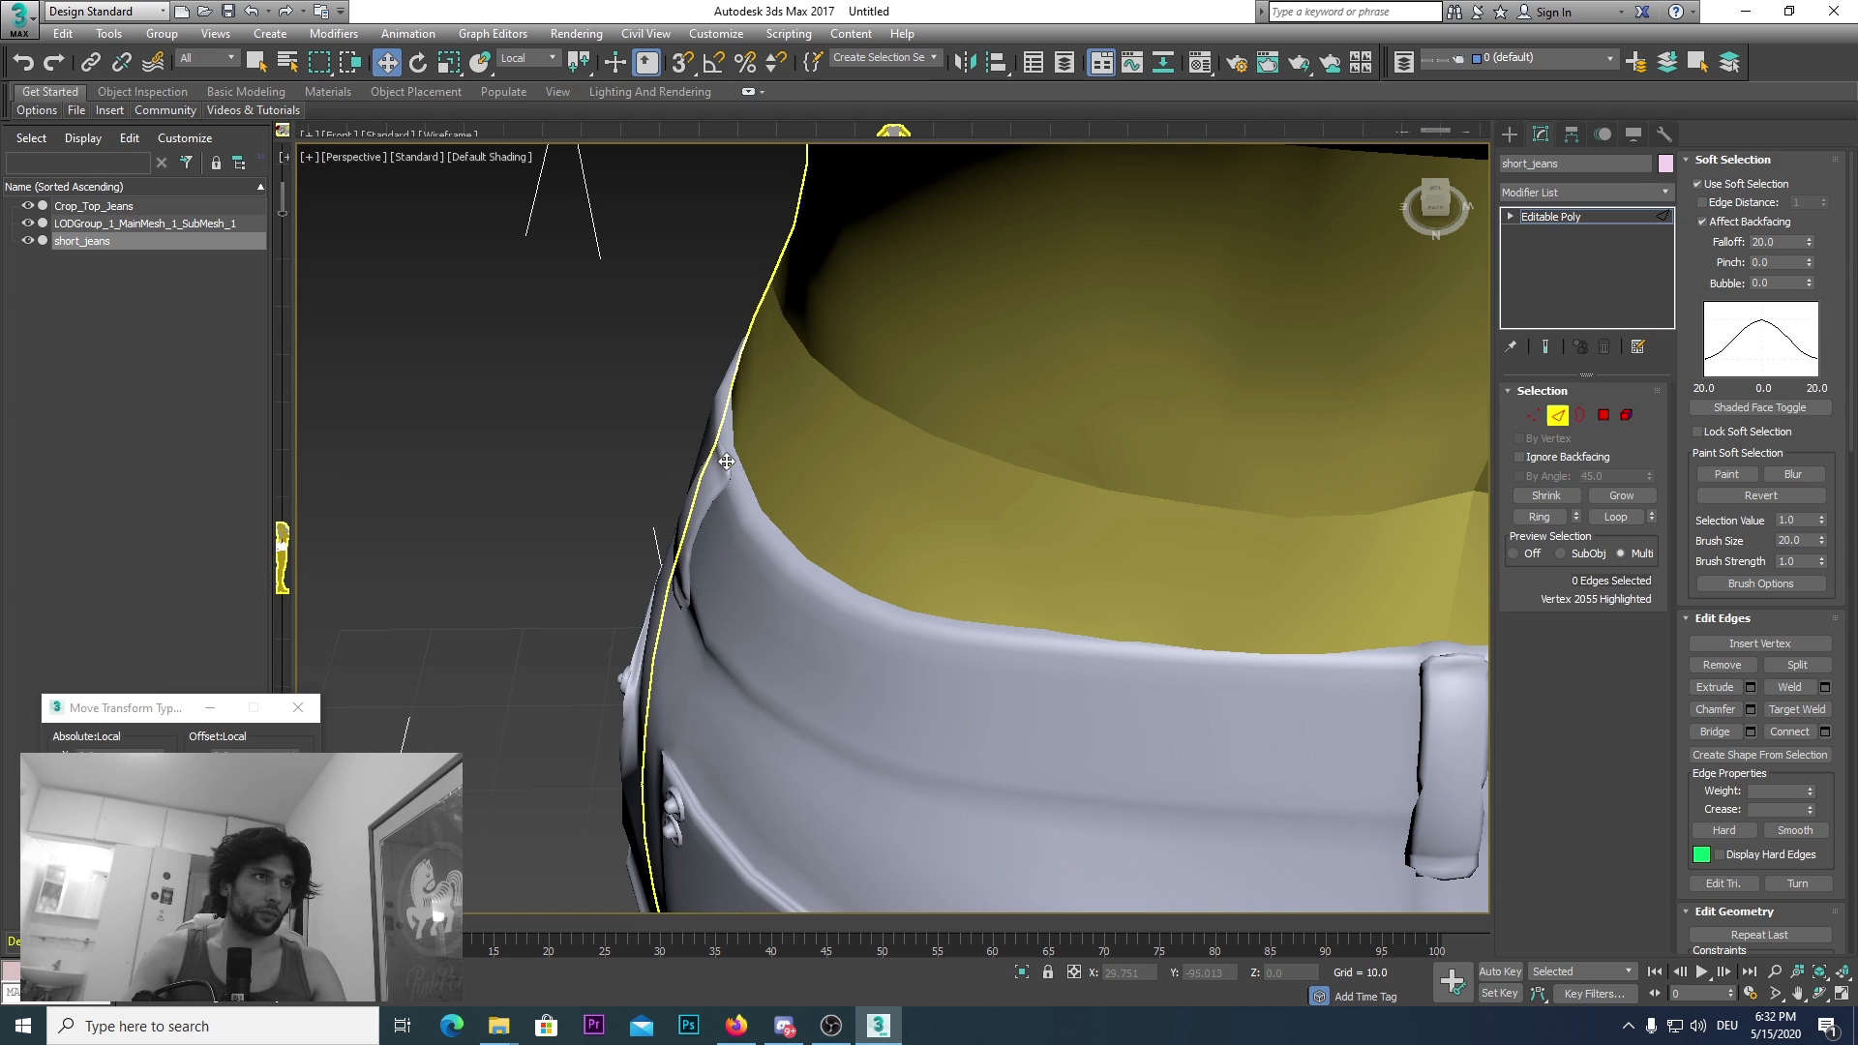
pyautogui.click(742, 492)
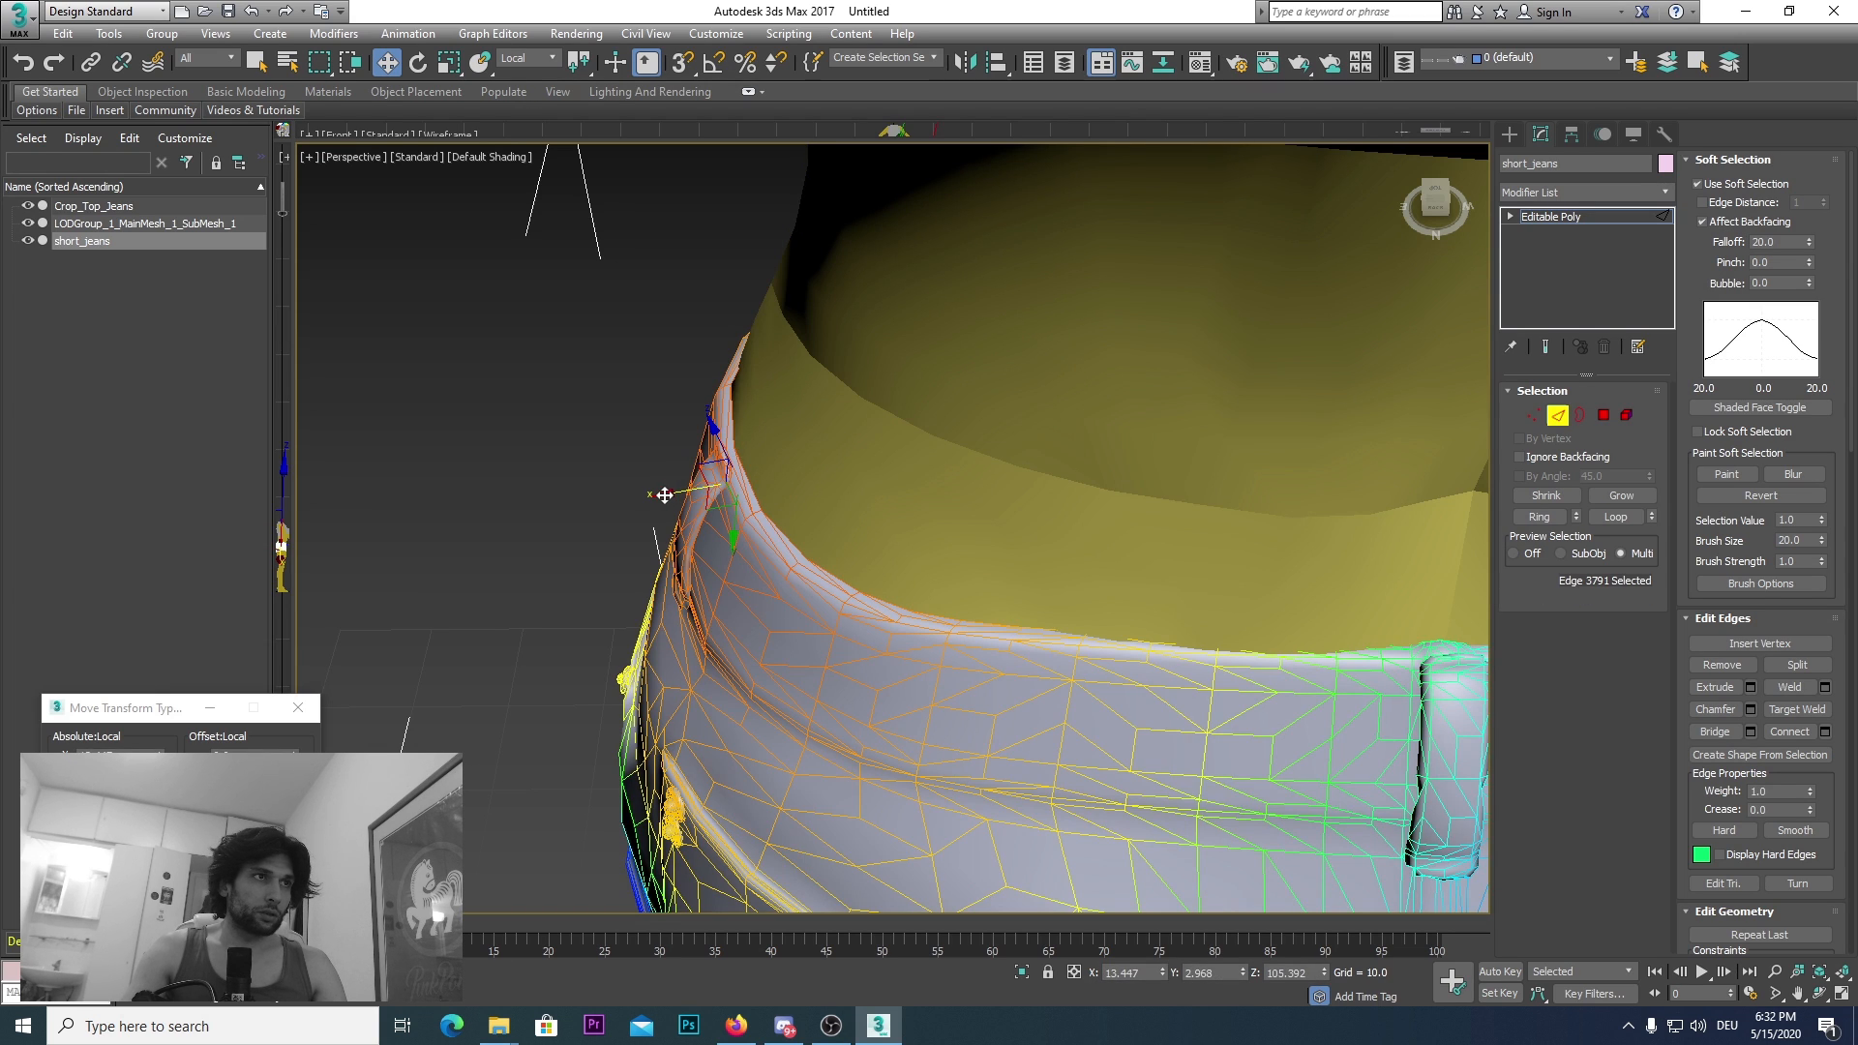
pyautogui.moveTo(664, 490); pyautogui.dragTo(658, 497)
pyautogui.scroll(-5, 951, 568)
pyautogui.keyDown('alt'); pyautogui.moveTo(950, 568); pyautogui.dragTo(978, 581, button='middle'); pyautogui.keyUp('alt')
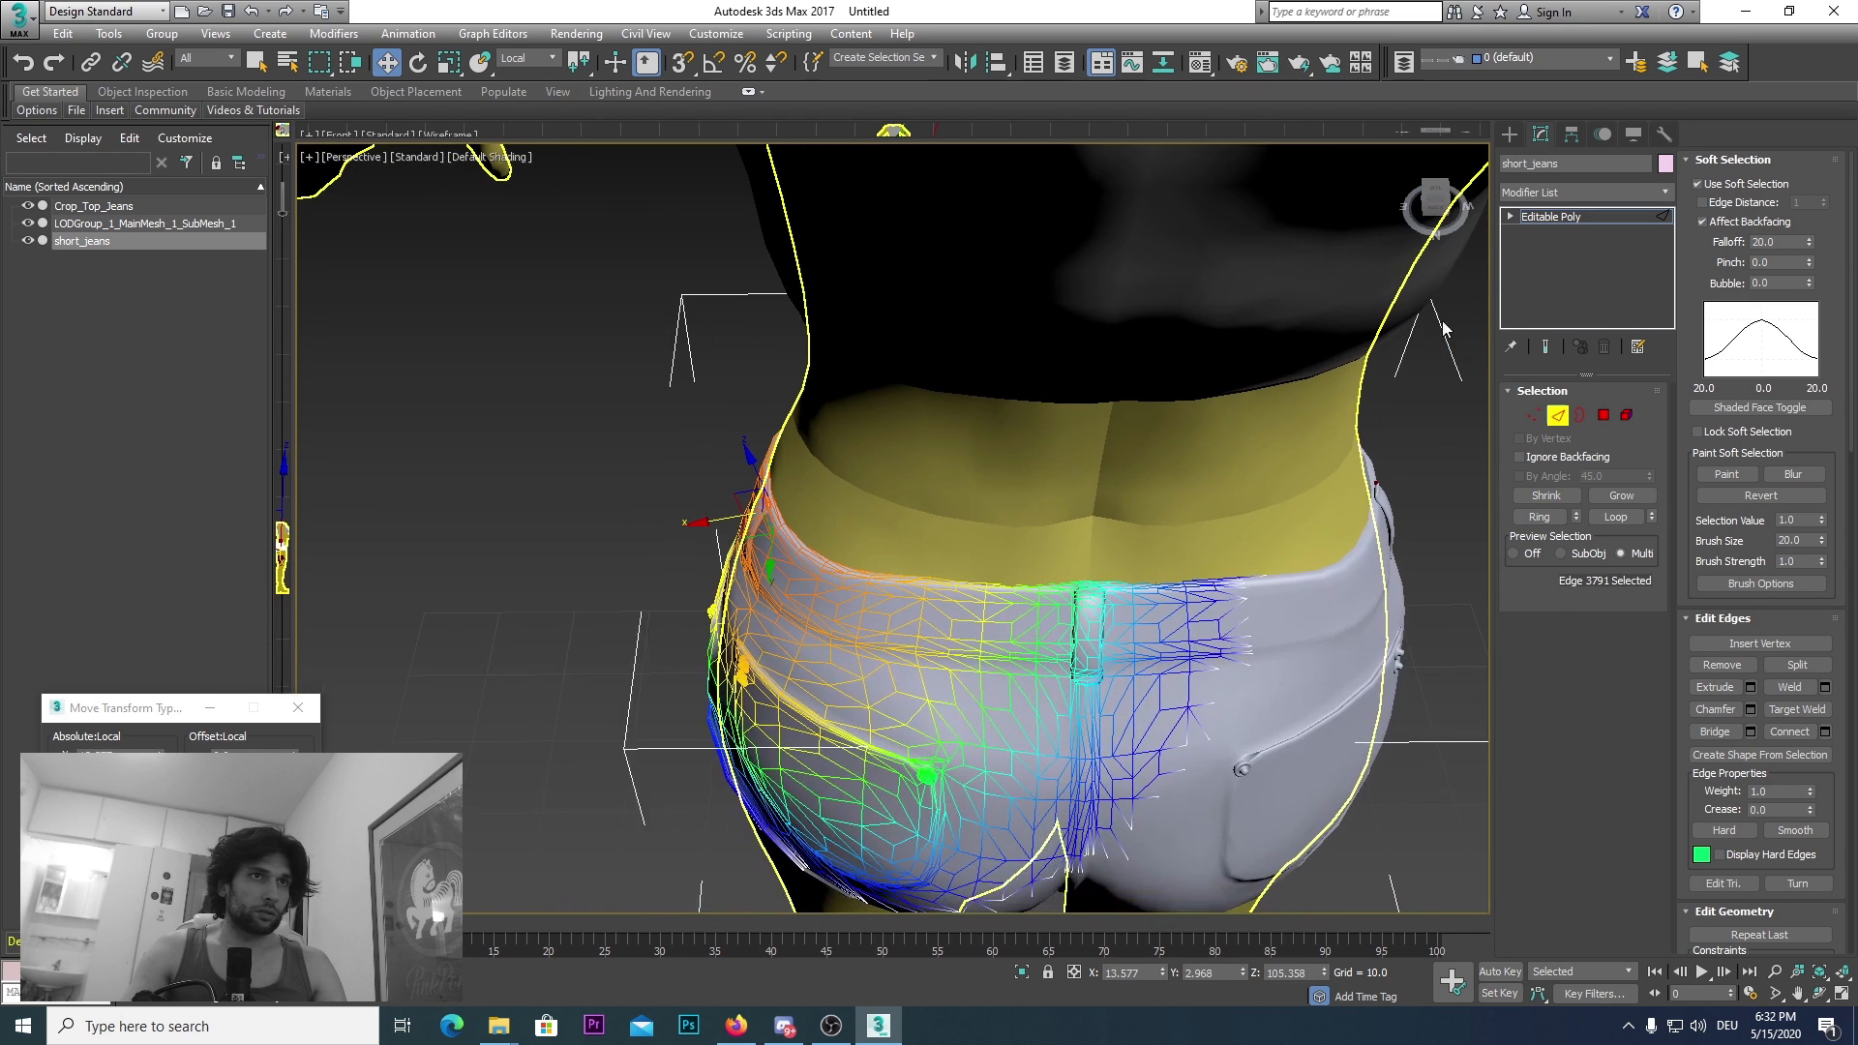
# Step: Display the model in Wireframe Override and examine how the shorts' mesh lies over the body from several sides
pyautogui.click(511, 157)
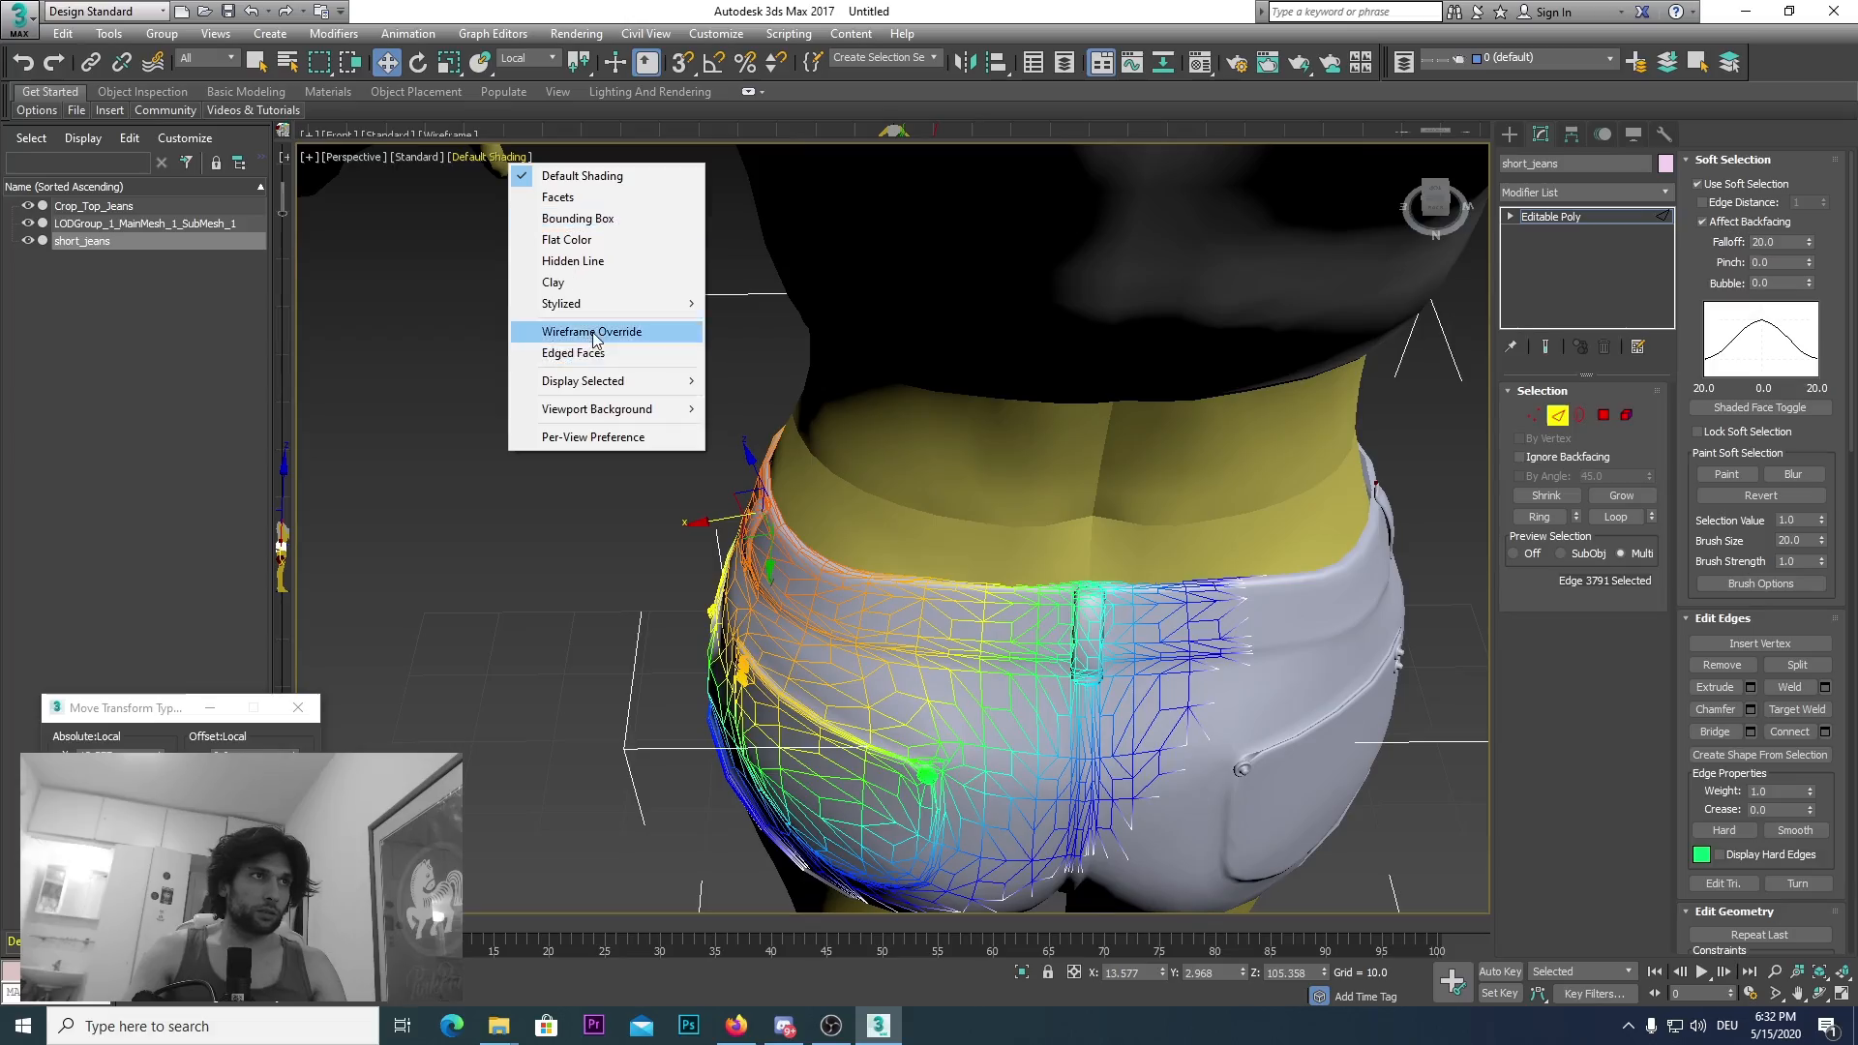
pyautogui.click(594, 333)
pyautogui.scroll(-5, 921, 502)
pyautogui.moveTo(1436, 199)
pyautogui.mouseDown()
pyautogui.moveTo(1374, 179)
pyautogui.moveTo(1307, 251)
pyautogui.moveTo(1274, 580)
pyautogui.mouseUp()
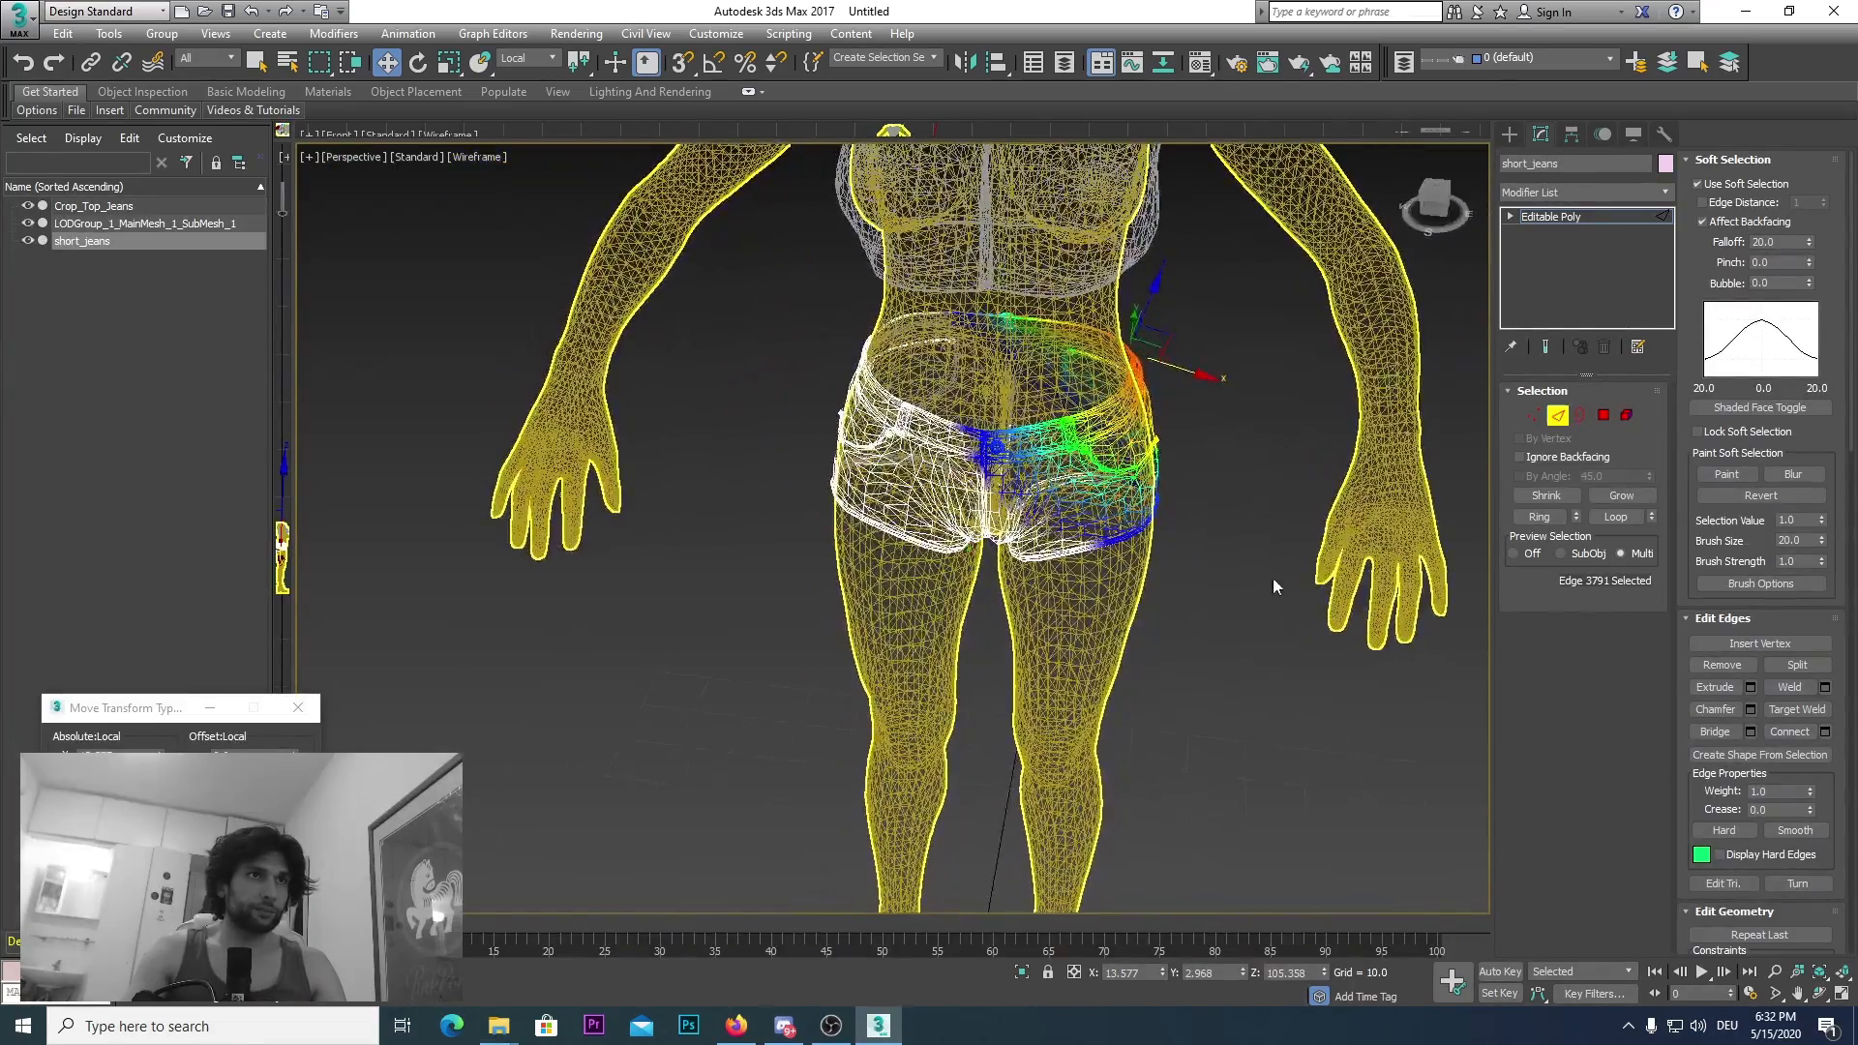
pyautogui.click(1274, 579)
pyautogui.scroll(10, 949, 426)
pyautogui.scroll(-3, 949, 426)
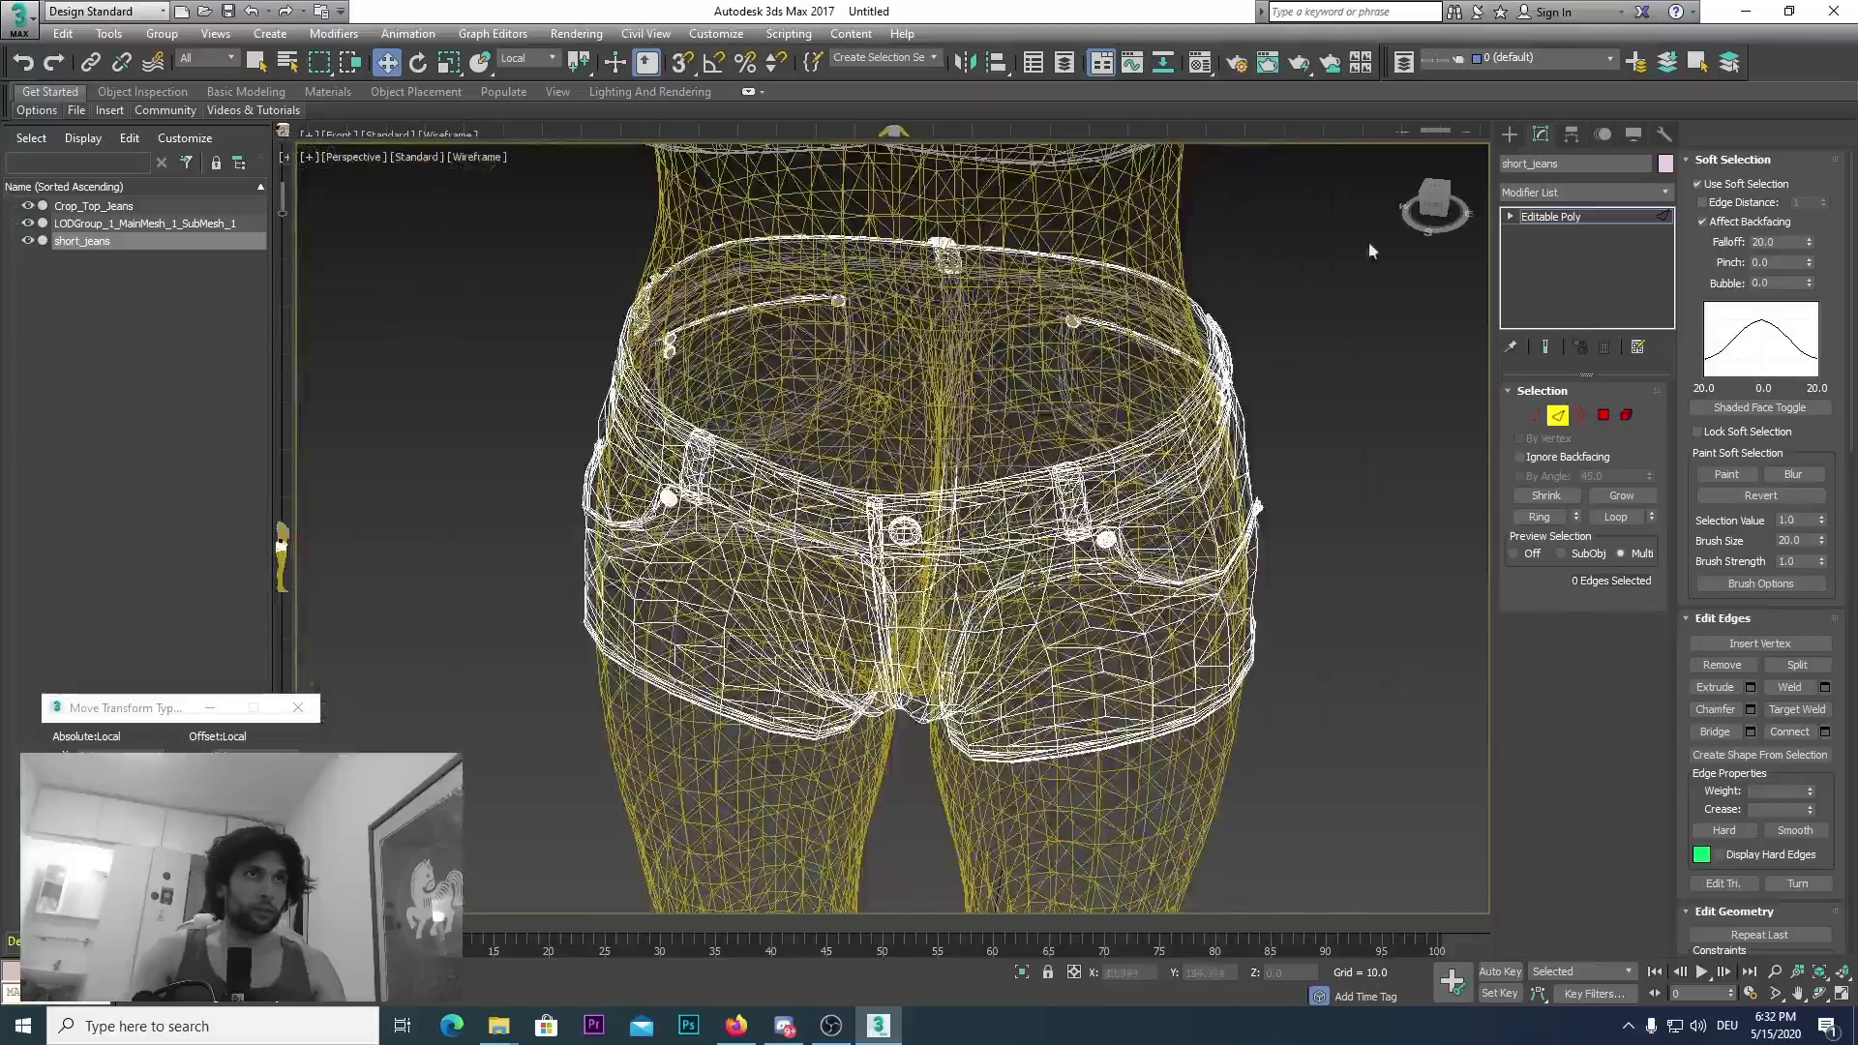
pyautogui.moveTo(1437, 205); pyautogui.dragTo(1374, 244)
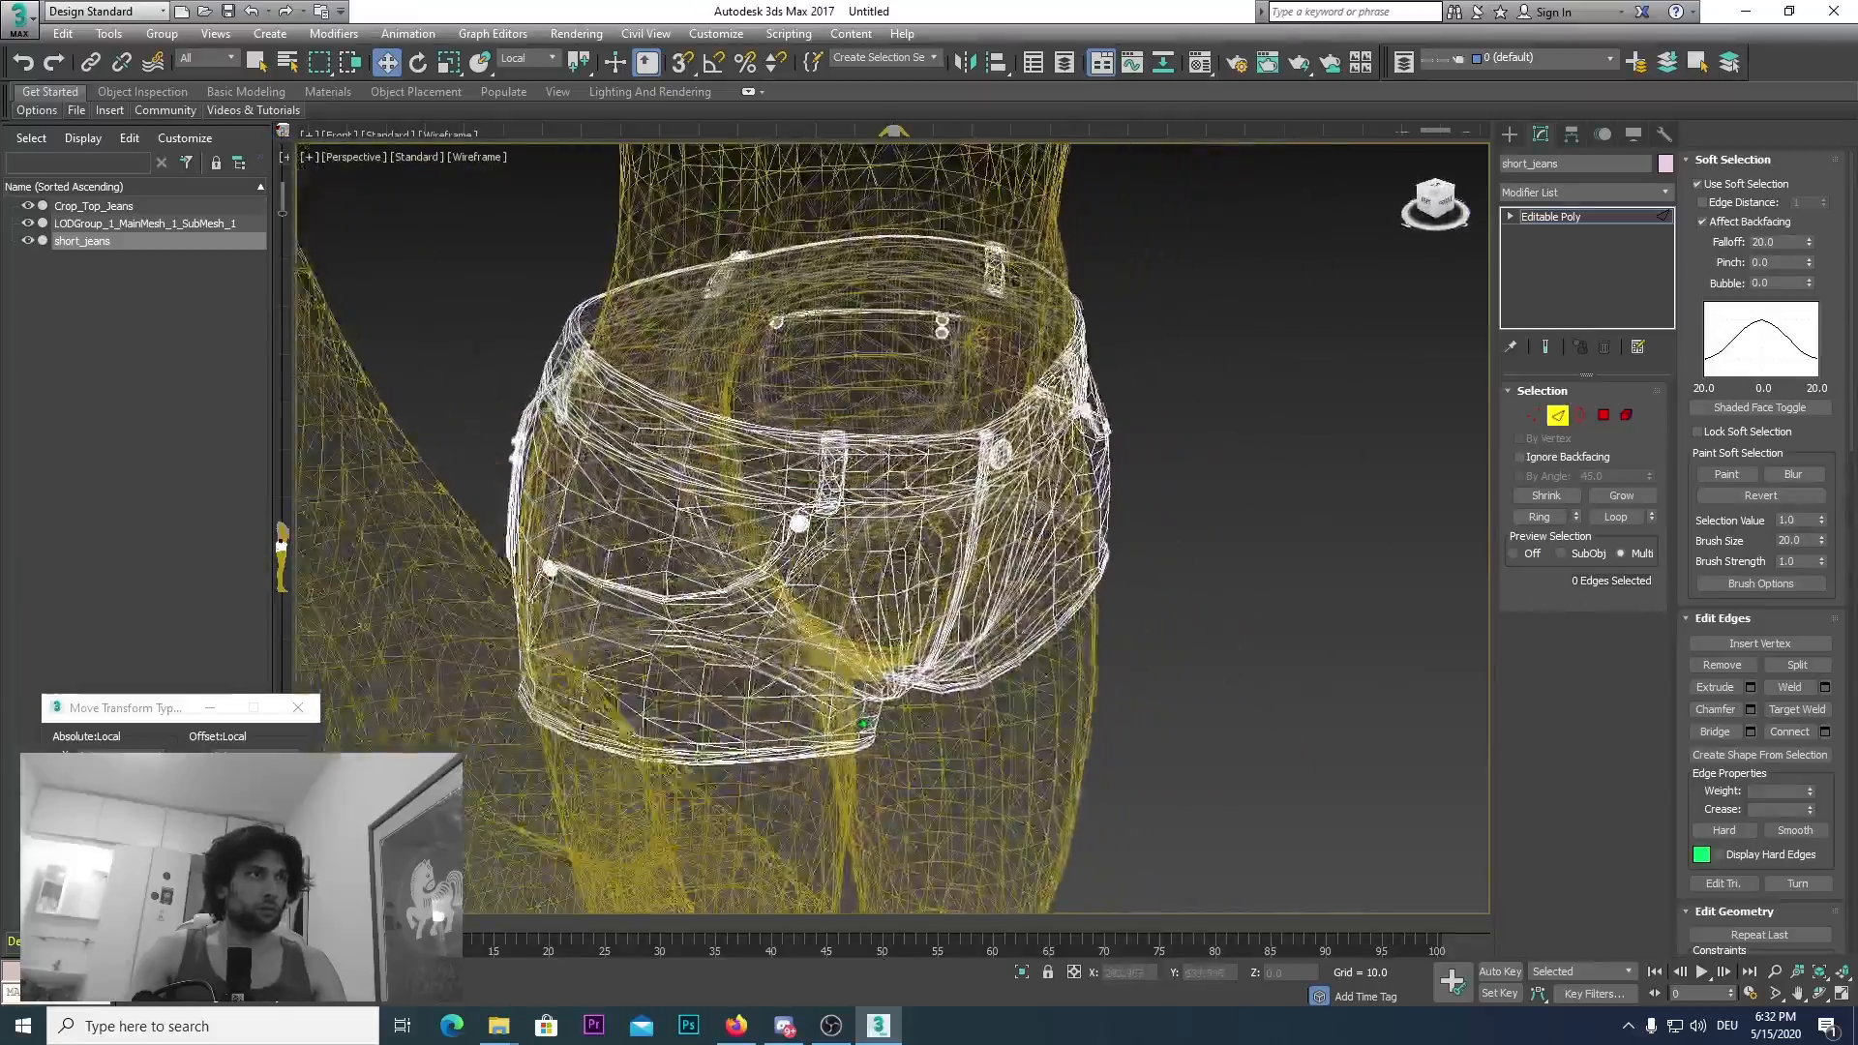
pyautogui.keyDown('alt'); pyautogui.moveTo(863, 724); pyautogui.dragTo(648, 668, button='middle'); pyautogui.keyUp('alt')
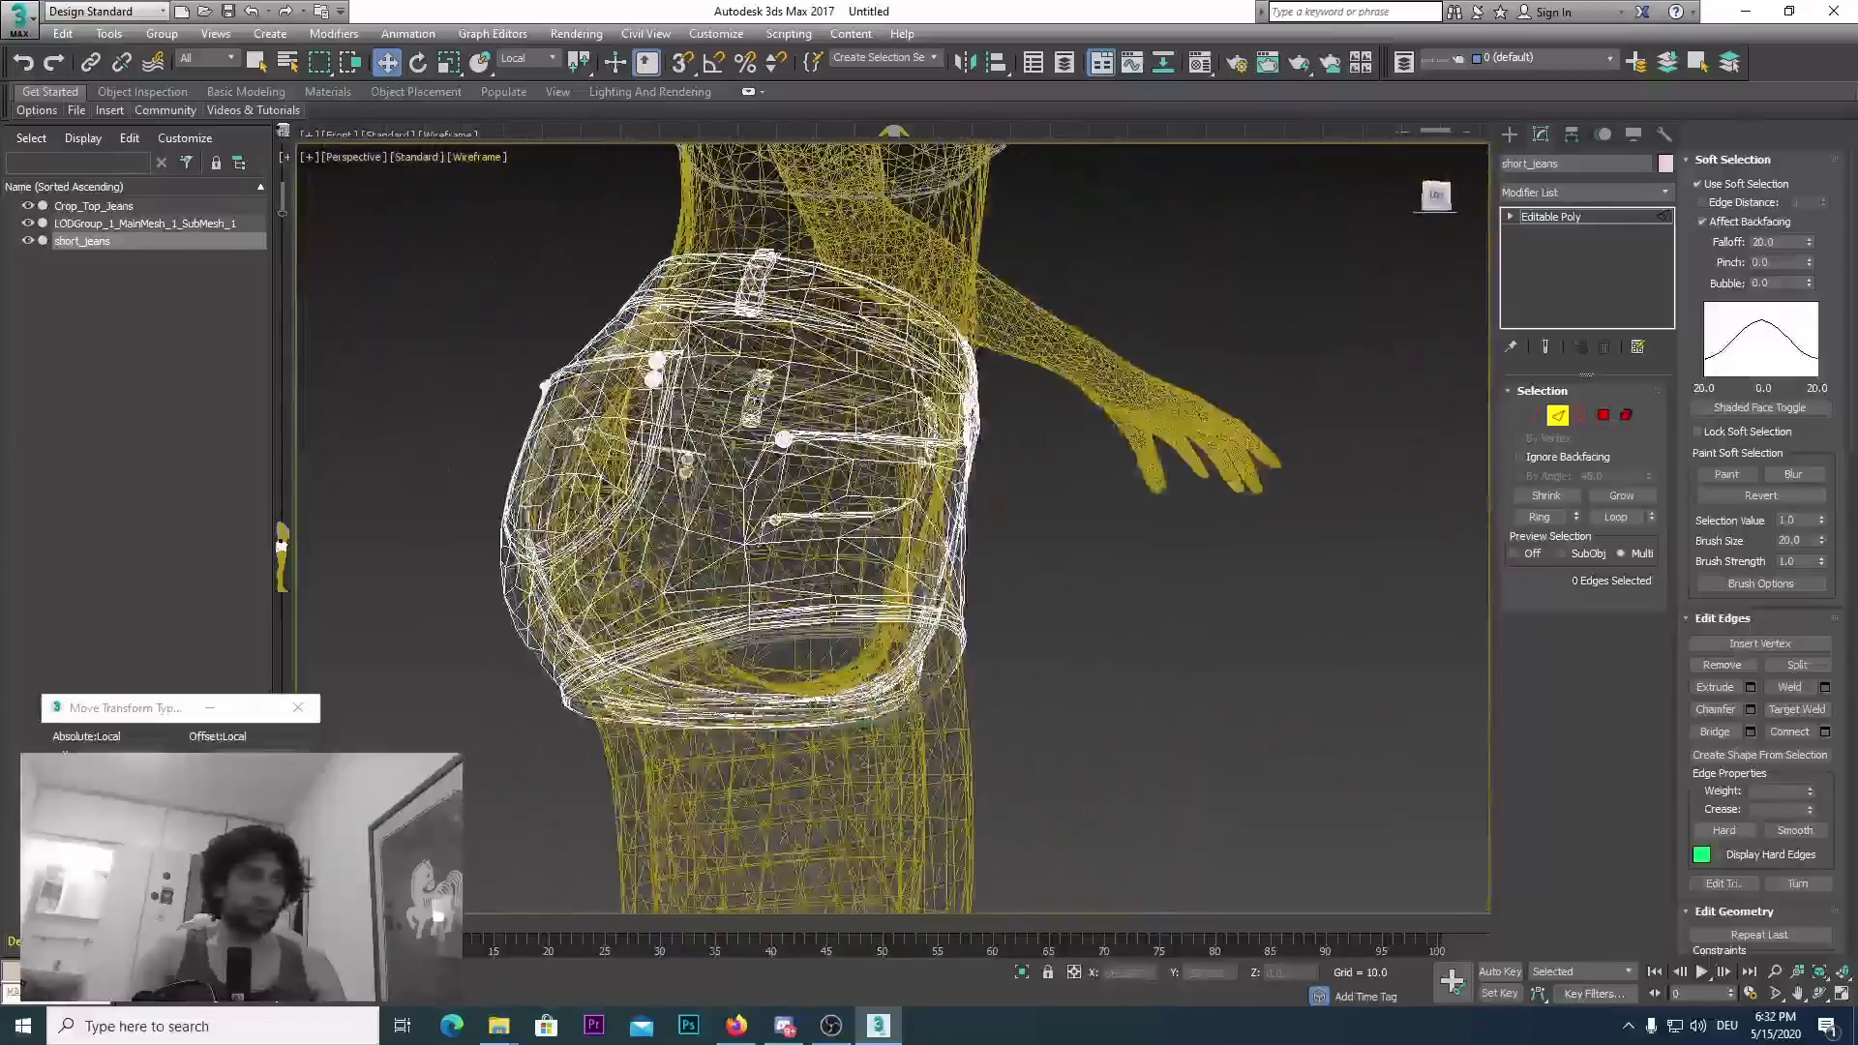
pyautogui.keyDown('alt'); pyautogui.moveTo(648, 503); pyautogui.dragTo(1113, 484, button='middle'); pyautogui.keyUp('alt')
pyautogui.scroll(5, 910, 426)
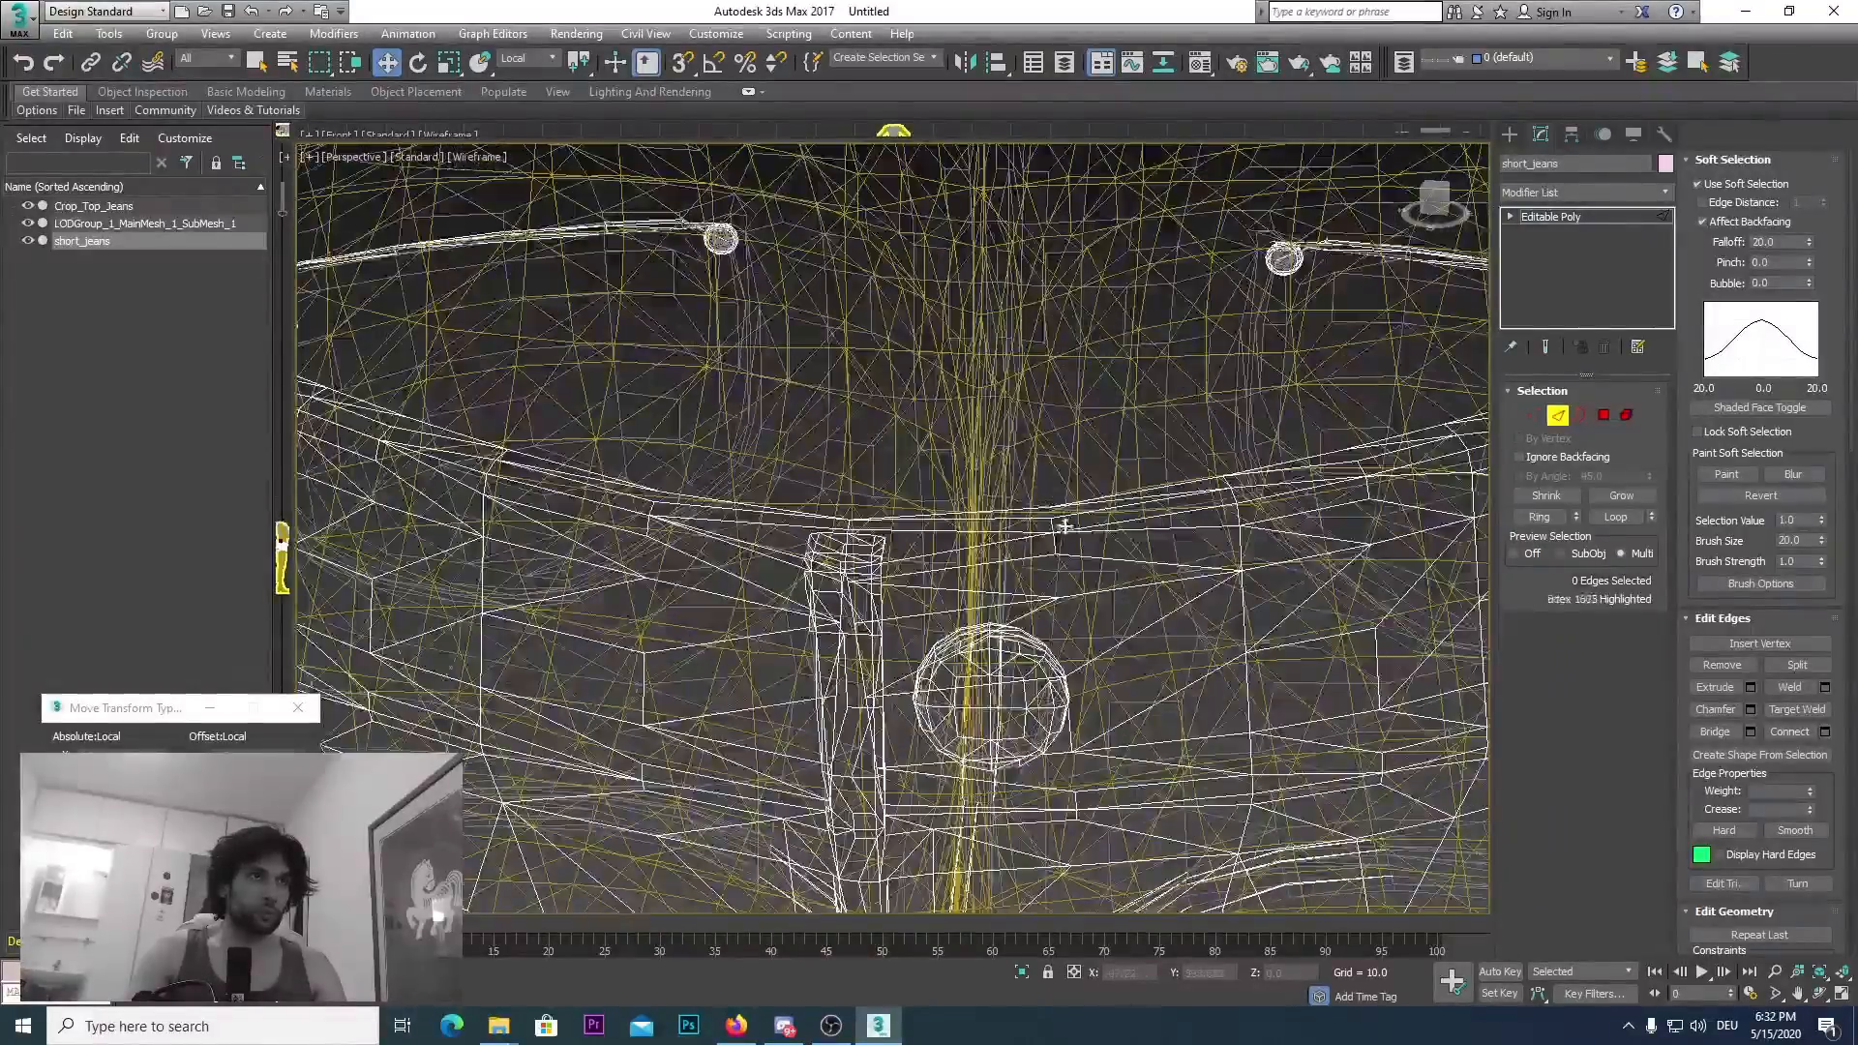
# Step: Return the viewport to Default Shading and check the fit of the shorts from the front and on the whole figure
pyautogui.click(1011, 539)
pyautogui.click(479, 157)
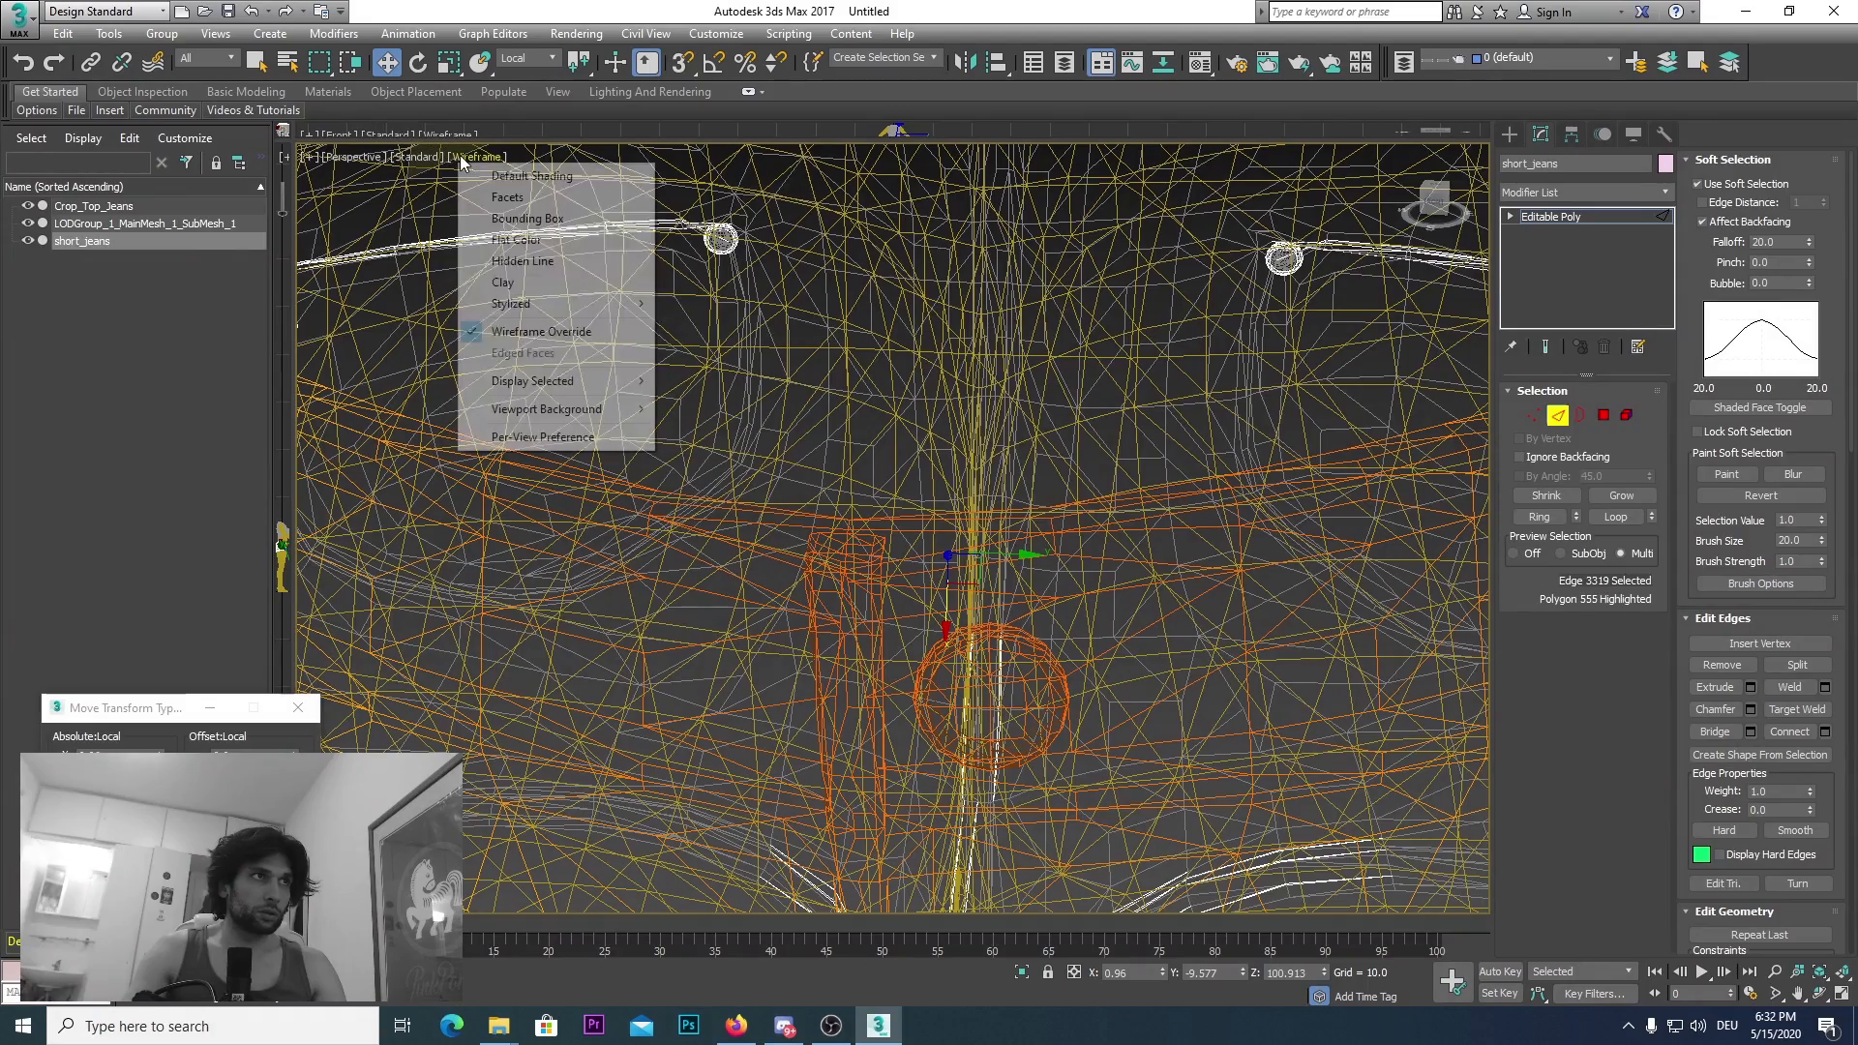
pyautogui.click(489, 176)
pyautogui.scroll(-8, 712, 345)
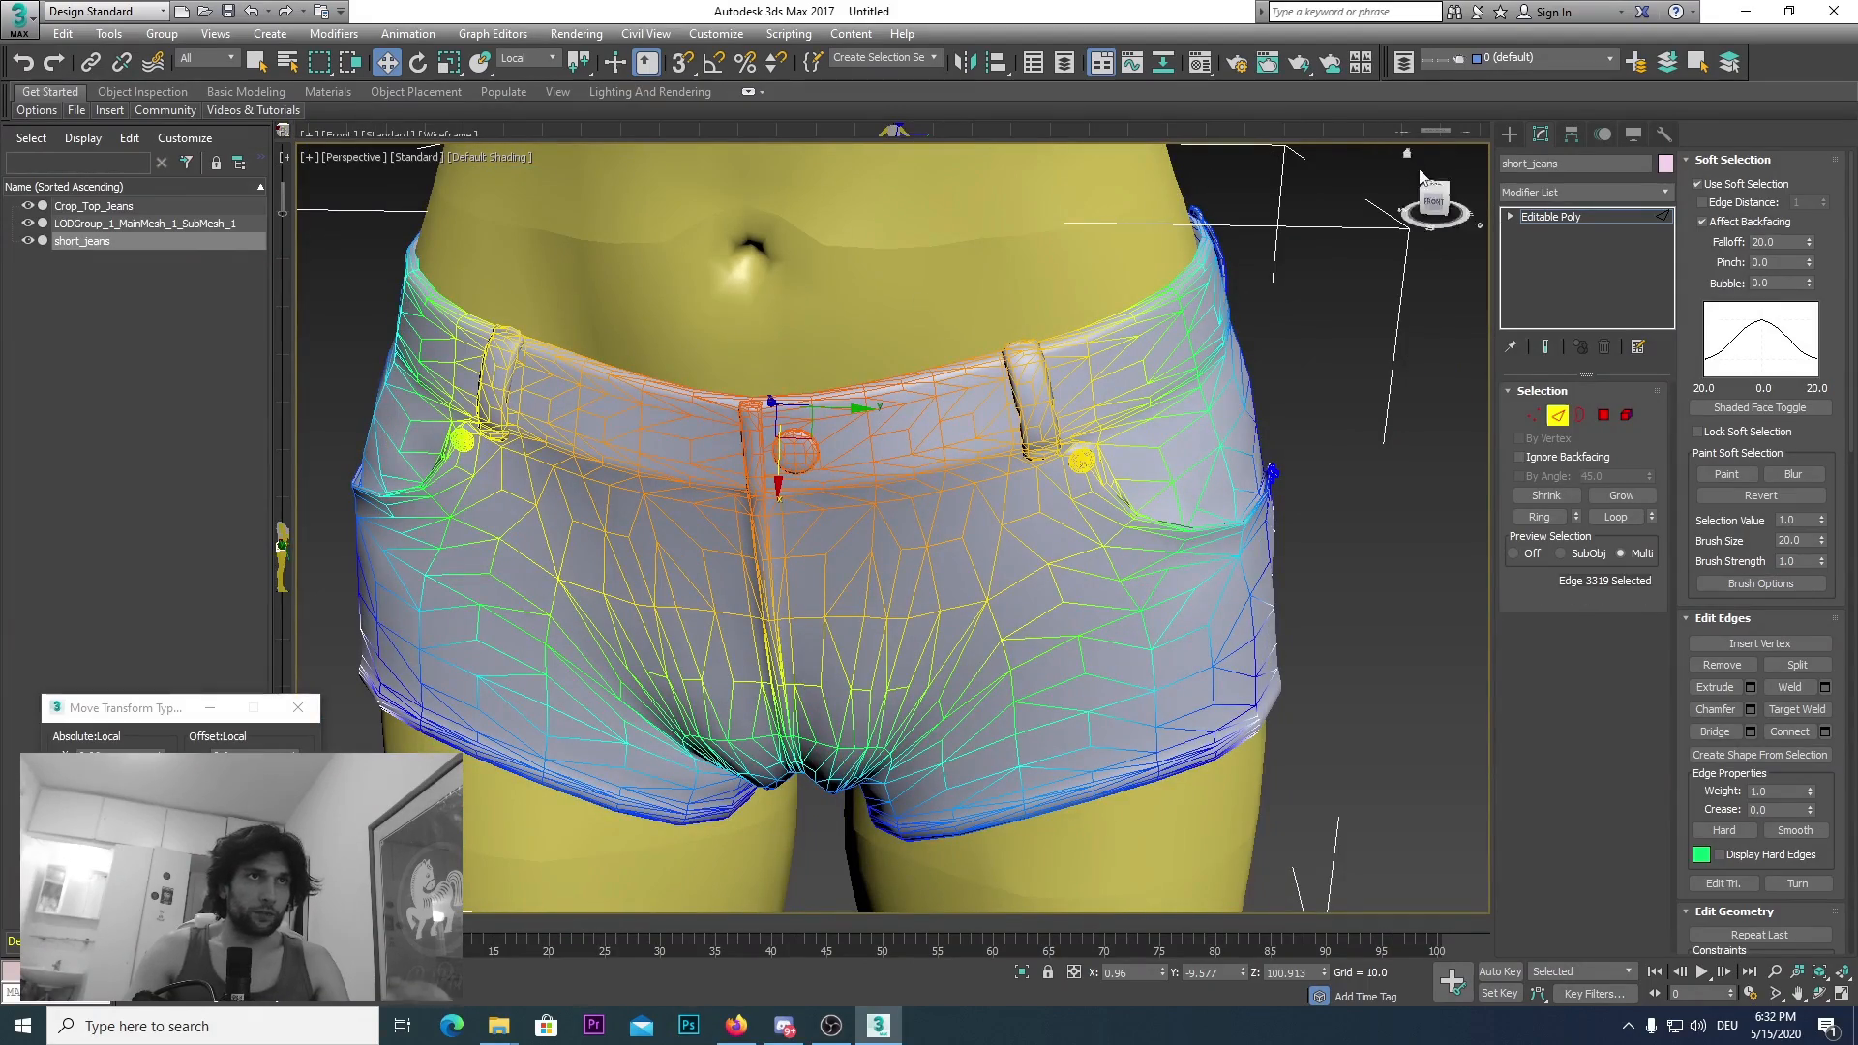
pyautogui.keyDown('alt'); pyautogui.moveTo(711, 346); pyautogui.dragTo(852, 319, button='middle'); pyautogui.keyUp('alt')
pyautogui.keyDown('alt'); pyautogui.moveTo(792, 426); pyautogui.dragTo(792, 427, button='middle'); pyautogui.keyUp('alt')
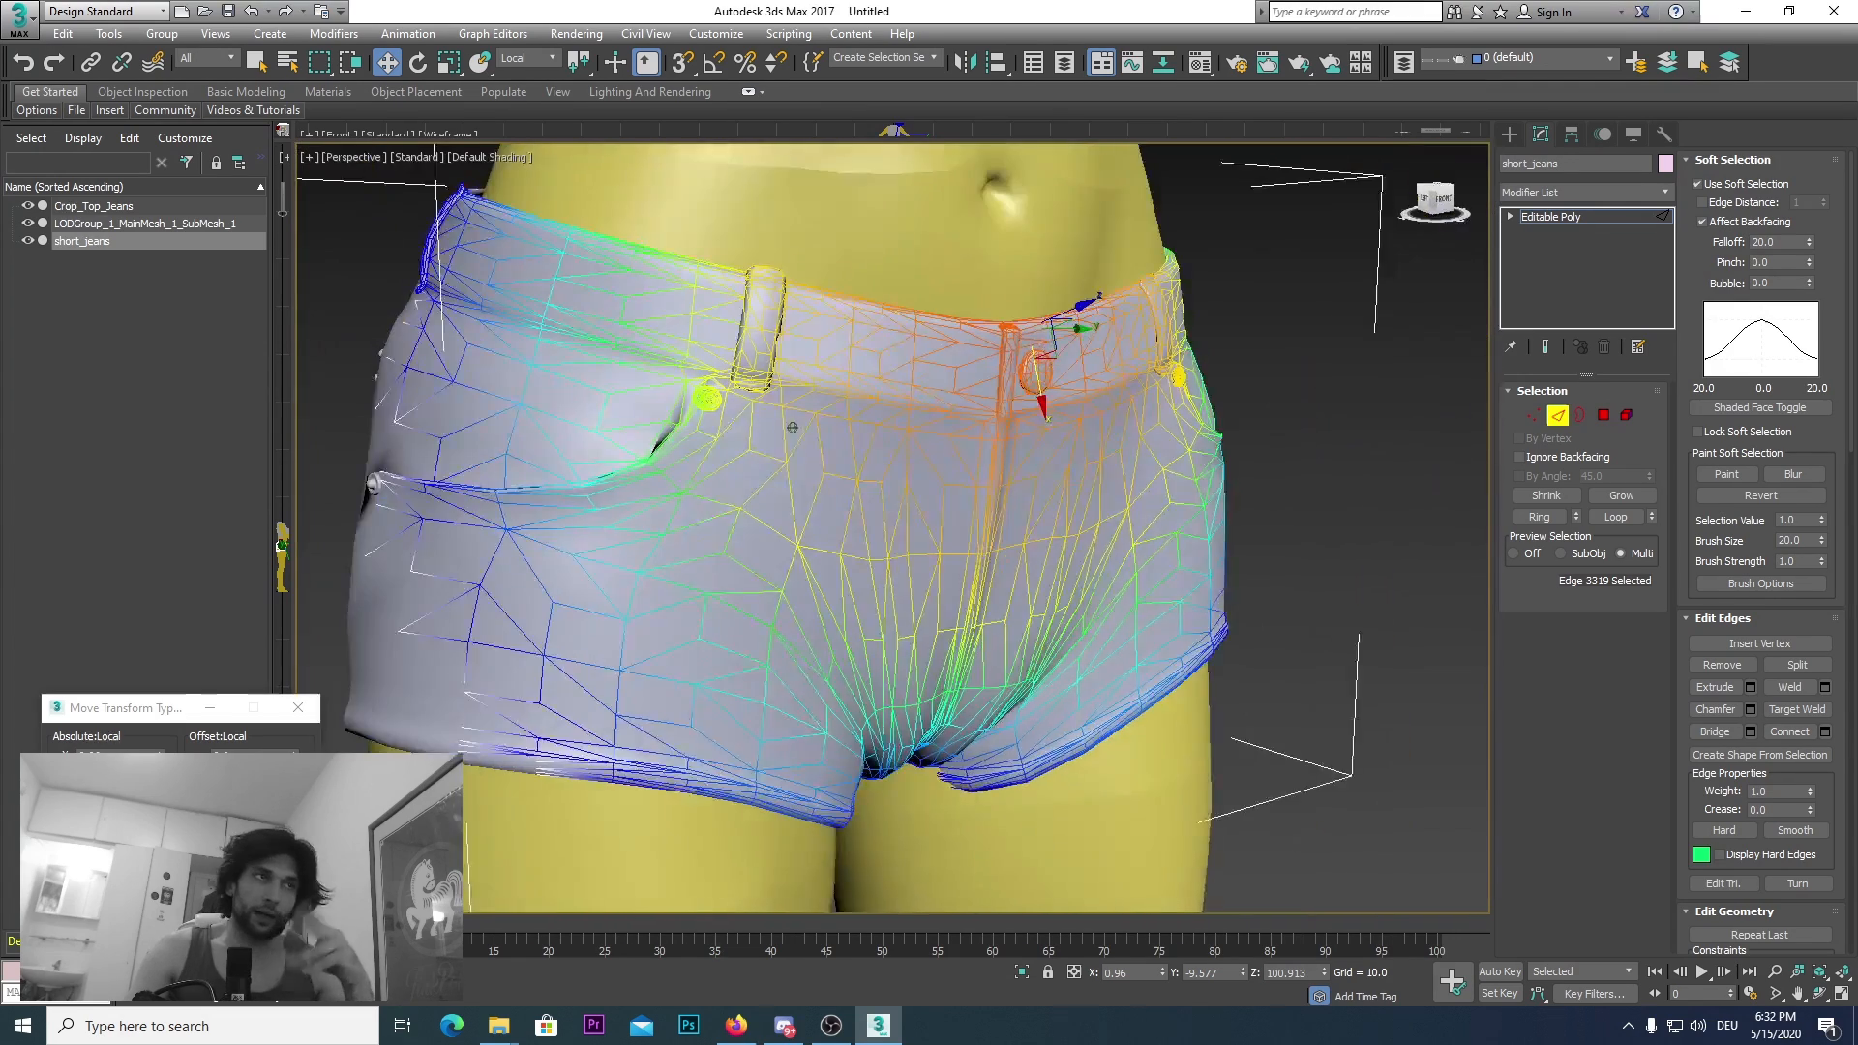
pyautogui.scroll(-10, 1011, 529)
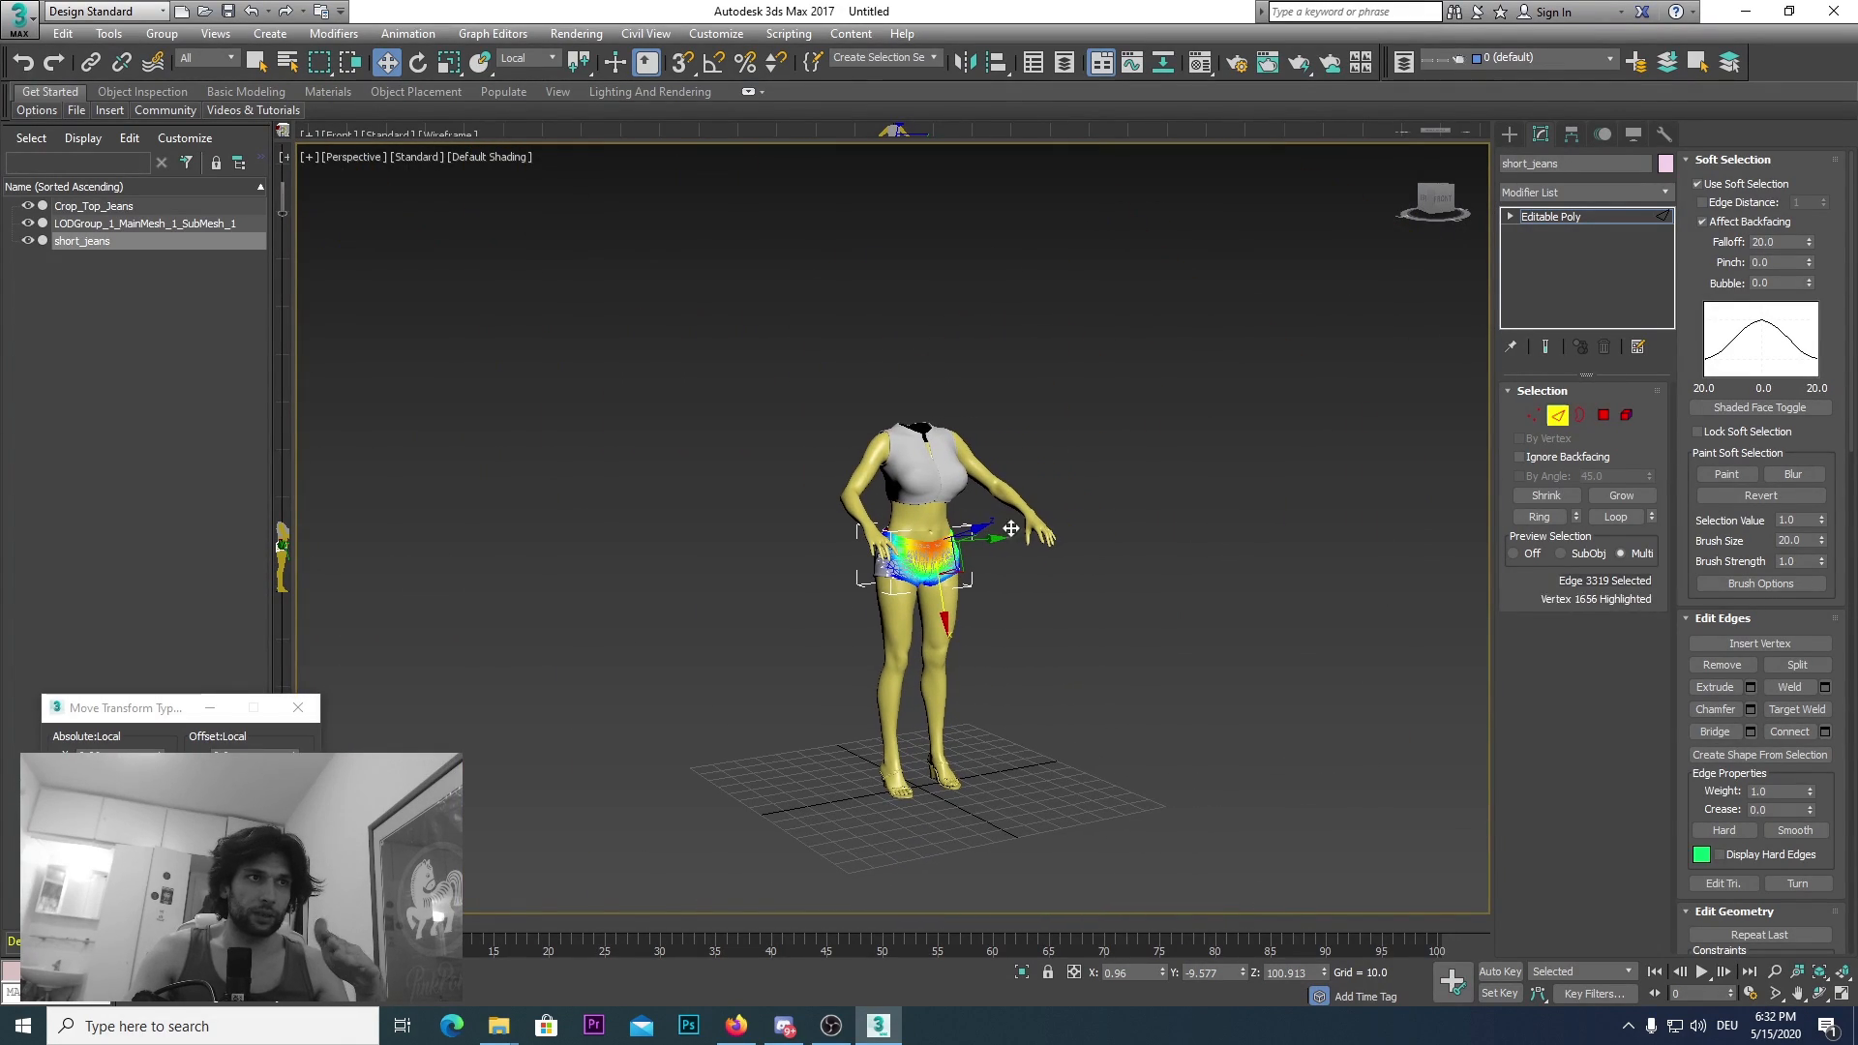
# Step: Deselect the shorts' edge and check the outfit from the front, from the feet up to the torso
pyautogui.click(1436, 203)
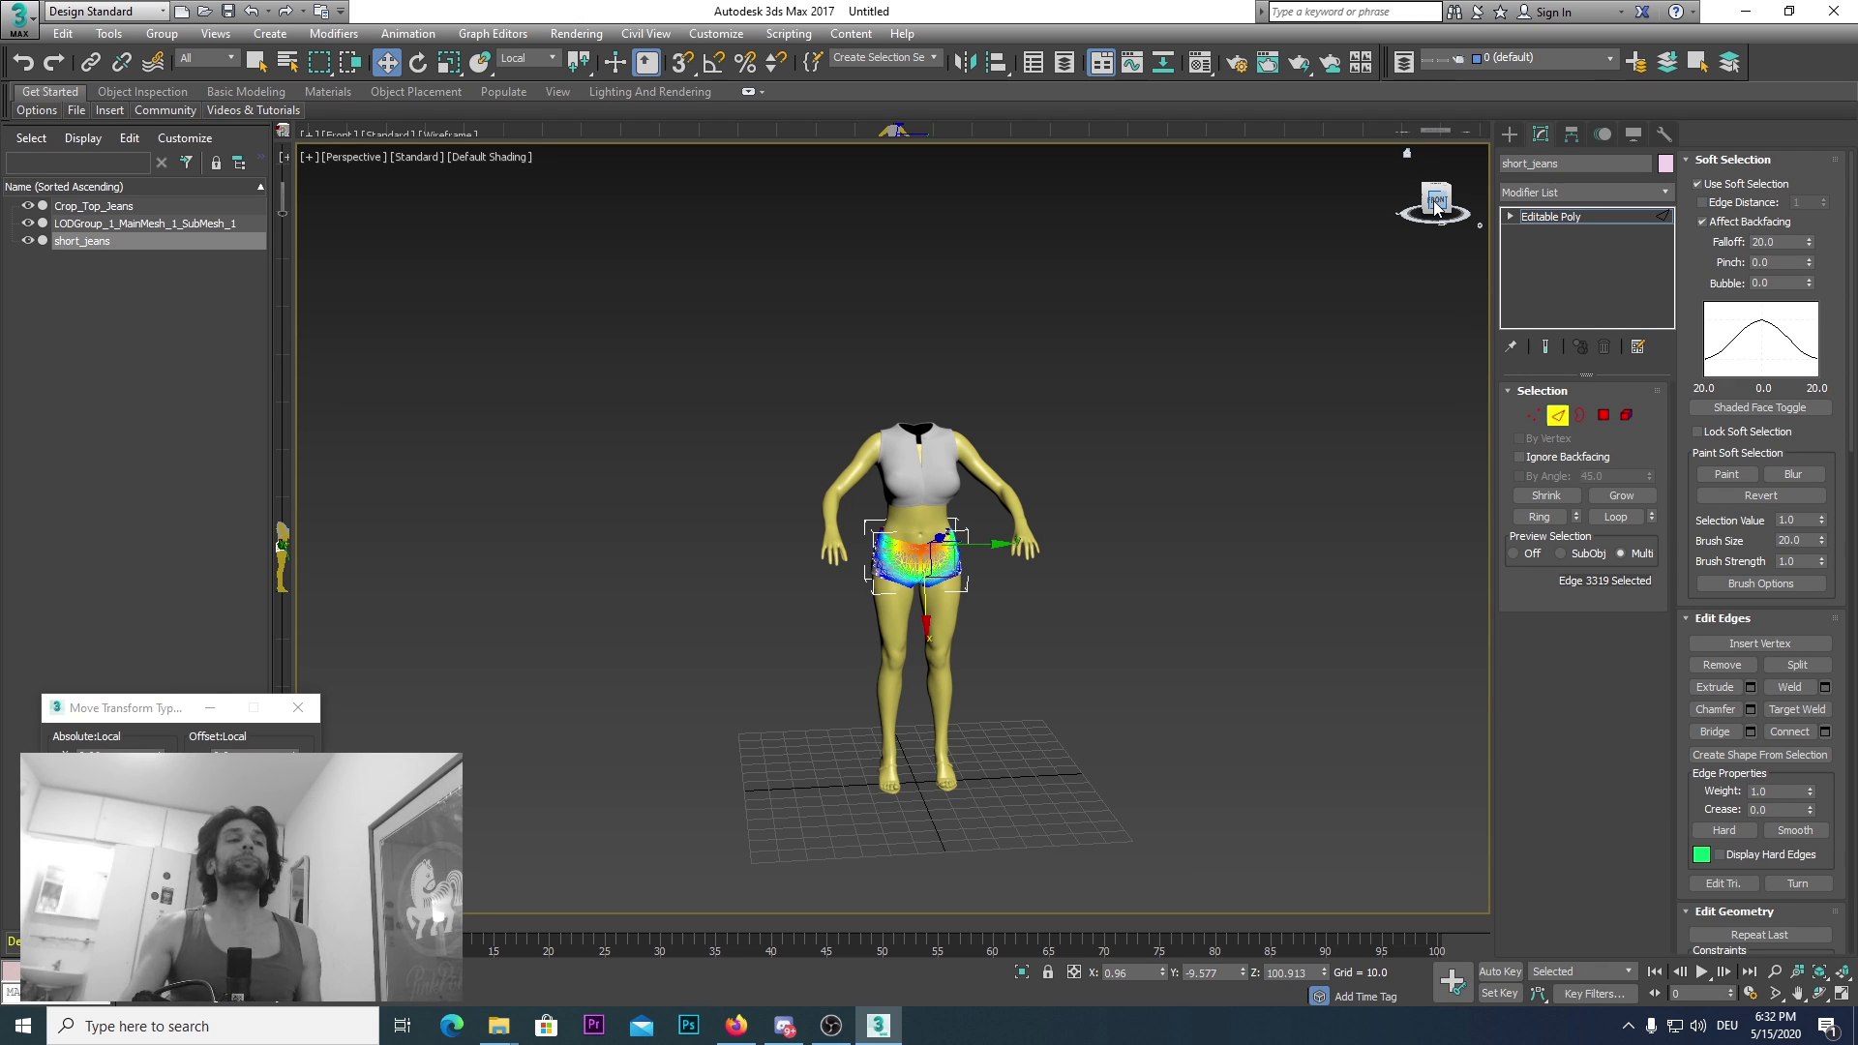
pyautogui.click(1076, 547)
pyautogui.scroll(6, 972, 564)
pyautogui.moveTo(953, 580); pyautogui.dragTo(1072, 190, button='middle')
pyautogui.scroll(-6, 1073, 189)
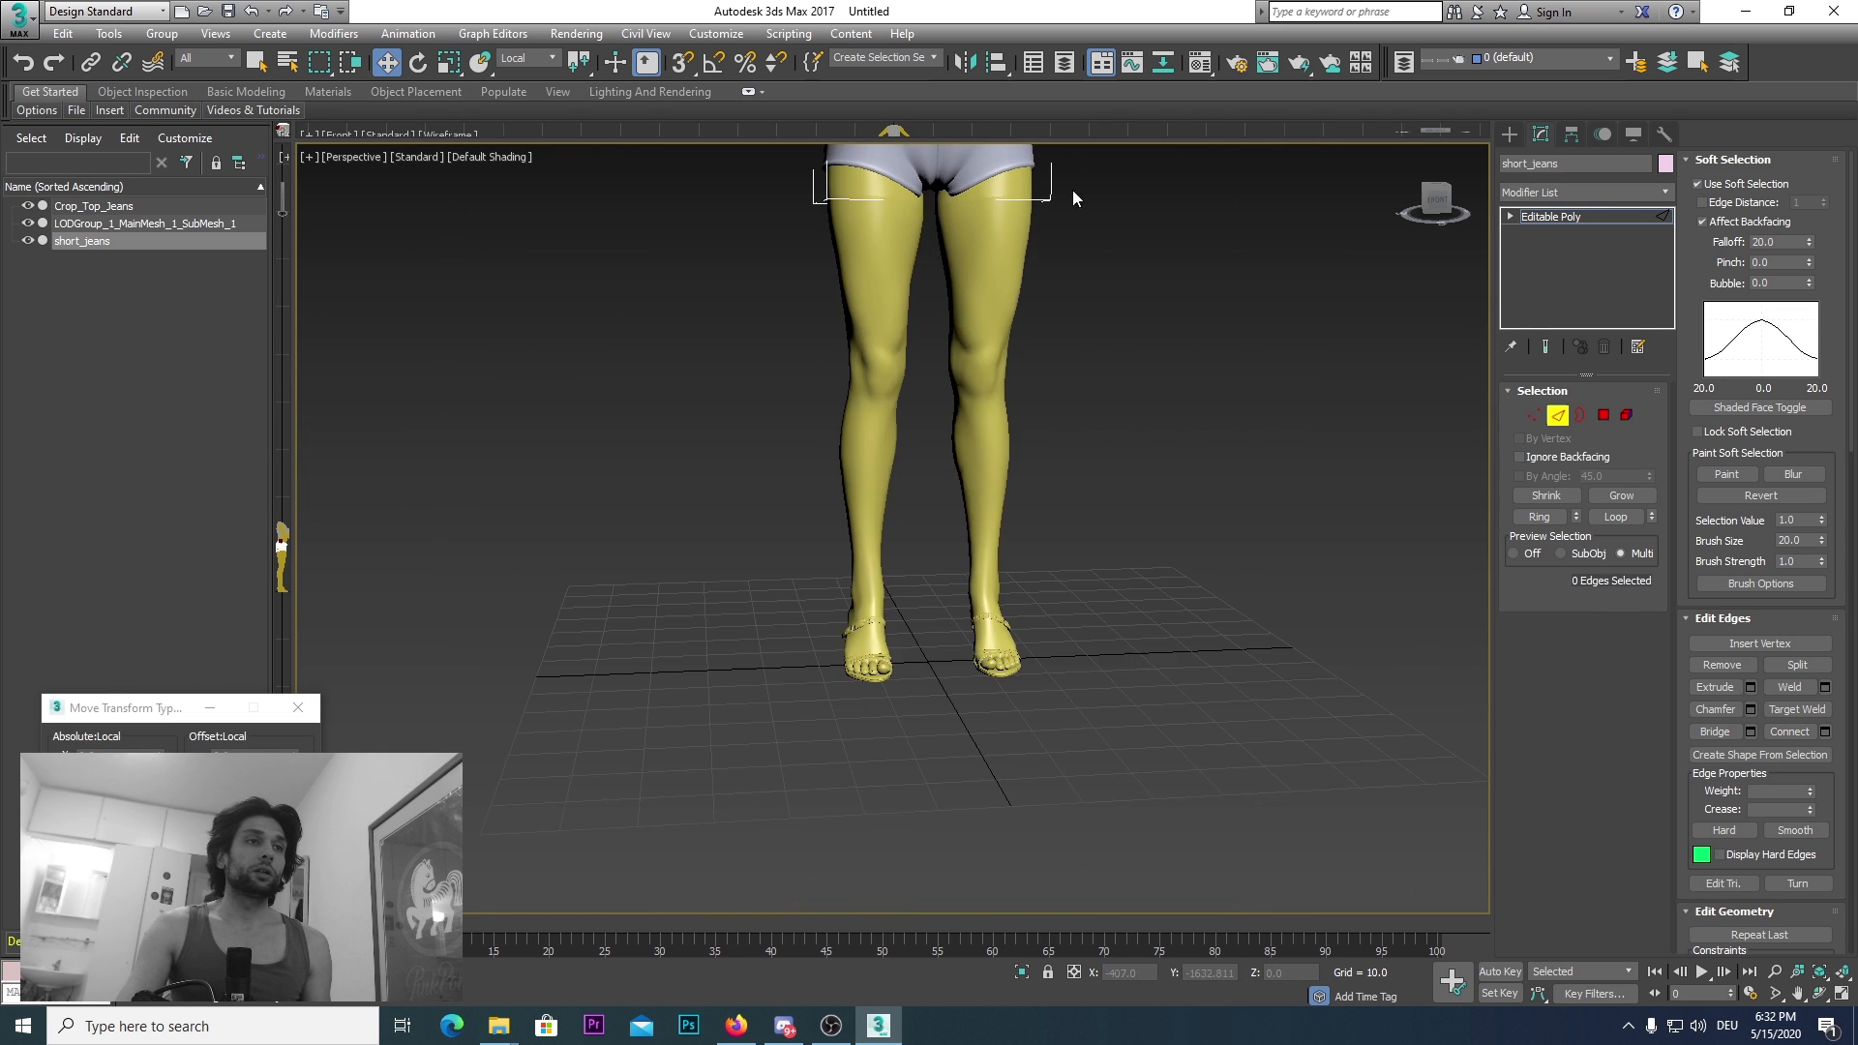
pyautogui.moveTo(1076, 391); pyautogui.dragTo(1064, 689, button='middle')
pyautogui.scroll(4, 1019, 548)
pyautogui.moveTo(1019, 548); pyautogui.dragTo(992, 633, button='middle')
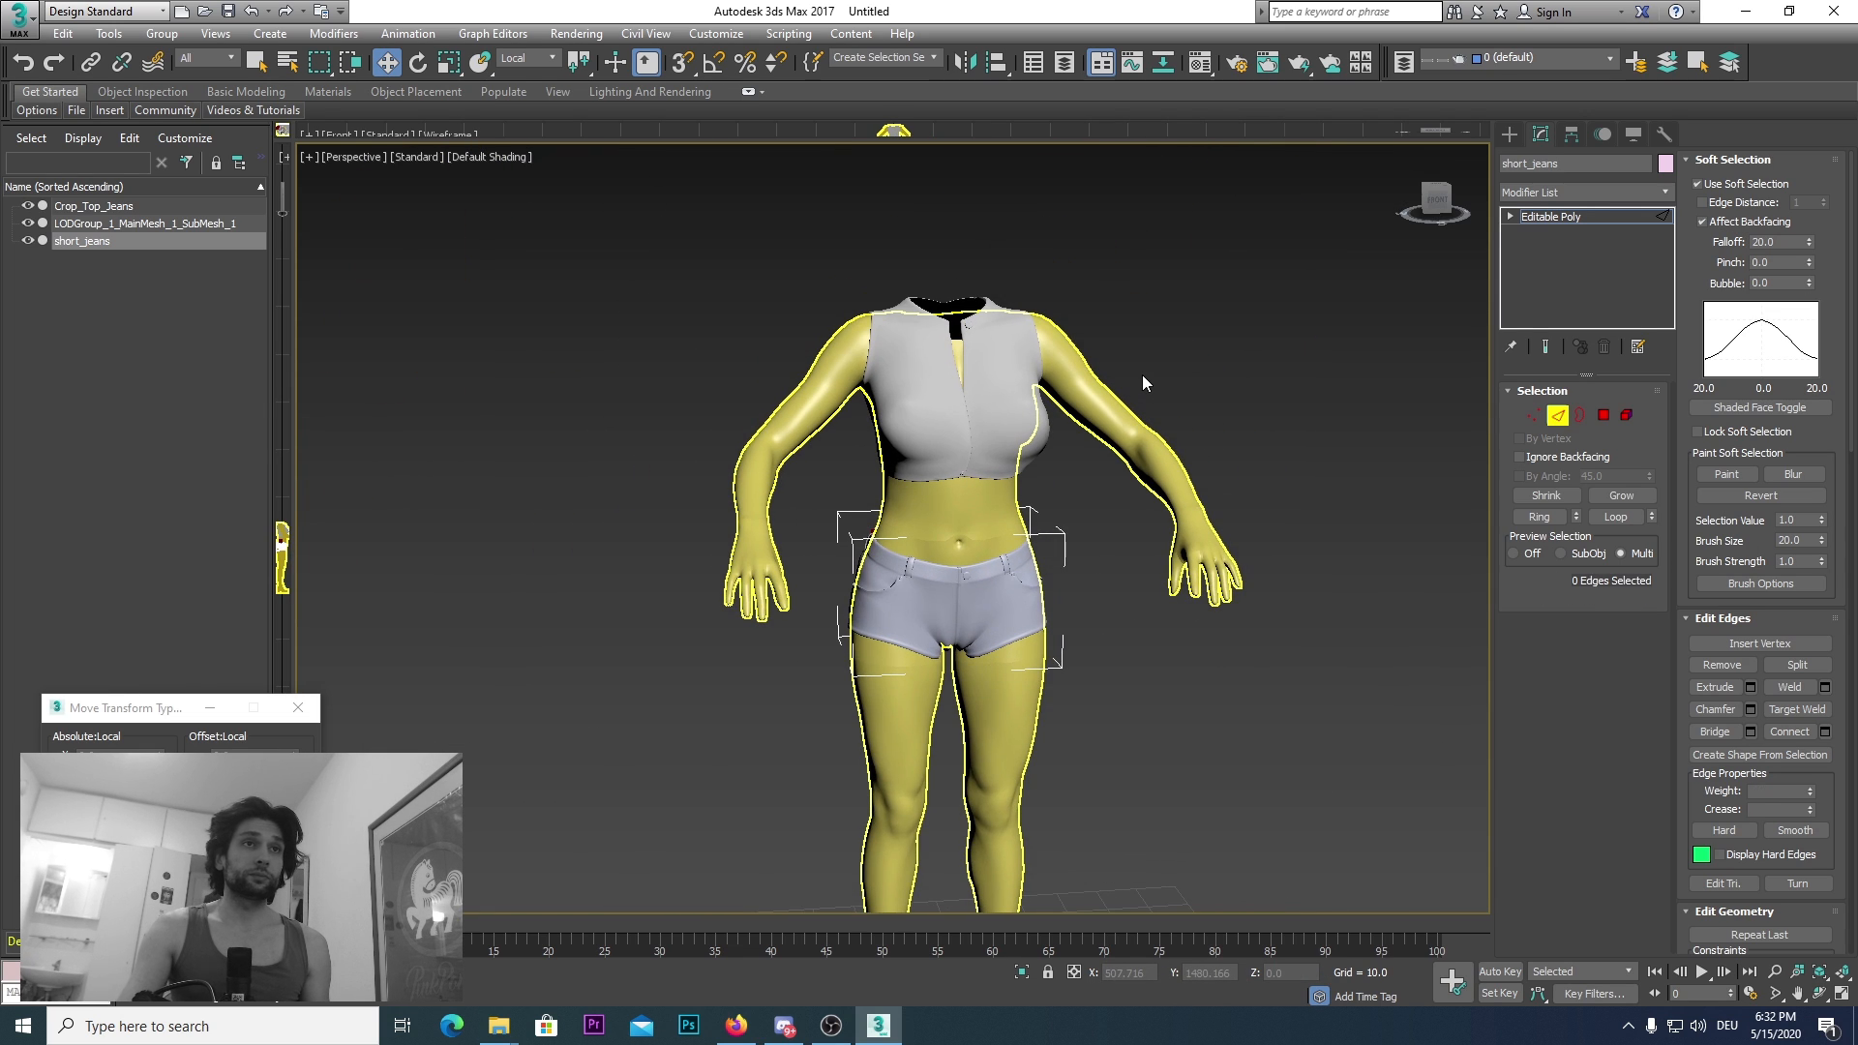
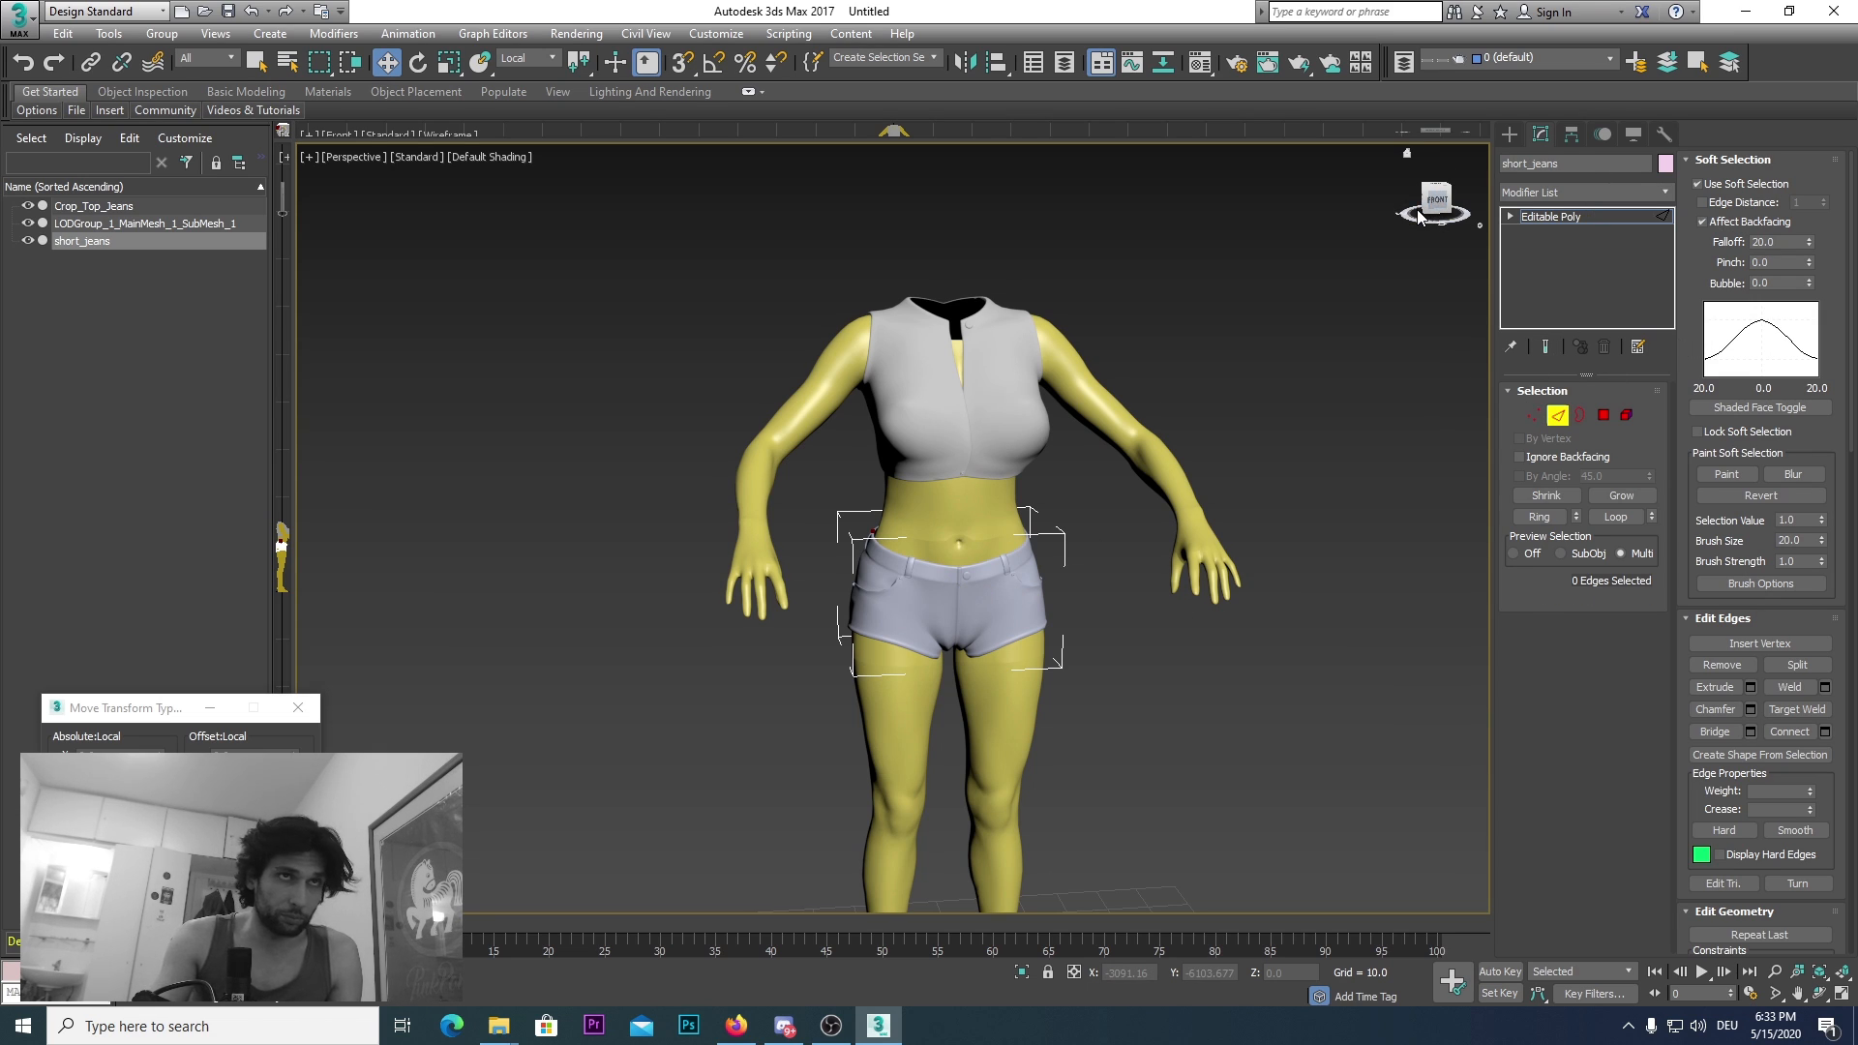
# Step: Examine the back of the shorts around the rear pocket and centre seam, and check the full figure with no edges selected
pyautogui.moveTo(1444, 210); pyautogui.dragTo(1305, 191)
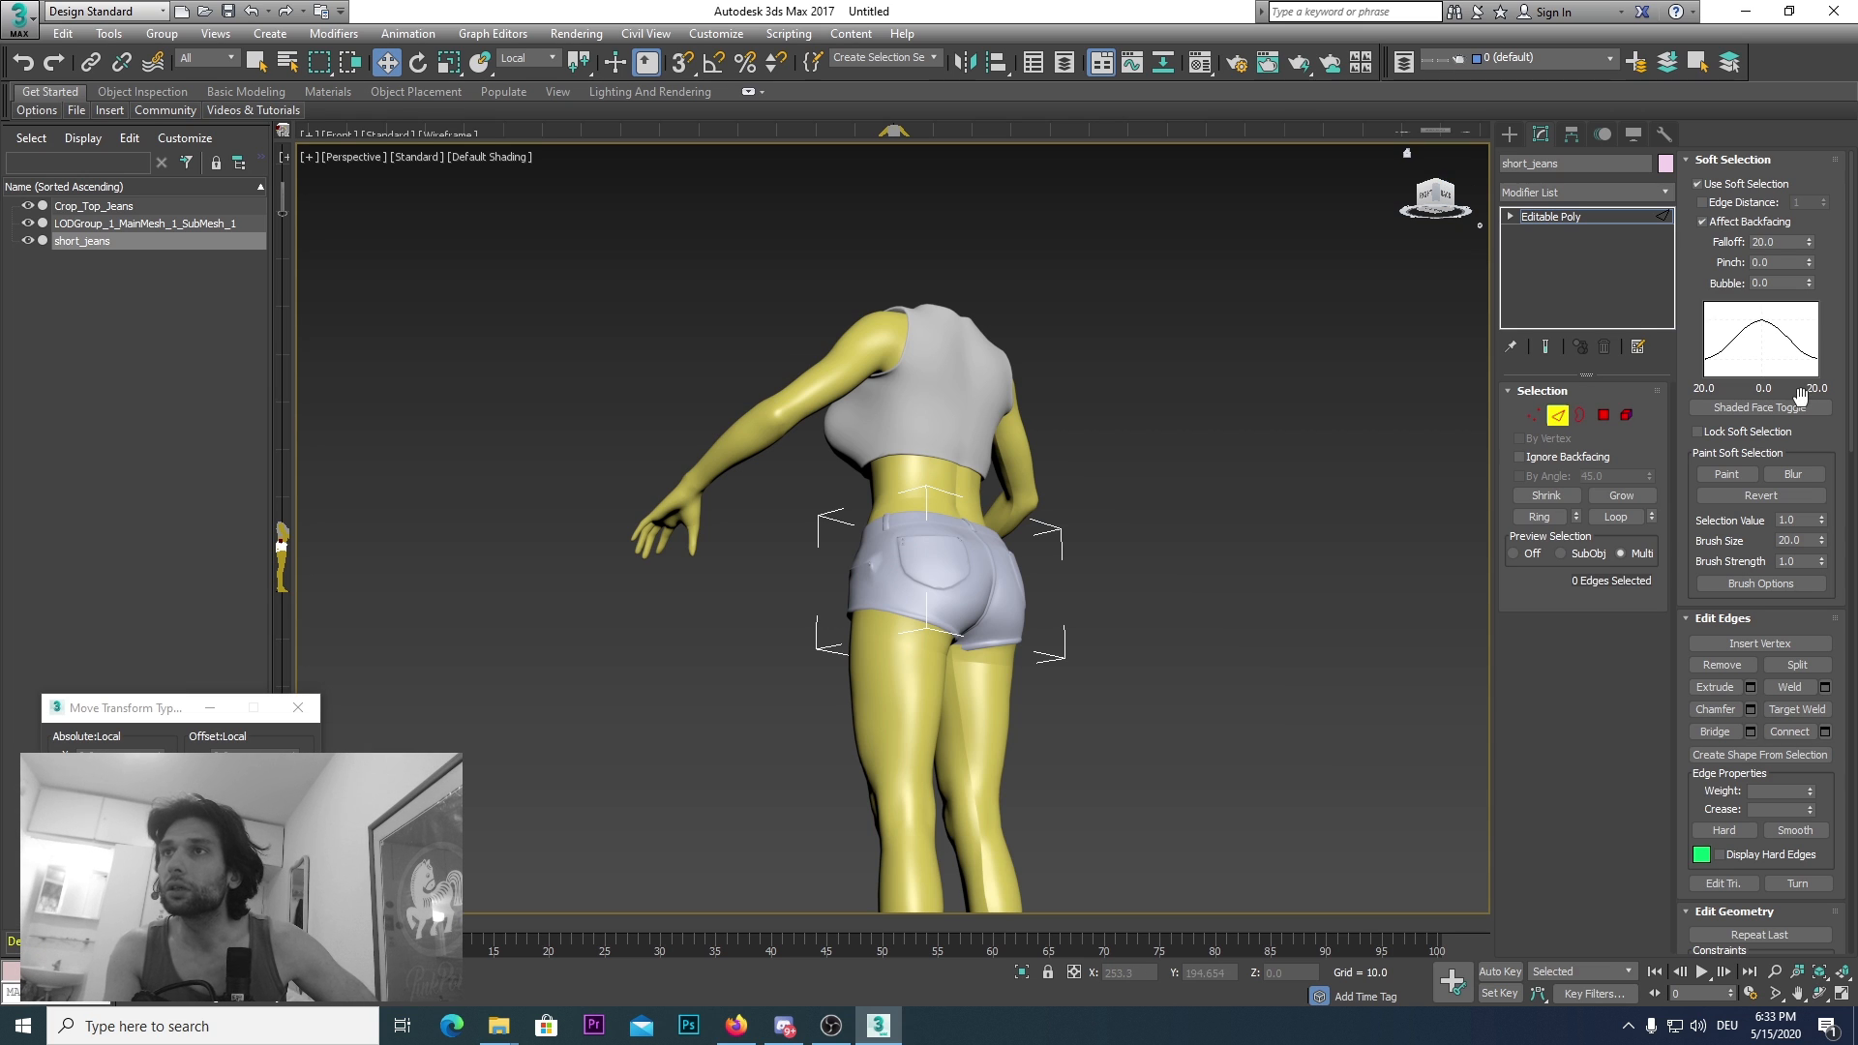
pyautogui.scroll(10, 900, 579)
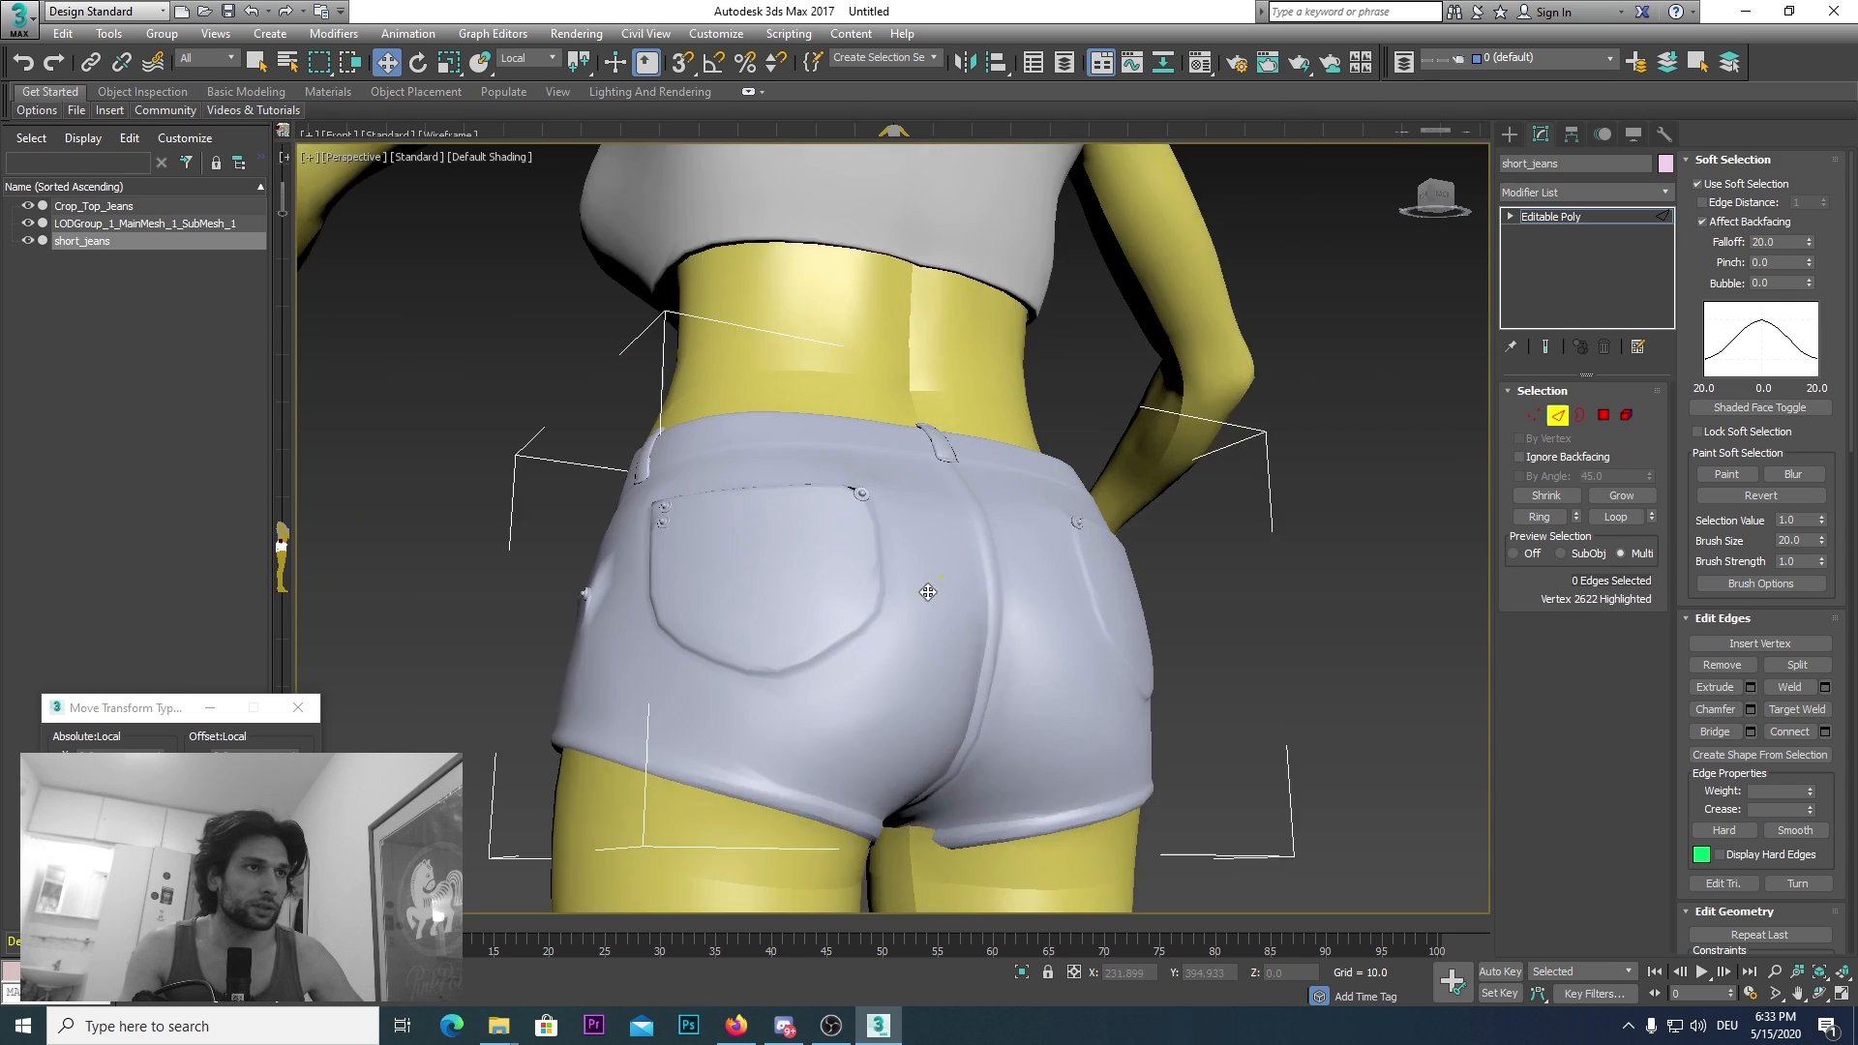
pyautogui.click(927, 586)
pyautogui.scroll(-5, 954, 600)
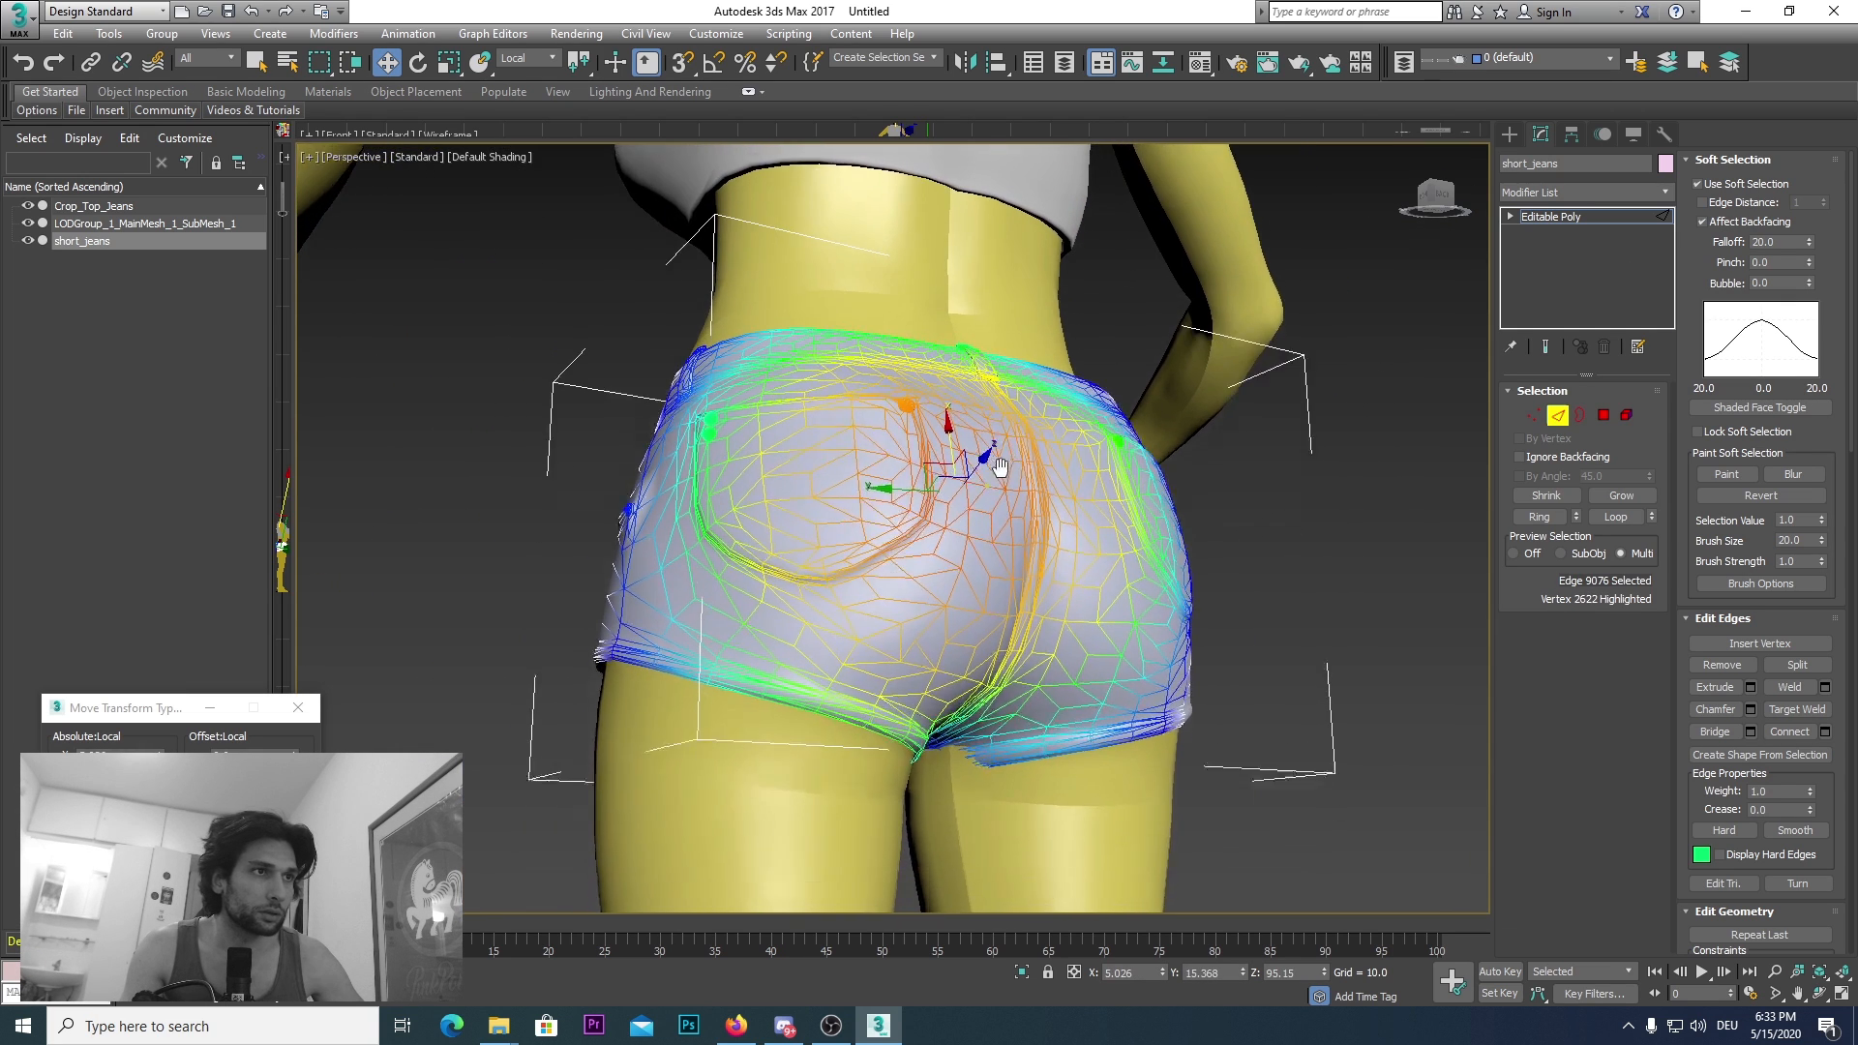
pyautogui.moveTo(1442, 203)
pyautogui.mouseDown()
pyautogui.moveTo(1413, 157)
pyautogui.moveTo(1390, 194)
pyautogui.moveTo(1447, 218)
pyautogui.moveTo(1431, 228)
pyautogui.moveTo(1433, 190)
pyautogui.moveTo(1436, 208)
pyautogui.mouseUp()
pyautogui.click(1397, 573)
pyautogui.scroll(-6, 1385, 568)
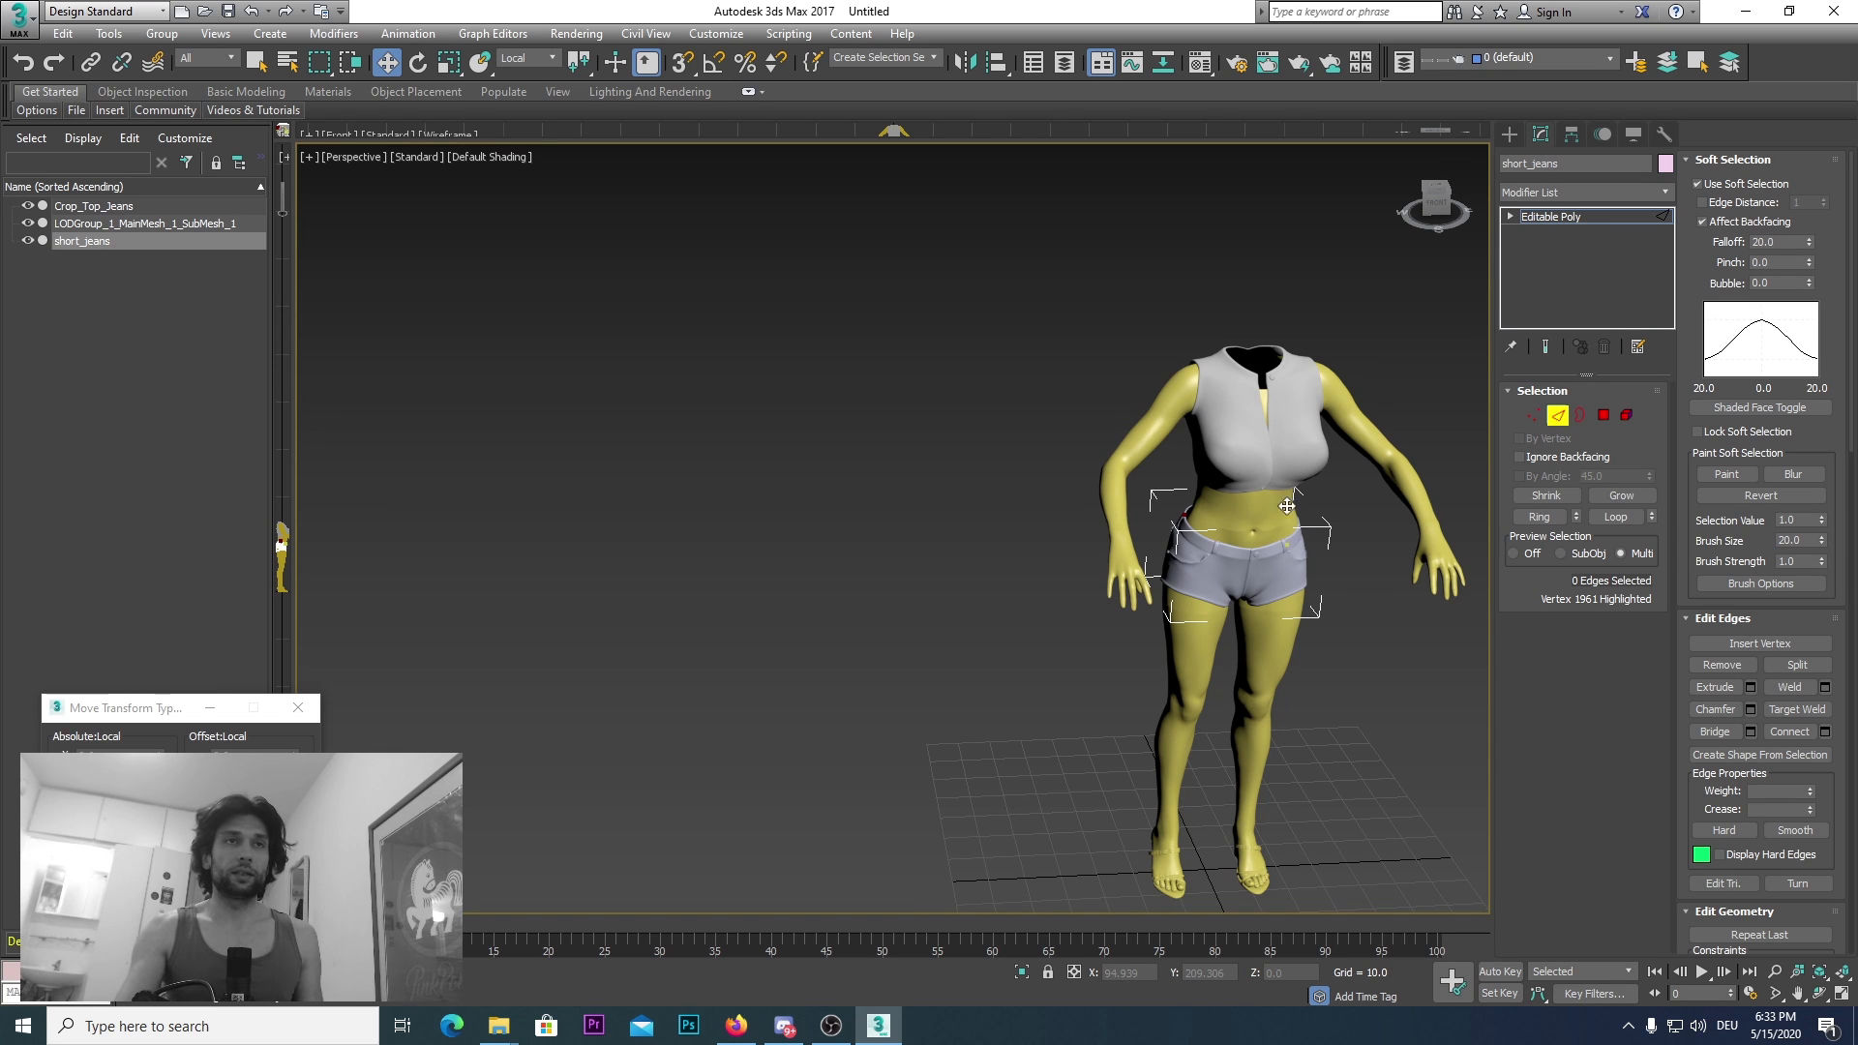
pyautogui.moveTo(1000, 562); pyautogui.dragTo(782, 511, button='middle')
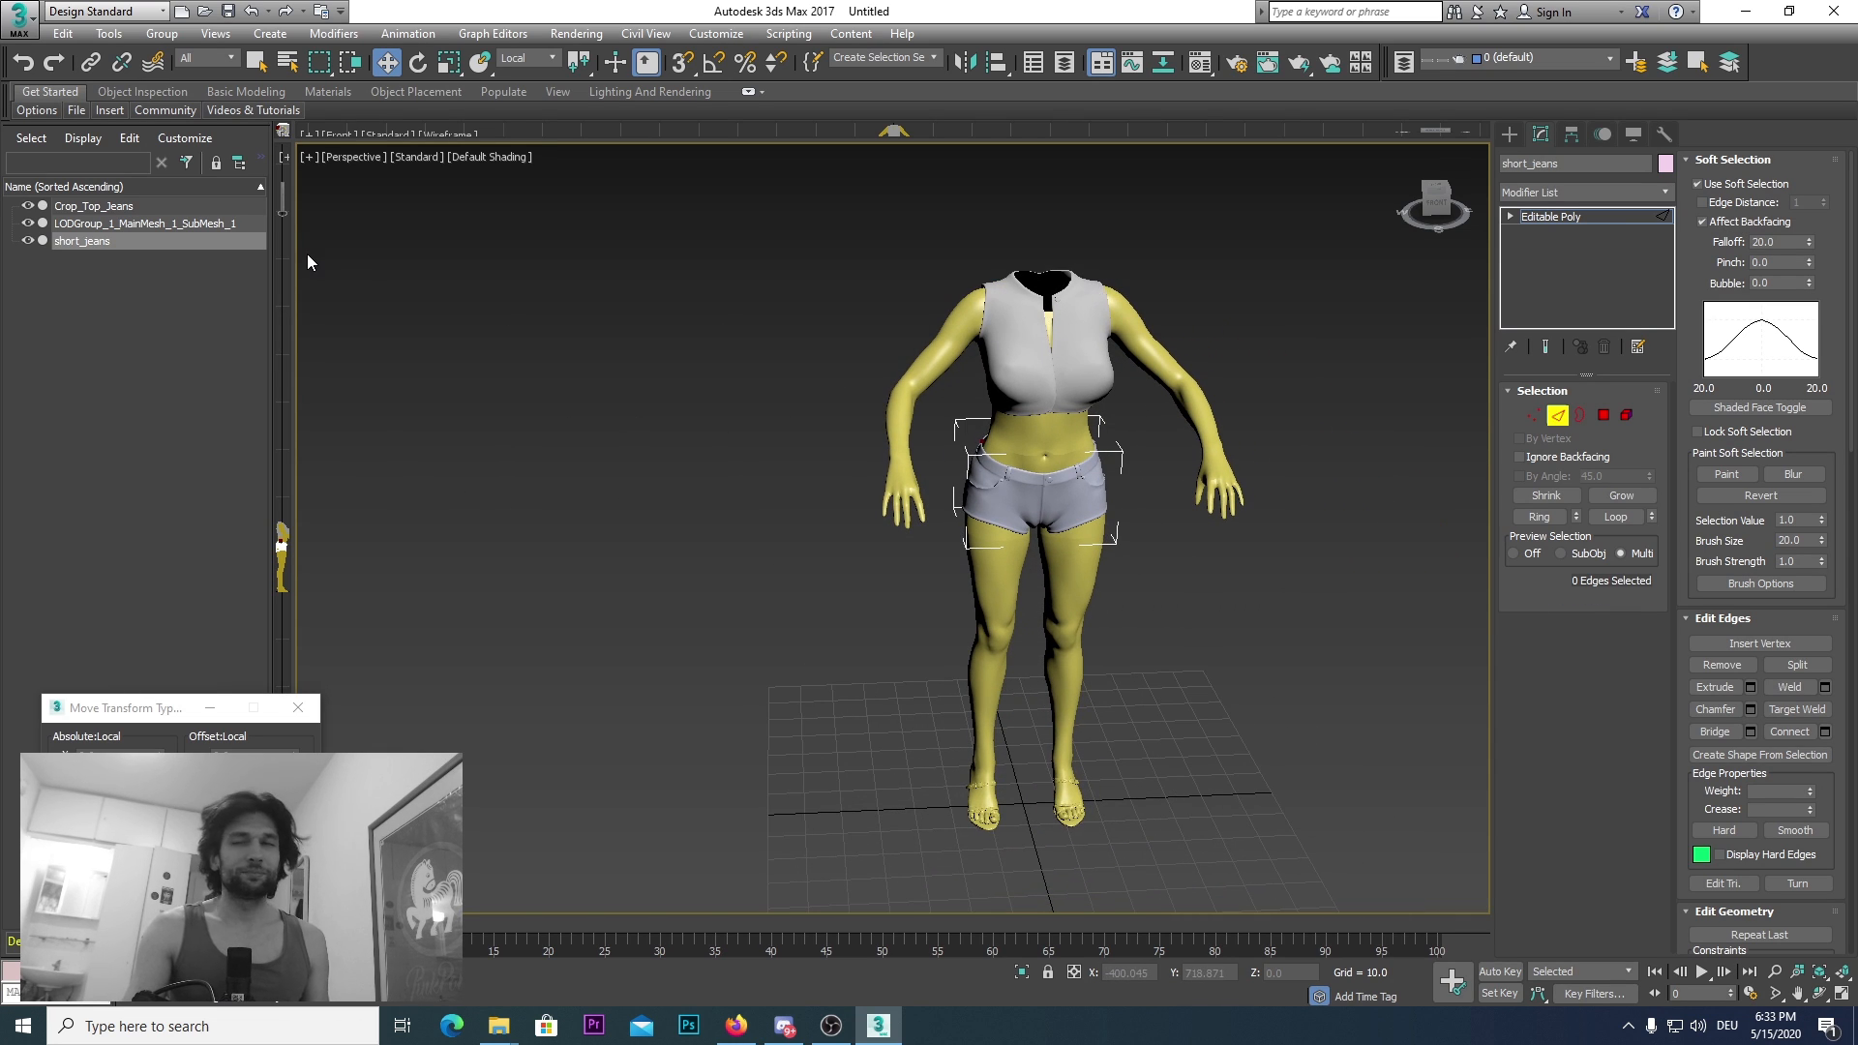
# Step: Leave edge editing on short_jeans and select the crop top, body and shorts together
pyautogui.click(1553, 393)
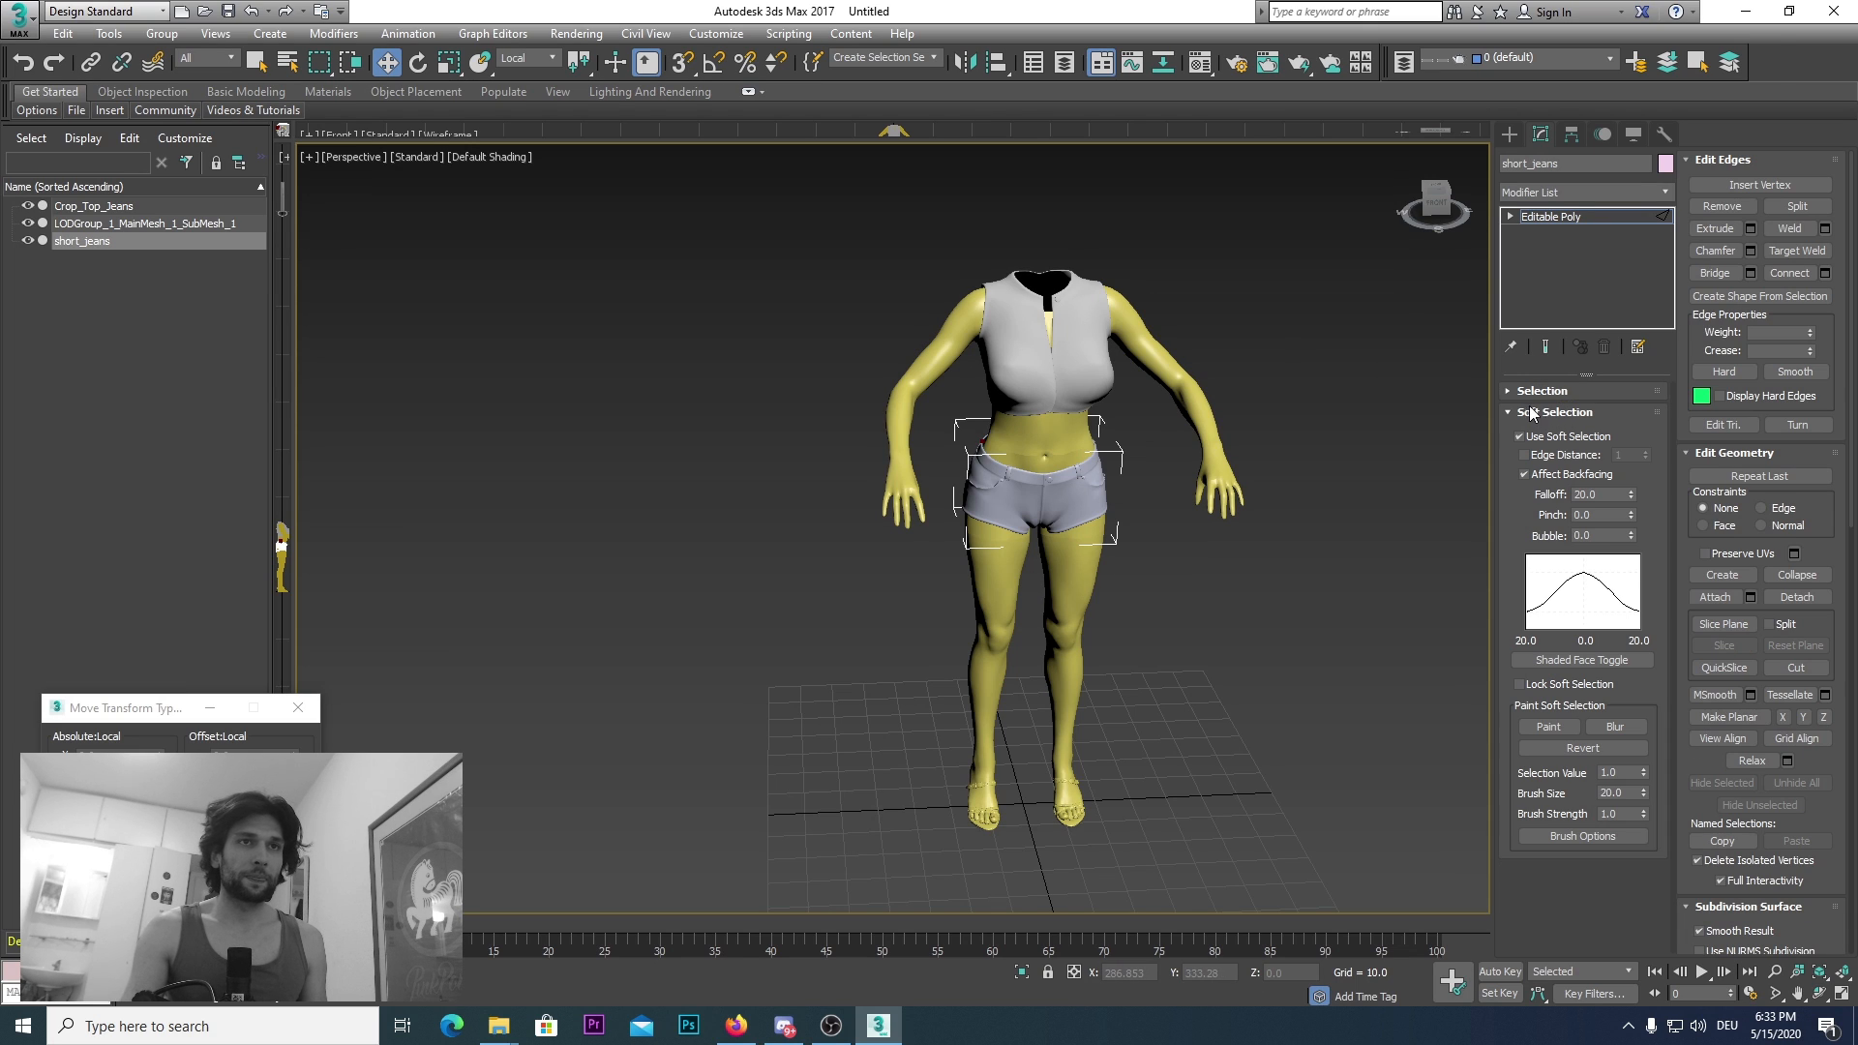
pyautogui.click(1539, 391)
pyautogui.click(1558, 414)
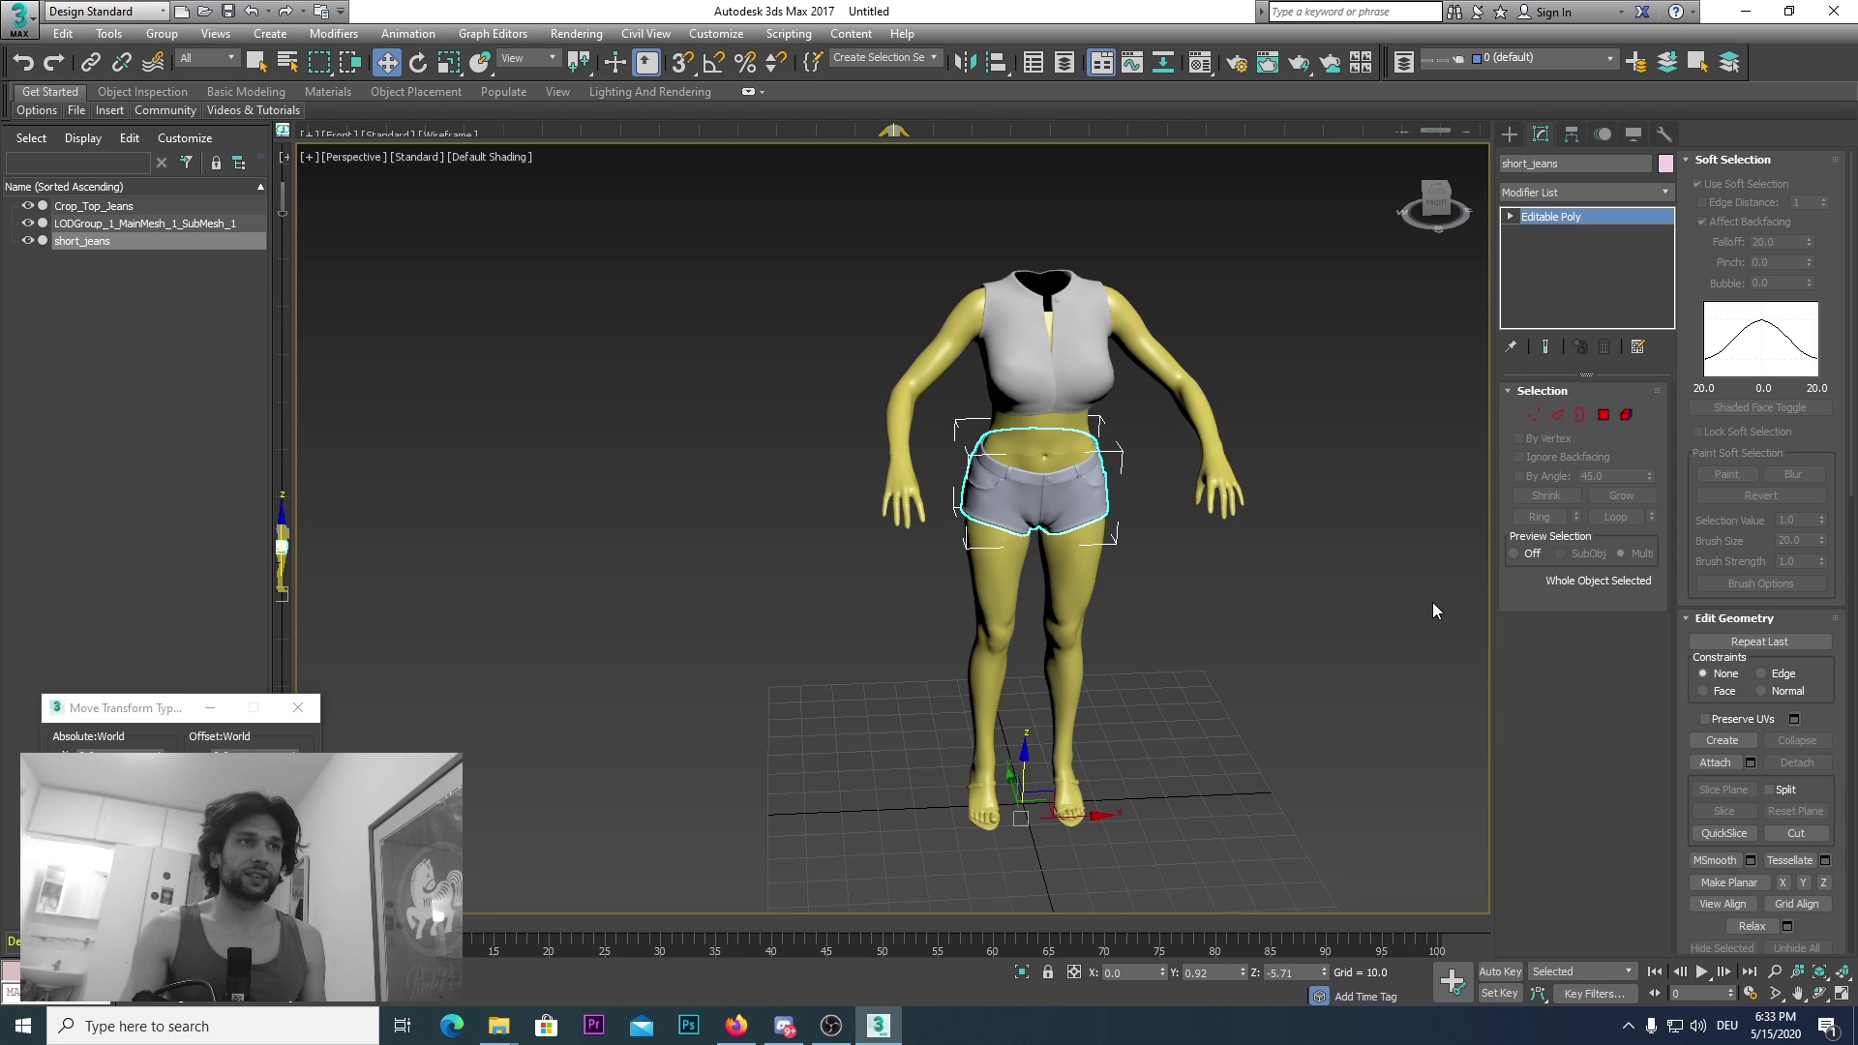
pyautogui.scroll(-3, 1172, 634)
pyautogui.click(608, 322)
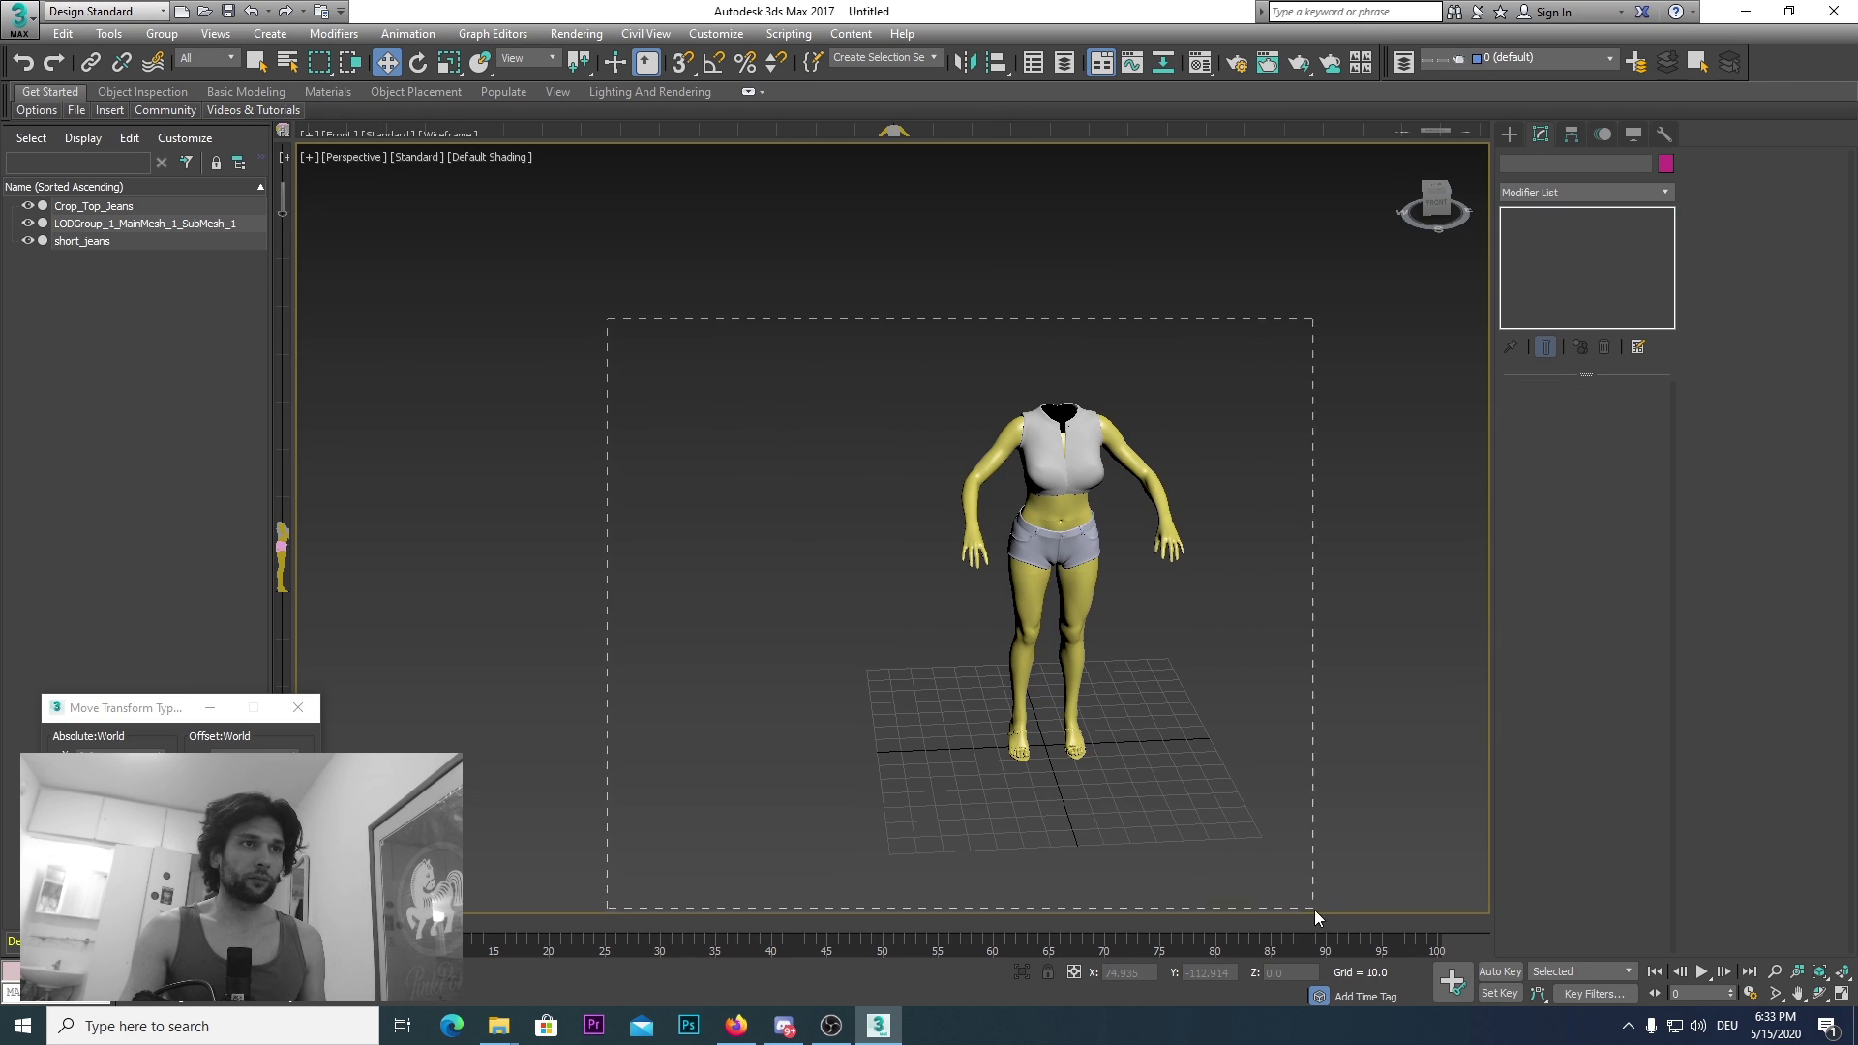
pyautogui.moveTo(1314, 909); pyautogui.dragTo(1314, 912)
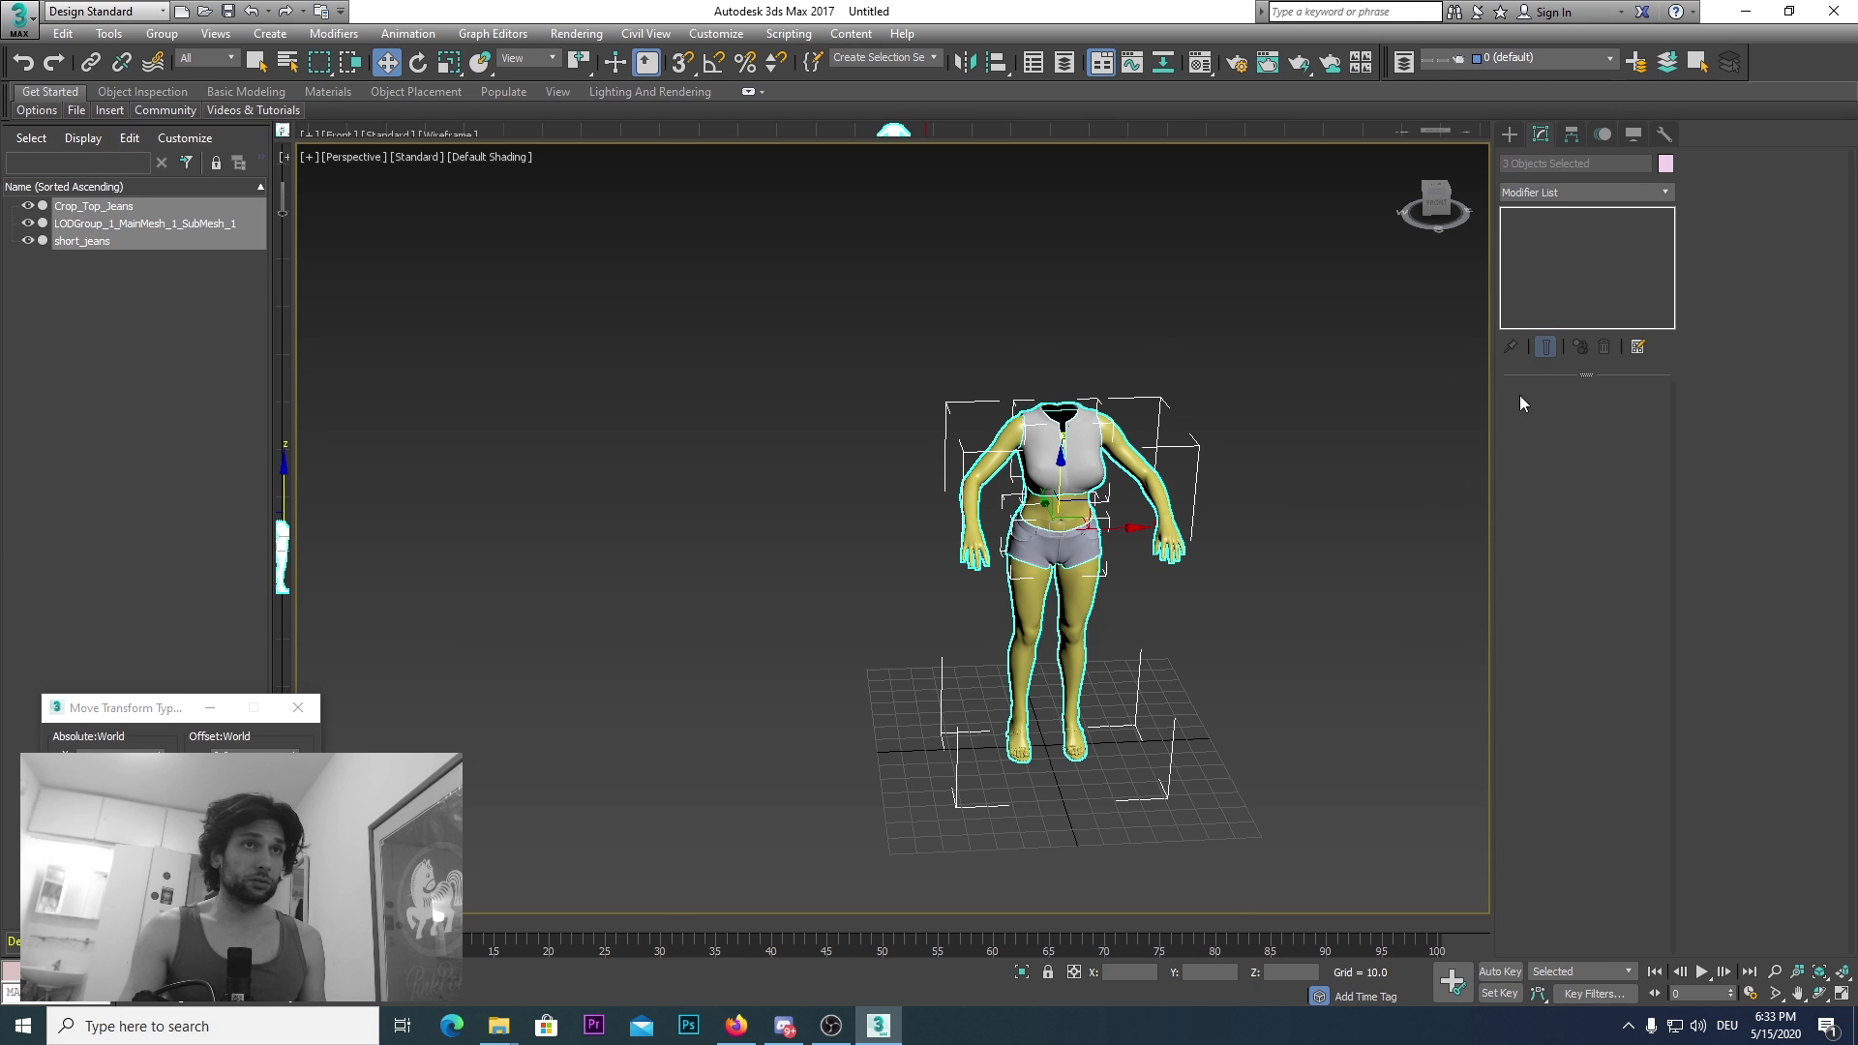
# Step: Apply an Unwrap UVW modifier to the three selected objects and open the UV editor
pyautogui.click(1580, 193)
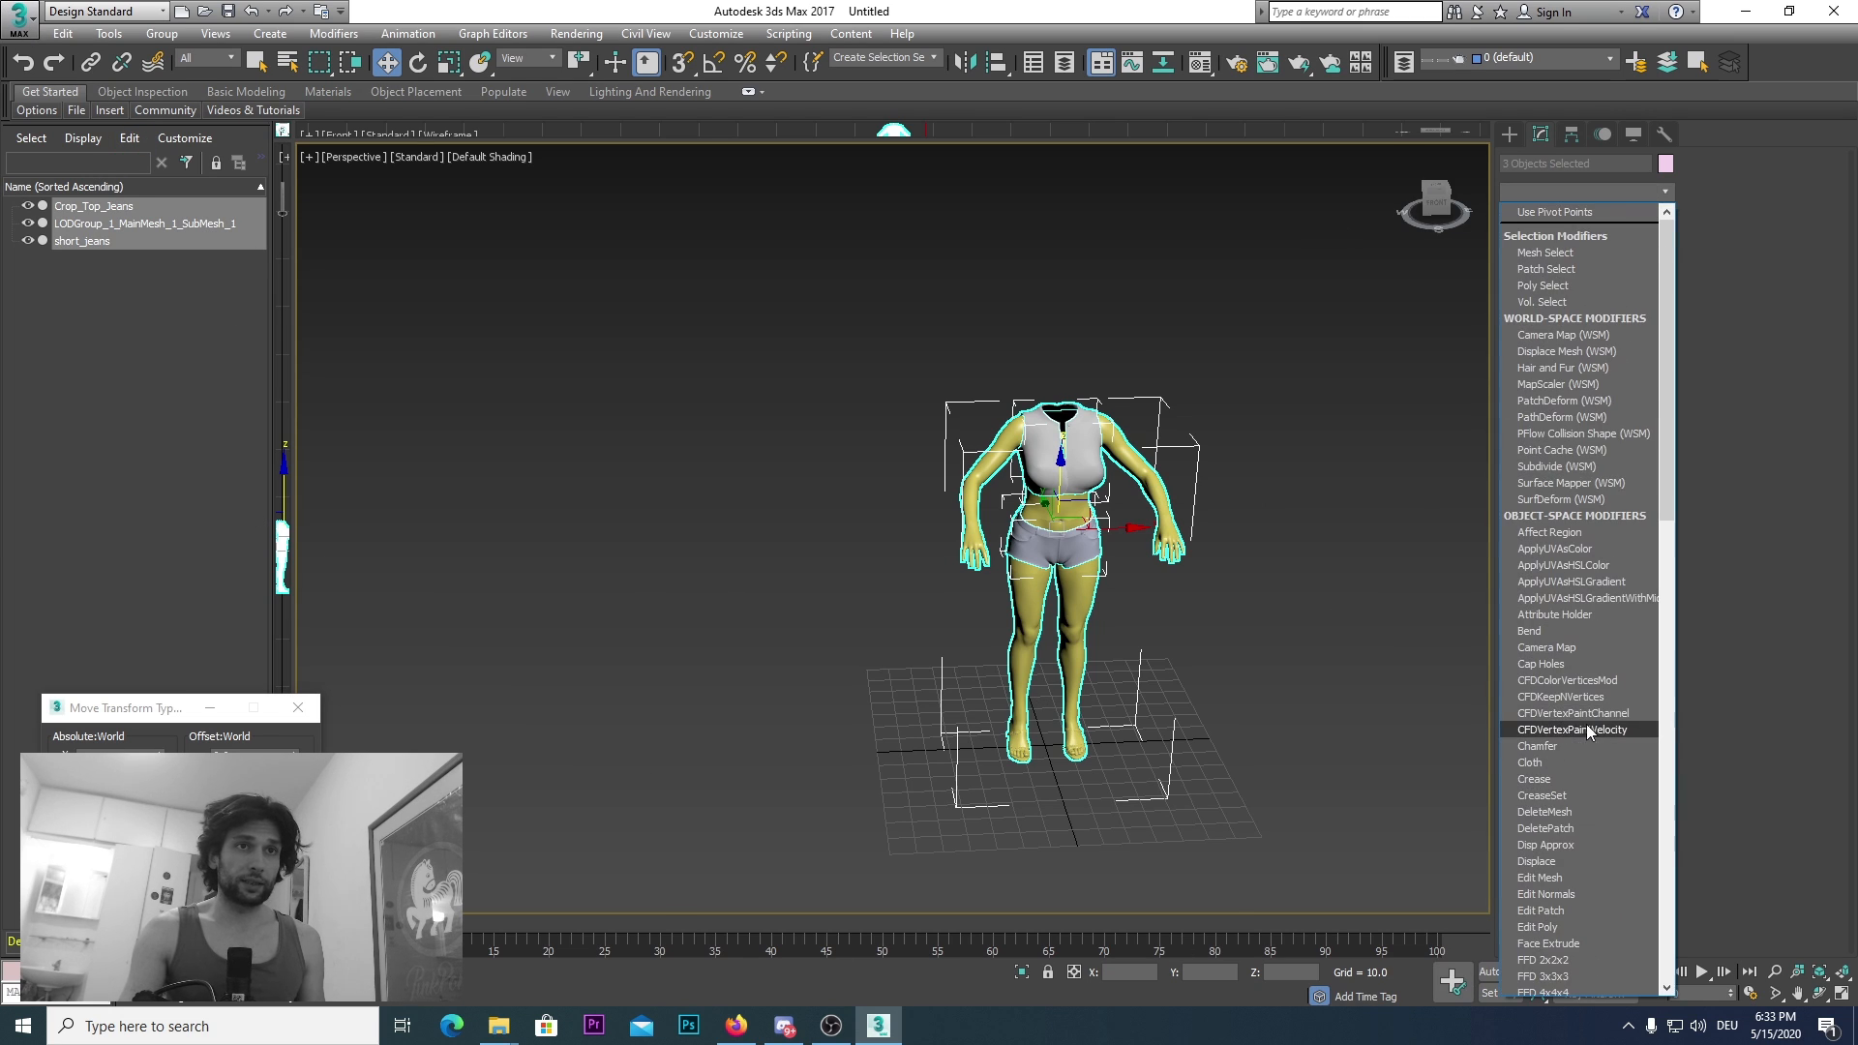
pyautogui.scroll(-8, 1531, 811)
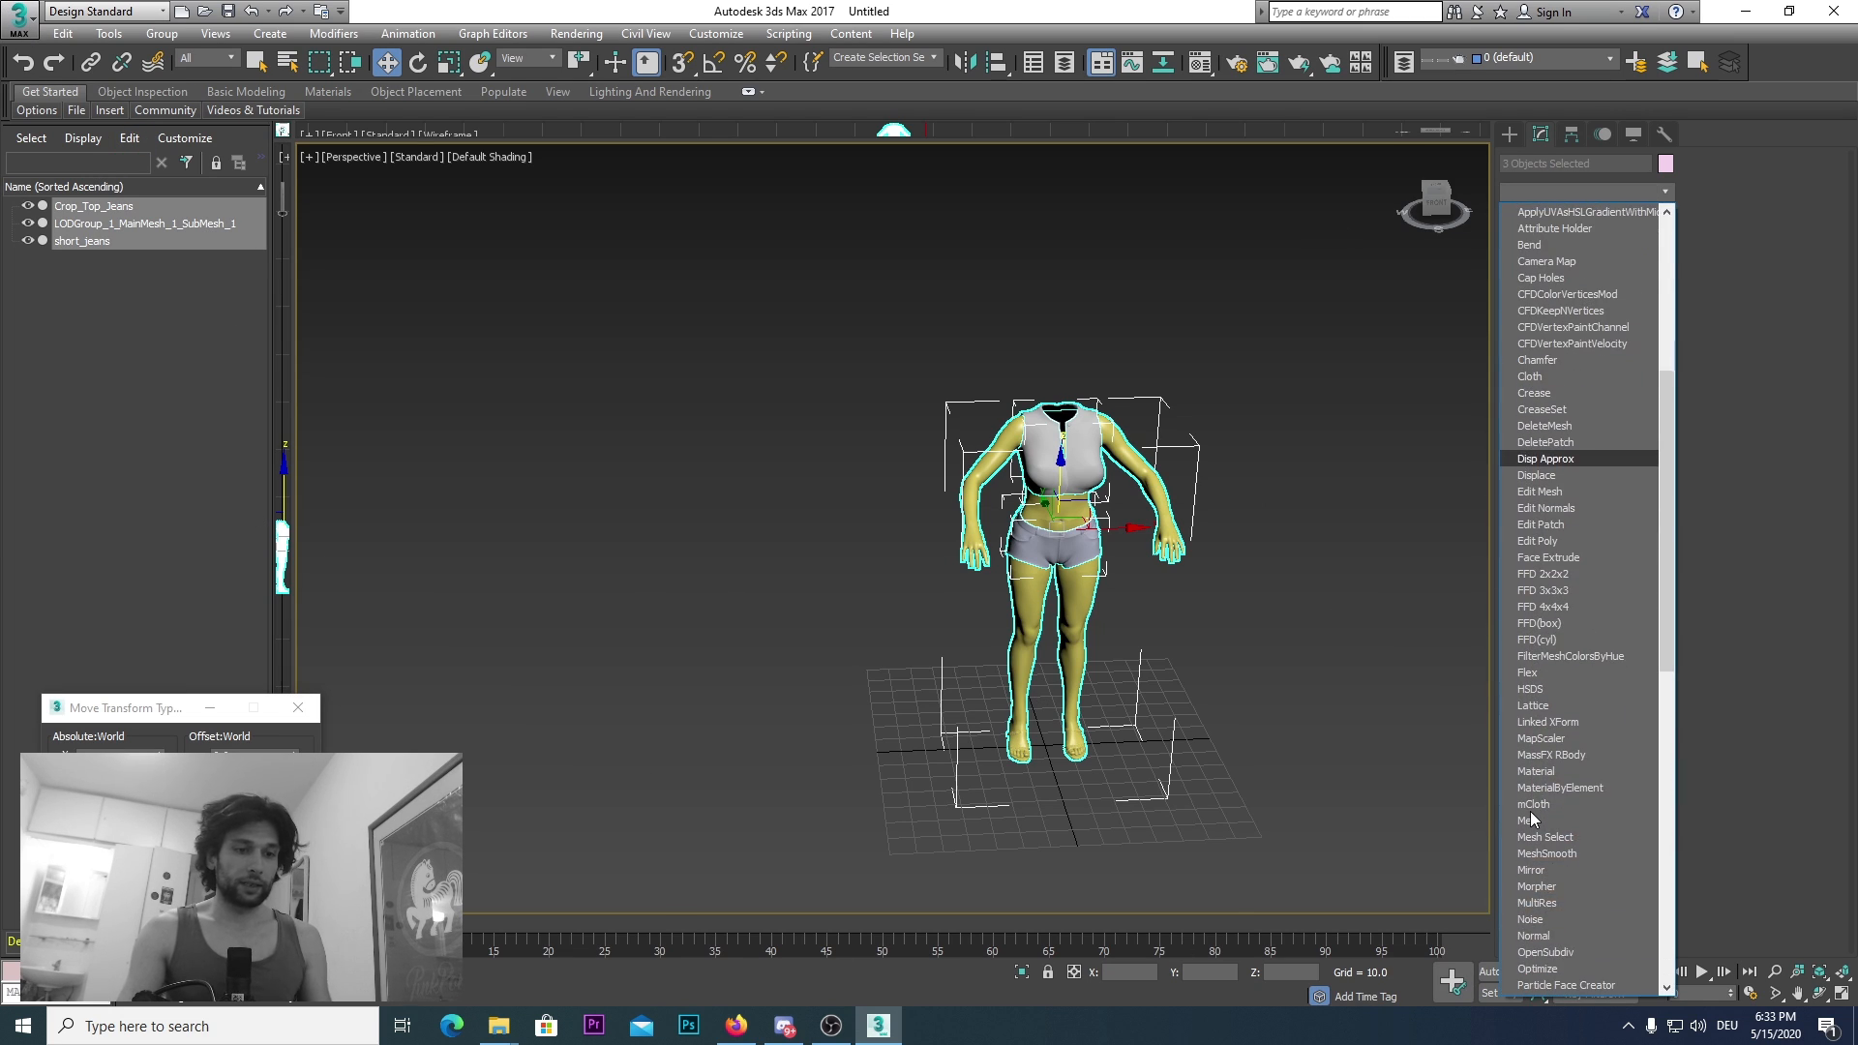
pyautogui.scroll(-10, 1545, 809)
pyautogui.click(1558, 815)
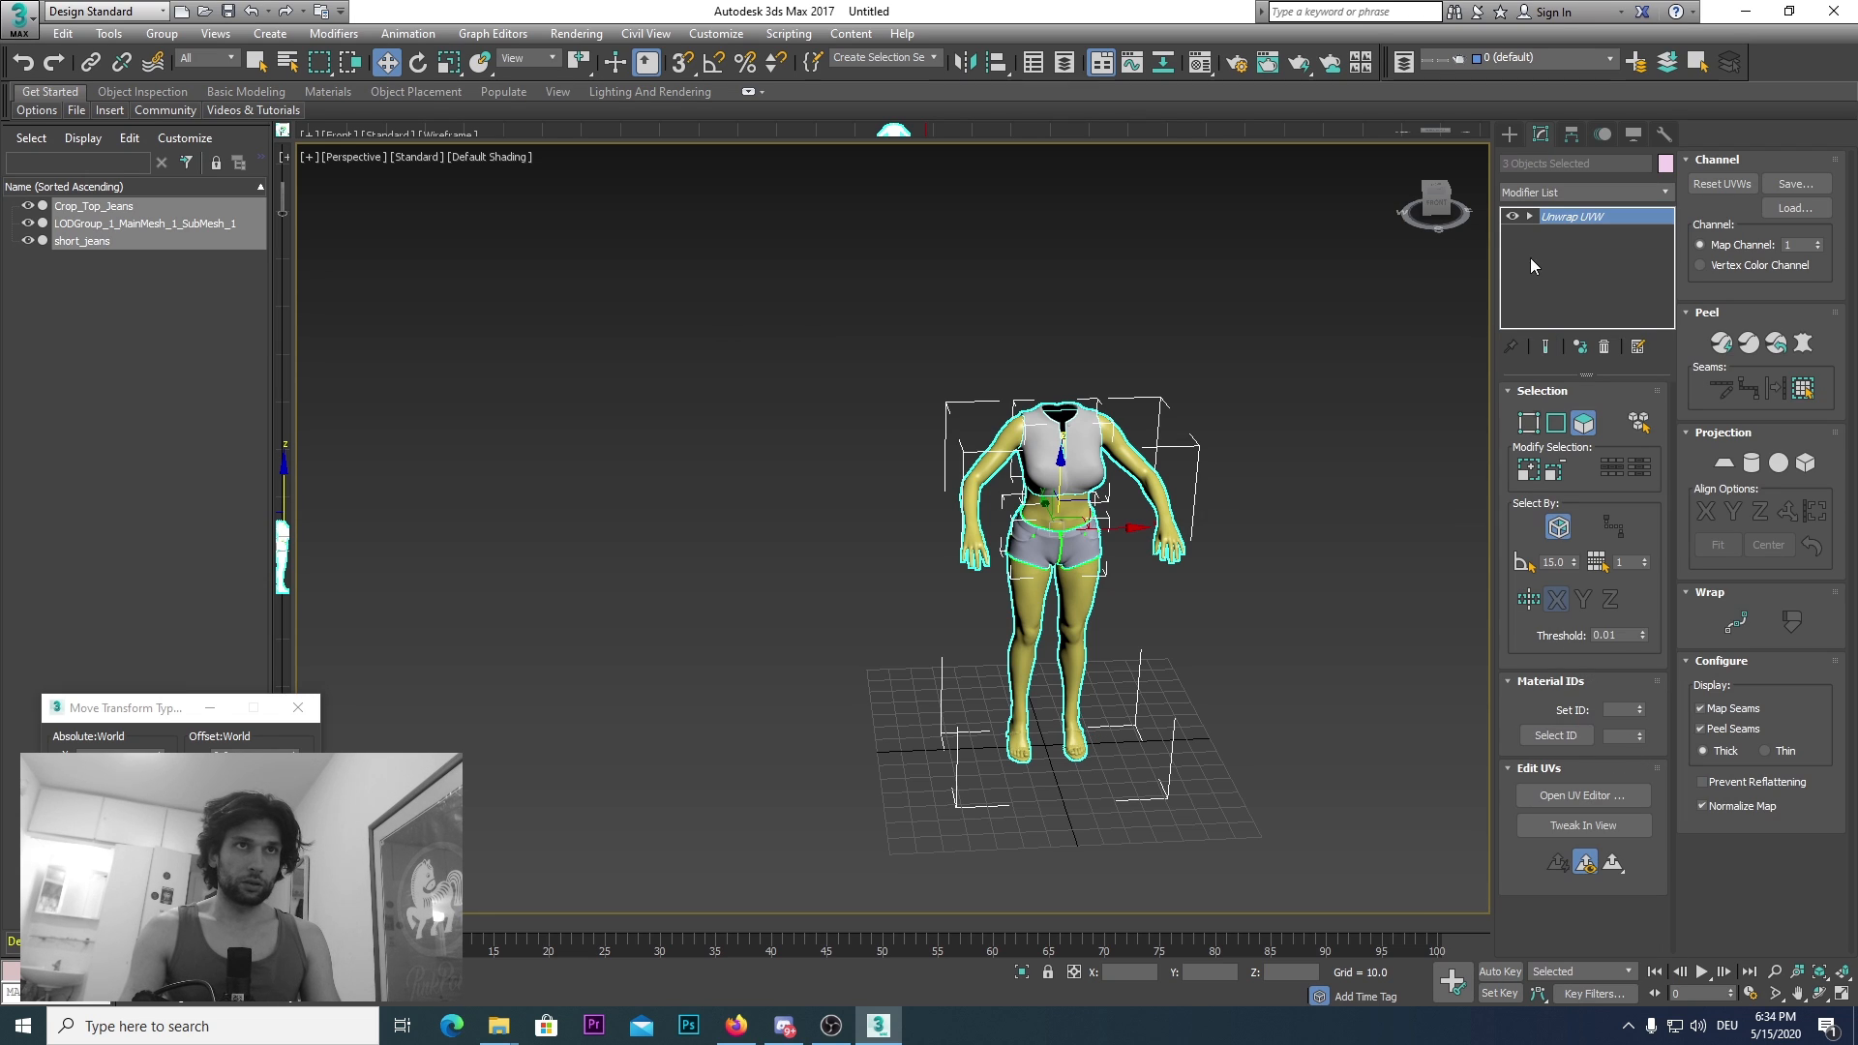
pyautogui.click(1584, 797)
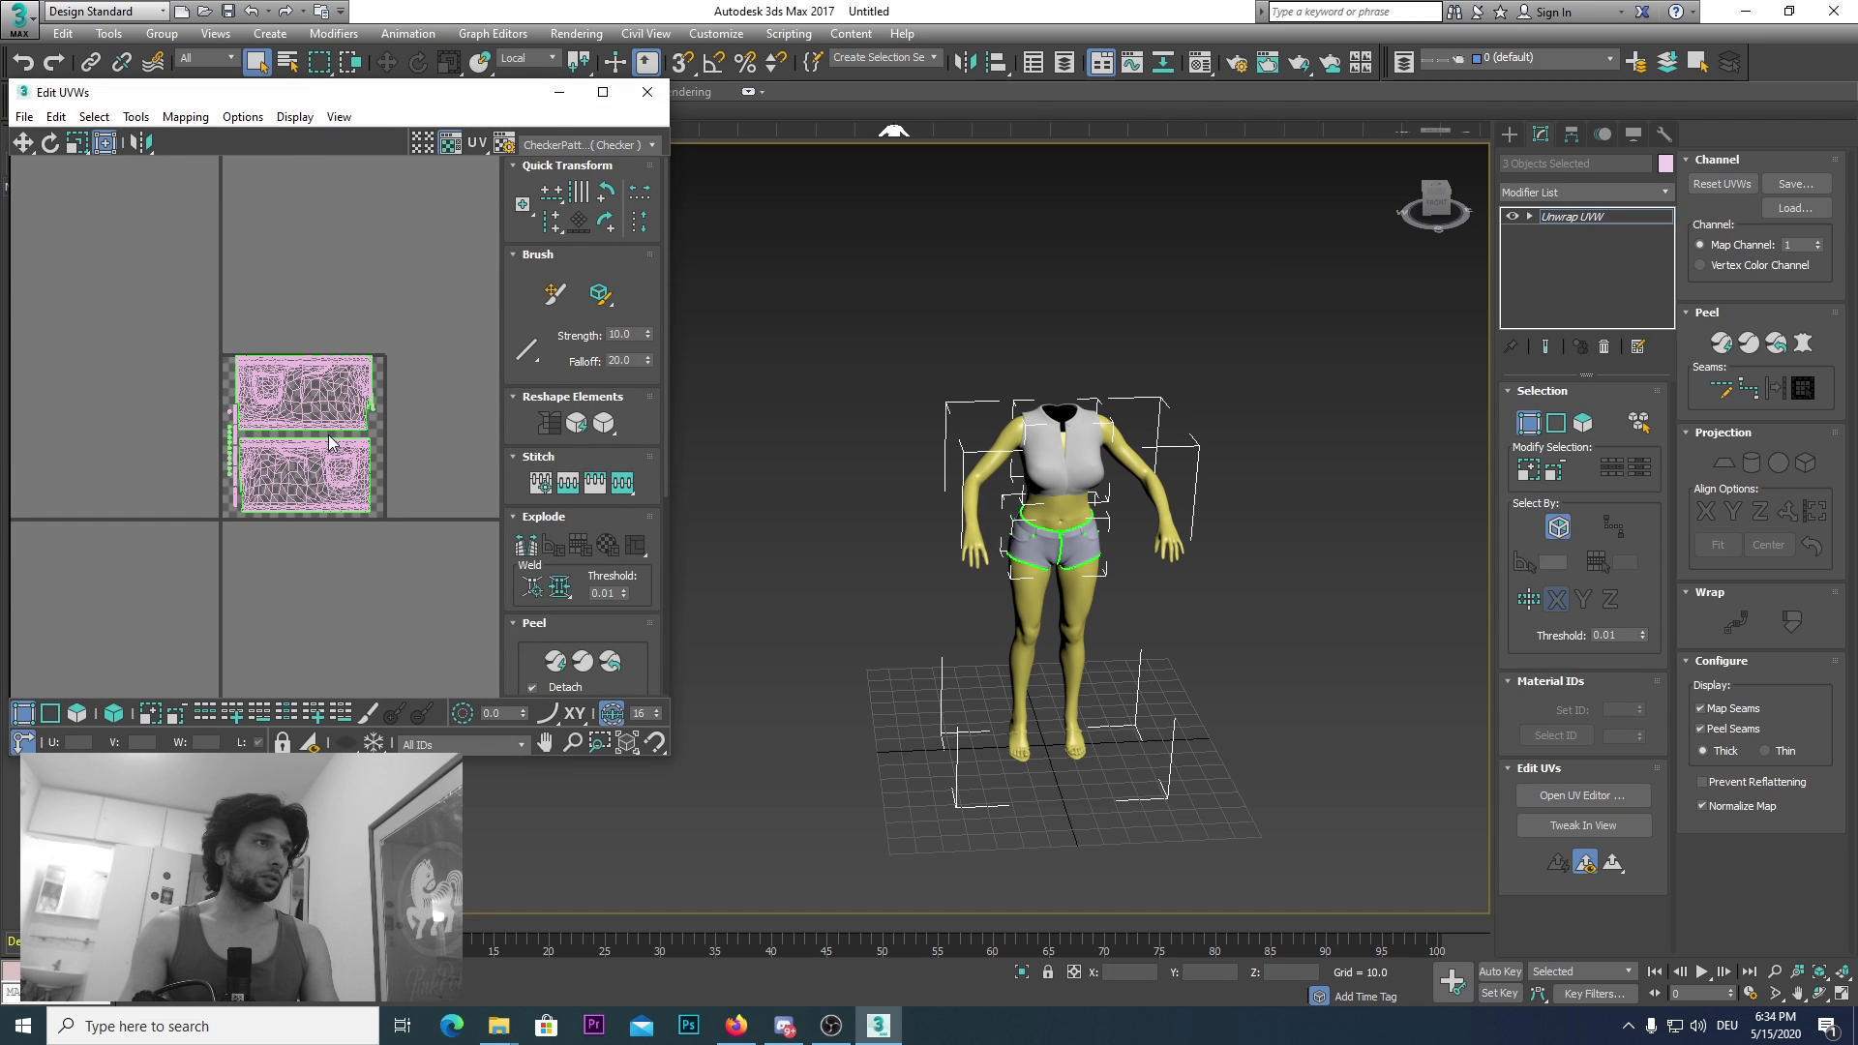
# Step: Inspect the UV layout, close the UV editor and collapse the Unwrap UVW modifier on all three objects
pyautogui.scroll(3, 328, 434)
pyautogui.scroll(2, 361, 434)
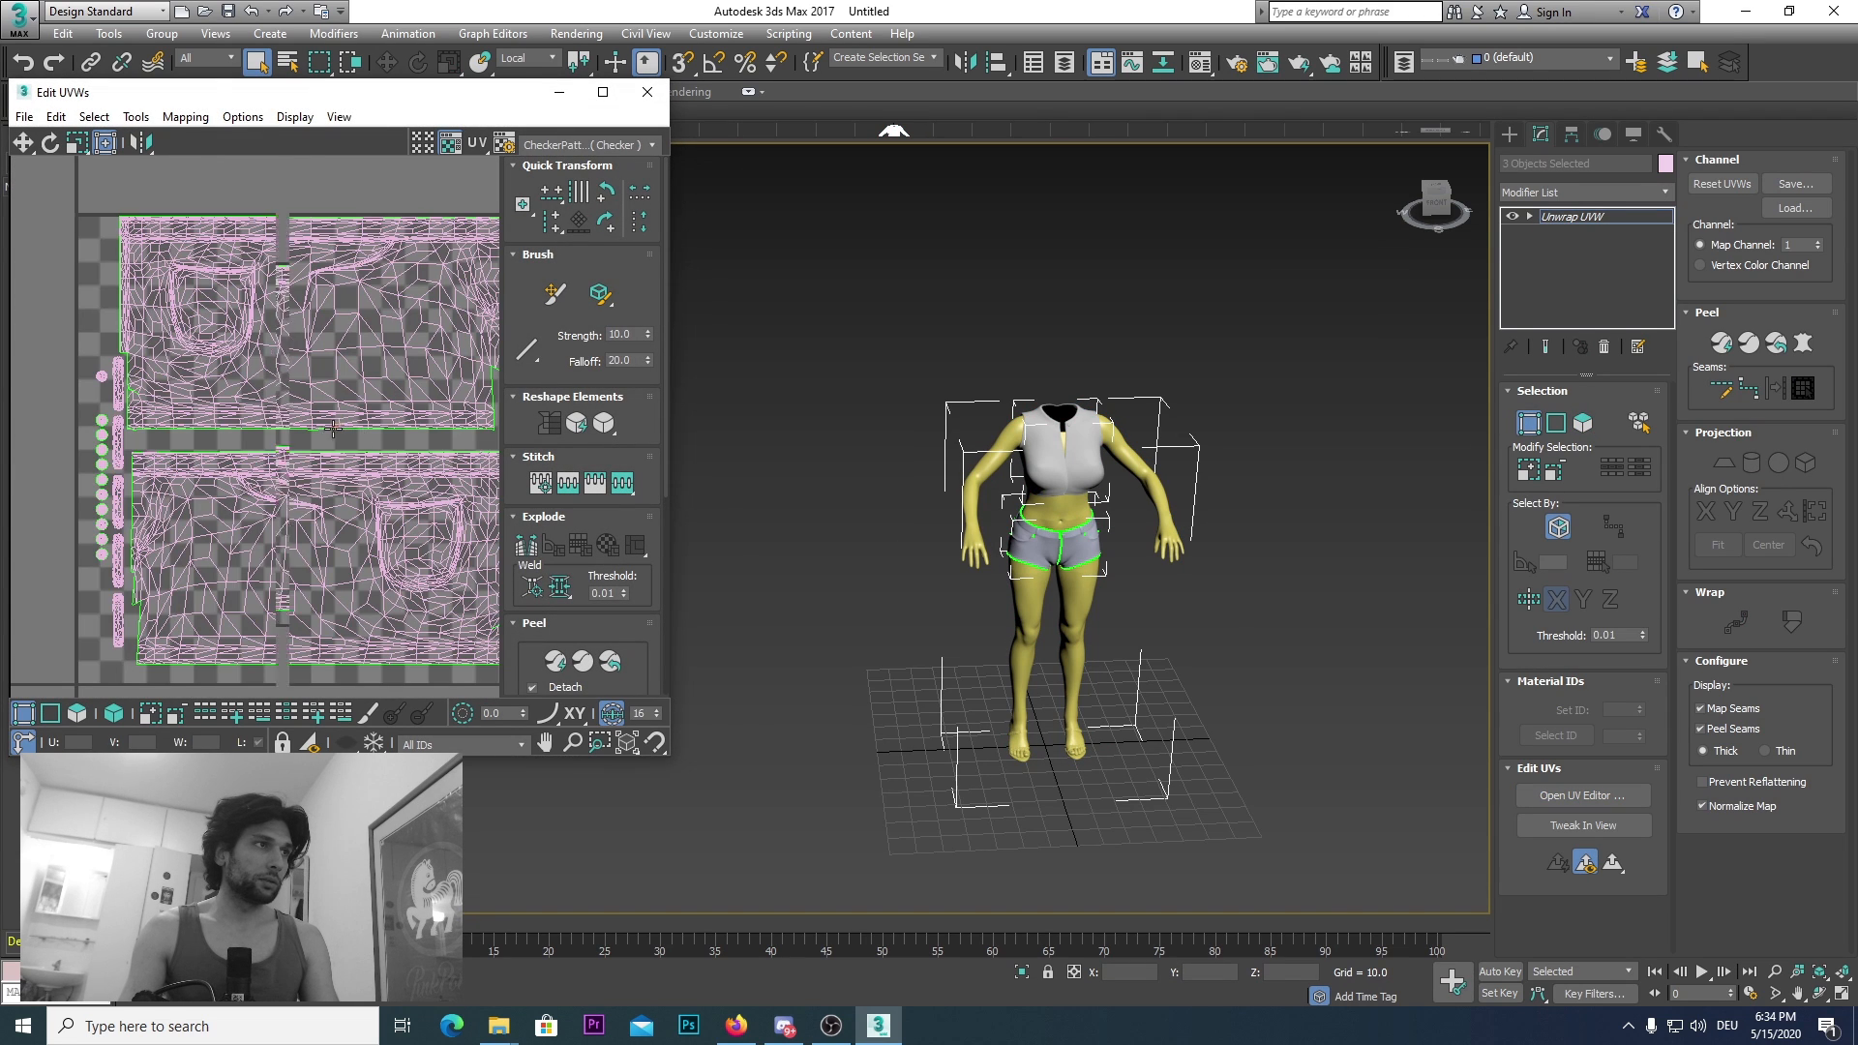
pyautogui.scroll(-2, 360, 435)
pyautogui.click(648, 92)
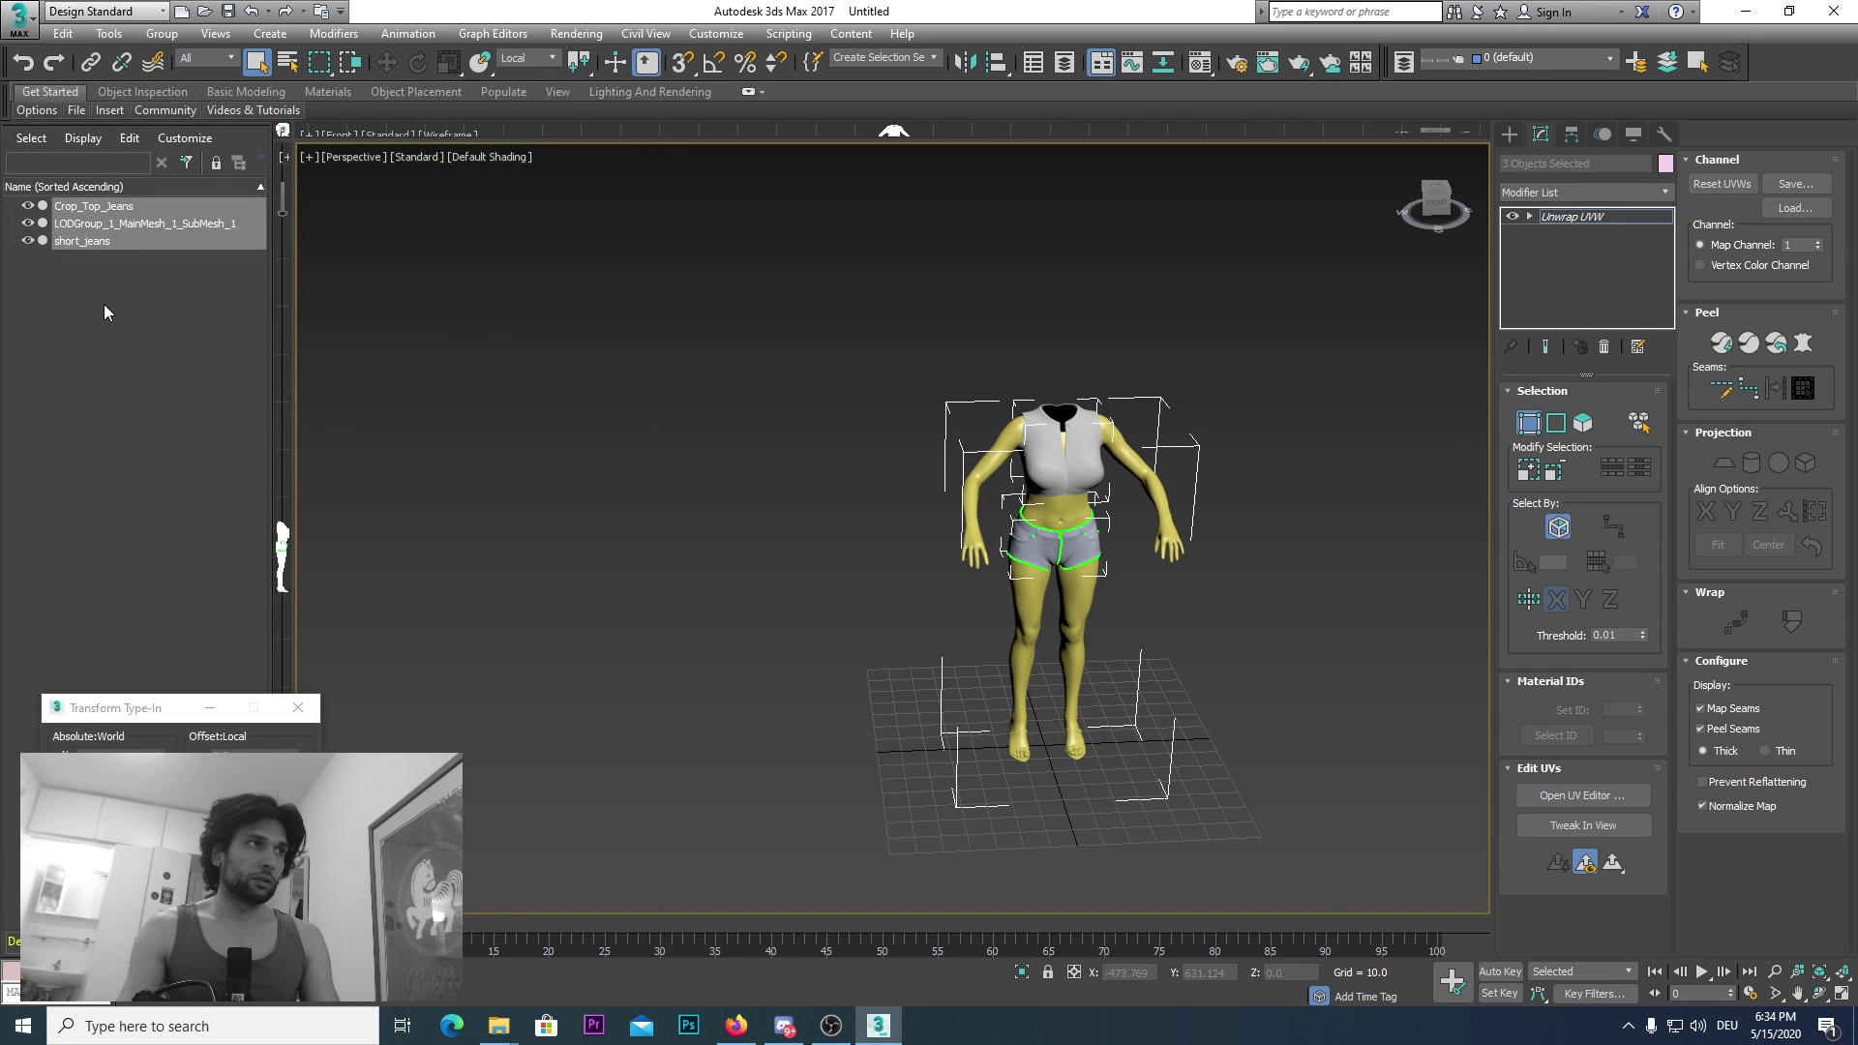
pyautogui.rightClick(1585, 215)
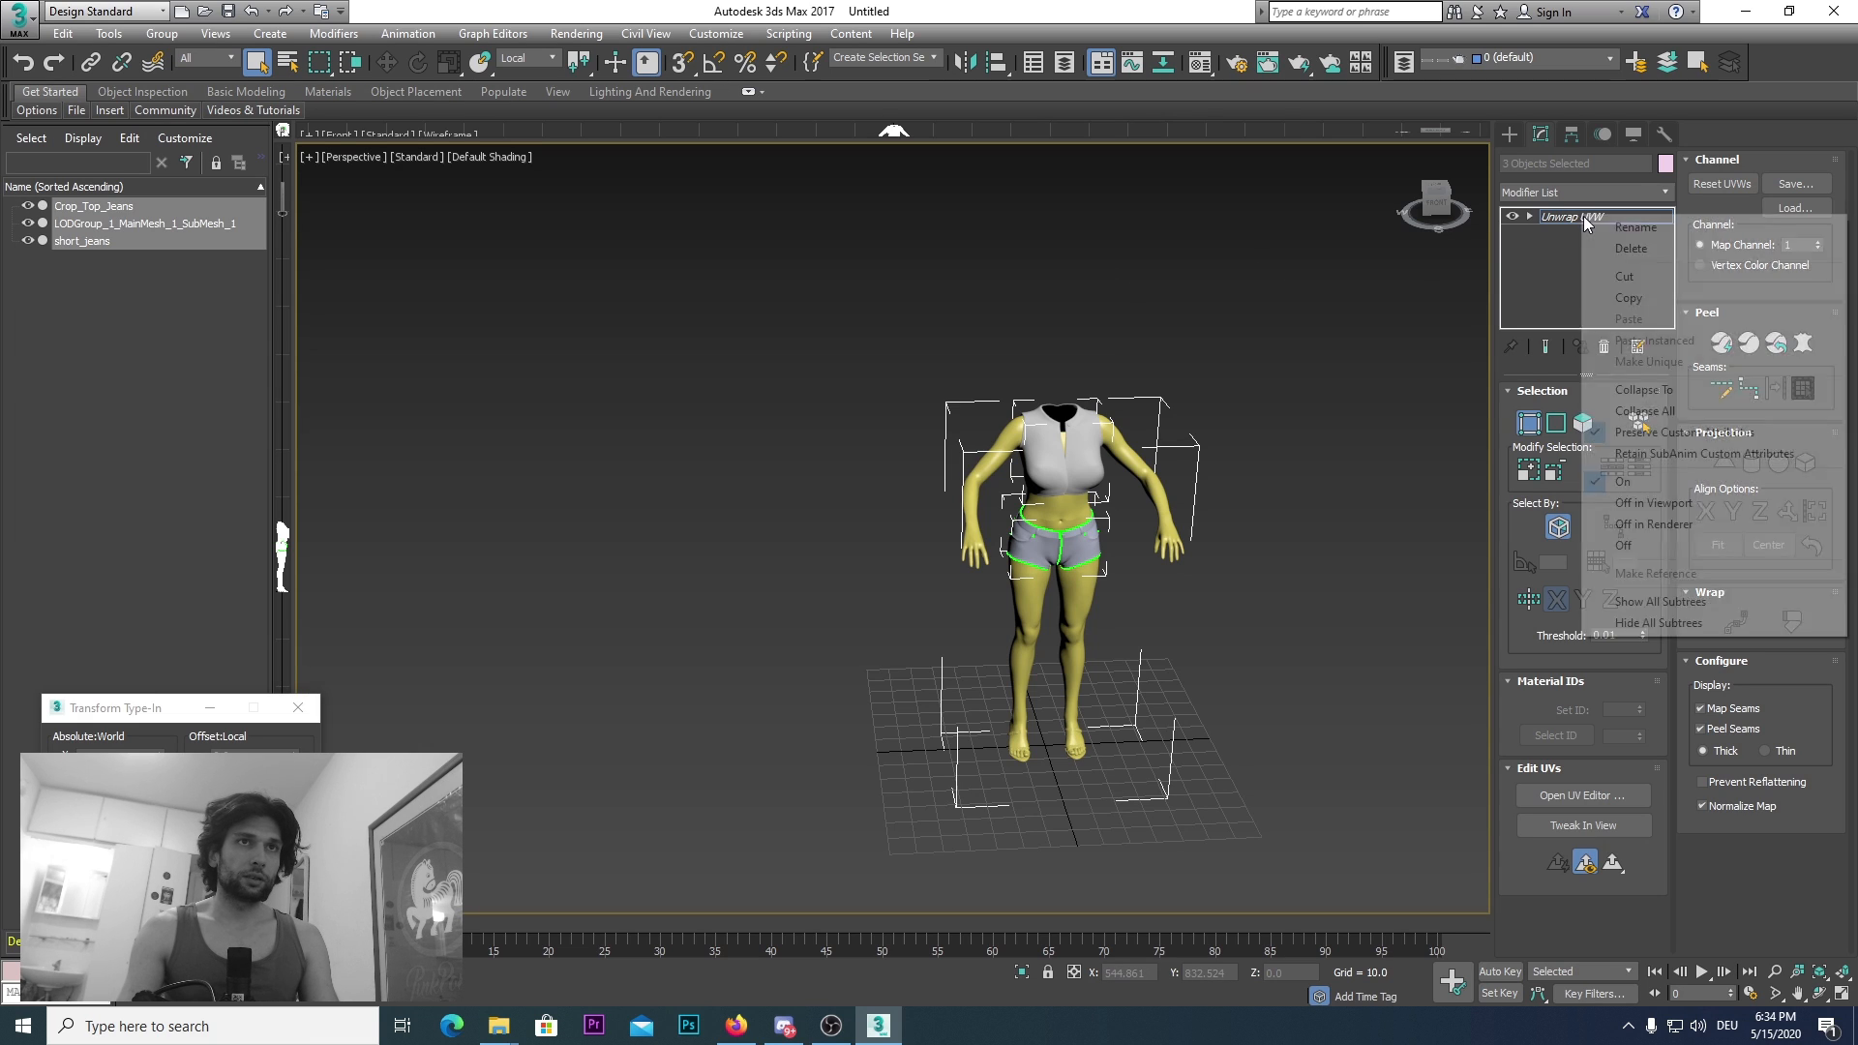
pyautogui.click(1651, 412)
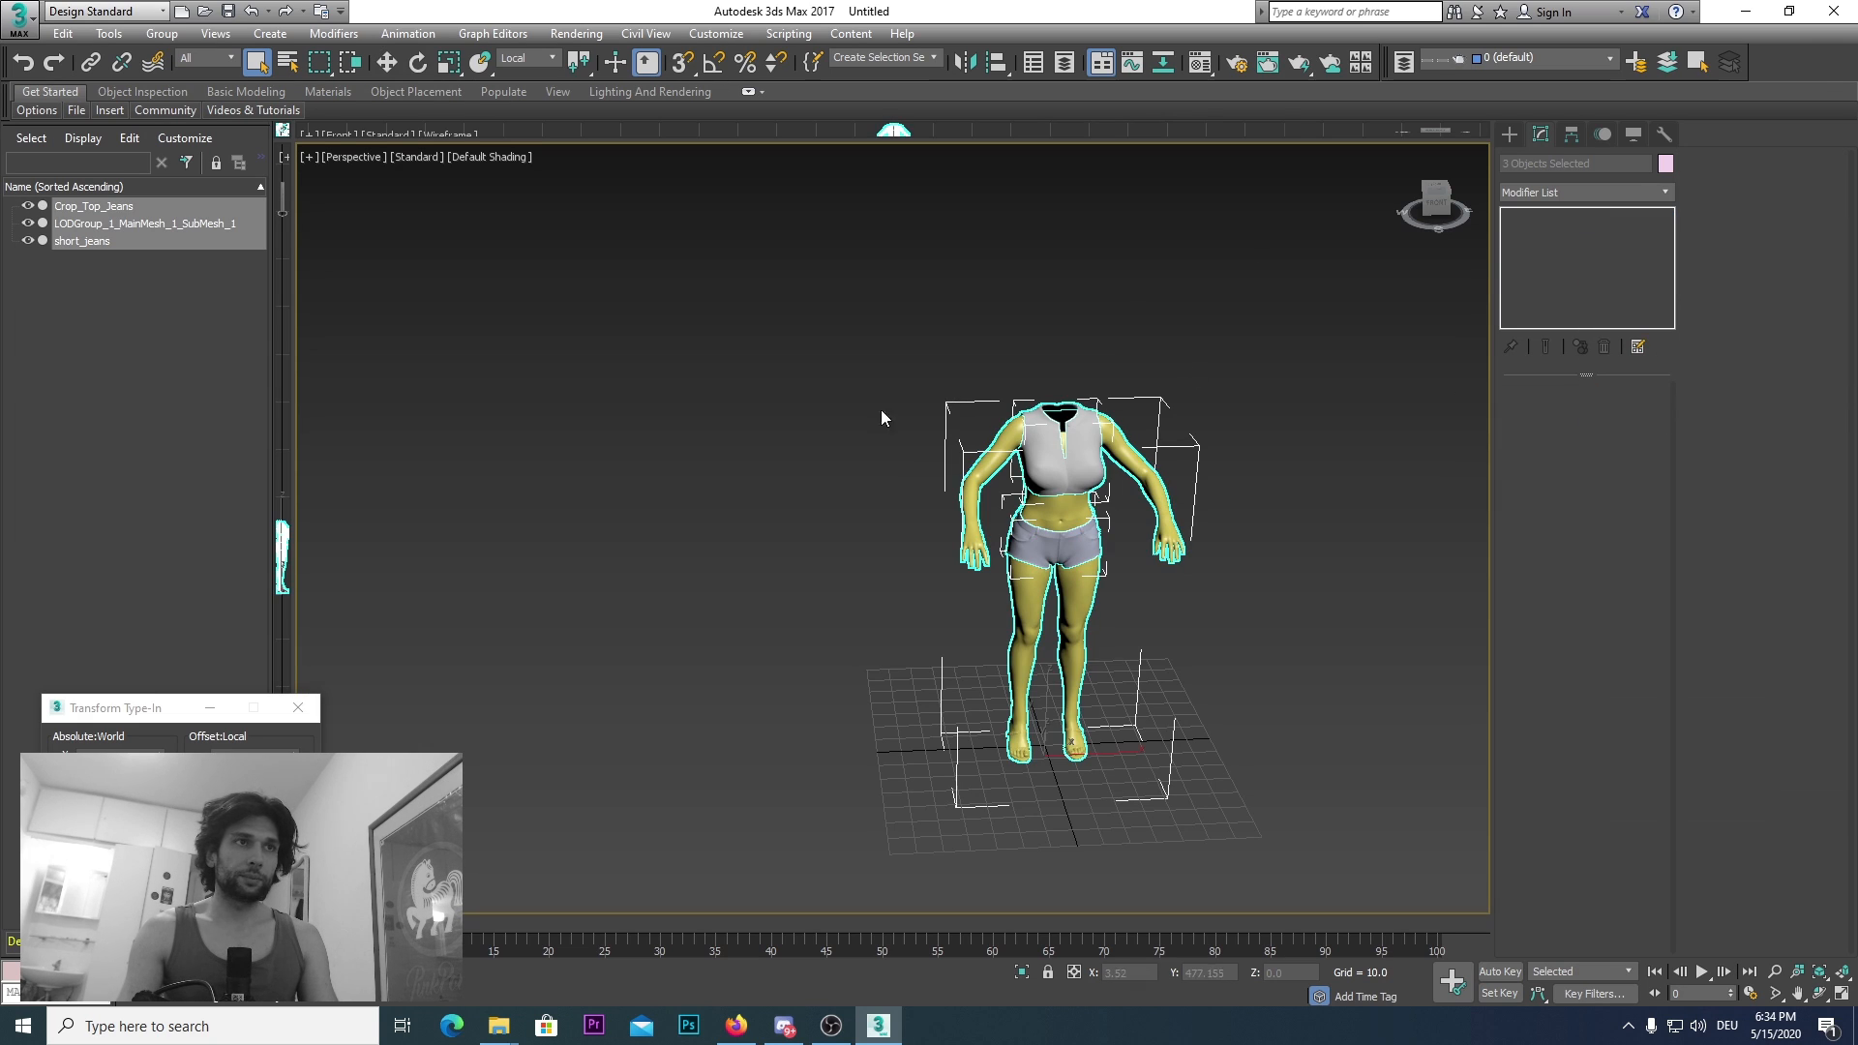
# Step: Convert short_jeans and Crop_Top_Jeans to Editable Mesh and clear the selection
pyautogui.click(174, 318)
pyautogui.click(118, 242)
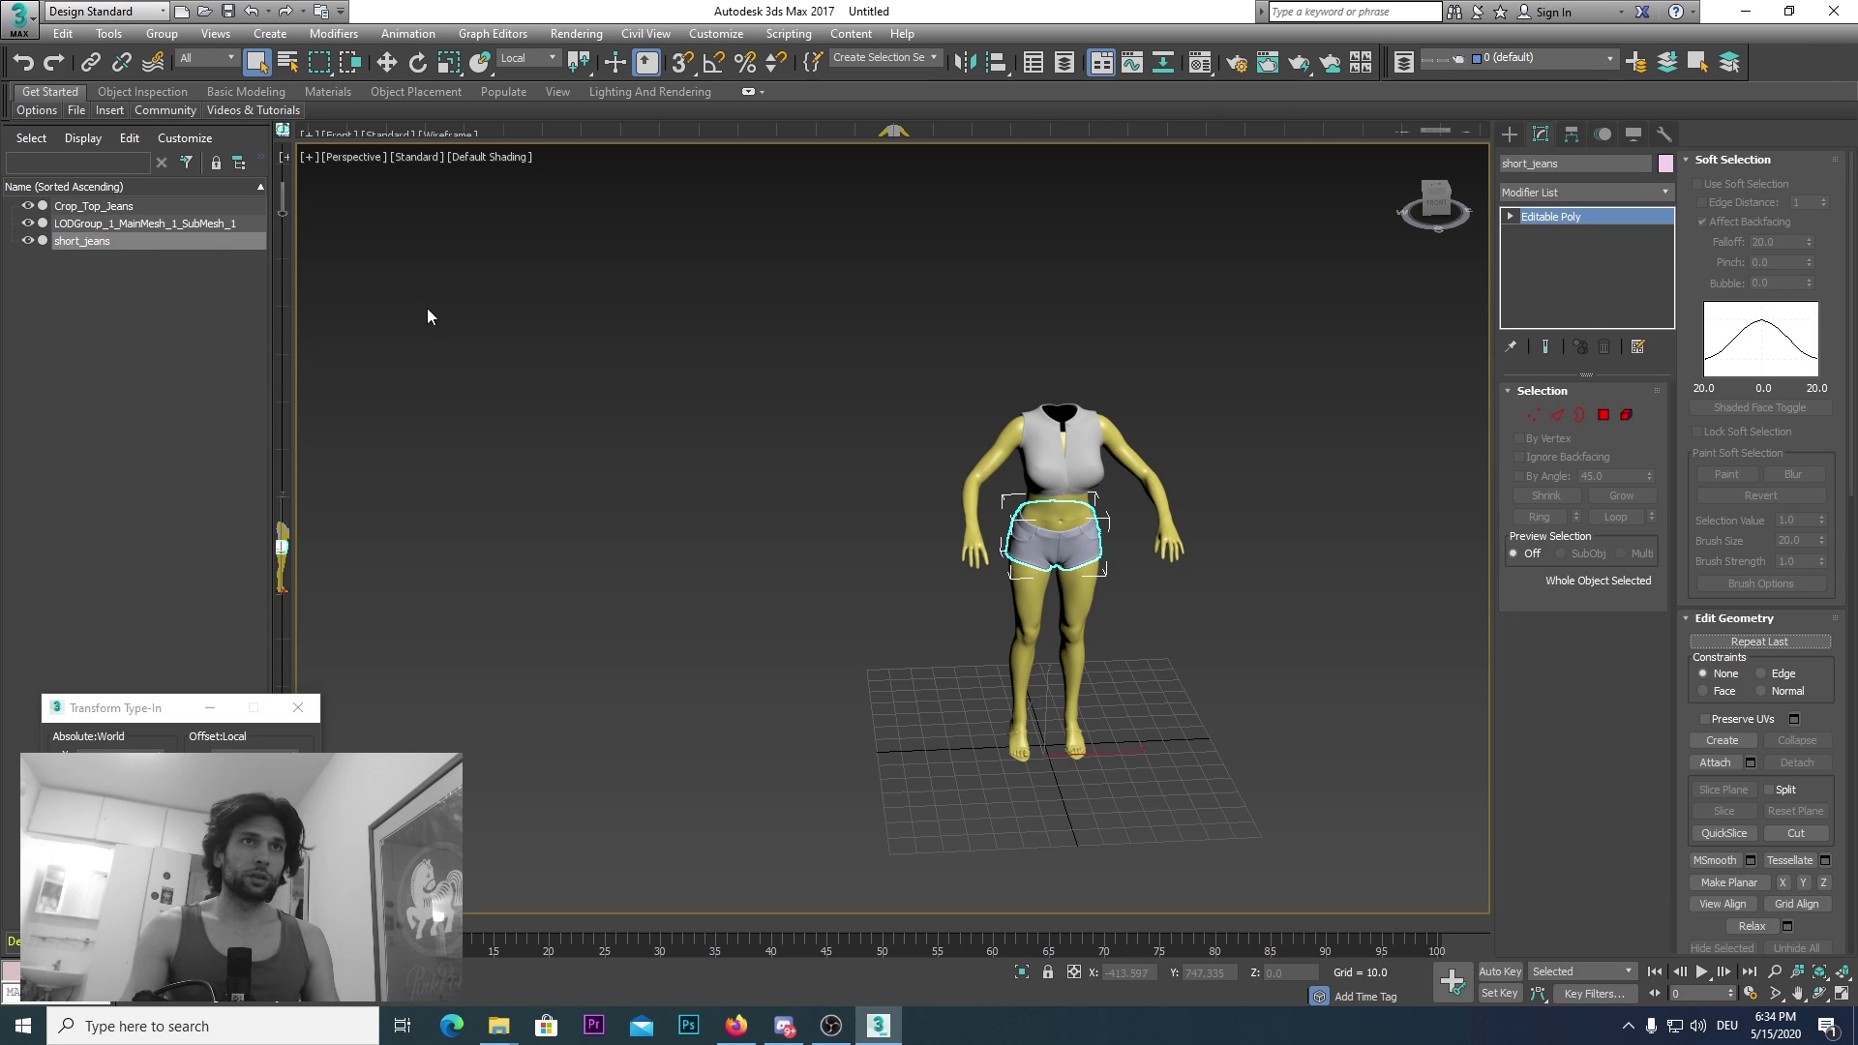
pyautogui.rightClick(1572, 217)
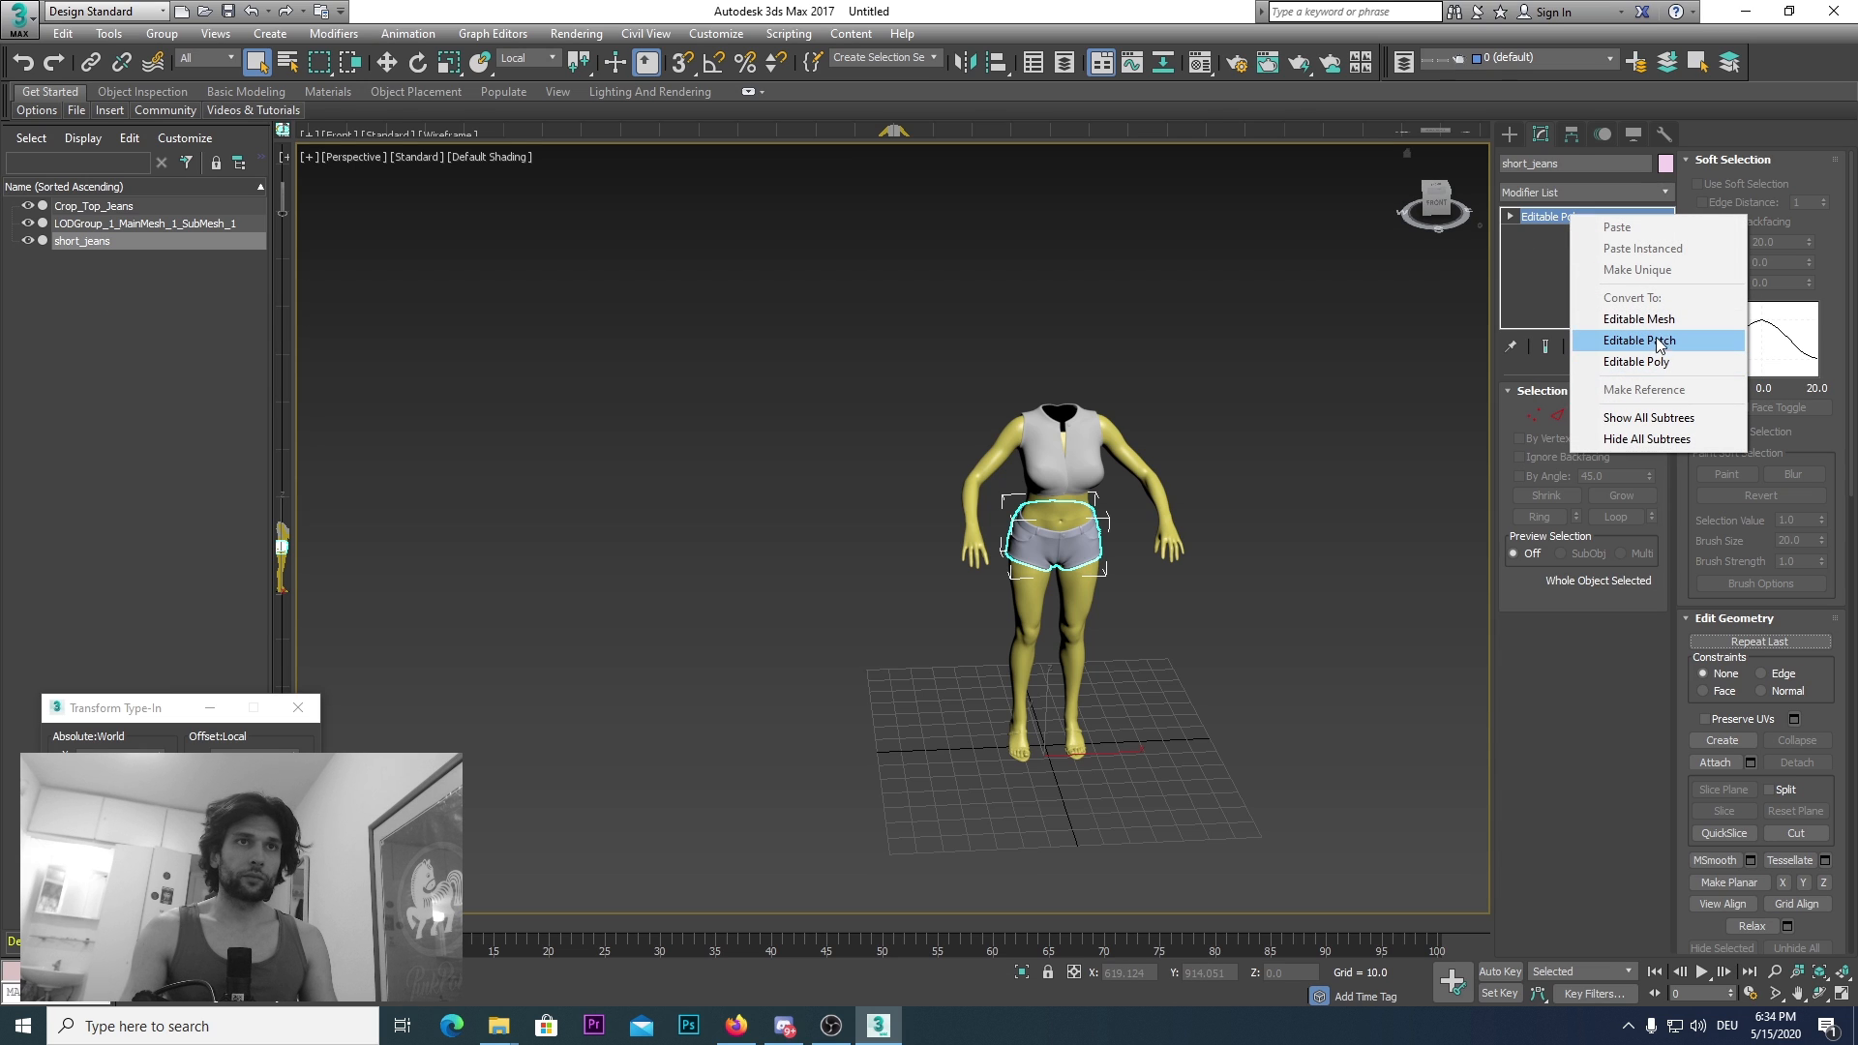
pyautogui.click(1635, 320)
pyautogui.click(145, 224)
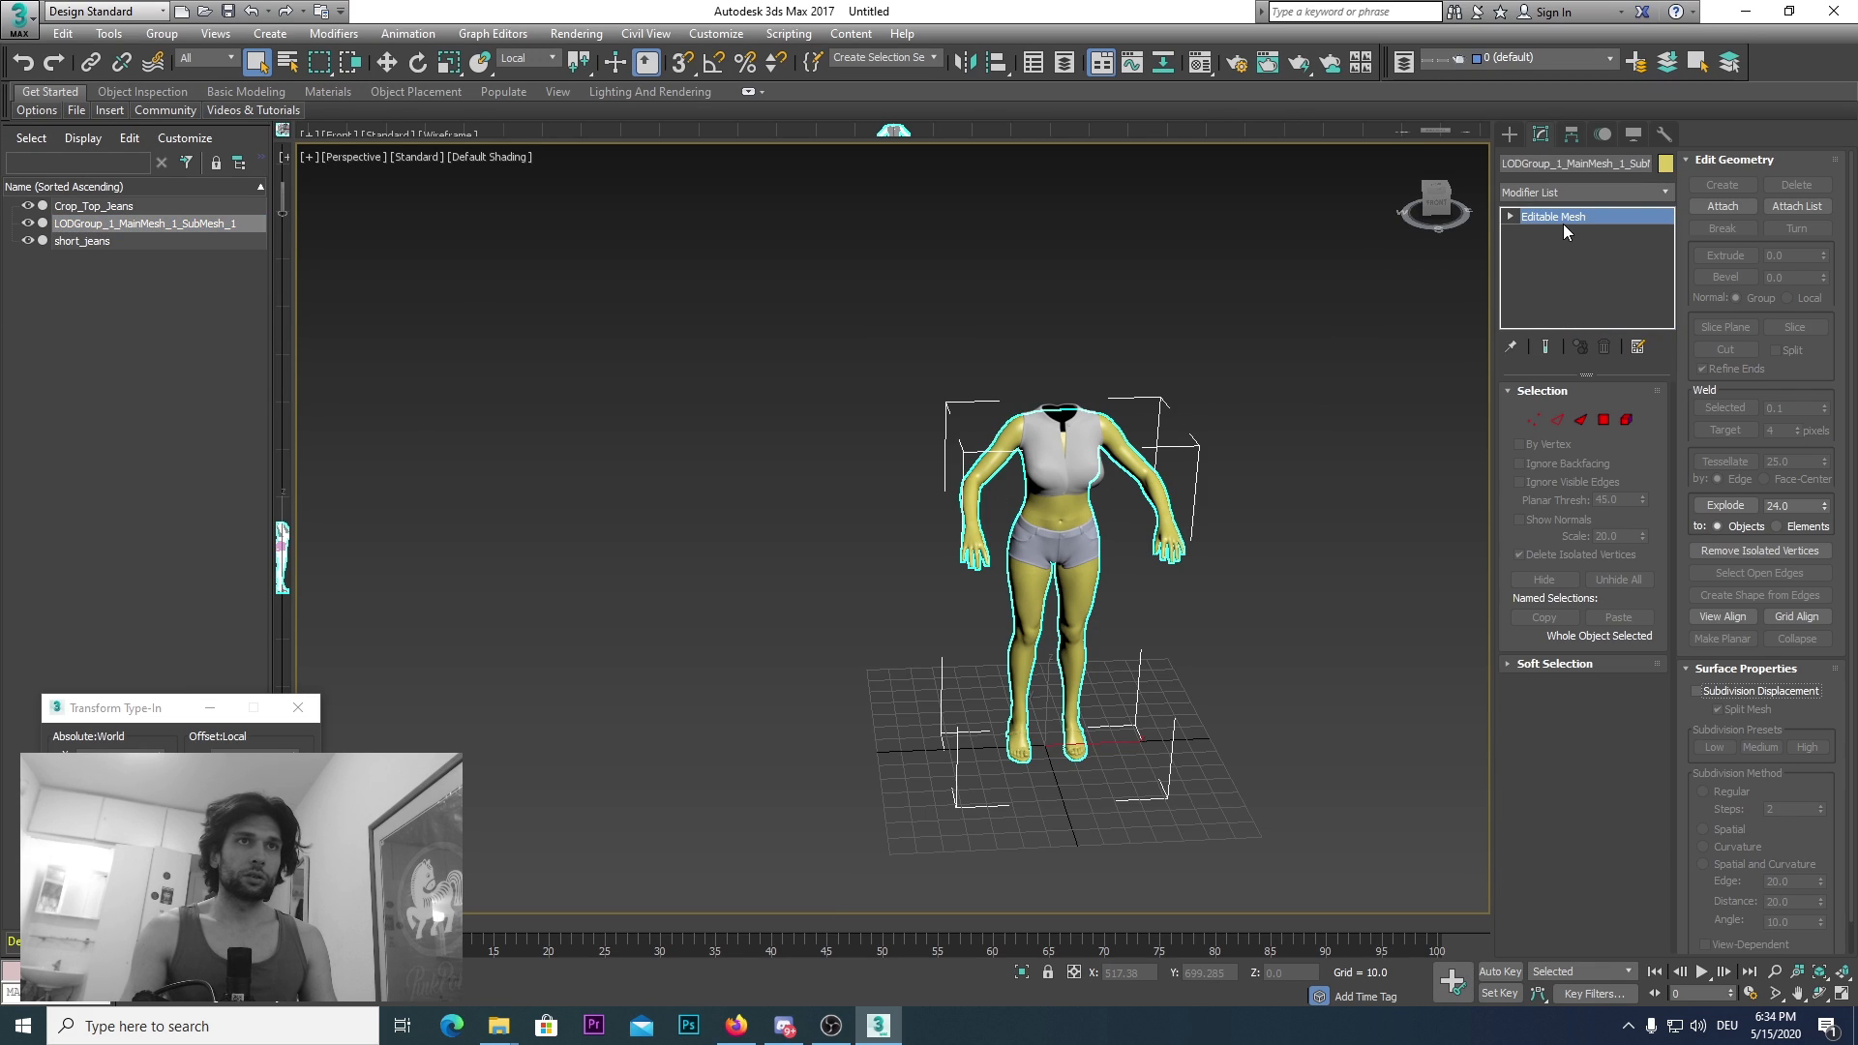
pyautogui.click(145, 206)
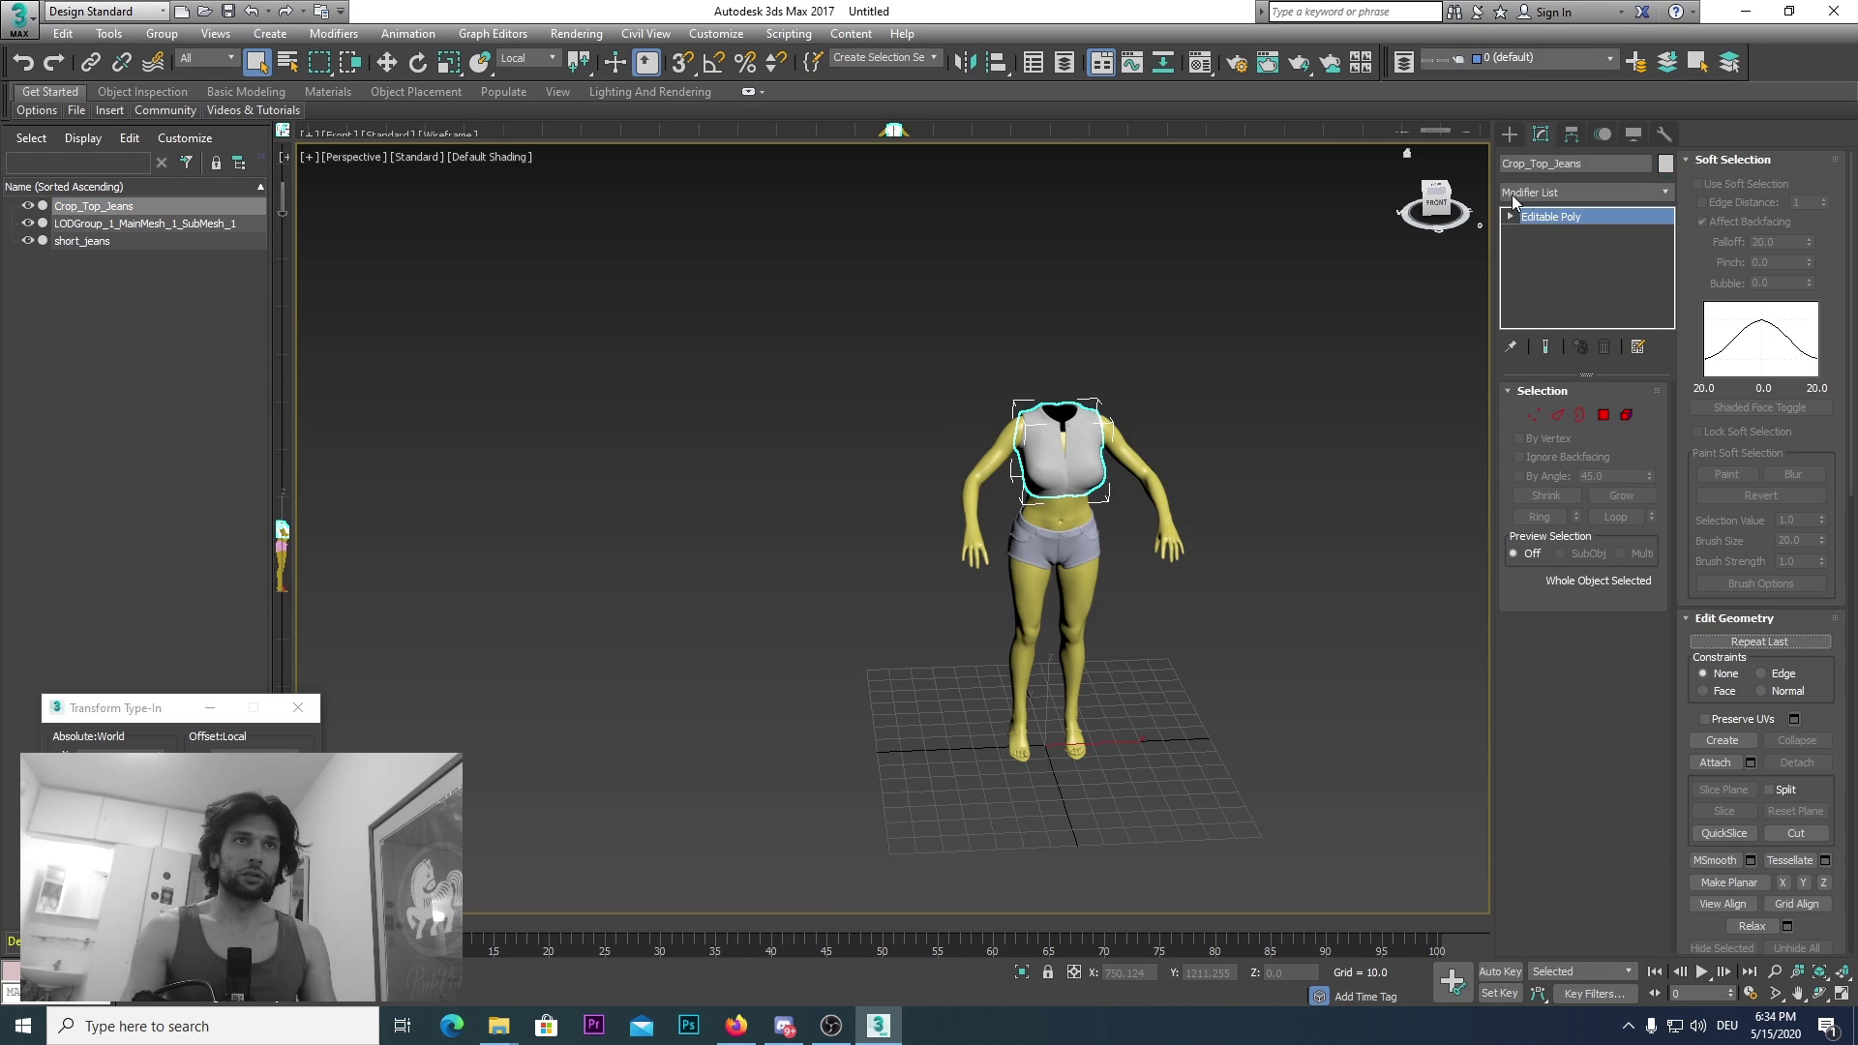
pyautogui.rightClick(1555, 217)
pyautogui.click(751, 410)
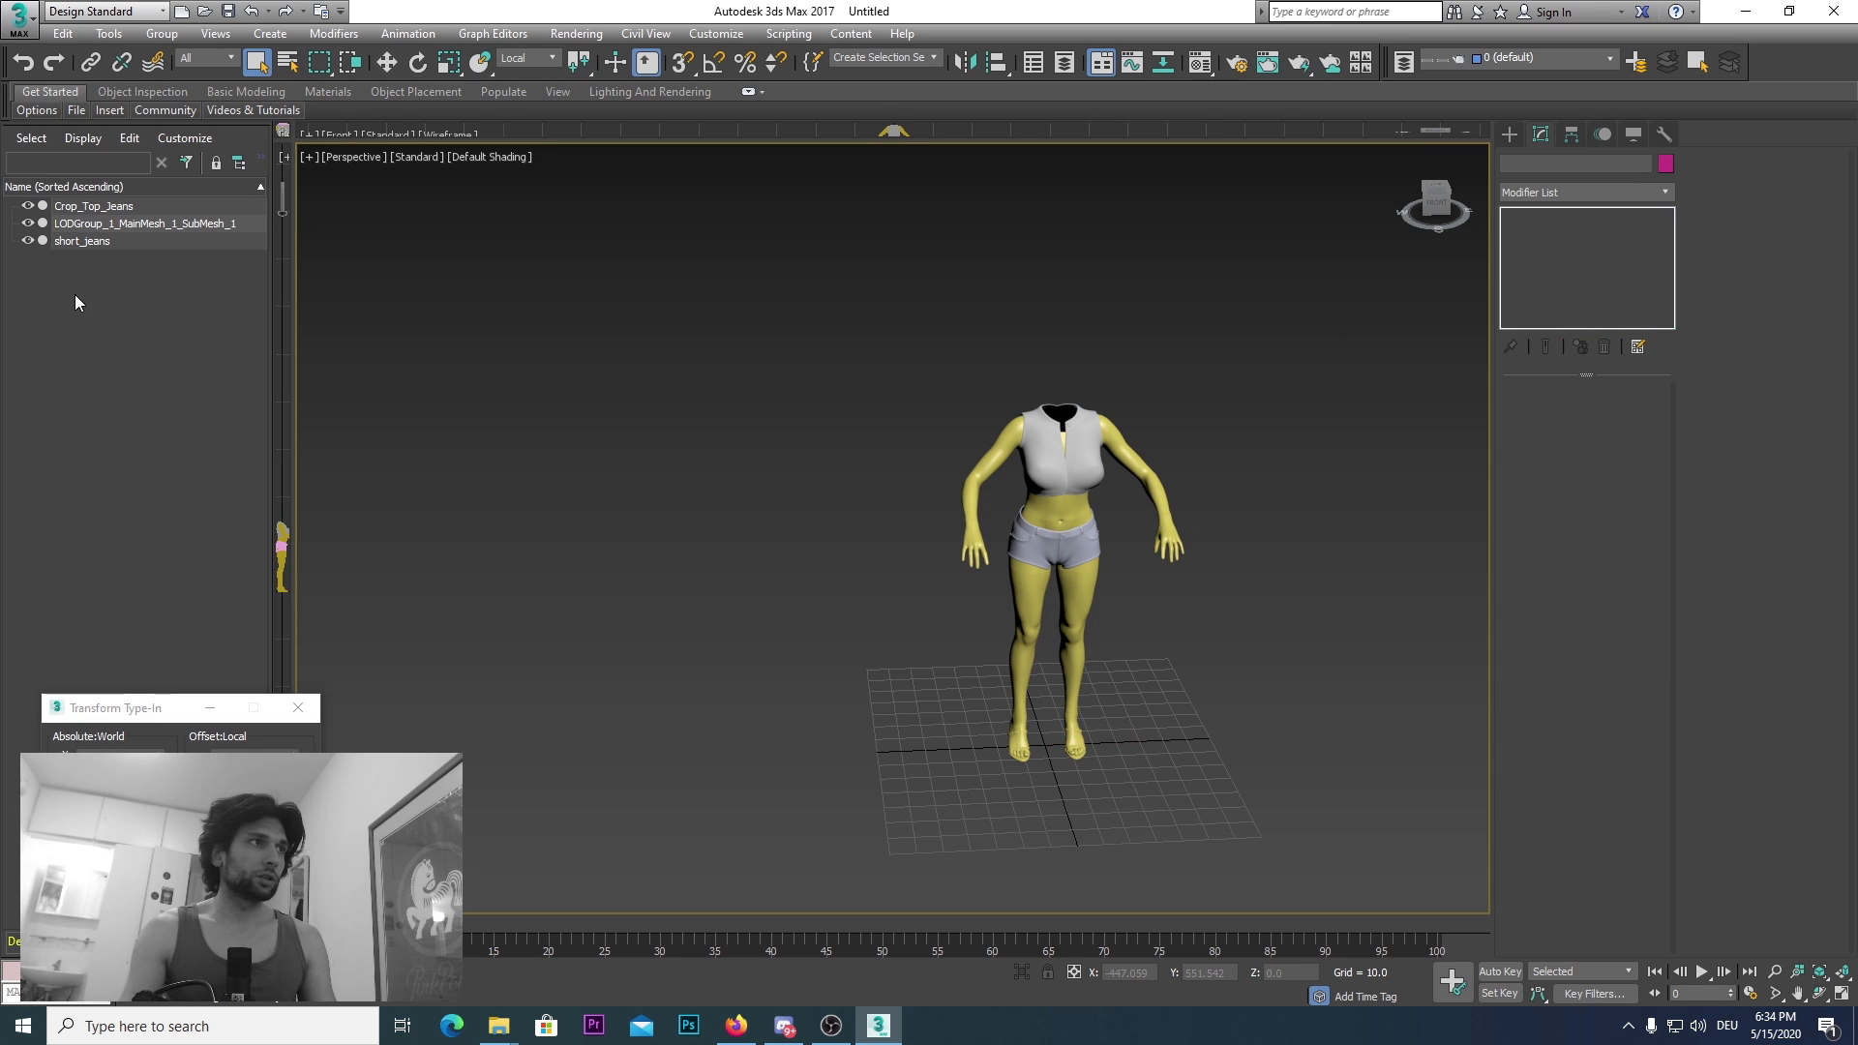
# Step: Select all three objects again, apply Unwrap UVW to them and open their shared UV layout for editing
pyautogui.hotkey('ctrl', 'a')
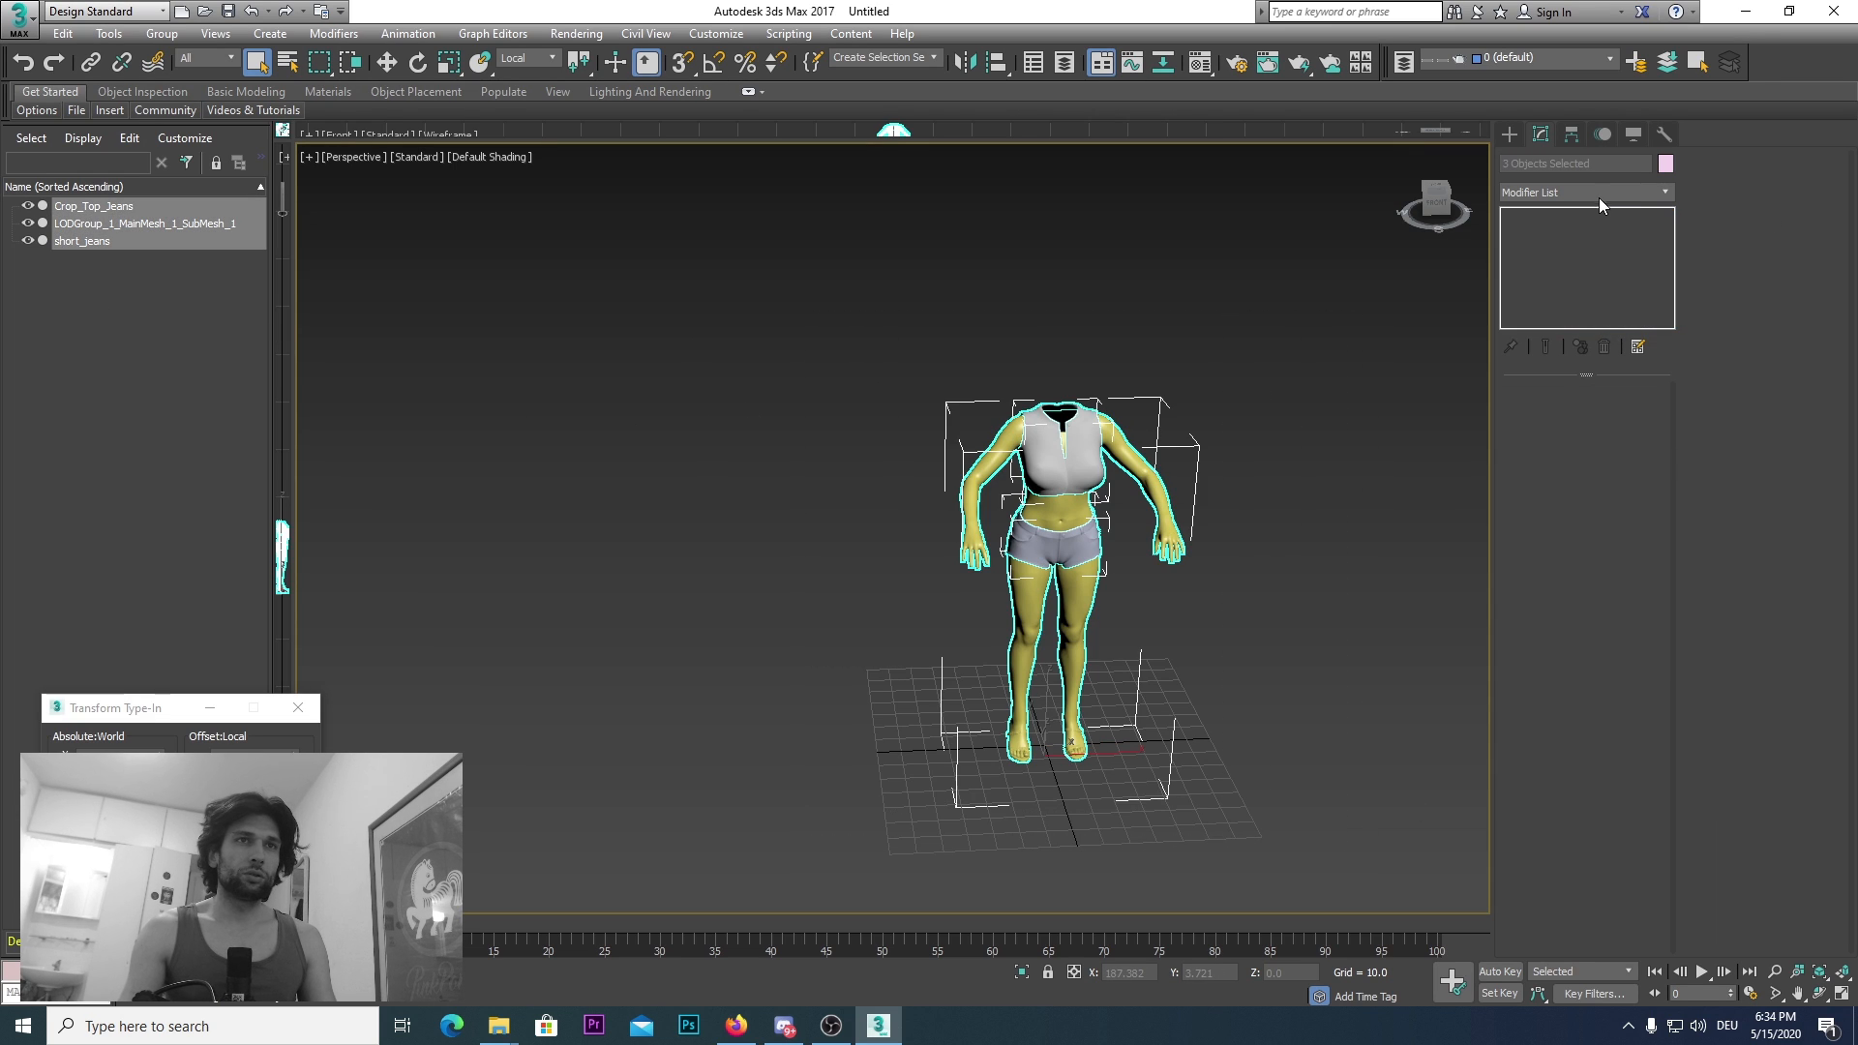
pyautogui.click(1599, 193)
pyautogui.scroll(-15, 1572, 874)
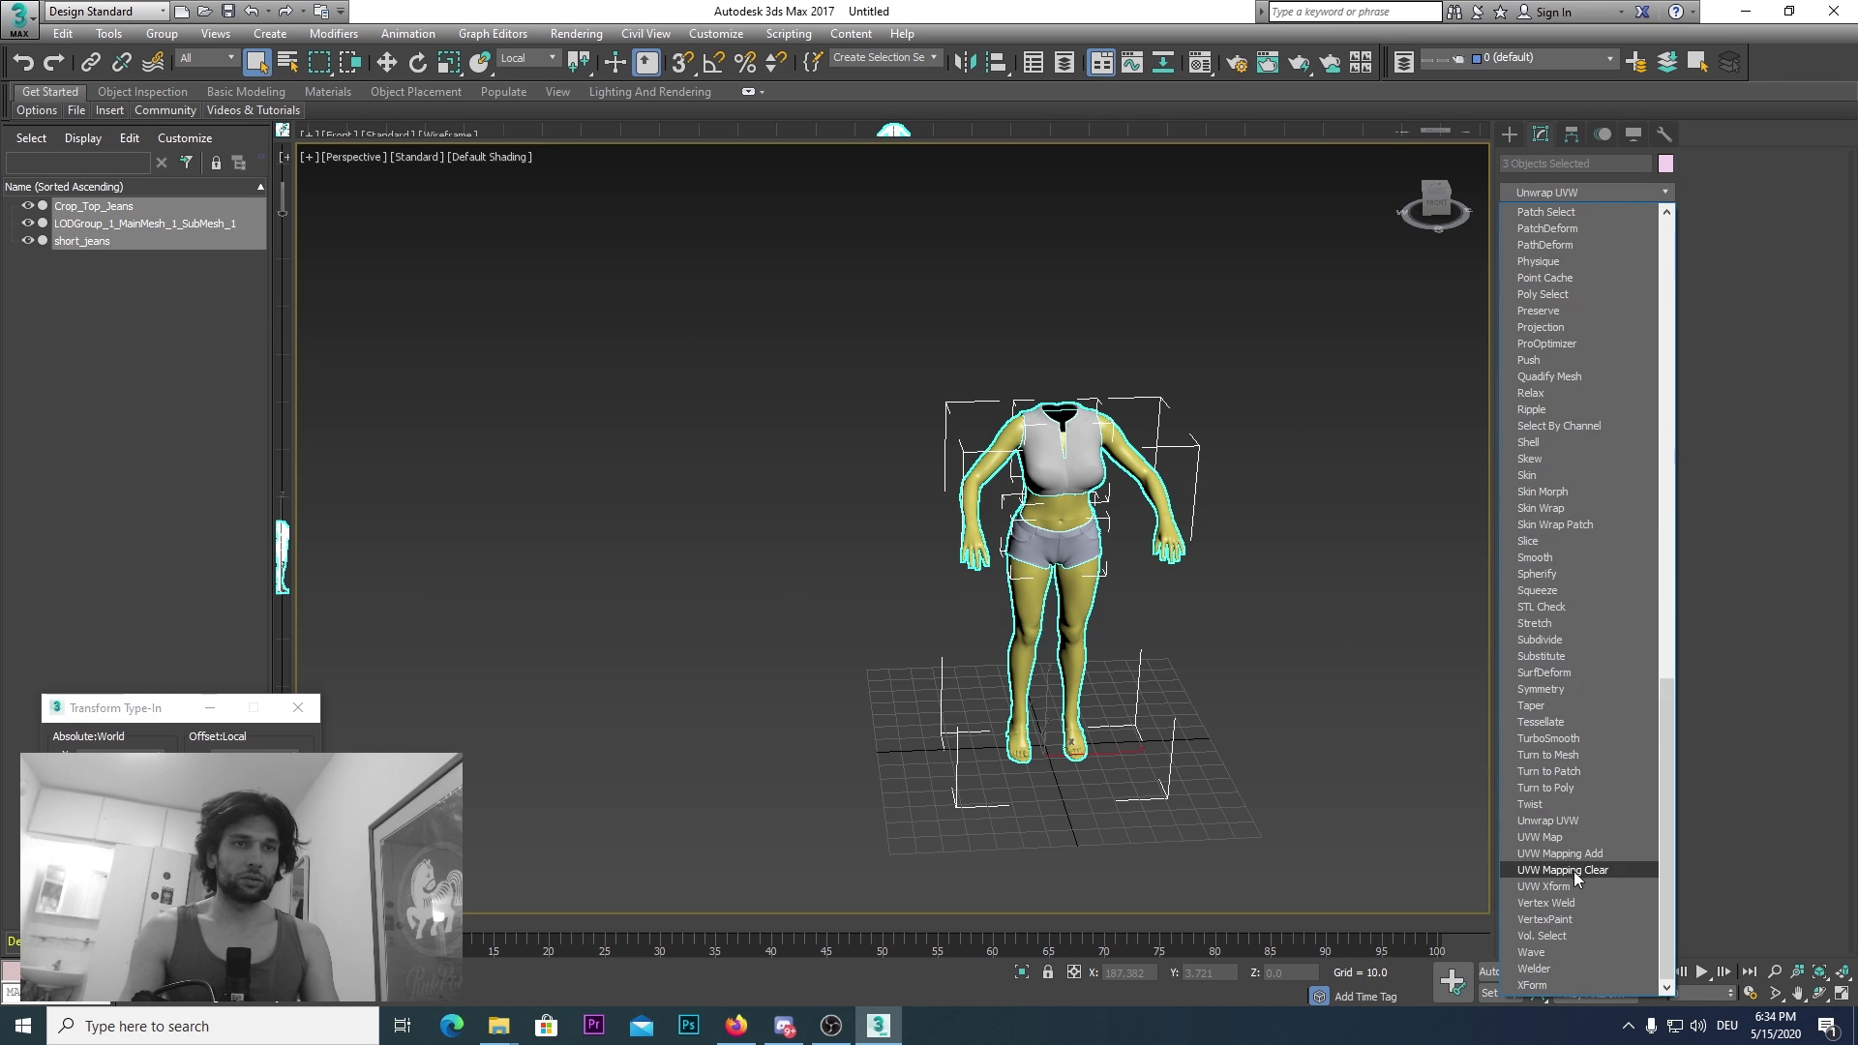
pyautogui.click(1589, 827)
pyautogui.click(1592, 797)
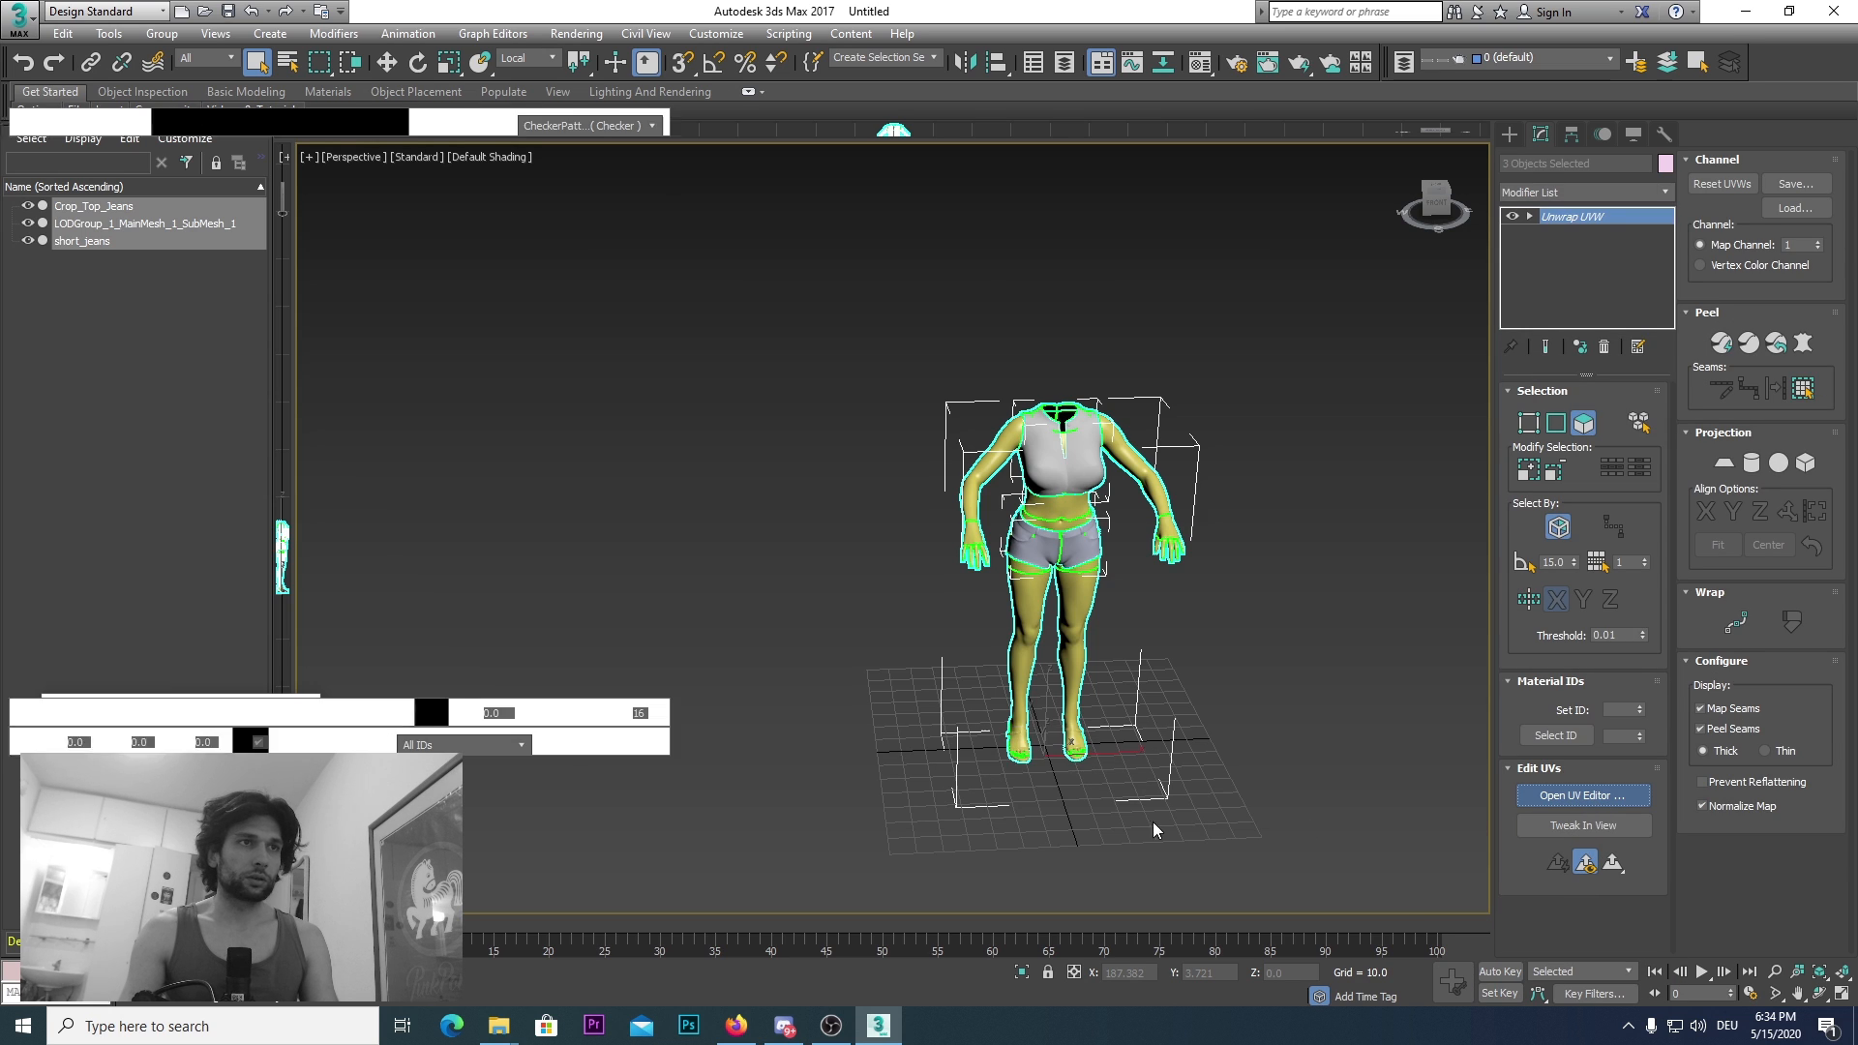
# Step: Select the two large UV islands of the shorts as whole elements and move them down below the checkered UV tile
pyautogui.scroll(-2, 160, 604)
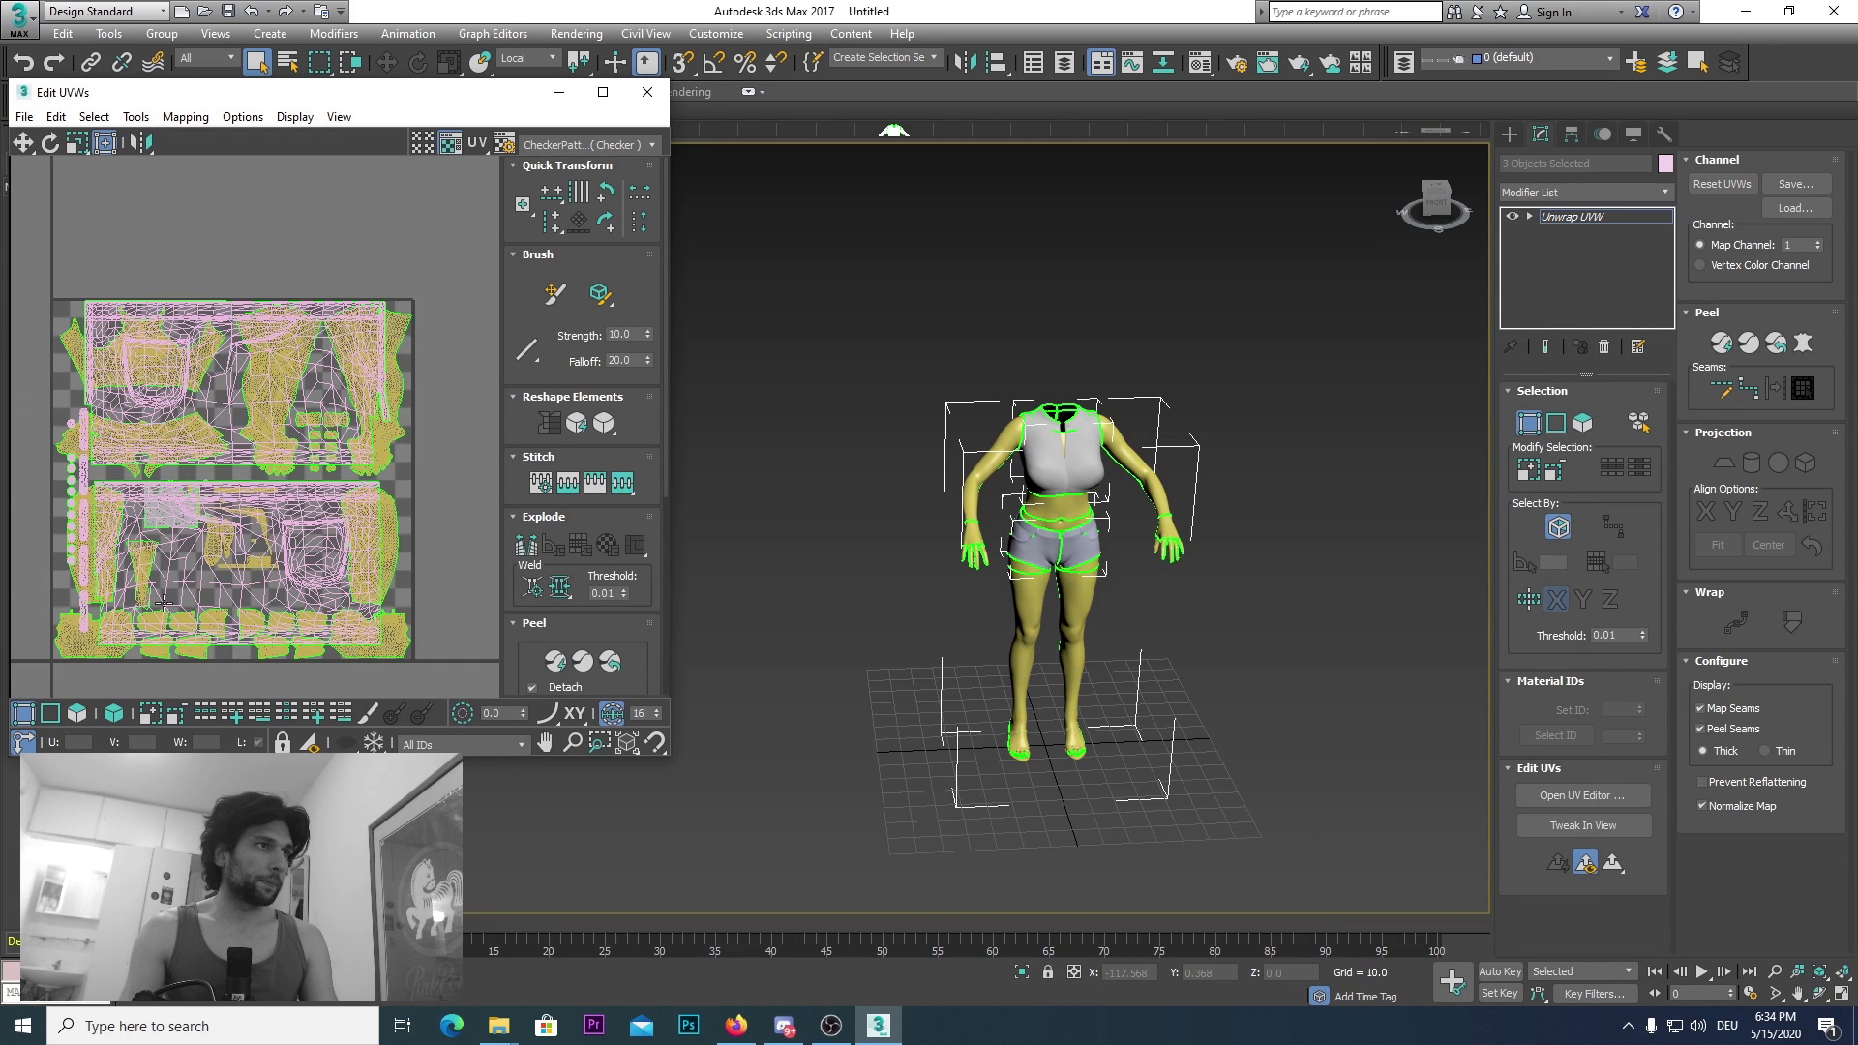
pyautogui.scroll(4, 169, 602)
pyautogui.scroll(-6, 208, 578)
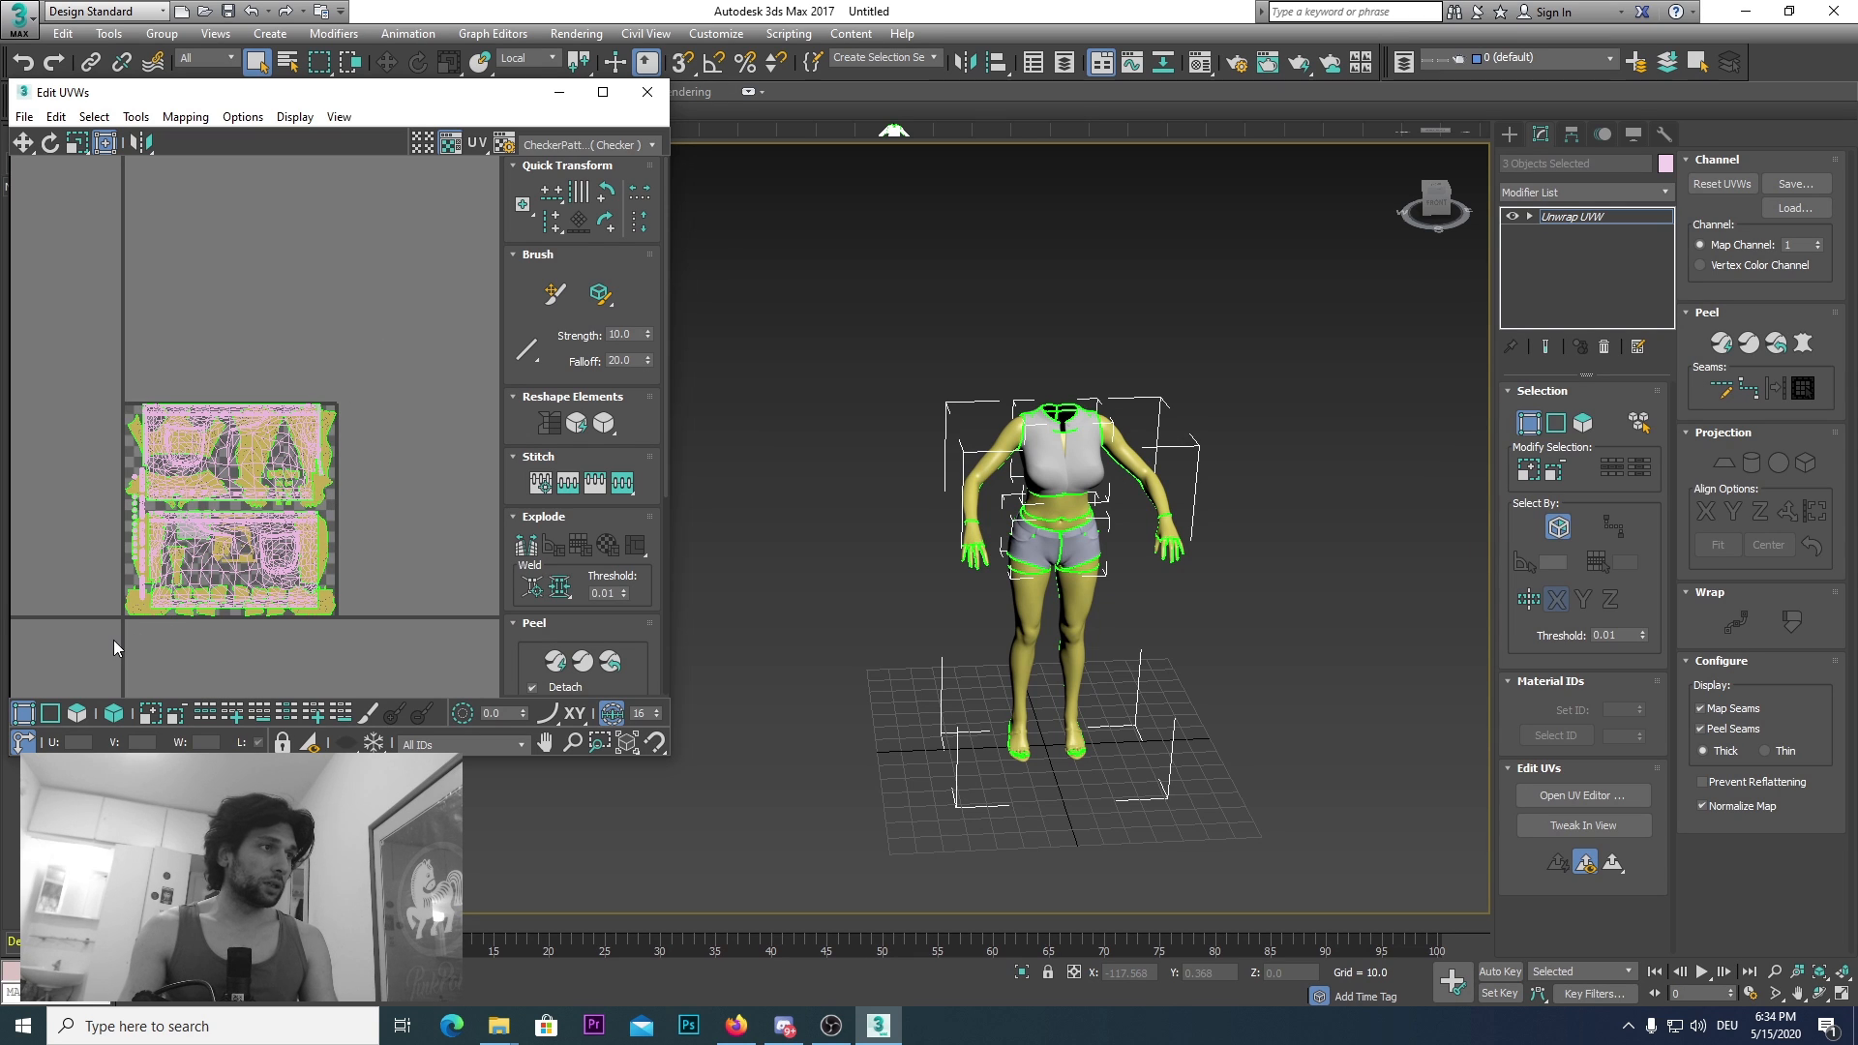
pyautogui.click(114, 717)
pyautogui.scroll(4, 269, 281)
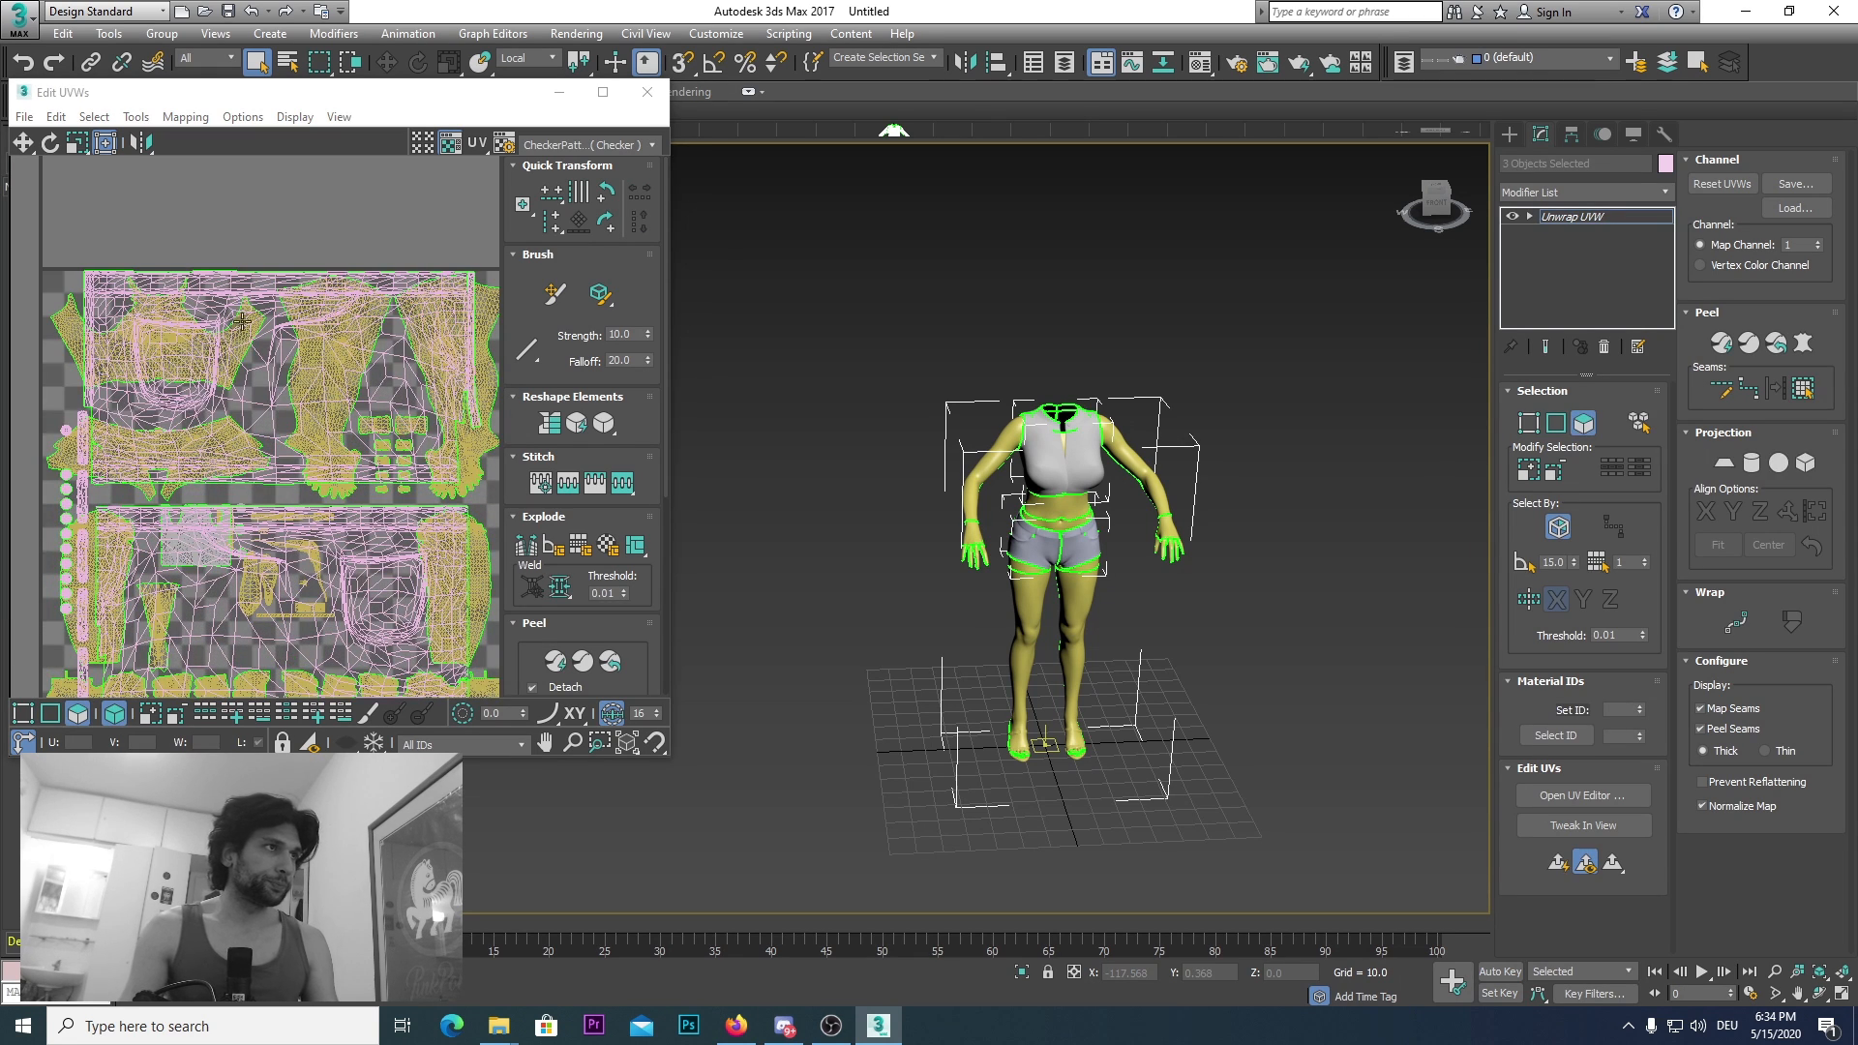
pyautogui.click(269, 281)
pyautogui.keyDown('ctrl'); pyautogui.click(307, 550); pyautogui.keyUp('ctrl')
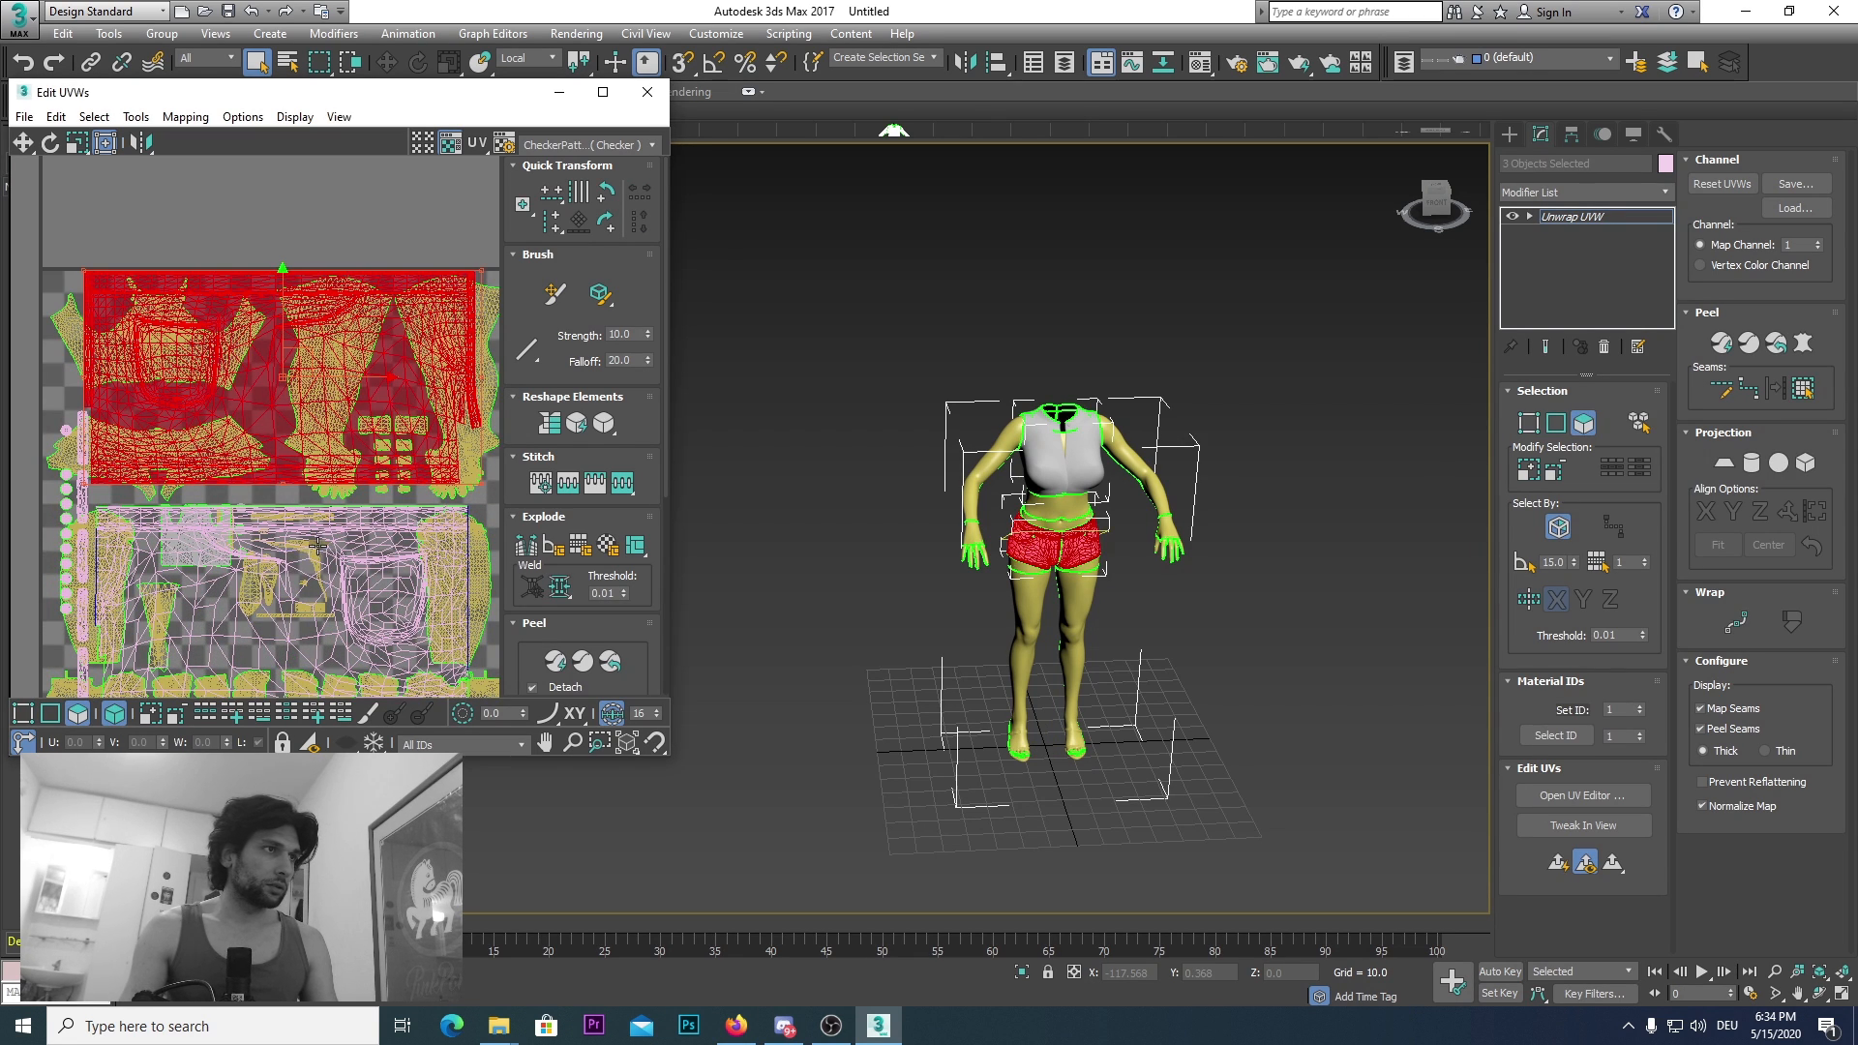
pyautogui.scroll(-3, 386, 326)
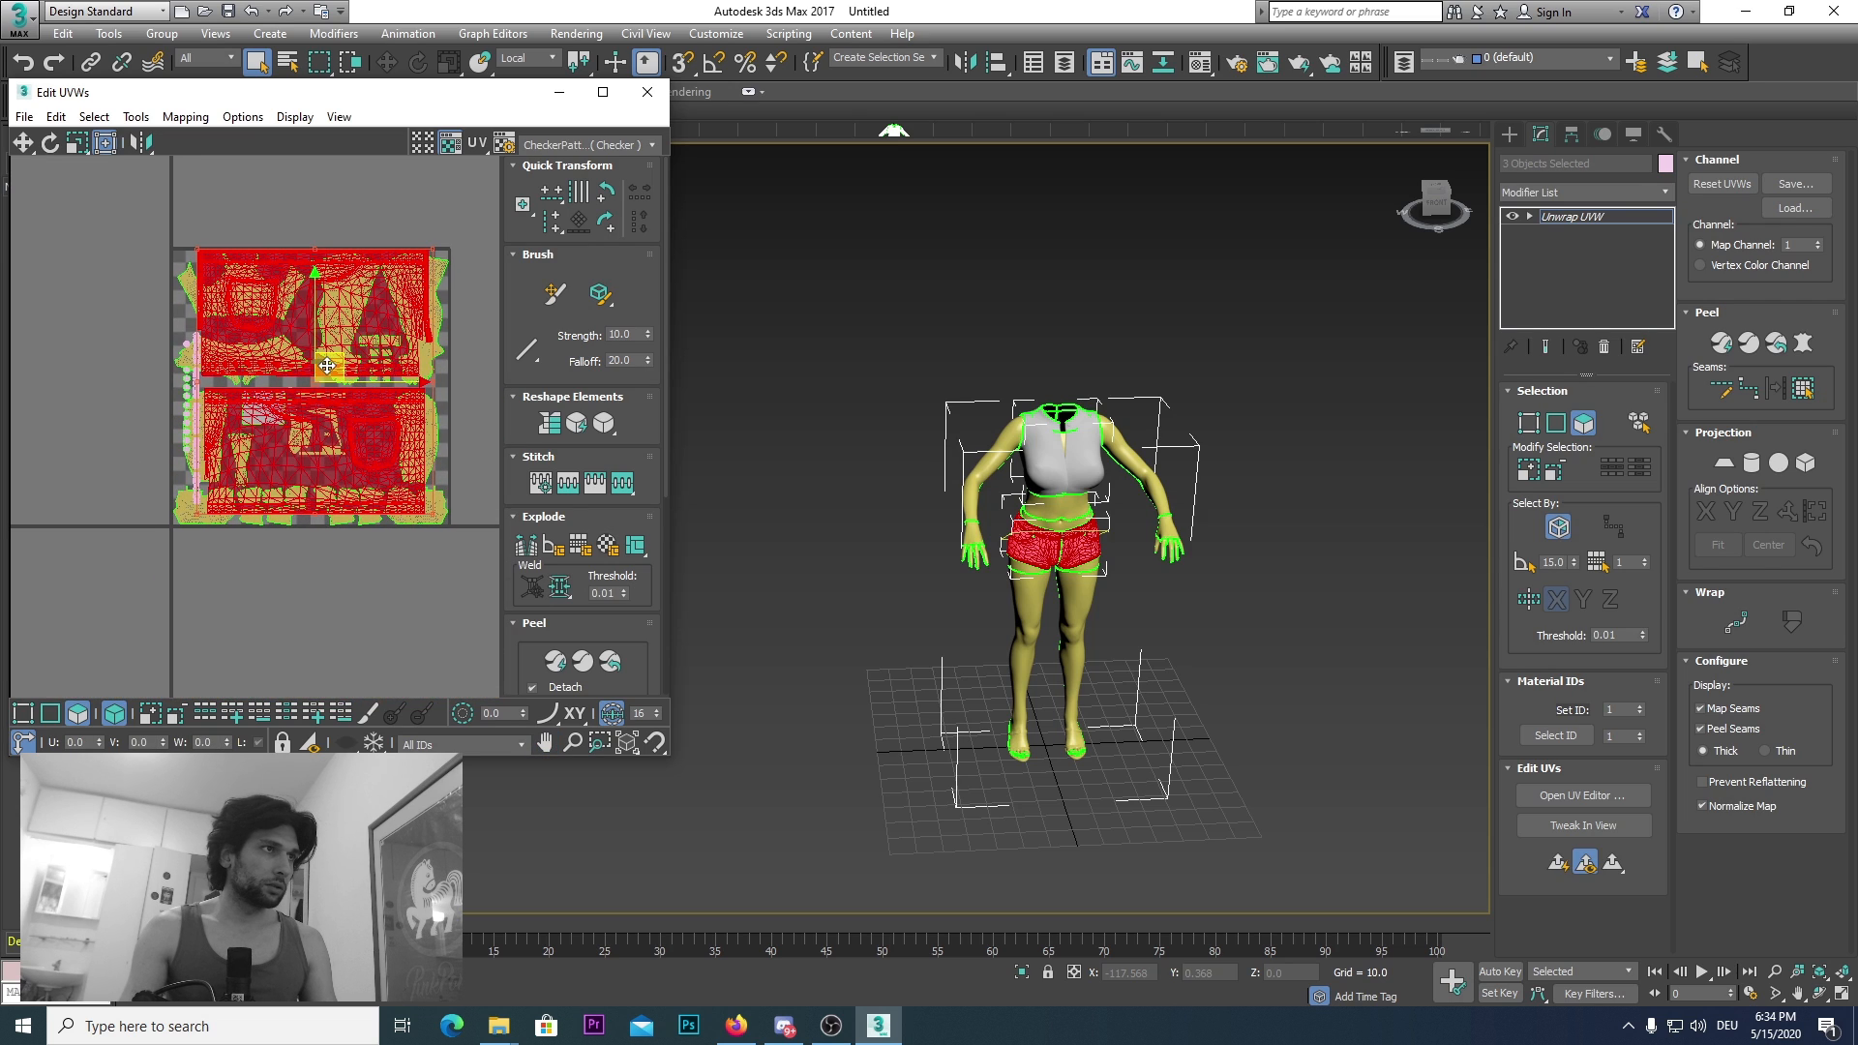
pyautogui.moveTo(327, 366); pyautogui.dragTo(344, 676)
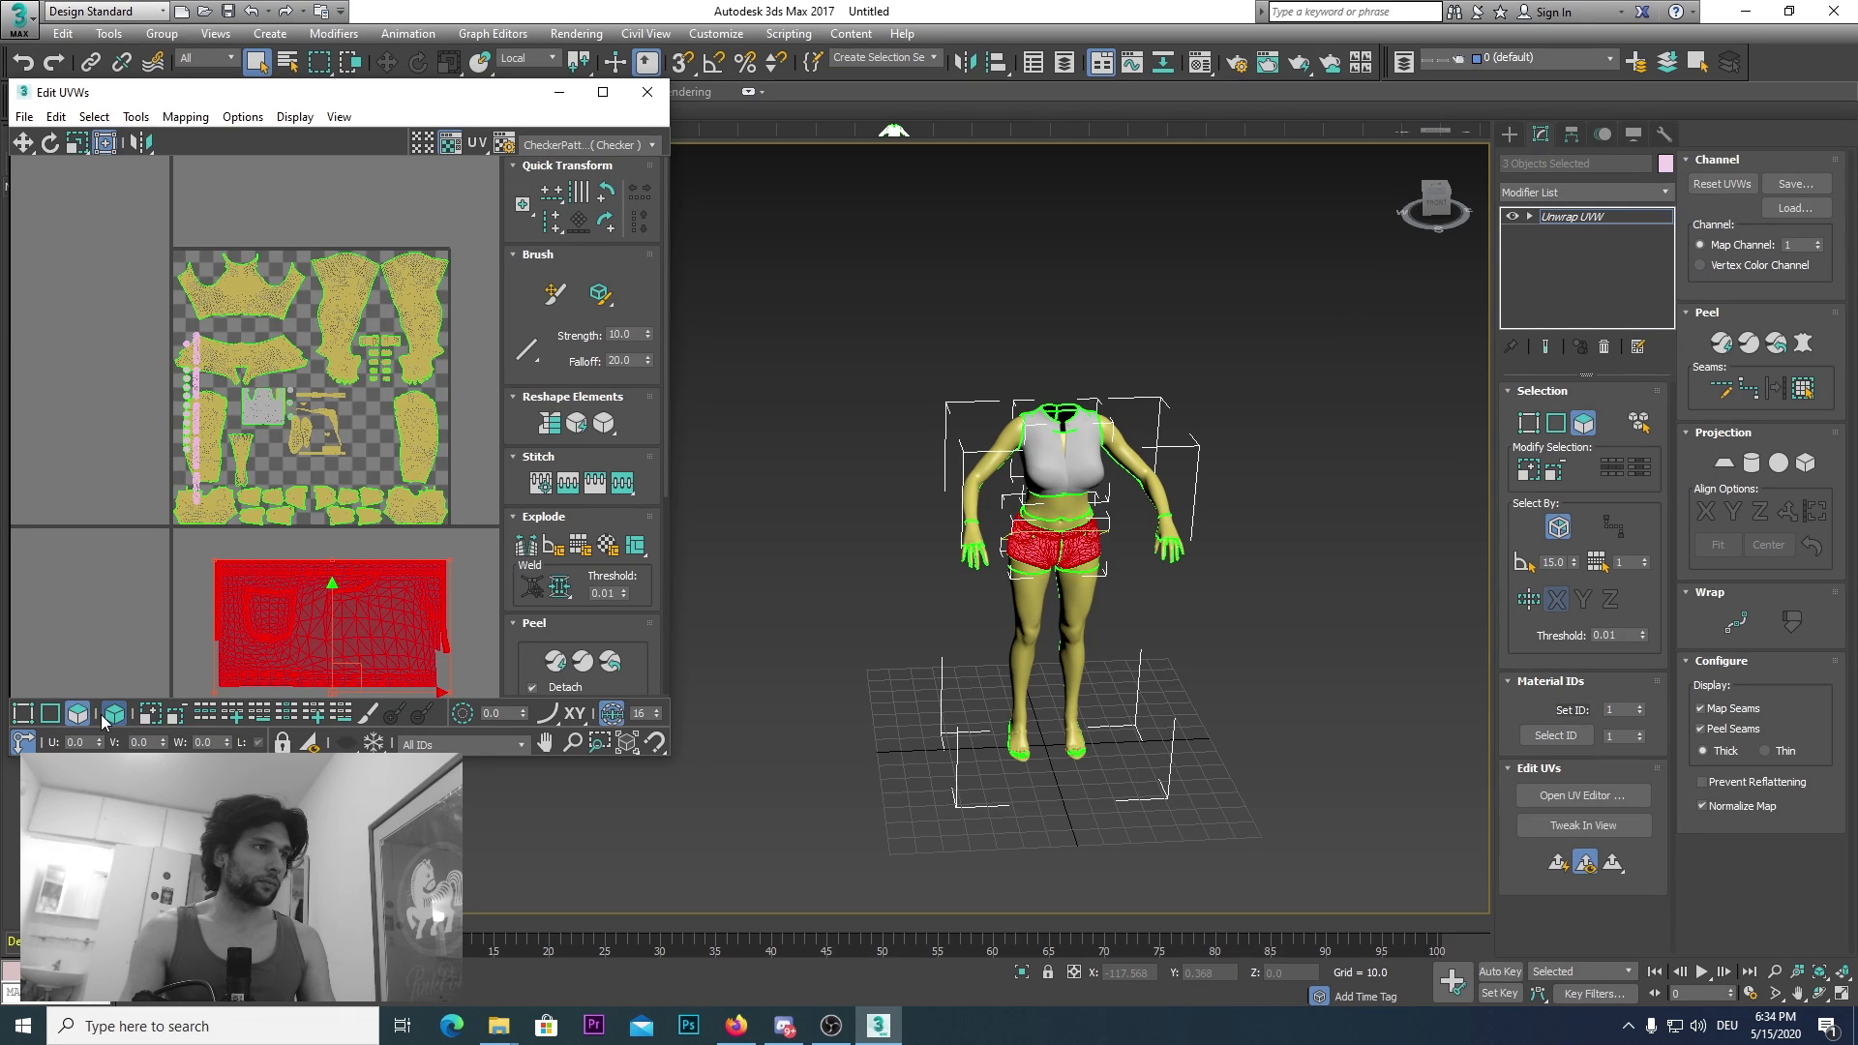
# Step: Close the shared UV layout, select only short_jeans and open its UV layout for editing
pyautogui.moveTo(194, 610); pyautogui.dragTo(175, 444, button='middle')
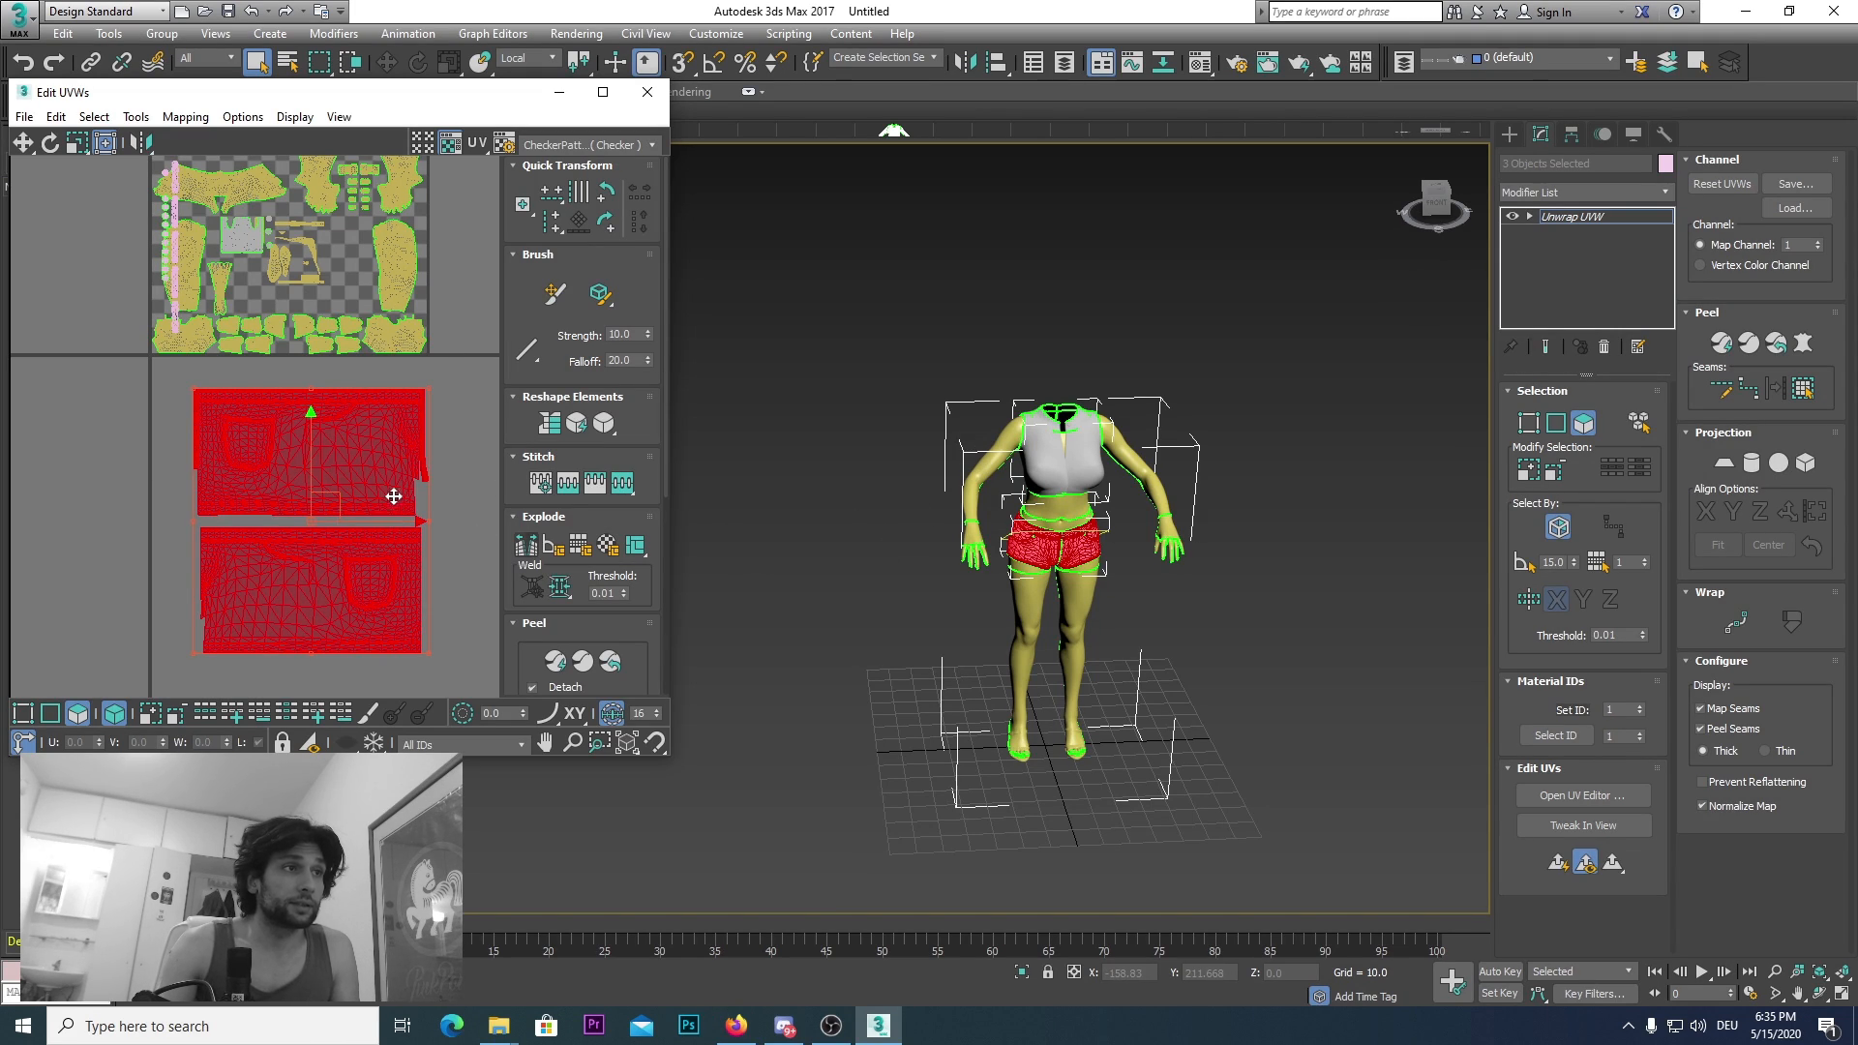
pyautogui.click(464, 532)
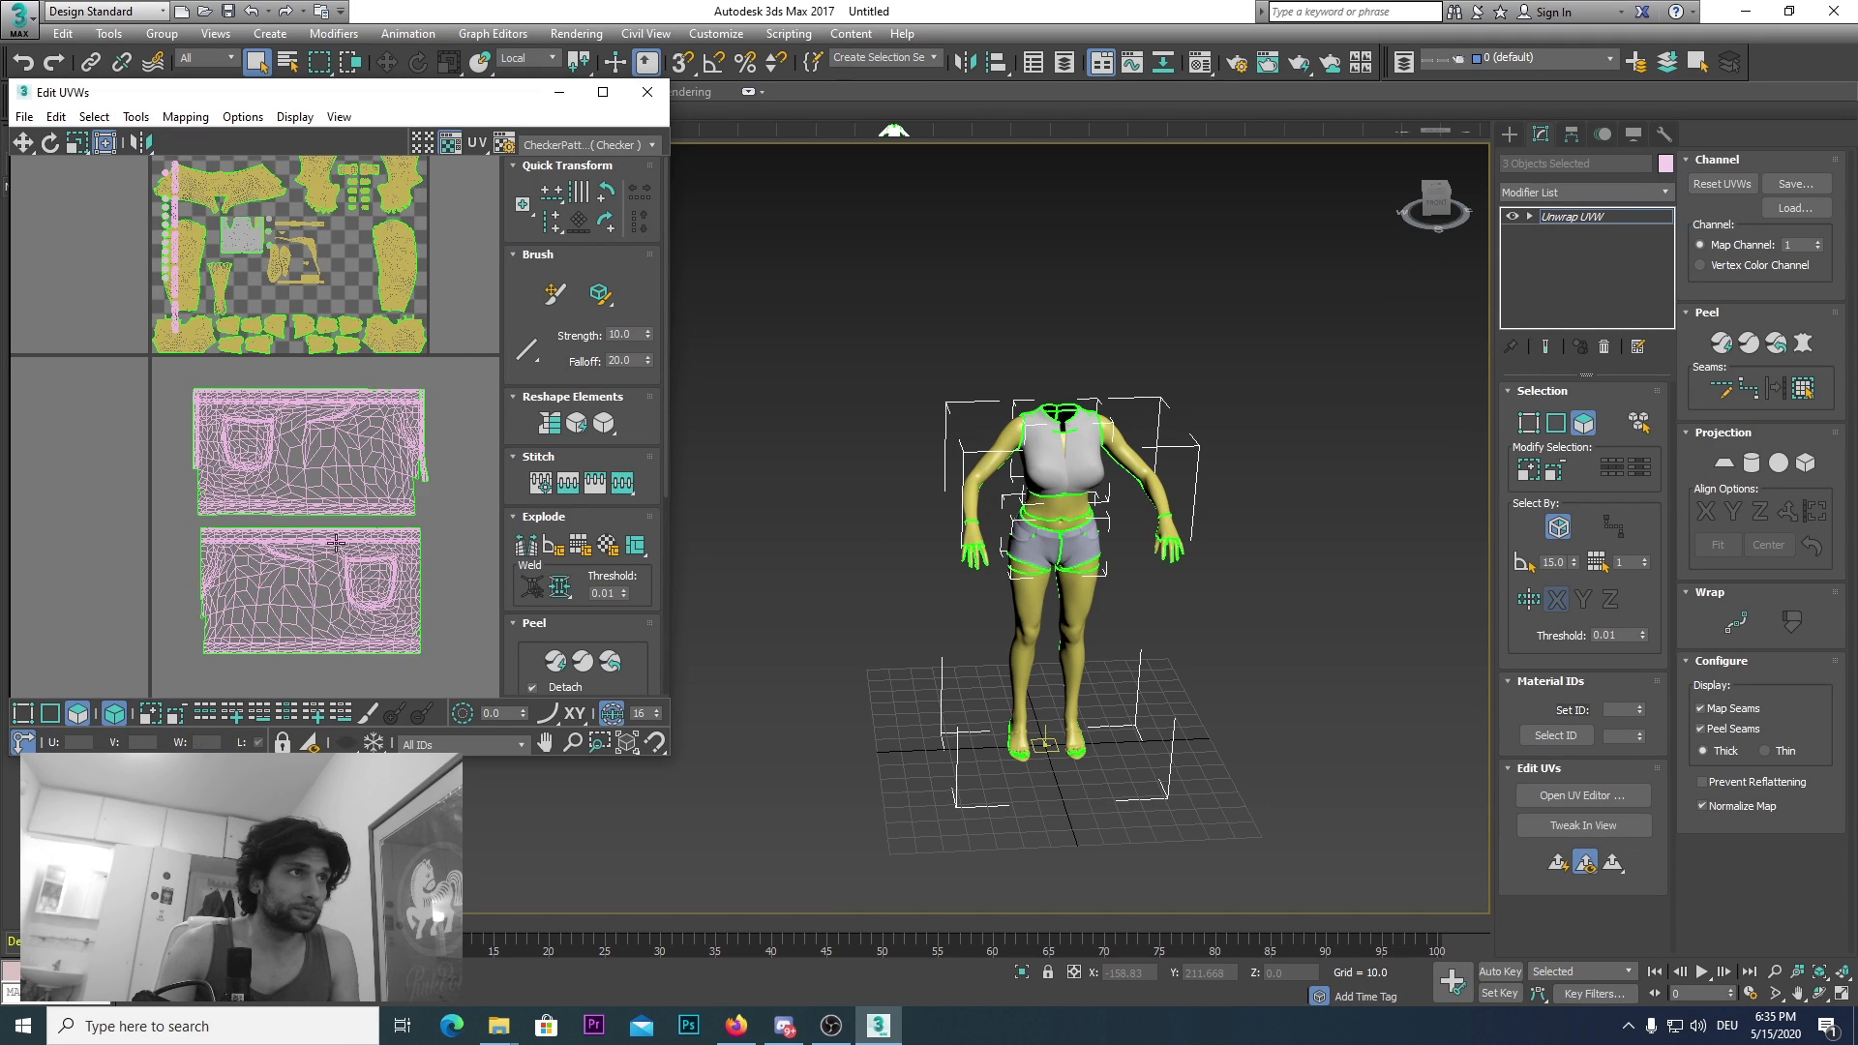
pyautogui.click(647, 93)
pyautogui.click(129, 272)
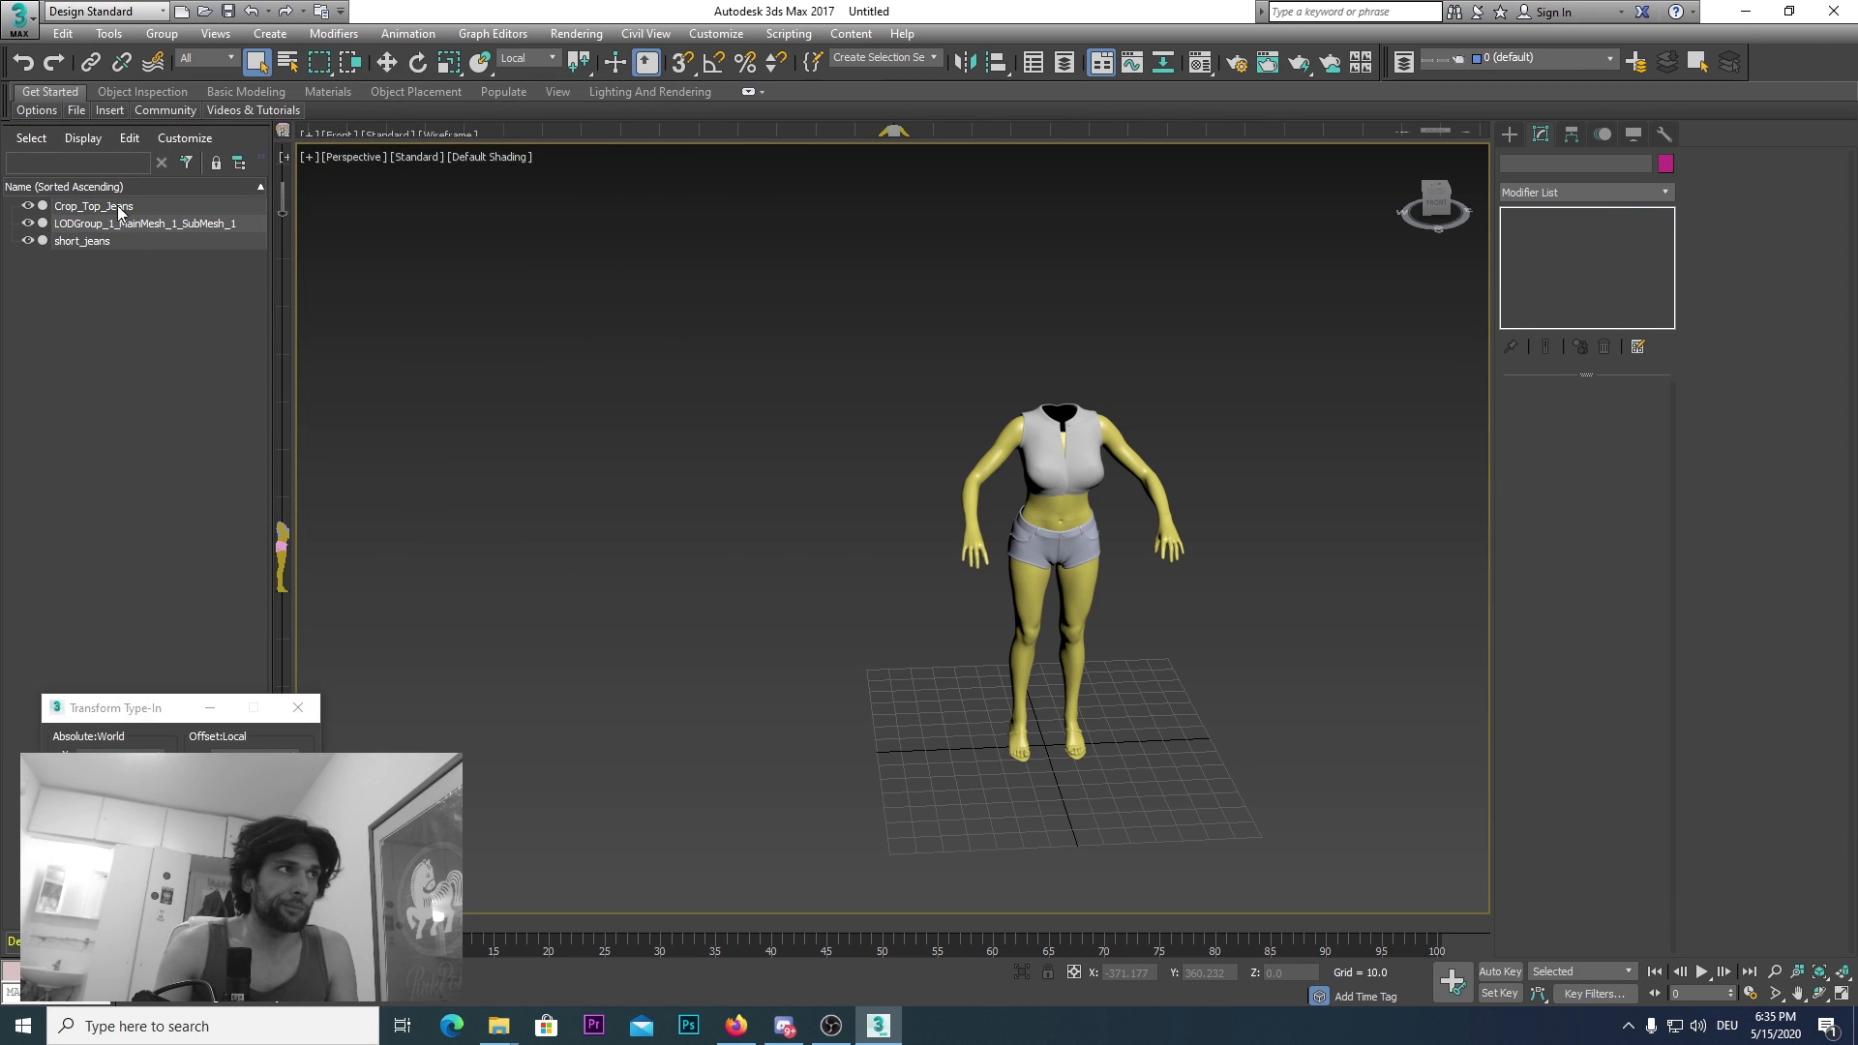
pyautogui.click(75, 110)
pyautogui.click(203, 241)
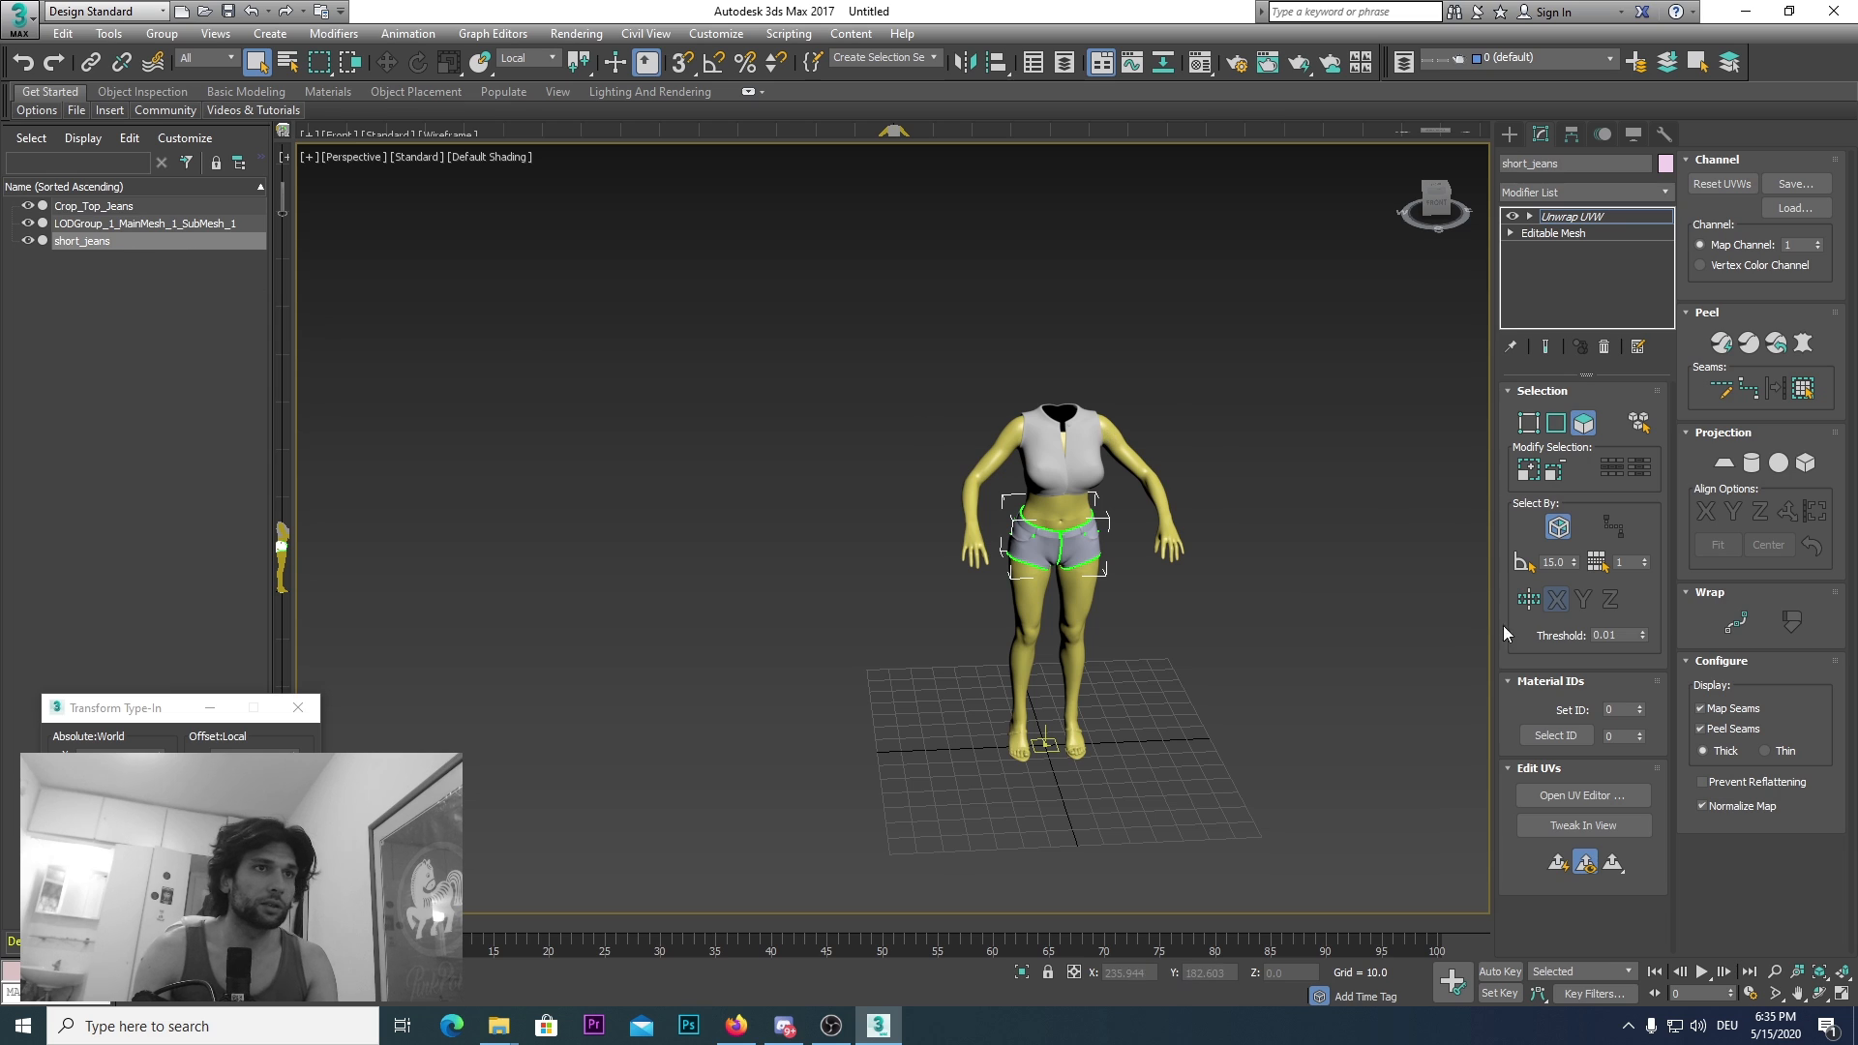
pyautogui.click(1577, 792)
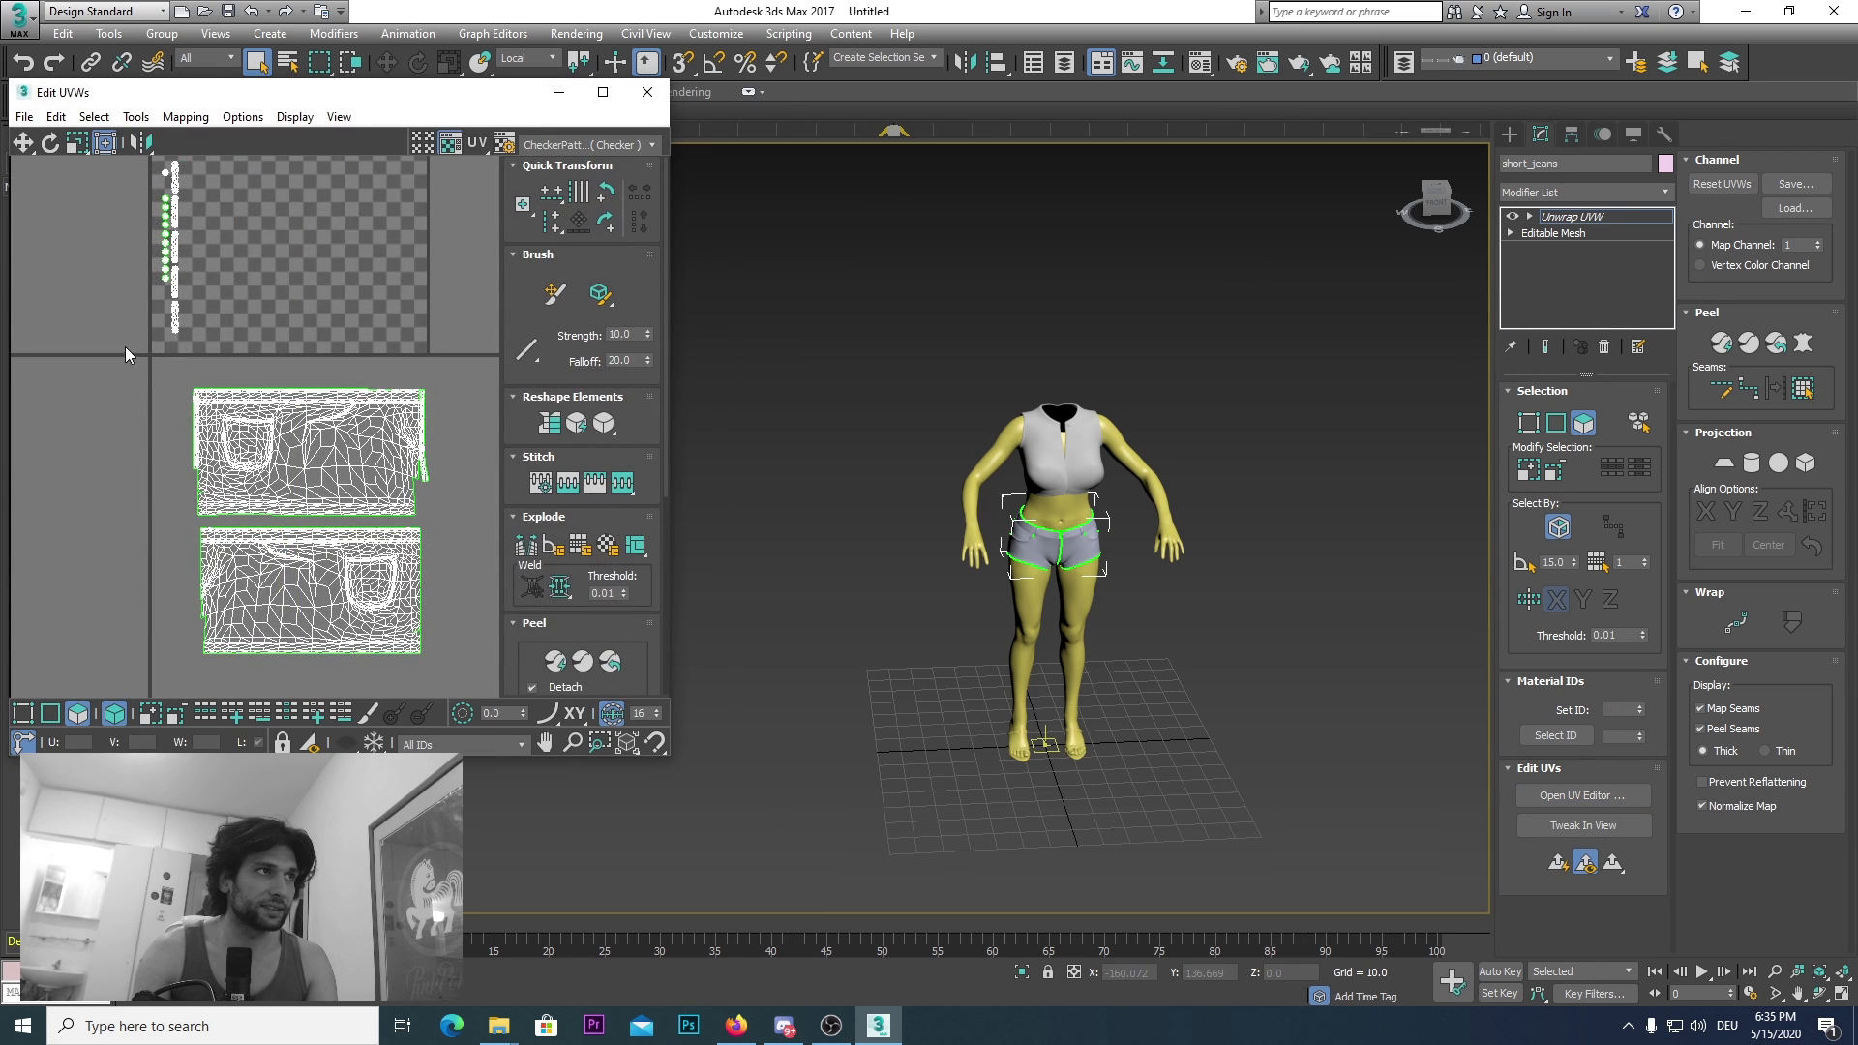
# Step: Move the shorts' small strip and button islands below the UV tile beside the two large ones, and close the UV editor
pyautogui.moveTo(186, 246); pyautogui.dragTo(304, 377)
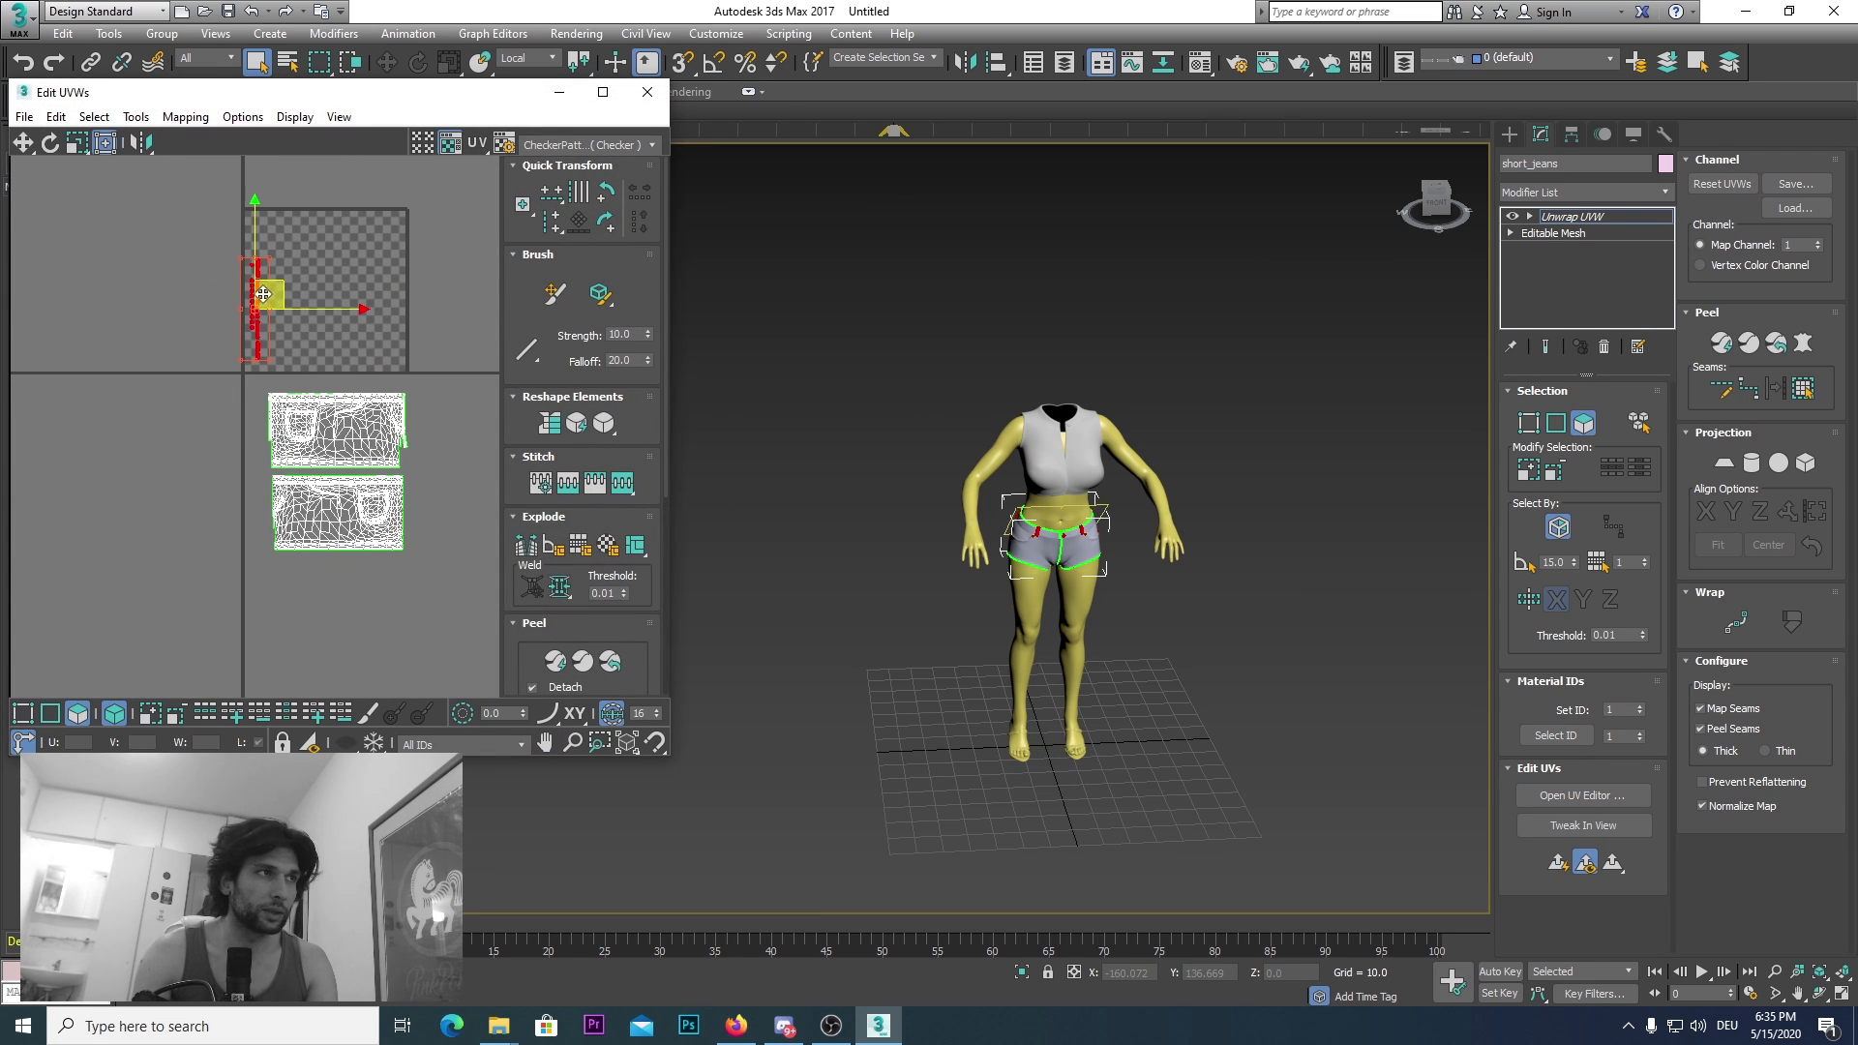
pyautogui.moveTo(264, 293); pyautogui.dragTo(263, 466)
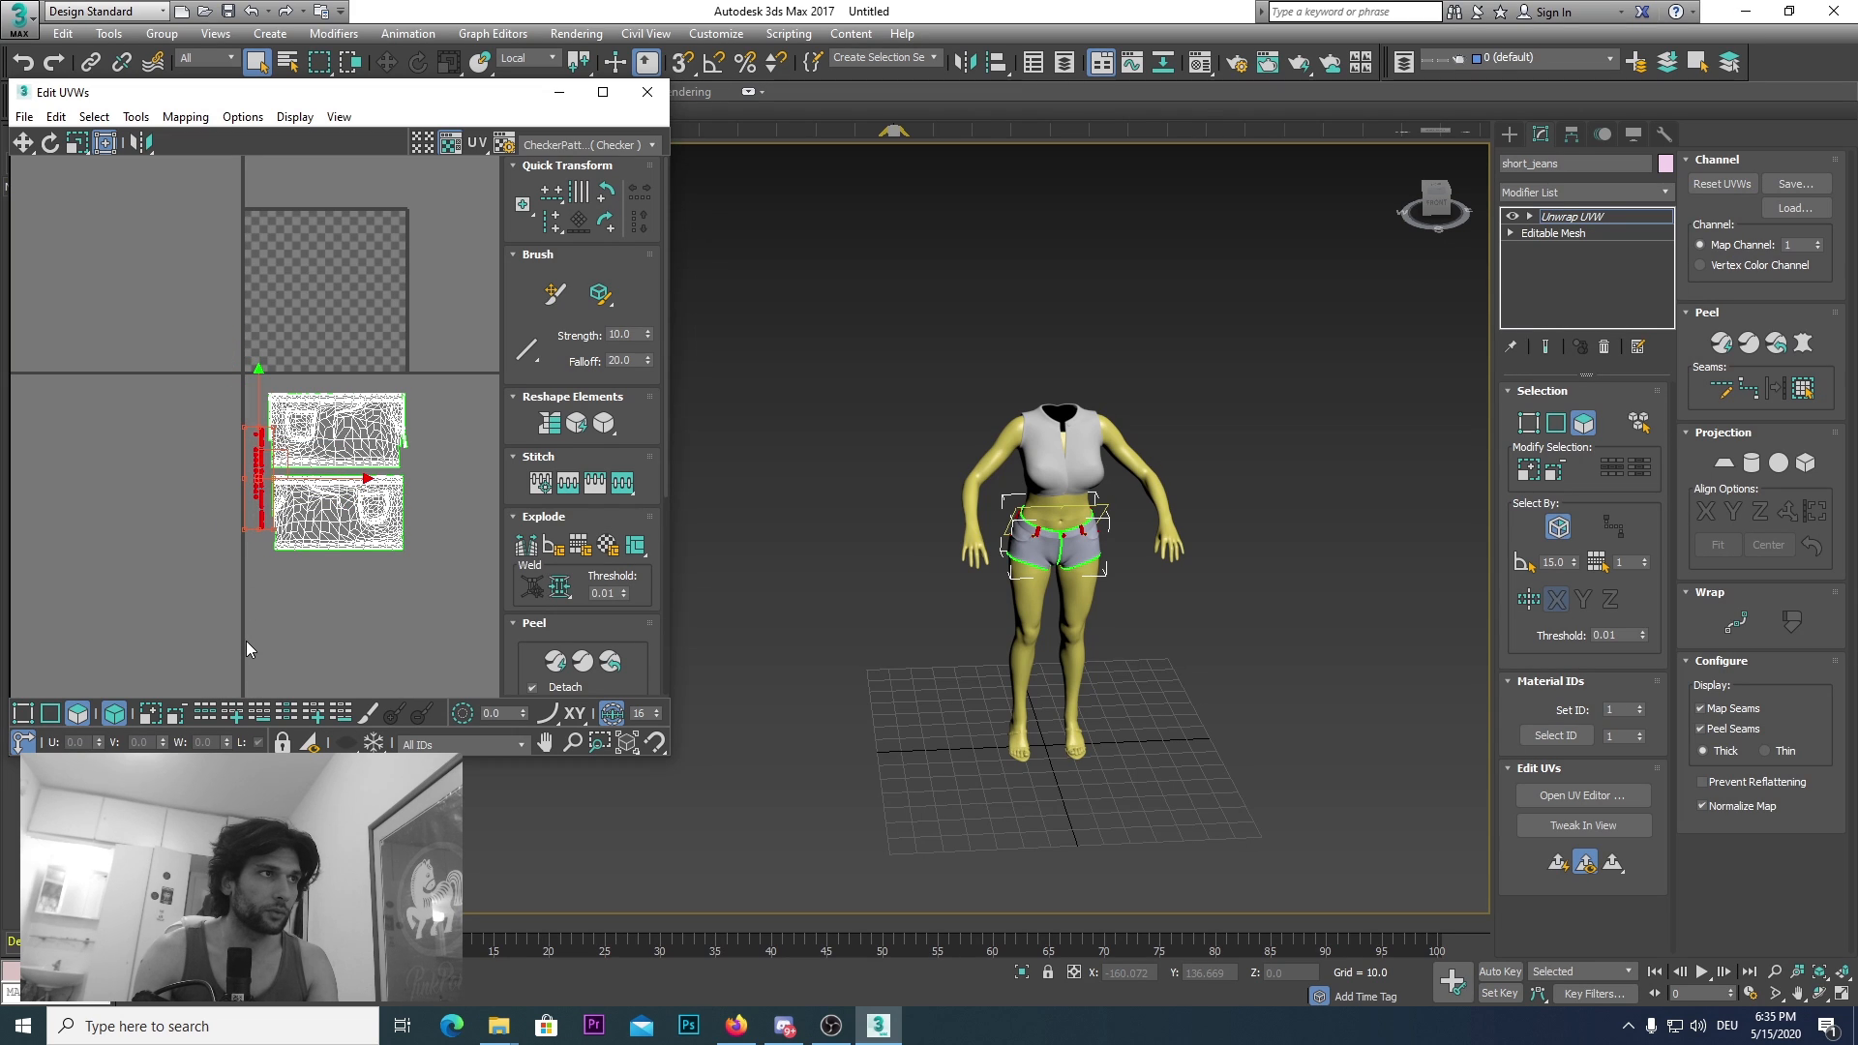
pyautogui.click(246, 641)
pyautogui.scroll(3, 246, 641)
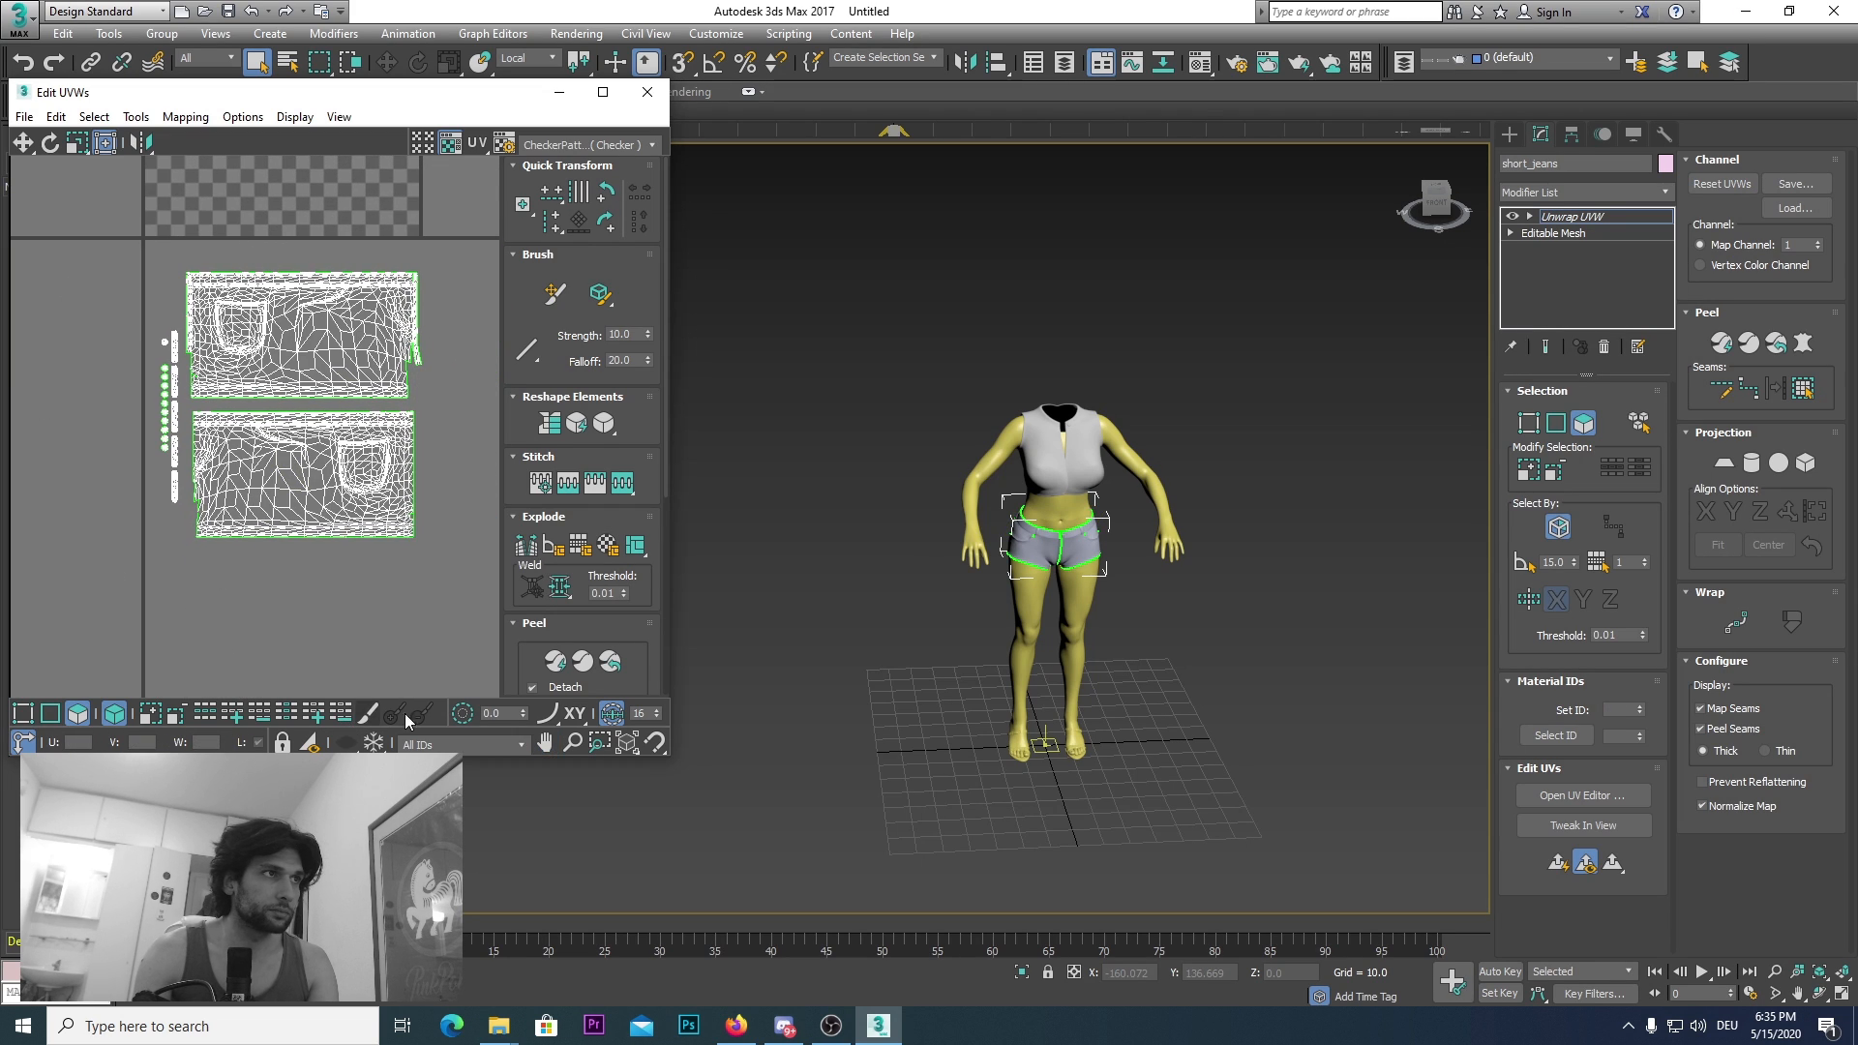
pyautogui.scroll(-1, 149, 496)
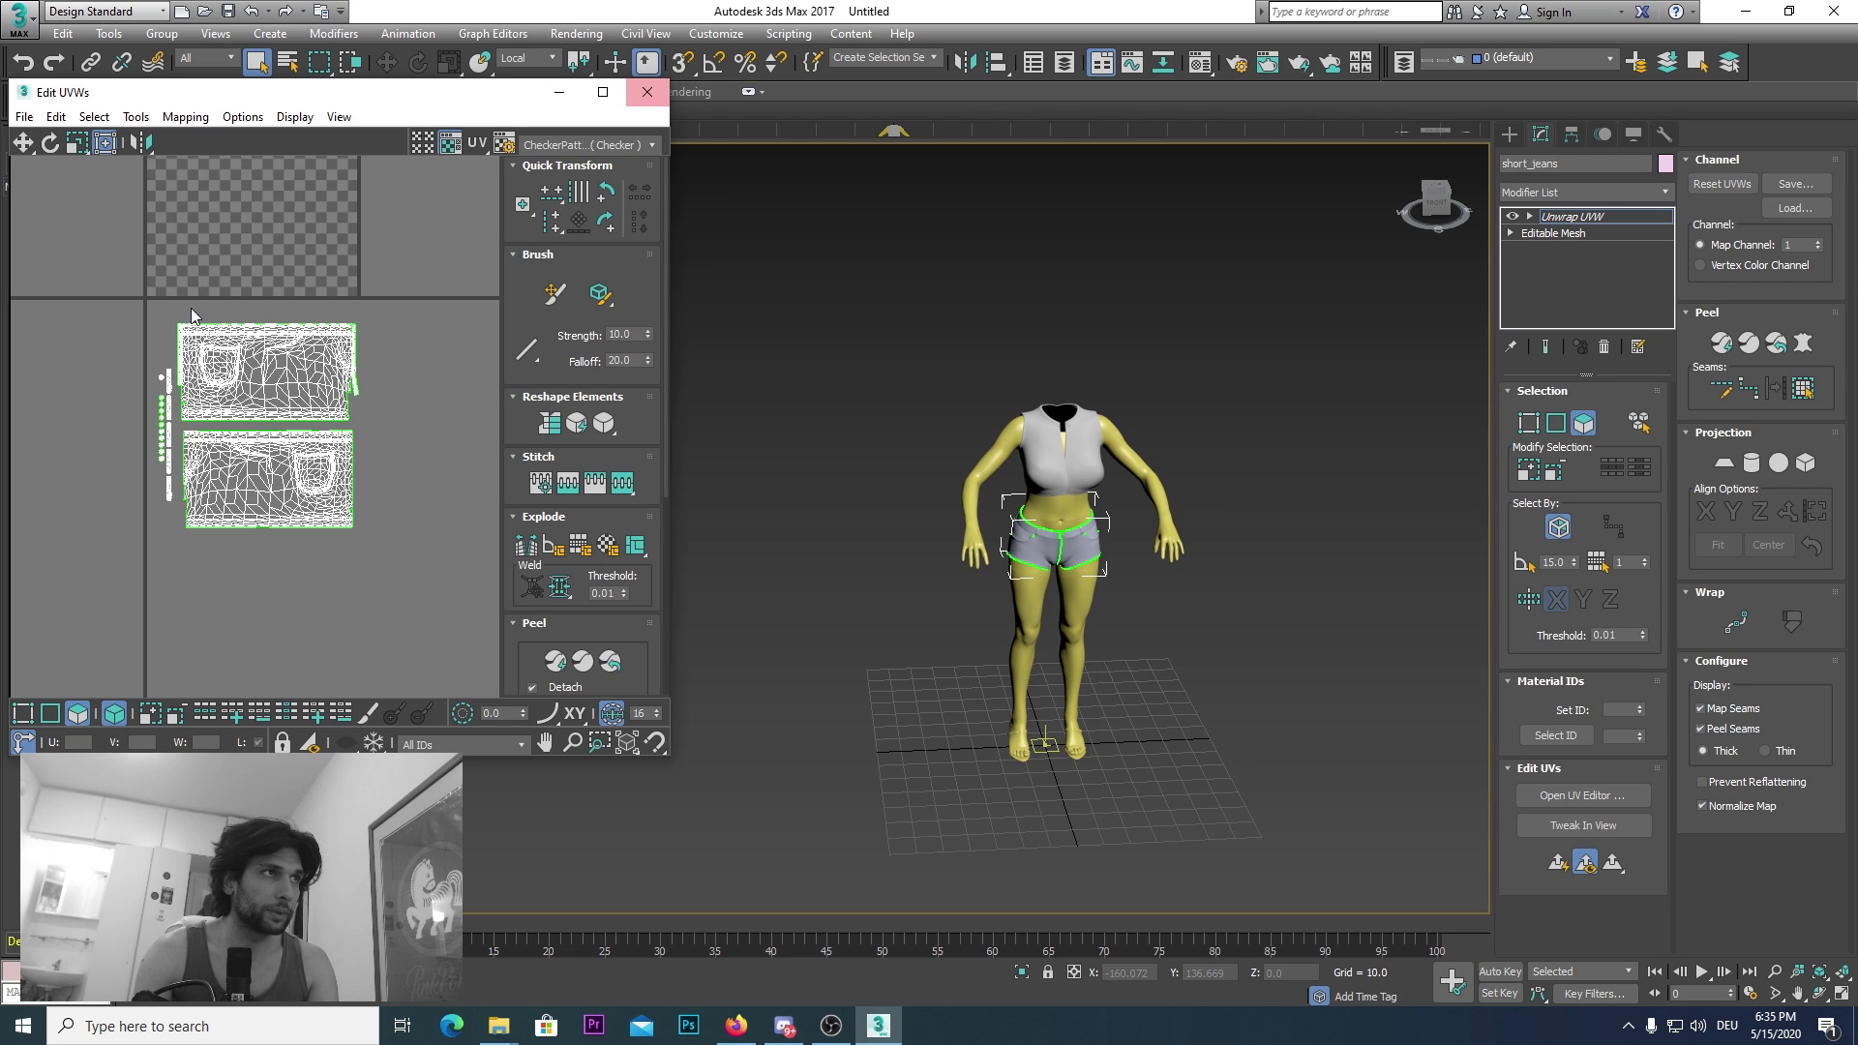
pyautogui.scroll(-2, 176, 388)
pyautogui.click(648, 92)
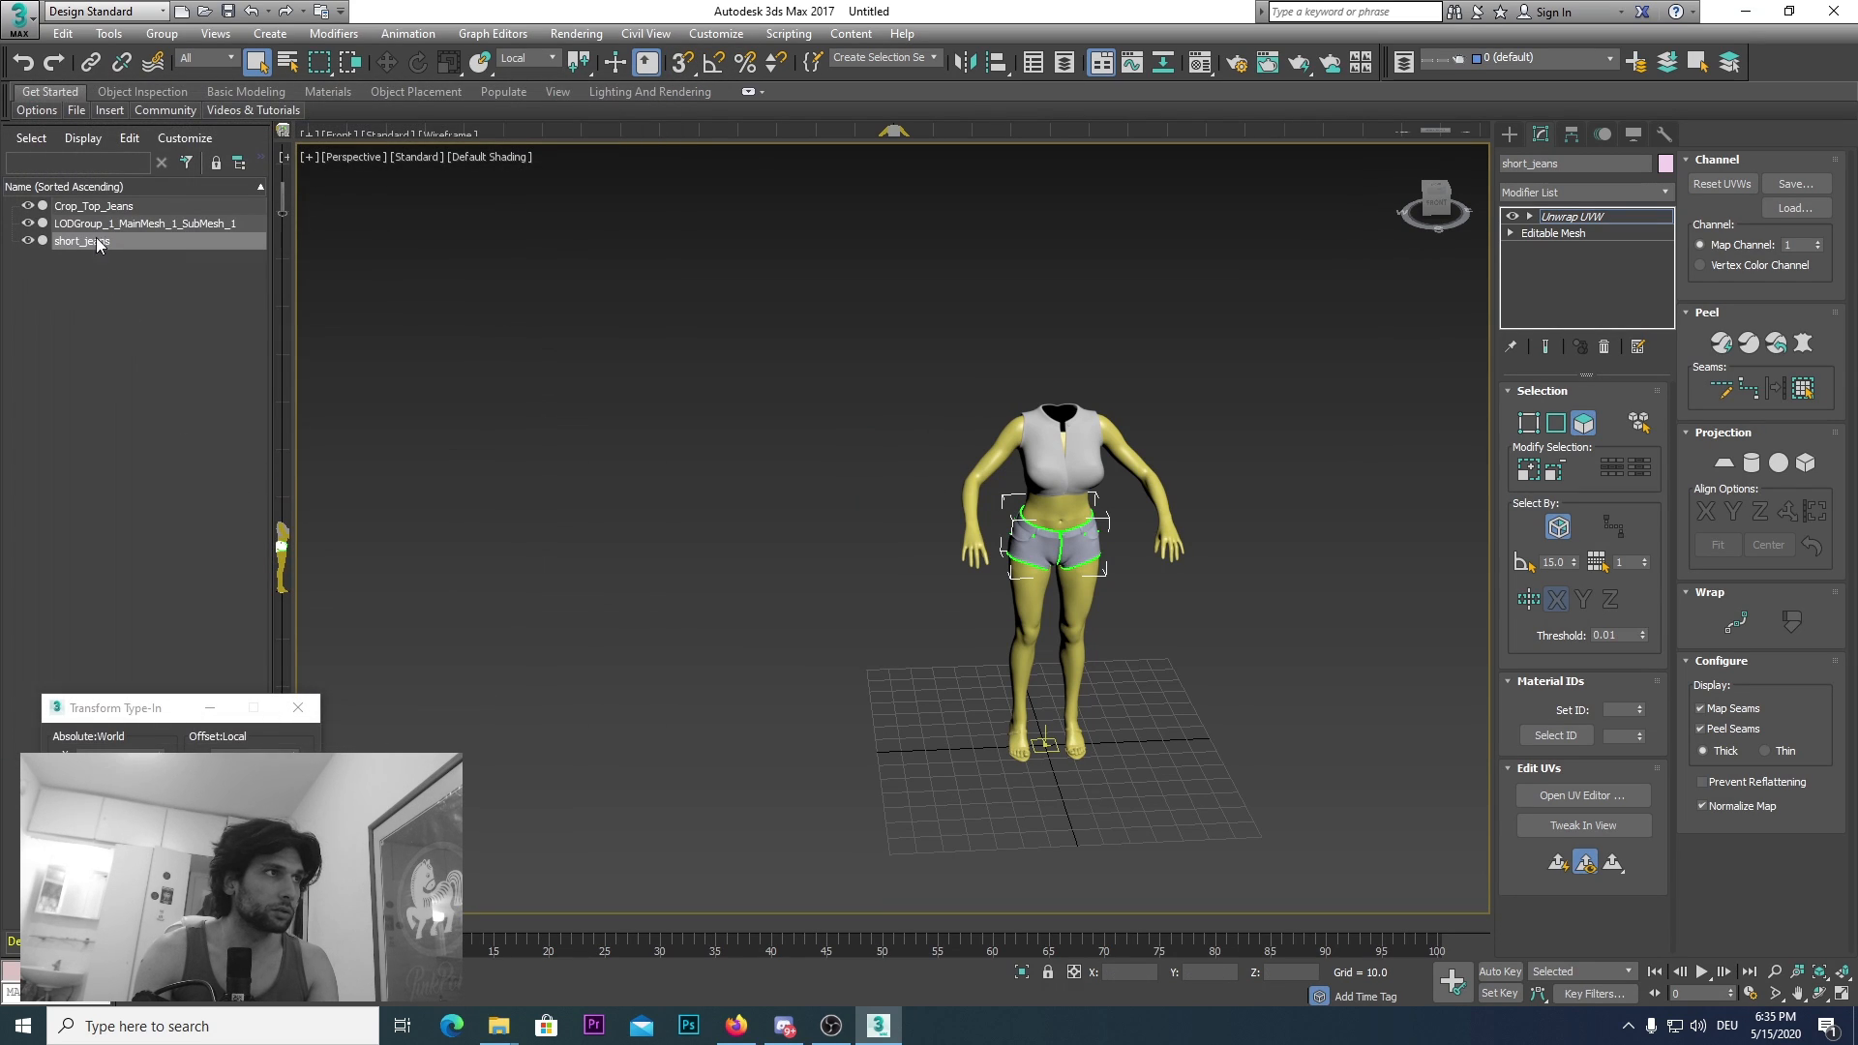
# Step: Open the UV layout of Crop_Top_Jeans, move all its islands outside the tile to the lower right, and close the editor
pyautogui.click(139, 213)
pyautogui.click(1584, 796)
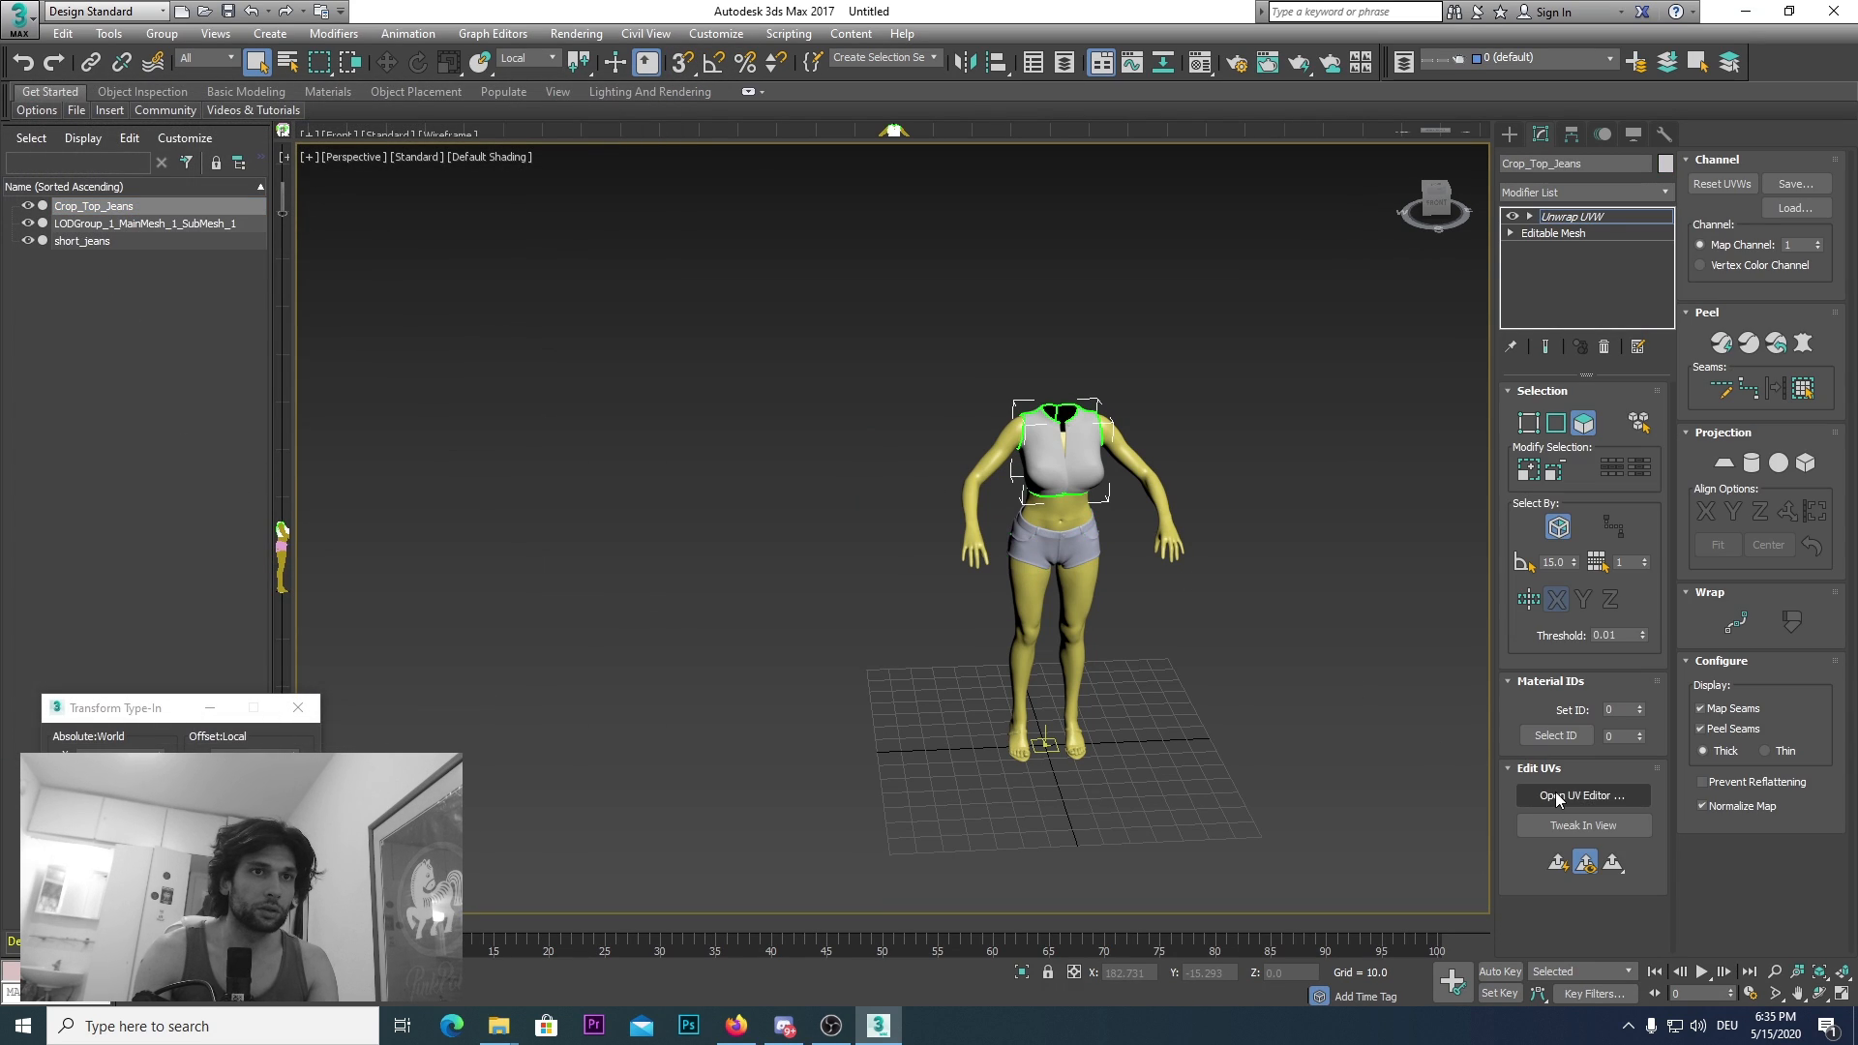
pyautogui.moveTo(295, 390); pyautogui.dragTo(295, 392)
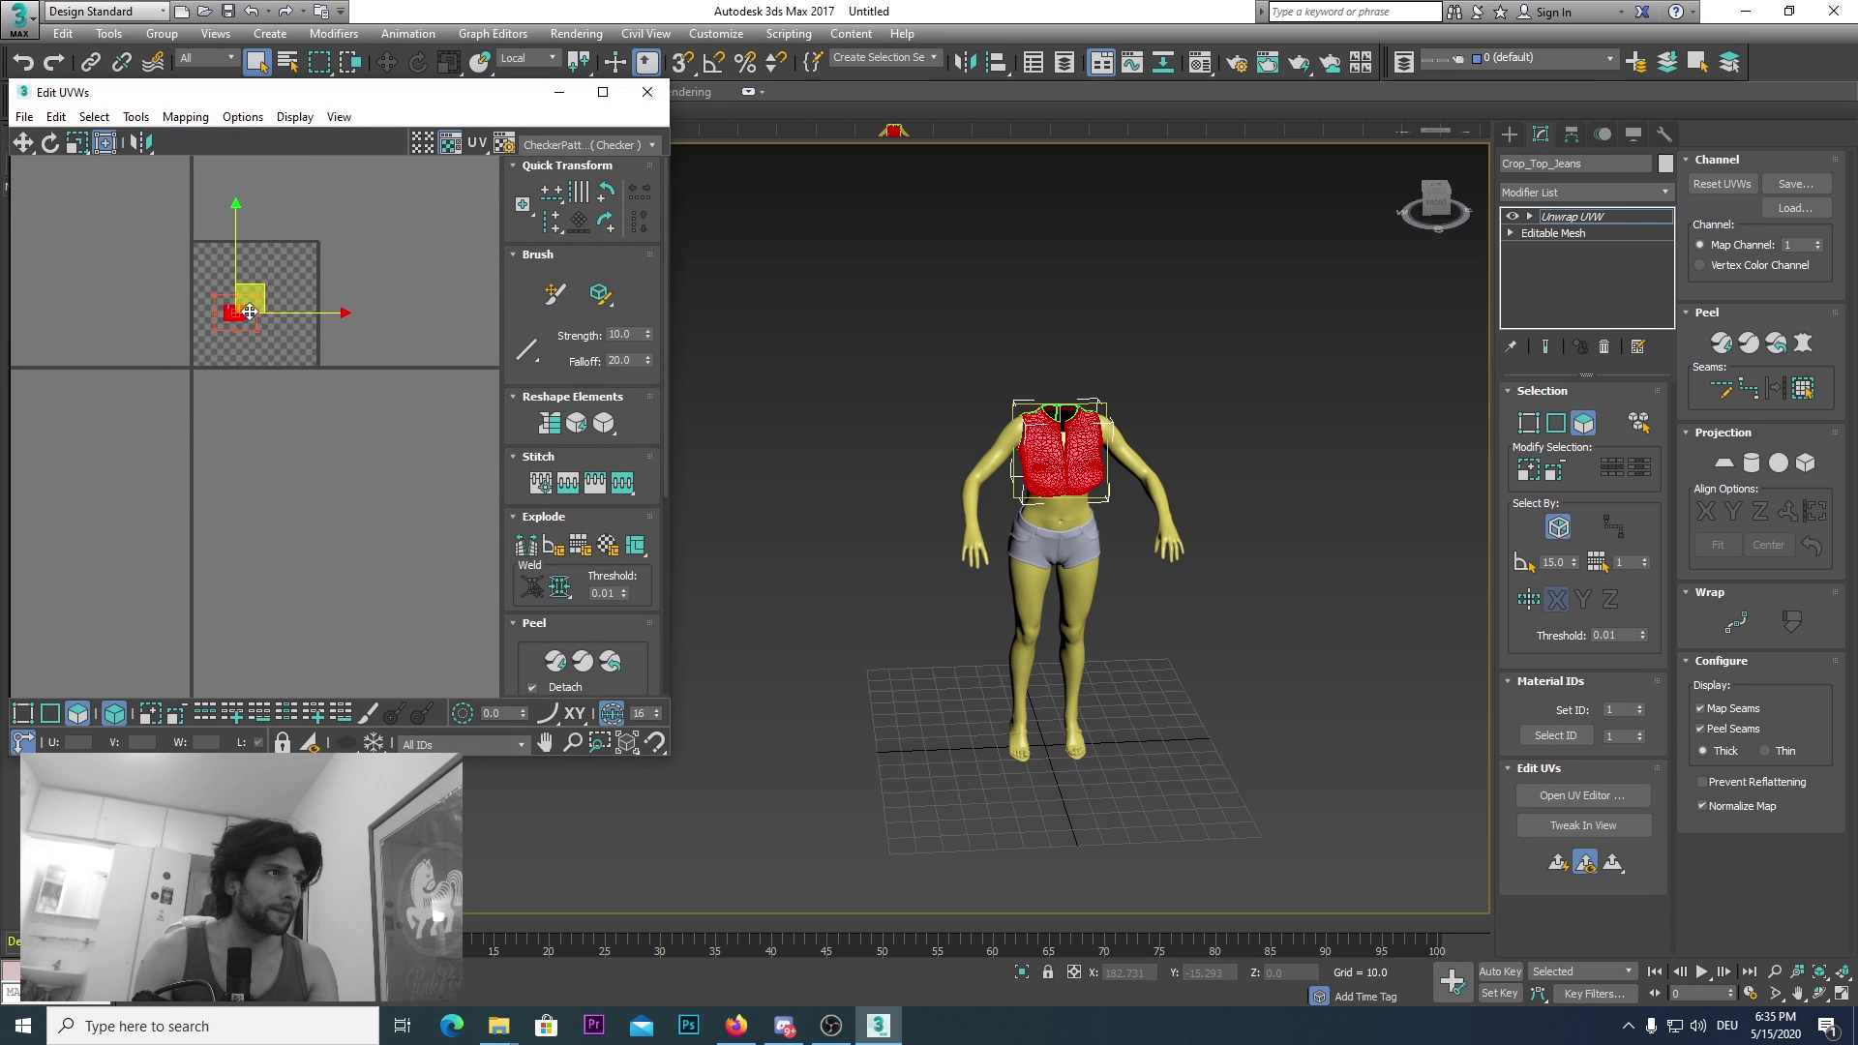
pyautogui.moveTo(250, 310); pyautogui.dragTo(360, 472)
pyautogui.scroll(2, 300, 507)
pyautogui.click(285, 504)
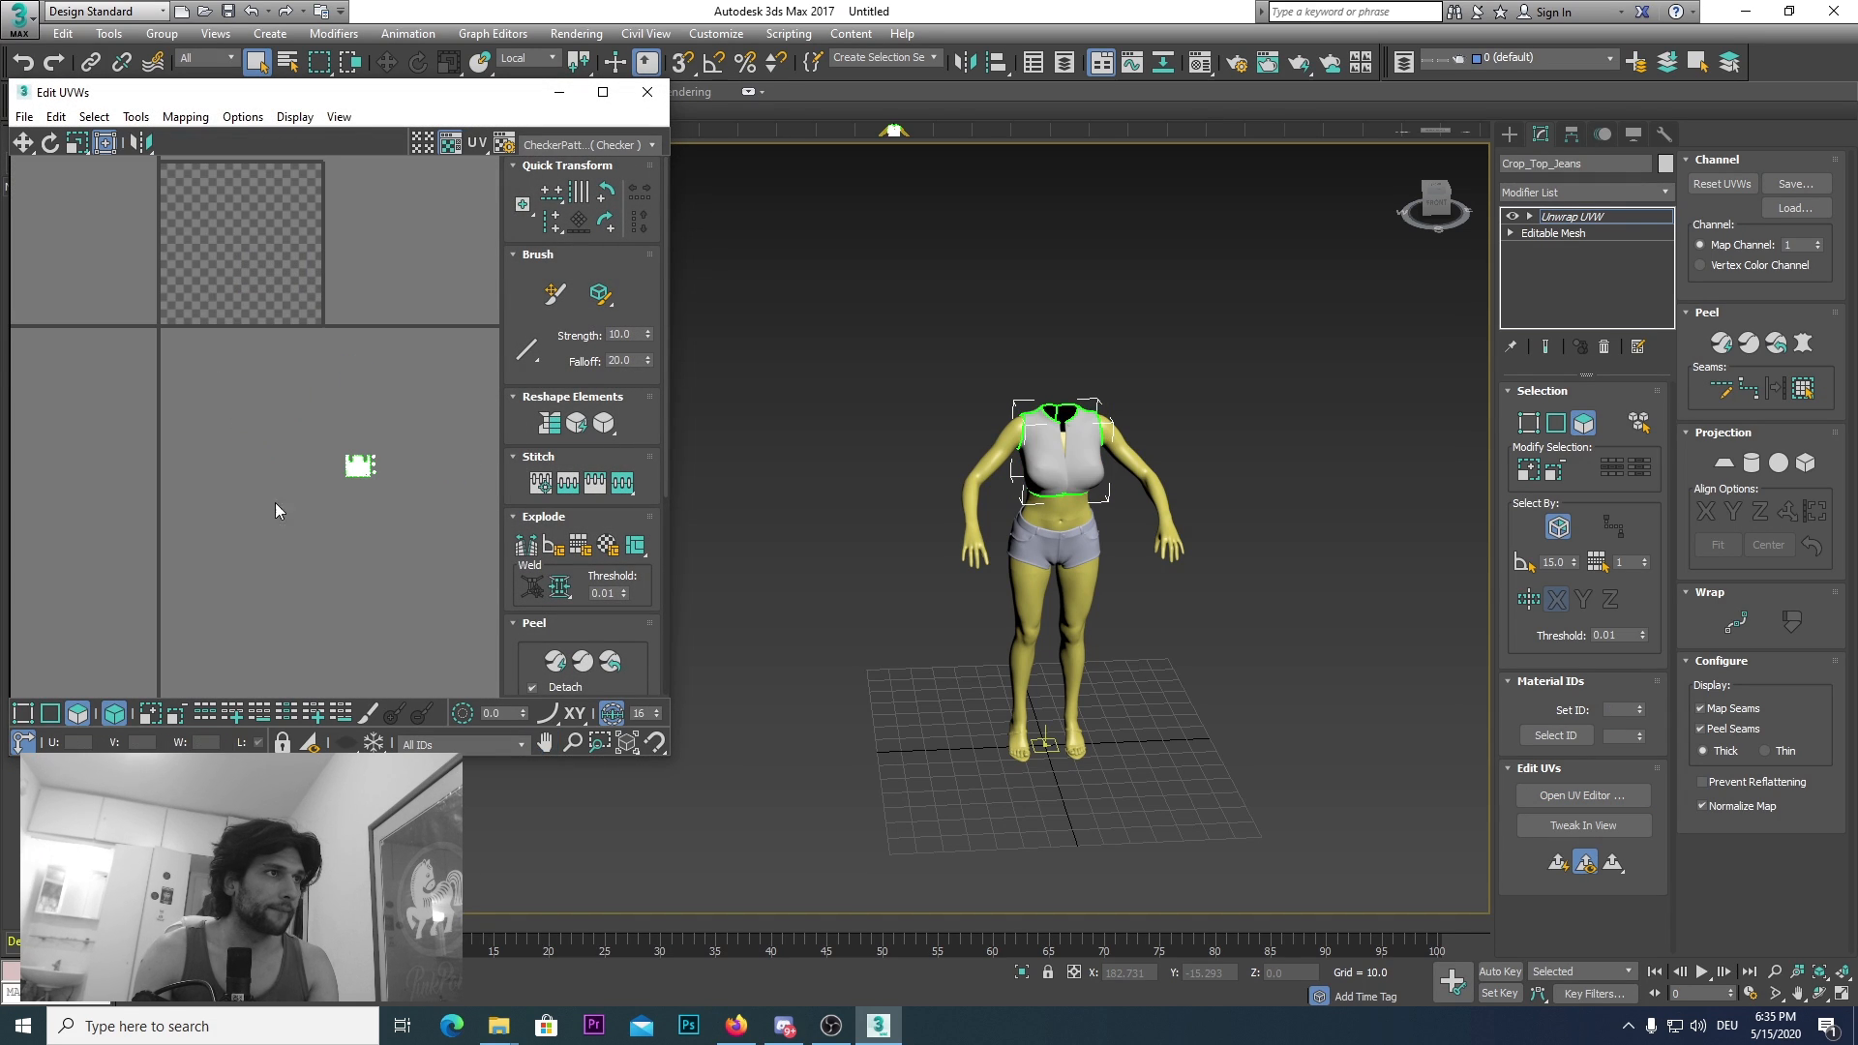
pyautogui.click(647, 92)
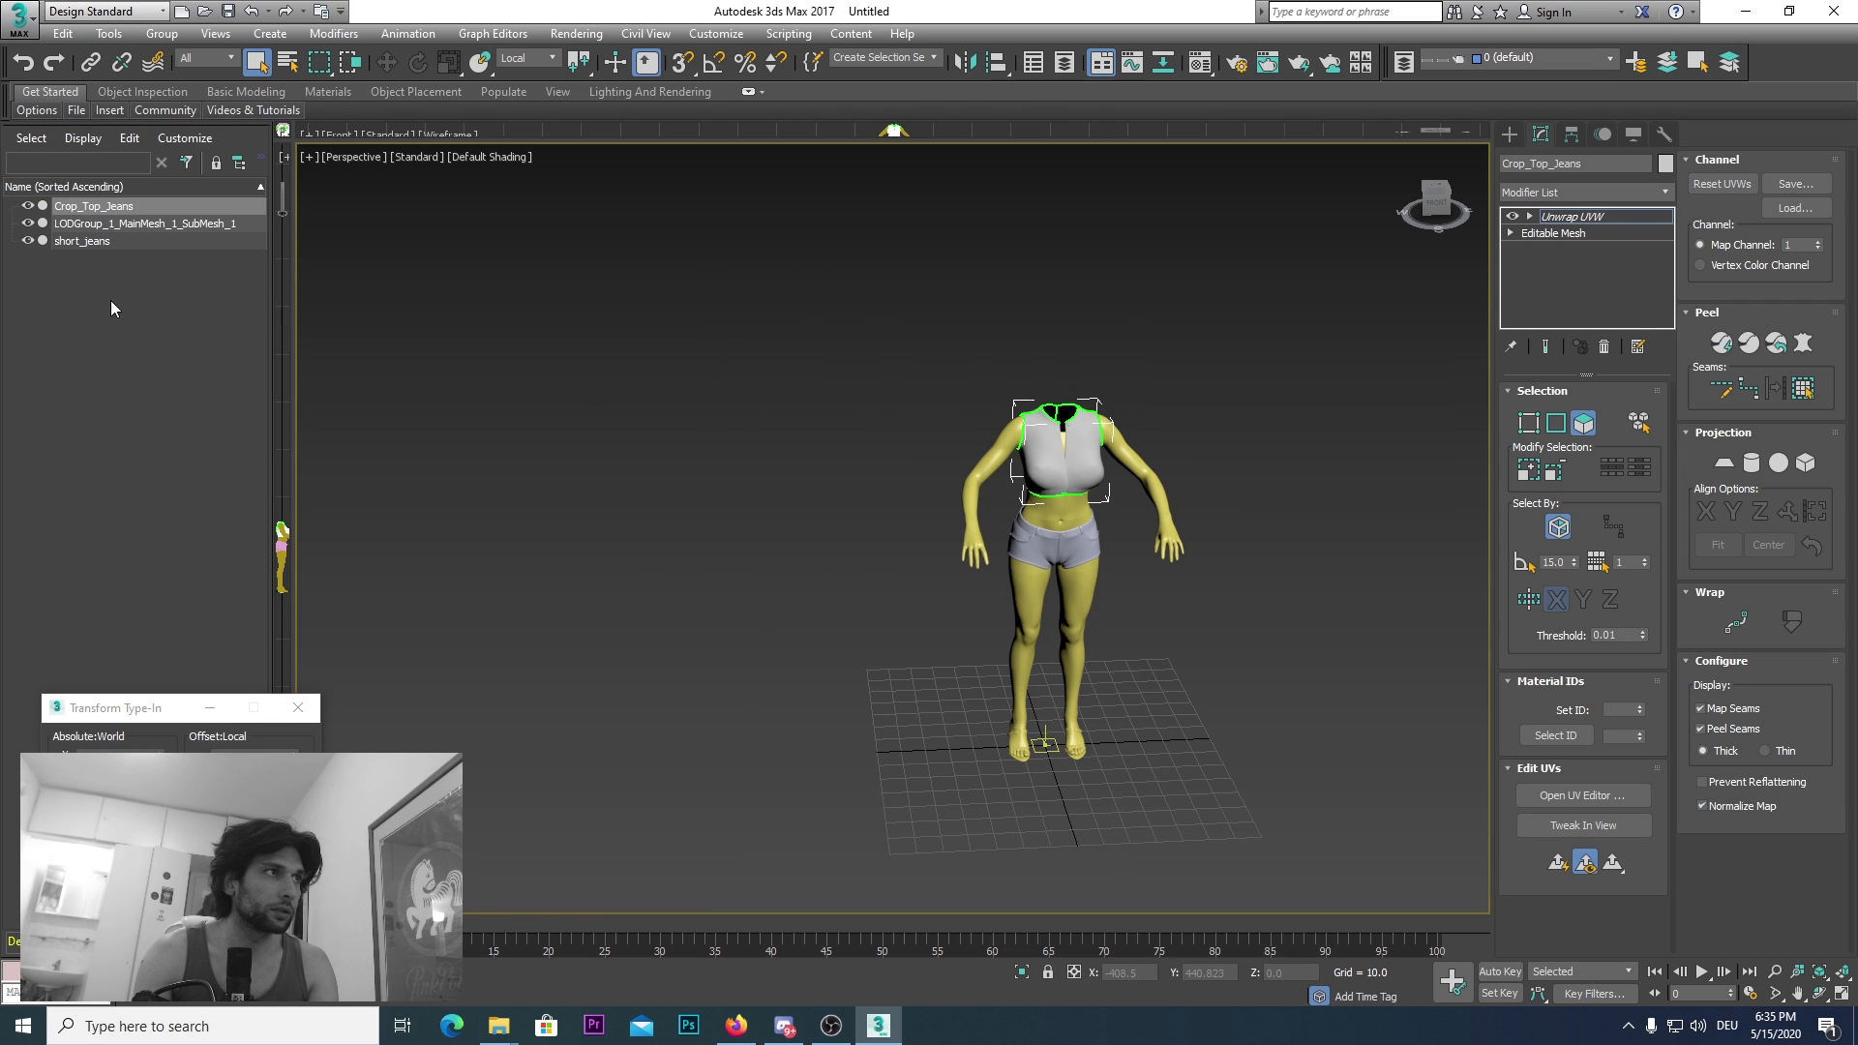
# Step: Select all three objects and open their shared UV layout
pyautogui.click(755, 394)
pyautogui.moveTo(635, 257); pyautogui.dragTo(1398, 892)
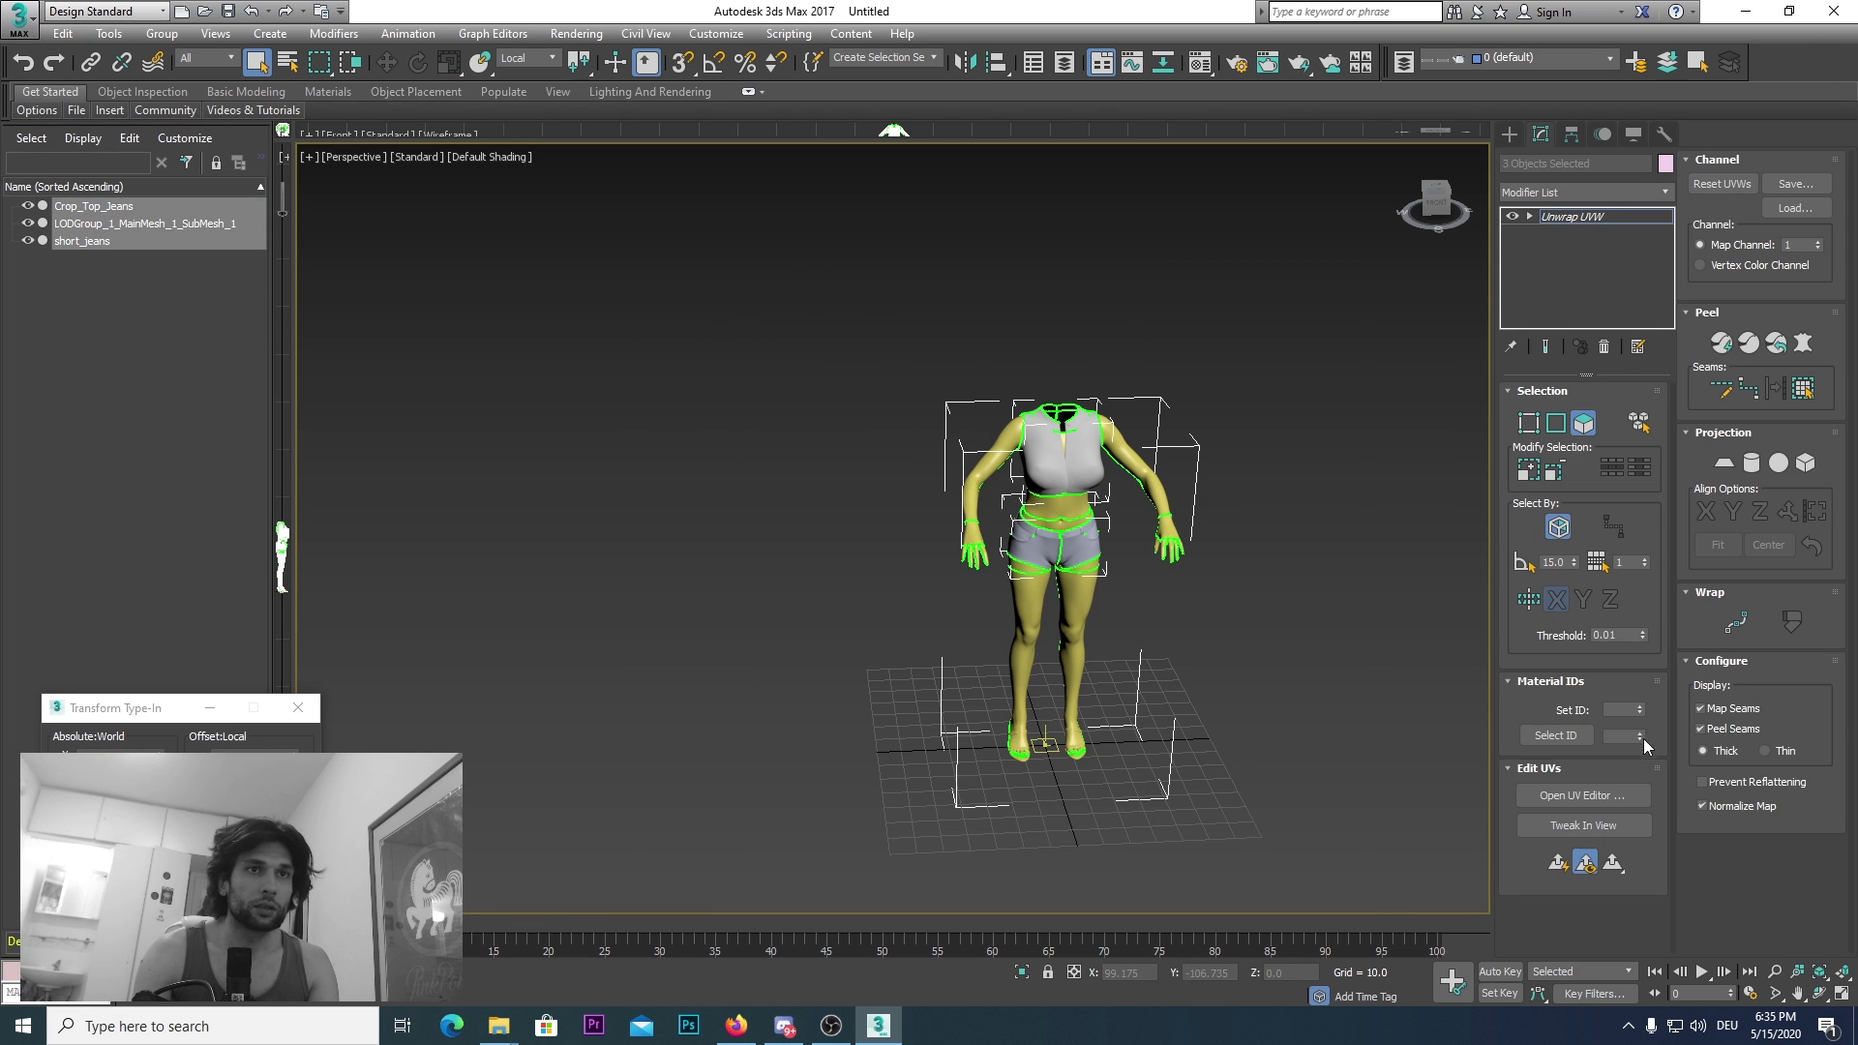
pyautogui.click(1604, 802)
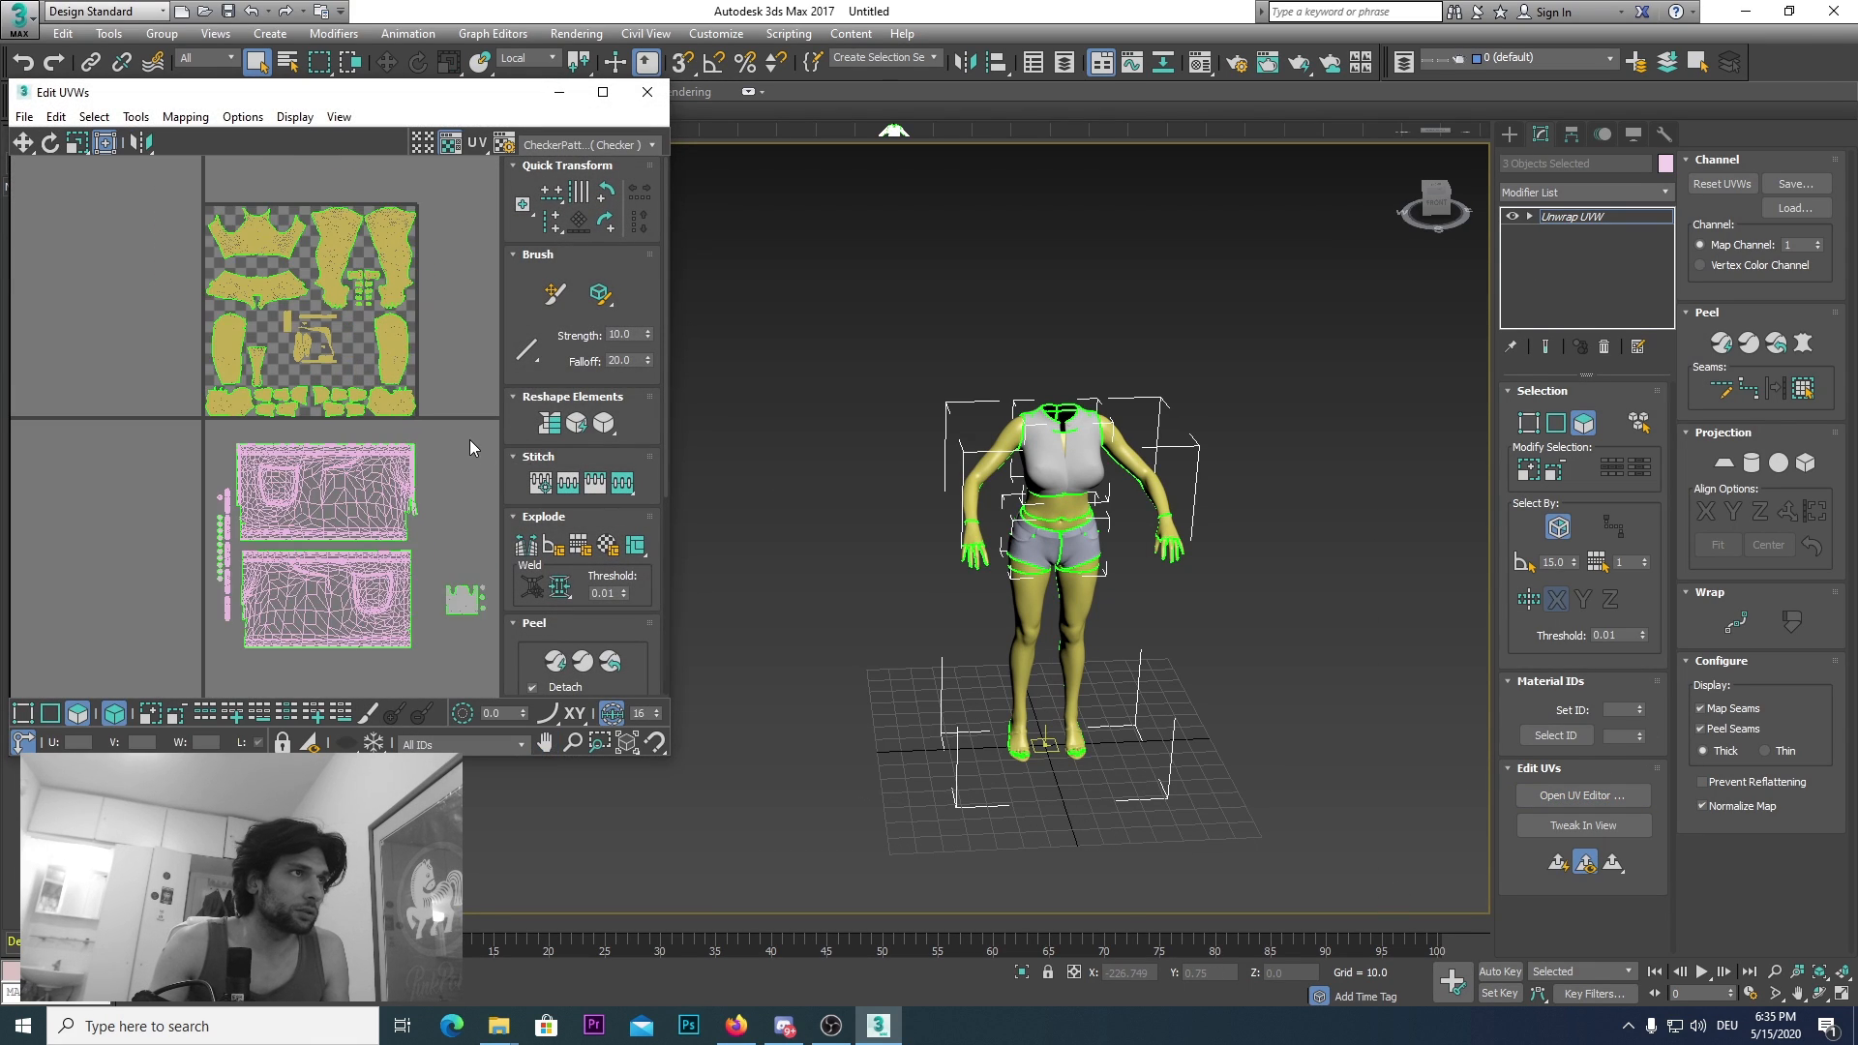
# Step: Select the group of small body islands in the middle of the tile to see which model parts they cover, and deselect them
pyautogui.scroll(6, 320, 388)
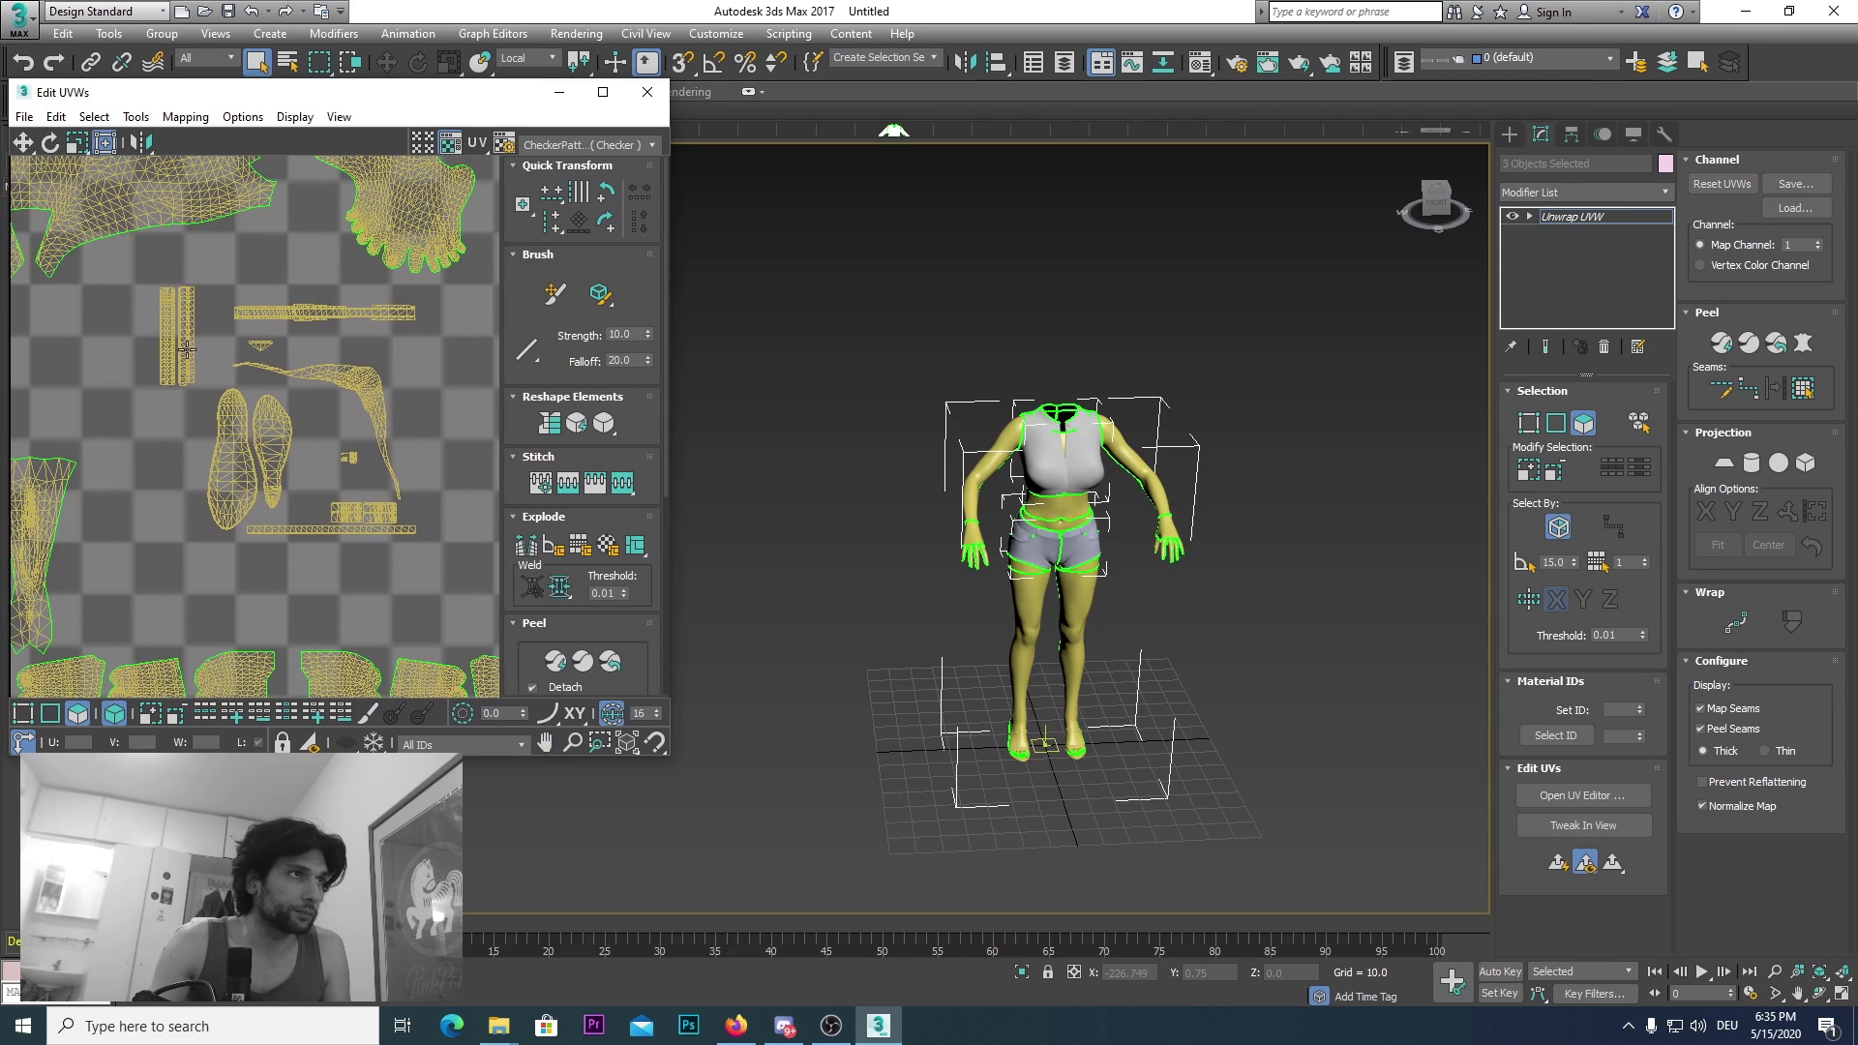
pyautogui.moveTo(138, 270); pyautogui.dragTo(350, 584)
pyautogui.moveTo(382, 438); pyautogui.dragTo(128, 289)
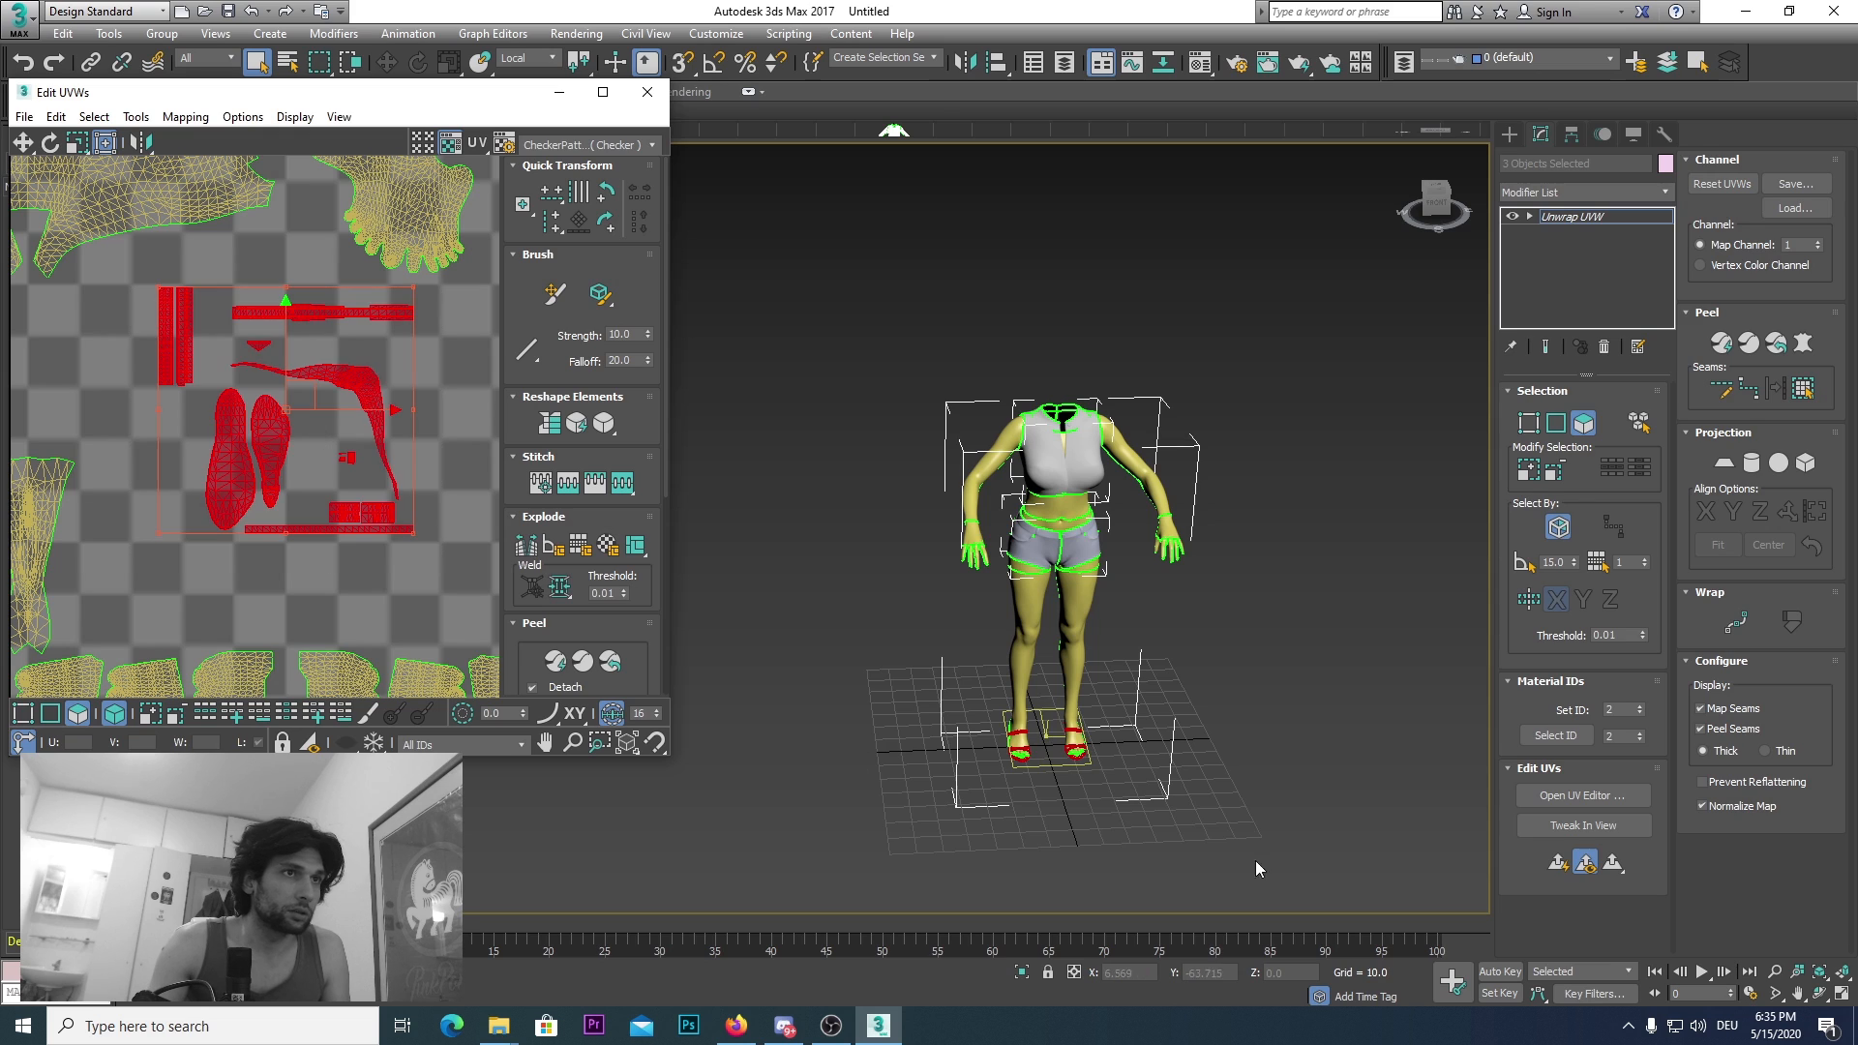
pyautogui.click(430, 589)
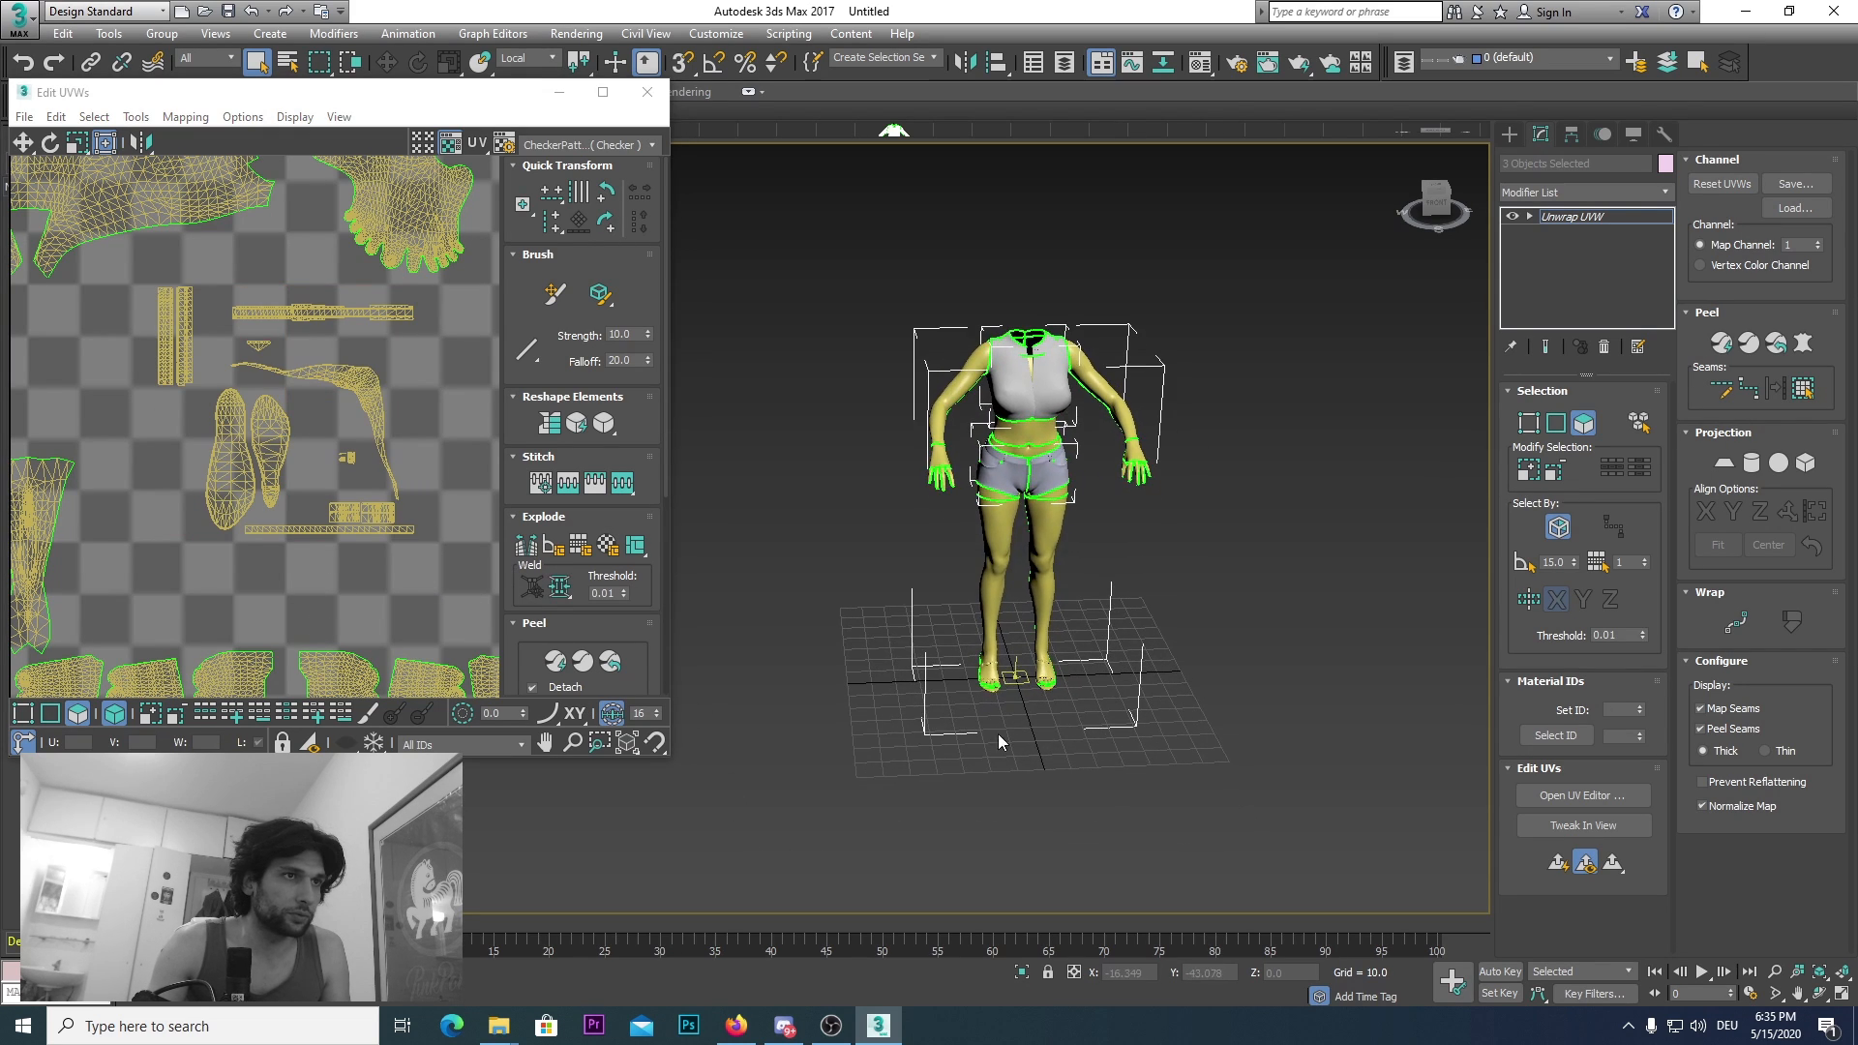
# Step: Select all the shorts' UV islands below the tile and scale them down together to less than half their size
pyautogui.scroll(-8, 997, 734)
pyautogui.scroll(-5, 381, 579)
pyautogui.moveTo(276, 683); pyautogui.dragTo(91, 364, button='middle')
pyautogui.moveTo(91, 370); pyautogui.dragTo(328, 567)
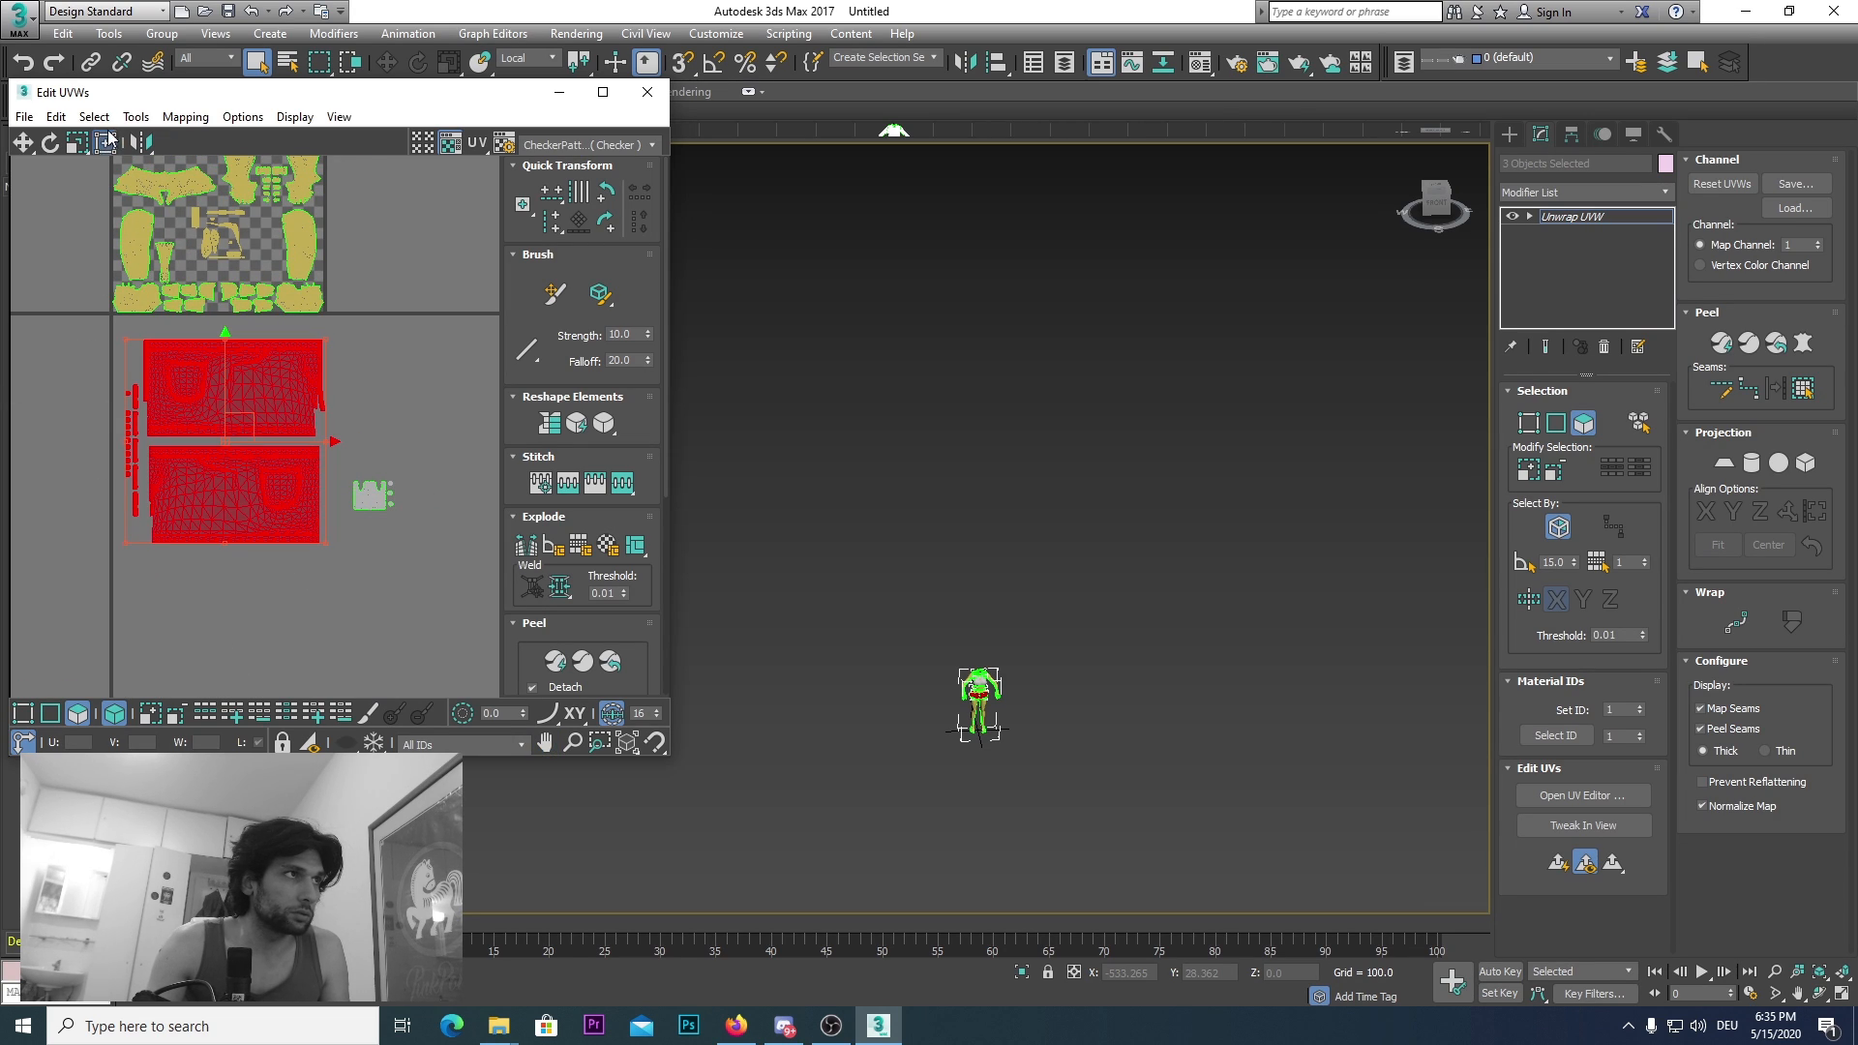
pyautogui.click(77, 142)
pyautogui.moveTo(257, 433); pyautogui.dragTo(215, 489)
# Step: Move the shorts' islands into the empty area of the tile between the small middle islands and the body island on the right
pyautogui.click(22, 143)
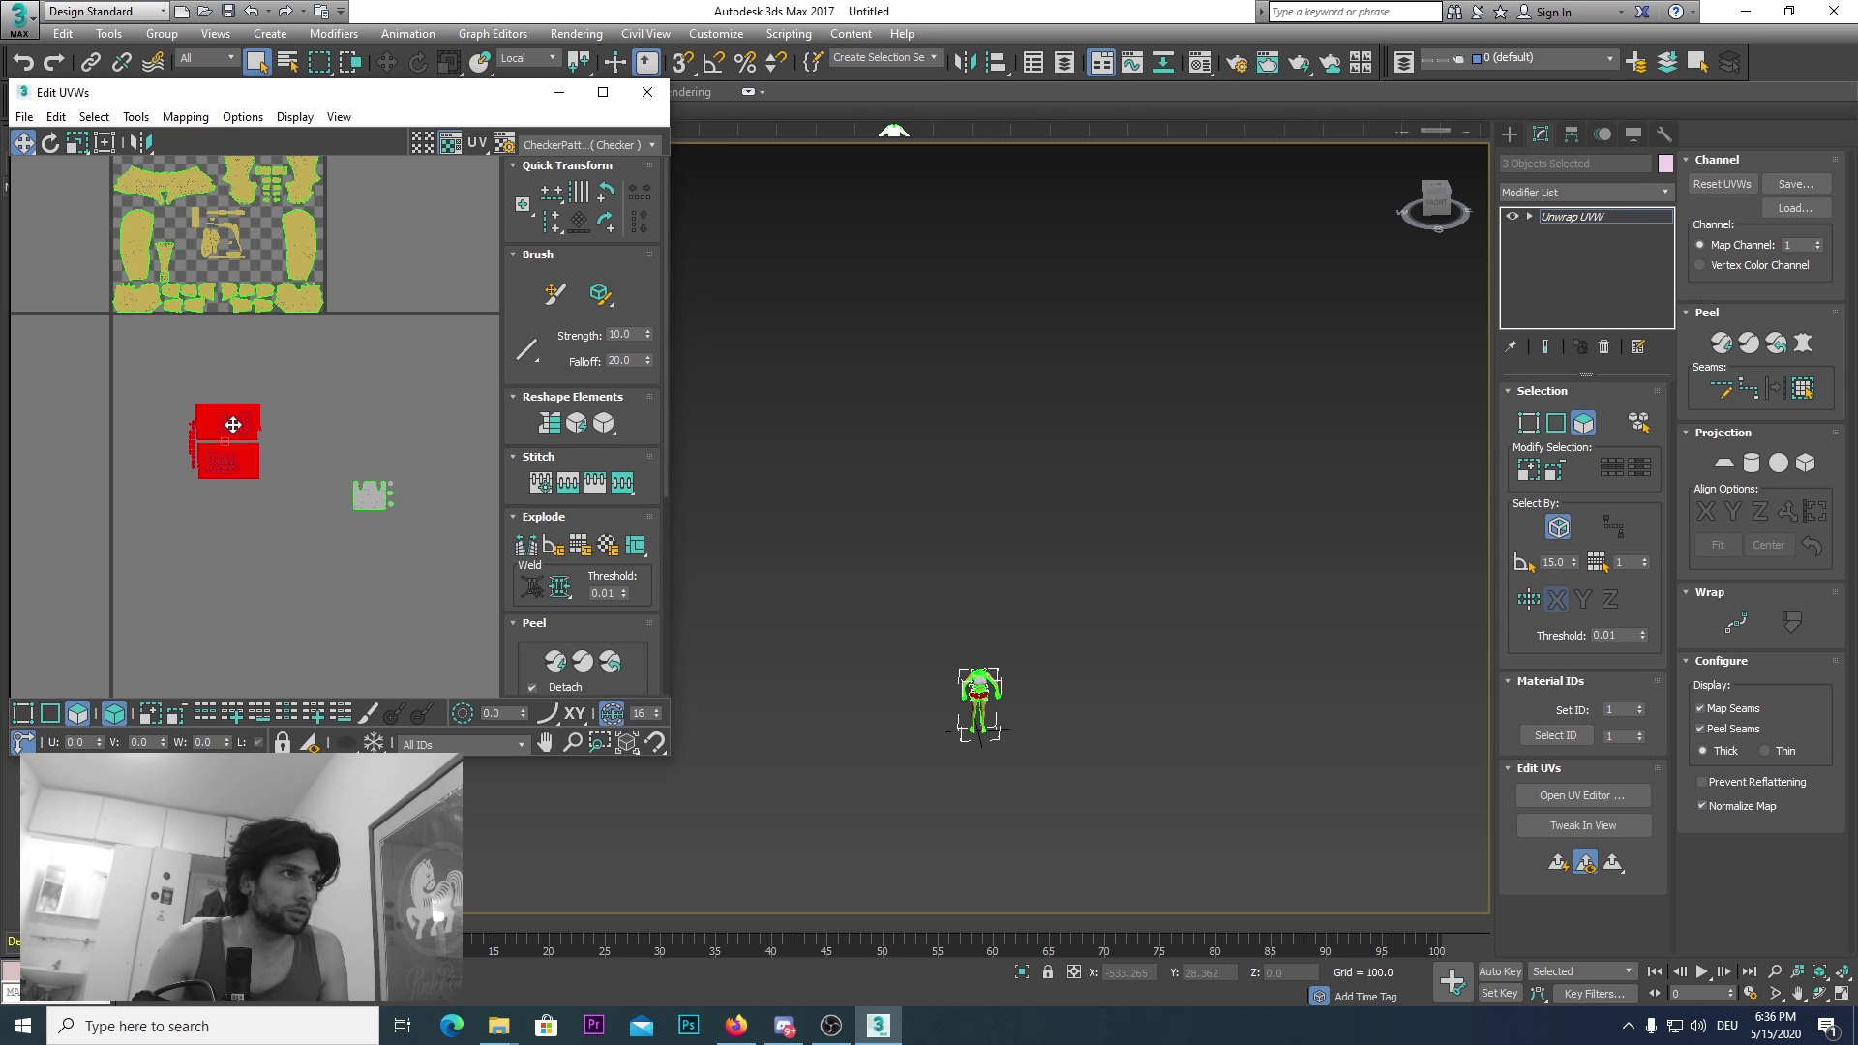
pyautogui.moveTo(236, 420); pyautogui.dragTo(180, 395)
pyautogui.click(77, 142)
pyautogui.moveTo(222, 307); pyautogui.dragTo(350, 408, button='middle')
pyautogui.scroll(3, 349, 409)
pyautogui.click(22, 142)
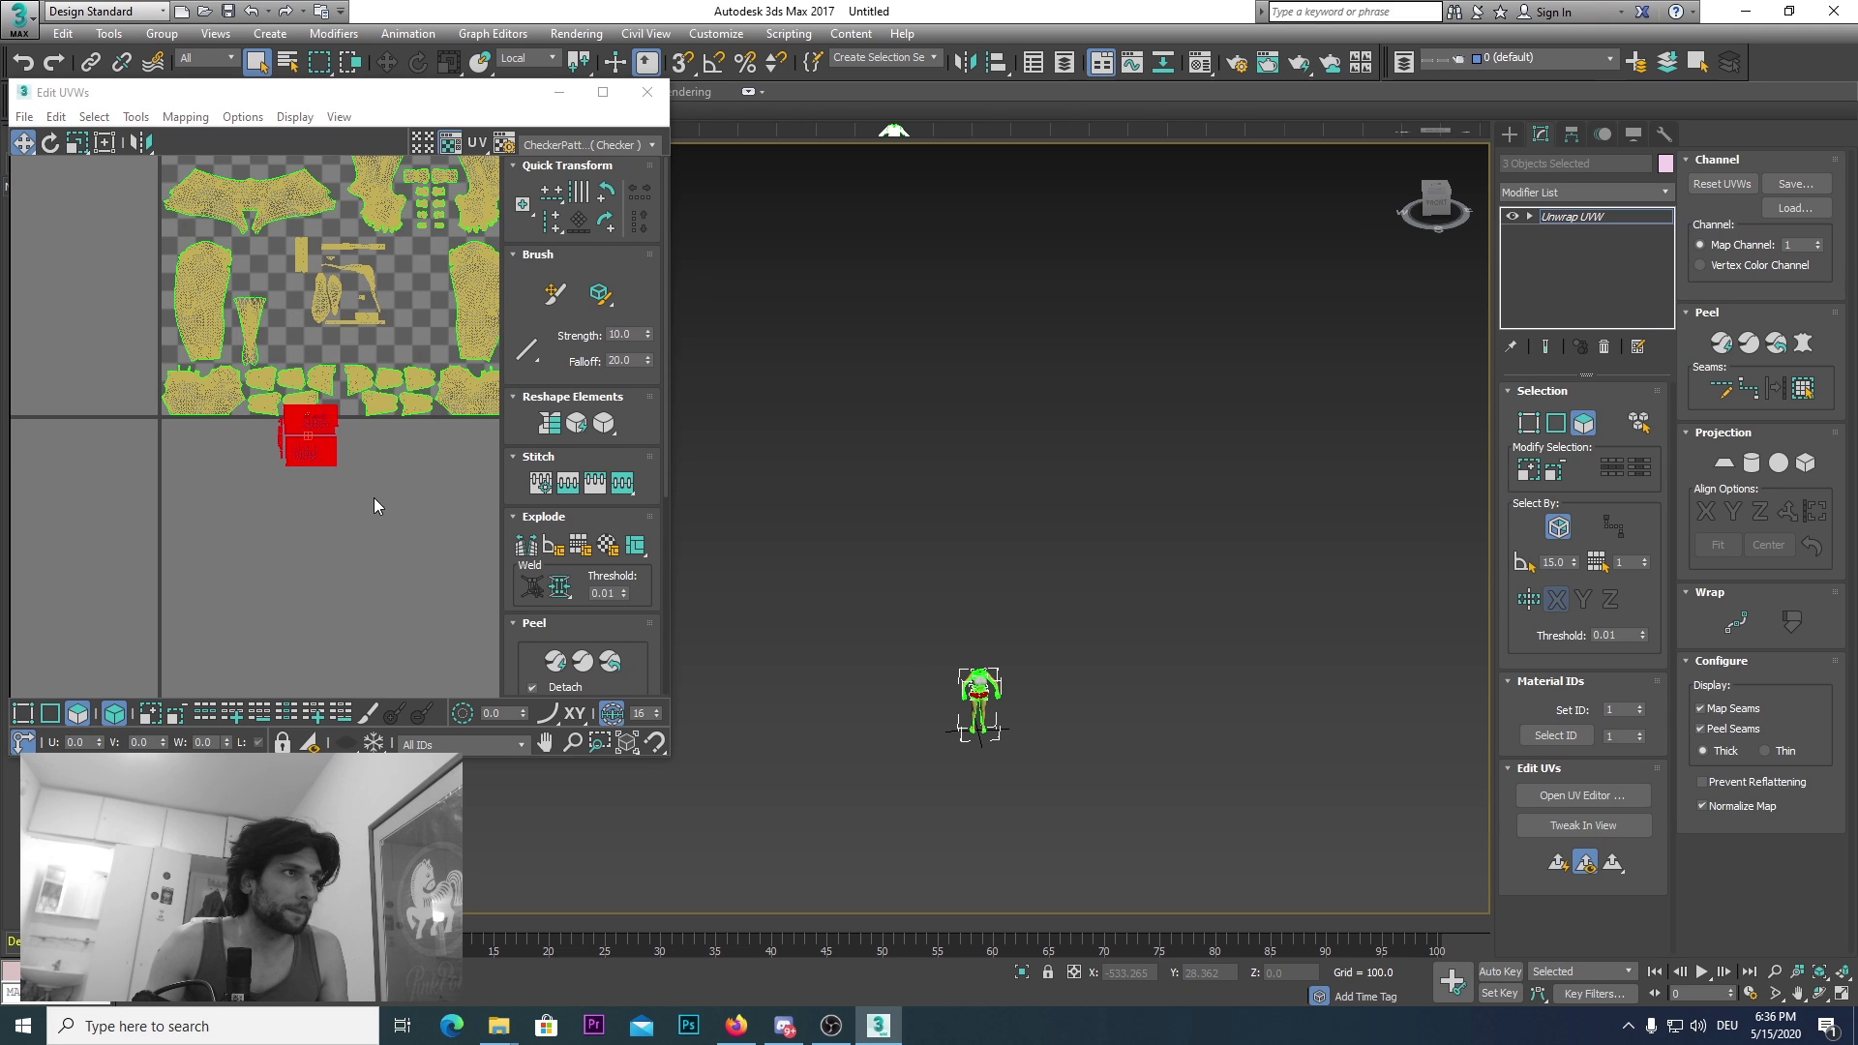
pyautogui.moveTo(315, 428); pyautogui.dragTo(422, 279)
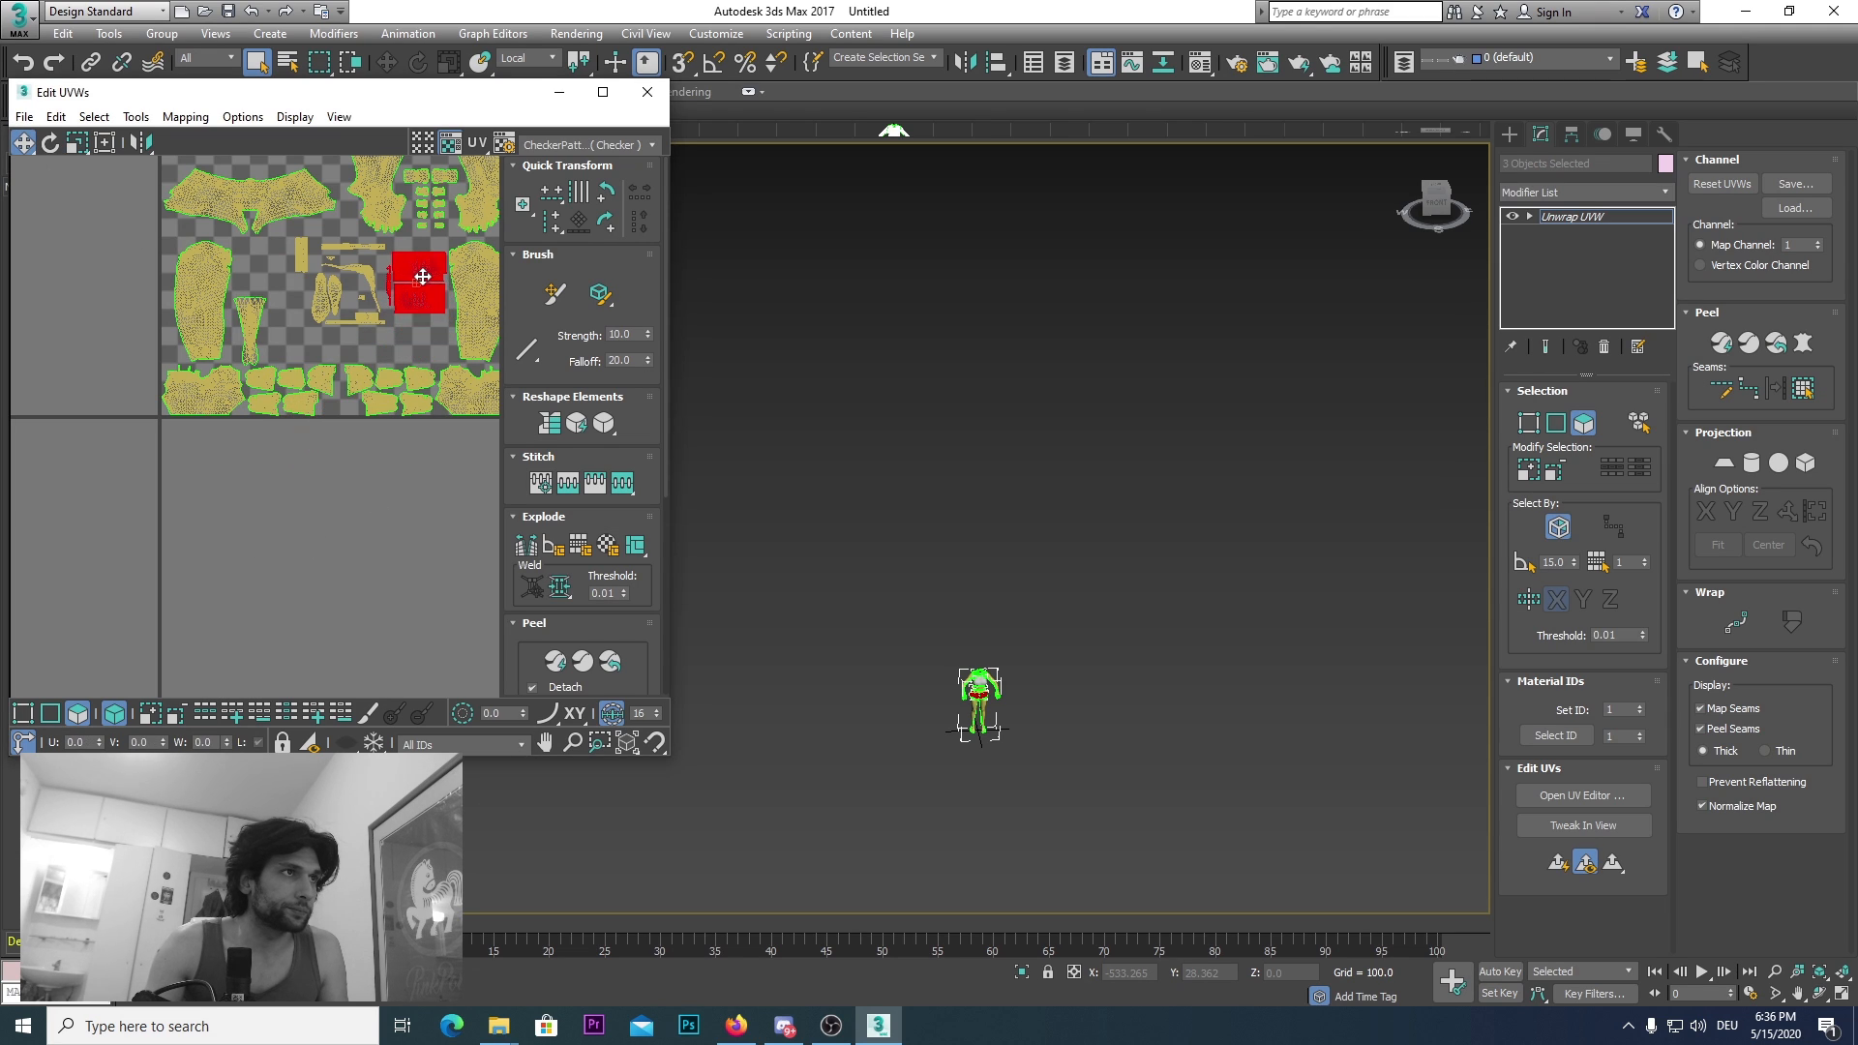
# Step: Scale the shorts' islands down further so they fit the gap without overlapping, and deselect them
pyautogui.scroll(2, 422, 279)
pyautogui.moveTo(422, 279); pyautogui.dragTo(275, 418, button='middle')
pyautogui.click(76, 142)
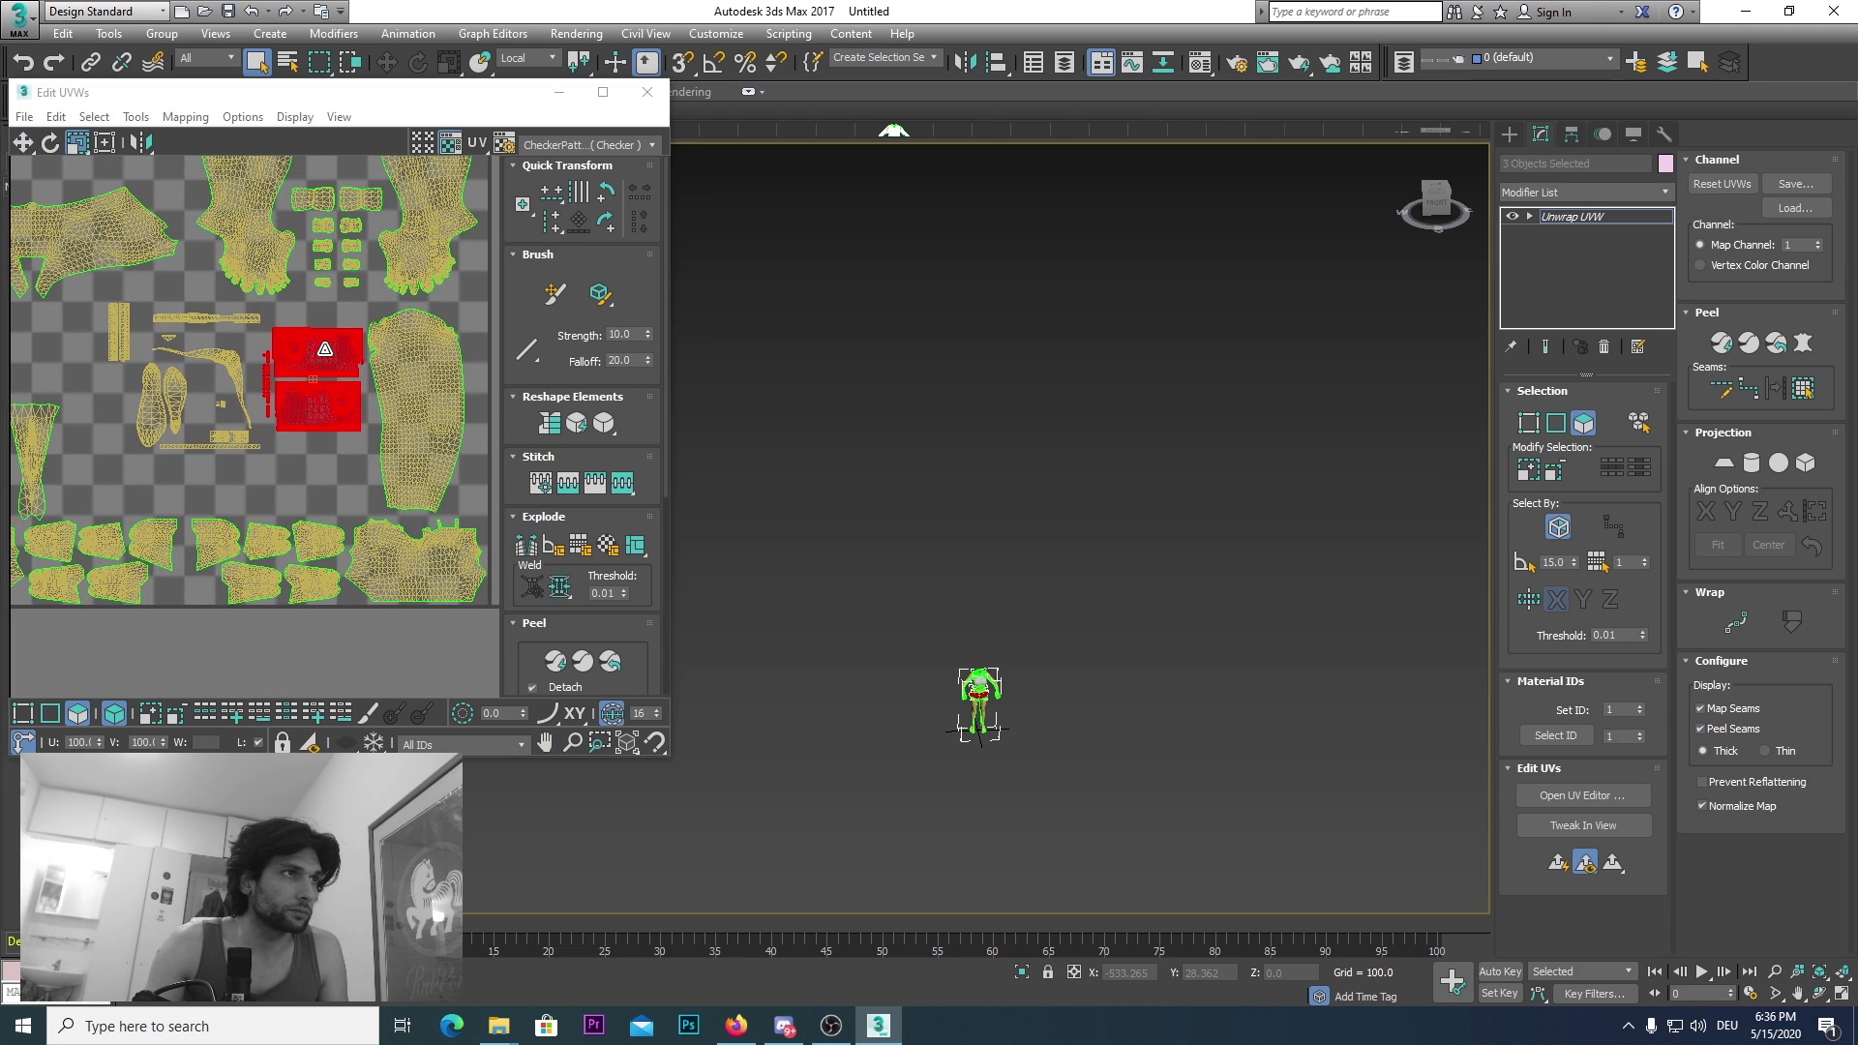
pyautogui.moveTo(326, 354)
pyautogui.mouseDown()
pyautogui.moveTo(317, 402)
pyautogui.moveTo(316, 339)
pyautogui.mouseUp()
pyautogui.click(22, 142)
pyautogui.click(352, 487)
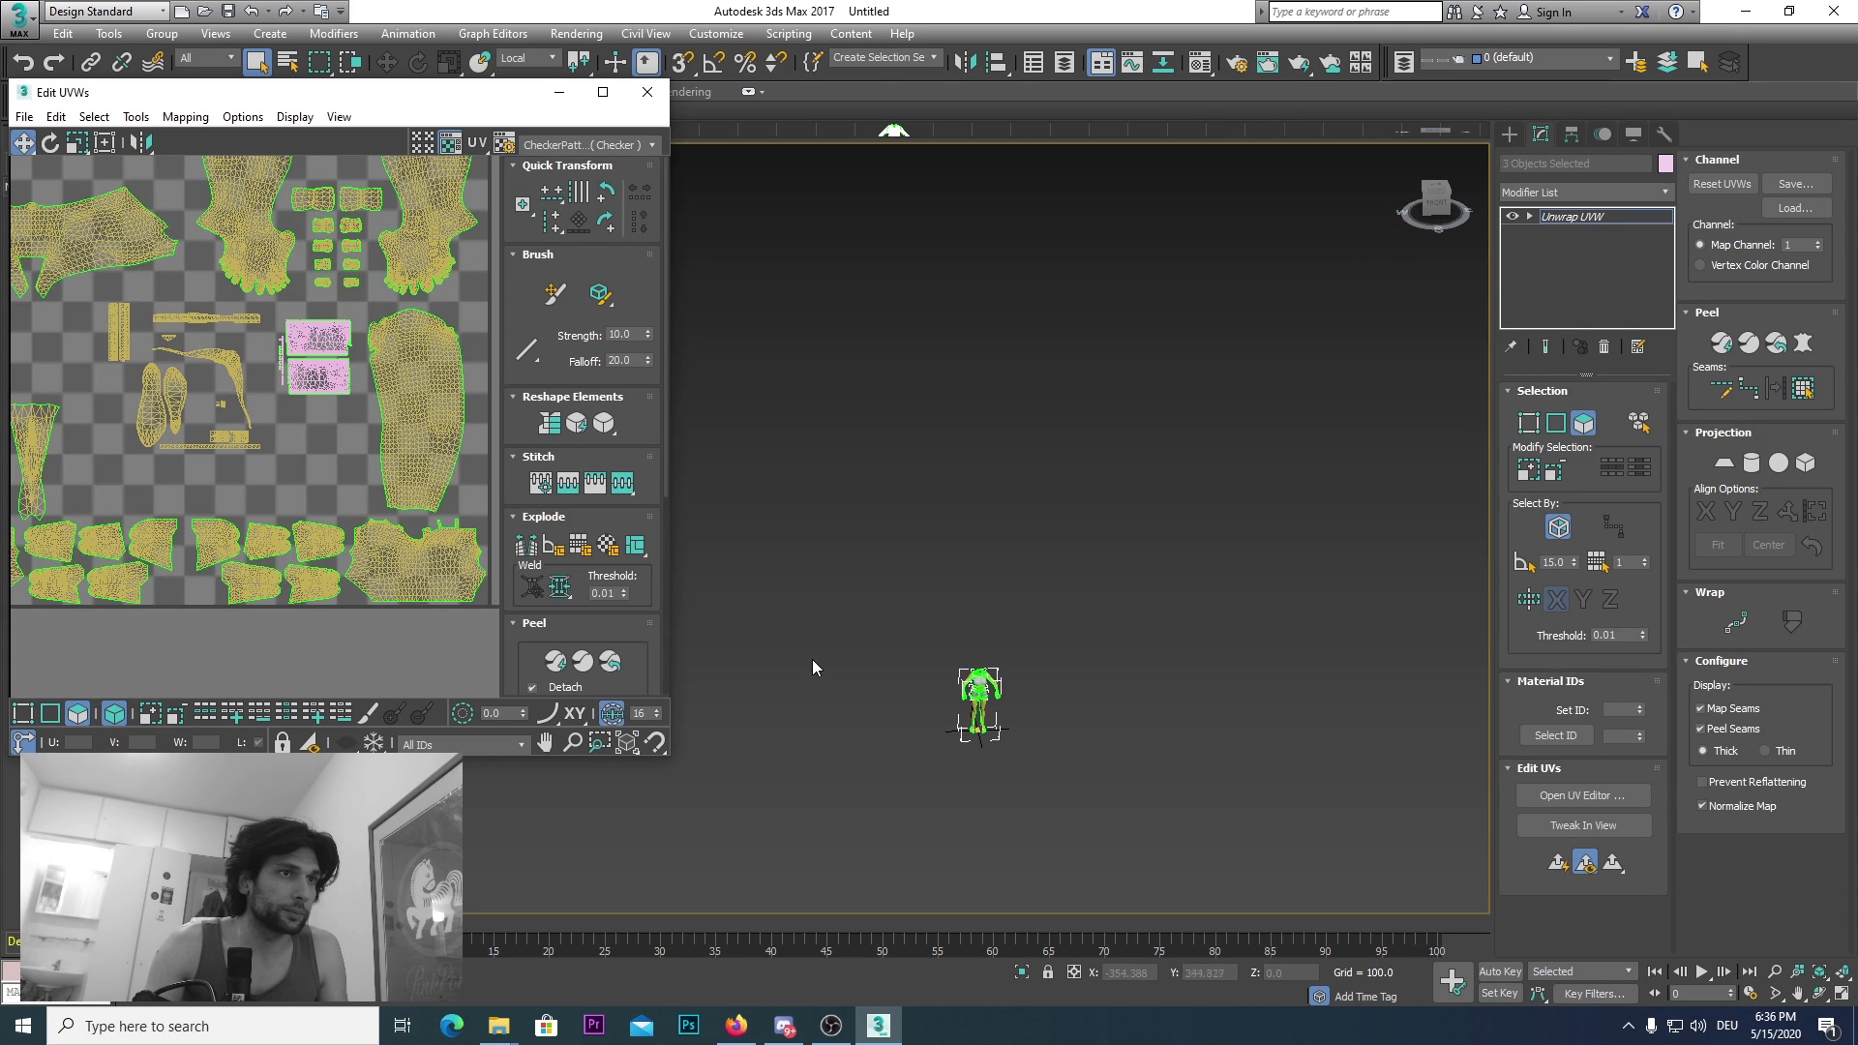
# Step: Select all the crop top's UV islands and move them into the tile just below the shorts' islands
pyautogui.scroll(-4, 374, 563)
pyautogui.moveTo(312, 653); pyautogui.dragTo(234, 351, button='middle')
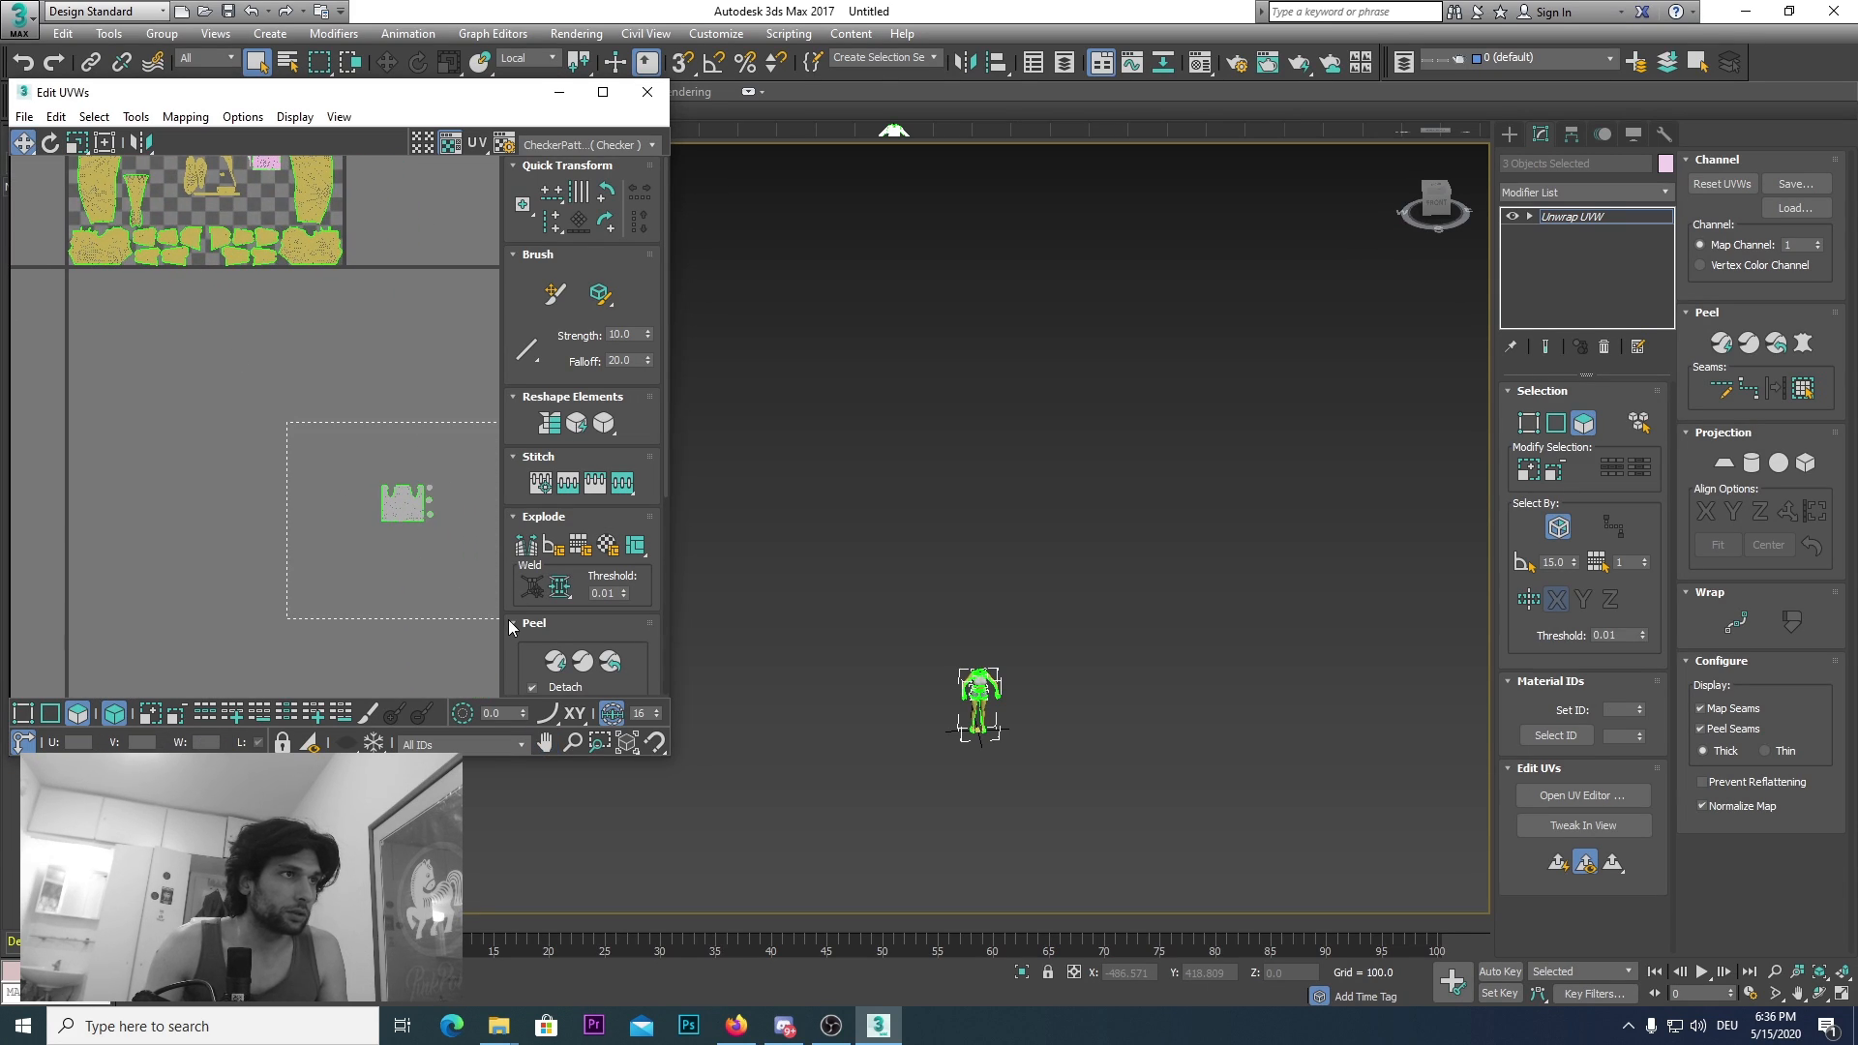
pyautogui.moveTo(509, 622); pyautogui.dragTo(503, 618)
pyautogui.moveTo(388, 497); pyautogui.dragTo(240, 193)
pyautogui.moveTo(240, 193); pyautogui.dragTo(326, 425, button='middle')
pyautogui.scroll(2, 325, 425)
# Step: Scale the crop top's islands down, shift them slightly right beneath the shorts' islands, and deselect them
pyautogui.click(77, 143)
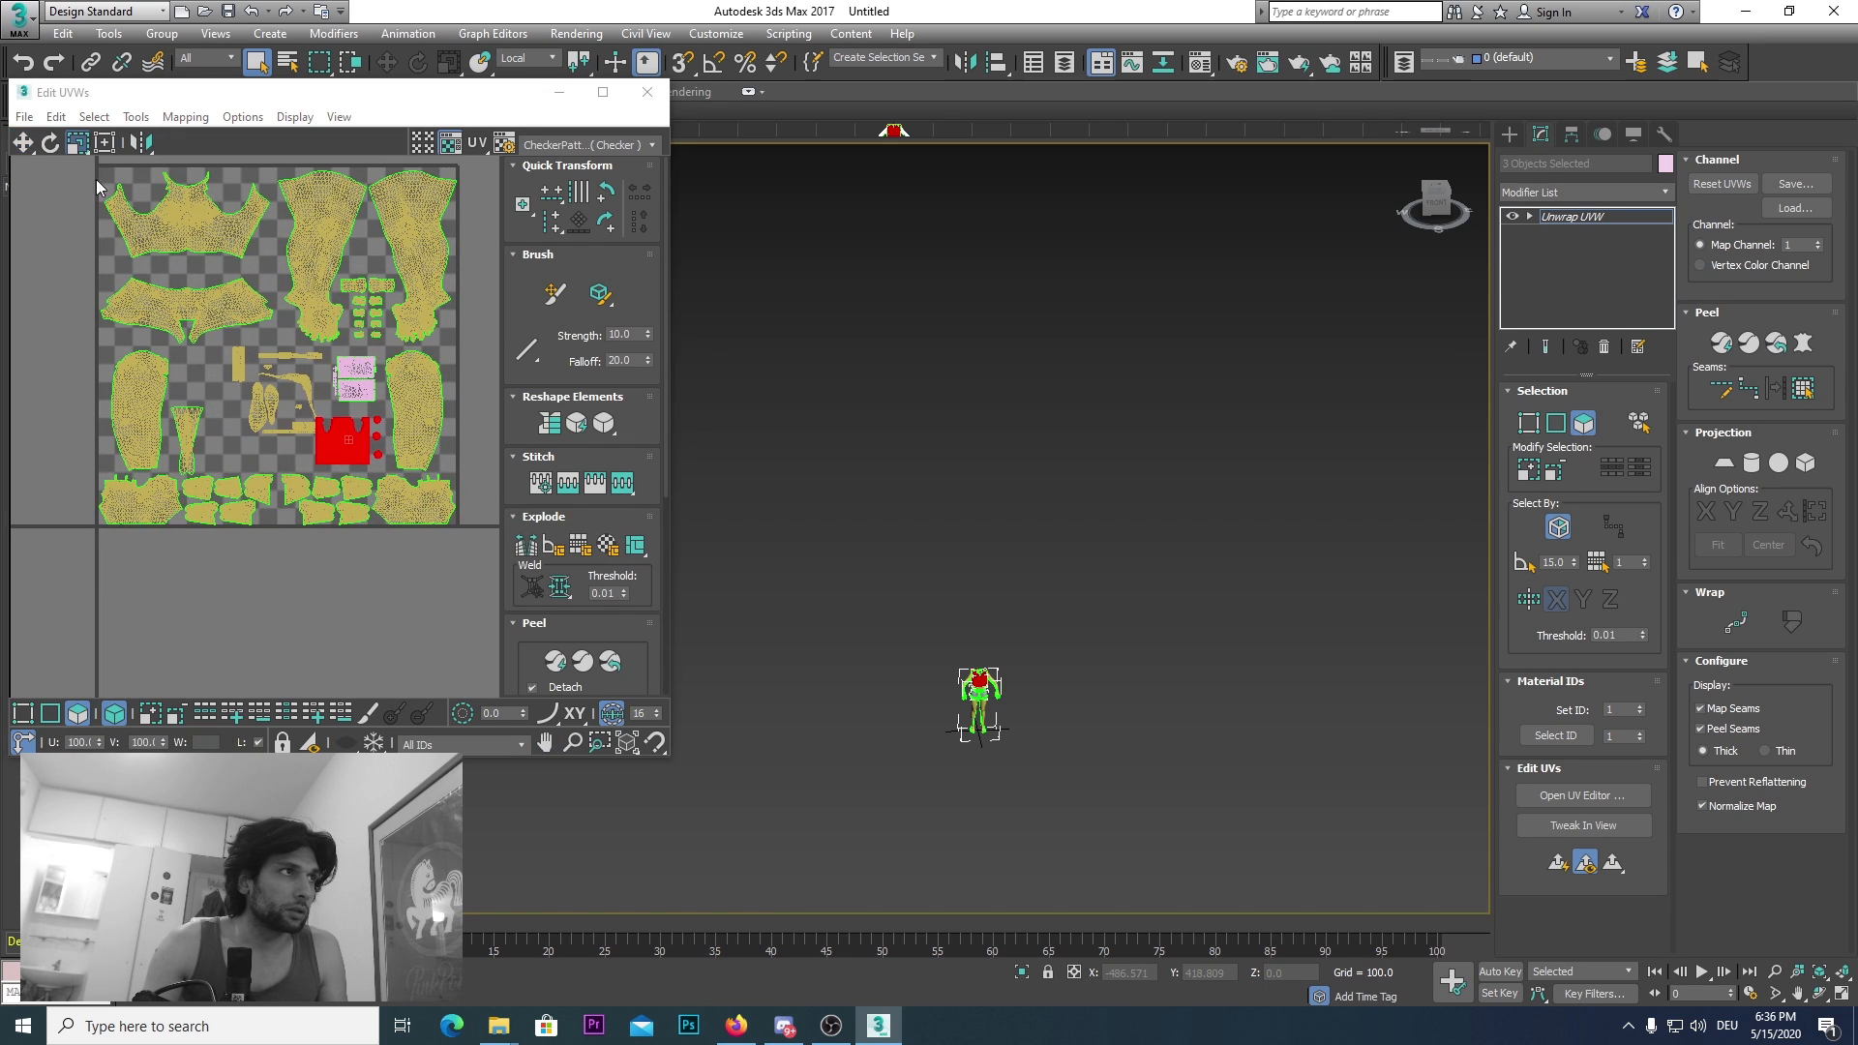
pyautogui.moveTo(338, 441); pyautogui.dragTo(351, 510)
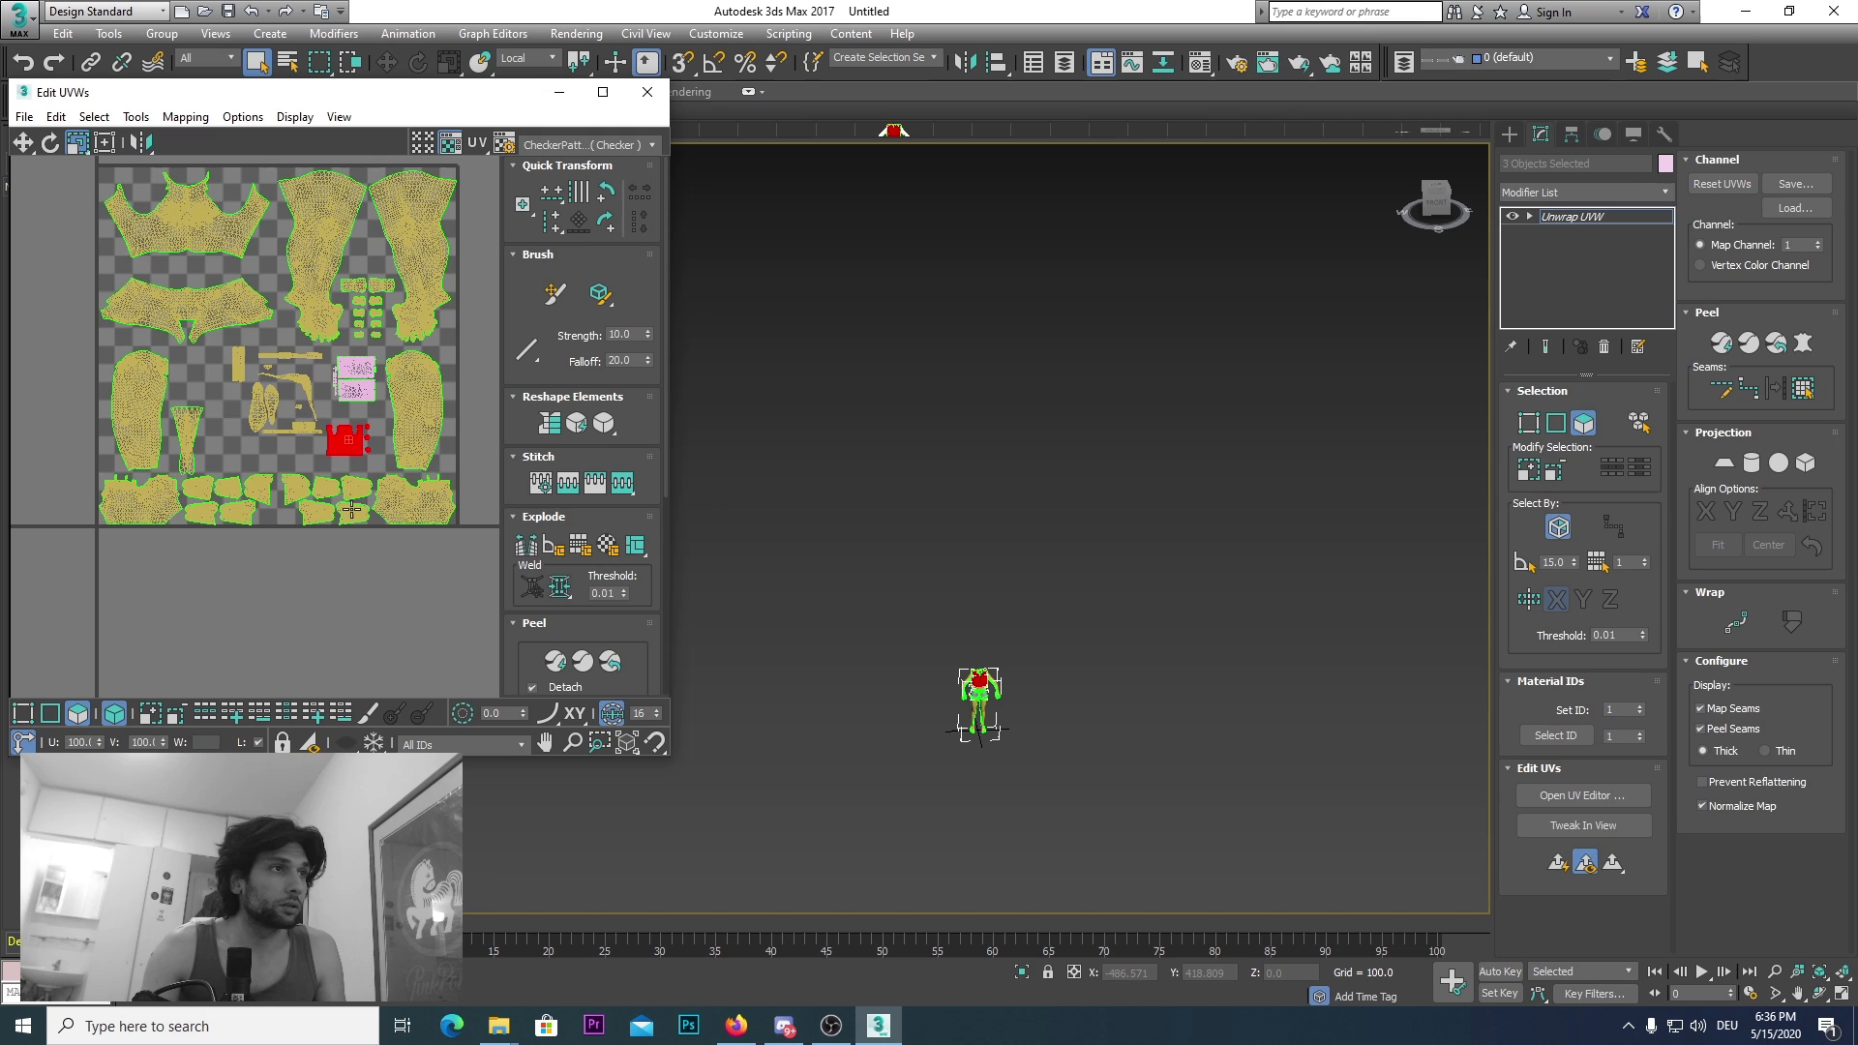
pyautogui.click(24, 142)
pyautogui.moveTo(346, 447); pyautogui.dragTo(356, 446)
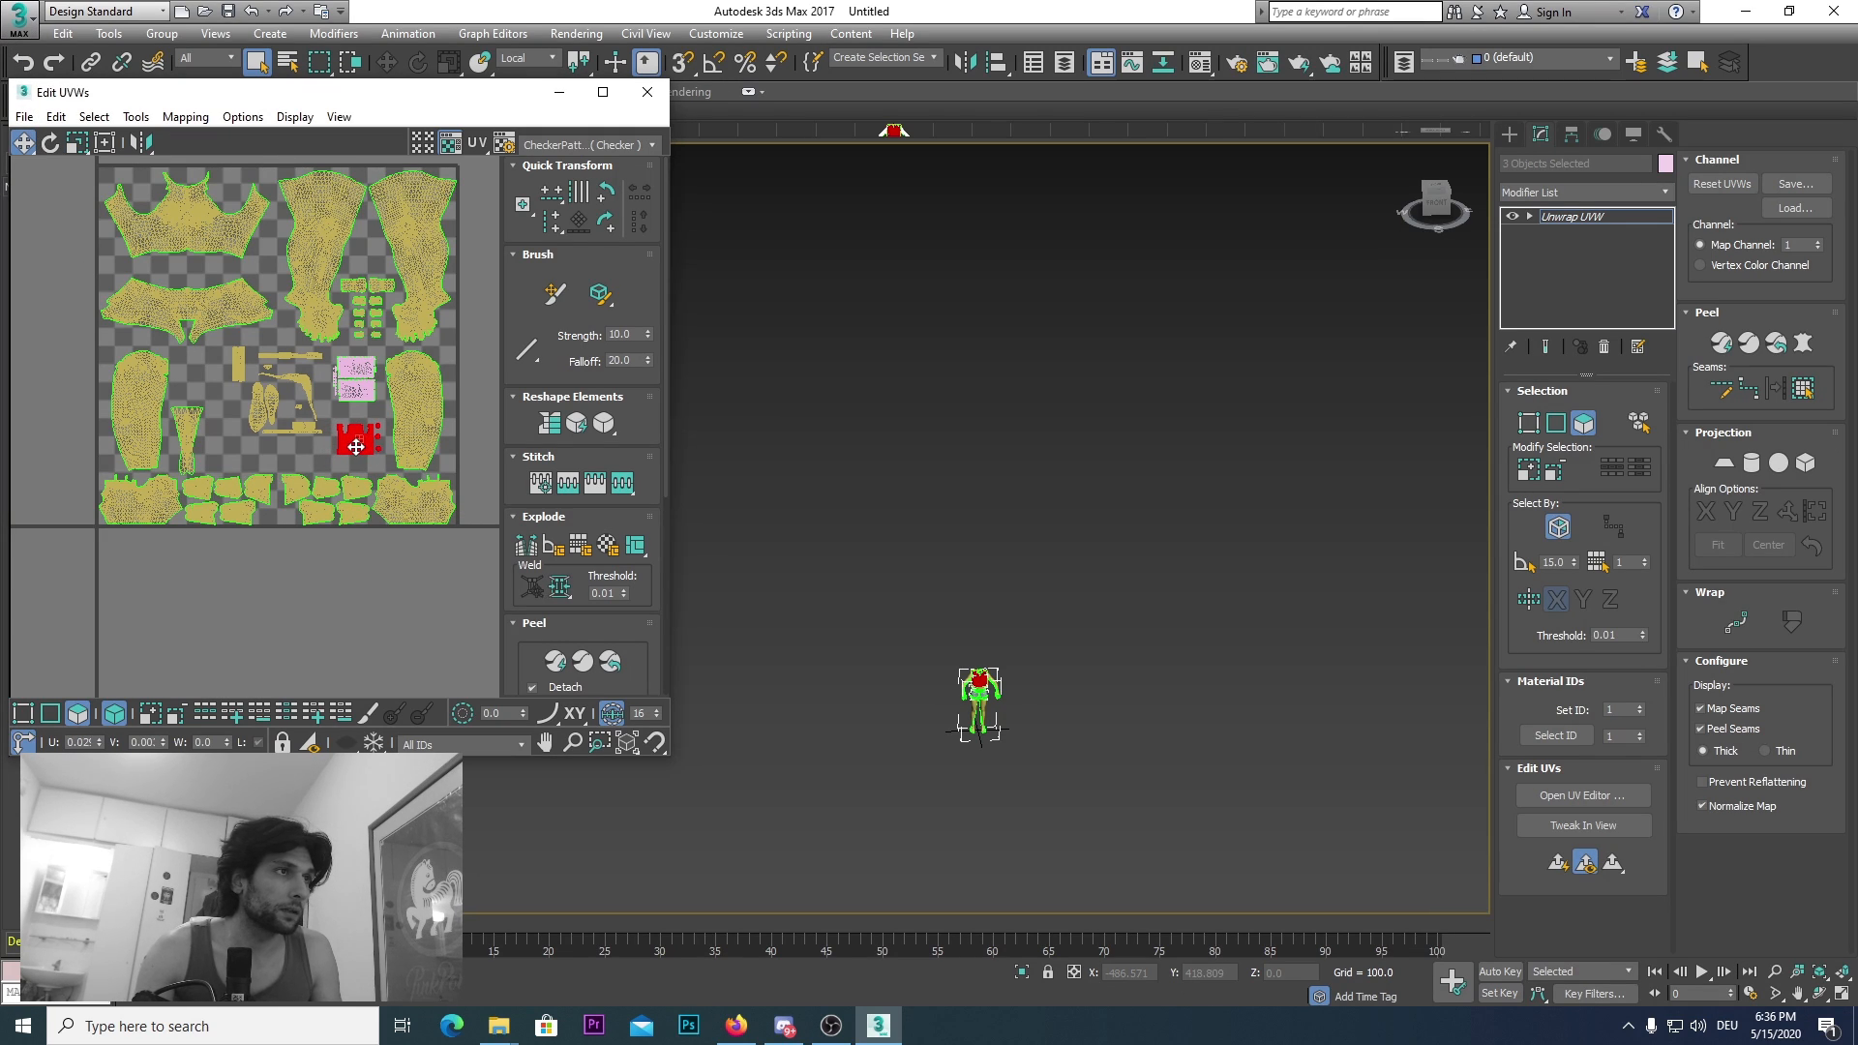
pyautogui.click(305, 456)
# Step: Check the spacing of the shorts' and crop top's islands inside the tile and leave polygon selection mode
pyautogui.scroll(3, 305, 456)
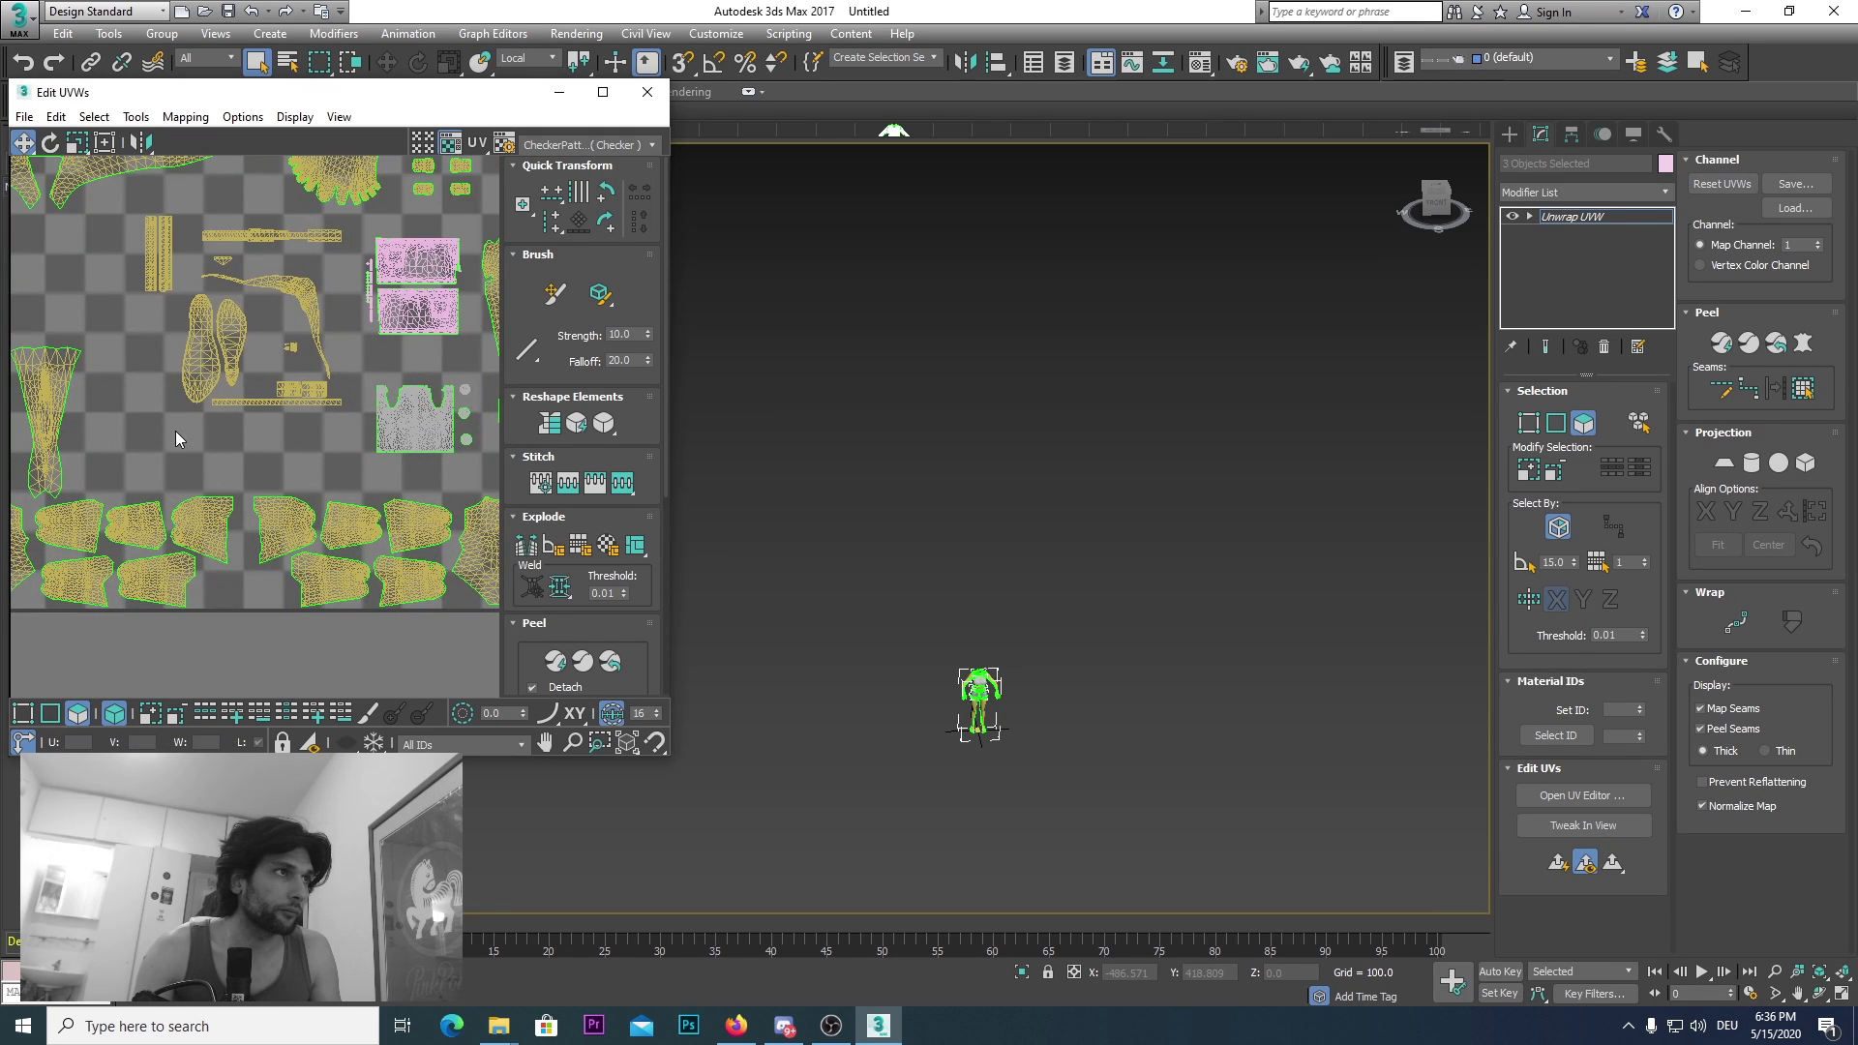
pyautogui.scroll(-5, 176, 432)
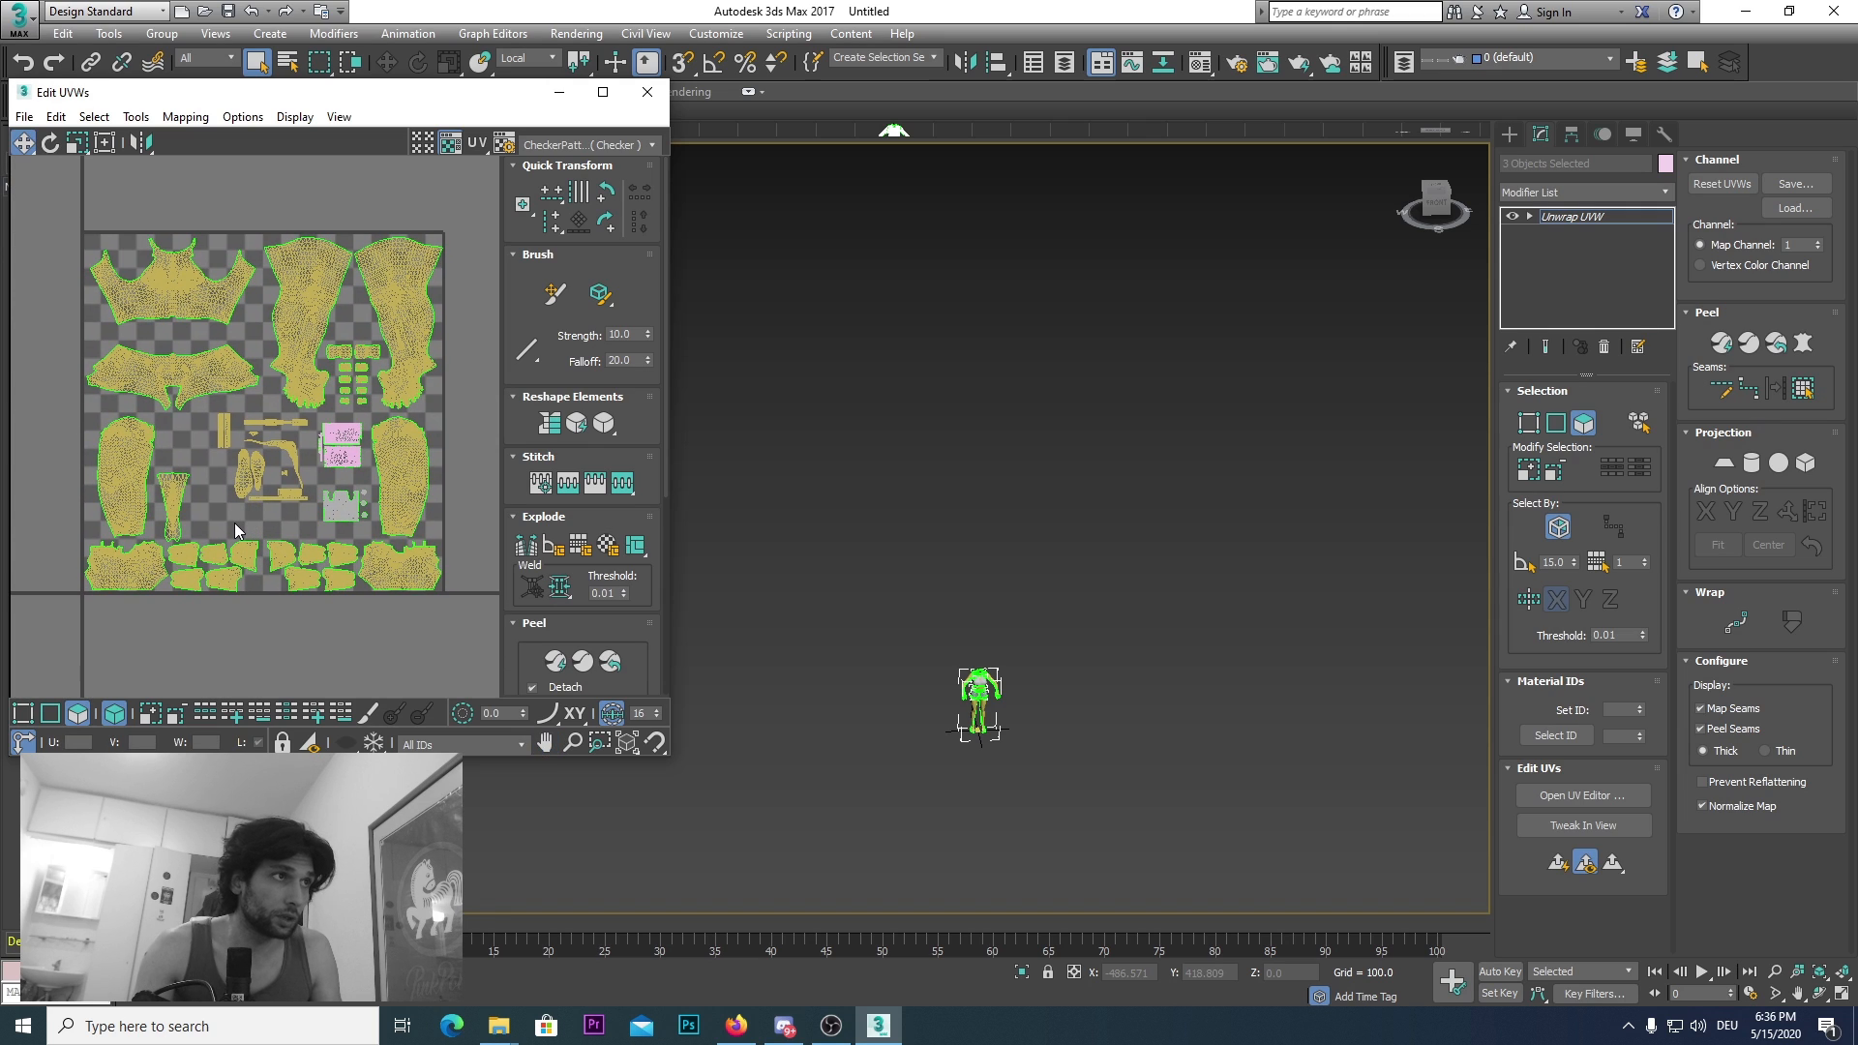
pyautogui.scroll(4, 335, 459)
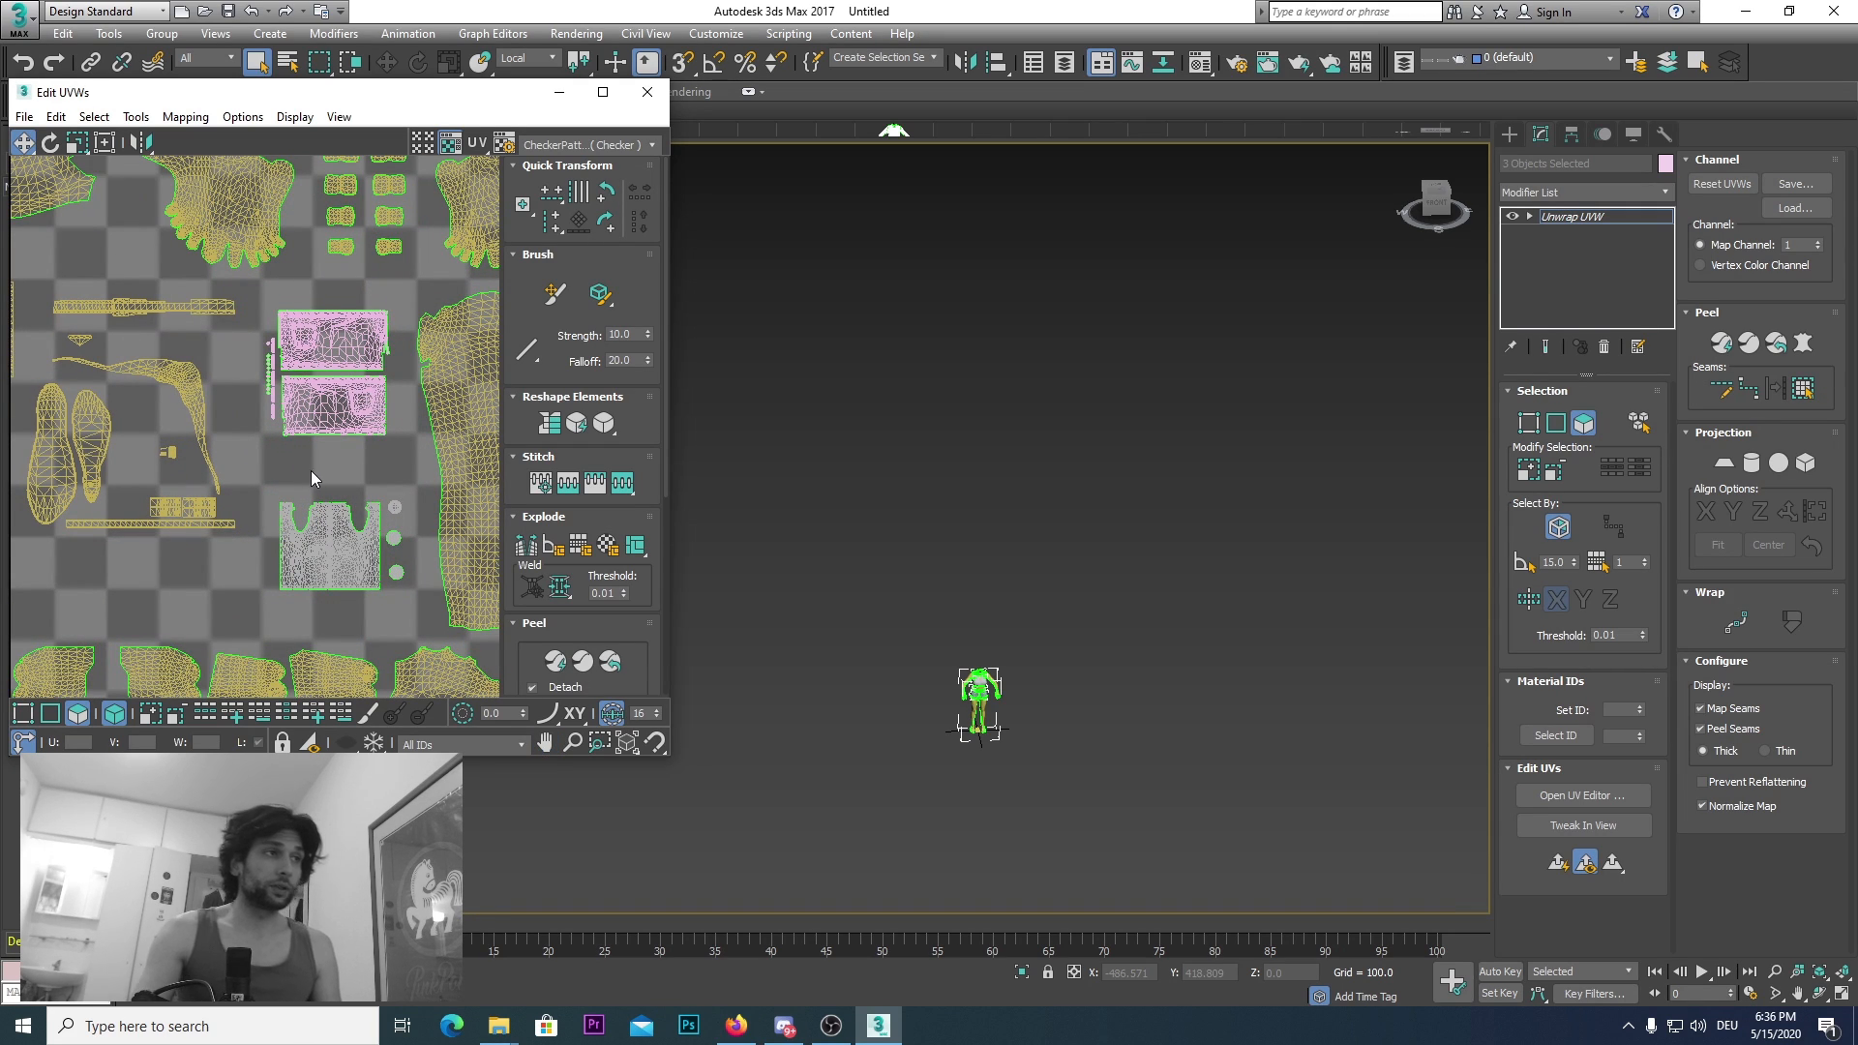
pyautogui.click(113, 713)
pyautogui.click(79, 715)
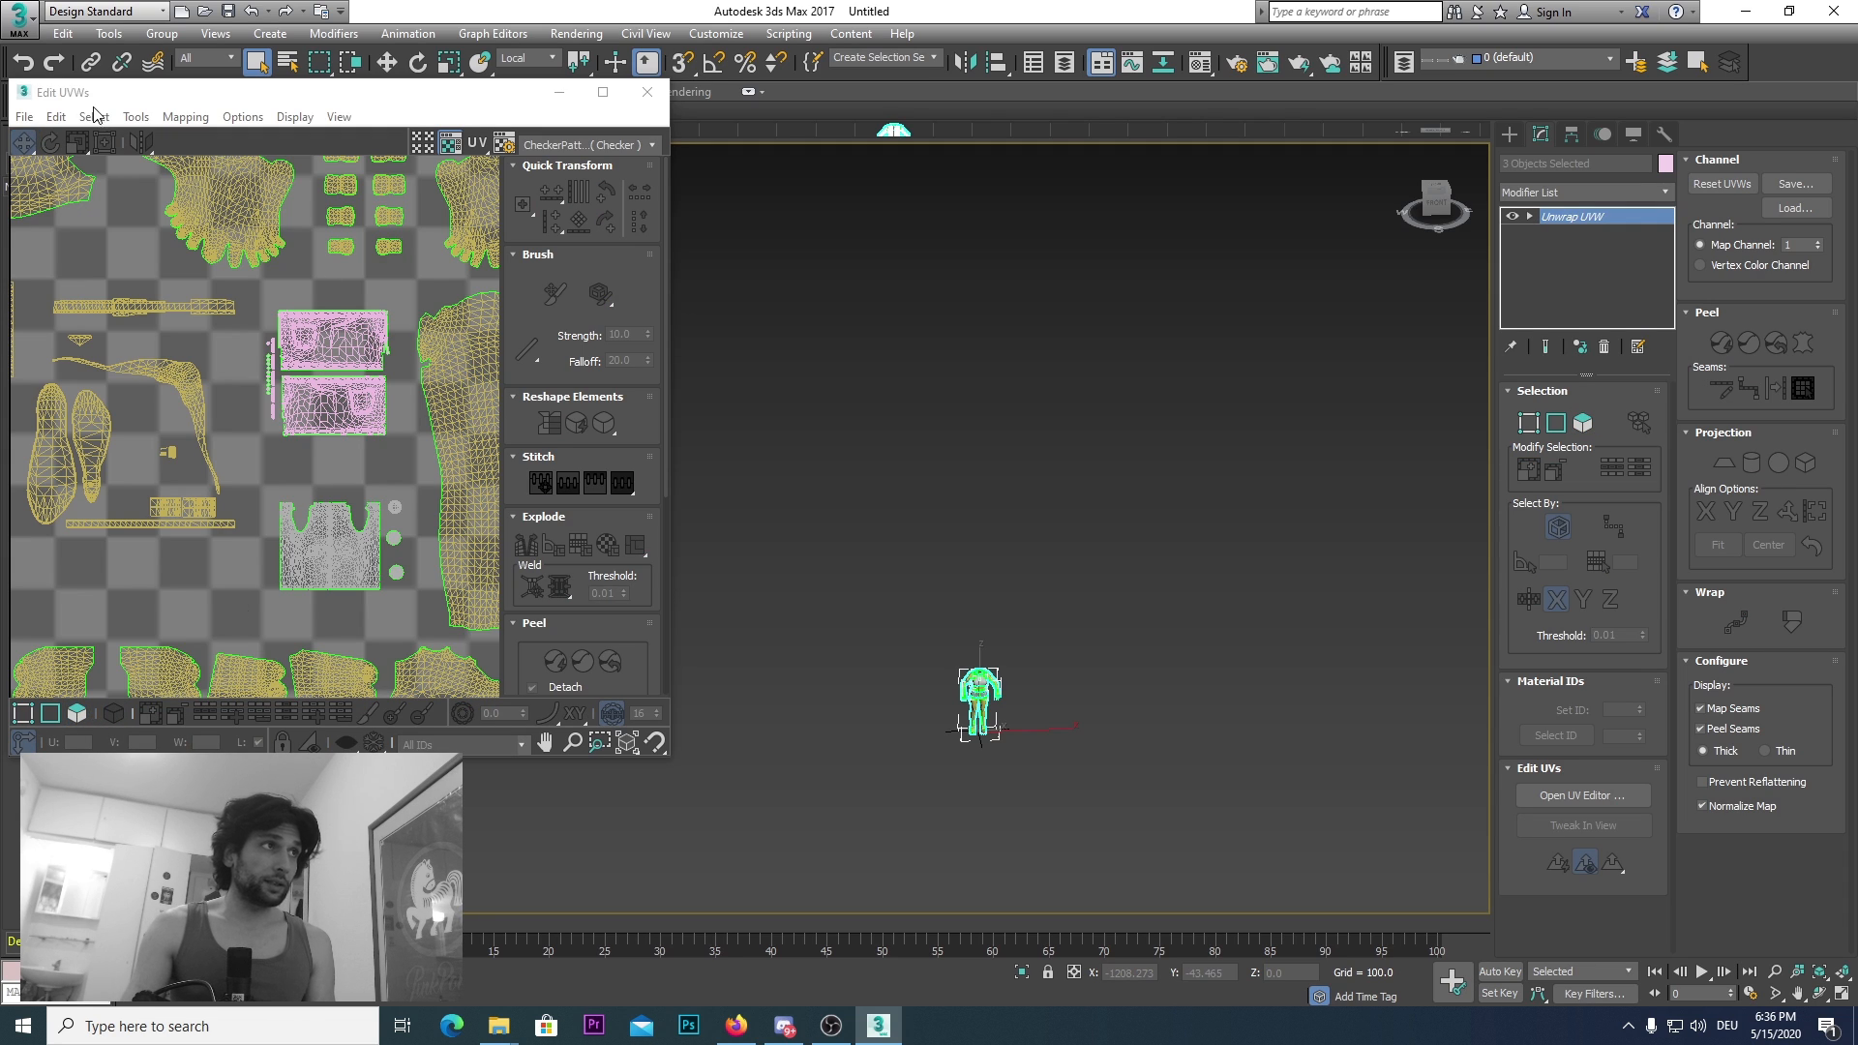
pyautogui.click(136, 117)
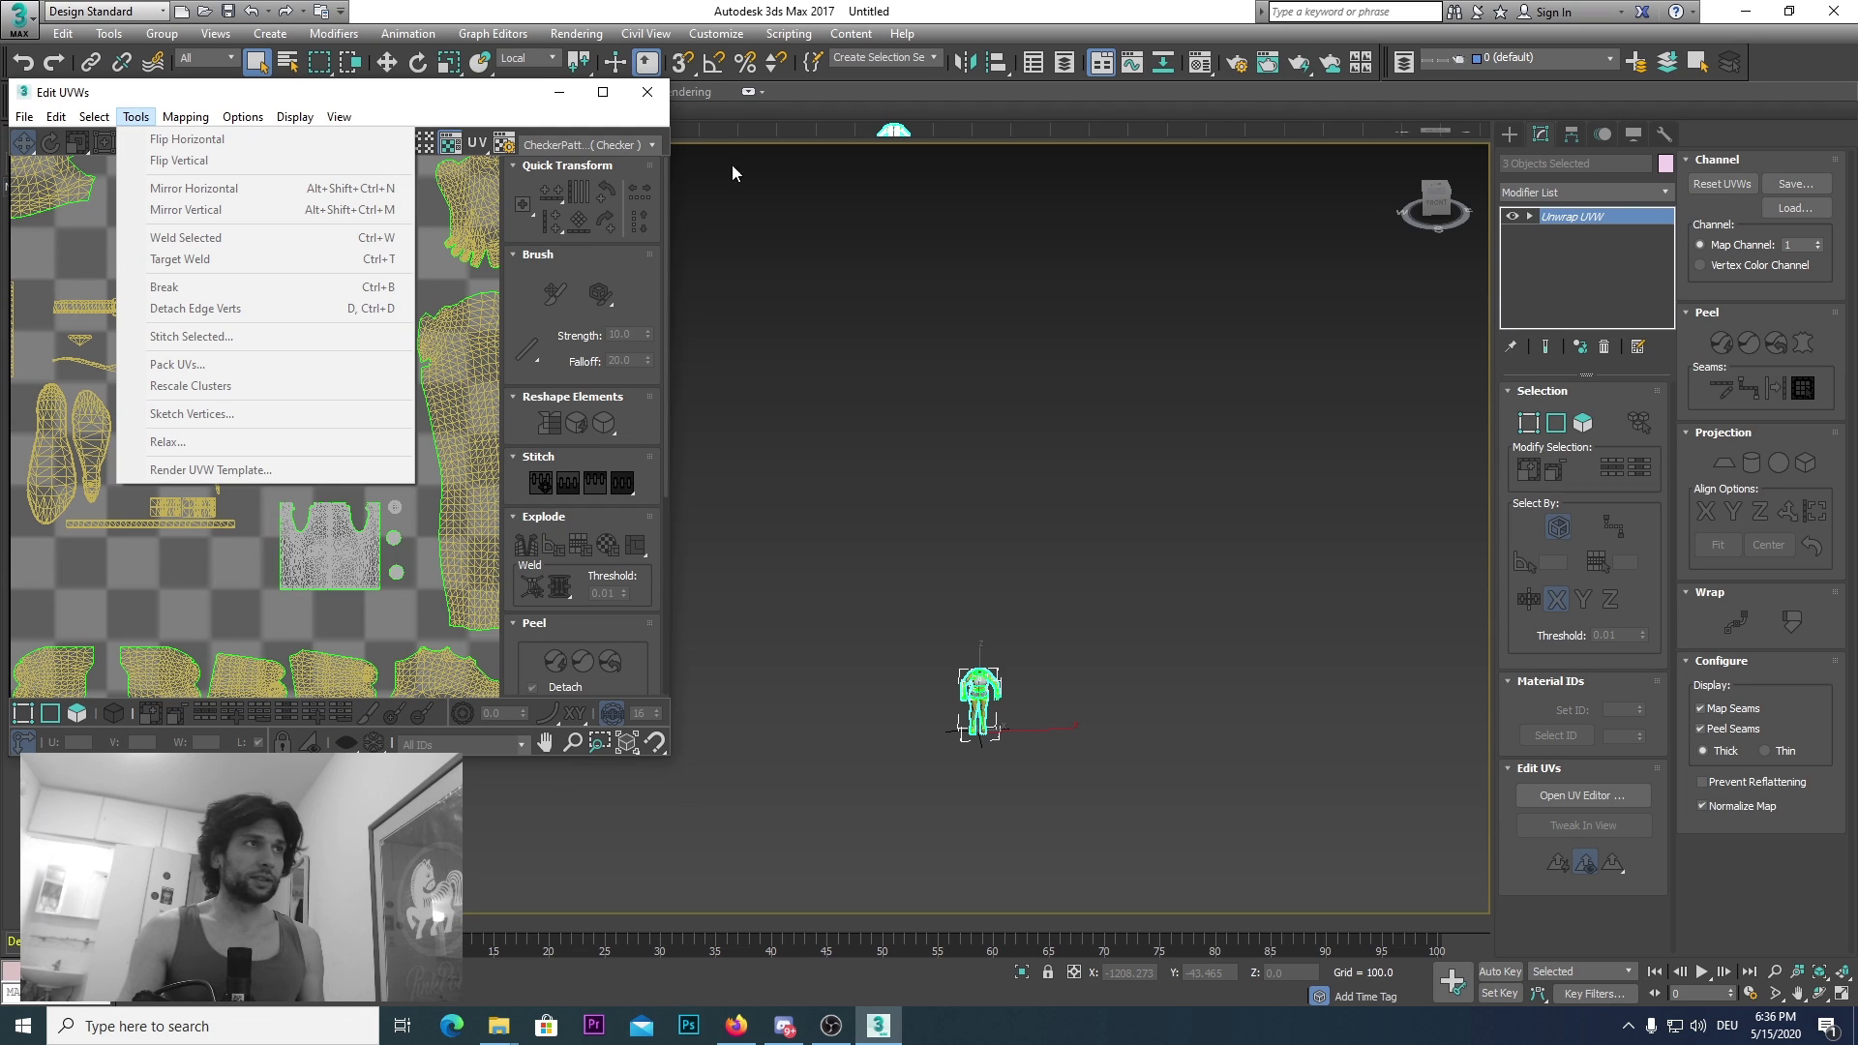
pyautogui.click(181, 601)
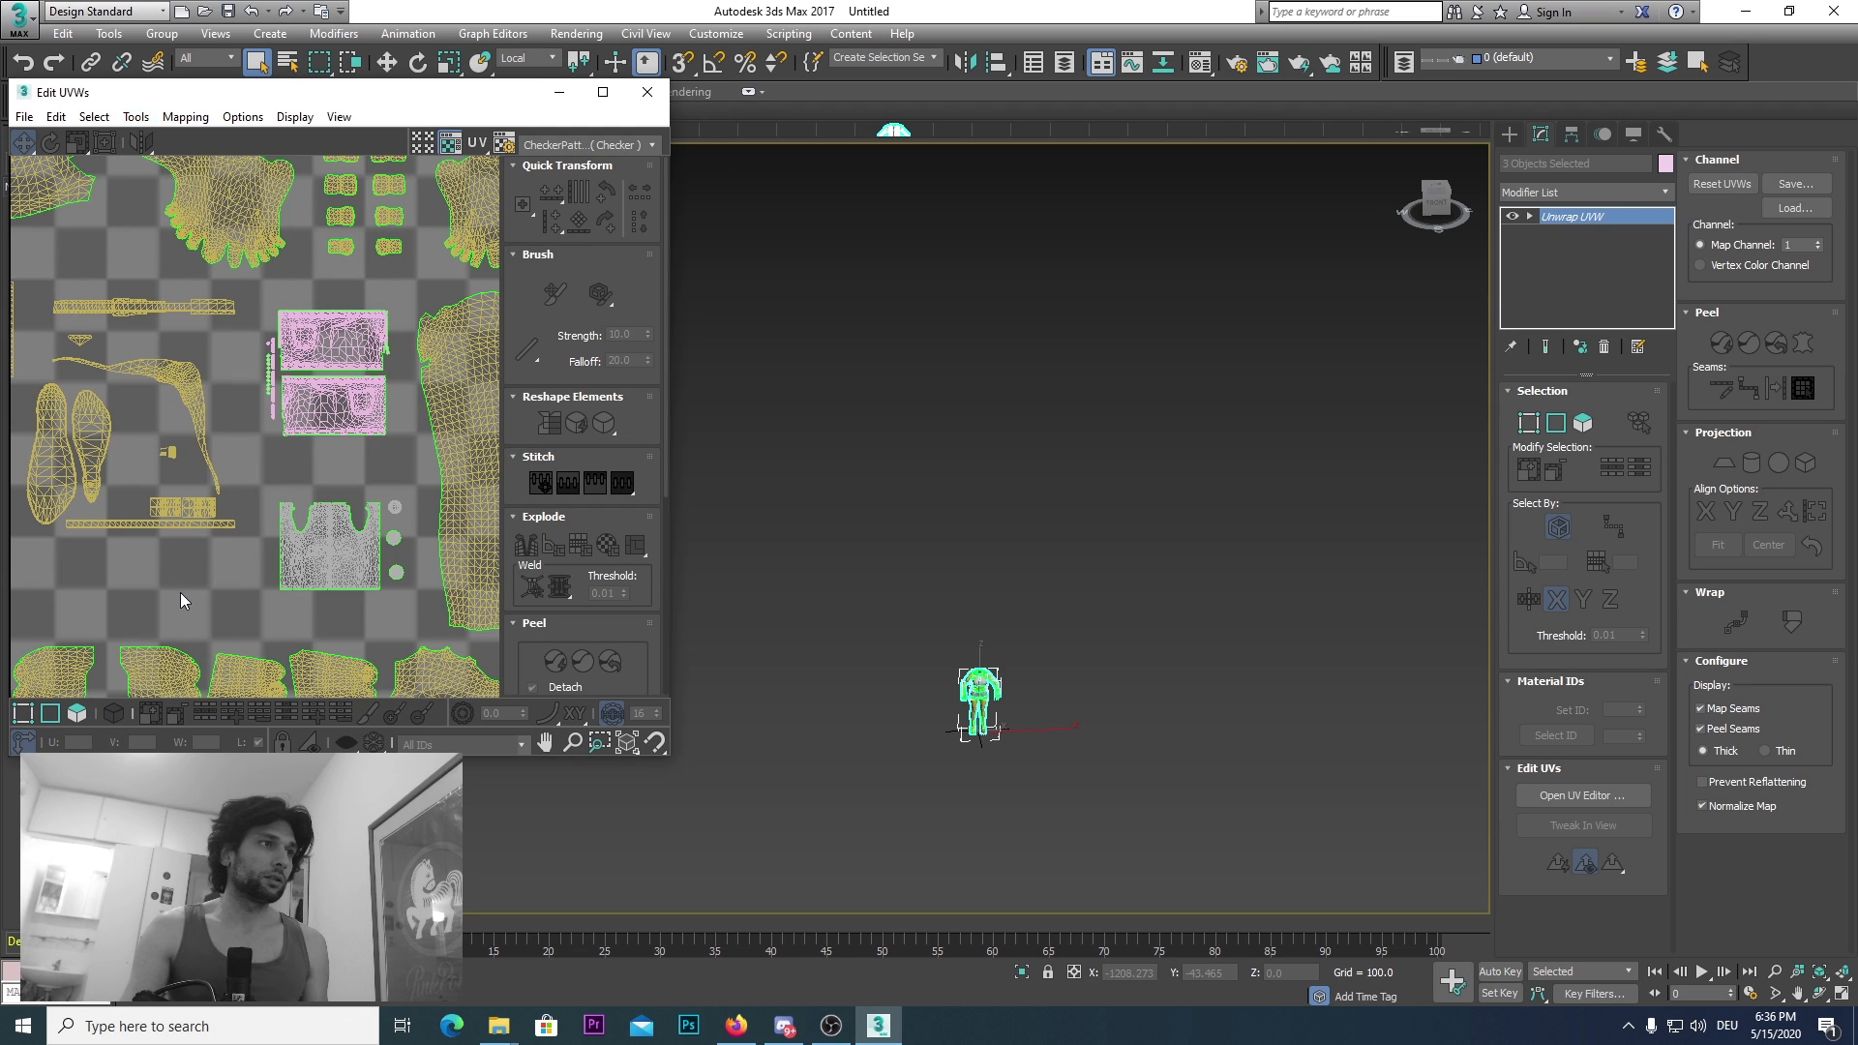
# Step: Close the UV editor and deselect the three meshes
pyautogui.click(651, 93)
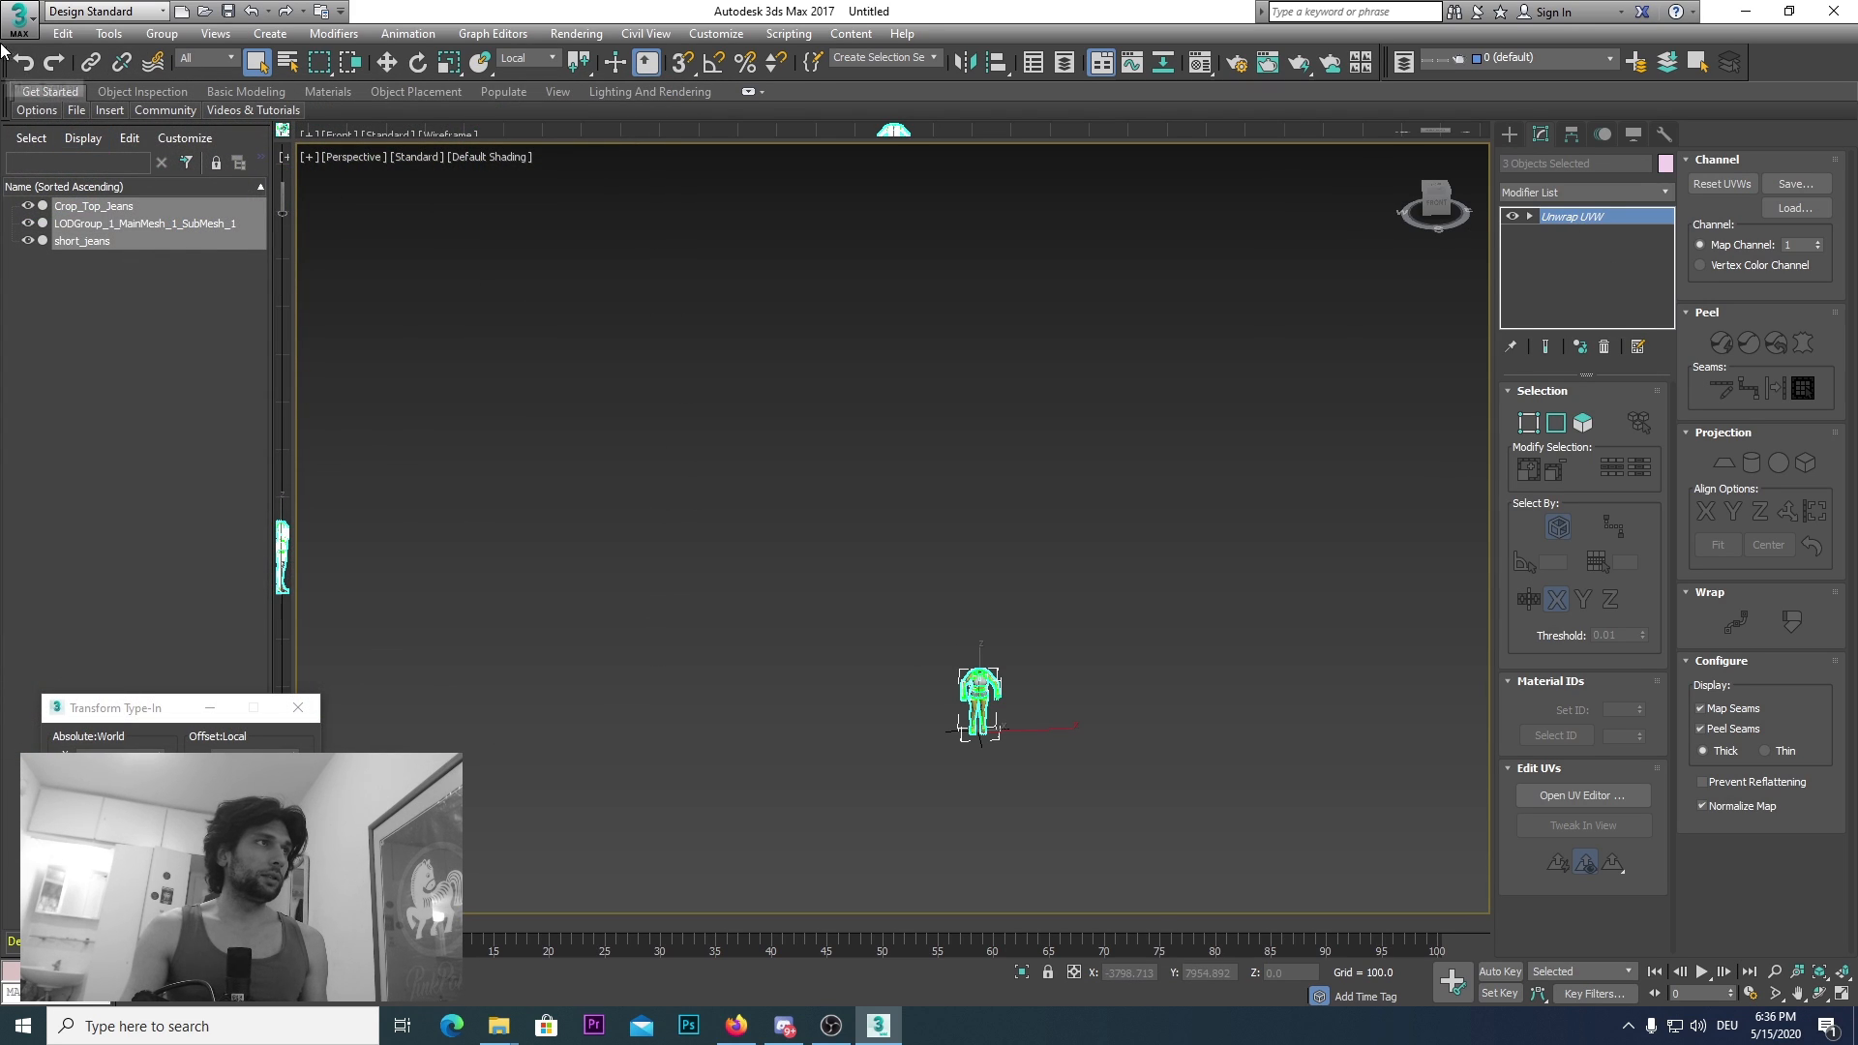
pyautogui.click(19, 14)
pyautogui.moveTo(84, 365)
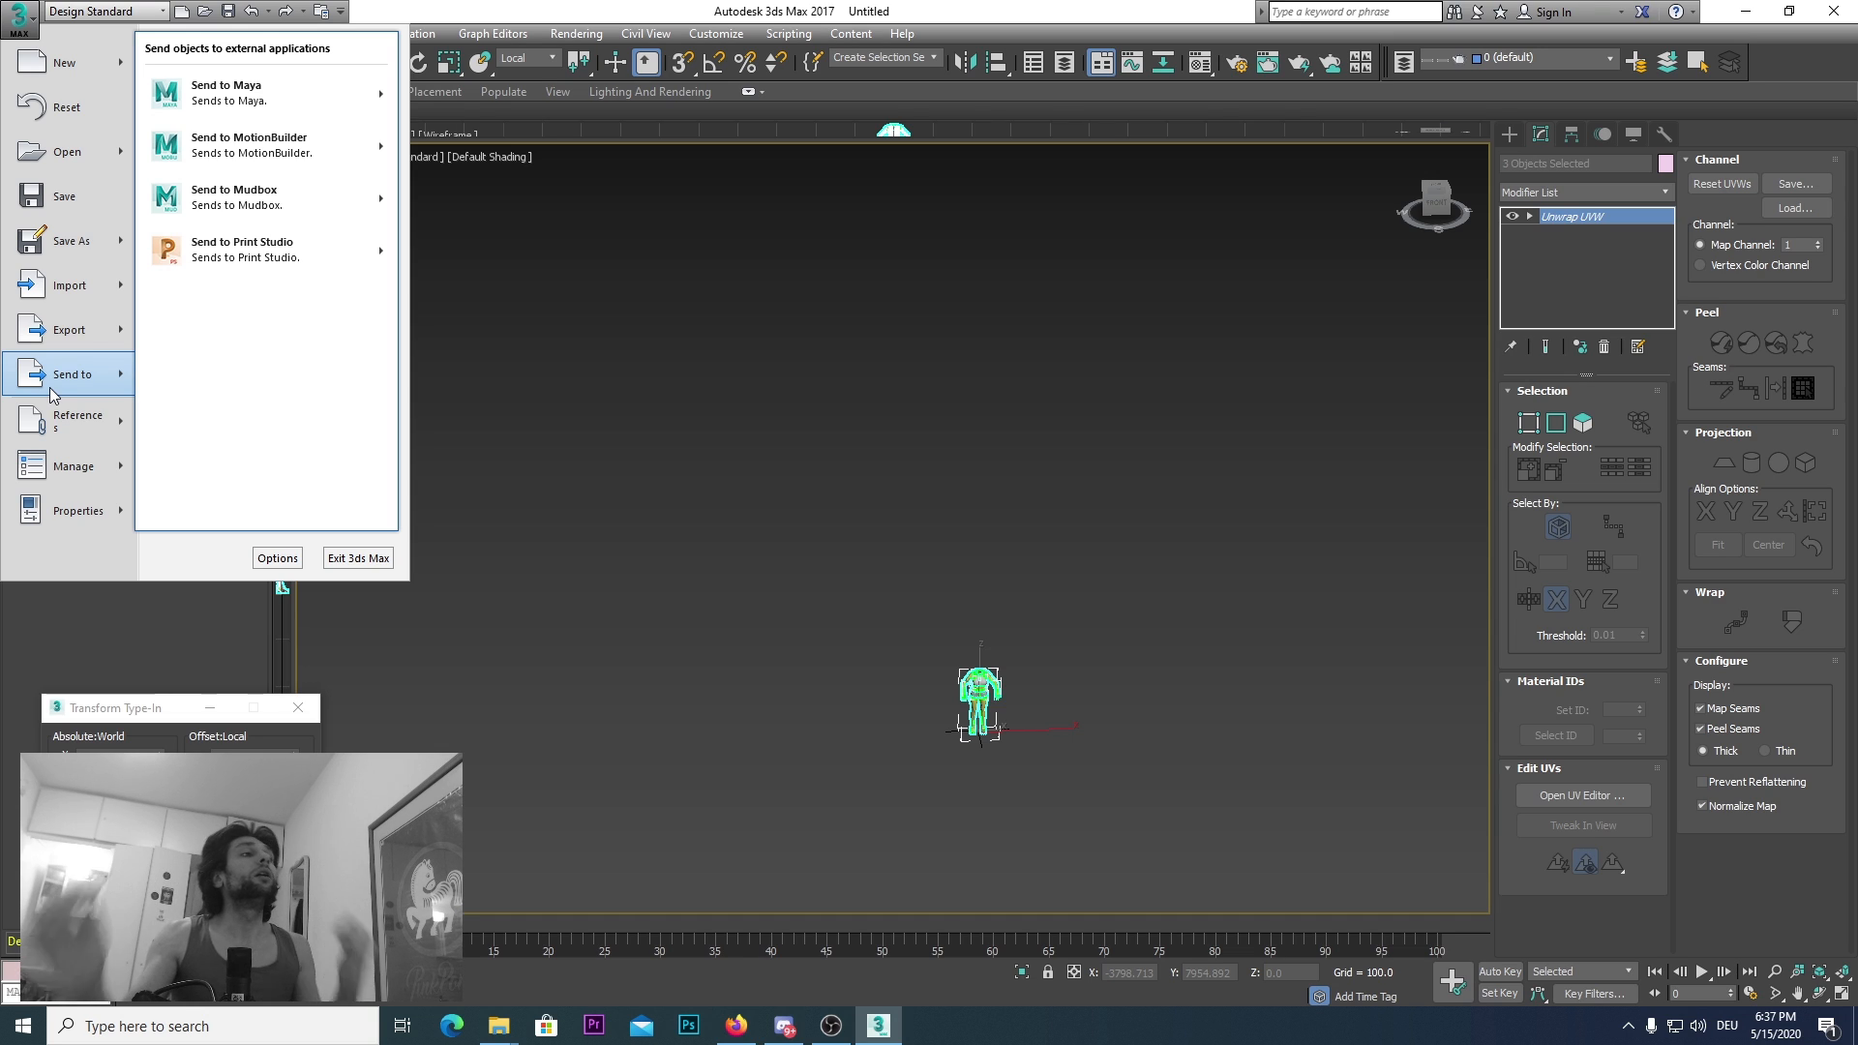
pyautogui.moveTo(54, 295)
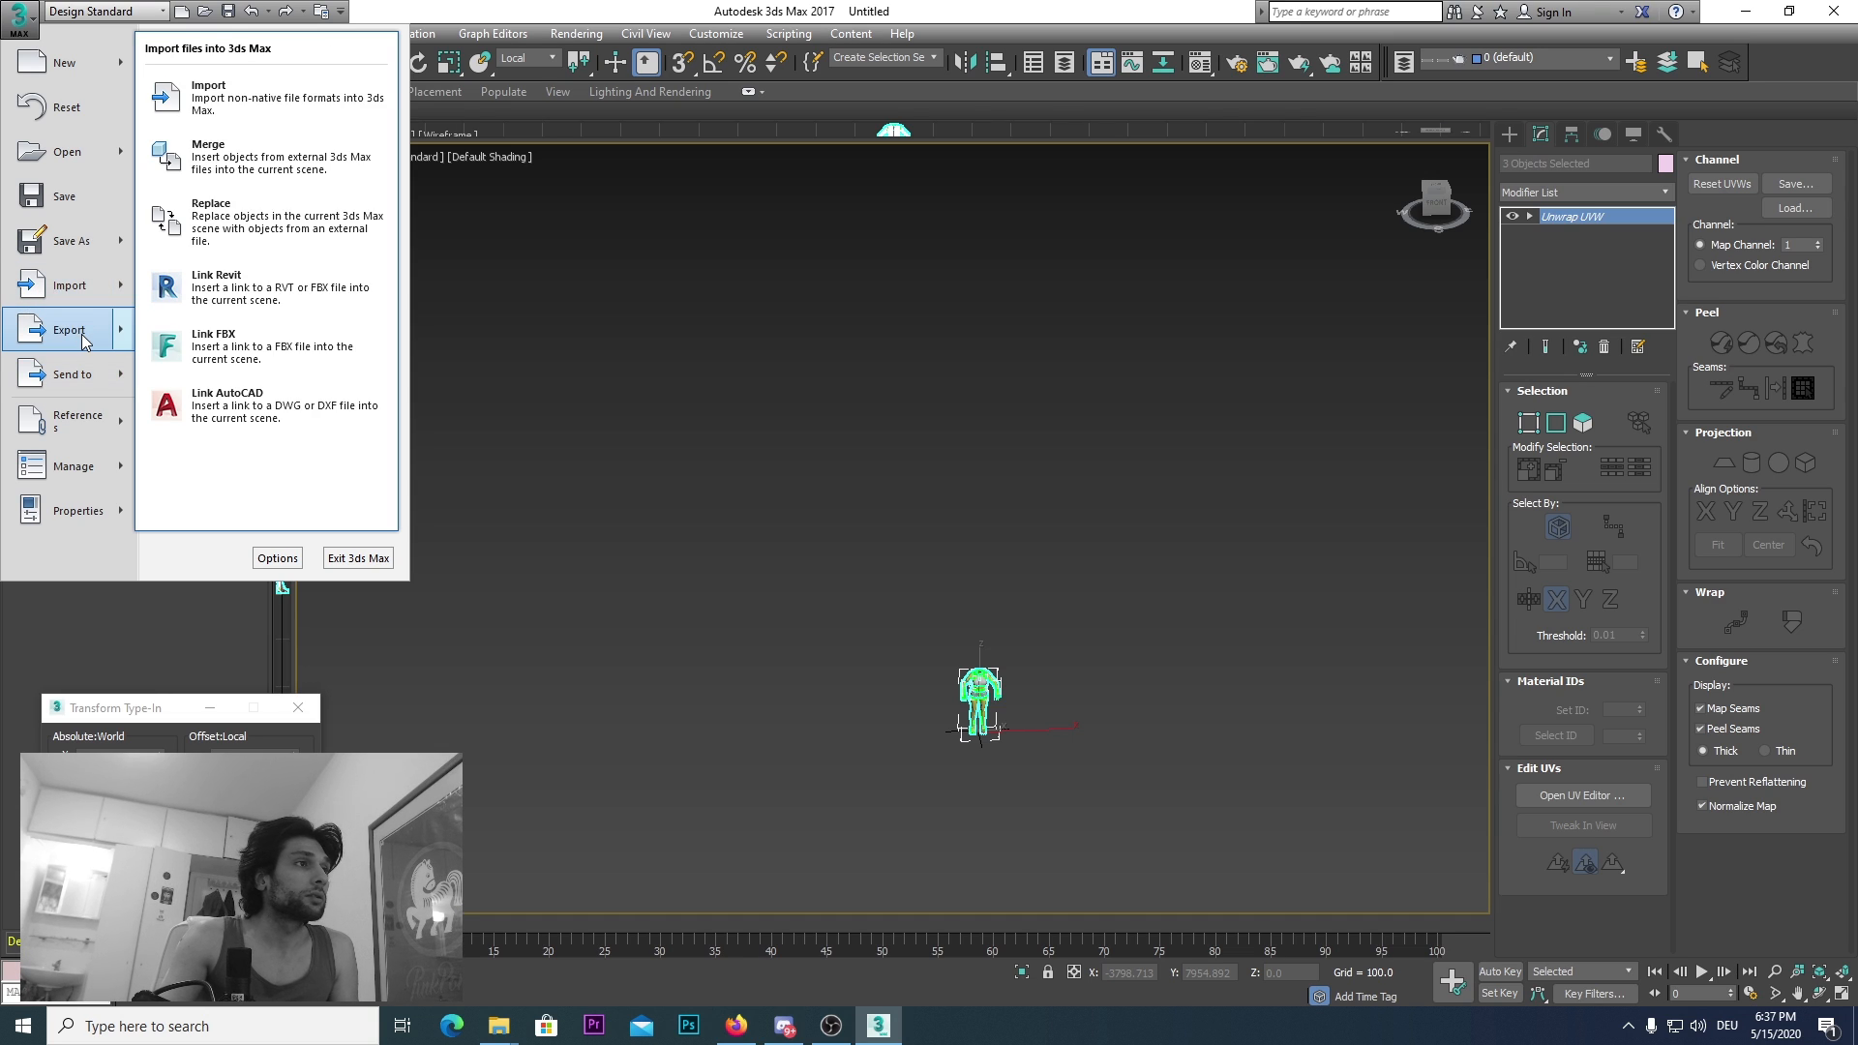
pyautogui.click(880, 536)
pyautogui.click(881, 537)
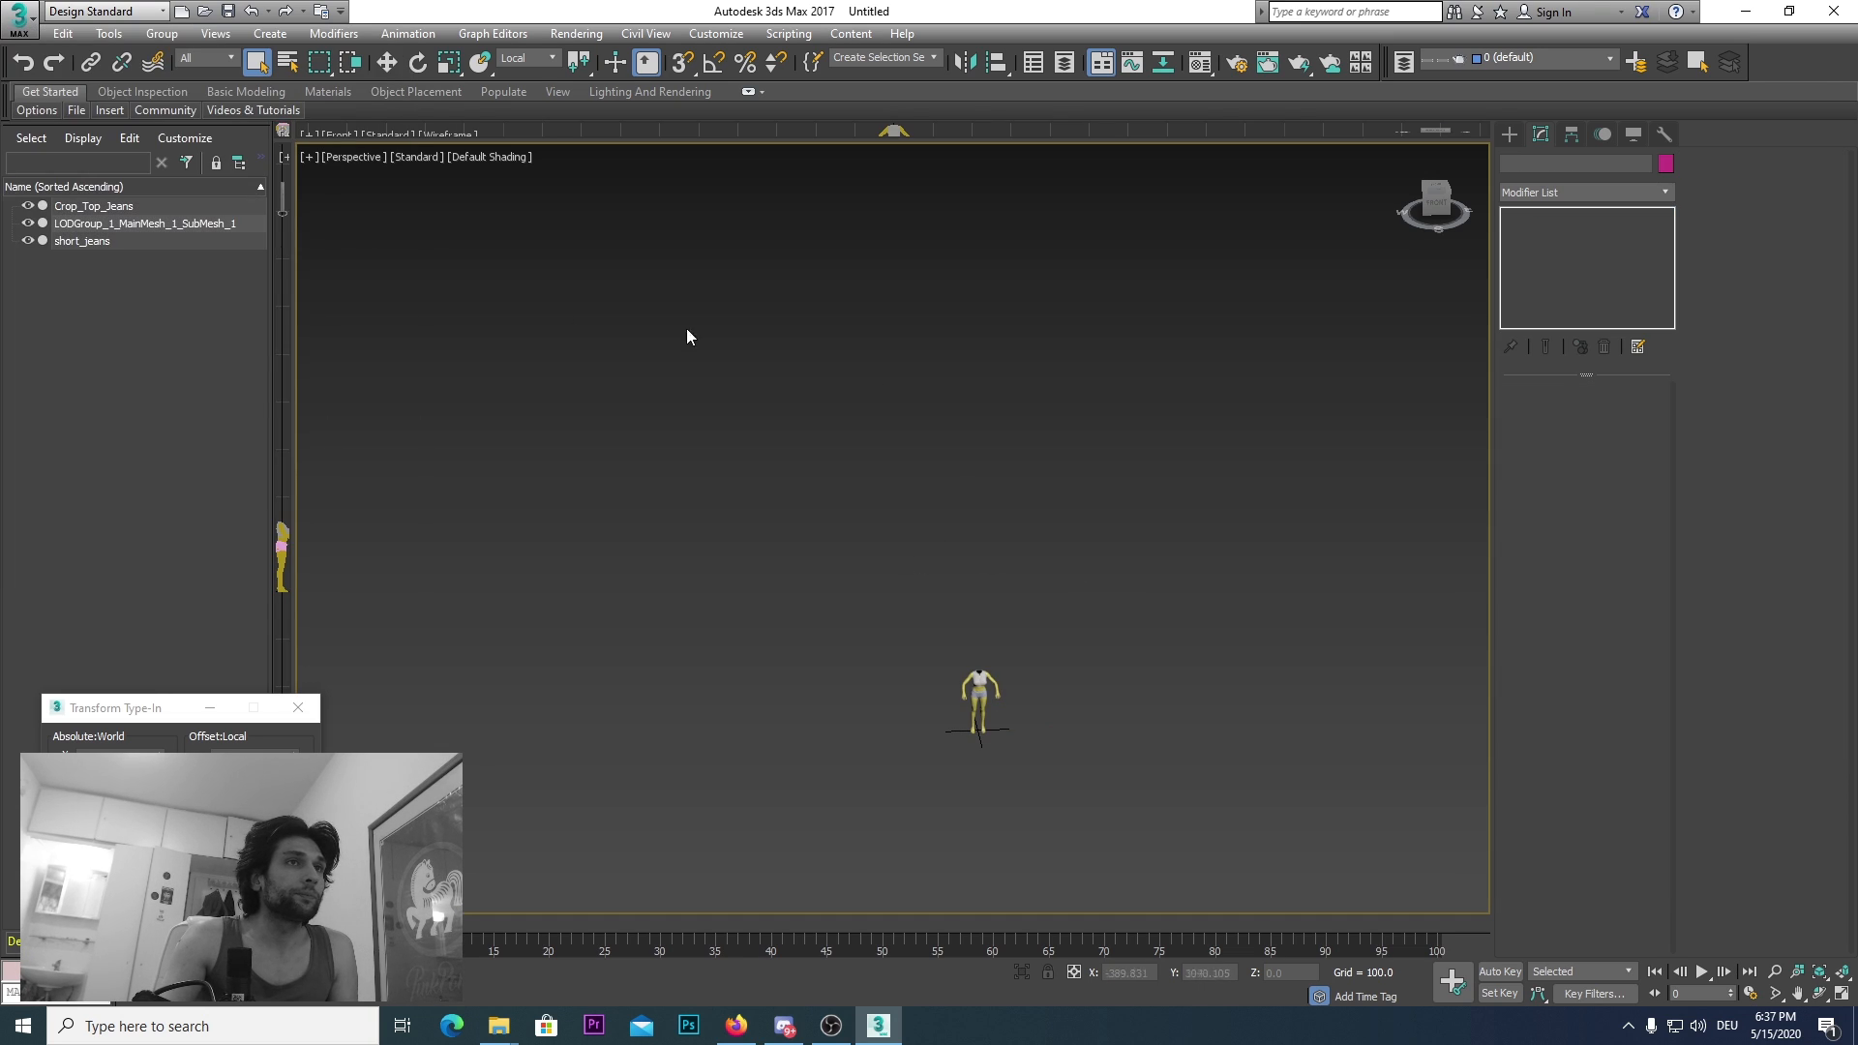
# Step: Reselect all three meshes and recheck in the UV editor that their islands share the tile without overlap
pyautogui.moveTo(589, 403); pyautogui.dragTo(1495, 920)
pyautogui.click(1636, 797)
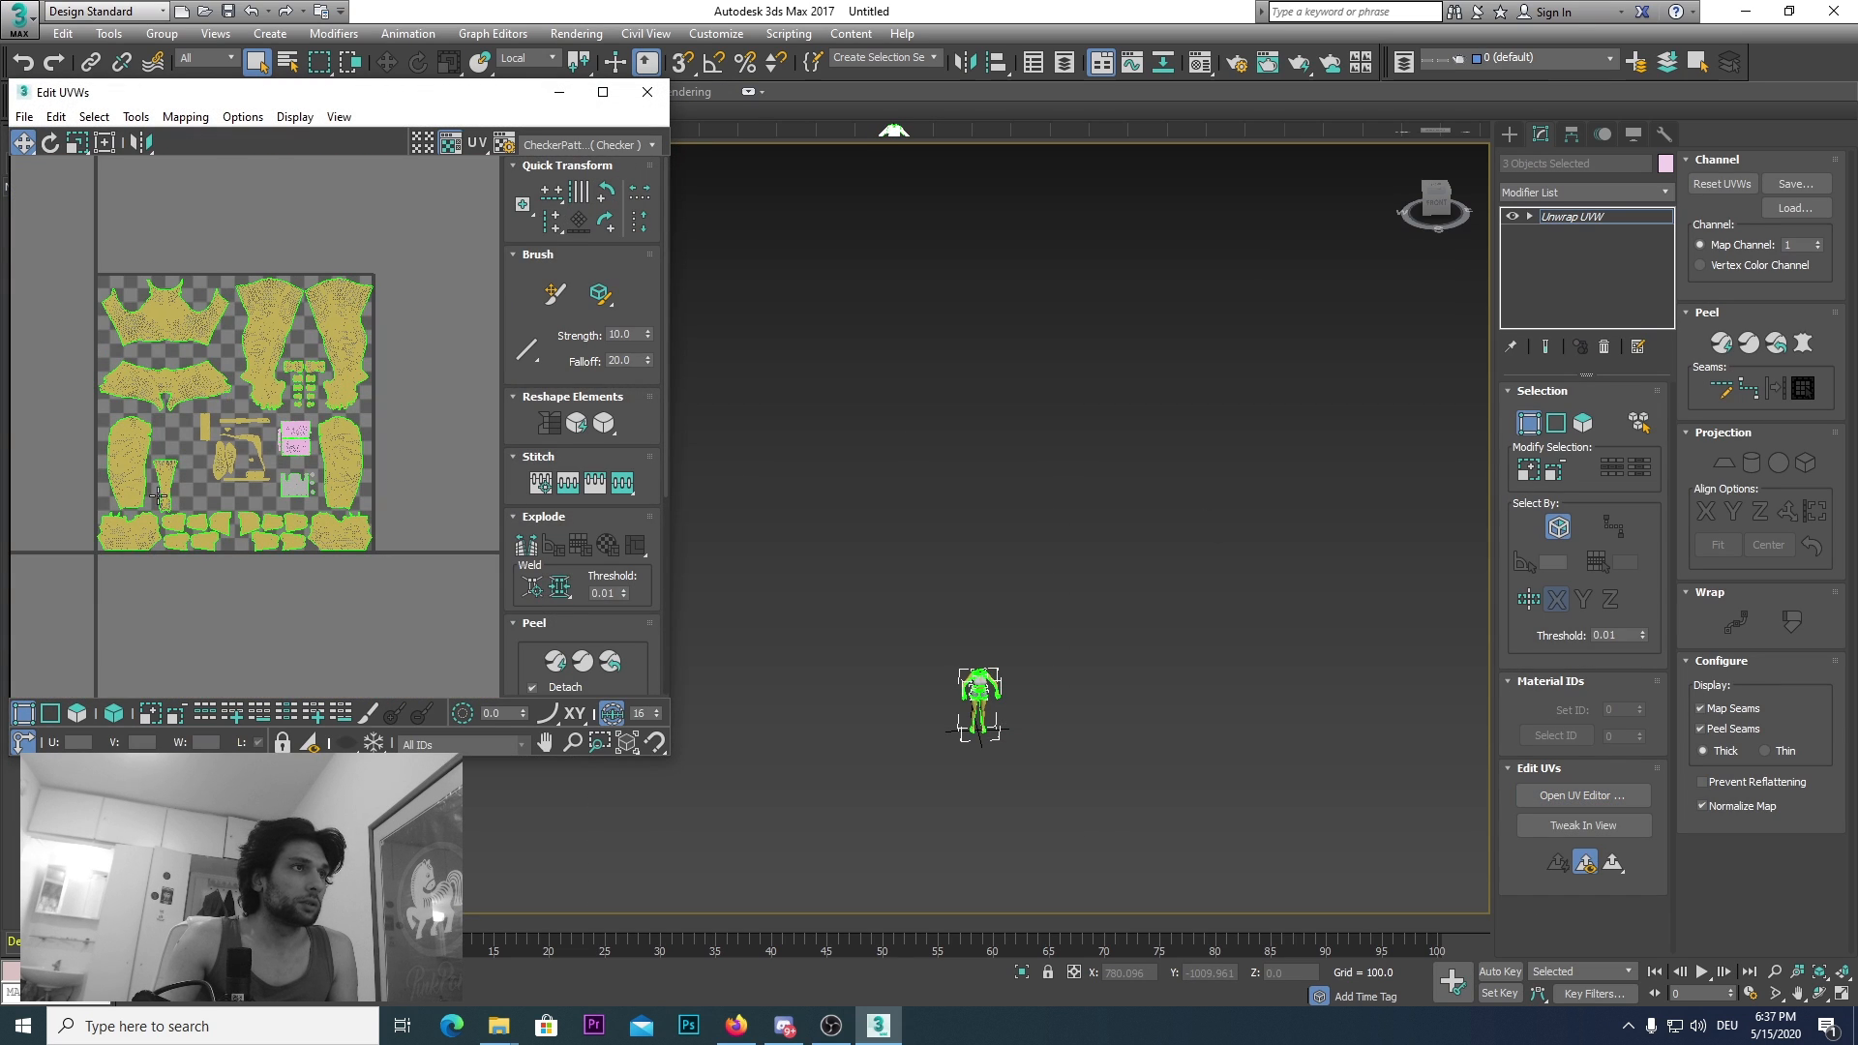
pyautogui.scroll(6, 157, 497)
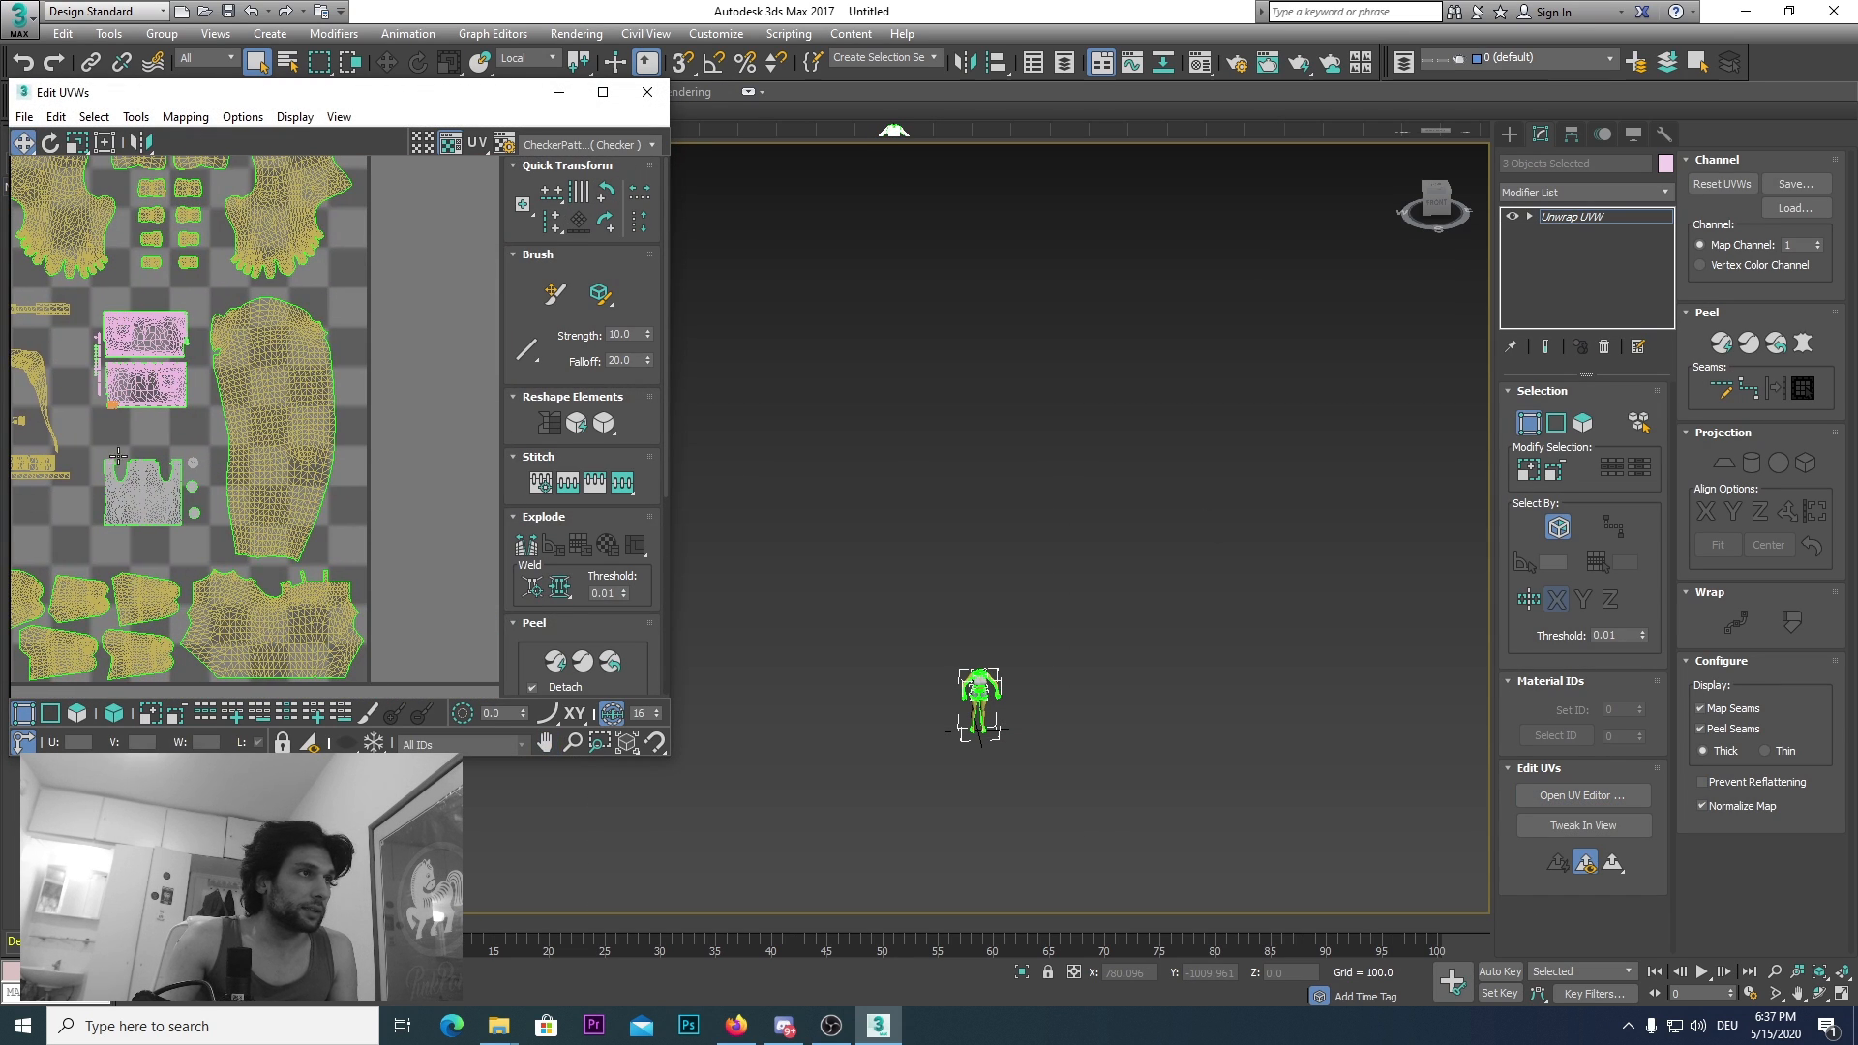
pyautogui.moveTo(22, 525); pyautogui.dragTo(159, 511, button='middle')
pyautogui.click(647, 95)
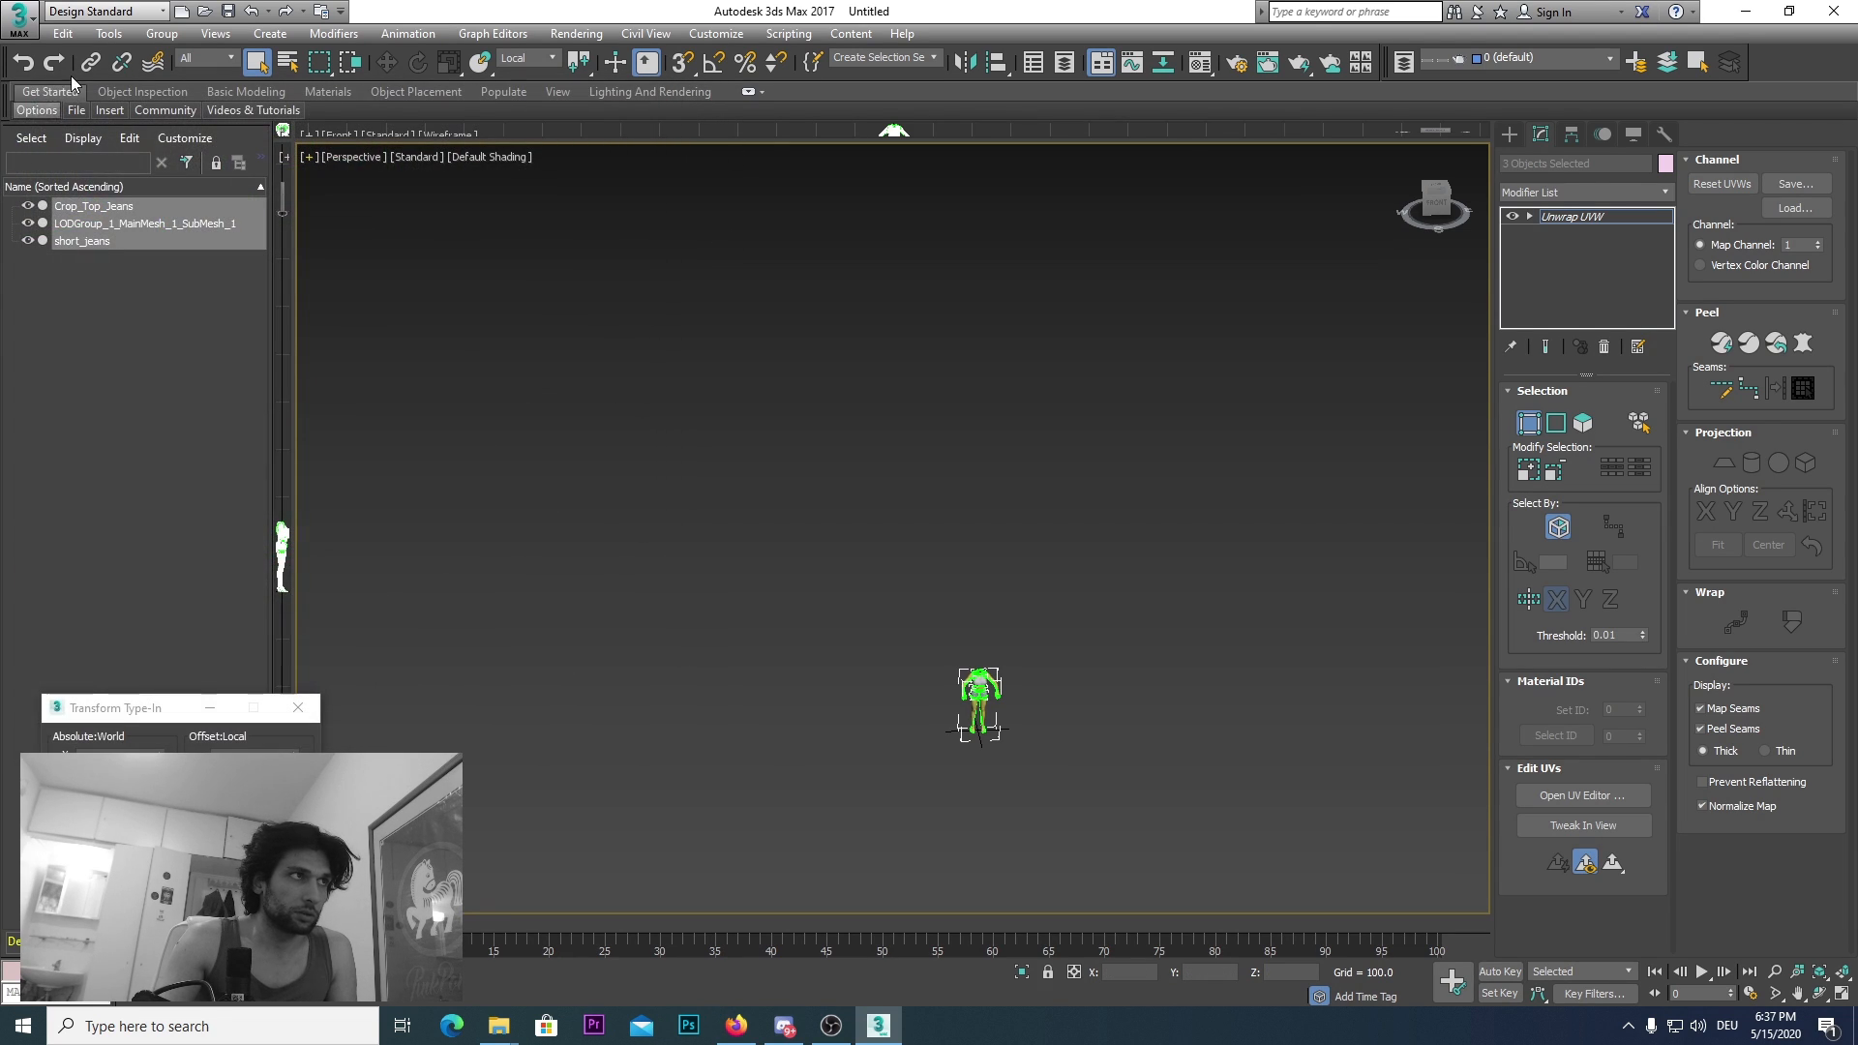
# Step: Export the body, crop top and shorts in 3D Studio (*.3DS) format as TEST FOR TUT 1, preserving MAX's texture coordinates
pyautogui.click(13, 23)
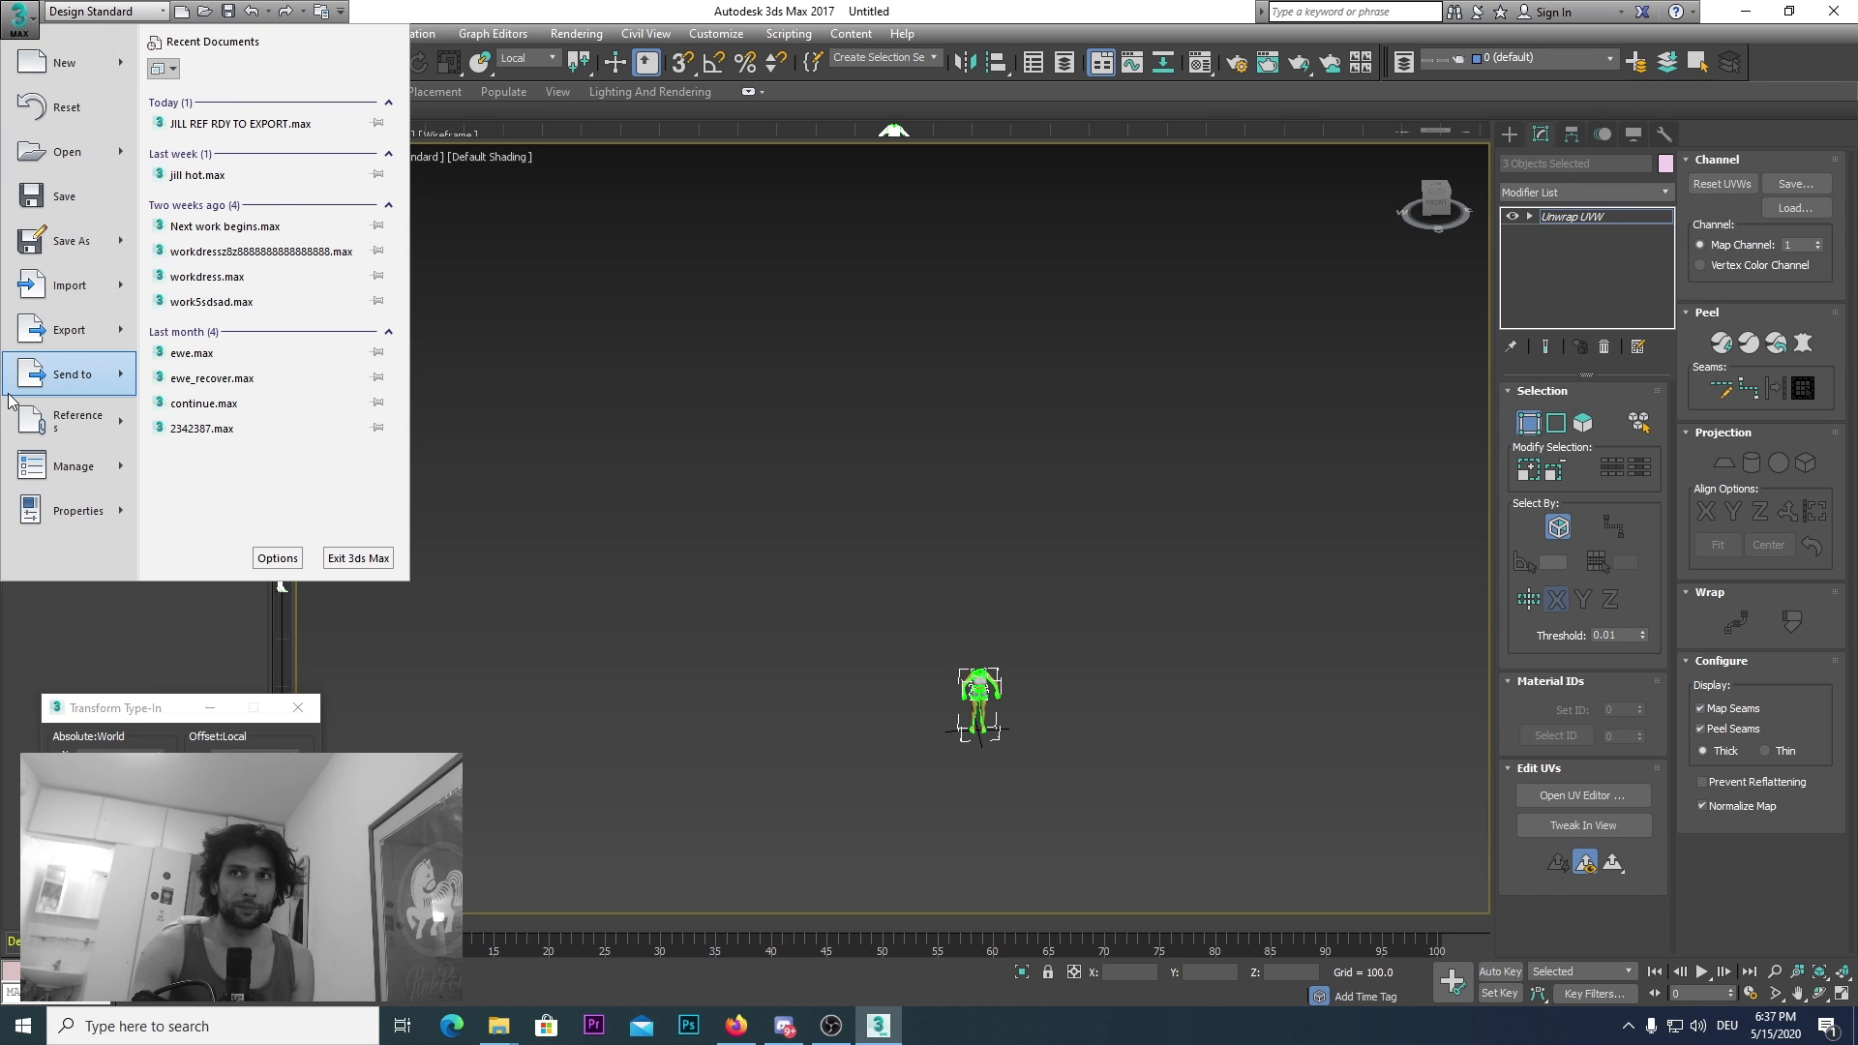
pyautogui.moveTo(77, 411)
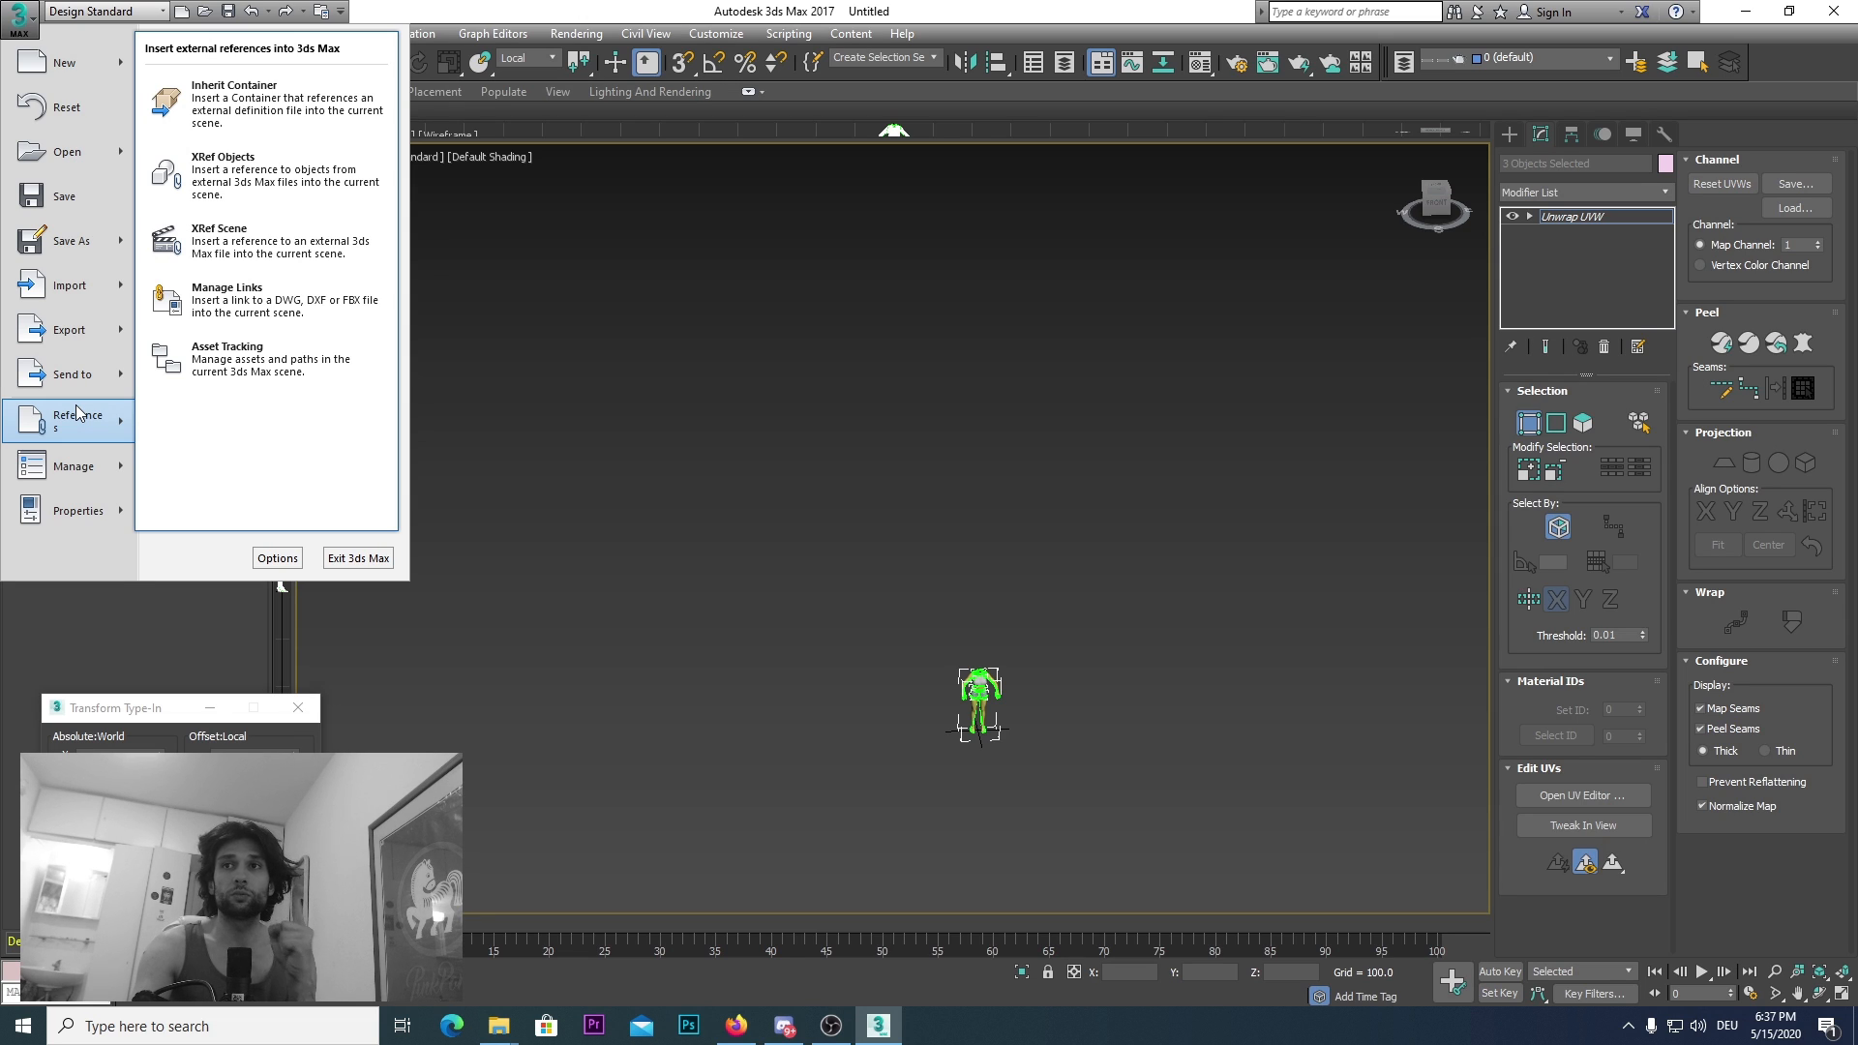
pyautogui.click(68, 330)
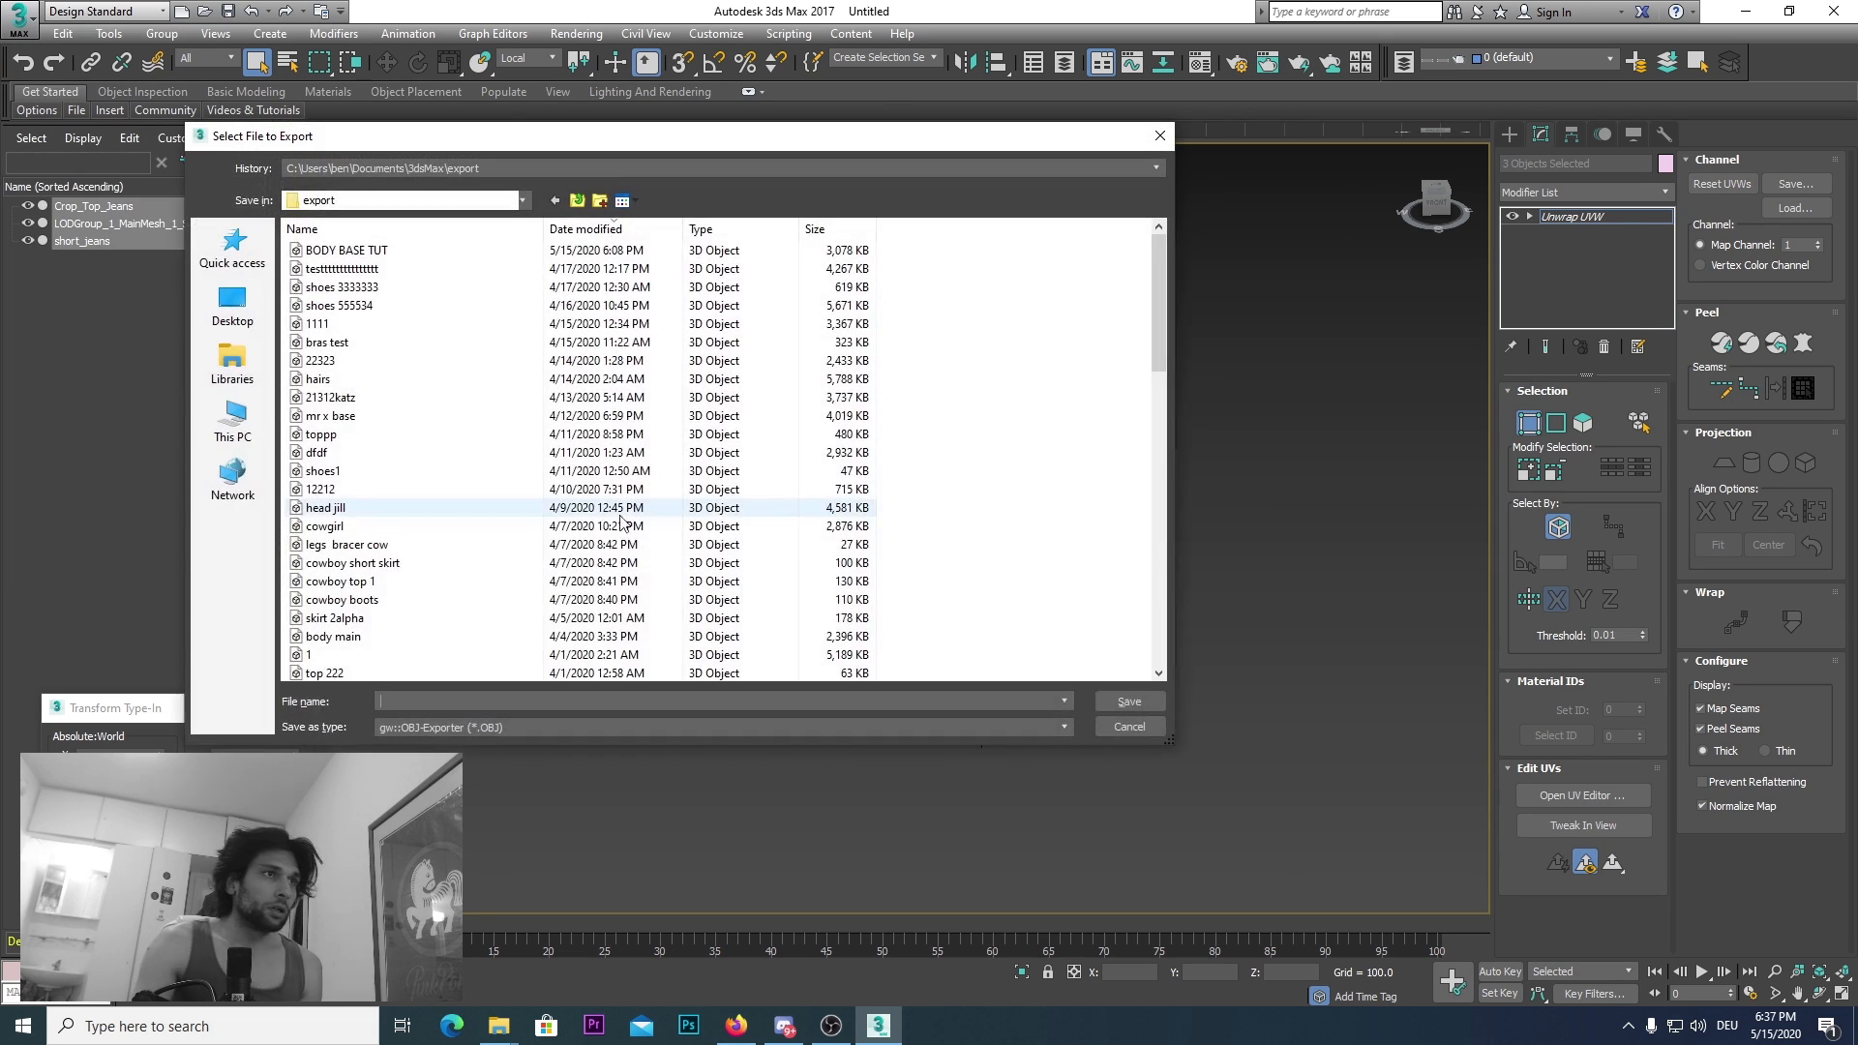
pyautogui.click(1043, 732)
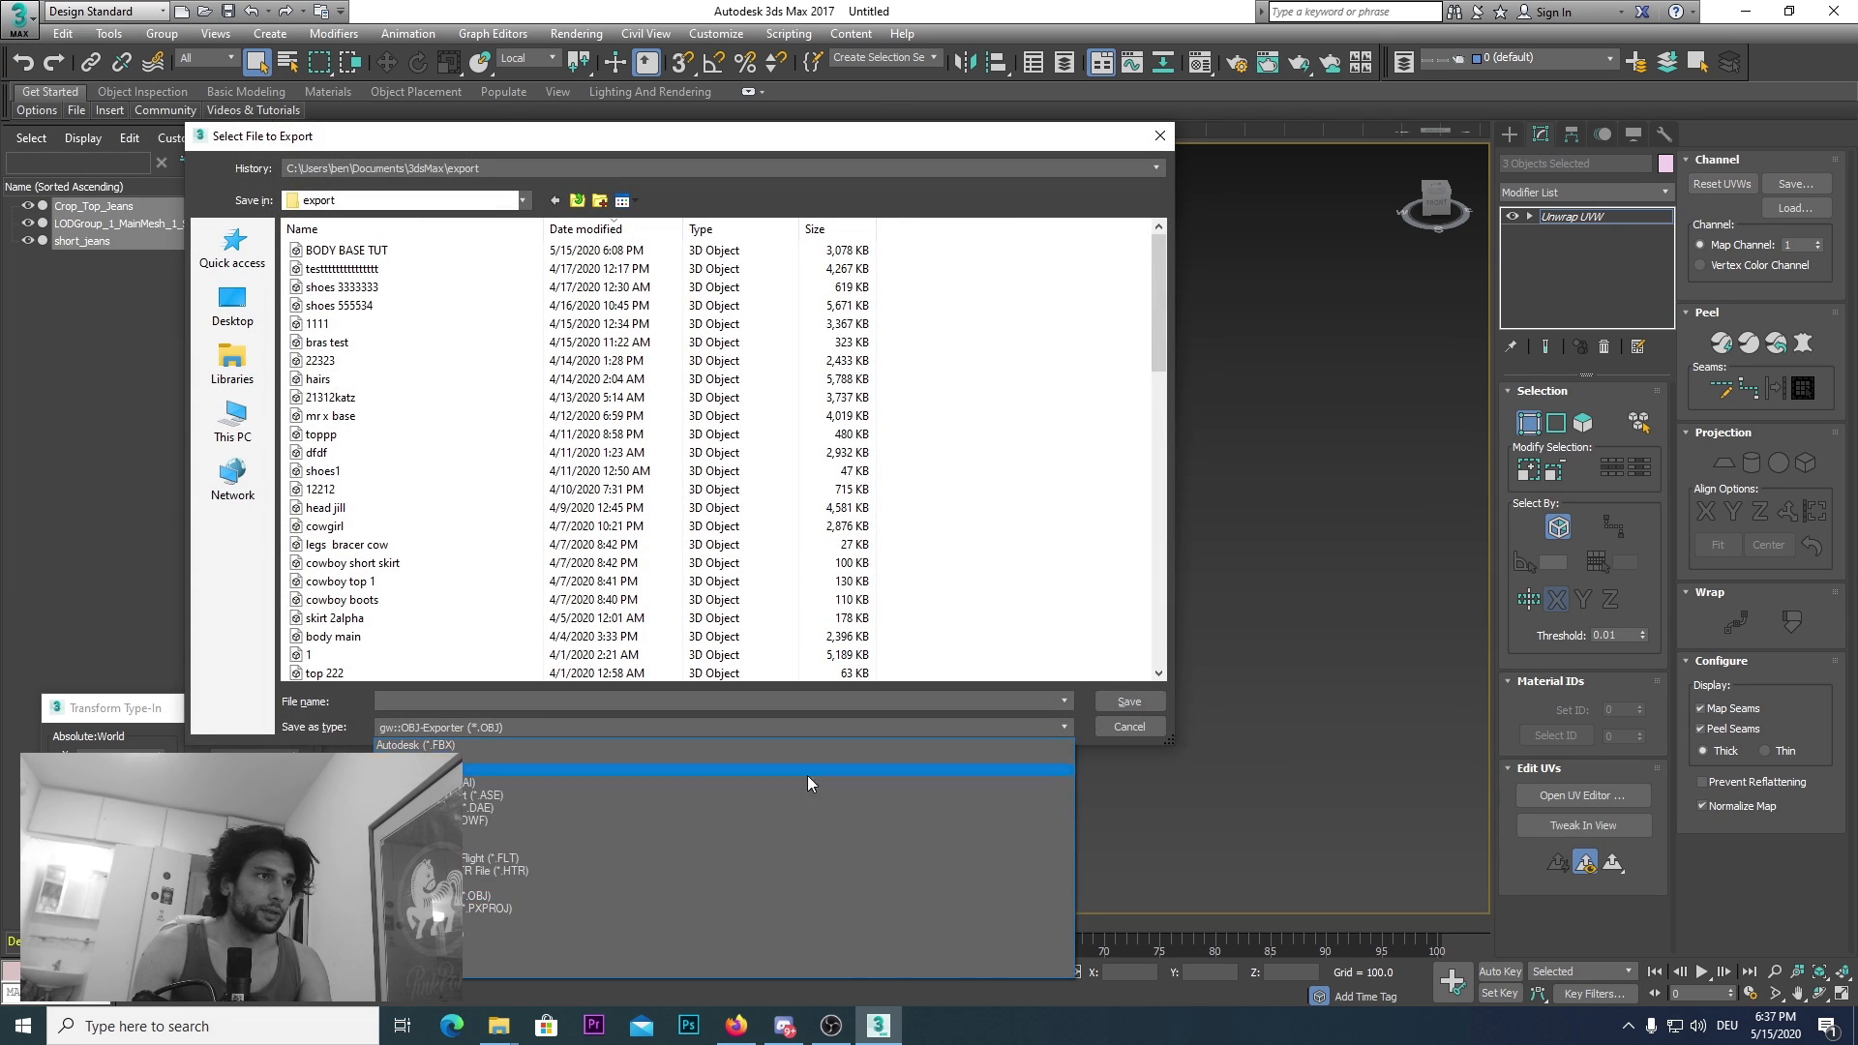
pyautogui.click(487, 768)
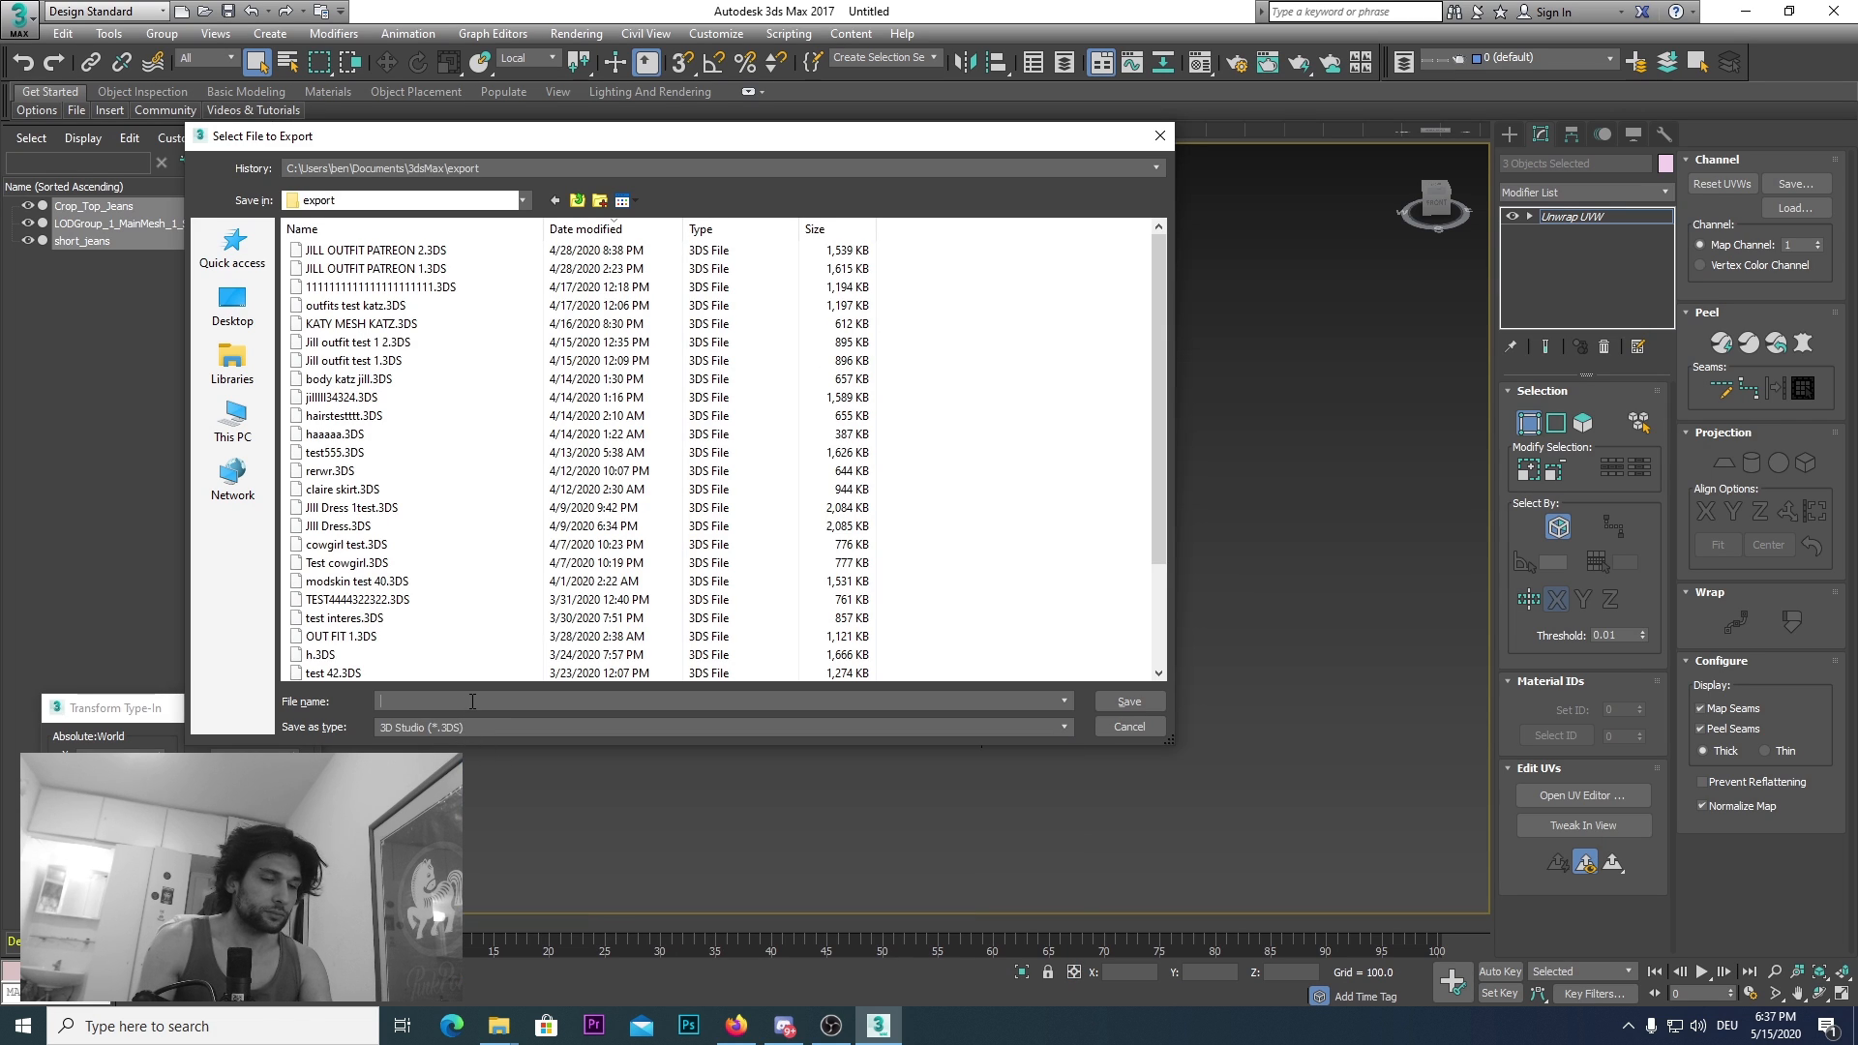
pyautogui.write('body')
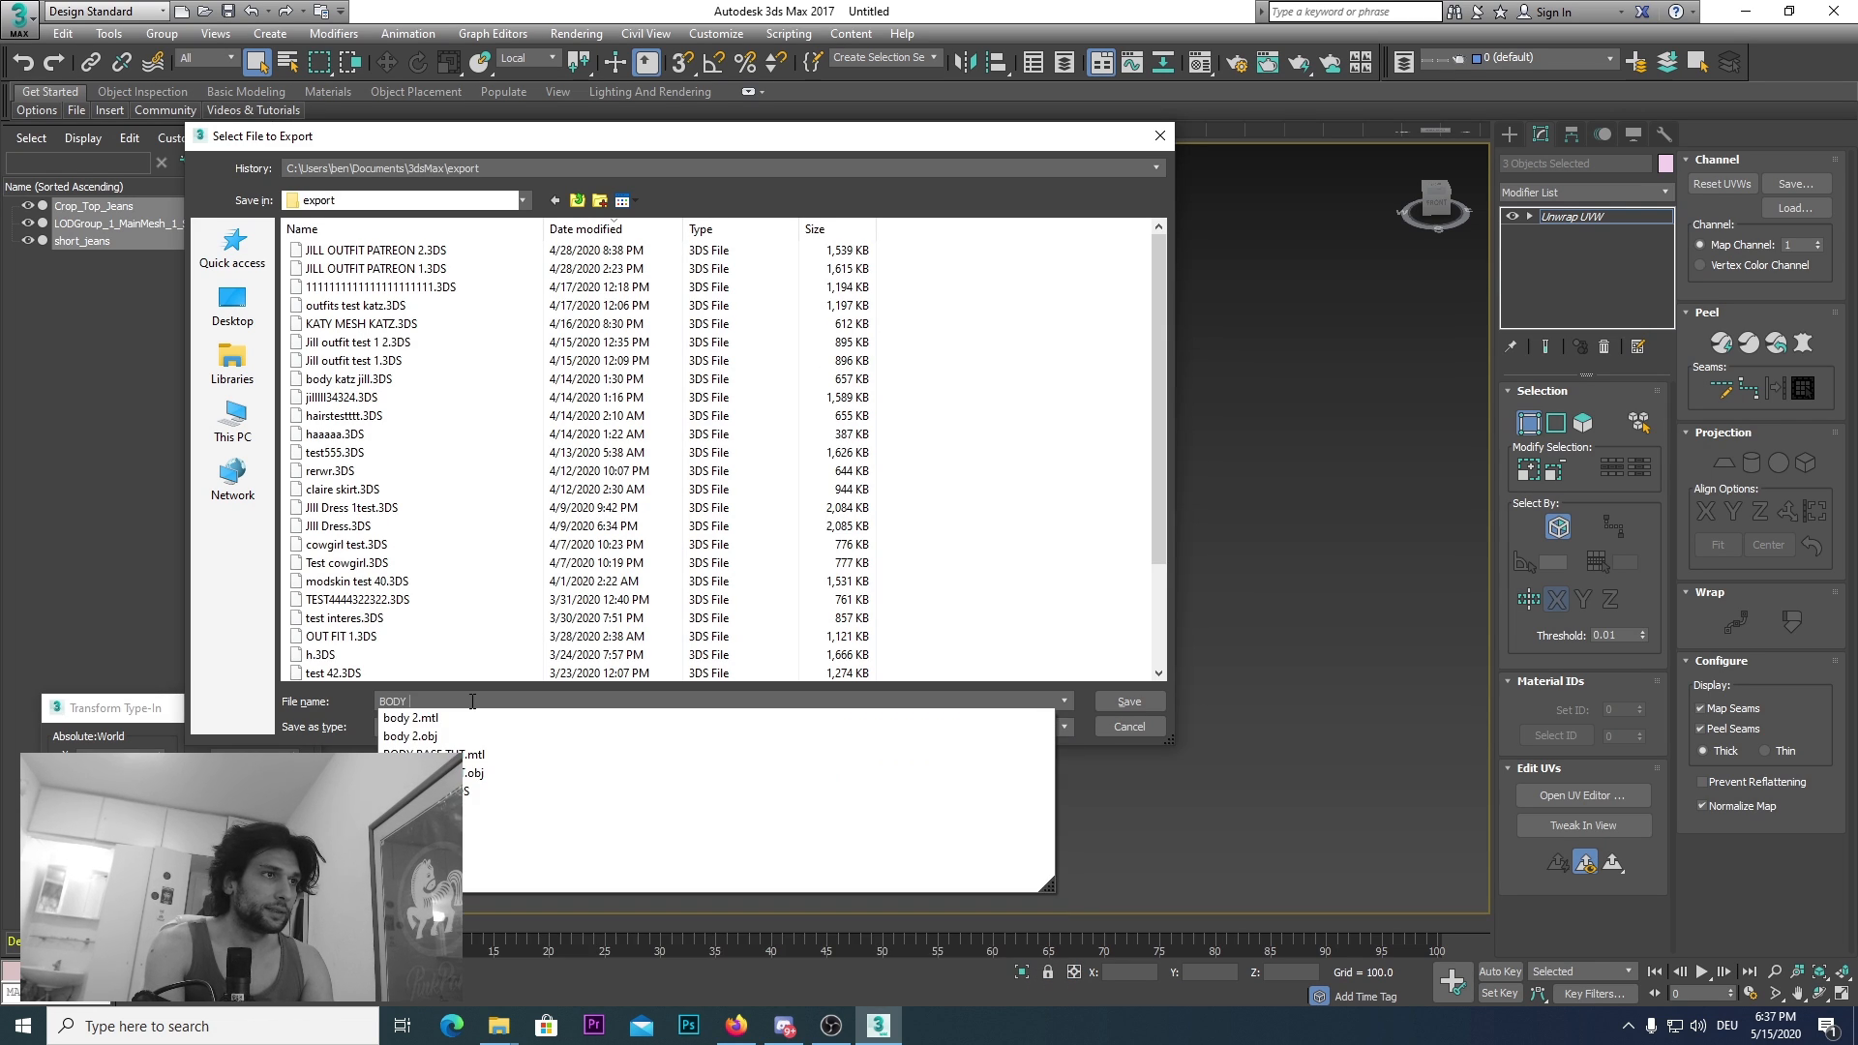
pyautogui.press('BackSpace')
pyautogui.press('BackSpace')
pyautogui.press('BackSpace')
pyautogui.press('BackSpace')
pyautogui.press('BackSpace')
pyautogui.write('TEST FOR TUT 1')
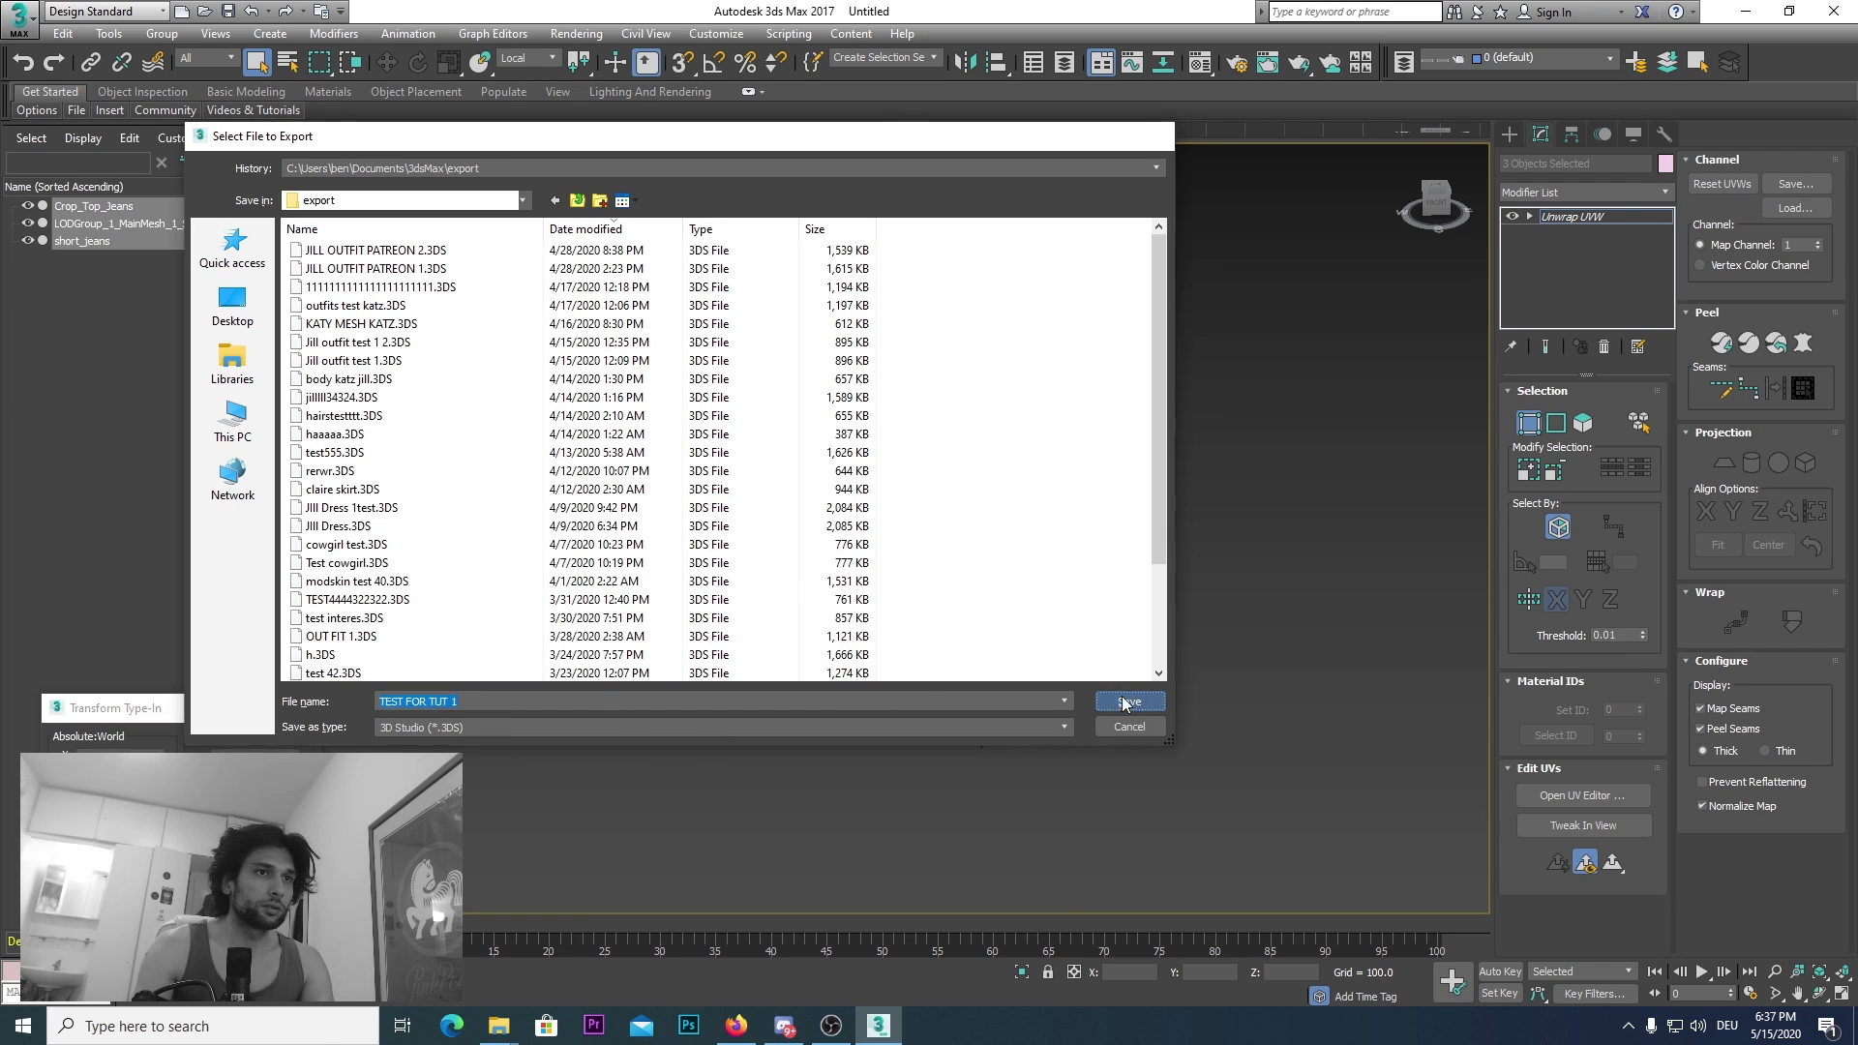
pyautogui.click(1129, 701)
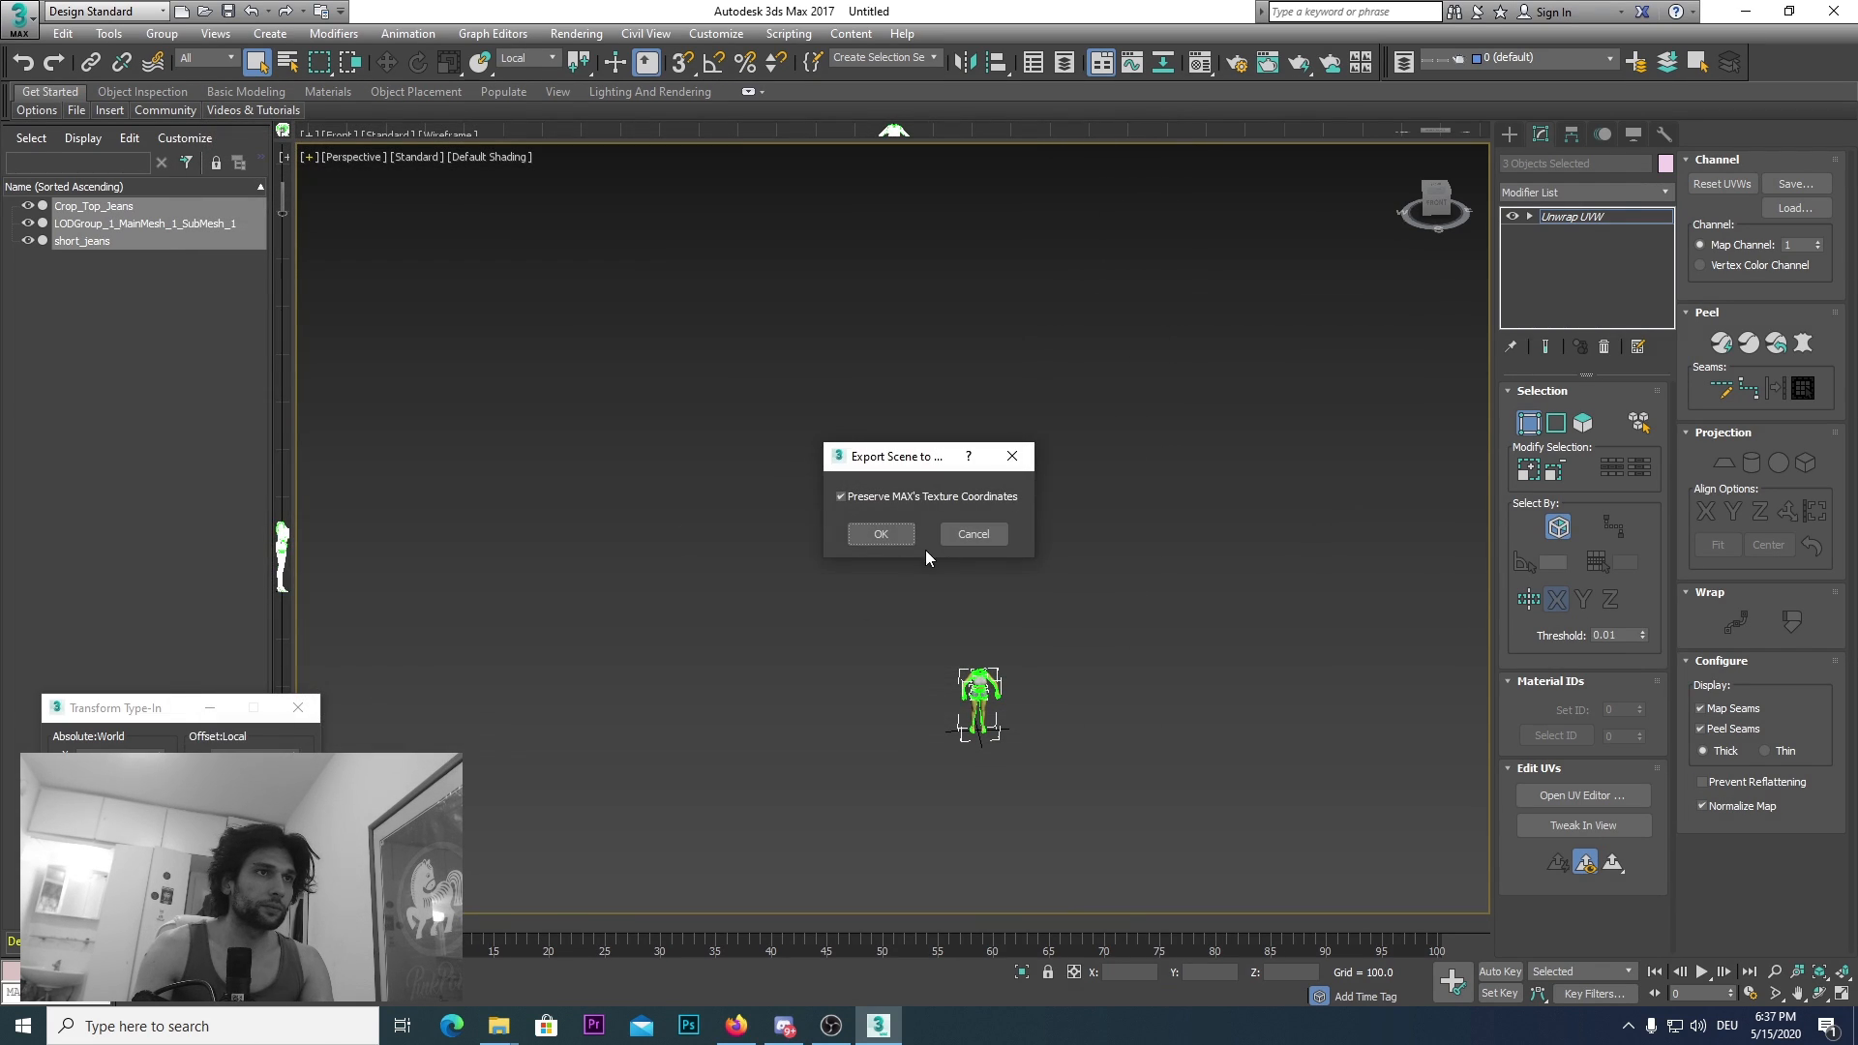
pyautogui.click(881, 535)
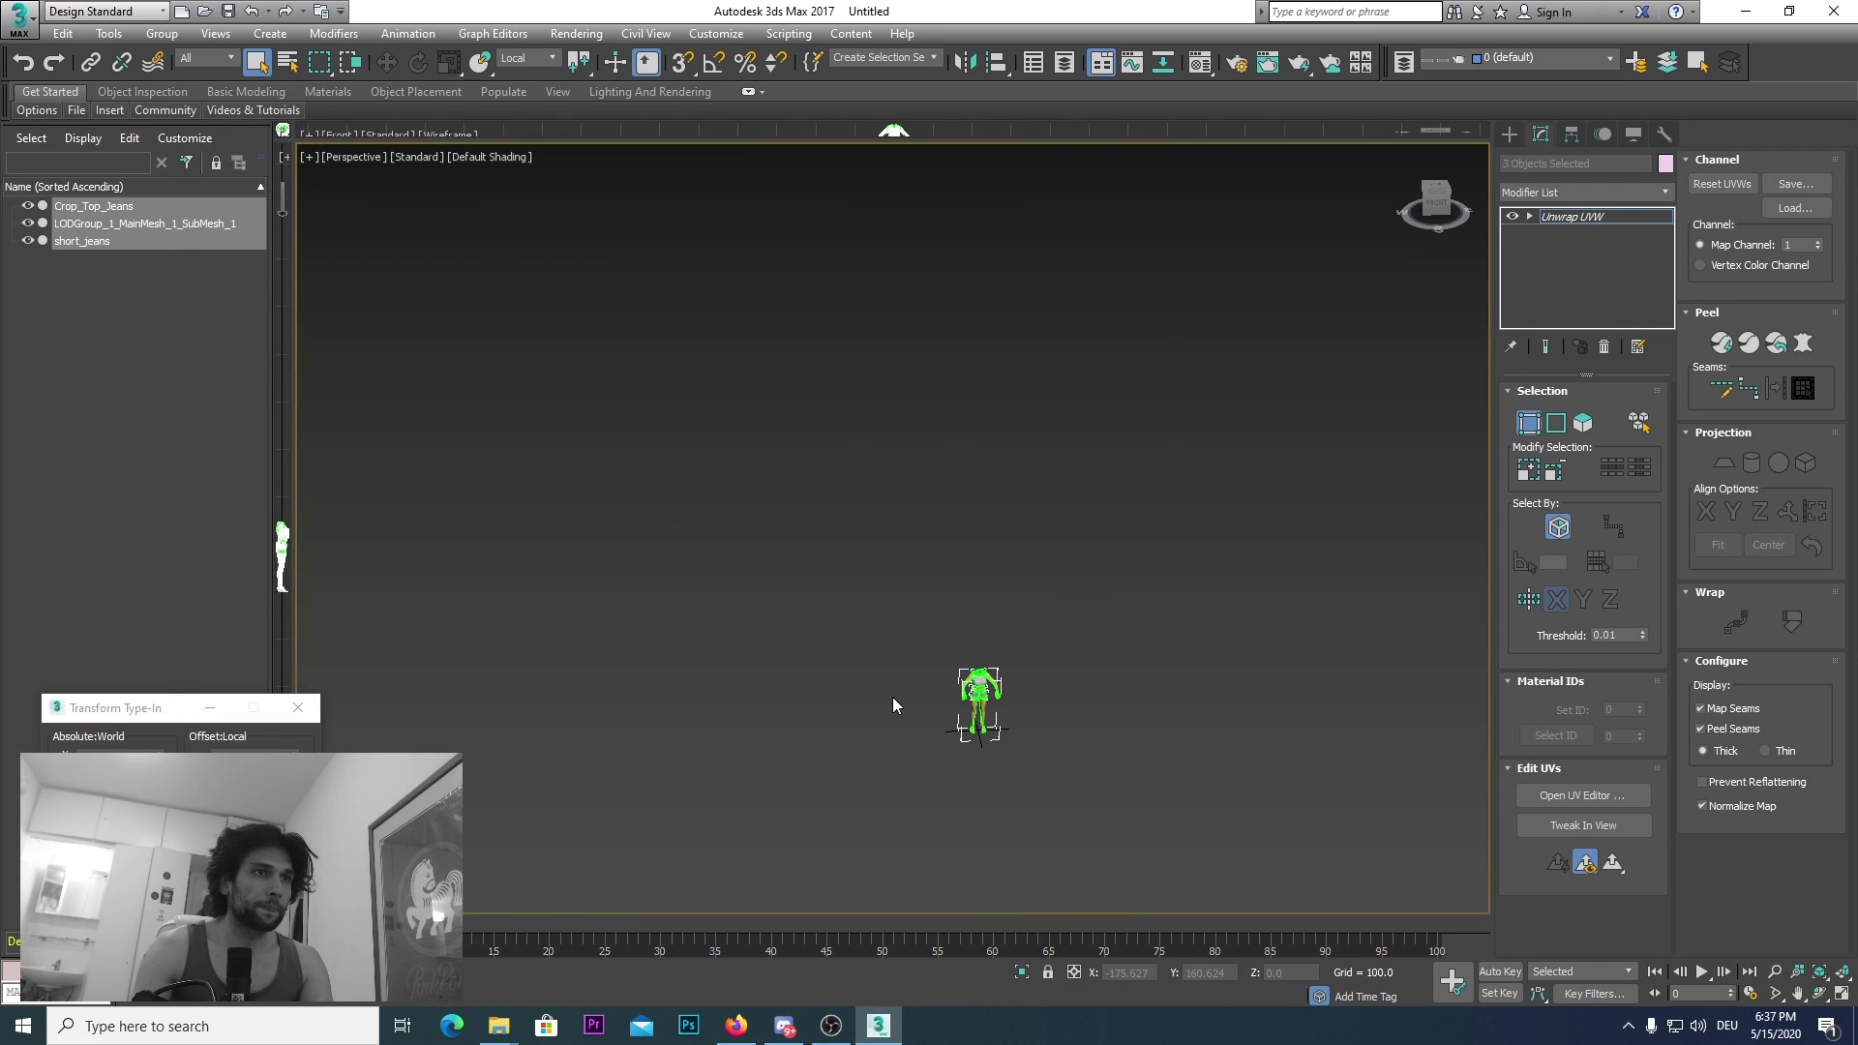
# Step: Look over the dressed body model and check the export folder for the TEST FOR TUT 1.3DS file without exporting again
pyautogui.scroll(-2, 888, 697)
pyautogui.moveTo(884, 697); pyautogui.dragTo(796, 542, button='middle')
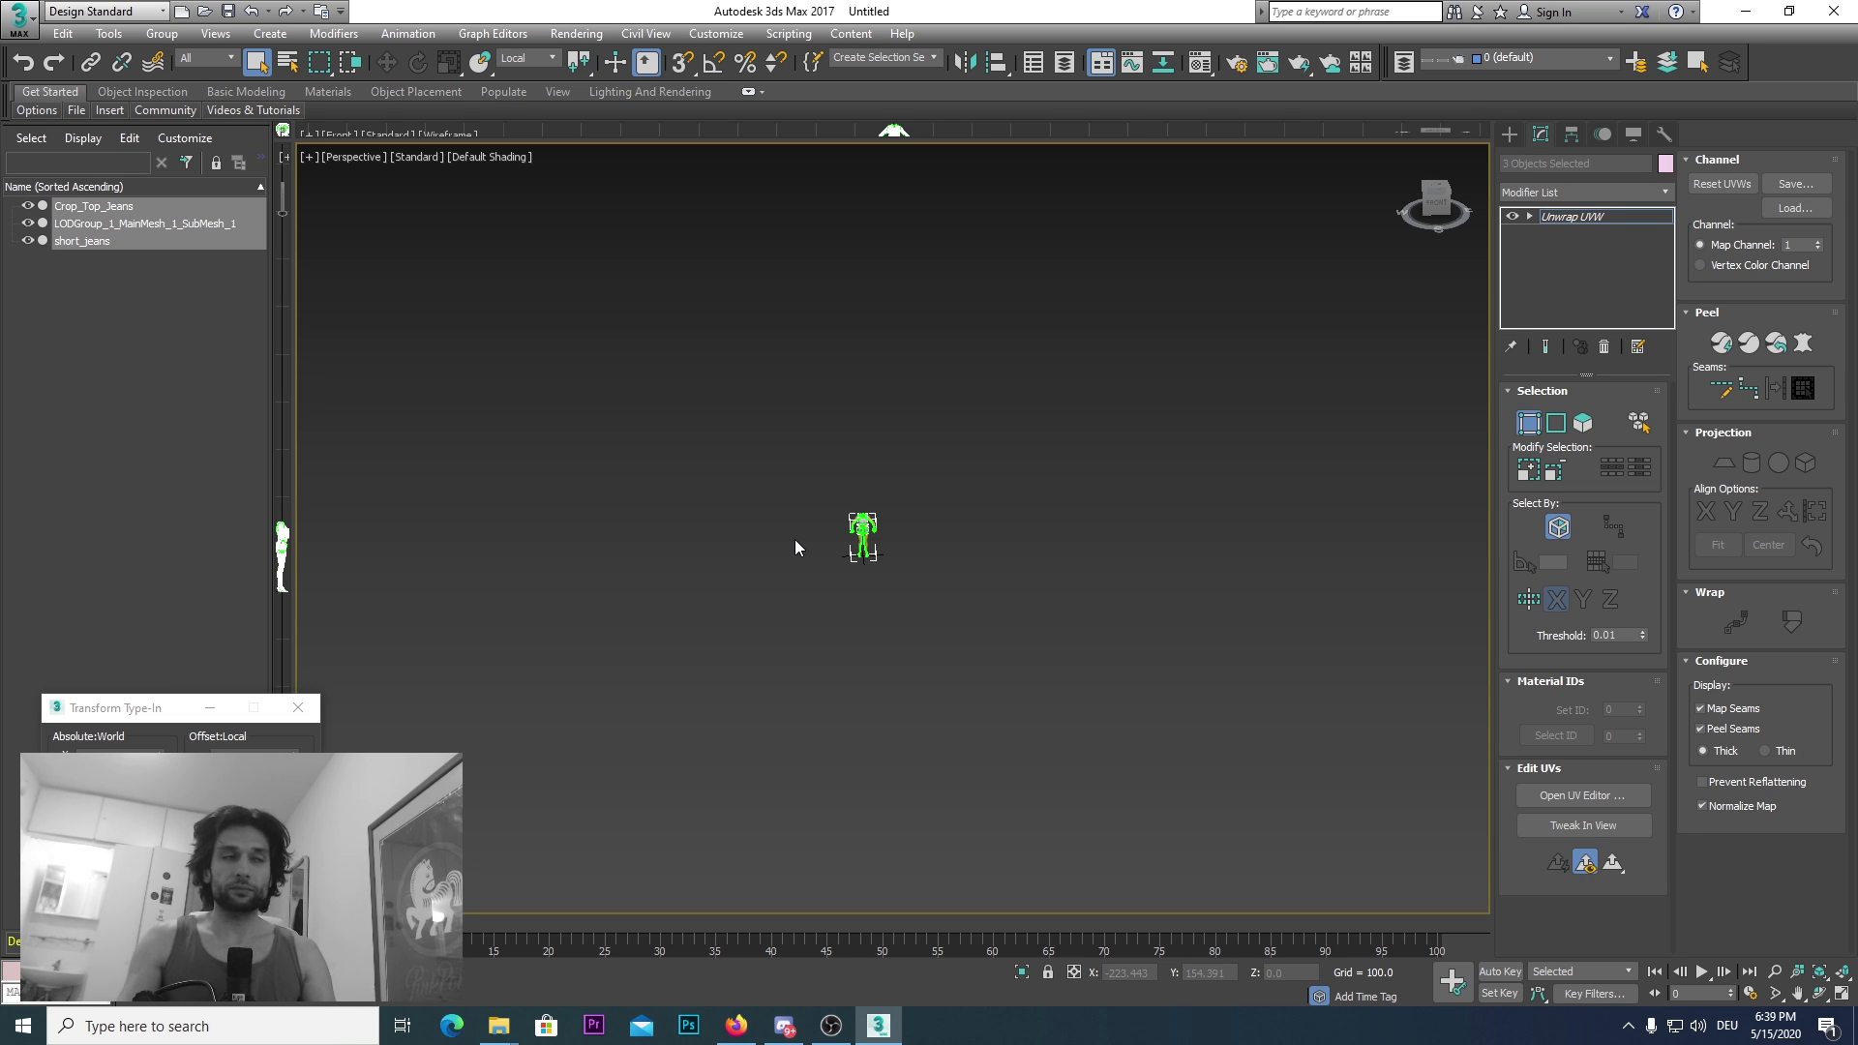
pyautogui.scroll(6, 897, 664)
pyautogui.moveTo(999, 727); pyautogui.dragTo(1048, 814, button='middle')
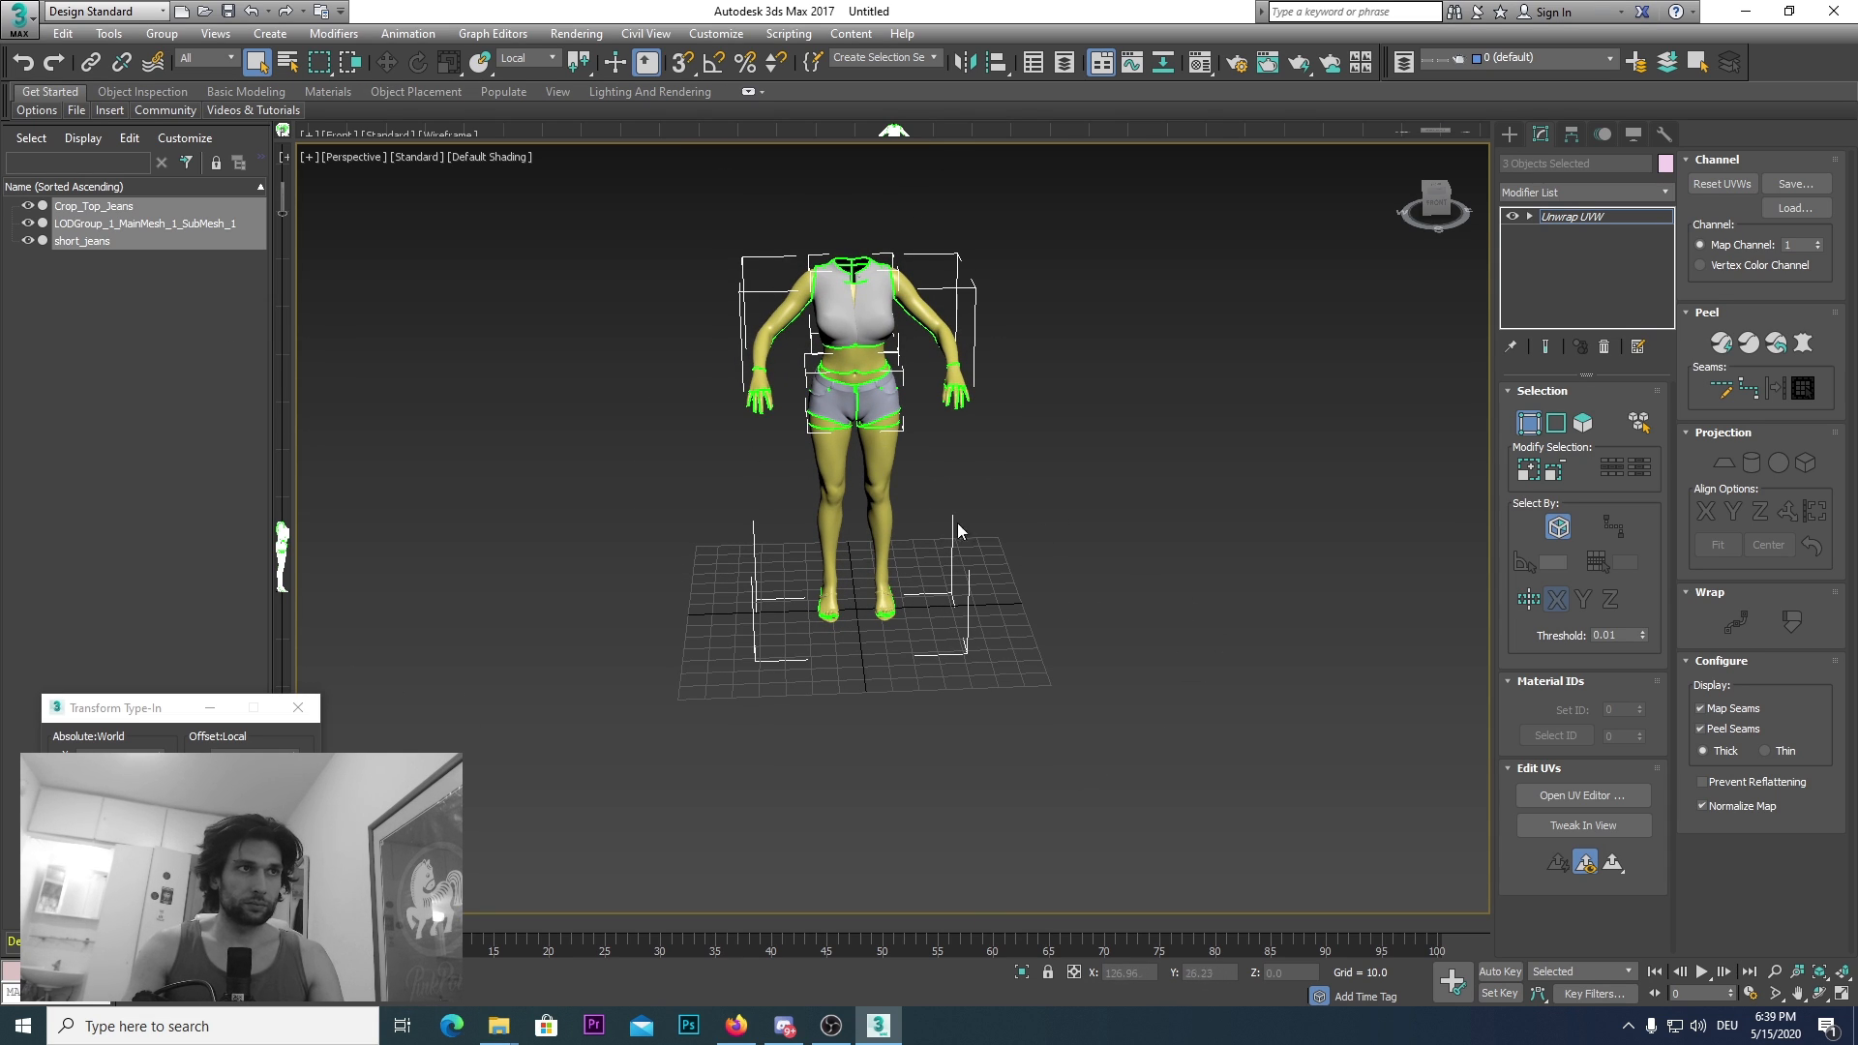
pyautogui.click(18, 17)
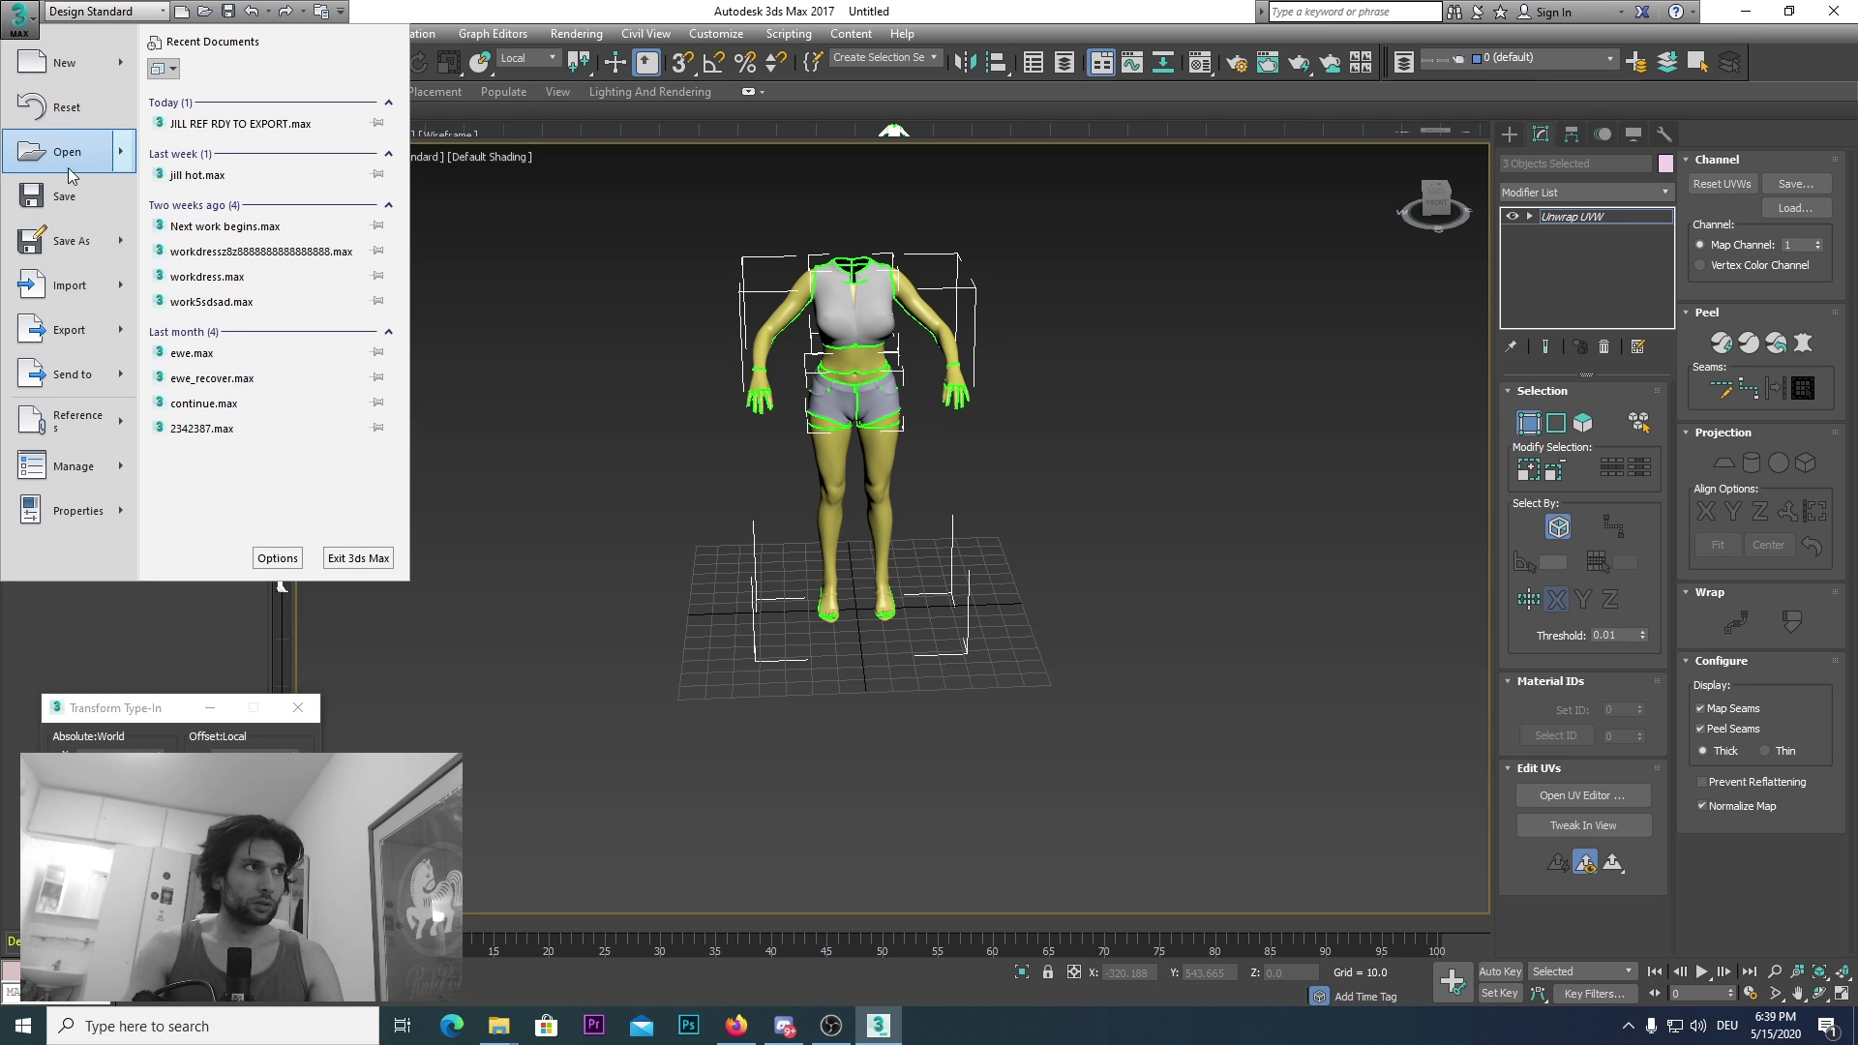
pyautogui.click(78, 336)
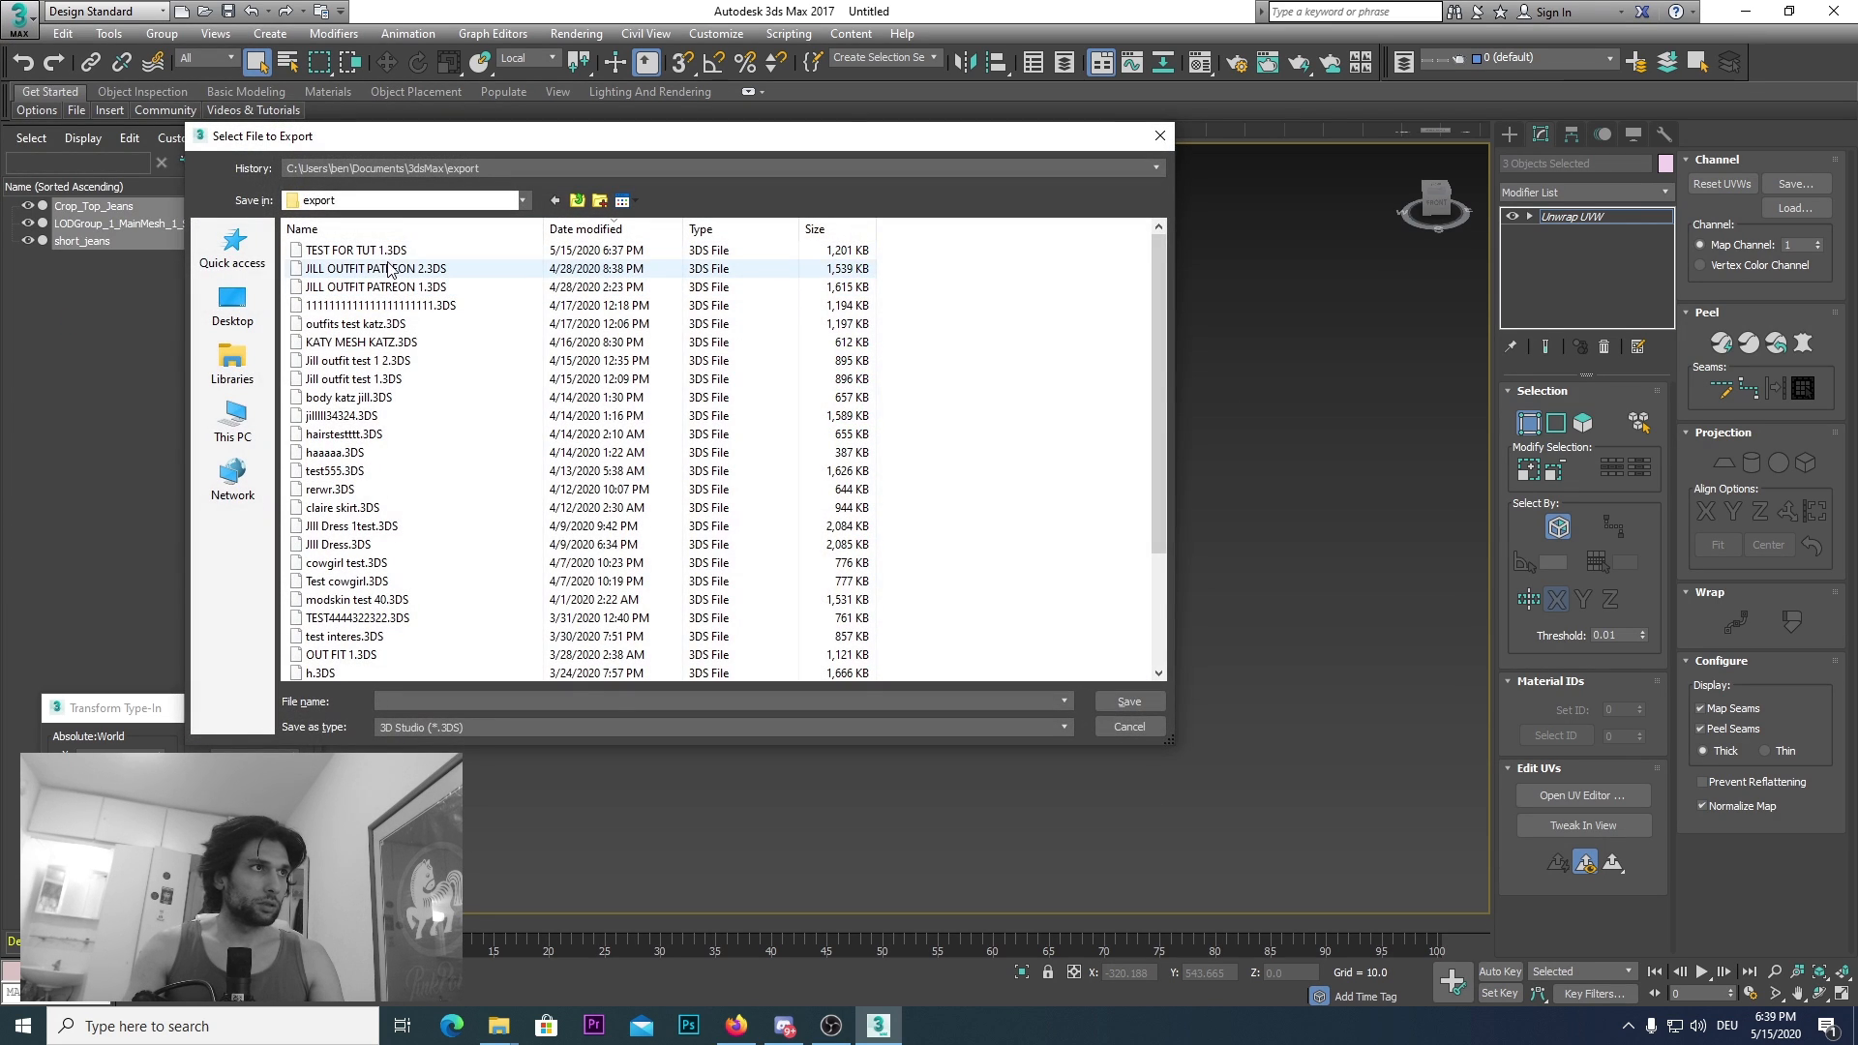
pyautogui.click(1129, 727)
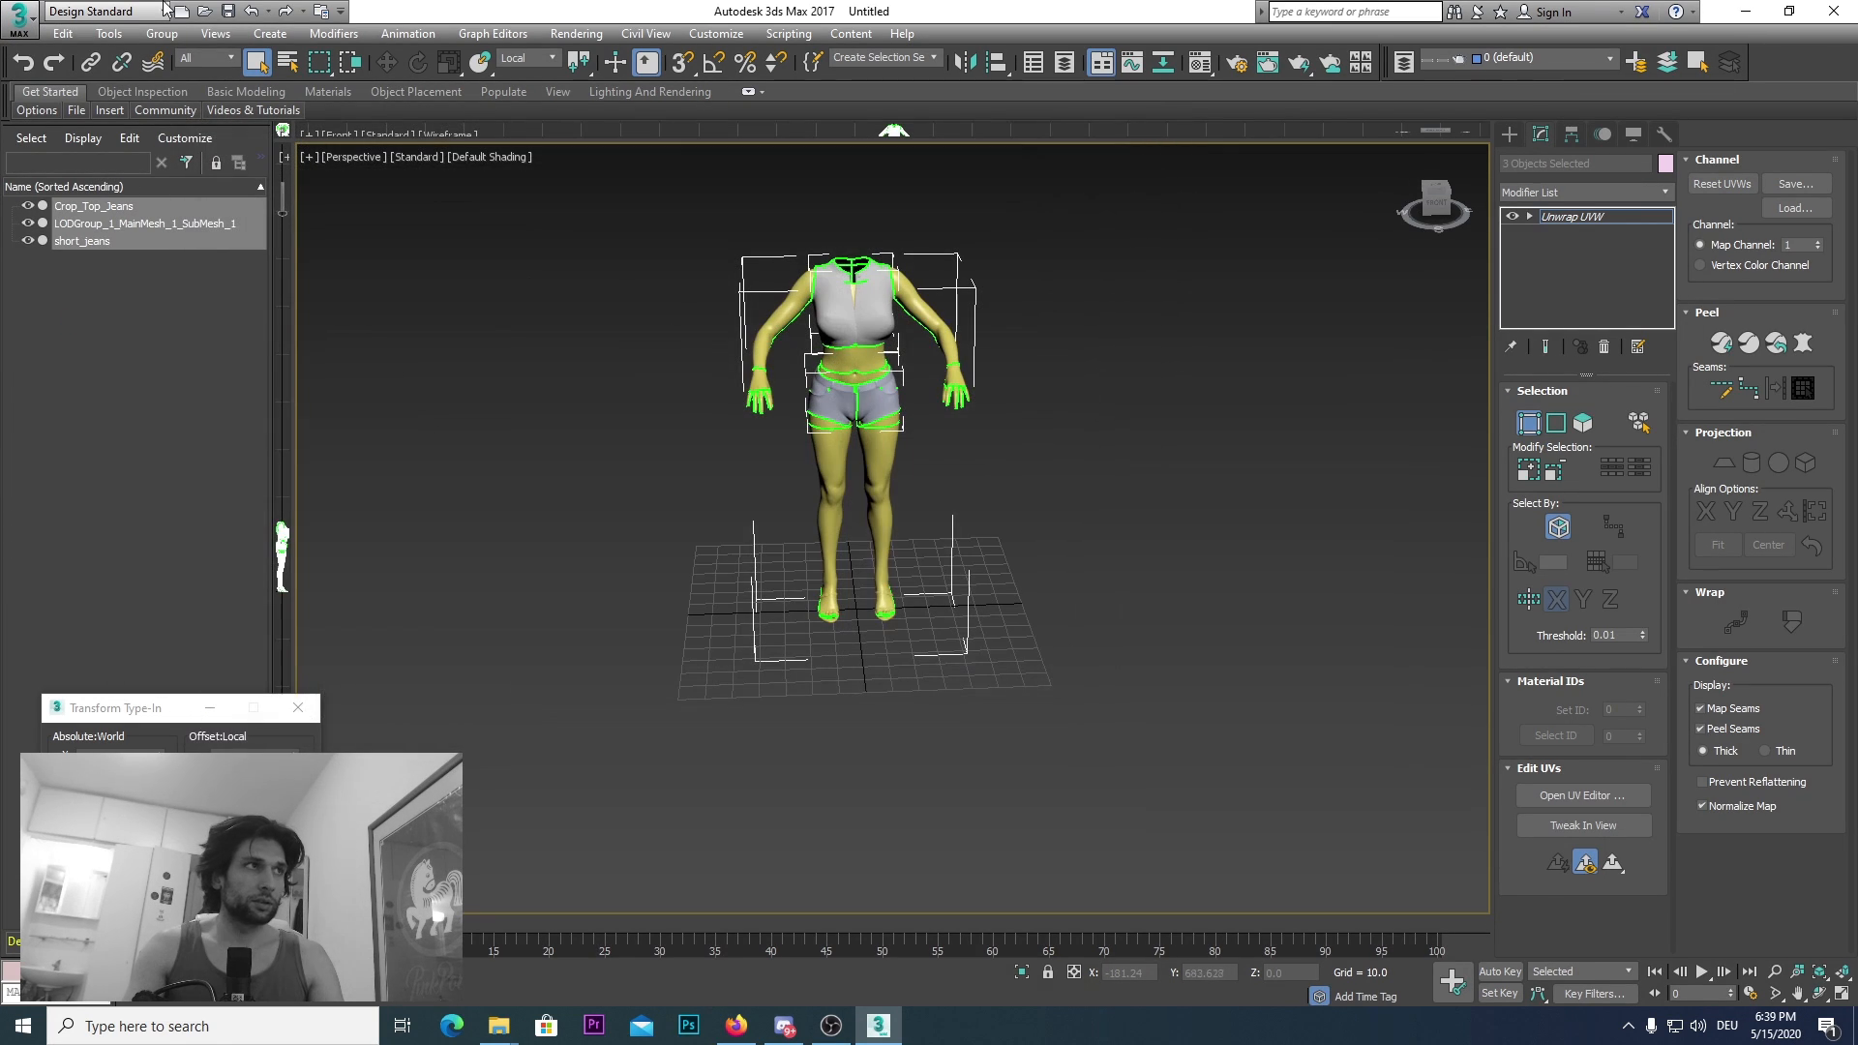
# Step: Reset the scene without saving the changes
pyautogui.click(18, 17)
pyautogui.click(39, 105)
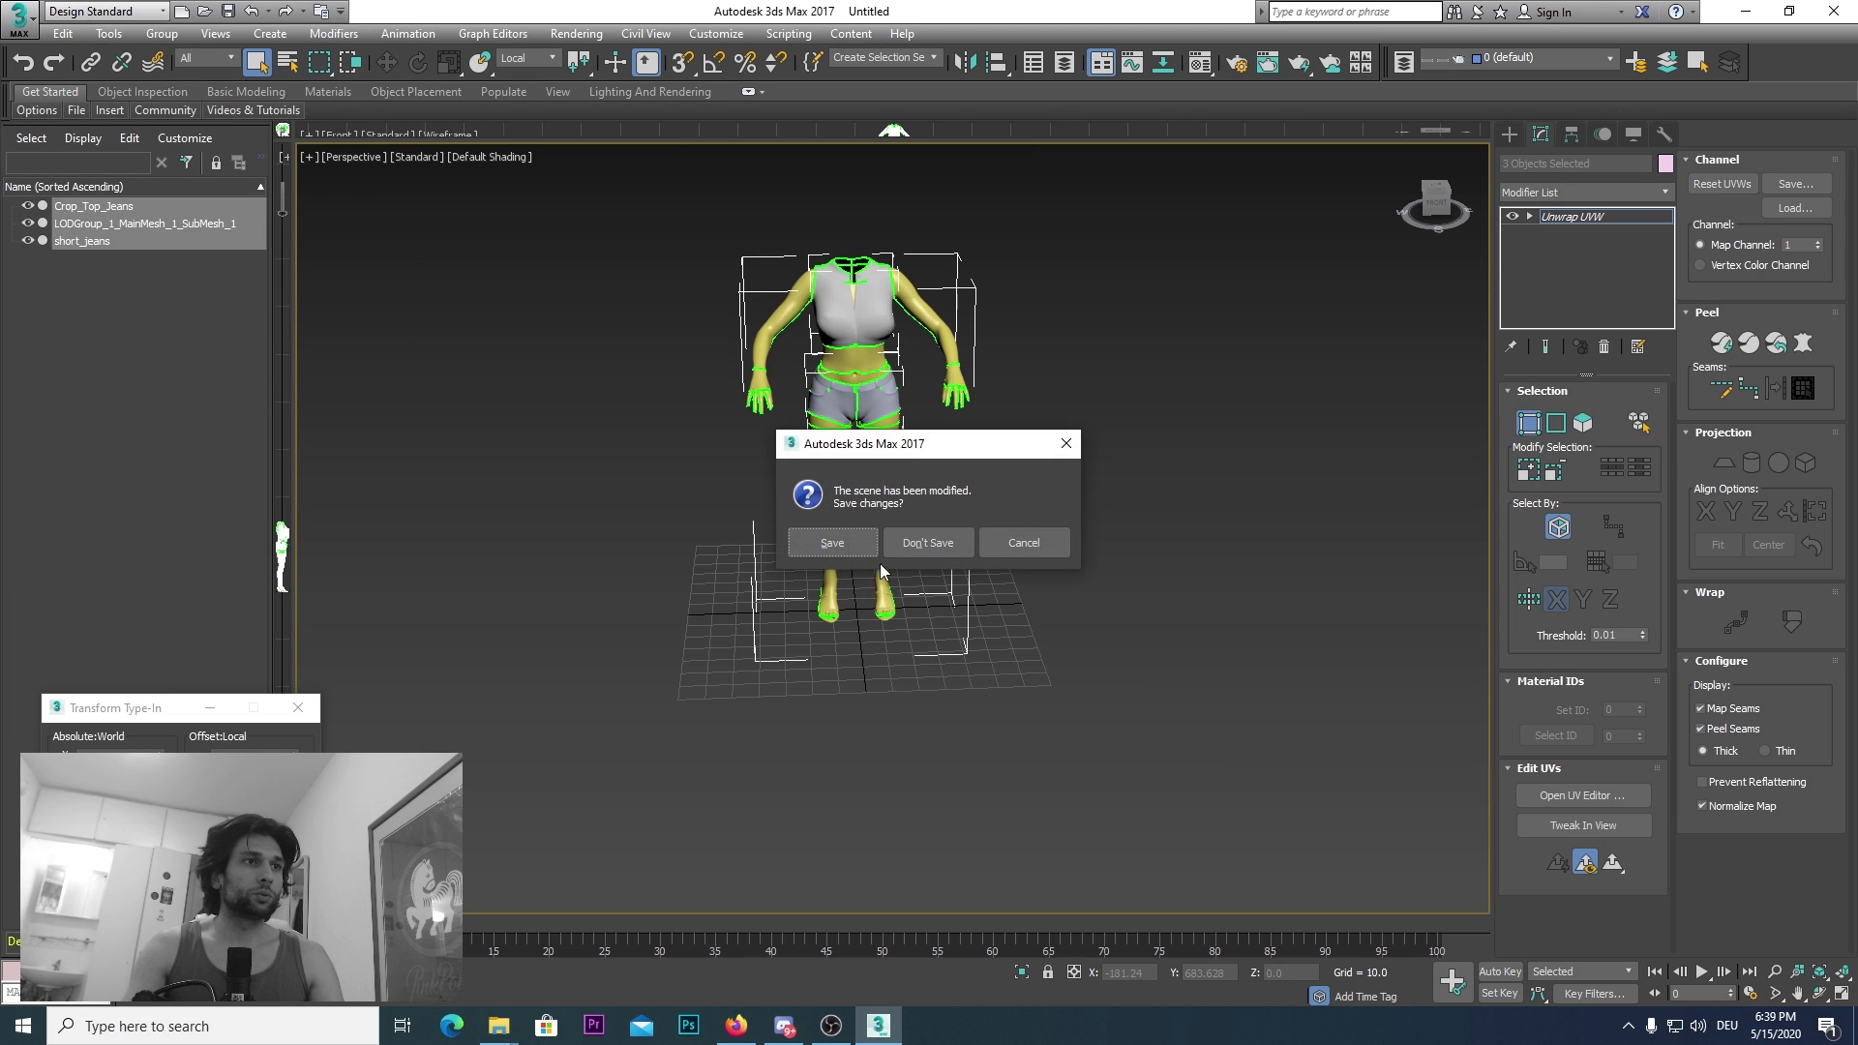
pyautogui.click(929, 542)
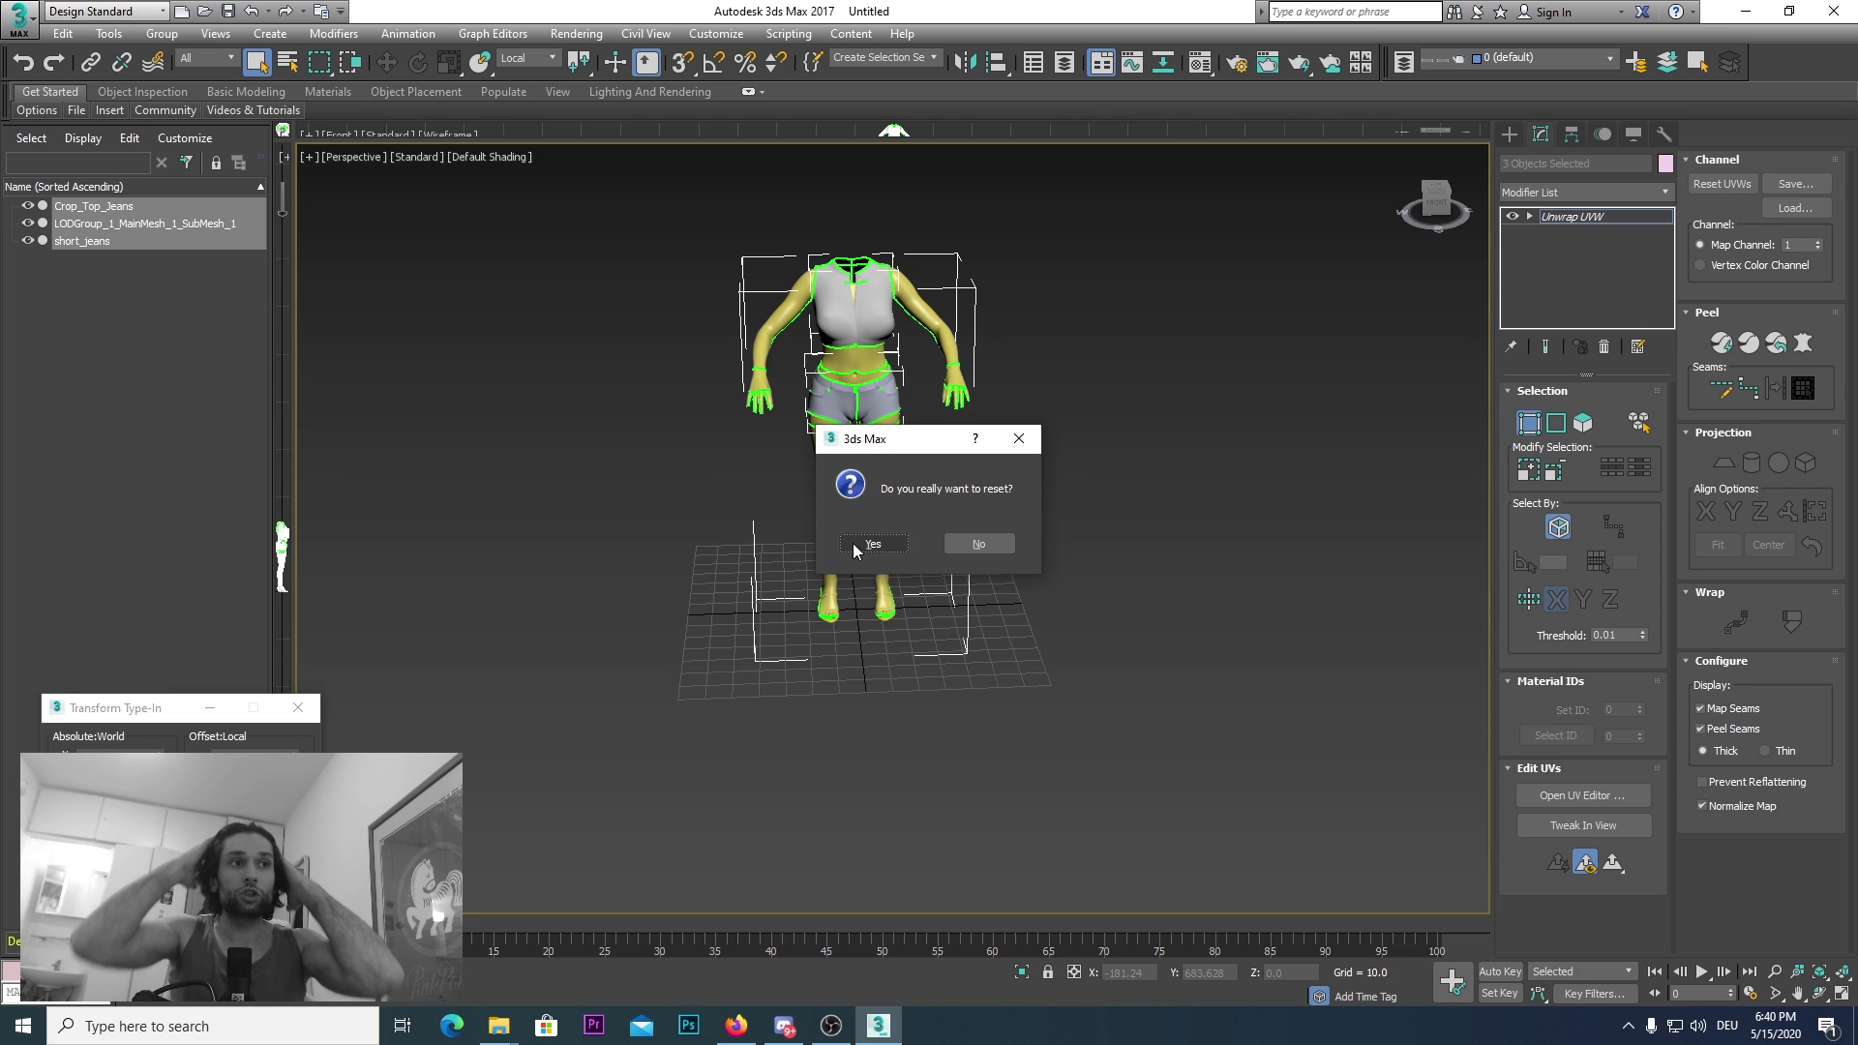
pyautogui.click(854, 546)
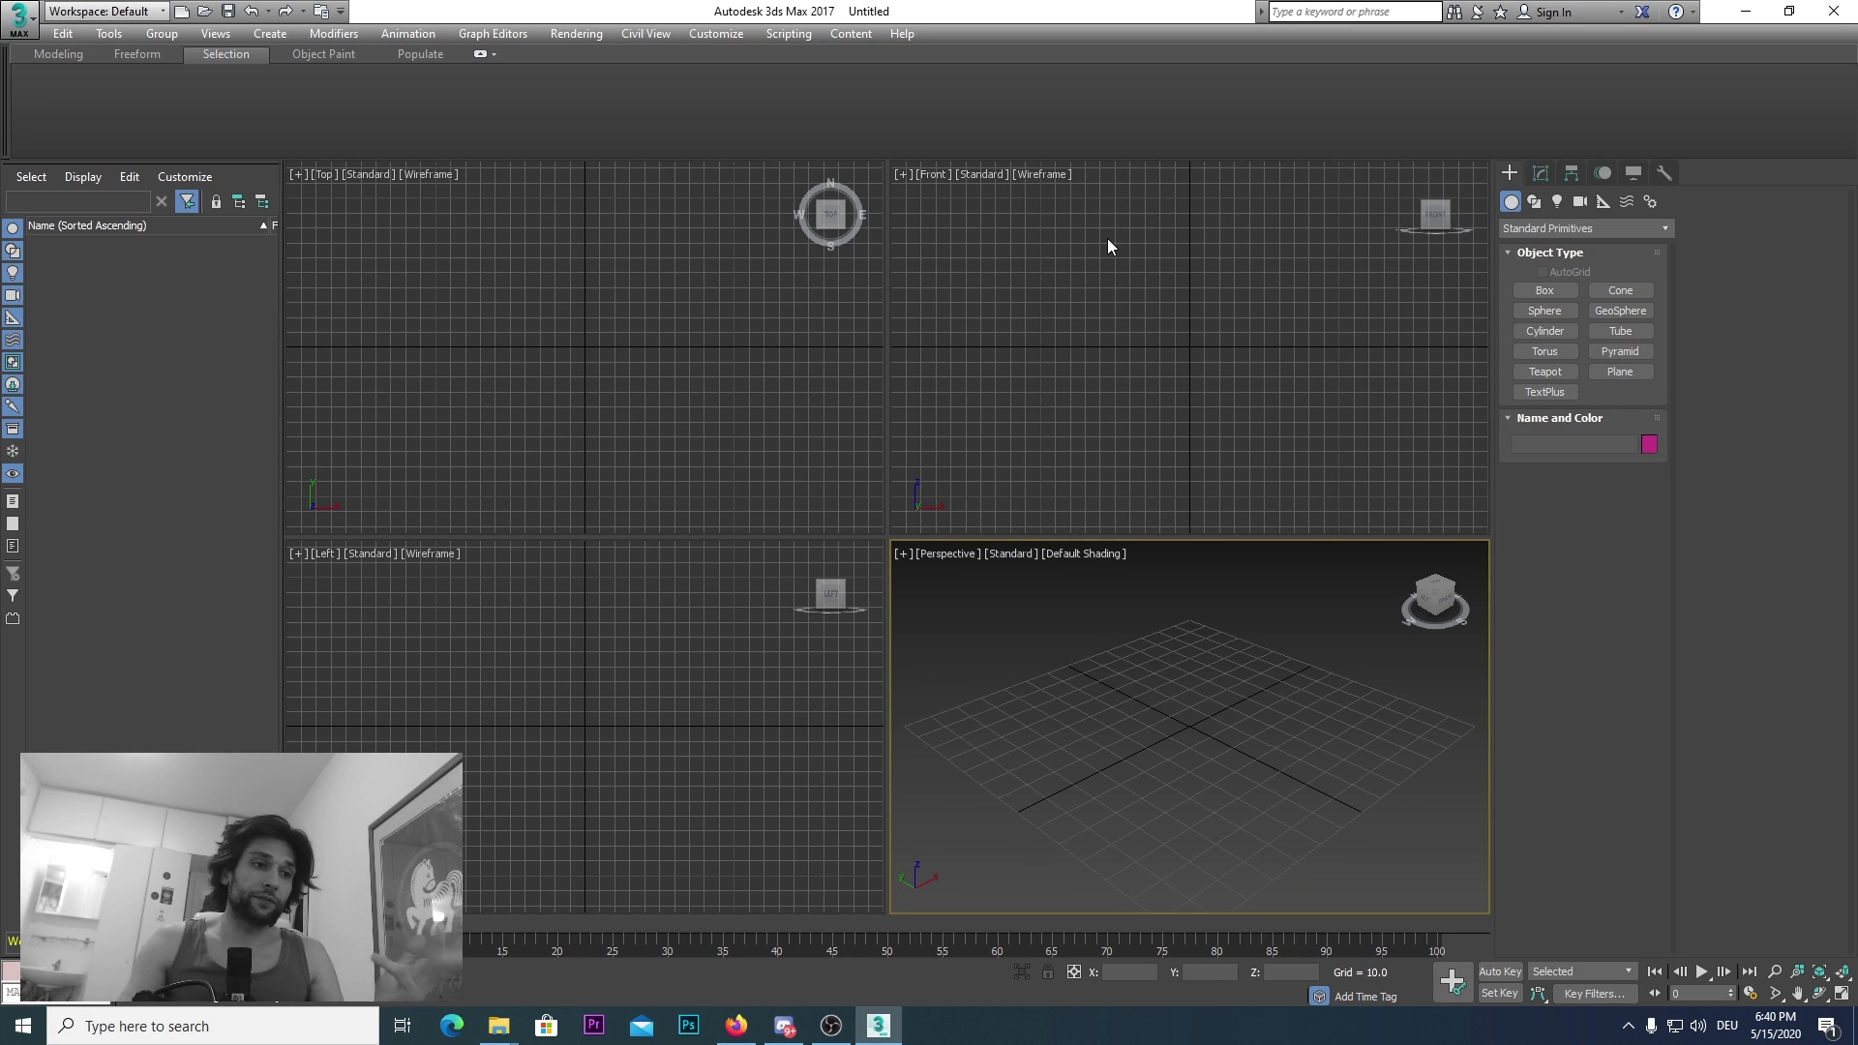
# Step: Run the RE_Engine_Mesh_v script from the Desktop to launch RE-ENGINE MESH TOOL v1.2
pyautogui.click(799, 38)
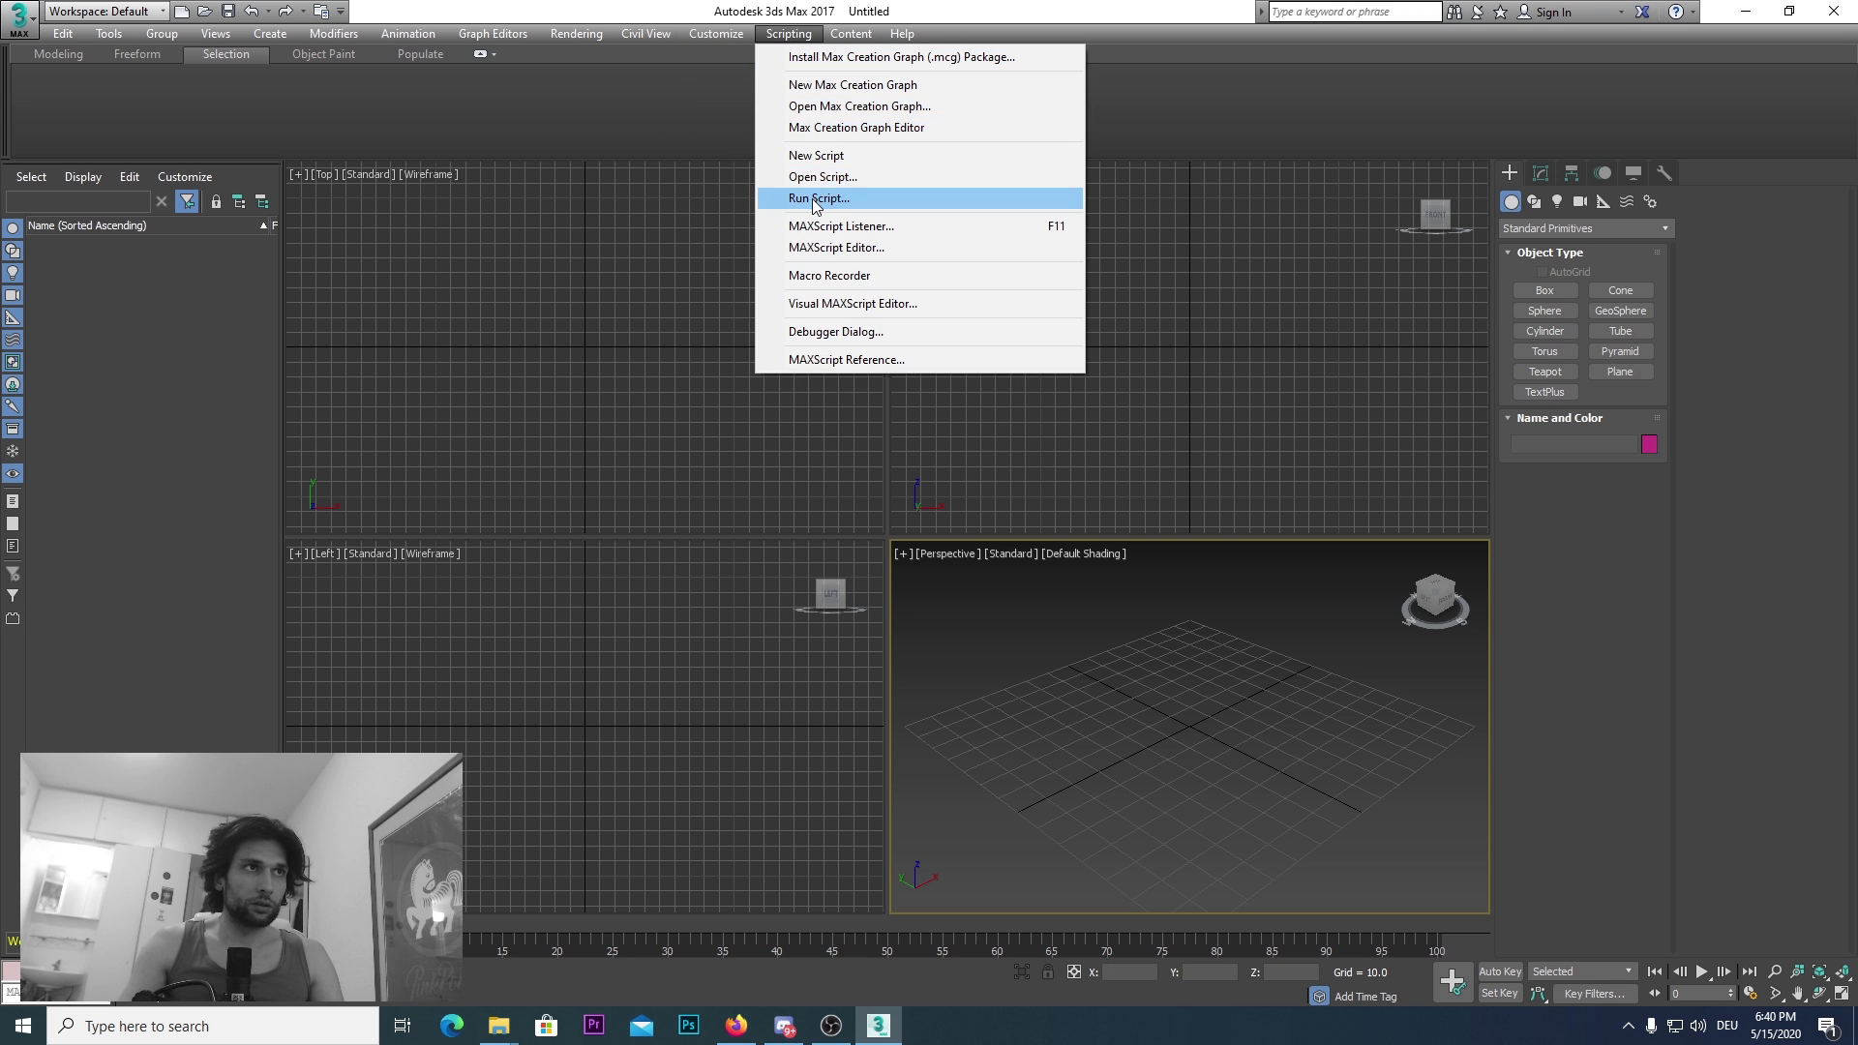
pyautogui.click(815, 200)
pyautogui.scroll(-5, 842, 539)
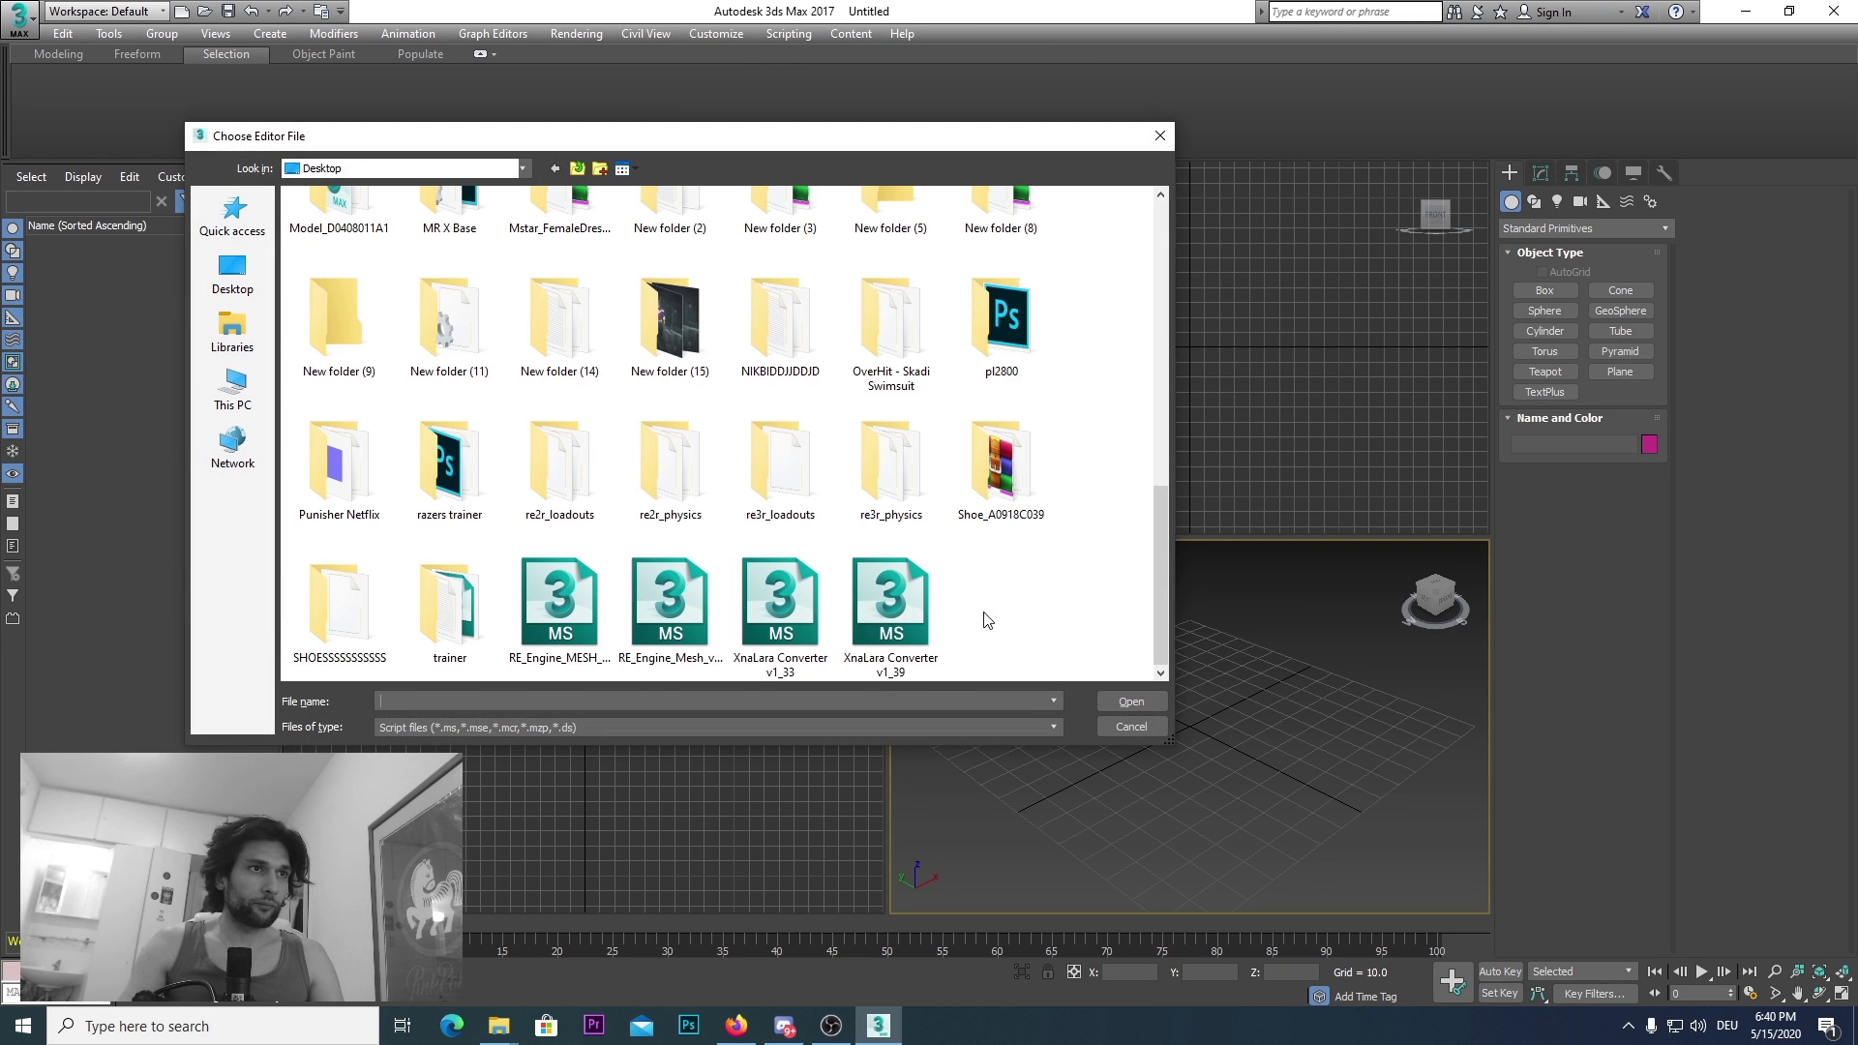
pyautogui.doubleClick(680, 610)
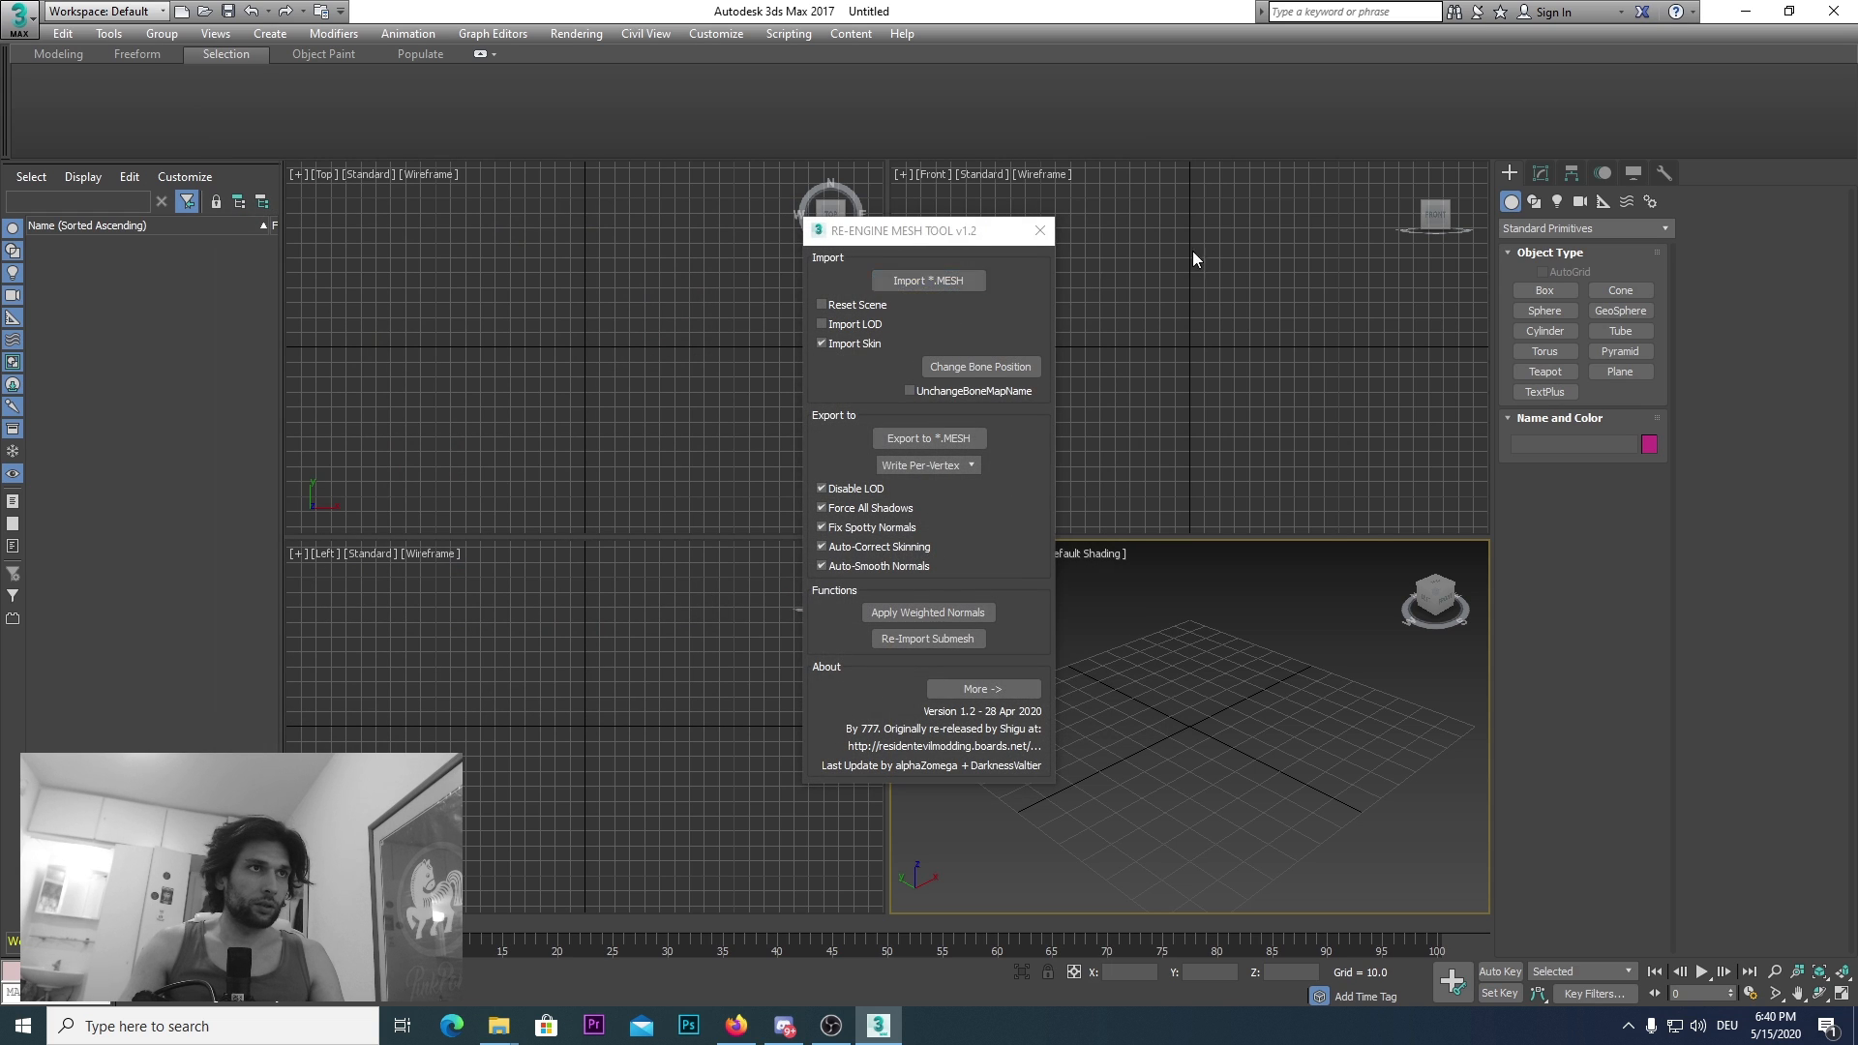
# Step: Import pl2000.mesh.1902042334 with its skin from the pl2000 mesh folder and close the mesh tool
pyautogui.click(928, 280)
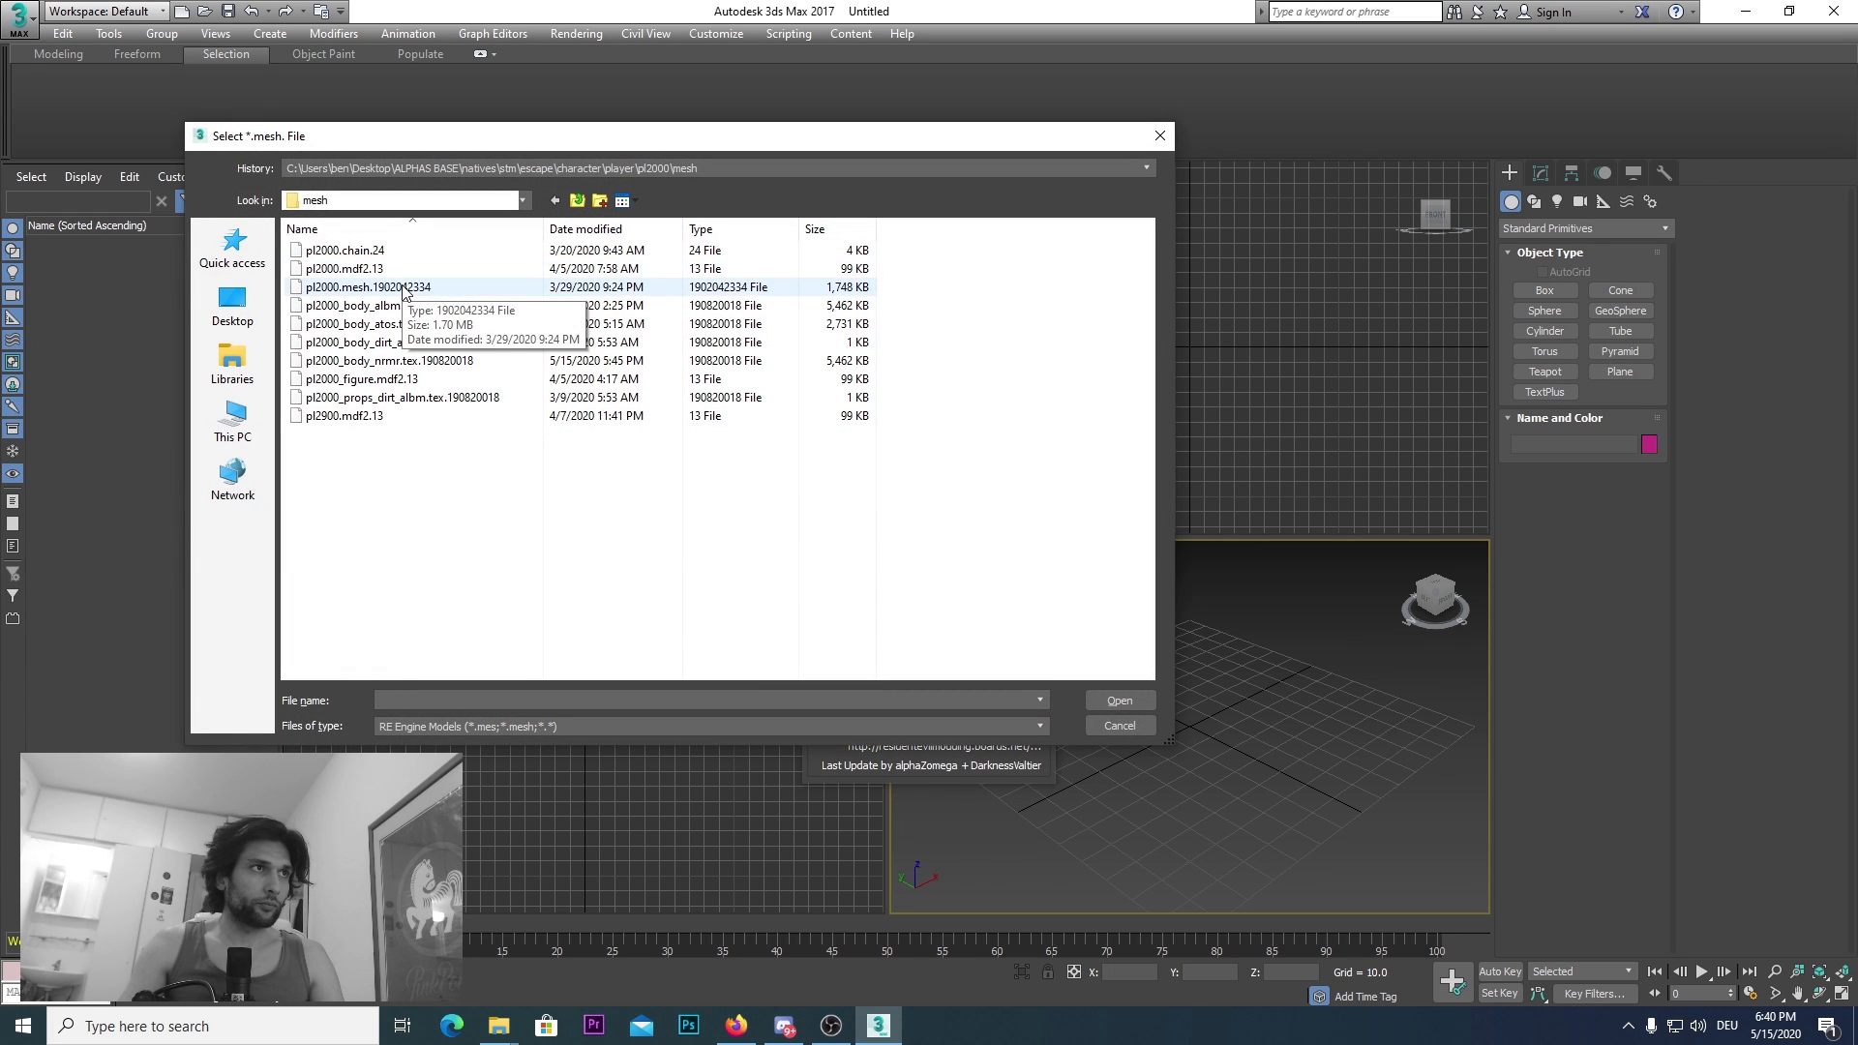
pyautogui.doubleClick(403, 287)
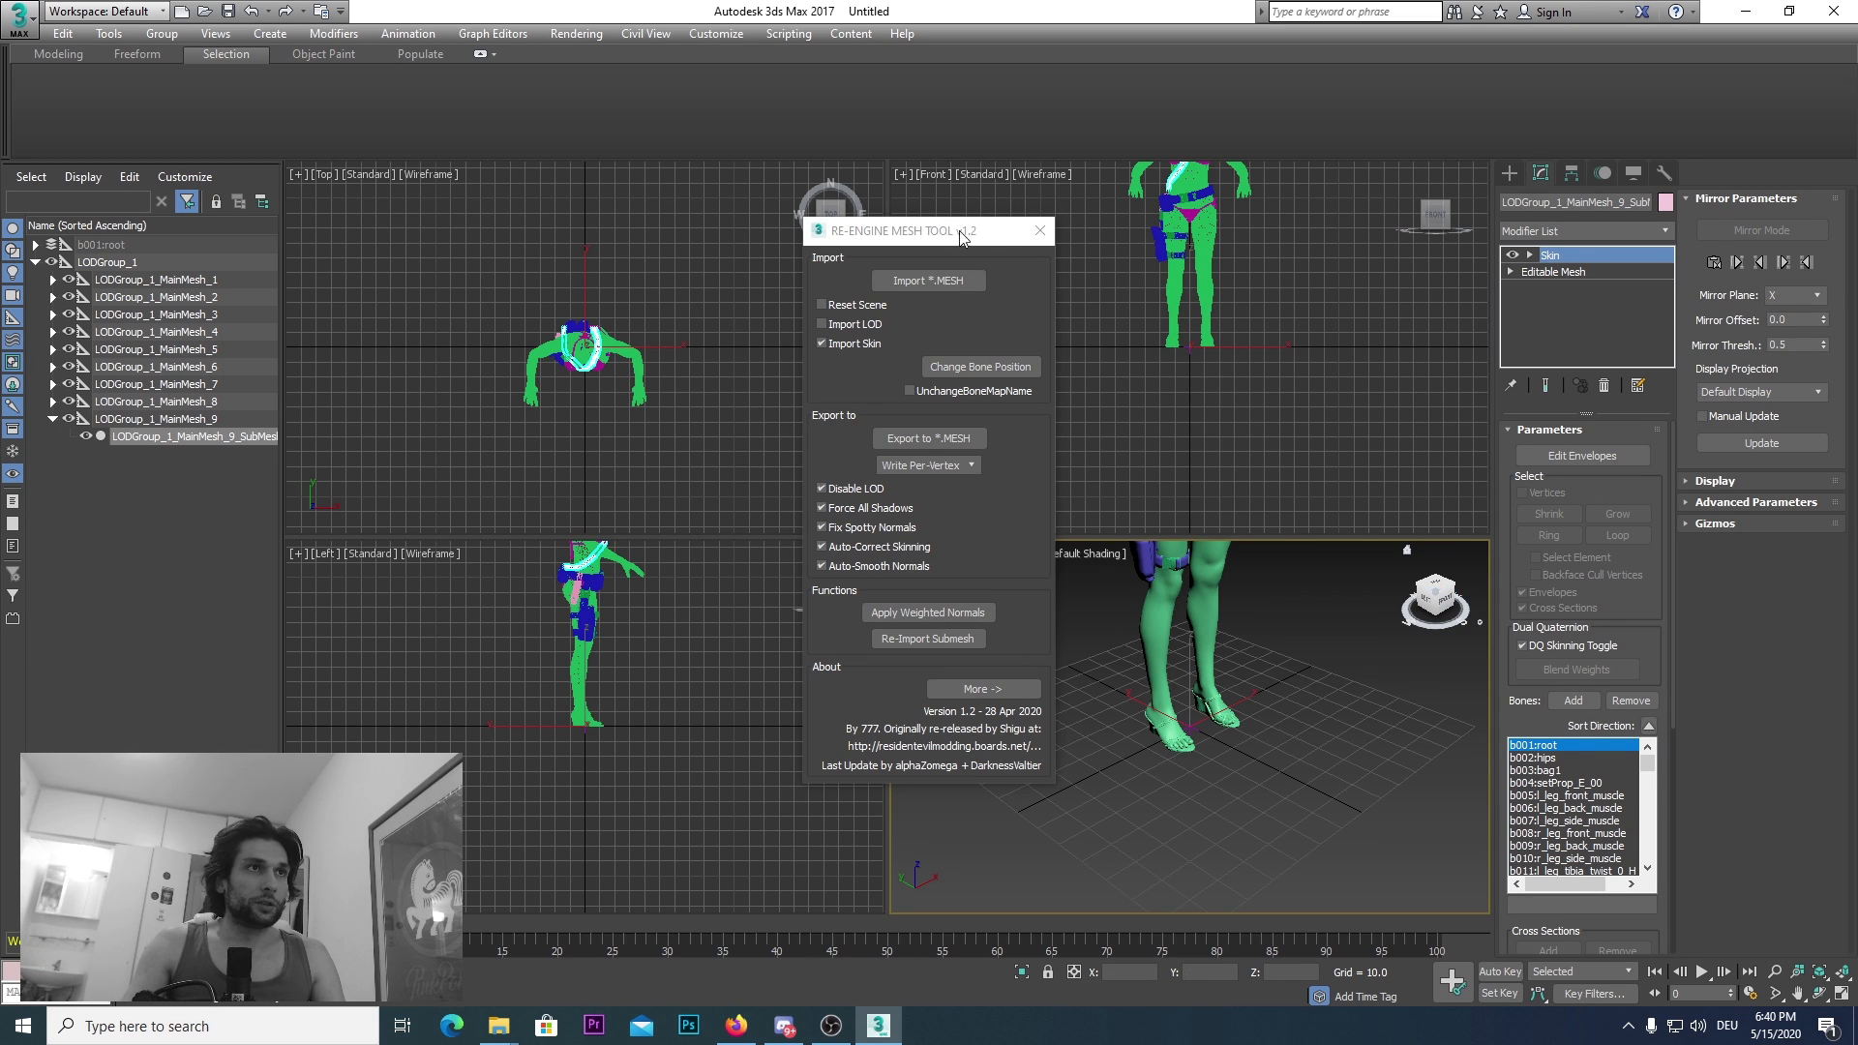
pyautogui.click(1039, 230)
# Step: Show the imported model from the front in a maximized perspective viewport and switch the workspace to Design Standard
pyautogui.press('z')
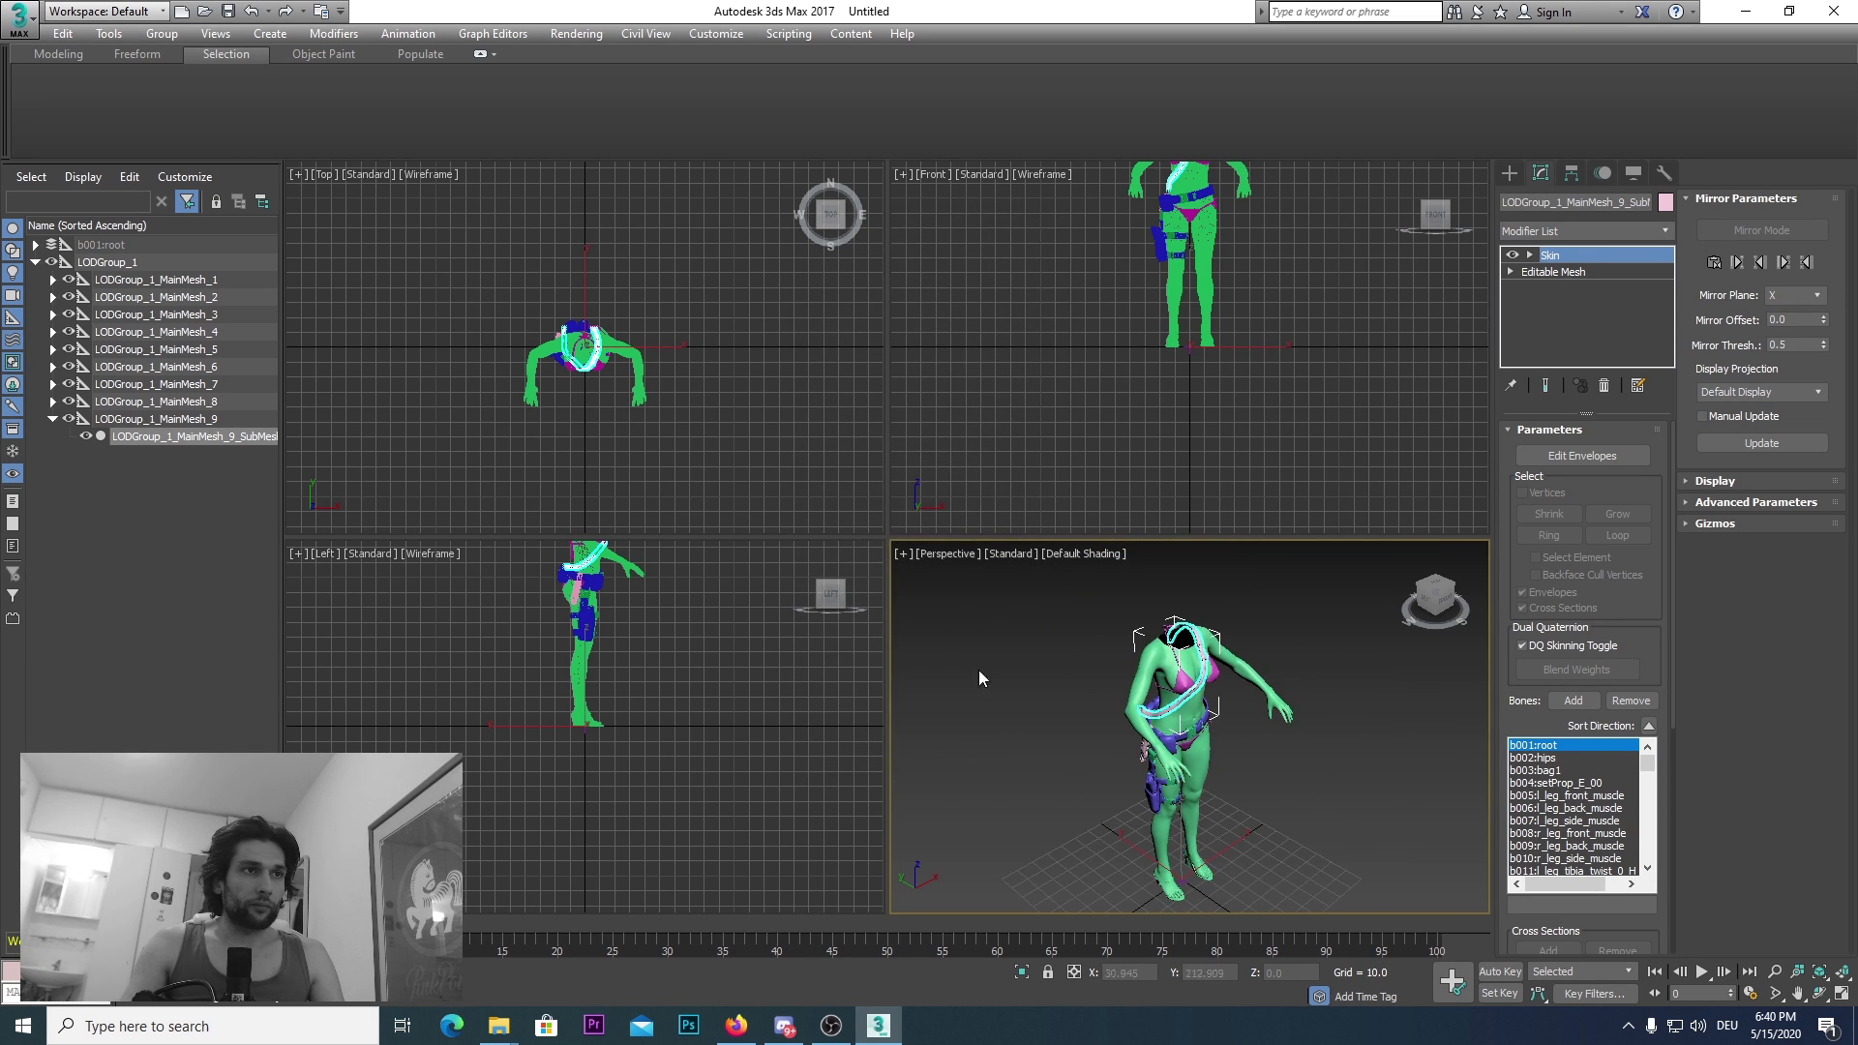
pyautogui.hotkey('alt', 'w')
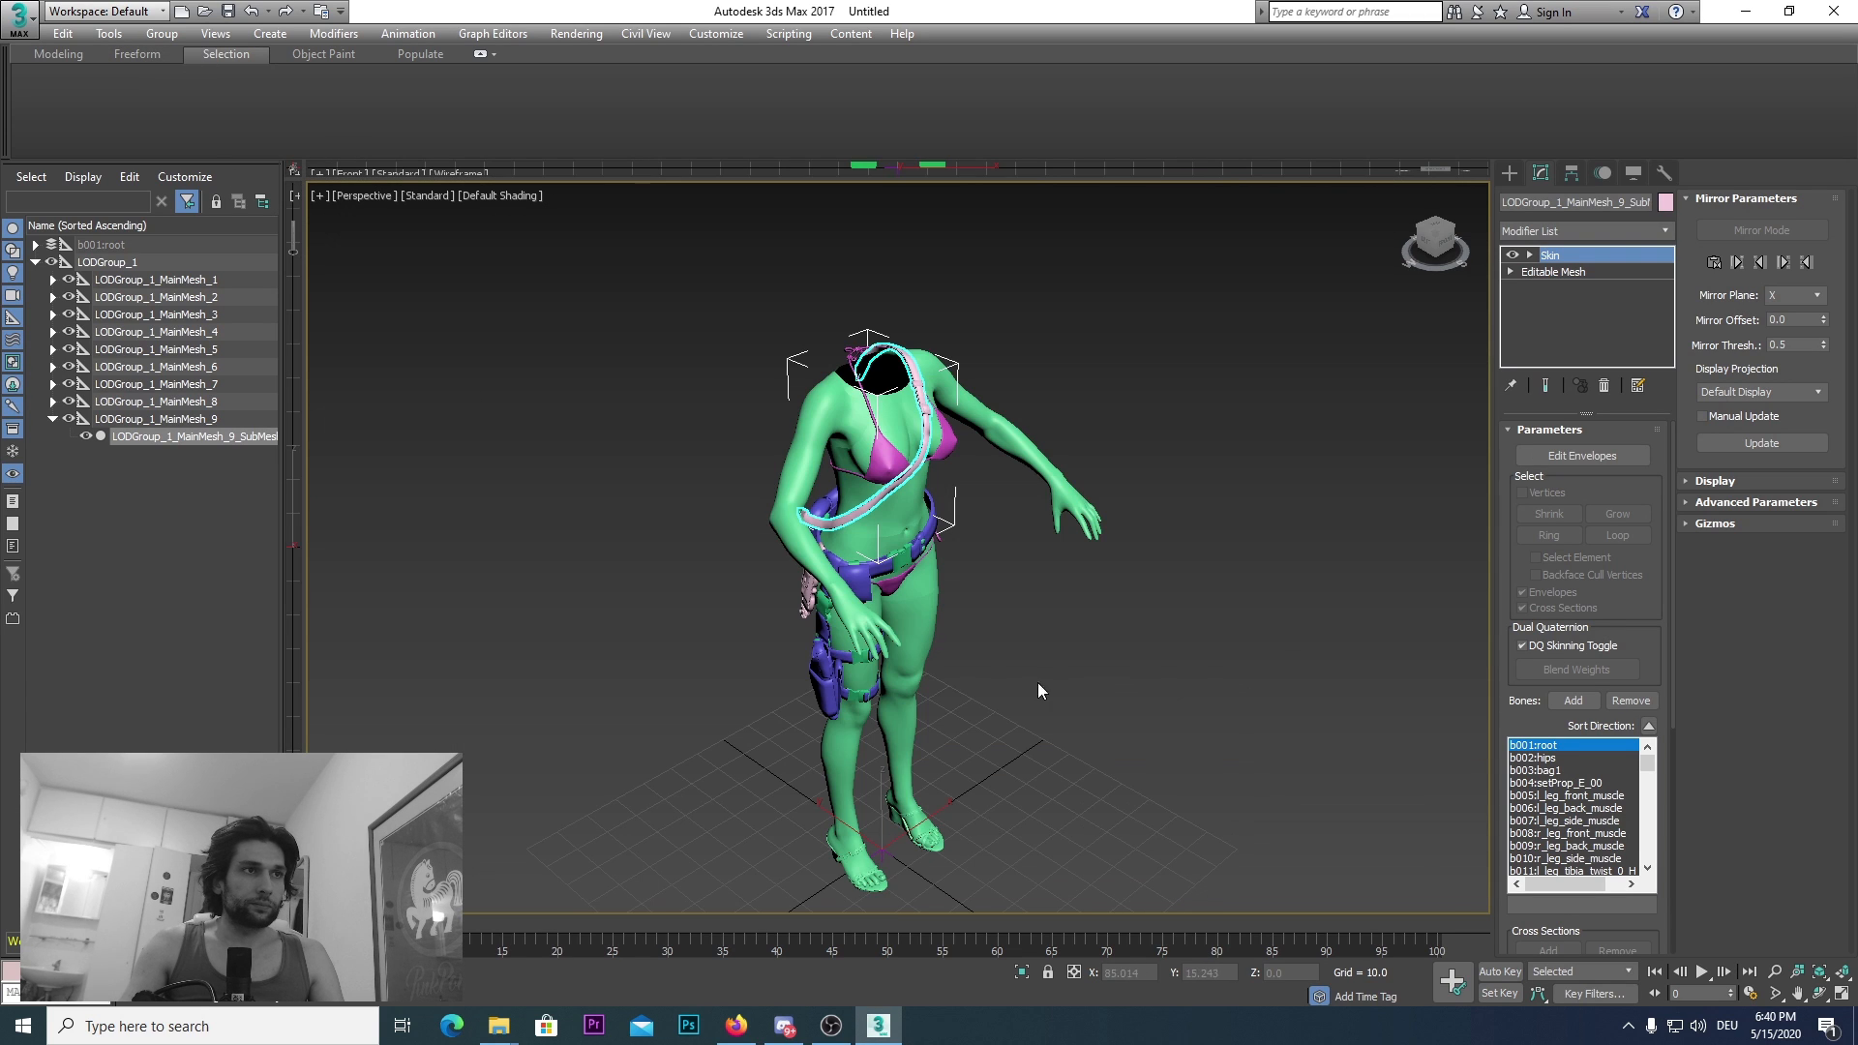
pyautogui.click(1436, 238)
pyautogui.scroll(-5, 1256, 447)
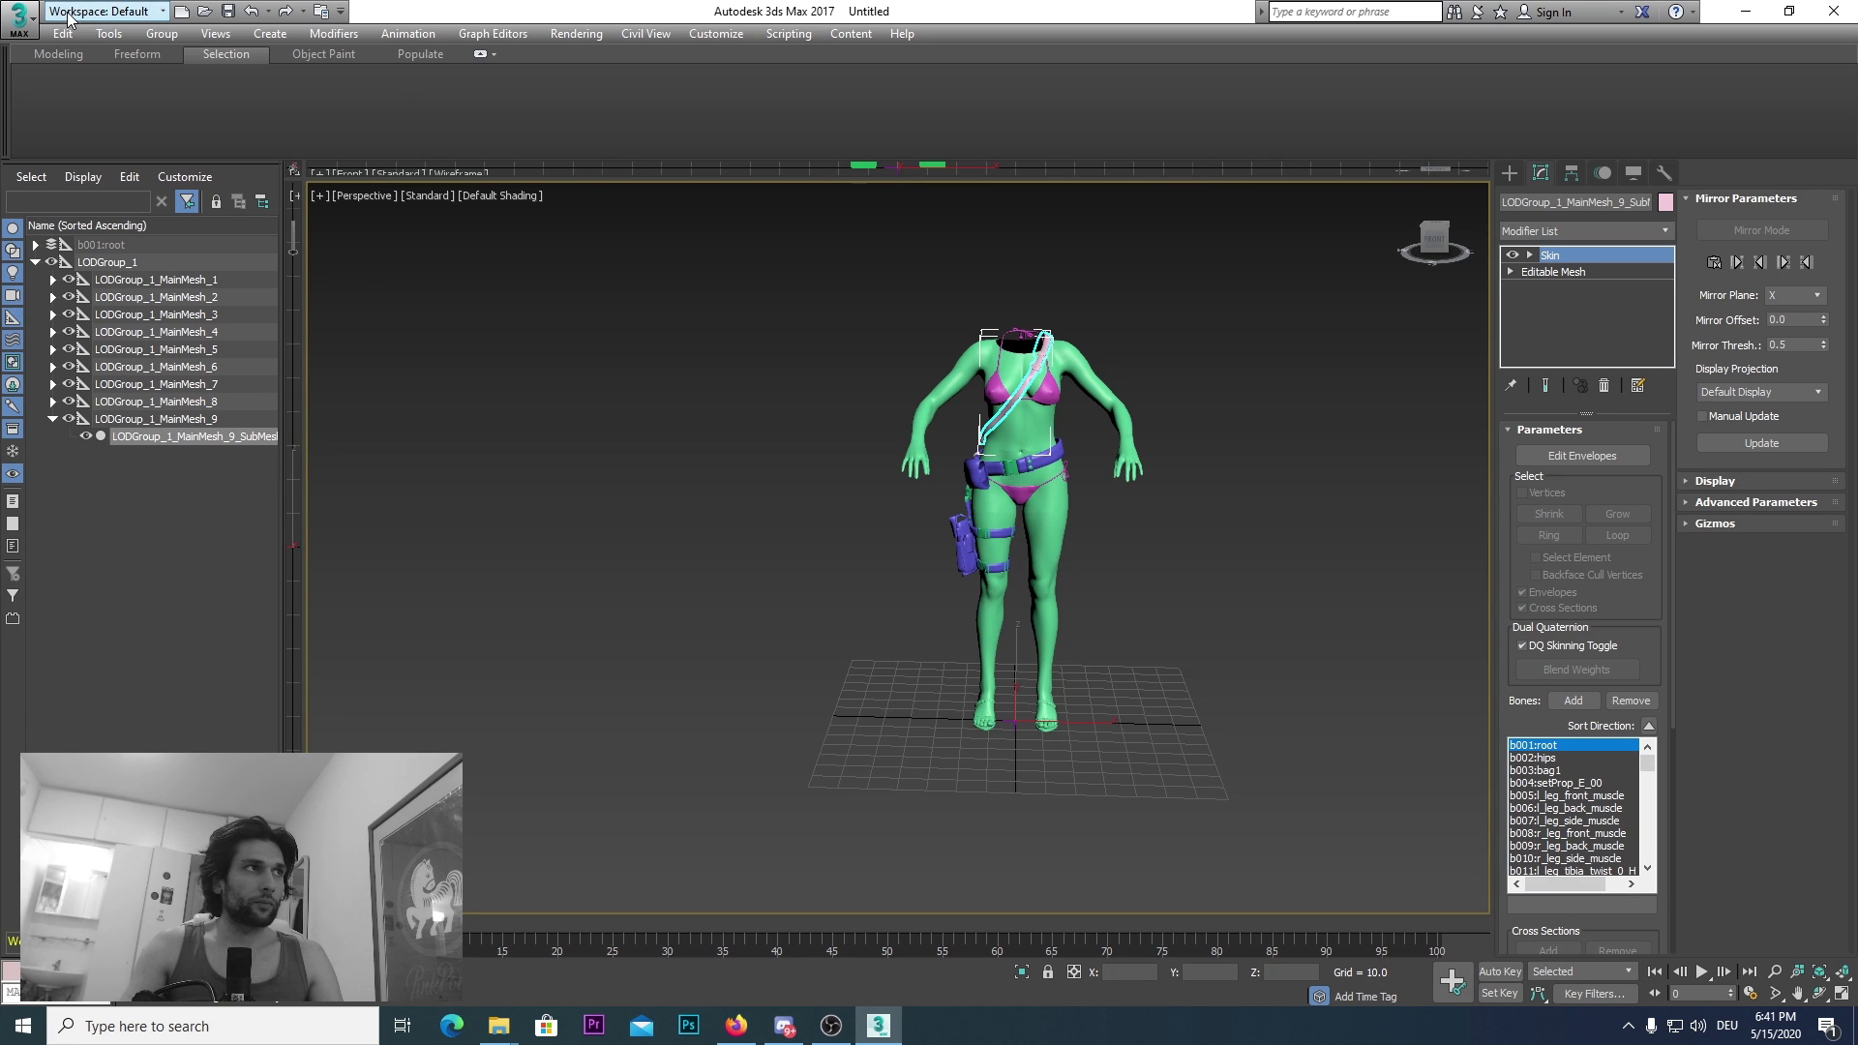
pyautogui.click(146, 11)
pyautogui.click(150, 35)
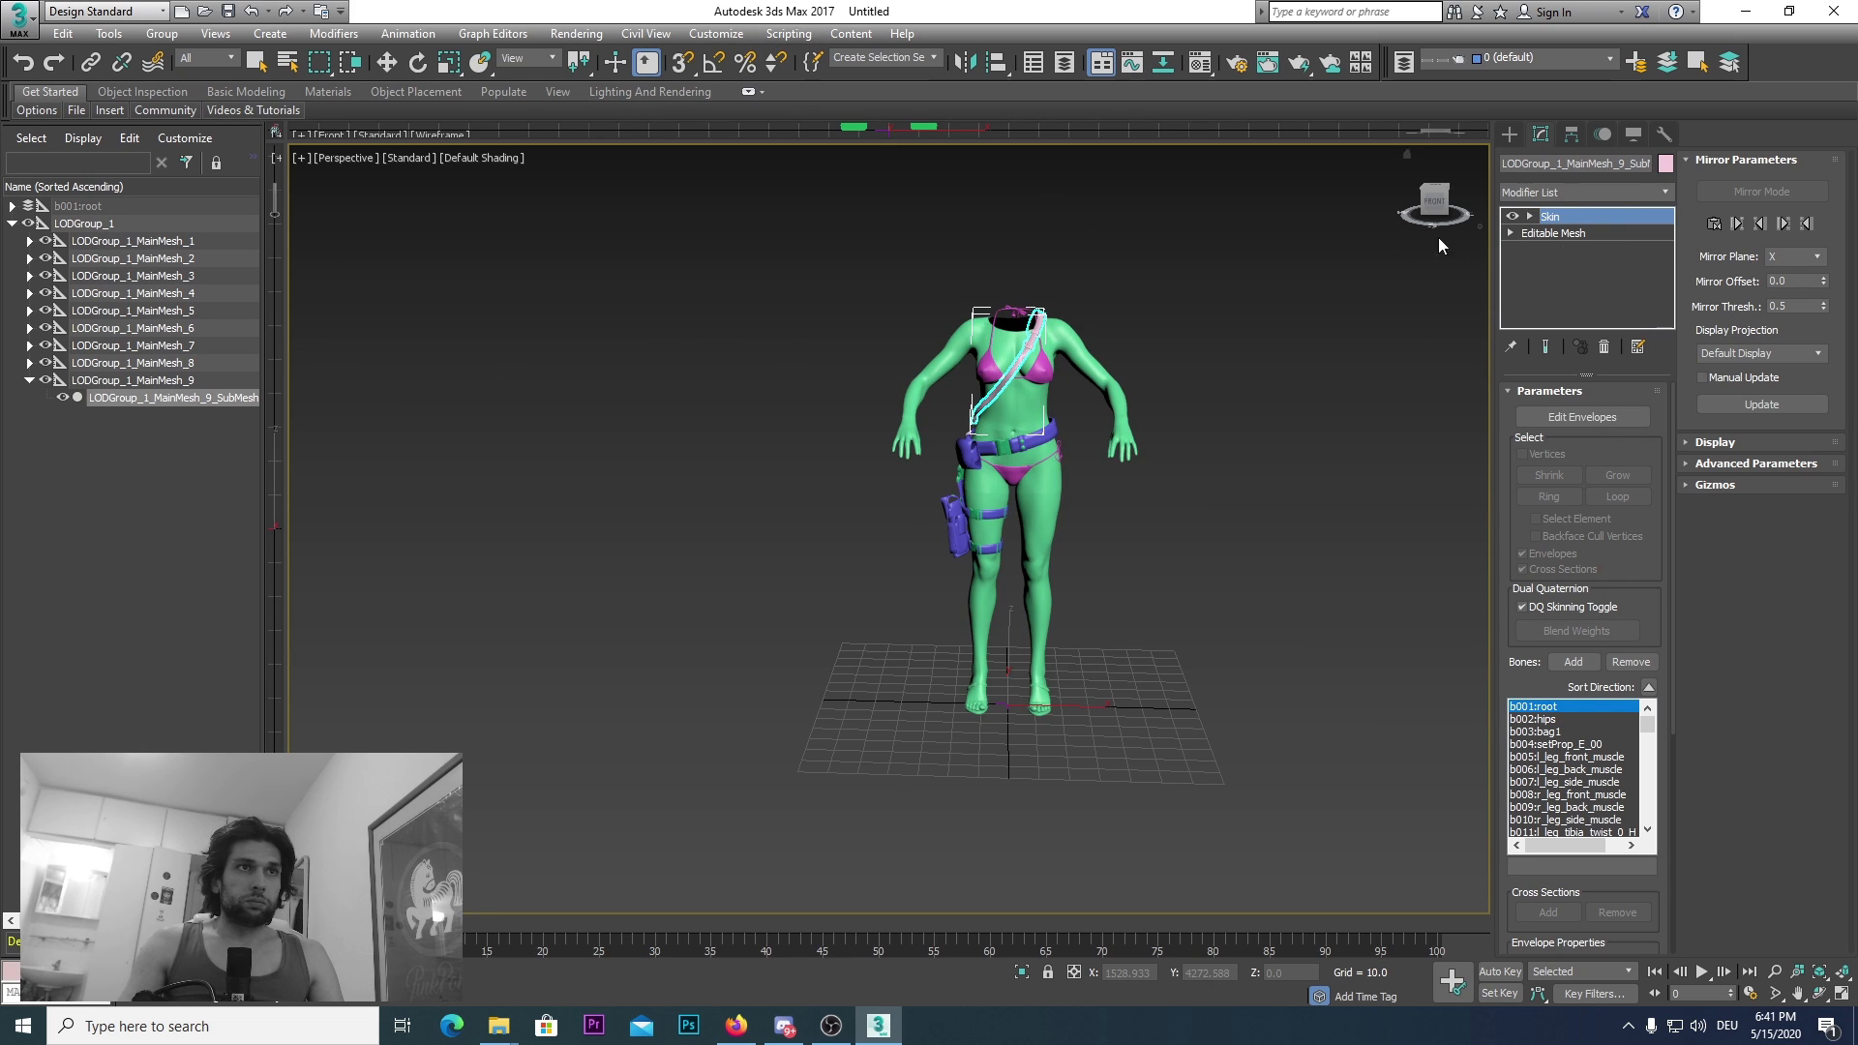
# Step: Open the Schematic View in hierarchy mode and clear the current selection
pyautogui.click(1167, 66)
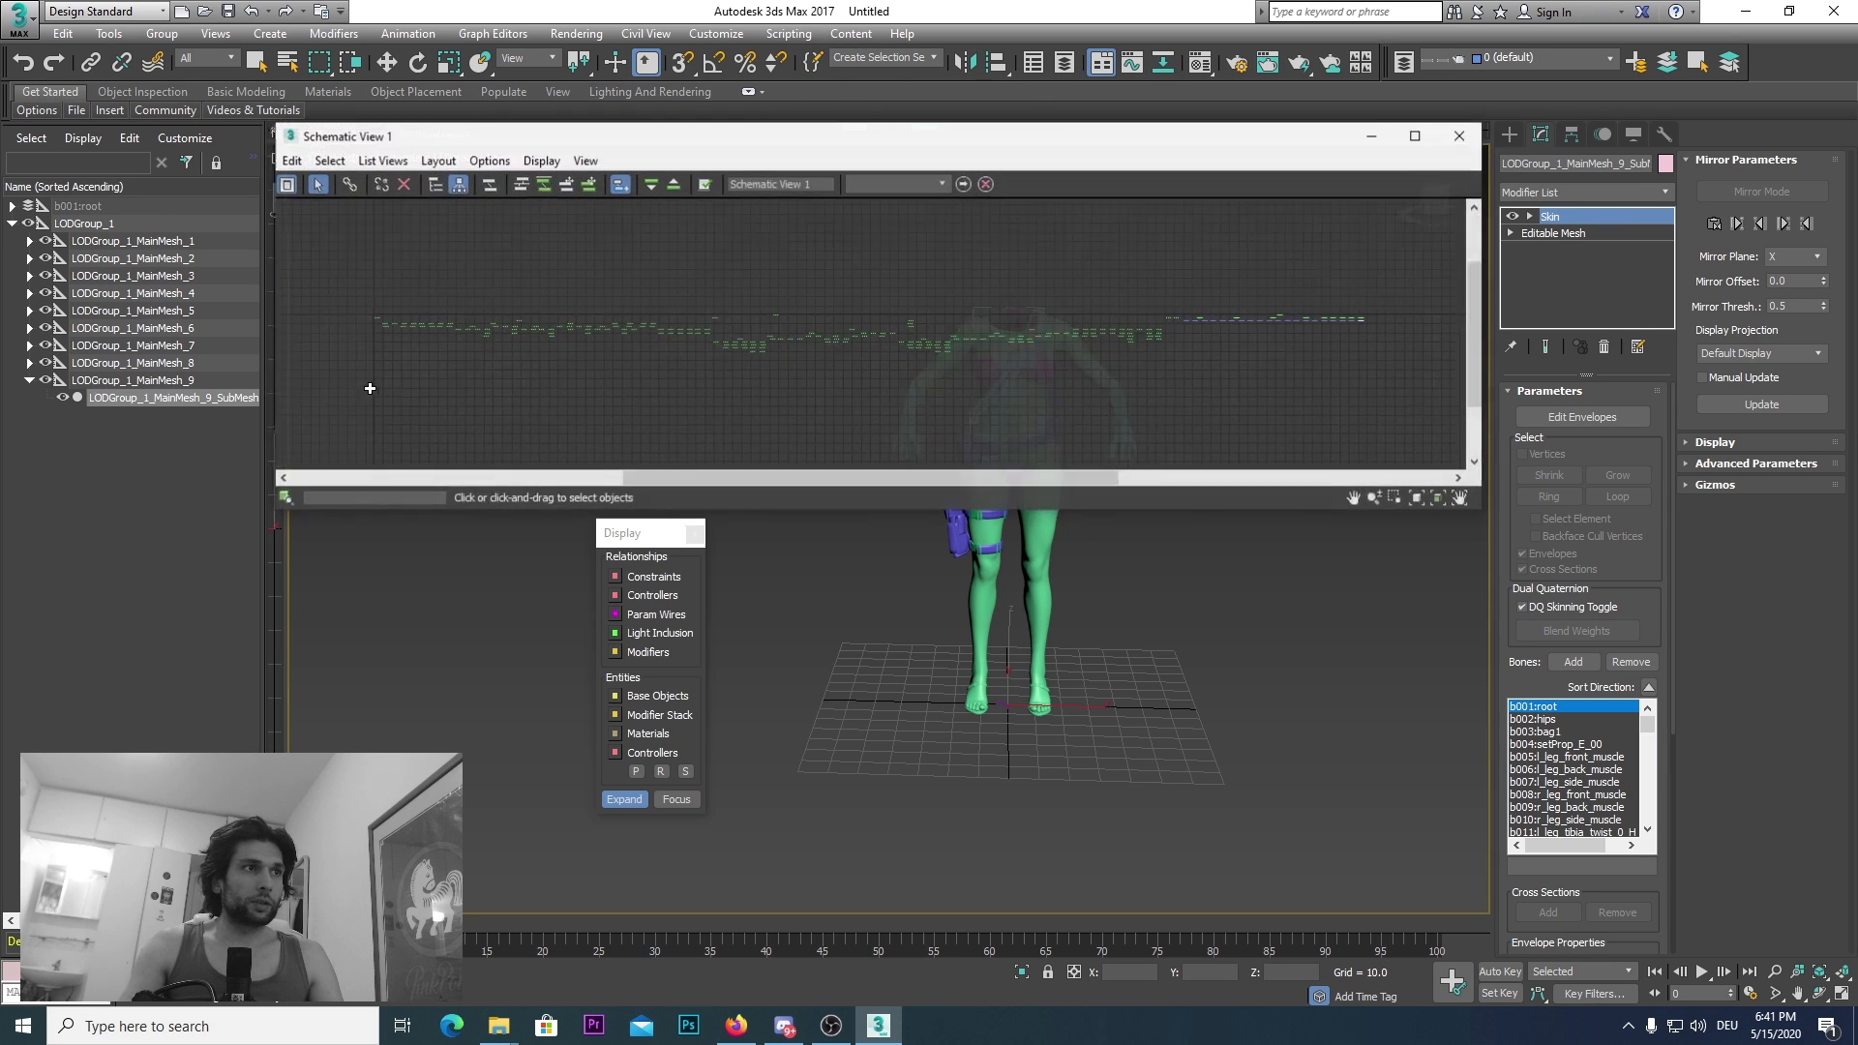
pyautogui.click(433, 187)
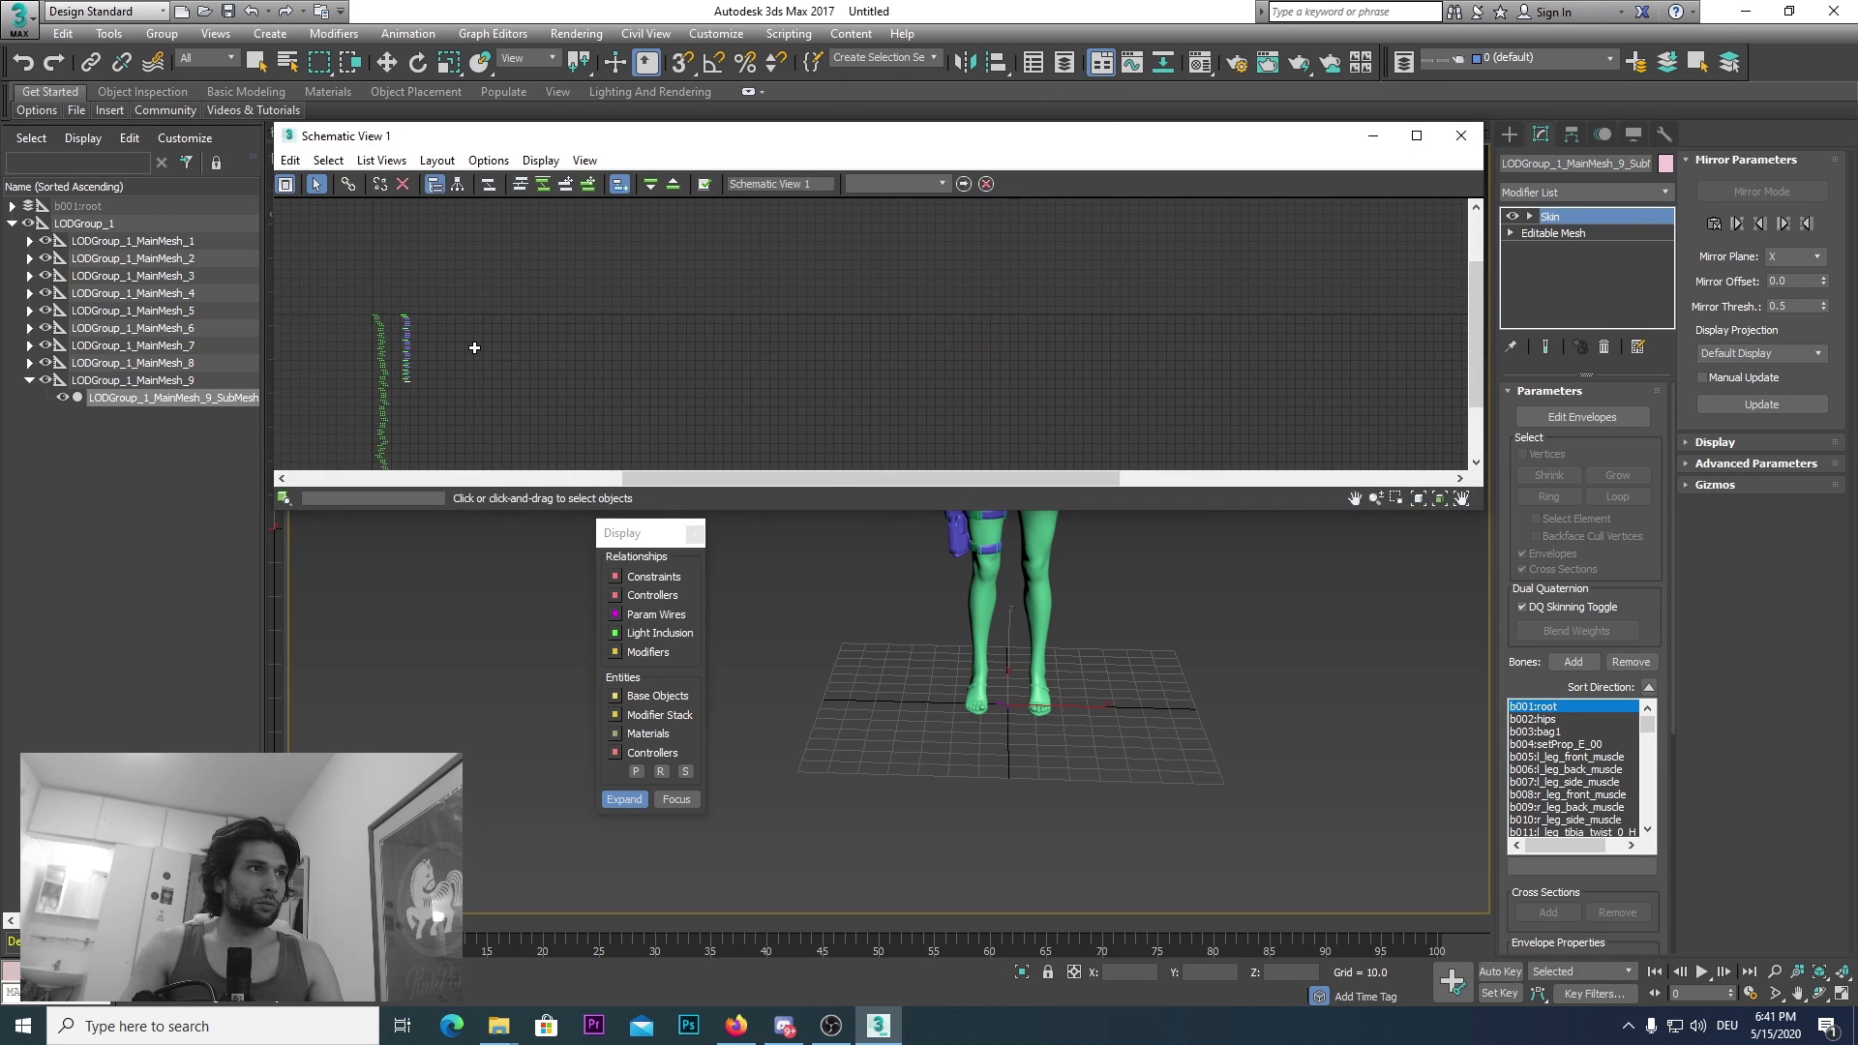
pyautogui.scroll(10, 719, 321)
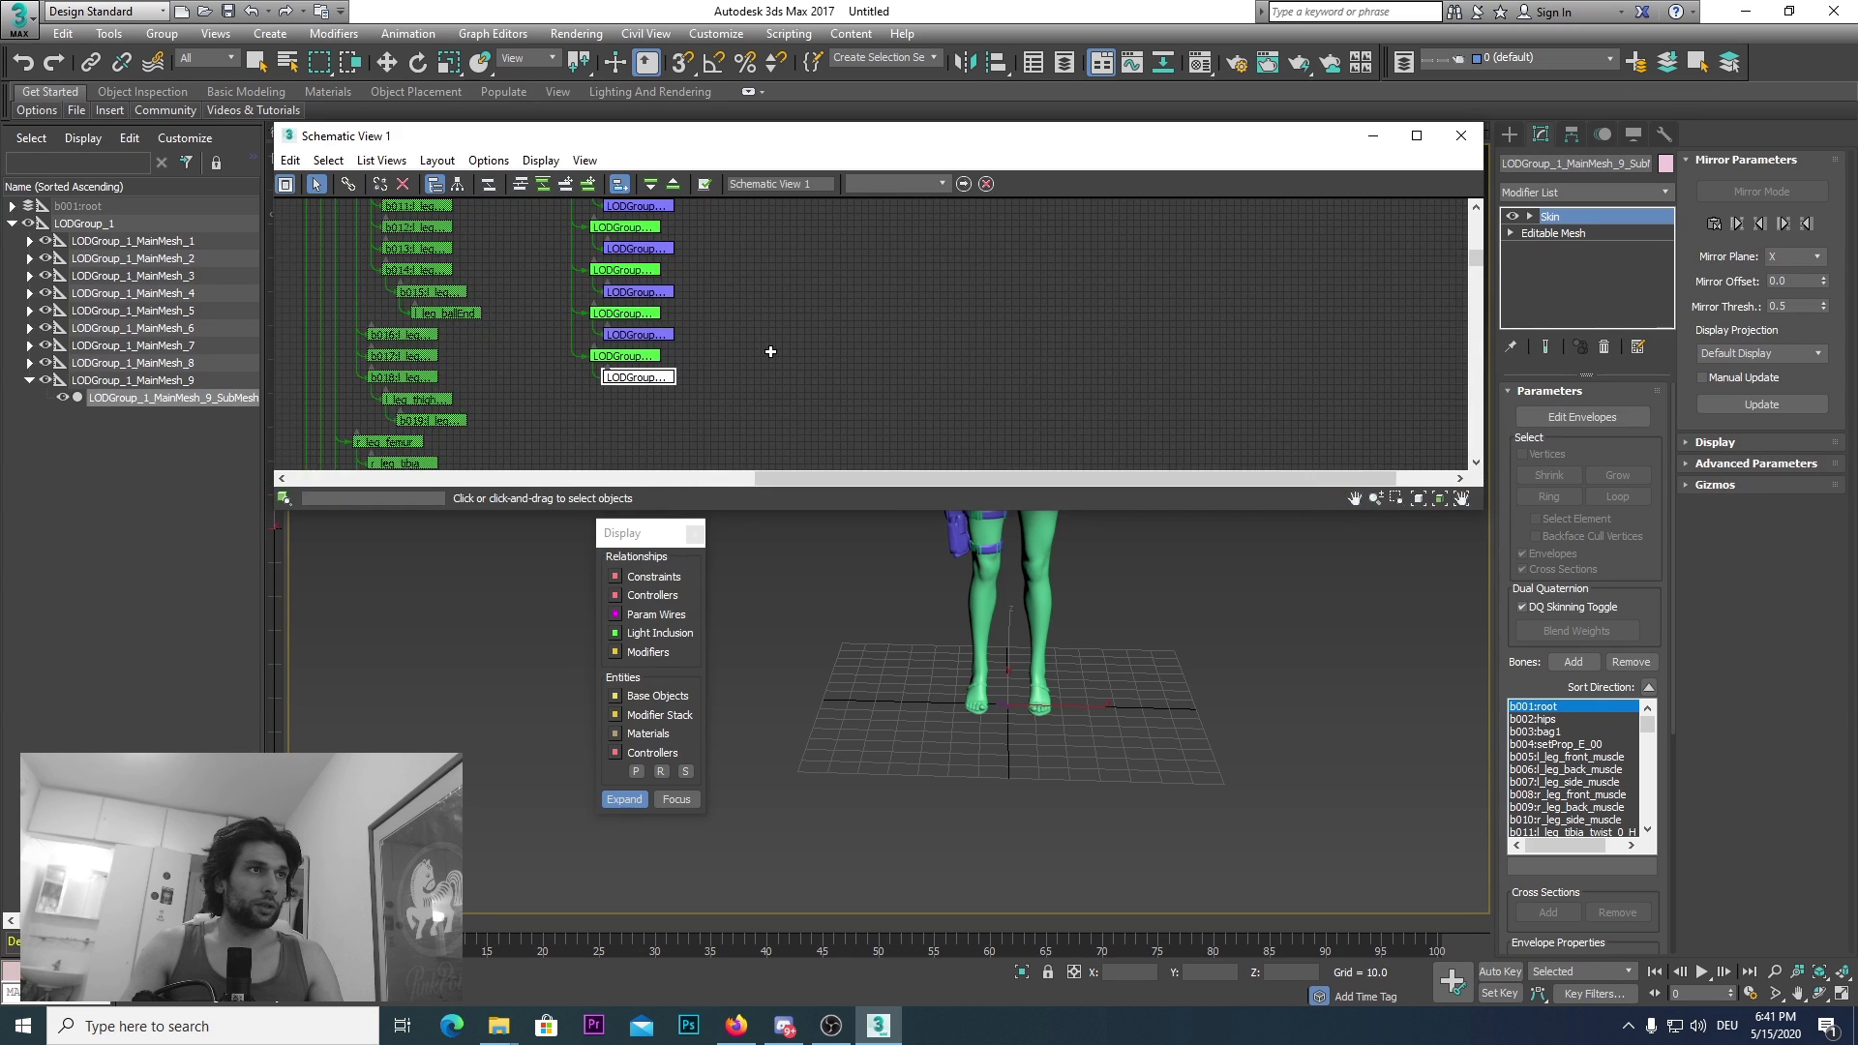
pyautogui.scroll(-10, 770, 352)
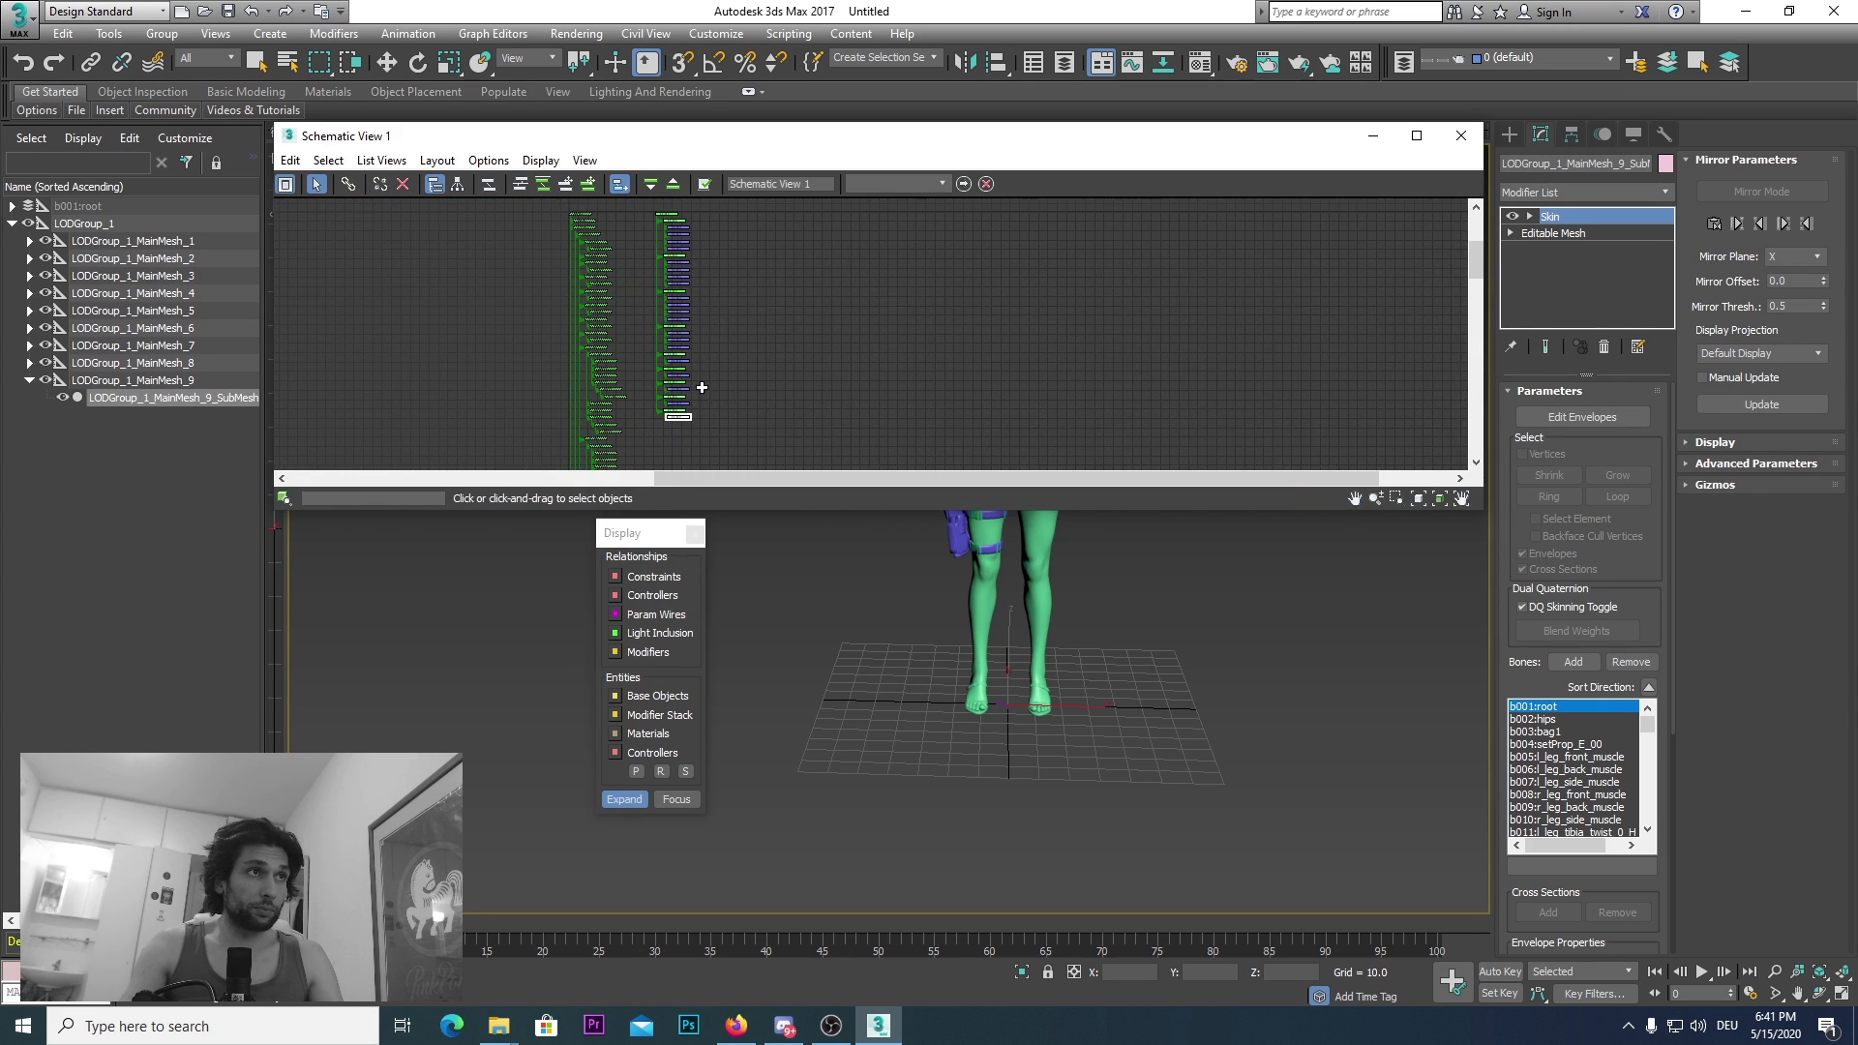
pyautogui.click(734, 417)
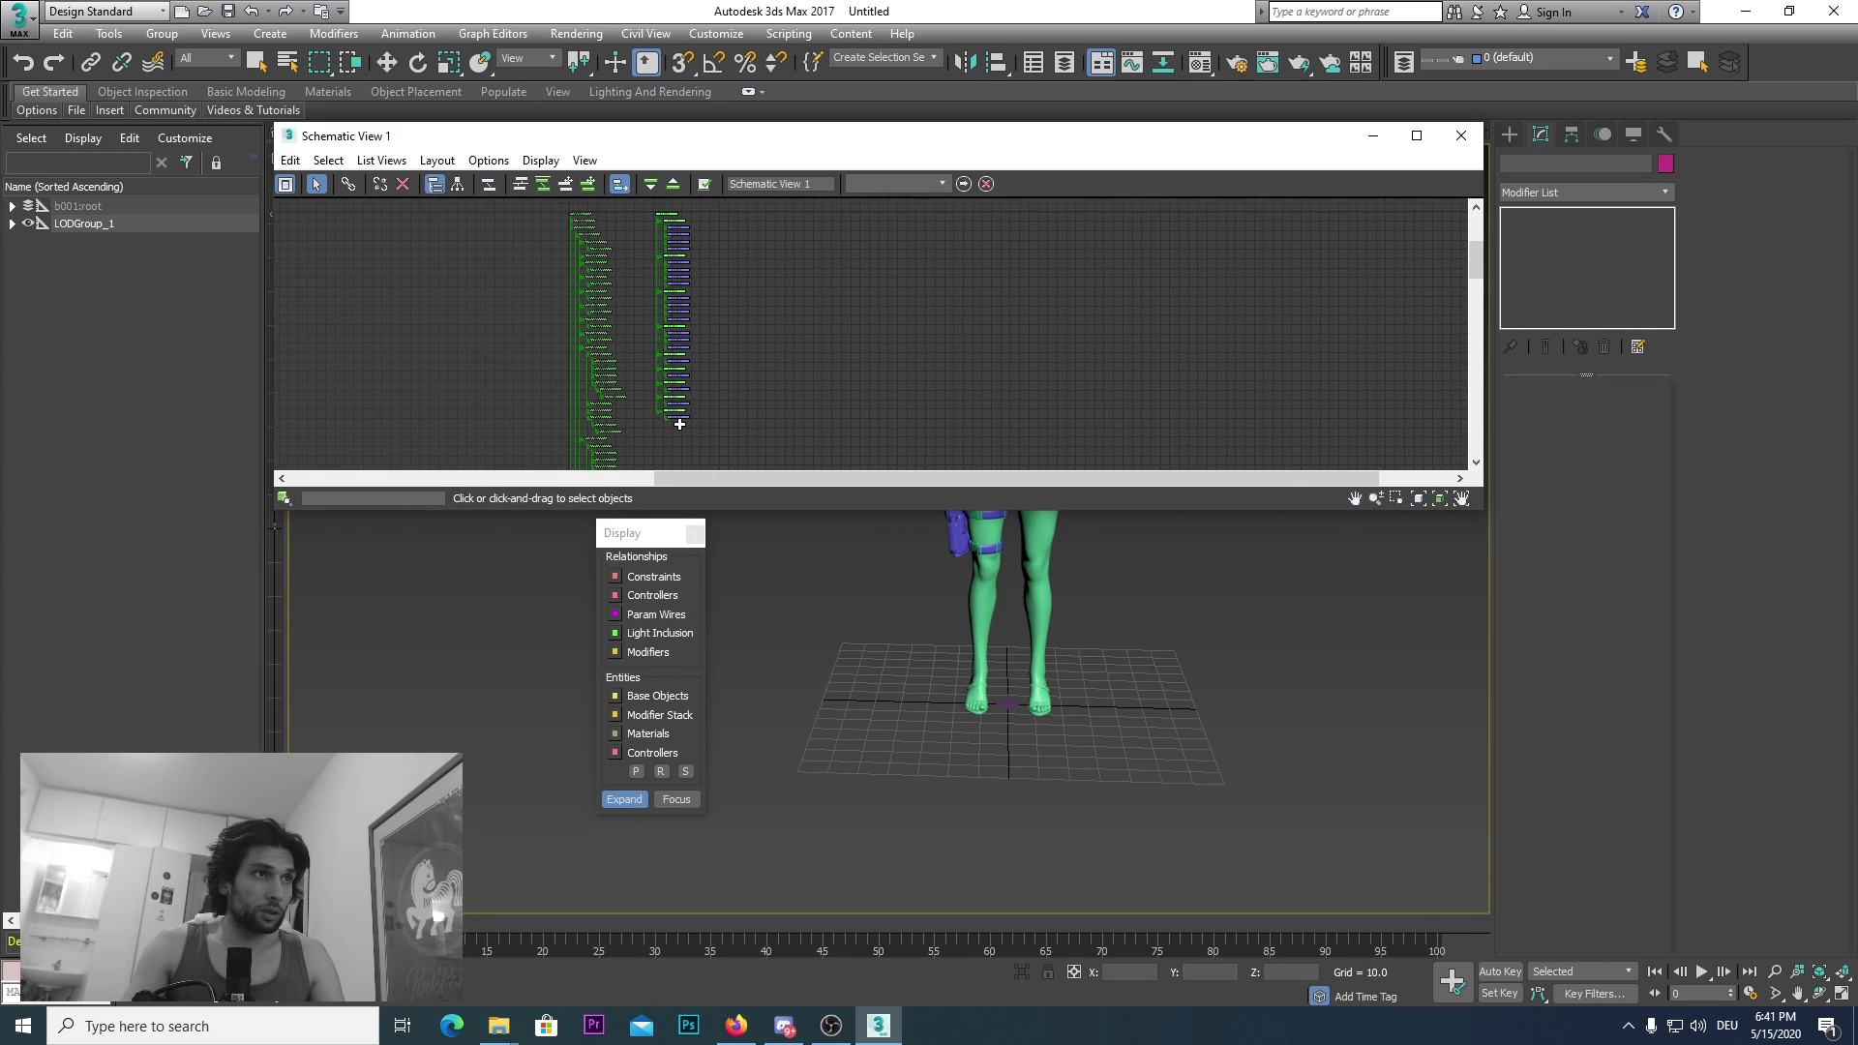
# Step: Select all submeshes of LODGroup_1_MainMesh_4 through LODGroup_1_MainMesh_9 in the Schematic View
pyautogui.scroll(2, 682, 424)
pyautogui.click(682, 414)
pyautogui.keyDown('ctrl'); pyautogui.click(683, 392); pyautogui.keyUp('ctrl')
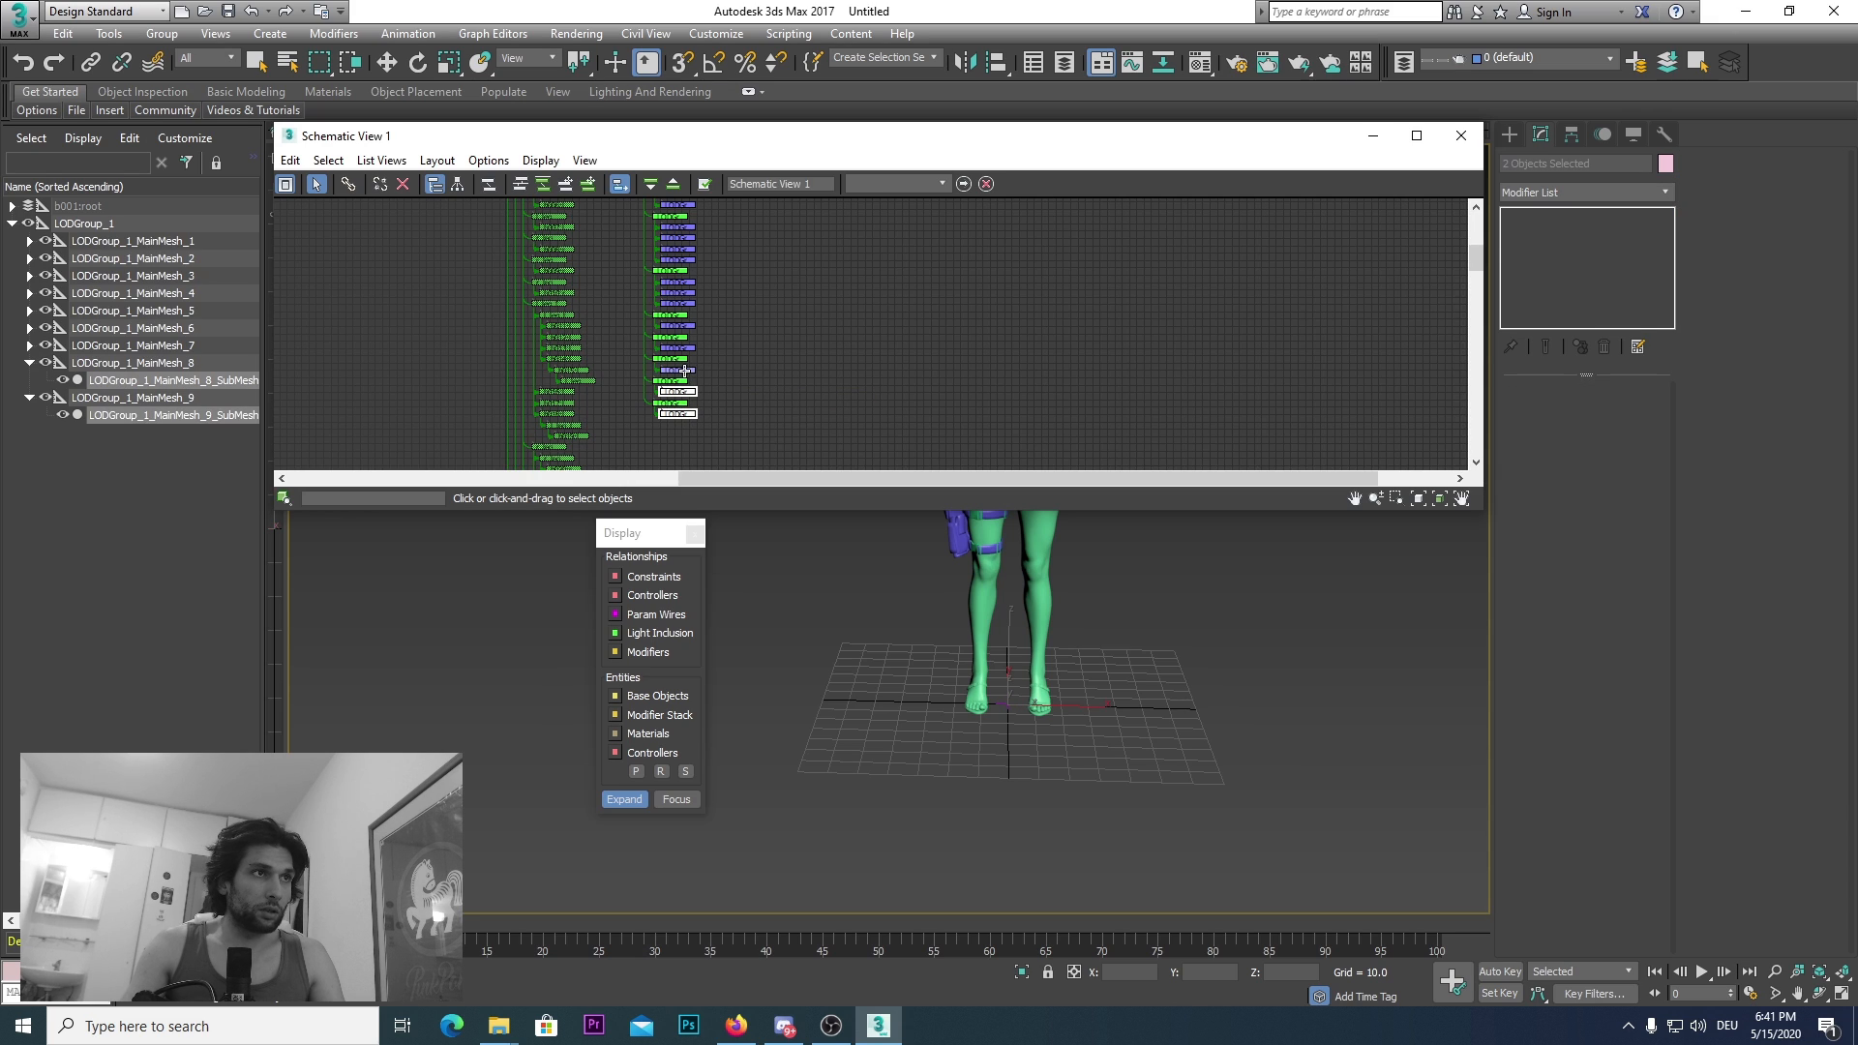
pyautogui.keyDown('ctrl'); pyautogui.click(683, 369); pyautogui.keyUp('ctrl')
pyautogui.keyDown('ctrl'); pyautogui.click(683, 348); pyautogui.keyUp('ctrl')
pyautogui.keyDown('ctrl'); pyautogui.click(683, 325); pyautogui.keyUp('ctrl')
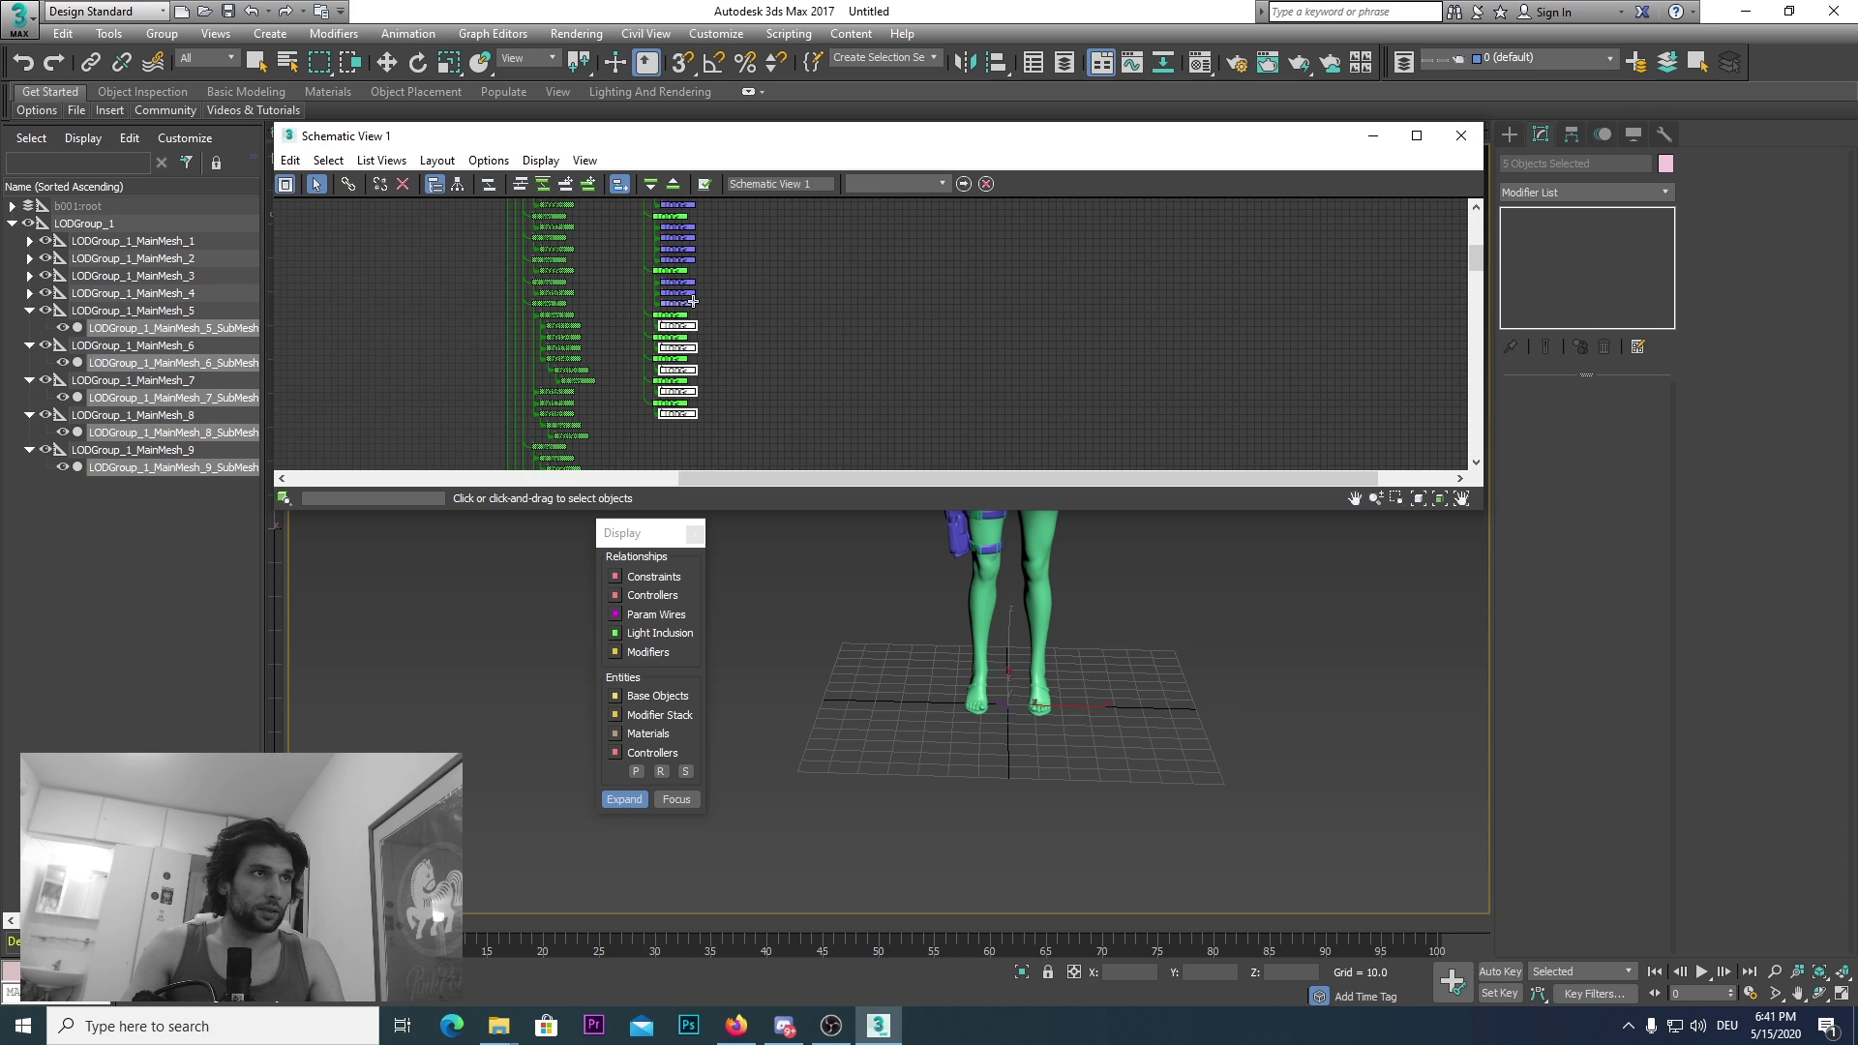
pyautogui.keyDown('ctrl'); pyautogui.click(686, 302); pyautogui.keyUp('ctrl')
pyautogui.keyDown('ctrl'); pyautogui.click(682, 293); pyautogui.keyUp('ctrl')
pyautogui.keyDown('ctrl'); pyautogui.click(683, 282); pyautogui.keyUp('ctrl')
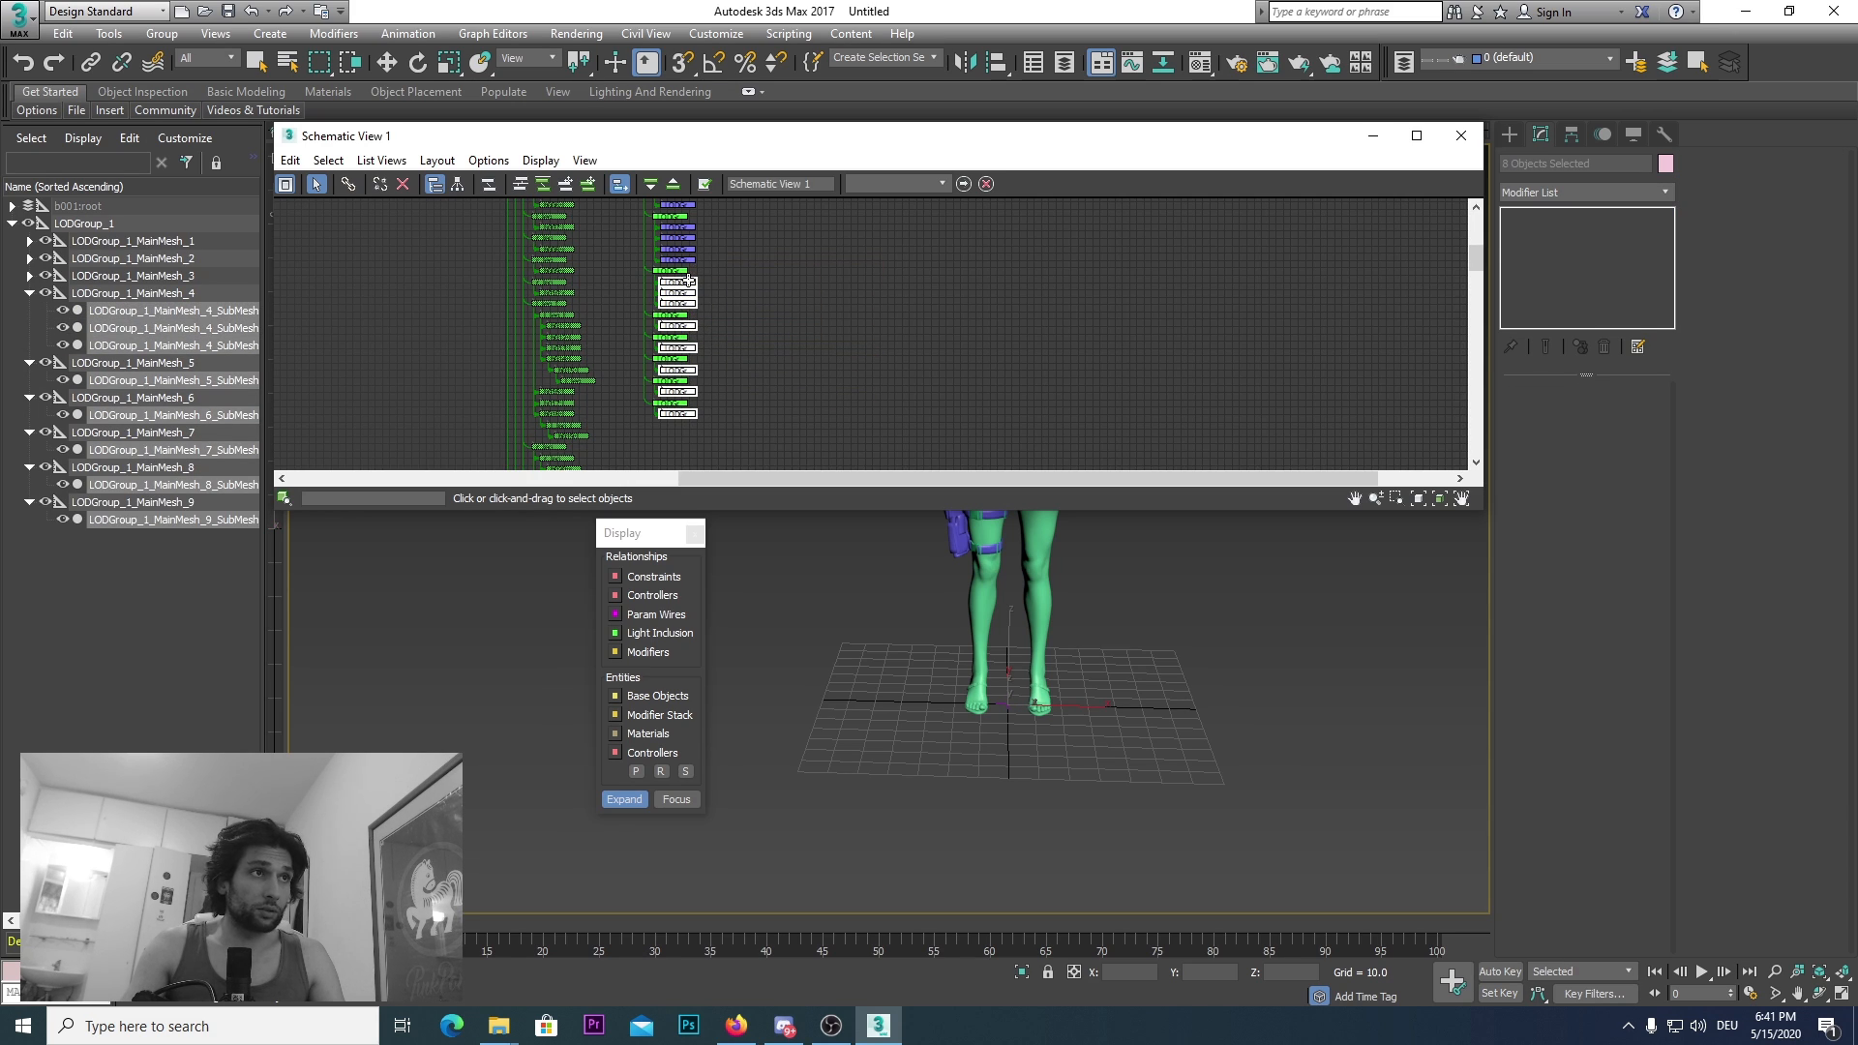
# Step: Add all four submeshes each of LODGroup_1_MainMesh_3 and LODGroup_1_MainMesh_2 to the selection
pyautogui.scroll(3, 689, 288)
pyautogui.keyDown('ctrl'); pyautogui.click(699, 289); pyautogui.keyUp('ctrl')
pyautogui.keyDown('ctrl'); pyautogui.click(701, 268); pyautogui.keyUp('ctrl')
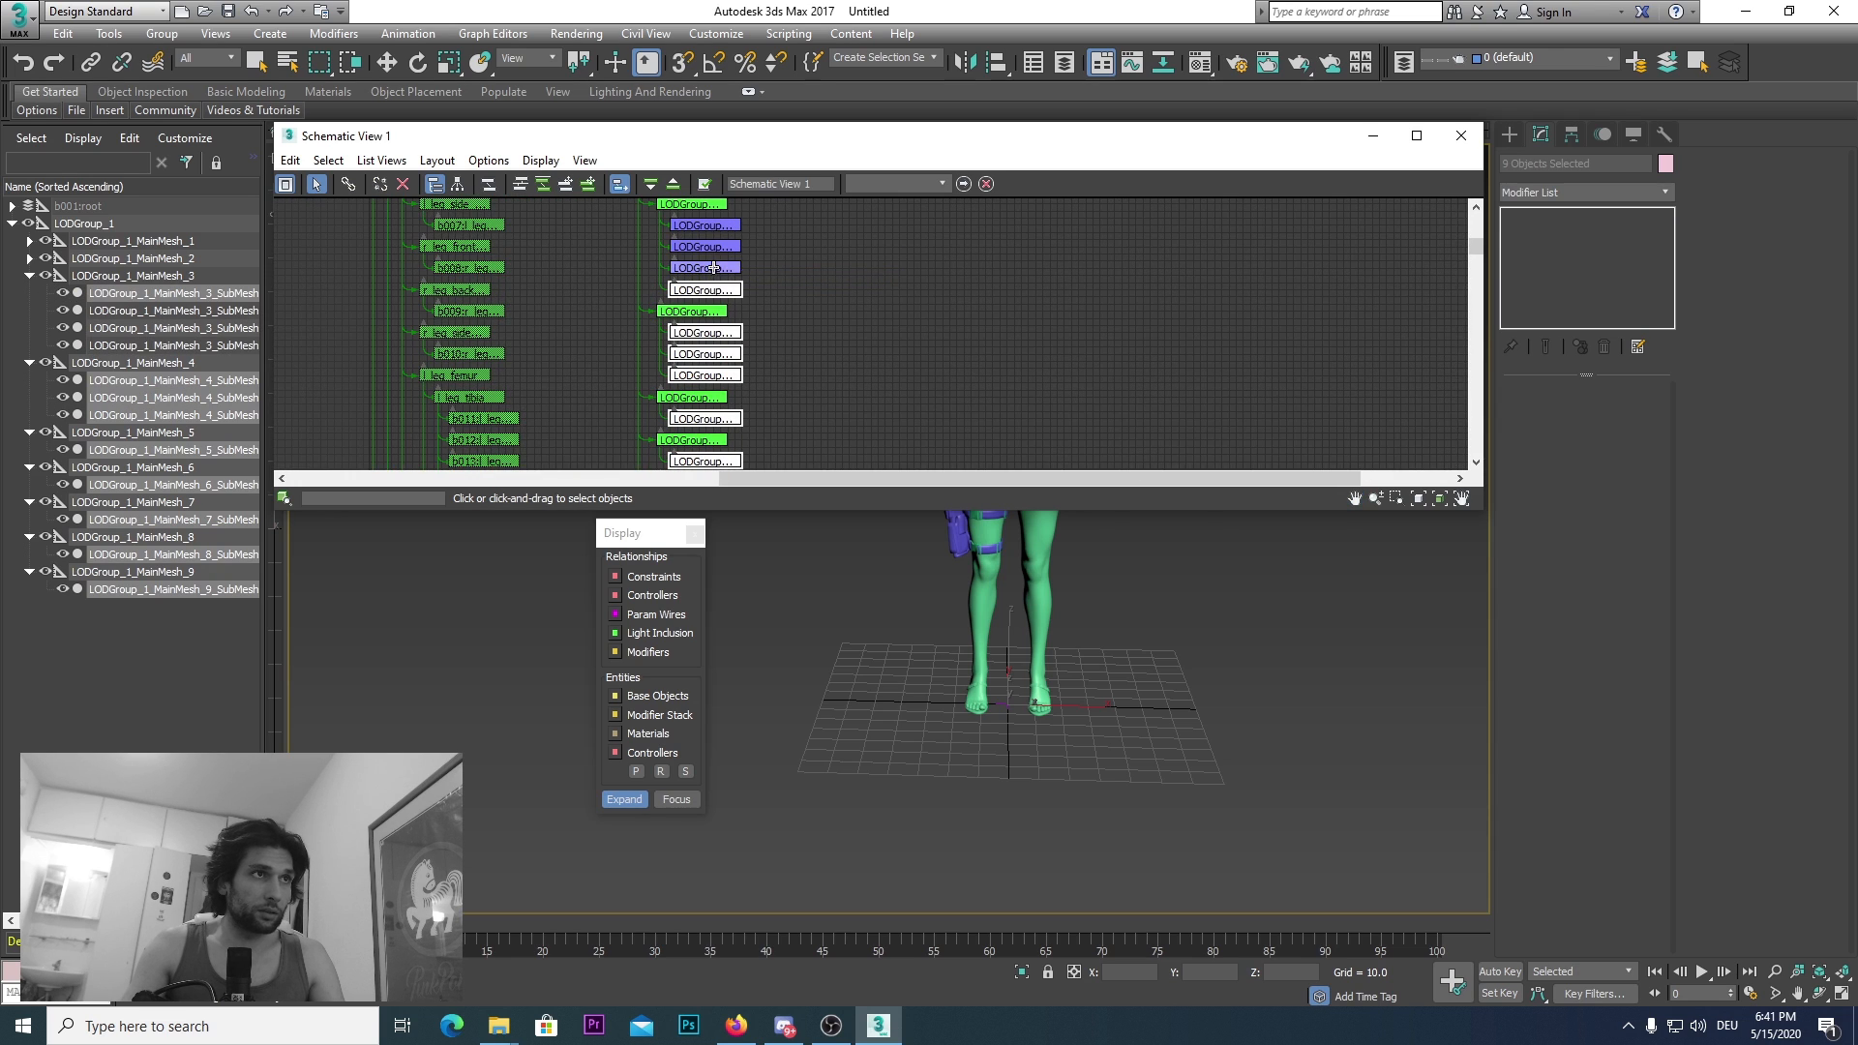
pyautogui.keyDown('ctrl'); pyautogui.click(705, 246); pyautogui.keyUp('ctrl')
pyautogui.keyDown('ctrl'); pyautogui.click(721, 224); pyautogui.keyUp('ctrl')
pyautogui.moveTo(840, 285); pyautogui.dragTo(909, 409, button='middle')
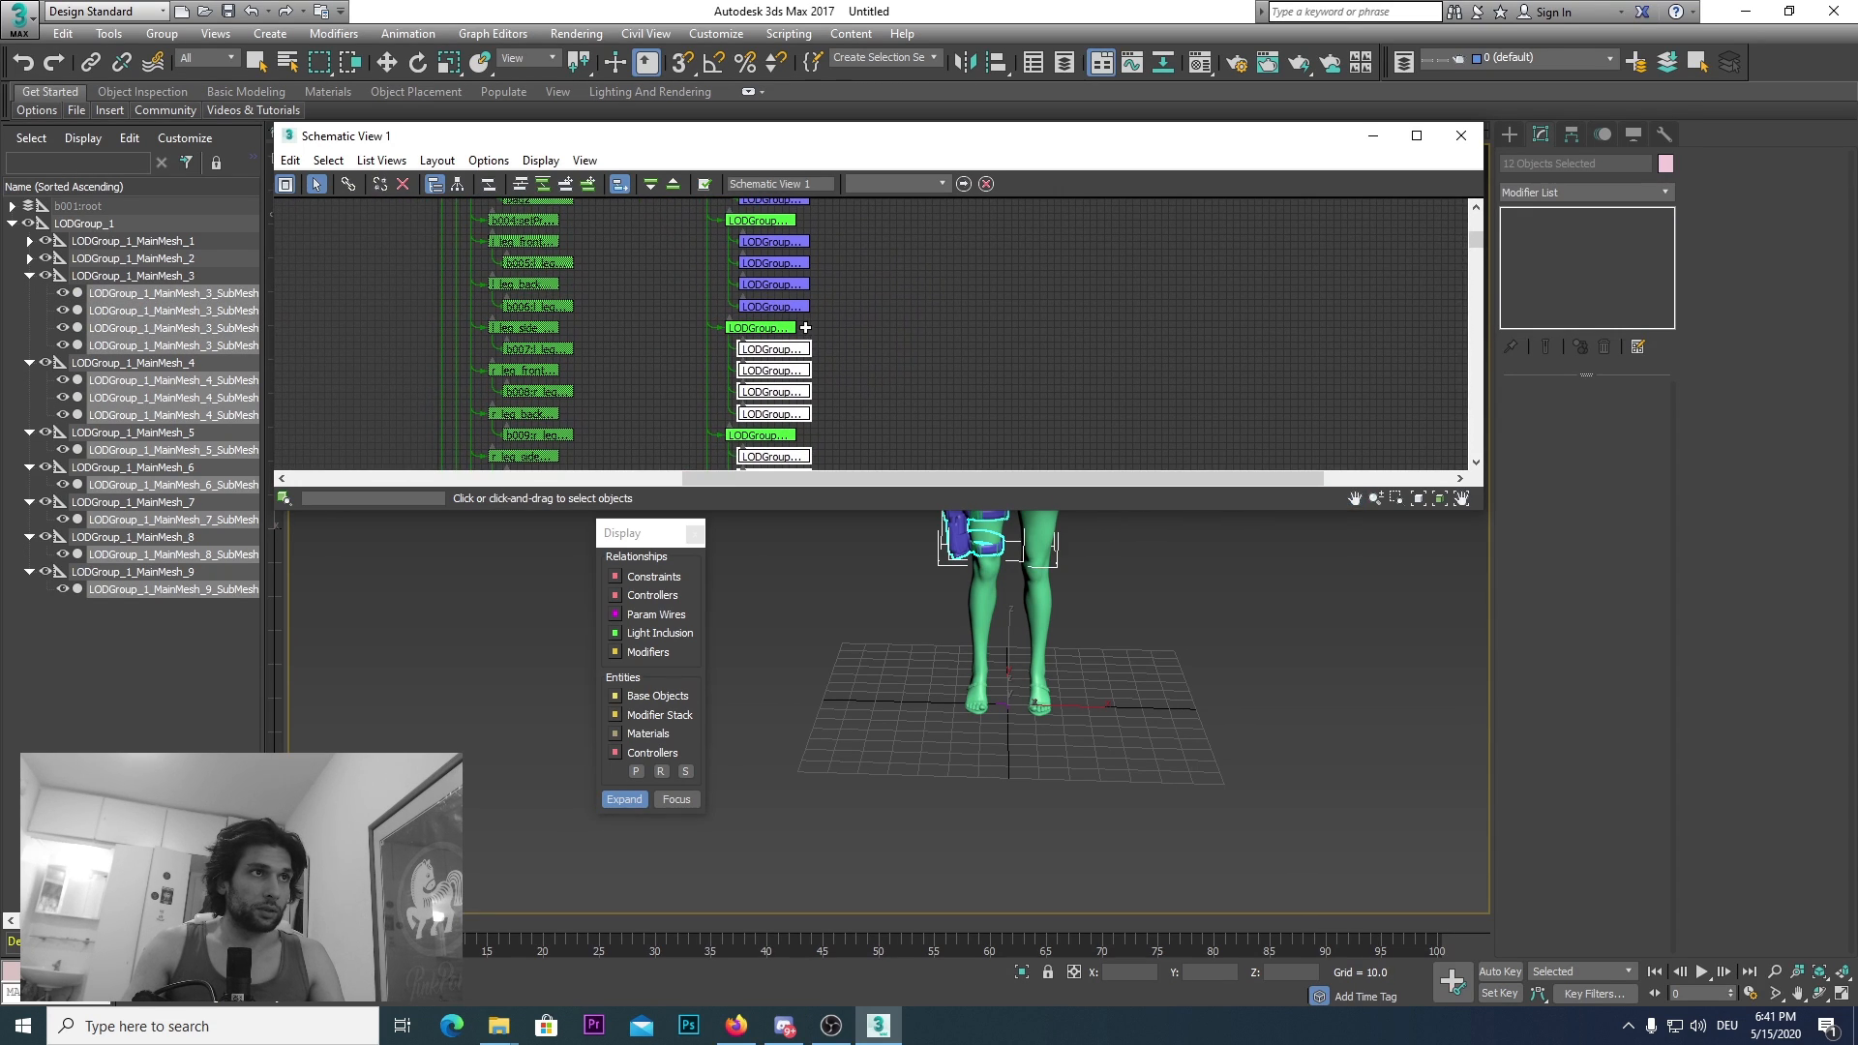
pyautogui.keyDown('ctrl'); pyautogui.click(785, 306); pyautogui.keyUp('ctrl')
pyautogui.keyDown('ctrl'); pyautogui.click(785, 285); pyautogui.keyUp('ctrl')
pyautogui.keyDown('ctrl'); pyautogui.click(785, 263); pyautogui.keyUp('ctrl')
pyautogui.keyDown('ctrl'); pyautogui.click(785, 242); pyautogui.keyUp('ctrl')
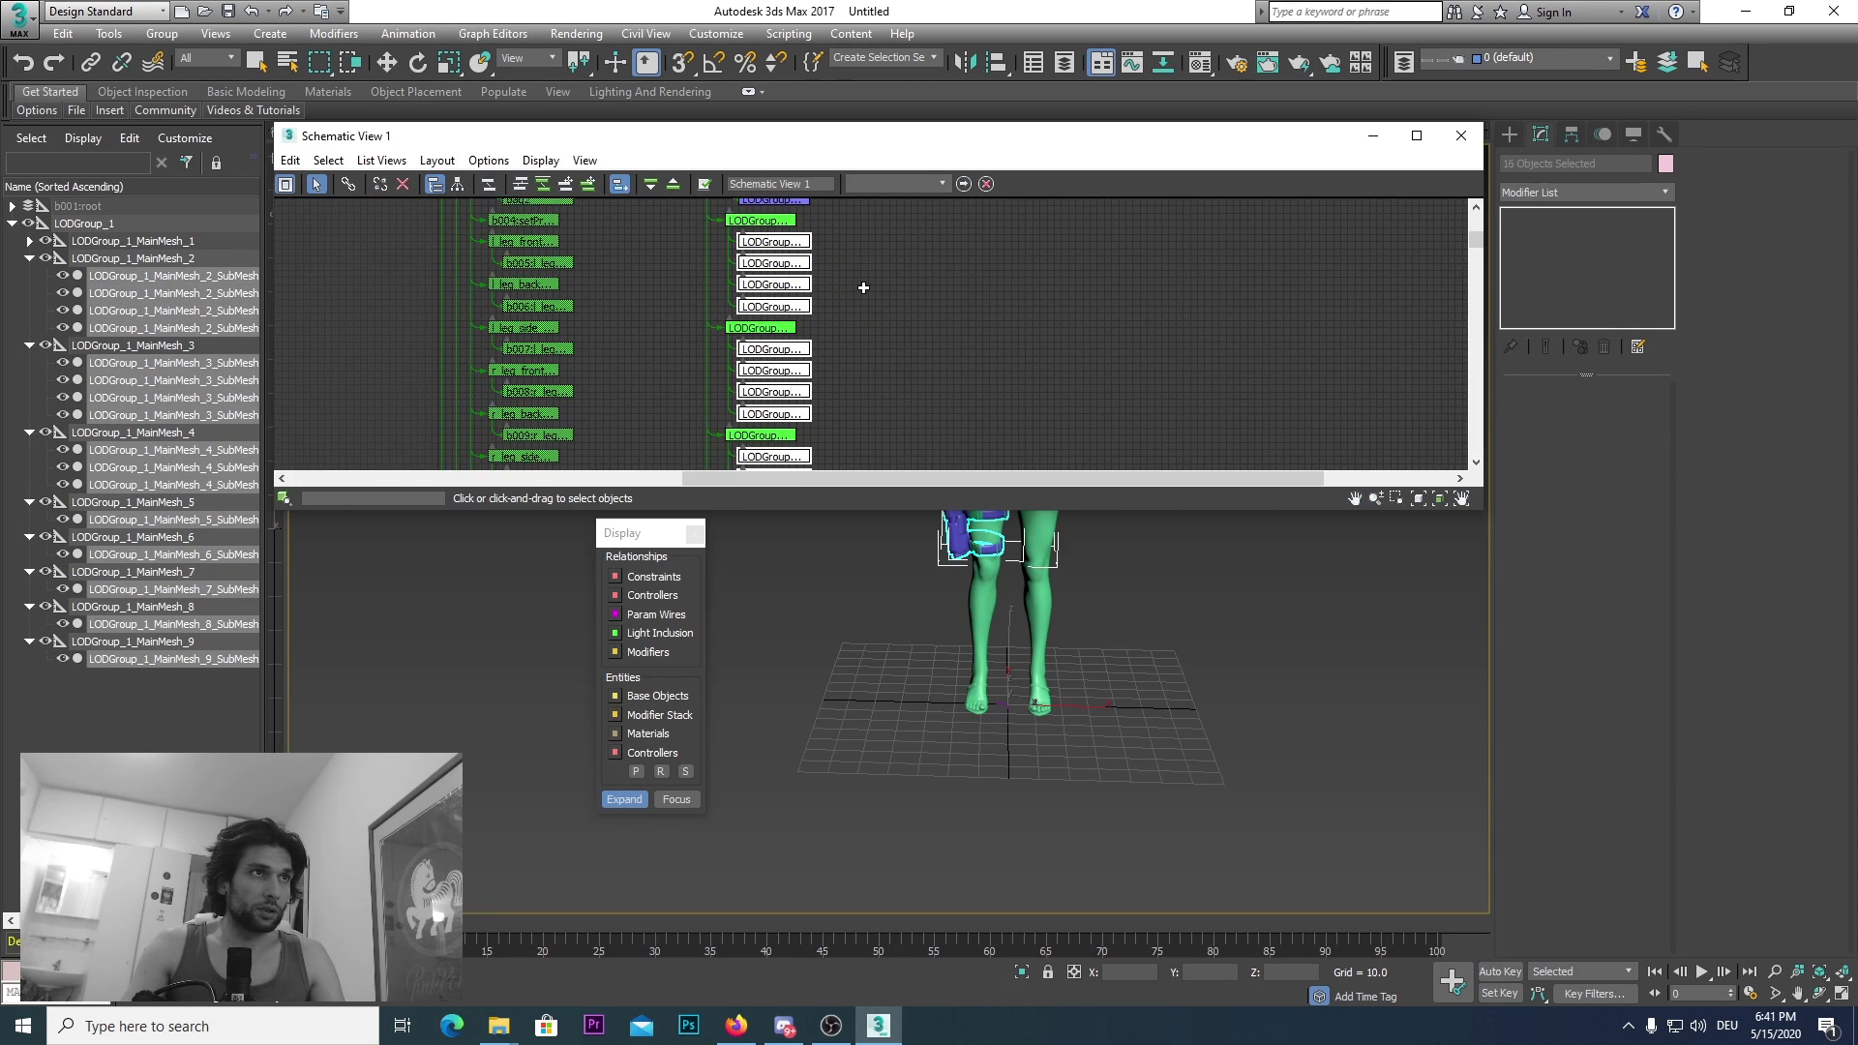
# Step: Add the last three submeshes of LODGroup_1_MainMesh_1 to the selection, leaving out its first submesh
pyautogui.moveTo(862, 286); pyautogui.dragTo(890, 347, button='middle')
pyautogui.keyDown('ctrl'); pyautogui.click(815, 261); pyautogui.keyUp('ctrl')
pyautogui.keyDown('ctrl'); pyautogui.click(813, 240); pyautogui.keyUp('ctrl')
pyautogui.keyDown('ctrl'); pyautogui.click(813, 218); pyautogui.keyUp('ctrl')
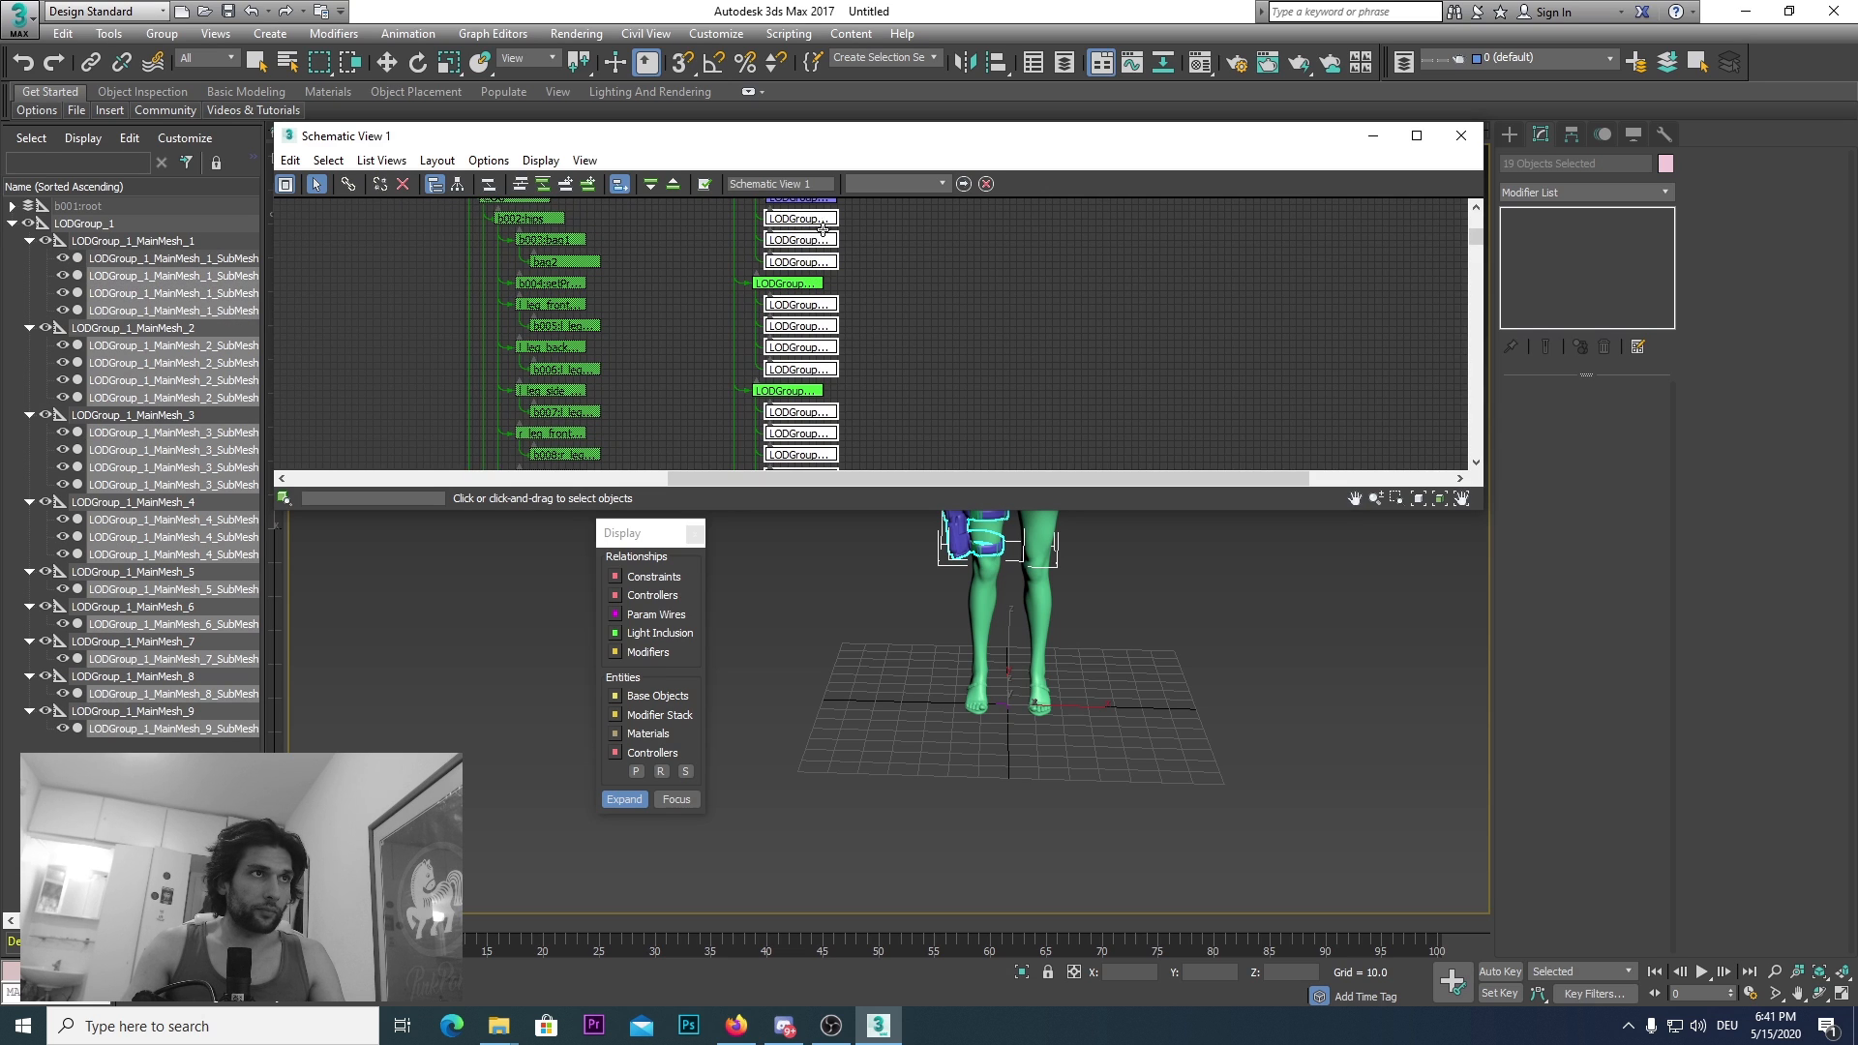
pyautogui.moveTo(890, 250); pyautogui.dragTo(751, 288, button='middle')
pyautogui.keyDown('ctrl'); pyautogui.click(826, 298); pyautogui.keyUp('ctrl')
pyautogui.keyDown('ctrl'); pyautogui.click(730, 274); pyautogui.keyUp('ctrl')
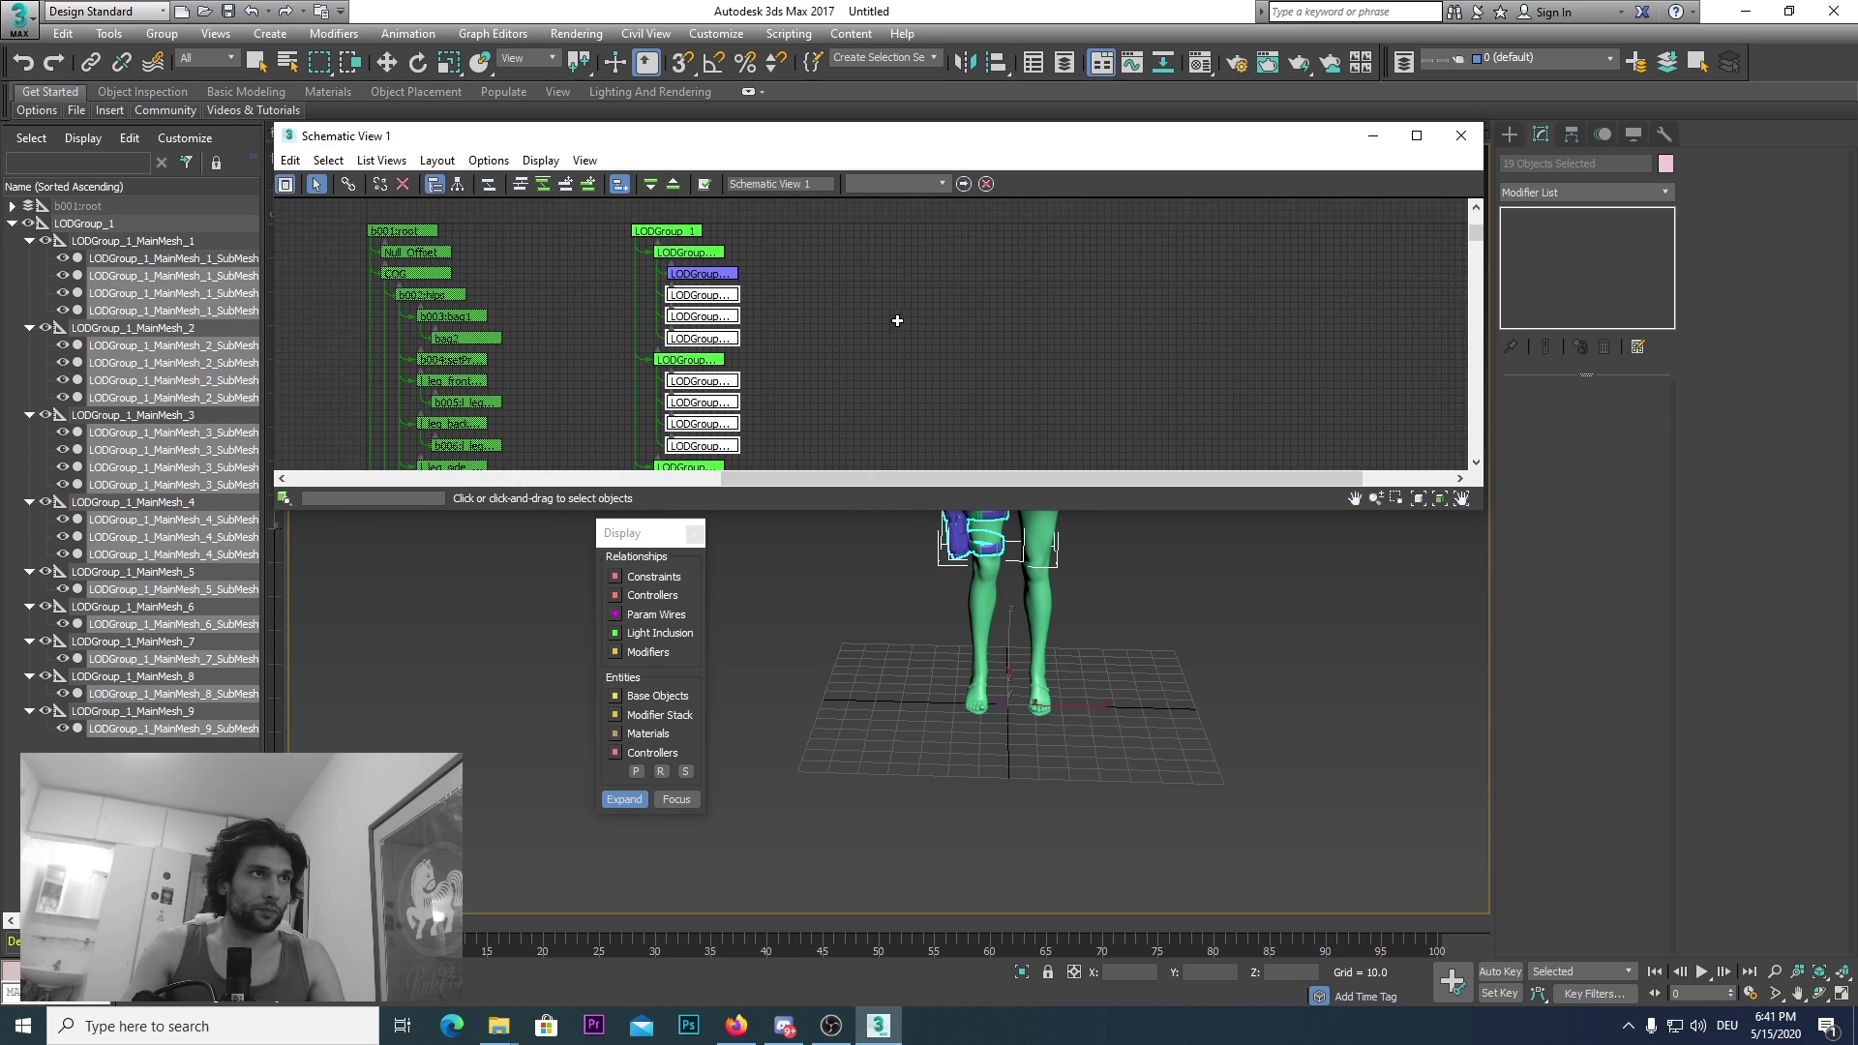
pyautogui.scroll(-5, 862, 337)
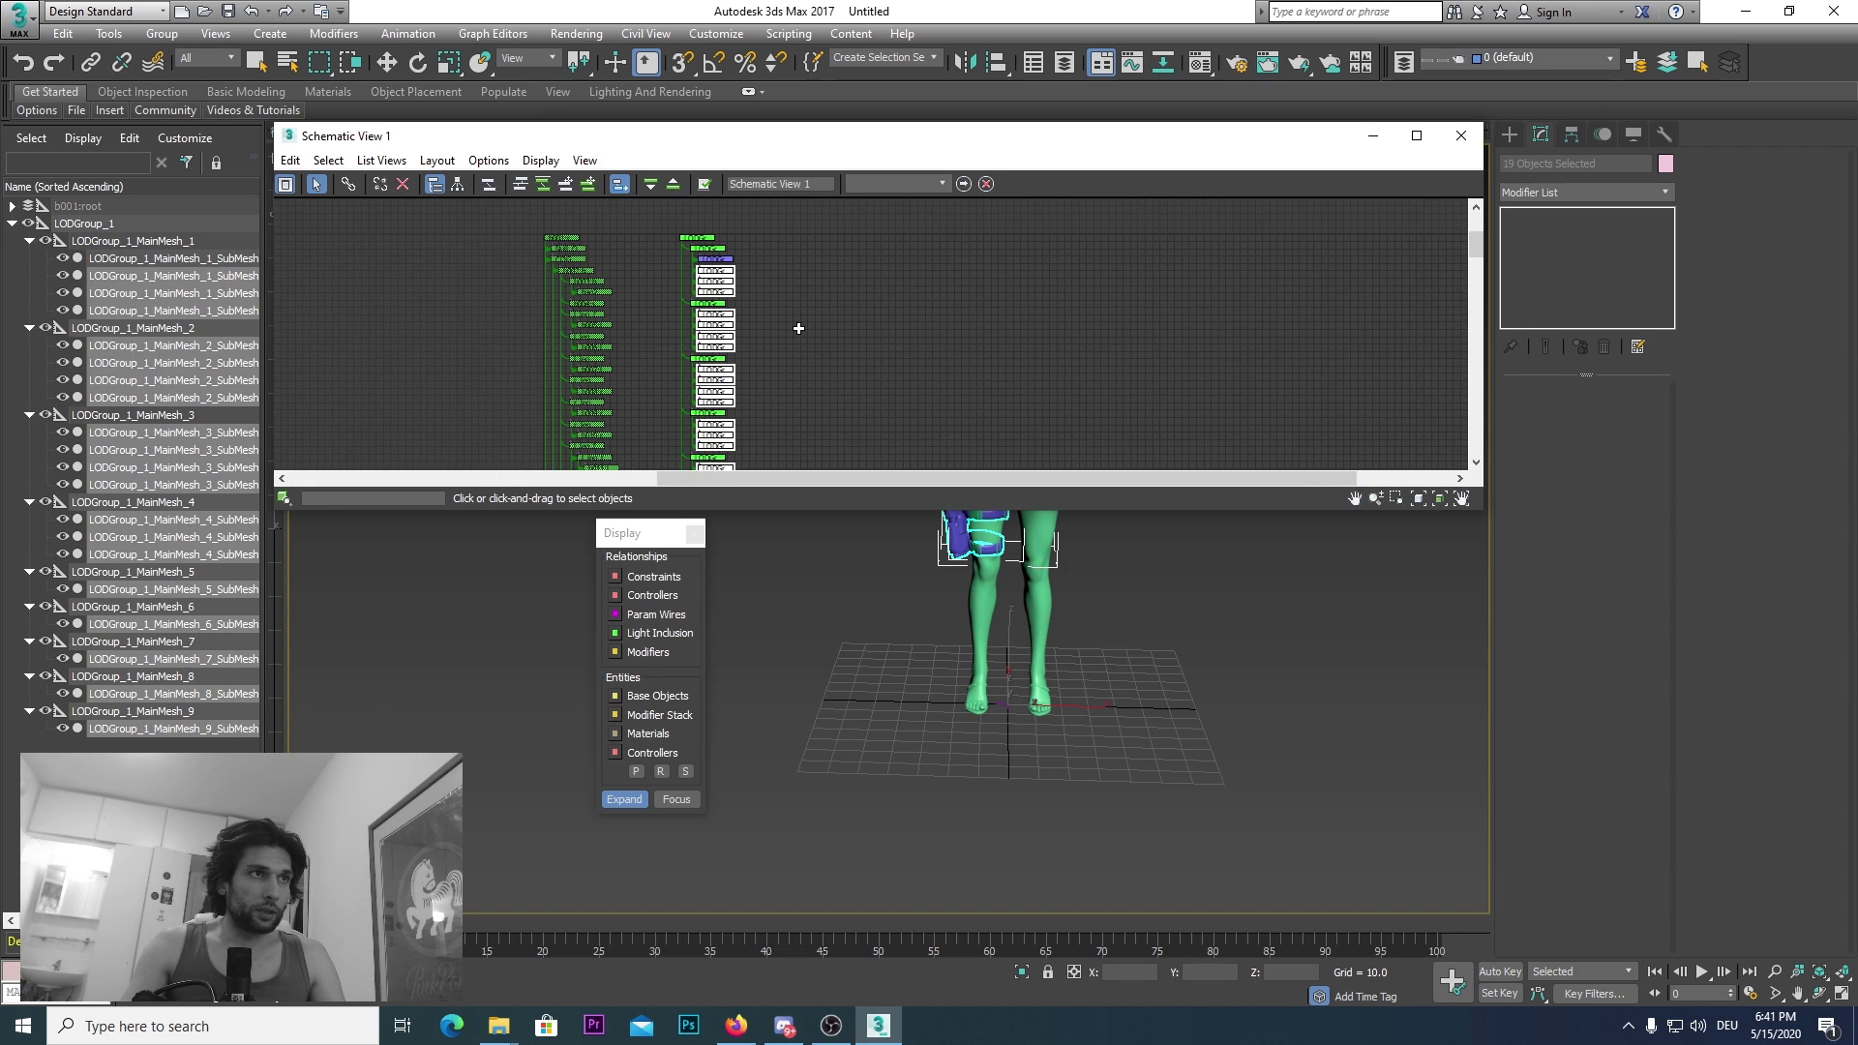
pyautogui.scroll(-2, 816, 348)
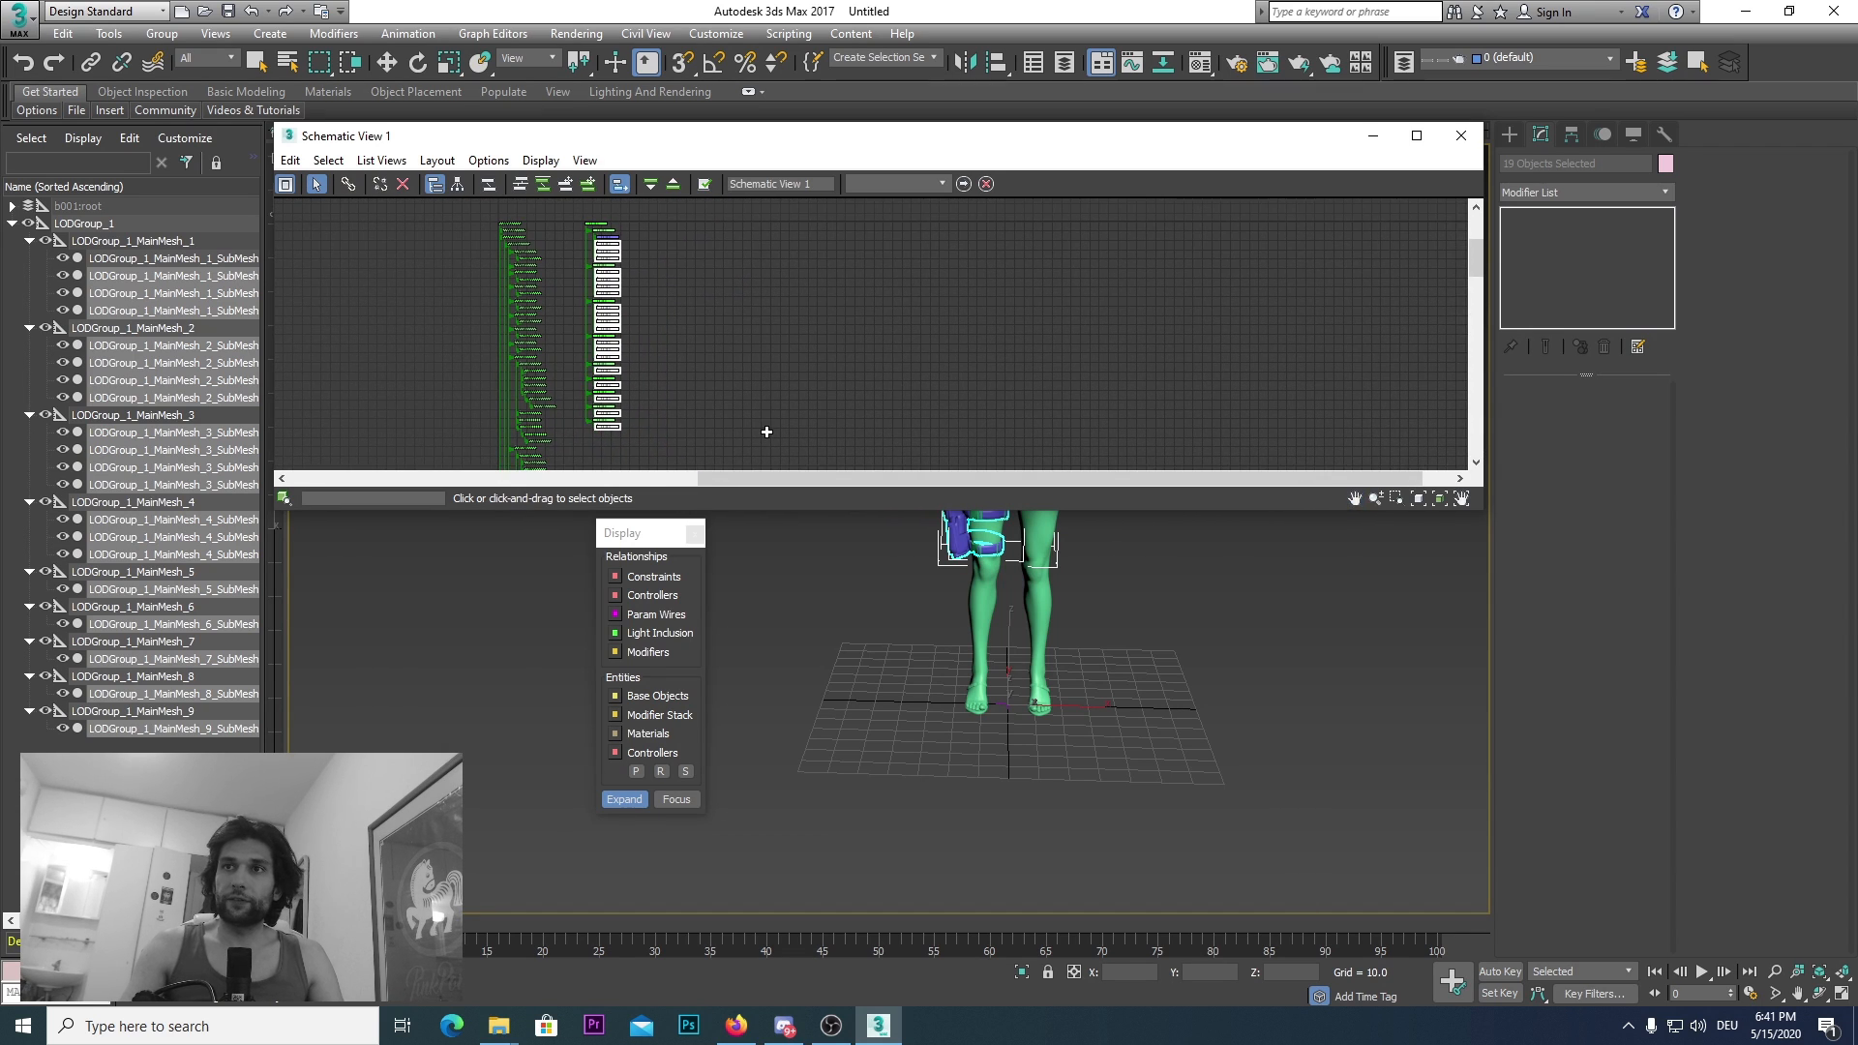
# Step: Clear the selection and narrow the Schematic View window so the character model is uncovered
pyautogui.click(717, 358)
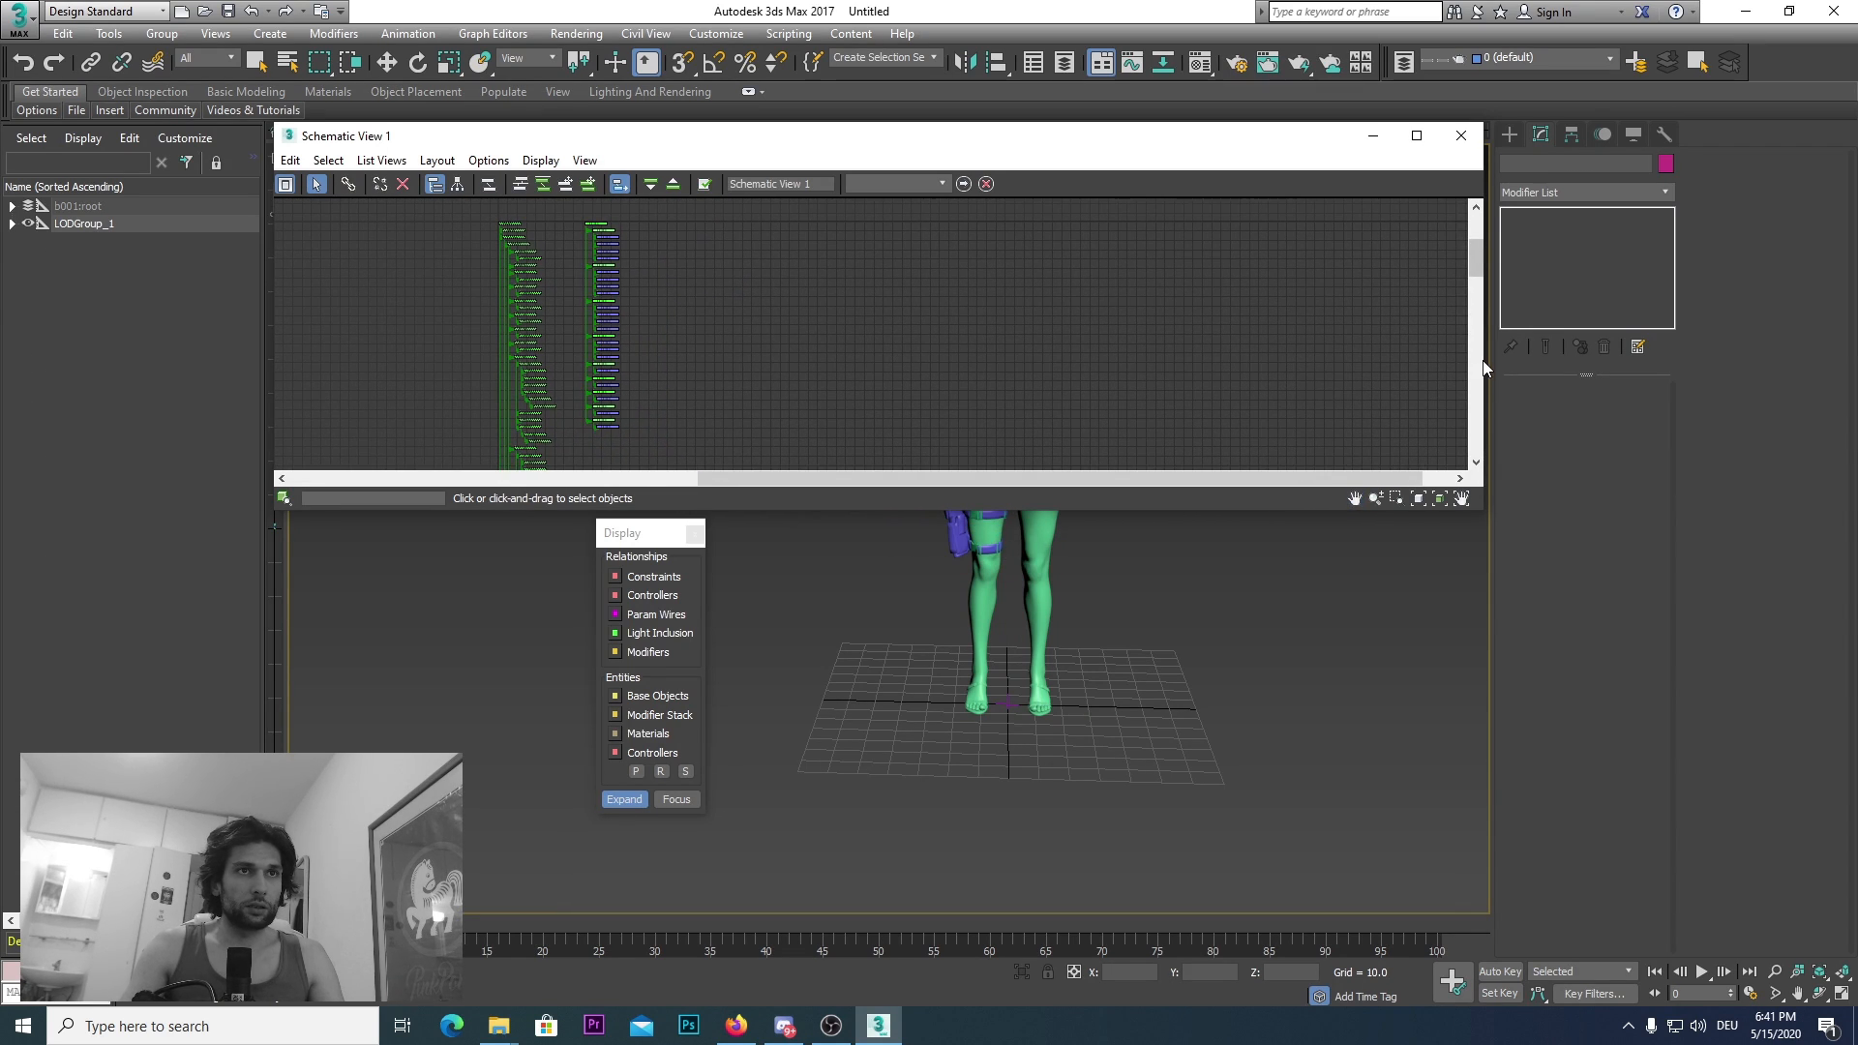
pyautogui.moveTo(1483, 373); pyautogui.dragTo(803, 295)
pyautogui.scroll(4, 559, 300)
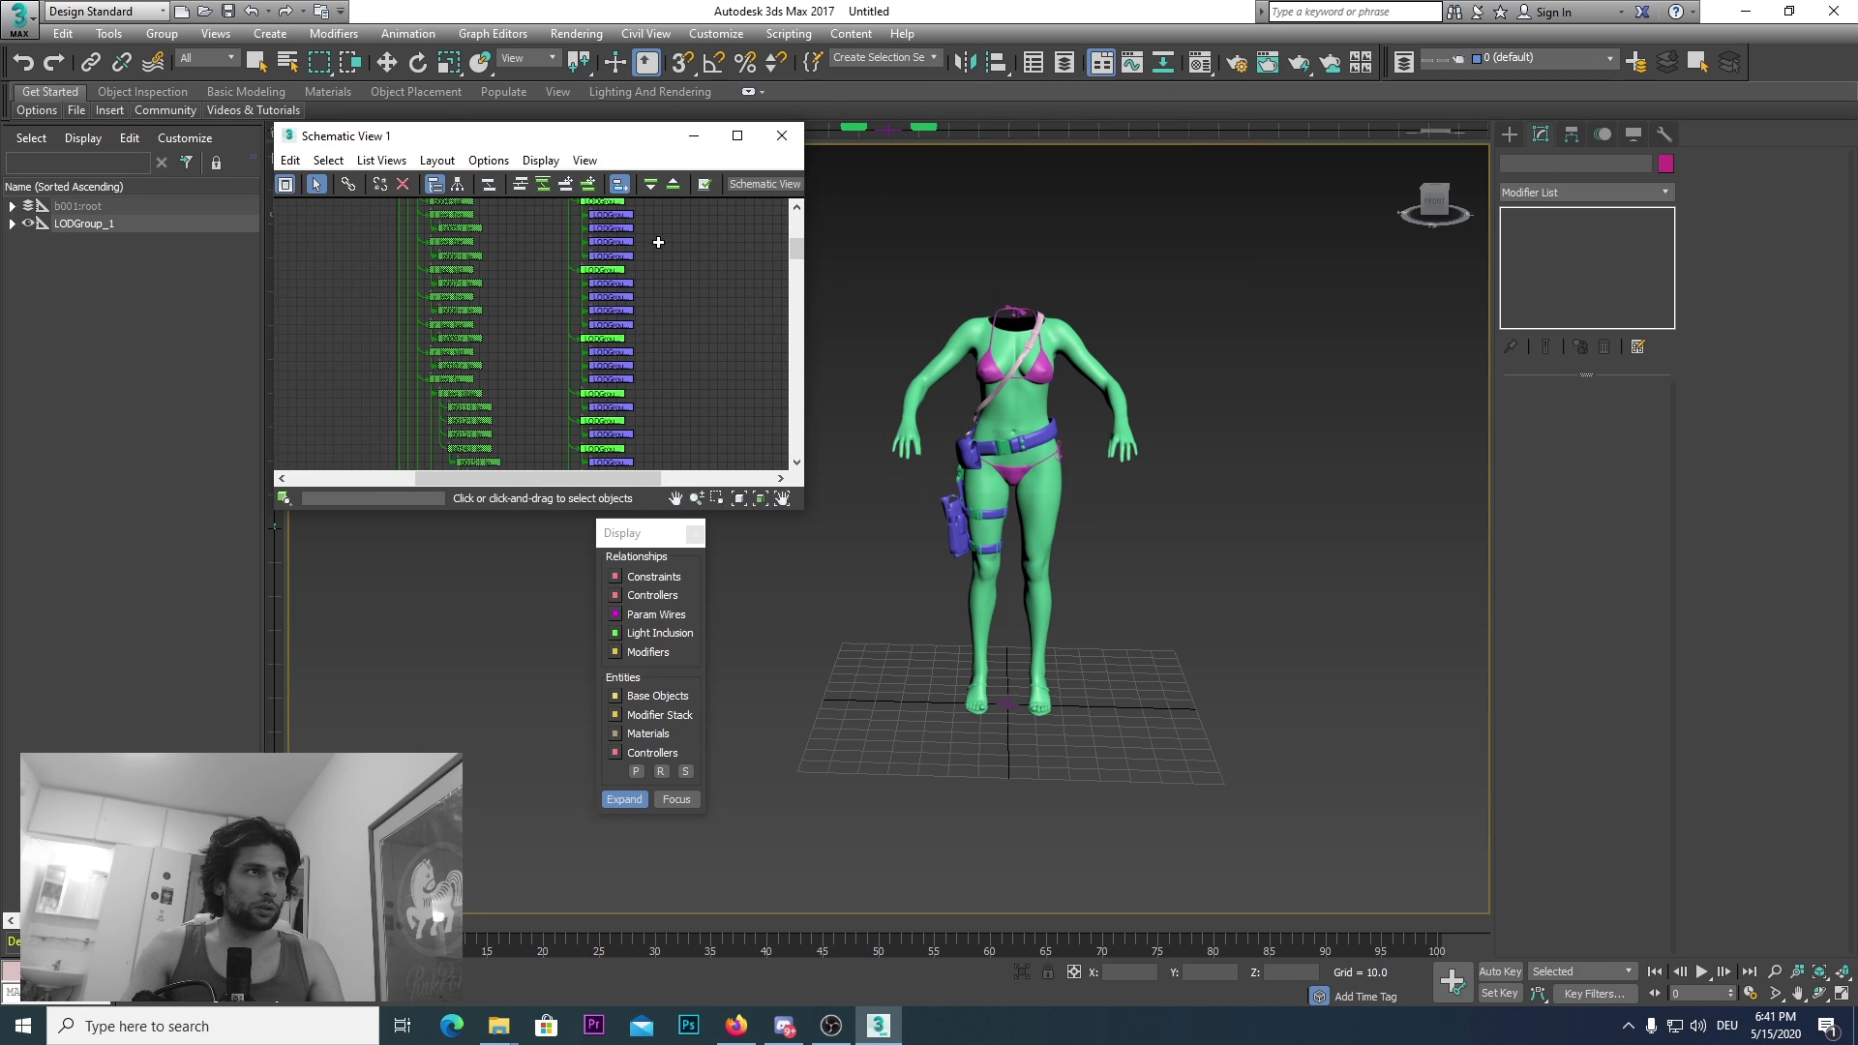
# Step: Select individual submeshes of MainMesh_2 and MainMesh_3 and frame the belt and holster submesh to see what it covers
pyautogui.click(560, 300)
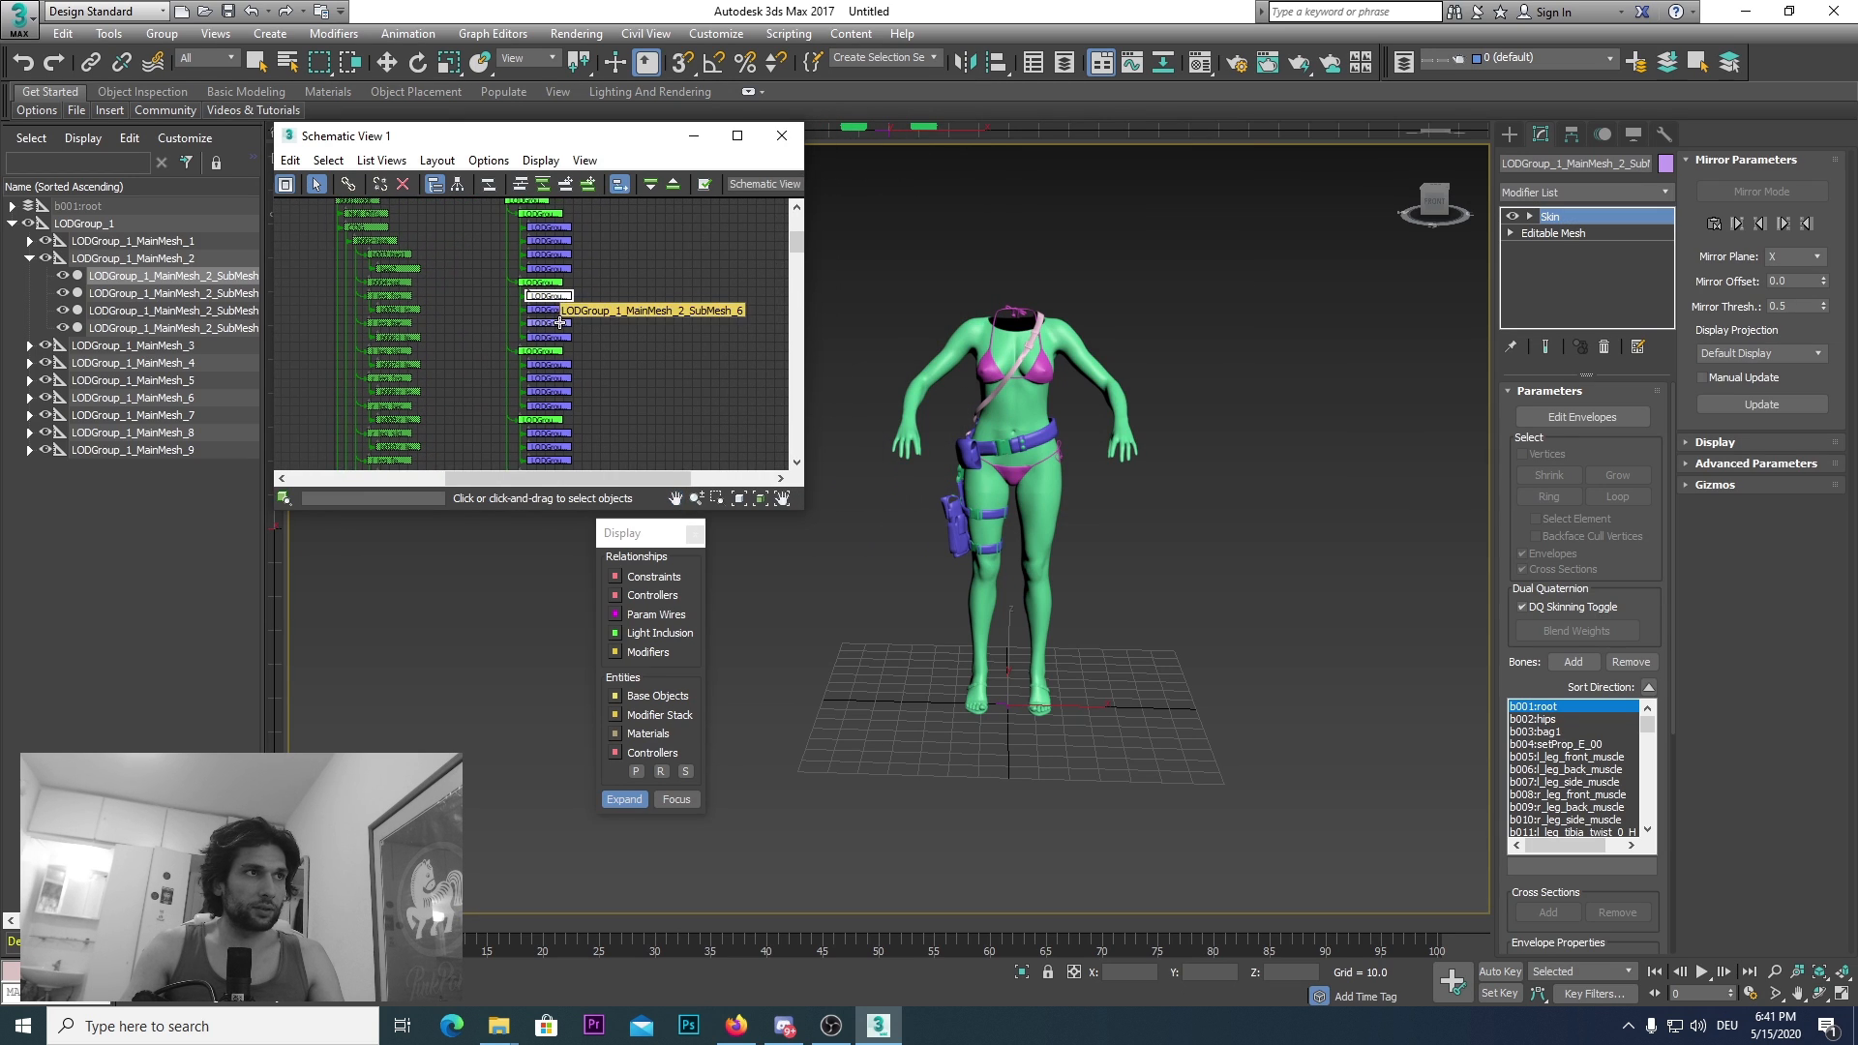
pyautogui.click(558, 316)
pyautogui.click(557, 372)
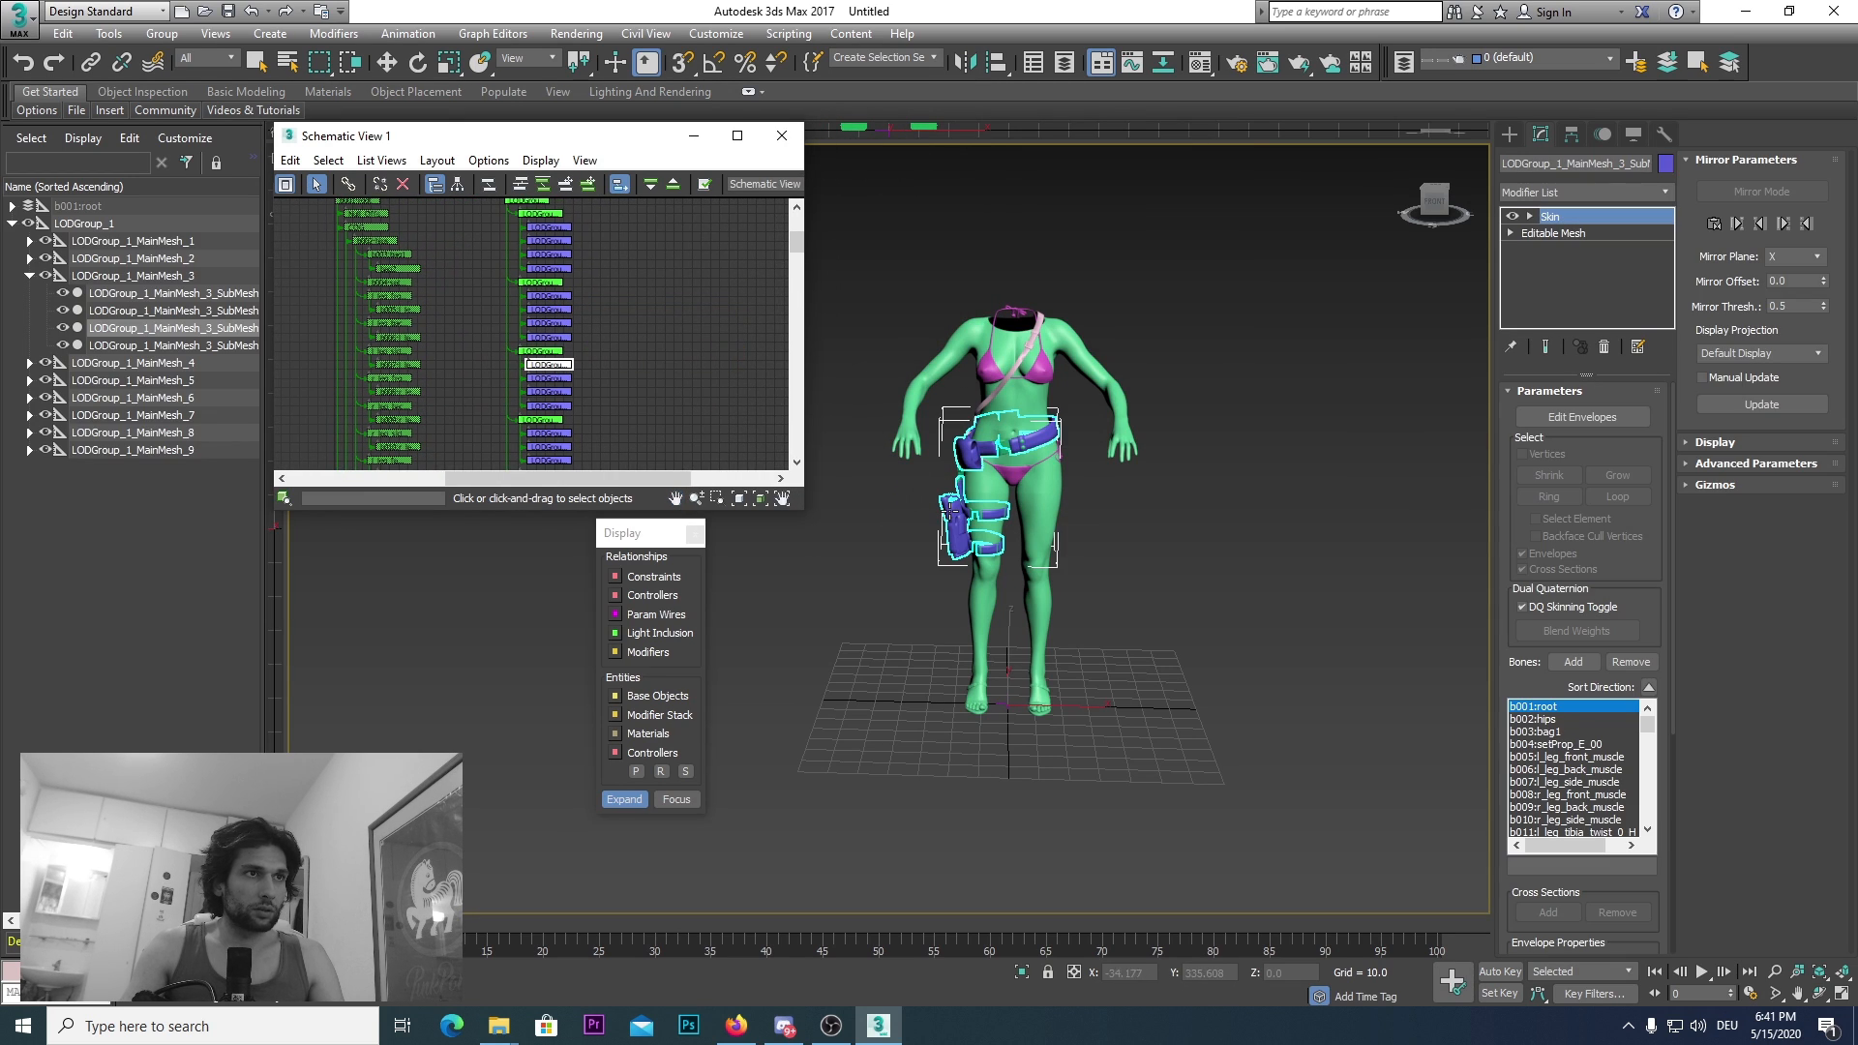
pyautogui.moveTo(1437, 203); pyautogui.dragTo(1449, 205)
pyautogui.press('z')
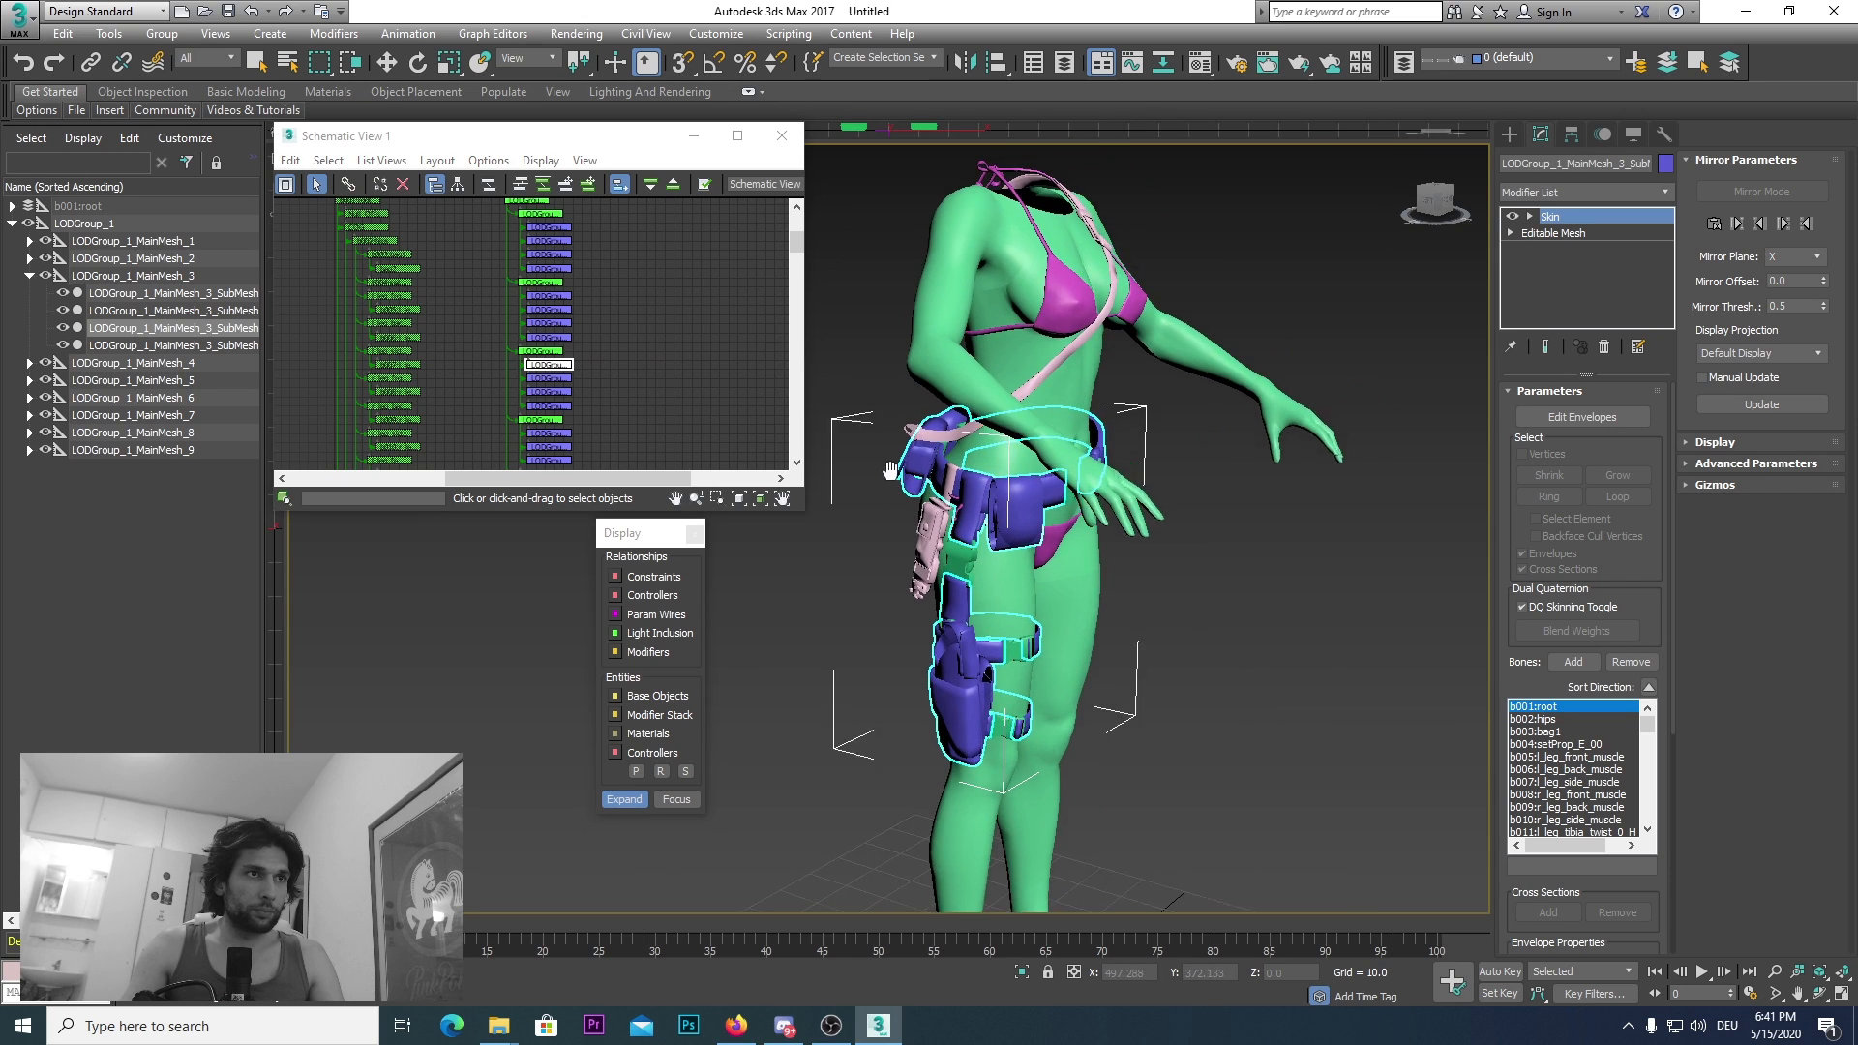
# Step: Add neighbouring MainMesh_3 submeshes to the belt and holster selection and examine which parts of the character they cover
pyautogui.keyDown('ctrl'); pyautogui.click(561, 393); pyautogui.keyUp('ctrl')
pyautogui.keyDown('ctrl'); pyautogui.click(559, 391); pyautogui.keyUp('ctrl')
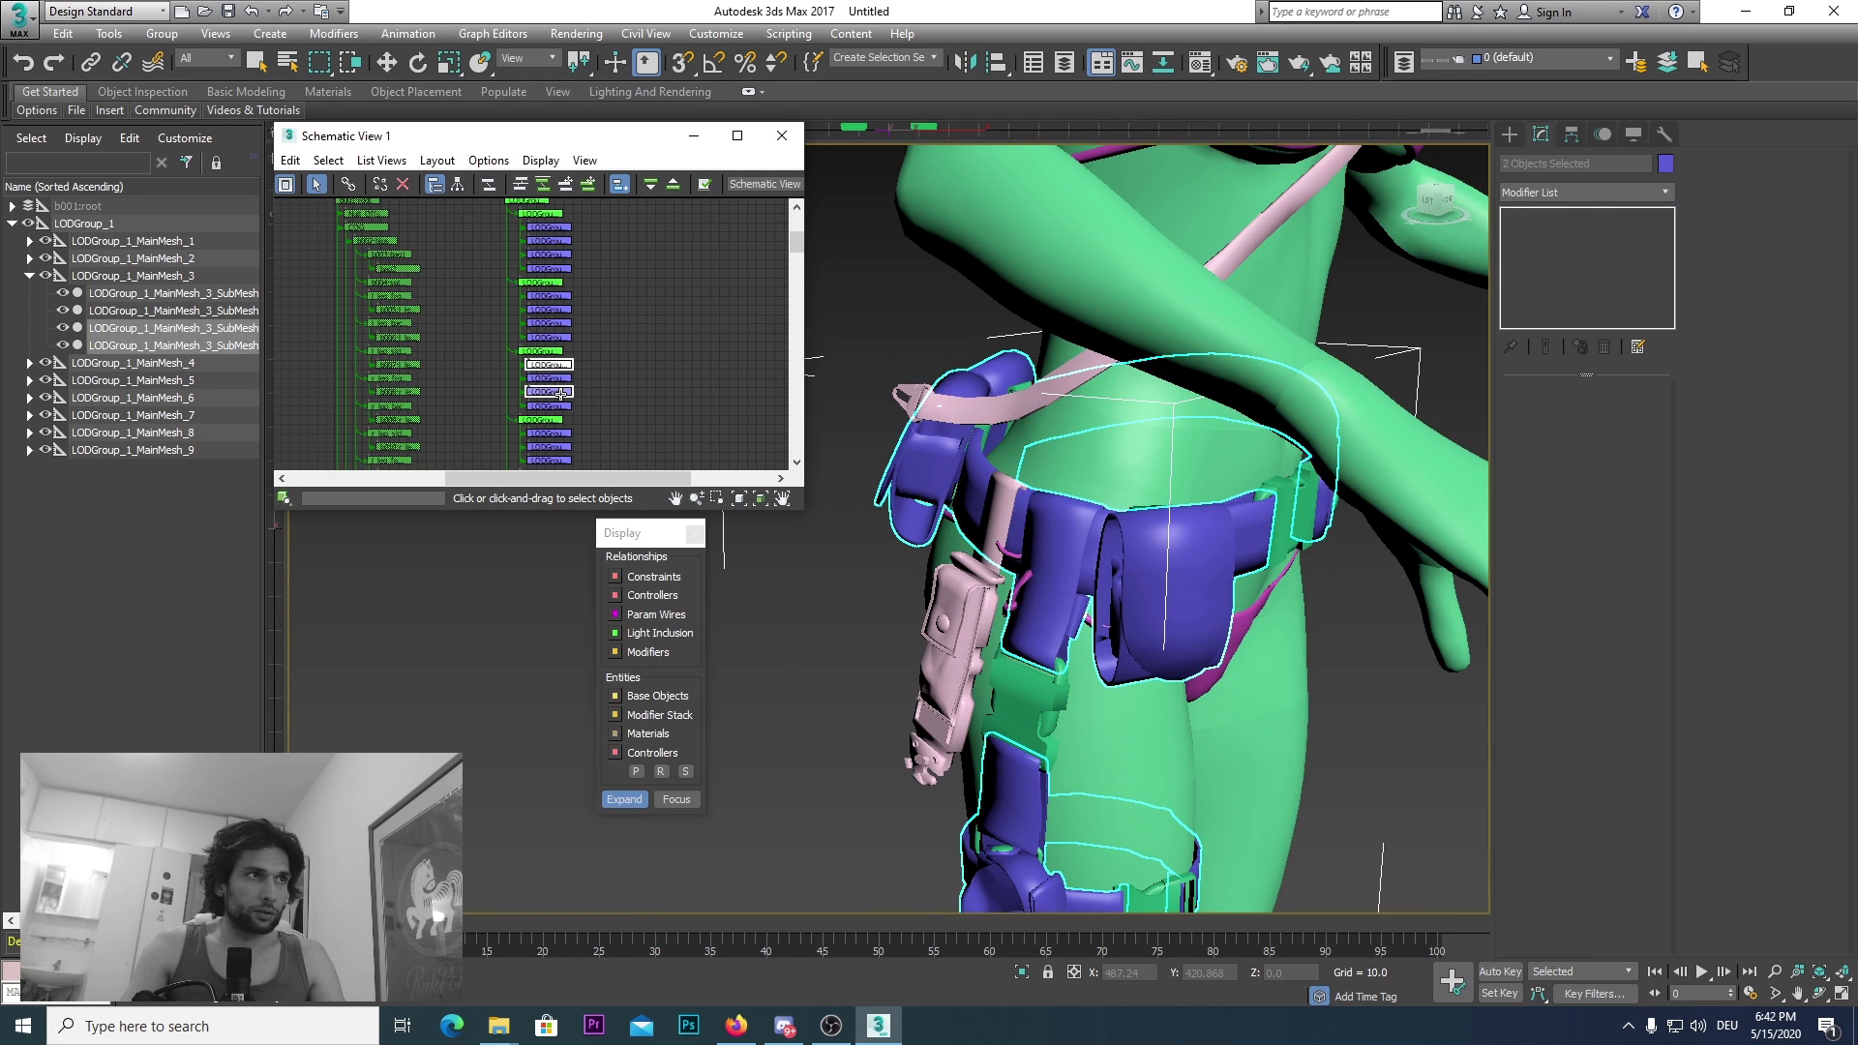
pyautogui.keyDown('ctrl'); pyautogui.click(561, 379); pyautogui.keyUp('ctrl')
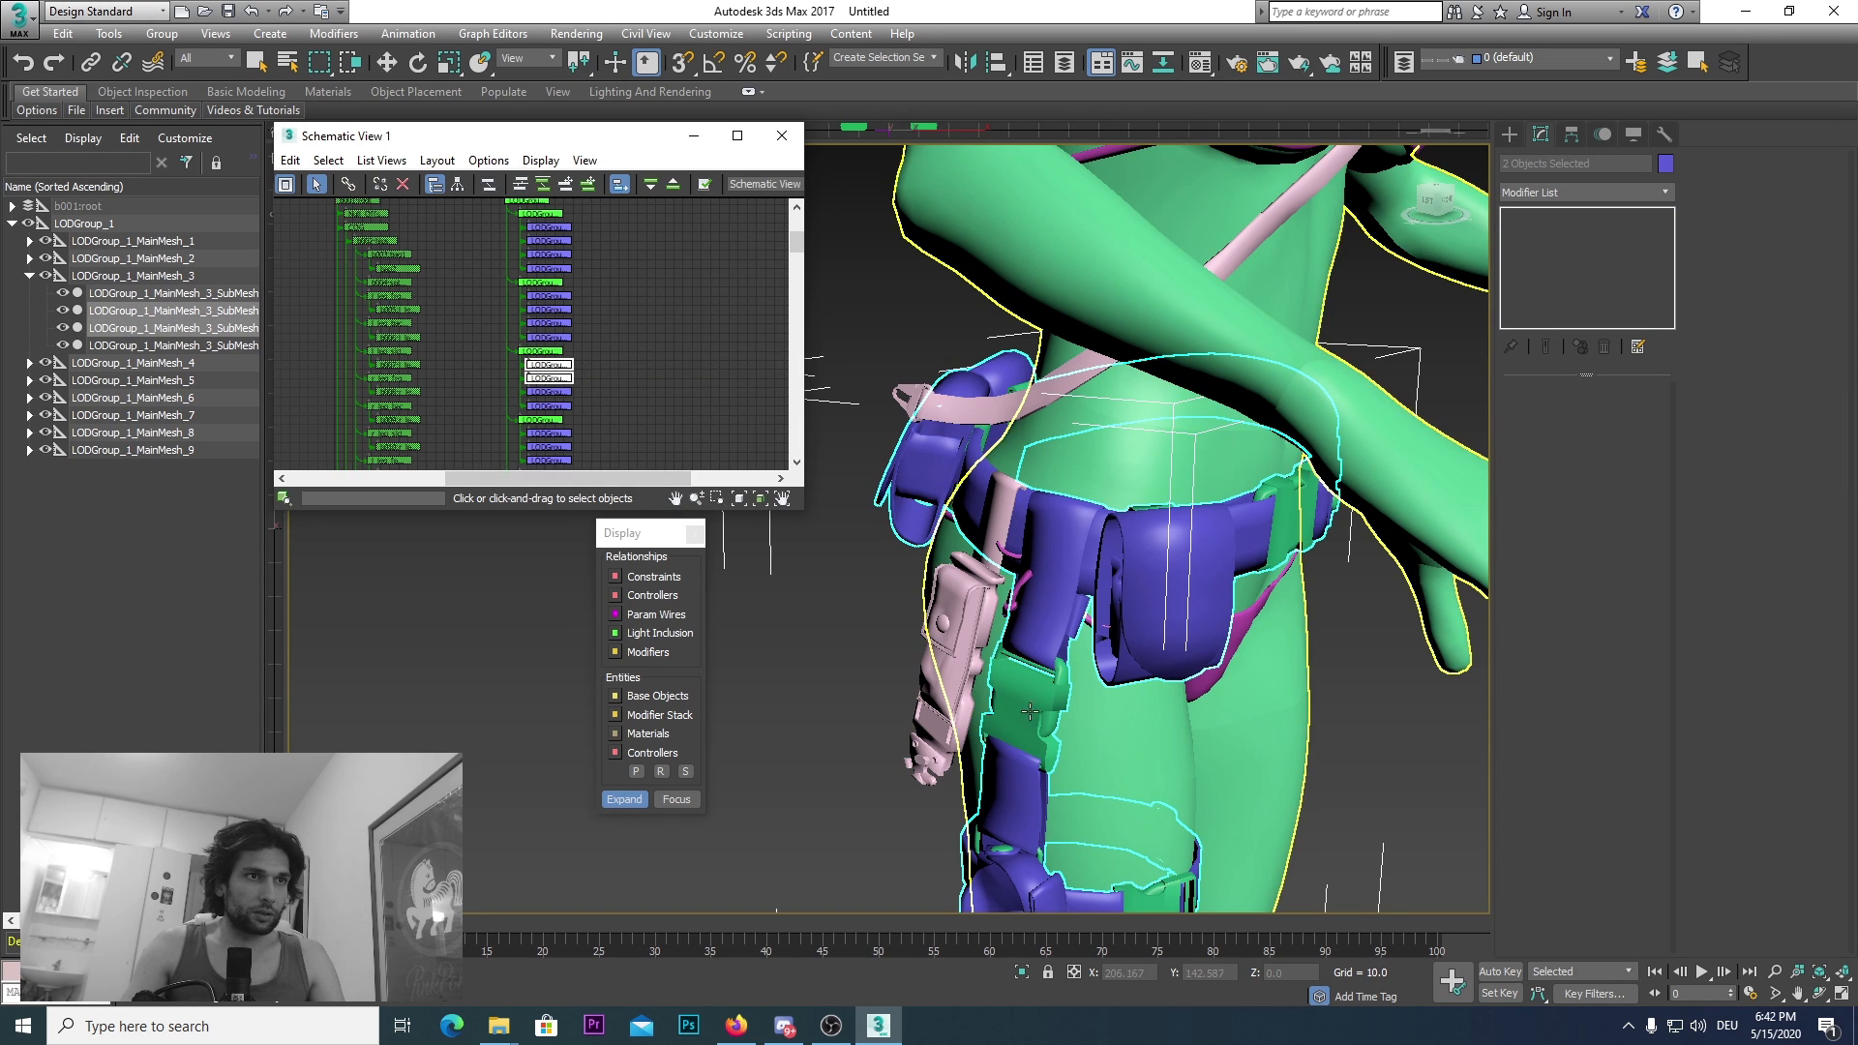
pyautogui.scroll(-5, 1070, 799)
pyautogui.moveTo(1070, 799); pyautogui.dragTo(1029, 697, button='middle')
pyautogui.scroll(8, 971, 622)
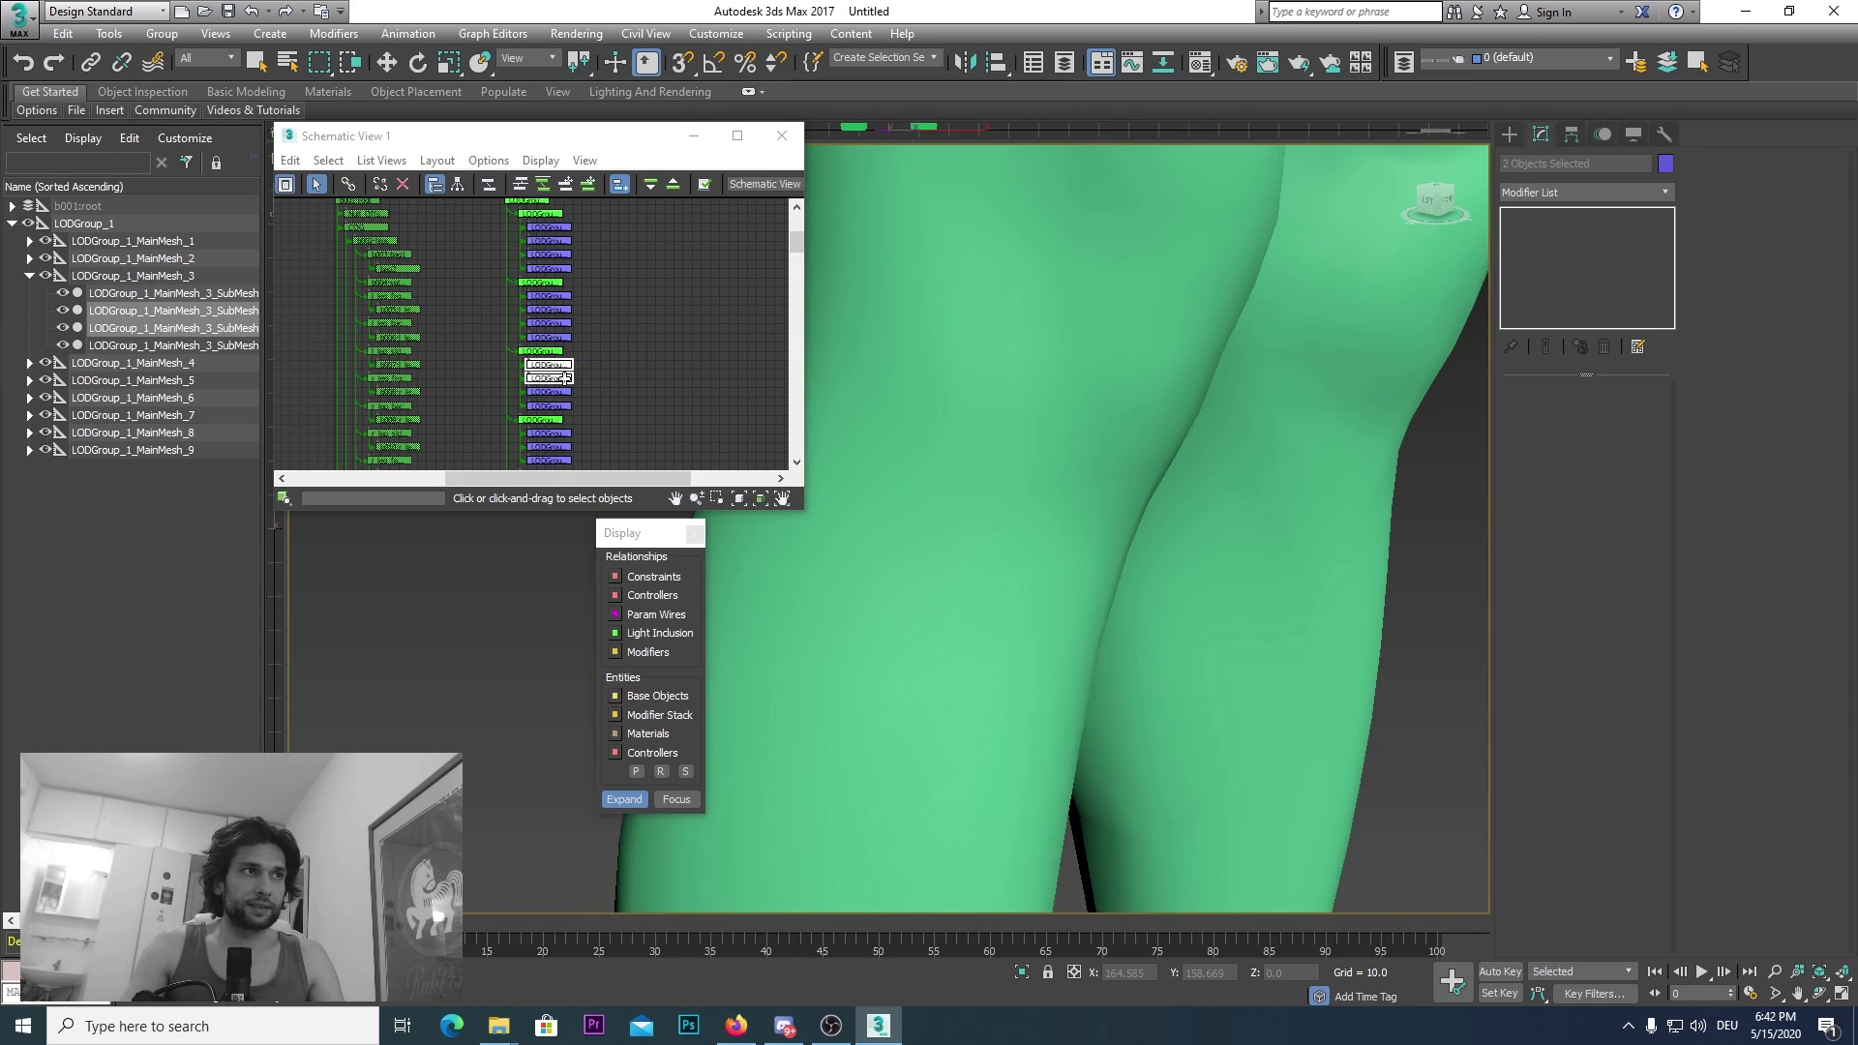
pyautogui.scroll(-4, 564, 379)
pyautogui.scroll(-6, 921, 407)
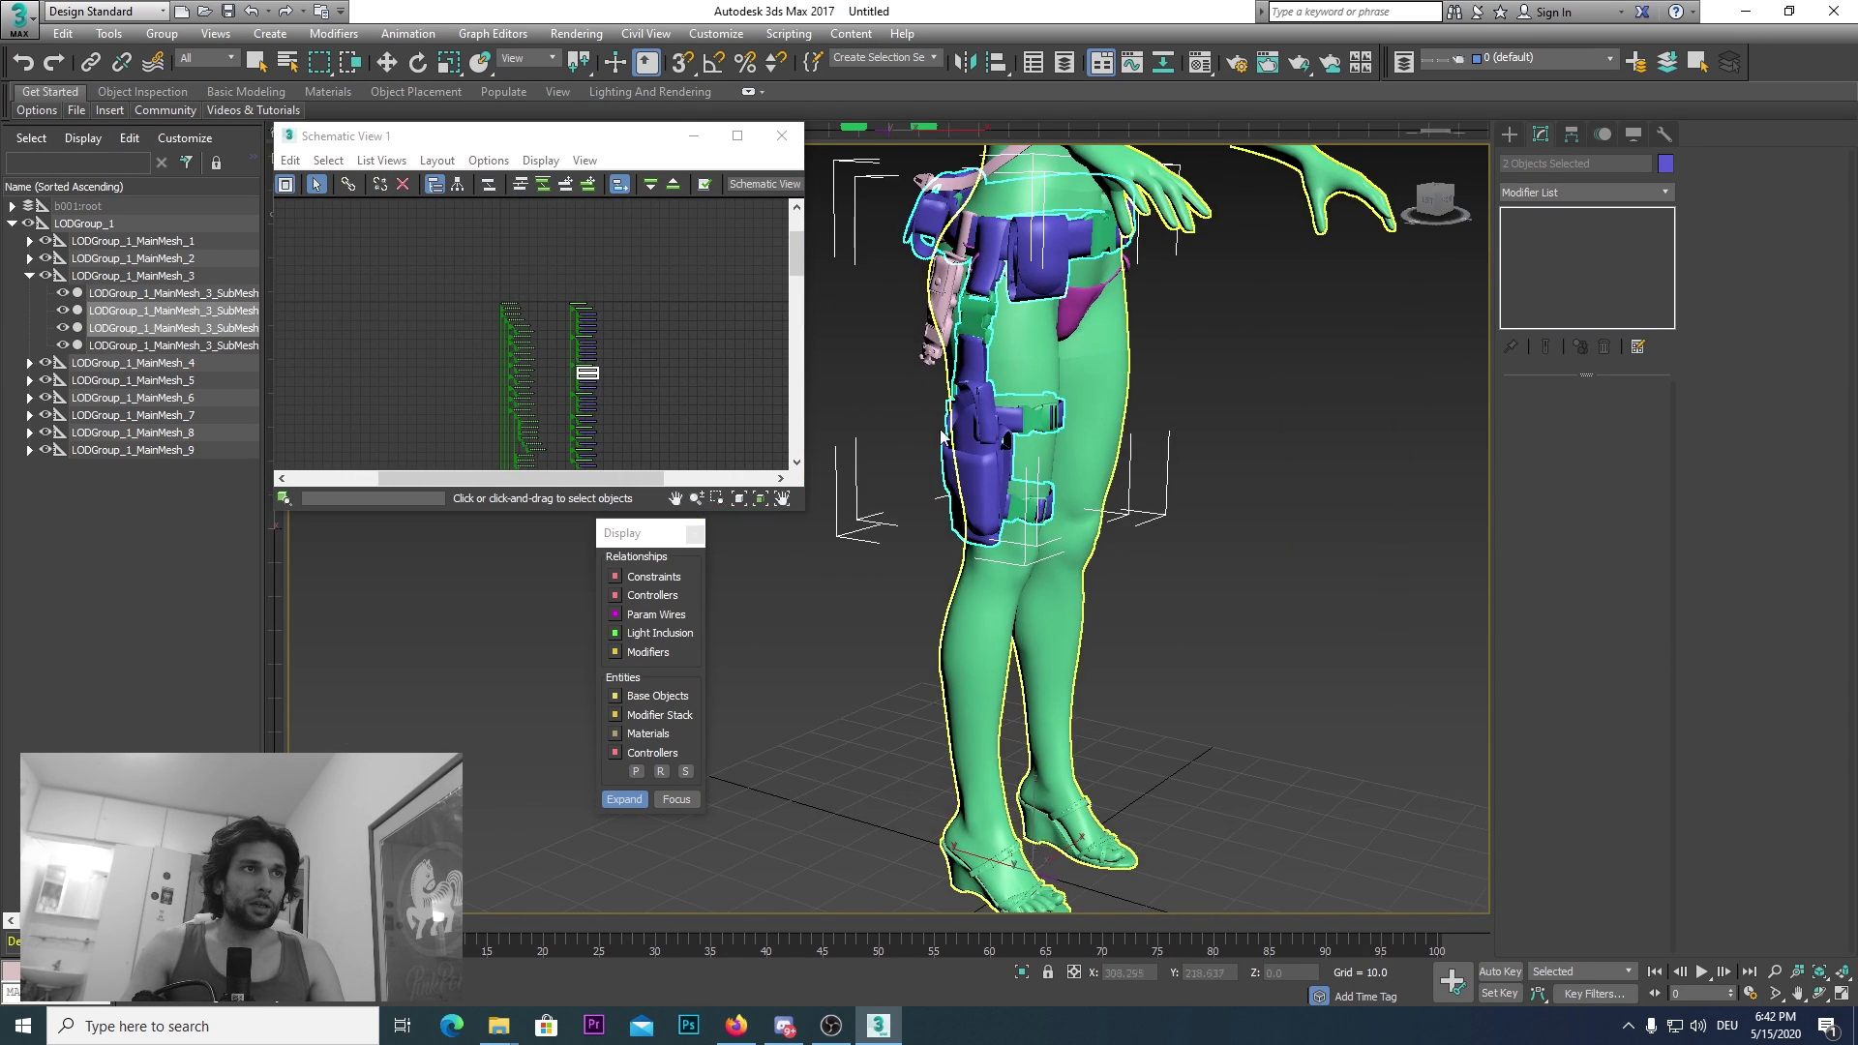
# Step: Undo the recent selection changes until every submesh except the first one of MainMesh_1 is selected again
pyautogui.scroll(2, 581, 376)
pyautogui.click(634, 399)
pyautogui.scroll(4, 669, 413)
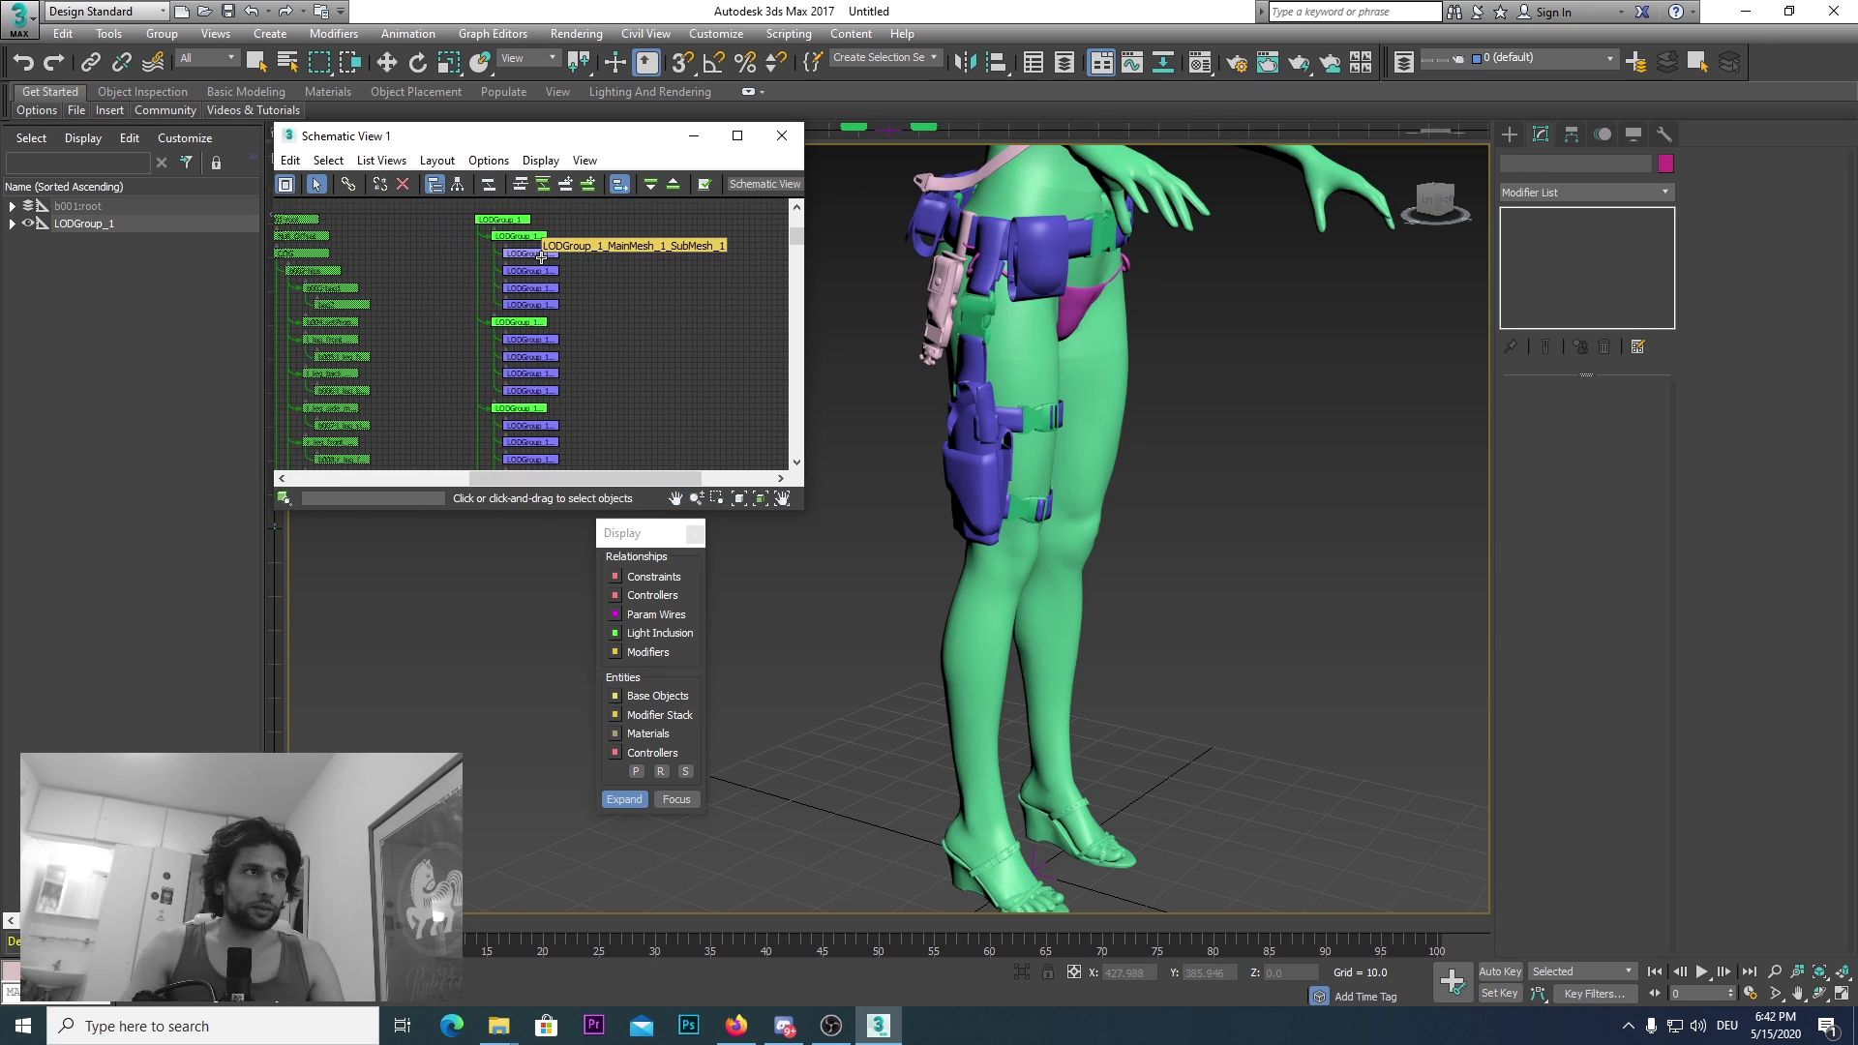
pyautogui.scroll(-4, 609, 319)
pyautogui.hotkey('ctrl', 'z')
pyautogui.hotkey('ctrl', 'z')
pyautogui.hotkey('ctrl', 'z')
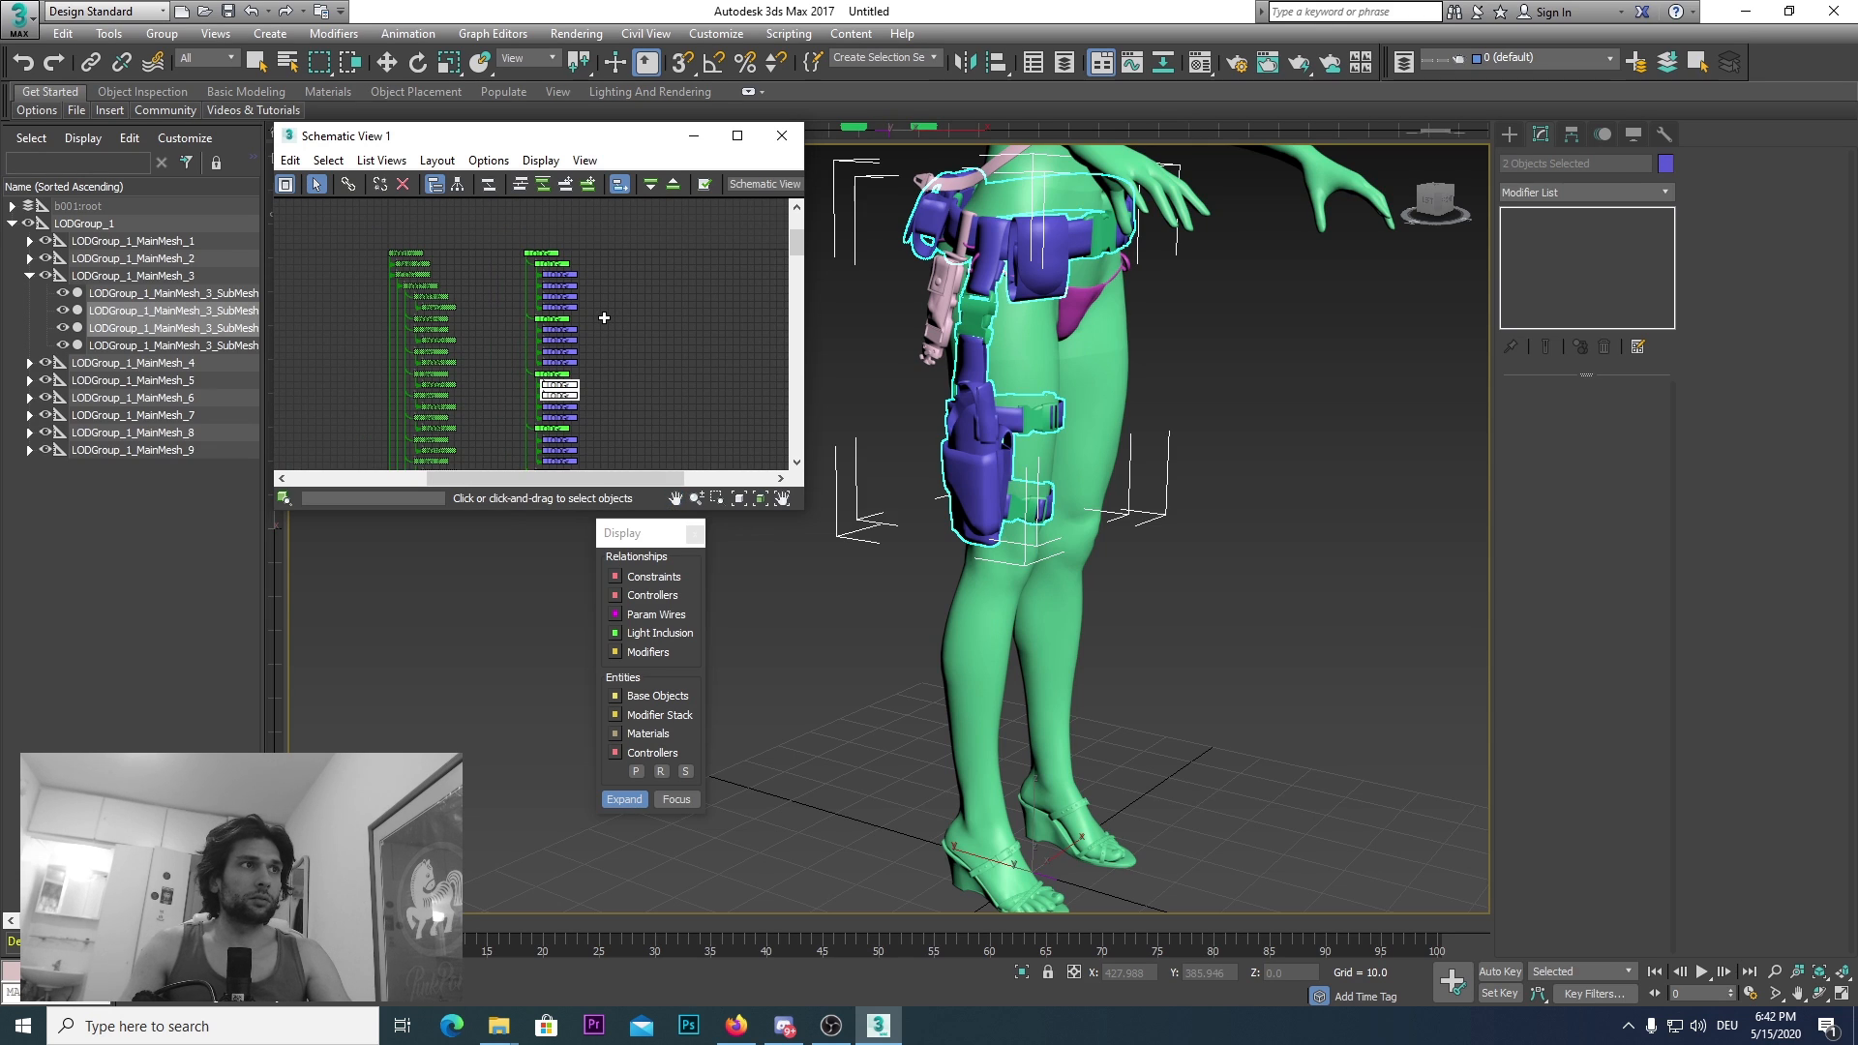
pyautogui.hotkey('ctrl', 'z')
pyautogui.hotkey('ctrl', 'z')
pyautogui.hotkey('ctrl', 'z')
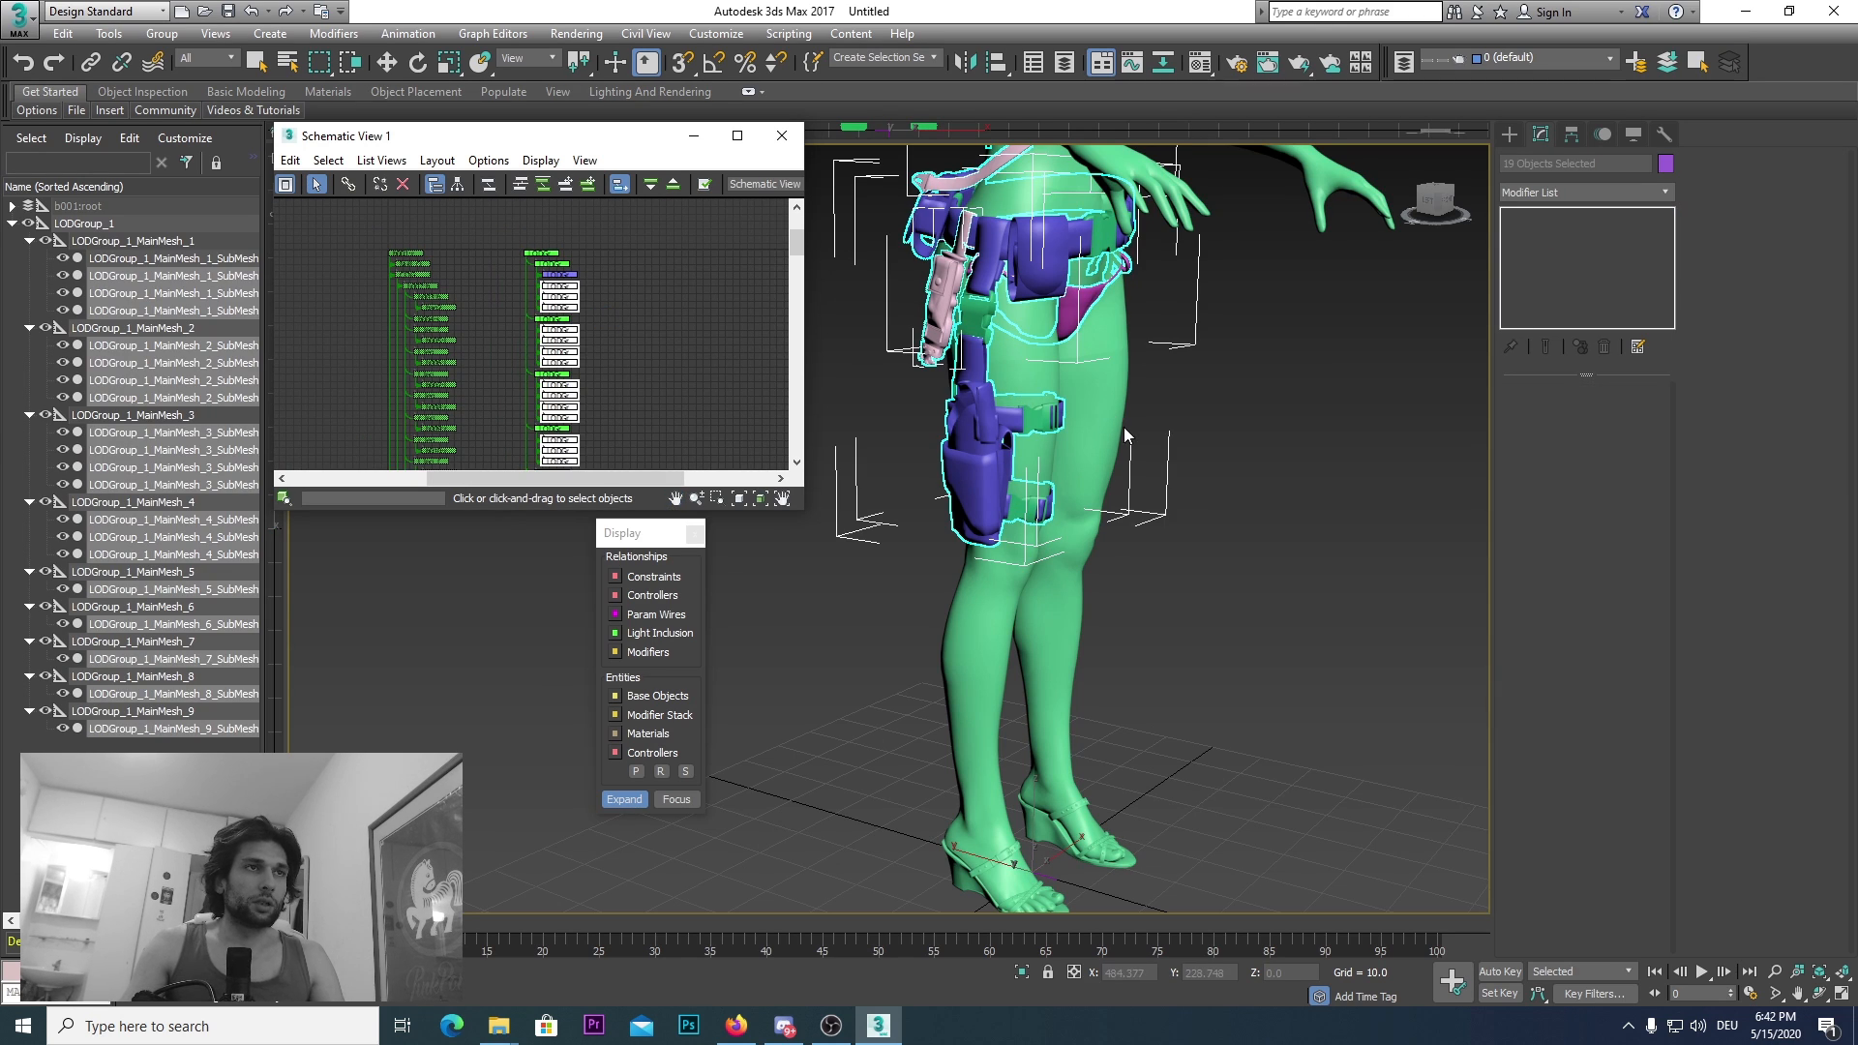
# Step: Show the character from the front and hide the selected submeshes, leaving only the body displayed
pyautogui.scroll(-5, 595, 329)
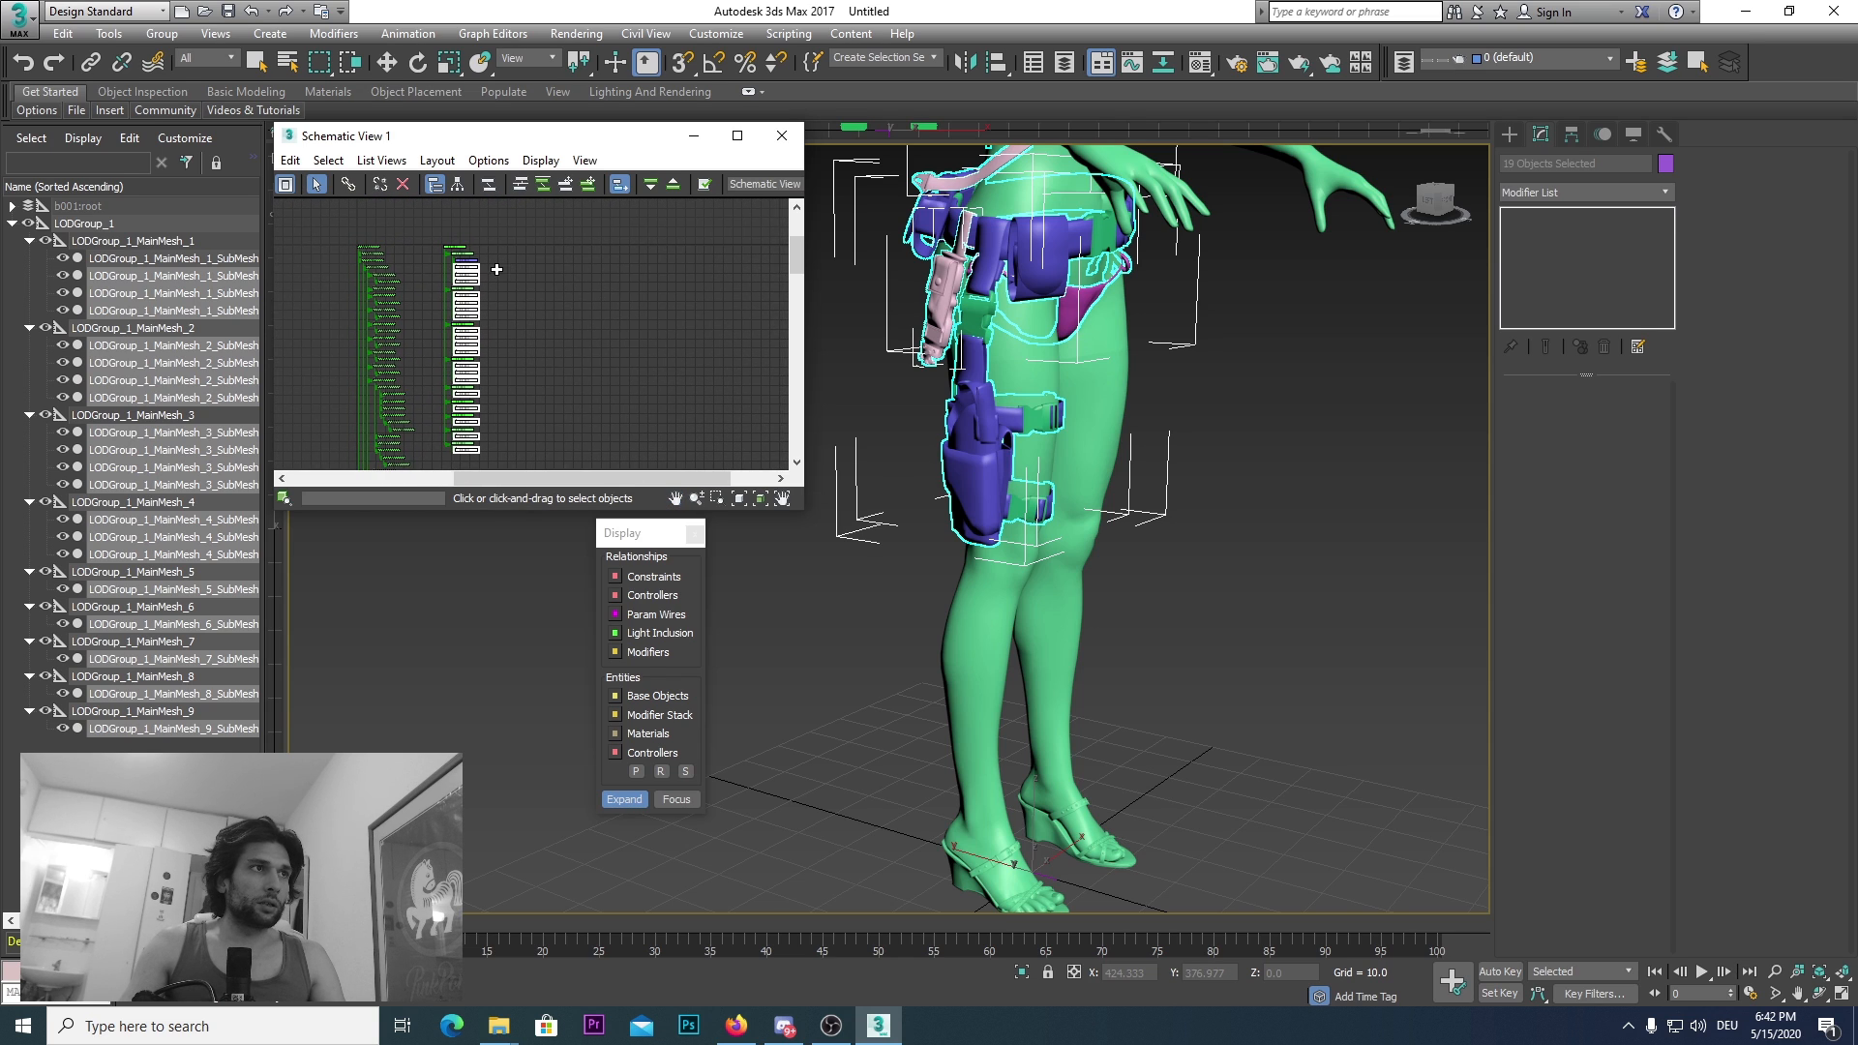
pyautogui.click(1445, 202)
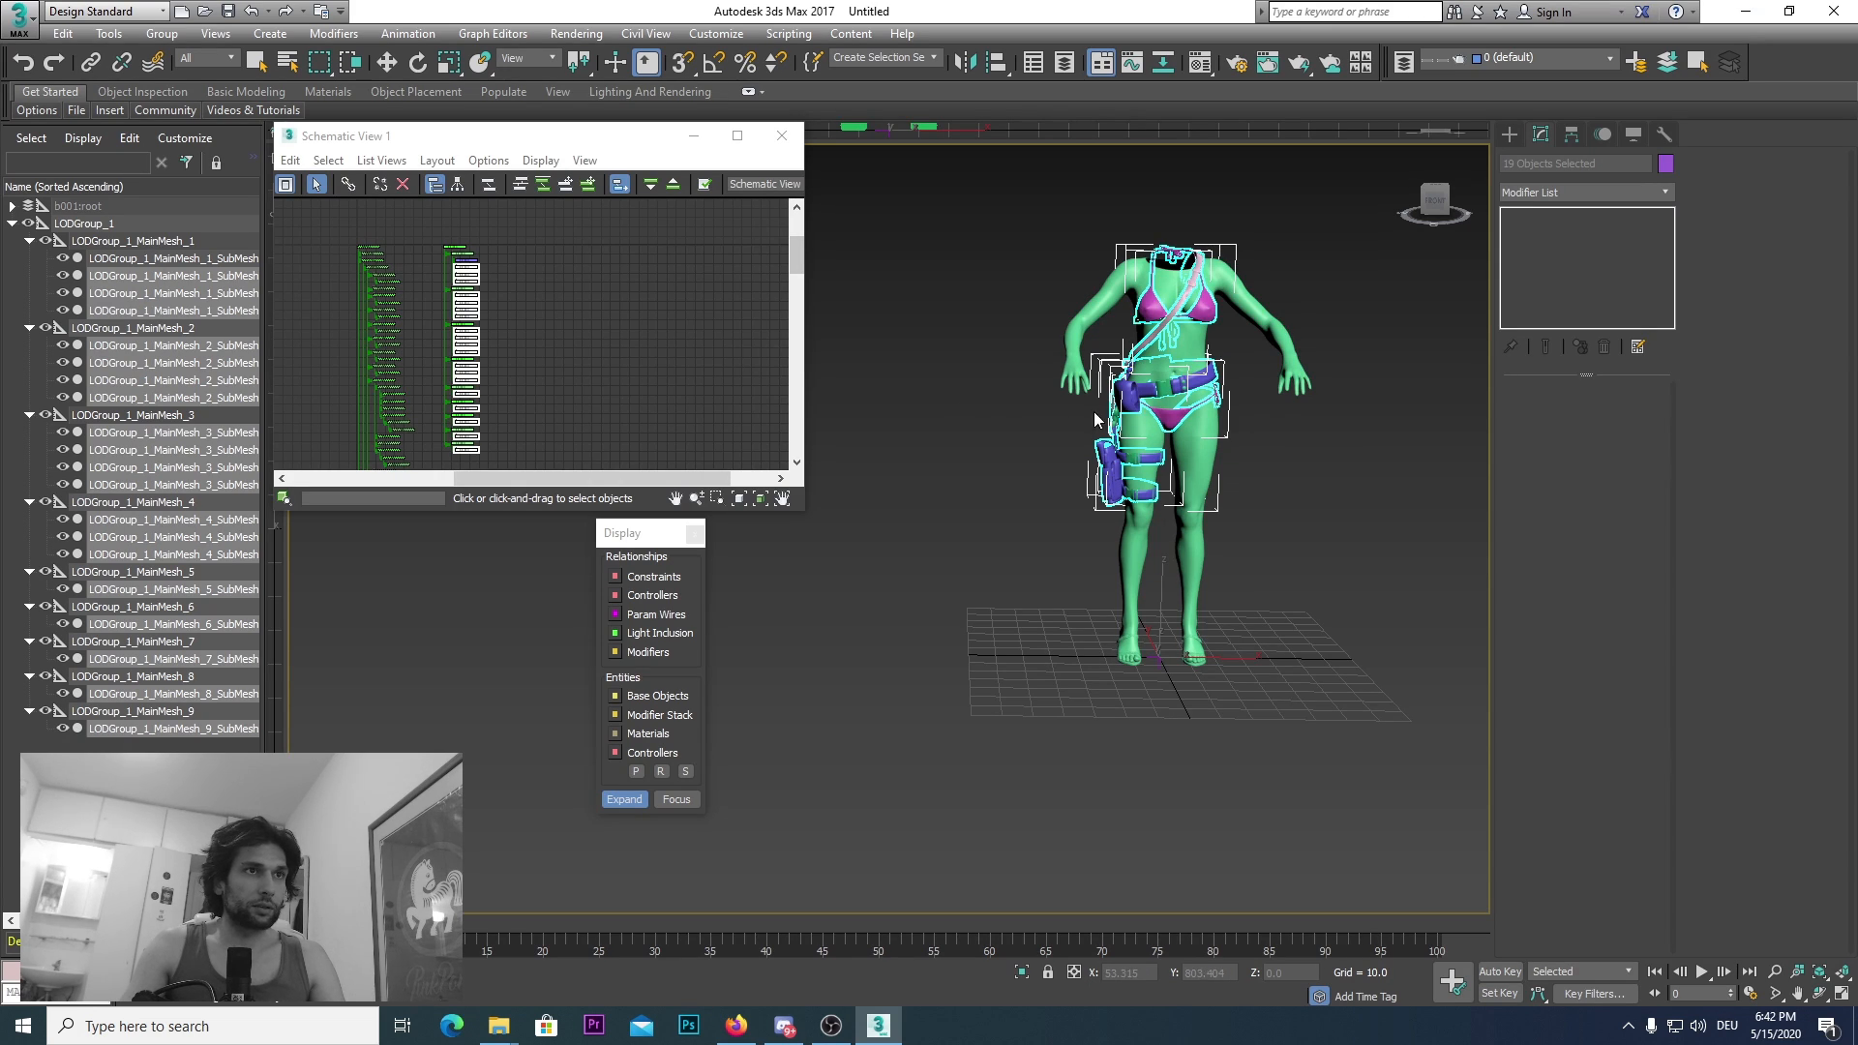
pyautogui.rightClick(966, 392)
pyautogui.click(1007, 334)
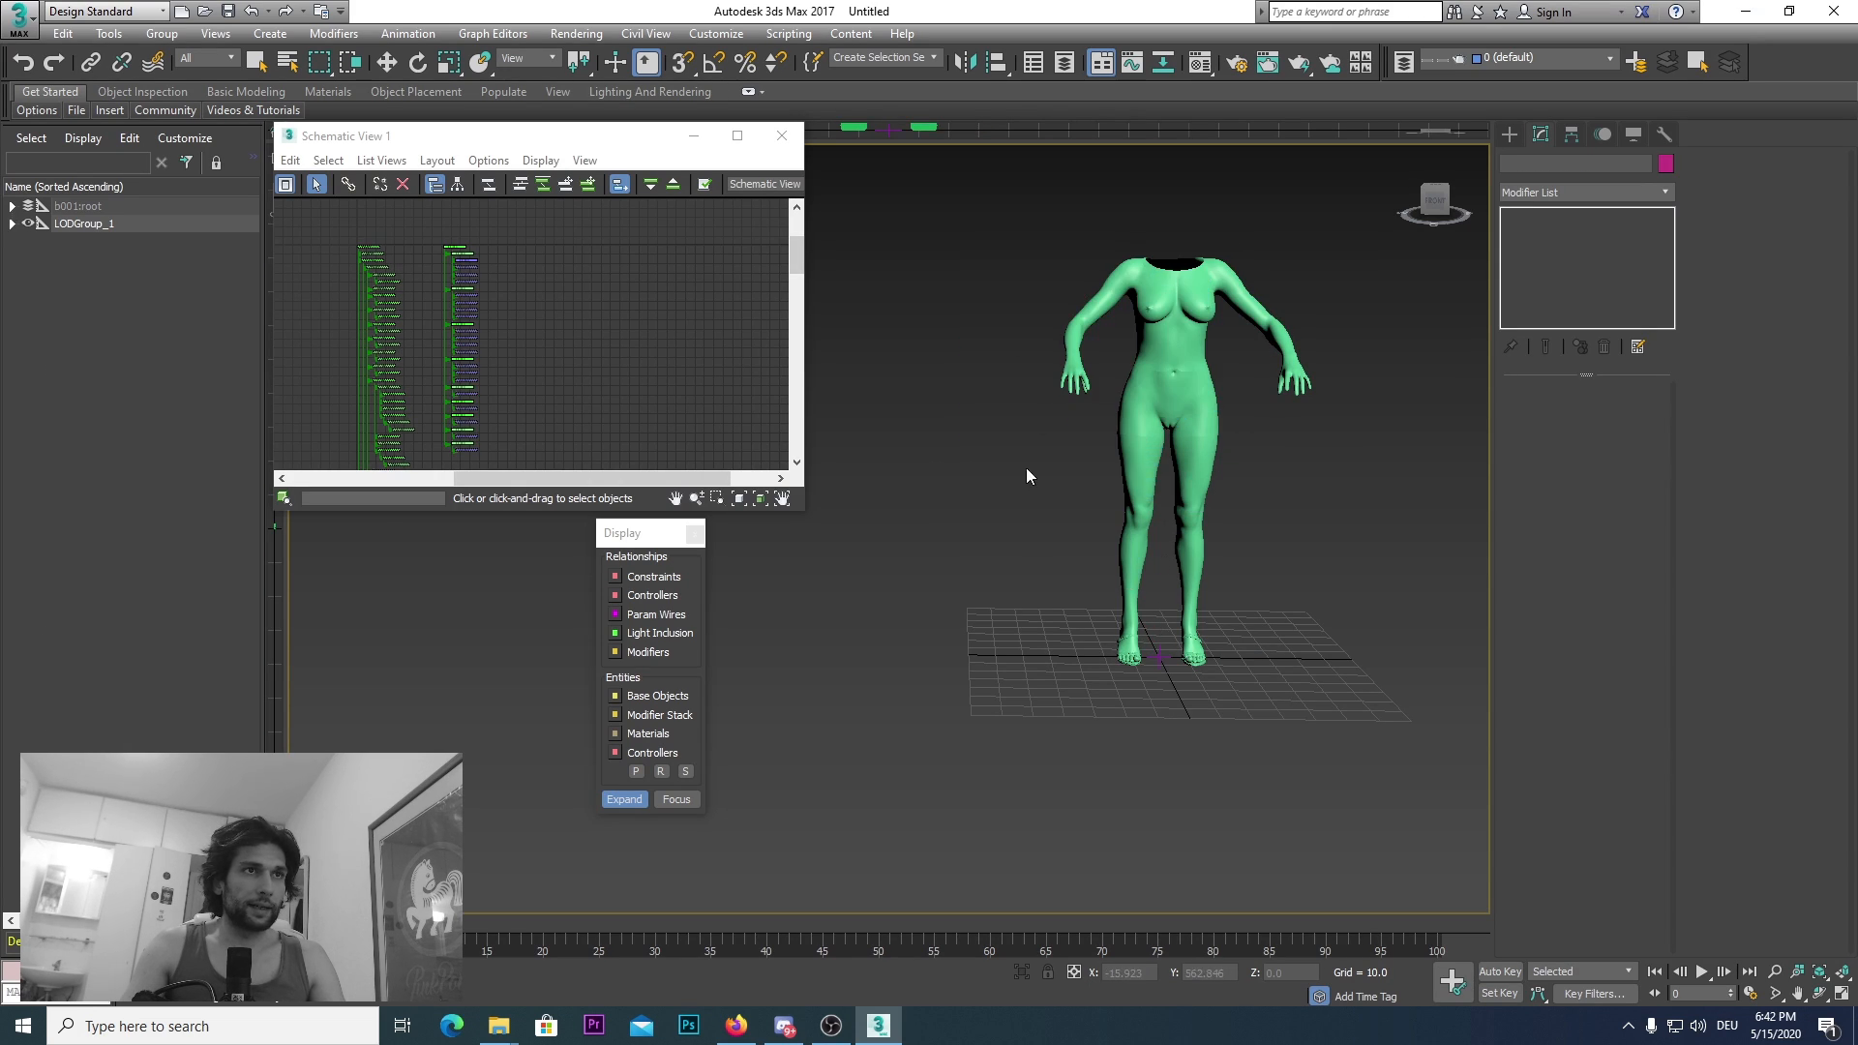
# Step: Import TEST FOR TUT 1.3DS from the export folder as a 3D Studio Mesh, merging it with the current scene and converting units
pyautogui.click(782, 134)
pyautogui.moveTo(967, 353); pyautogui.dragTo(755, 600, button='middle')
pyautogui.click(25, 37)
pyautogui.click(50, 285)
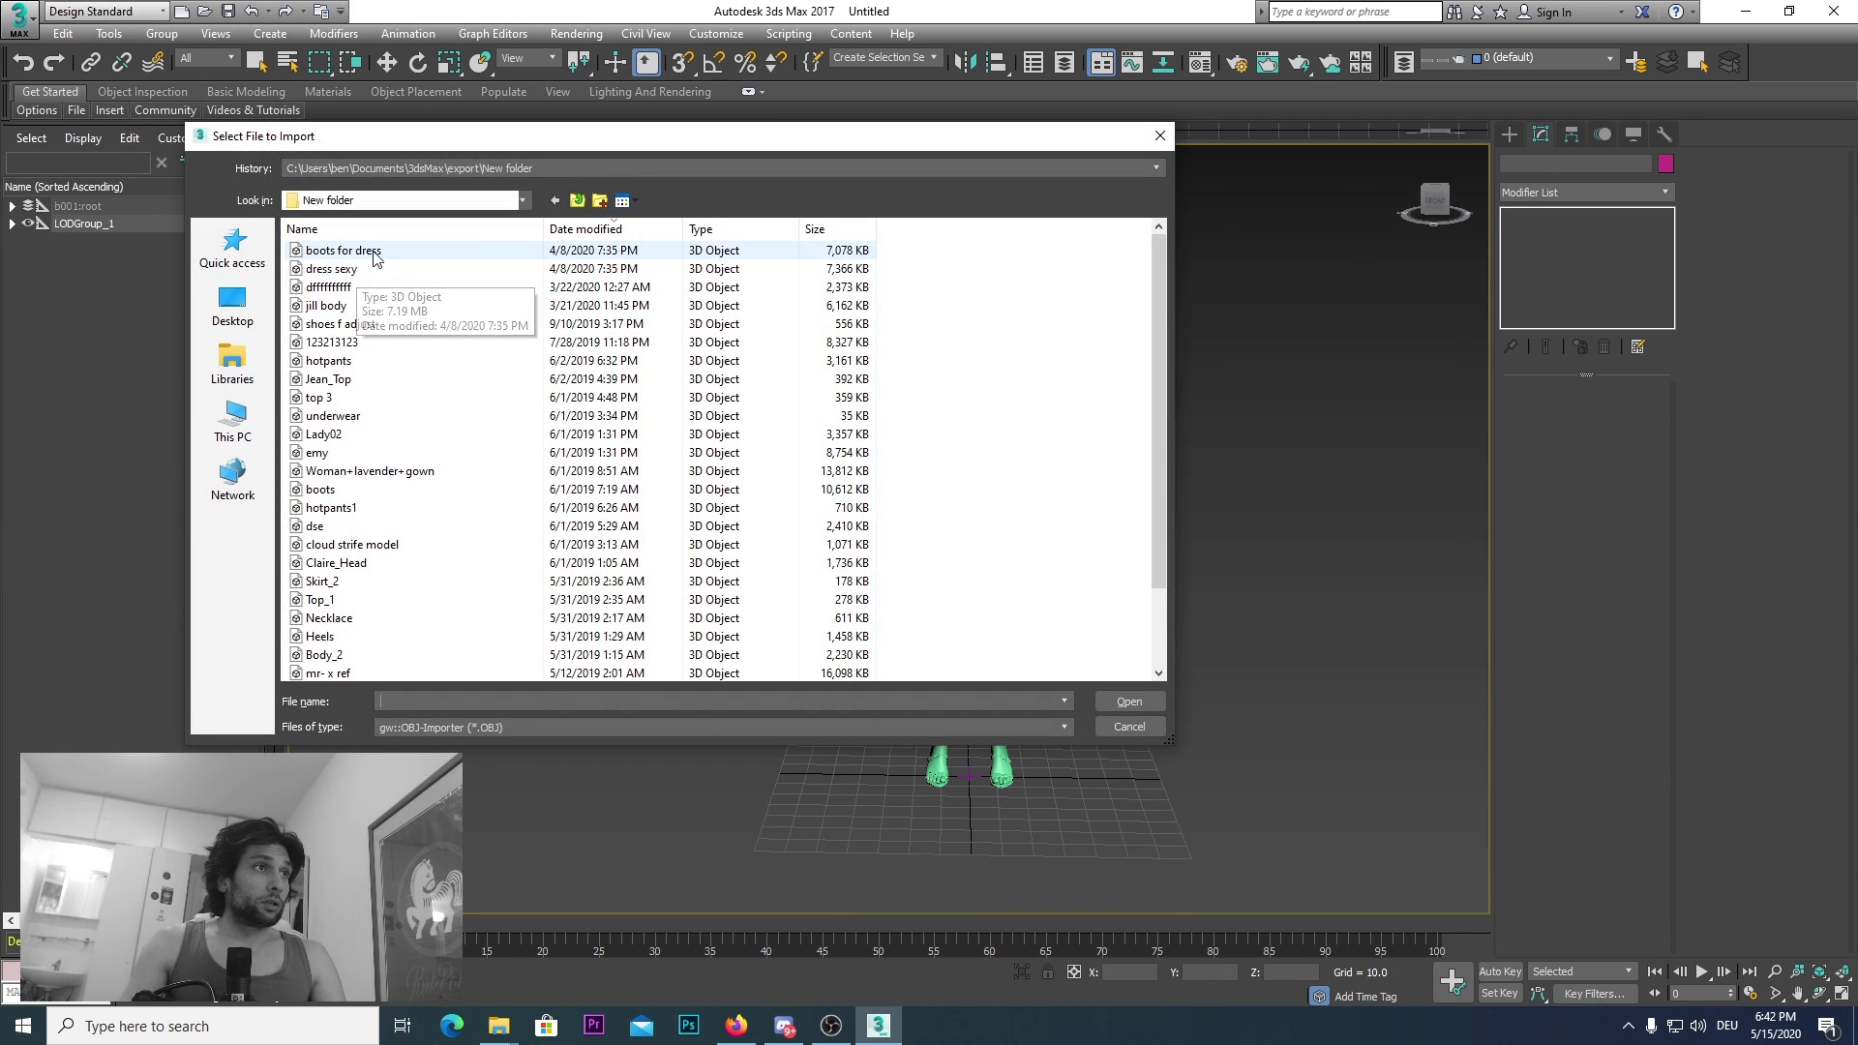
pyautogui.click(487, 729)
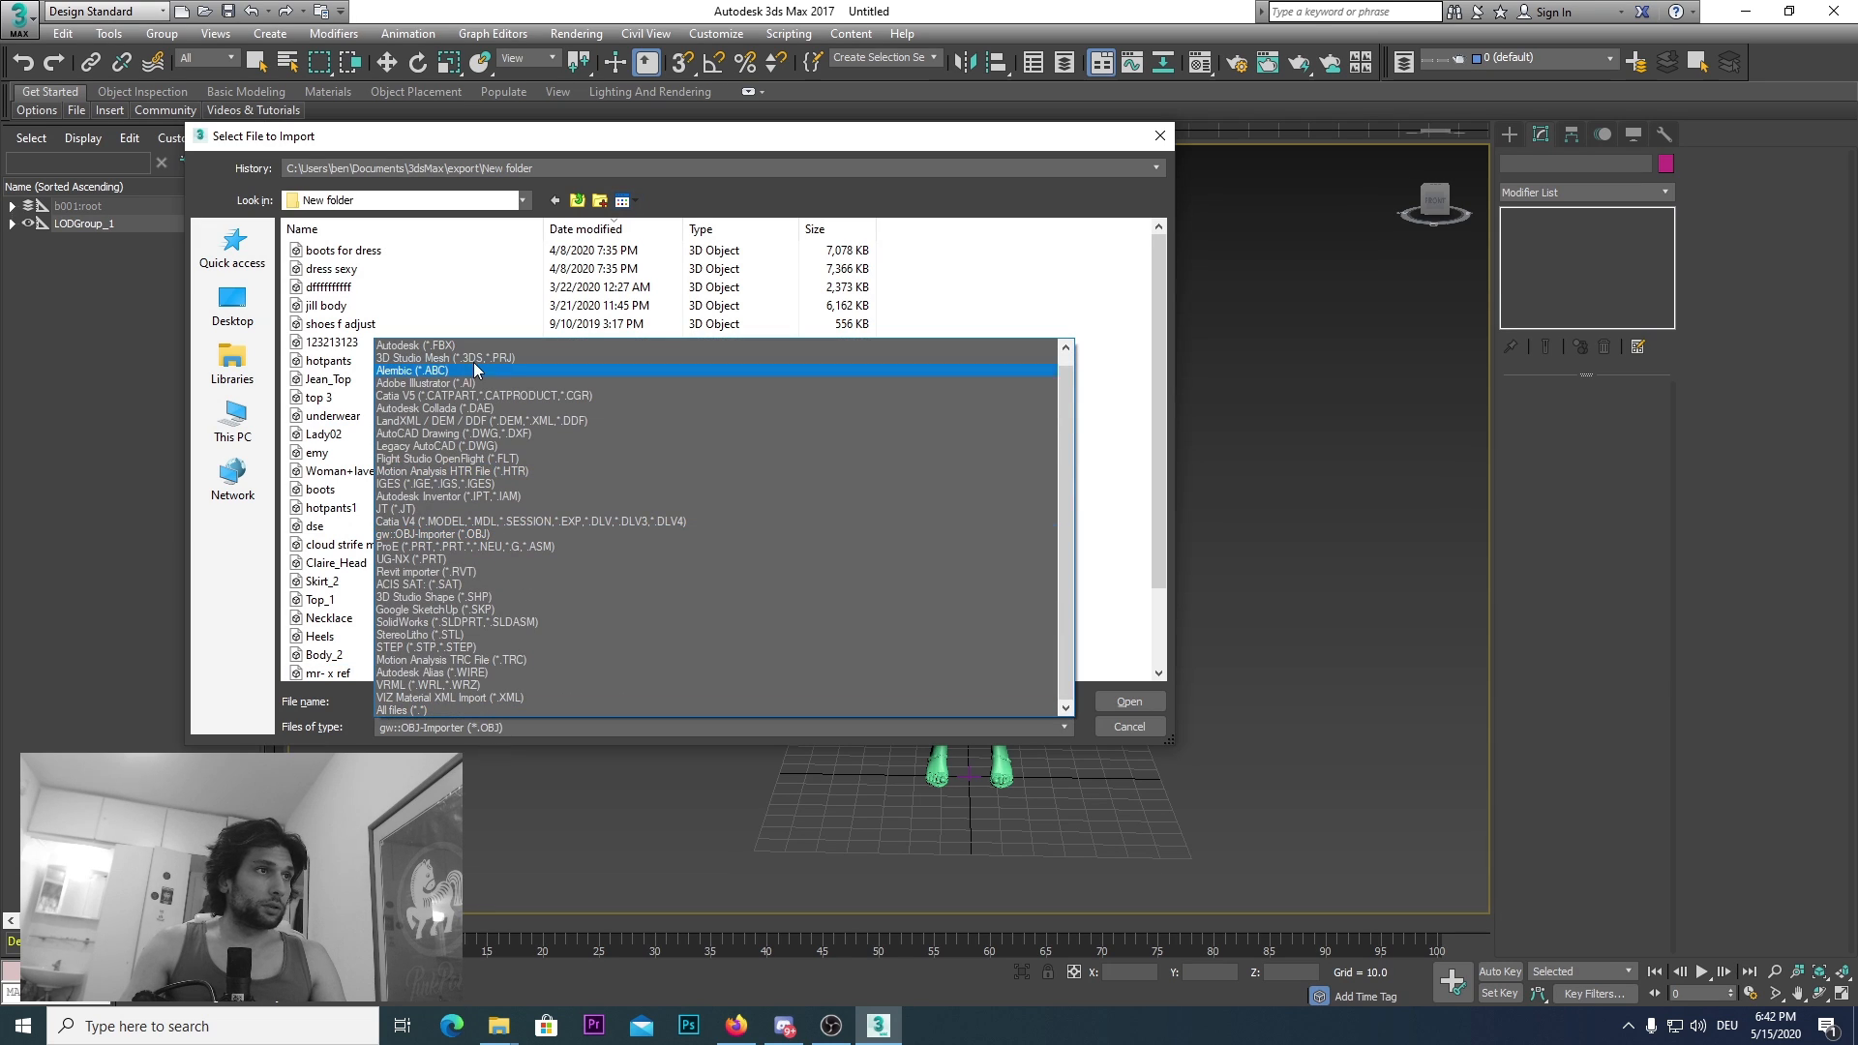
pyautogui.click(470, 365)
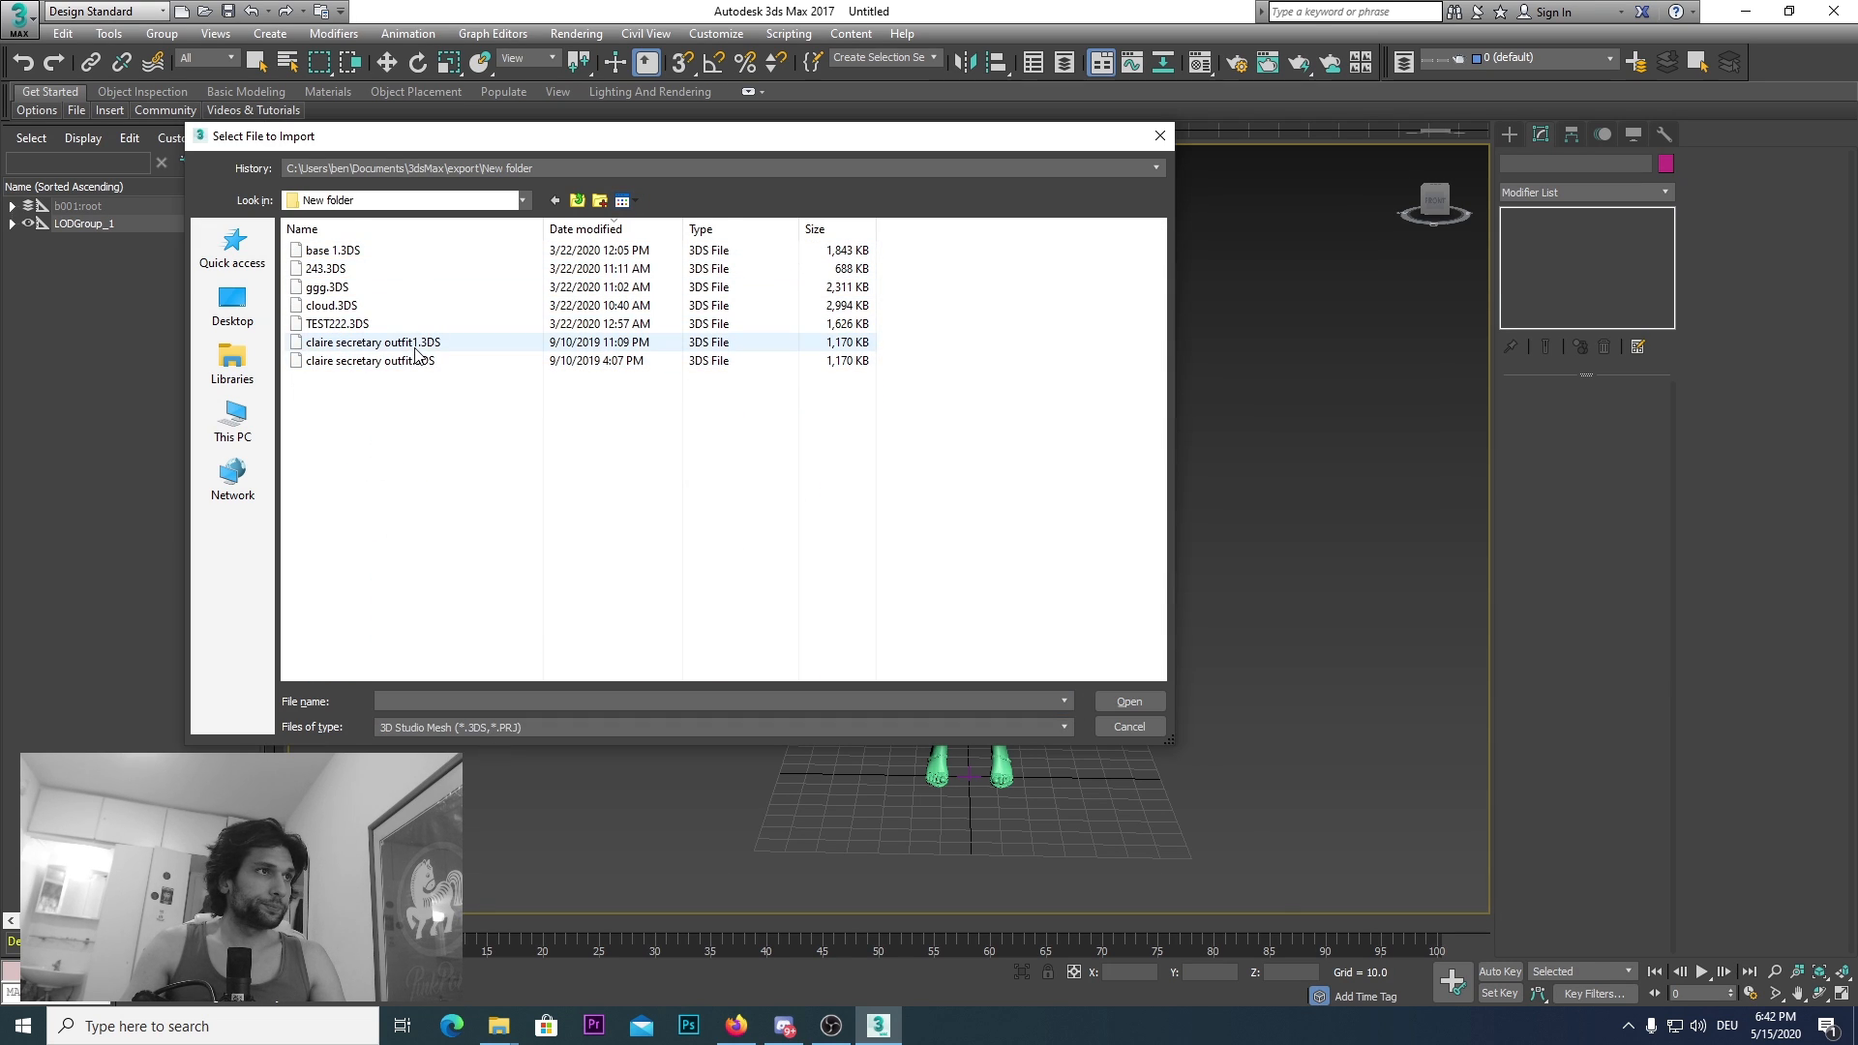
pyautogui.click(578, 200)
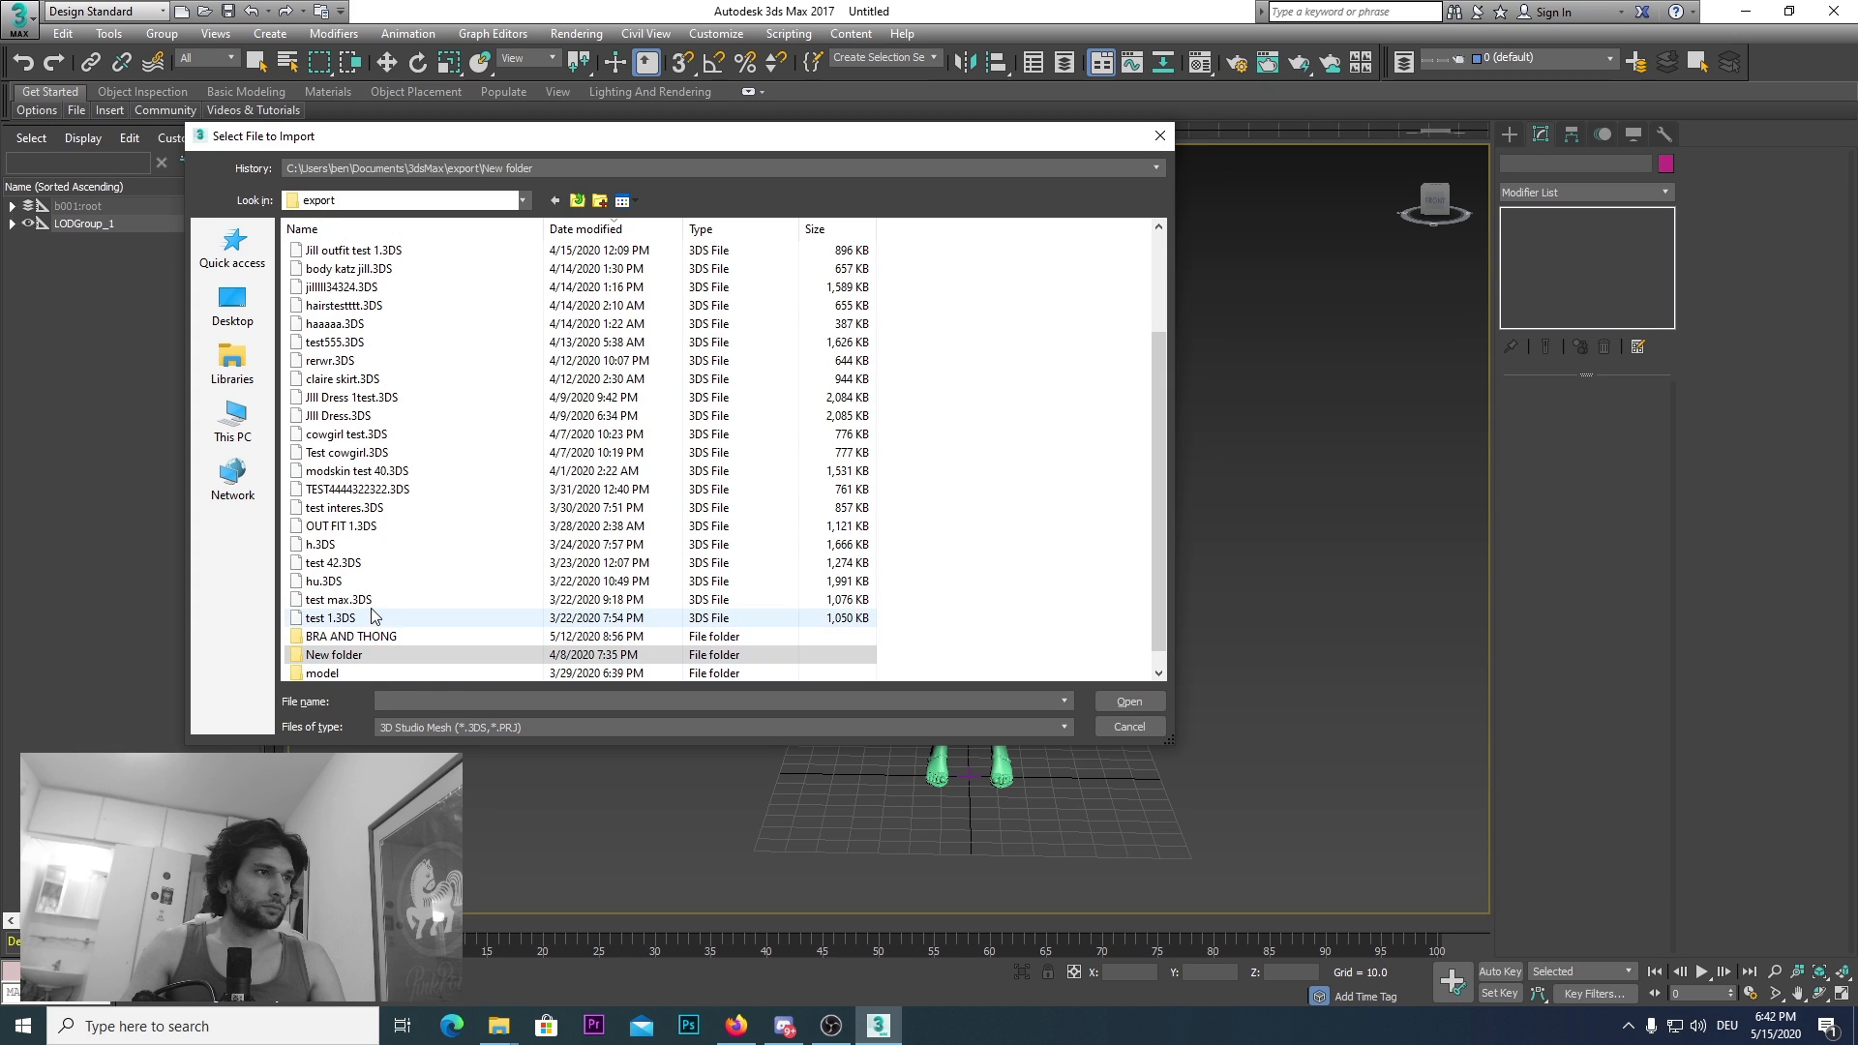
pyautogui.scroll(3, 374, 617)
pyautogui.click(388, 250)
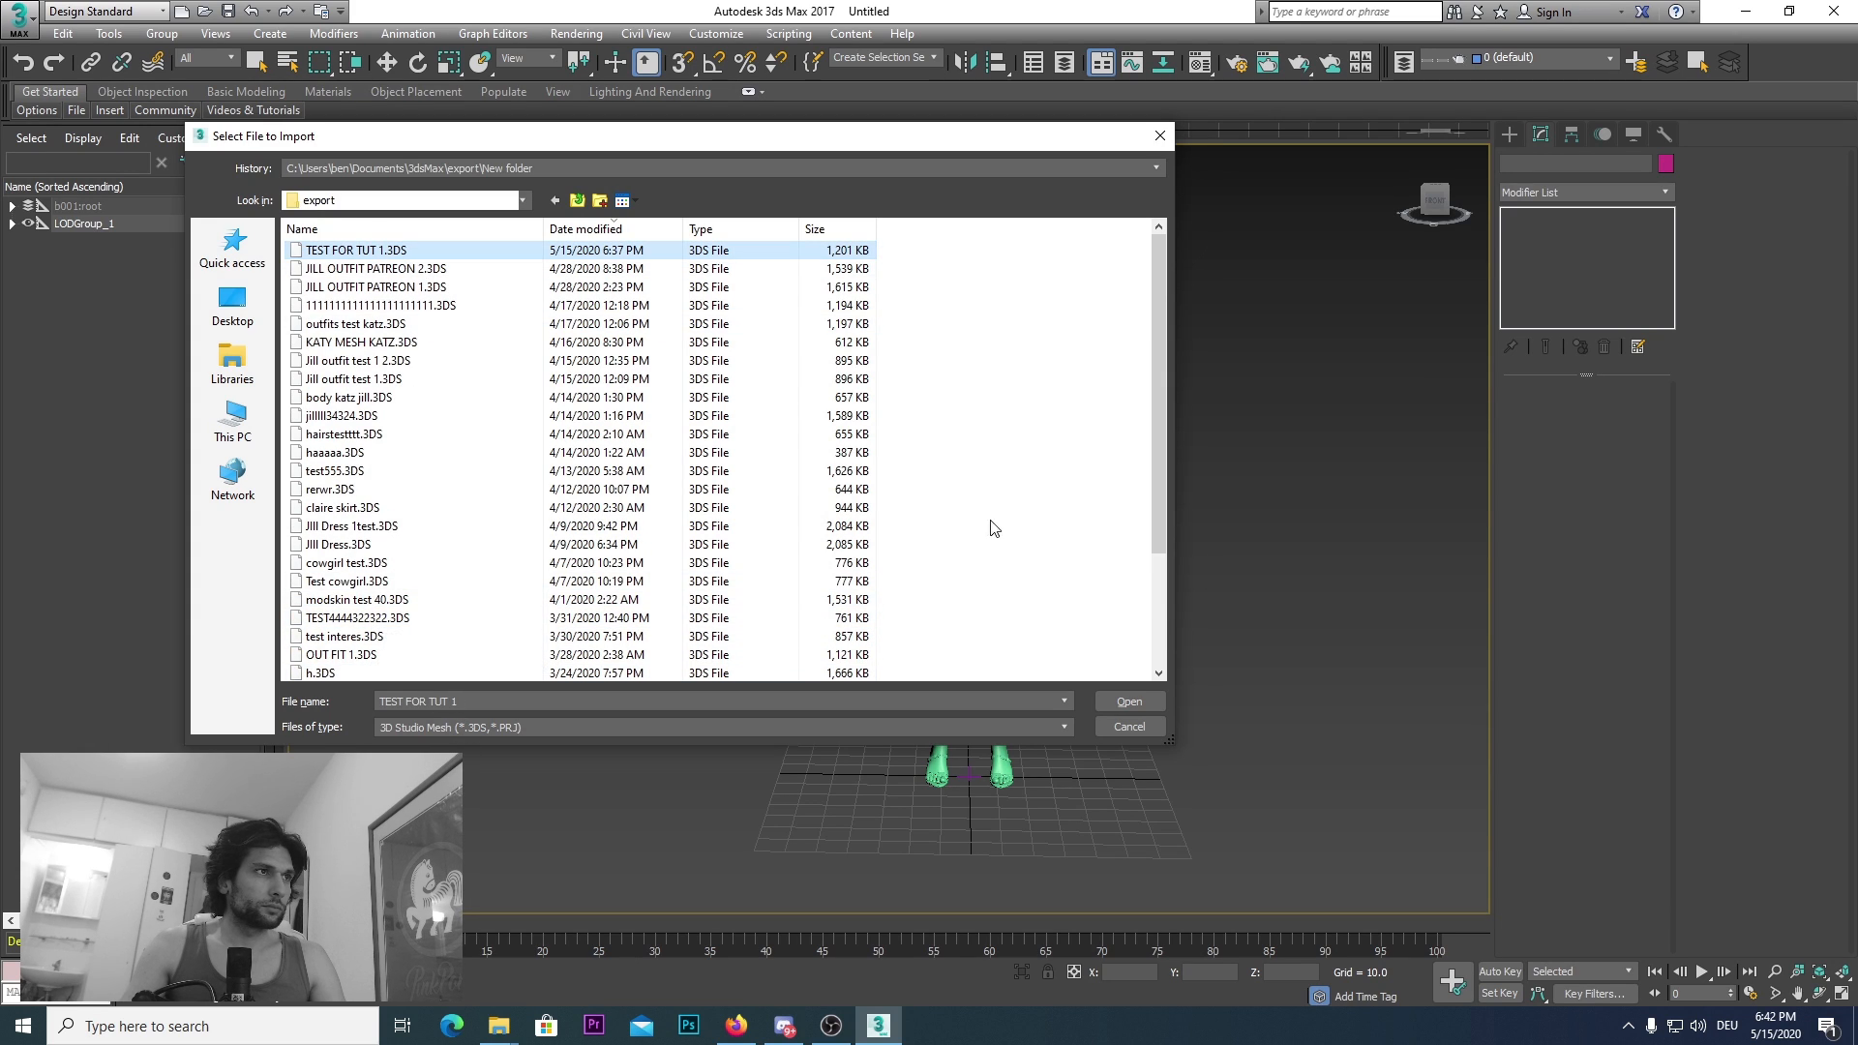
pyautogui.click(1136, 699)
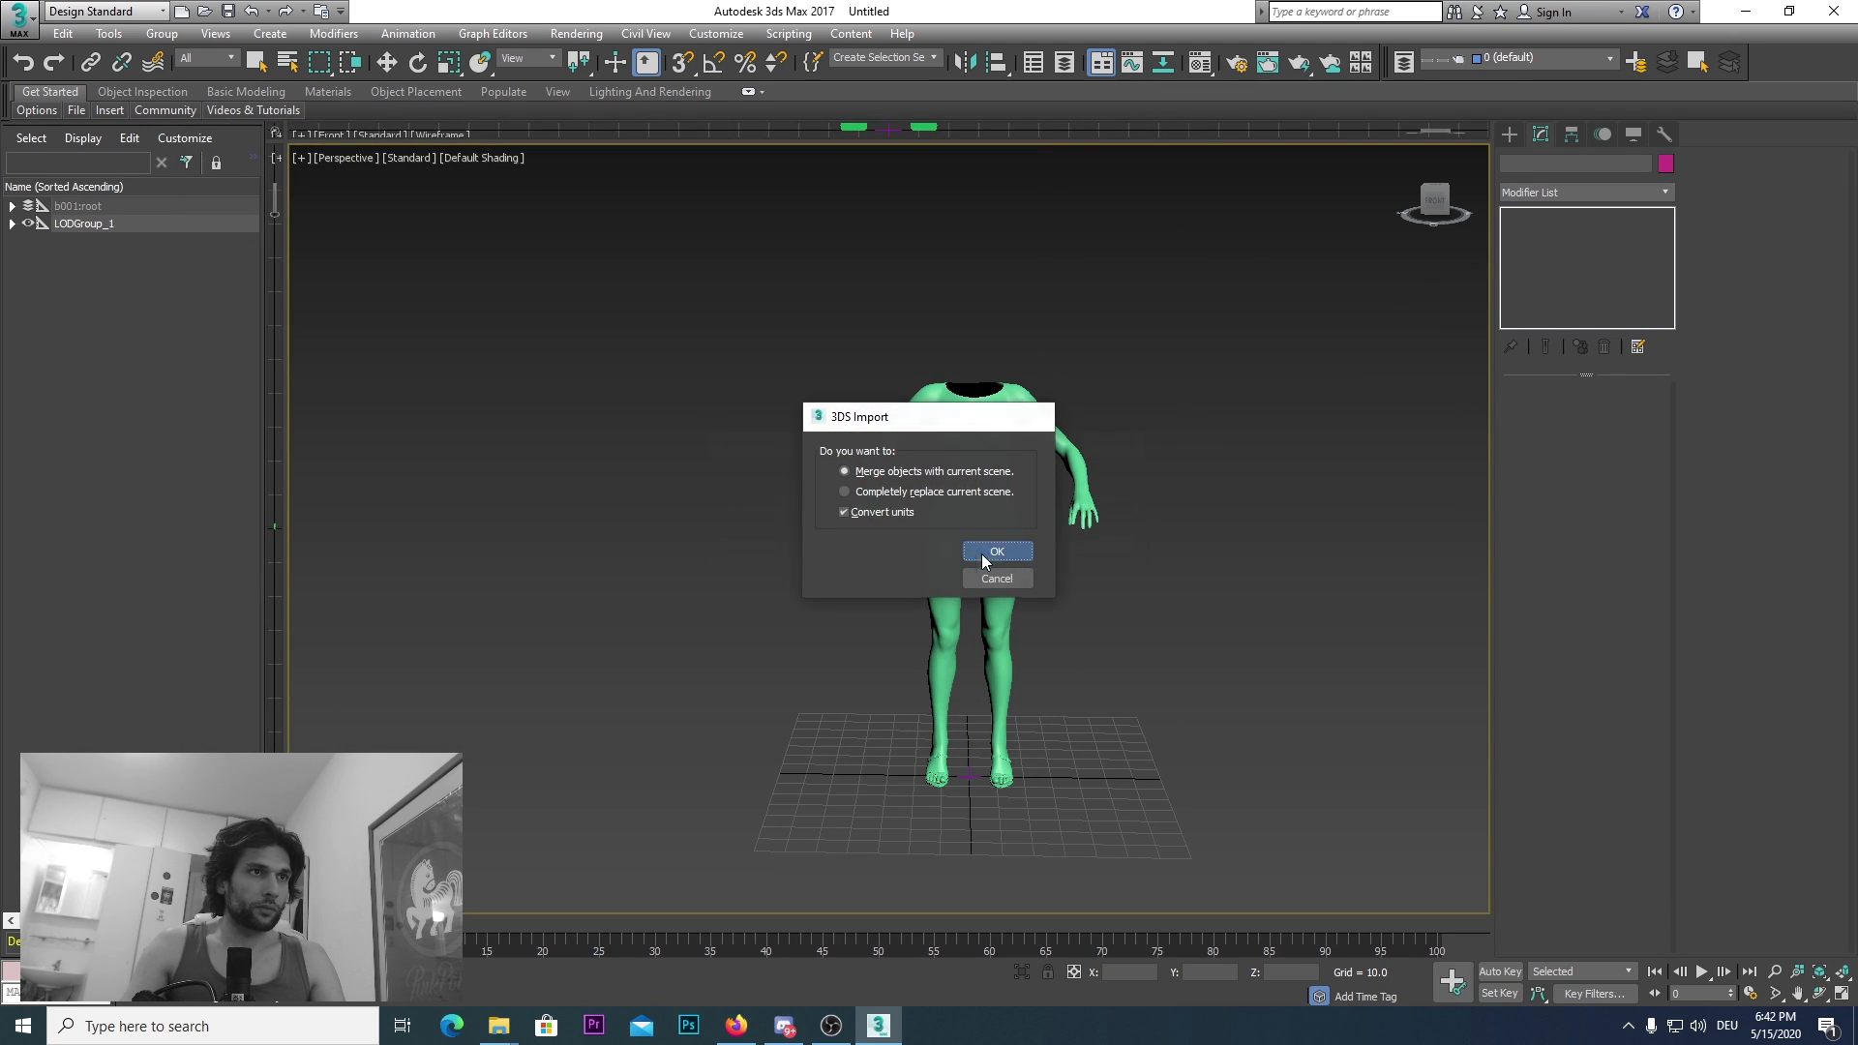
pyautogui.click(982, 553)
pyautogui.click(1031, 551)
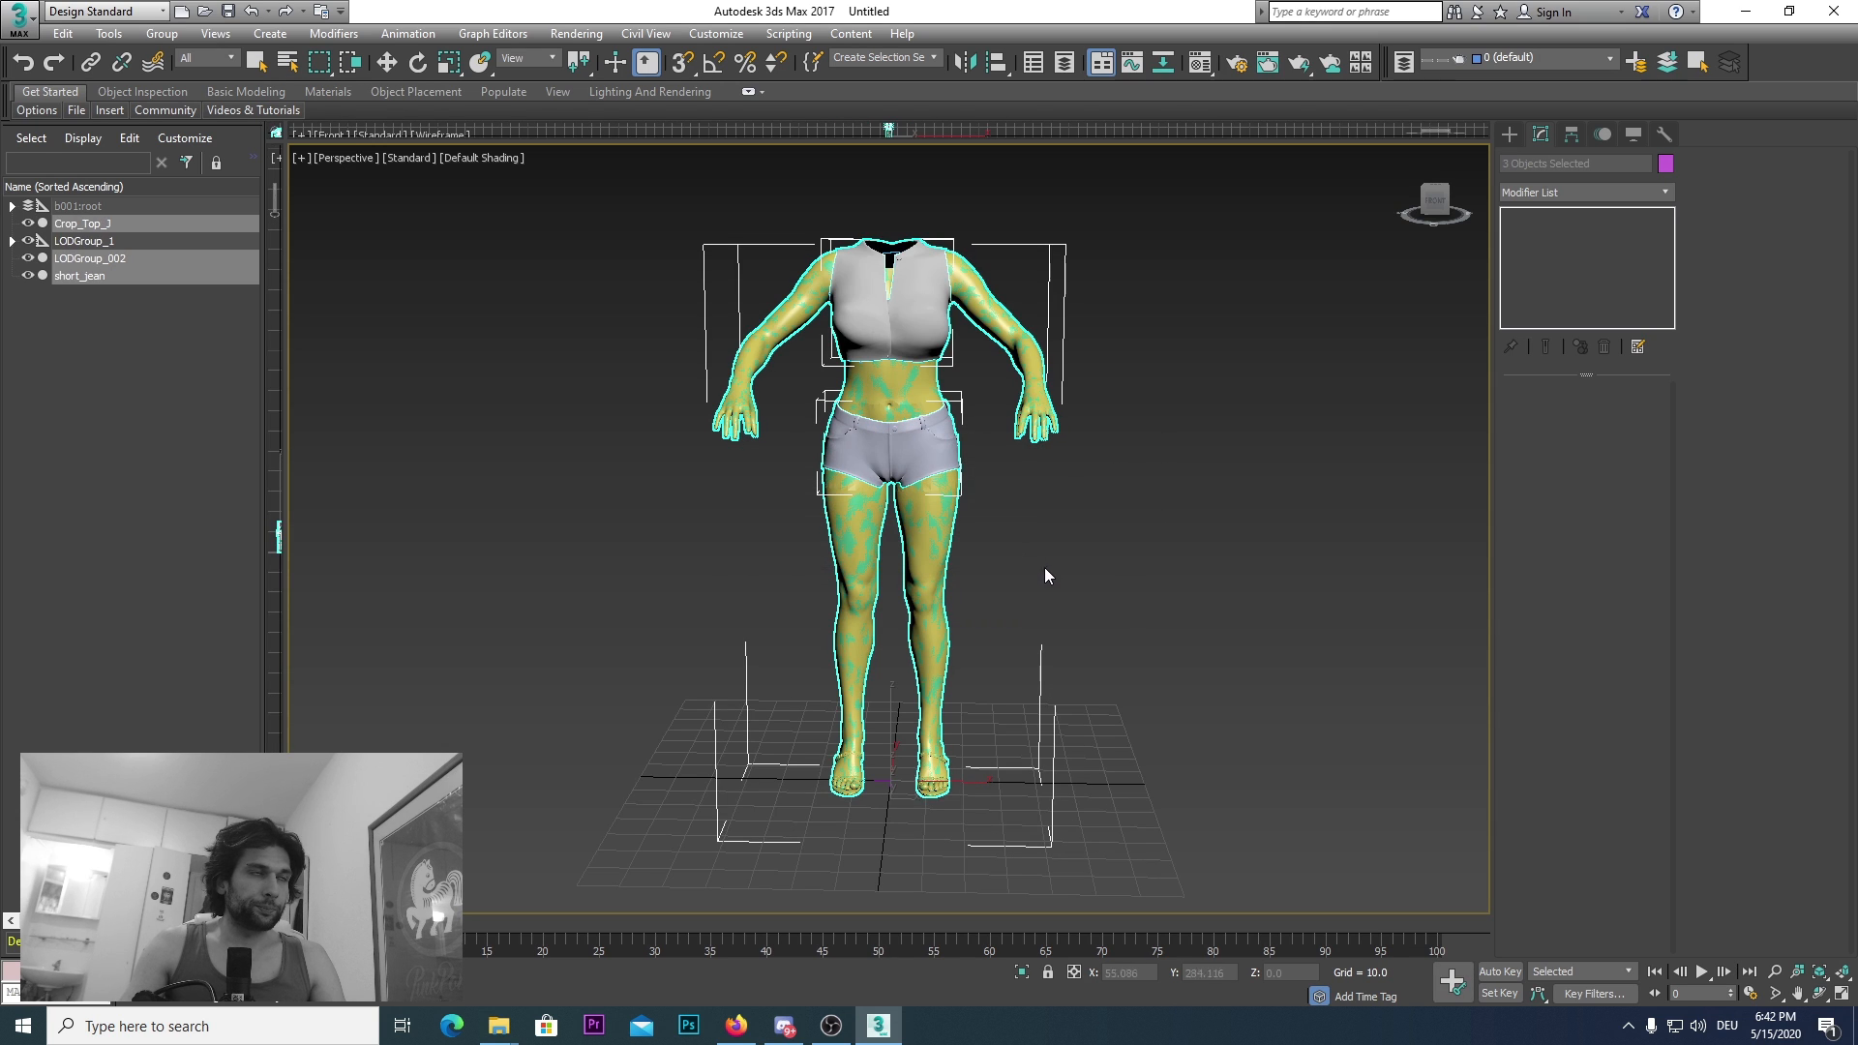
# Step: Attach short_jean to the imported LODGroup_002 body mesh, matching material IDs to material and condensing material and IDs
pyautogui.moveTo(1435, 200)
pyautogui.mouseDown()
pyautogui.moveTo(1505, 202)
pyautogui.moveTo(1436, 201)
pyautogui.mouseUp()
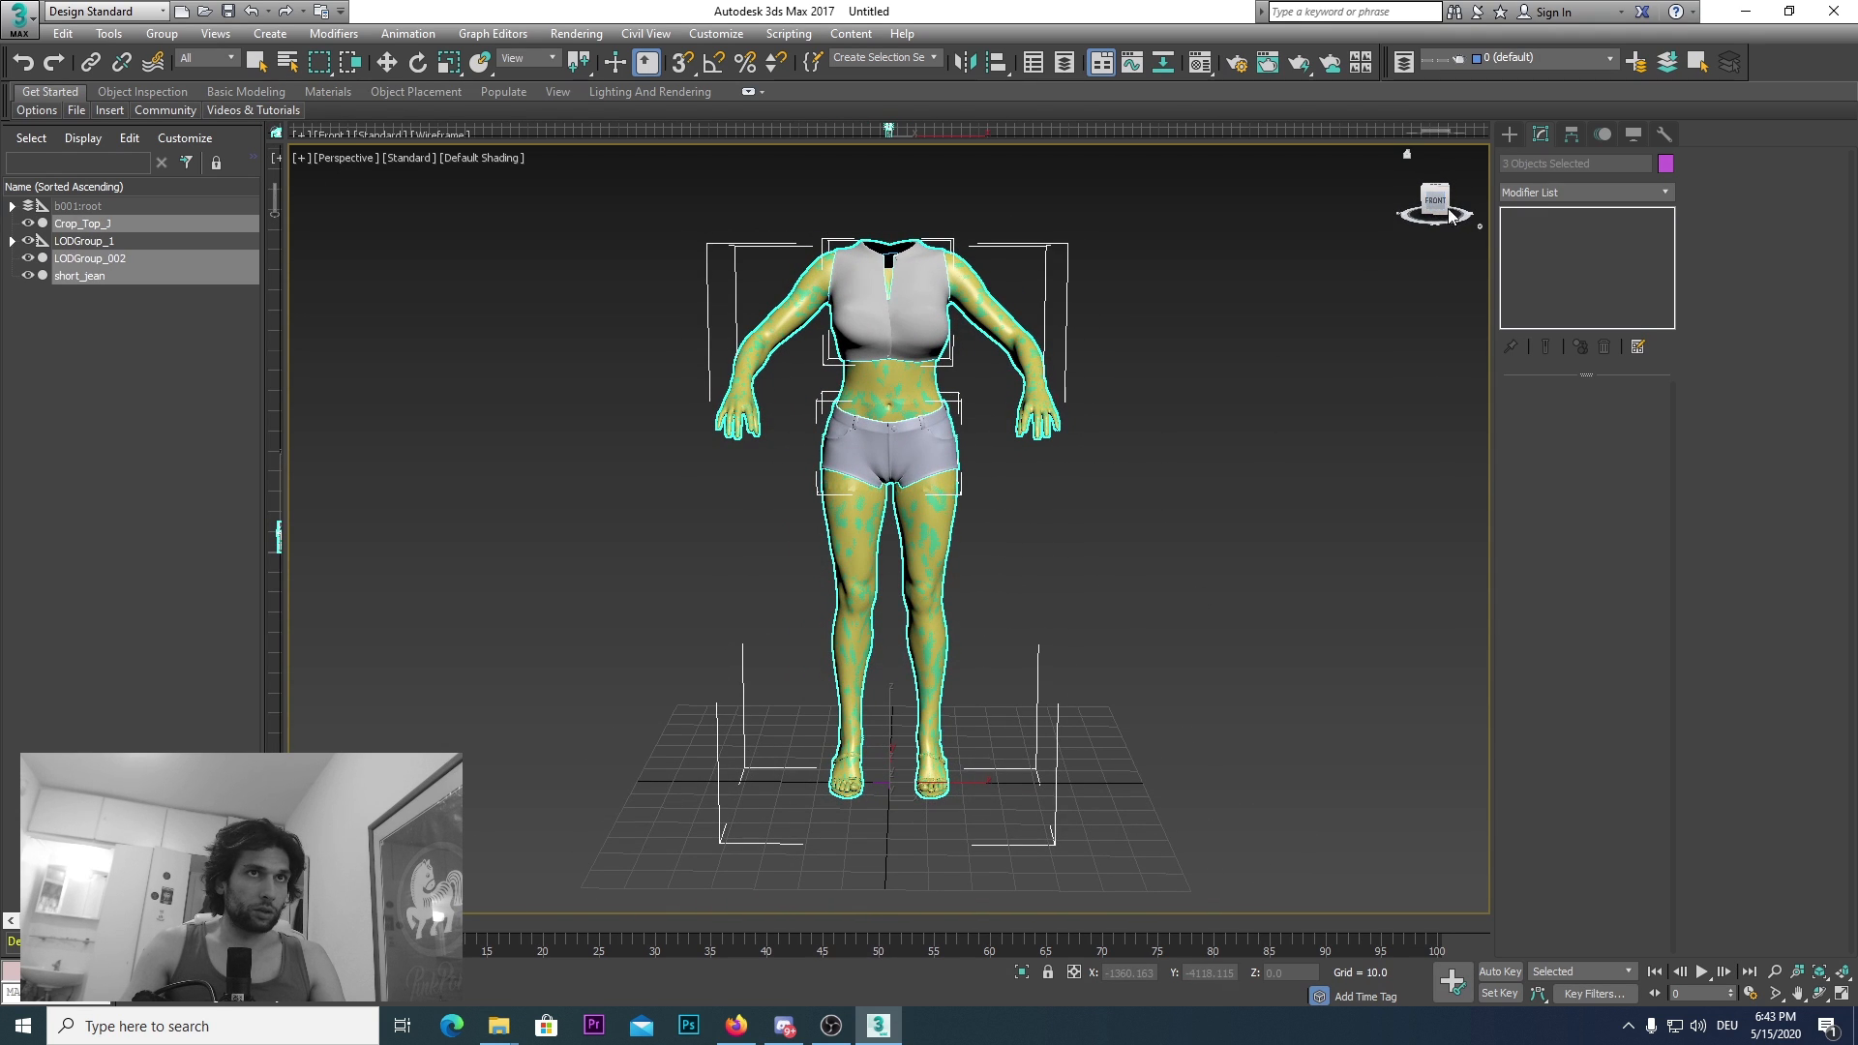
pyautogui.click(1163, 62)
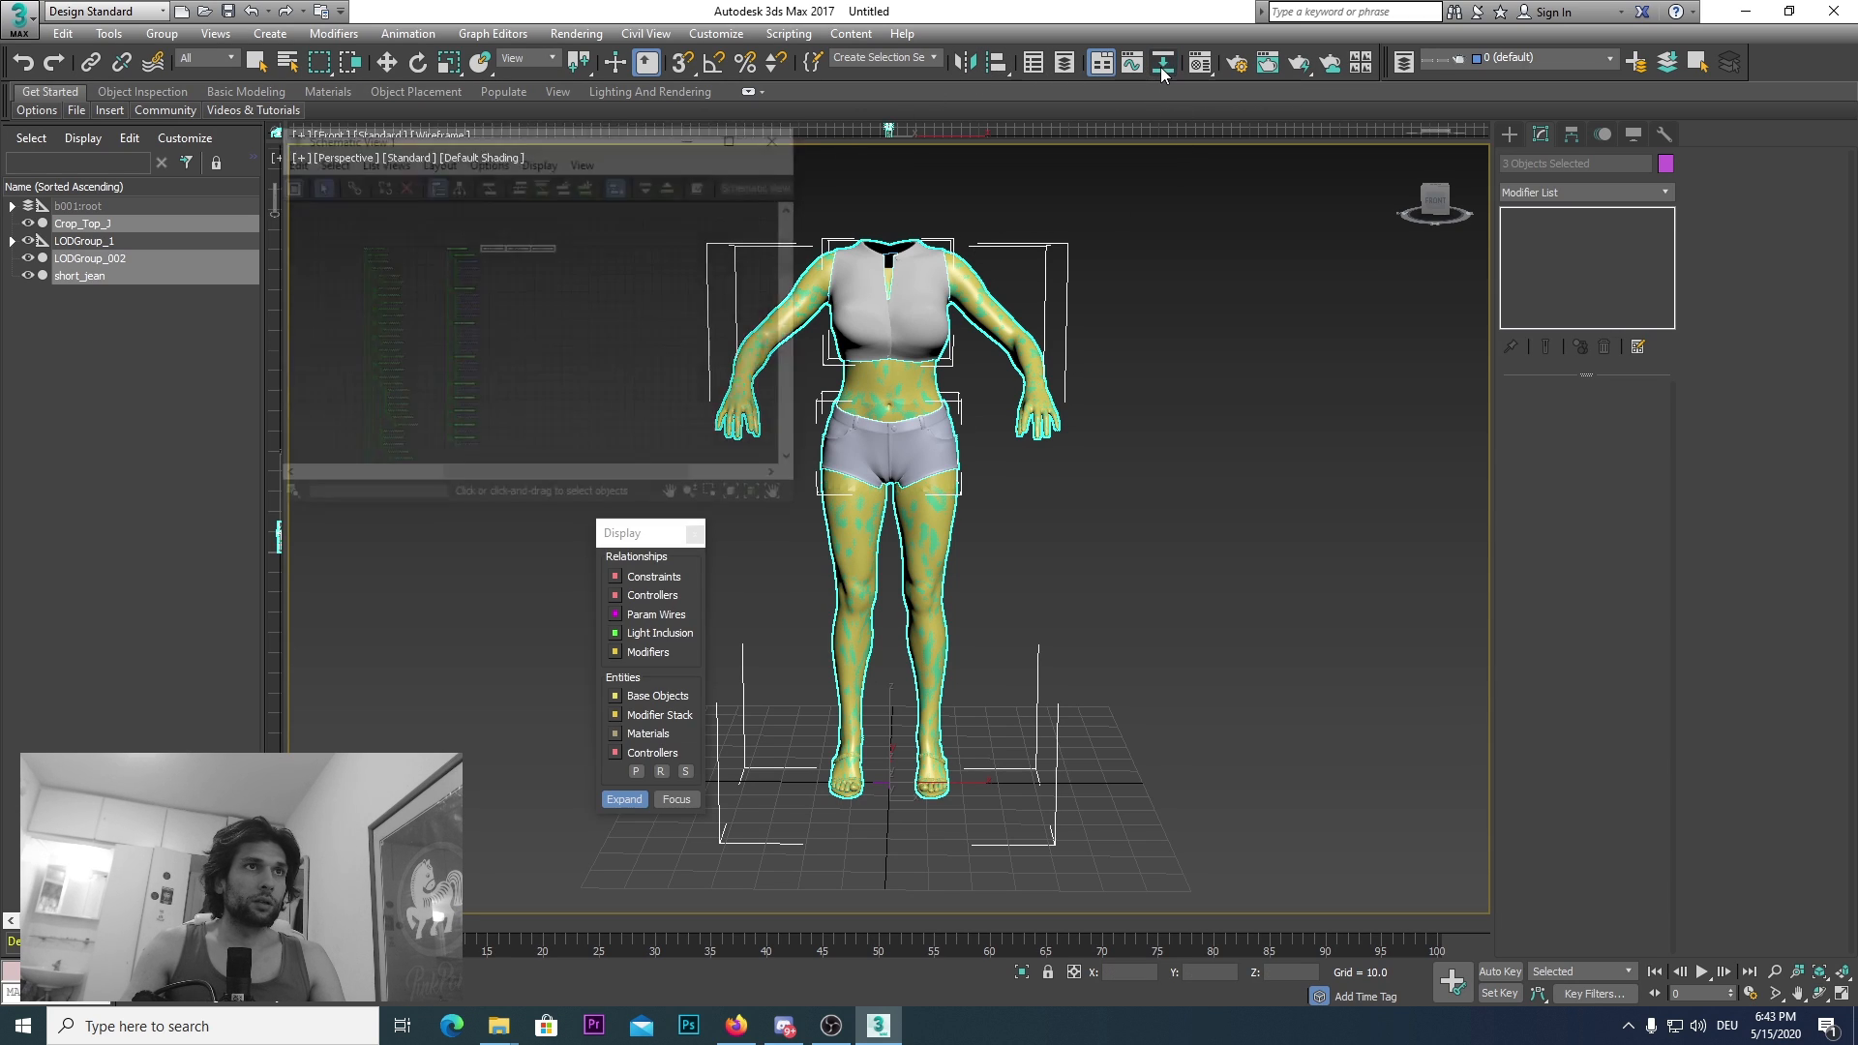
pyautogui.scroll(5, 413, 260)
pyautogui.click(448, 381)
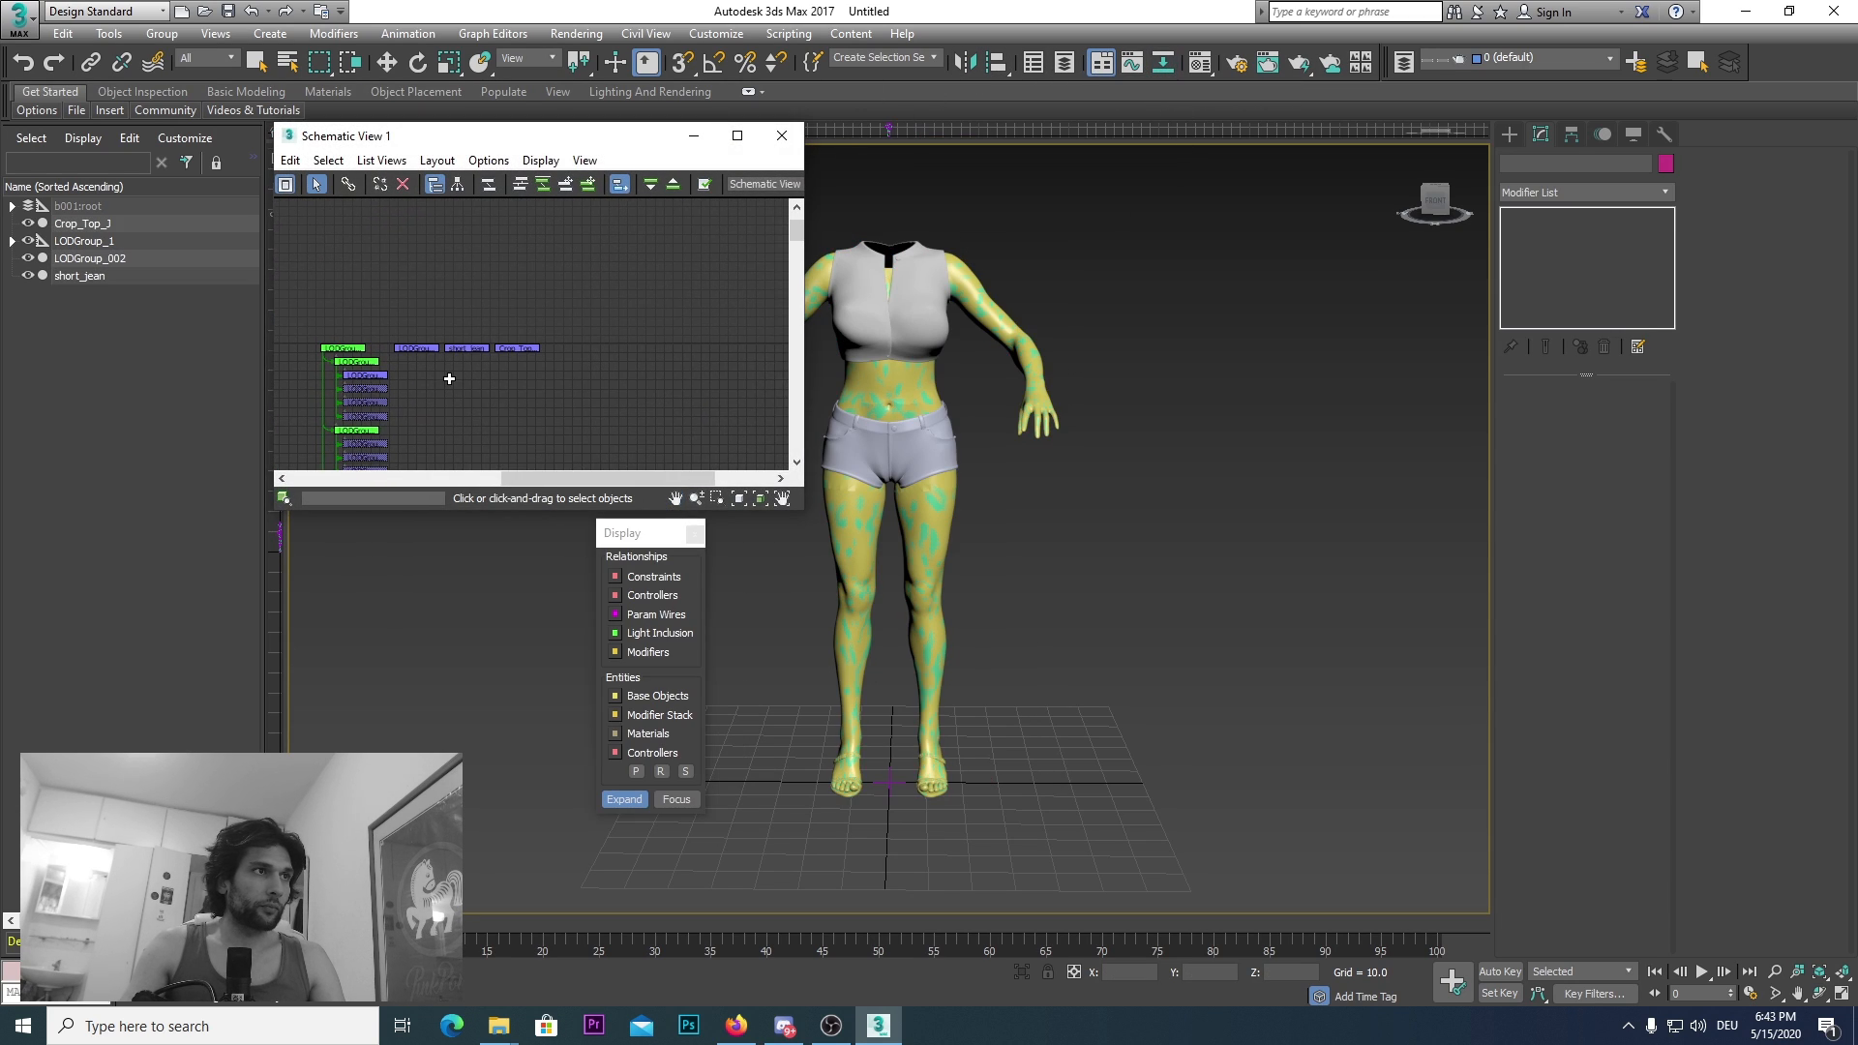
pyautogui.click(418, 348)
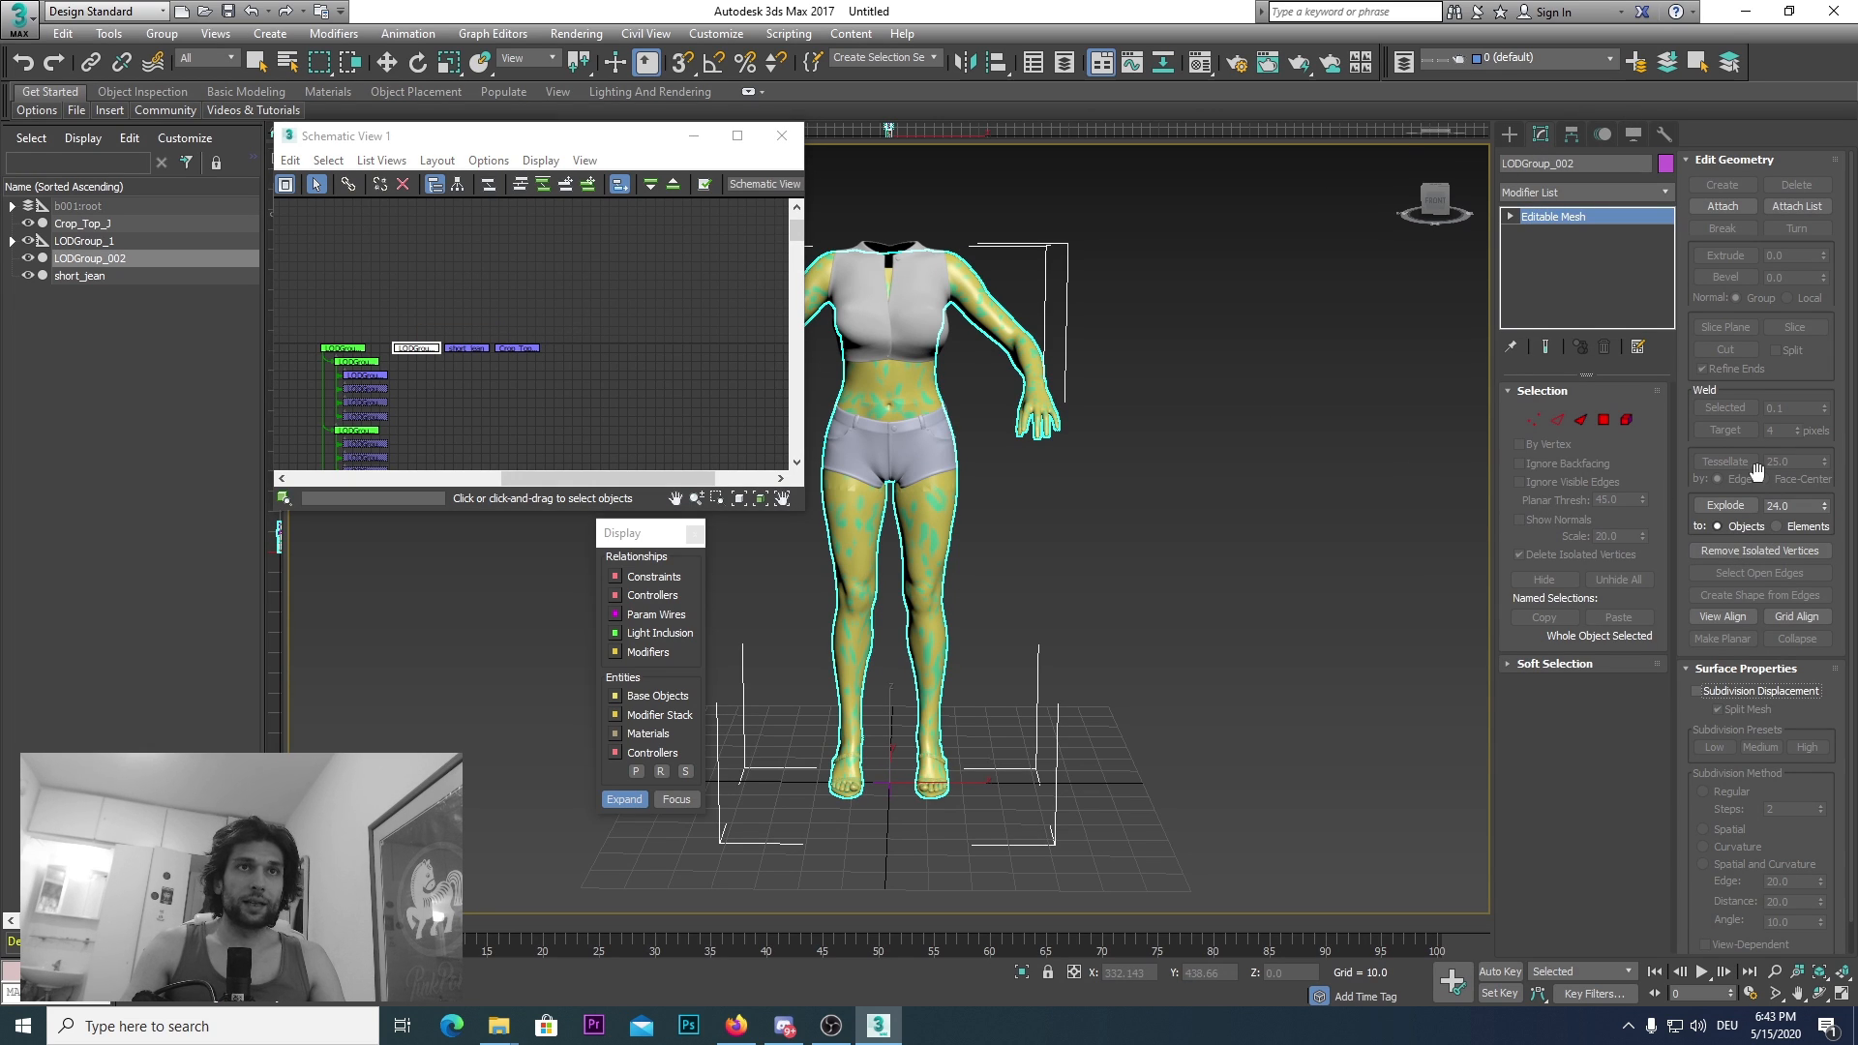
pyautogui.click(1723, 206)
pyautogui.scroll(3, 428, 354)
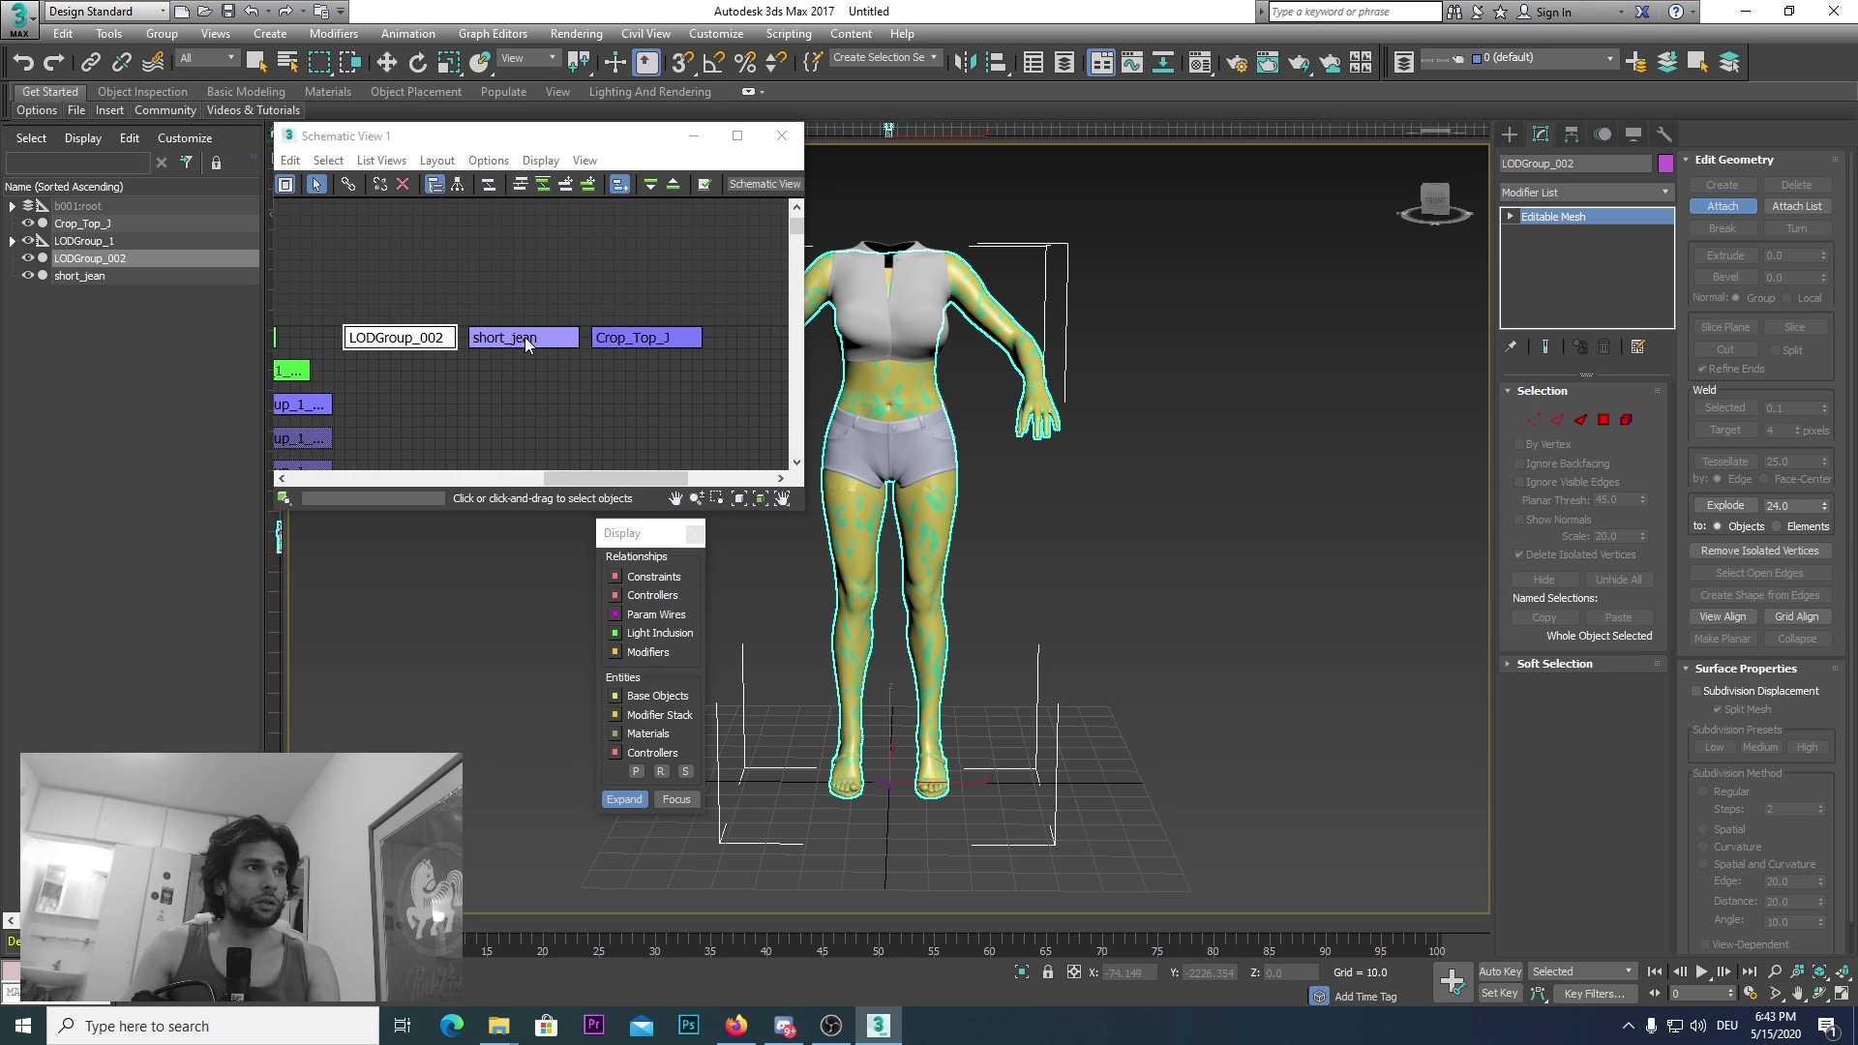
pyautogui.click(525, 337)
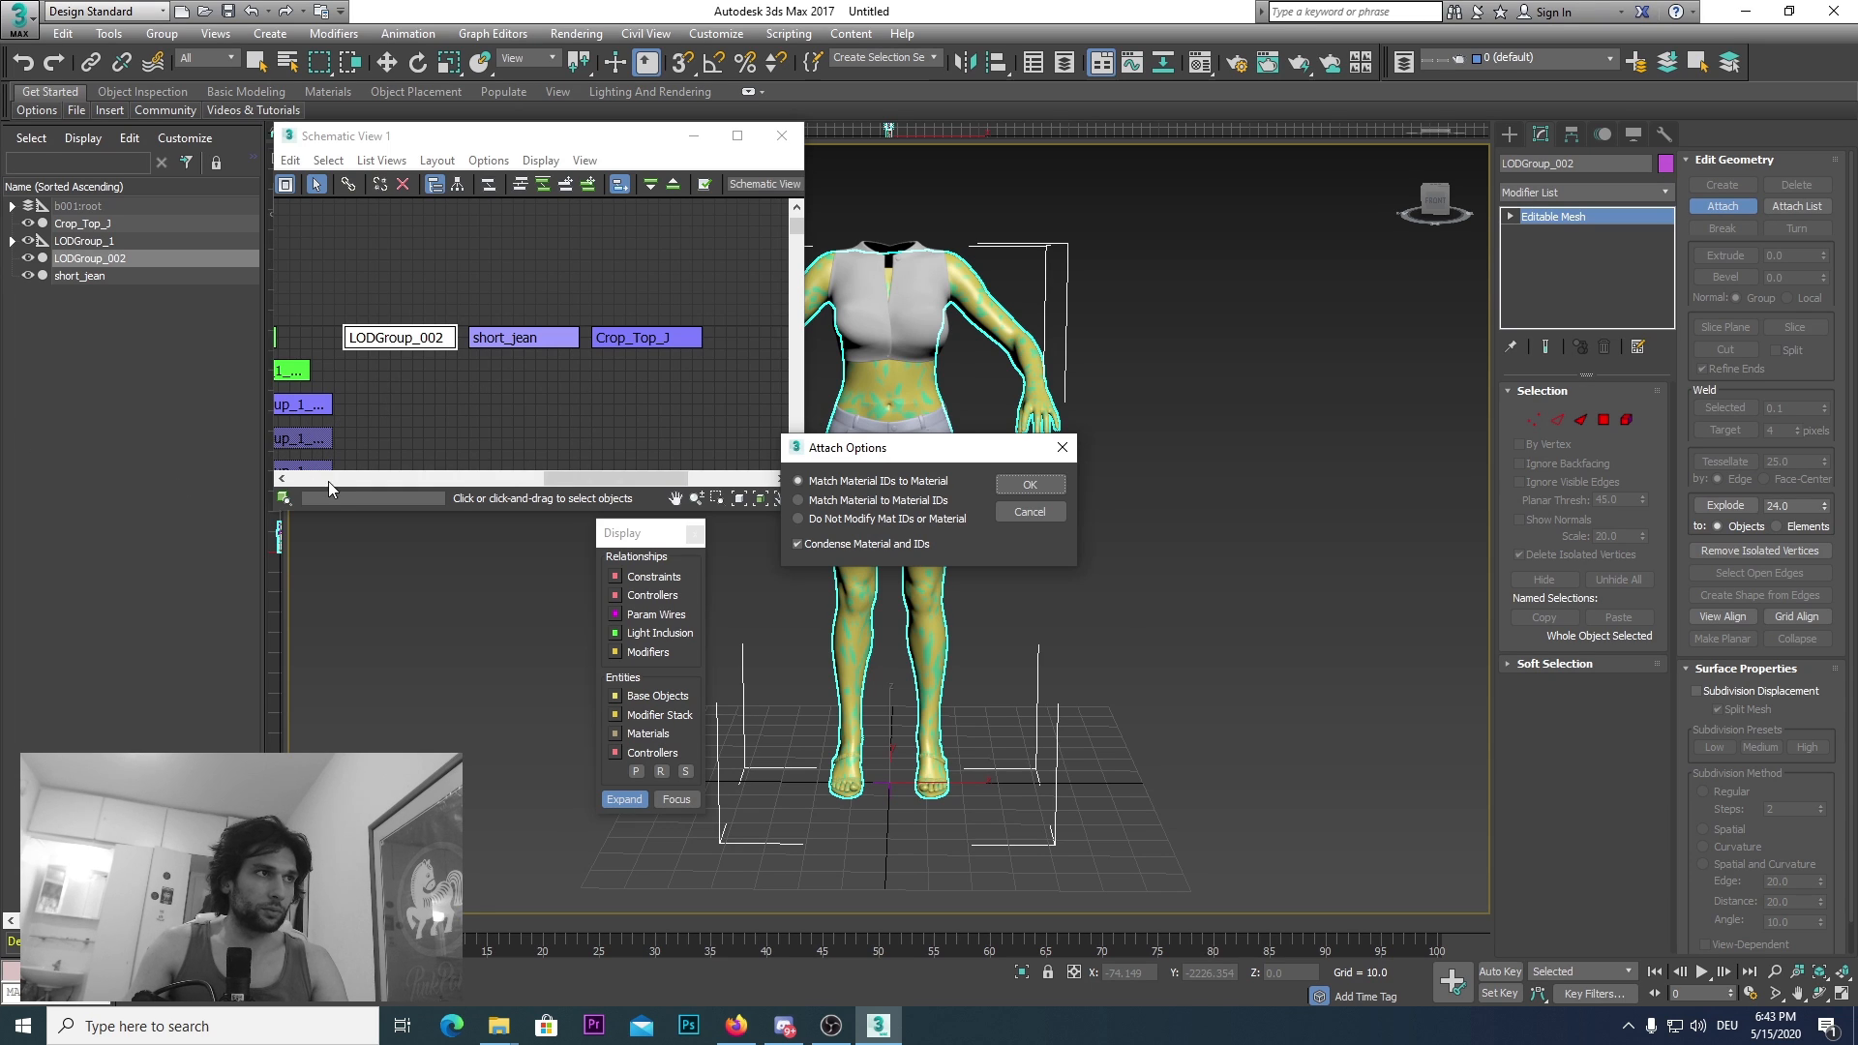
pyautogui.scroll(-2, 310, 465)
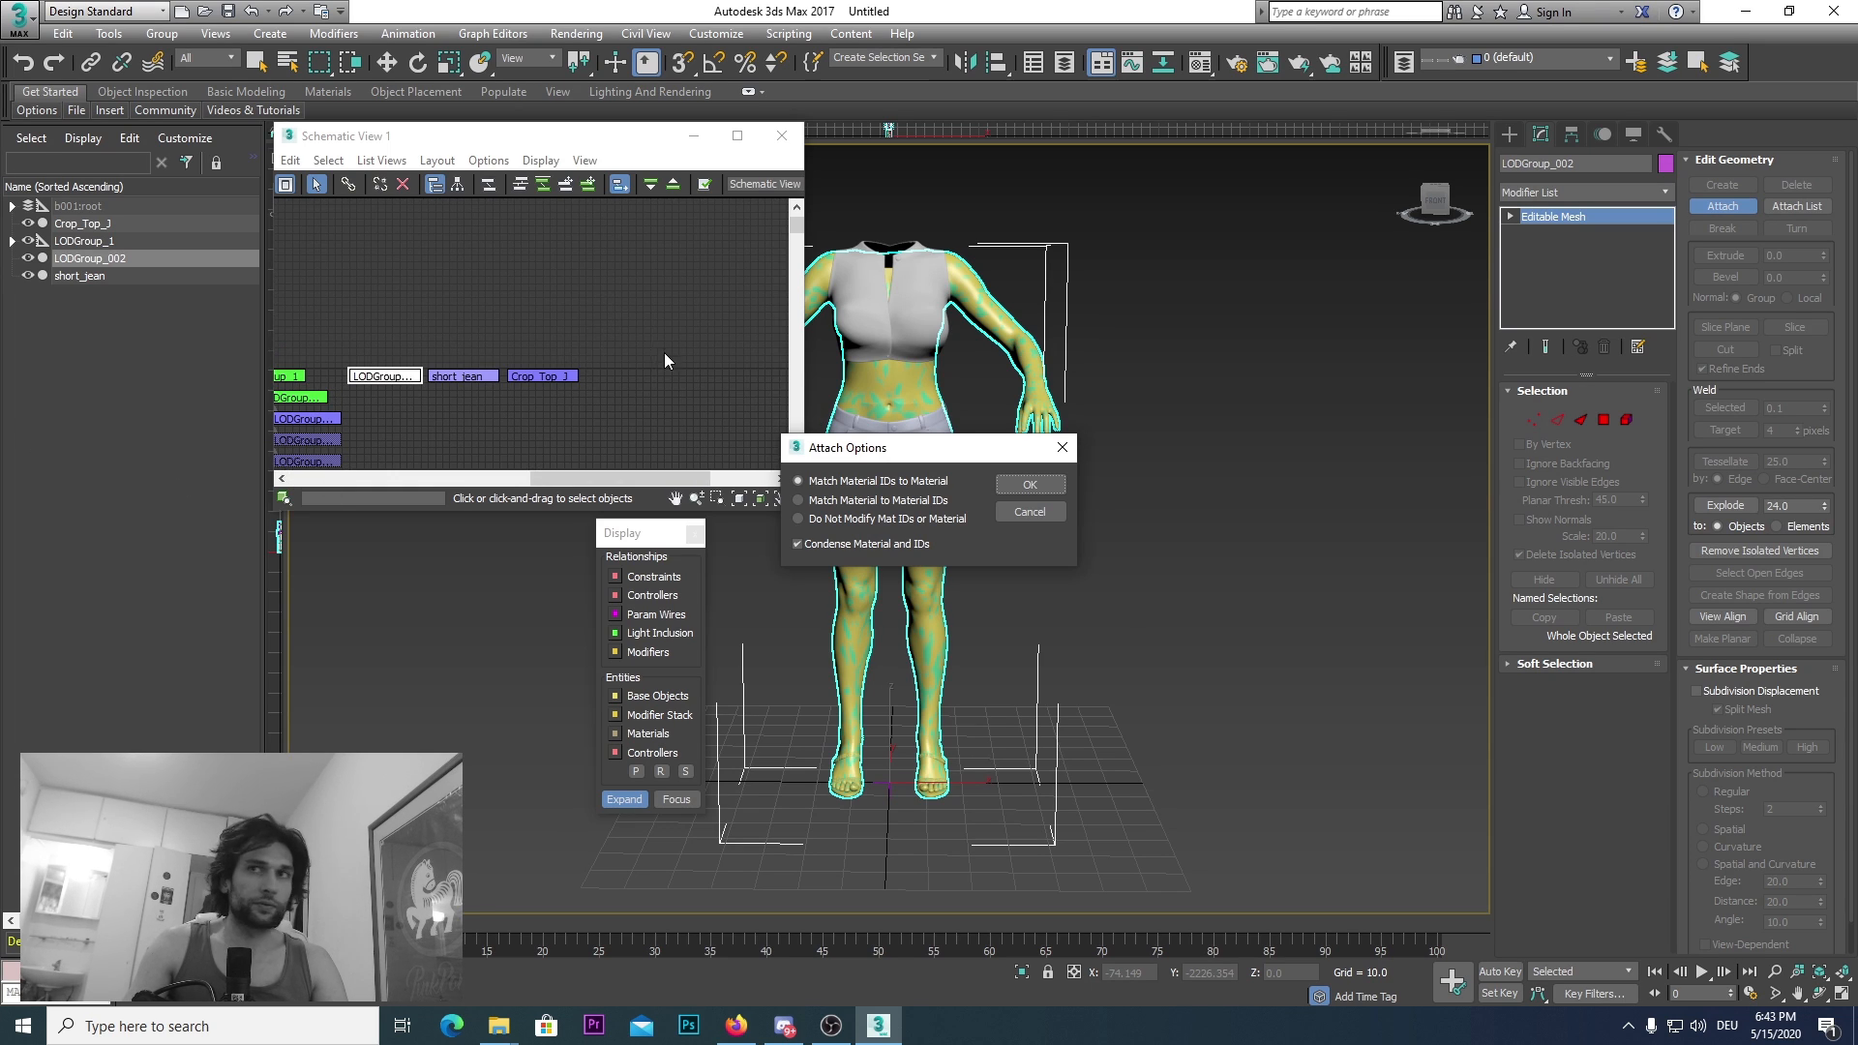
pyautogui.scroll(2, 459, 382)
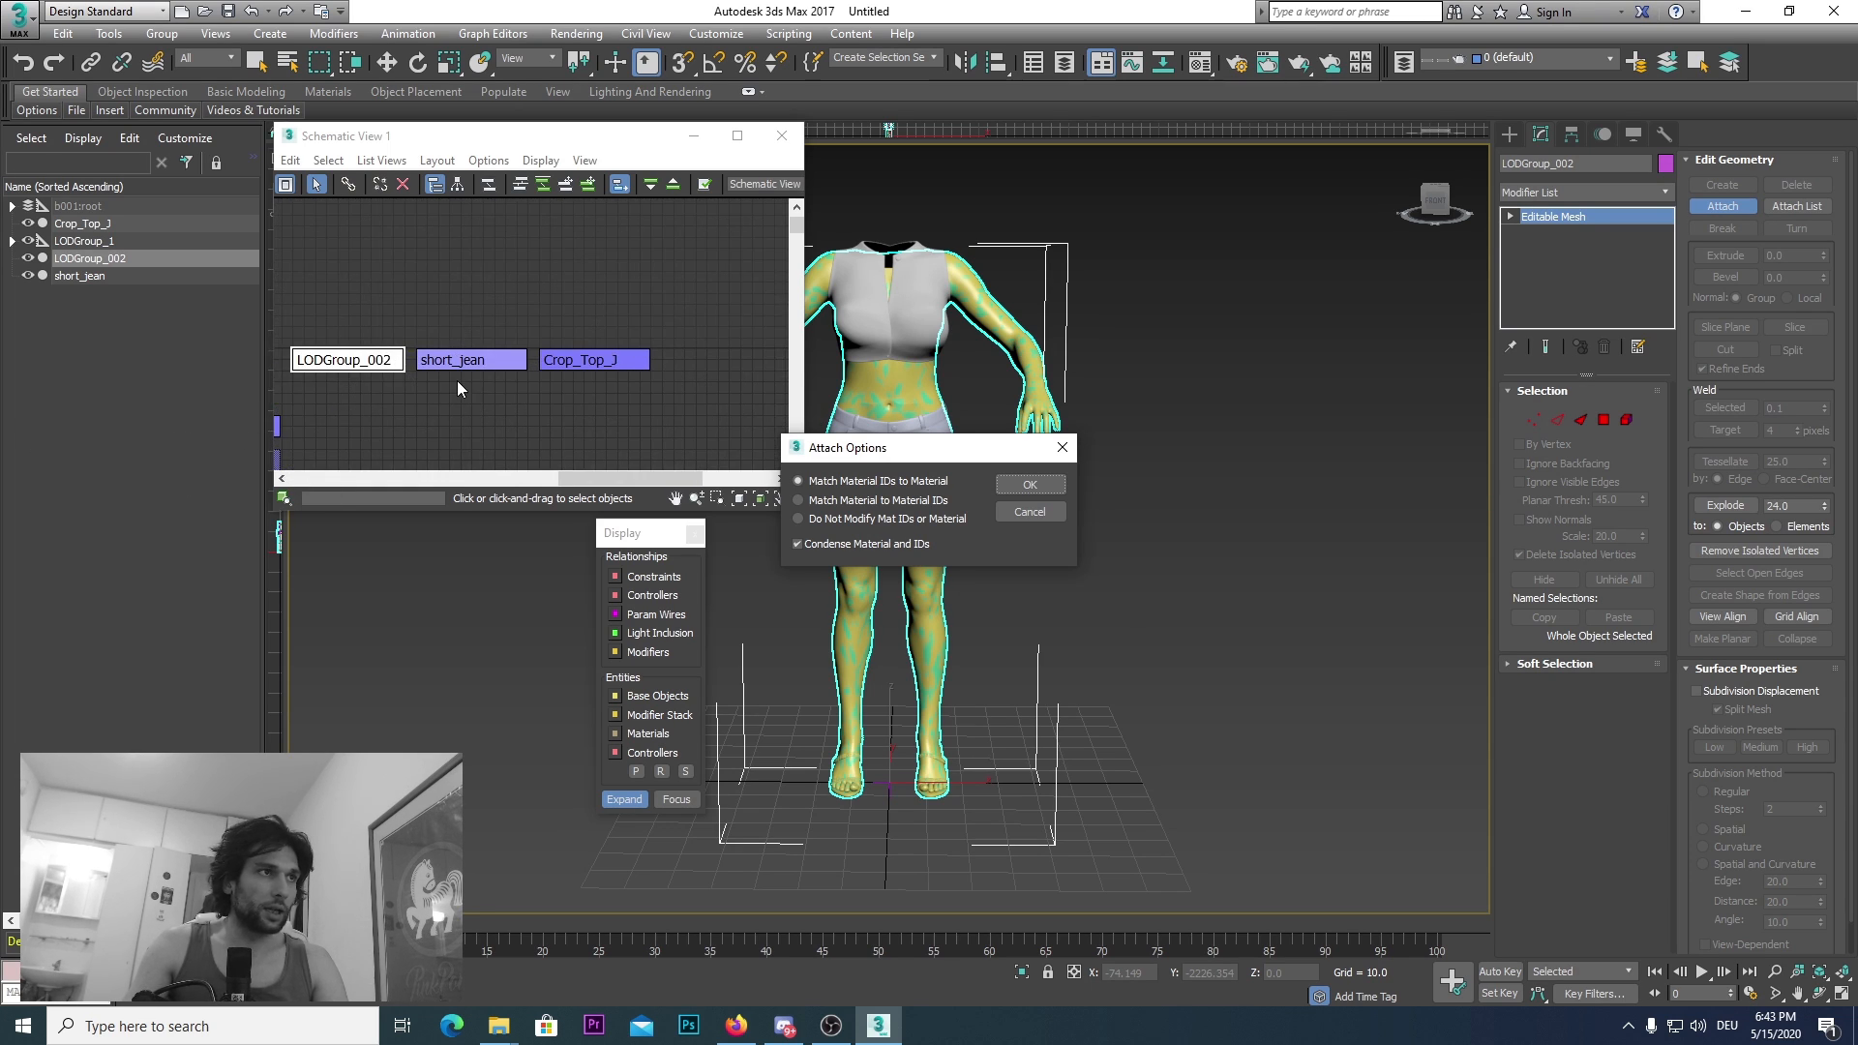
pyautogui.click(1032, 484)
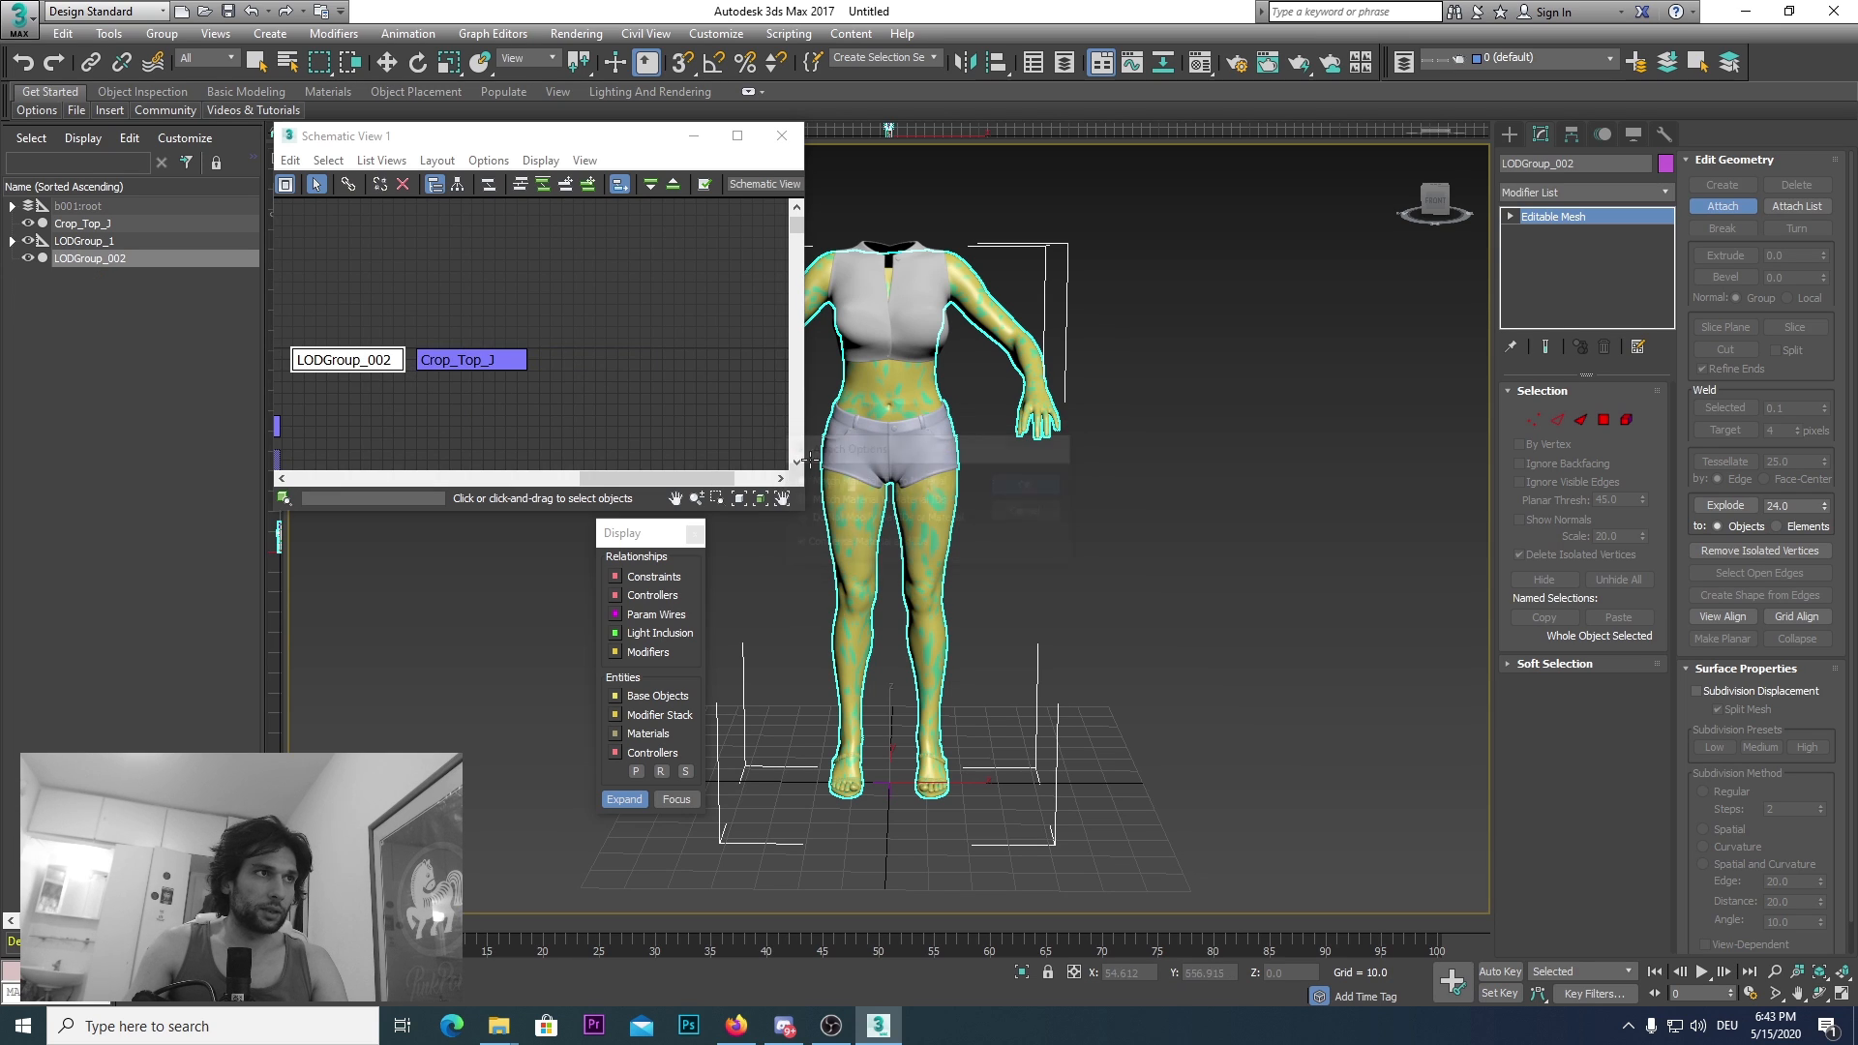
# Step: Attach Crop_Top_J to LODGroup_002 with material IDs matched to material, check the node in the schematic and close it
pyautogui.click(469, 359)
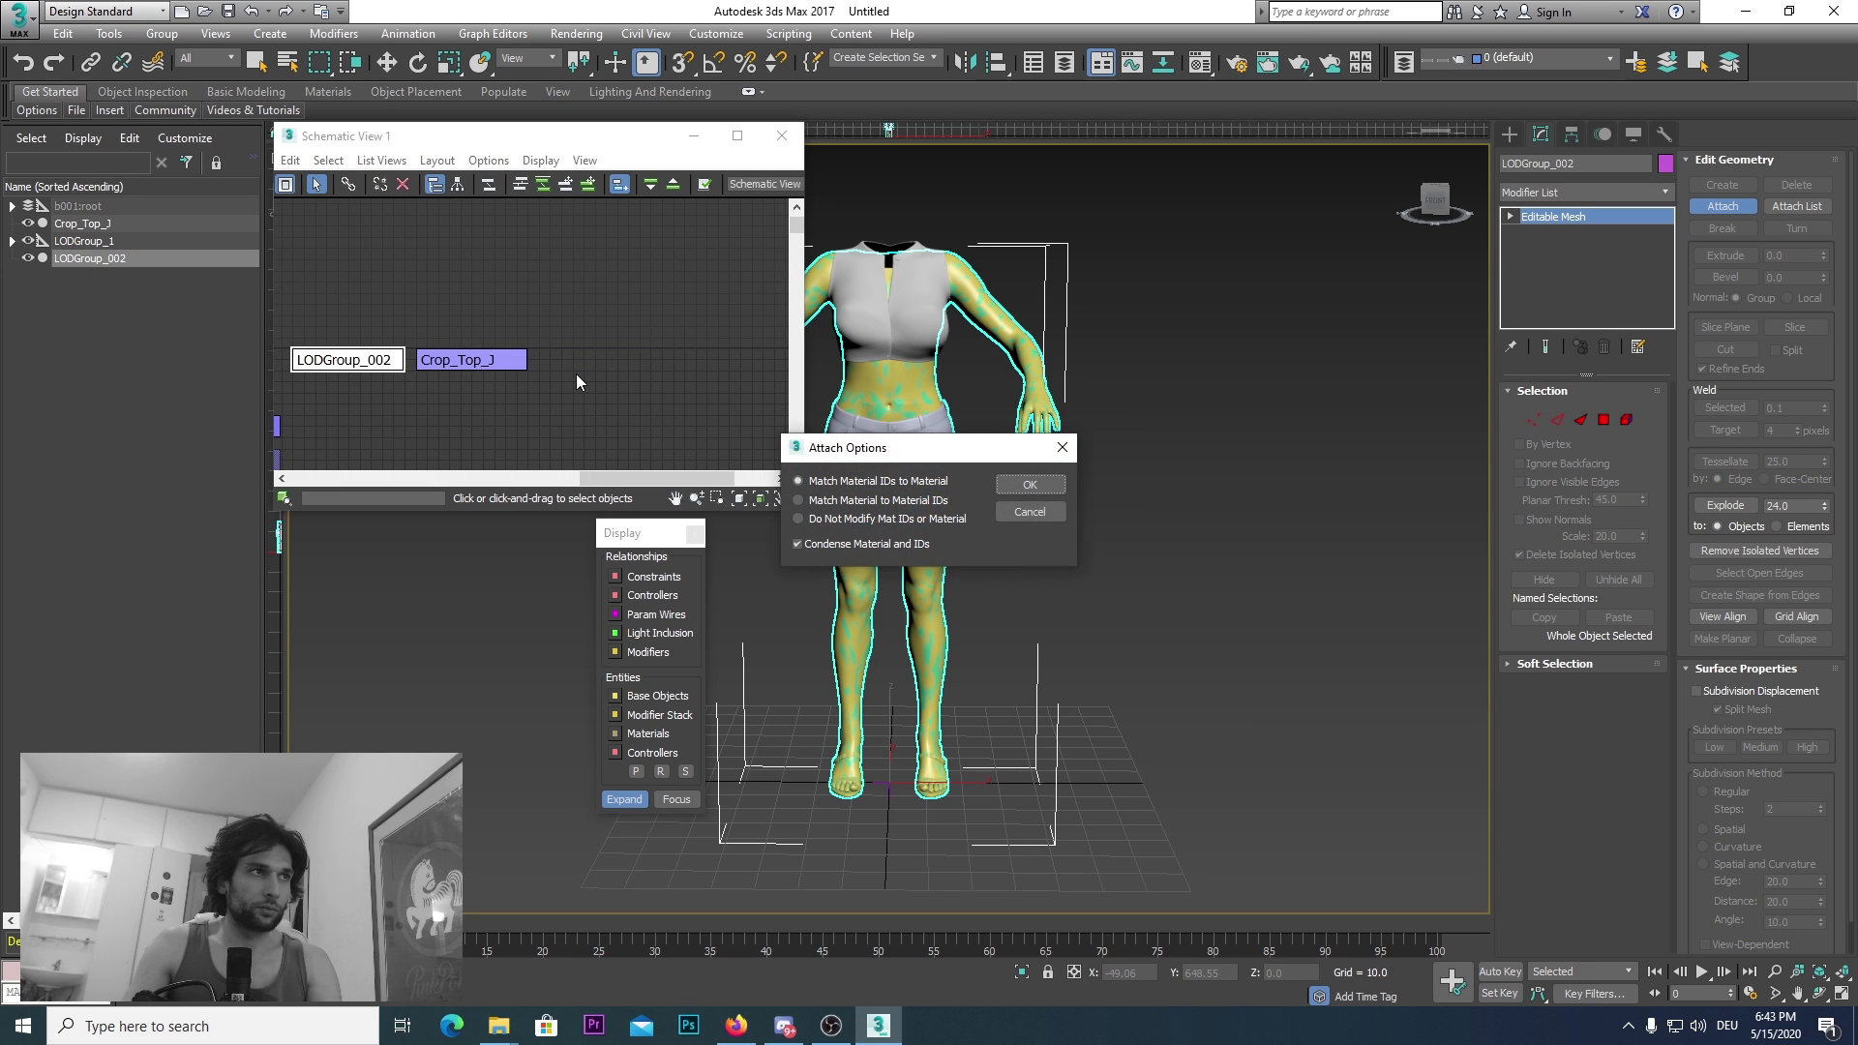
pyautogui.press('Return')
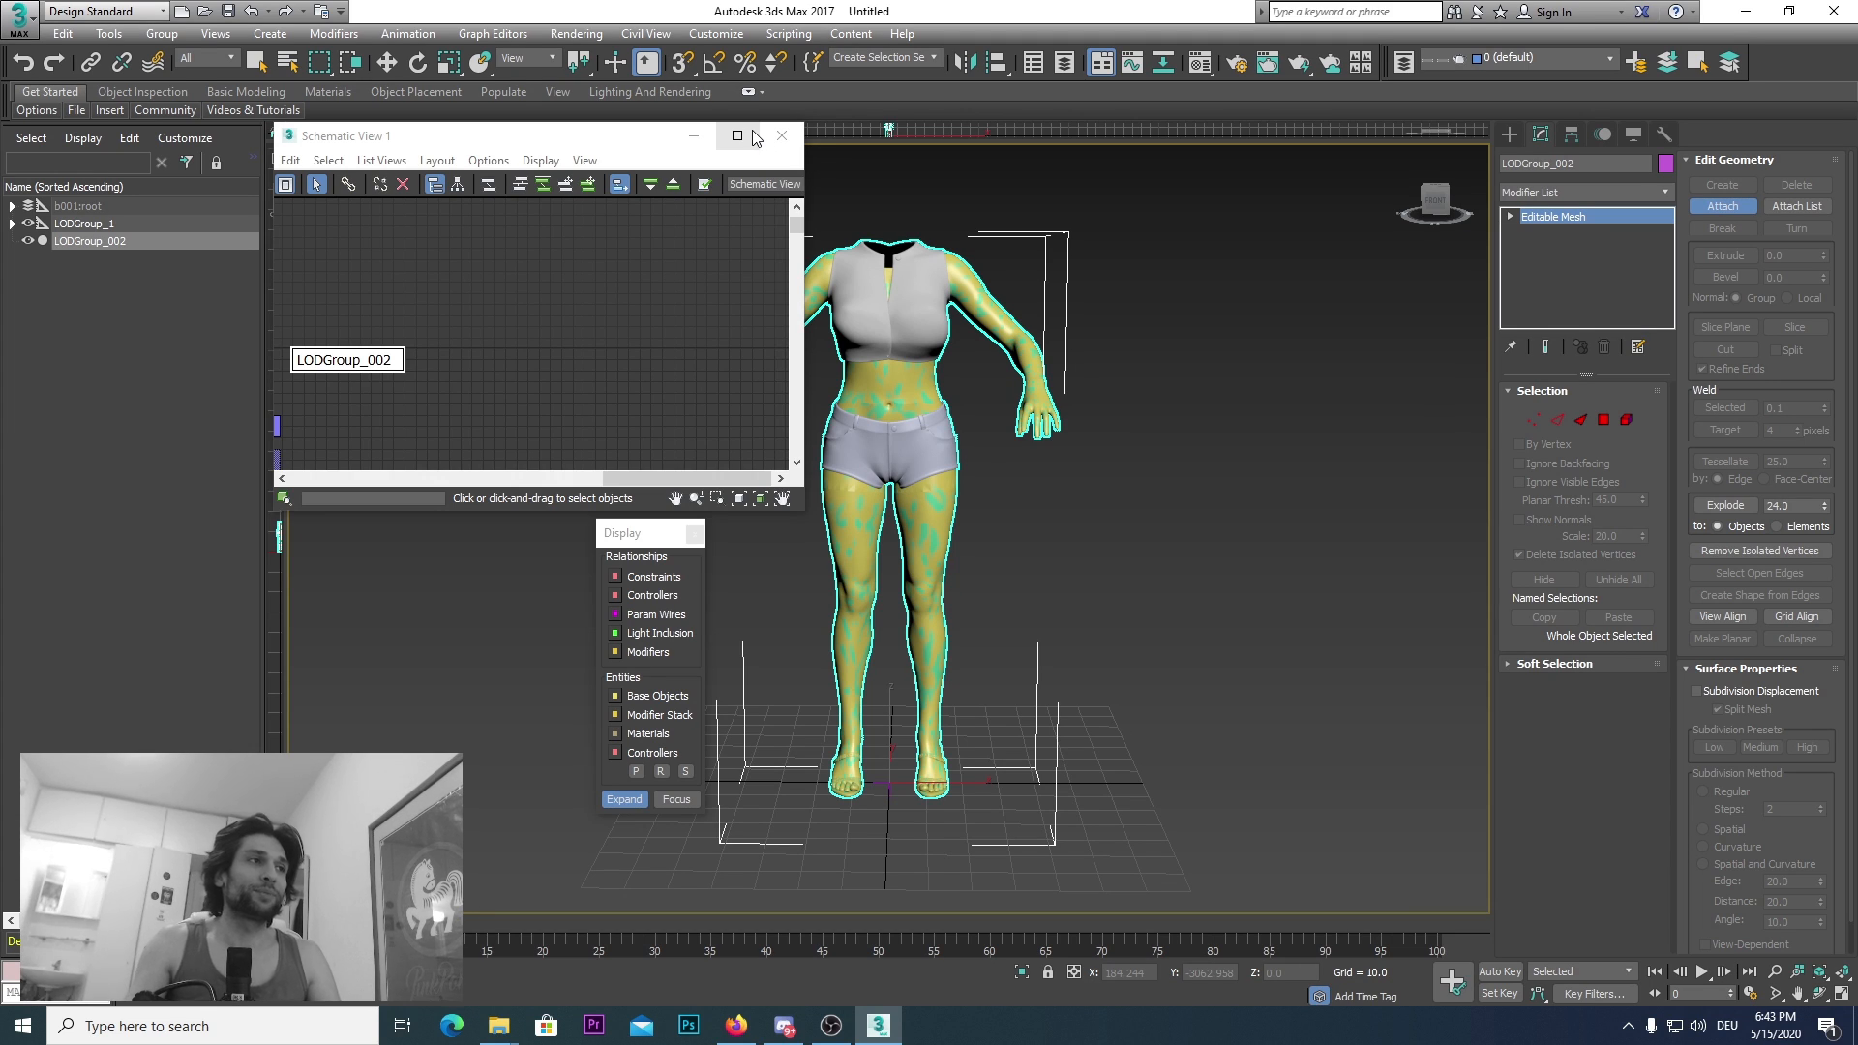
pyautogui.scroll(-1, 551, 299)
pyautogui.moveTo(470, 334); pyautogui.dragTo(540, 295, button='middle')
pyautogui.scroll(-1, 552, 299)
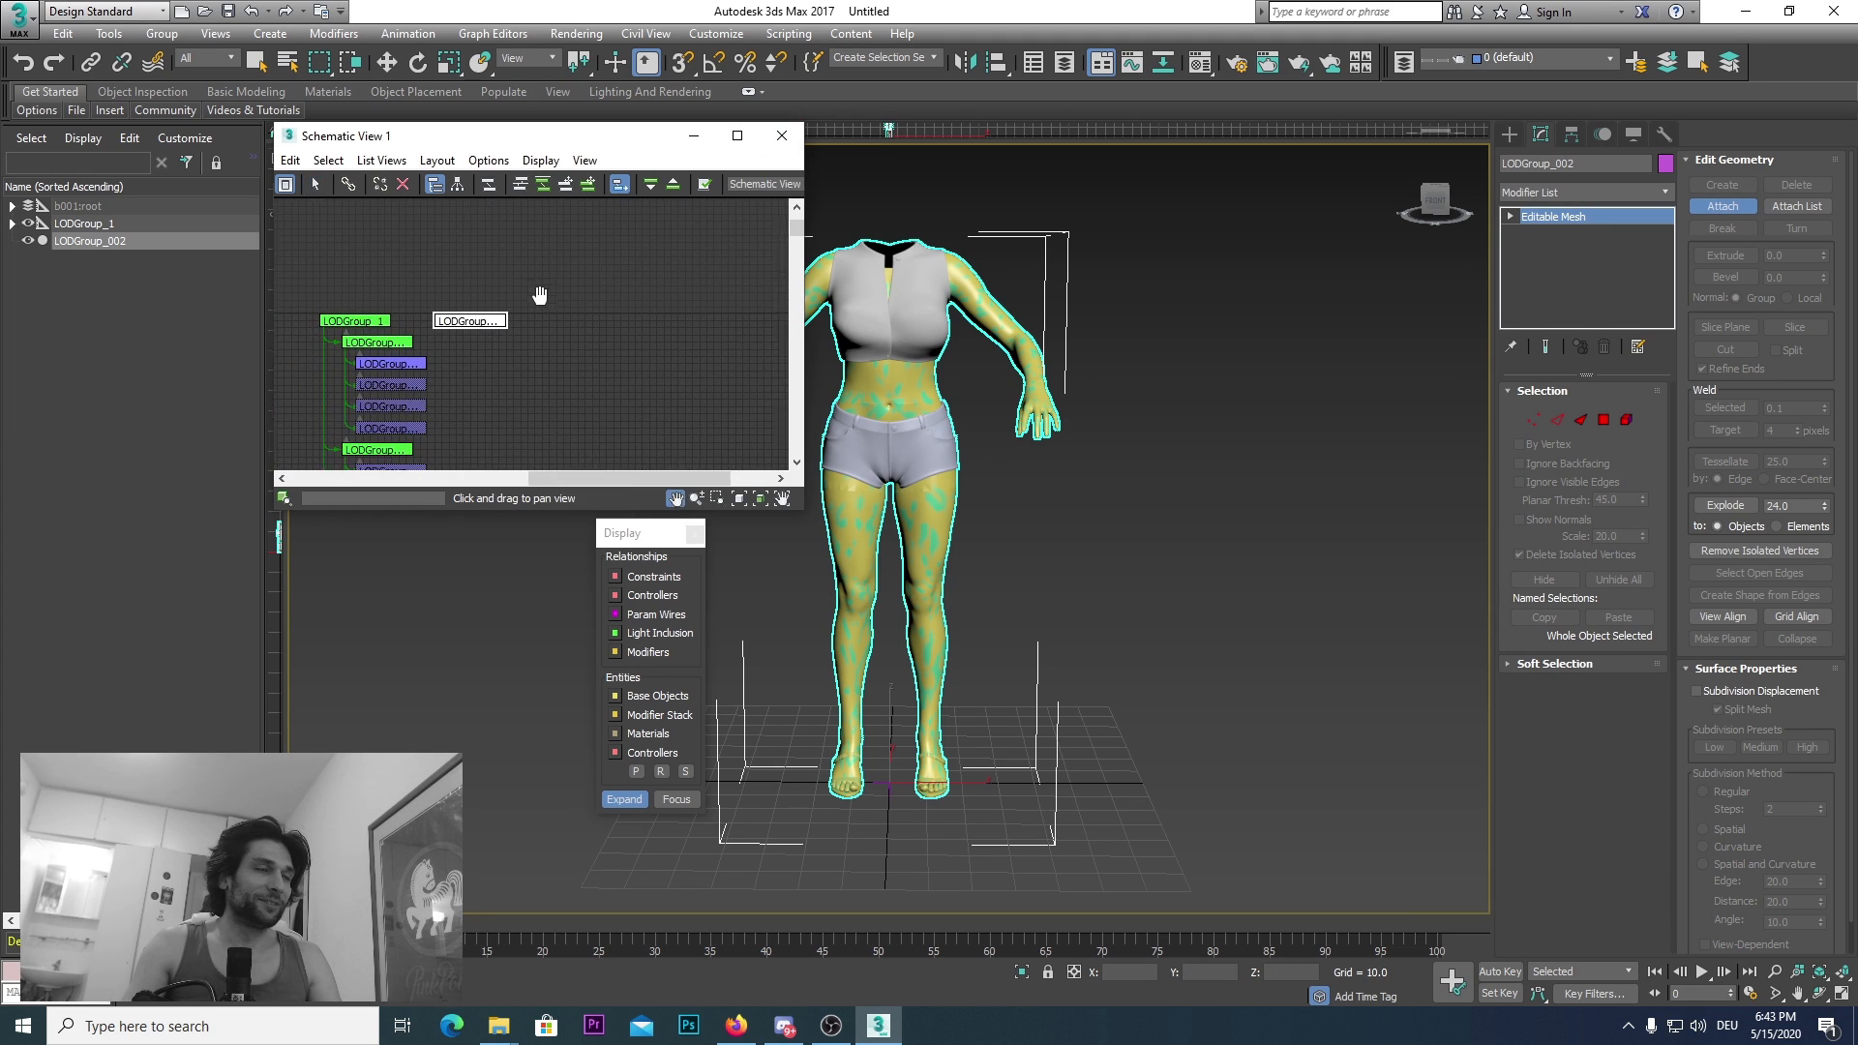
pyautogui.scroll(3, 501, 318)
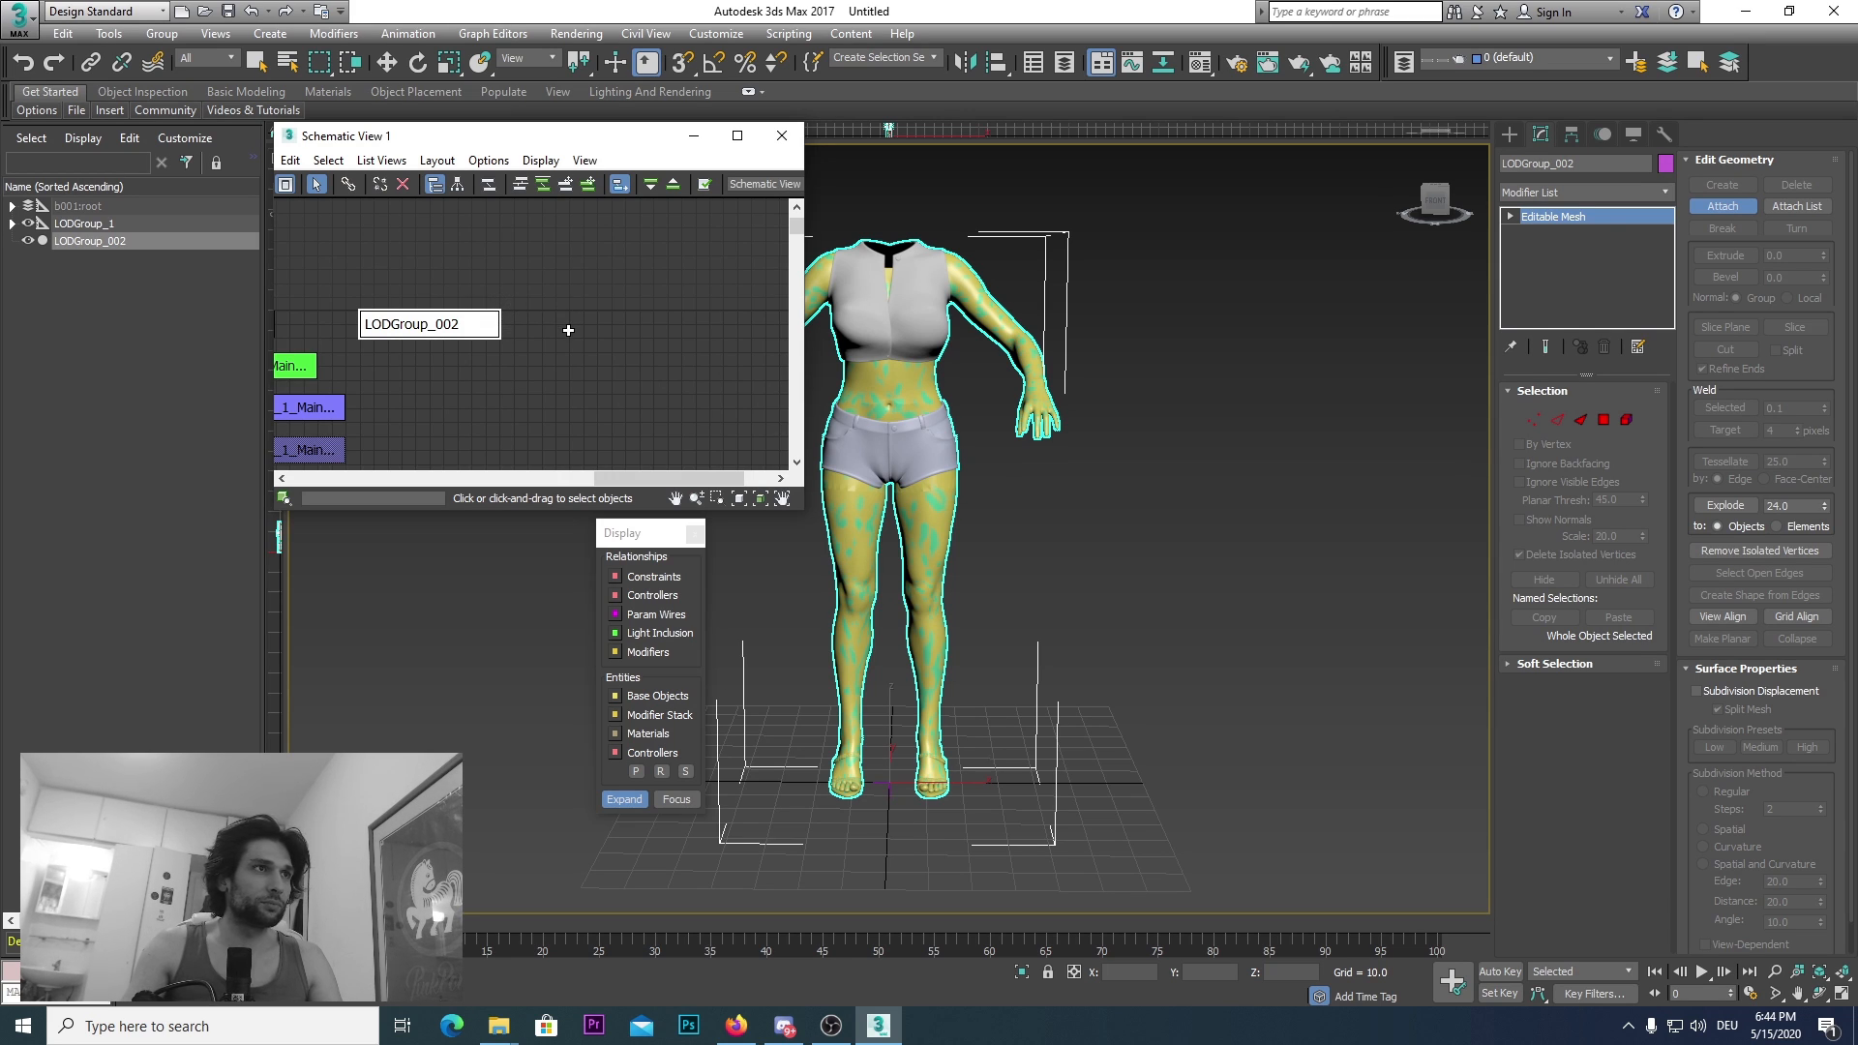
pyautogui.scroll(-2, 569, 330)
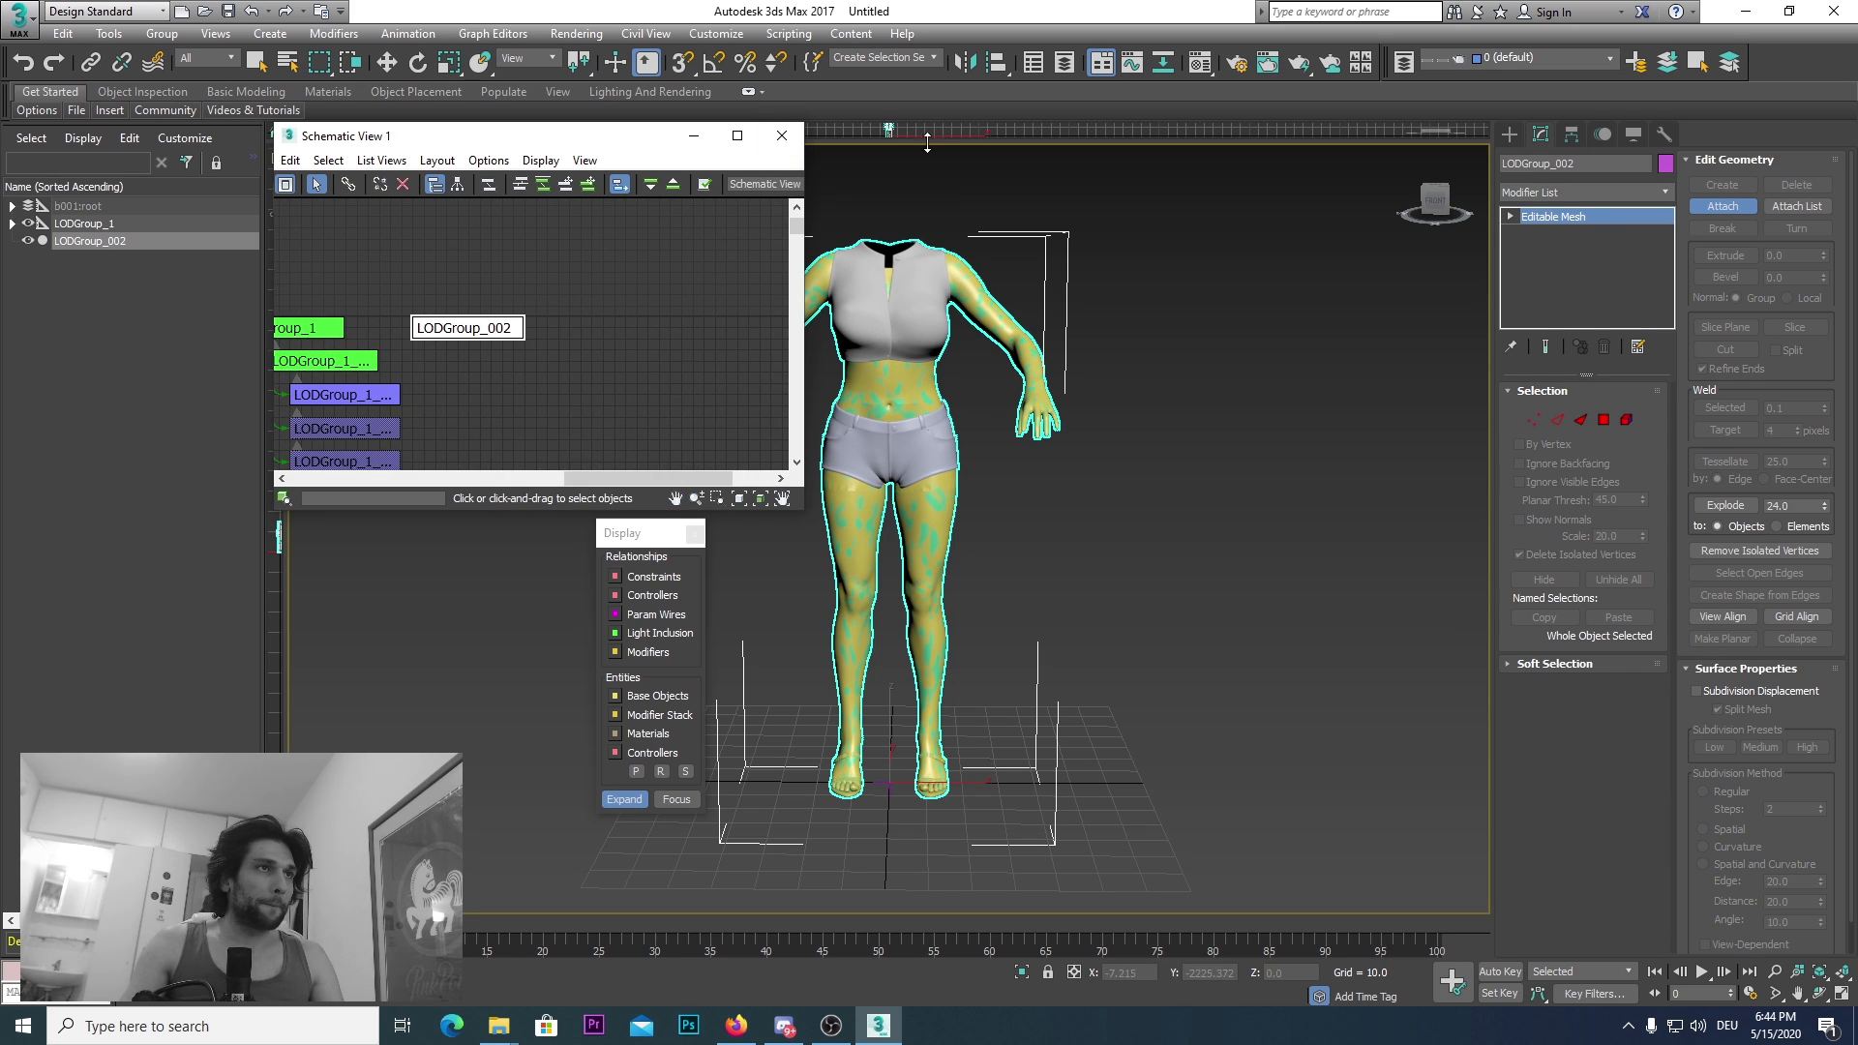
pyautogui.click(782, 135)
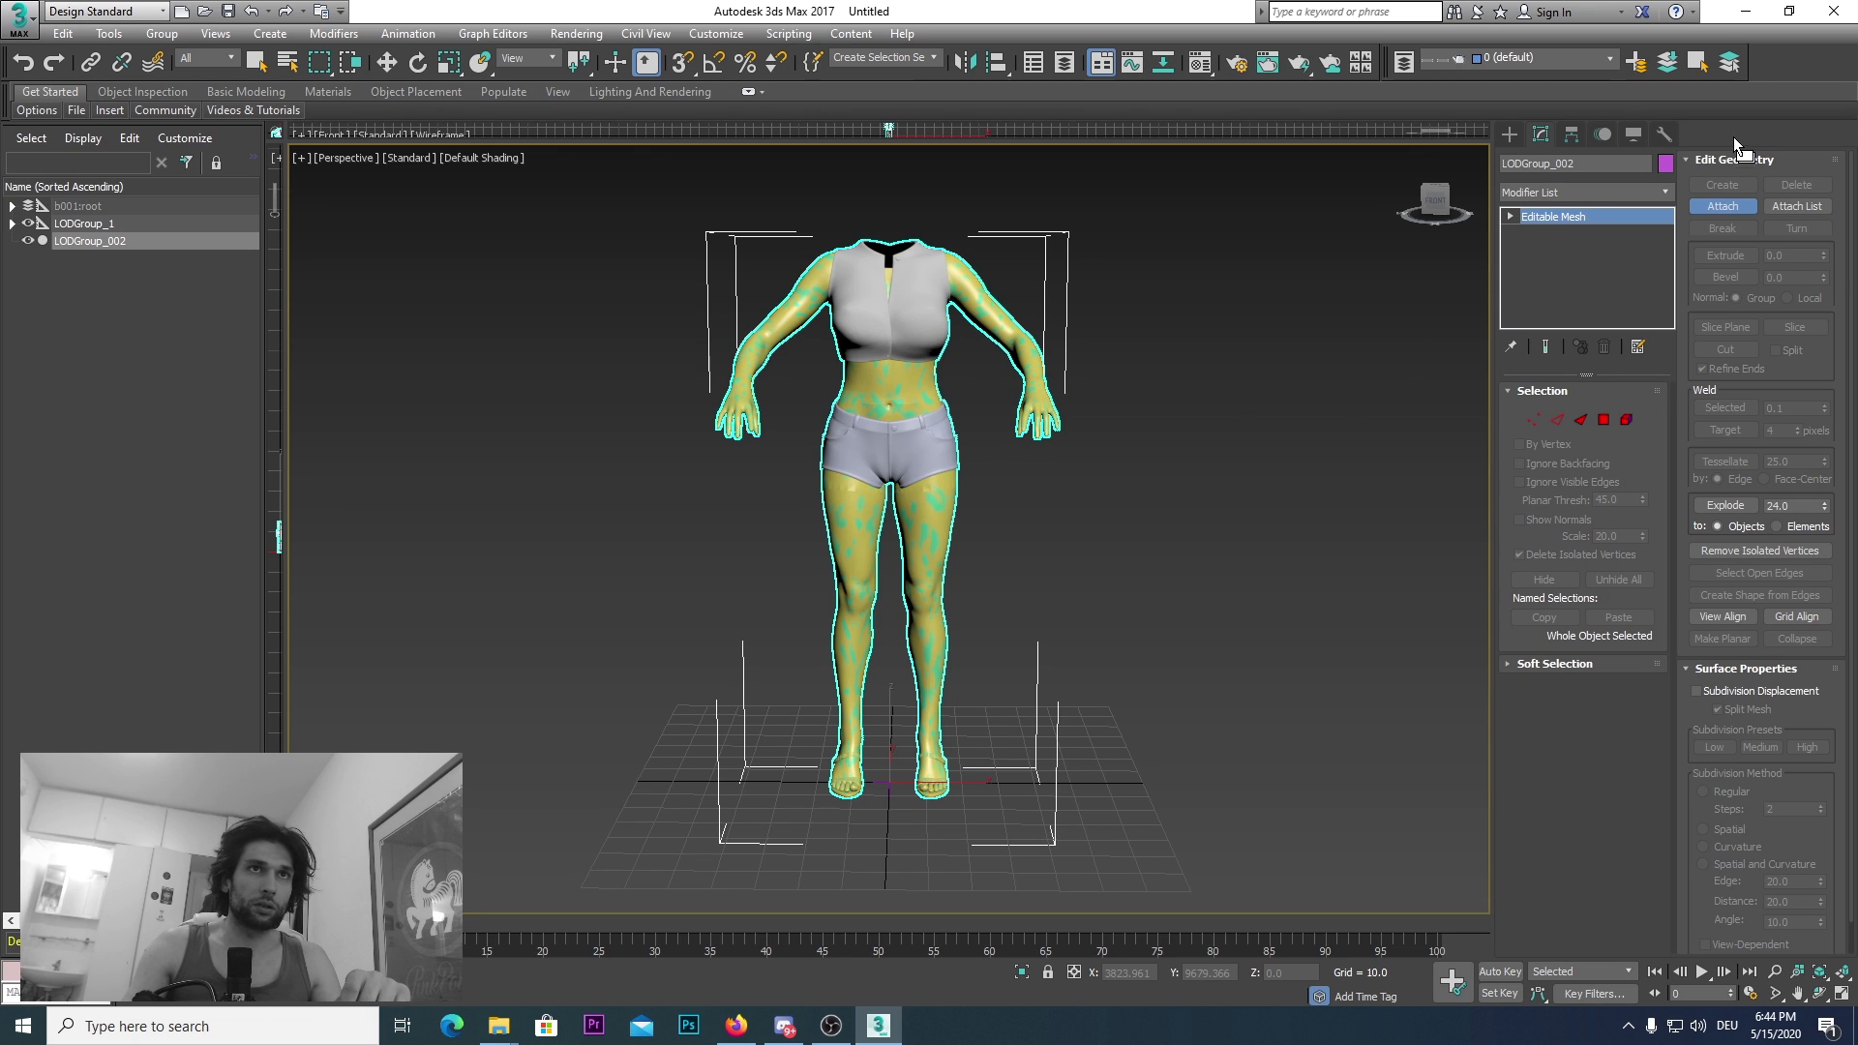
# Step: Reset the XForm of the combined LODGroup_002 mesh and collapse its whole modifier stack
pyautogui.click(1665, 134)
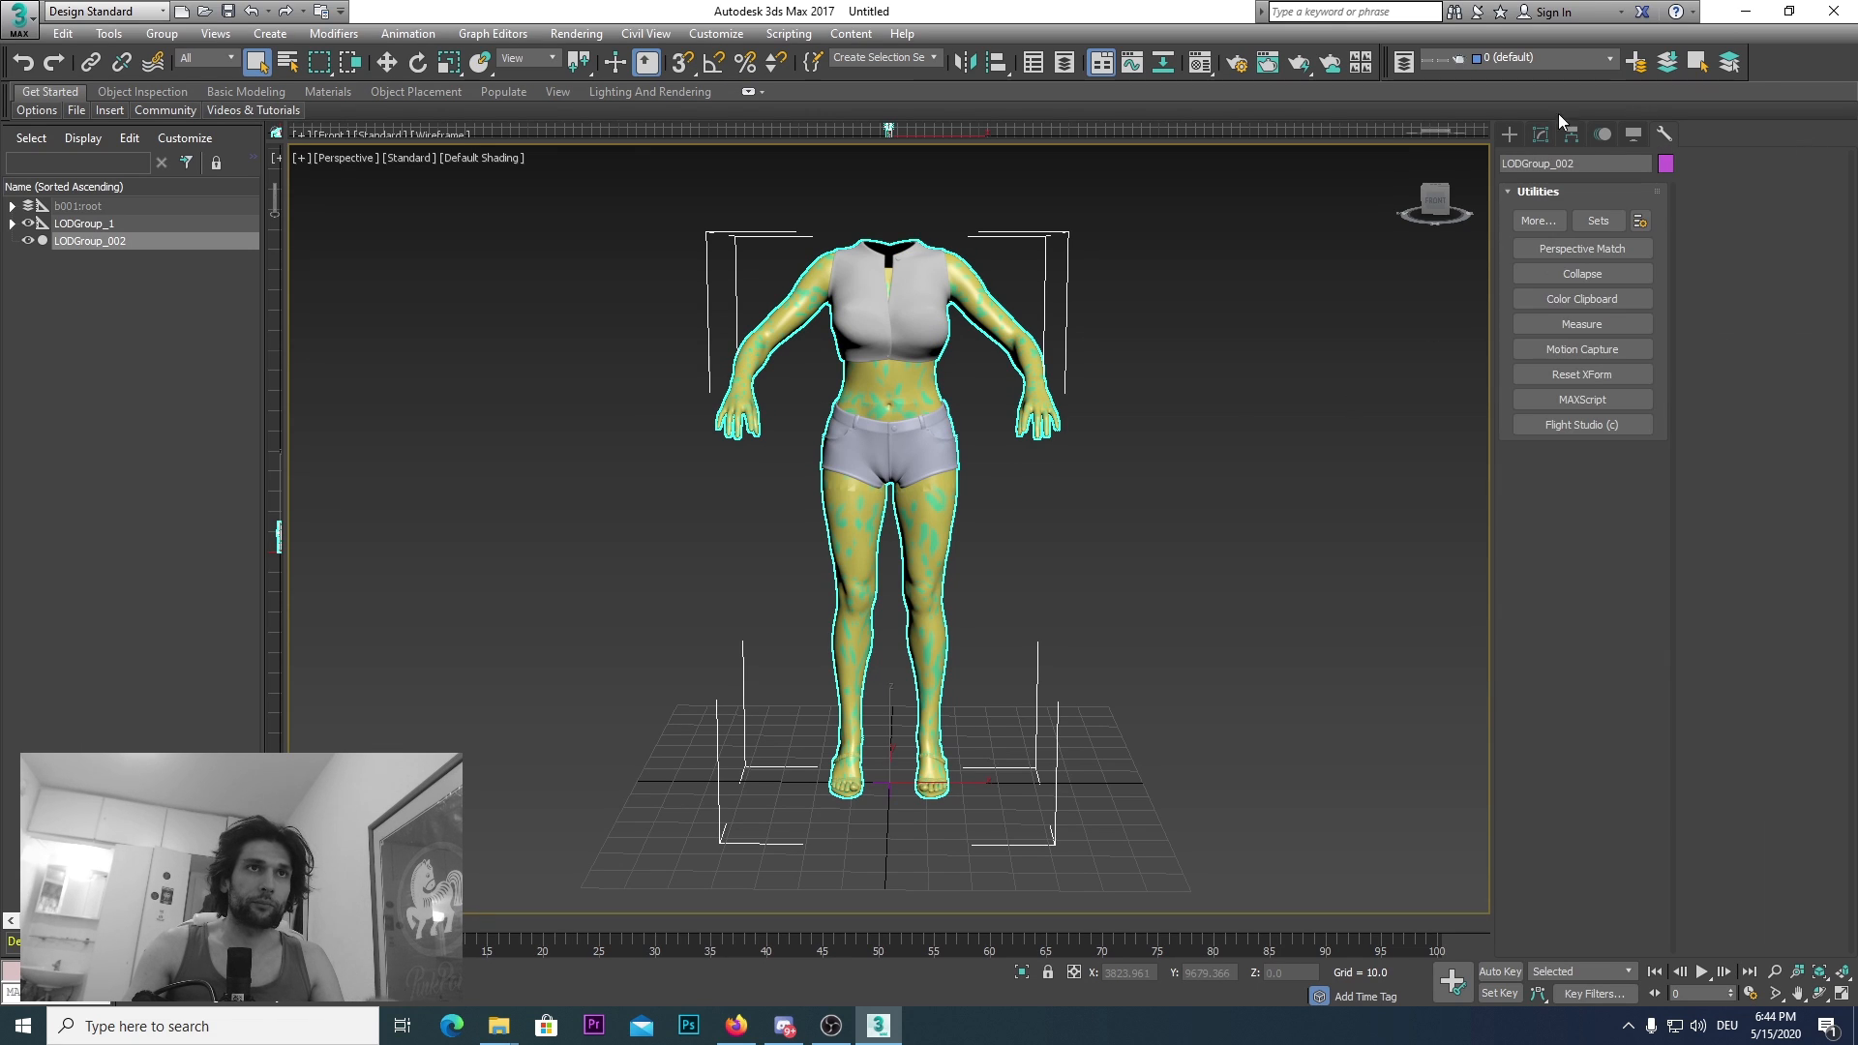
pyautogui.click(1539, 373)
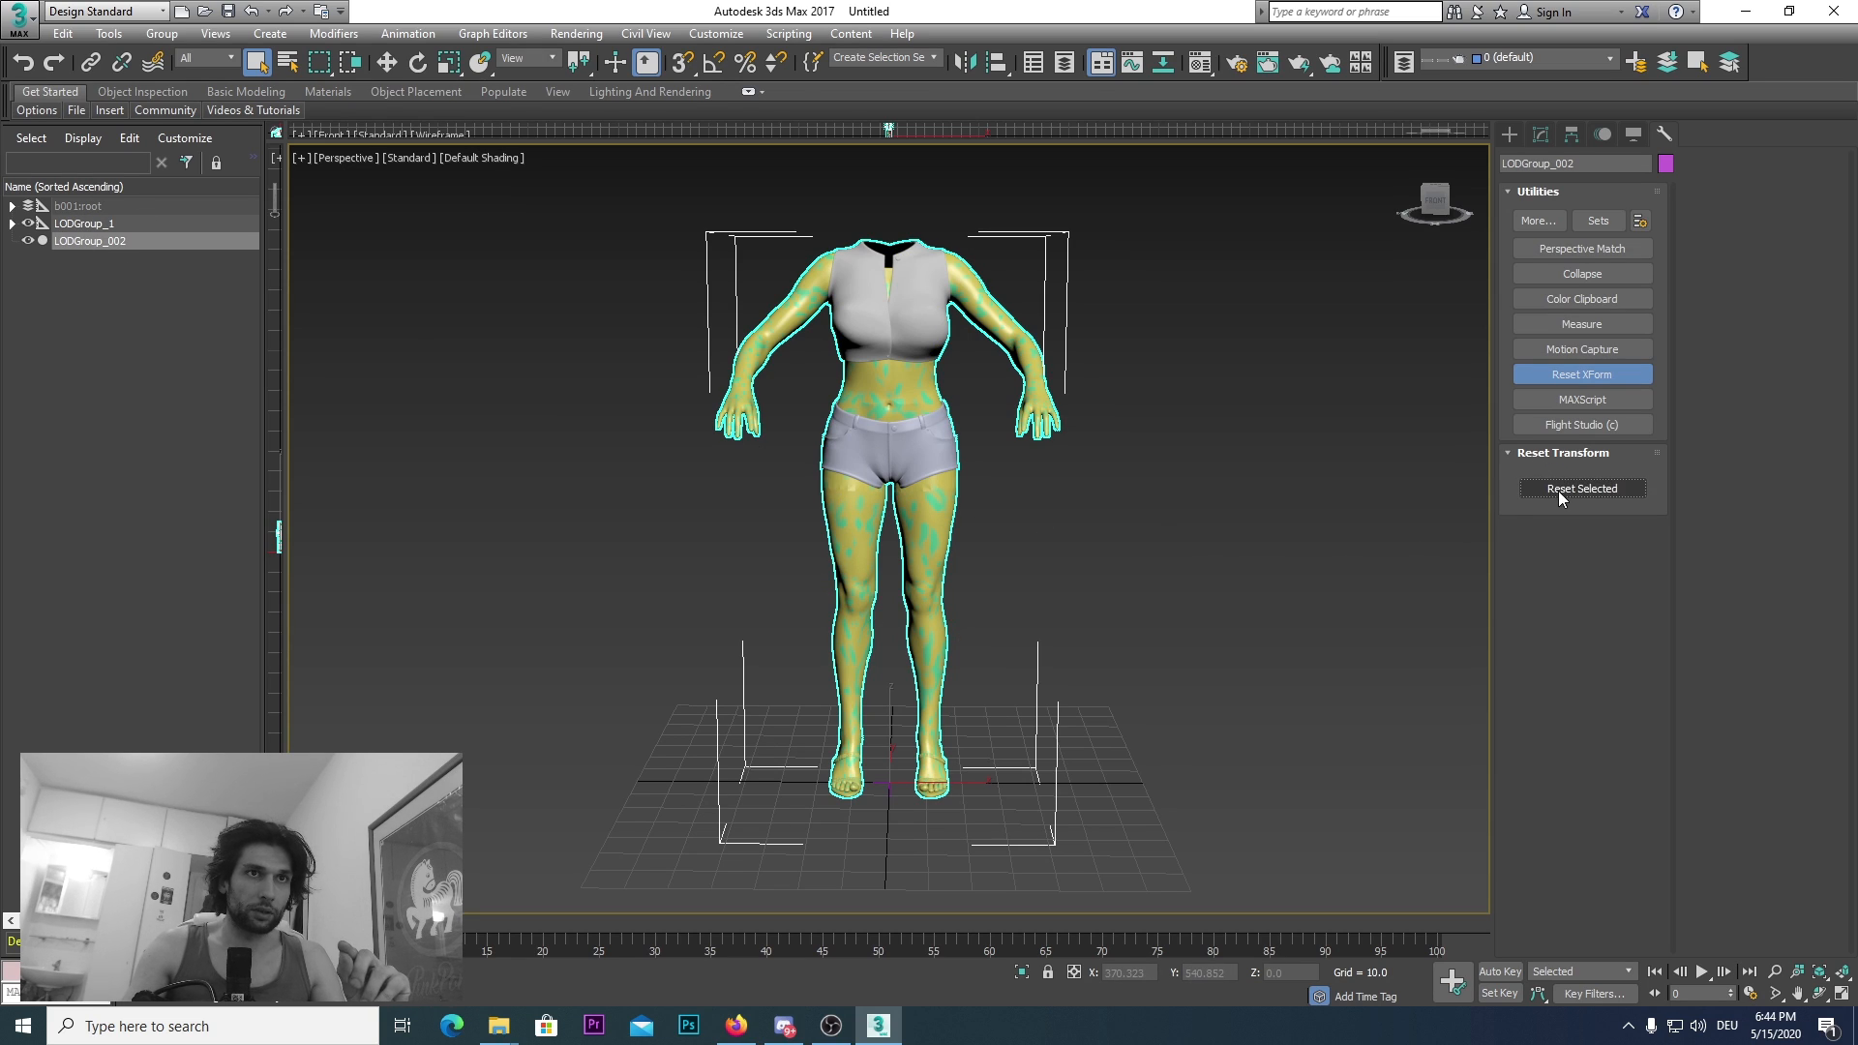
pyautogui.click(1543, 138)
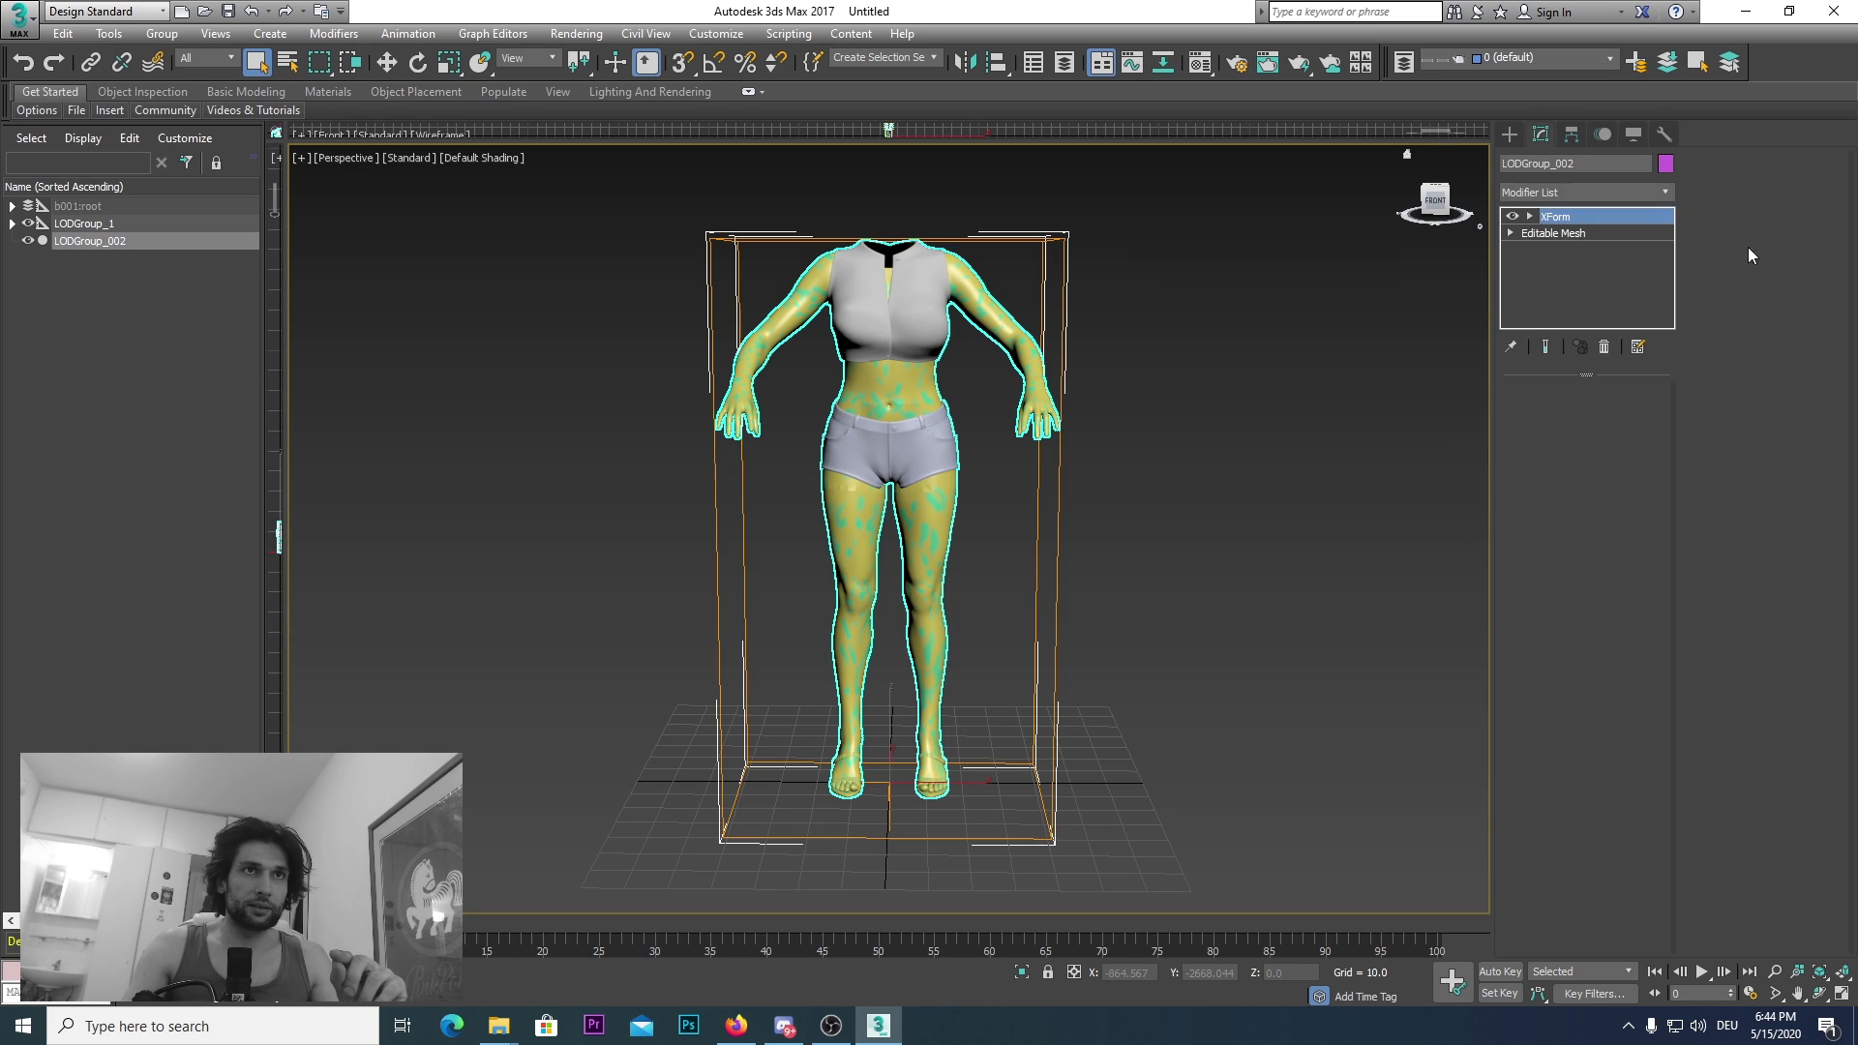
pyautogui.rightClick(1567, 219)
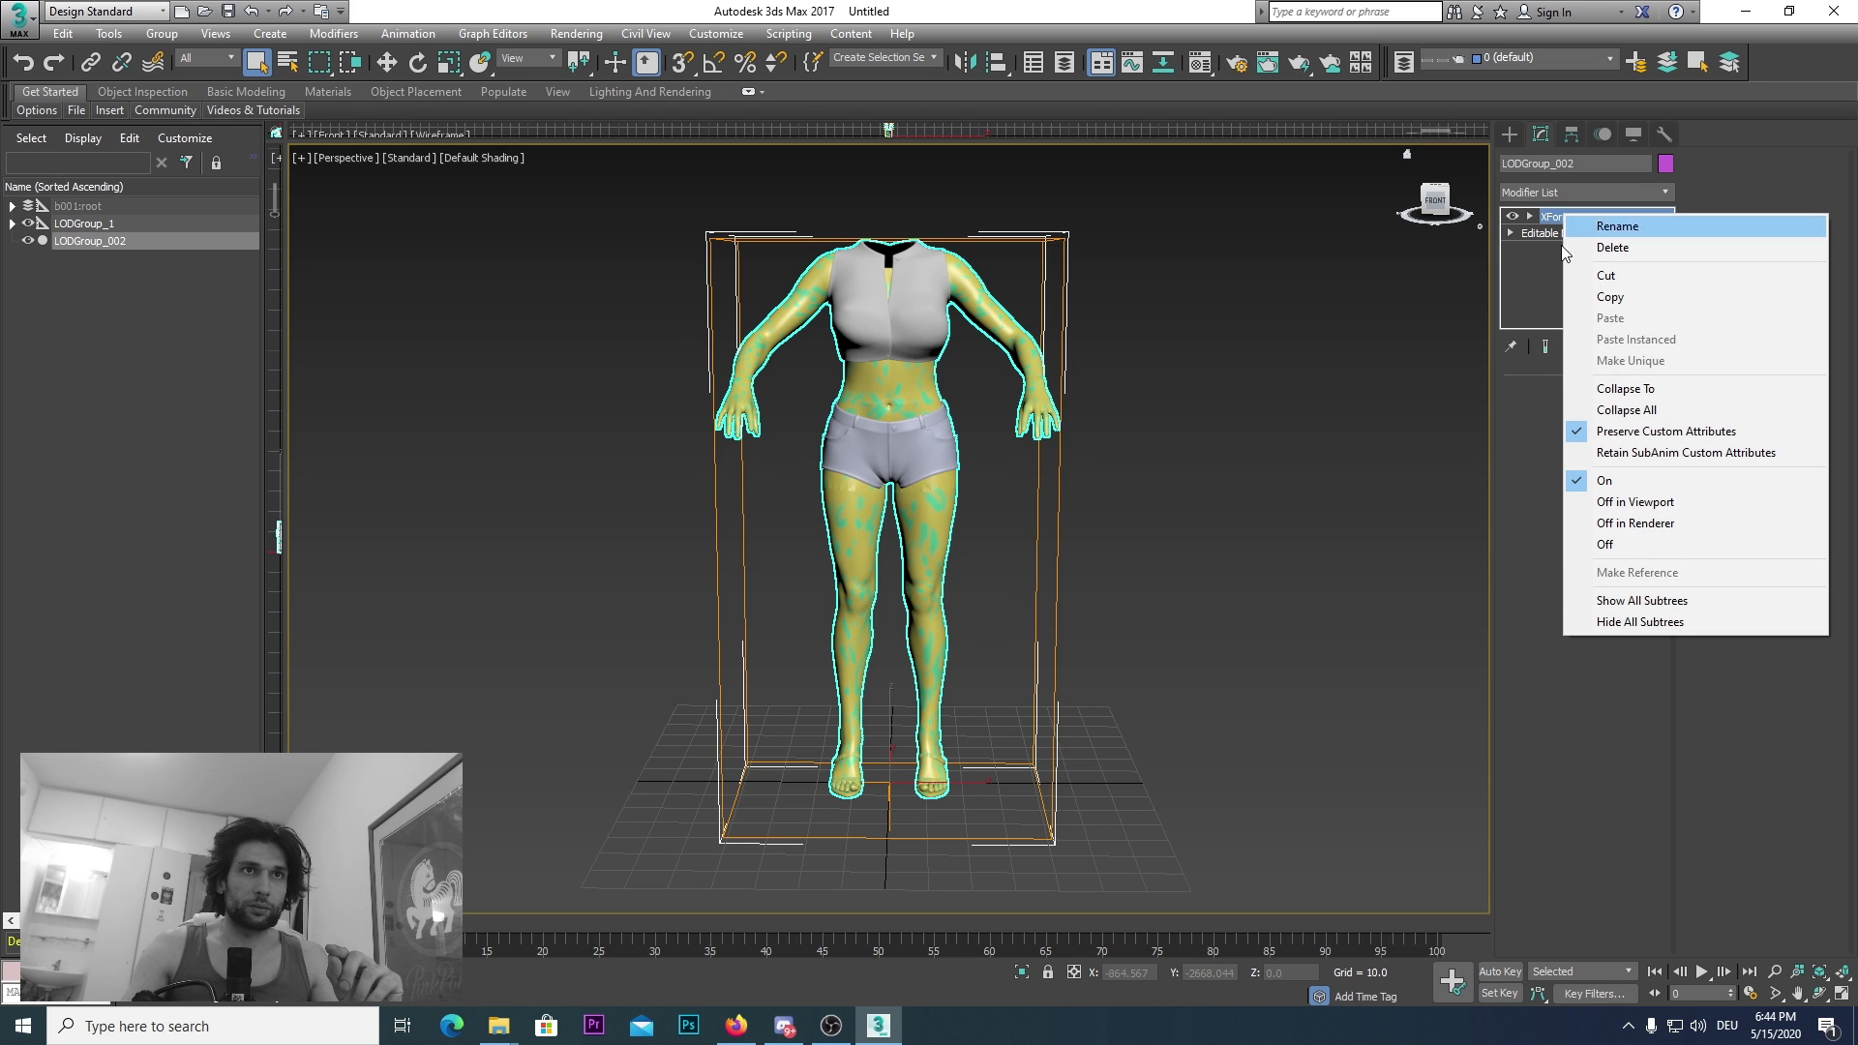
pyautogui.click(1672, 412)
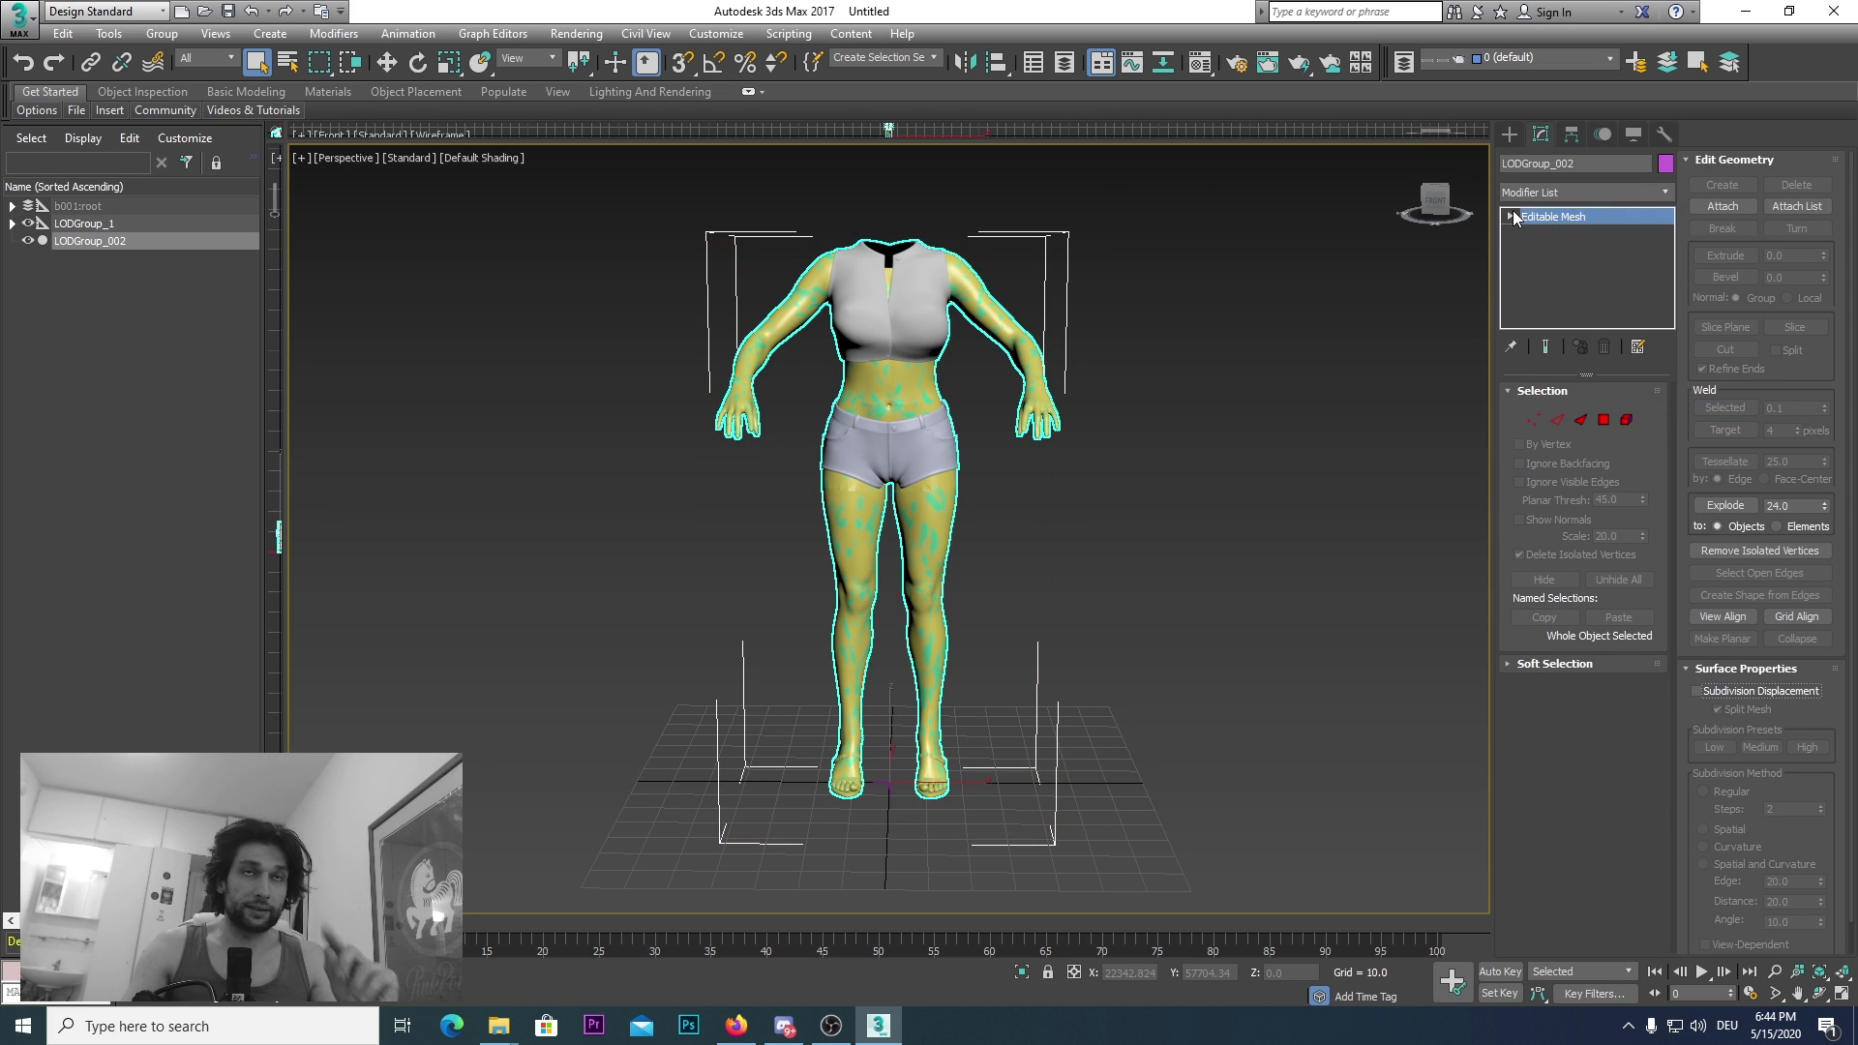
# Step: Apply an Unwrap UVW modifier to LODGroup_002 and examine its UV layout in the UV editor
pyautogui.click(1583, 194)
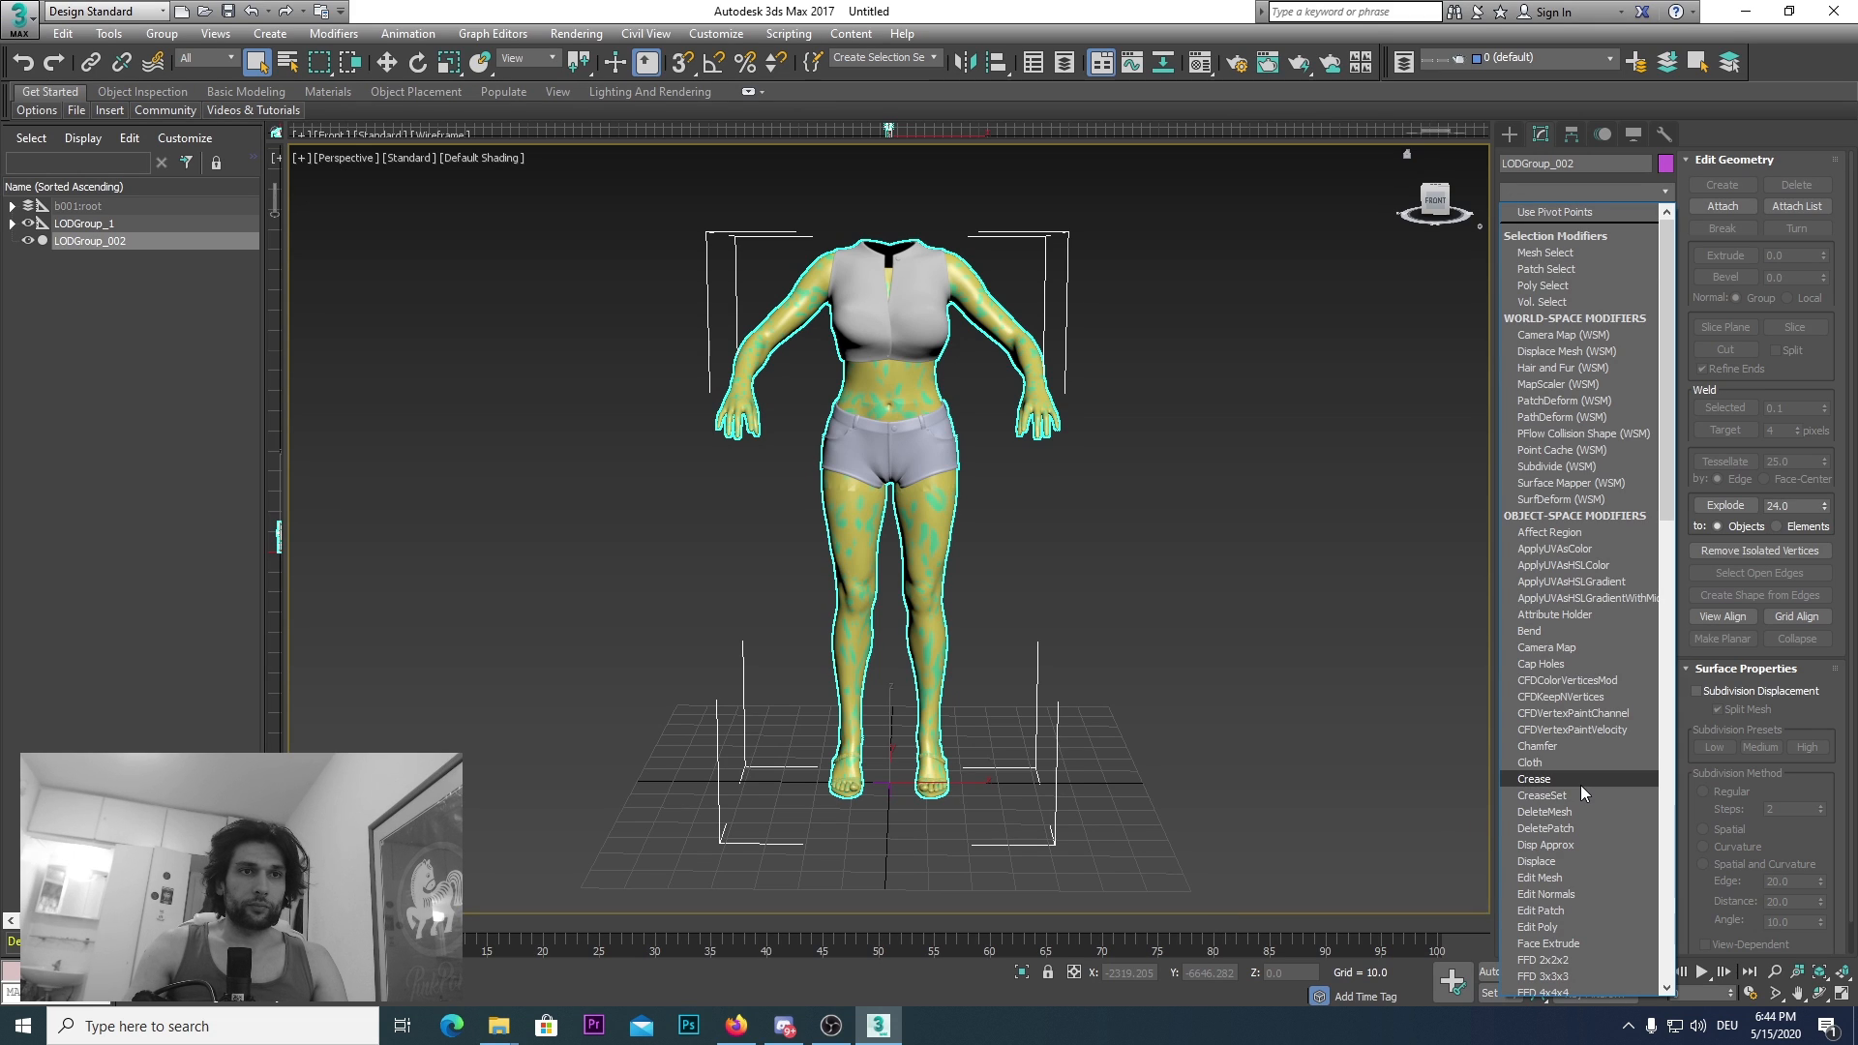
pyautogui.press('u')
pyautogui.click(1568, 821)
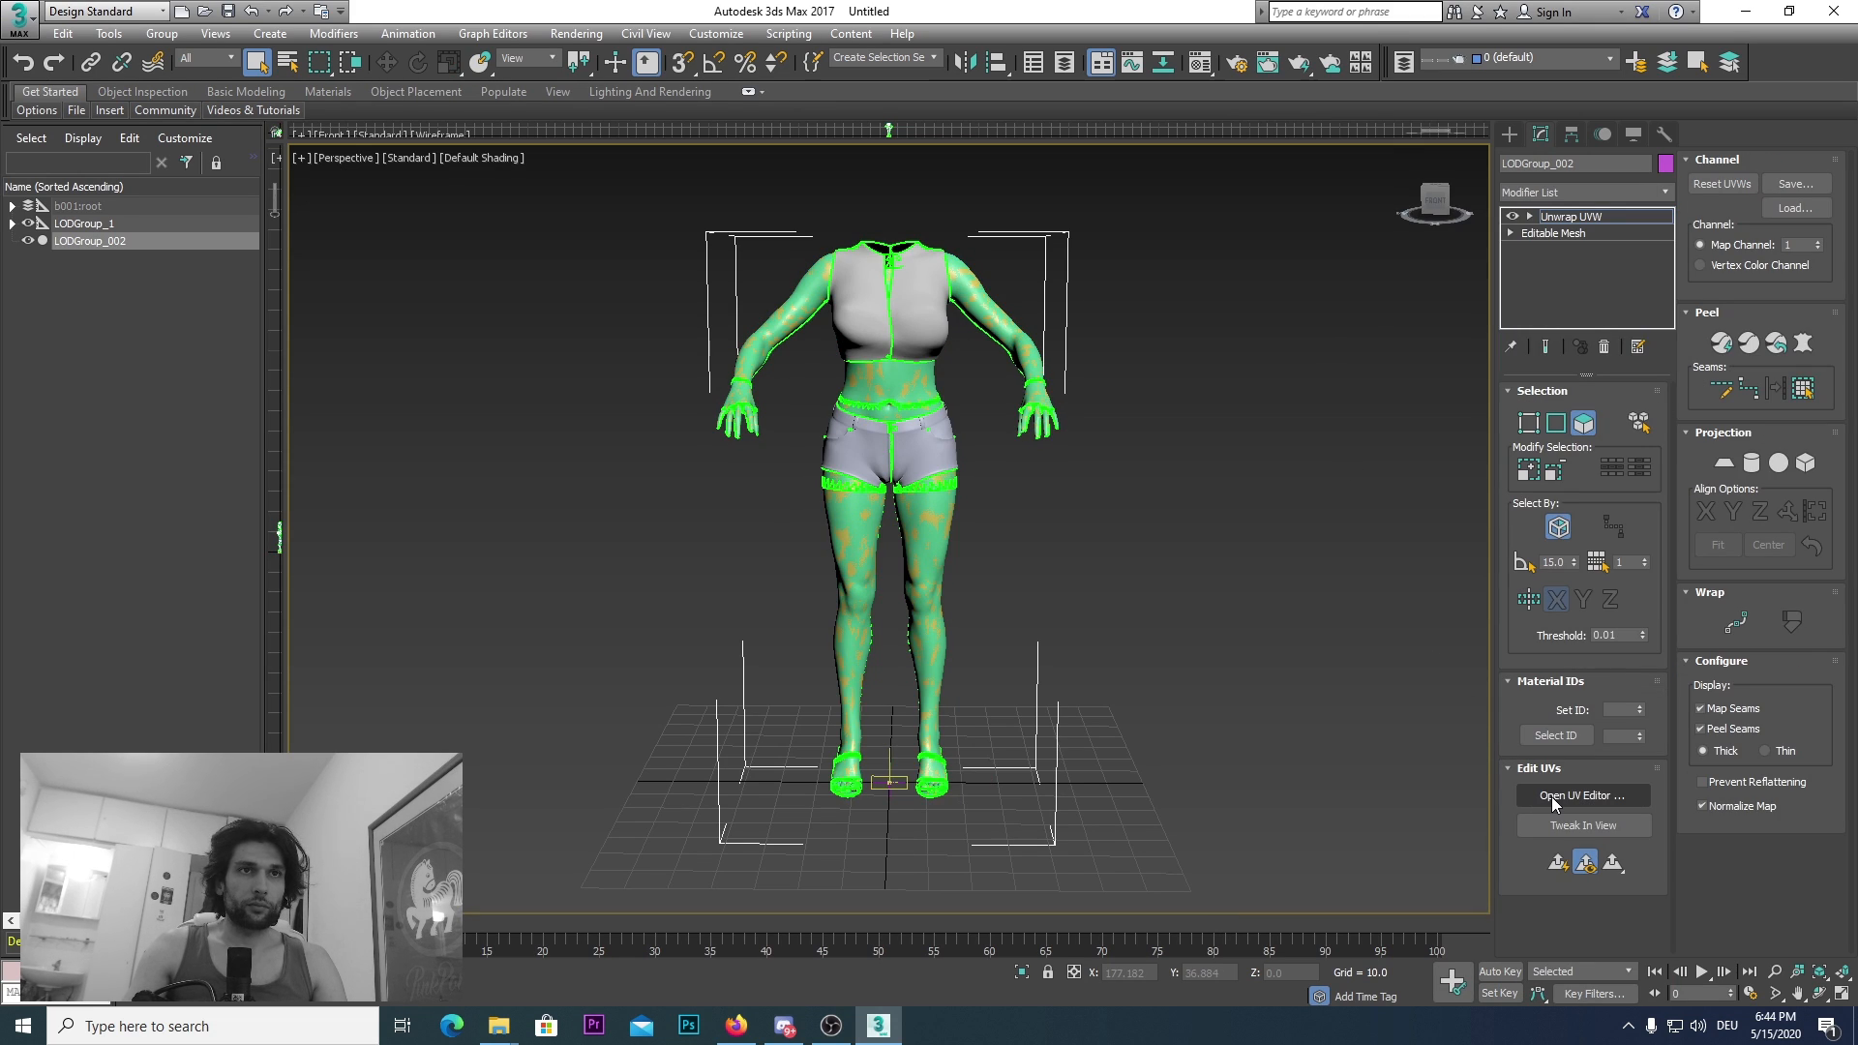
pyautogui.click(1553, 797)
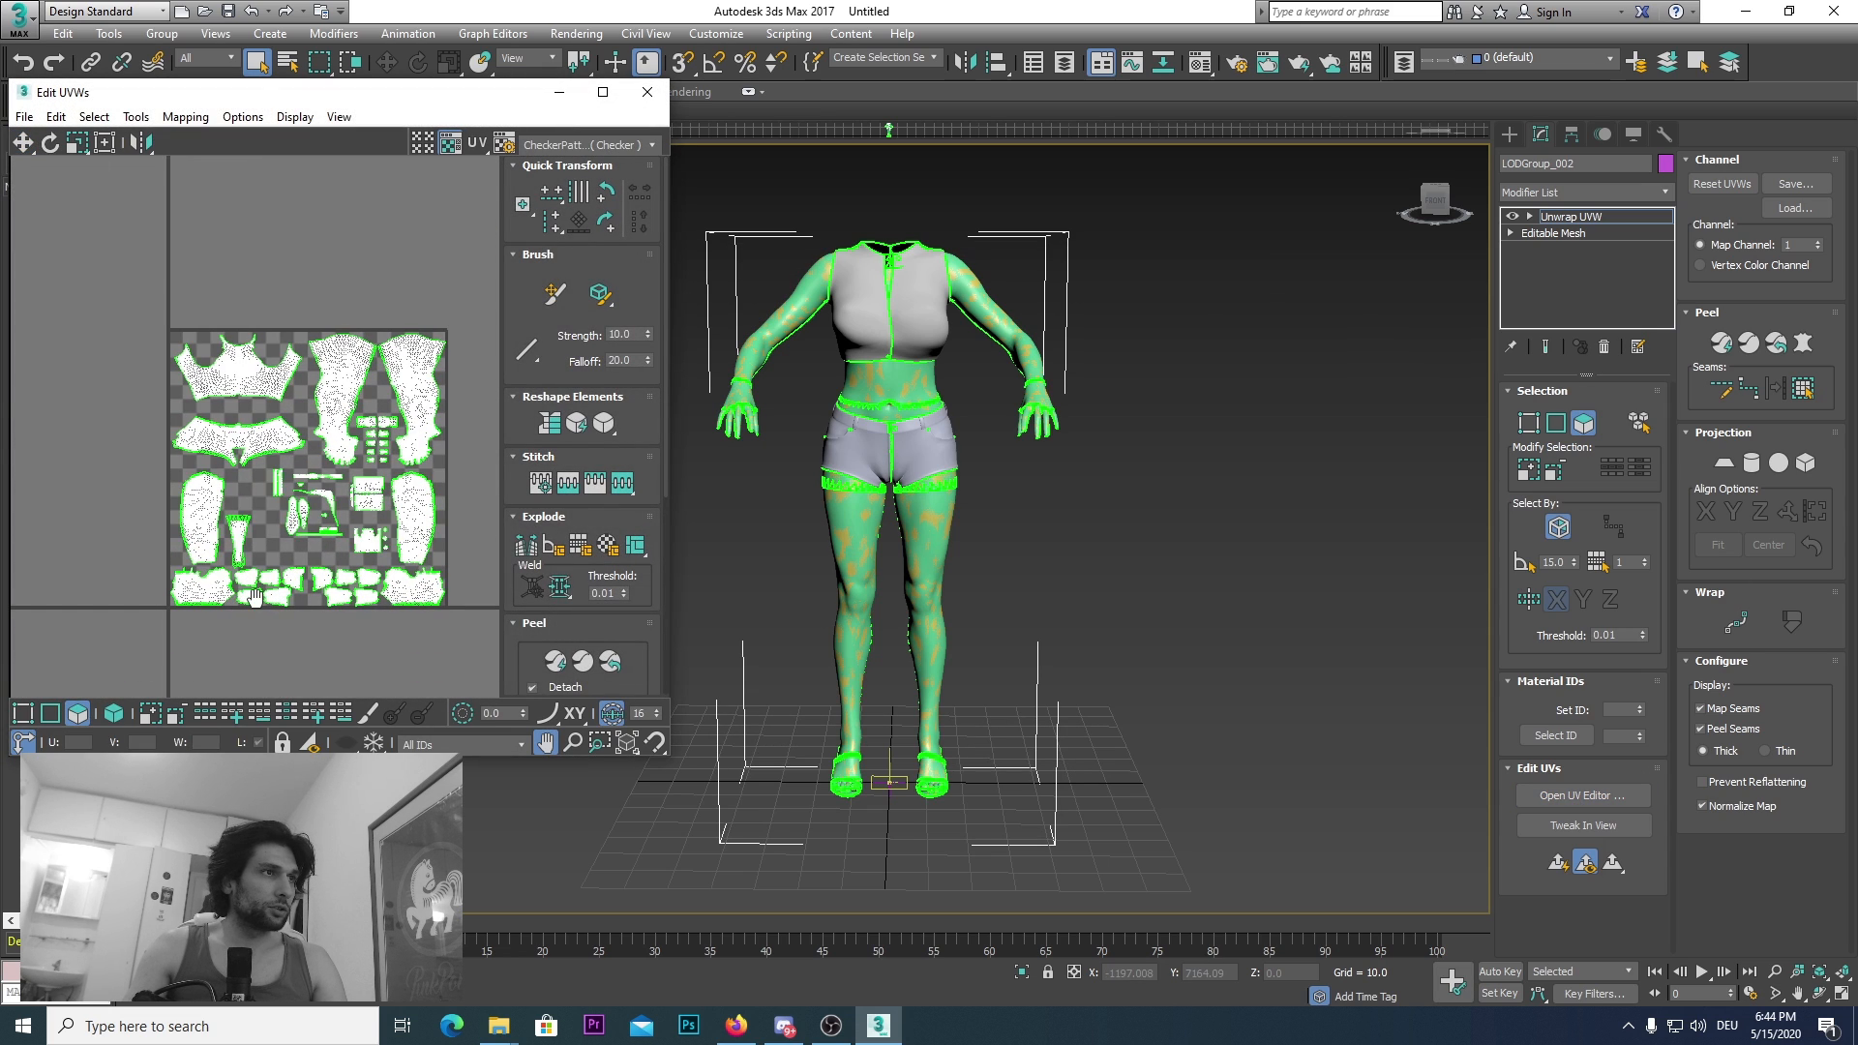
pyautogui.scroll(5, 254, 597)
pyautogui.scroll(-3, 114, 572)
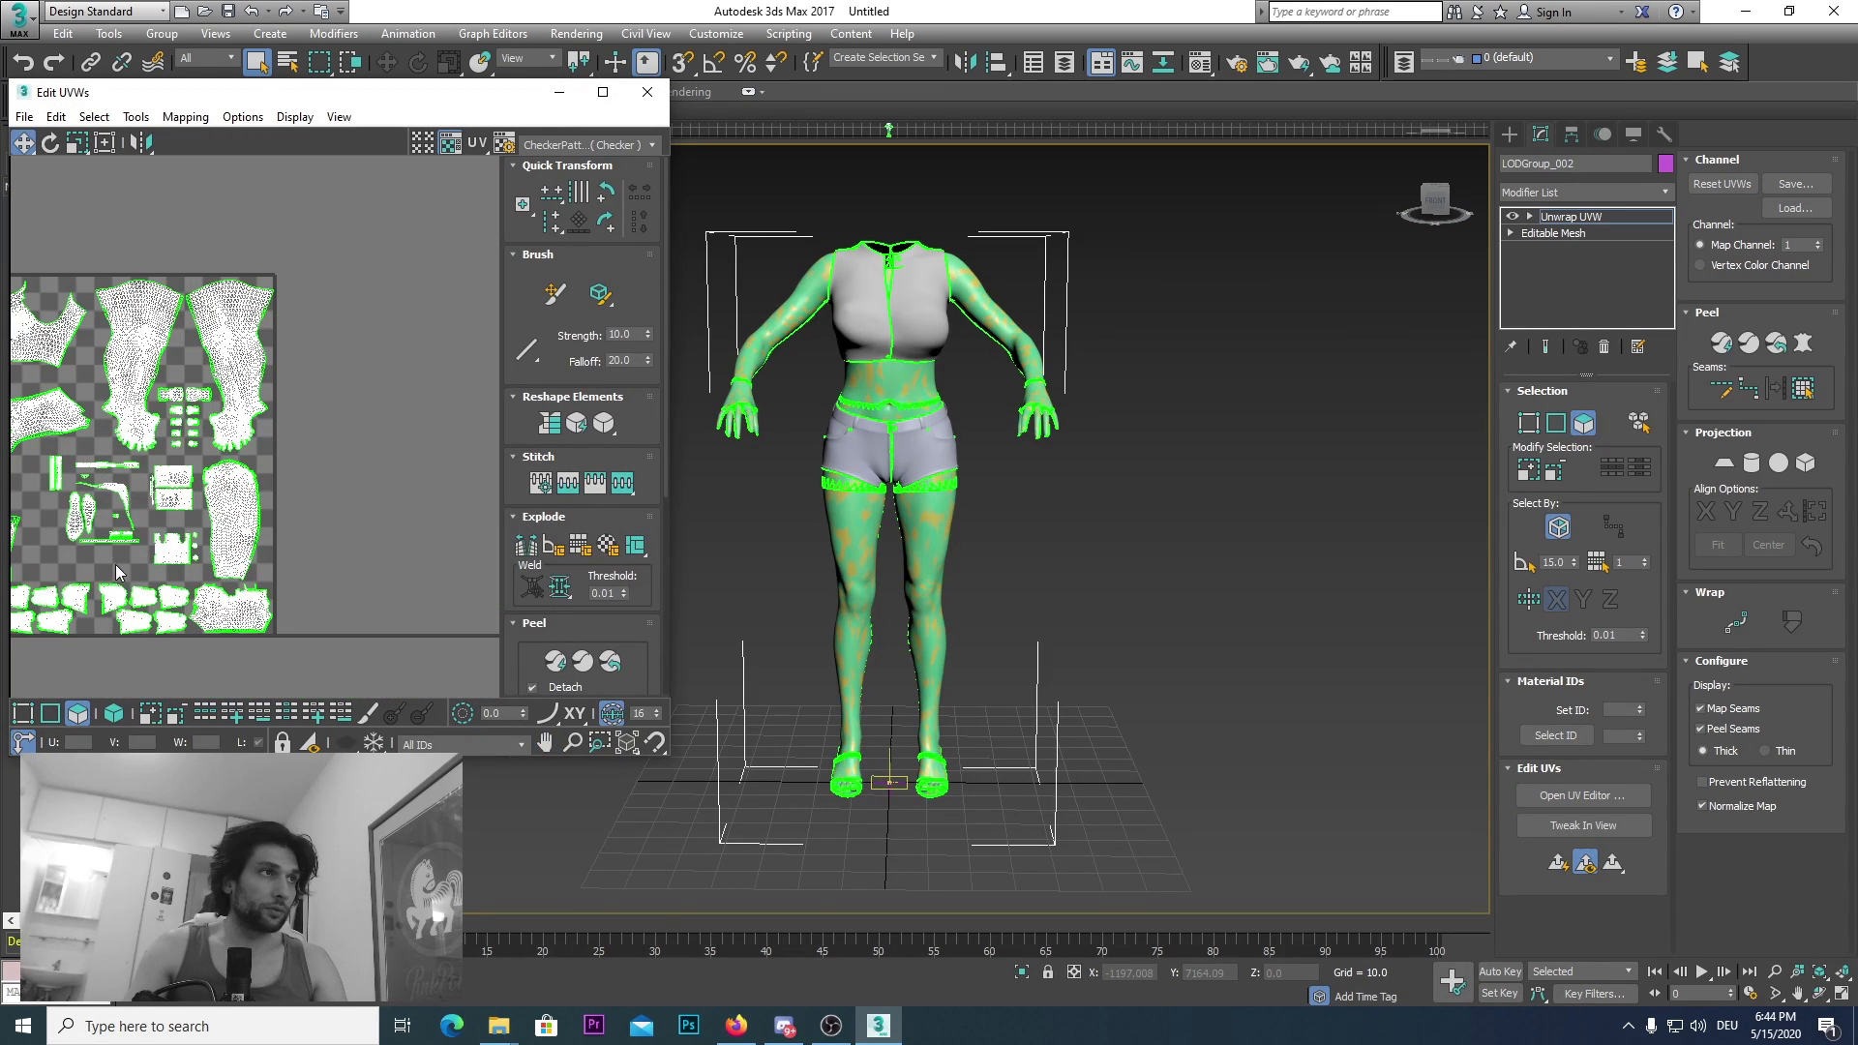
pyautogui.scroll(-4, 459, 431)
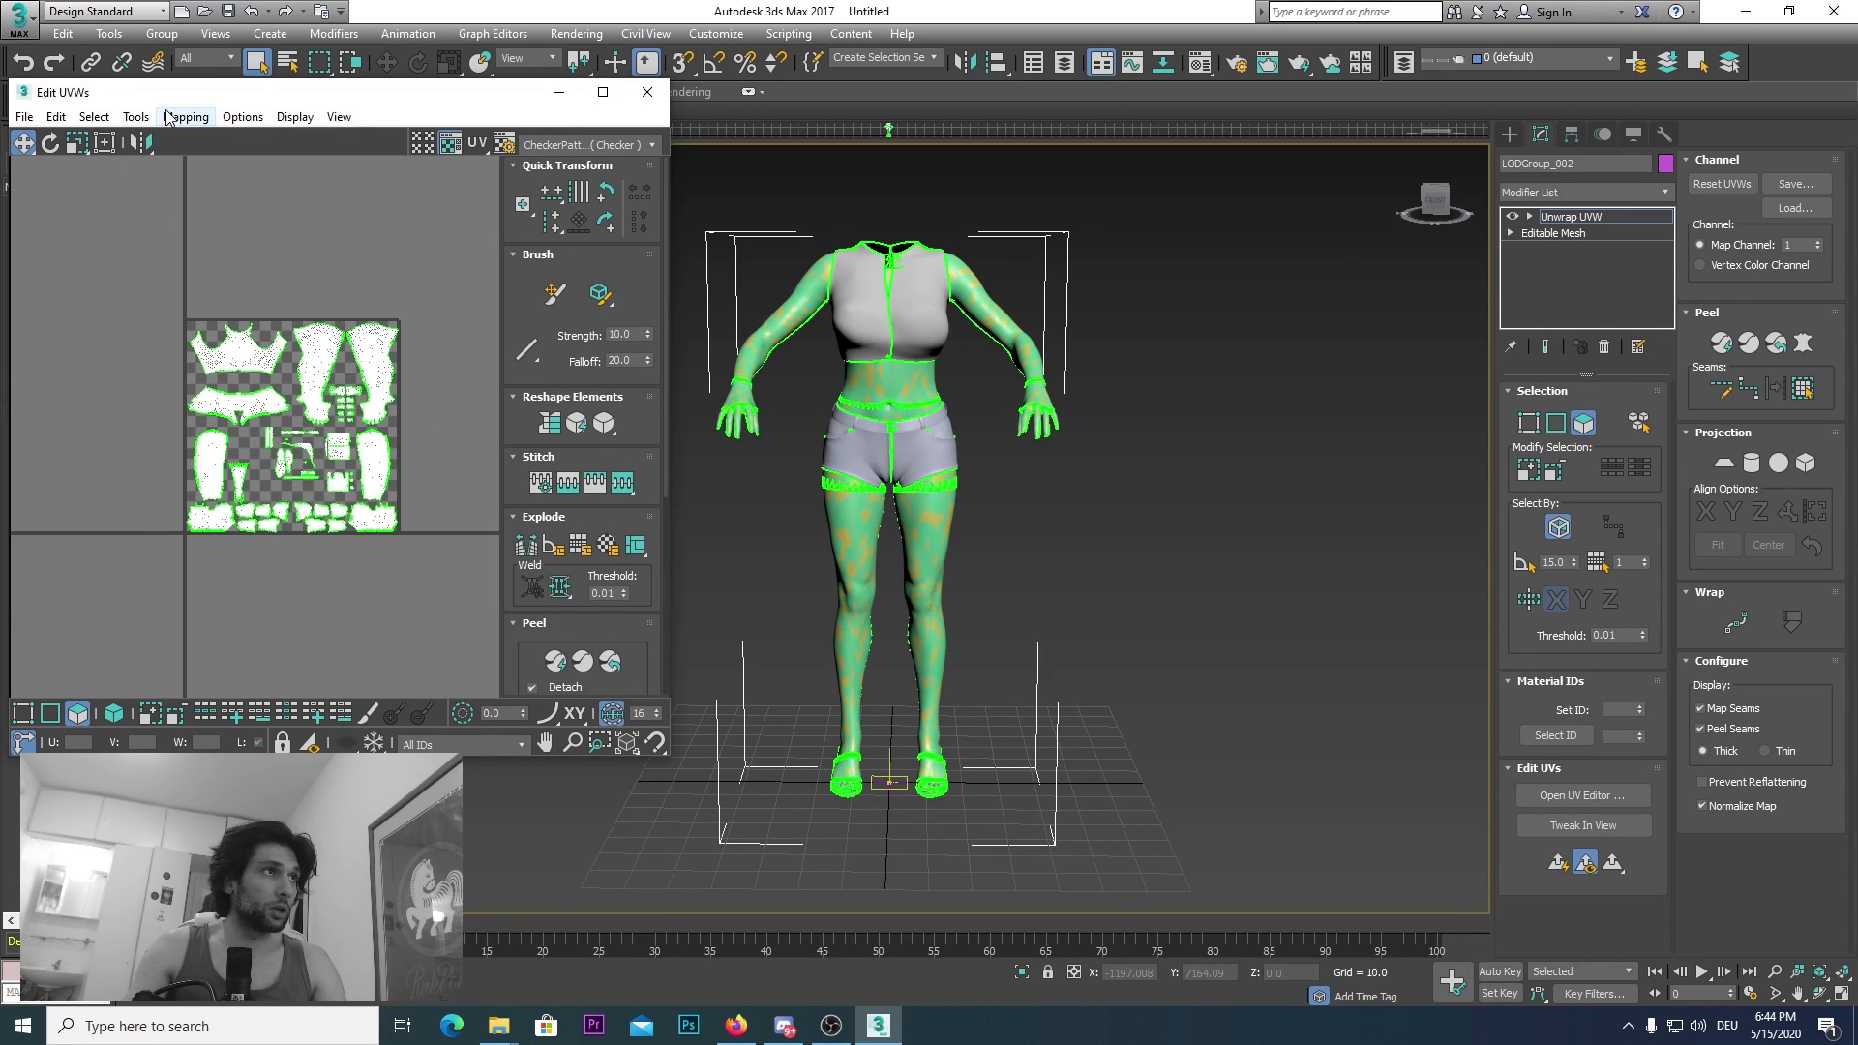
# Step: Set up a UV template render of the layout with width and height at 2048
pyautogui.click(134, 117)
pyautogui.click(135, 467)
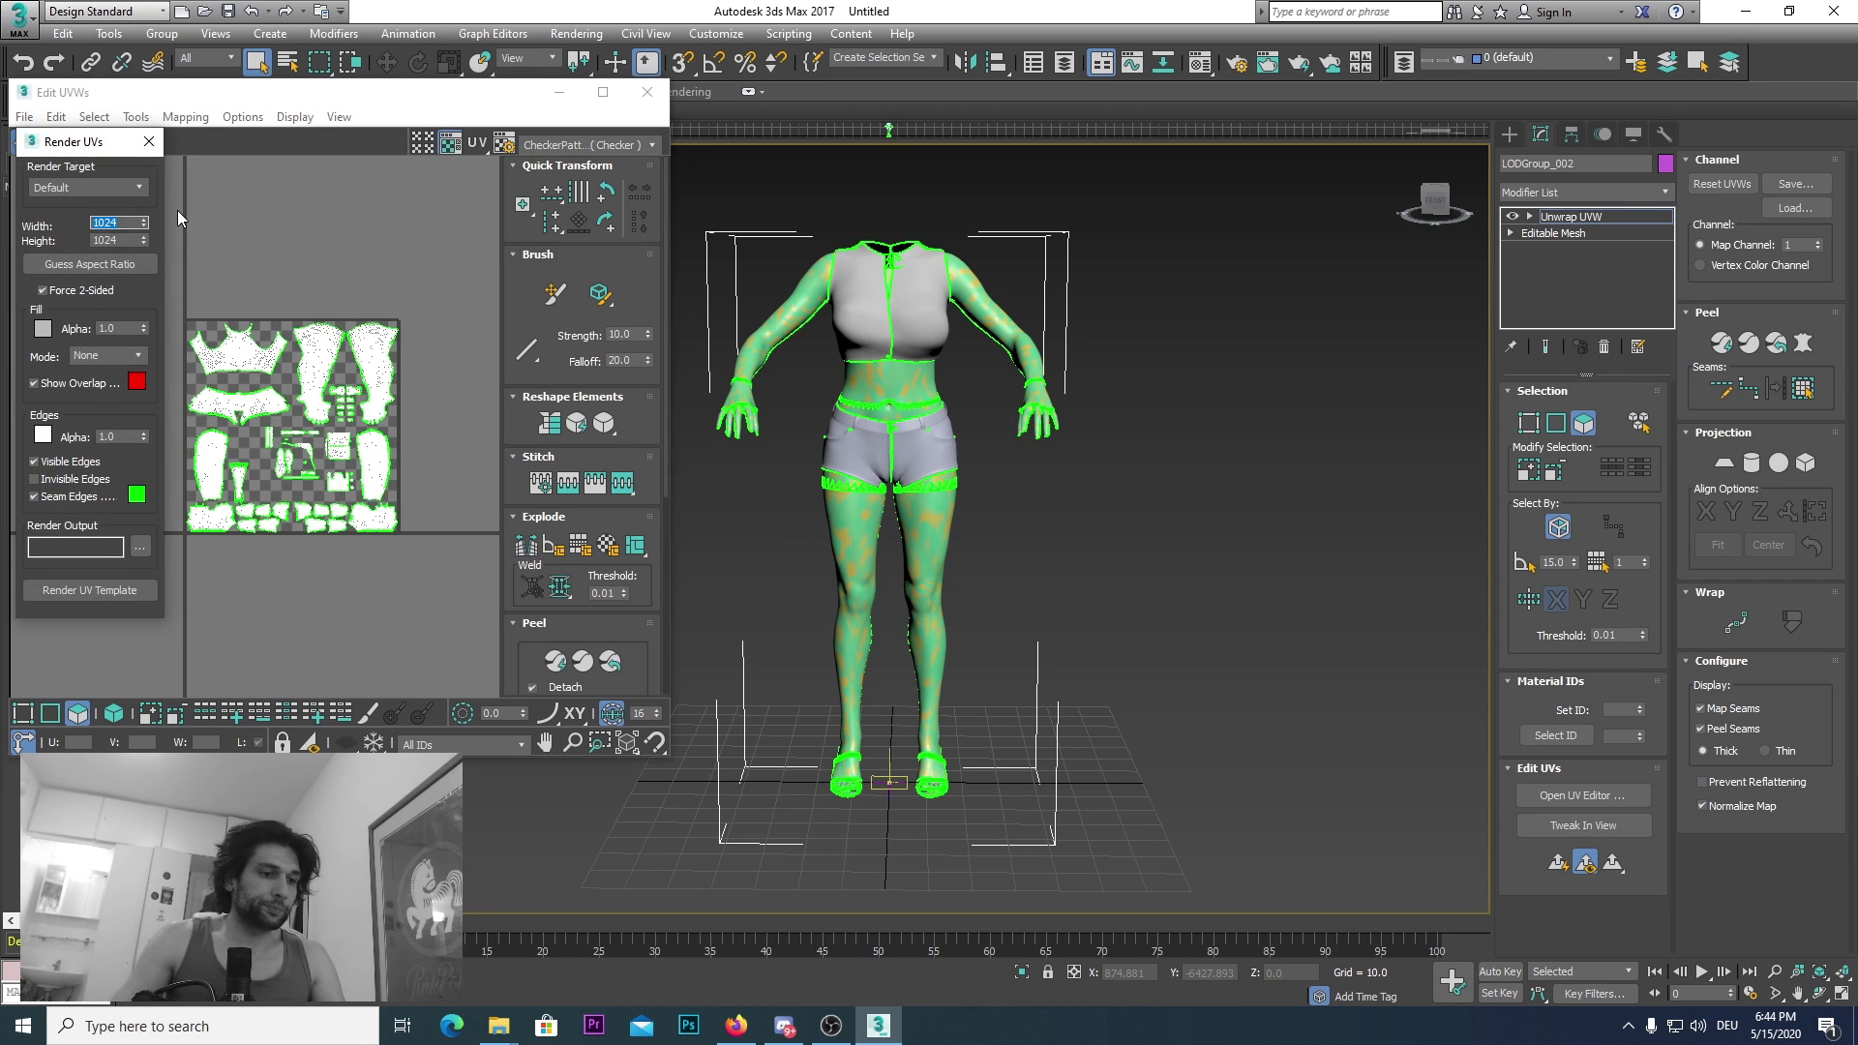
pyautogui.write('204')
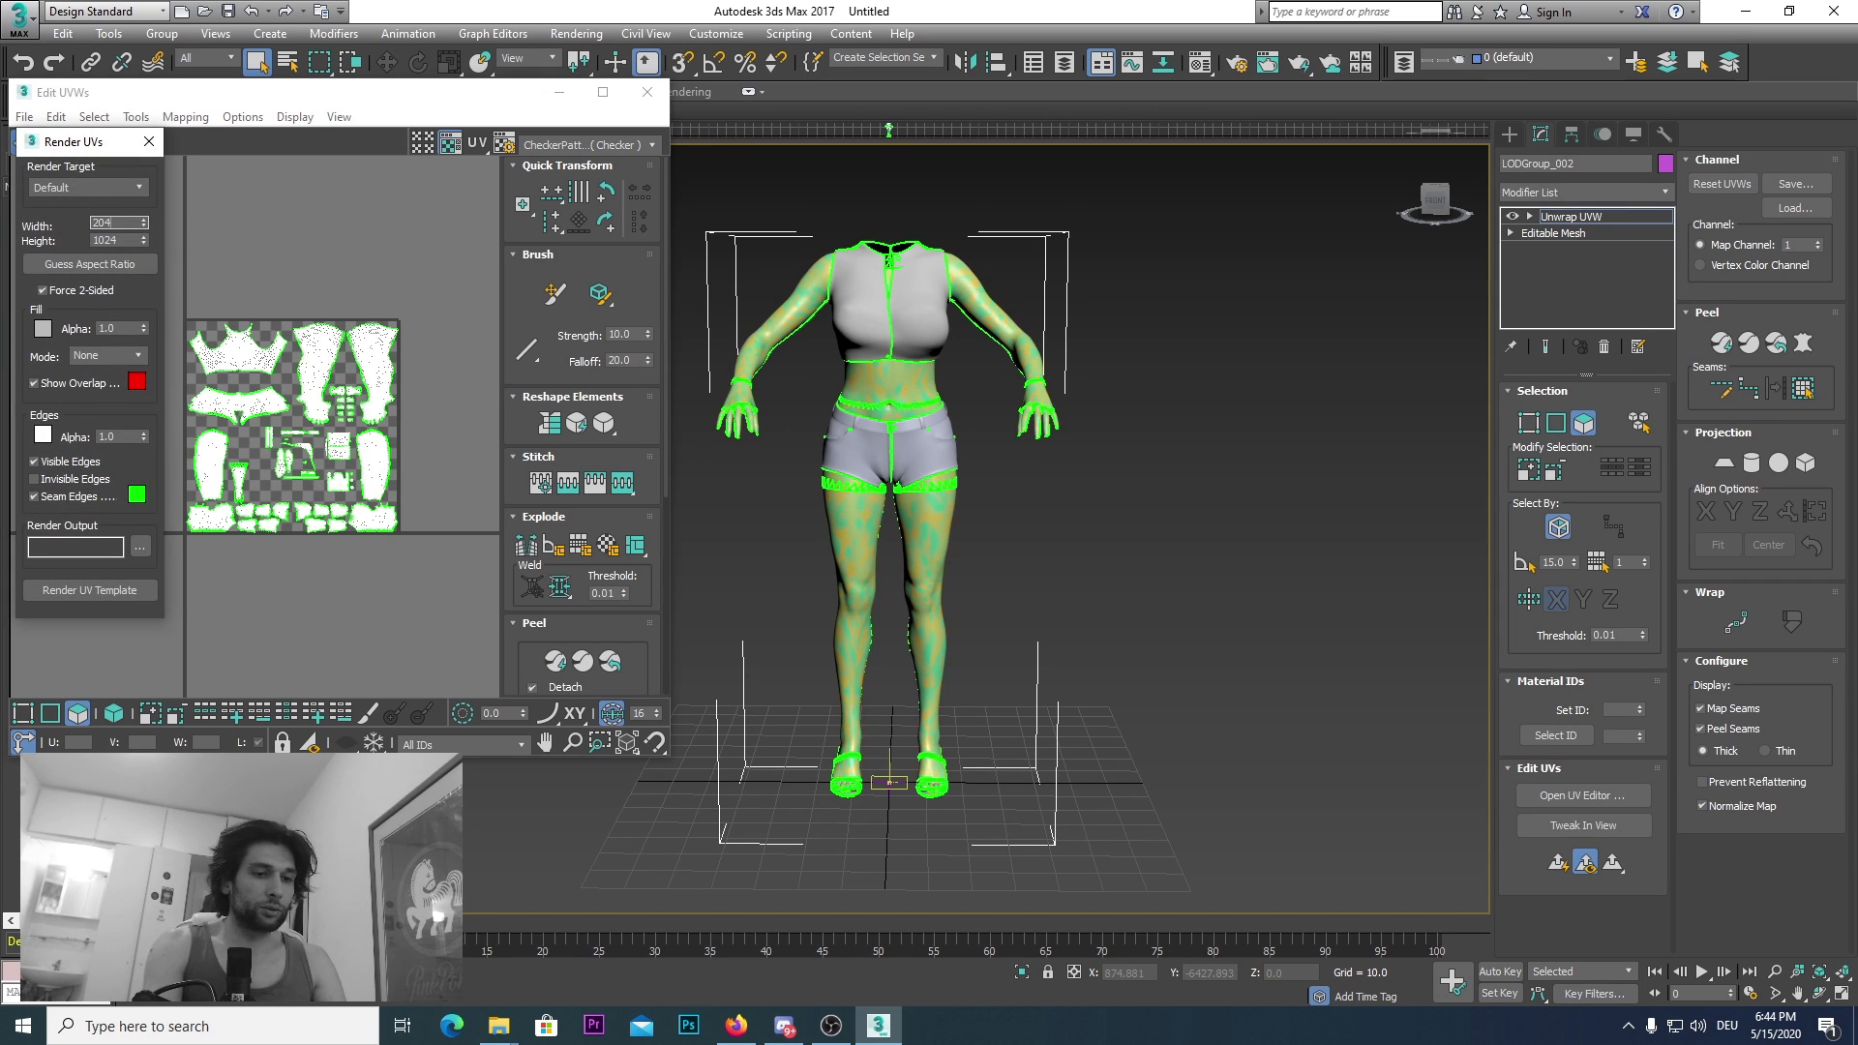
pyautogui.write('8')
pyautogui.press('Tab')
pyautogui.write('2')
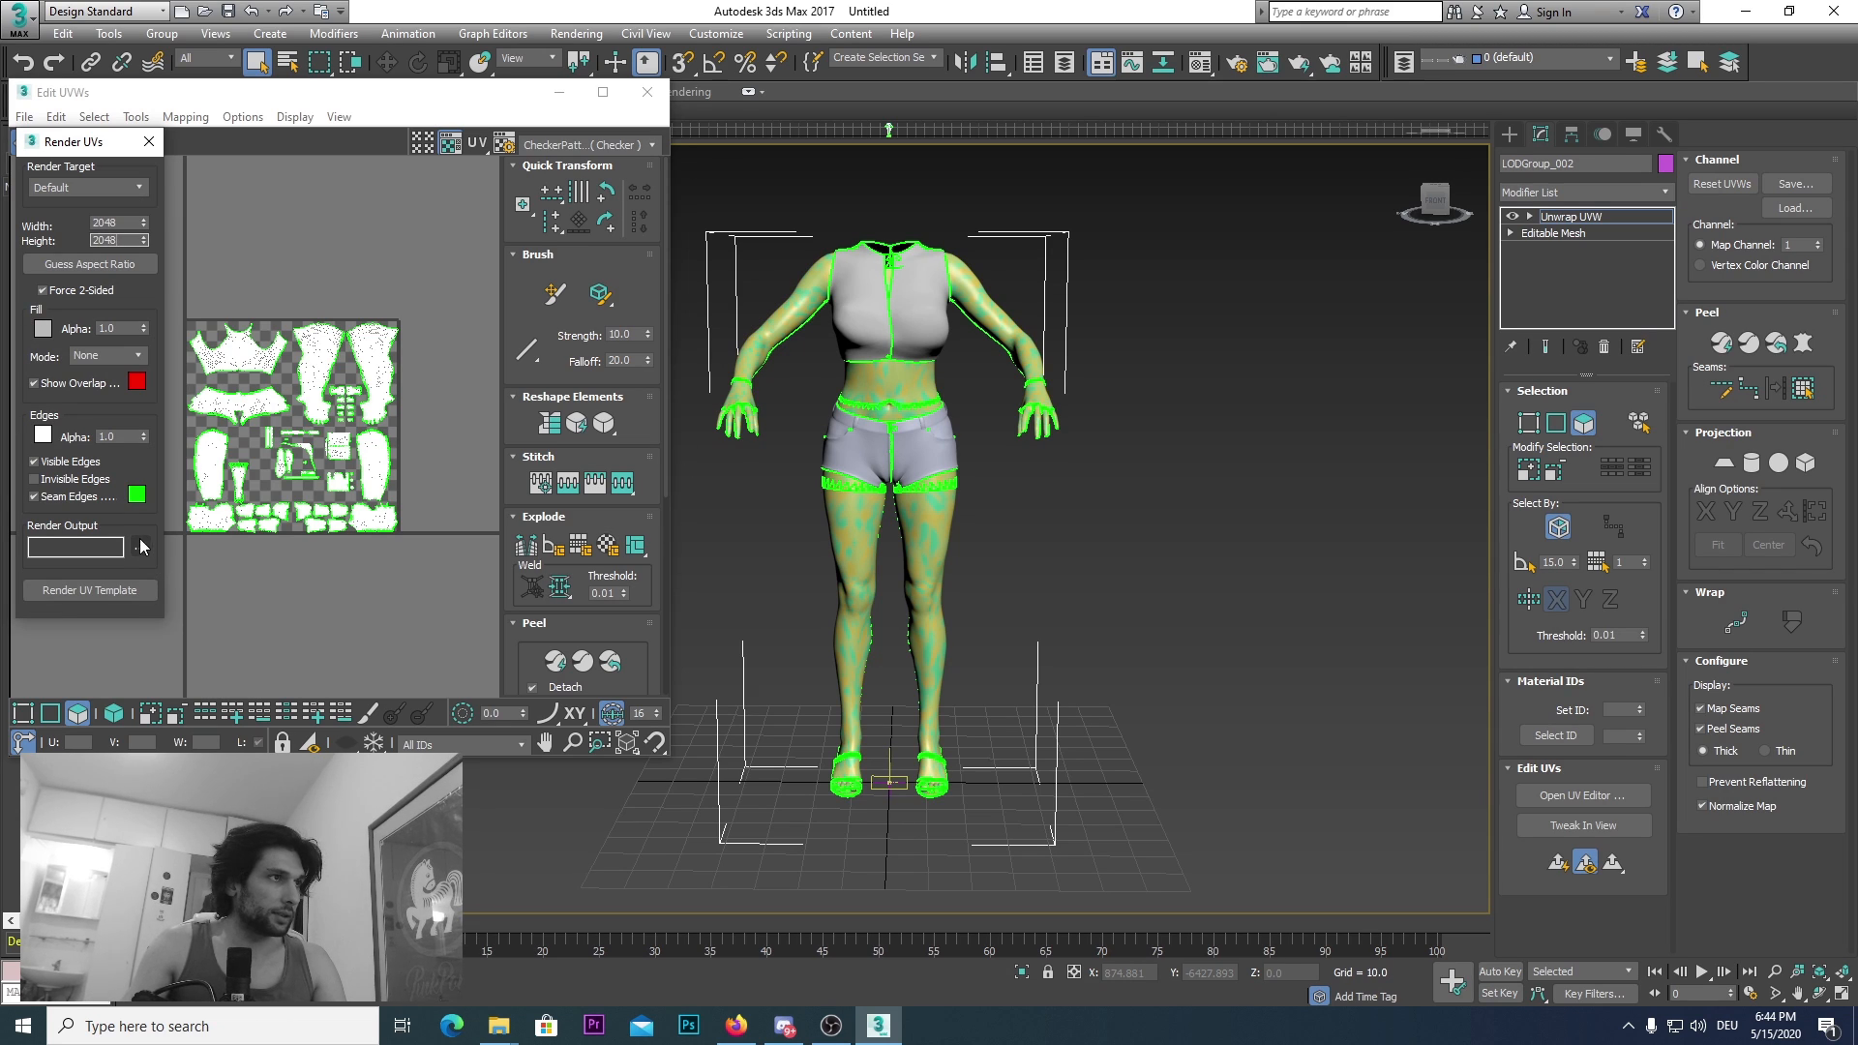
# Step: Set the UV template's fill mode to Normal and its render output to a DDS file named TEST FOR TUT 1 in A8 R8 G8 B8 format
pyautogui.click(141, 358)
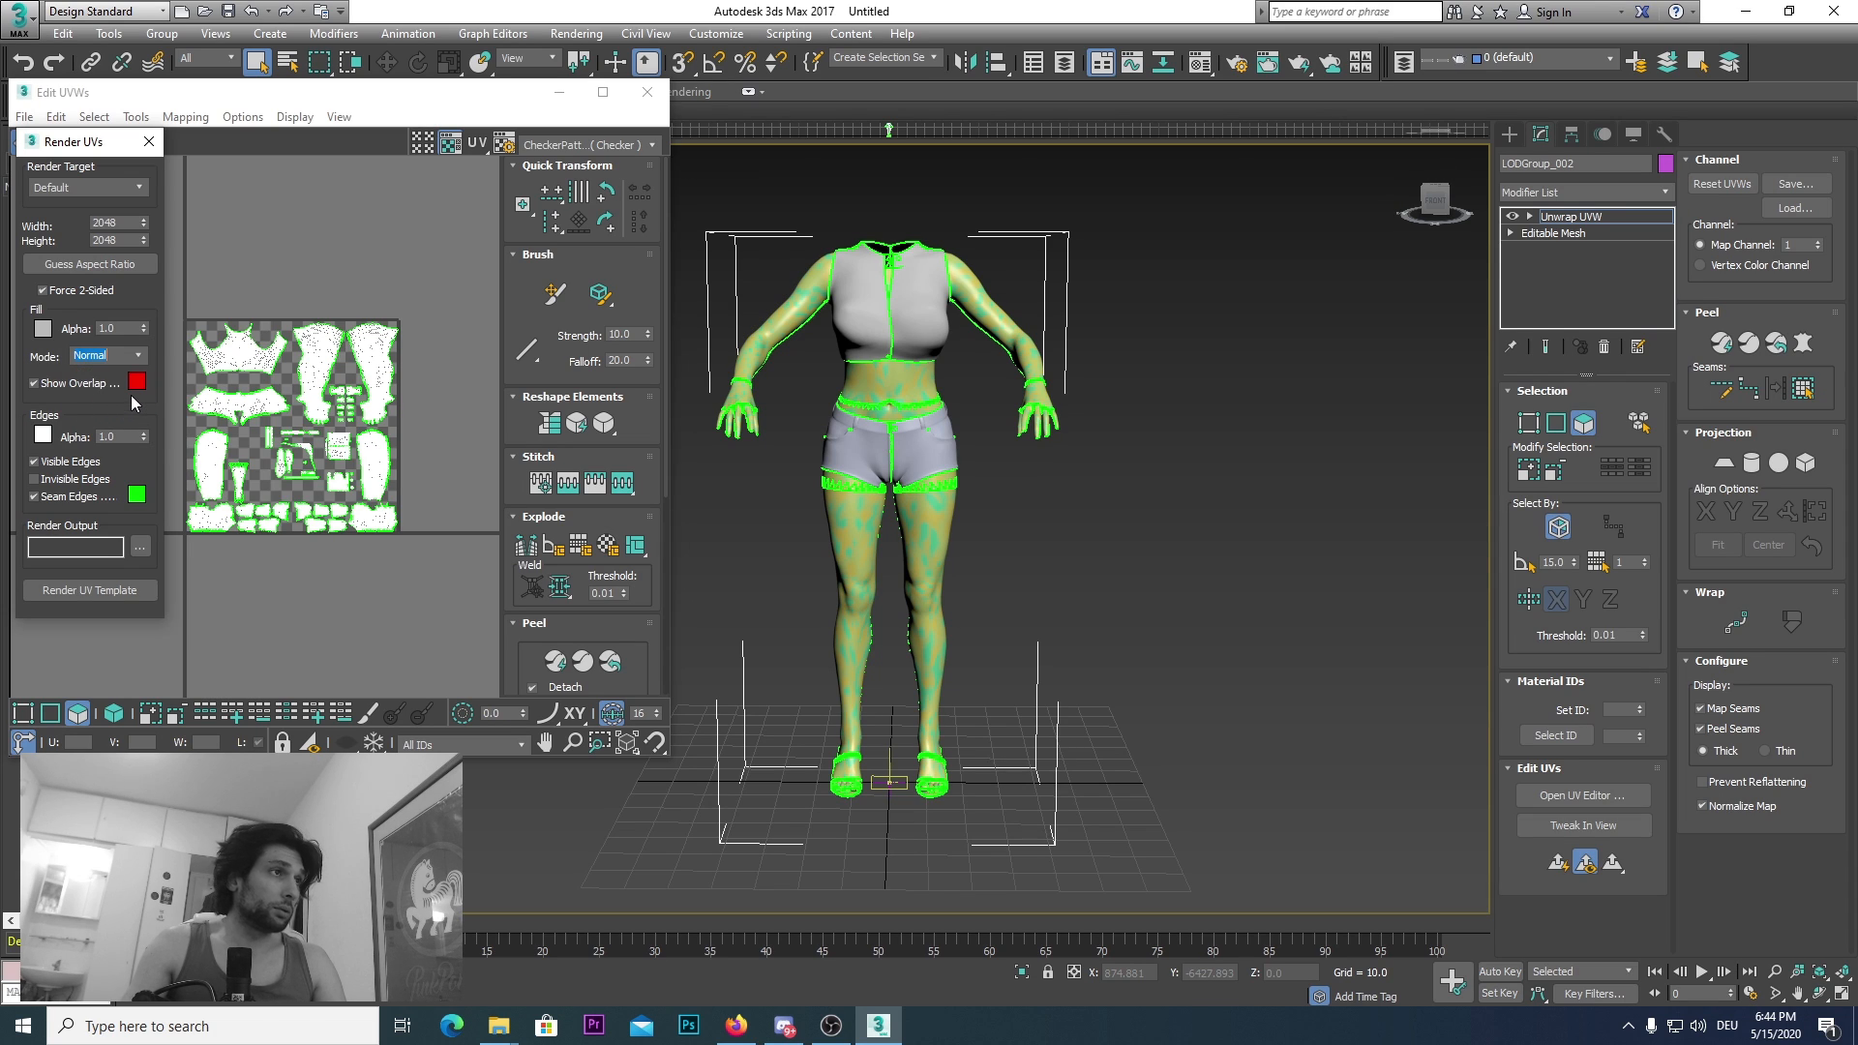
pyautogui.click(136, 552)
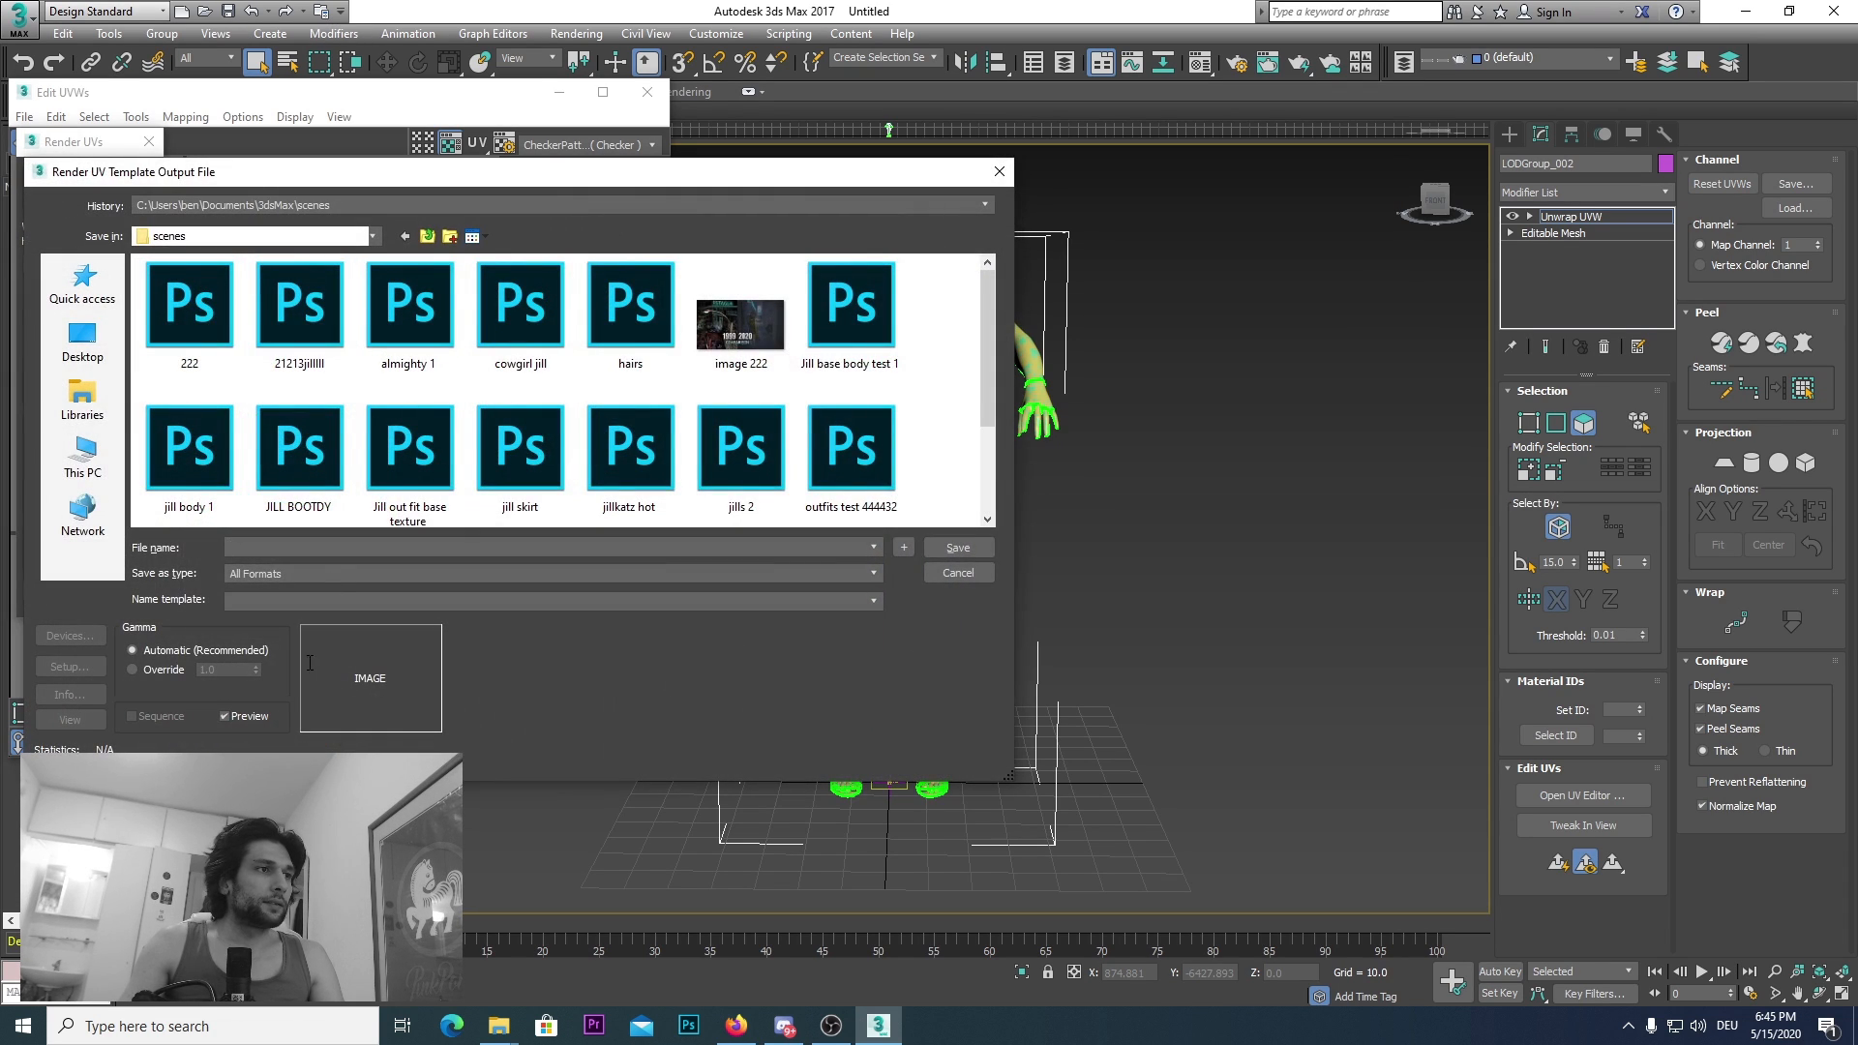
pyautogui.moveTo(540, 184); pyautogui.dragTo(1019, 165)
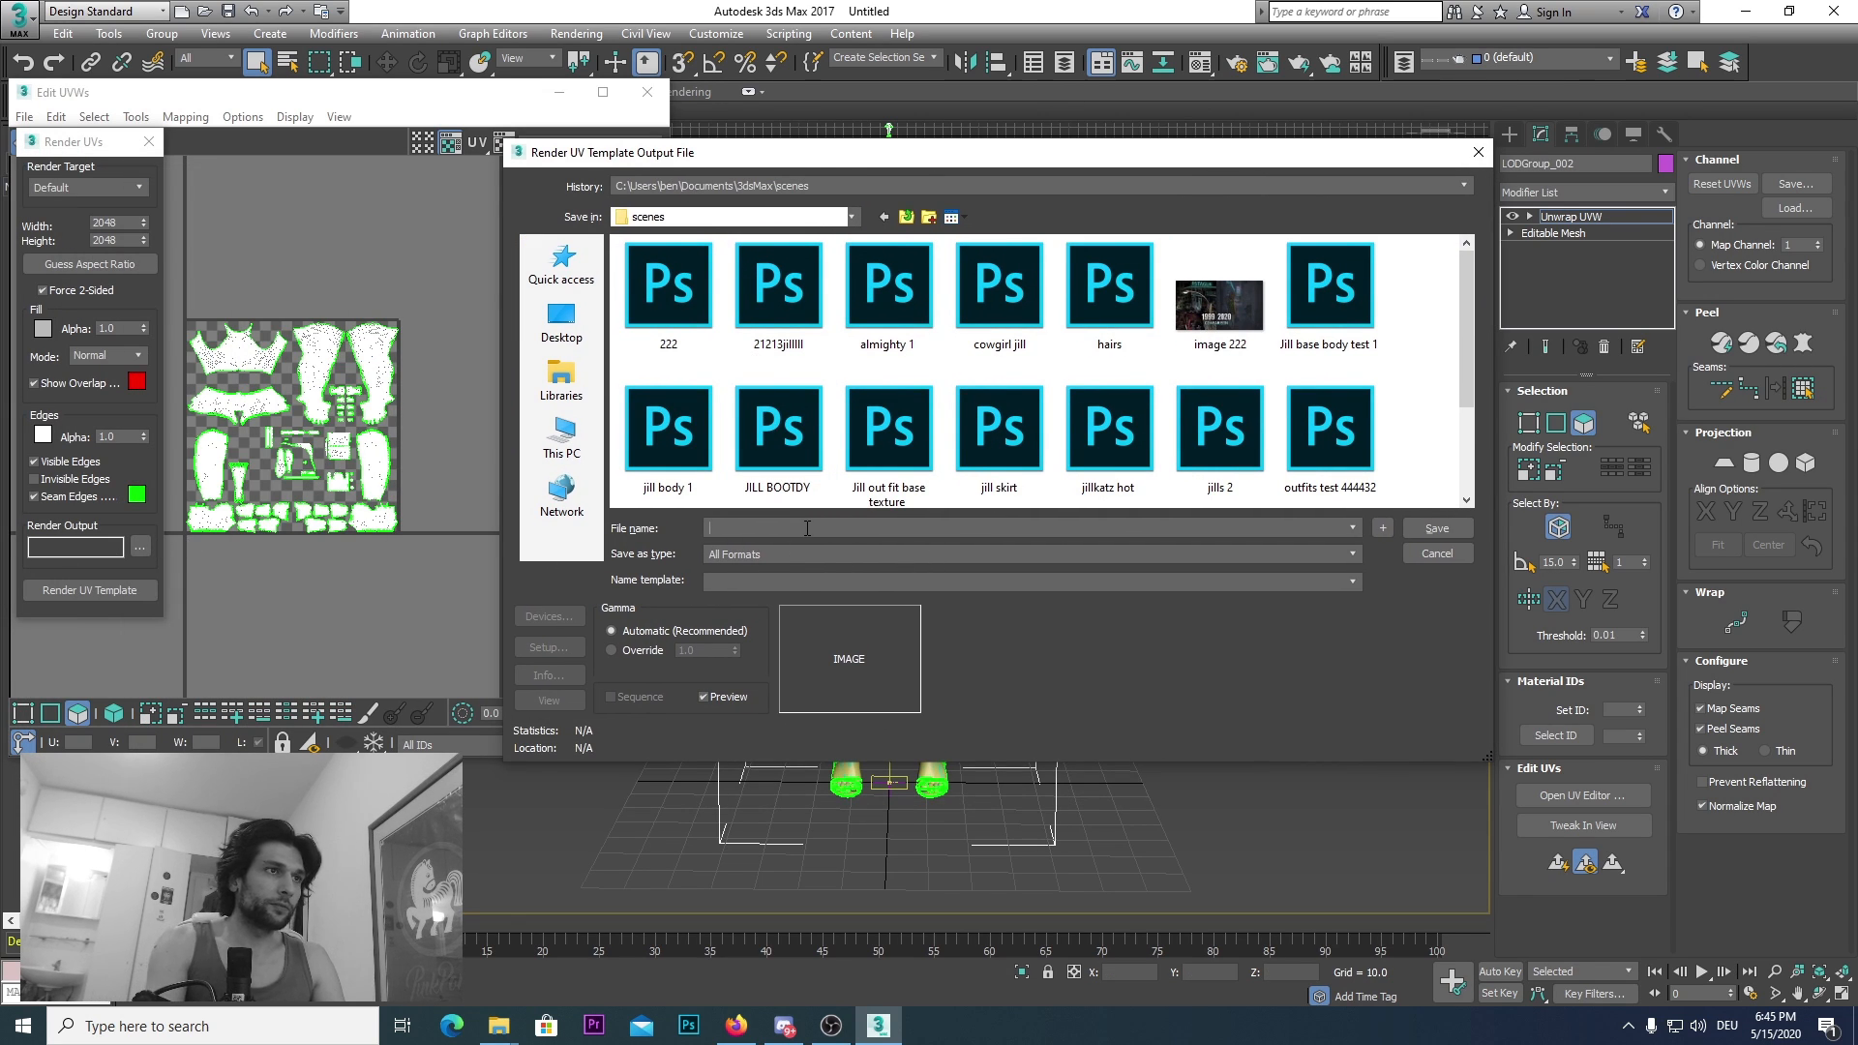
pyautogui.write('TEST FOR TUT 1')
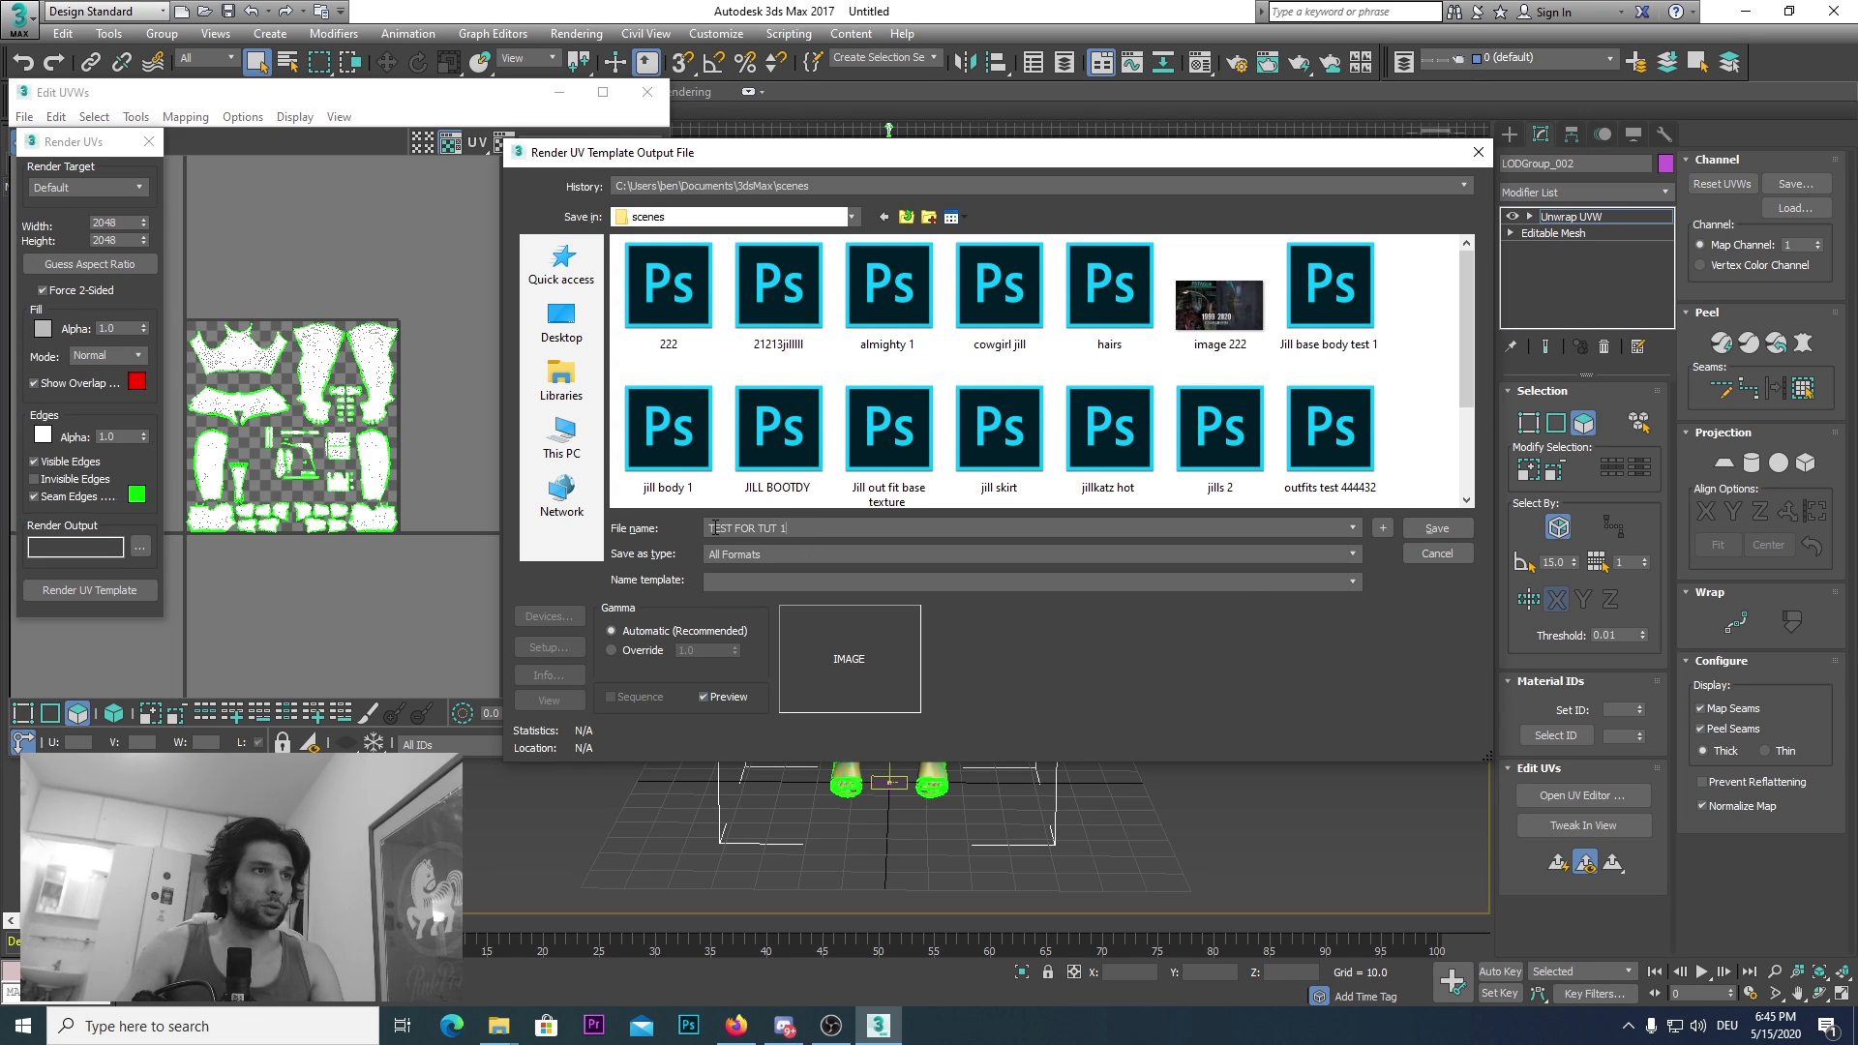
pyautogui.click(1330, 560)
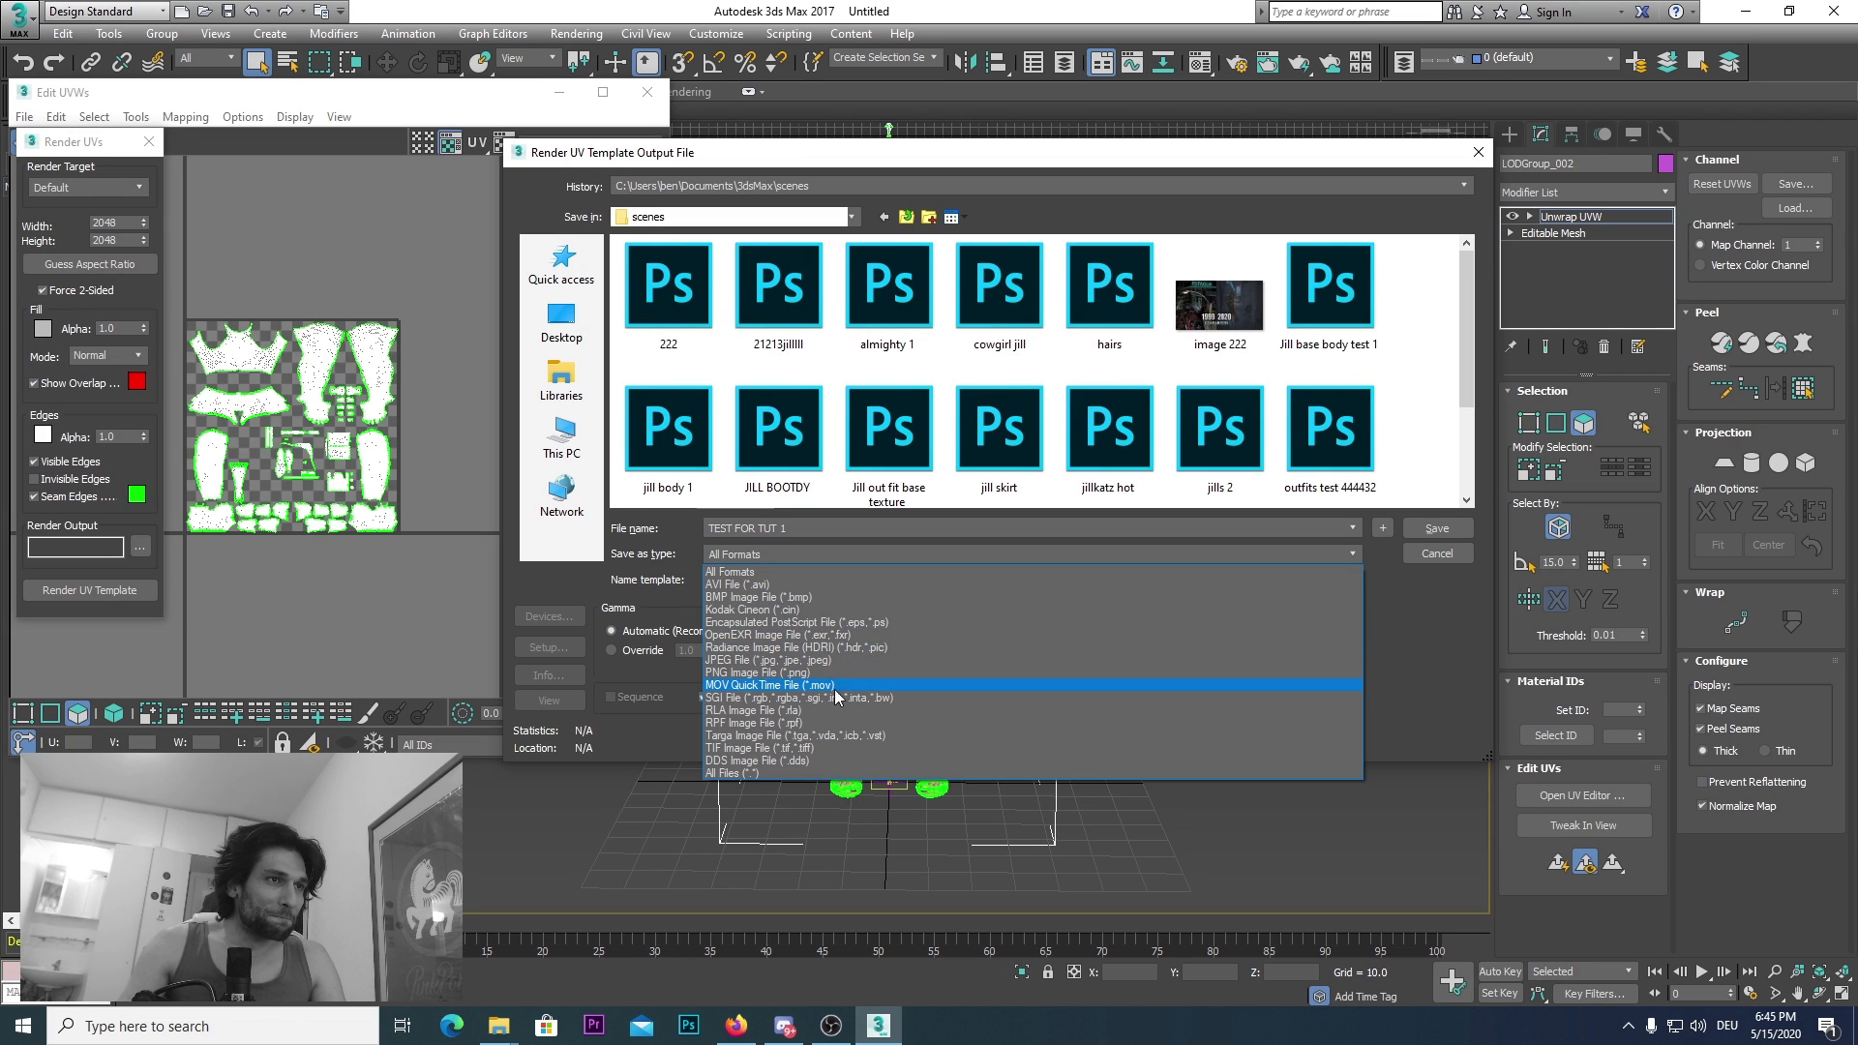
pyautogui.click(798, 760)
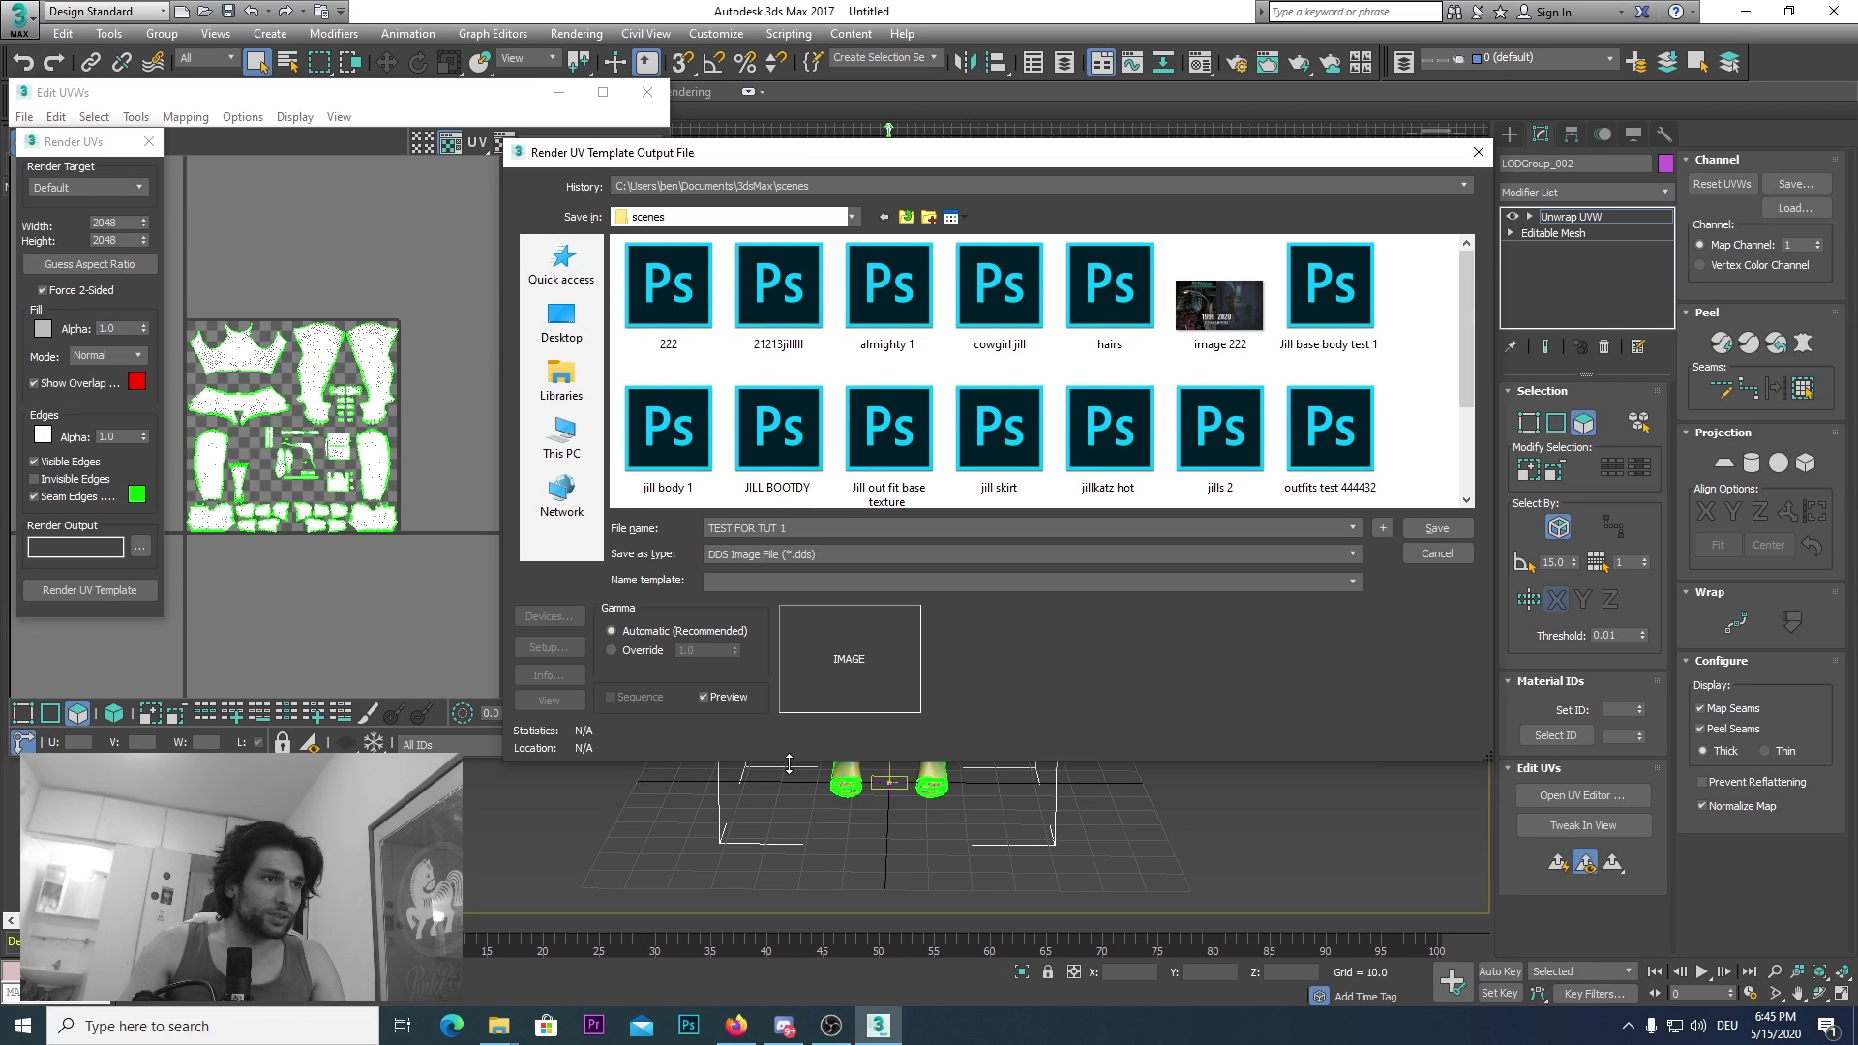
pyautogui.click(1438, 530)
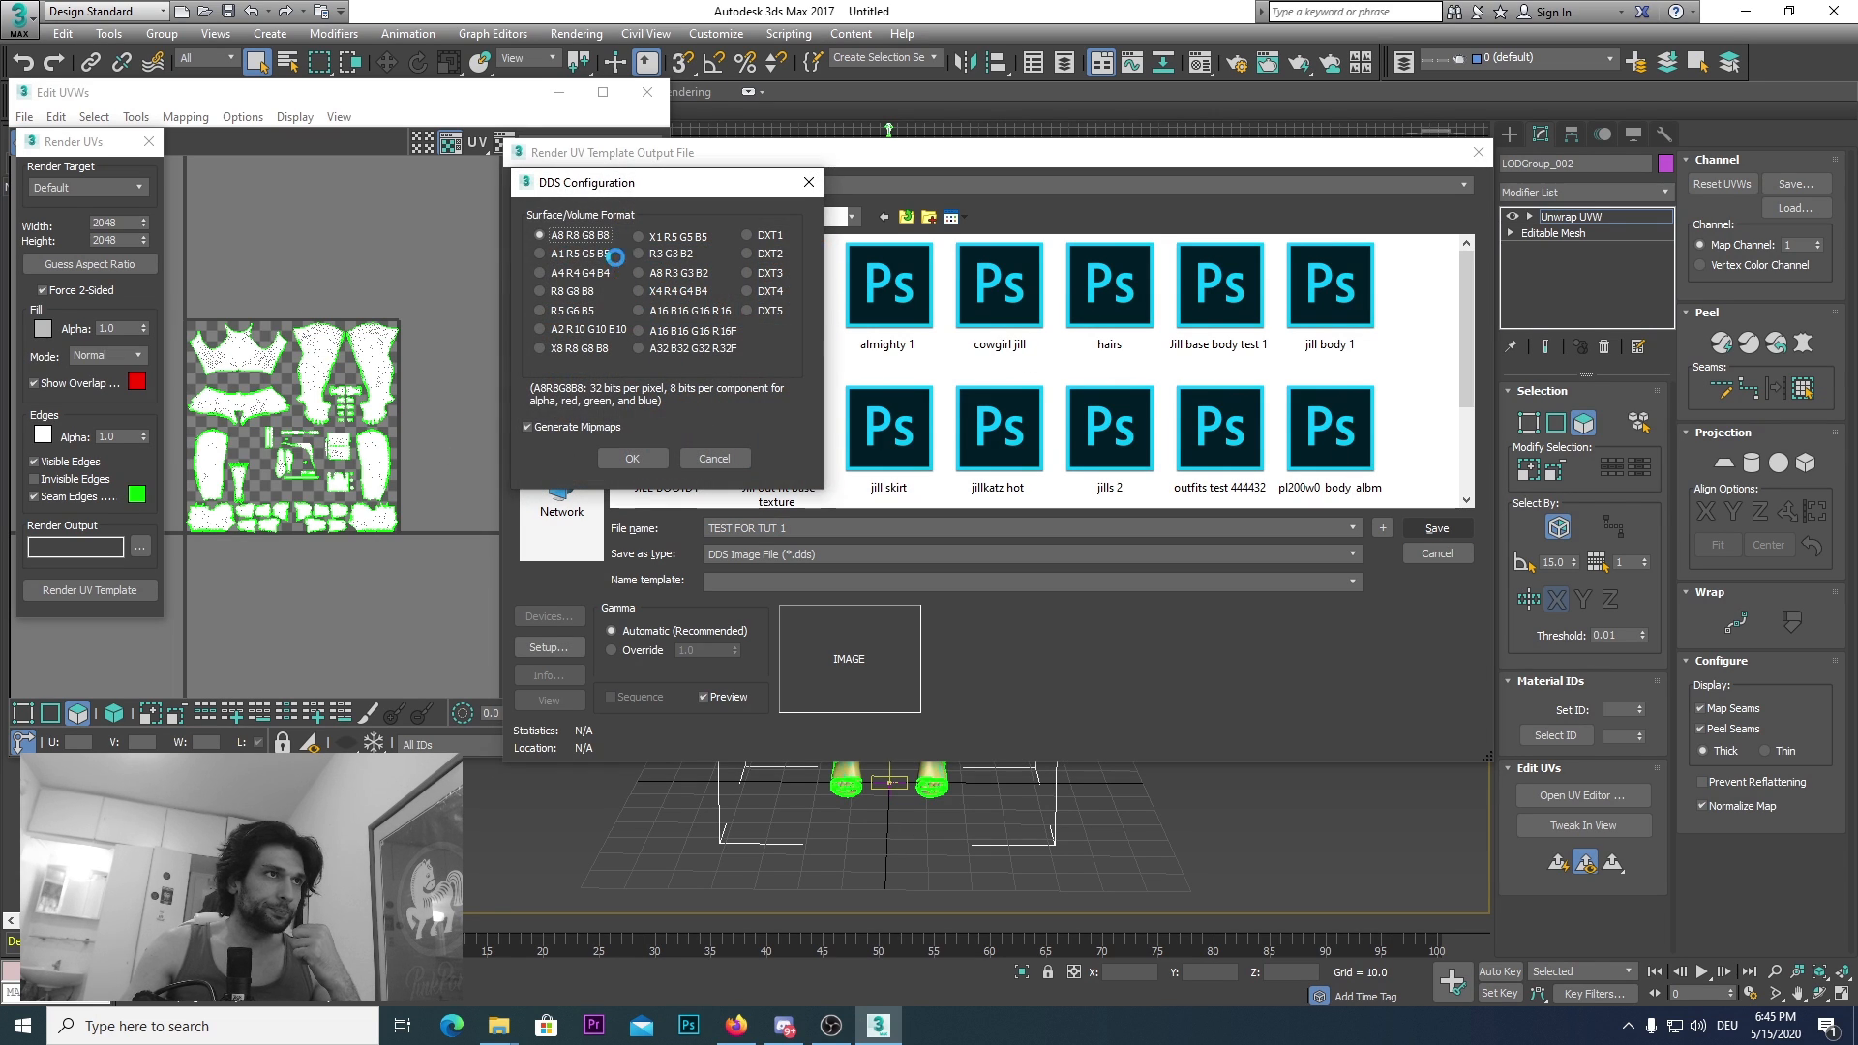
pyautogui.click(629, 459)
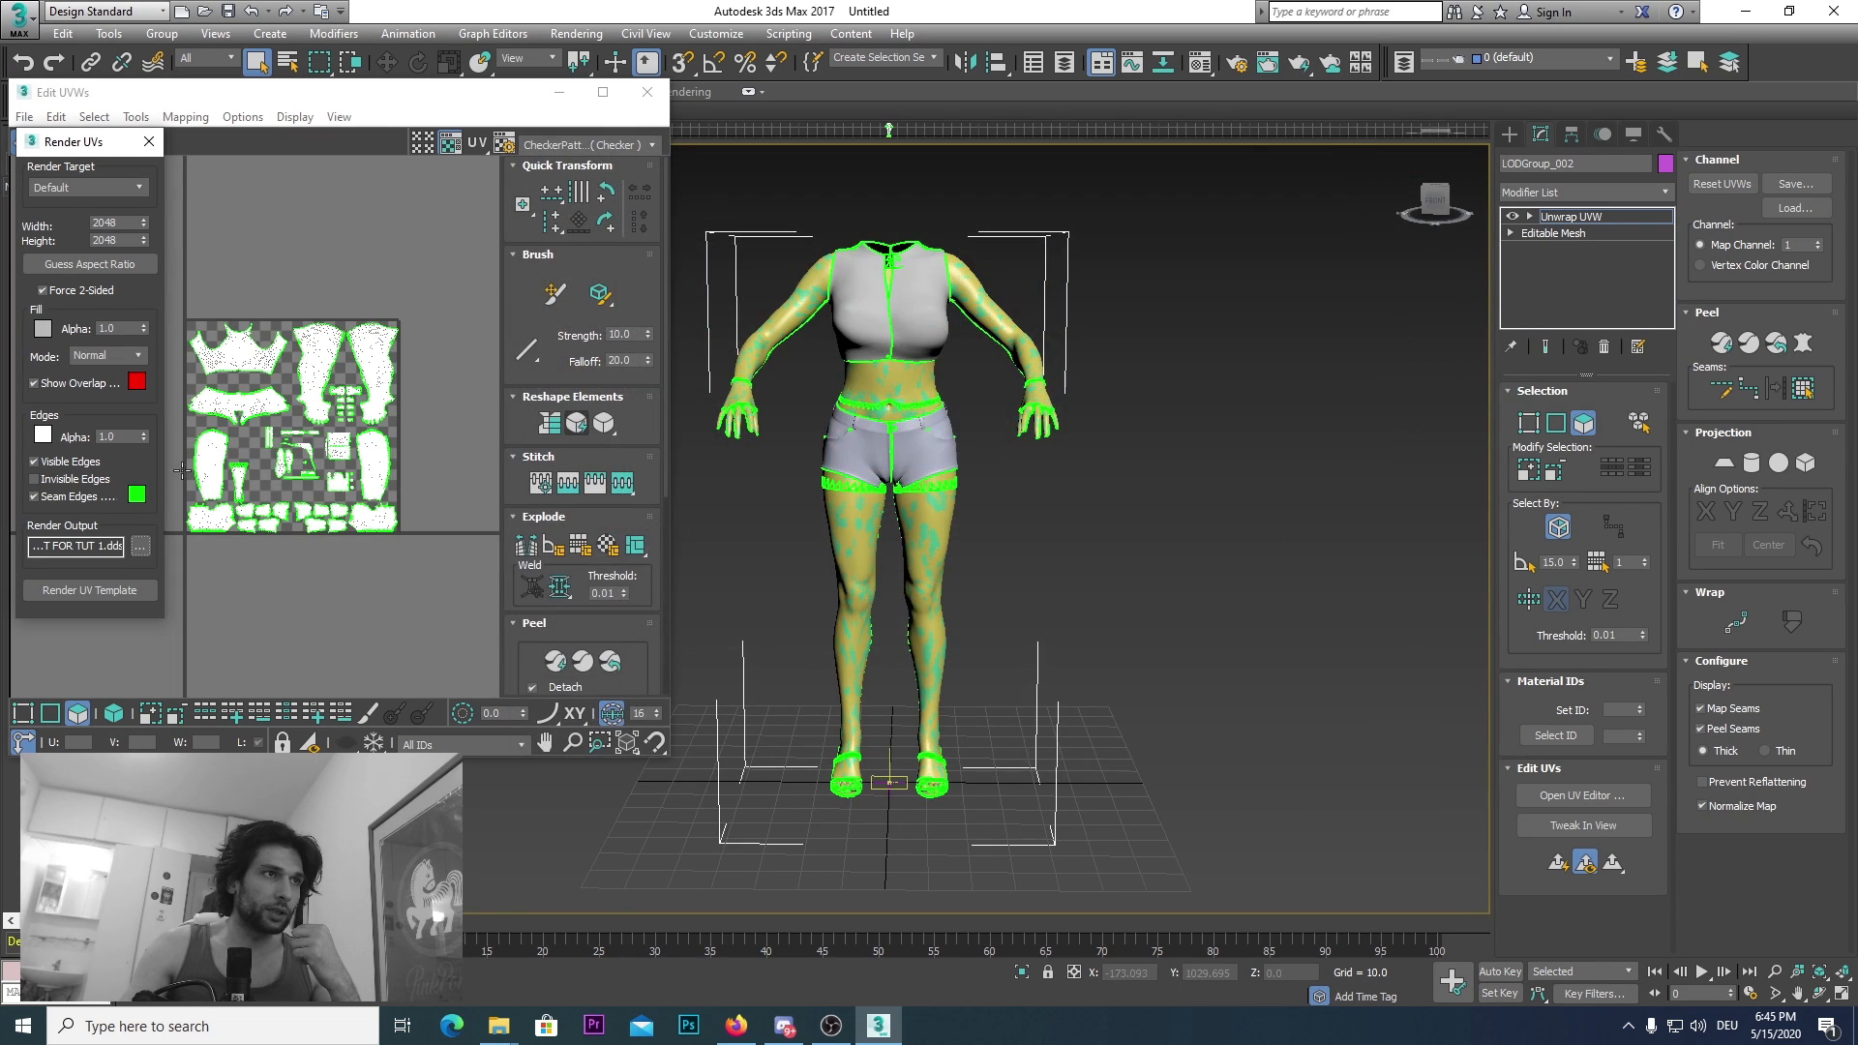
# Step: Render the UV template, examine the rendered map, and close it together with the UV render settings and the UV editor
pyautogui.click(90, 593)
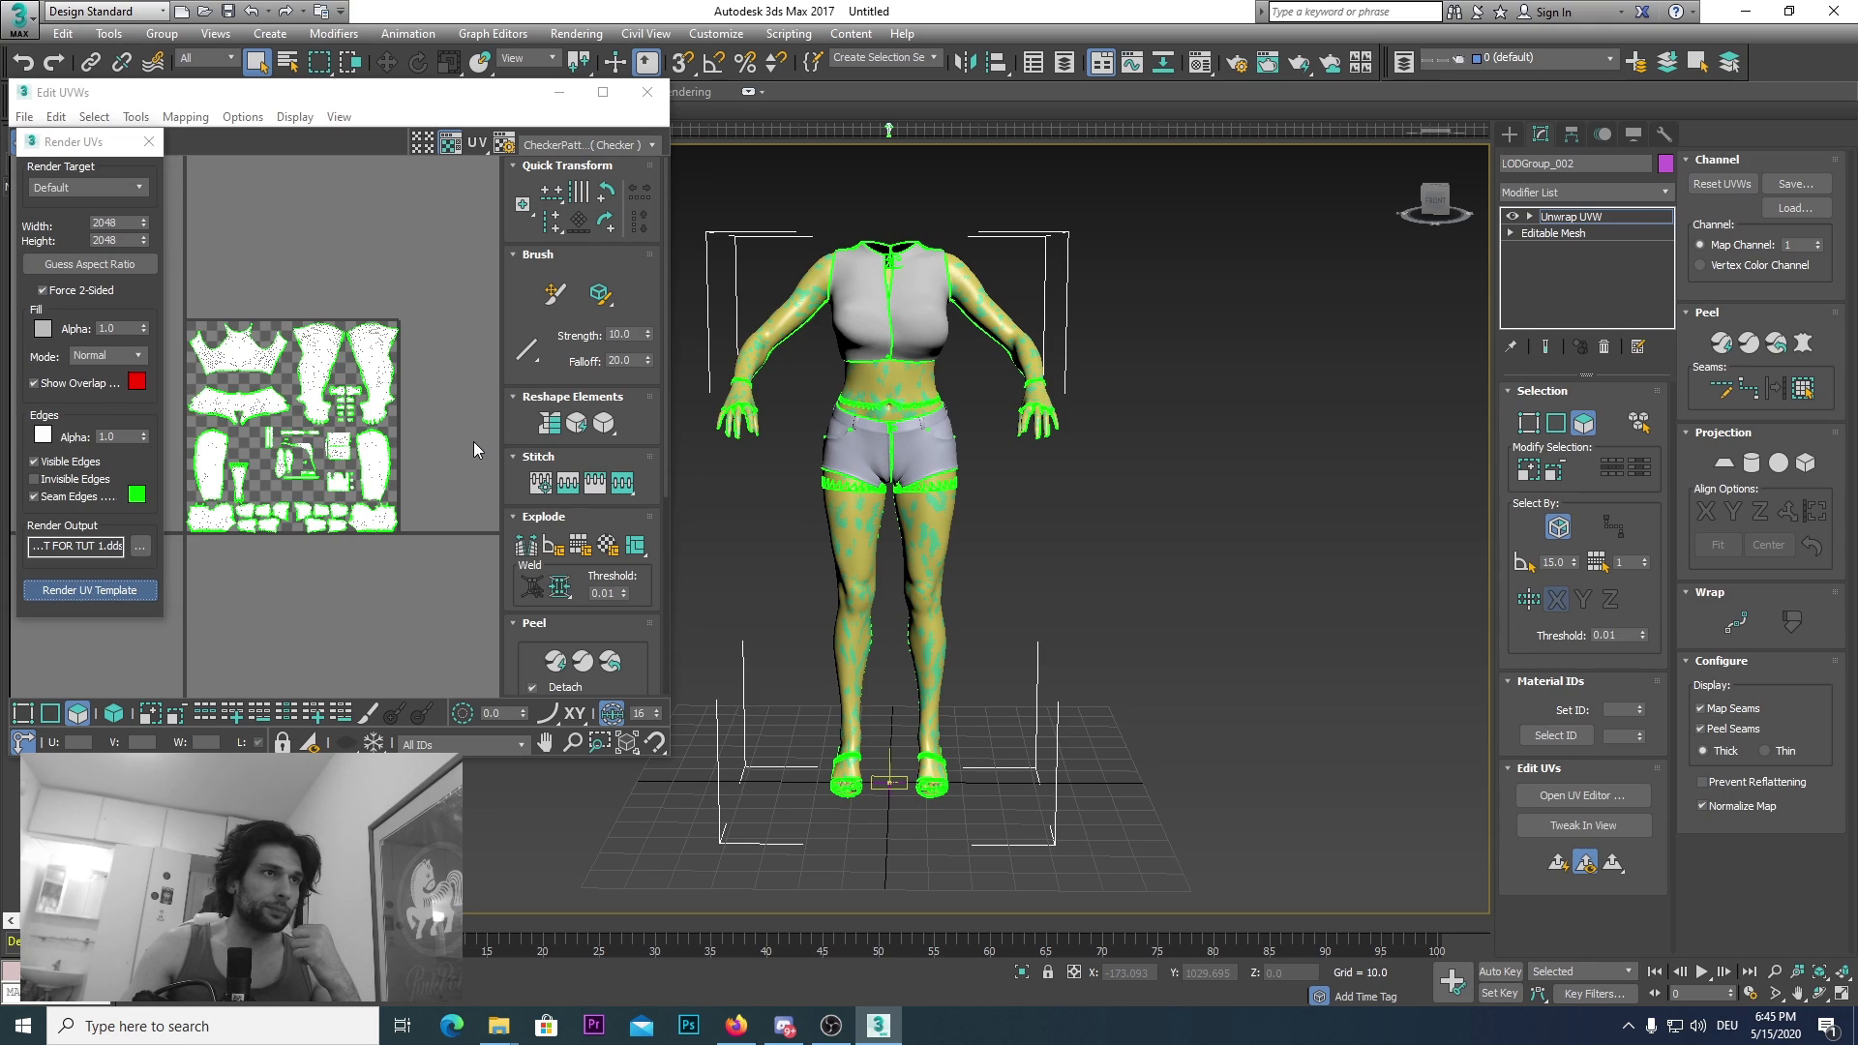
pyautogui.doubleClick(1550, 26)
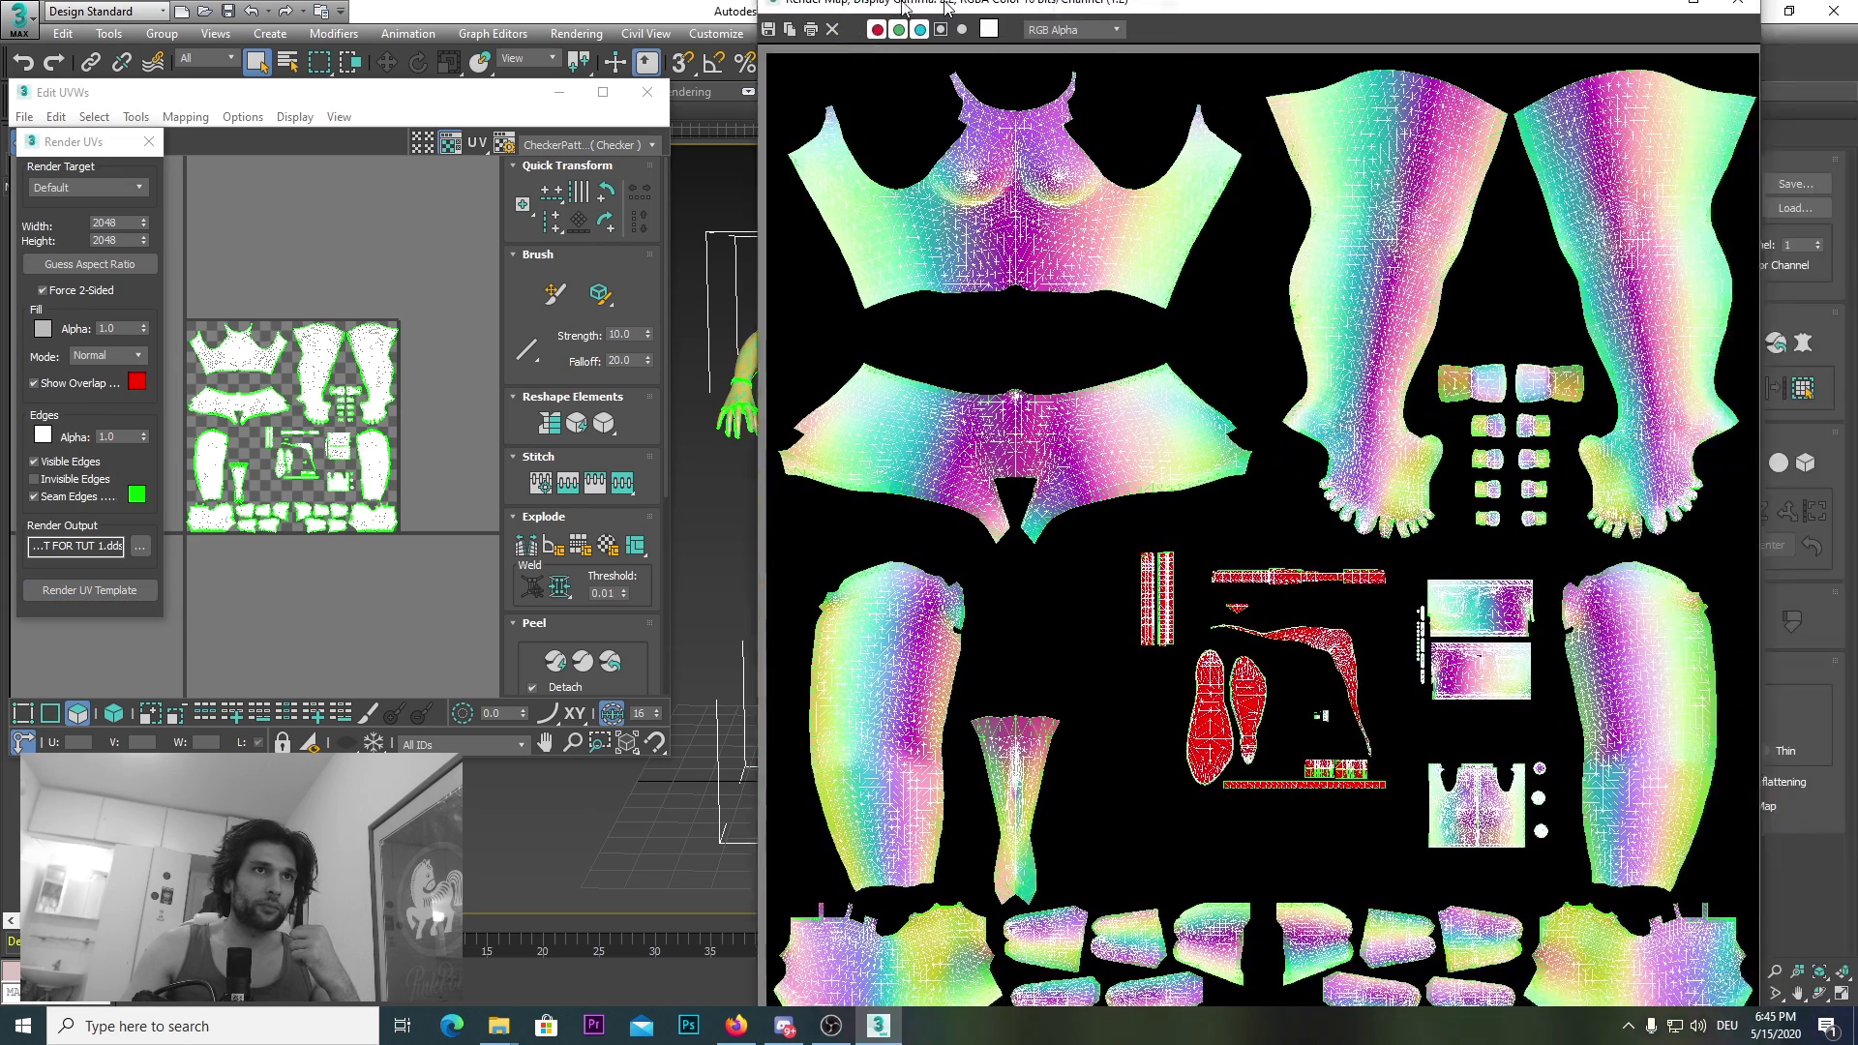
pyautogui.scroll(-3, 761, 537)
pyautogui.scroll(3, 760, 538)
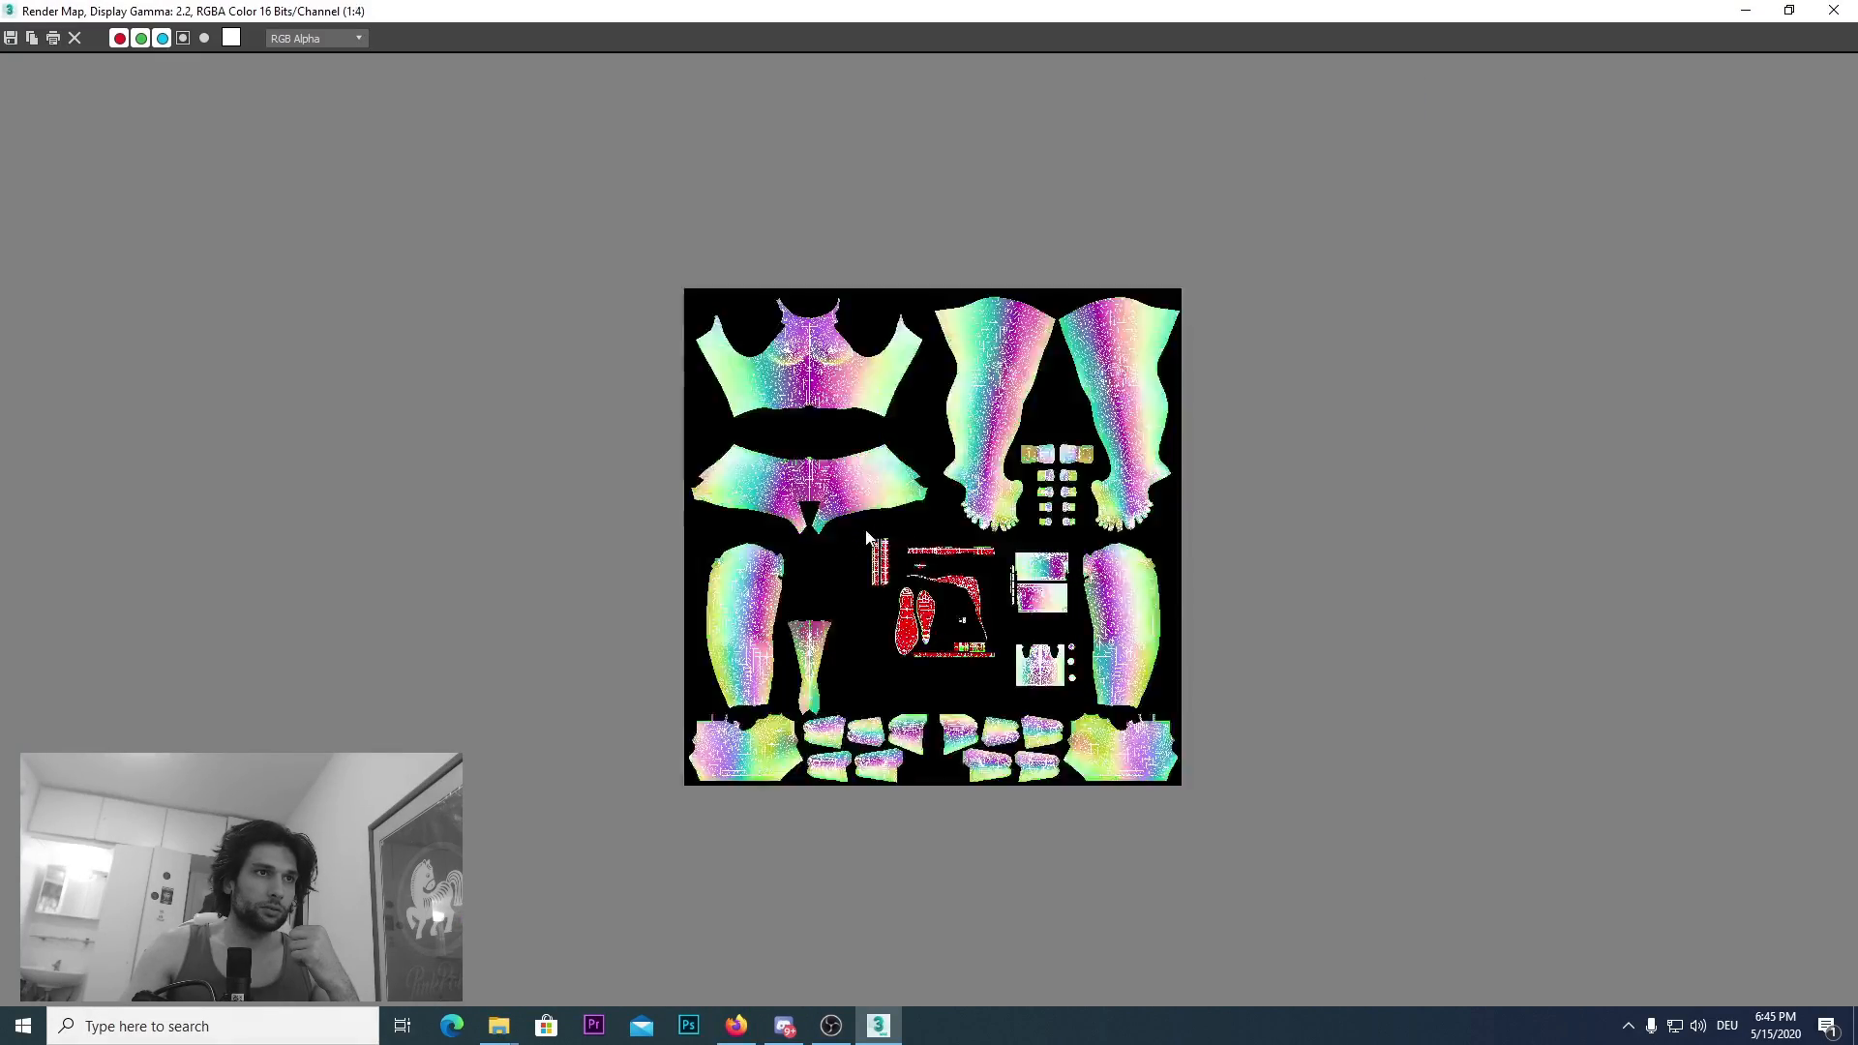
pyautogui.scroll(-1, 873, 533)
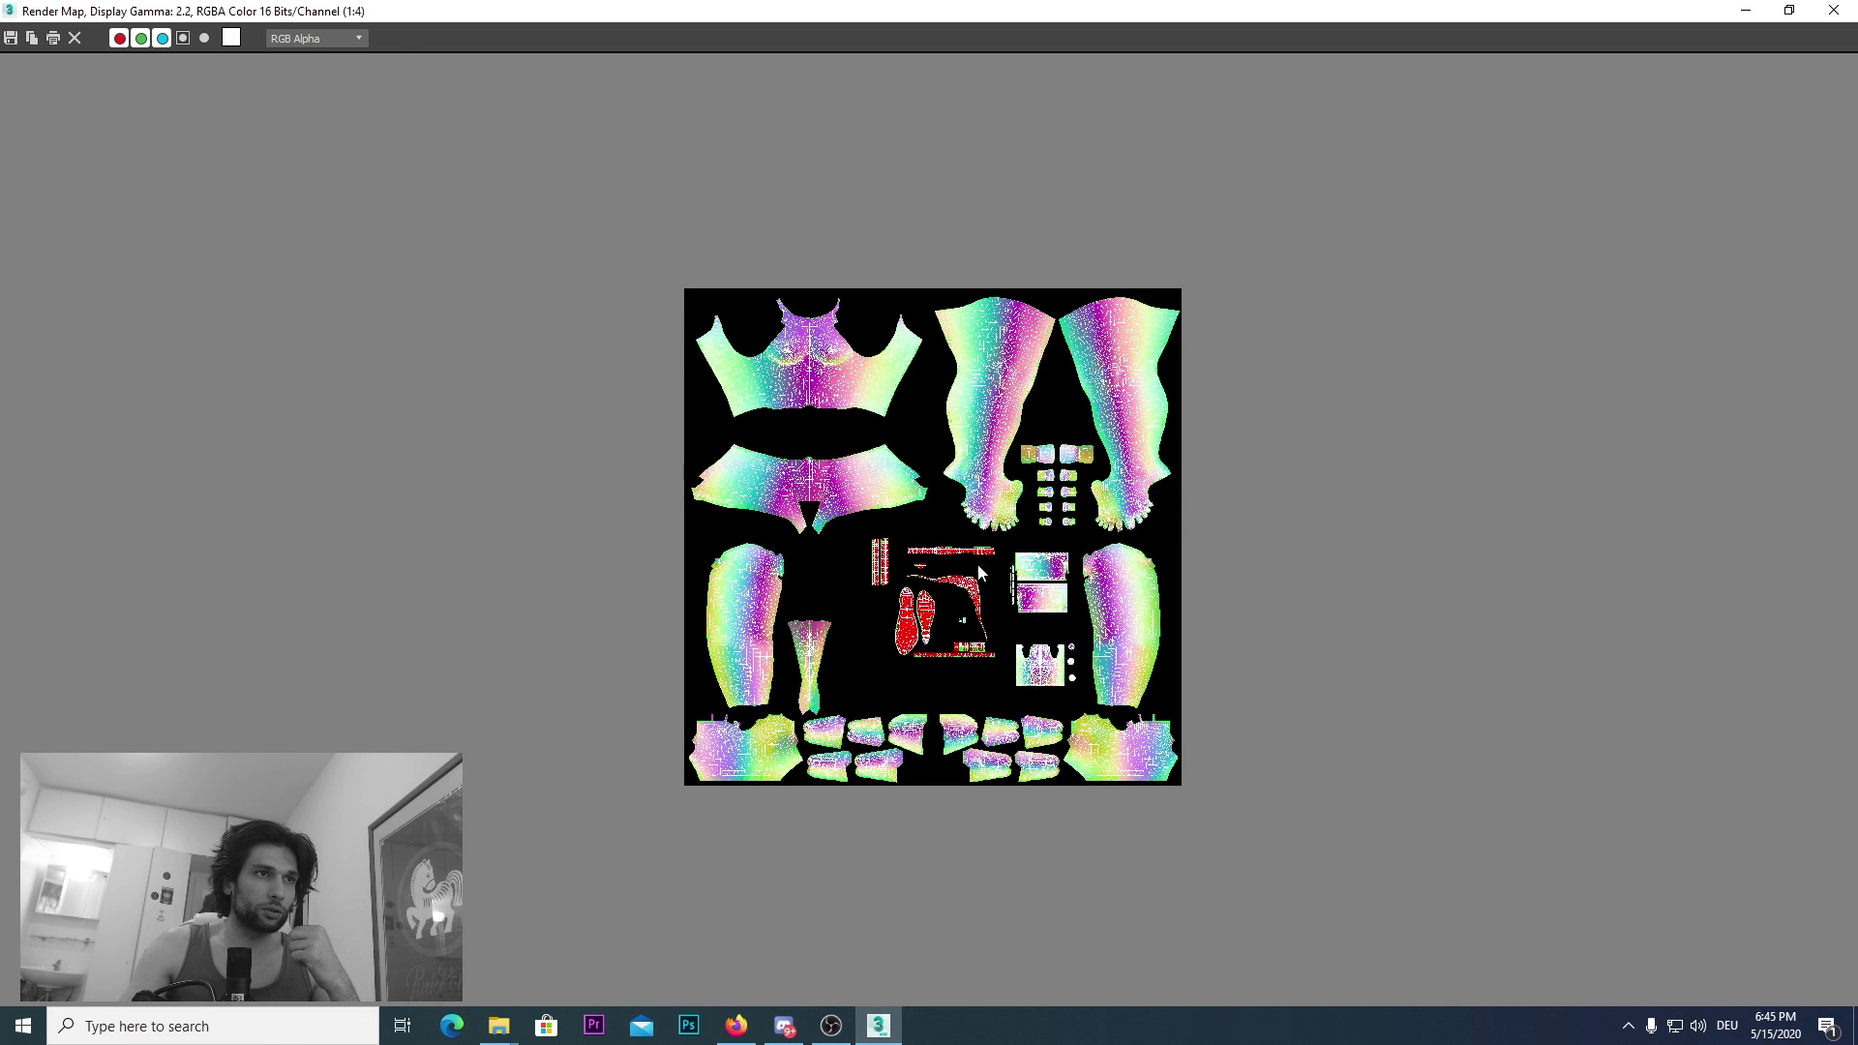
pyautogui.click(1834, 10)
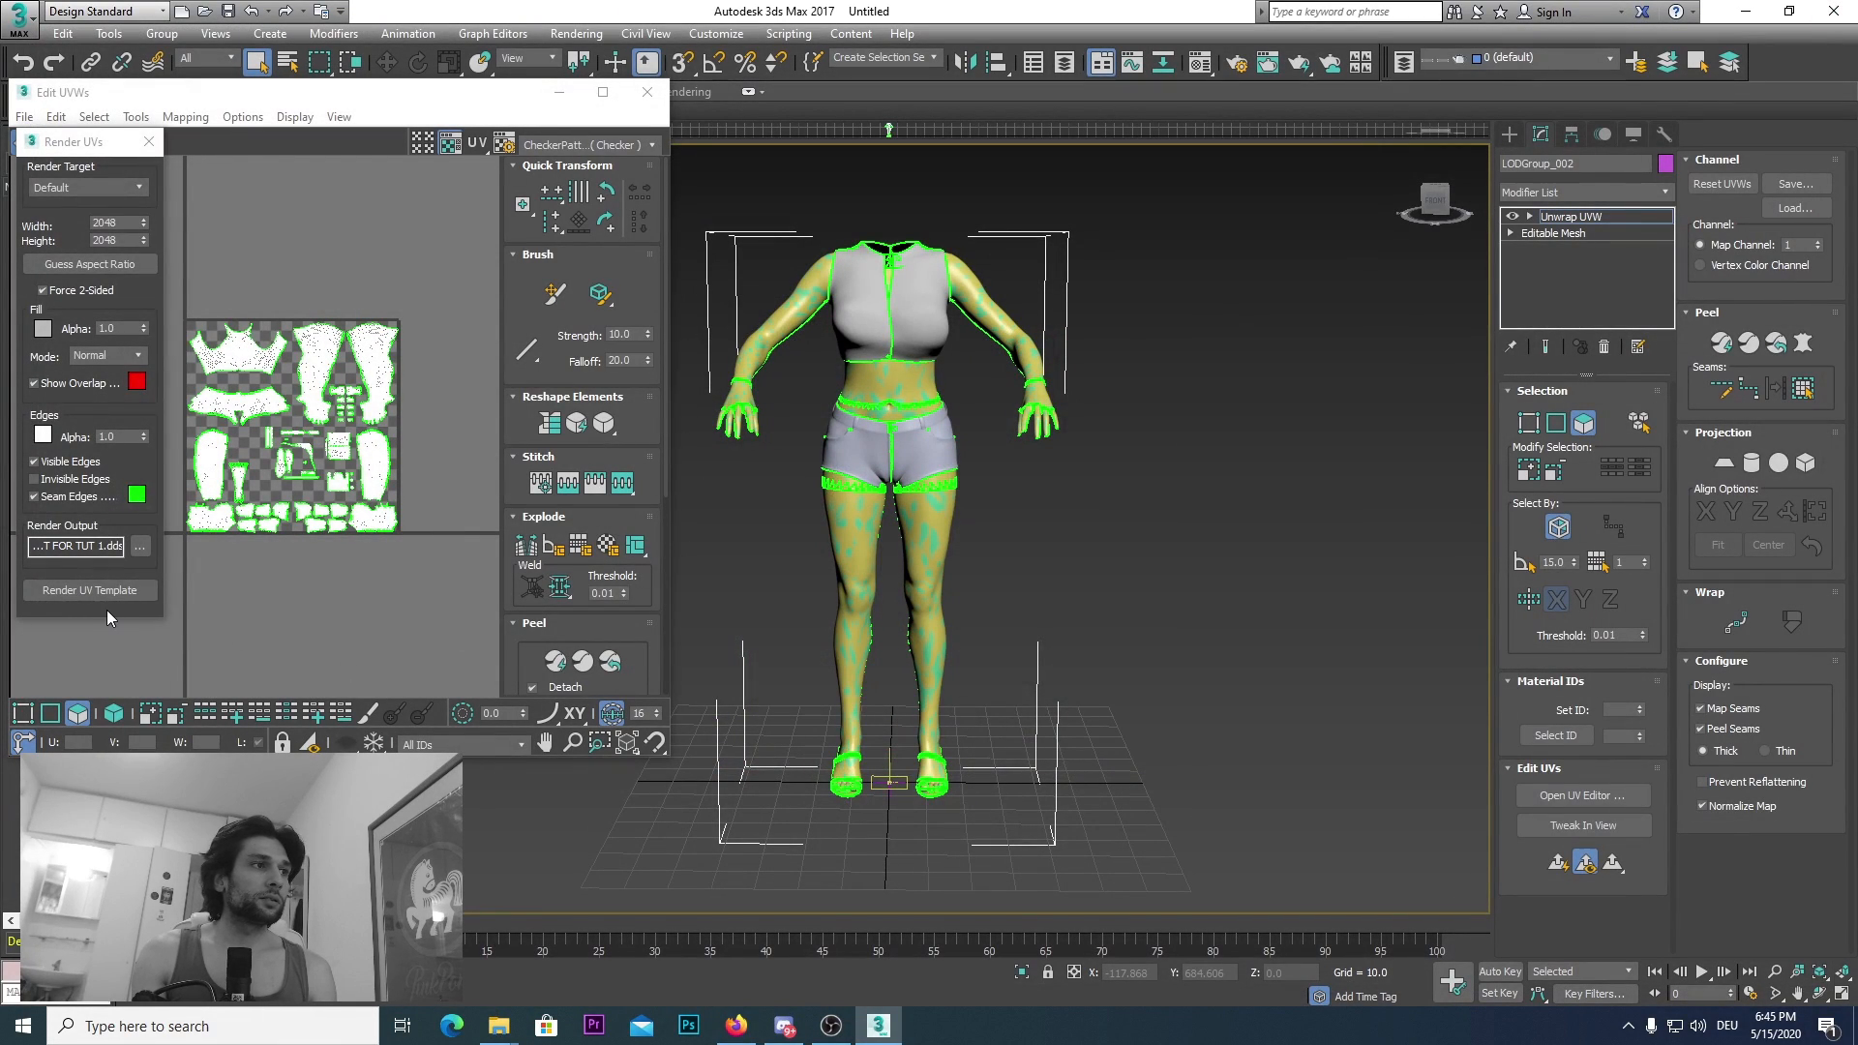
pyautogui.click(148, 142)
pyautogui.click(645, 93)
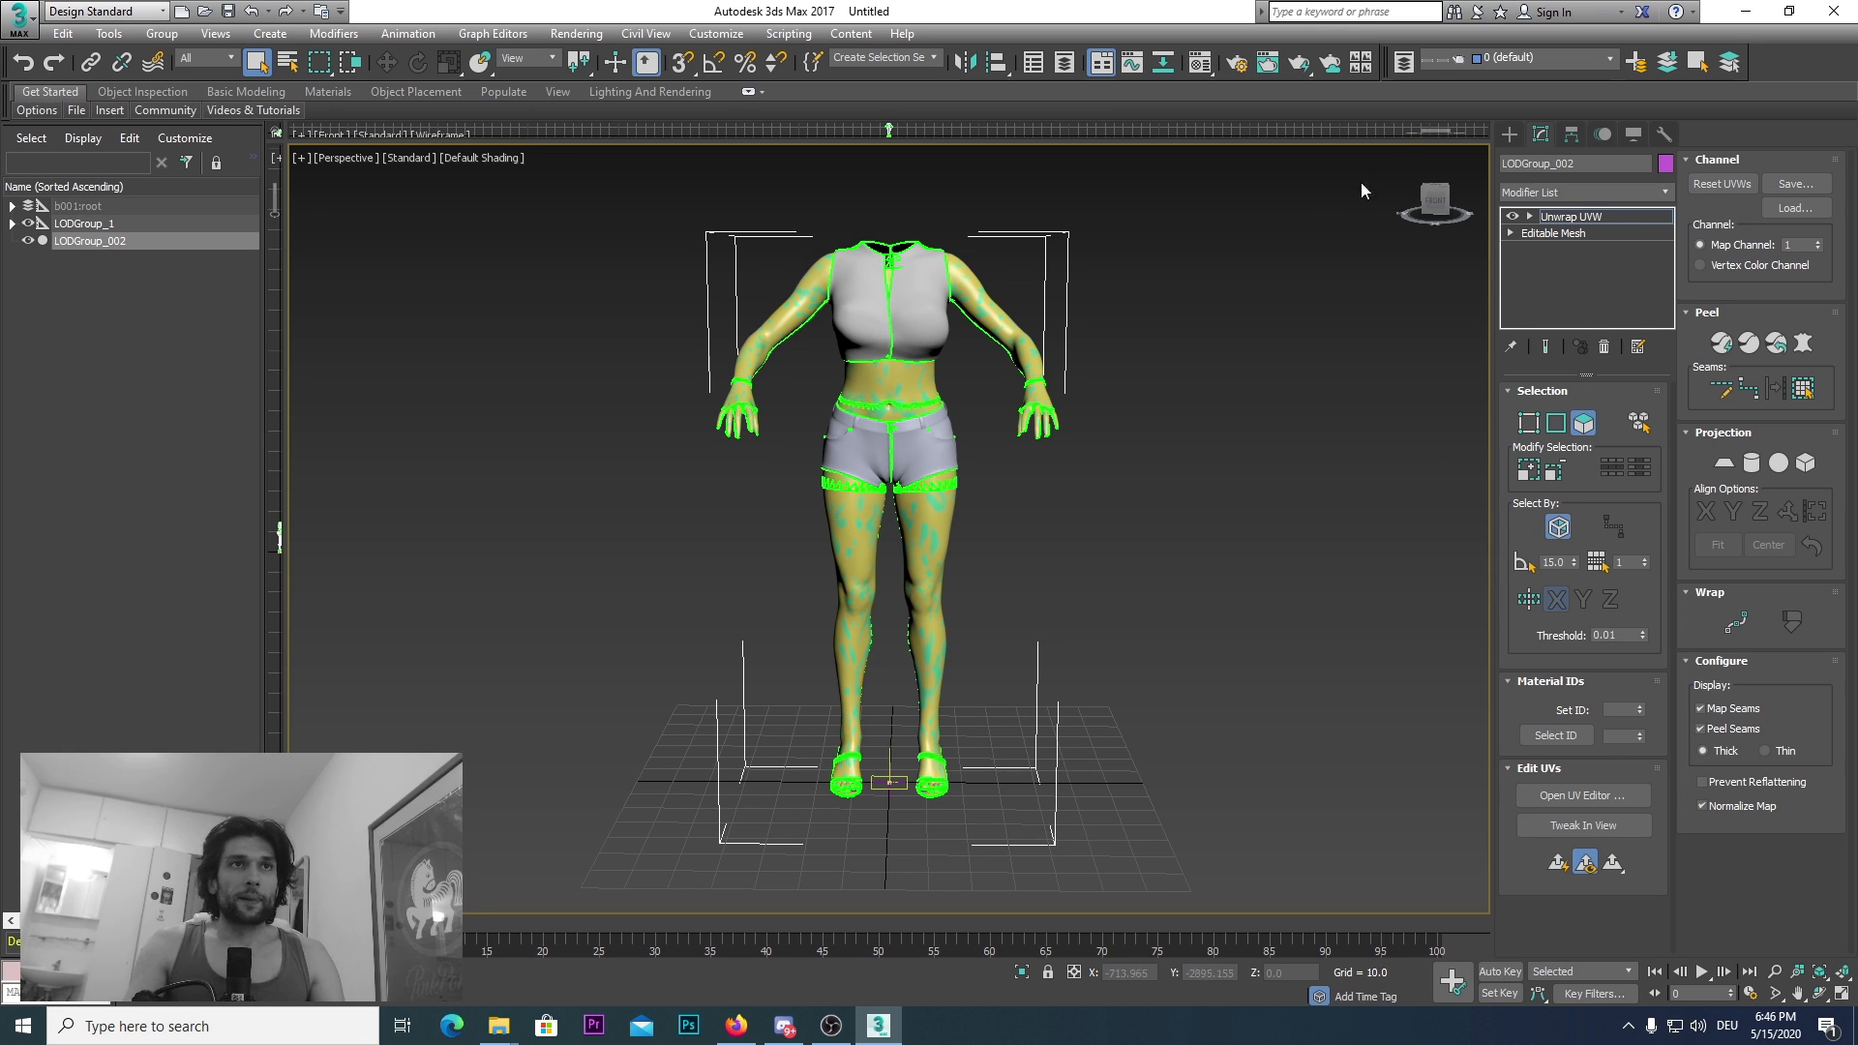
# Step: Reset the UVWs in LODGroup_002's Unwrap UVW modifier and move its UVs to map channel 2
pyautogui.click(1560, 191)
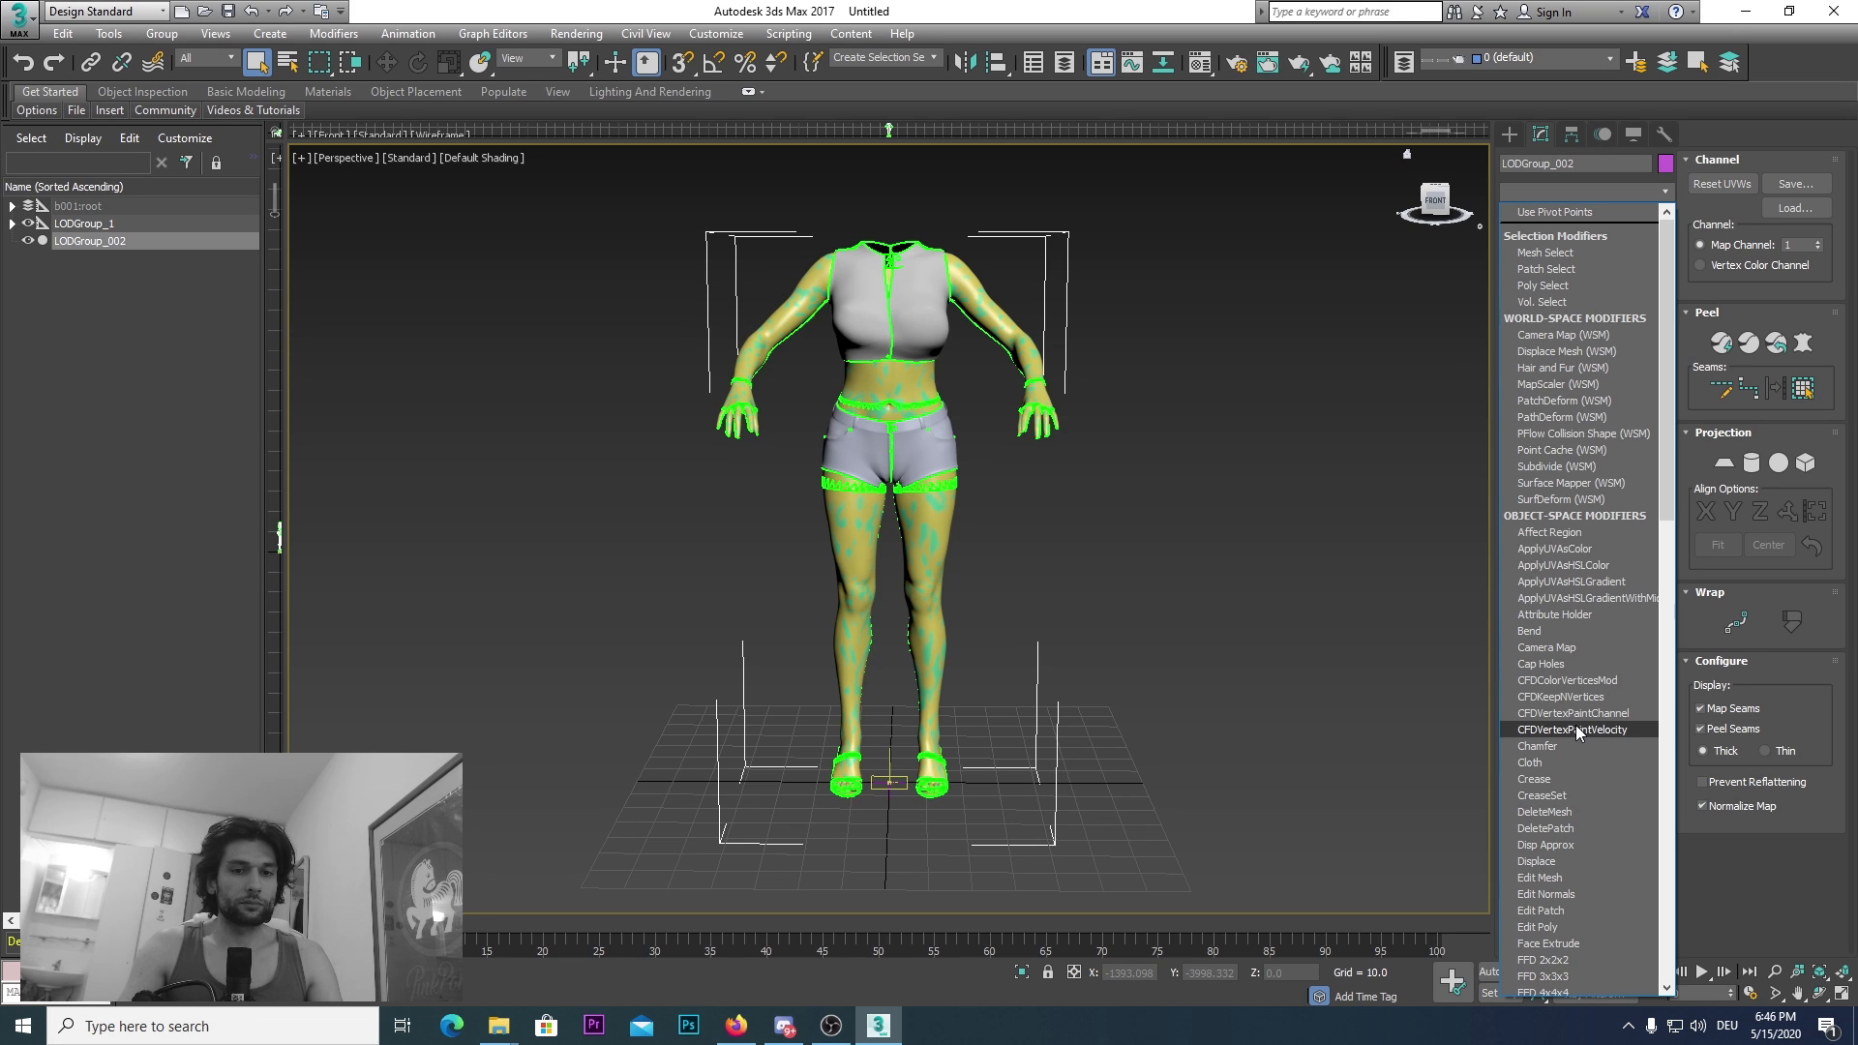
pyautogui.click(1351, 742)
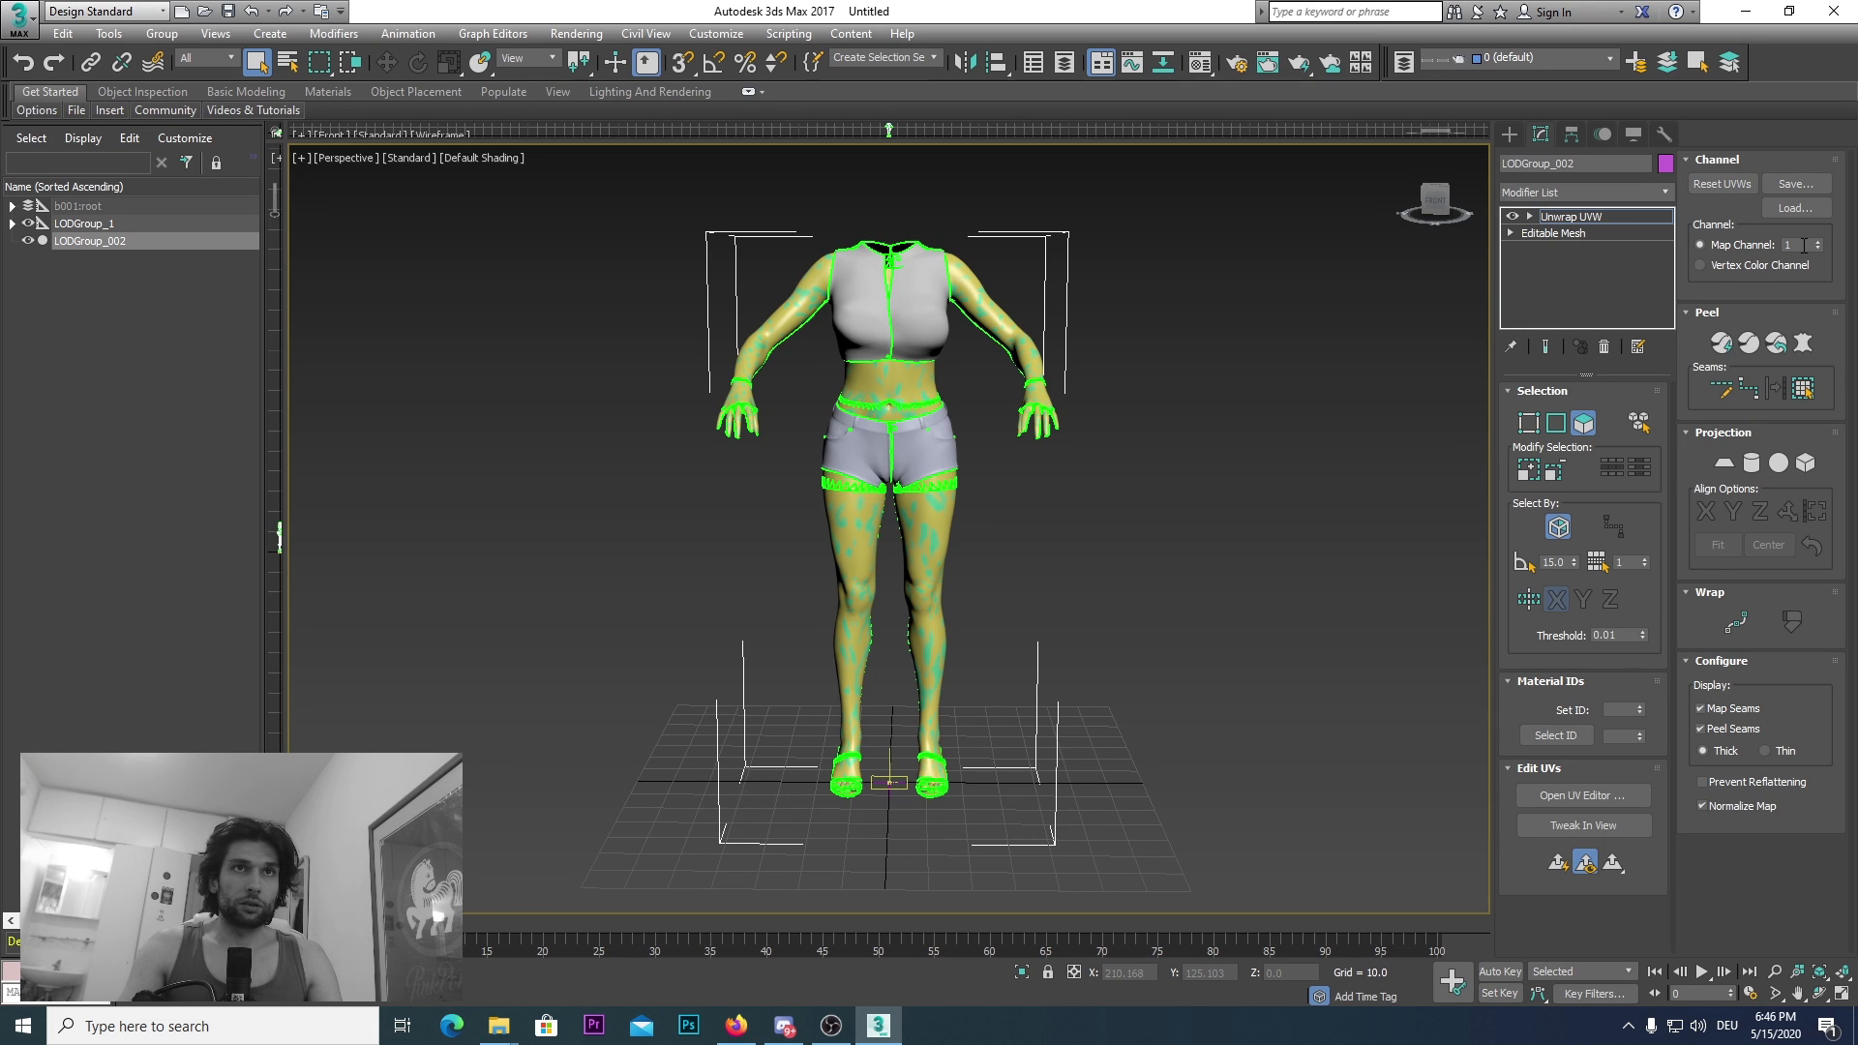
pyautogui.click(1723, 184)
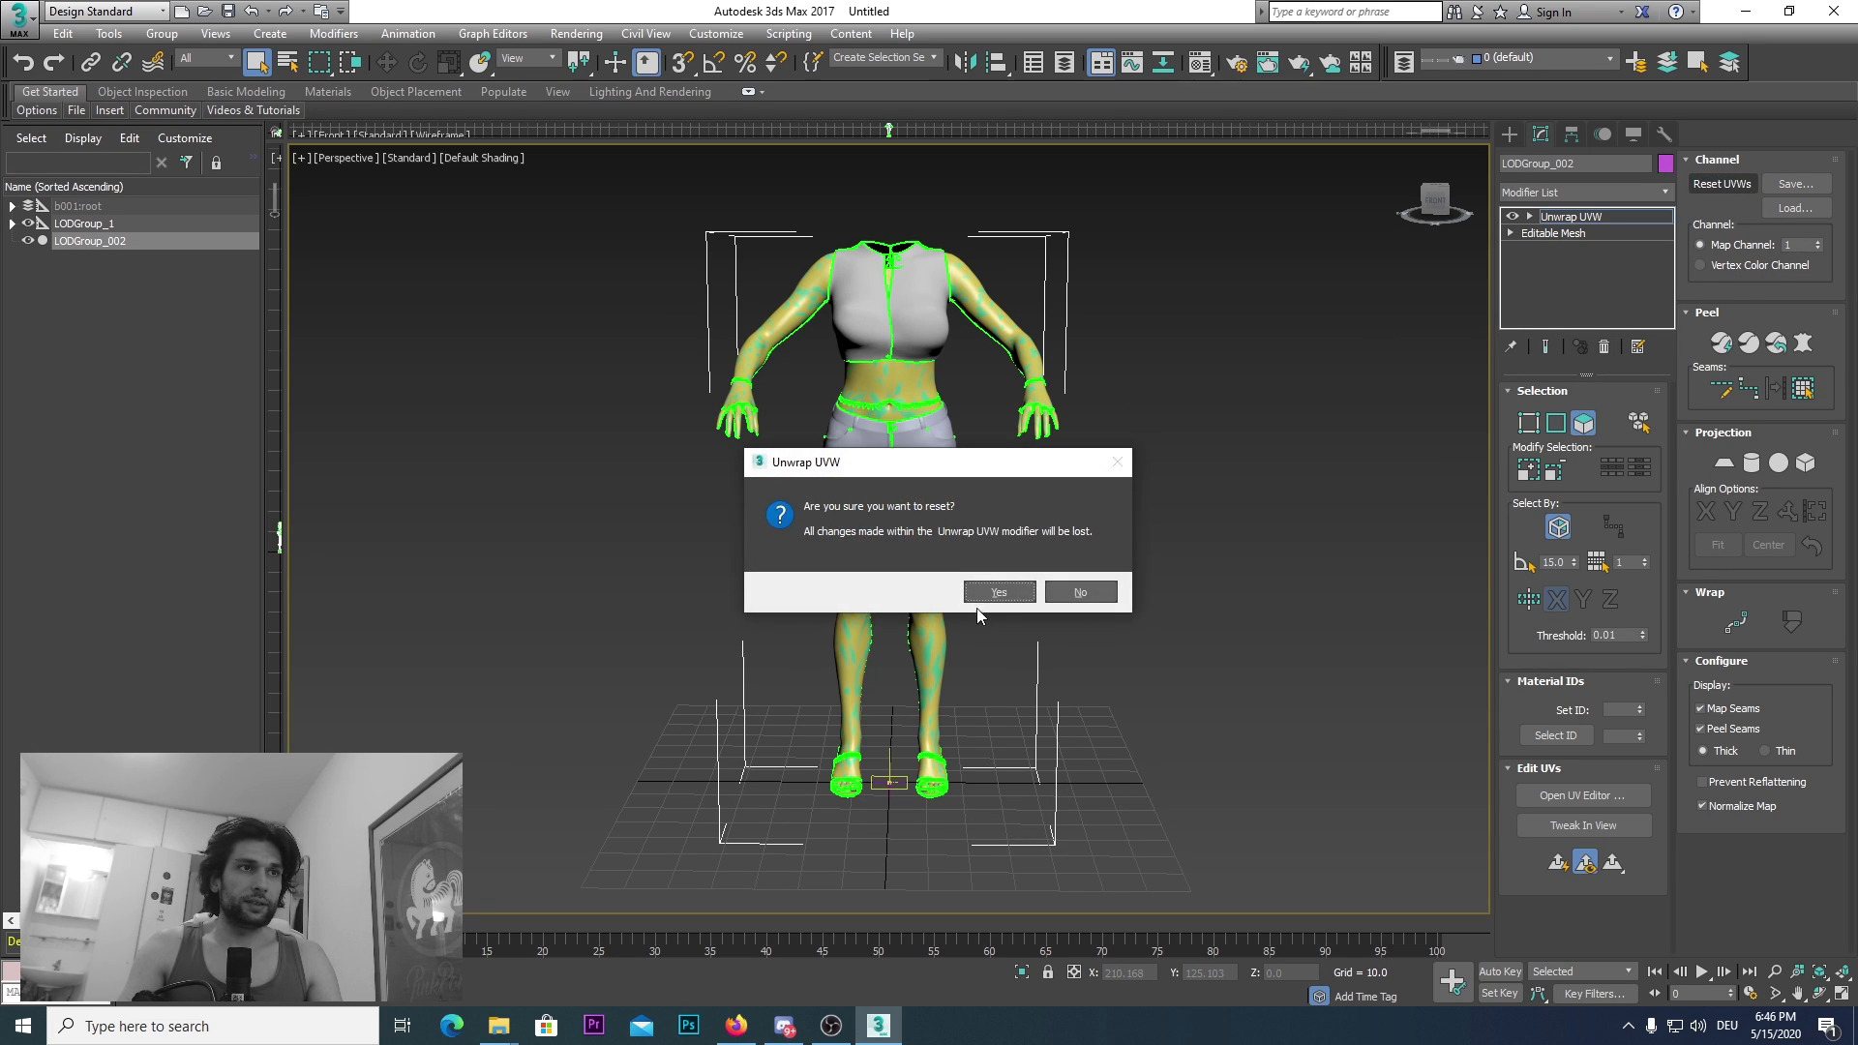
pyautogui.click(997, 592)
pyautogui.click(1808, 244)
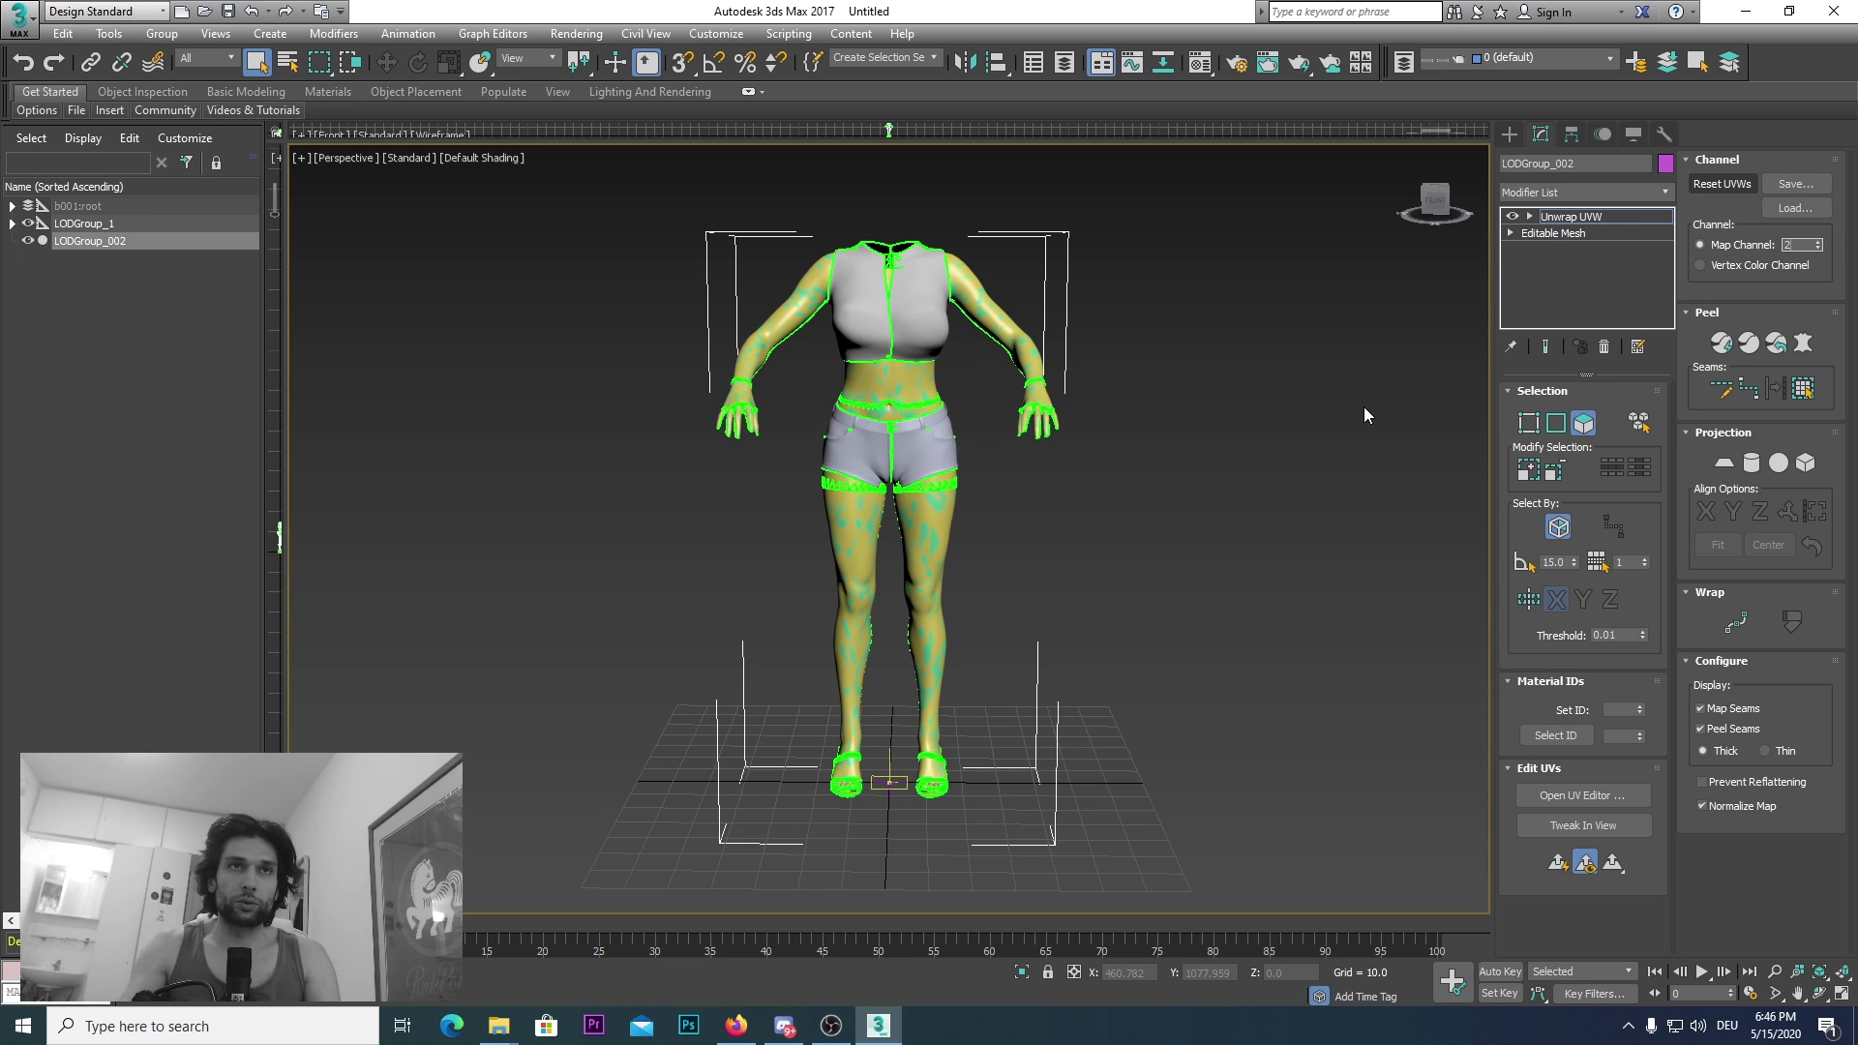
pyautogui.press('Return')
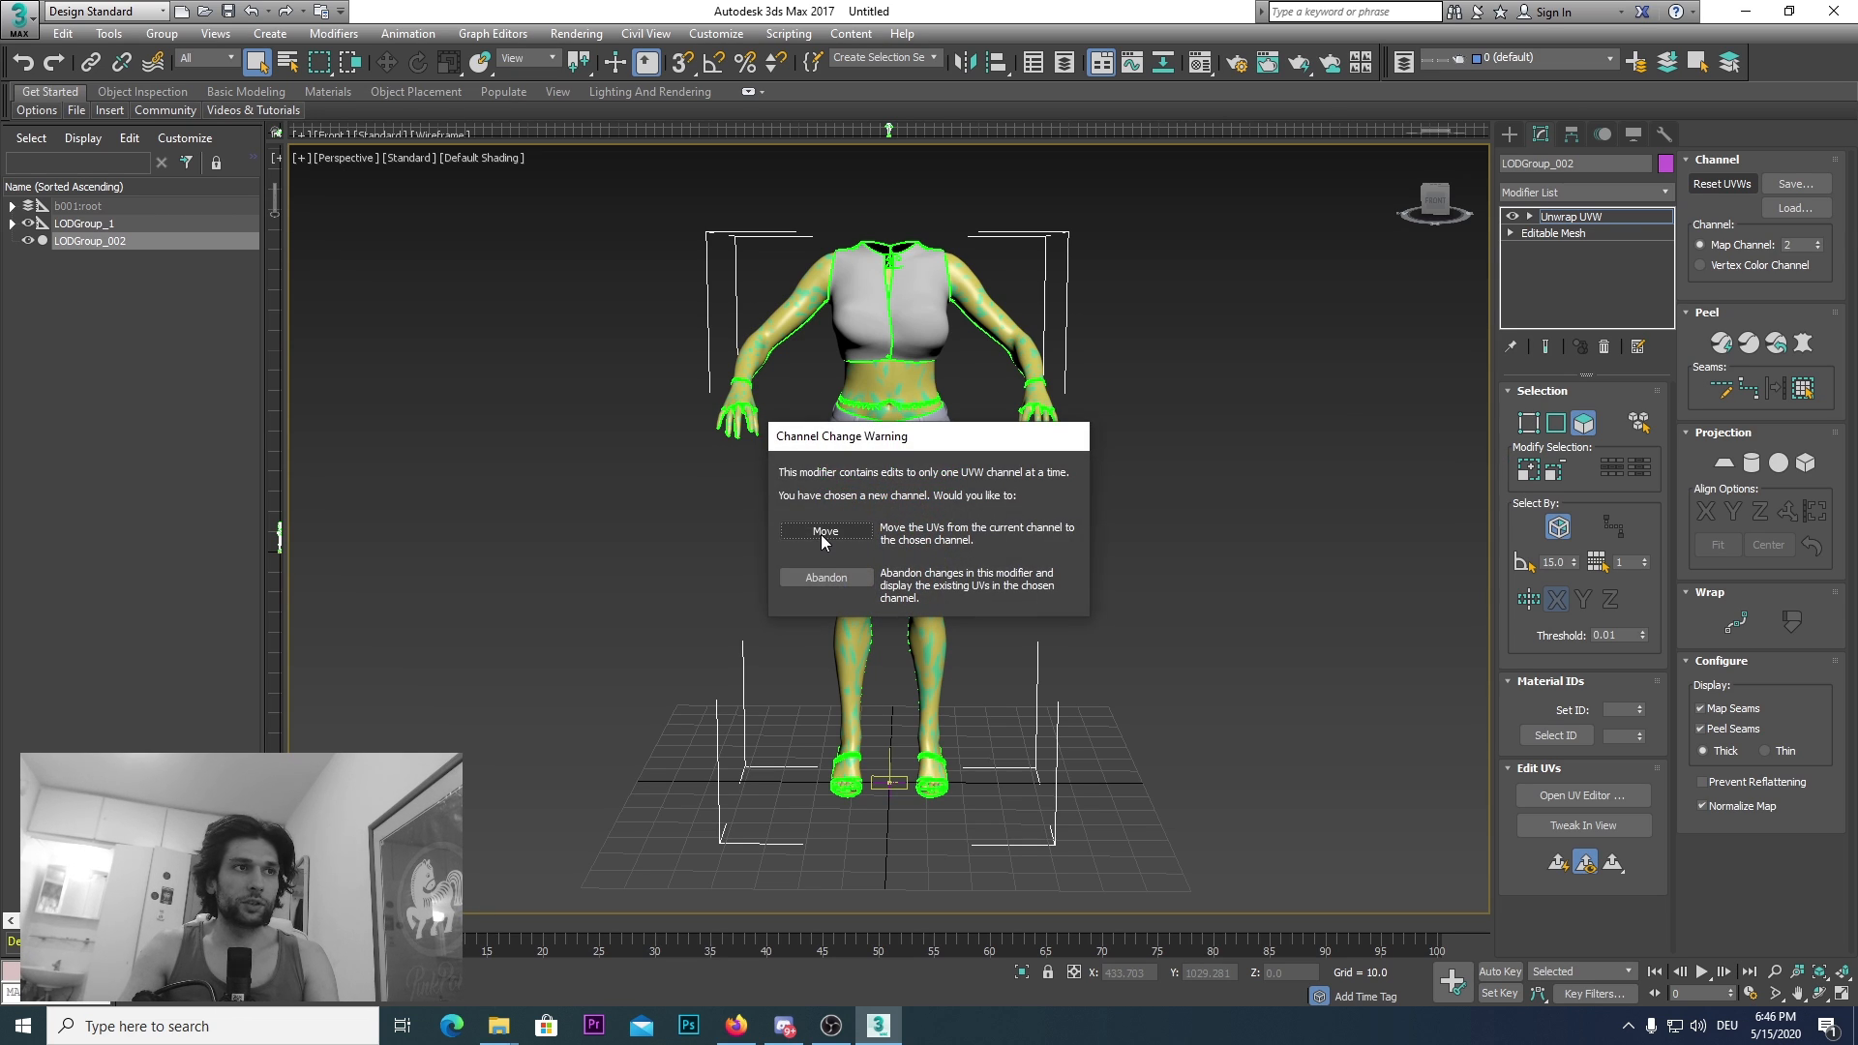
pyautogui.click(823, 532)
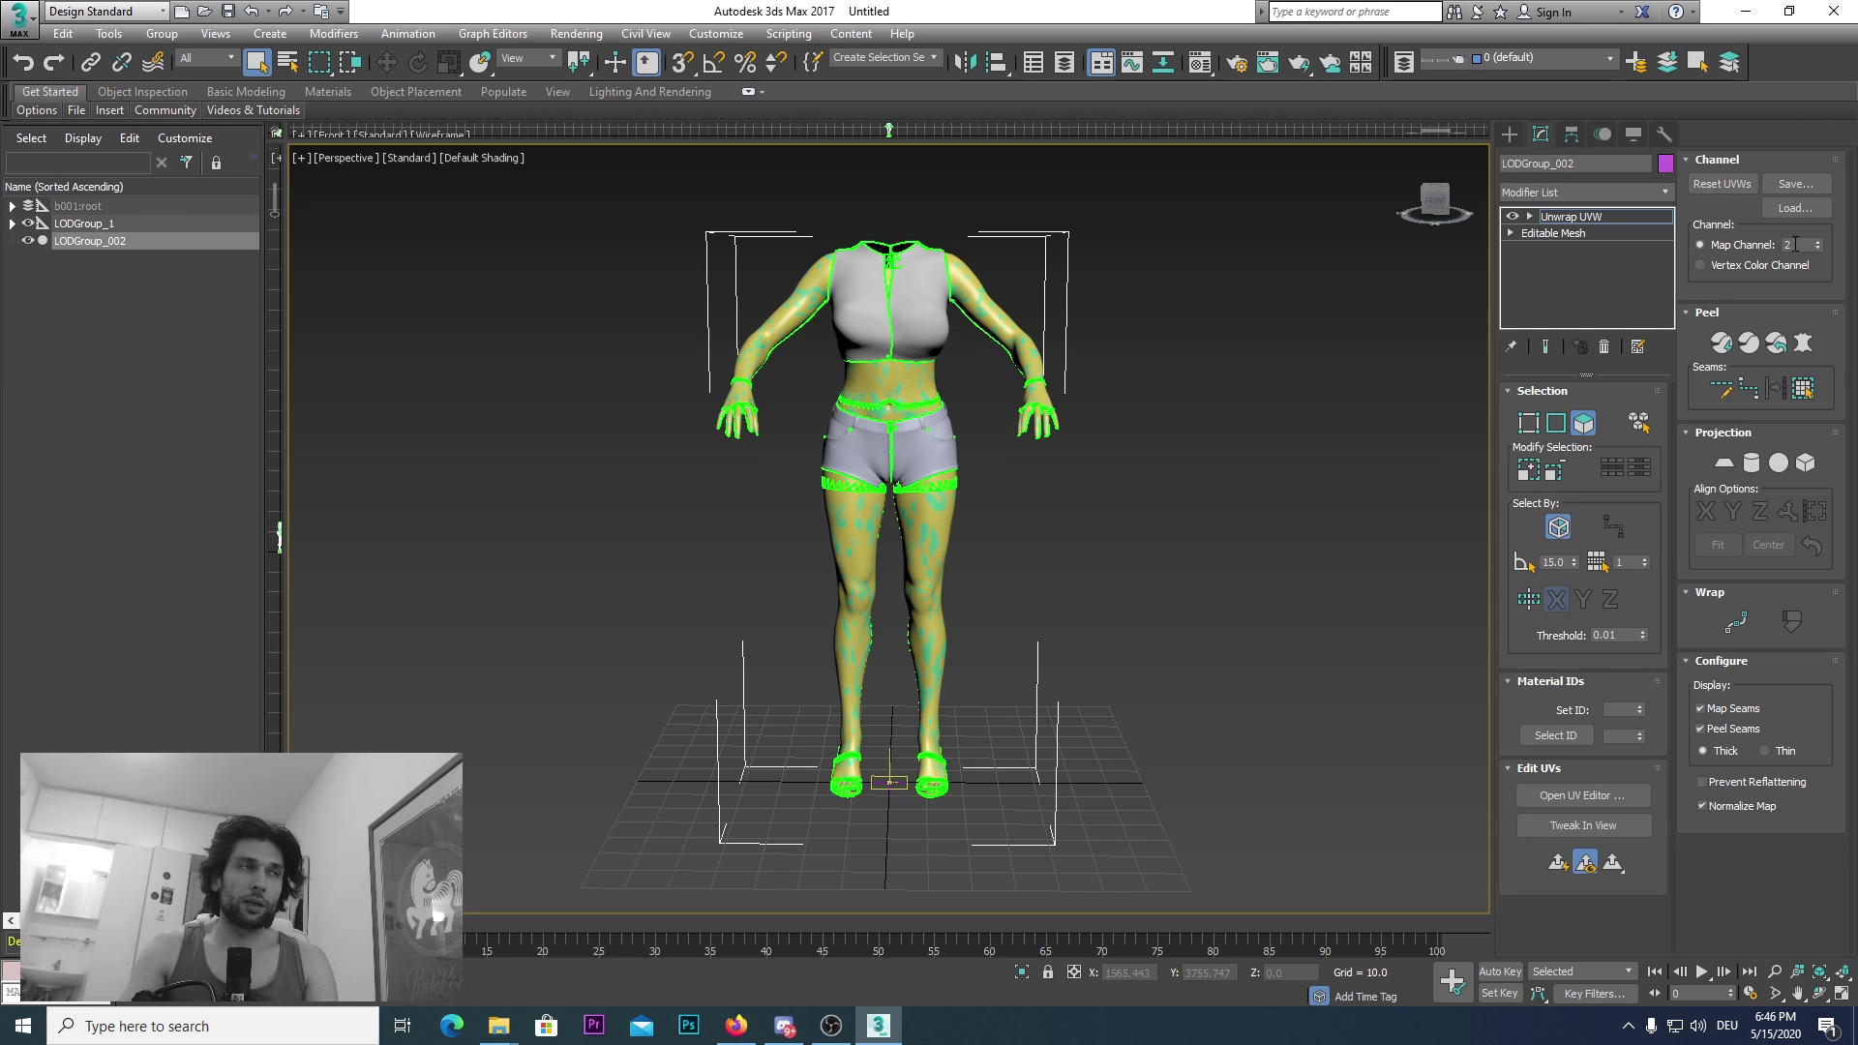
# Step: Apply a Skin Wrap modifier to LODGroup_002 above its Unwrap UVW modifier
pyautogui.click(1601, 195)
pyautogui.scroll(-10, 1548, 694)
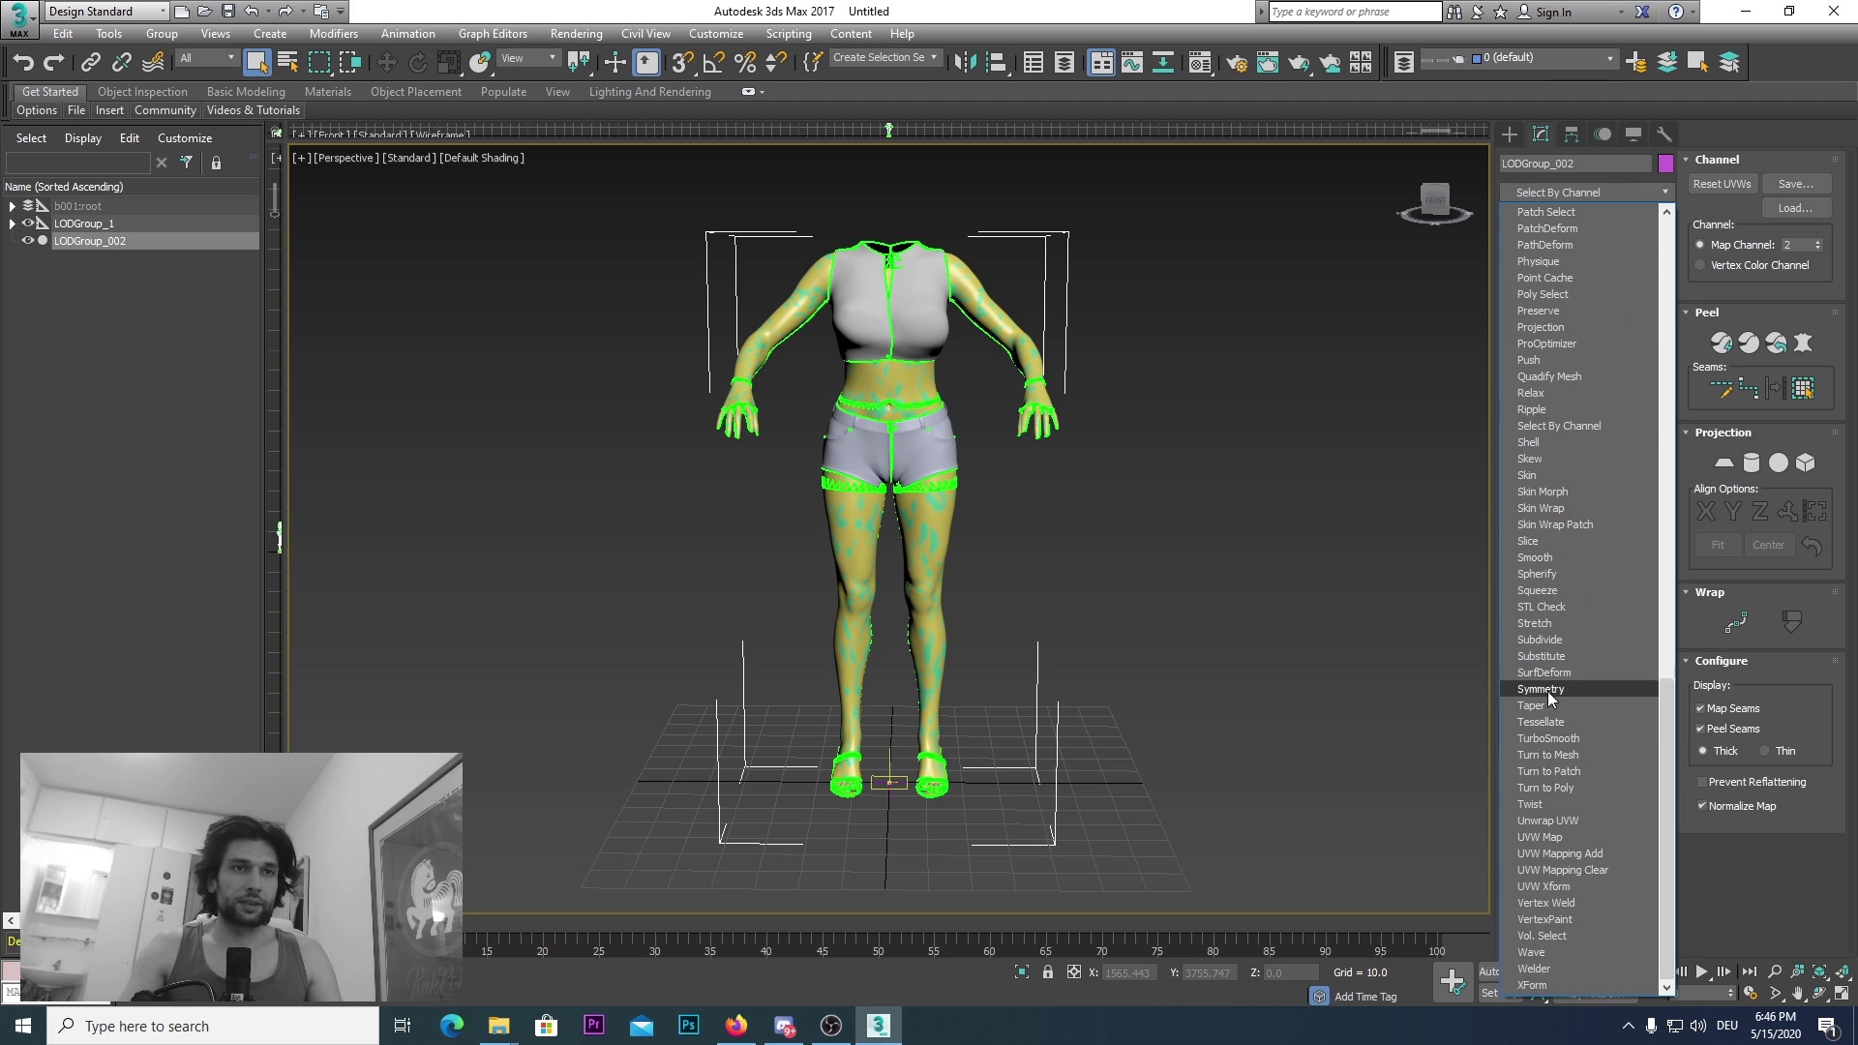
pyautogui.click(1567, 509)
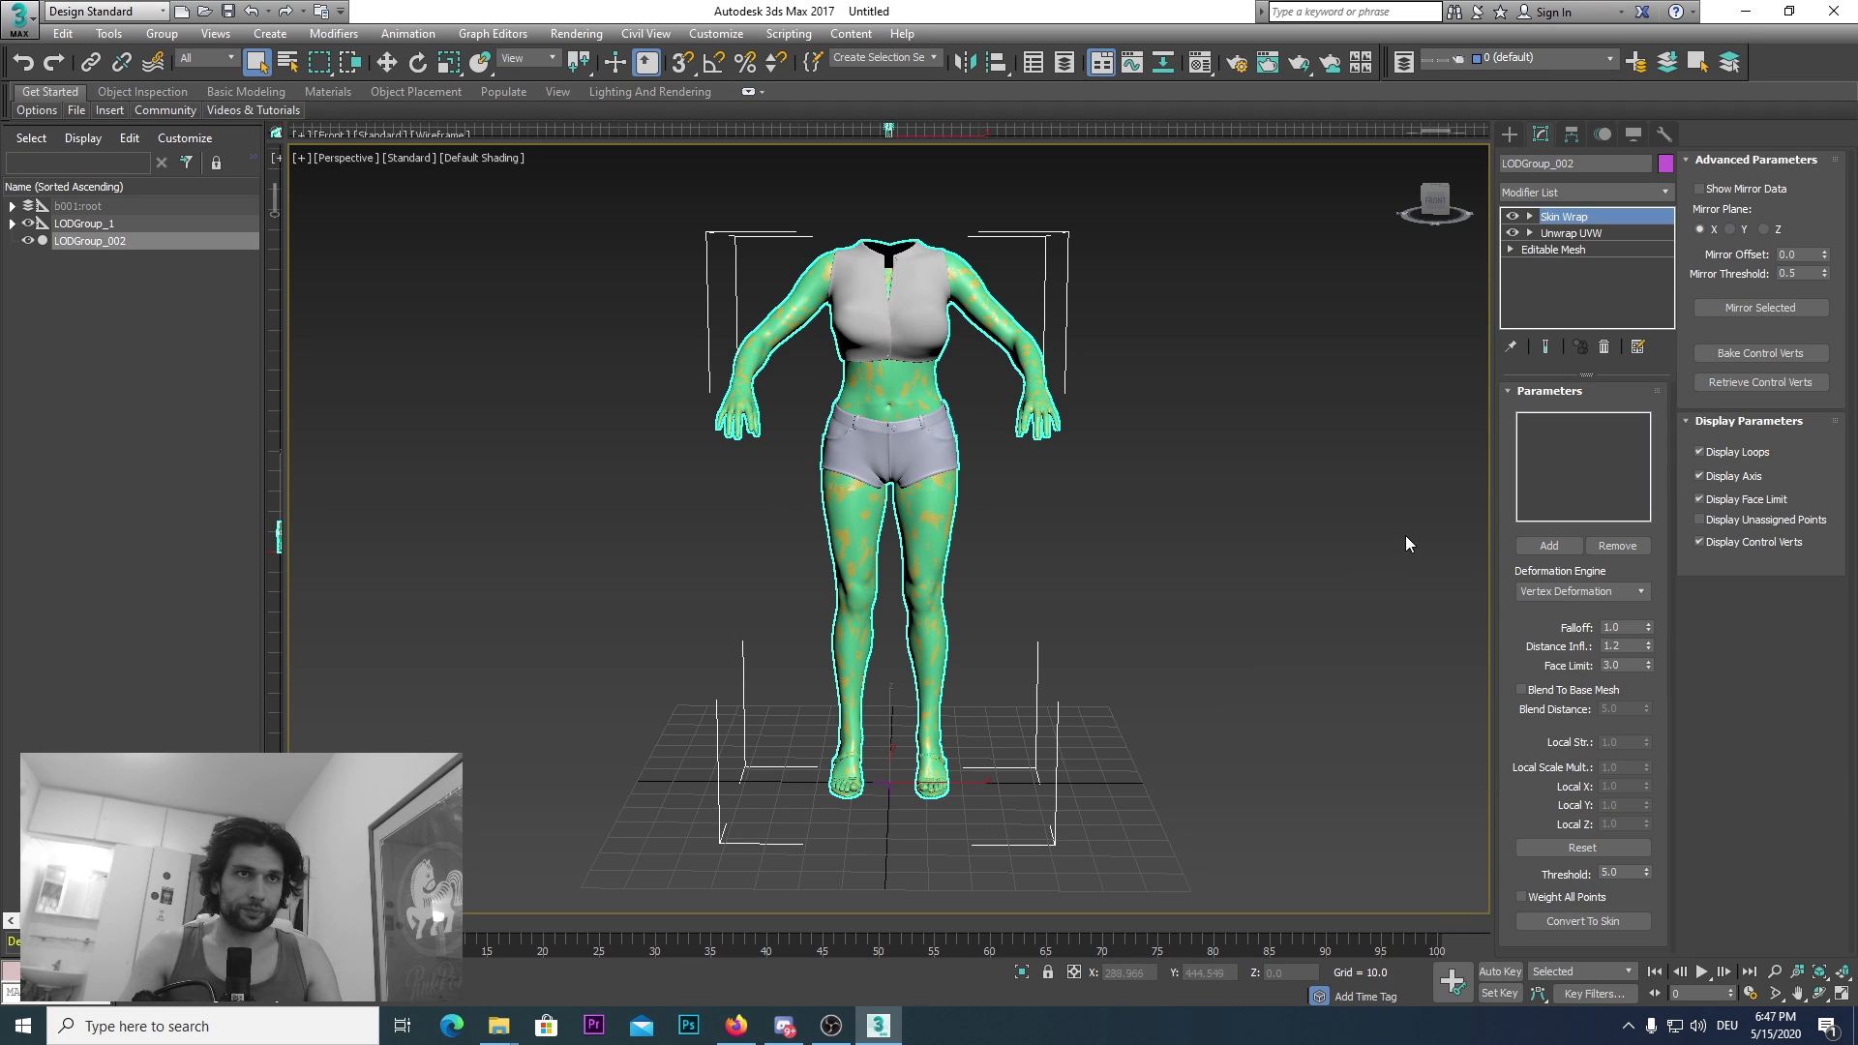
# Step: Add the original body mesh LODGroup_1_MainMesh_1_SubMesh_1 to the Skin Wrap modifier, picking it at the exposed big toe
pyautogui.click(1549, 546)
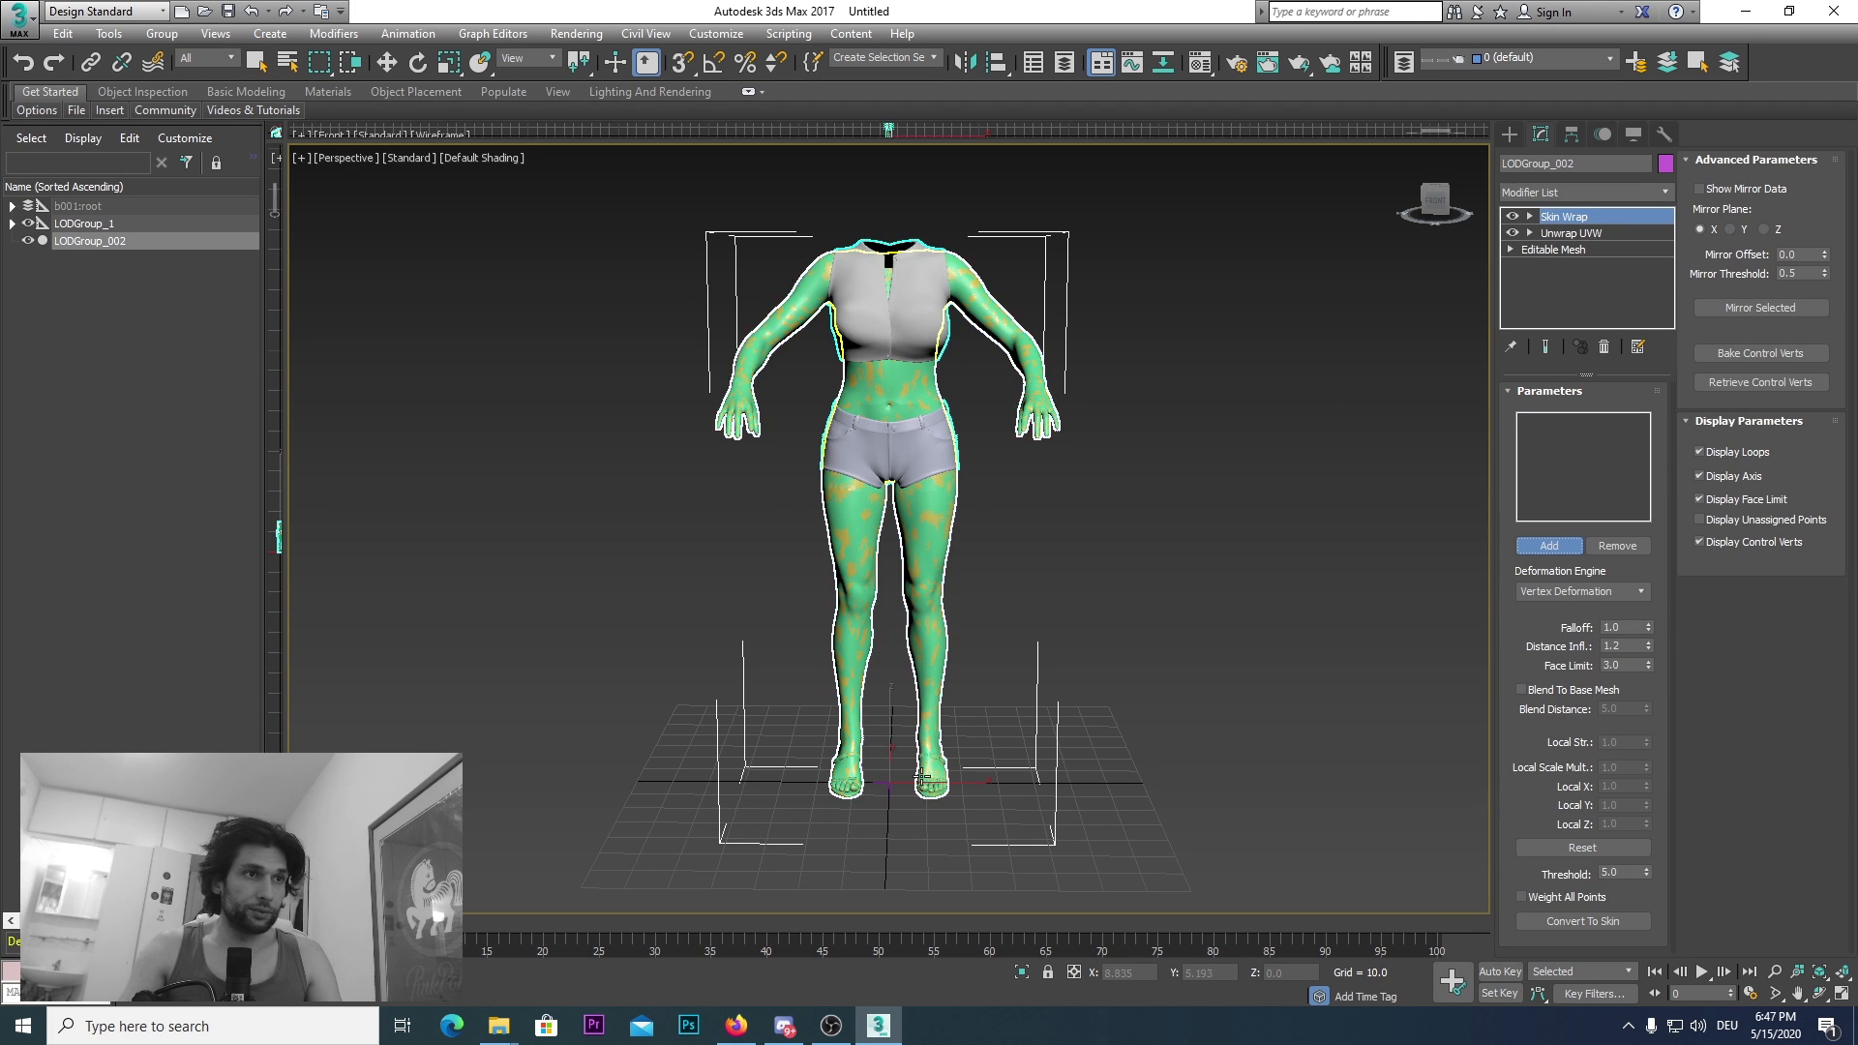
pyautogui.scroll(5, 922, 755)
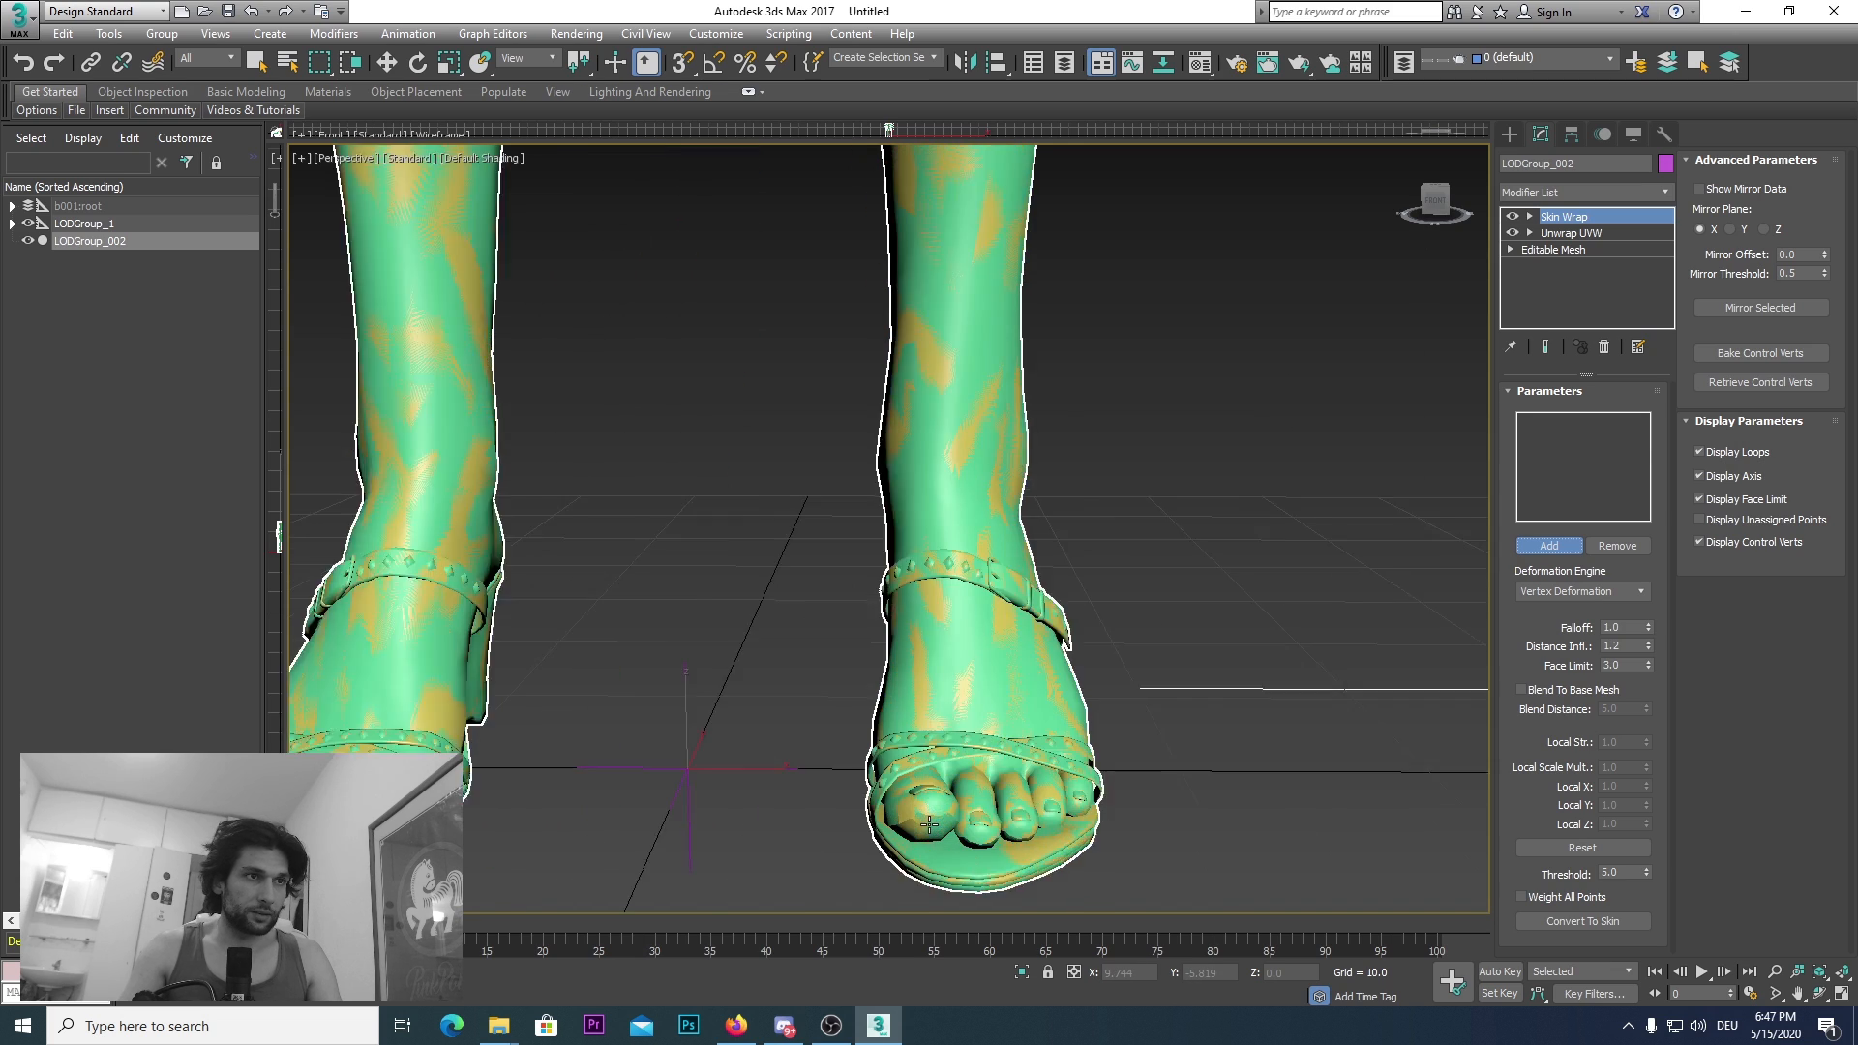
pyautogui.scroll(5, 924, 818)
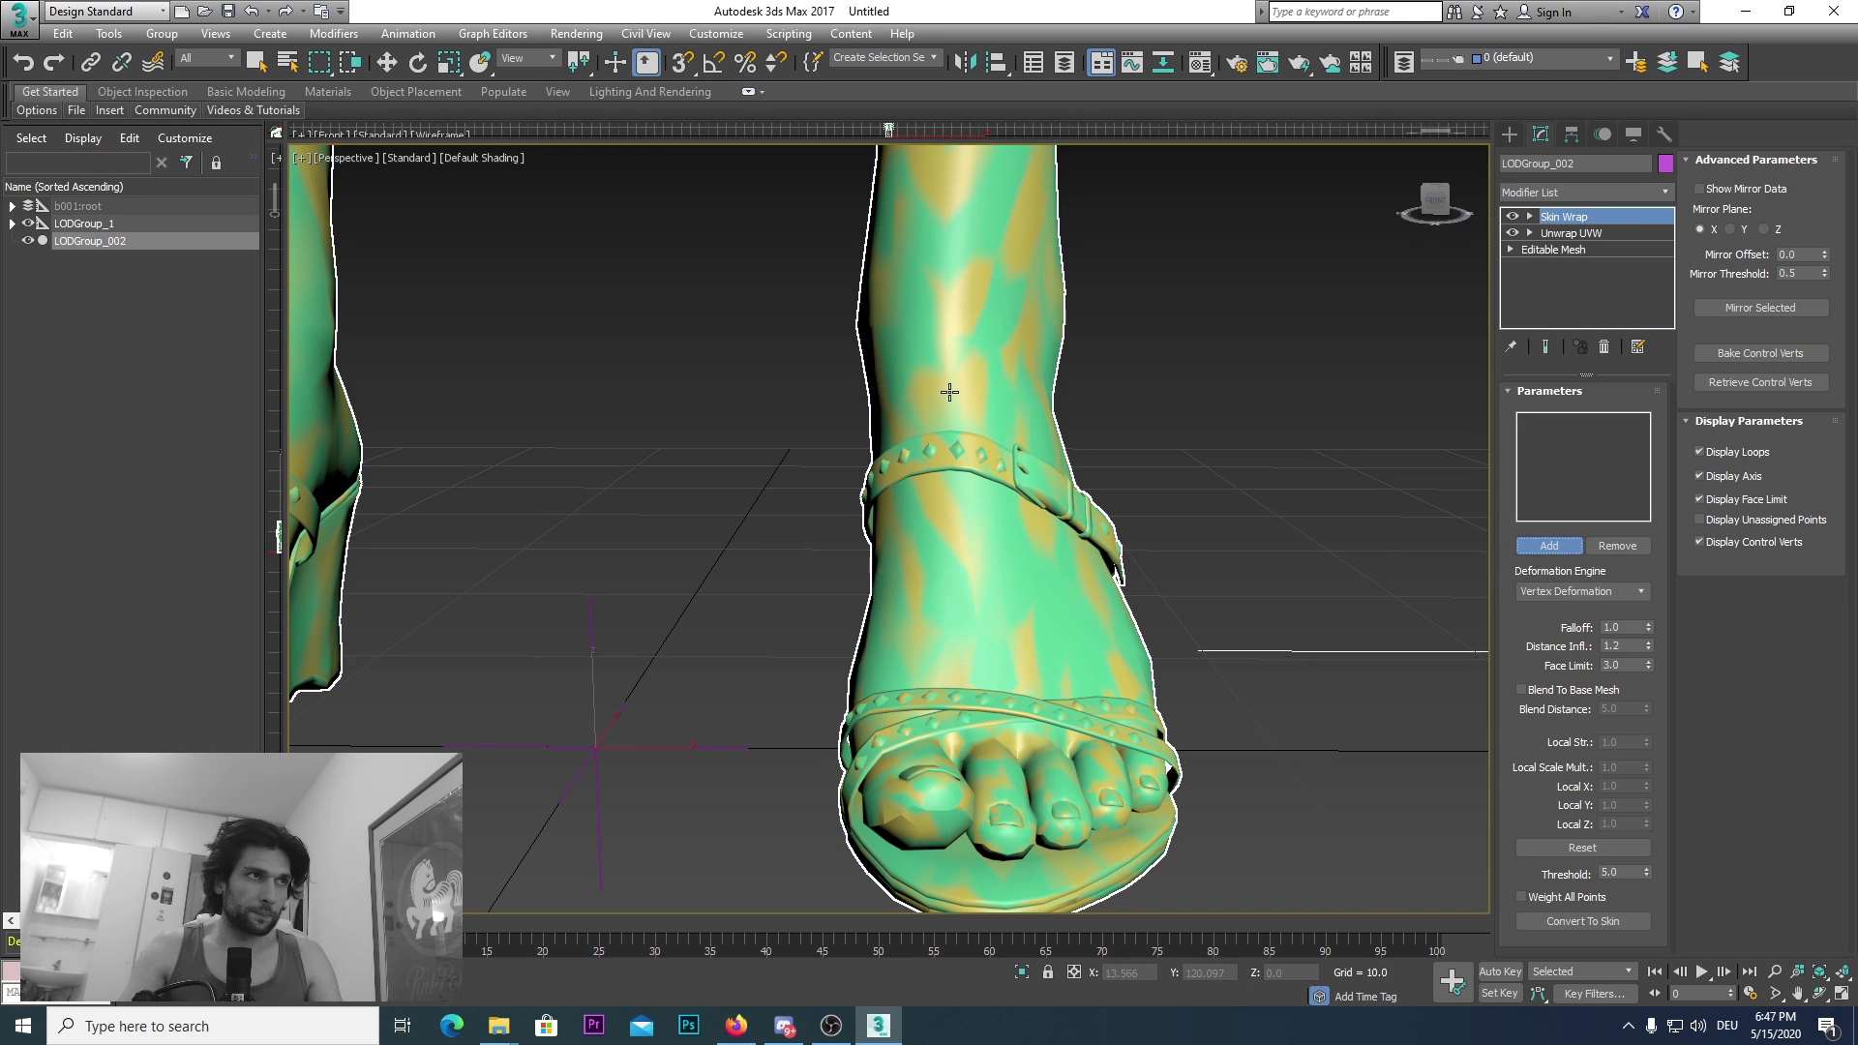
pyautogui.moveTo(950, 392); pyautogui.dragTo(996, 631, button='middle')
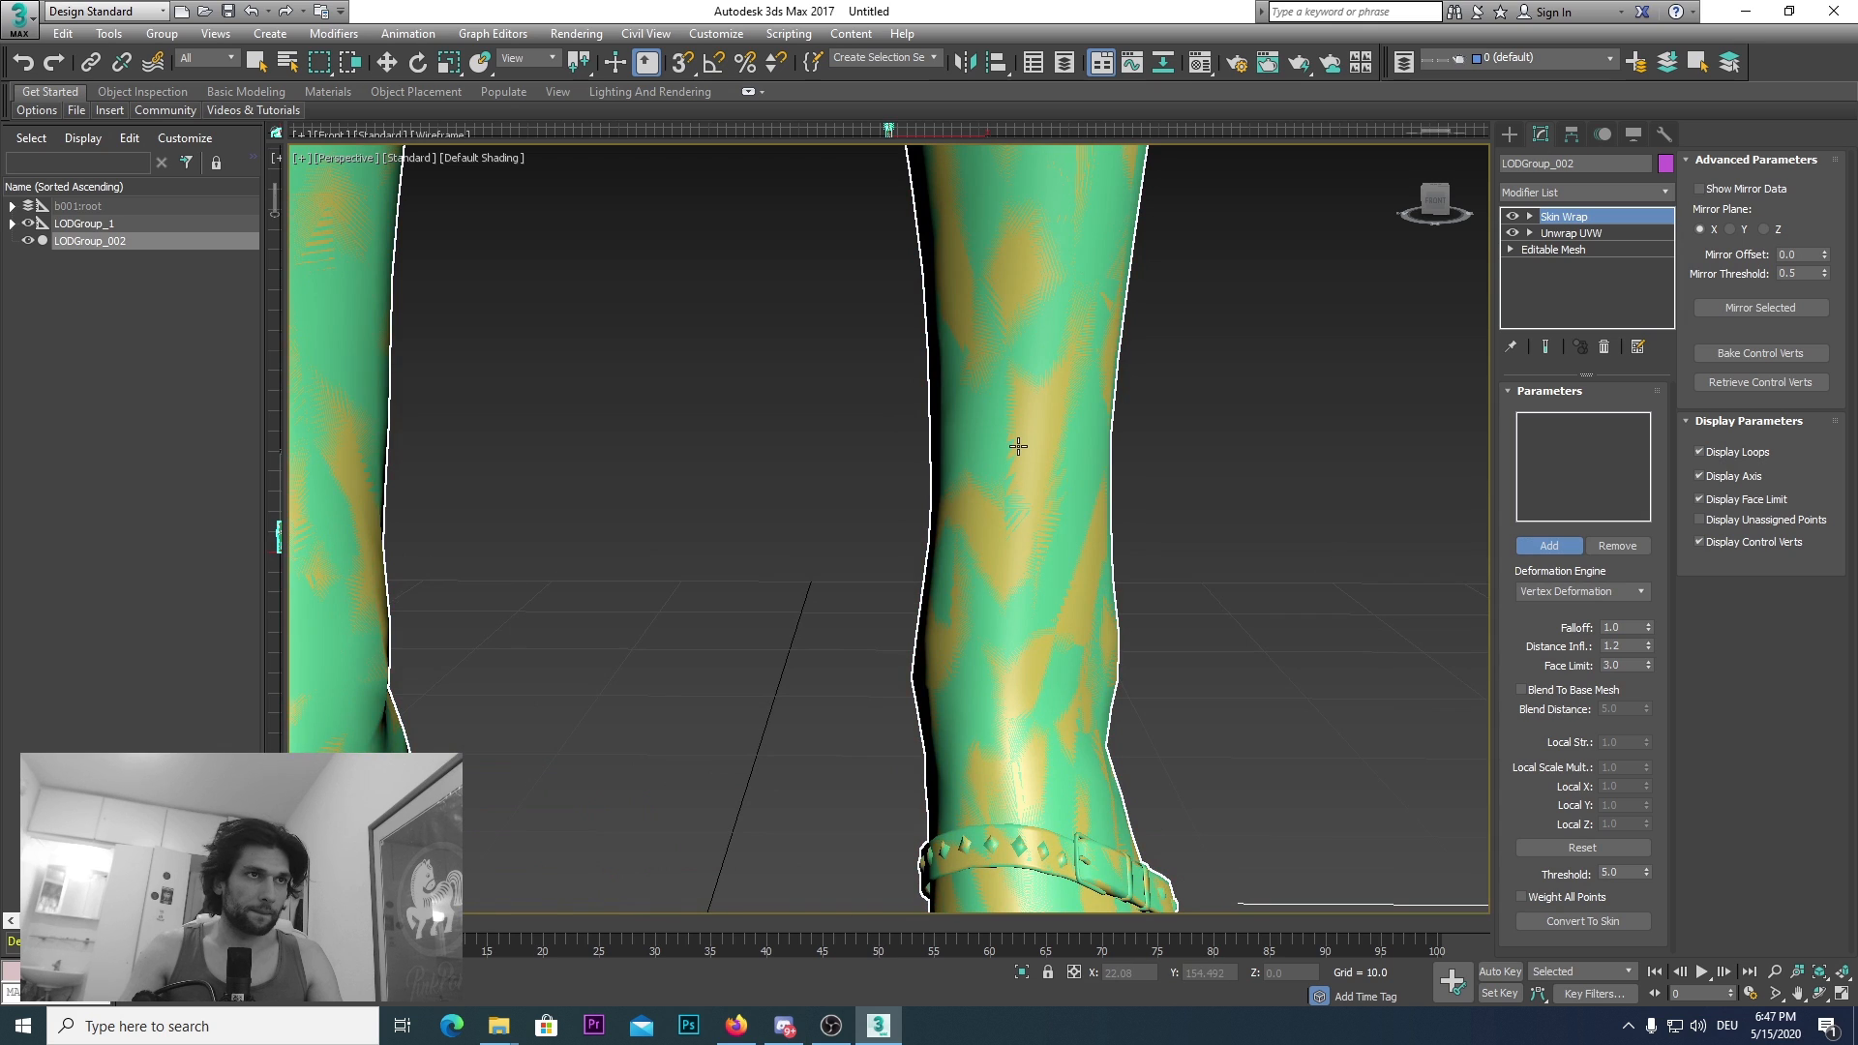
pyautogui.scroll(-8, 1018, 446)
pyautogui.moveTo(977, 194); pyautogui.dragTo(986, 675, button='middle')
pyautogui.scroll(2, 1020, 461)
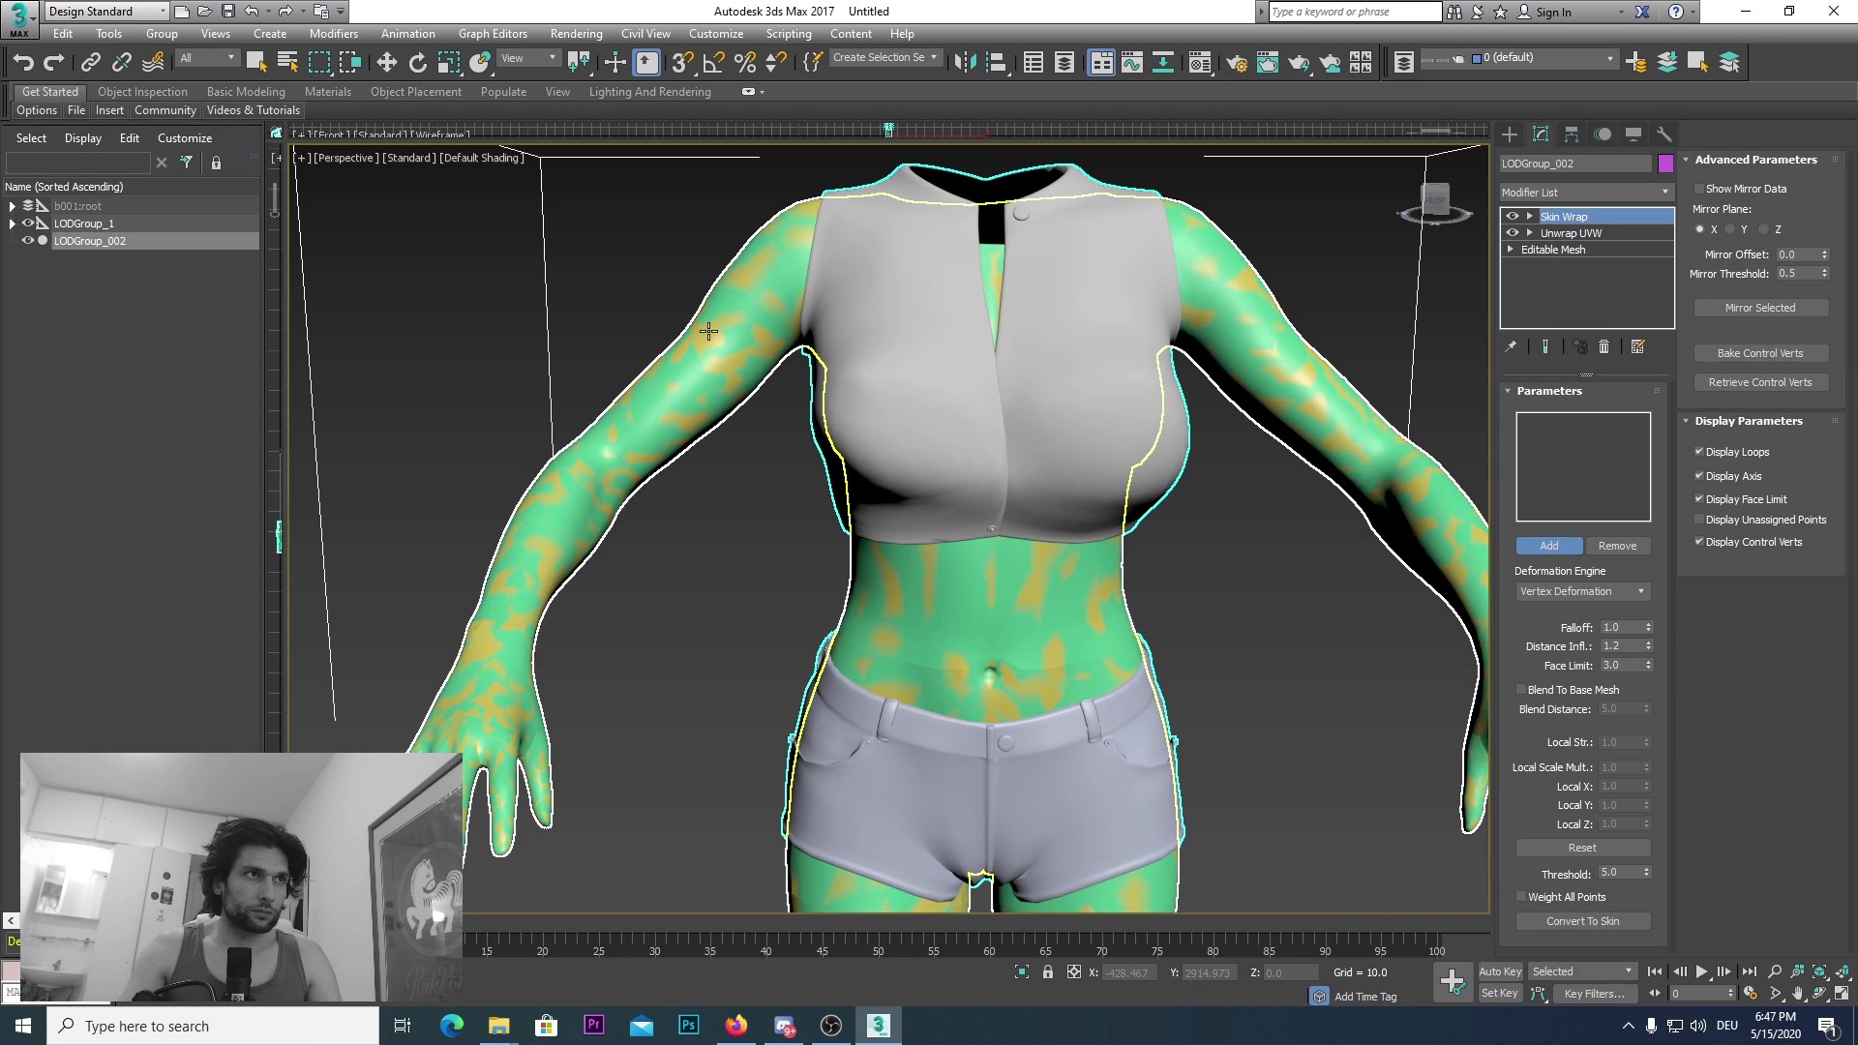
pyautogui.moveTo(973, 558); pyautogui.dragTo(919, 418, button='middle')
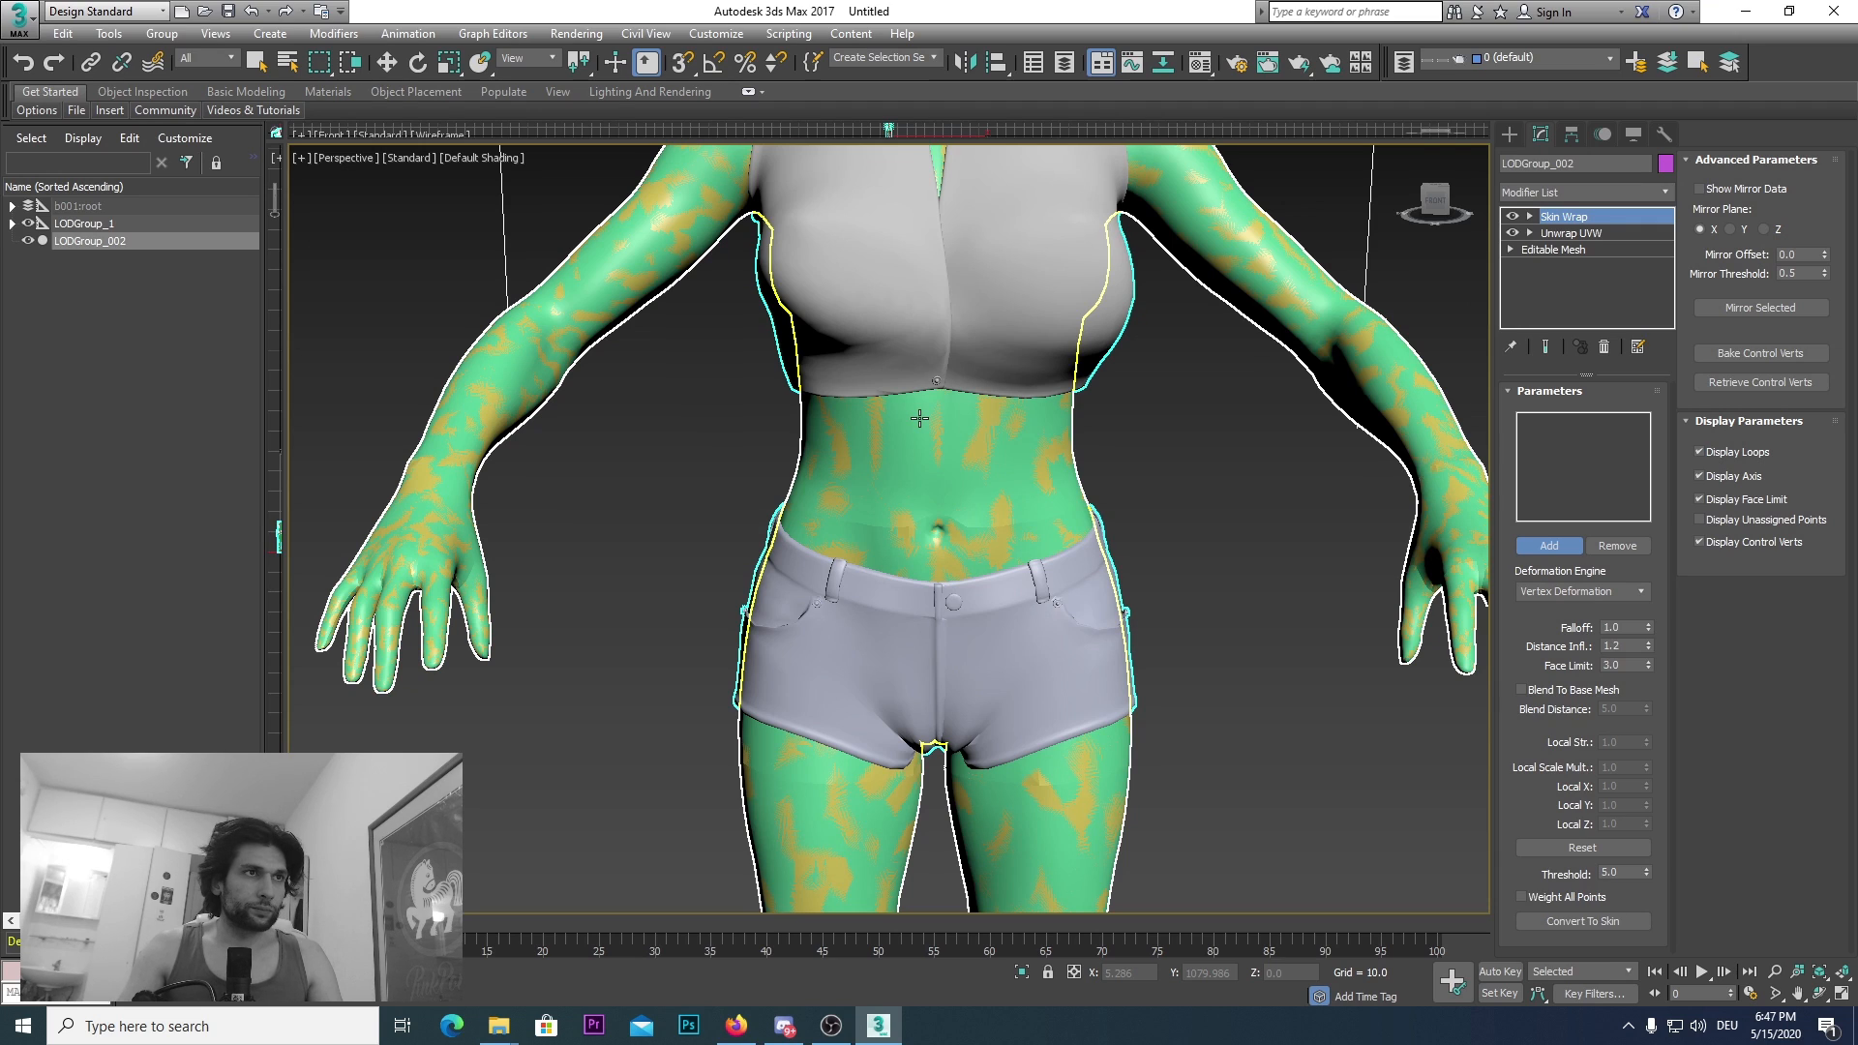
pyautogui.moveTo(904, 411); pyautogui.dragTo(774, 54, button='middle')
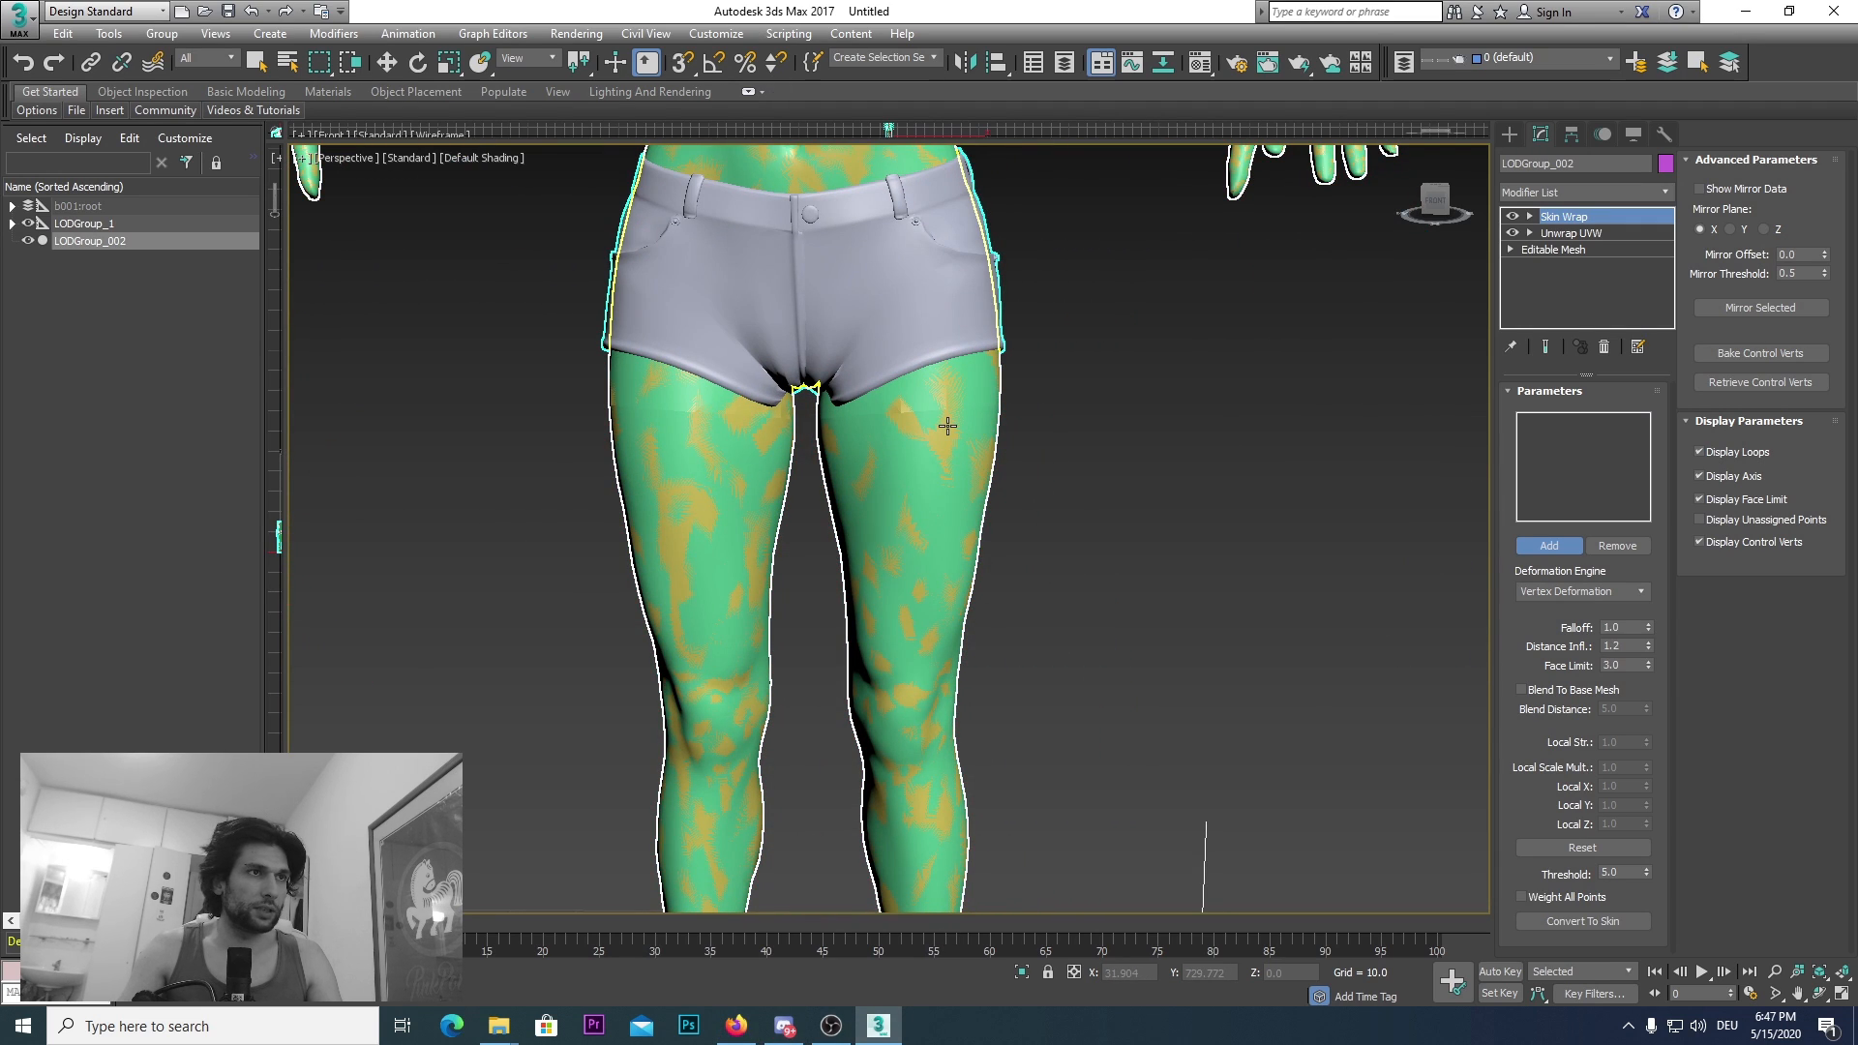
pyautogui.moveTo(813, 852); pyautogui.dragTo(1102, 461, button='middle')
pyautogui.scroll(6, 1088, 594)
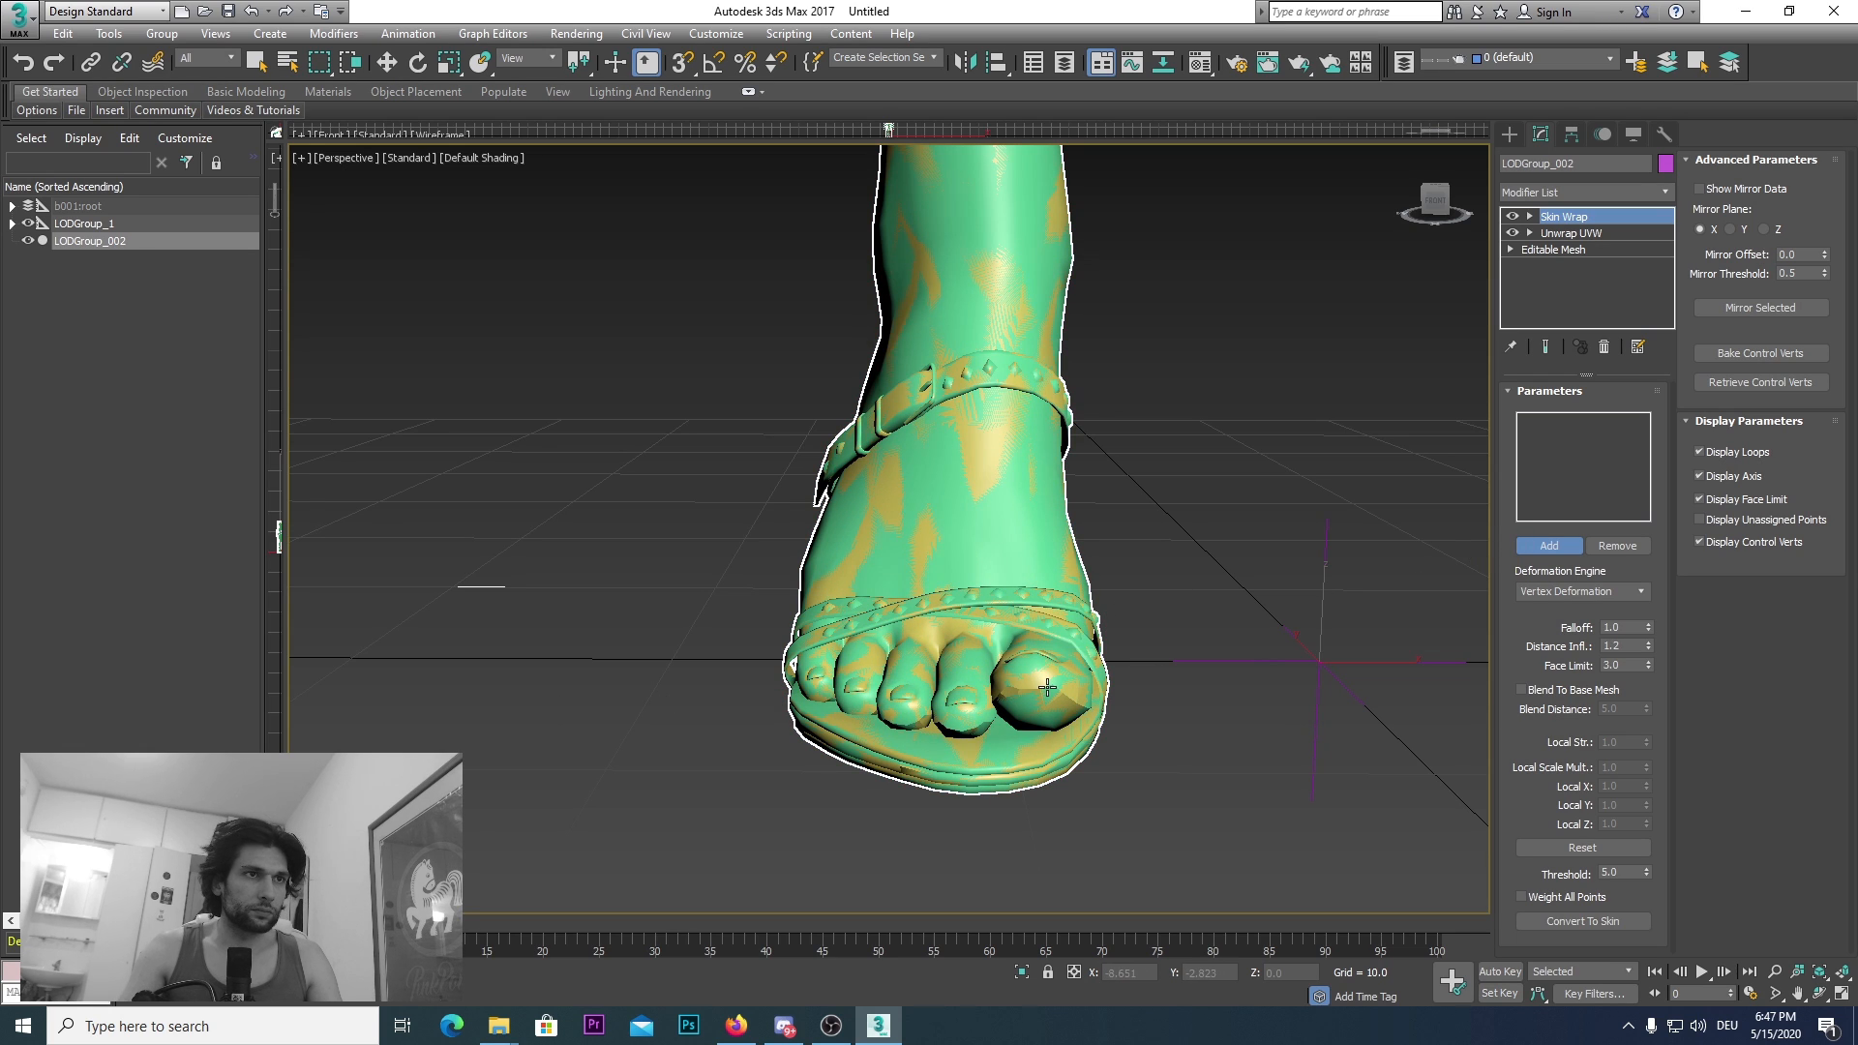
pyautogui.click(1529, 544)
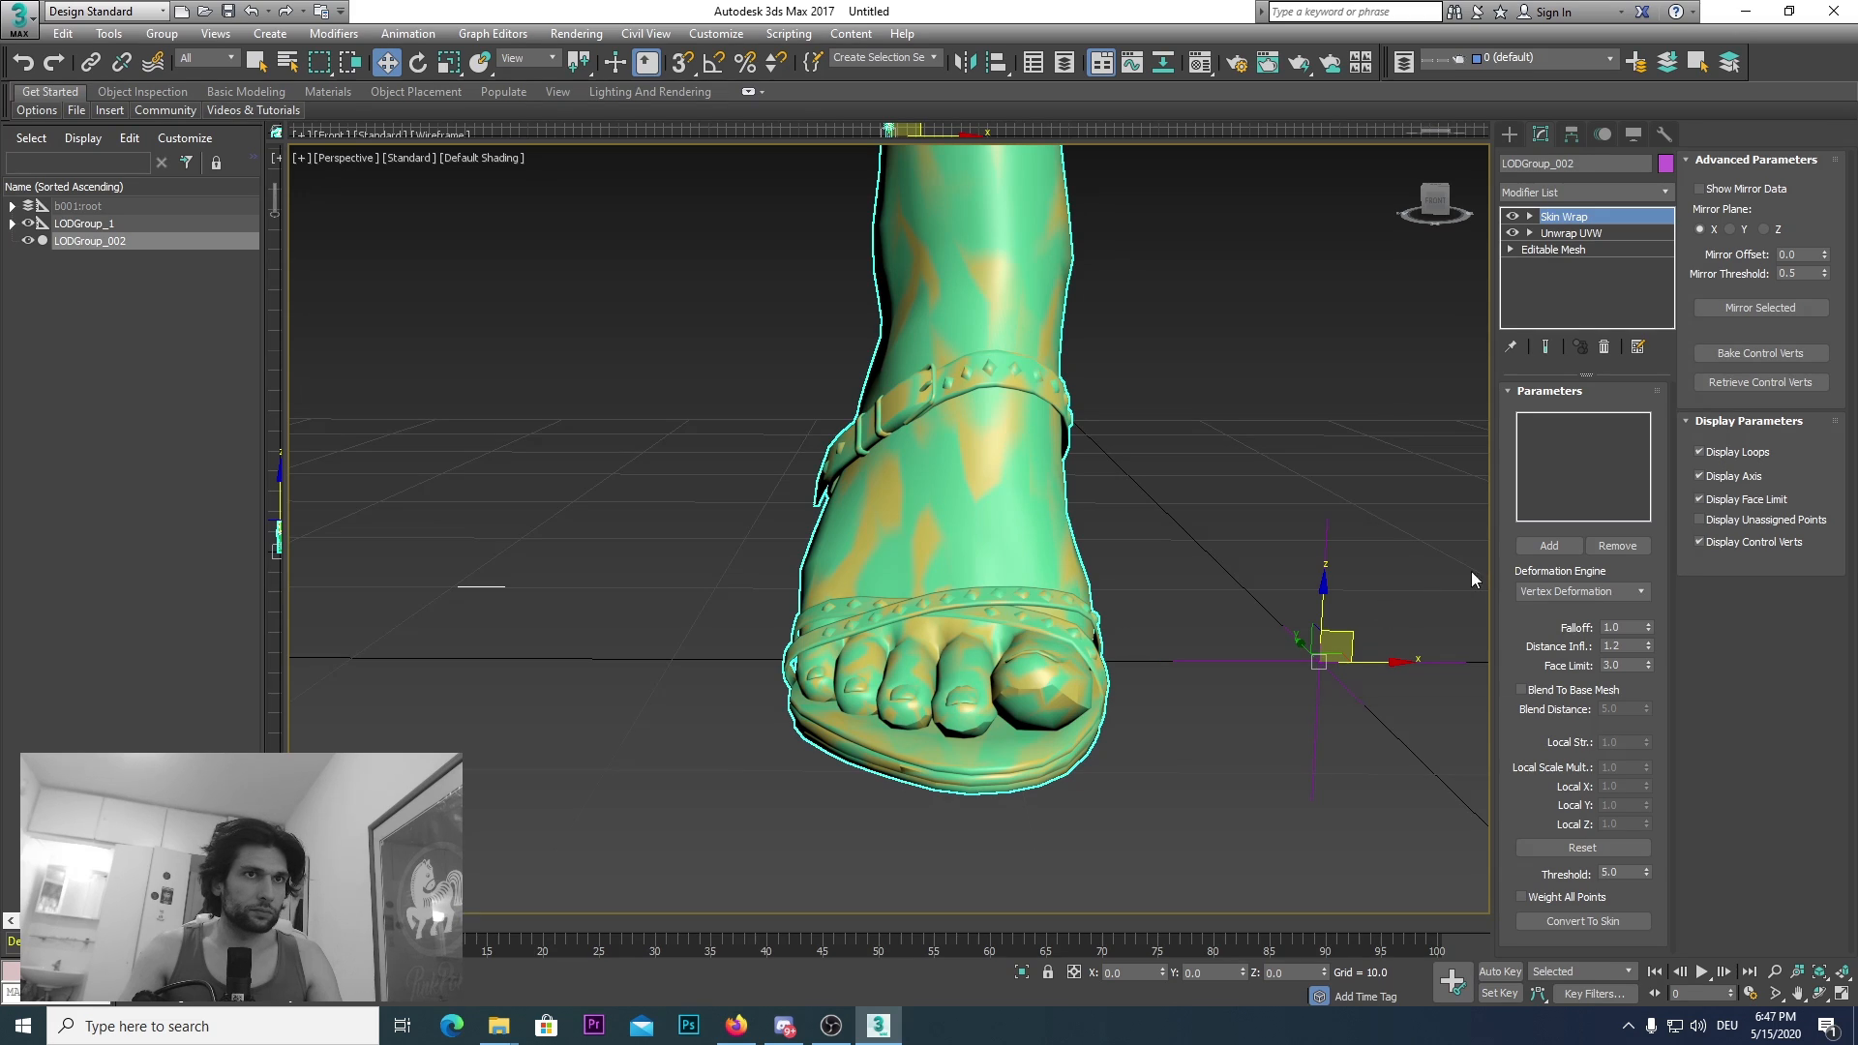
pyautogui.click(1546, 547)
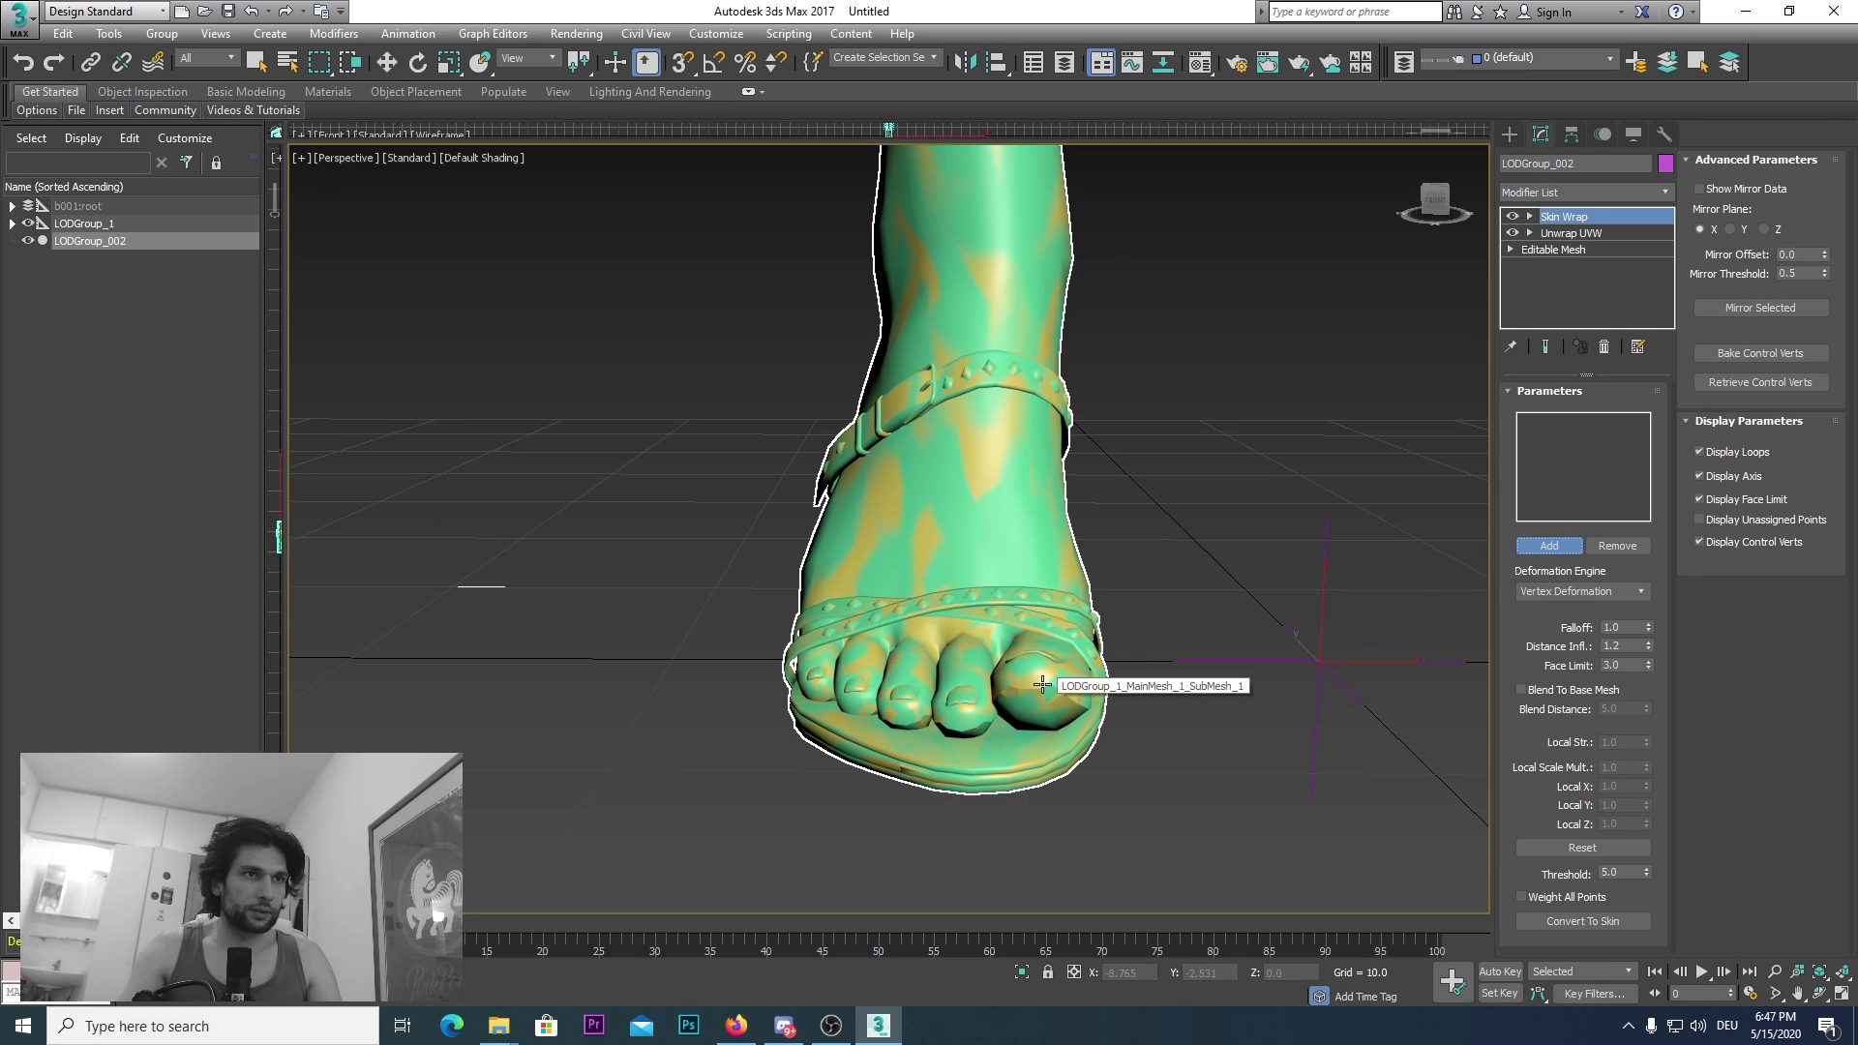
pyautogui.click(1043, 685)
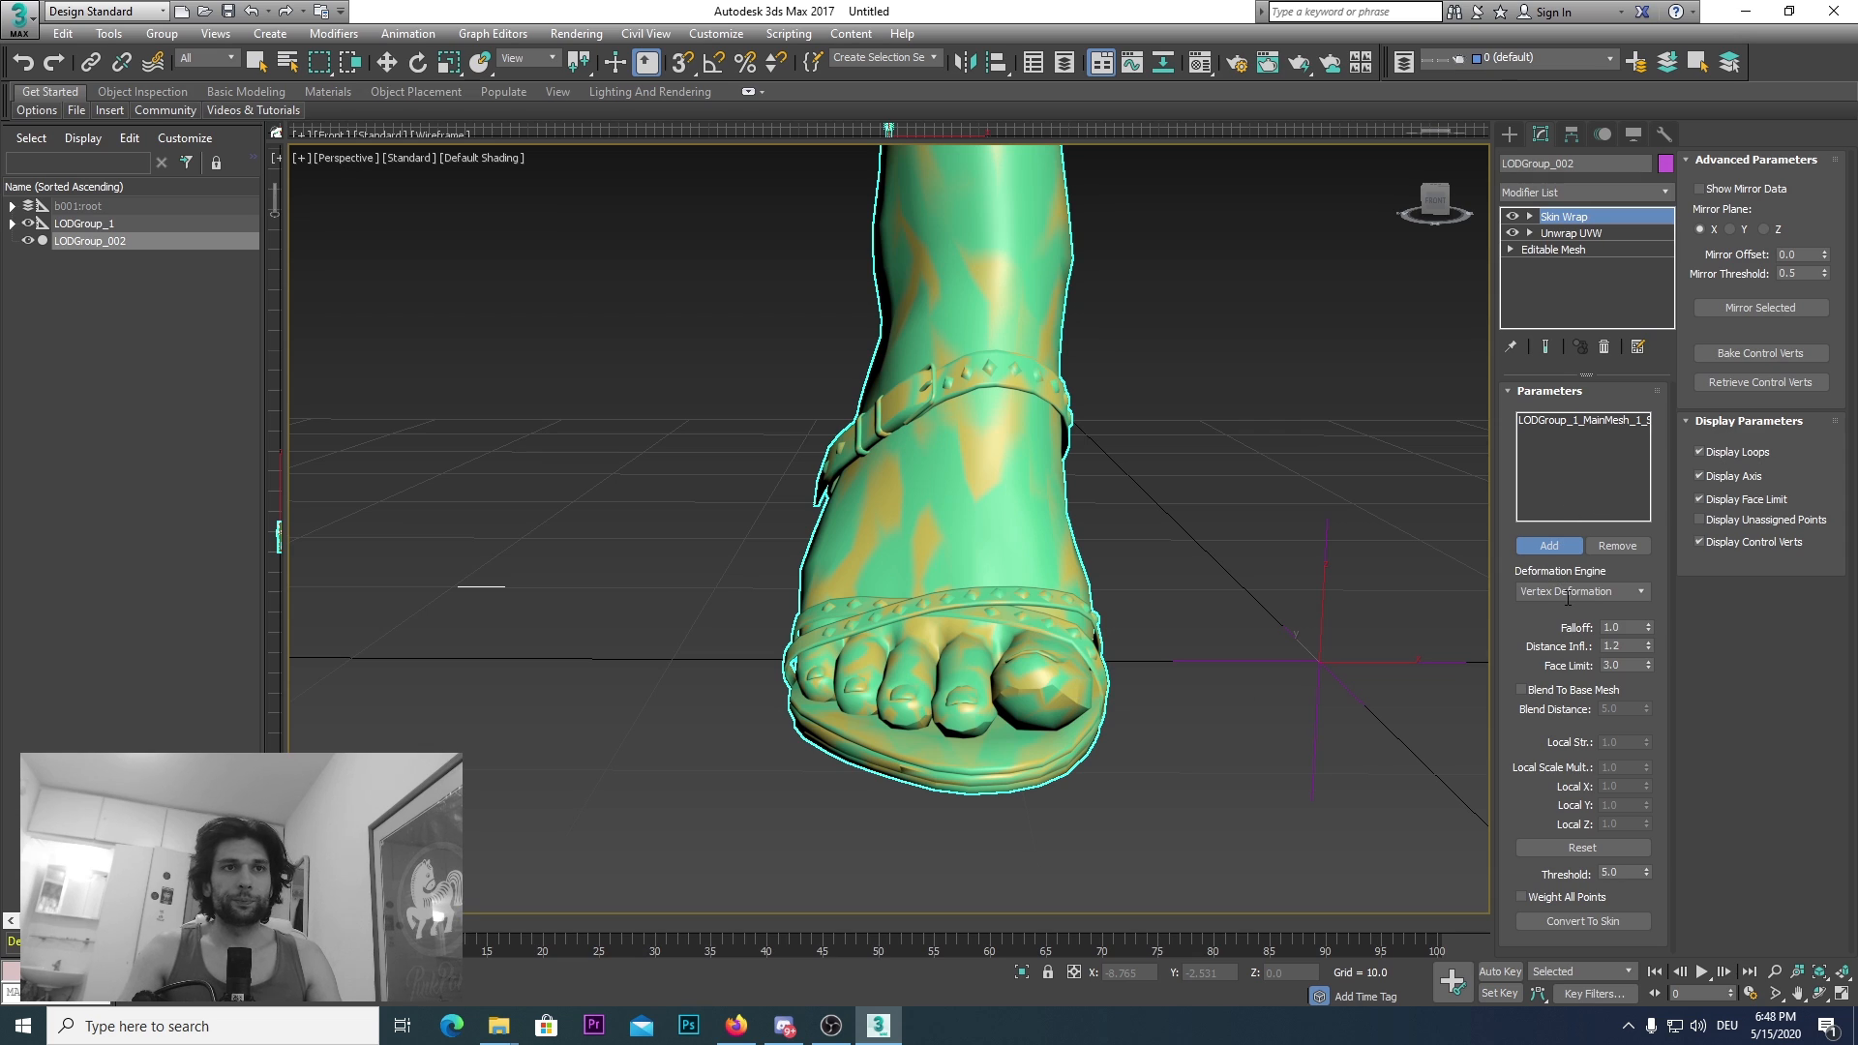
# Step: Convert LODGroup_002's Skin Wrap to a Skin modifier, using a Distance Influence of 0.05 and Weight All Points enabled
pyautogui.doubleClick(1625, 646)
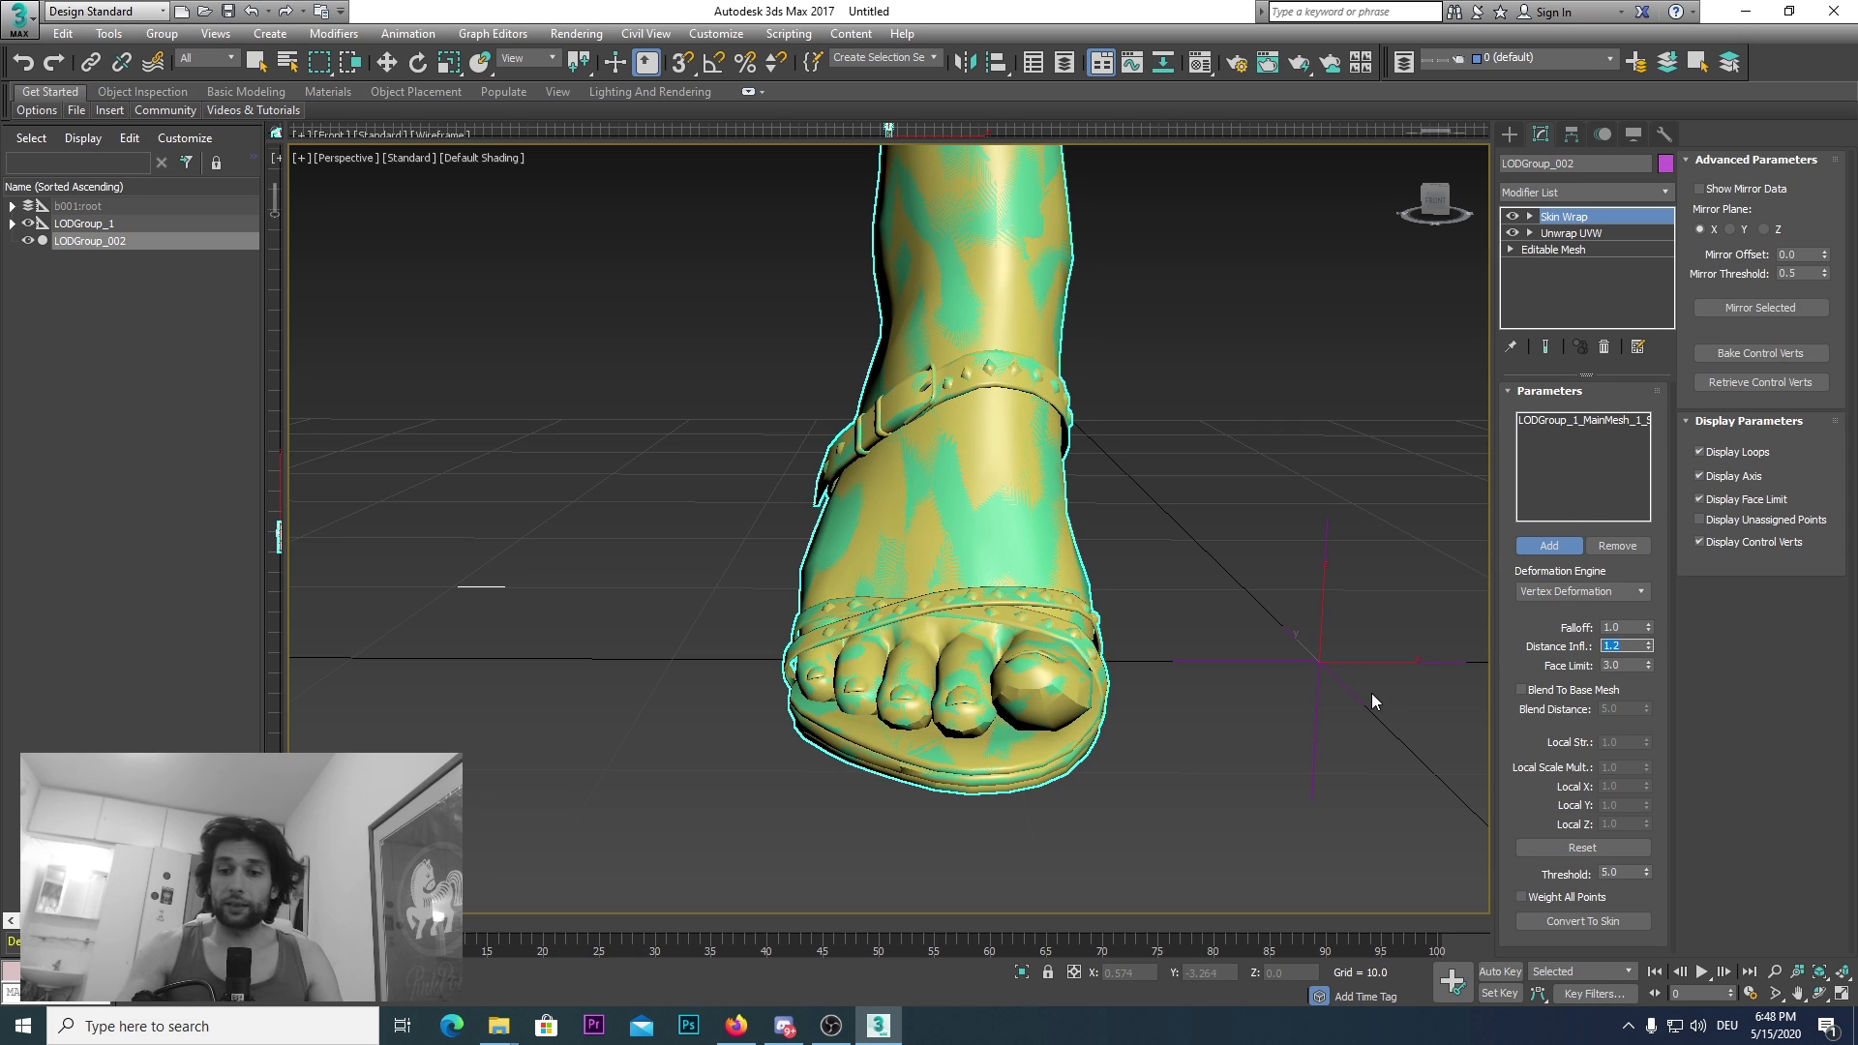
pyautogui.write('0')
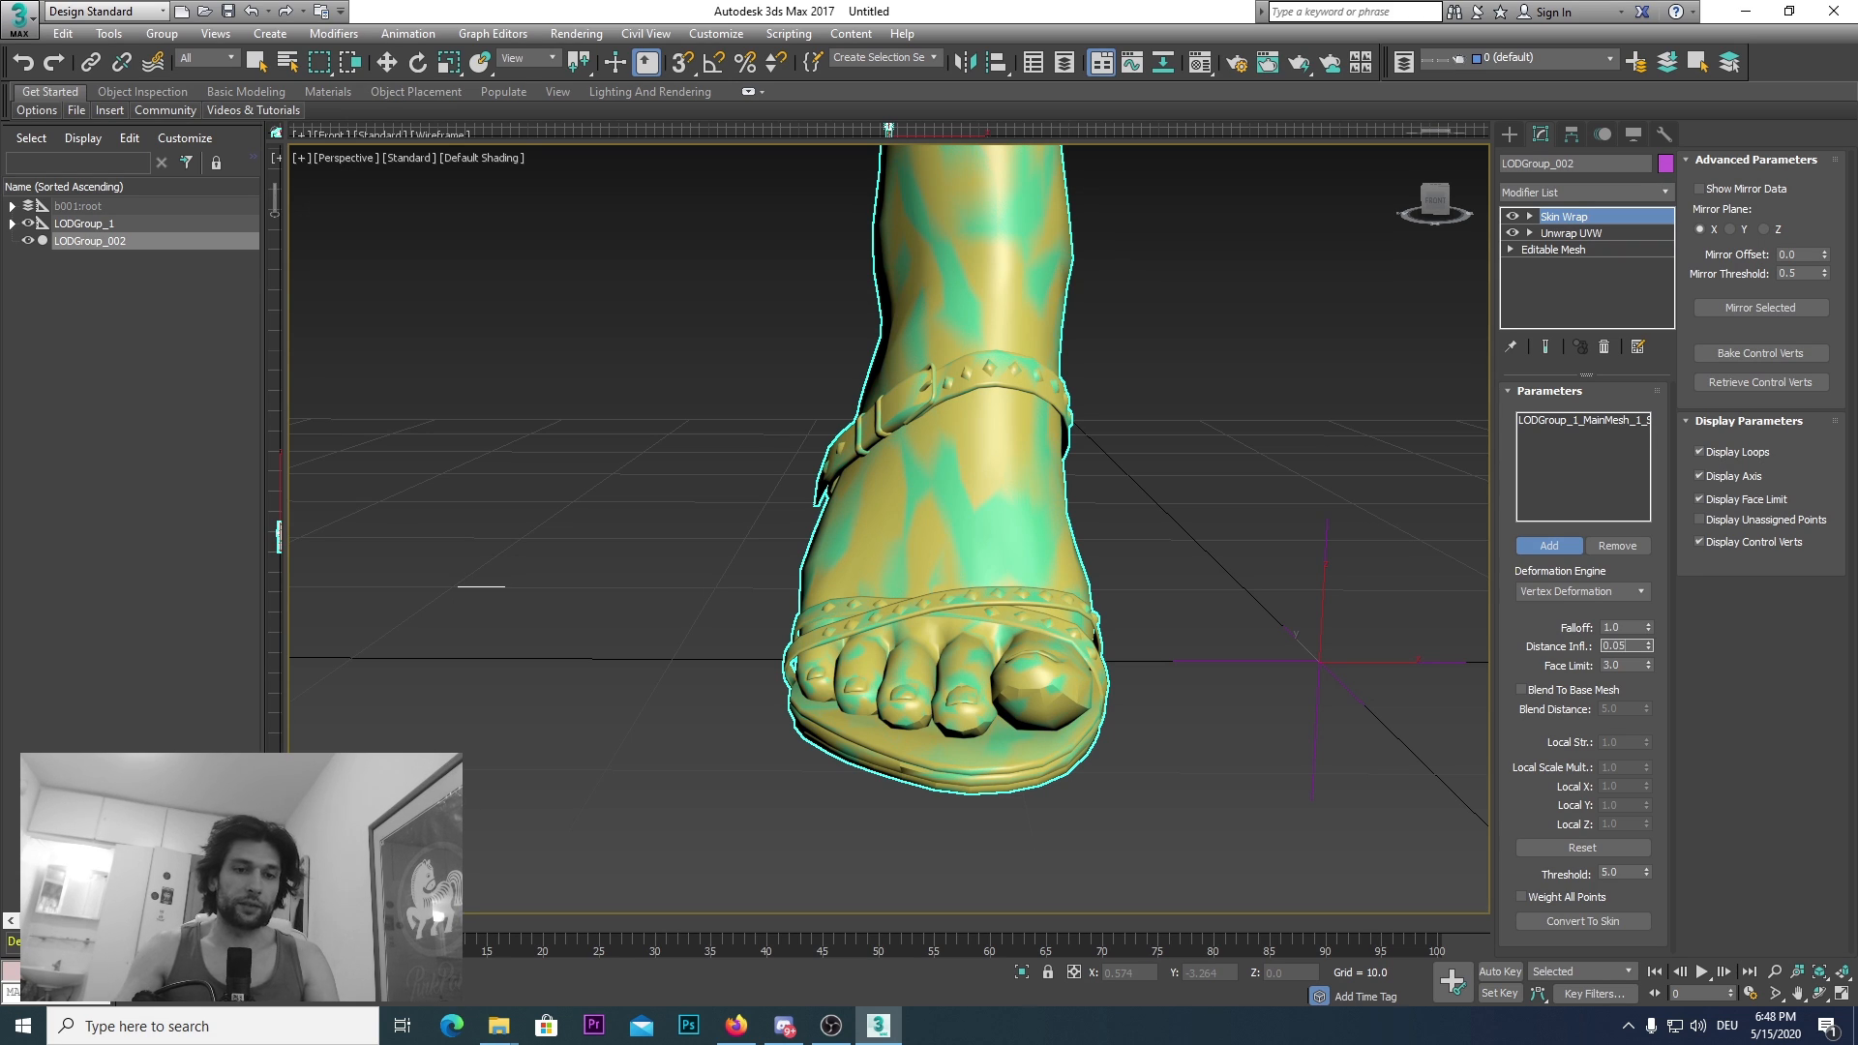
pyautogui.write('.05')
pyautogui.press('Return')
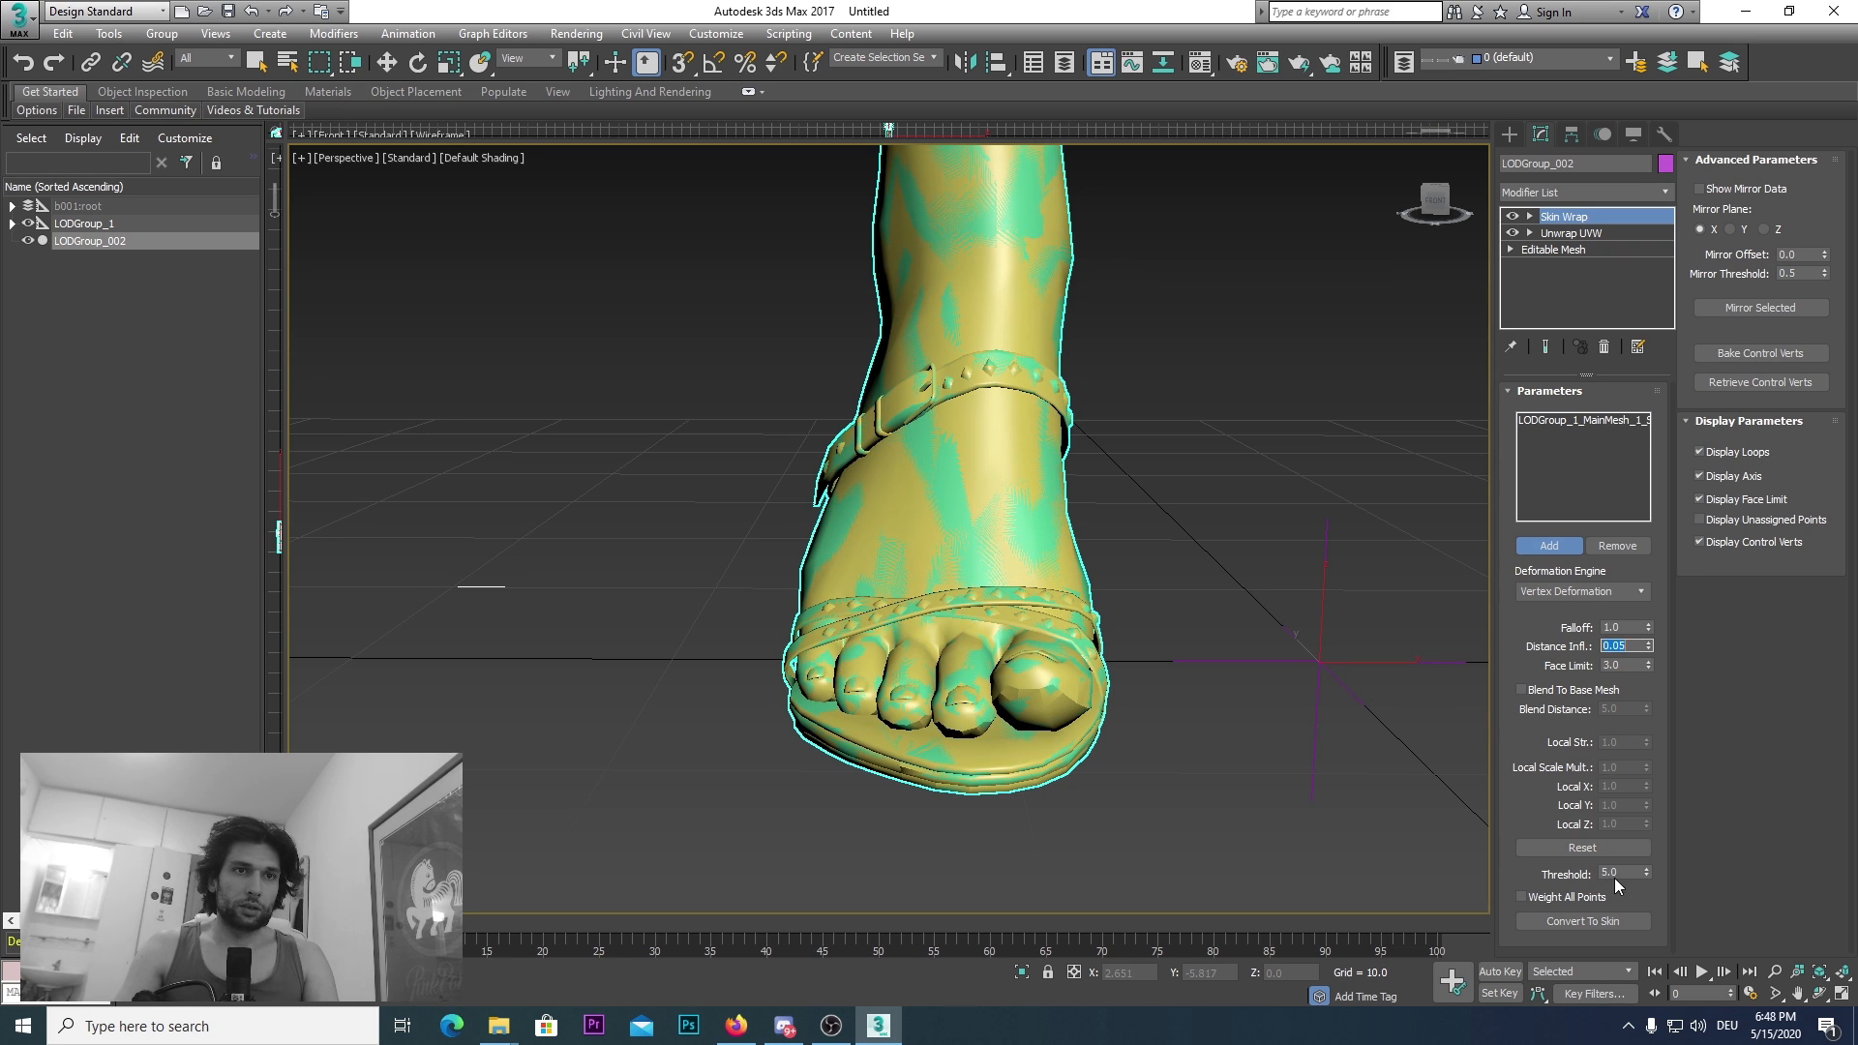
pyautogui.click(1581, 896)
pyautogui.click(1593, 919)
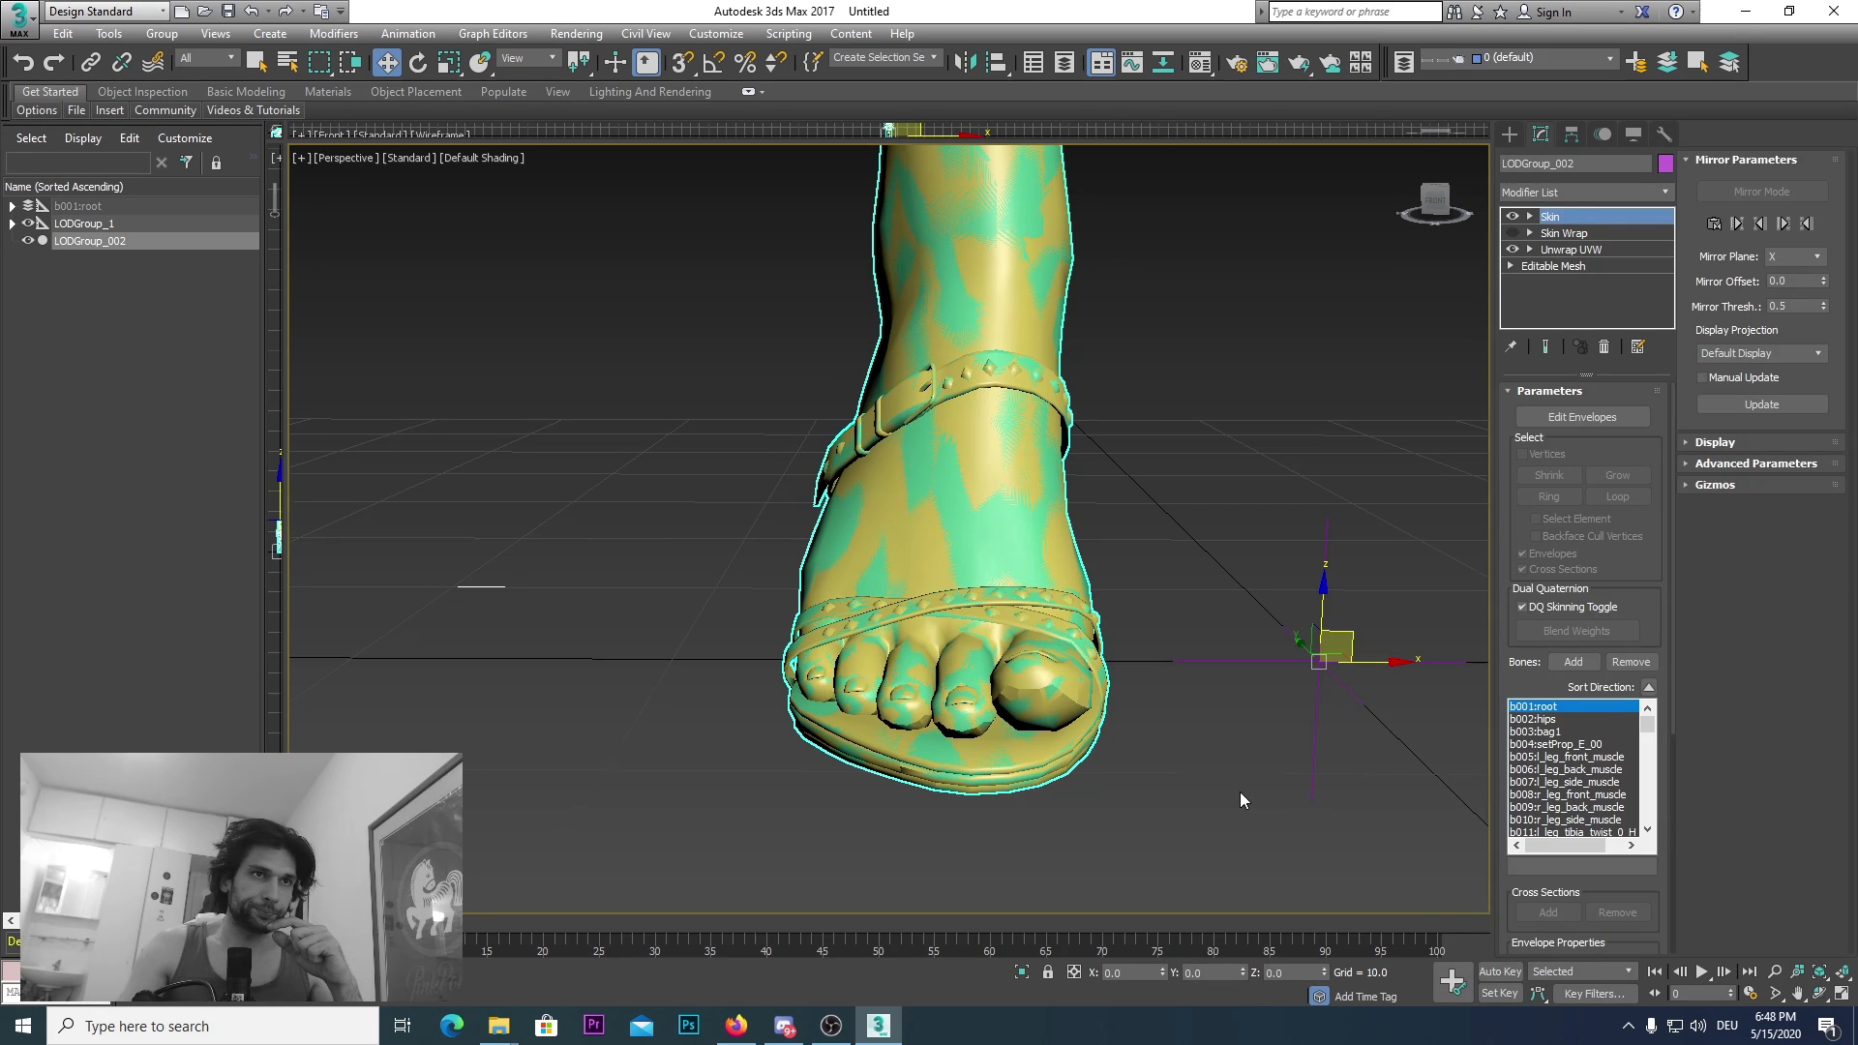
# Step: Set the Bone Affect Limit to 8 in the advanced parameters of LODGroup_002's Skin modifier
pyautogui.scroll(-5, 1240, 791)
pyautogui.scroll(-3, 1235, 583)
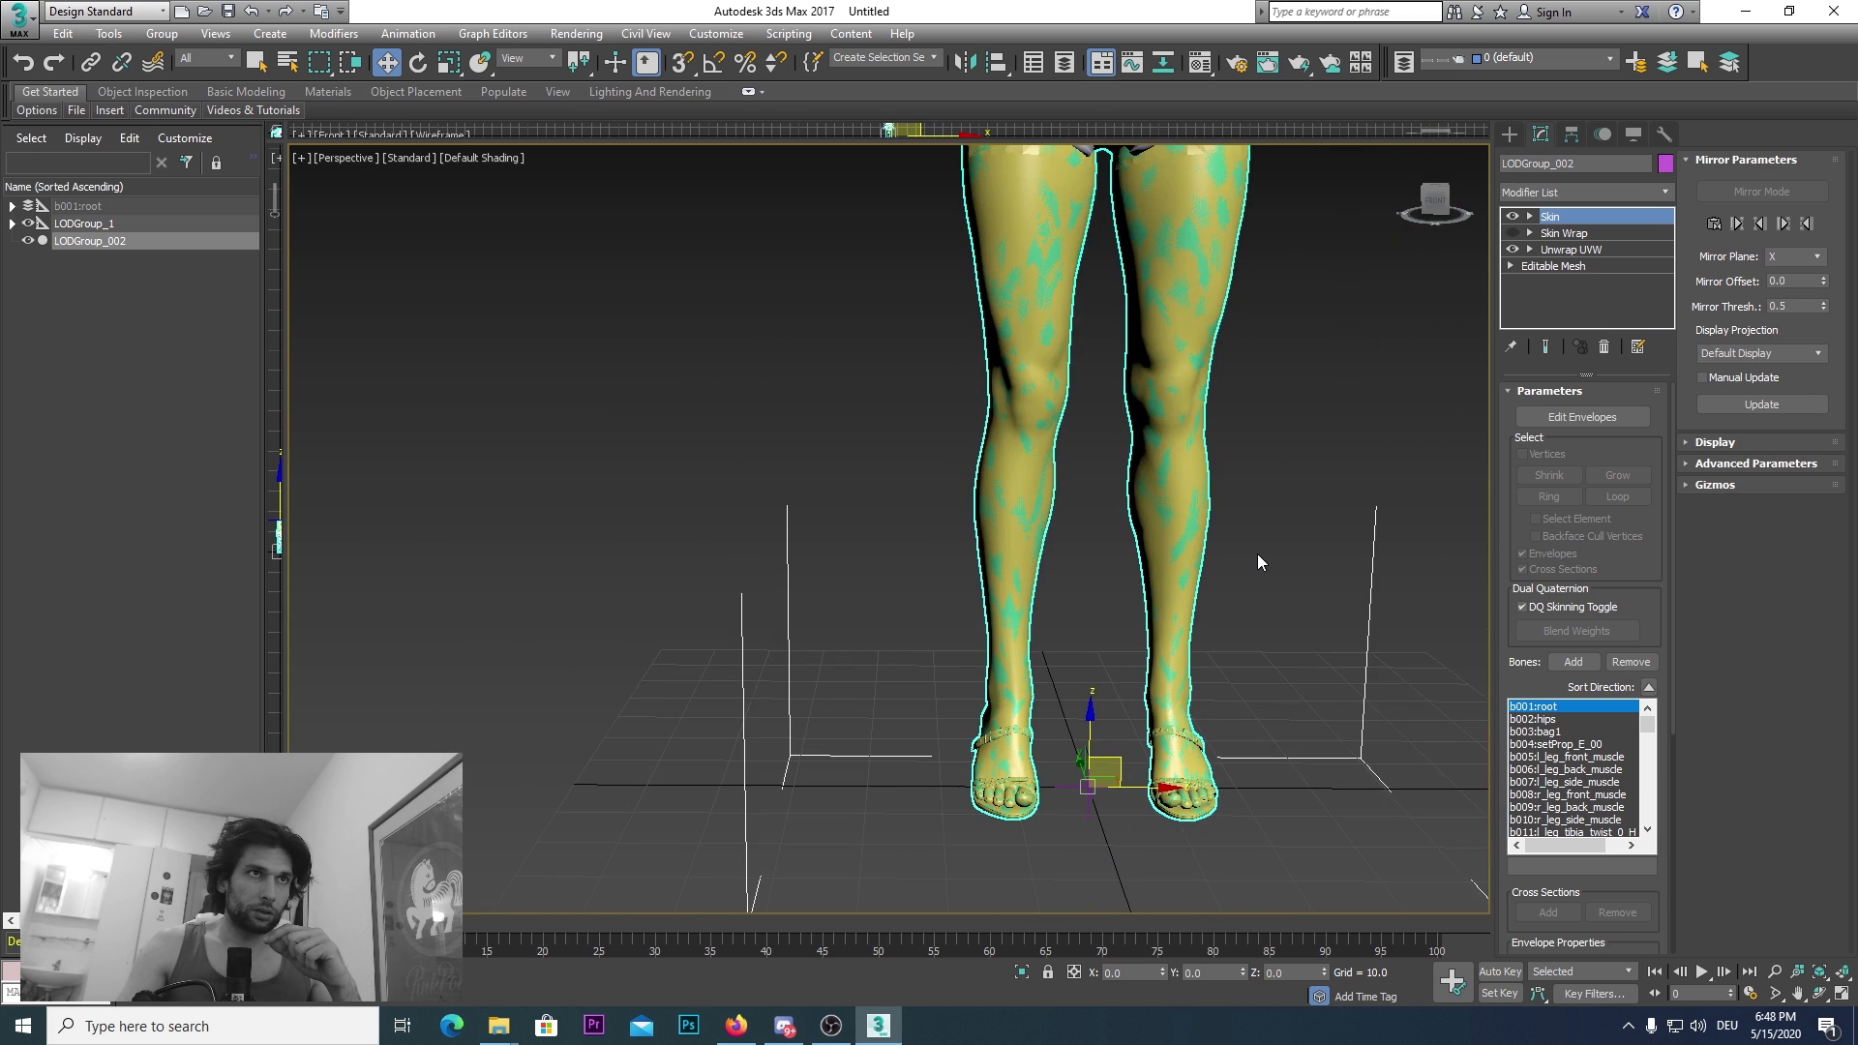
pyautogui.scroll(-4, 1257, 554)
pyautogui.scroll(-2, 1674, 683)
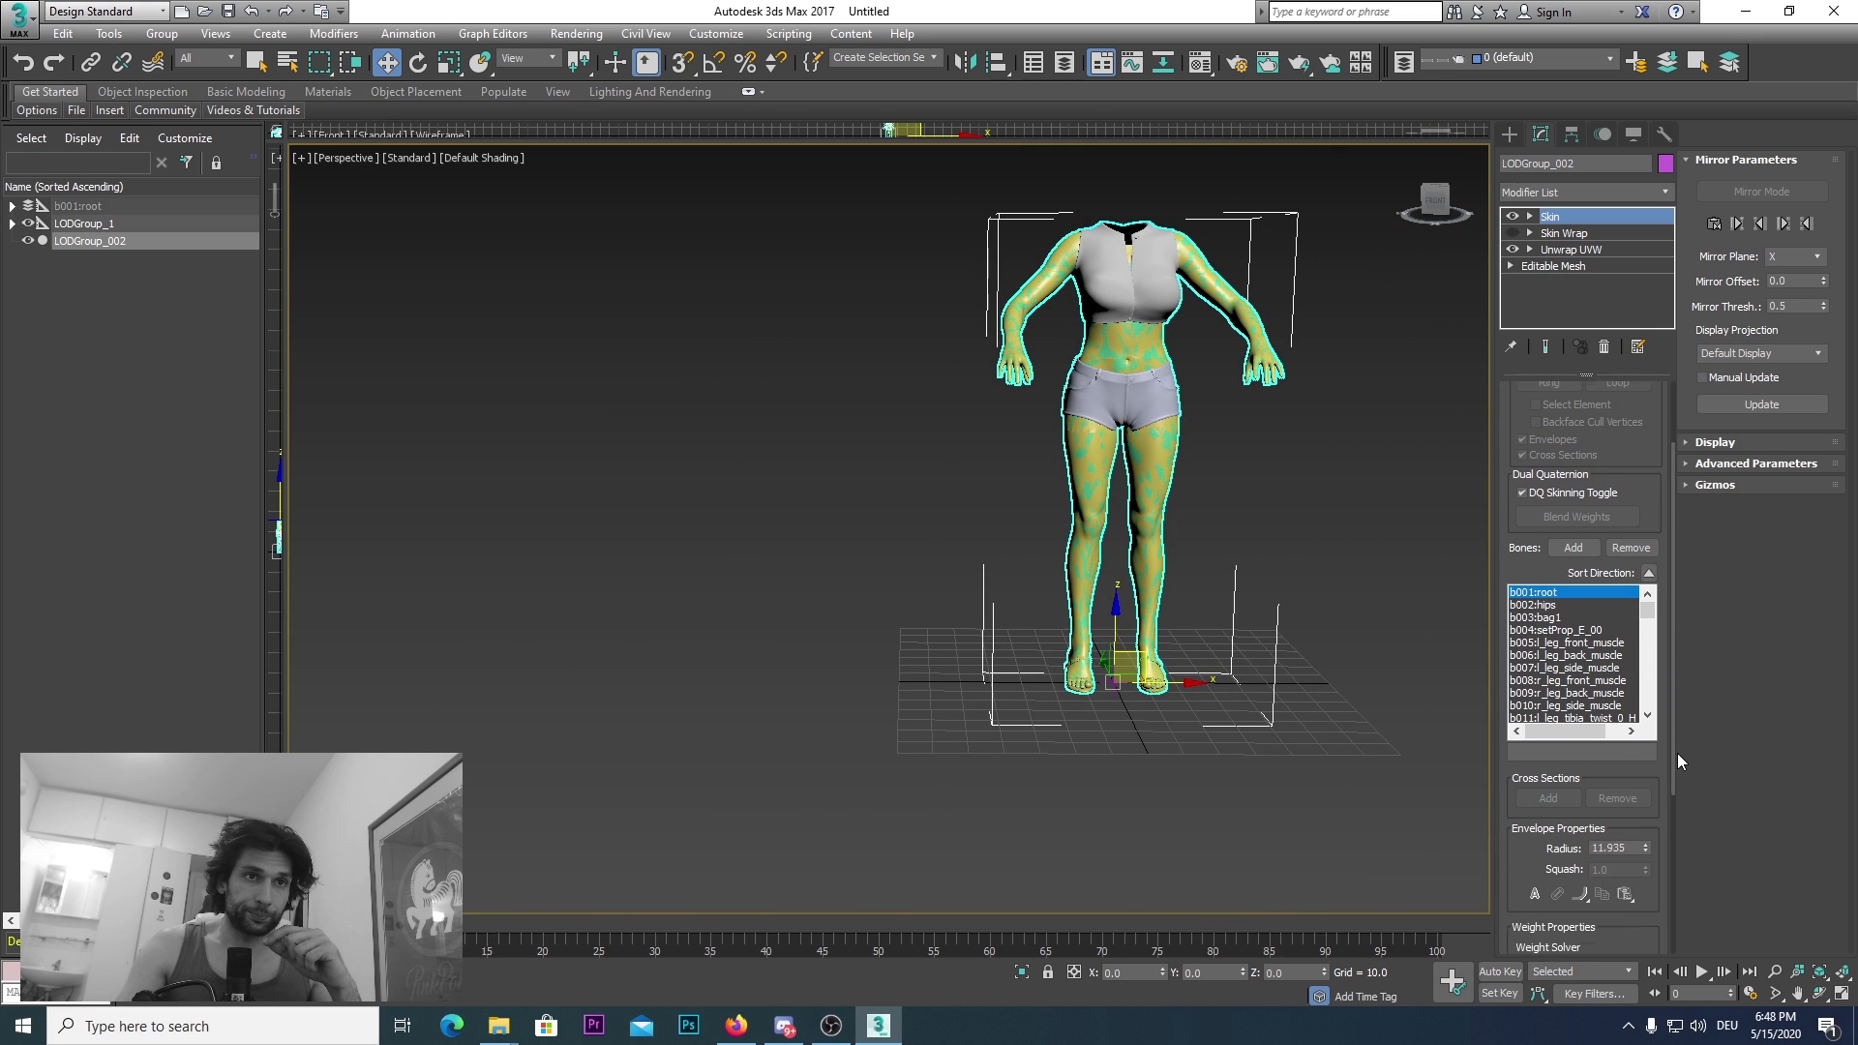
pyautogui.moveTo(1676, 761); pyautogui.dragTo(1663, 916)
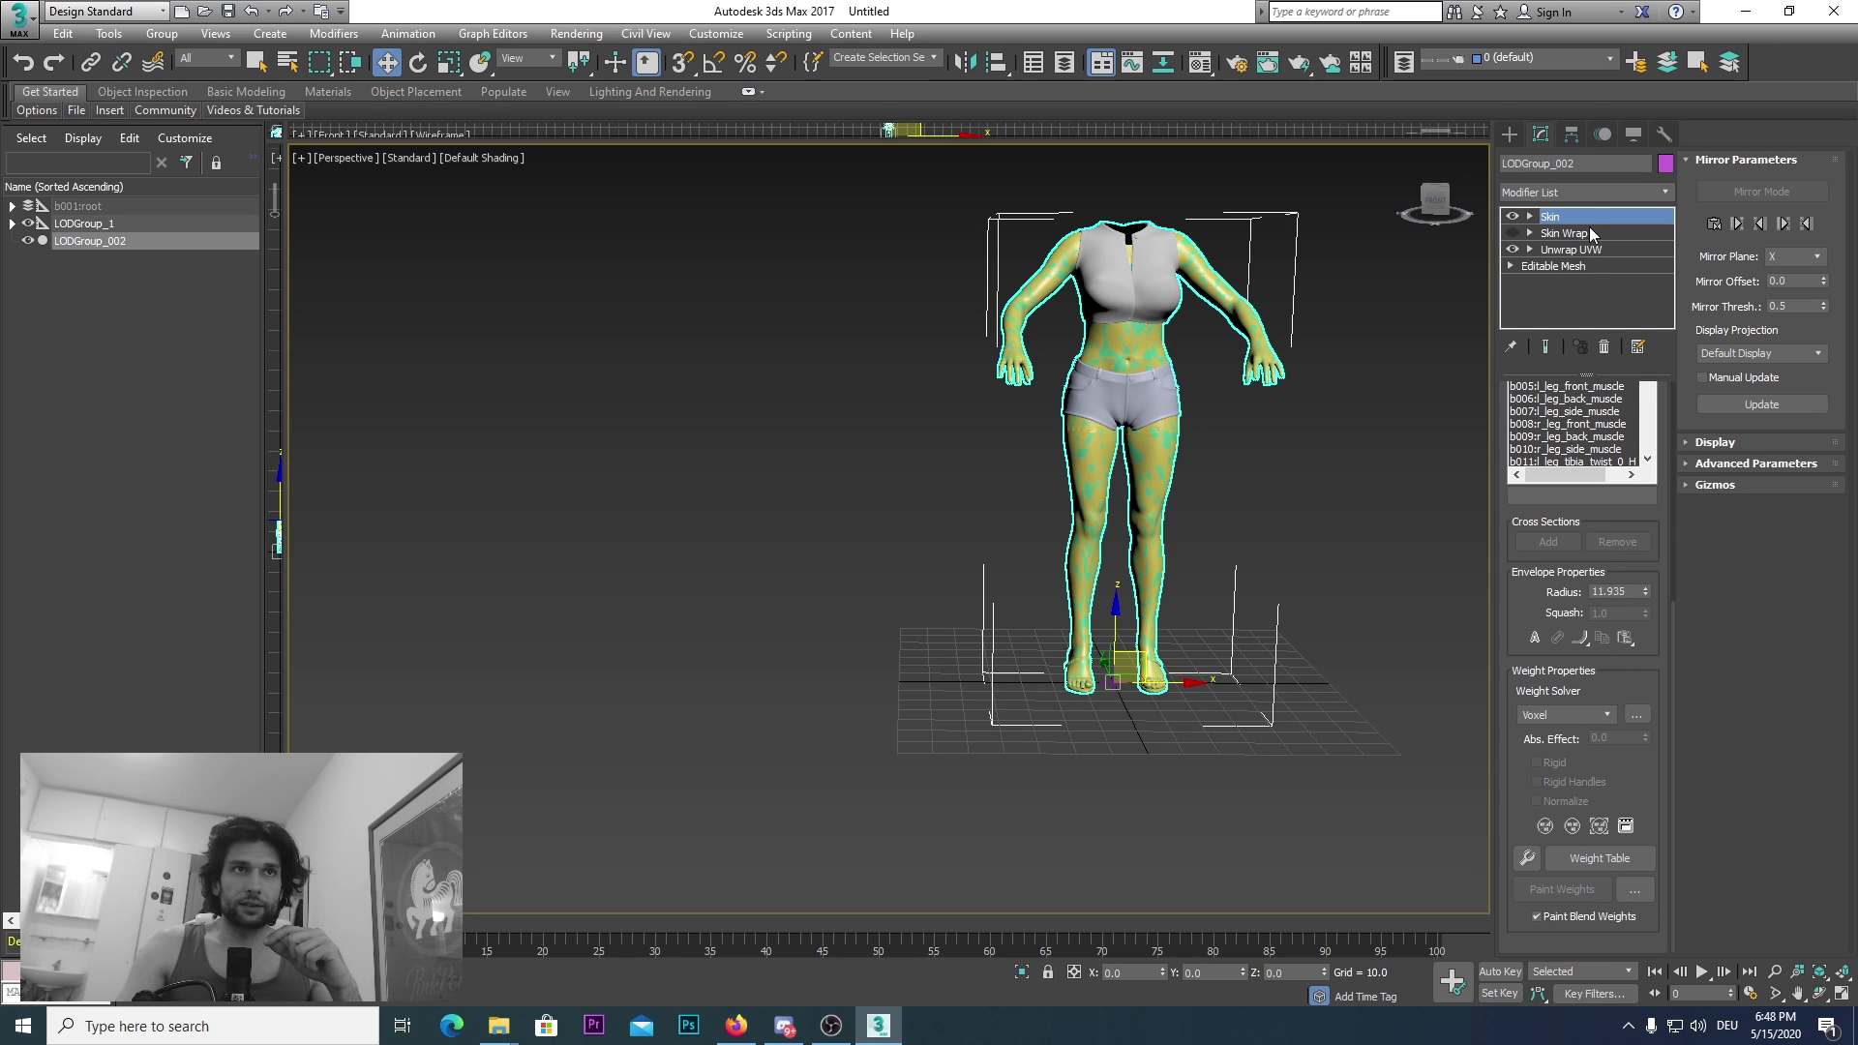
pyautogui.scroll(3, 1675, 588)
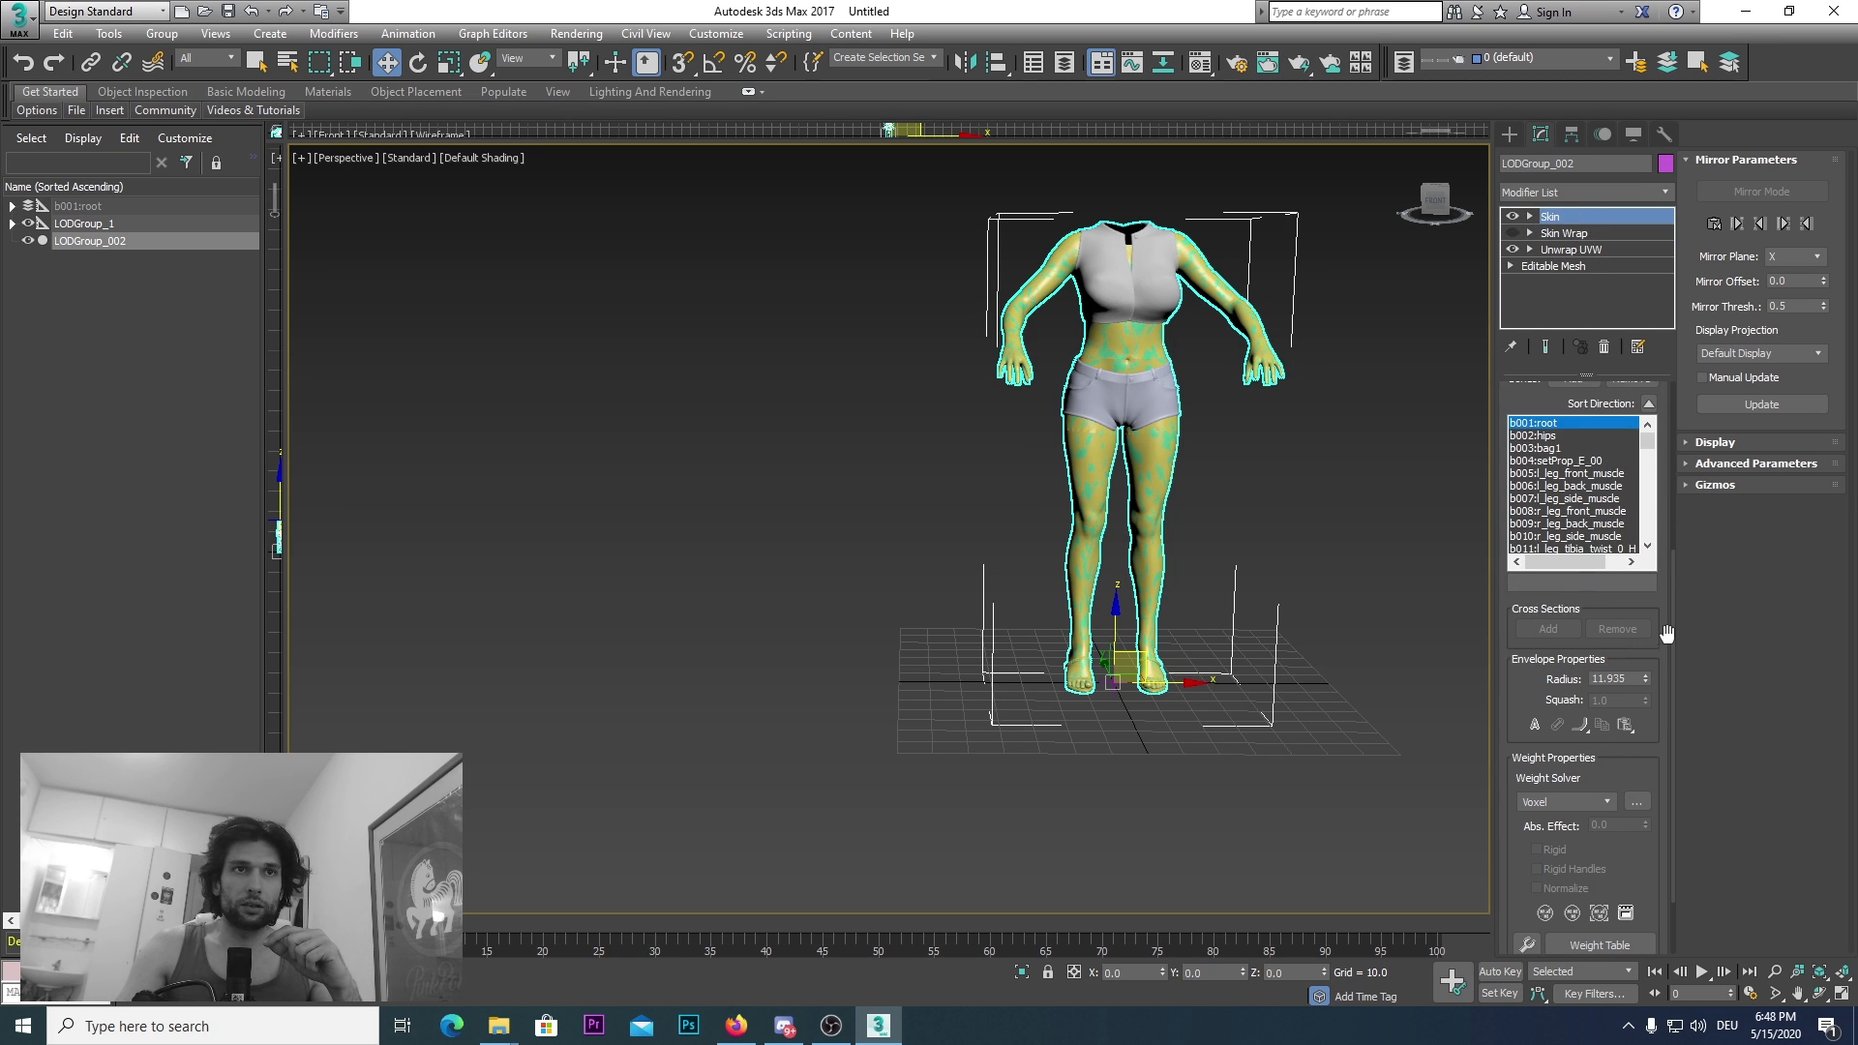
pyautogui.scroll(4, 1674, 588)
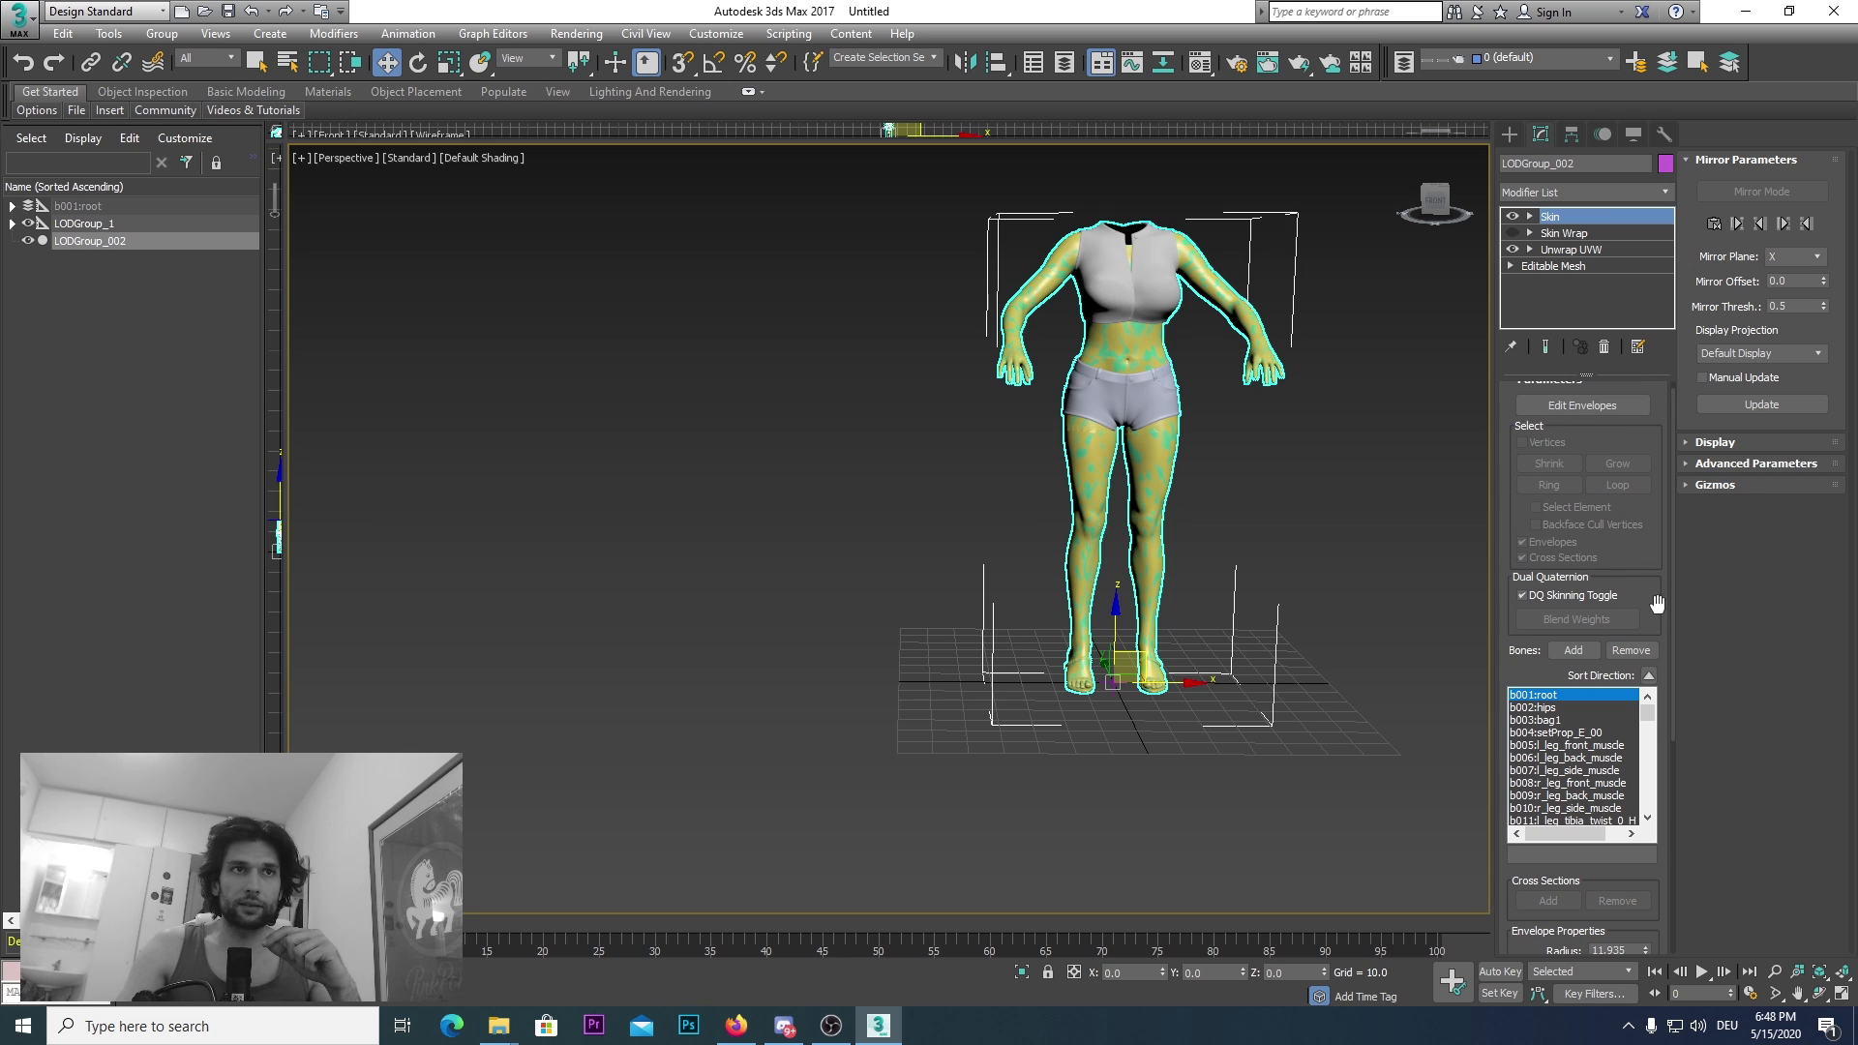
pyautogui.moveTo(1674, 605); pyautogui.dragTo(1667, 809)
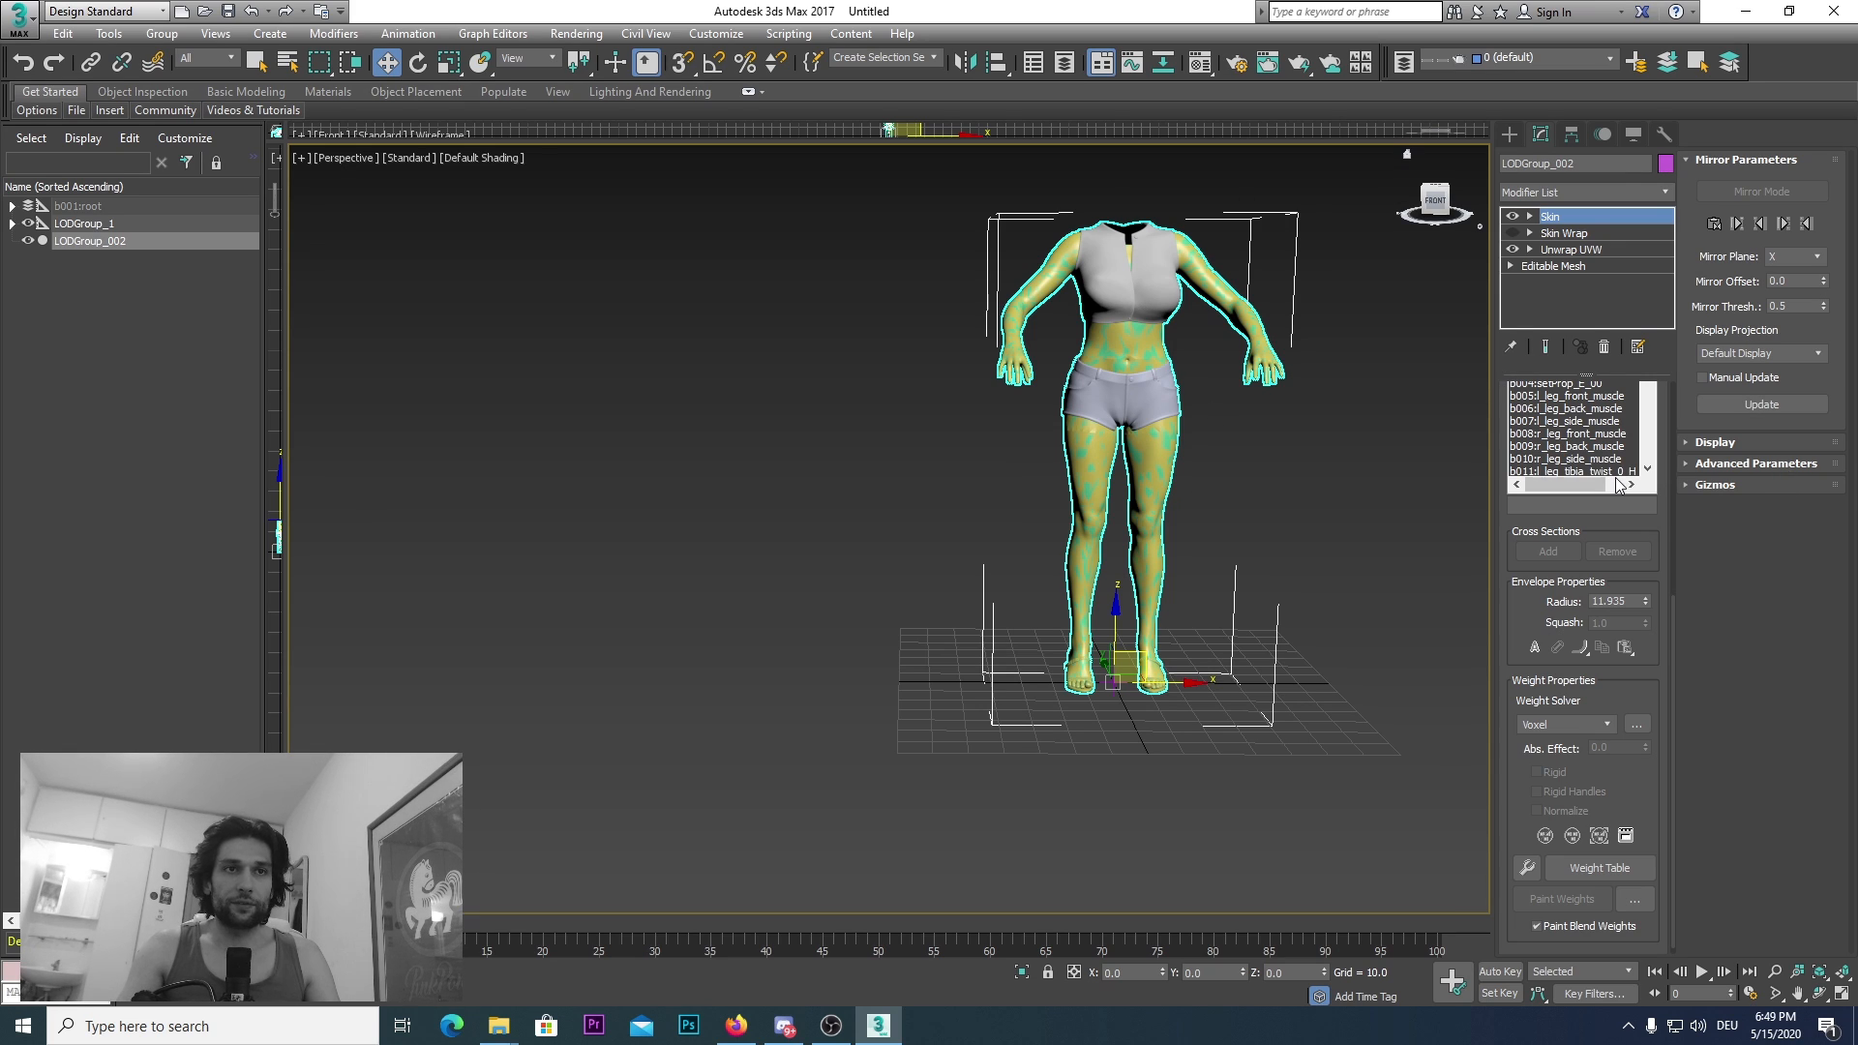
pyautogui.click(1769, 466)
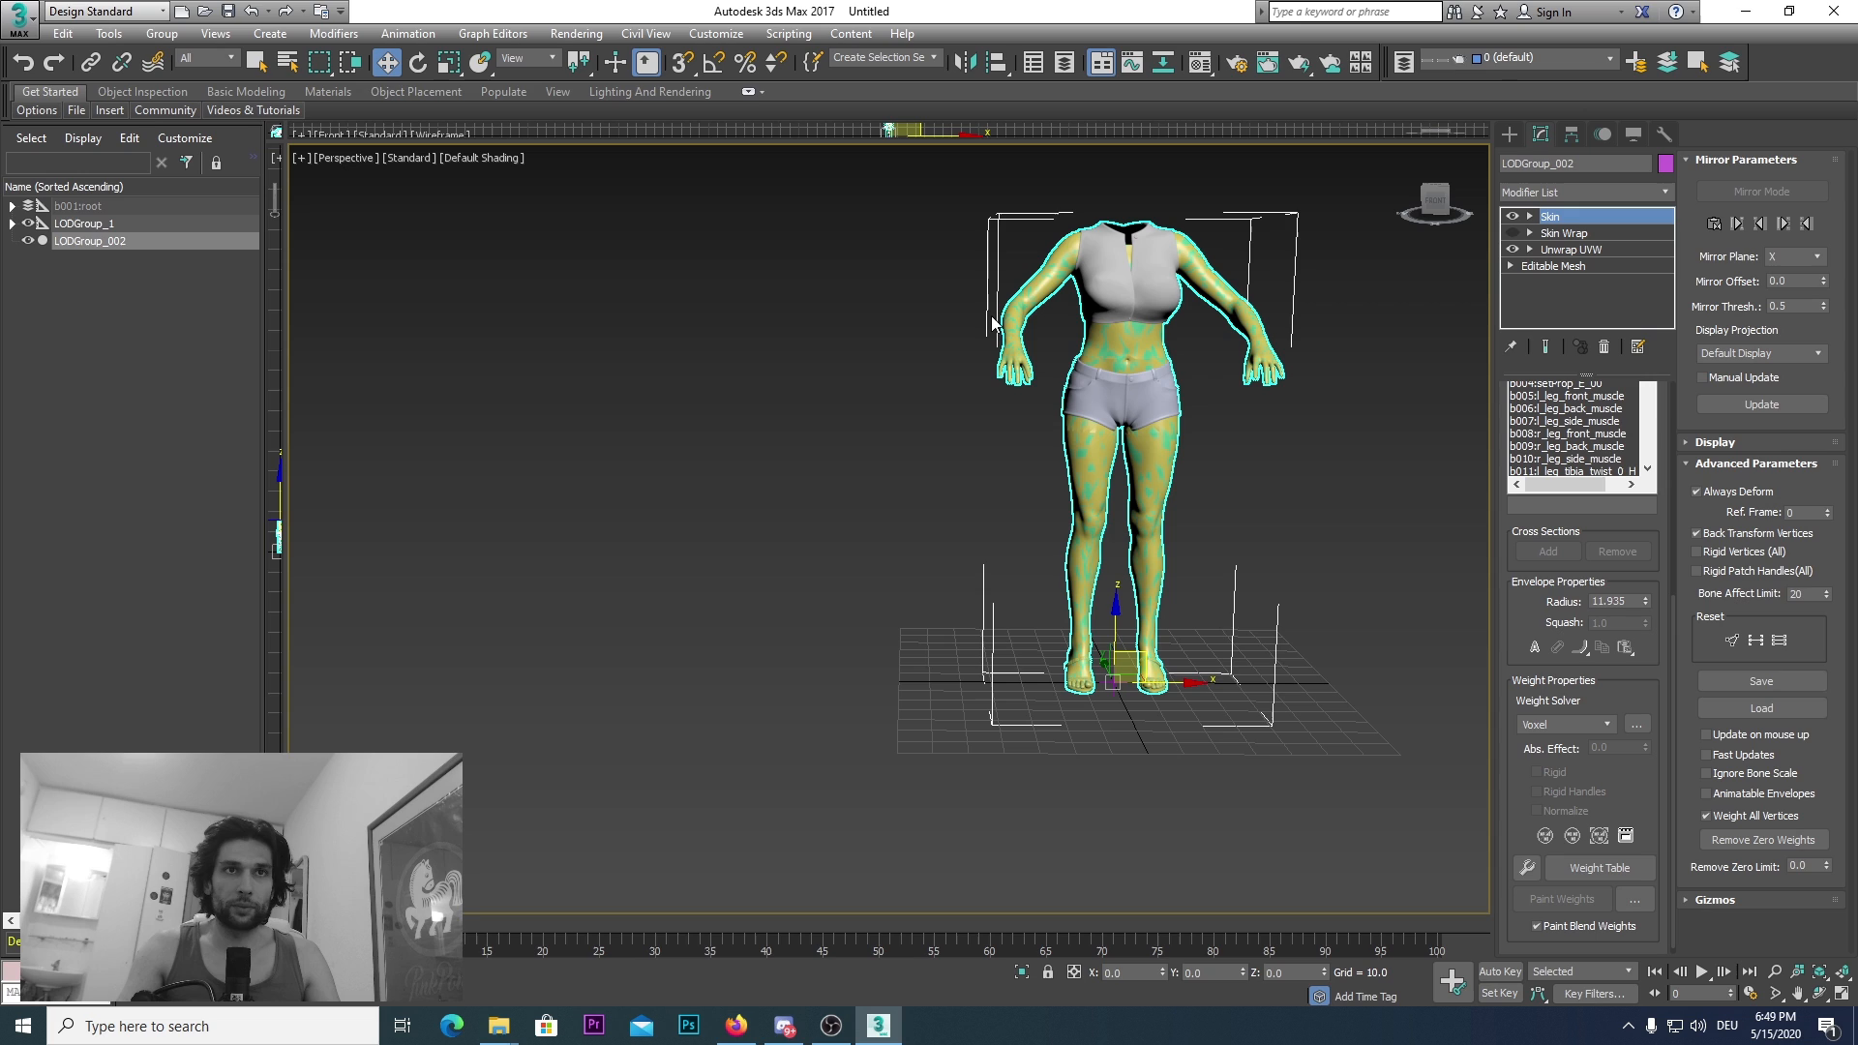
pyautogui.click(1809, 594)
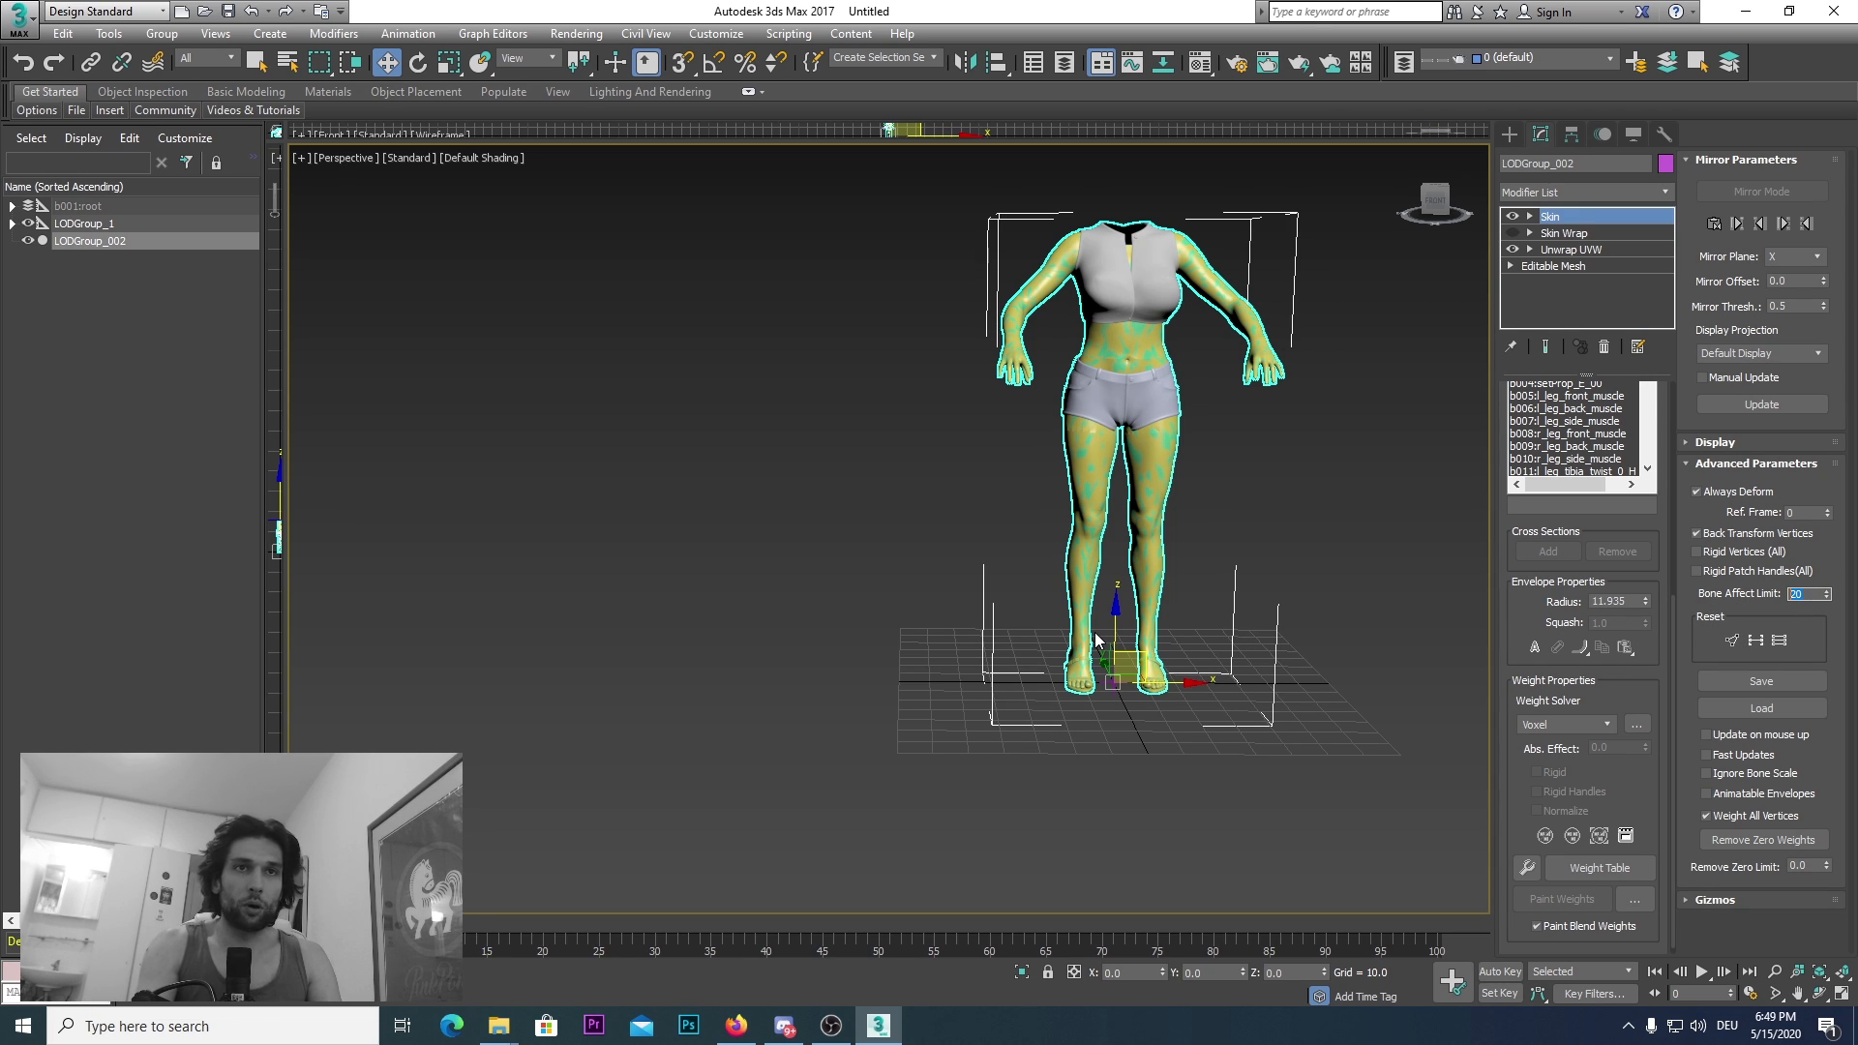
pyautogui.write('8')
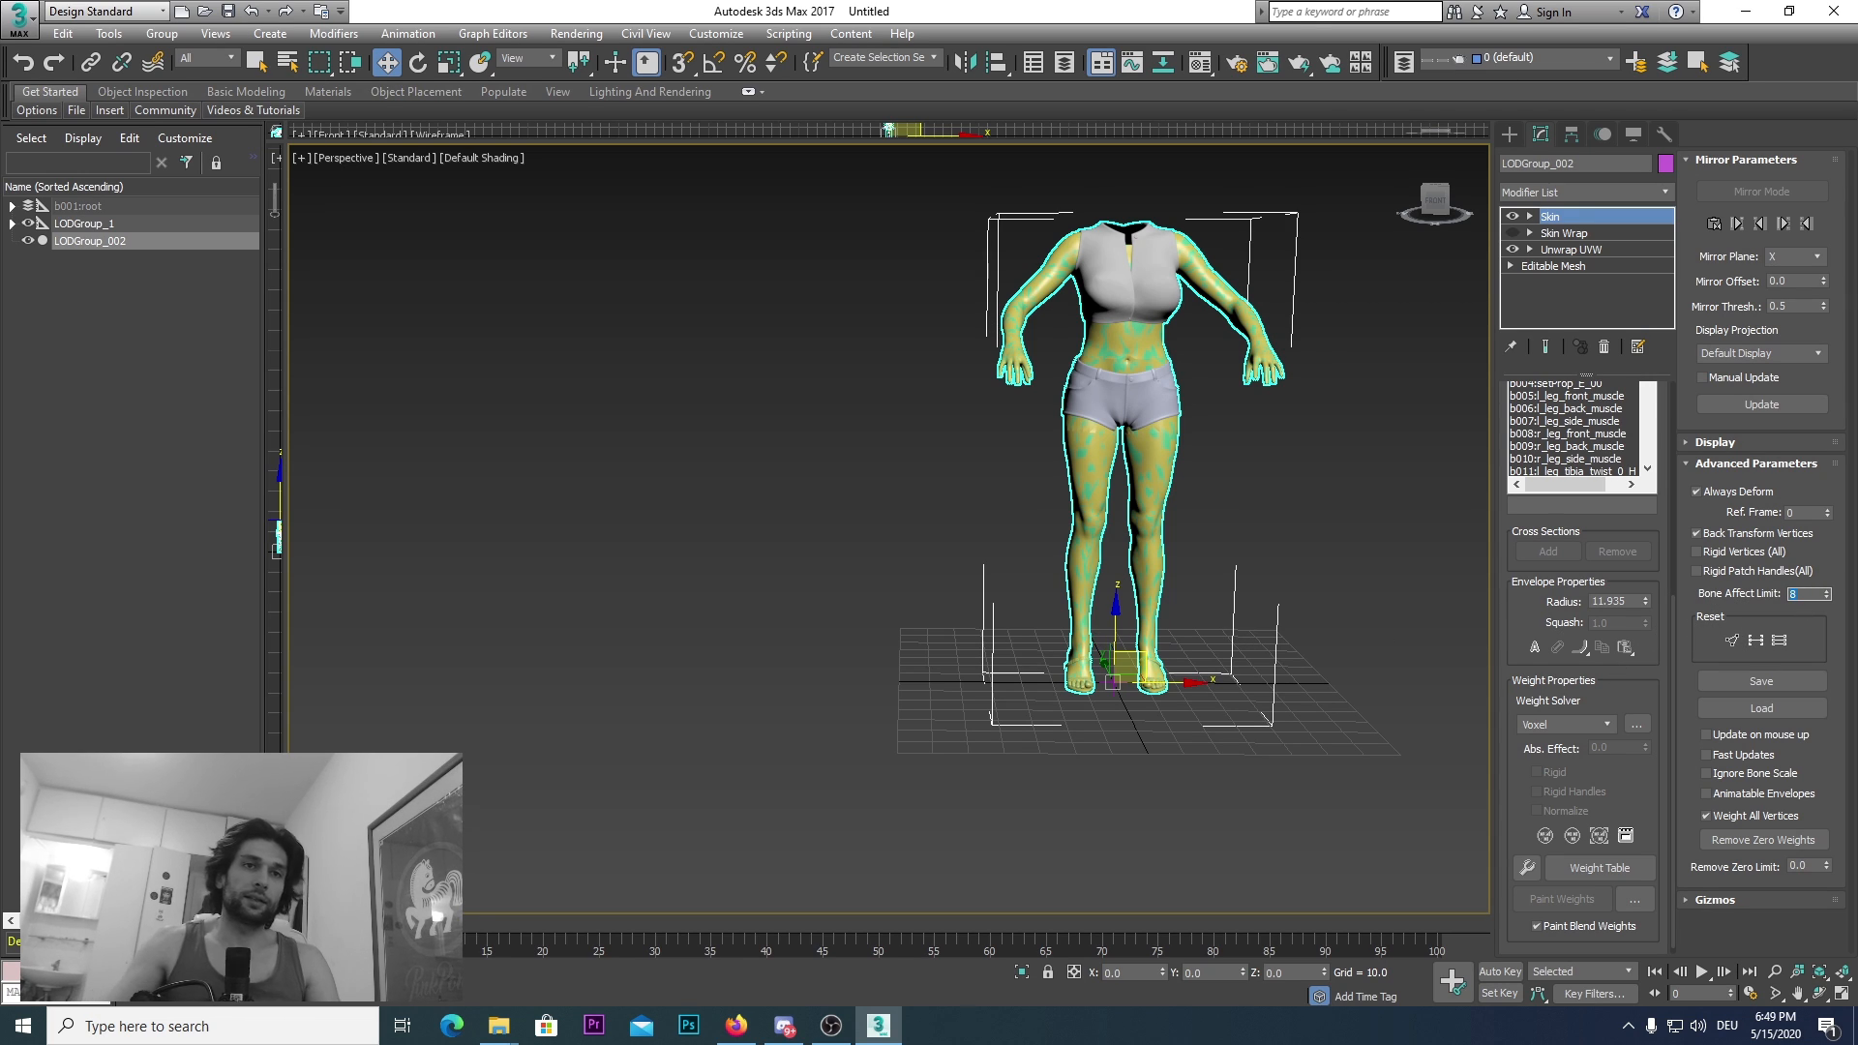
# Step: Open the Skin modifier's Remove Zero Limit value for editing
pyautogui.click(1798, 868)
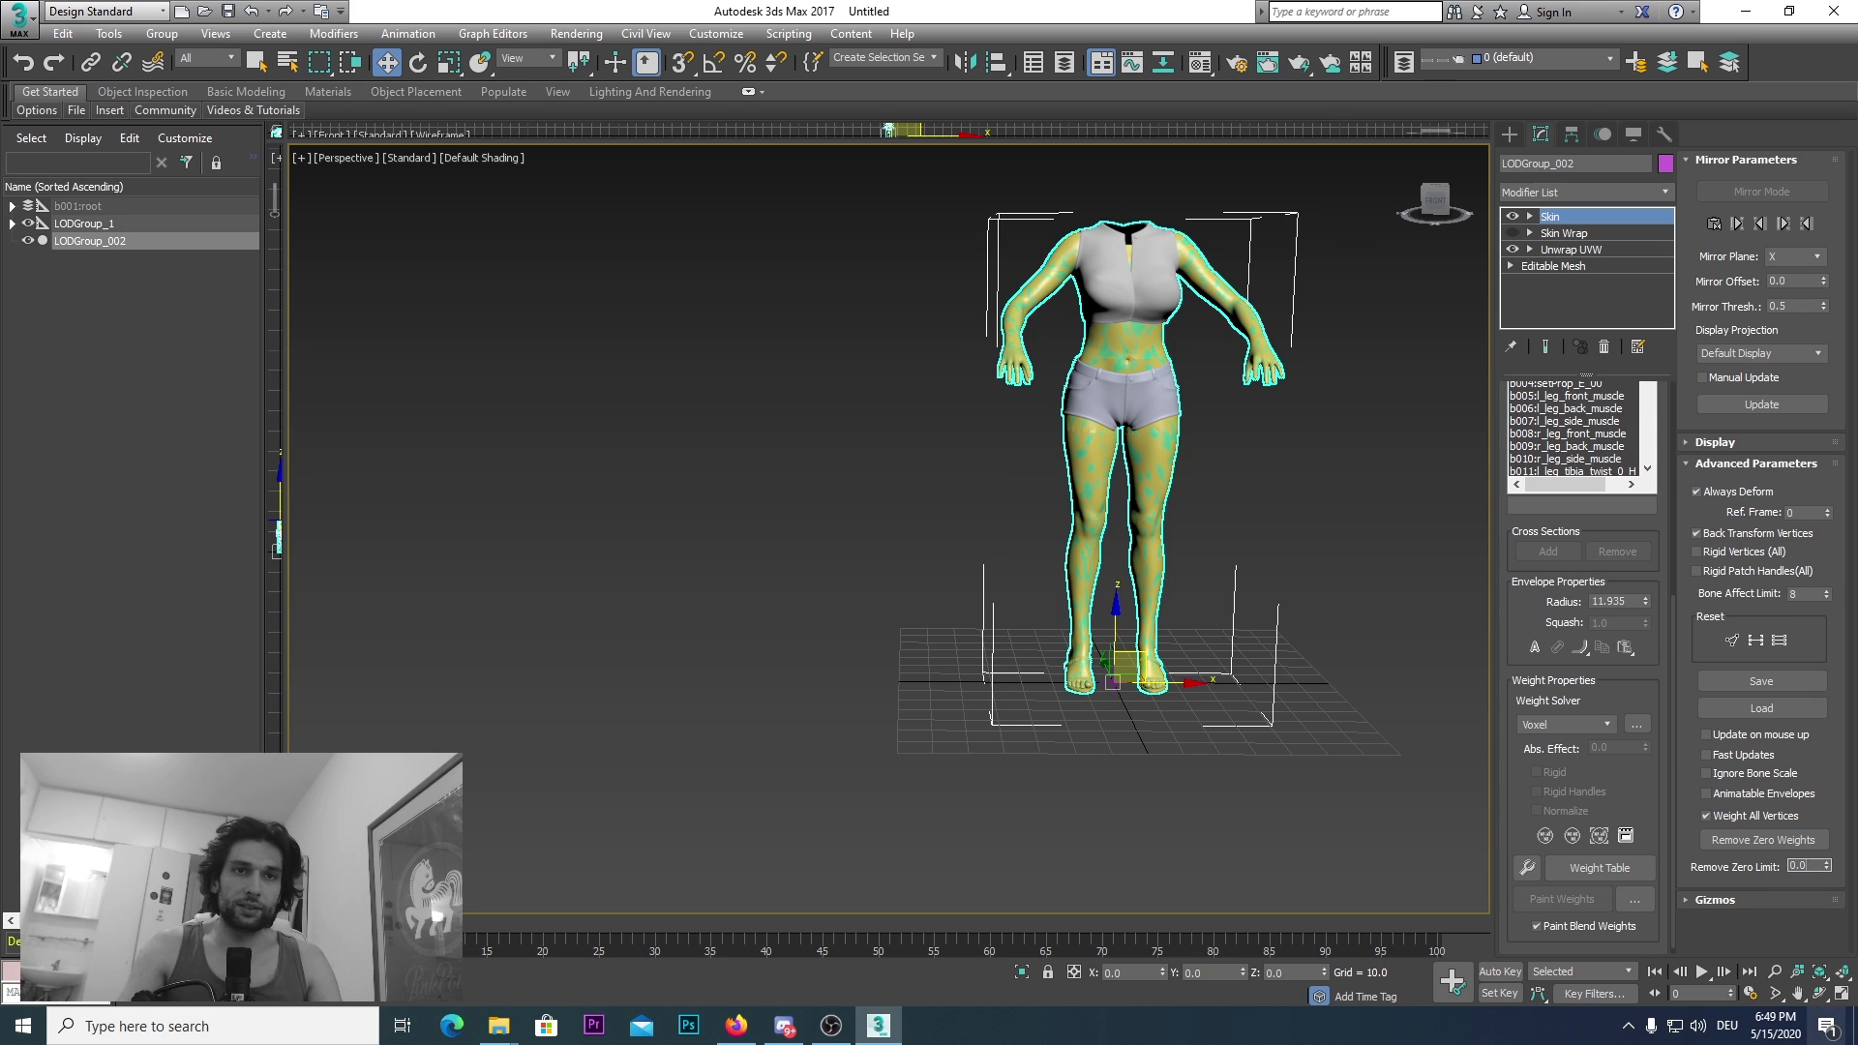
# Step: Remove the zero weights from the body mesh's Skin modifier, with the zero limit at 0.0
pyautogui.click(1800, 867)
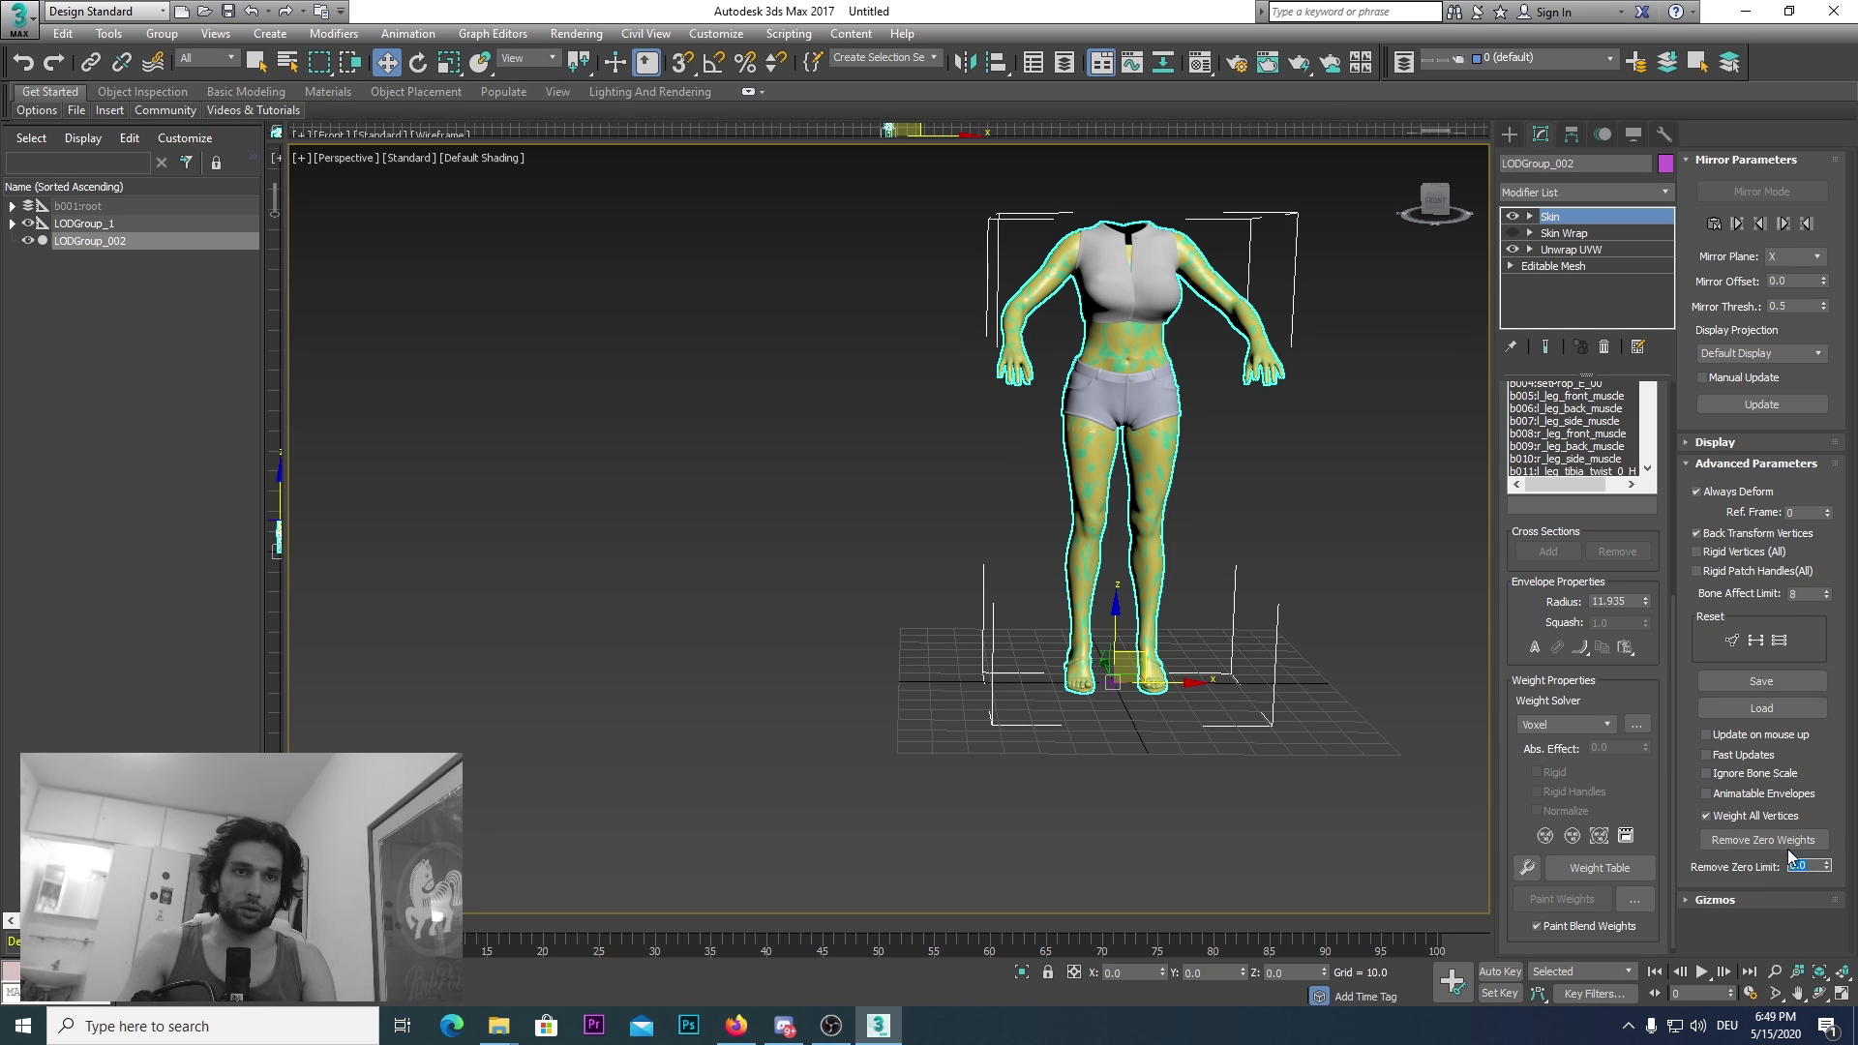
pyautogui.click(1784, 841)
pyautogui.scroll(-4, 991, 500)
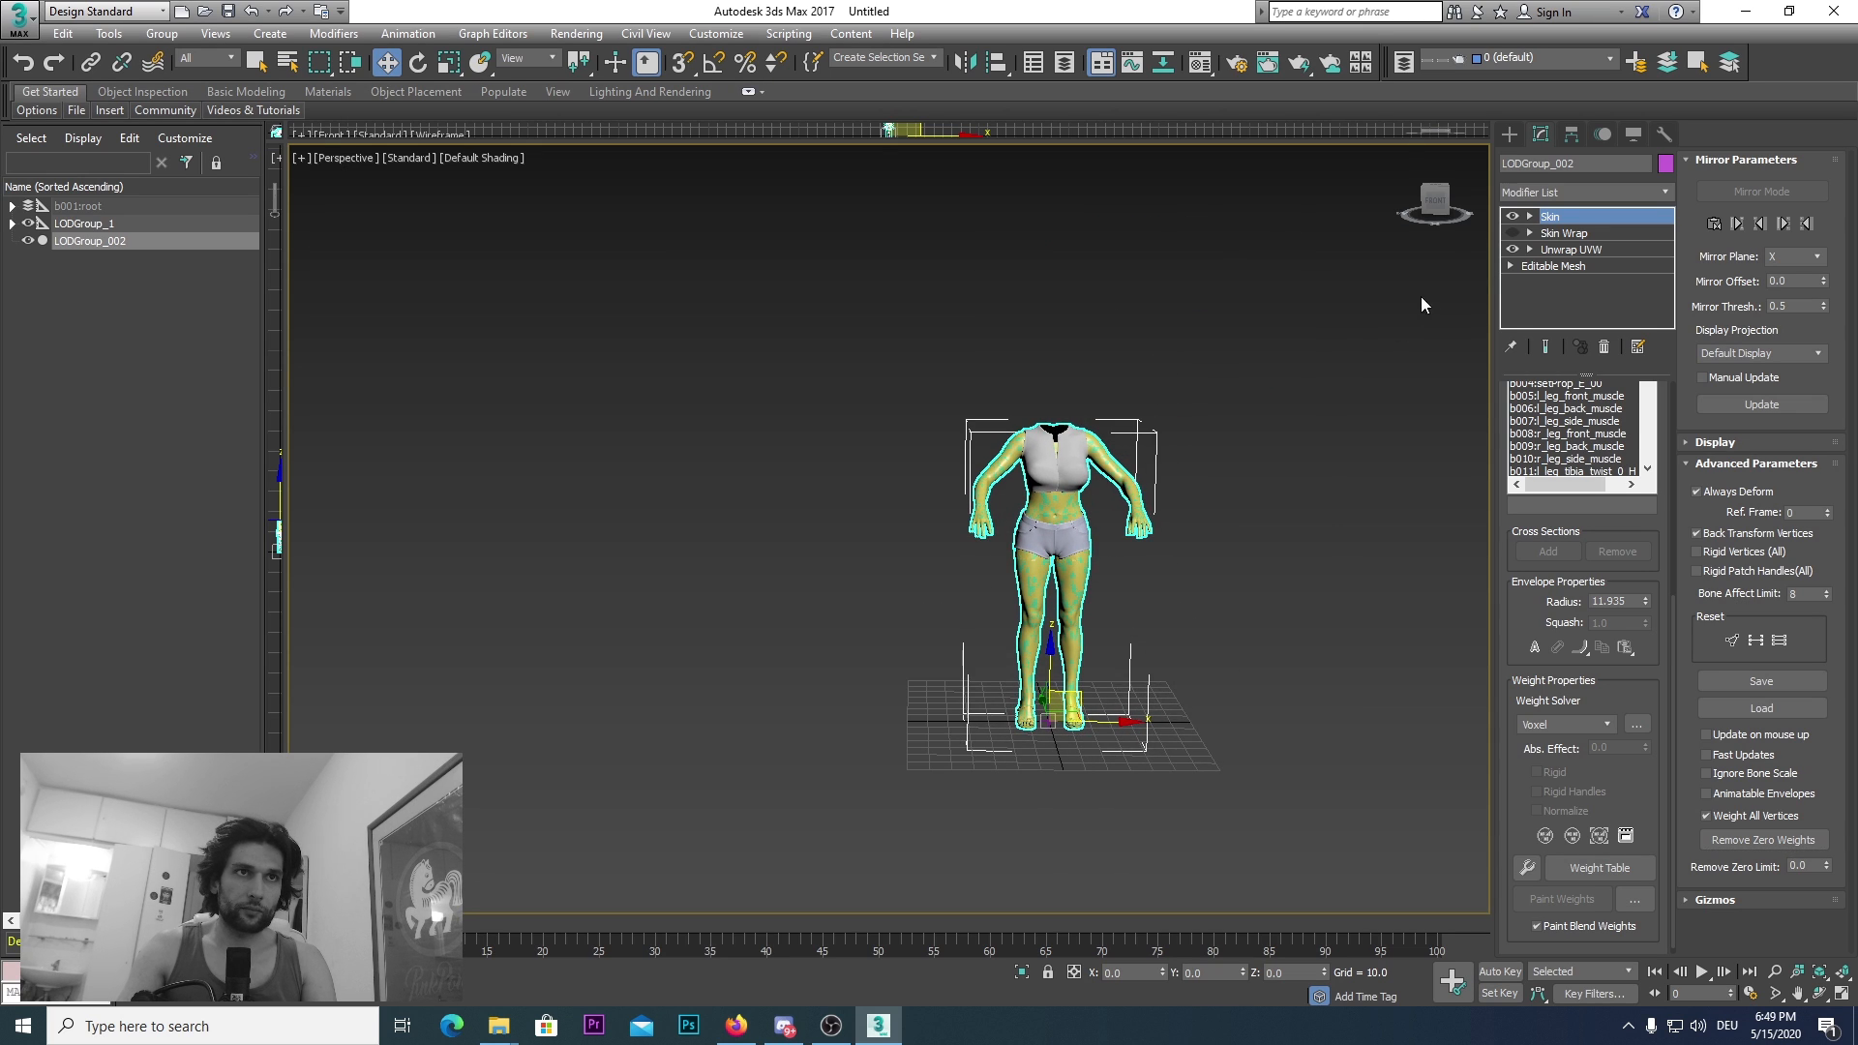
pyautogui.moveTo(1436, 205); pyautogui.dragTo(1447, 201)
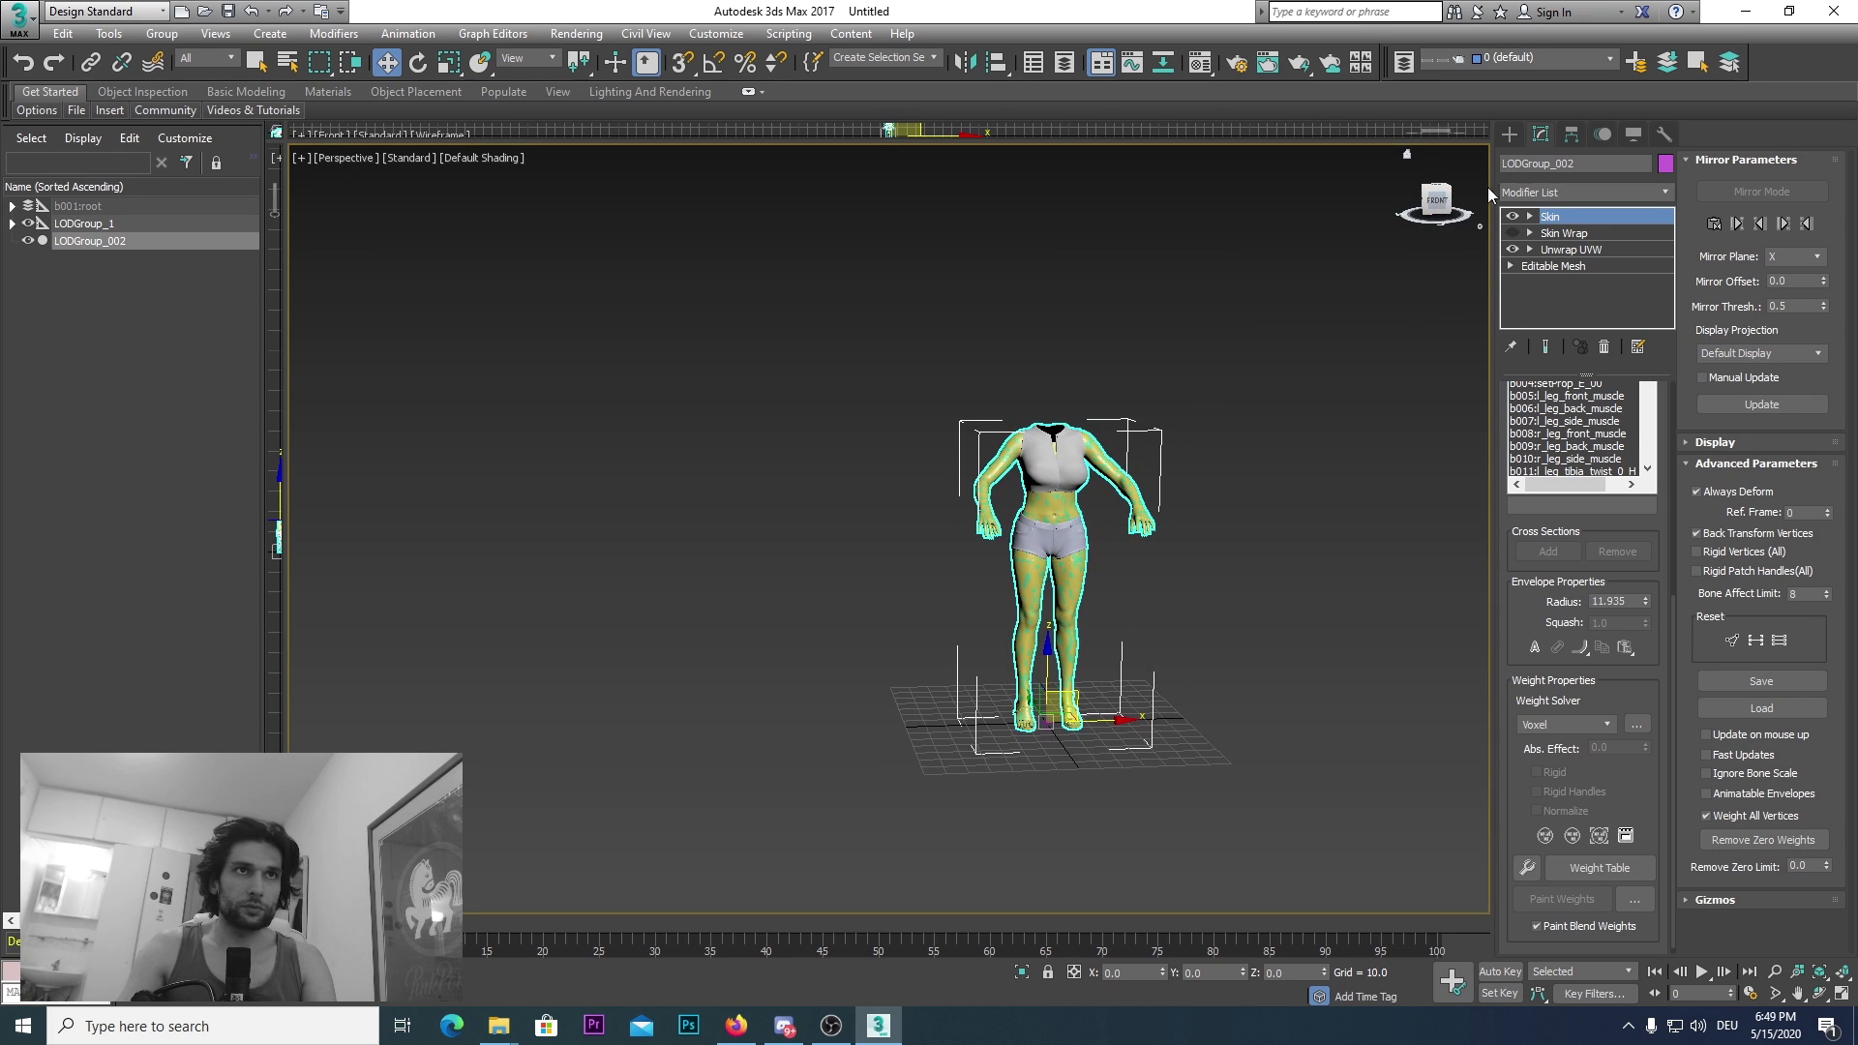
# Step: Add an Edit Normals modifier above the Skin modifier on the body mesh
pyautogui.click(1558, 191)
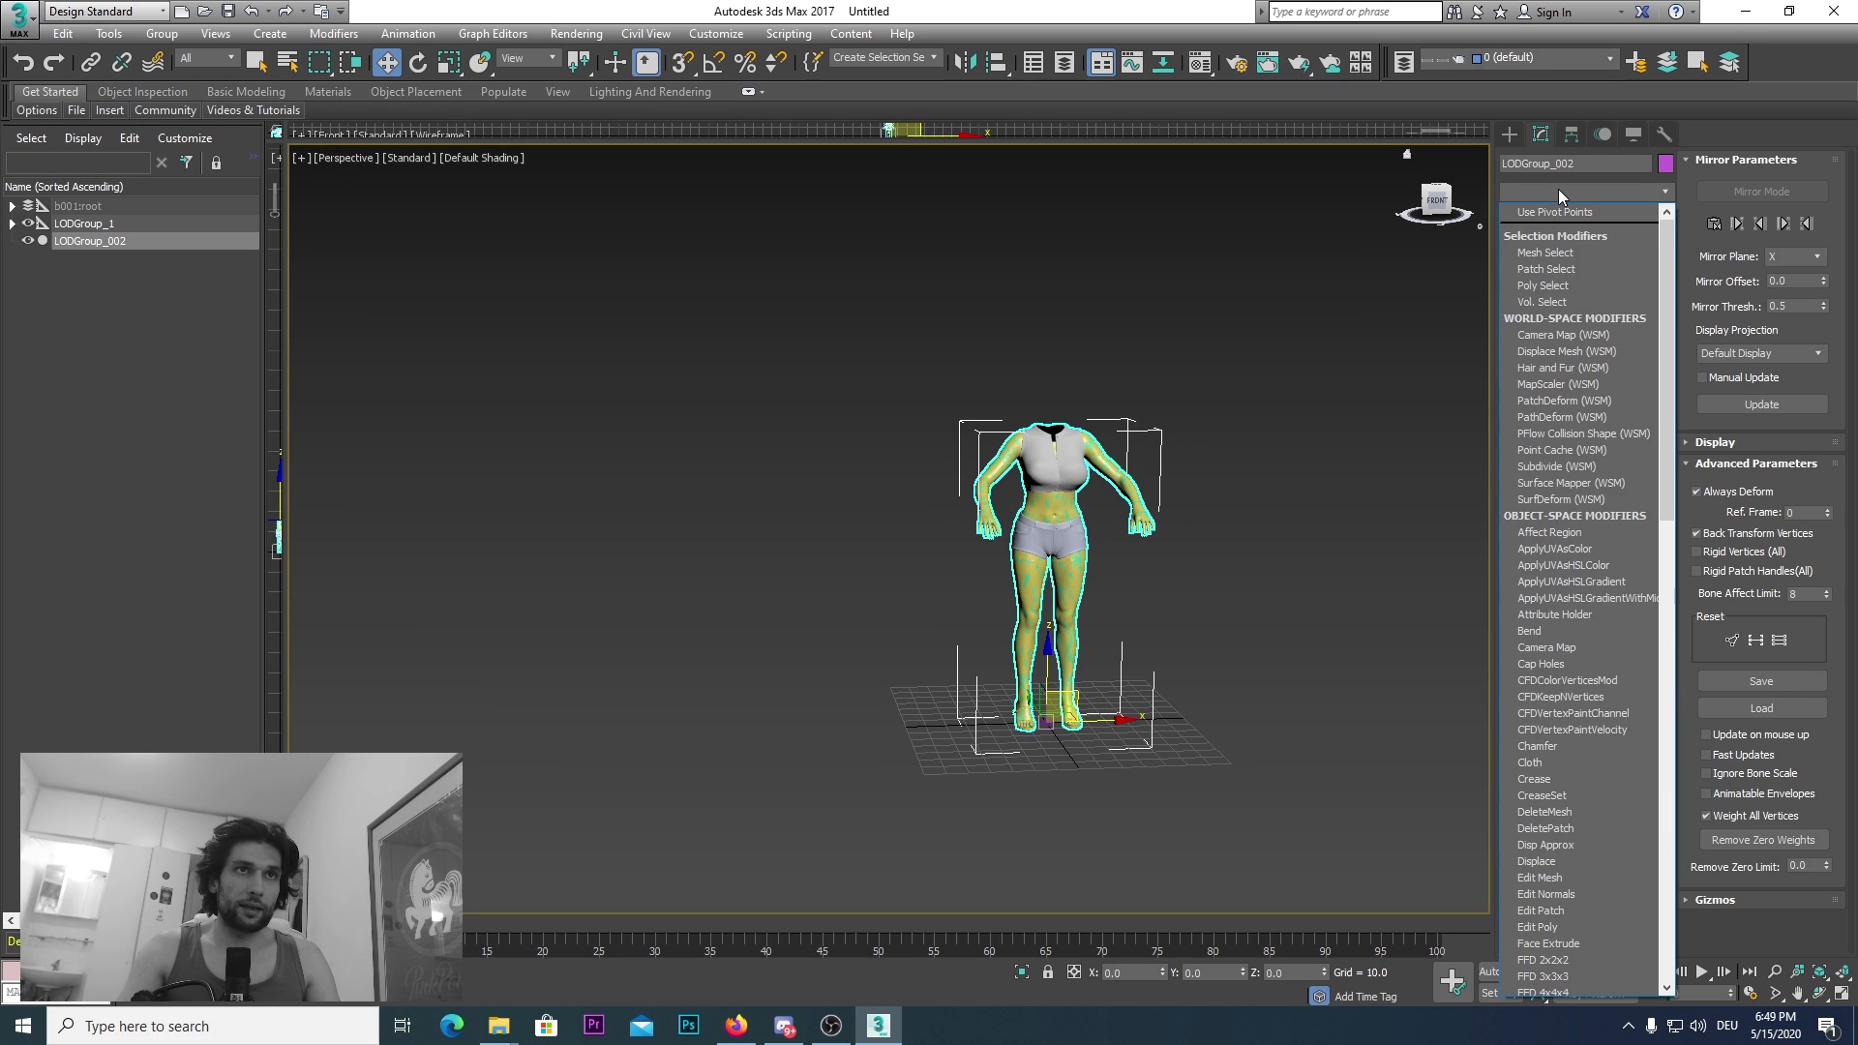
pyautogui.press('e')
pyautogui.click(1559, 230)
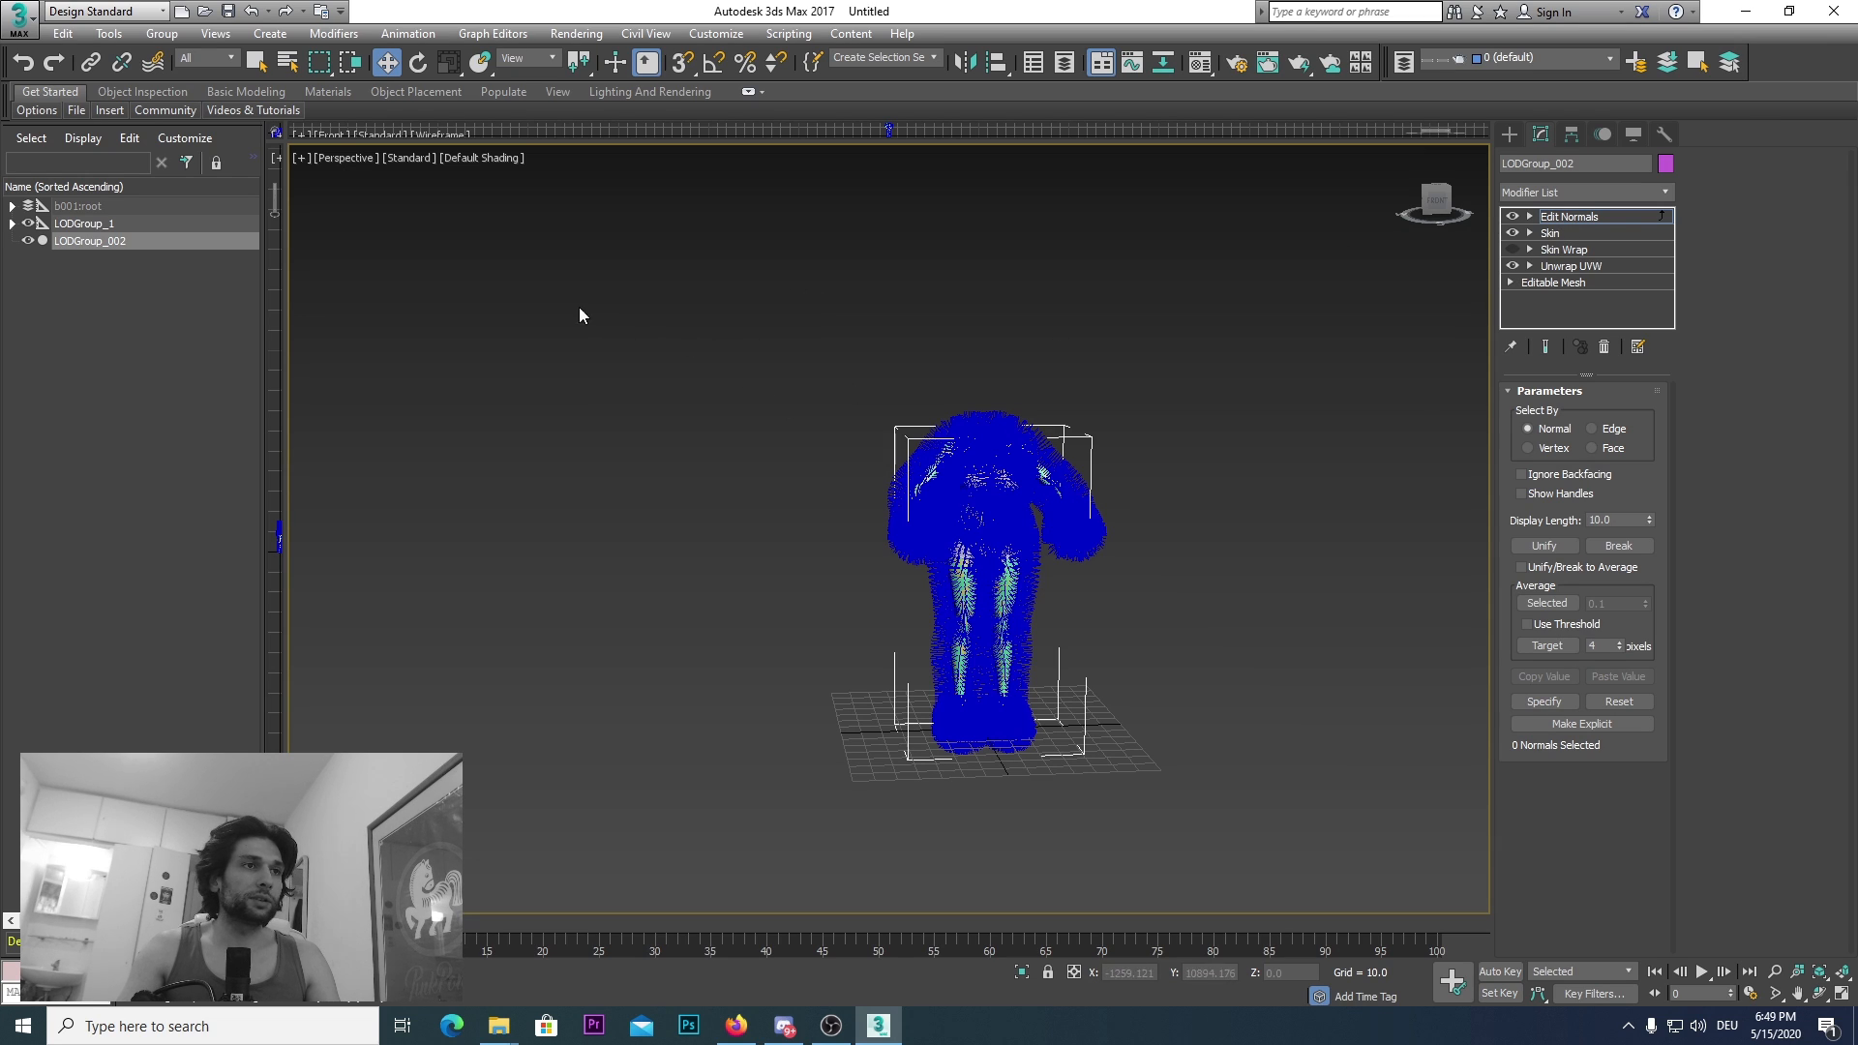
# Step: Select all normals of the body mesh and average them using a threshold of 0.001
pyautogui.moveTo(530, 250); pyautogui.dragTo(1307, 887)
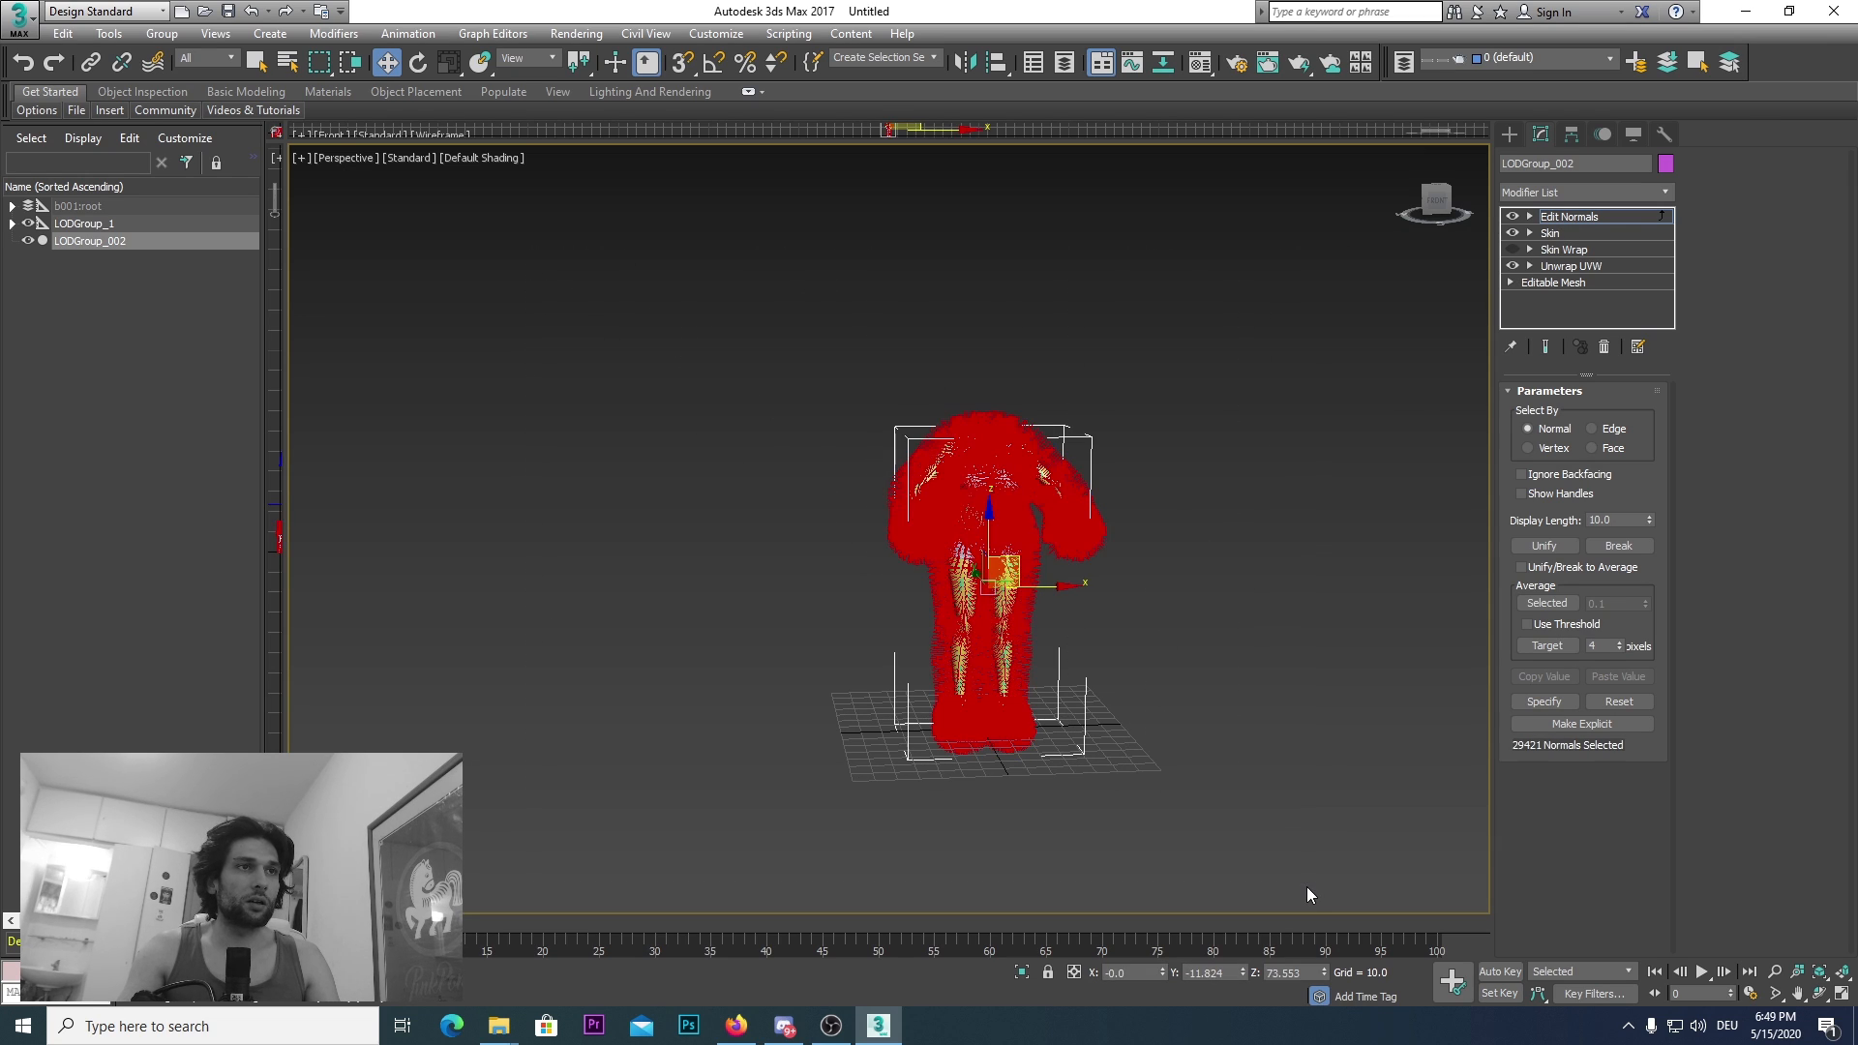
pyautogui.click(1570, 625)
pyautogui.doubleClick(1602, 606)
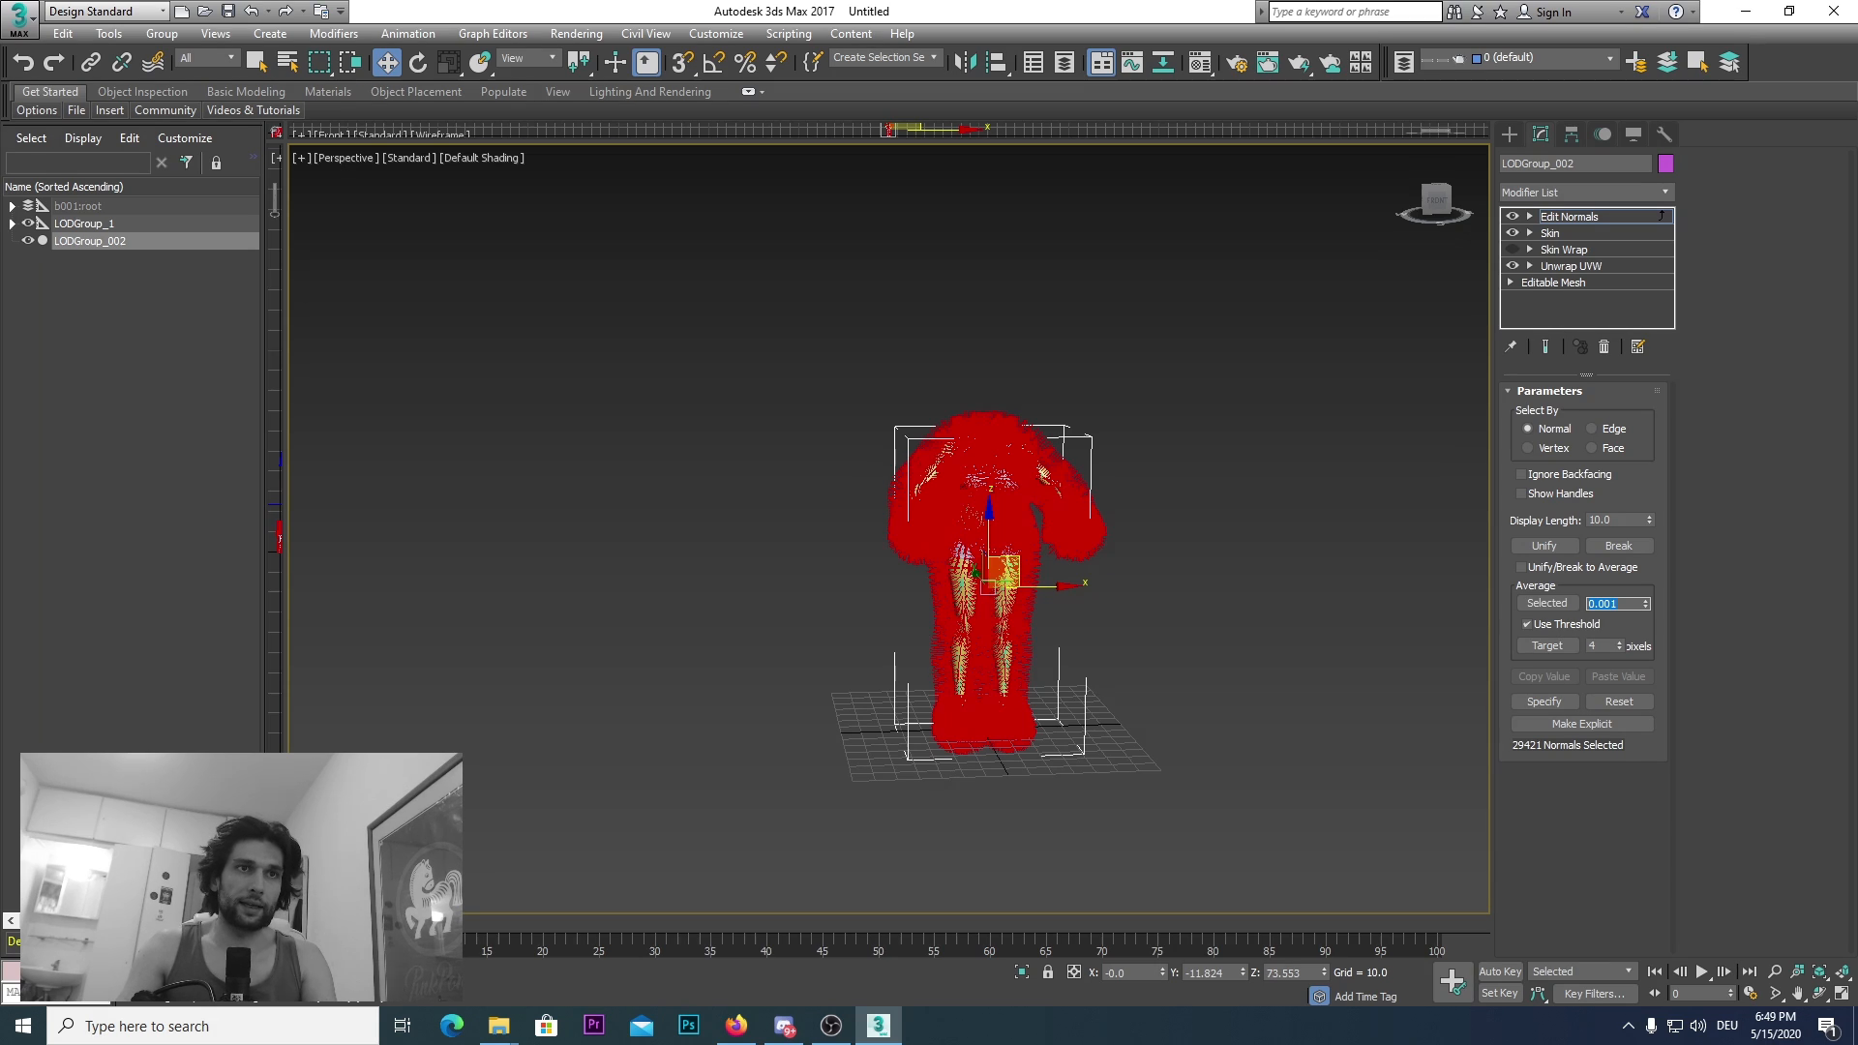
pyautogui.click(1527, 602)
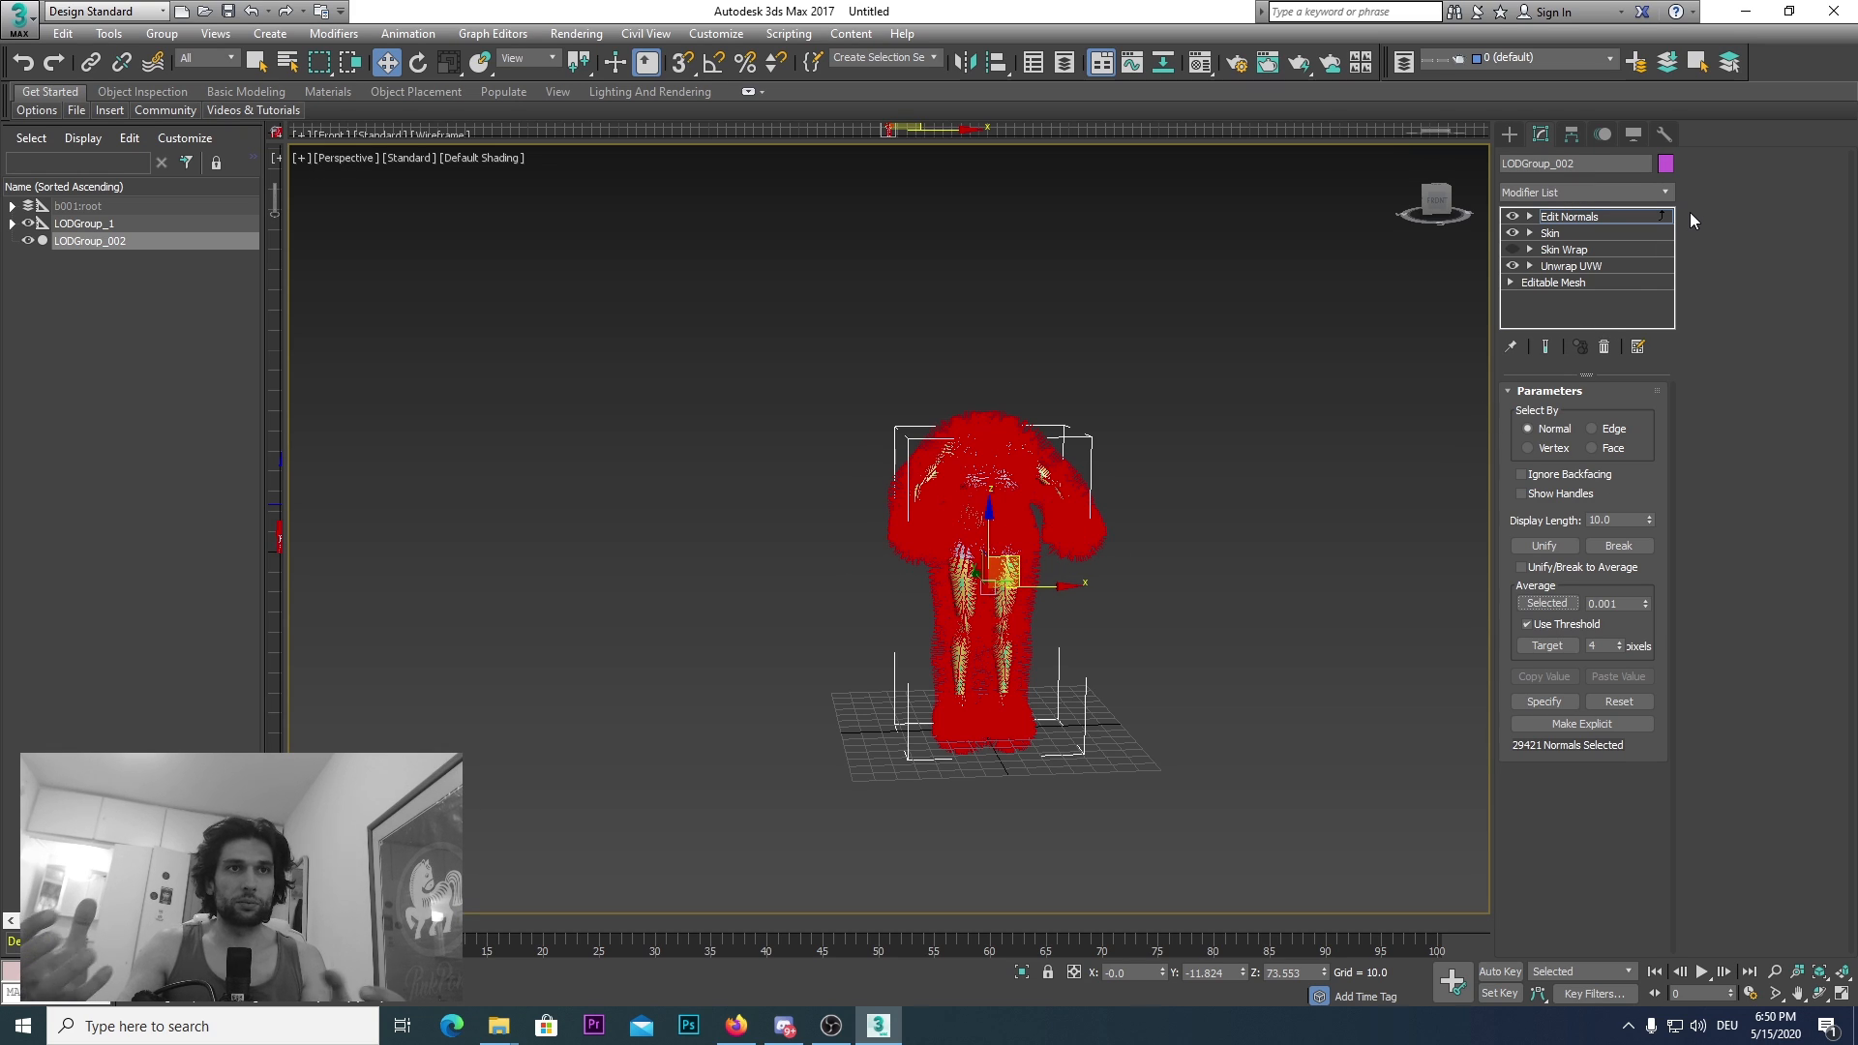
# Step: Rename the body mesh to LODGroup_1 and show the original submesh hierarchy in the Schematic View
pyautogui.click(1590, 164)
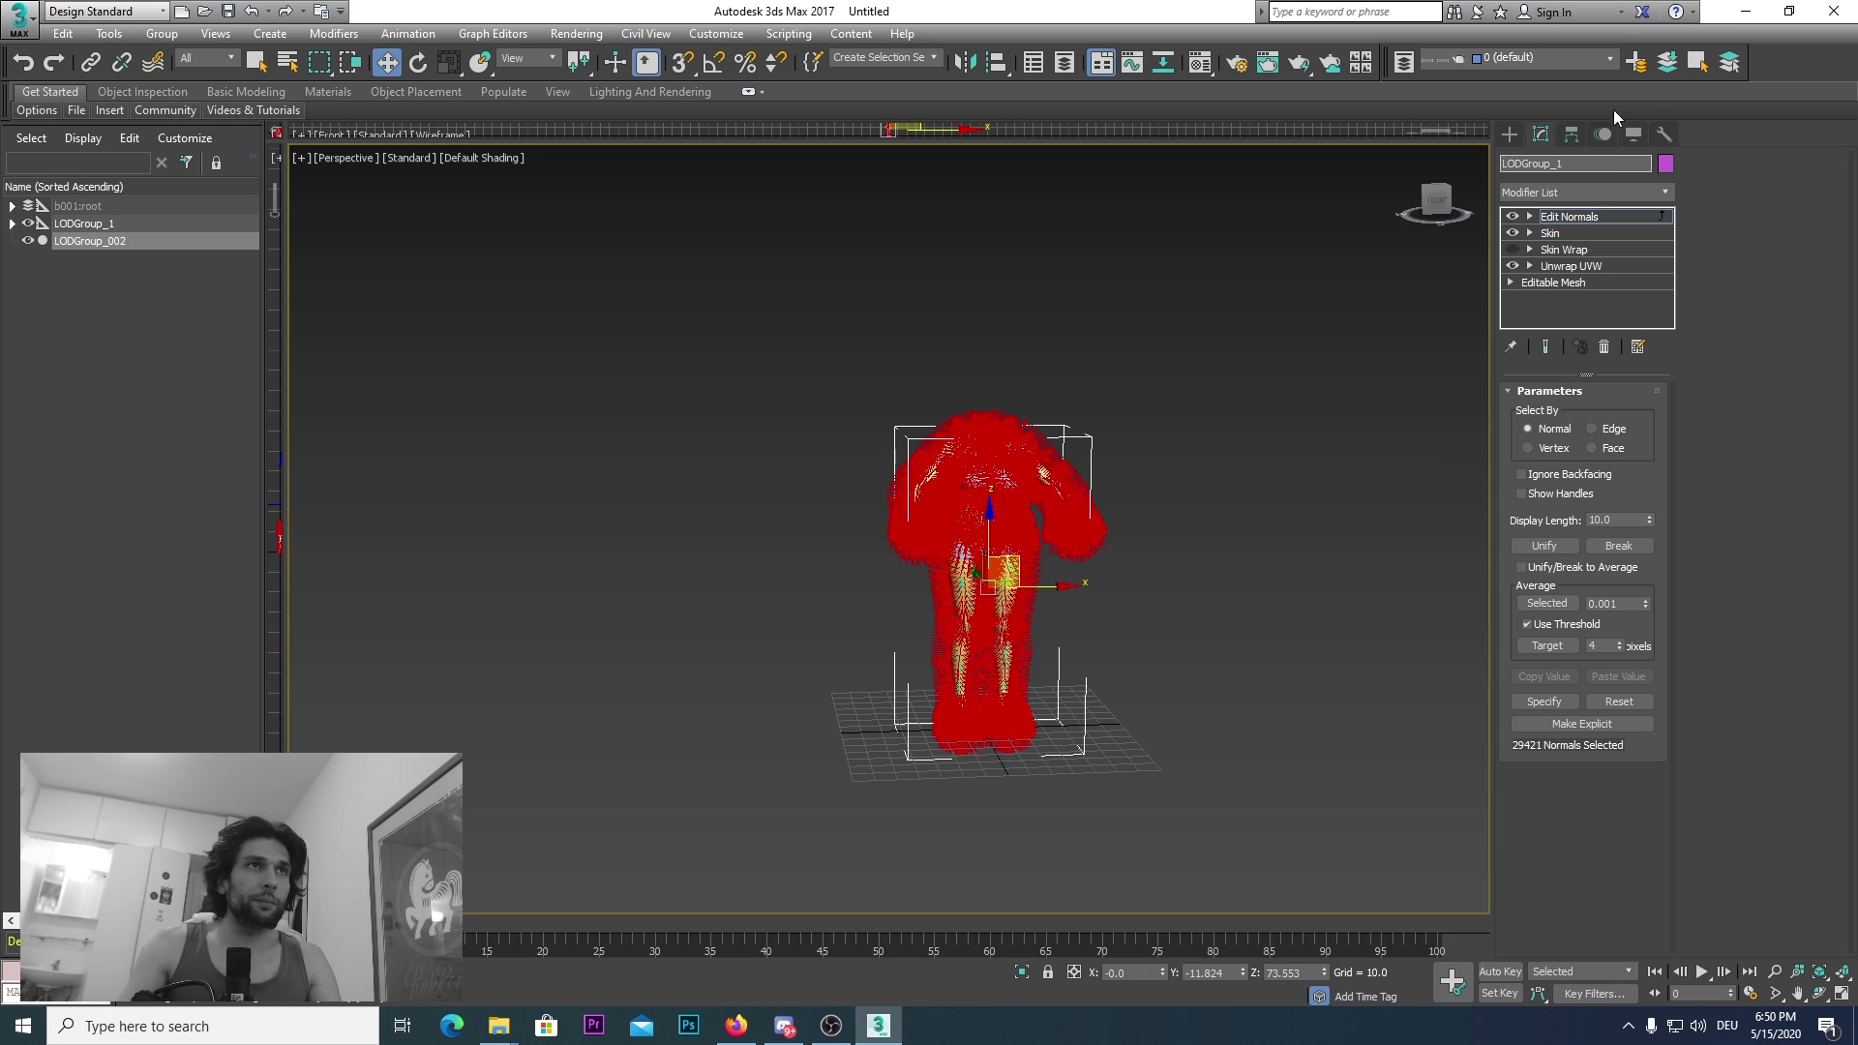
pyautogui.click(1165, 62)
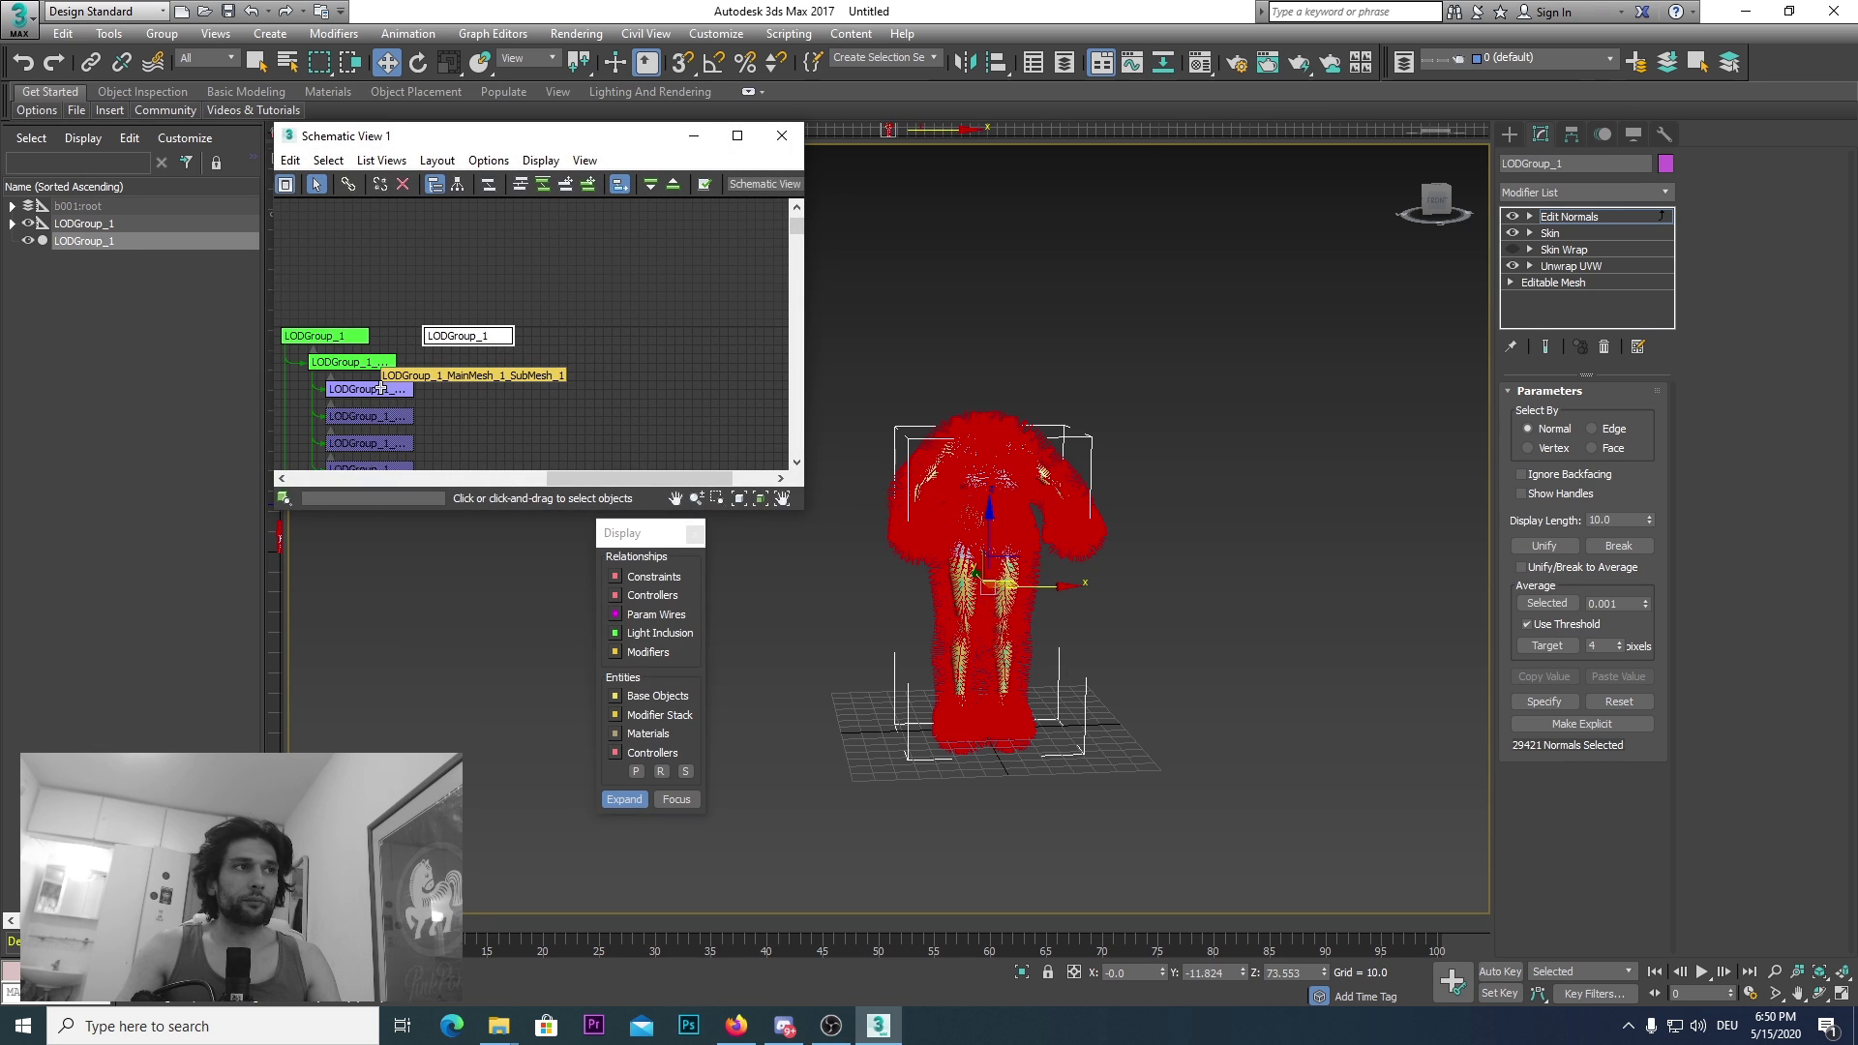
pyautogui.moveTo(504, 420); pyautogui.dragTo(509, 419, button='middle')
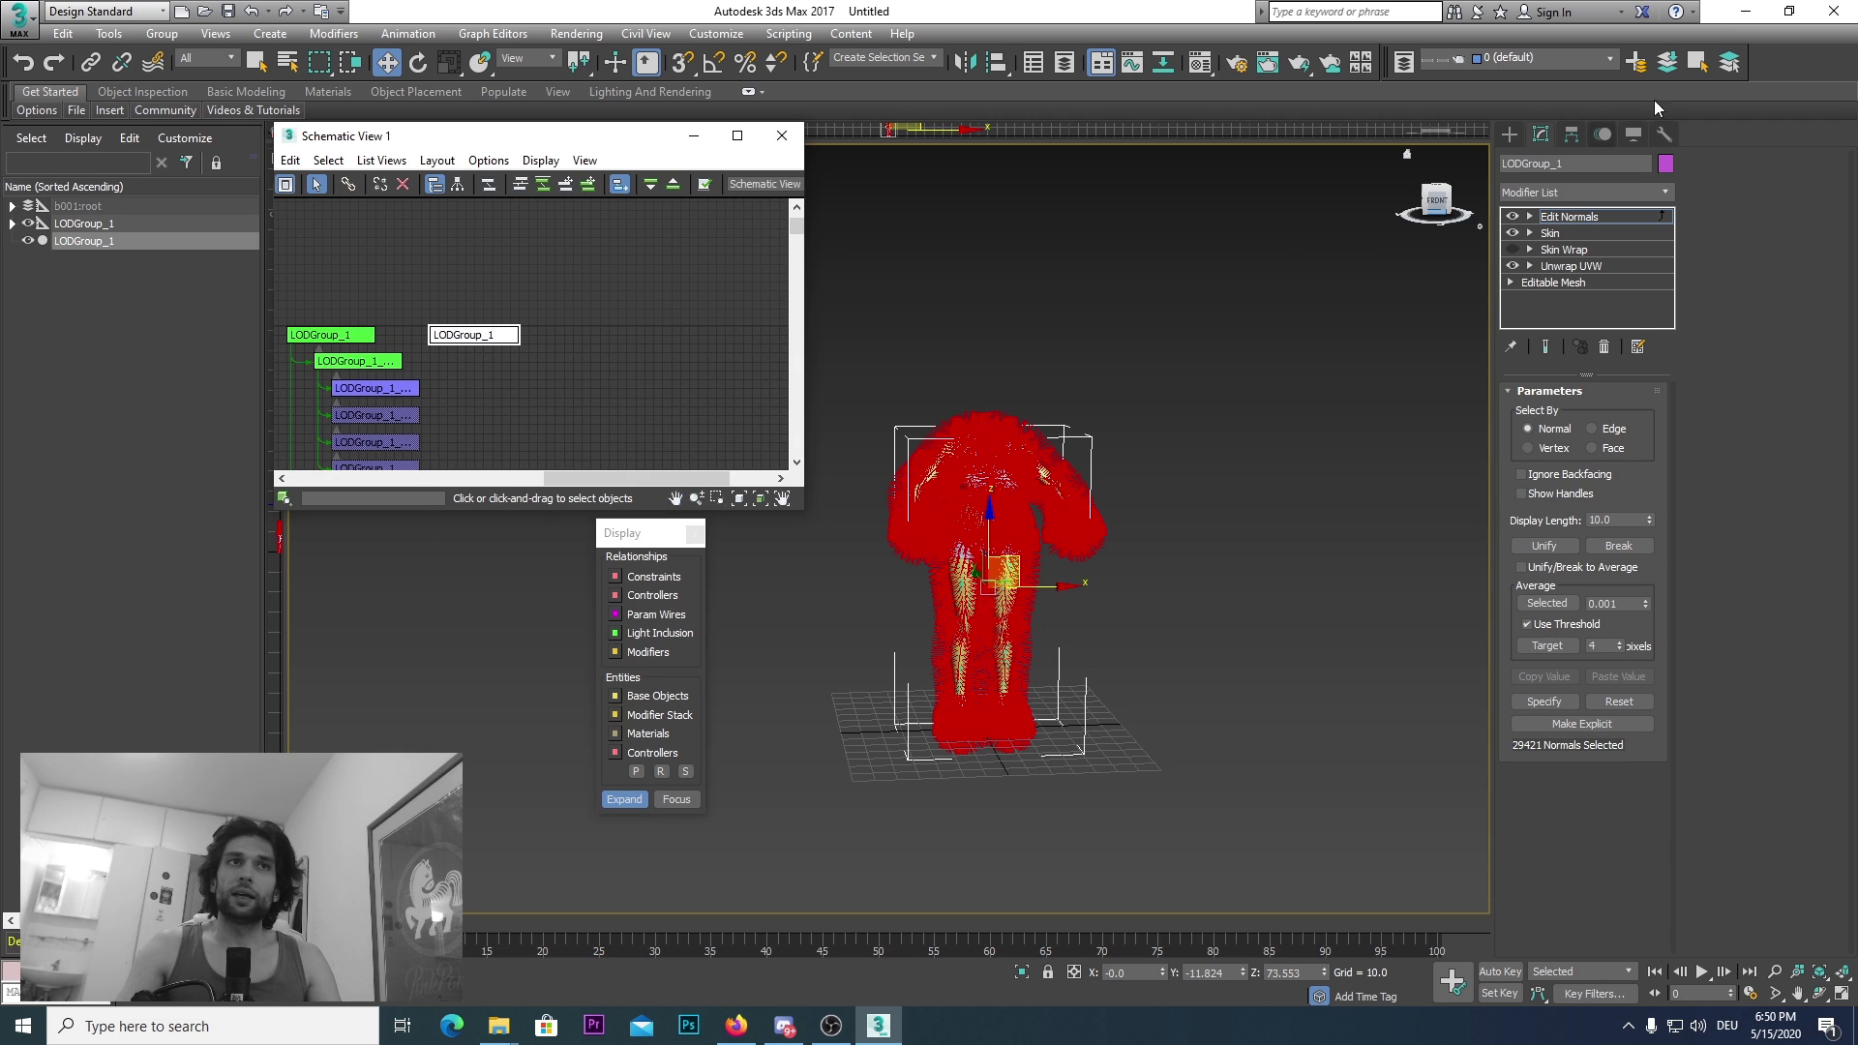
# Step: Rename the body mesh to LODGroup_1_MainMesh_1_SubMesh_1 and close the Schematic View
pyautogui.click(1583, 164)
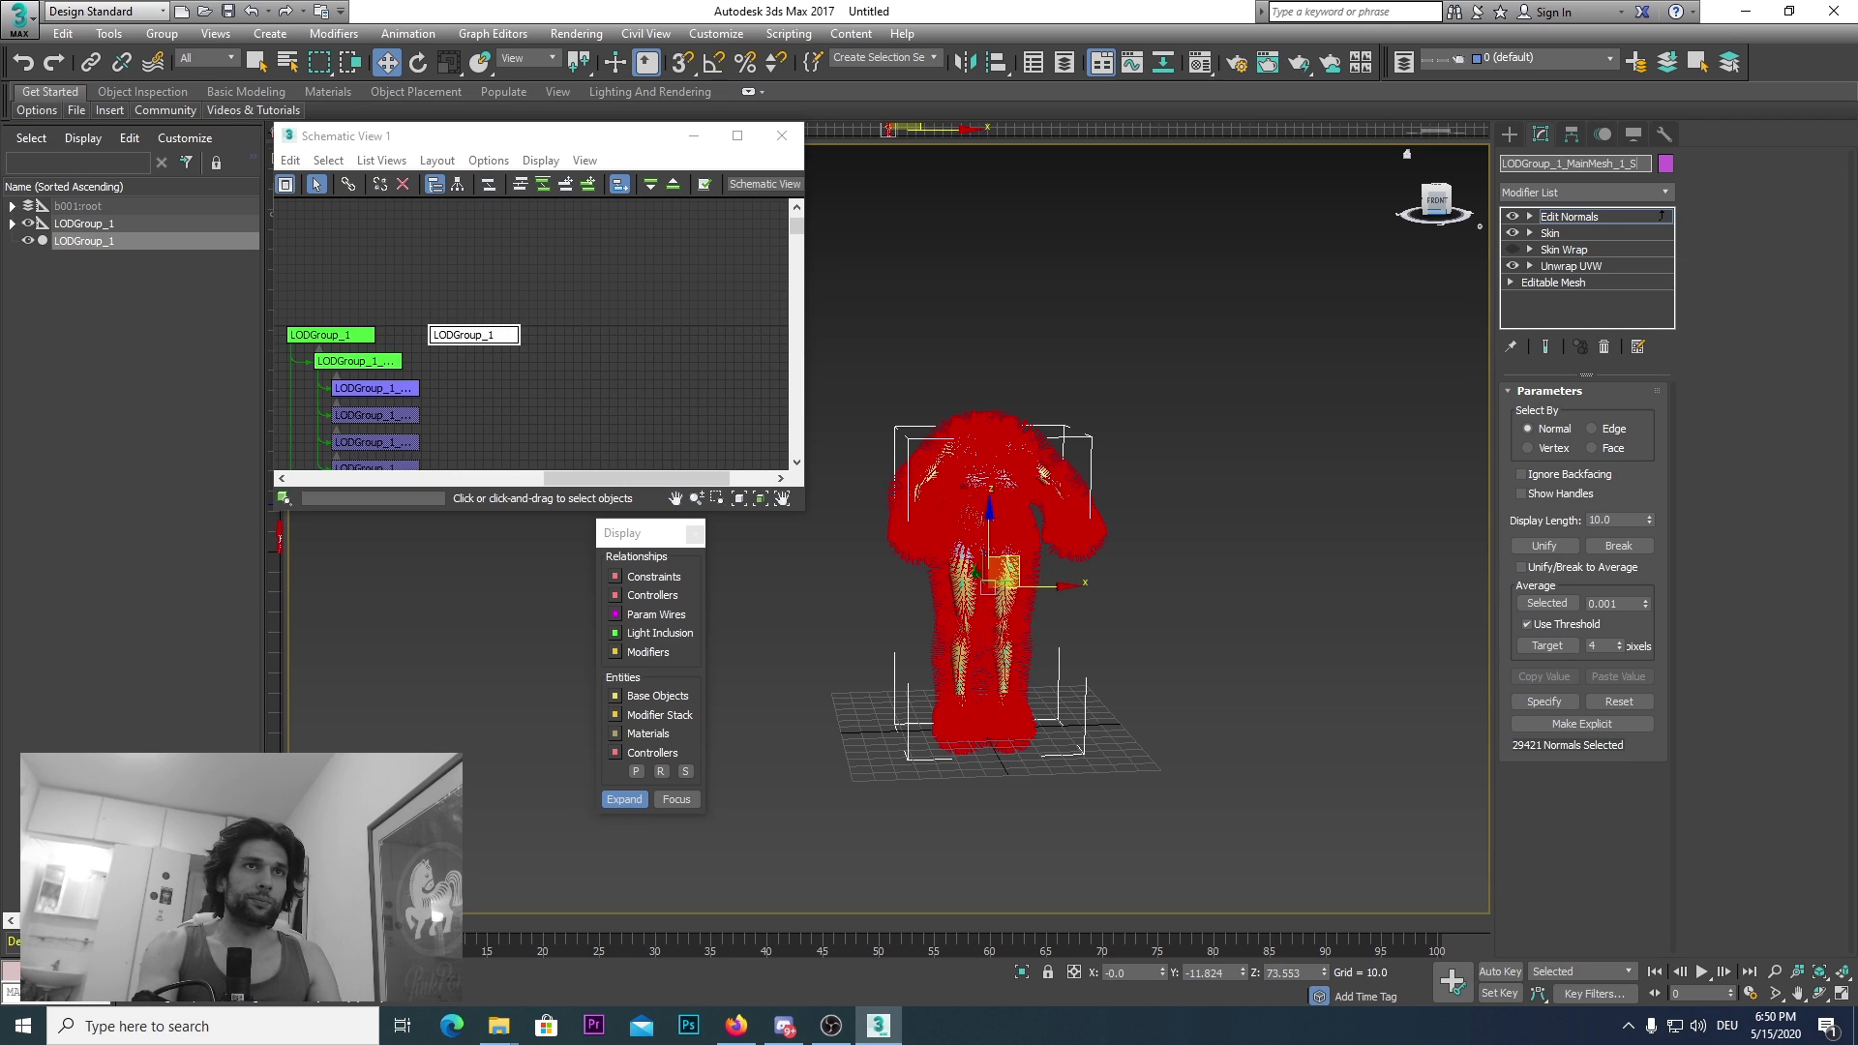
pyautogui.write('Mew')
pyautogui.write('sh')
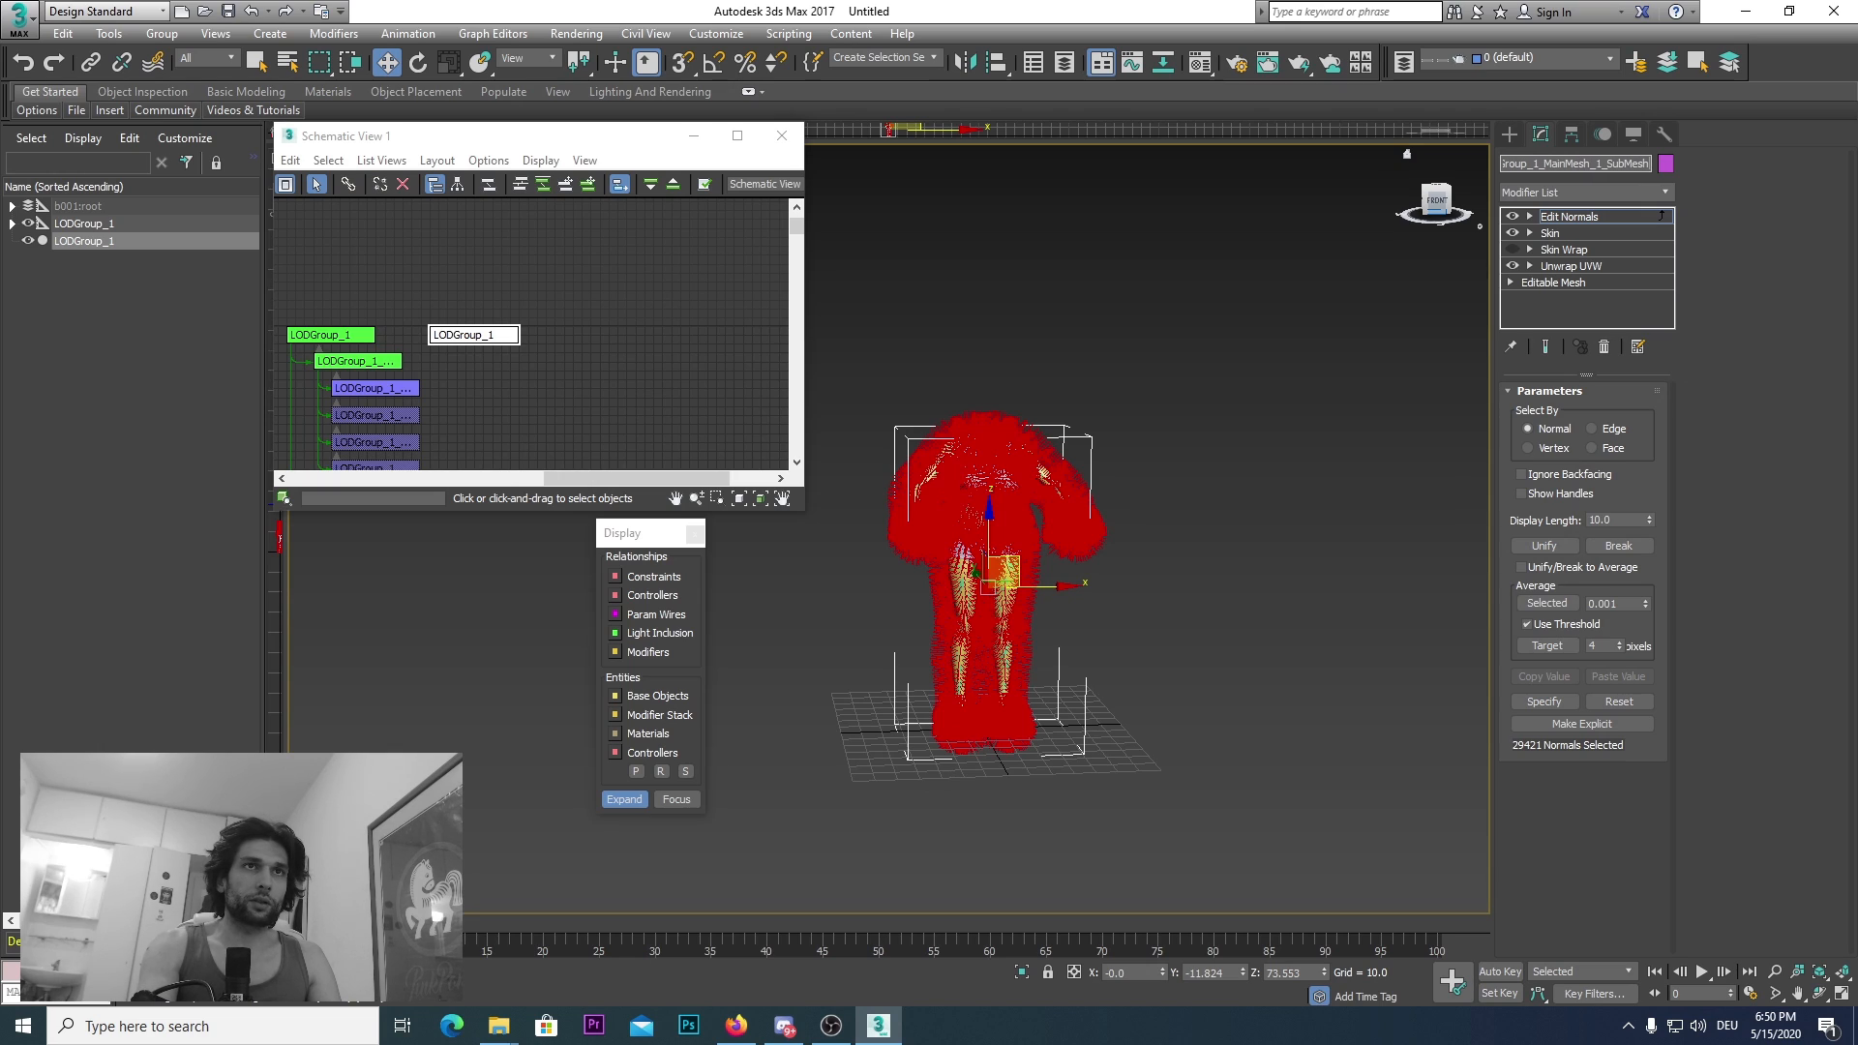
pyautogui.write('_1')
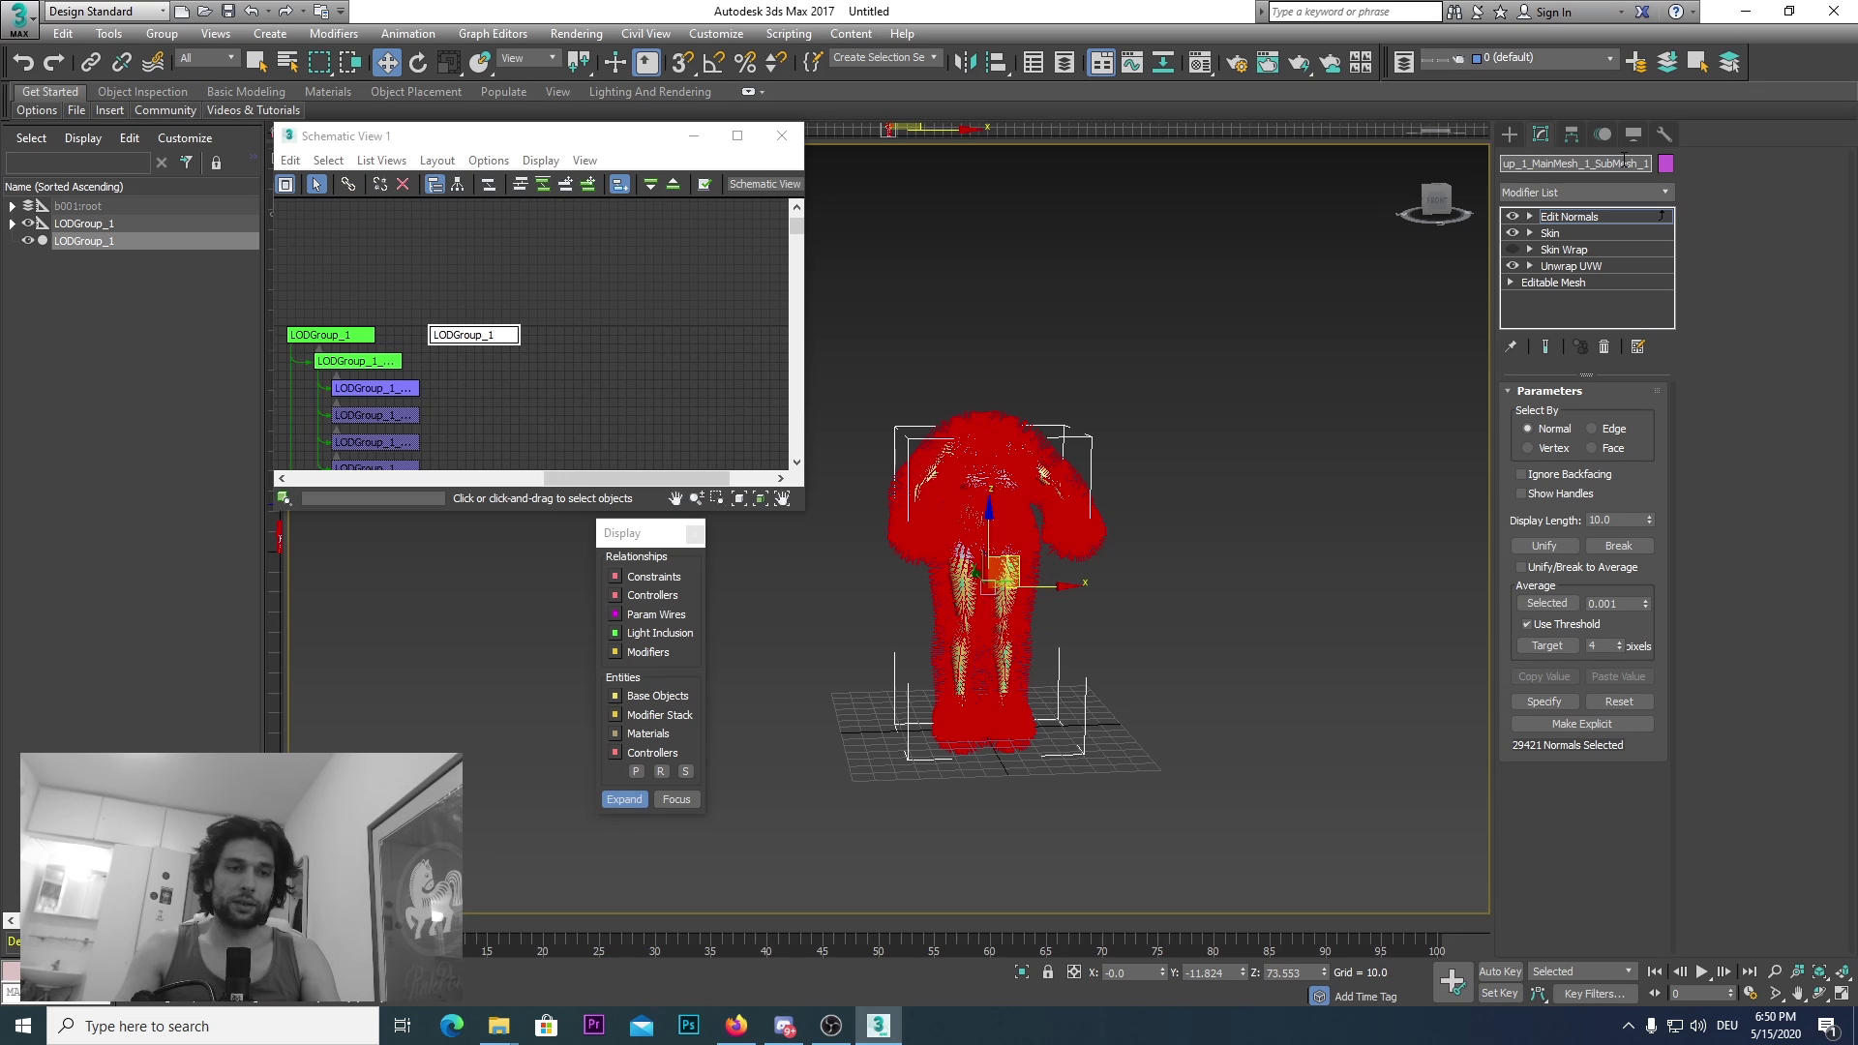
pyautogui.press('Return')
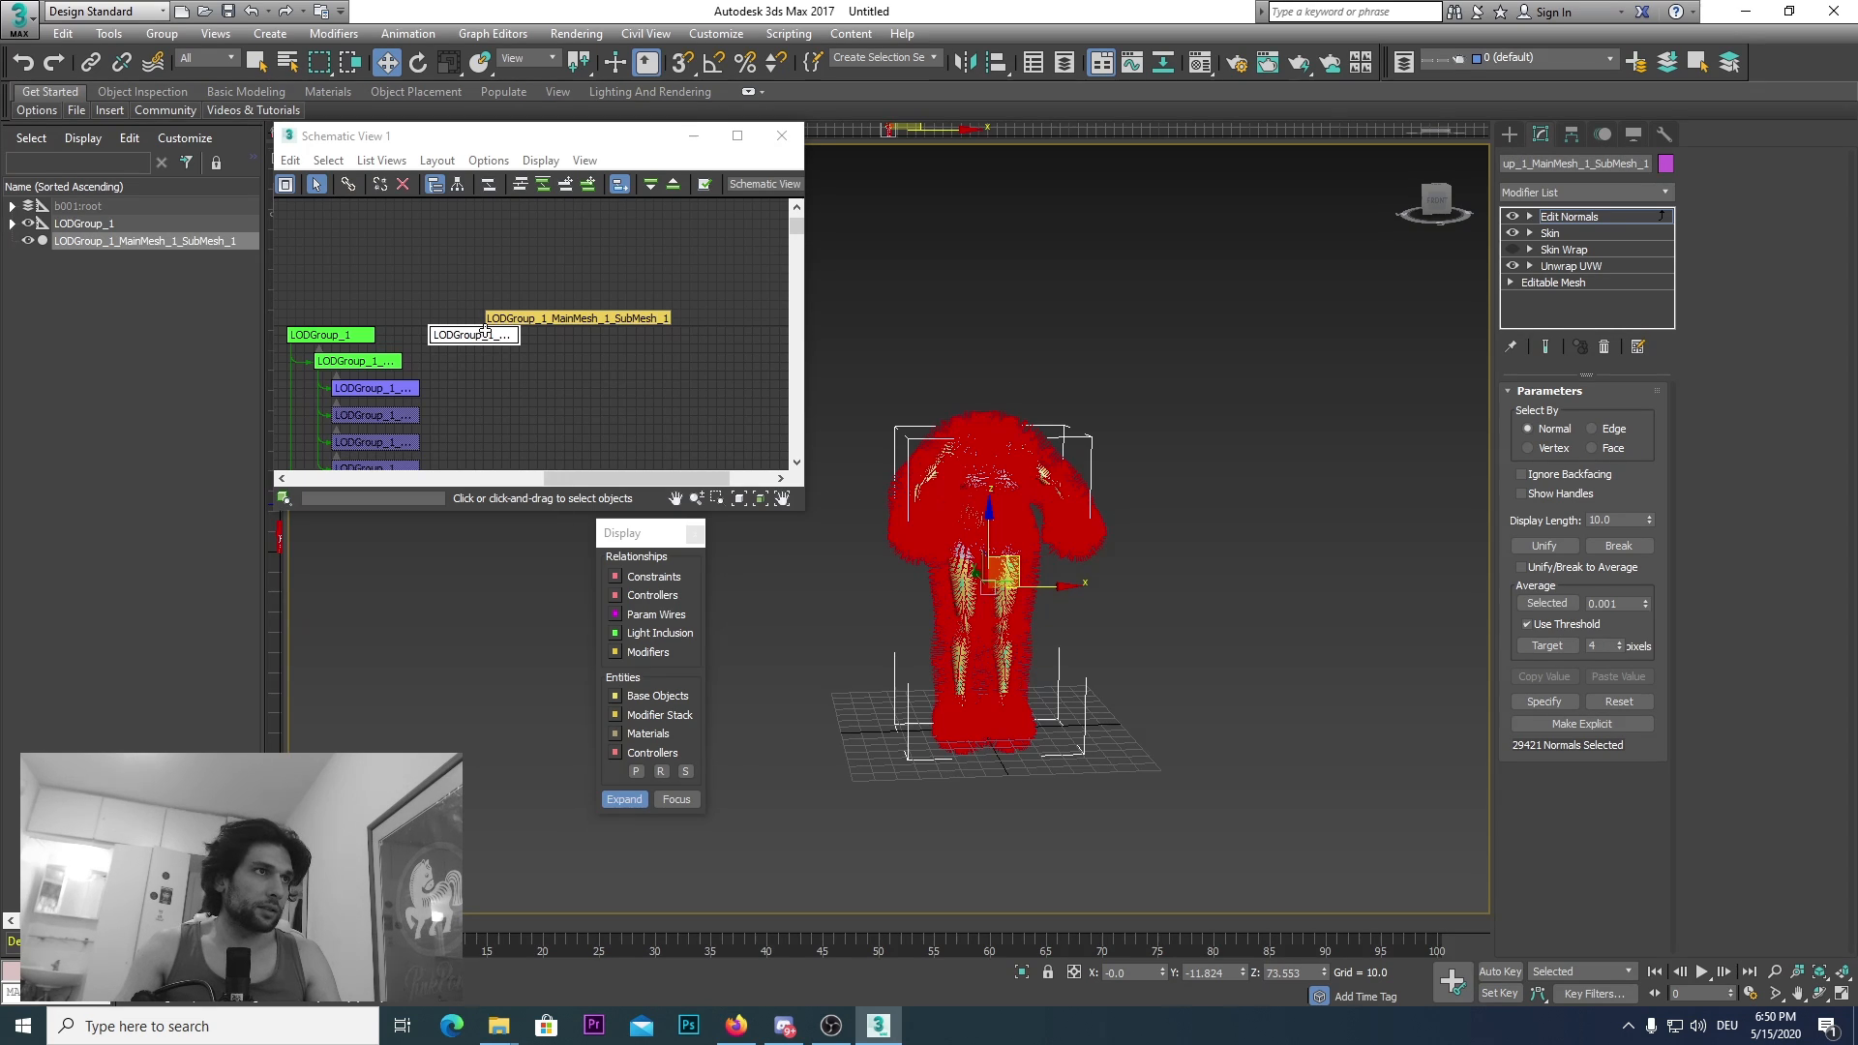
pyautogui.click(782, 135)
# Step: Run the RE_Engine_Mesh MAXScript from the Desktop folder to open the RE-Engine Mesh Tool
pyautogui.moveTo(1420, 228); pyautogui.dragTo(1437, 226)
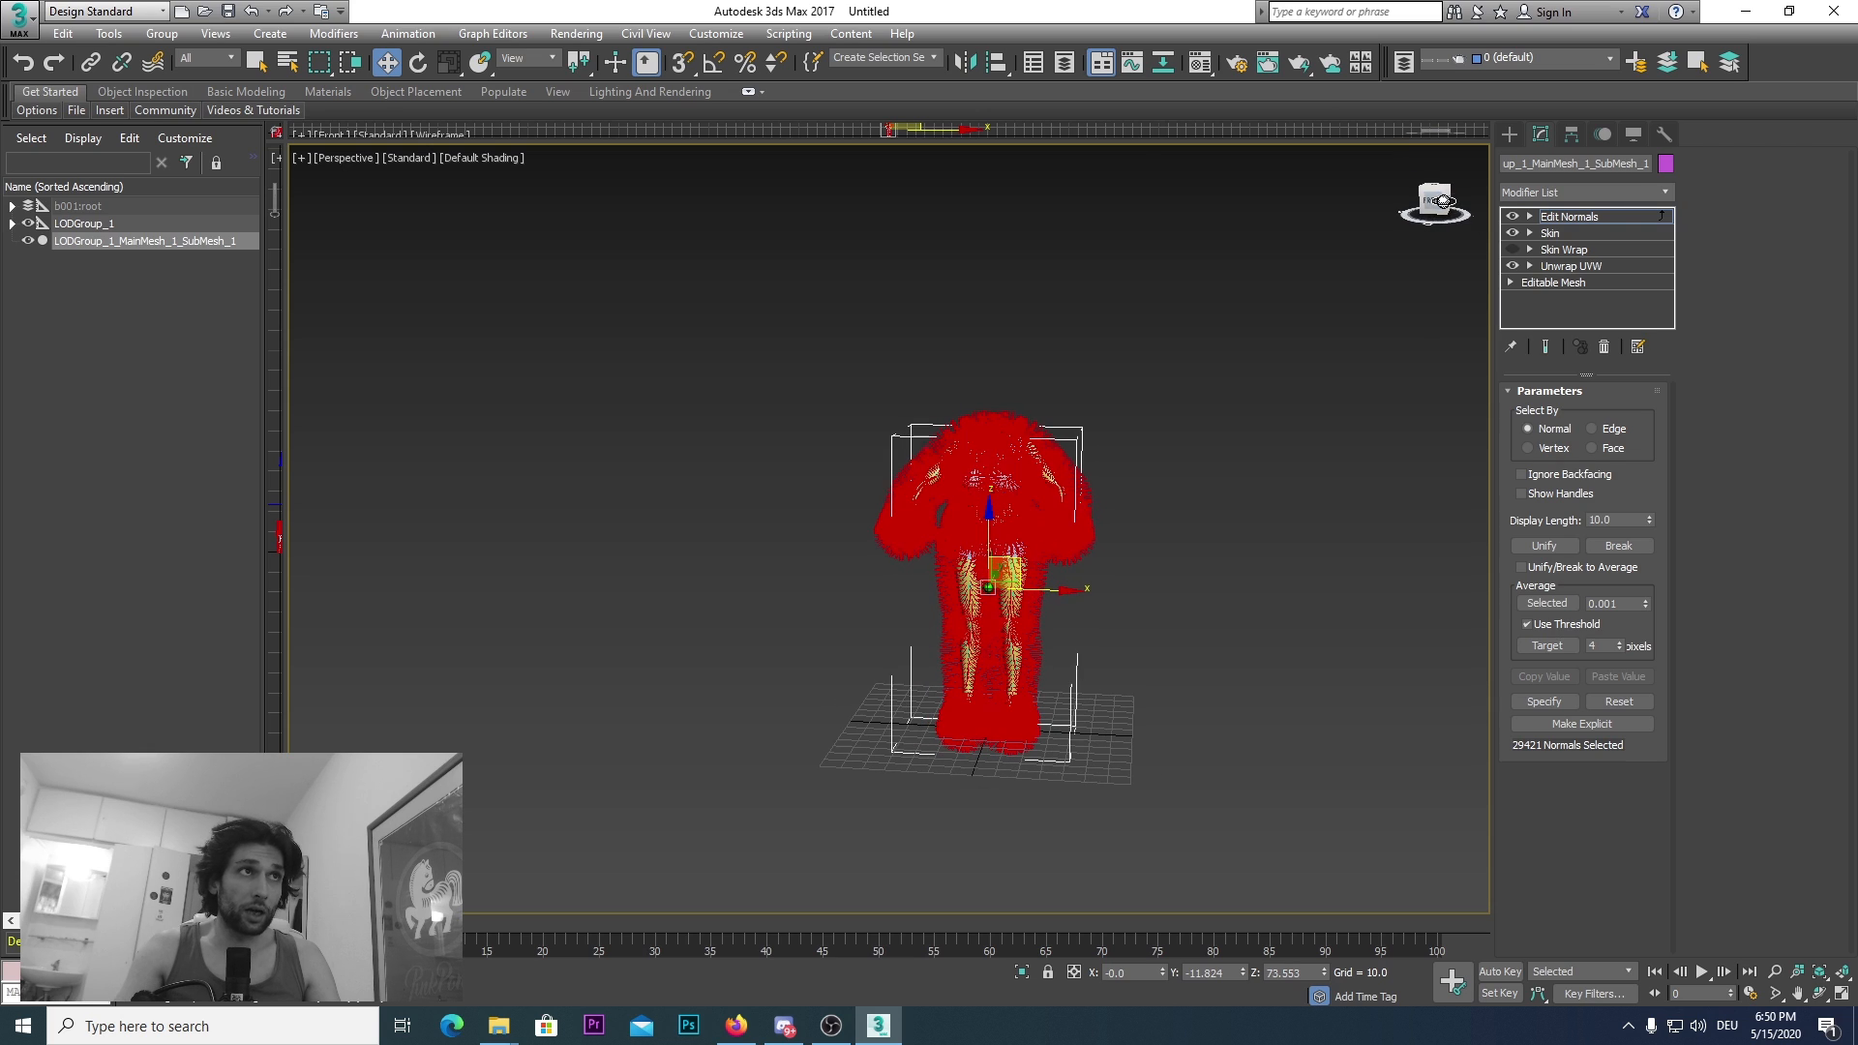
pyautogui.click(789, 36)
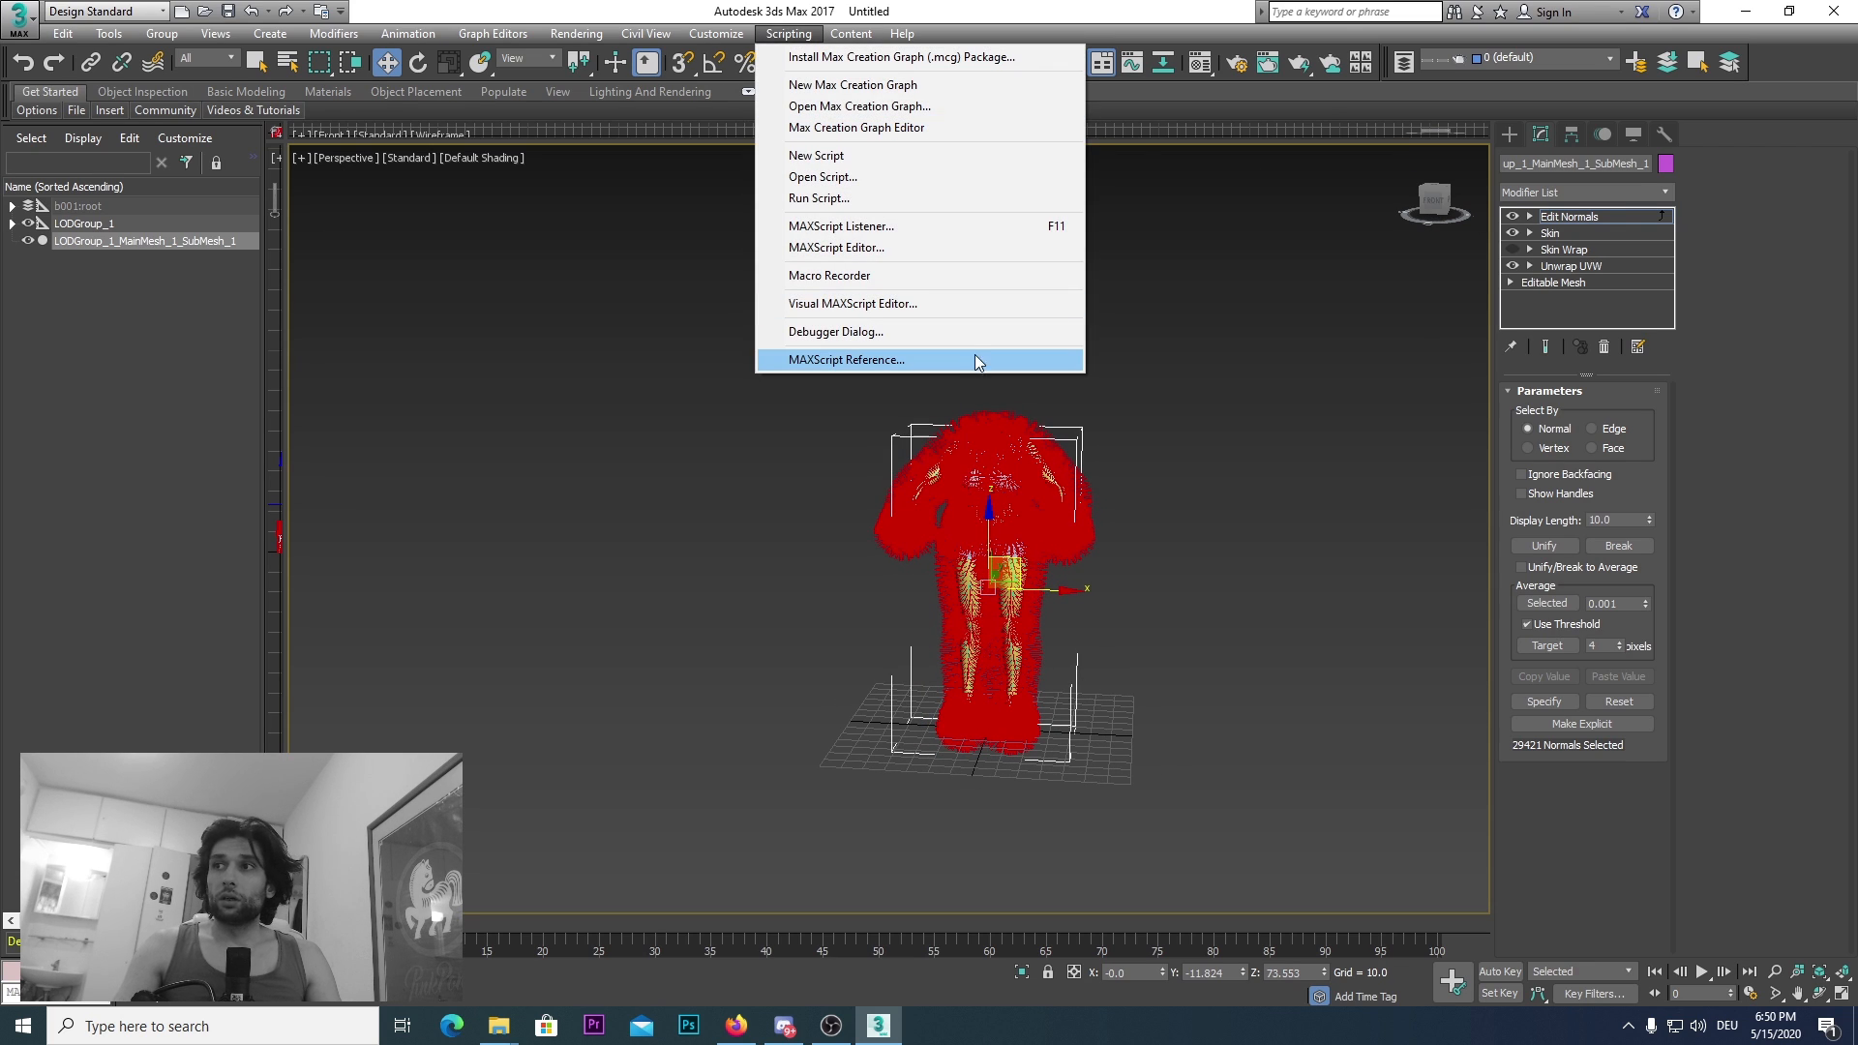
pyautogui.click(832, 199)
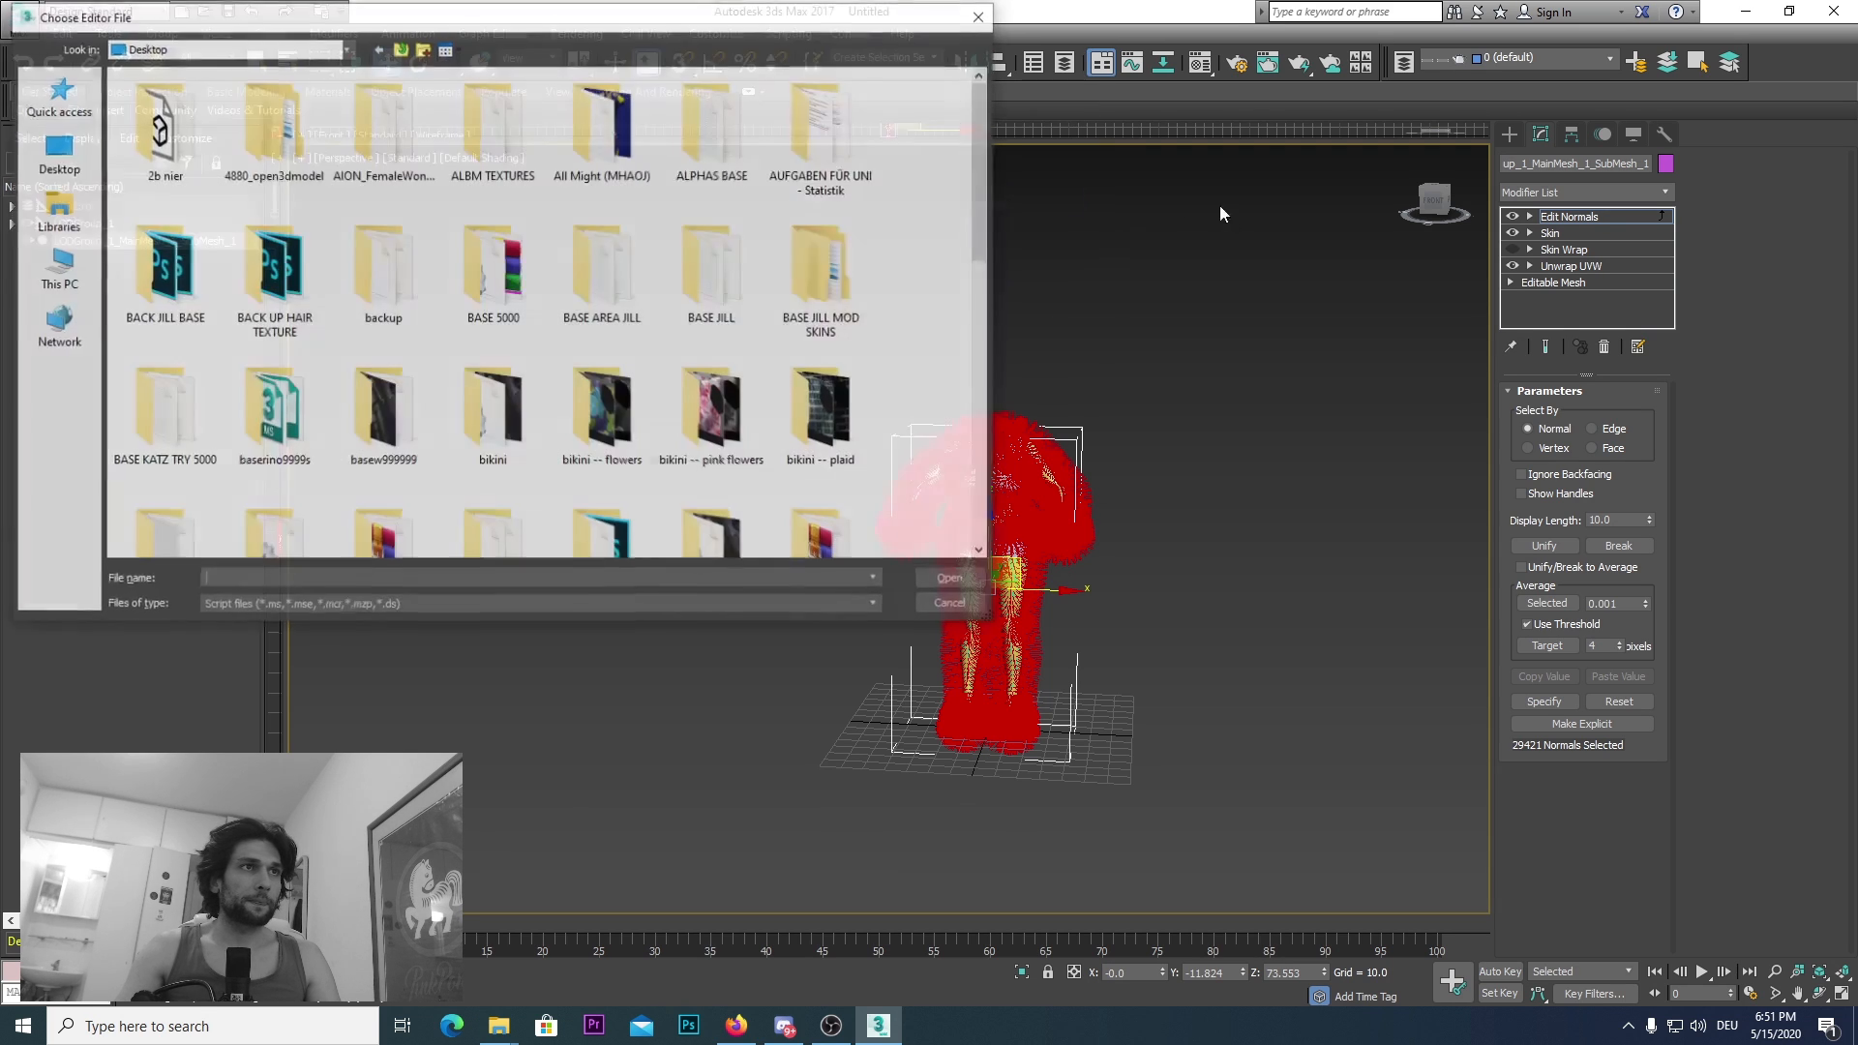
pyautogui.moveTo(983, 242); pyautogui.dragTo(966, 560)
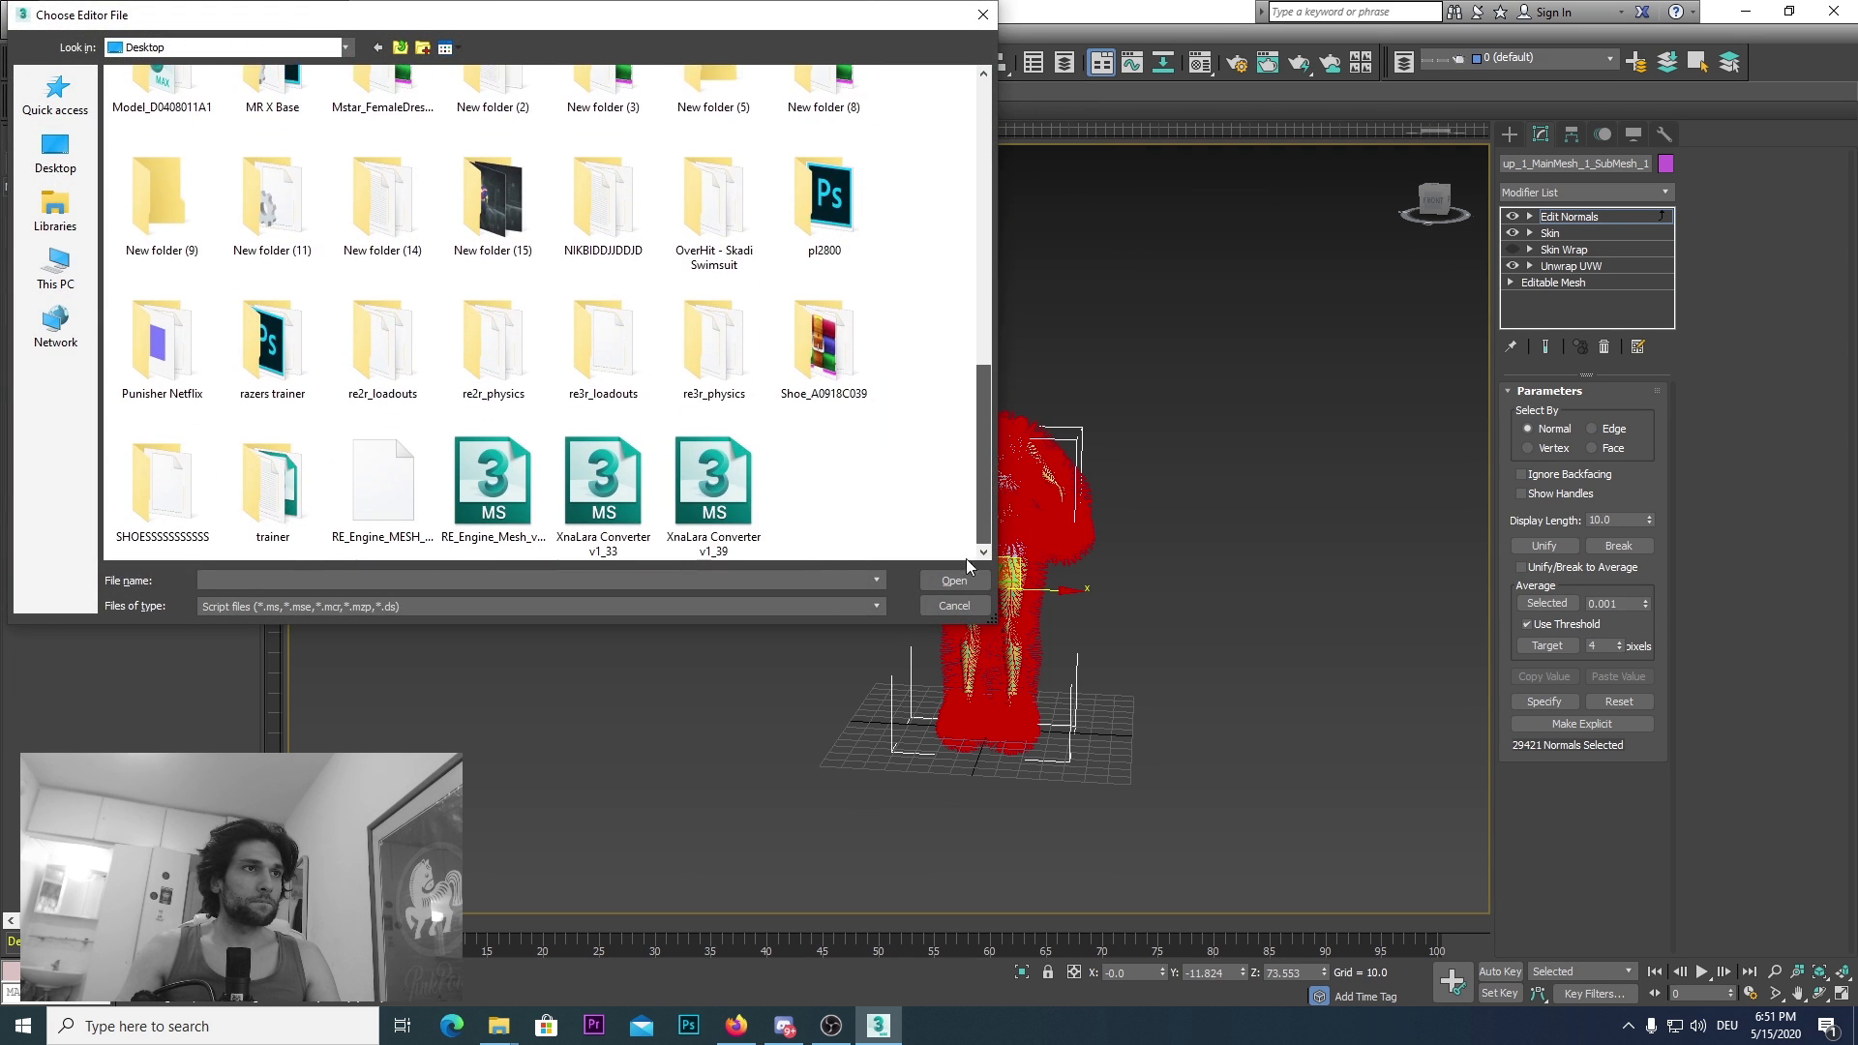
pyautogui.doubleClick(520, 526)
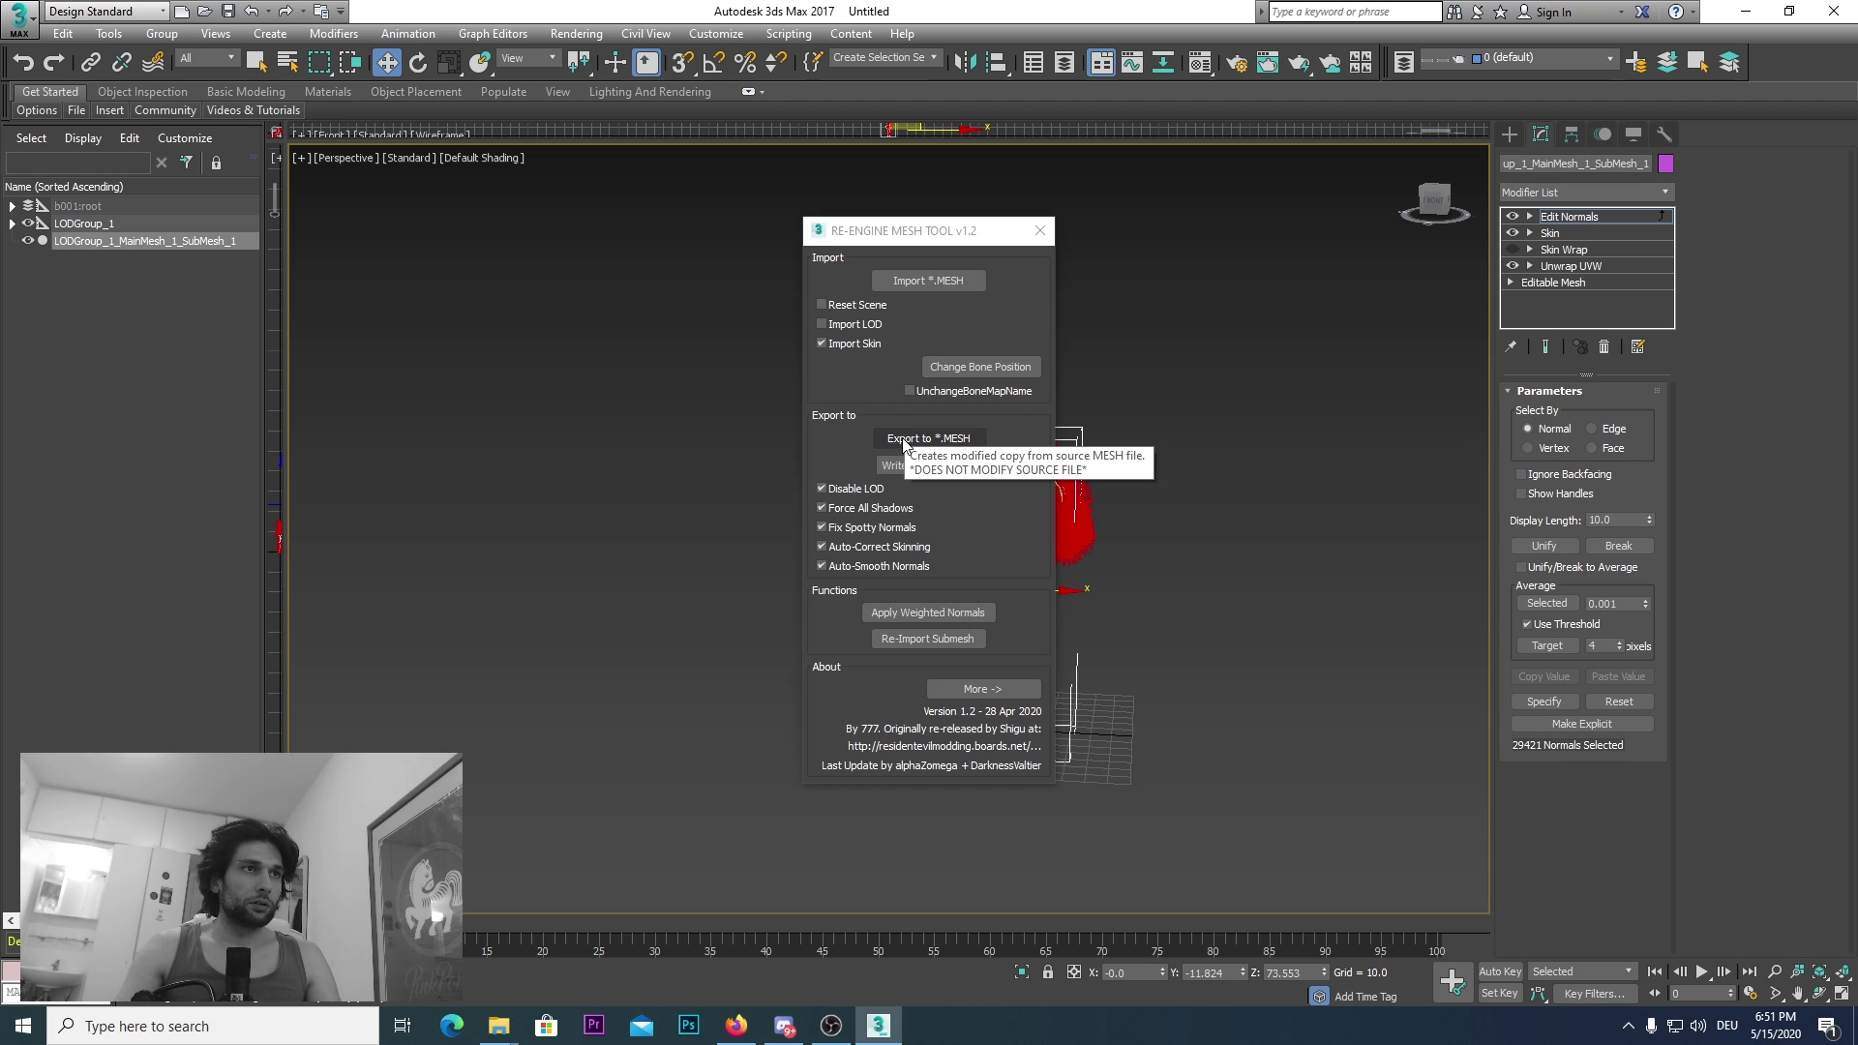
pyautogui.click(905, 438)
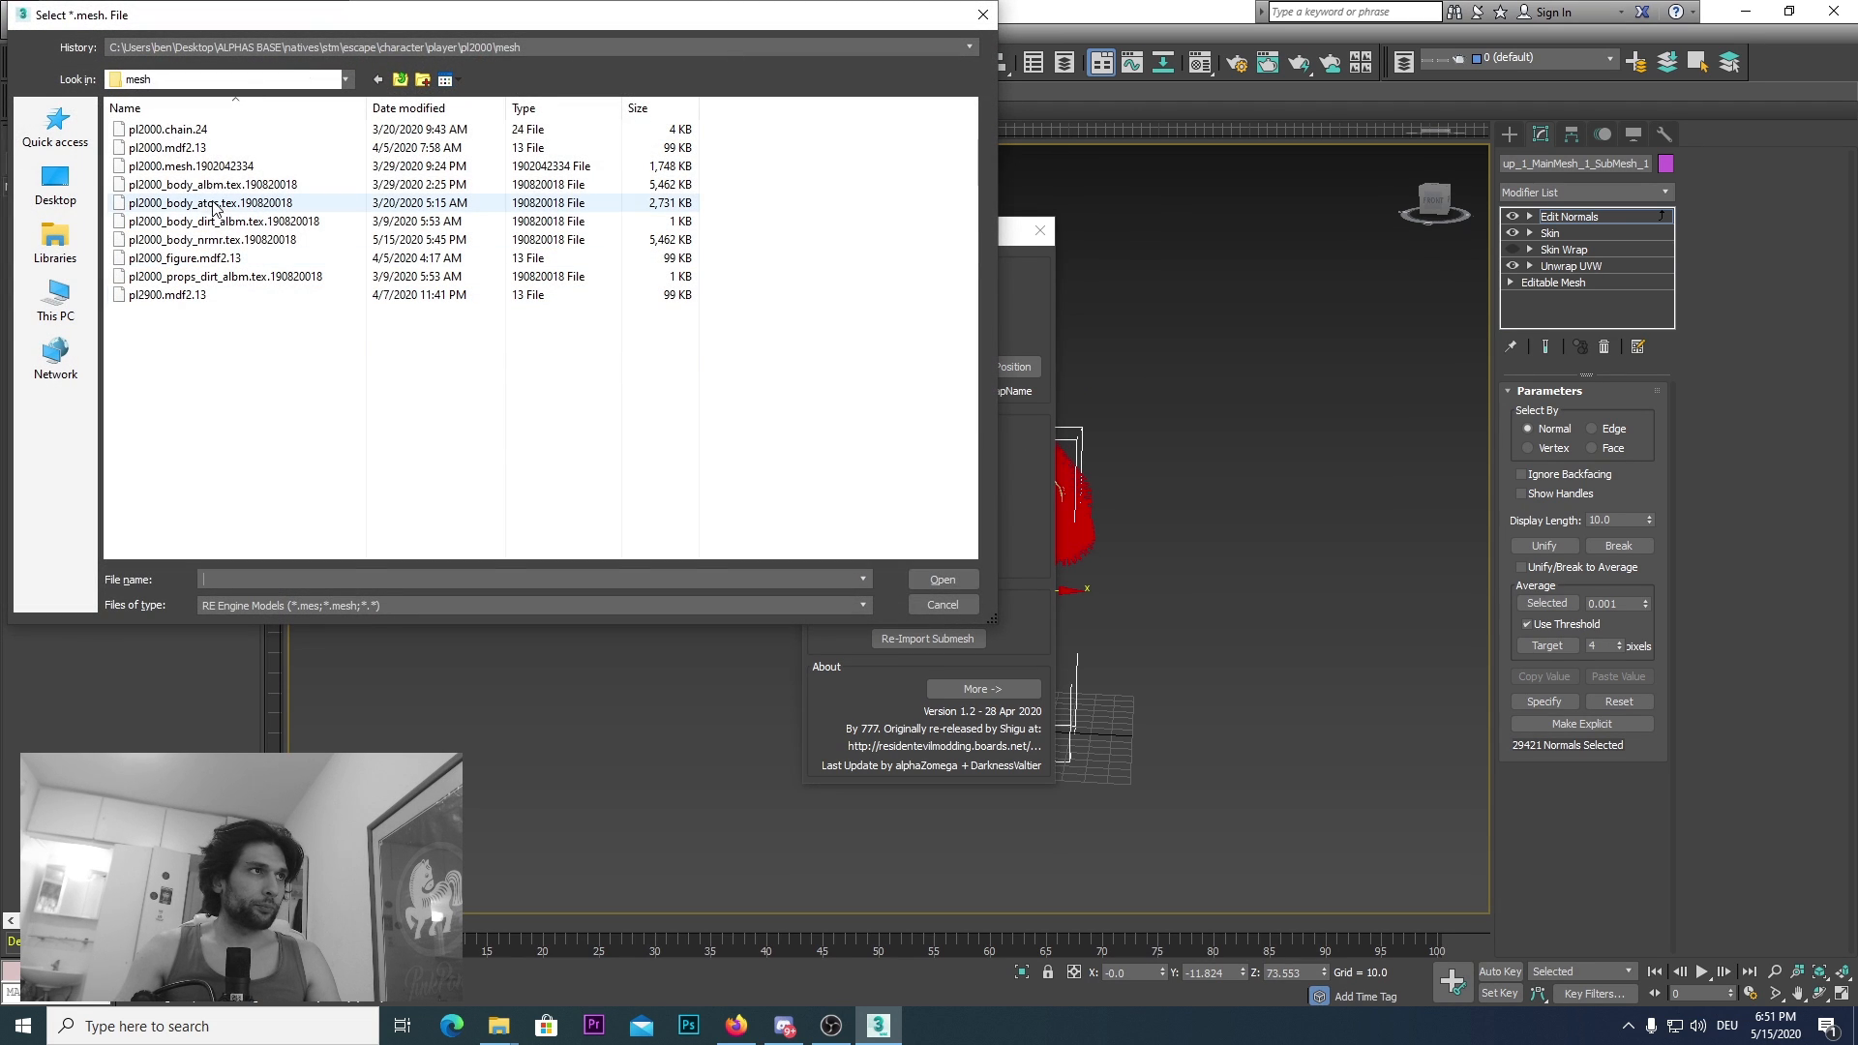
pyautogui.click(229, 186)
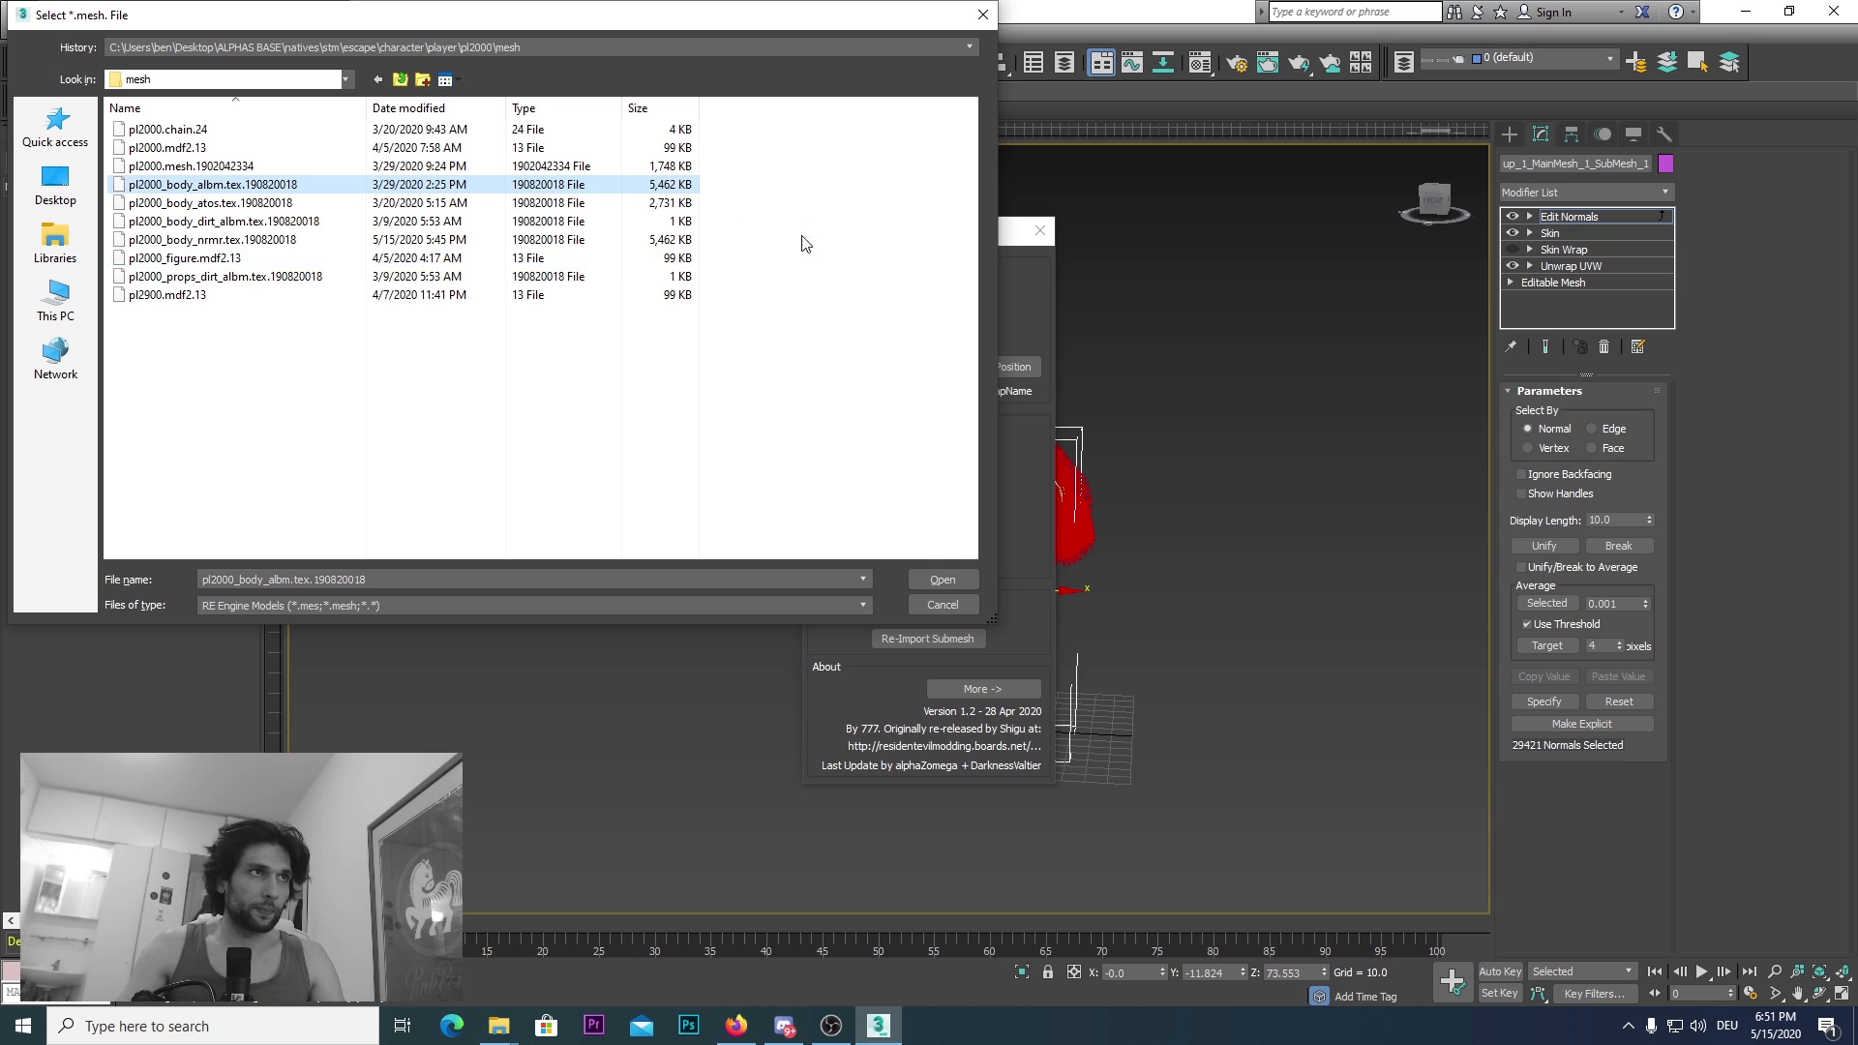
pyautogui.click(952, 581)
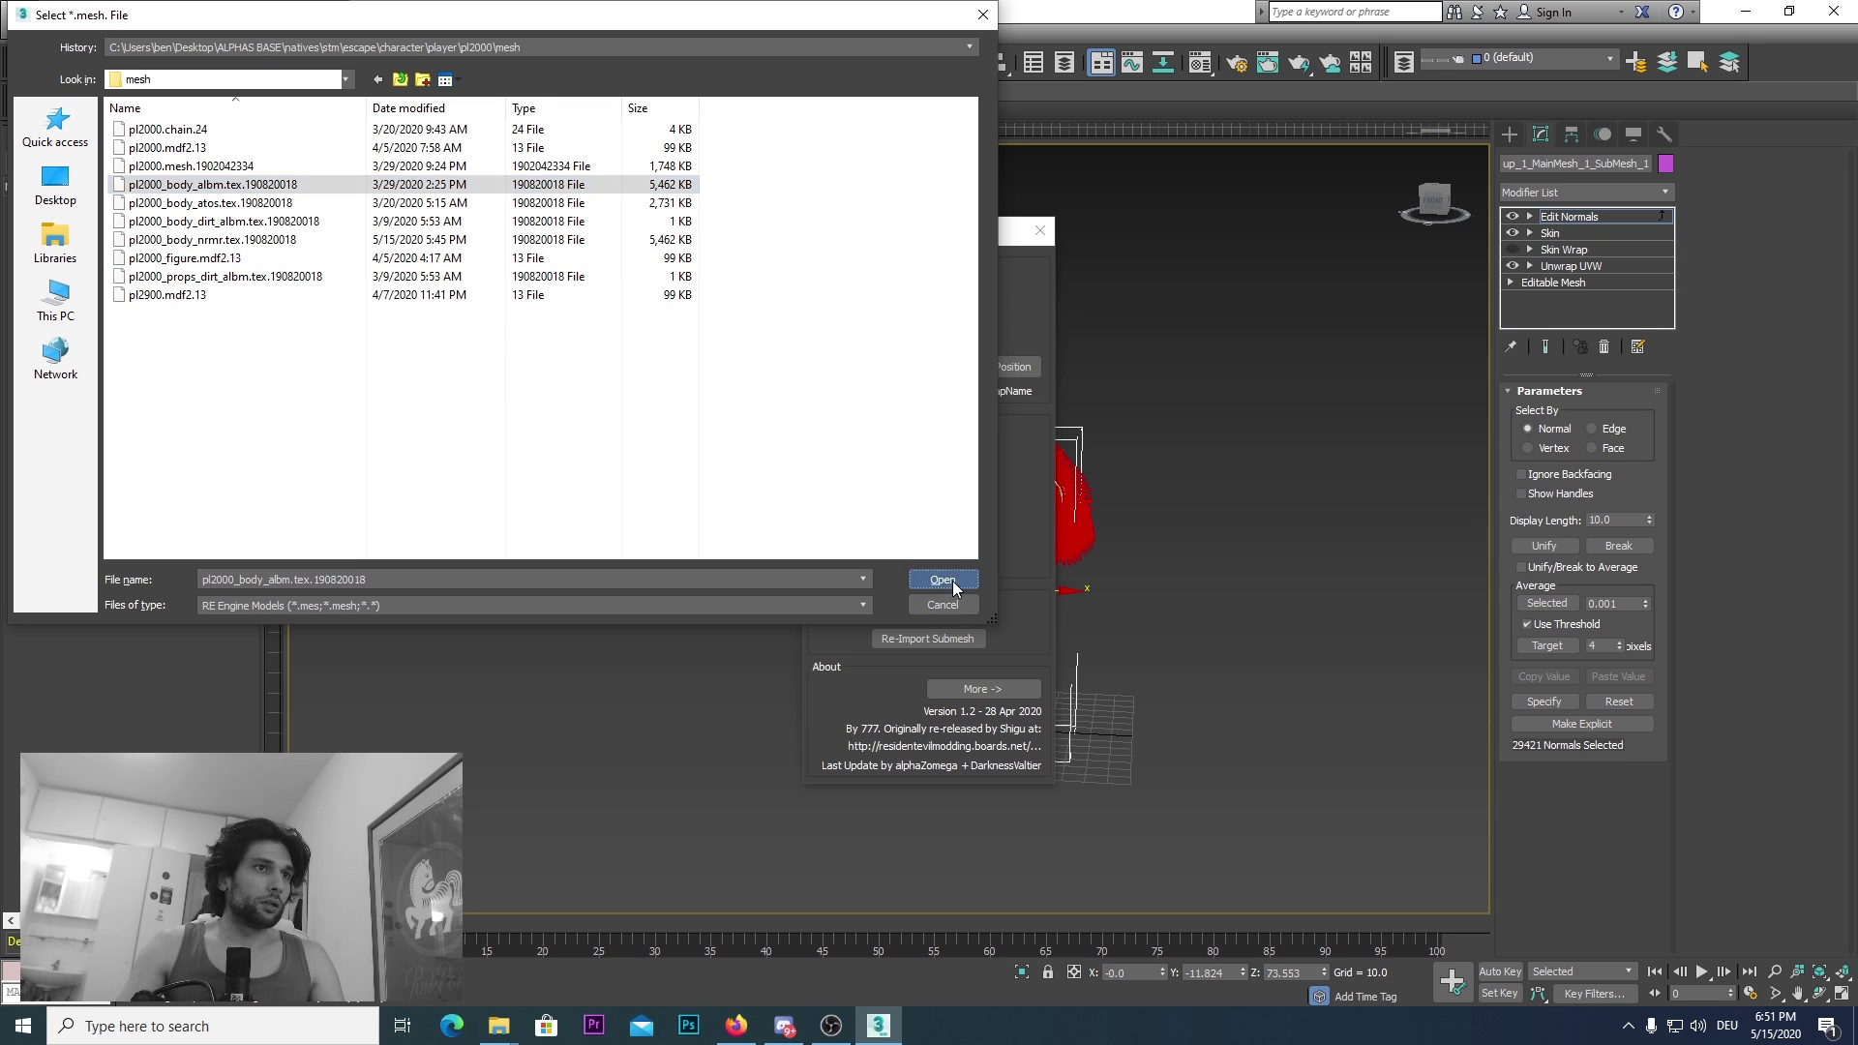
pyautogui.click(1010, 587)
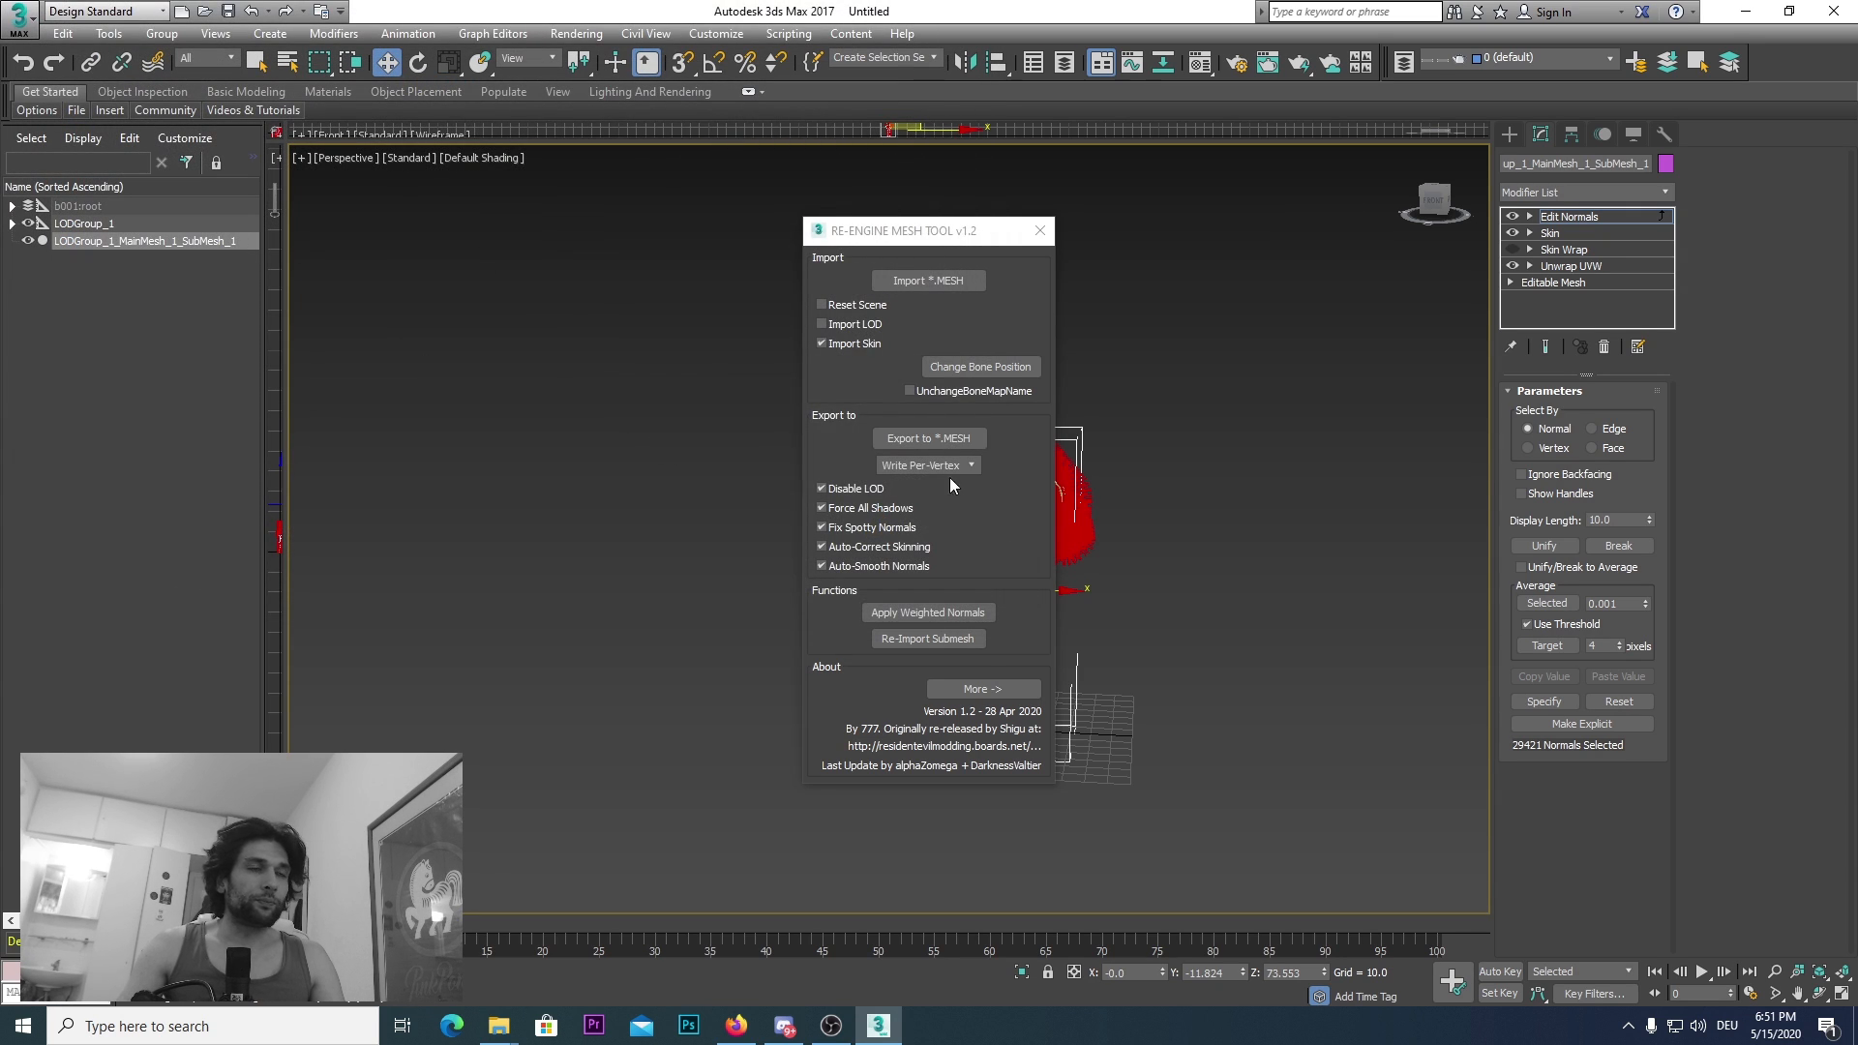
# Step: Export the model to a .MESH file using pl2000.mesh.1902042334 as the source file
pyautogui.click(948, 440)
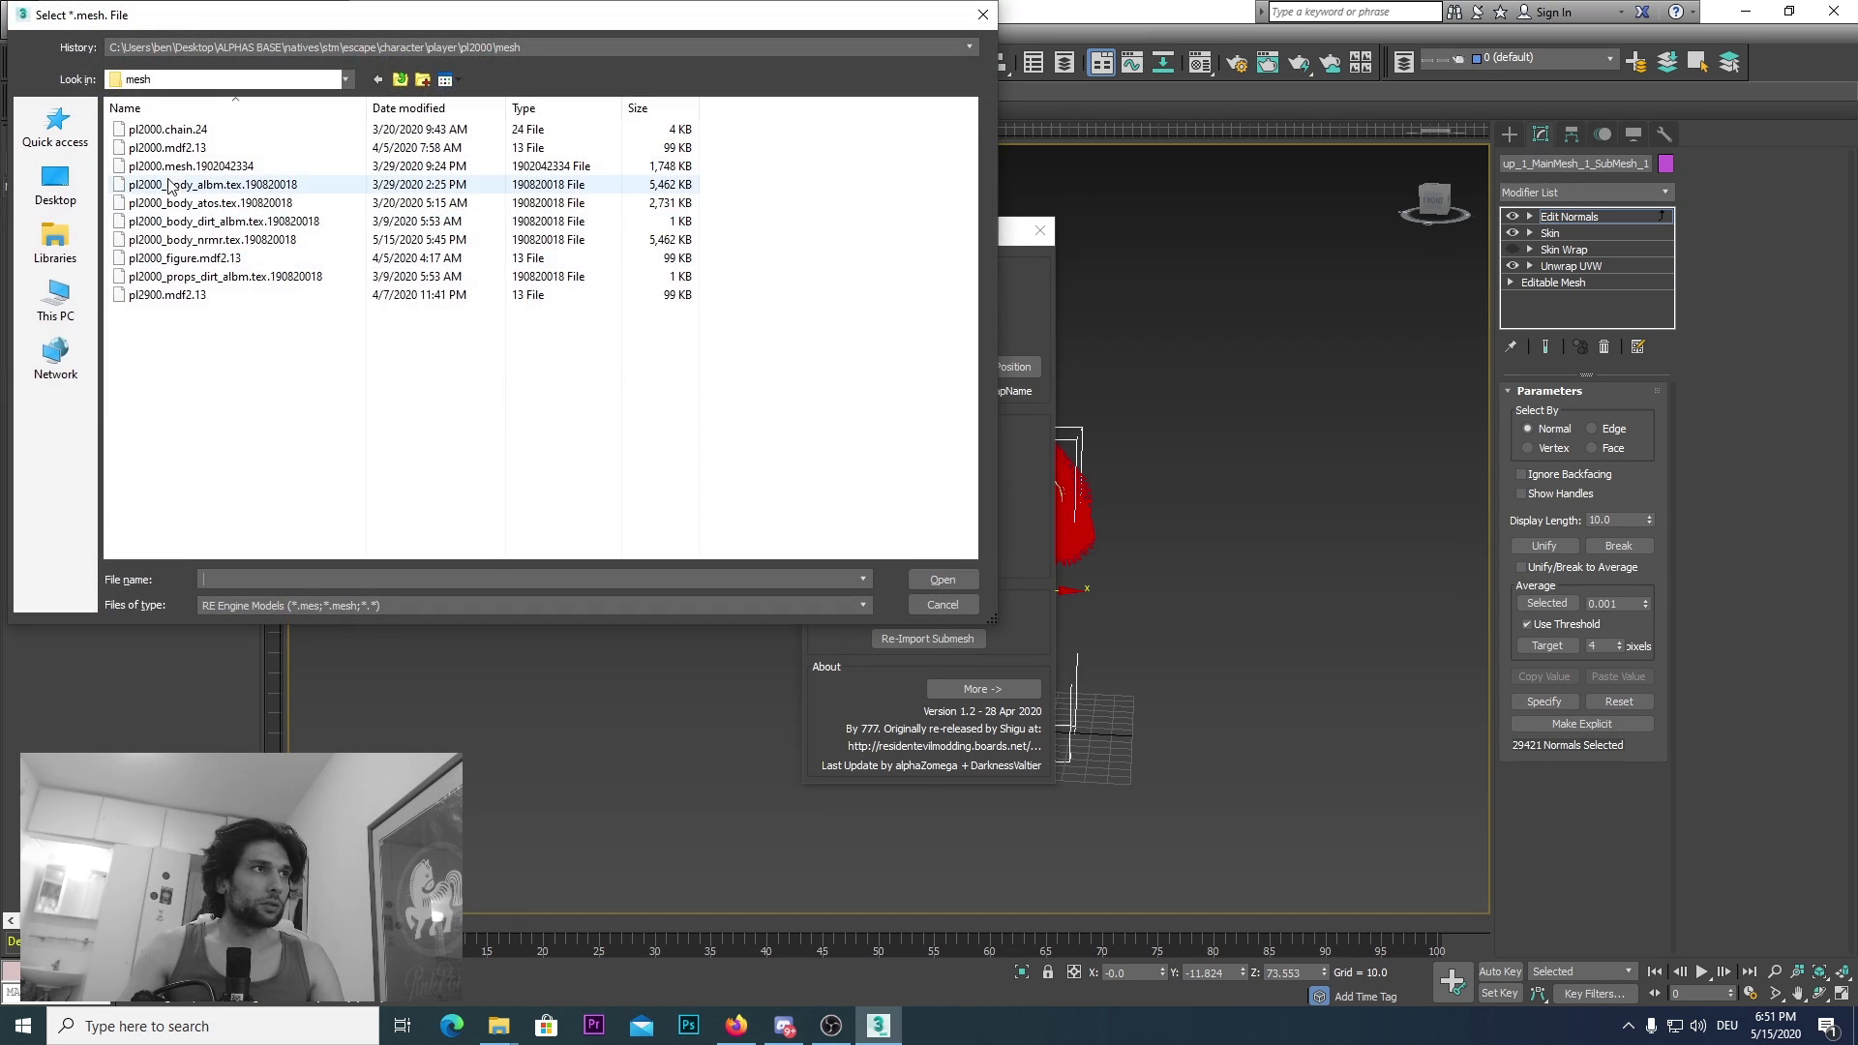
pyautogui.click(247, 171)
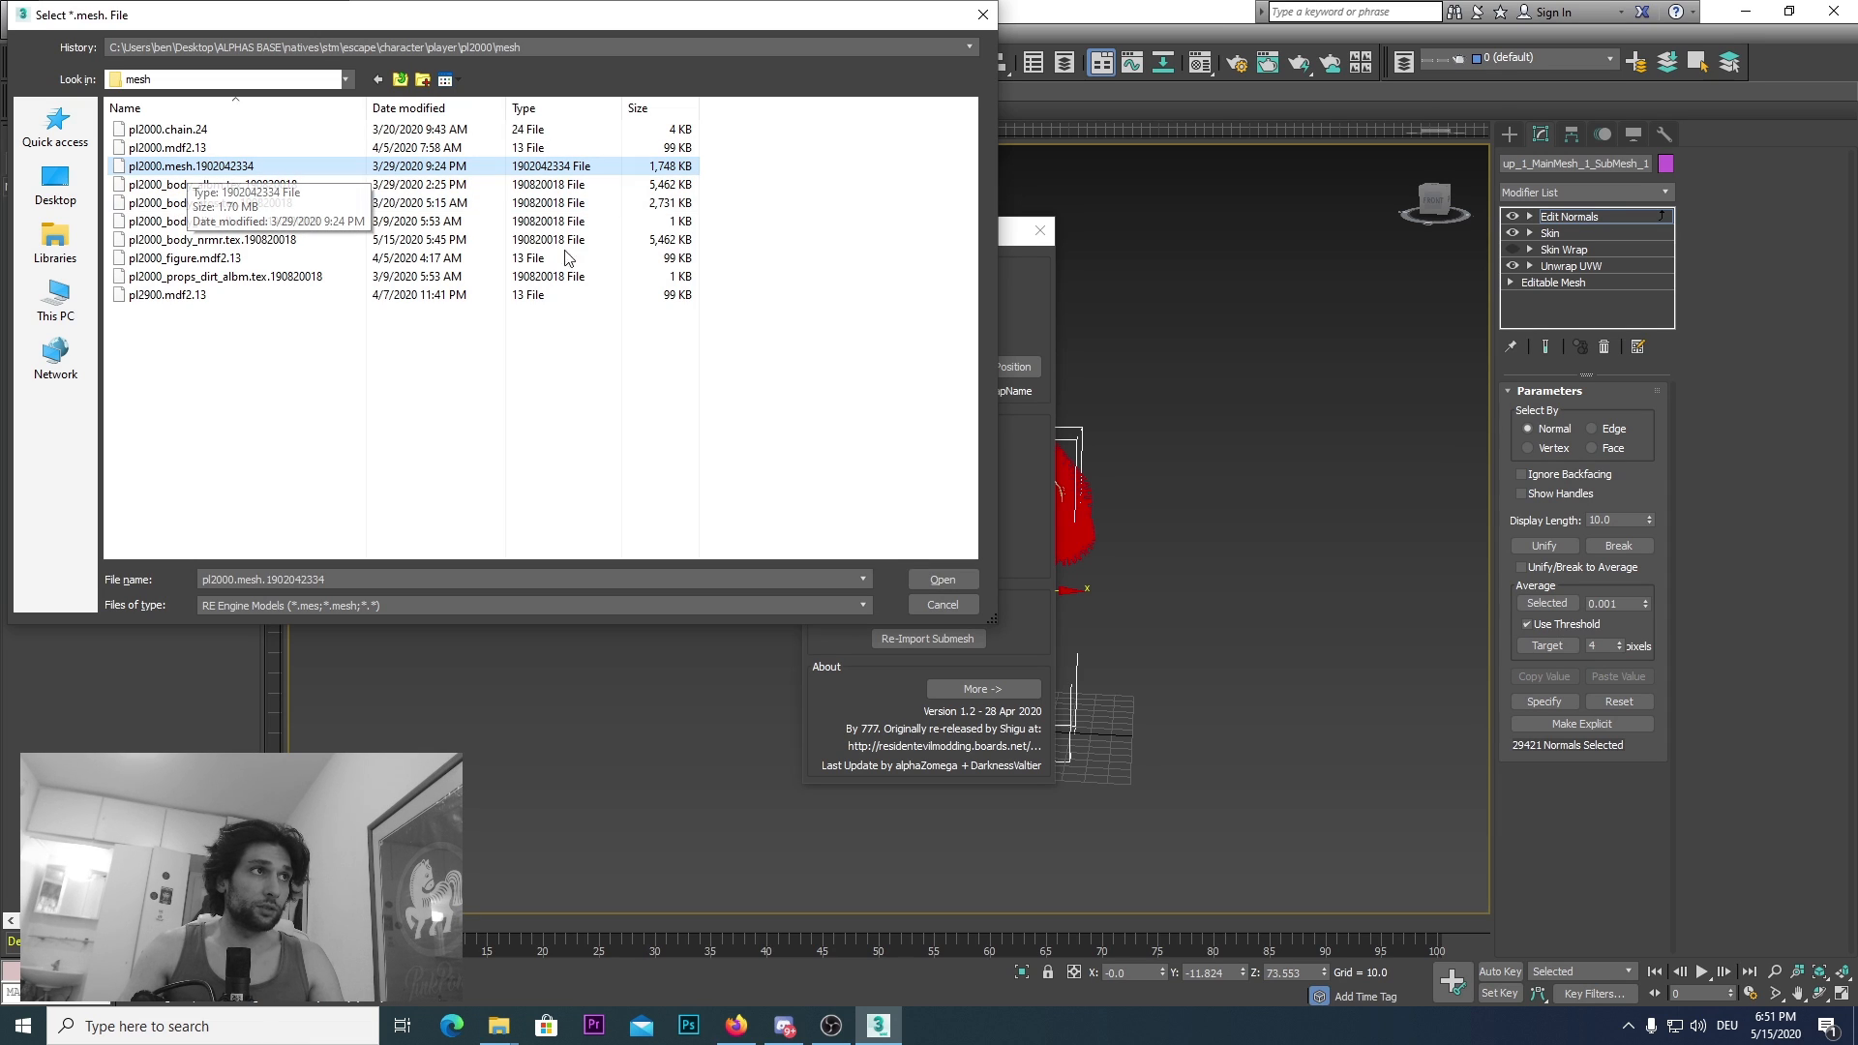
pyautogui.click(939, 579)
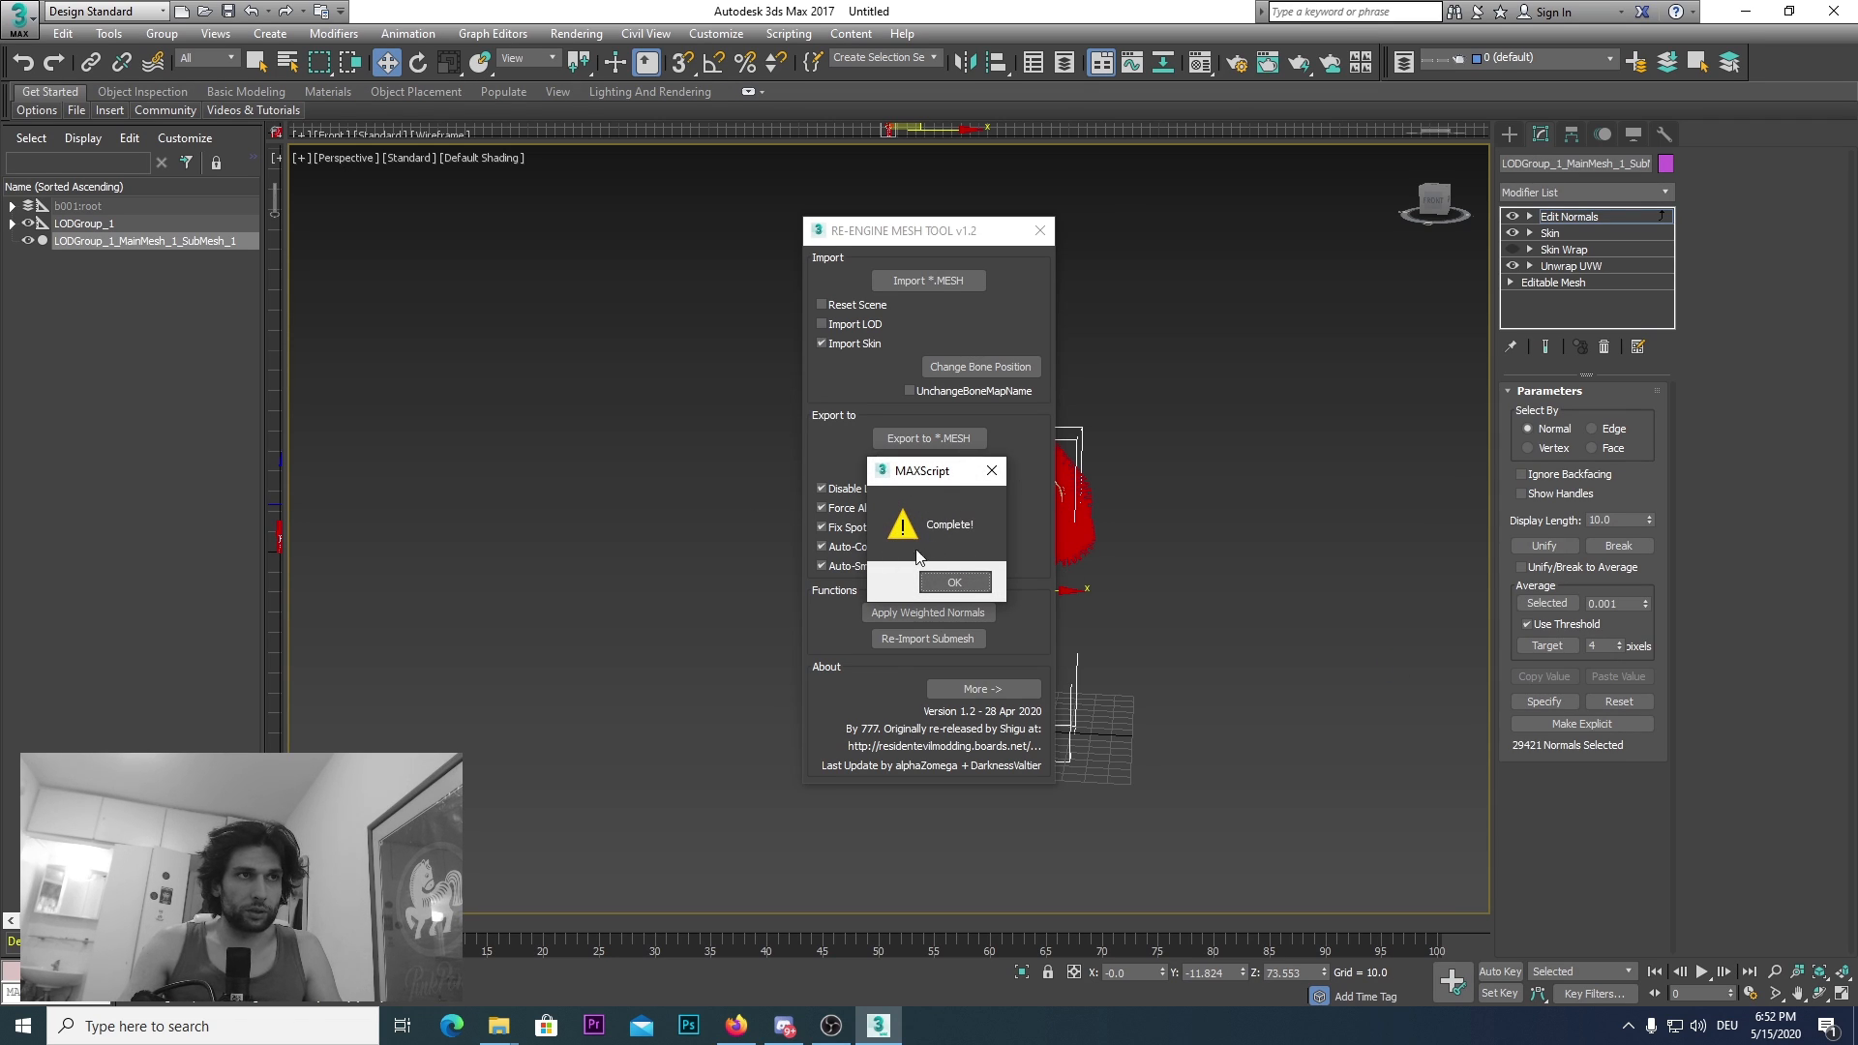
pyautogui.click(954, 582)
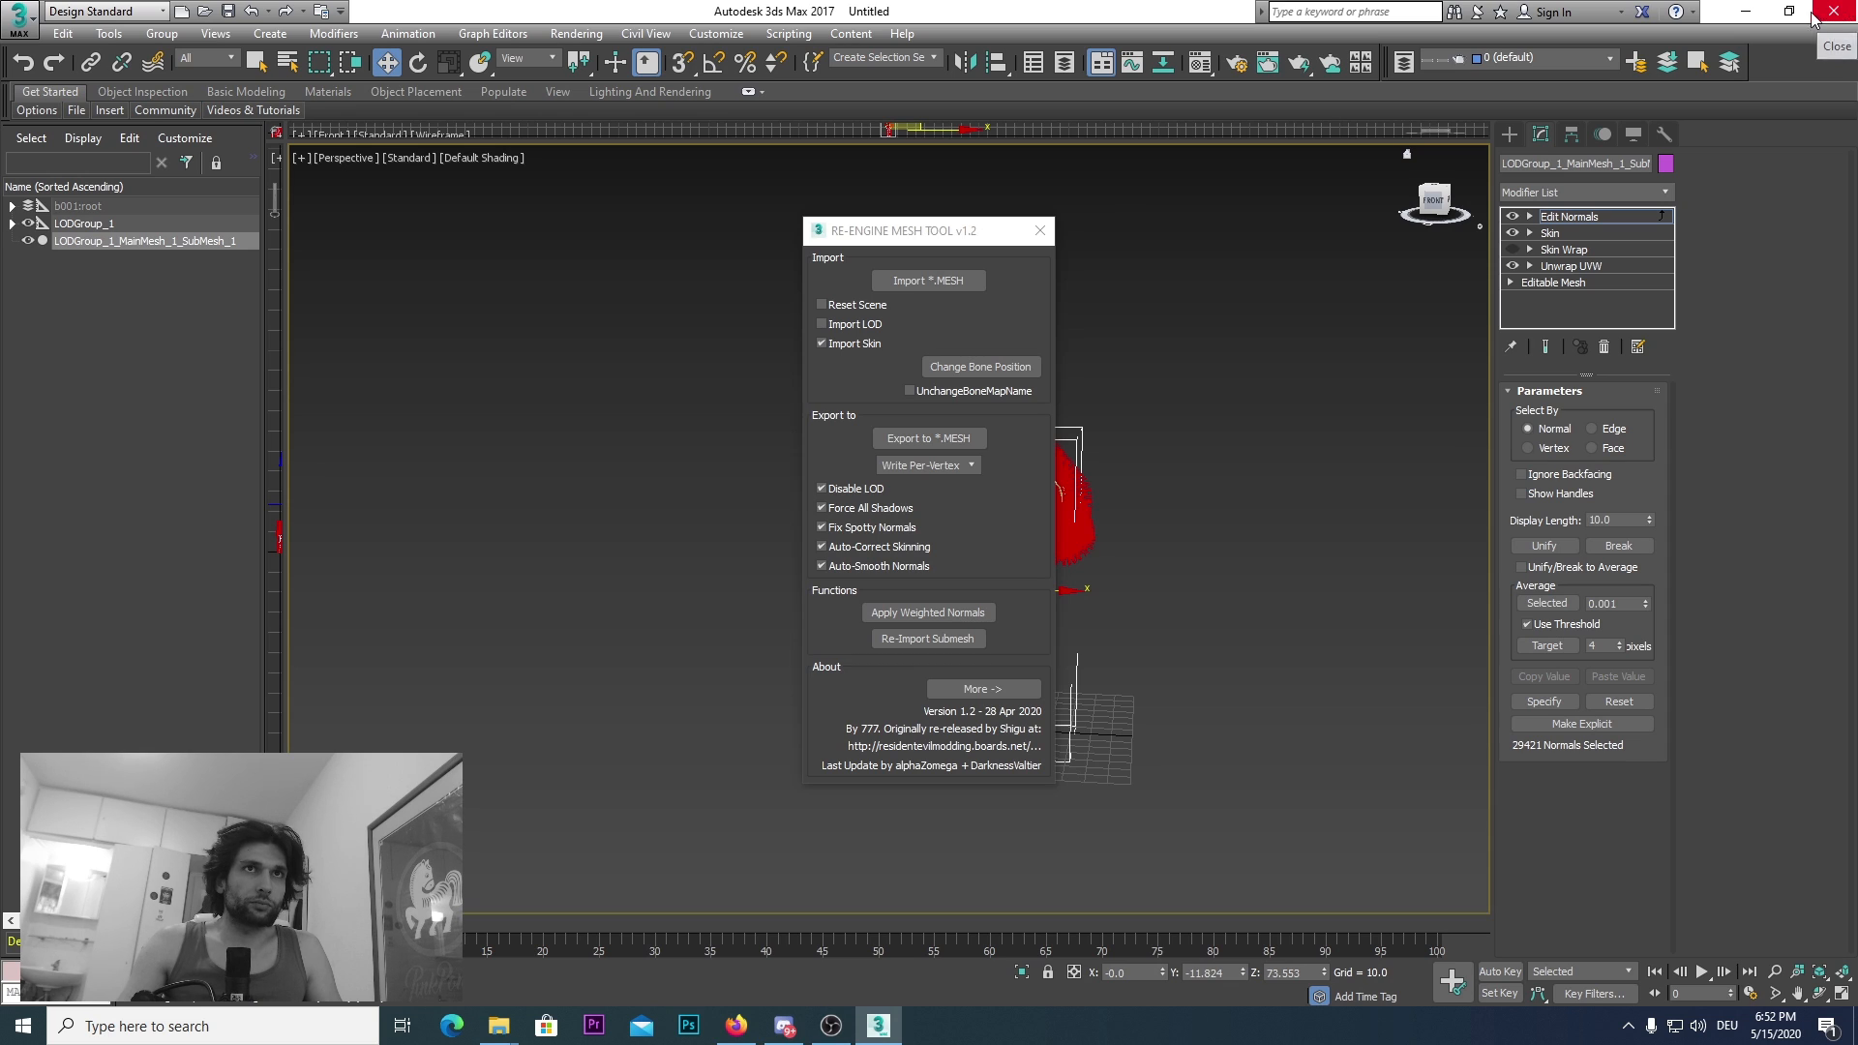
# Step: Switch to File Explorer and open ALPHAS BASE\natives\stm\escape\character\player\pl2000\mesh from the desktop
pyautogui.click(1745, 14)
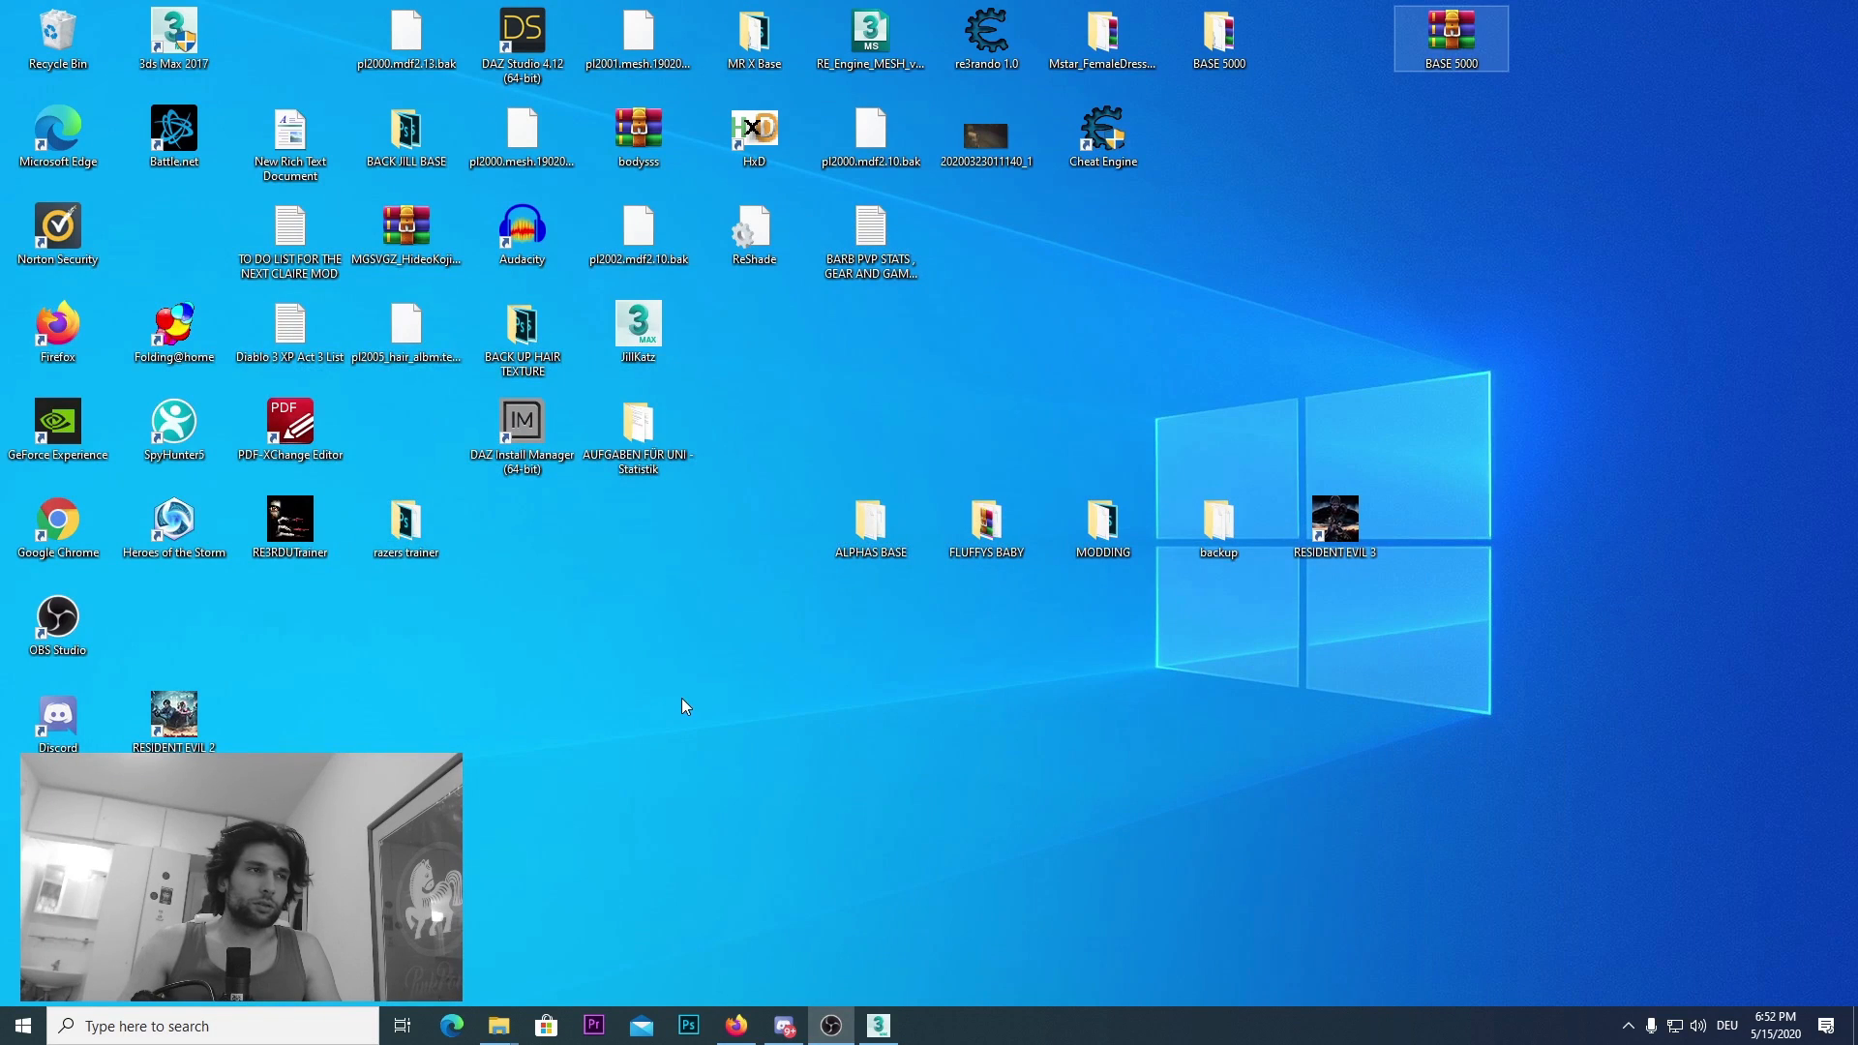
pyautogui.doubleClick(865, 528)
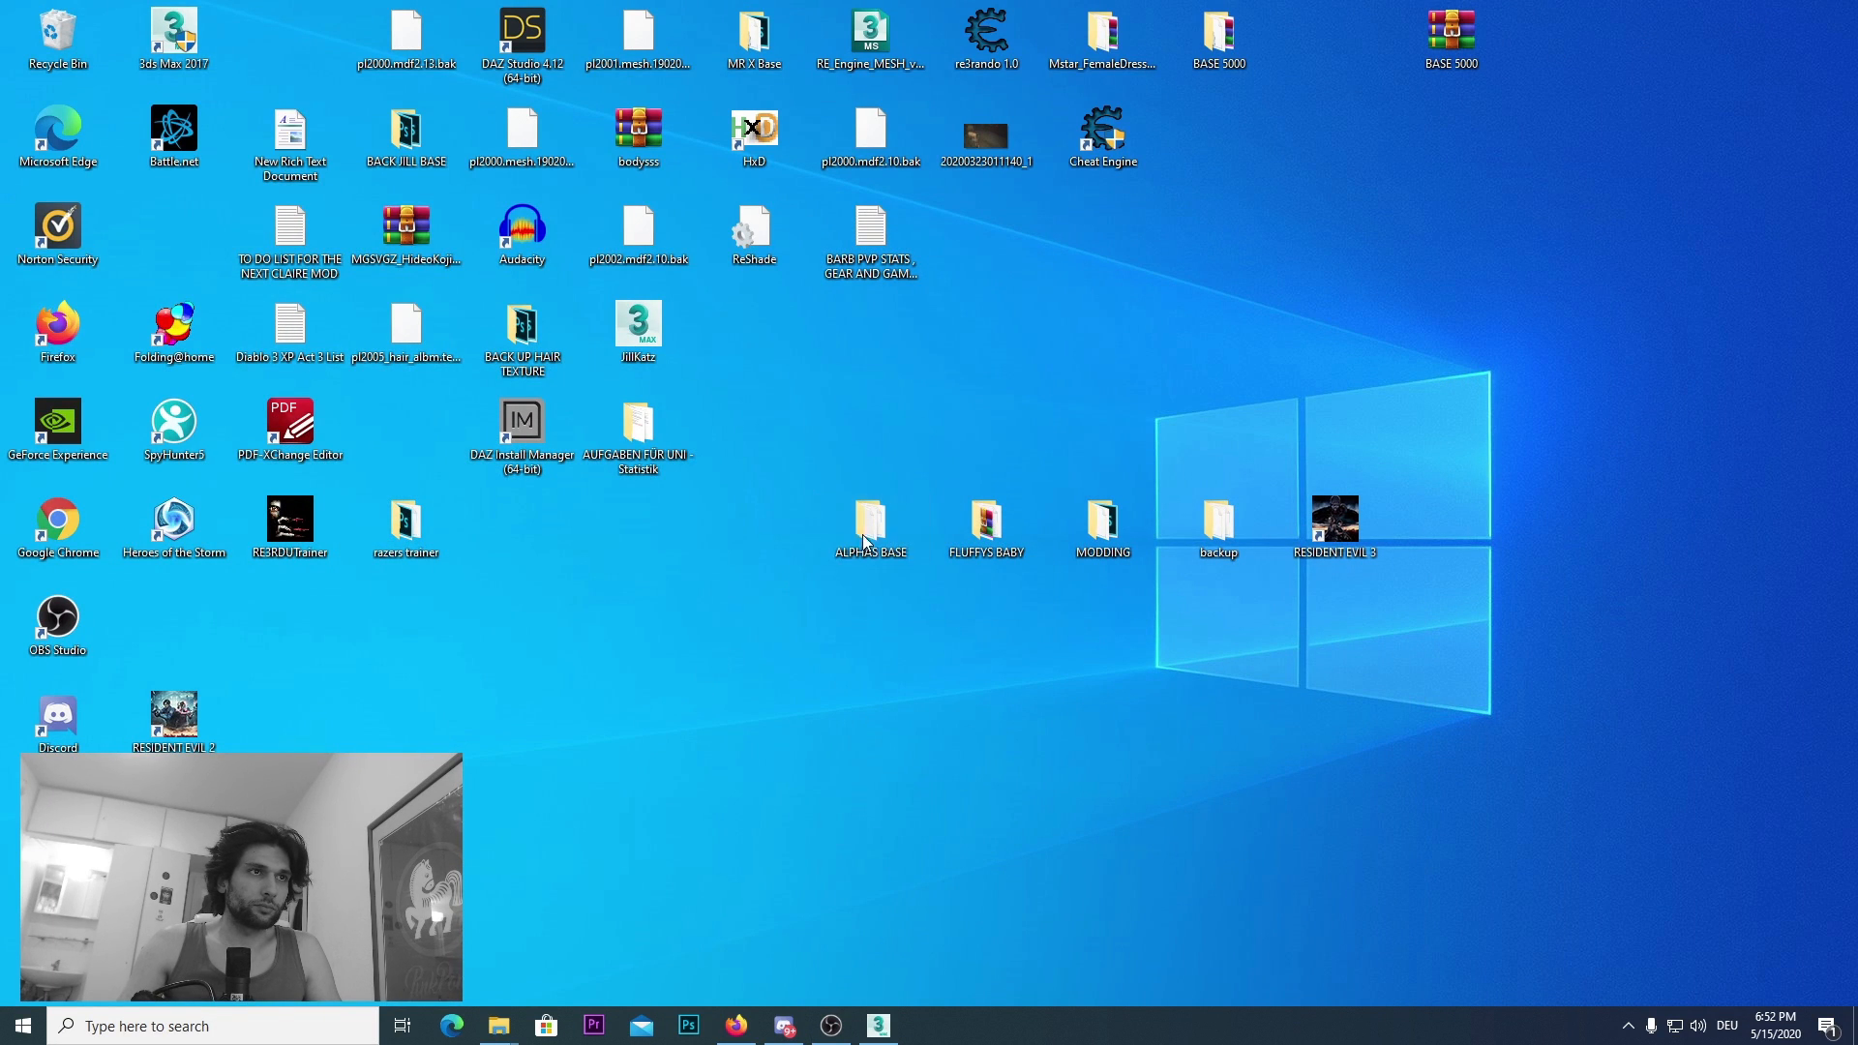
pyautogui.doubleClick(830, 128)
pyautogui.doubleClick(832, 129)
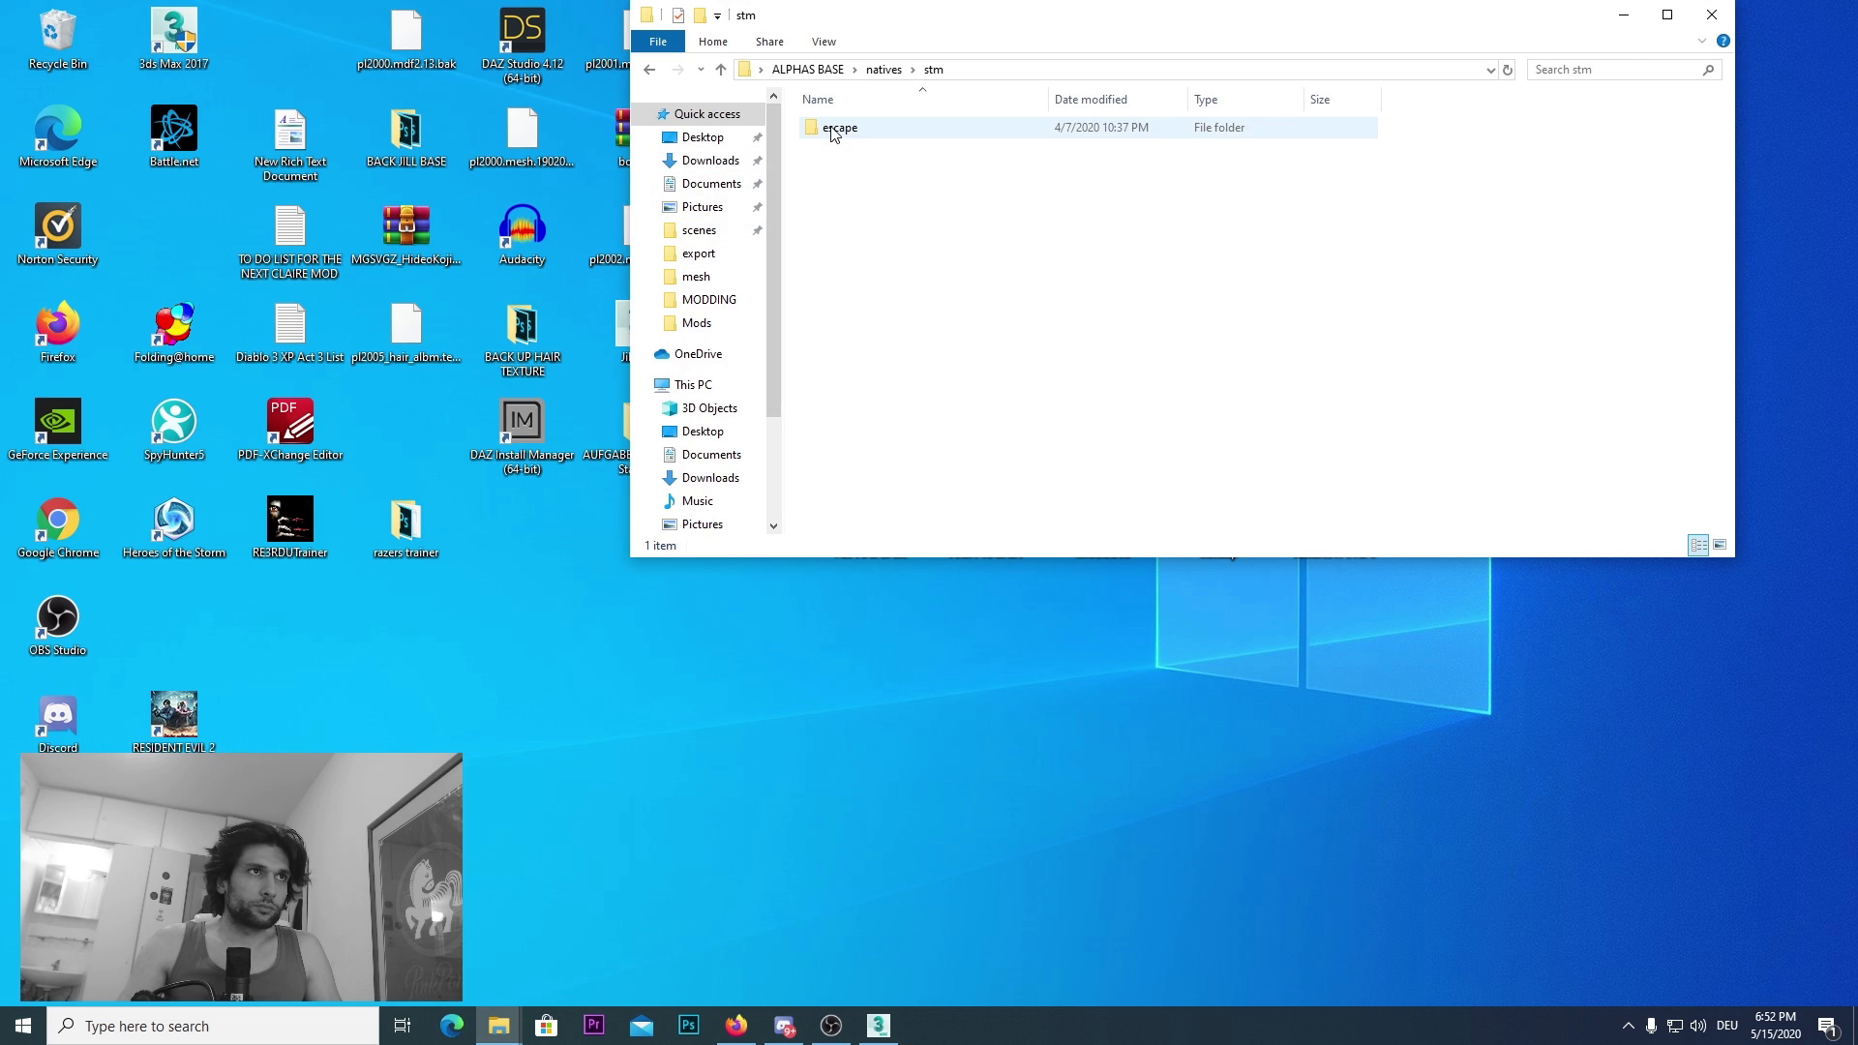
pyautogui.doubleClick(833, 130)
pyautogui.doubleClick(843, 128)
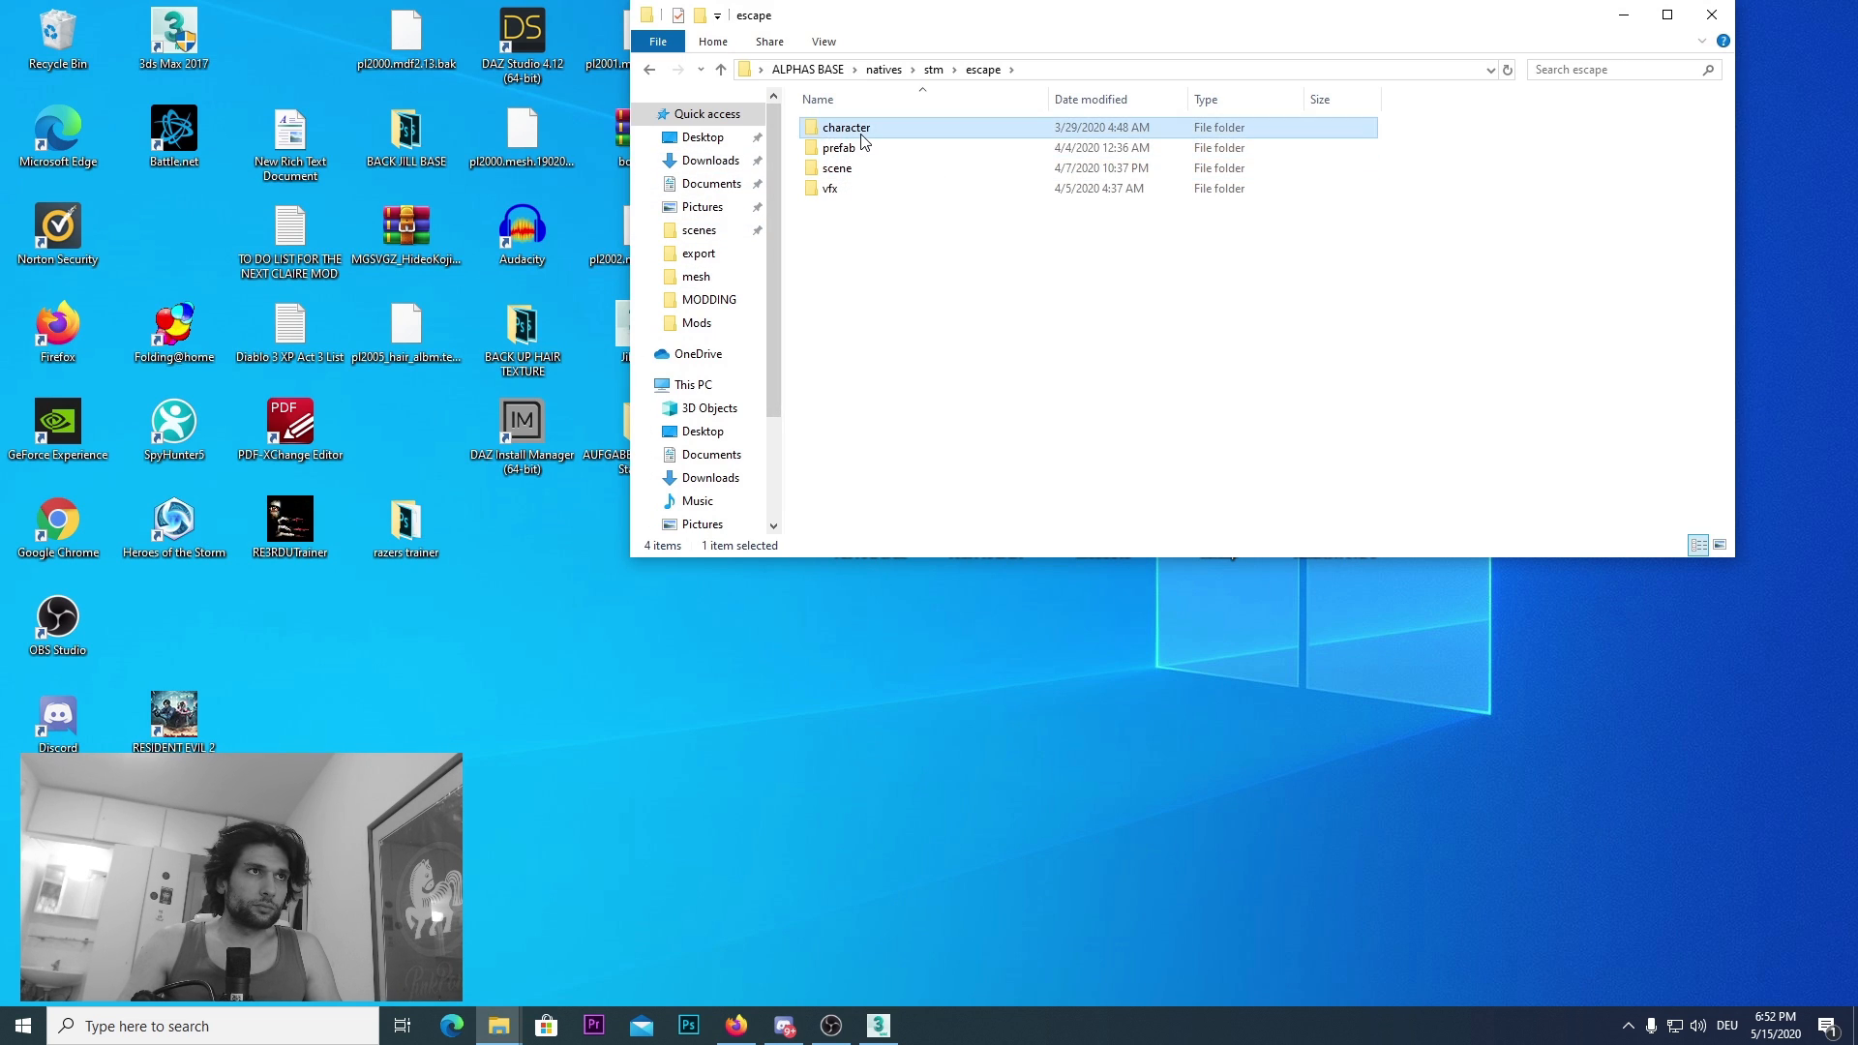
pyautogui.doubleClick(842, 127)
pyautogui.click(857, 131)
pyautogui.doubleClick(856, 130)
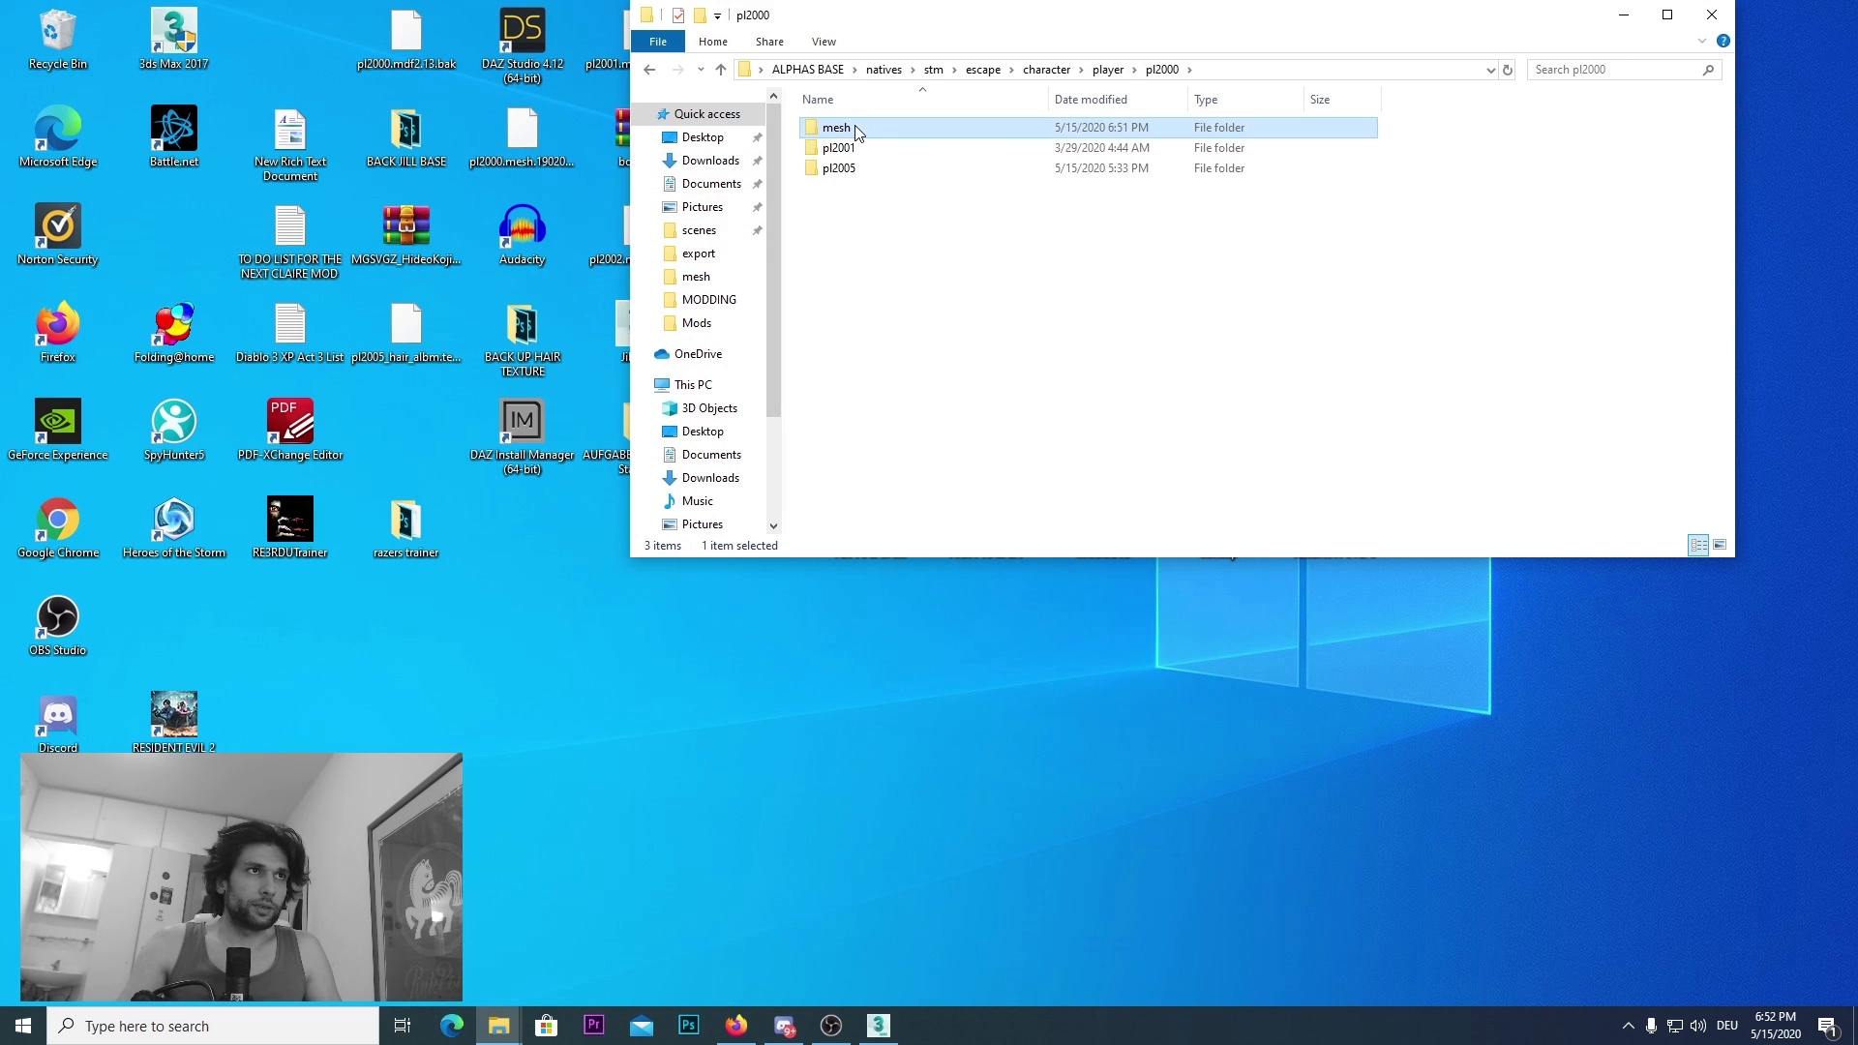
pyautogui.doubleClick(864, 135)
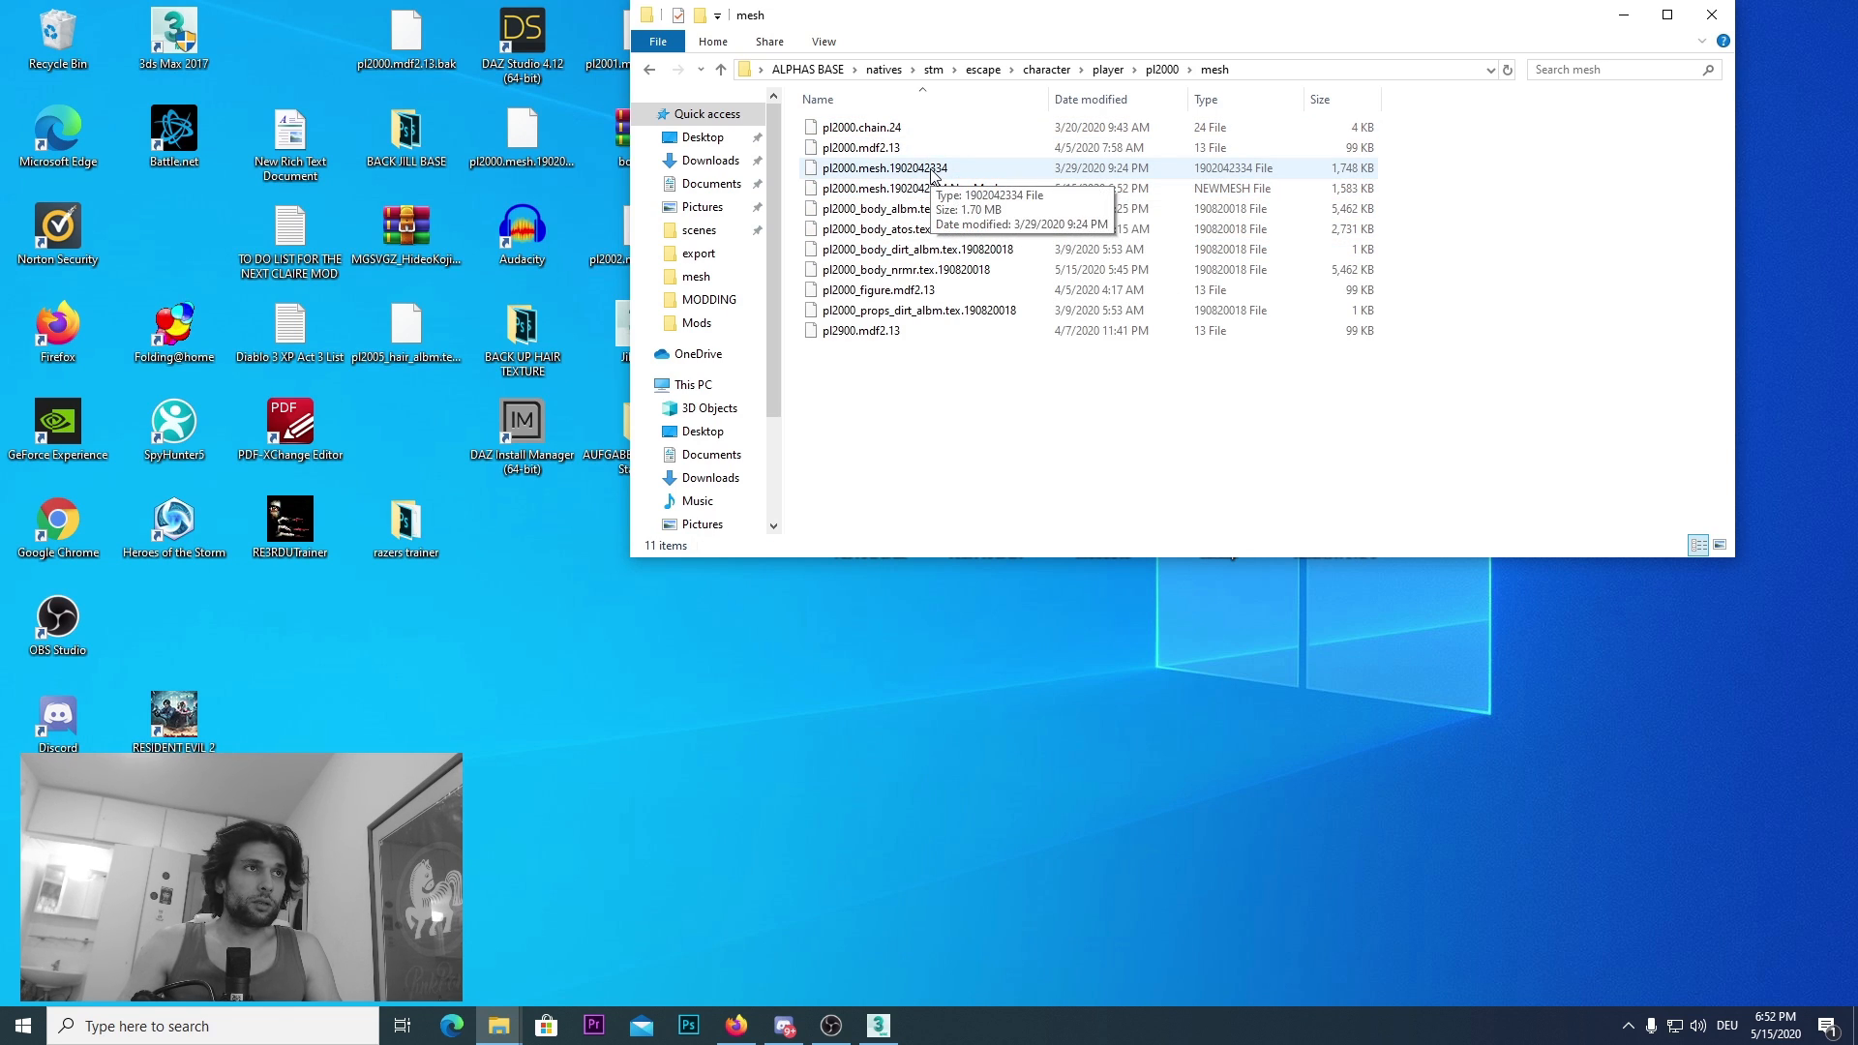
# Step: Back up the original pl2000.mesh.1902042334 by copying it into a new desktop folder named BACK UP MESH
pyautogui.rightClick(932, 171)
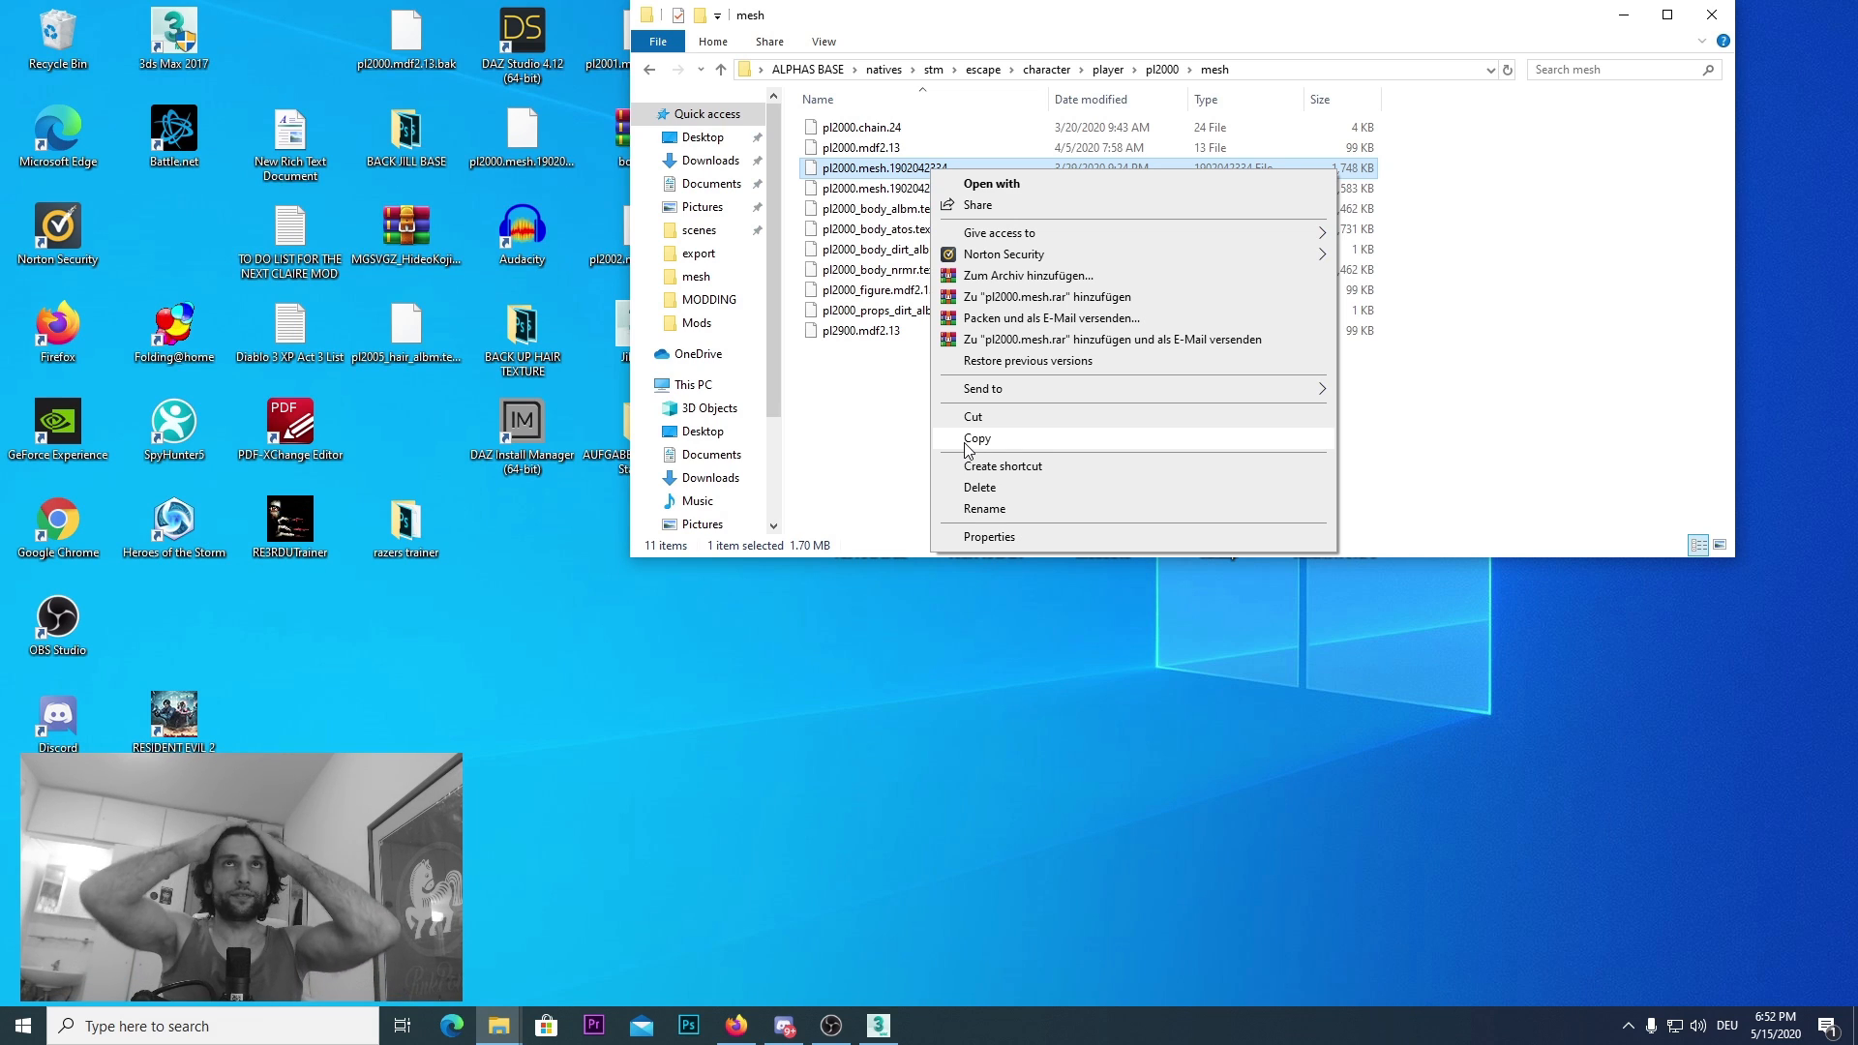
pyautogui.click(969, 440)
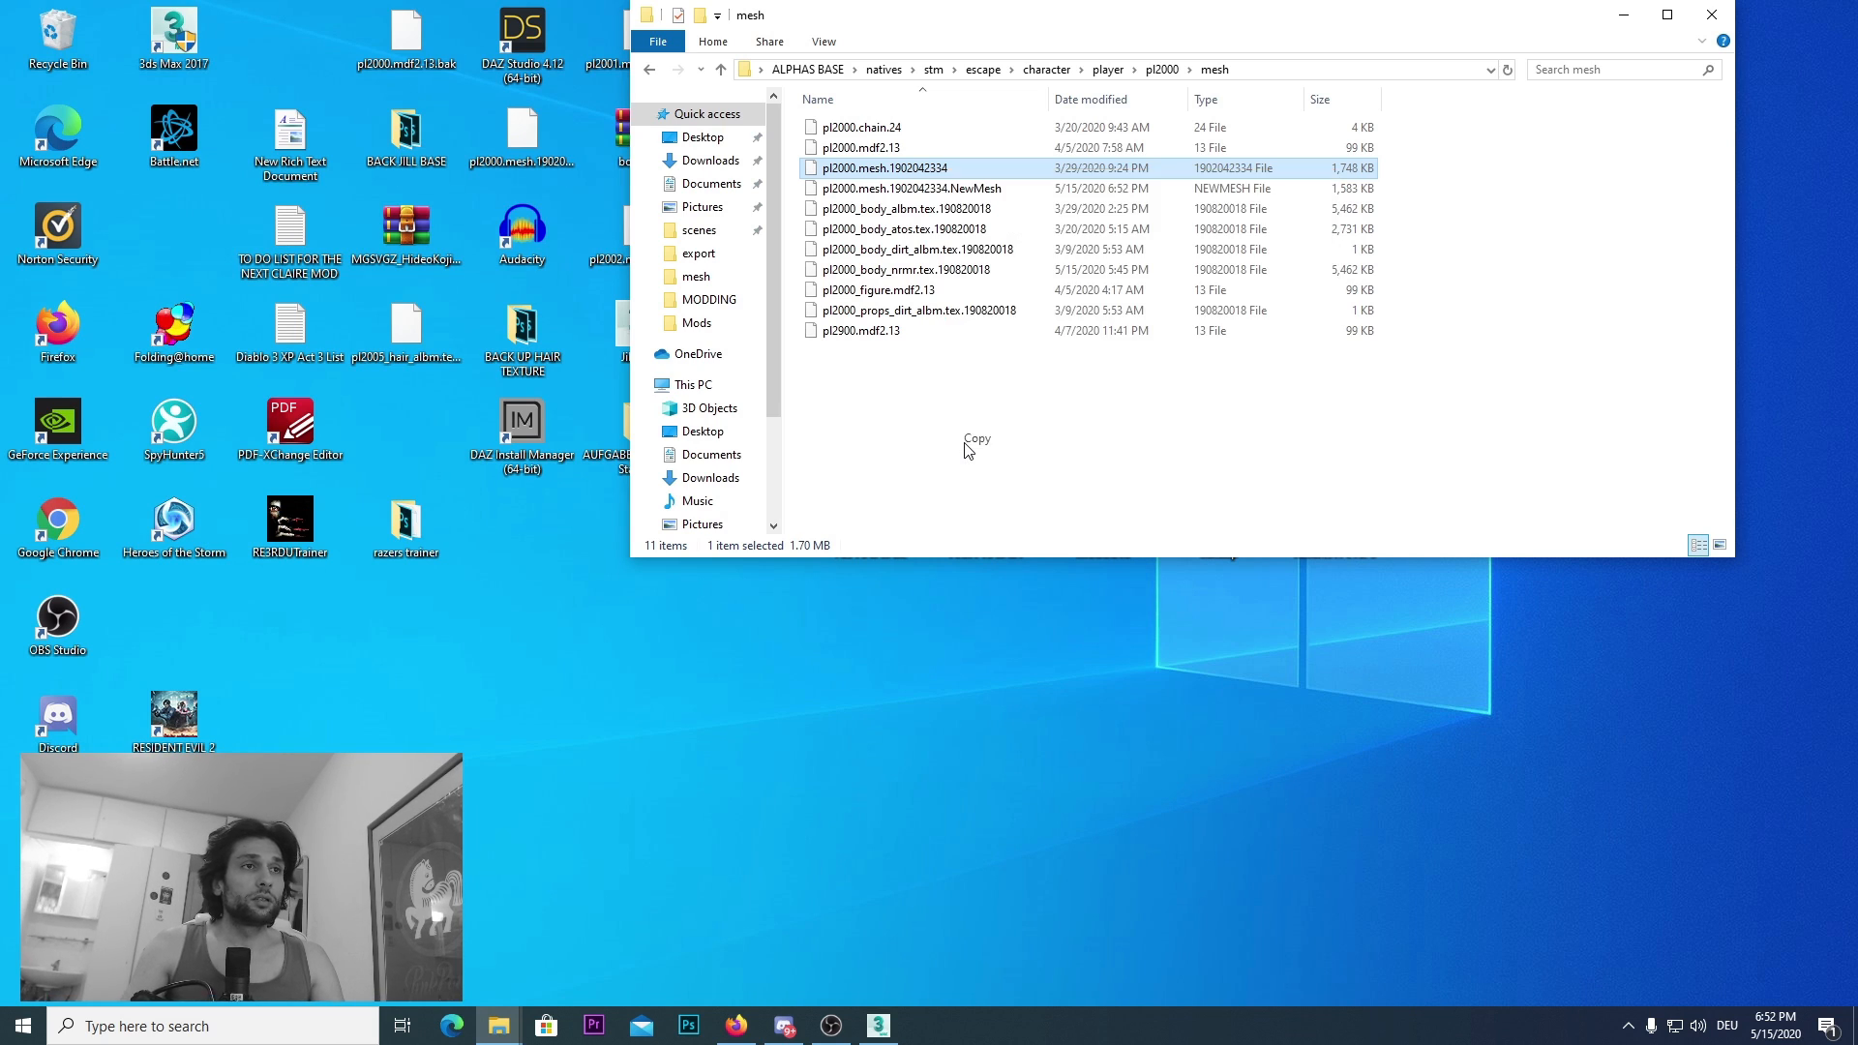
pyautogui.rightClick(482, 670)
pyautogui.moveTo(554, 859)
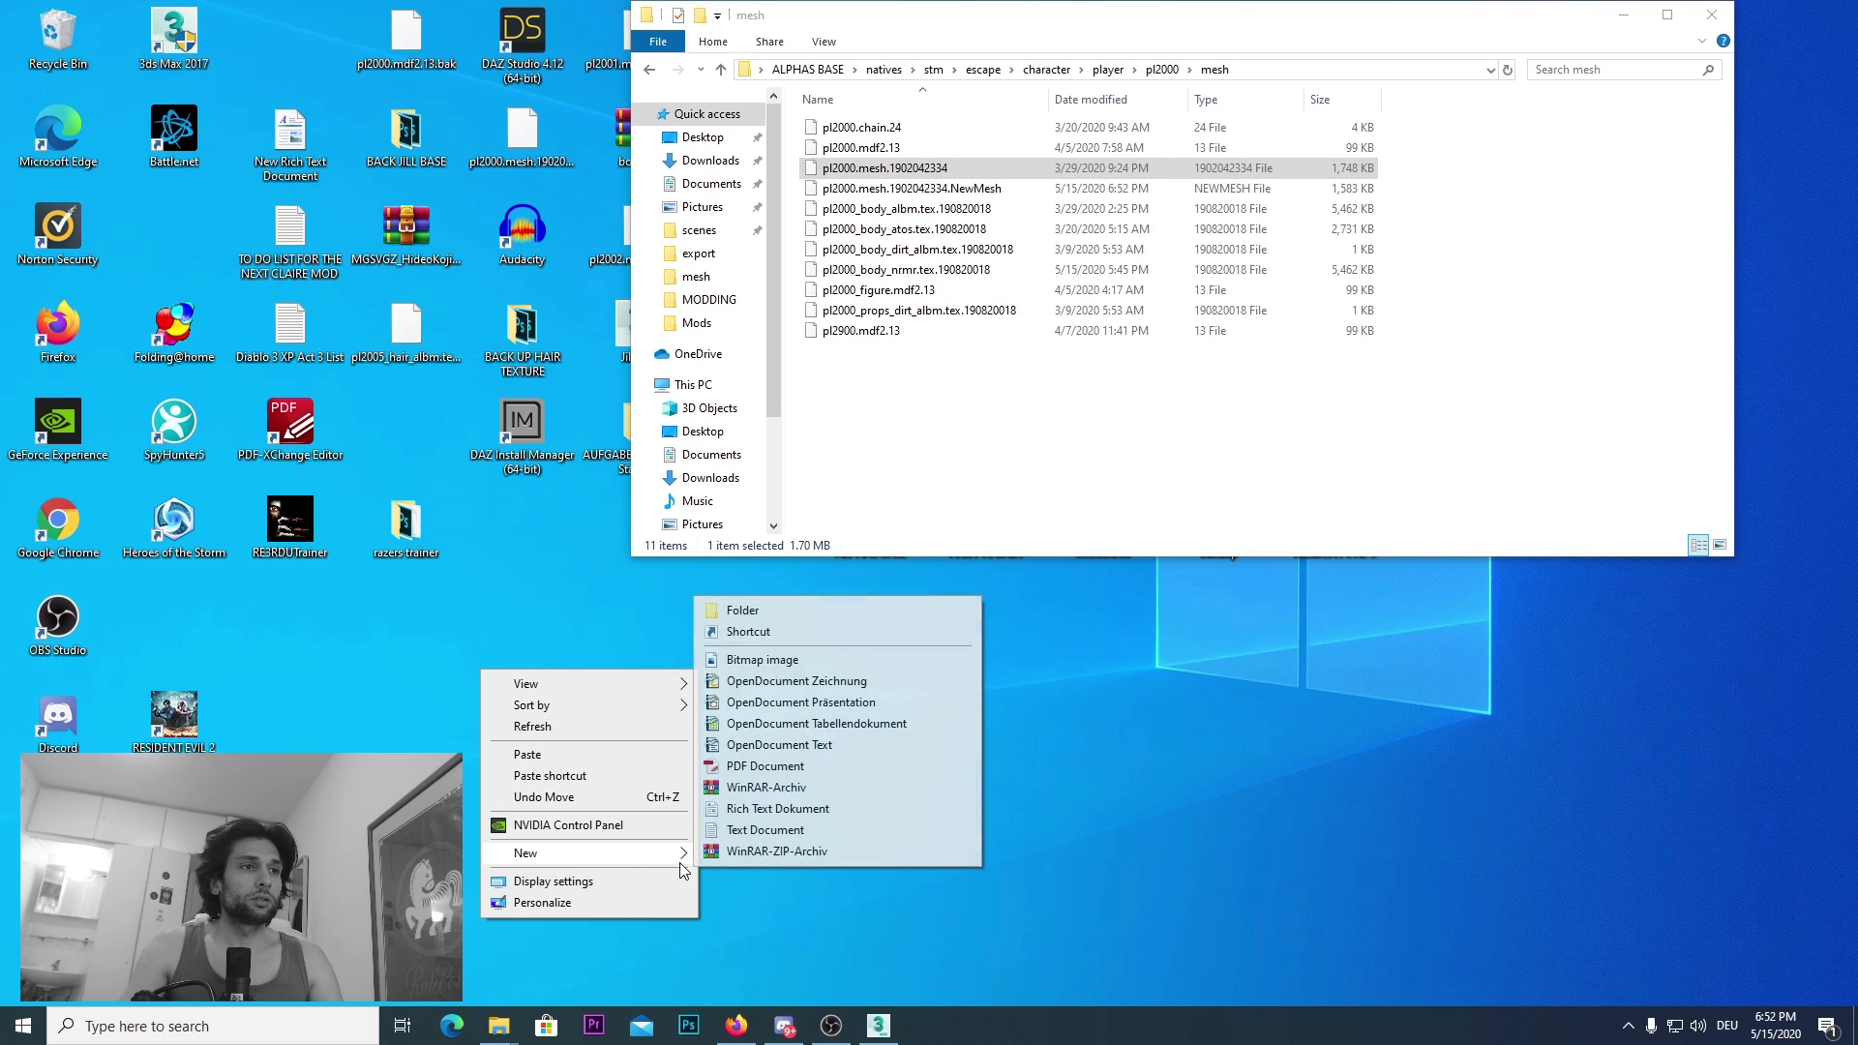
pyautogui.click(811, 613)
pyautogui.write('B')
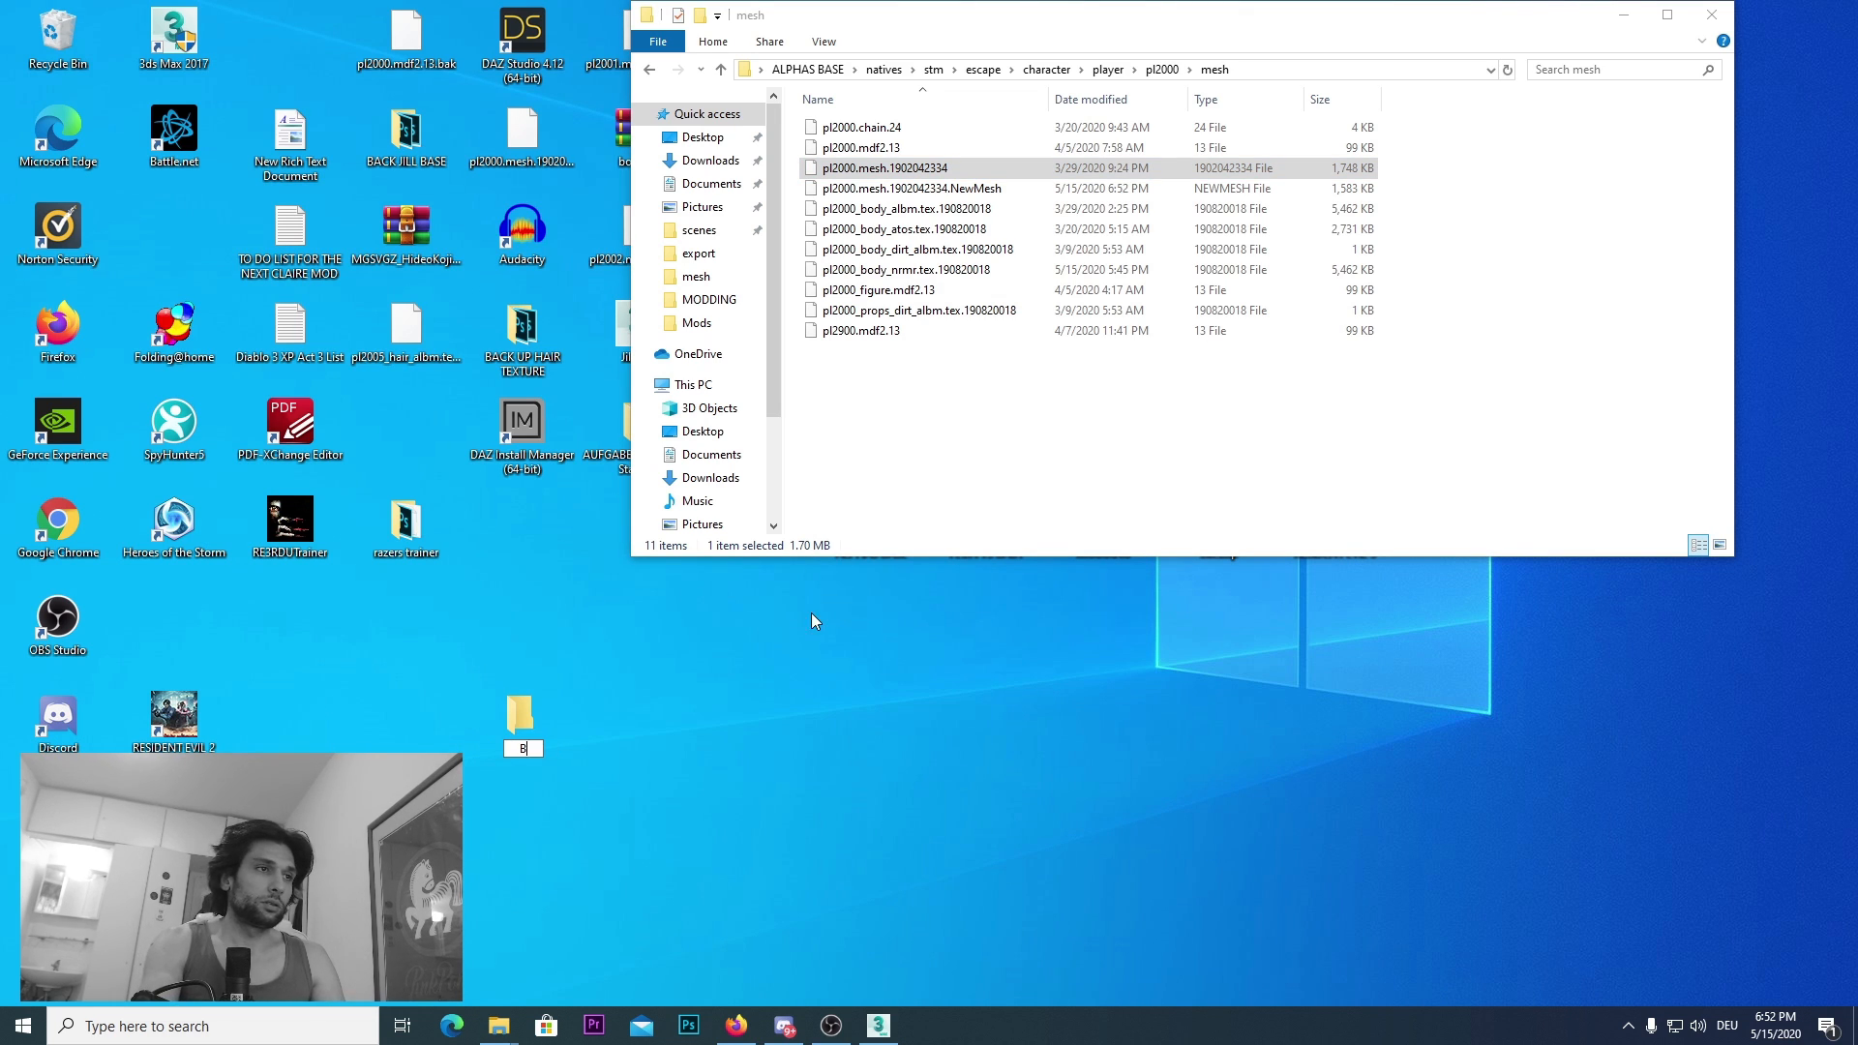
pyautogui.write('ACK UP MESH')
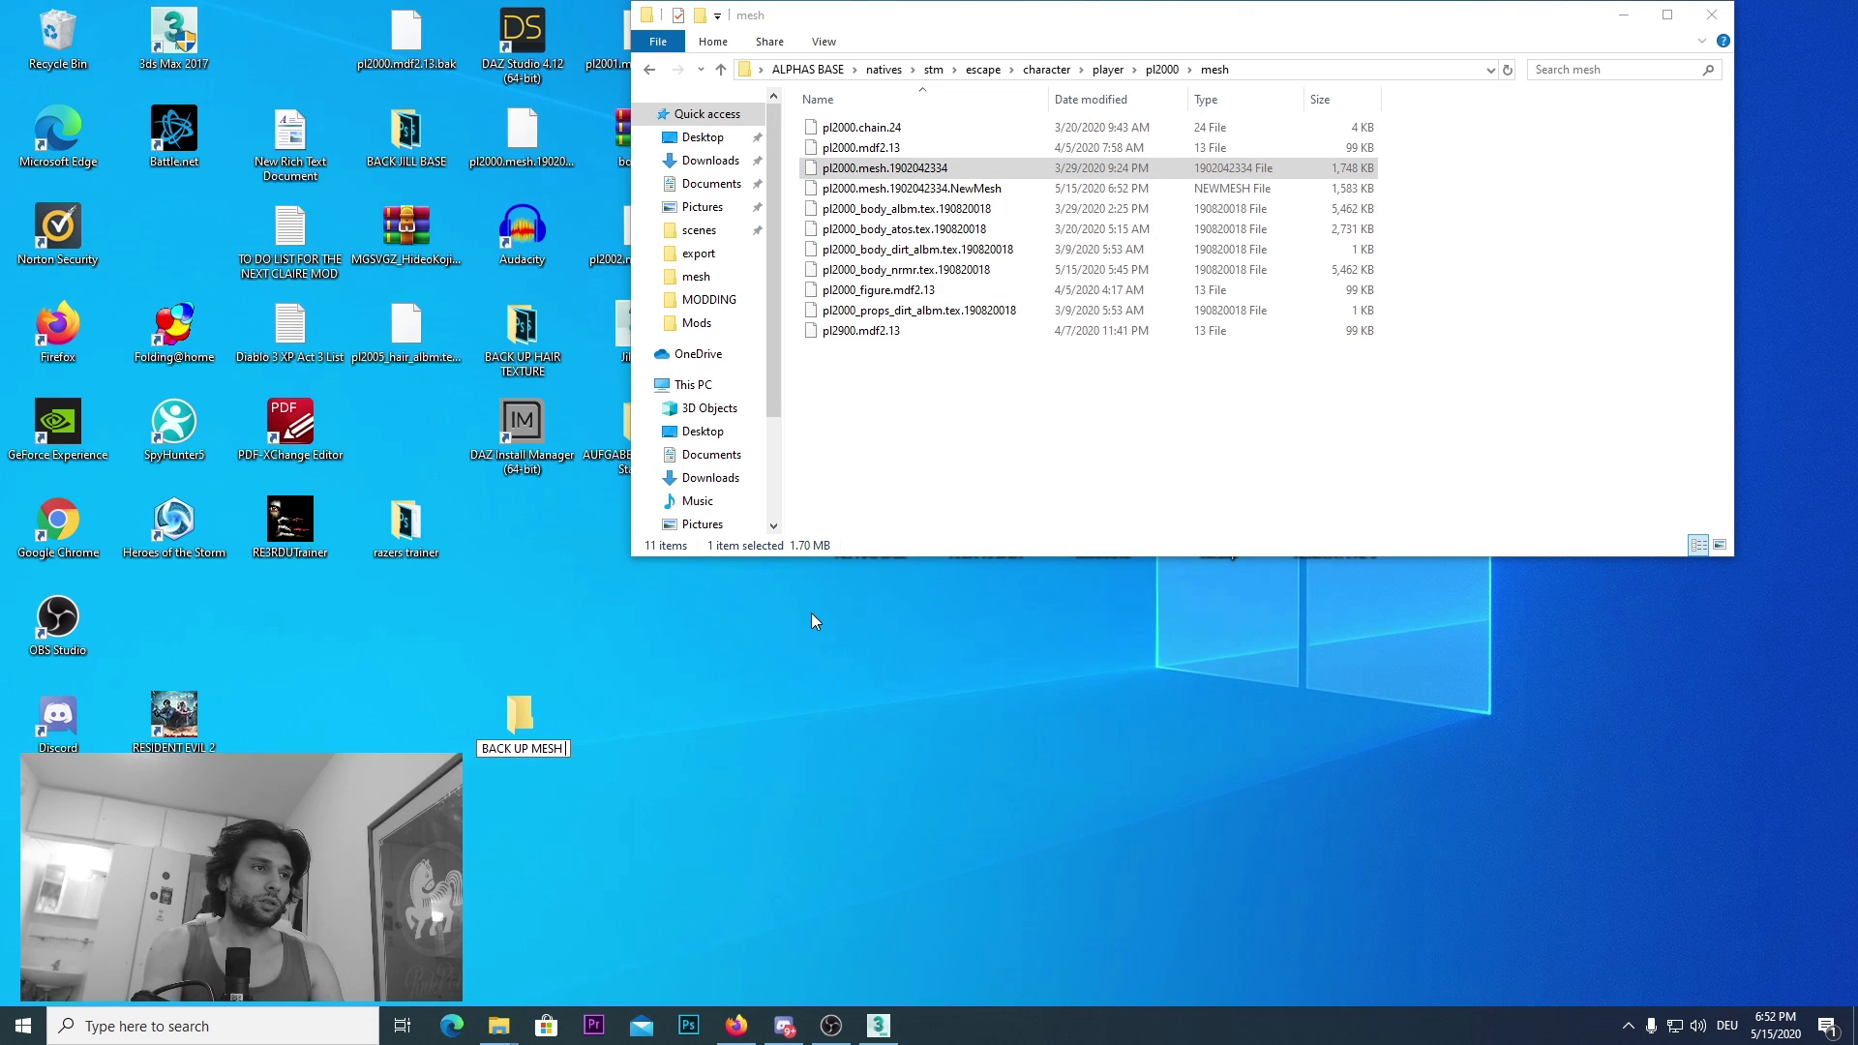
pyautogui.press('Return')
pyautogui.doubleClick(561, 748)
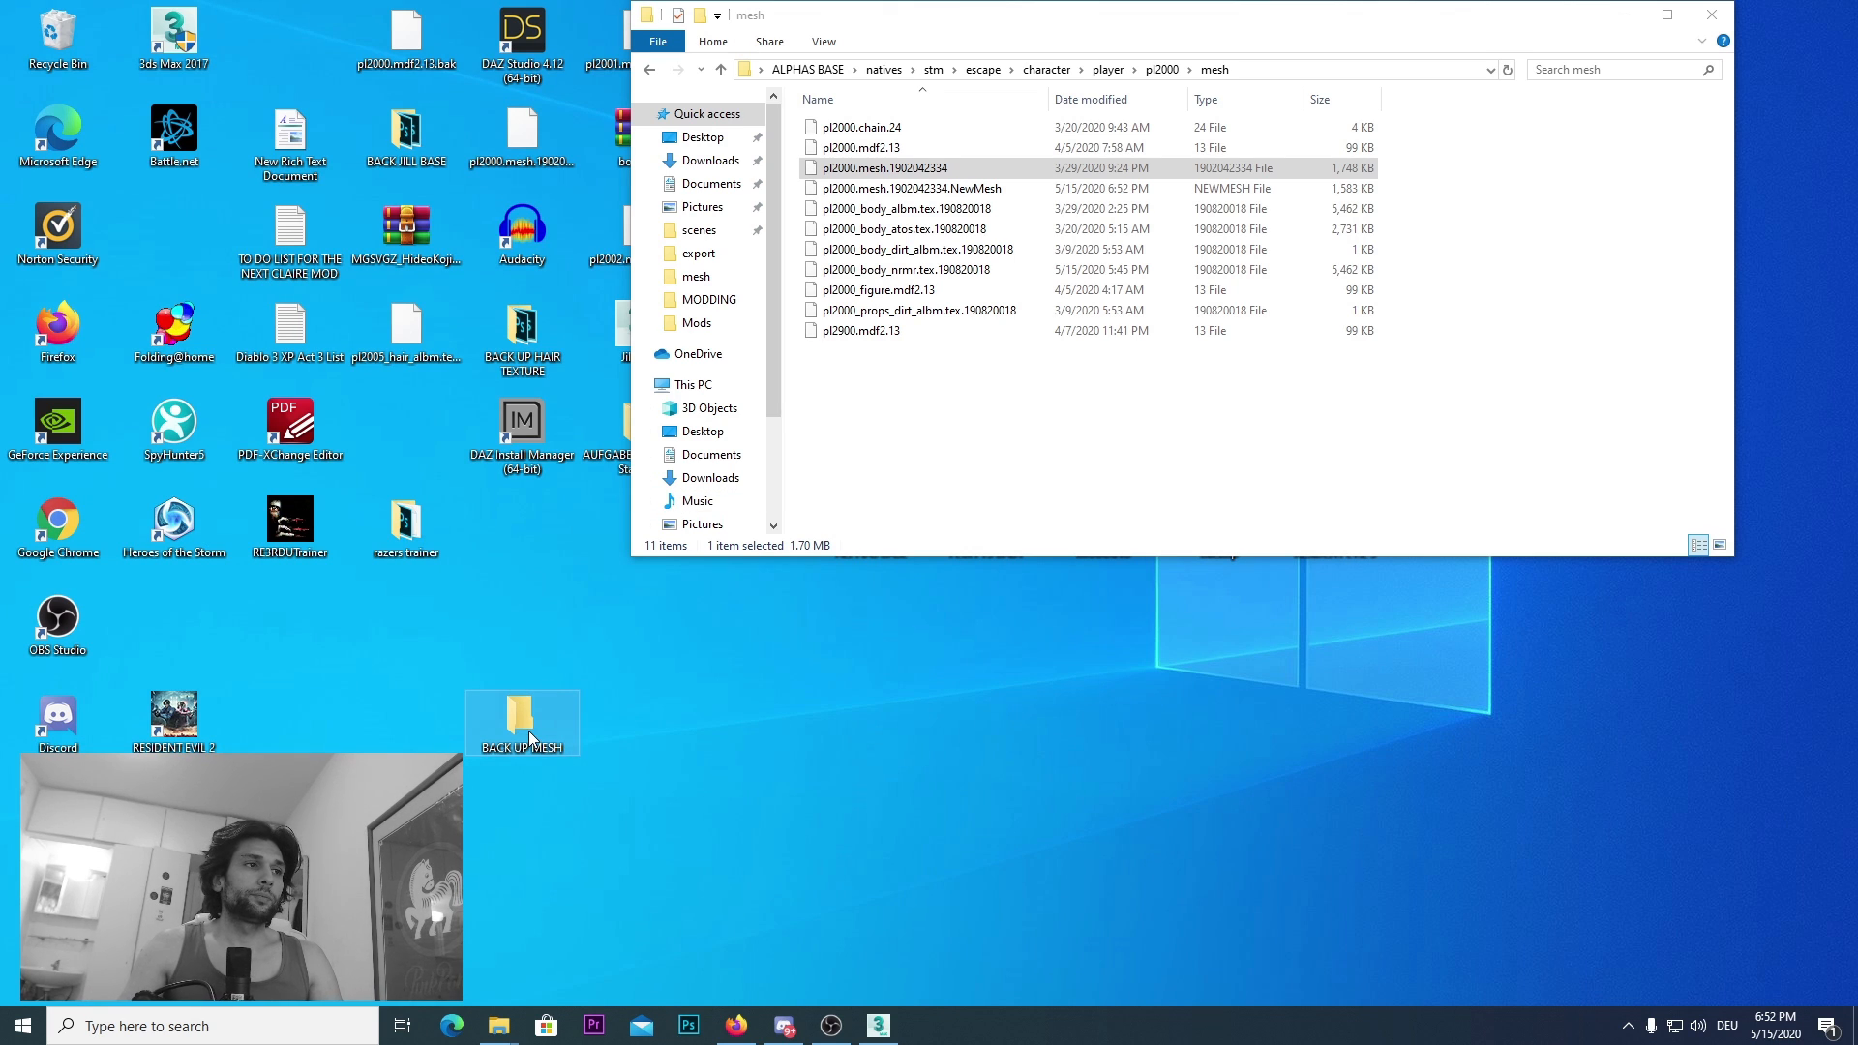
pyautogui.hotkey('ctrl', 'v')
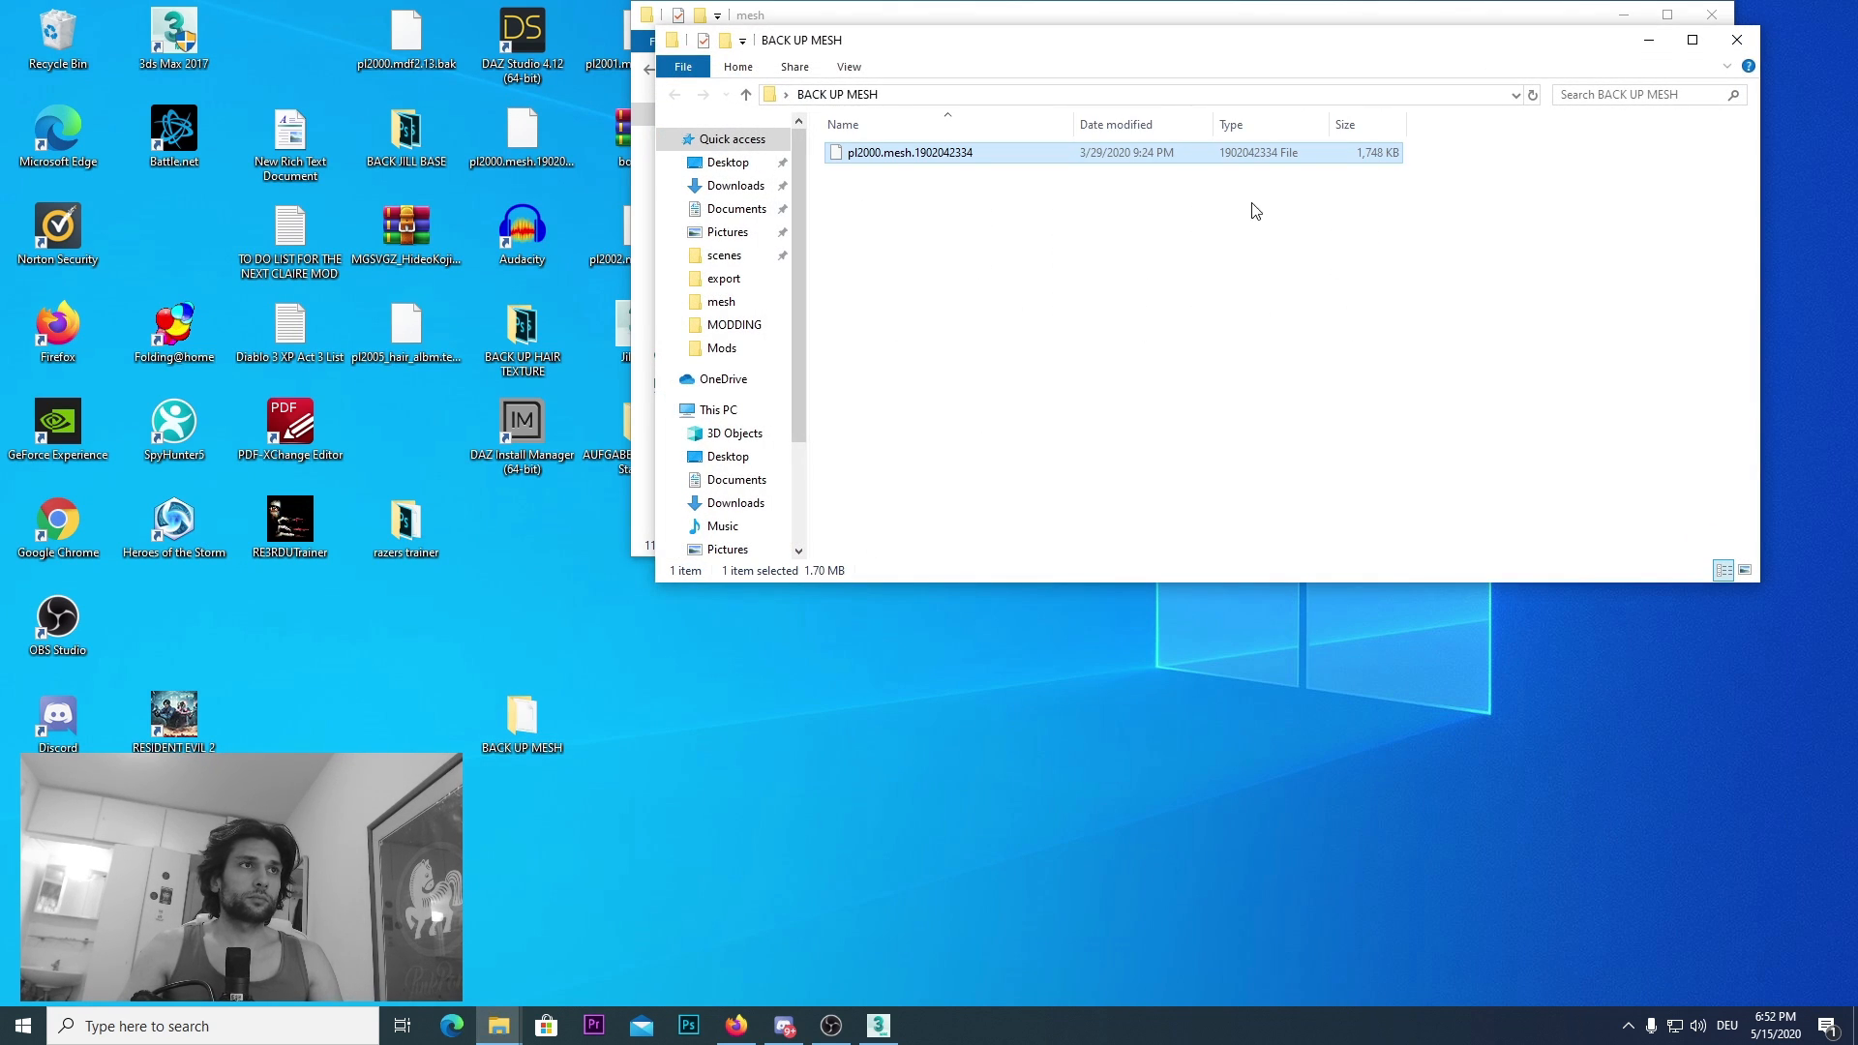
# Step: Delete the original pl2000.mesh.1902042334 from the mod's mesh folder
pyautogui.moveTo(1274, 53); pyautogui.dragTo(1203, 302)
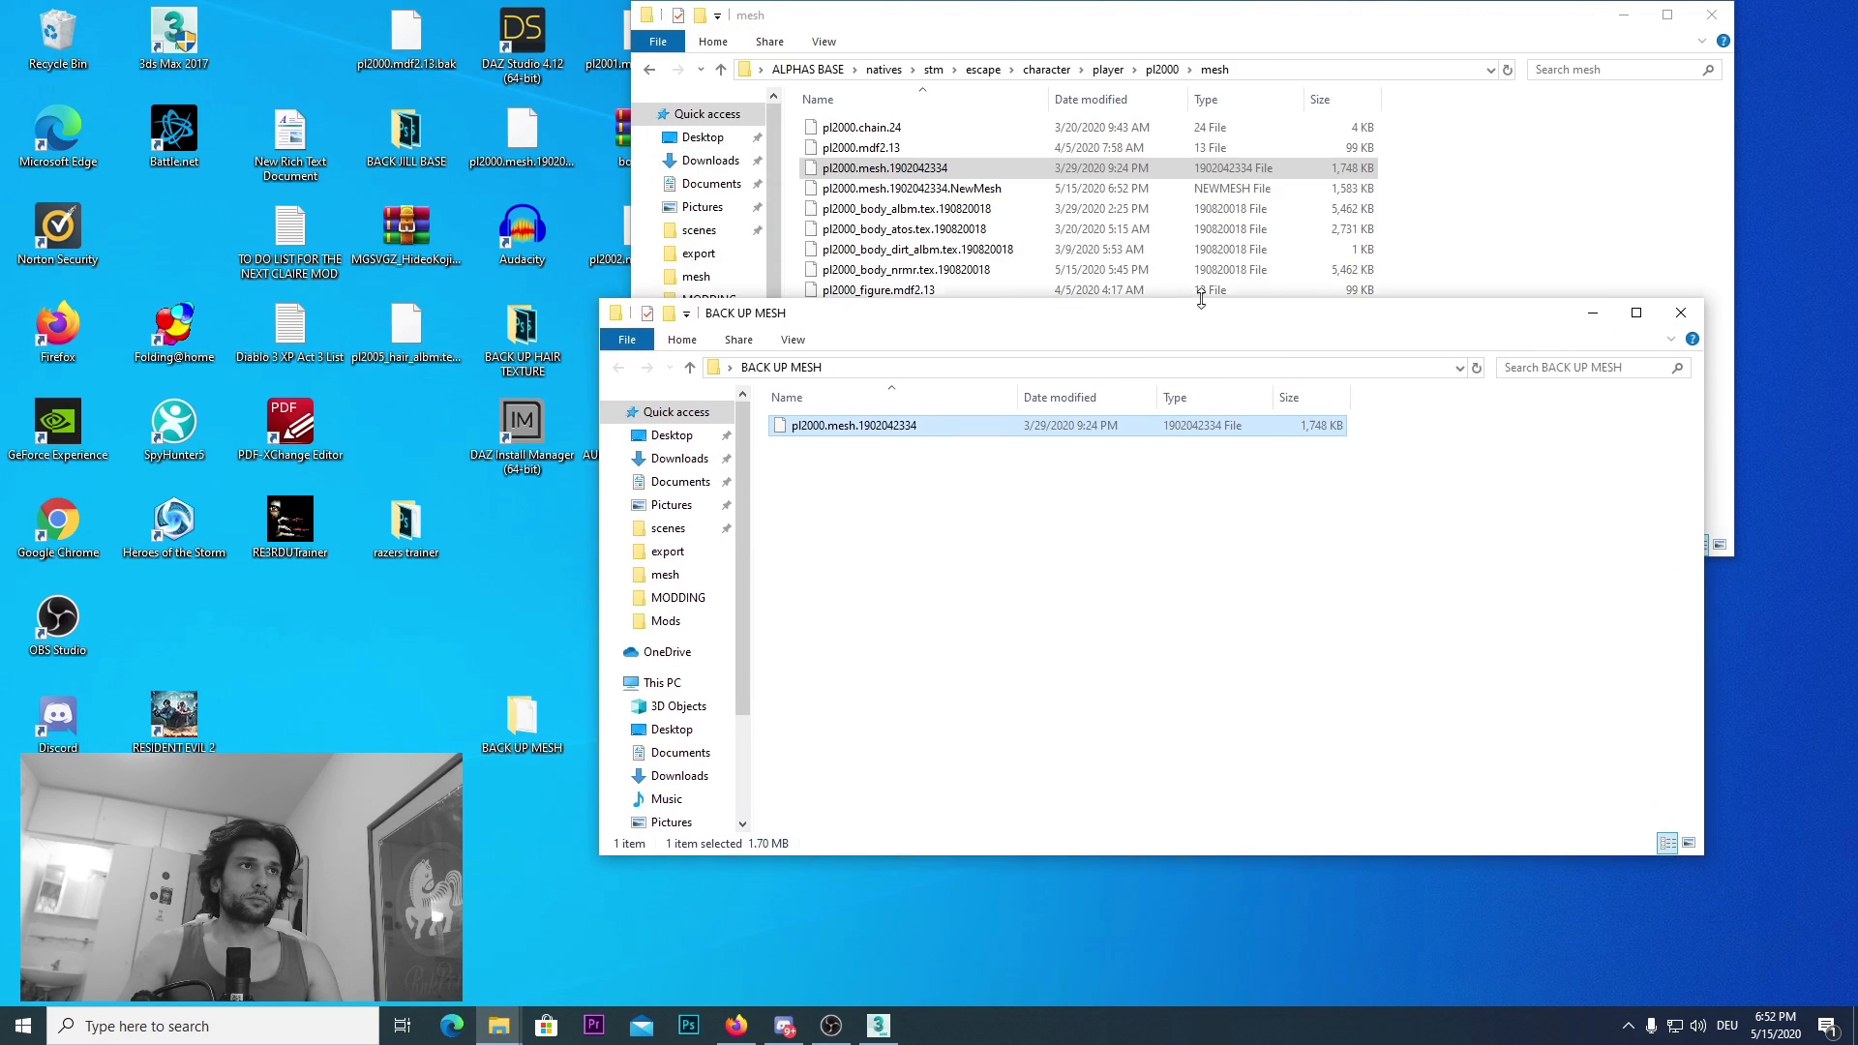
pyautogui.rightClick(1221, 167)
pyautogui.click(1270, 482)
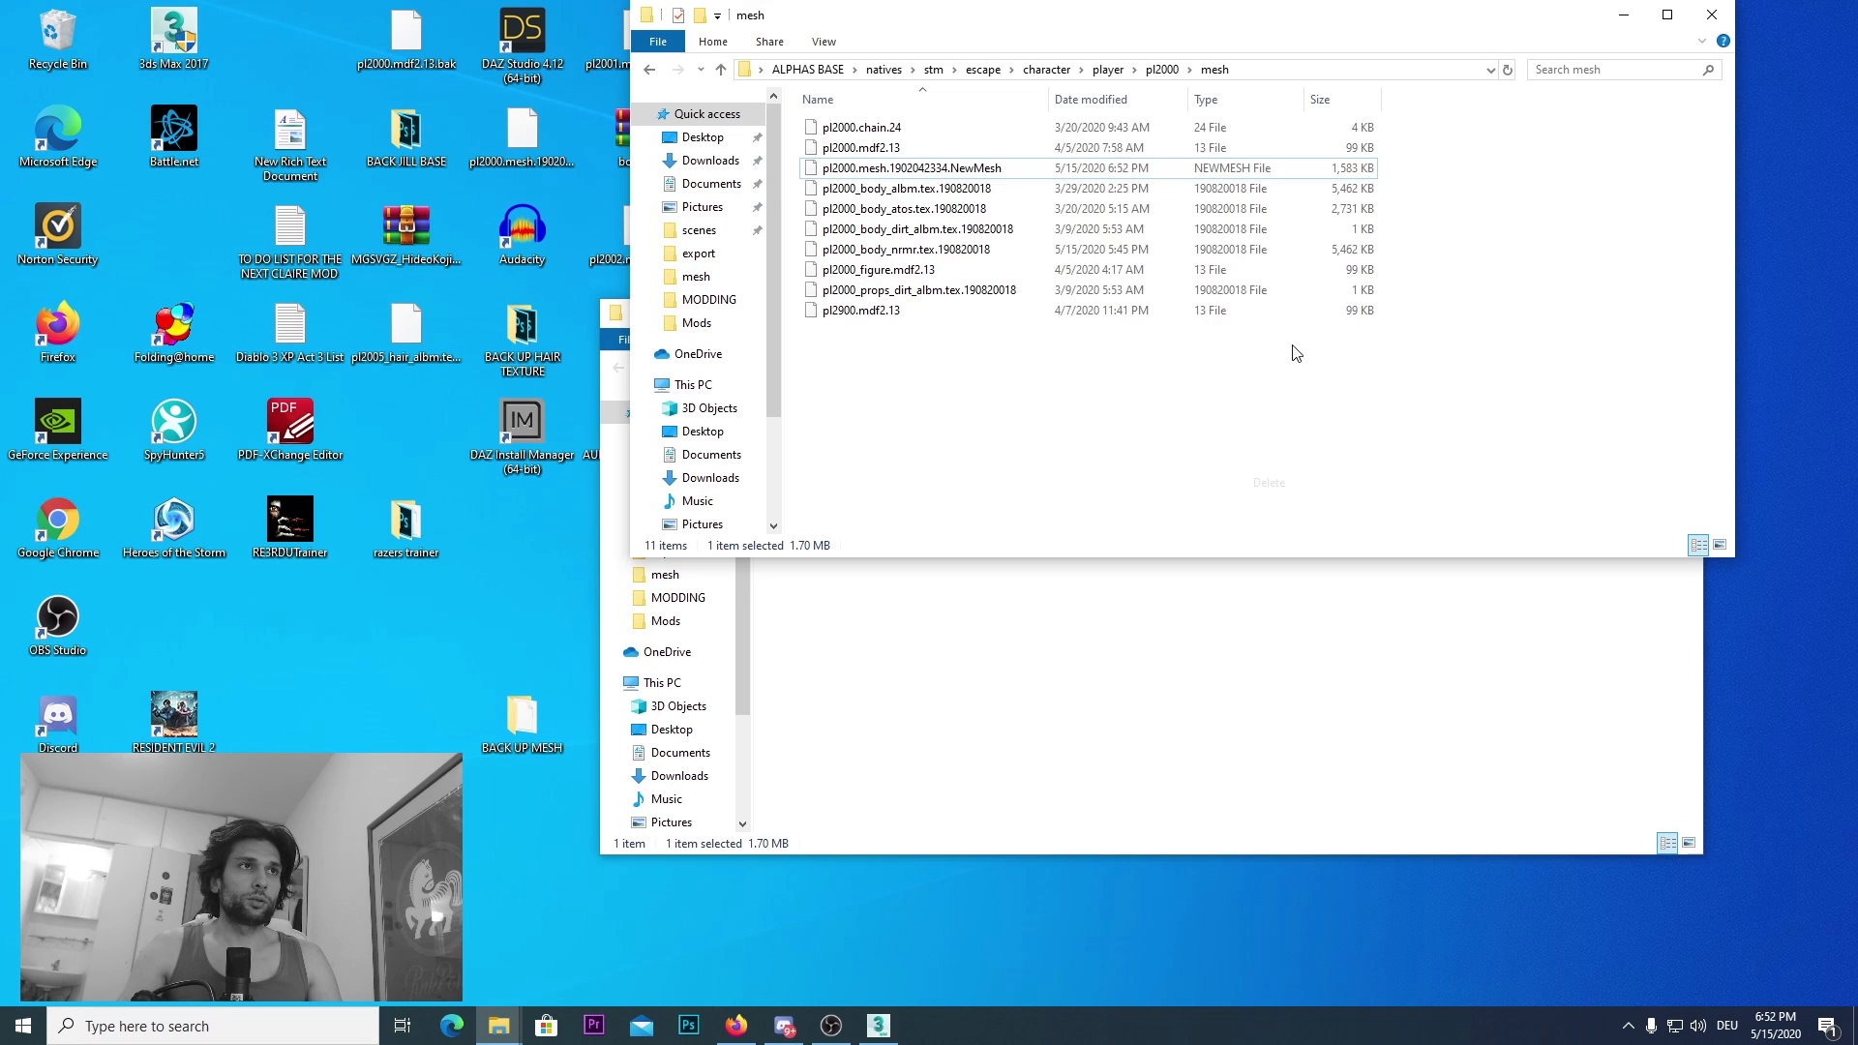
# Step: Rename the exported NewMesh file in the mod's mesh folder to pl2000.mesh.1902042334, accepting the extension change
pyautogui.rightClick(986, 170)
pyautogui.click(1089, 509)
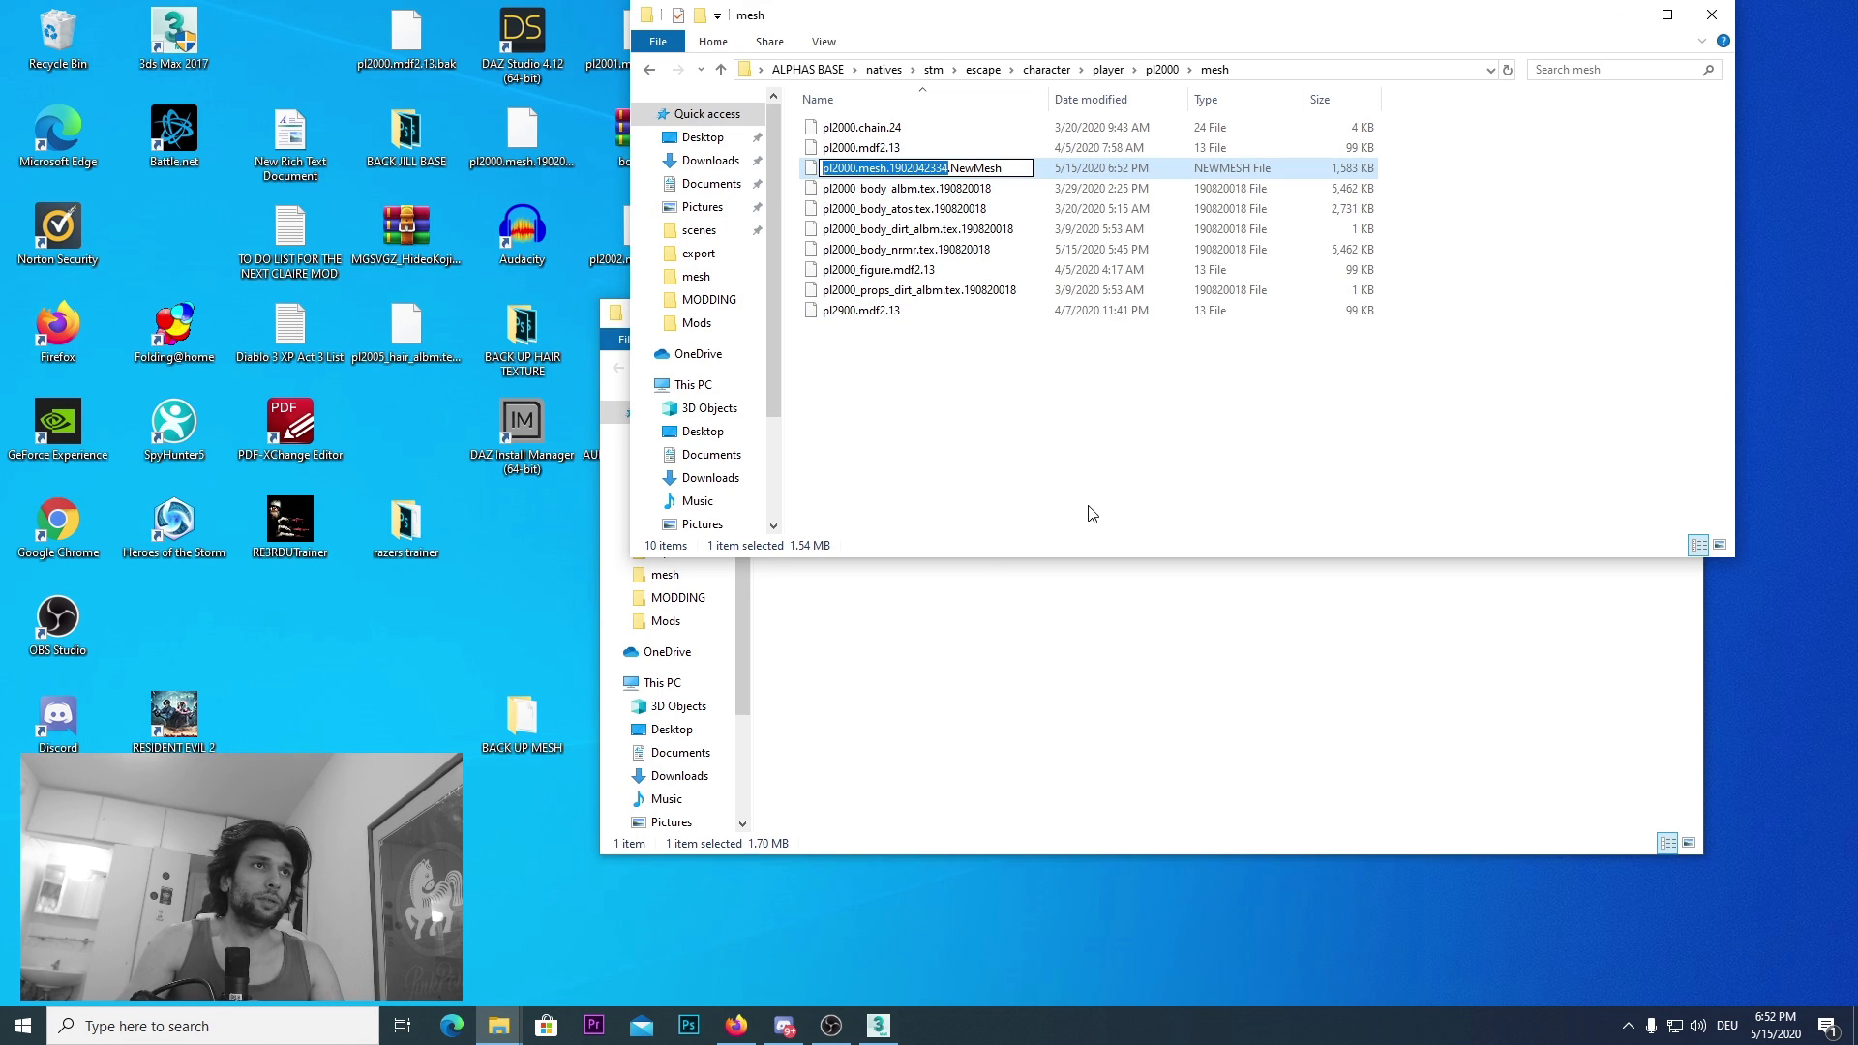
pyautogui.press('Right')
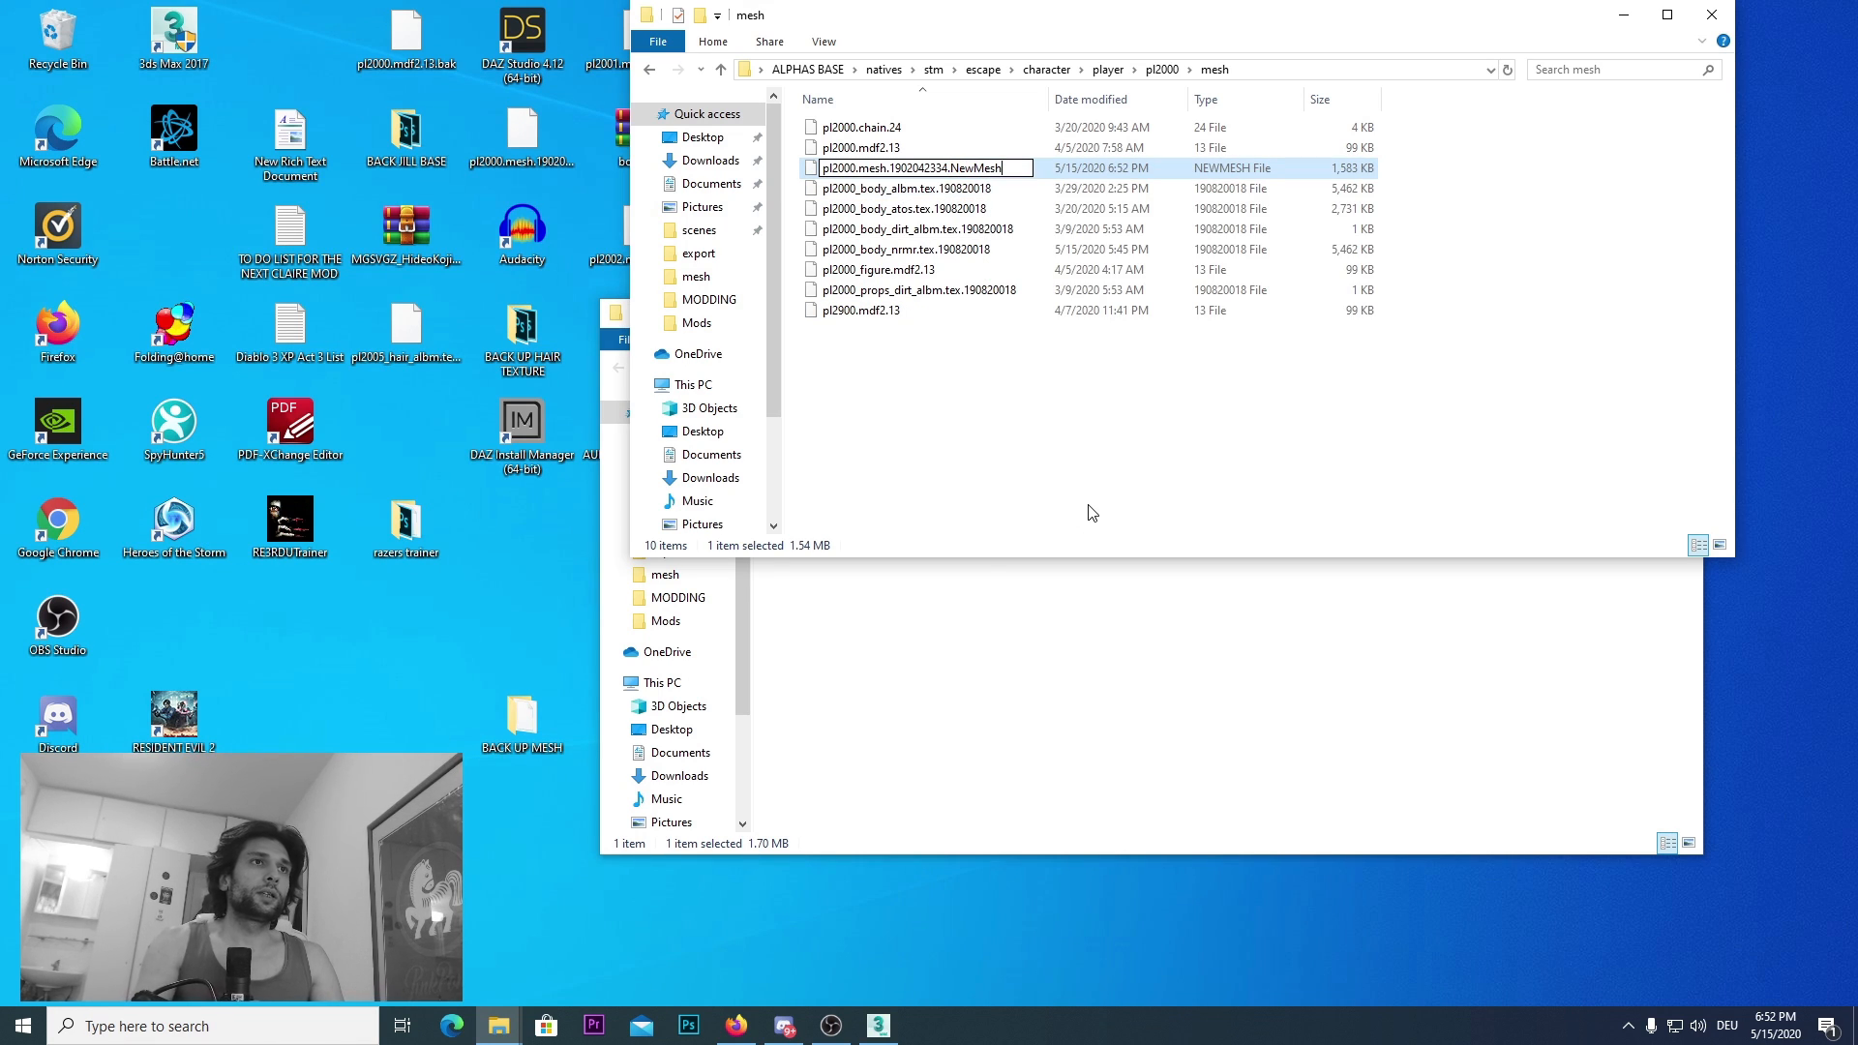
pyautogui.press('BackSpace')
pyautogui.press('BackSpace')
pyautogui.press('BackSpace')
pyautogui.press('BackSpace')
pyautogui.press('BackSpace')
pyautogui.press('BackSpace')
pyautogui.press('BackSpace')
pyautogui.press('BackSpace')
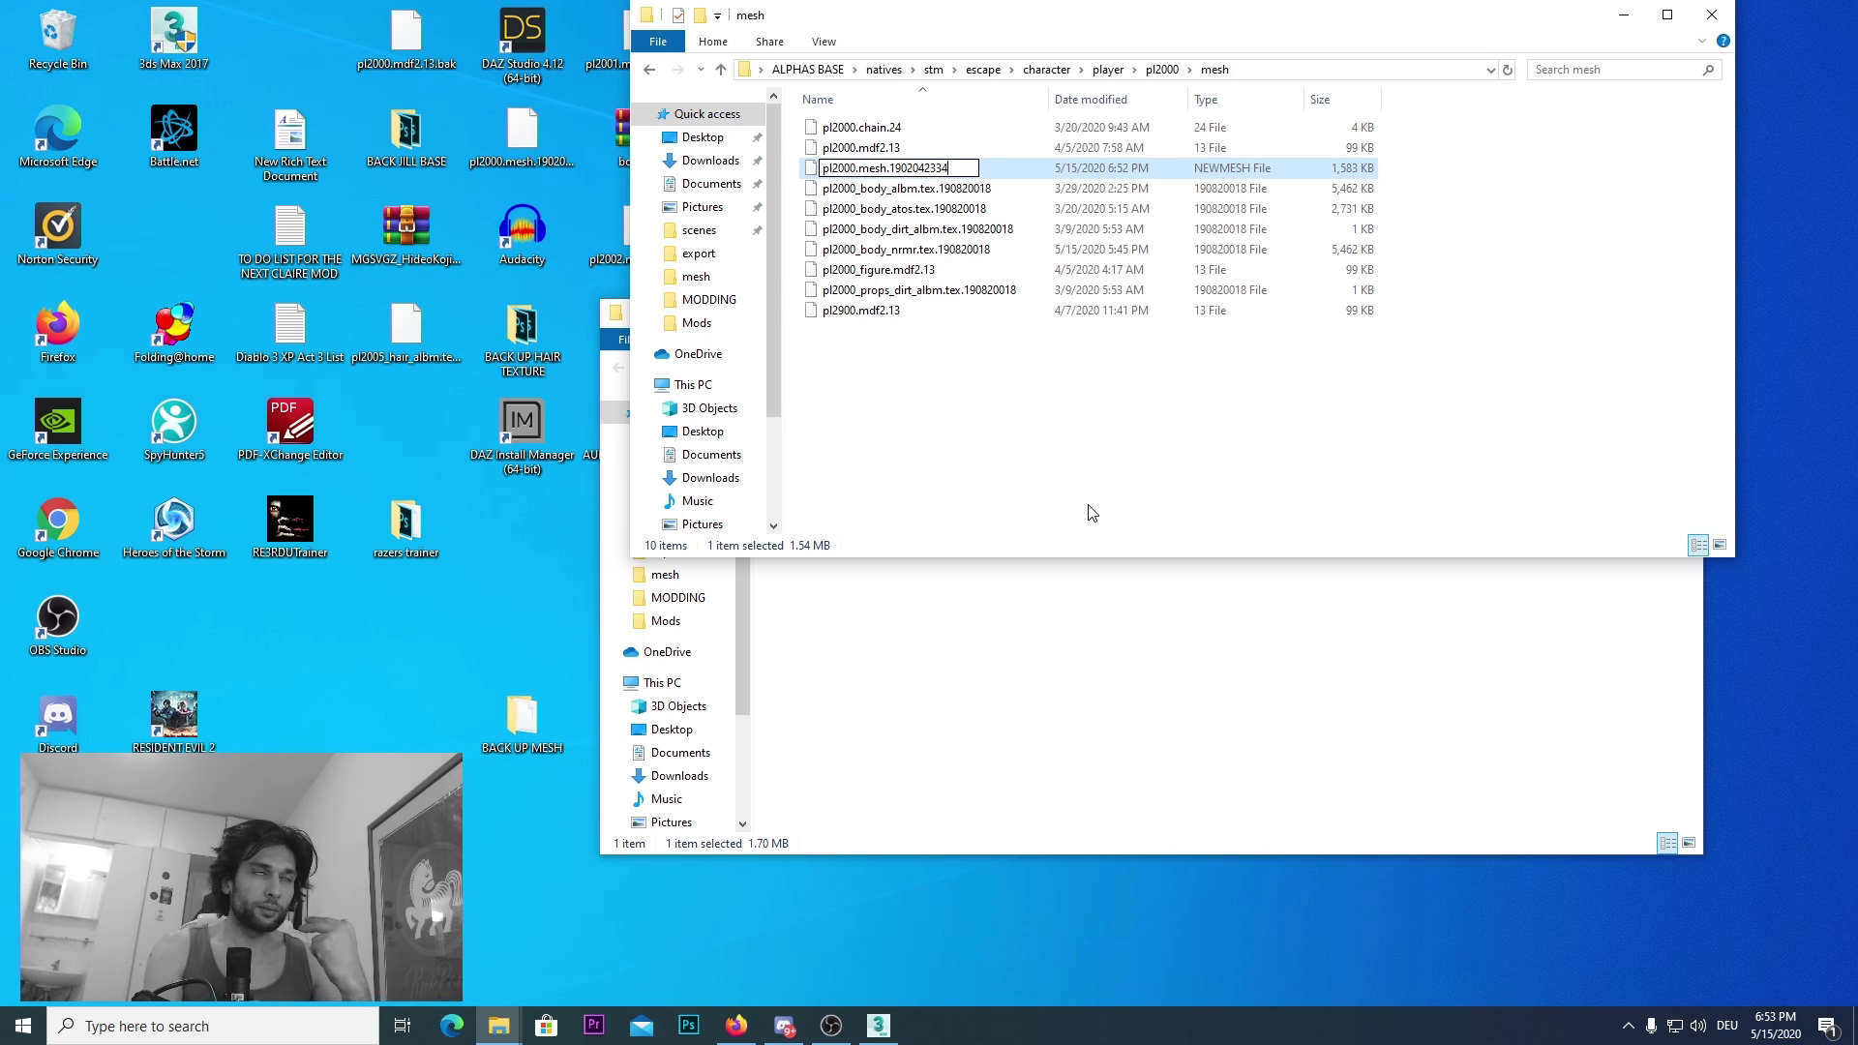
pyautogui.press('Return')
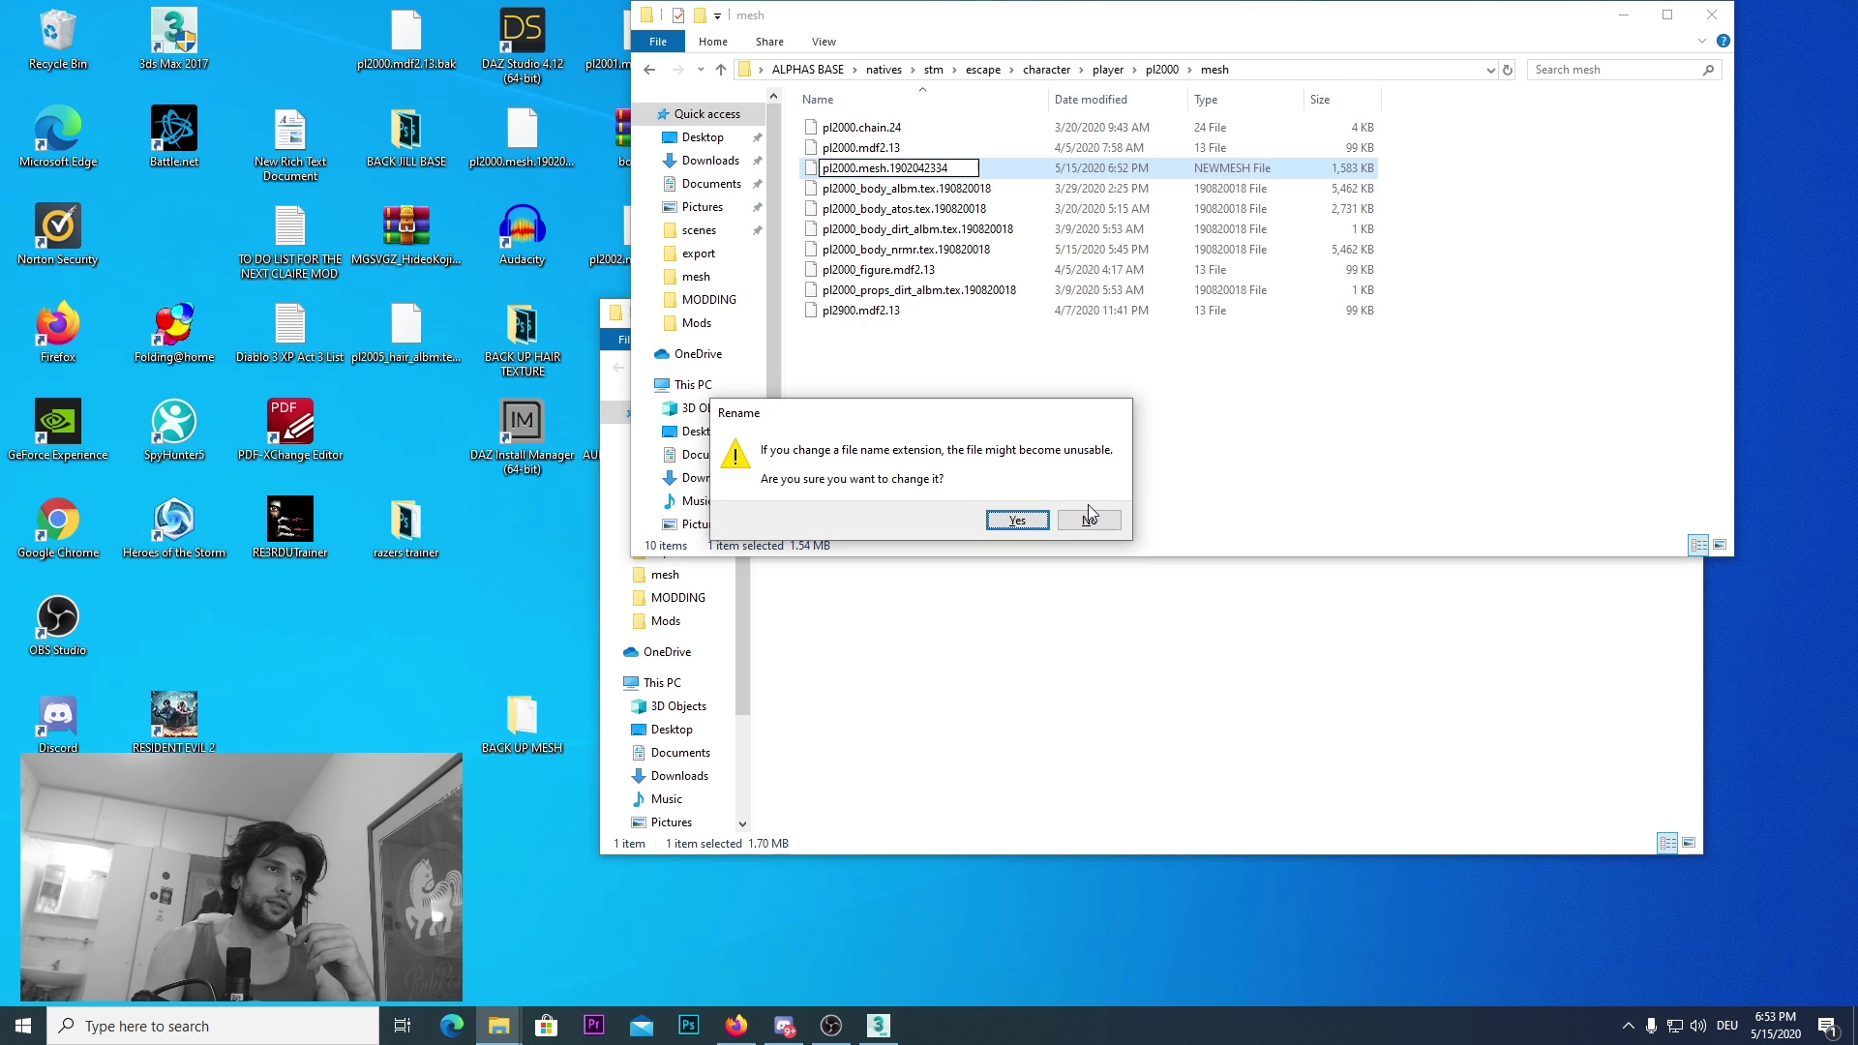
pyautogui.press('Return')
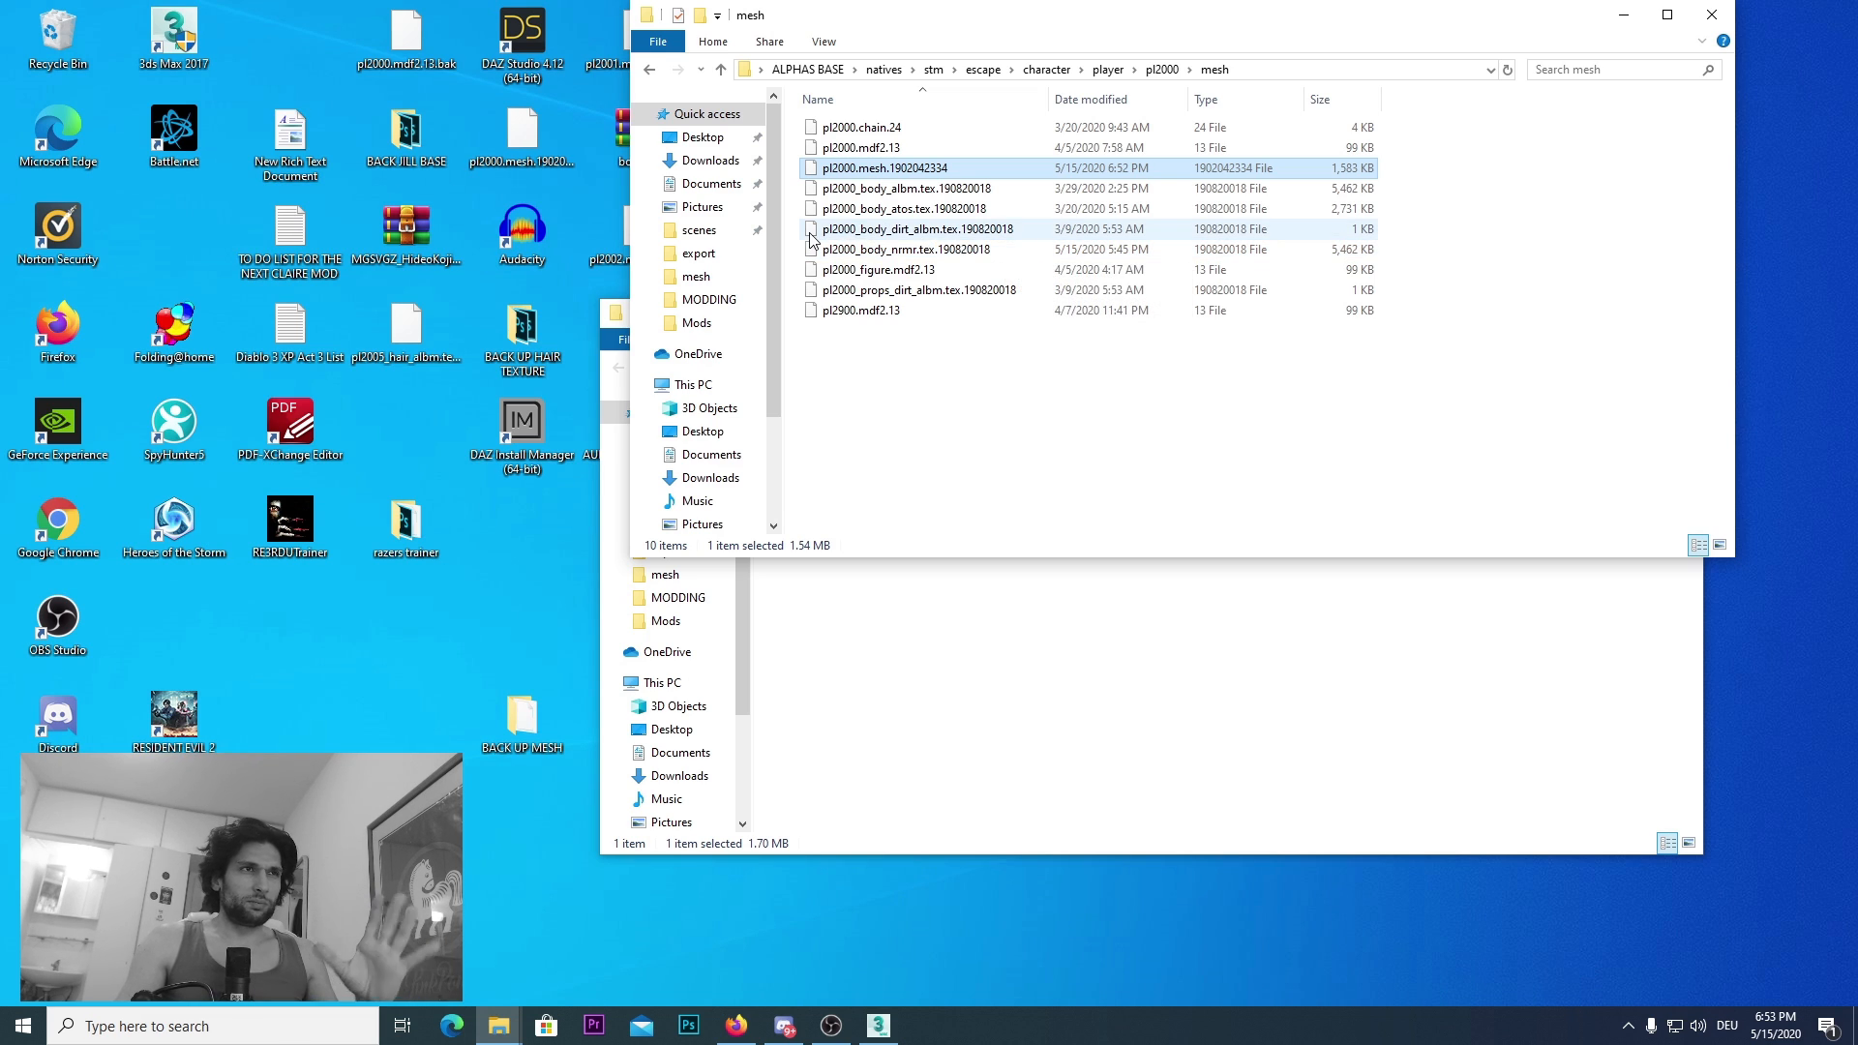
# Step: Close the mesh and BACK UP MESH folder windows
pyautogui.click(958, 437)
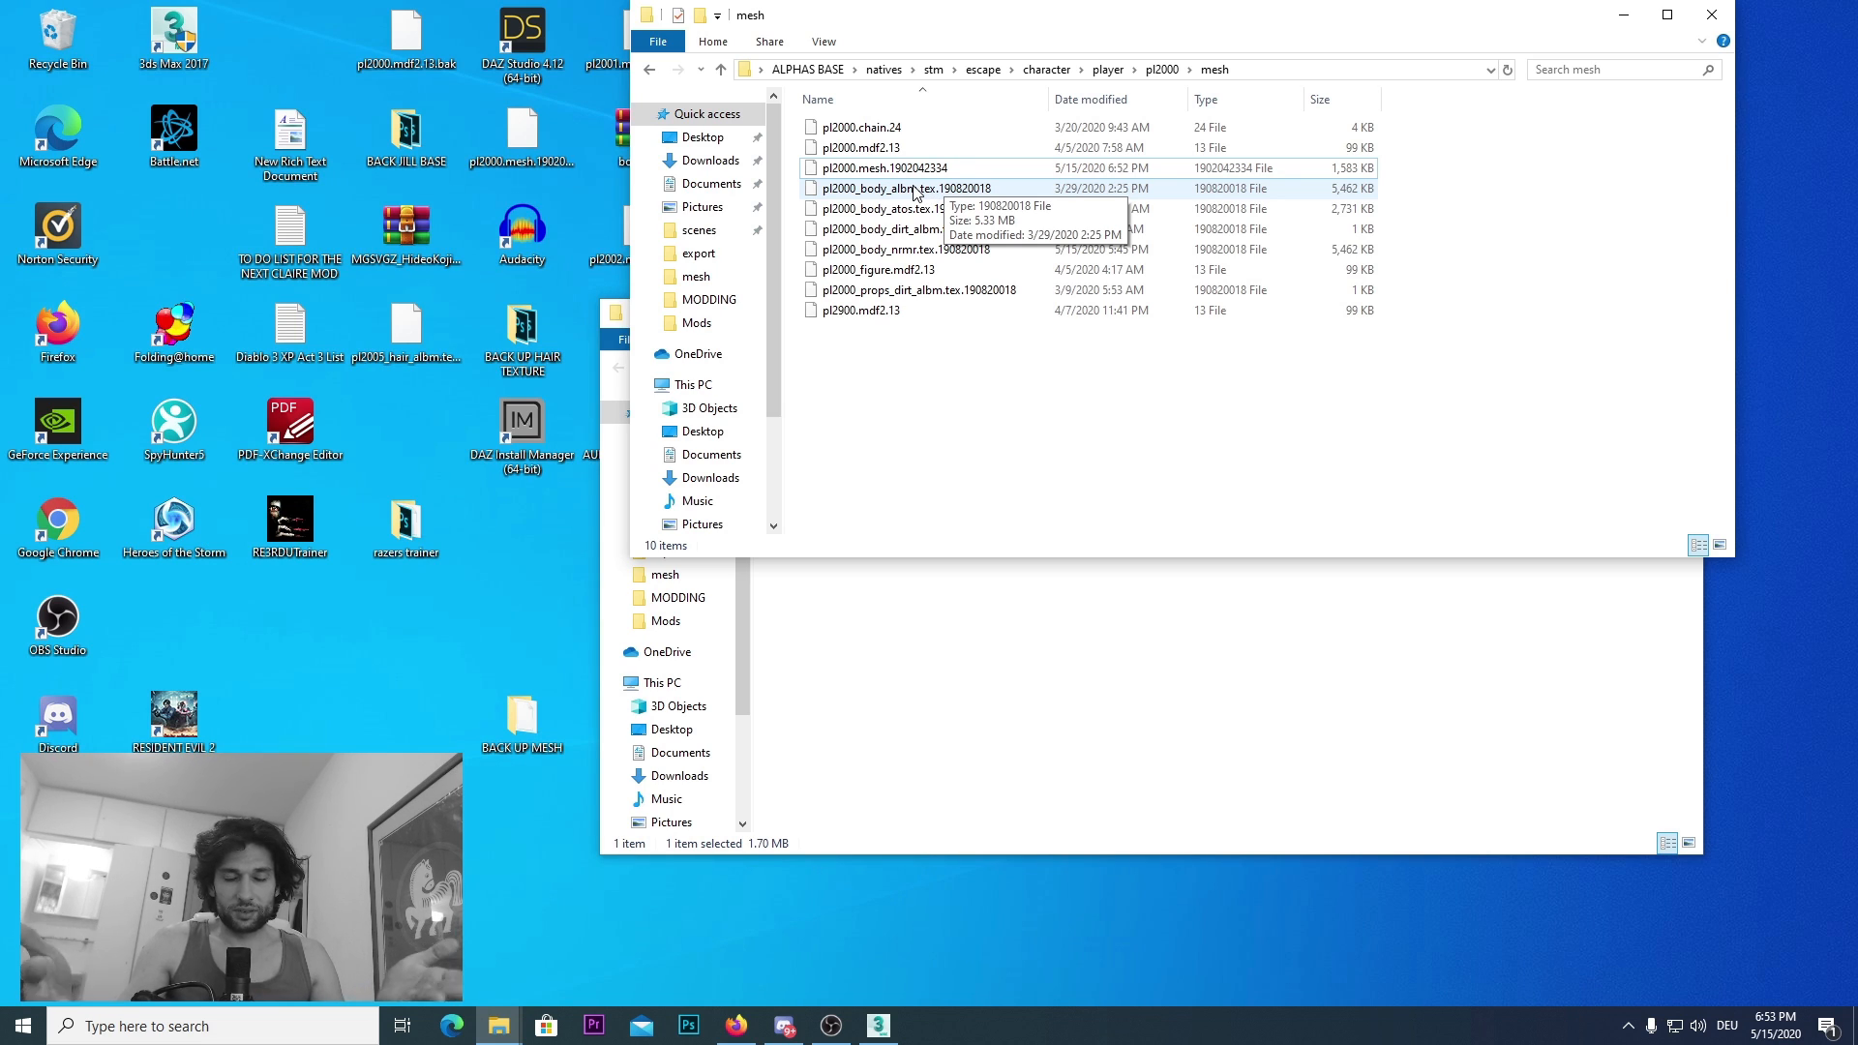
pyautogui.click(1235, 569)
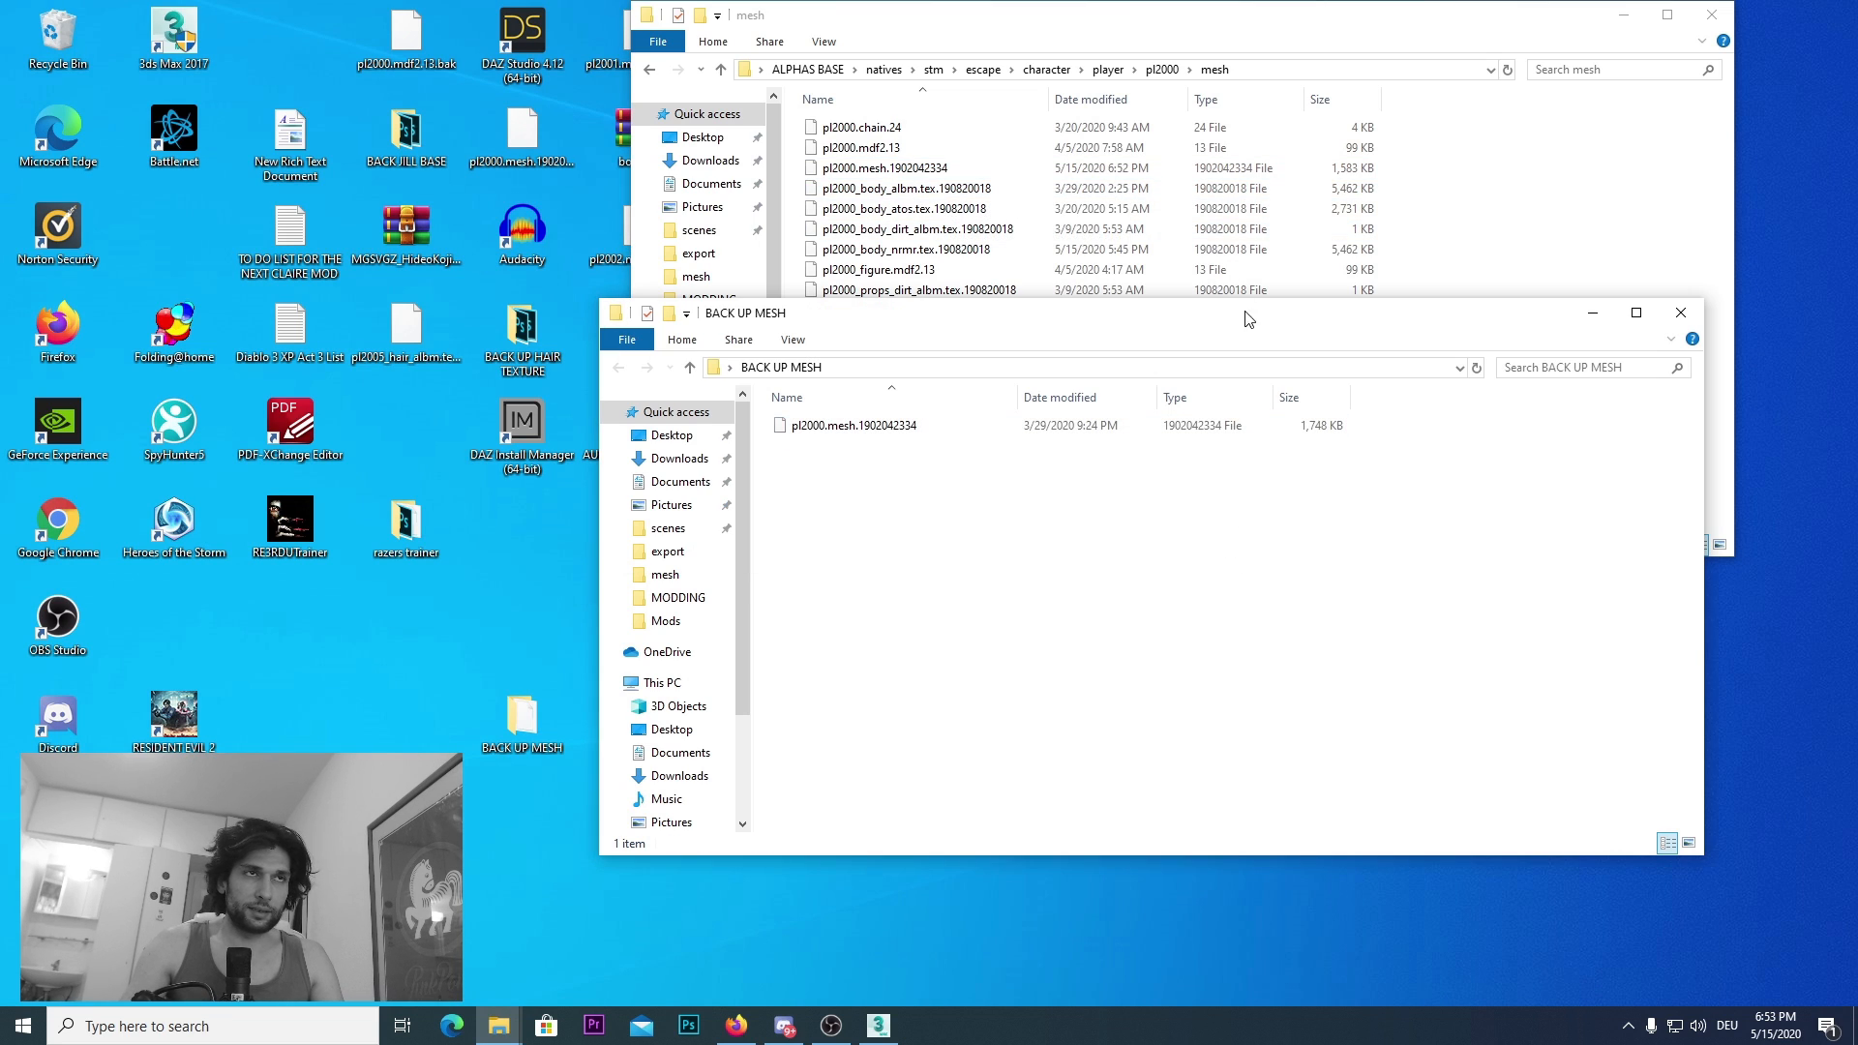
pyautogui.click(1472, 229)
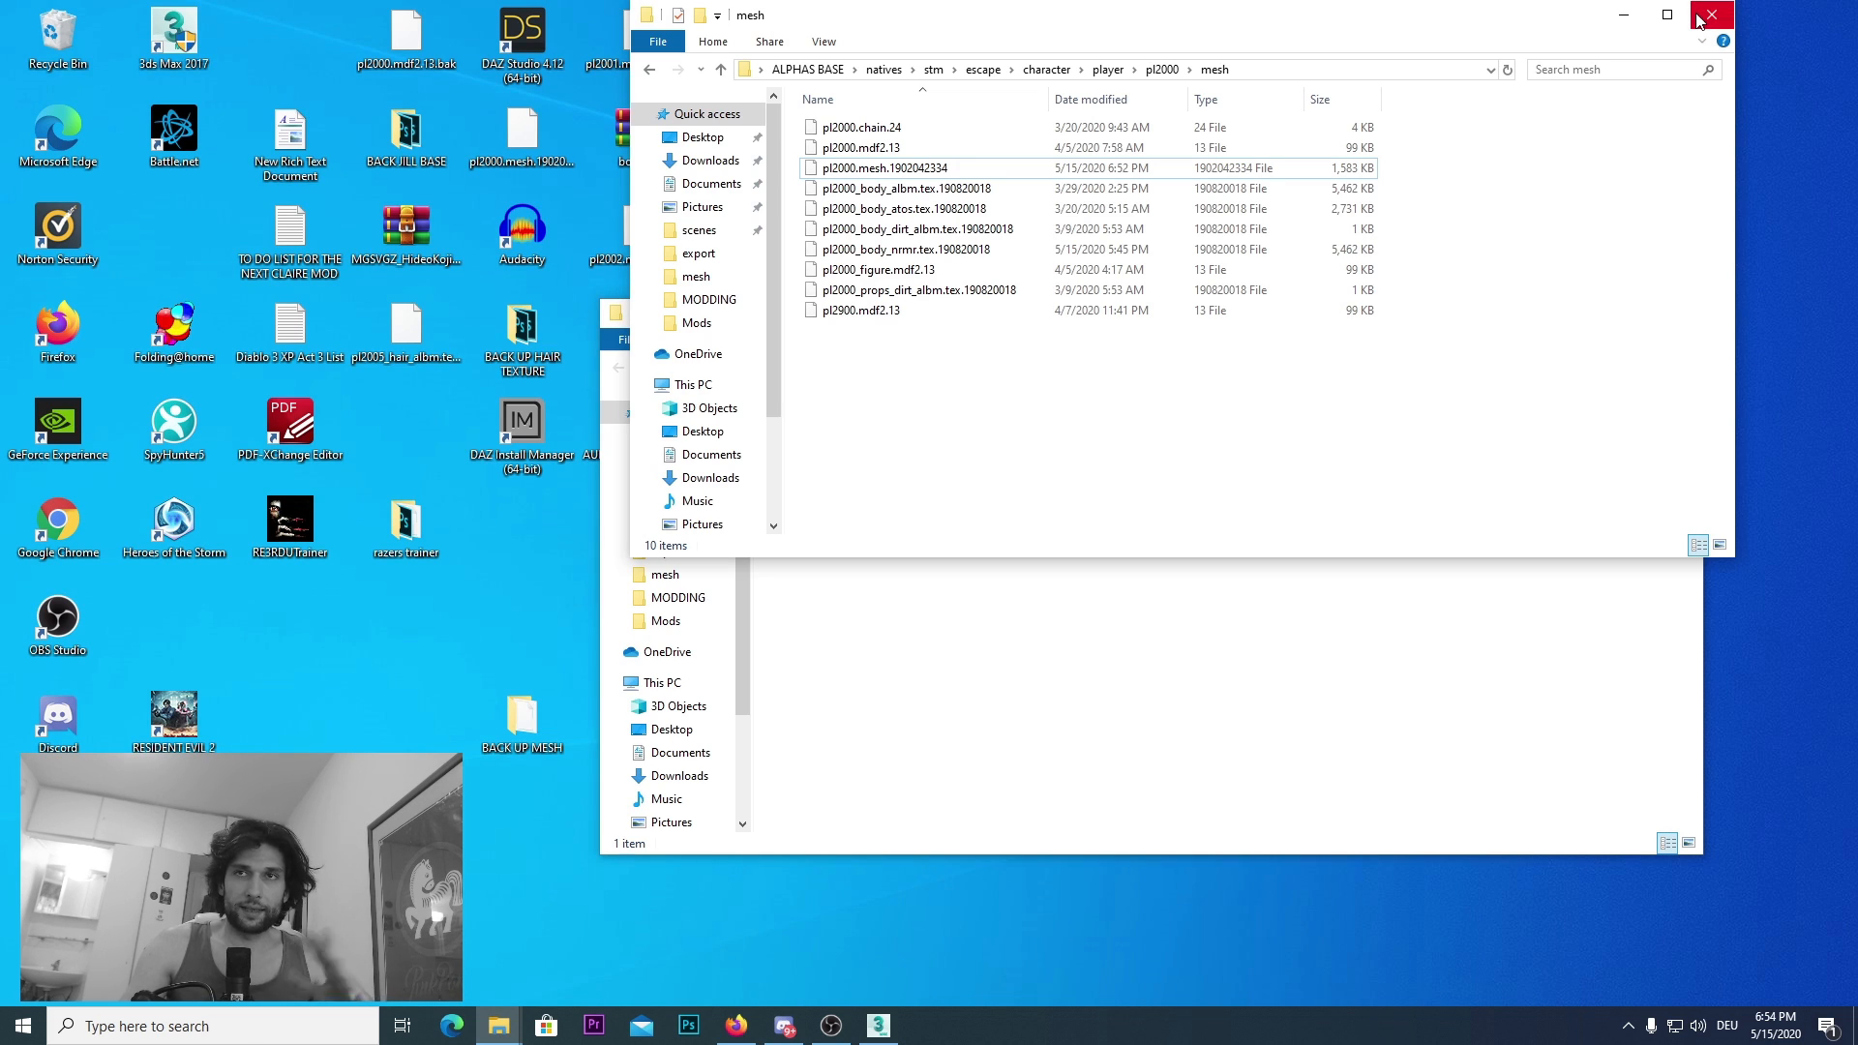
pyautogui.click(1713, 19)
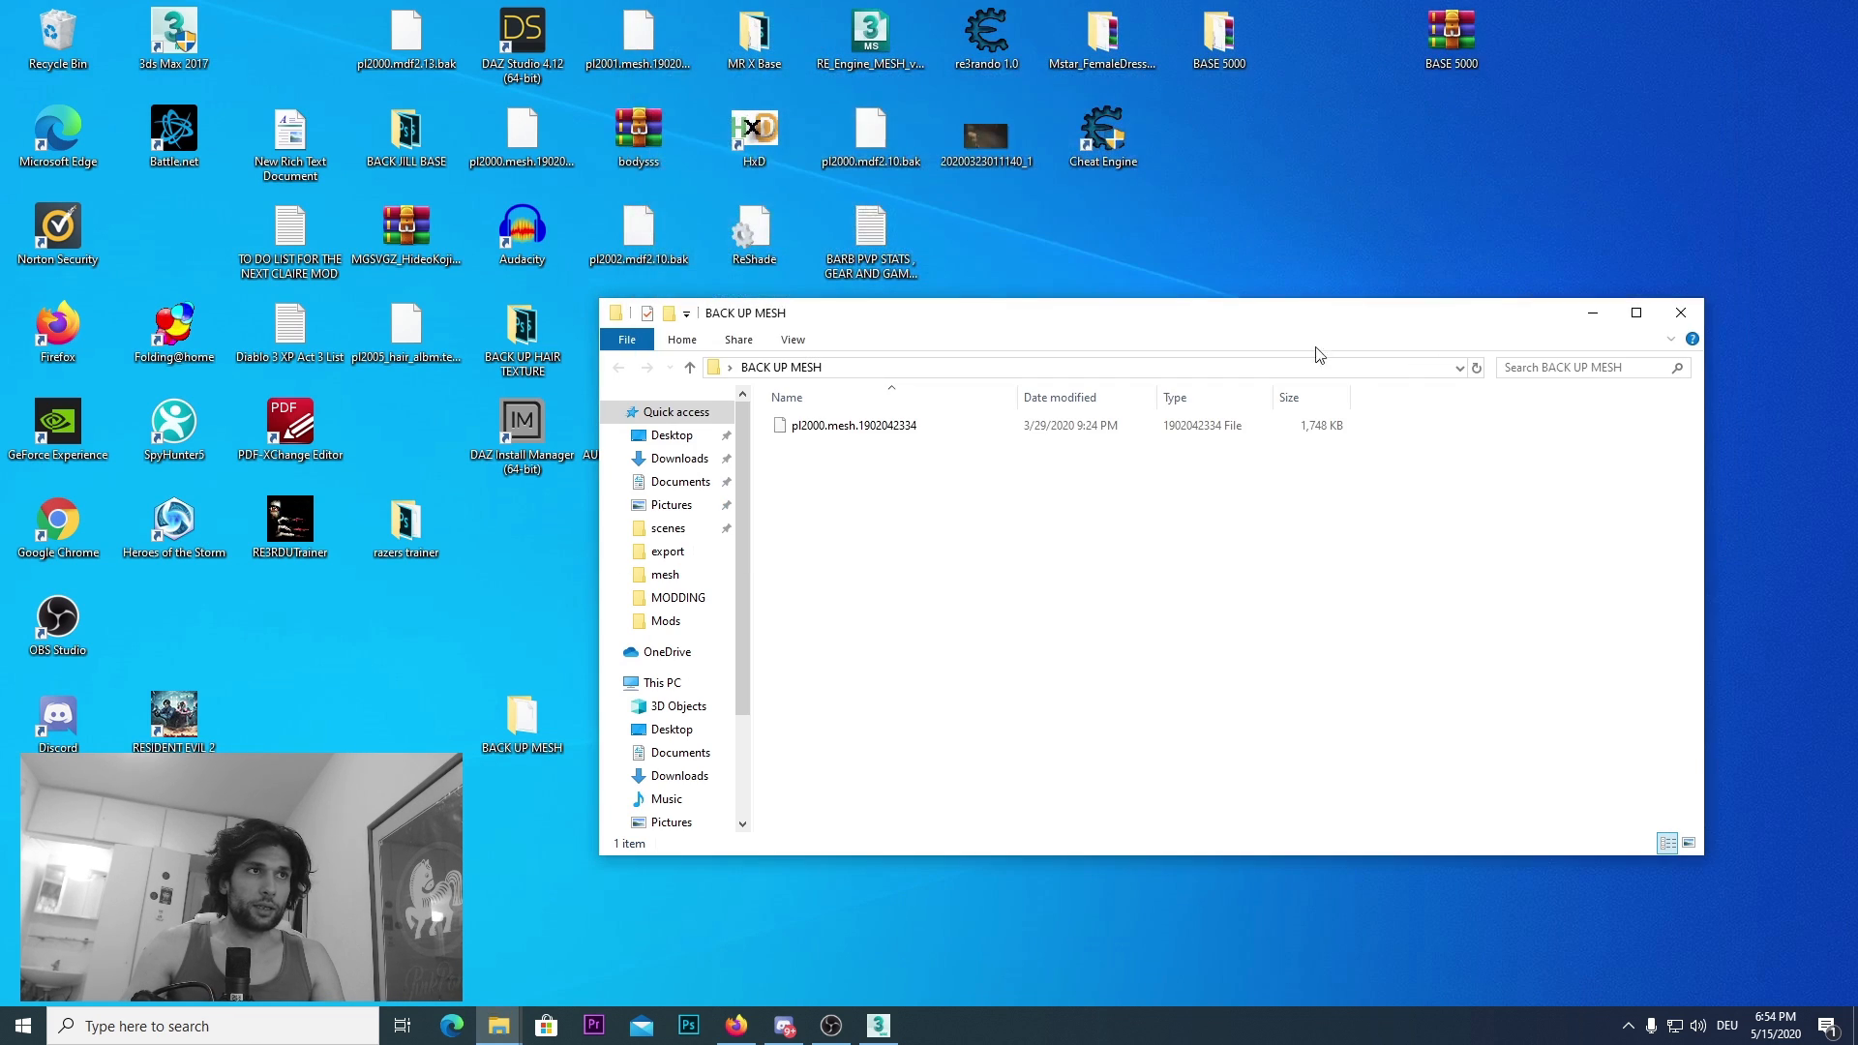
pyautogui.click(1685, 311)
# Step: Open the modinfo file in the ALPHAS BASE folder and set the mod name to "TEST FOR TUT"
pyautogui.rightClick(873, 532)
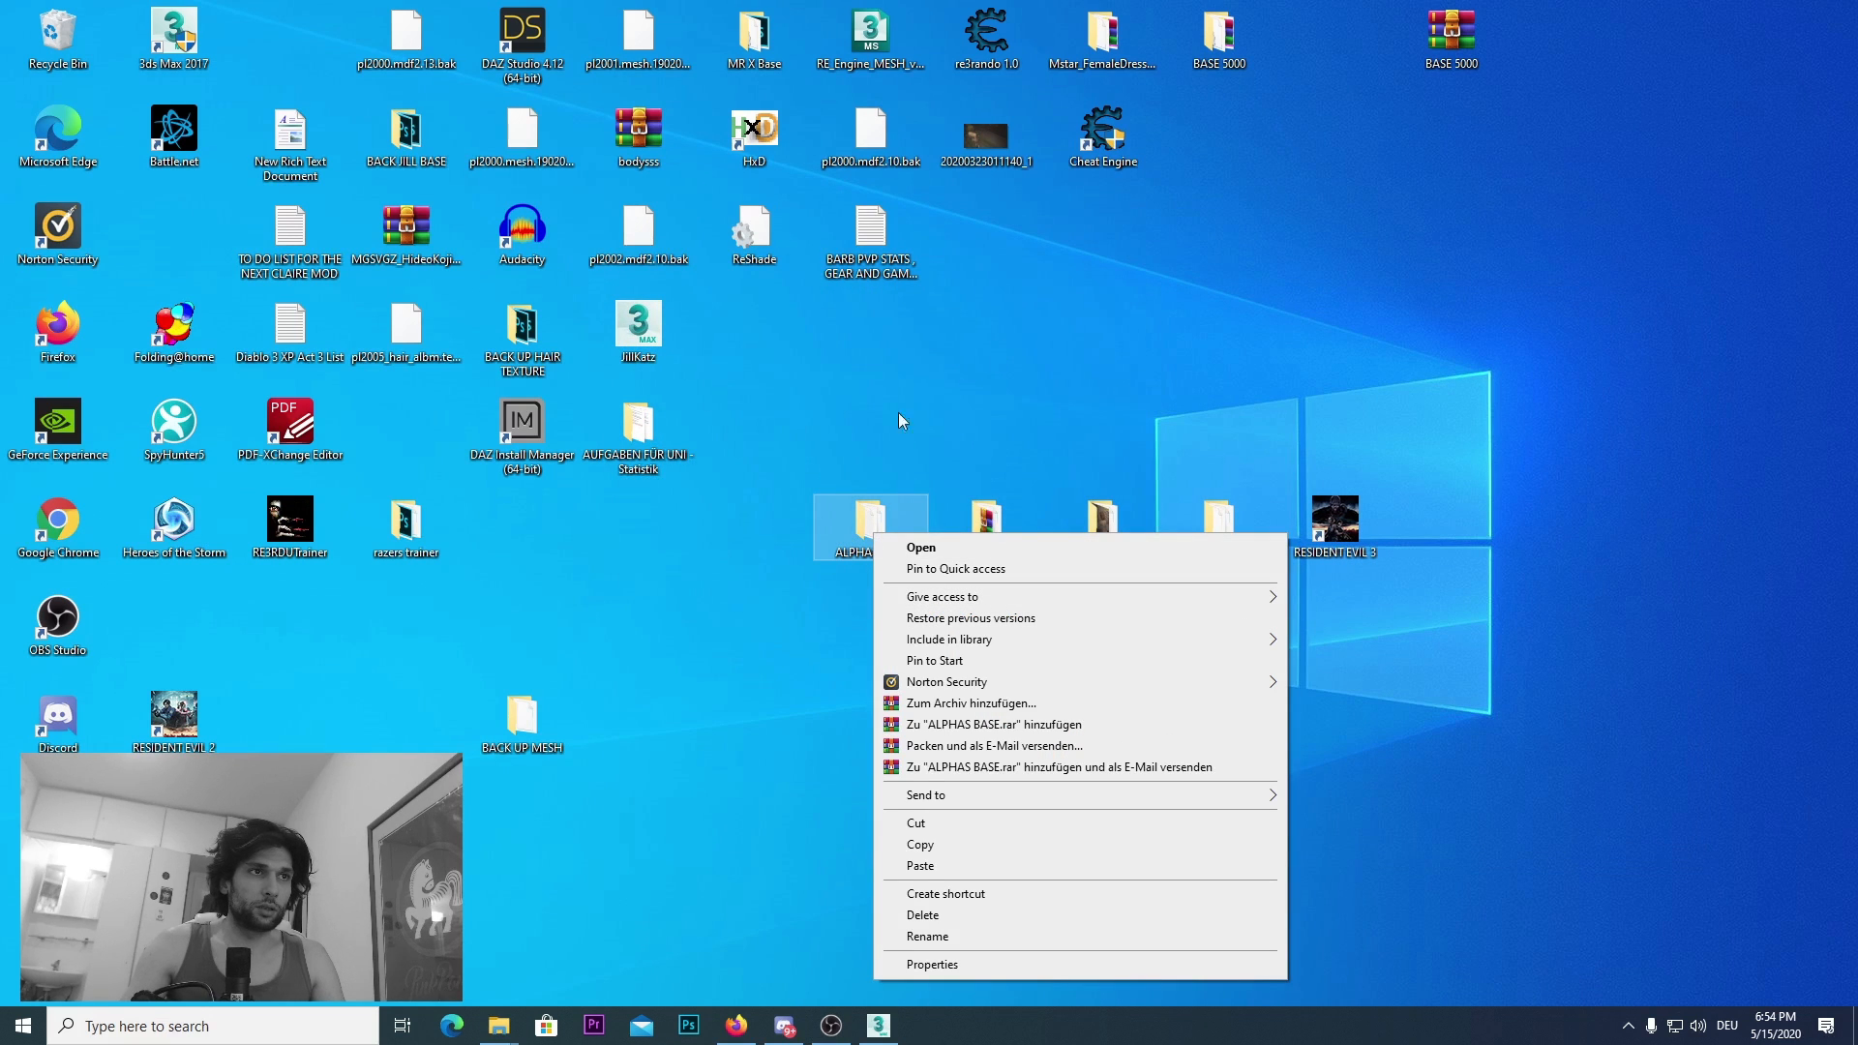
pyautogui.click(839, 631)
pyautogui.doubleClick(863, 533)
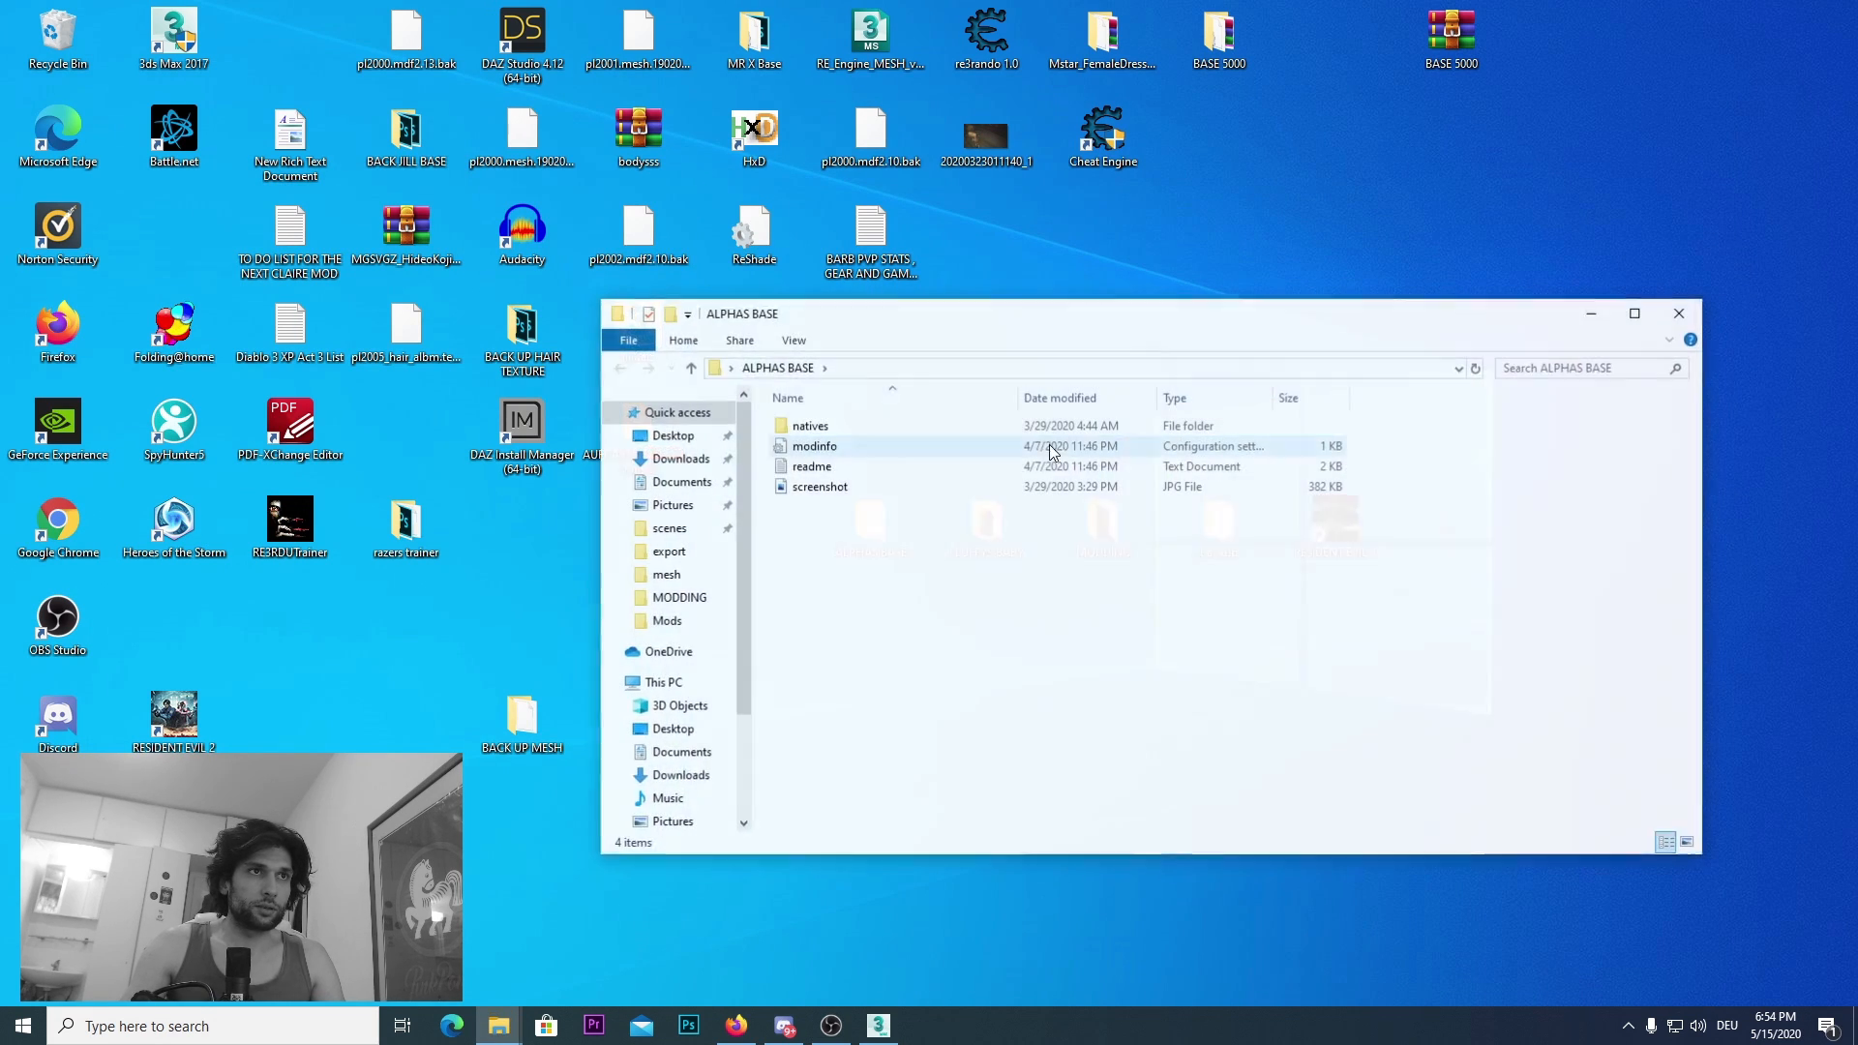
pyautogui.doubleClick(838, 449)
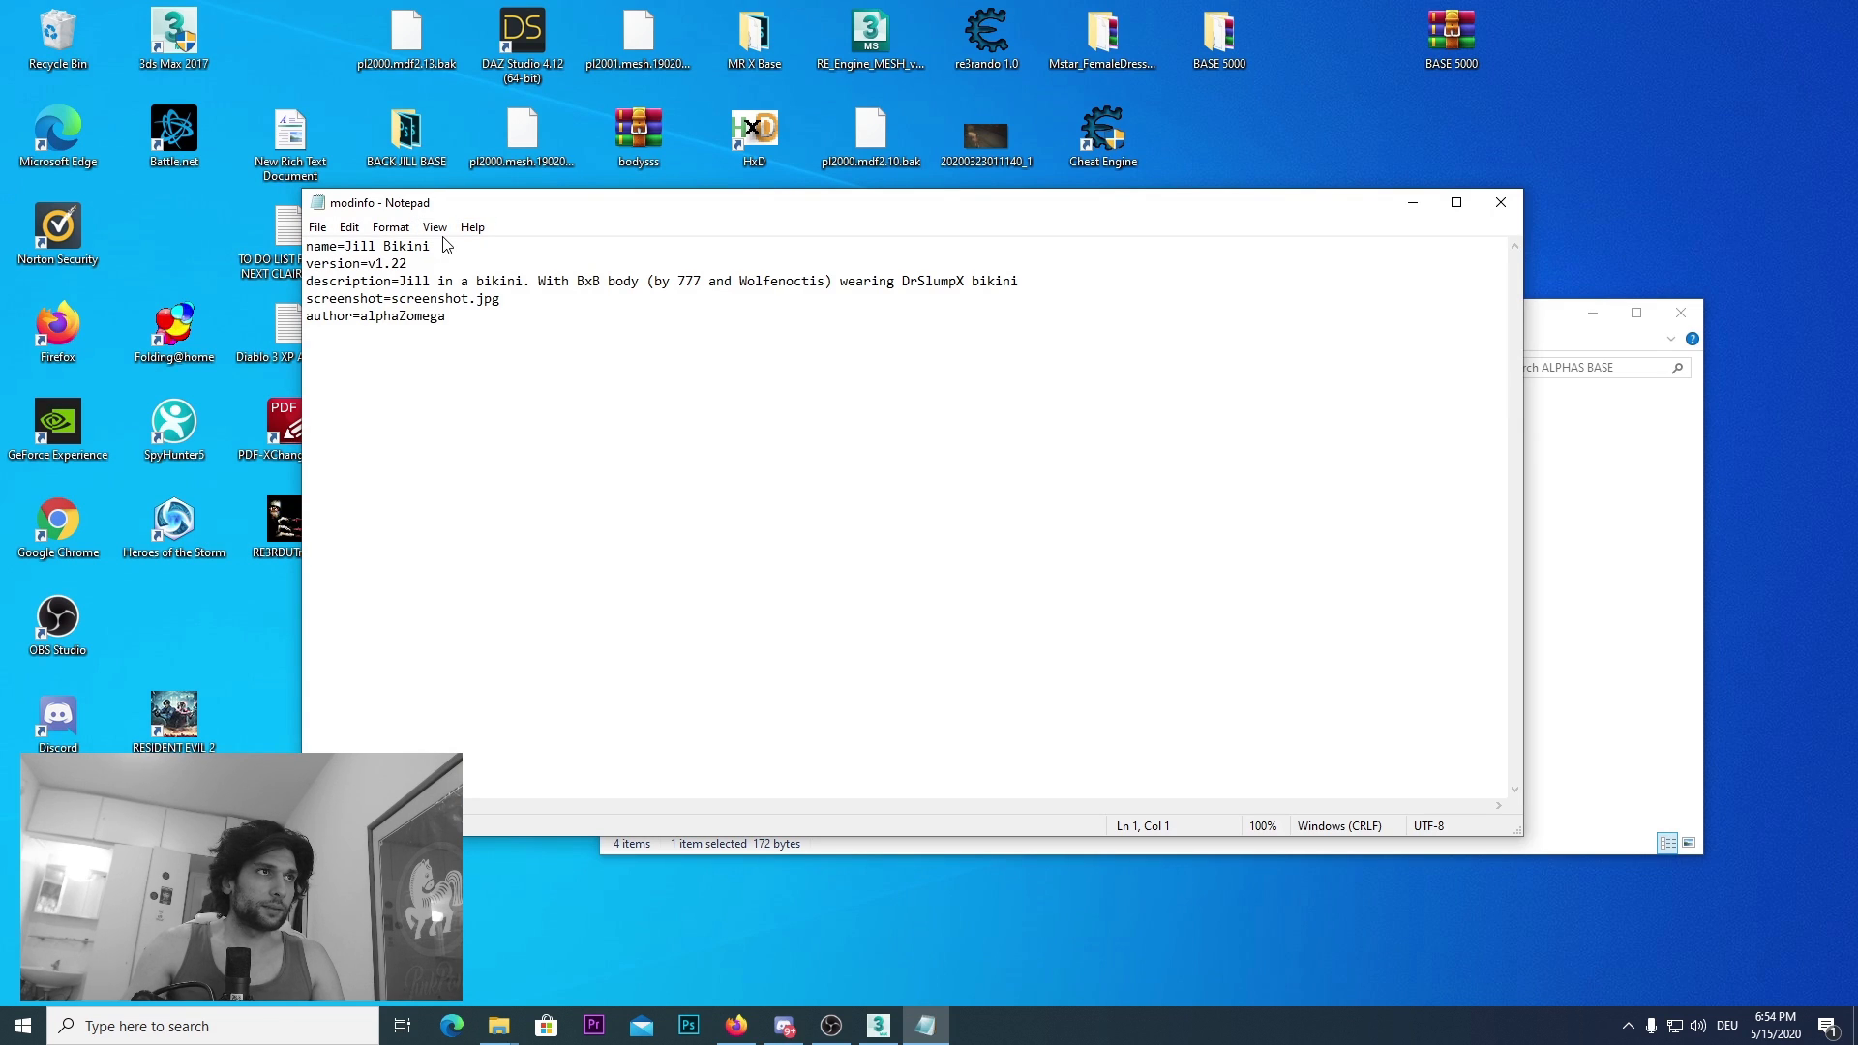
pyautogui.press('BackSpace')
pyautogui.press('BackSpace')
pyautogui.press('BackSpace')
pyautogui.press('BackSpace')
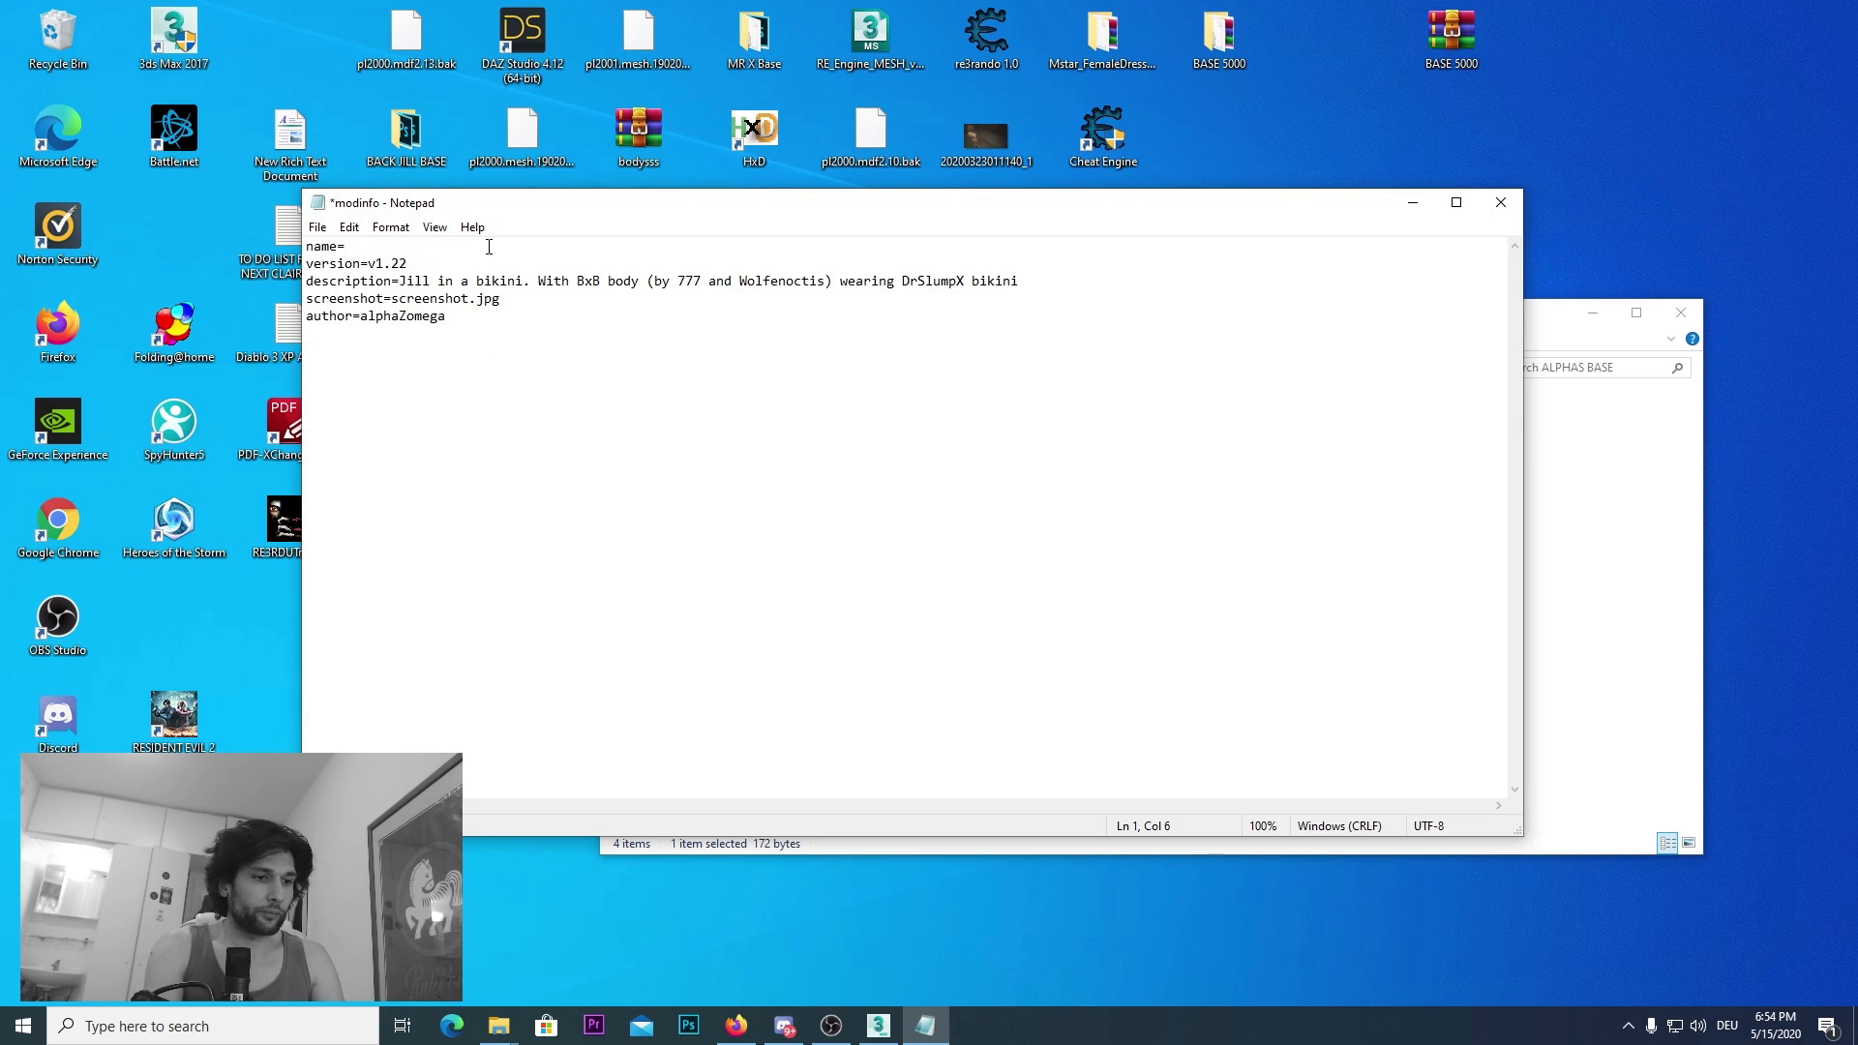
pyautogui.write('"TEST FOR TUT')
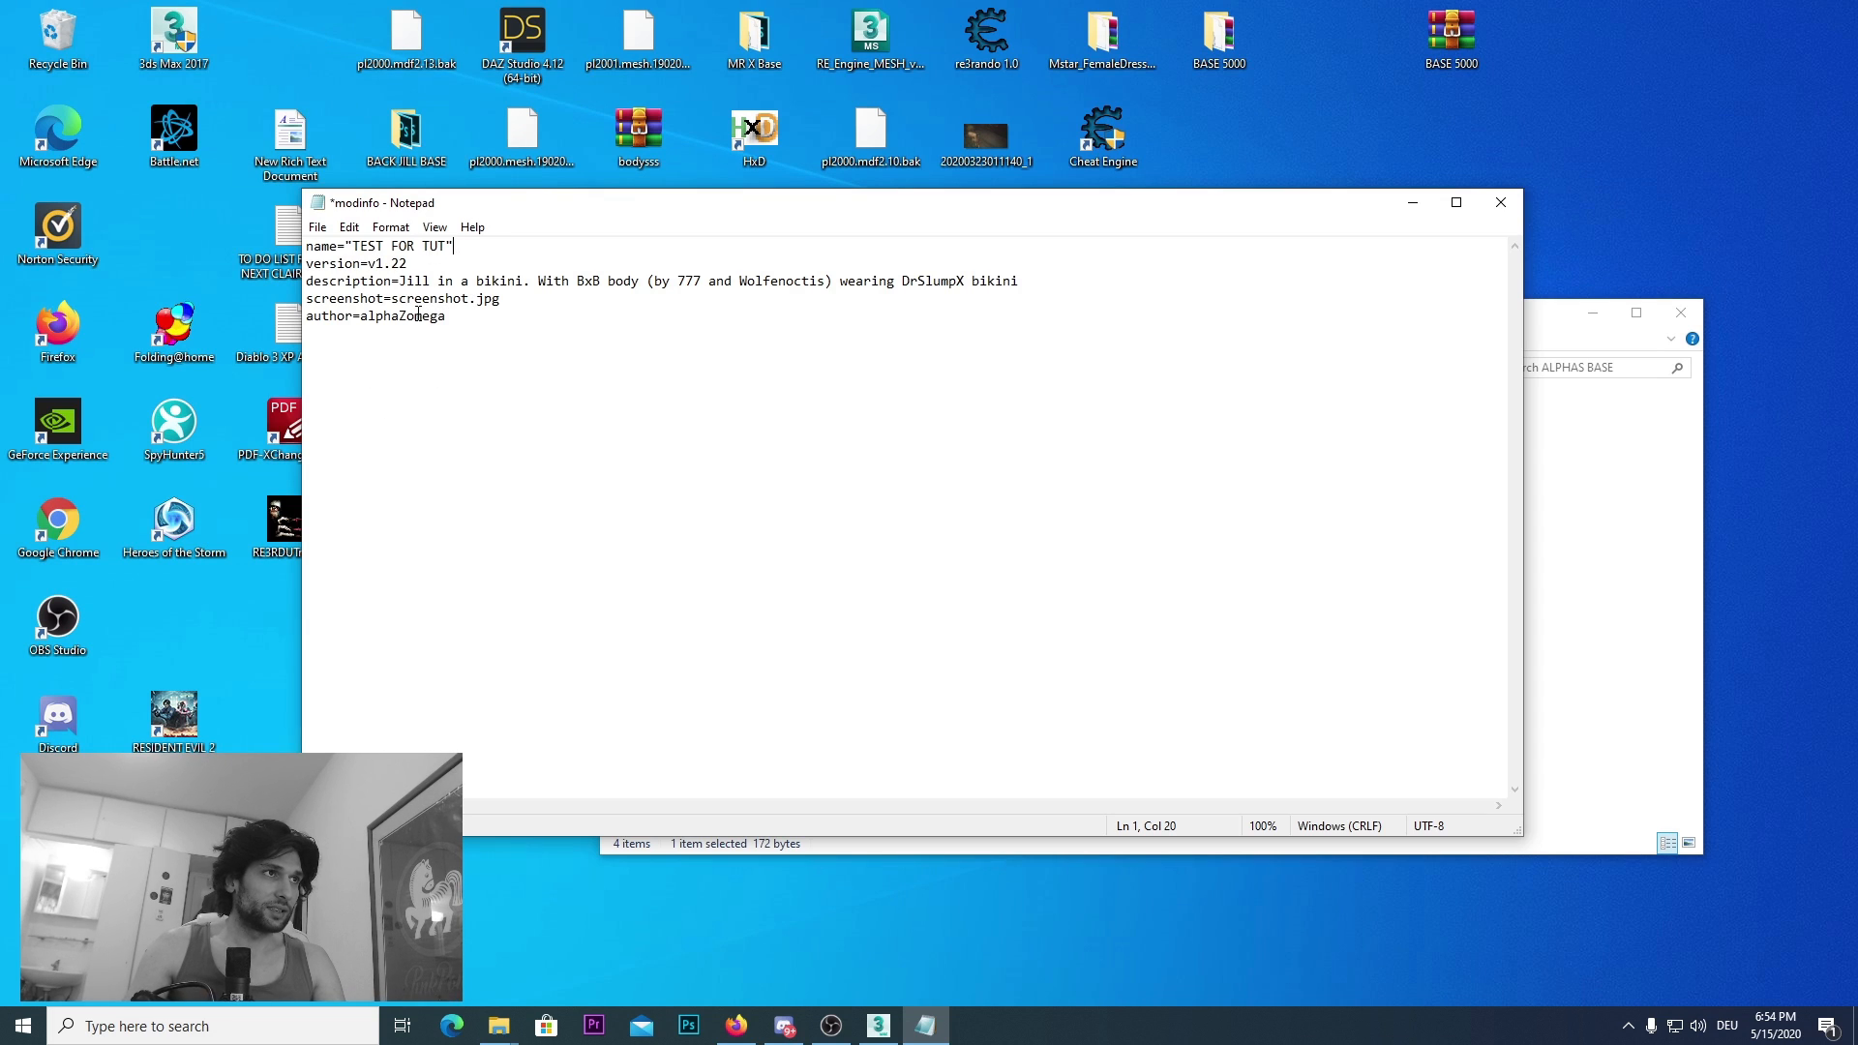
# Step: Clear the screenshot value in modinfo, then save and close the file and the ALPHAS BASE folder
pyautogui.moveTo(505, 302); pyautogui.dragTo(393, 295)
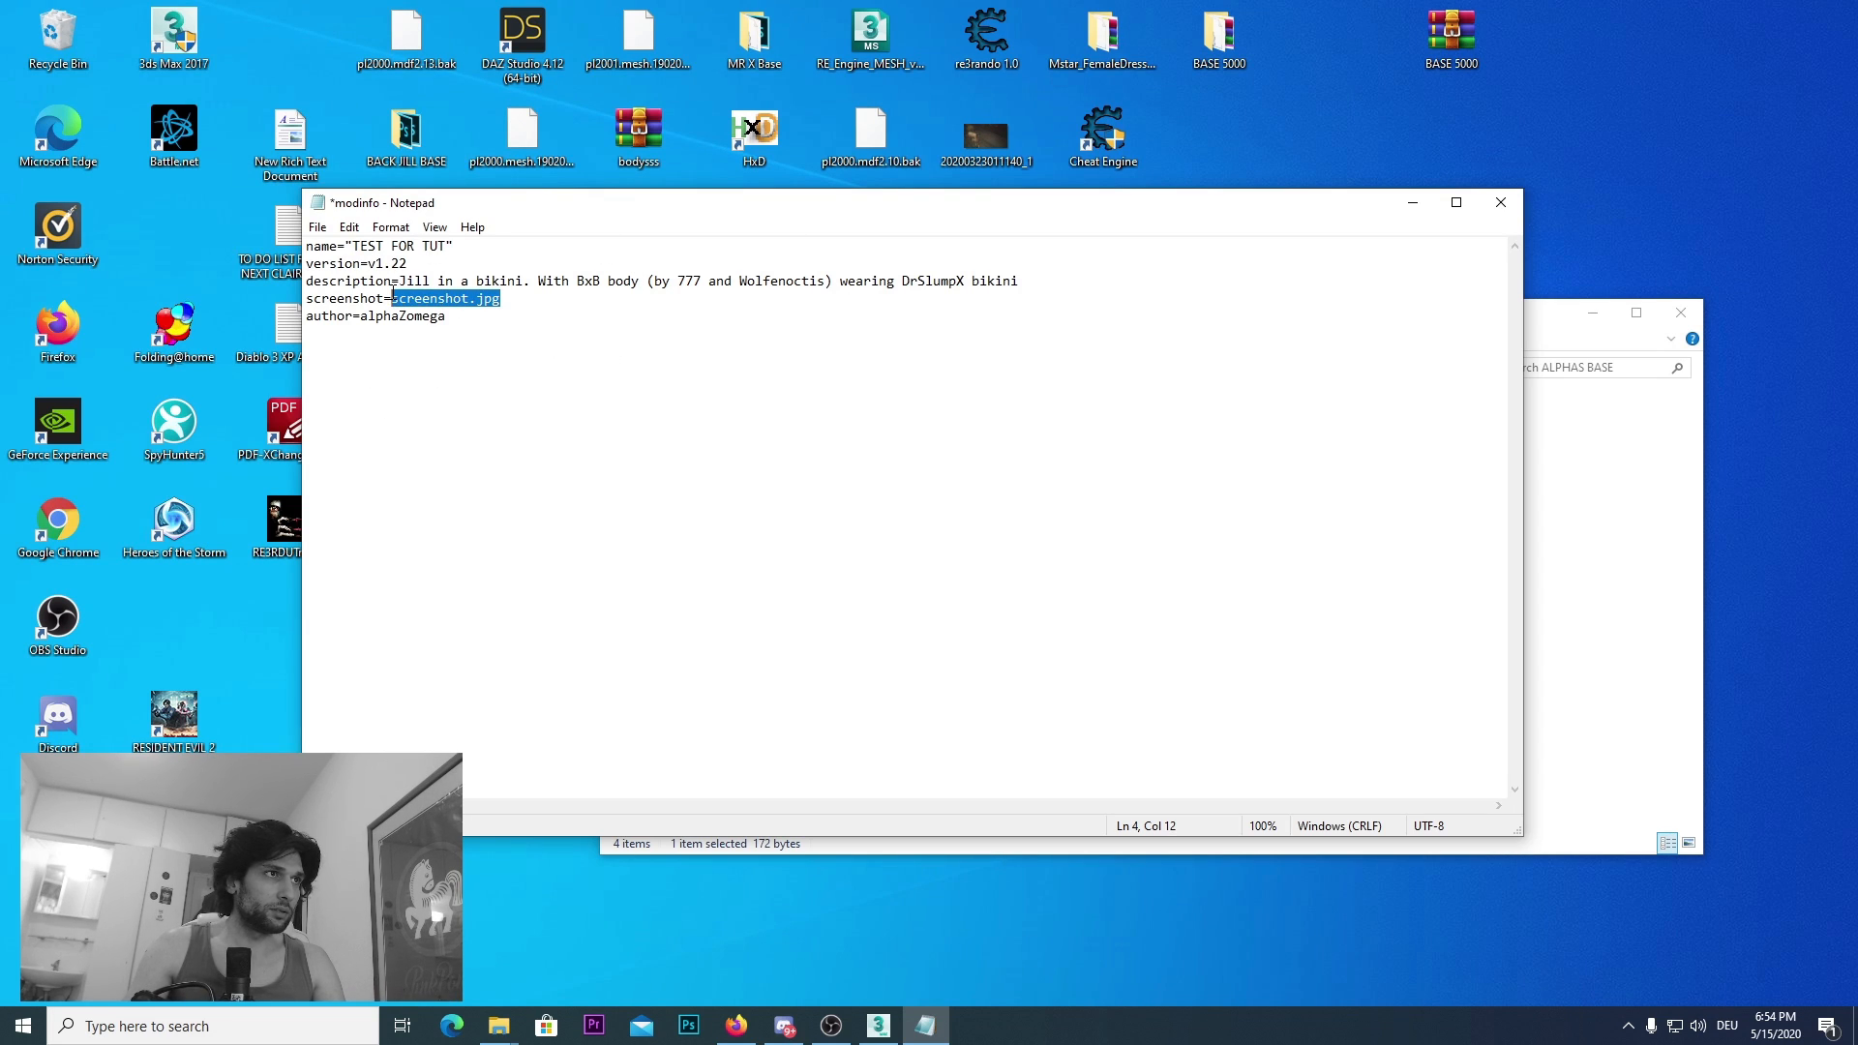
pyautogui.press('BackSpace')
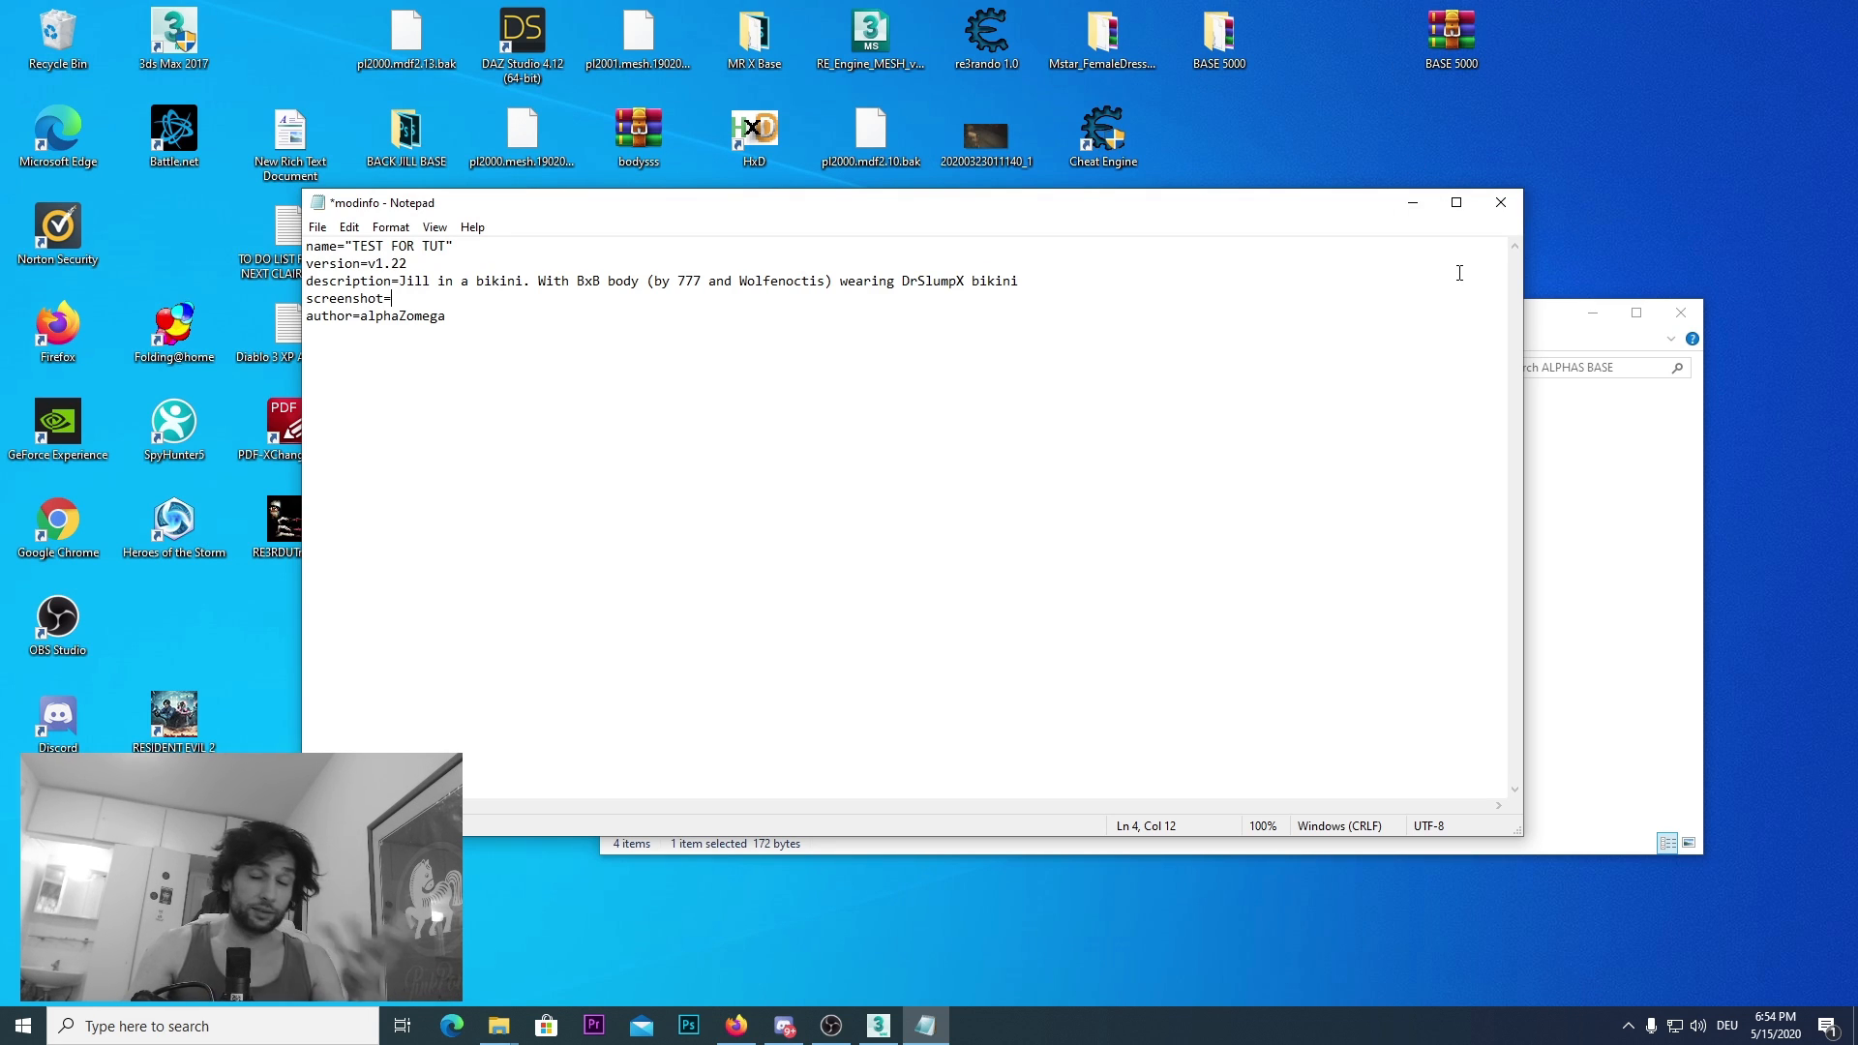
pyautogui.click(1501, 202)
pyautogui.click(875, 531)
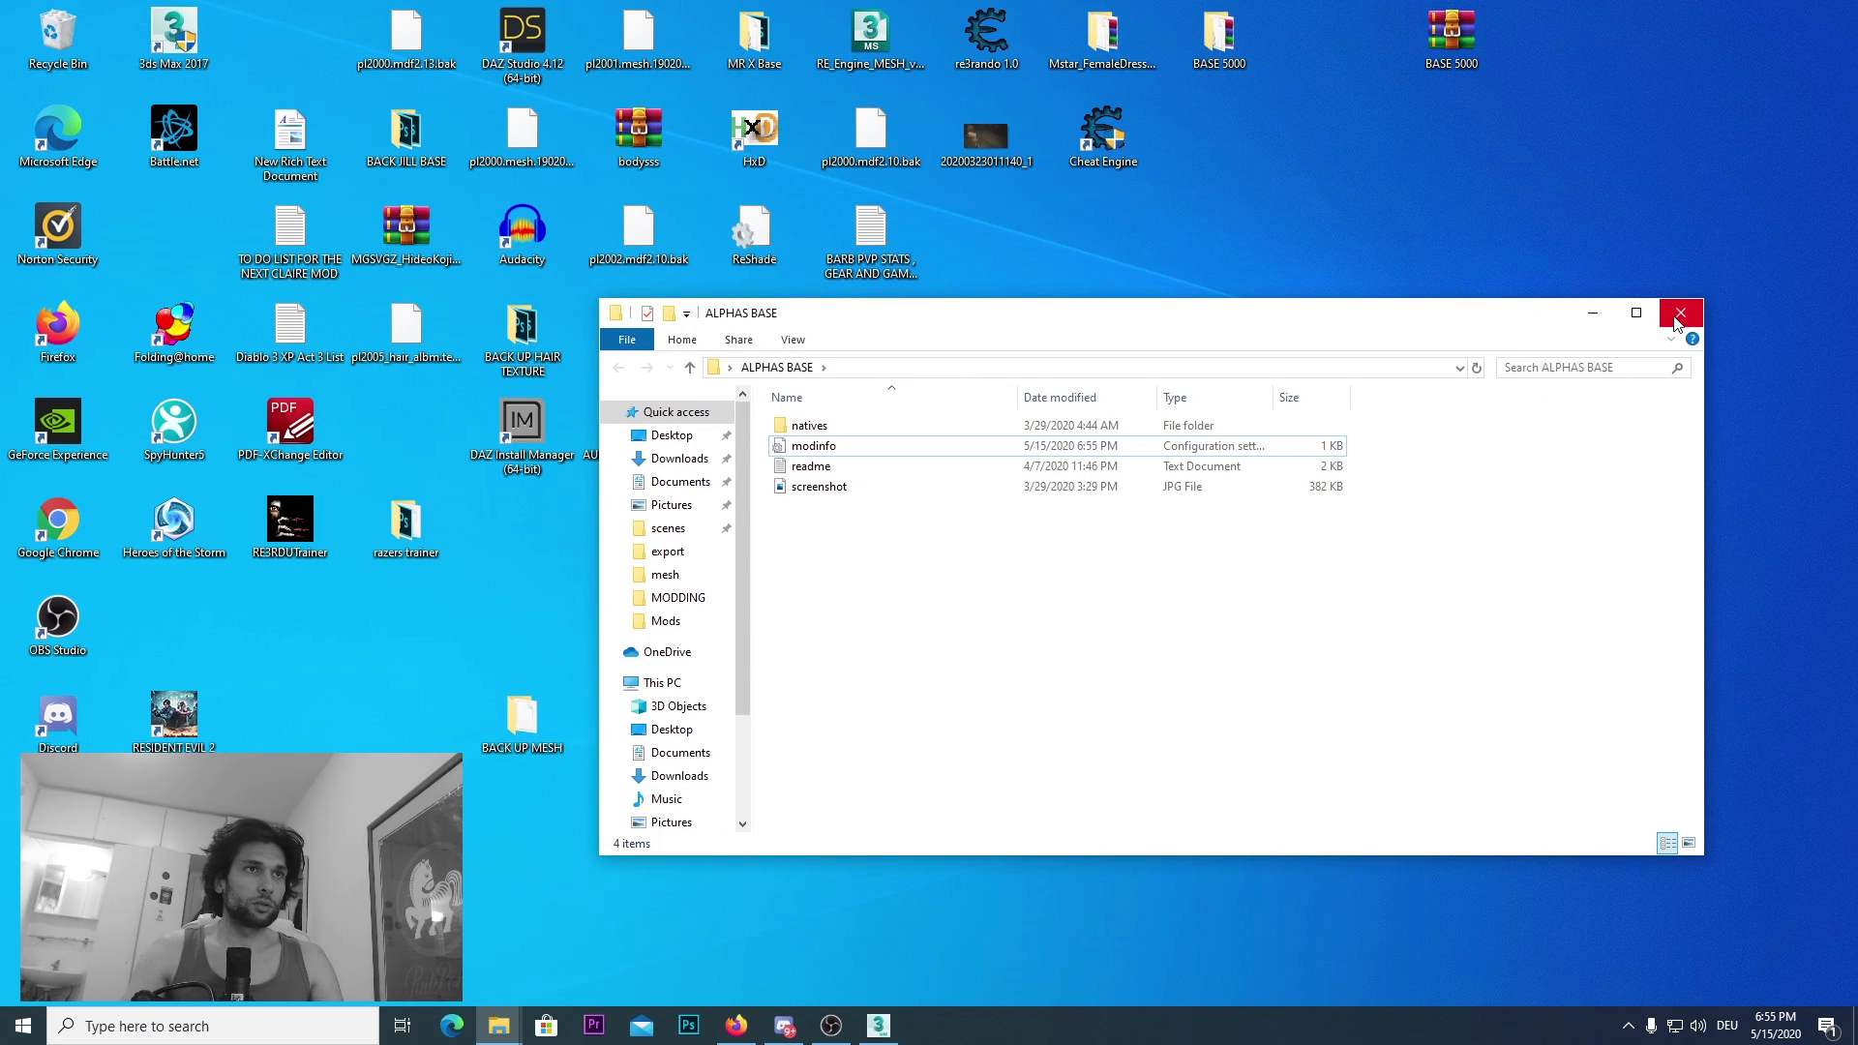
pyautogui.click(1680, 313)
# Step: Compress the ALPHAS BASE folder into ALPHAS BASE.rar and place the archive in the empty desktop area above the RESIDENT EVIL 3 shortcut
pyautogui.rightClick(864, 515)
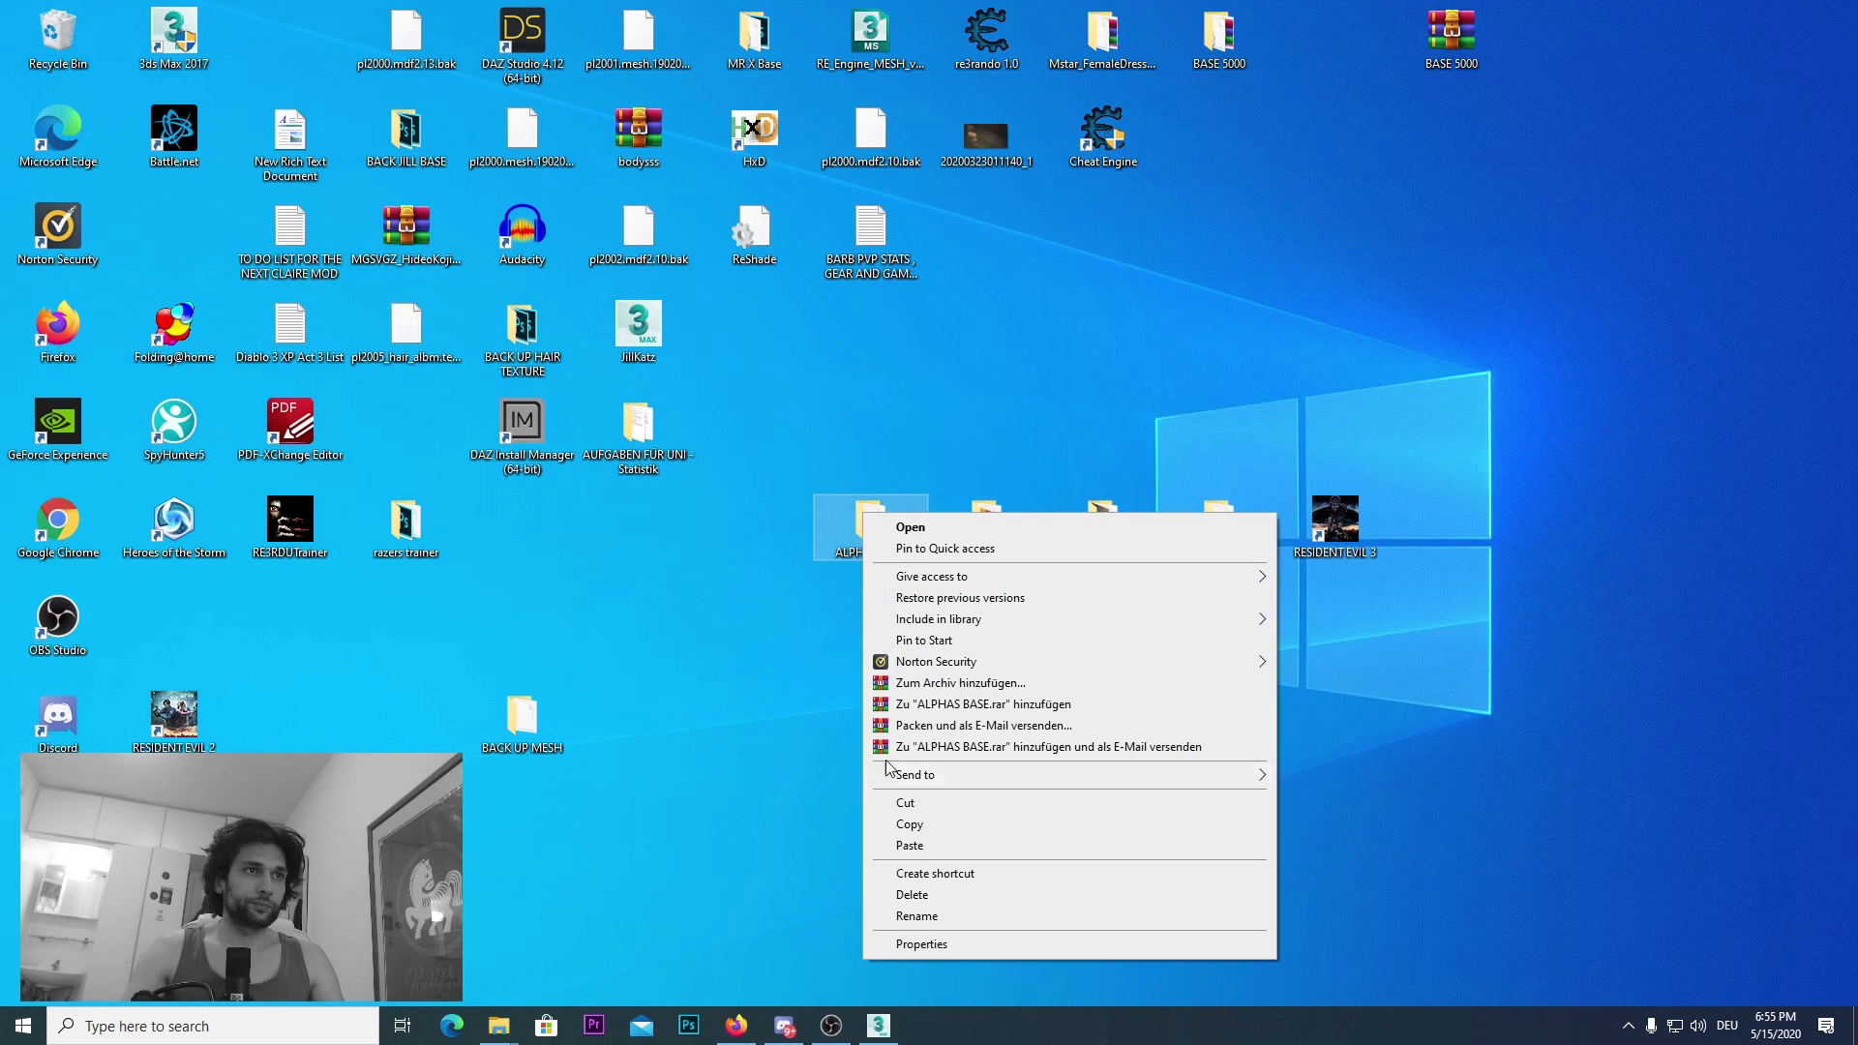
pyautogui.click(958, 704)
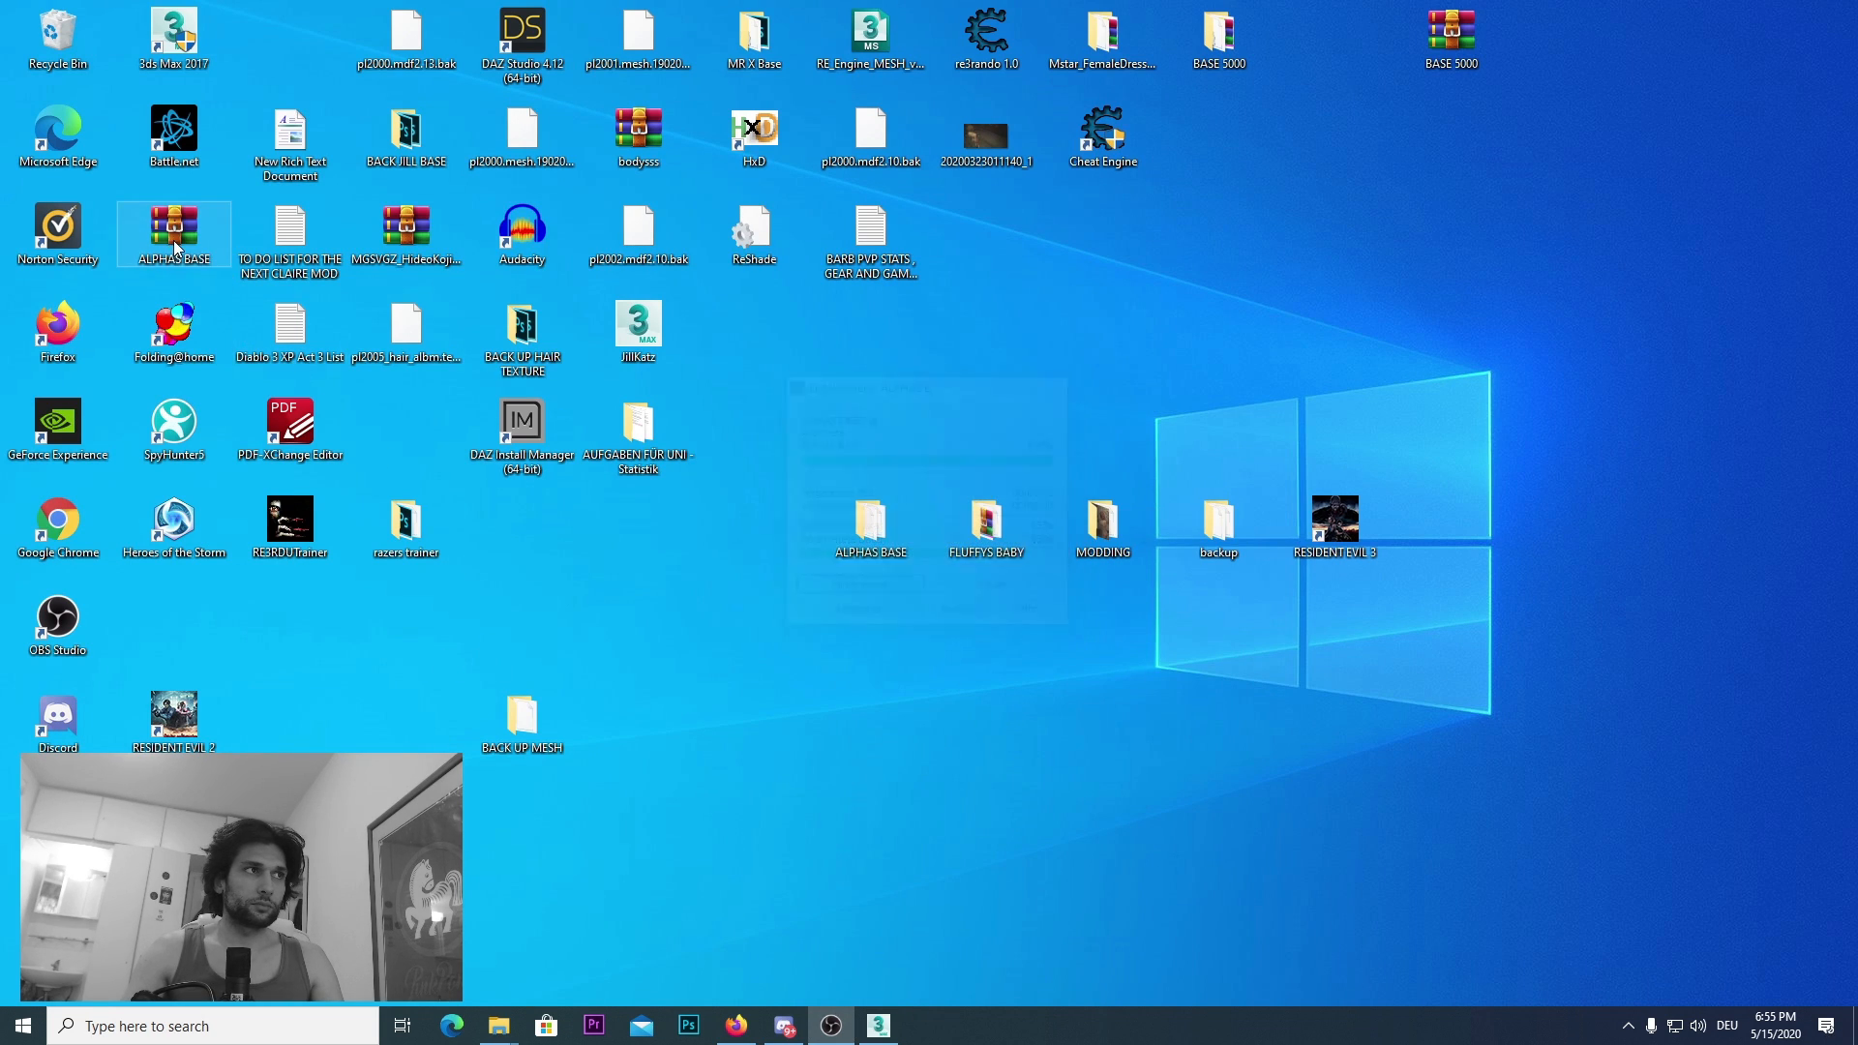
pyautogui.moveTo(172, 240); pyautogui.dragTo(1336, 329)
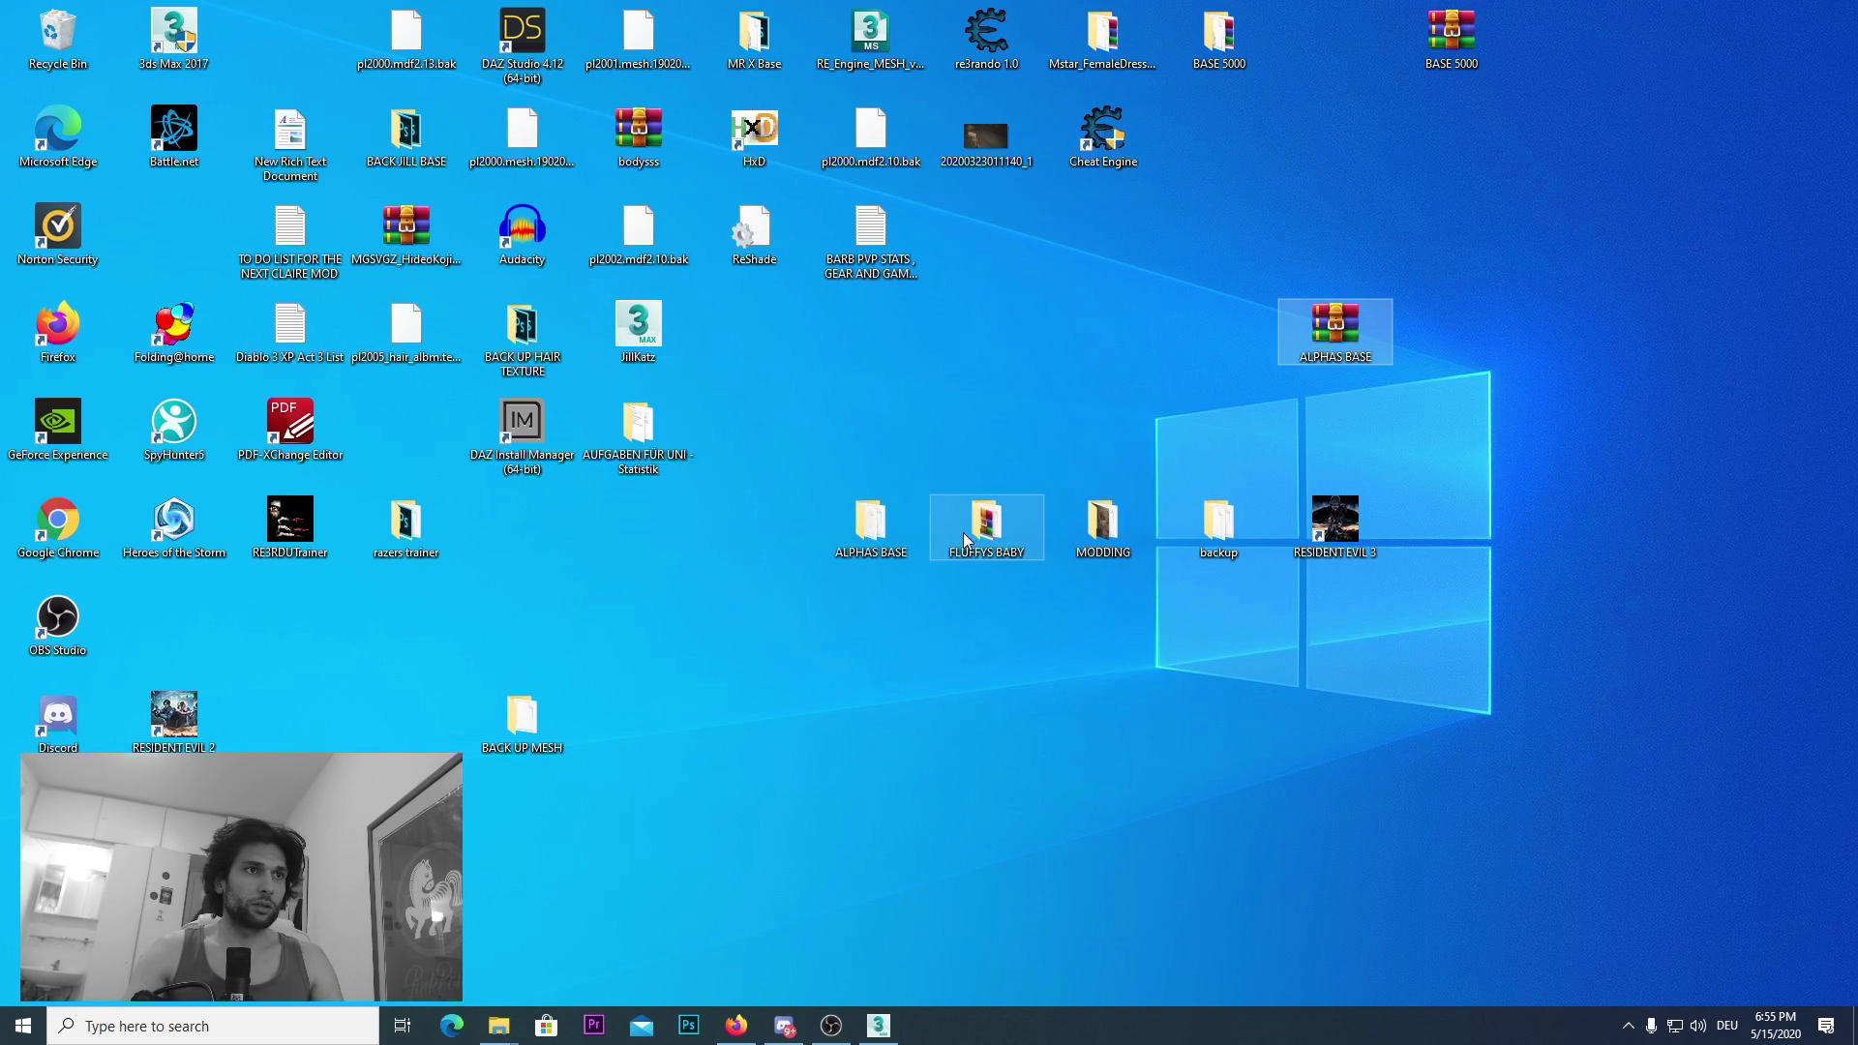
# Step: Move the ALPHAS BASE archive from the desktop into FLUFFYS BABY\Games\RE3R\Mods
pyautogui.click(977, 538)
pyautogui.doubleClick(978, 538)
pyautogui.moveTo(987, 312); pyautogui.dragTo(1138, 604)
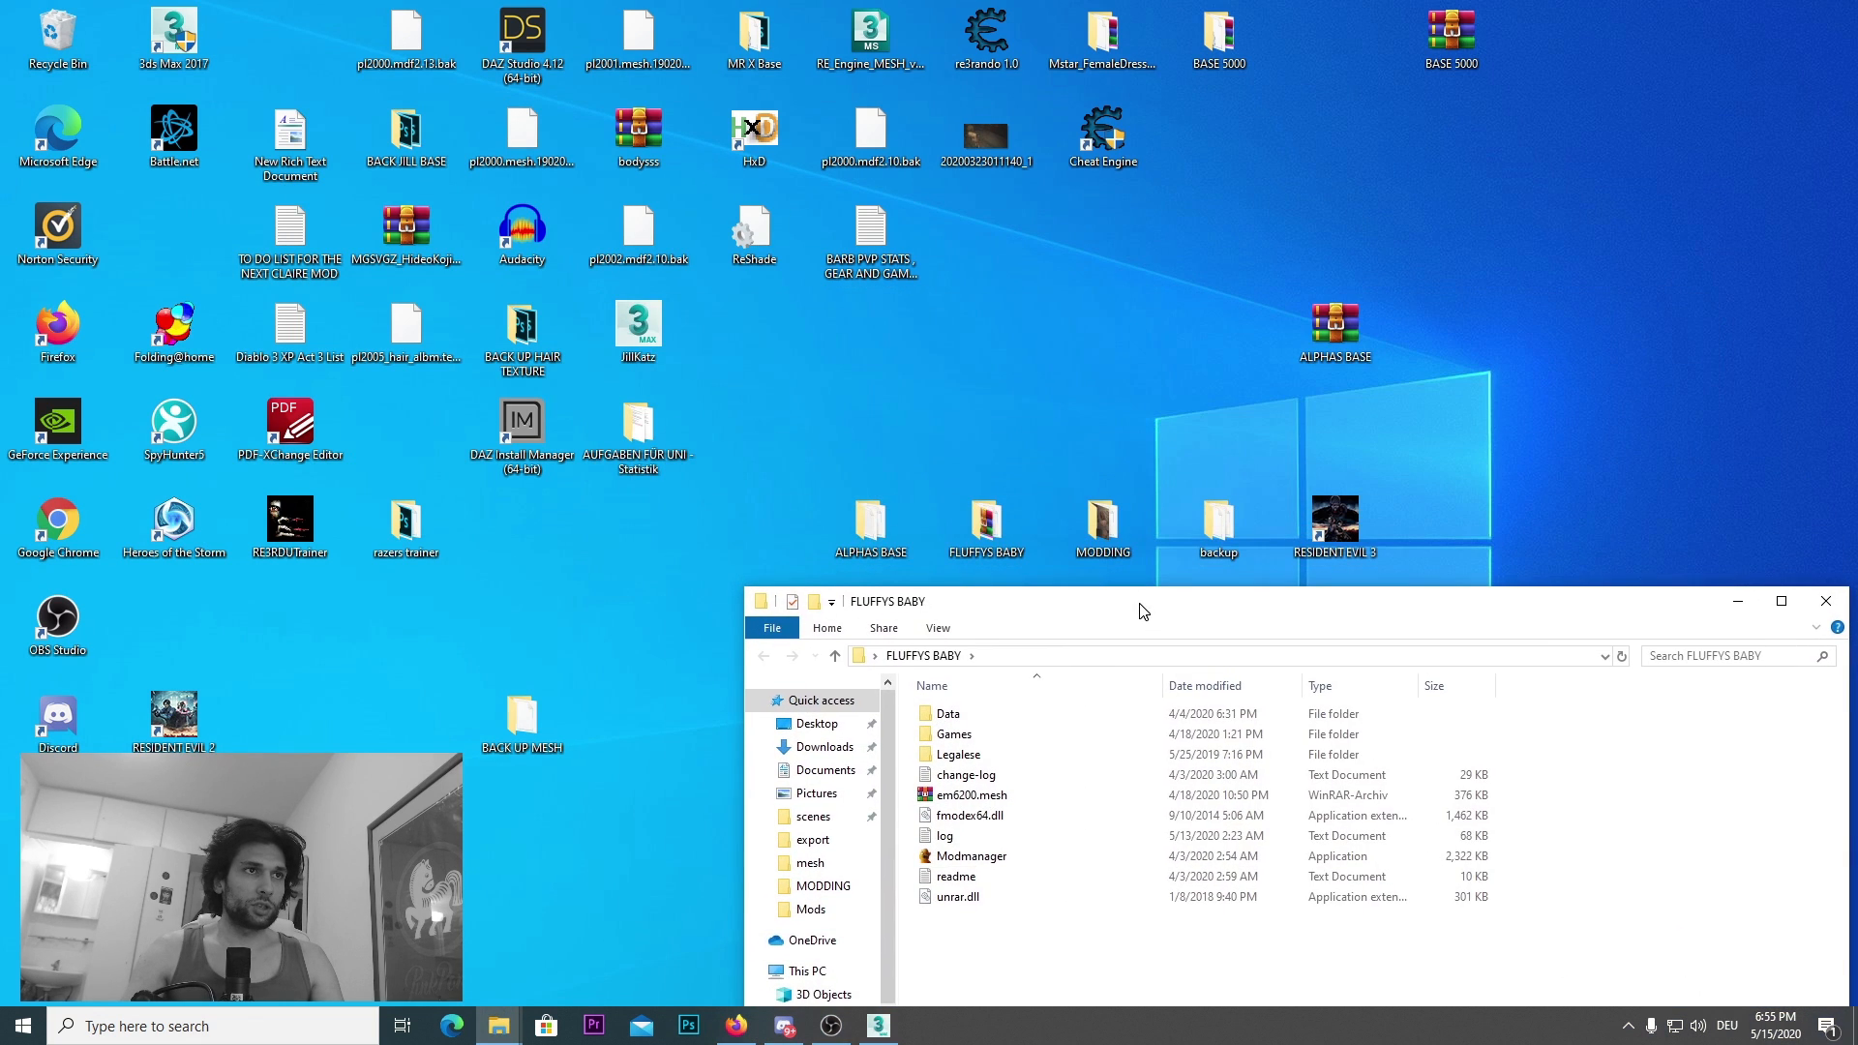
pyautogui.doubleClick(976, 732)
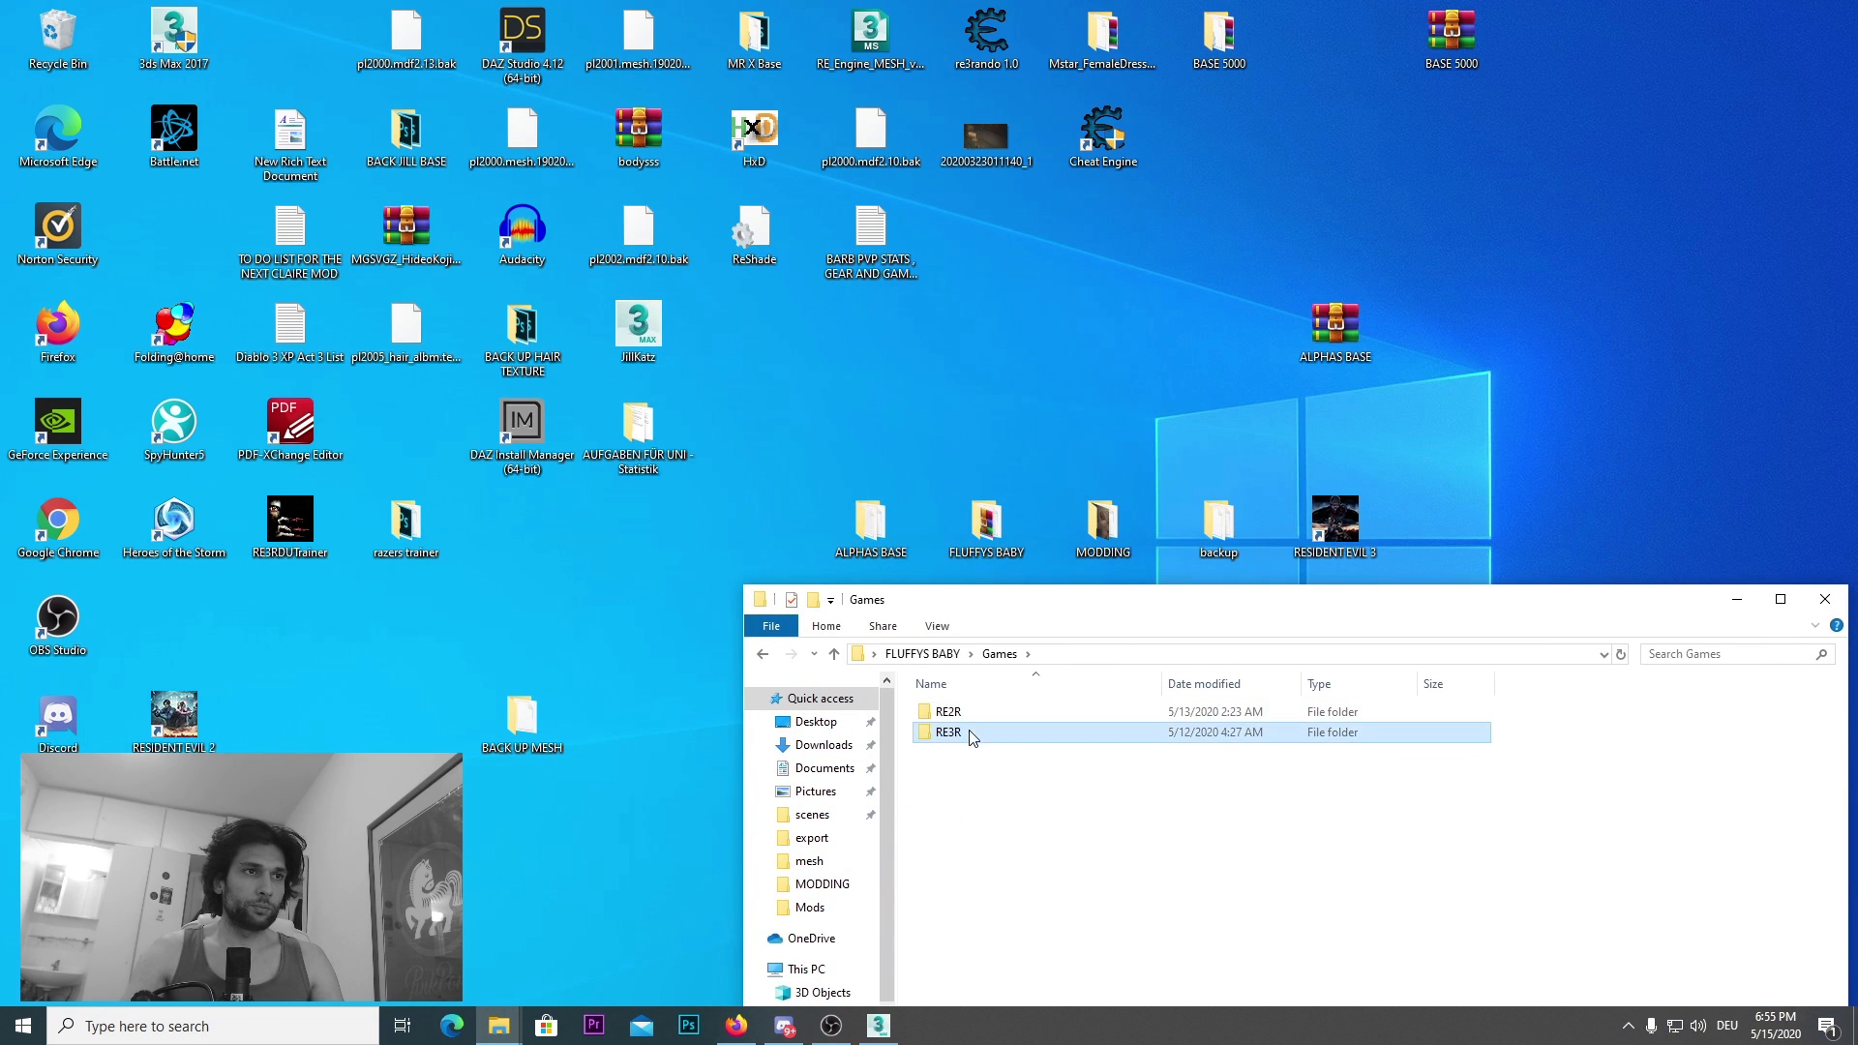
pyautogui.doubleClick(972, 733)
pyautogui.doubleClick(1055, 733)
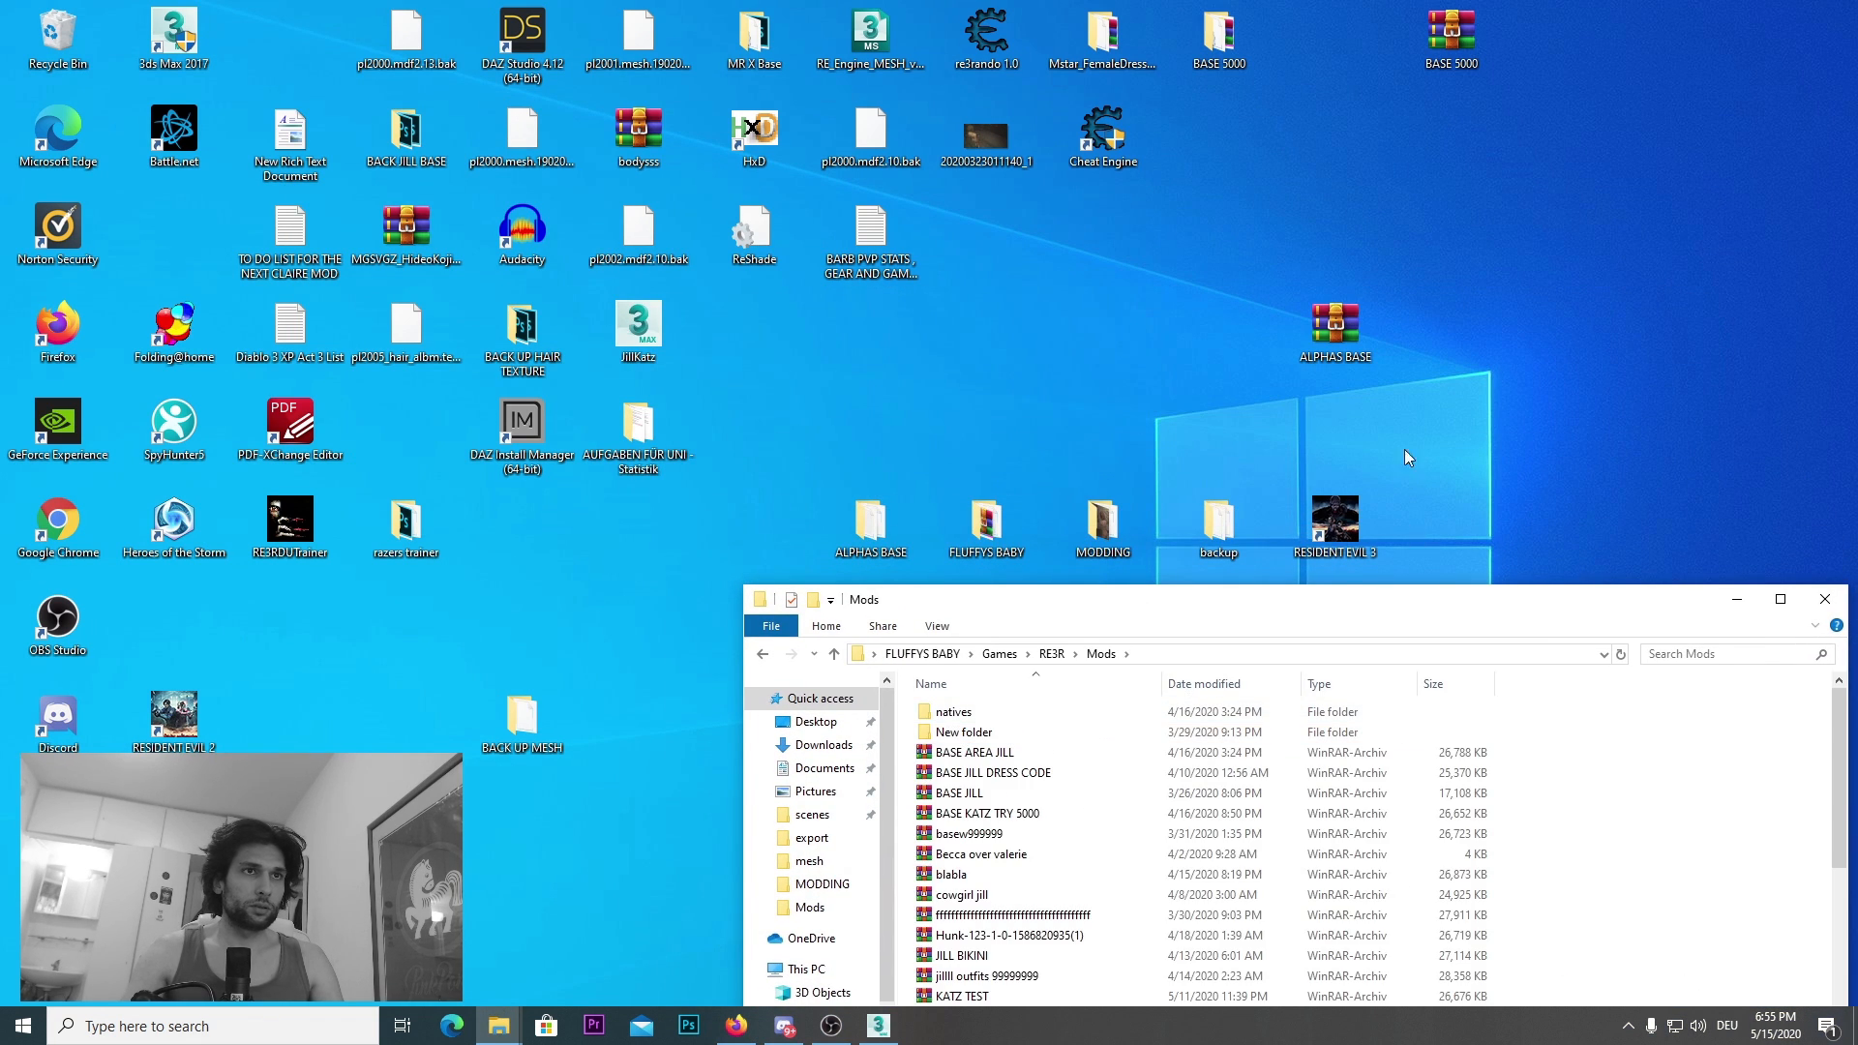
pyautogui.moveTo(1356, 354); pyautogui.dragTo(1666, 844)
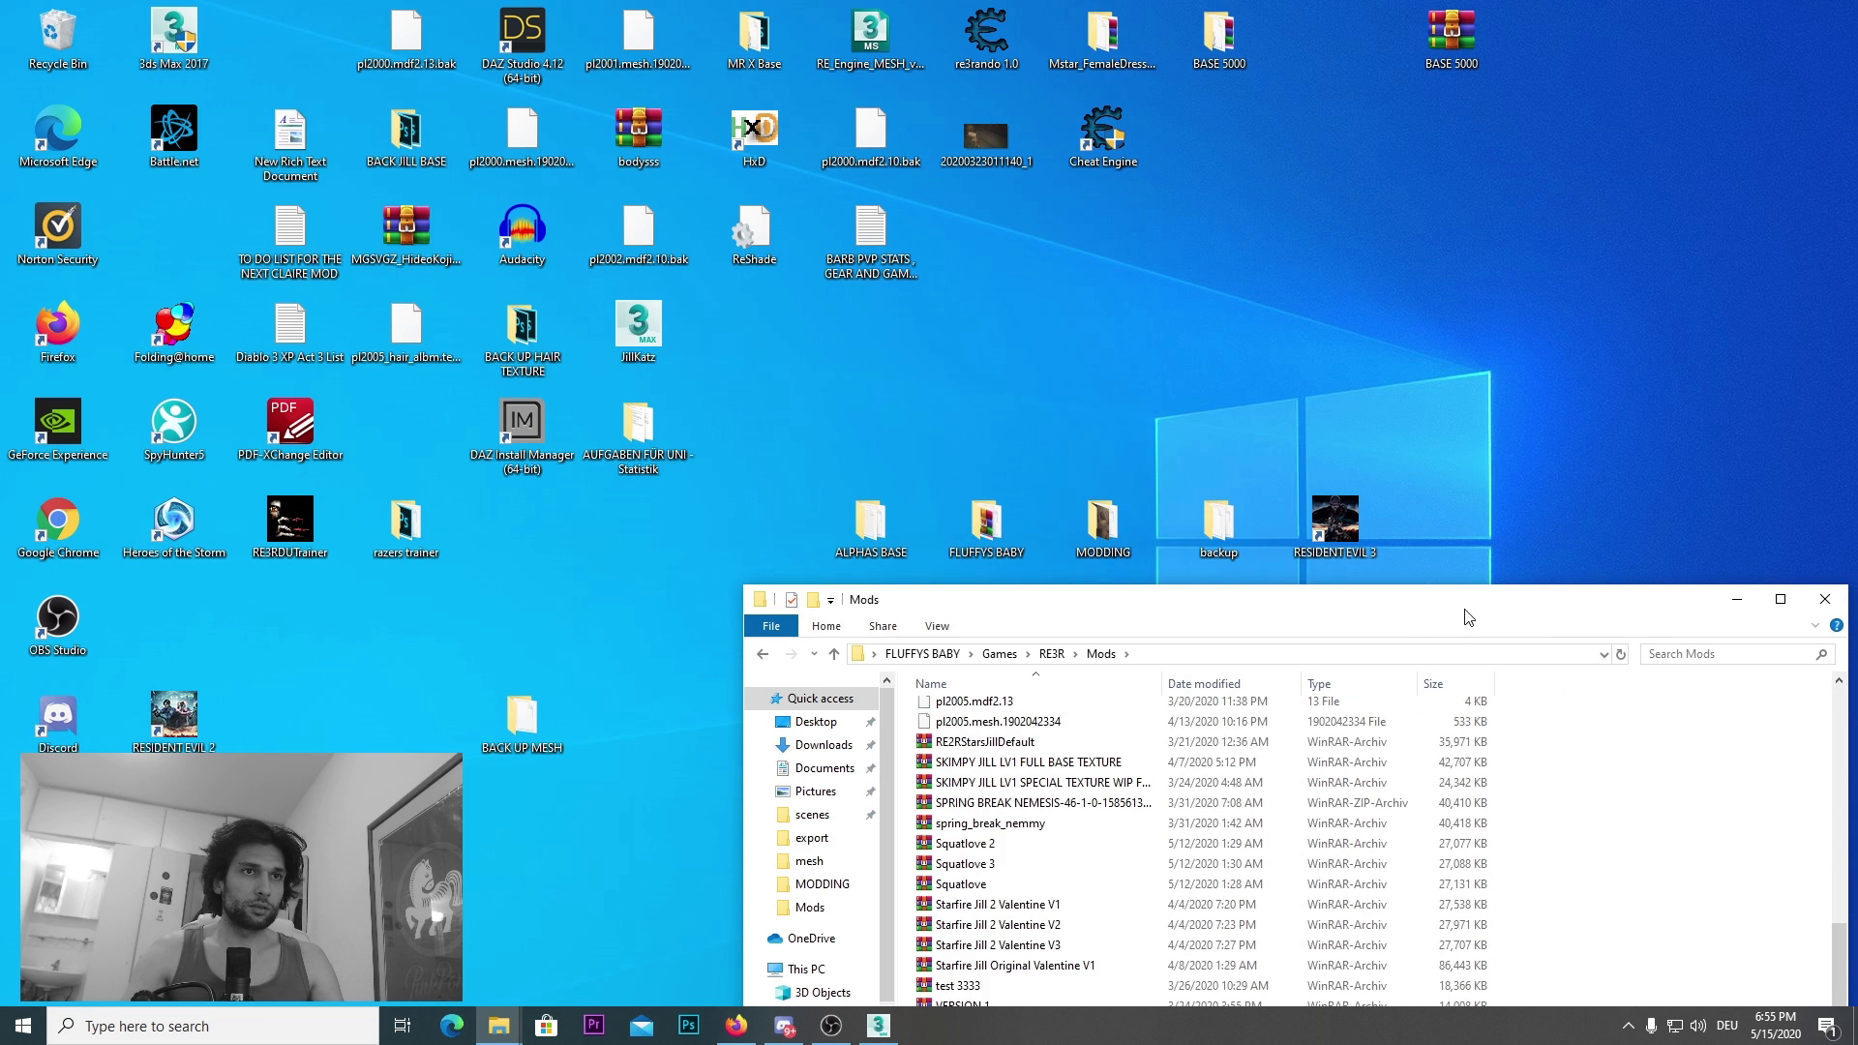
# Step: Return to the FLUFFYS BABY folder that contains the Modmanager application
pyautogui.moveTo(1464, 608); pyautogui.dragTo(1457, 387)
pyautogui.click(915, 433)
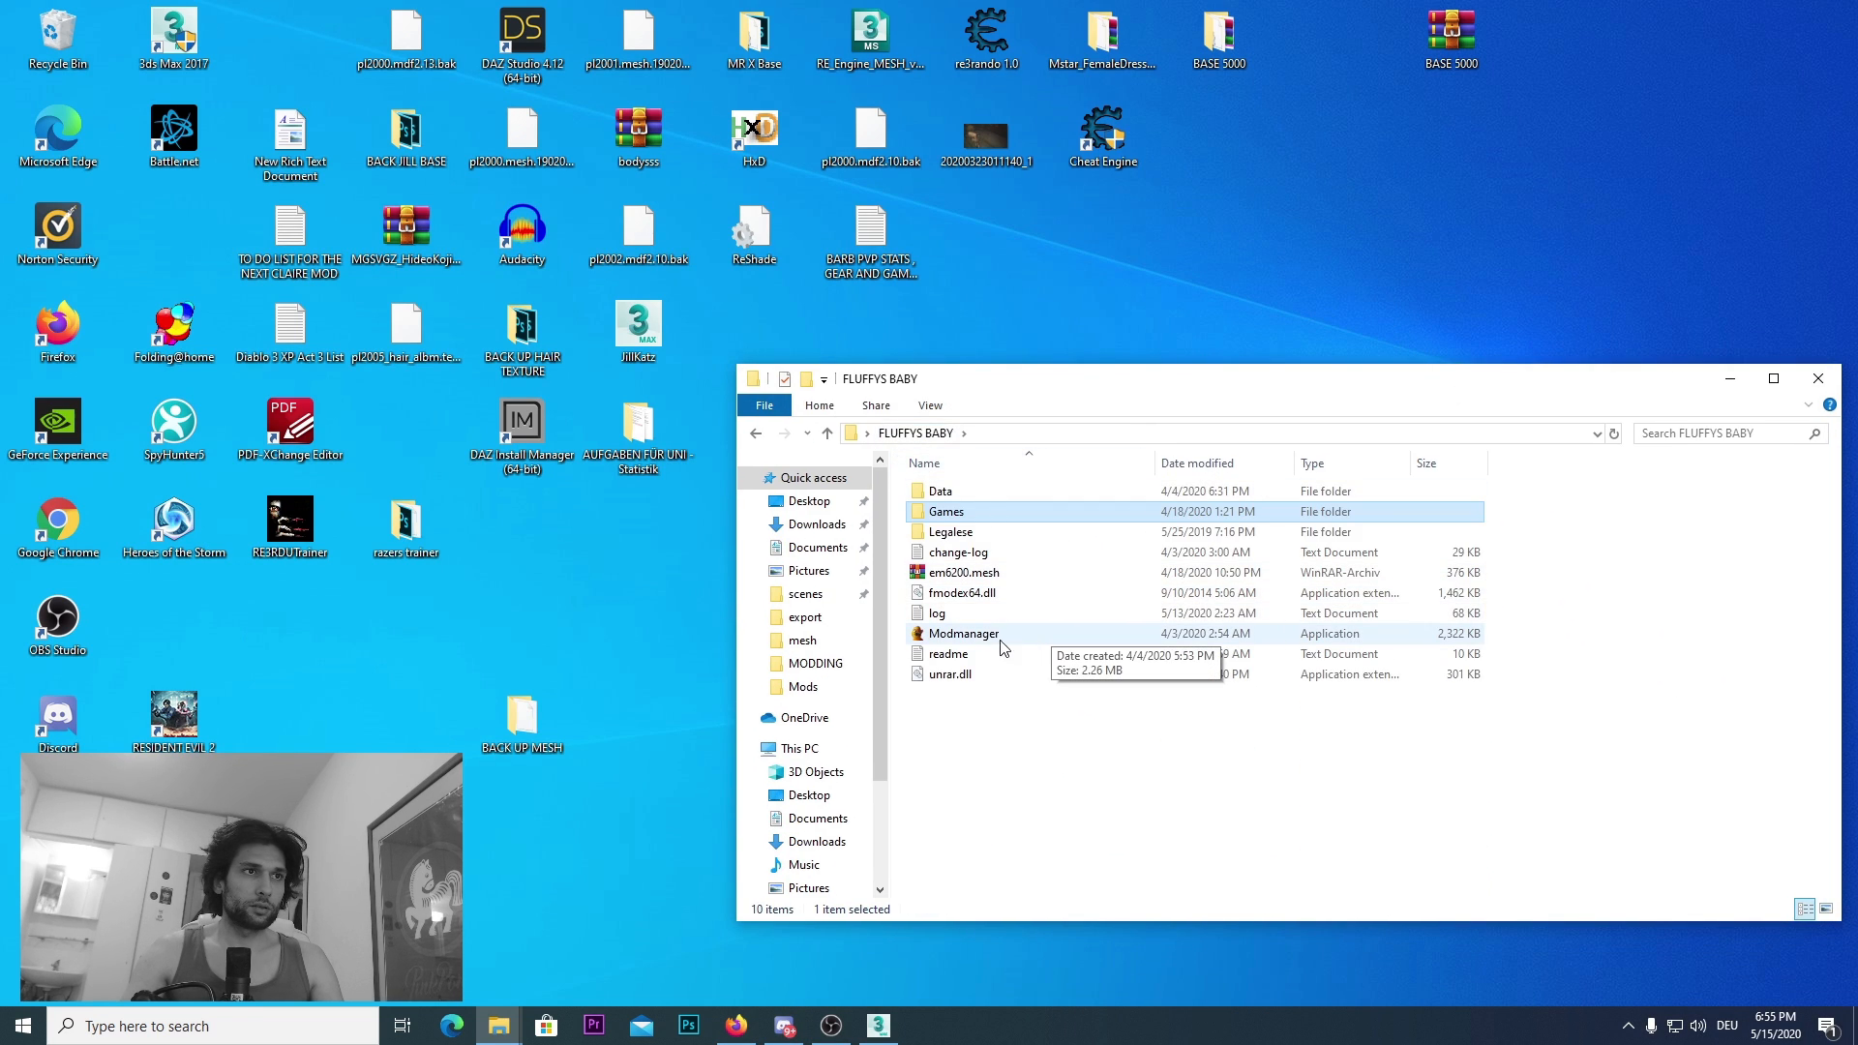
pyautogui.click(1018, 705)
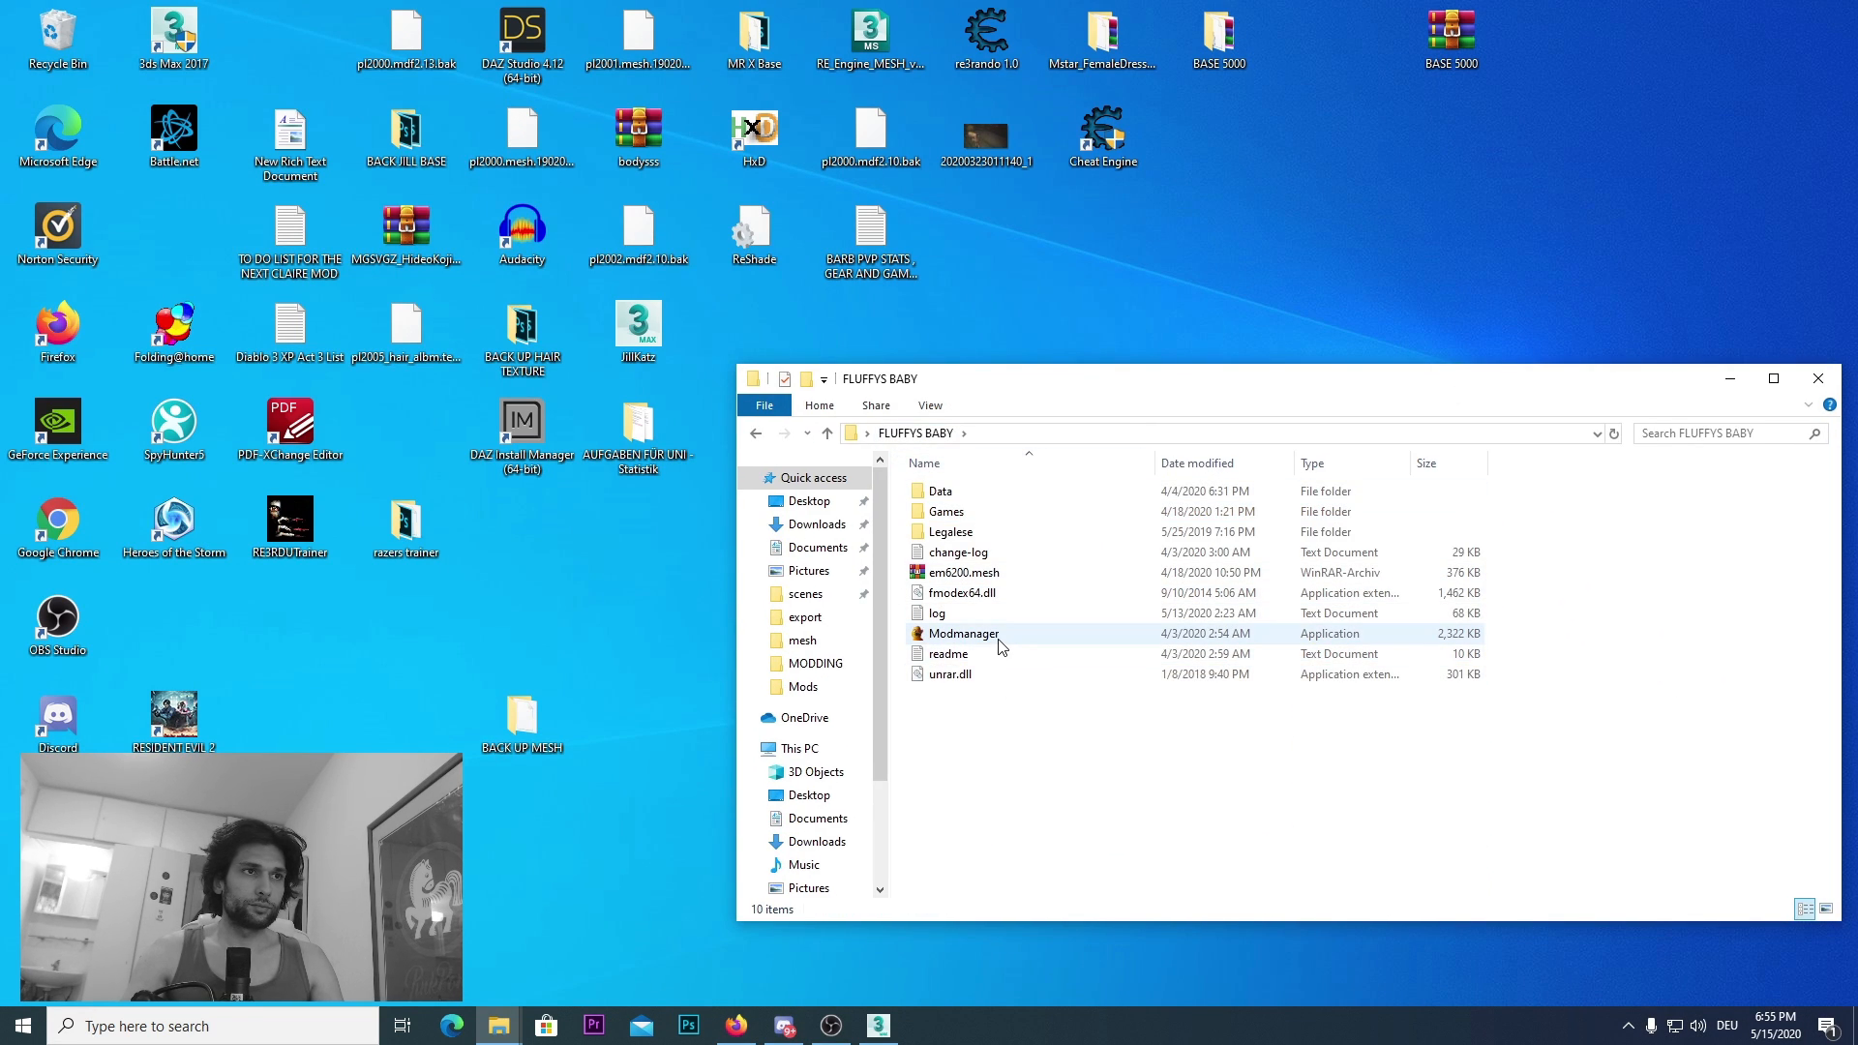
# Step: Launch the Modmanager application and choose Resident Evil 3 Remake as the game to mod
pyautogui.doubleClick(998, 639)
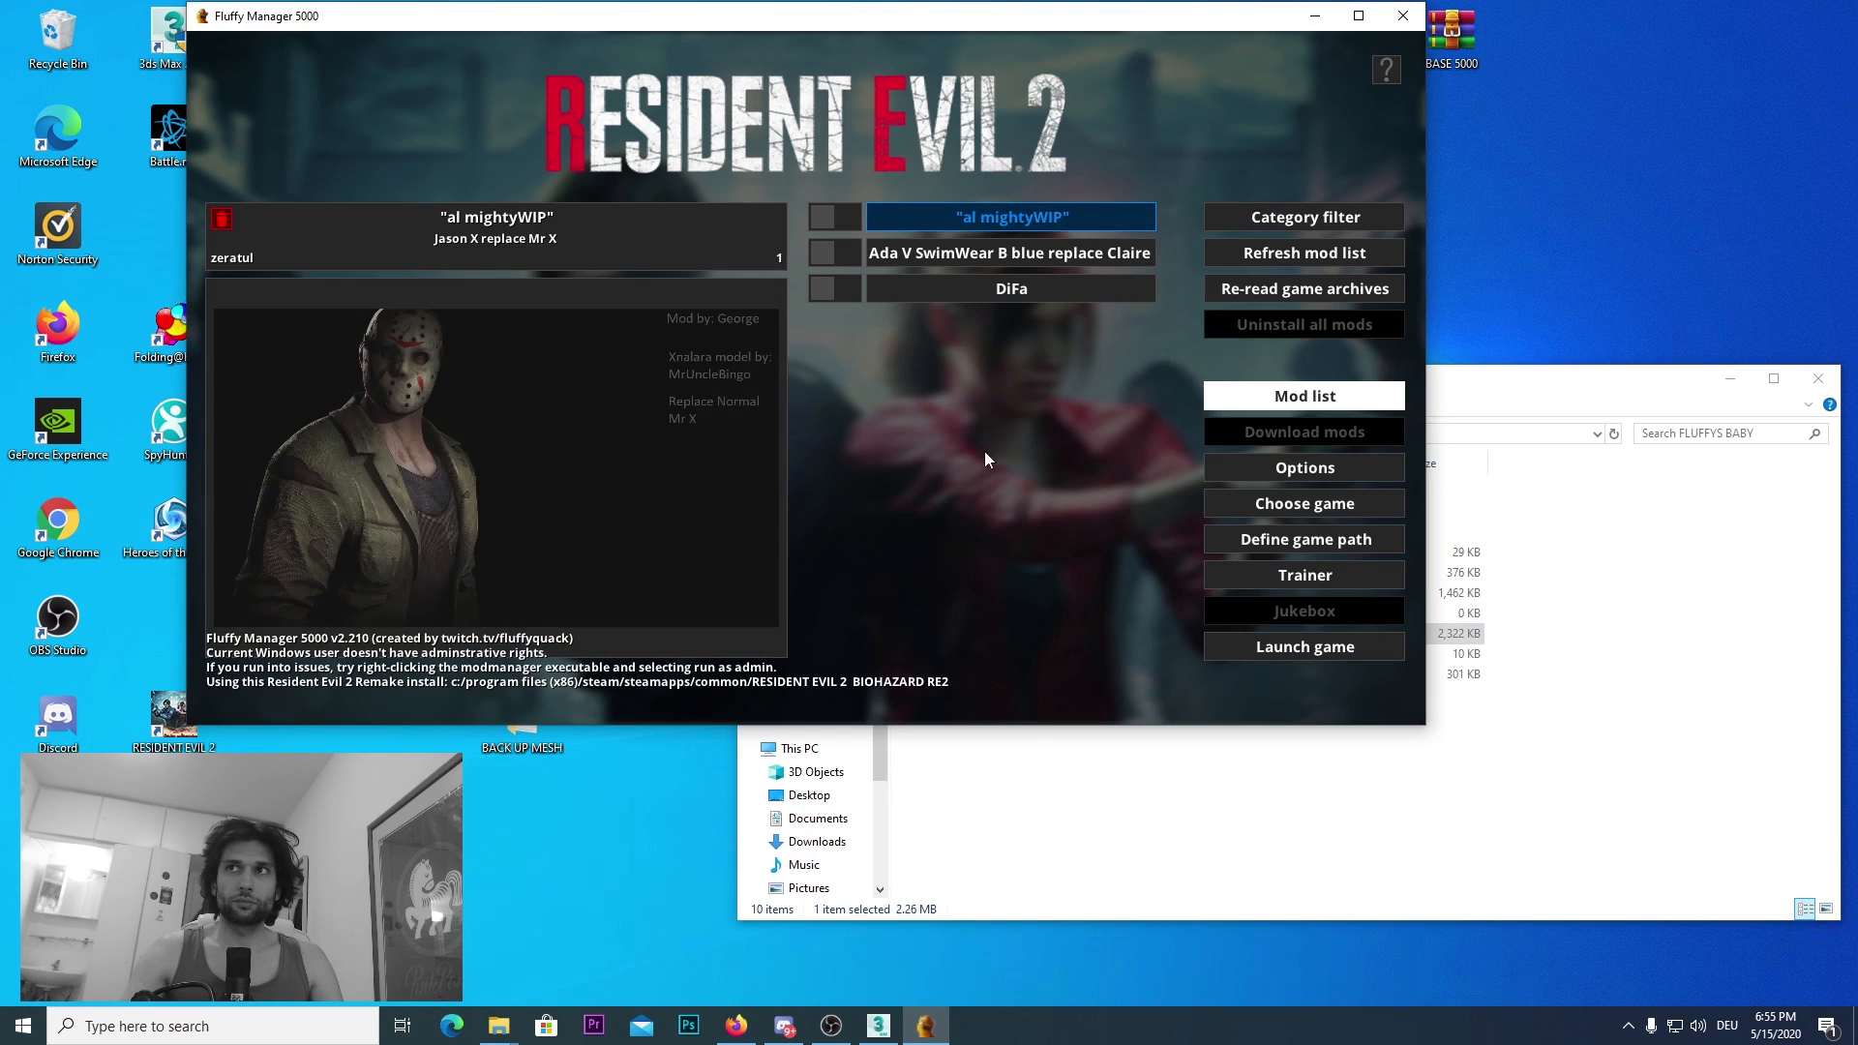
pyautogui.click(929, 287)
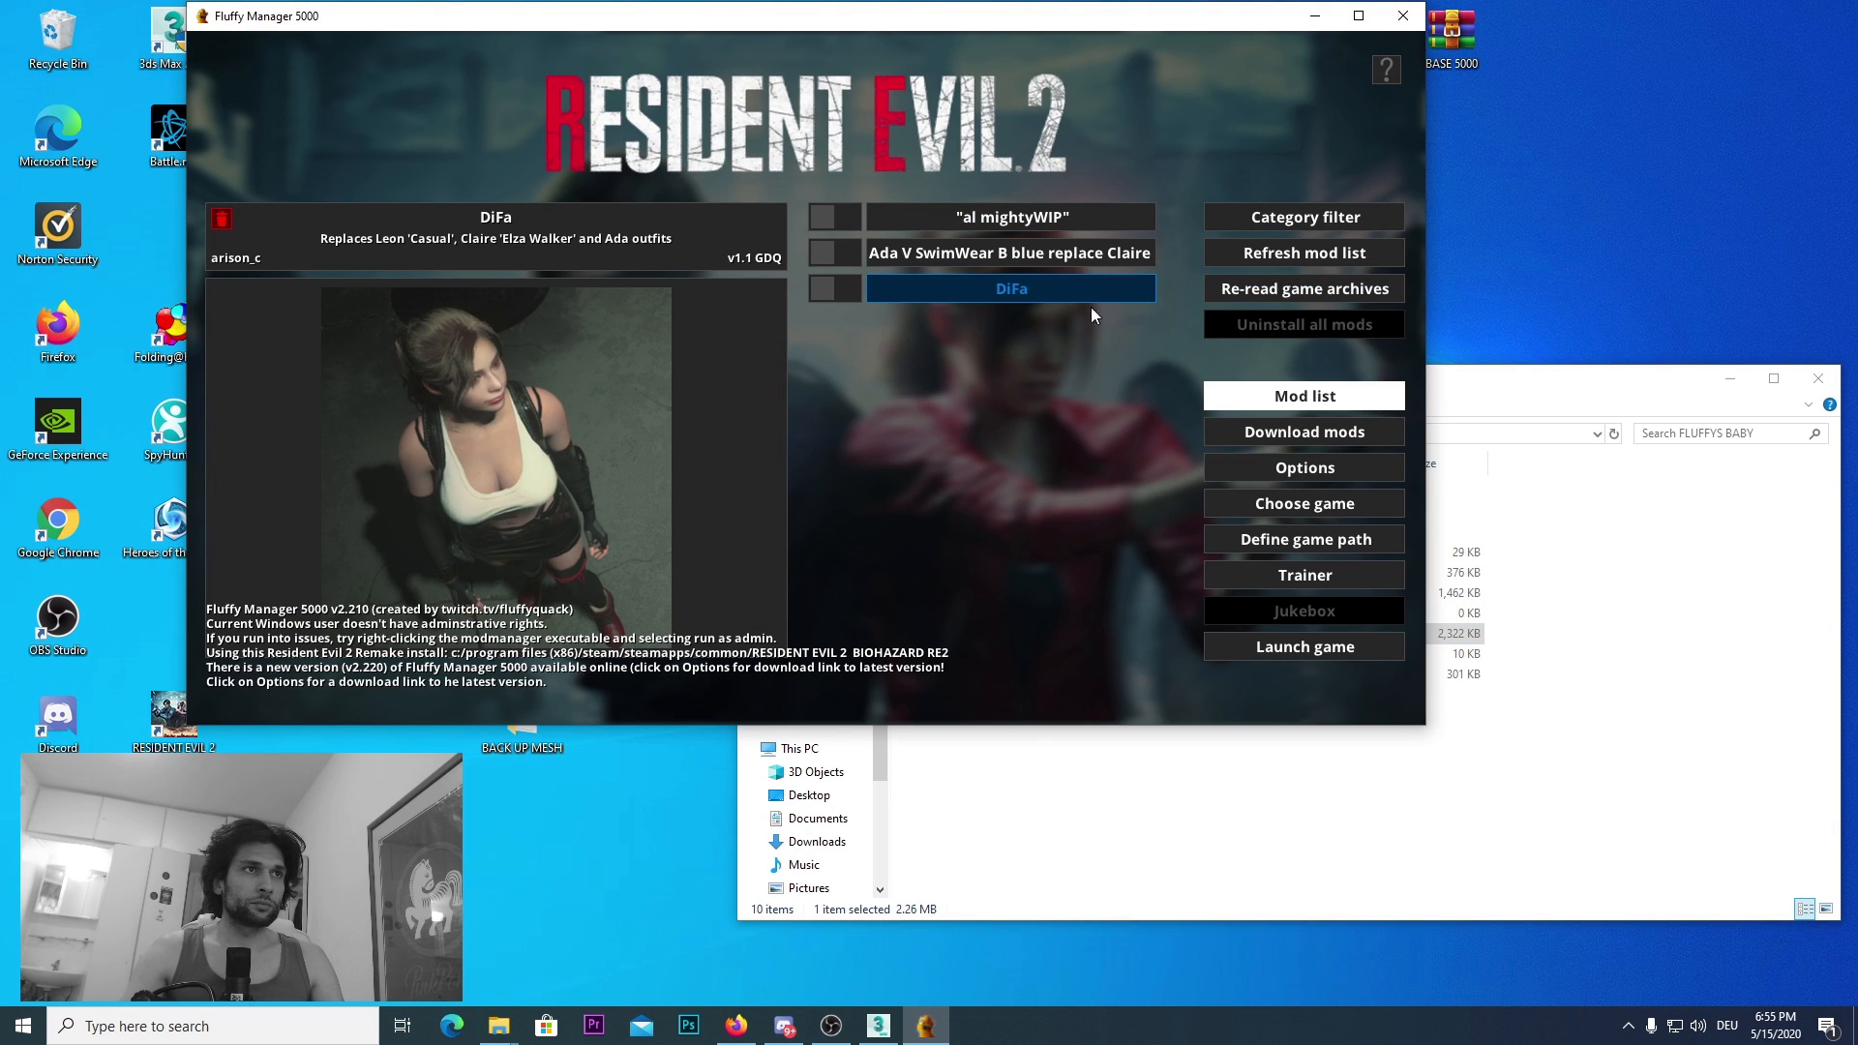
pyautogui.click(1311, 503)
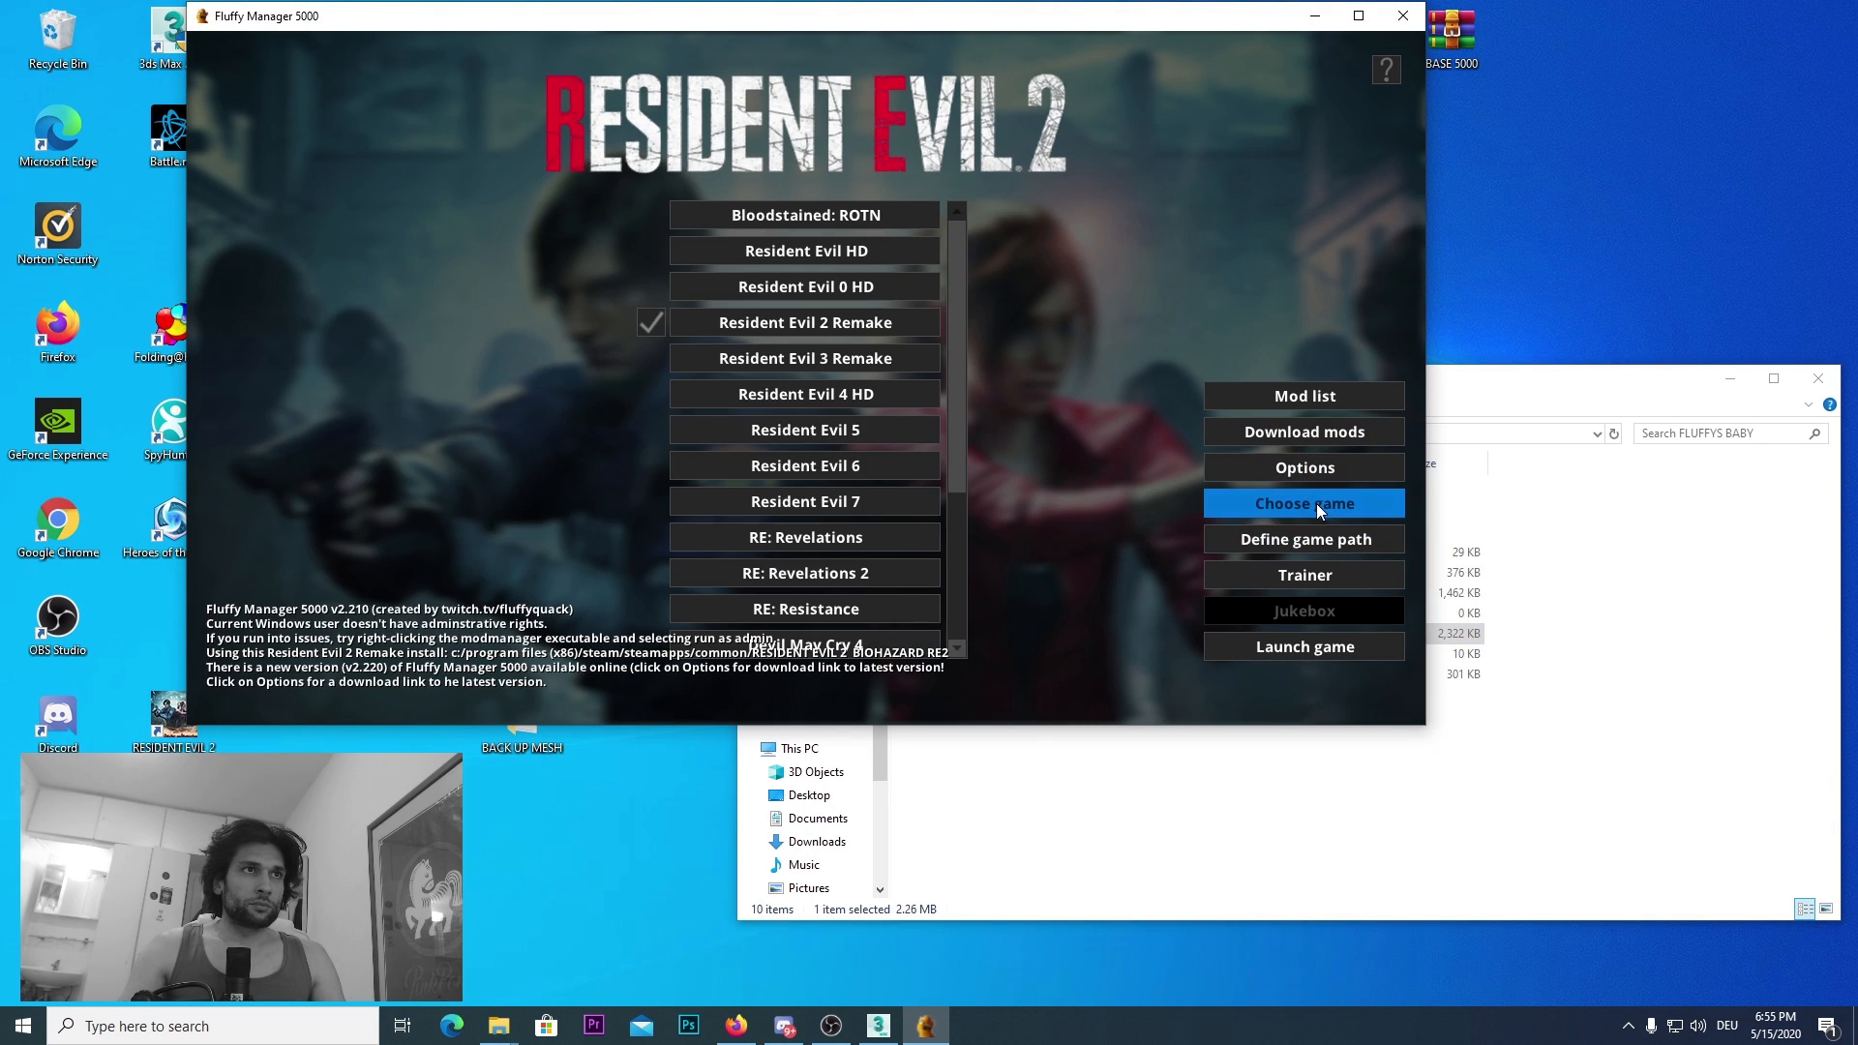
pyautogui.click(803, 359)
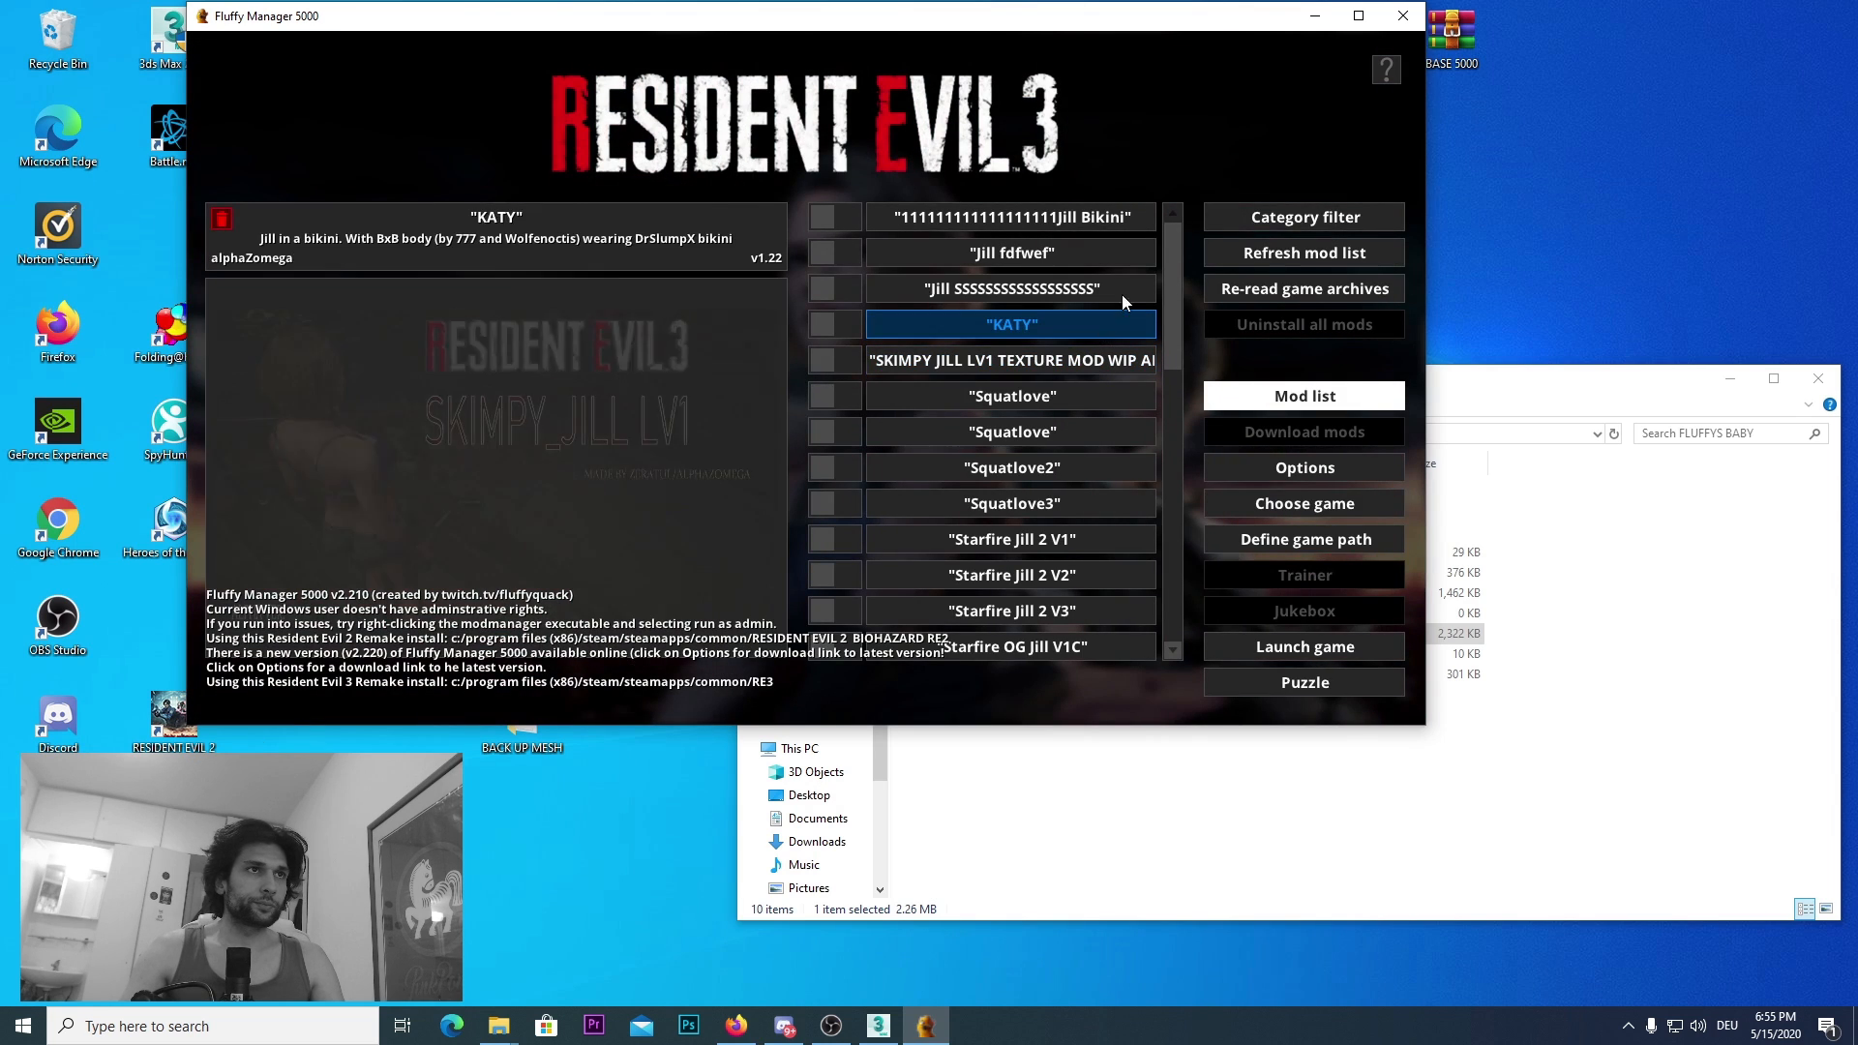
# Step: Re-read the Resident Evil 3 game archives and refresh the list of mods
pyautogui.click(1113, 360)
pyautogui.click(1113, 396)
pyautogui.click(1316, 288)
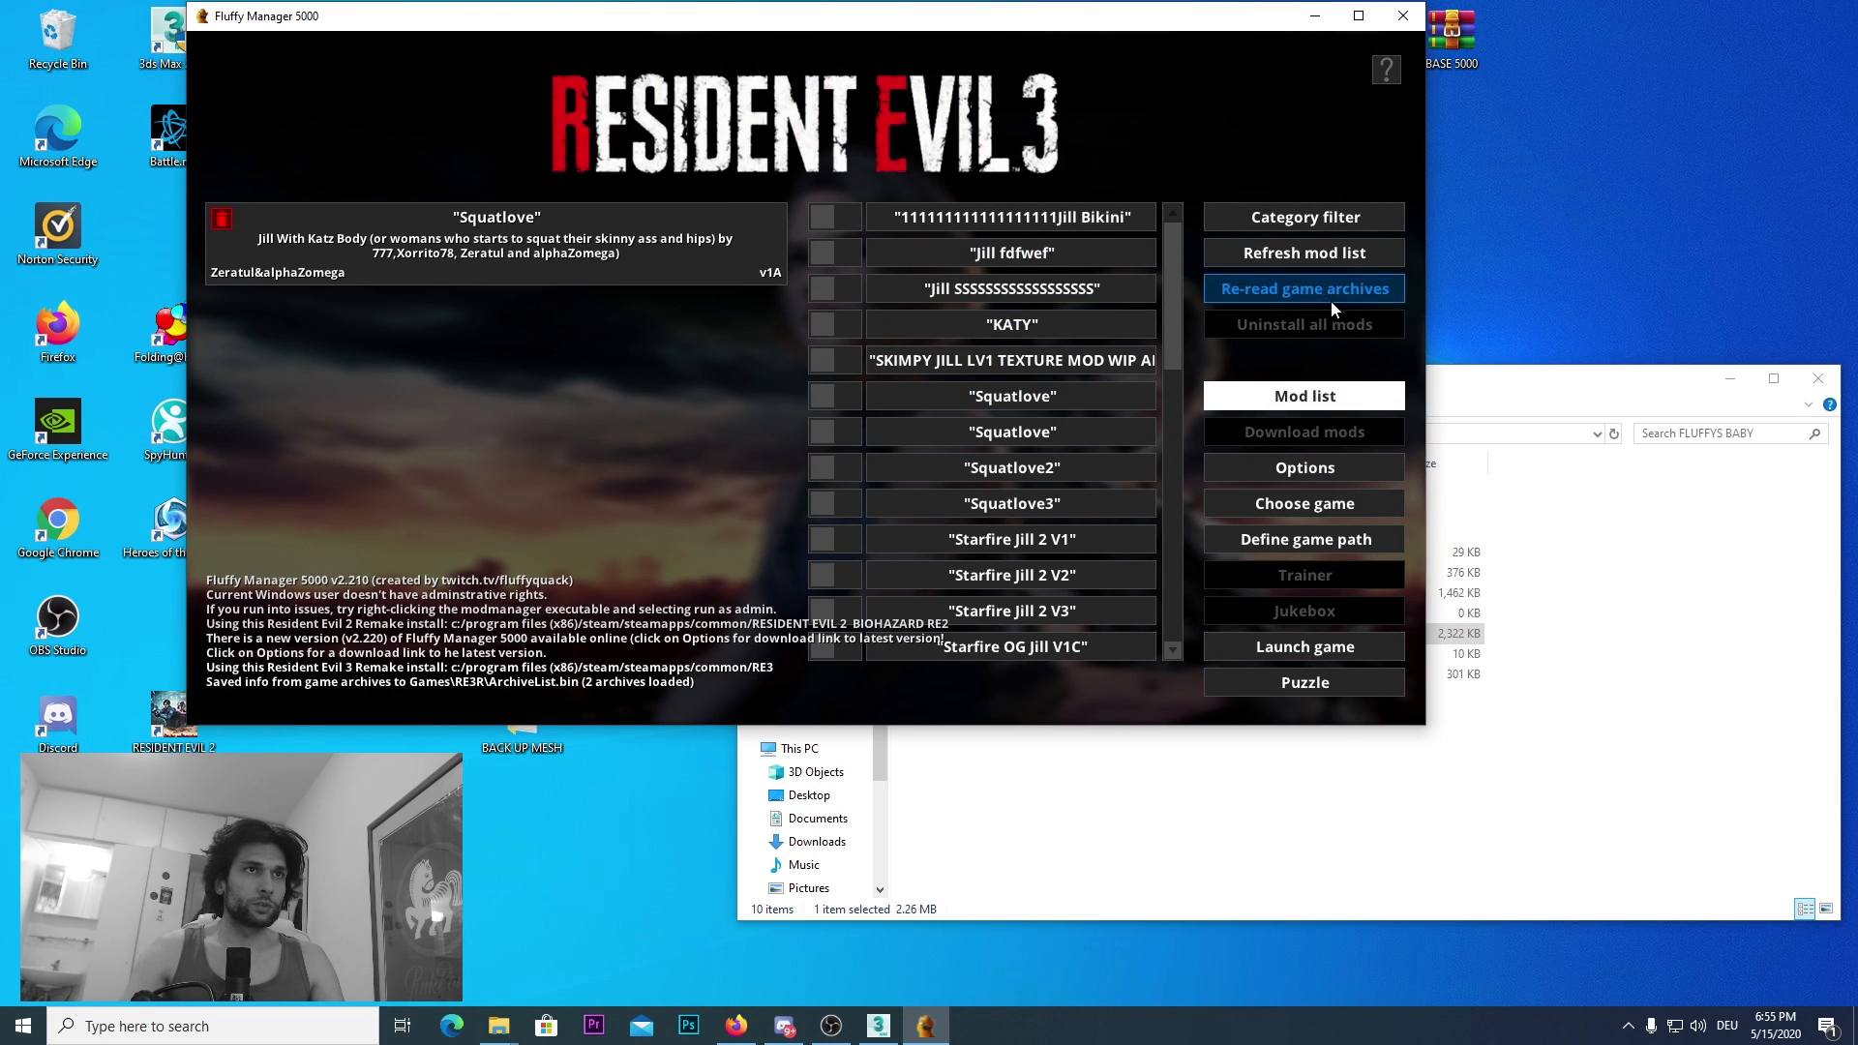
pyautogui.click(1361, 259)
# Step: Find the "TEST FOR TUT" mod in the mod list and install it
pyautogui.click(1048, 432)
pyautogui.scroll(-5, 1049, 432)
pyautogui.click(1048, 431)
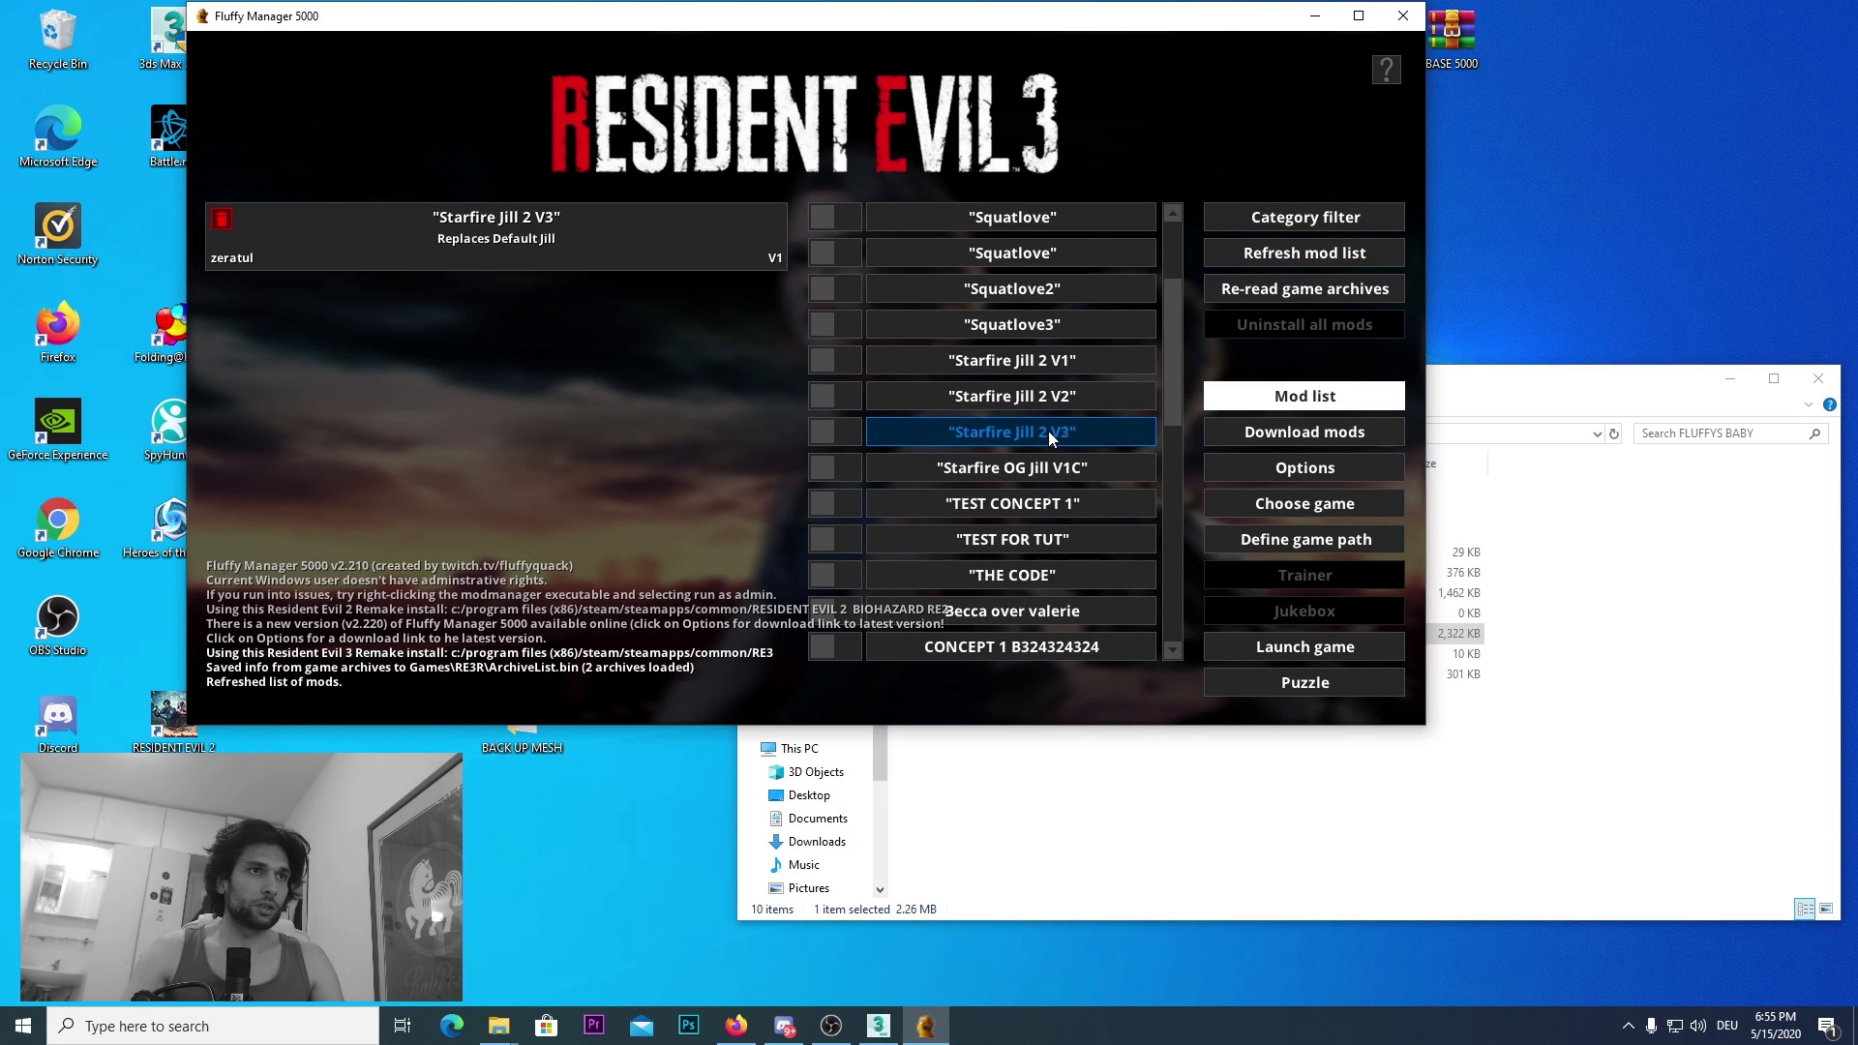
pyautogui.scroll(-1, 1049, 432)
pyautogui.click(1048, 432)
pyautogui.doubleClick(1086, 499)
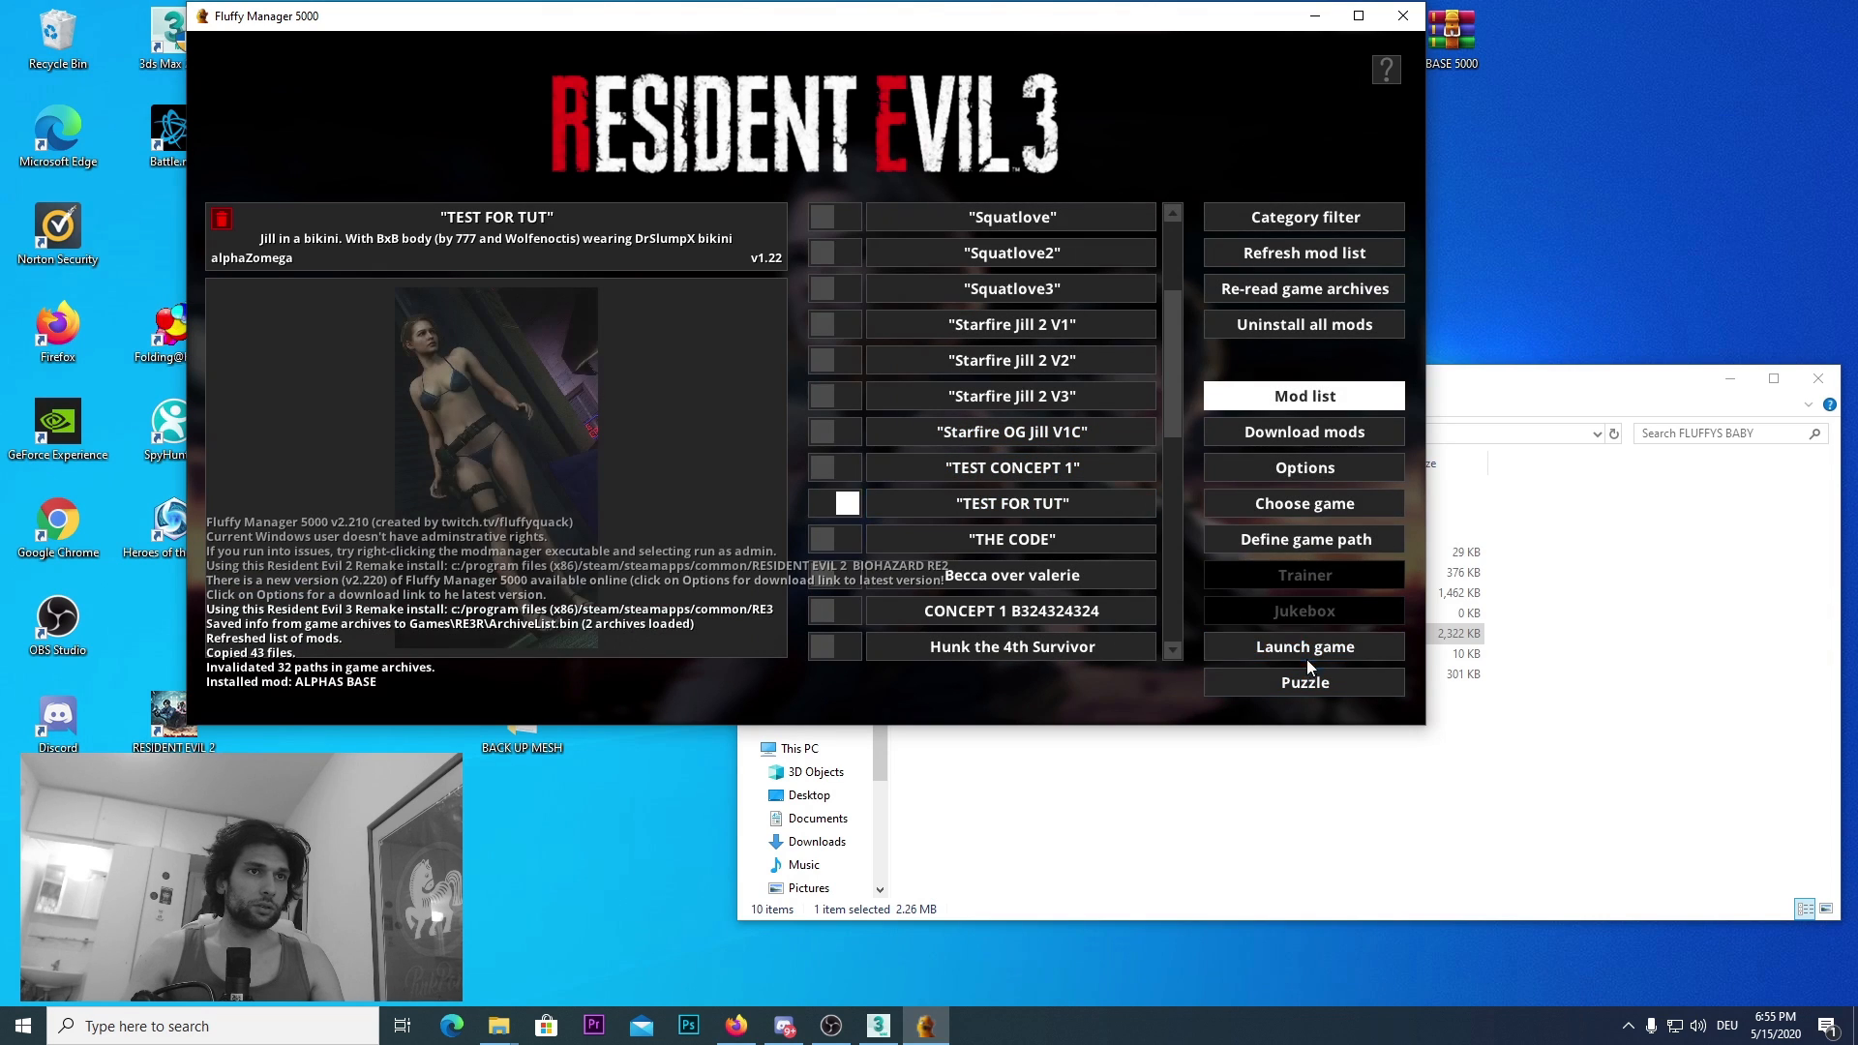
pyautogui.click(1062, 505)
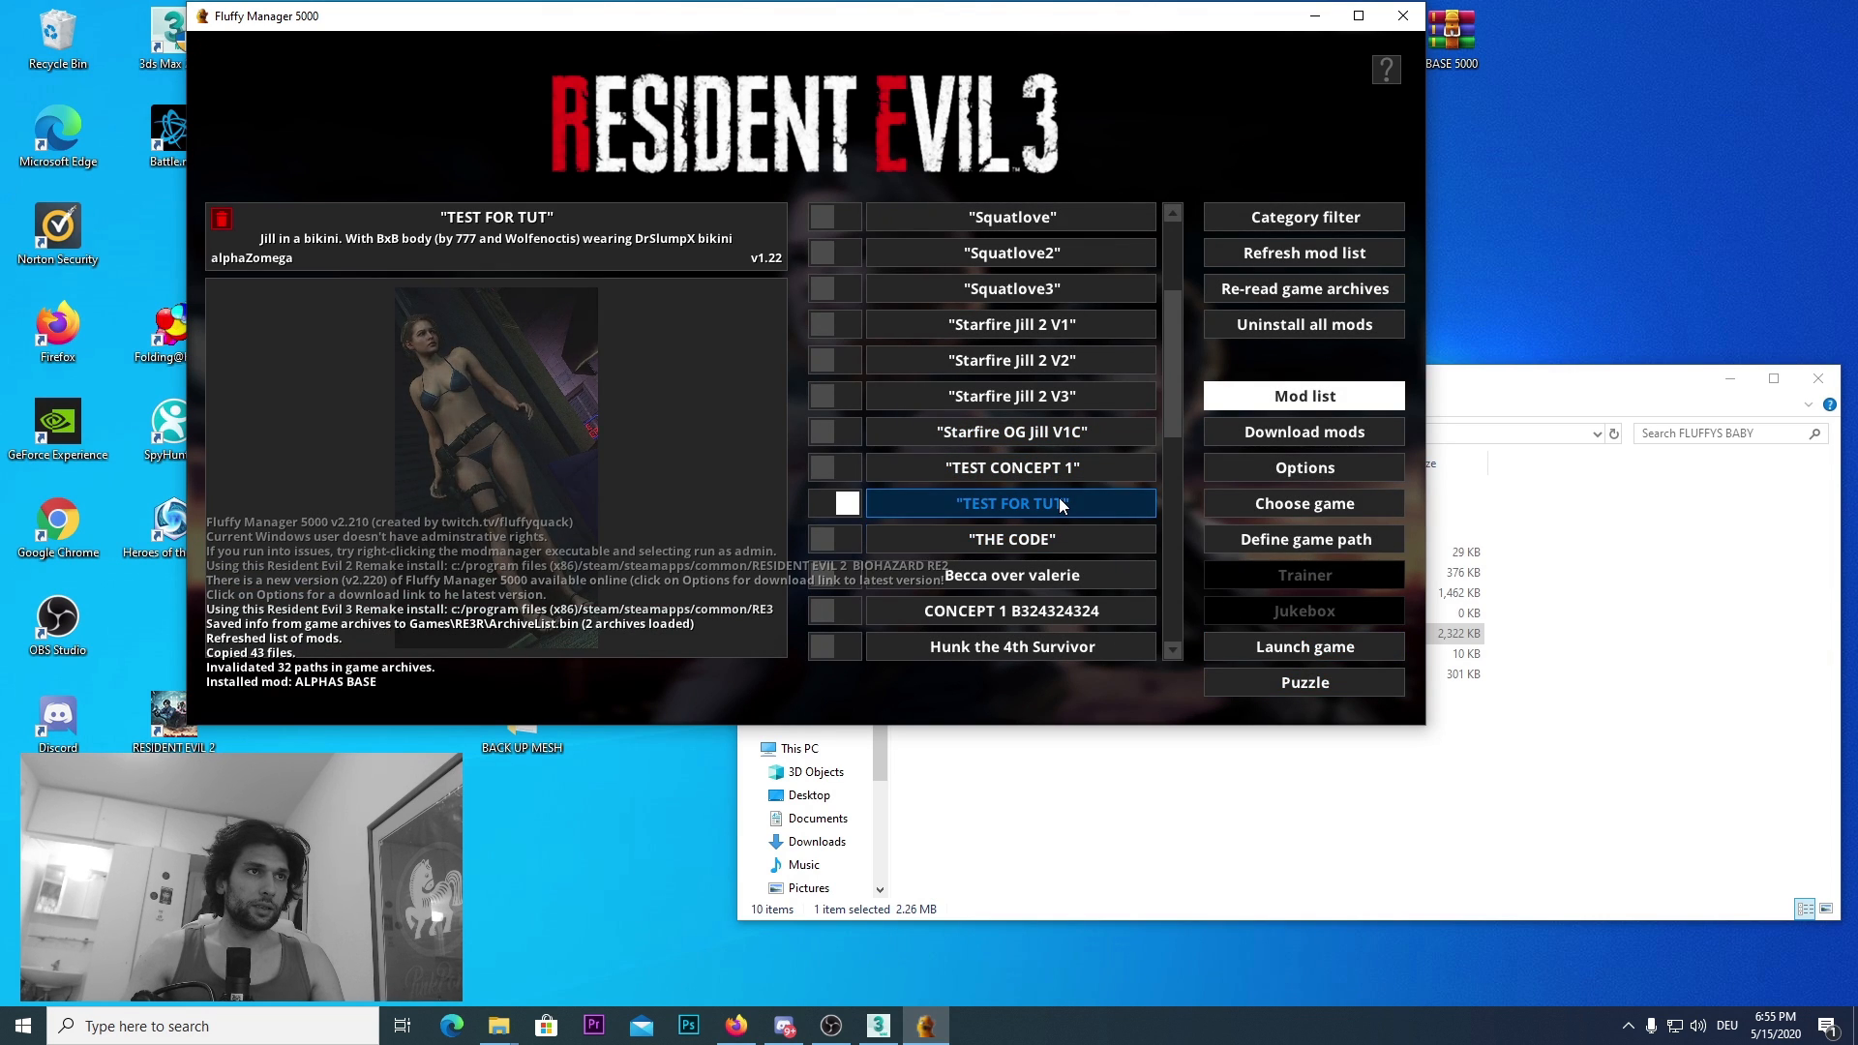
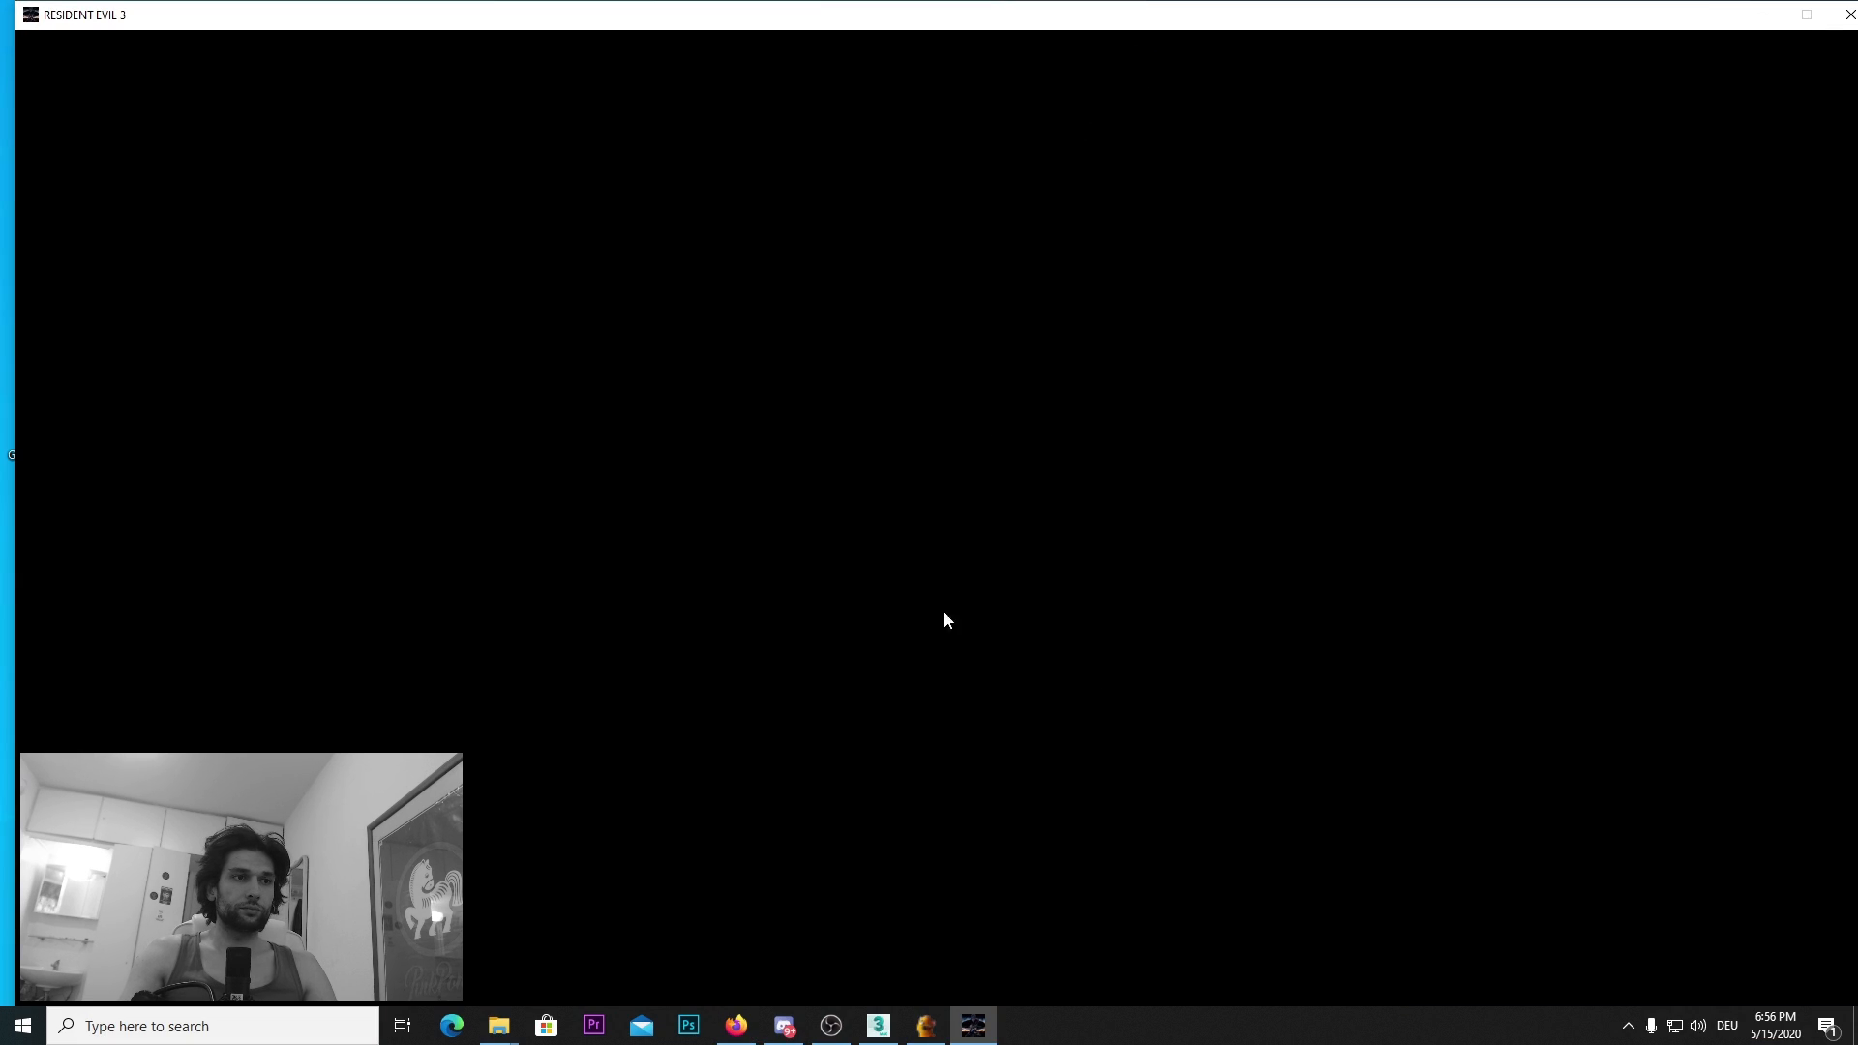
# Step: Close the black Resident Evil 3 game window and return to the mod manager
pyautogui.moveTo(929, 1037)
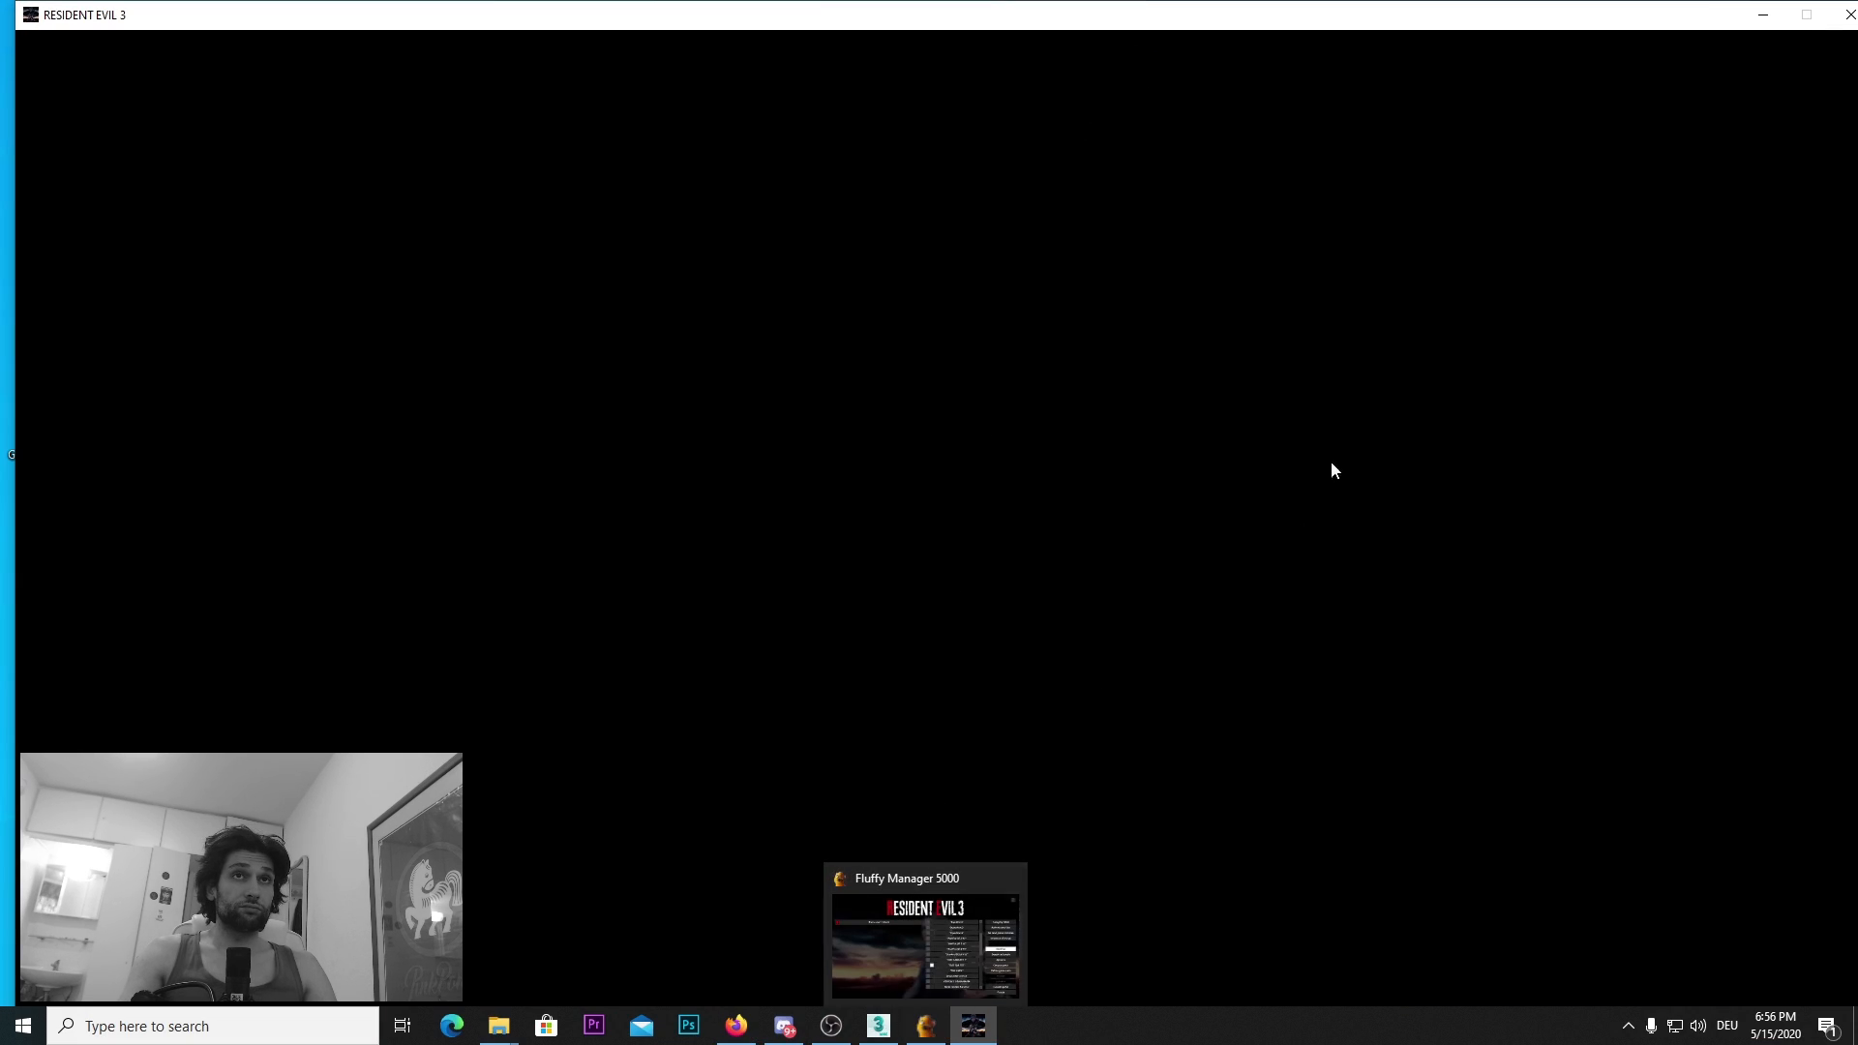
pyautogui.click(1628, 1026)
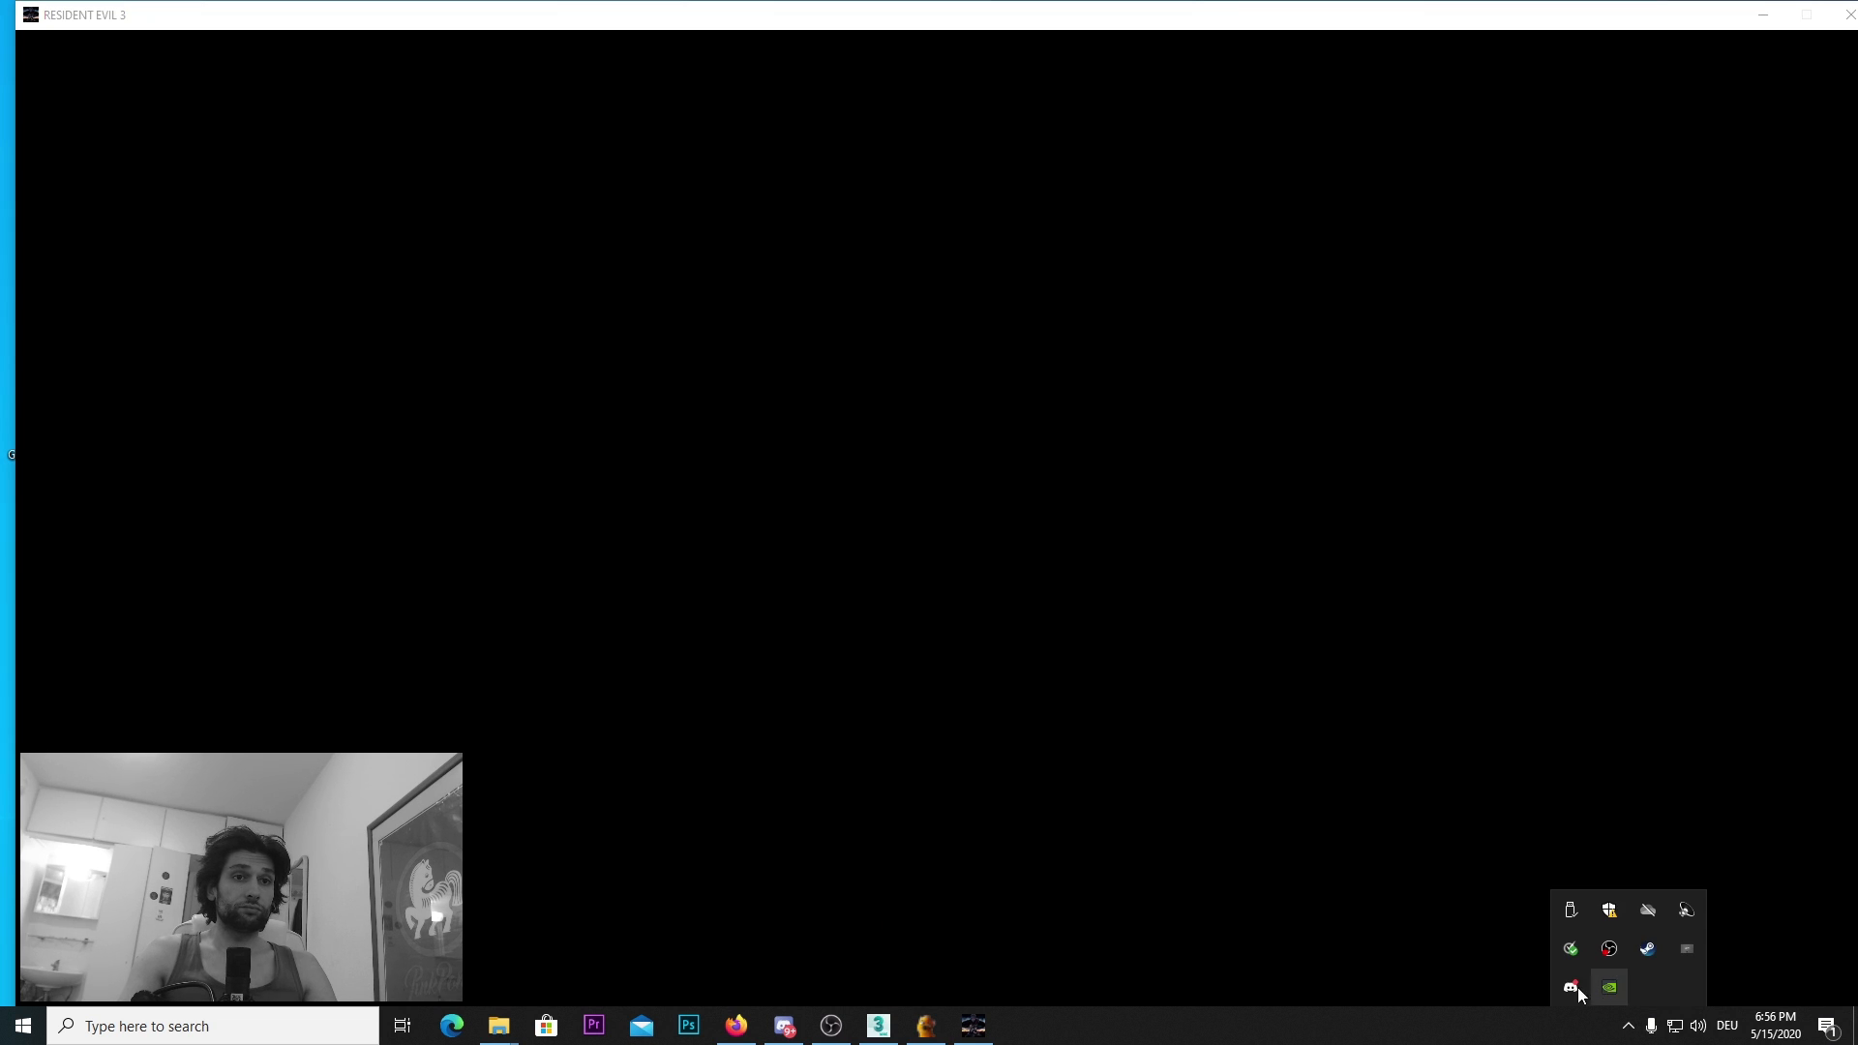
pyautogui.click(1438, 817)
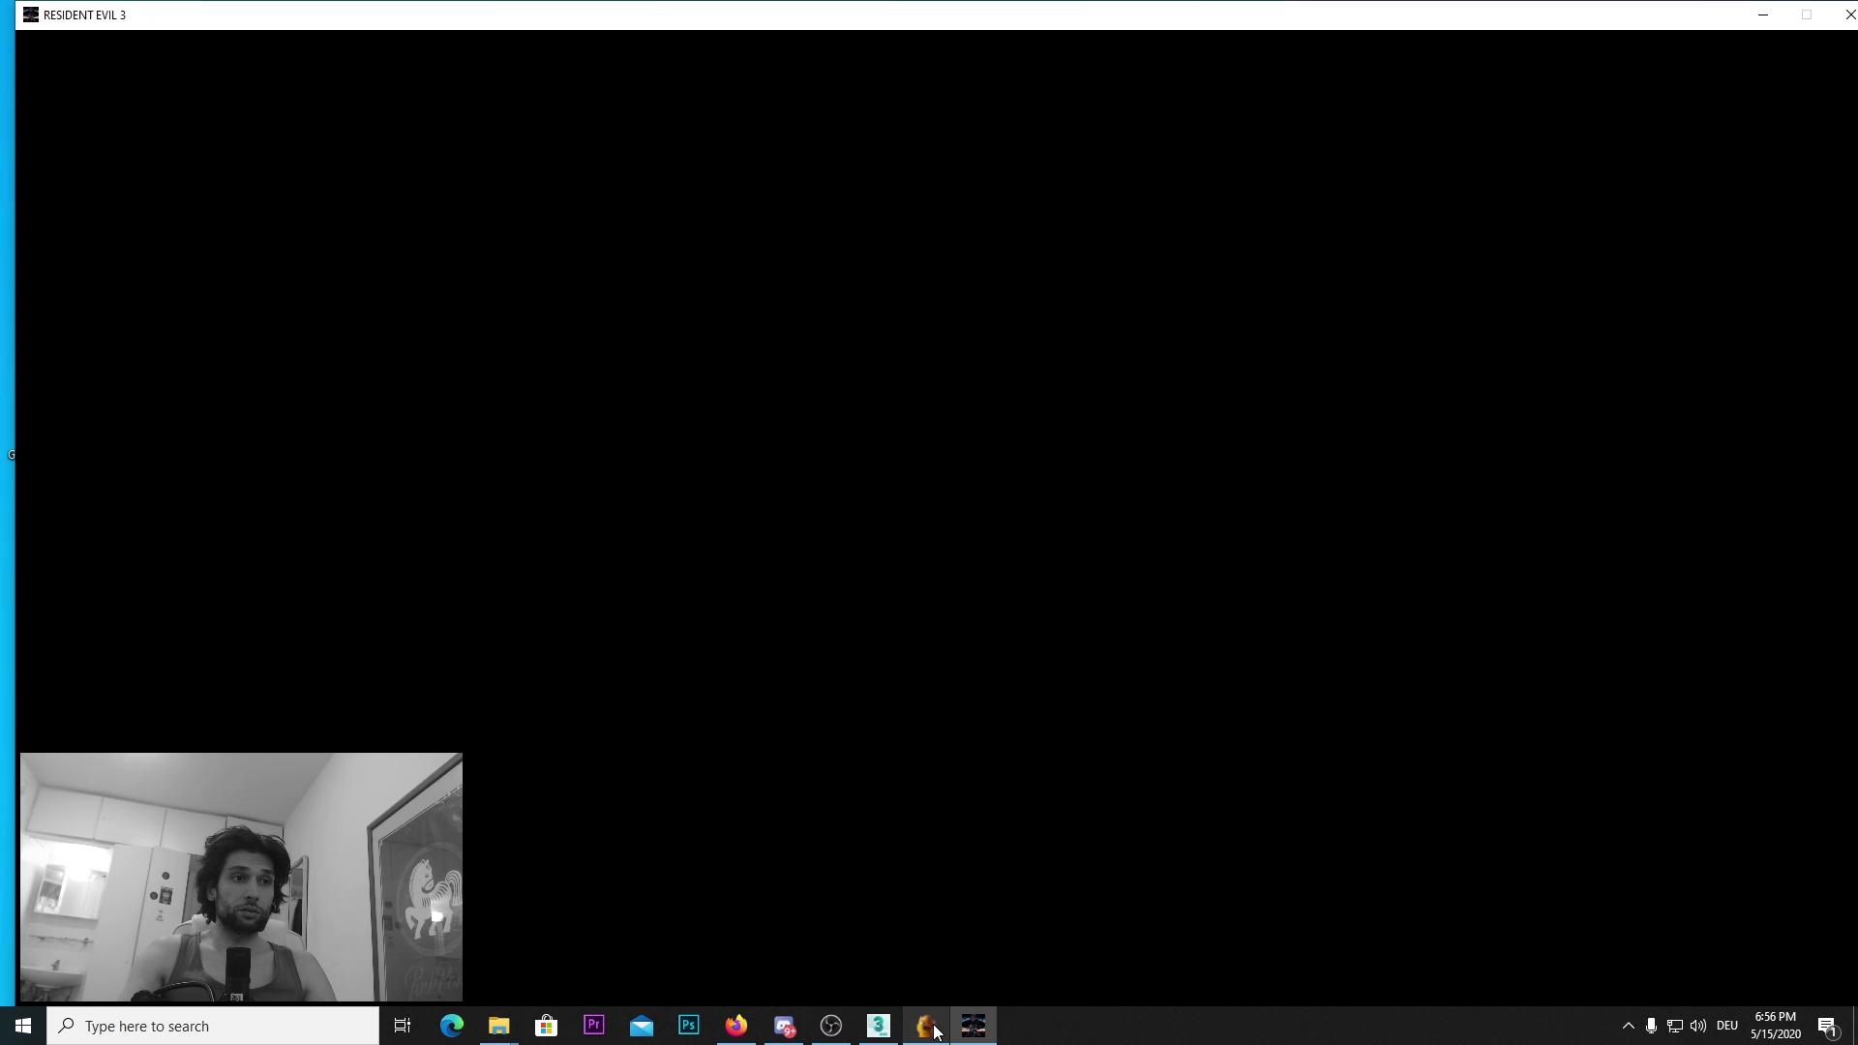
pyautogui.moveTo(939, 1024)
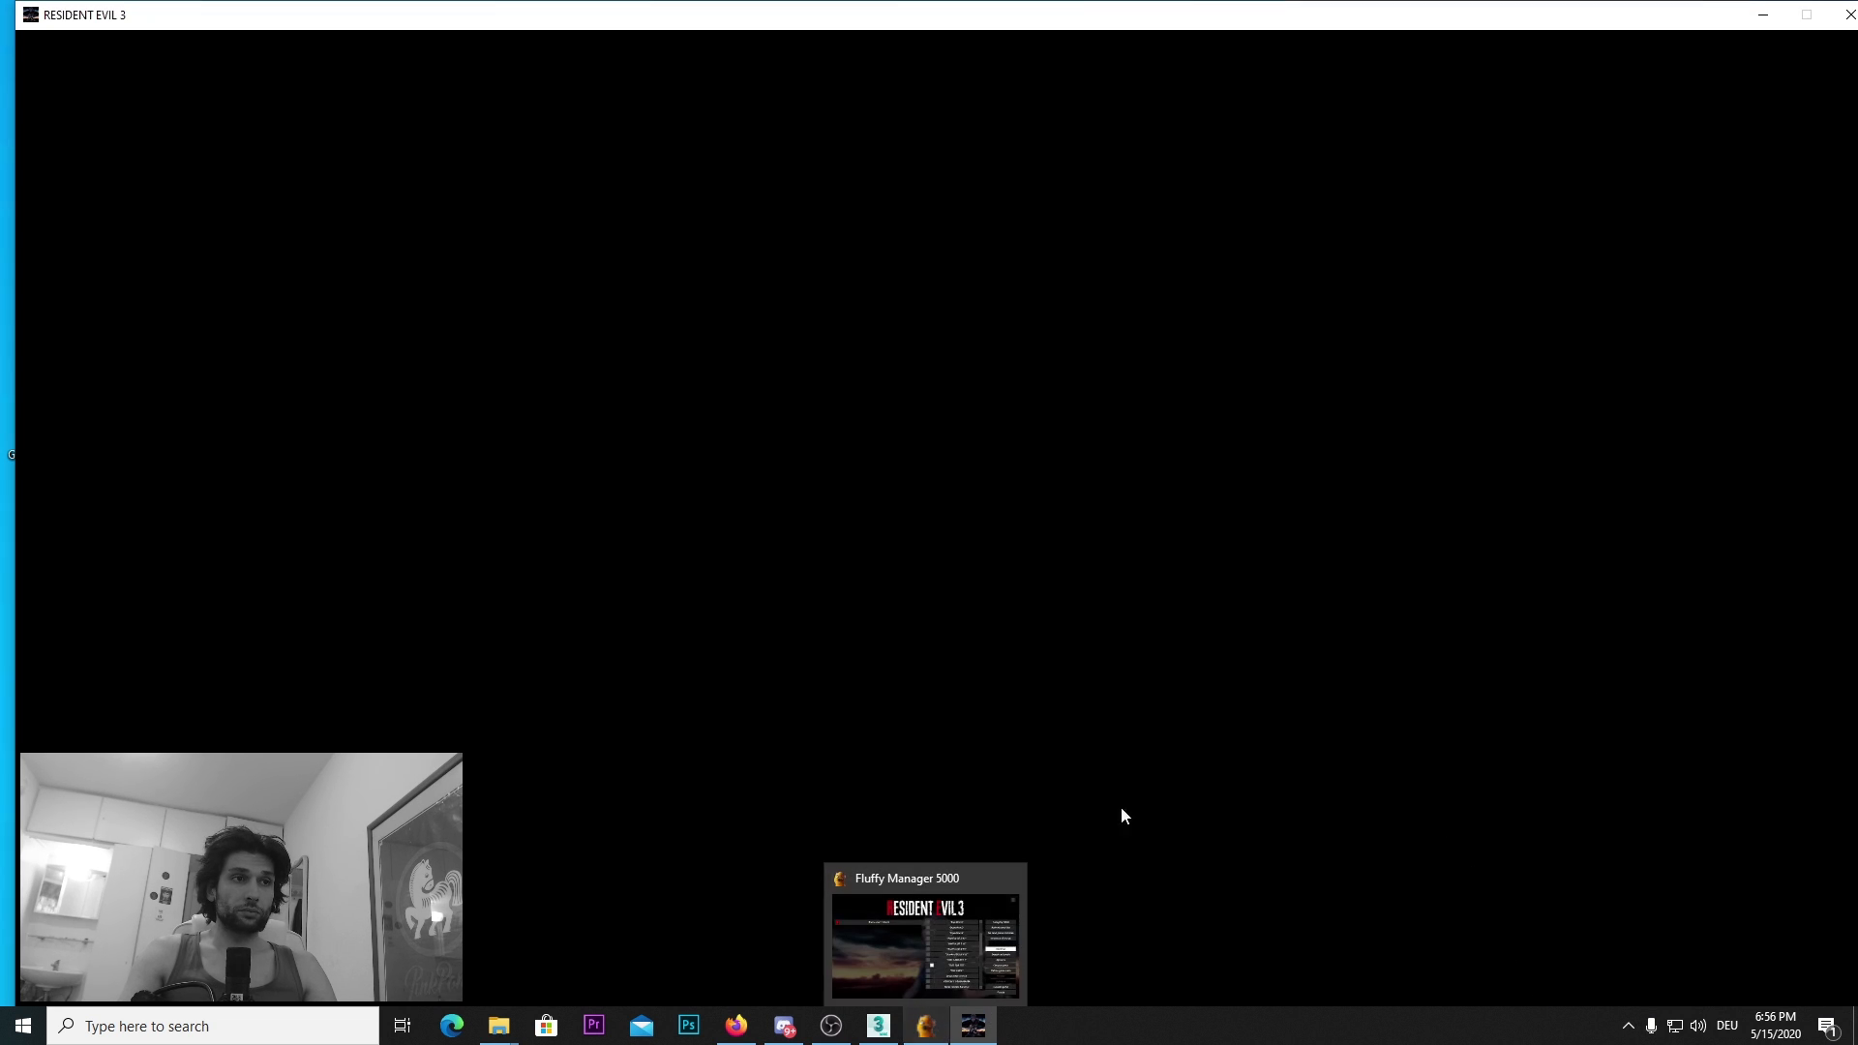
pyautogui.moveTo(1426, 19); pyautogui.dragTo(1334, 24)
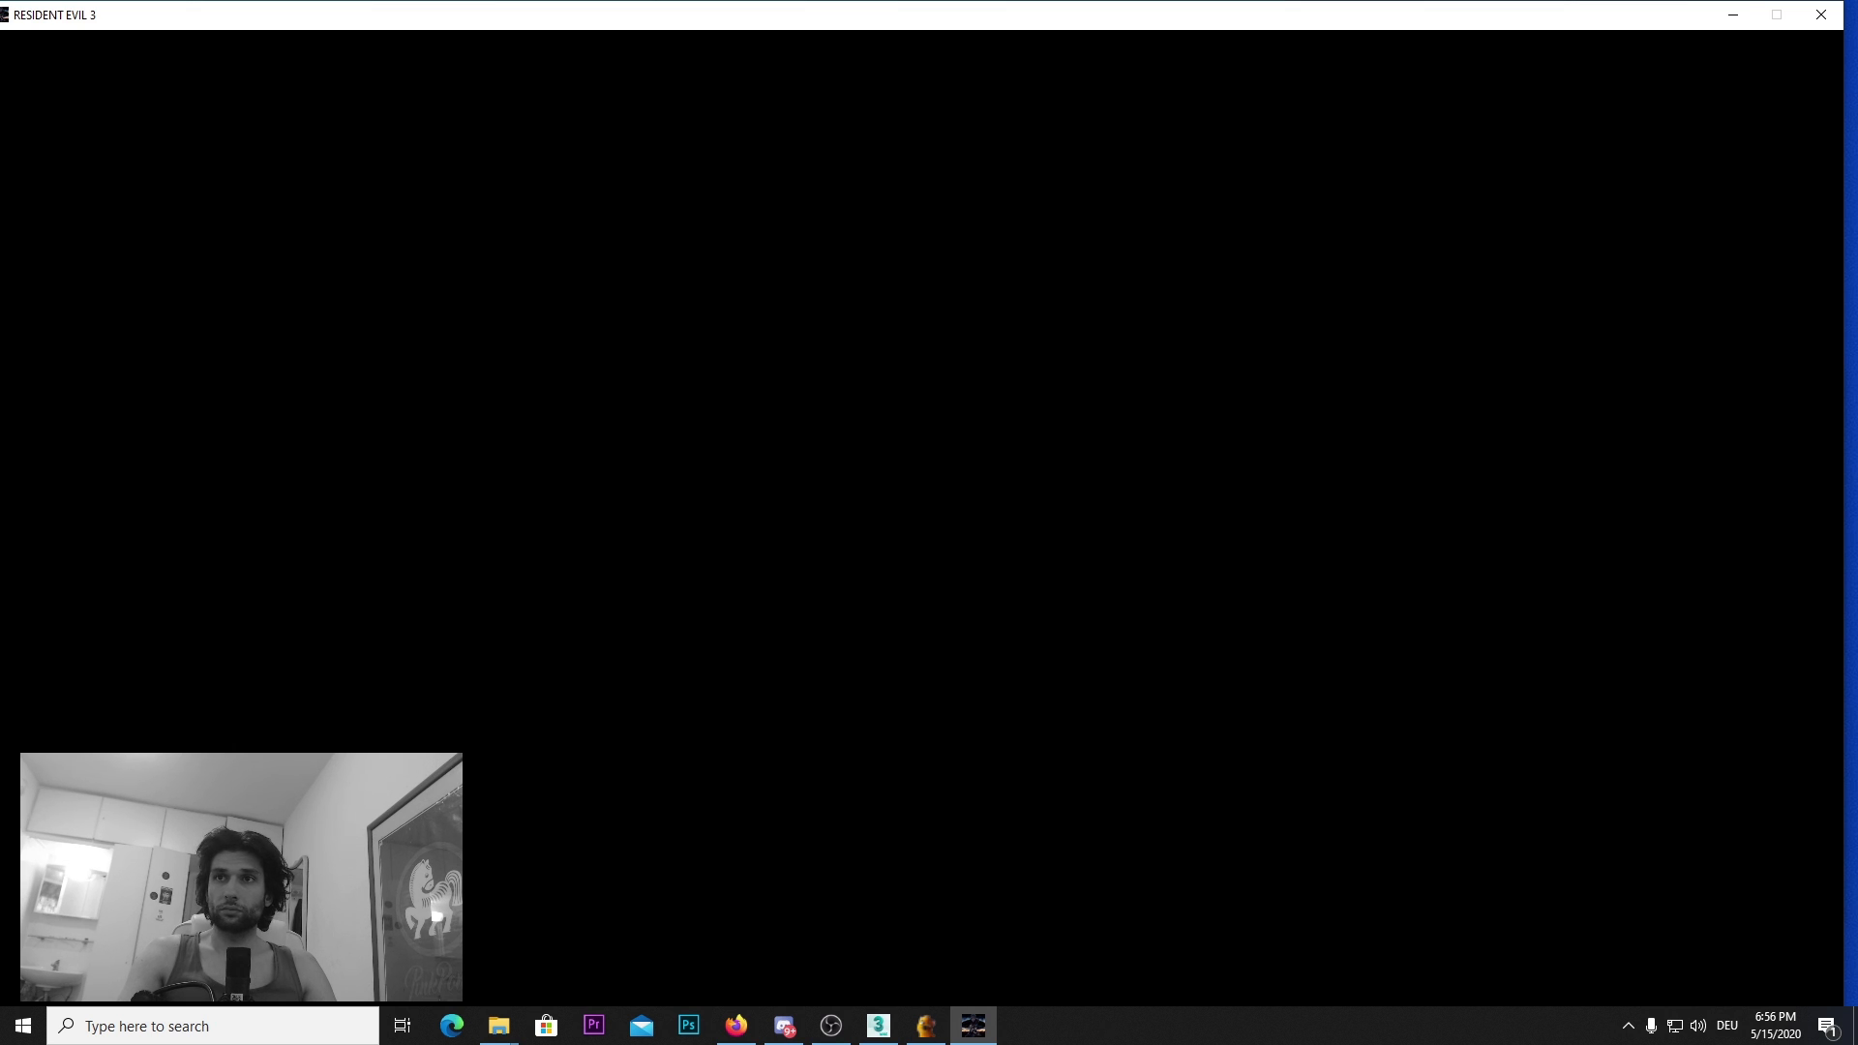
pyautogui.click(1821, 15)
pyautogui.click(1010, 534)
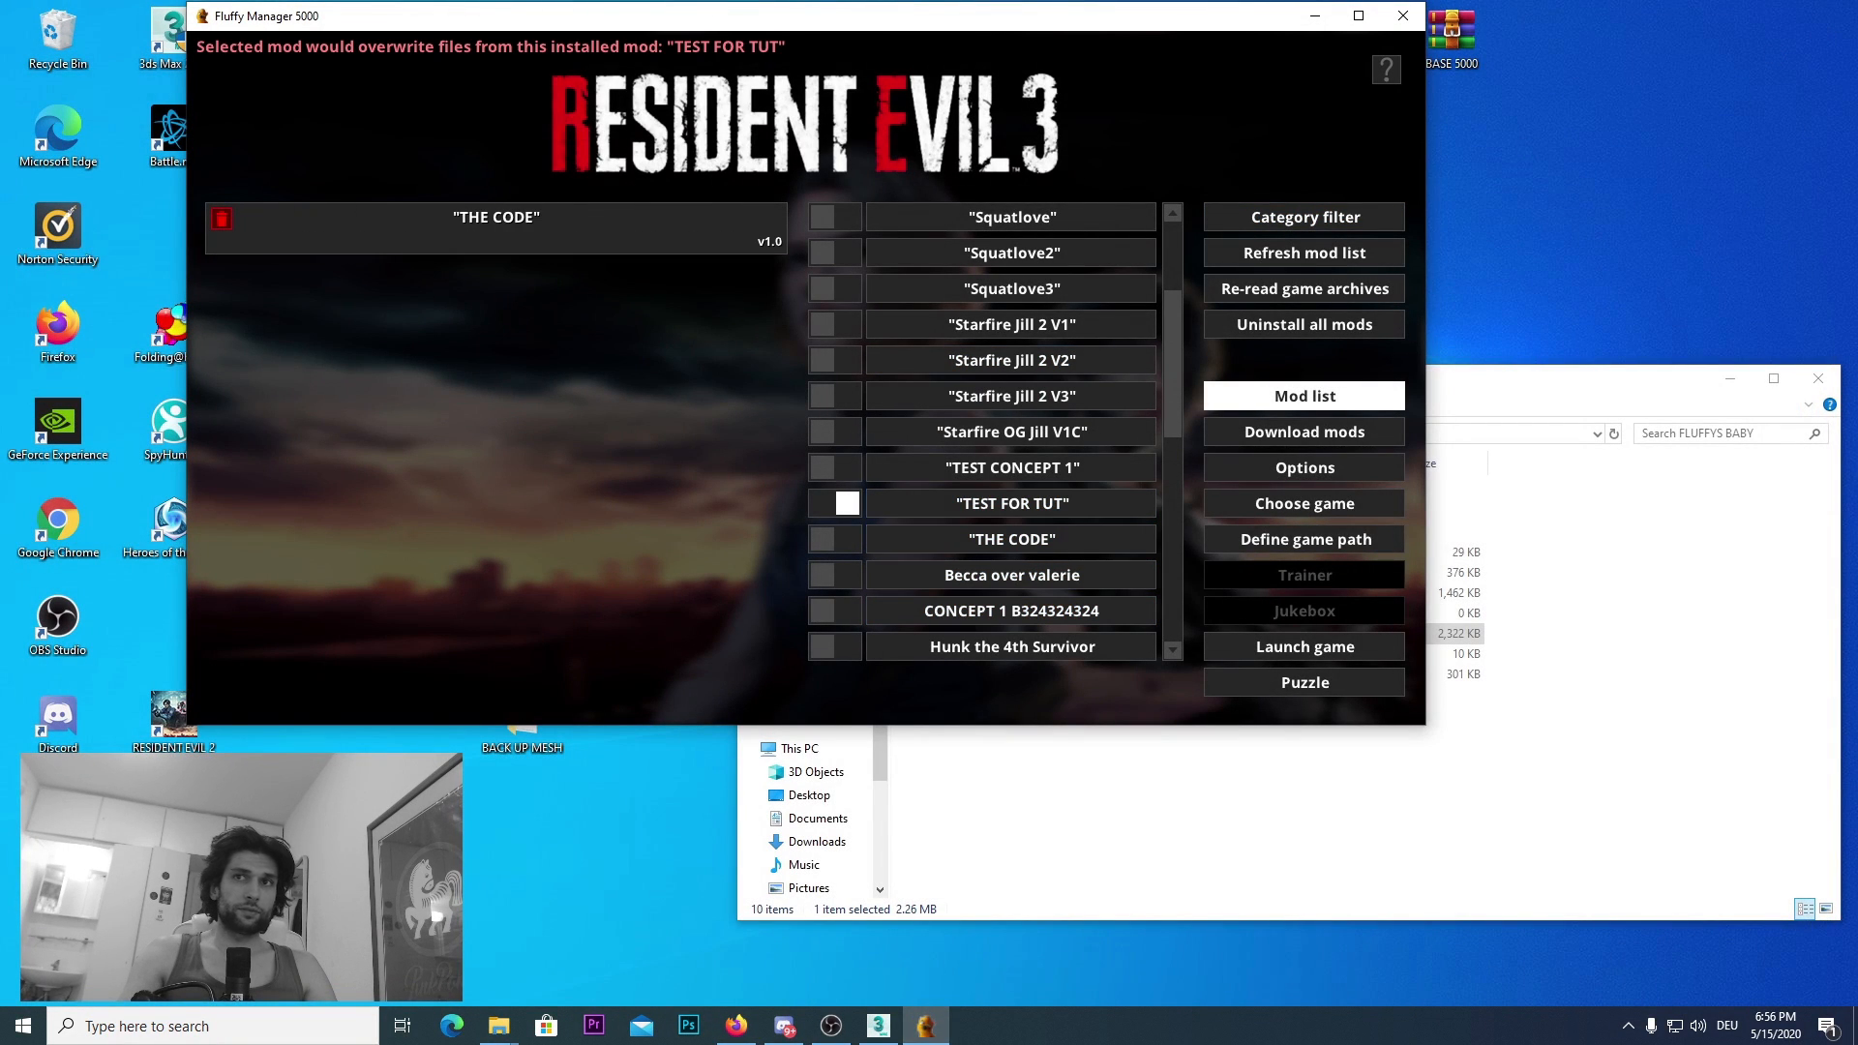
# Step: Bring up Steam from the background applications, then launch Resident Evil 3 from the mod manager
pyautogui.click(1629, 1026)
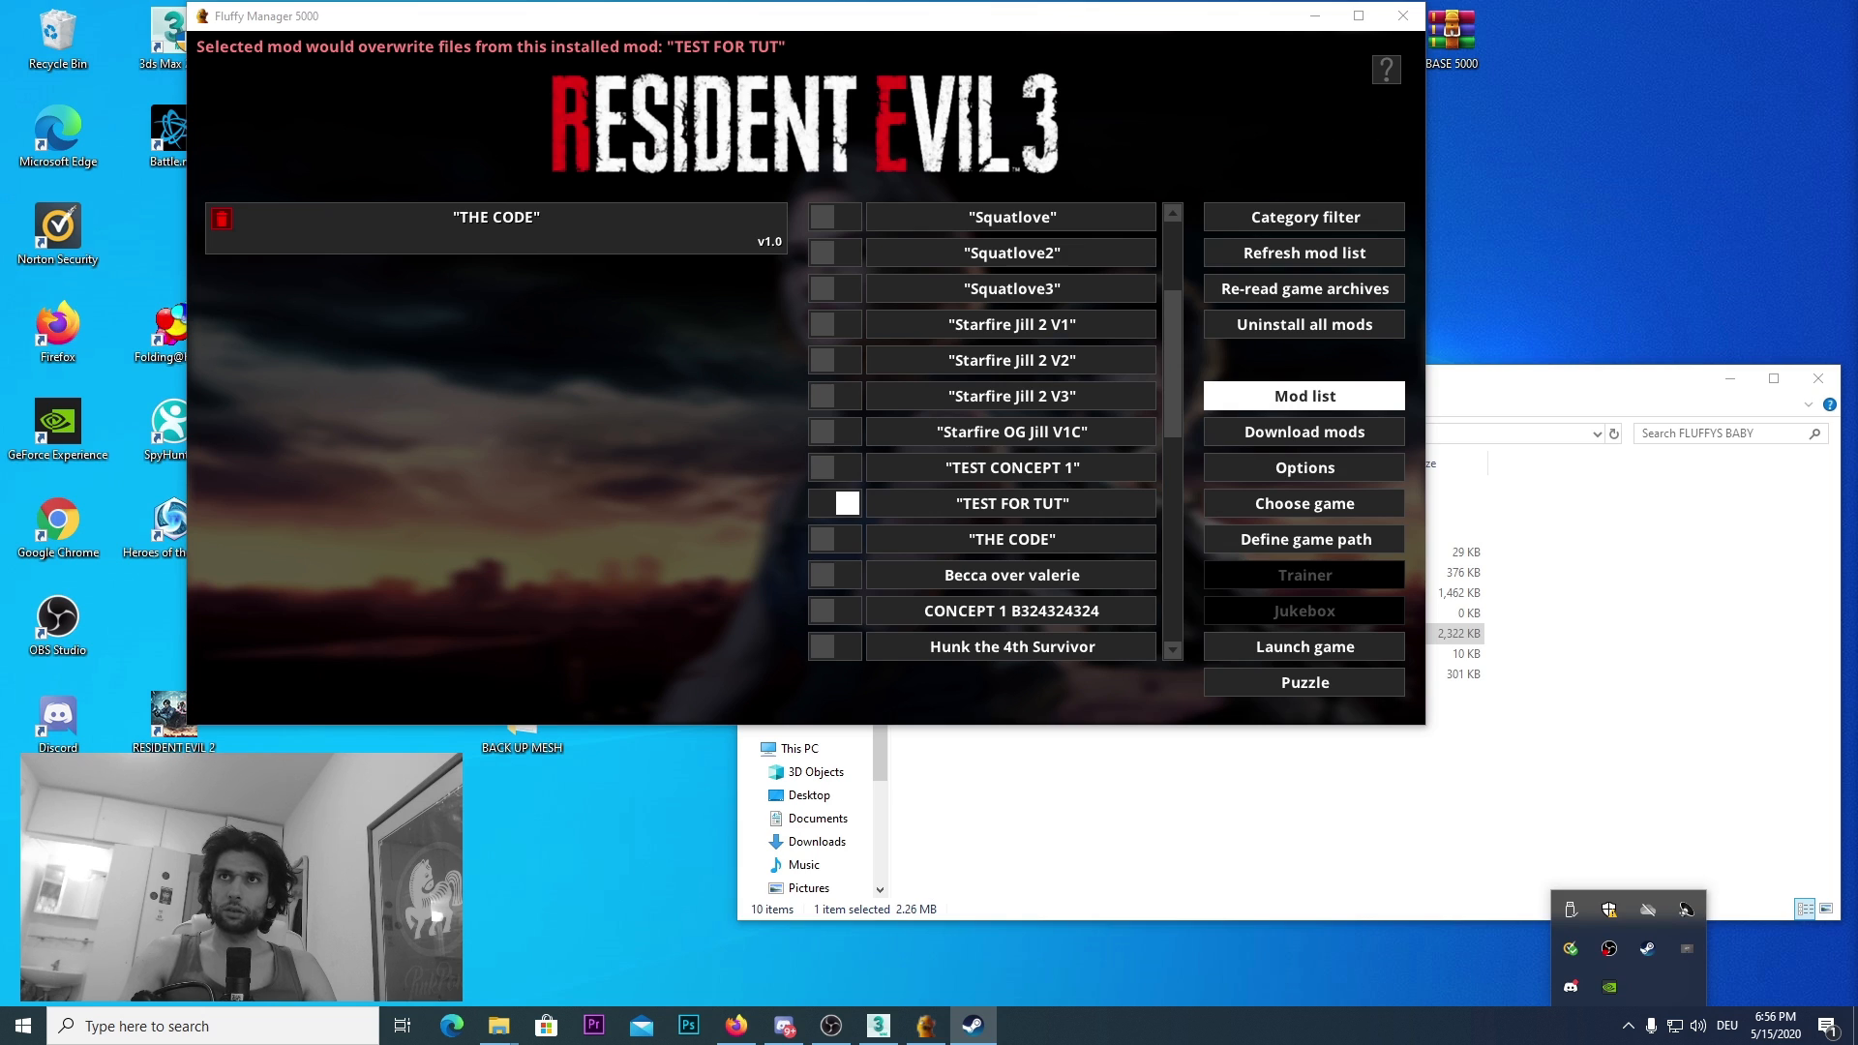
pyautogui.click(1391, 653)
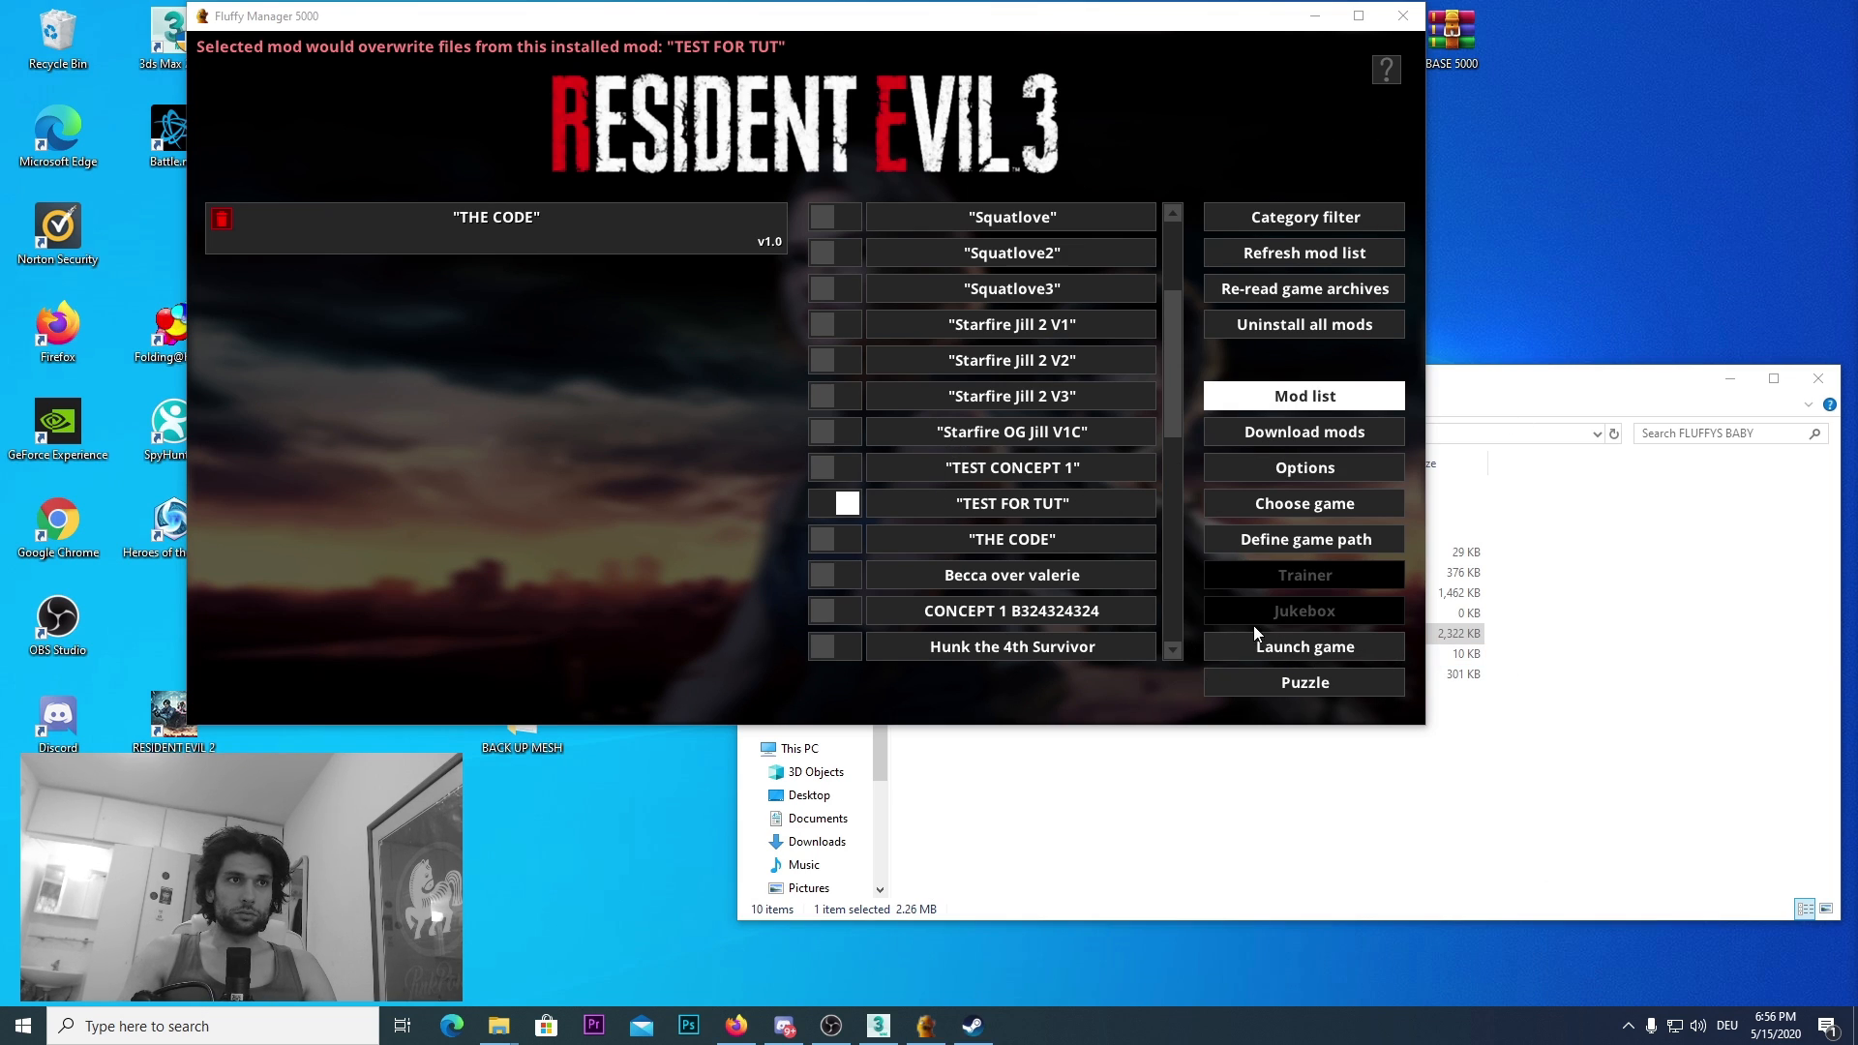
pyautogui.click(1259, 654)
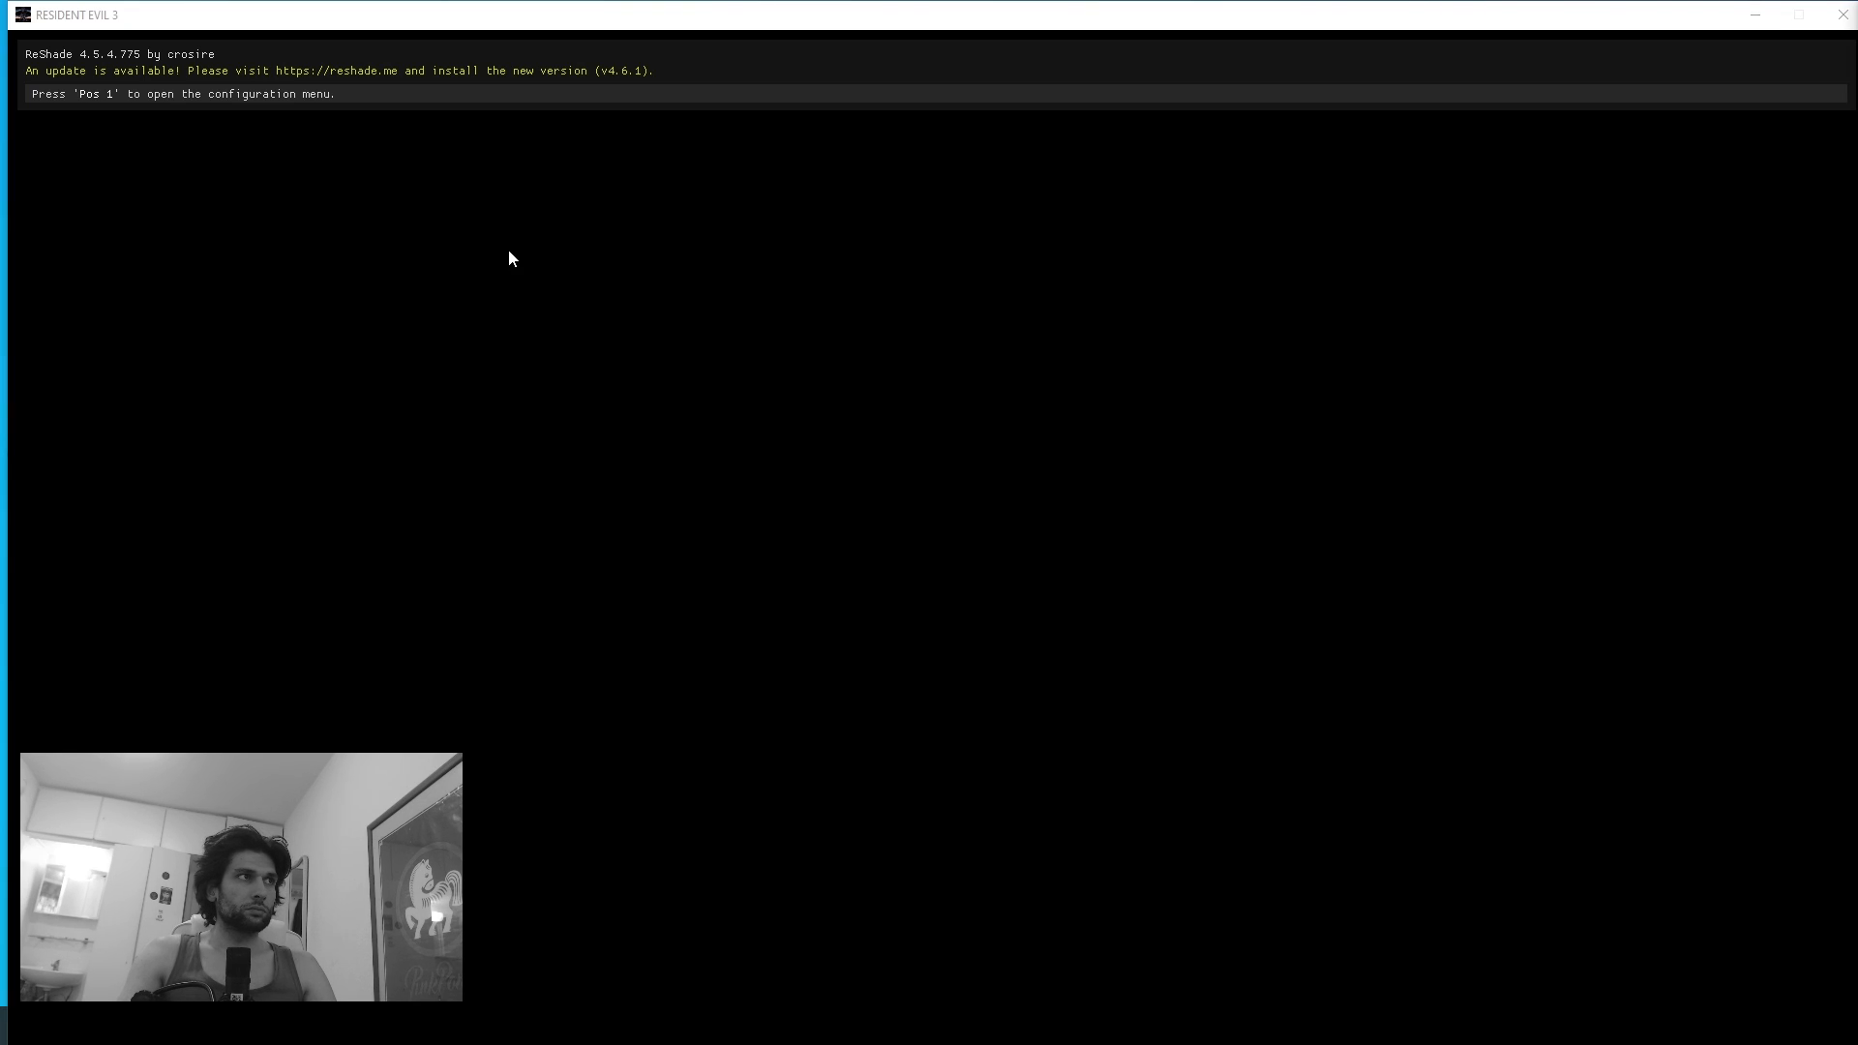
pyautogui.moveTo(772, 15); pyautogui.dragTo(758, 16)
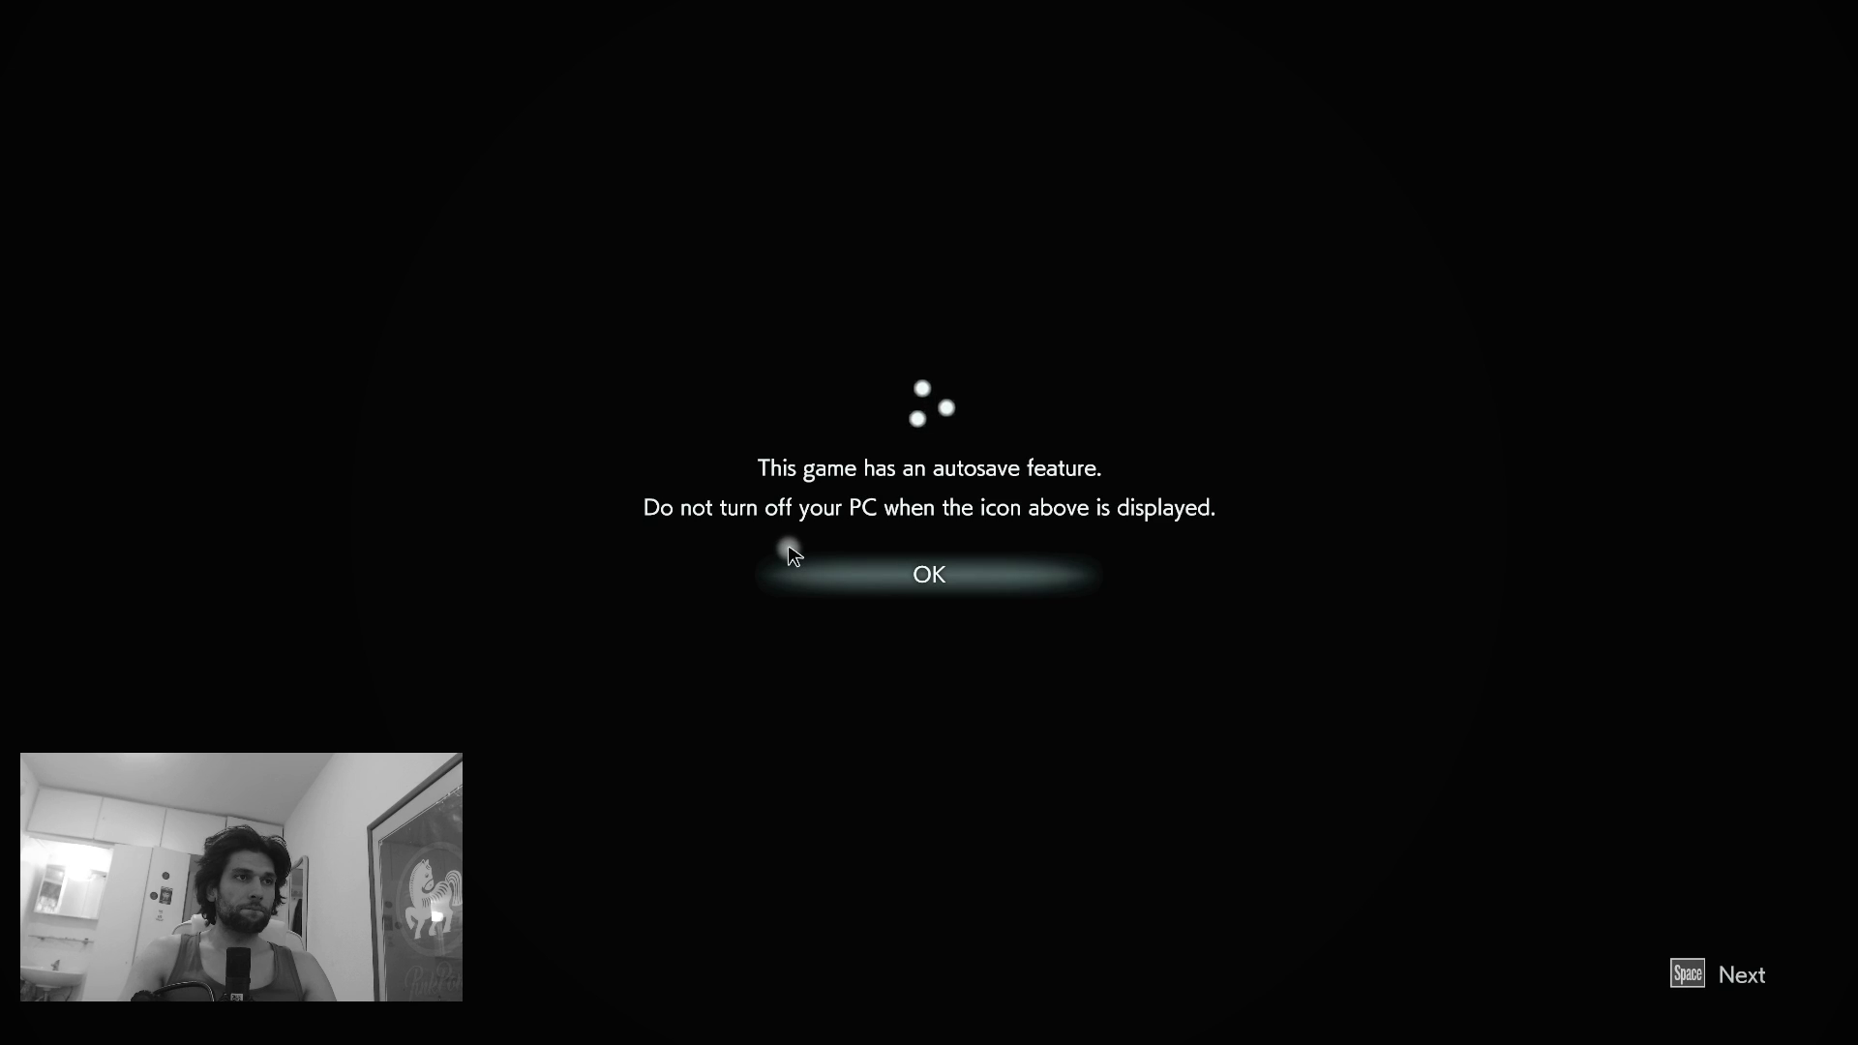
# Step: Accept the autosave notice, start the game and open the Jill (Default) model from the bonus Models
pyautogui.click(853, 571)
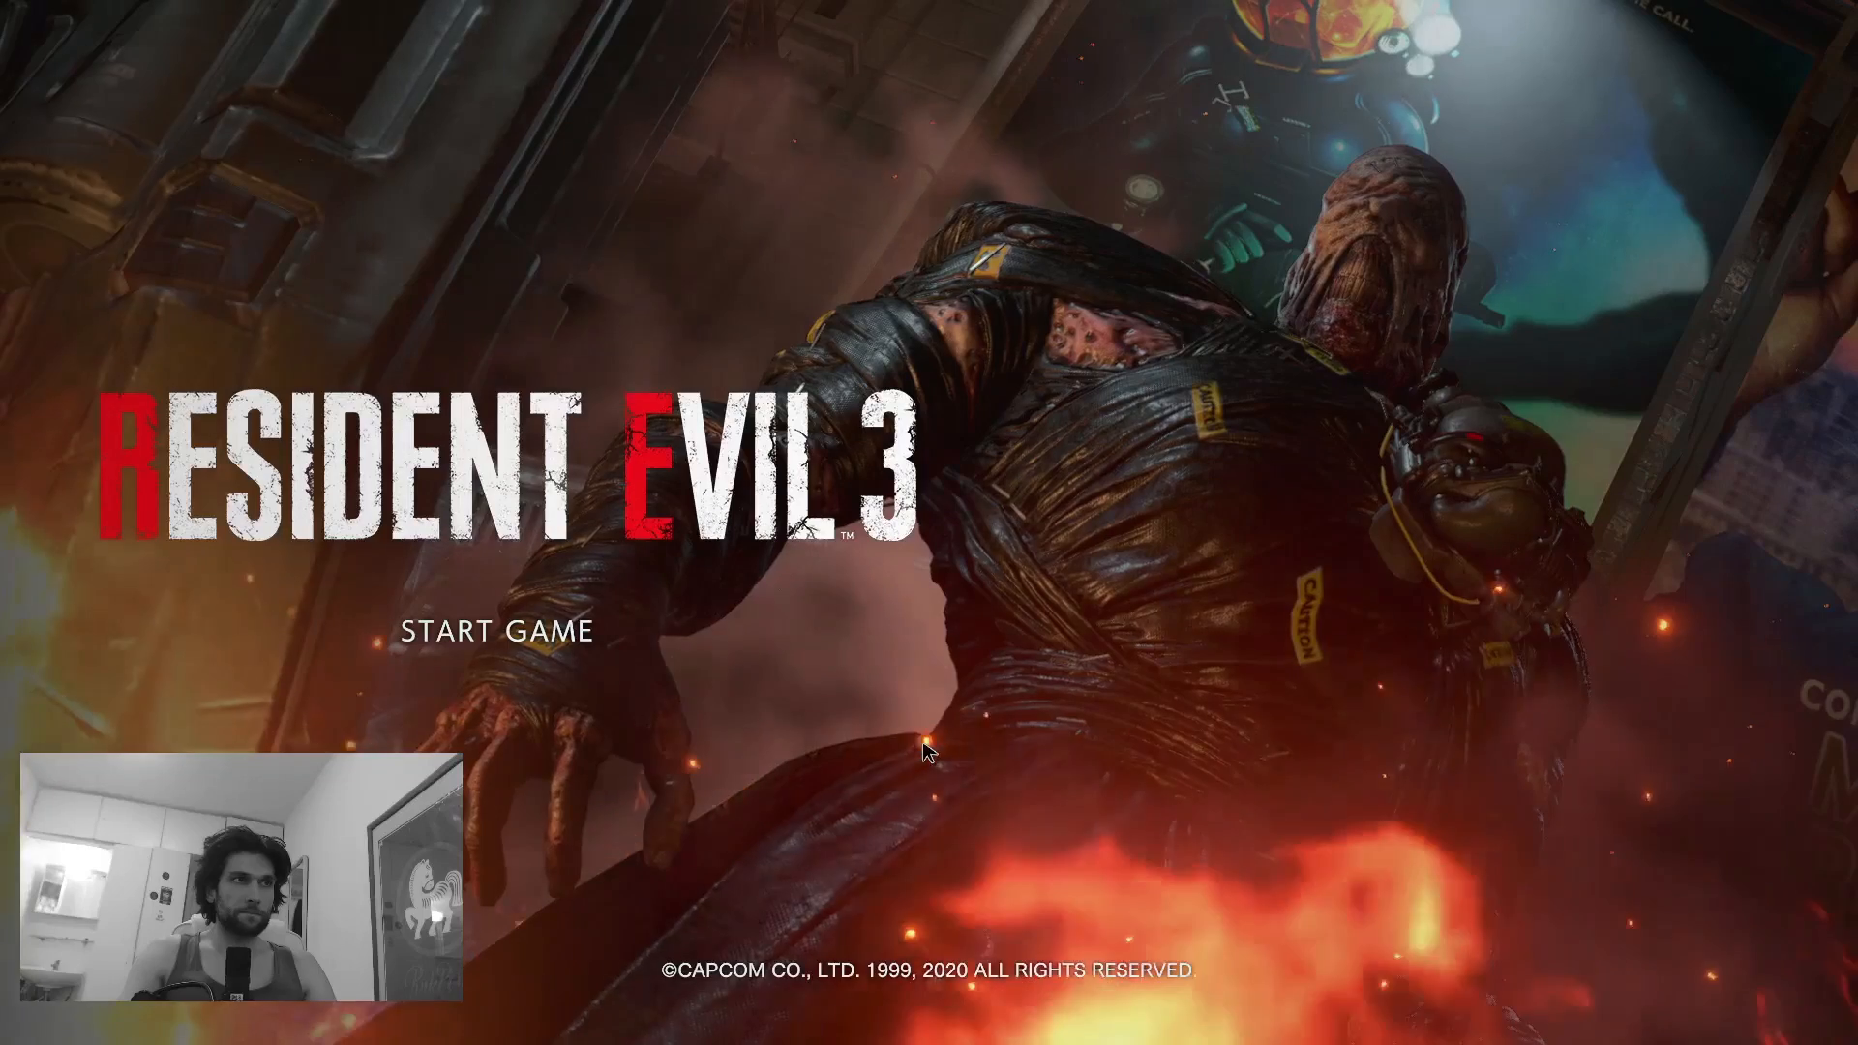
pyautogui.click(925, 672)
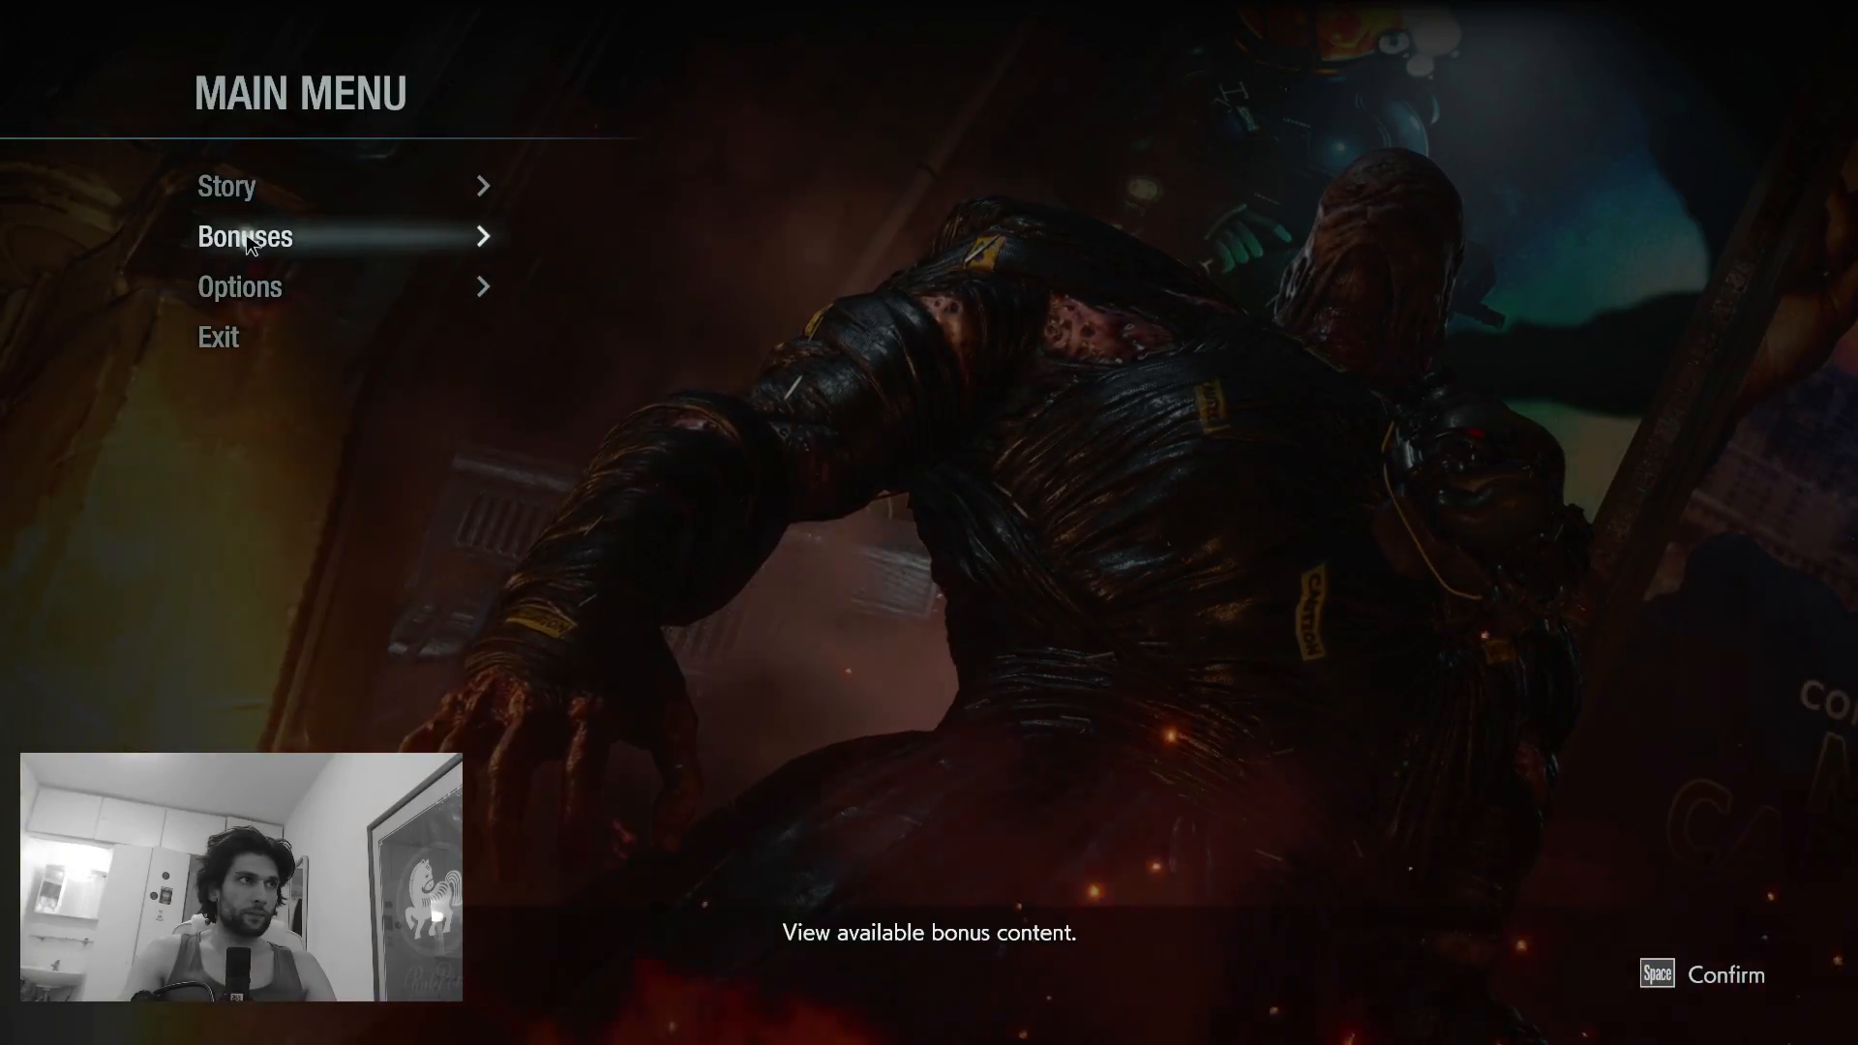
pyautogui.click(247, 242)
pyautogui.click(385, 338)
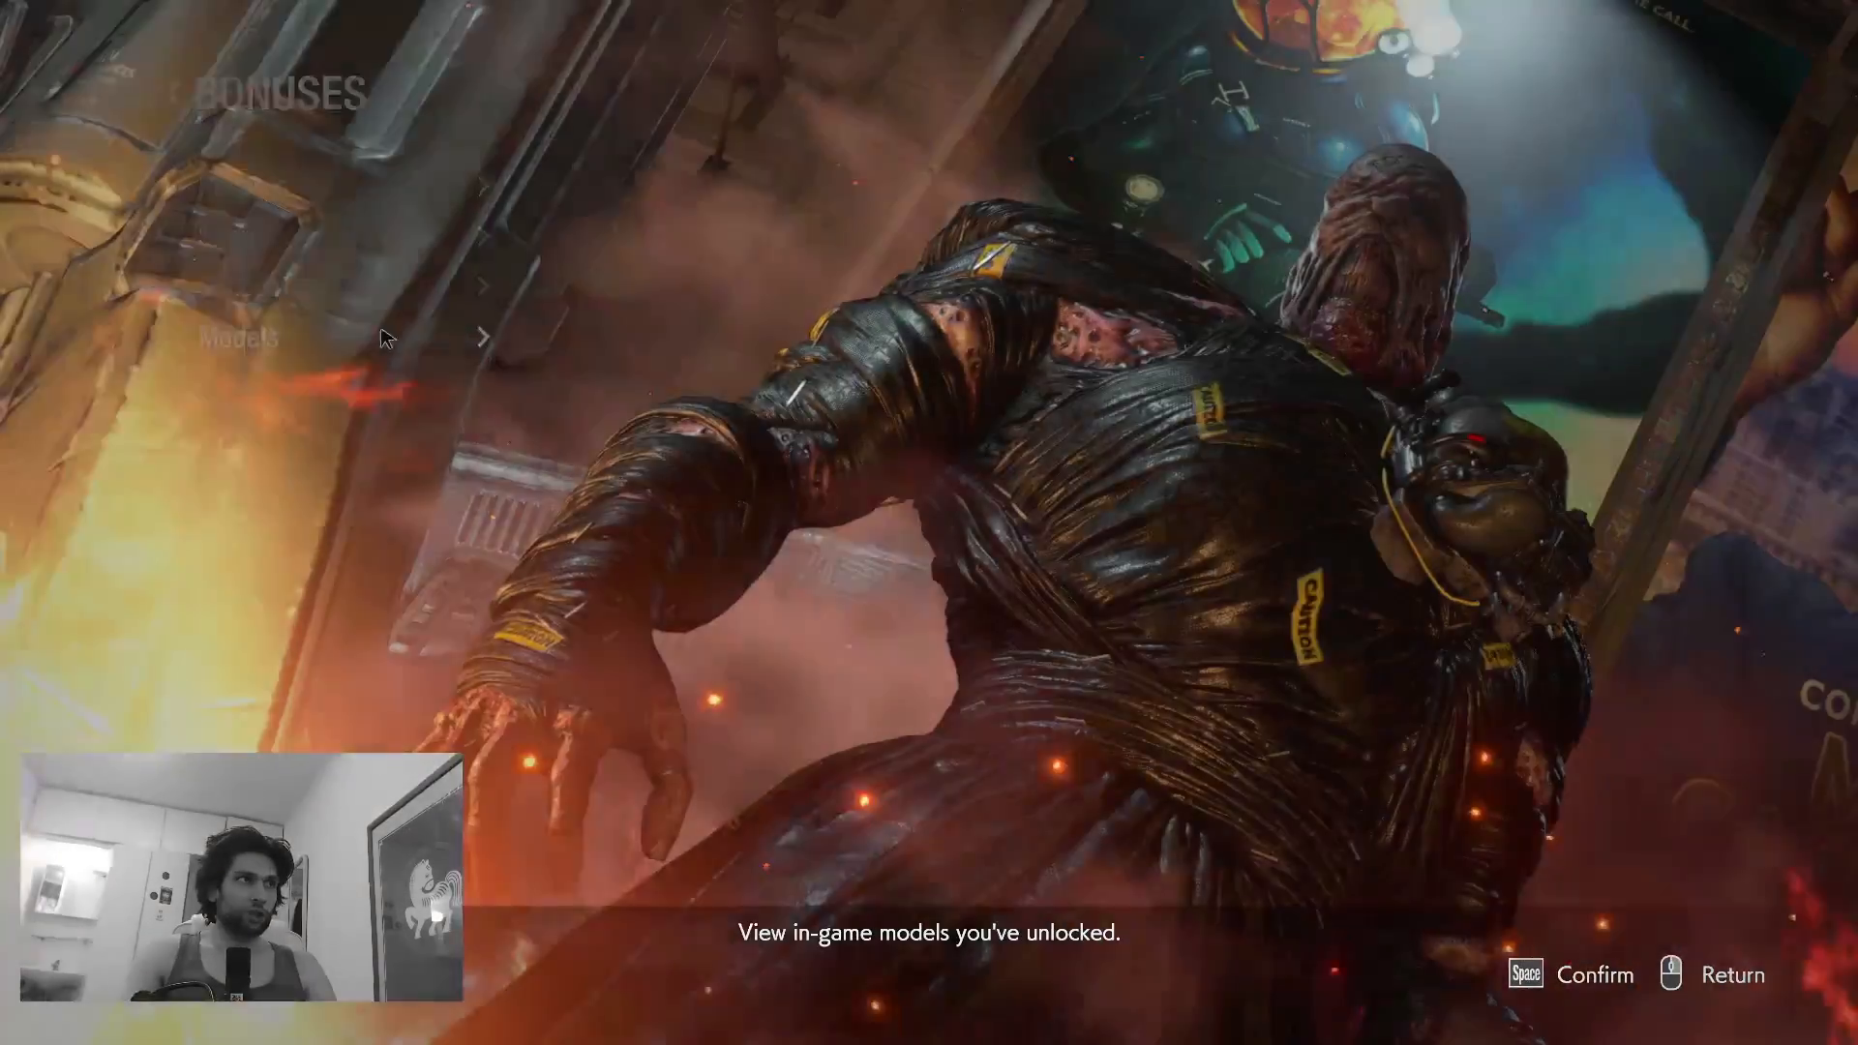
pyautogui.click(995, 301)
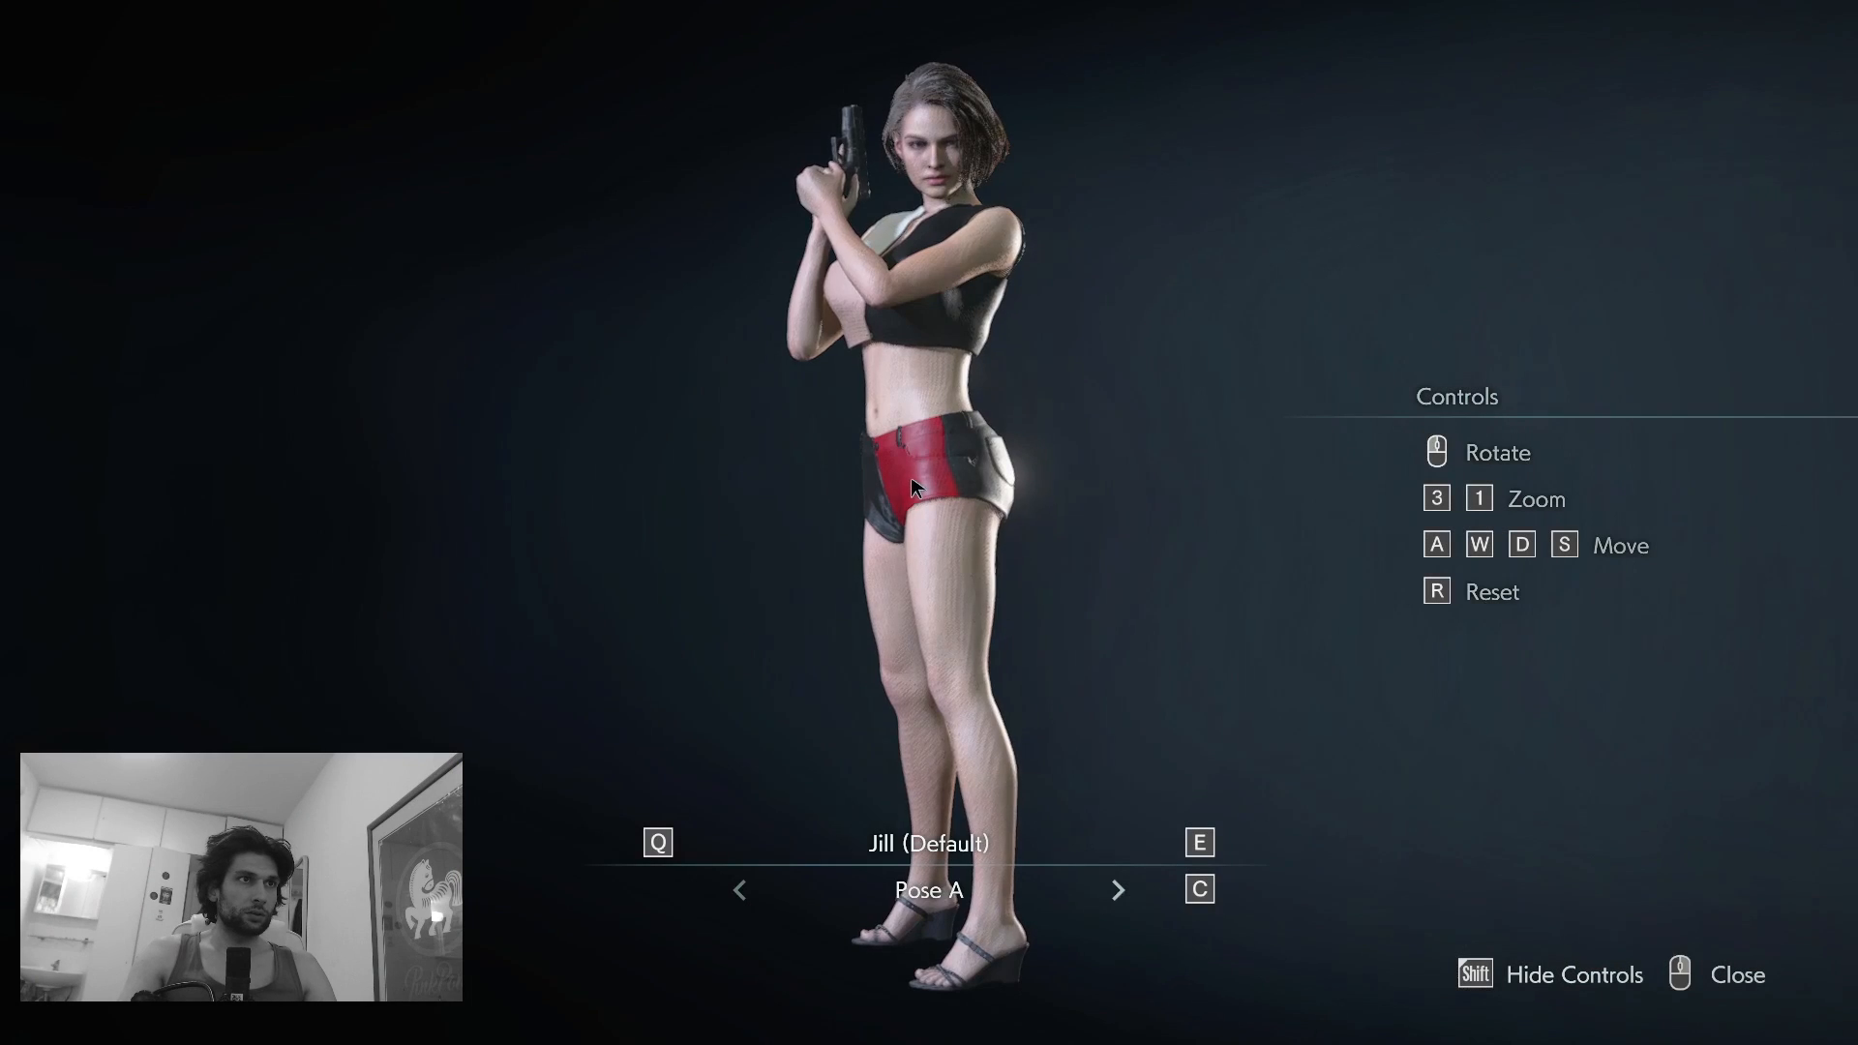
# Step: Rotate the Jill (Default) model to examine the modded body from all sides, then close the viewer
pyautogui.moveTo(909, 479); pyautogui.dragTo(1813, 504)
pyautogui.moveTo(910, 537); pyautogui.dragTo(1606, 540)
pyautogui.moveTo(899, 570); pyautogui.dragTo(44, 544)
pyautogui.rightClick(43, 544)
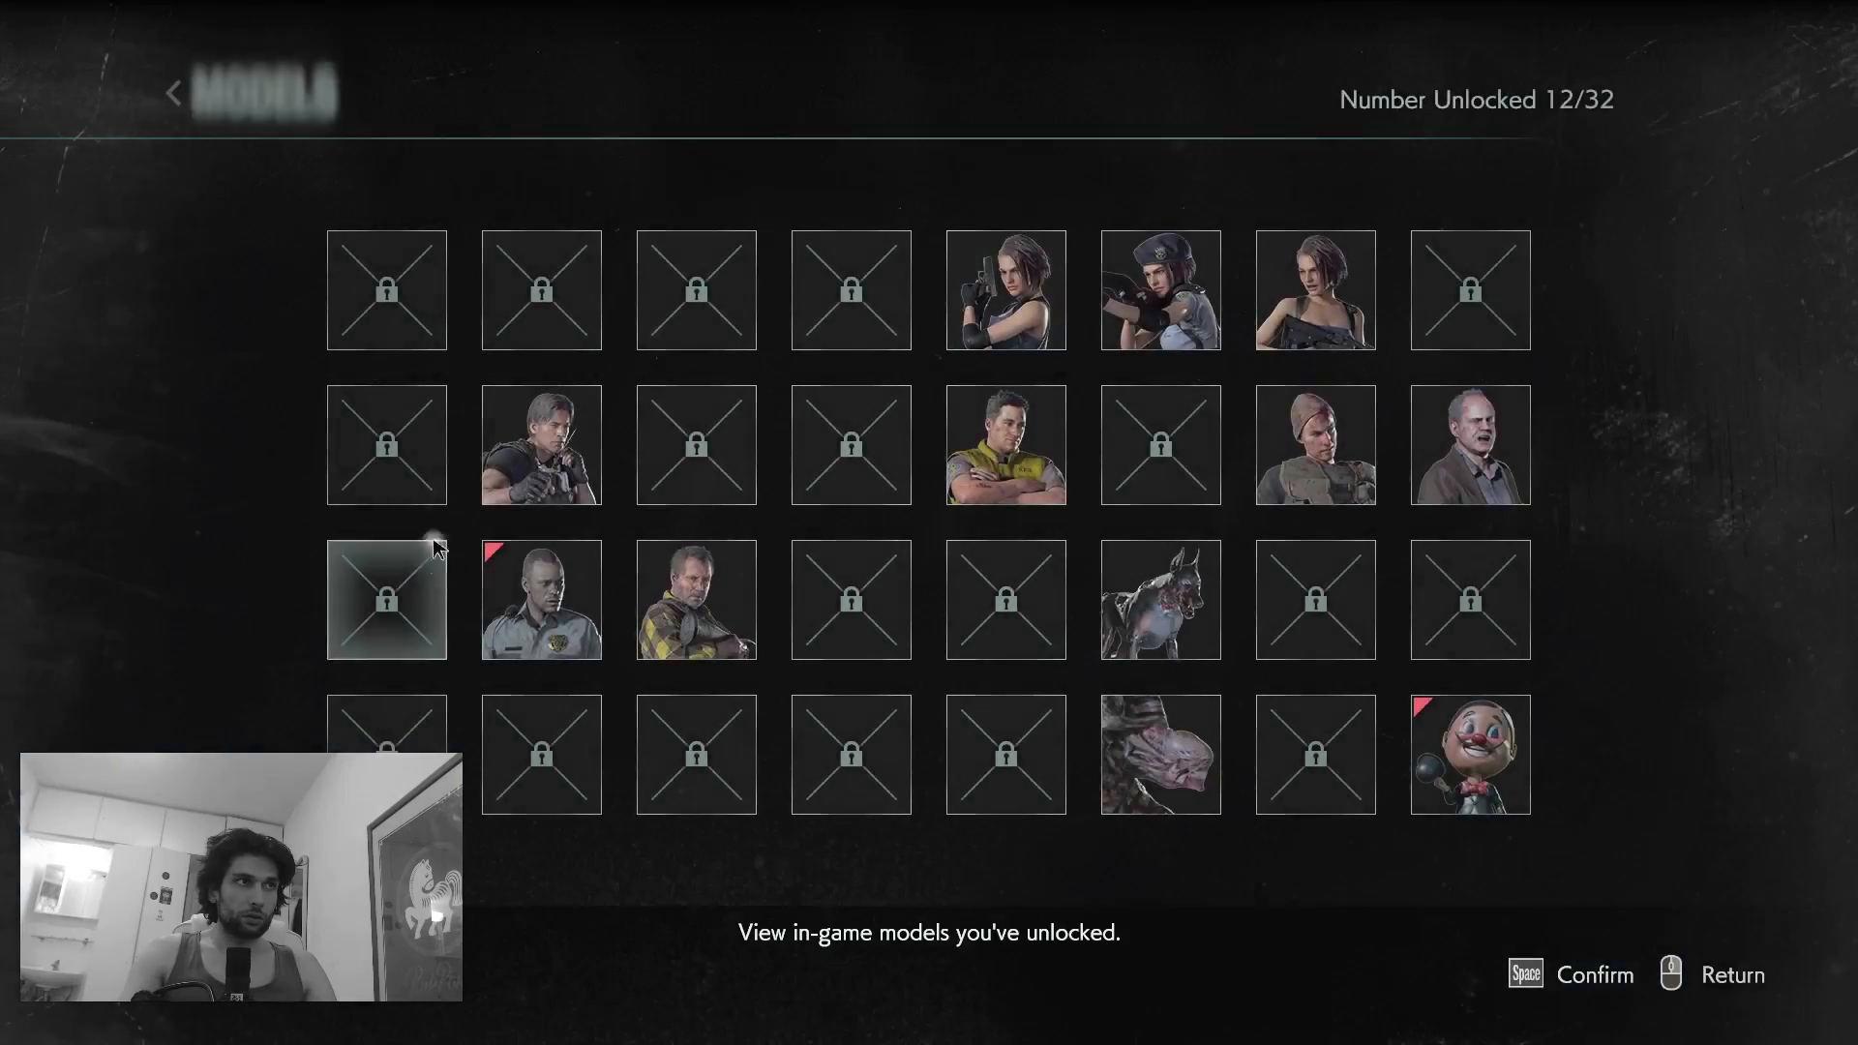
# Step: Return to the main menu and load the Standard story save number 5 at Downtown / Donut Shop
pyautogui.rightClick(153, 317)
pyautogui.rightClick(195, 219)
pyautogui.click(224, 186)
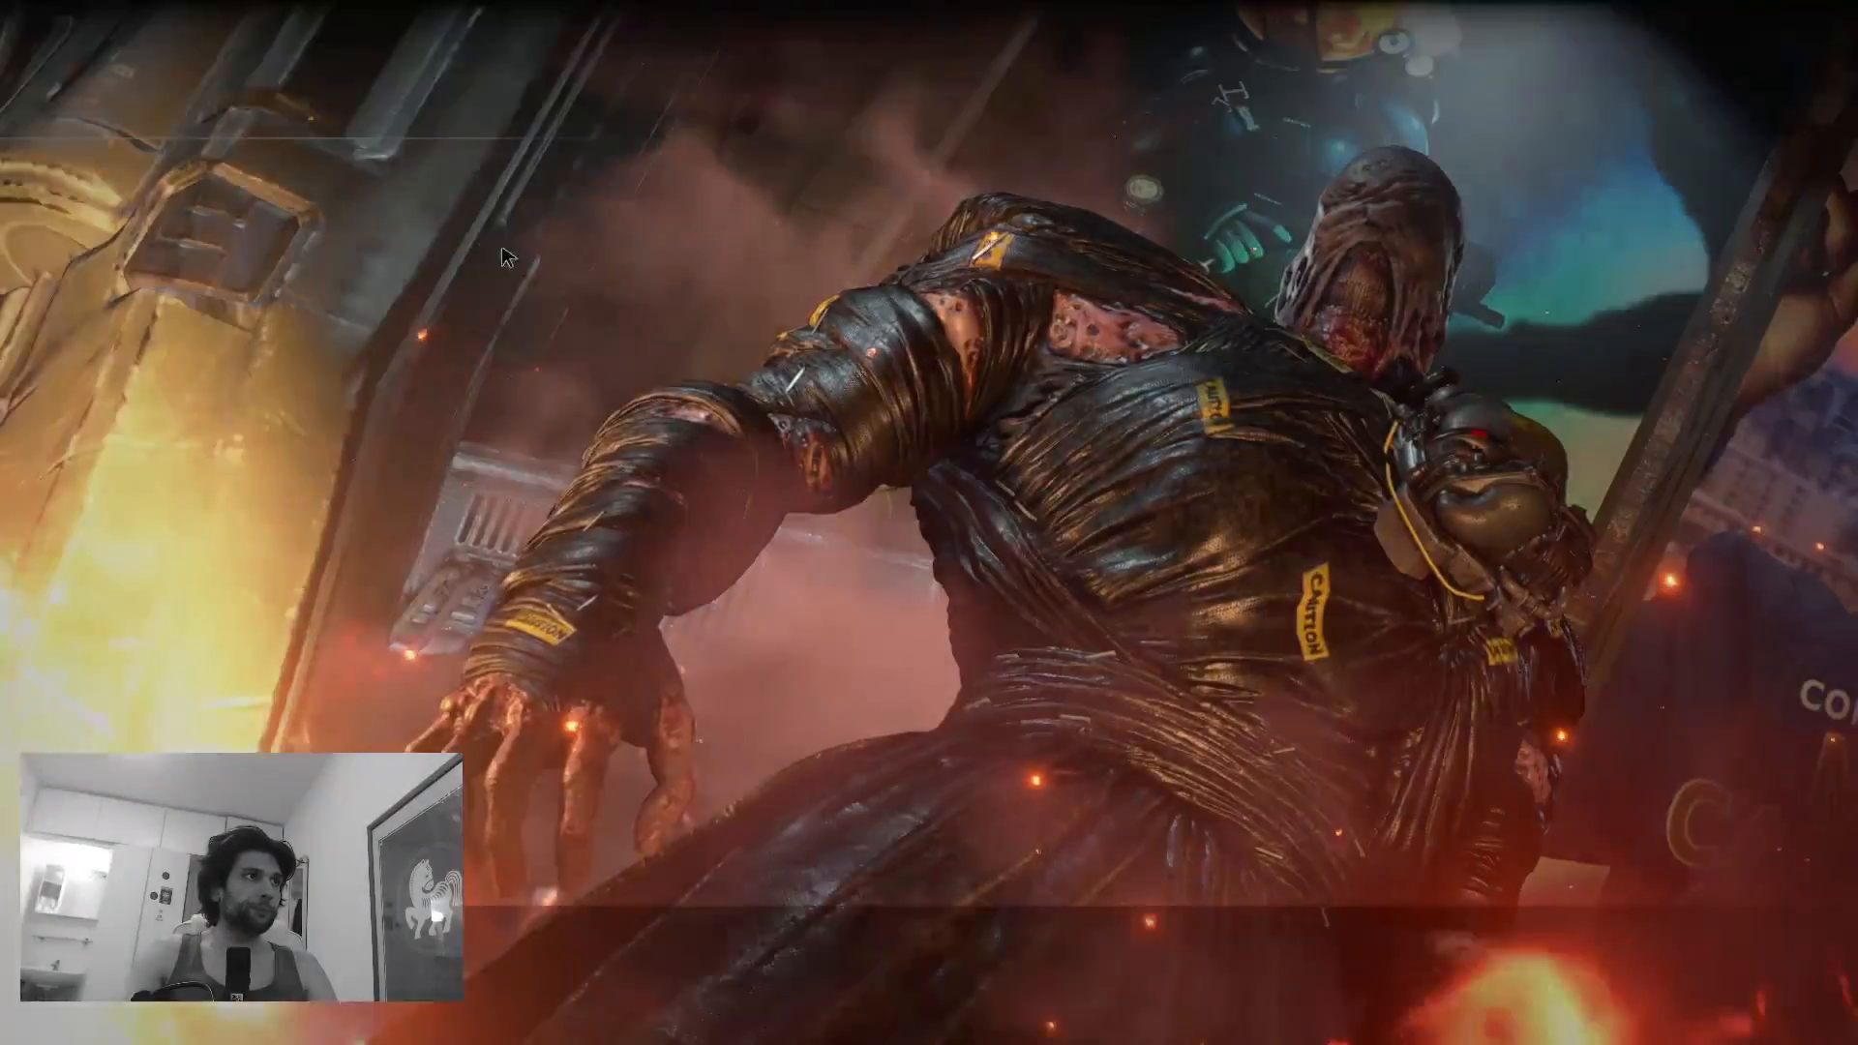
pyautogui.click(296, 232)
pyautogui.scroll(-1, 876, 697)
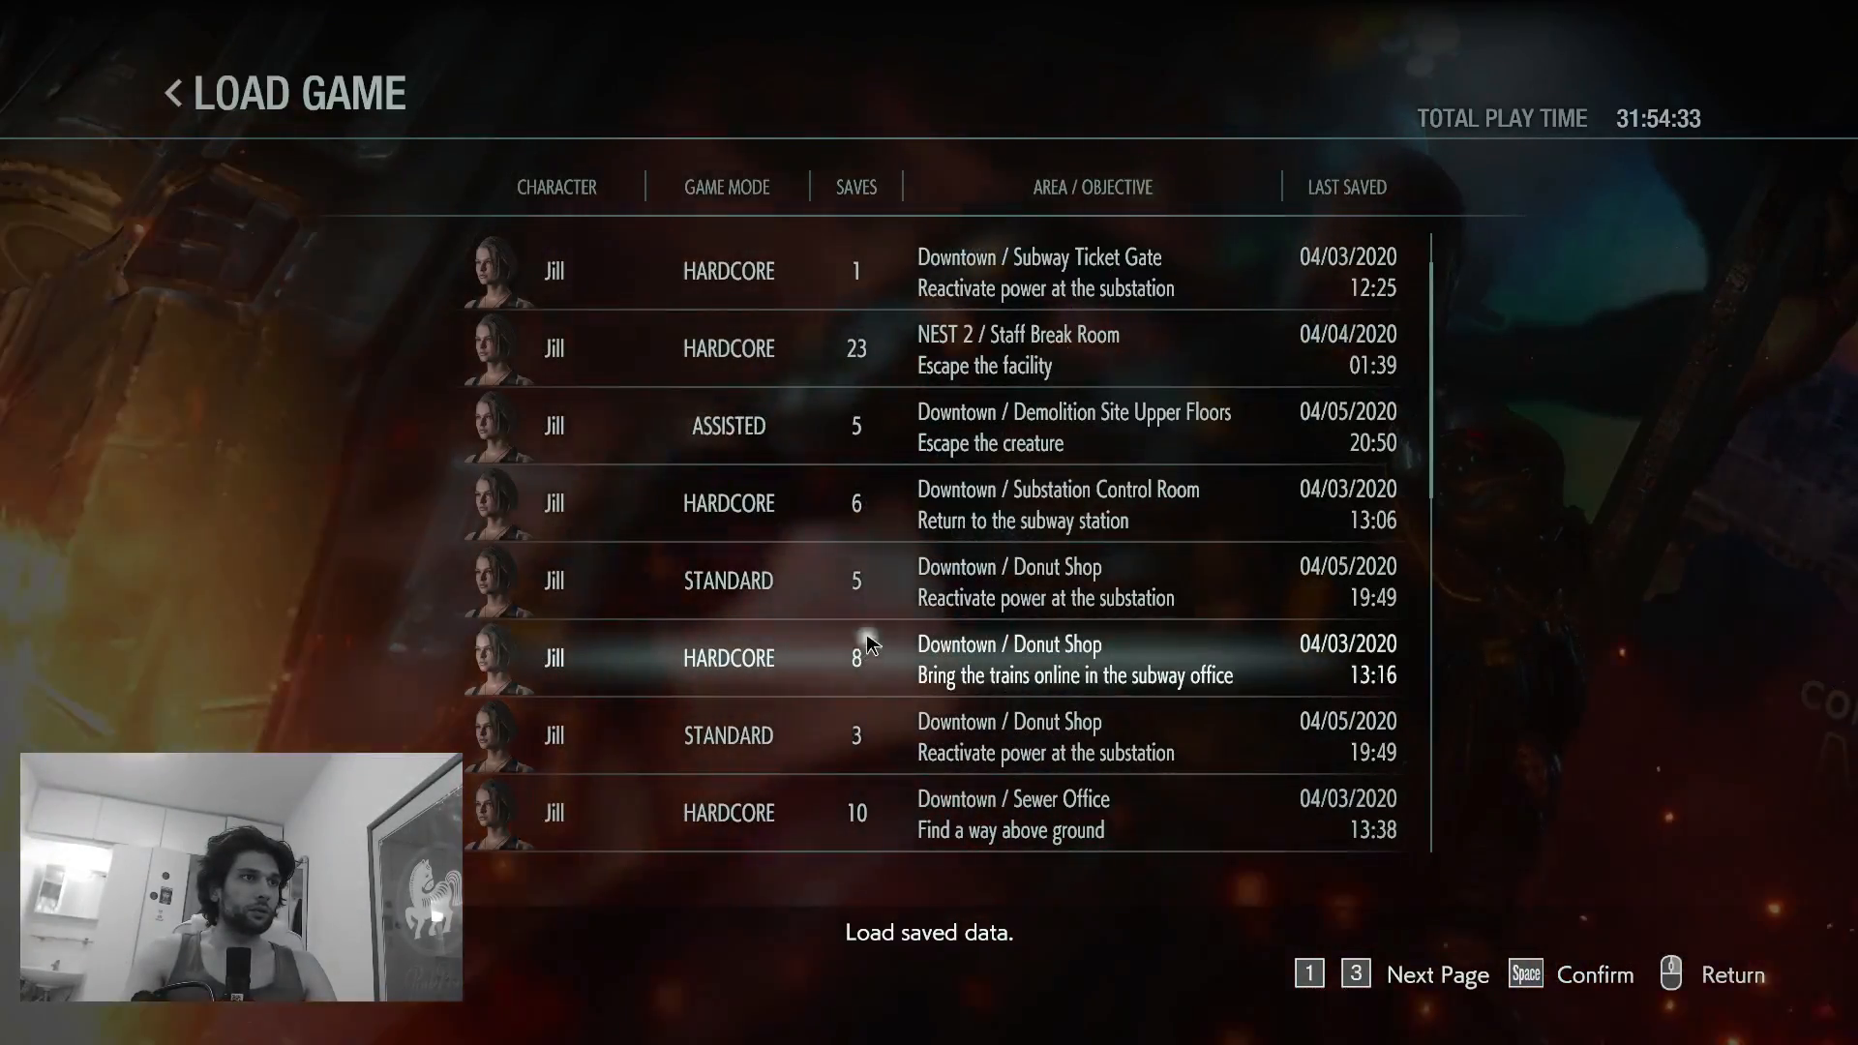
pyautogui.click(1080, 579)
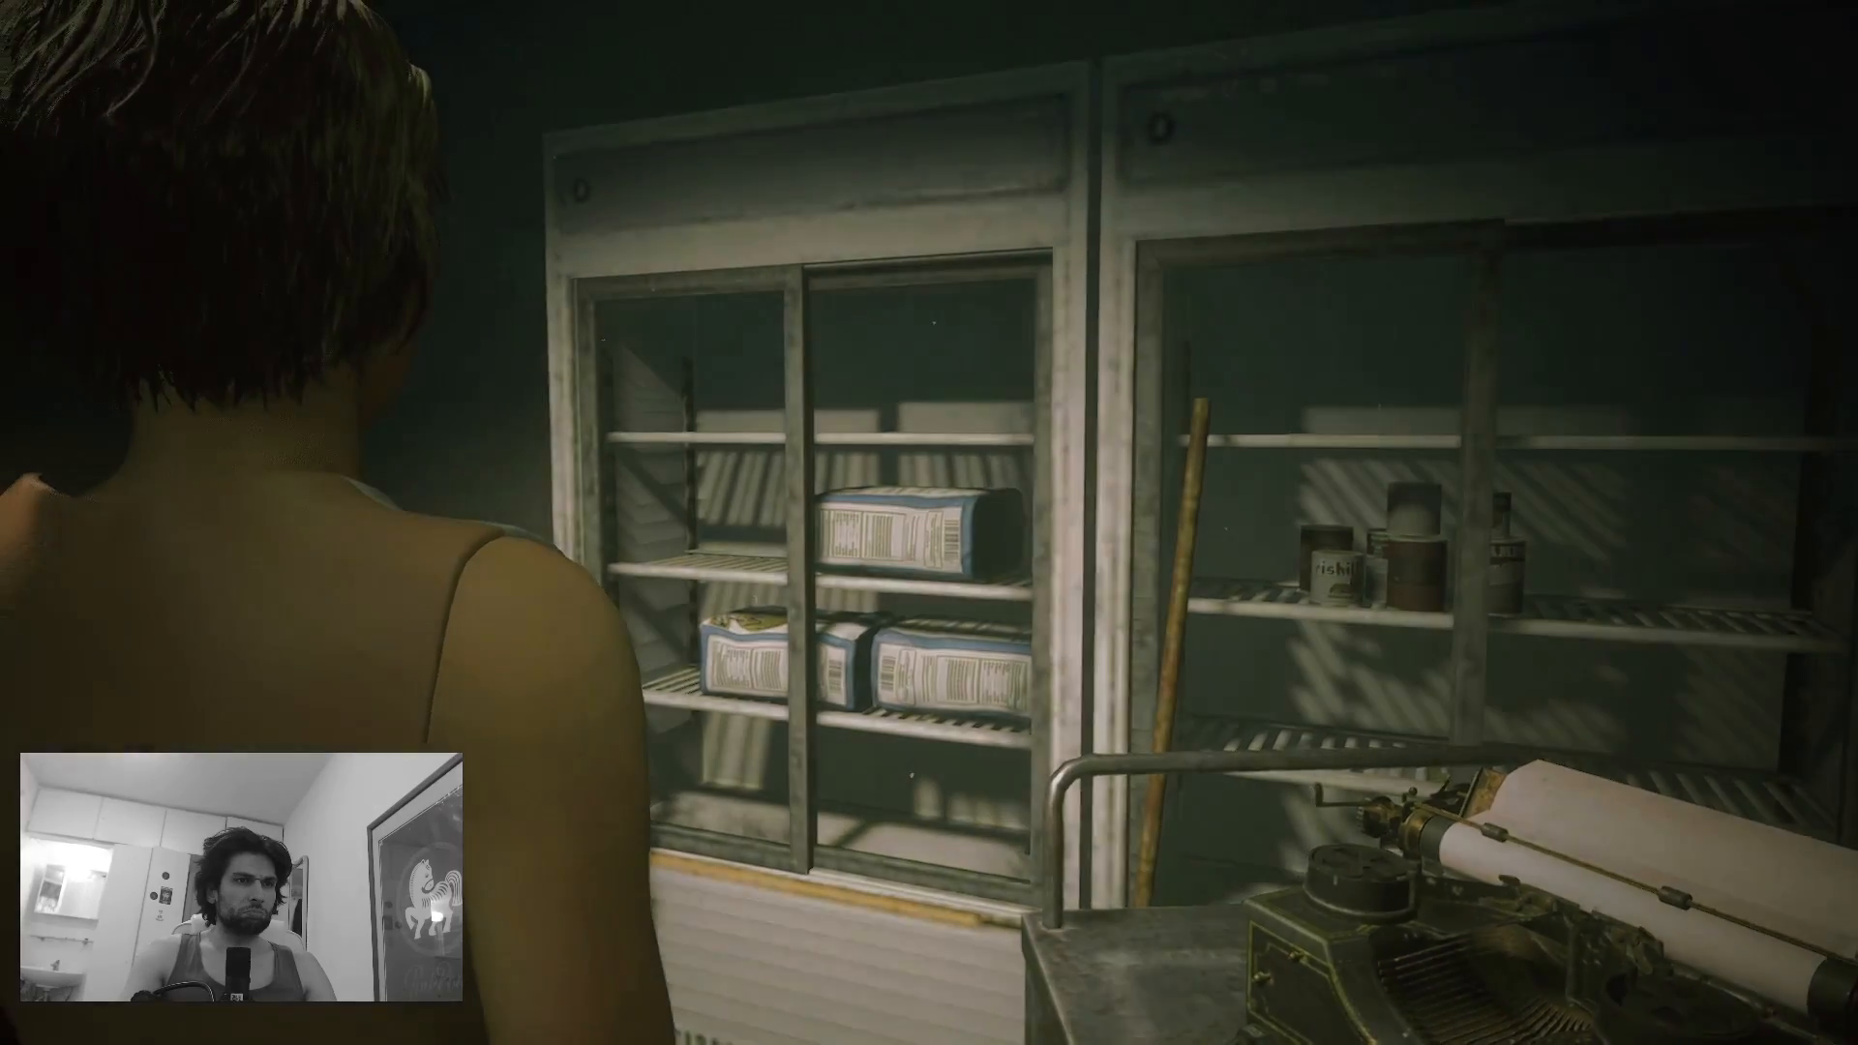
pyautogui.press('w')
pyautogui.press('w')
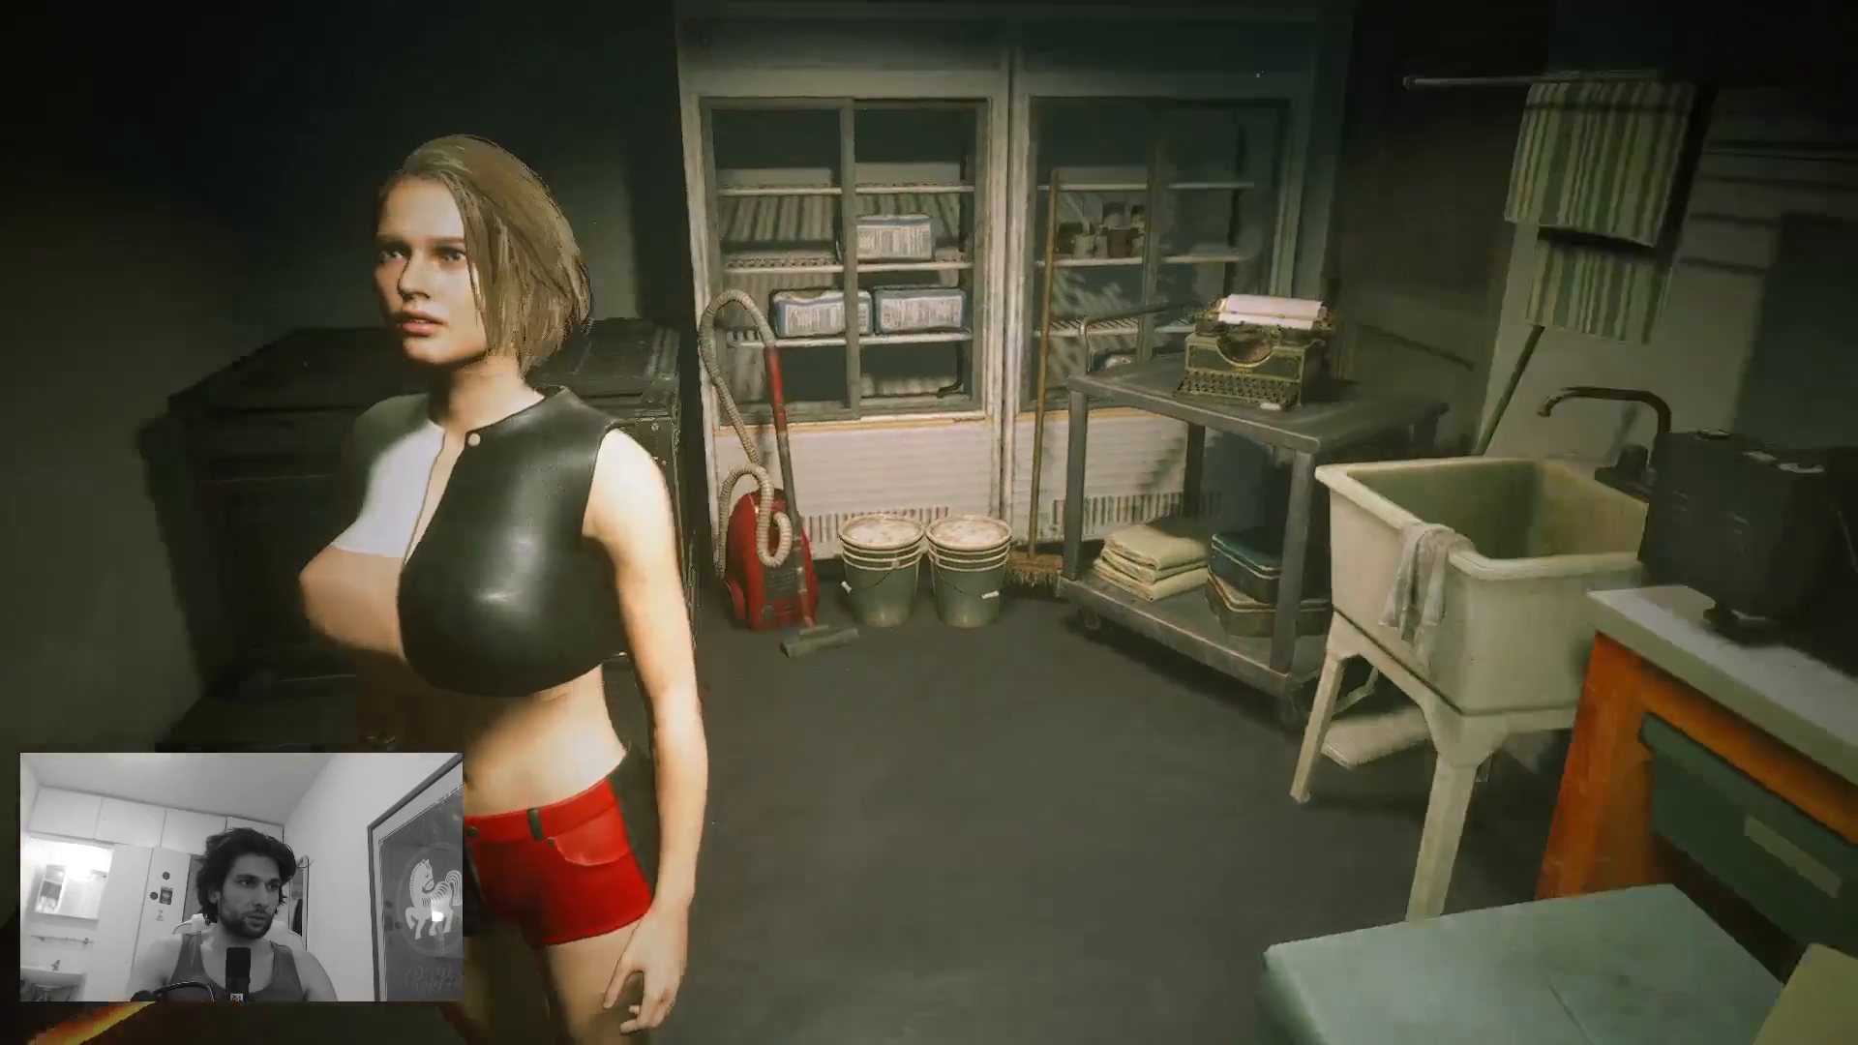
pyautogui.press('w')
pyautogui.press('w')
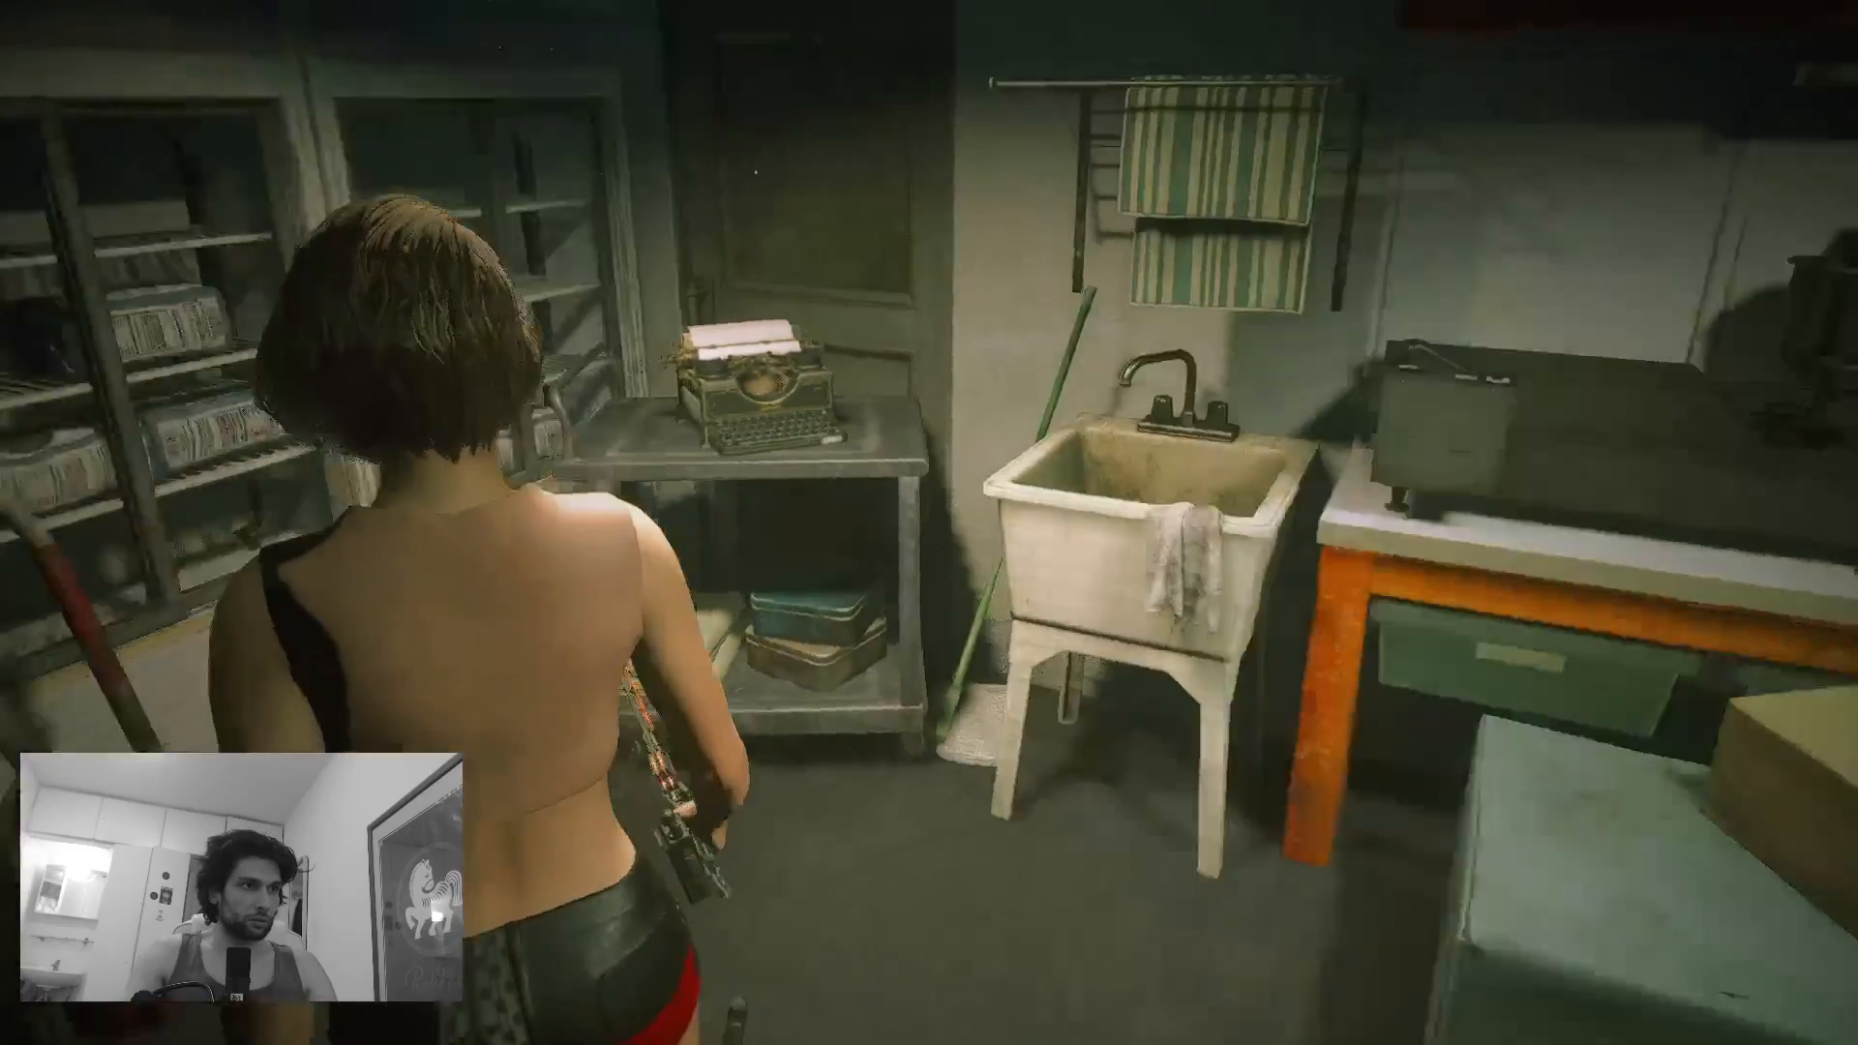
pyautogui.press('w')
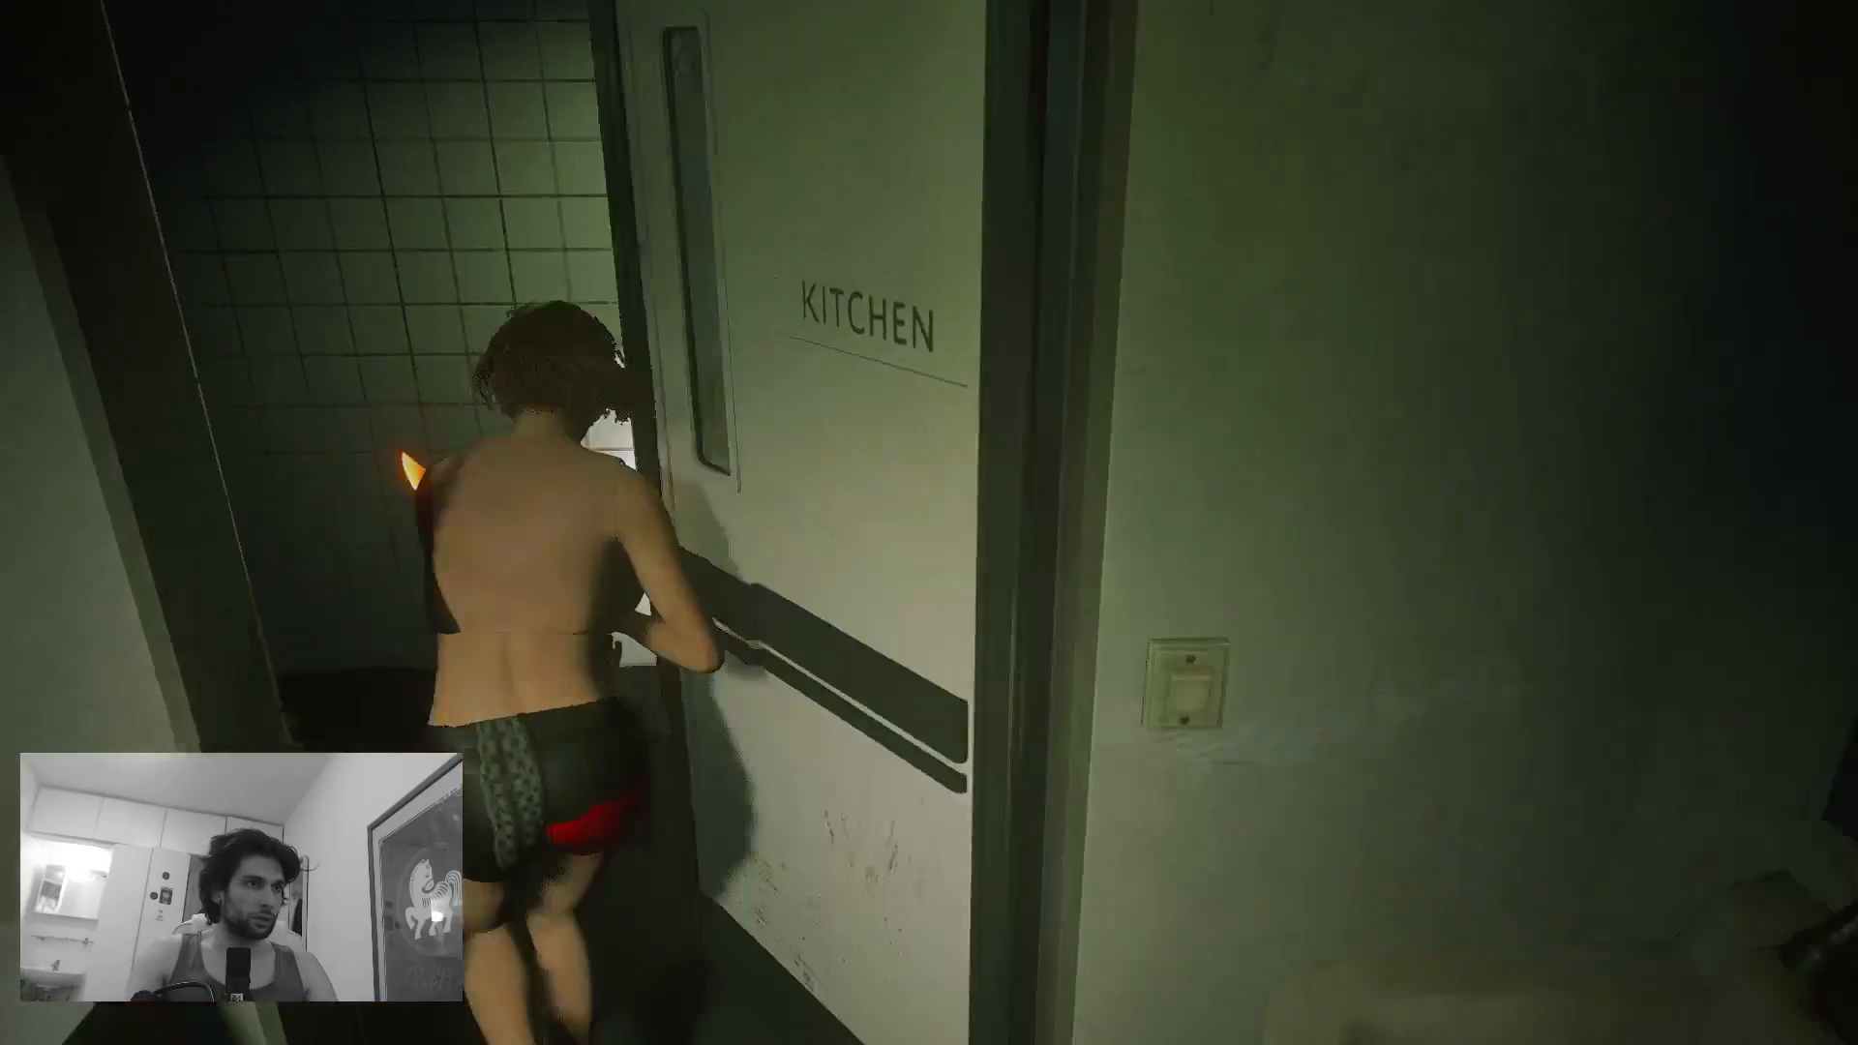
pyautogui.press('w')
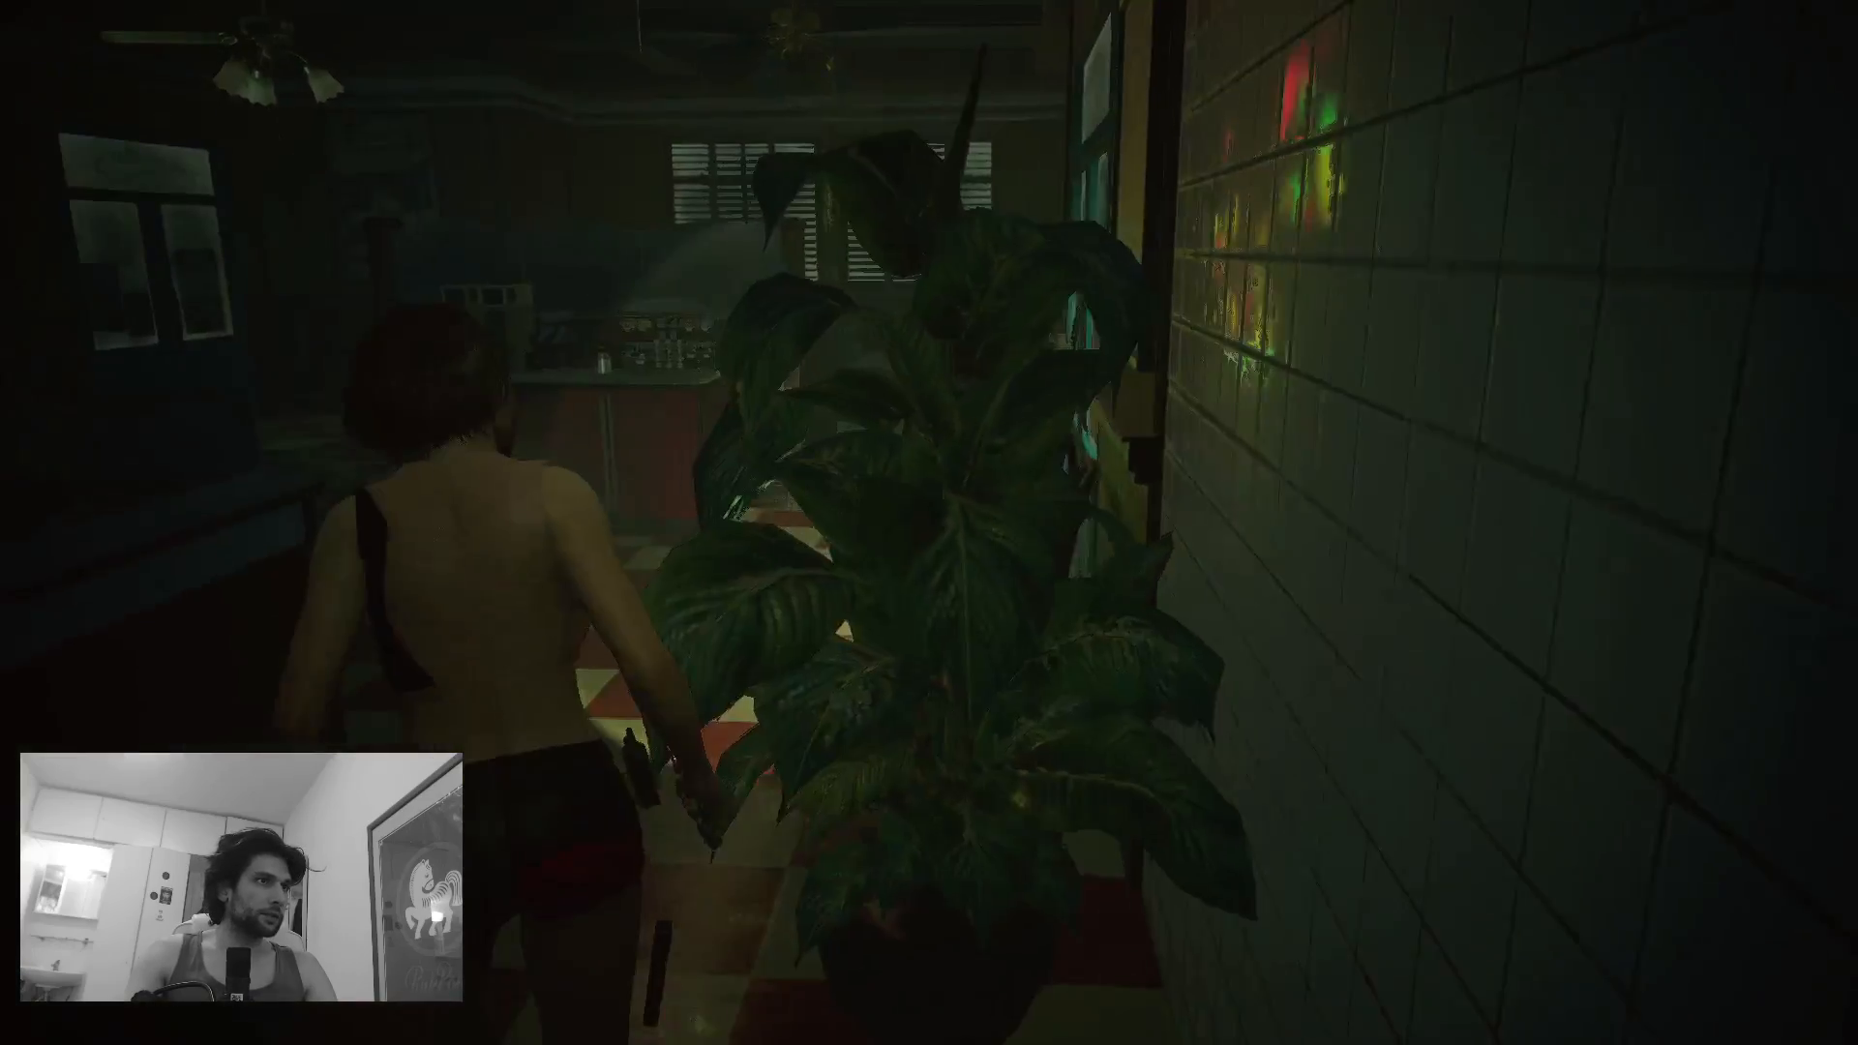
pyautogui.press('w')
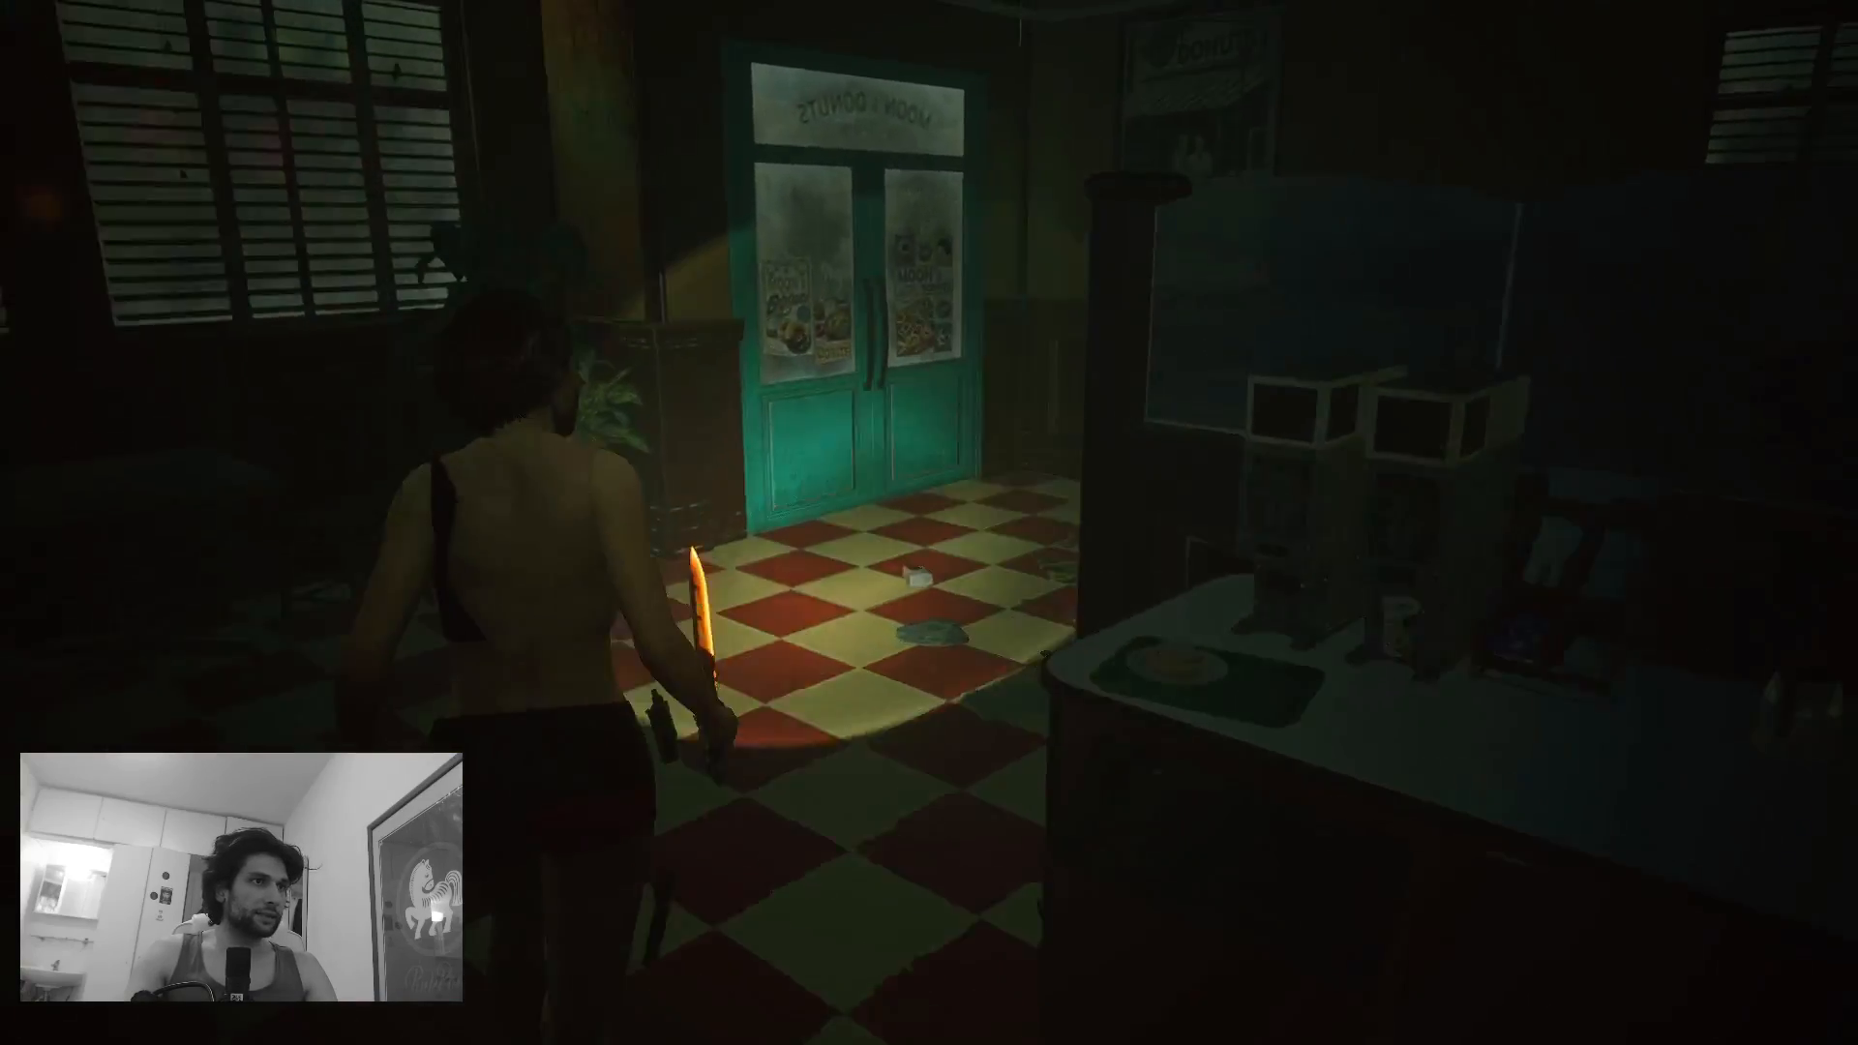
pyautogui.press('w')
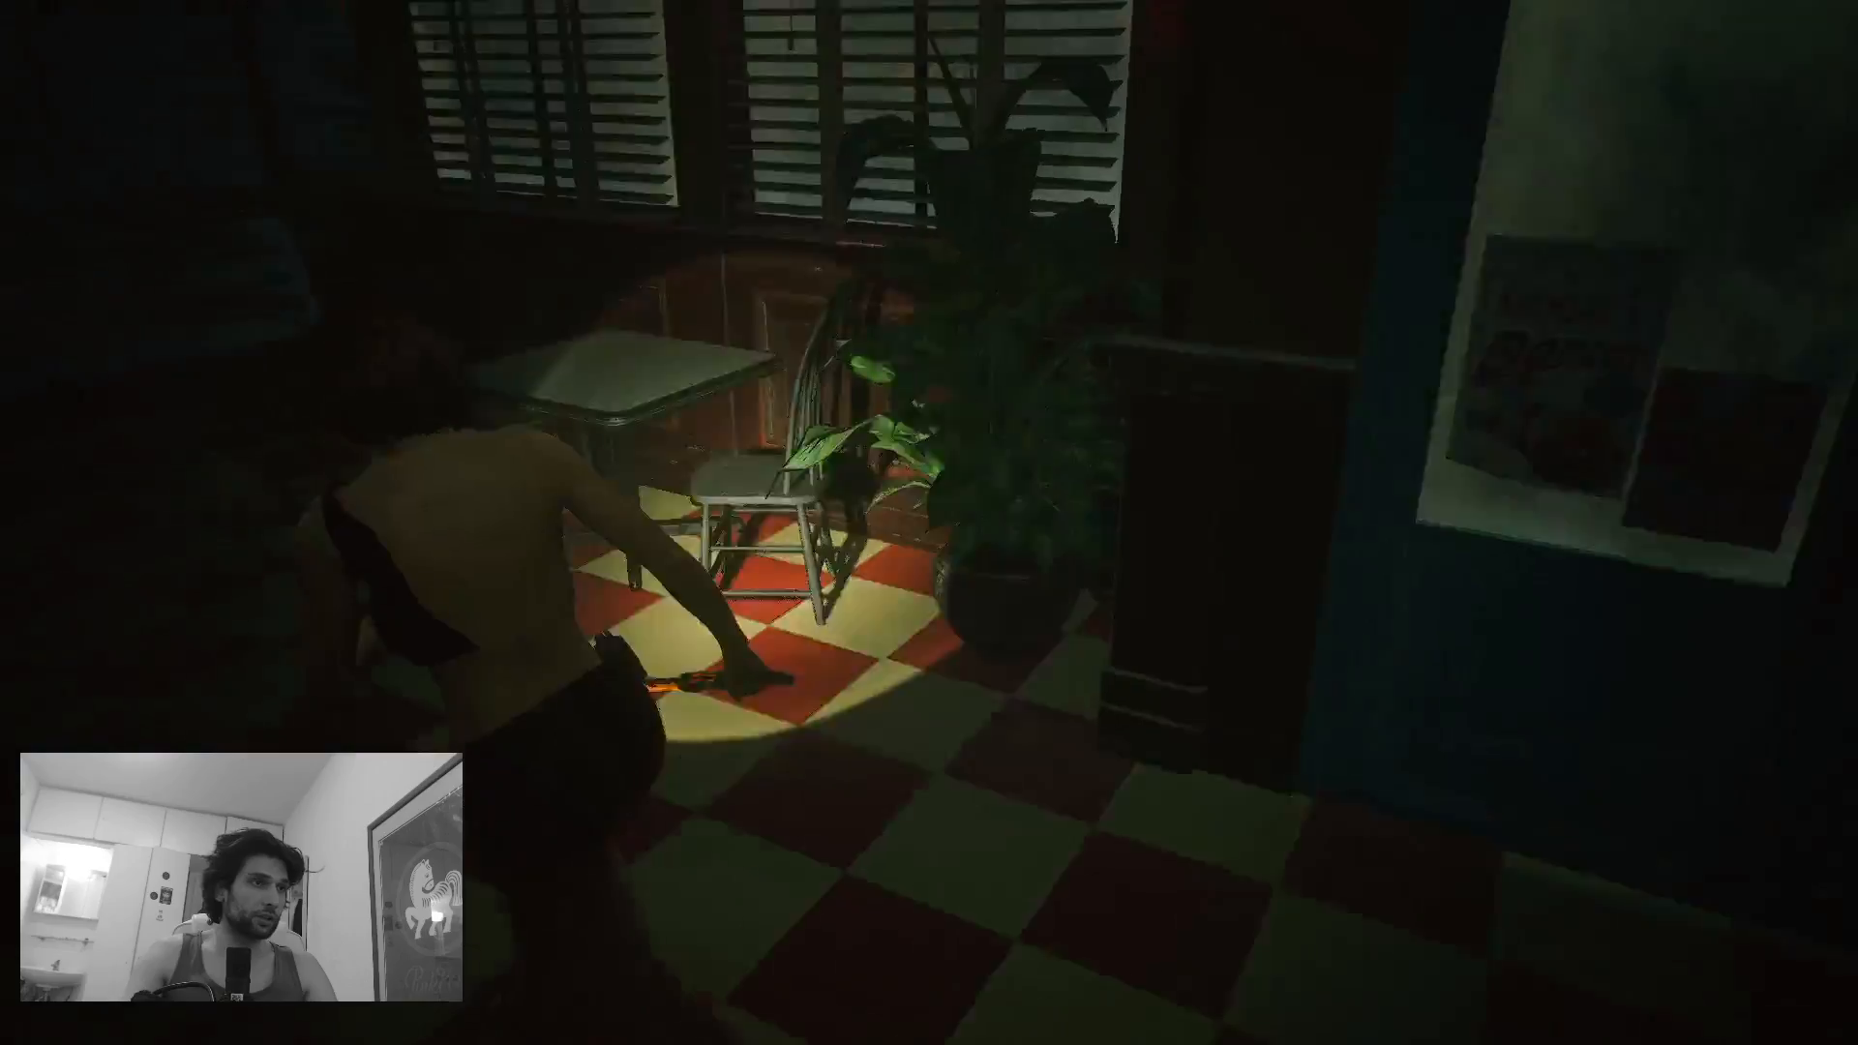
pyautogui.press('w')
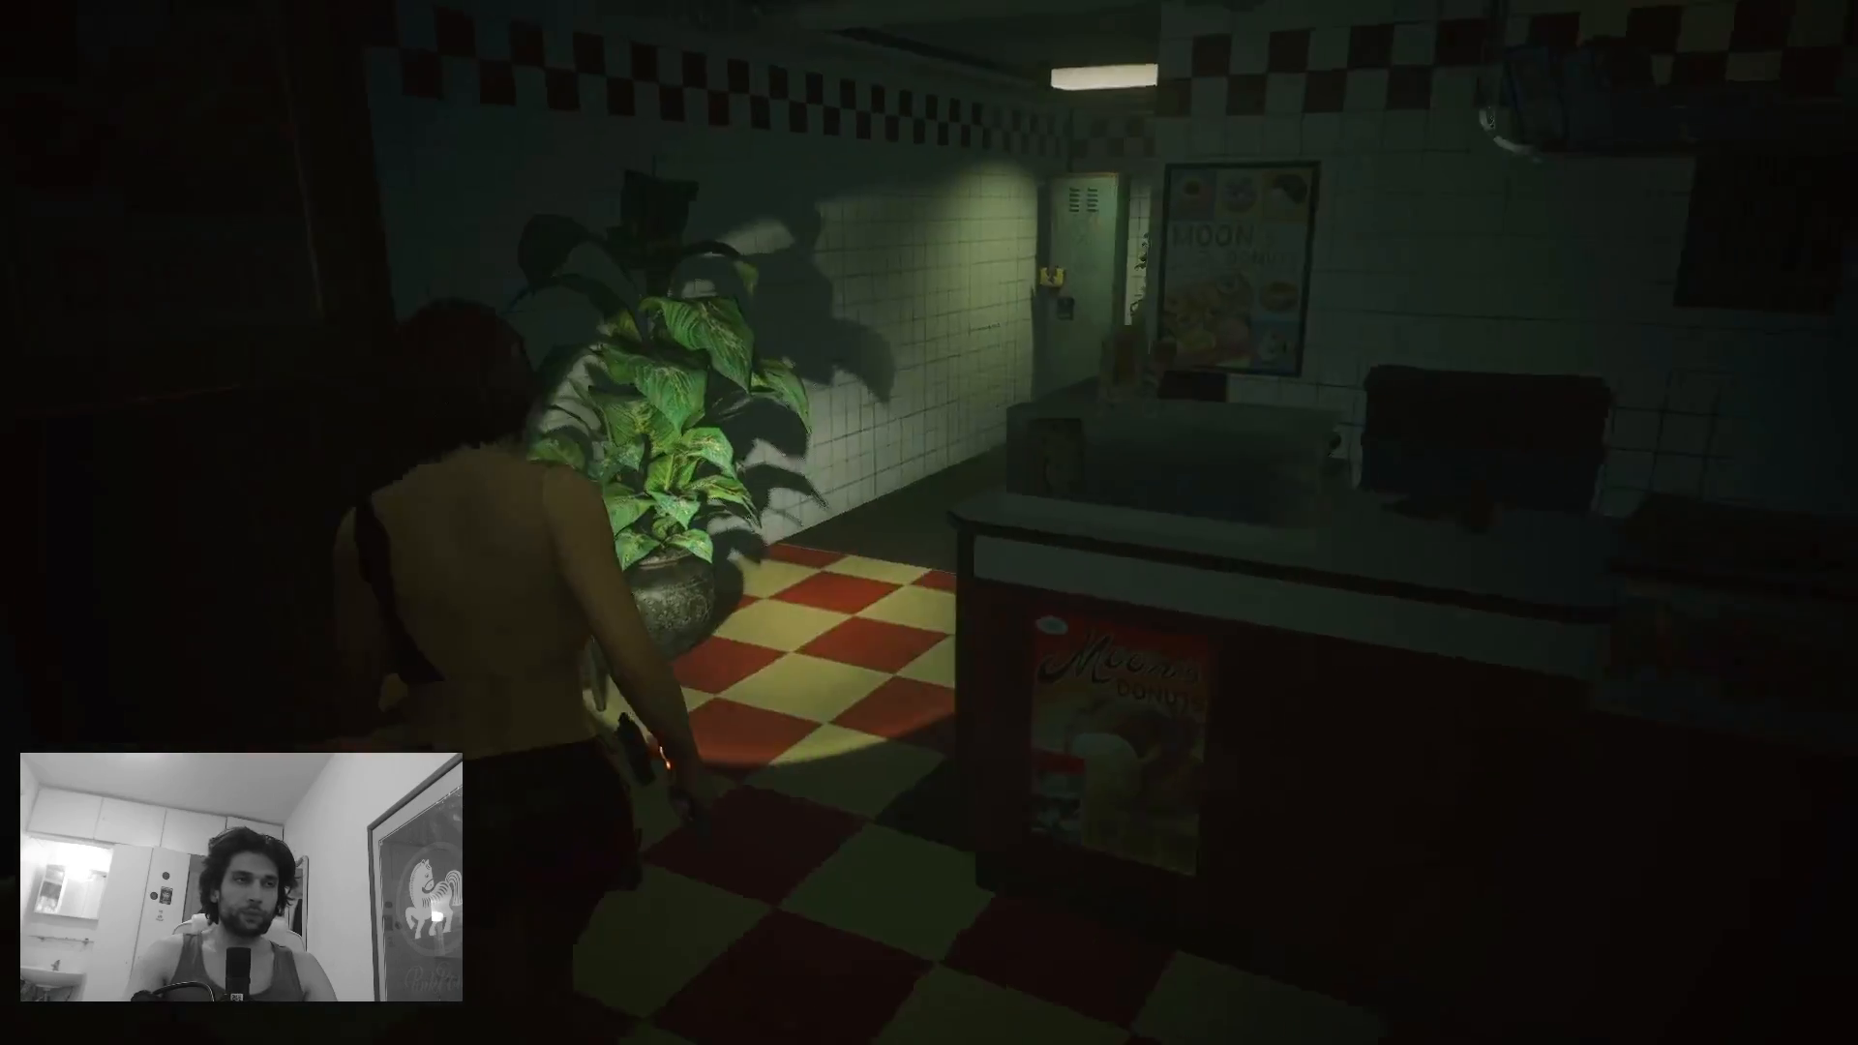
pyautogui.press('w')
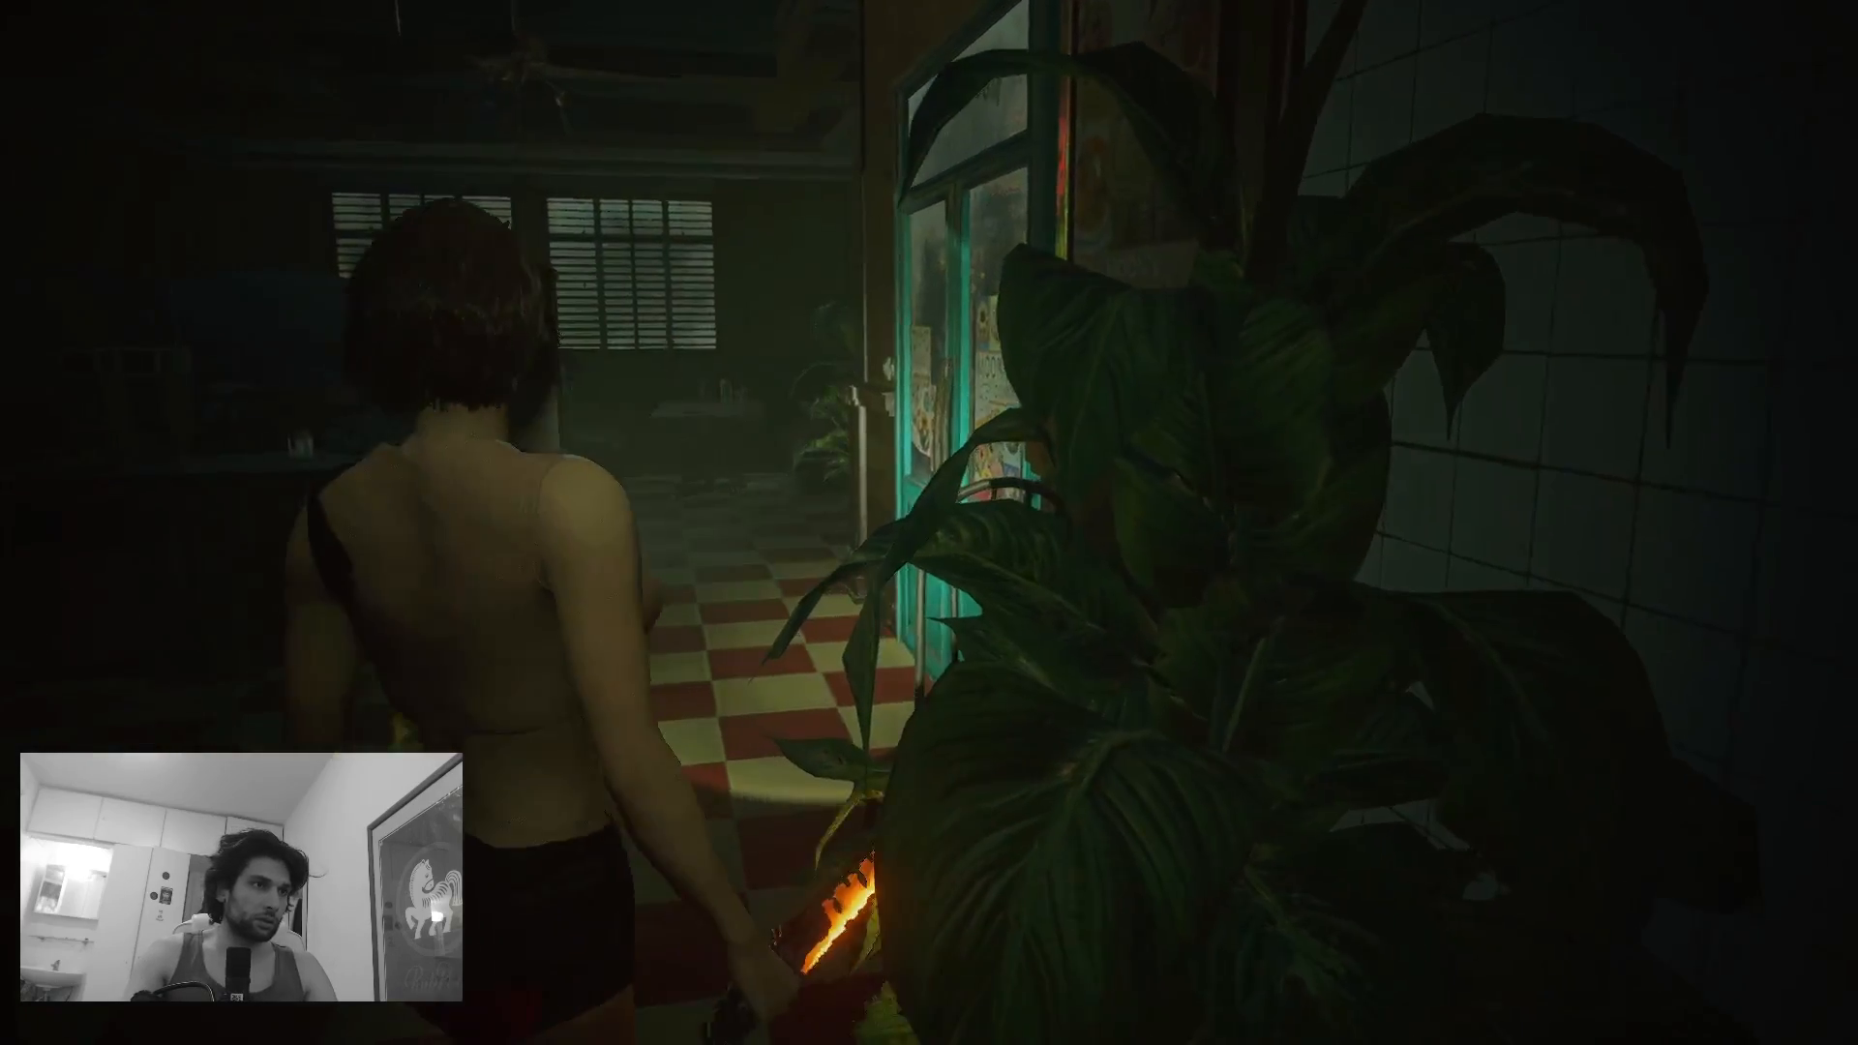
# Step: Walk Jill through the donut shop and out onto the street to examine the modded body in gameplay, viewing the inventory once
pyautogui.press('w')
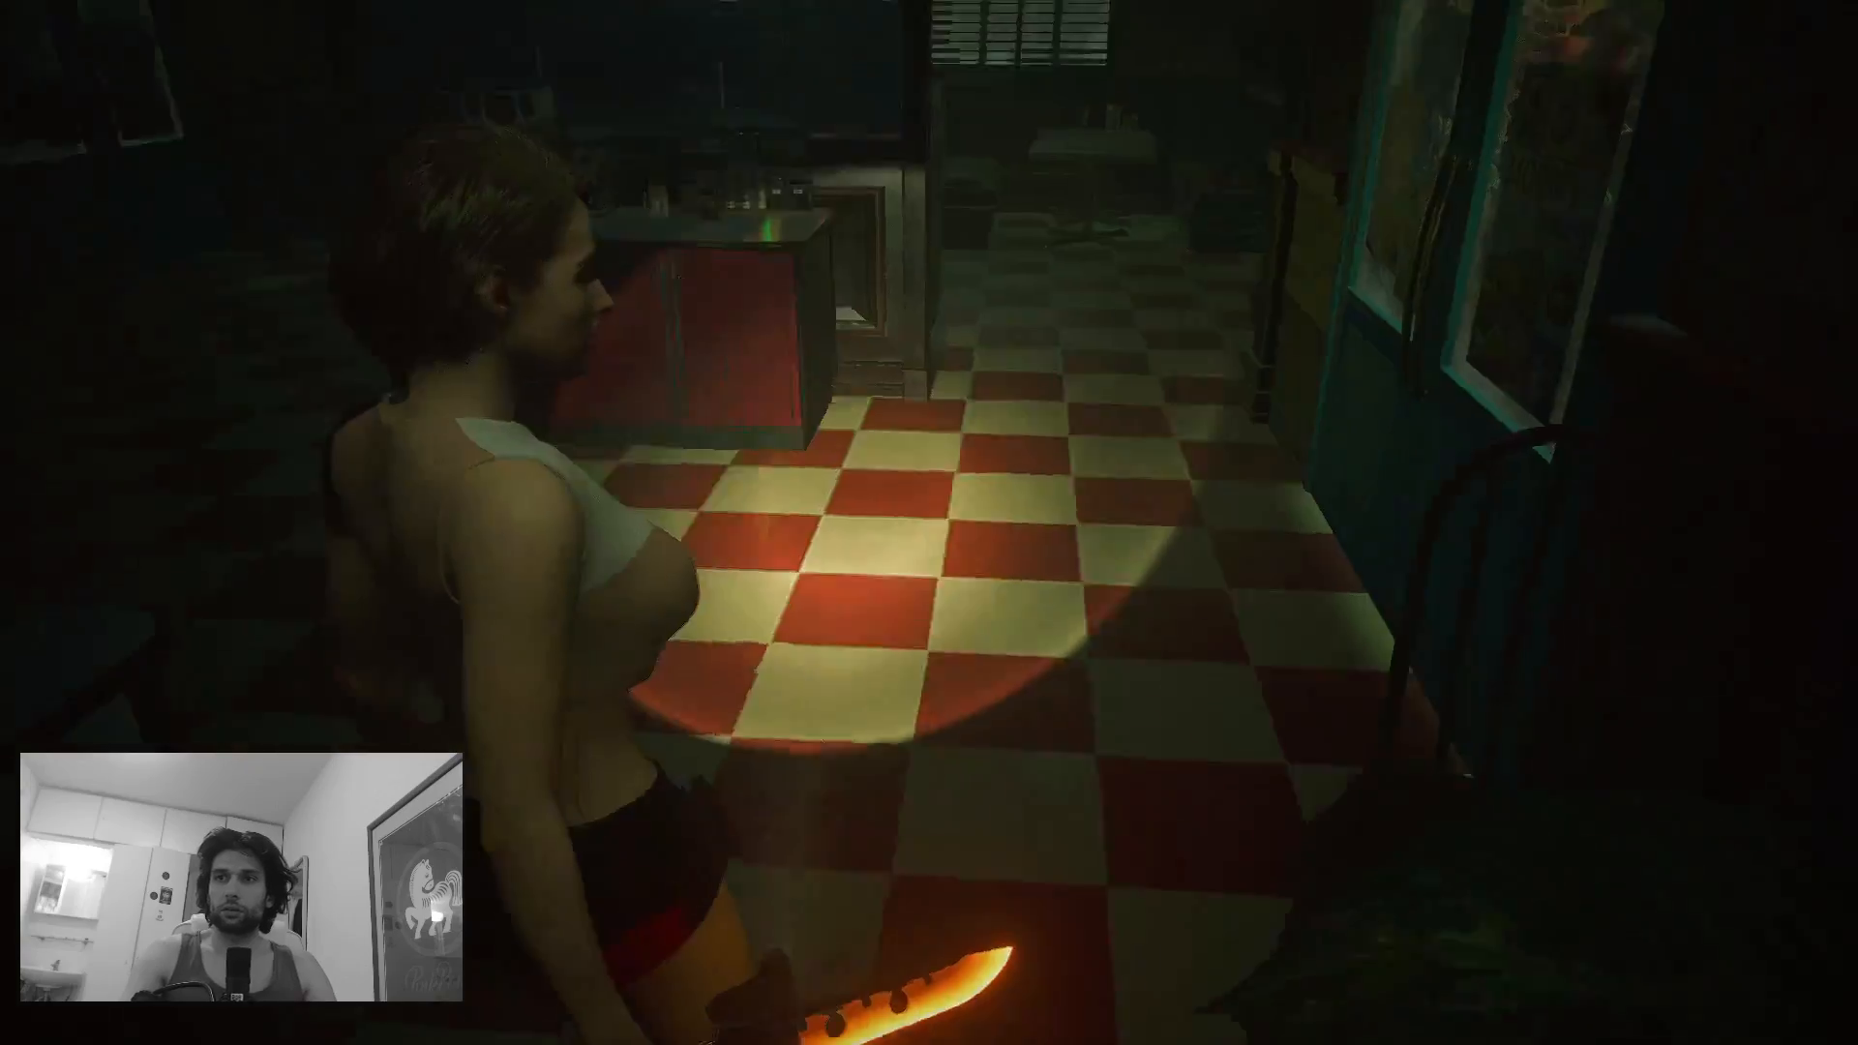
pyautogui.press('Tab')
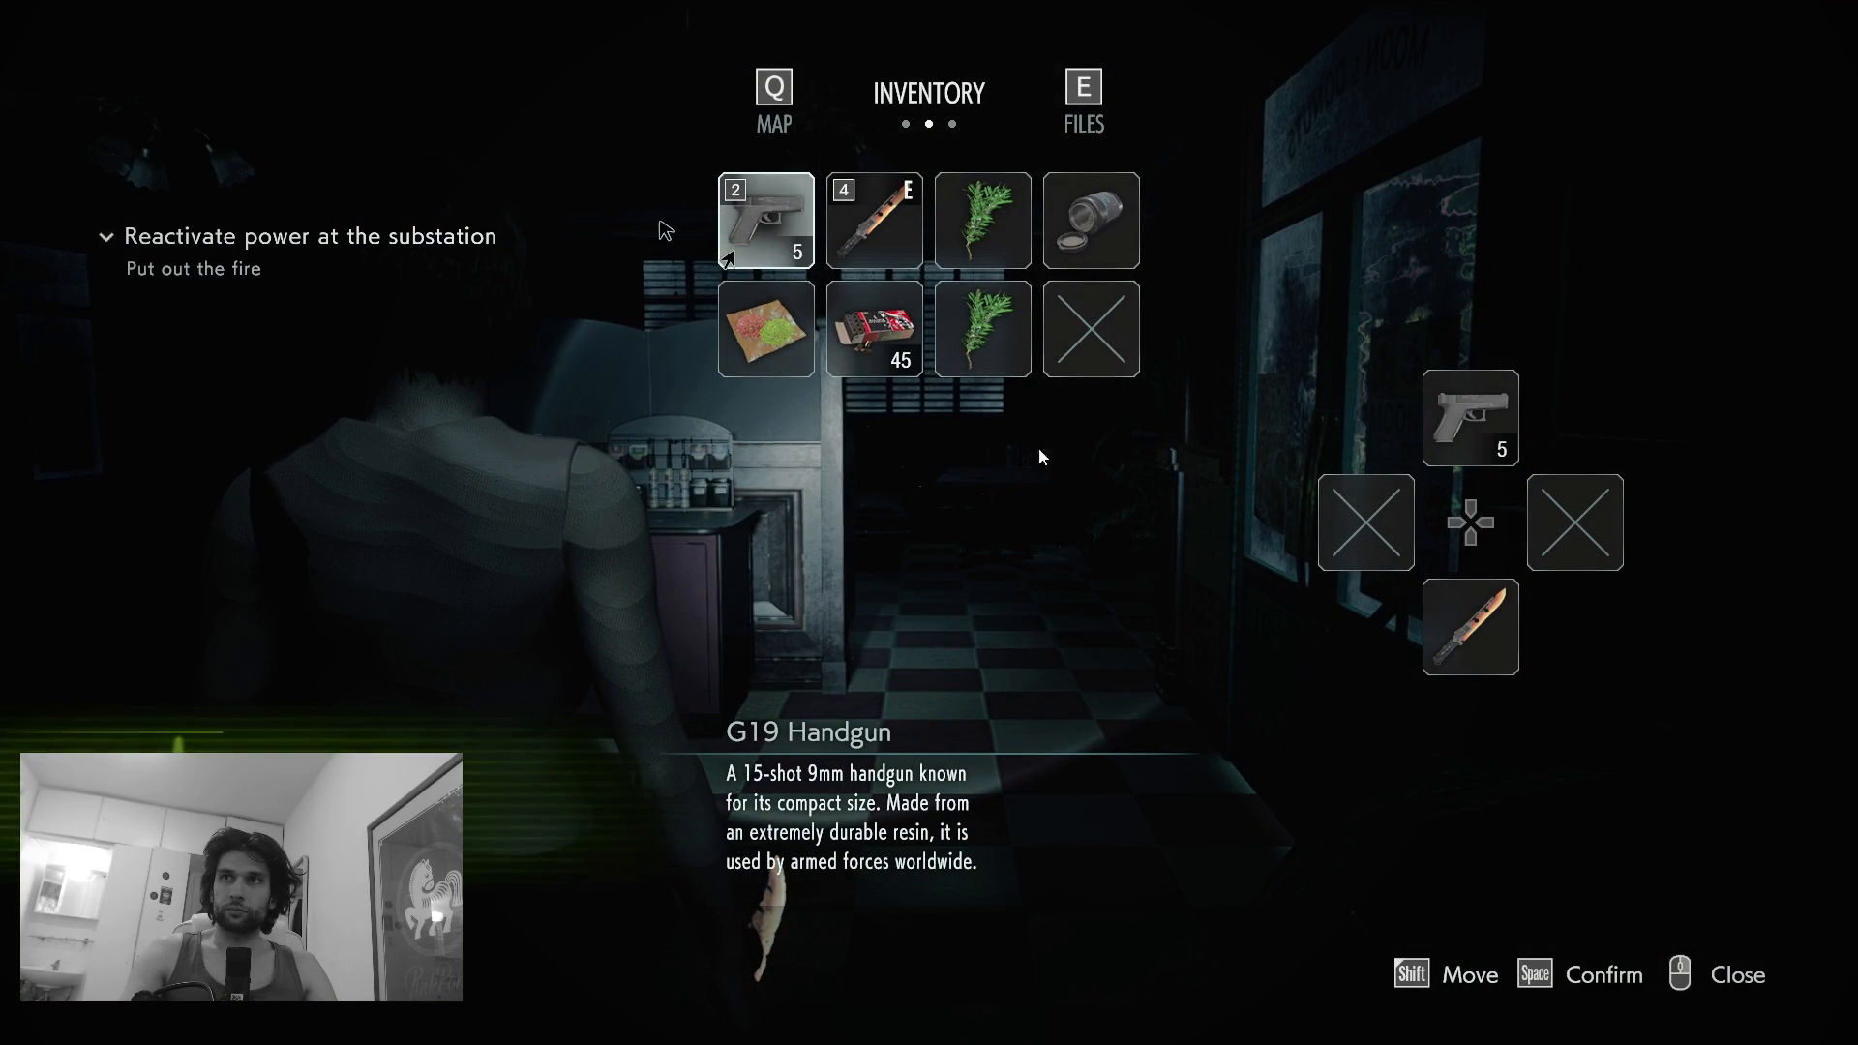
pyautogui.press('Tab')
pyautogui.press('w')
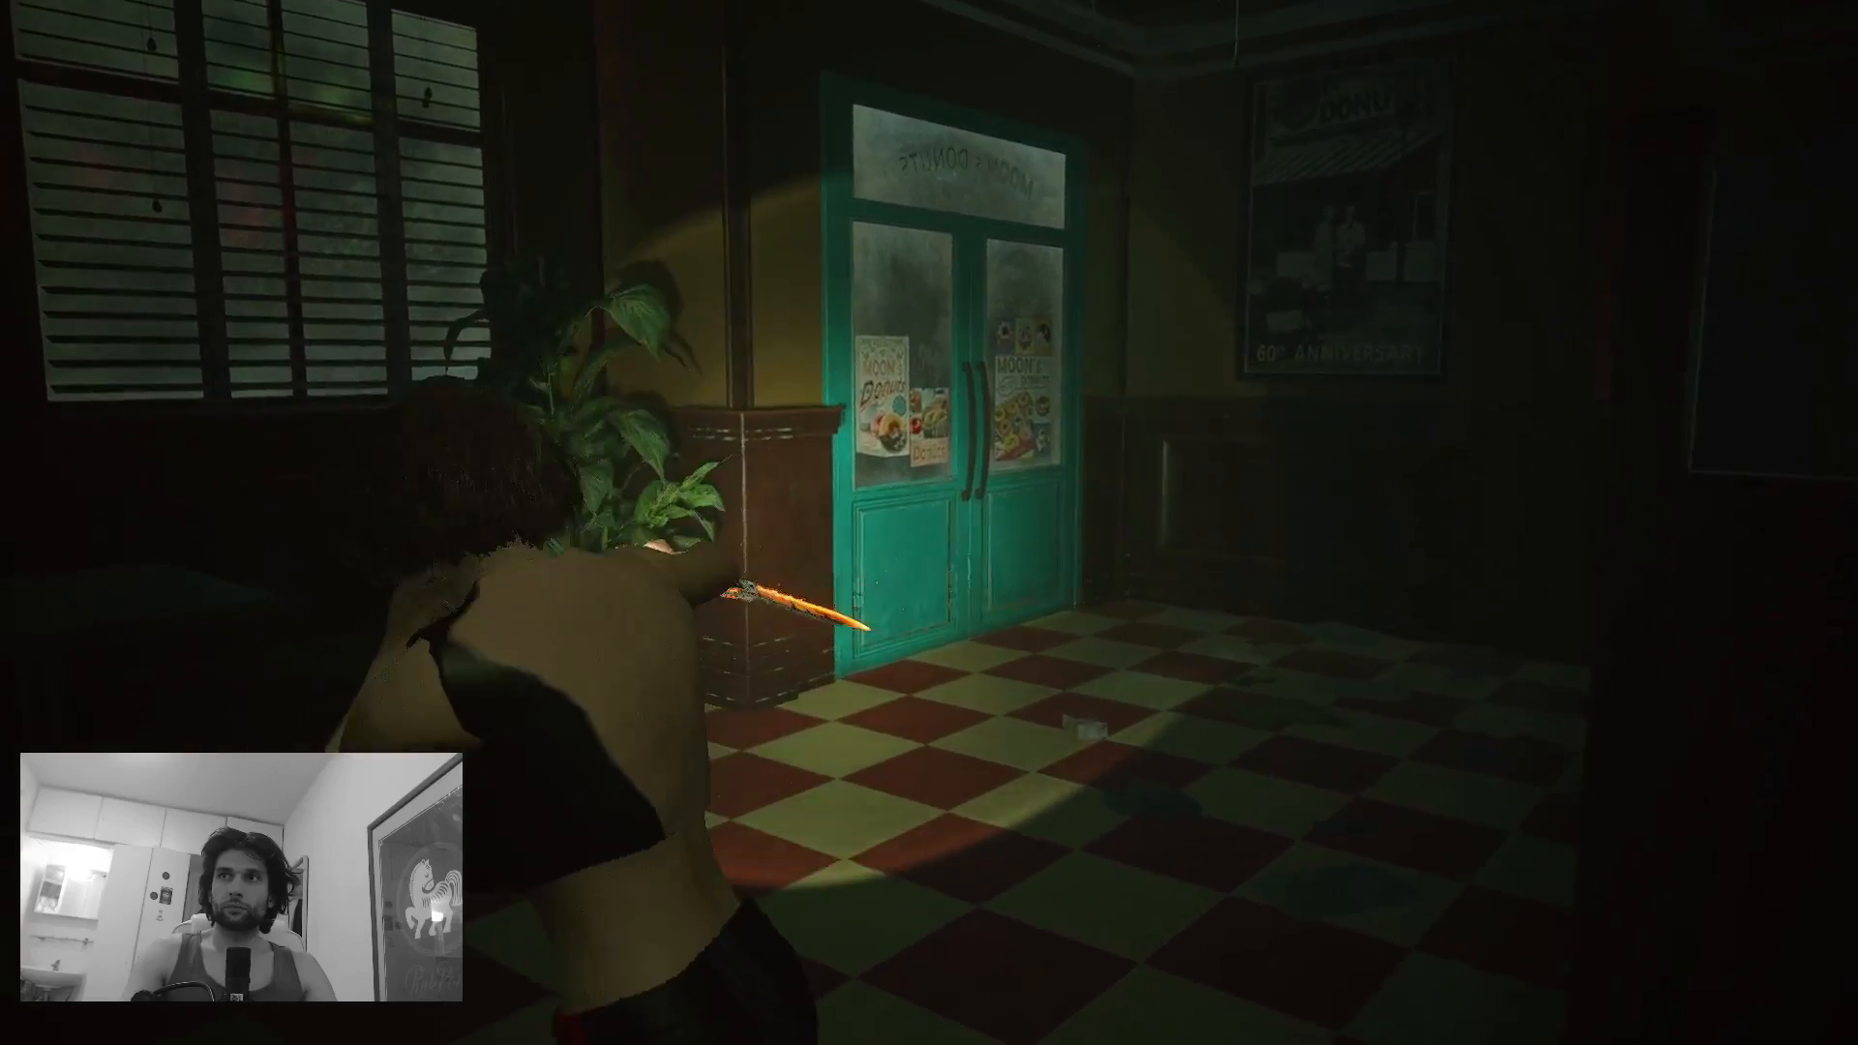
pyautogui.press('w')
pyautogui.press('w')
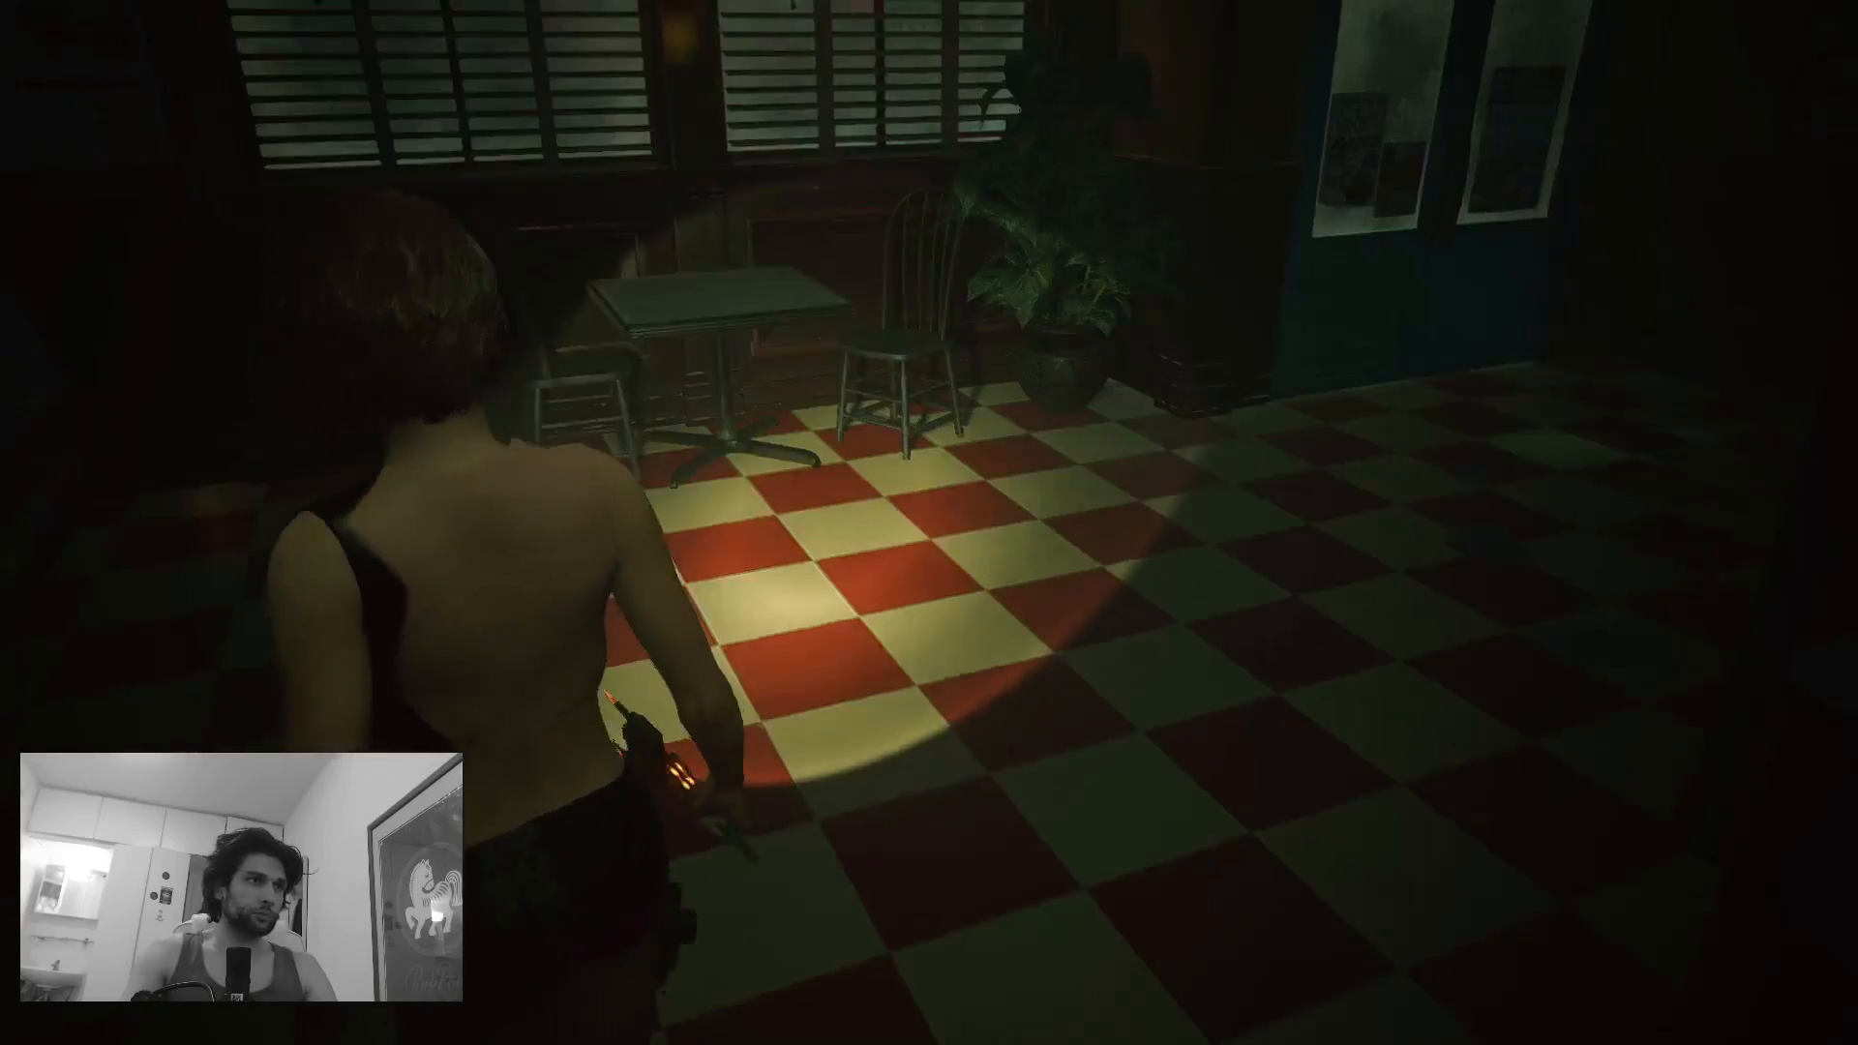
pyautogui.press('w')
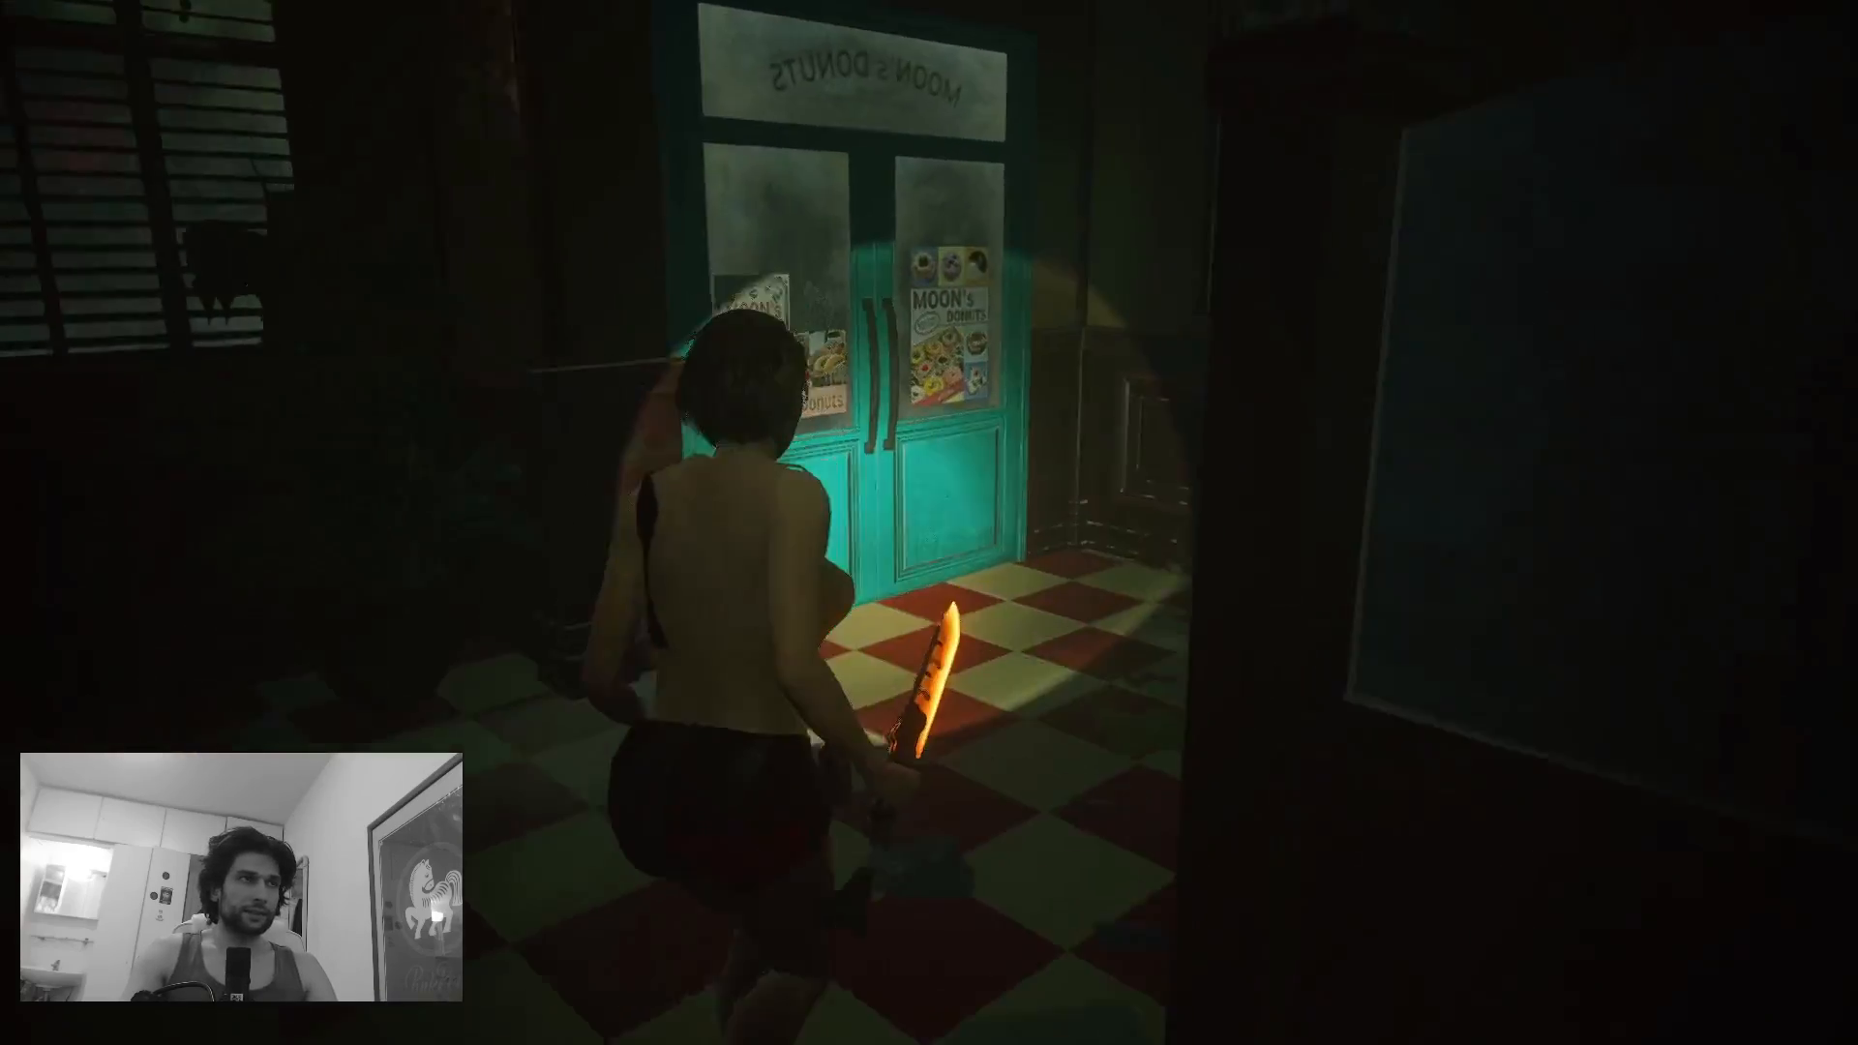
pyautogui.press('w')
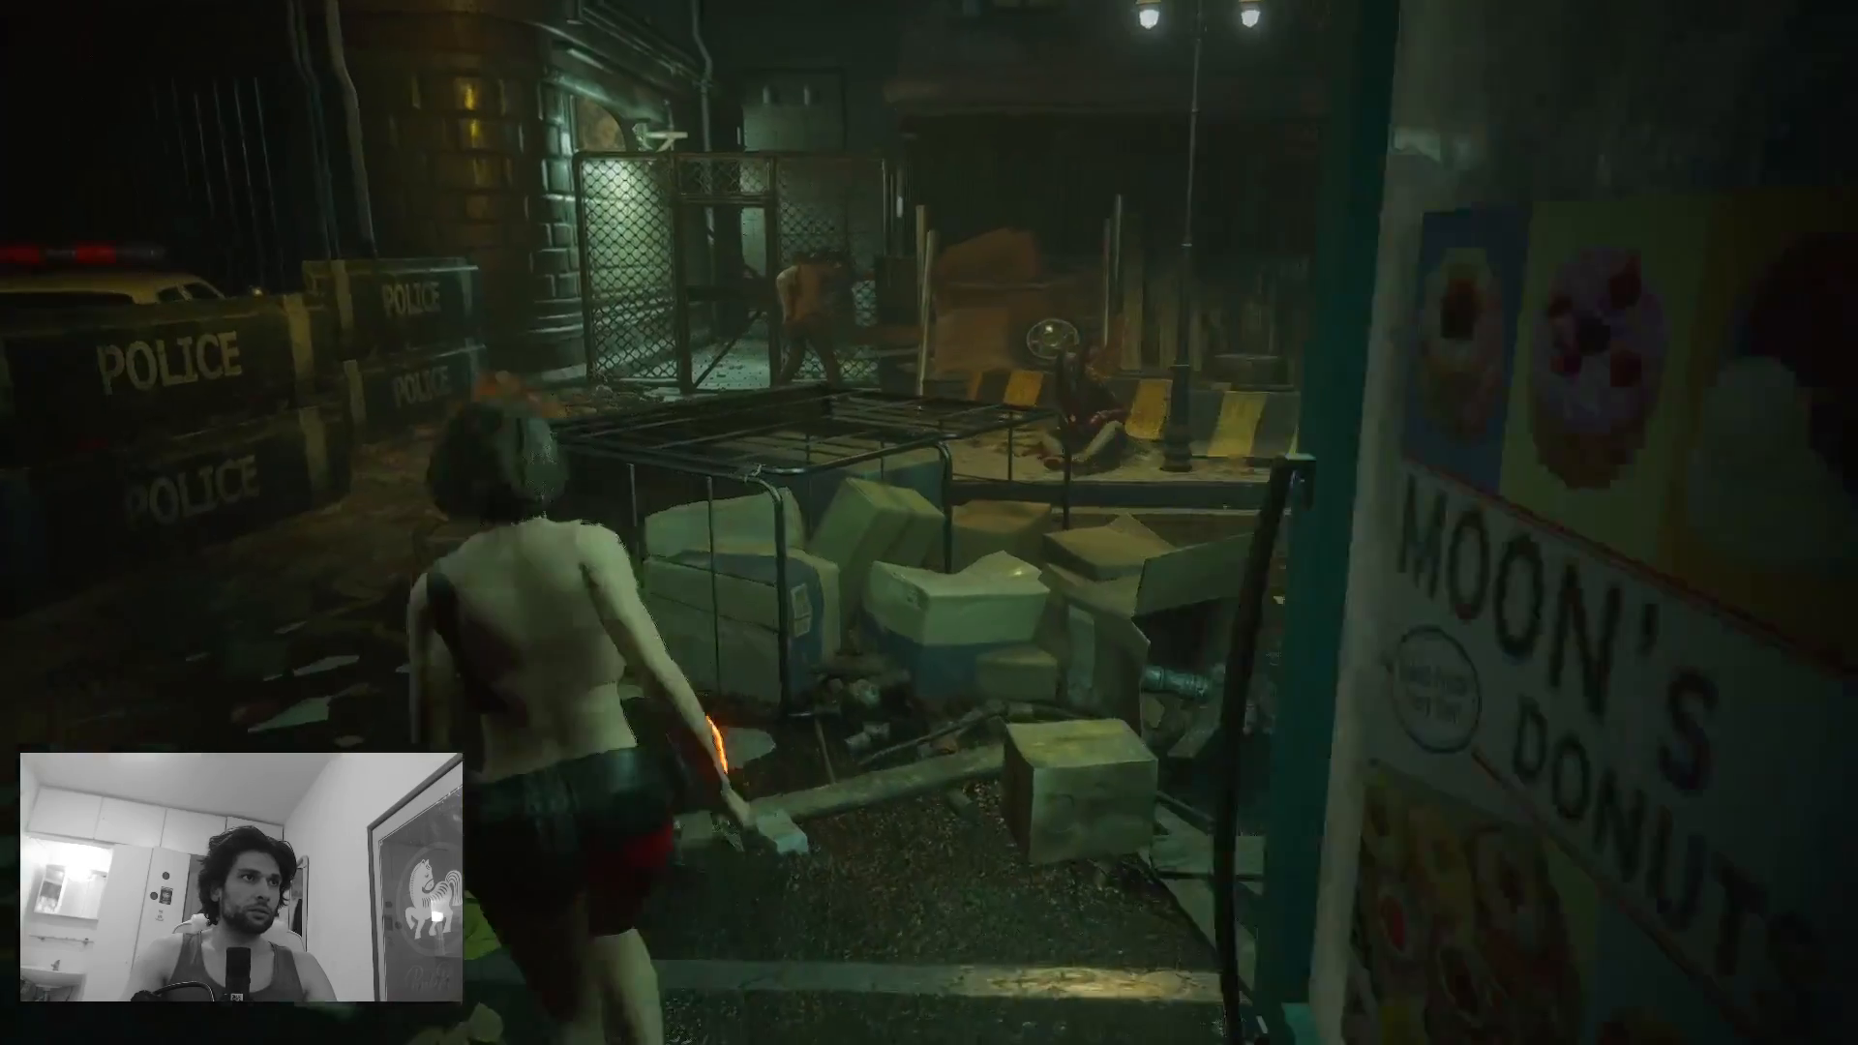
pyautogui.press('w')
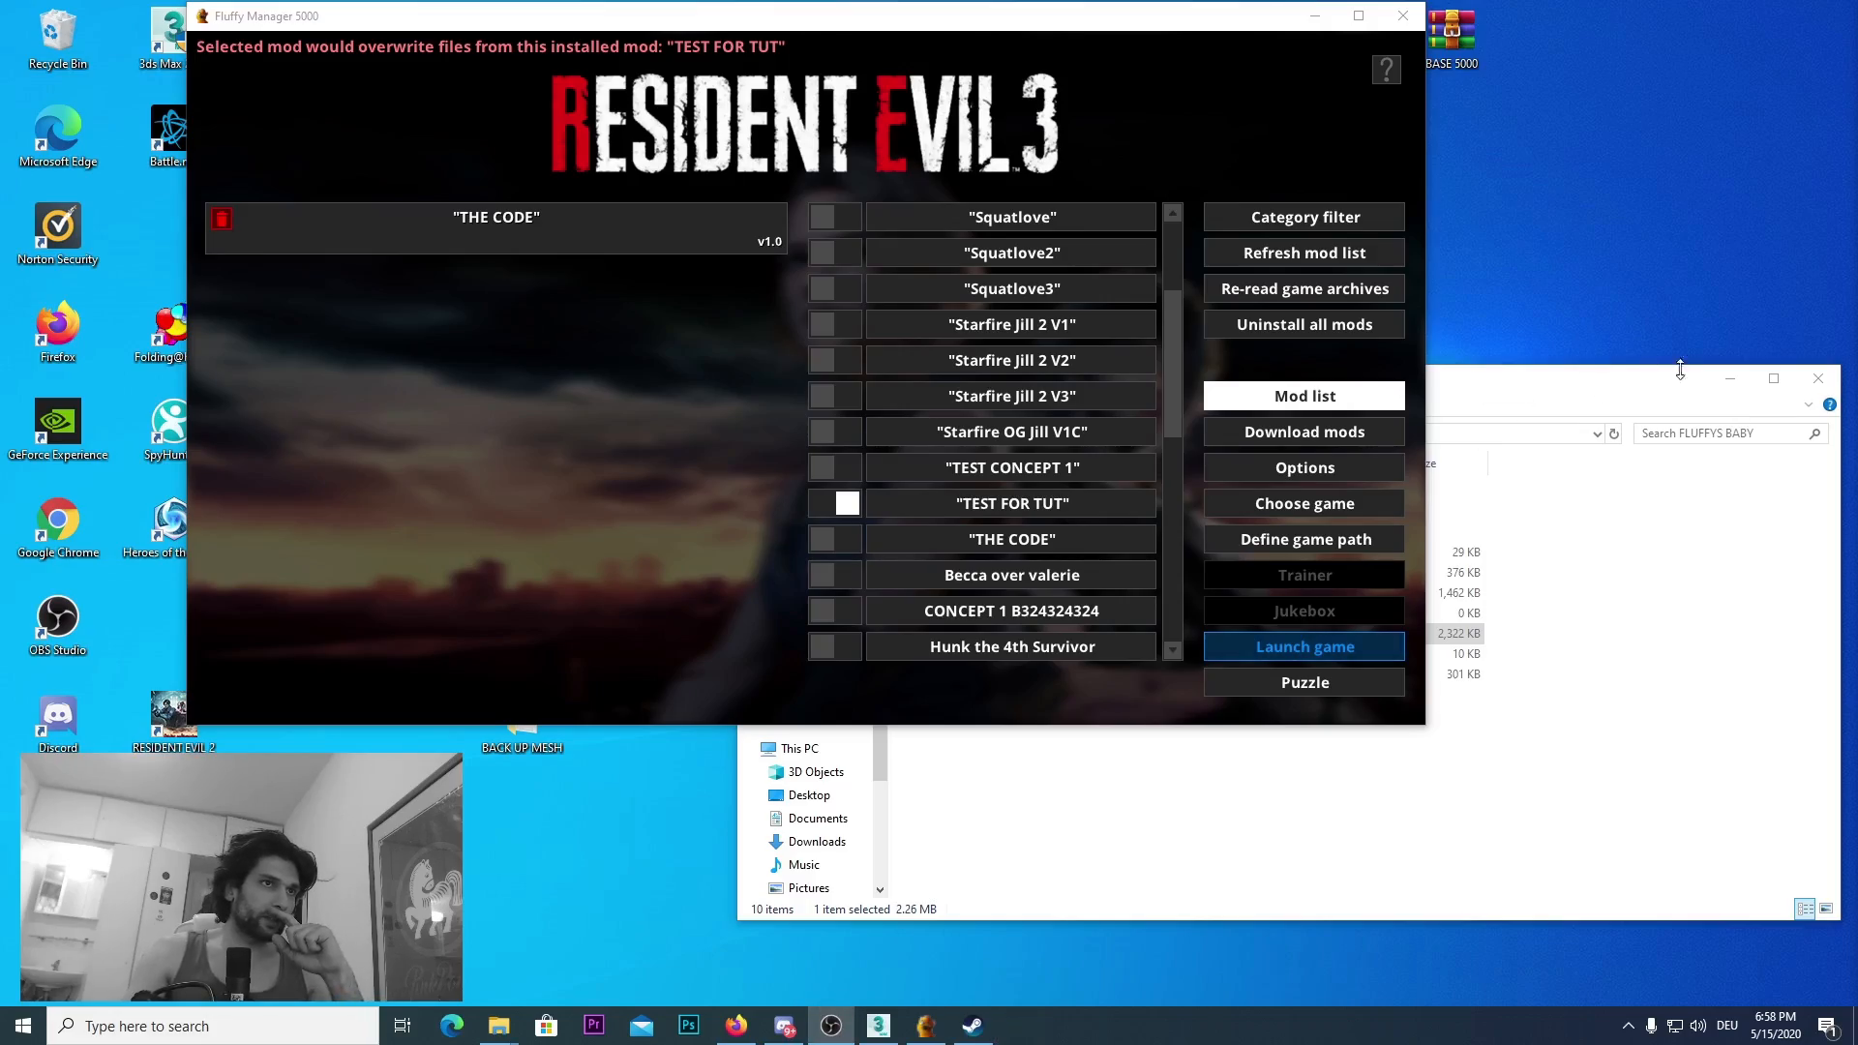
# Step: Uninstall the "TEST FOR TUT" mod, then close the mod manager and put its folder window away
pyautogui.click(1030, 507)
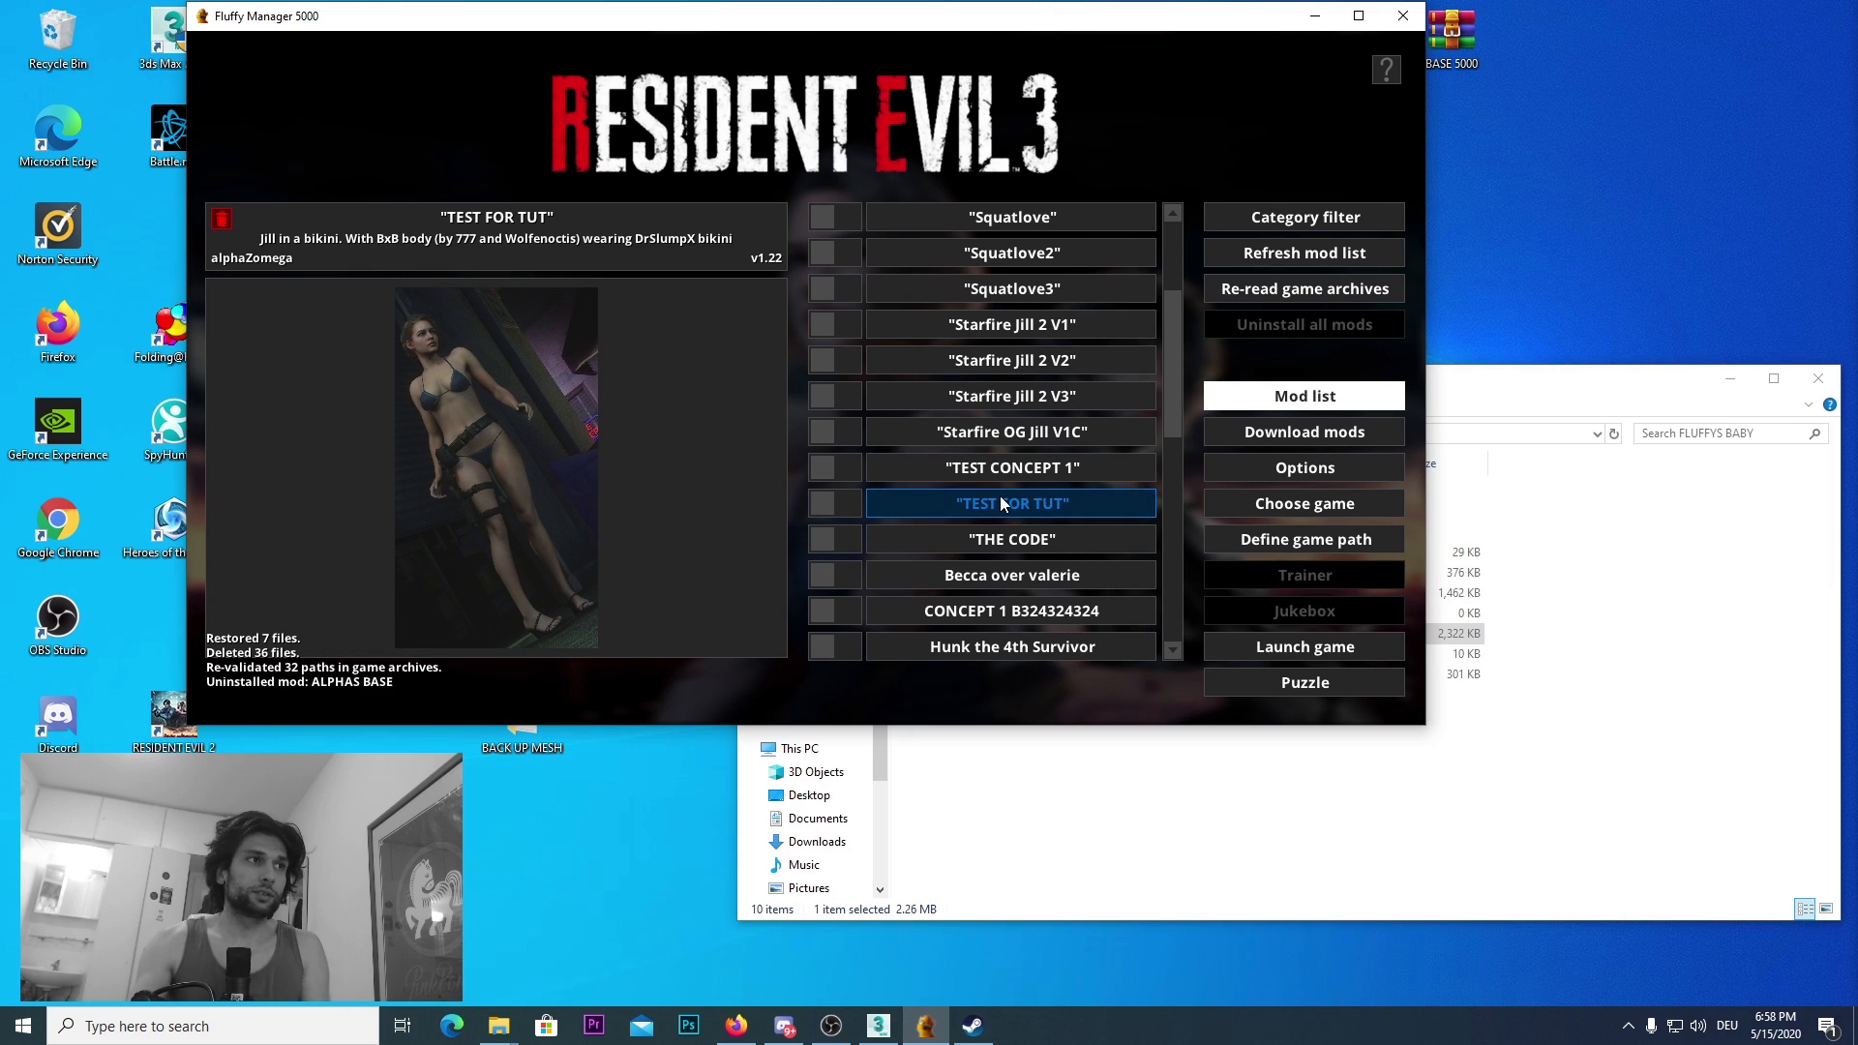
pyautogui.click(1404, 17)
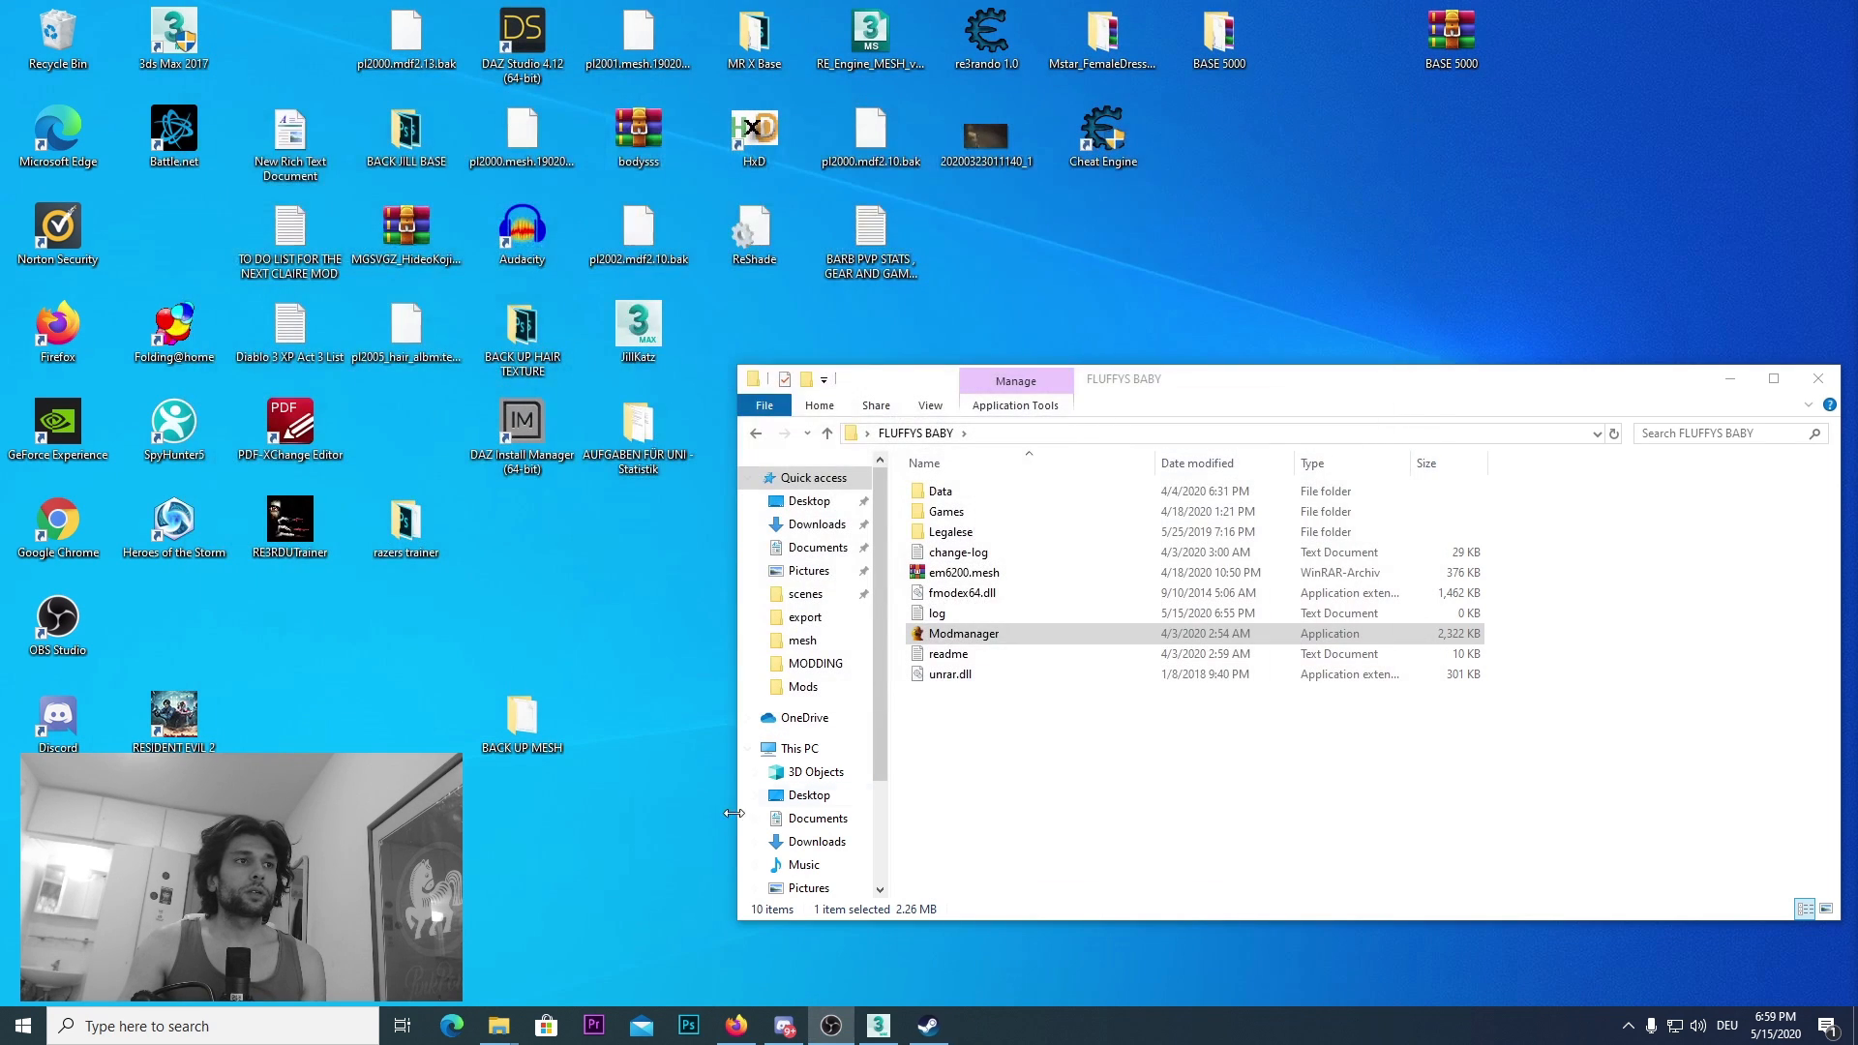
pyautogui.click(1731, 379)
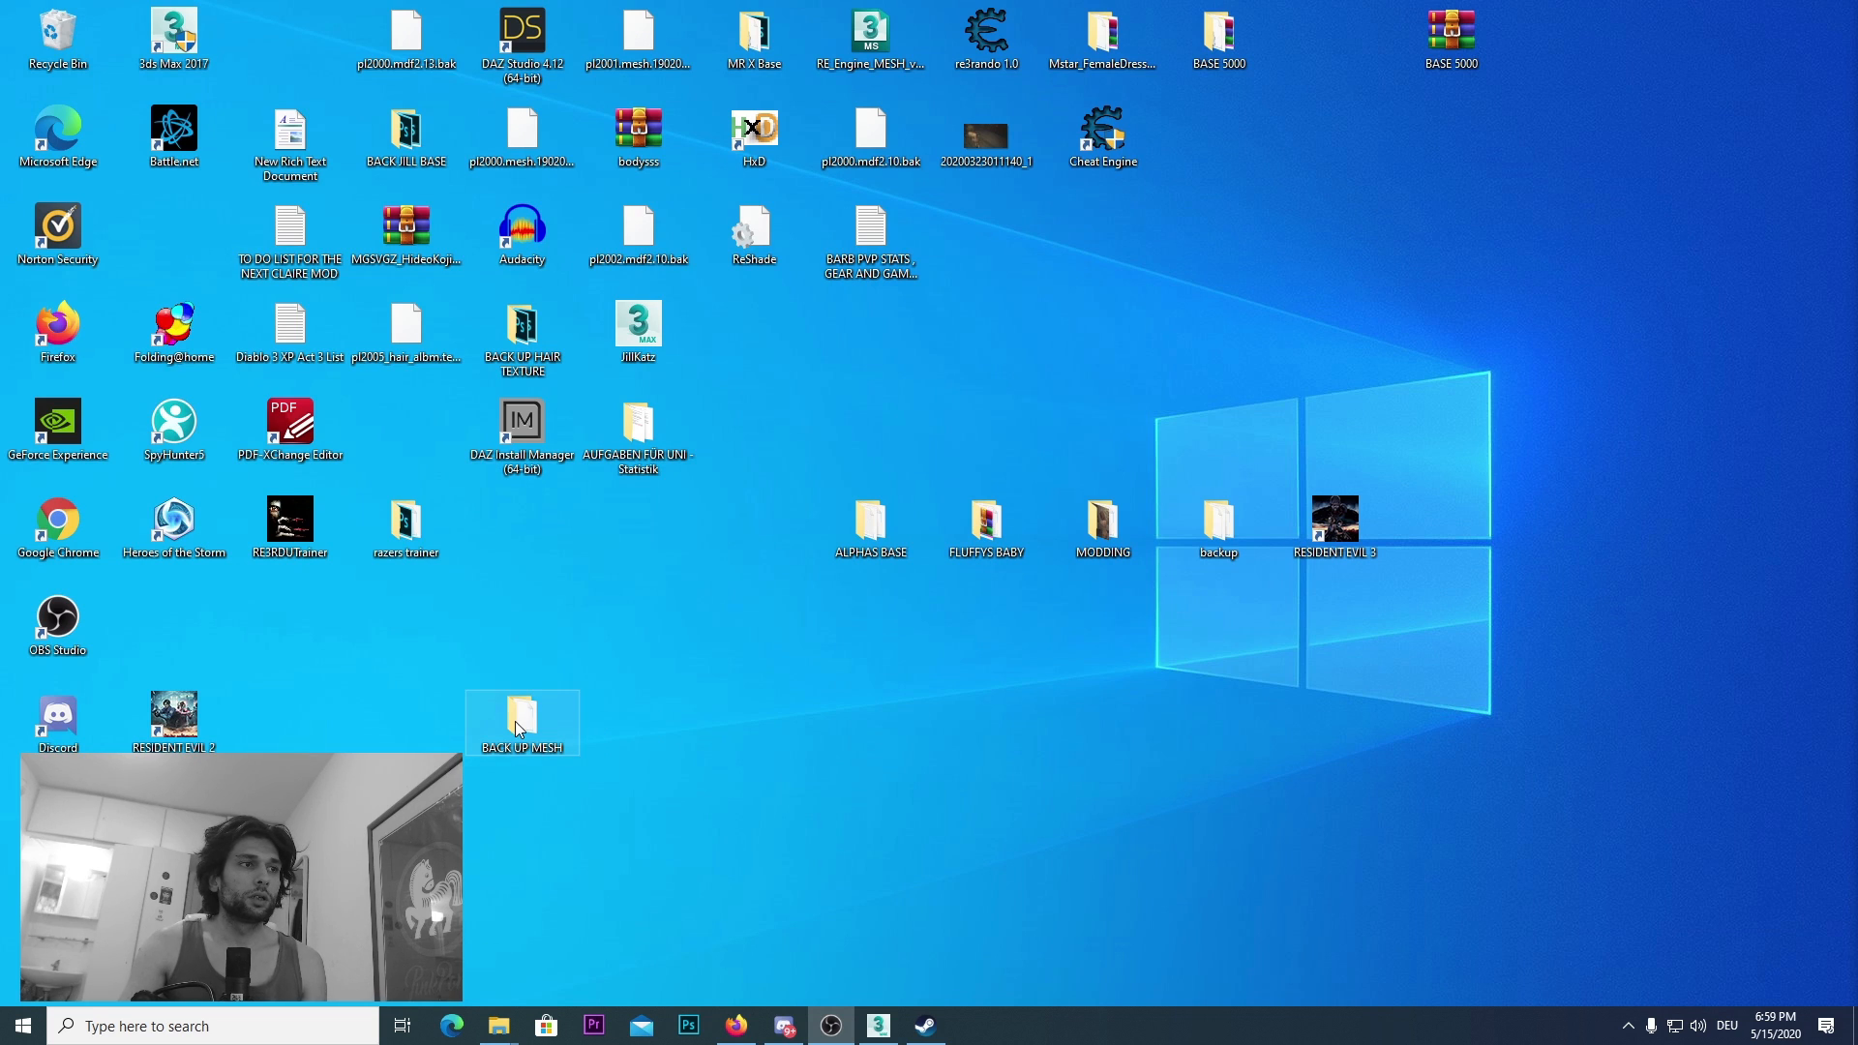
# Step: Open the RE3R Mods folder inside Games in the FLUFFYS BABY folder
pyautogui.doubleClick(986, 523)
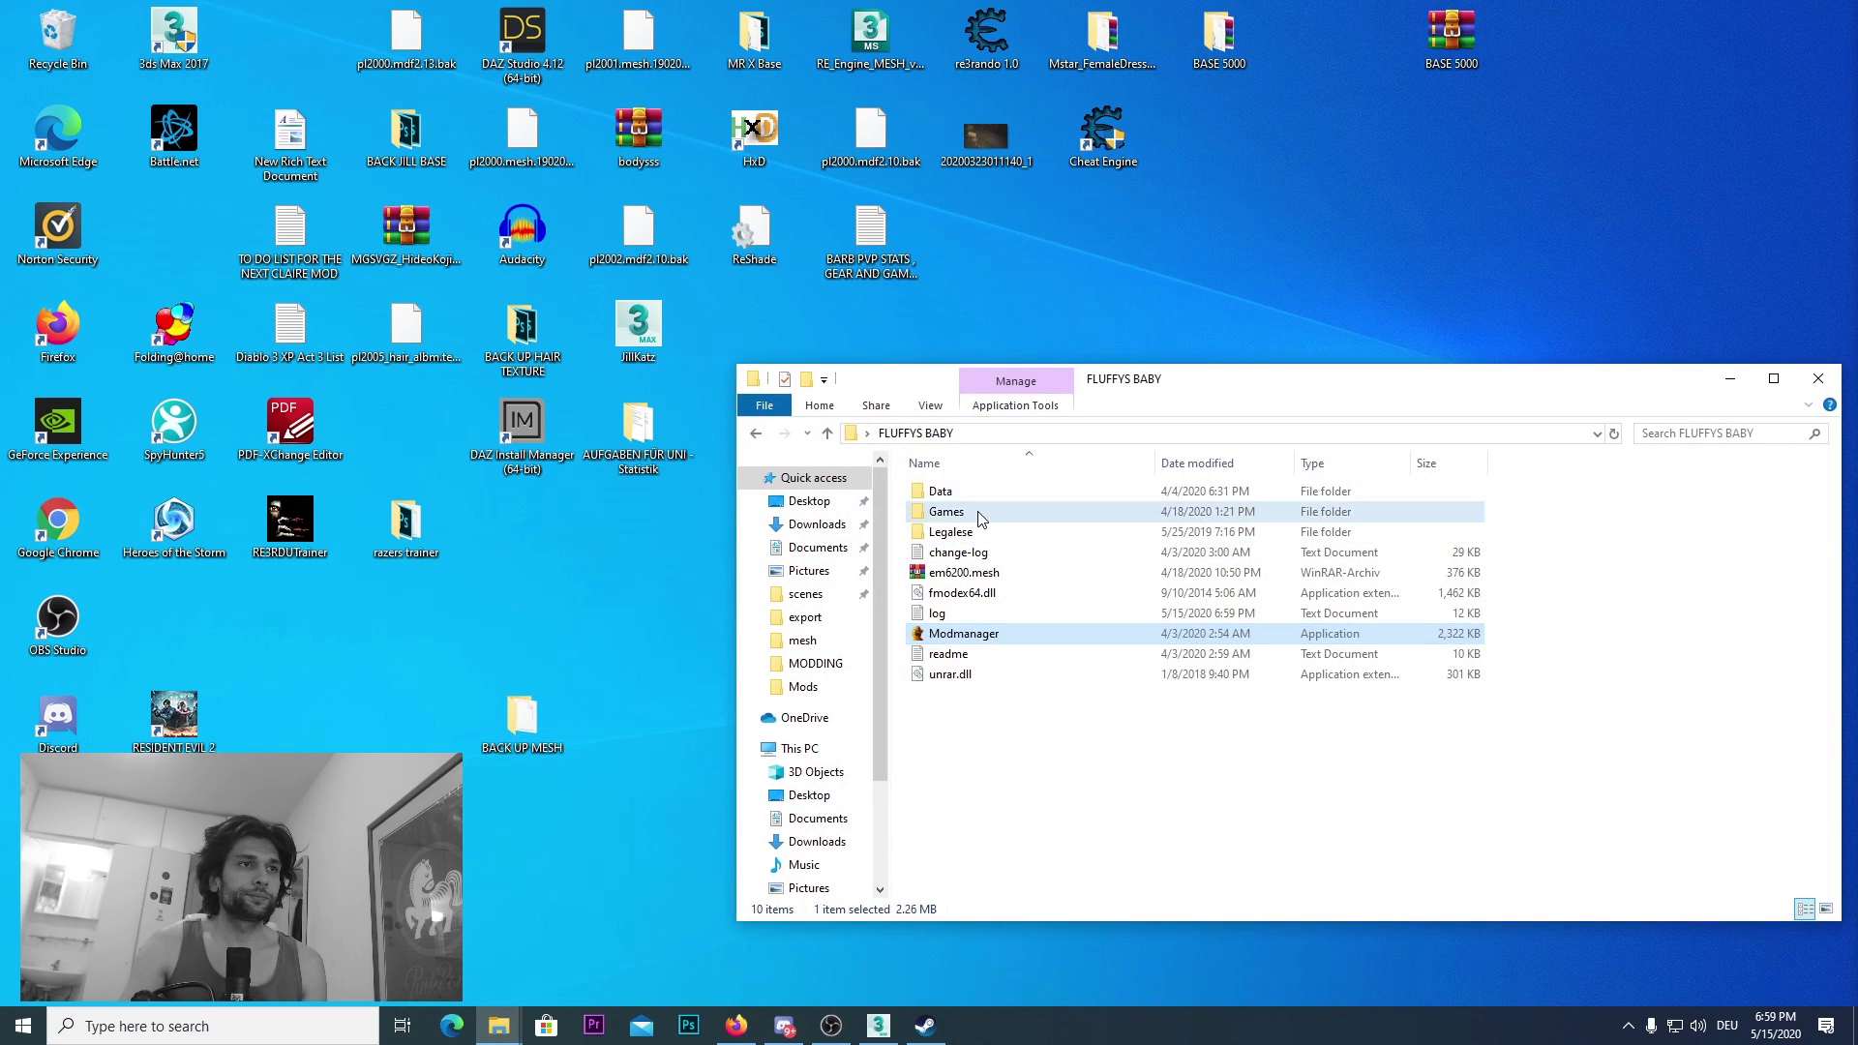
pyautogui.doubleClick(982, 511)
pyautogui.doubleClick(969, 515)
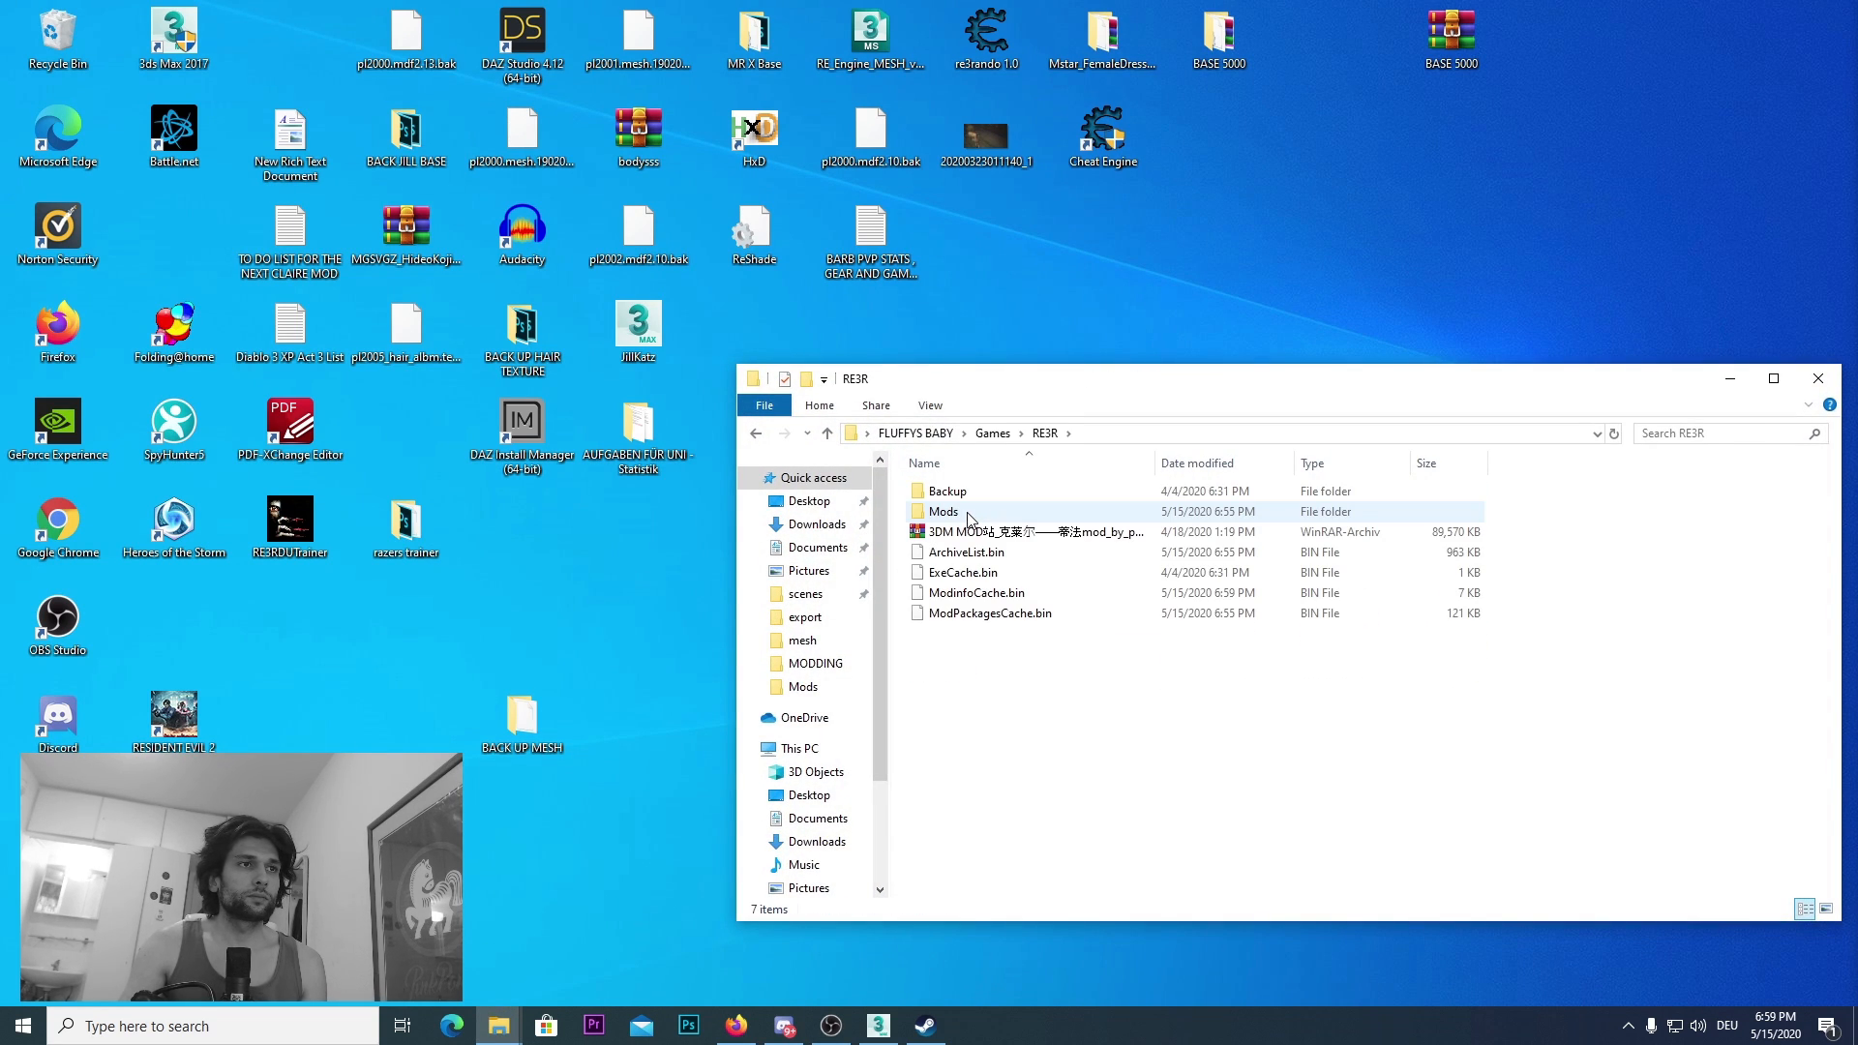
pyautogui.doubleClick(968, 517)
# Step: Look through the archives in the Mods folder to find the packaged test mod
pyautogui.click(1015, 620)
pyautogui.scroll(-9, 1015, 627)
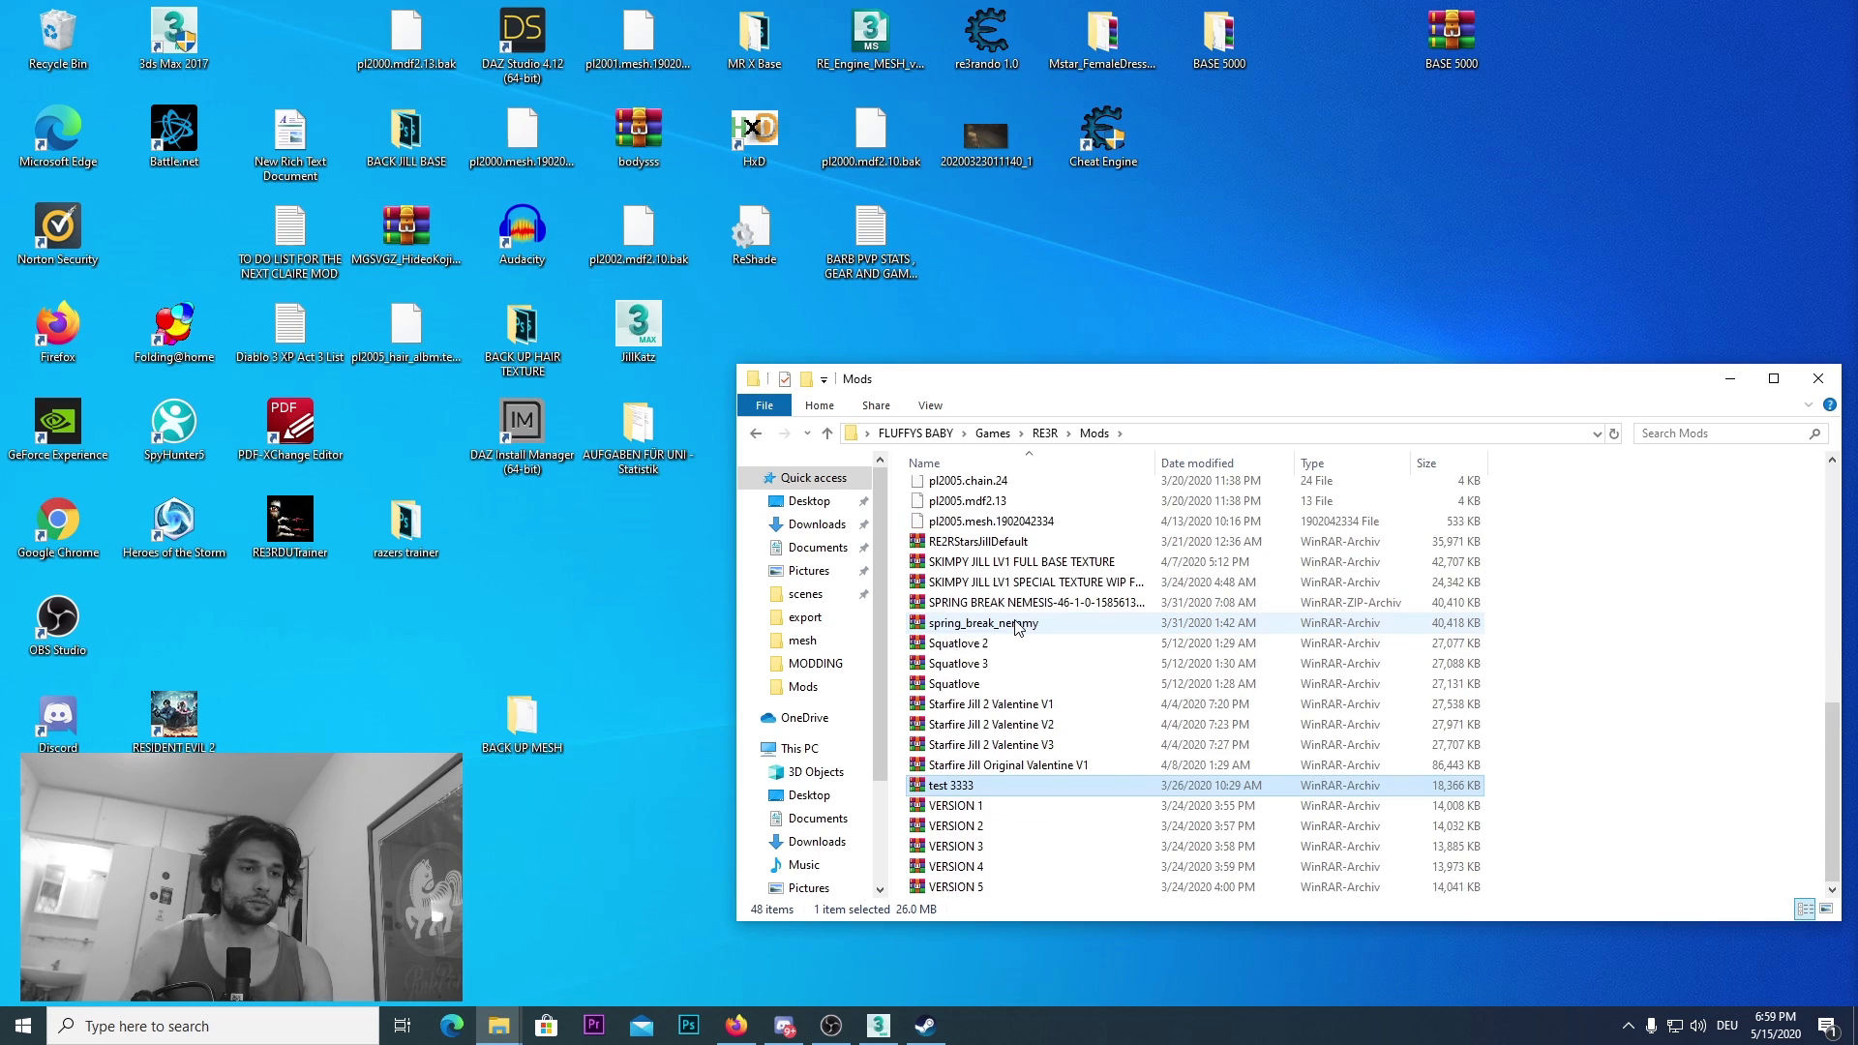
pyautogui.click(1009, 726)
pyautogui.click(1007, 745)
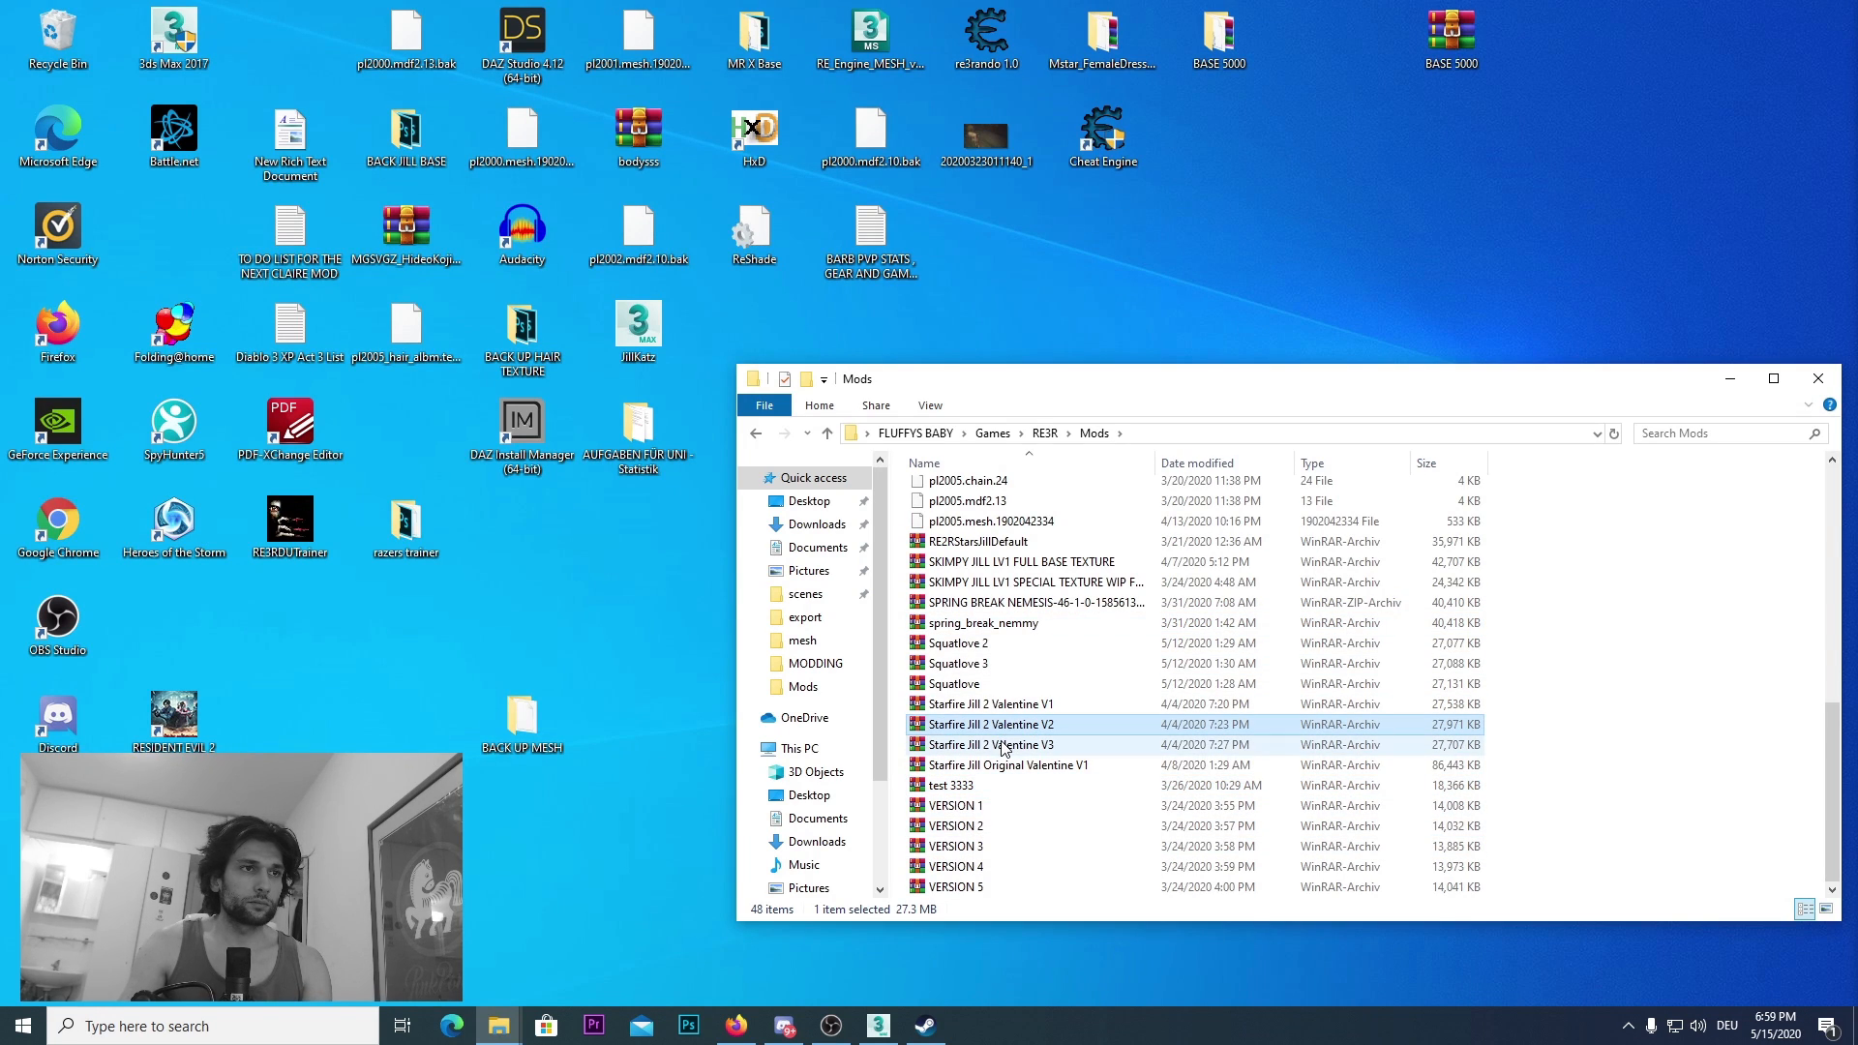
pyautogui.click(1008, 785)
pyautogui.scroll(4, 1012, 779)
pyautogui.scroll(-4, 1026, 678)
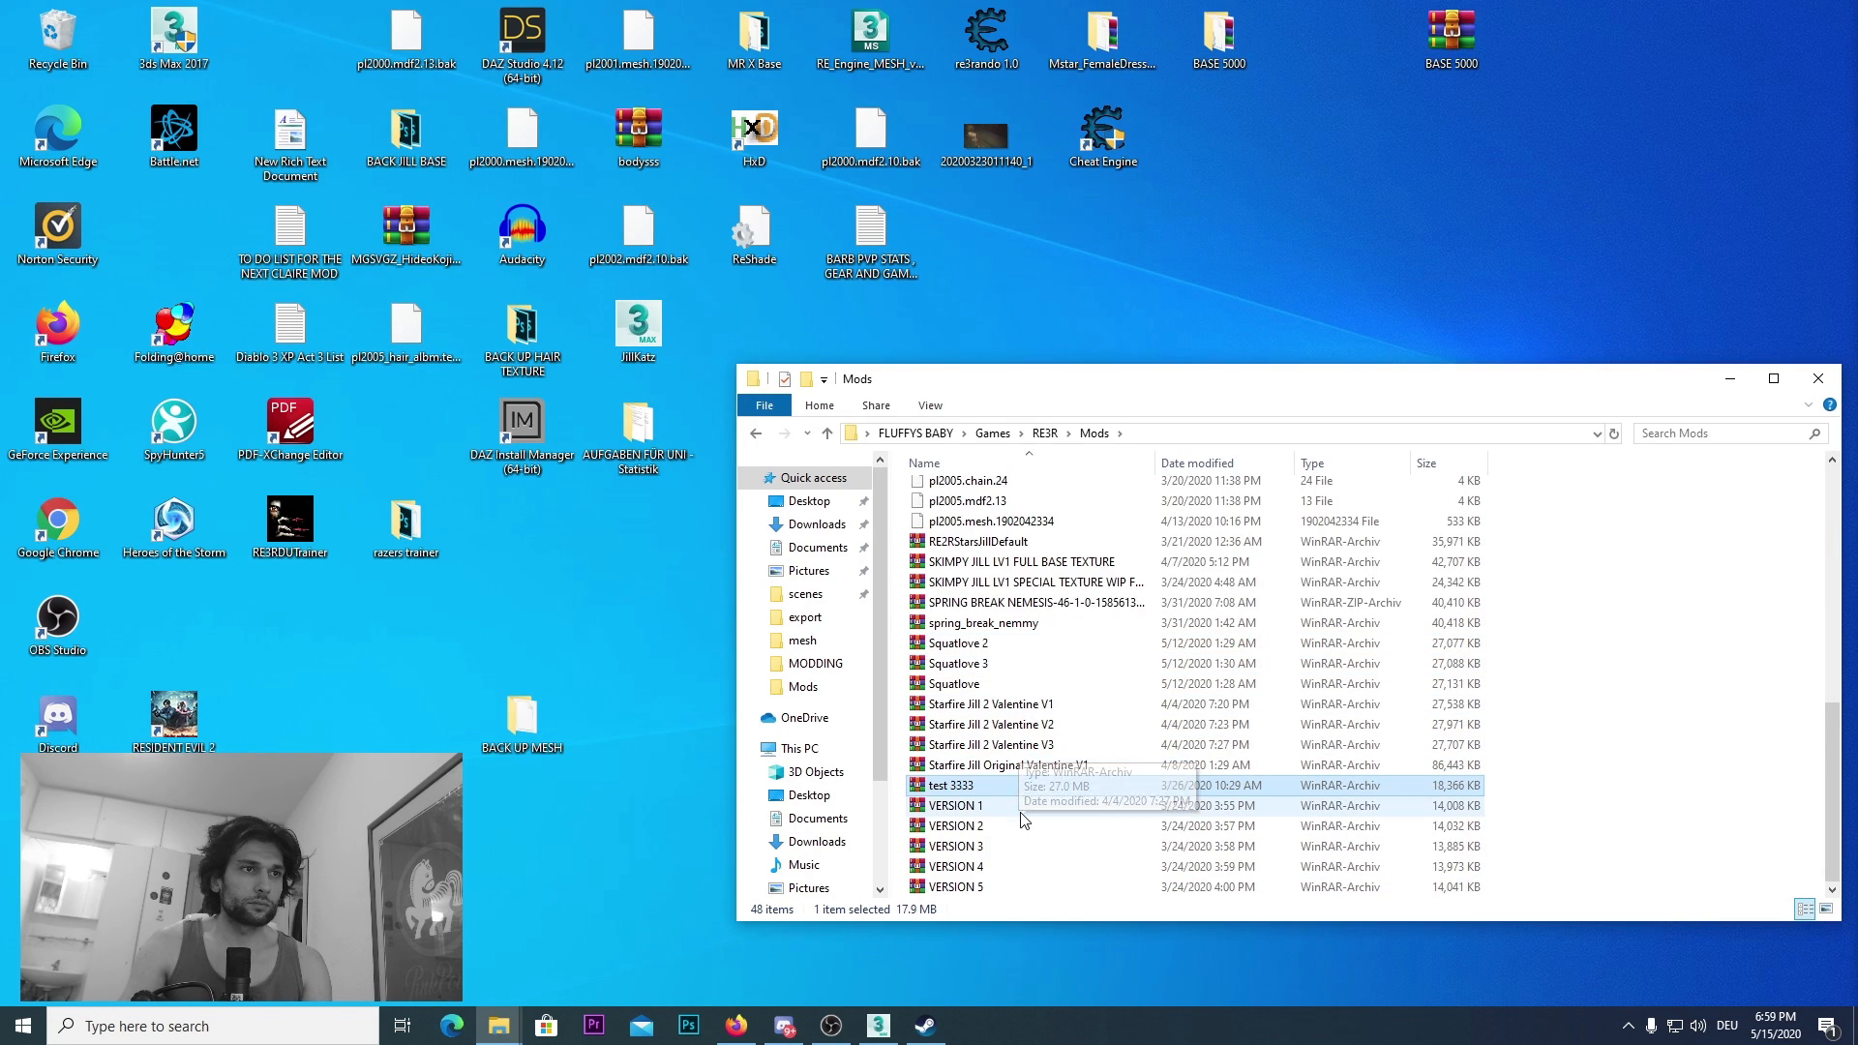
pyautogui.click(1021, 726)
pyautogui.scroll(4, 1029, 739)
pyautogui.scroll(5, 1028, 740)
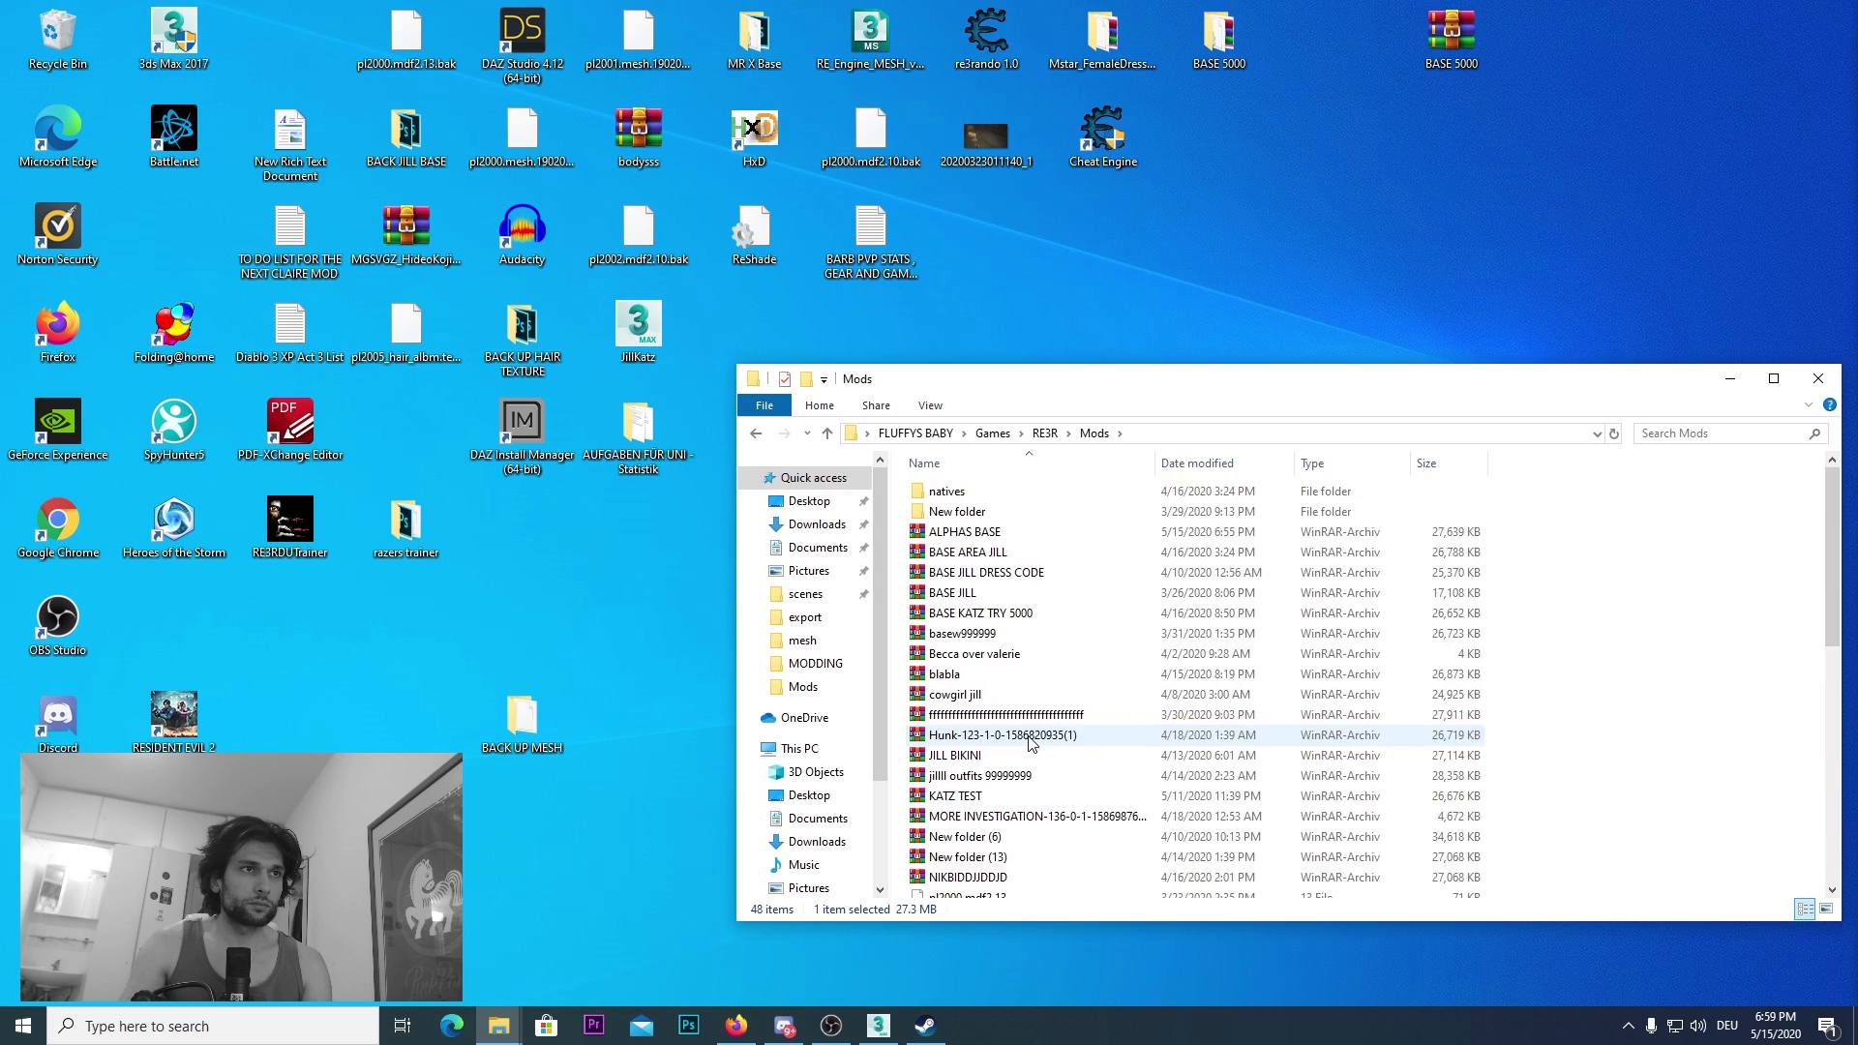
pyautogui.click(1006, 575)
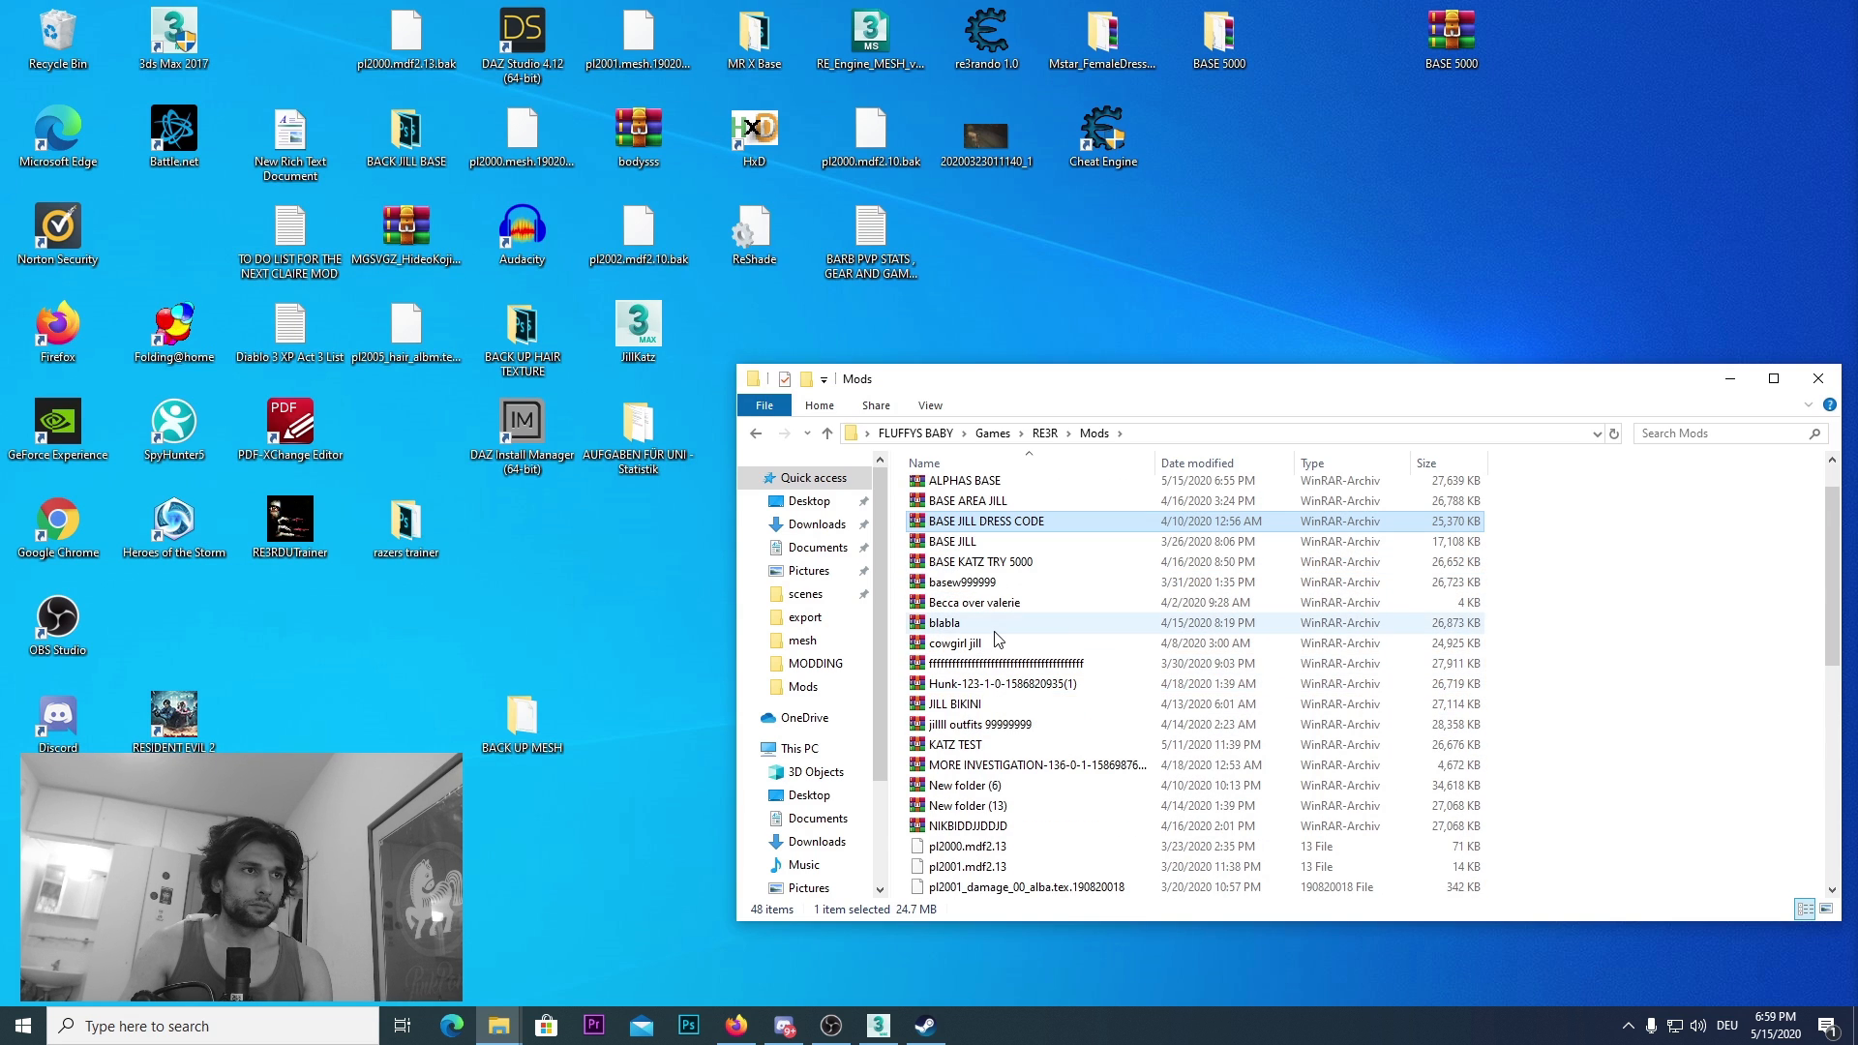
pyautogui.click(997, 625)
pyautogui.click(997, 703)
pyautogui.scroll(1, 999, 745)
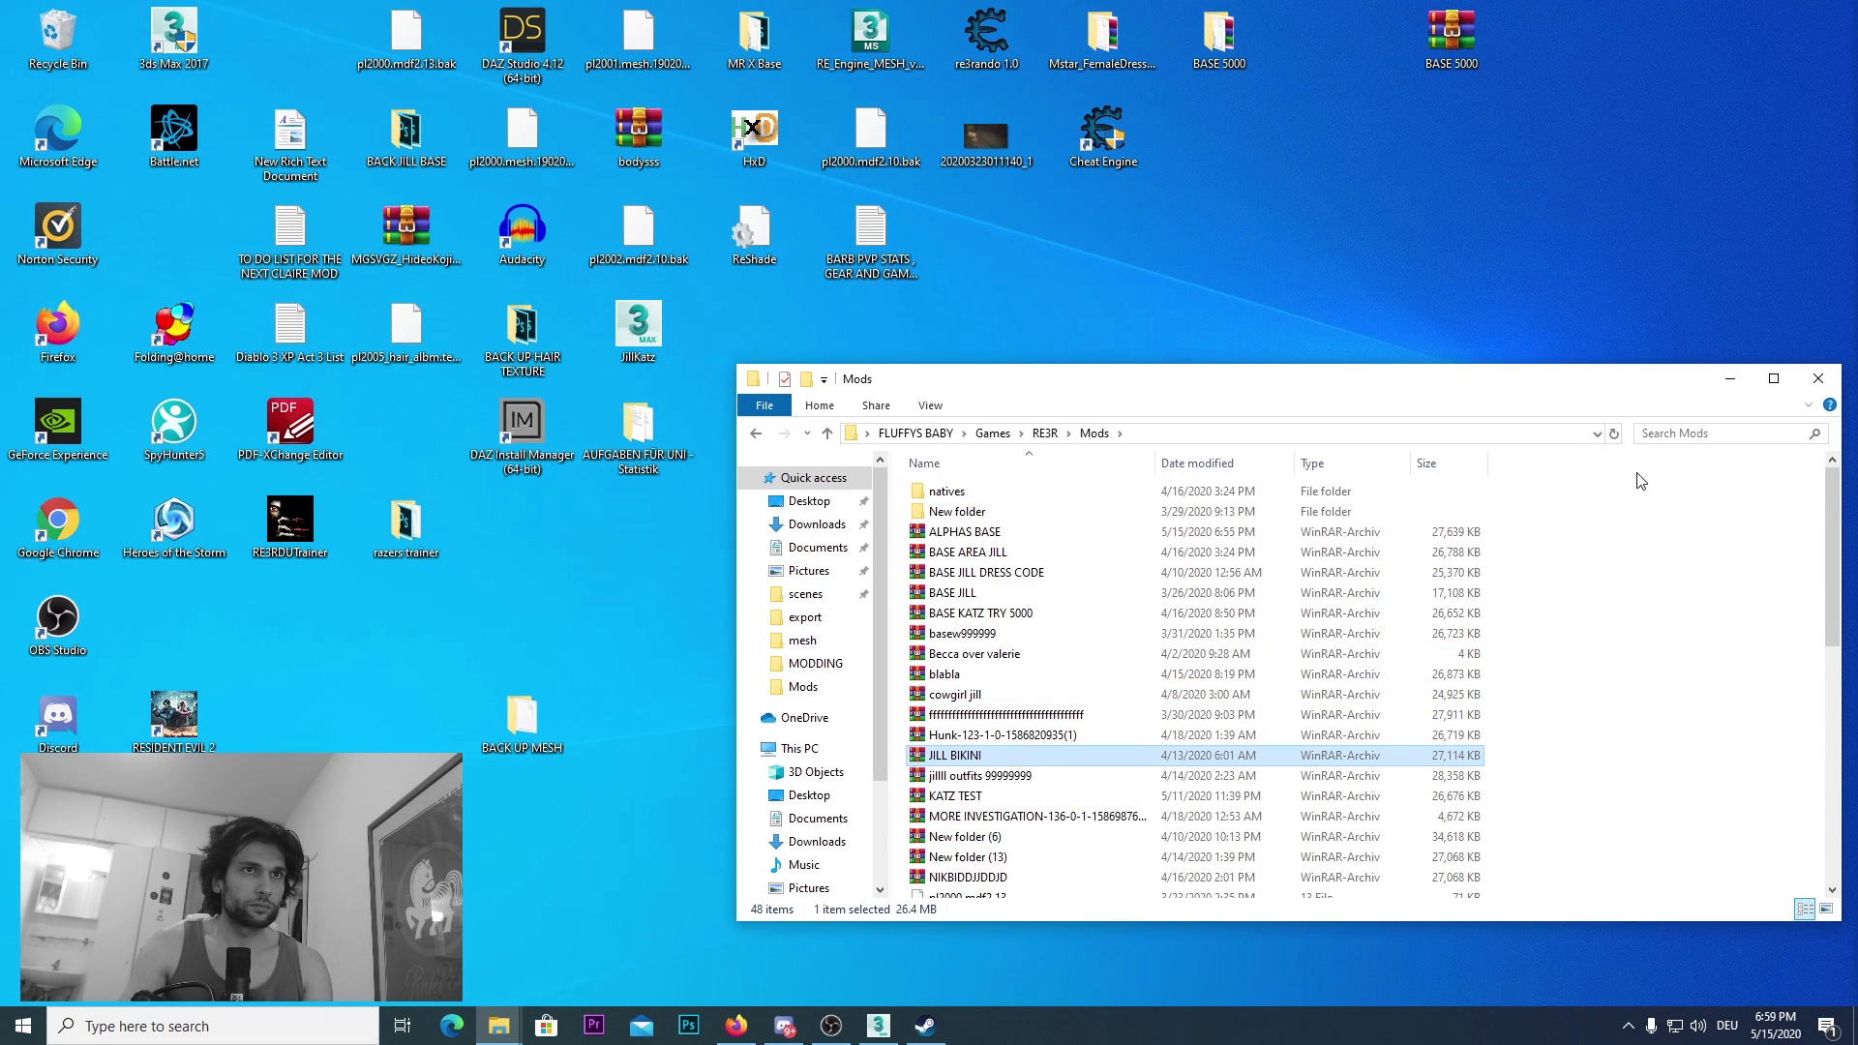
pyautogui.click(1774, 379)
pyautogui.scroll(-2, 1837, 293)
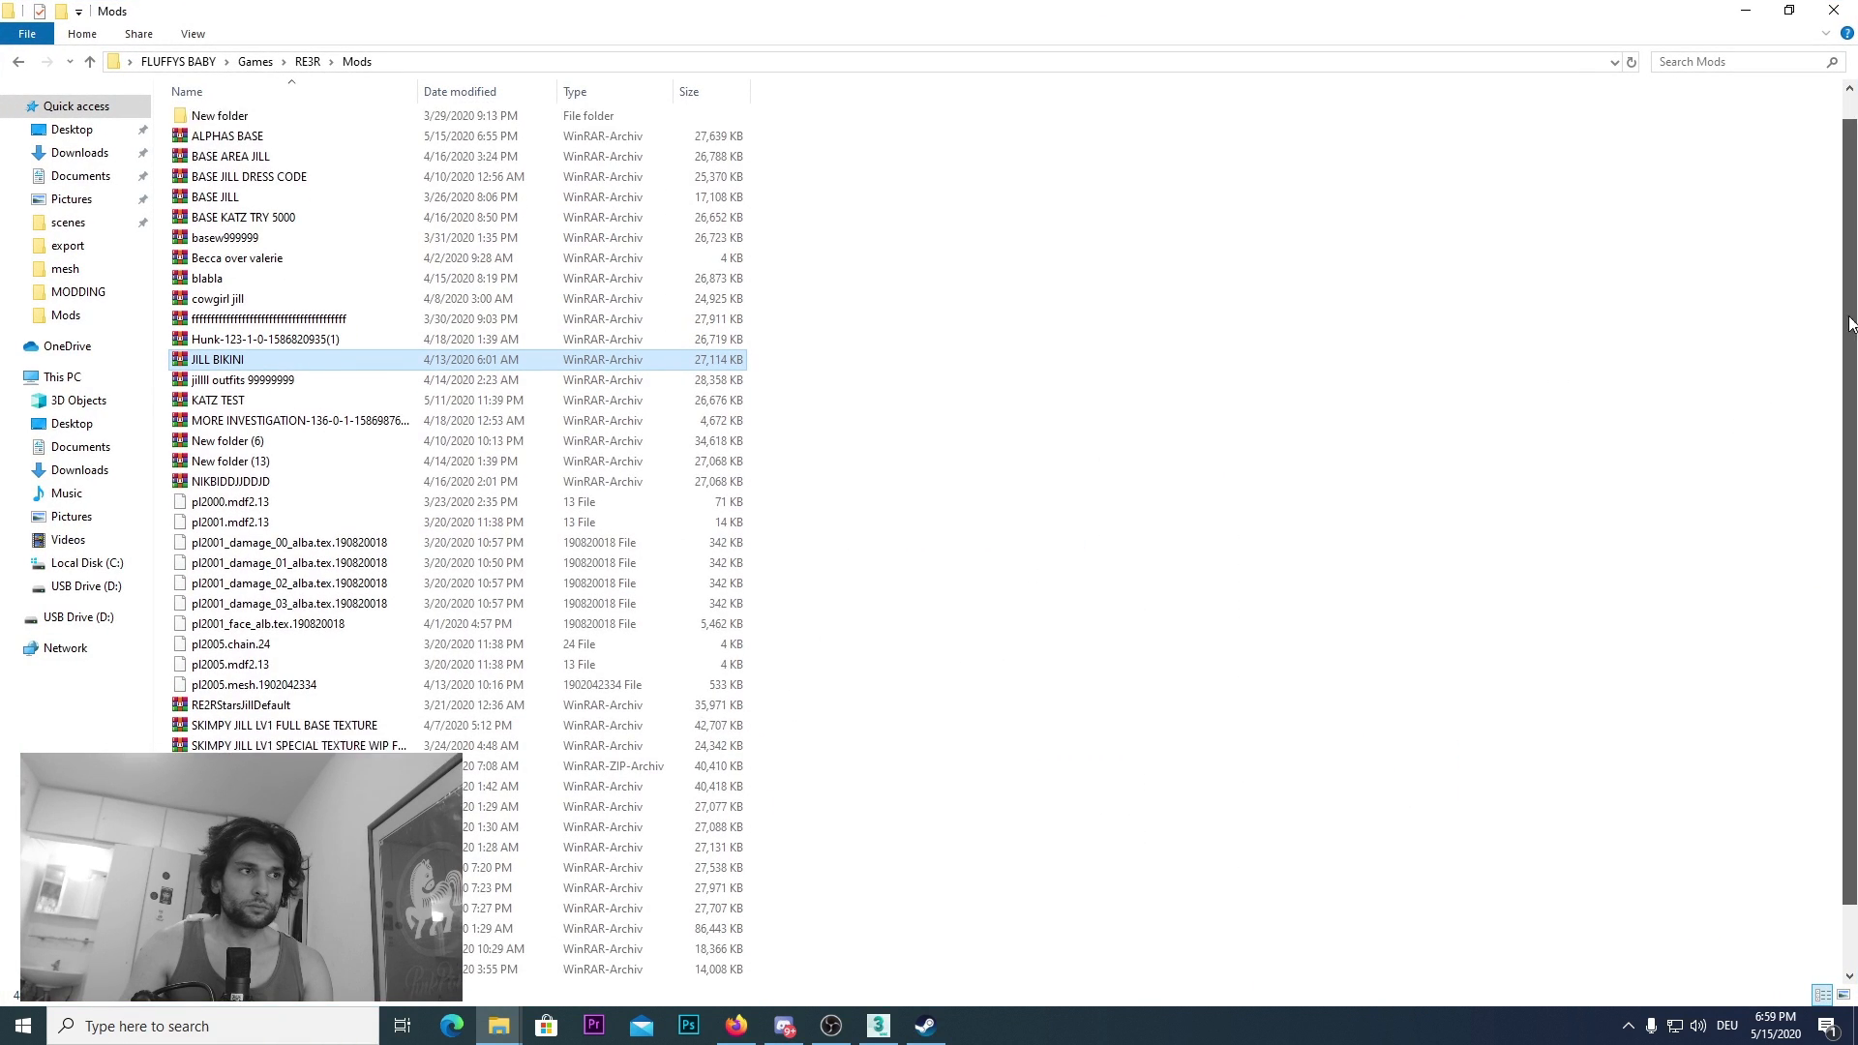
pyautogui.click(494, 770)
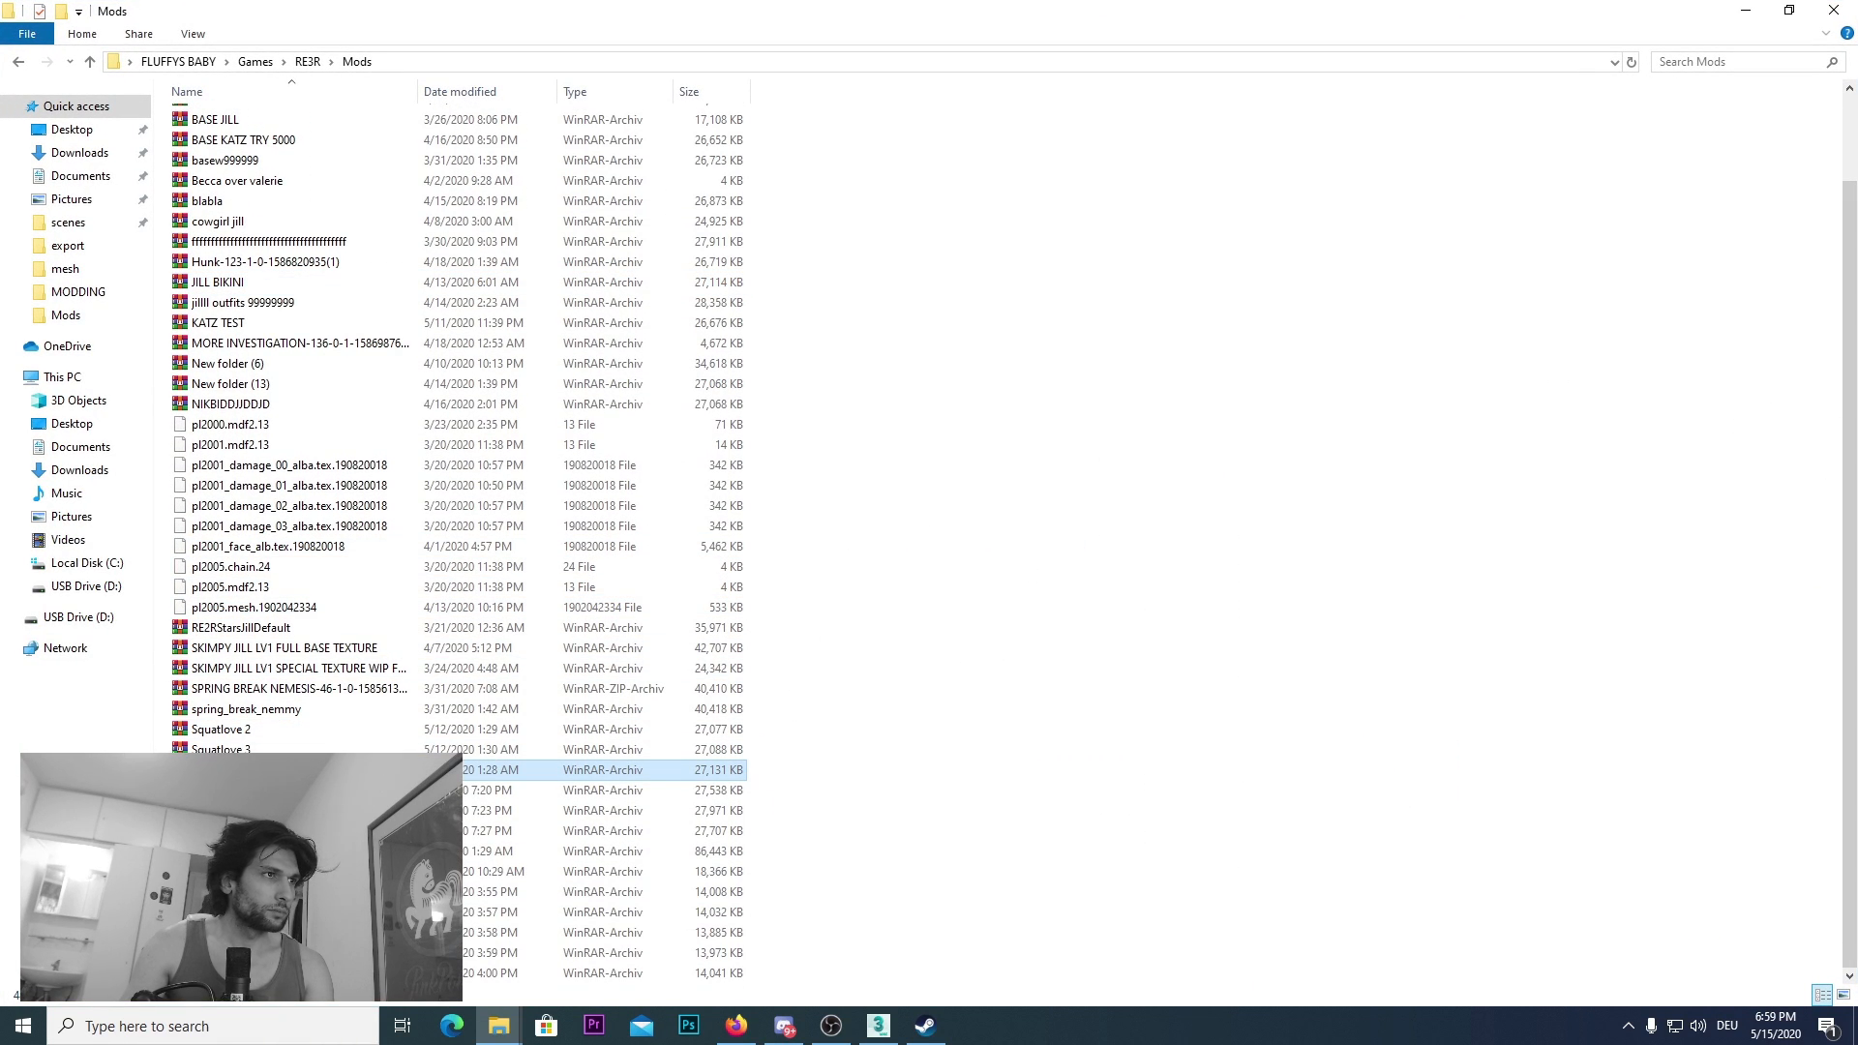
pyautogui.click(286, 403)
pyautogui.scroll(2, 296, 396)
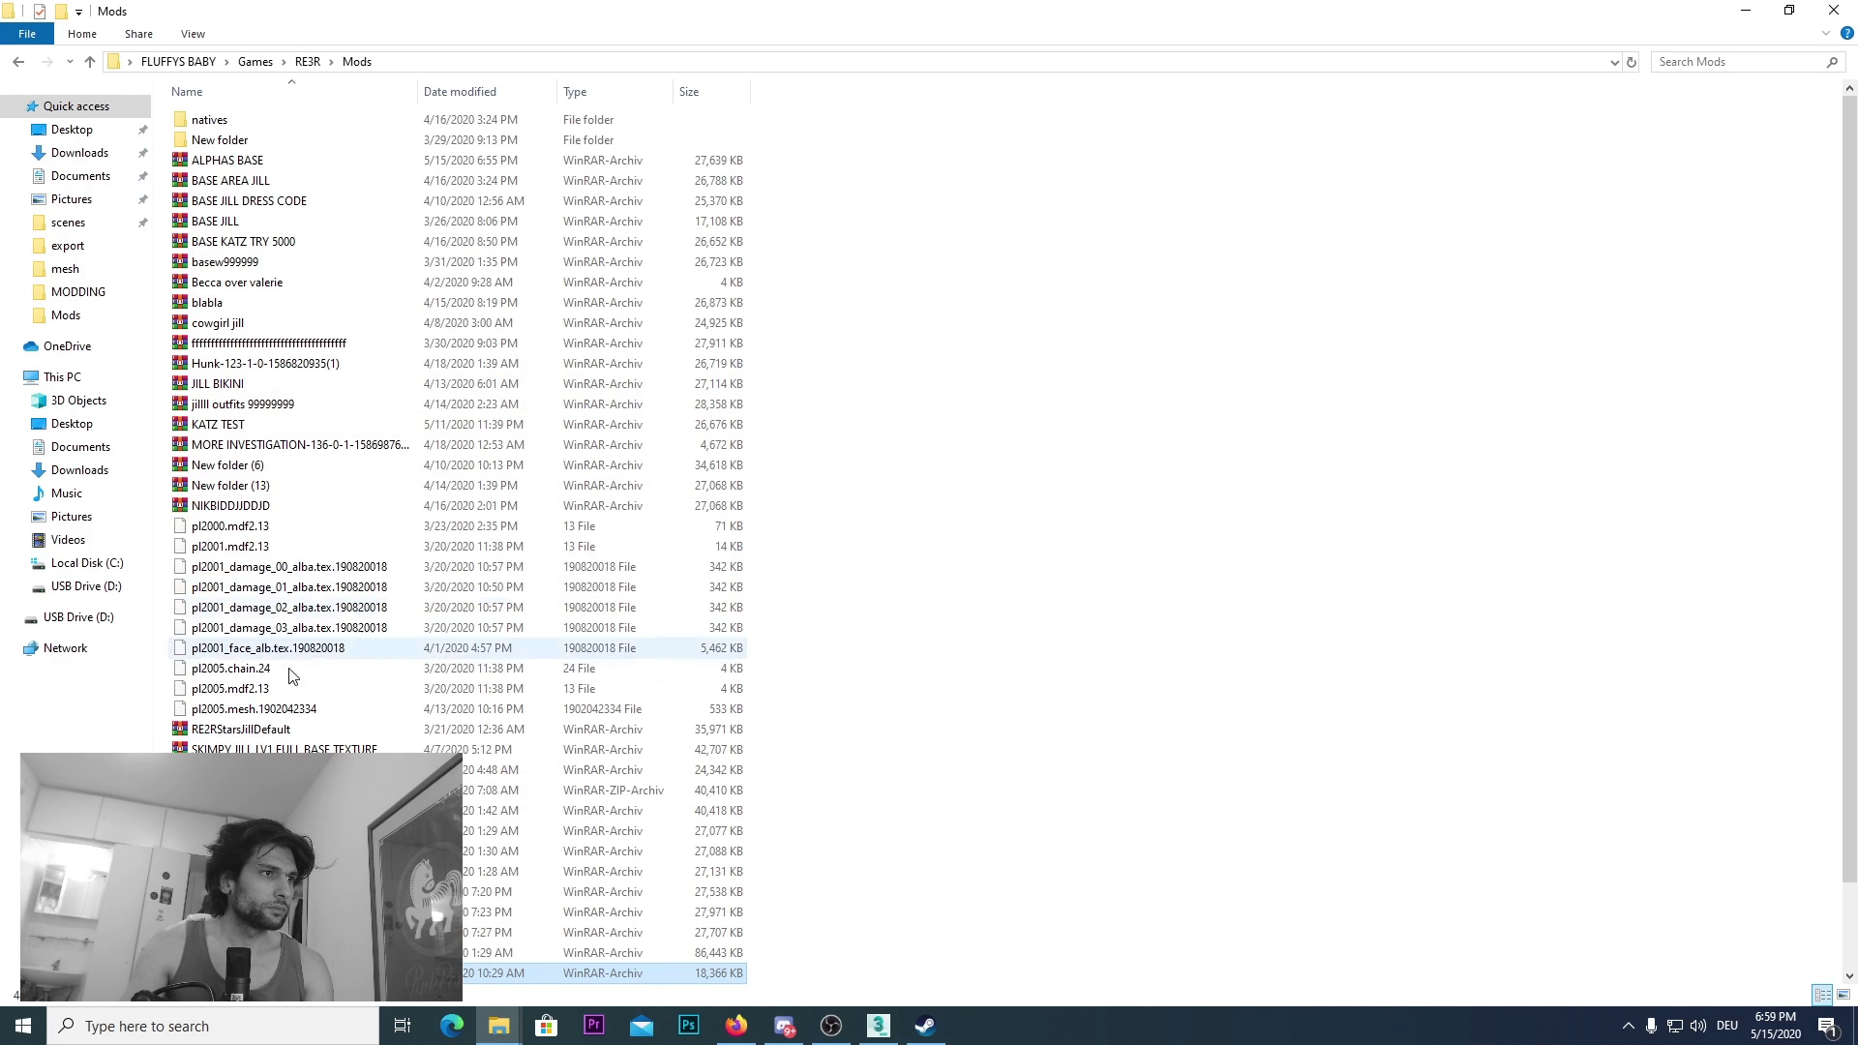
# Step: Delete the ALPHAS BASE archive from the Mods folder and put the folder window away
pyautogui.rightClick(227, 160)
pyautogui.click(275, 496)
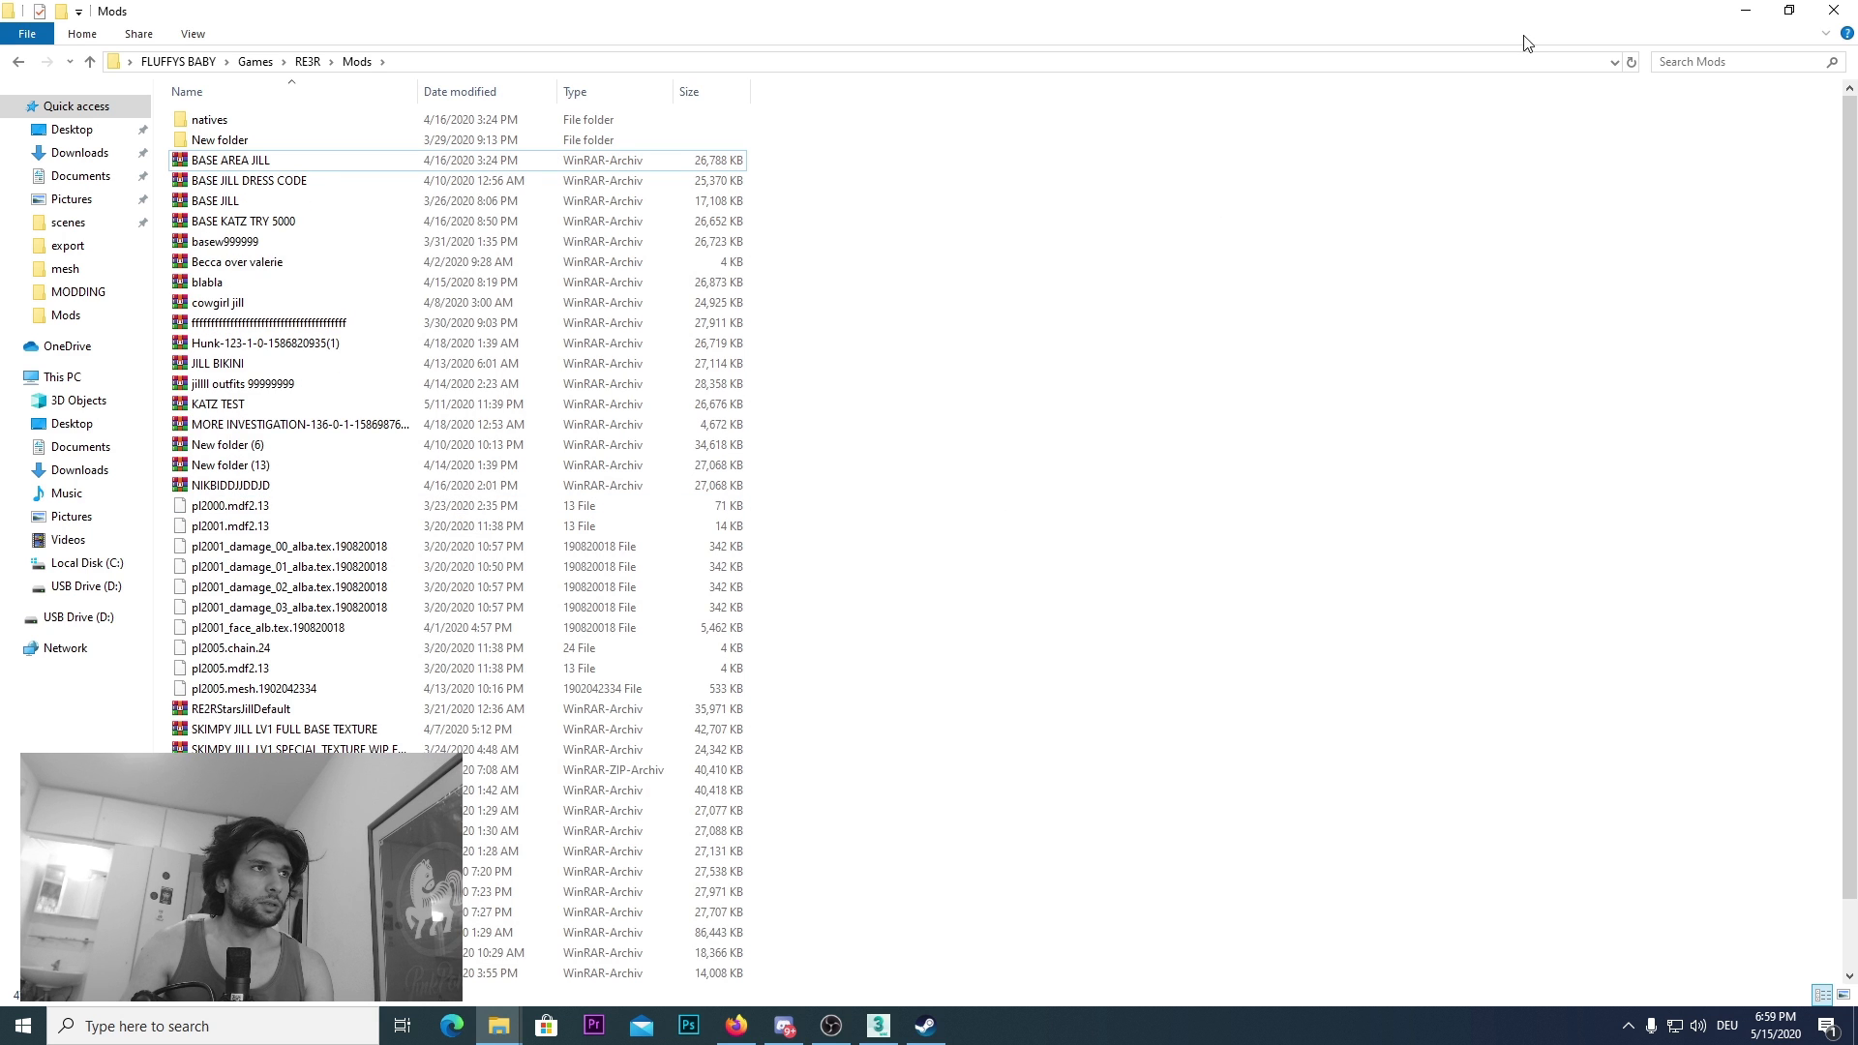
pyautogui.click(1767, 12)
# Step: Open the ALPHAS BASE folder on the desktop and go to natives > stm > escape > character > player > pl2000 > mesh
pyautogui.doubleClick(852, 542)
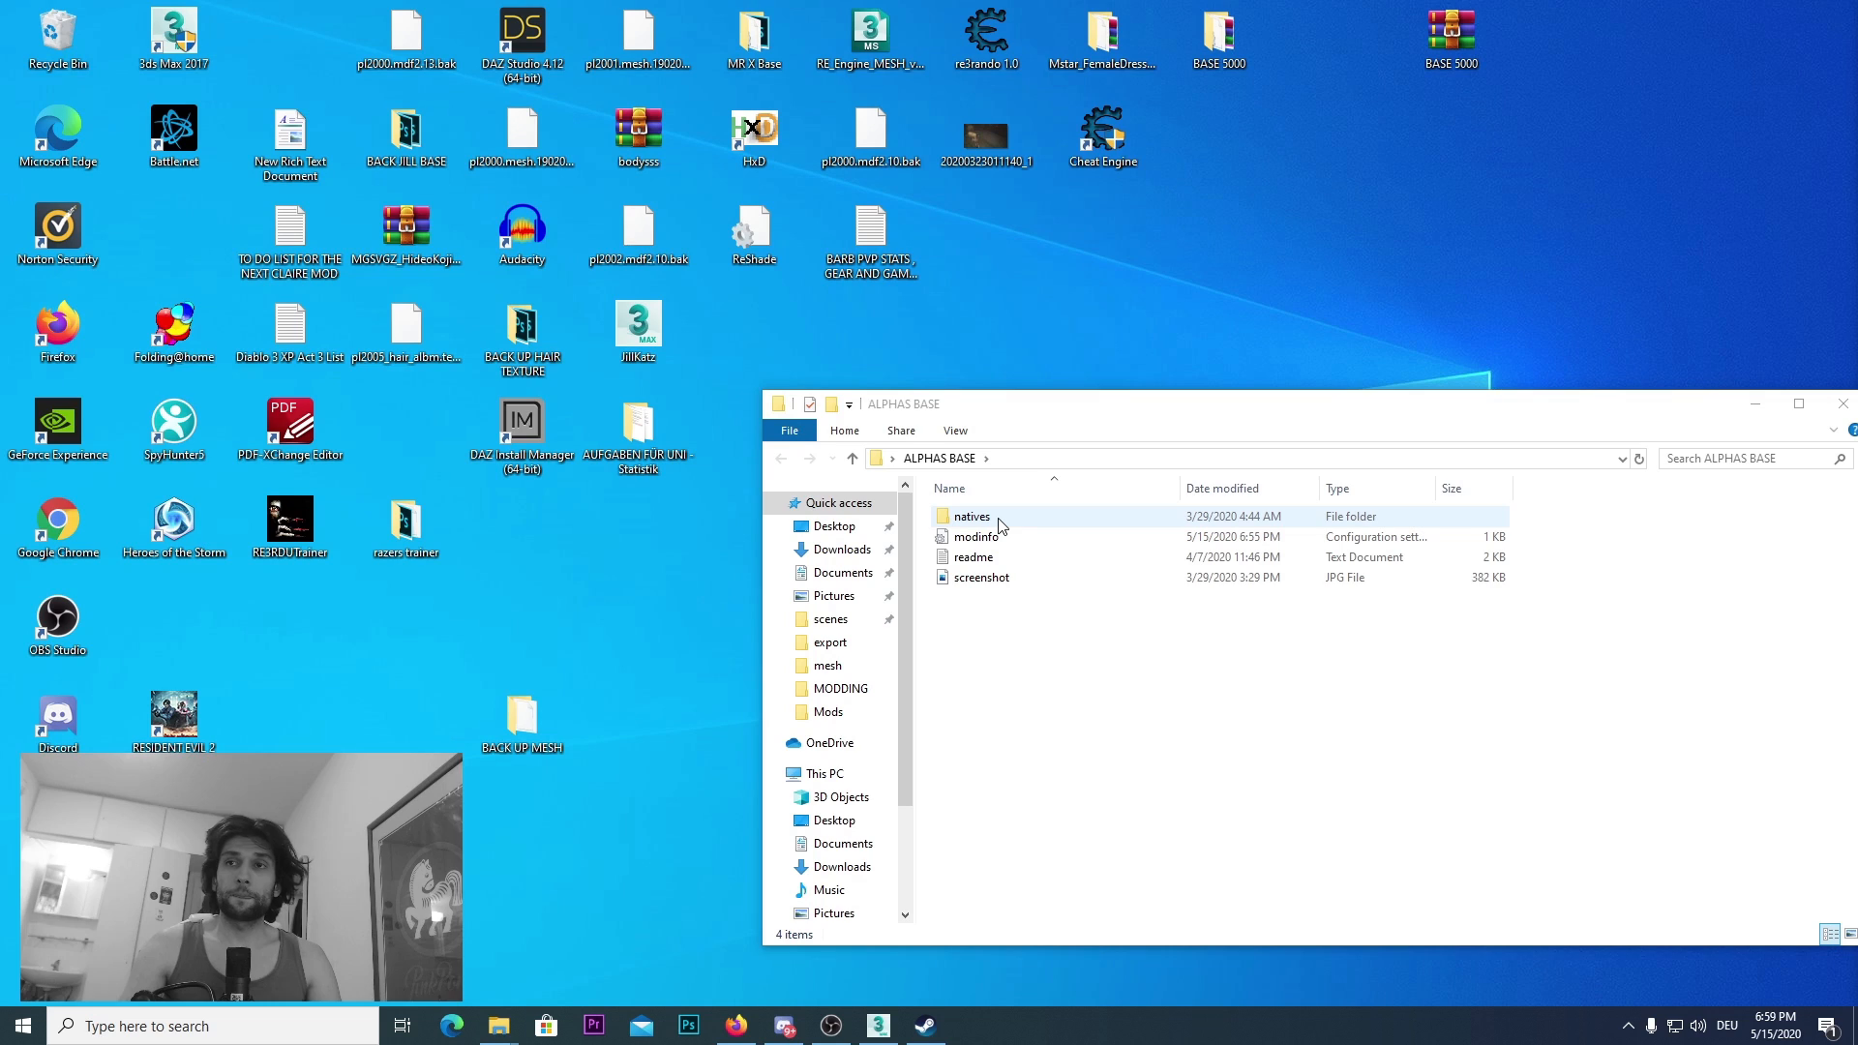
pyautogui.doubleClick(998, 524)
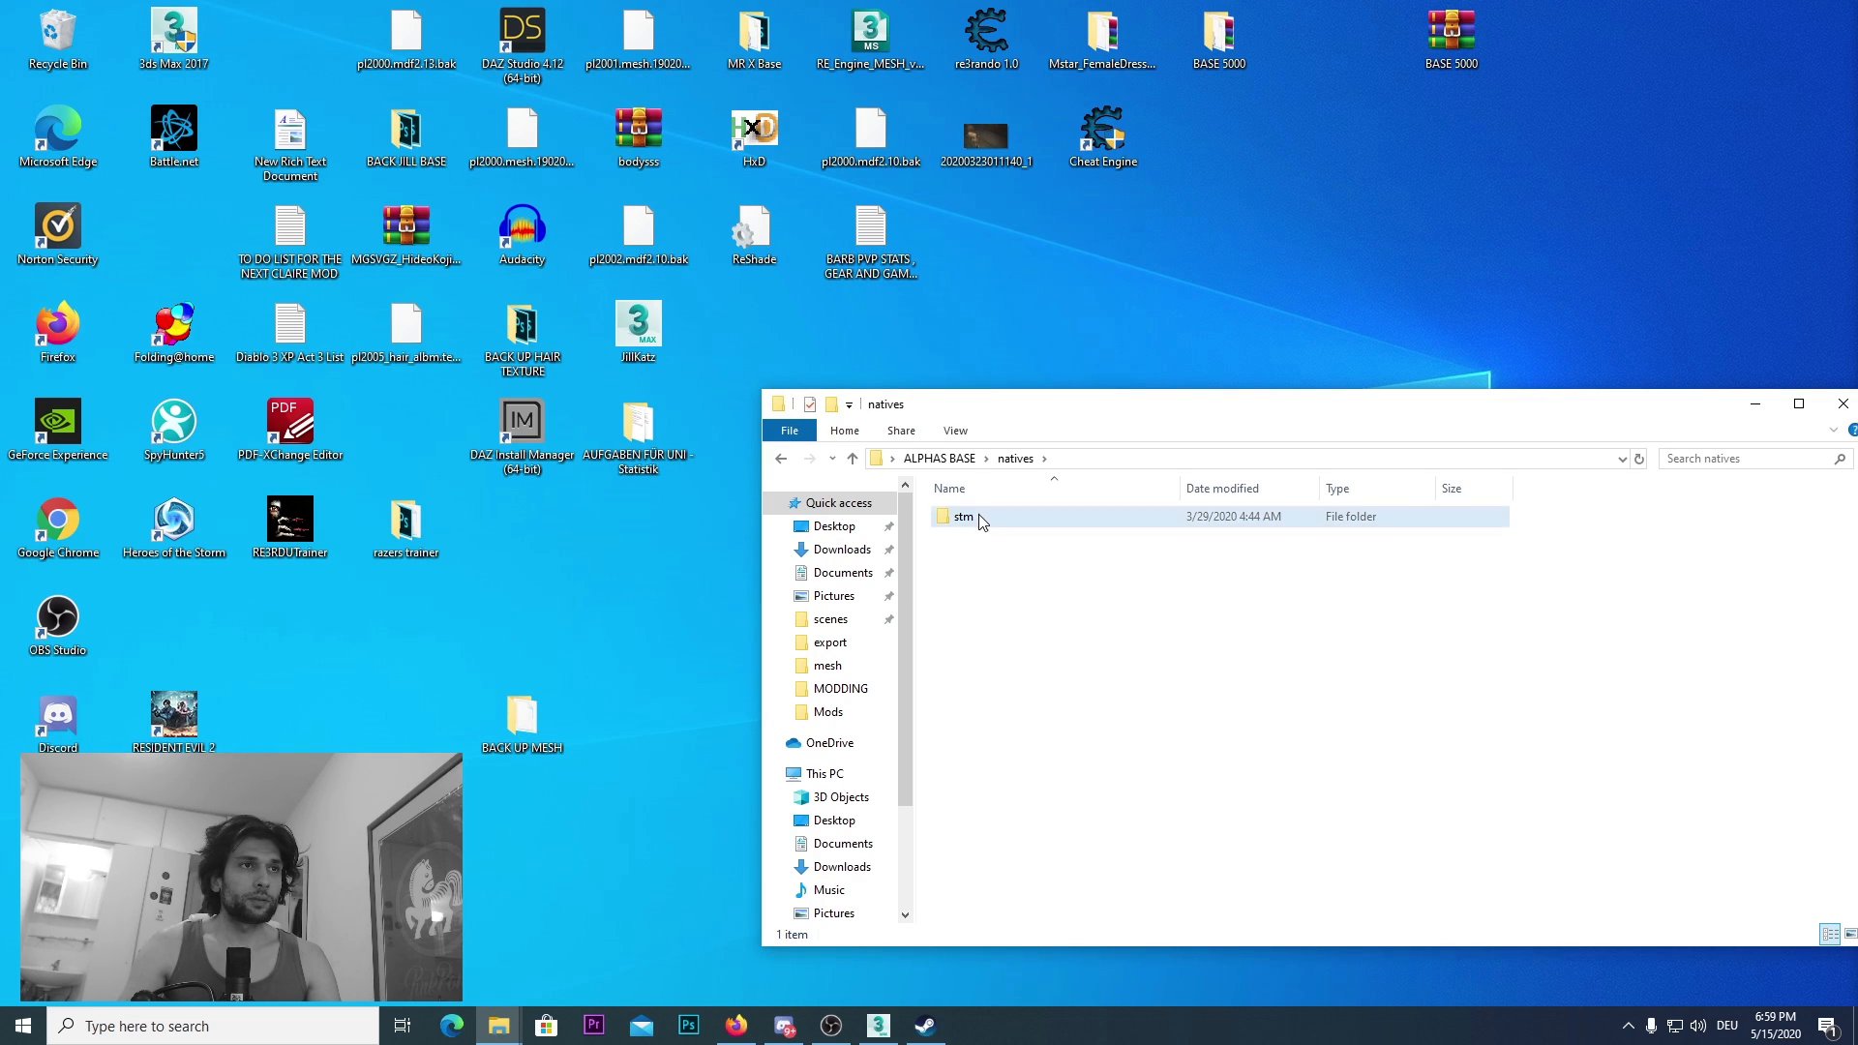
pyautogui.doubleClick(983, 520)
pyautogui.doubleClick(987, 519)
pyautogui.click(991, 523)
pyautogui.doubleClick(992, 523)
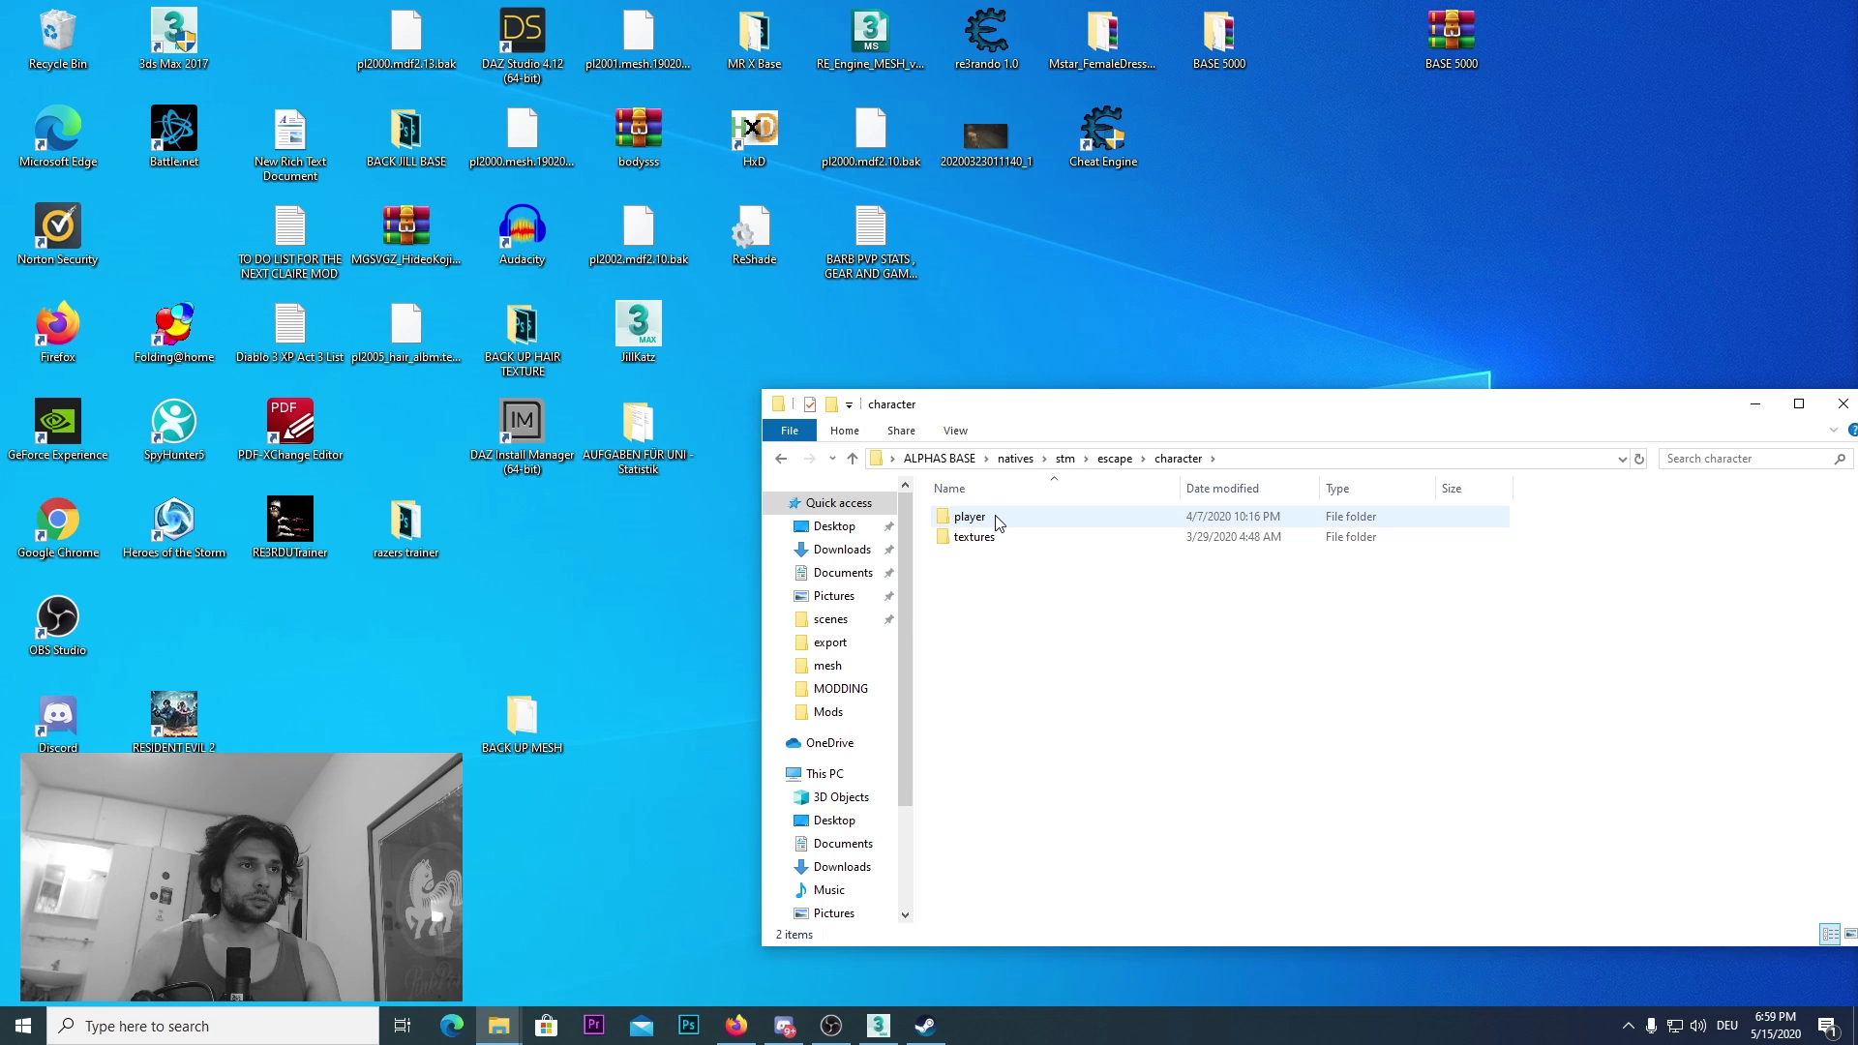
pyautogui.doubleClick(995, 523)
pyautogui.doubleClick(995, 523)
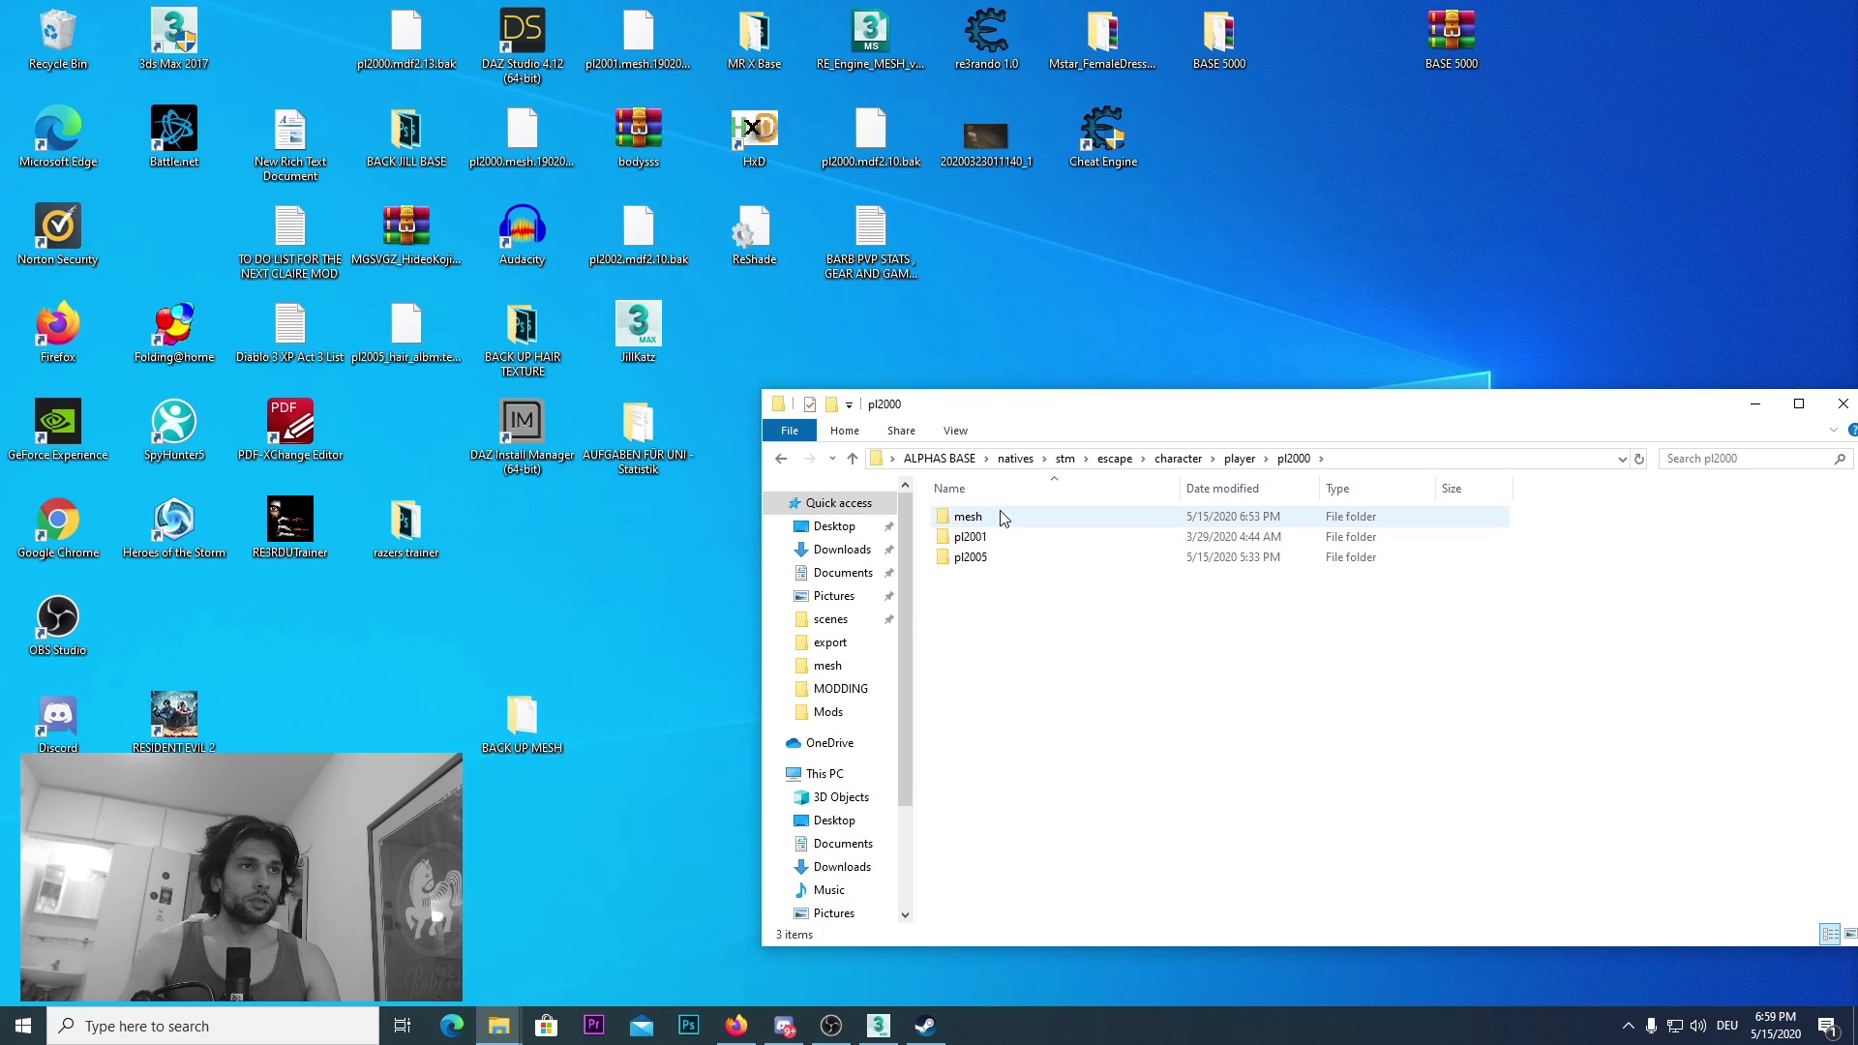
pyautogui.doubleClick(1001, 523)
# Step: Open the MODDING folder from the desktop and arrange its window above the mesh folder window
pyautogui.moveTo(1142, 405); pyautogui.dragTo(1061, 635)
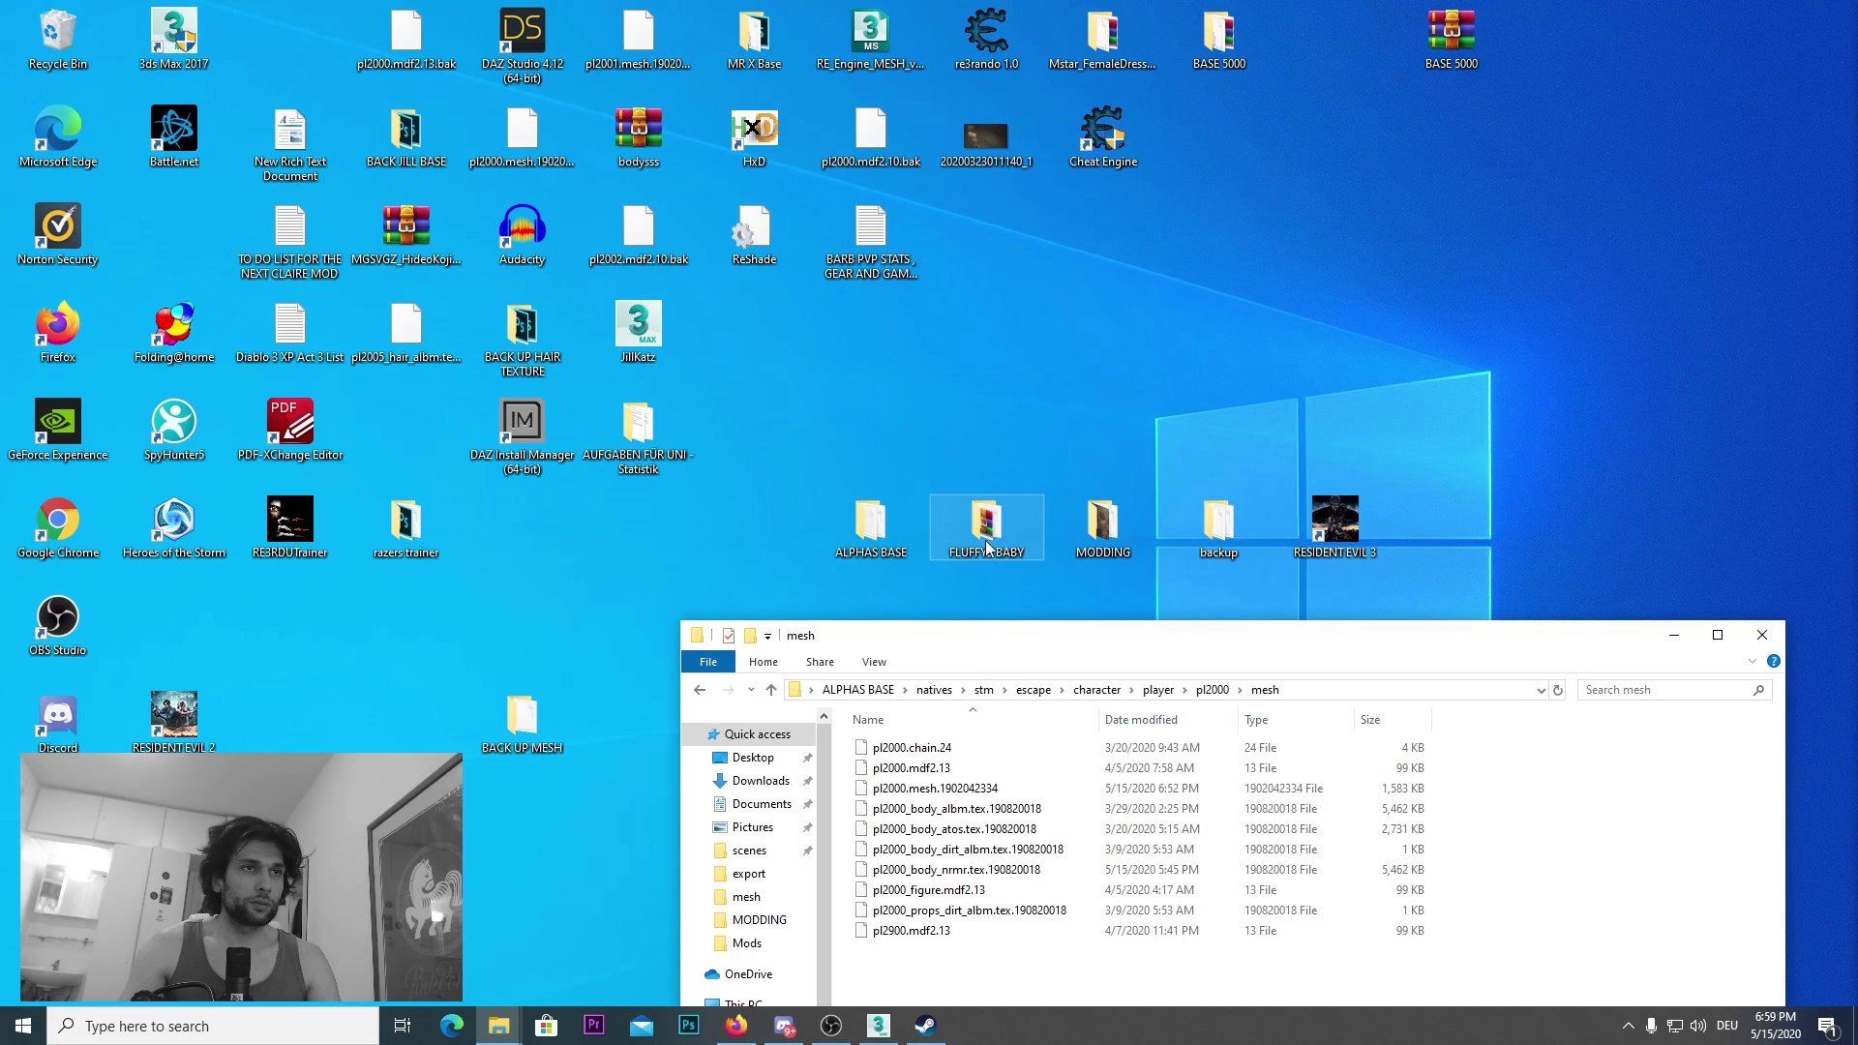
pyautogui.moveTo(1124, 535); pyautogui.dragTo(1418, 431)
pyautogui.doubleClick(1417, 425)
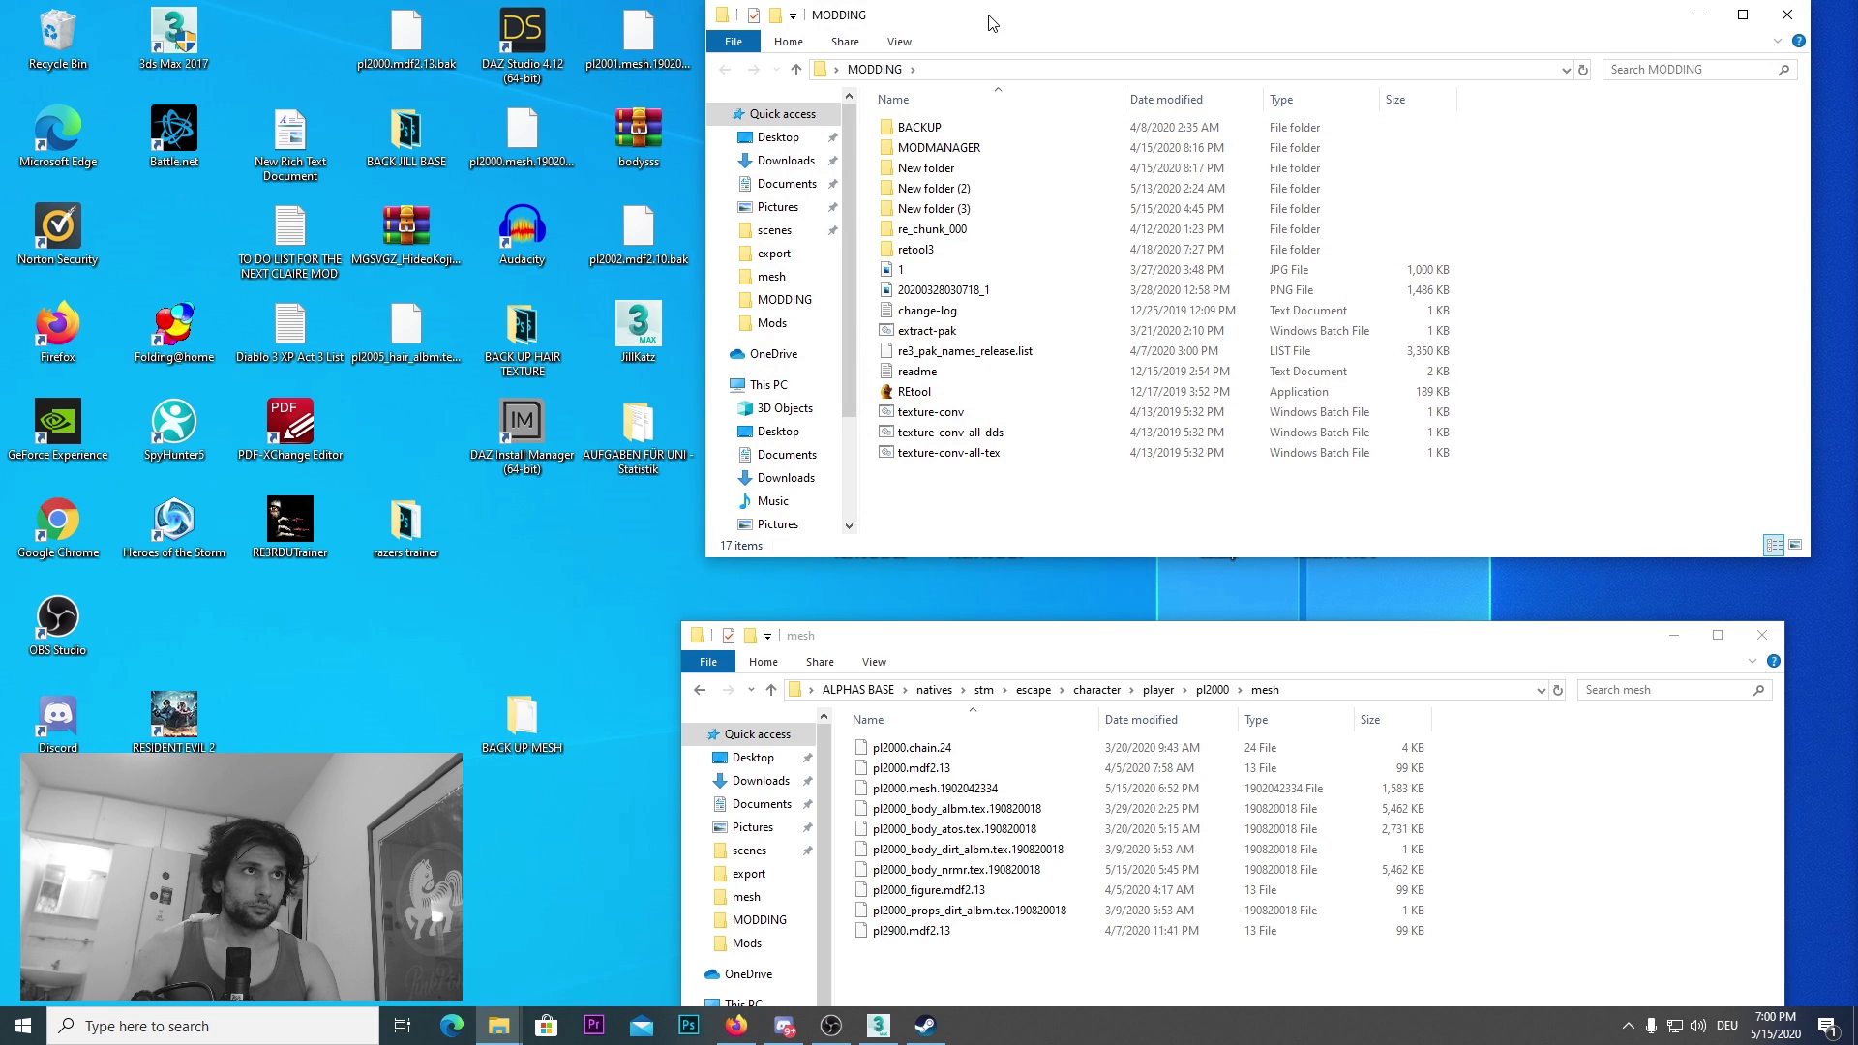
pyautogui.moveTo(992, 21); pyautogui.dragTo(452, 0)
pyautogui.click(1783, 26)
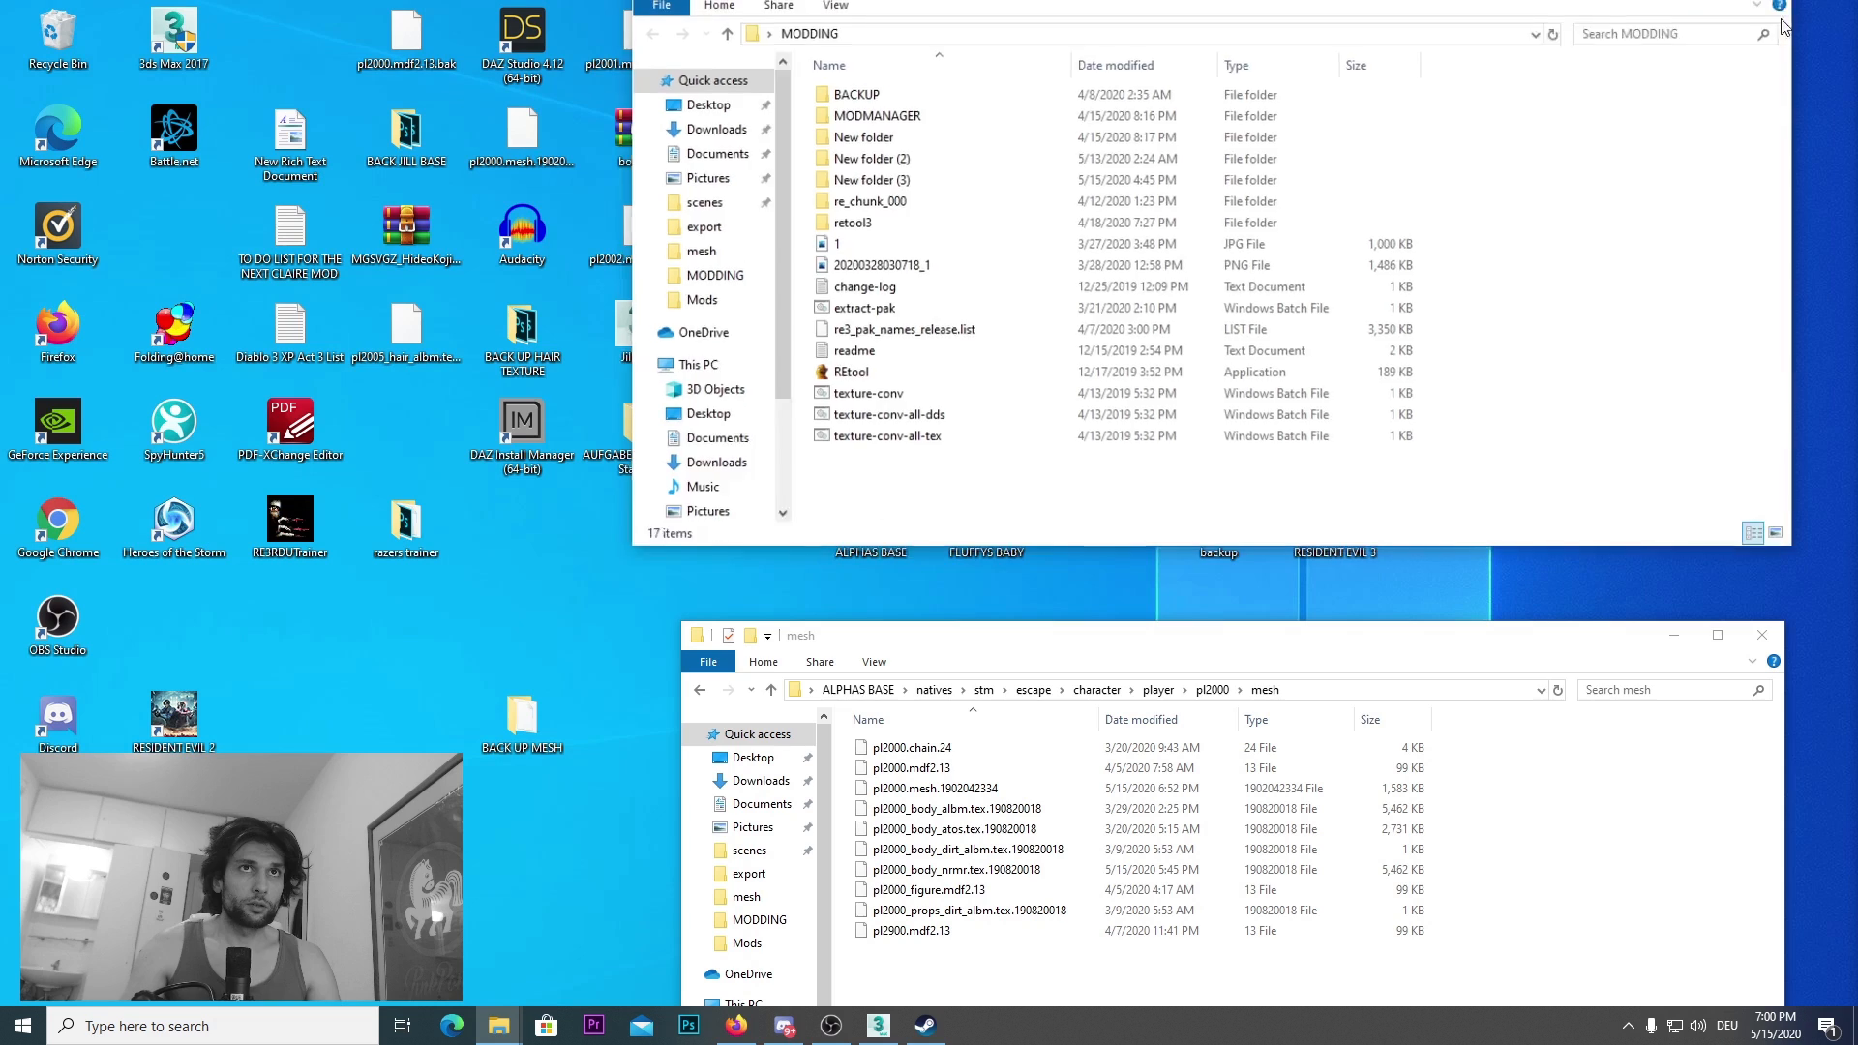
# Step: Convert pl2000_body_albm.tex.190820018 to DDS with the tool in the MODDING folder and open the result in Photoshop with the default load options
pyautogui.click(965, 809)
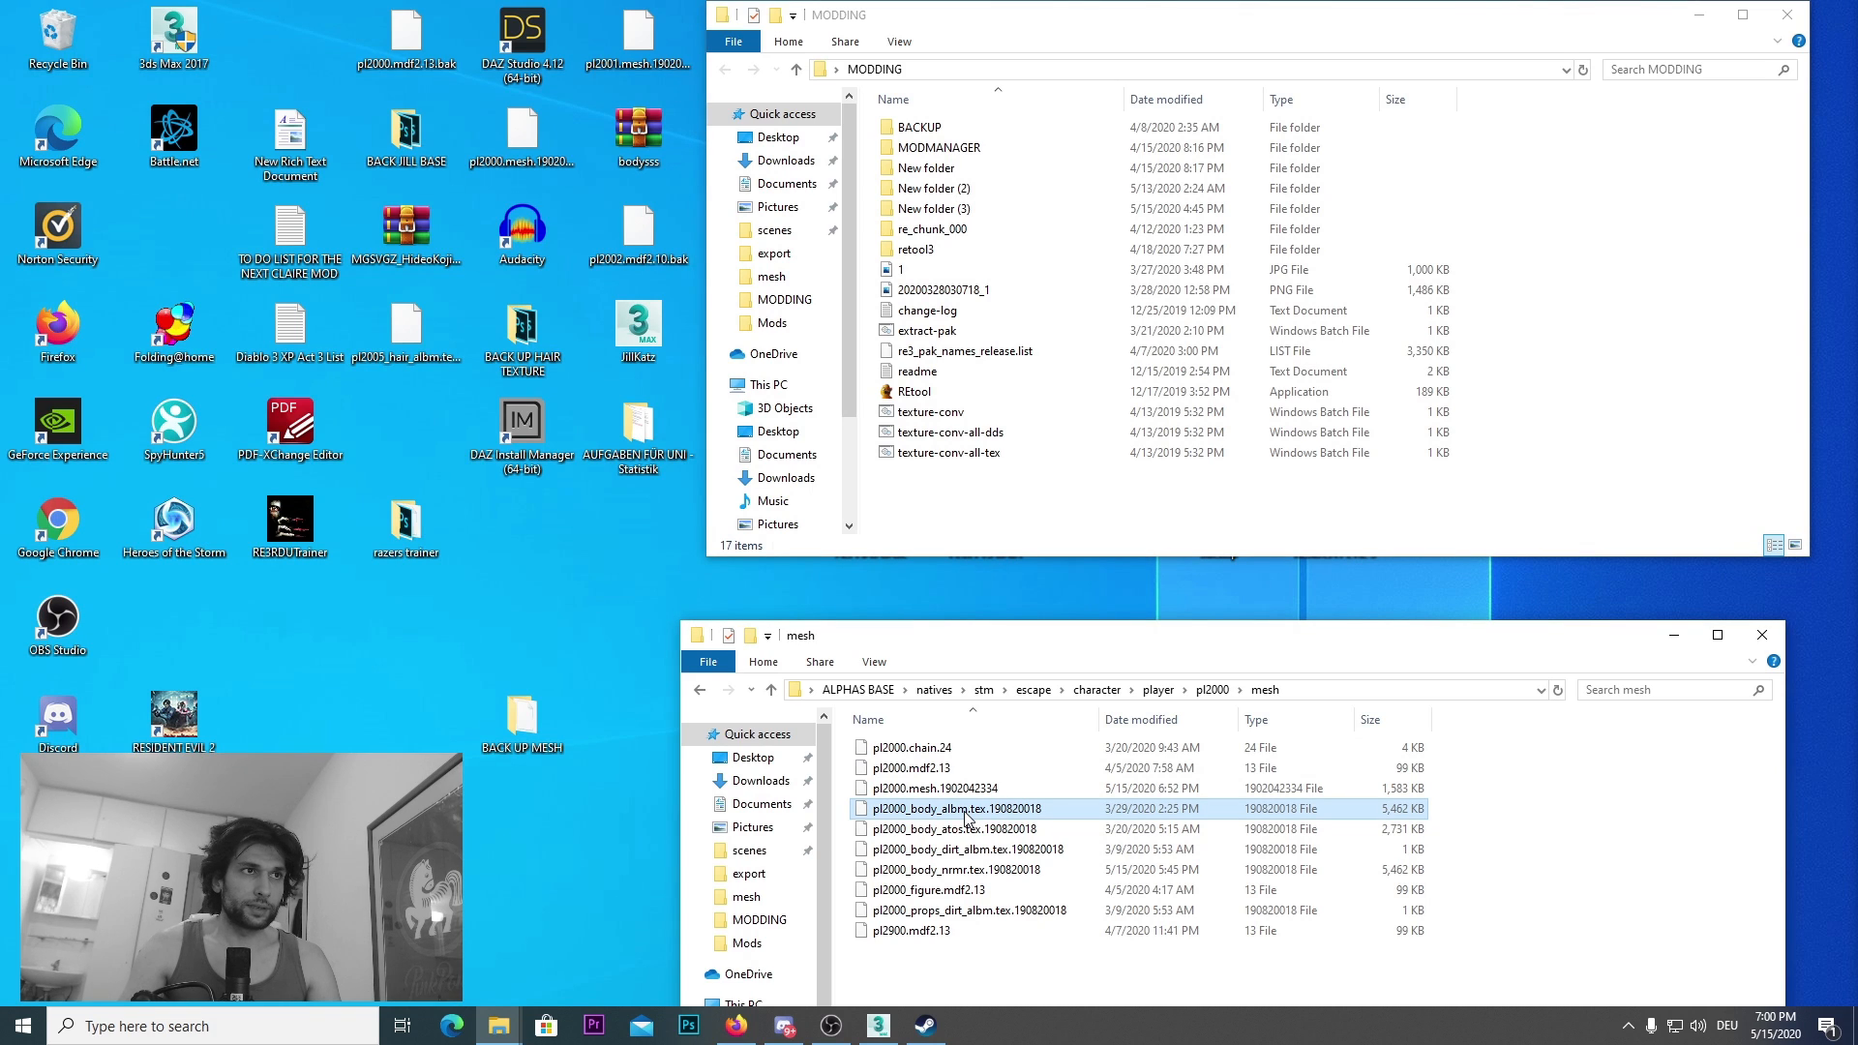
pyautogui.moveTo(968, 818); pyautogui.dragTo(918, 395)
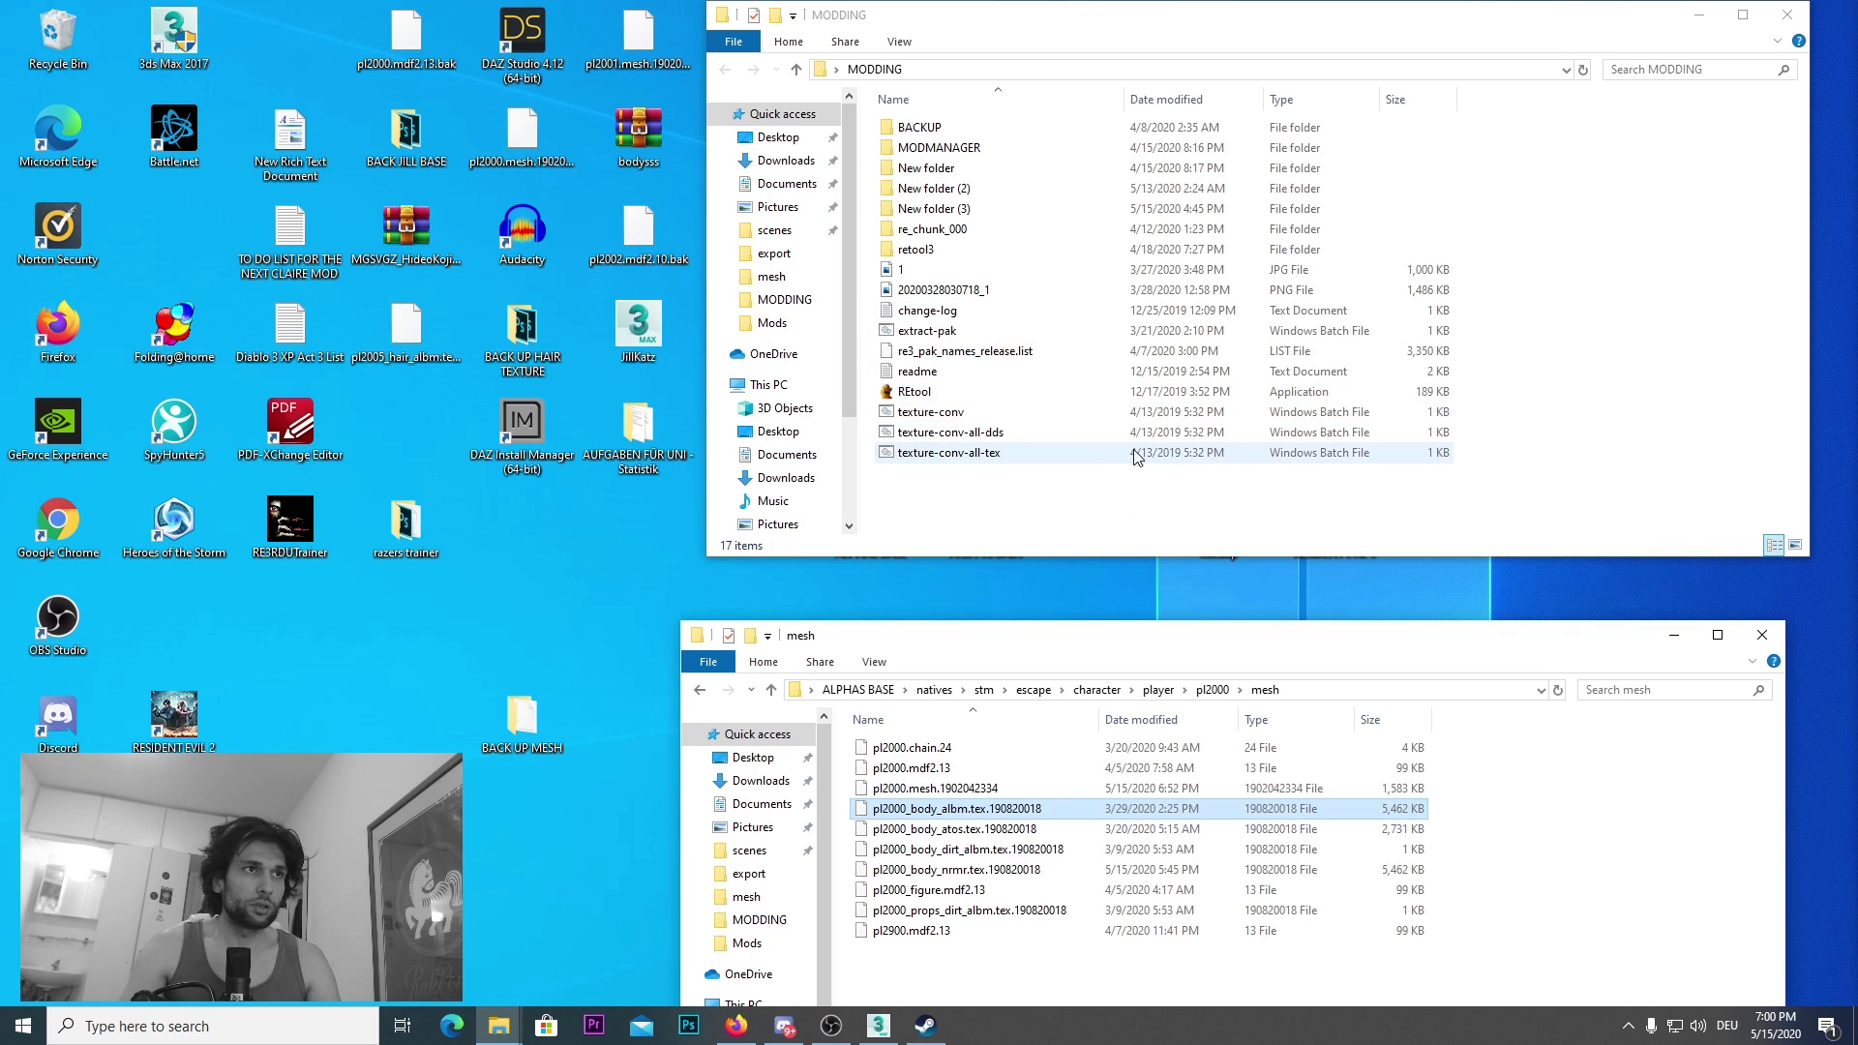
pyautogui.doubleClick(951, 811)
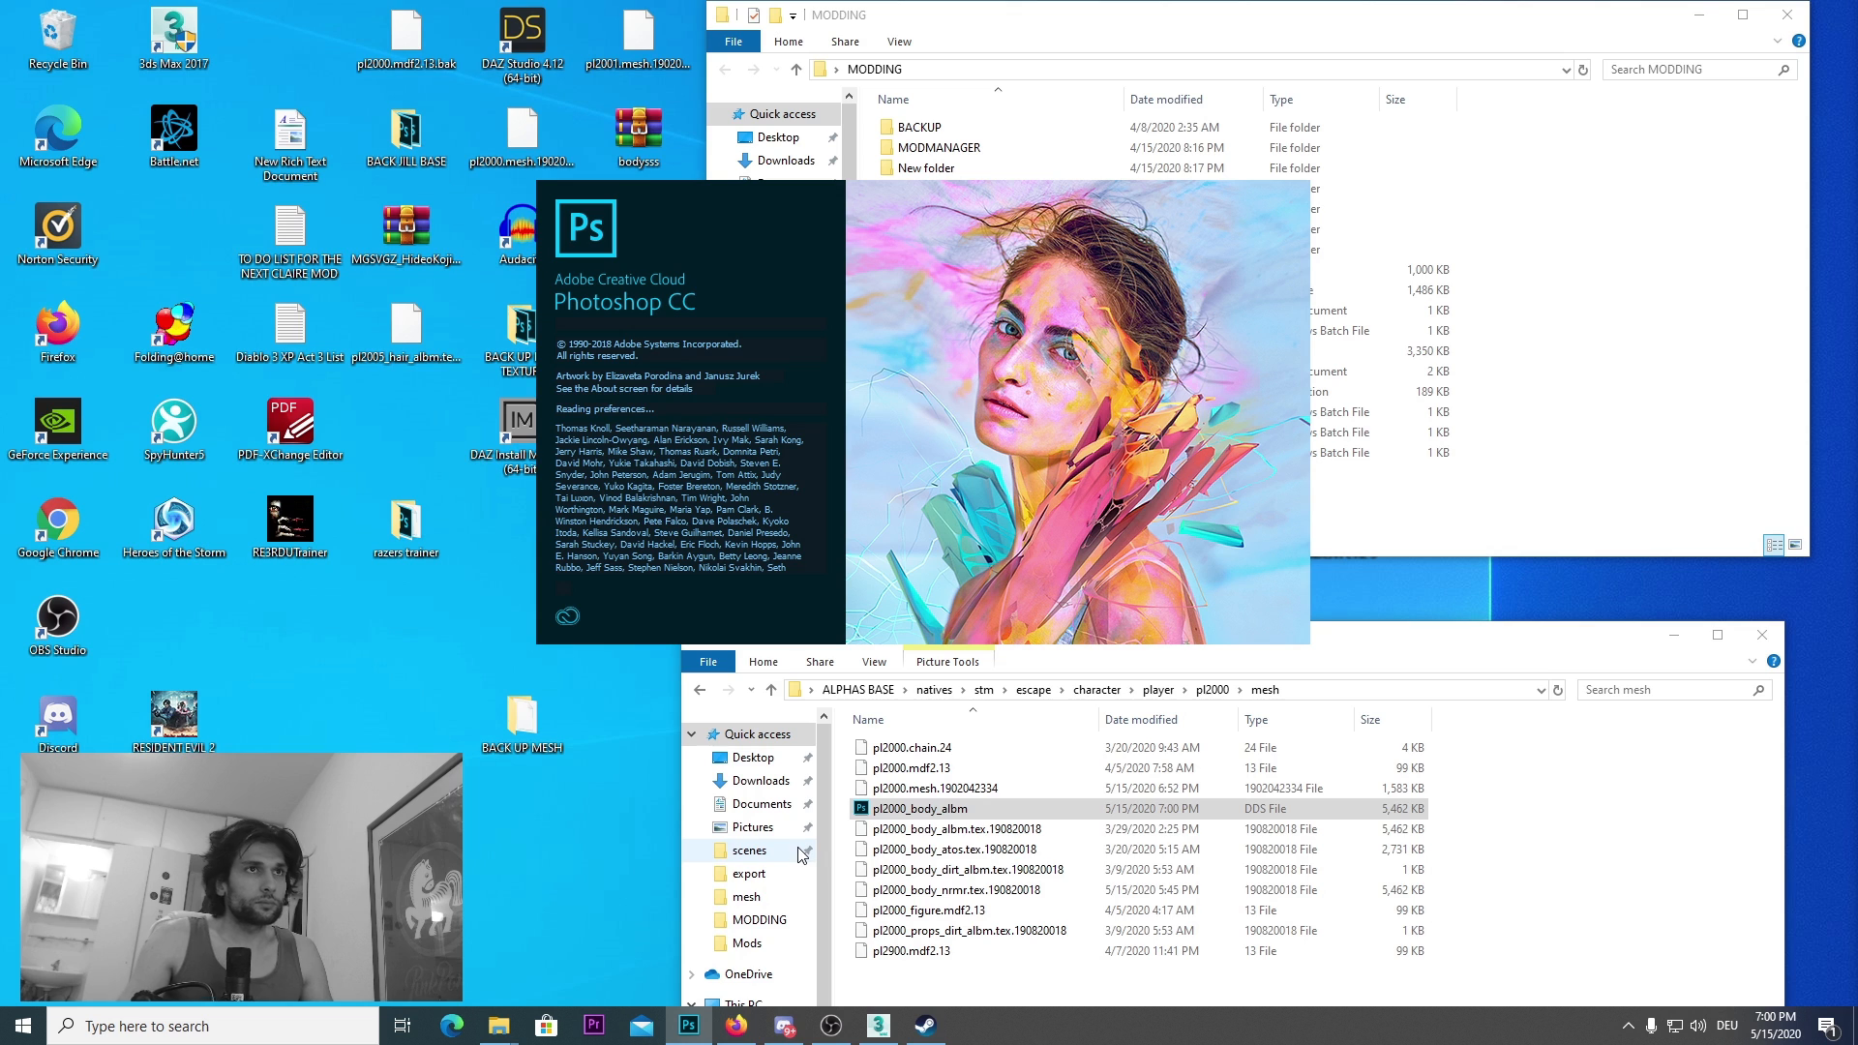
pyautogui.click(902, 811)
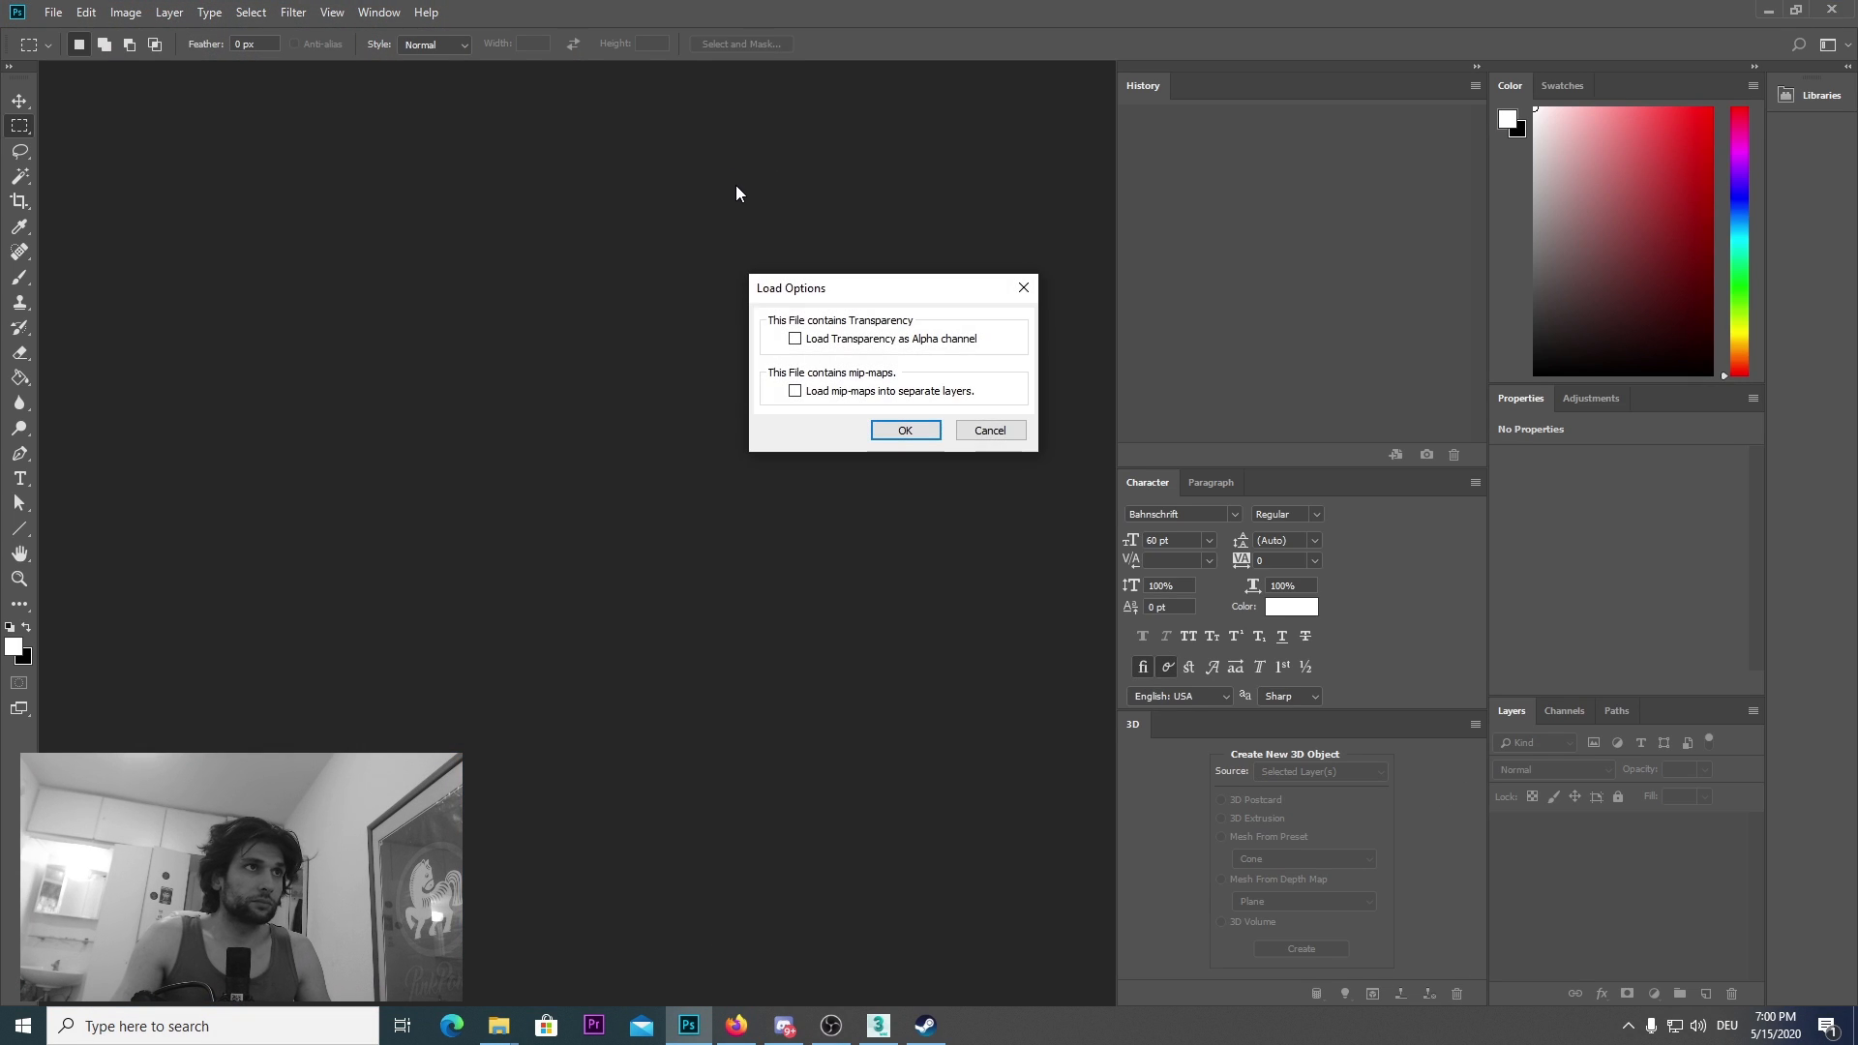
pyautogui.click(905, 429)
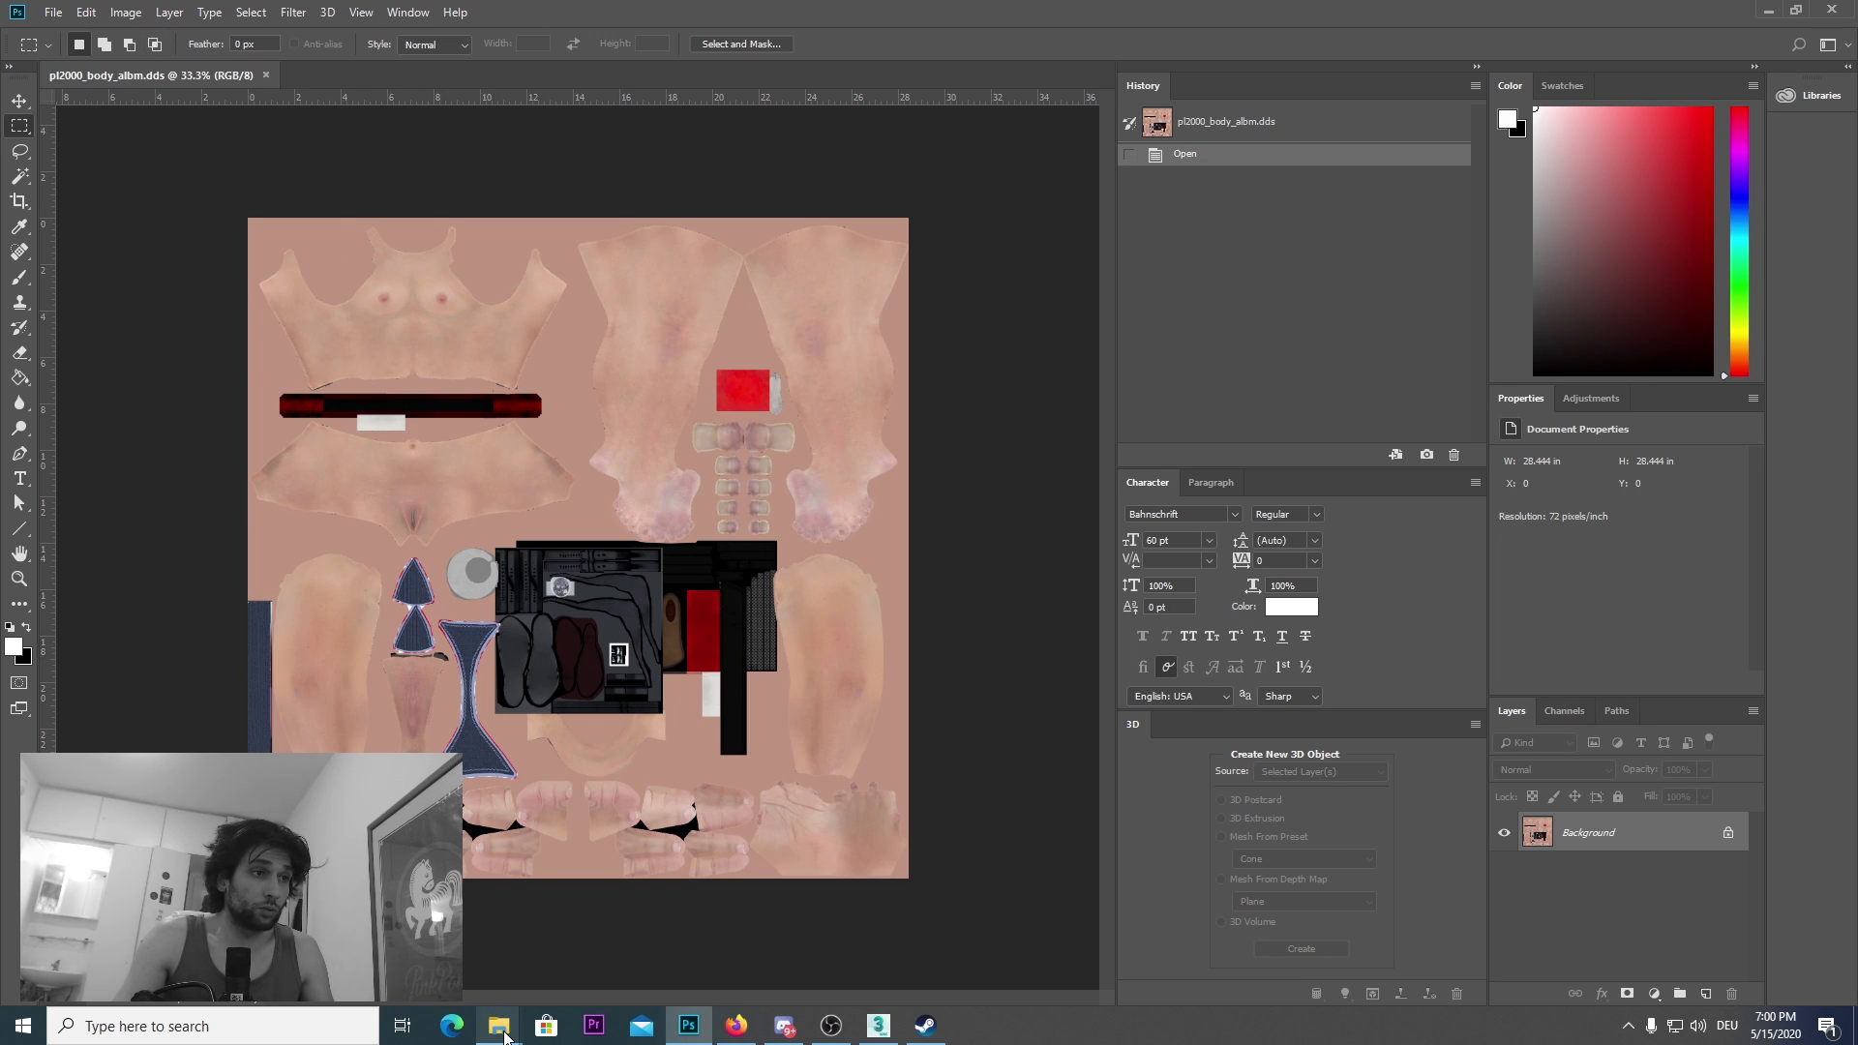
pyautogui.moveTo(505, 1036)
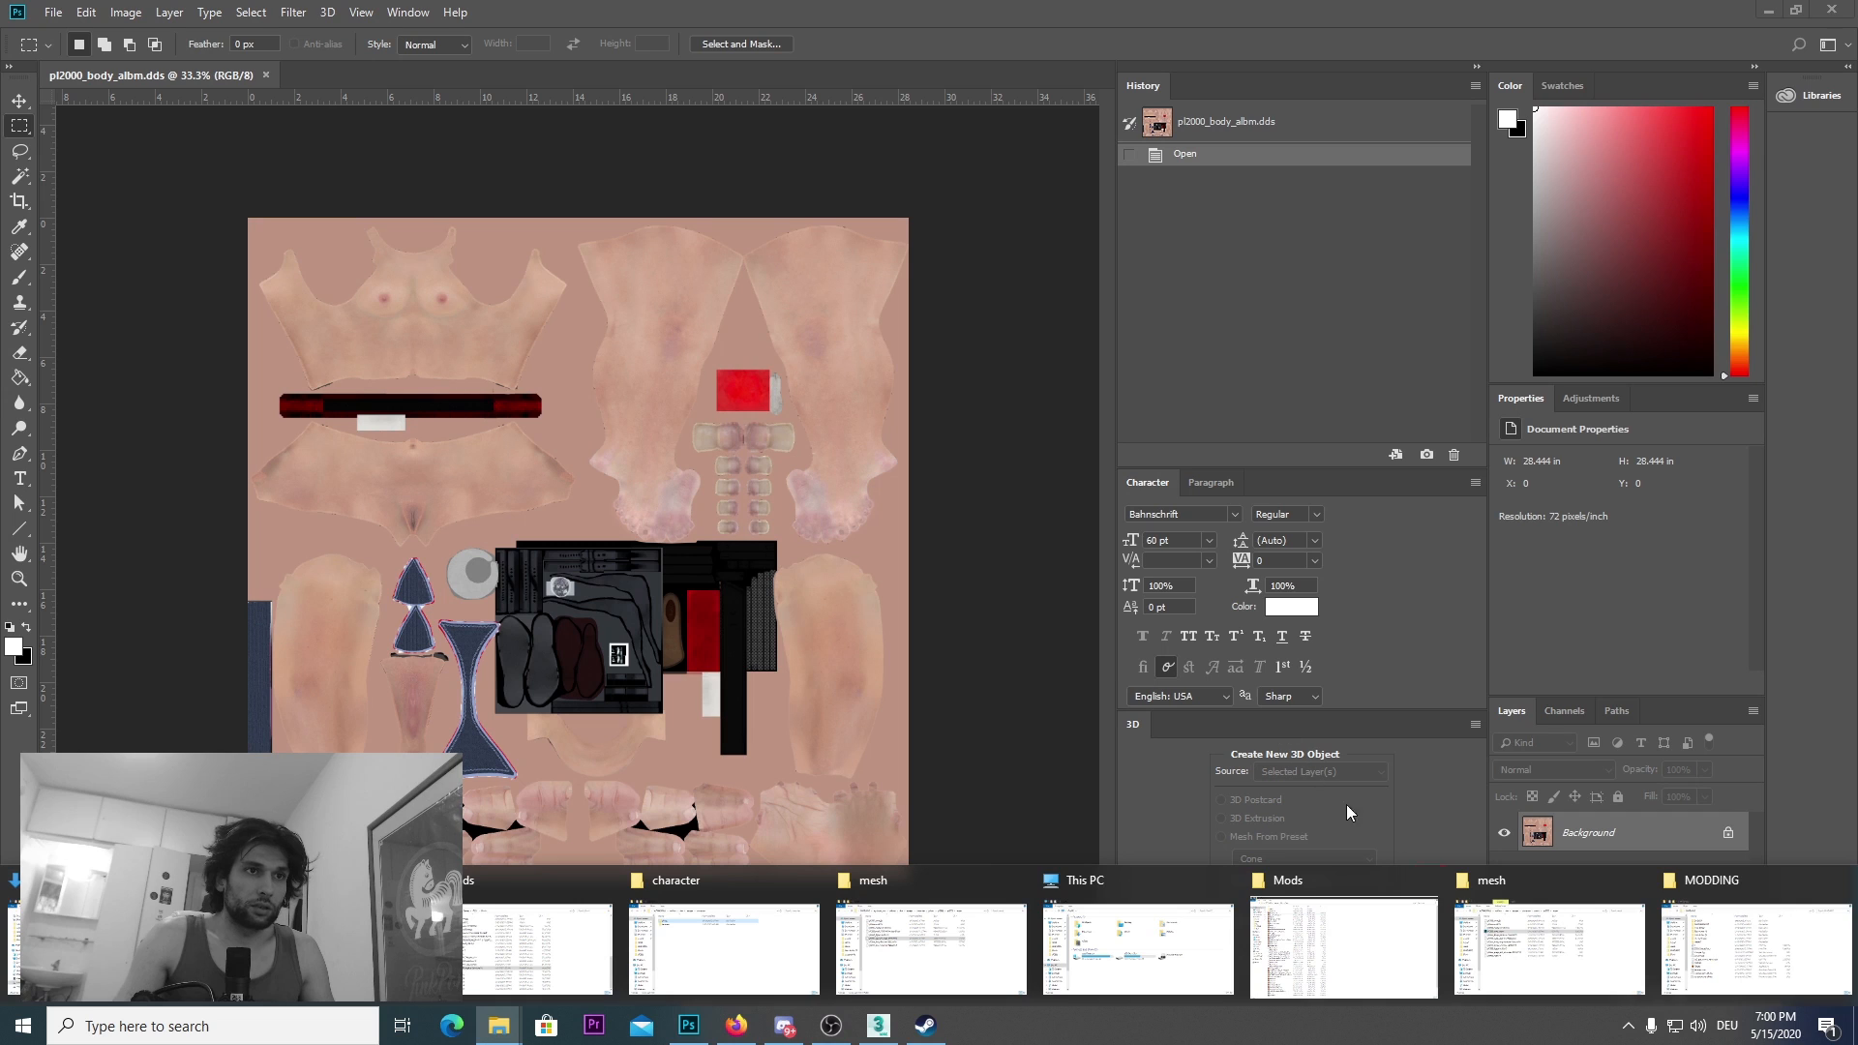
# Step: Open TEST FOR TUT 1.dds in Photoshop as a separate document and accept the load options
pyautogui.moveTo(1742, 953)
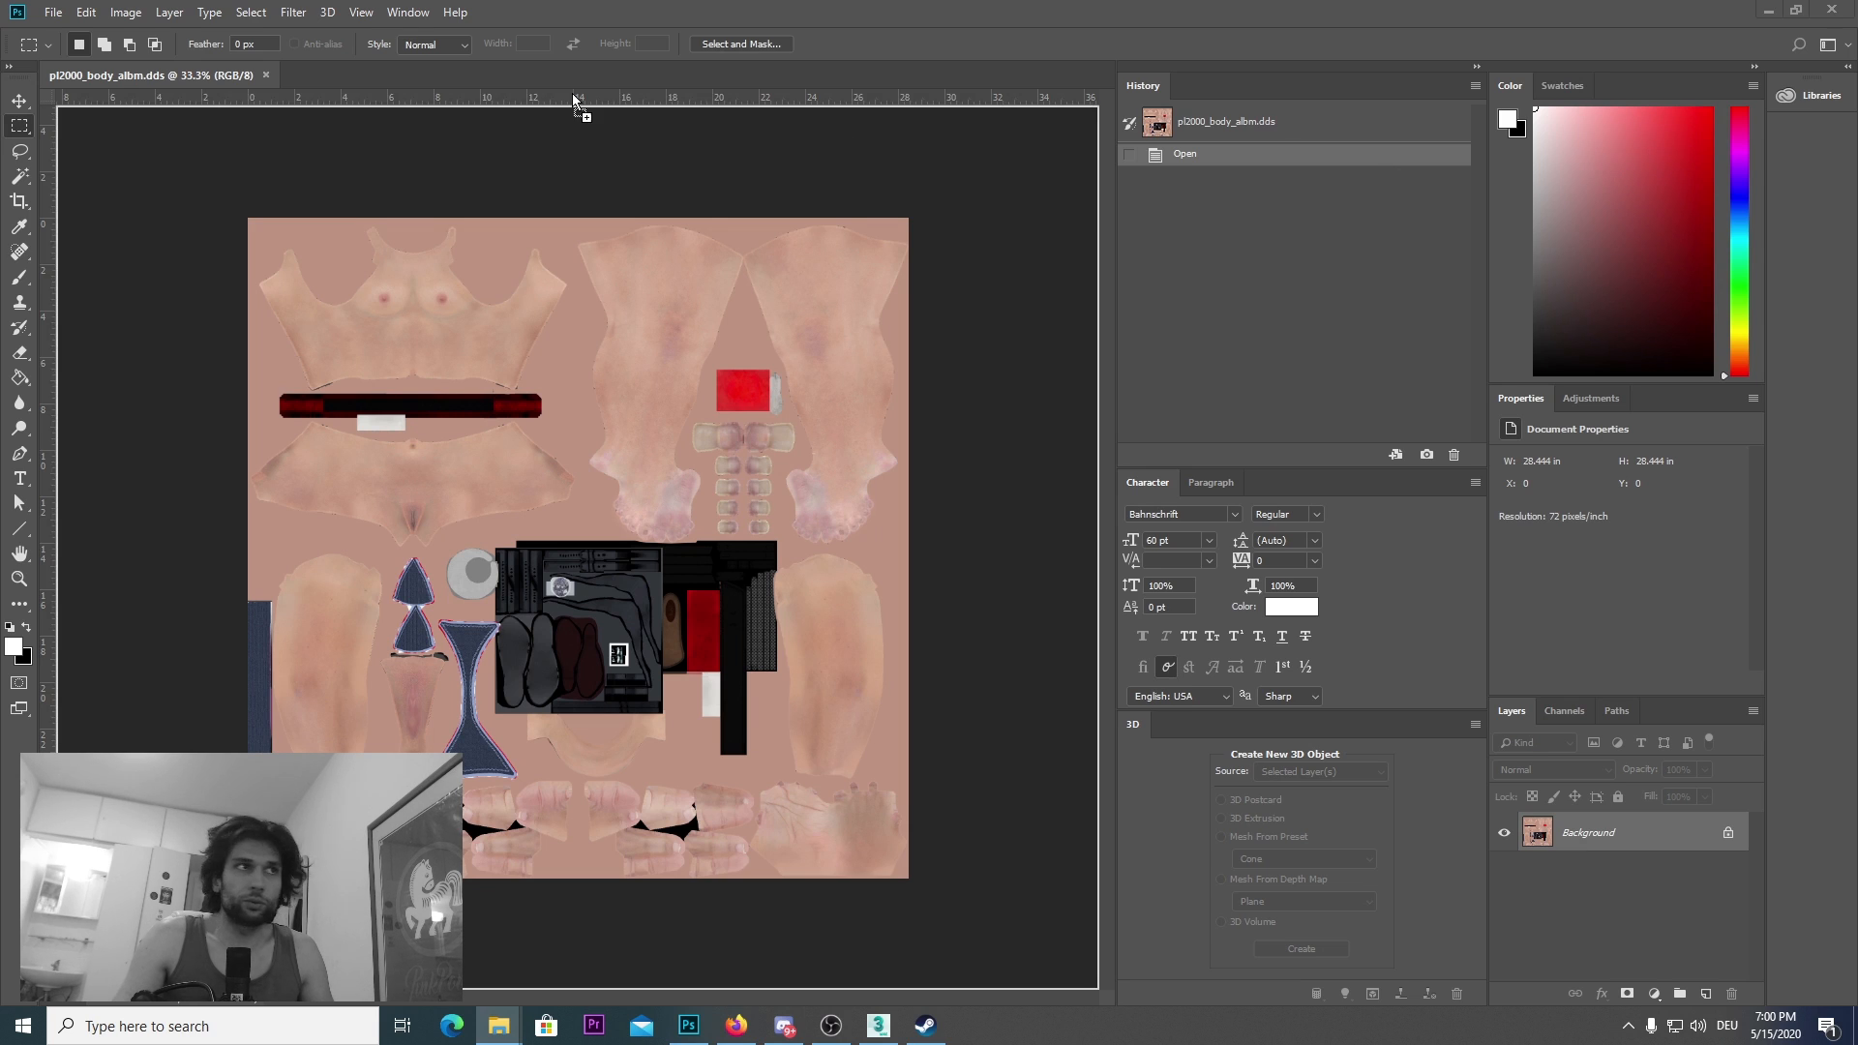
pyautogui.moveTo(572, 92); pyautogui.dragTo(542, 73)
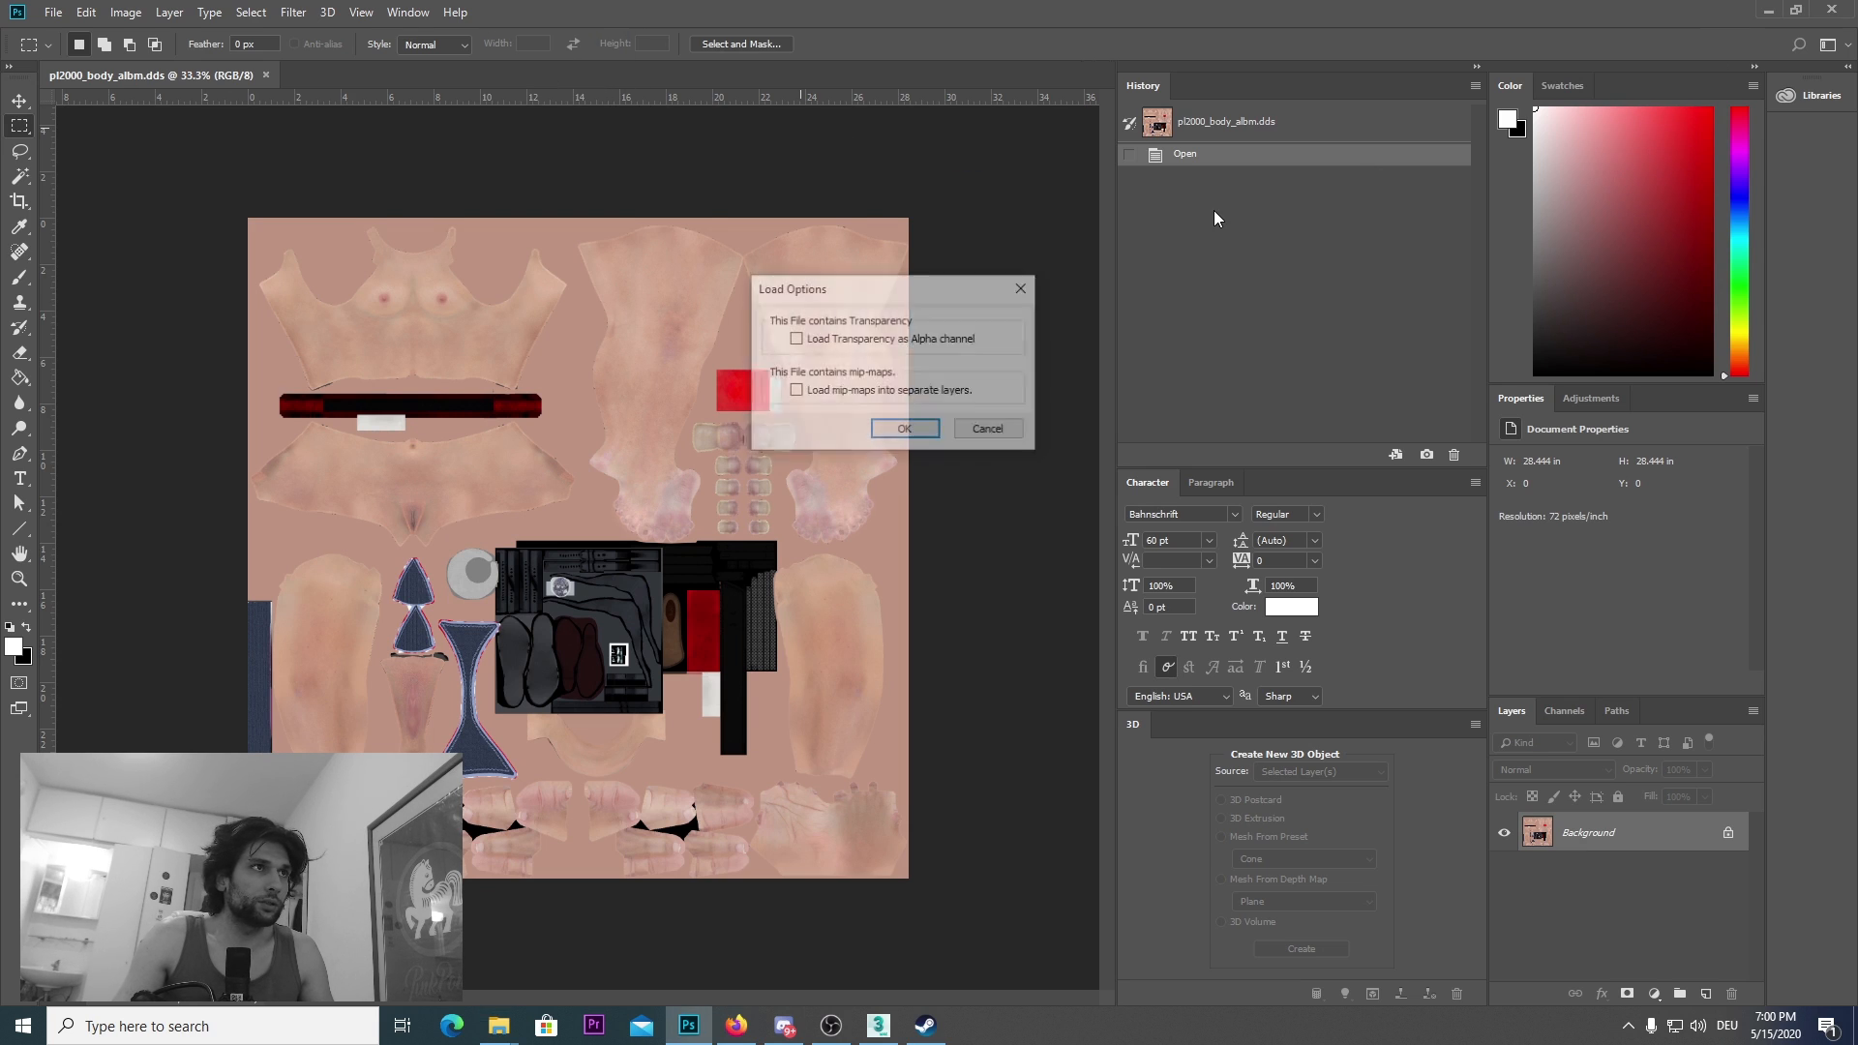
pyautogui.click(929, 338)
pyautogui.click(900, 431)
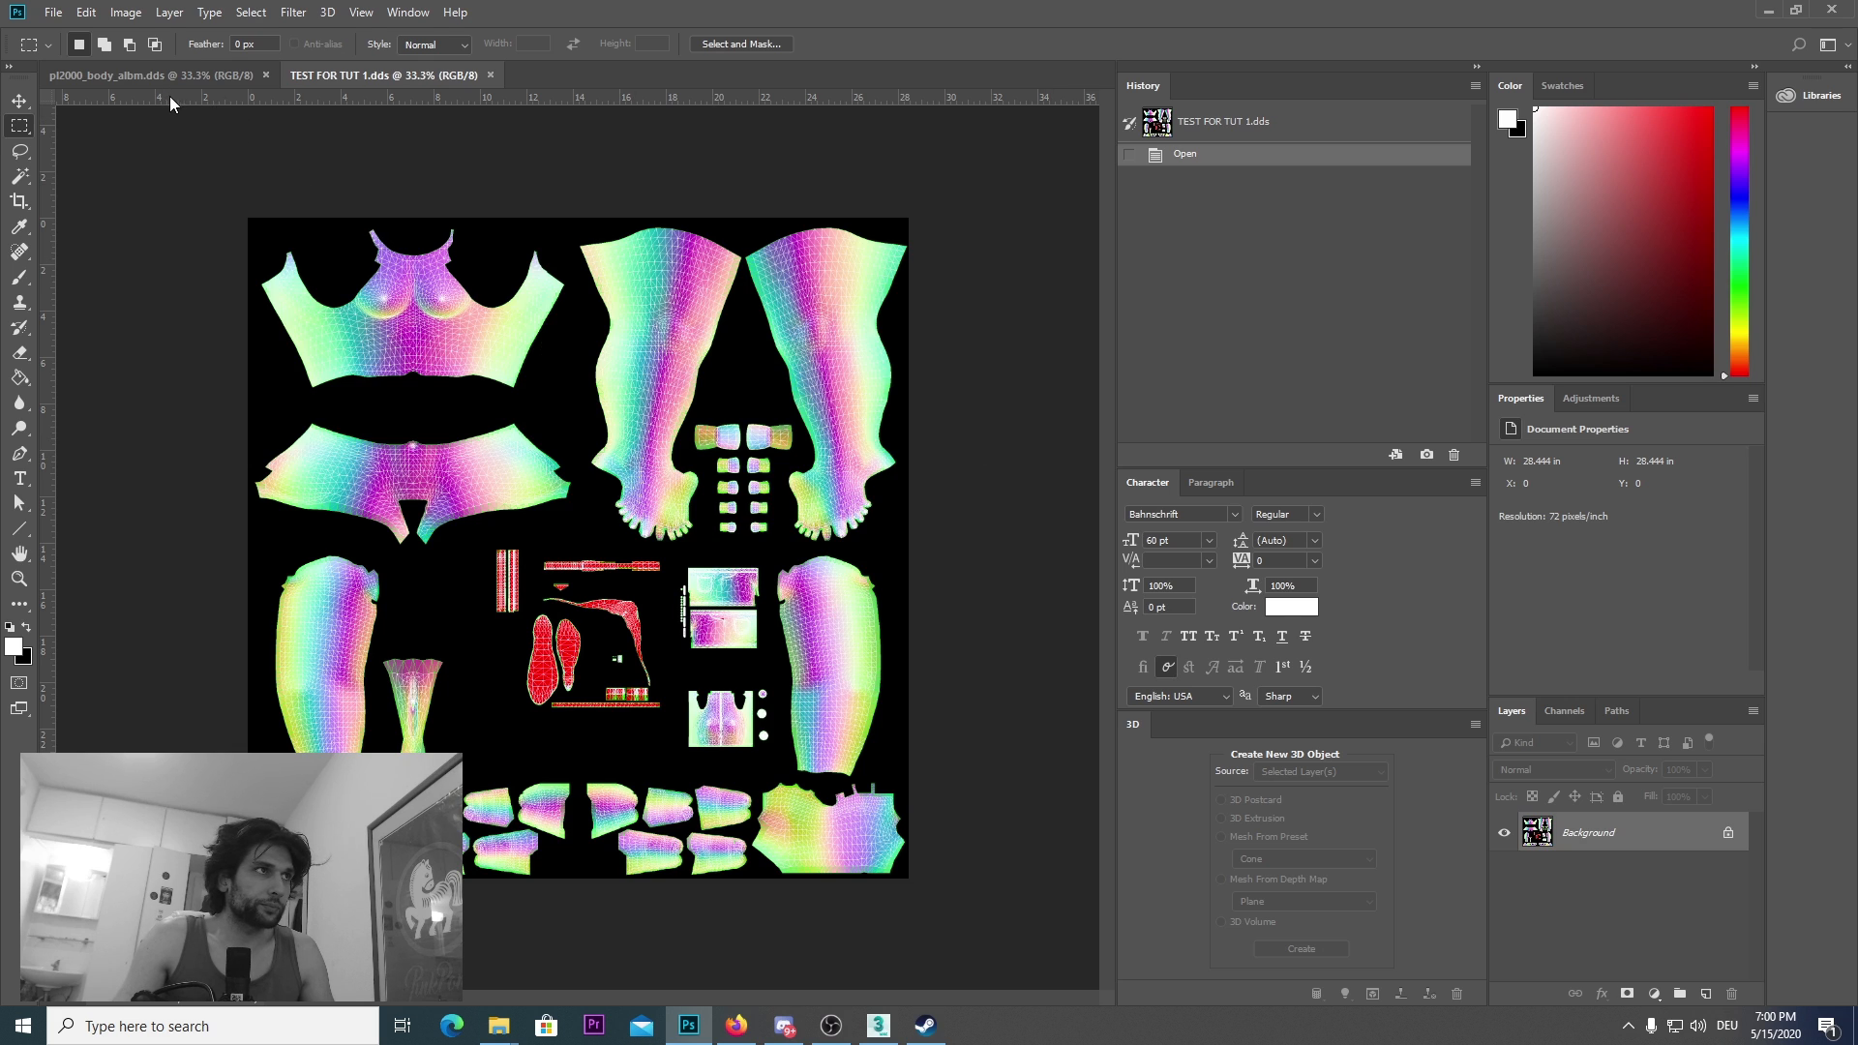
# Step: Convert the TEST FOR TUT 1.dds background to a normal layer, copy it into pl2000_body_albm.dds, and align it exactly with the canvas
pyautogui.click(18, 103)
pyautogui.moveTo(648, 391); pyautogui.dragTo(610, 400)
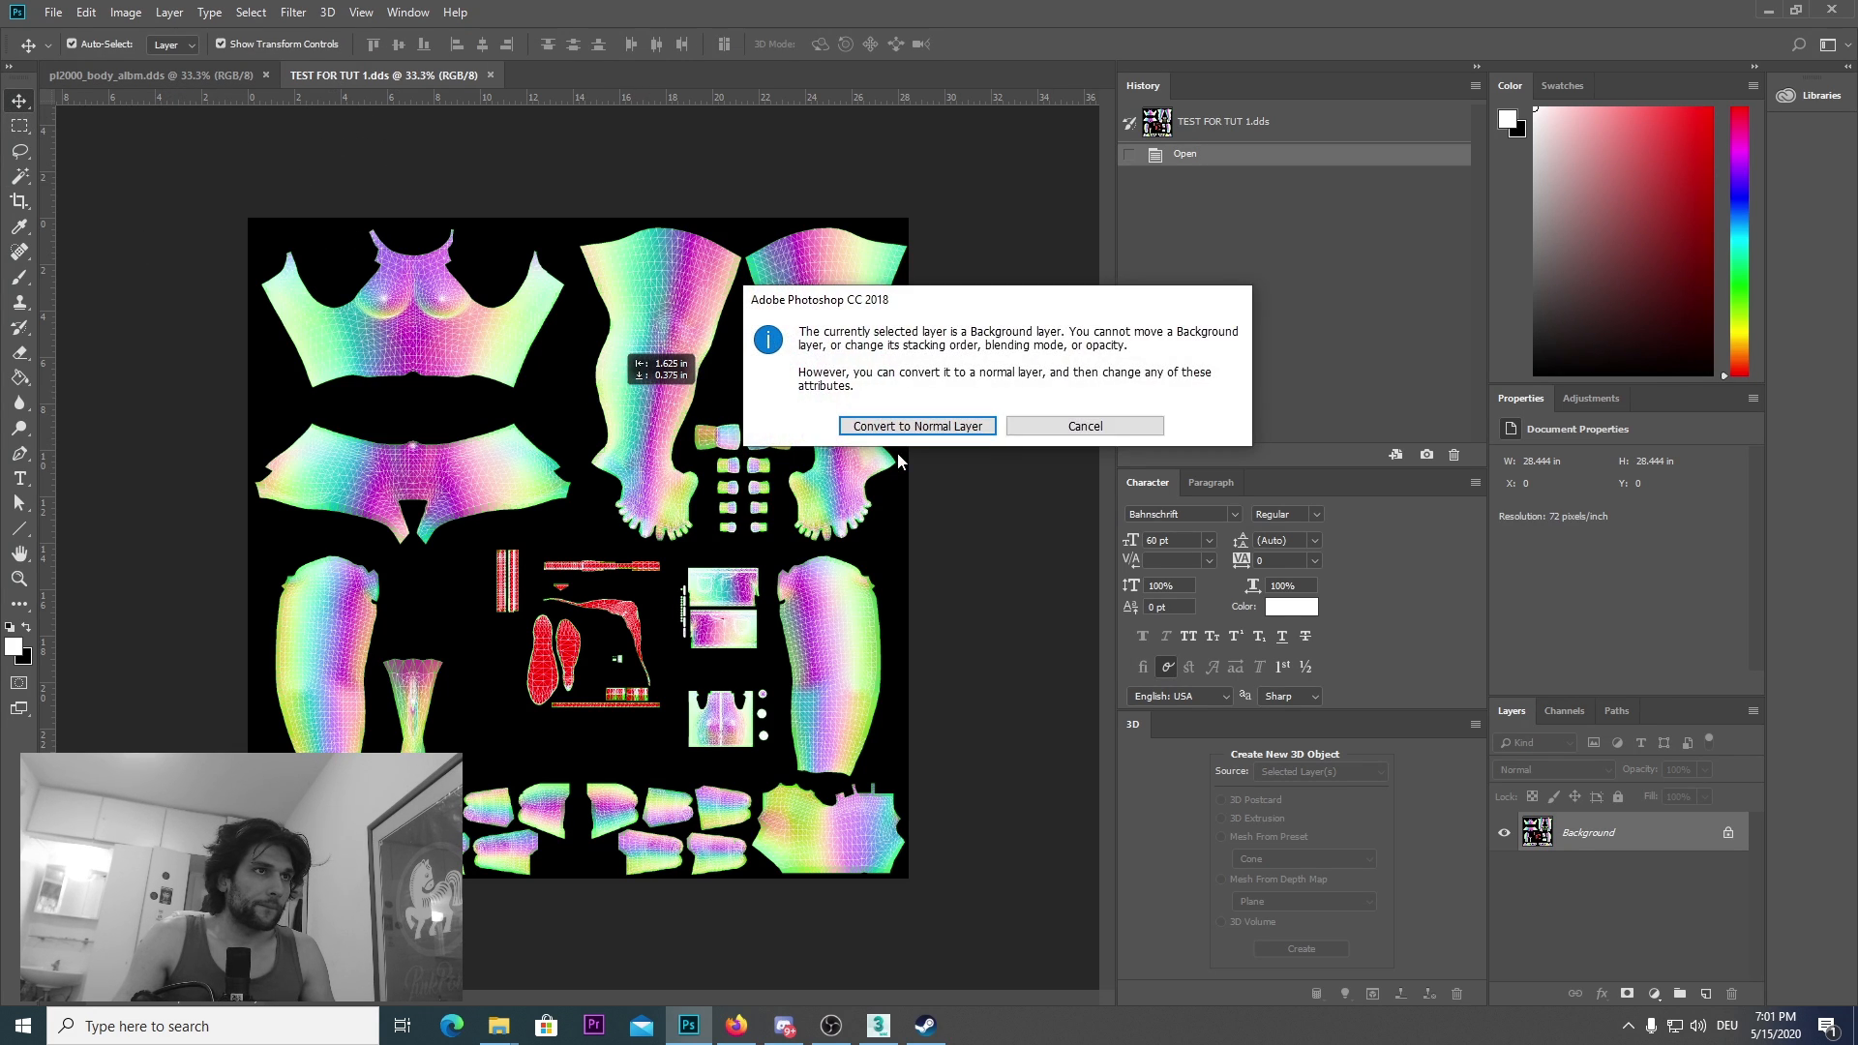
pyautogui.click(899, 427)
pyautogui.moveTo(535, 349); pyautogui.dragTo(293, 194)
pyautogui.moveTo(685, 572); pyautogui.dragTo(644, 531)
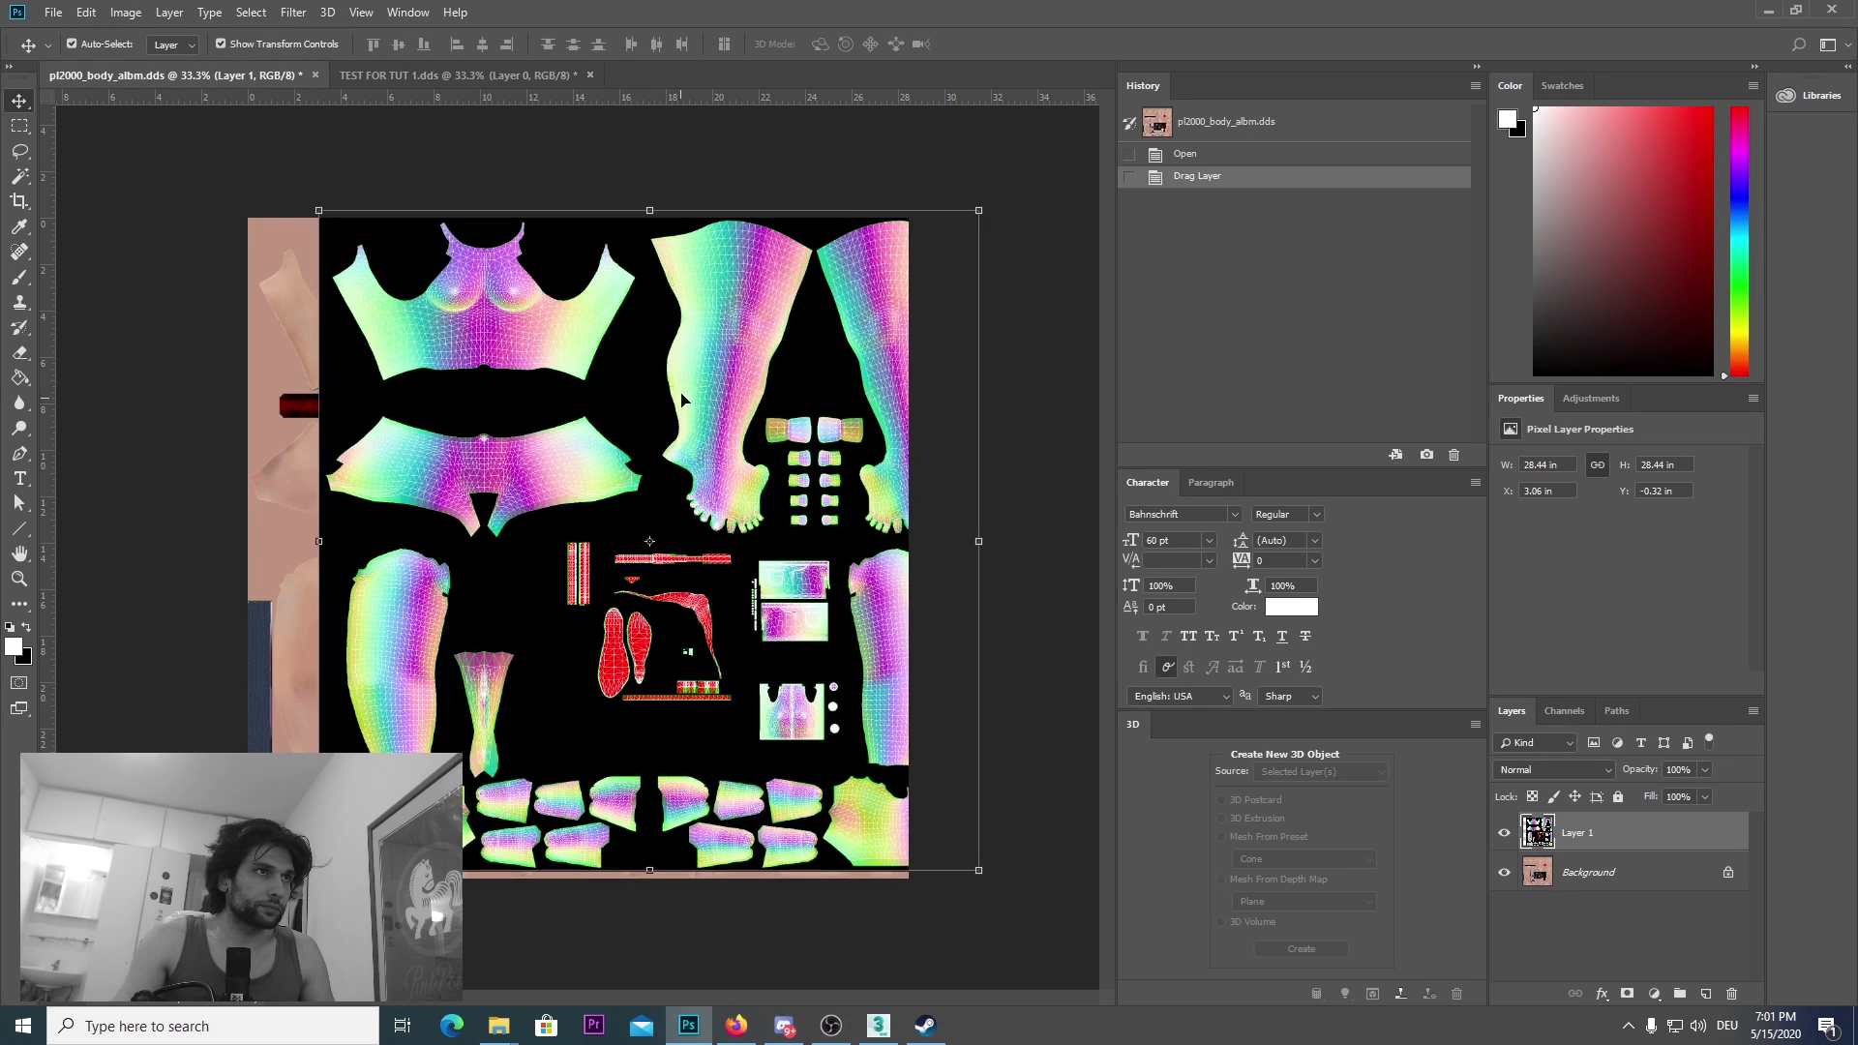
pyautogui.moveTo(682, 392); pyautogui.dragTo(613, 397)
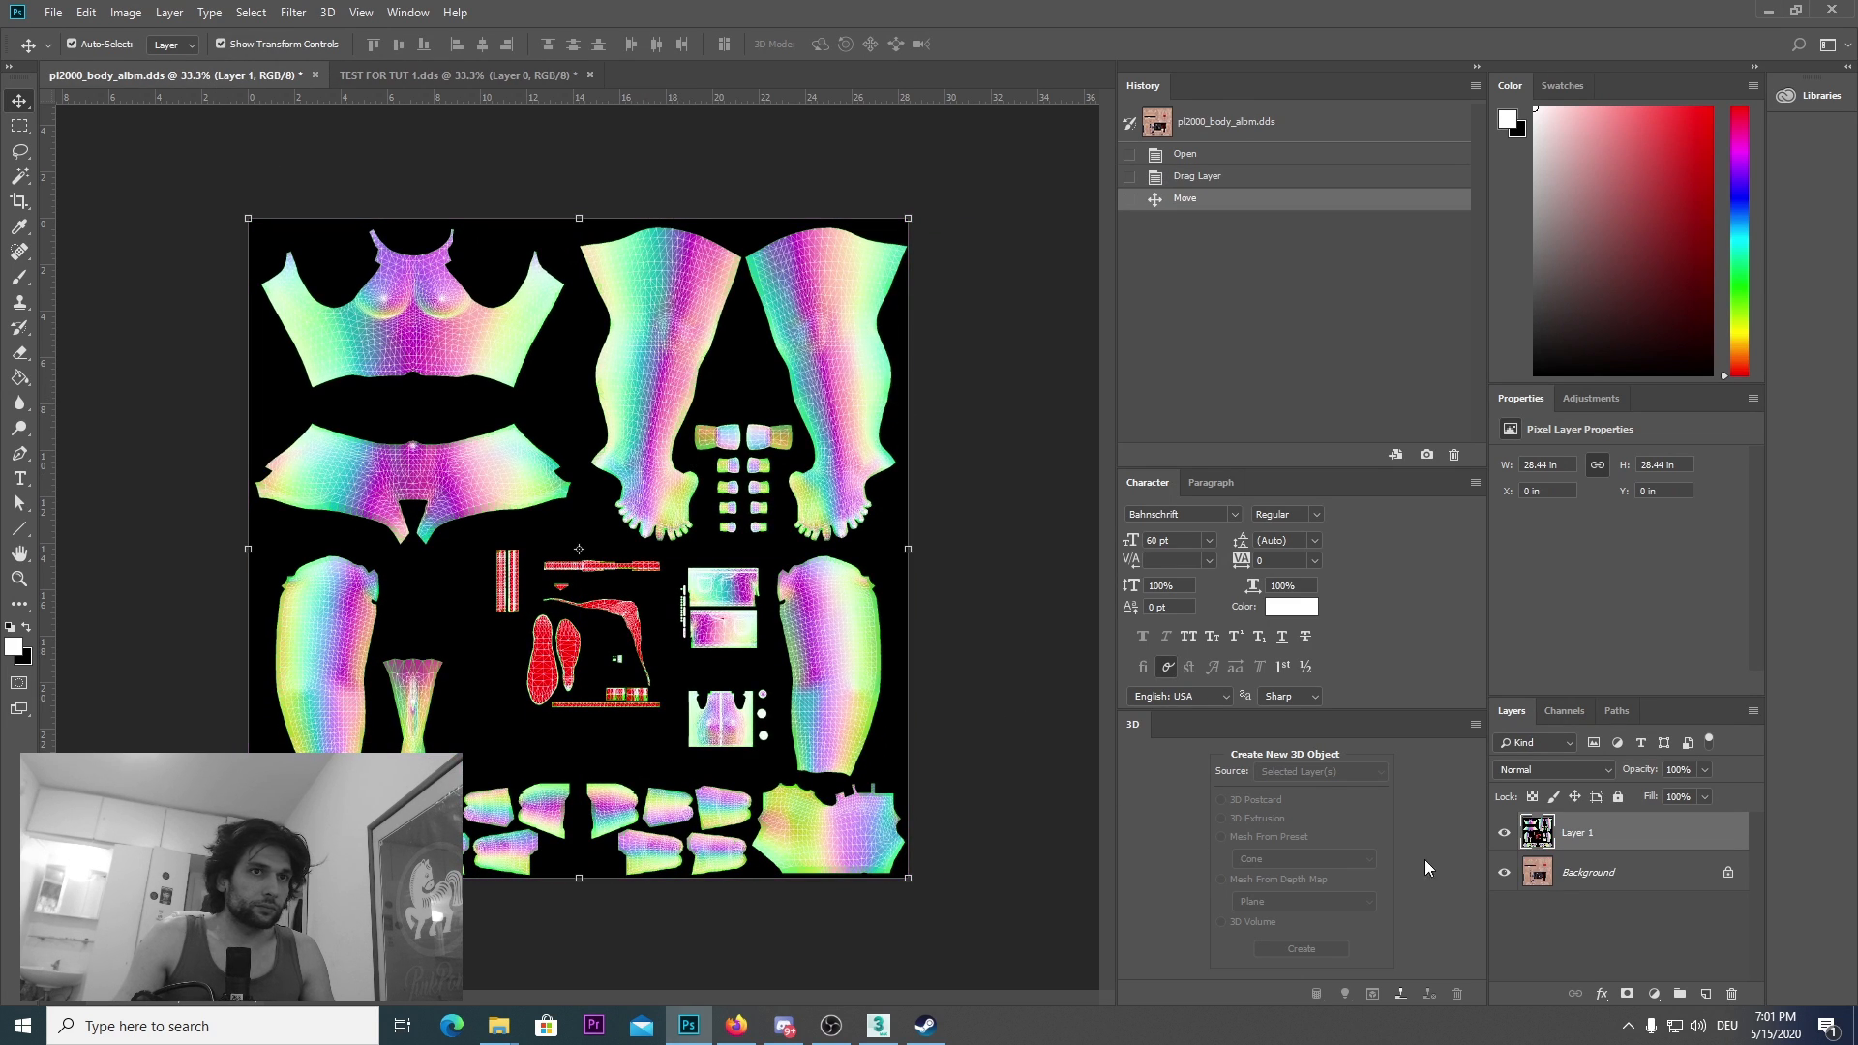
# Step: Compare the UV layout on Layer 1 with the body texture beneath by repeatedly hiding and showing Layer 1
pyautogui.moveTo(1577, 838)
pyautogui.mouseDown()
pyautogui.moveTo(1575, 876)
pyautogui.moveTo(1578, 832)
pyautogui.mouseUp()
pyautogui.click(1505, 834)
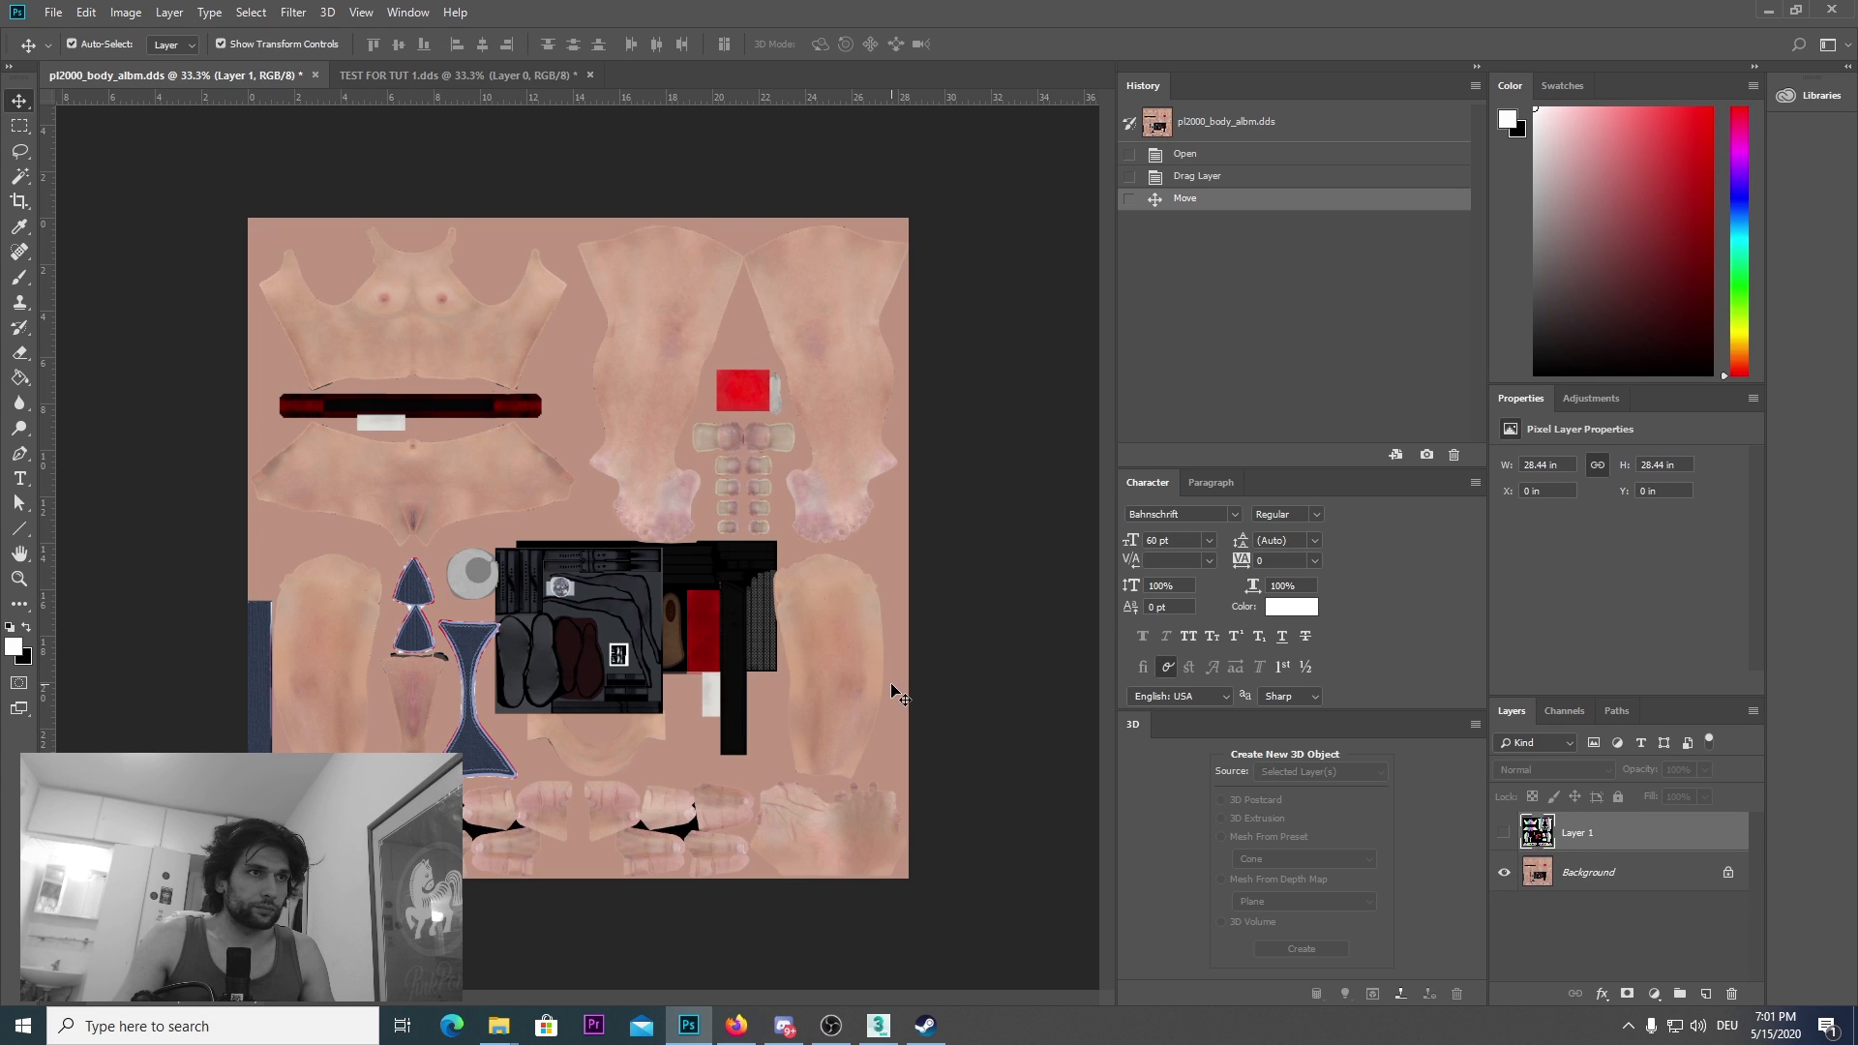
pyautogui.click(1504, 835)
pyautogui.click(1506, 836)
pyautogui.click(1504, 836)
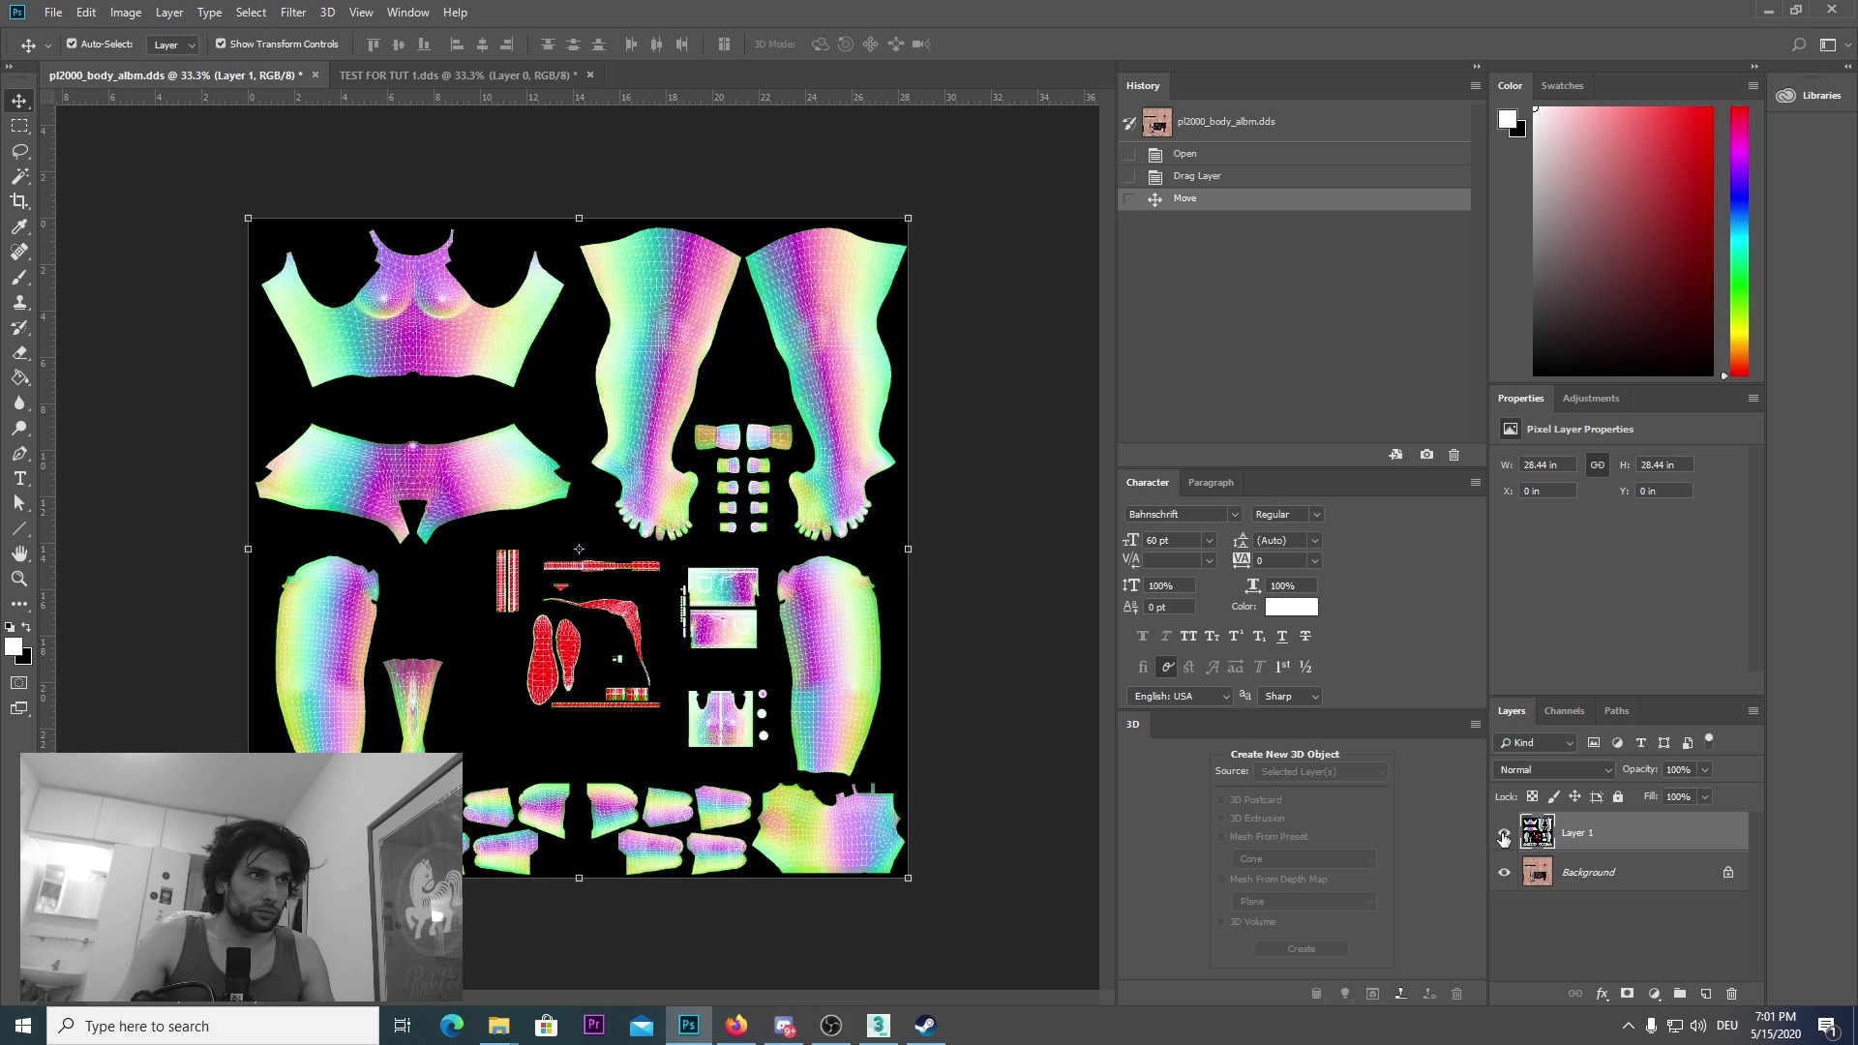
pyautogui.click(1503, 835)
pyautogui.click(1502, 836)
pyautogui.click(1502, 836)
pyautogui.click(1501, 835)
pyautogui.click(1501, 835)
pyautogui.click(1500, 836)
pyautogui.click(1500, 836)
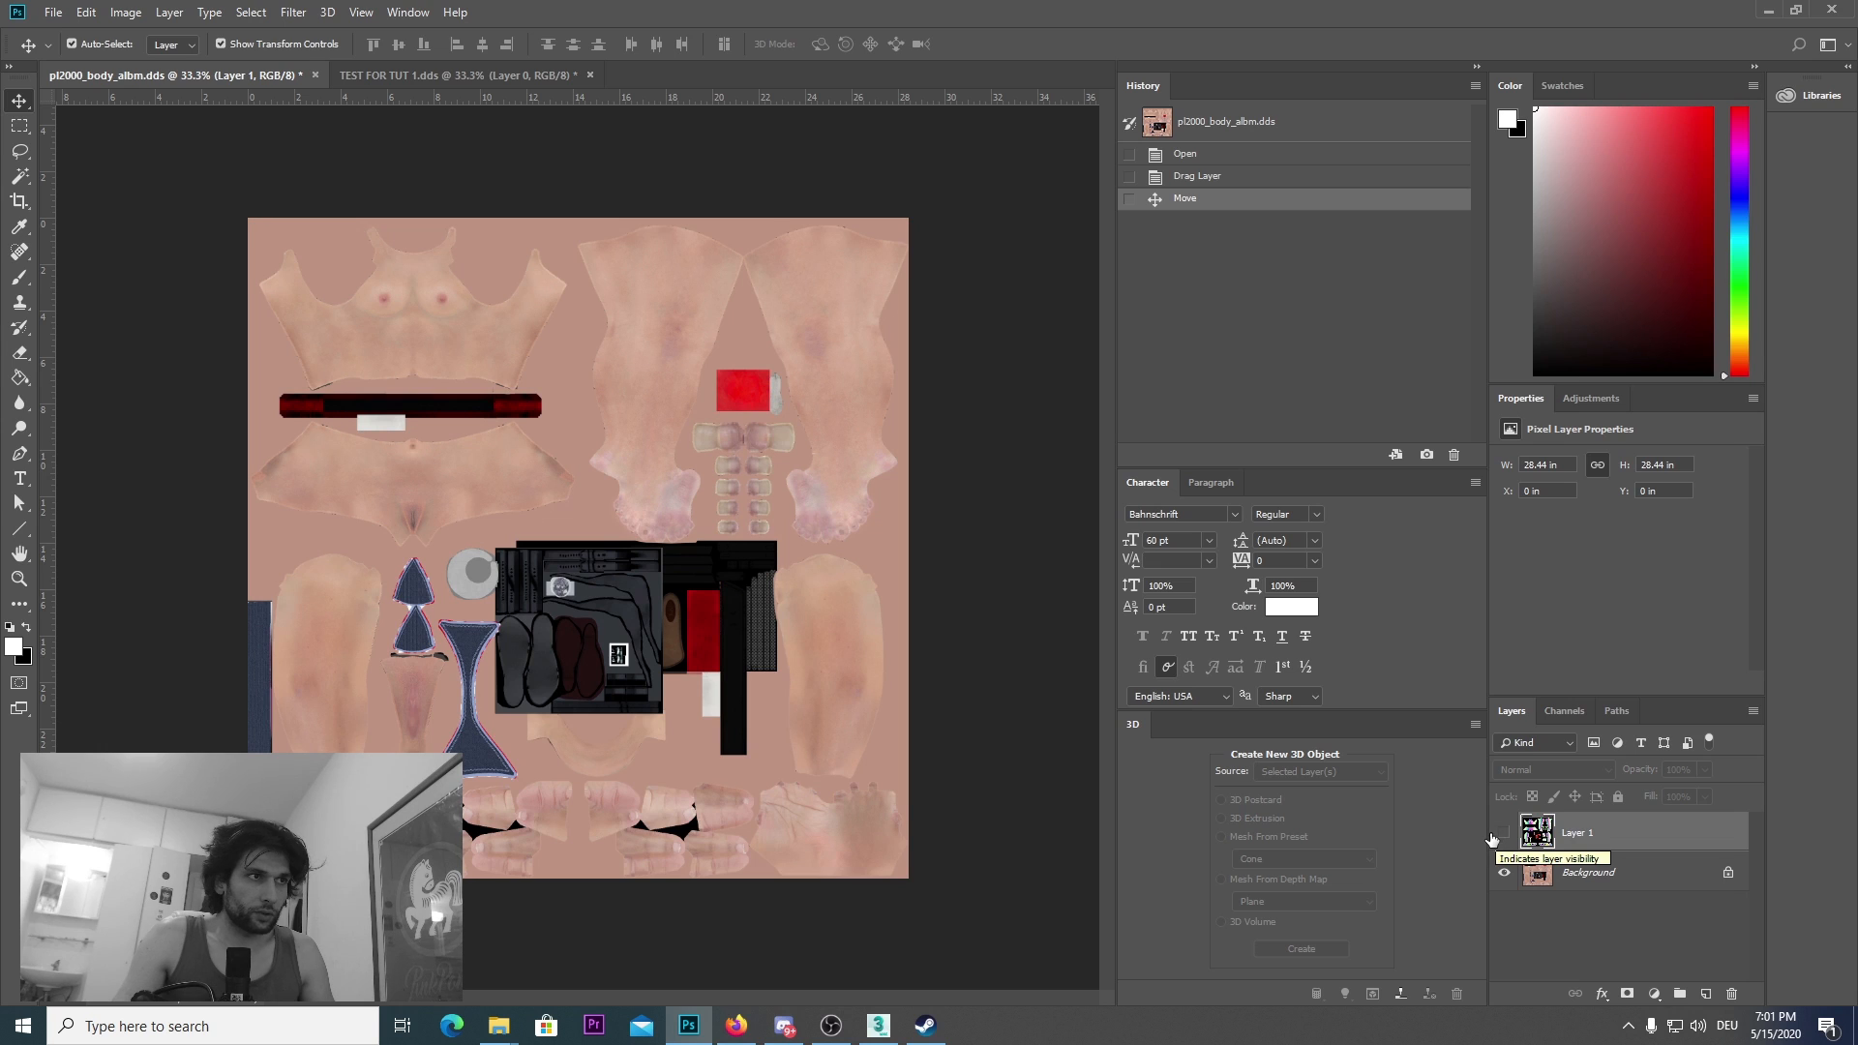
pyautogui.click(1499, 836)
pyautogui.click(1496, 837)
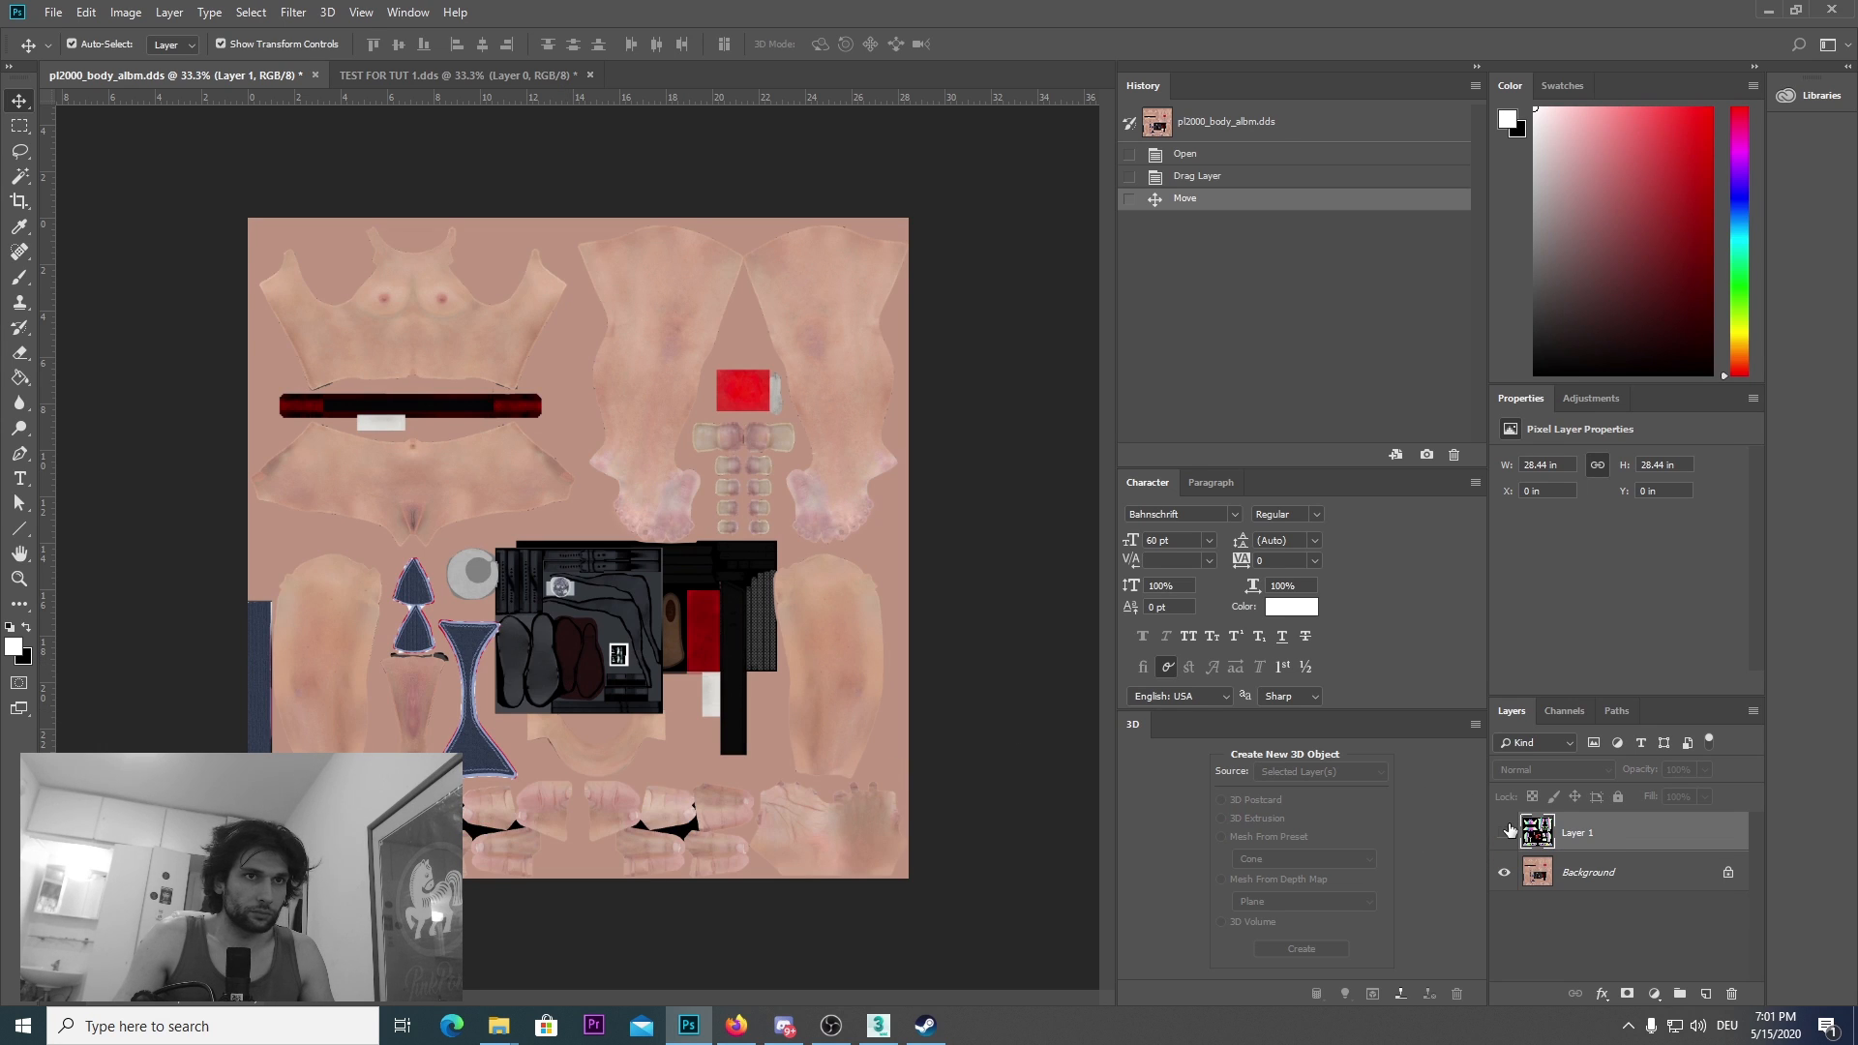
pyautogui.click(1501, 834)
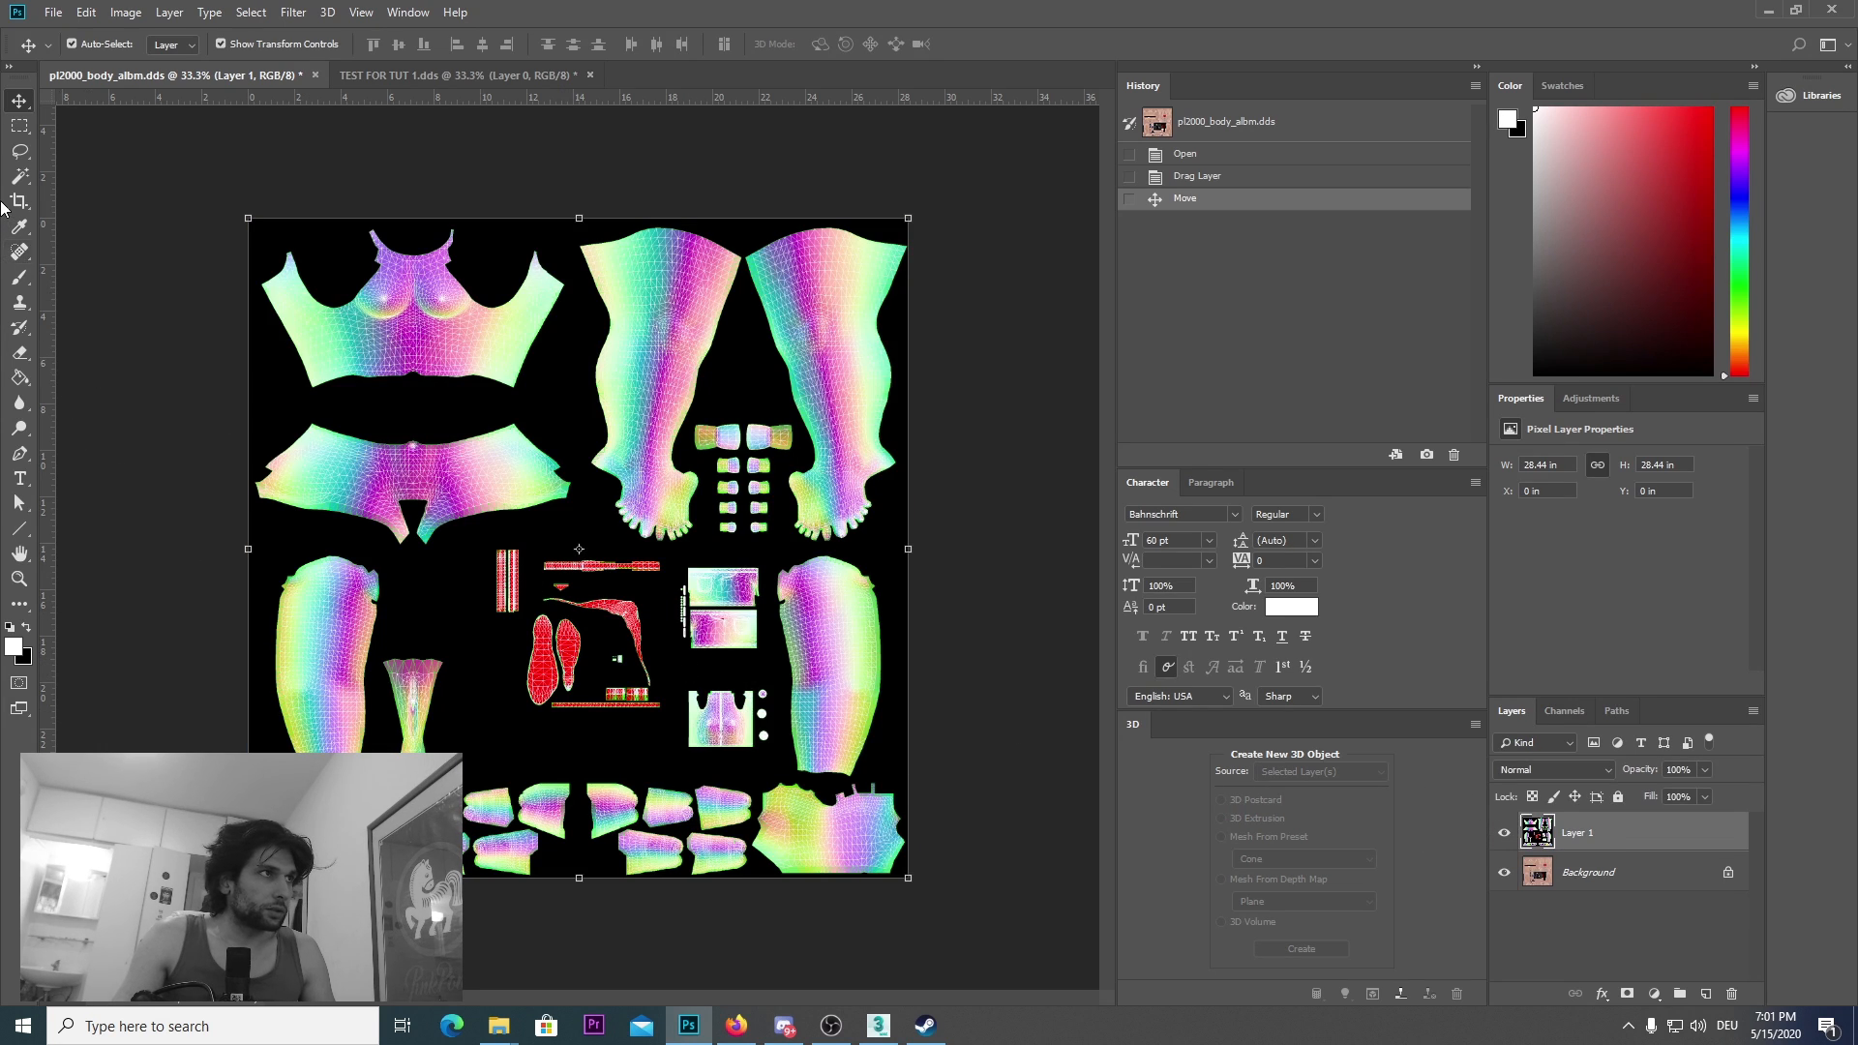
# Step: Select the block of separate UV pieces beside the right thigh on Layer 1 with combined rectangular marquees
pyautogui.click(18, 127)
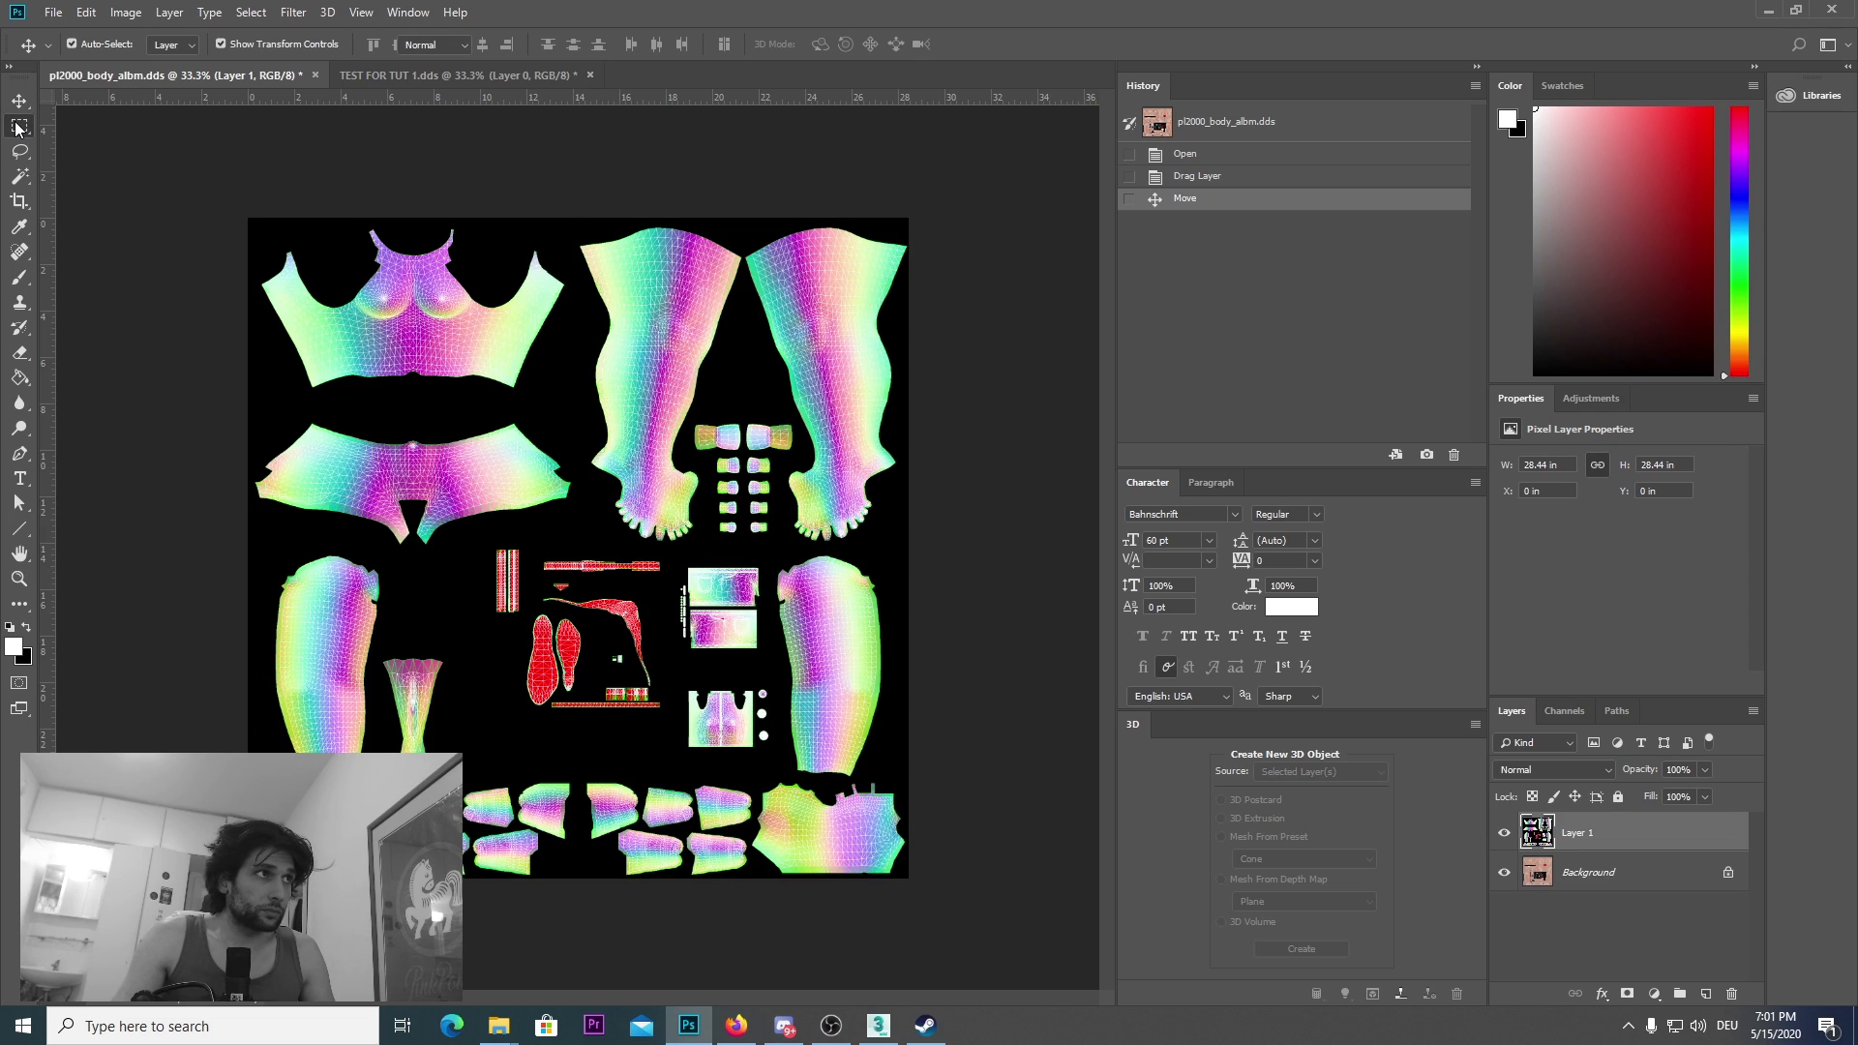
pyautogui.moveTo(678, 563); pyautogui.dragTo(716, 627)
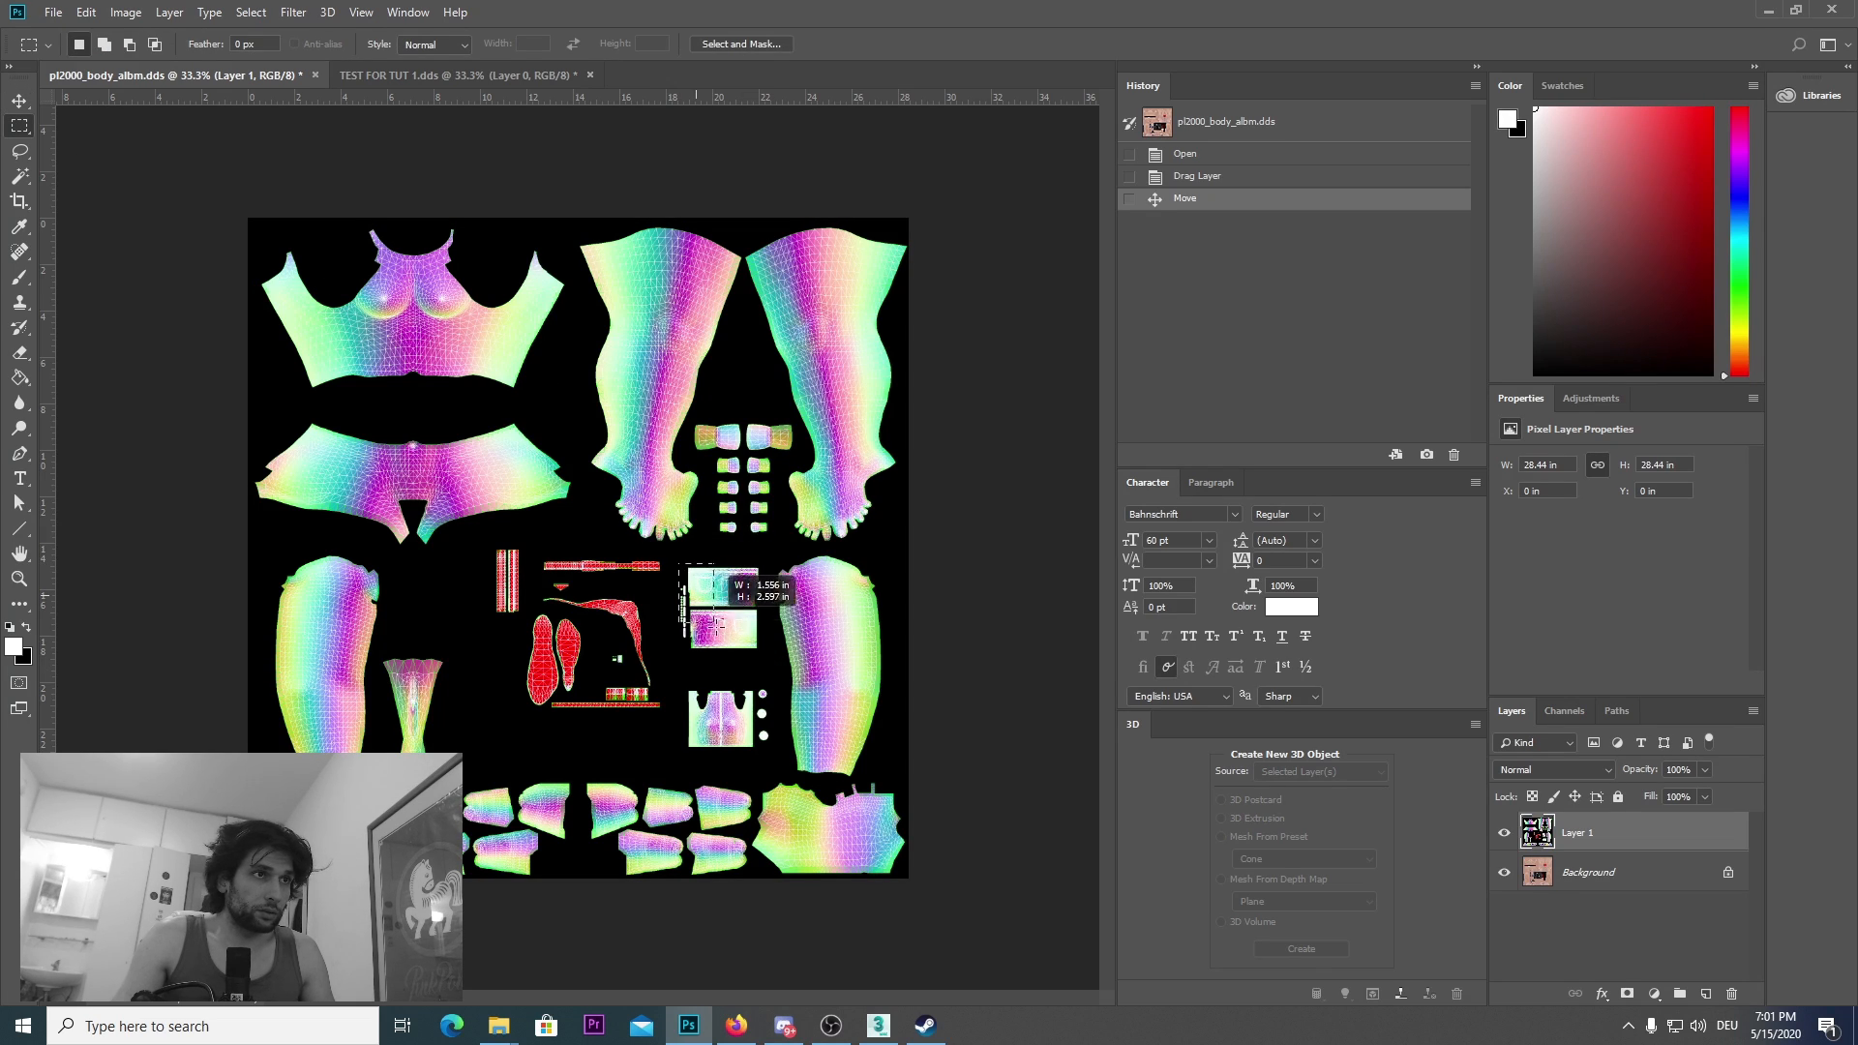
pyautogui.moveTo(767, 724); pyautogui.dragTo(771, 751)
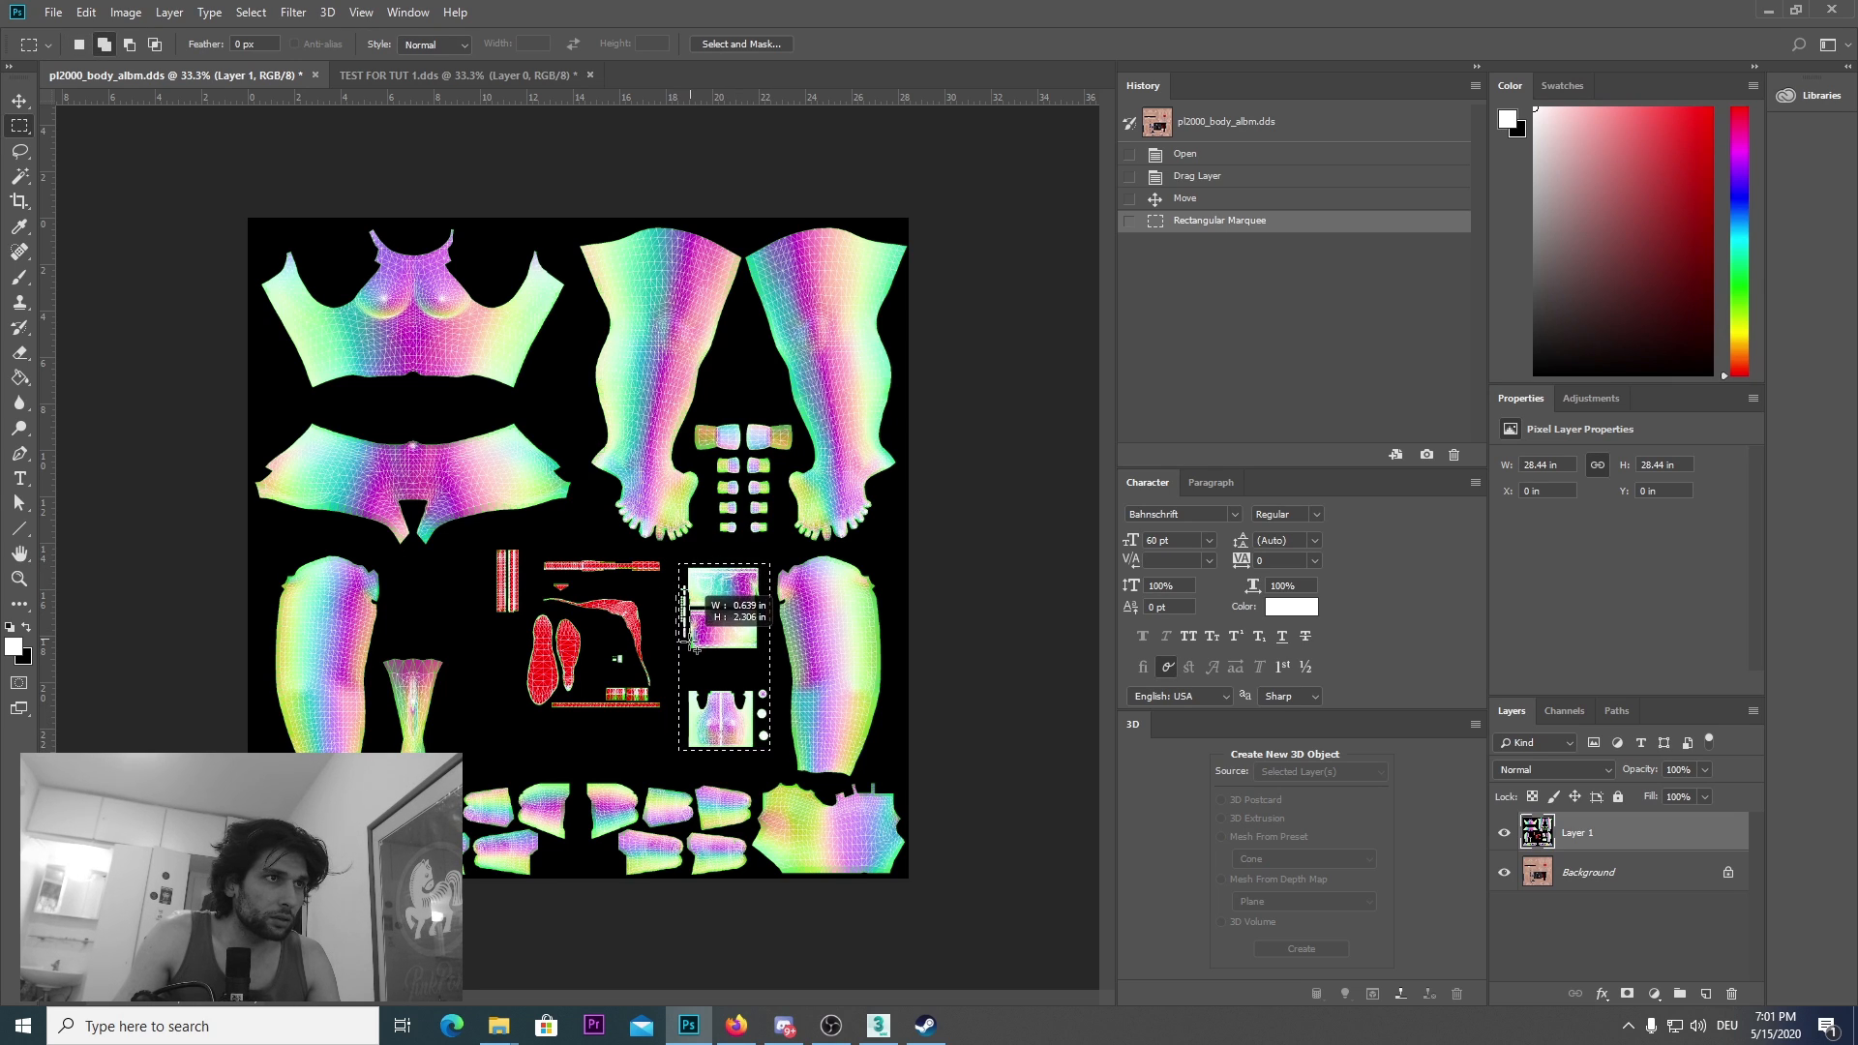
pyautogui.moveTo(695, 646)
pyautogui.mouseDown()
pyautogui.moveTo(693, 620)
pyautogui.moveTo(698, 634)
pyautogui.mouseUp()
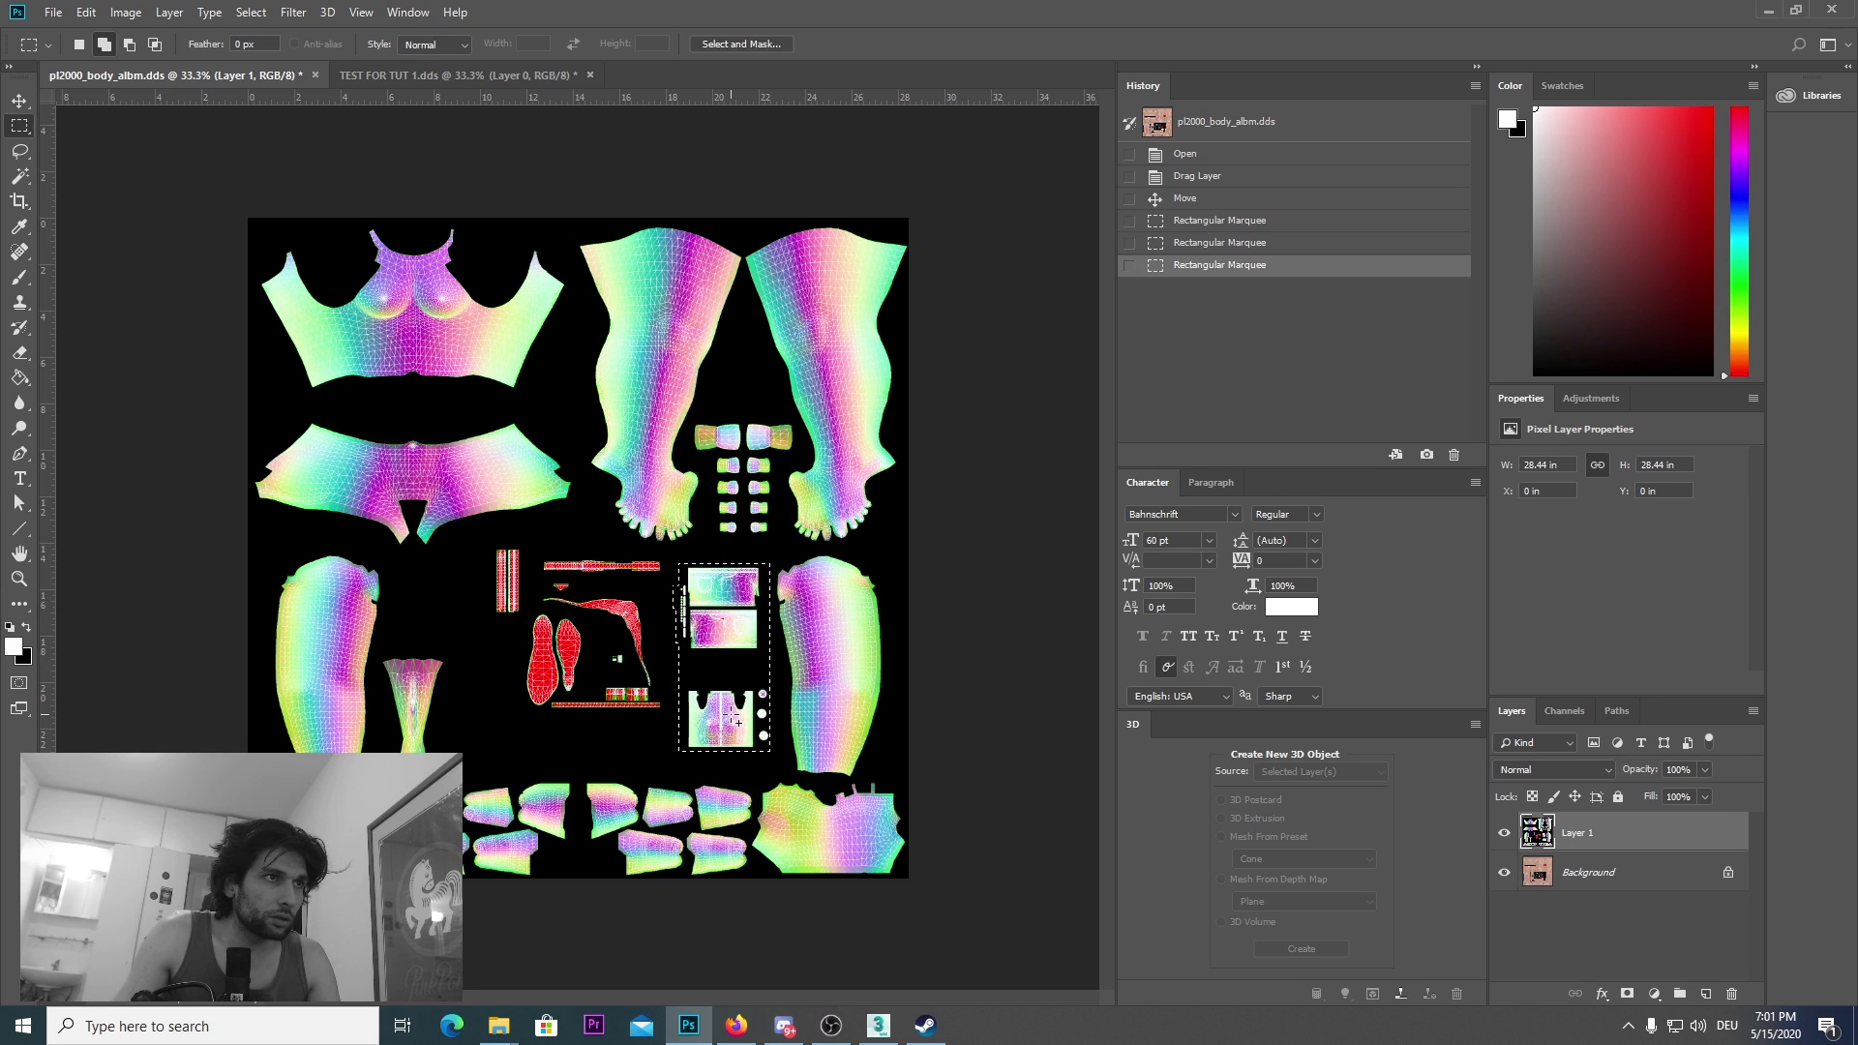
pyautogui.moveTo(694, 560)
pyautogui.mouseDown()
pyautogui.moveTo(766, 592)
pyautogui.moveTo(759, 573)
pyautogui.moveTo(693, 591)
pyautogui.mouseUp()
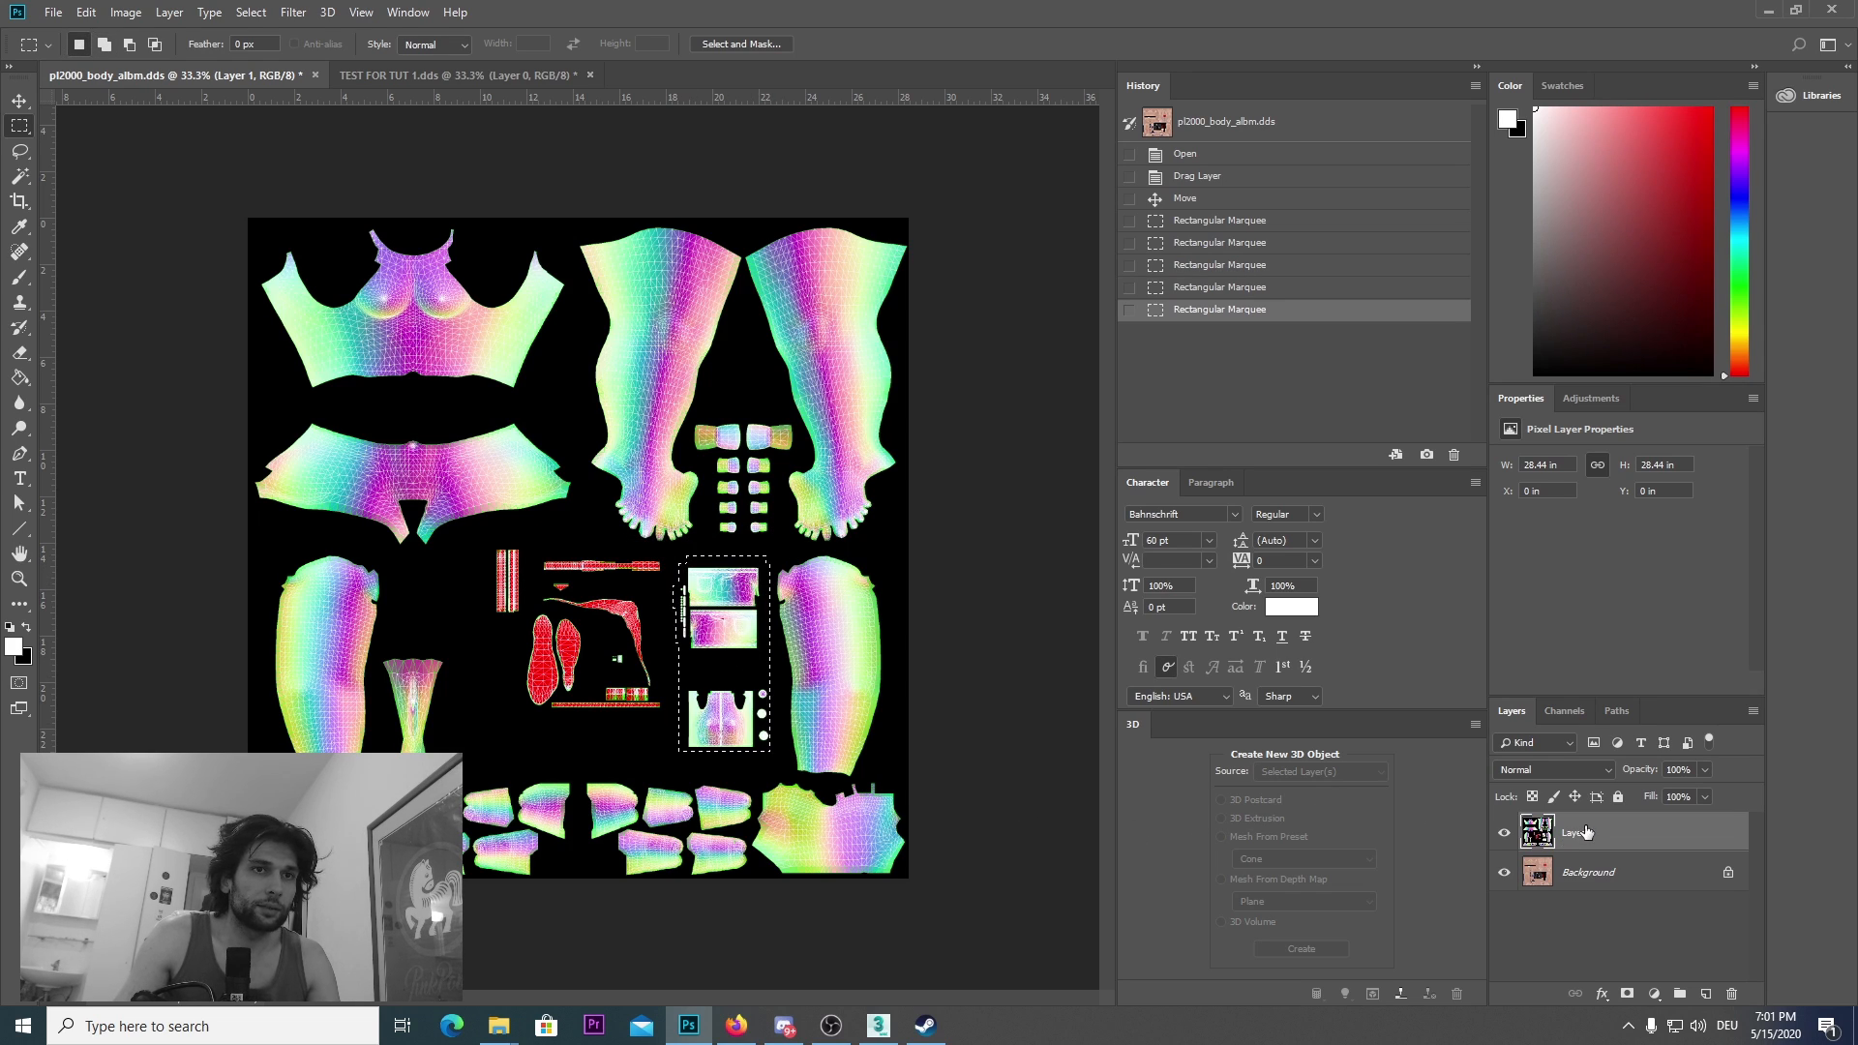
# Step: Hide Layer 1 and apply a Fill to the selected area of the Background layer
pyautogui.click(1579, 874)
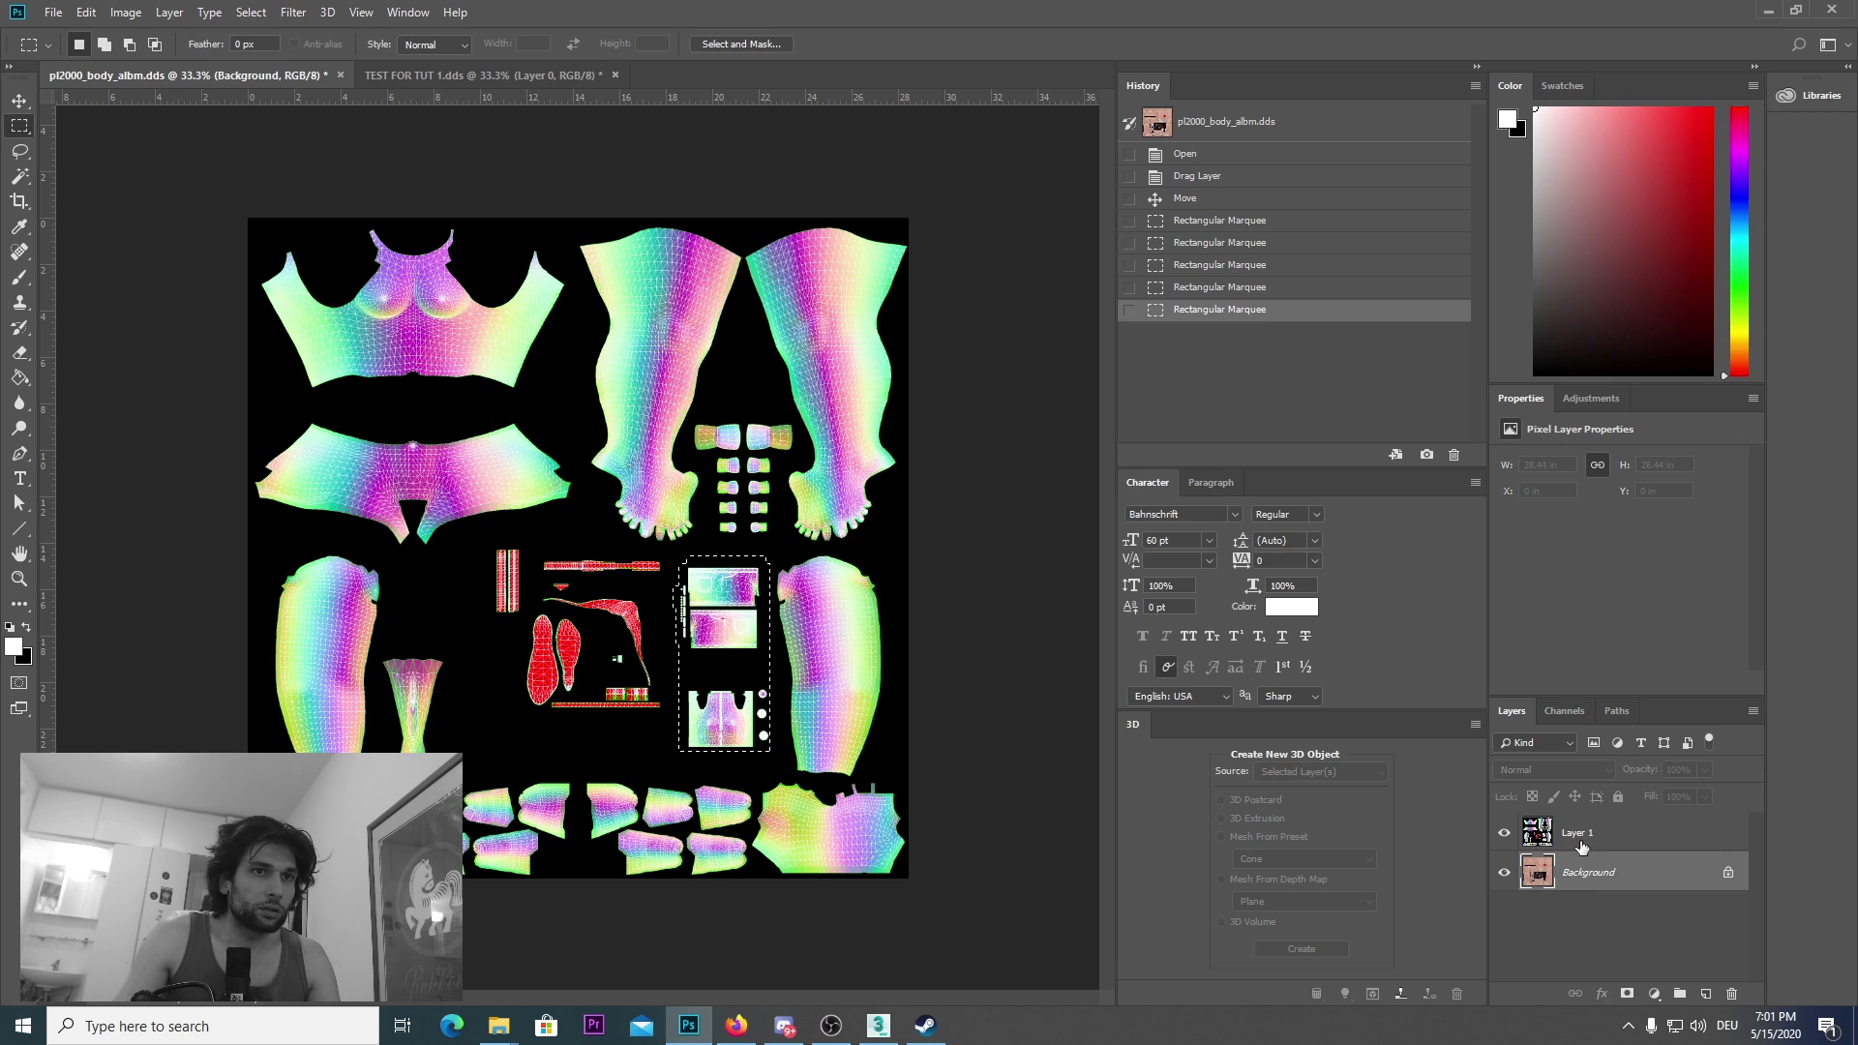
pyautogui.click(1582, 848)
pyautogui.click(1504, 832)
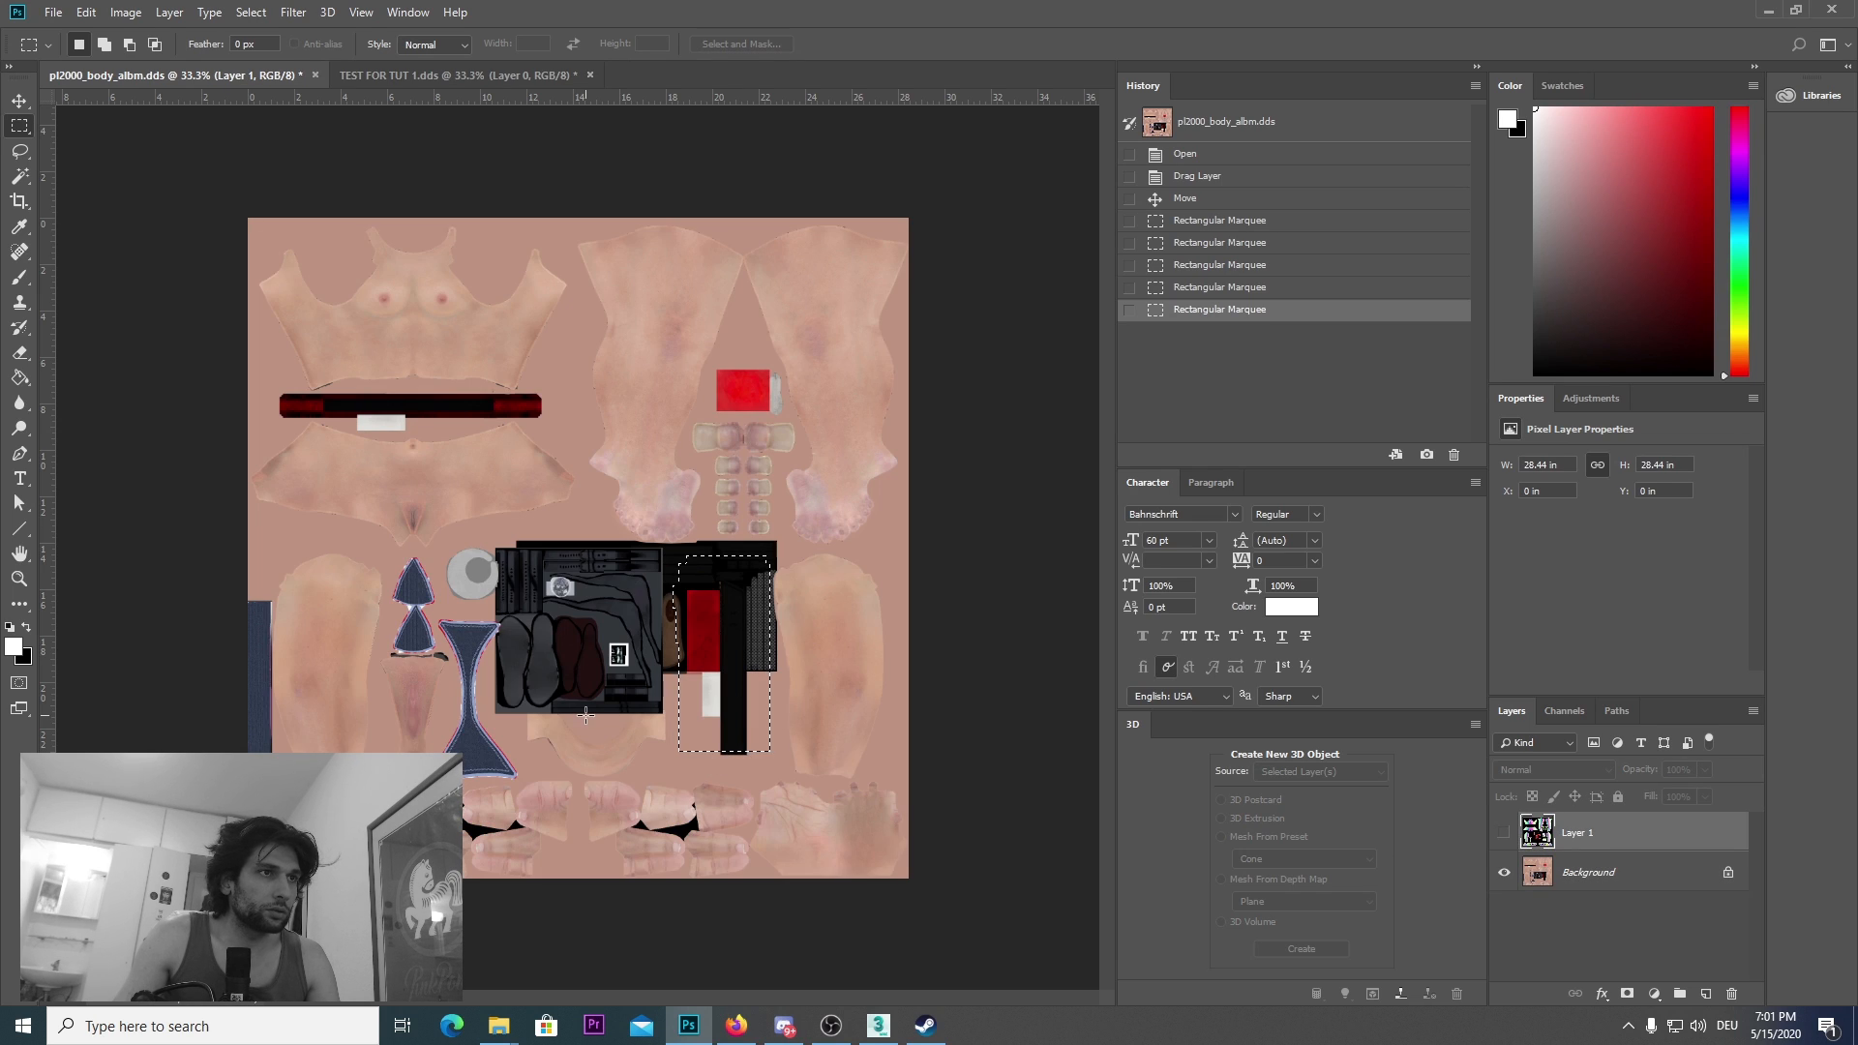
pyautogui.click(1570, 881)
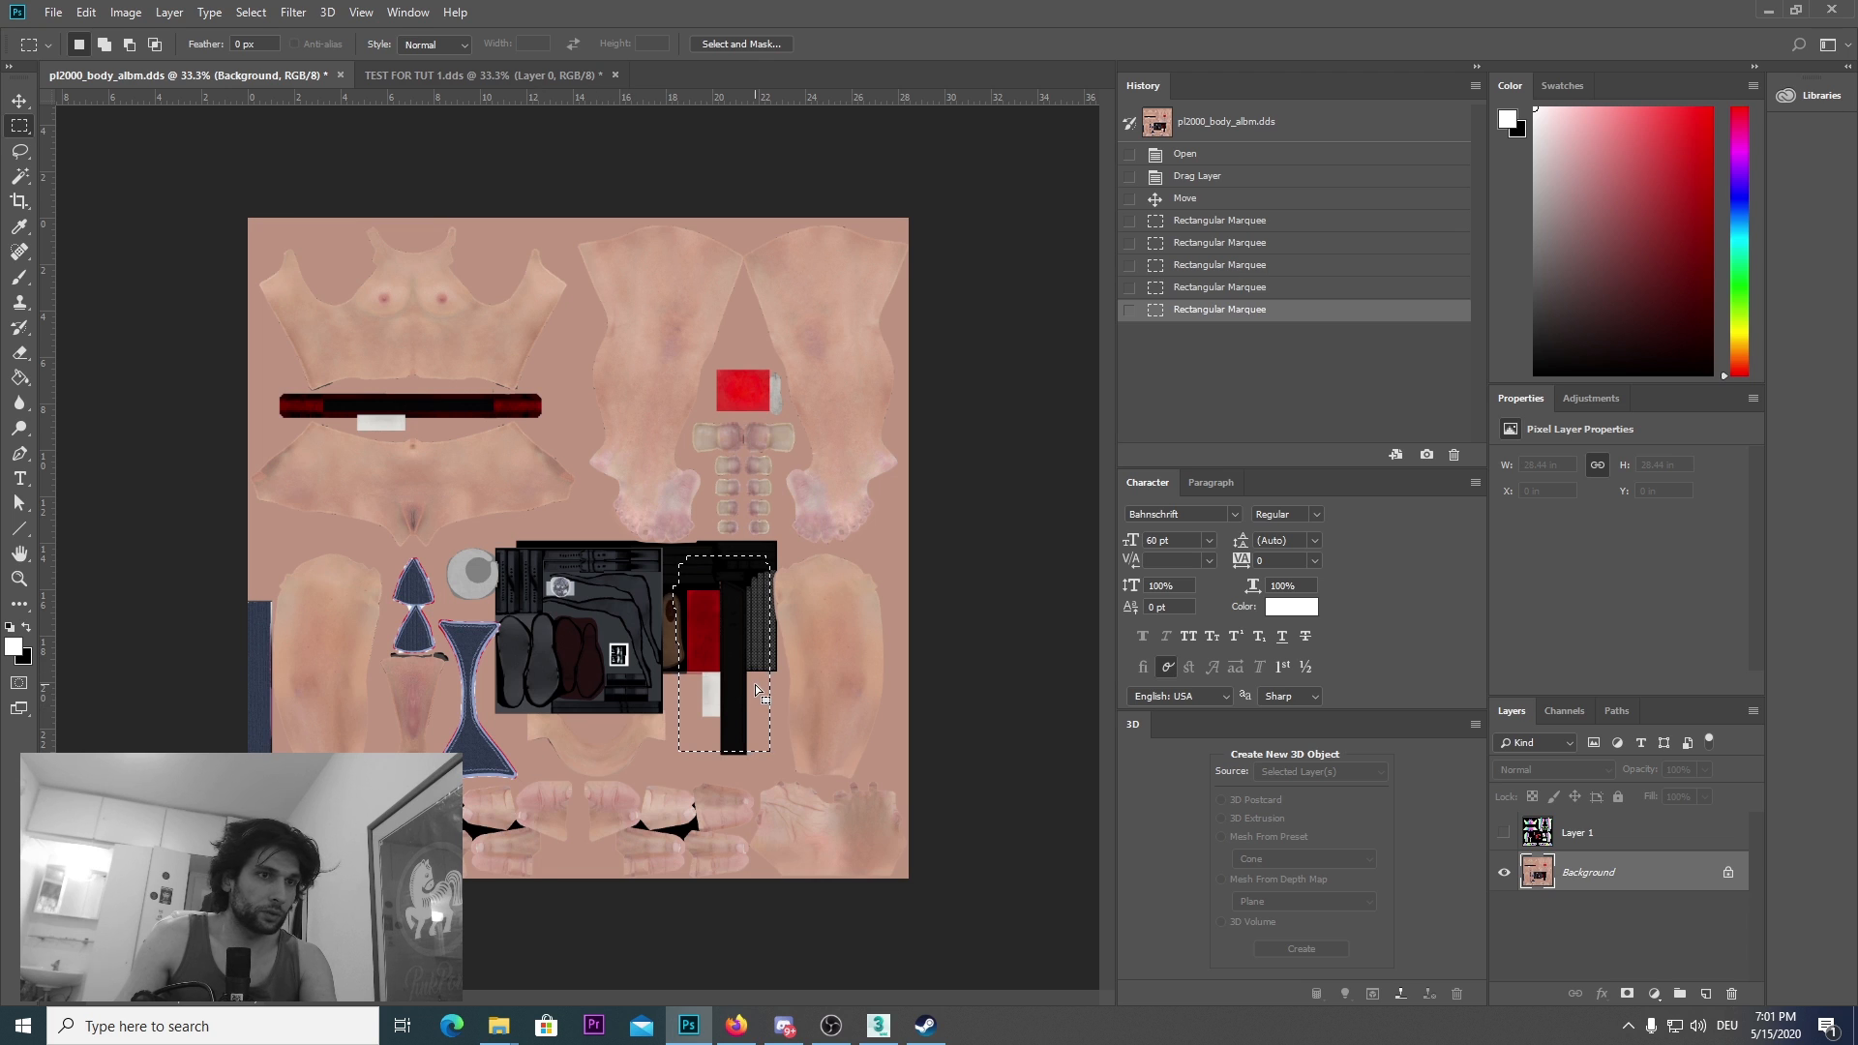
pyautogui.press('Delete')
pyautogui.click(1050, 276)
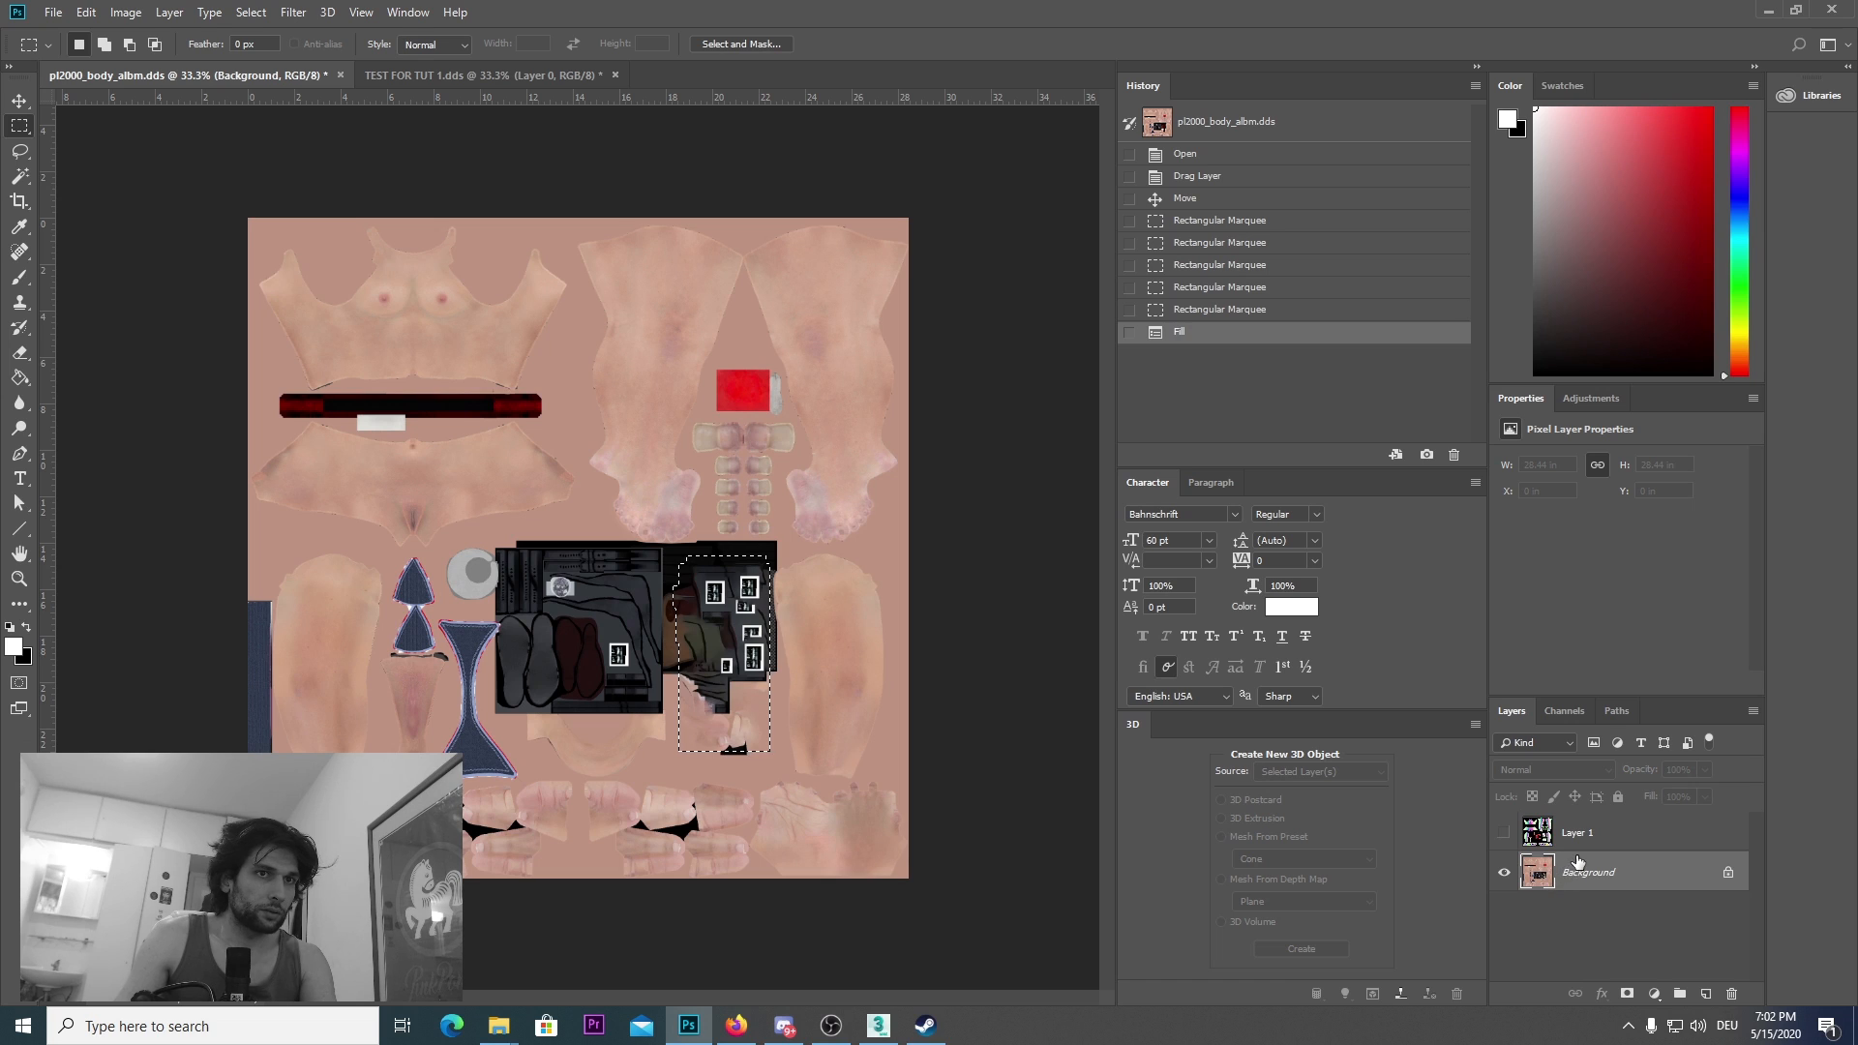
# Step: Unlock the Background as a normal layer and place Layer 1 beneath it
pyautogui.moveTo(1578, 874); pyautogui.dragTo(1581, 832)
pyautogui.click(1728, 874)
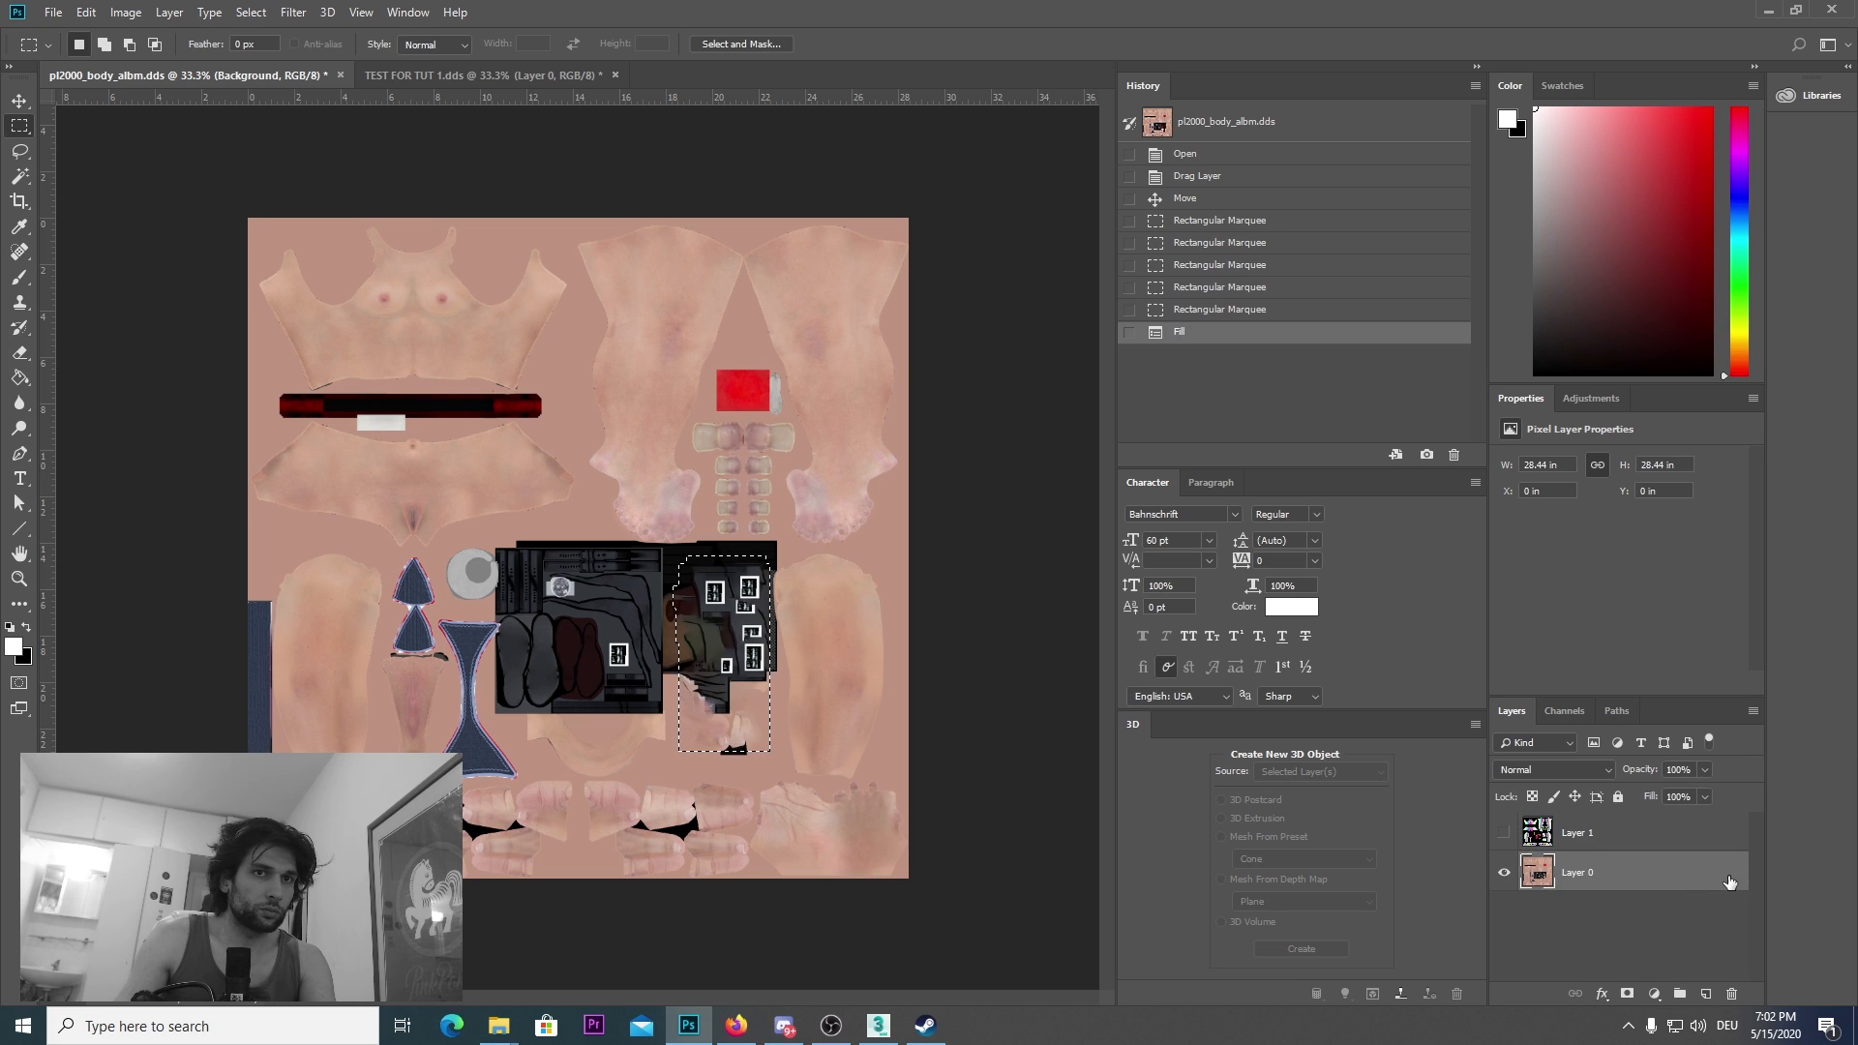
pyautogui.doubleClick(1629, 883)
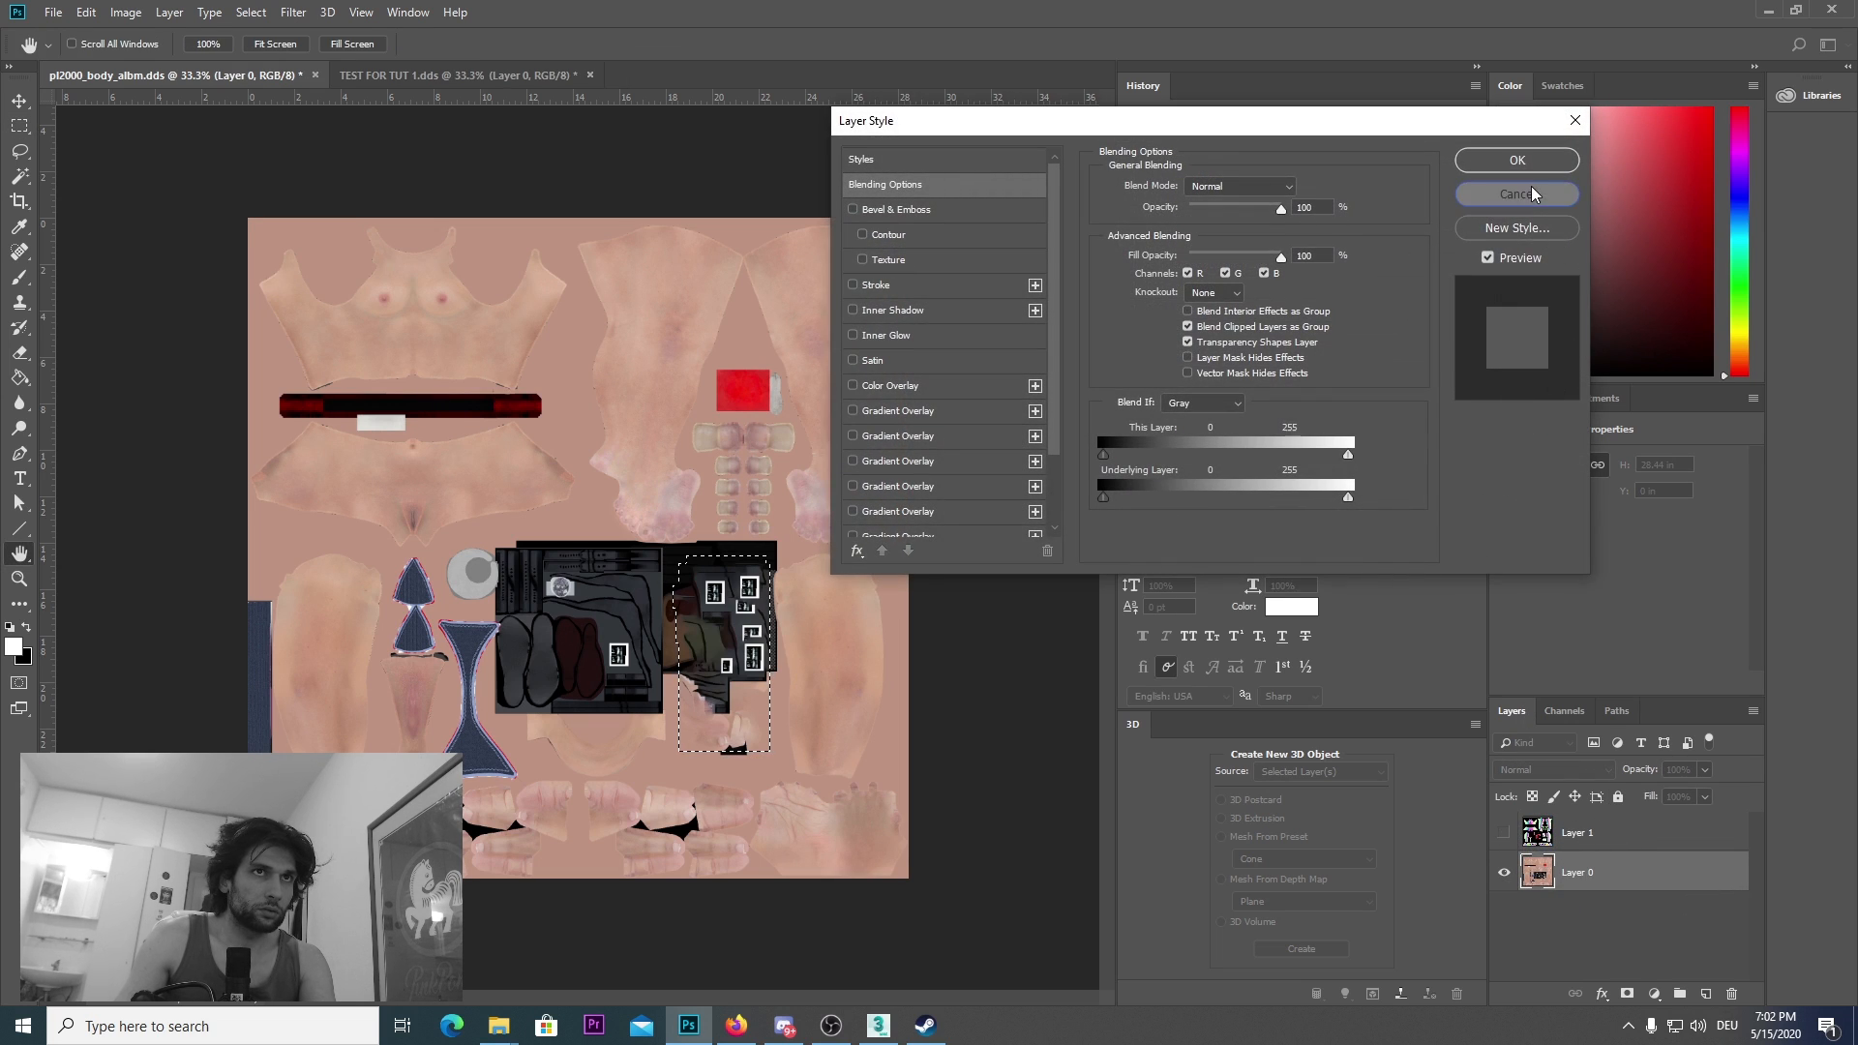
pyautogui.press('Escape')
pyautogui.moveTo(1578, 832); pyautogui.dragTo(1580, 893)
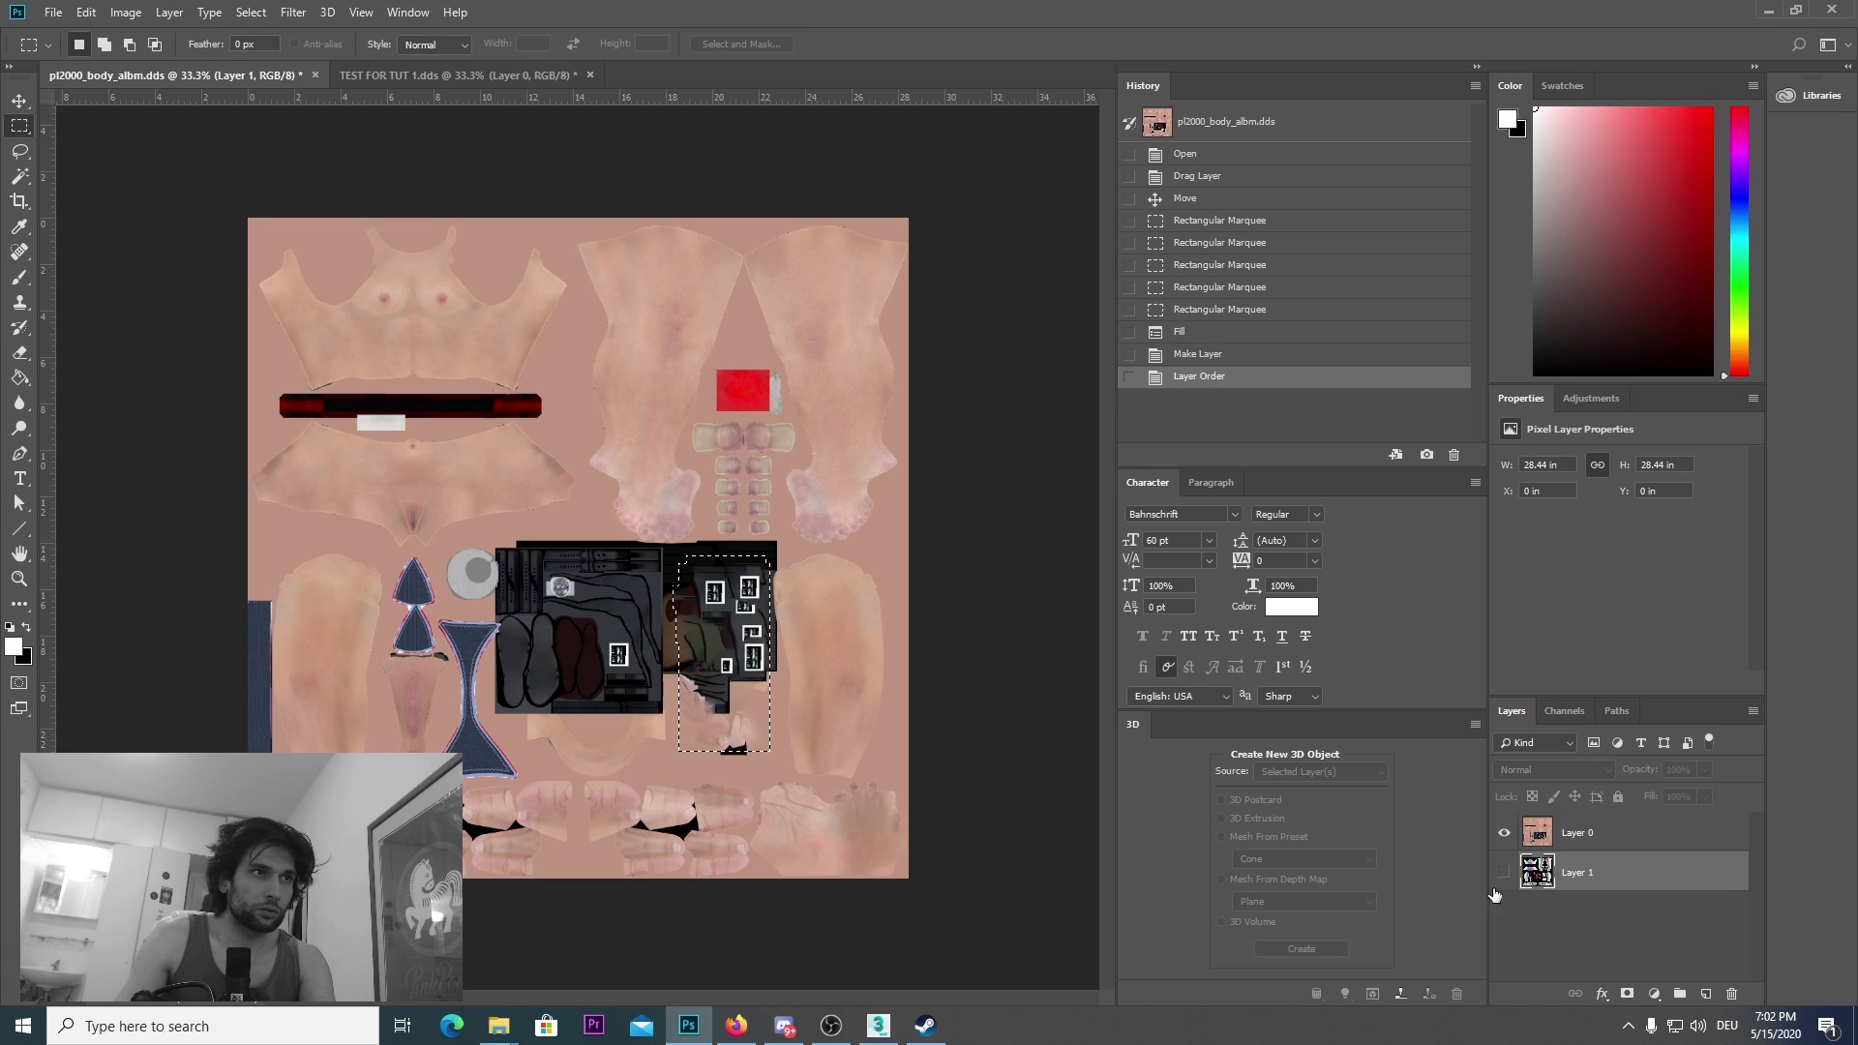
# Step: Clear the selected area from Layer 0, show Layer 1 through the gap, and deselect
pyautogui.click(1580, 841)
pyautogui.press('Delete')
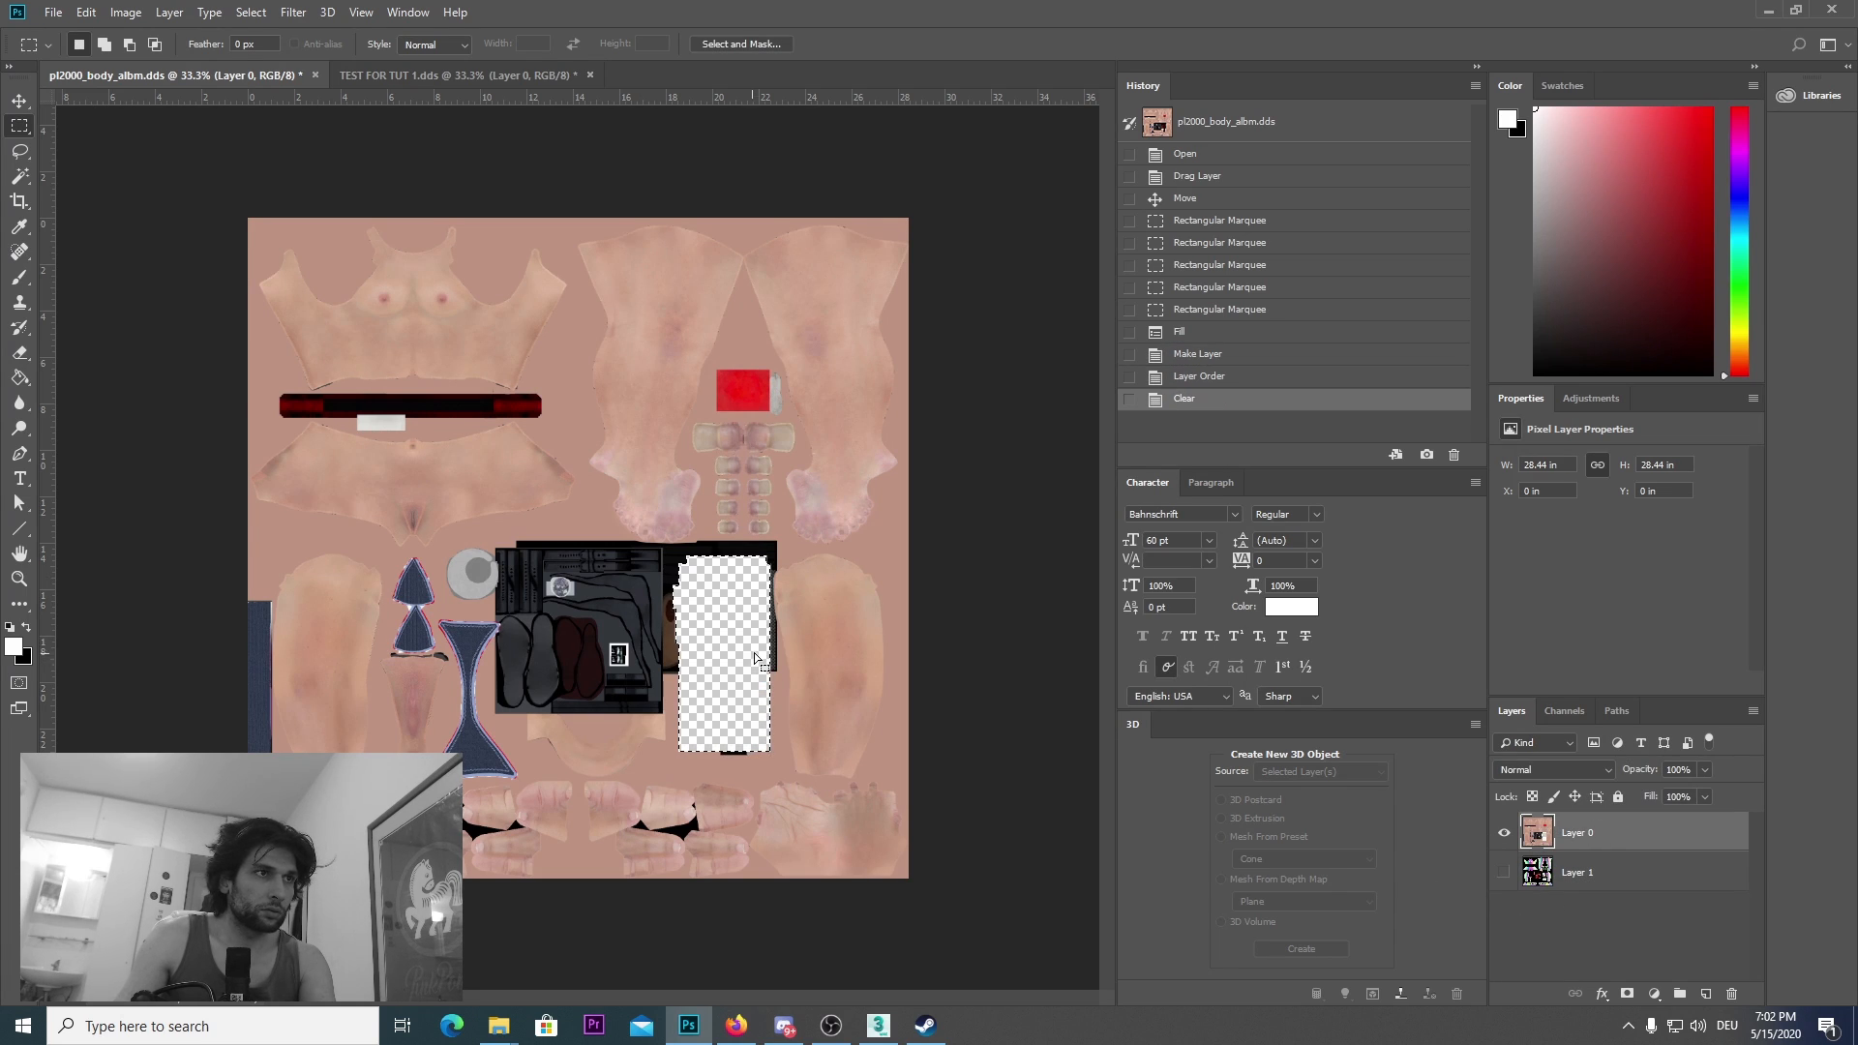
pyautogui.click(1503, 872)
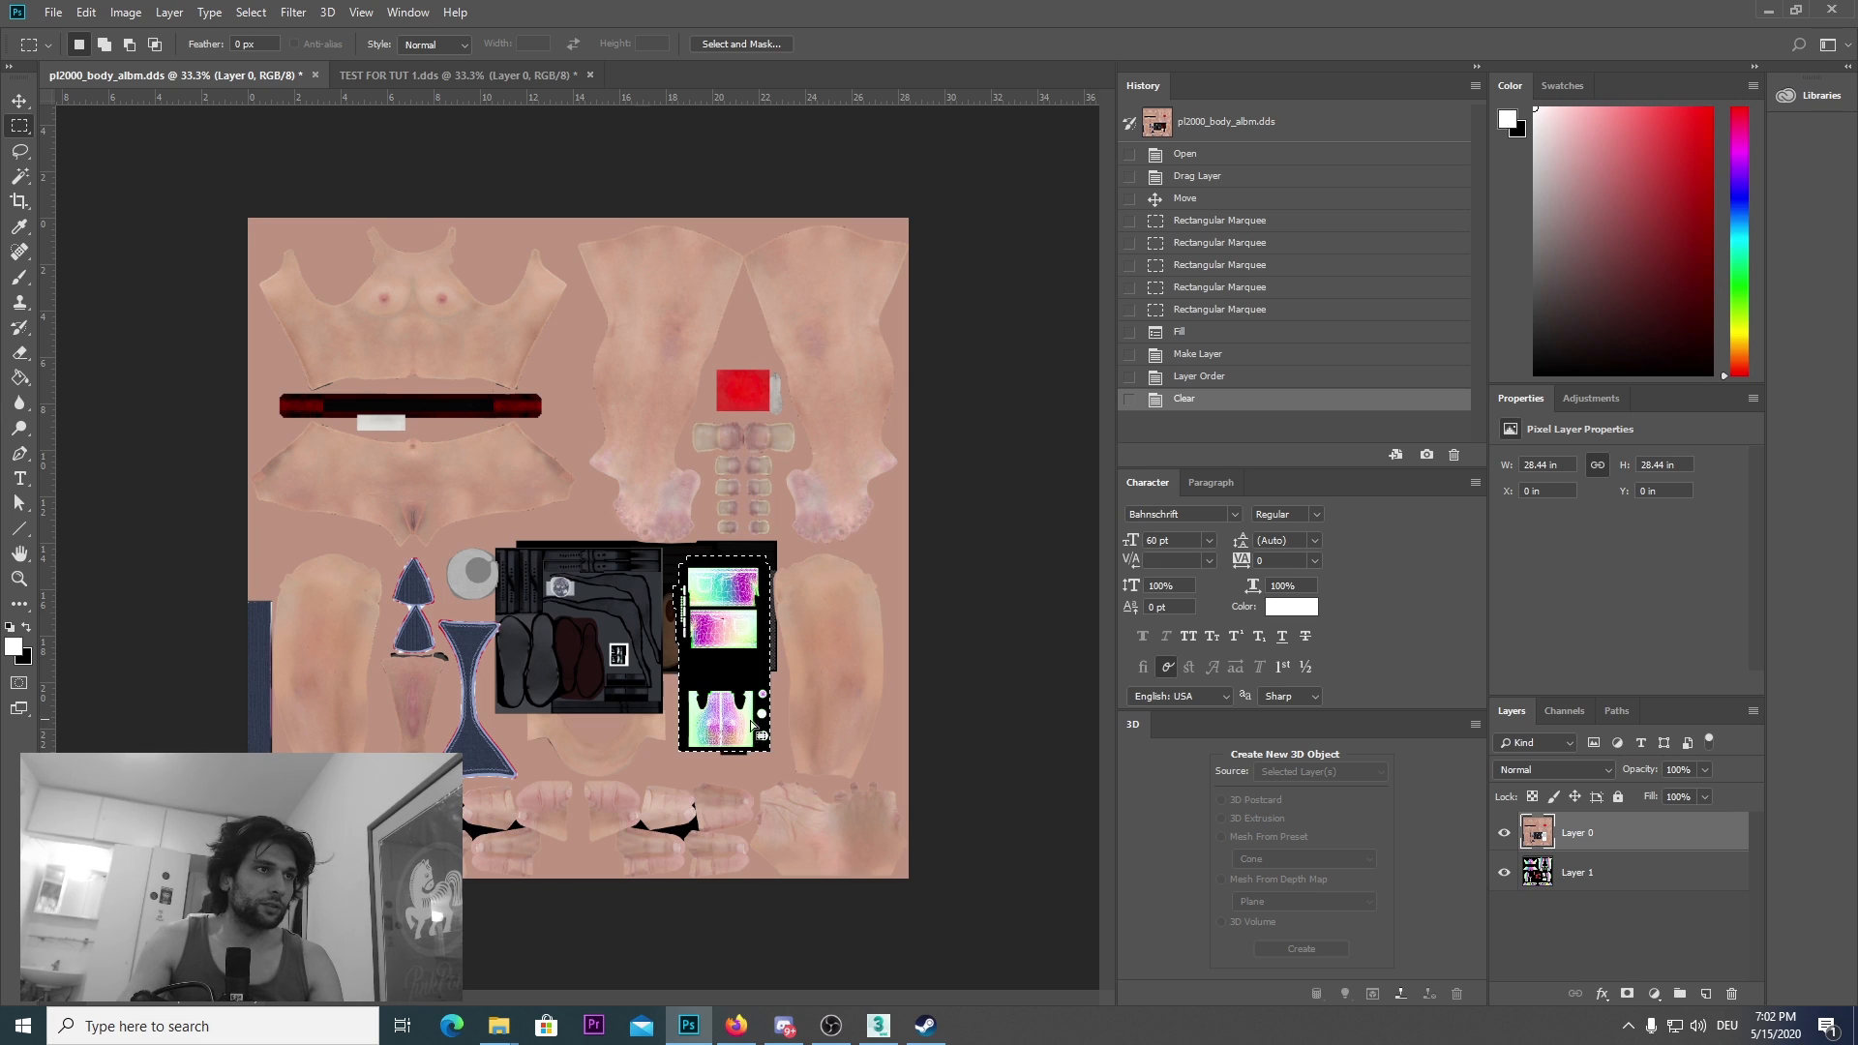
pyautogui.hotkey('ctrl', 'd')
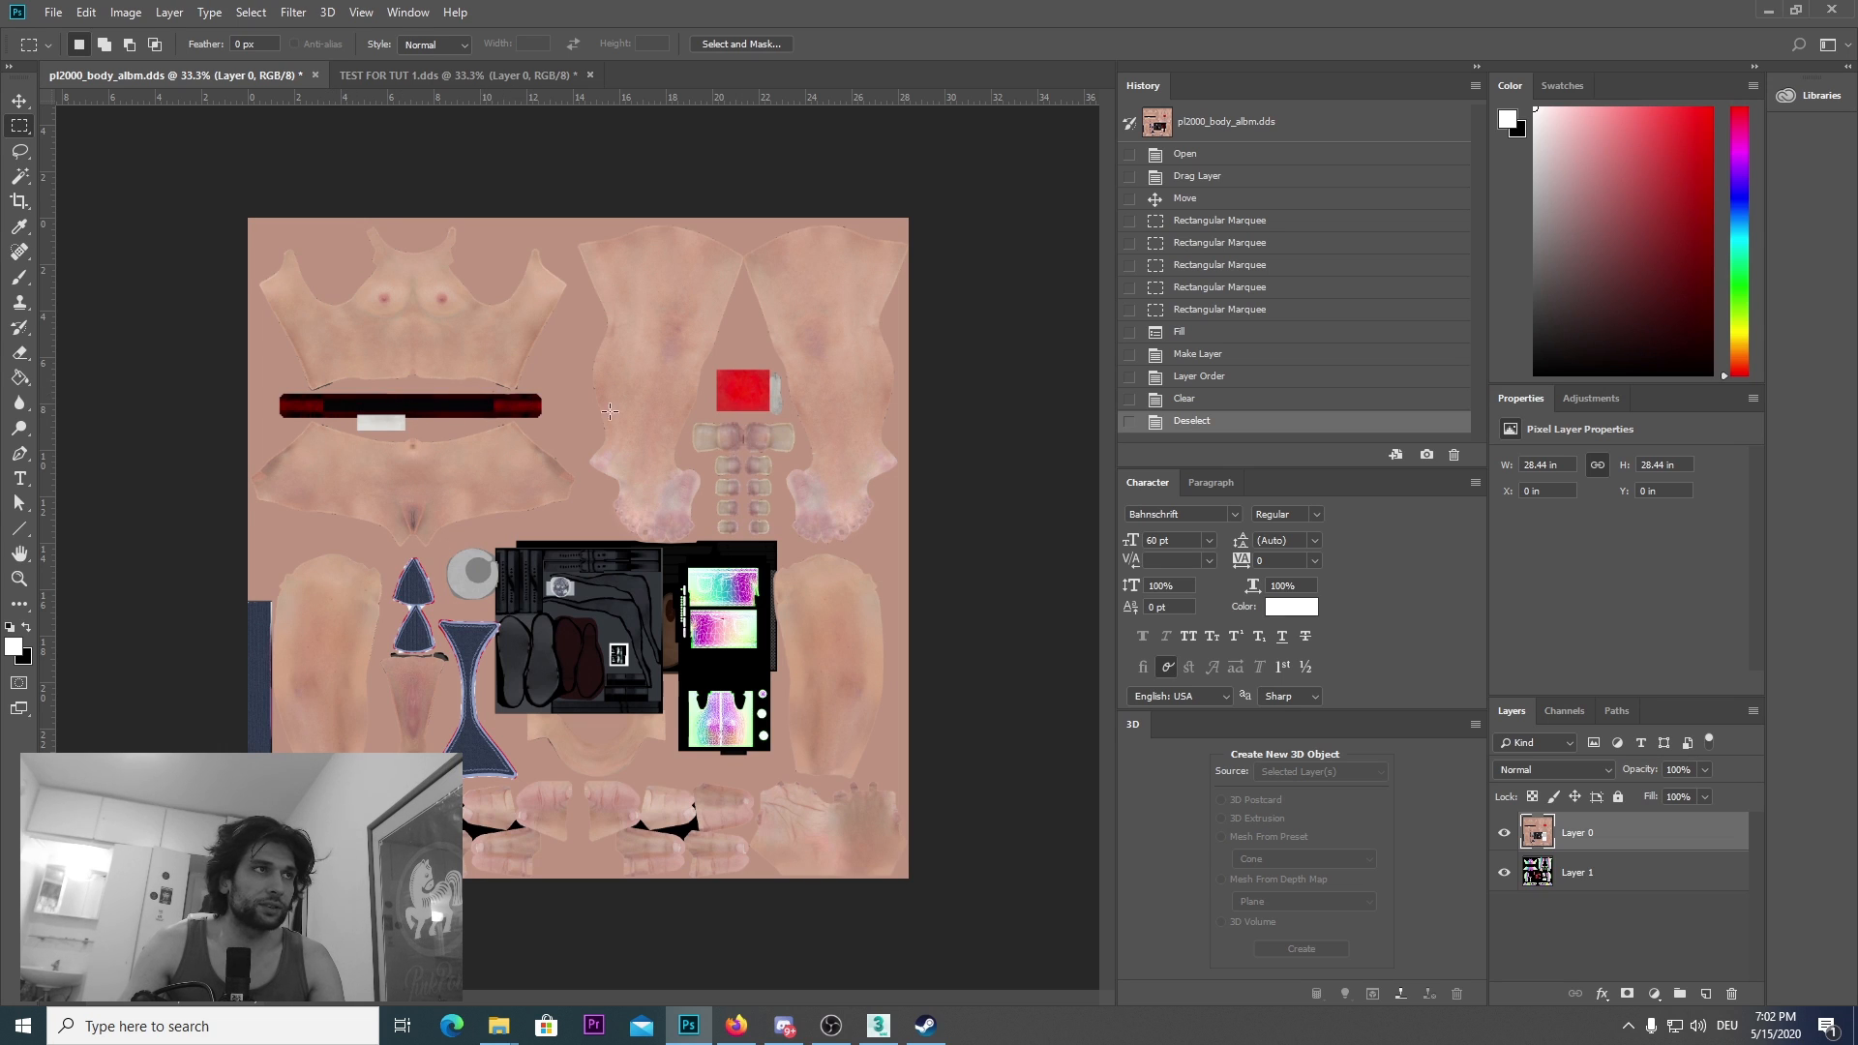
# Step: Hide Layer 0 to examine the full UV layout on Layer 1, and show and reselect Layer 0
pyautogui.click(1584, 874)
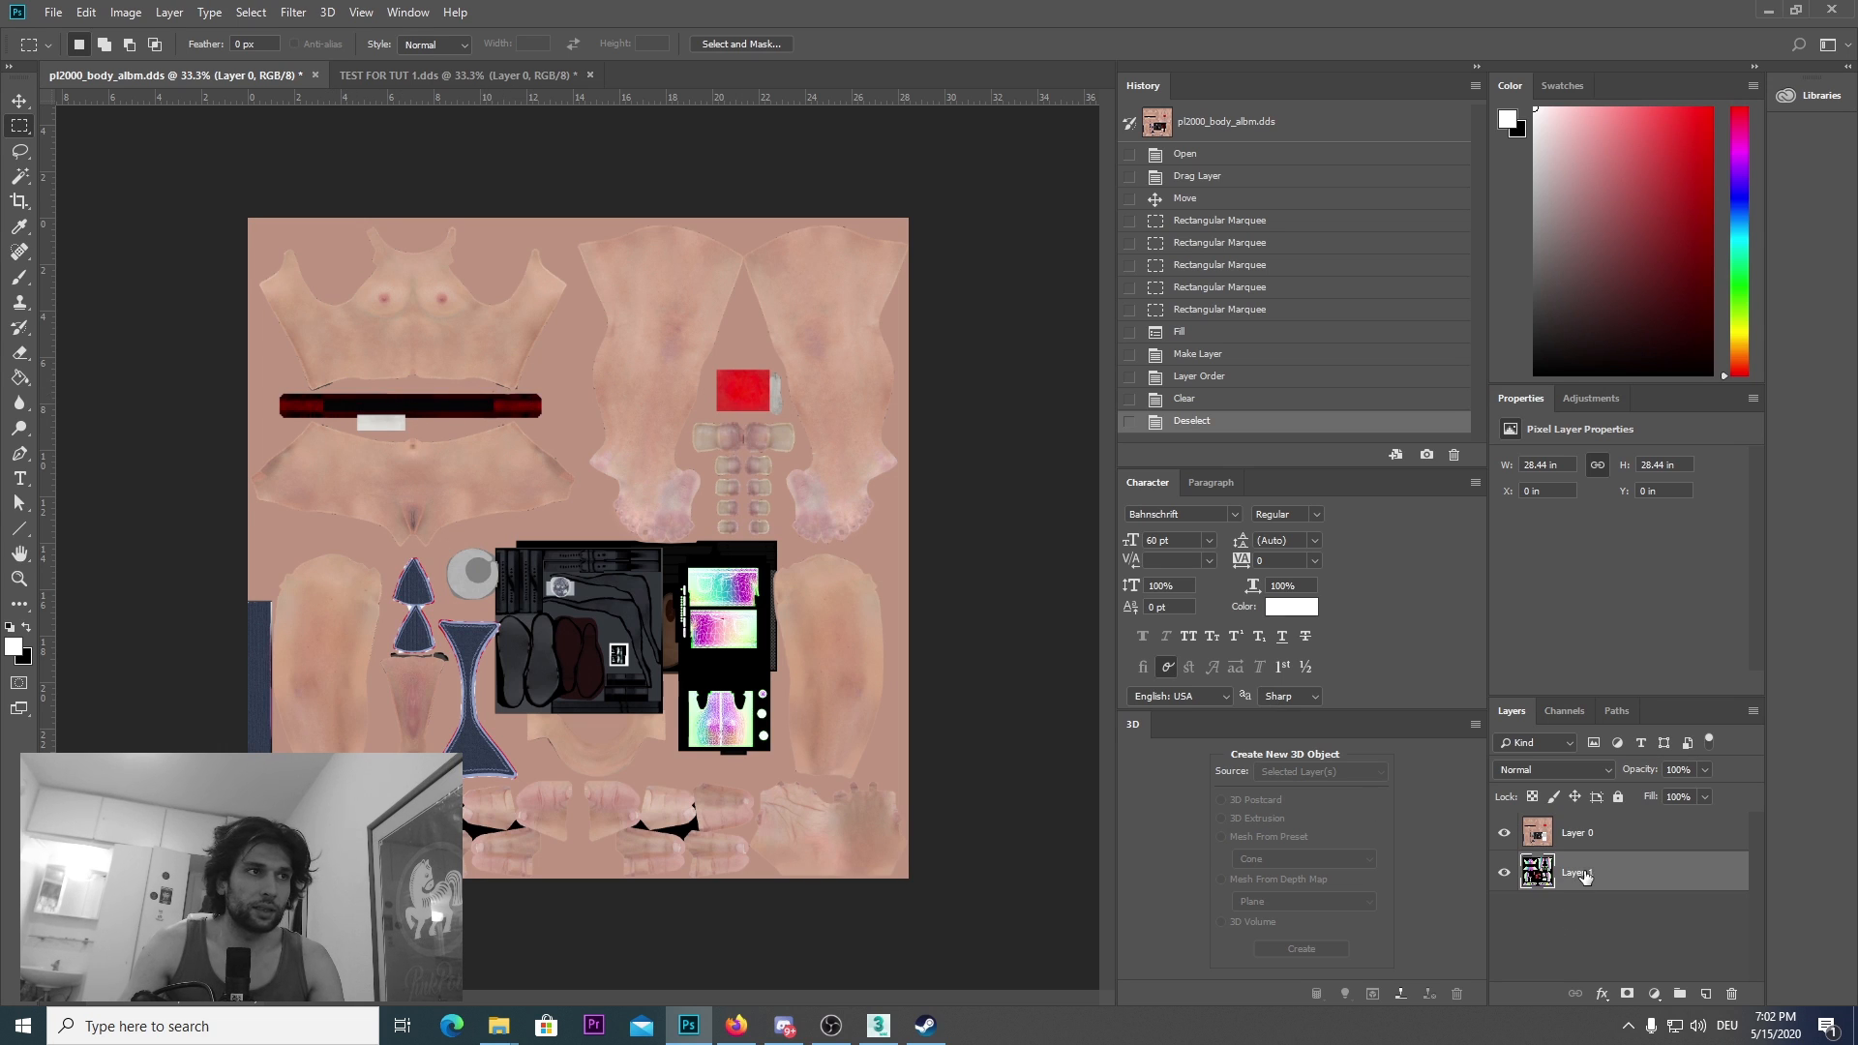
pyautogui.click(1506, 833)
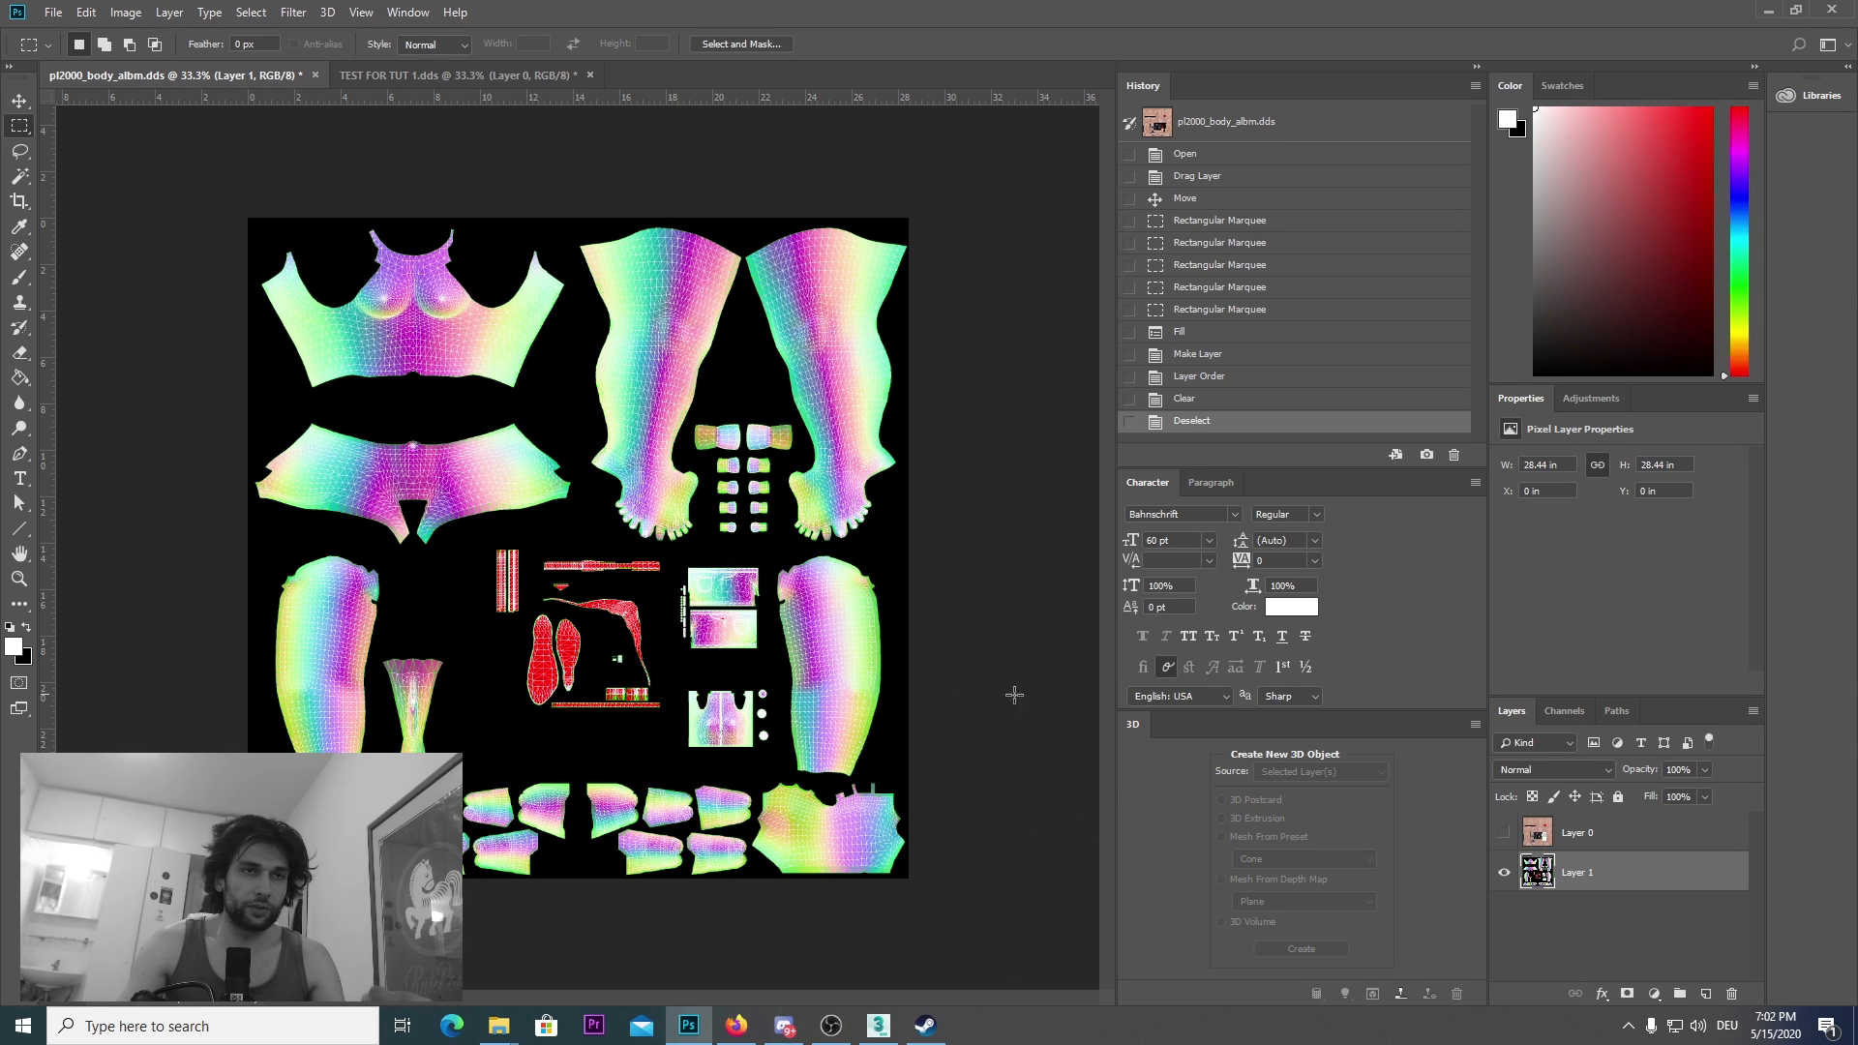
pyautogui.click(1571, 836)
pyautogui.click(1503, 837)
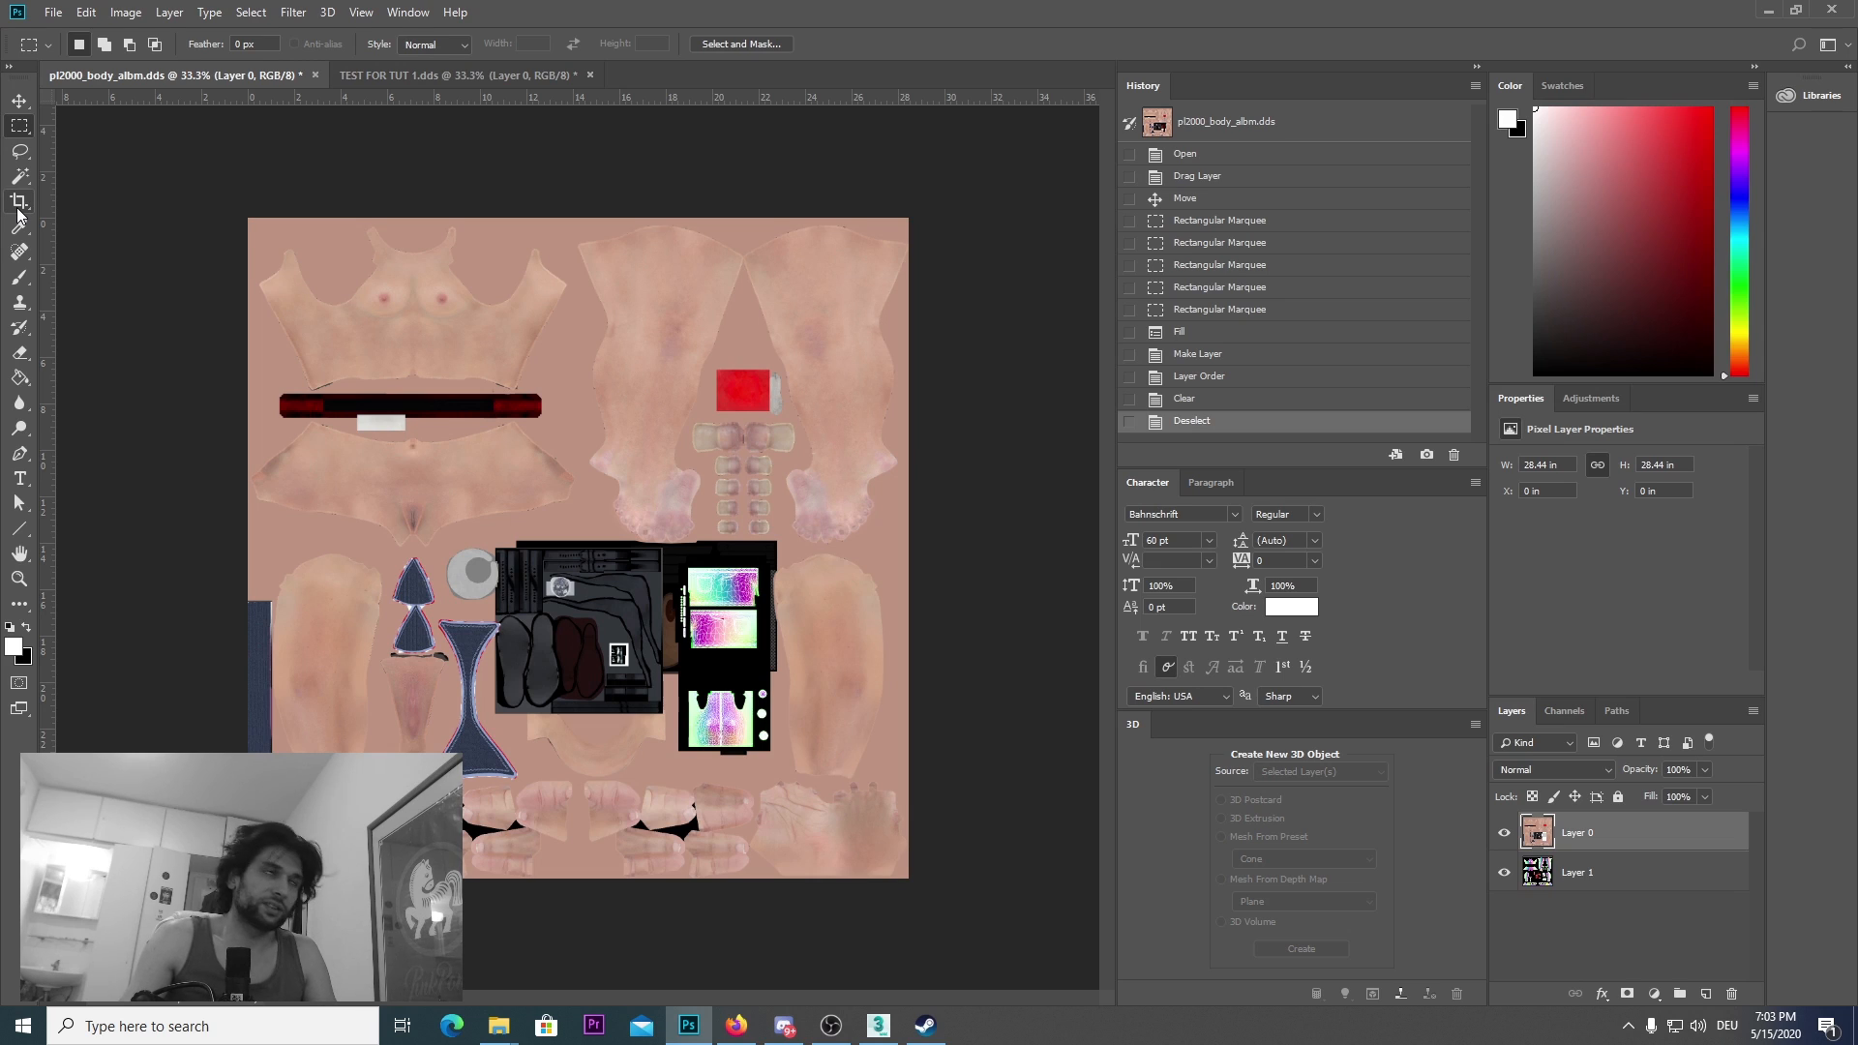
# Step: Fill a rectangular selection over the cleared area of Layer 0 with white using the Paint Bucket, and make Layer 1 active
pyautogui.click(20, 279)
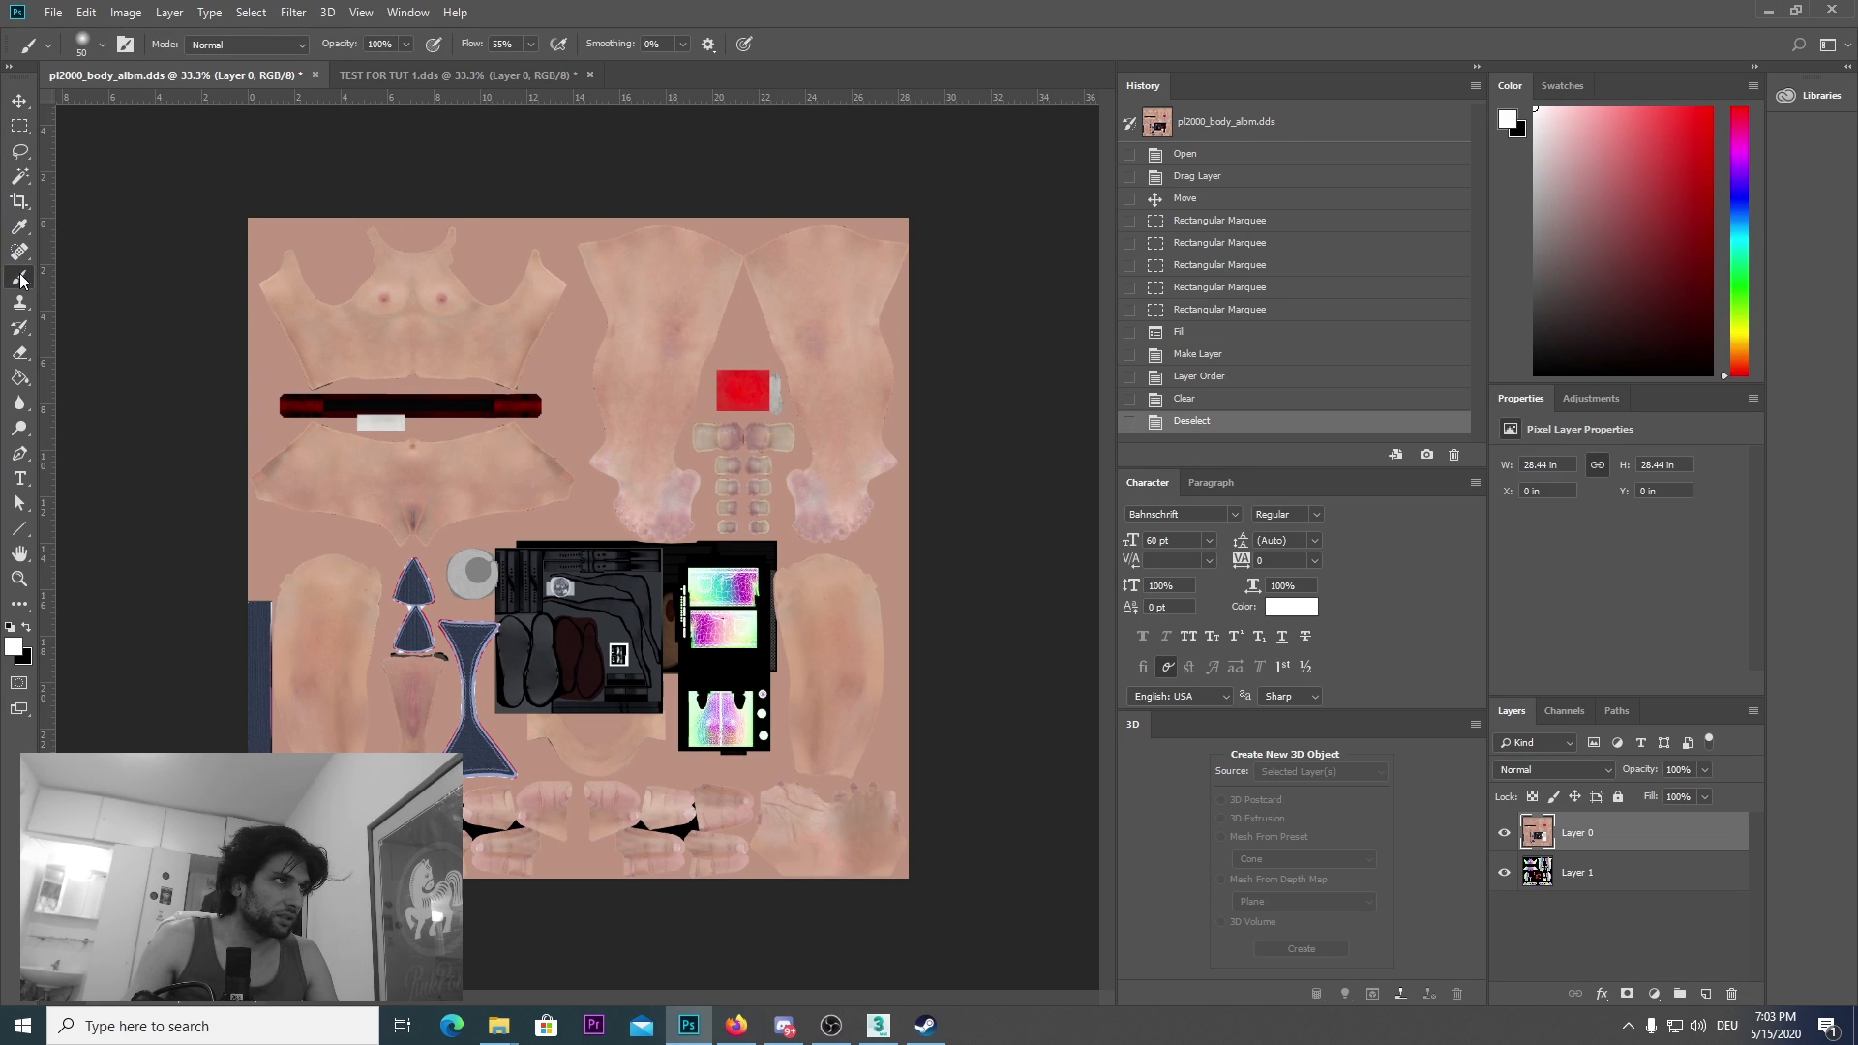
pyautogui.click(20, 126)
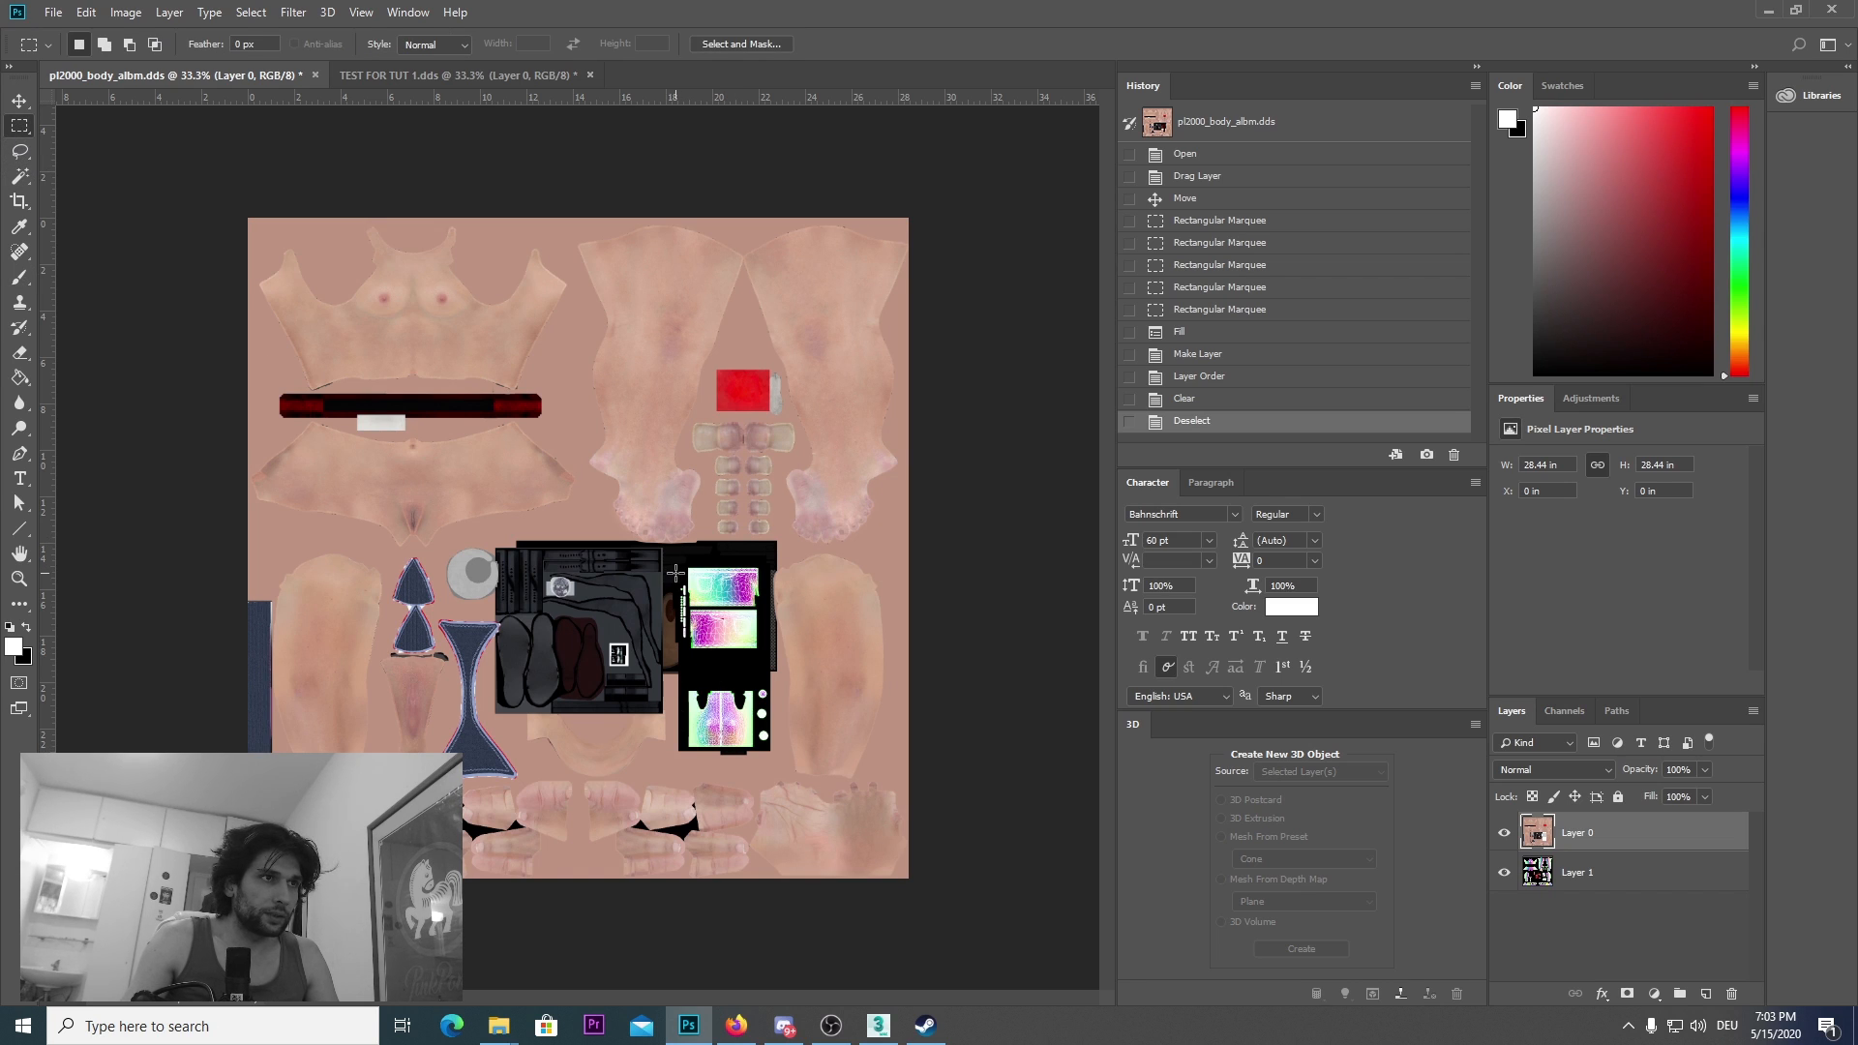
pyautogui.moveTo(678, 569); pyautogui.dragTo(767, 753)
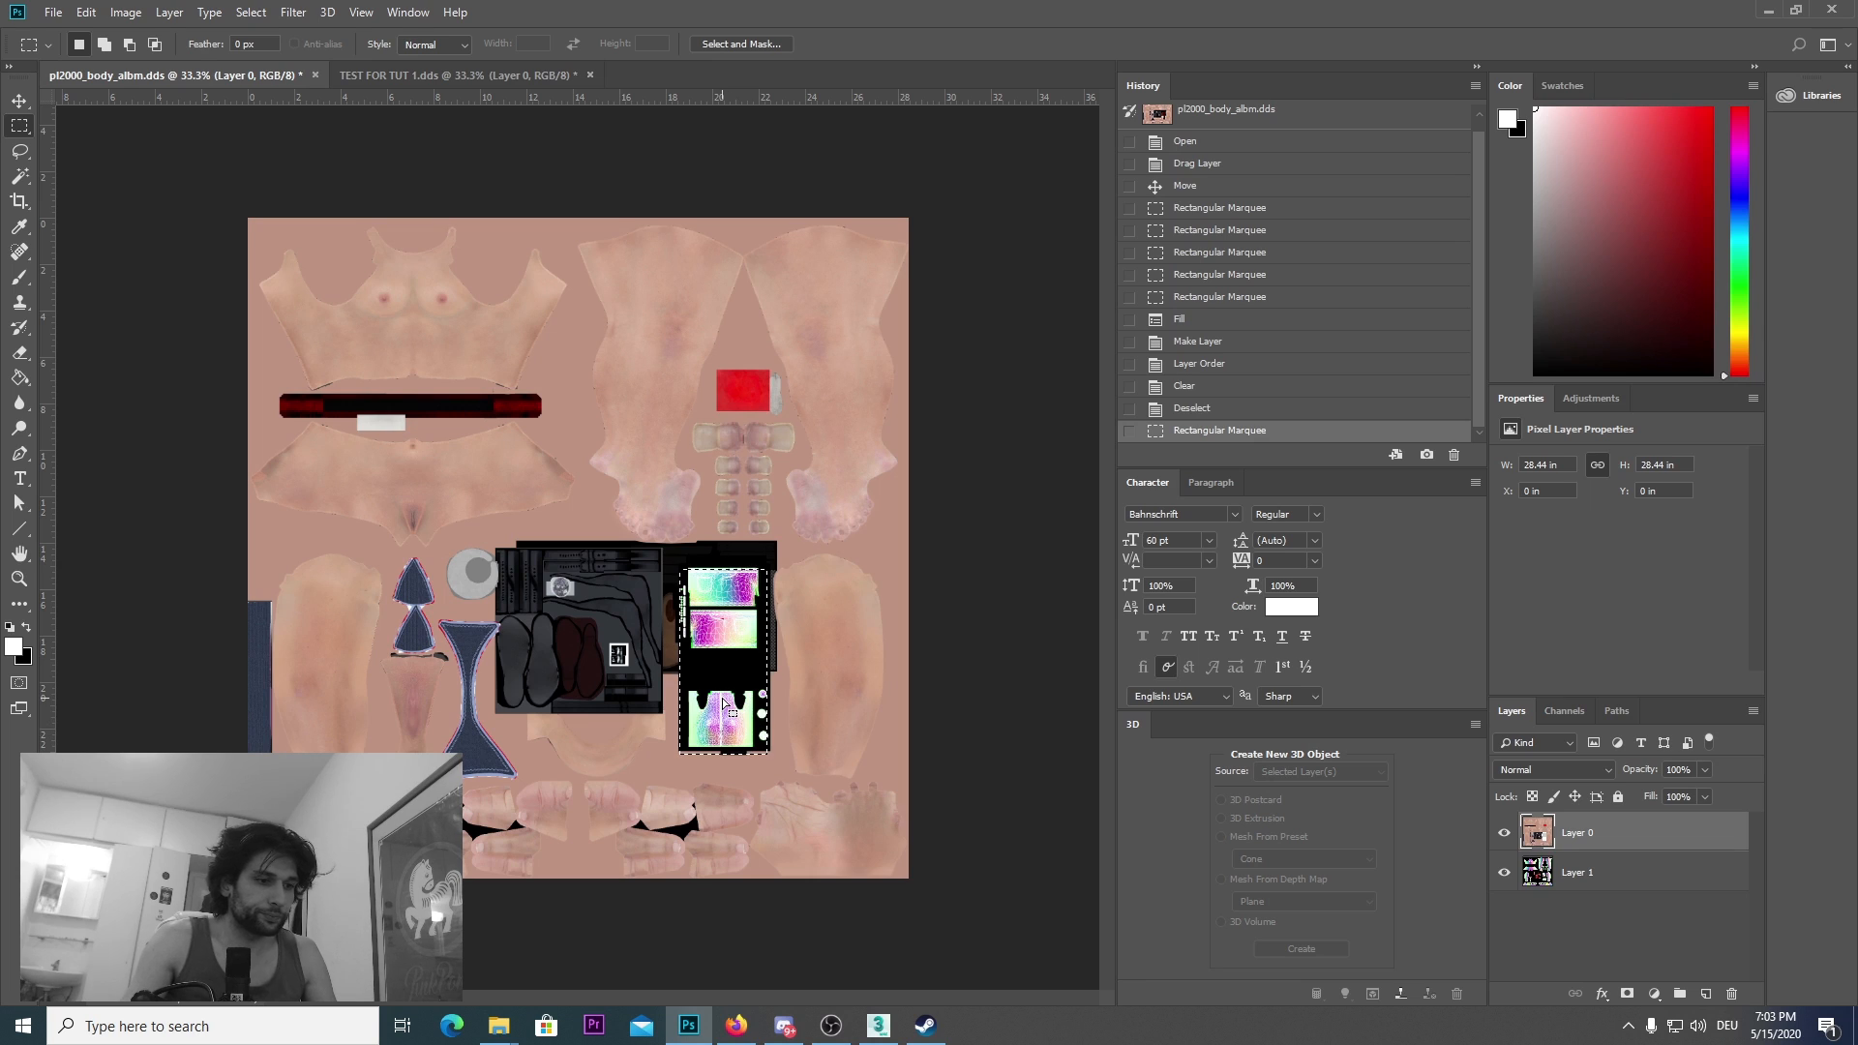
pyautogui.keyDown('shift'); pyautogui.moveTo(679, 557); pyautogui.dragTo(768, 660); pyautogui.keyUp('shift')
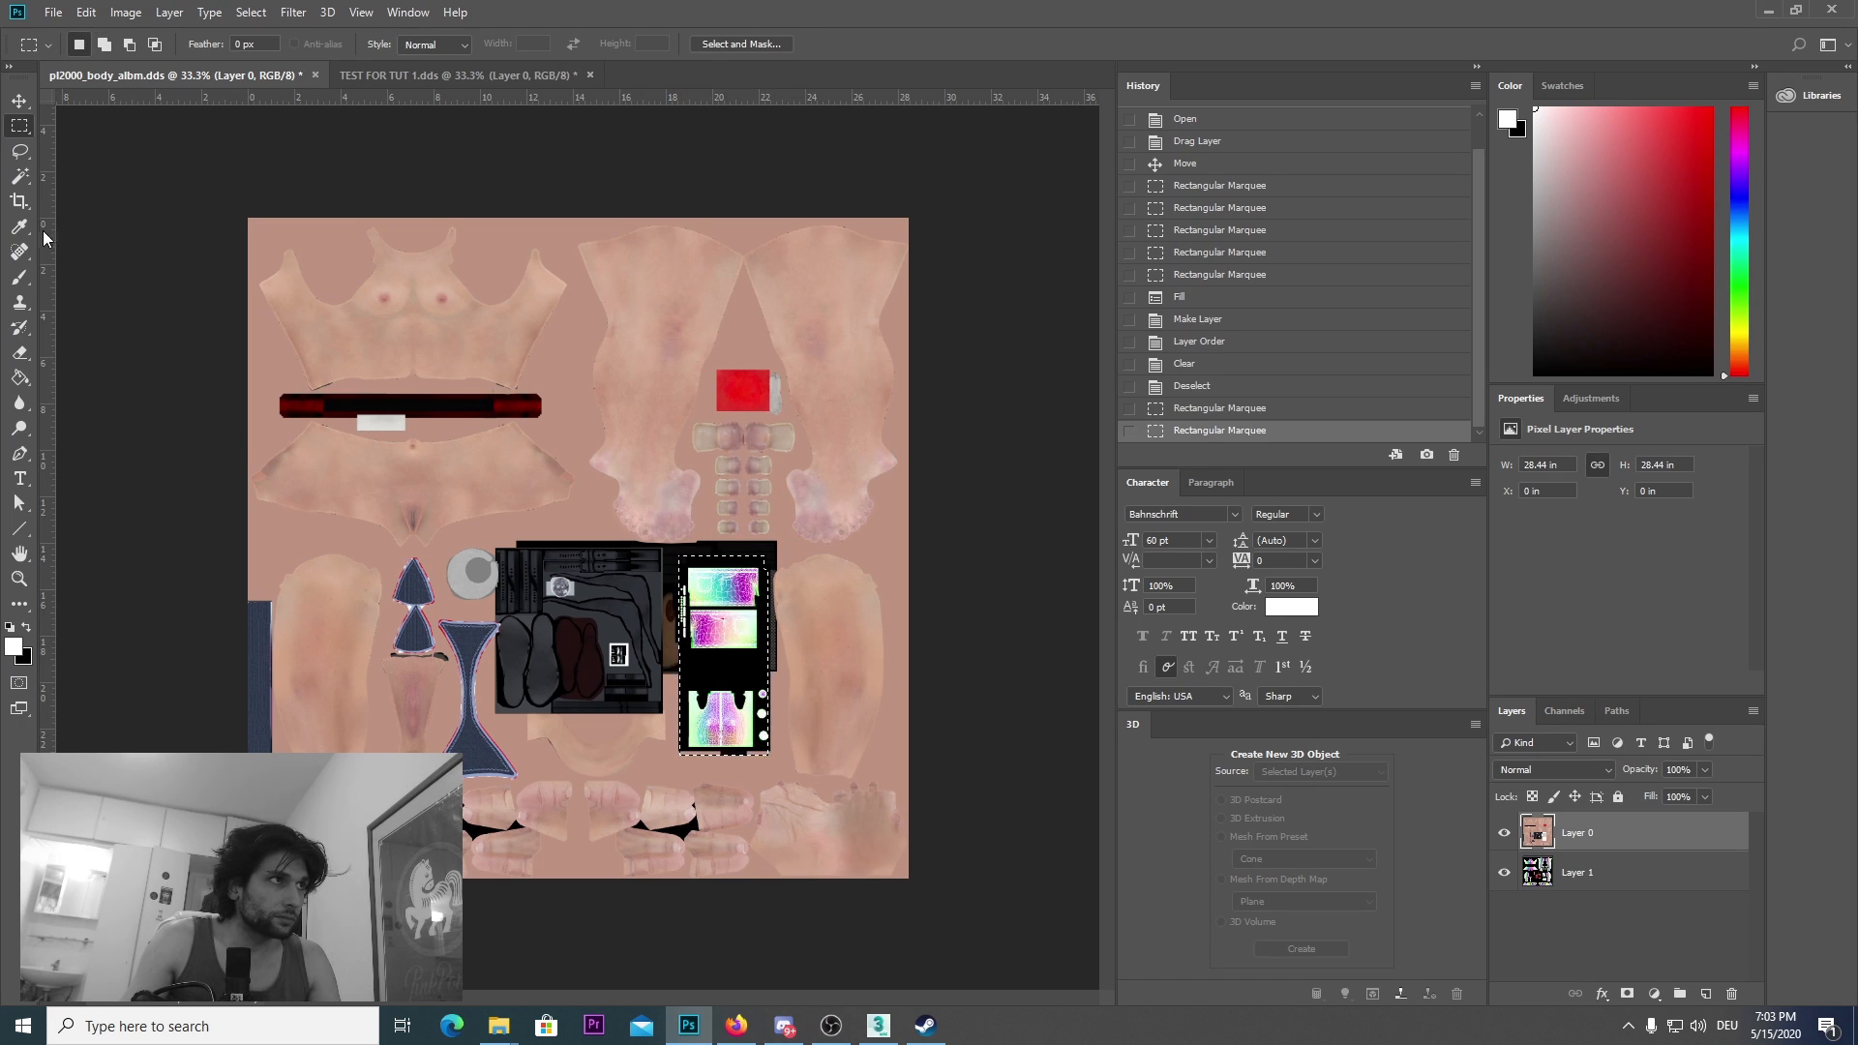
pyautogui.click(21, 381)
pyautogui.click(726, 593)
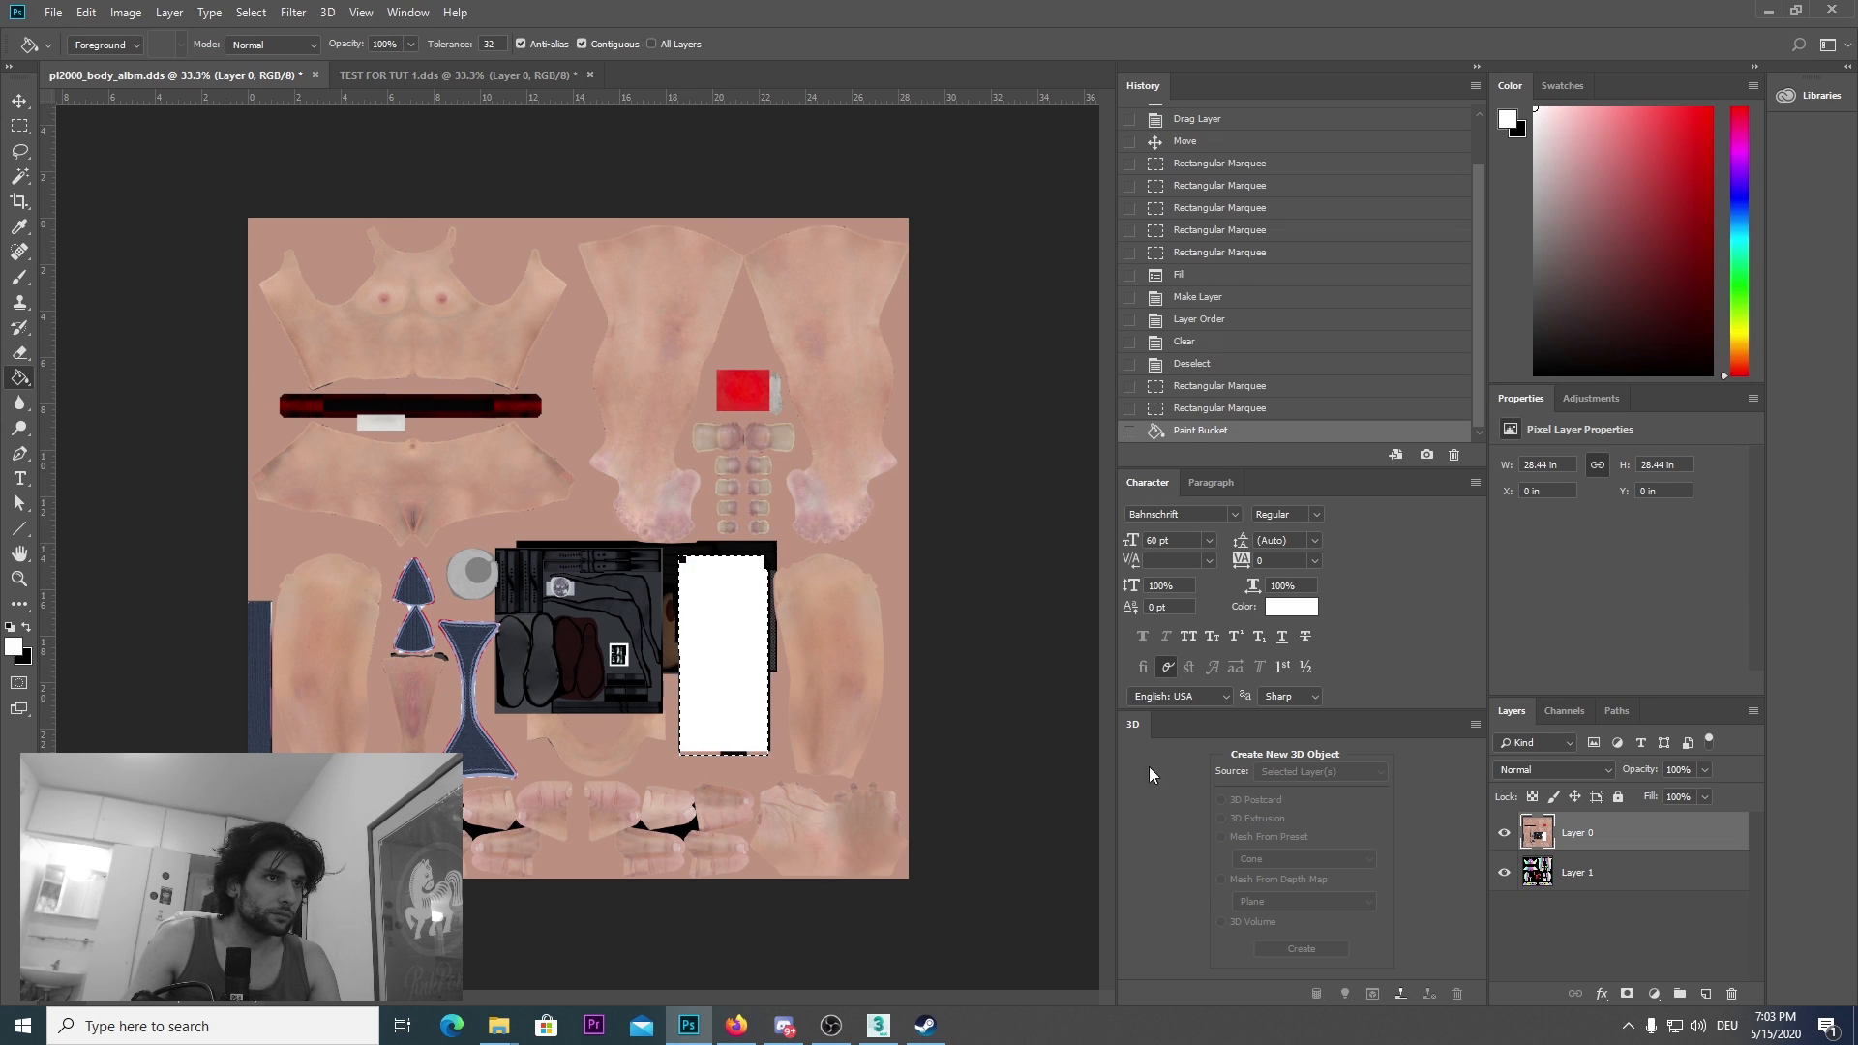
pyautogui.click(1587, 874)
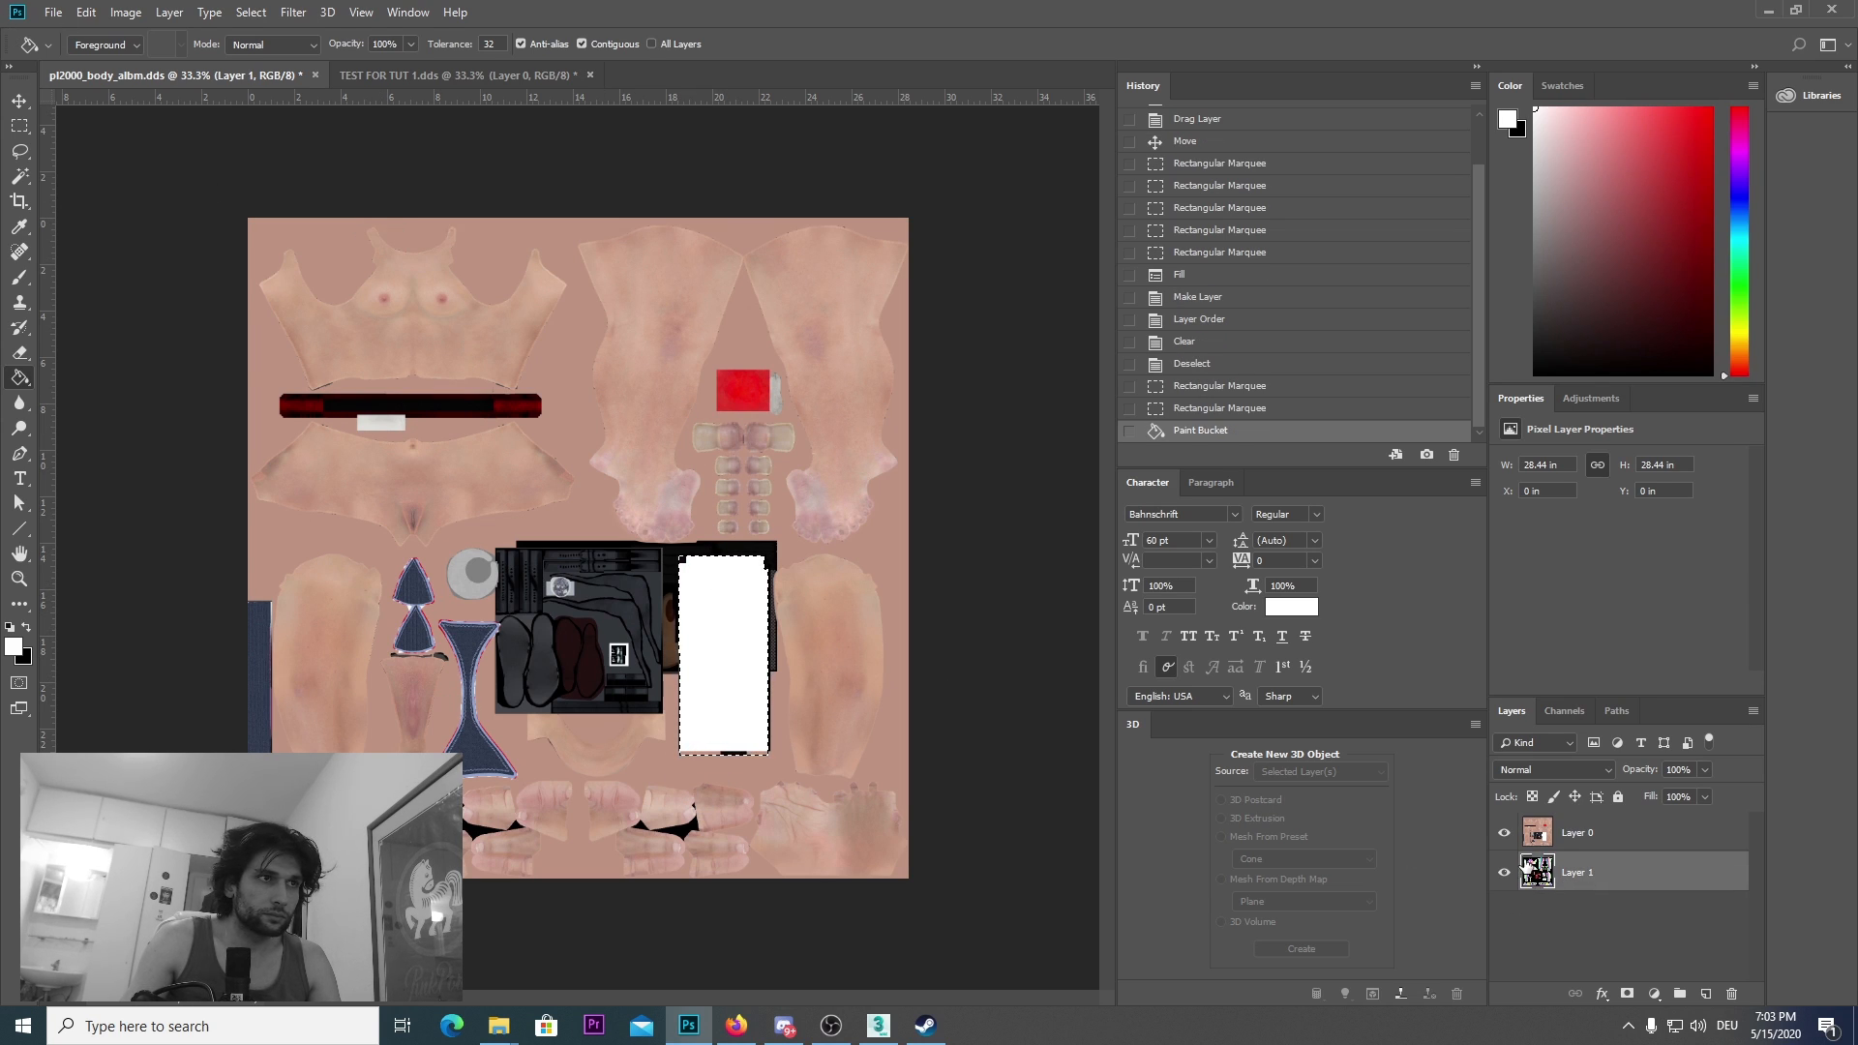
# Step: Undo the white Paint Bucket fill and clear the rectangular selection
pyautogui.click(1211, 410)
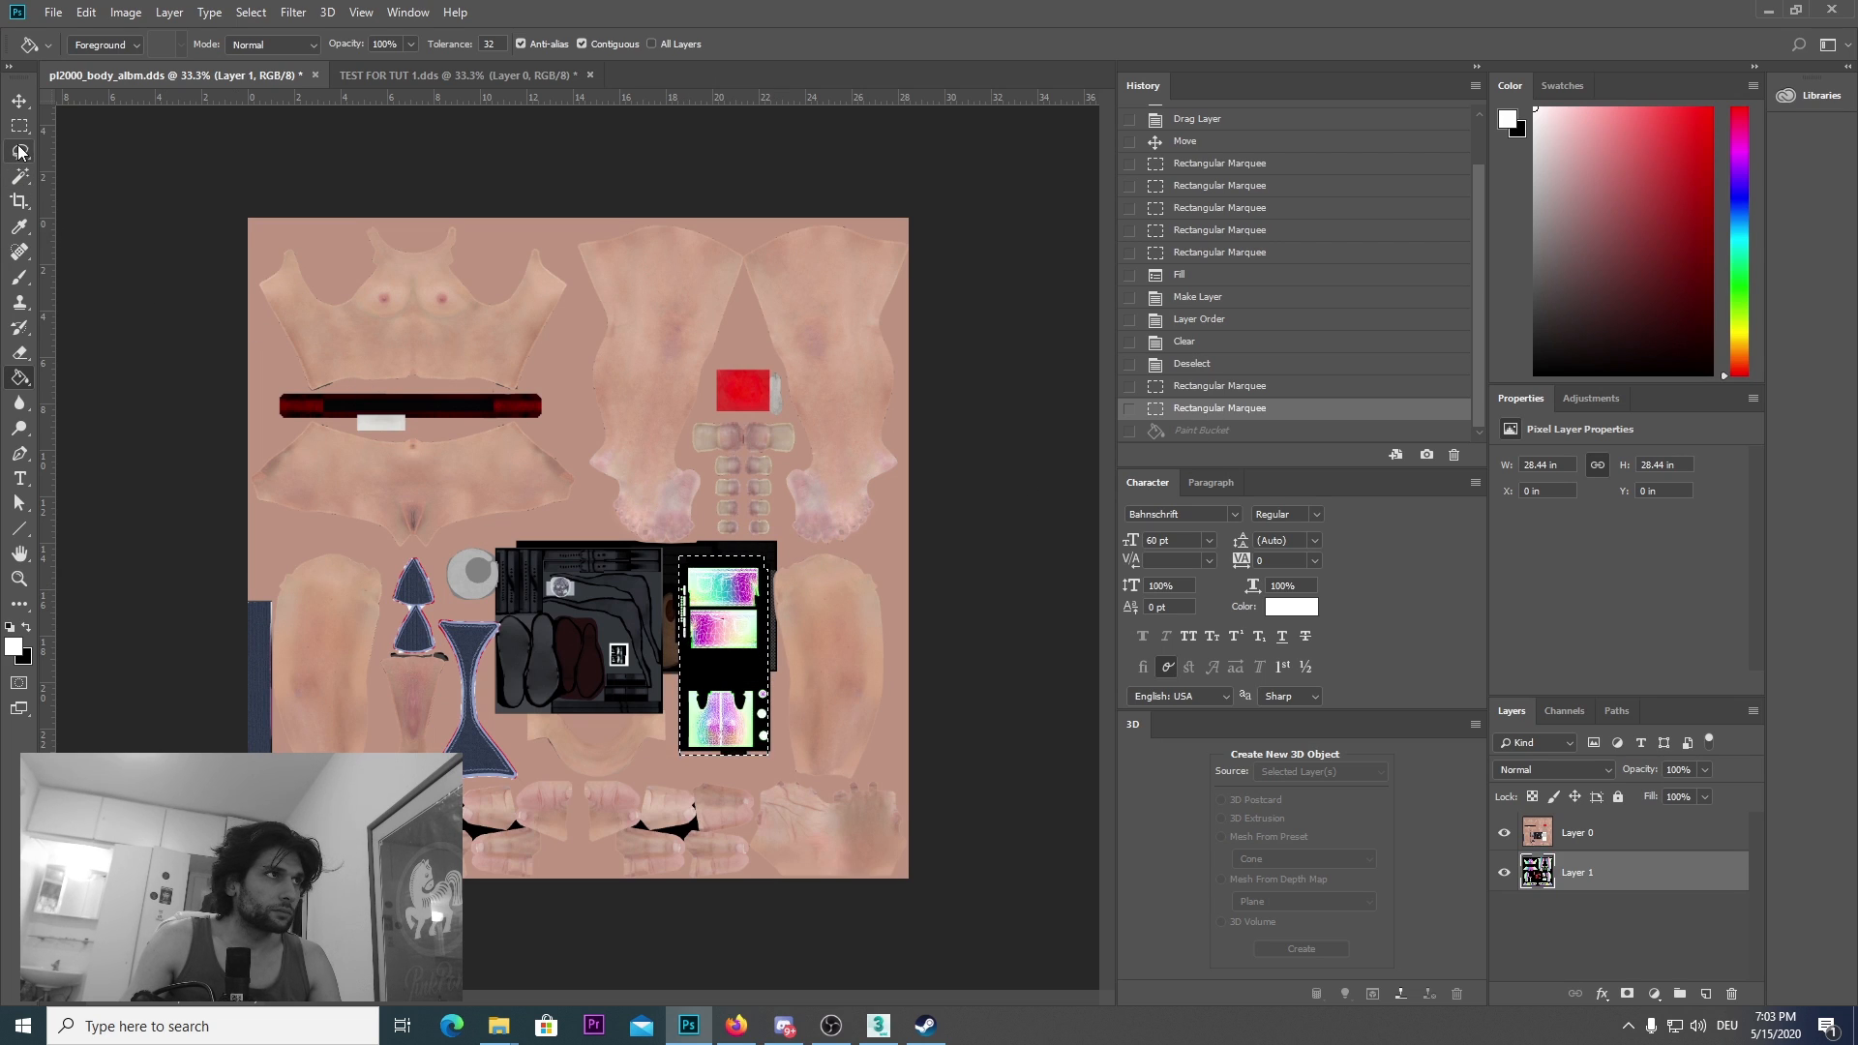
pyautogui.click(19, 176)
pyautogui.hotkey('ctrl', 'd')
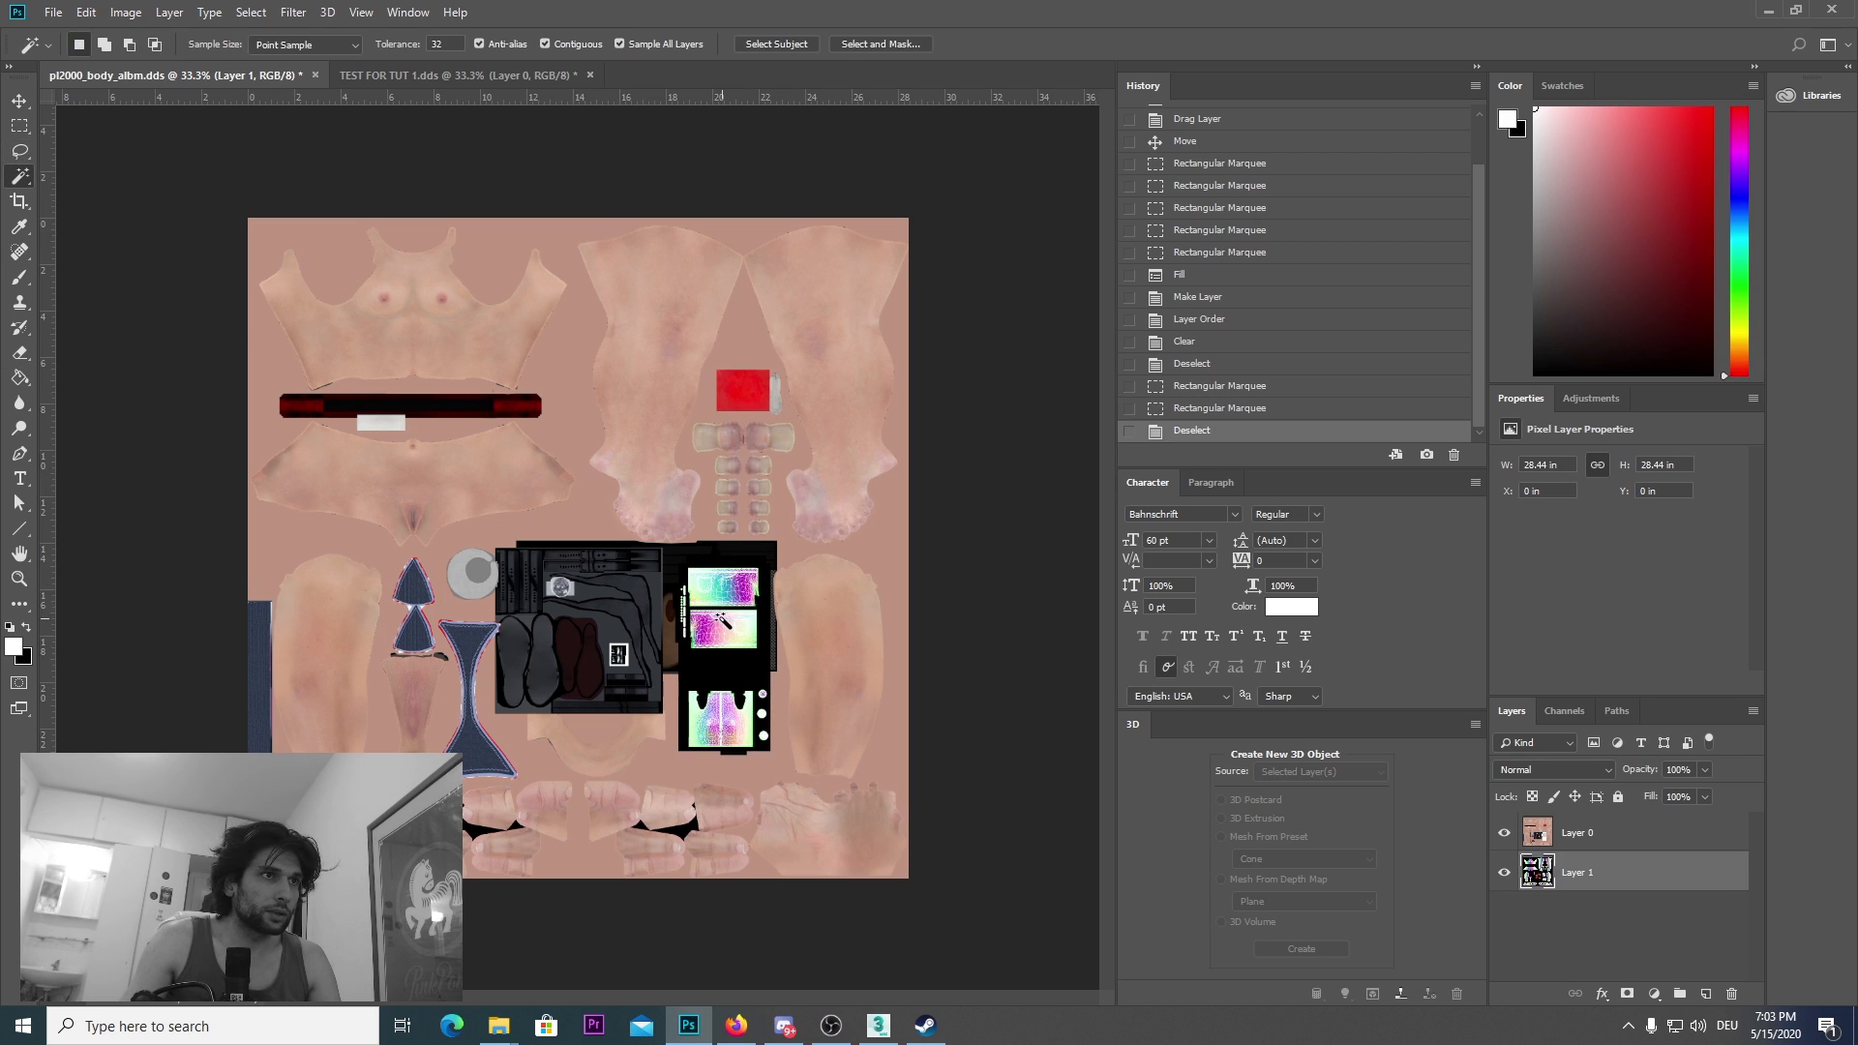
# Step: Try to select the coloured UV pieces in the gap on Layer 1 with the Magic Wand
pyautogui.click(721, 605)
pyautogui.keyDown('shift'); pyautogui.click(738, 596); pyautogui.keyUp('shift')
pyautogui.keyDown('shift'); pyautogui.click(721, 602); pyautogui.keyUp('shift')
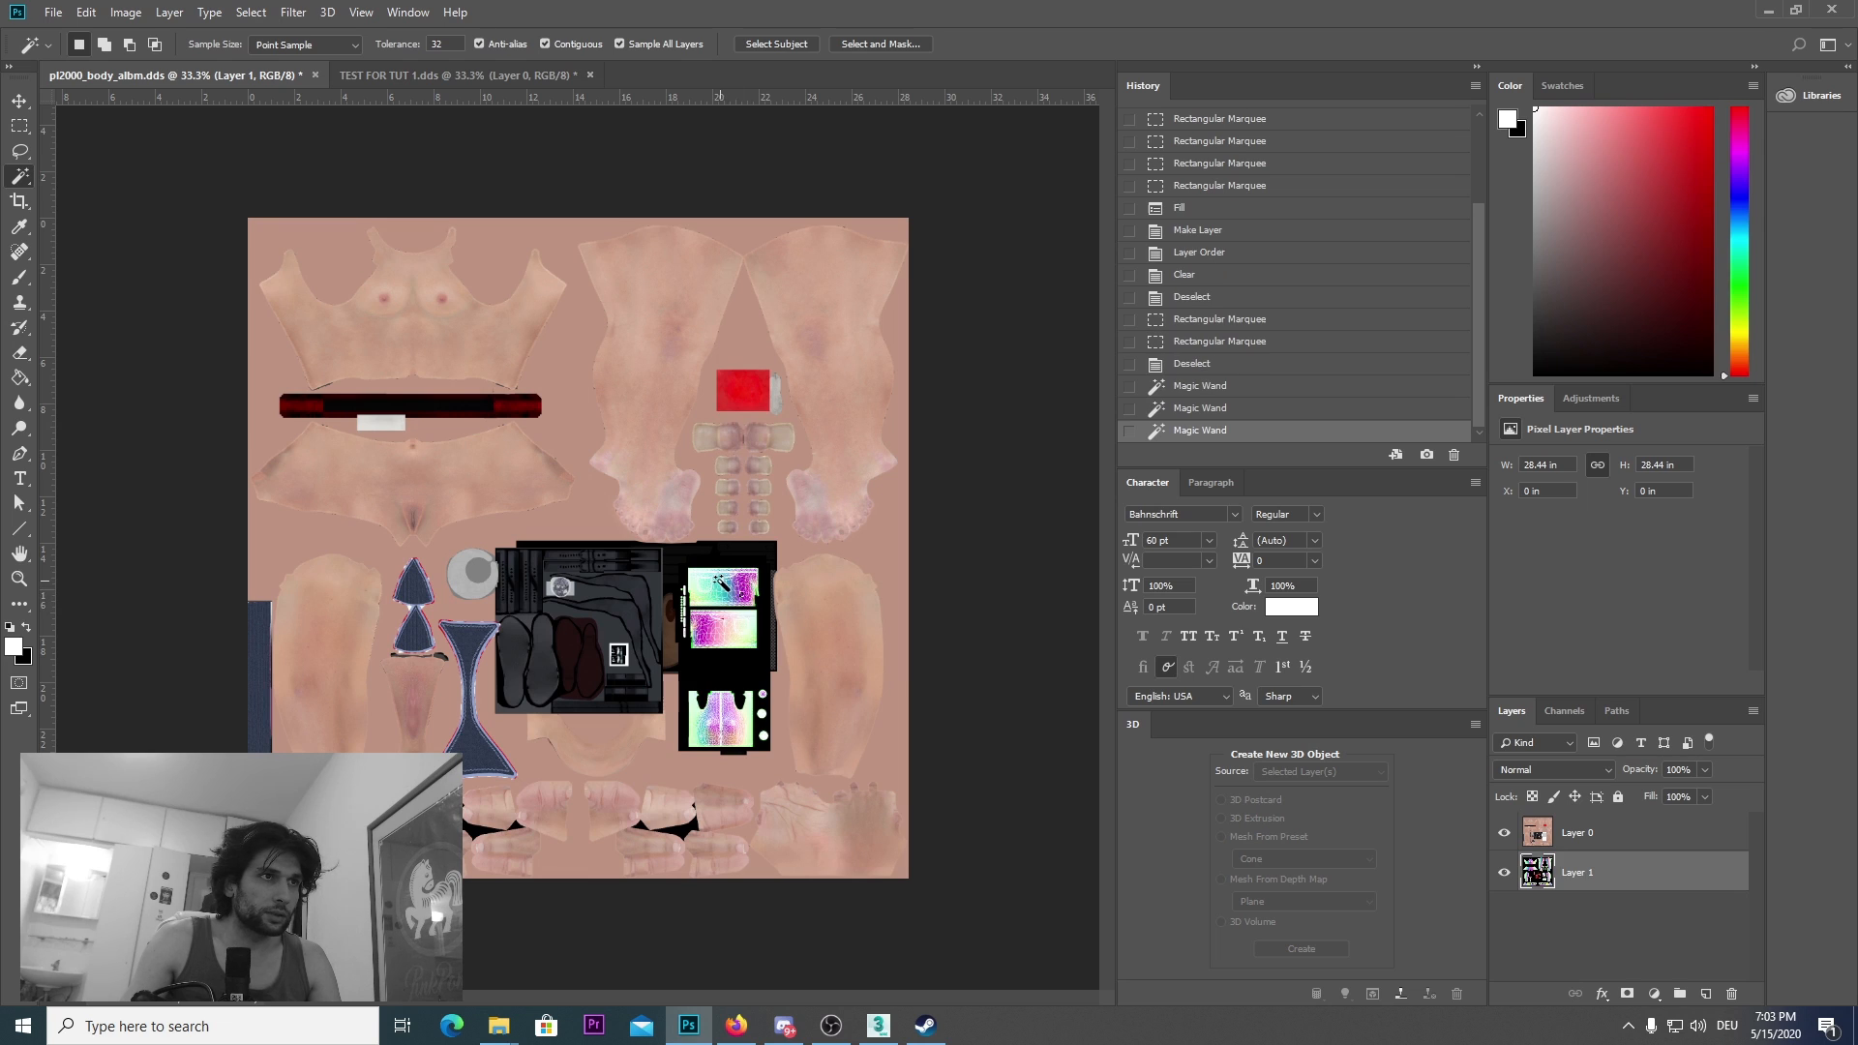
pyautogui.keyDown('shift'); pyautogui.click(745, 600); pyautogui.keyUp('shift')
pyautogui.keyDown('shift'); pyautogui.click(728, 595); pyautogui.keyUp('shift')
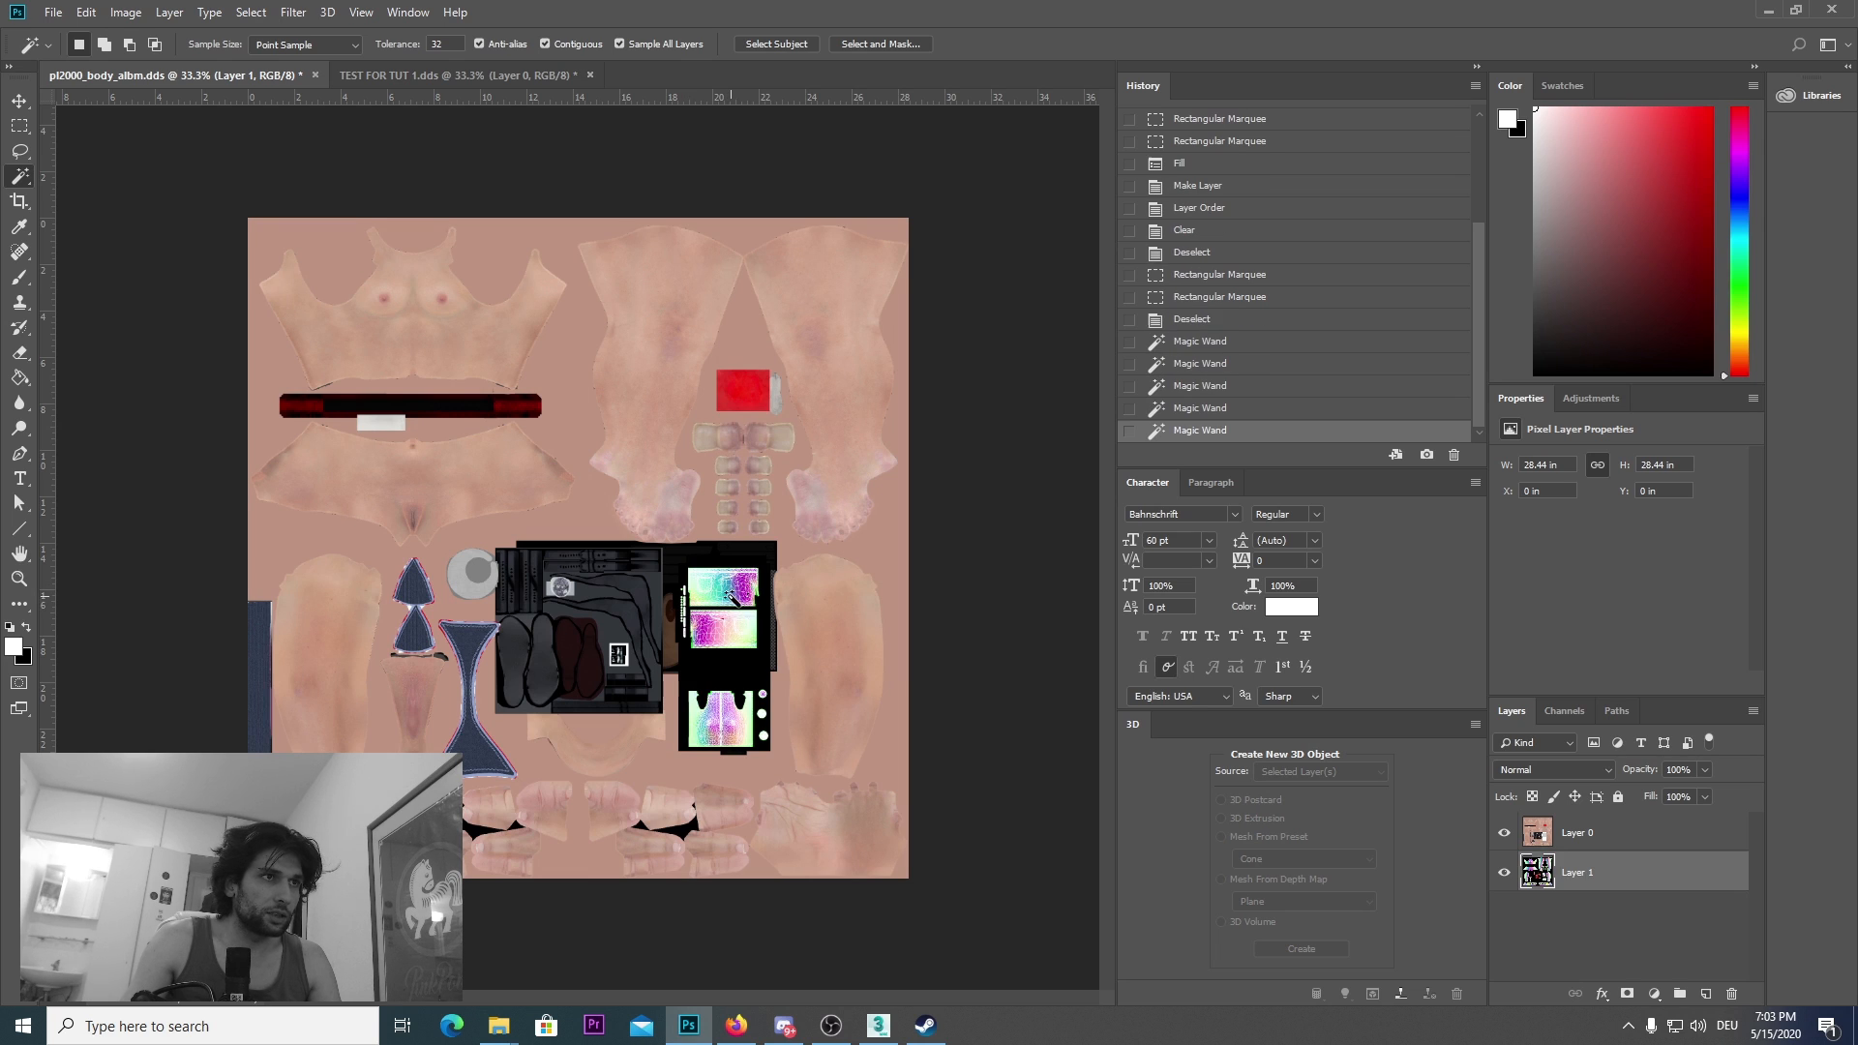
# Step: Select a rectangle around the coloured UV pieces on Layer 1 and try to fill it white with the Paint Bucket
pyautogui.click(19, 126)
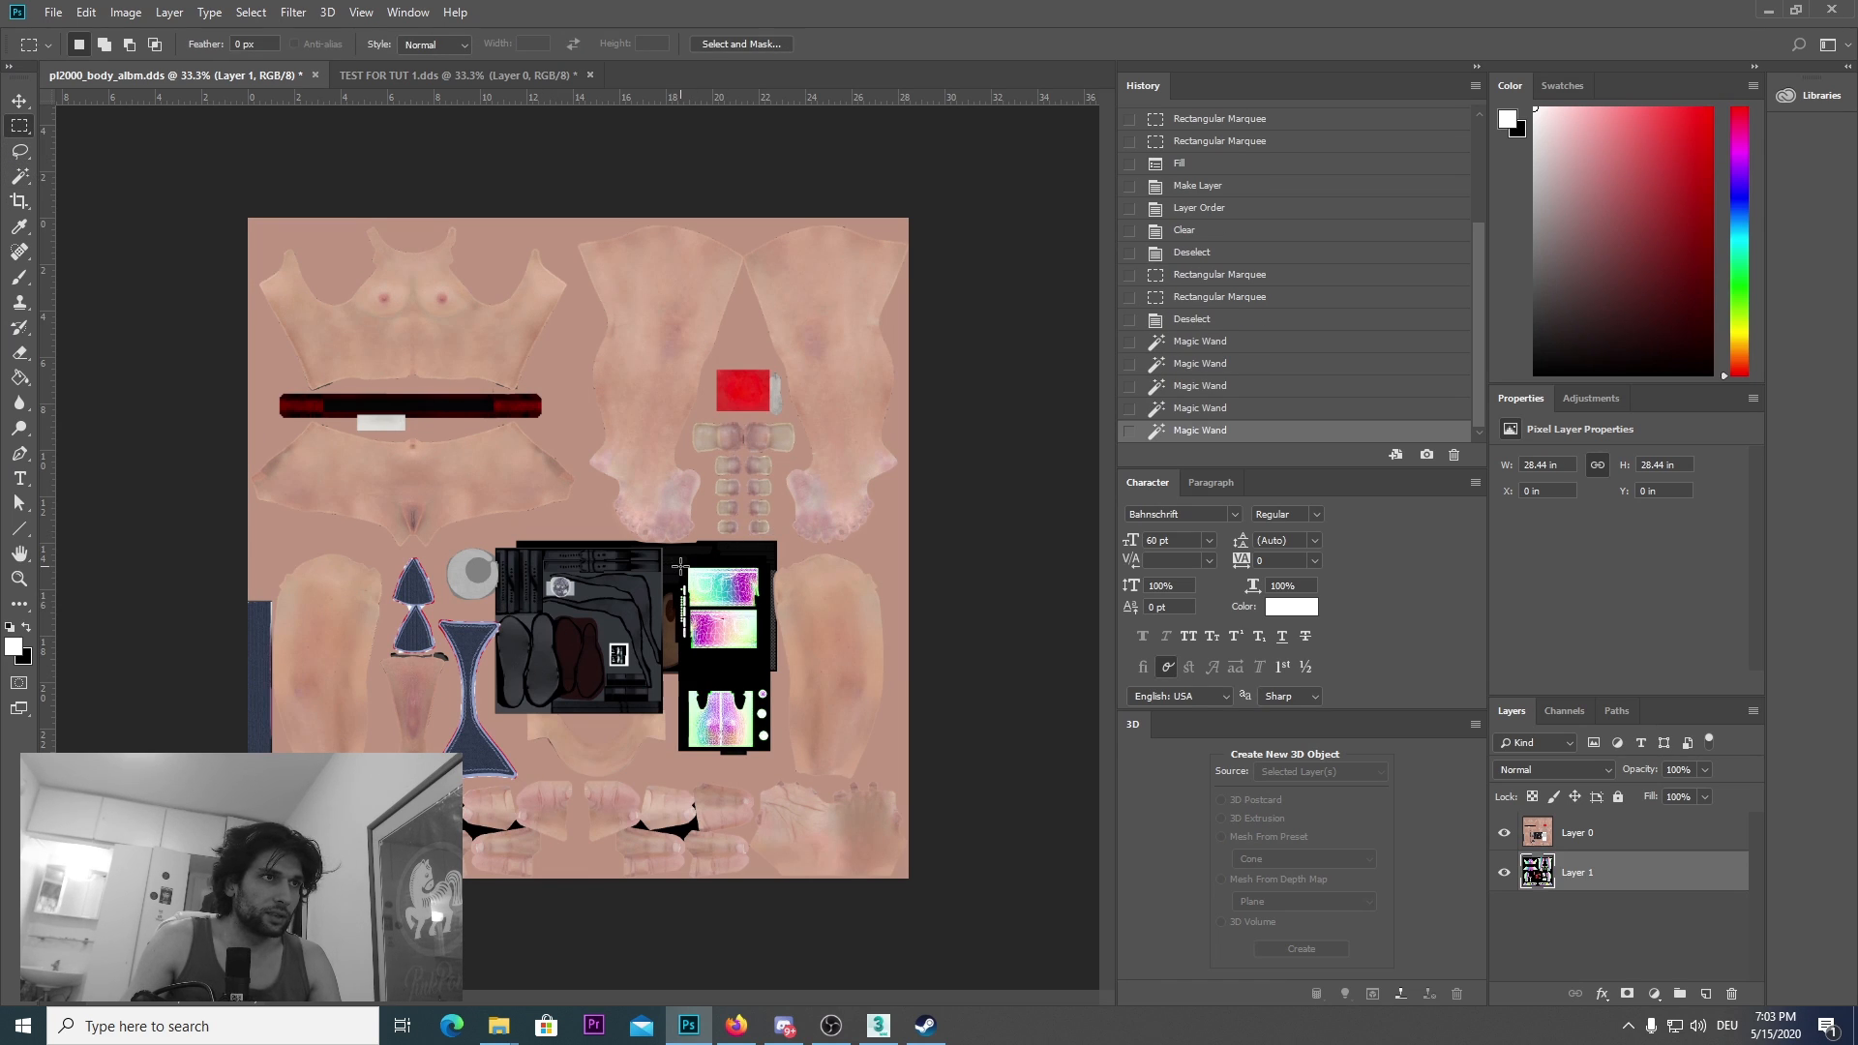
pyautogui.moveTo(681, 567); pyautogui.dragTo(770, 751)
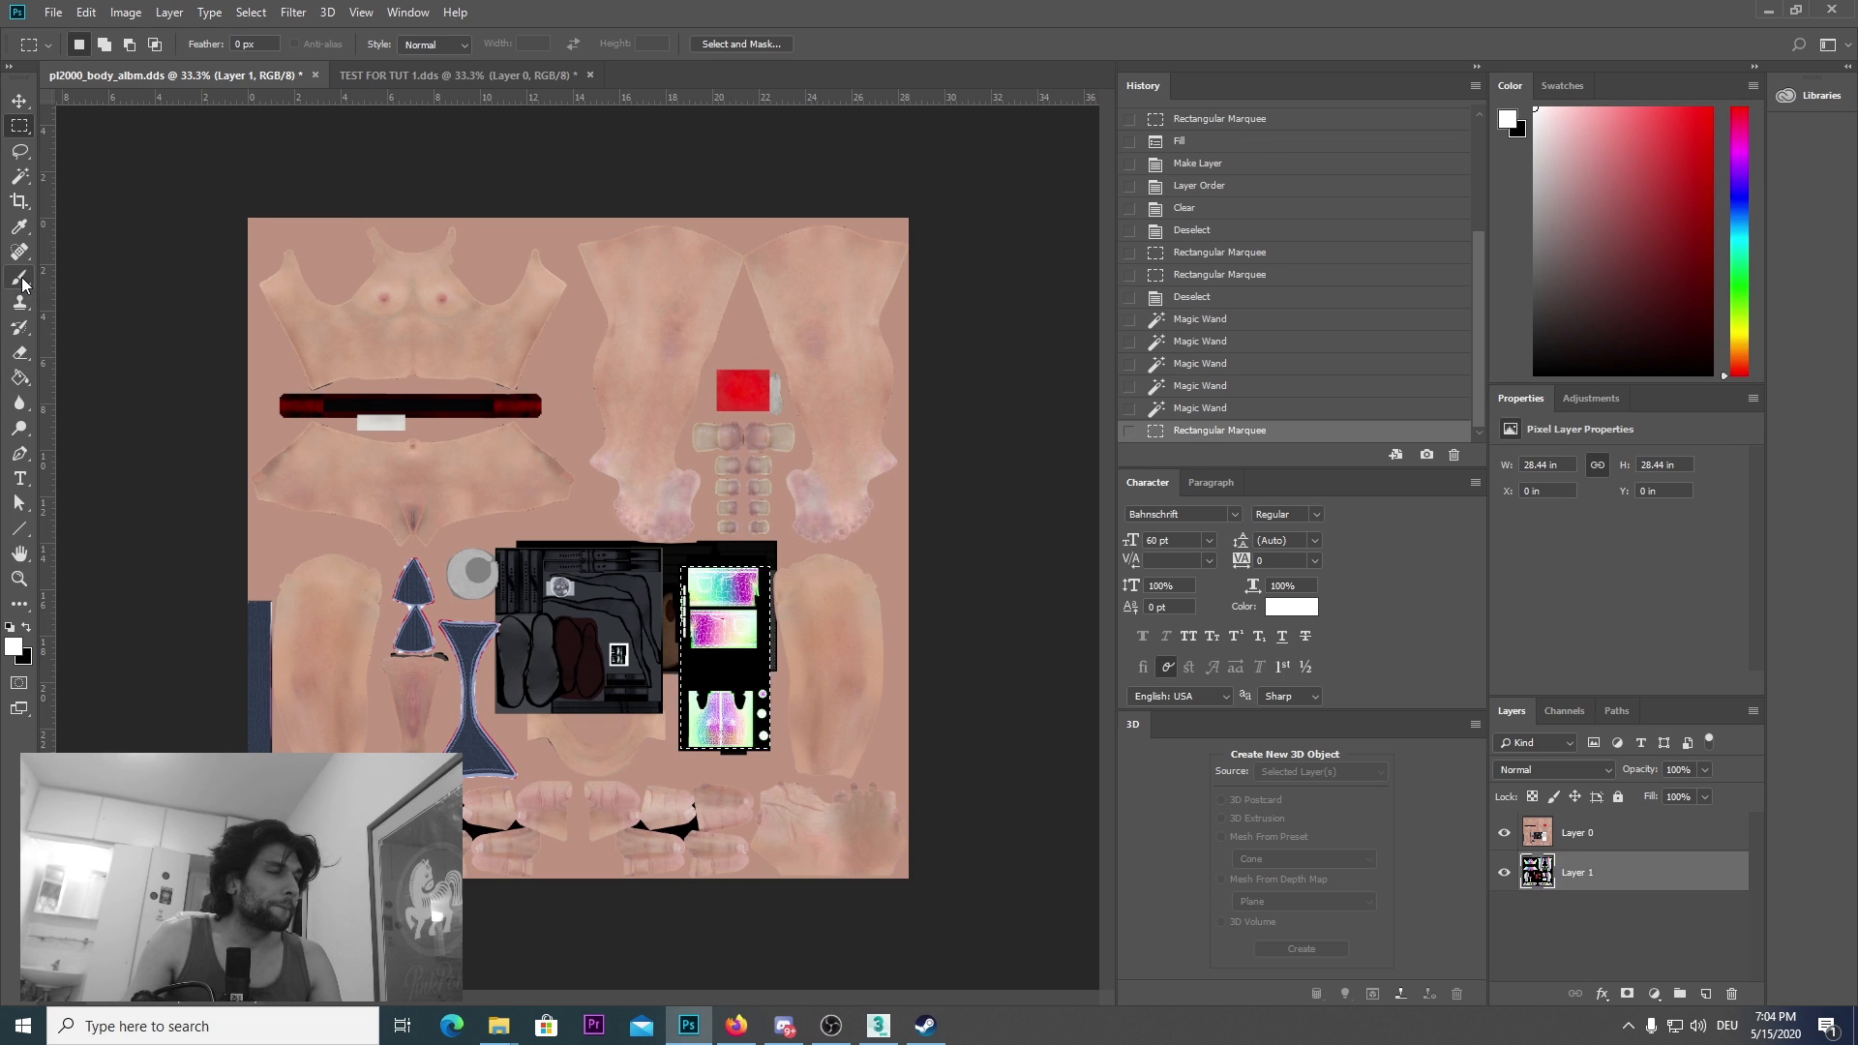
pyautogui.click(25, 382)
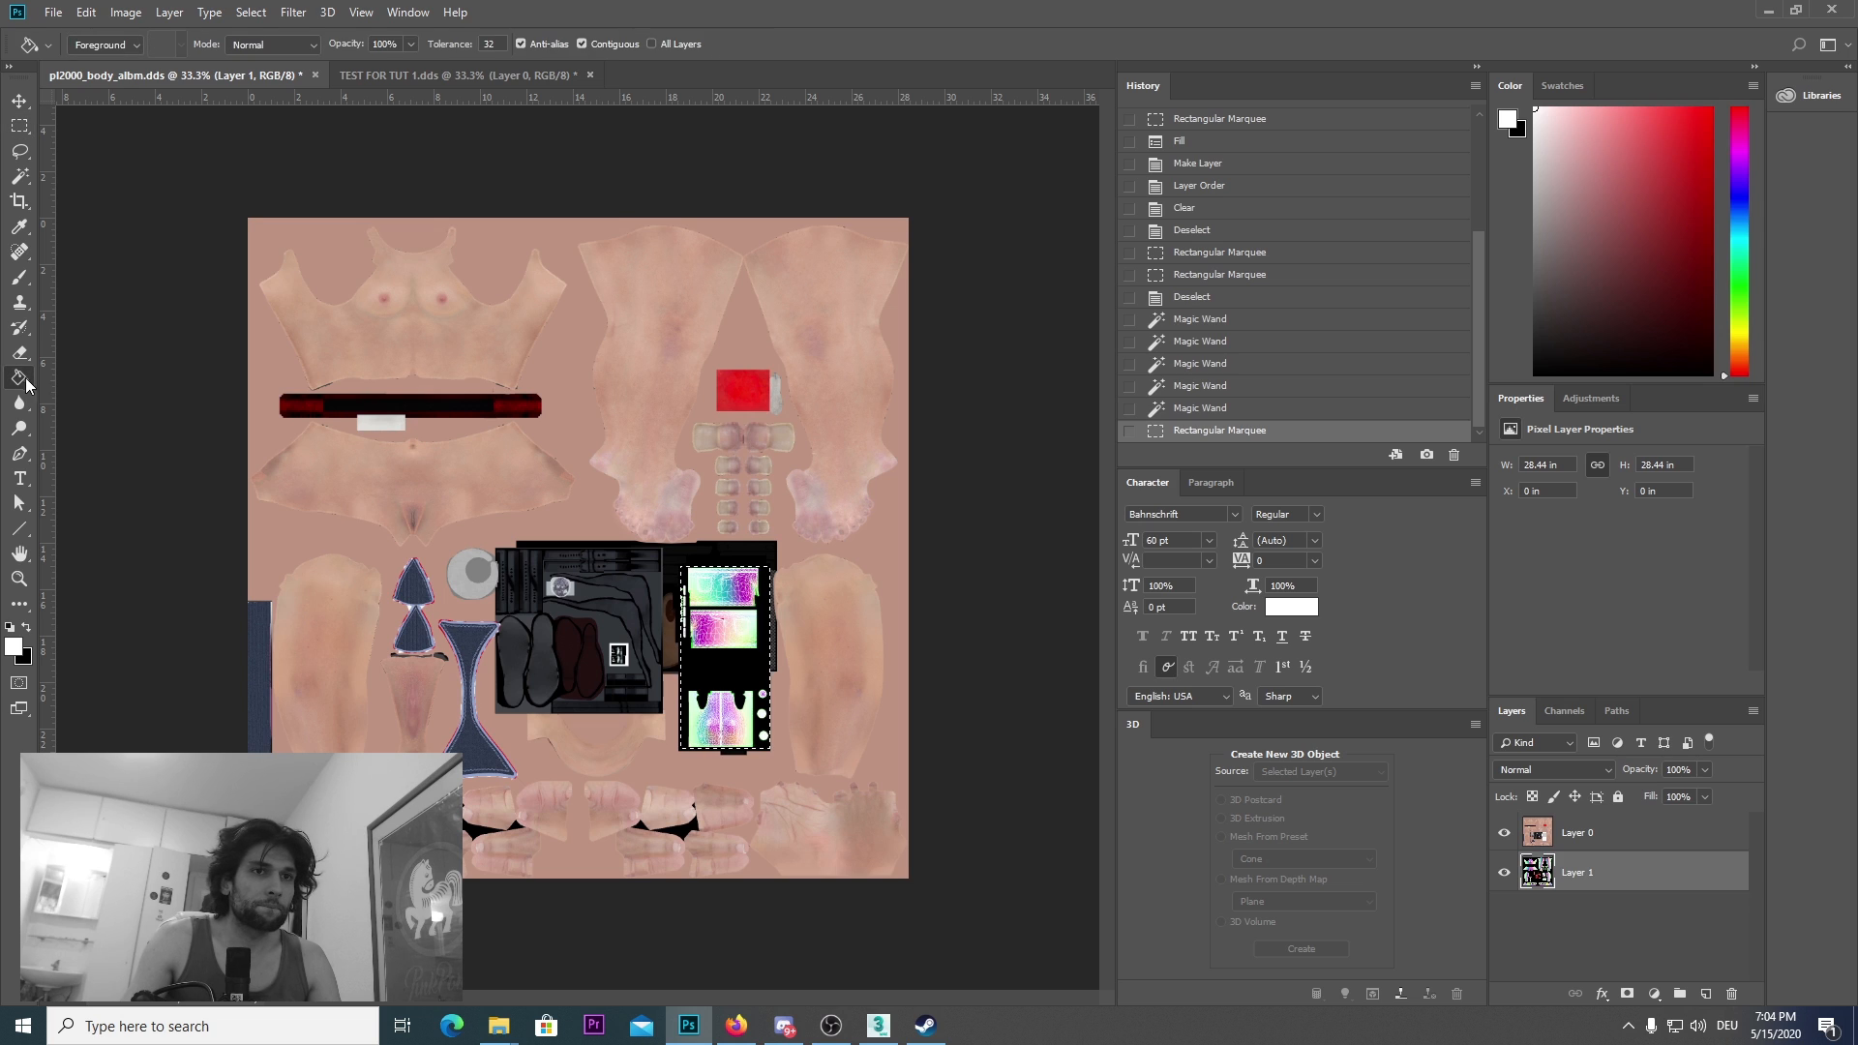
pyautogui.click(716, 631)
pyautogui.click(716, 629)
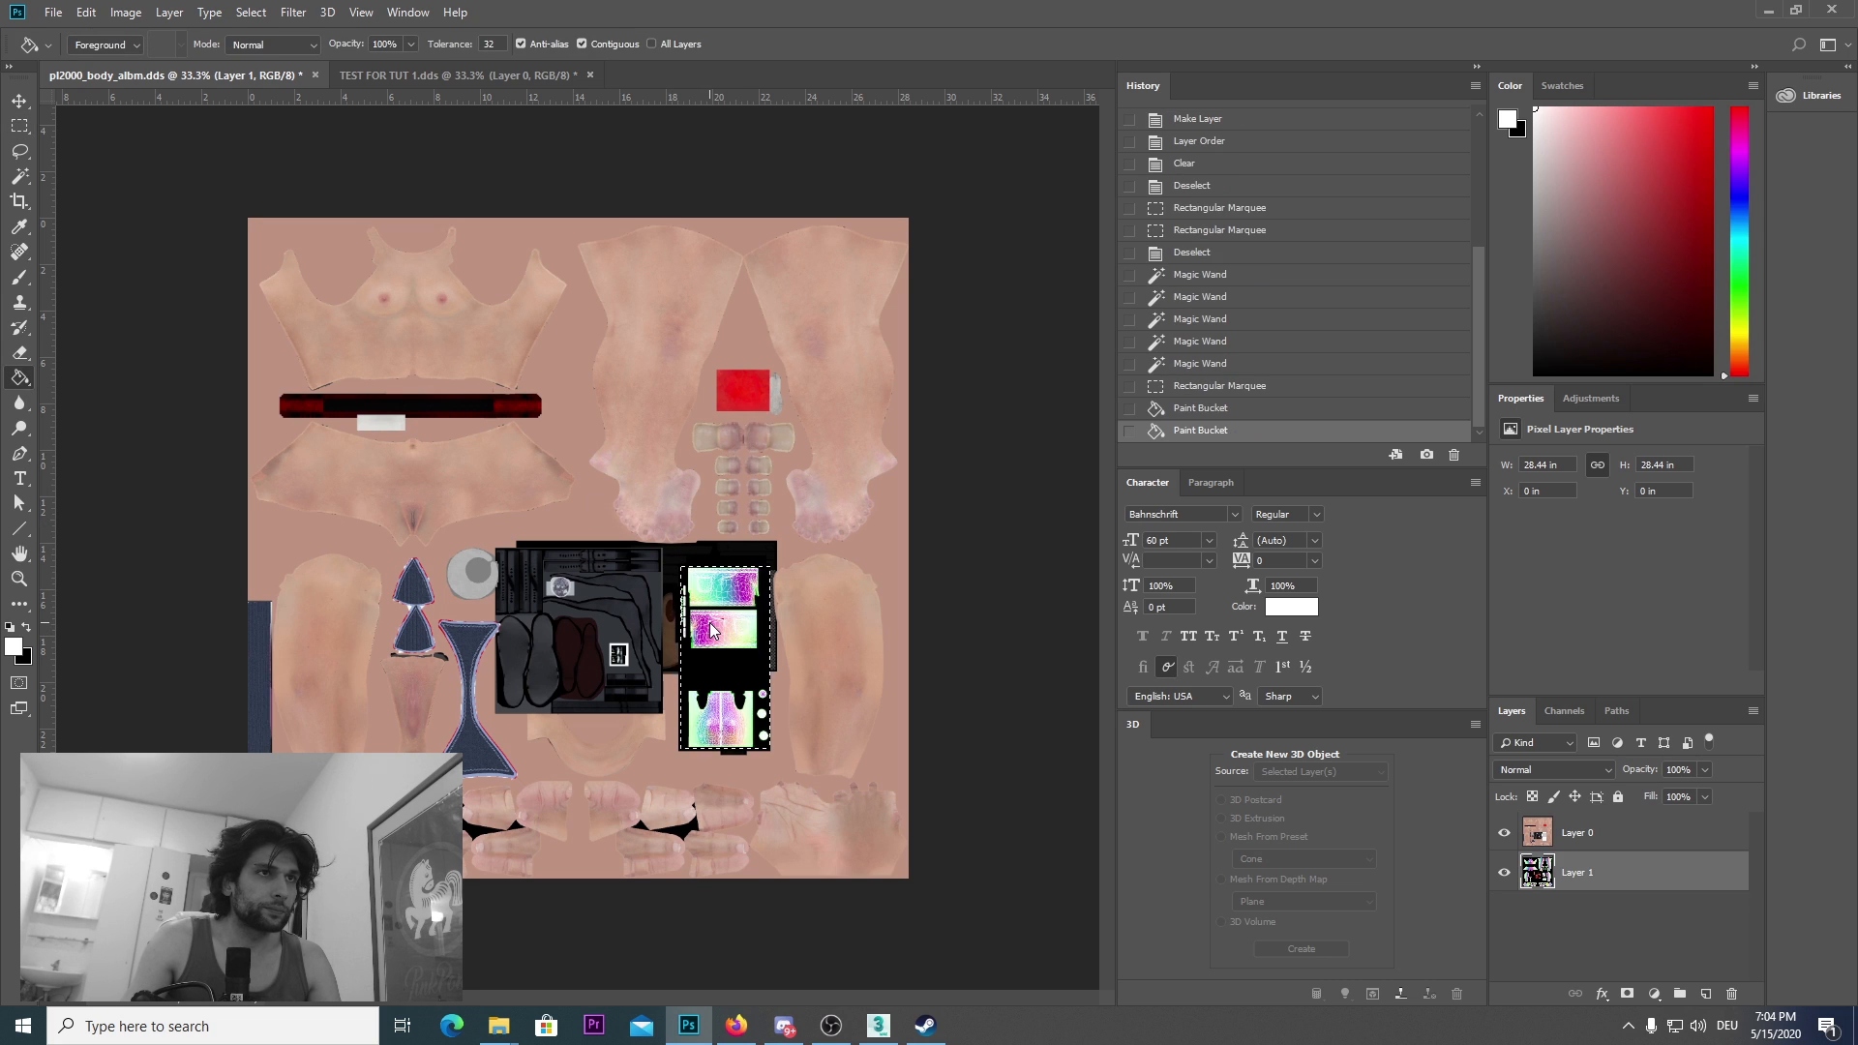
# Step: Brush over the whole selected rectangle on Layer 1 with white until the UV pieces are covered
pyautogui.click(19, 278)
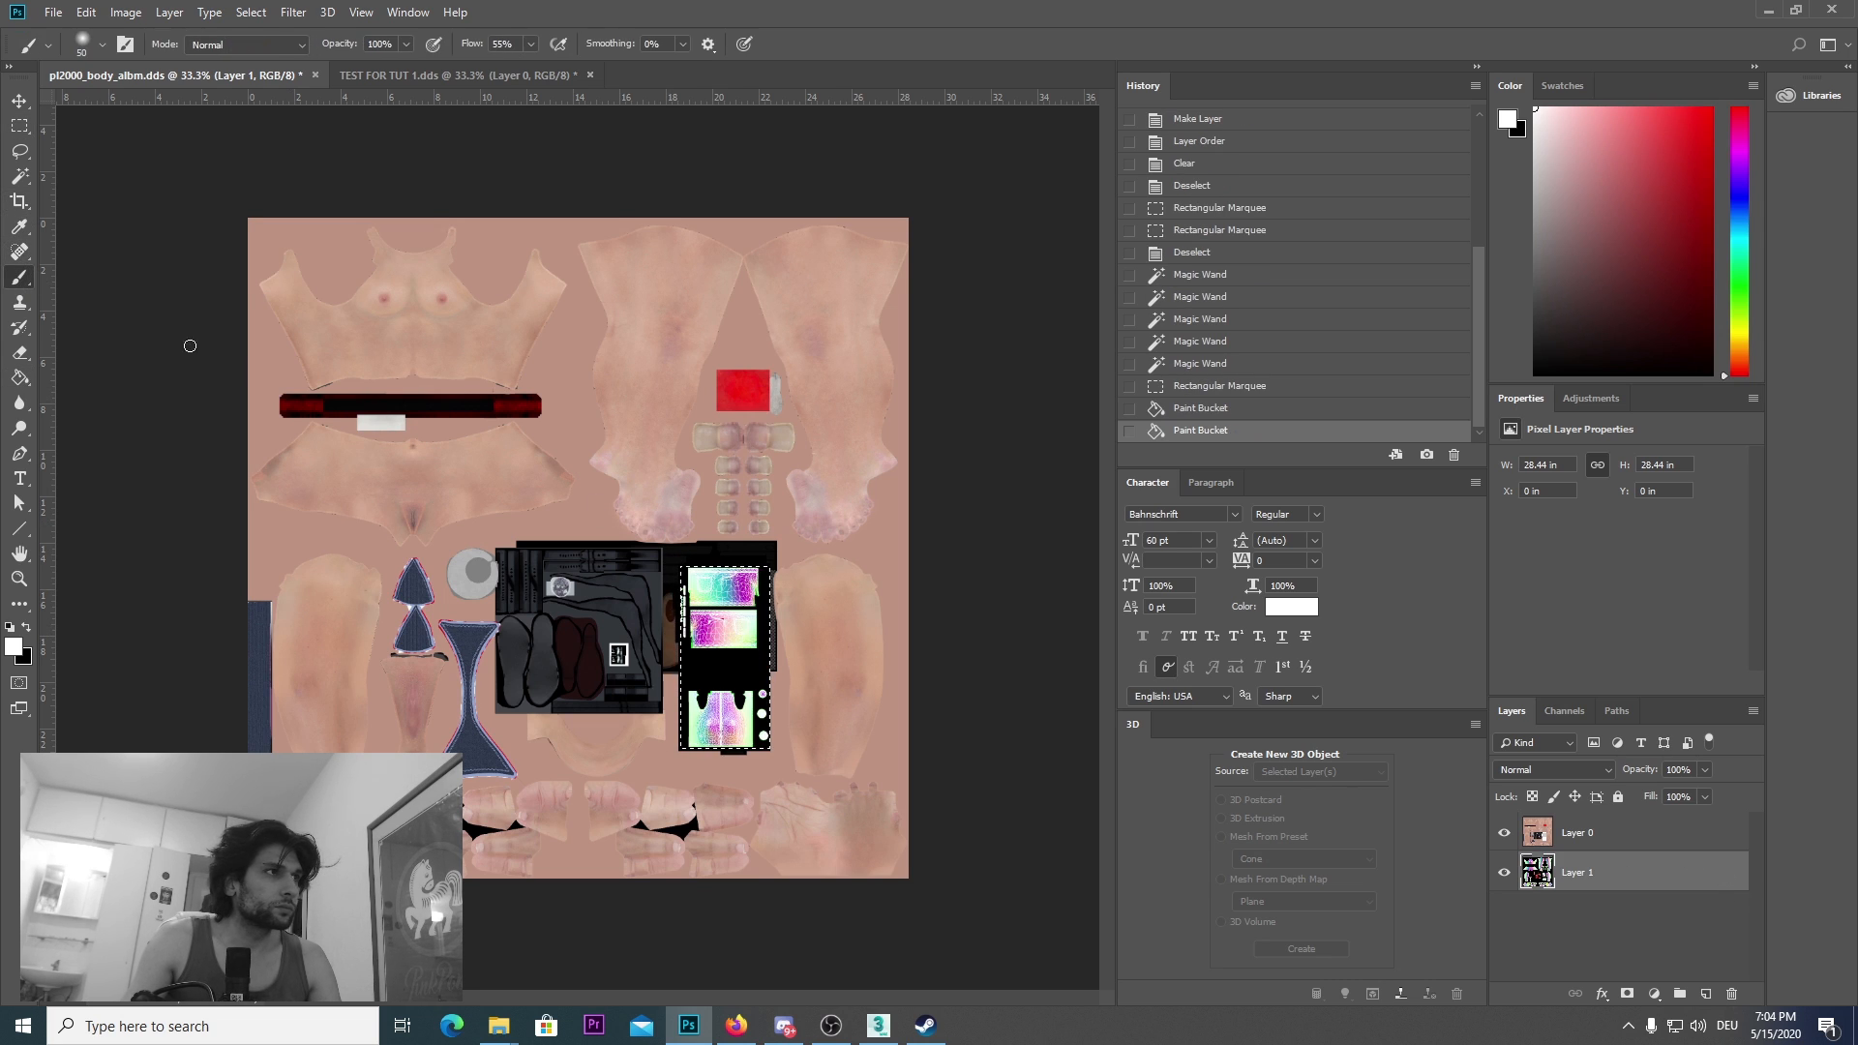
pyautogui.moveTo(736, 592)
pyautogui.mouseDown()
pyautogui.moveTo(716, 619)
pyautogui.moveTo(712, 589)
pyautogui.moveTo(723, 672)
pyautogui.moveTo(697, 678)
pyautogui.moveTo(755, 707)
pyautogui.moveTo(685, 724)
pyautogui.moveTo(726, 742)
pyautogui.moveTo(502, 717)
pyautogui.moveTo(984, 664)
pyautogui.moveTo(620, 615)
pyautogui.moveTo(832, 586)
pyautogui.moveTo(551, 592)
pyautogui.moveTo(763, 584)
pyautogui.moveTo(740, 586)
pyautogui.moveTo(930, 683)
pyautogui.moveTo(599, 650)
pyautogui.moveTo(1012, 647)
pyautogui.moveTo(769, 649)
pyautogui.moveTo(785, 656)
pyautogui.mouseUp()
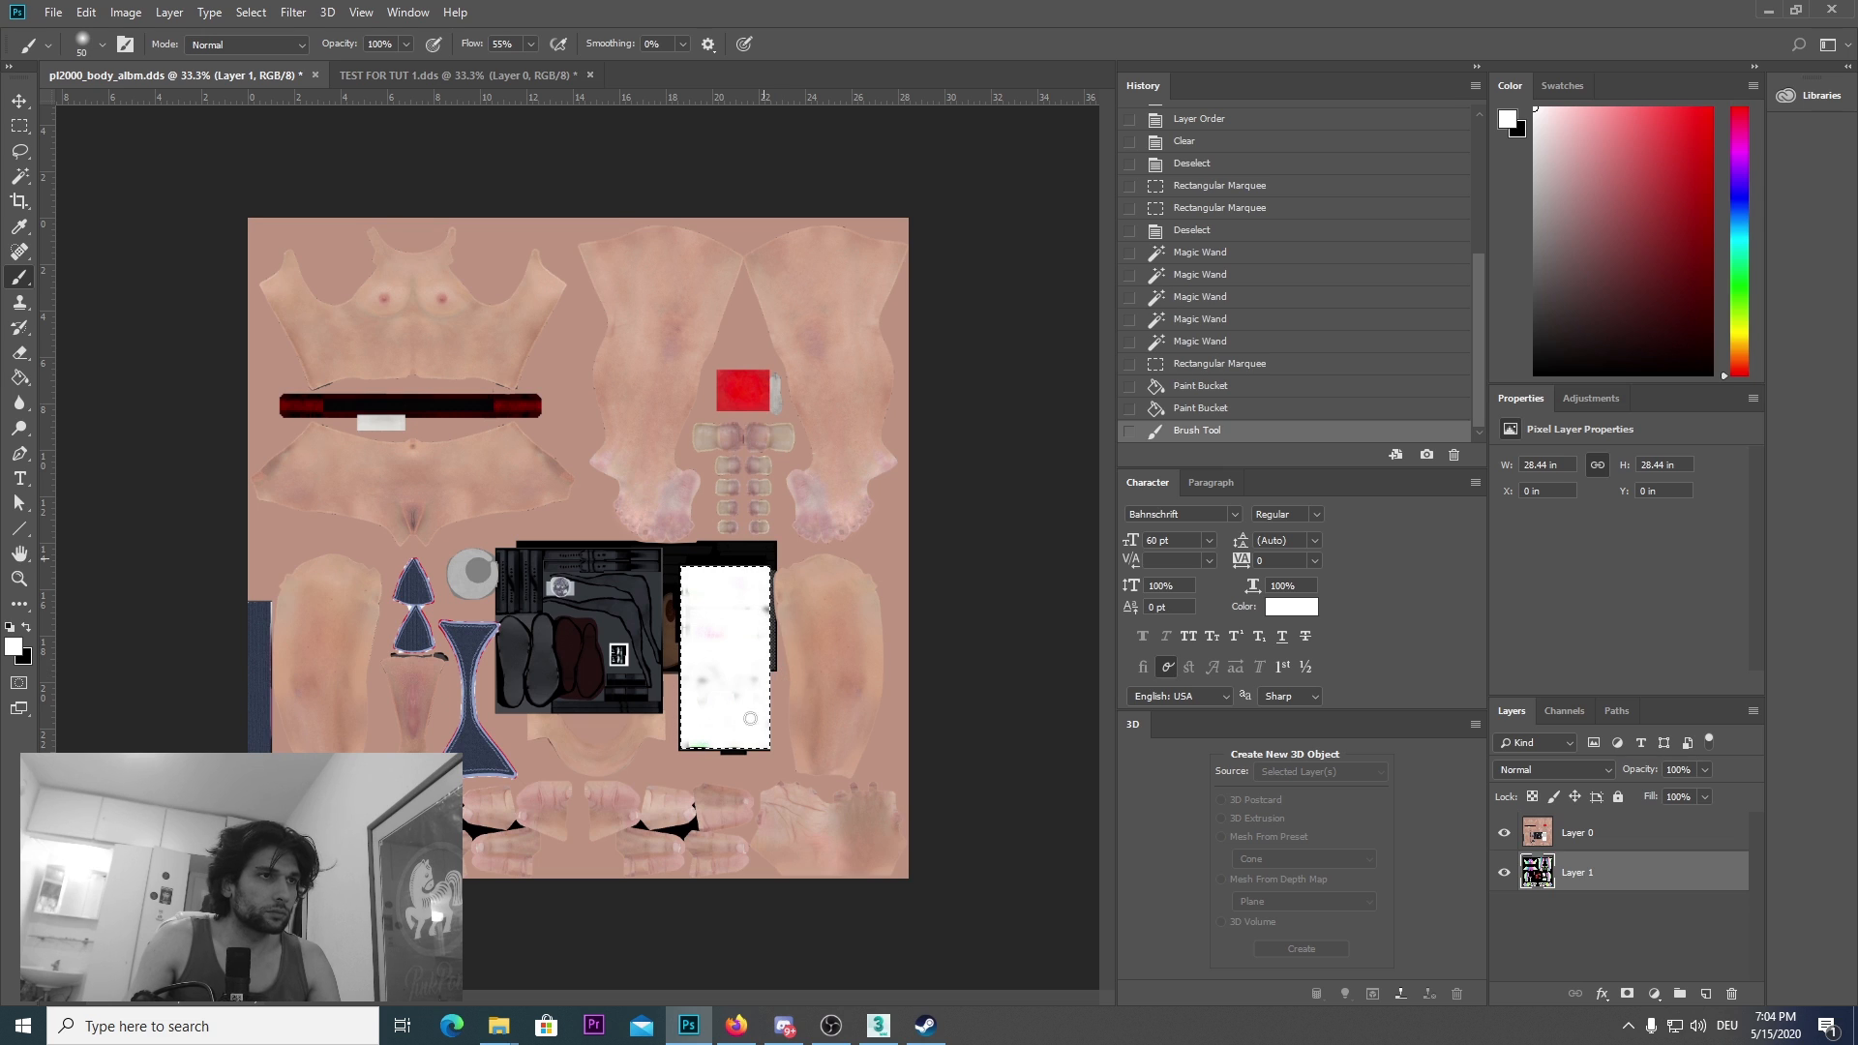
pyautogui.moveTo(750, 718)
pyautogui.mouseDown()
pyautogui.moveTo(733, 613)
pyautogui.moveTo(719, 712)
pyautogui.moveTo(685, 677)
pyautogui.moveTo(771, 685)
pyautogui.moveTo(699, 743)
pyautogui.moveTo(738, 726)
pyautogui.moveTo(660, 584)
pyautogui.moveTo(679, 665)
pyautogui.mouseUp()
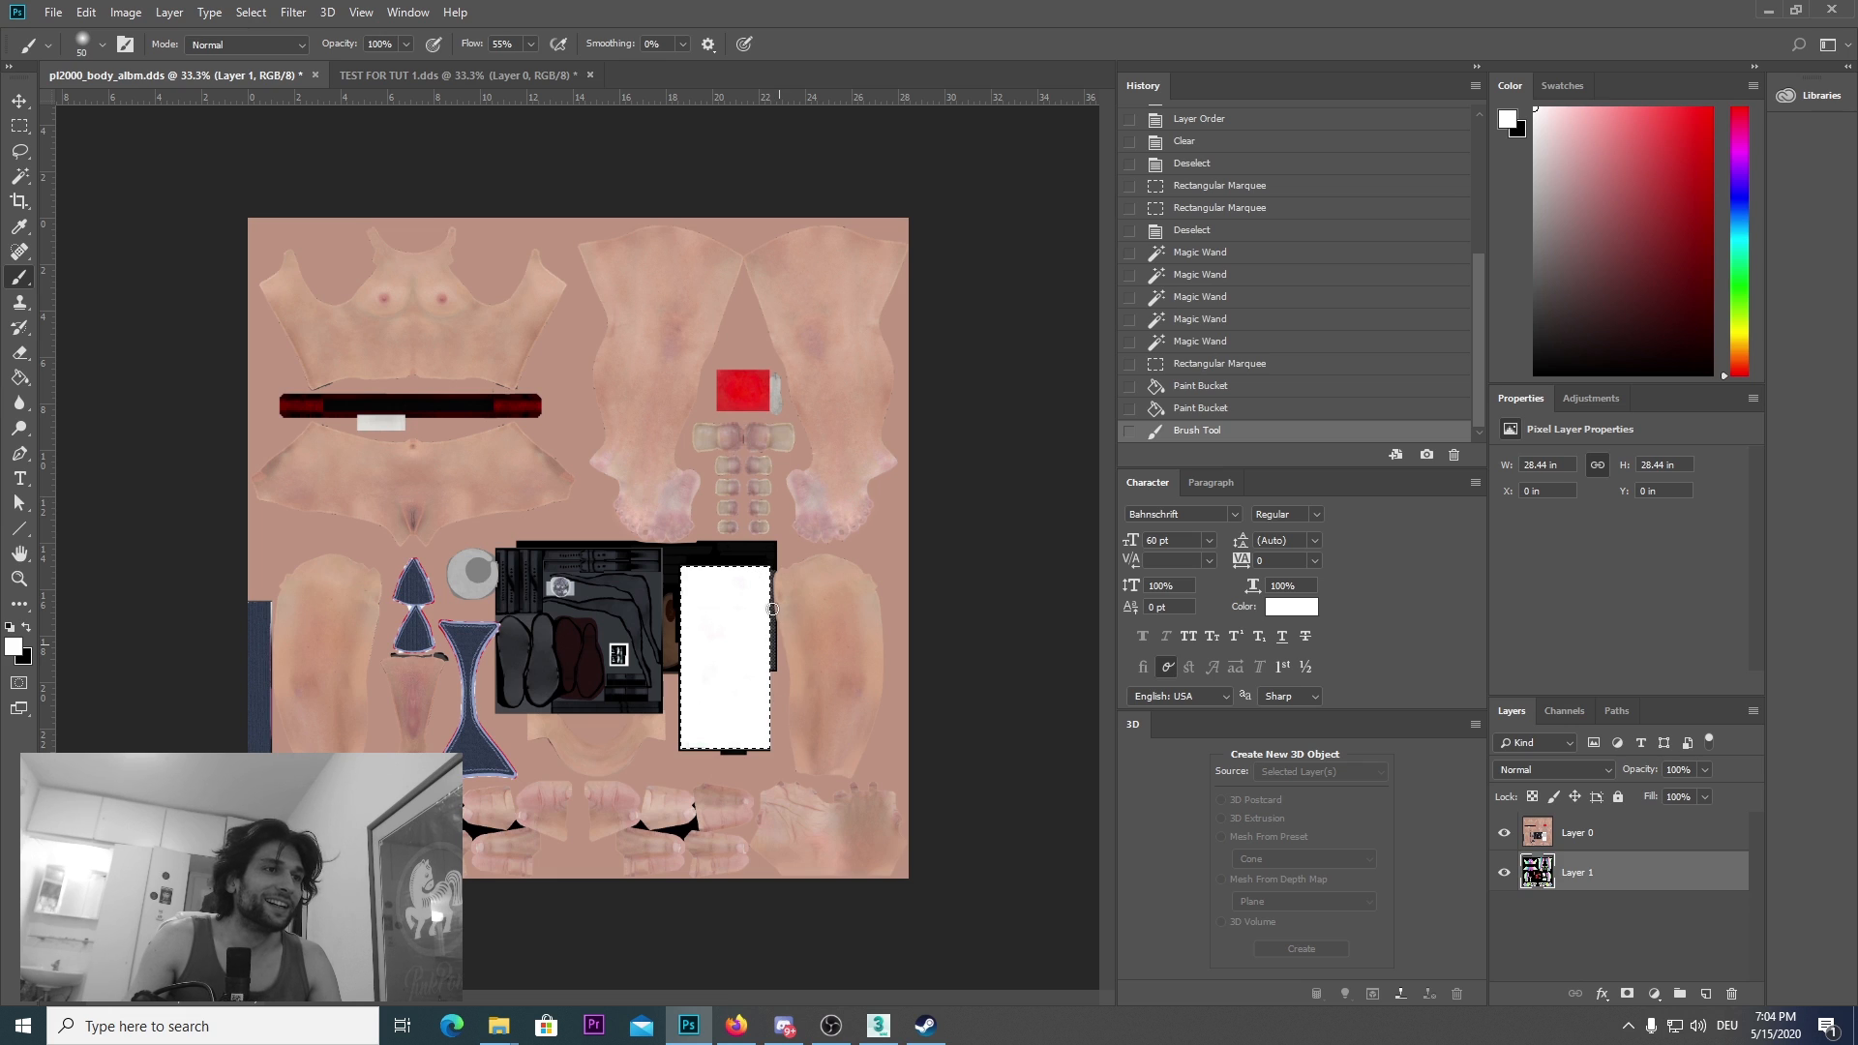
pyautogui.click(680, 547)
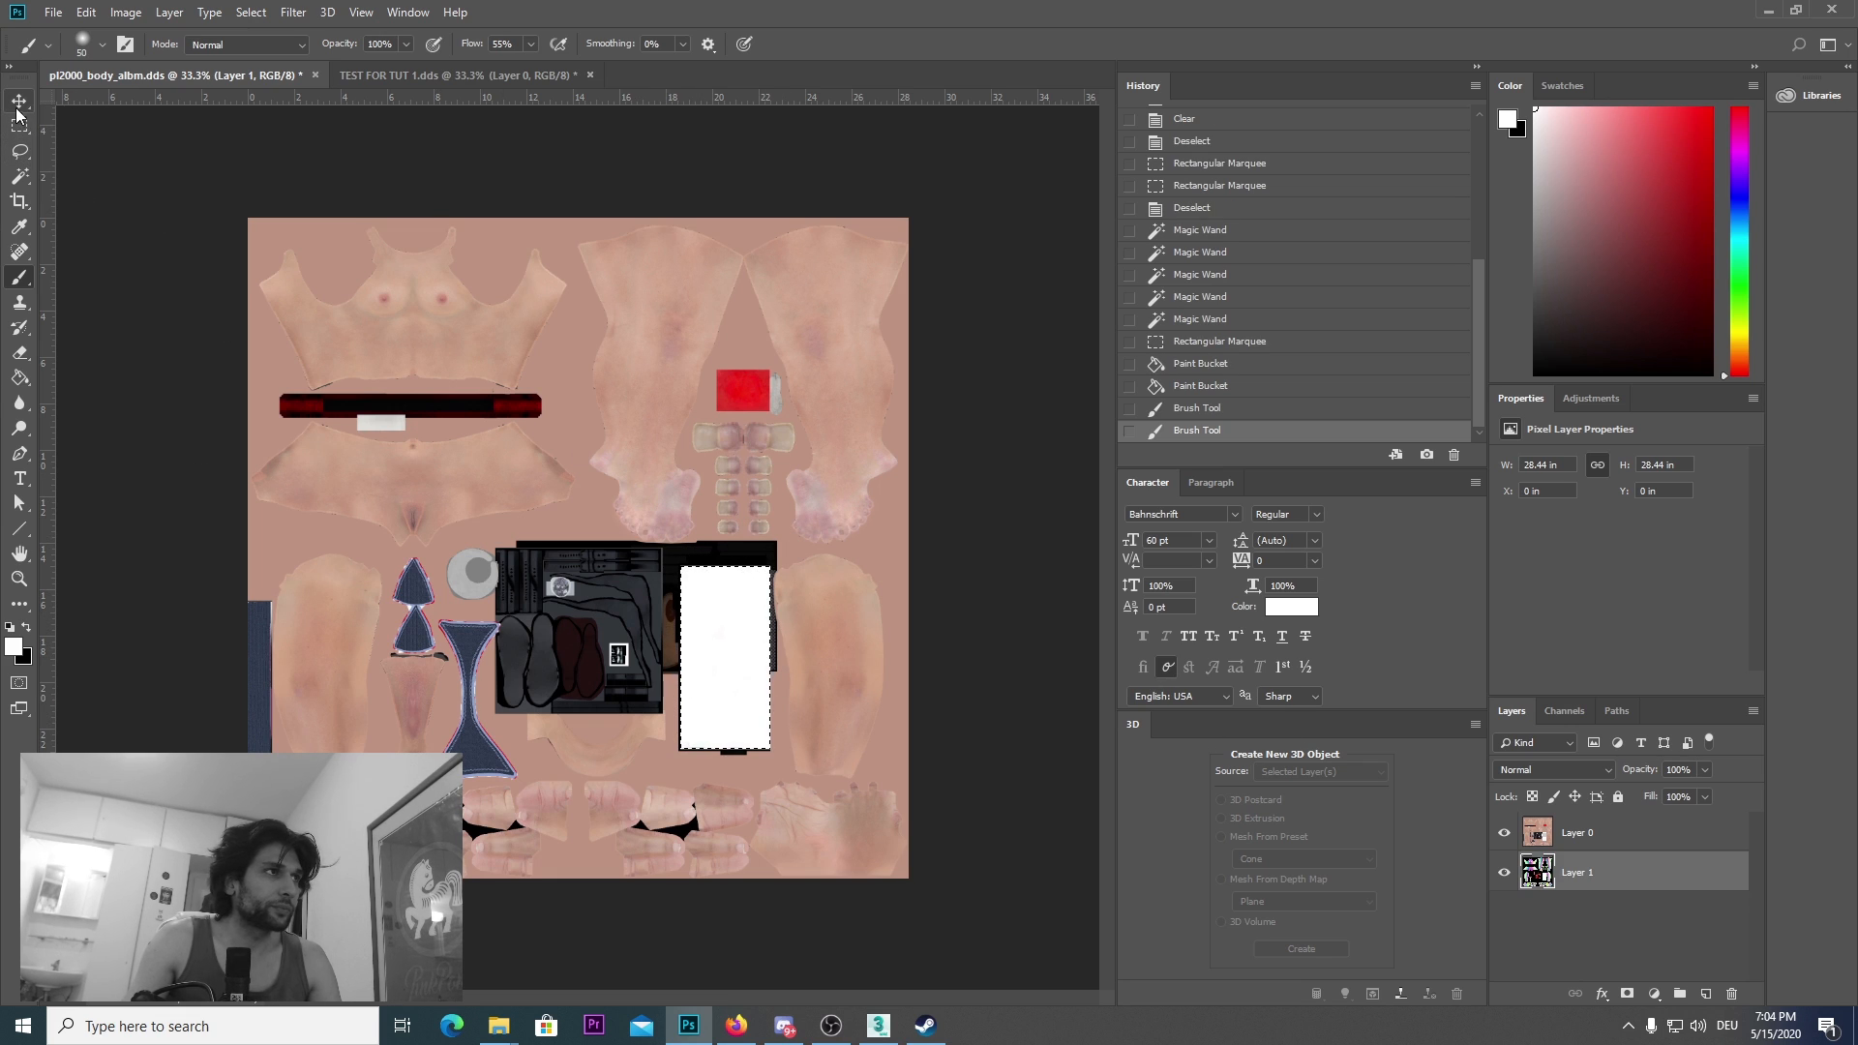
# Step: Copy the white selected rectangle from Layer 1 onto its own layer with Layer Via Copy
pyautogui.click(20, 125)
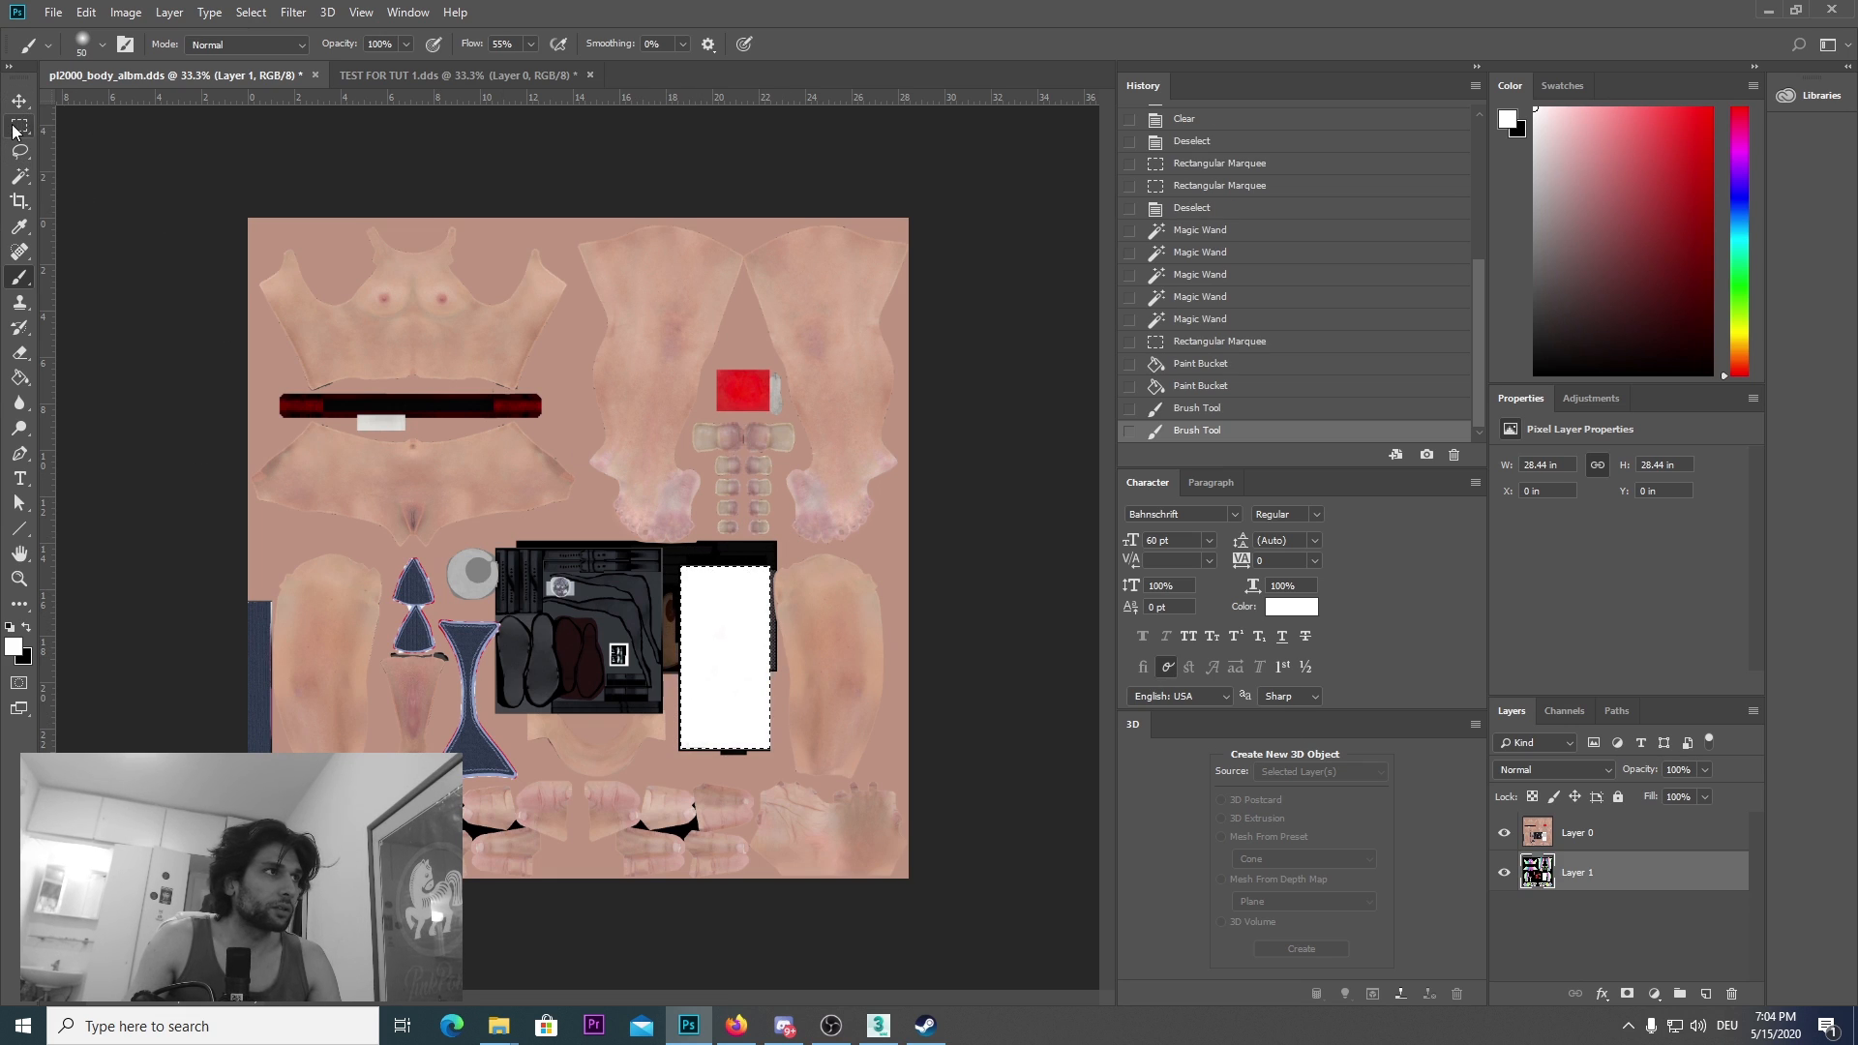
pyautogui.rightClick(694, 664)
pyautogui.click(765, 436)
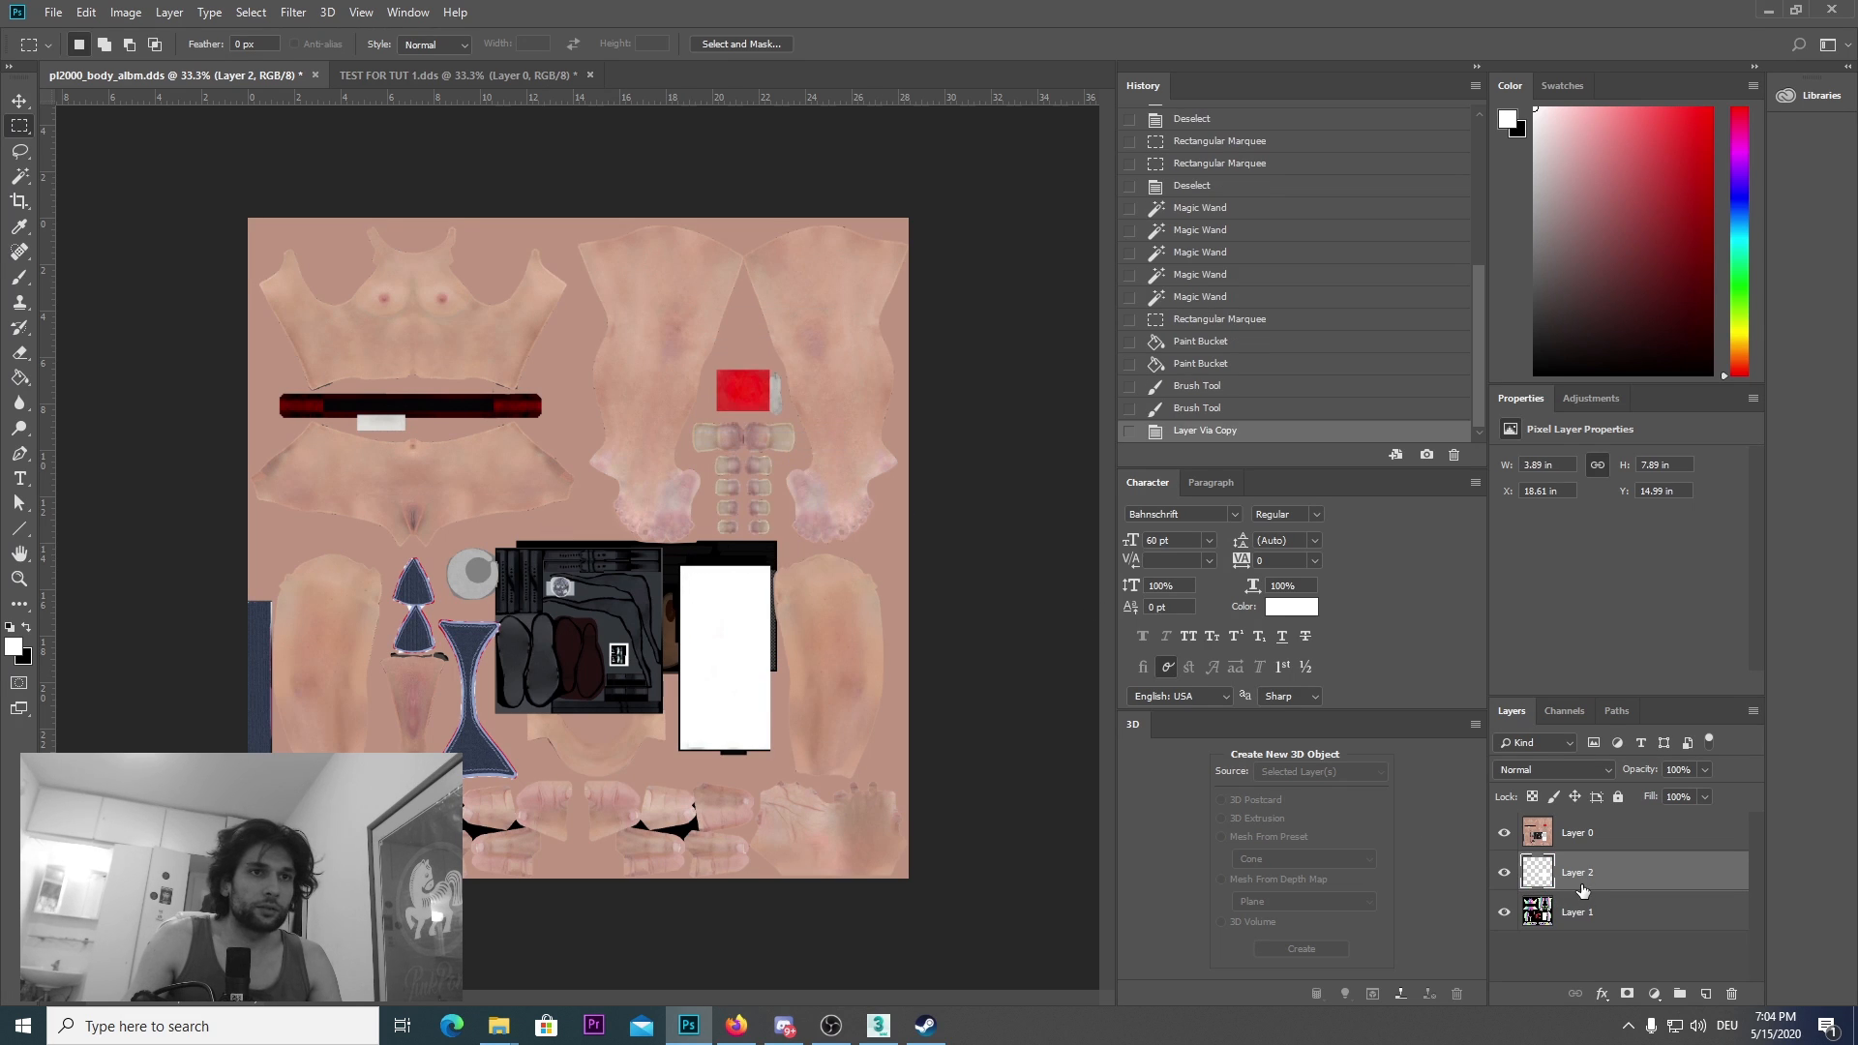
# Step: Open the layer style settings of Layer 2 and enable Bevel & Emboss with Contour
pyautogui.rightClick(1571, 879)
pyautogui.press('Escape')
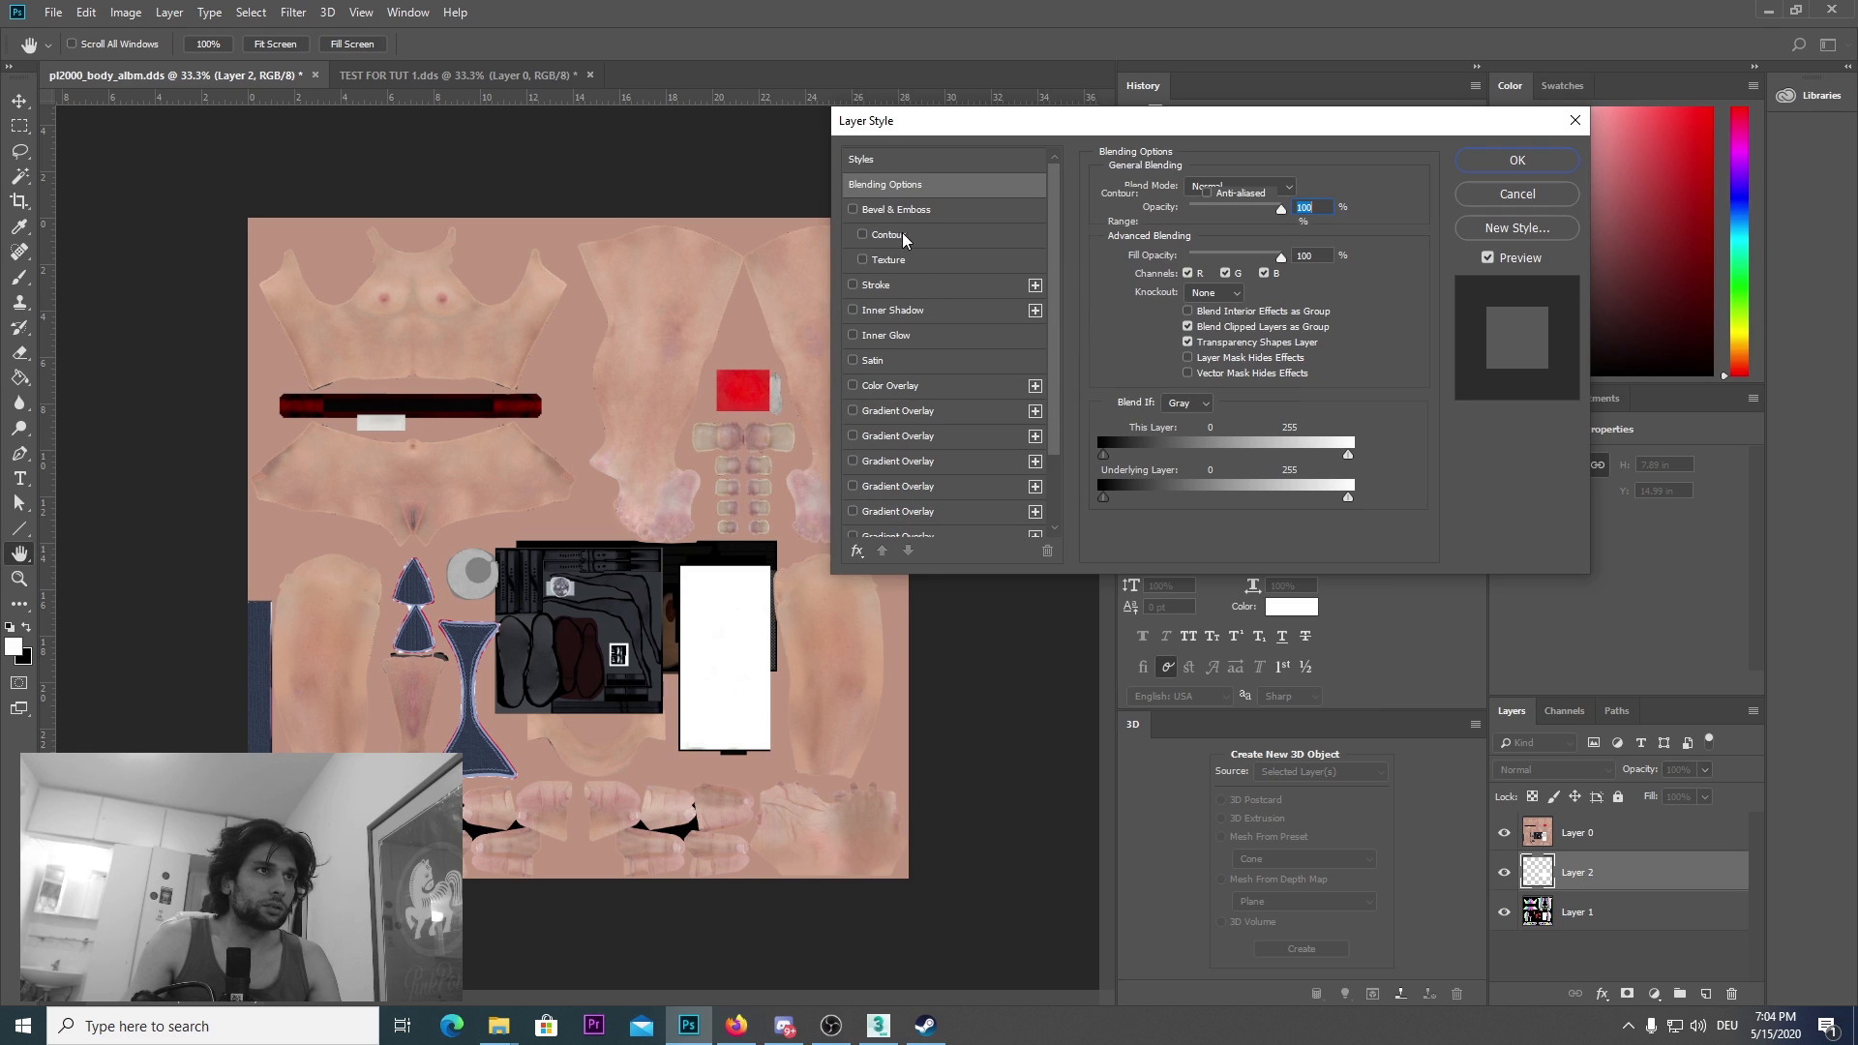
pyautogui.click(902, 235)
pyautogui.moveTo(1352, 124); pyautogui.dragTo(1497, 126)
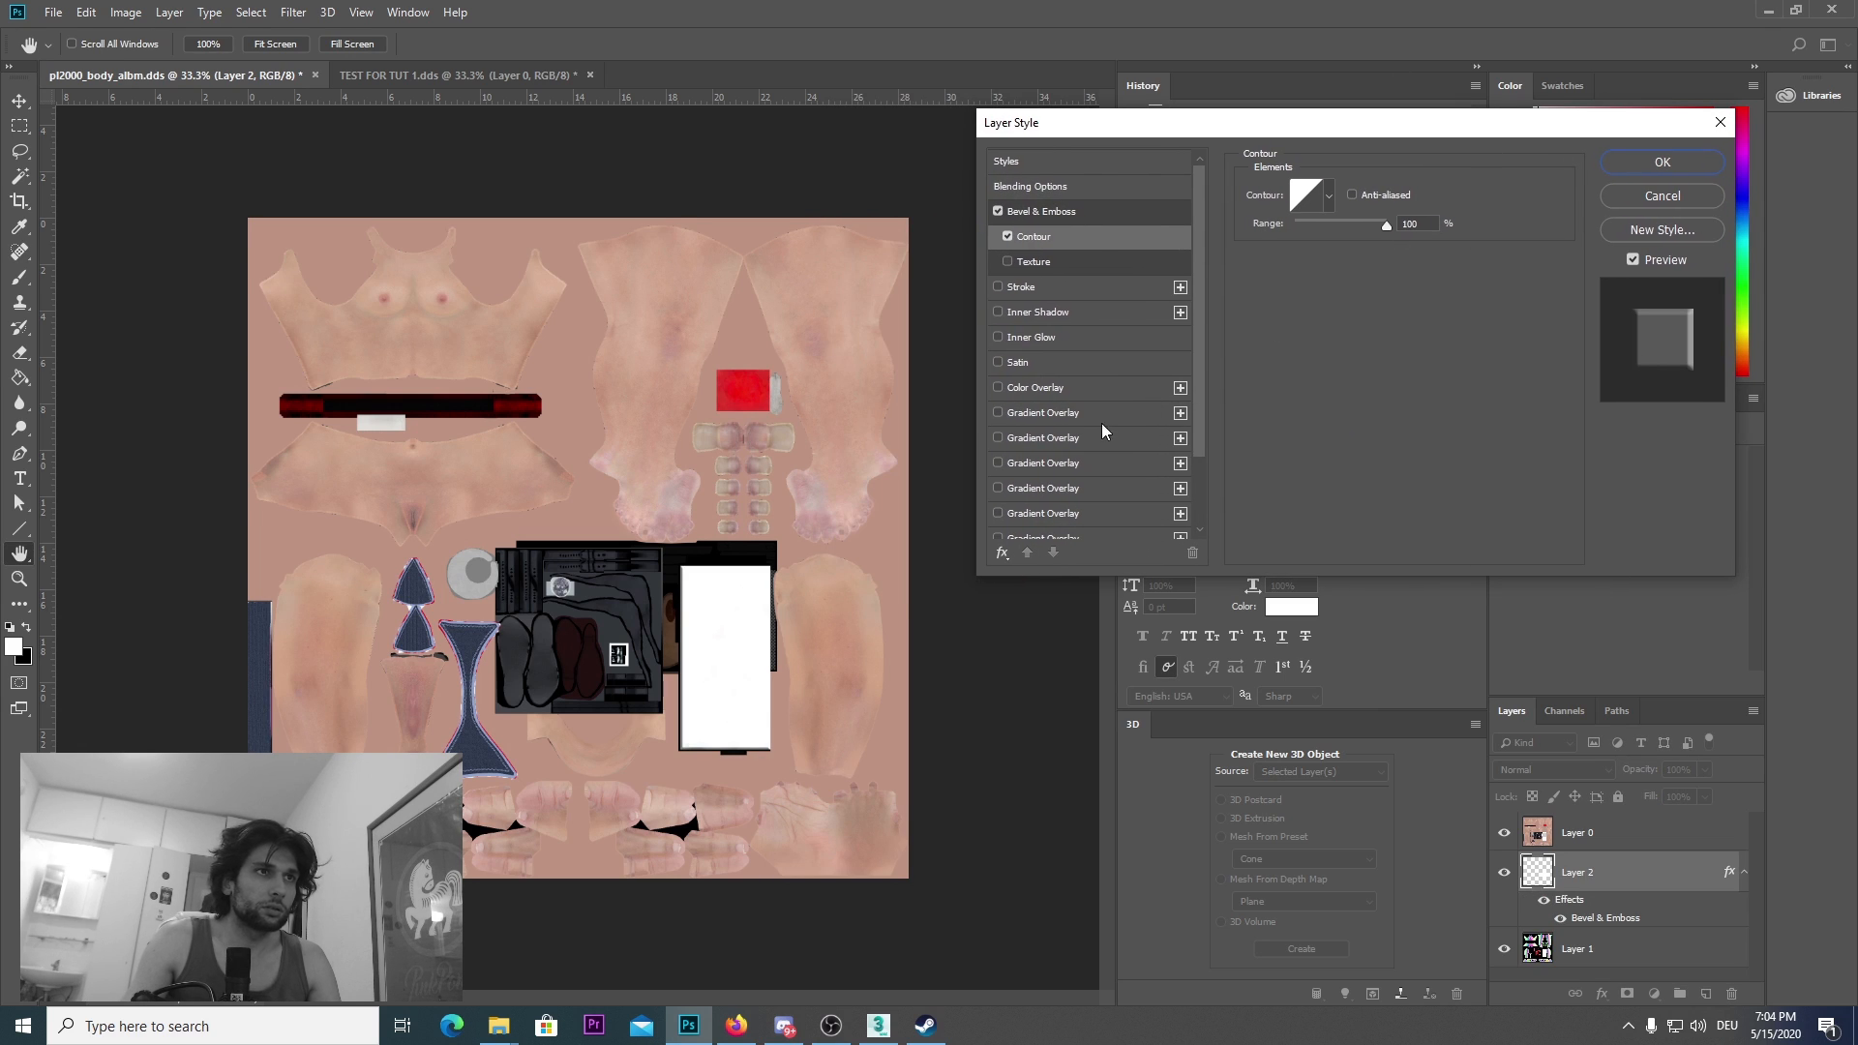
# Step: Try out the first two Gradient Overlays on Layer 2, switch them off, and enable the third and fourth ones
pyautogui.click(1027, 416)
pyautogui.click(997, 415)
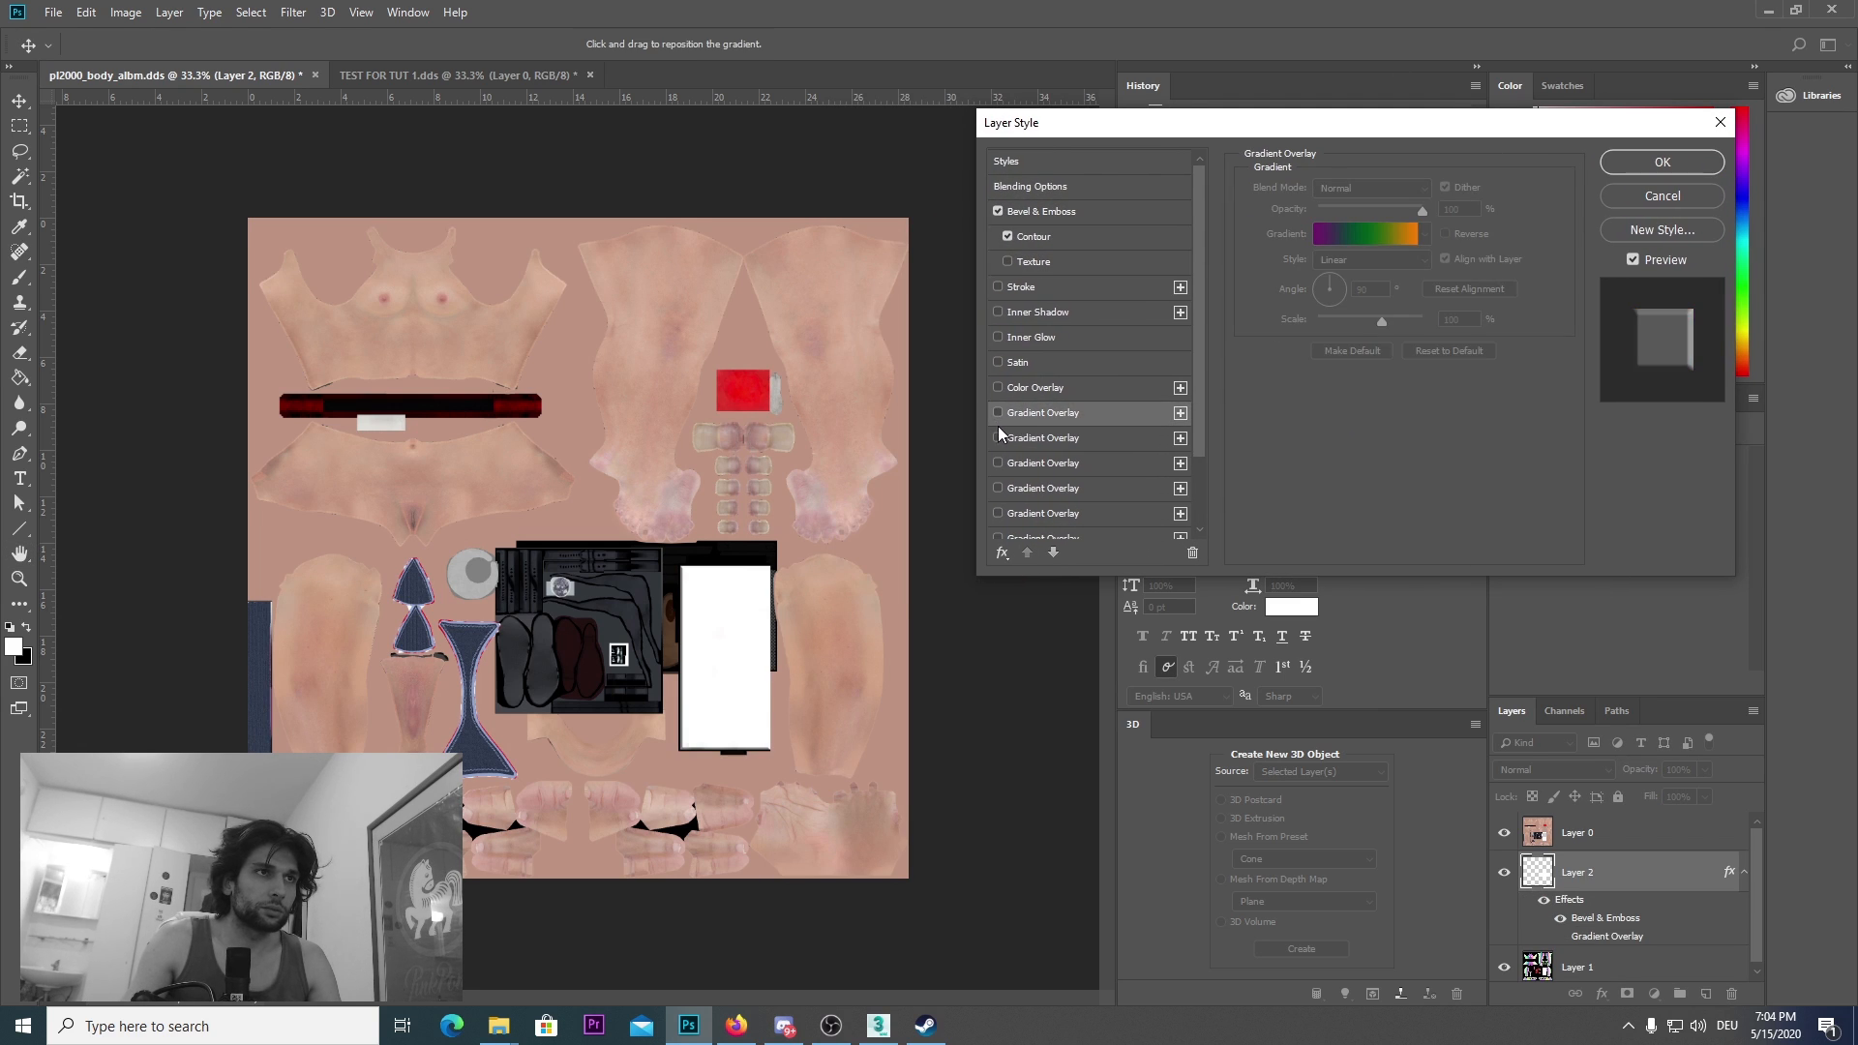
pyautogui.click(993, 437)
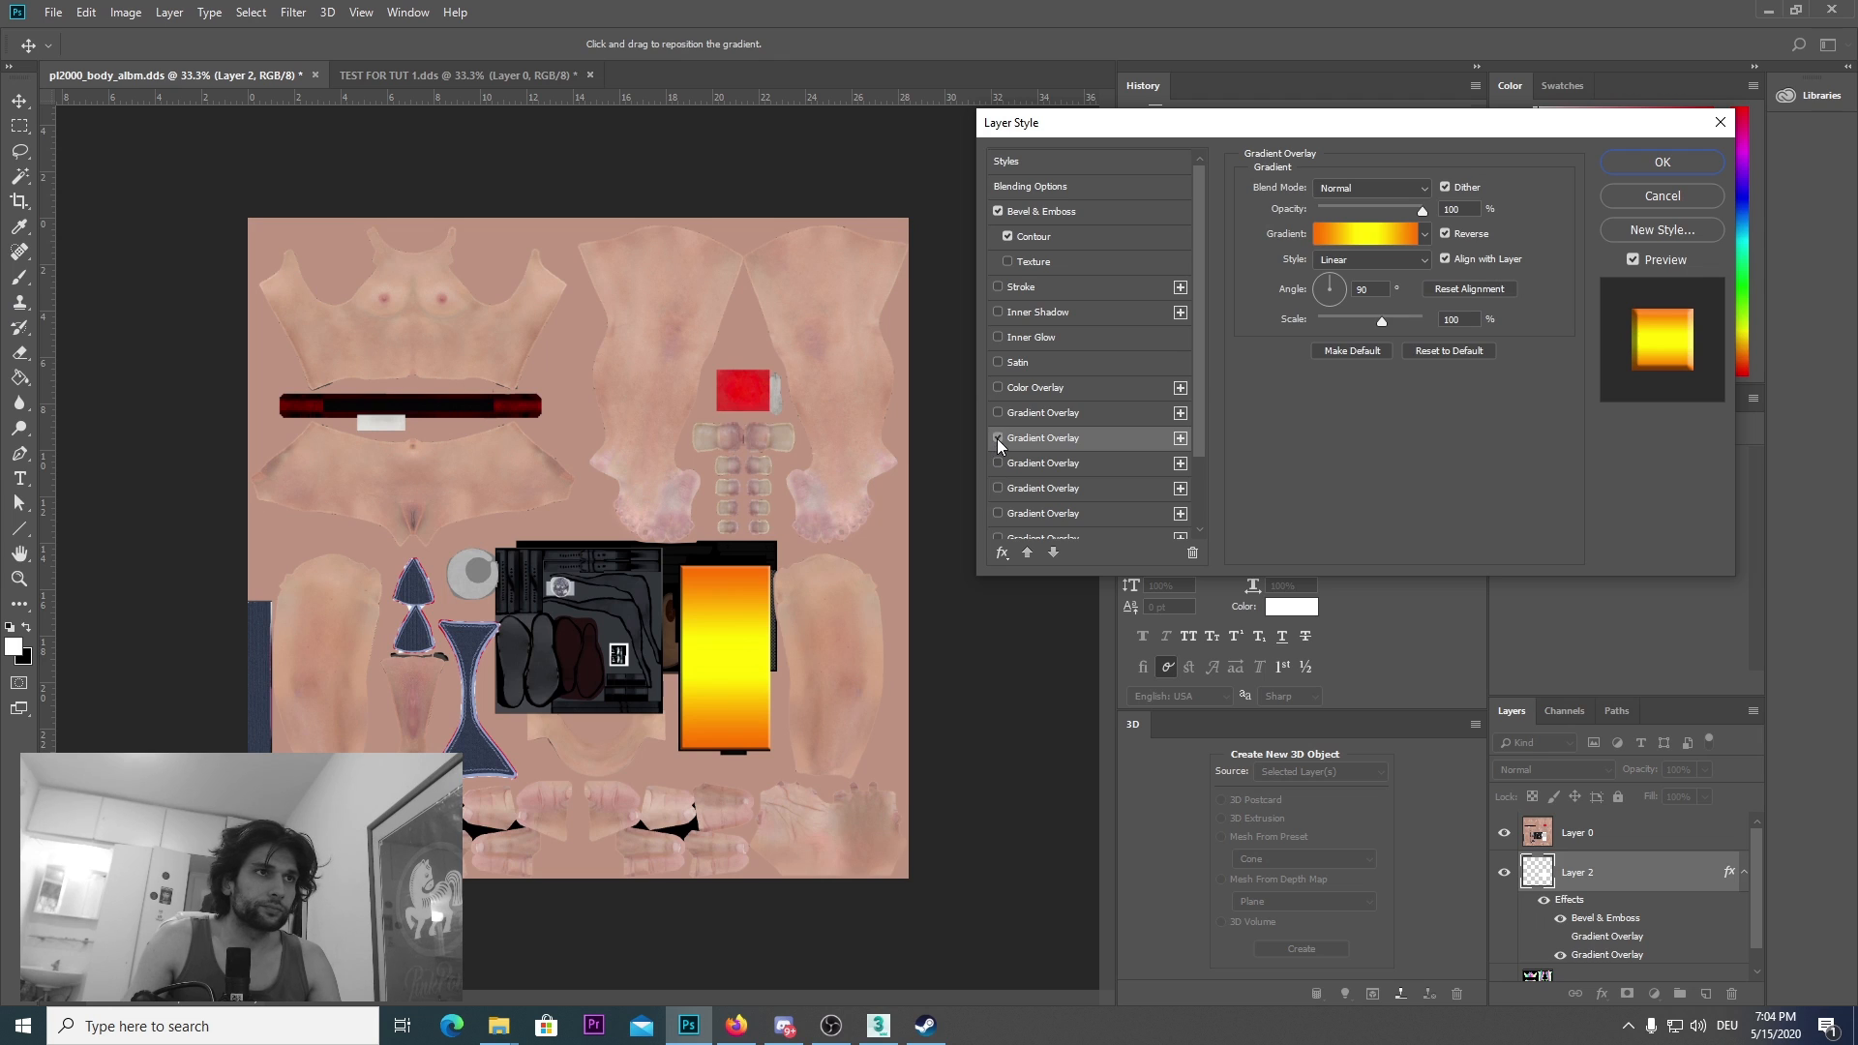
pyautogui.click(997, 437)
pyautogui.click(998, 462)
pyautogui.click(997, 487)
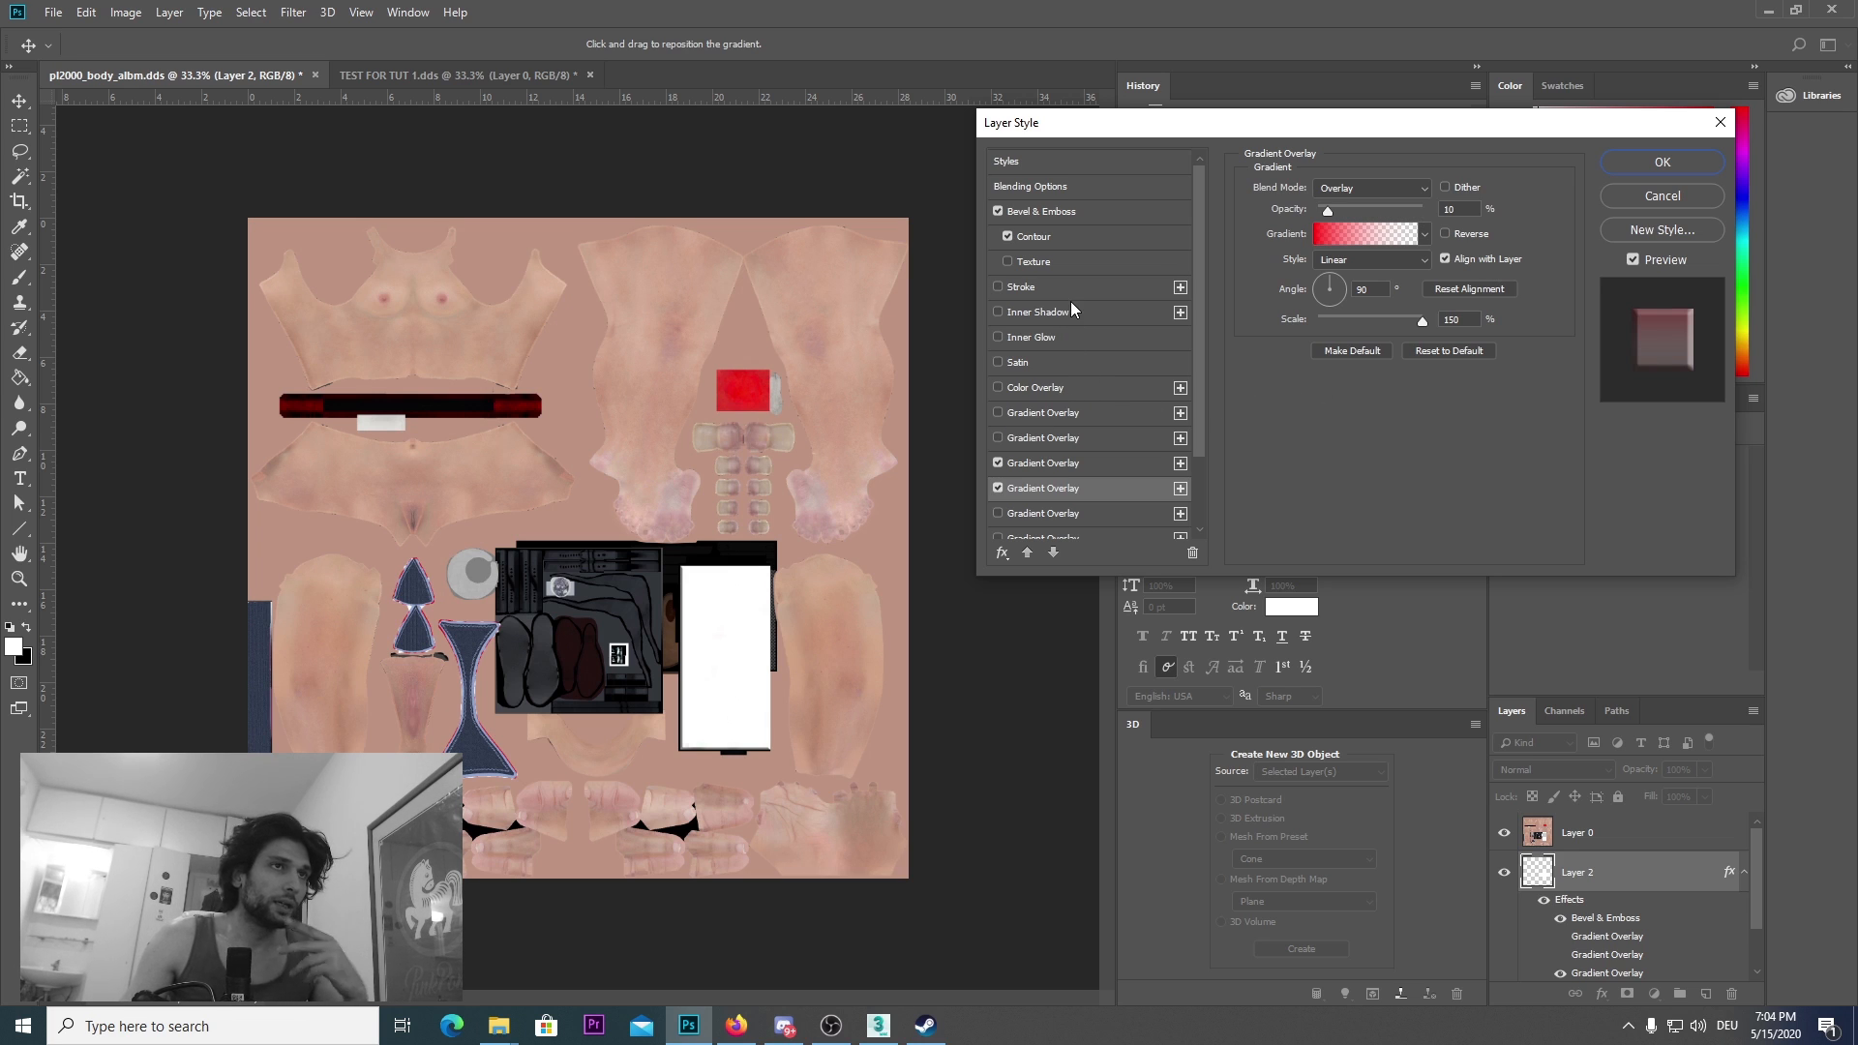
# Step: Enable the fifth Gradient Overlay, the red-to-transparent one, and set its style to Linear
pyautogui.scroll(-3, 1065, 329)
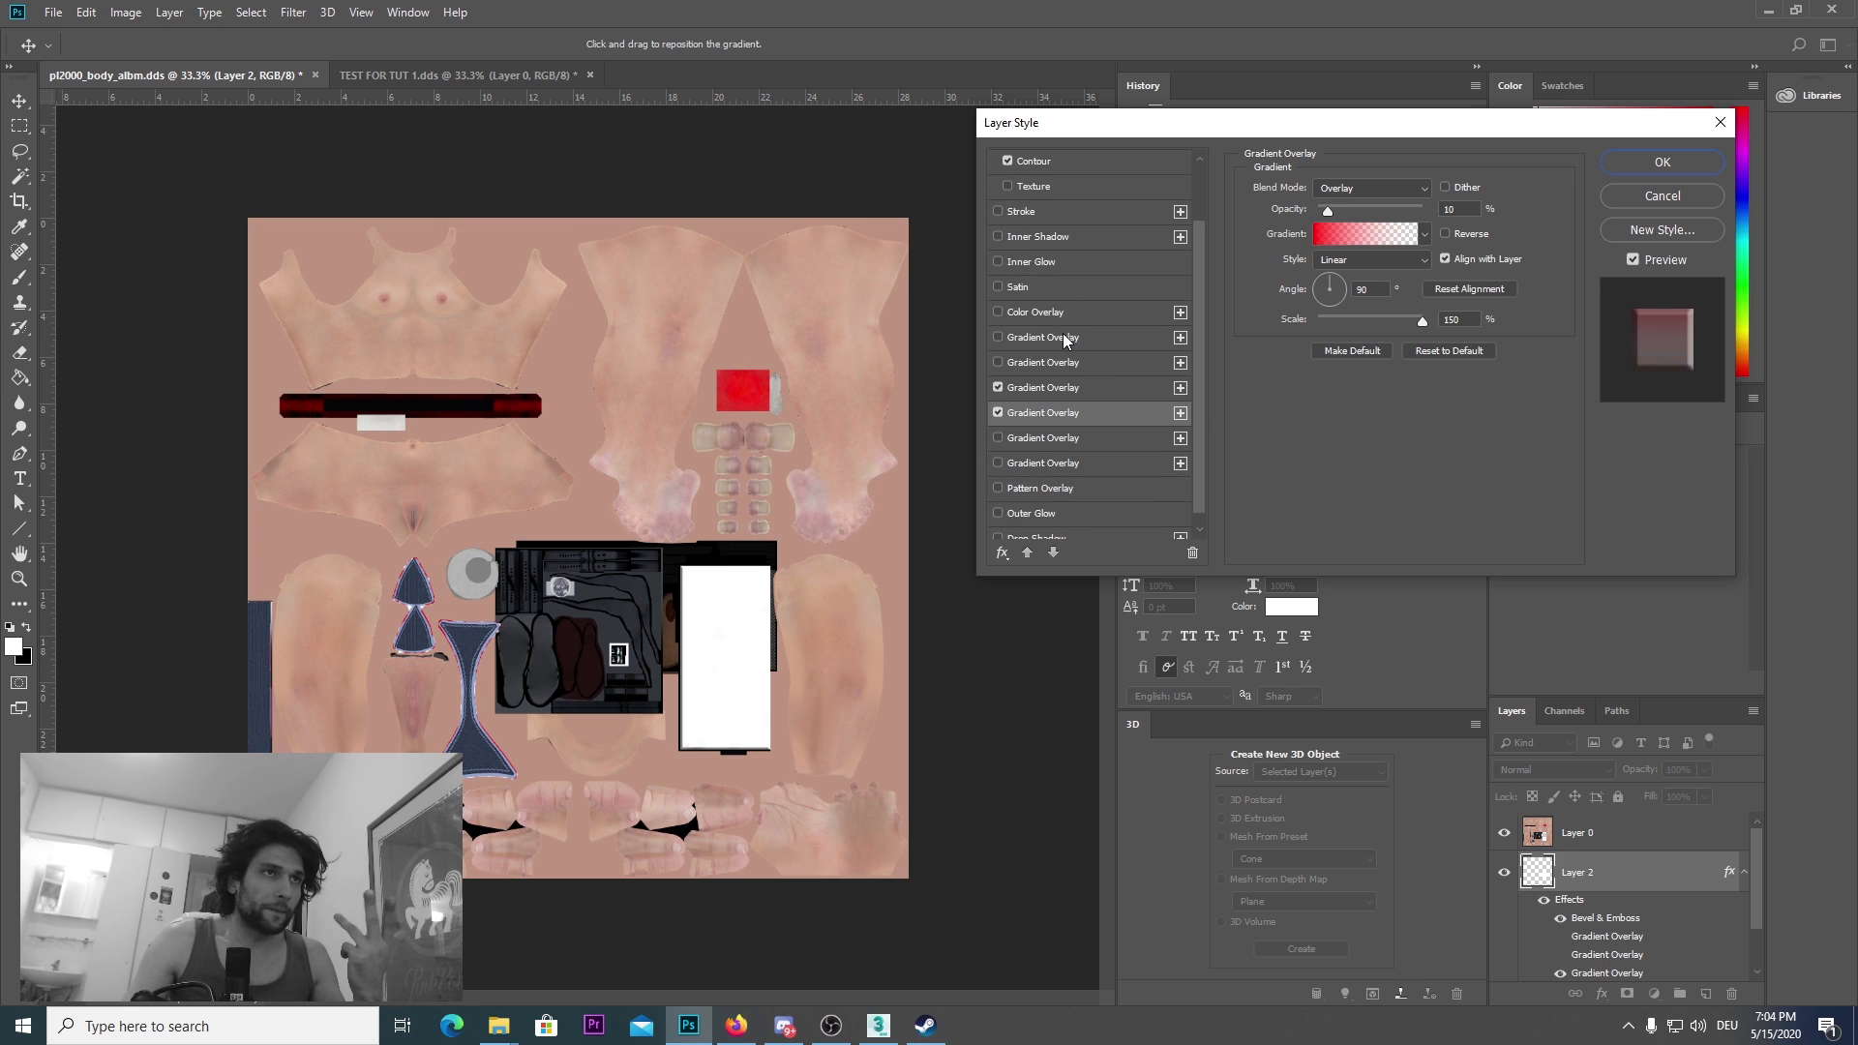
pyautogui.click(1030, 438)
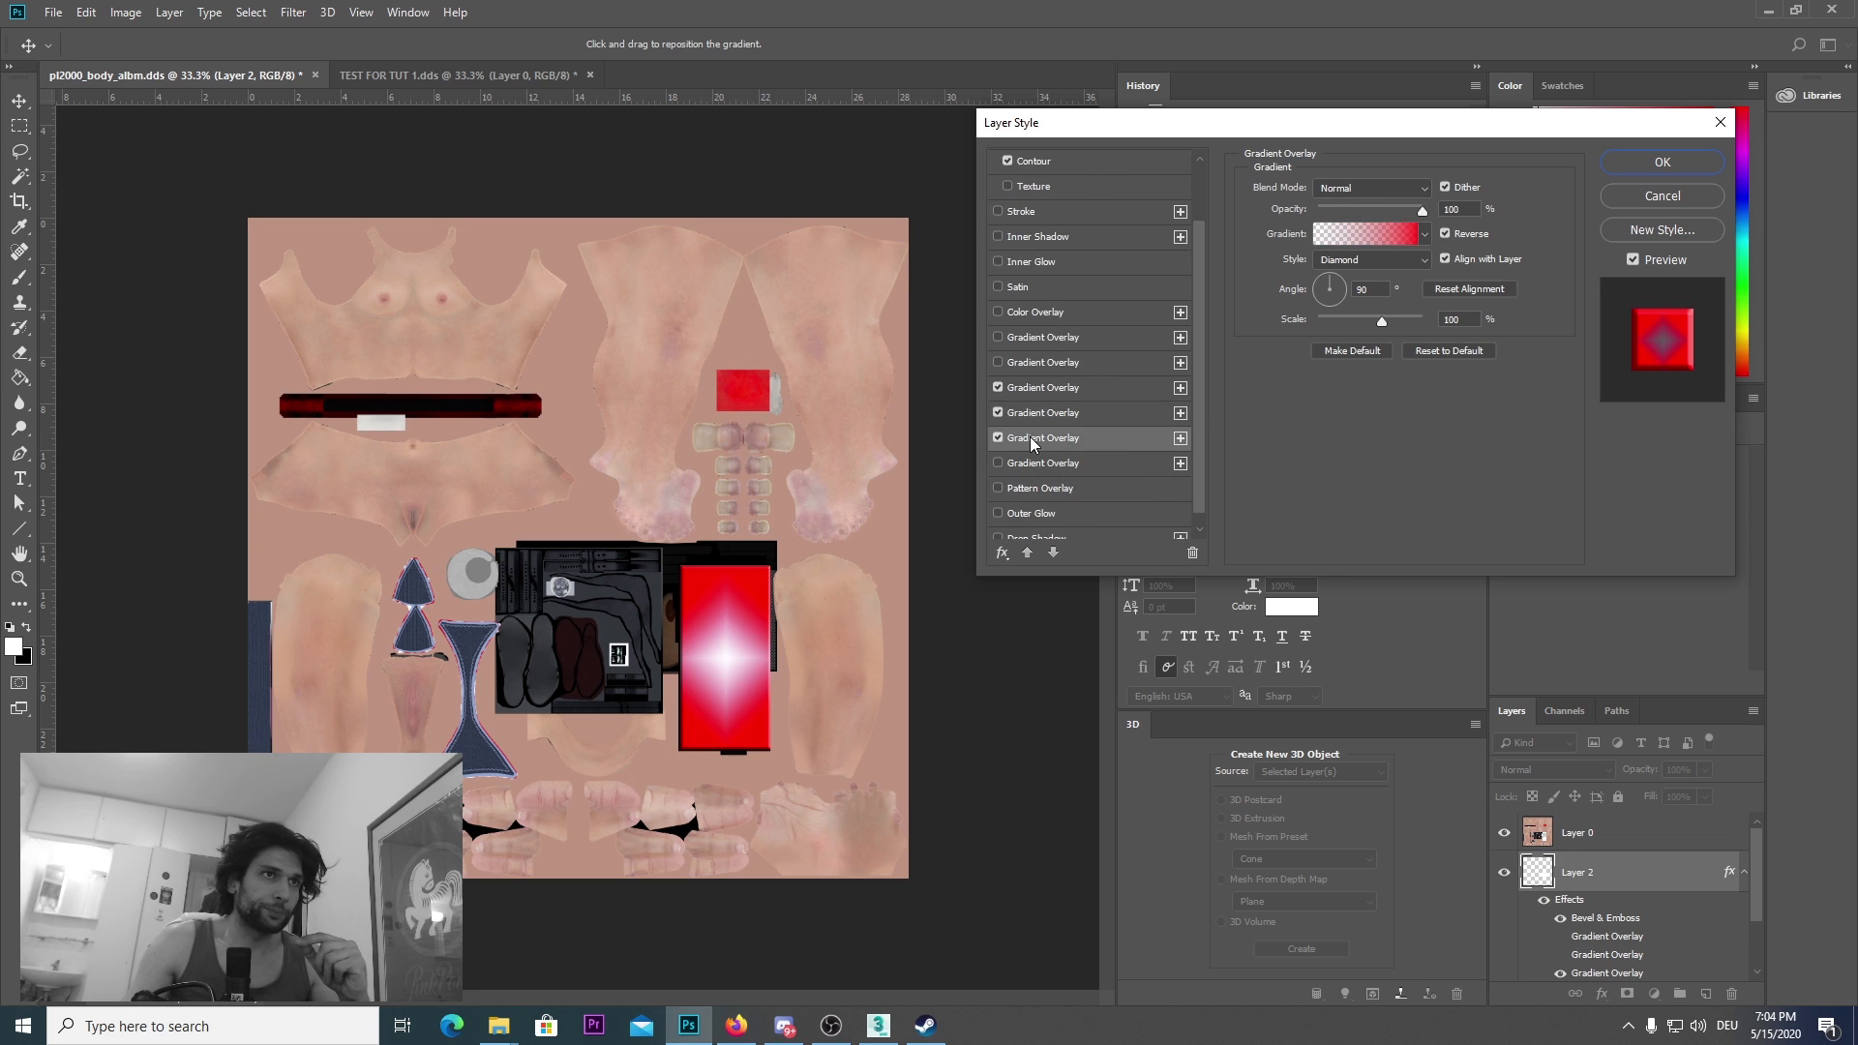
pyautogui.click(1402, 258)
pyautogui.click(1330, 278)
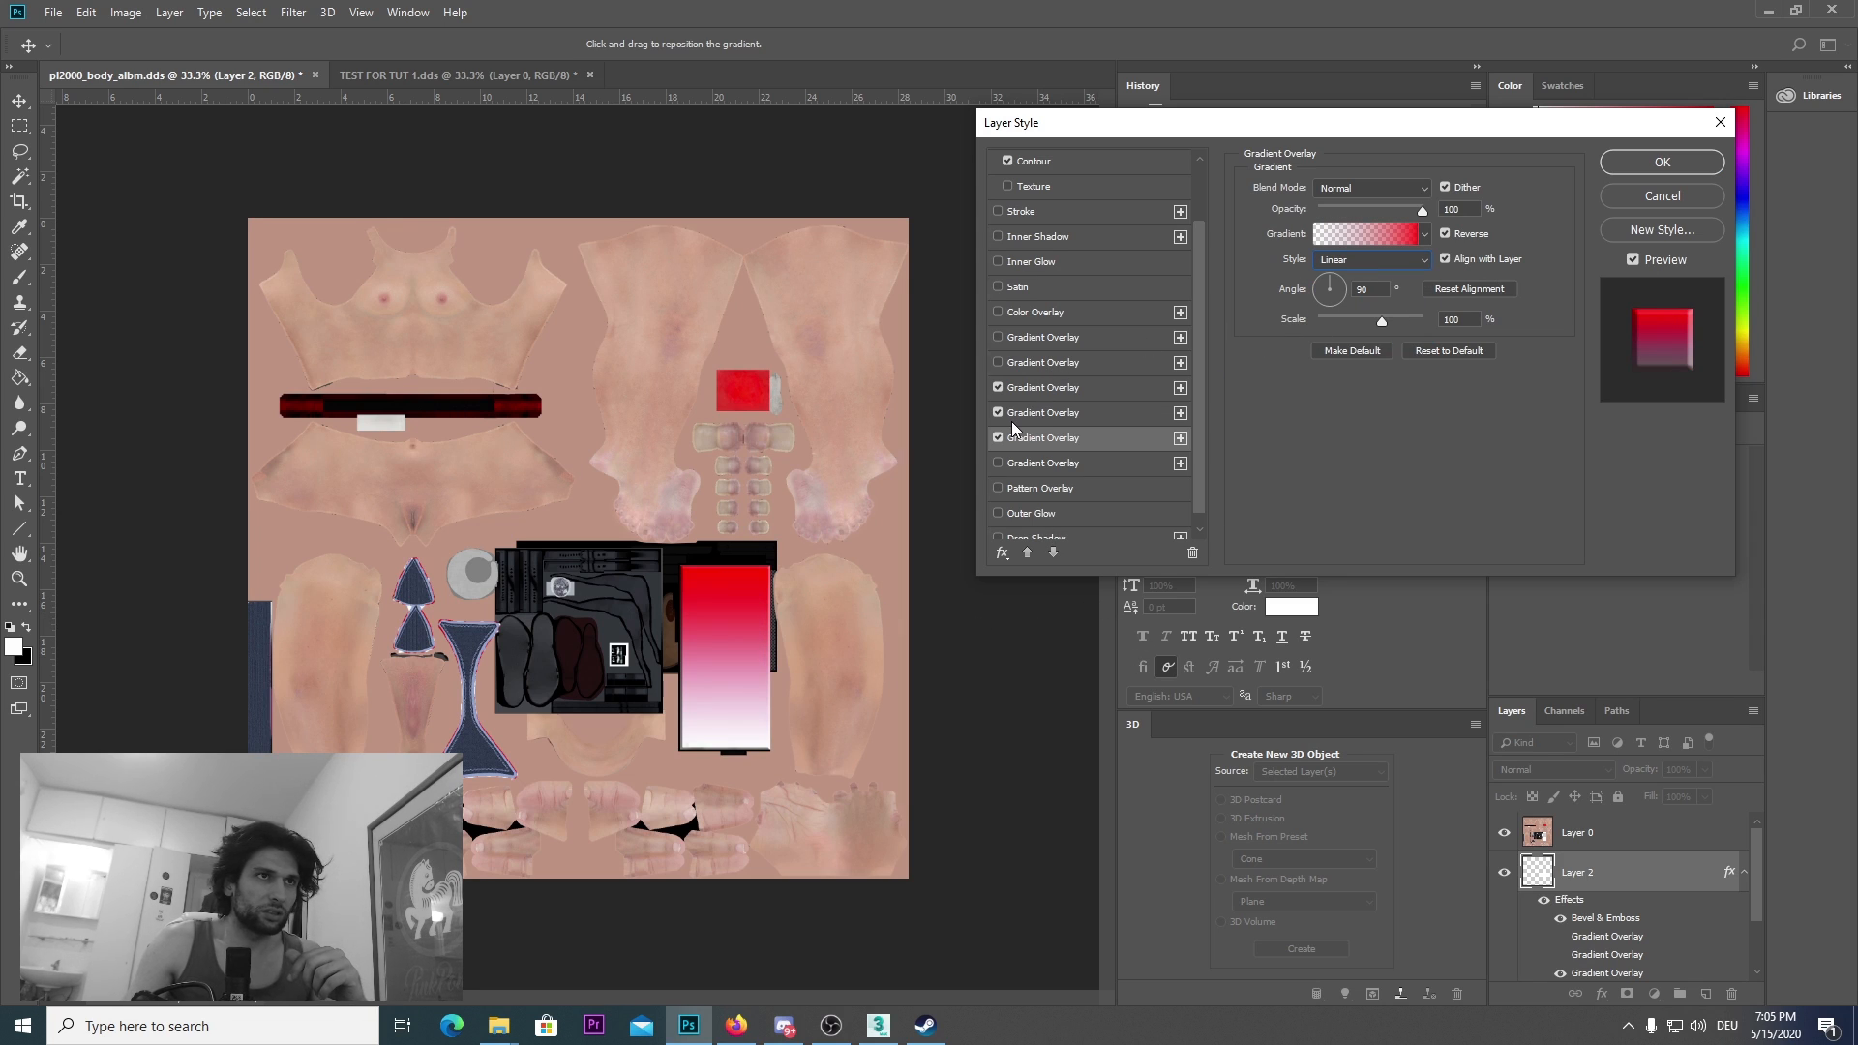
# Step: Leave the first Gradient Overlay off, enable the dark red Color Overlay, and apply the layer style to Layer 2
pyautogui.click(1033, 337)
pyautogui.click(999, 337)
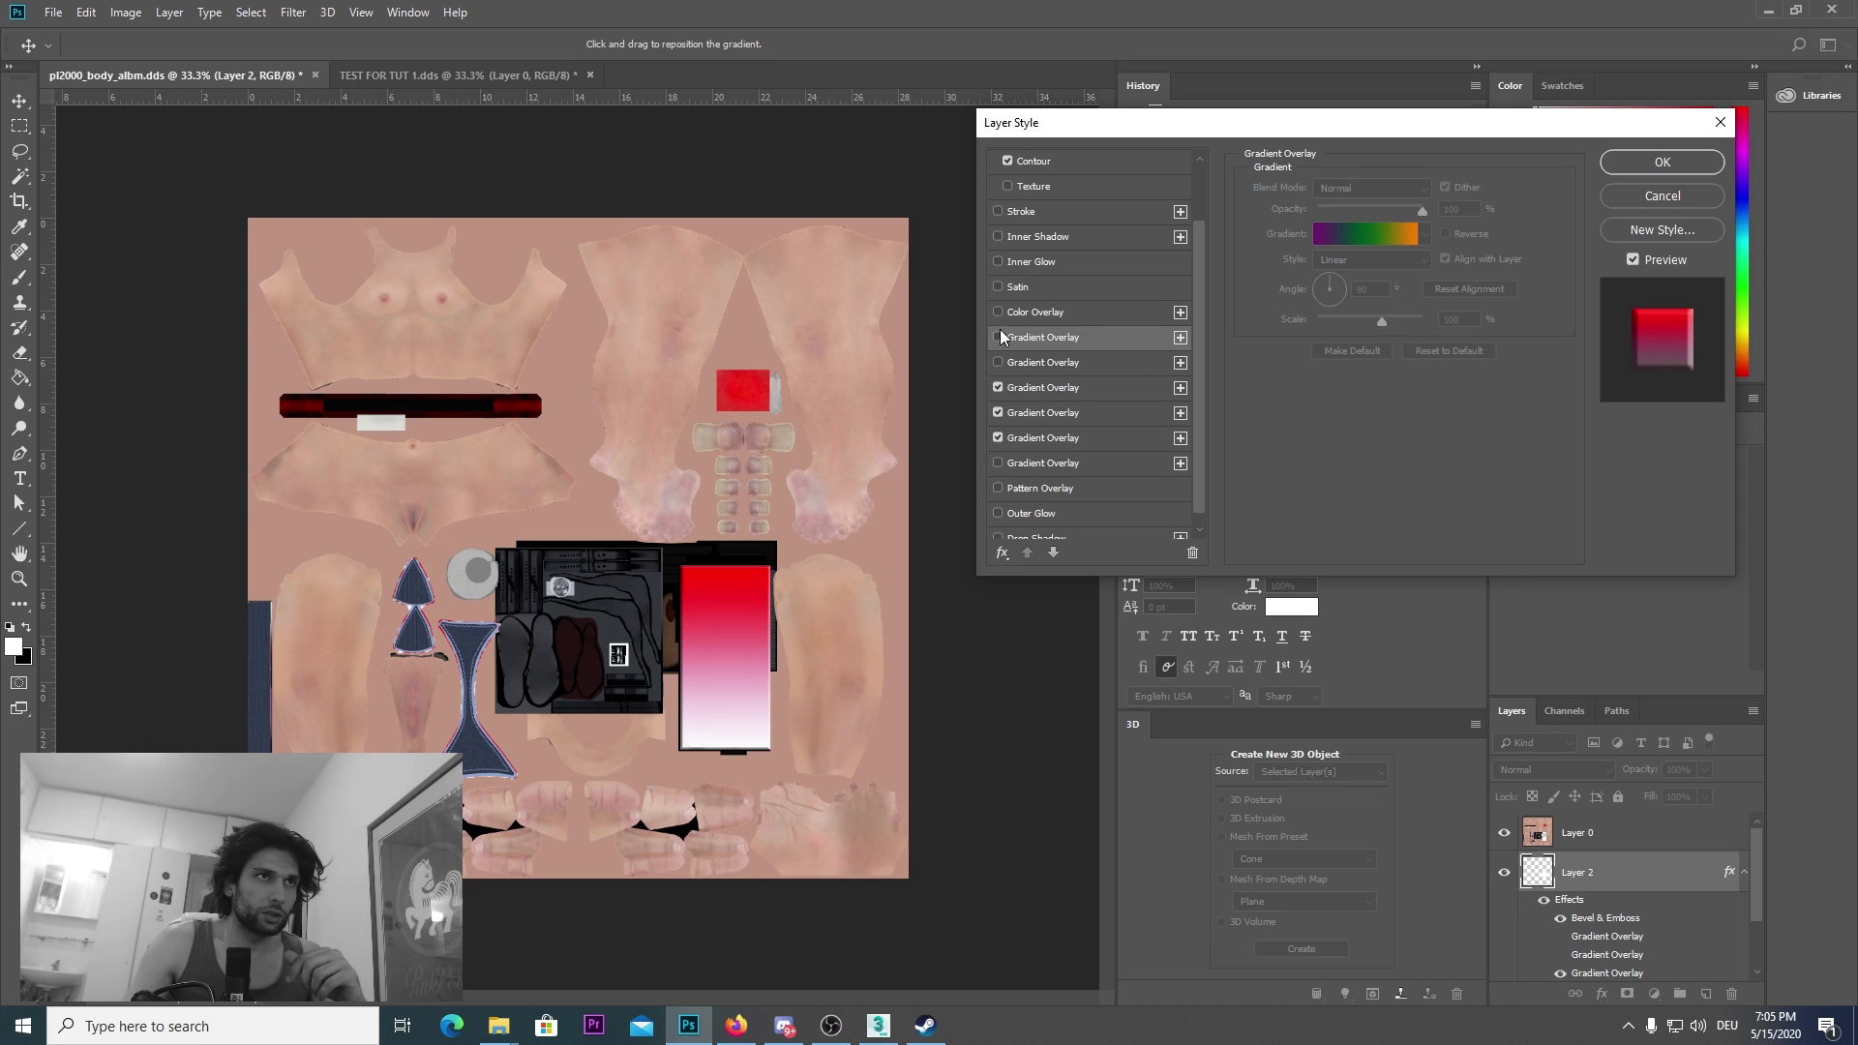
pyautogui.click(998, 312)
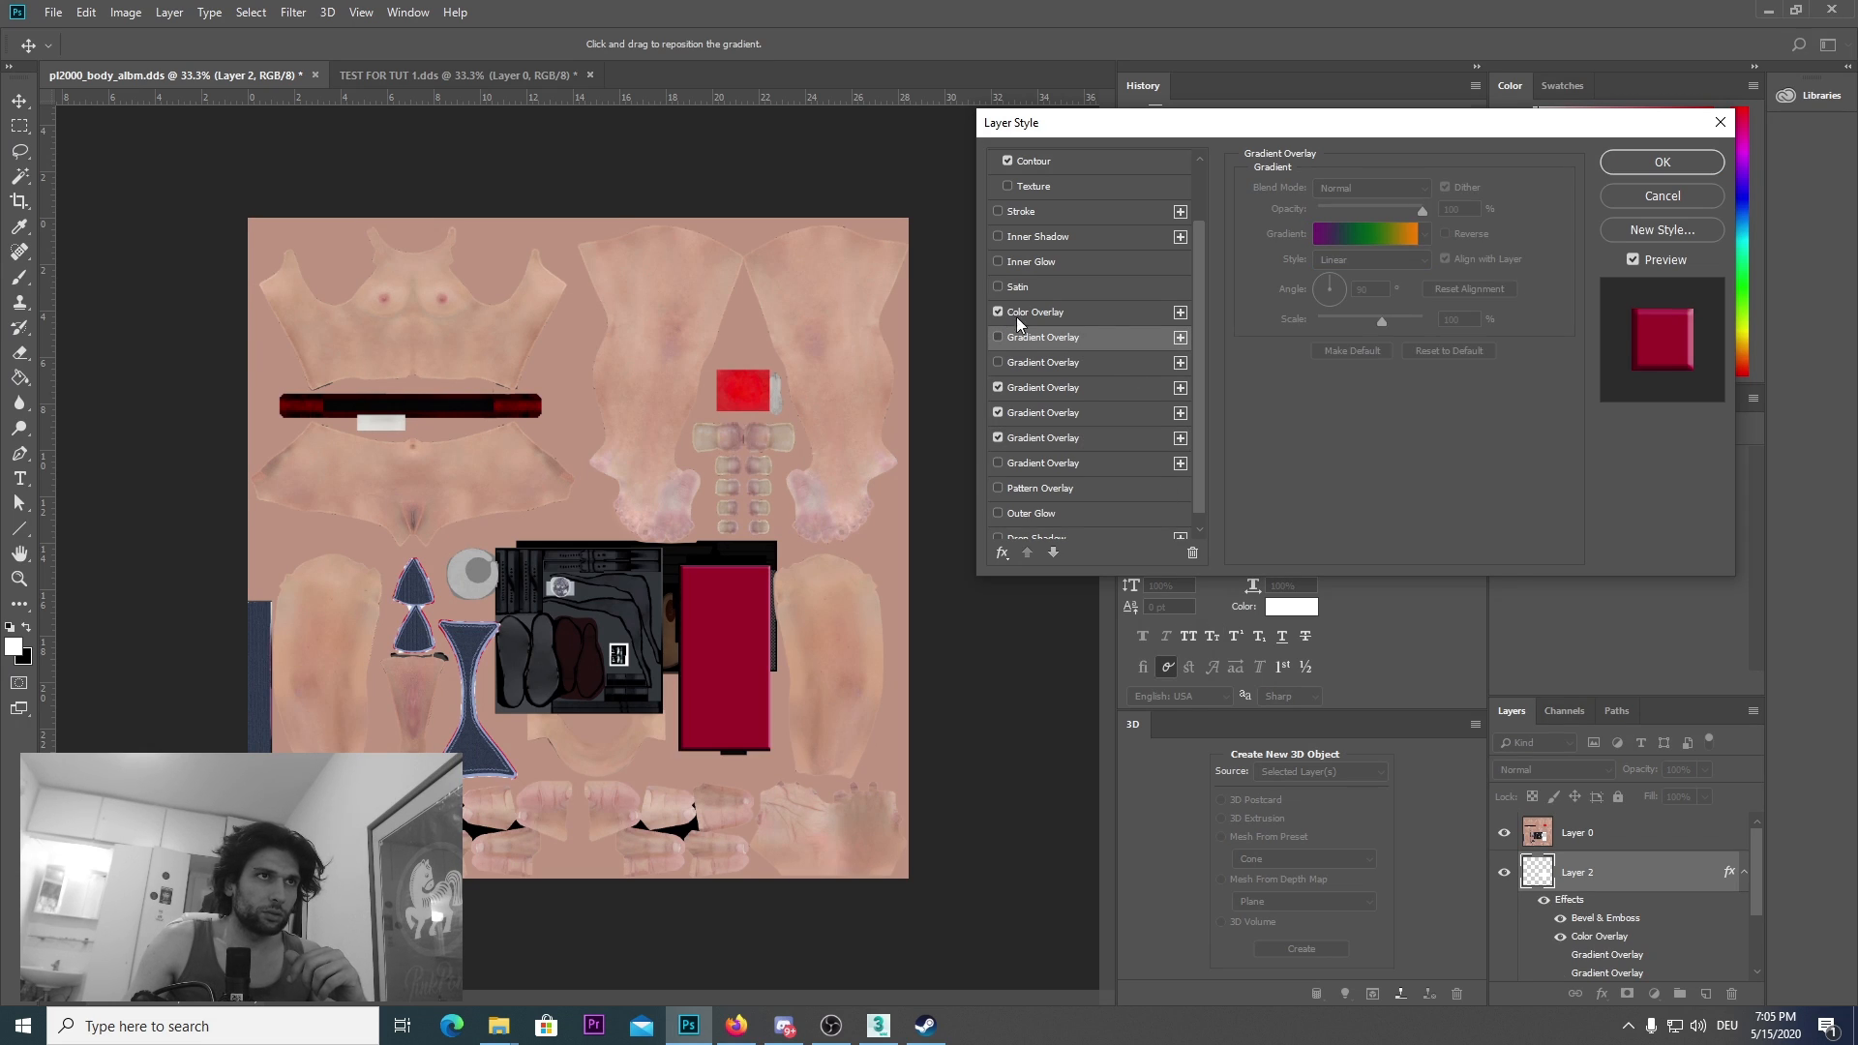
pyautogui.click(1662, 161)
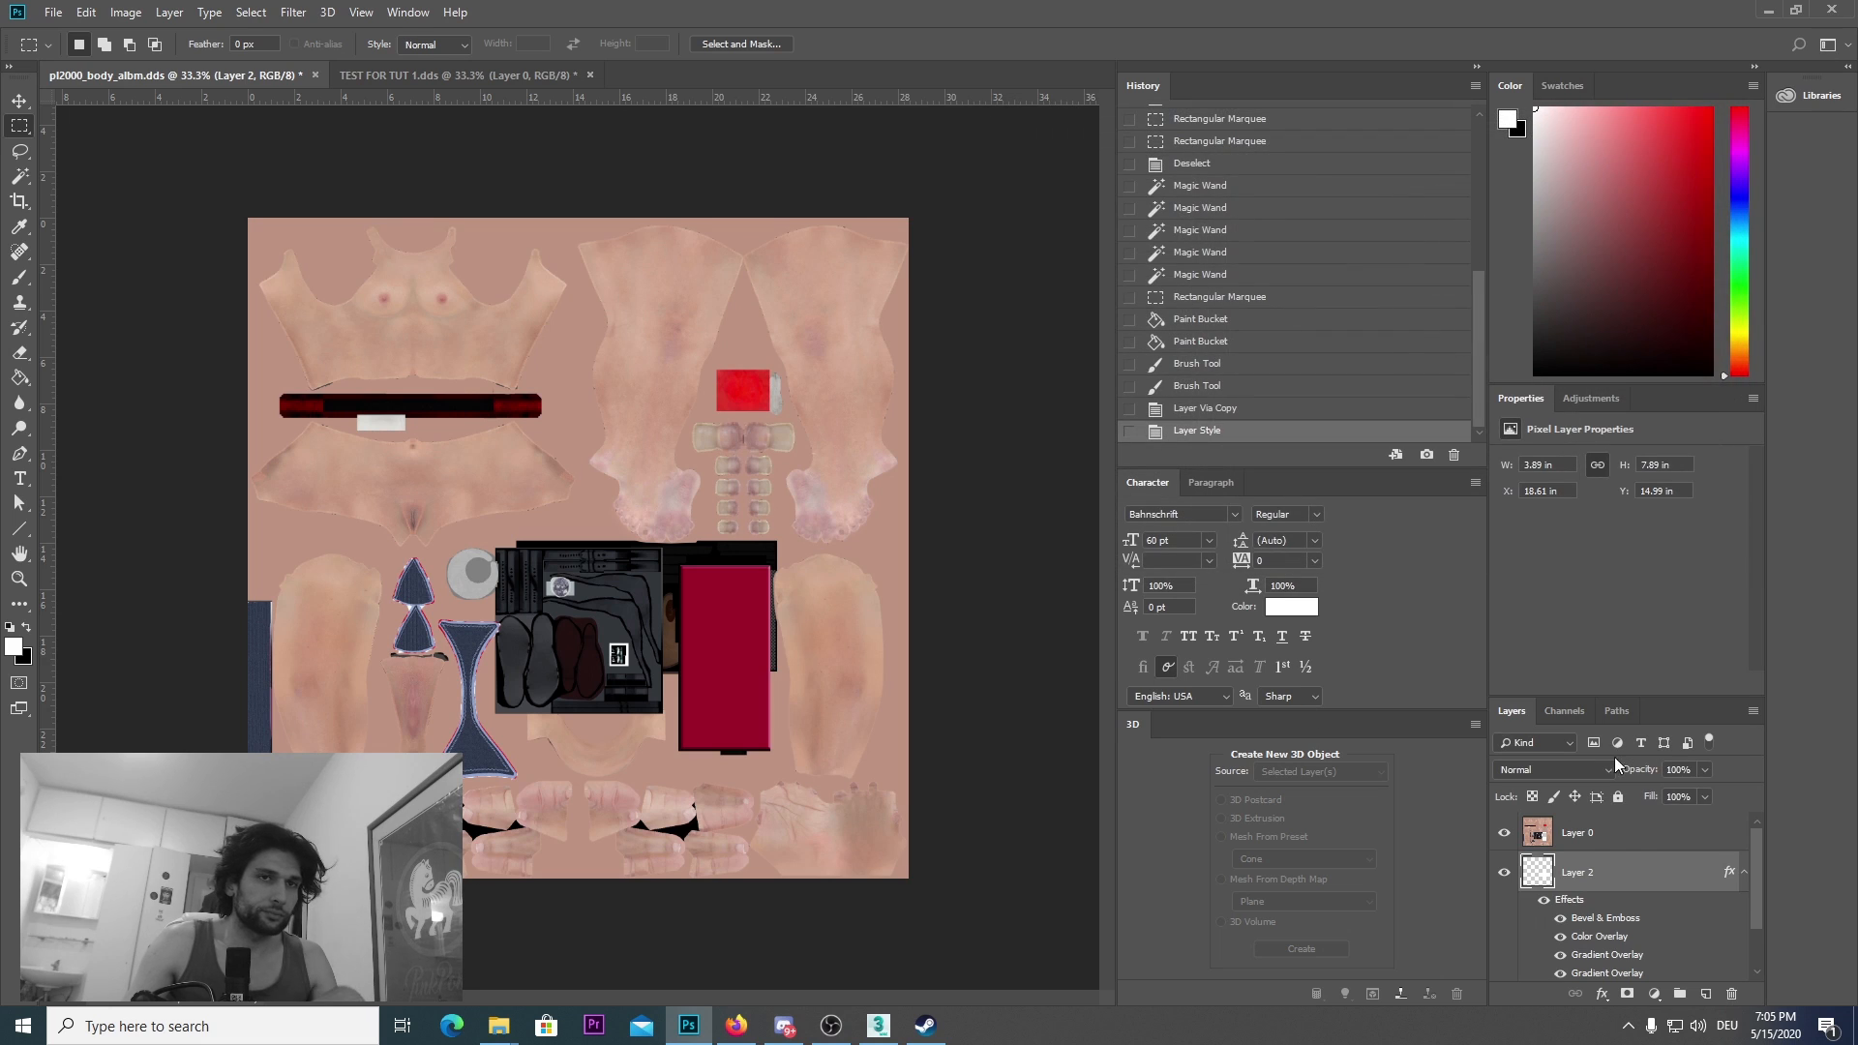
pyautogui.scroll(-1, 1607, 842)
pyautogui.scroll(1, 1606, 844)
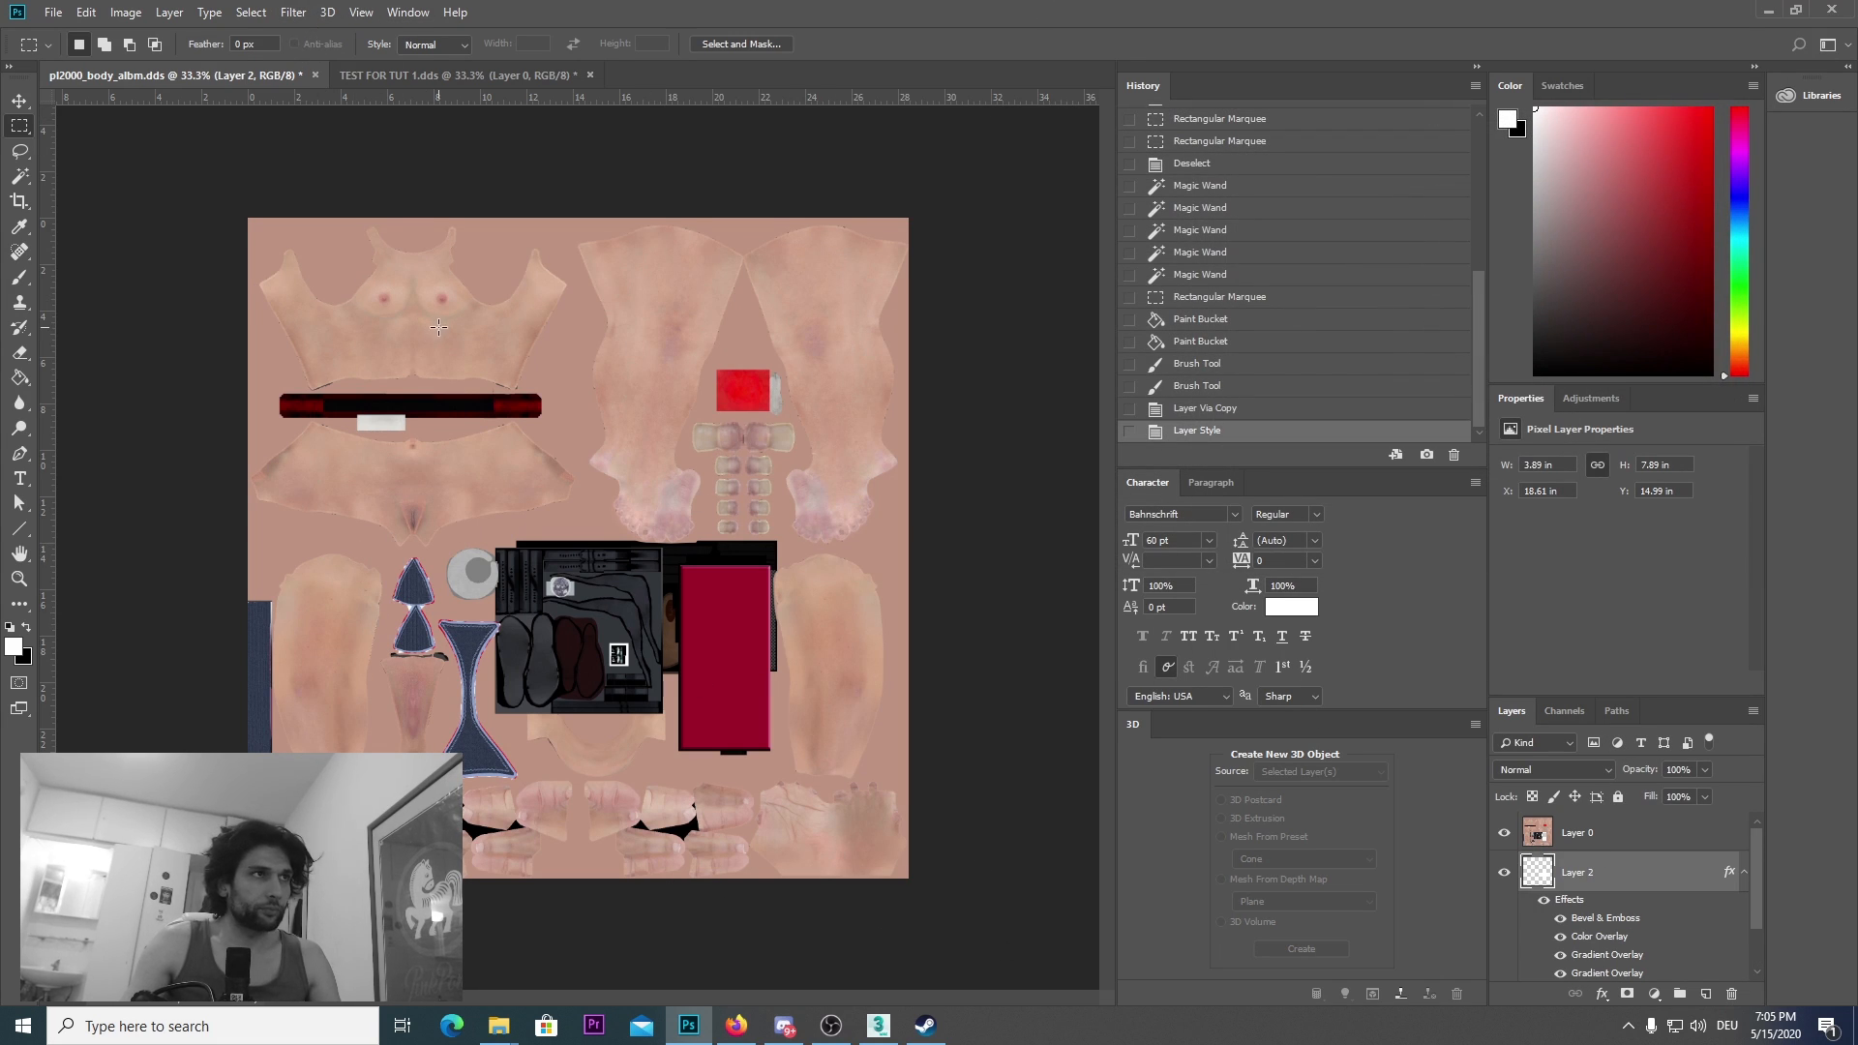
# Step: Save the texture as pl2000_body_albm1 in DDS format with Color + Alpha, BC7 8bpp Fine (Linear, DX11+) compression and auto-generated mip maps
pyautogui.click(53, 12)
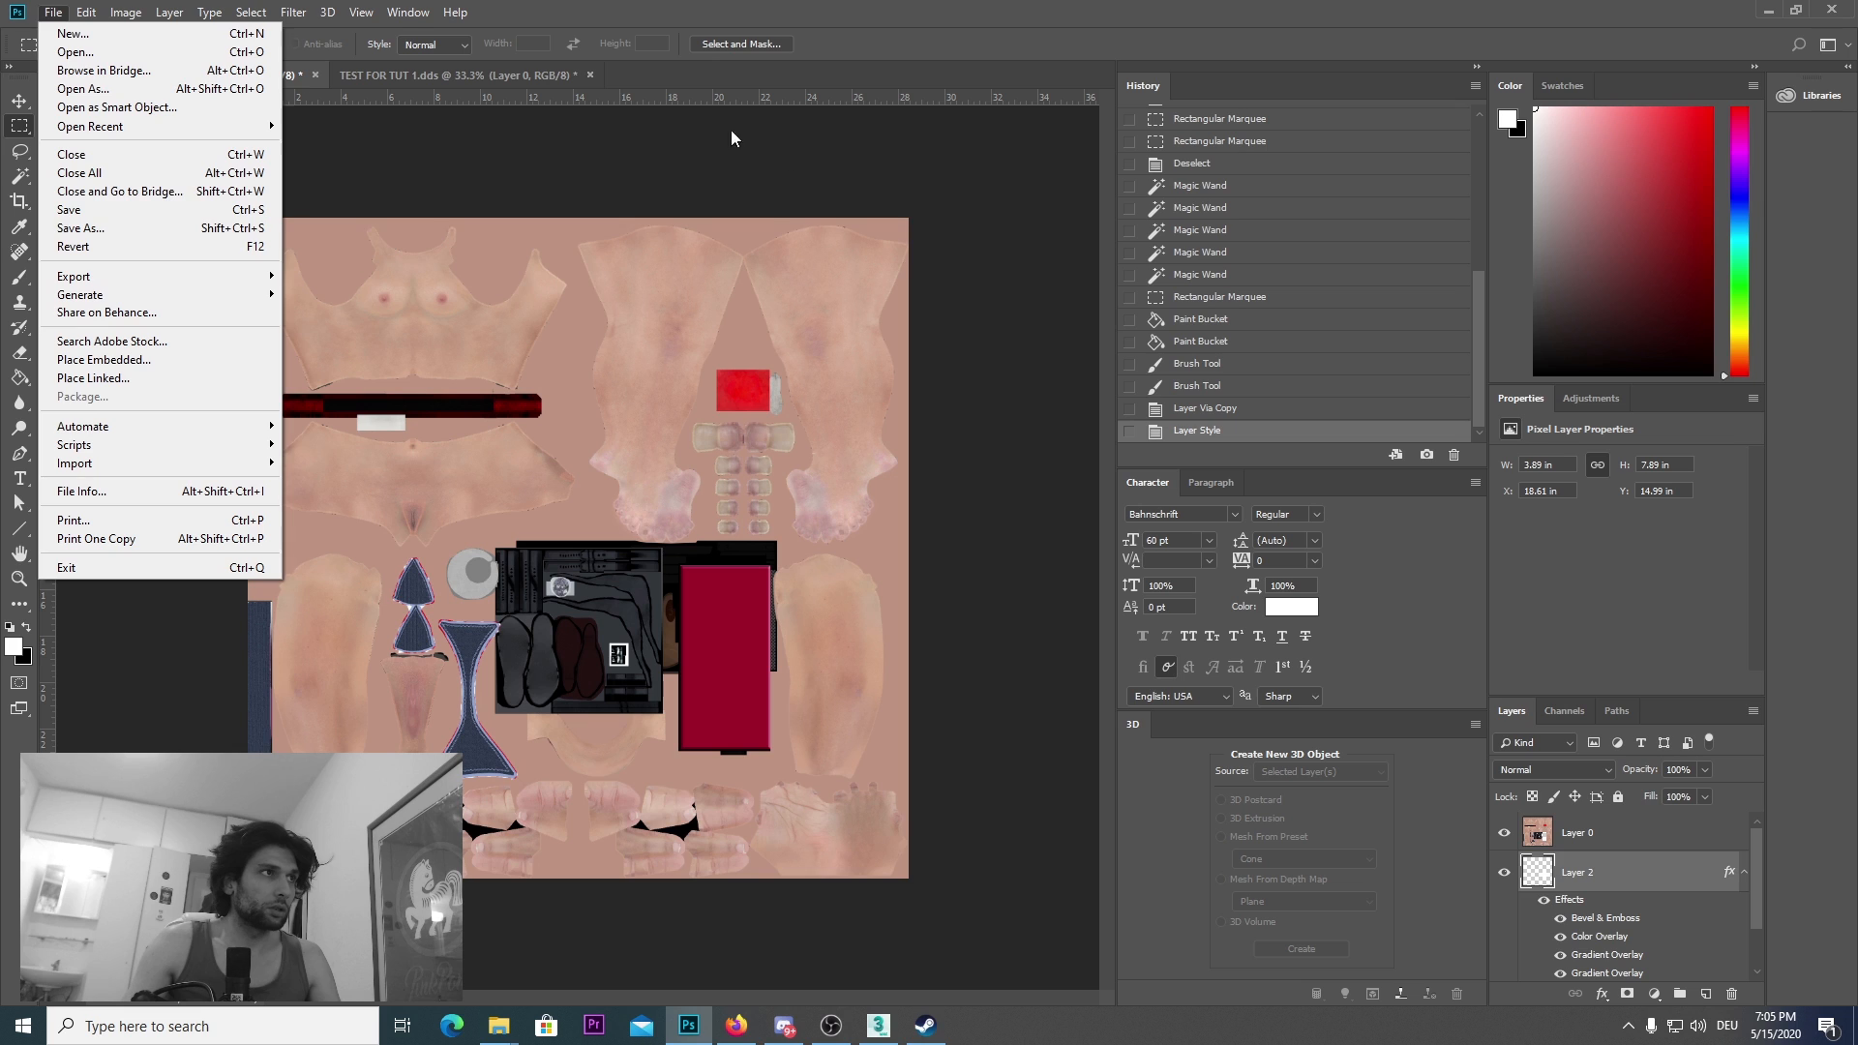
pyautogui.click(120, 231)
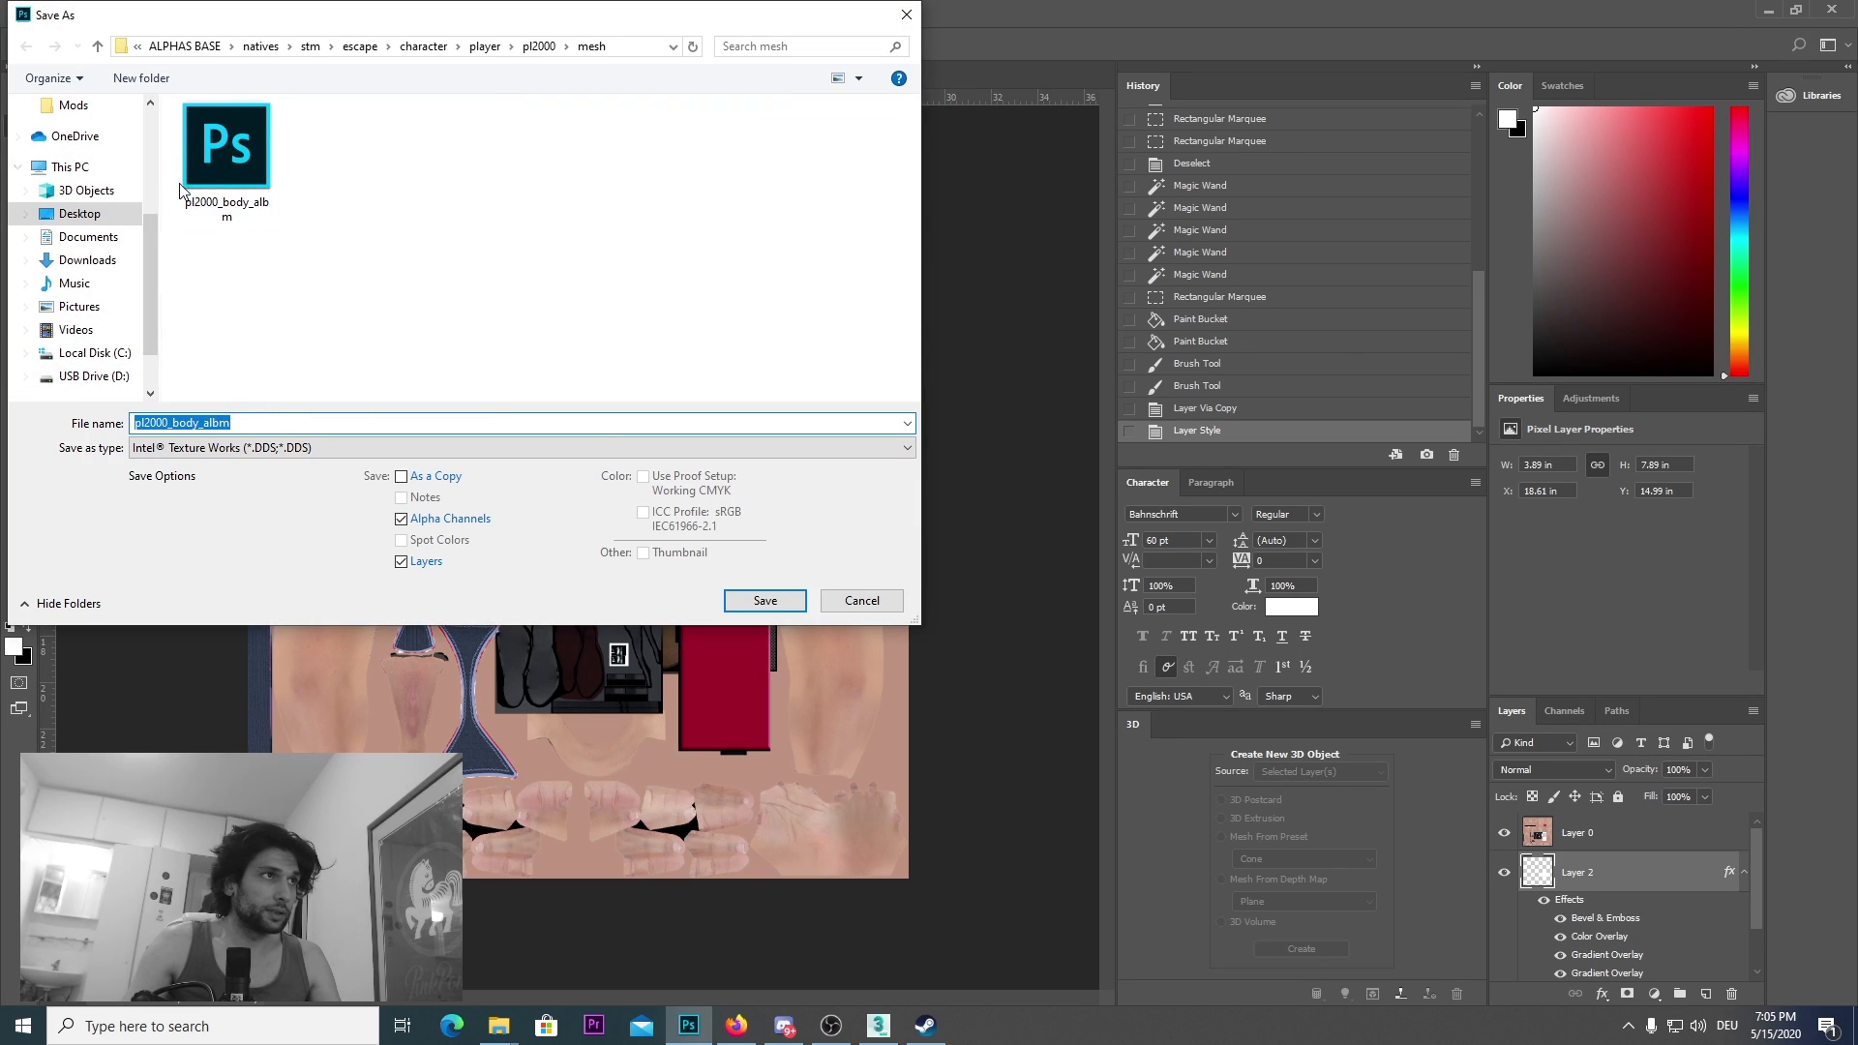
pyautogui.click(247, 320)
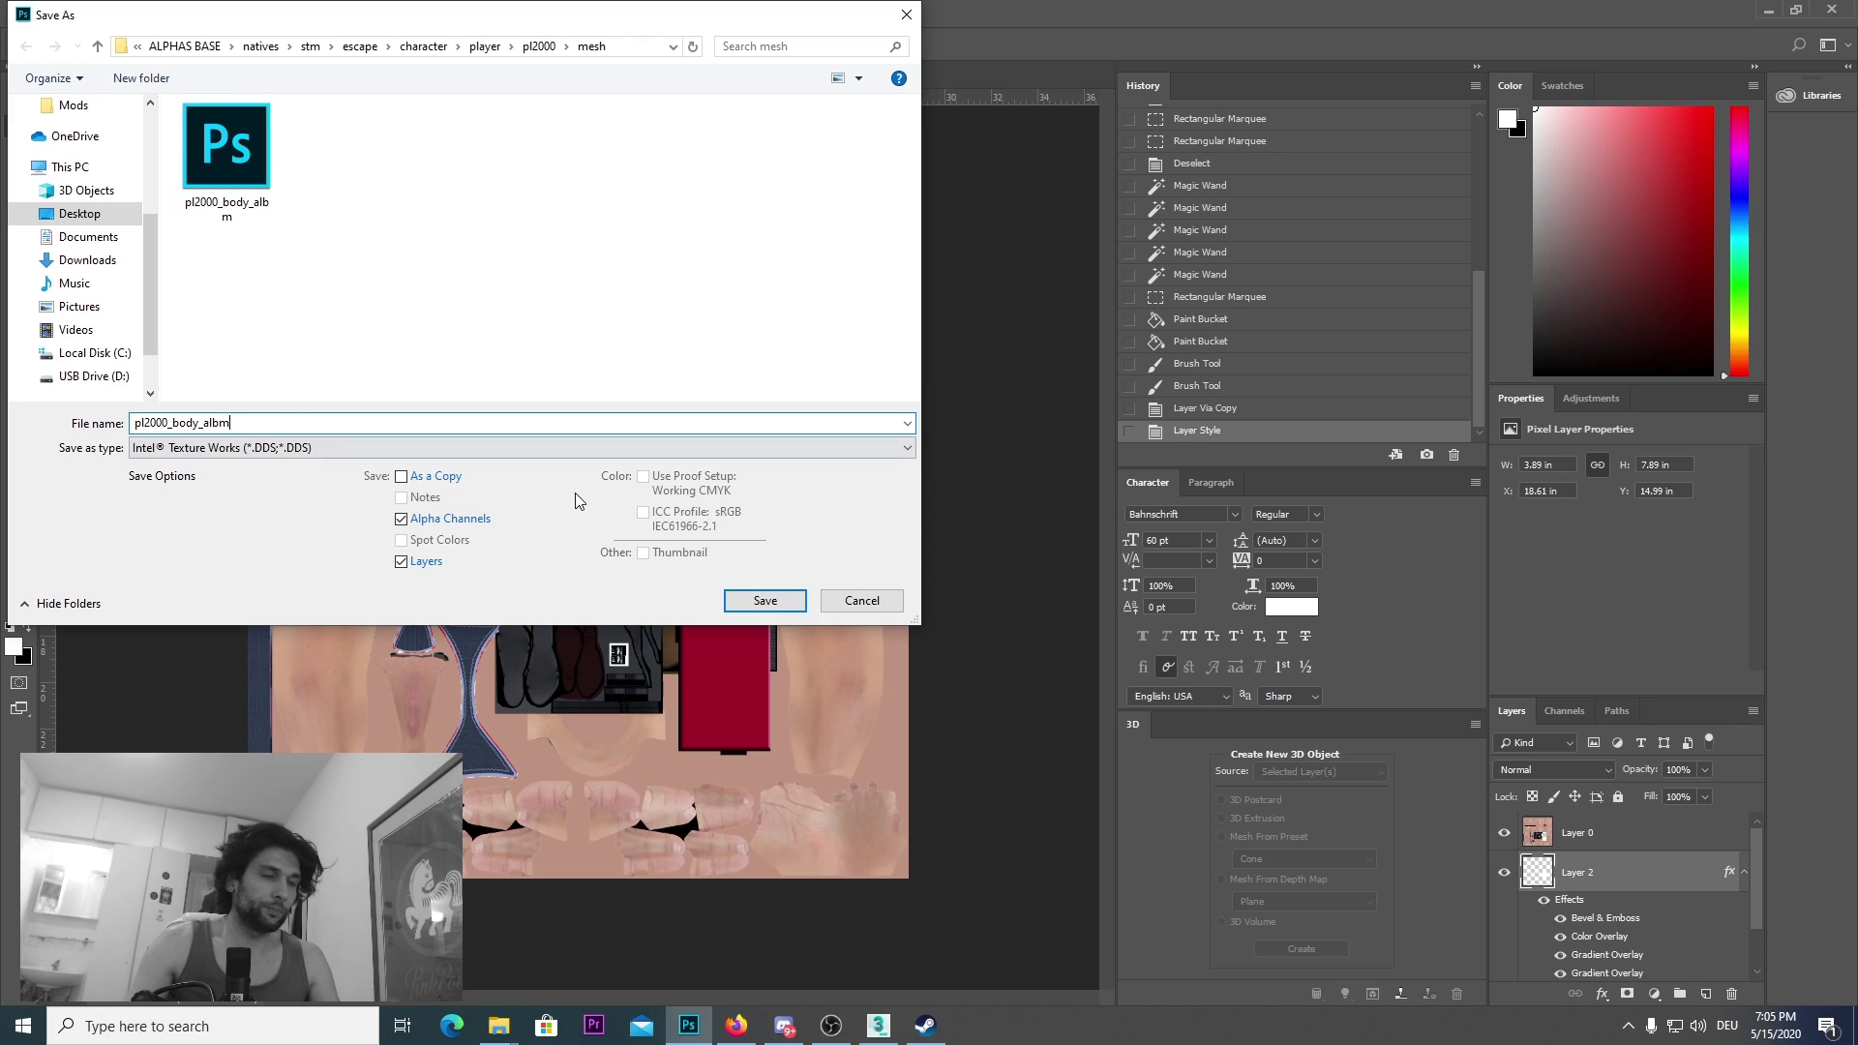
pyautogui.write('1')
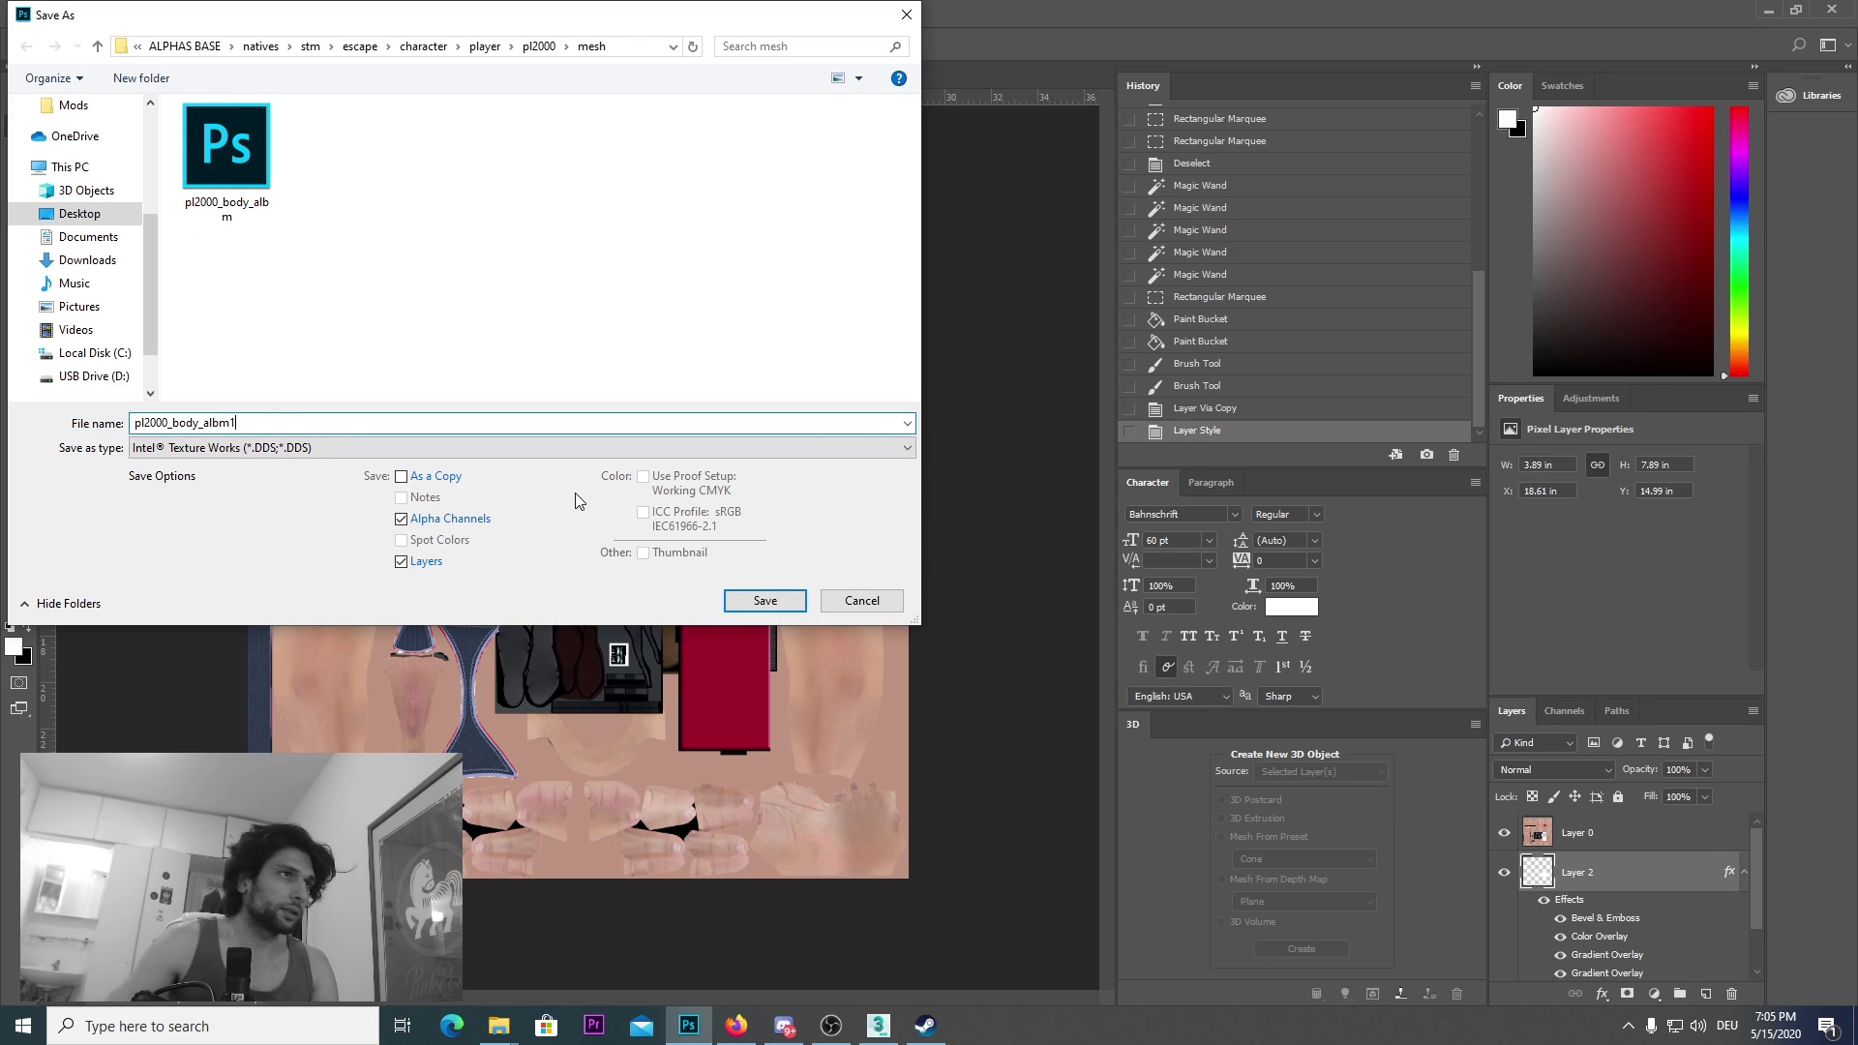
pyautogui.click(765, 600)
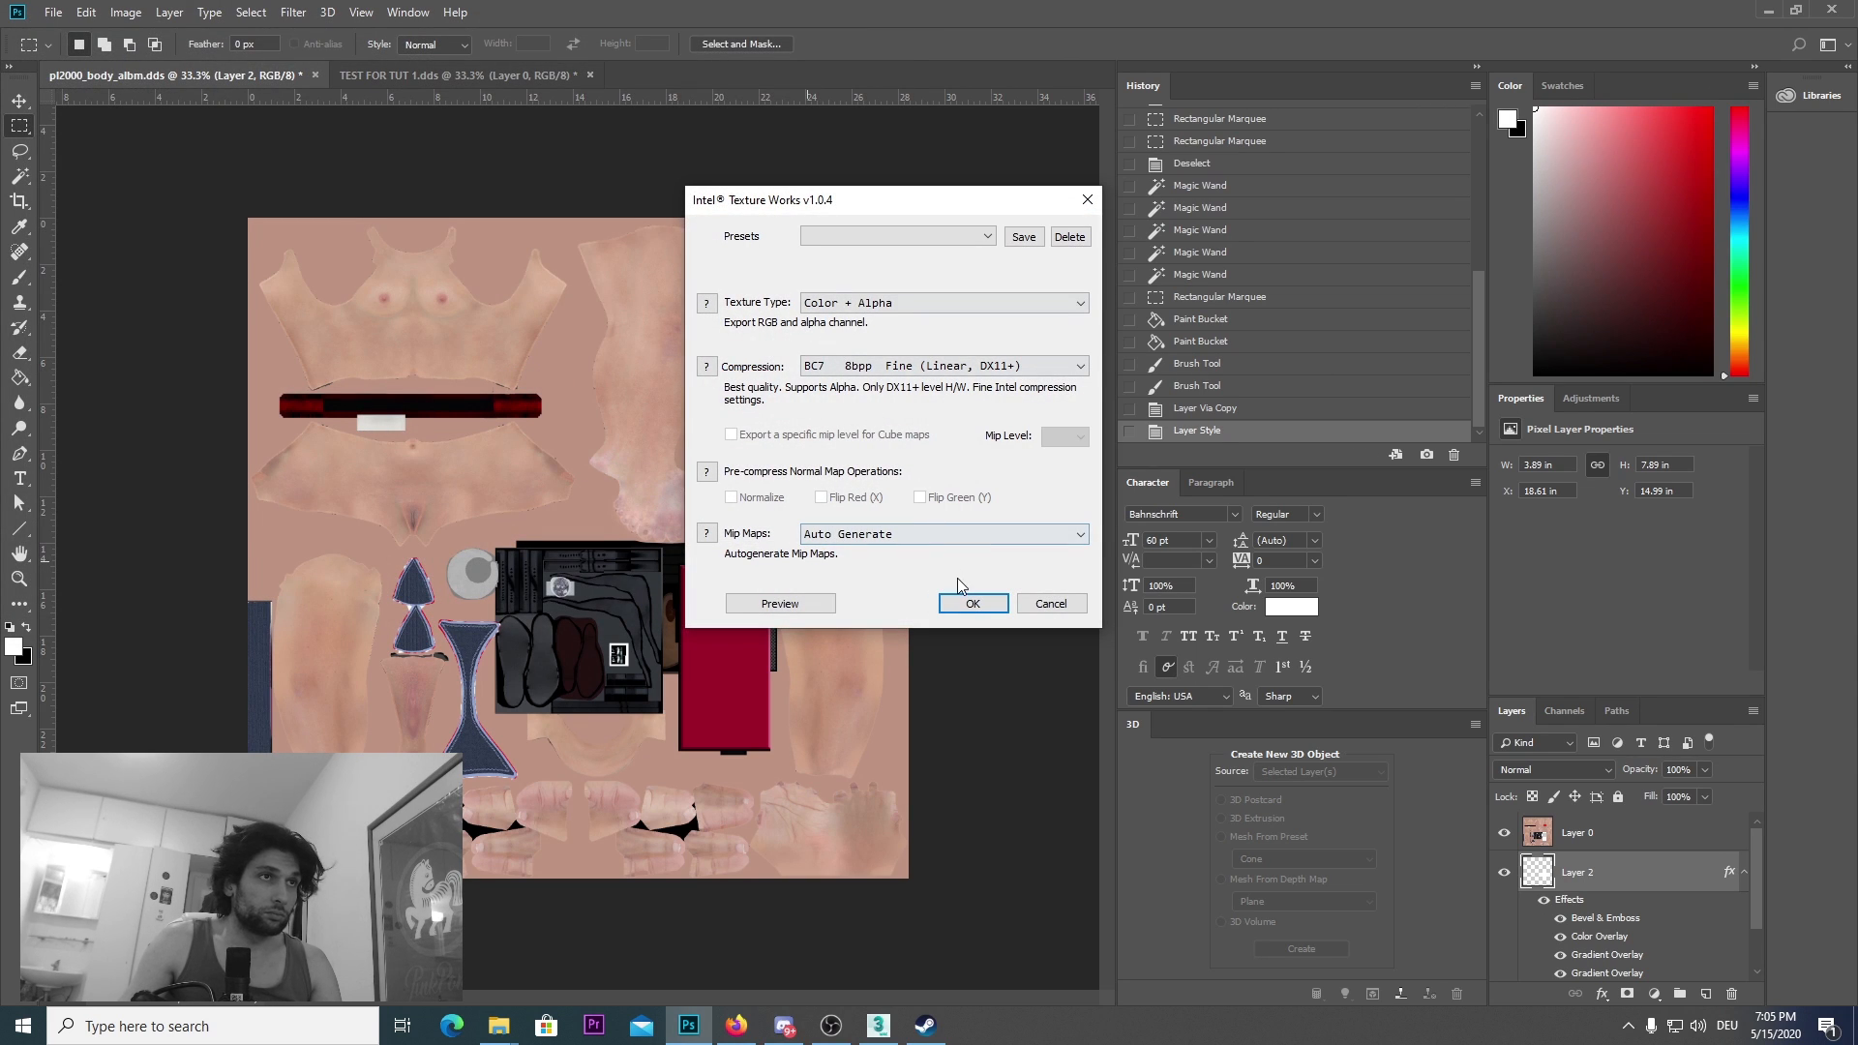
pyautogui.click(966, 604)
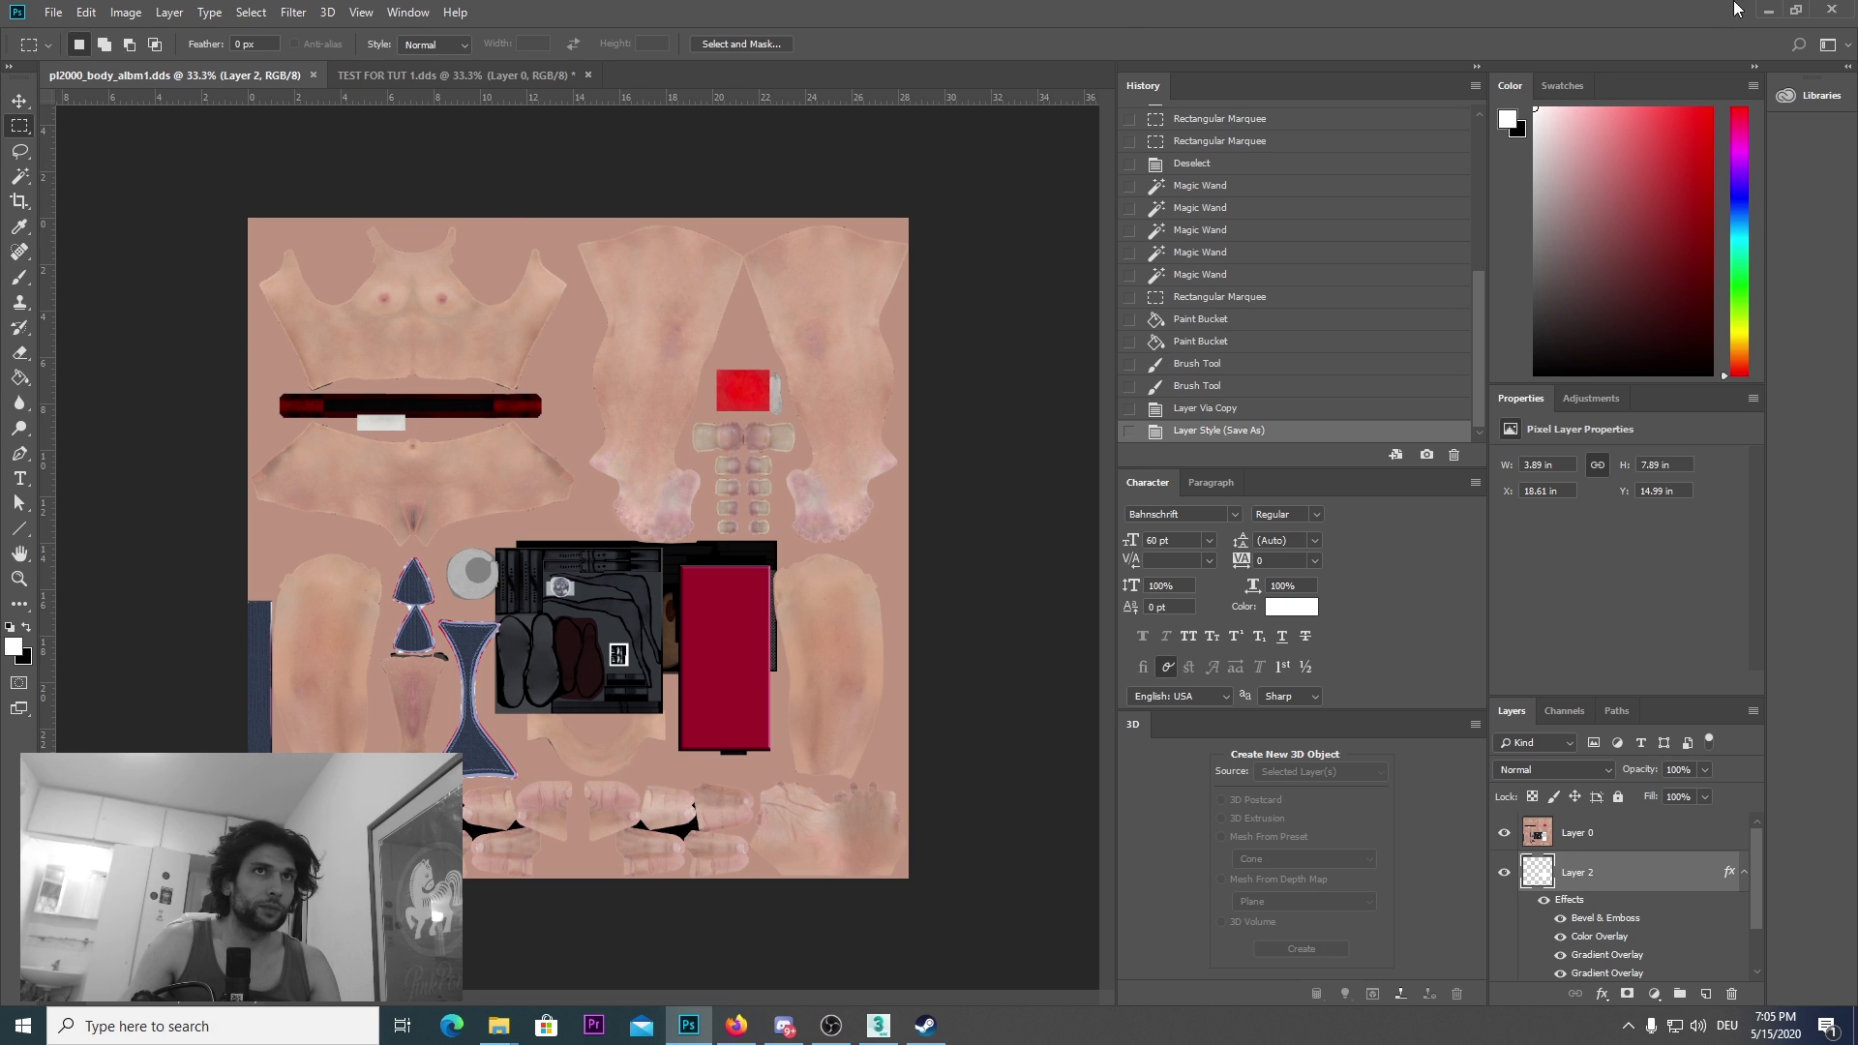
# Step: Check the pl2000 mesh folder for the saved texture files without opening any of them
pyautogui.click(54, 11)
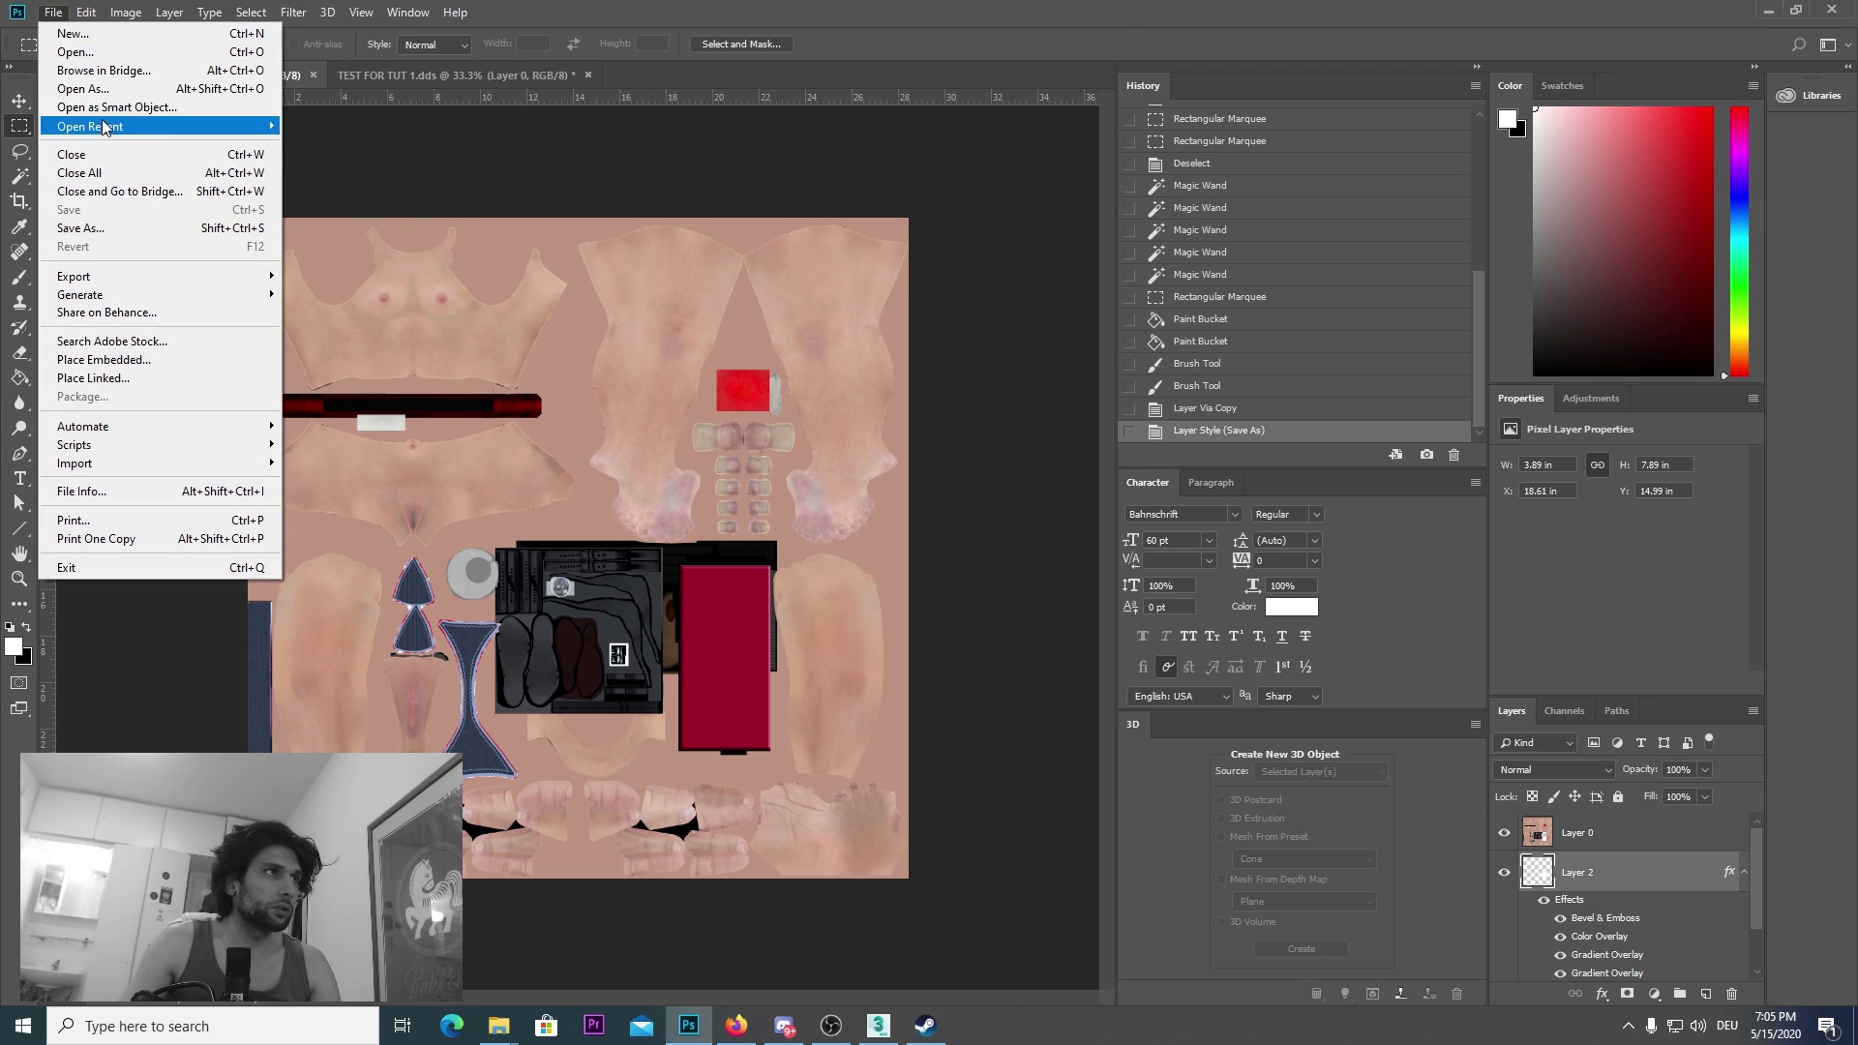
pyautogui.press('Escape')
pyautogui.hotkey('ctrl', 'o')
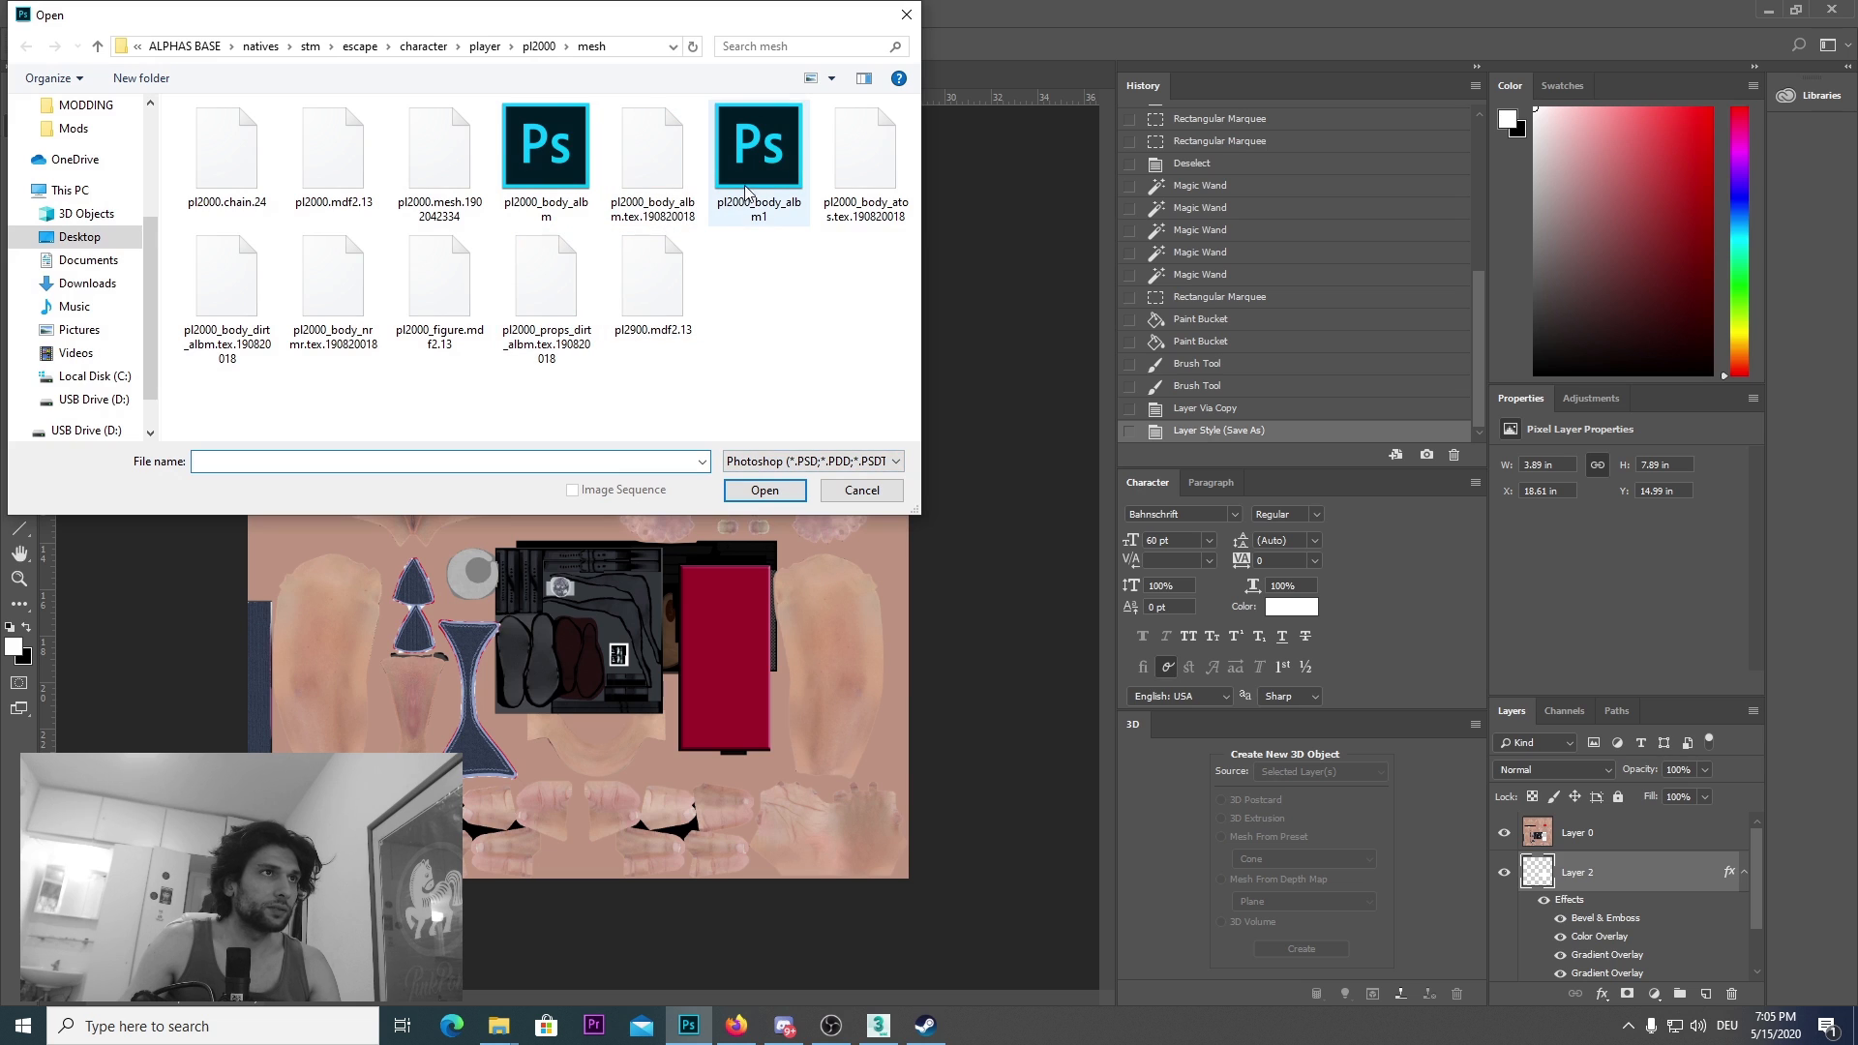
pyautogui.click(871, 496)
# Step: Quit Photoshop without saving the open documents, and move the older pl2000_body_albm DDS file out of the mesh folder into BACK UP MESH
pyautogui.click(1832, 9)
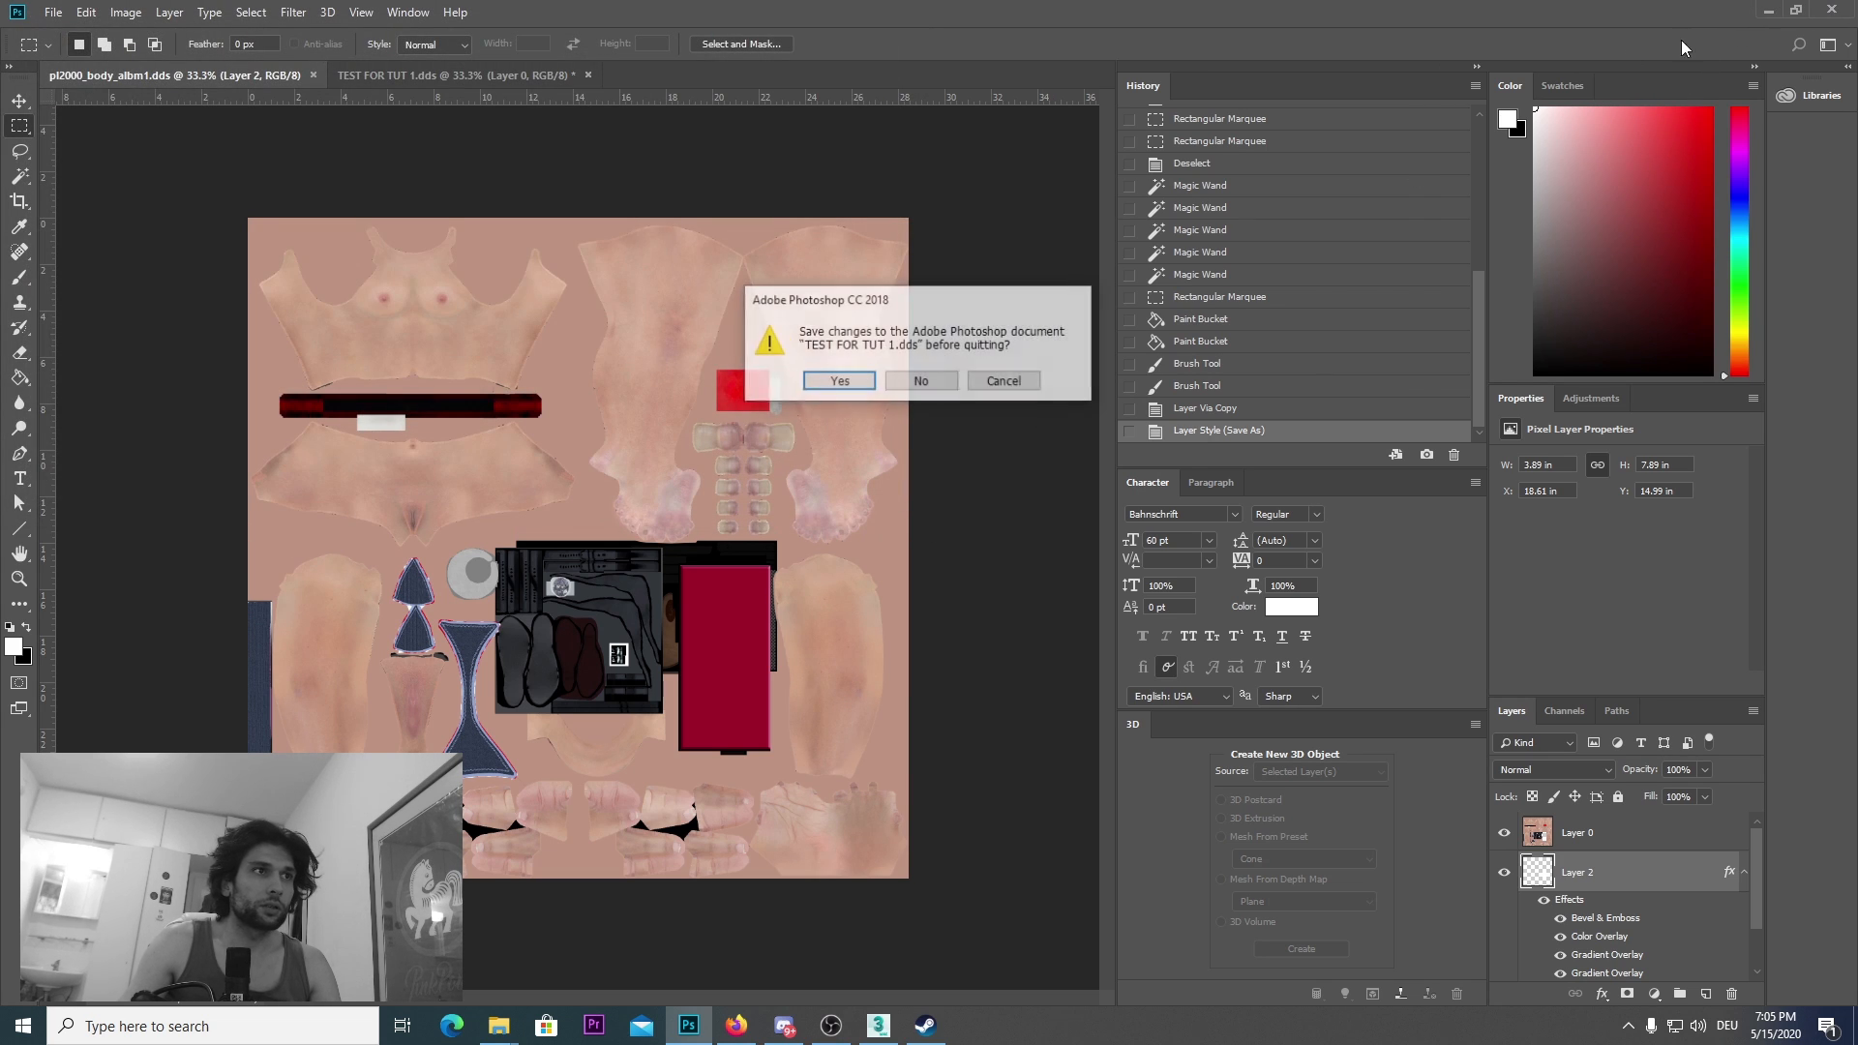
pyautogui.click(932, 382)
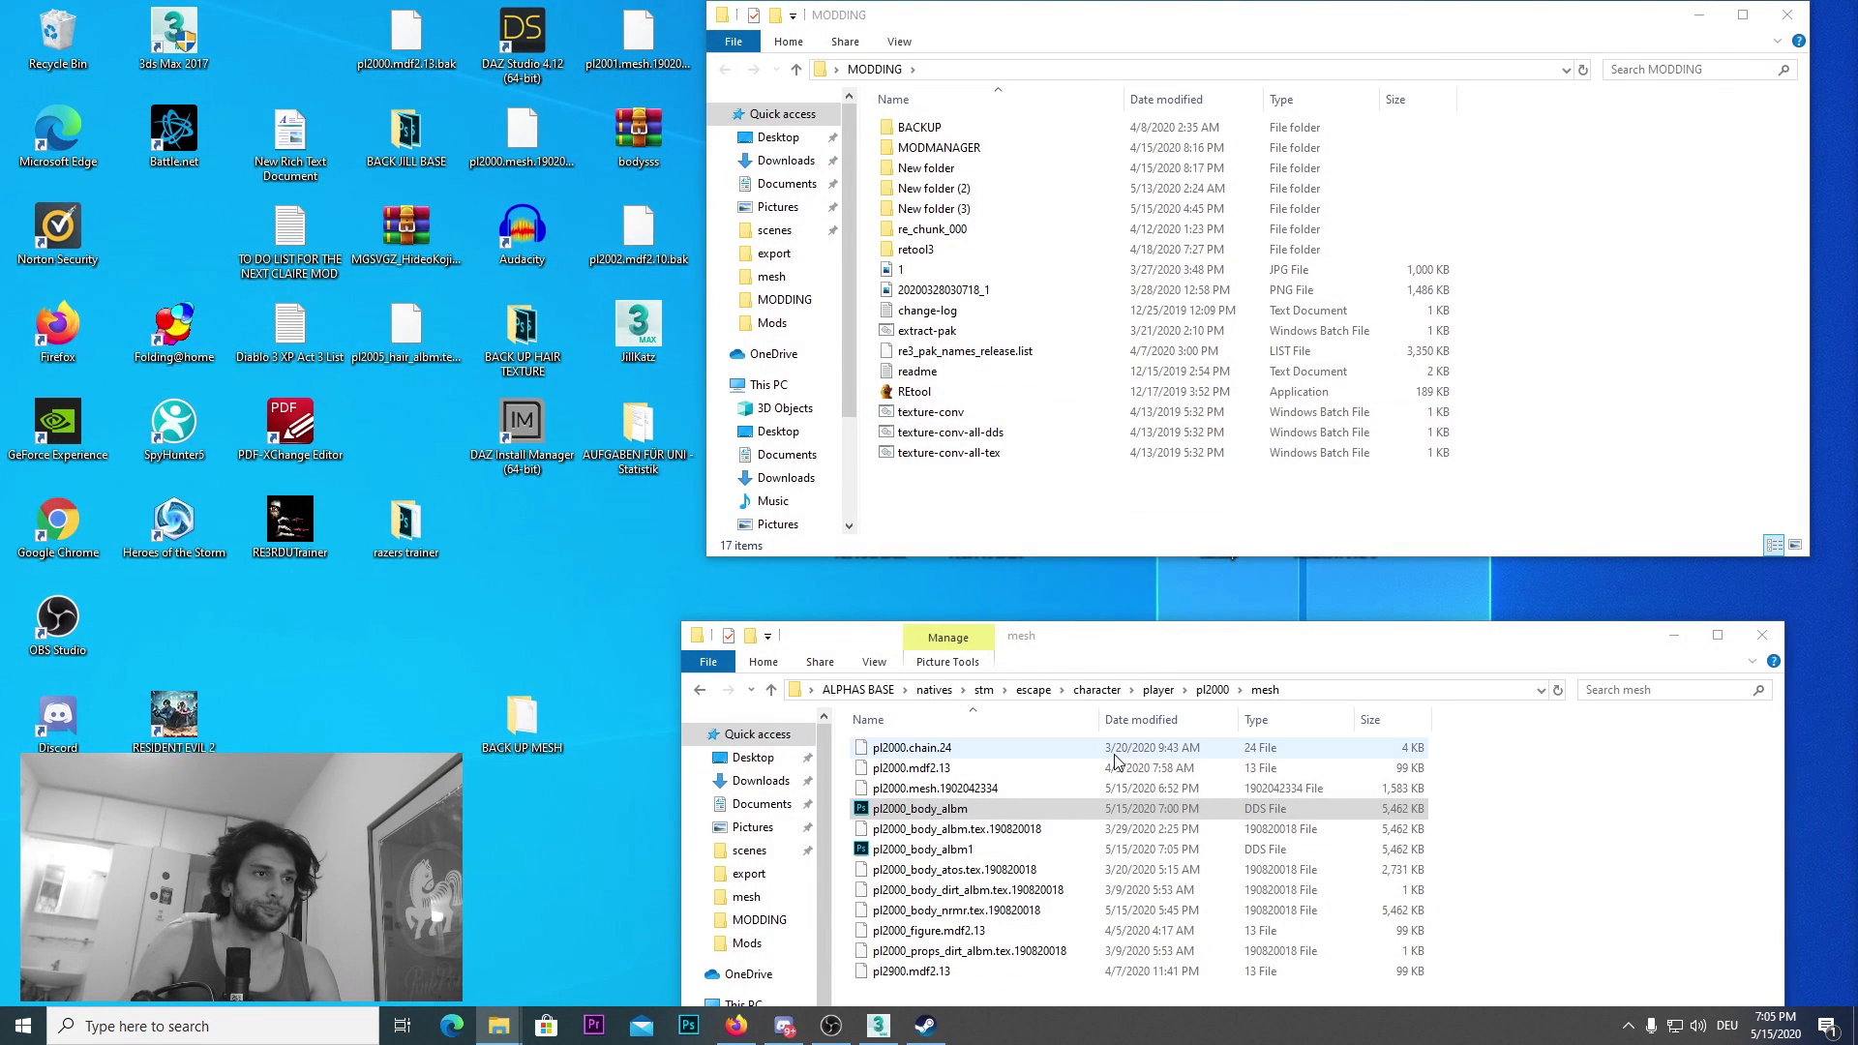
pyautogui.click(958, 808)
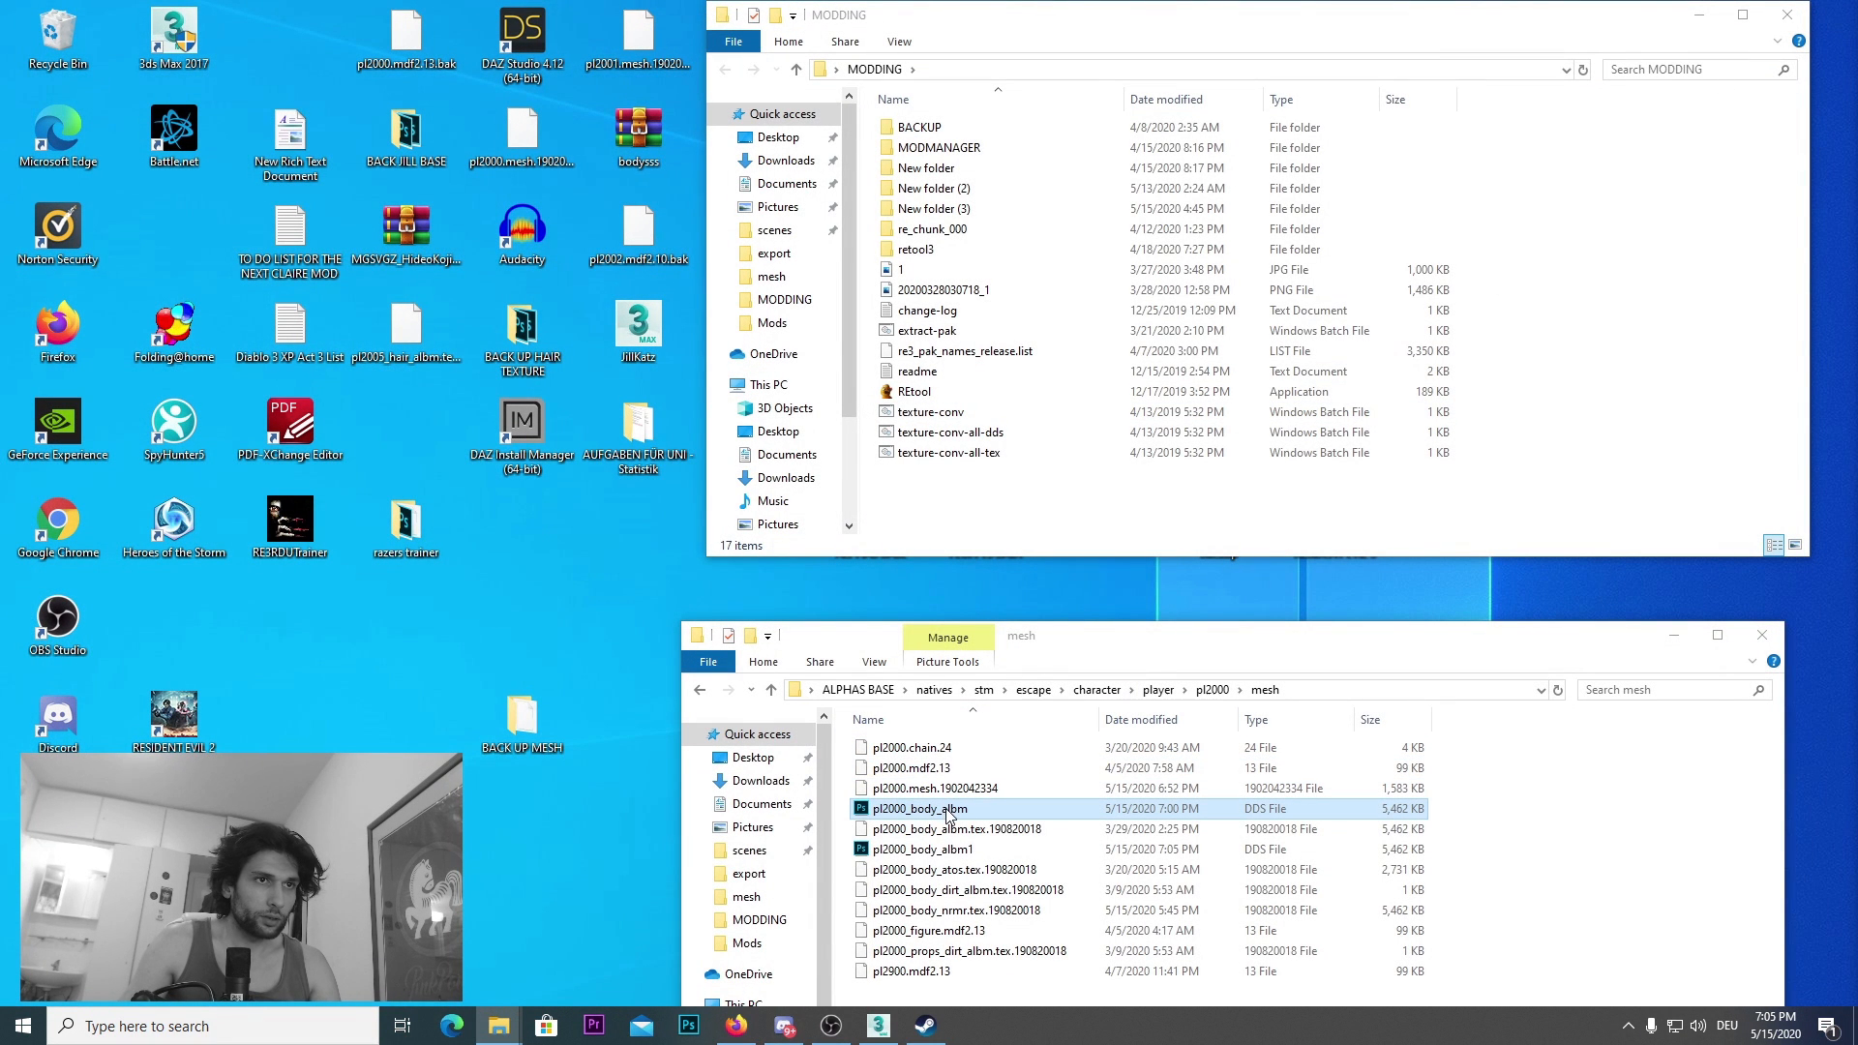
pyautogui.moveTo(954, 816); pyautogui.dragTo(522, 721)
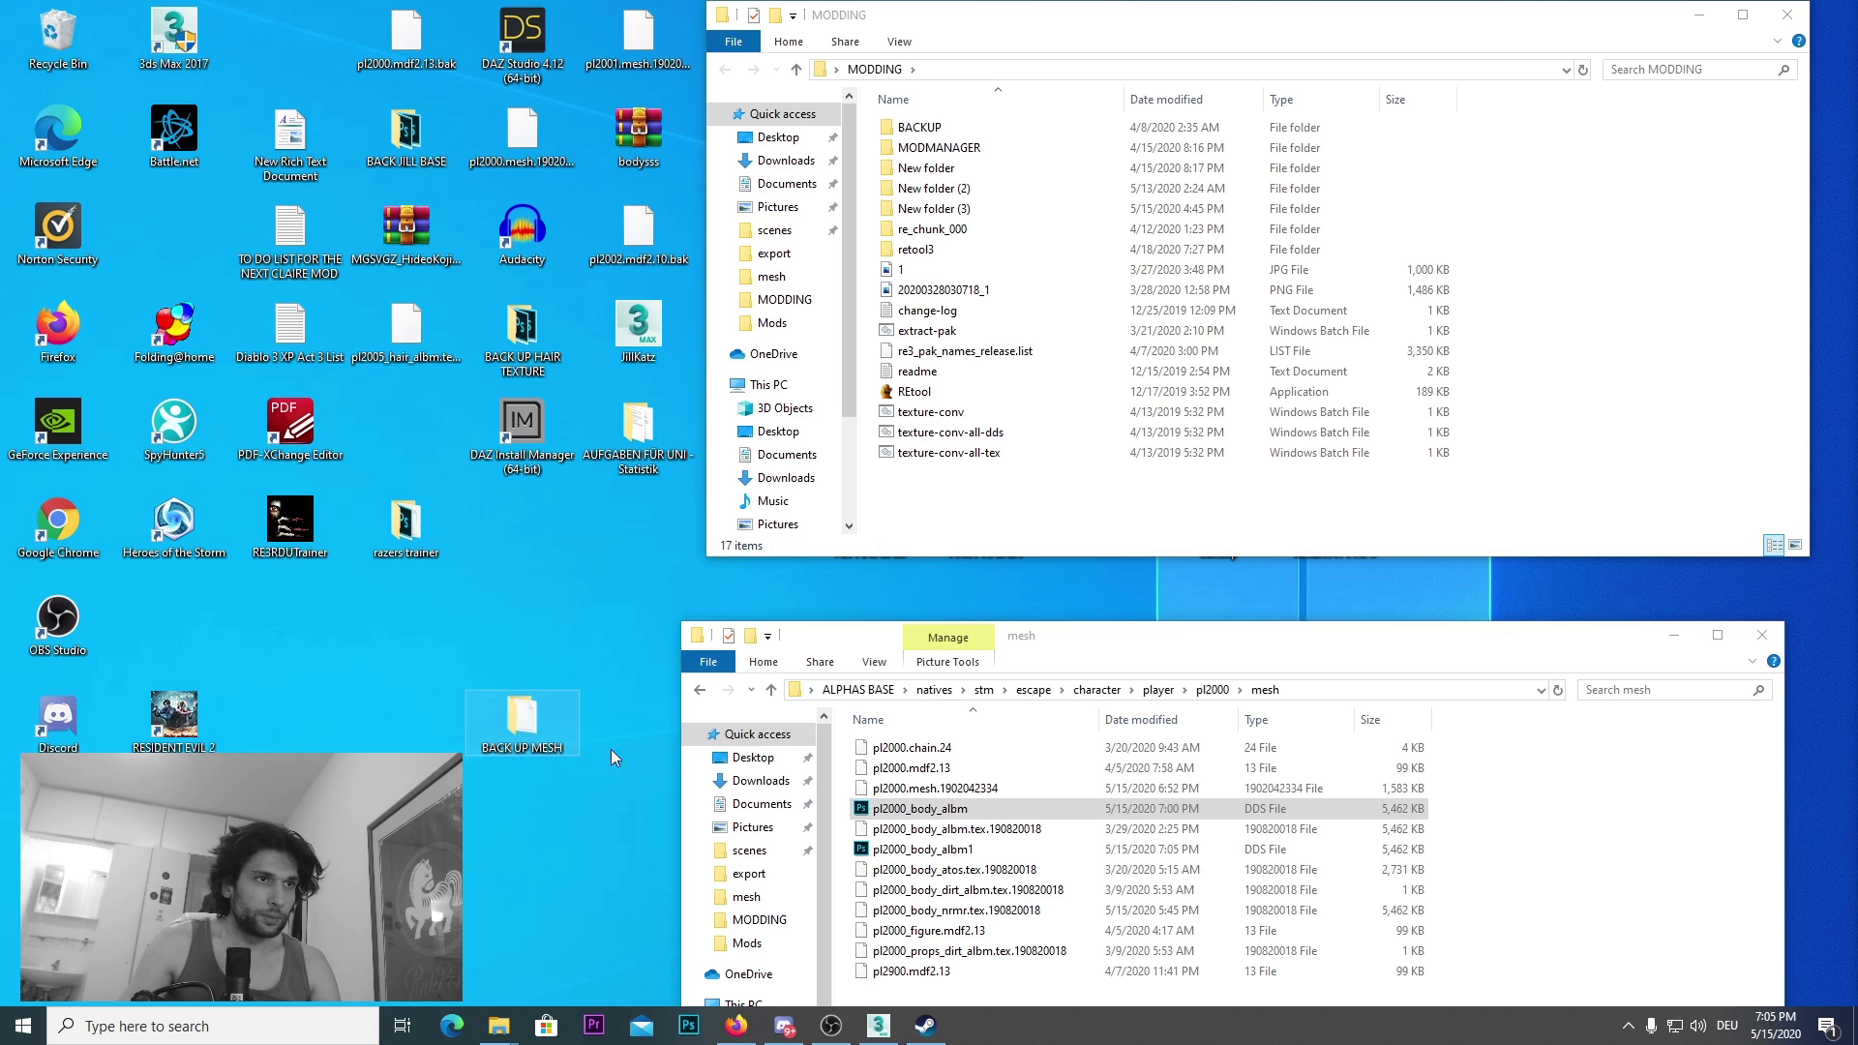
# Step: Rename the DDS file pl2000_body_albm1 in the mesh folder as pl2000_body_albm
pyautogui.moveTo(1089, 647)
pyautogui.mouseDown()
pyautogui.moveTo(1112, 497)
pyautogui.moveTo(1105, 614)
pyautogui.mouseUp()
pyautogui.click(985, 798)
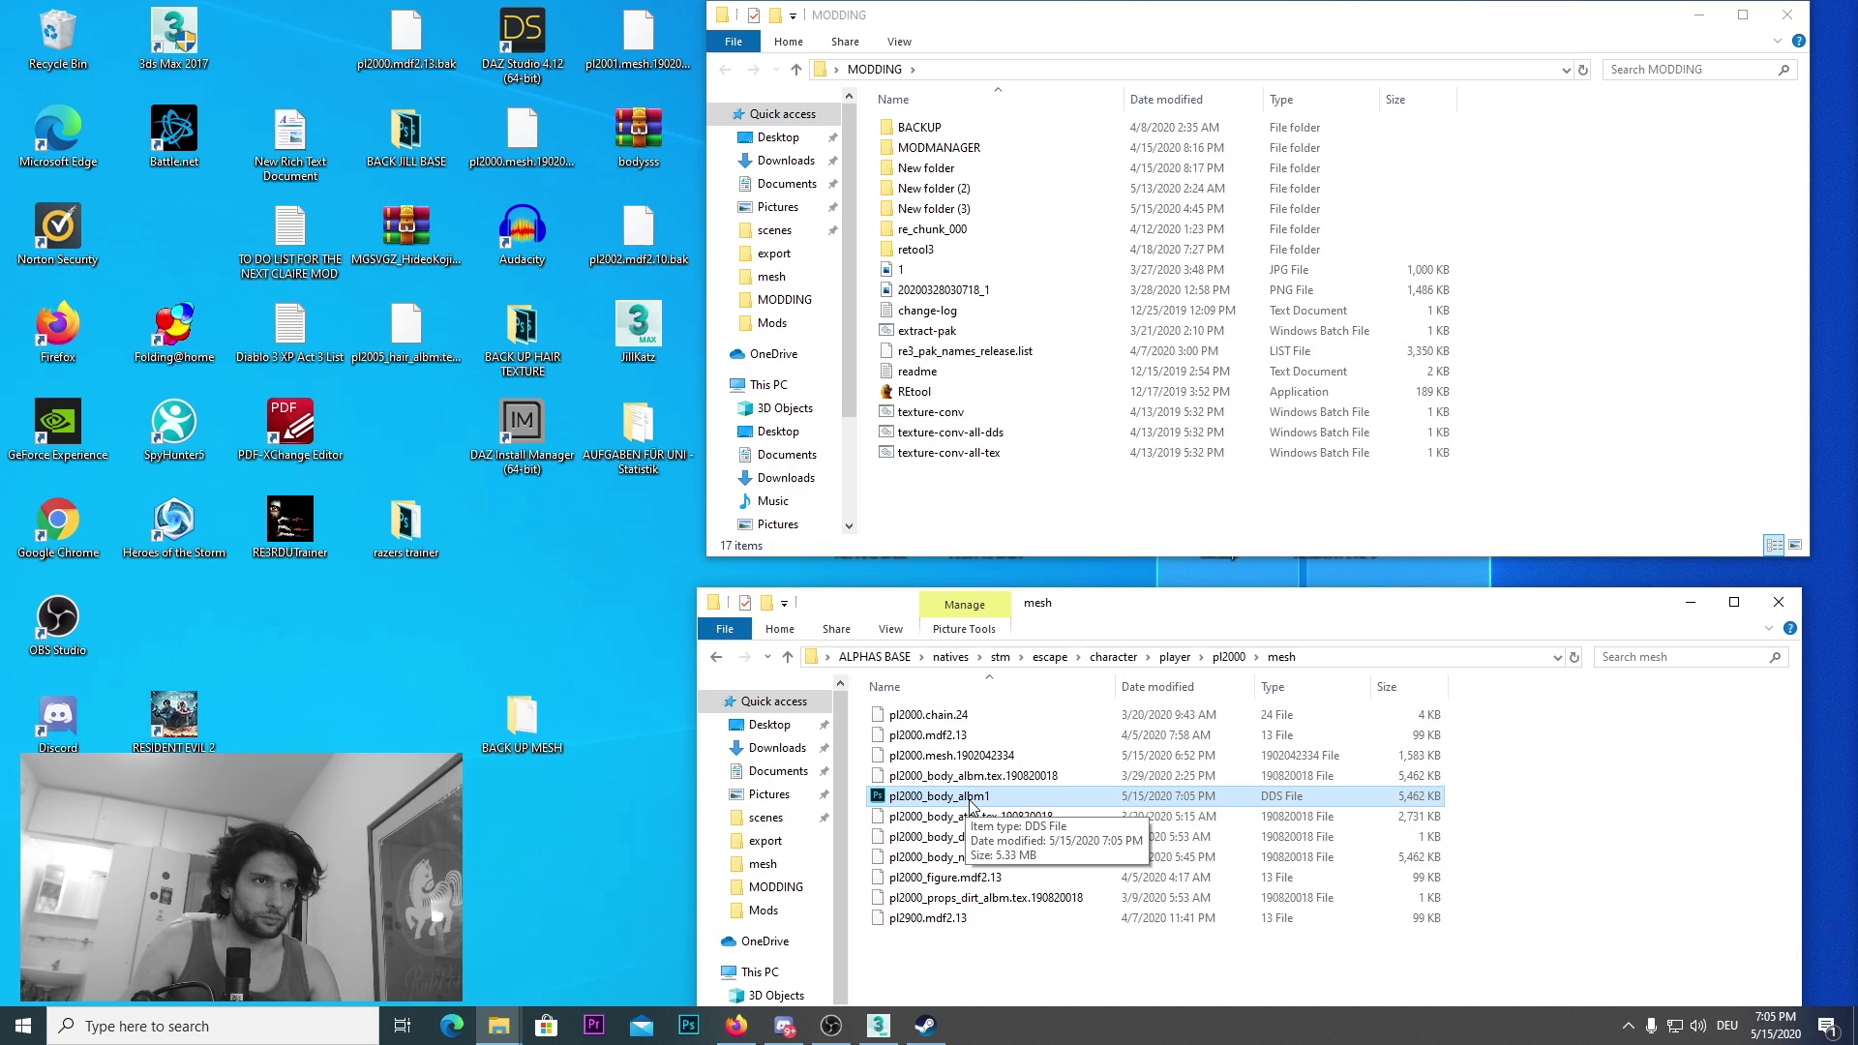
pyautogui.rightClick(990, 801)
pyautogui.click(1039, 750)
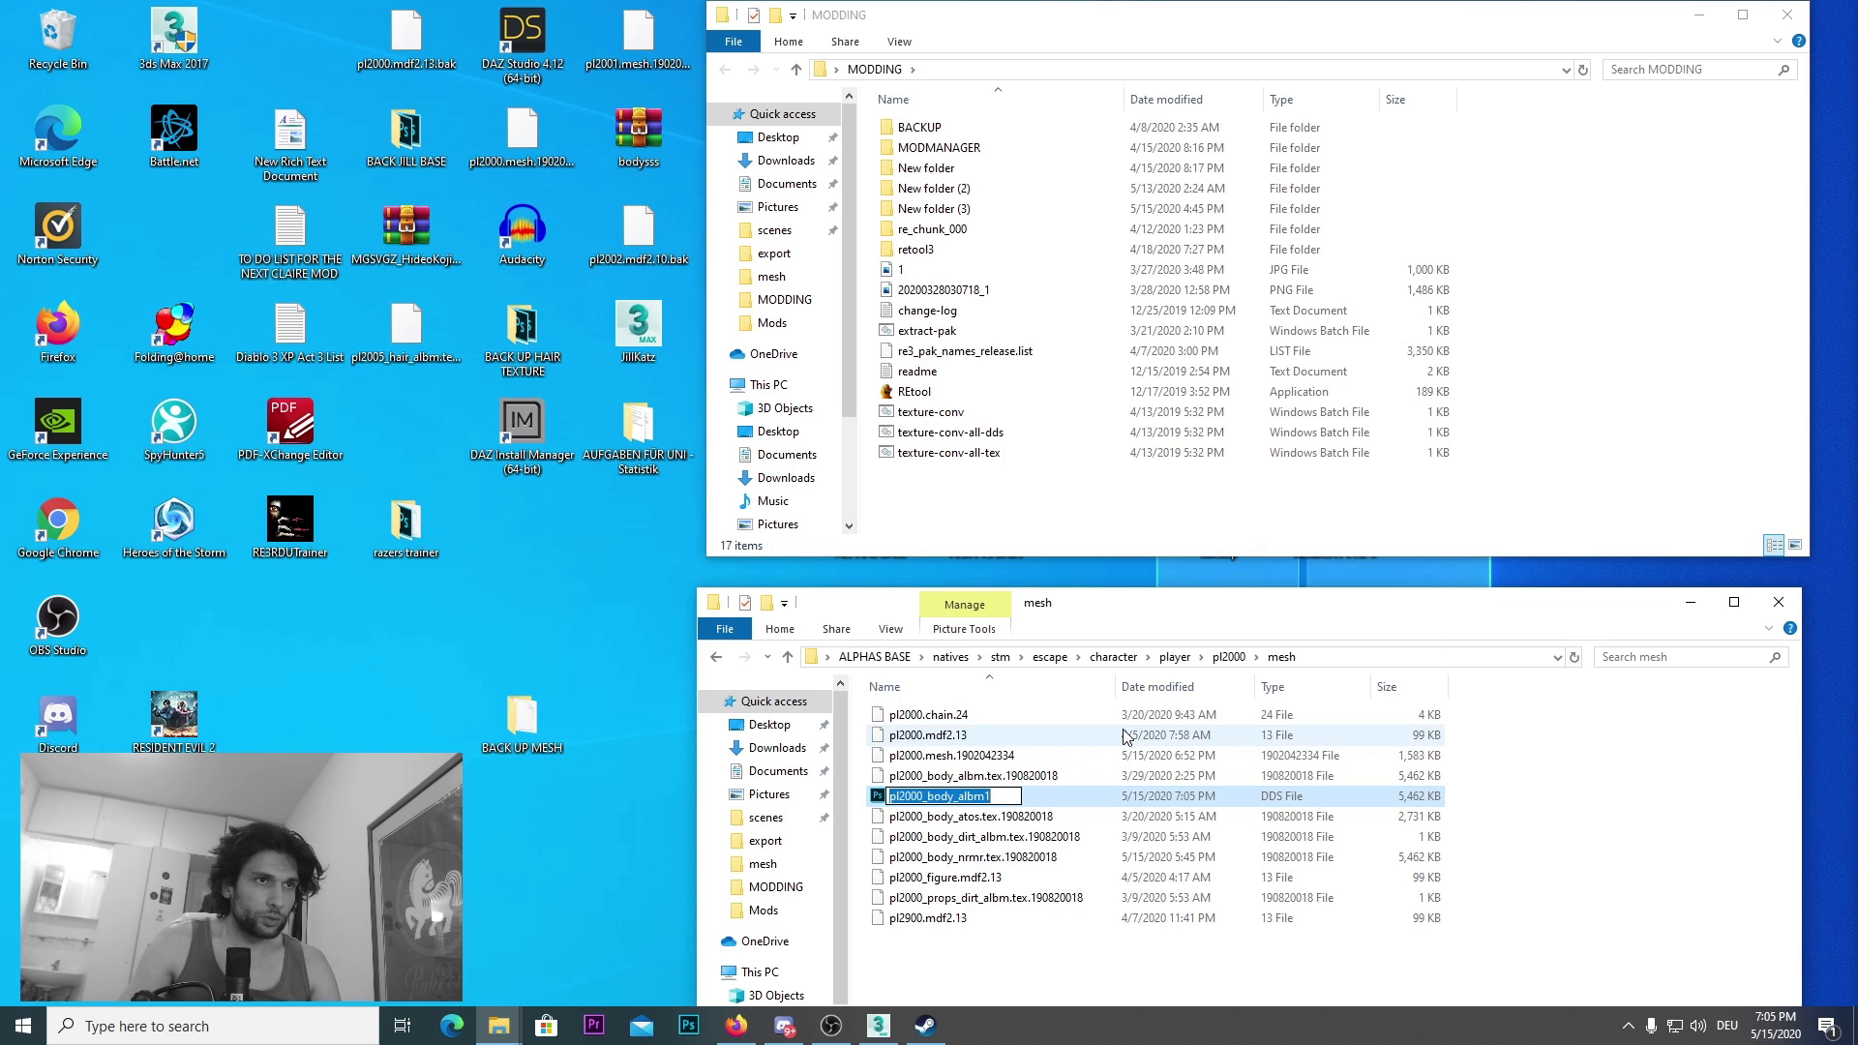
pyautogui.press('End')
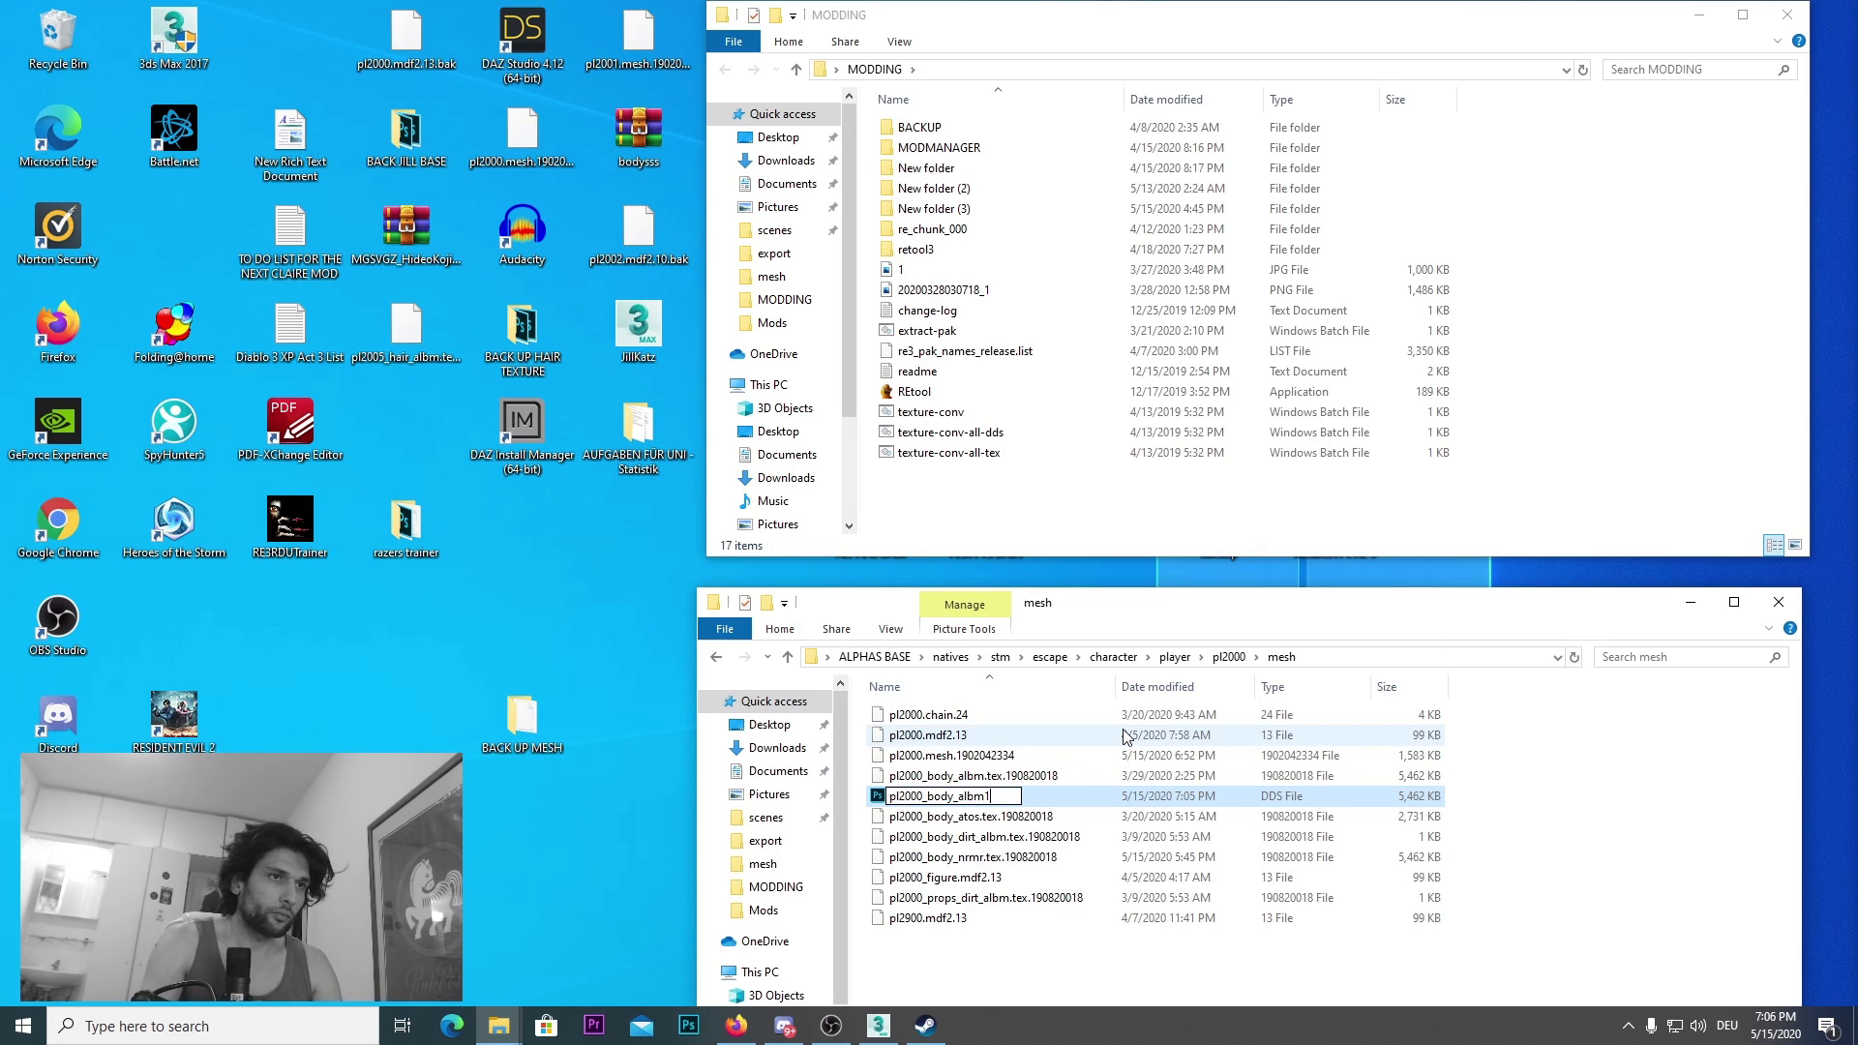
pyautogui.press('BackSpace')
pyautogui.press('Return')
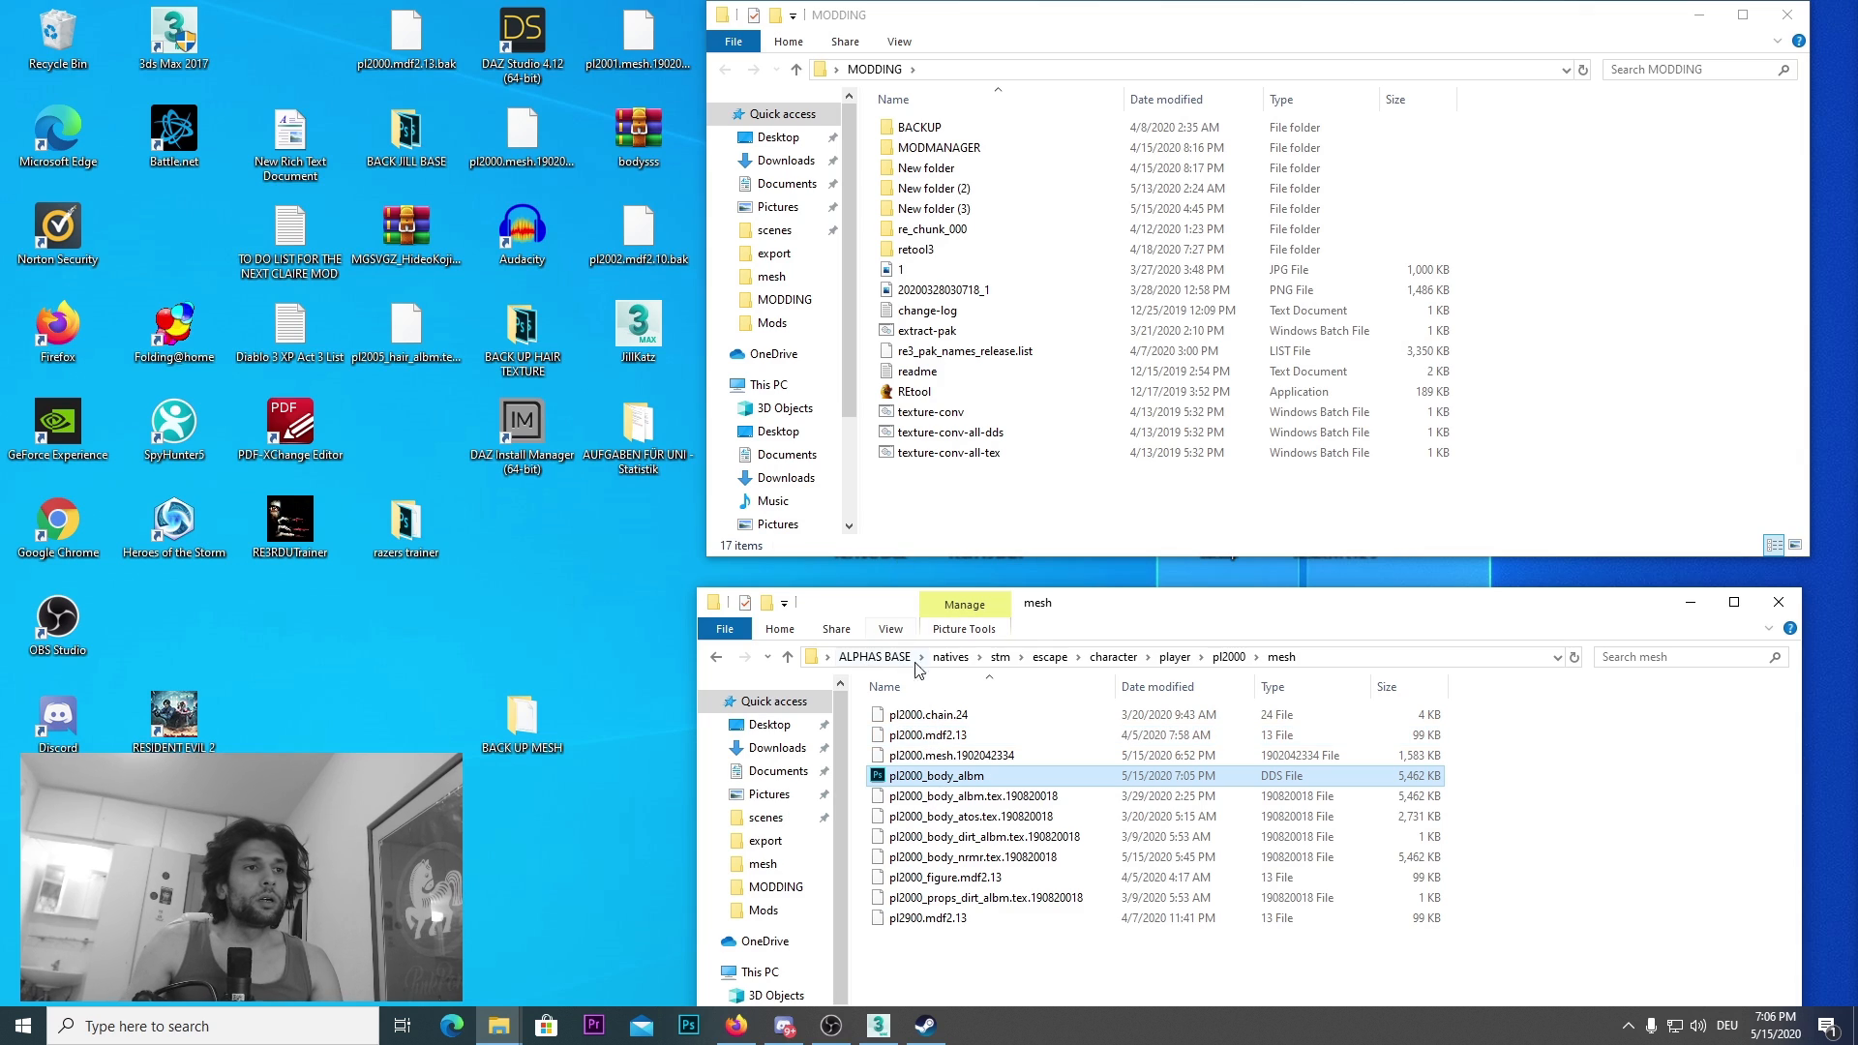
# Step: Move the pl2000_body_albm DDS and tex.190820018 files into the MODDING folder, and convert the texture with texture-conv-all-dds
pyautogui.moveTo(1475, 772); pyautogui.dragTo(1430, 809)
pyautogui.moveTo(1080, 786); pyautogui.dragTo(1593, 475)
pyautogui.moveTo(957, 503); pyautogui.dragTo(992, 438)
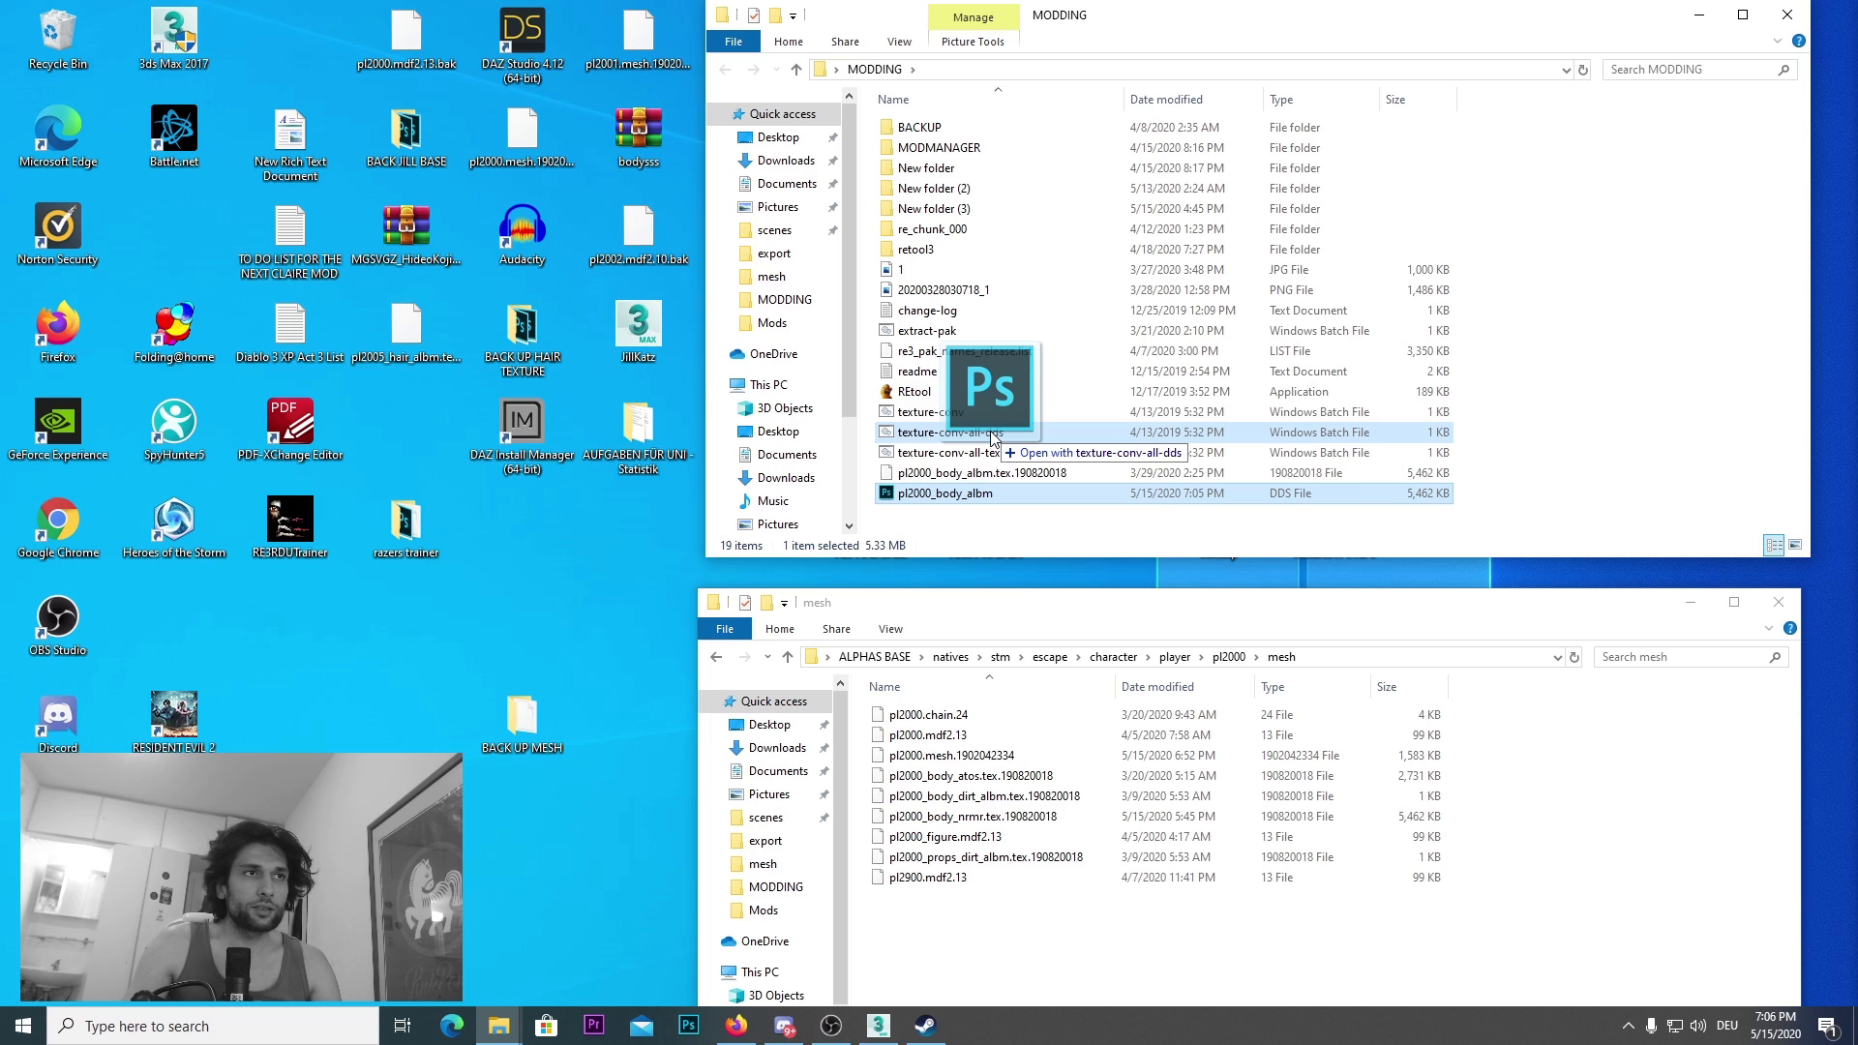
pyautogui.moveTo(992, 437); pyautogui.dragTo(992, 438)
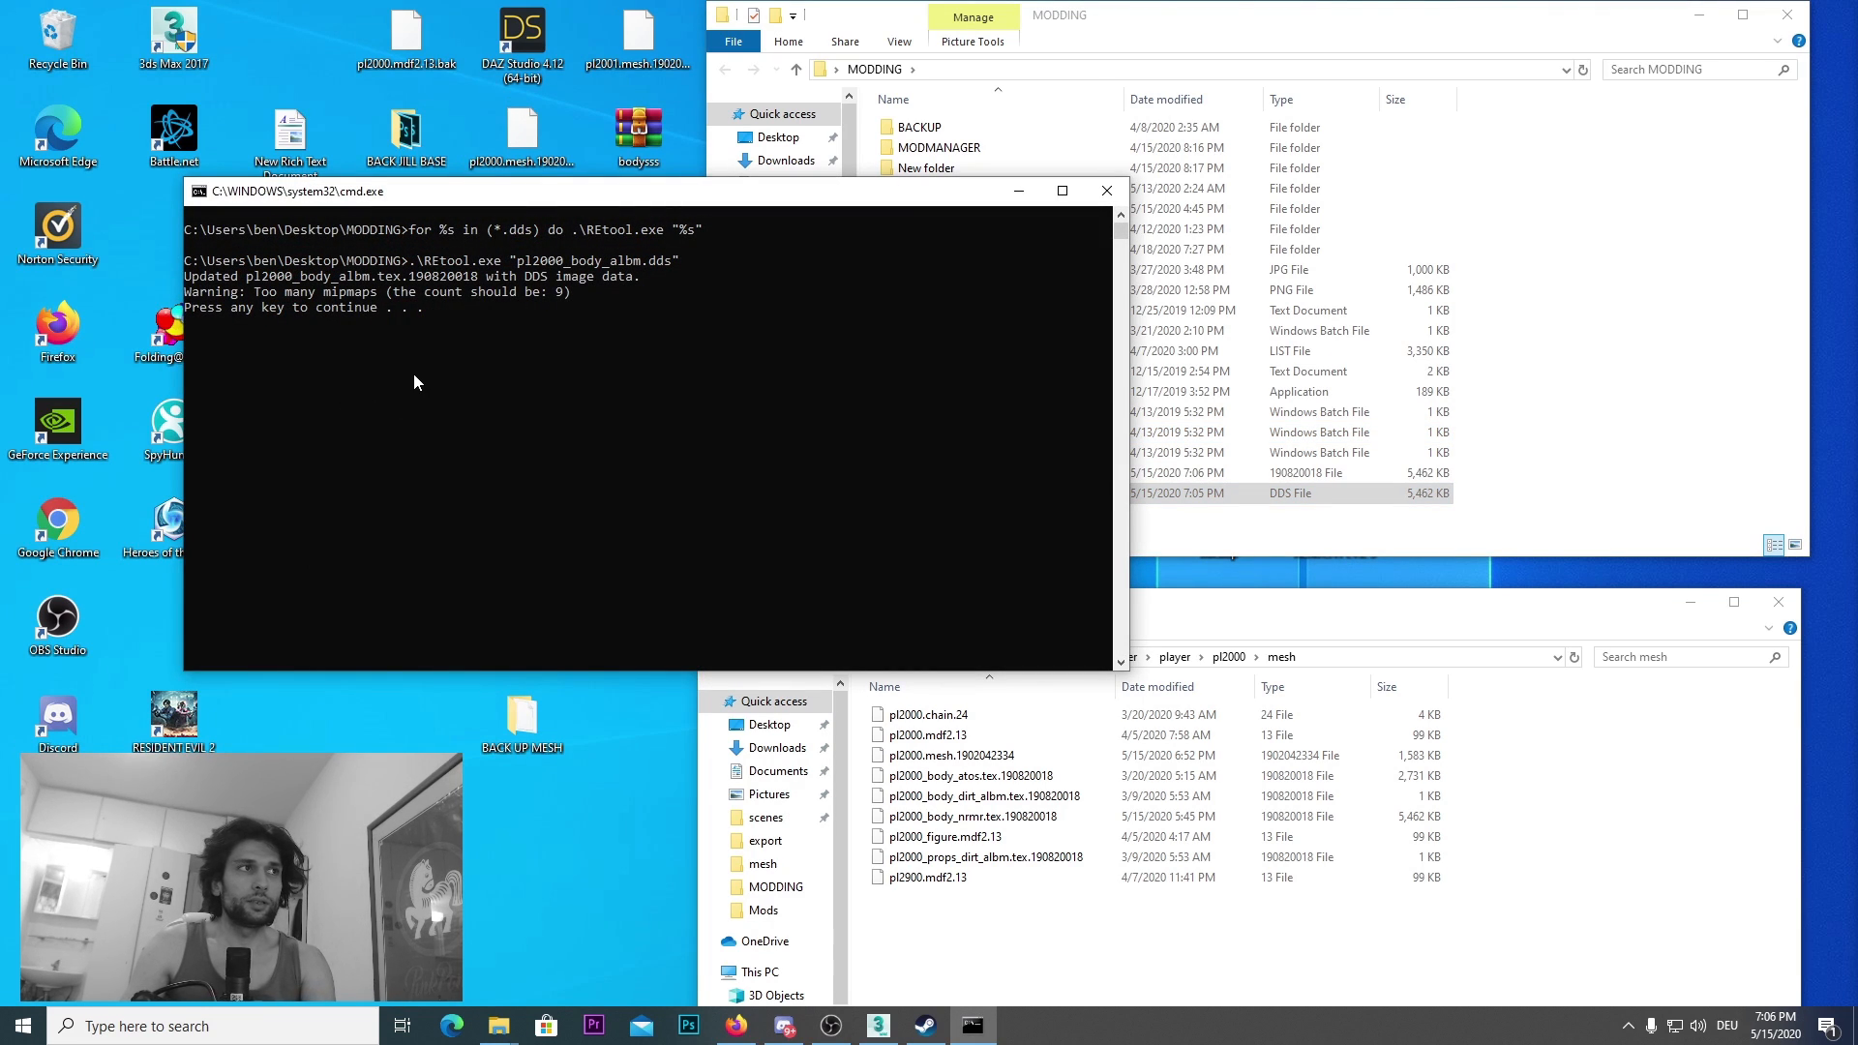
pyautogui.press('Return')
# Step: Delete the pl2000_body_albm DDS file in MODDING, and convert pl2000_body_albm.tex.190820018 back to DDS with REtool
pyautogui.rightClick(961, 493)
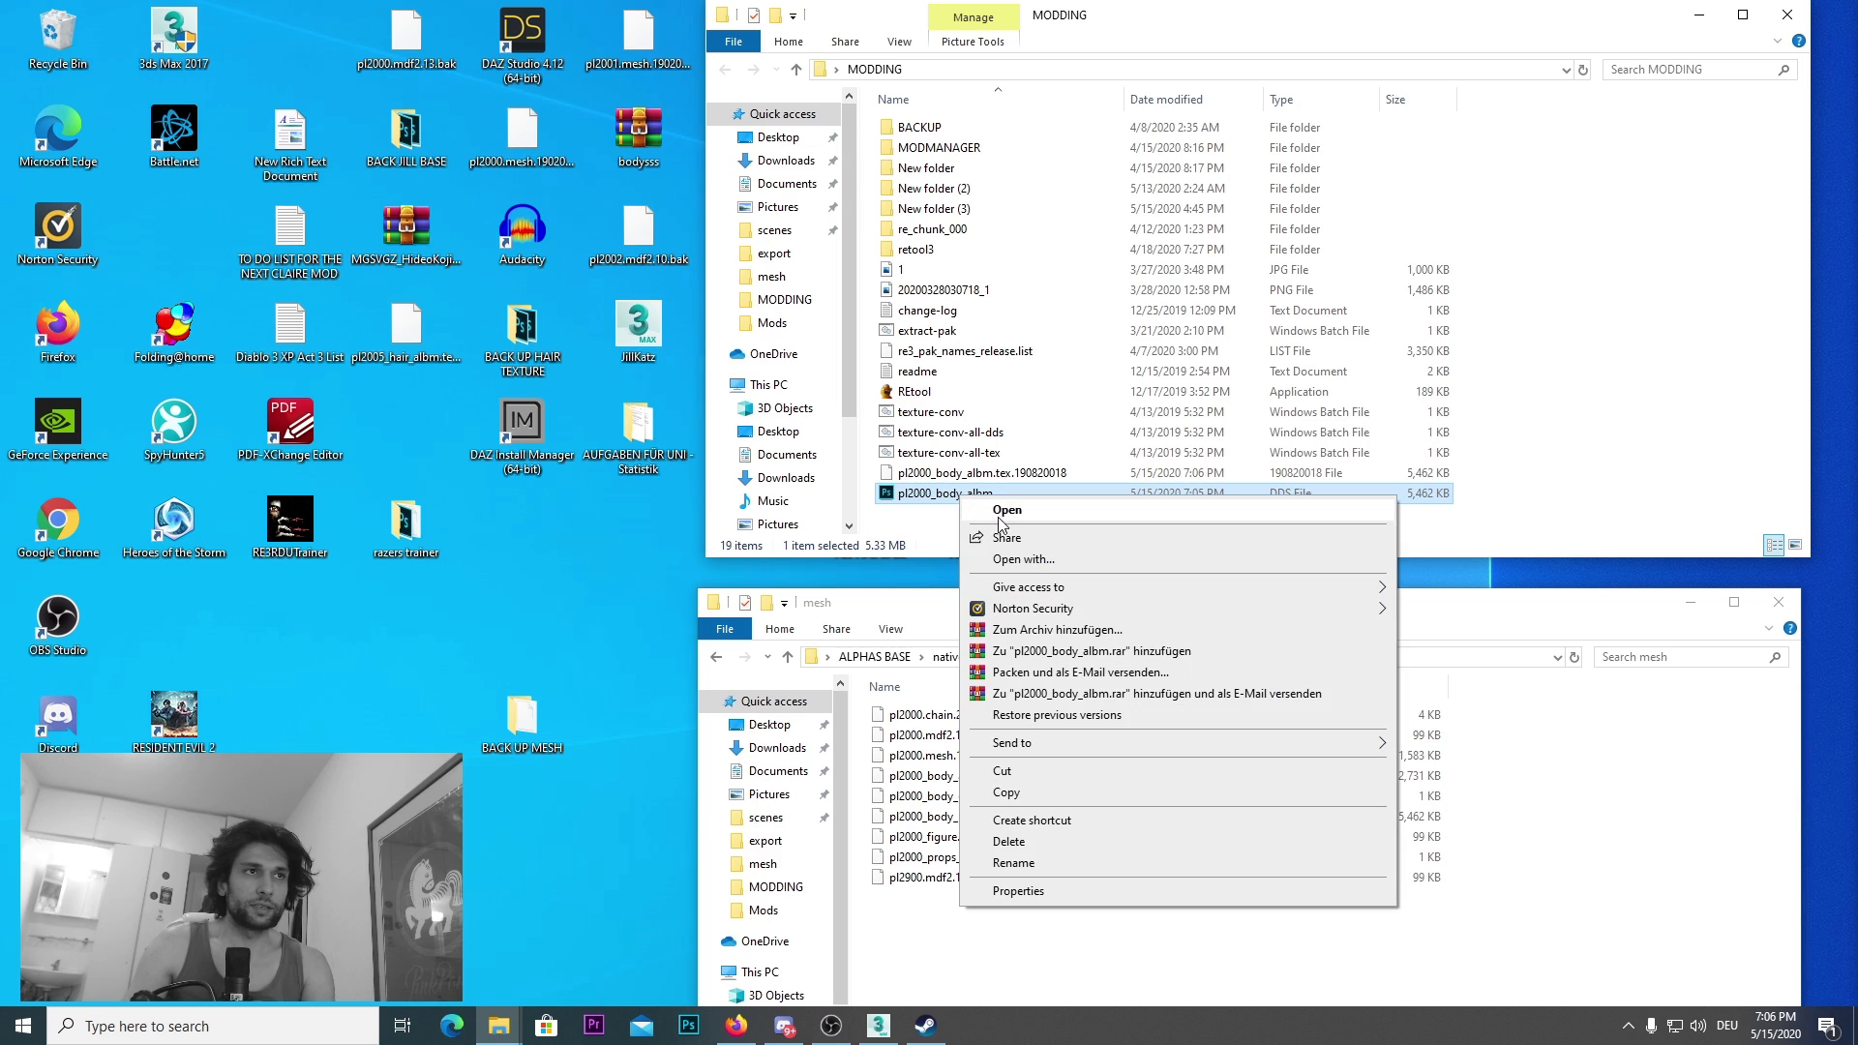
pyautogui.click(995, 834)
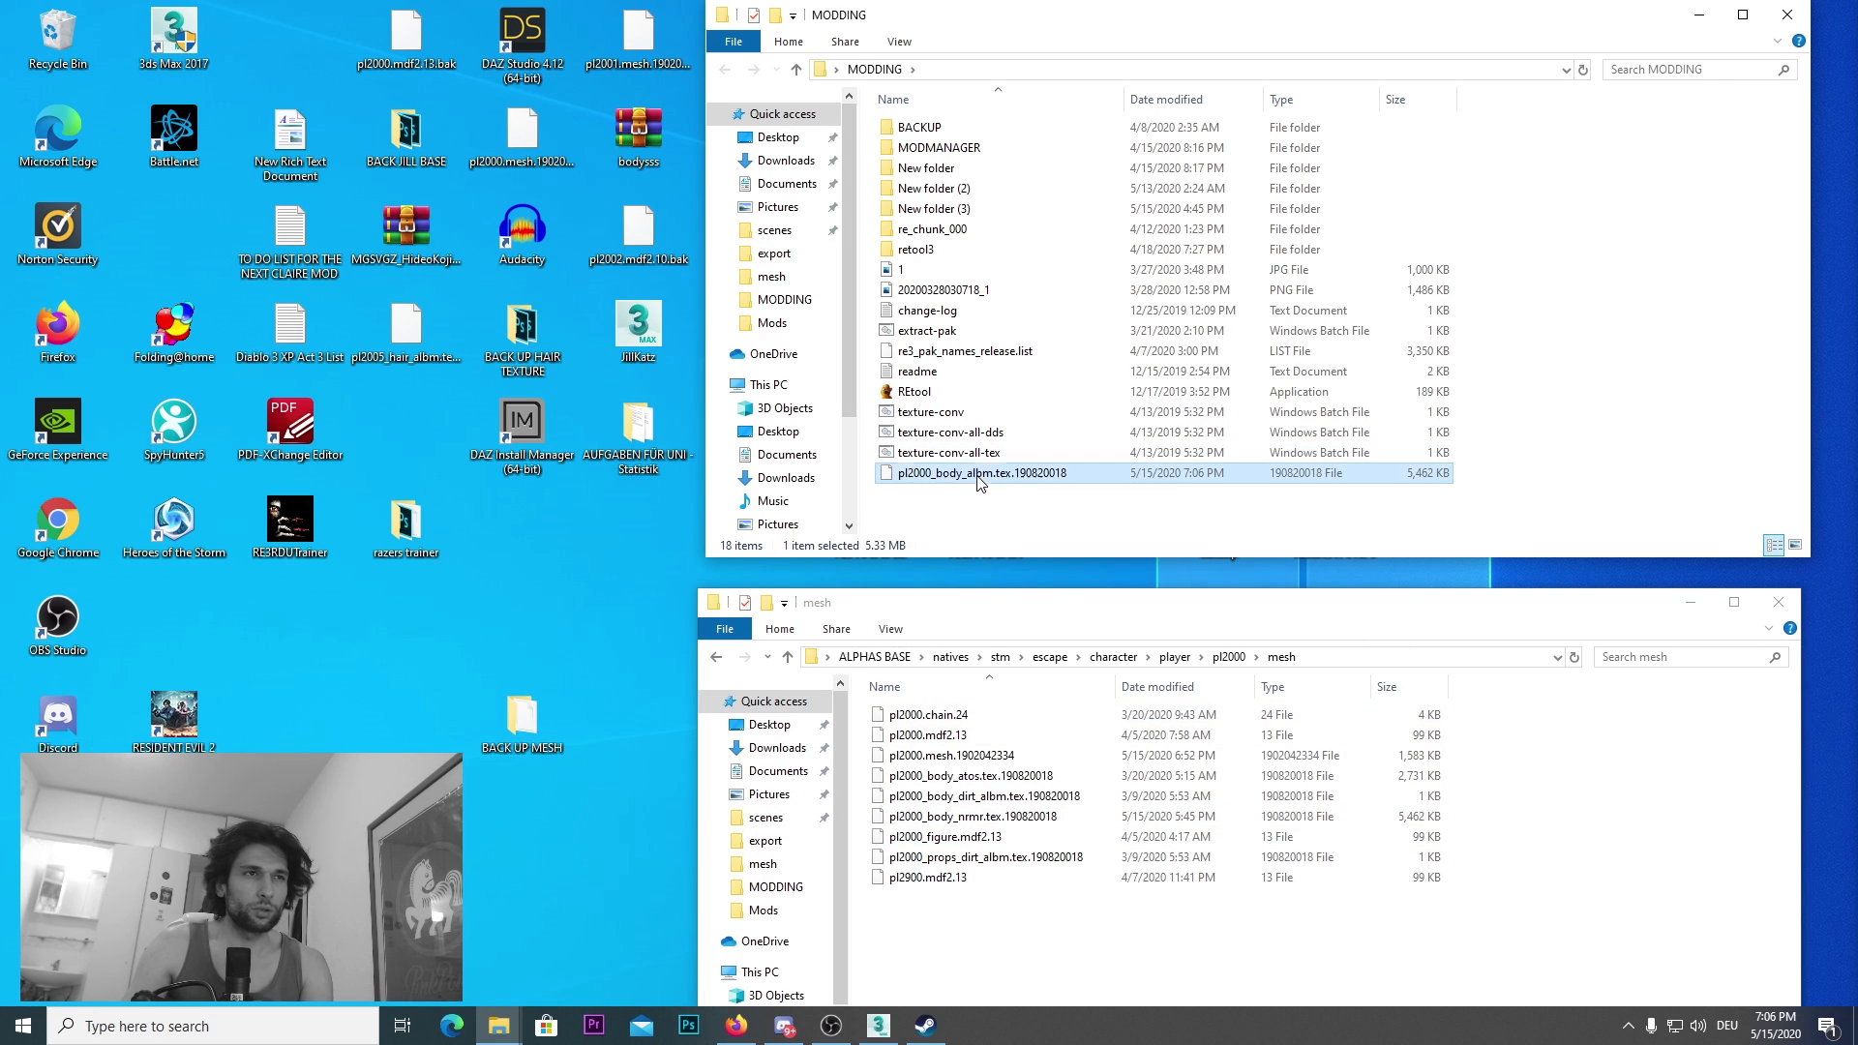
pyautogui.moveTo(982, 474); pyautogui.dragTo(937, 399)
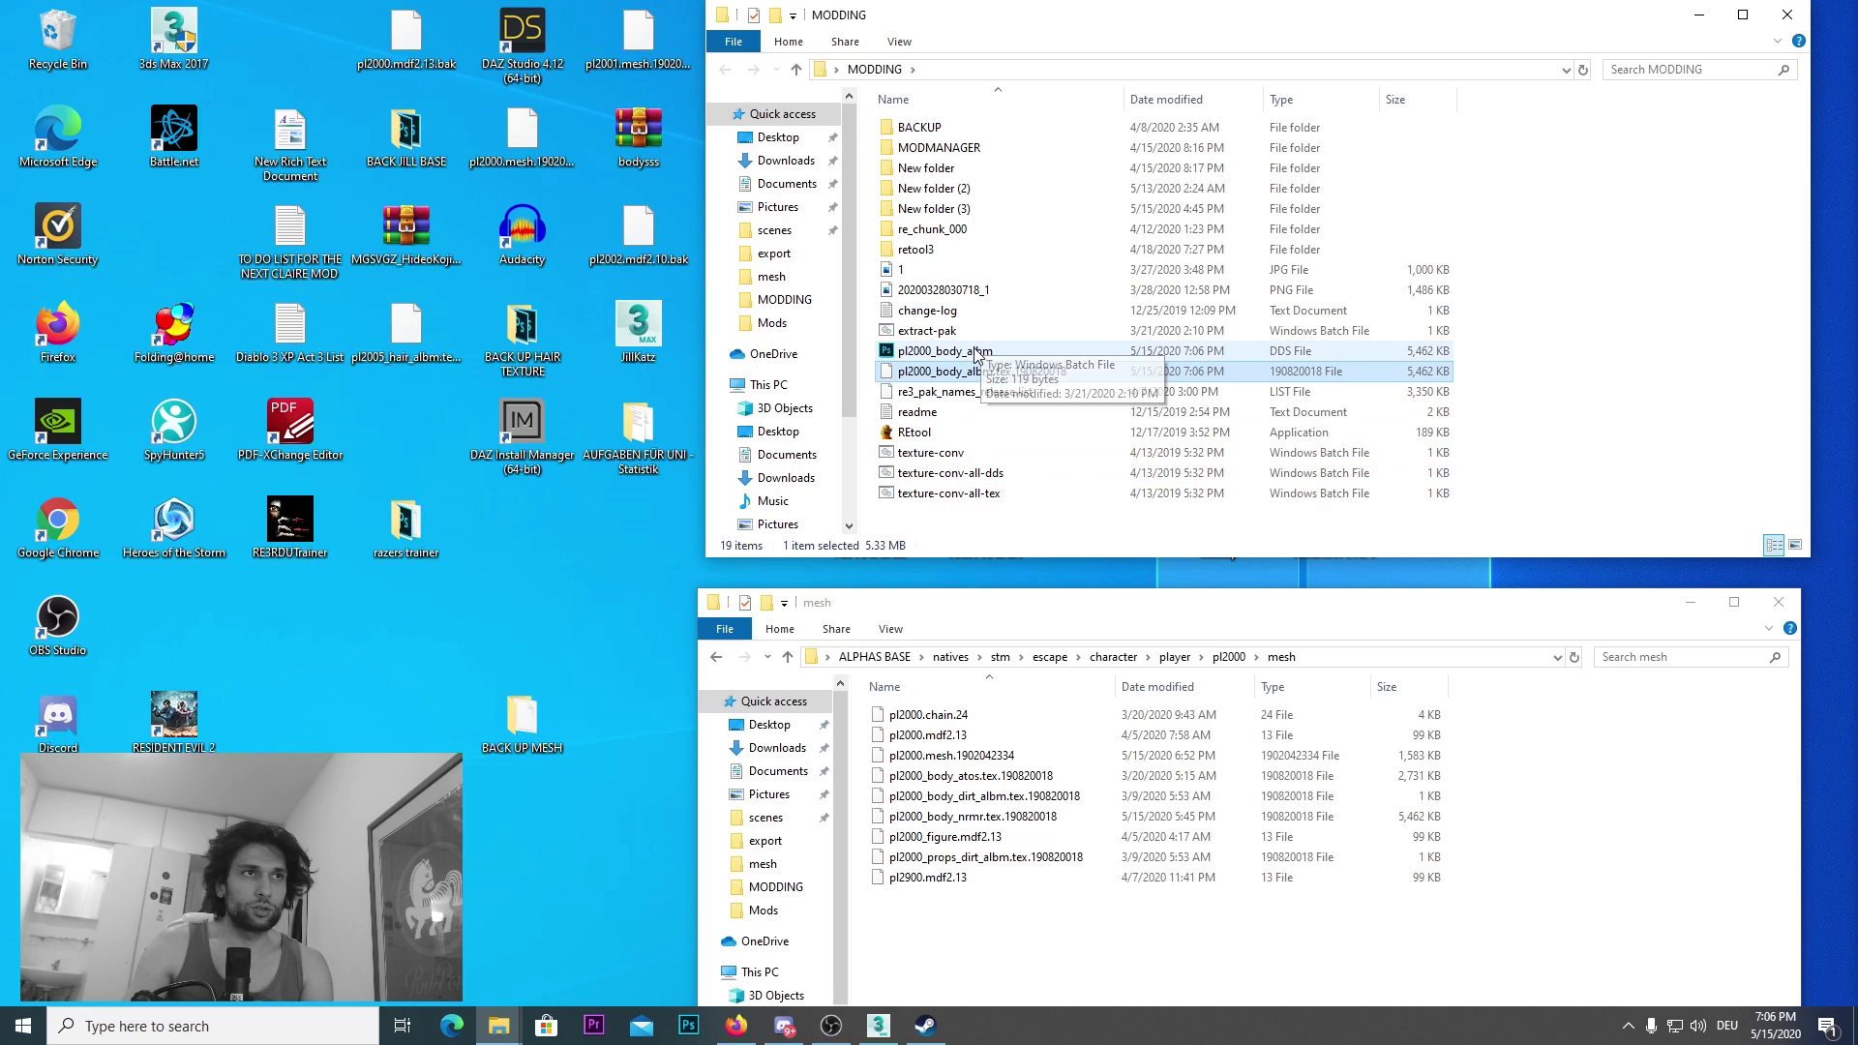
# Step: Open the regenerated pl2000_body_albm DDS file in Photoshop to check the recoloured texture, then close Photoshop
pyautogui.doubleClick(985, 351)
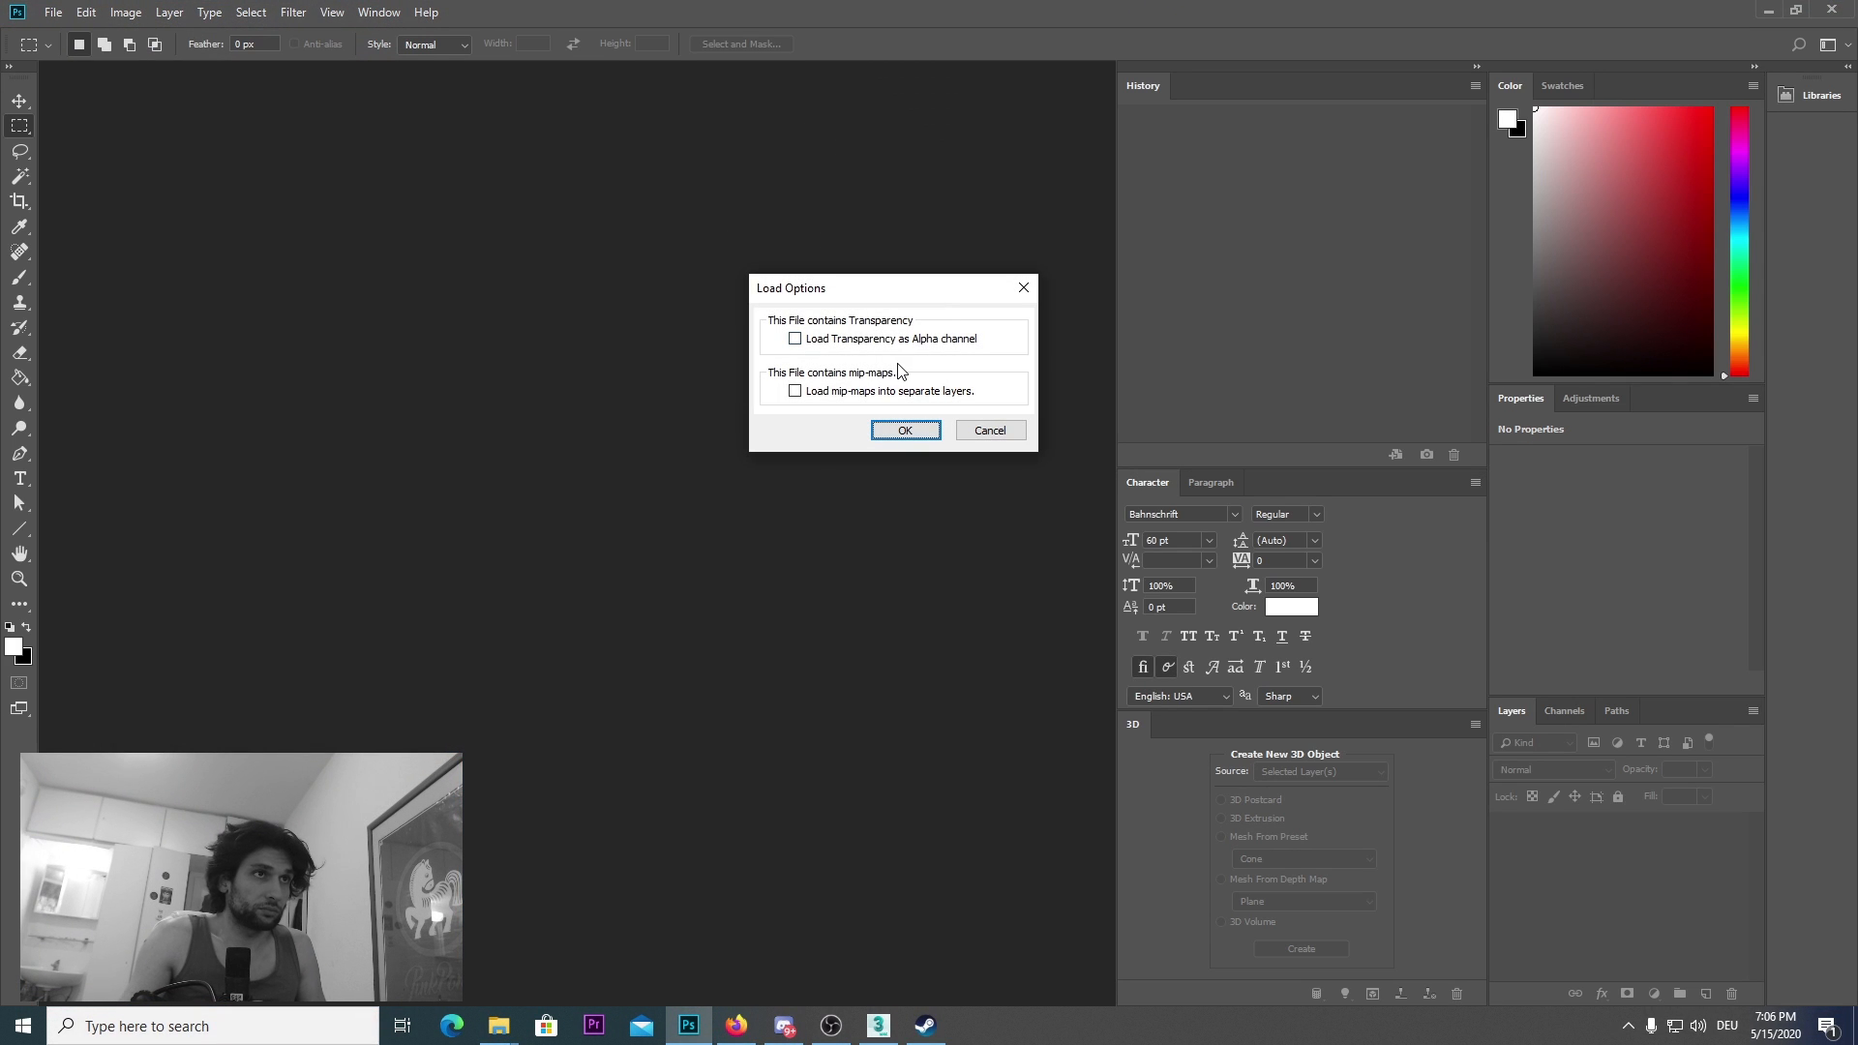
pyautogui.click(947, 343)
pyautogui.click(903, 428)
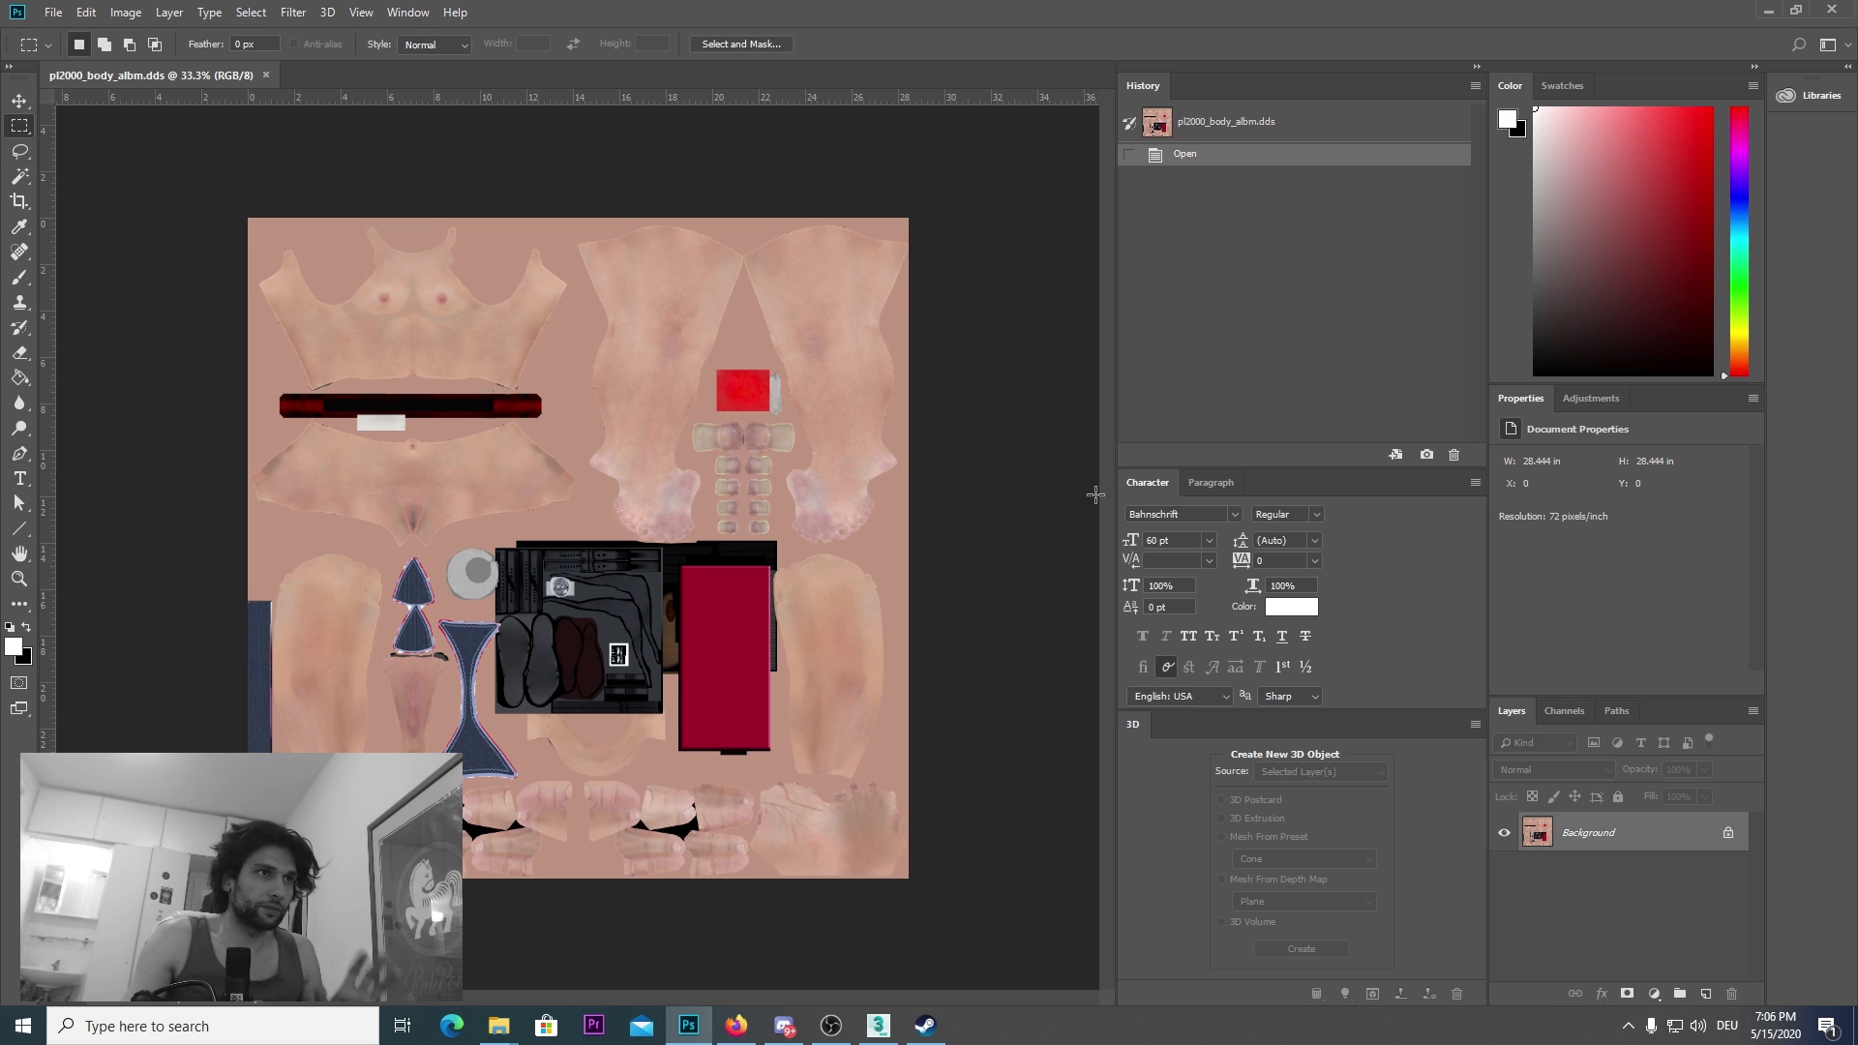
pyautogui.click(1830, 10)
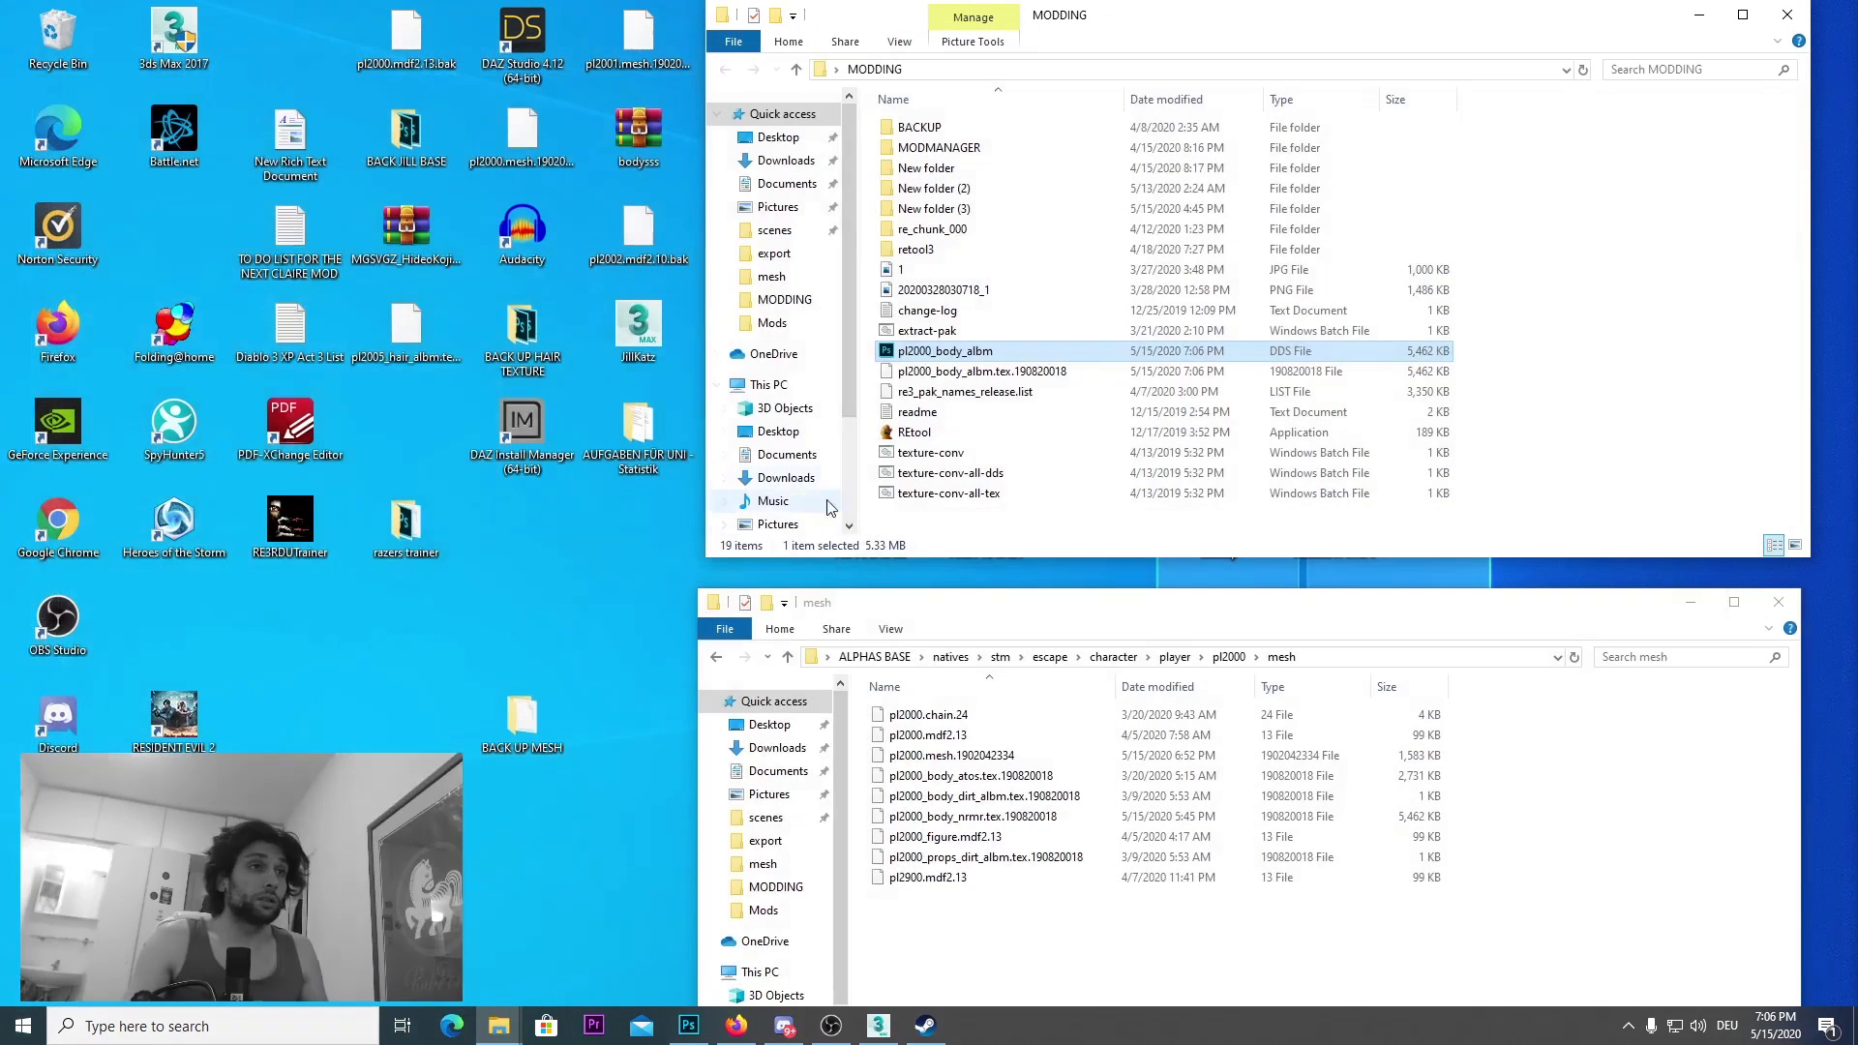
# Step: Delete the pl2000_body_albm DDS file from MODDING, and move pl2000_body_albm.tex.190820018 back to the pl2000 mesh folder
pyautogui.rightClick(965, 351)
pyautogui.click(1013, 695)
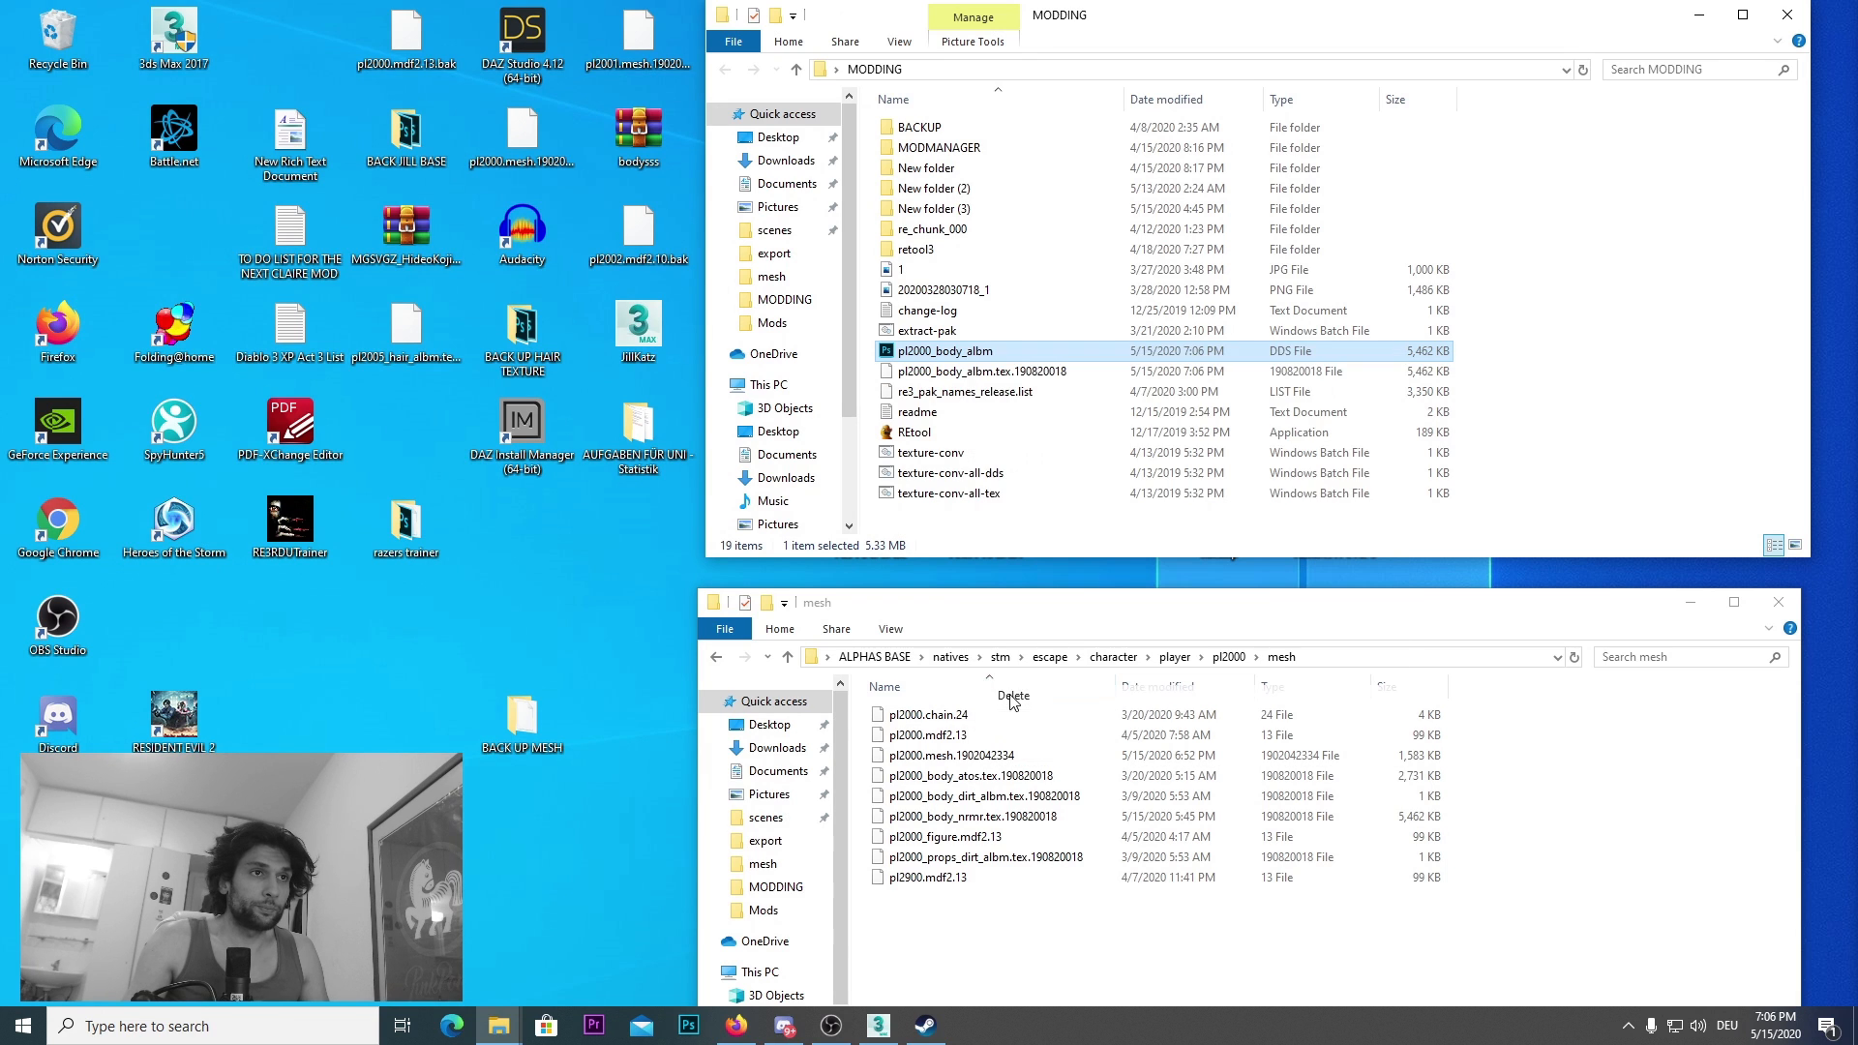
pyautogui.moveTo(1007, 356); pyautogui.dragTo(1181, 934)
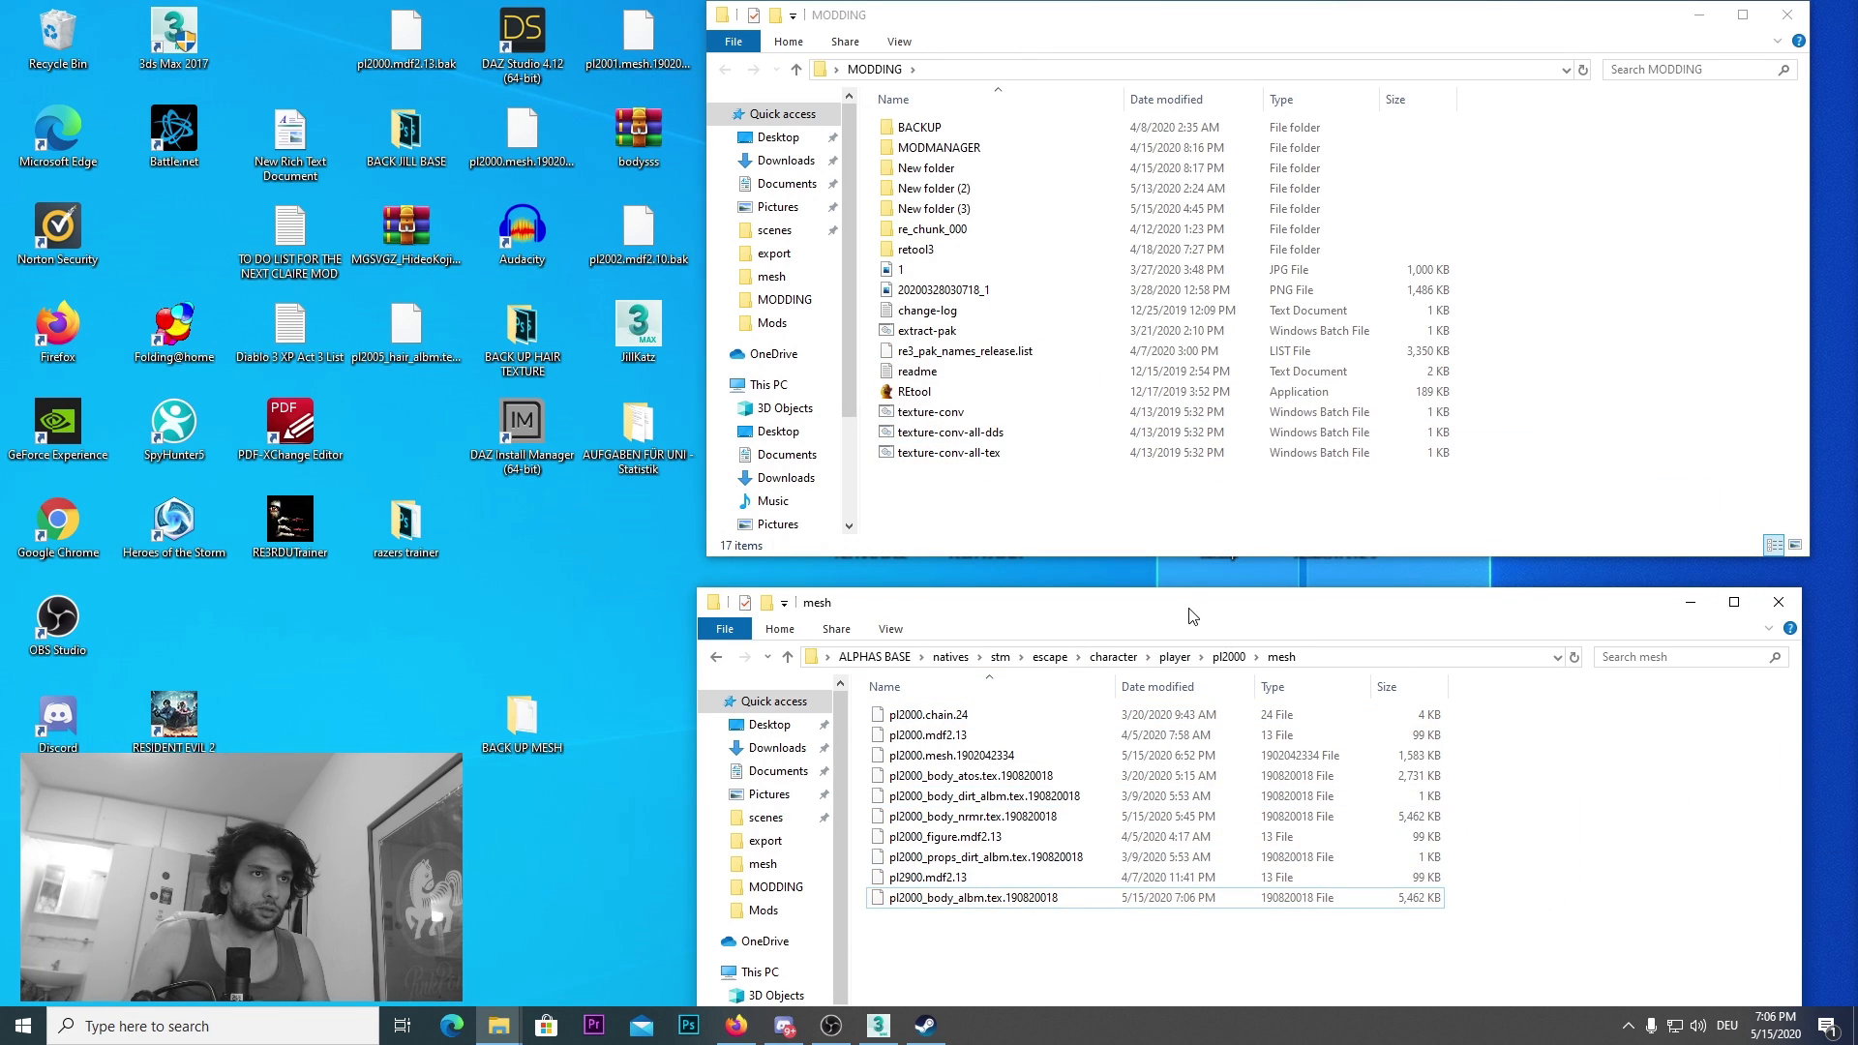
# Step: Clear the MODDING window out of the way, and open pl2000.mdf2.13 from the mesh folder in HxD
pyautogui.moveTo(1189, 608); pyautogui.dragTo(1239, 262)
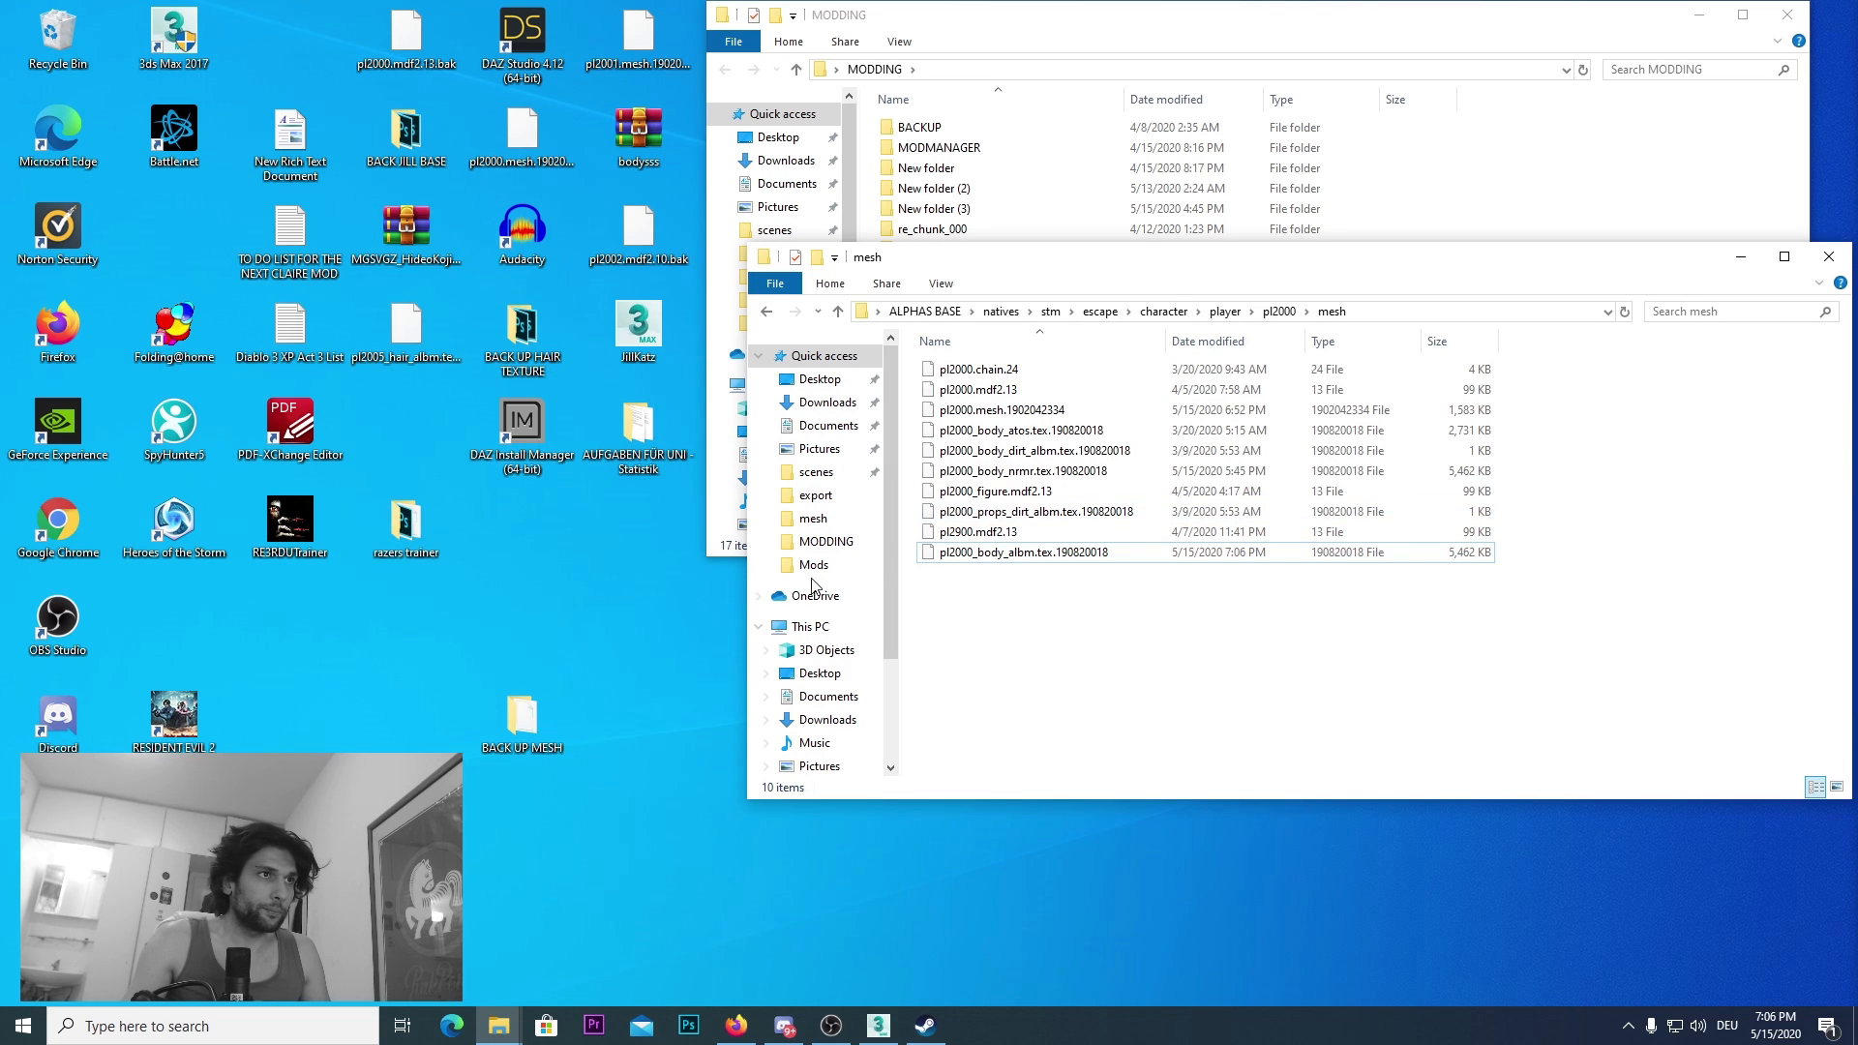
pyautogui.click(1003, 533)
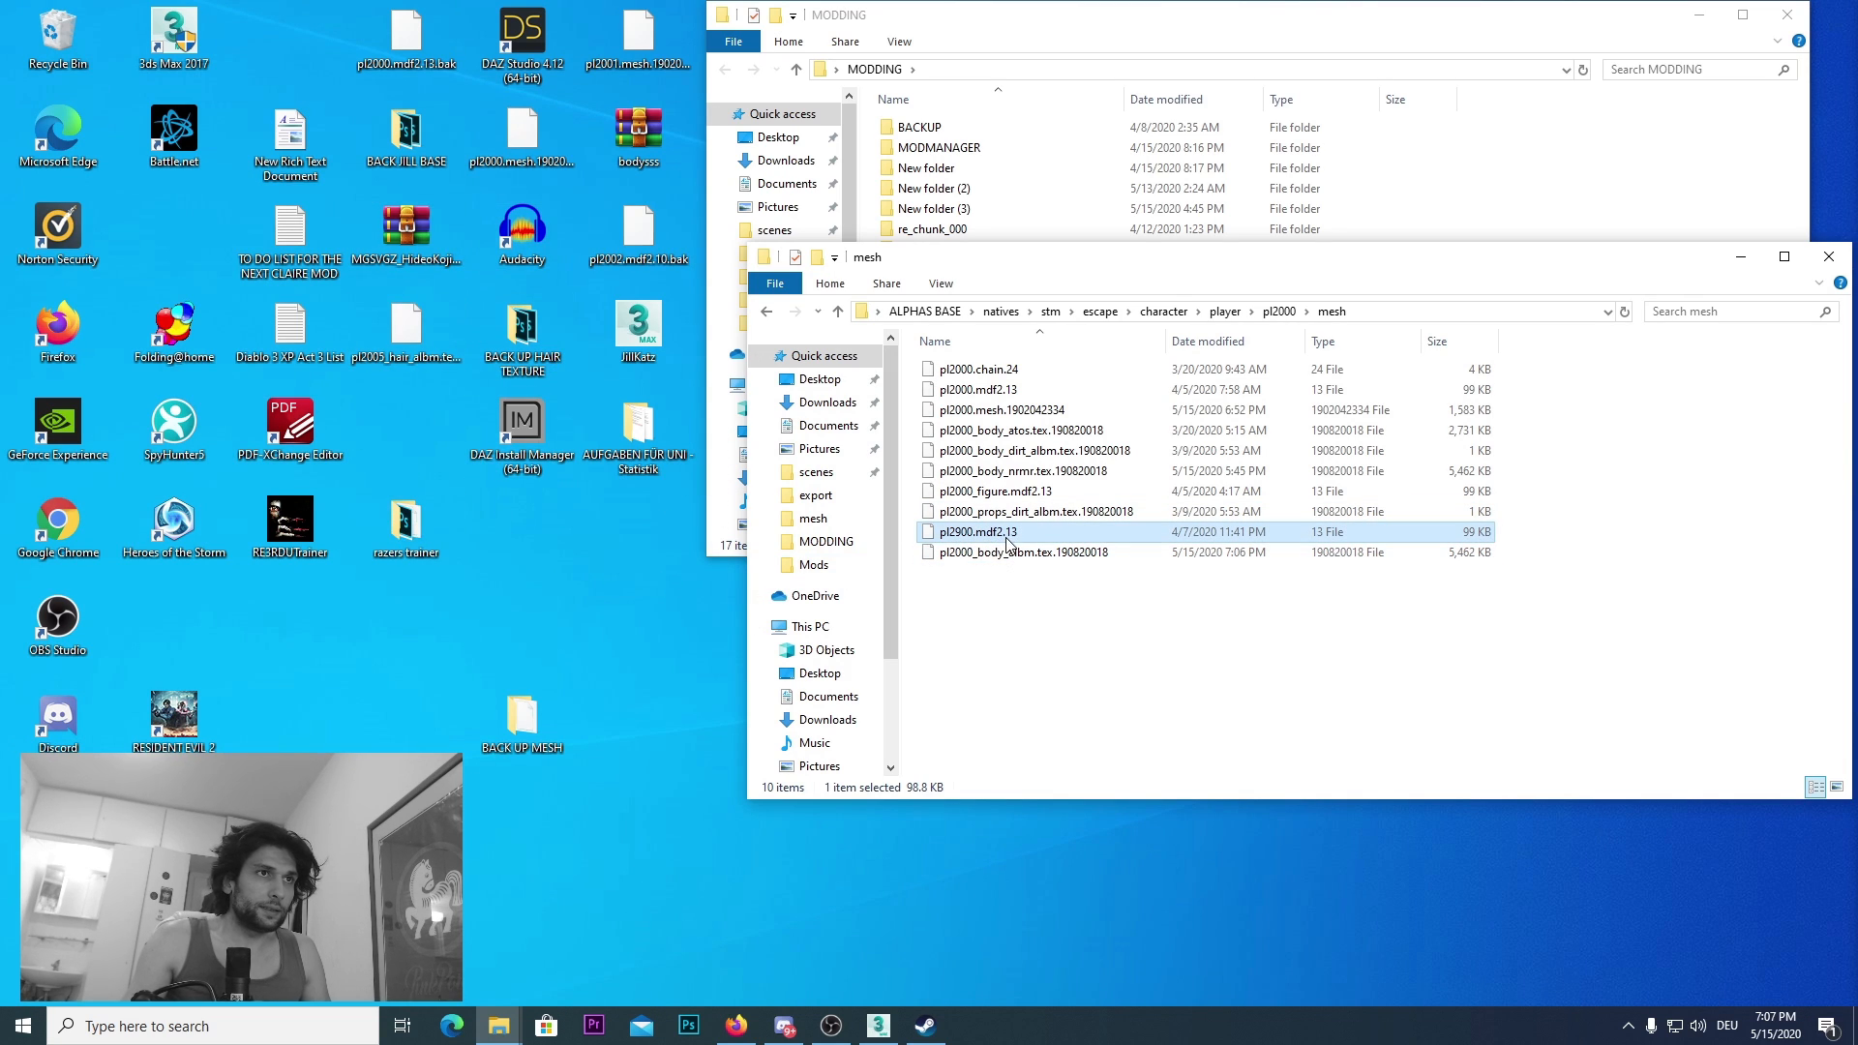
pyautogui.moveTo(994, 397); pyautogui.dragTo(1162, 573)
pyautogui.moveTo(1232, 8); pyautogui.dragTo(1642, 10)
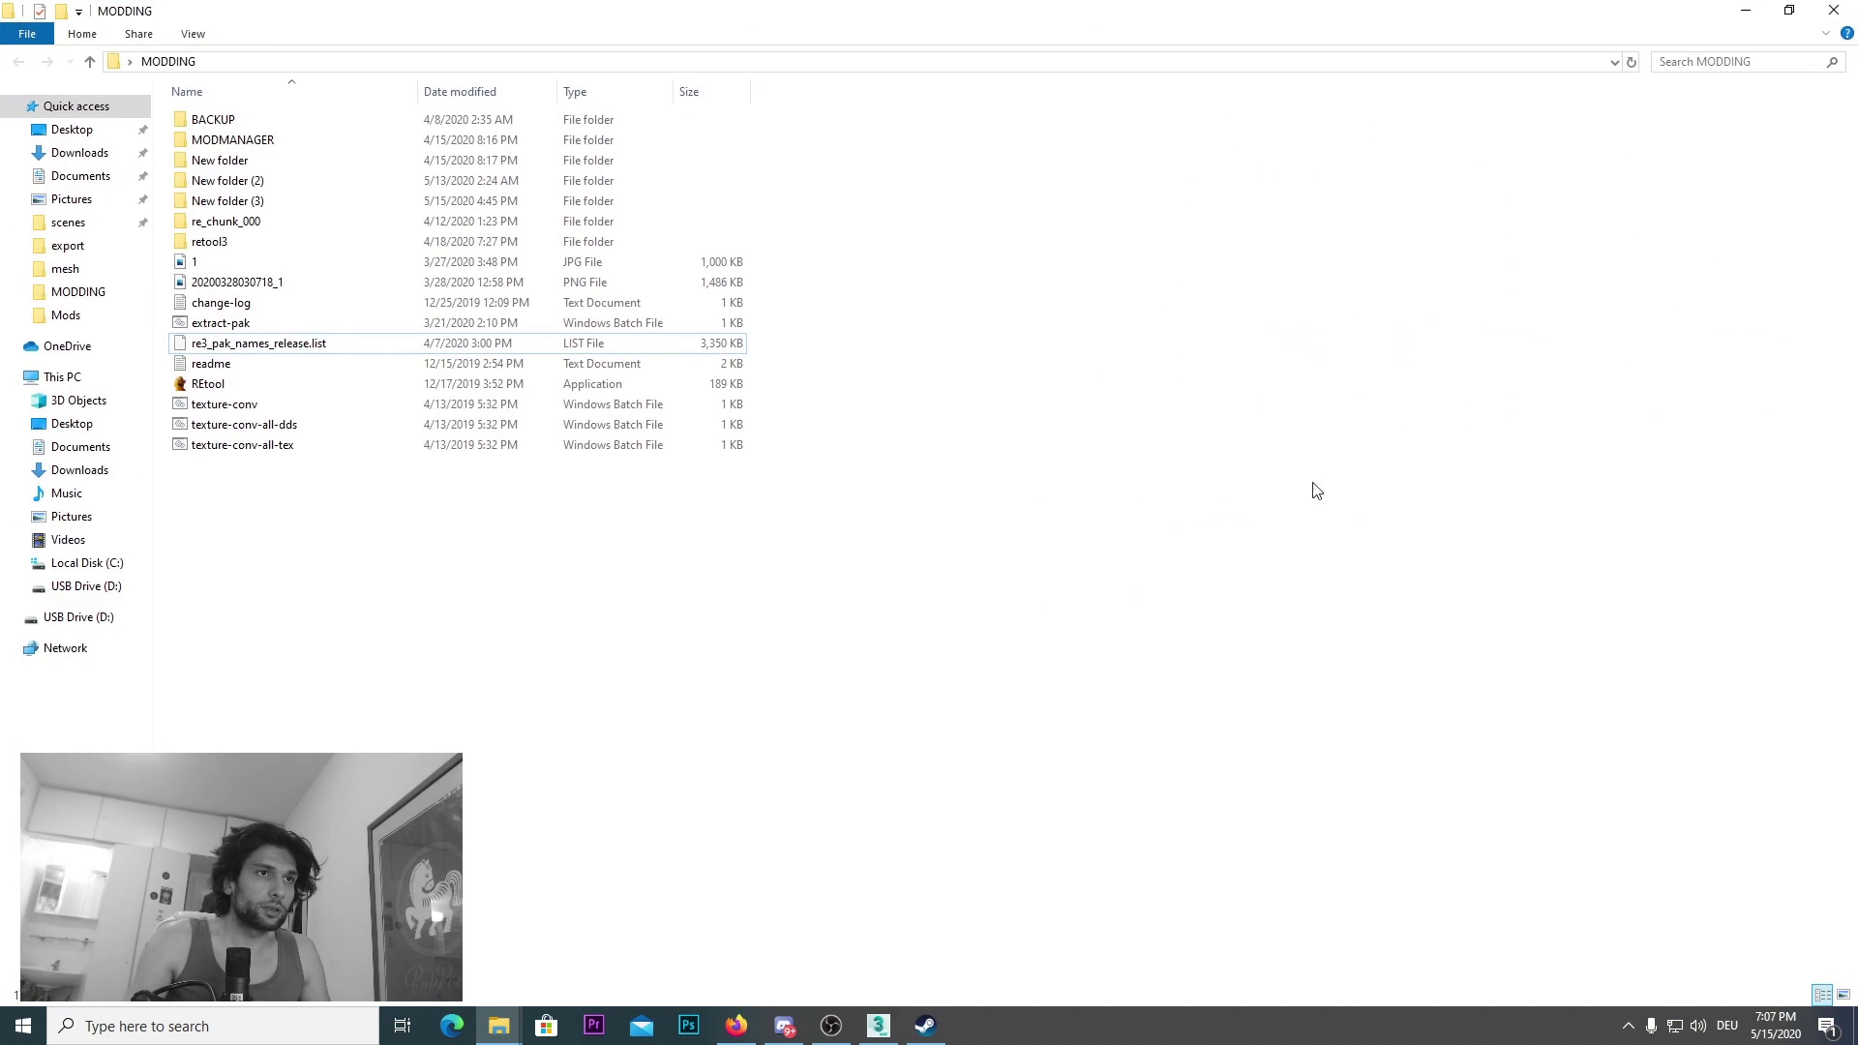
pyautogui.click(1748, 24)
pyautogui.moveTo(991, 712); pyautogui.dragTo(755, 131)
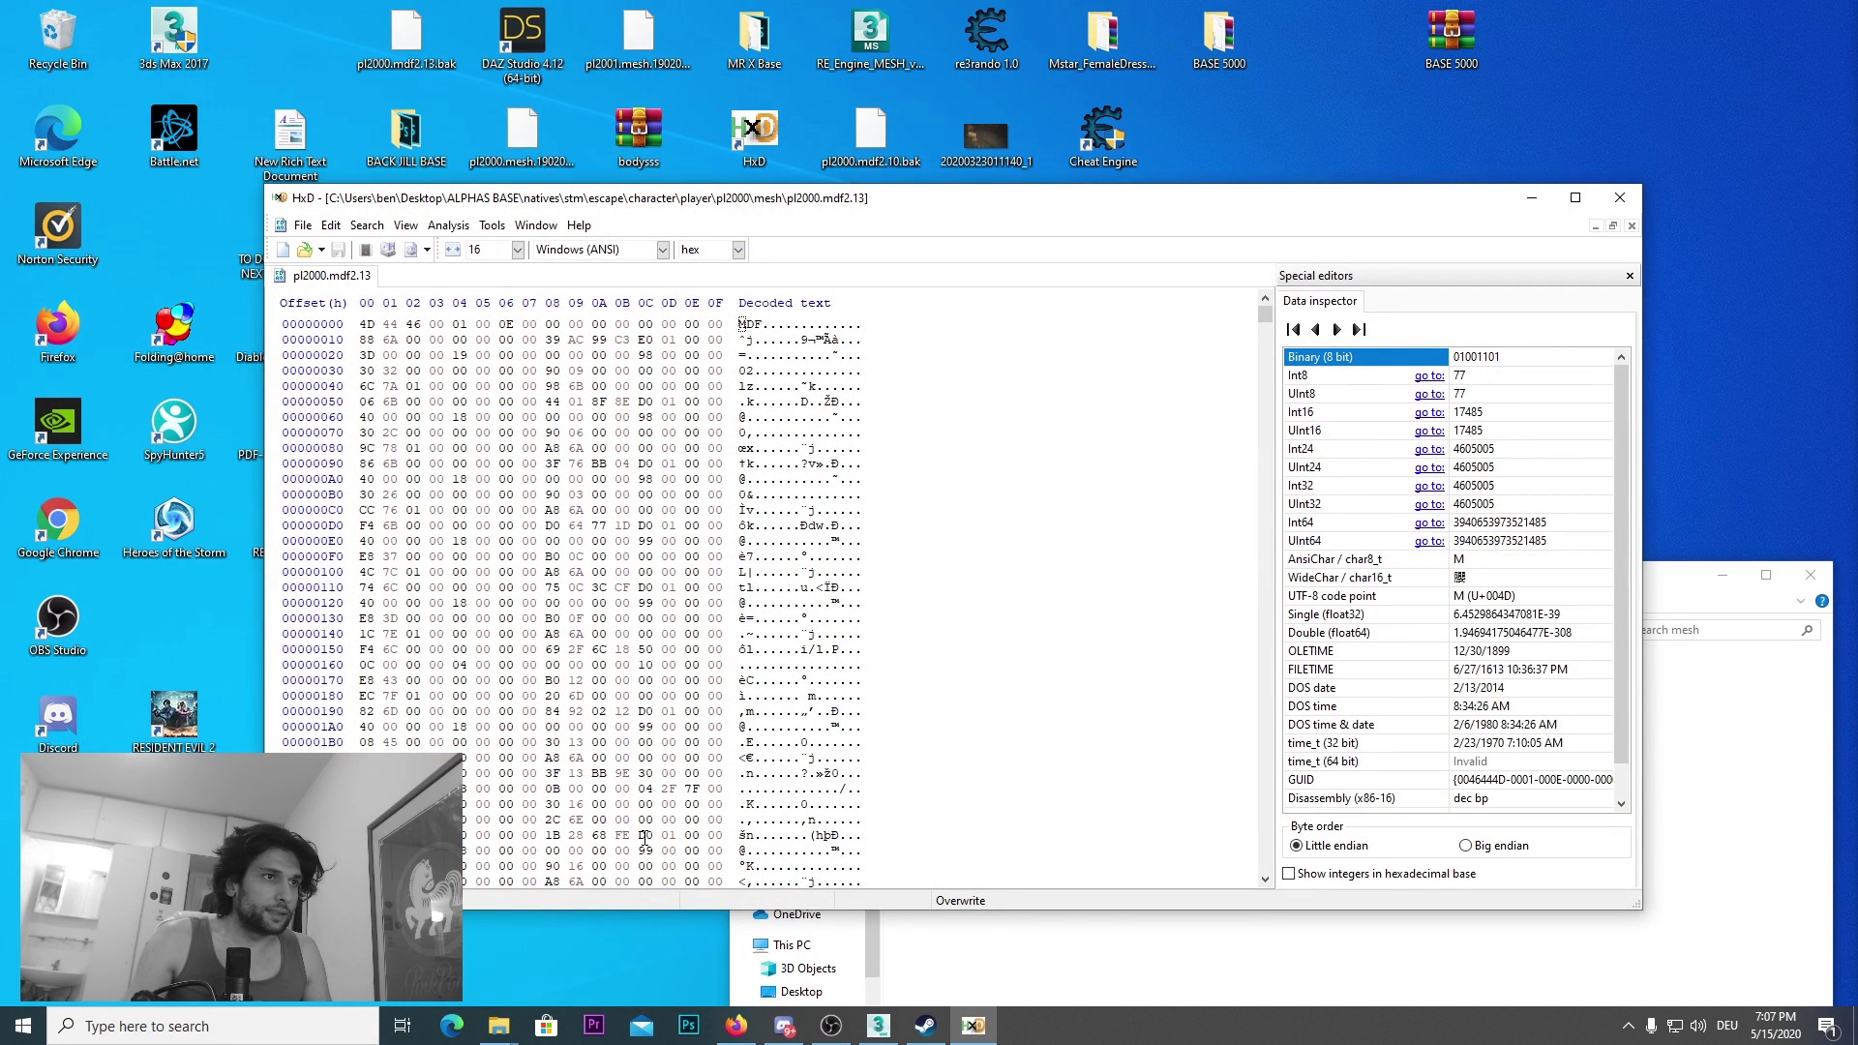
# Step: Examine the repeating 98 and 99 bytes in the 0C column of pl2000.mdf2.13, including the one at offset EC, and close HxD without saving
pyautogui.scroll(-1, 644, 836)
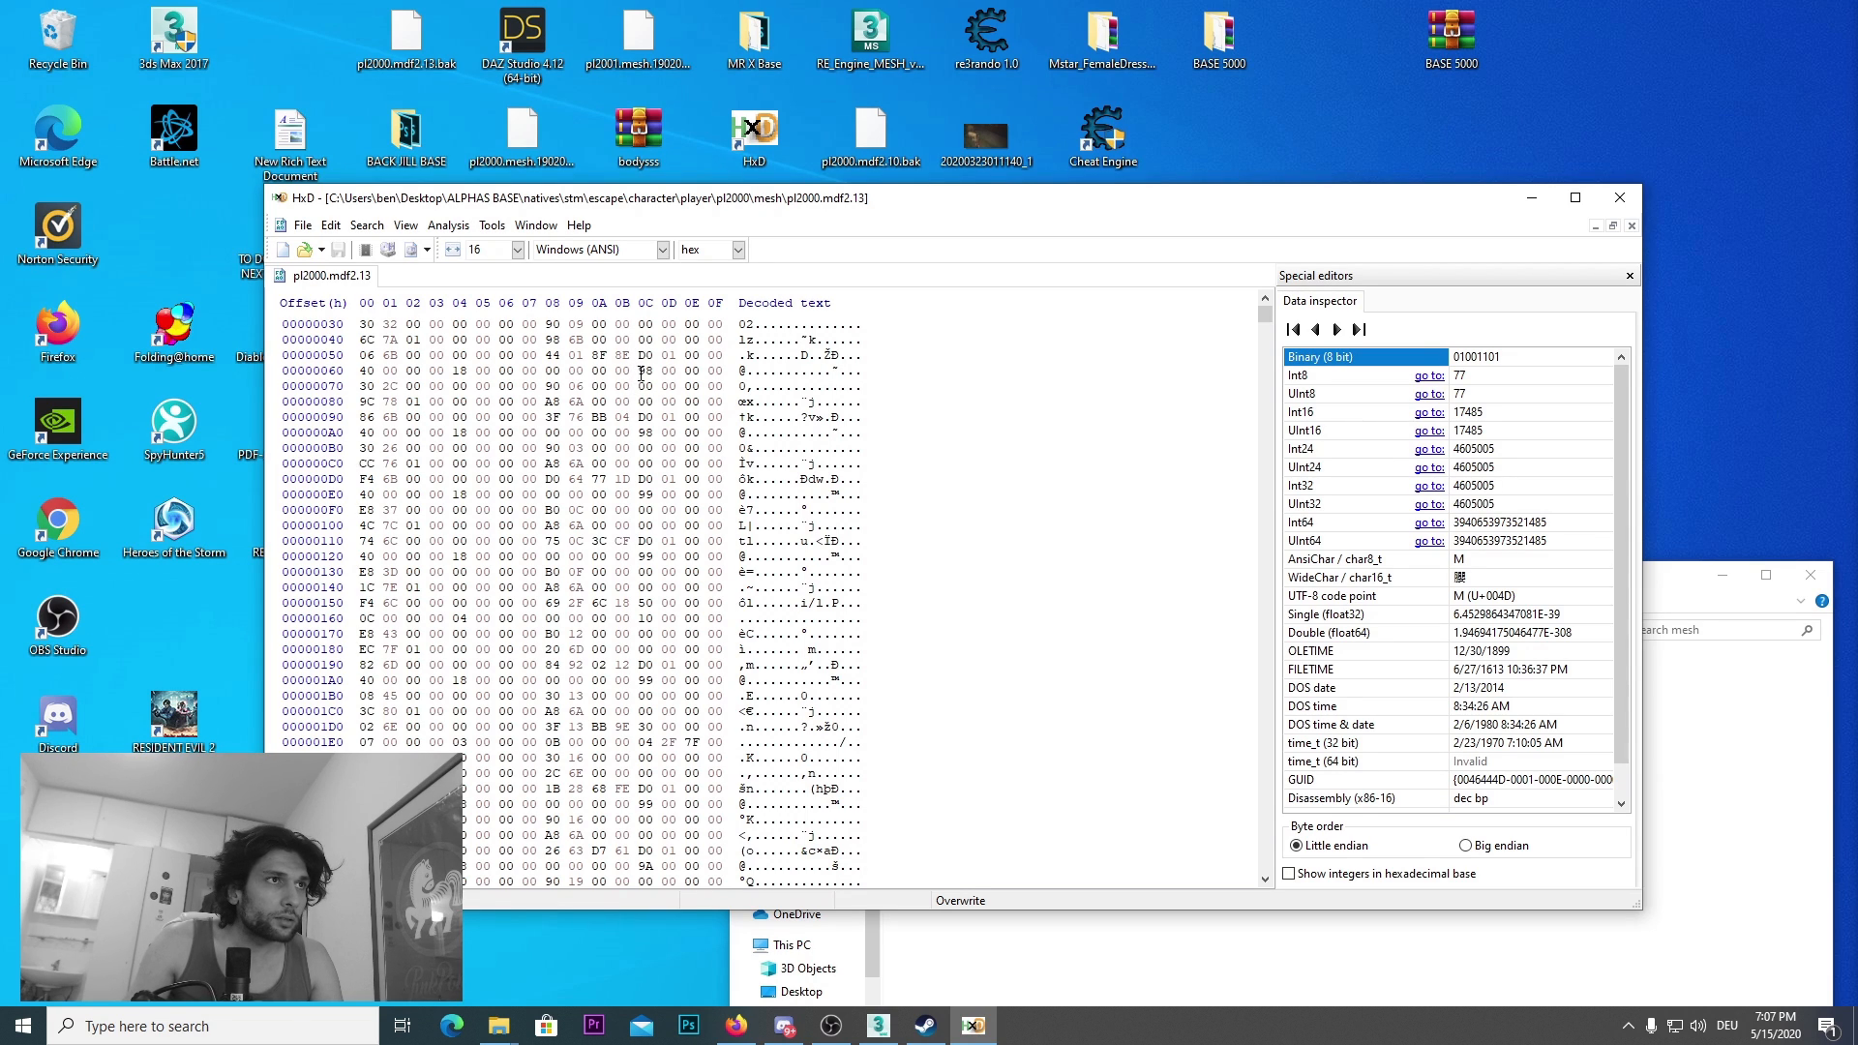
pyautogui.moveTo(640, 372); pyautogui.dragTo(651, 495)
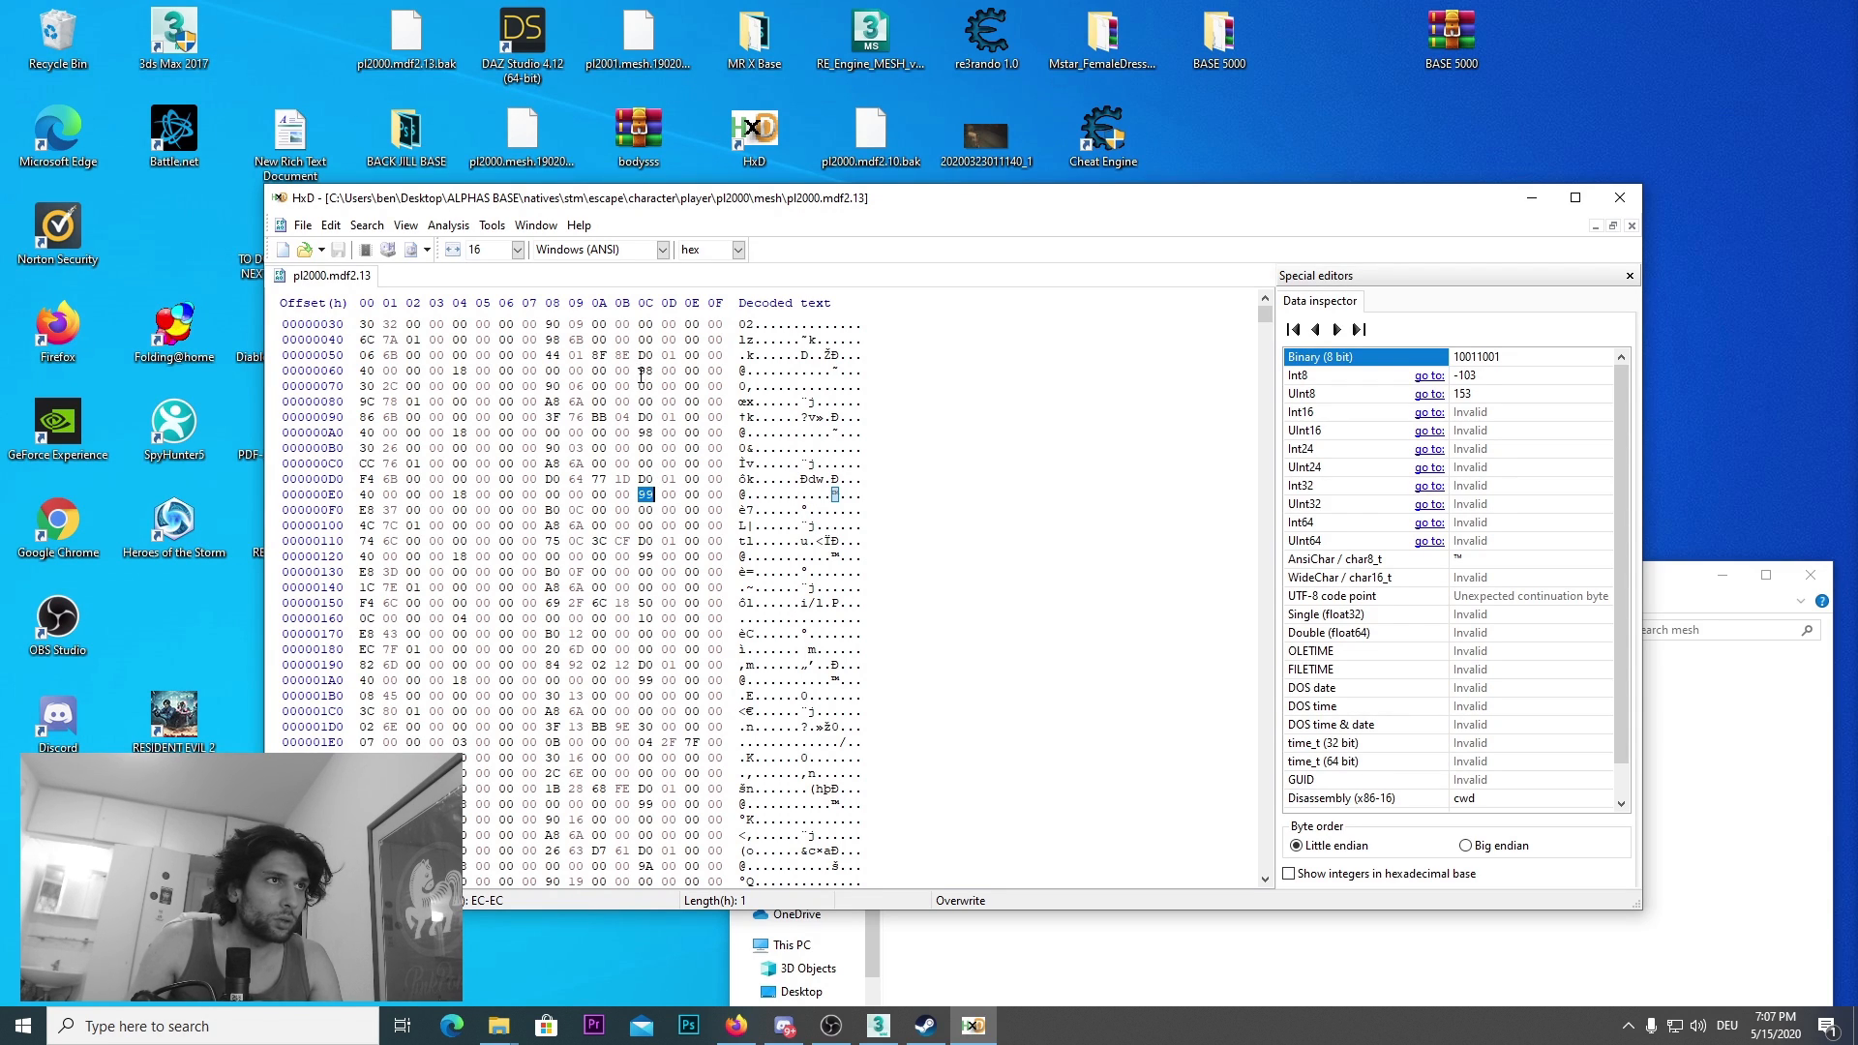
pyautogui.write('1')
pyautogui.scroll(-3, 646, 804)
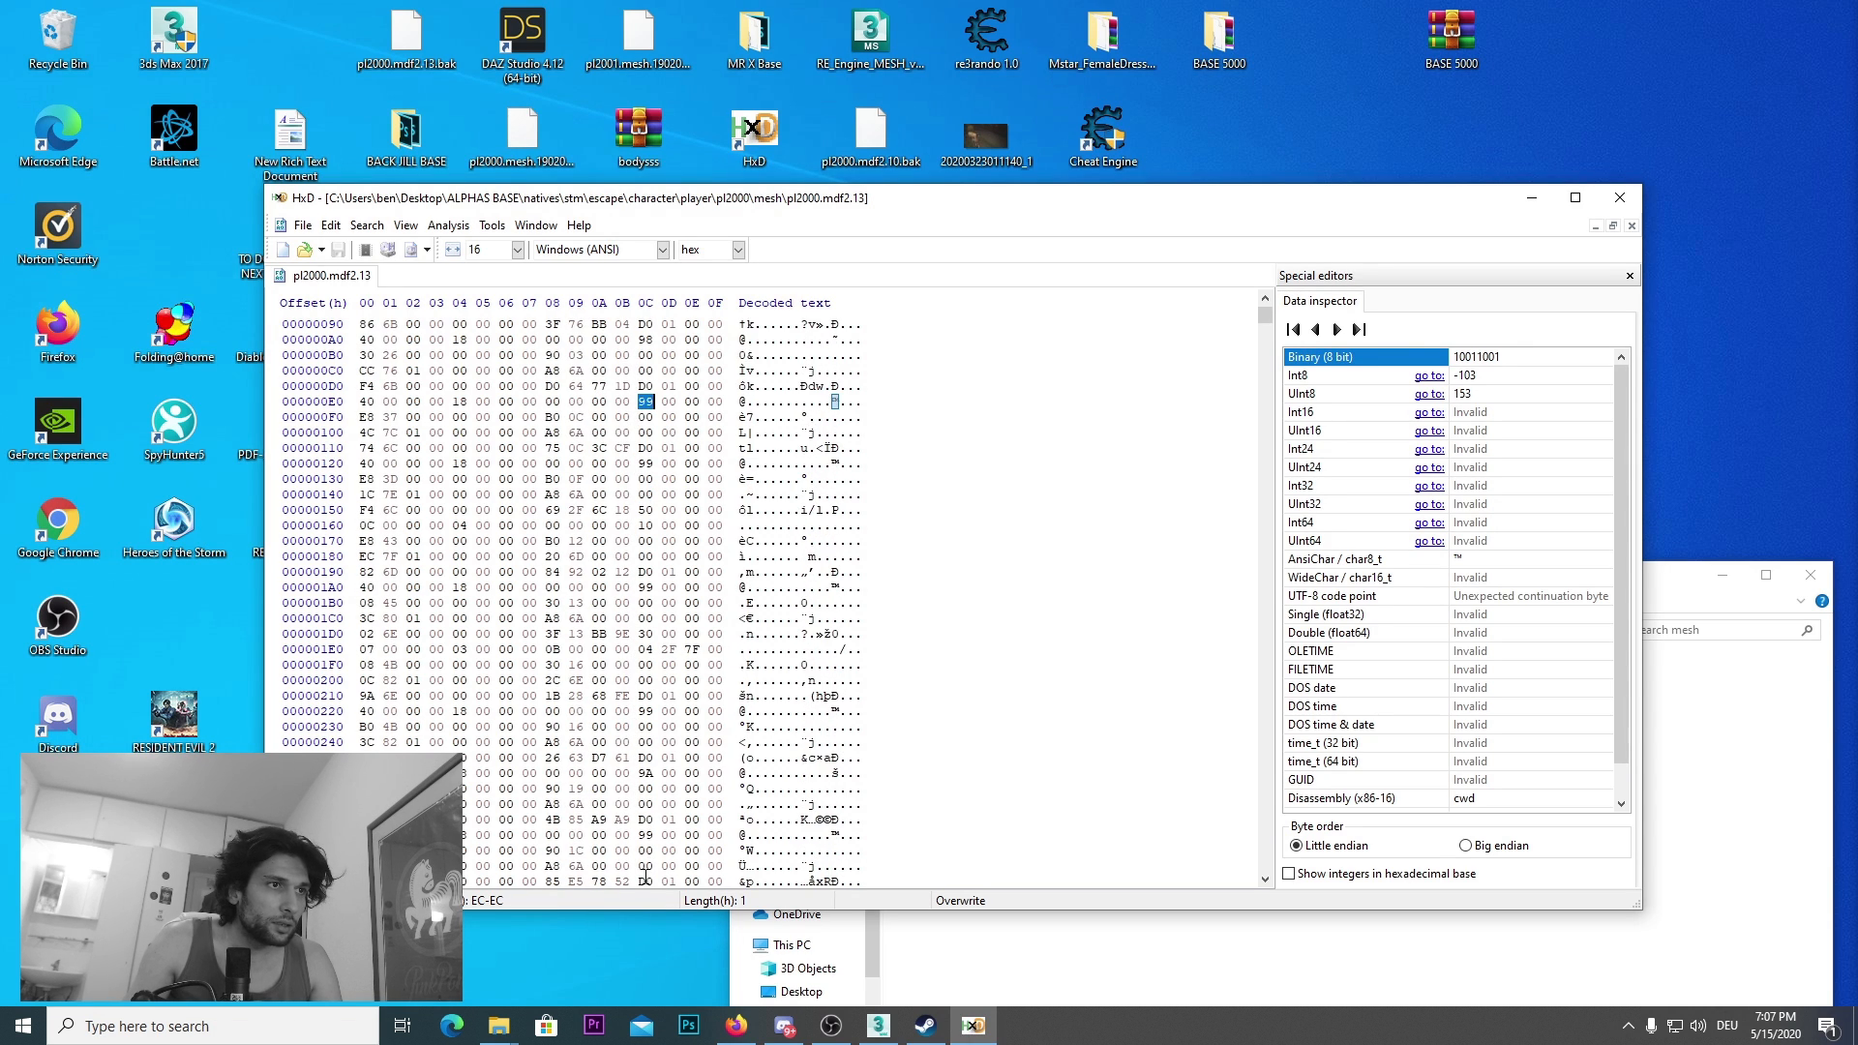
pyautogui.scroll(-3, 651, 858)
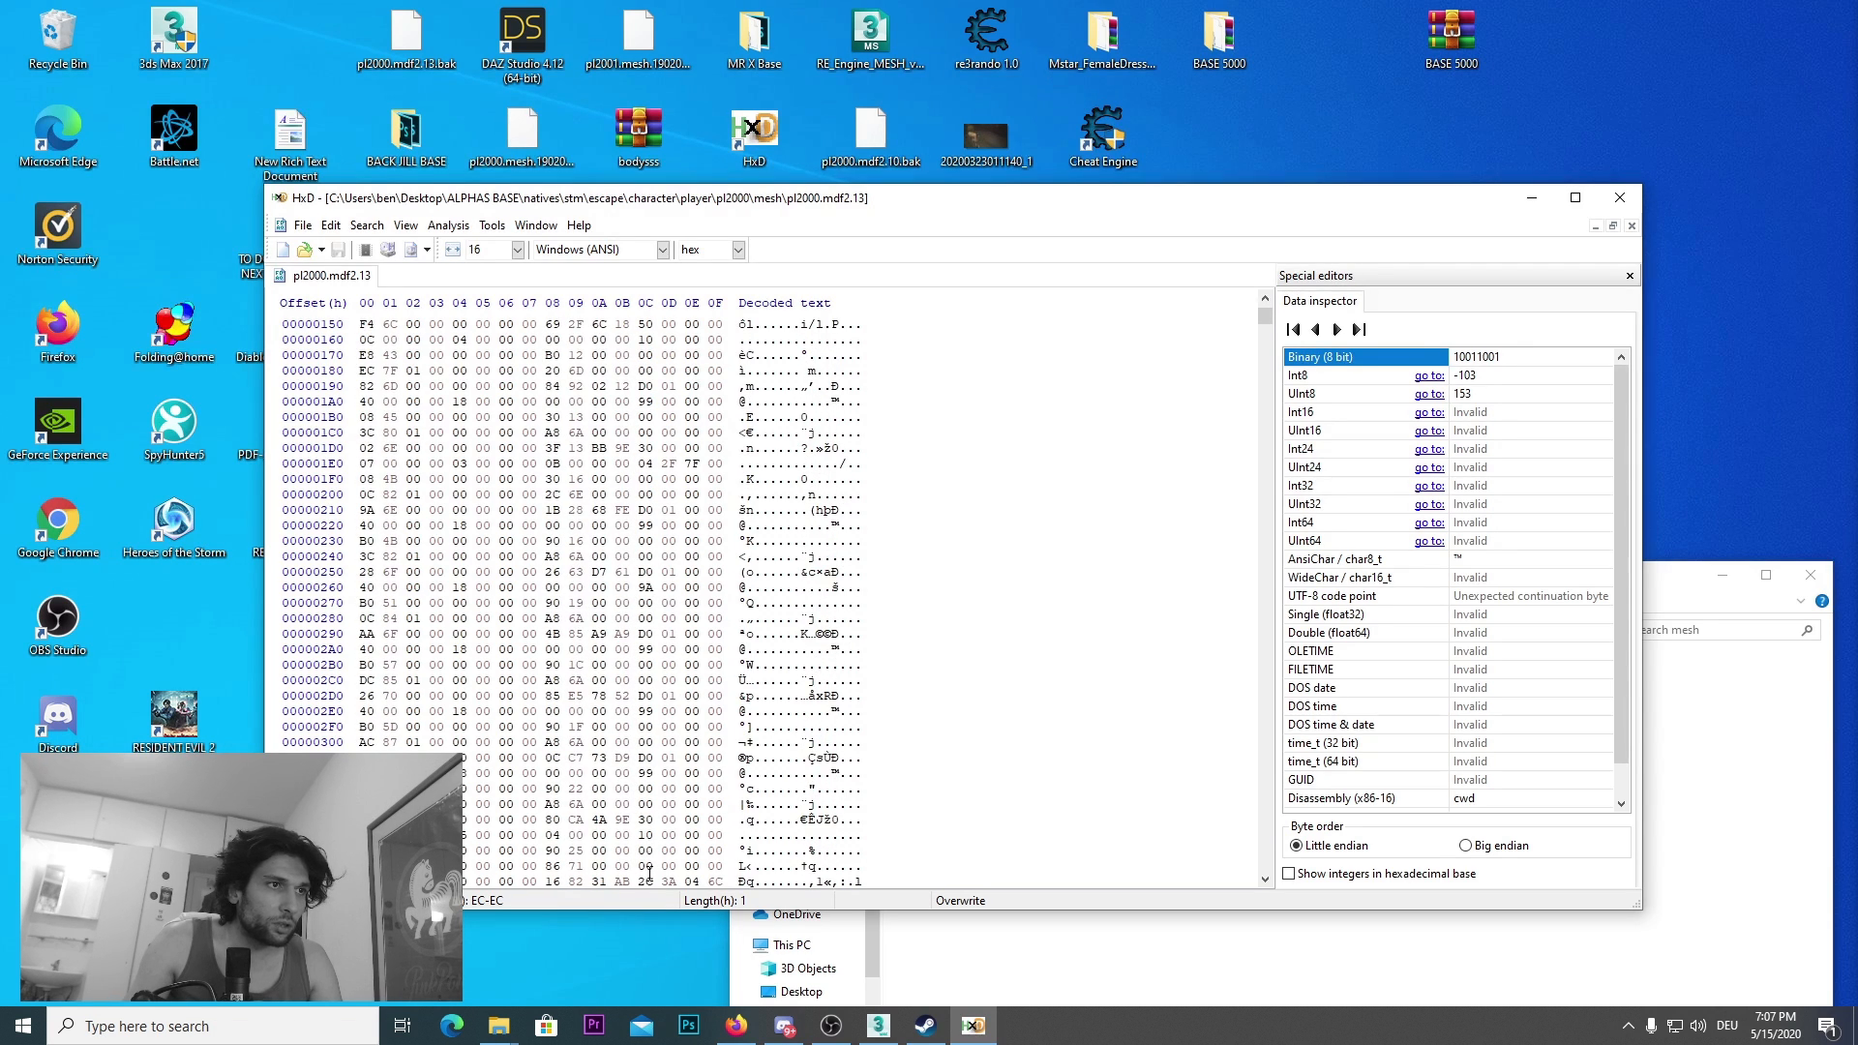
pyautogui.scroll(-1, 654, 799)
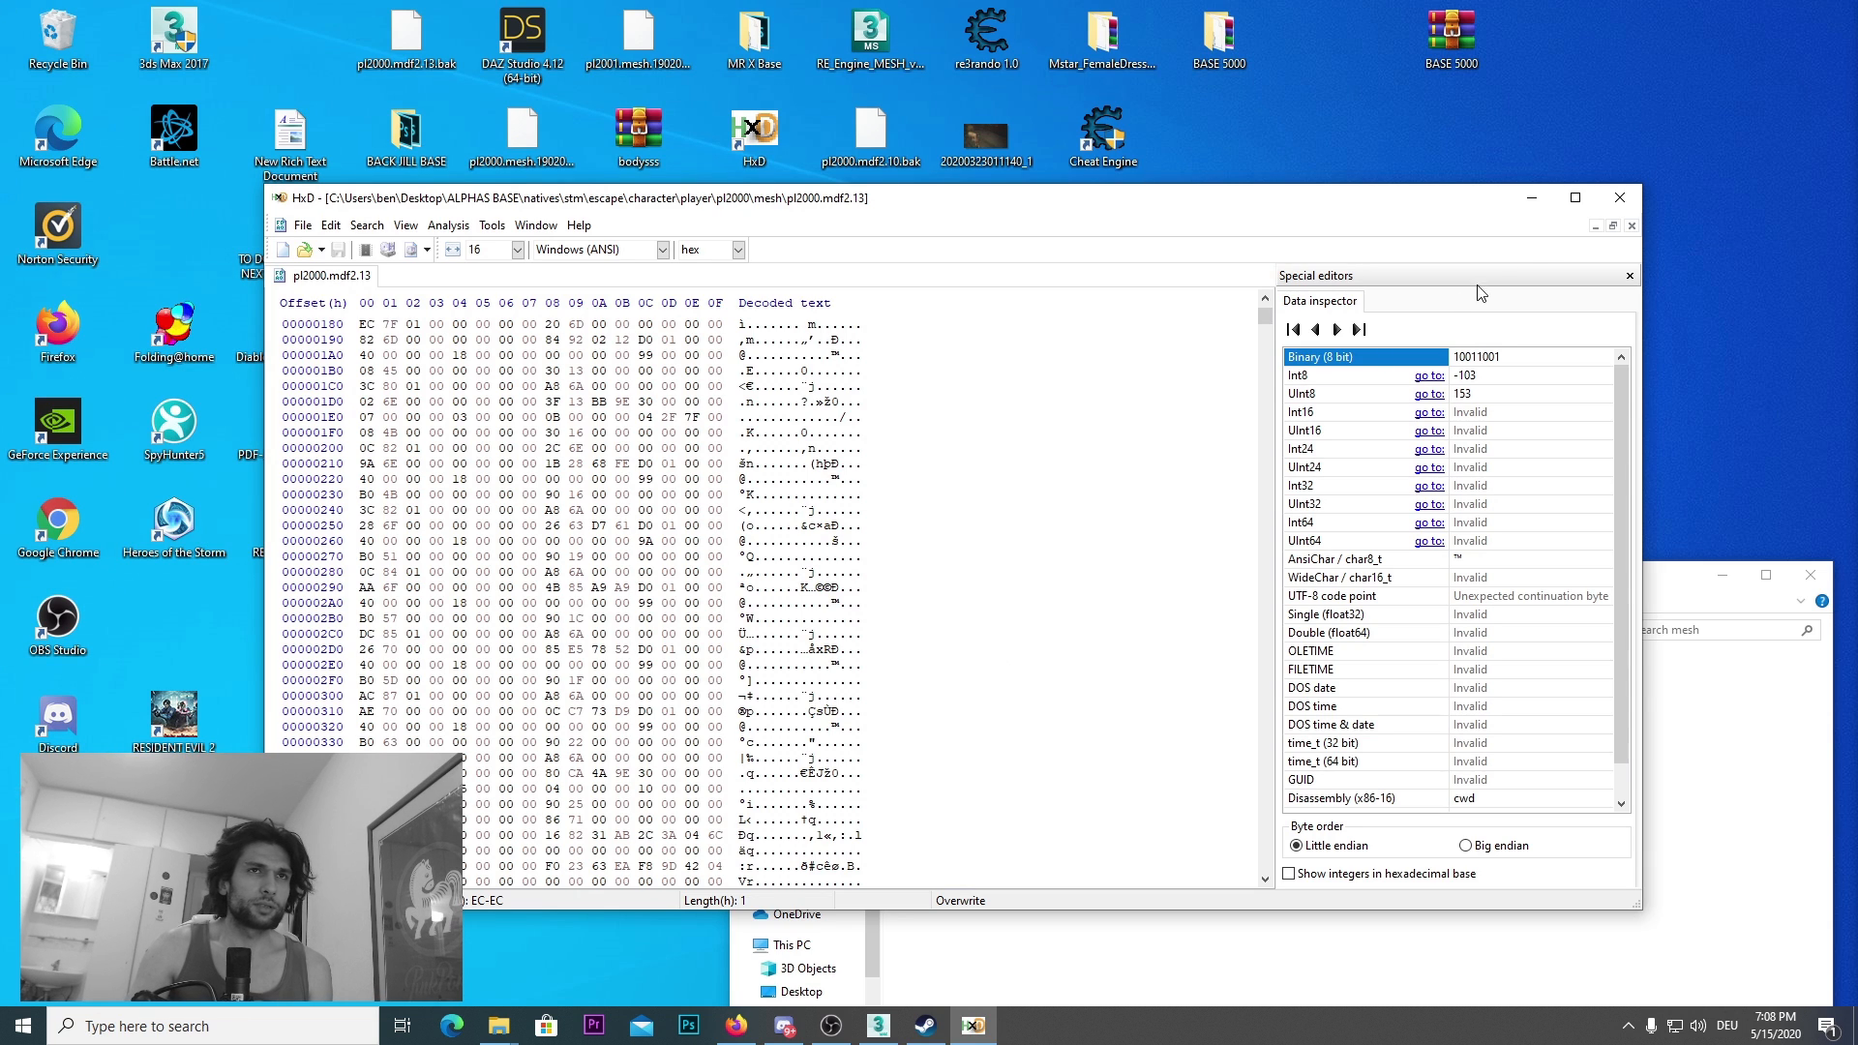
pyautogui.scroll(8, 896, 625)
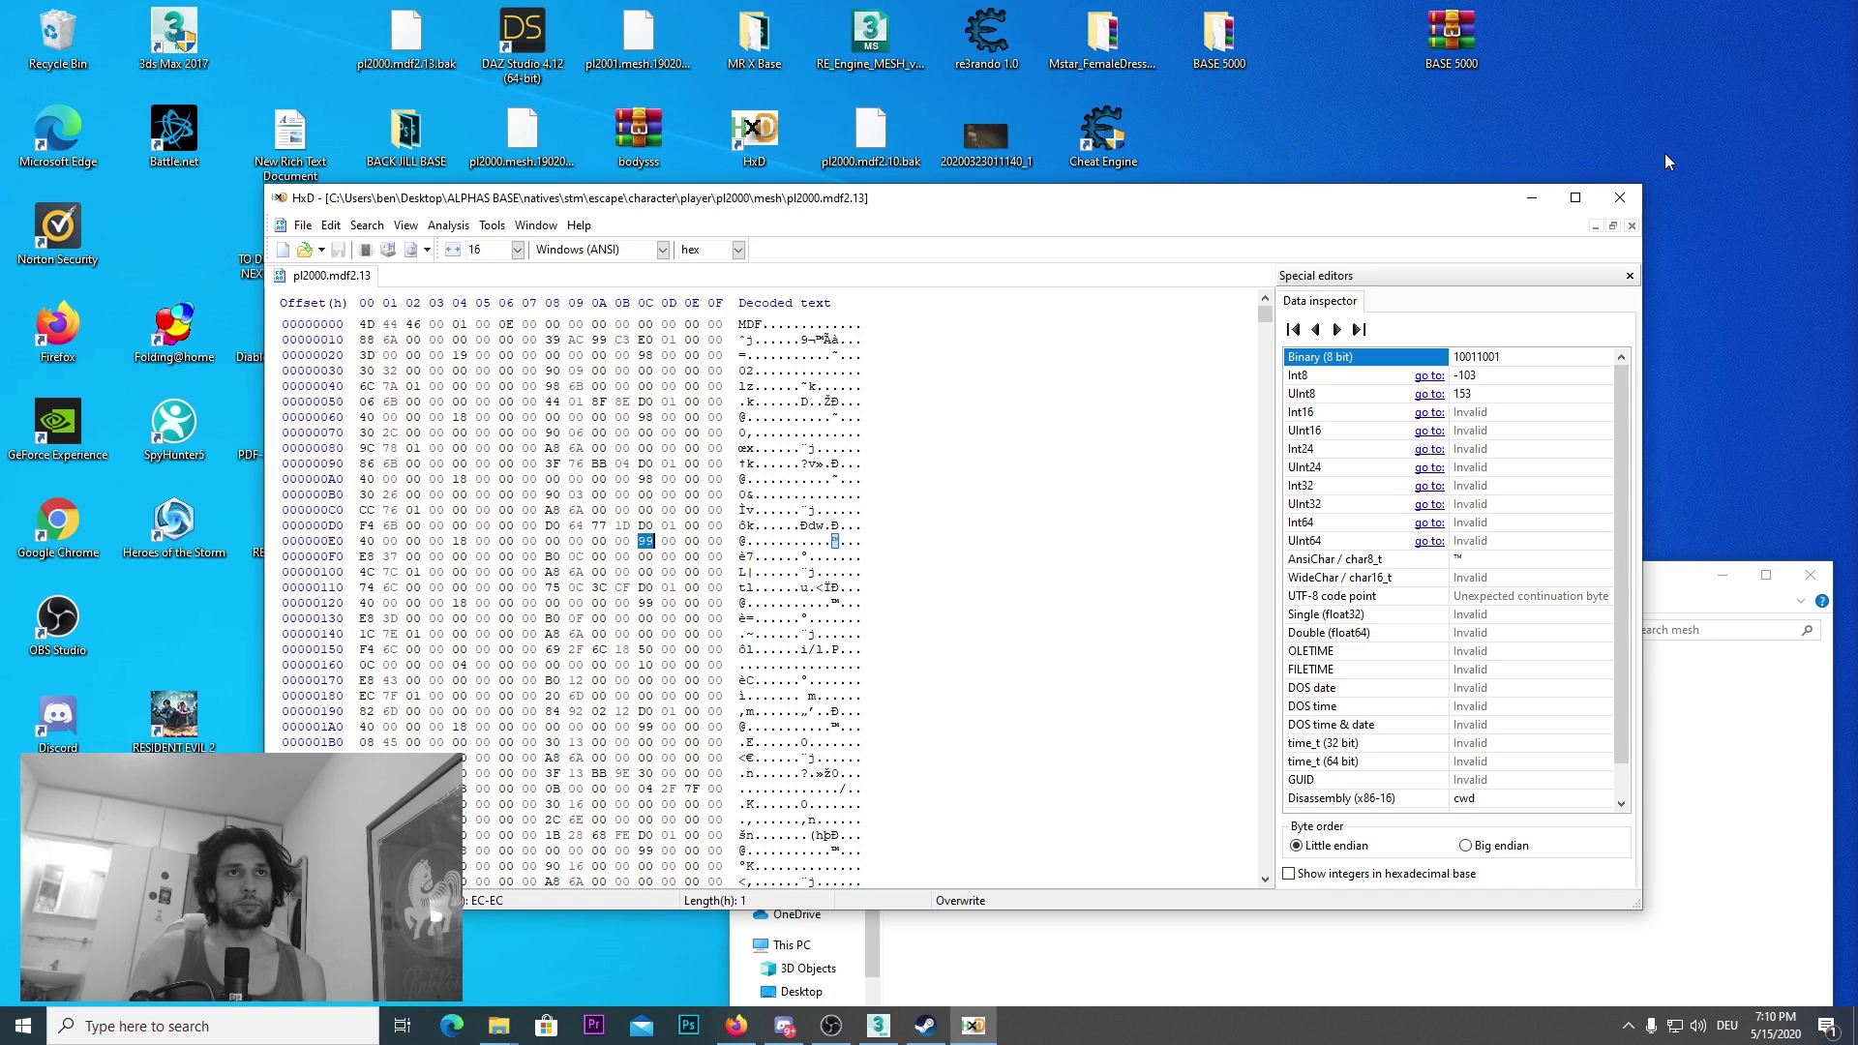
pyautogui.click(1635, 206)
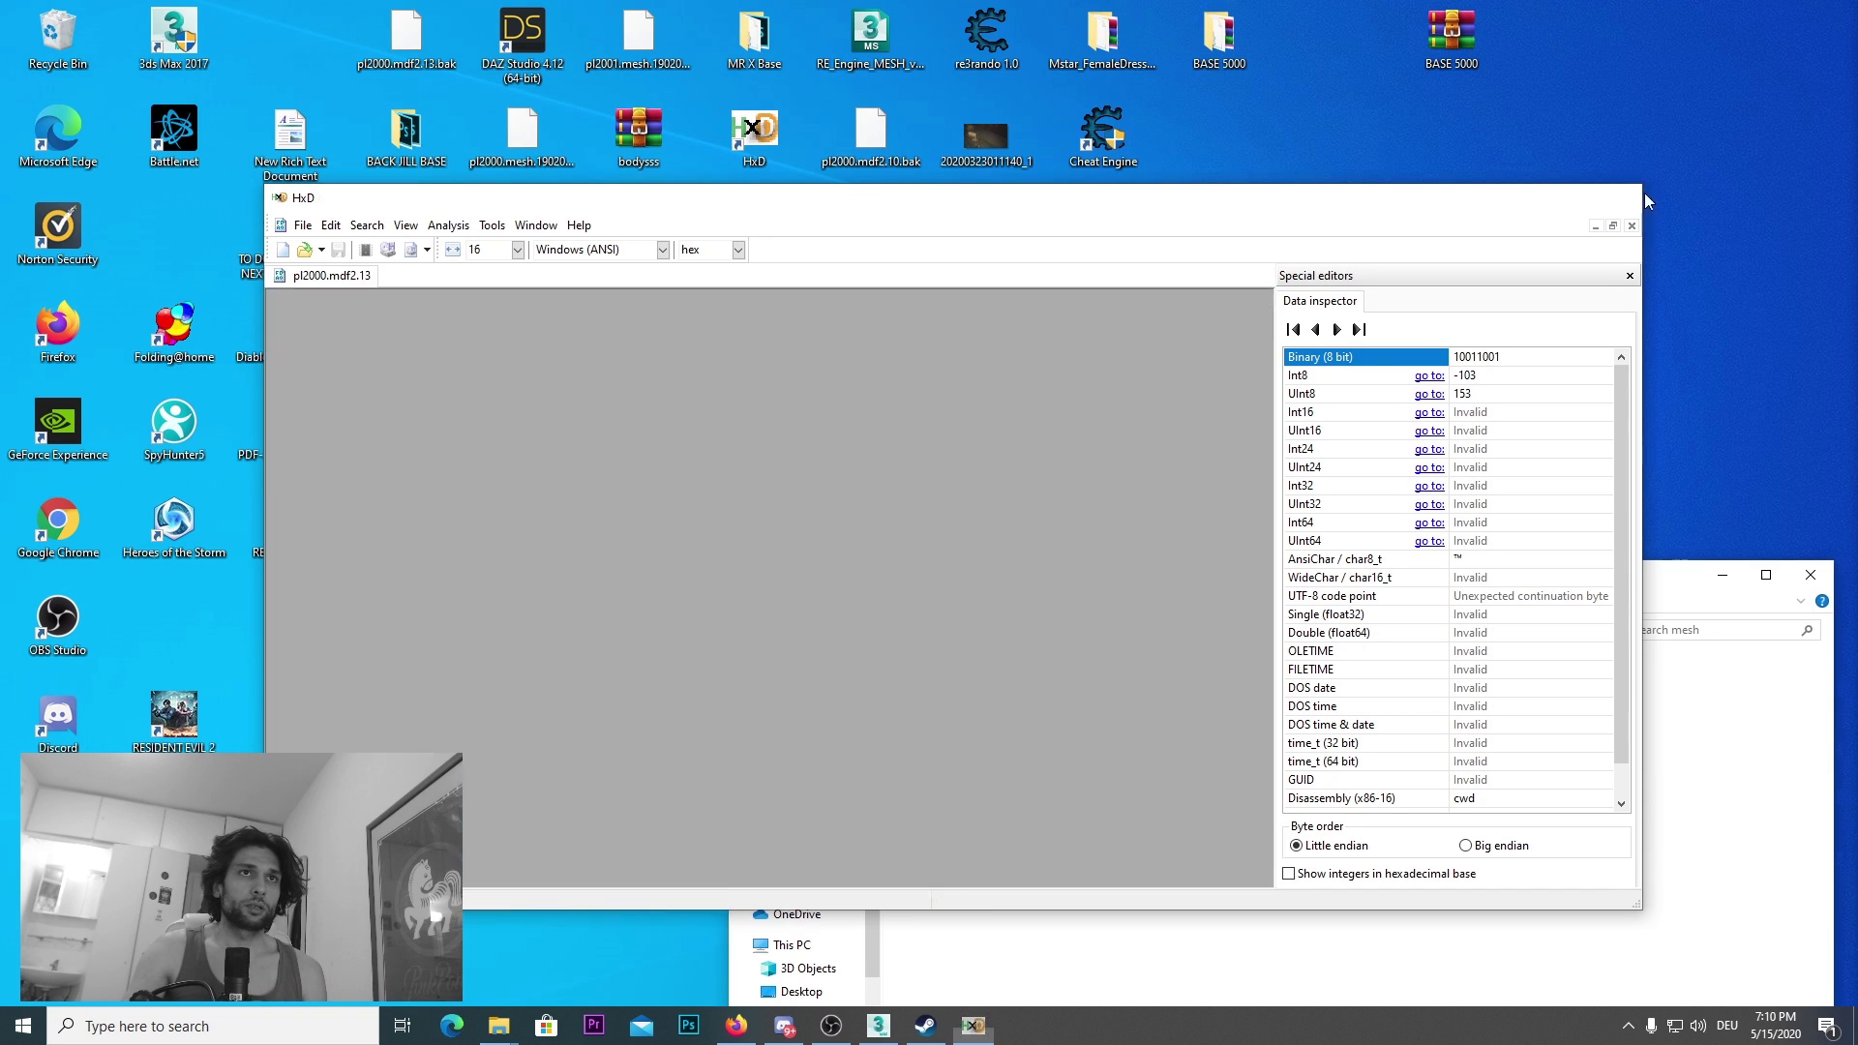
pyautogui.moveTo(1127, 600); pyautogui.dragTo(1116, 445)
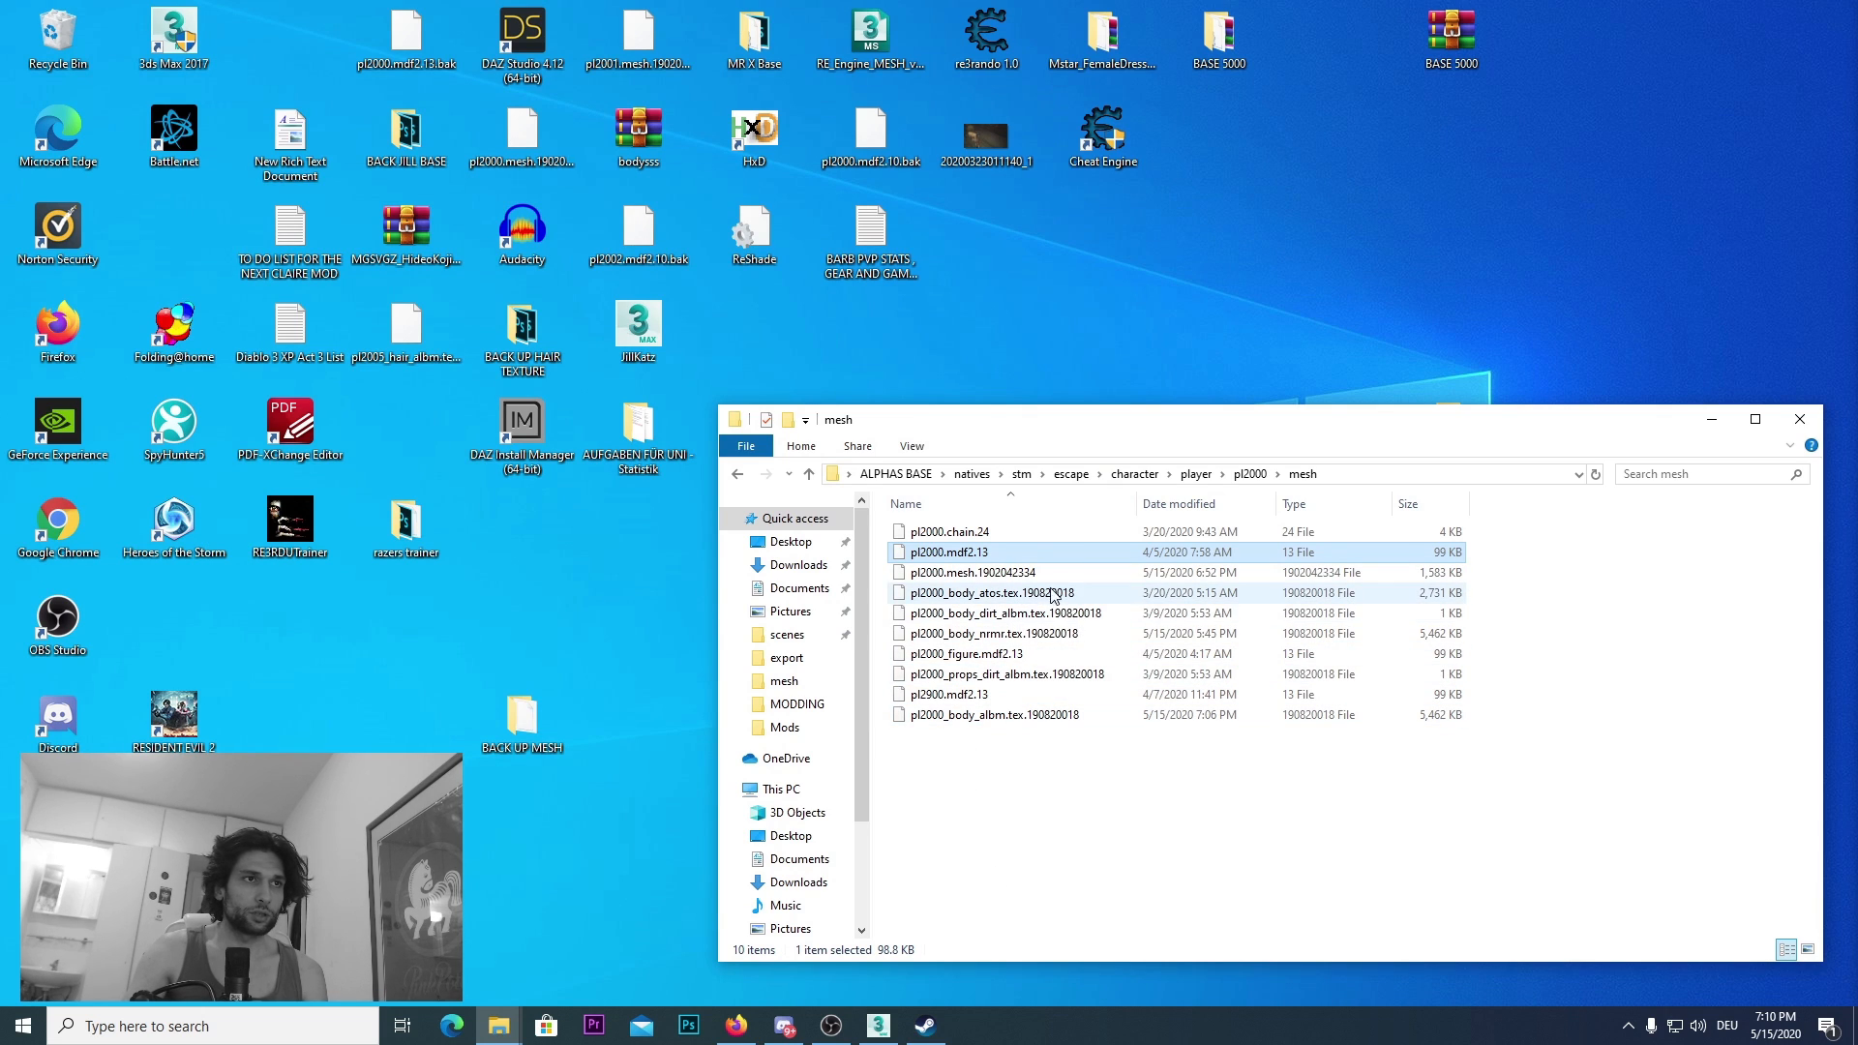
pyautogui.moveTo(1008, 639)
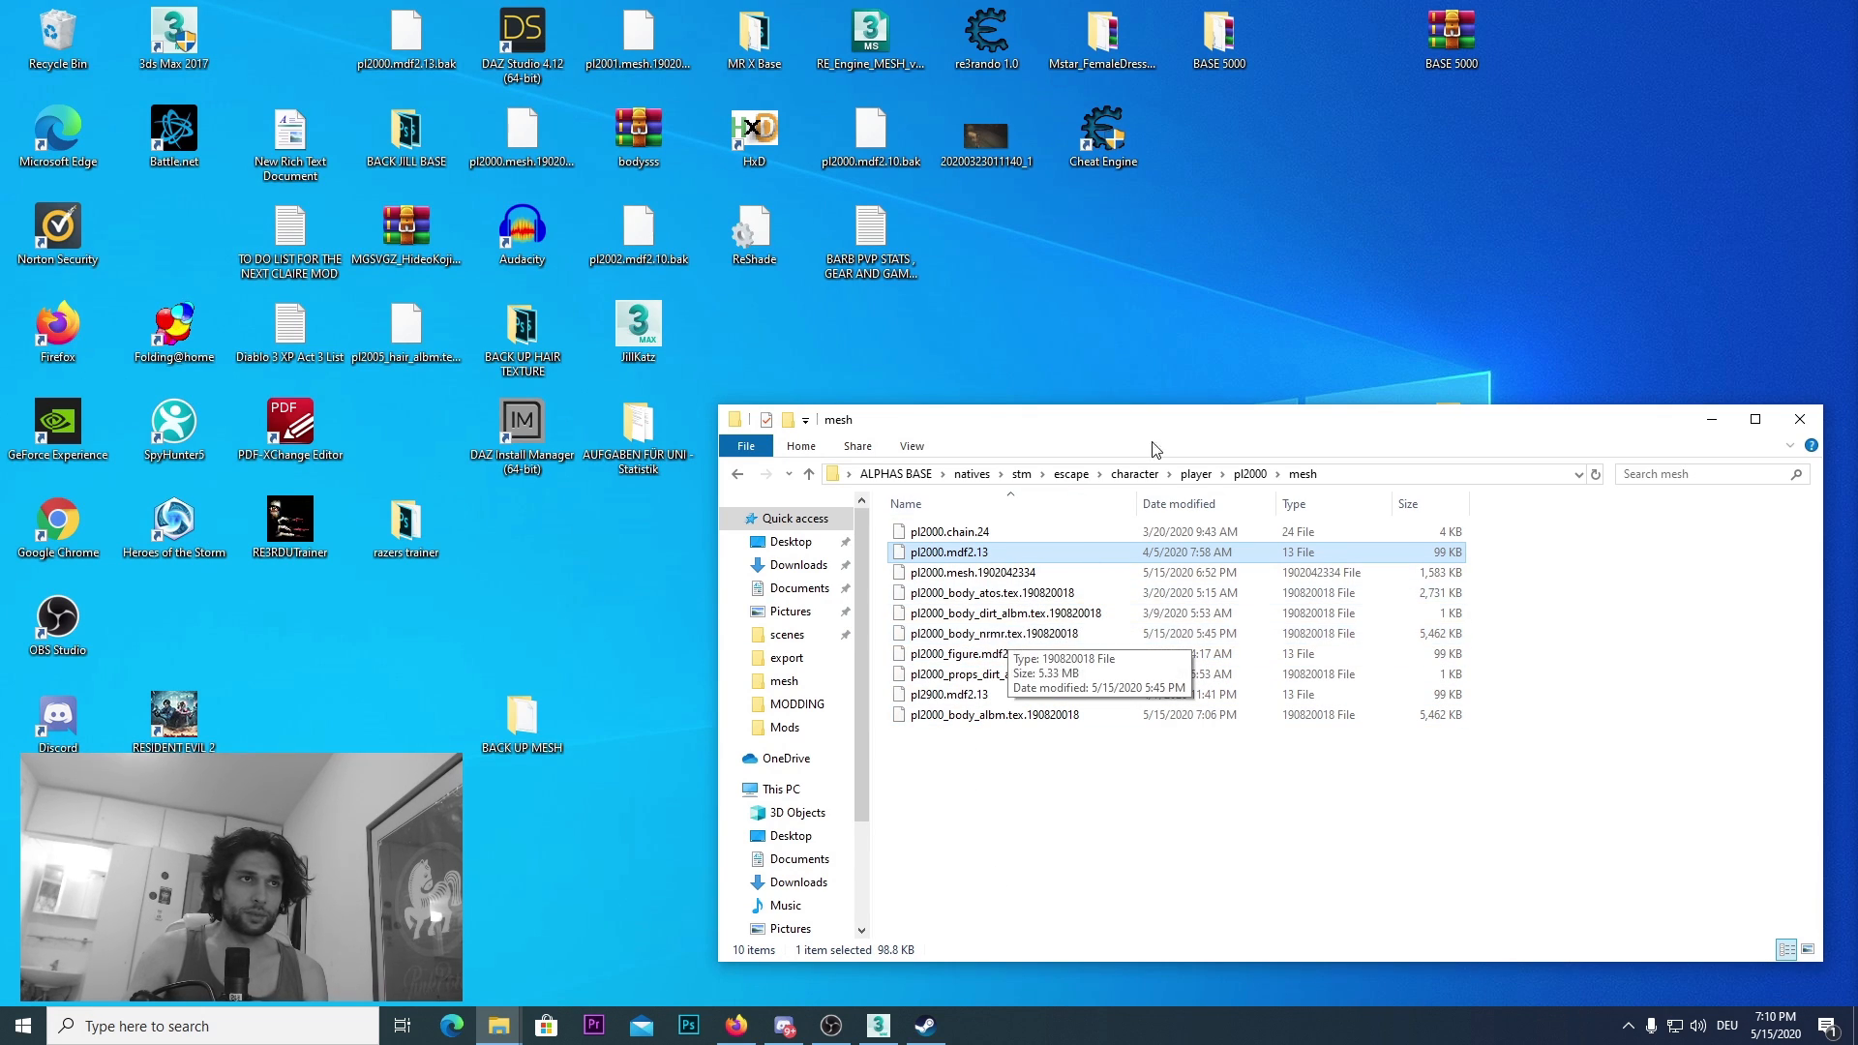
pyautogui.moveTo(1172, 419); pyautogui.dragTo(1148, 635)
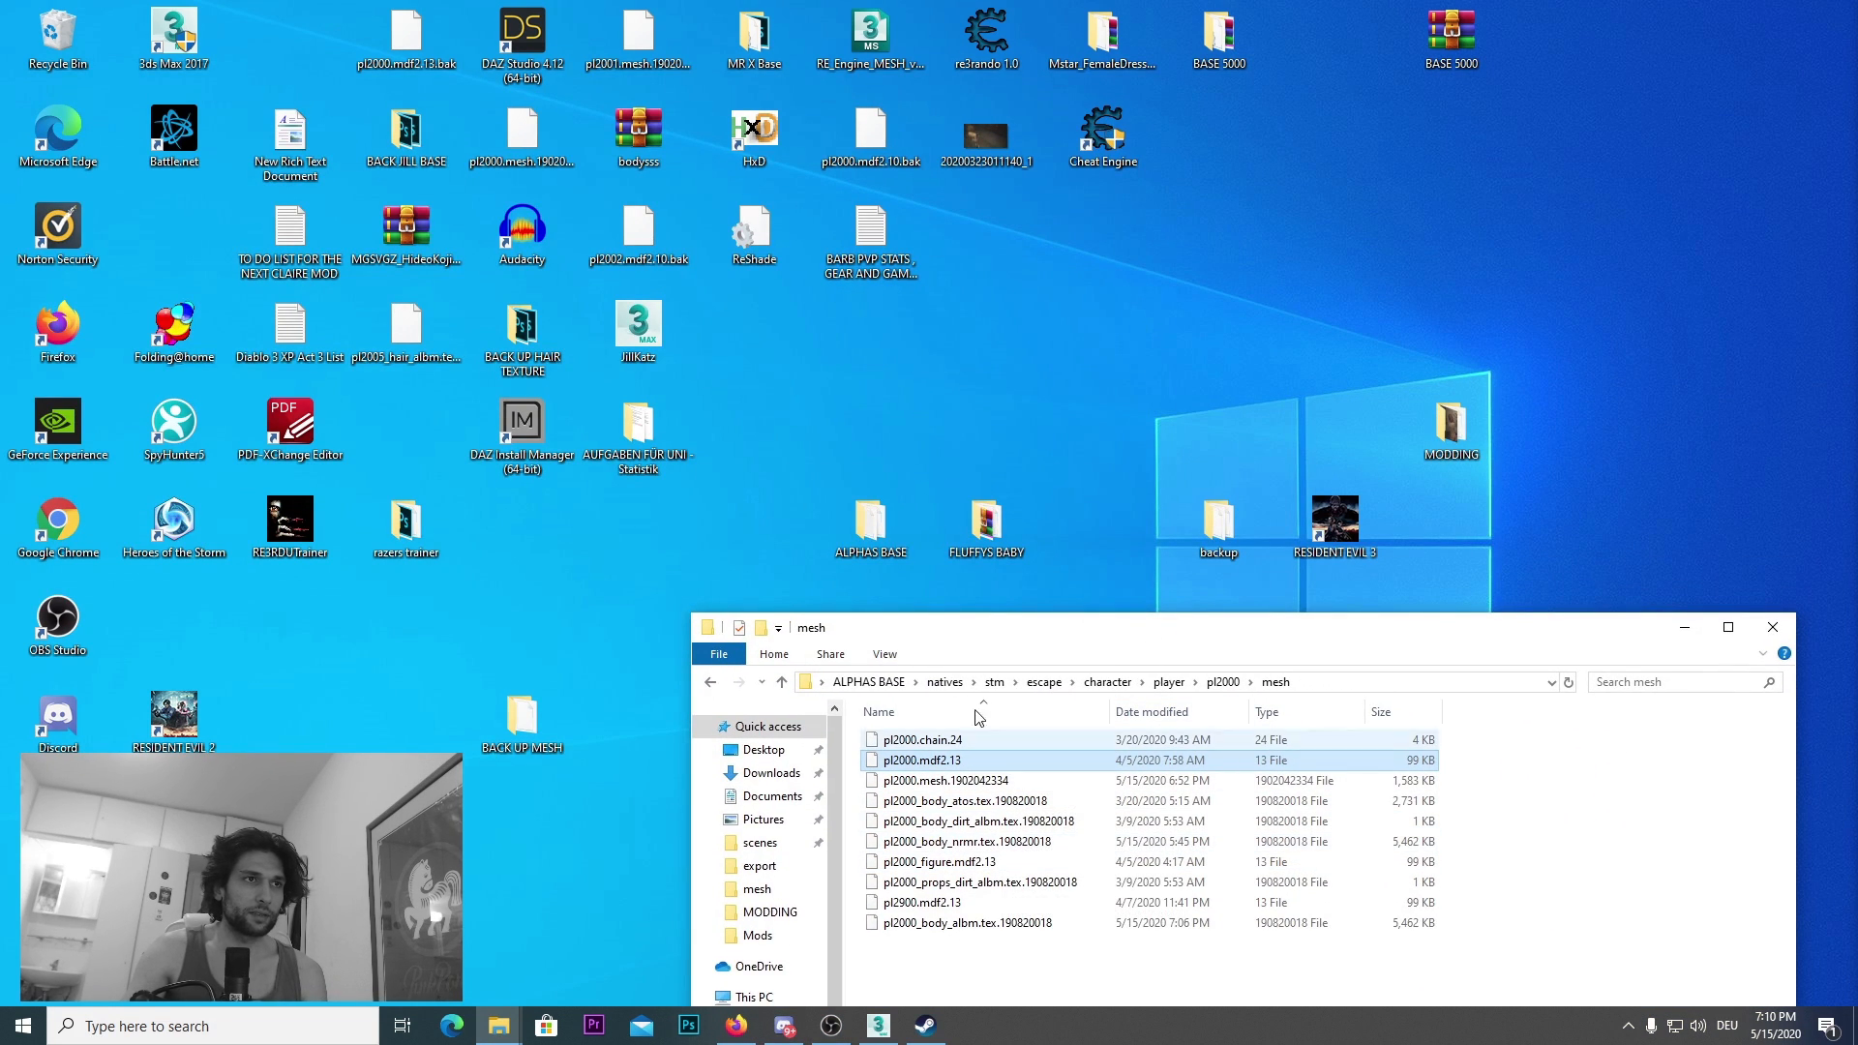
pyautogui.doubleClick(871, 523)
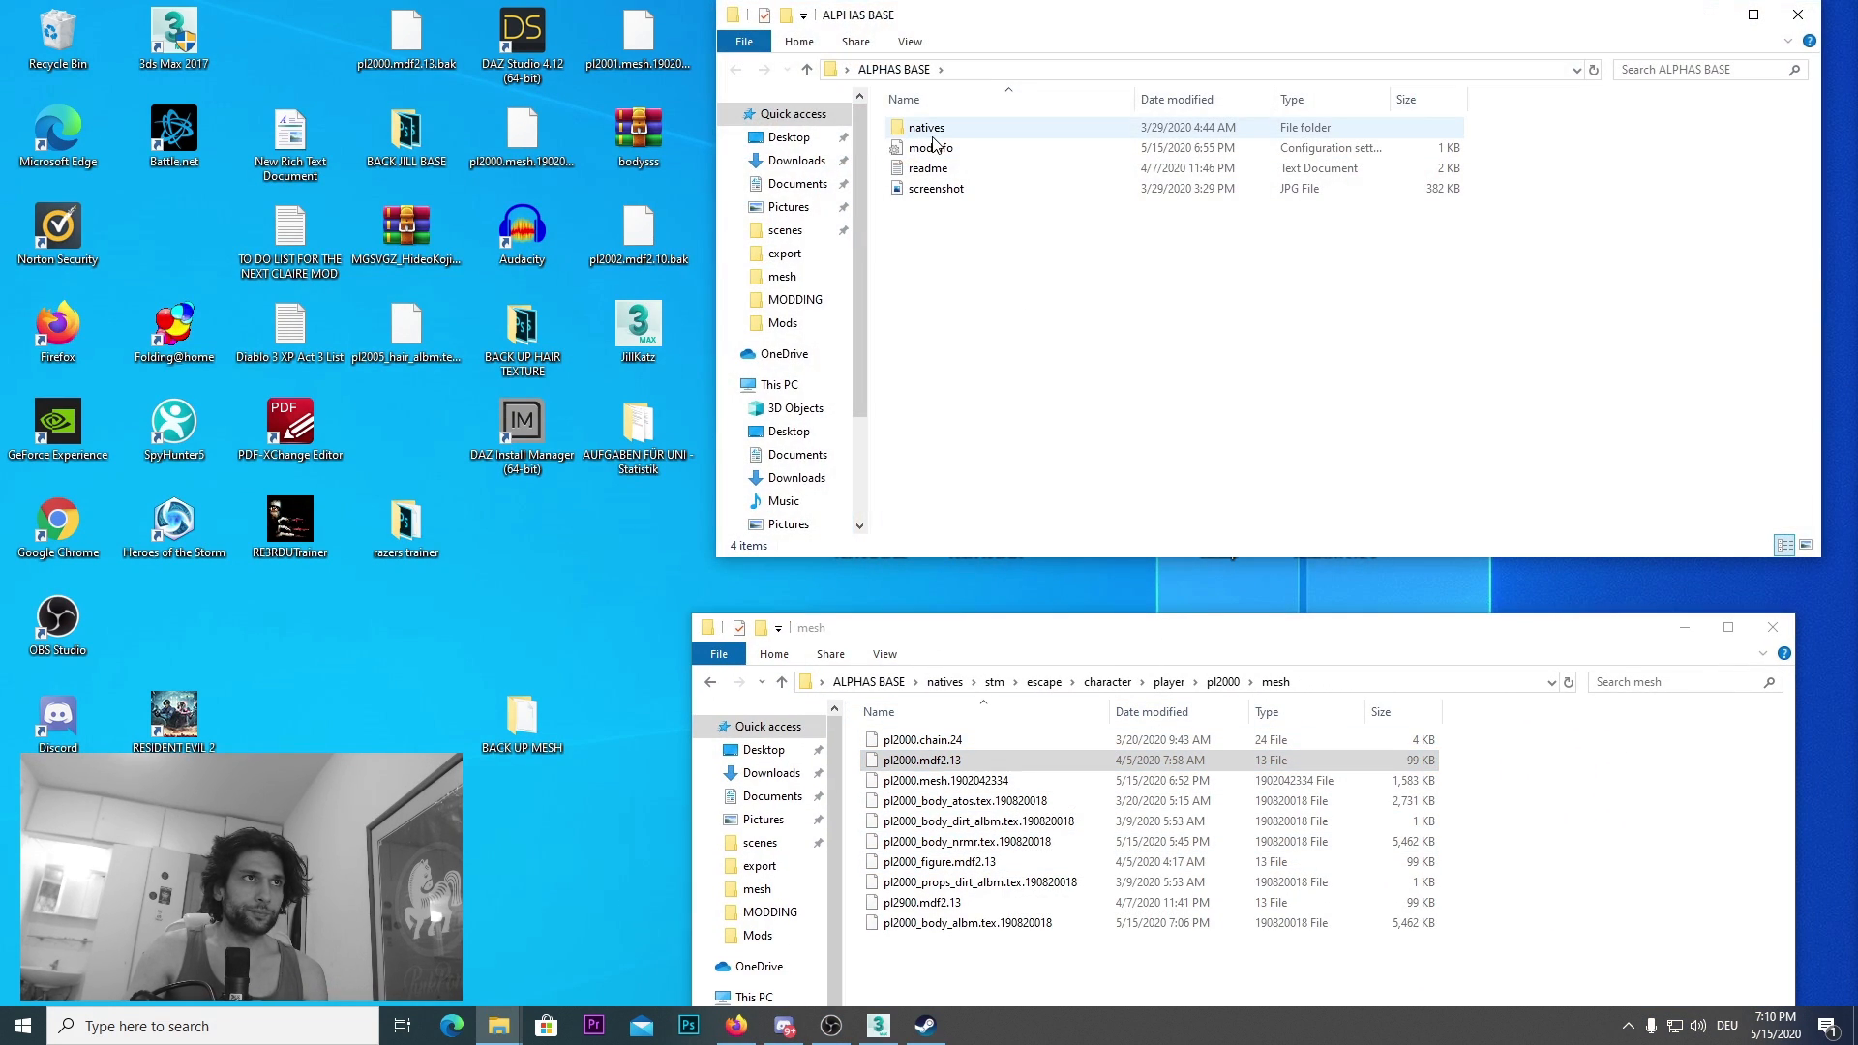
pyautogui.doubleClick(925, 128)
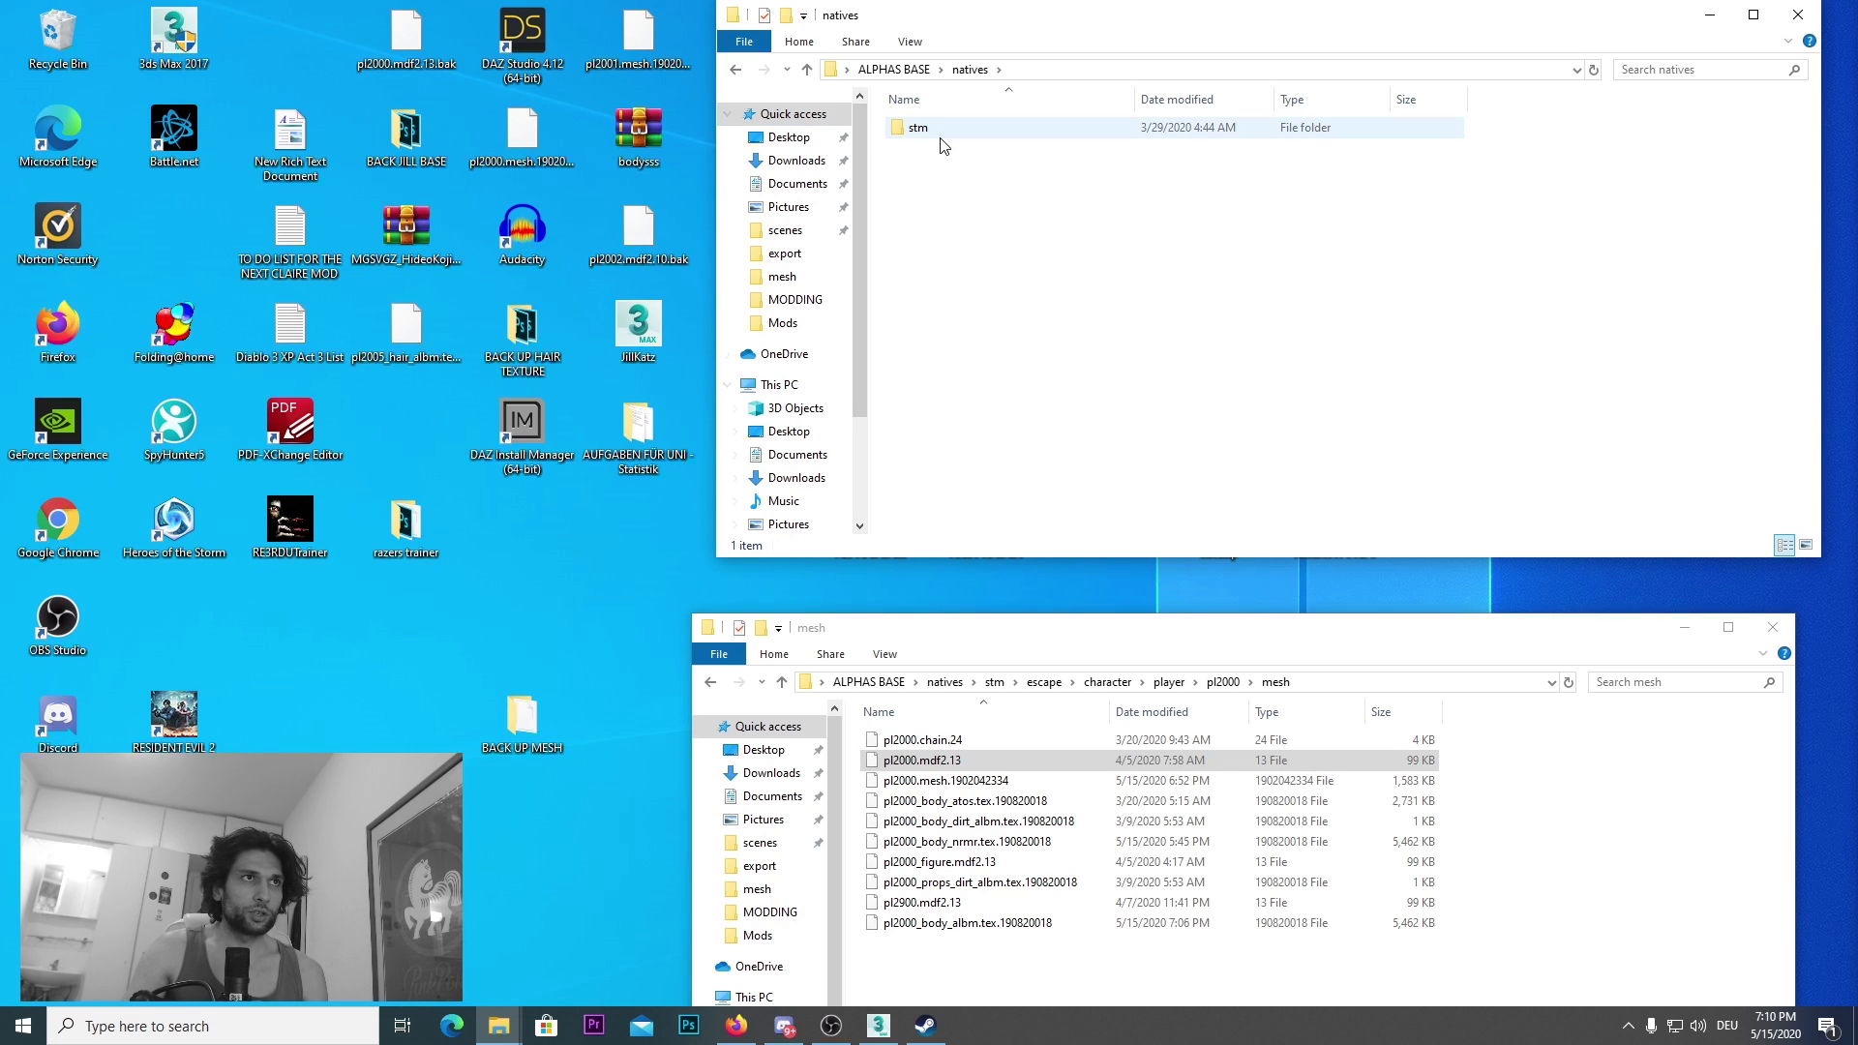
pyautogui.doubleClick(930, 131)
pyautogui.doubleClick(944, 134)
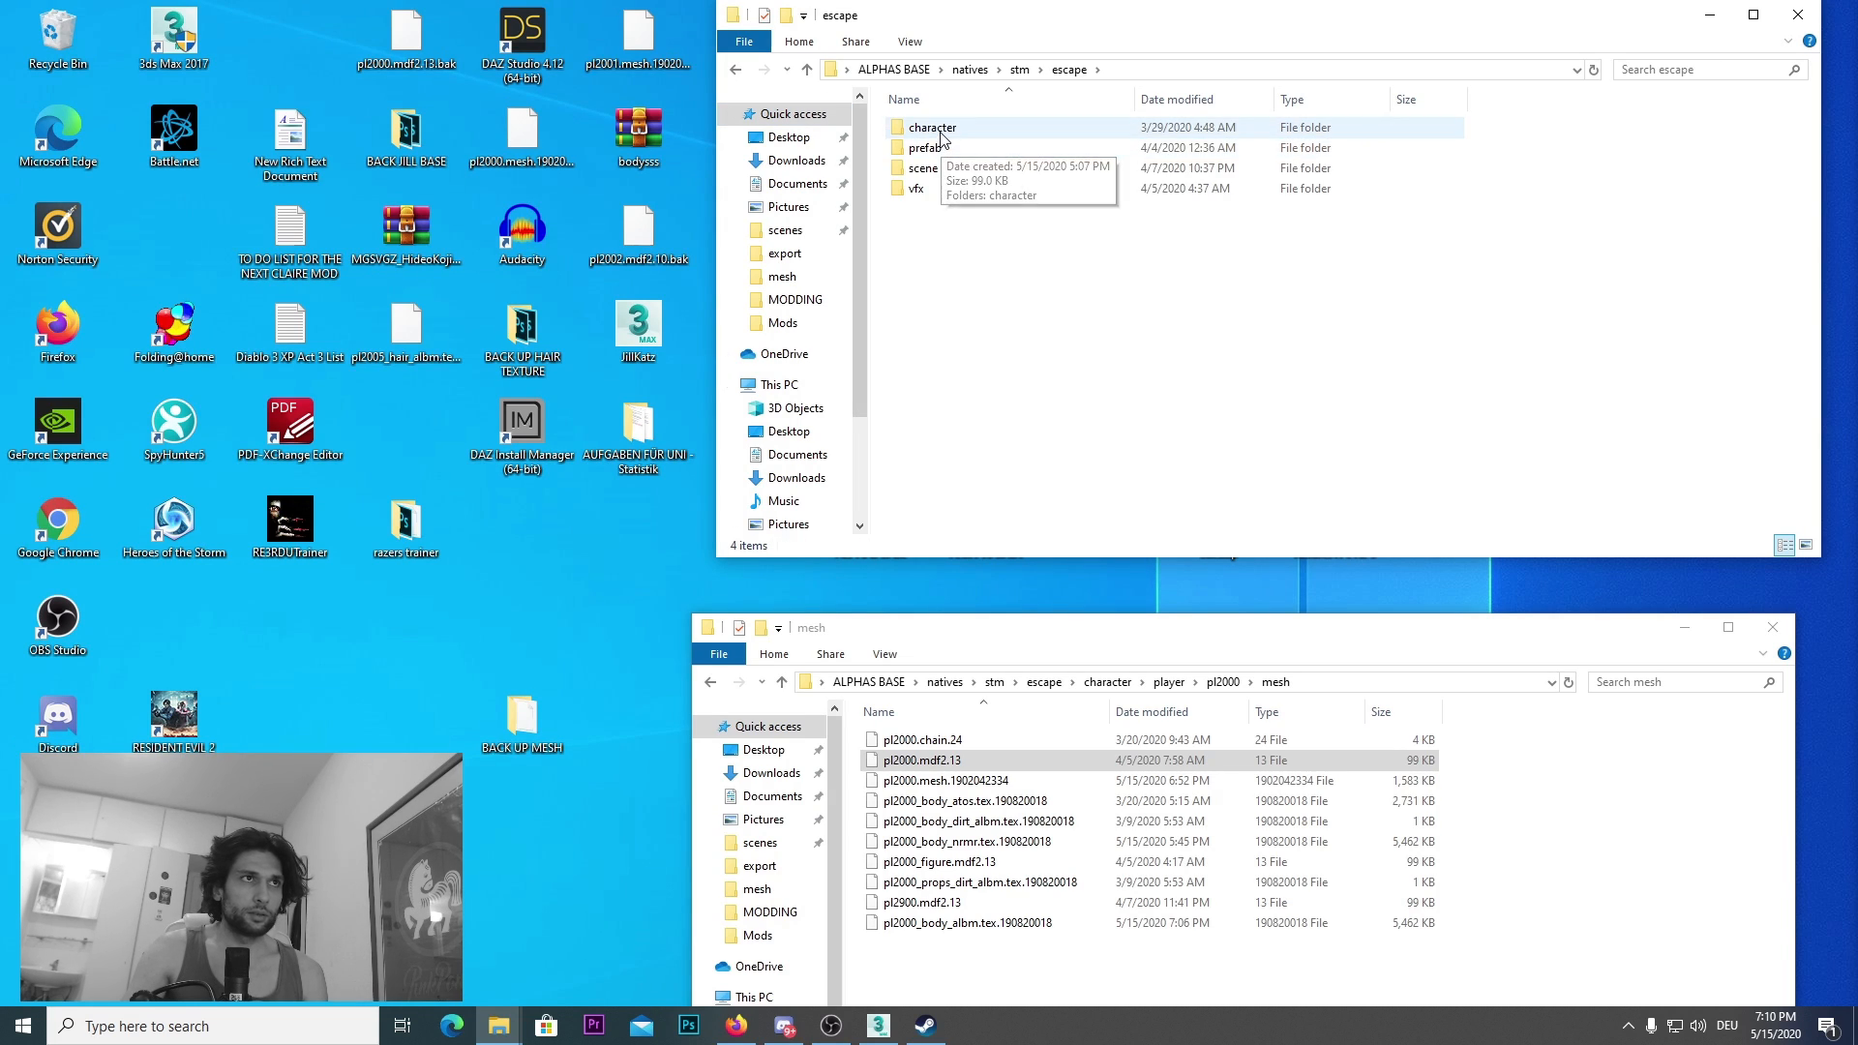
pyautogui.doubleClick(944, 137)
pyautogui.doubleClick(939, 134)
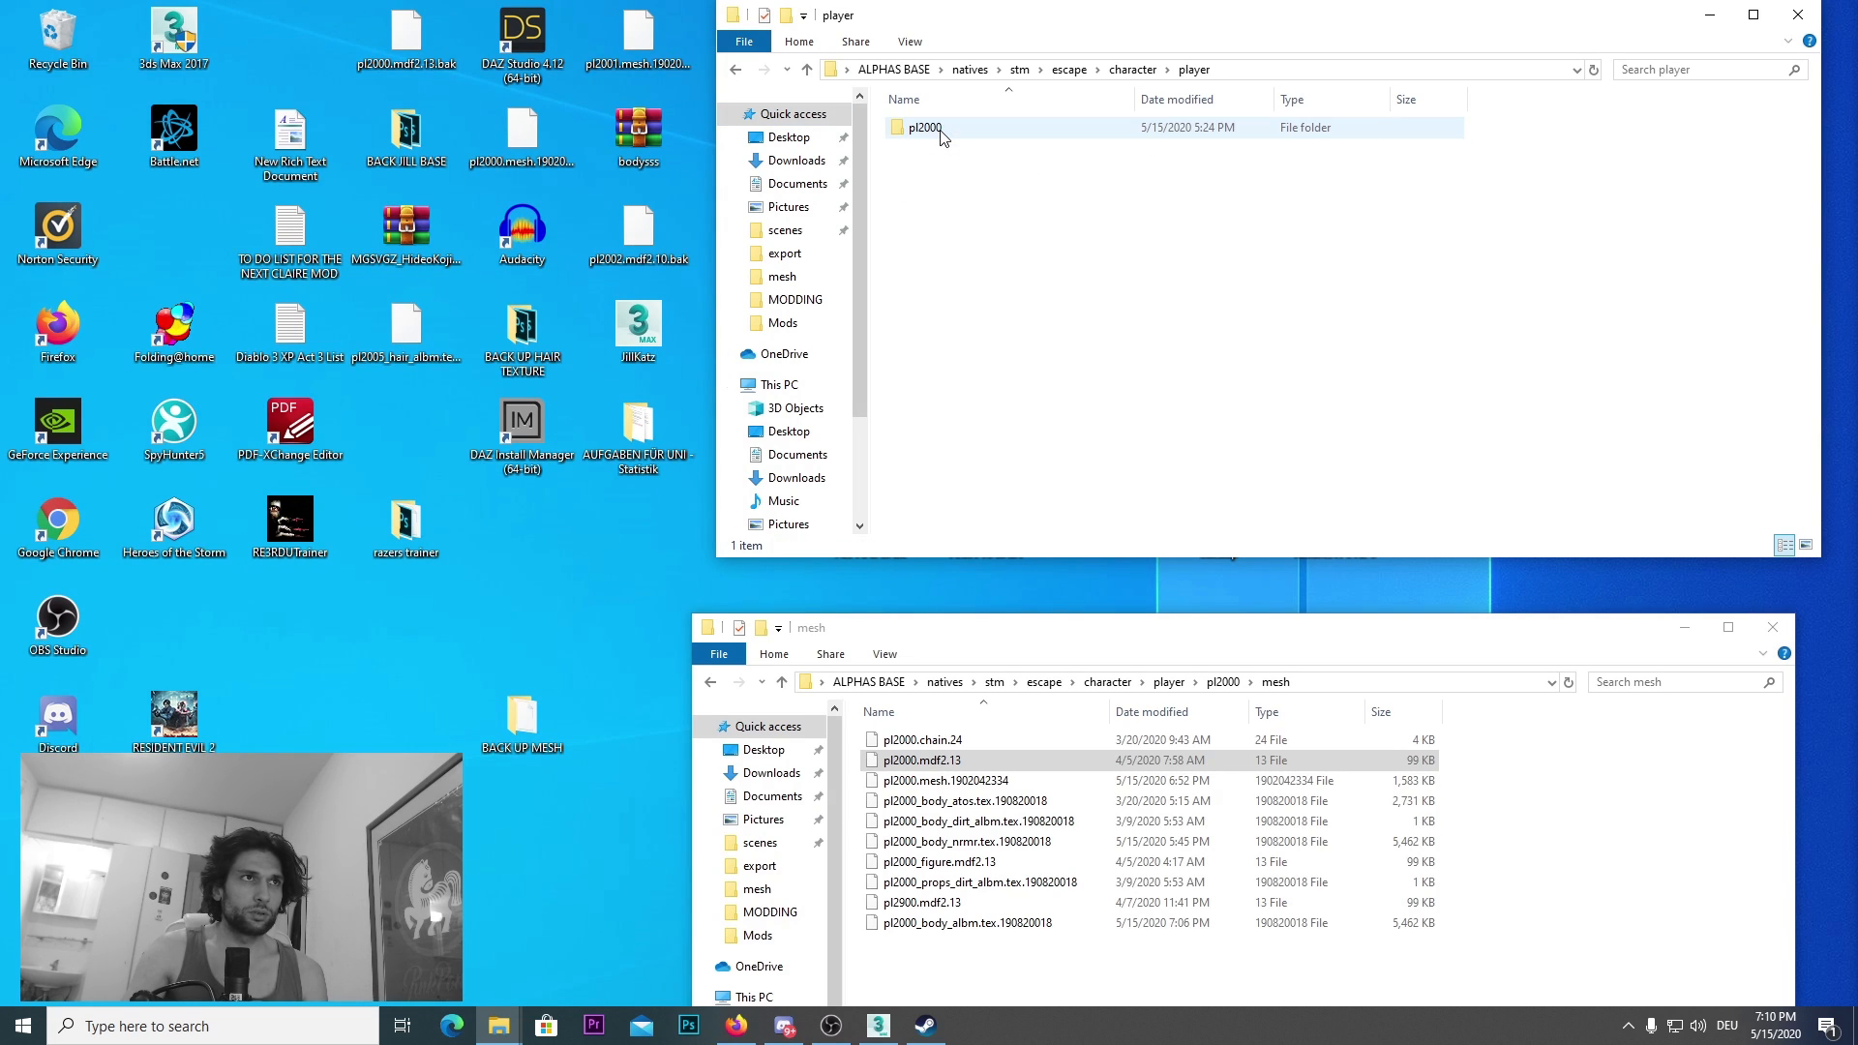
pyautogui.doubleClick(937, 133)
pyautogui.click(1797, 21)
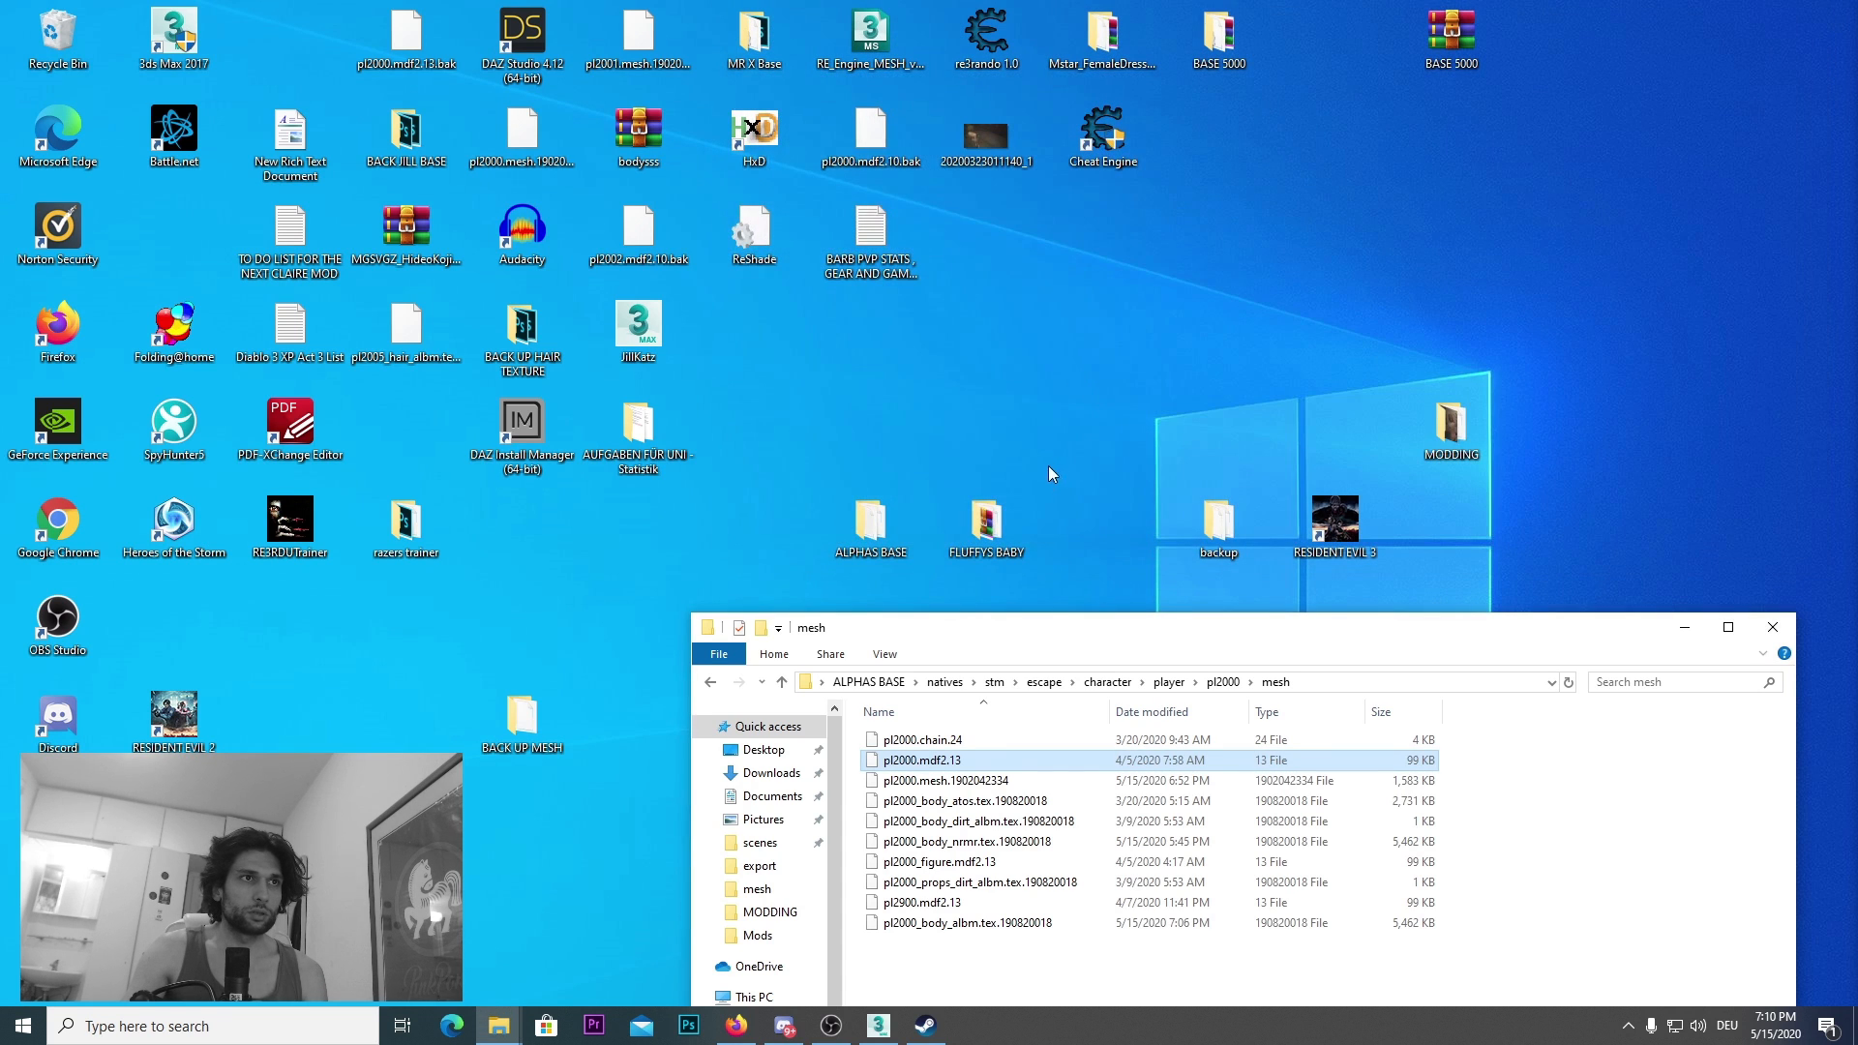
# Step: Convert pl2000_body_nrmr.tex.190820018 from the mesh folder to DDS with the texture conversion tool in the MODDING folder
pyautogui.doubleClick(1452, 431)
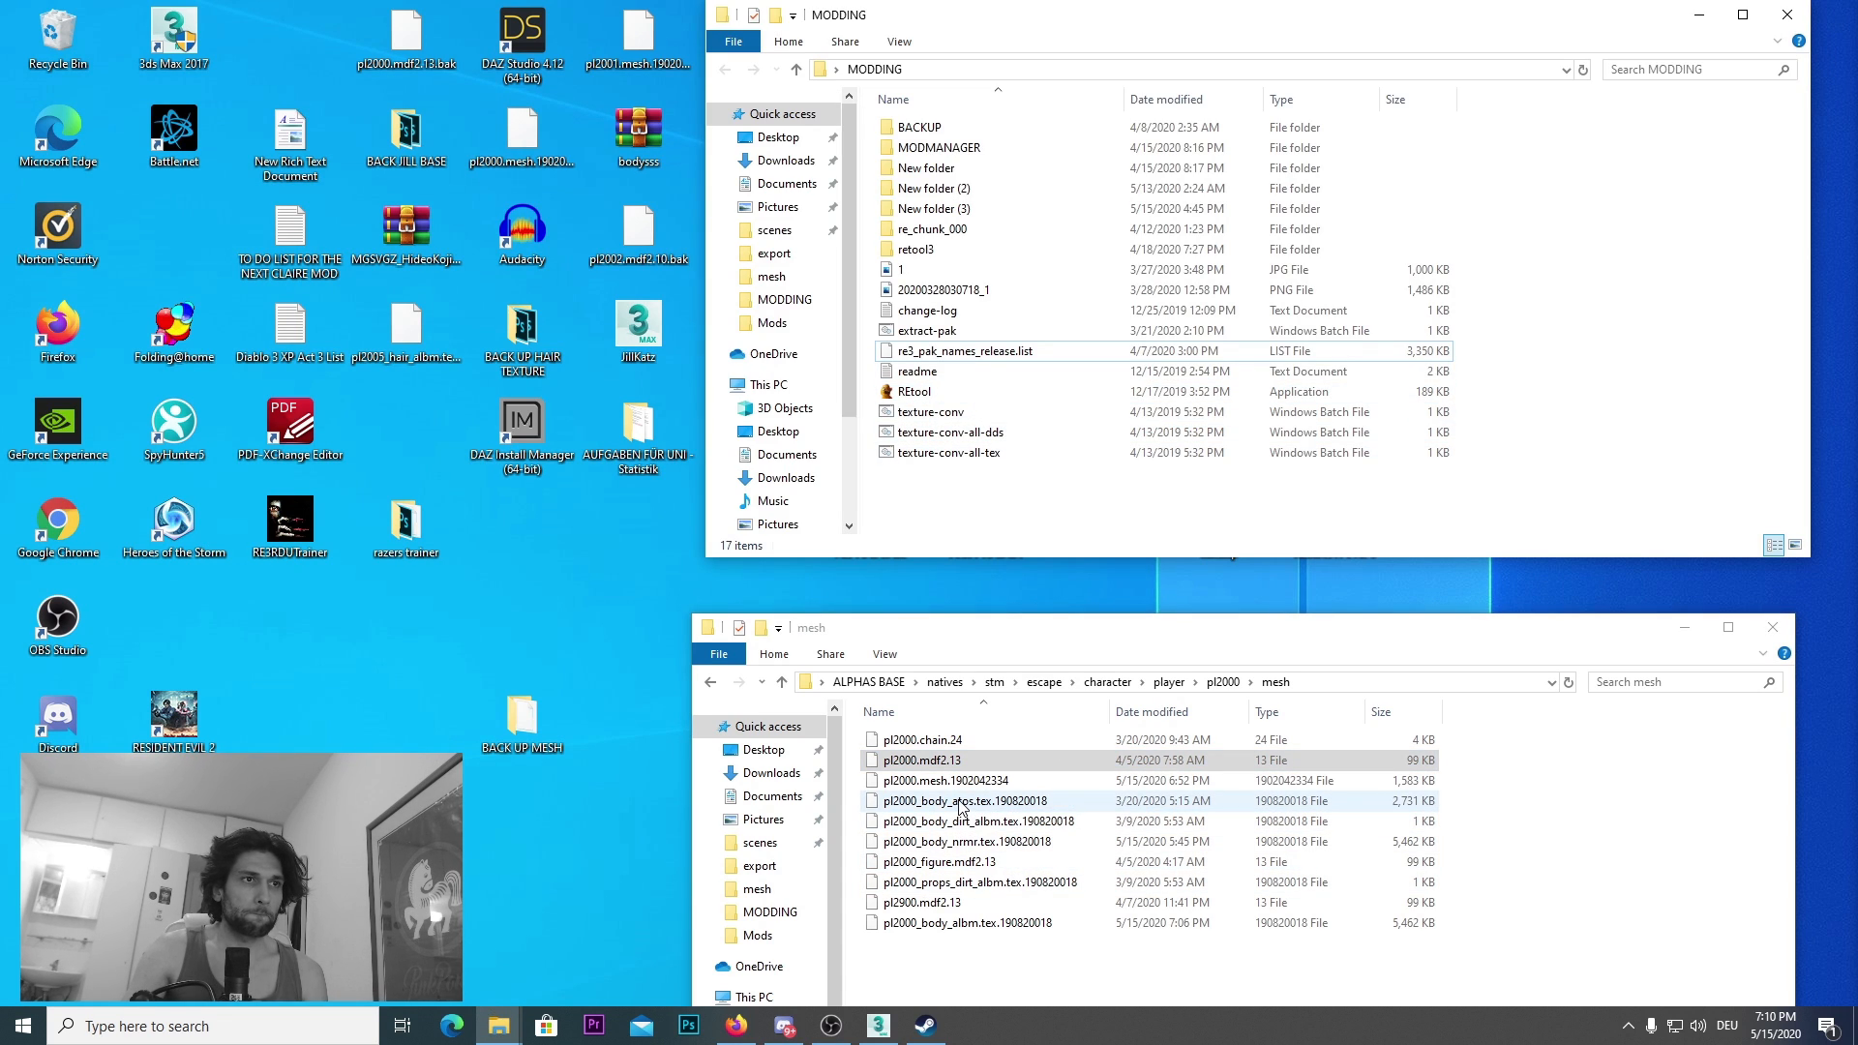
pyautogui.click(982, 822)
pyautogui.click(993, 842)
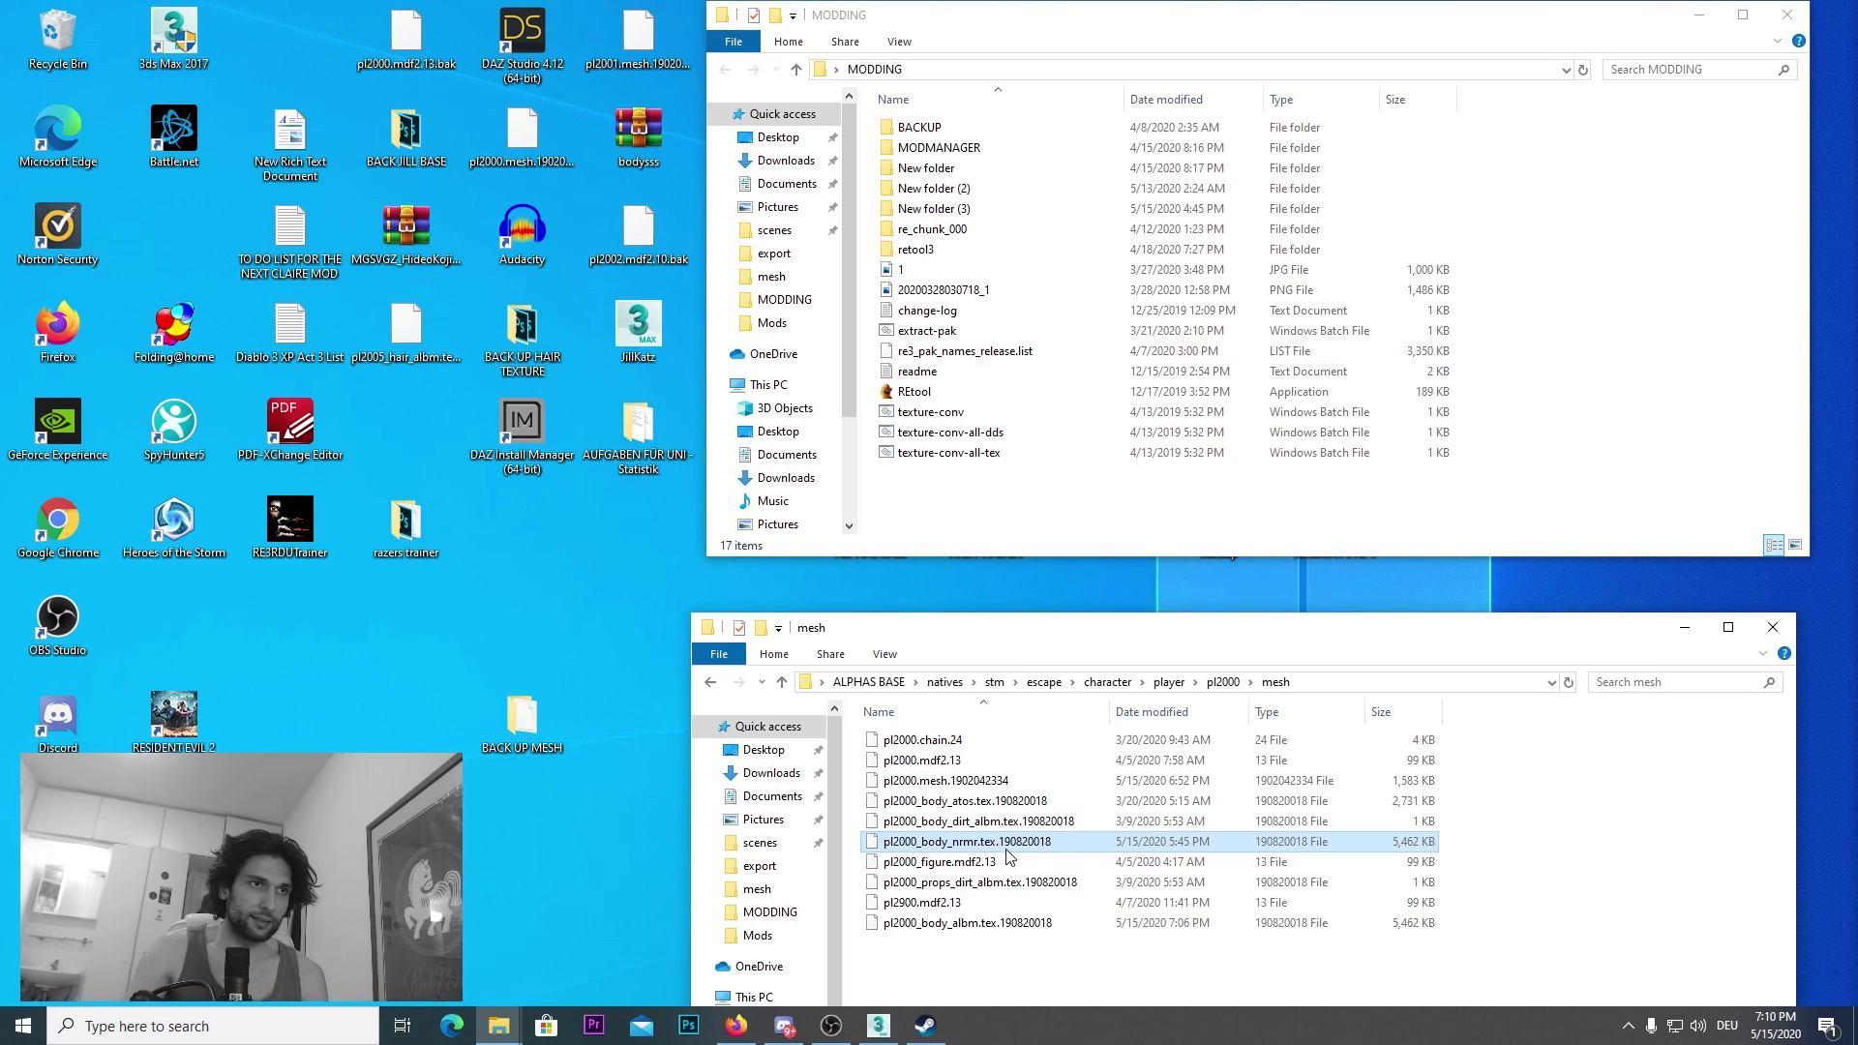
pyautogui.moveTo(1007, 856); pyautogui.dragTo(944, 405)
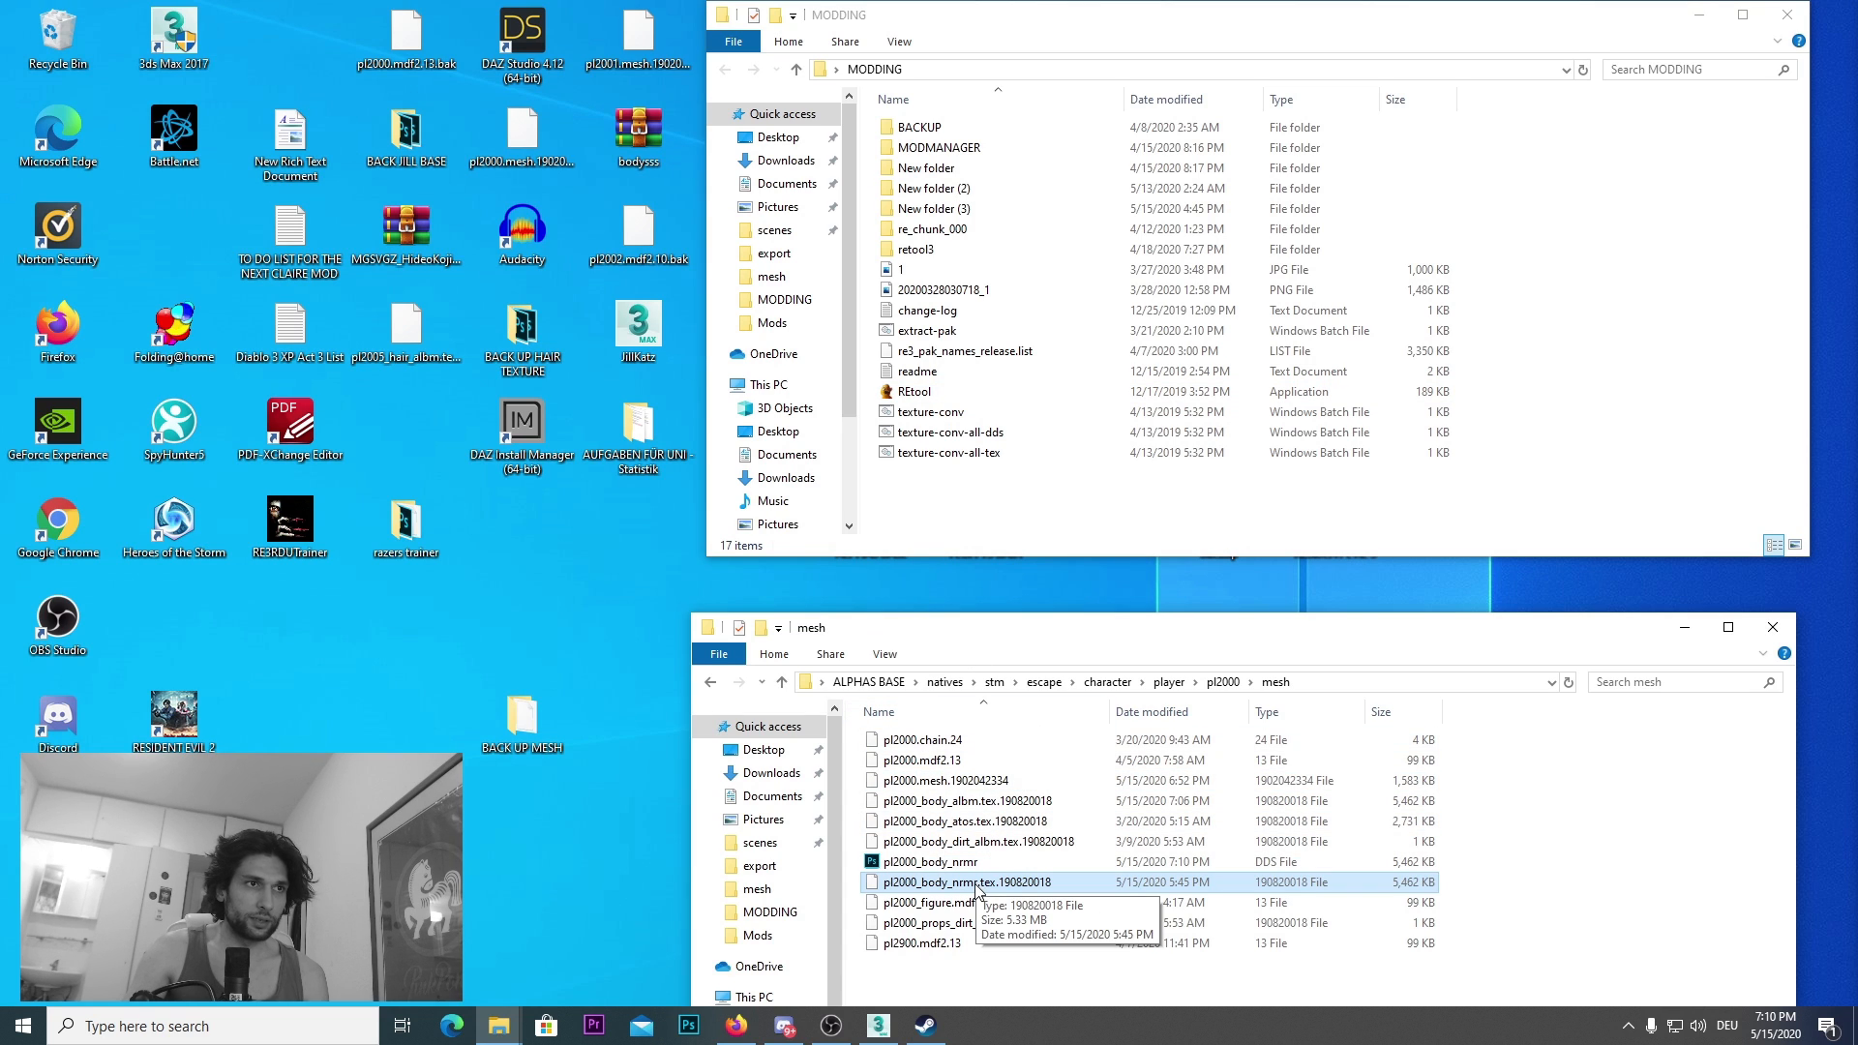
# Step: Open the pl2000_body_nrmr DDS file in Photoshop to examine the body's normal map, and close Photoshop
pyautogui.doubleClick(1057, 860)
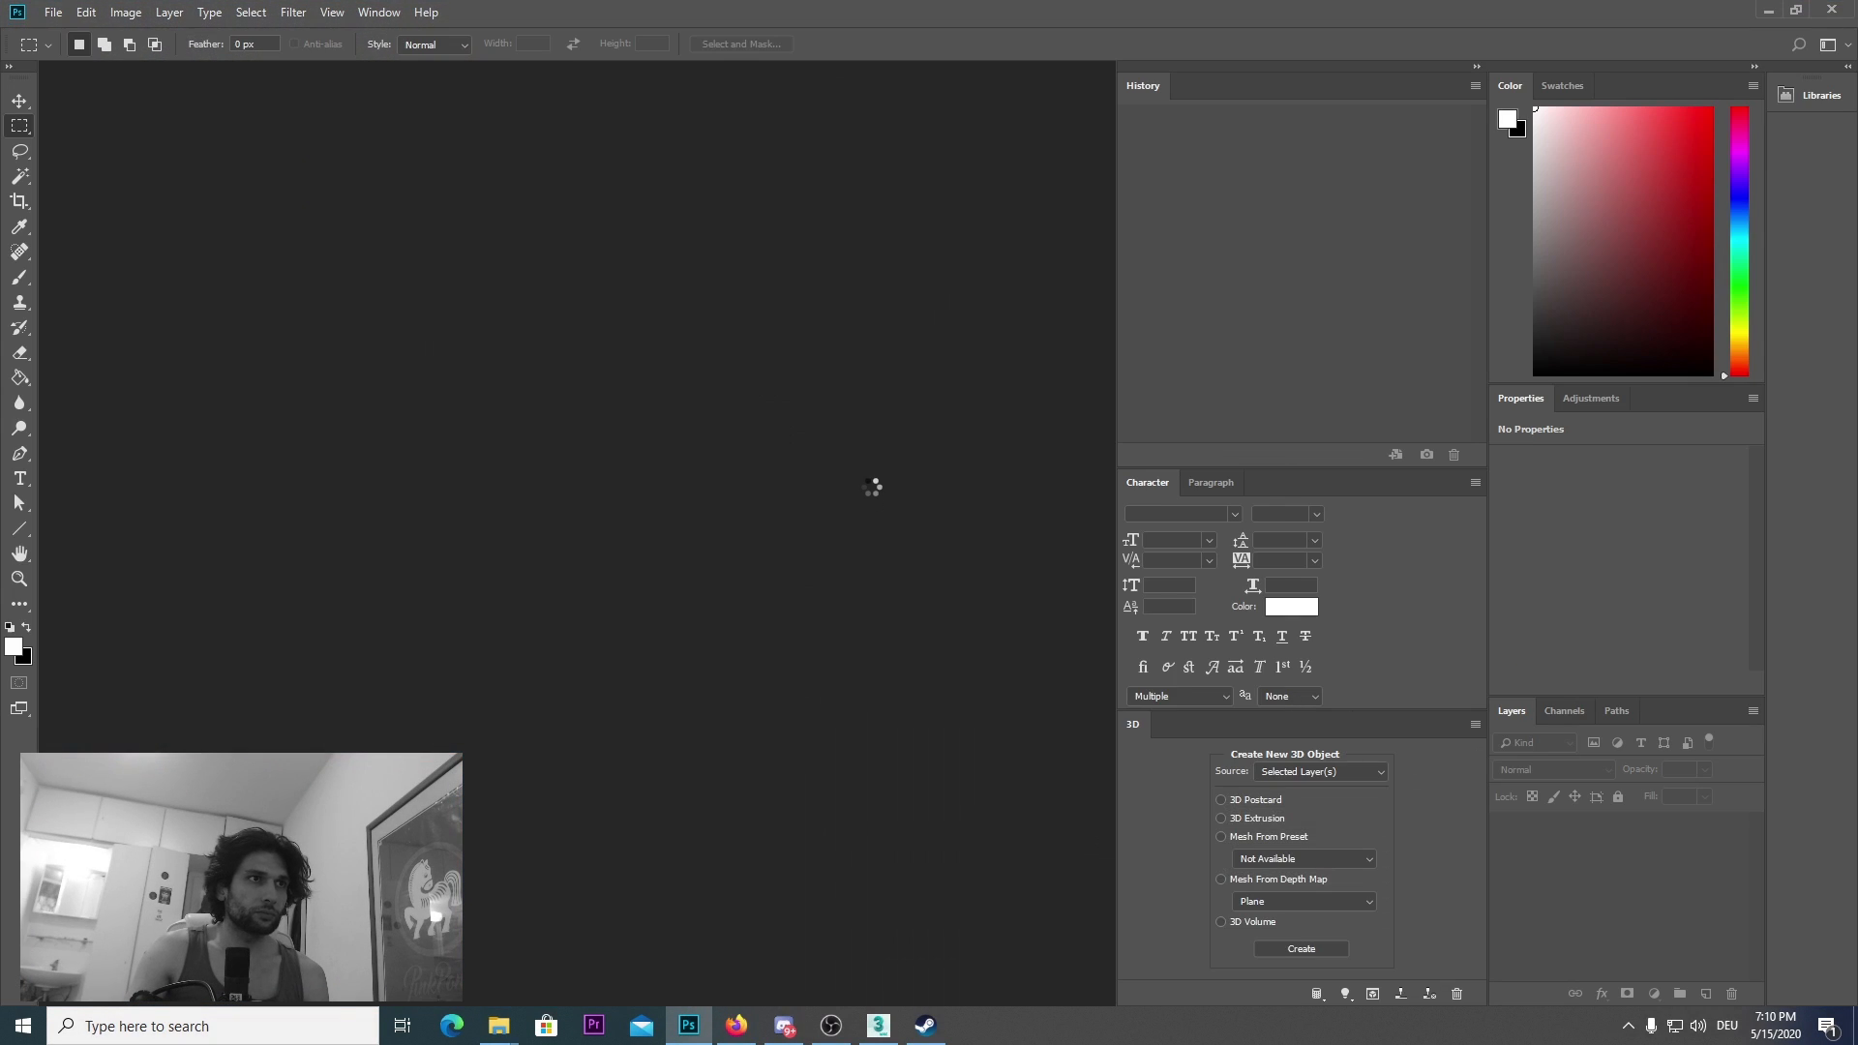
pyautogui.click(907, 429)
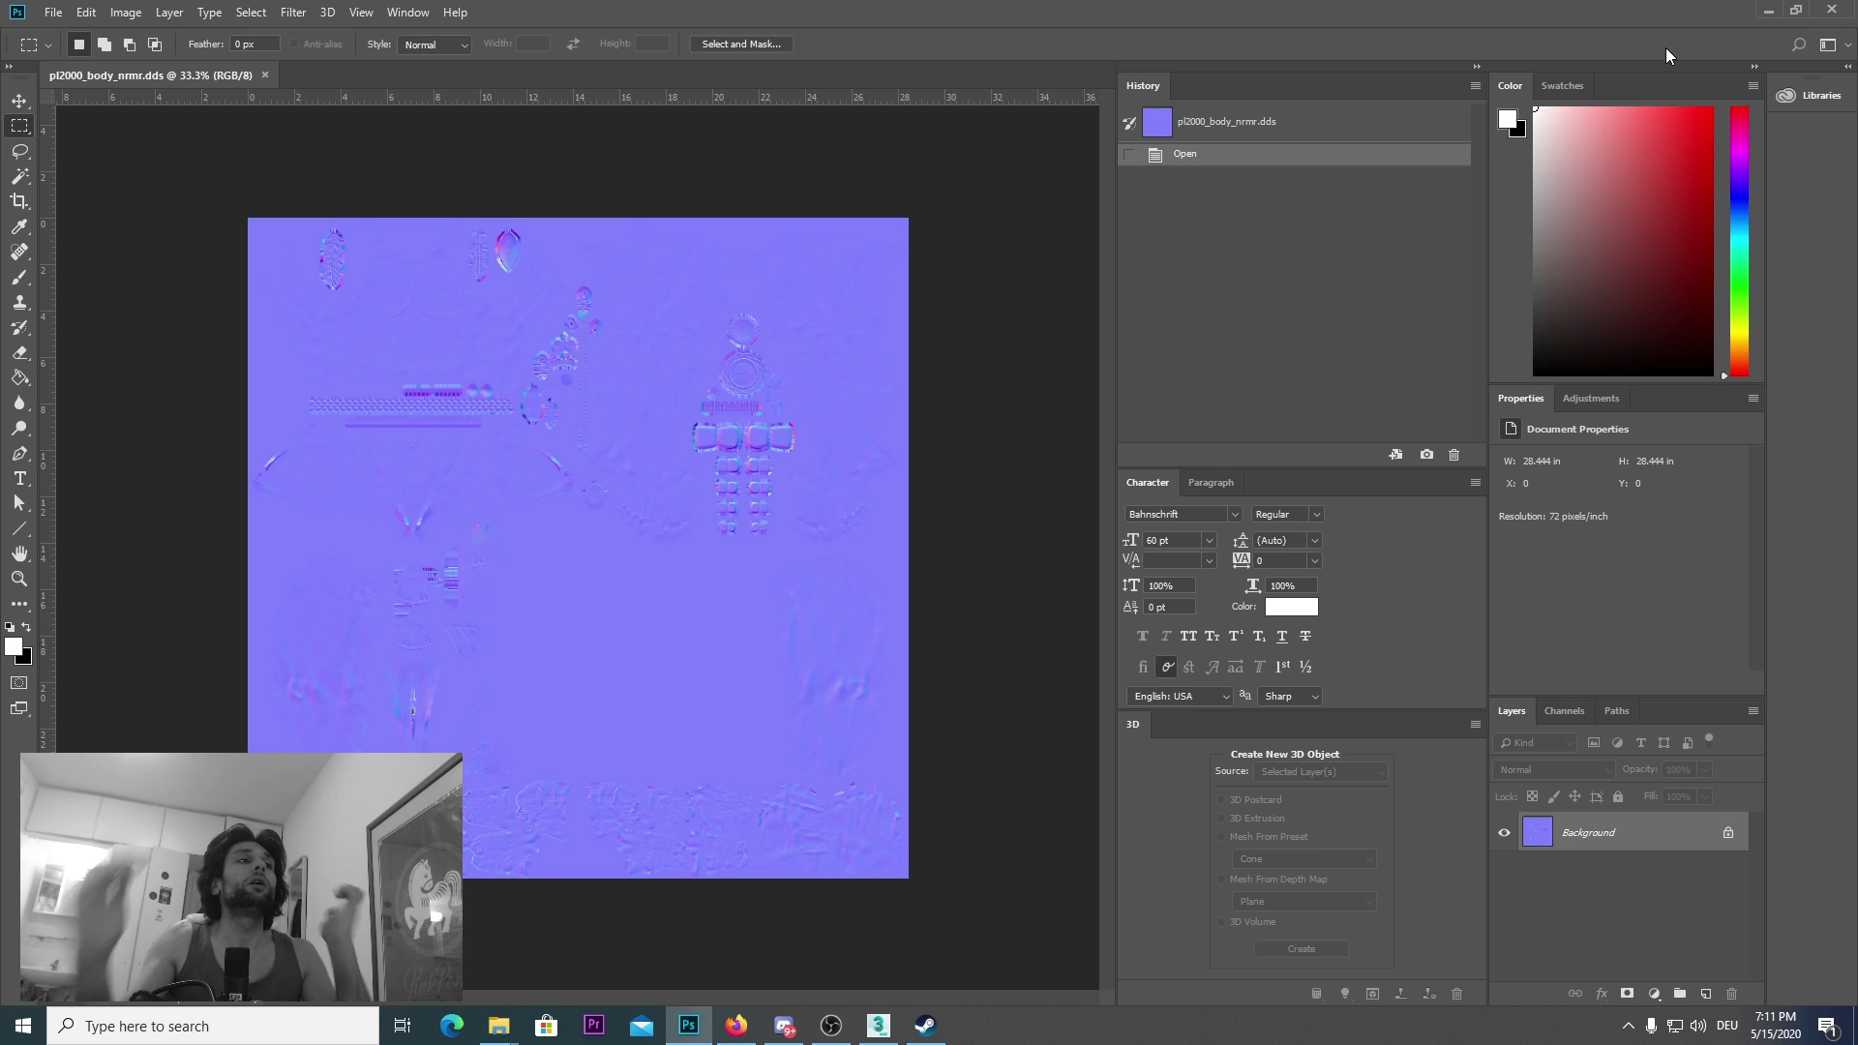
pyautogui.click(1836, 10)
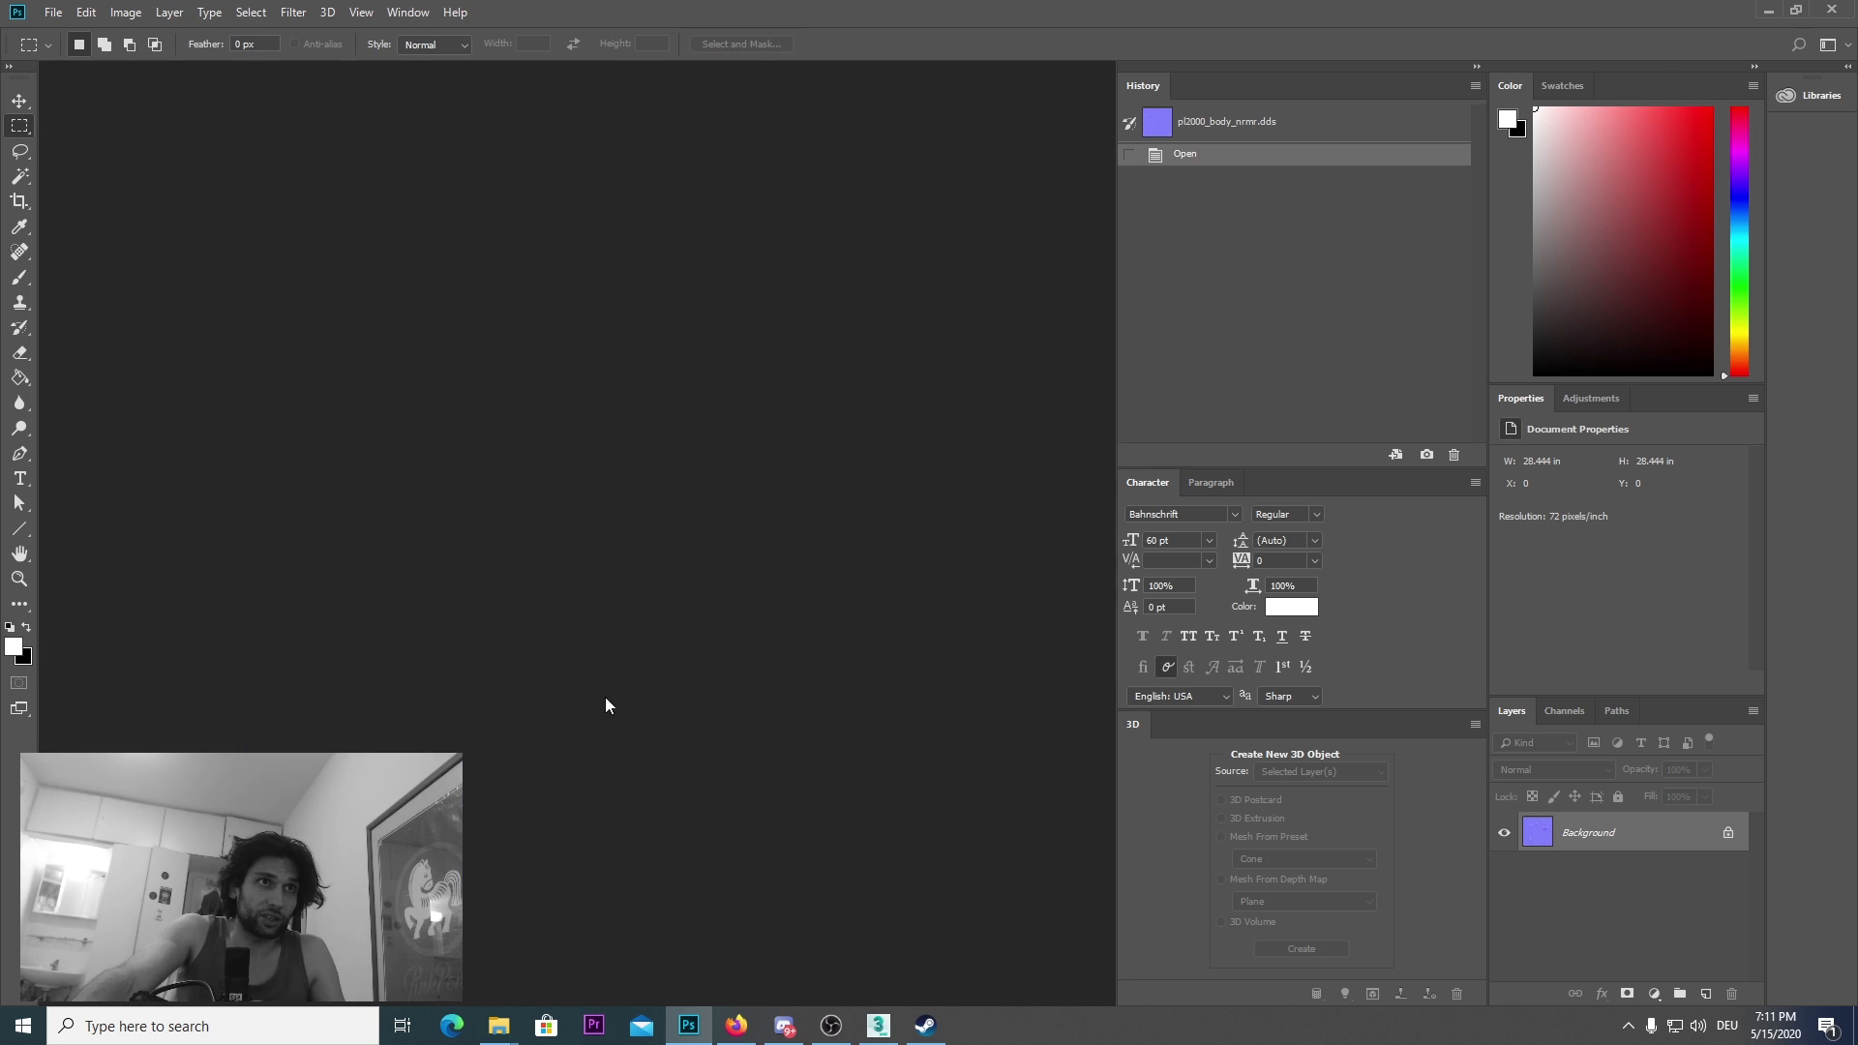
# Step: Delete the pl2000_body_nrmr DDS file from the mesh folder and close the MODDING window
pyautogui.rightClick(999, 863)
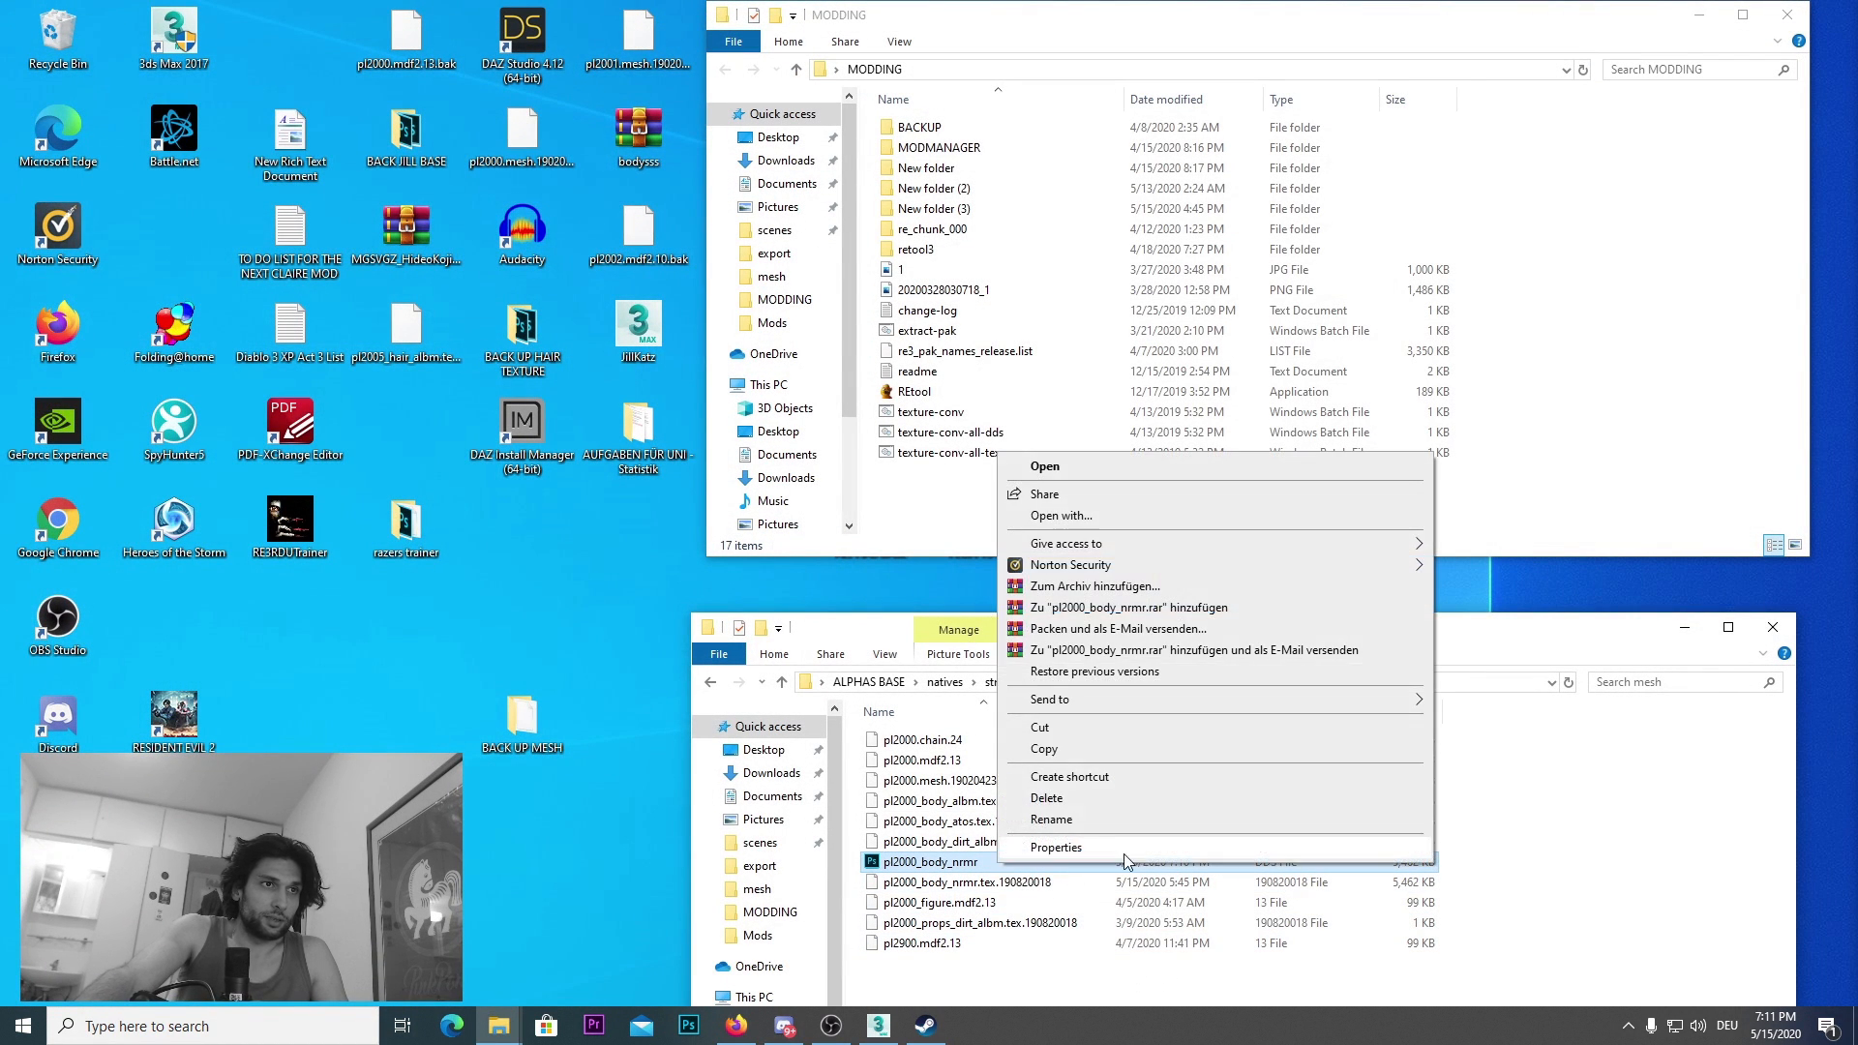
pyautogui.click(1047, 798)
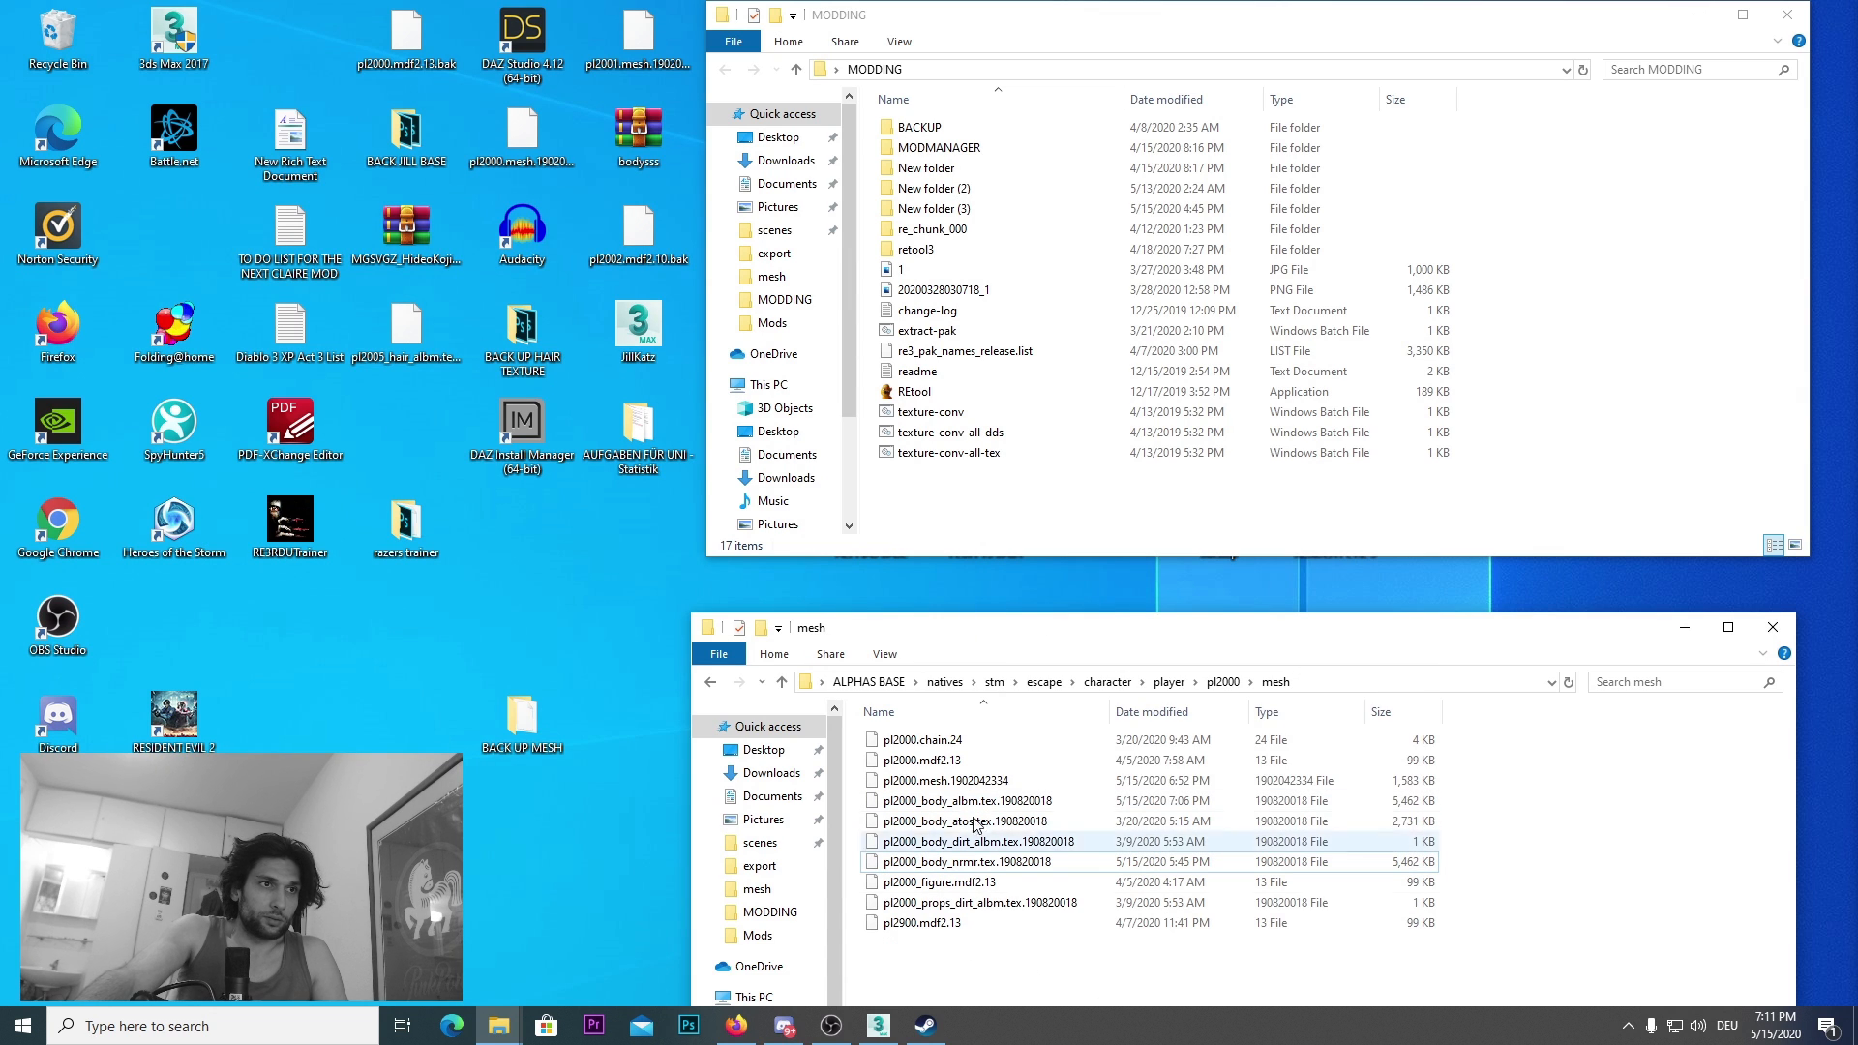
pyautogui.click(1784, 17)
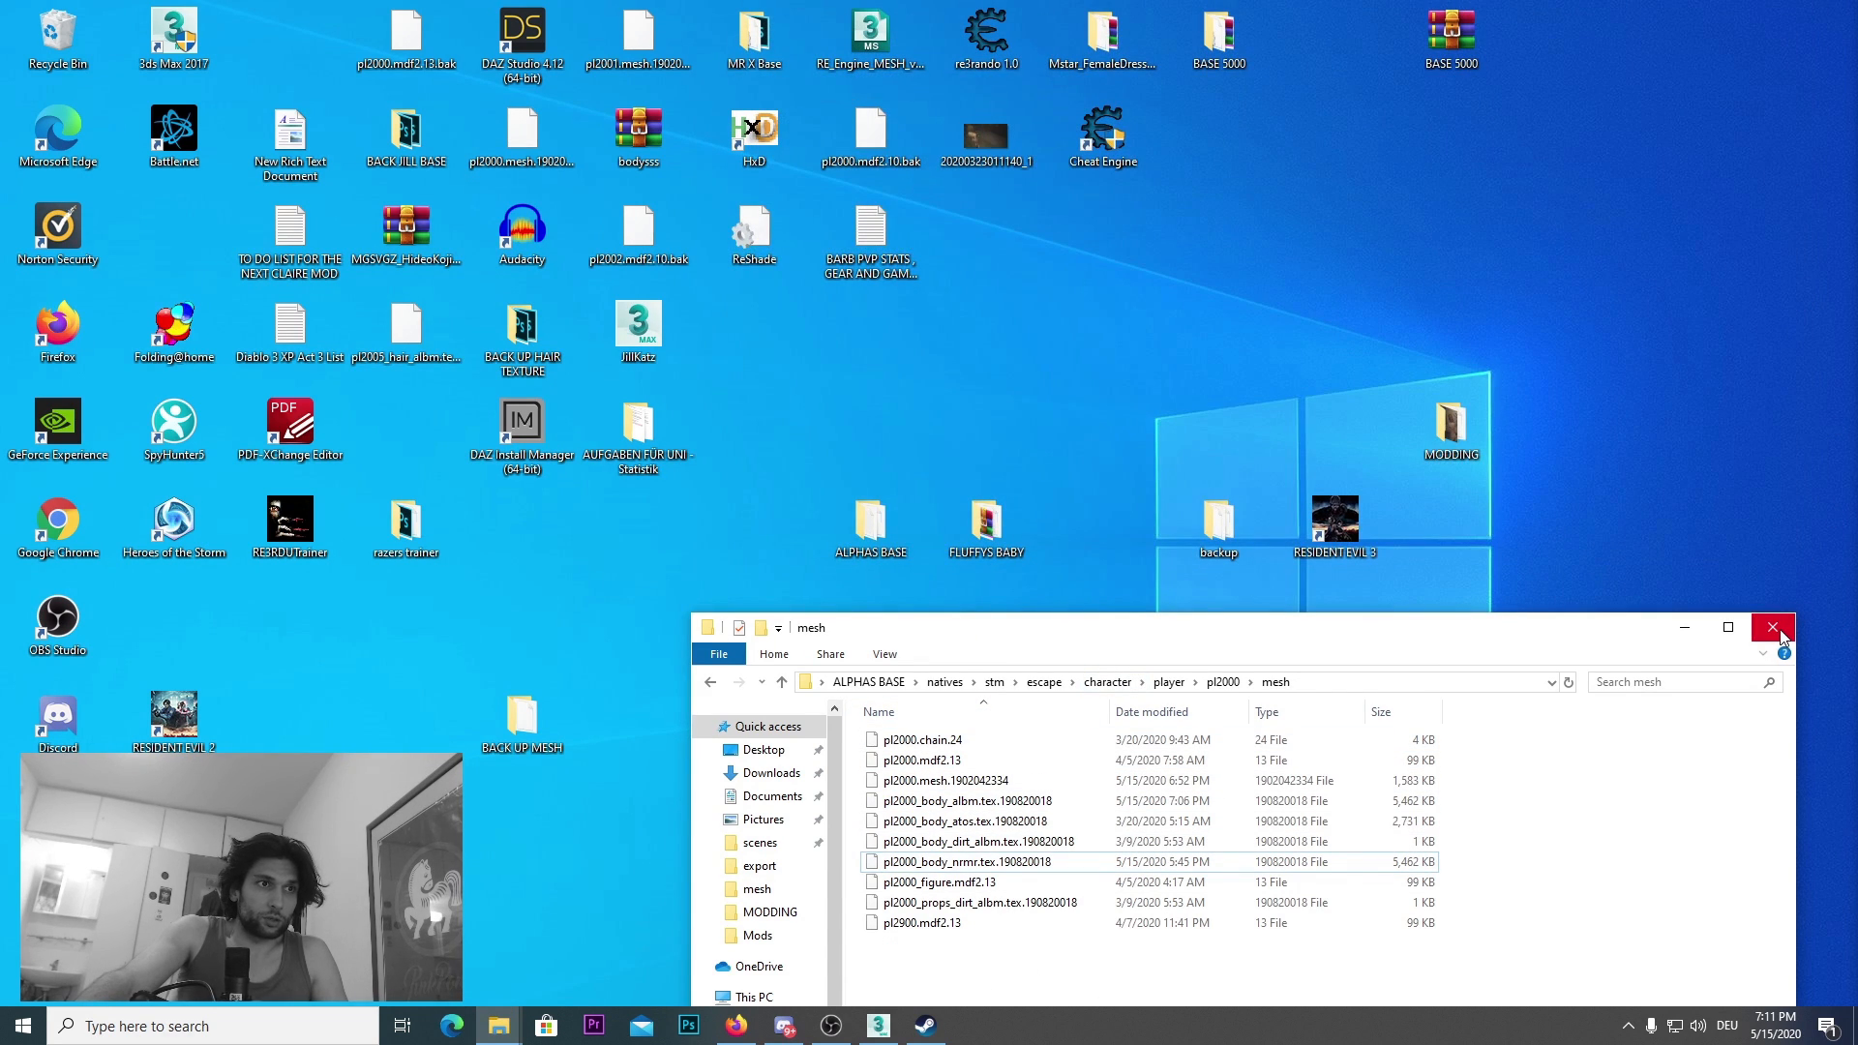
# Step: Examine the face files in the pl2001 mesh folder and the hair textures in the pl2005 folder of pl2000
pyautogui.moveTo(1318, 642); pyautogui.dragTo(1347, 409)
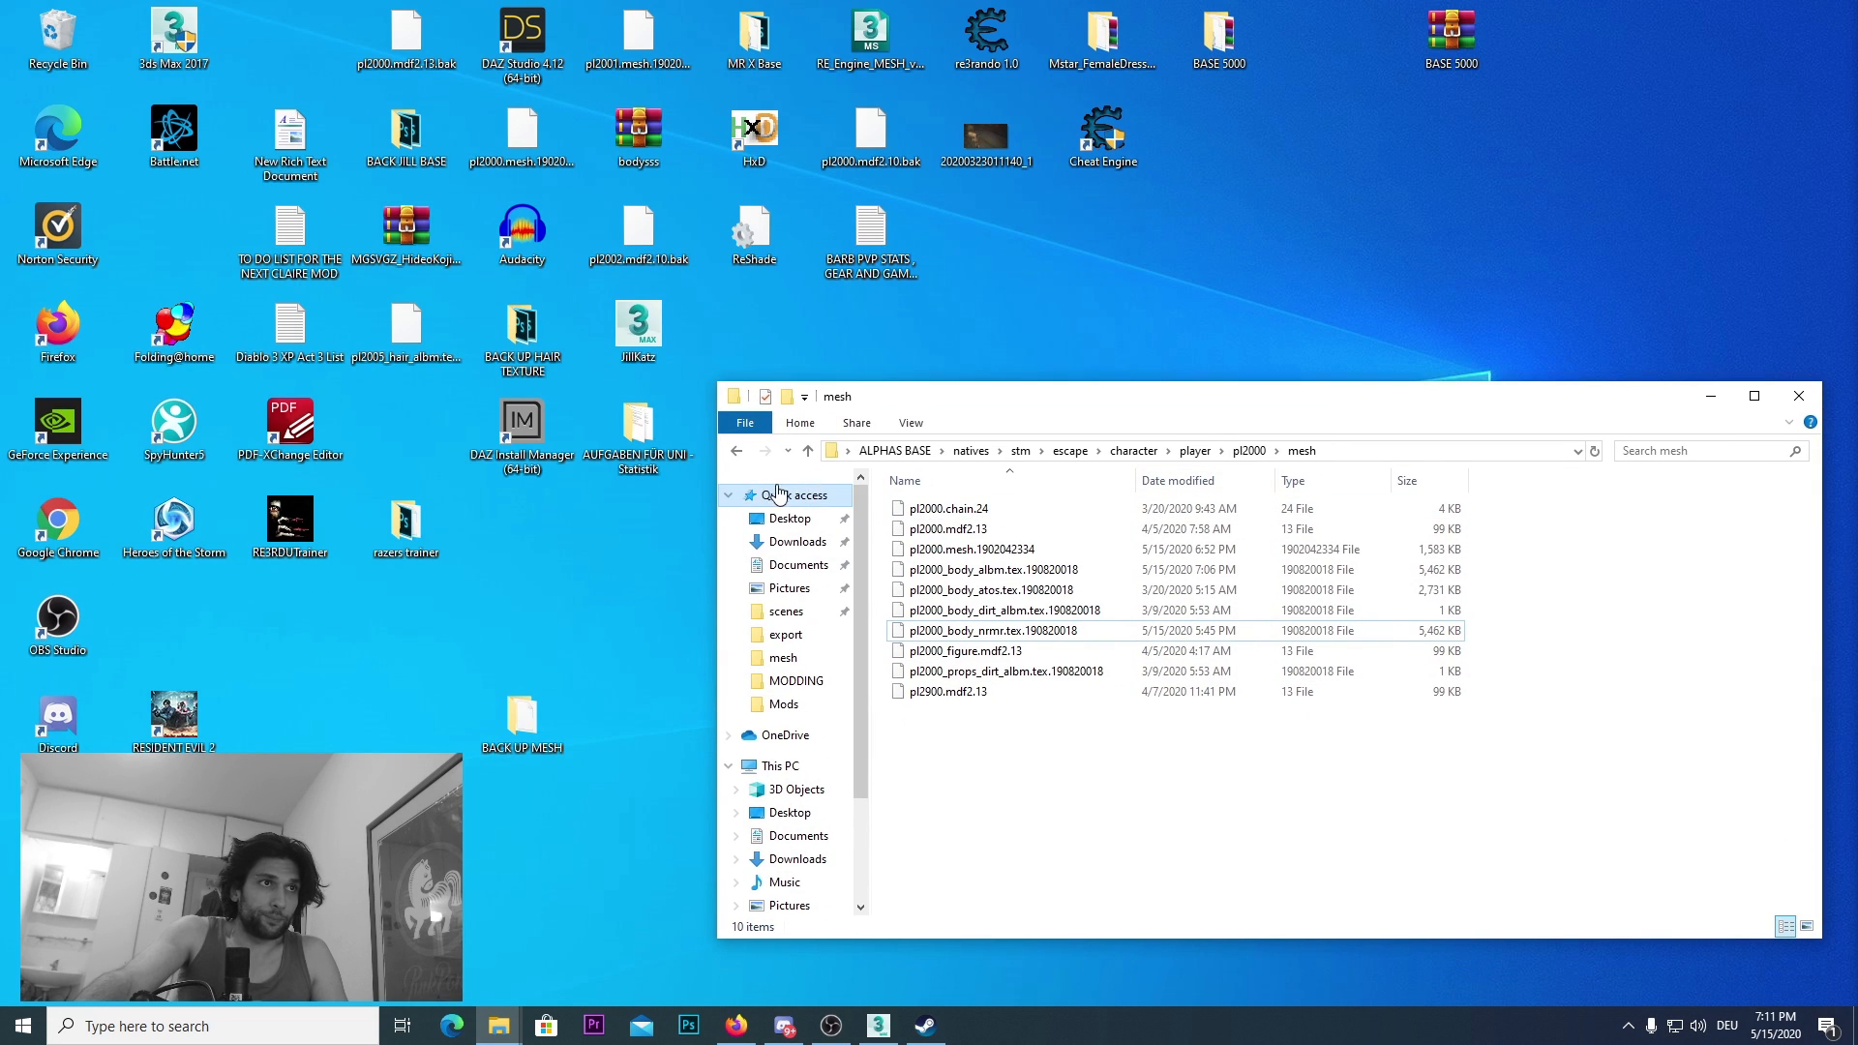
pyautogui.click(735, 451)
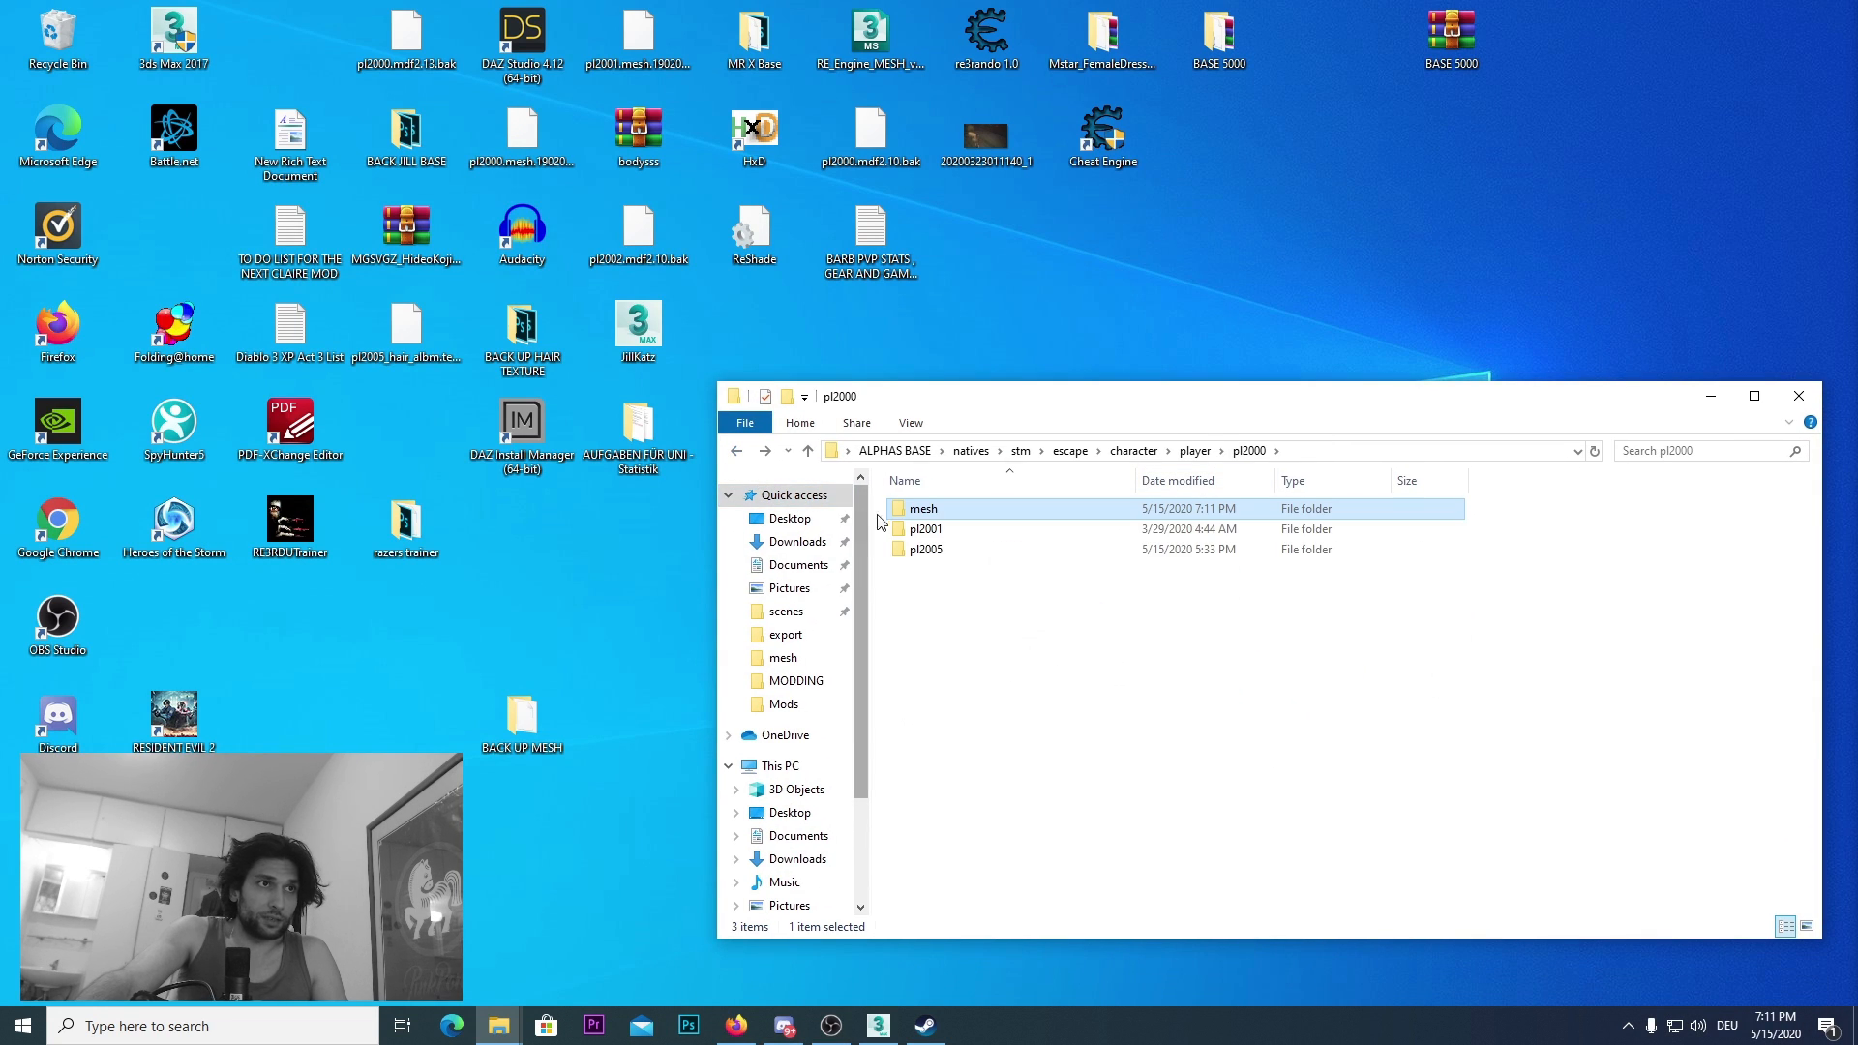
pyautogui.doubleClick(950, 530)
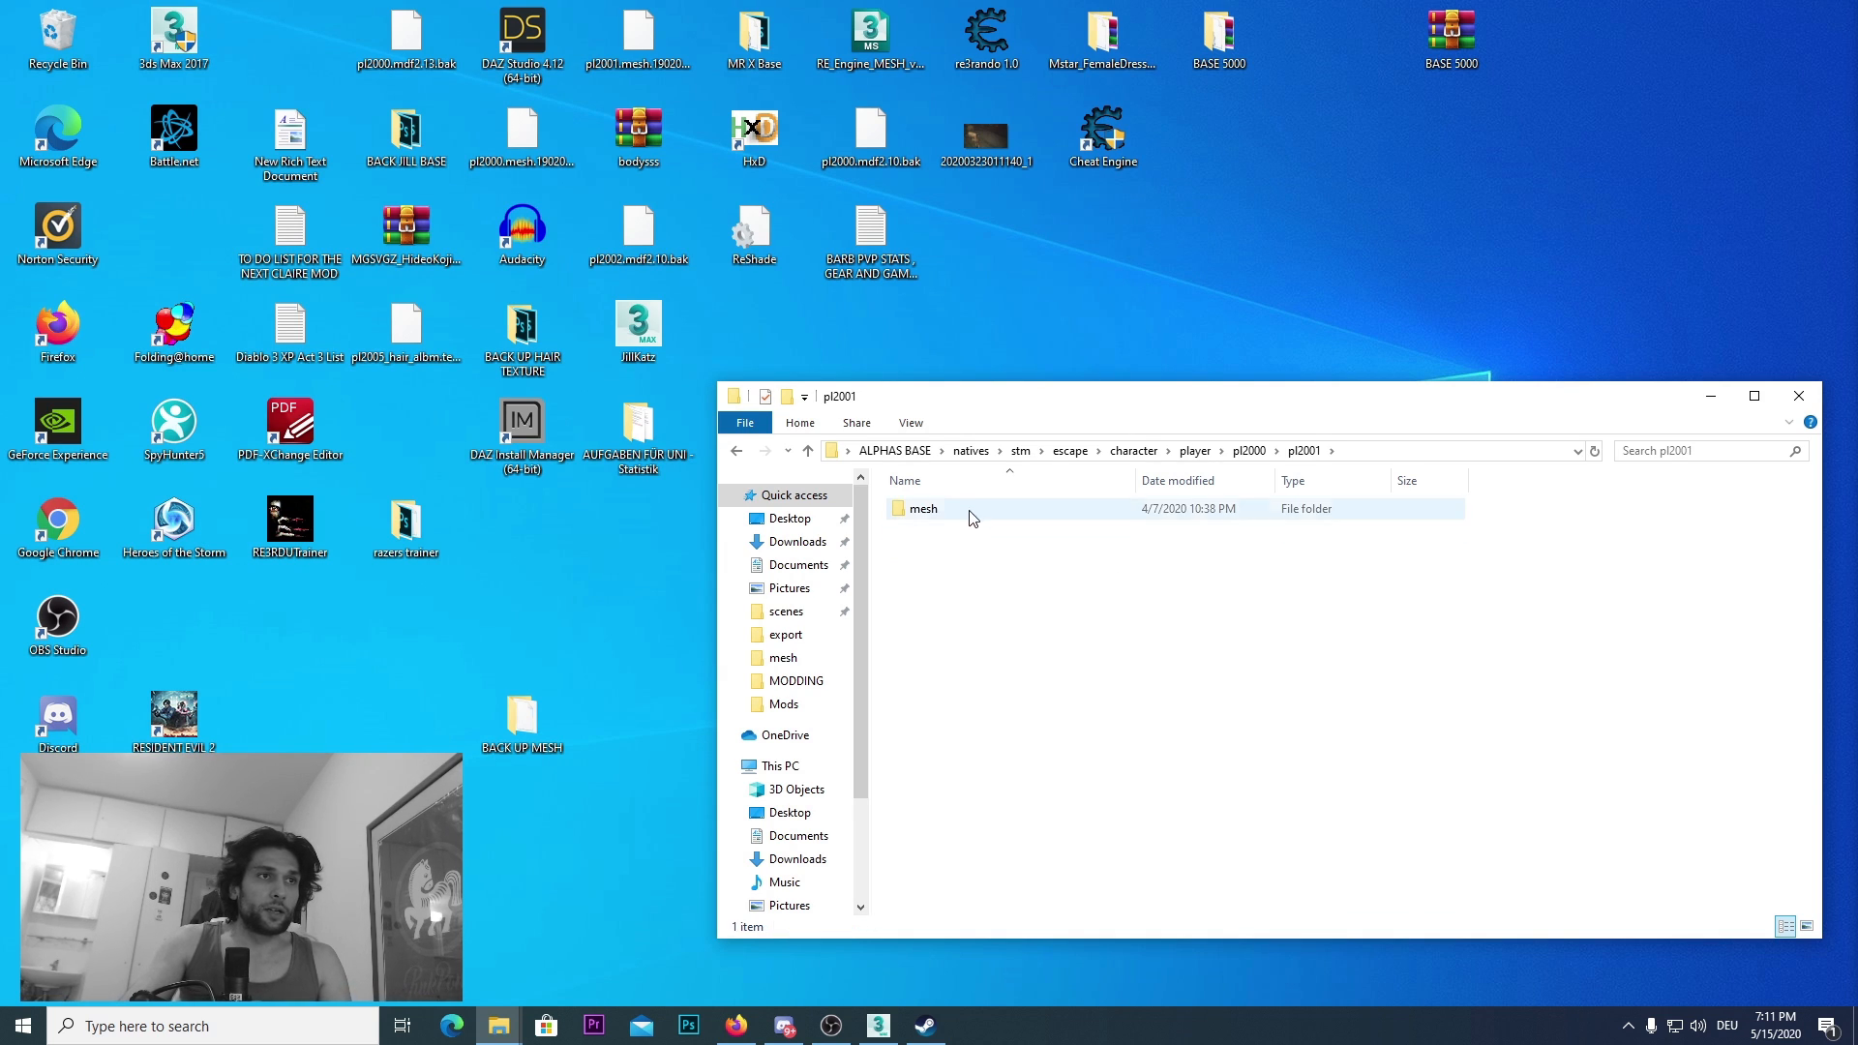
pyautogui.doubleClick(948, 513)
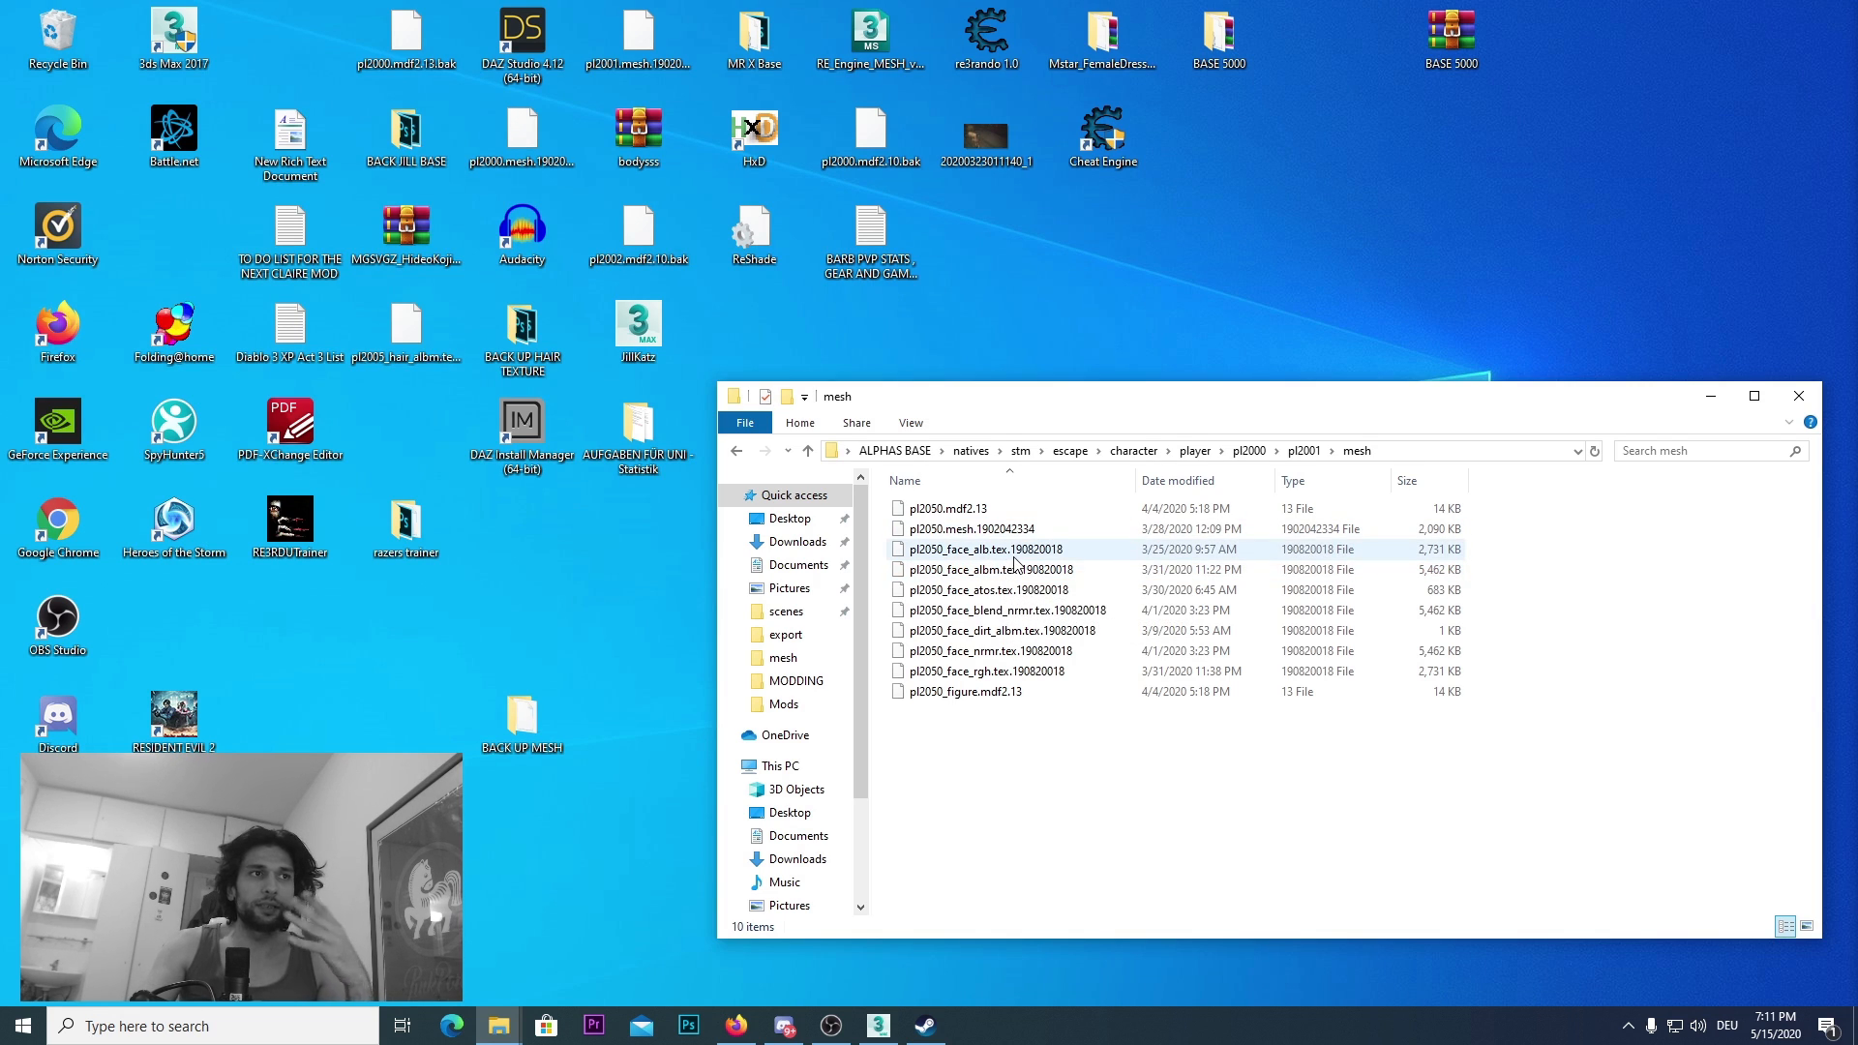
pyautogui.click(737, 452)
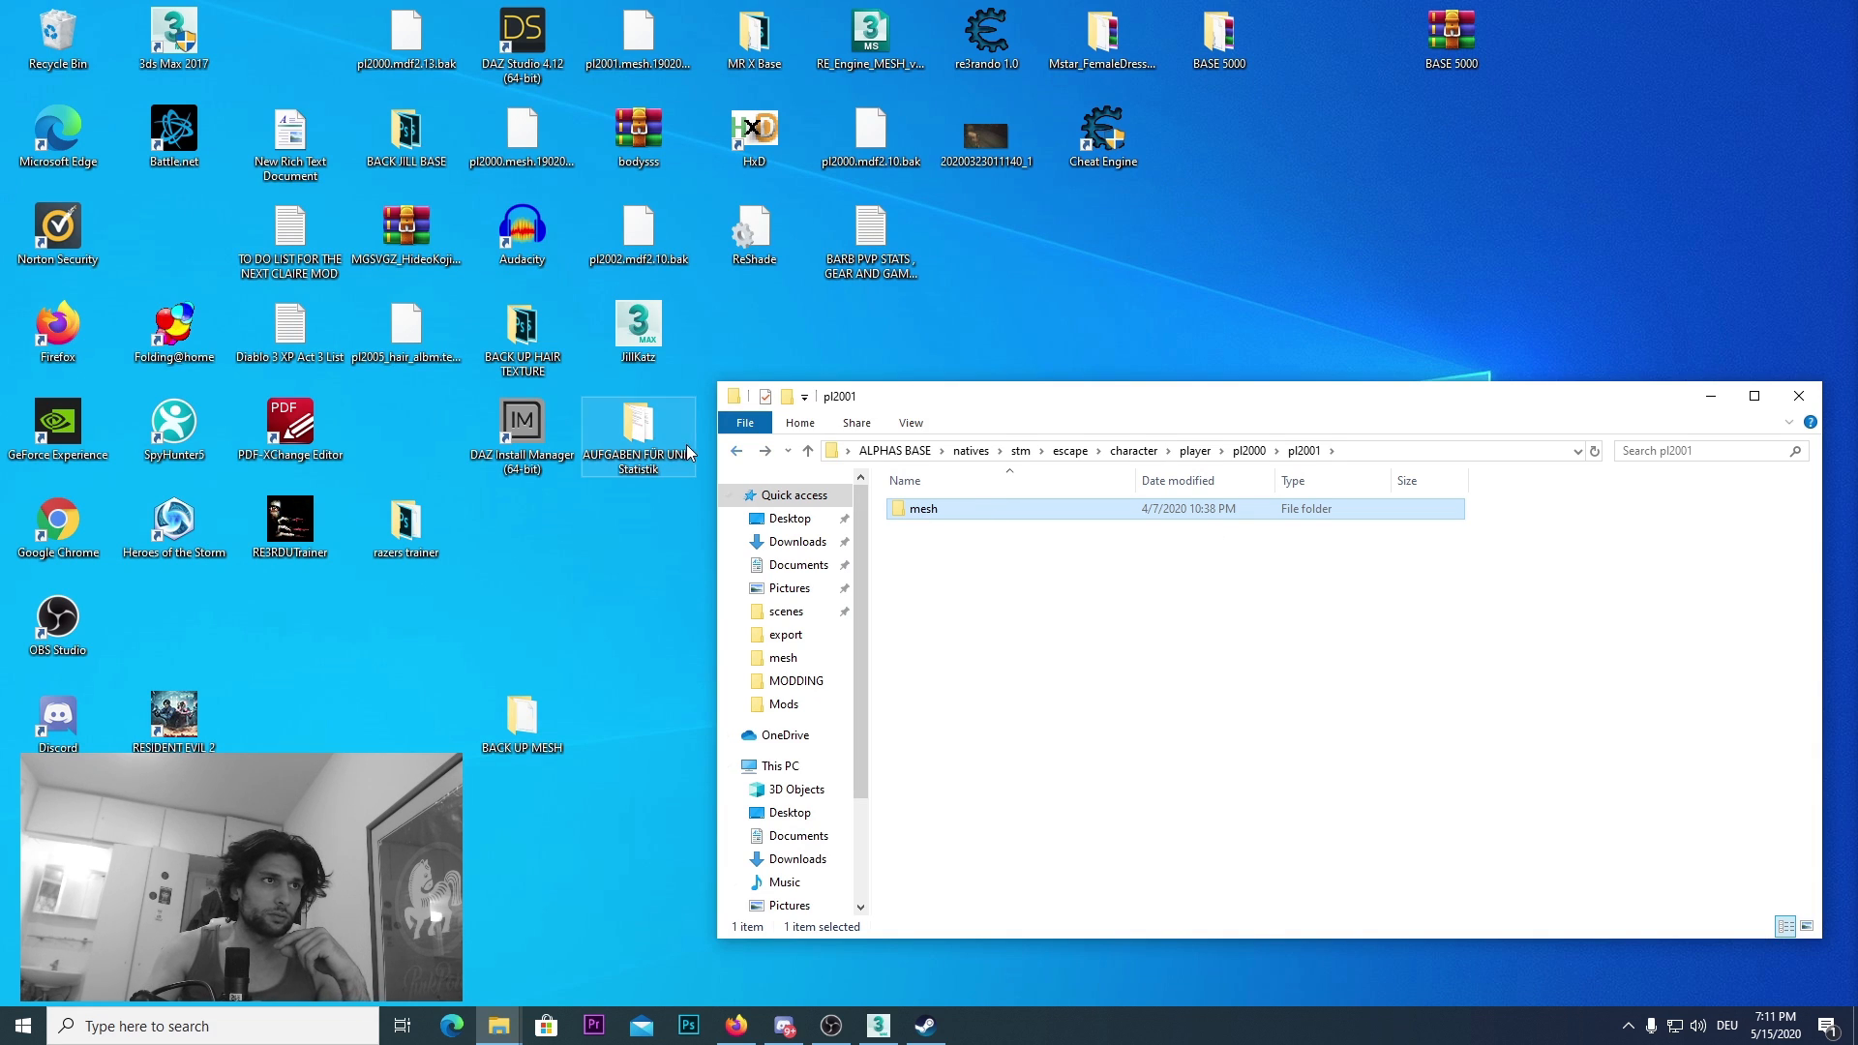
pyautogui.click(737, 451)
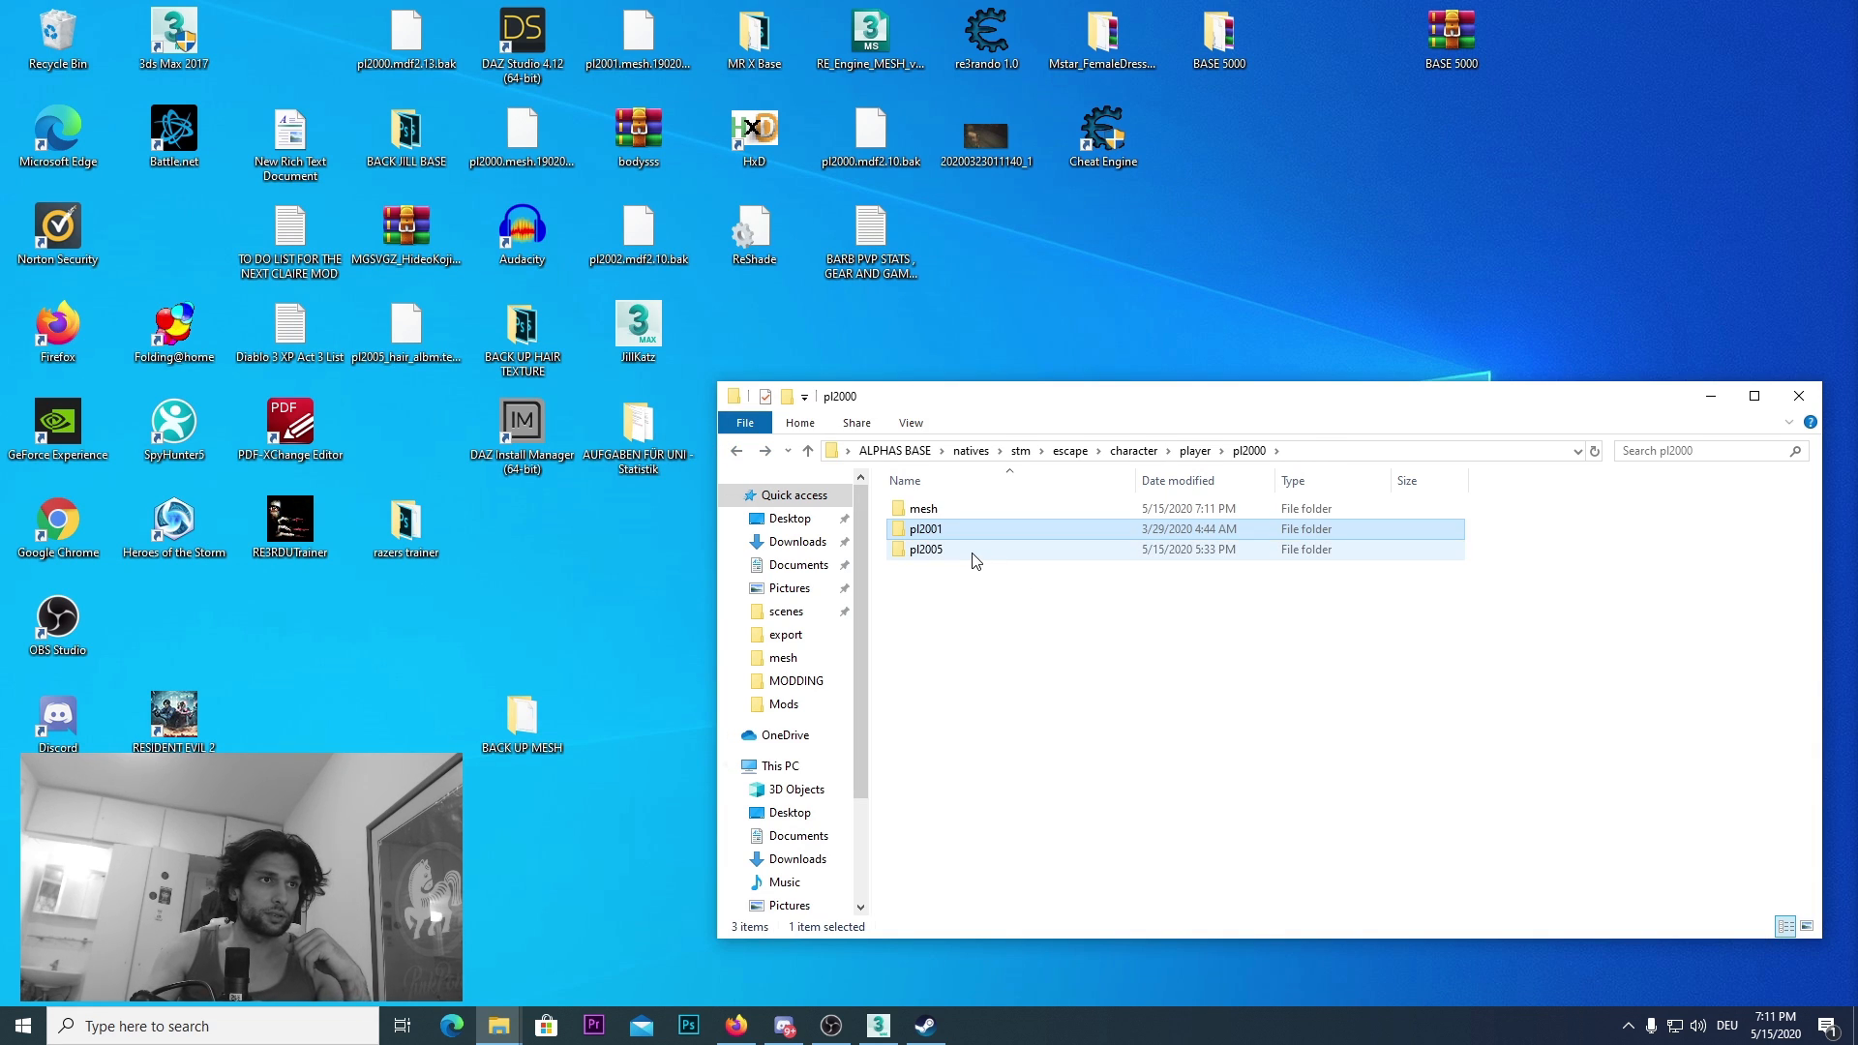
pyautogui.doubleClick(972, 554)
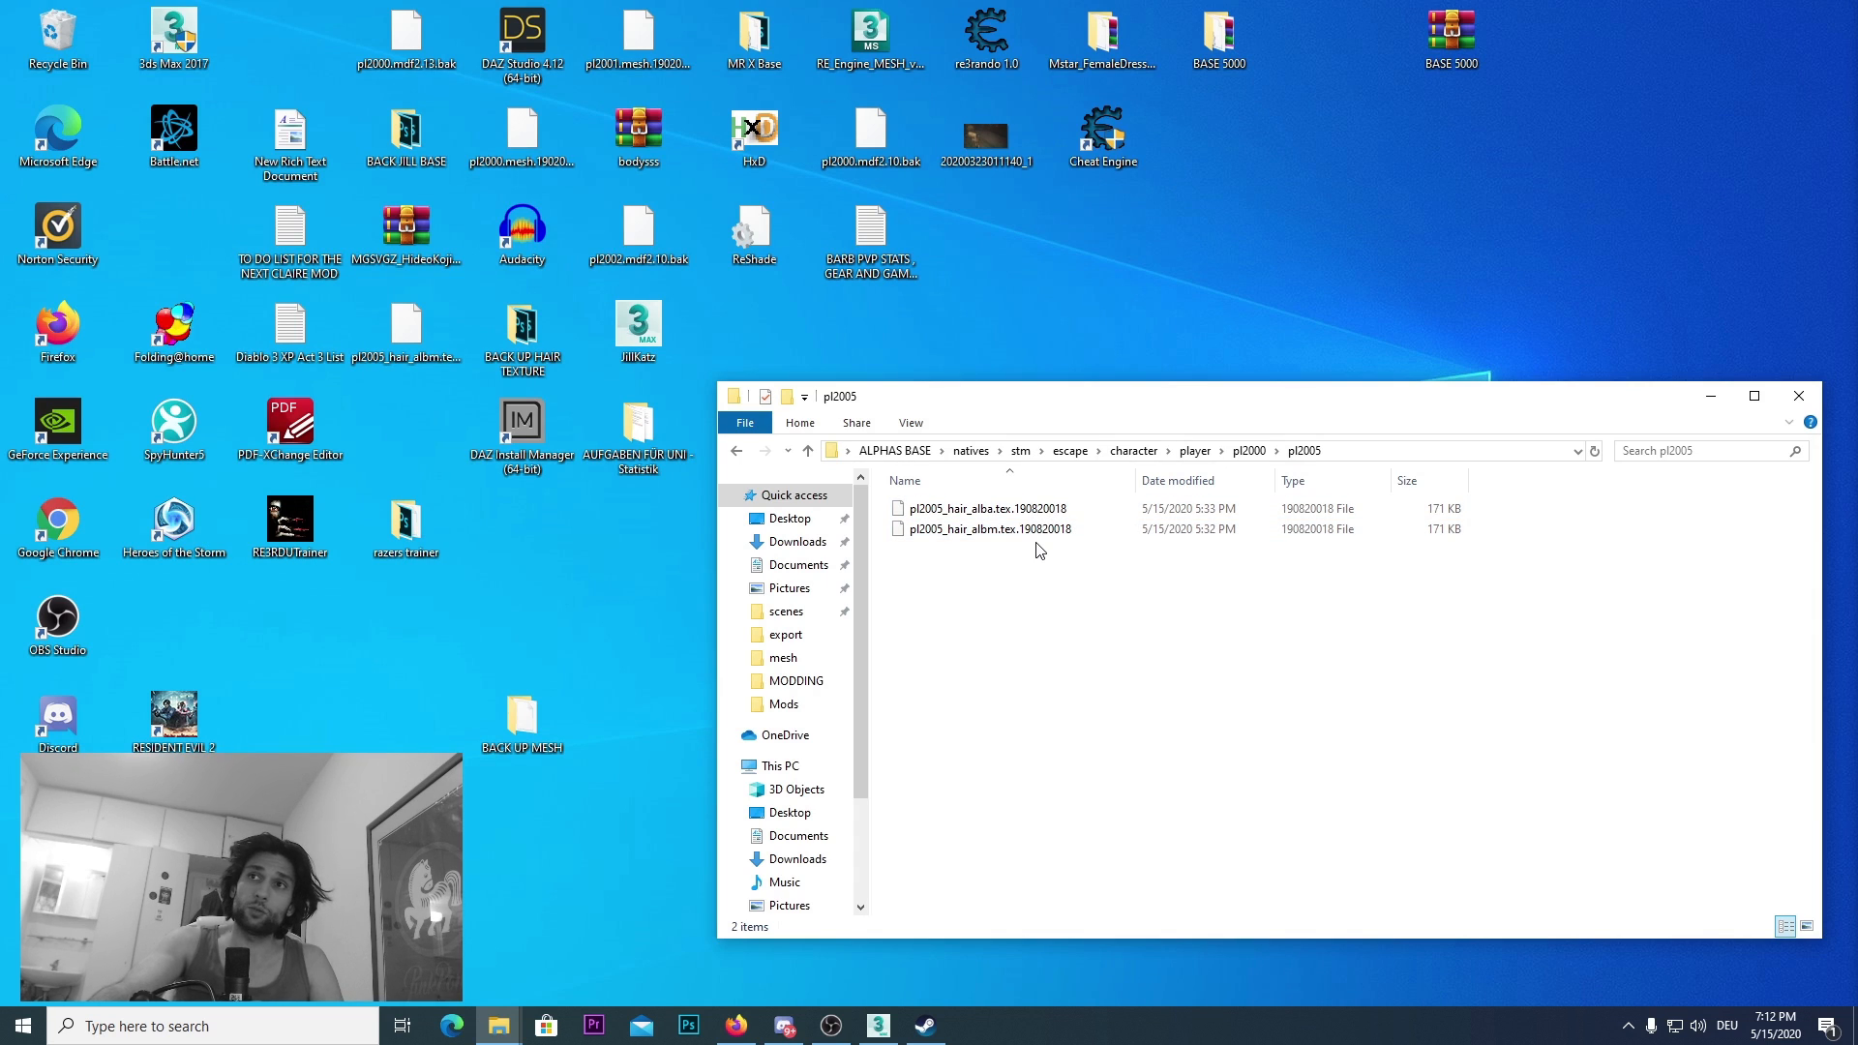
# Step: Convert pl2005_hair_albm.tex.190820018 and pl2005_hair_alba.tex.190820018 to DDS with the texture conversion tool in the MODDING folder
pyautogui.moveTo(1172, 413); pyautogui.dragTo(1166, 659)
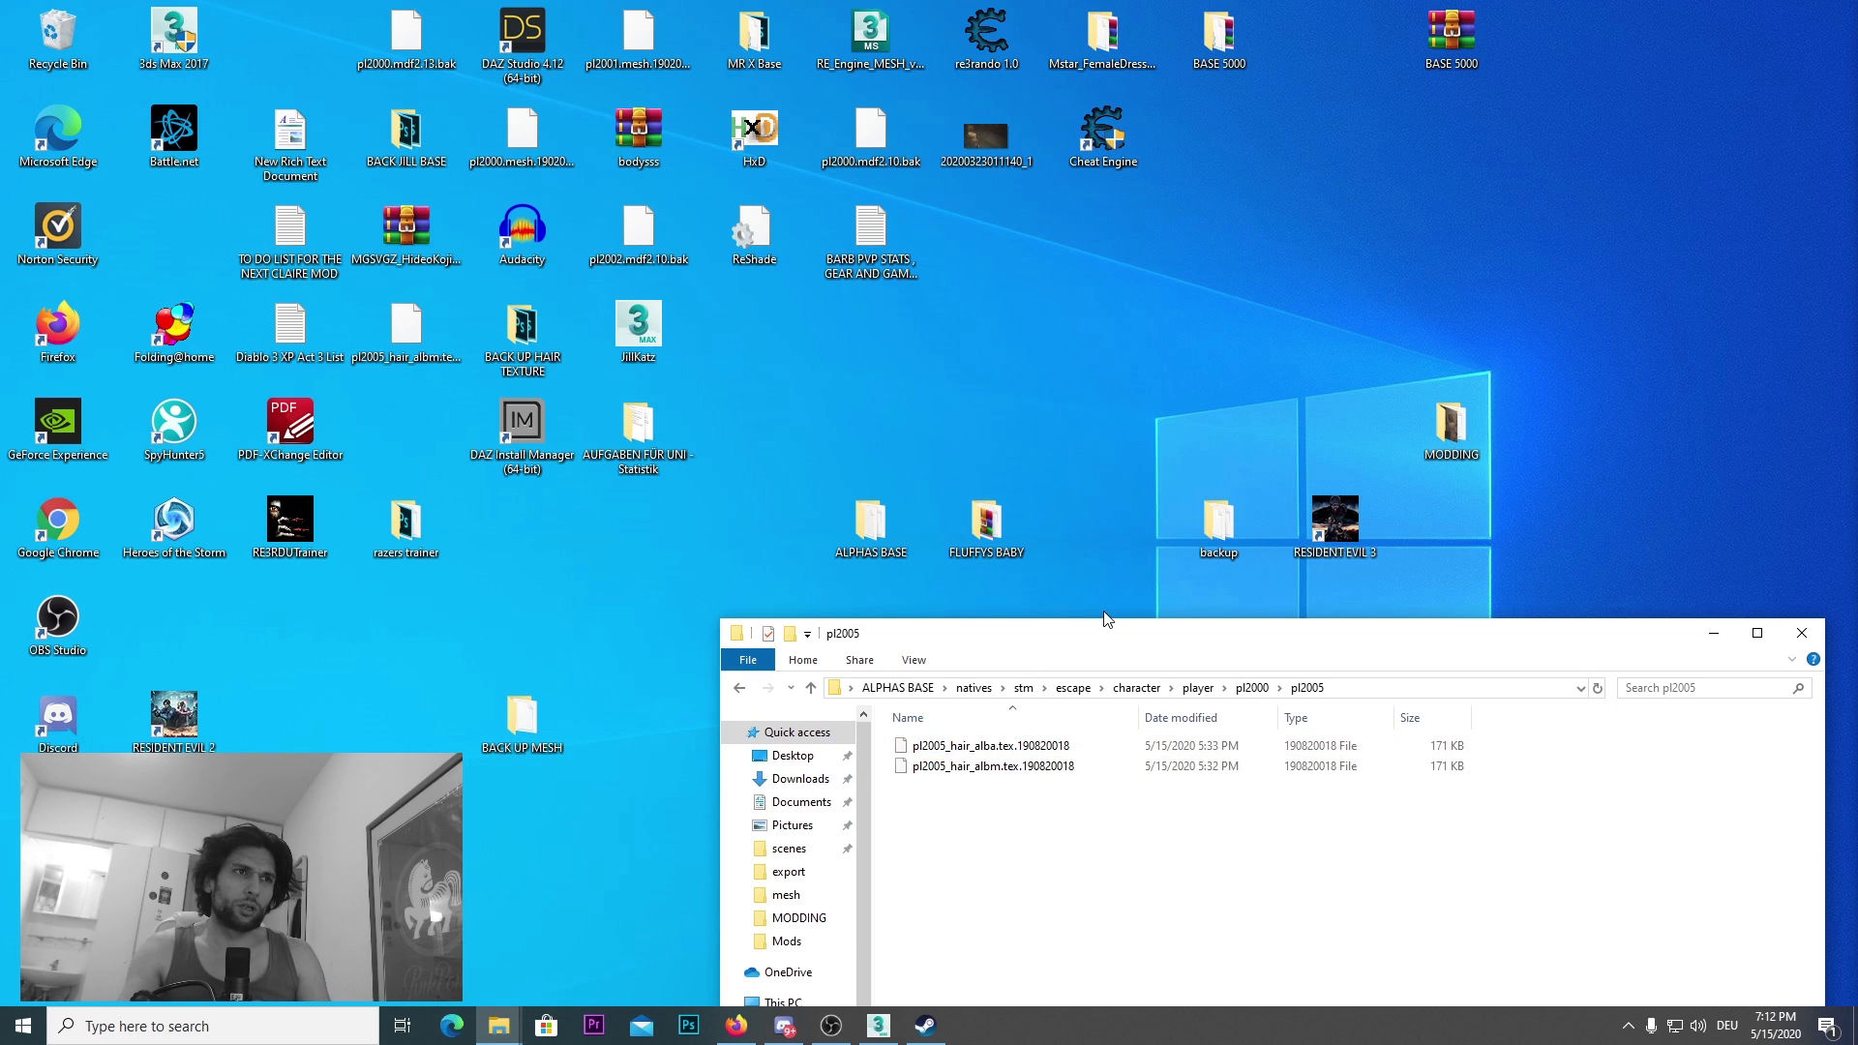
pyautogui.moveTo(1092, 650); pyautogui.dragTo(993, 637)
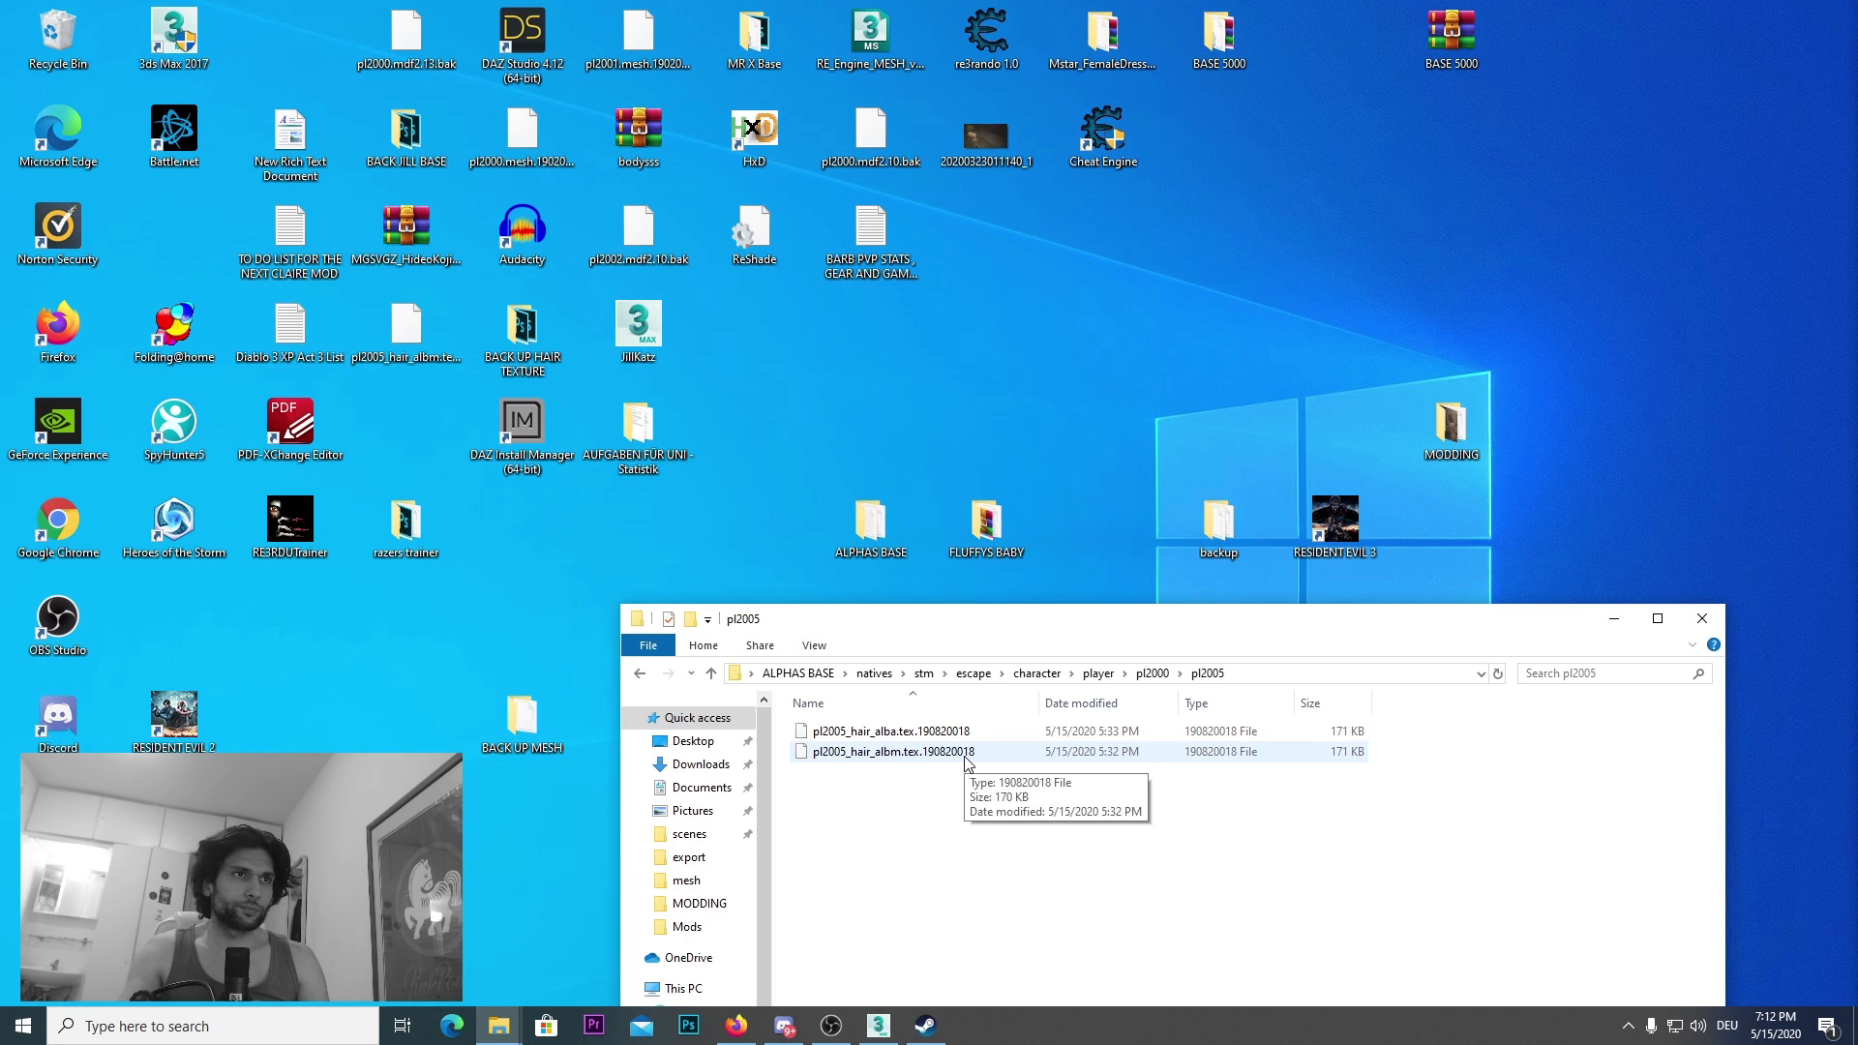
pyautogui.doubleClick(877, 507)
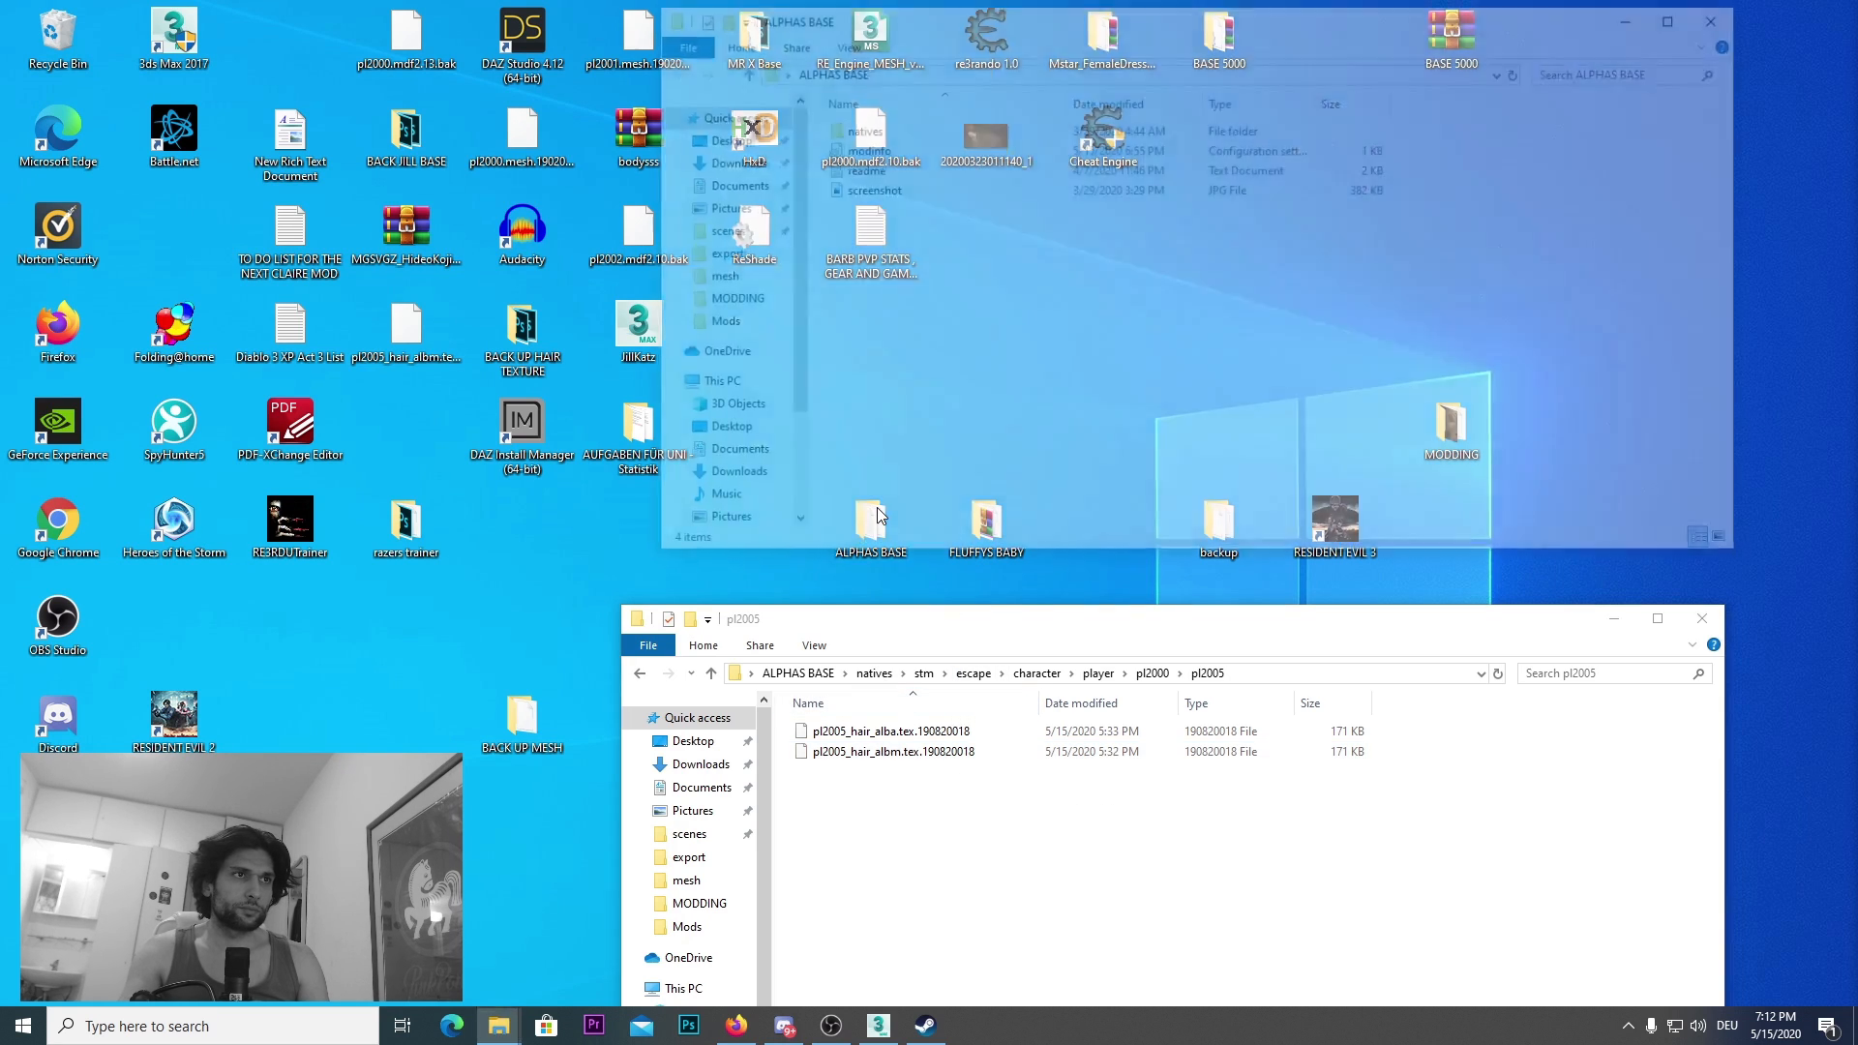
pyautogui.hotkey('alt', 'F4')
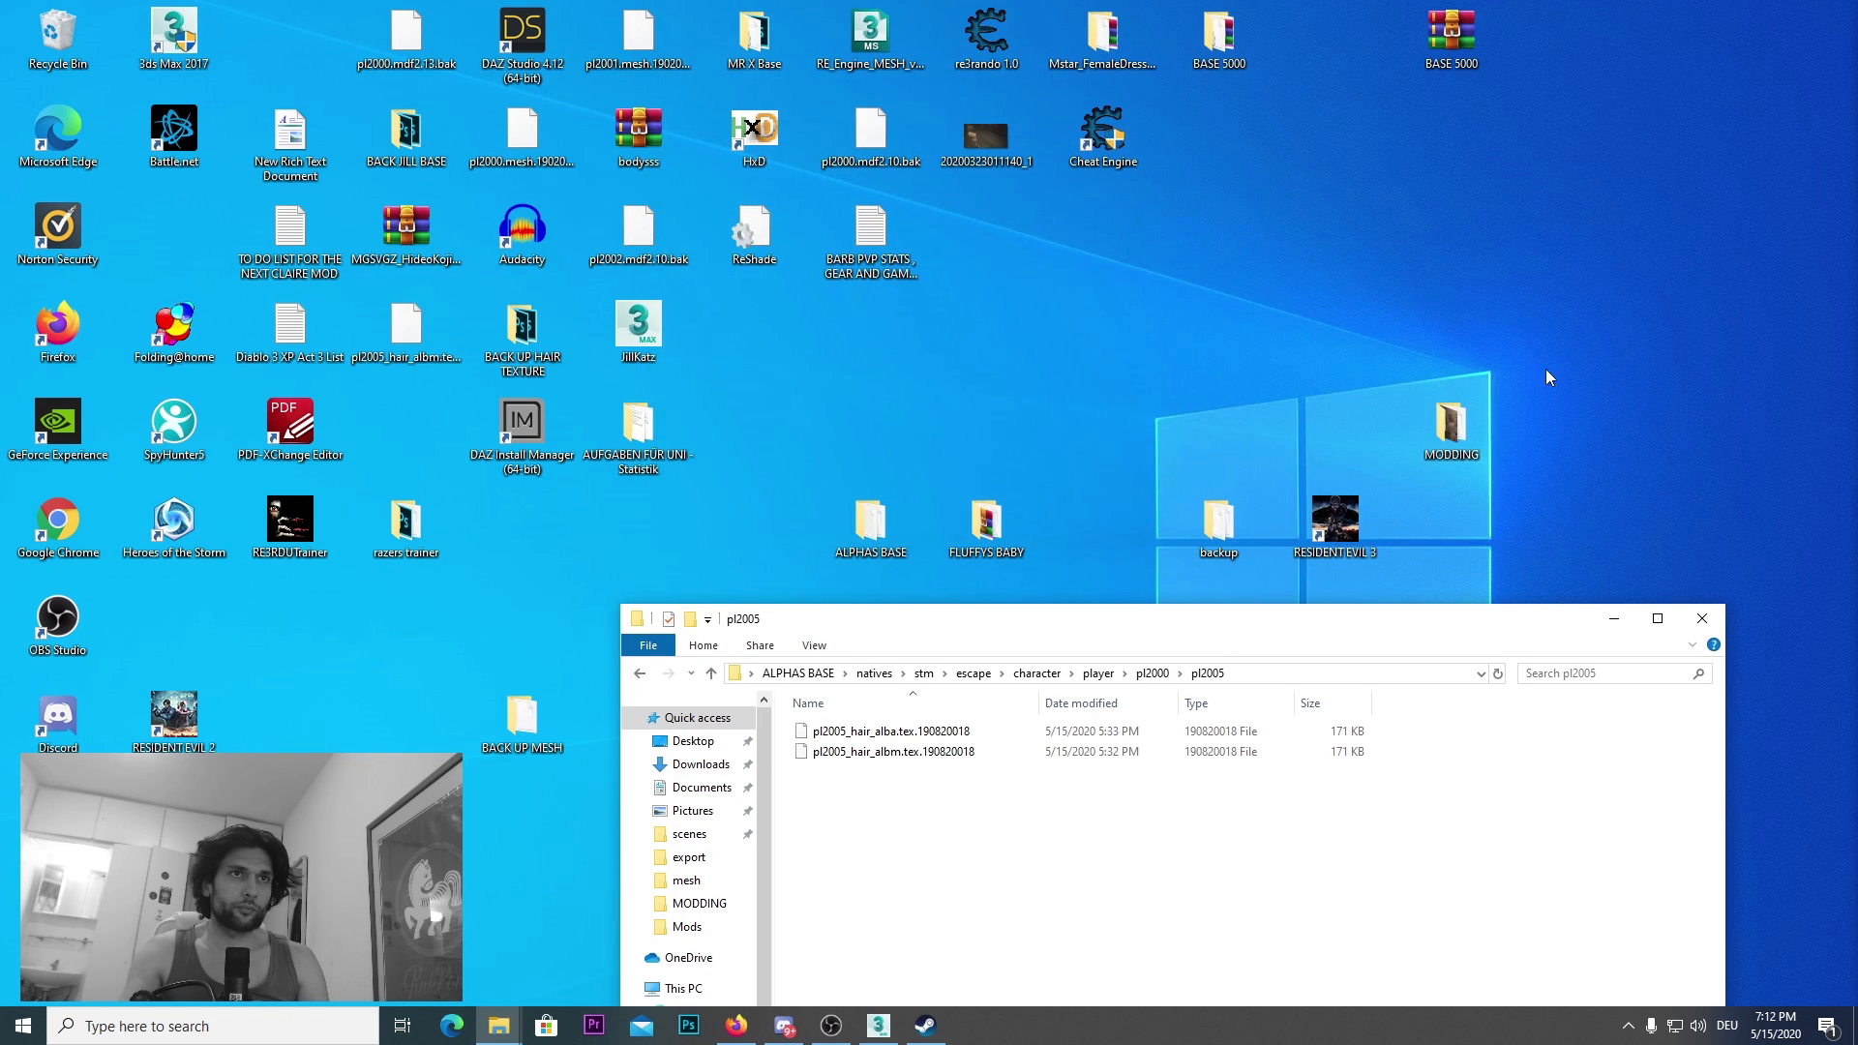
pyautogui.doubleClick(1454, 431)
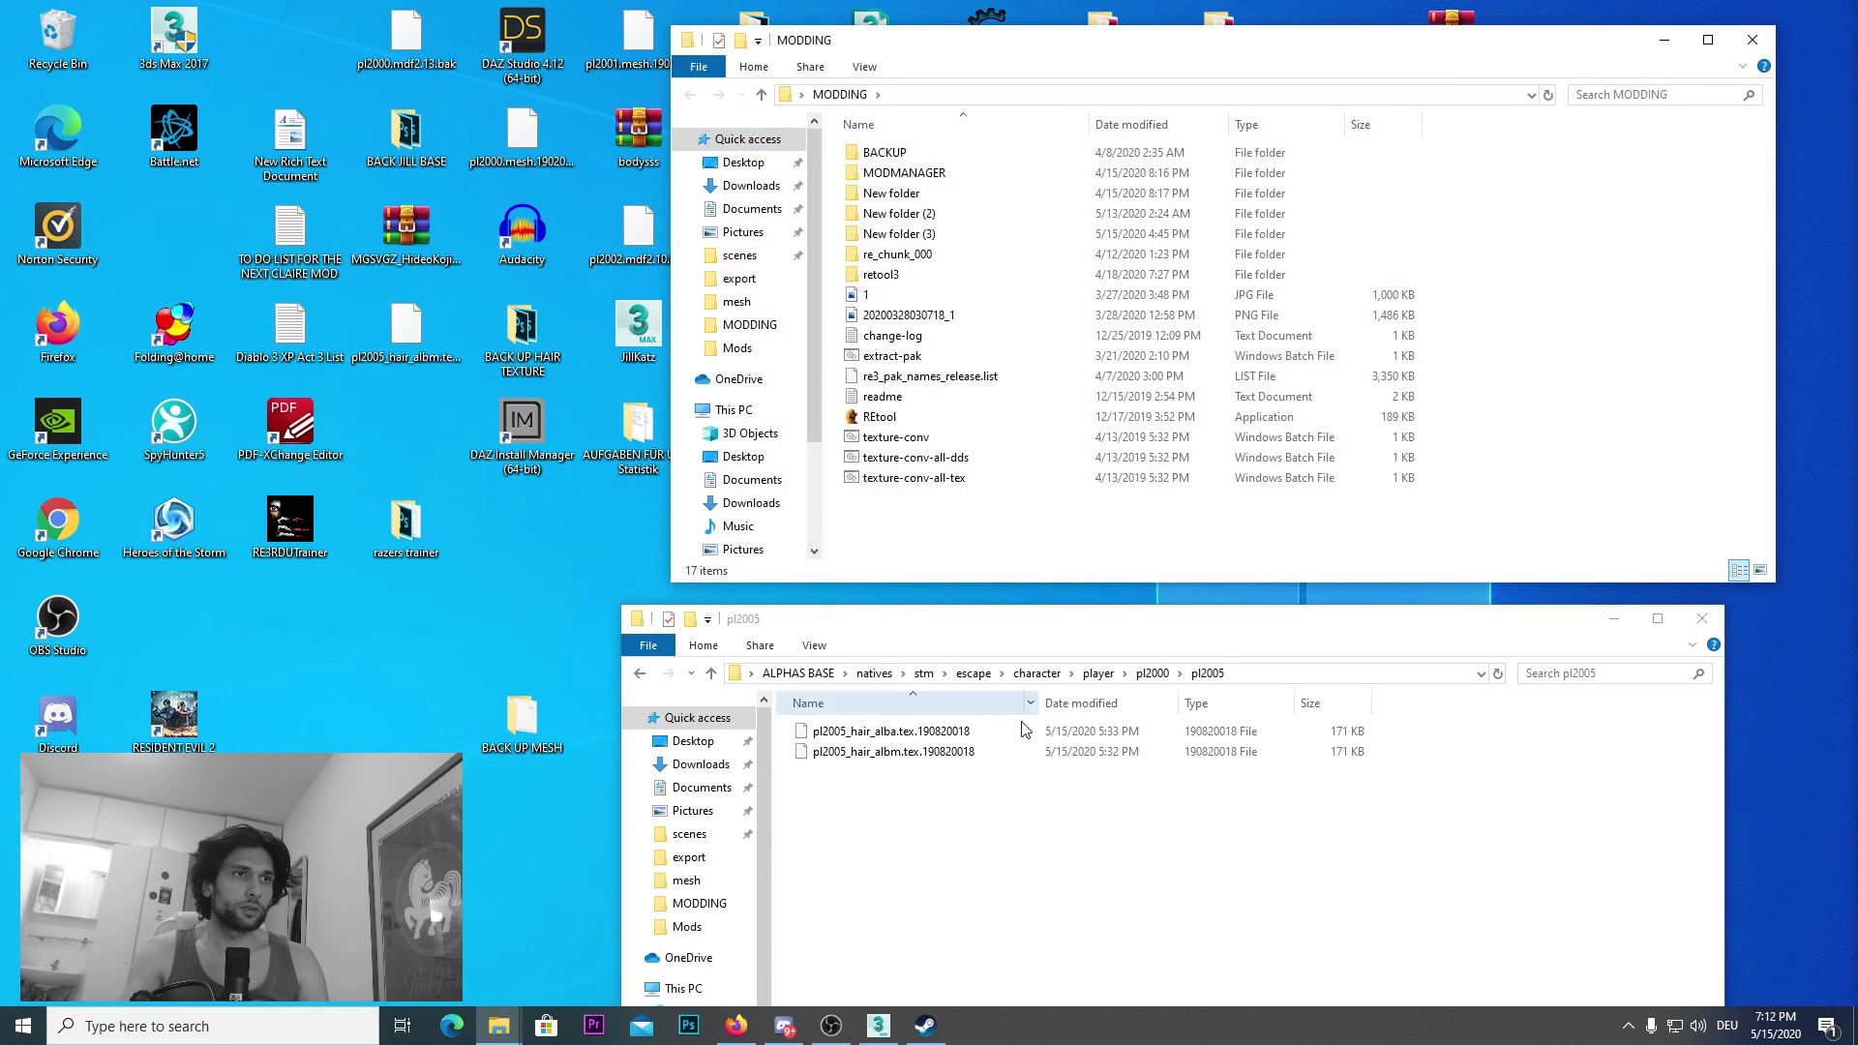
pyautogui.moveTo(876, 752); pyautogui.dragTo(899, 426)
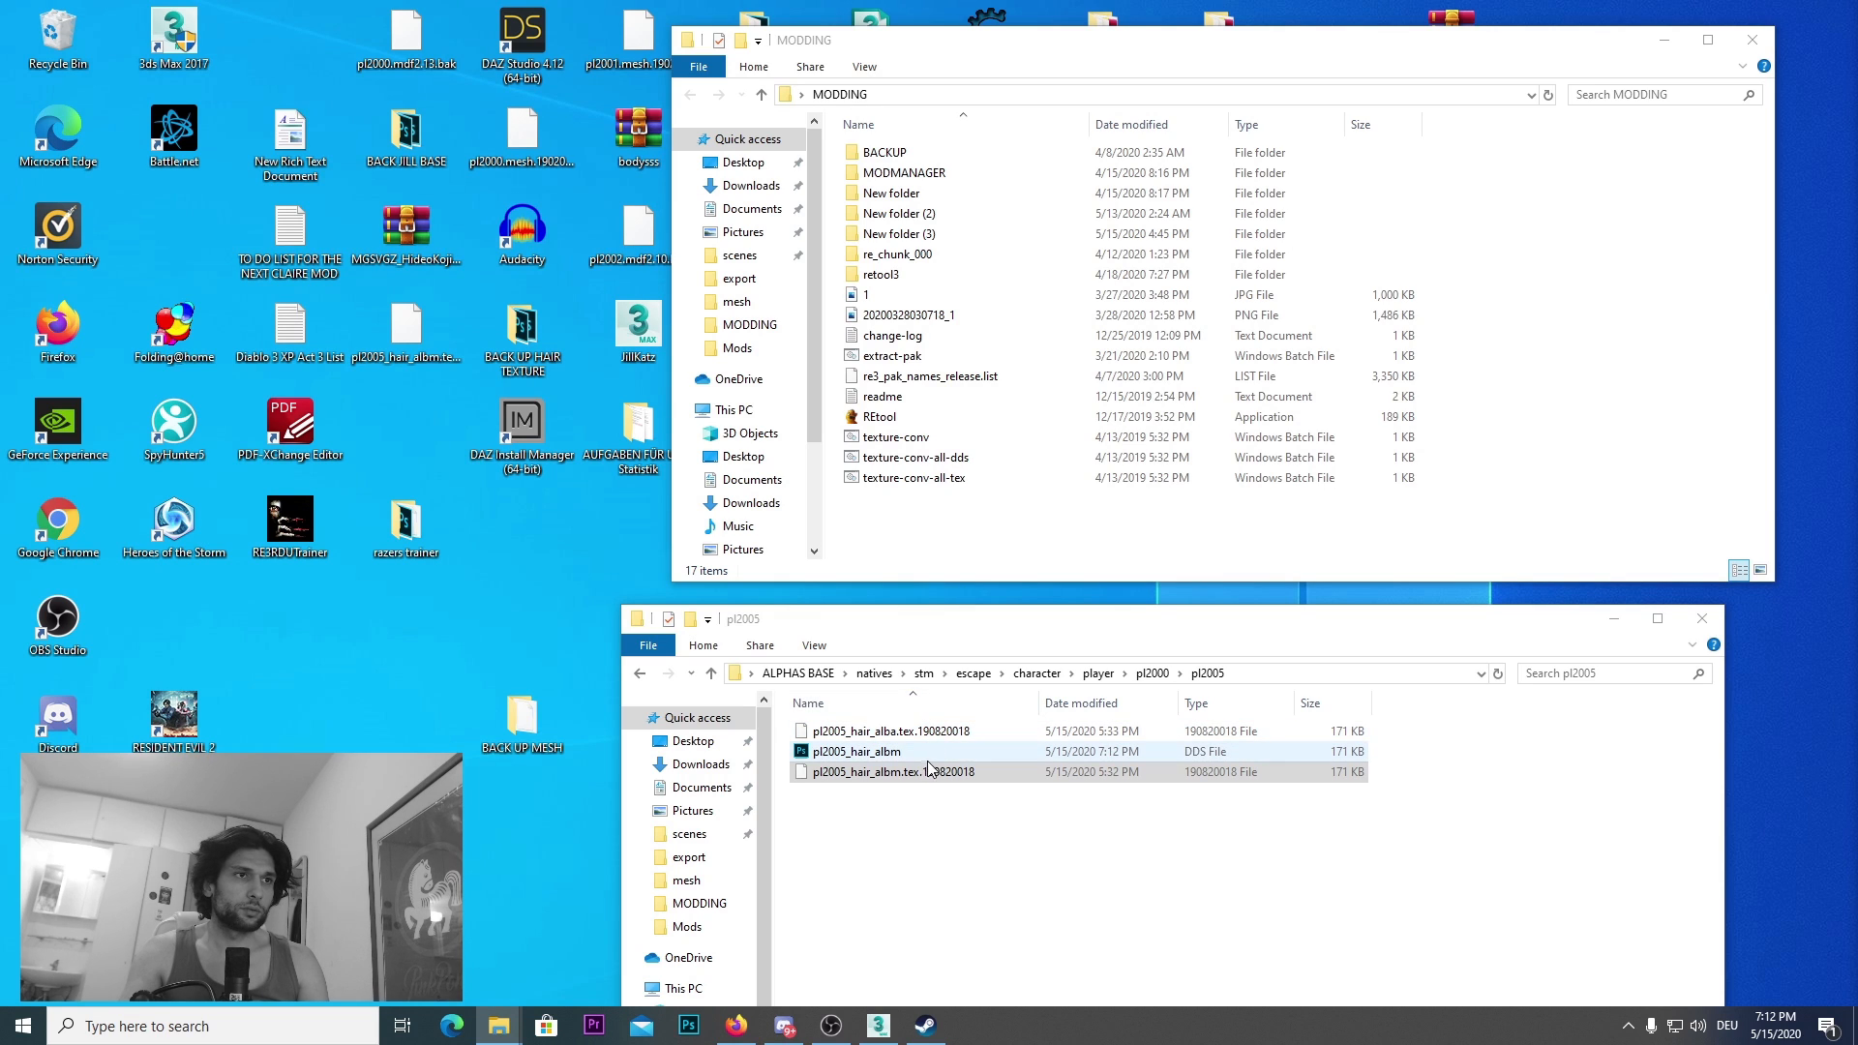
pyautogui.moveTo(931, 737); pyautogui.dragTo(900, 438)
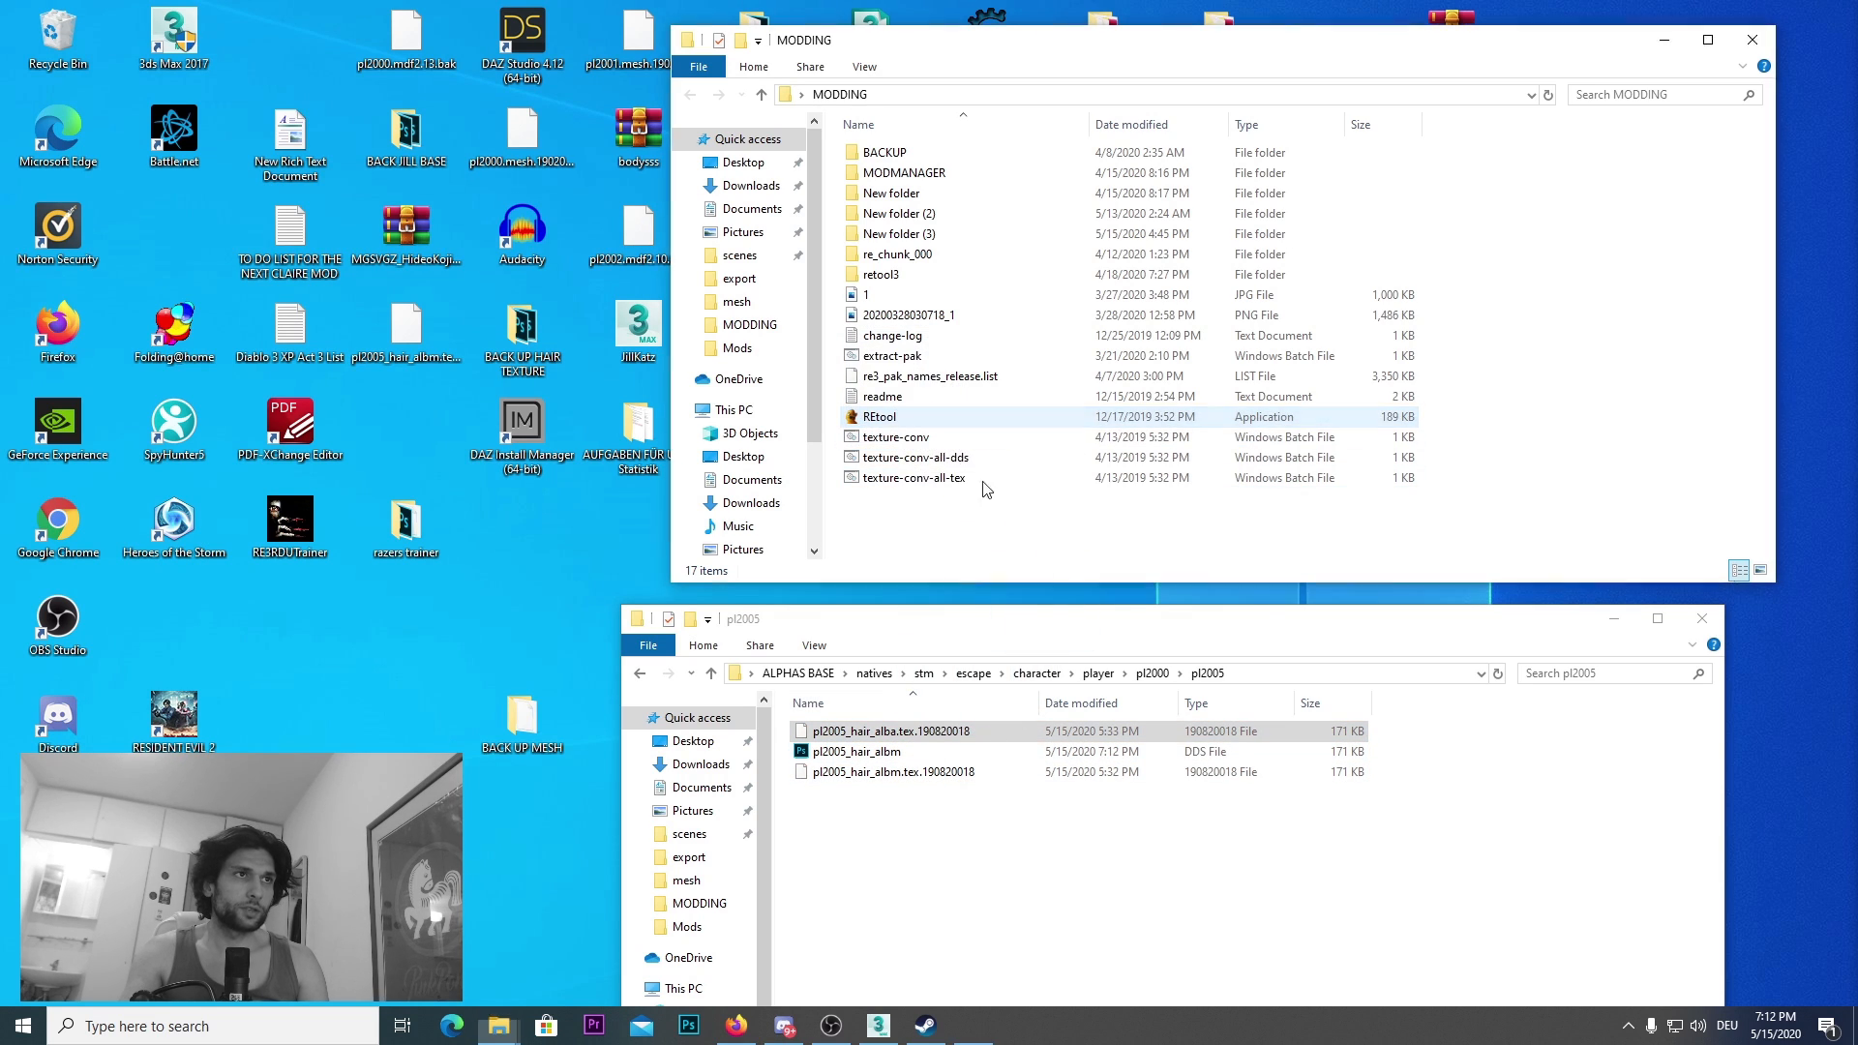
pyautogui.click(900, 752)
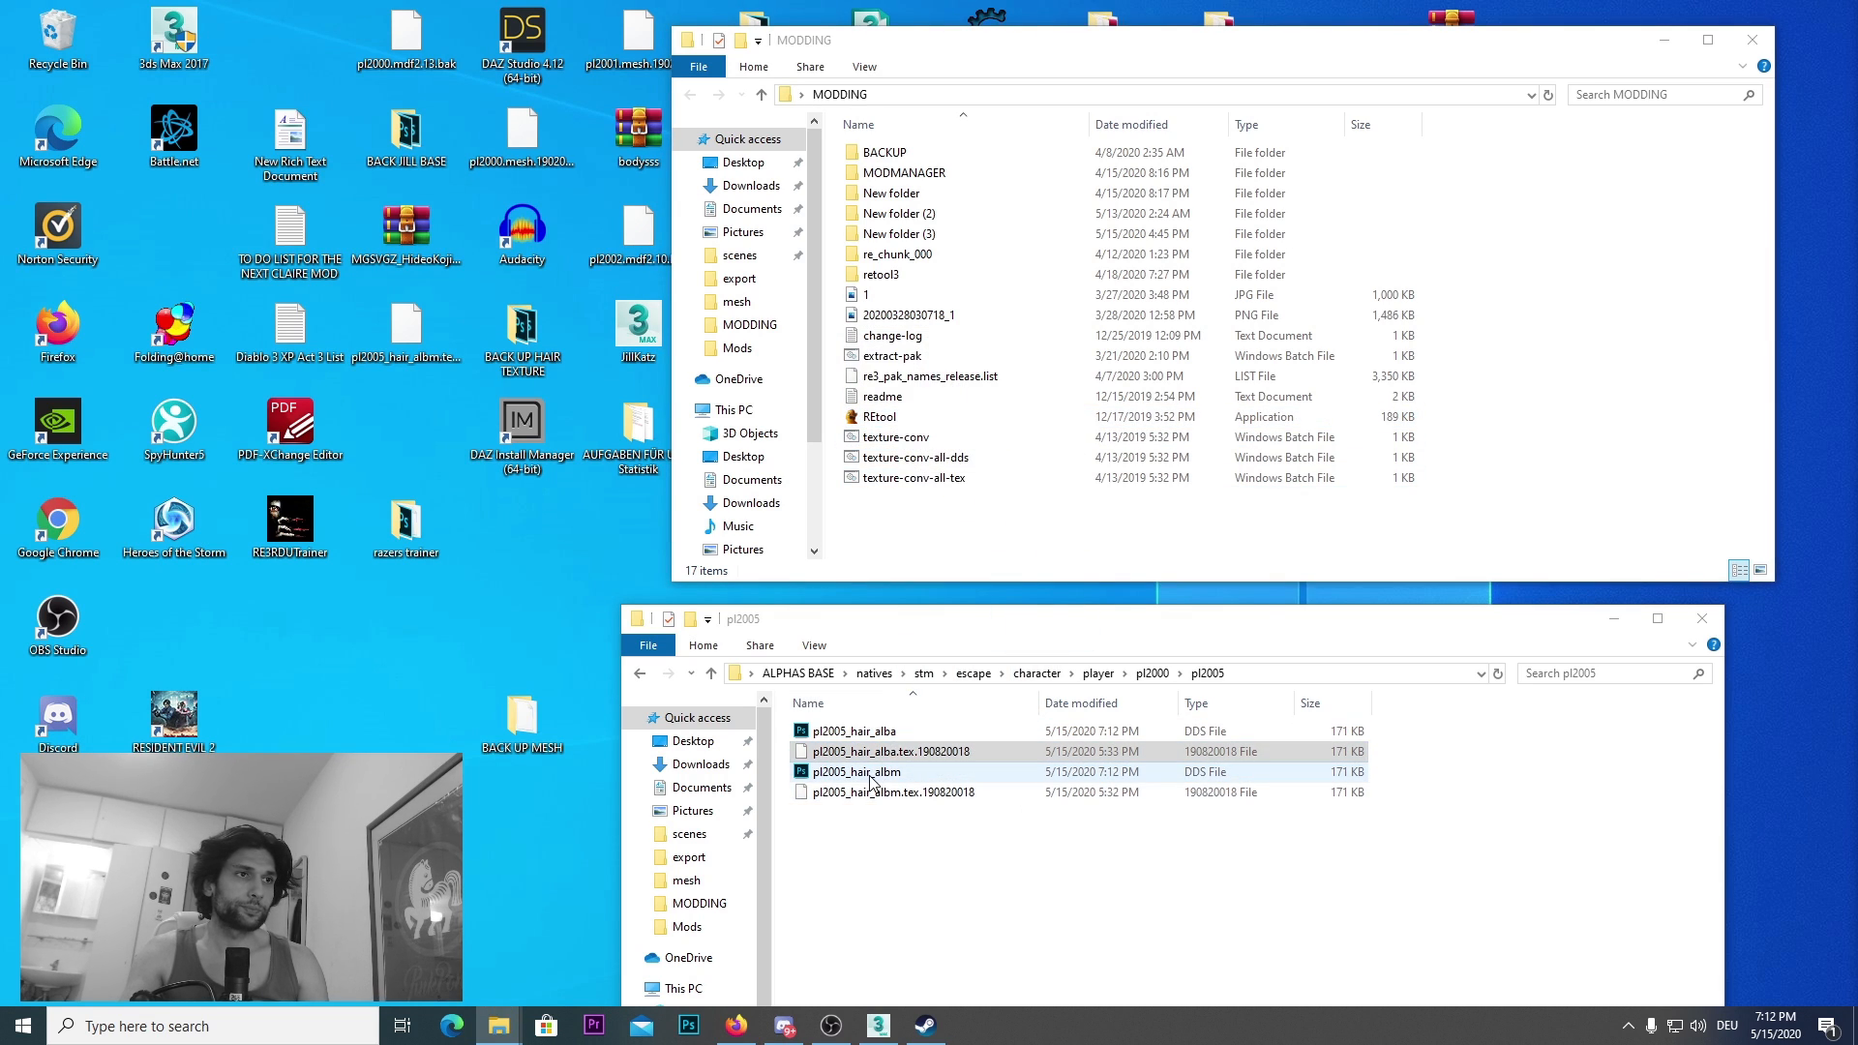
# Step: Open the pl2005_hair_albm DDS file in Photoshop and activate the Magic Wand tool
pyautogui.doubleClick(861, 771)
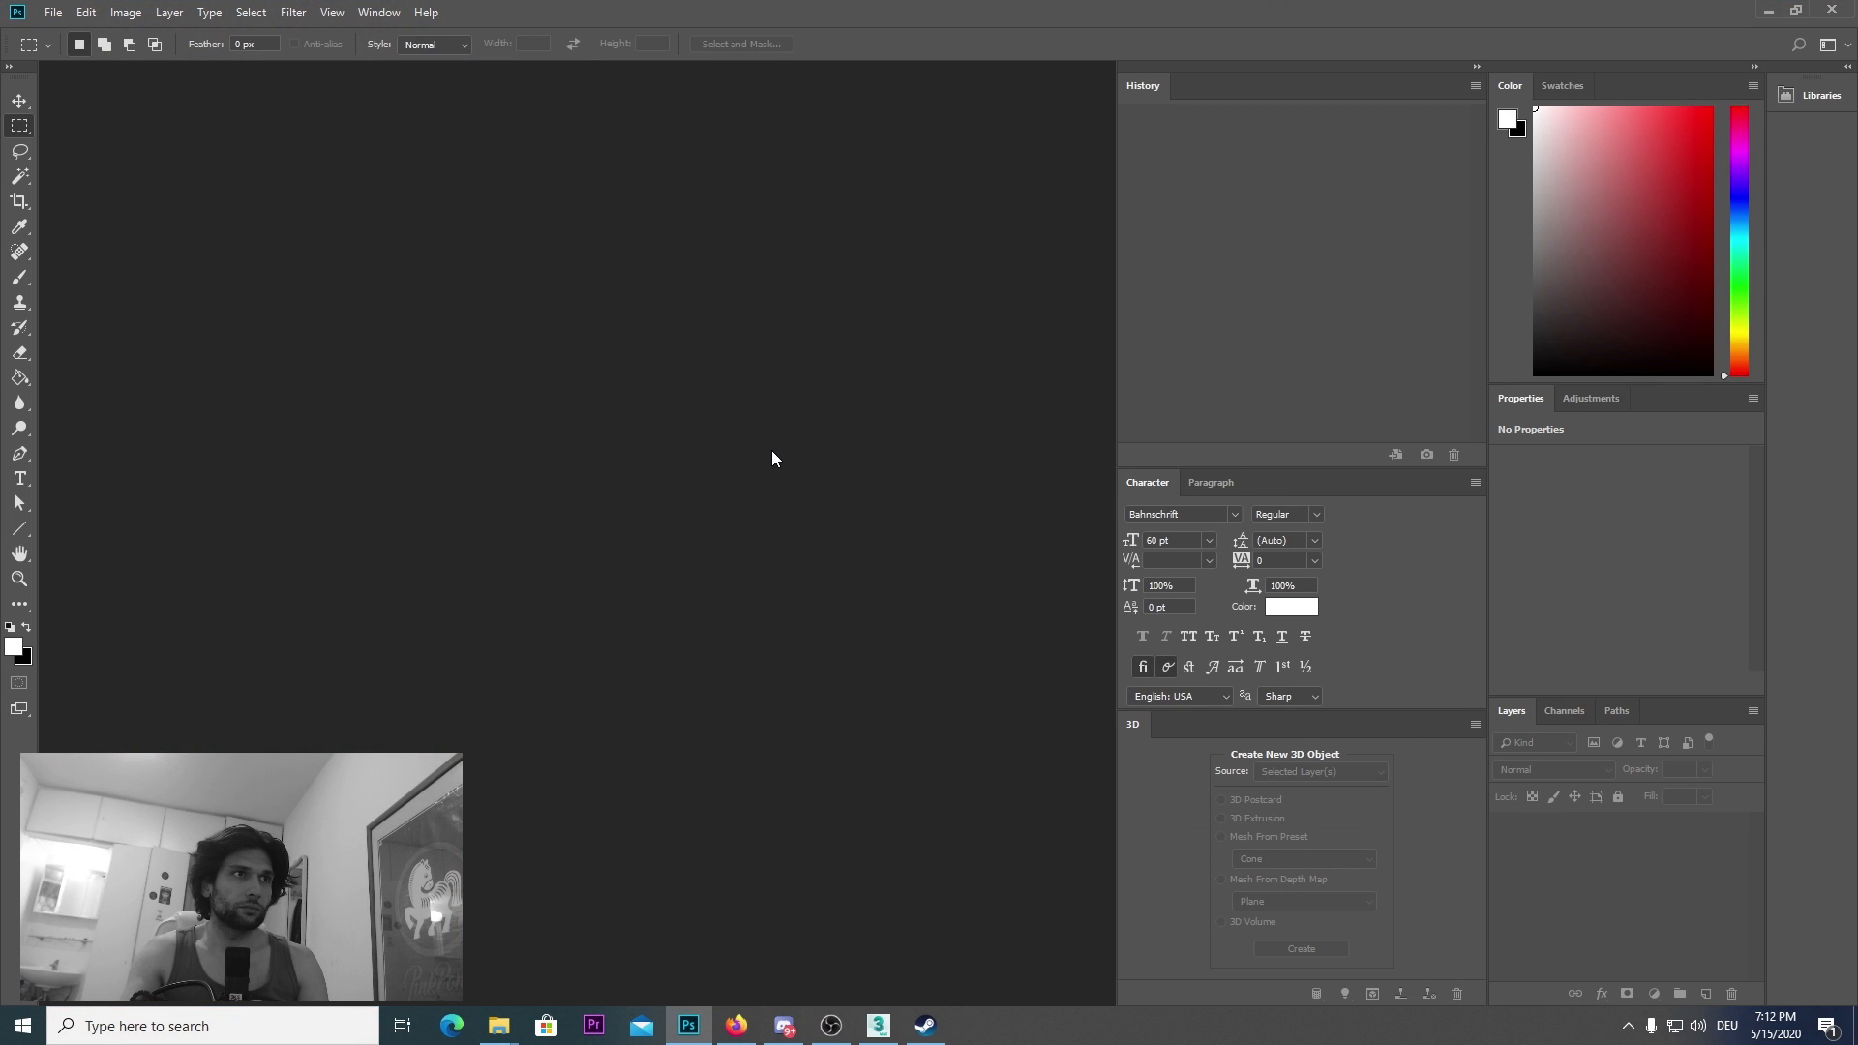
pyautogui.click(905, 430)
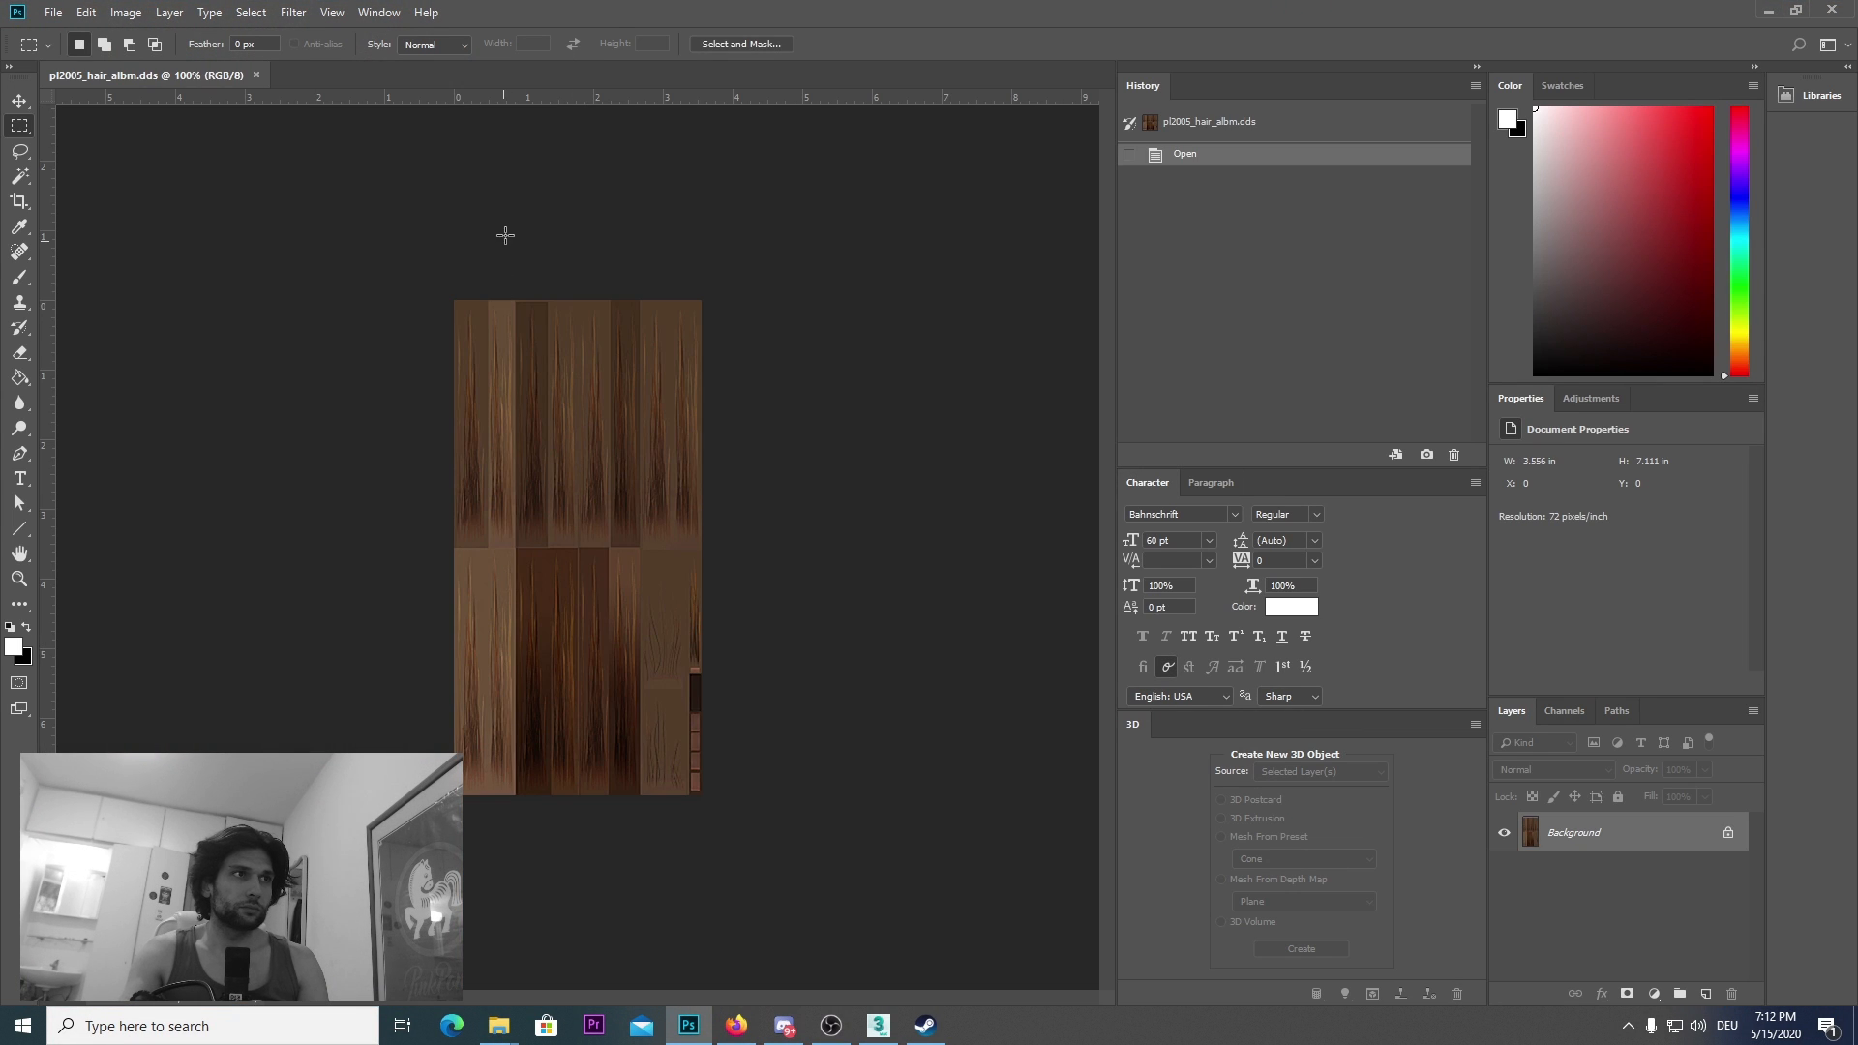
pyautogui.click(20, 176)
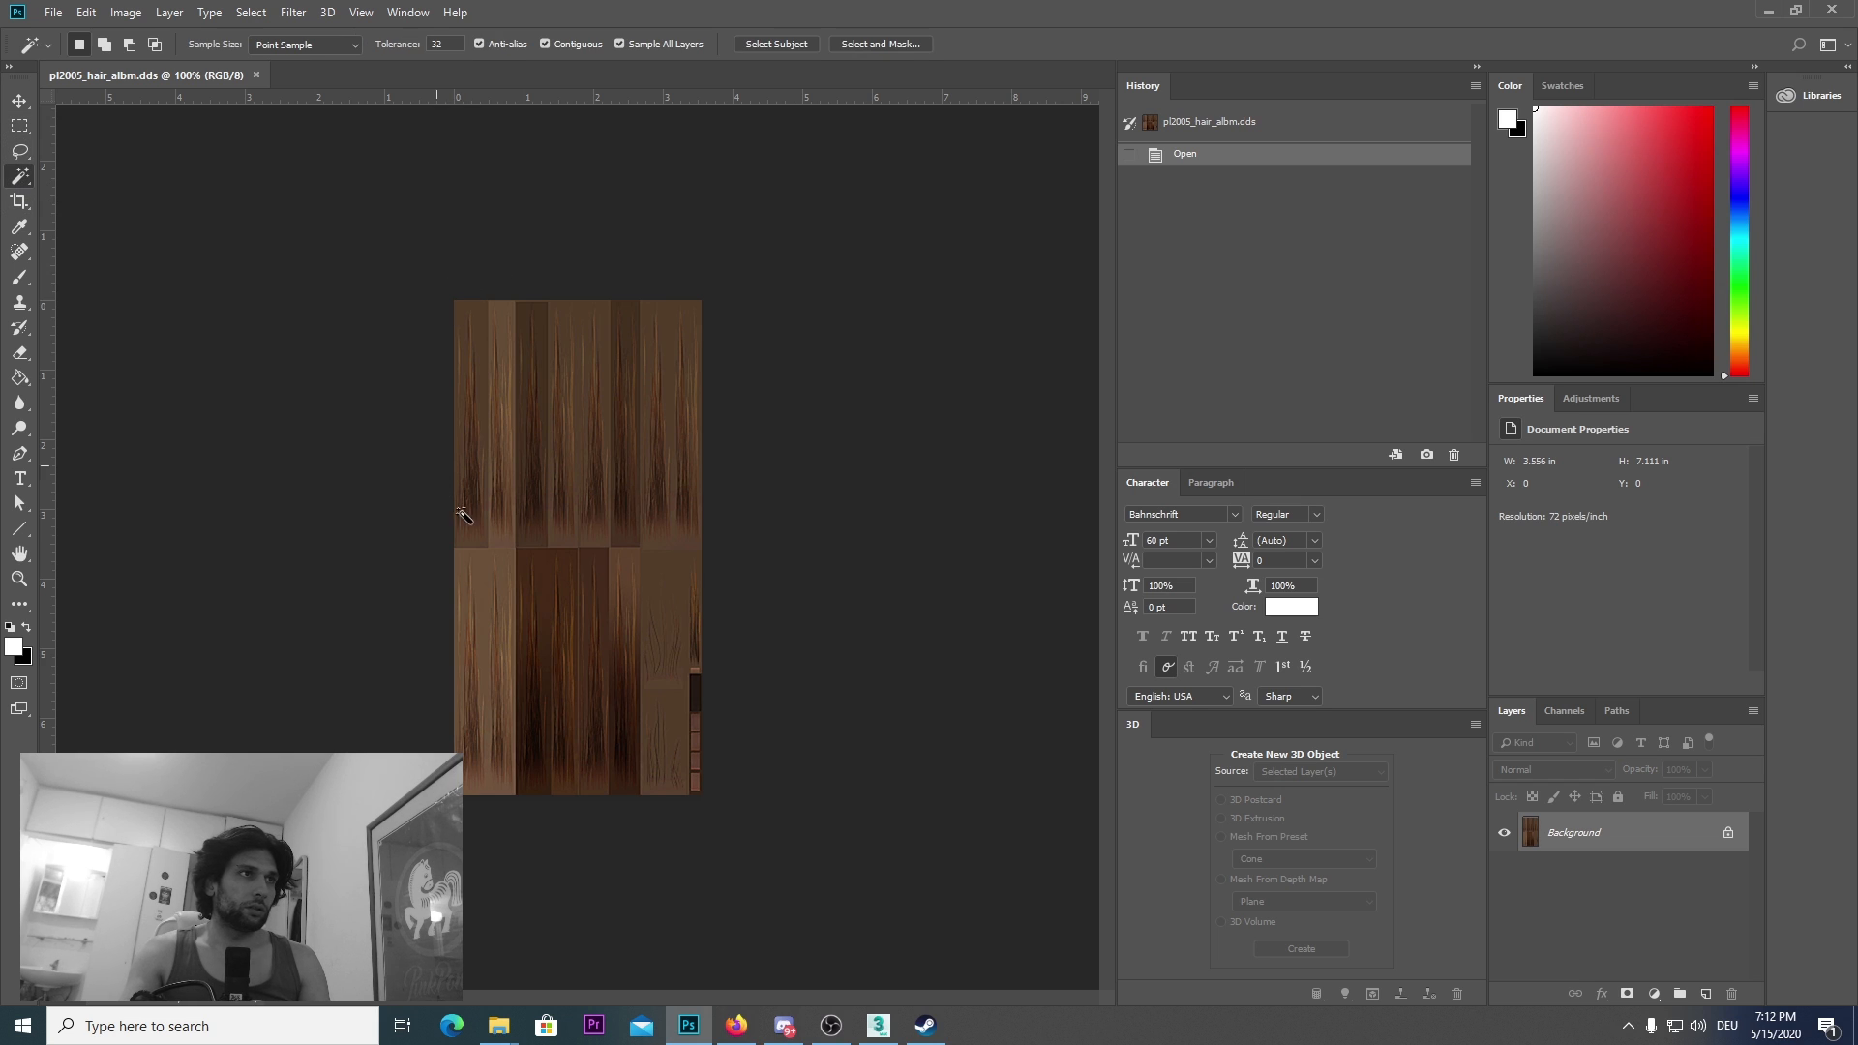
# Step: Try selecting individual strands of the hair texture with the Magic Wand and clear the selections
pyautogui.click(558, 492)
pyautogui.hotkey('ctrl', 'd')
pyautogui.click(627, 486)
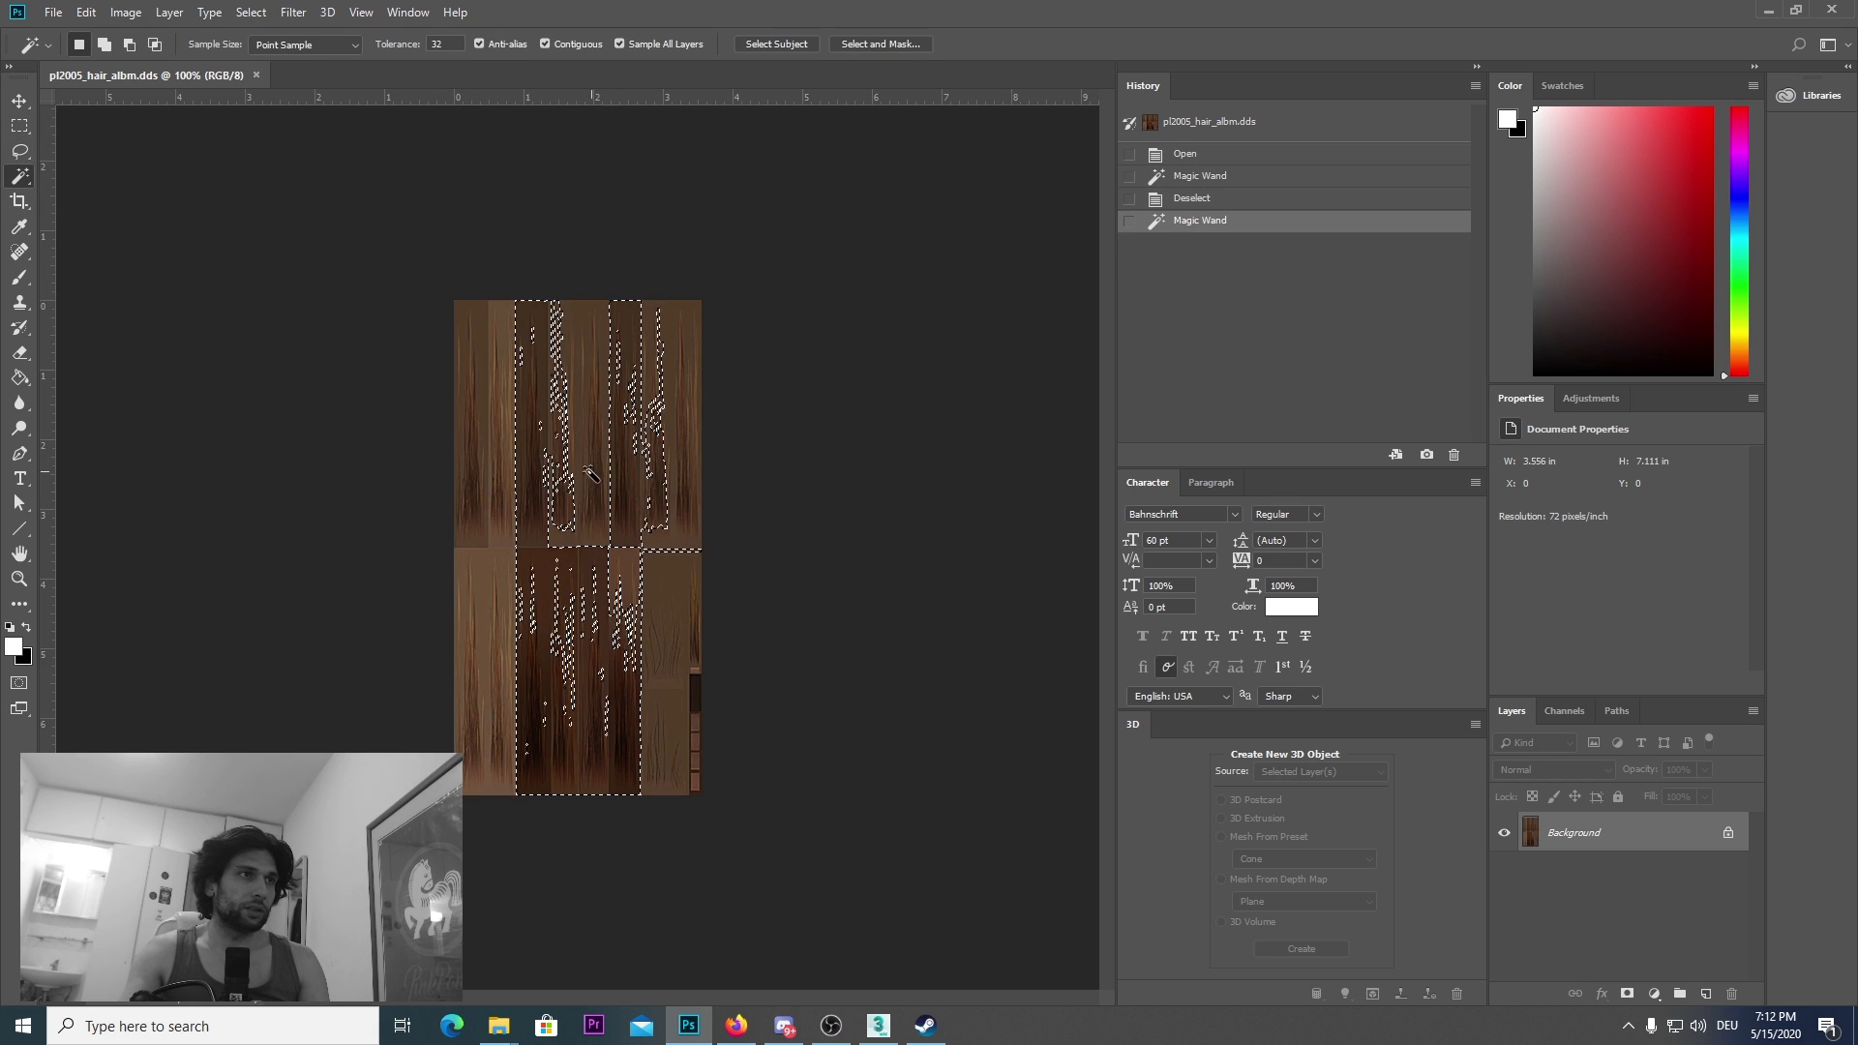
pyautogui.click(581, 465)
pyautogui.click(542, 455)
pyautogui.click(503, 469)
pyautogui.hotkey('ctrl', 'd')
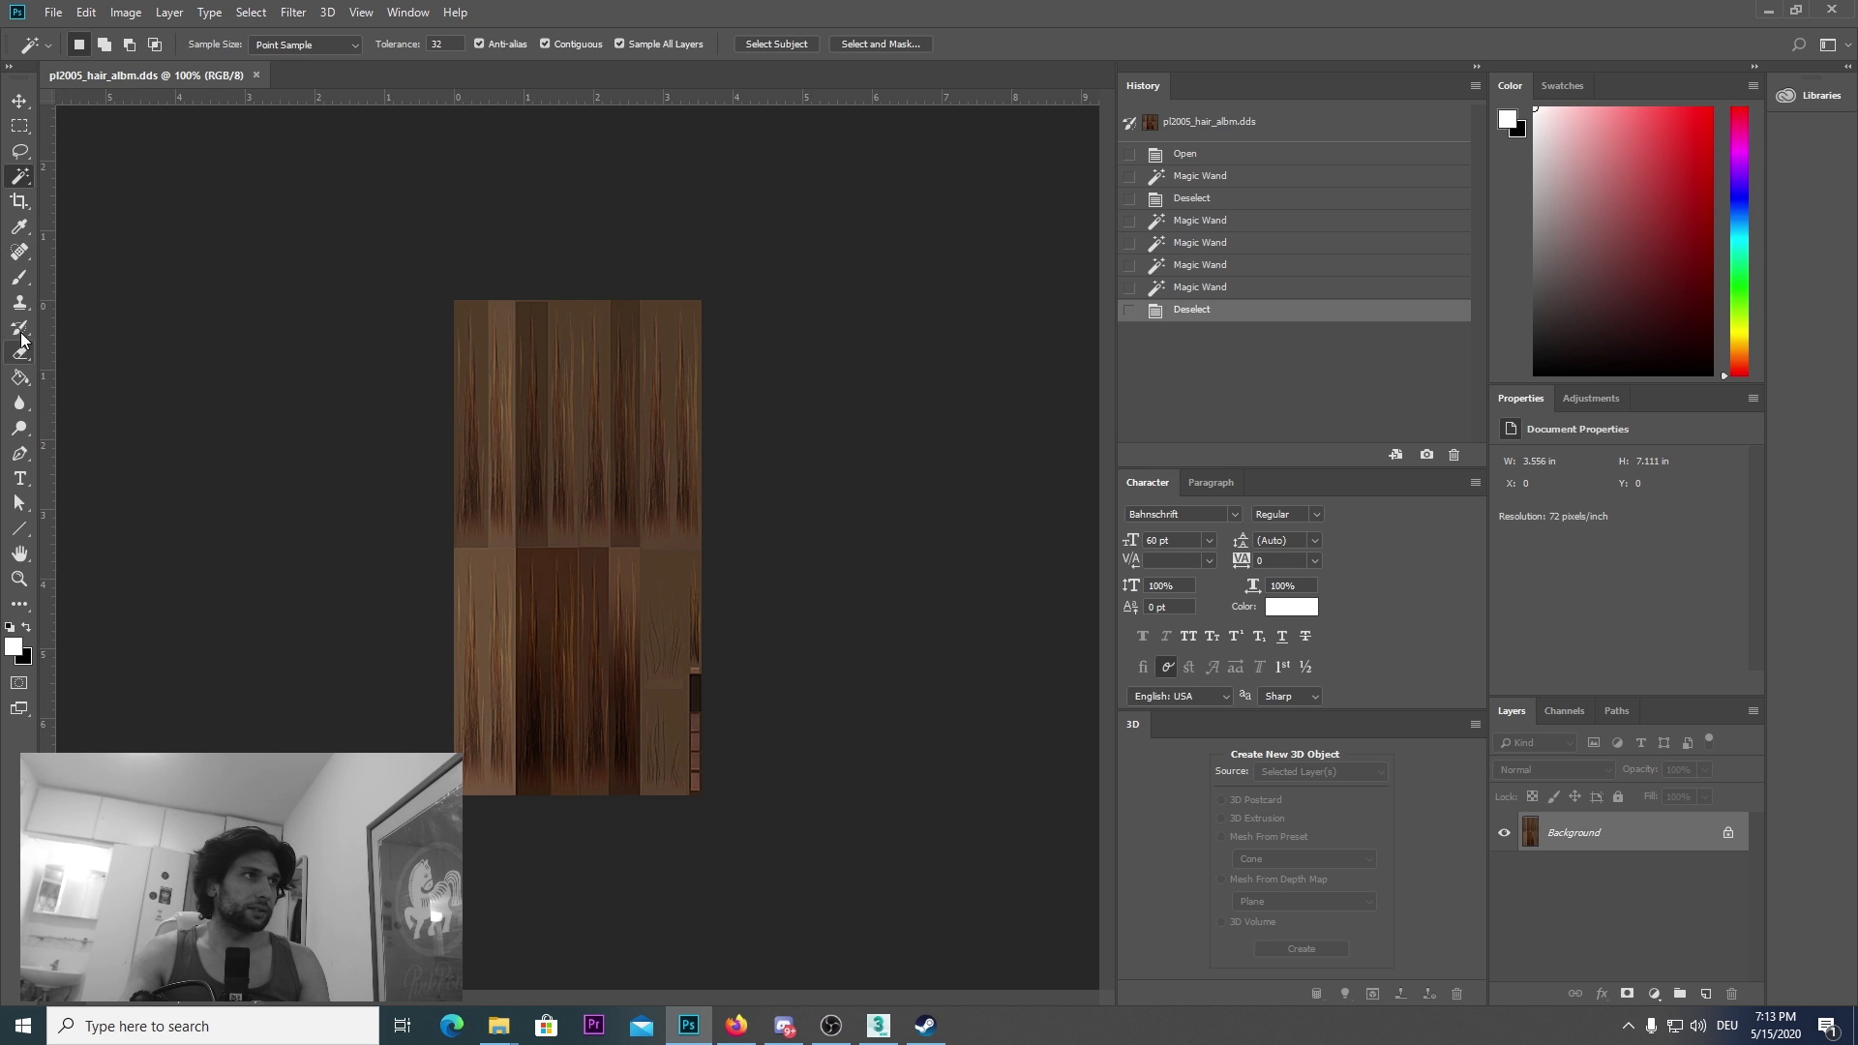
pyautogui.click(19, 279)
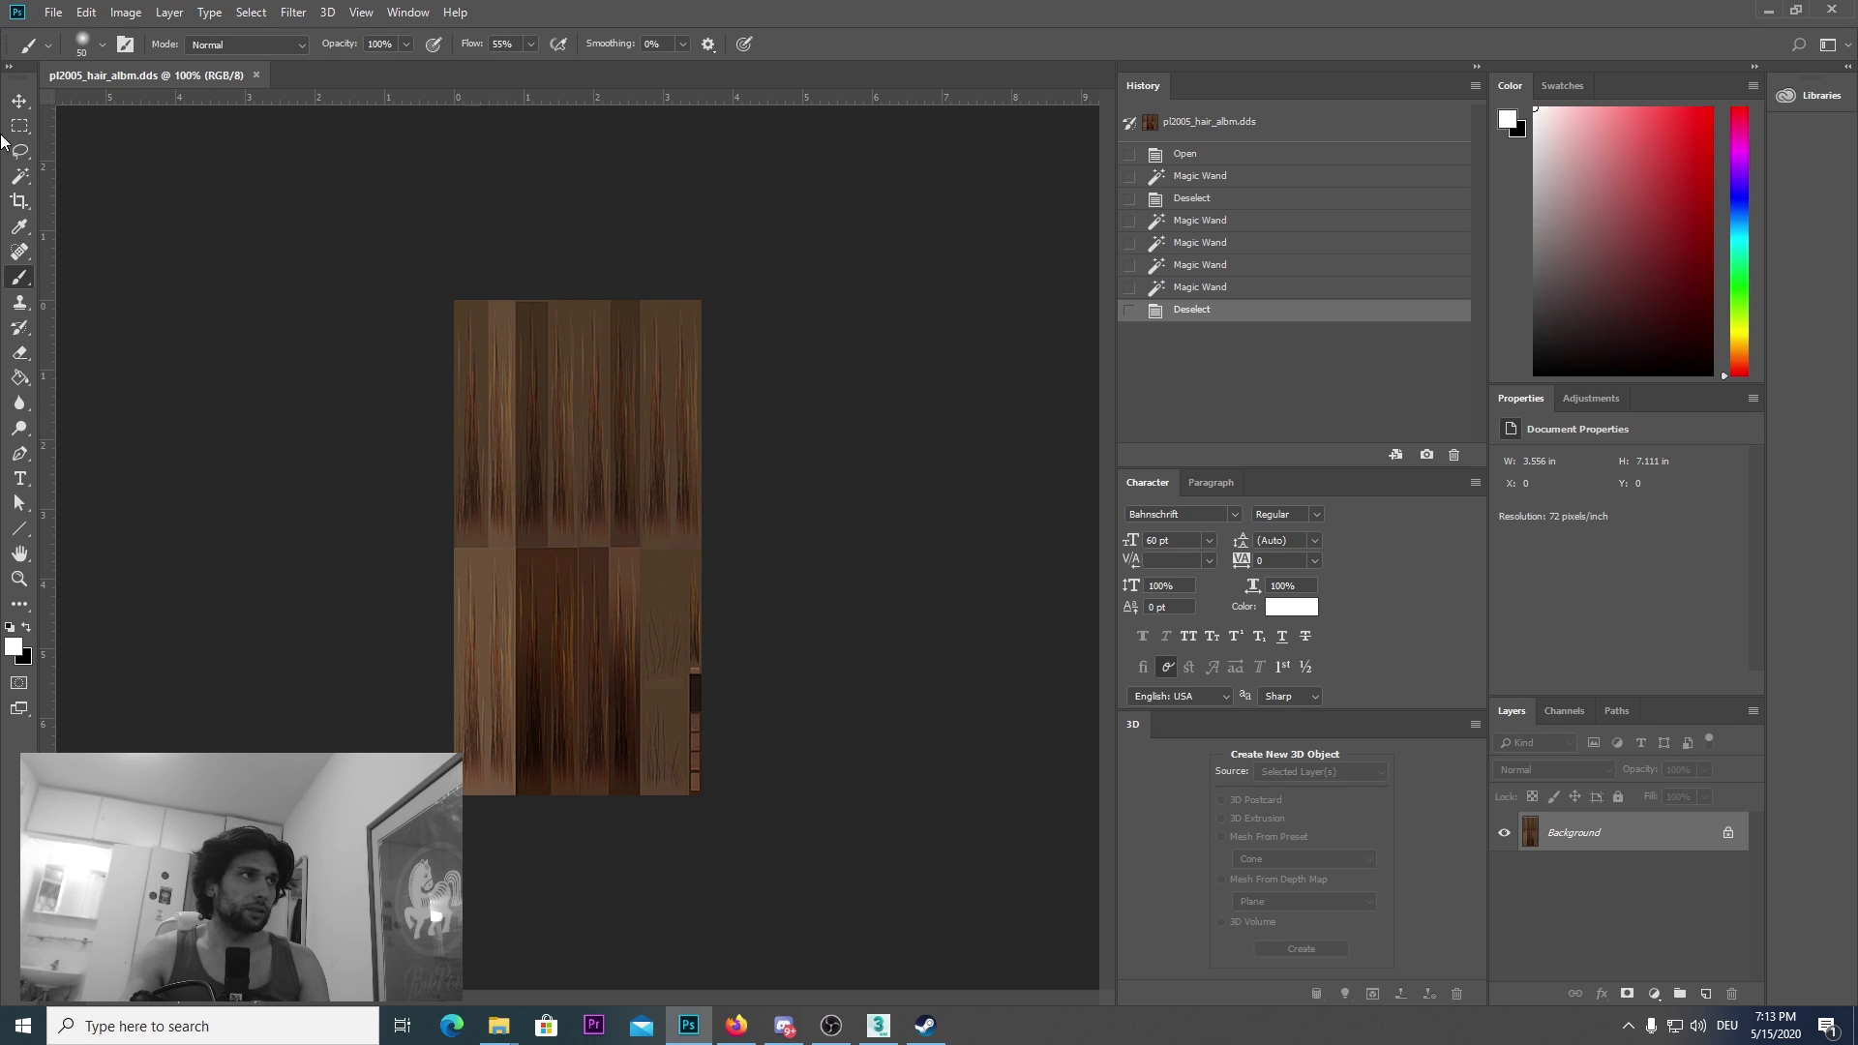
pyautogui.click(19, 176)
pyautogui.click(558, 508)
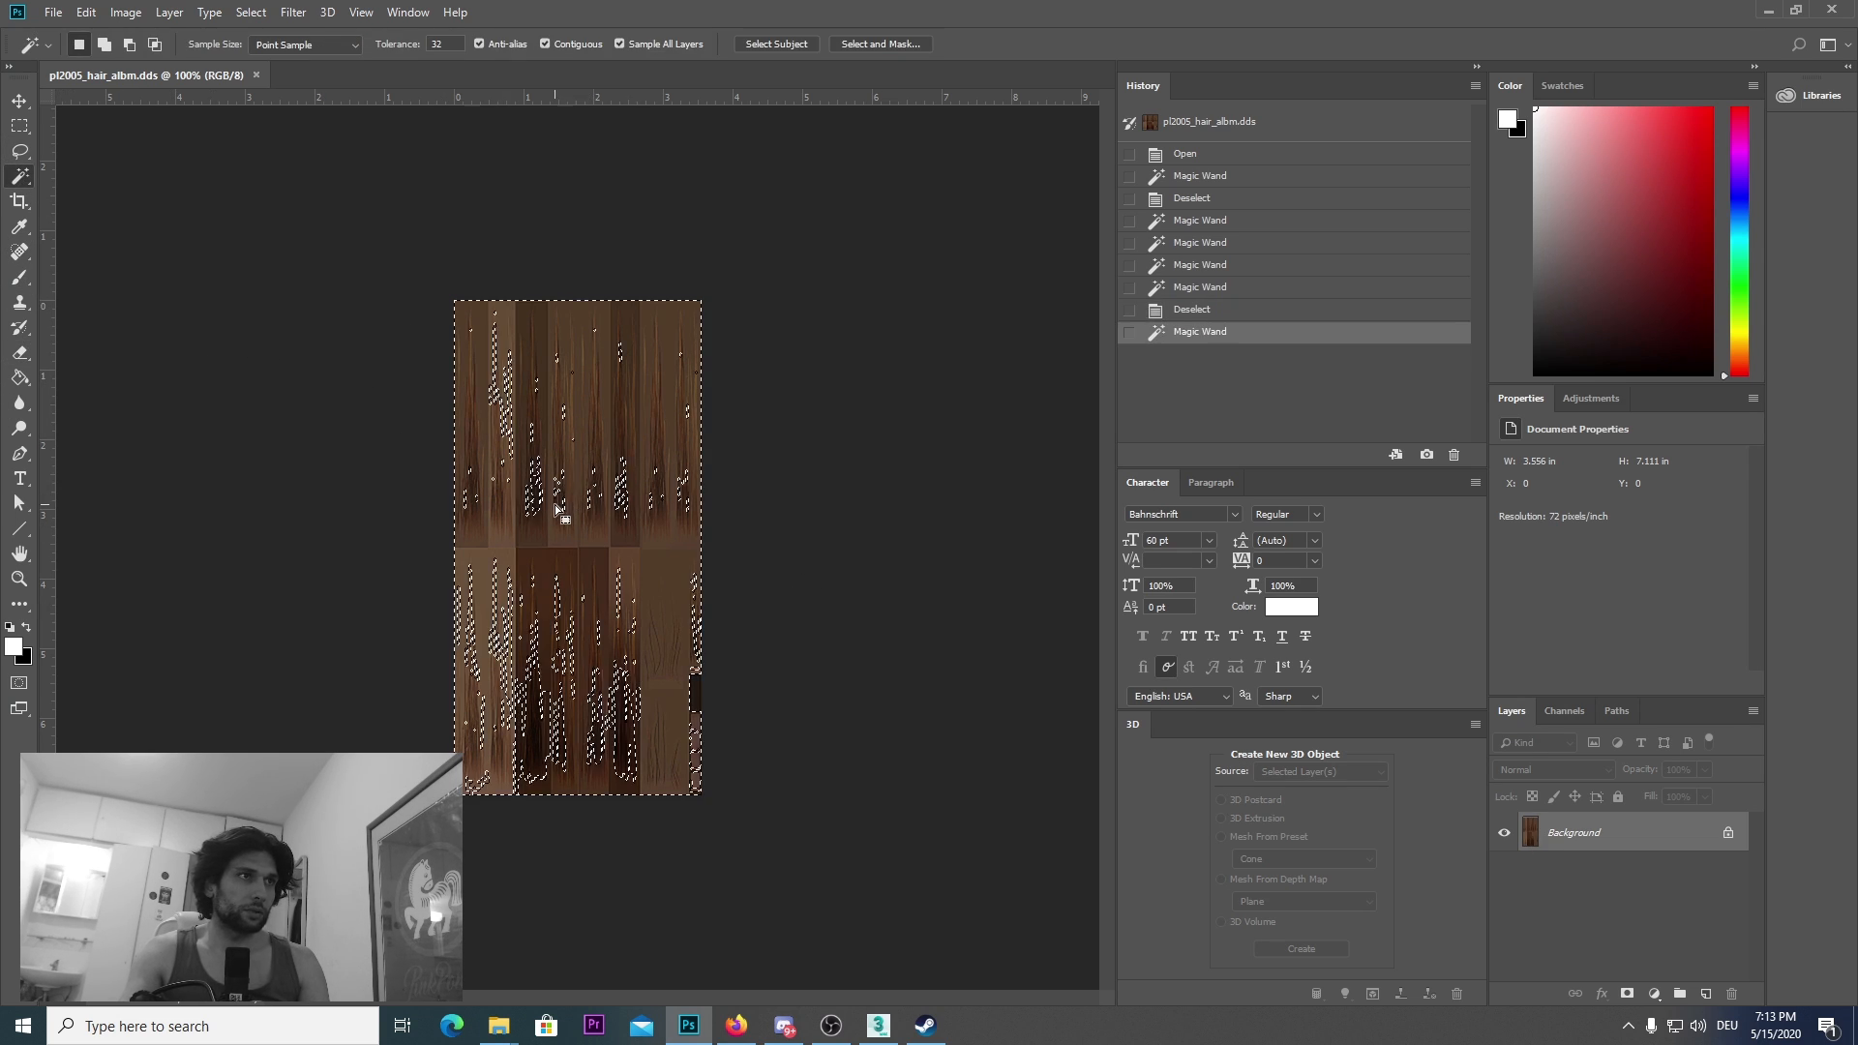
pyautogui.hotkey('ctrl', 'd')
# Step: Select the entire hair texture, building up the selection strand by strand with the Quick Selection tool
pyautogui.rightClick(19, 176)
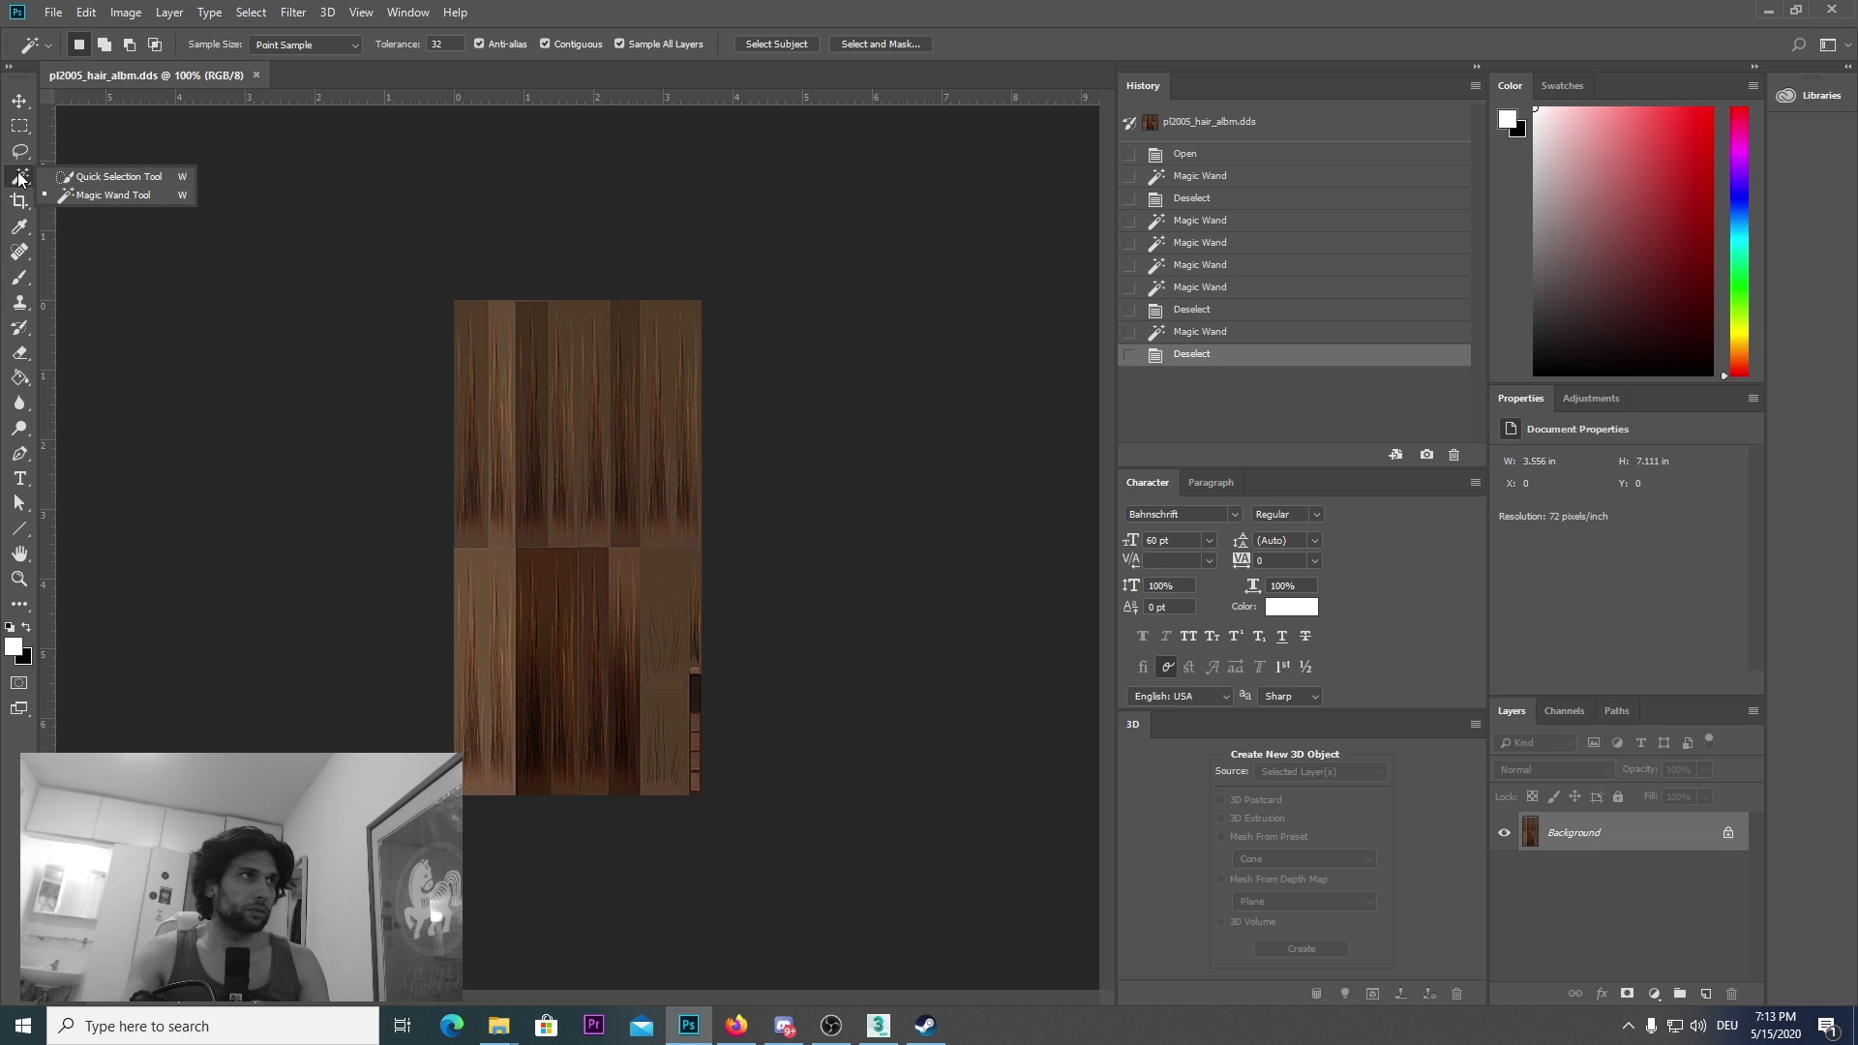
pyautogui.click(70, 176)
pyautogui.click(582, 484)
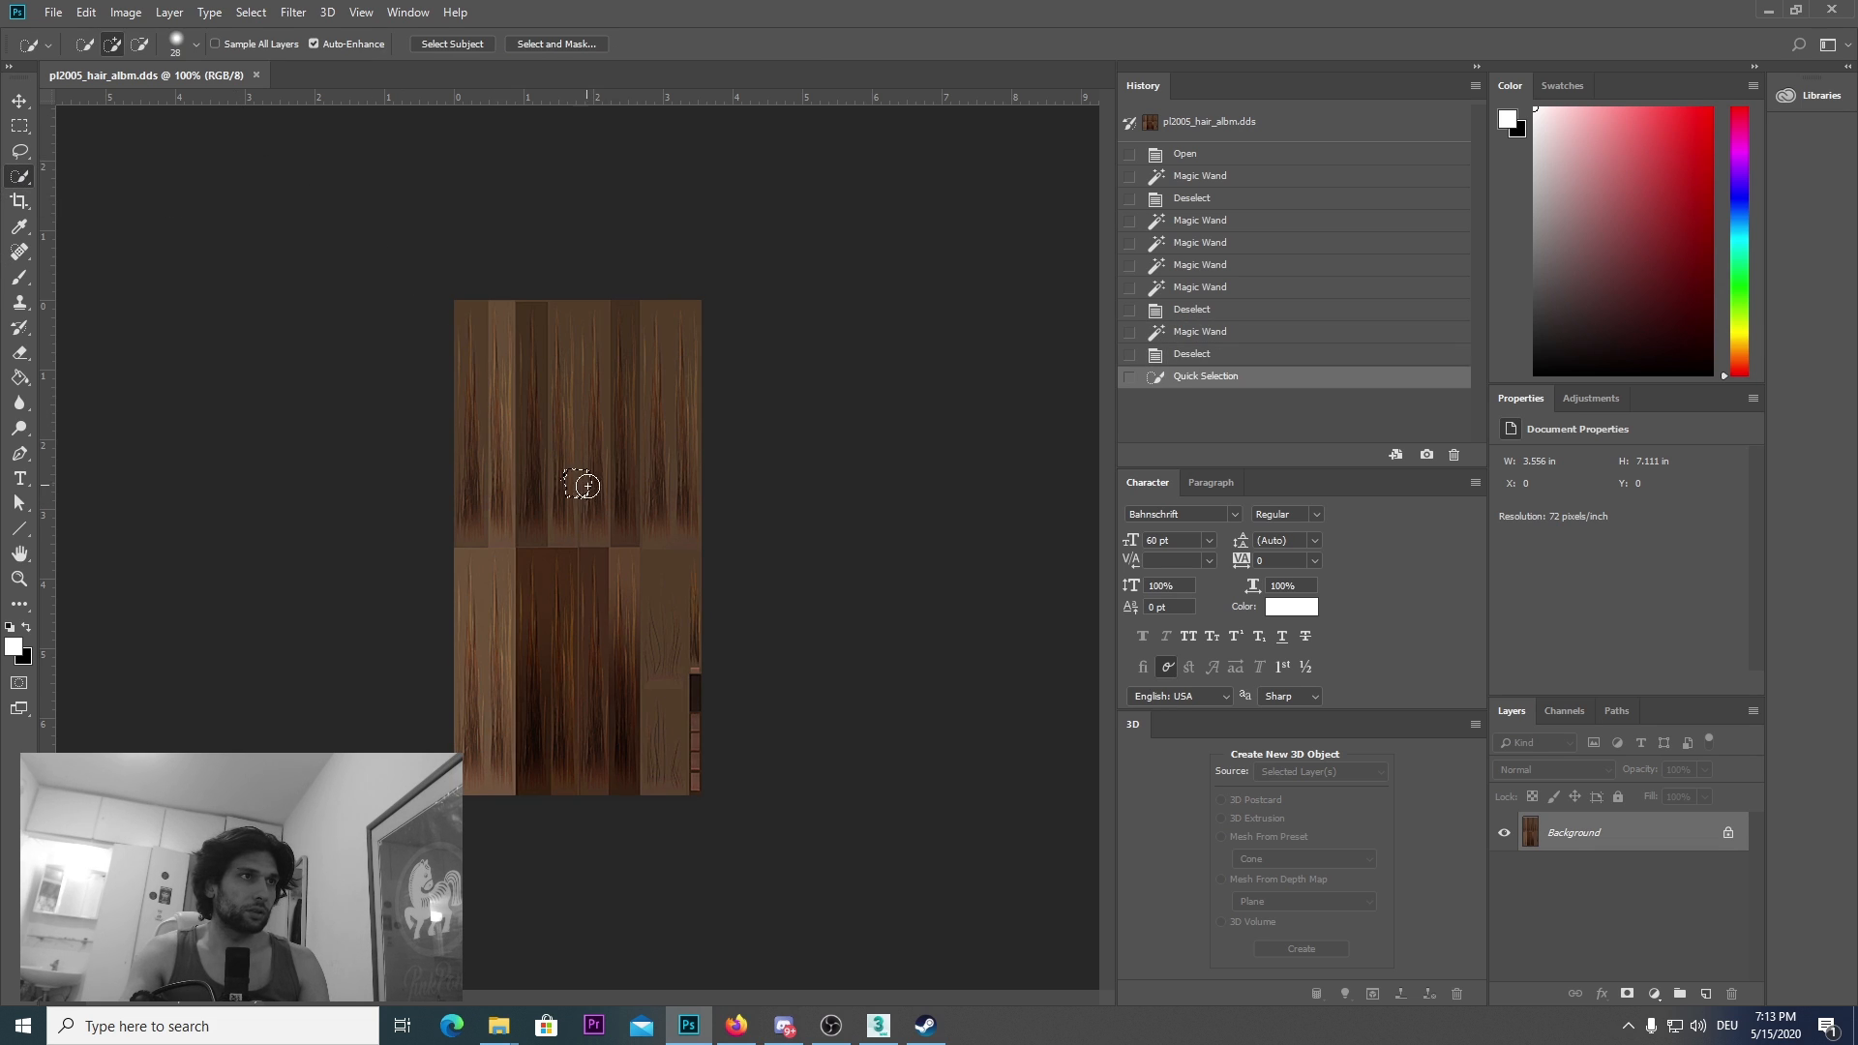
pyautogui.click(596, 485)
pyautogui.click(602, 451)
pyautogui.click(595, 430)
pyautogui.click(503, 449)
pyautogui.click(664, 456)
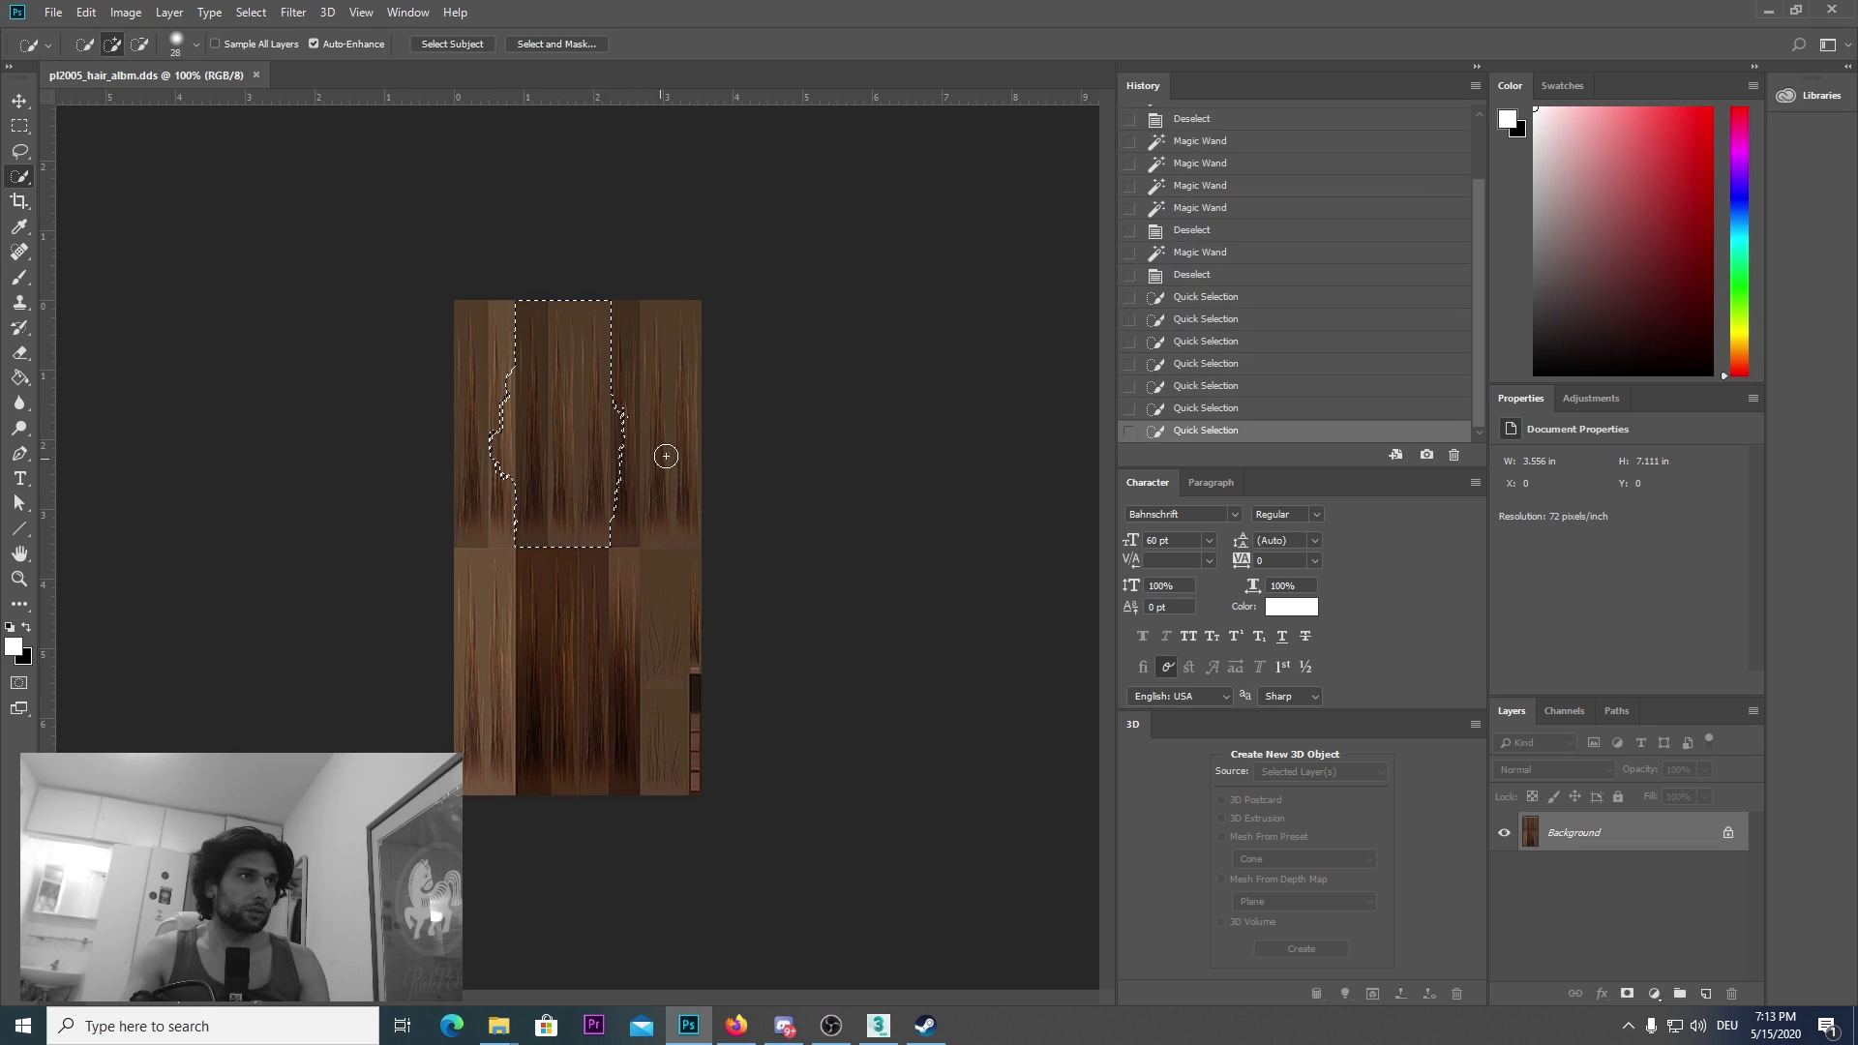
pyautogui.click(551, 481)
pyautogui.click(639, 485)
pyautogui.click(511, 447)
pyautogui.click(479, 445)
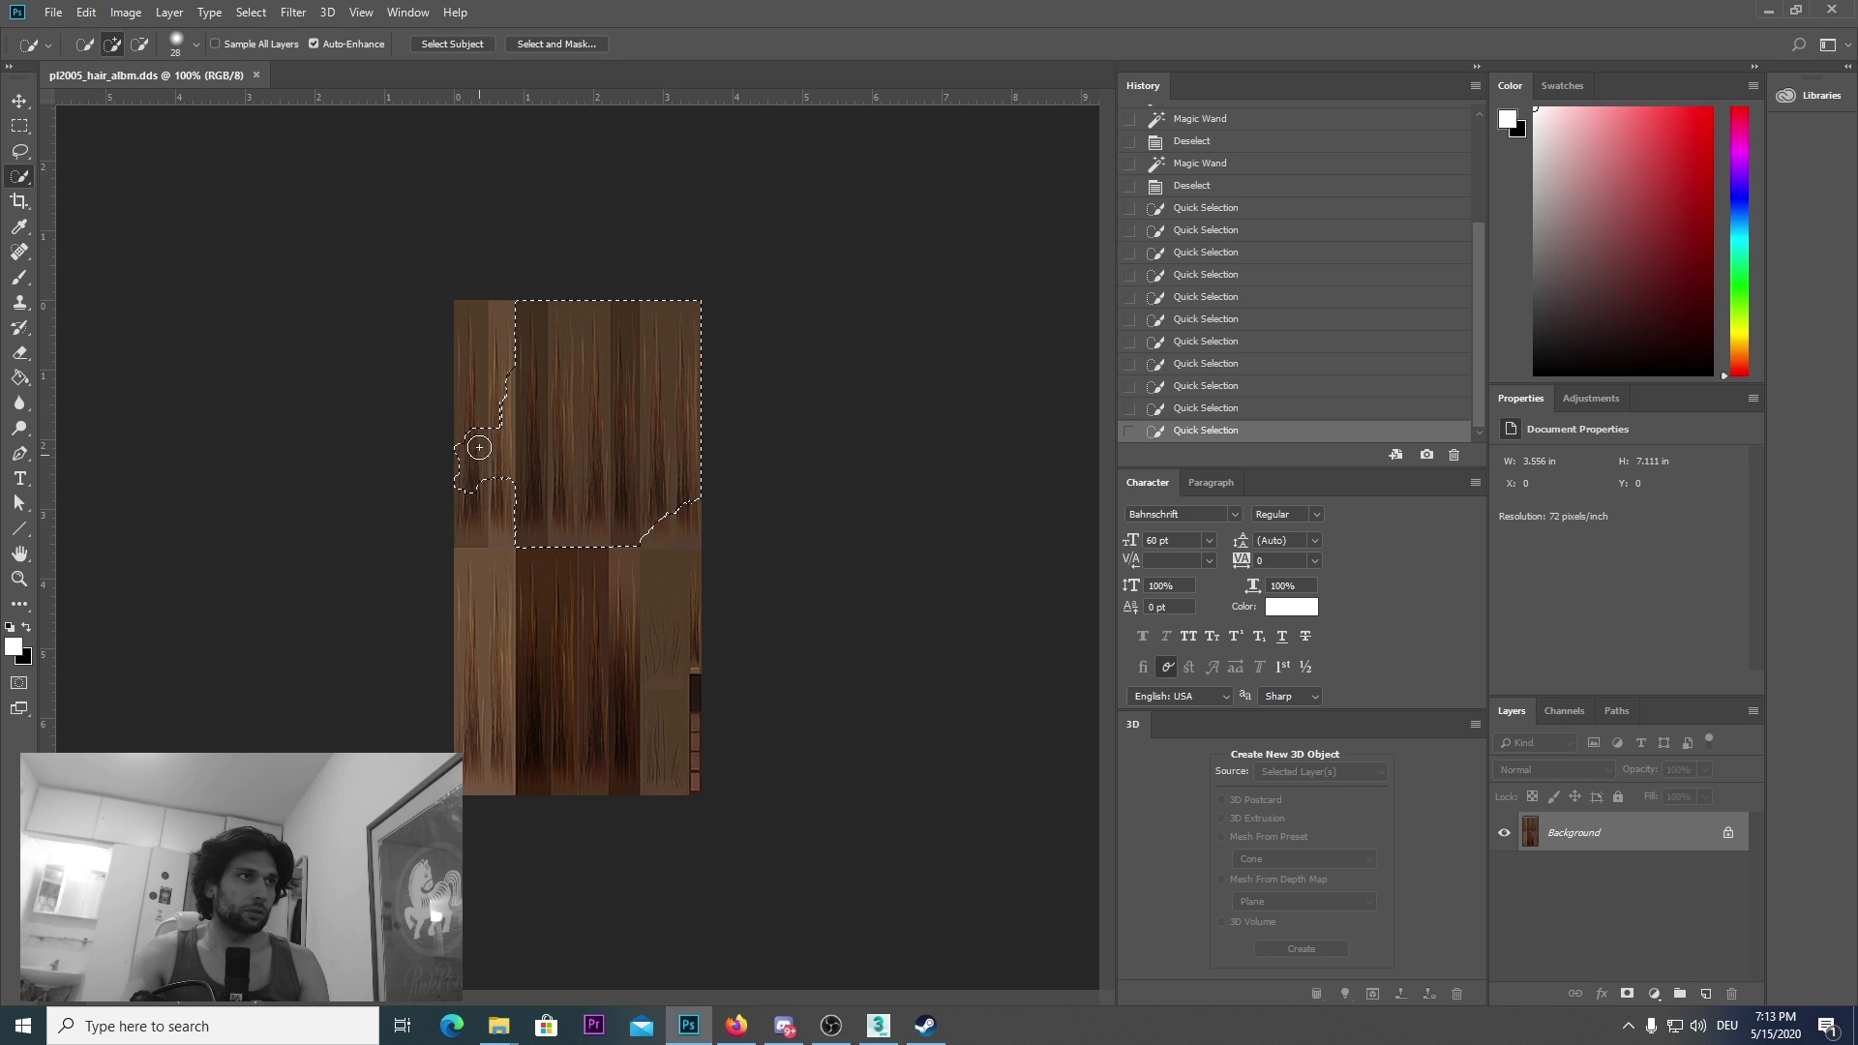
pyautogui.click(548, 580)
pyautogui.click(560, 664)
pyautogui.click(510, 693)
pyautogui.click(509, 693)
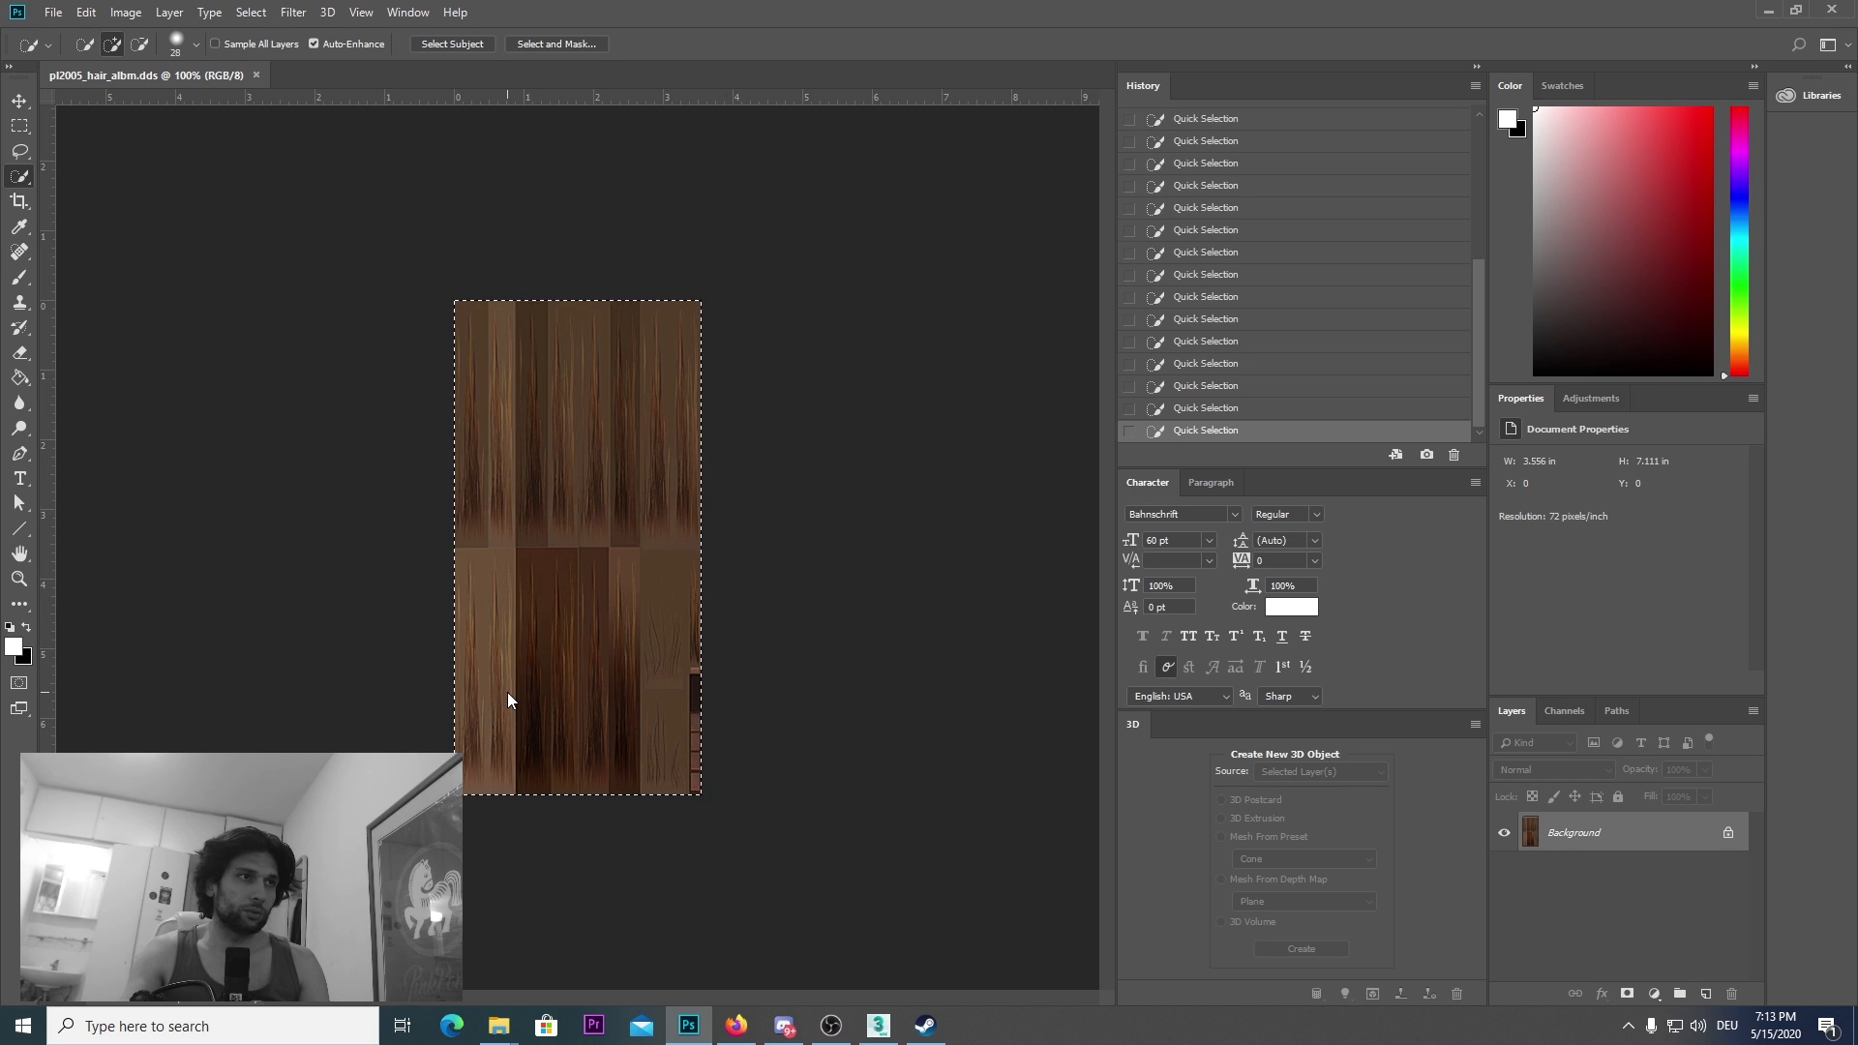
pyautogui.rightClick(547, 479)
pyautogui.click(309, 496)
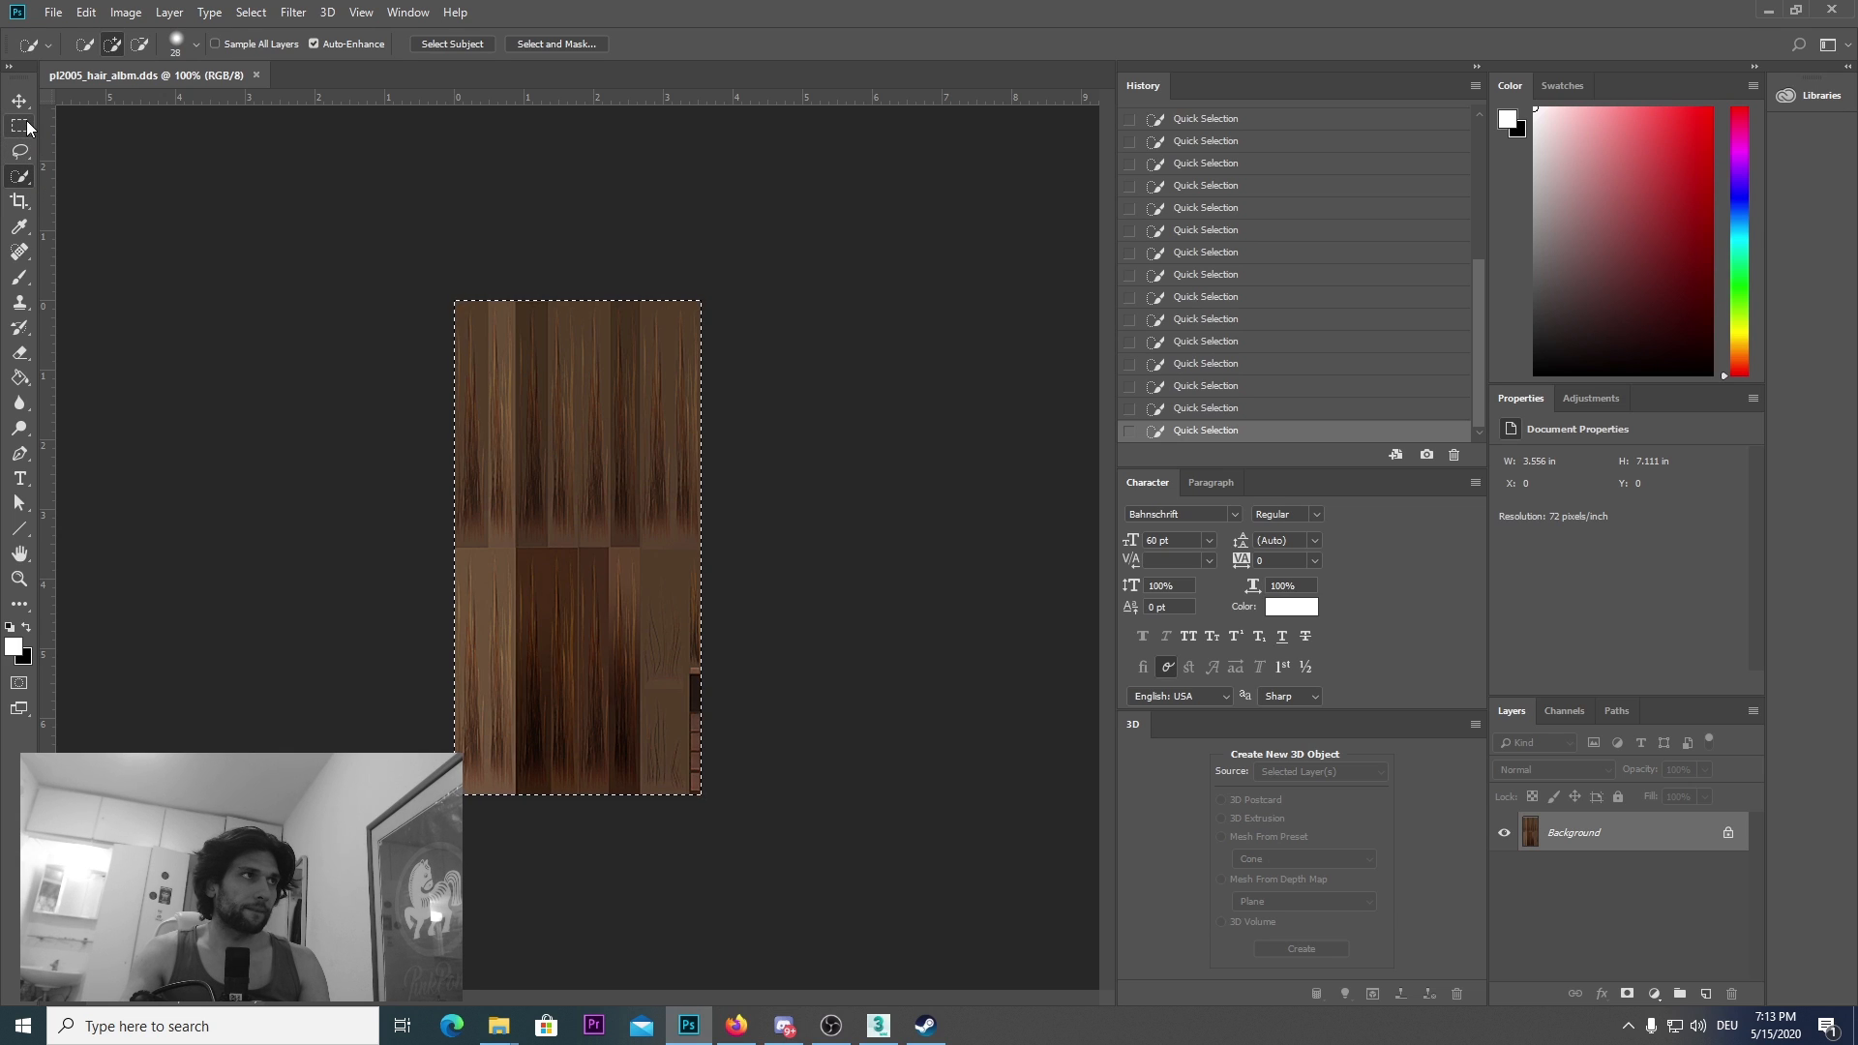
# Step: Select the upper half of the hair texture with the Rectangular Marquee and copy it to a new layer
pyautogui.click(20, 126)
pyautogui.click(507, 399)
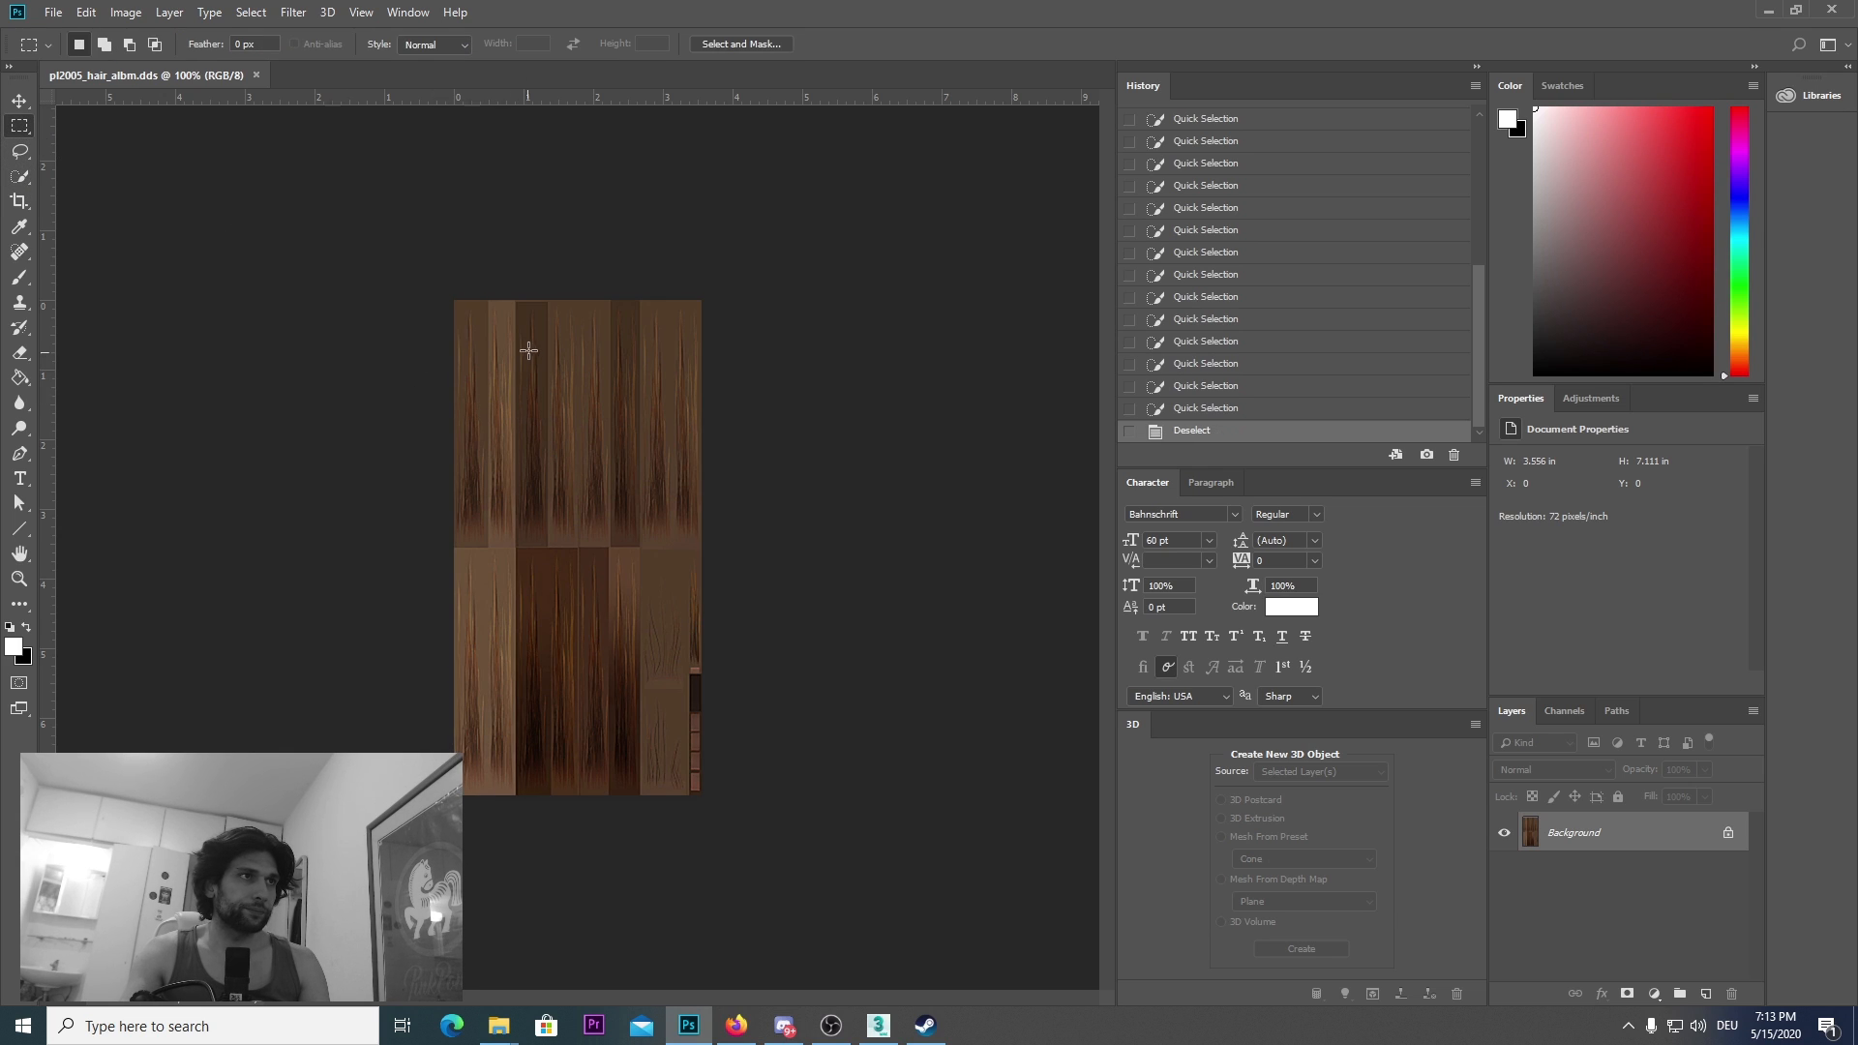
pyautogui.moveTo(460, 297); pyautogui.dragTo(810, 817)
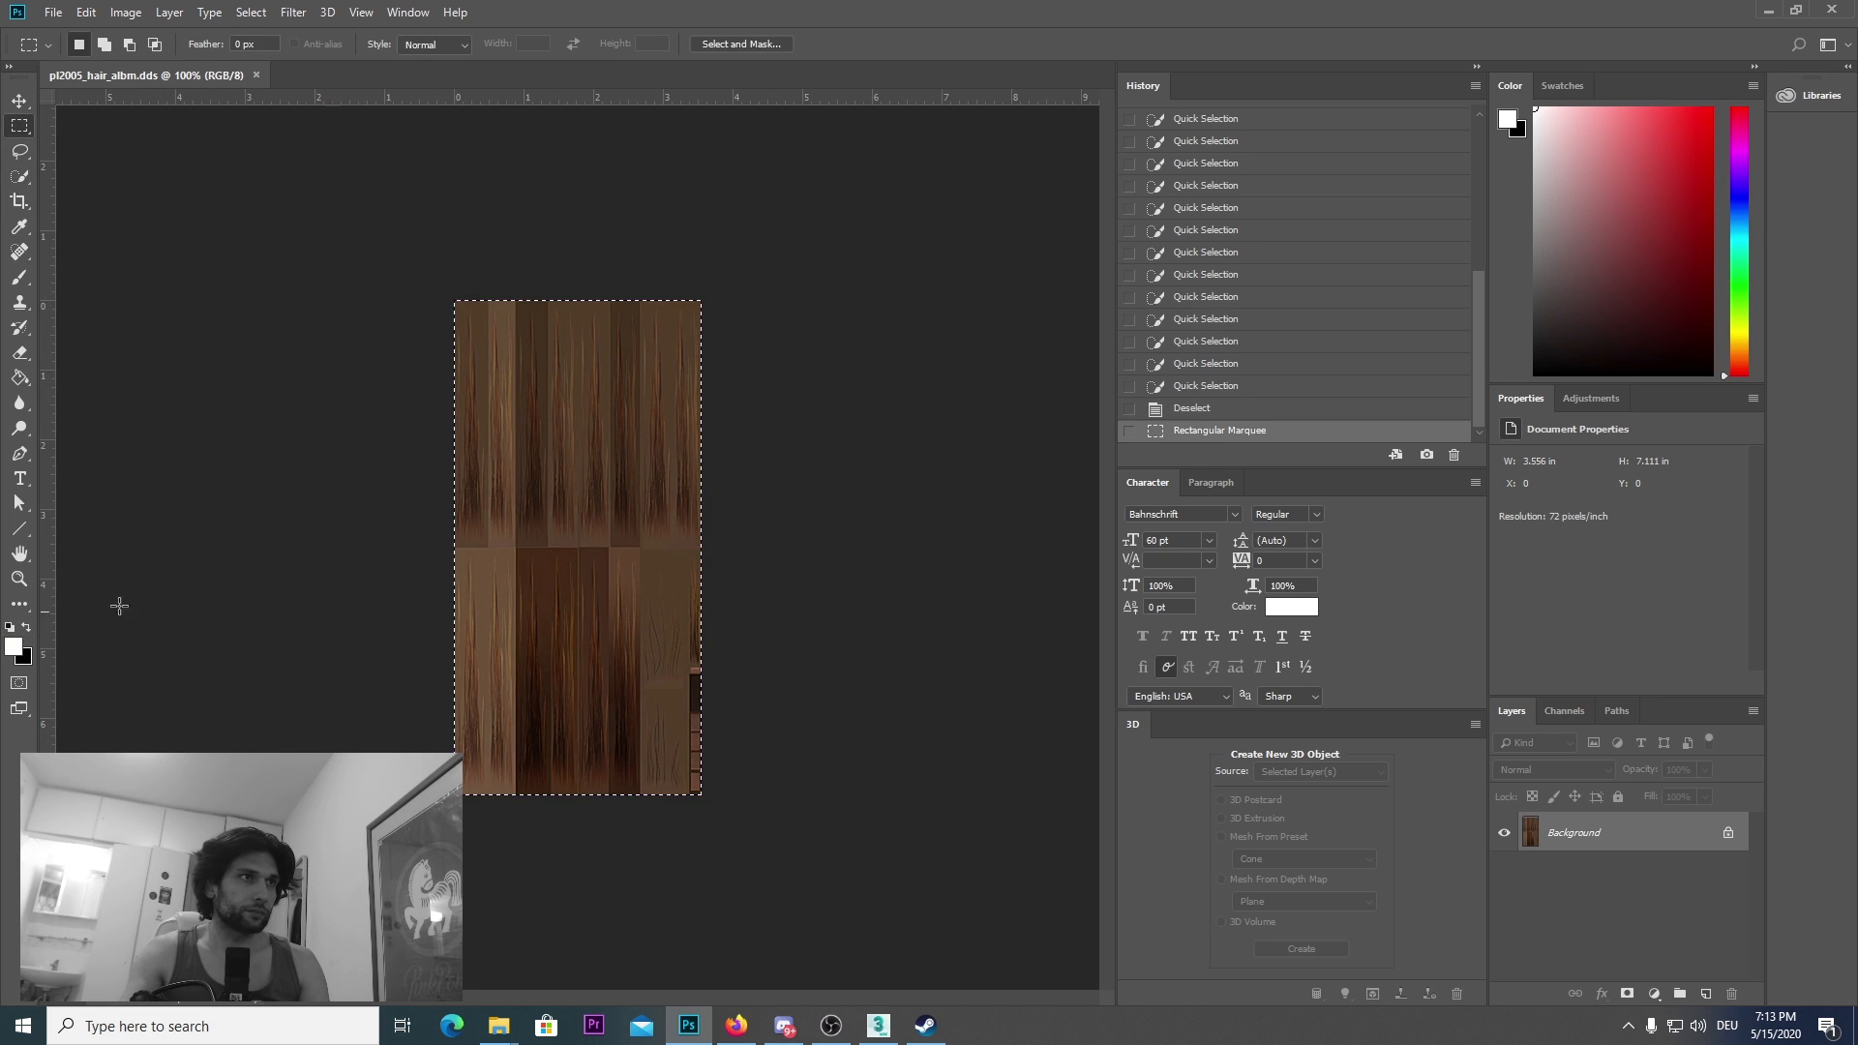
pyautogui.moveTo(454, 300); pyautogui.dragTo(716, 547)
pyautogui.rightClick(535, 461)
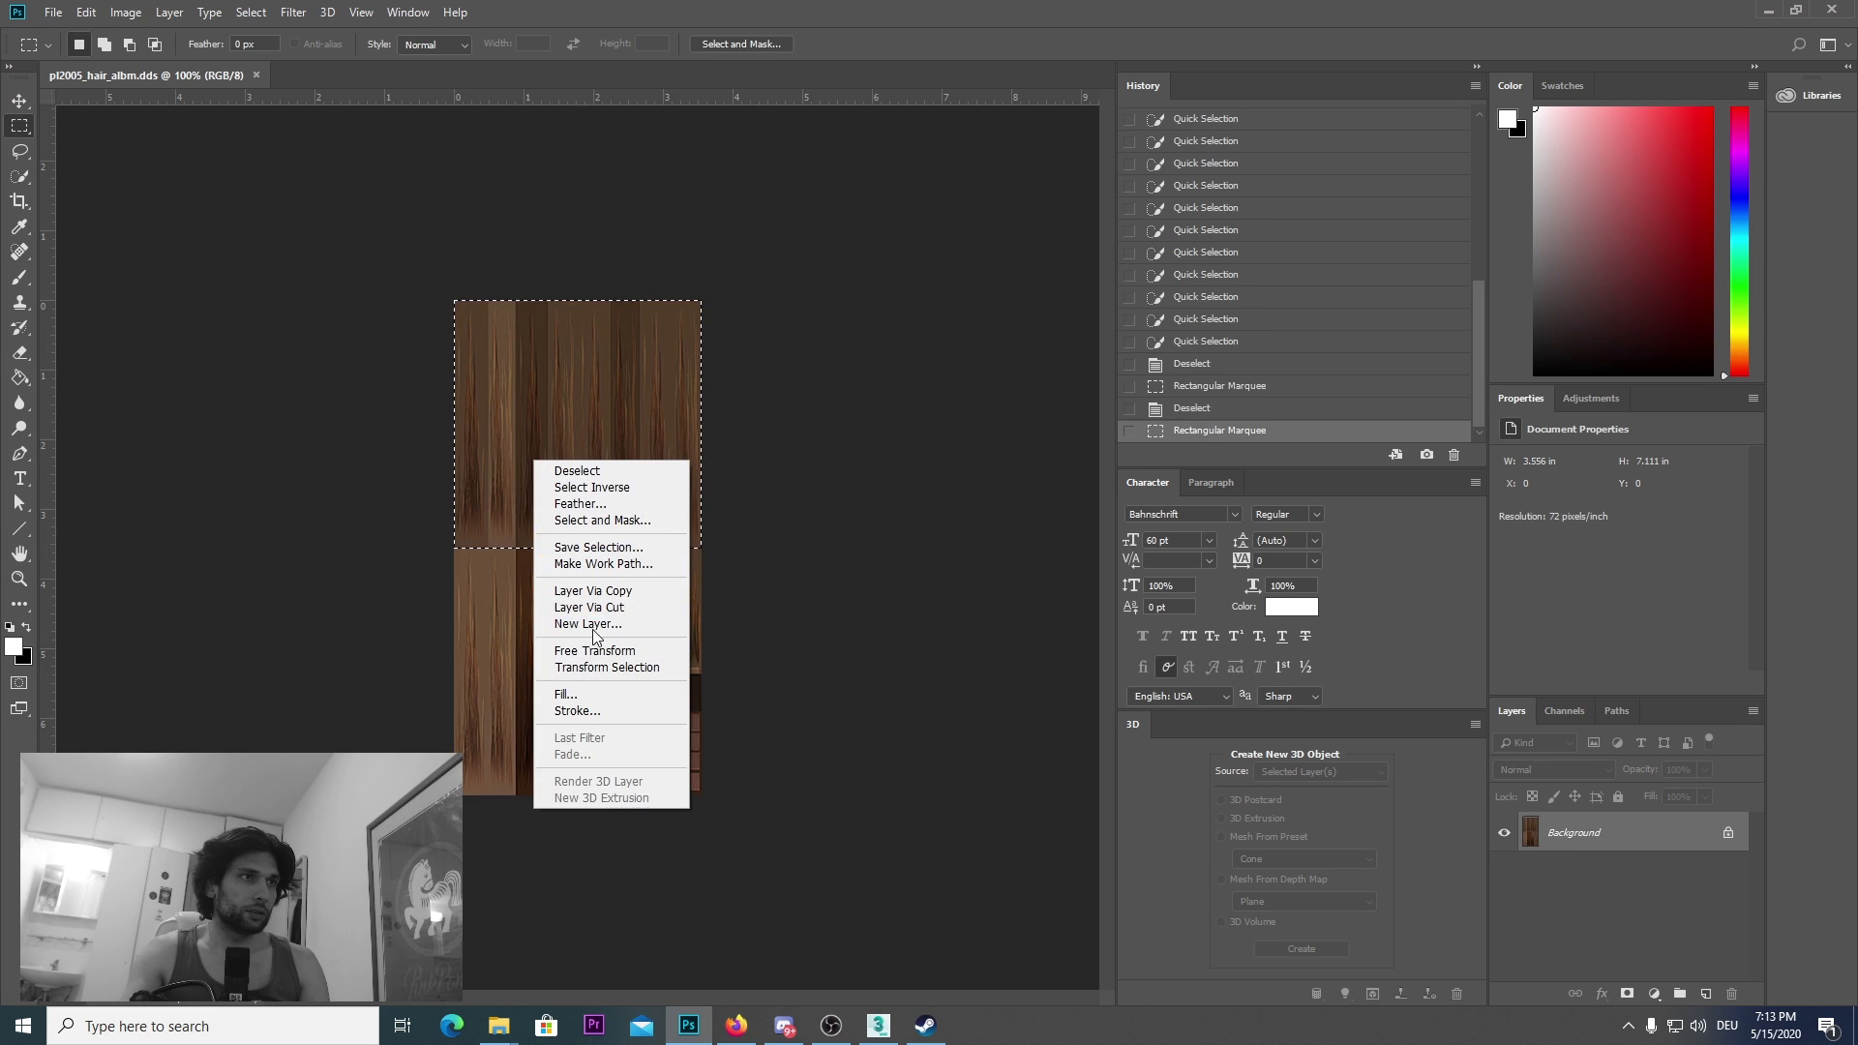
pyautogui.click(626, 602)
# Step: Try a Gradient Overlay in the copied layer's blending options and discard the layer style changes
pyautogui.rightClick(1578, 834)
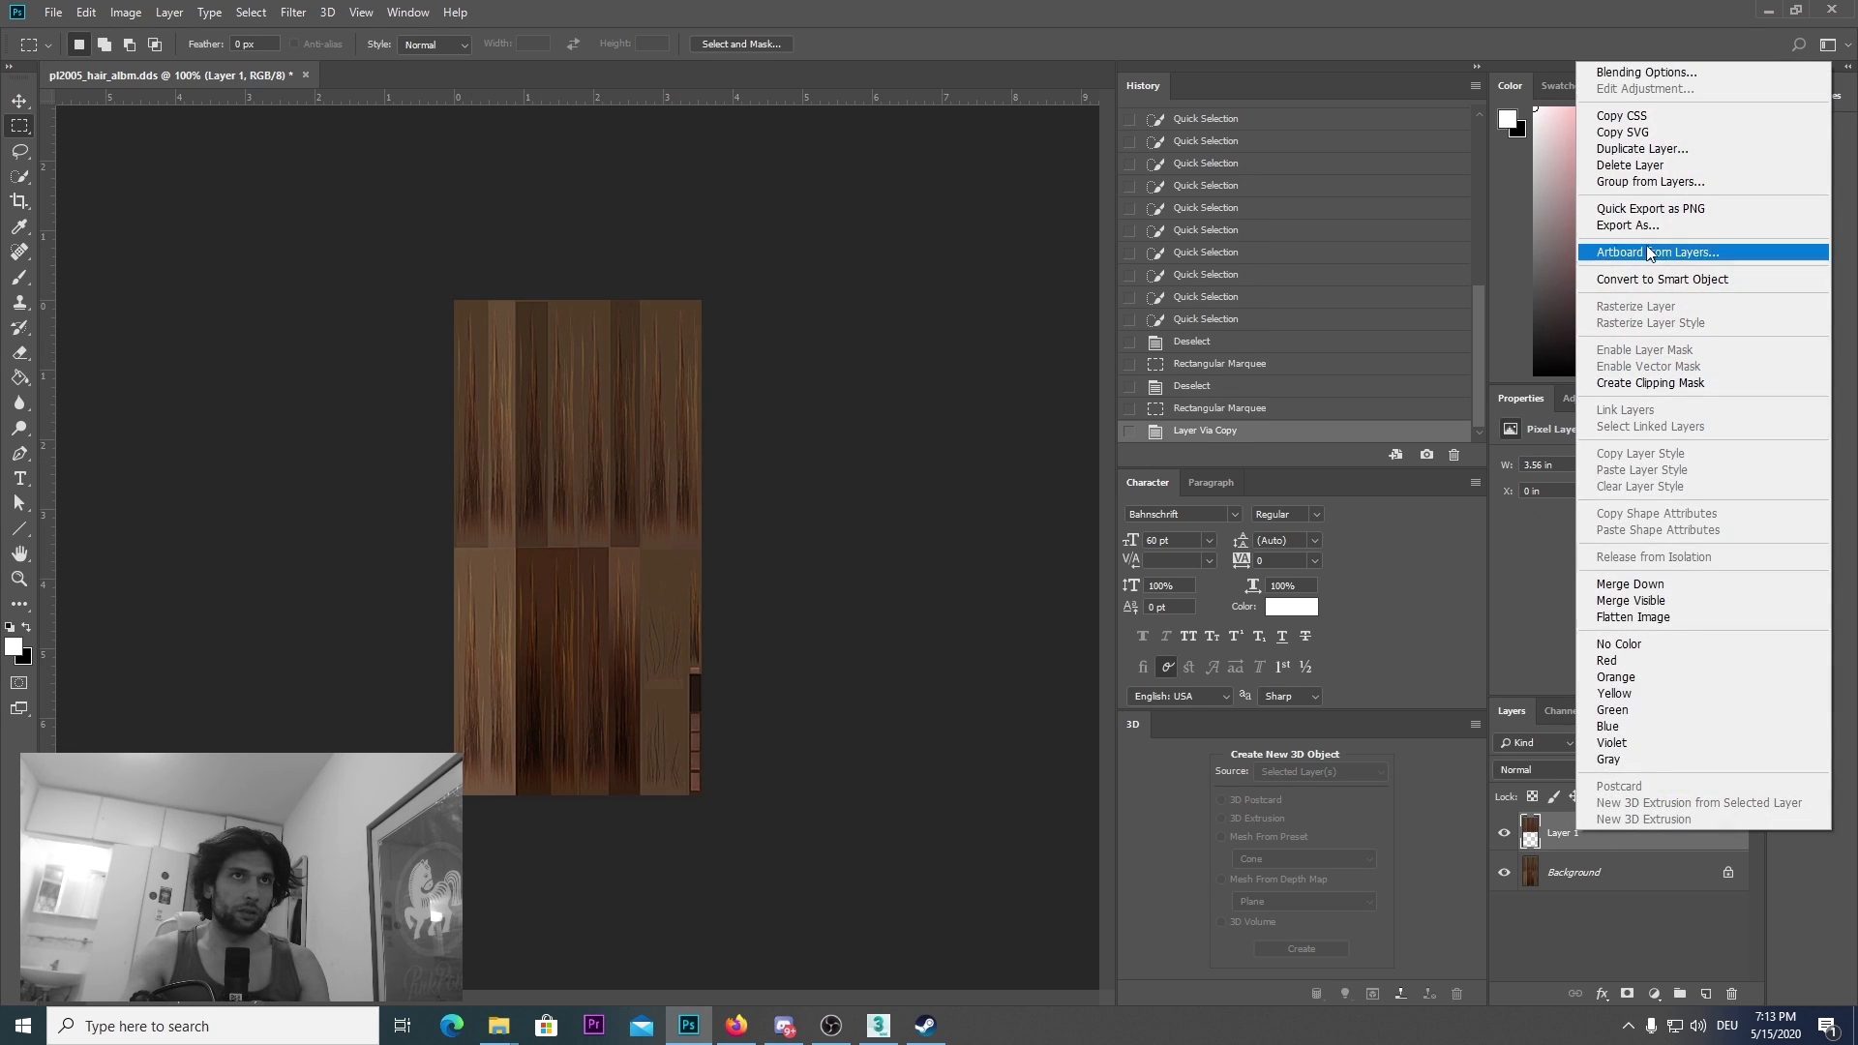
pyautogui.click(1675, 70)
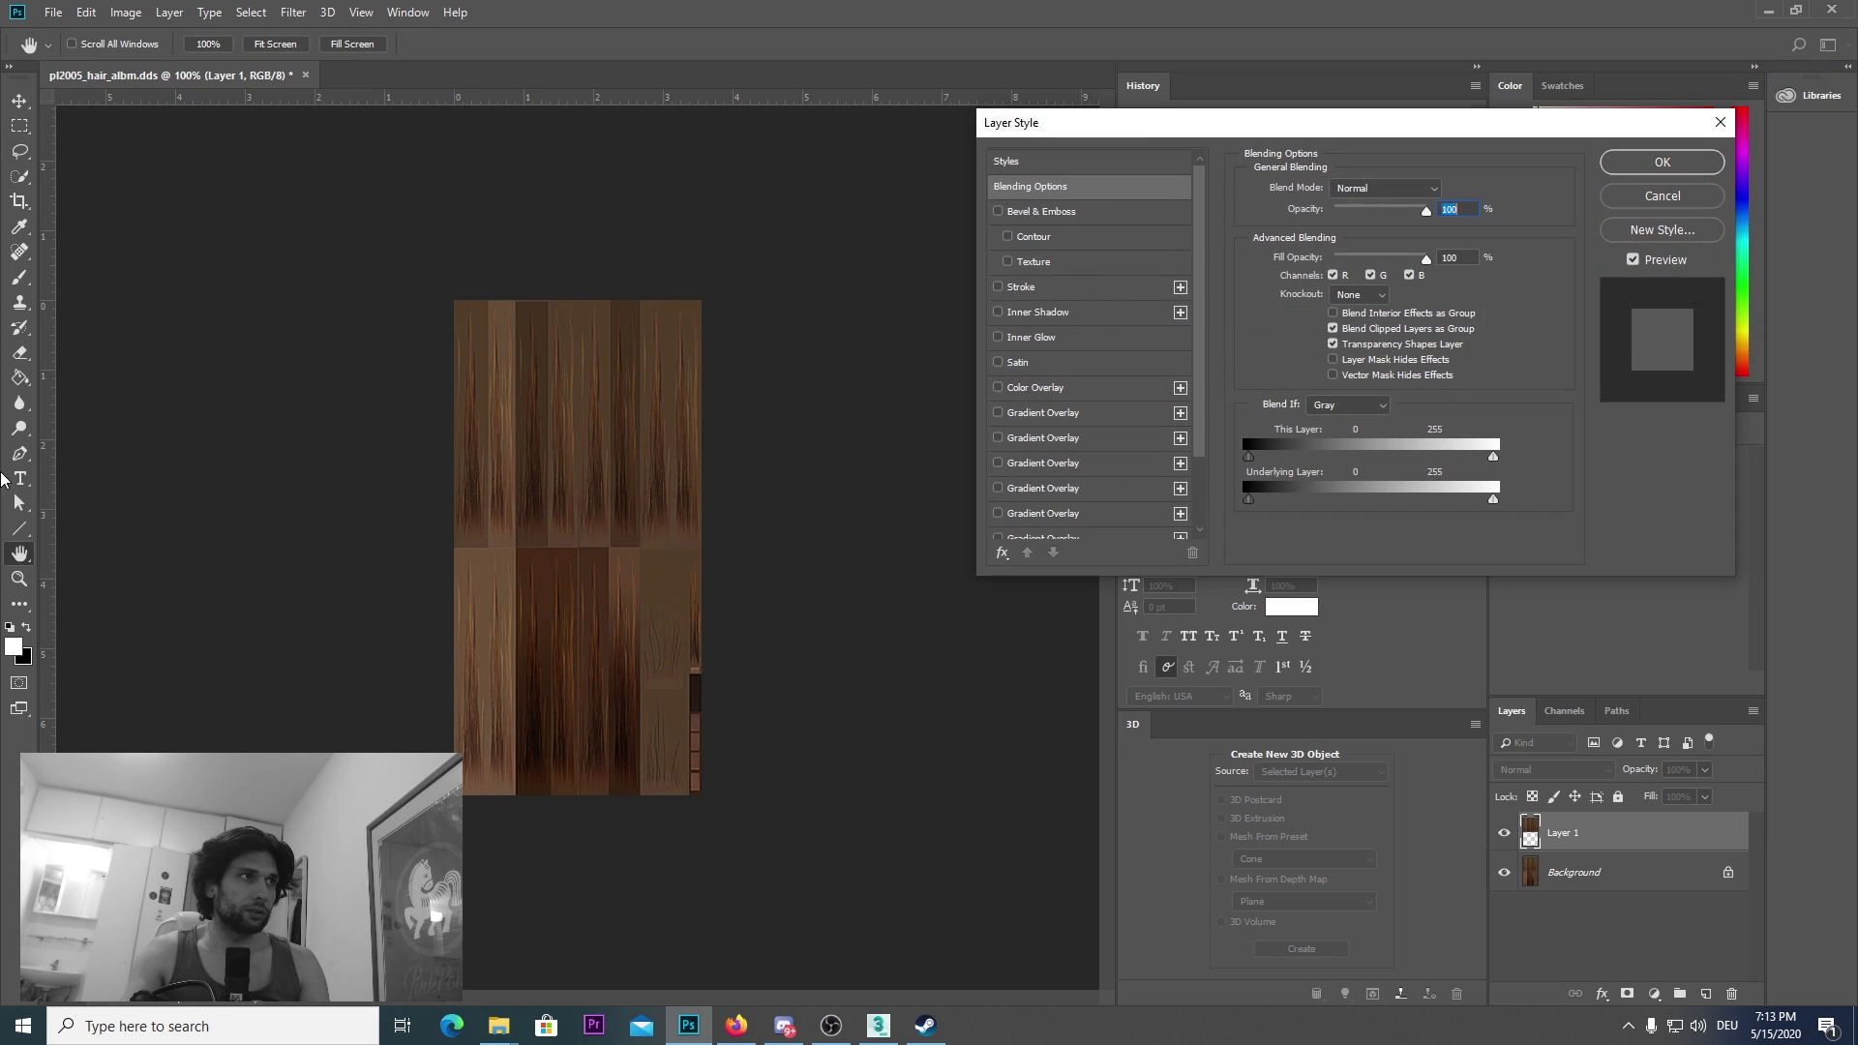
pyautogui.click(1036, 412)
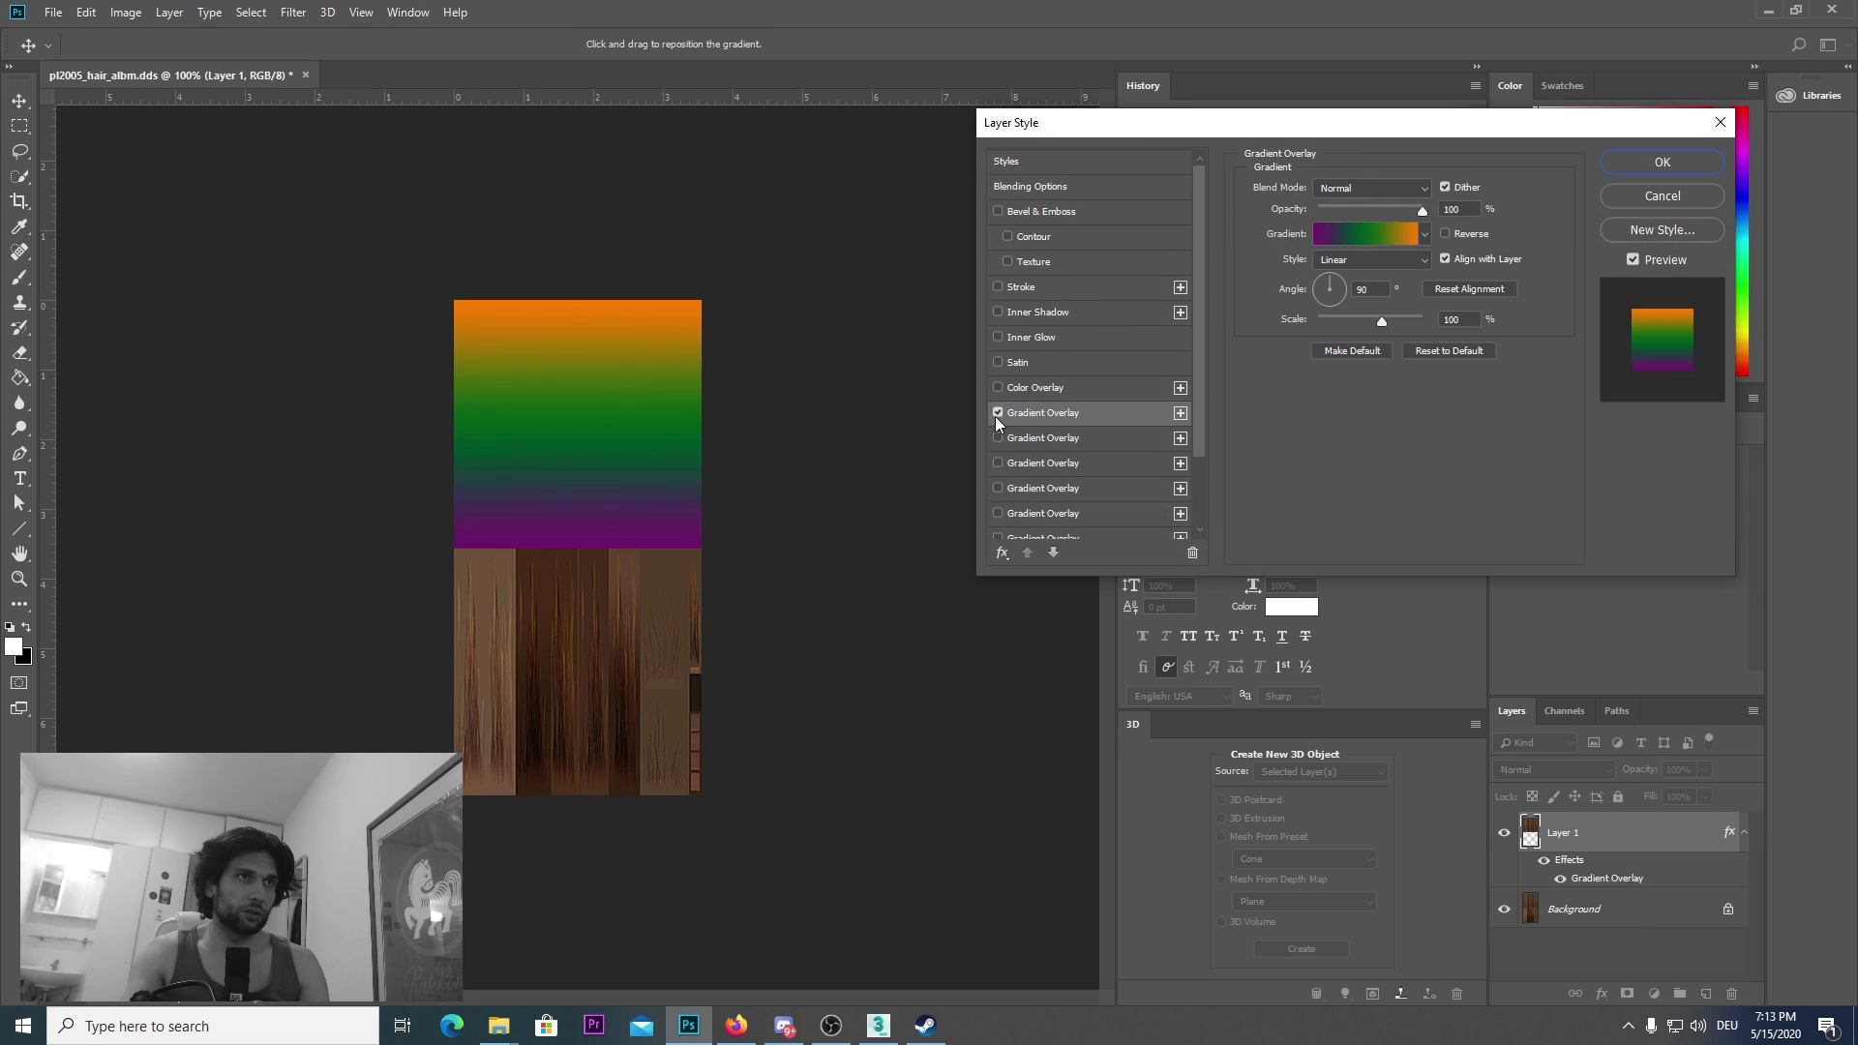
pyautogui.click(998, 413)
pyautogui.click(999, 438)
pyautogui.click(999, 438)
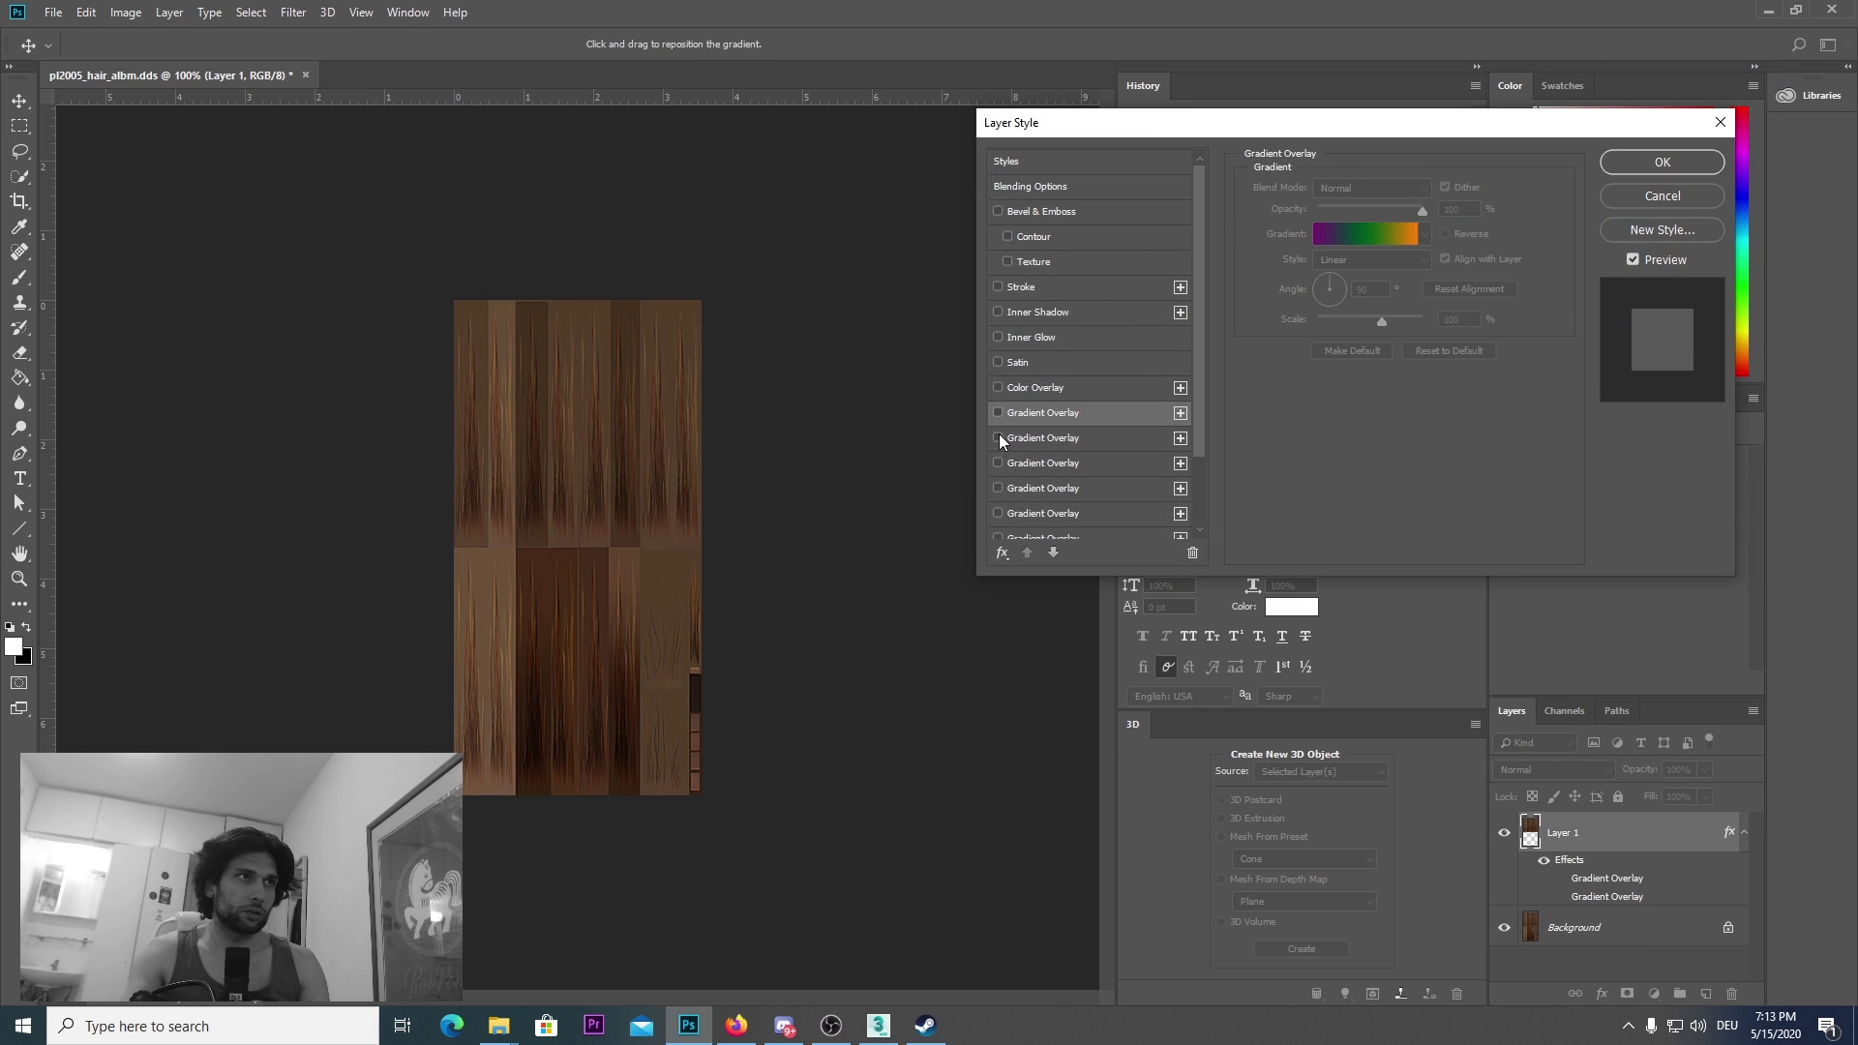
pyautogui.click(1655, 197)
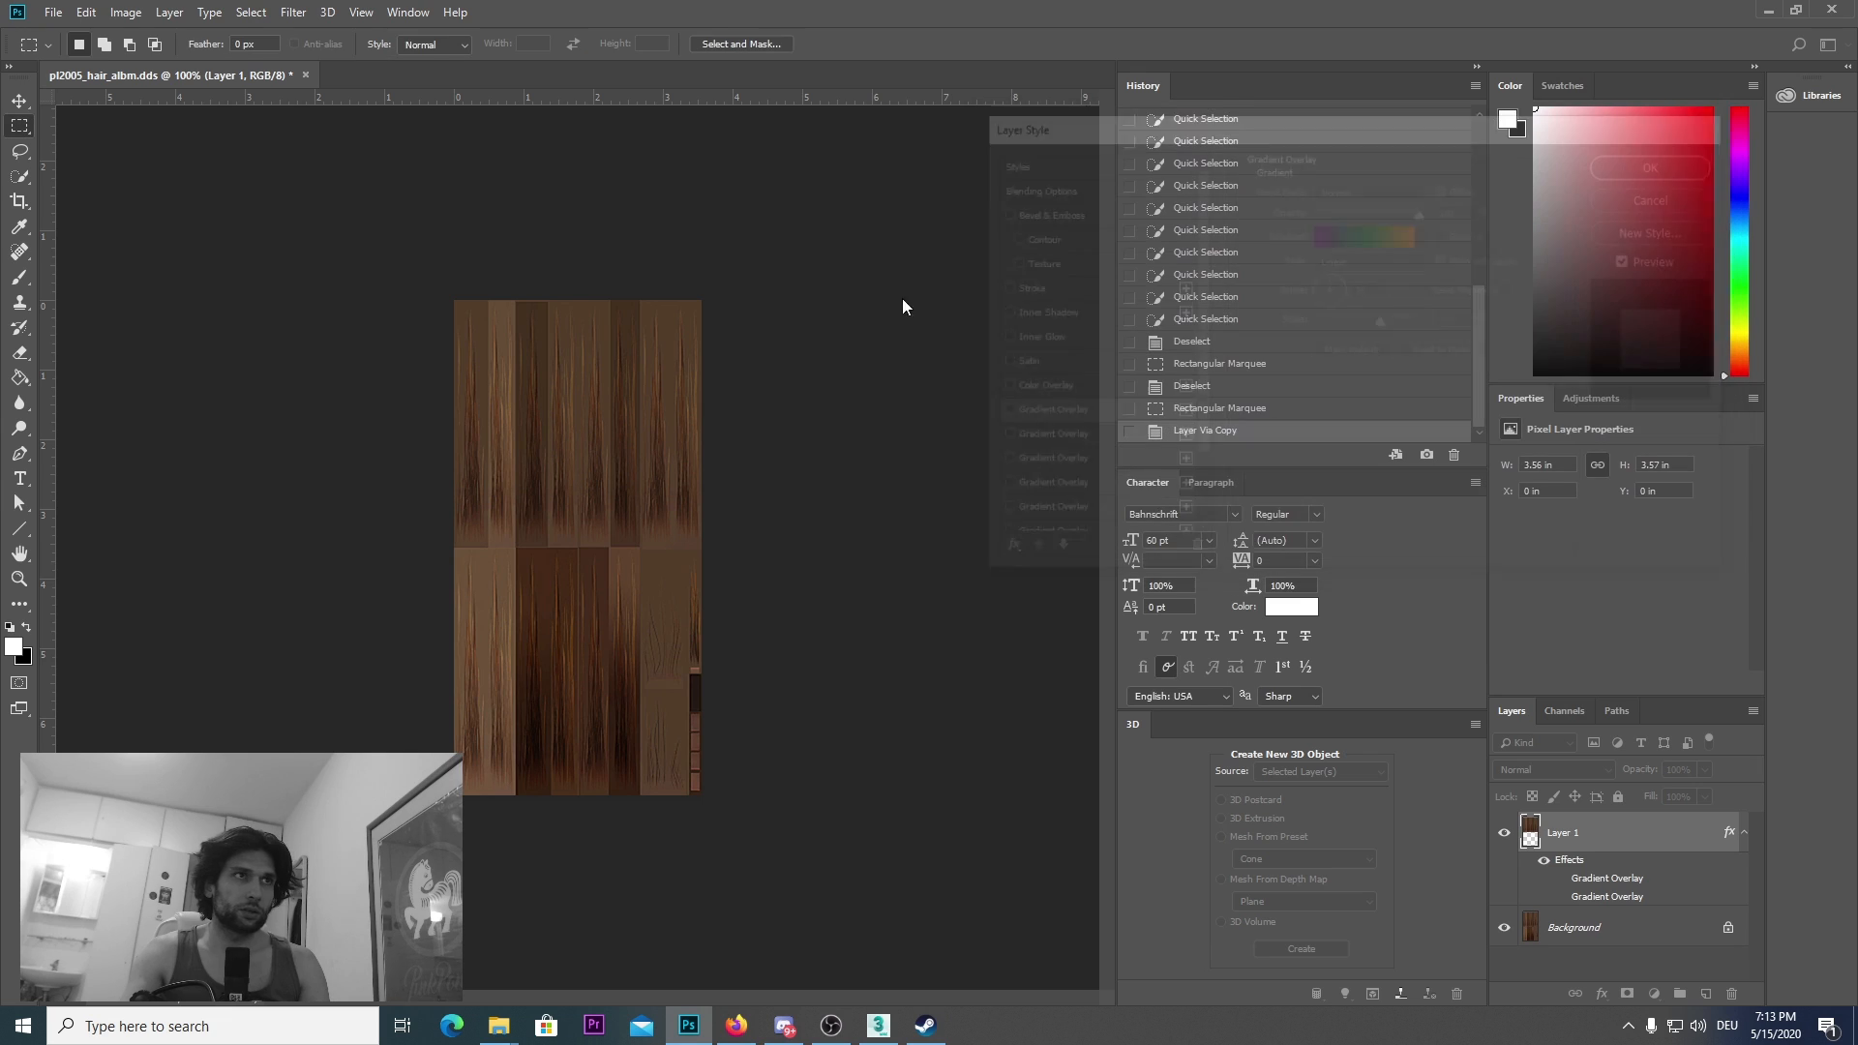
# Step: Brush white strokes at 22% opacity over the hair texture and quit Photoshop without saving
pyautogui.click(28, 283)
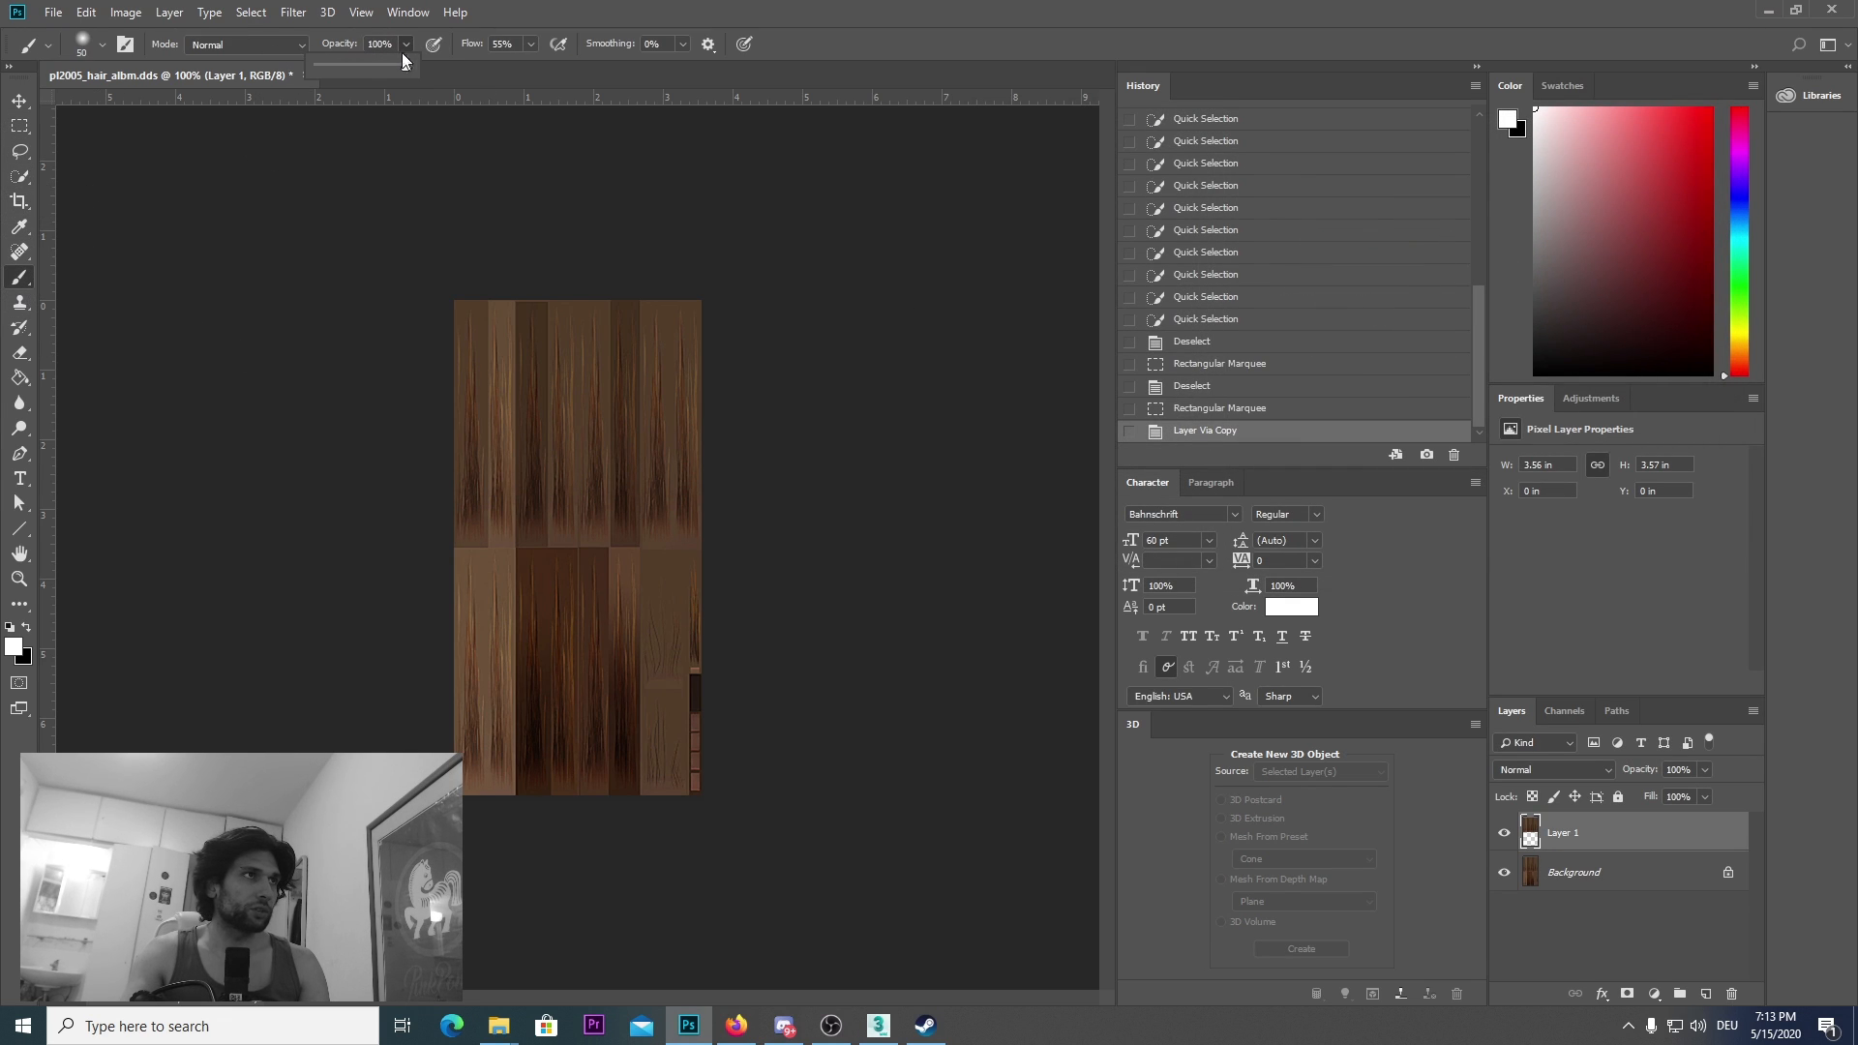
pyautogui.moveTo(490, 452)
pyautogui.mouseDown()
pyautogui.moveTo(481, 419)
pyautogui.moveTo(535, 485)
pyautogui.moveTo(648, 431)
pyautogui.moveTo(506, 521)
pyautogui.moveTo(701, 444)
pyautogui.moveTo(688, 316)
pyautogui.moveTo(394, 399)
pyautogui.moveTo(825, 543)
pyautogui.moveTo(606, 713)
pyautogui.moveTo(629, 716)
pyautogui.mouseUp()
pyautogui.click(1832, 9)
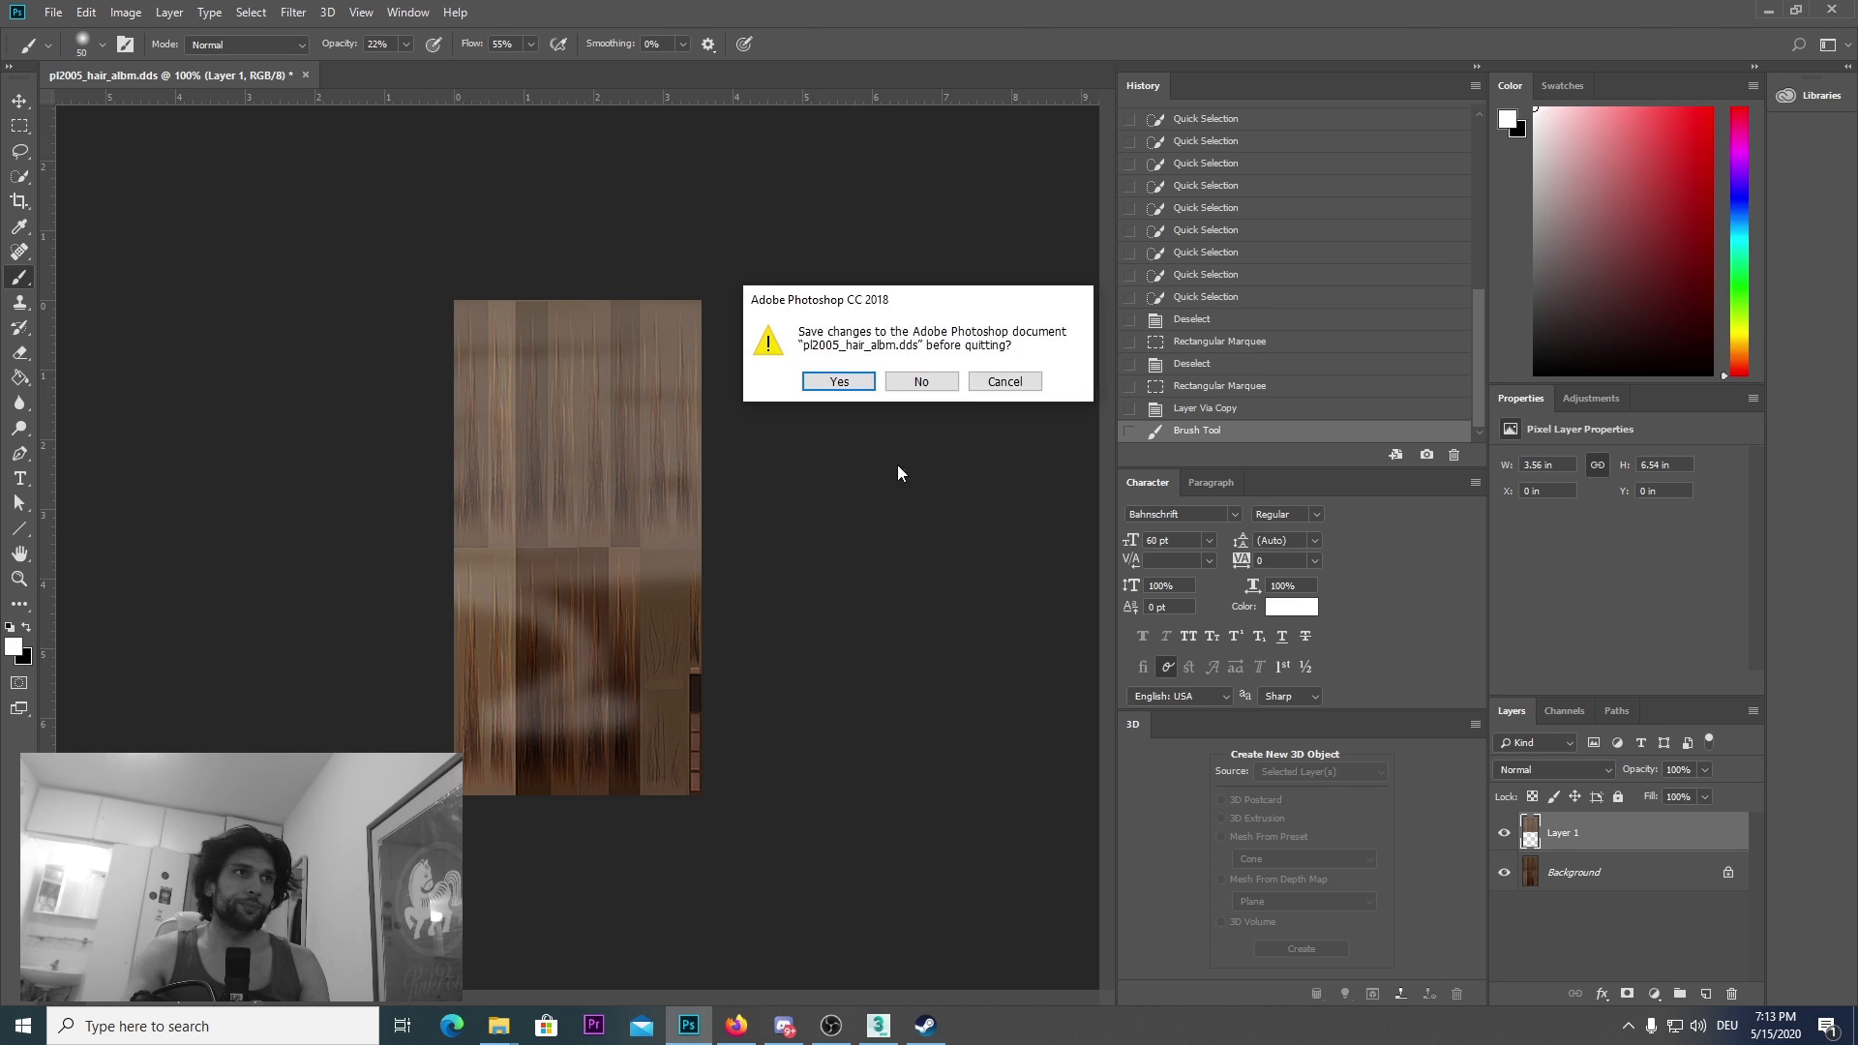
pyautogui.click(922, 383)
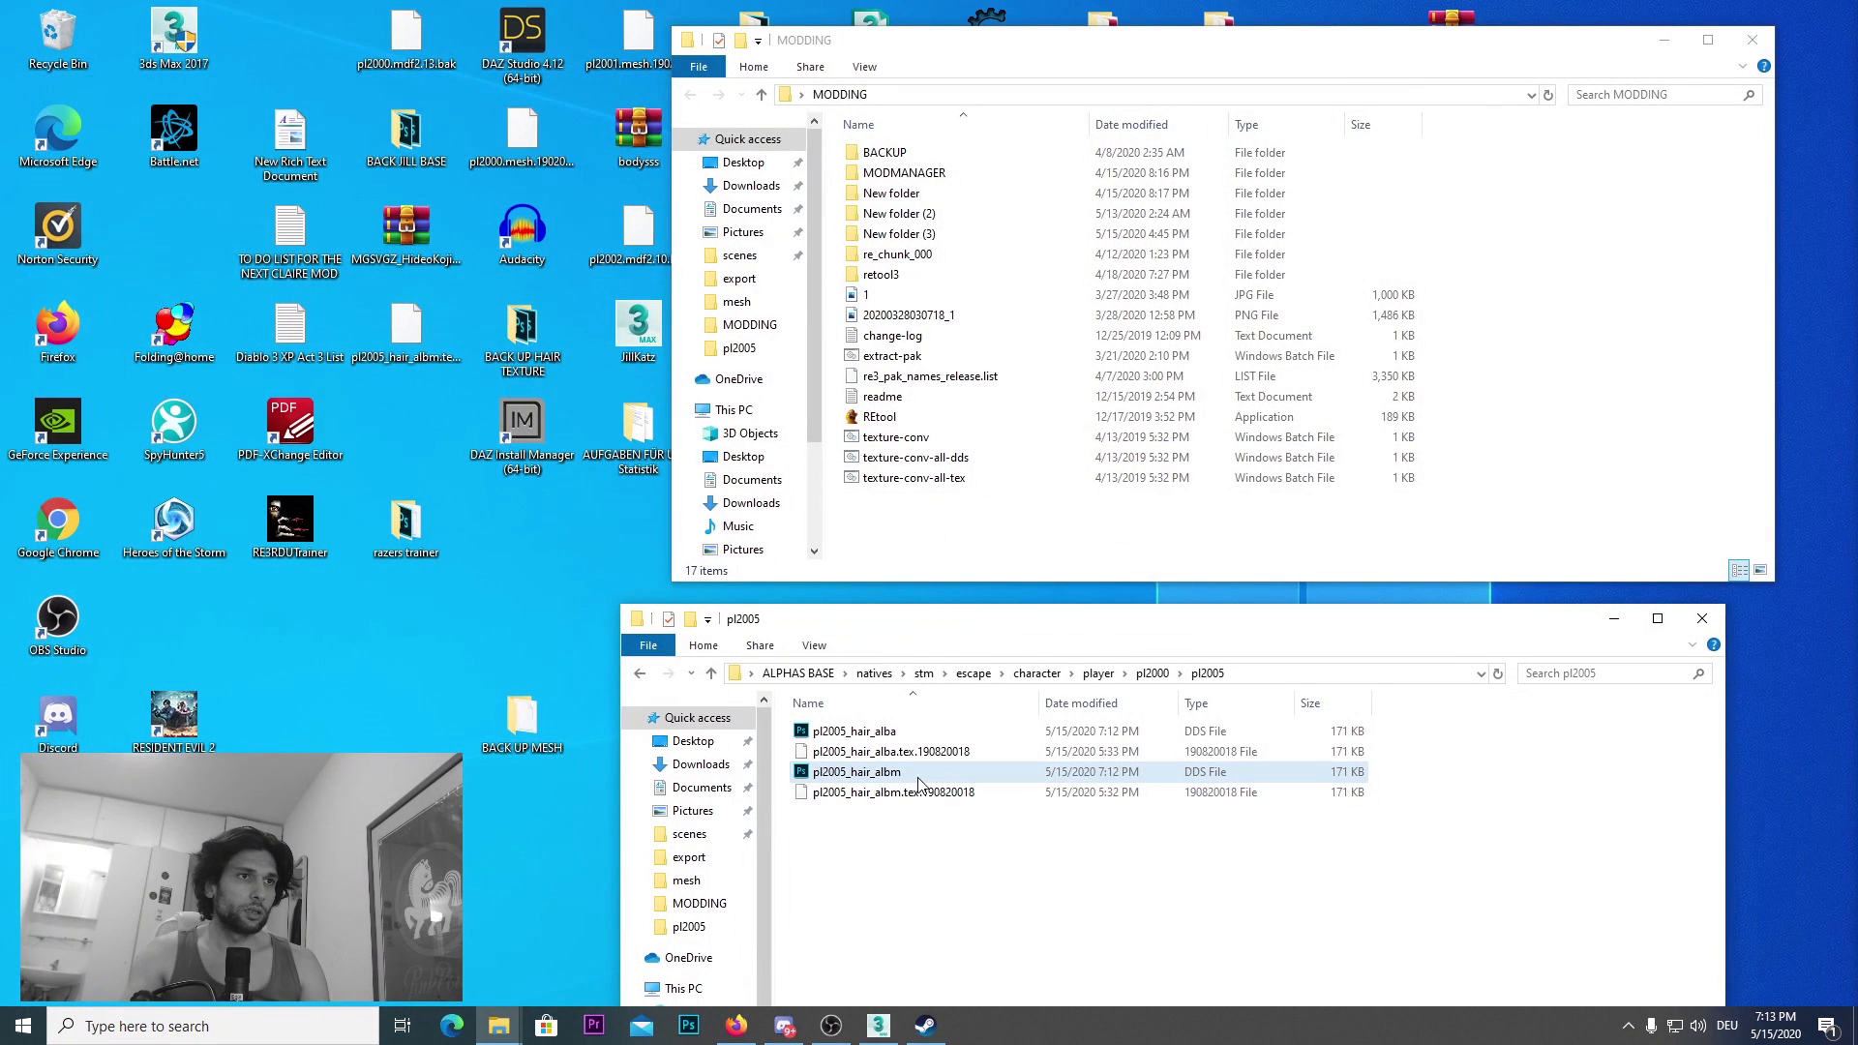
# Step: Move the pl2005_hair_albm DDS and pl2005_hair_albm.tex.190820018 from the pl2005 folder into the MODDING folder and select both there
pyautogui.rightClick(910, 497)
pyautogui.click(884, 822)
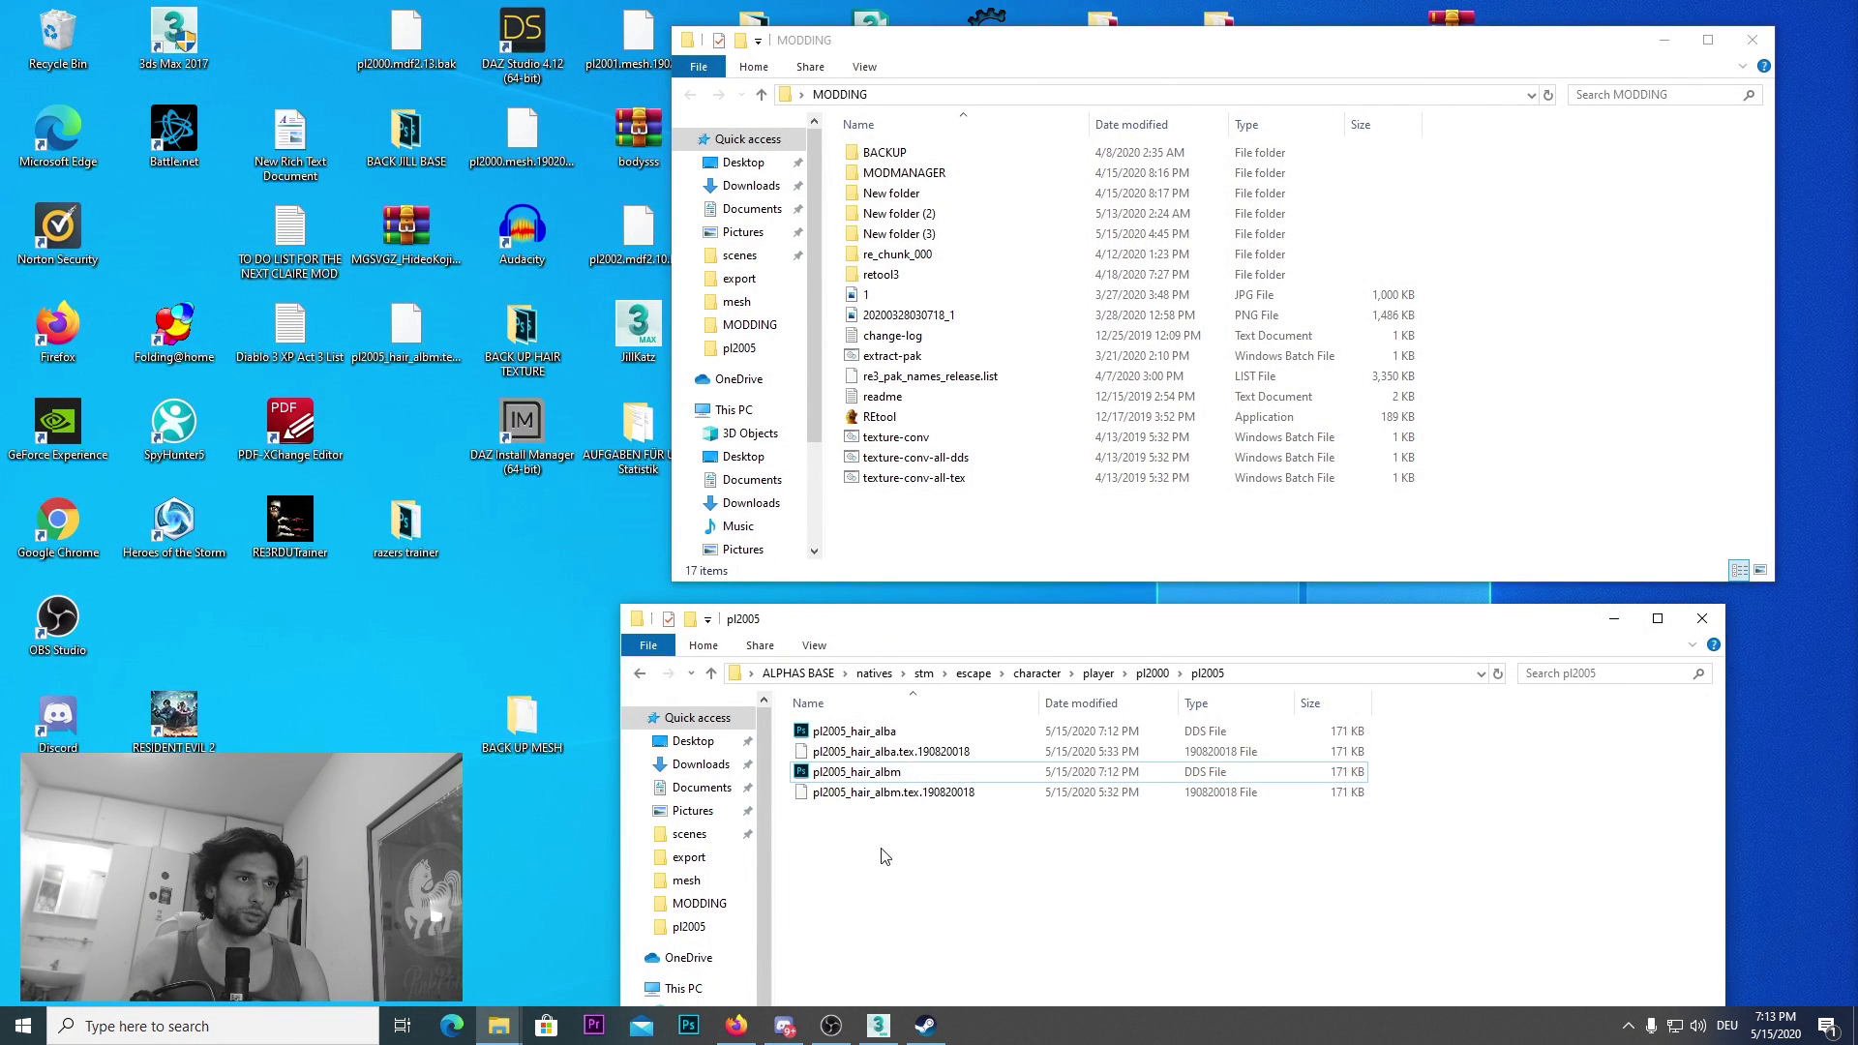
pyautogui.moveTo(886, 773)
pyautogui.mouseDown()
pyautogui.moveTo(1000, 375)
pyautogui.moveTo(851, 411)
pyautogui.moveTo(813, 828)
pyautogui.moveTo(899, 778)
pyautogui.mouseUp()
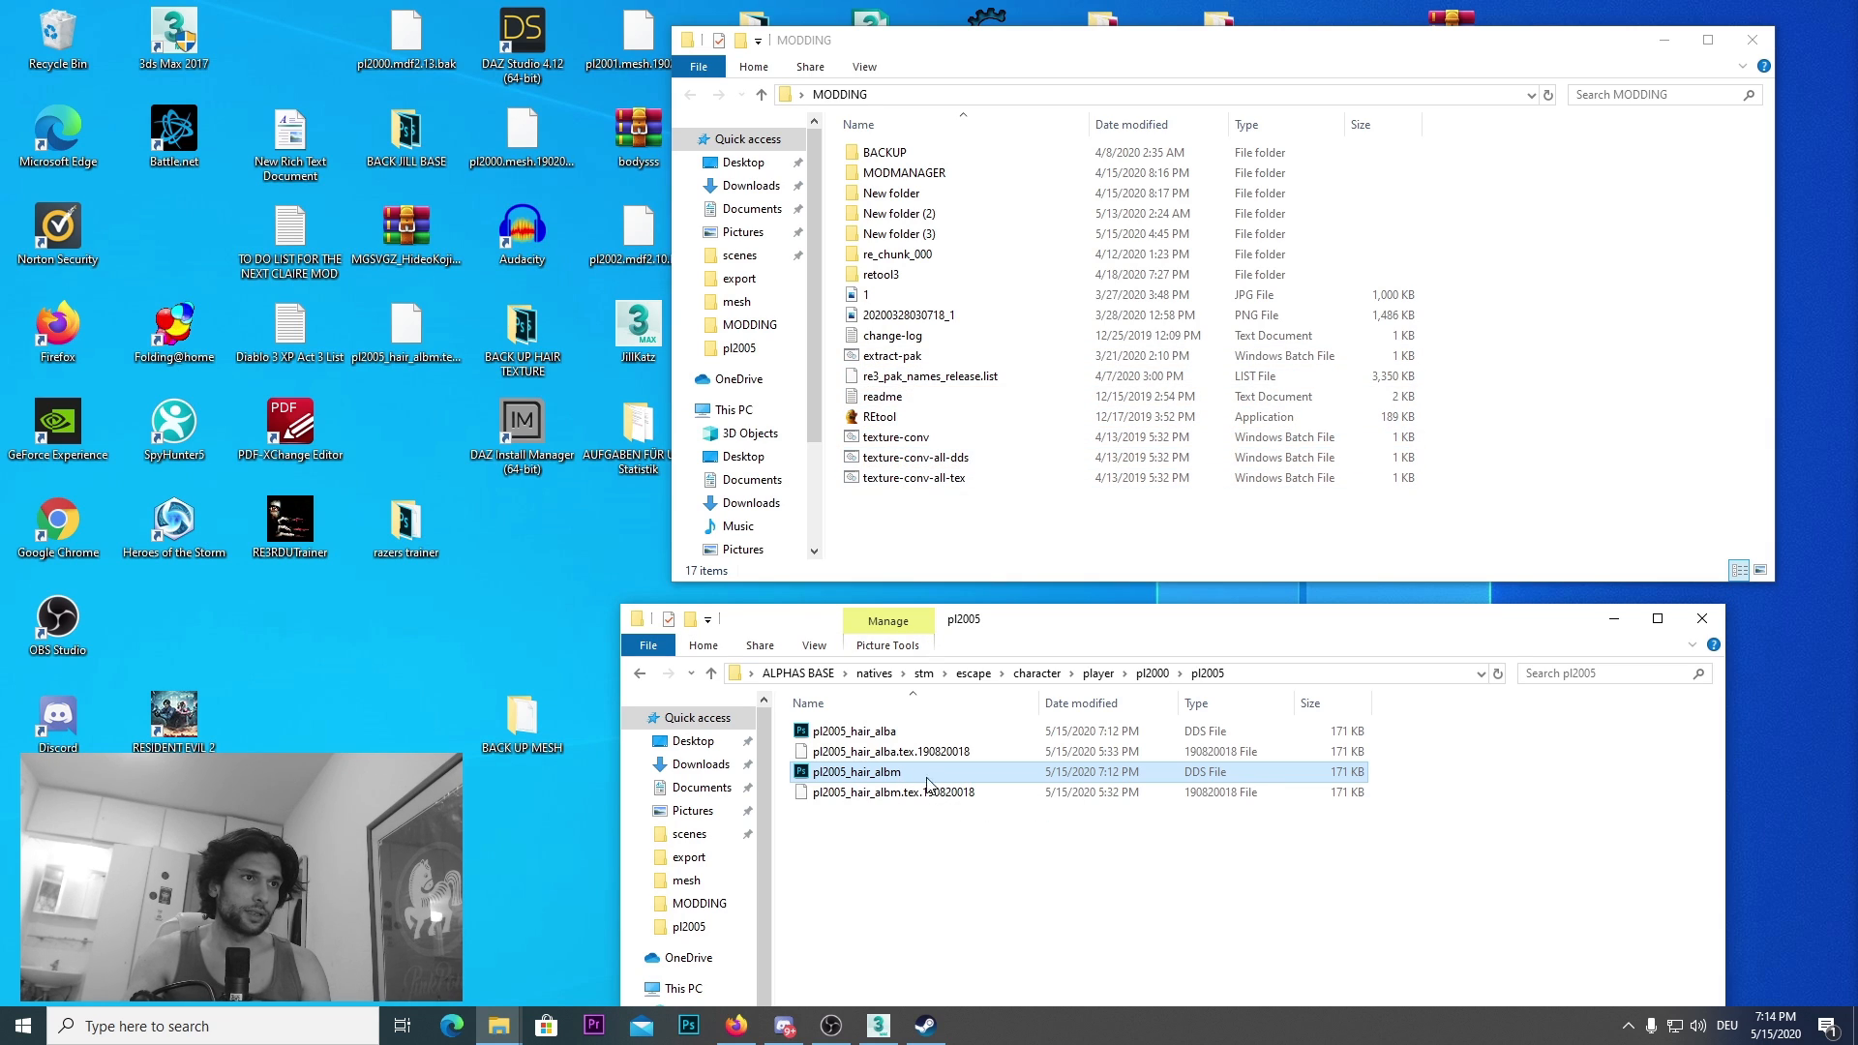
pyautogui.moveTo(1449, 799); pyautogui.dragTo(1210, 779)
pyautogui.moveTo(899, 790); pyautogui.dragTo(1560, 515)
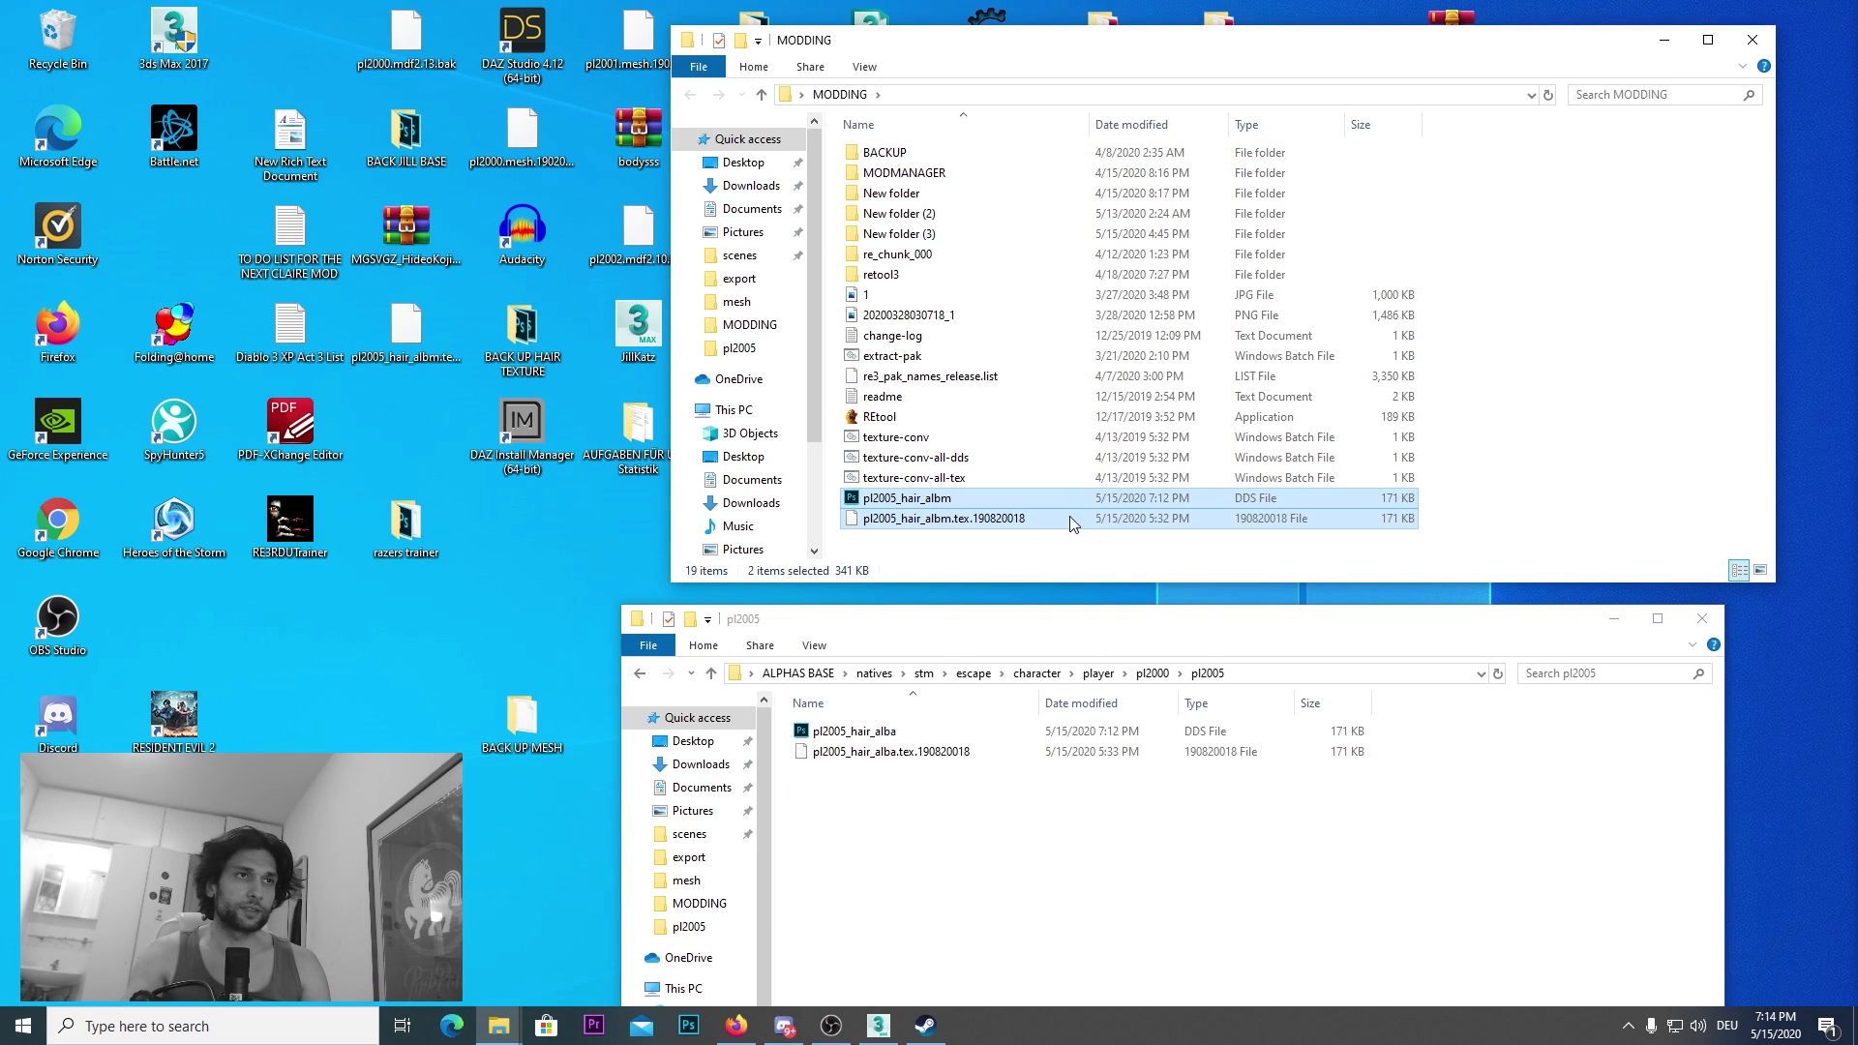
pyautogui.moveTo(941, 502); pyautogui.dragTo(1530, 555)
pyautogui.click(971, 550)
pyautogui.moveTo(1435, 505); pyautogui.dragTo(1083, 528)
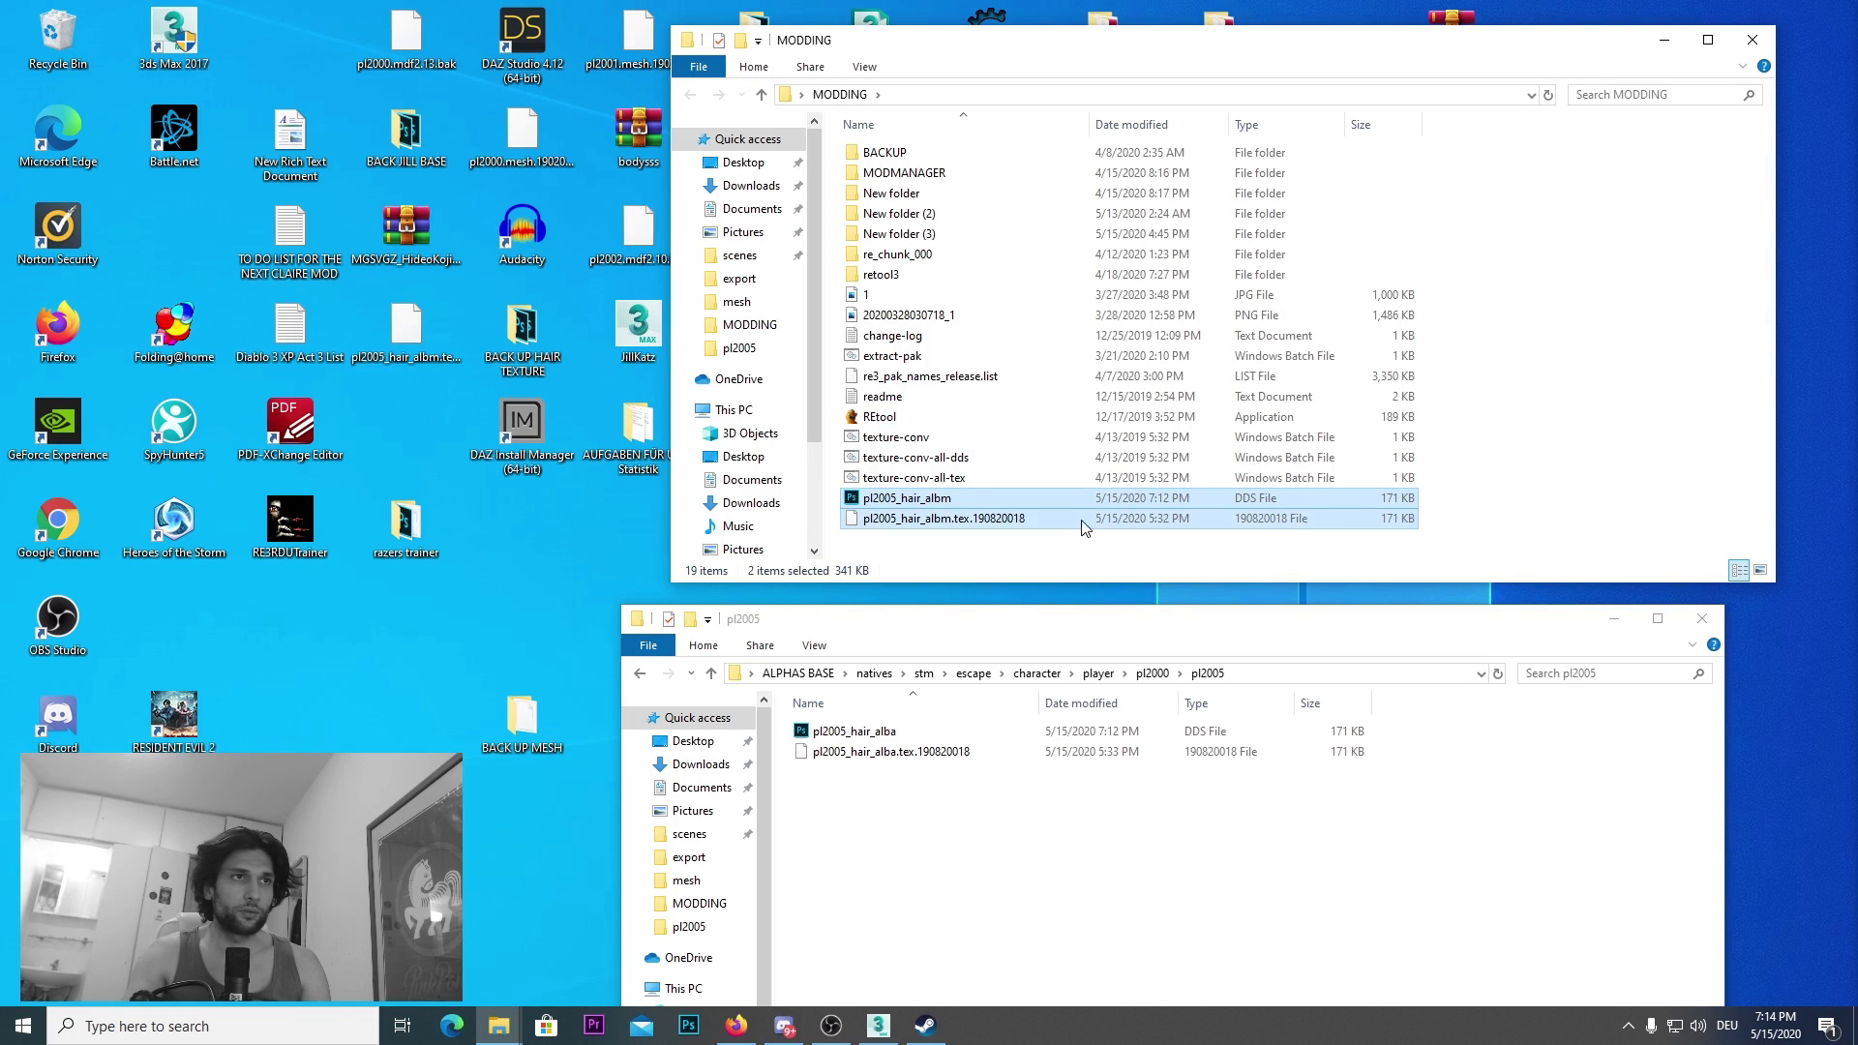
# Step: Delete the pl2005_hair_albm DDS file from MODDING and the pl2005_hair_alba DDS file from pl2005
pyautogui.rightClick(957, 506)
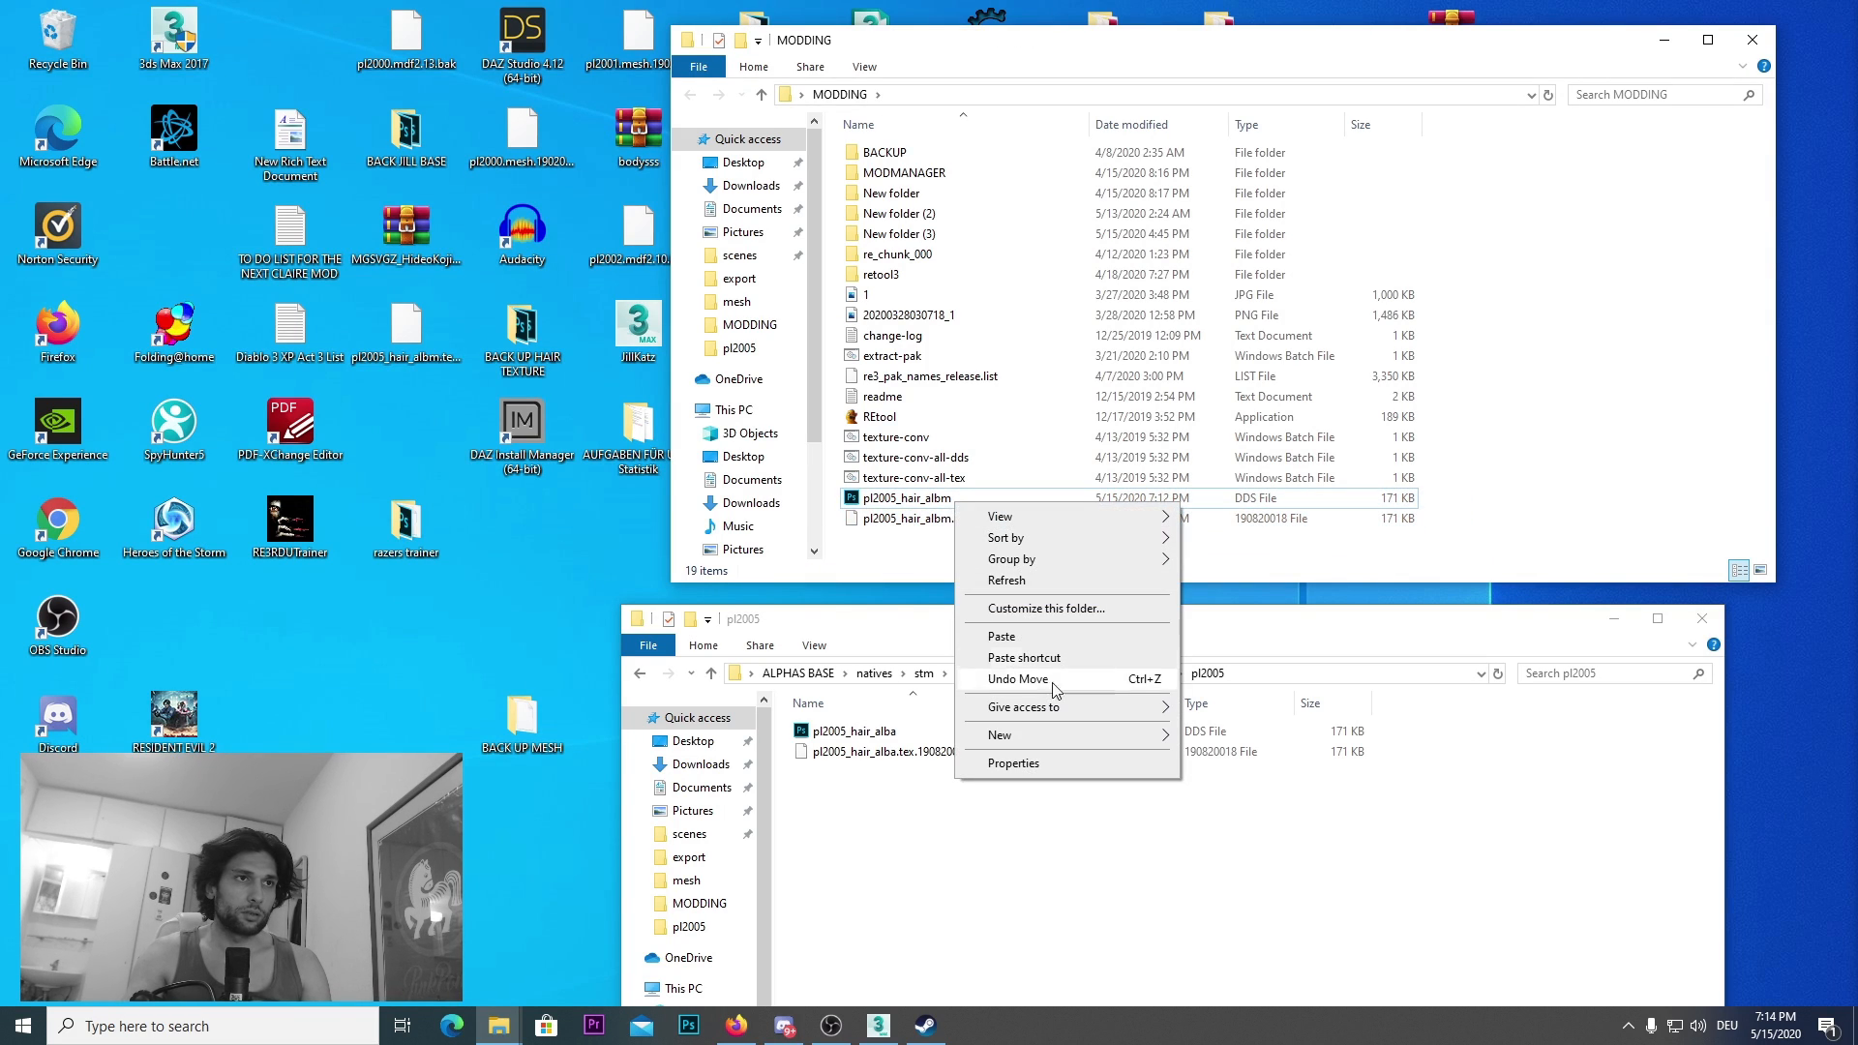
pyautogui.click(937, 499)
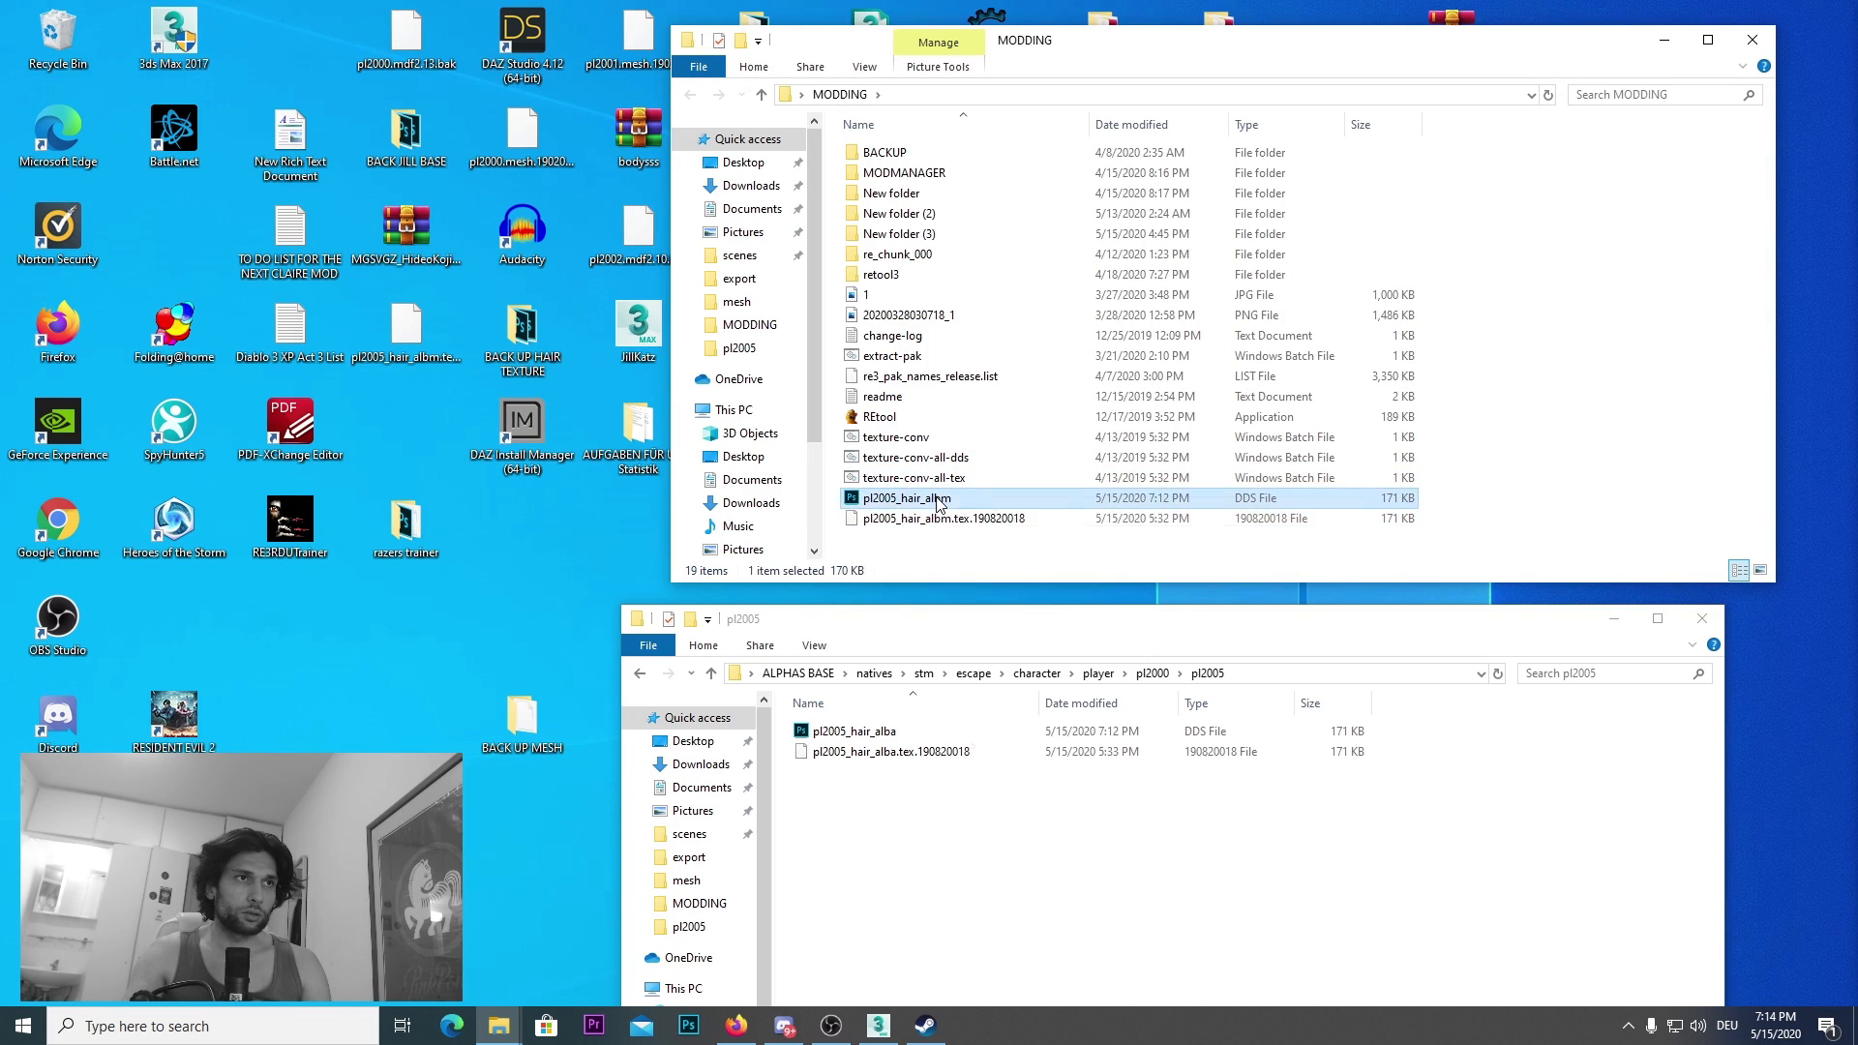
pyautogui.rightClick(936, 499)
pyautogui.click(985, 842)
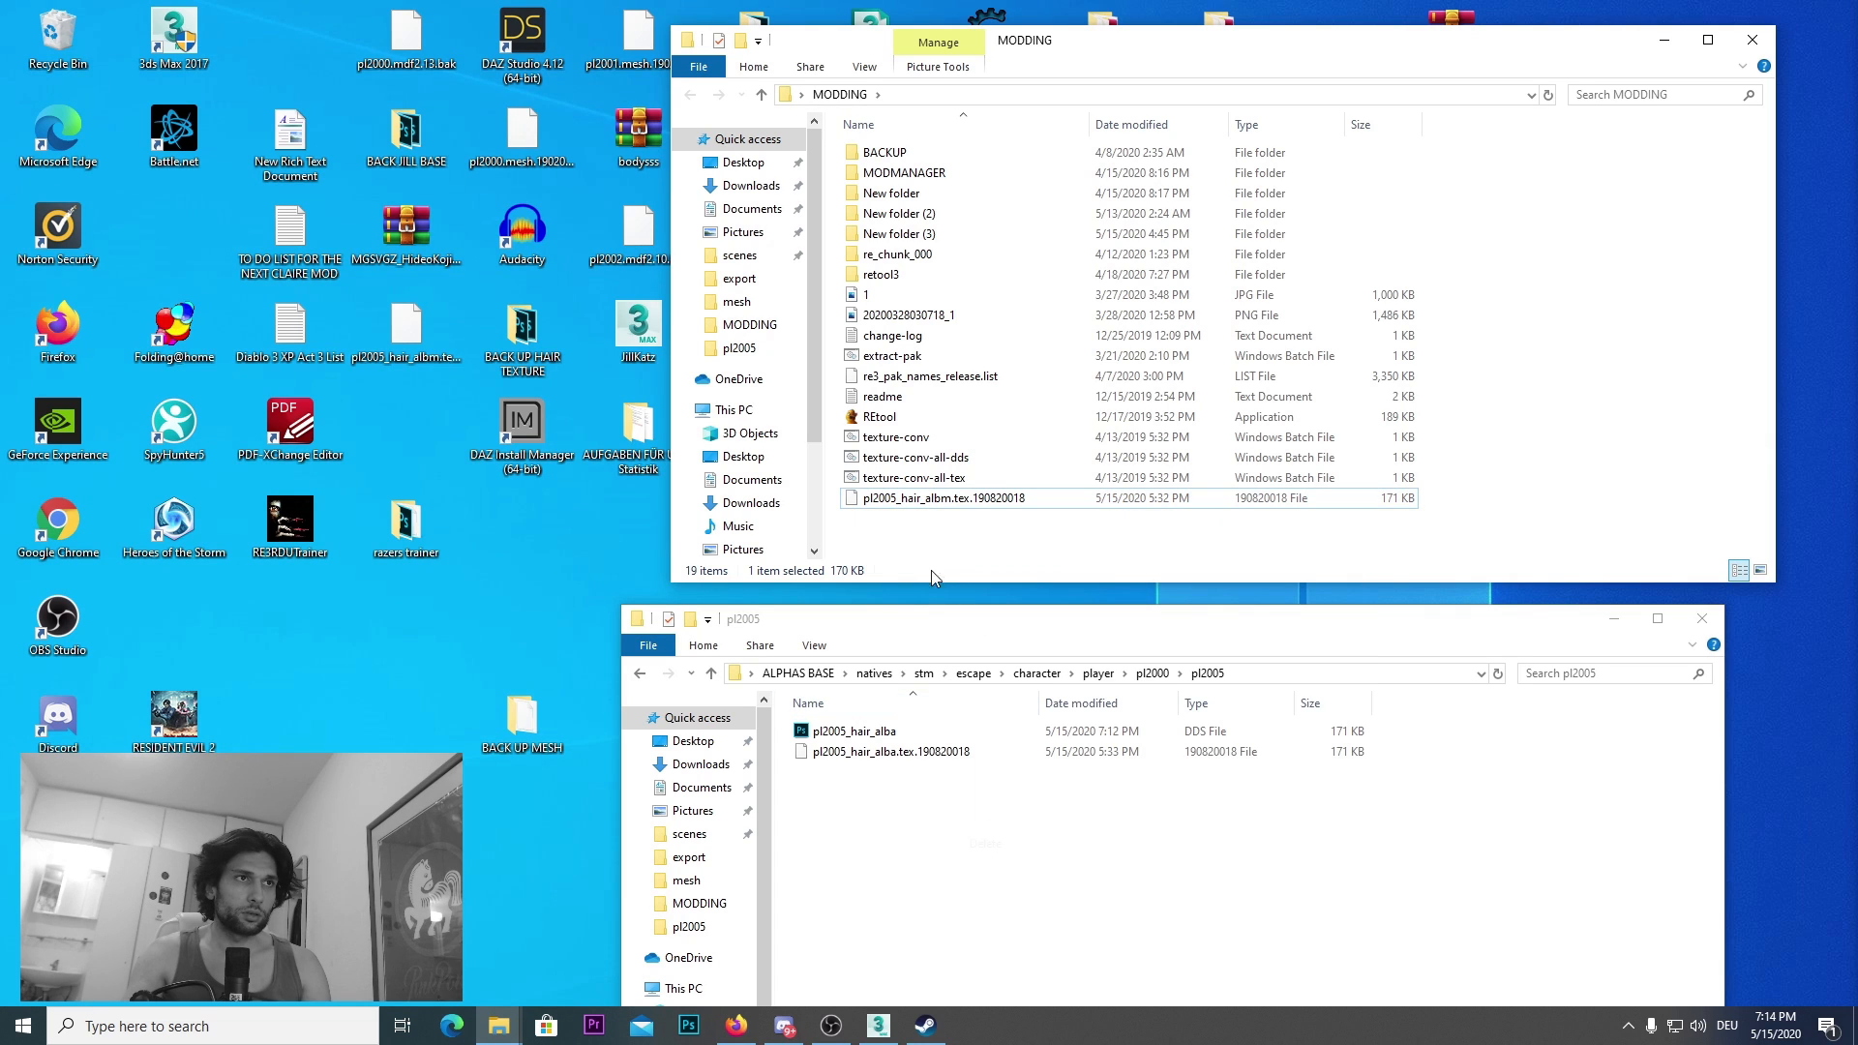
pyautogui.click(874, 731)
pyautogui.rightClick(874, 731)
pyautogui.click(953, 662)
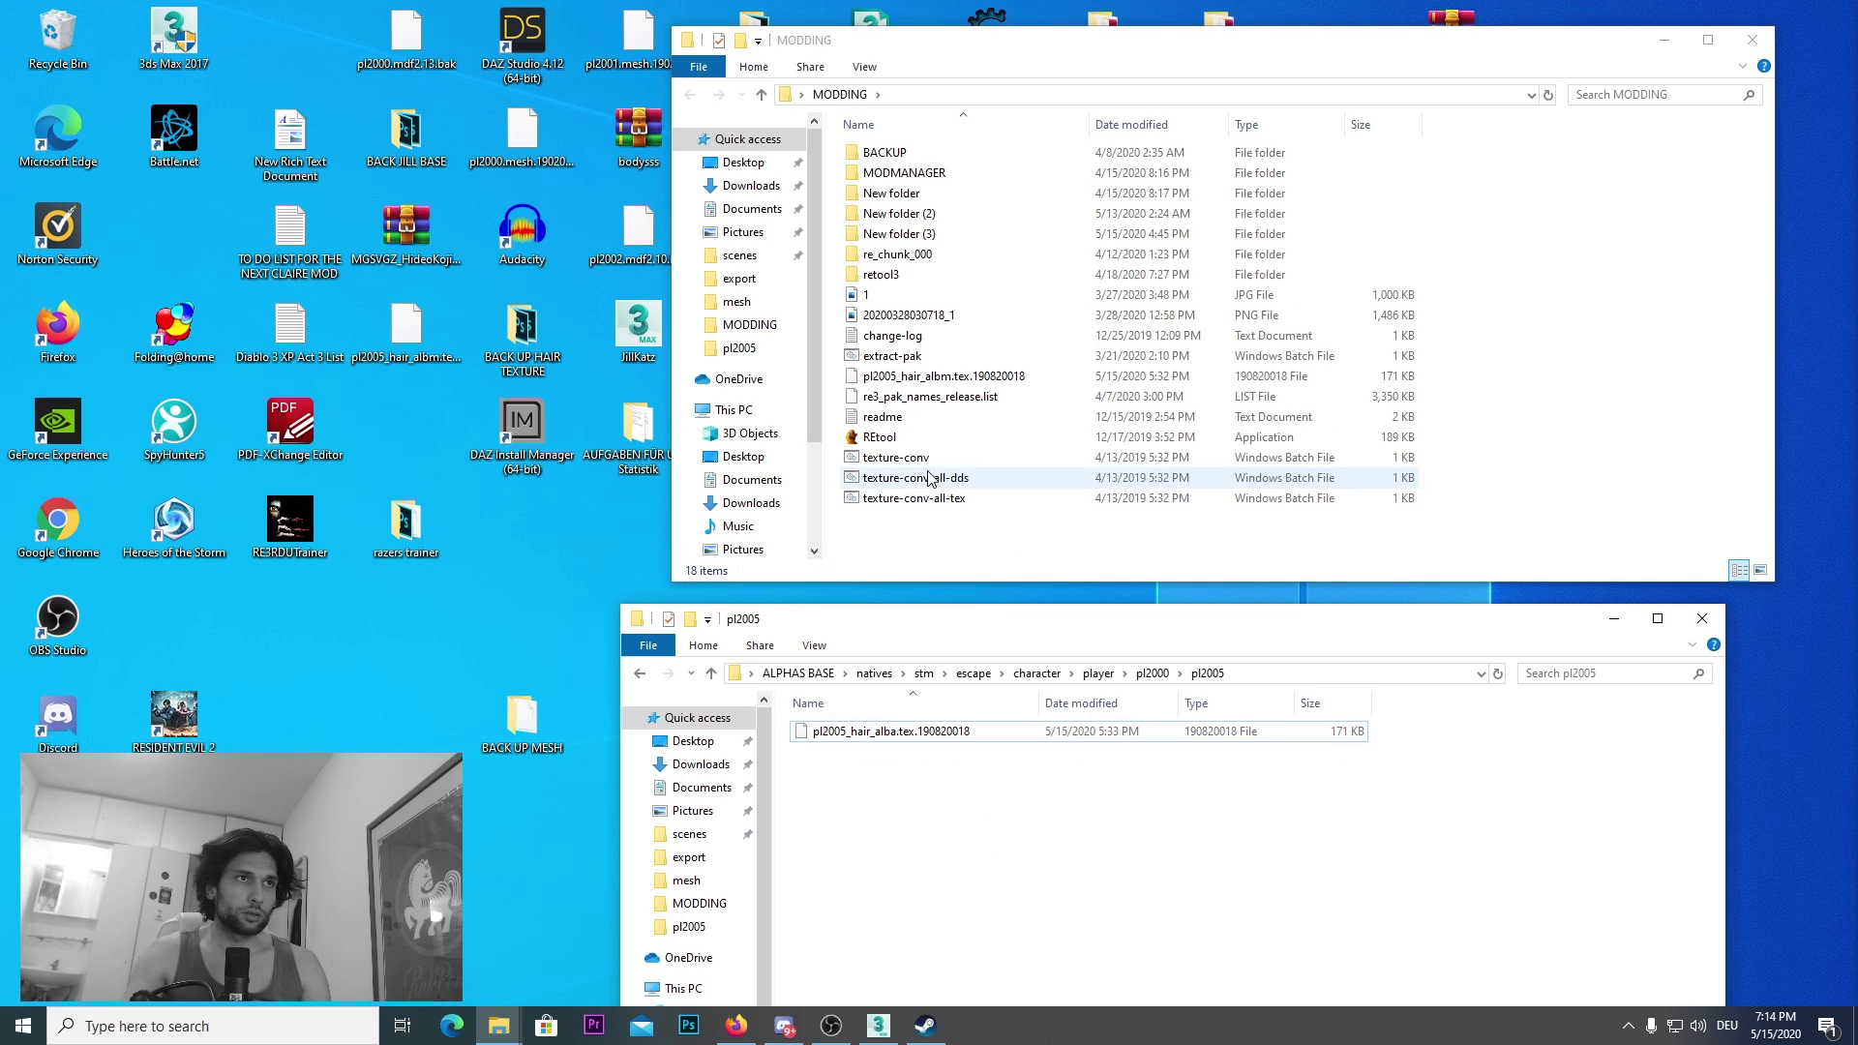
# Step: Move pl2005_hair_albm.tex.190820018 back into the pl2005 folder and close both folder windows
pyautogui.moveTo(973, 379); pyautogui.dragTo(996, 822)
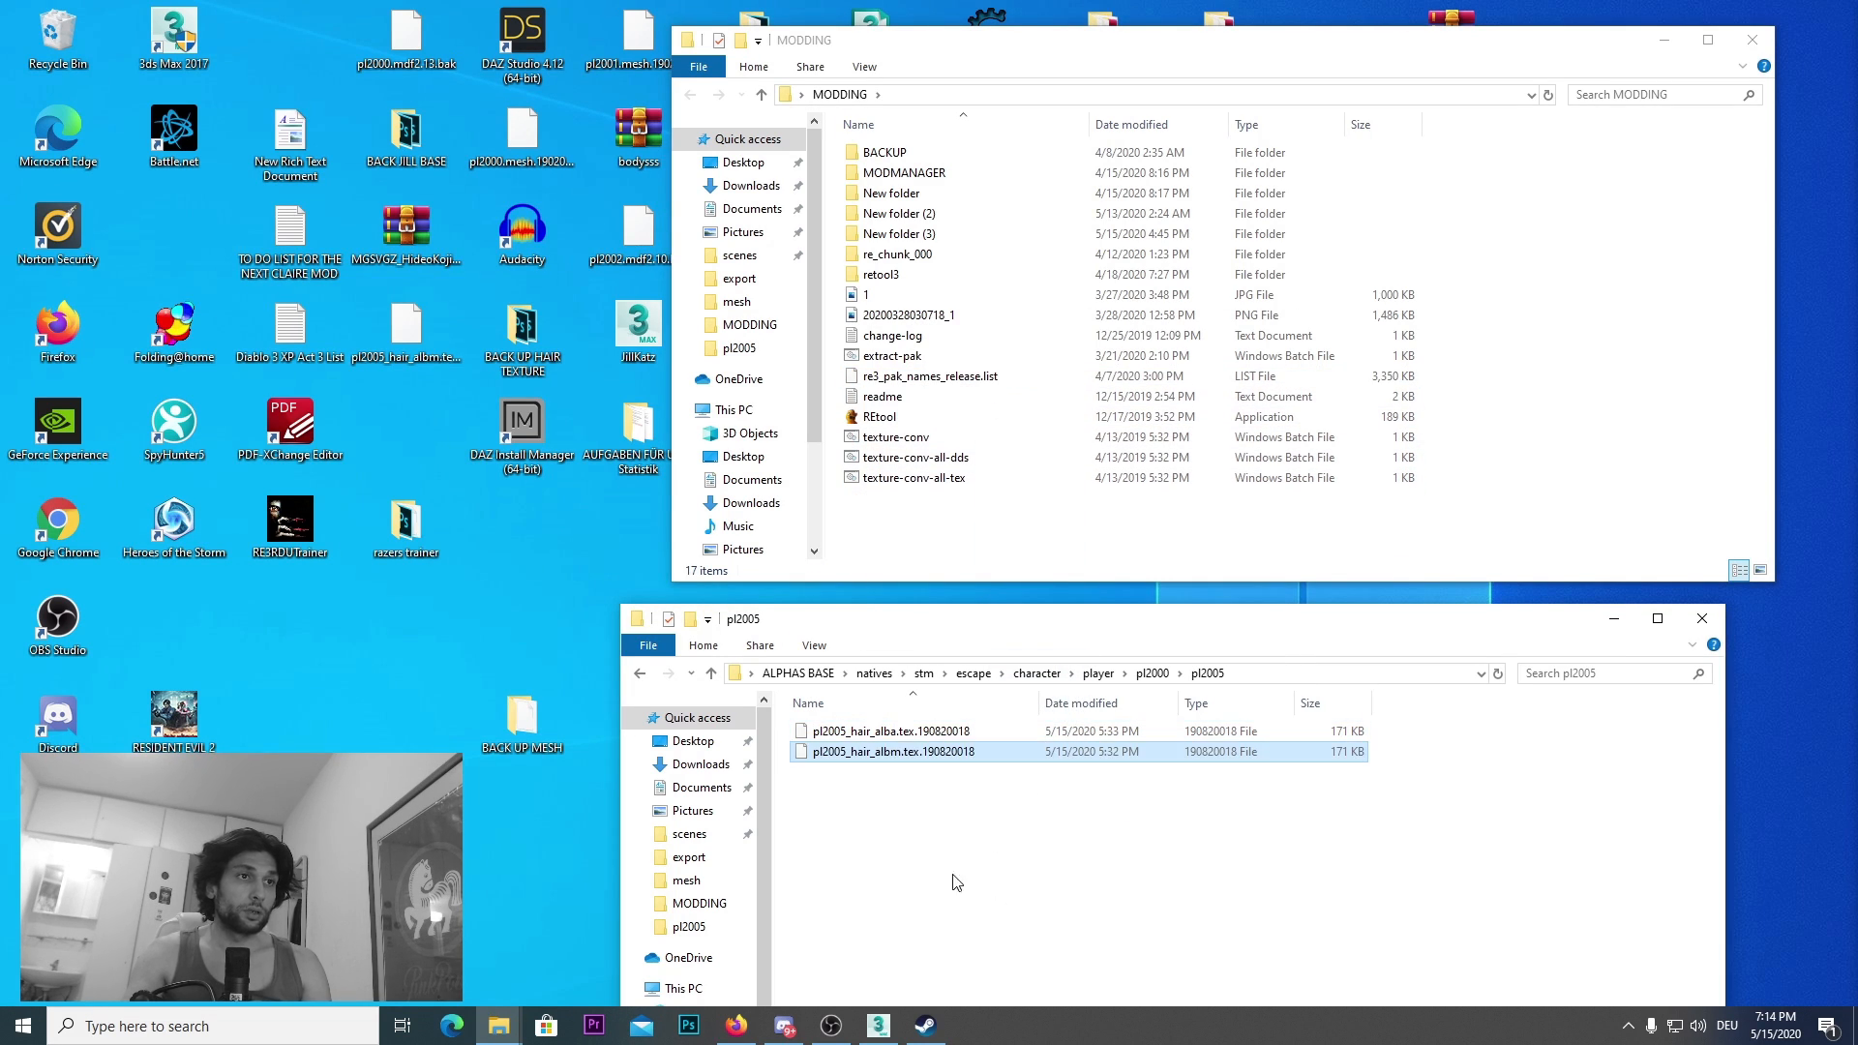
pyautogui.click(642, 673)
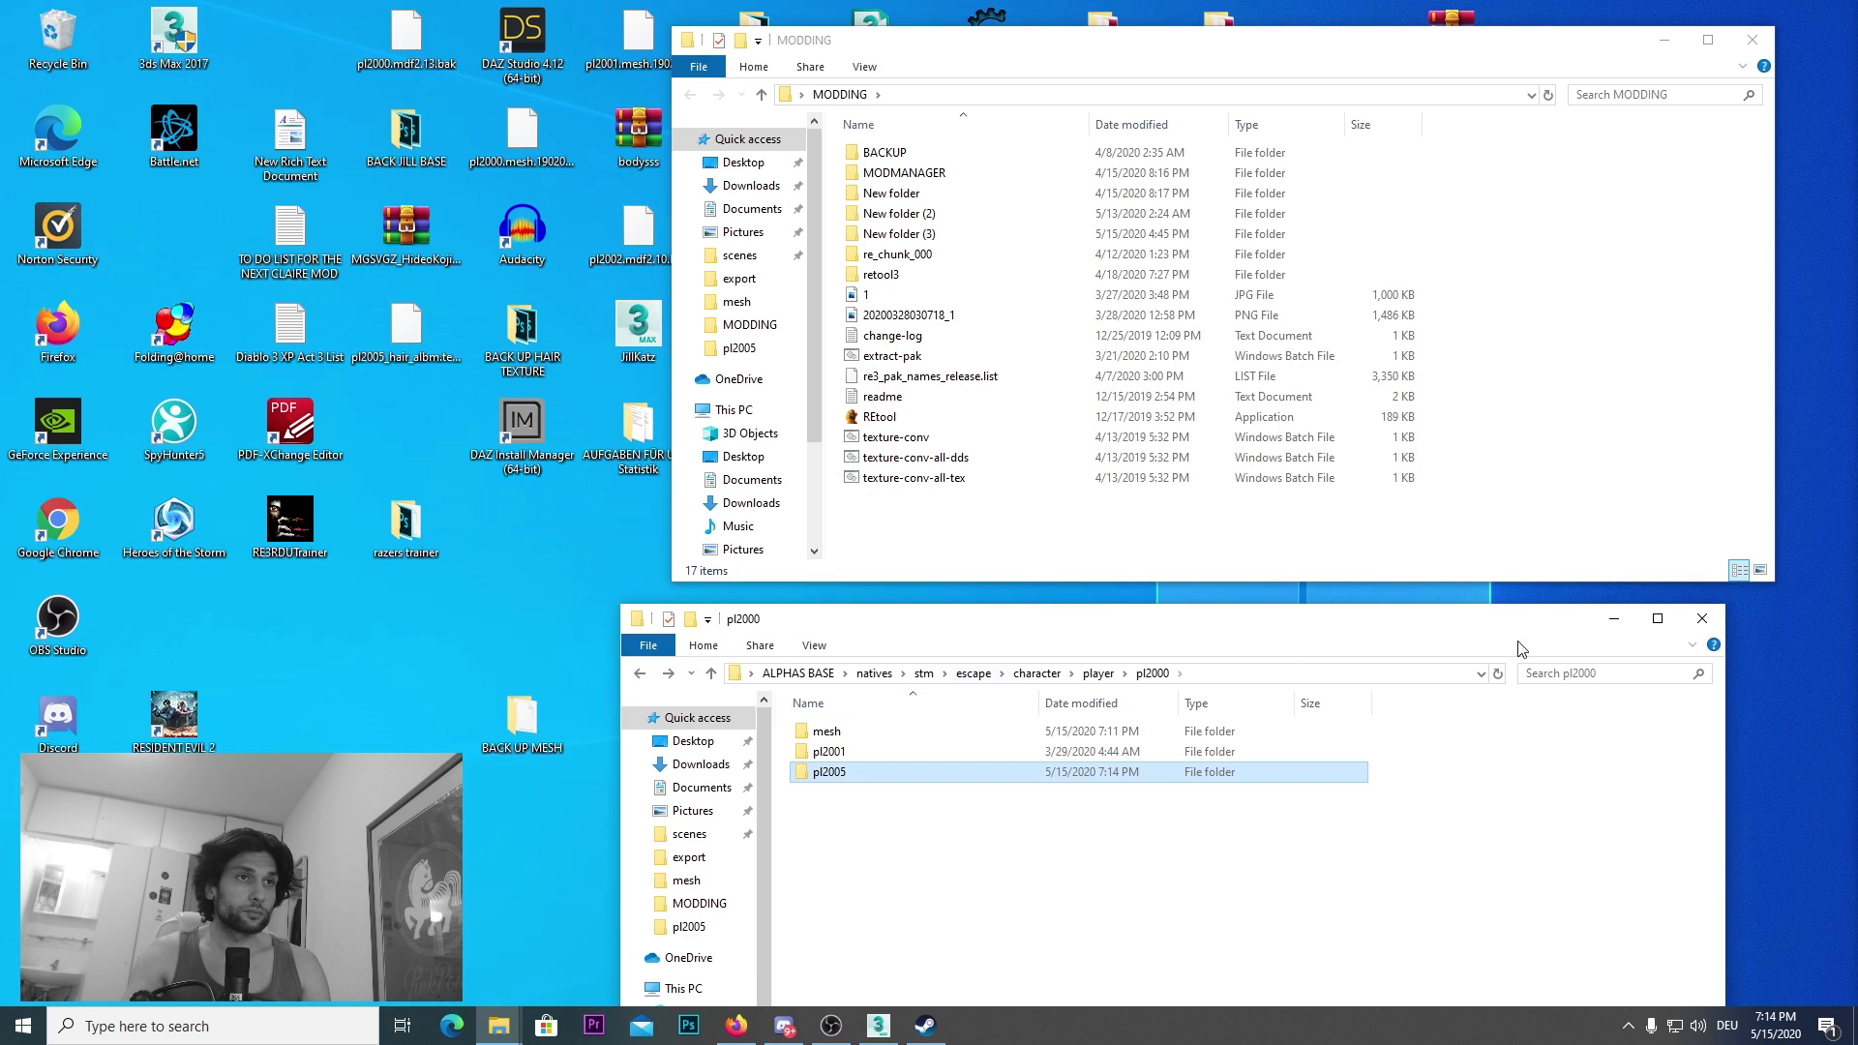
pyautogui.click(1703, 618)
pyautogui.click(1752, 39)
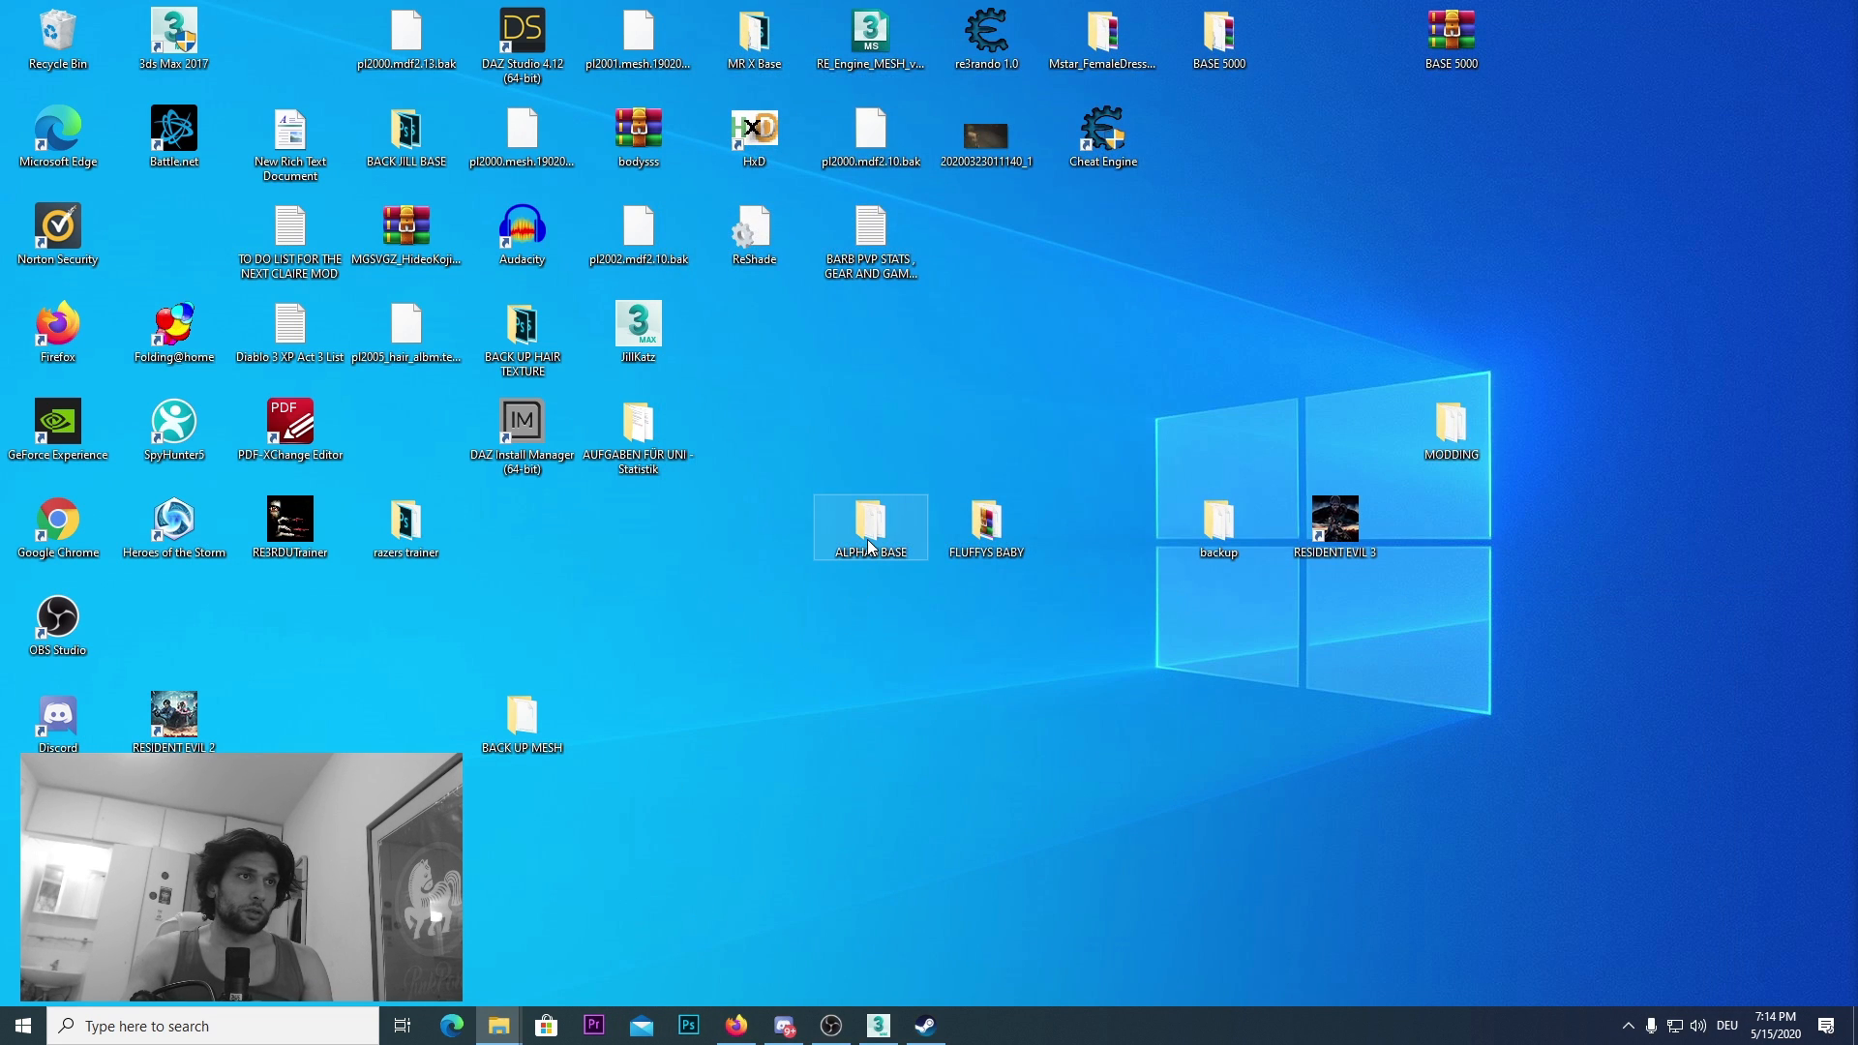
# Step: Pack the ALPHAS BASE folder into ALPHAS BASE.rar and place the archive below the folder on the desktop
pyautogui.rightClick(868, 541)
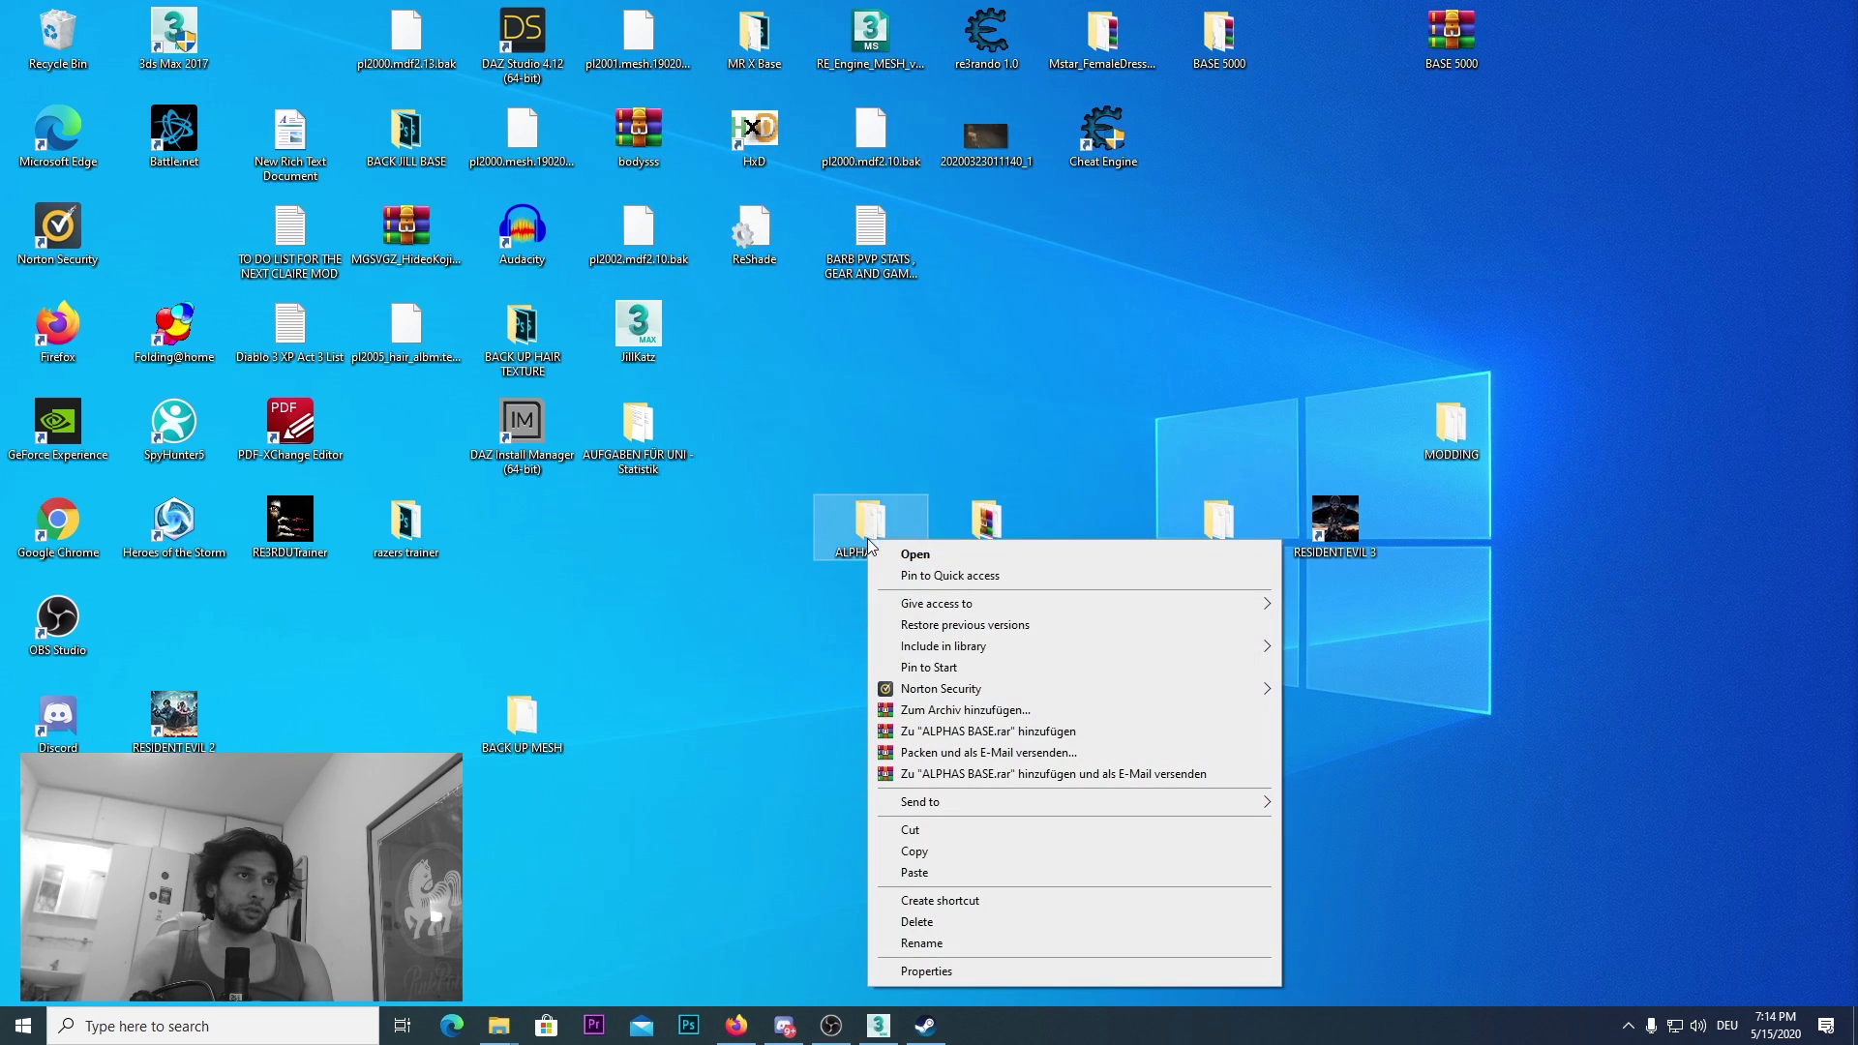
pyautogui.click(1036, 733)
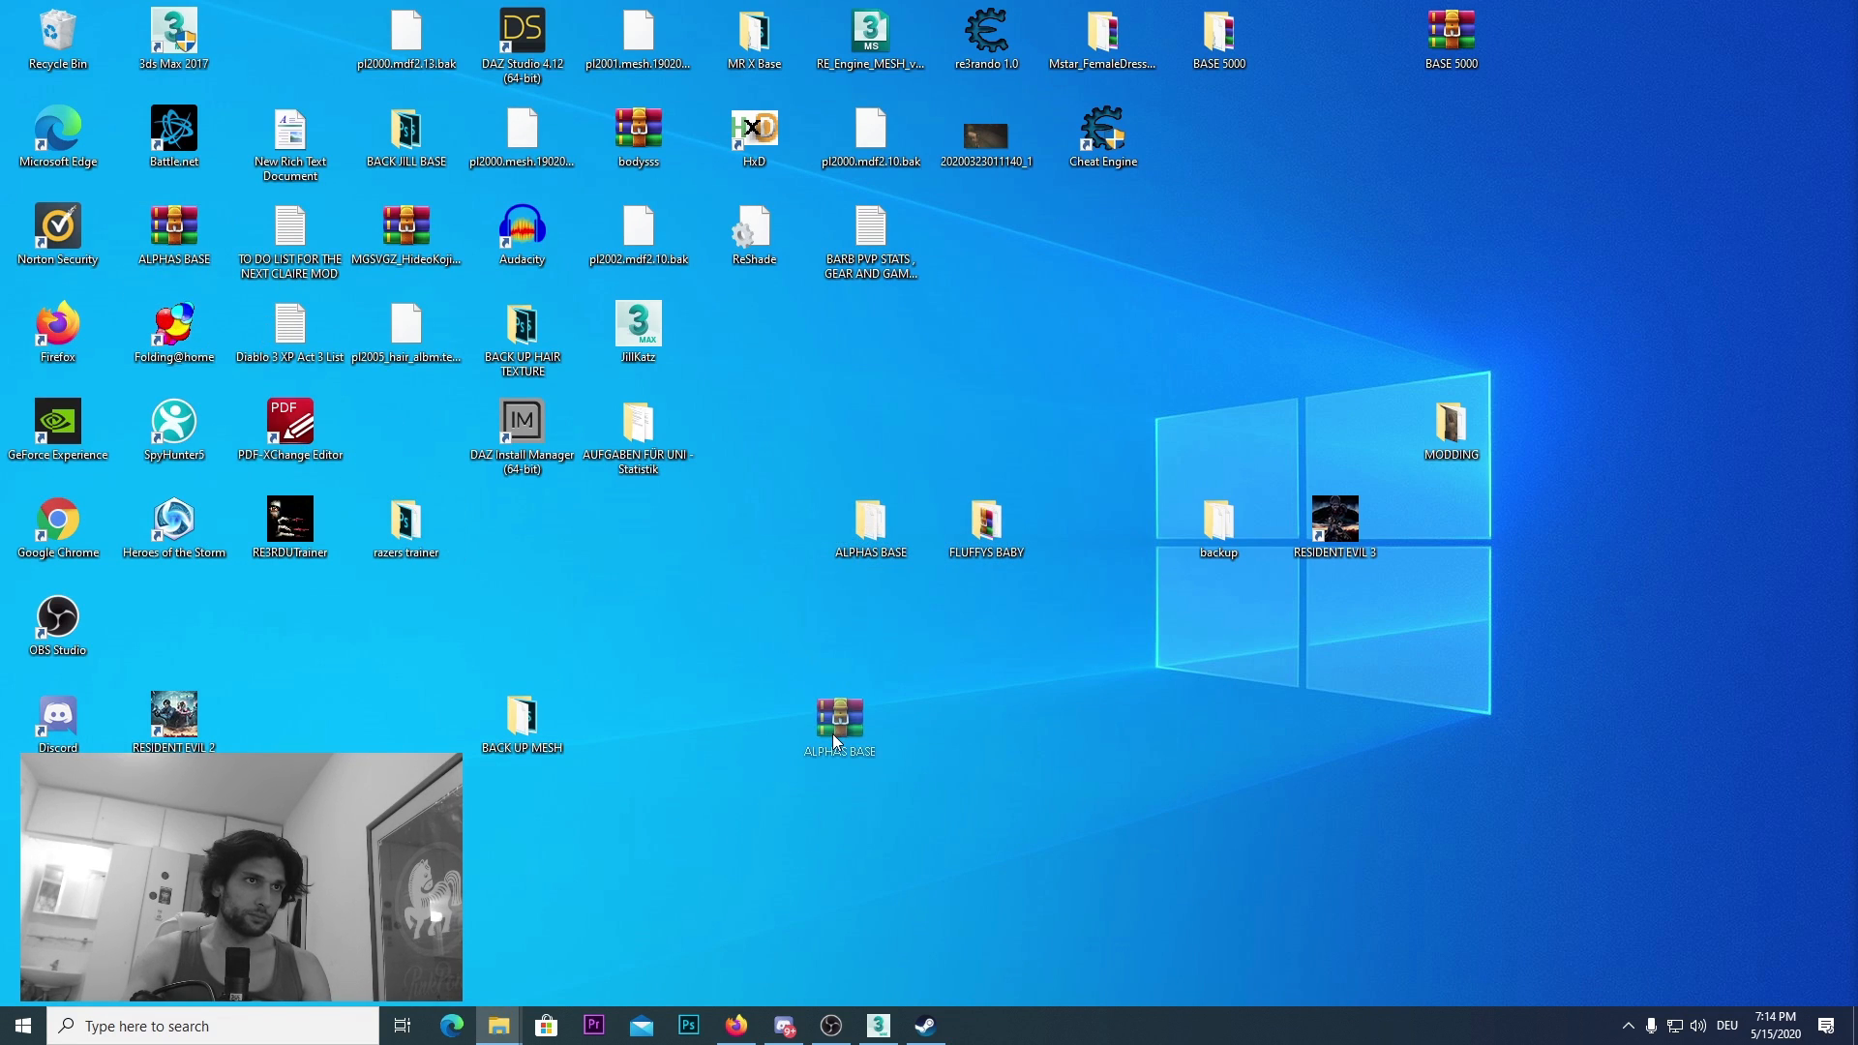
pyautogui.click(833, 734)
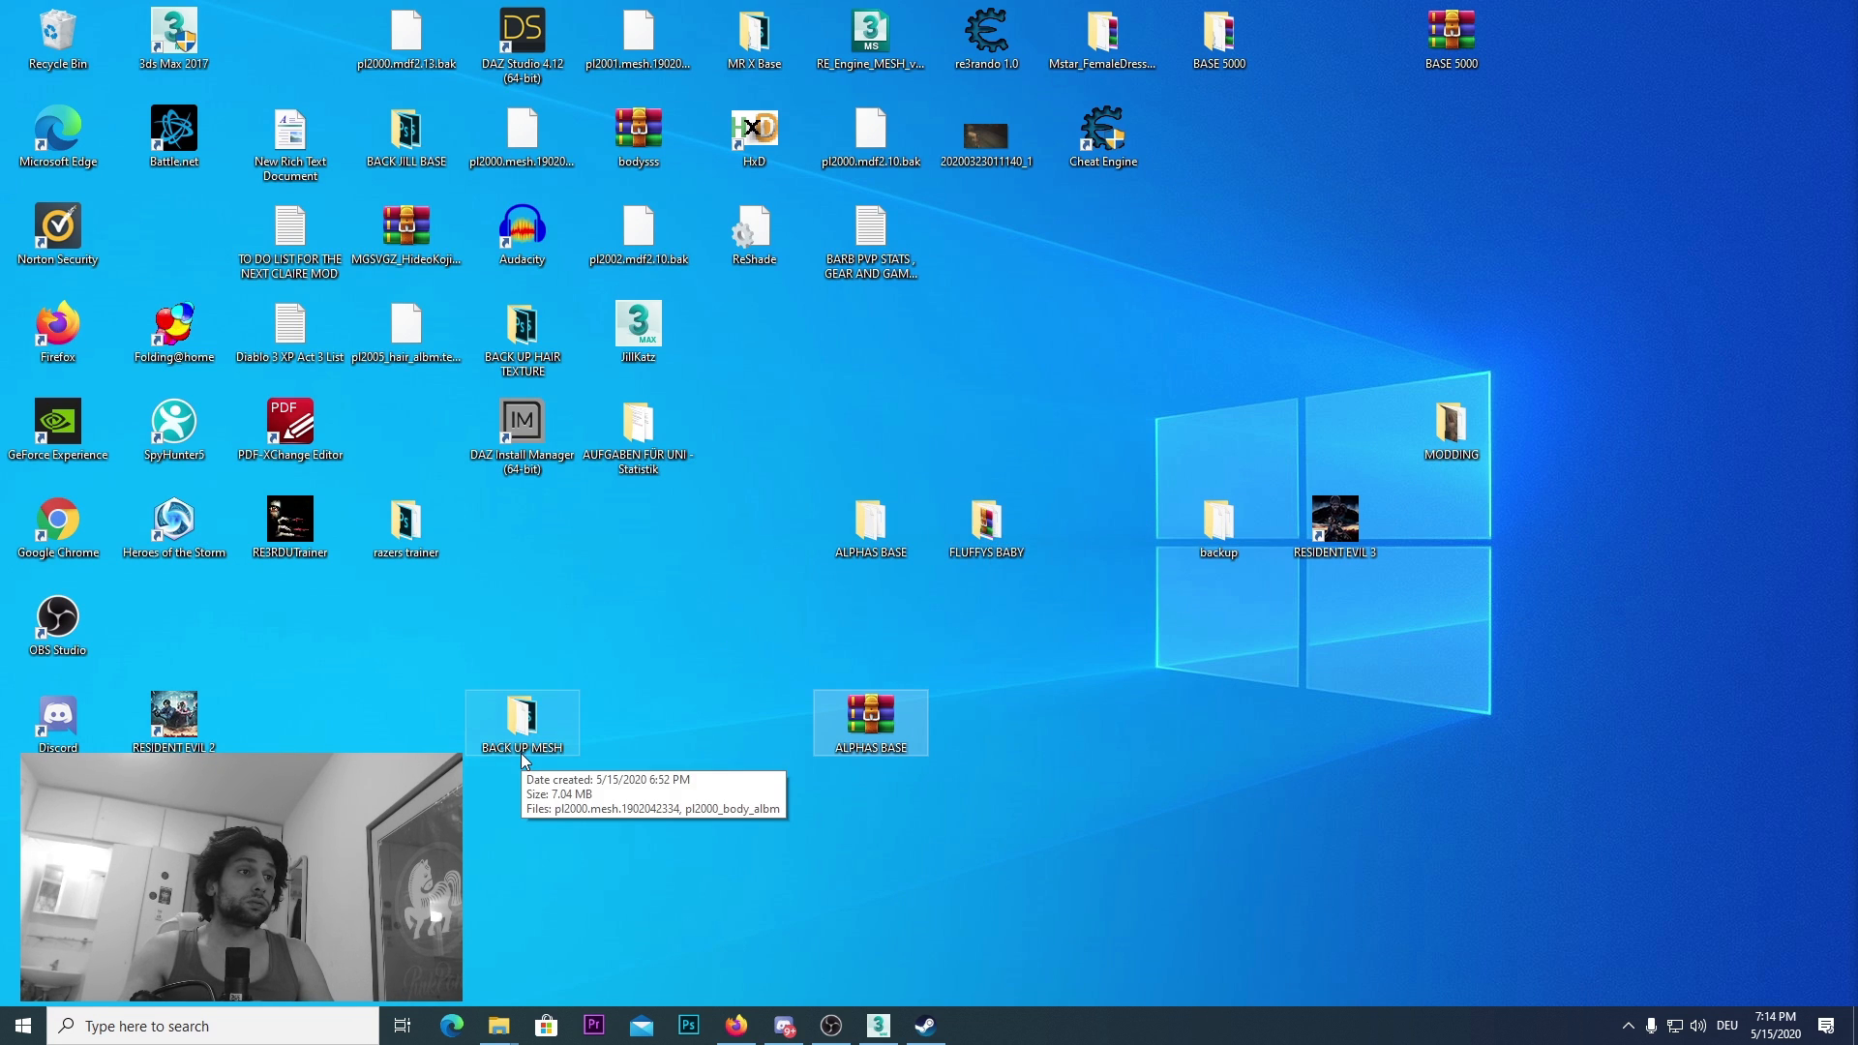
# Step: Move the ALPHAS BASE archive from the desktop into the Mods folder under FLUFFYS BABY > Games > RE3R
pyautogui.doubleClick(971, 555)
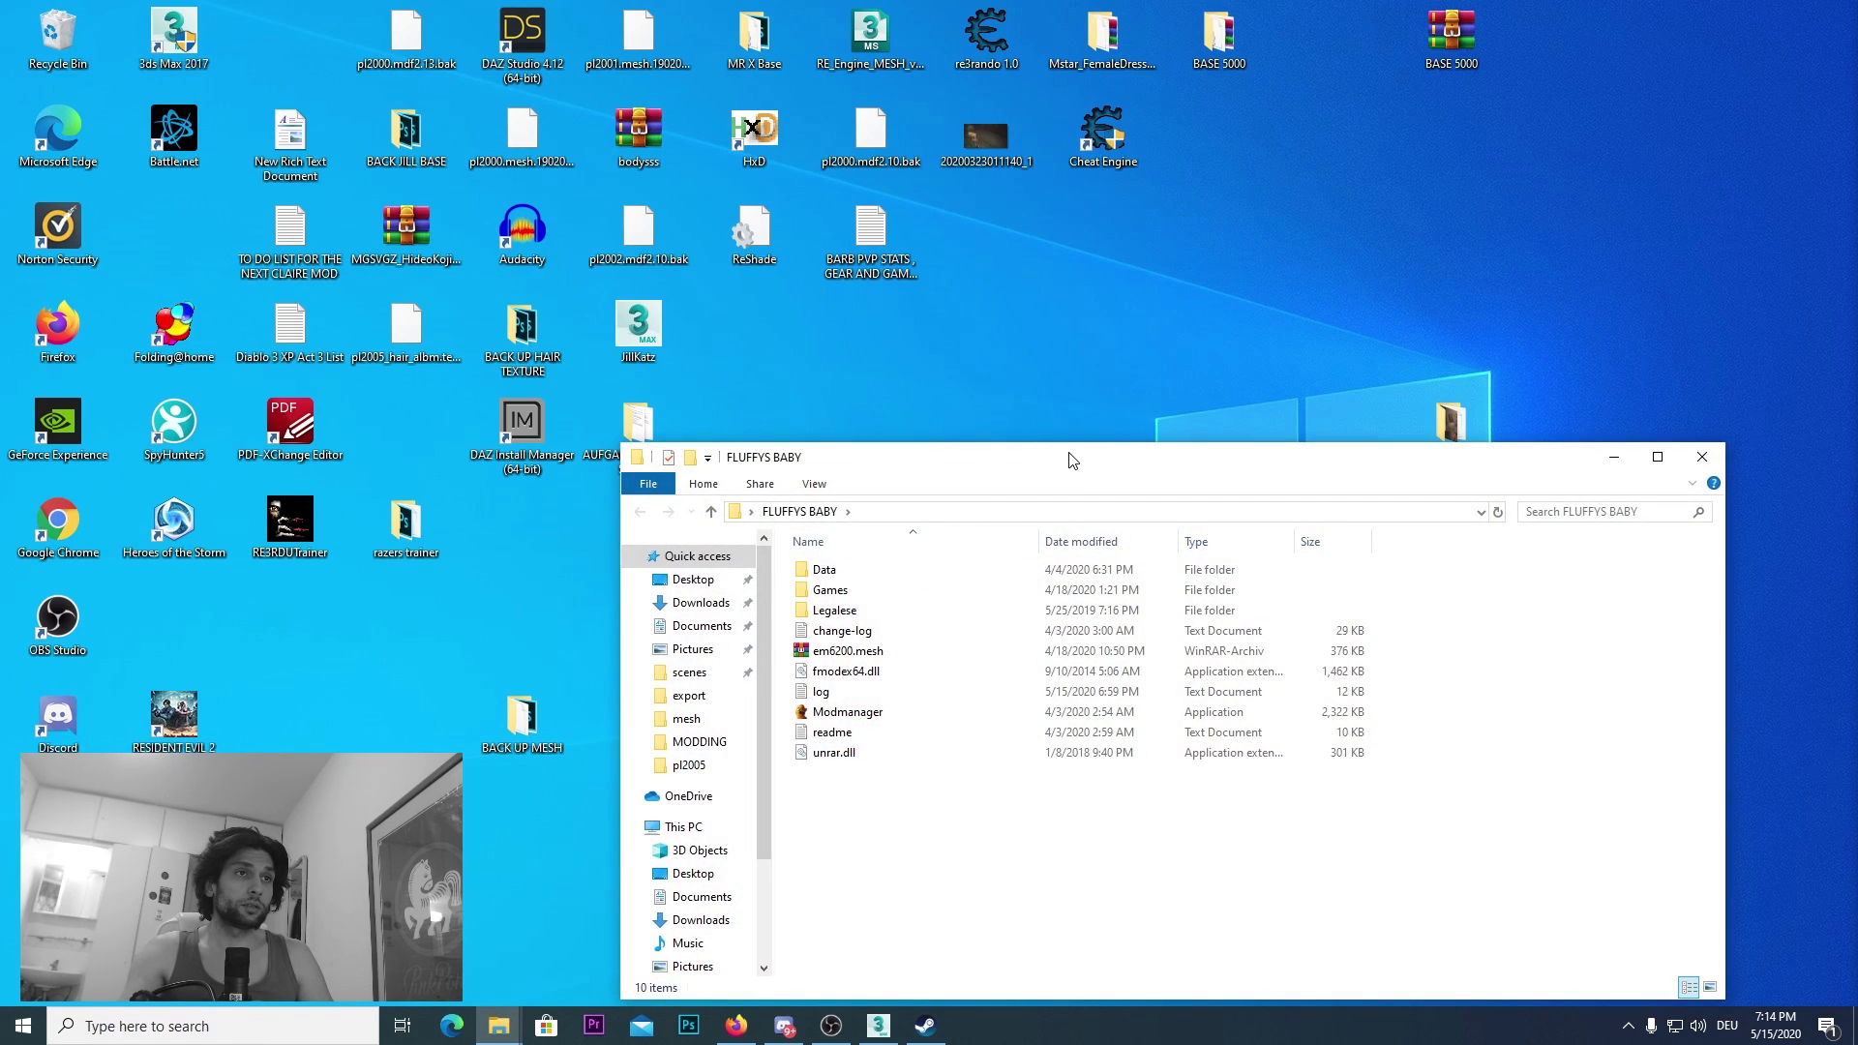
pyautogui.moveTo(1073, 461); pyautogui.dragTo(1204, 66)
pyautogui.doubleClick(976, 195)
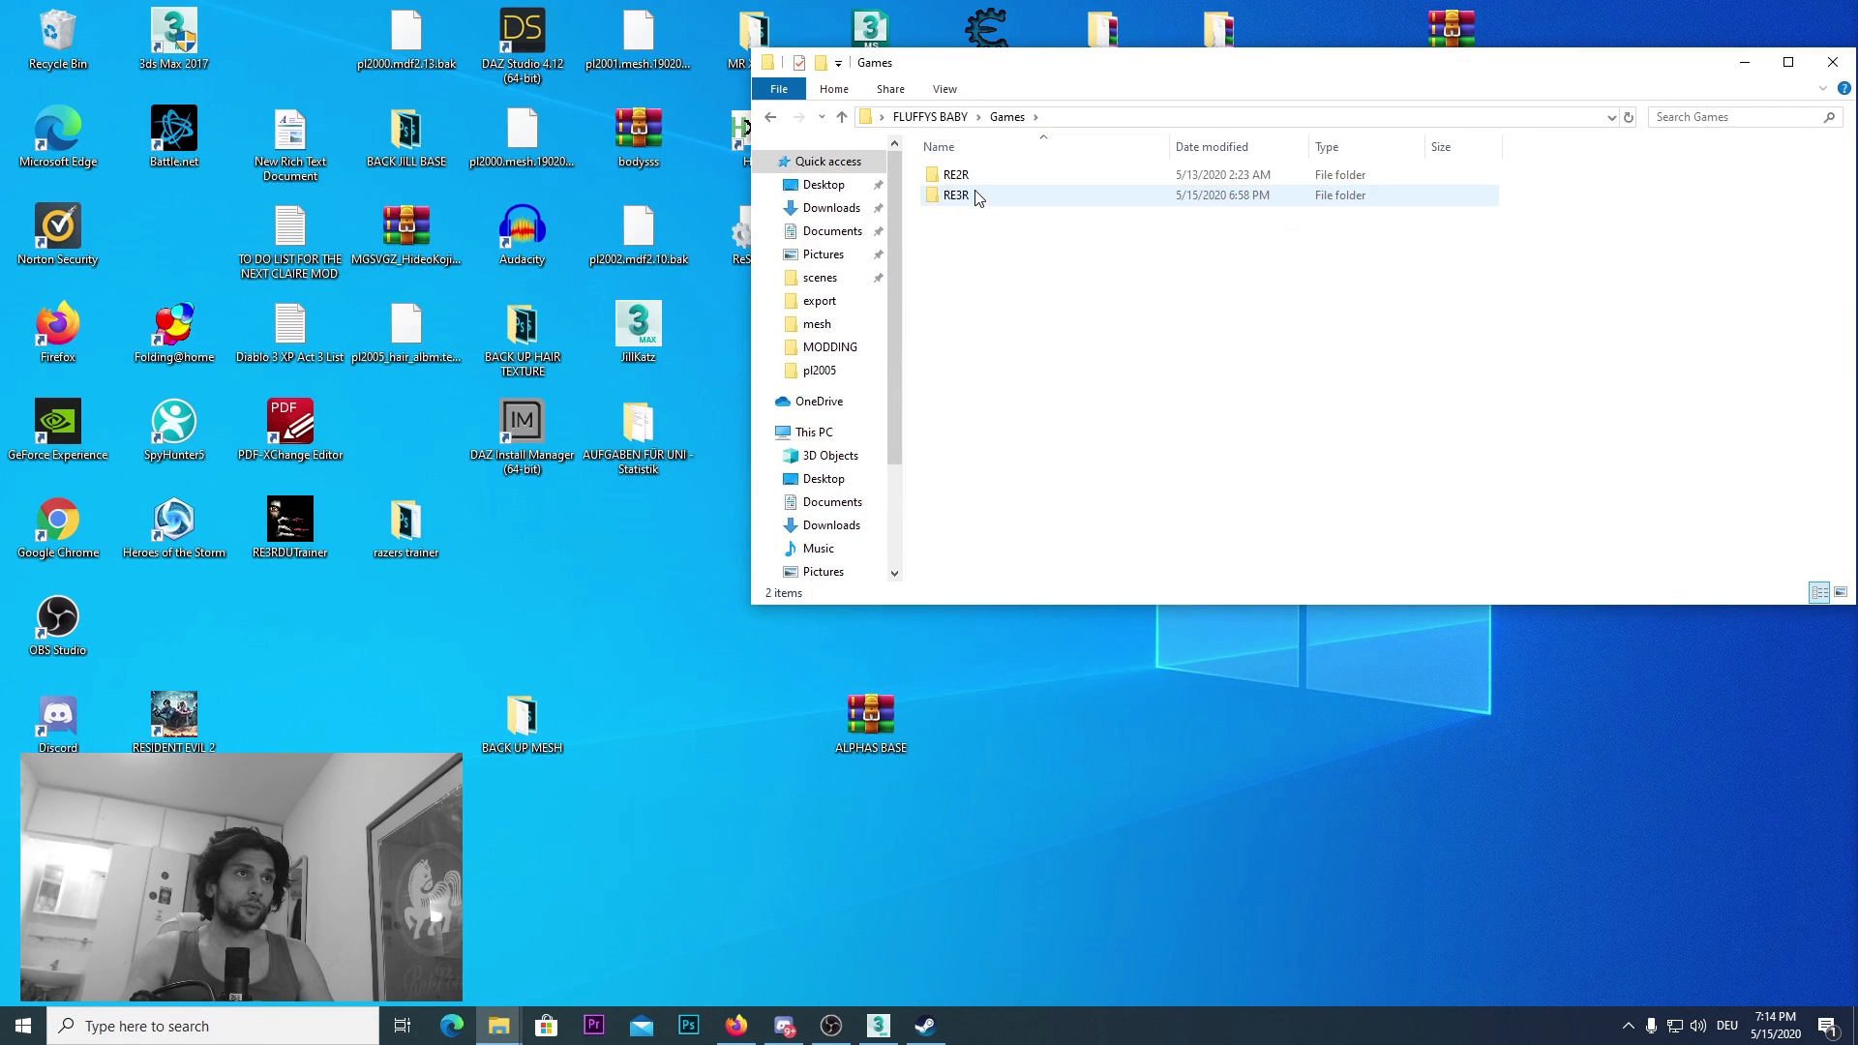
pyautogui.doubleClick(975, 195)
pyautogui.doubleClick(972, 195)
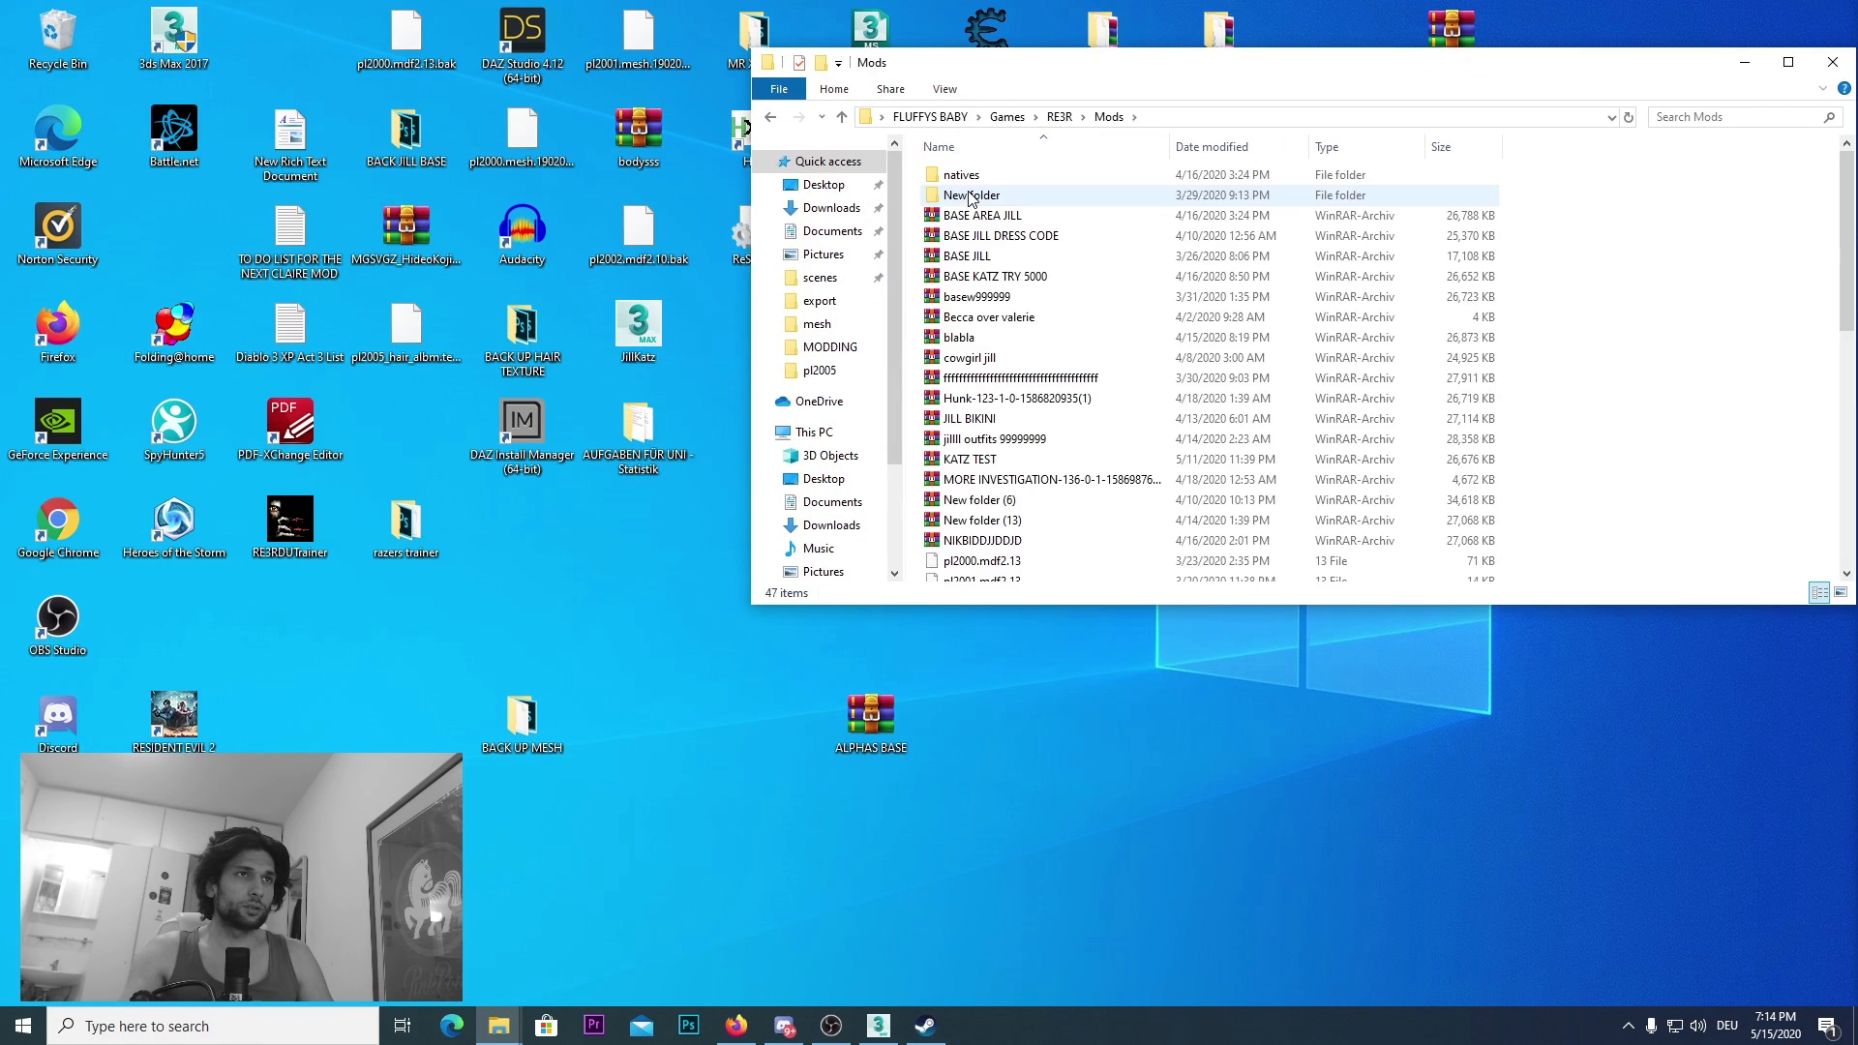
pyautogui.scroll(-4, 1267, 516)
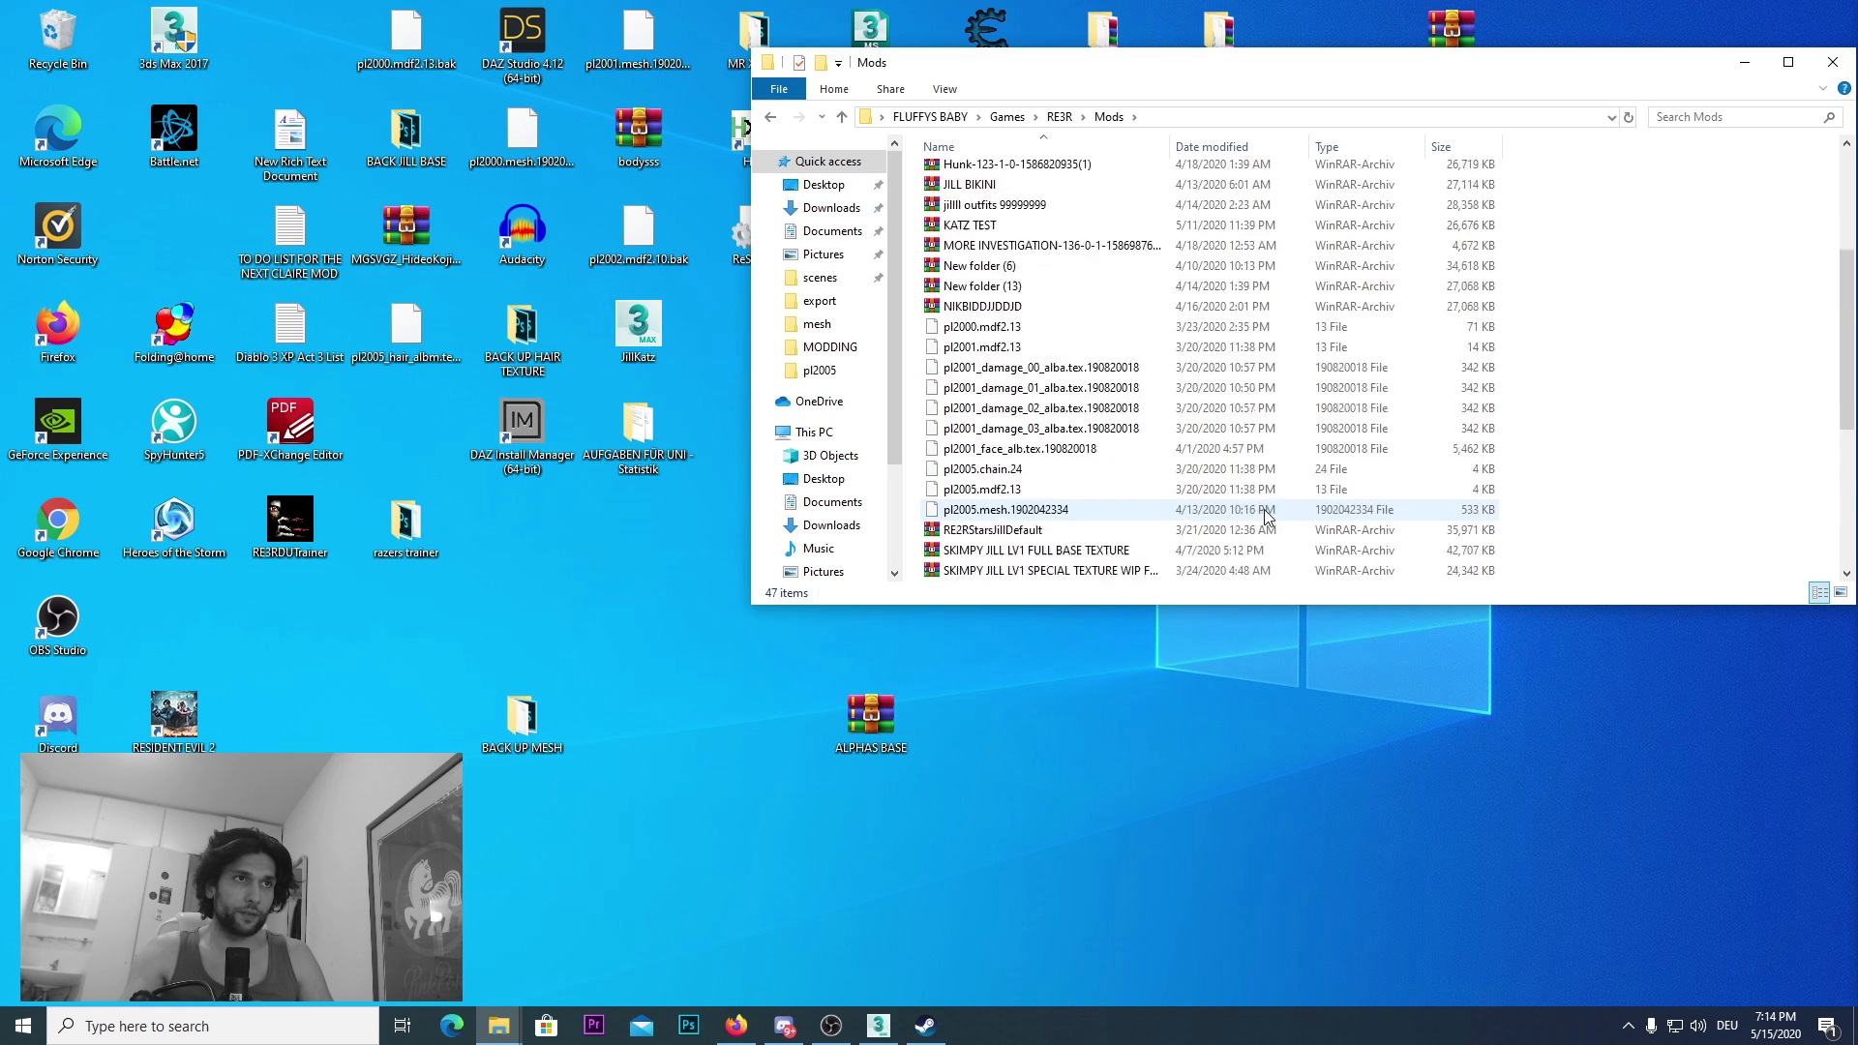
pyautogui.scroll(-5, 1267, 516)
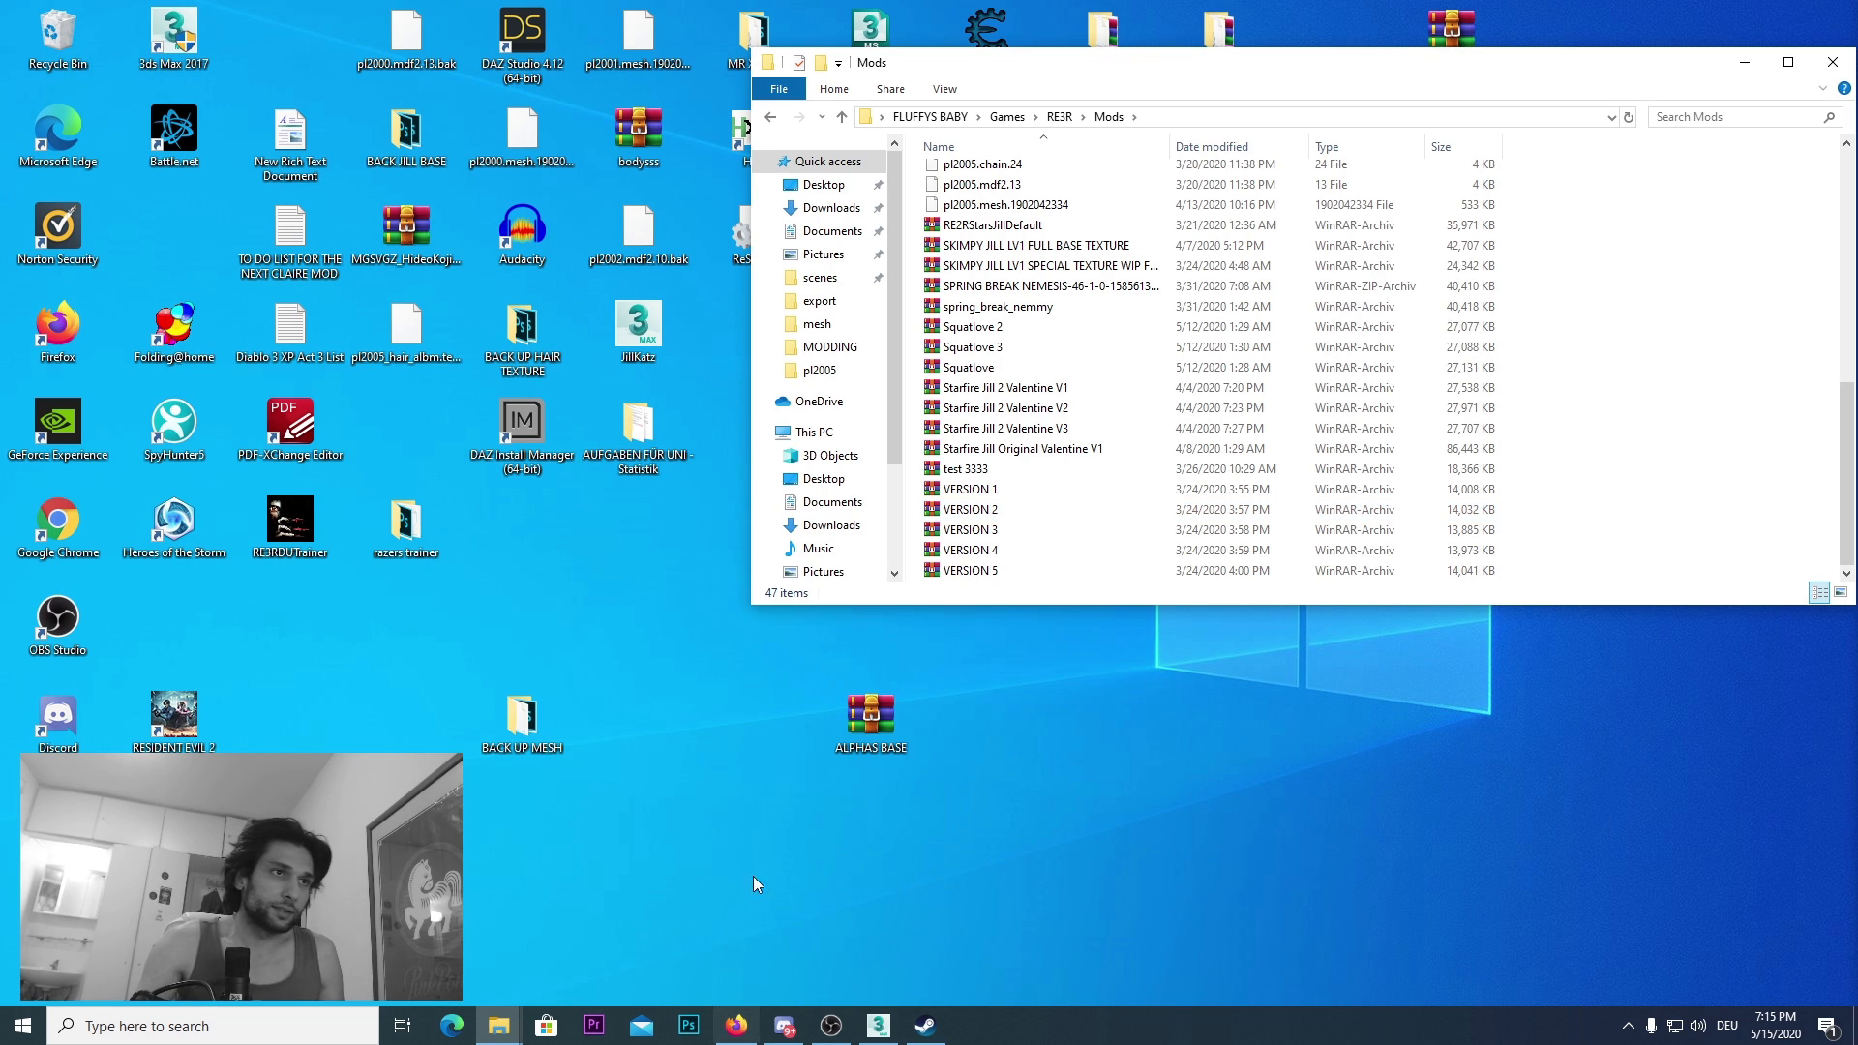
pyautogui.moveTo(1391, 74); pyautogui.dragTo(1536, 178)
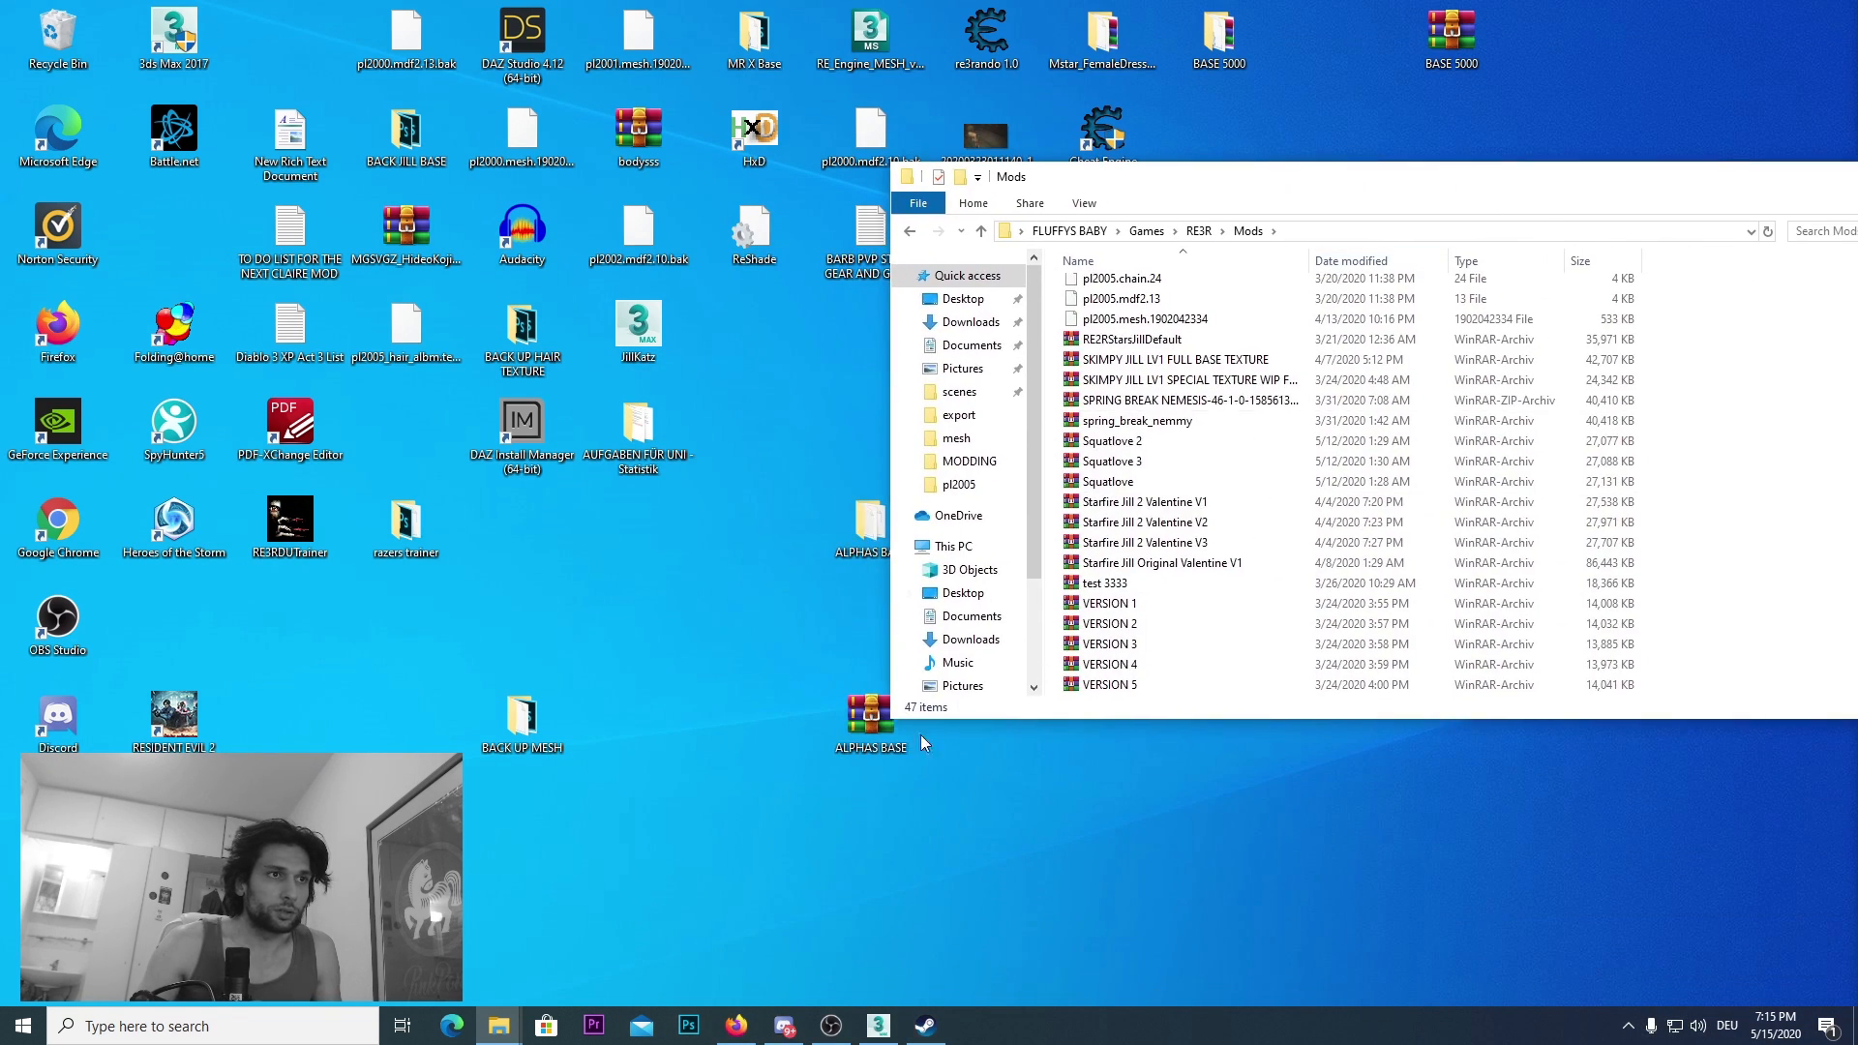
pyautogui.moveTo(895, 738); pyautogui.dragTo(1717, 490)
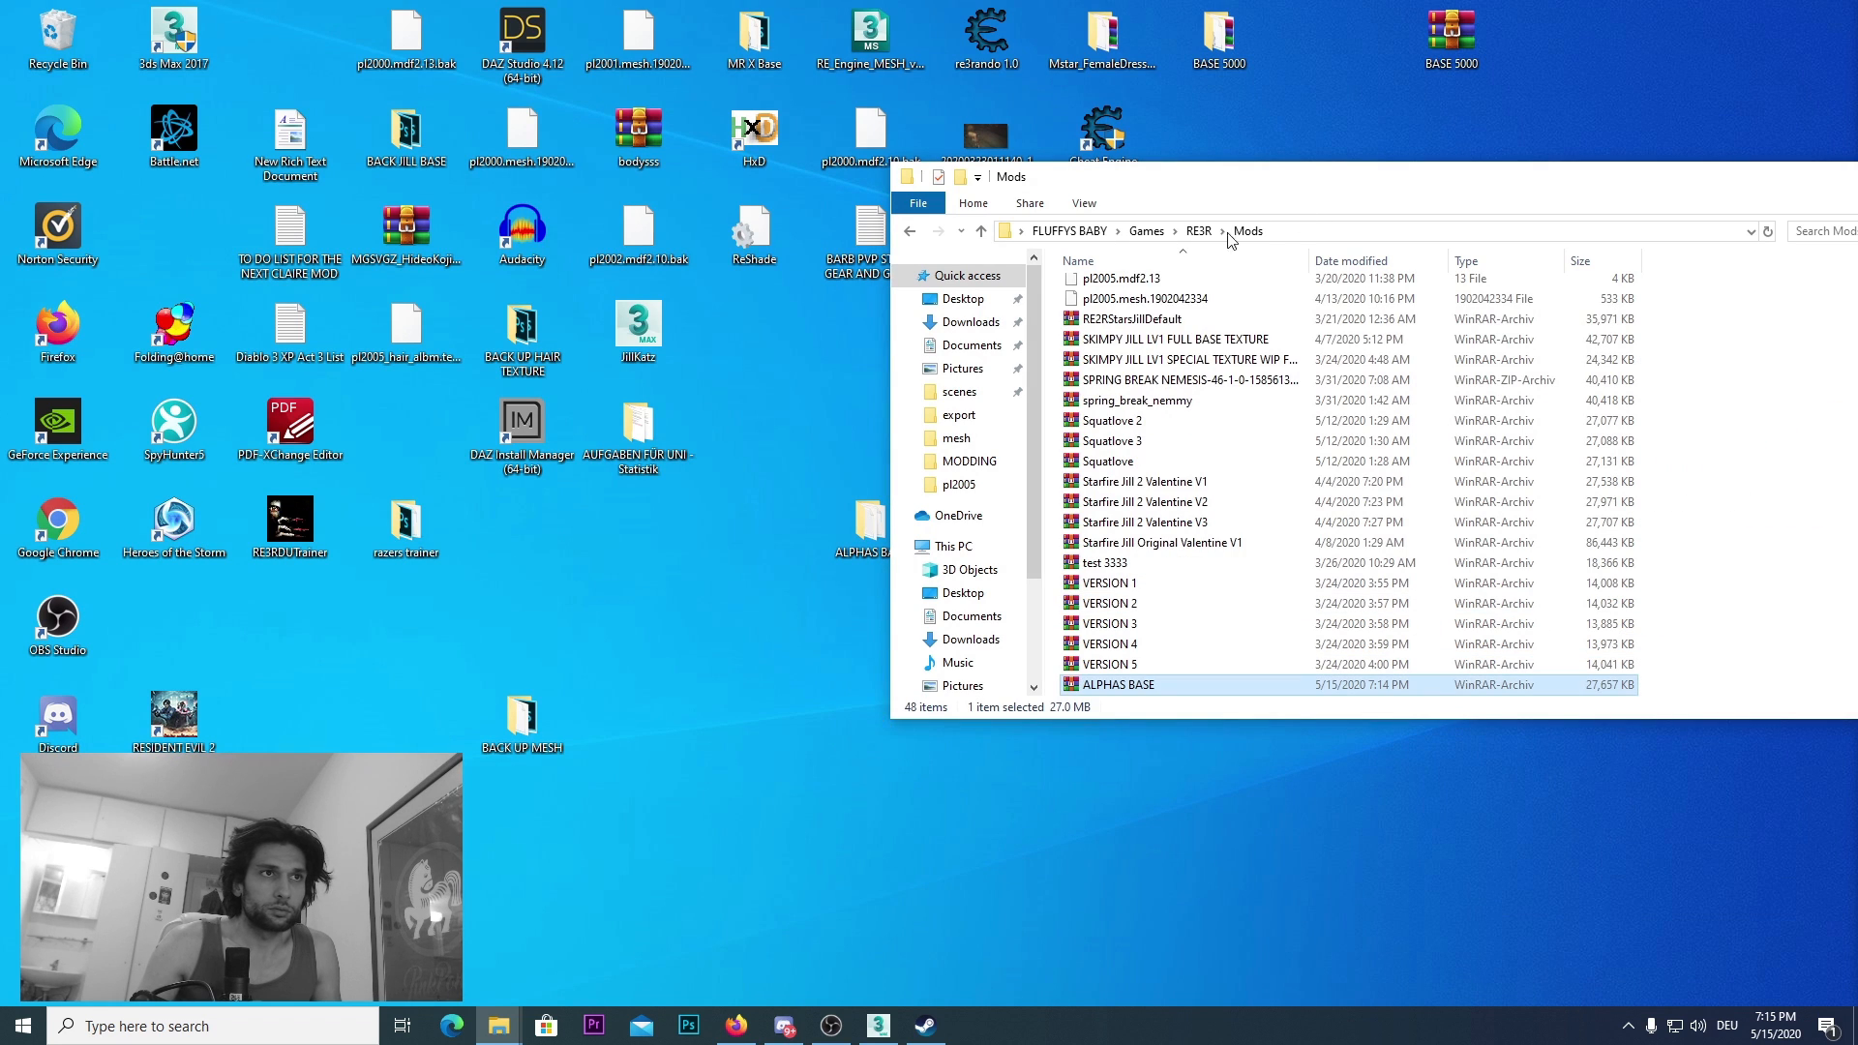
# Step: Start Fluffy Manager 5000 from the FLUFFYS BABY folder and close 3ds Max without saving the scene
pyautogui.doubleClick(1123, 431)
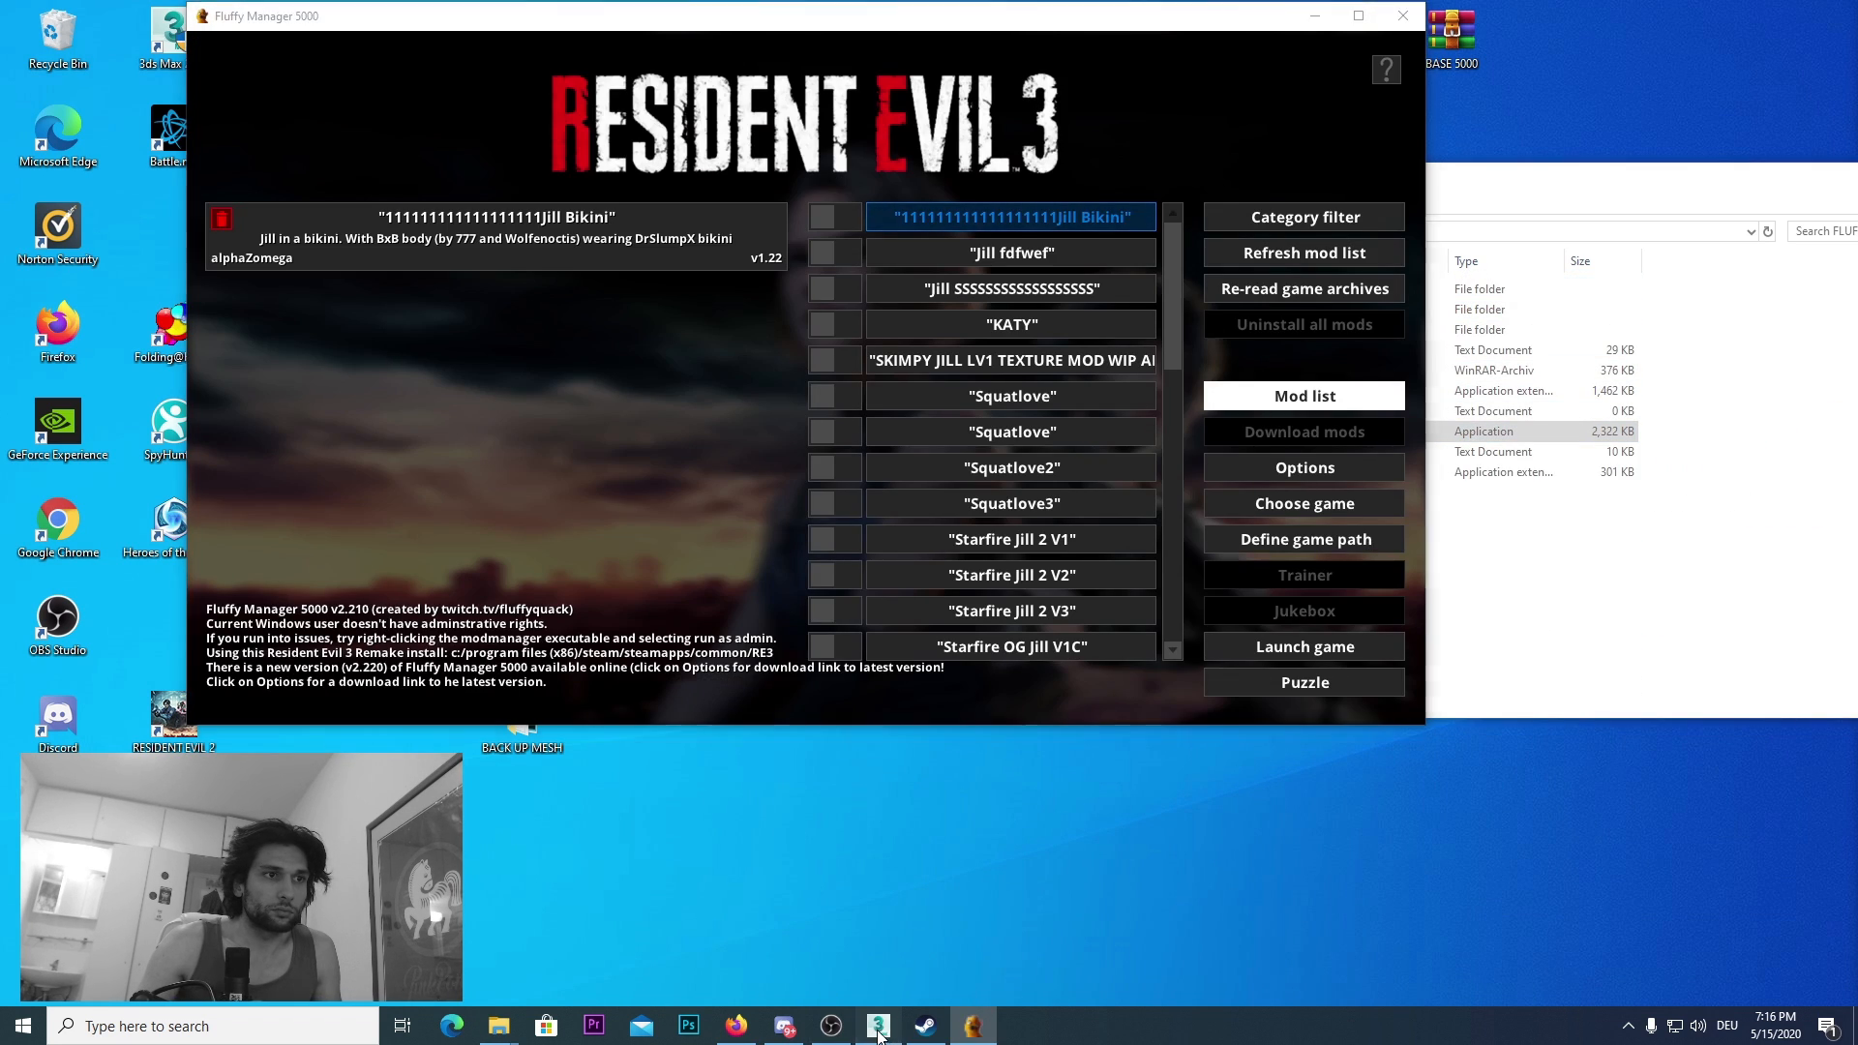
pyautogui.click(878, 1026)
pyautogui.click(1836, 13)
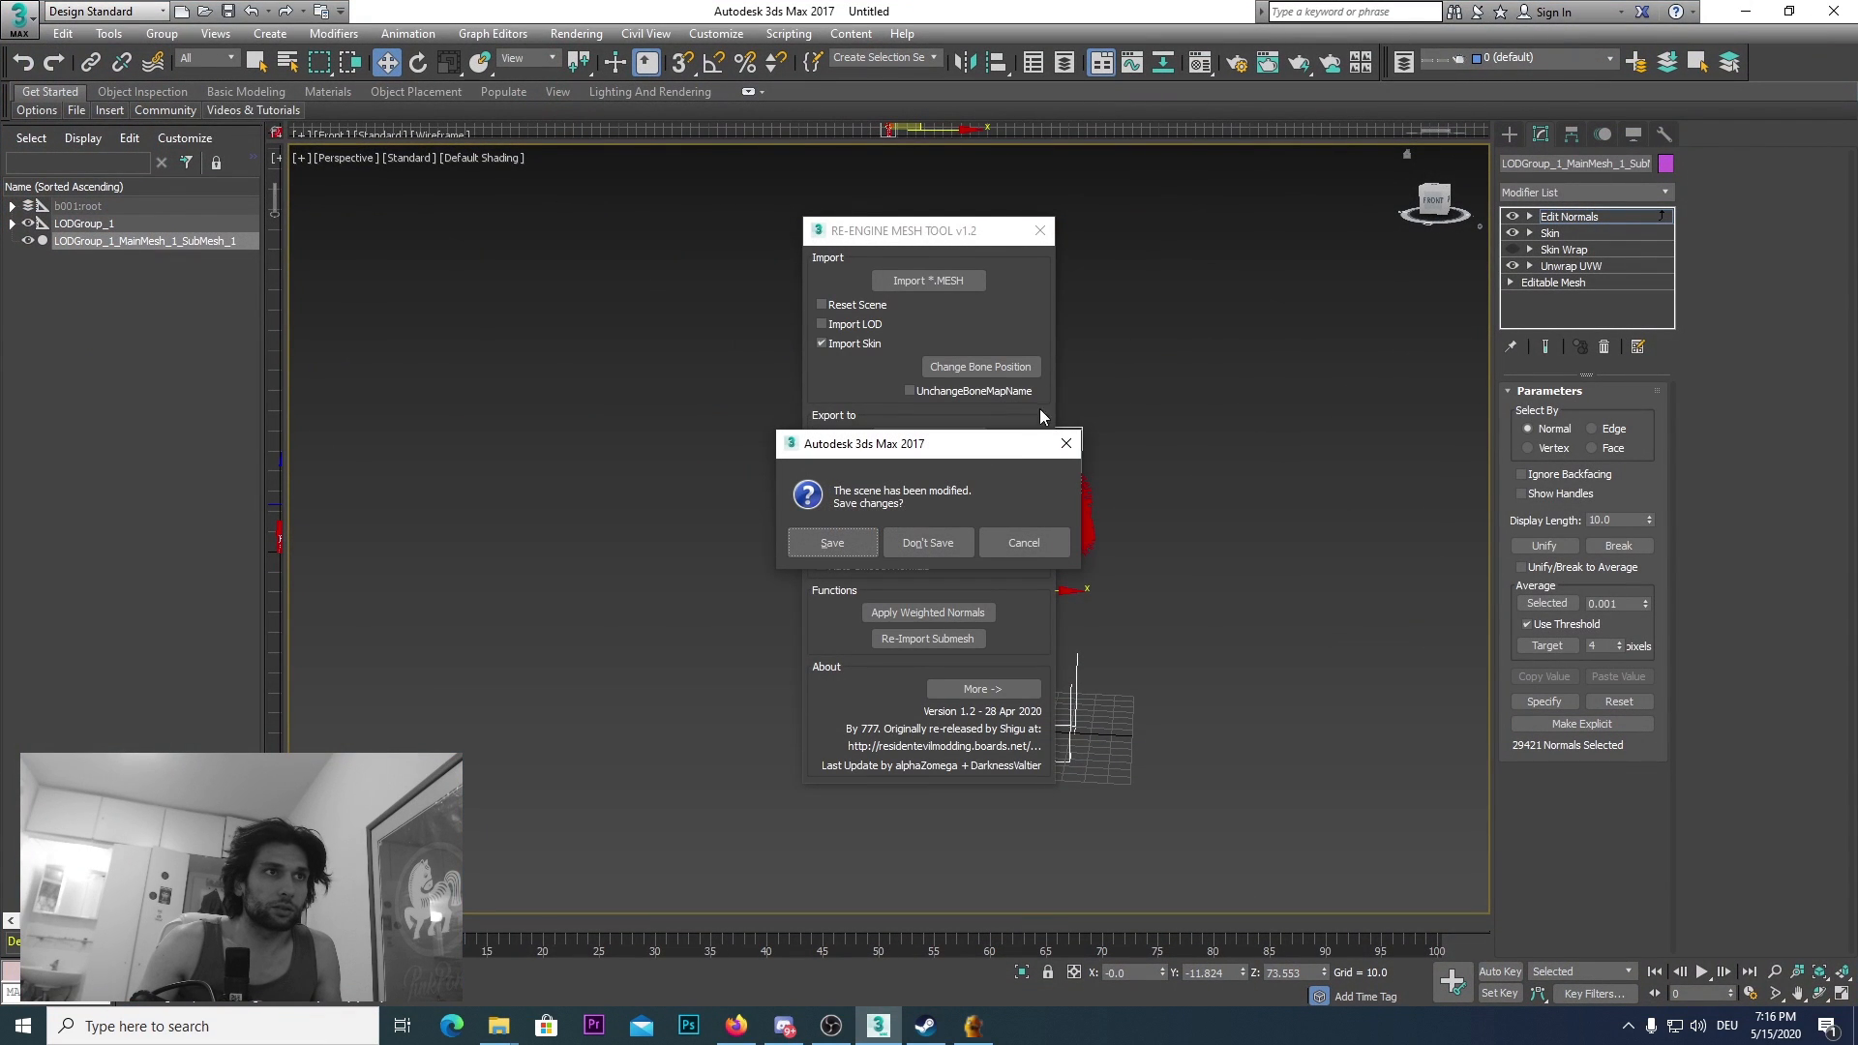
pyautogui.click(928, 543)
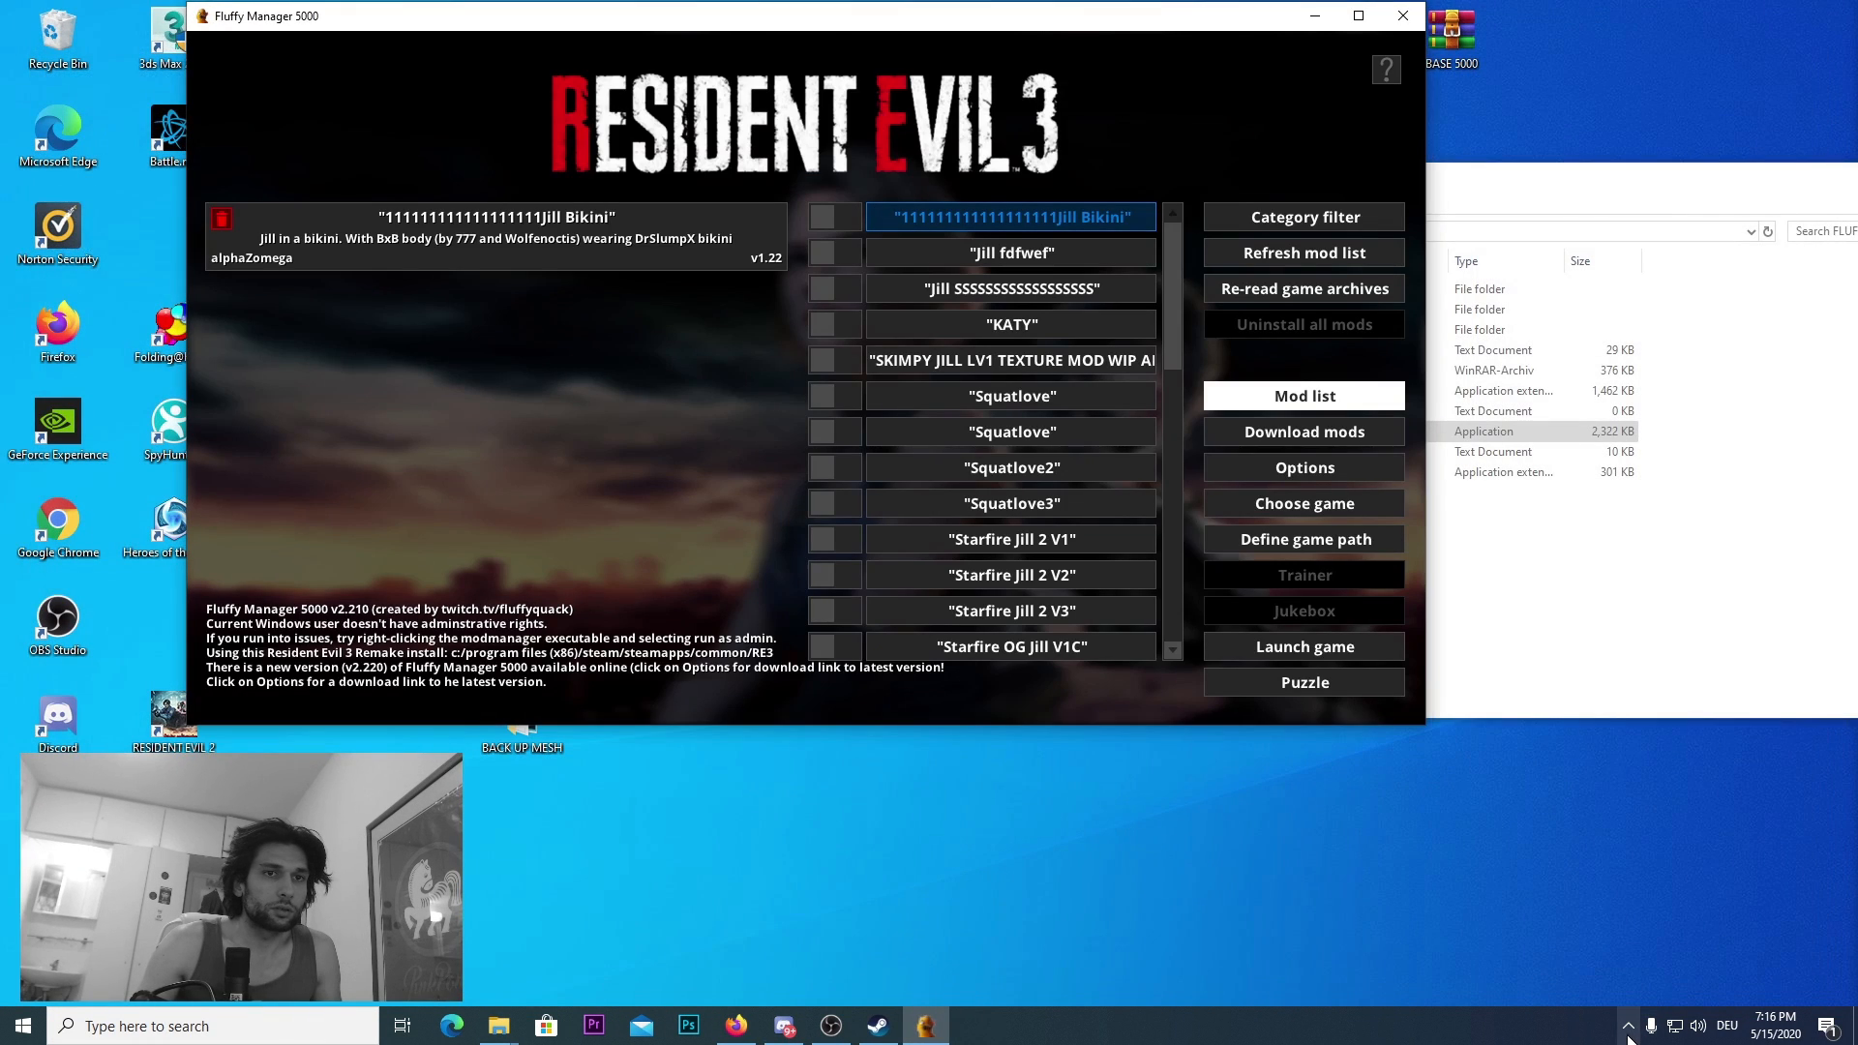
pyautogui.click(1628, 1030)
pyautogui.click(1382, 939)
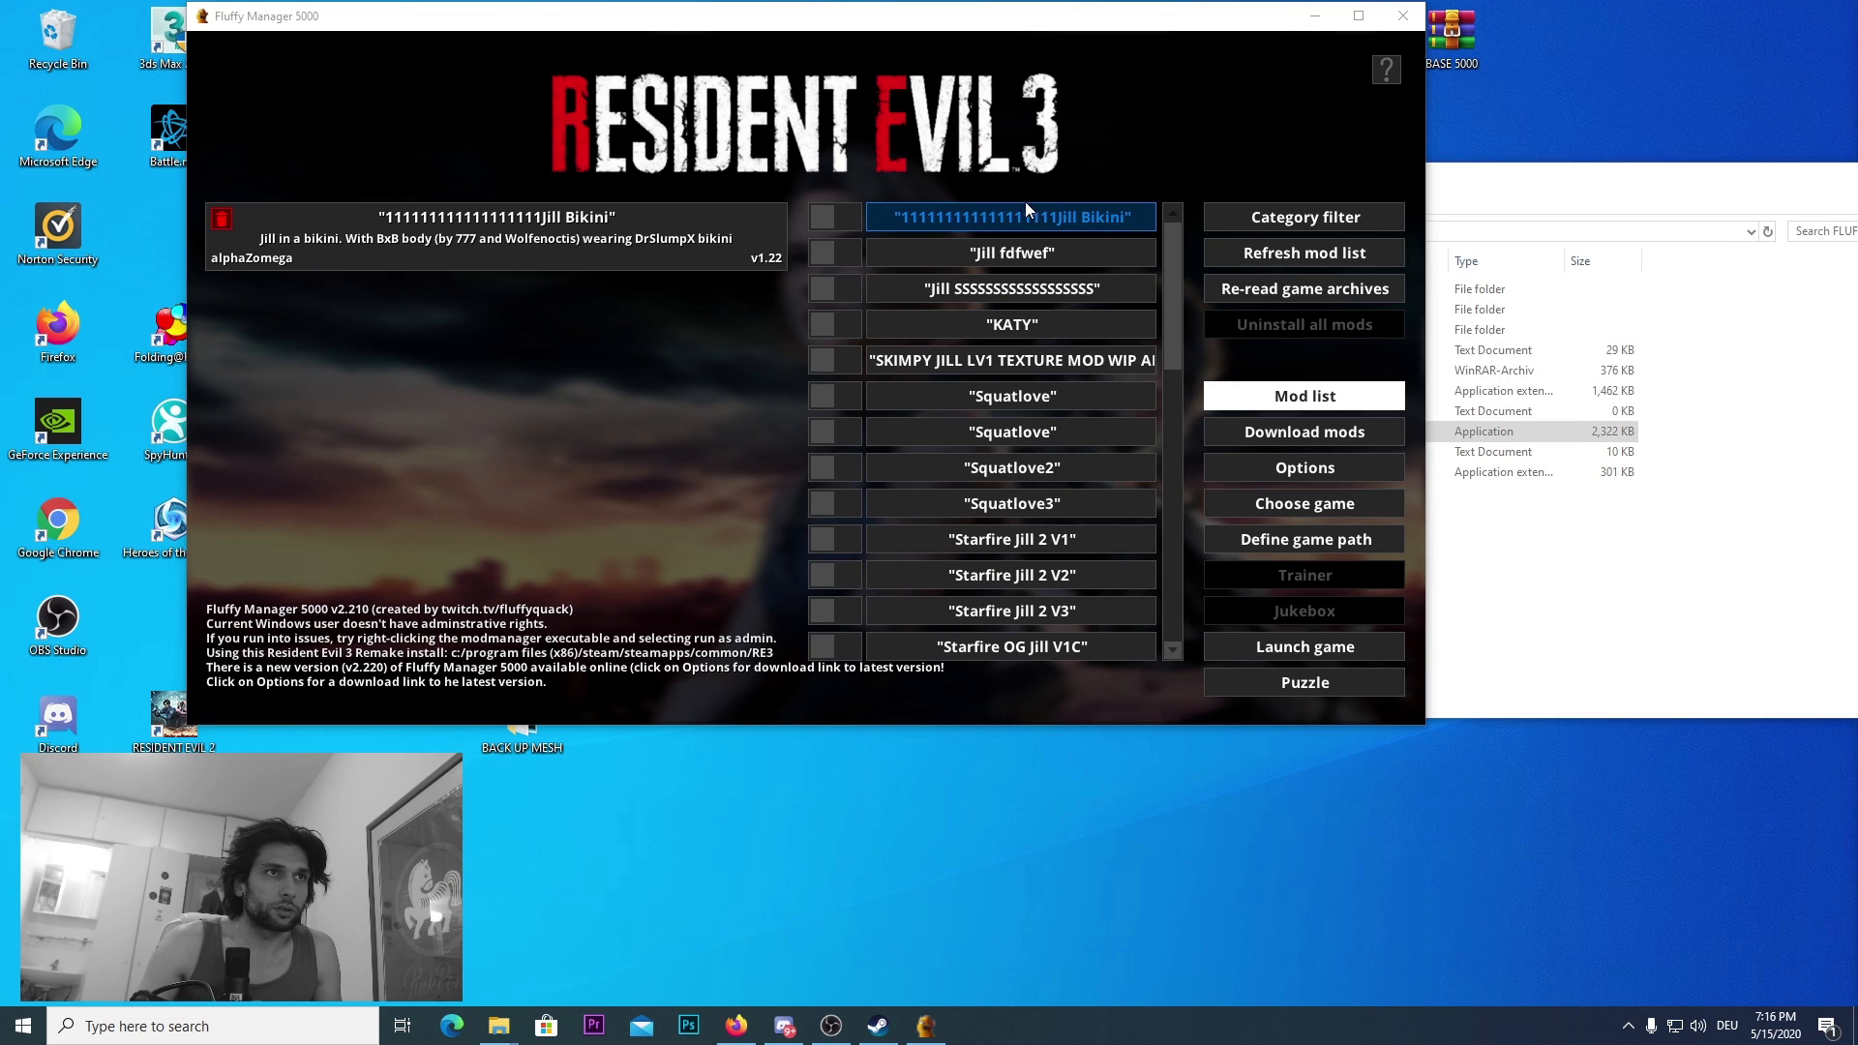
# Step: Re-read the game archives and activate the "TEST FOR TUT" mod in the mod list
pyautogui.click(1302, 278)
pyautogui.click(1053, 468)
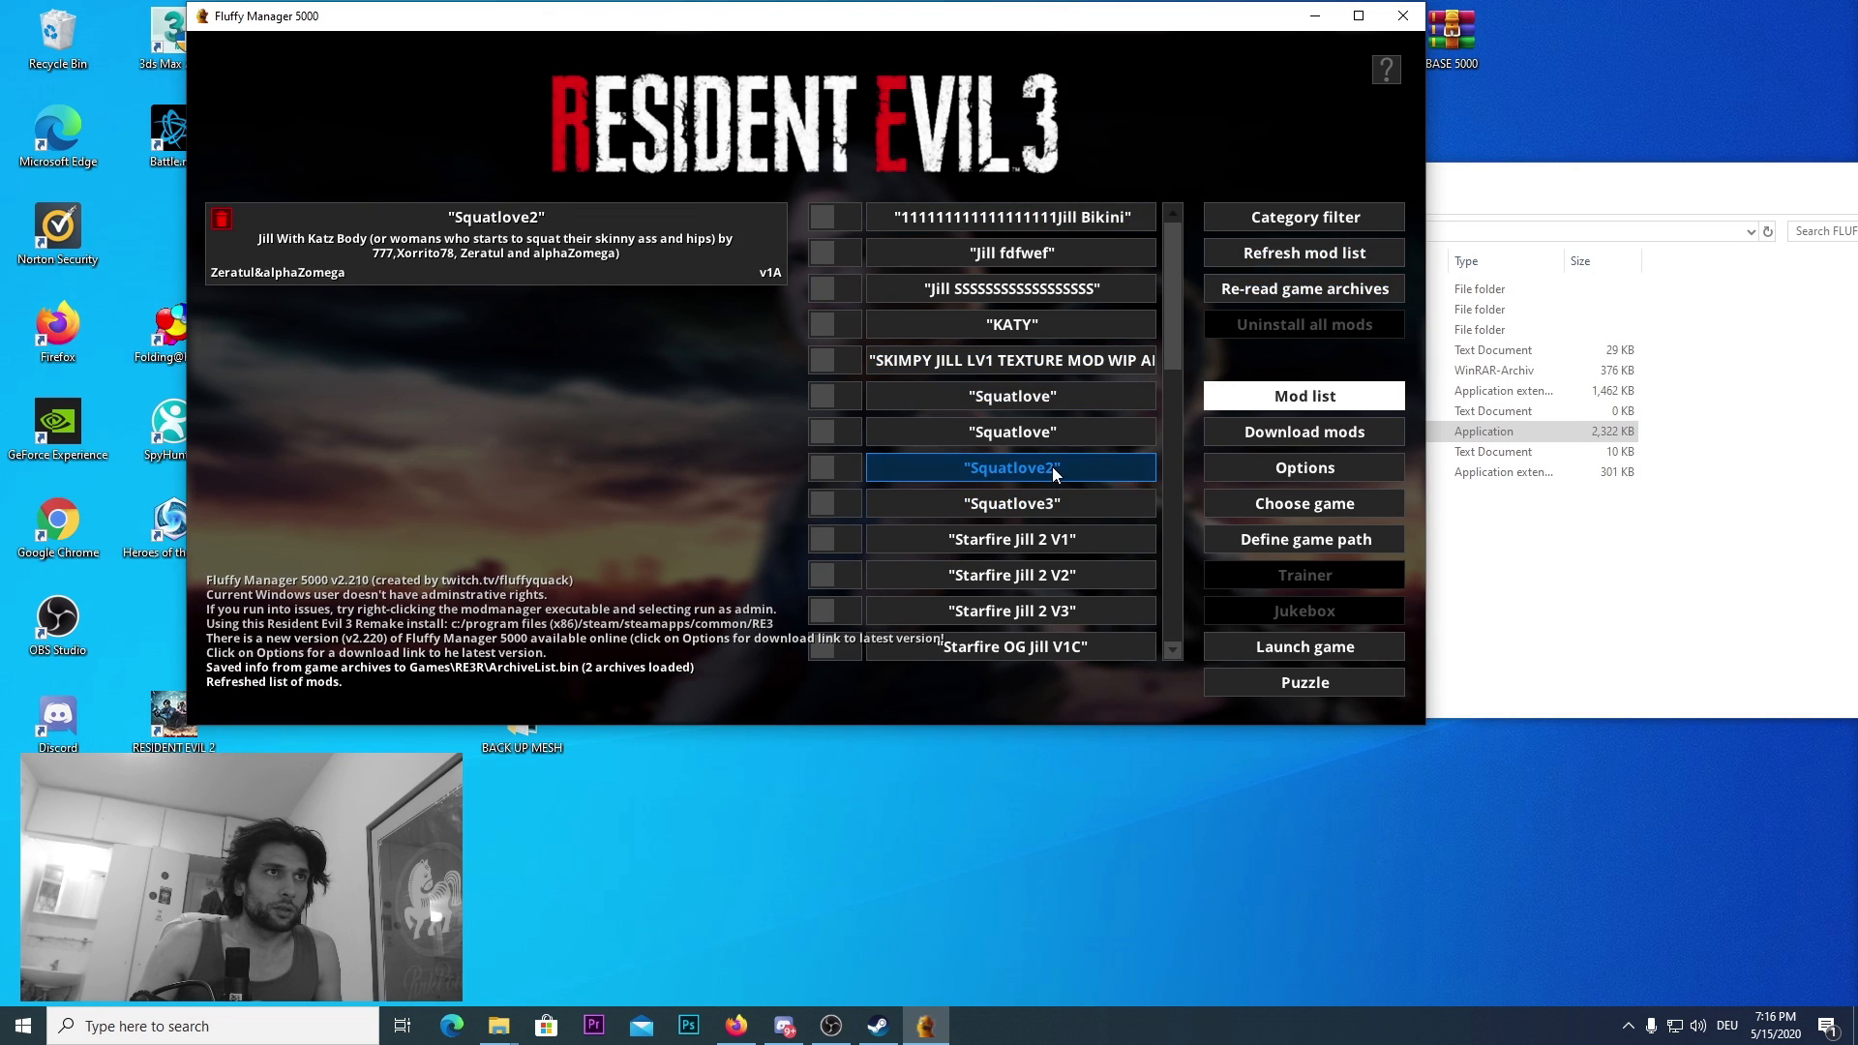
pyautogui.scroll(-1, 1053, 468)
pyautogui.click(1053, 468)
pyautogui.scroll(-2, 1053, 467)
pyautogui.scroll(5, 1051, 465)
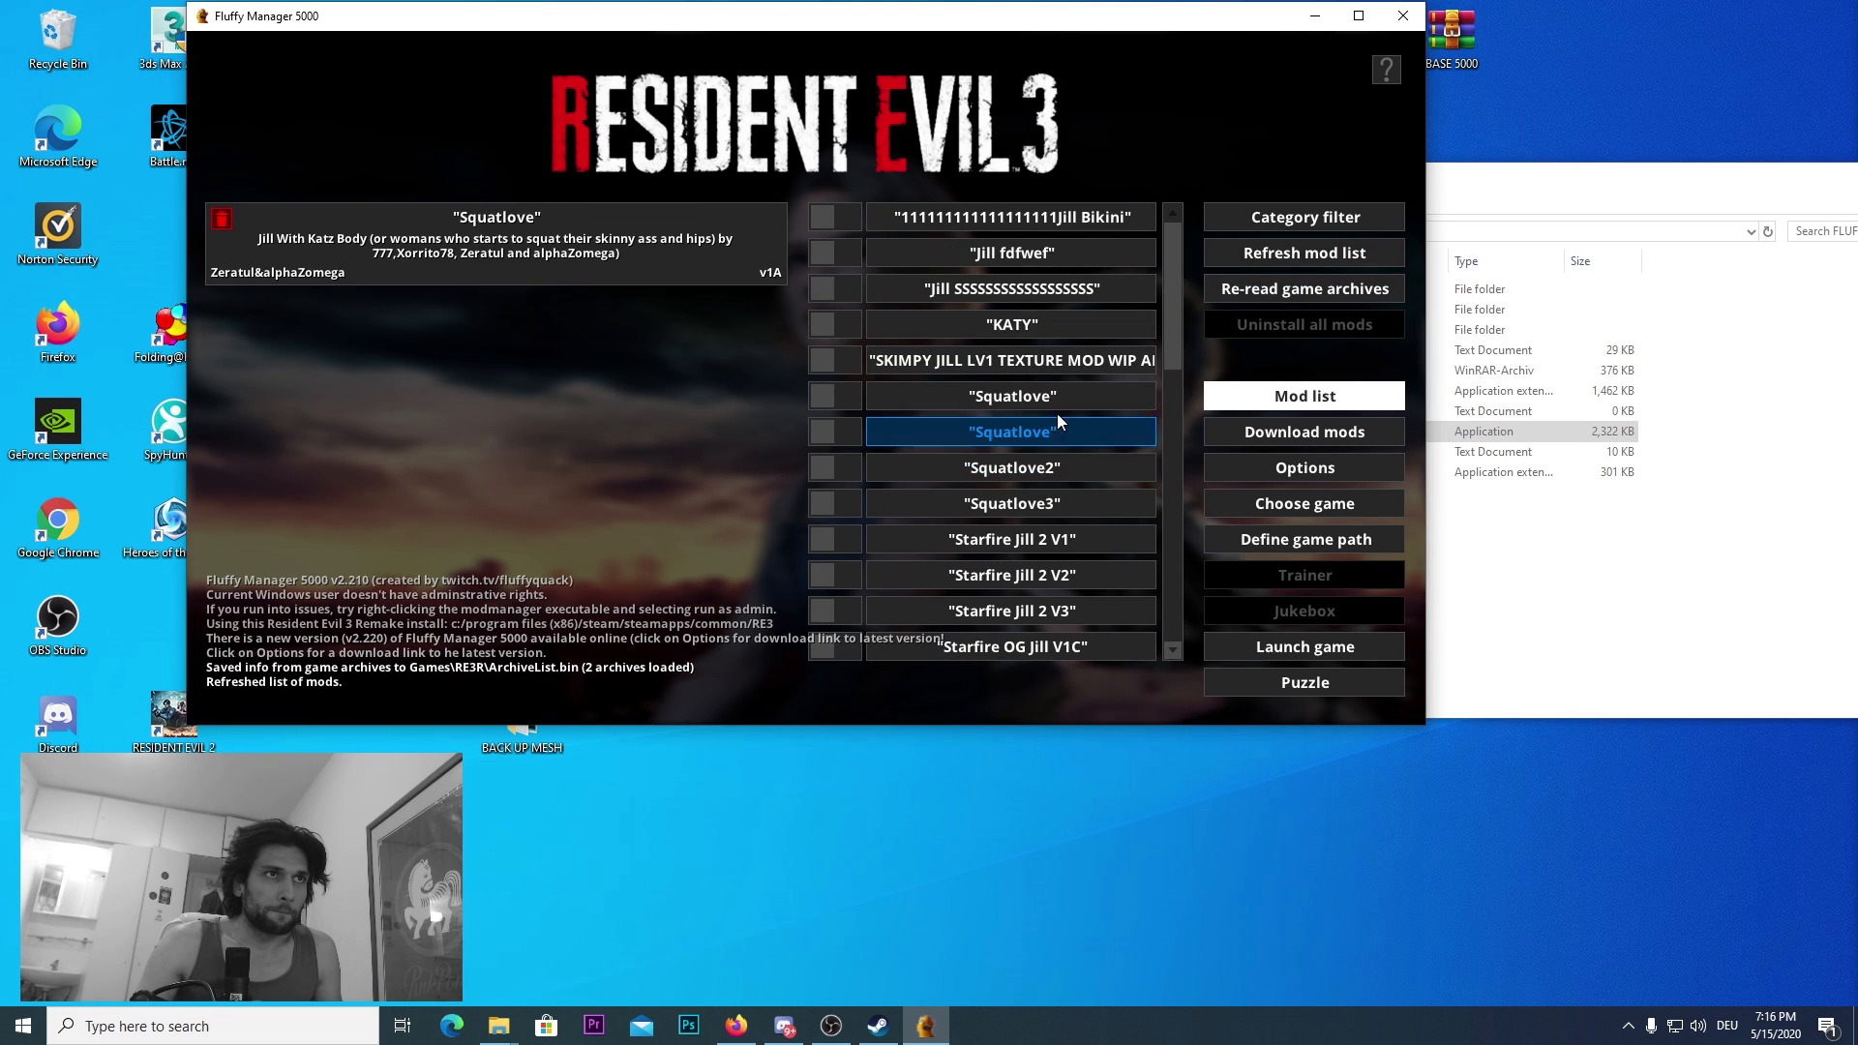
pyautogui.scroll(-4, 1060, 406)
pyautogui.scroll(-3, 1064, 402)
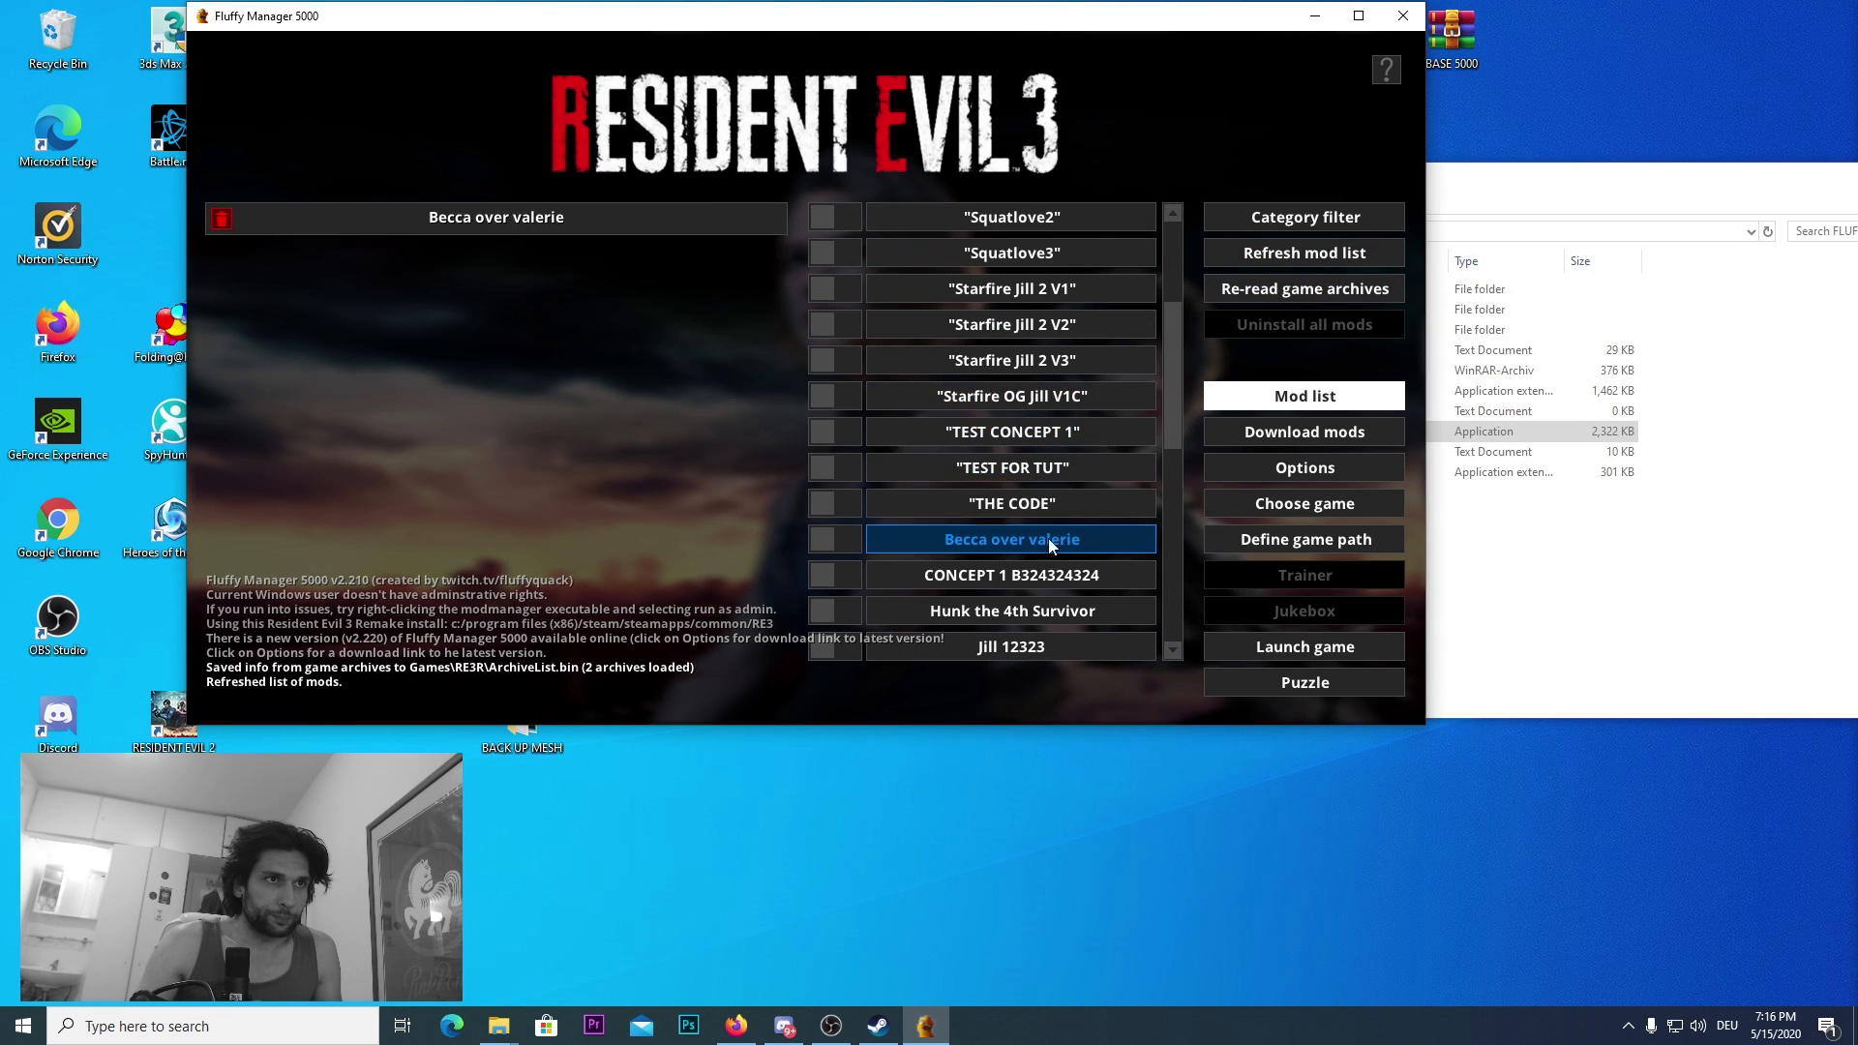
pyautogui.click(1073, 468)
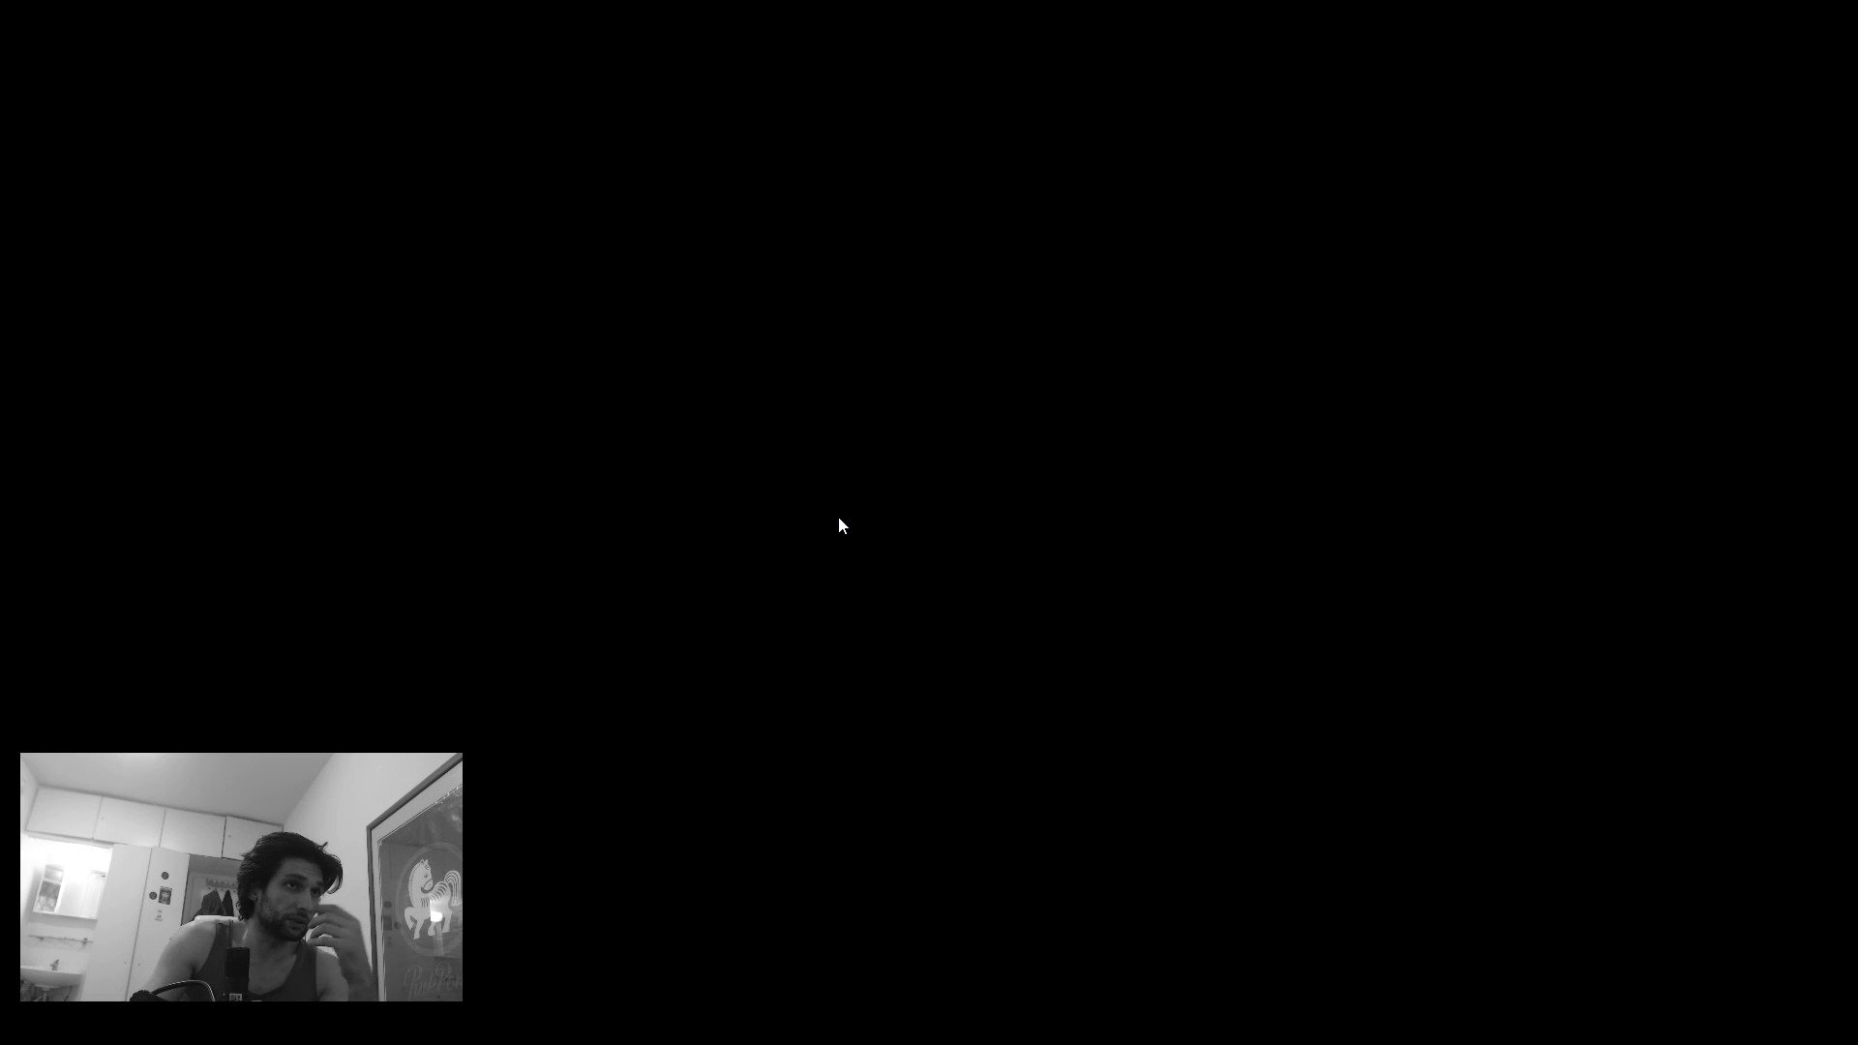
# Step: In Resident Evil 3, view the Jill (Default) model from the bonus models, rotate it to inspect the modded outfit, and close it
pyautogui.press('Return')
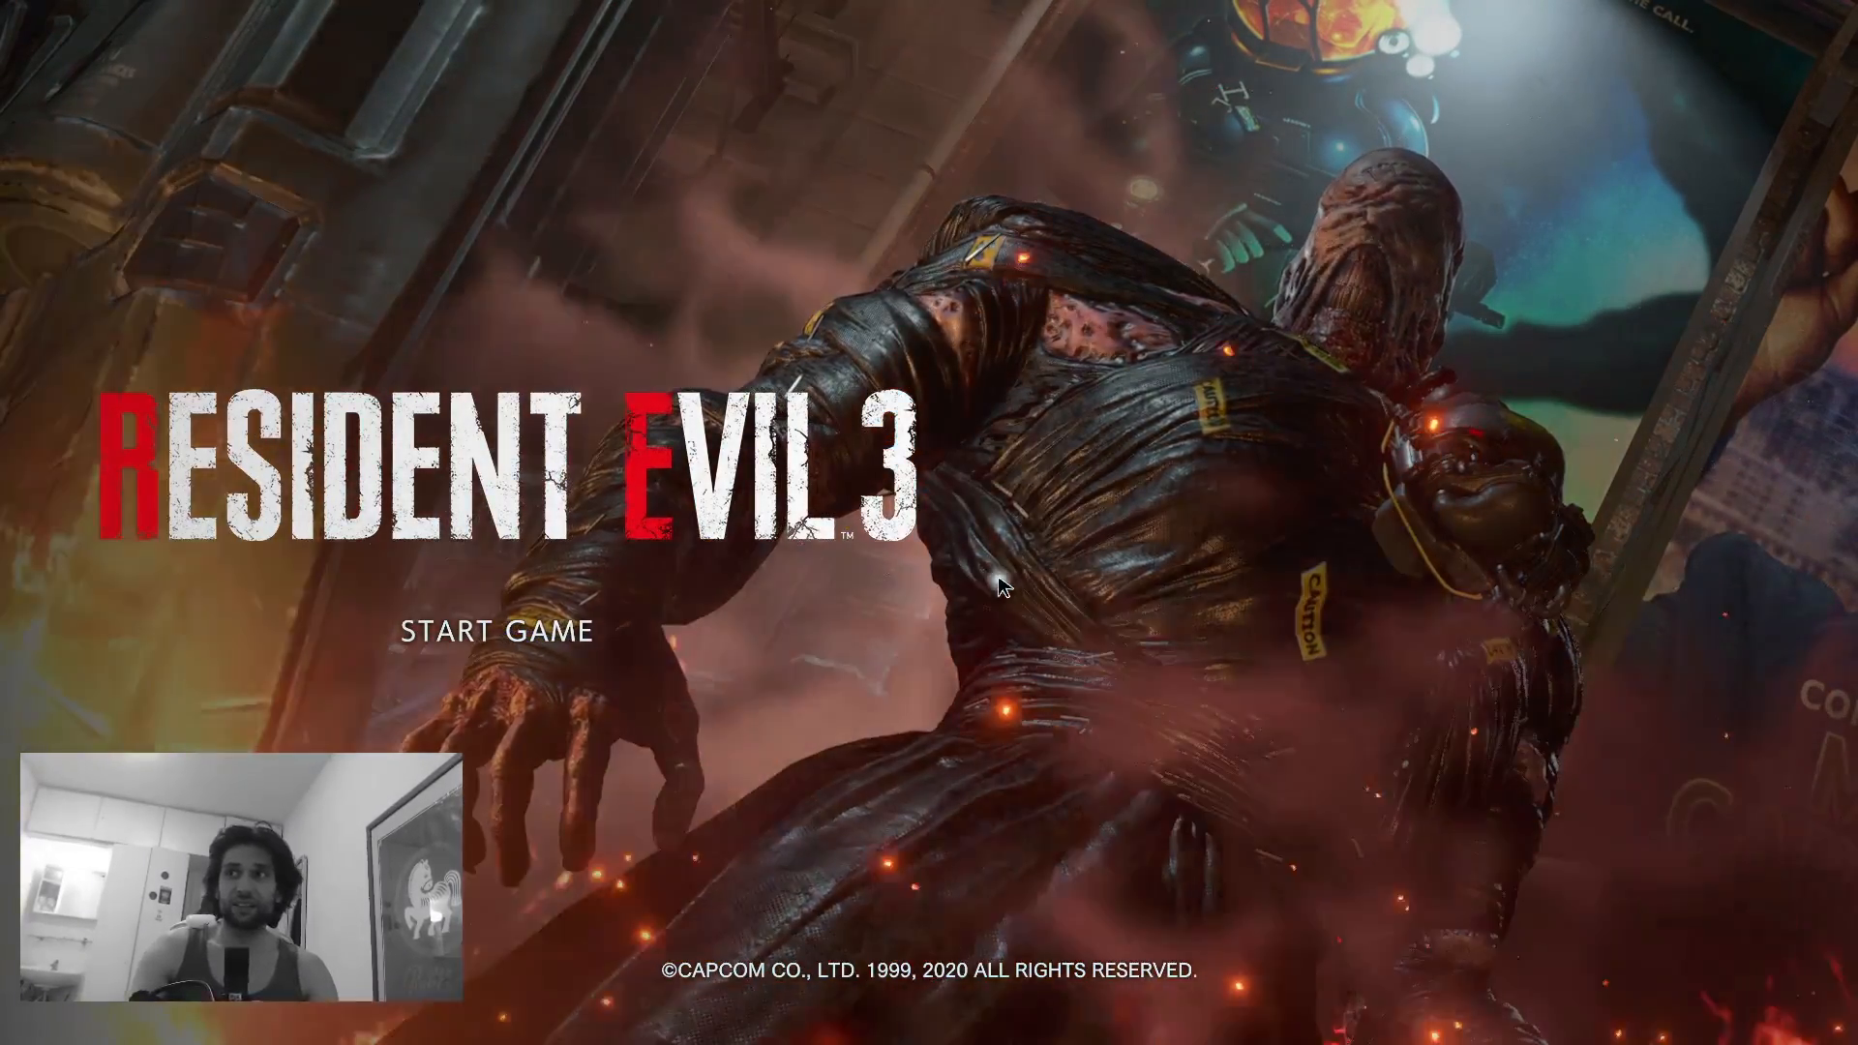
pyautogui.press('space')
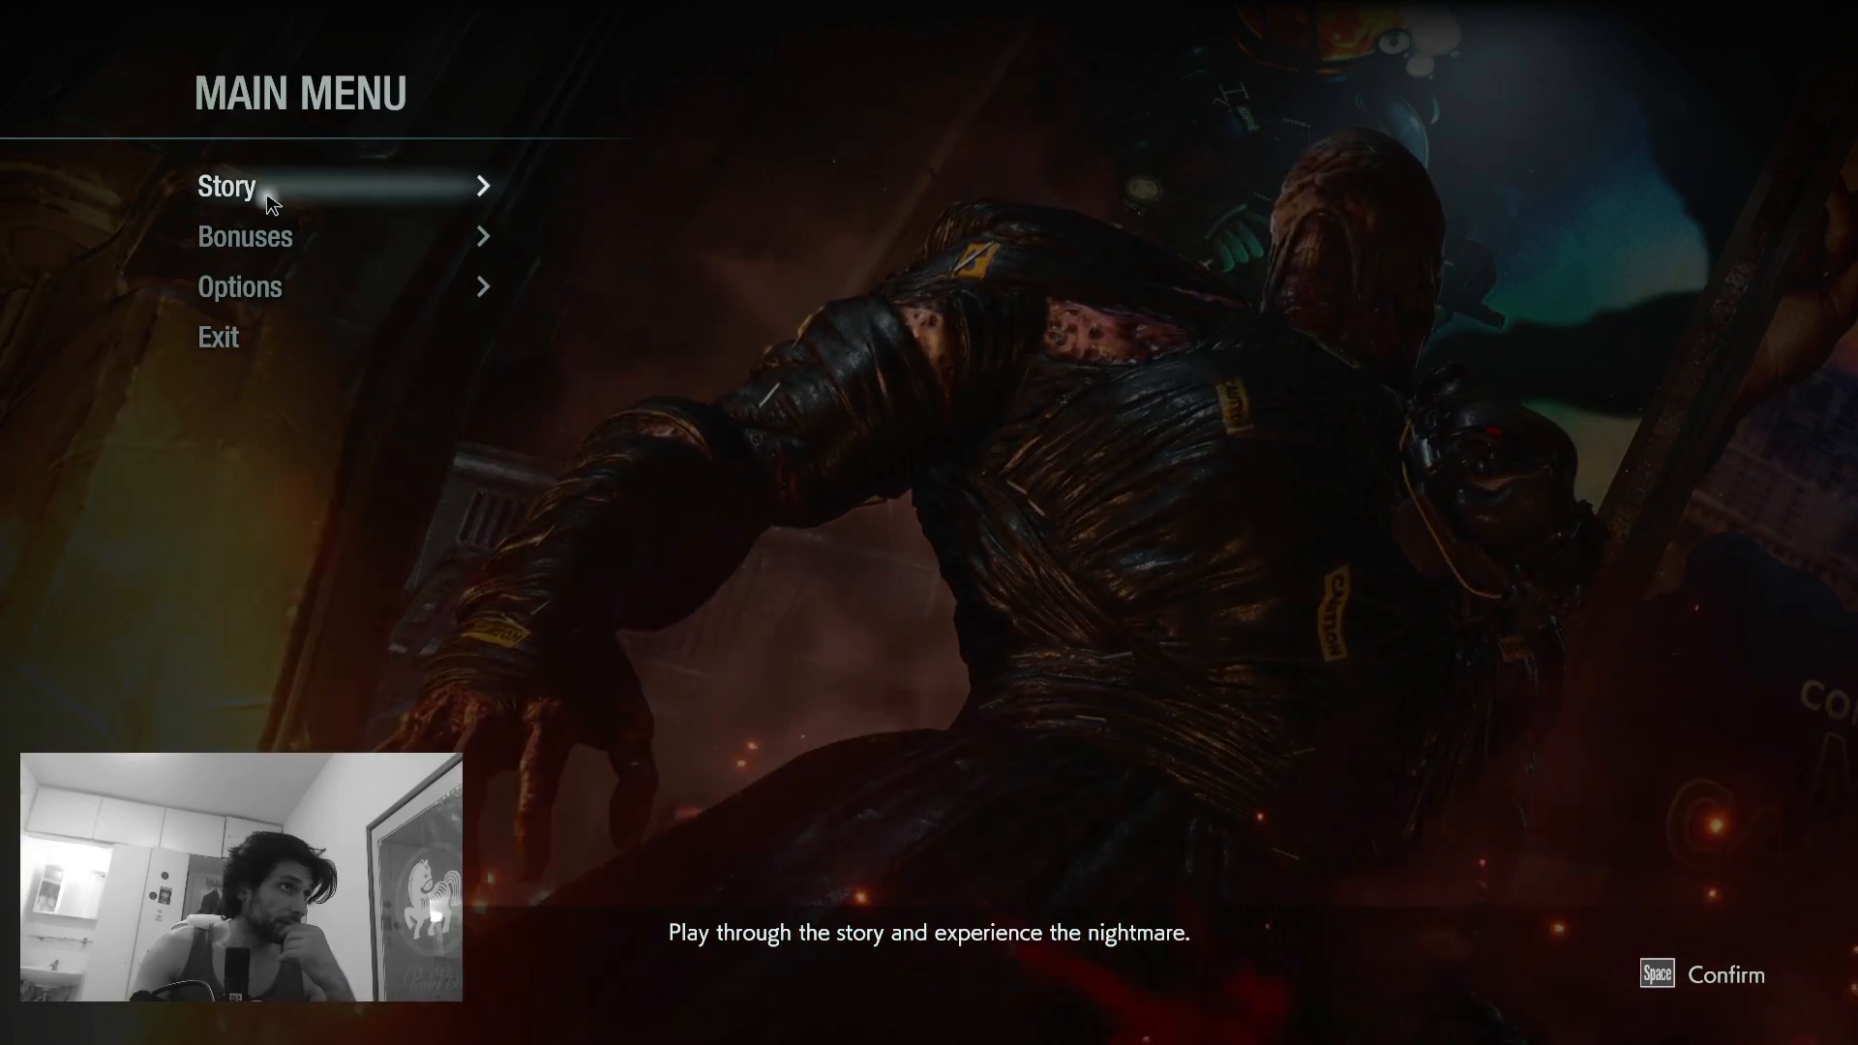
pyautogui.click(271, 194)
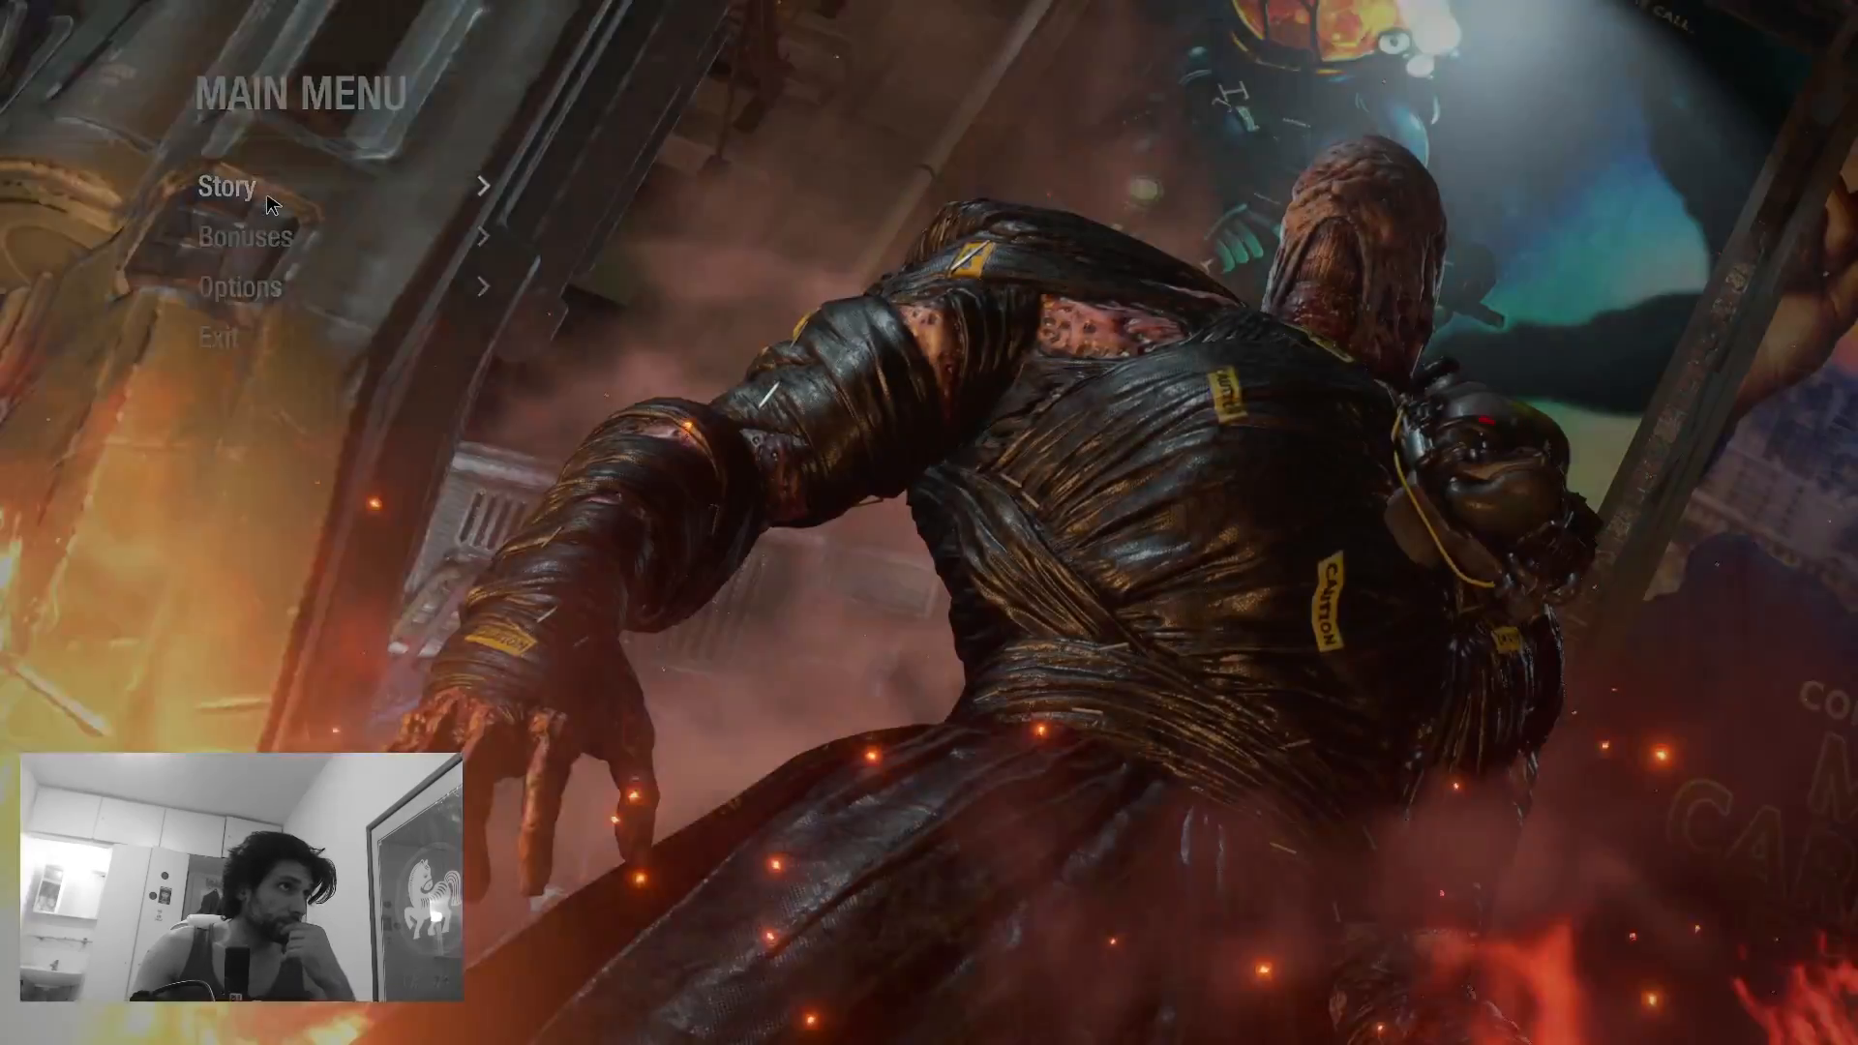
pyautogui.rightClick(265, 222)
pyautogui.click(263, 237)
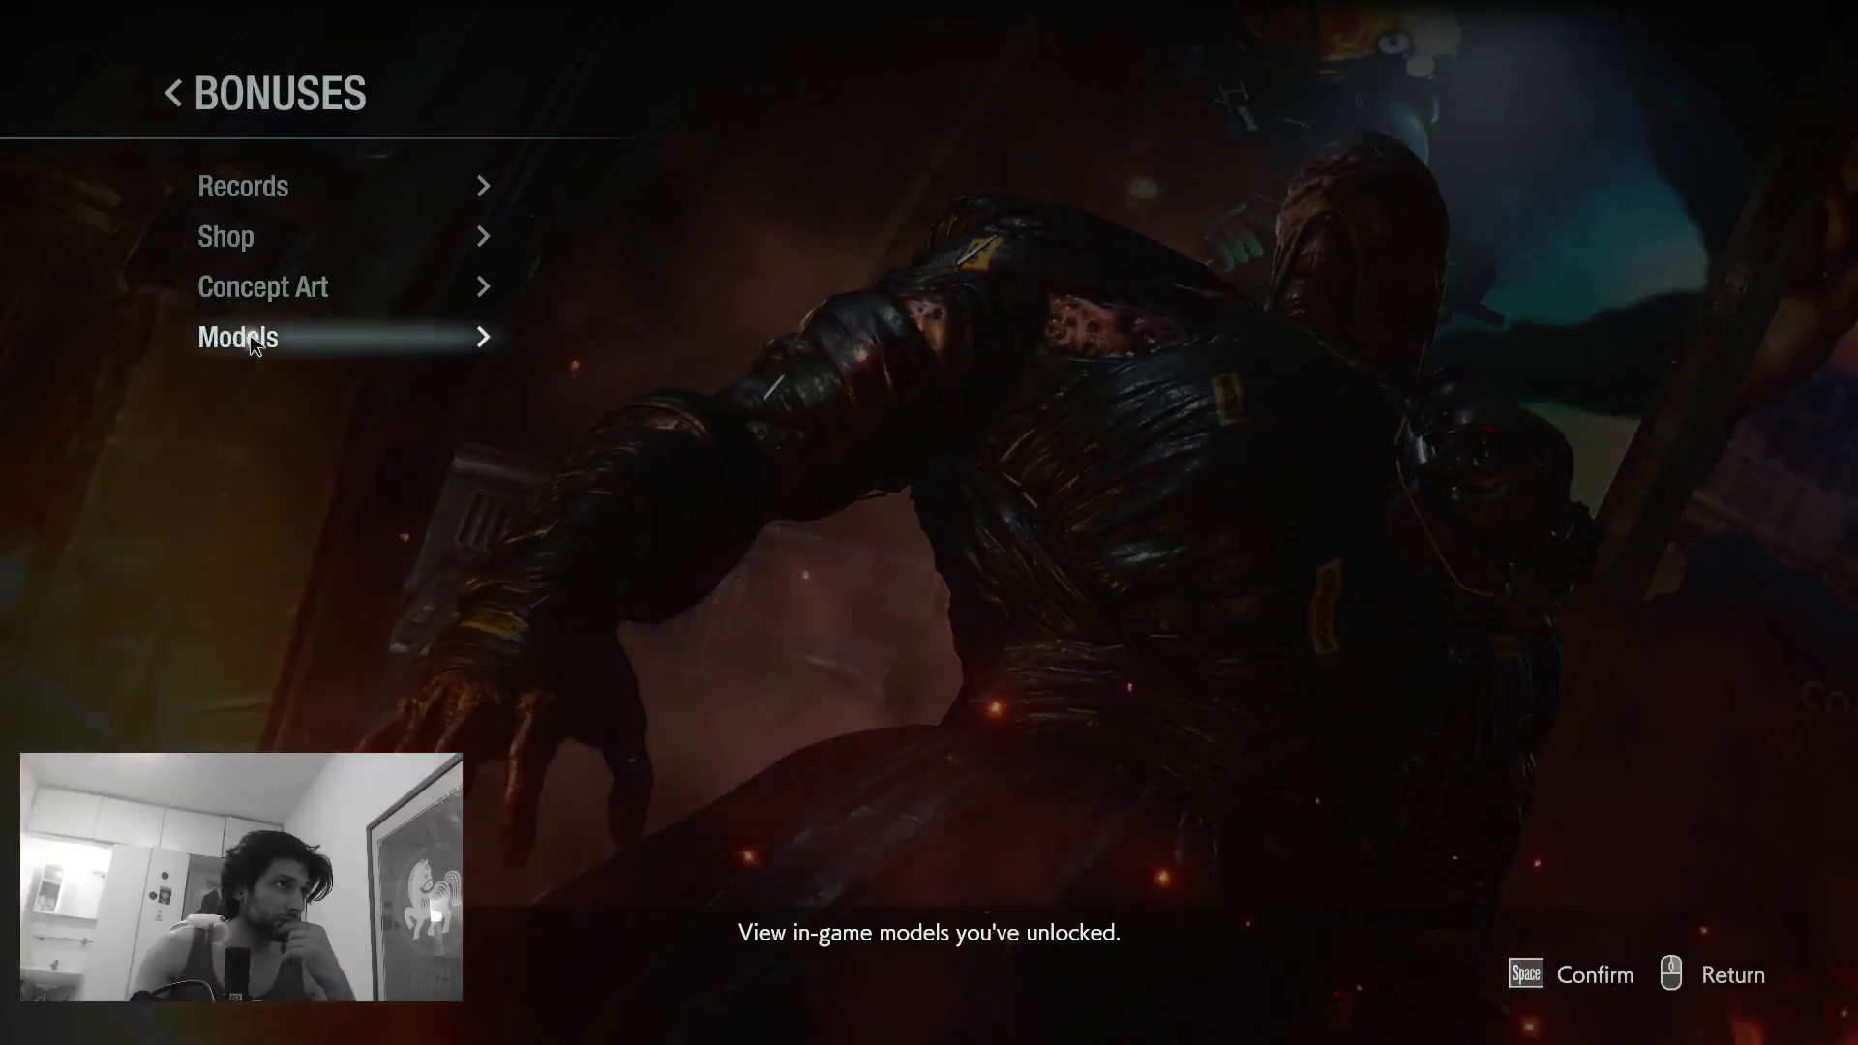
pyautogui.click(261, 336)
pyautogui.click(973, 298)
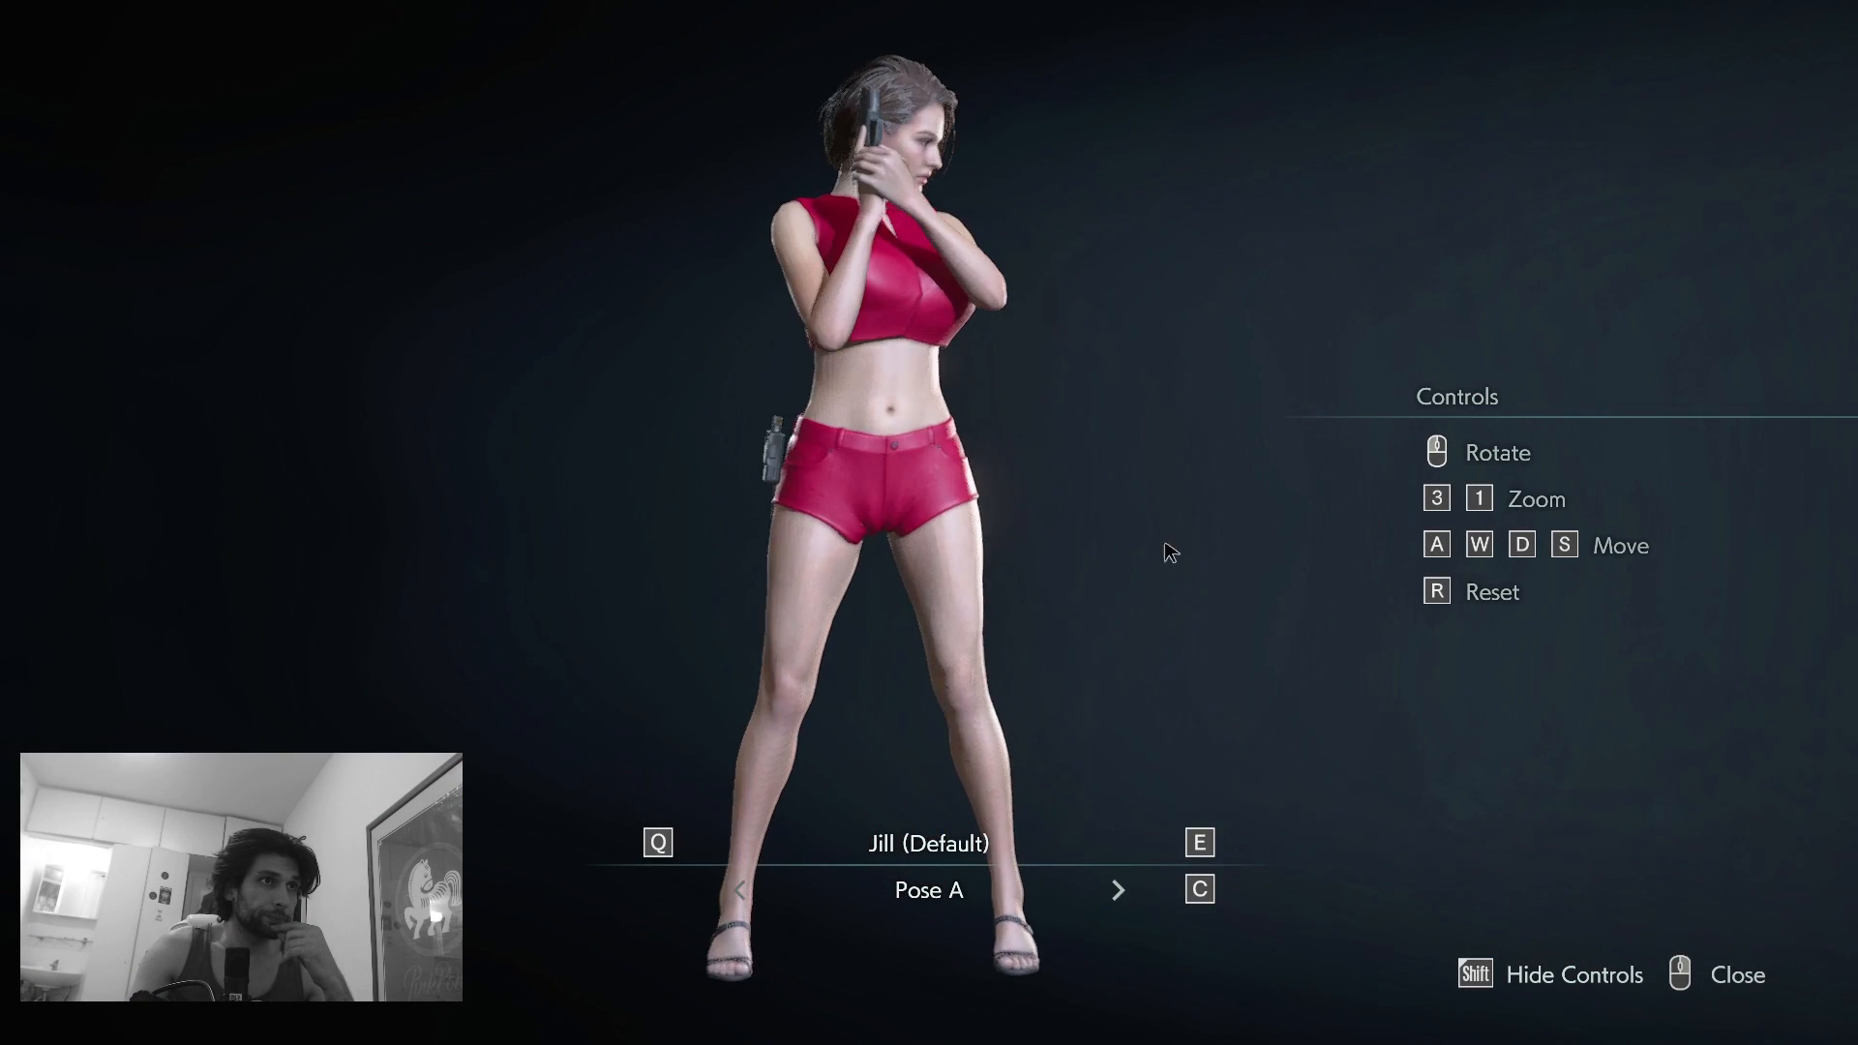
pyautogui.moveTo(1172, 552); pyautogui.dragTo(7, 581)
pyautogui.rightClick(614, 623)
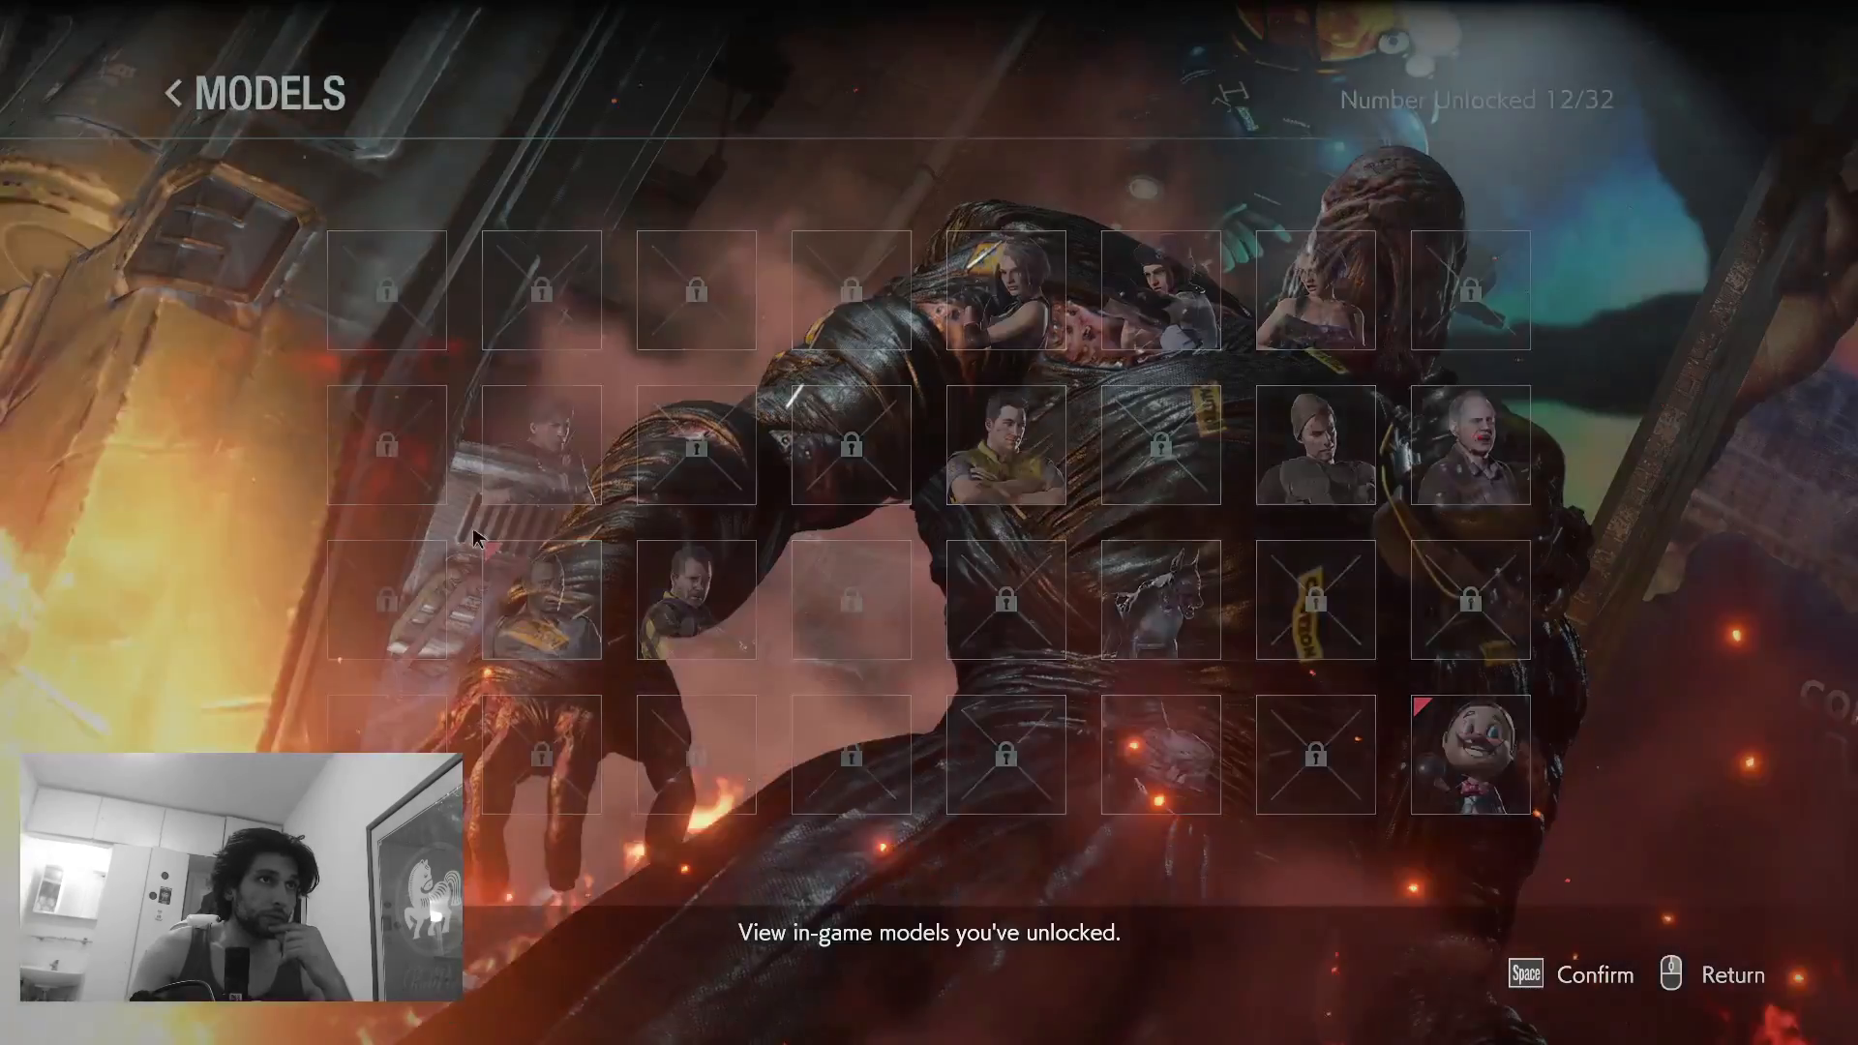
# Step: Leave the bonus models and load Jill's STANDARD Downtown / Donut Shop save with save count 5
pyautogui.rightClick(474, 540)
pyautogui.rightClick(158, 236)
pyautogui.click(237, 193)
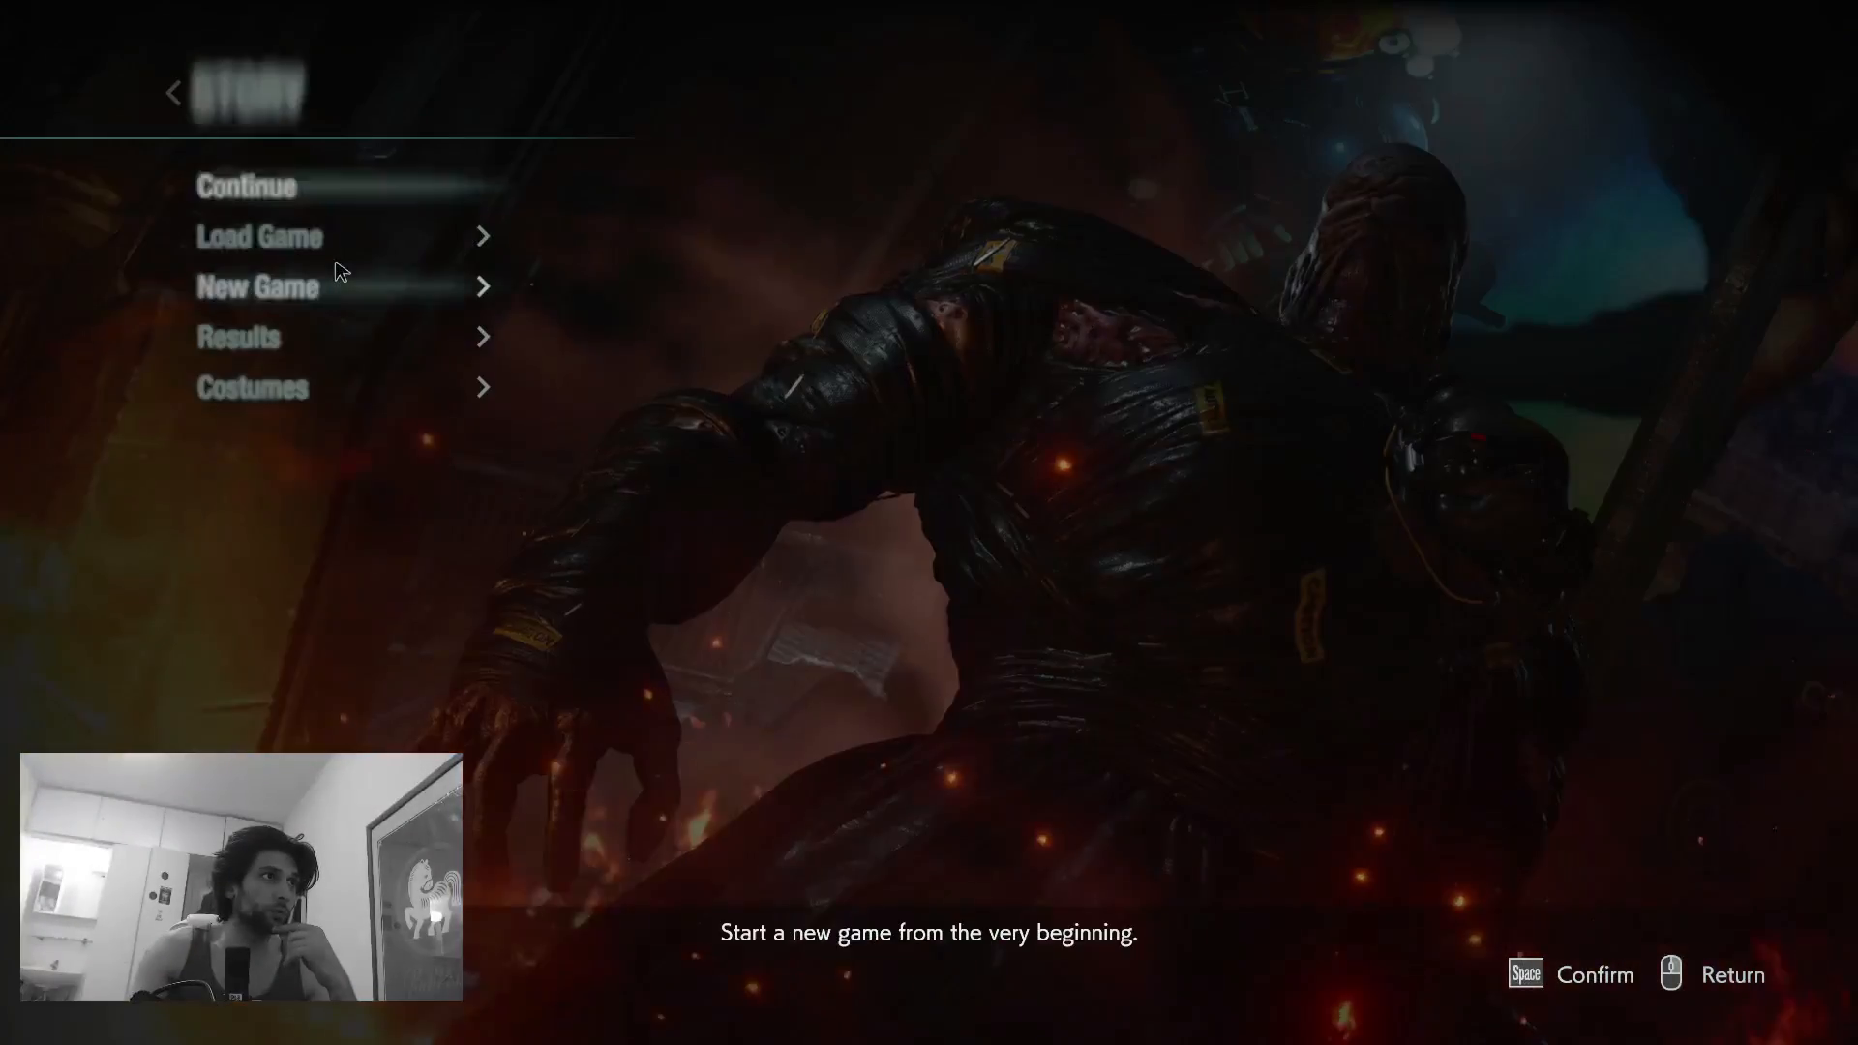
pyautogui.click(334, 242)
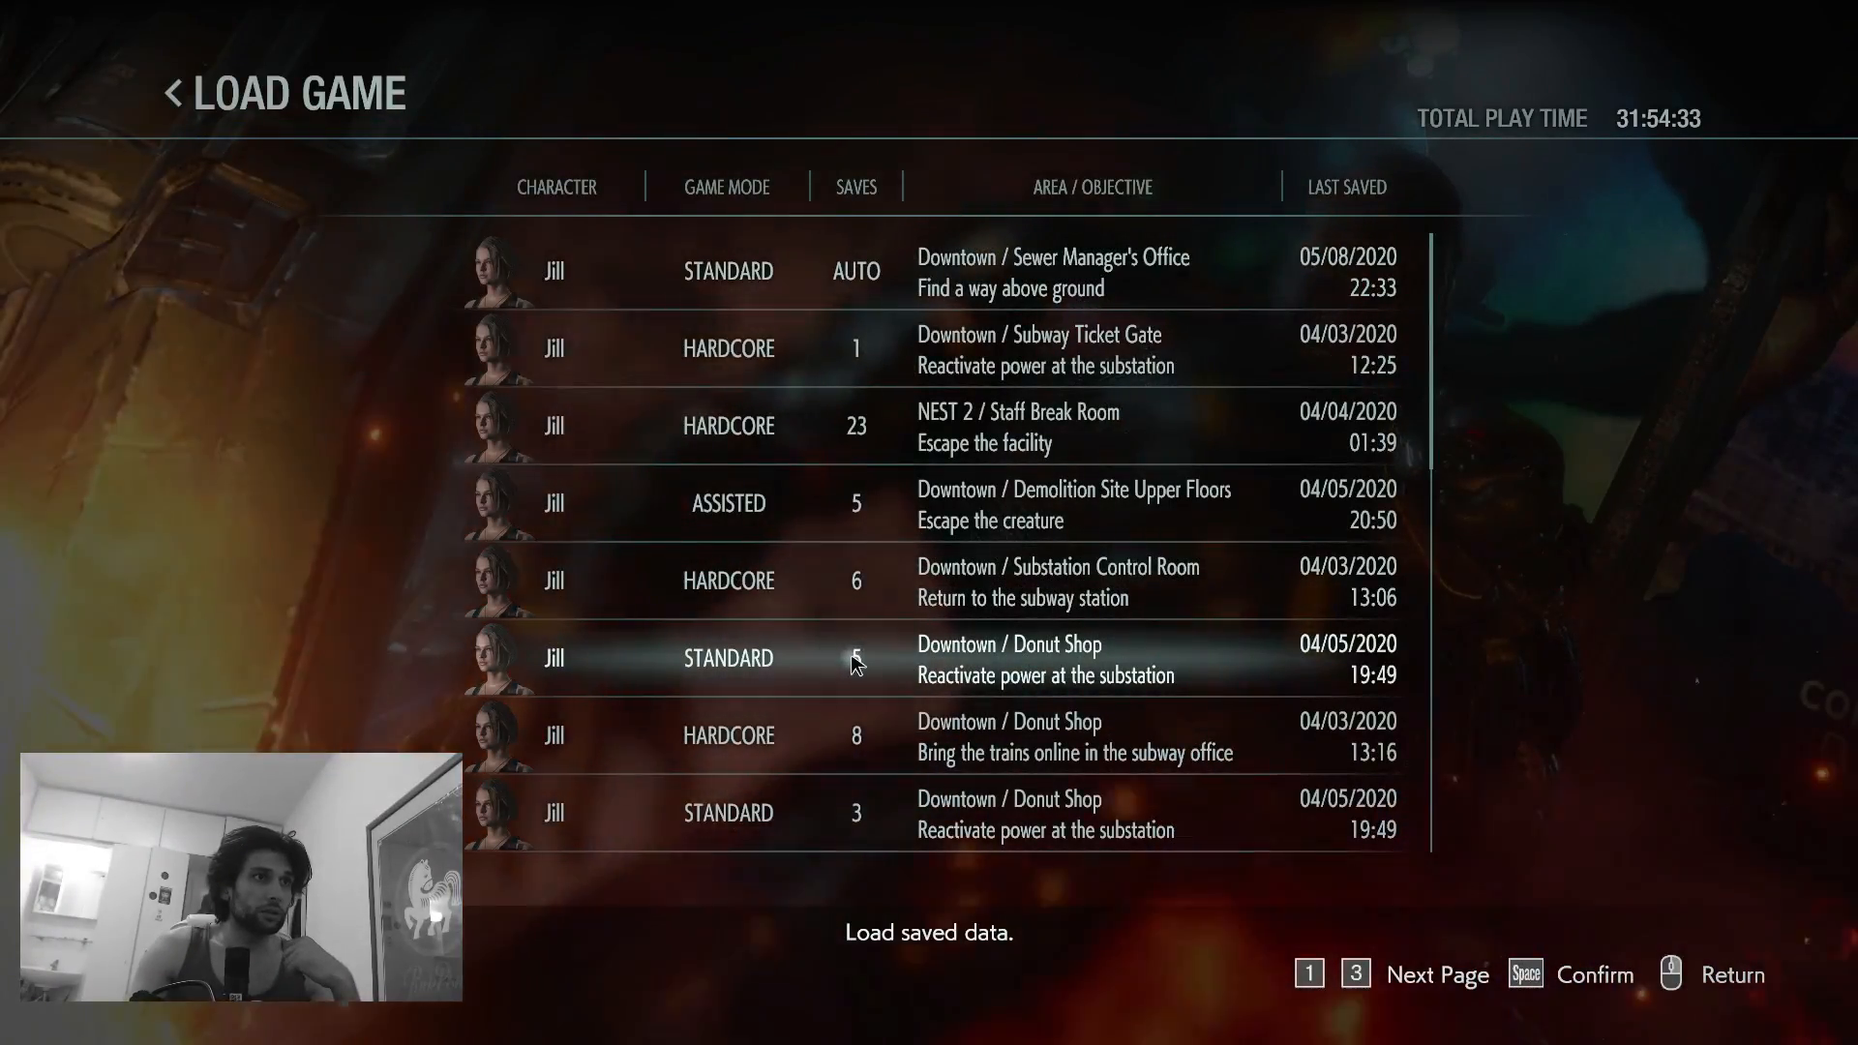
pyautogui.click(853, 660)
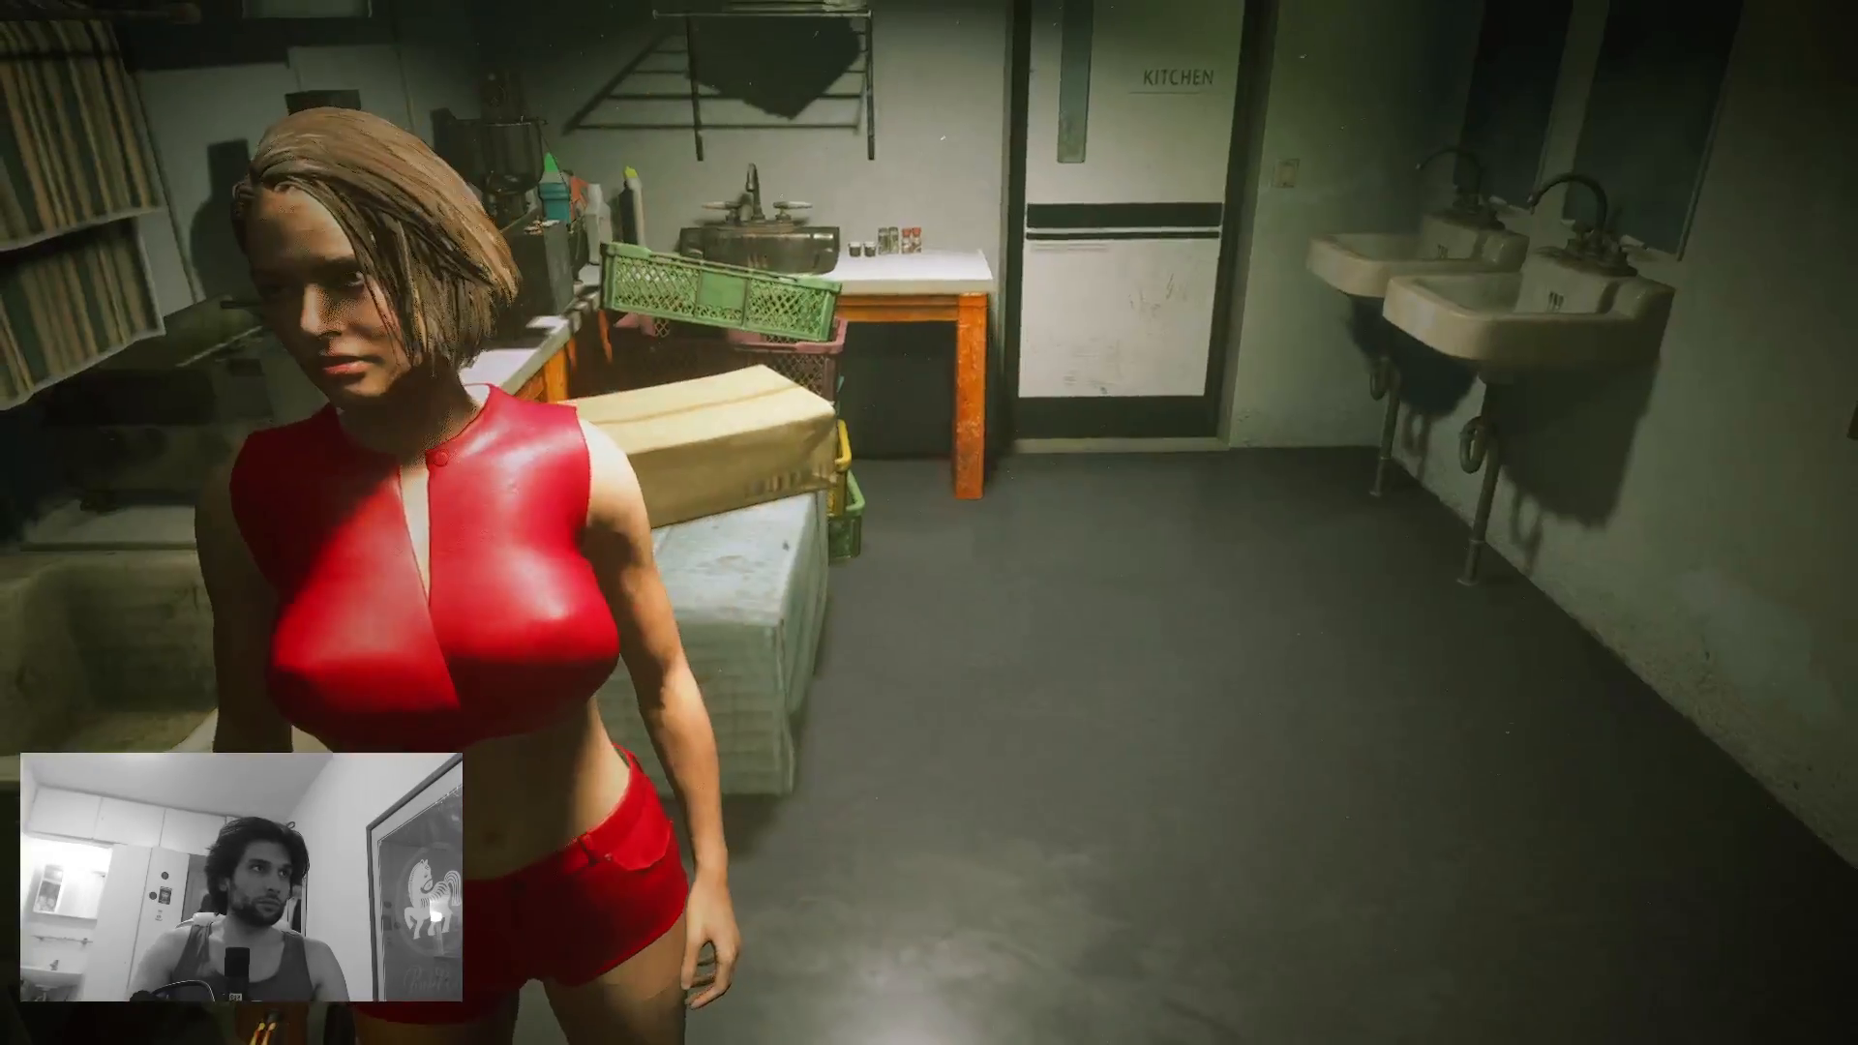
pyautogui.press('w')
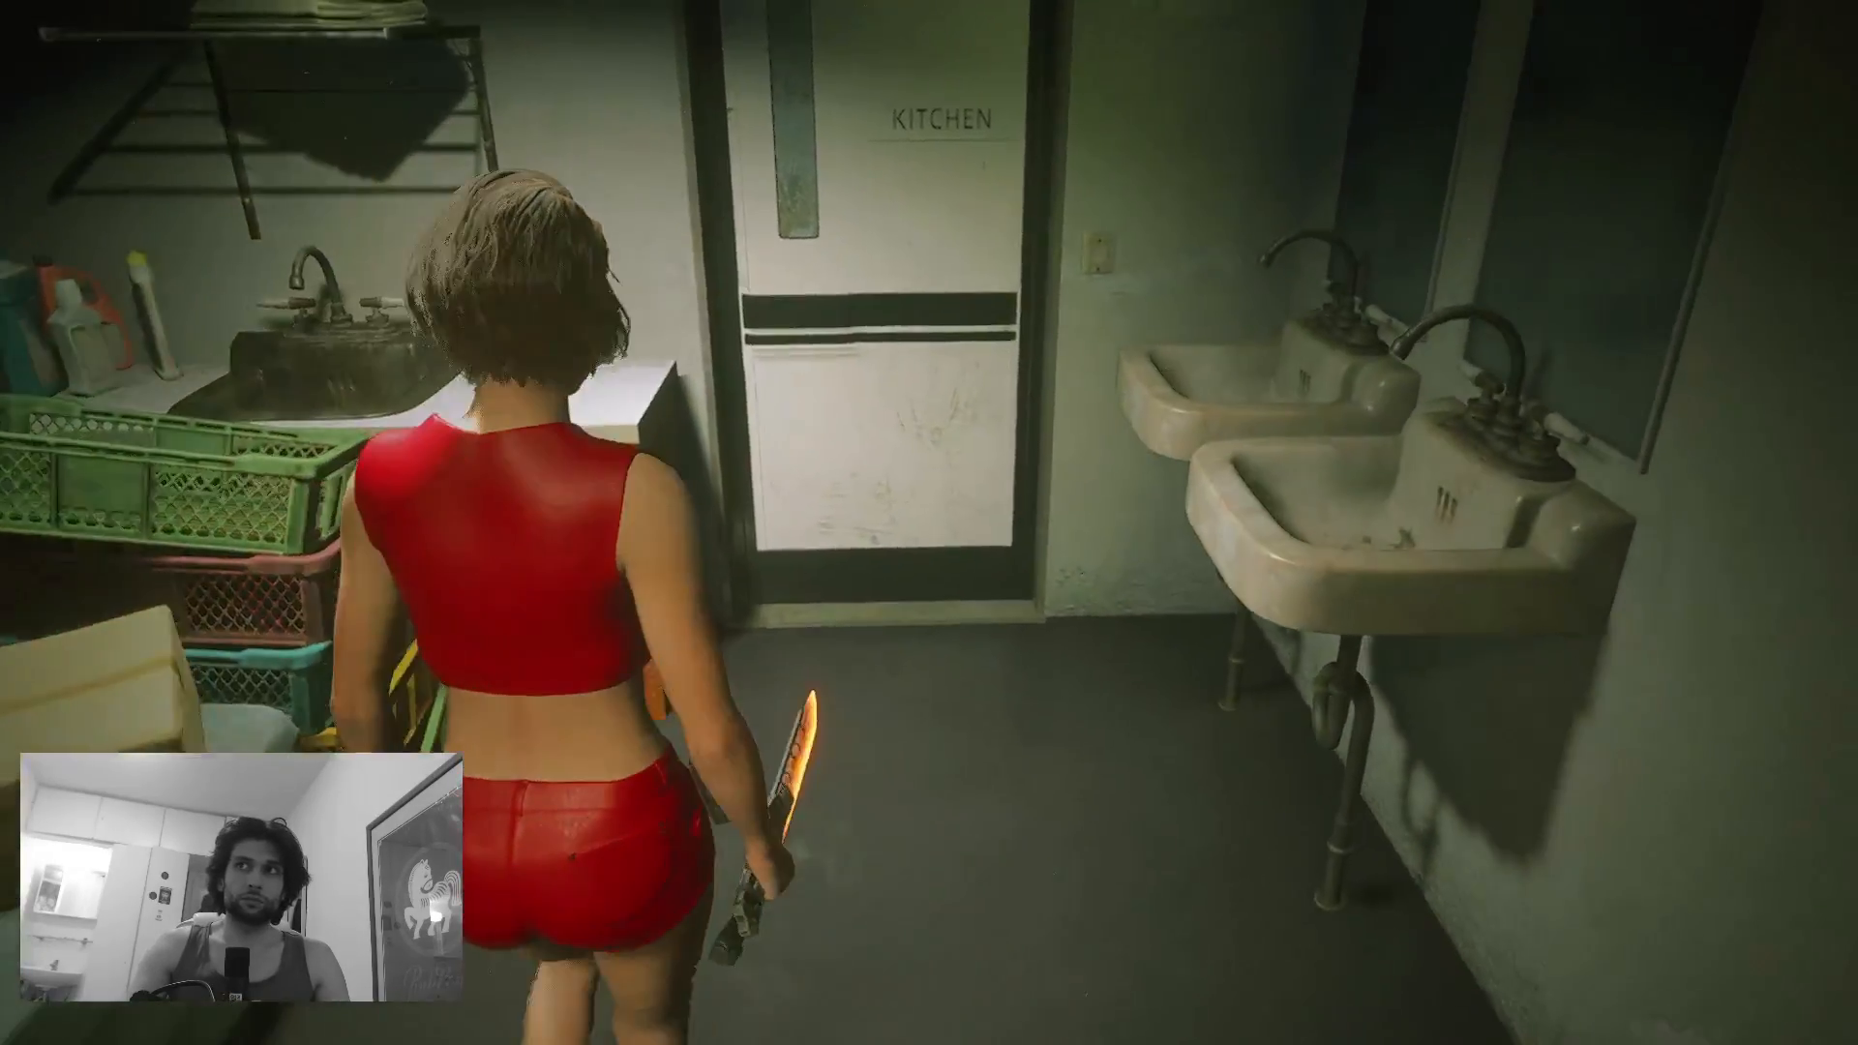
pyautogui.press('w')
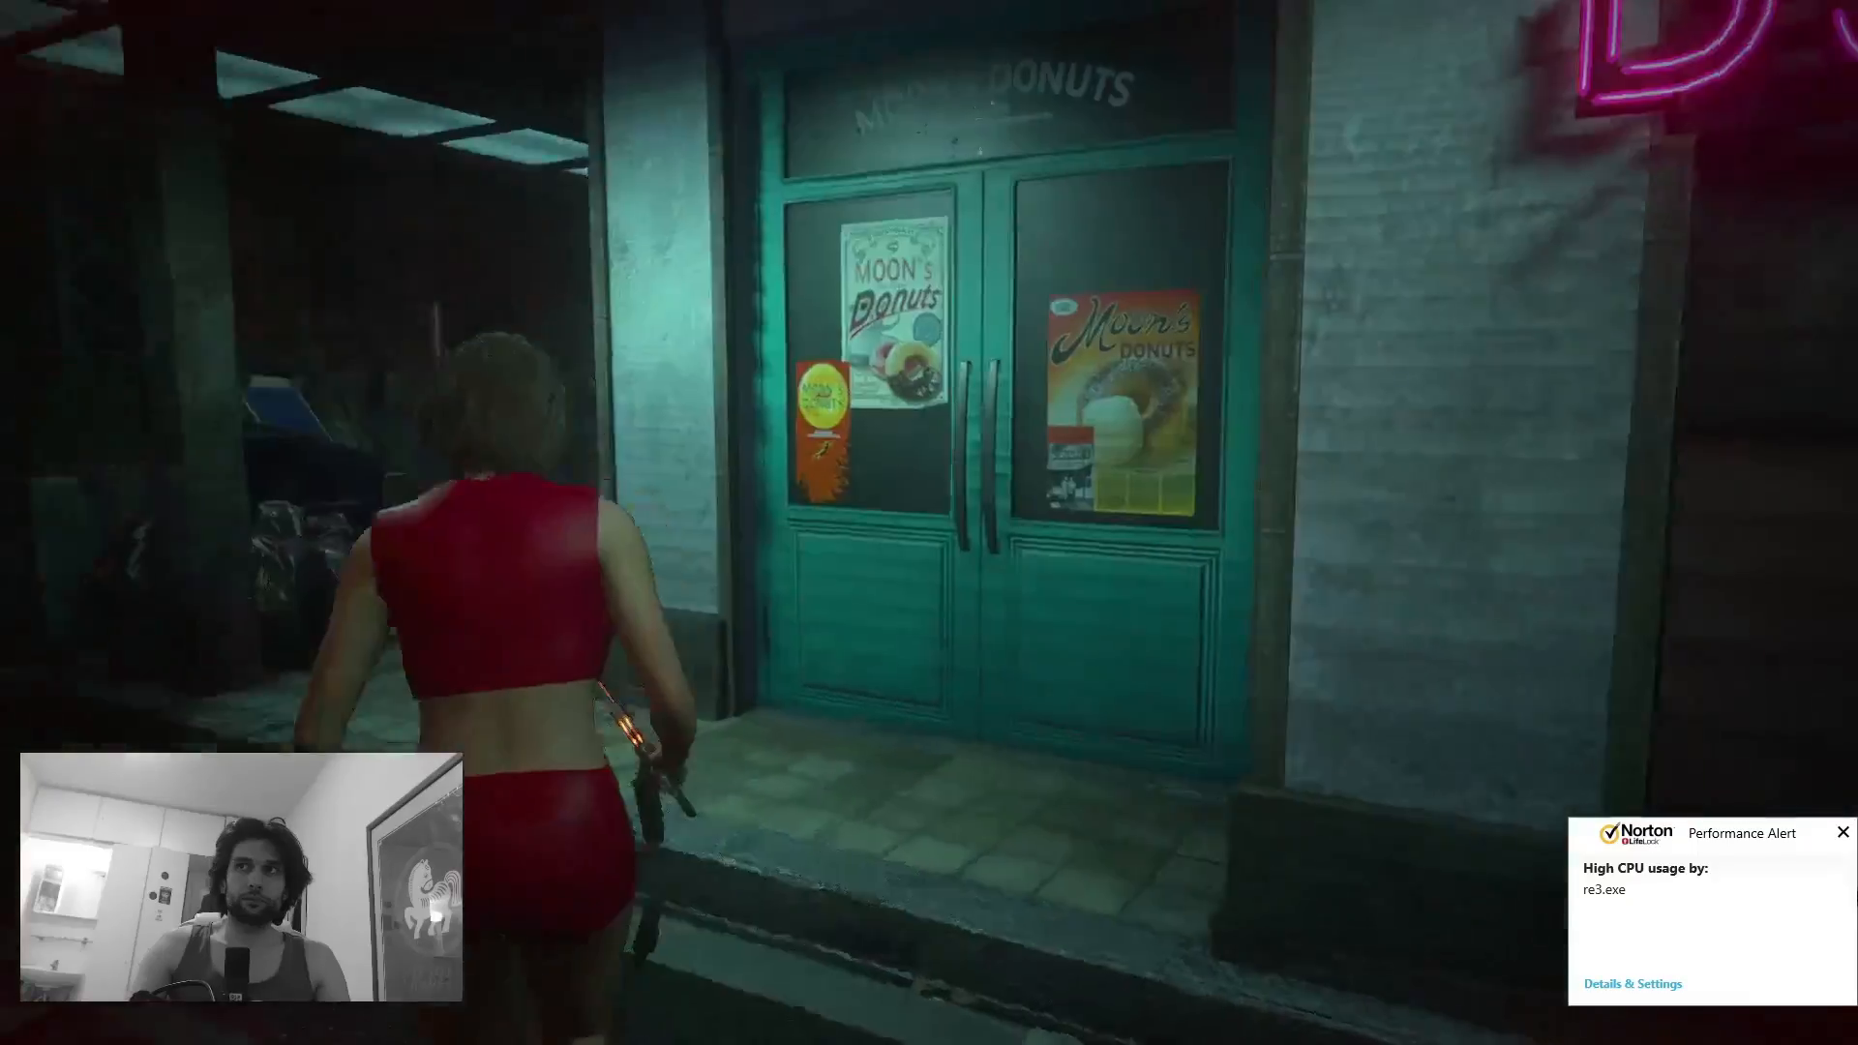
pyautogui.press('w')
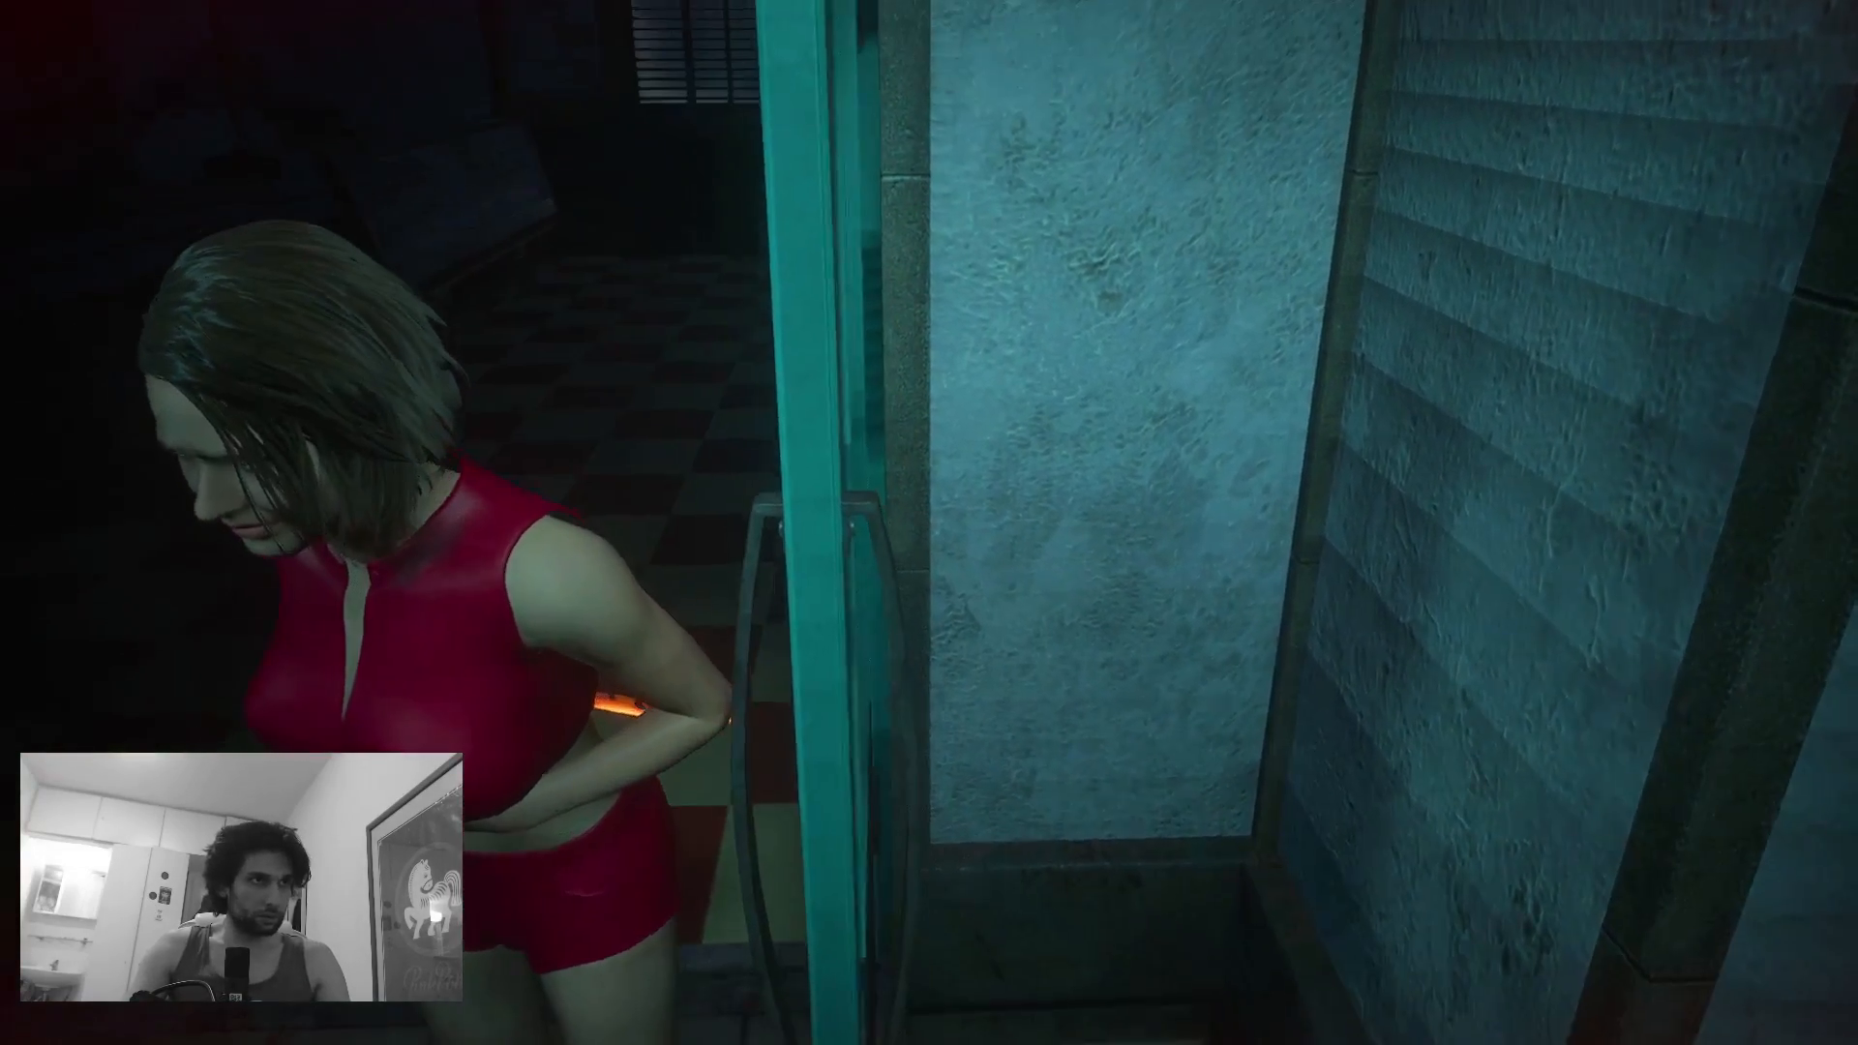
pyautogui.press('w')
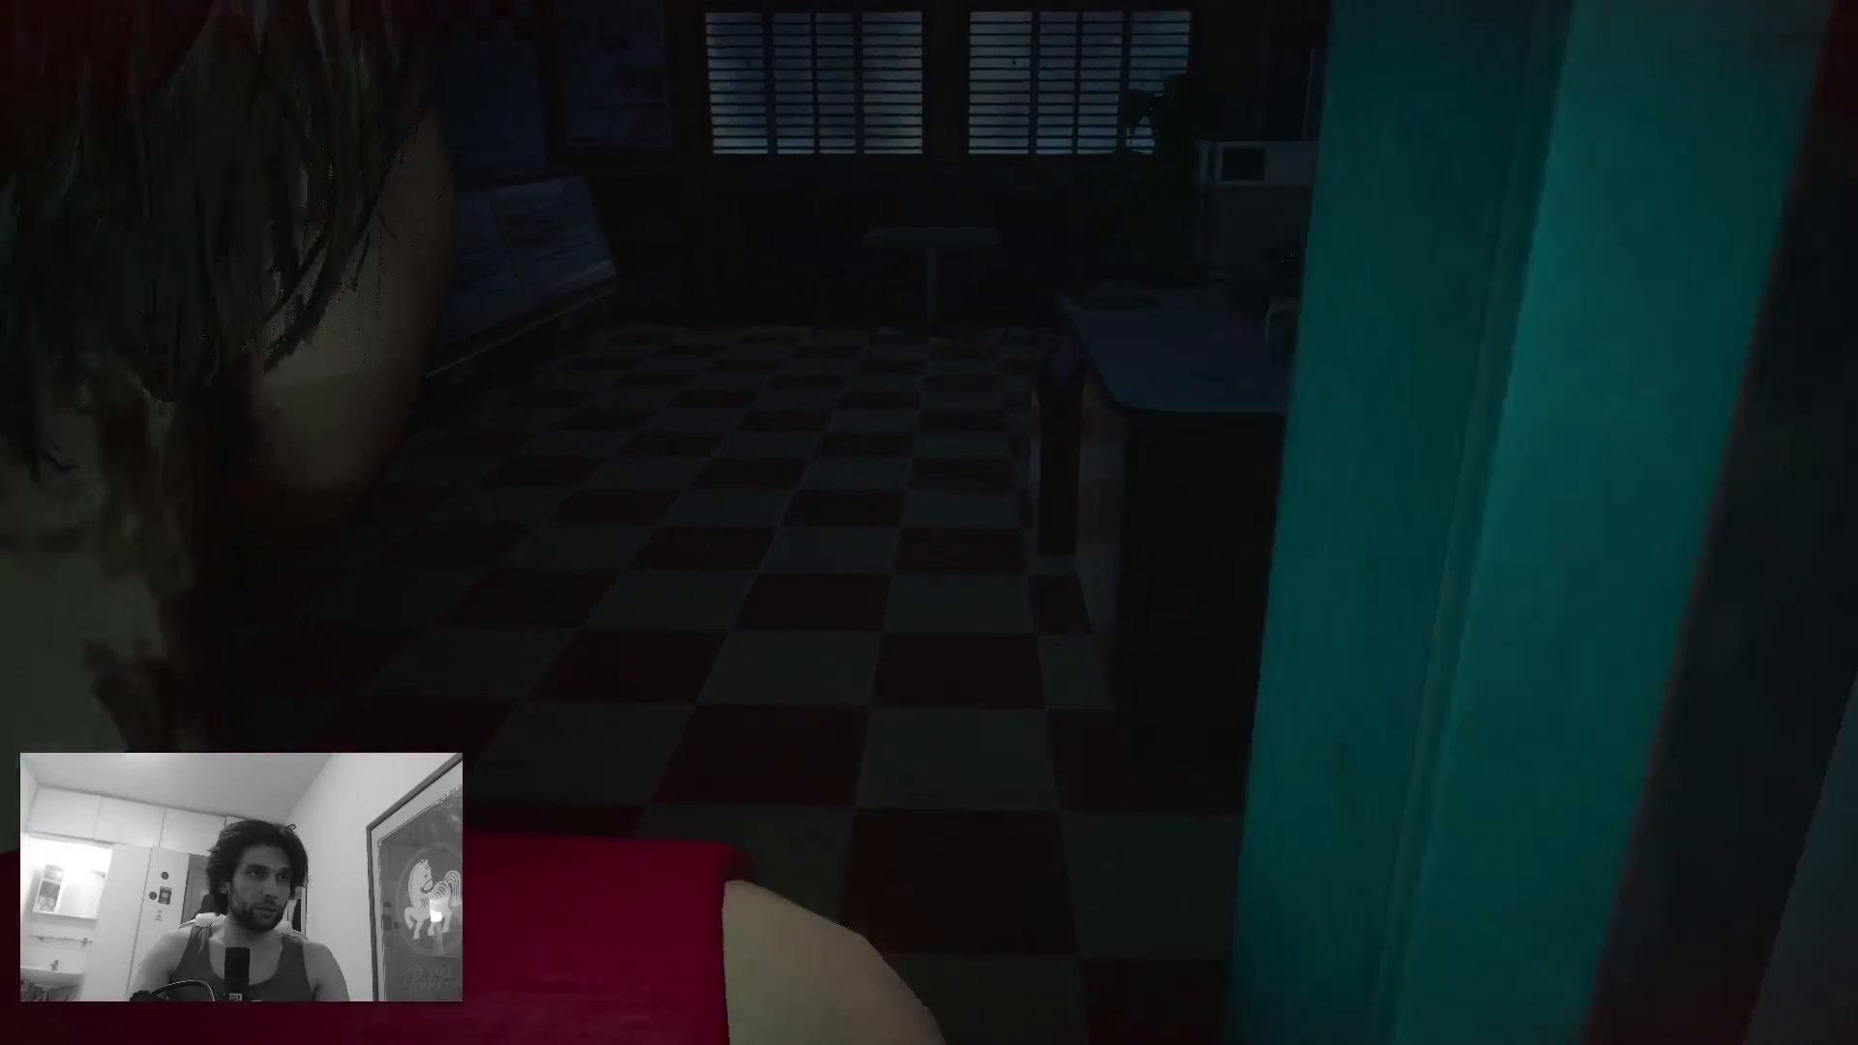
pyautogui.press('w')
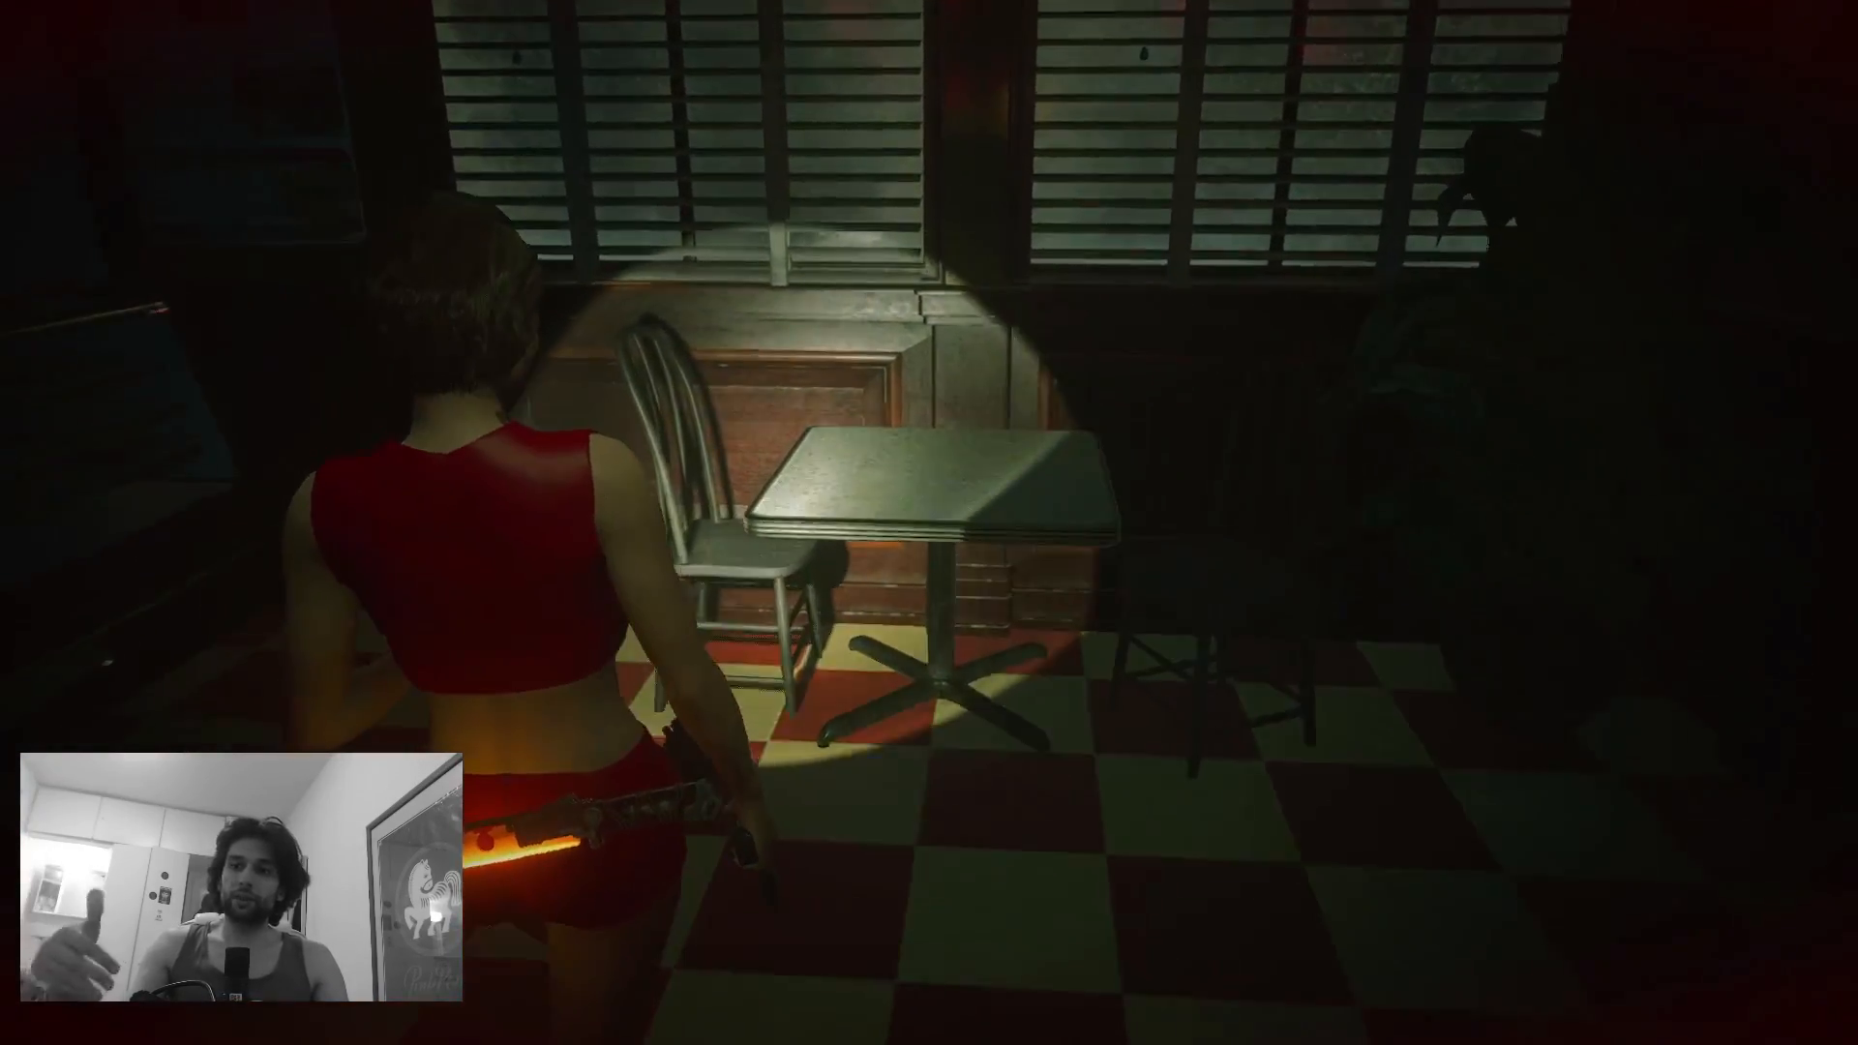
pyautogui.press('w')
pyautogui.press('w')
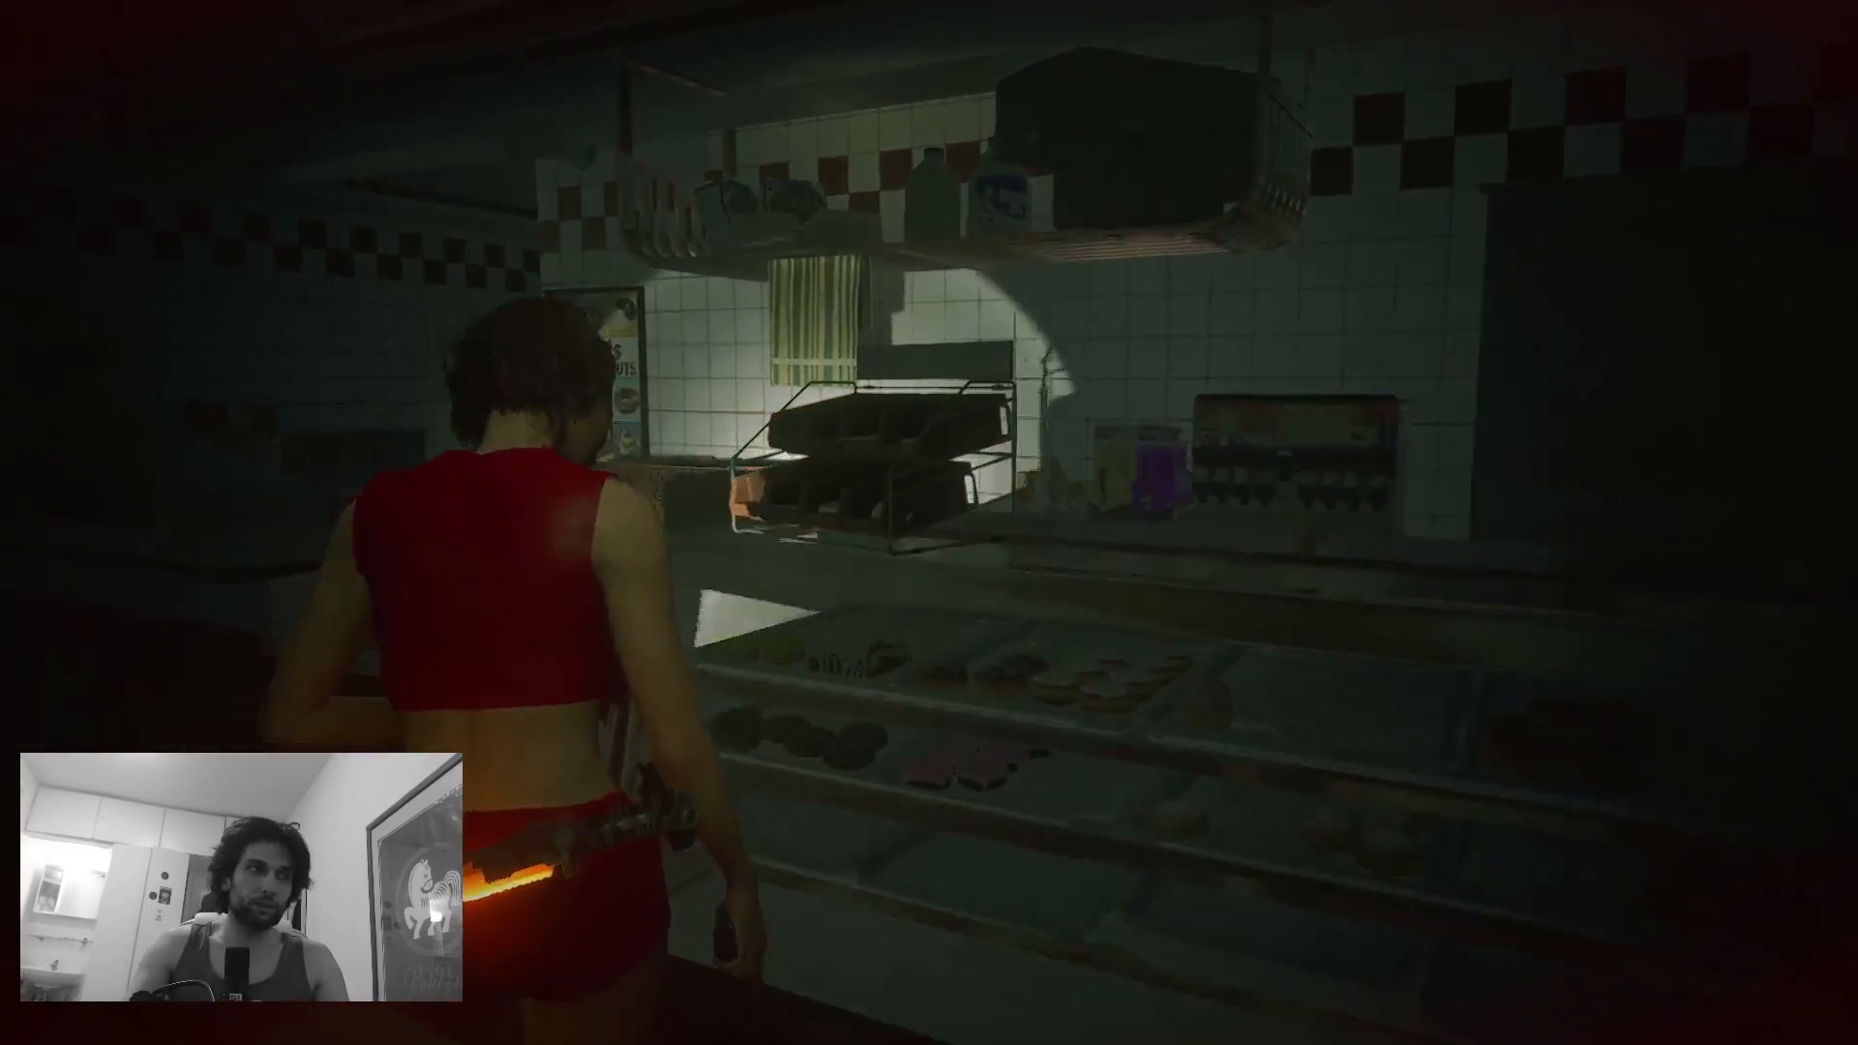
pyautogui.press('w')
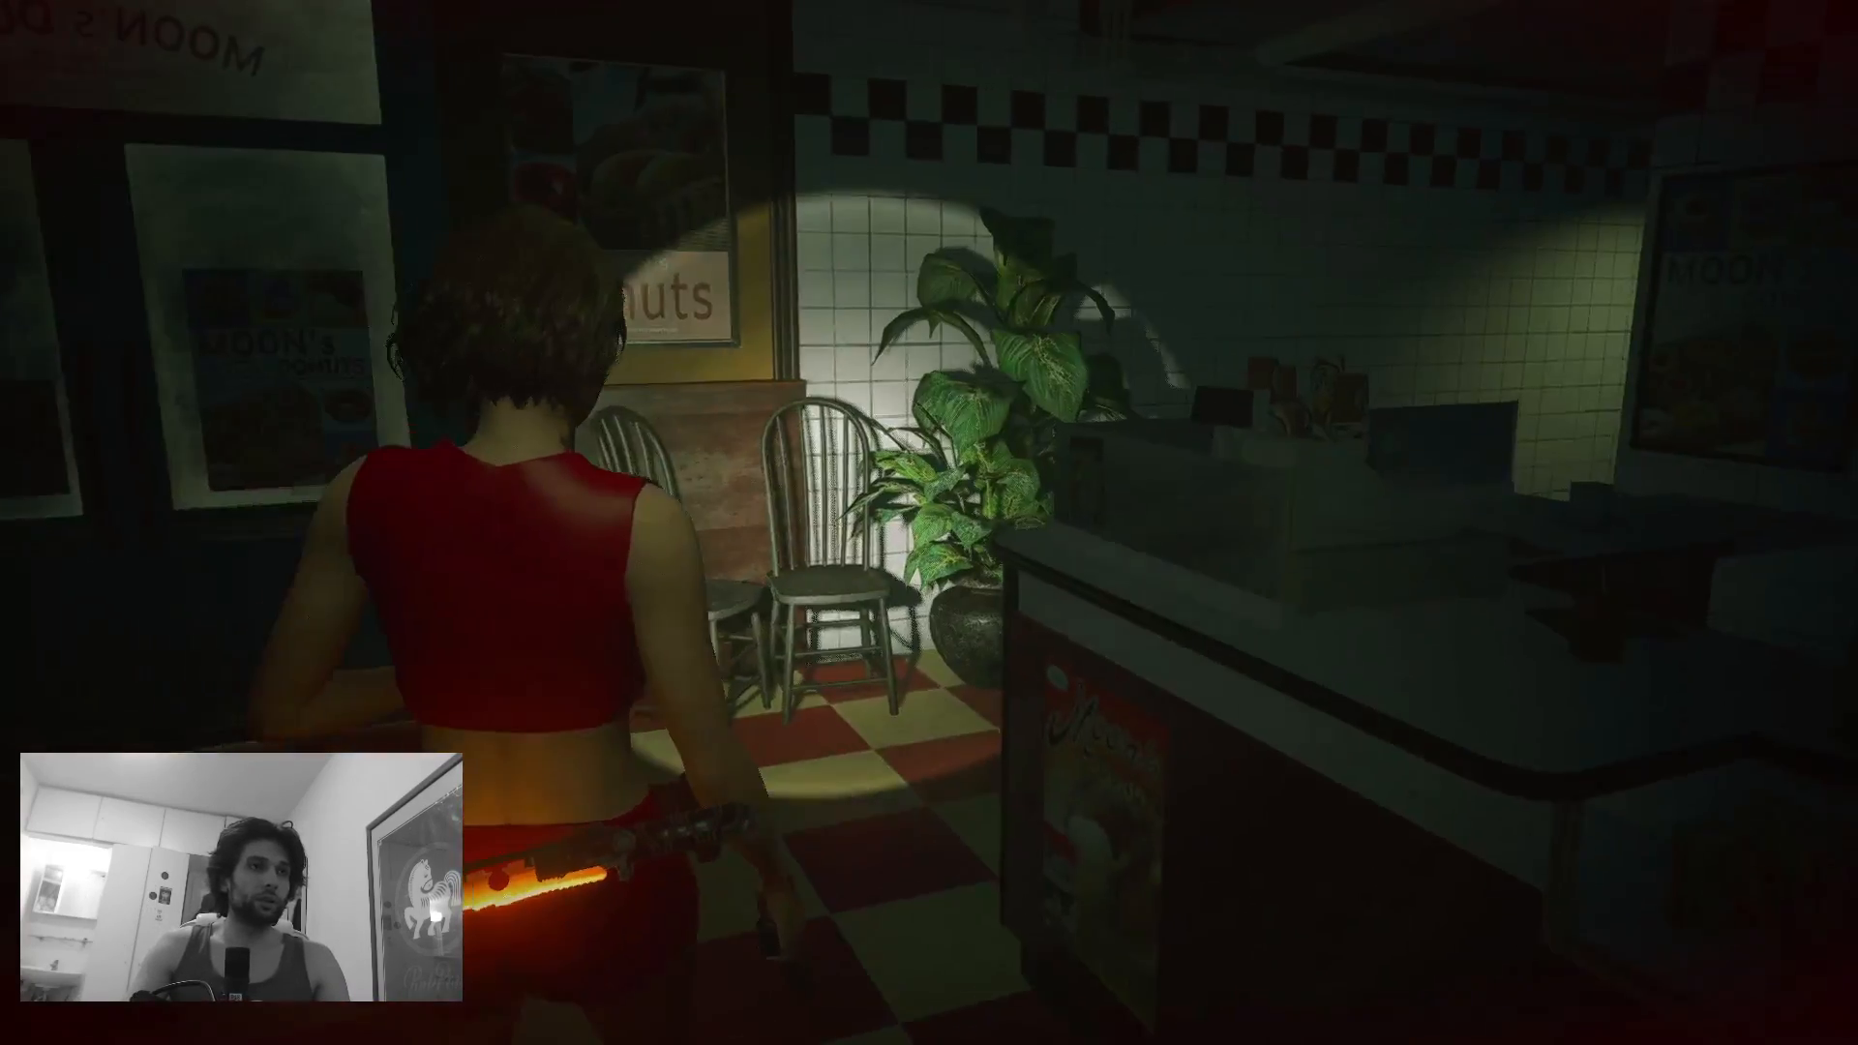
pyautogui.press('w')
pyautogui.press('w')
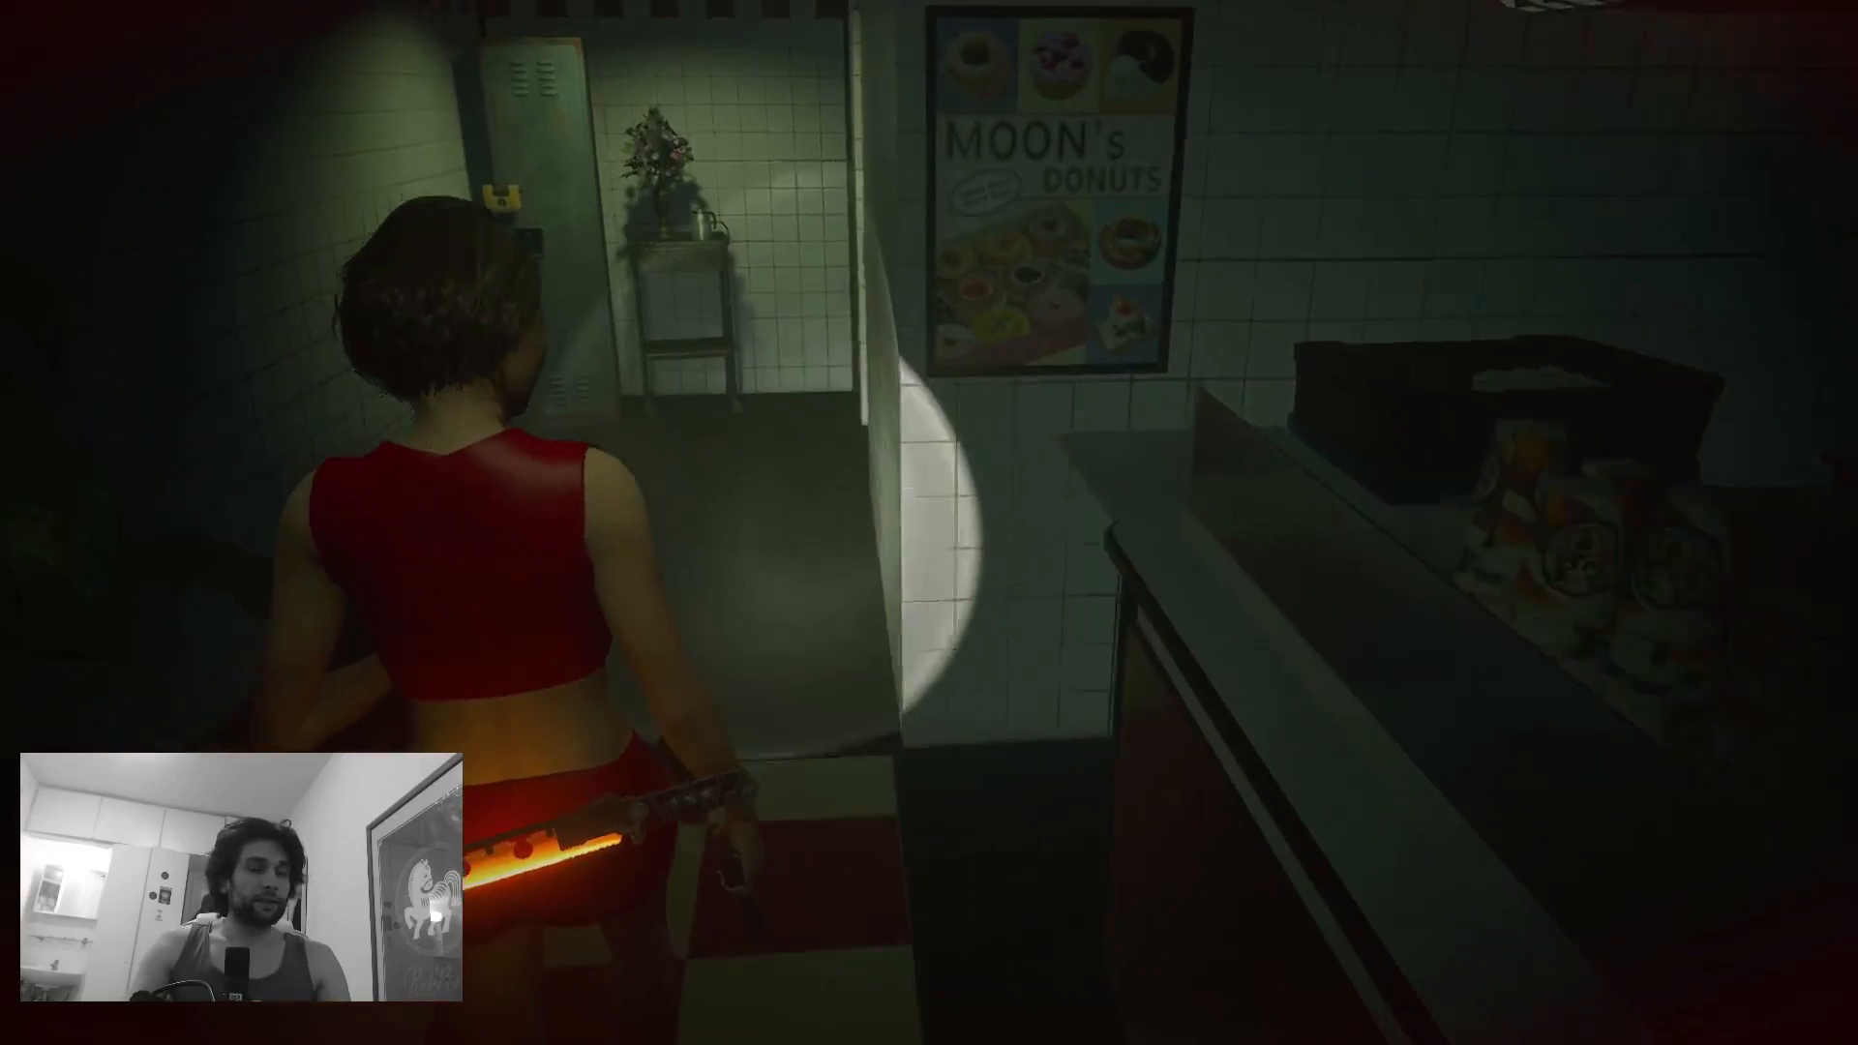
pyautogui.press('w')
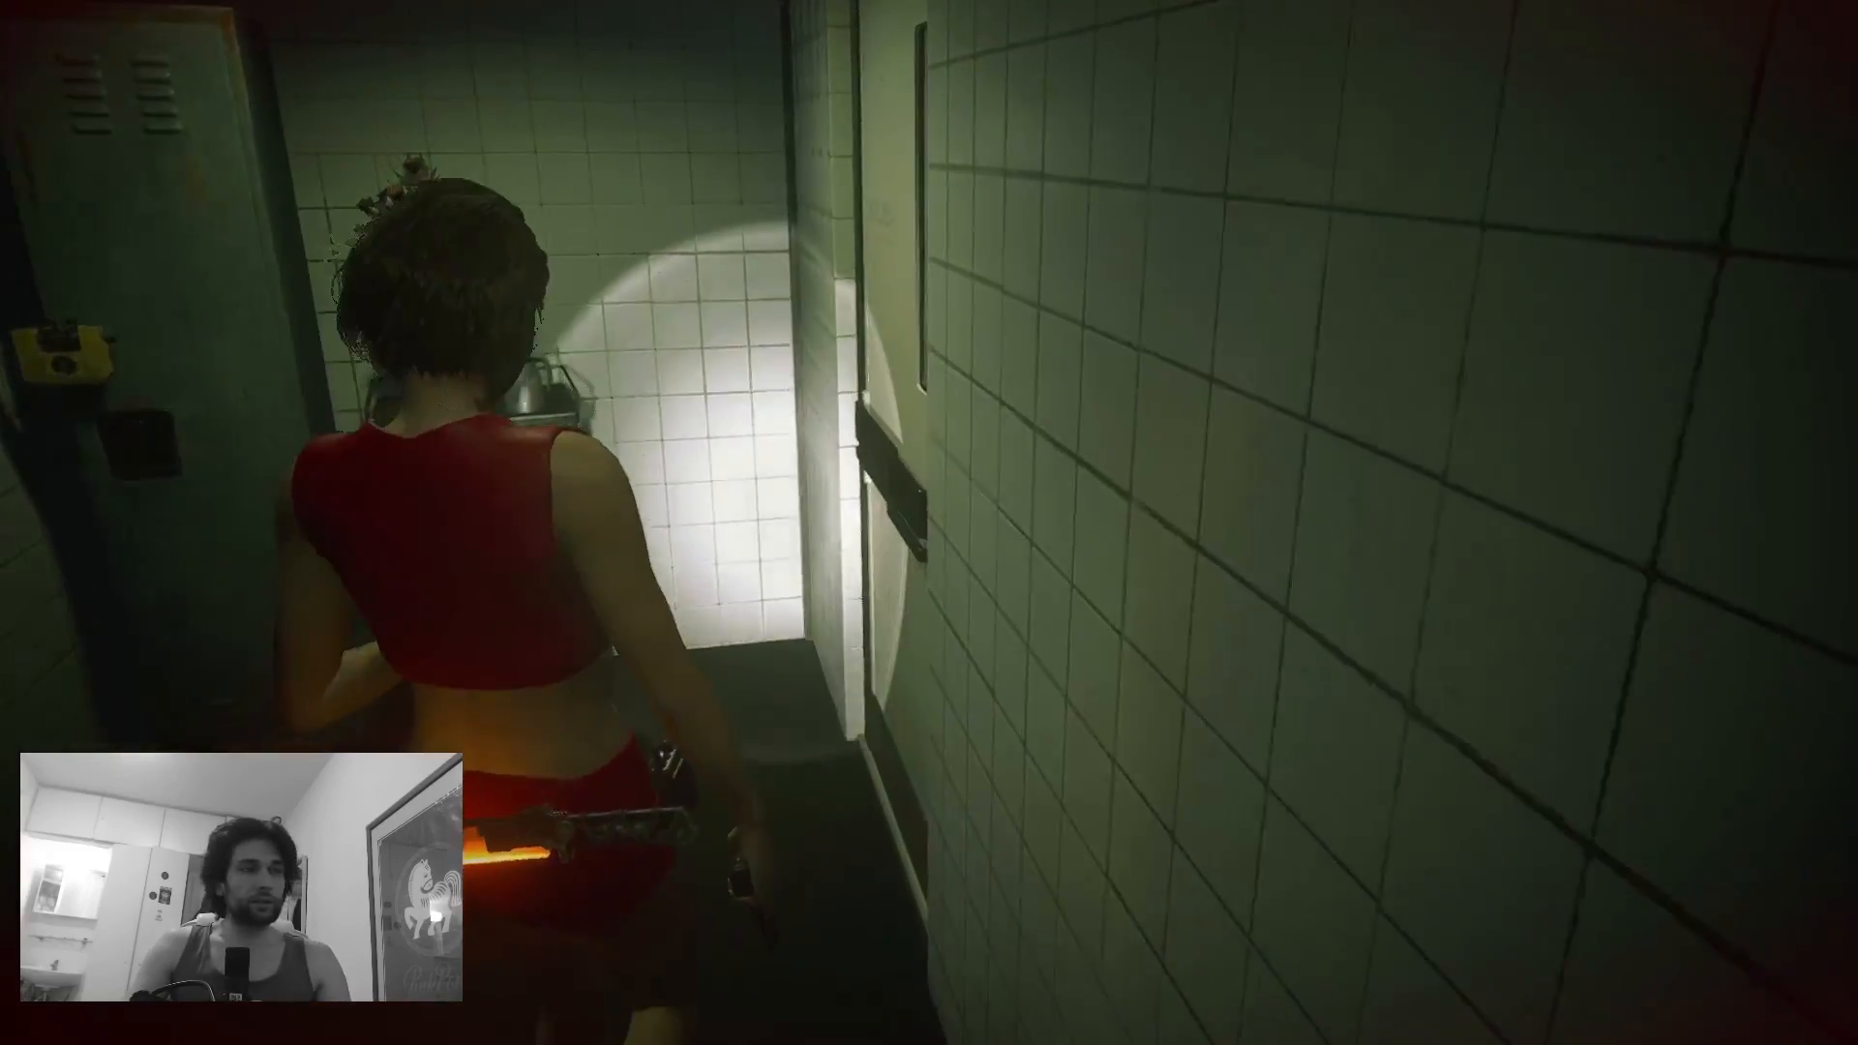
pyautogui.press('w')
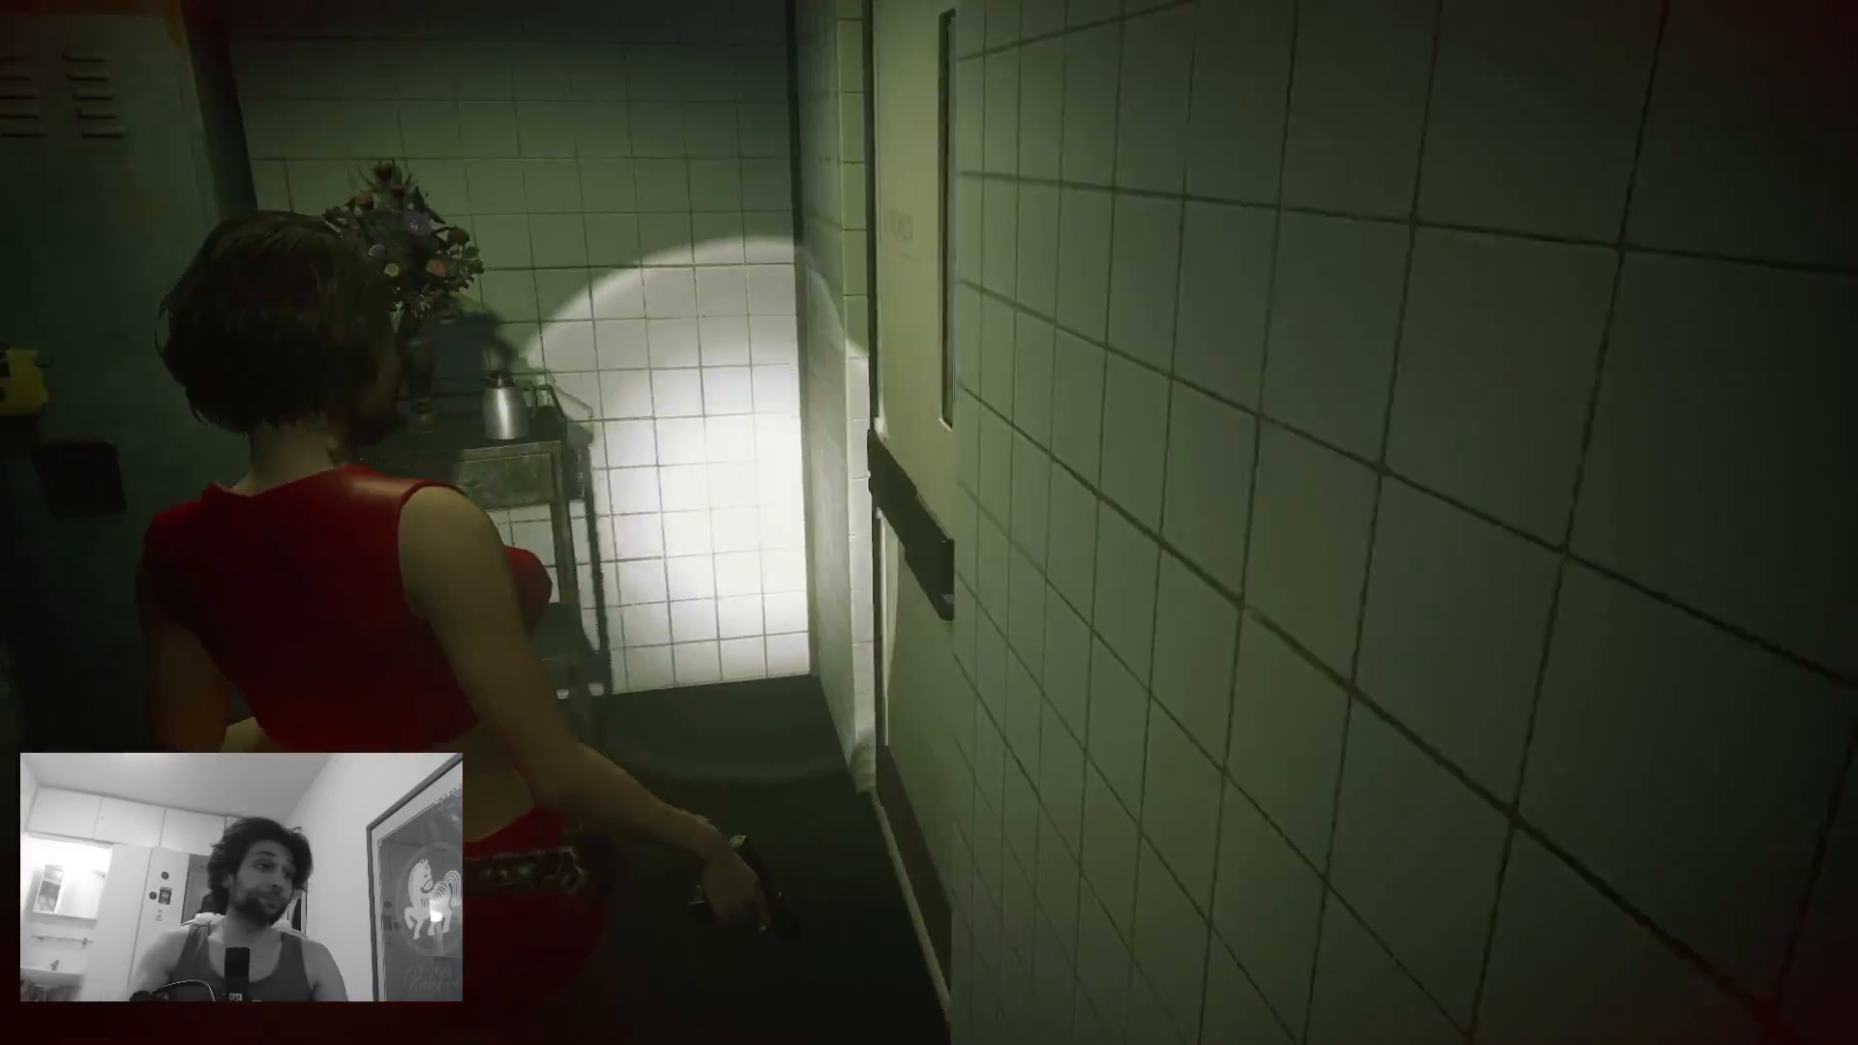
pyautogui.press('w')
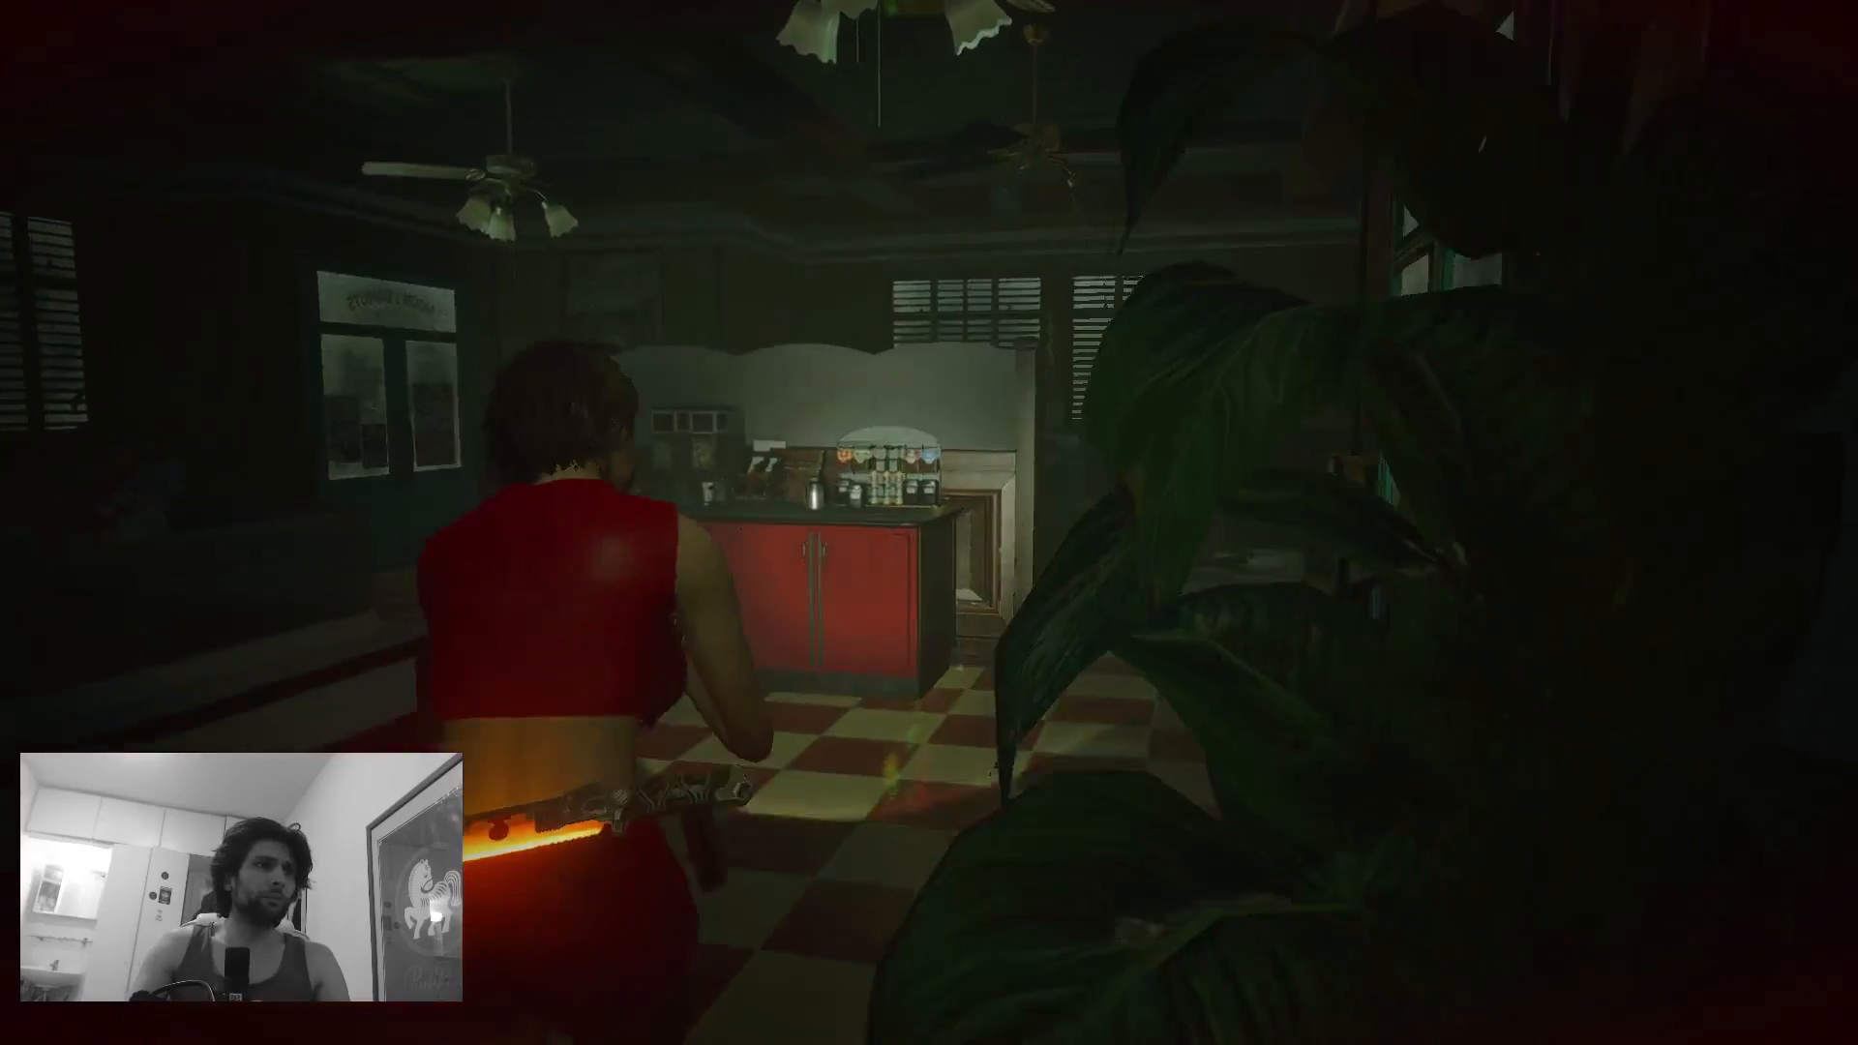
pyautogui.press('w')
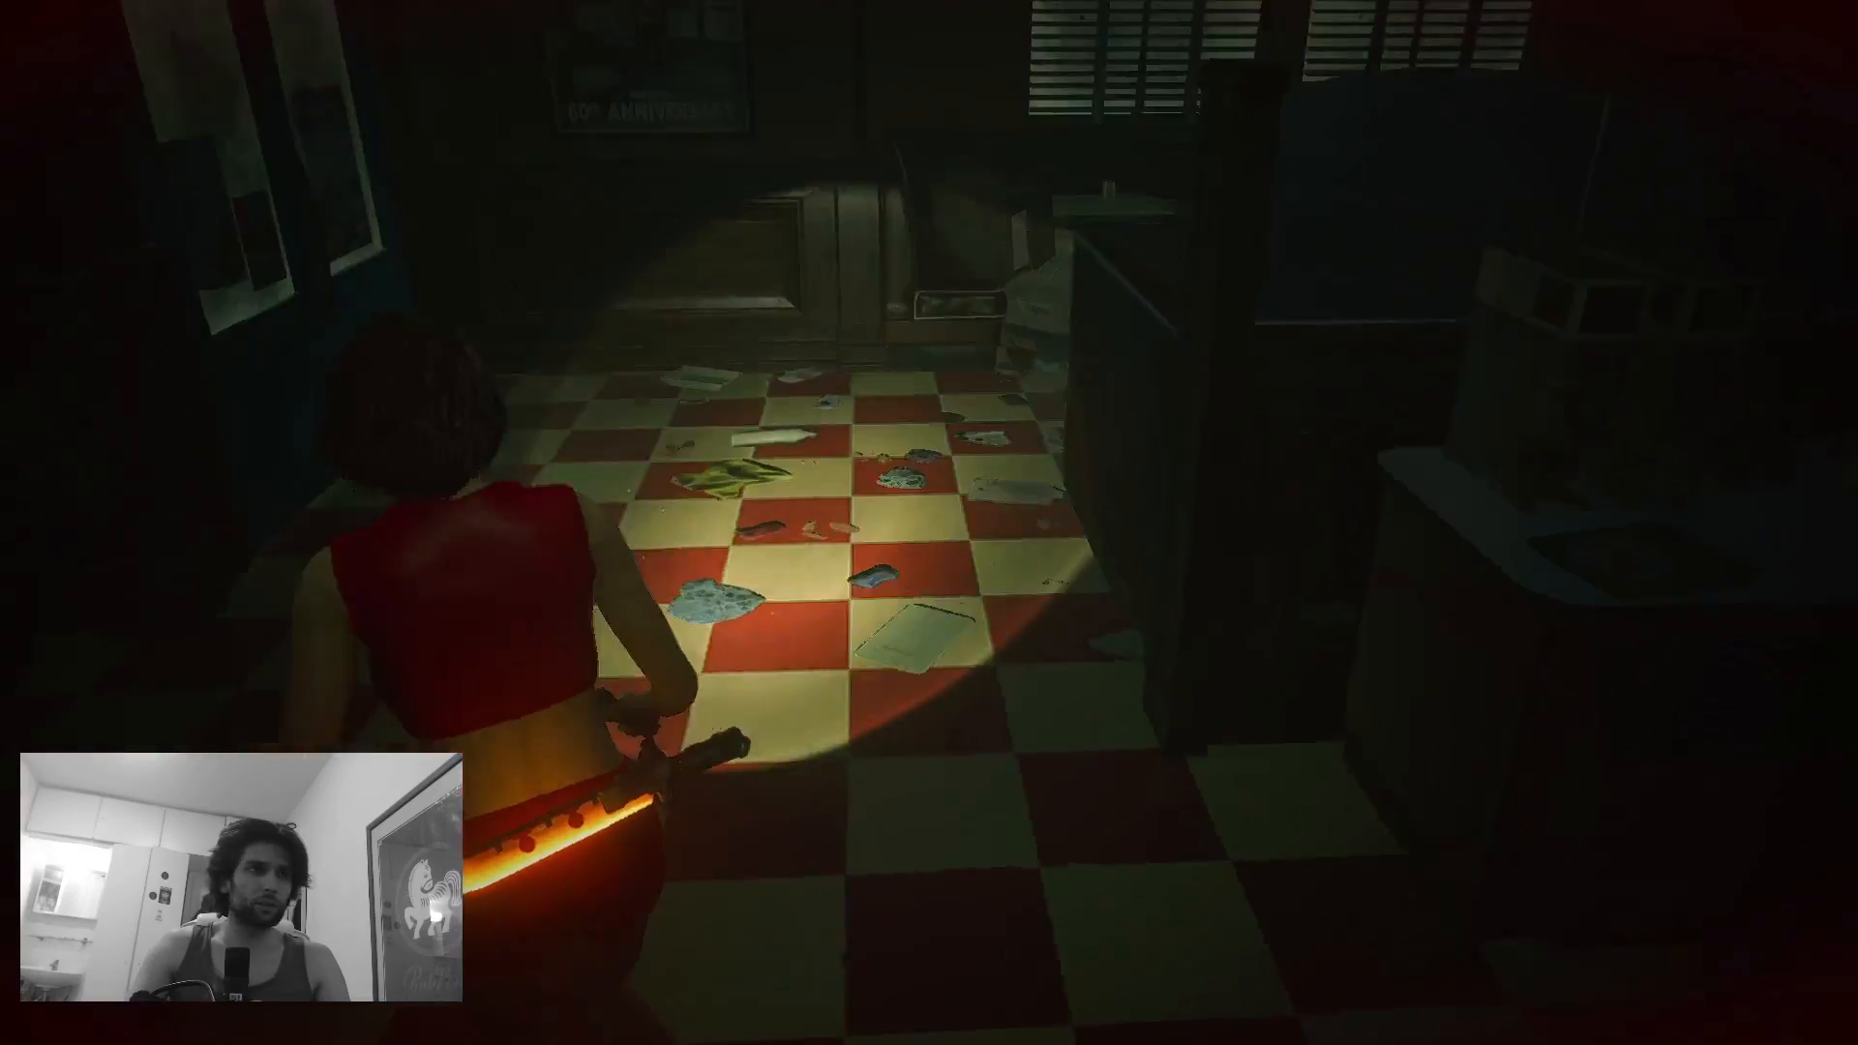
pyautogui.press('w')
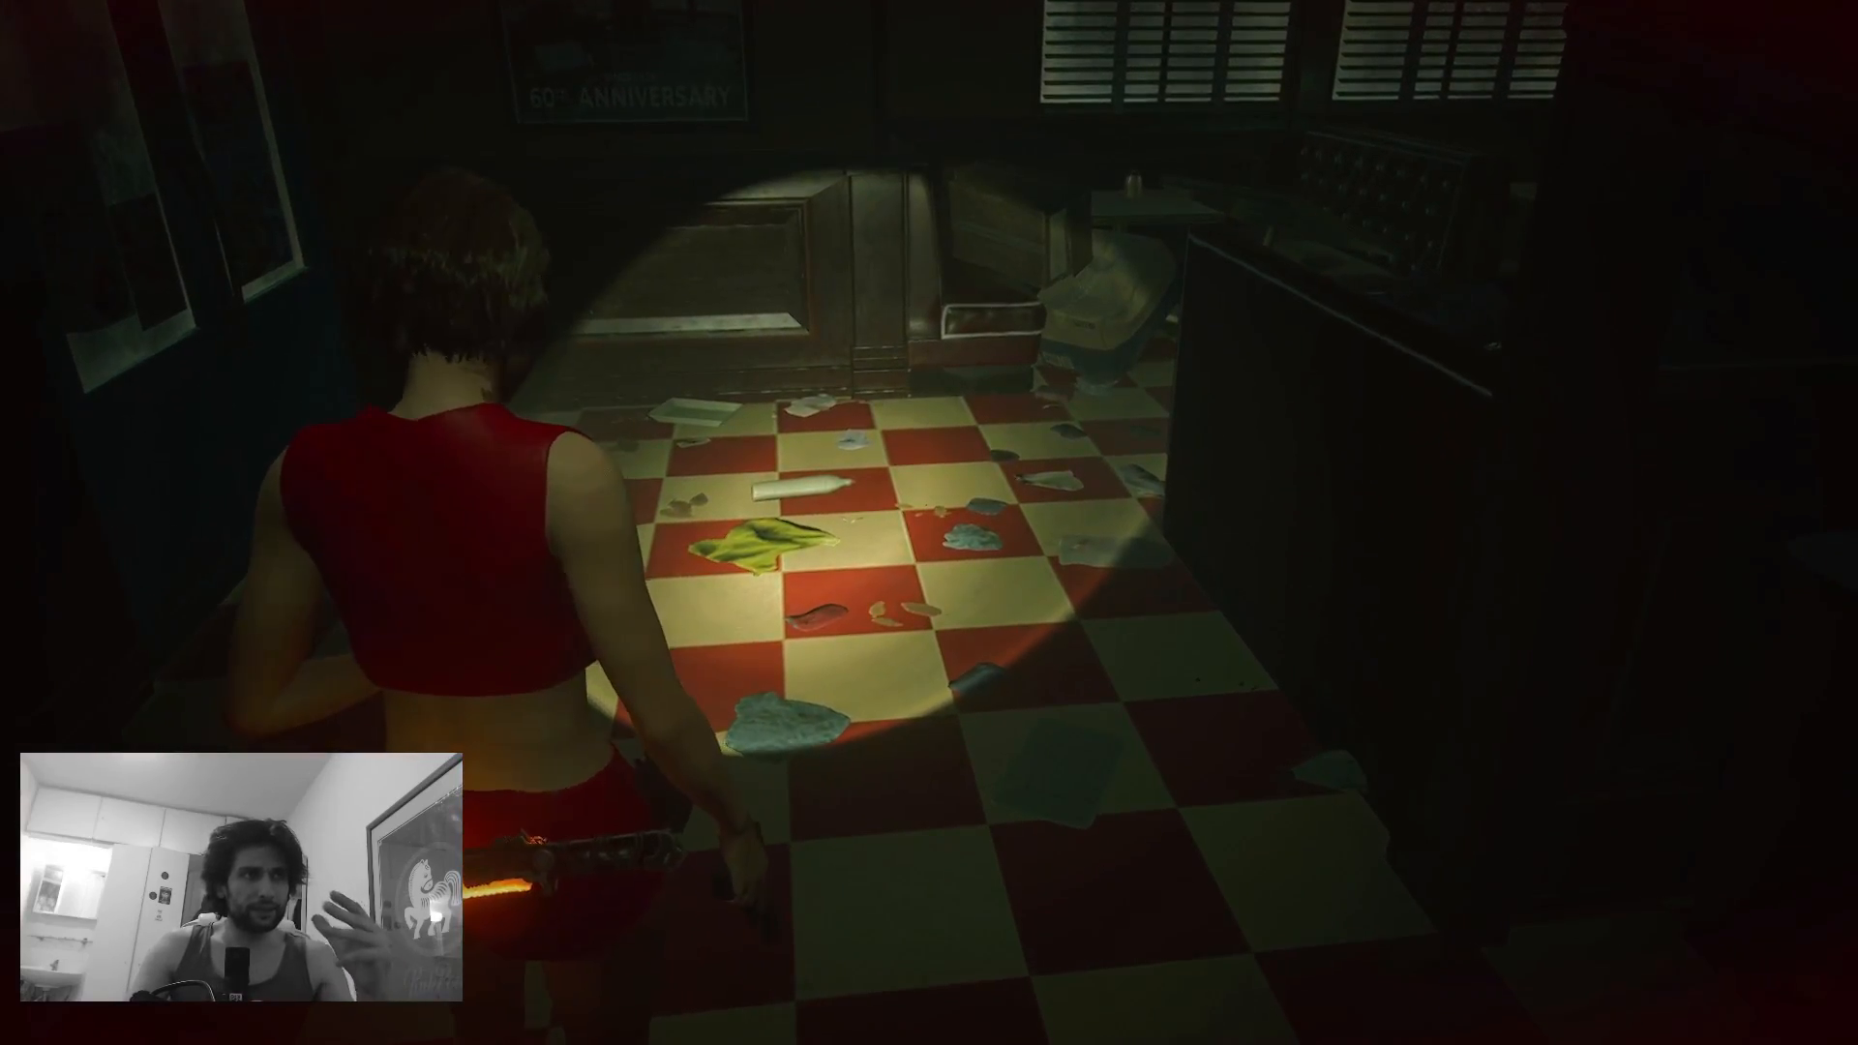
pyautogui.press('w')
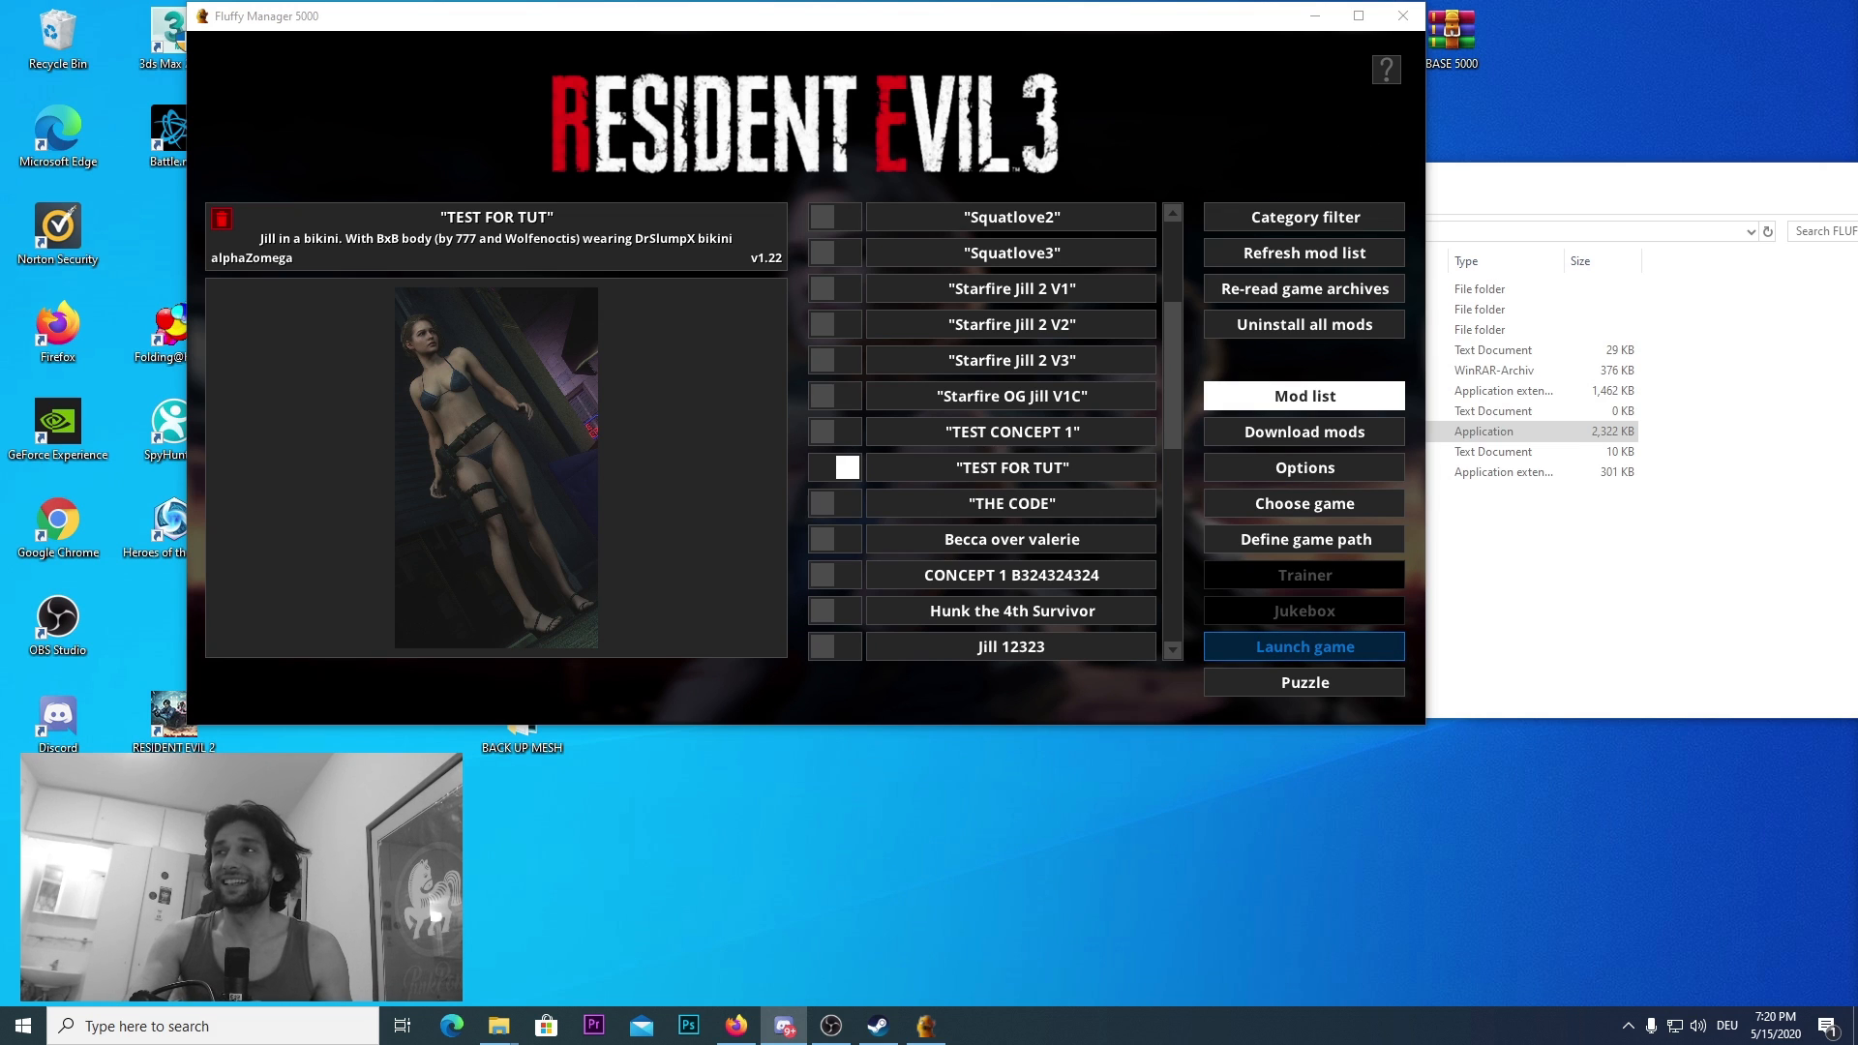
# Step: Switch to Discord, look back through general-chat on the Resident Evil - Modding server, and move the Discord window out of view
pyautogui.click(784, 1026)
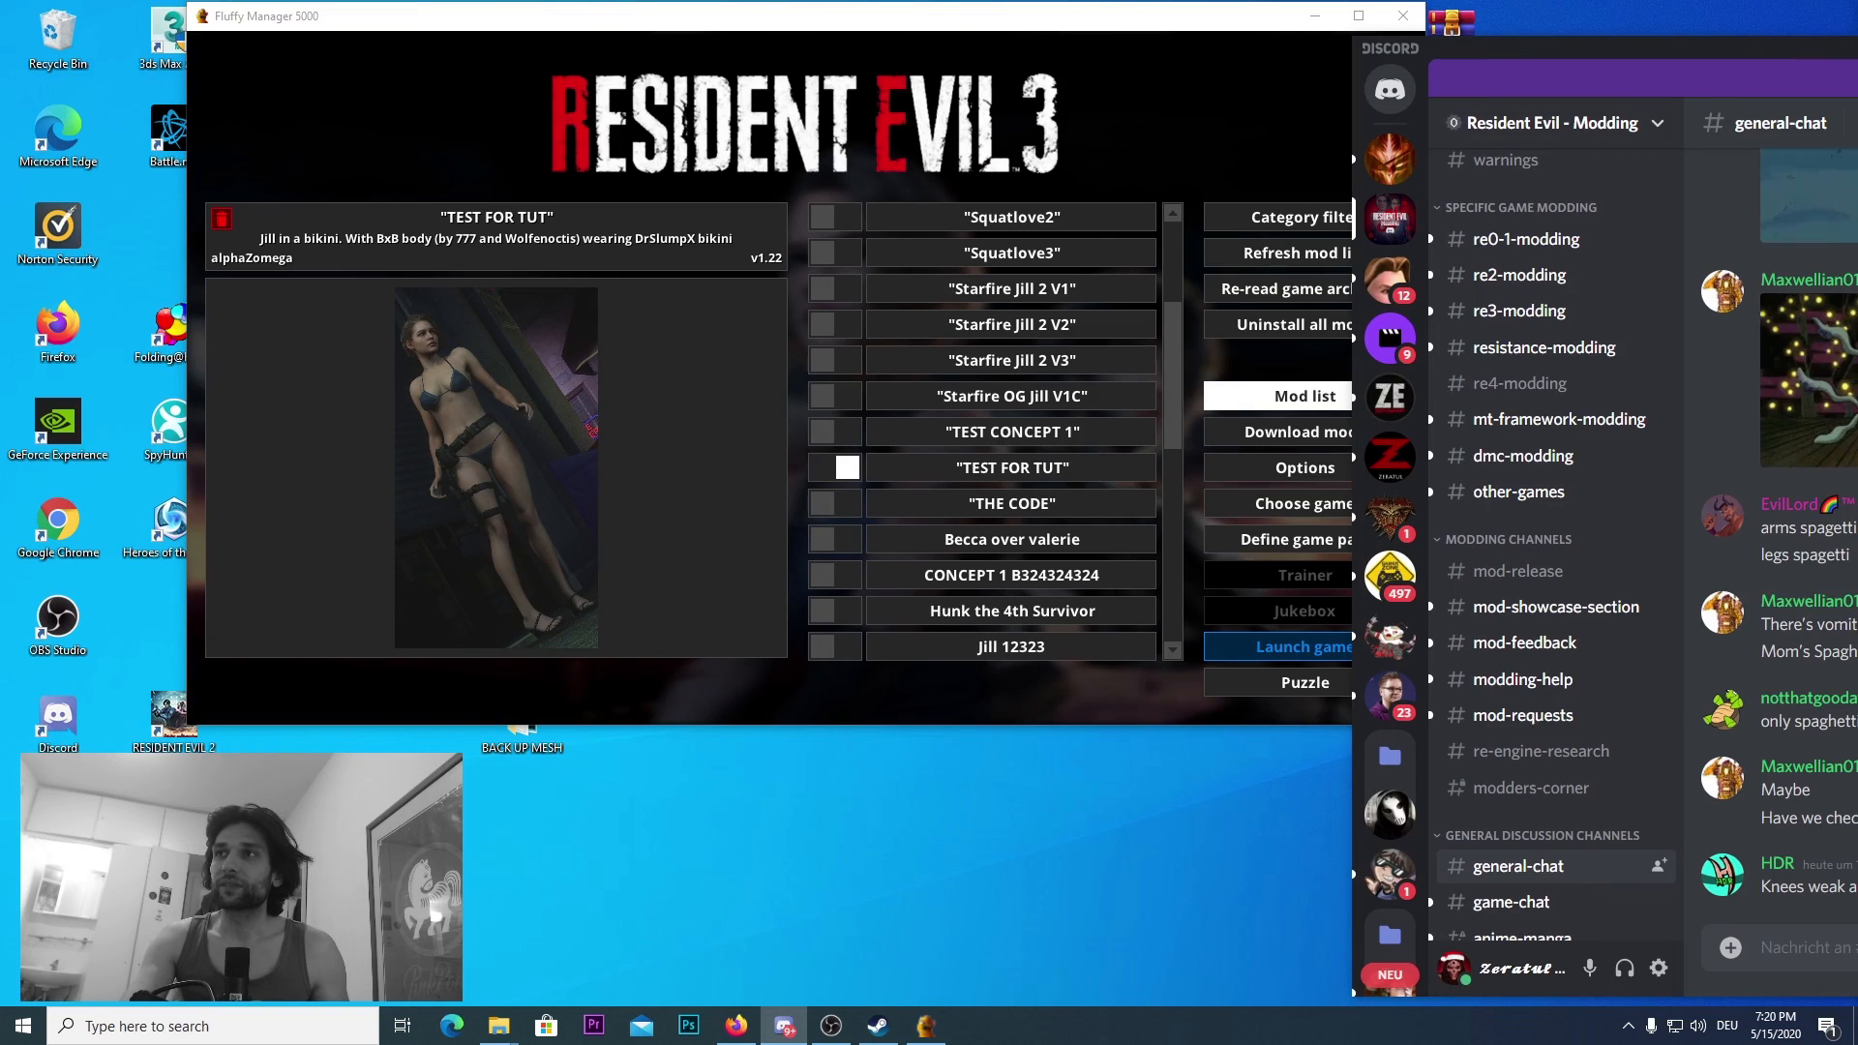
pyautogui.scroll(8, 1771, 537)
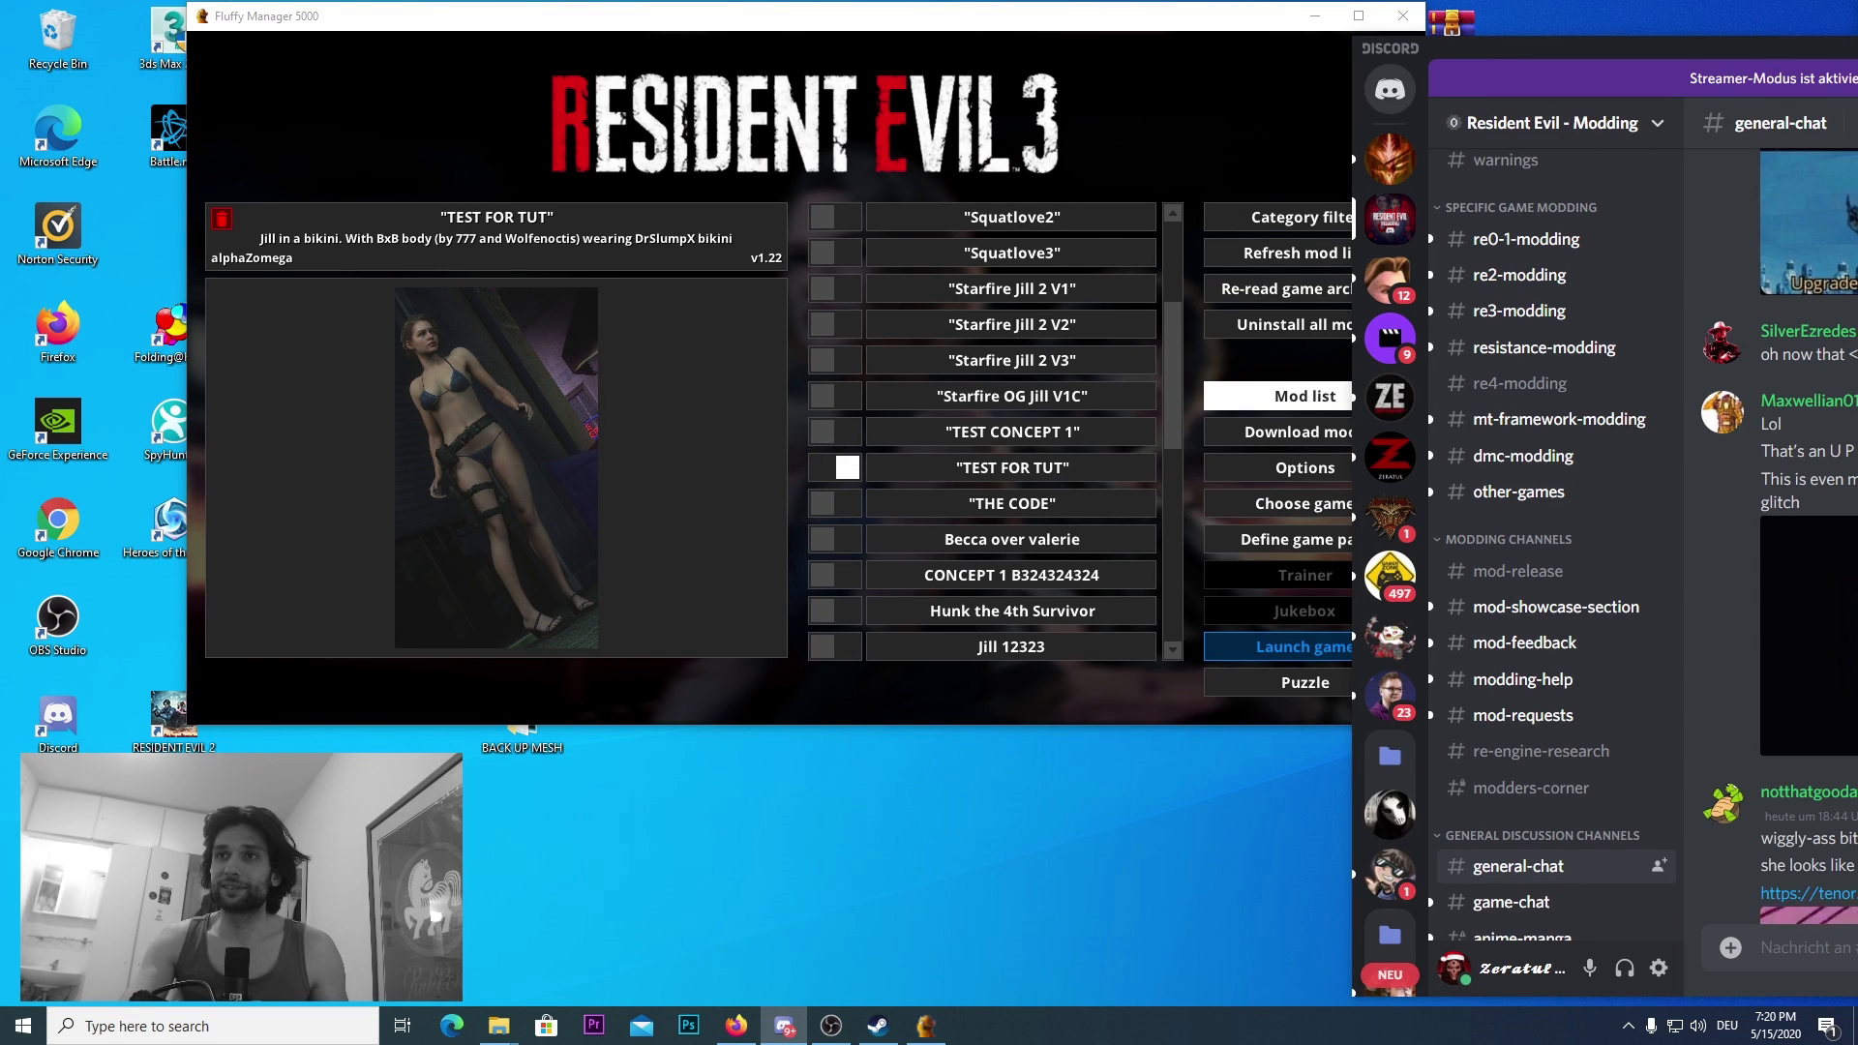
pyautogui.moveTo(1607, 48); pyautogui.dragTo(1857, 21)
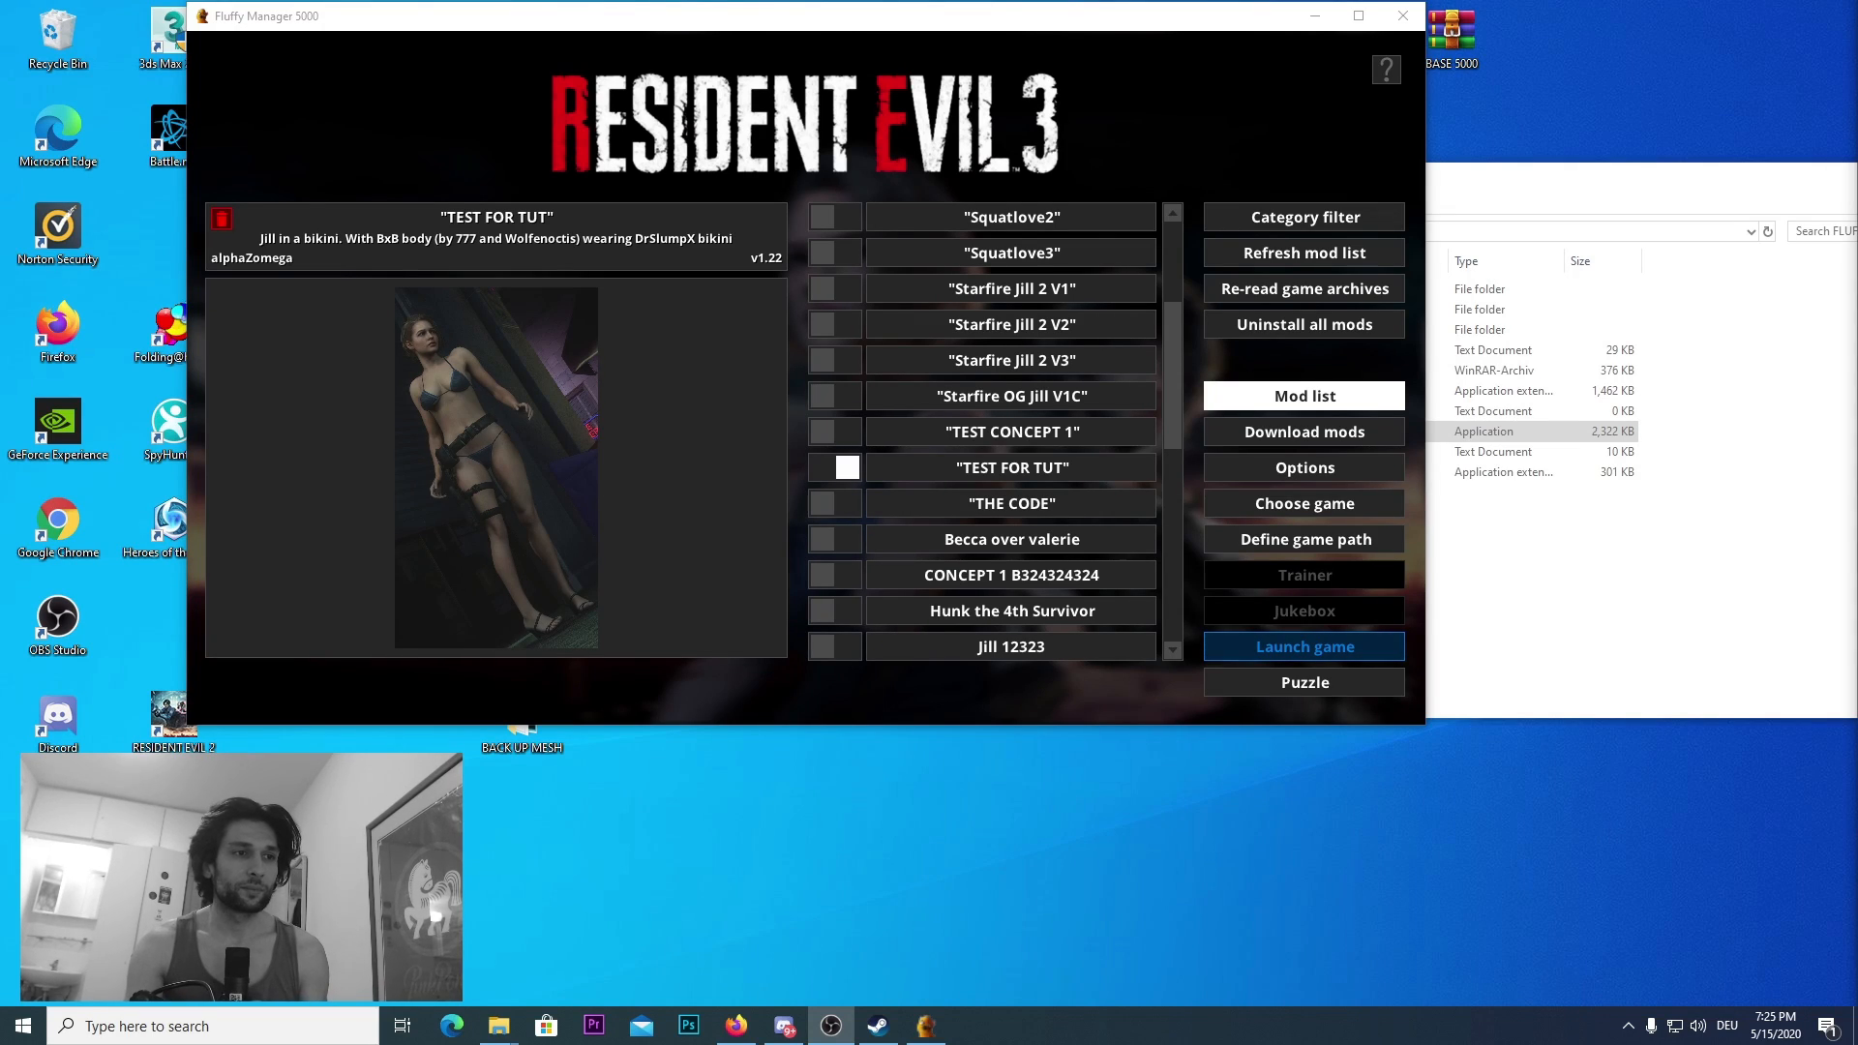
pyautogui.moveTo(838, 1032)
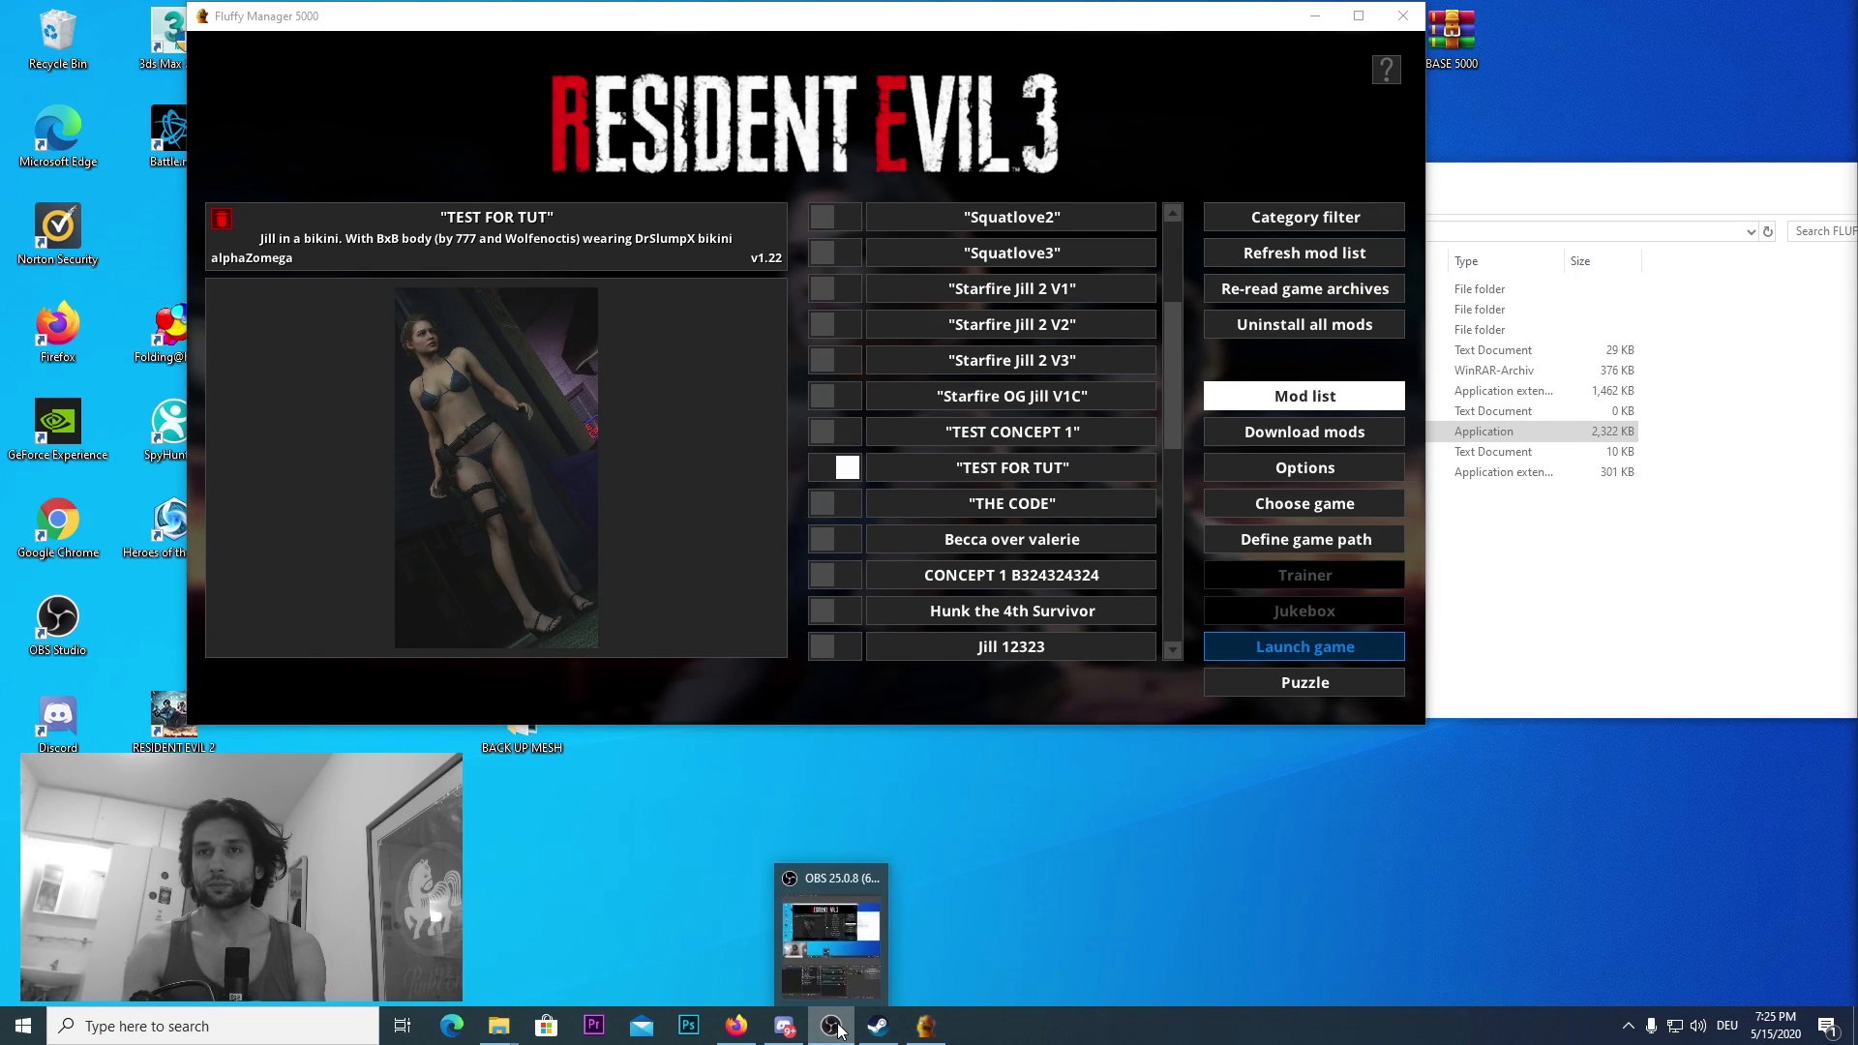
pyautogui.hotkey('alt', 'Tab')
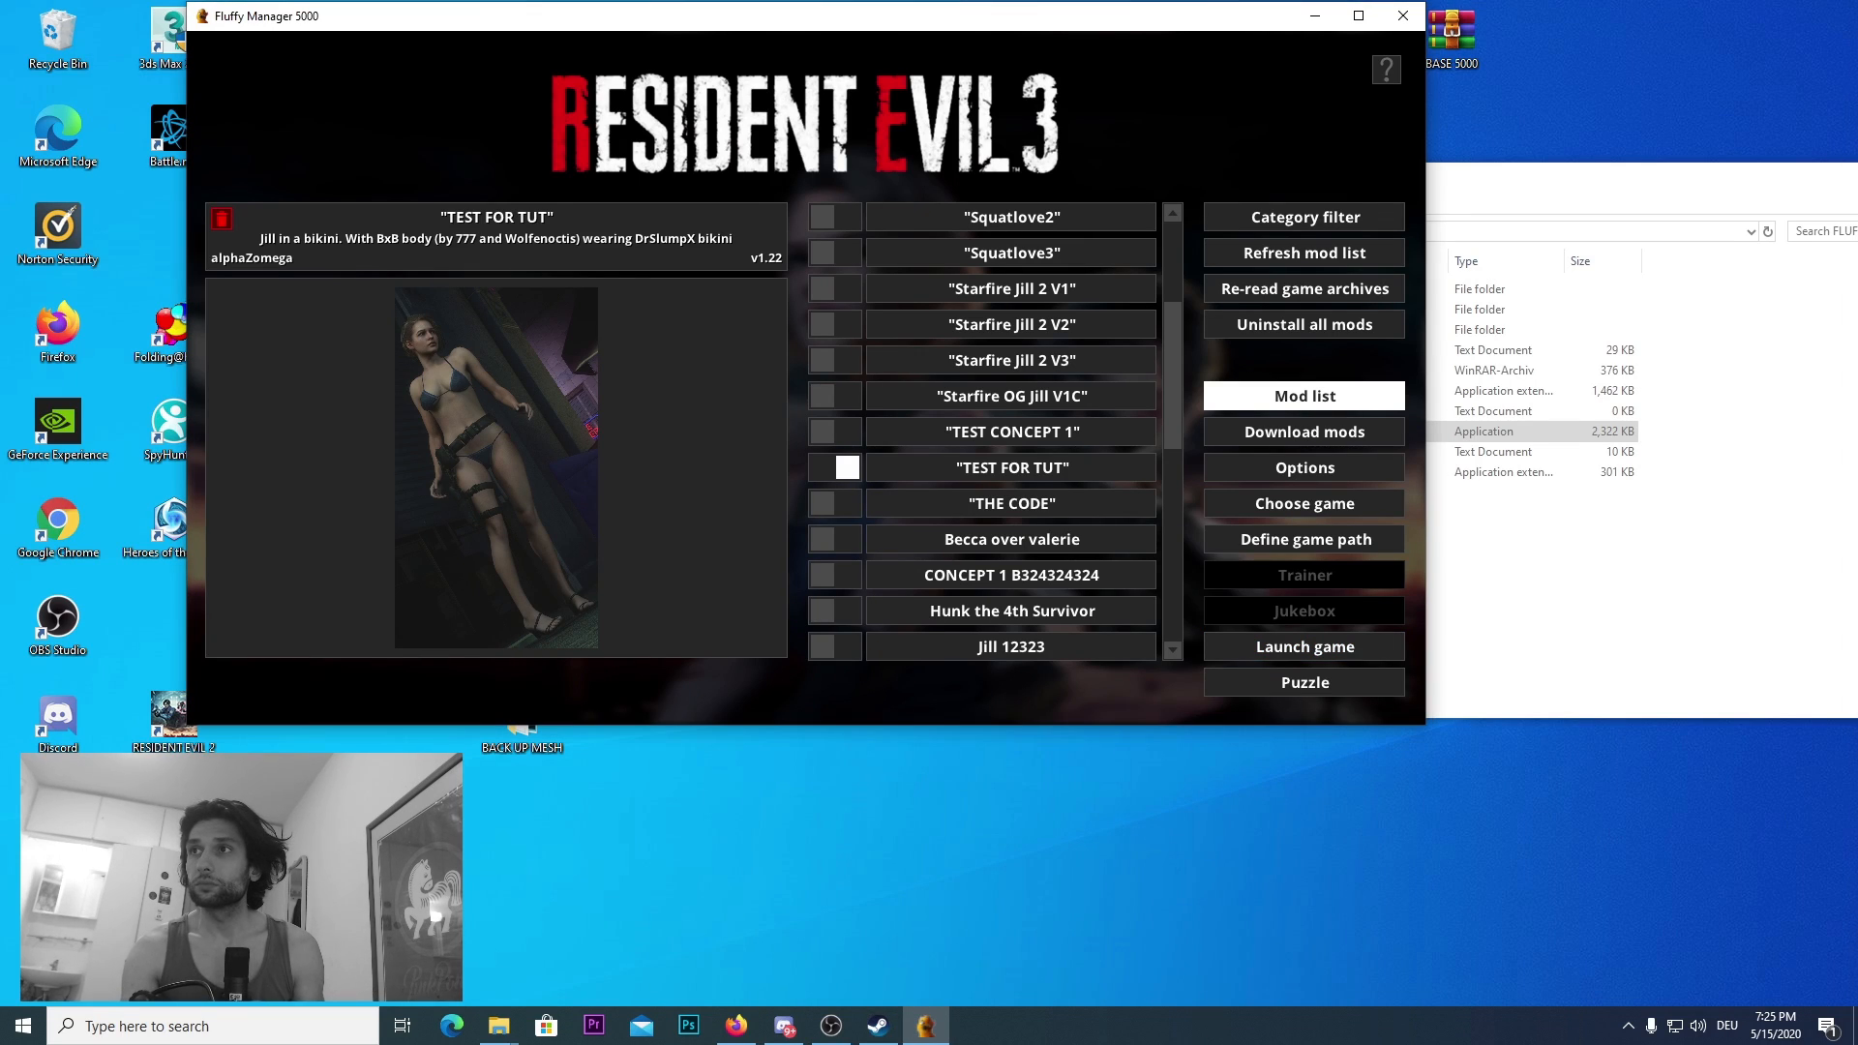
pyautogui.hotkey('alt', 'Tab')
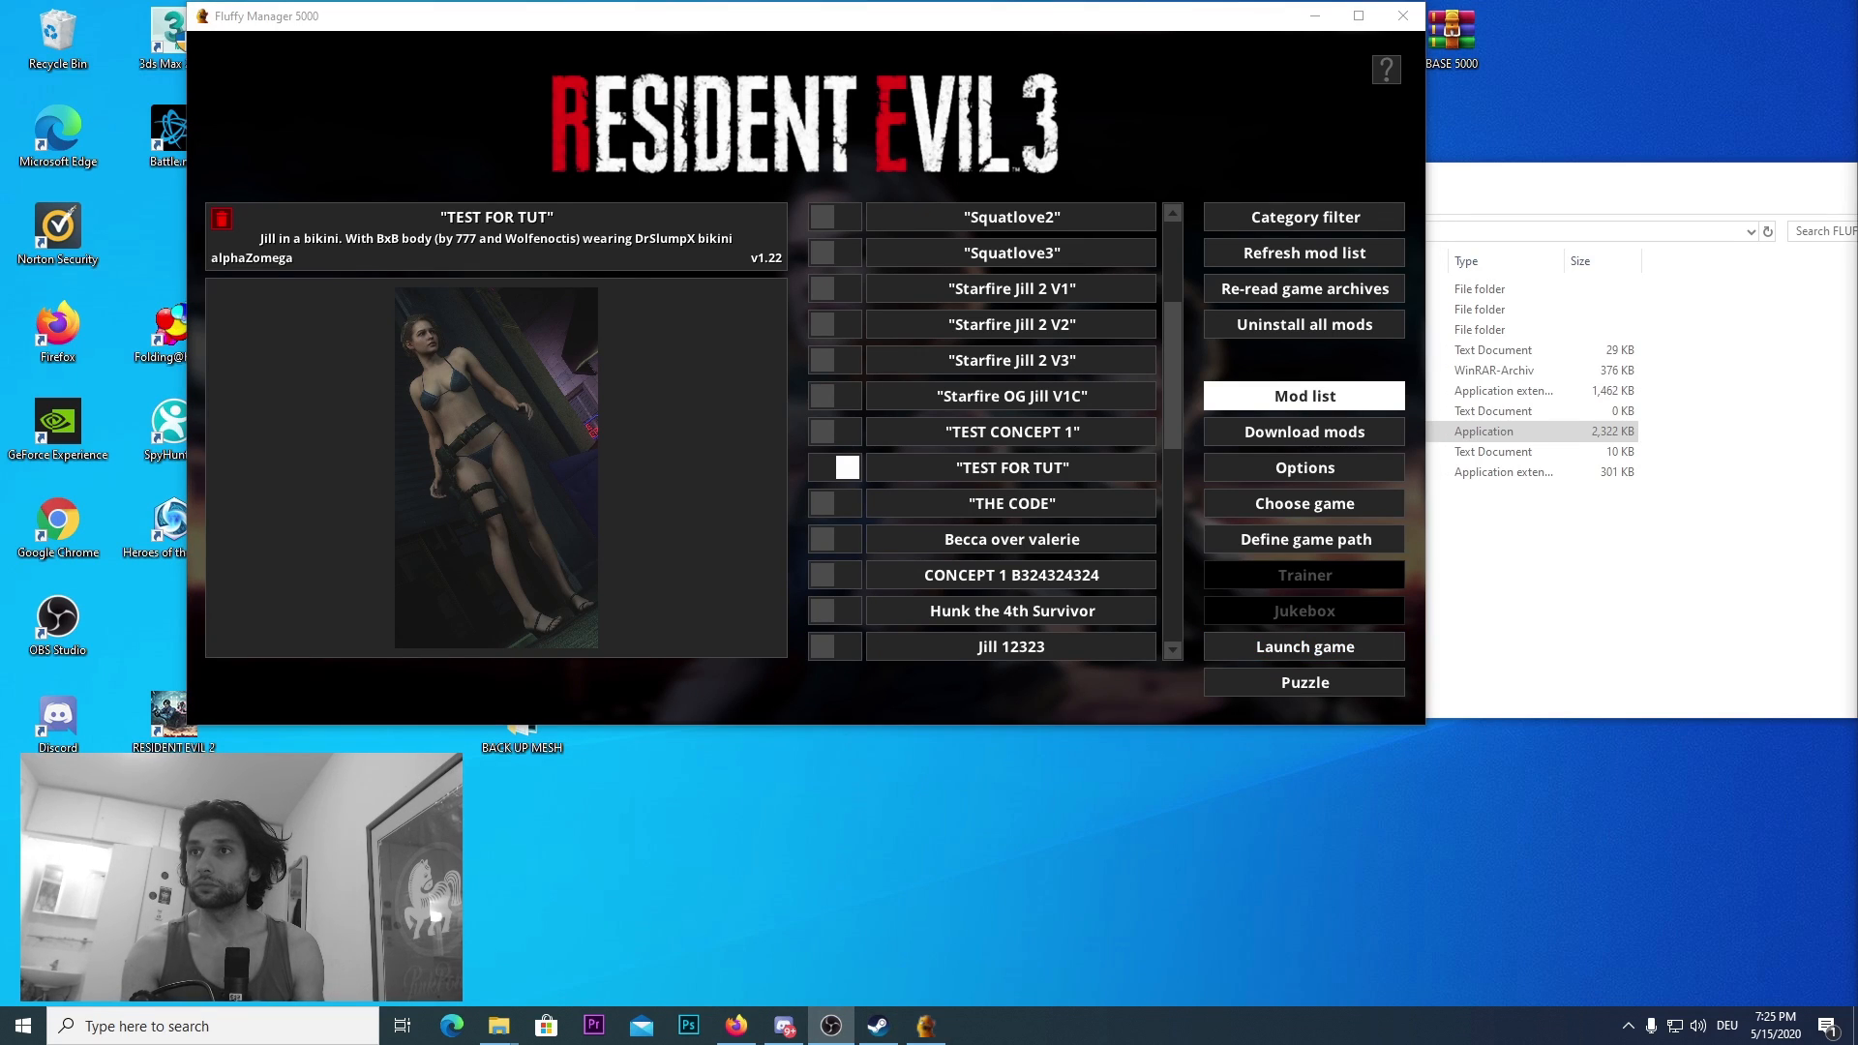